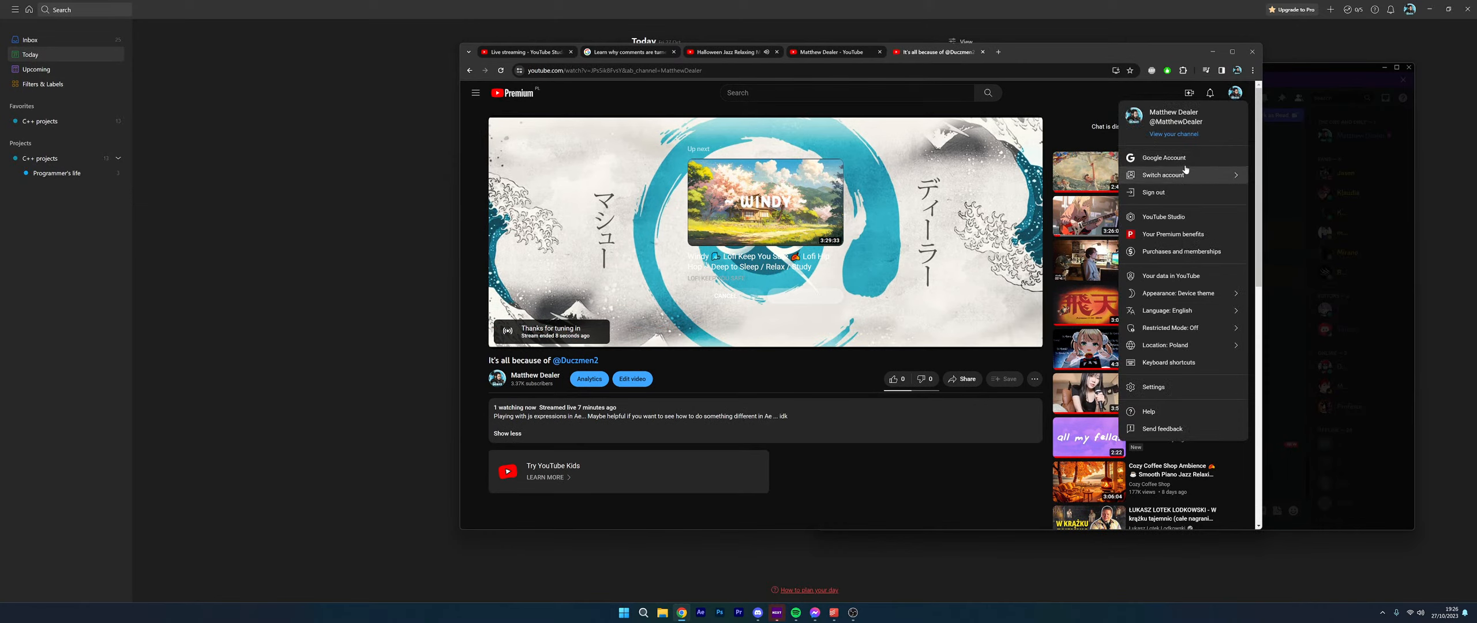
Open YouTube Studio and list the channel's live streams in its content section
left_click(1208, 221)
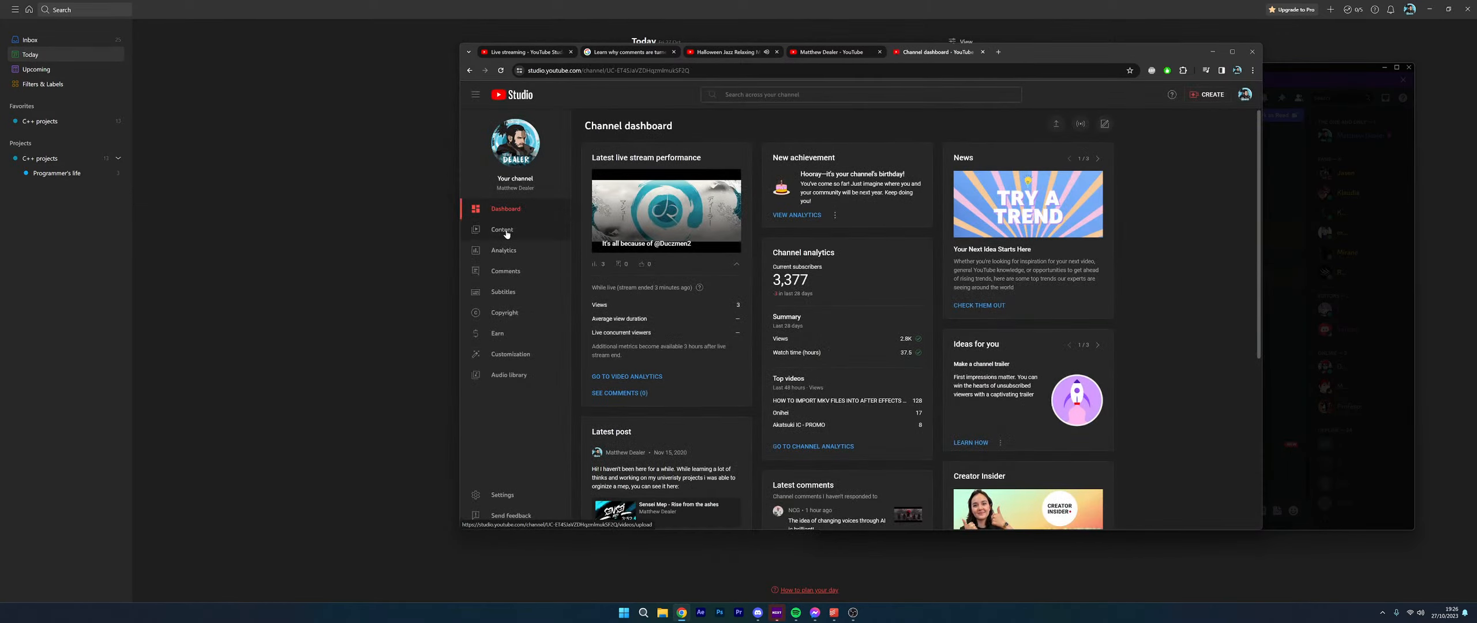
left_click(502, 229)
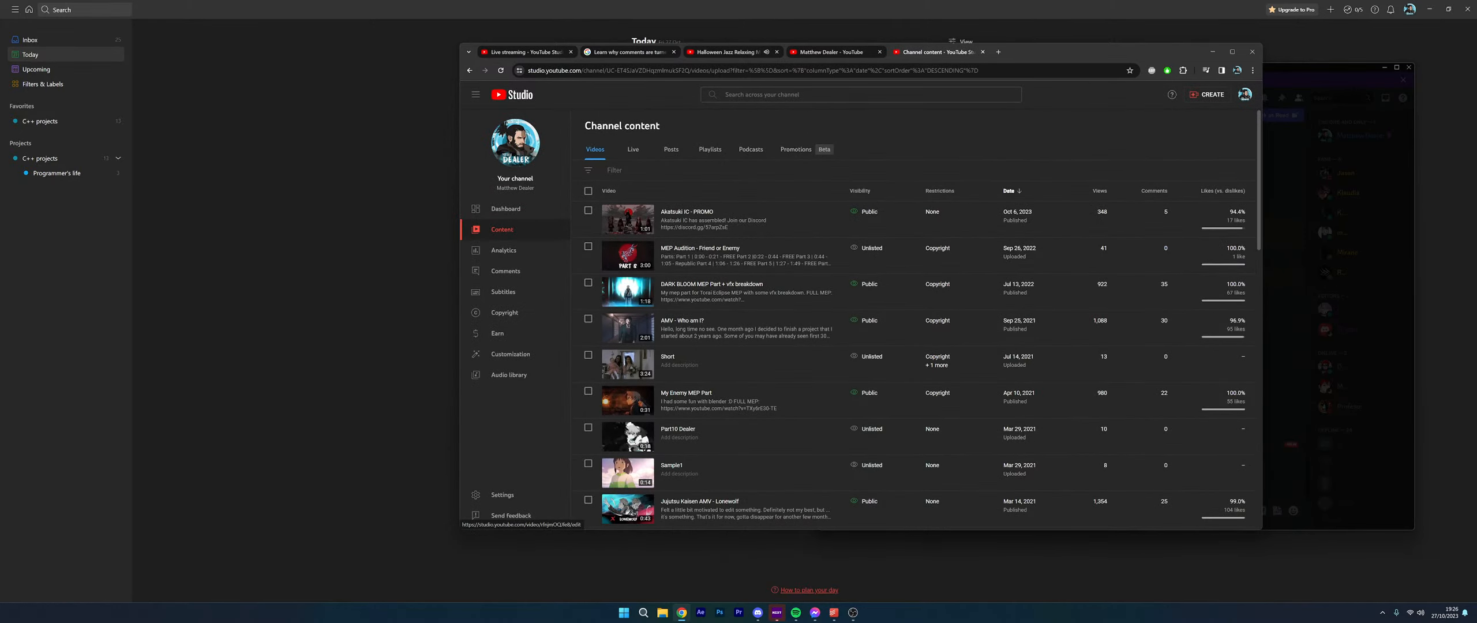
left_click(633, 149)
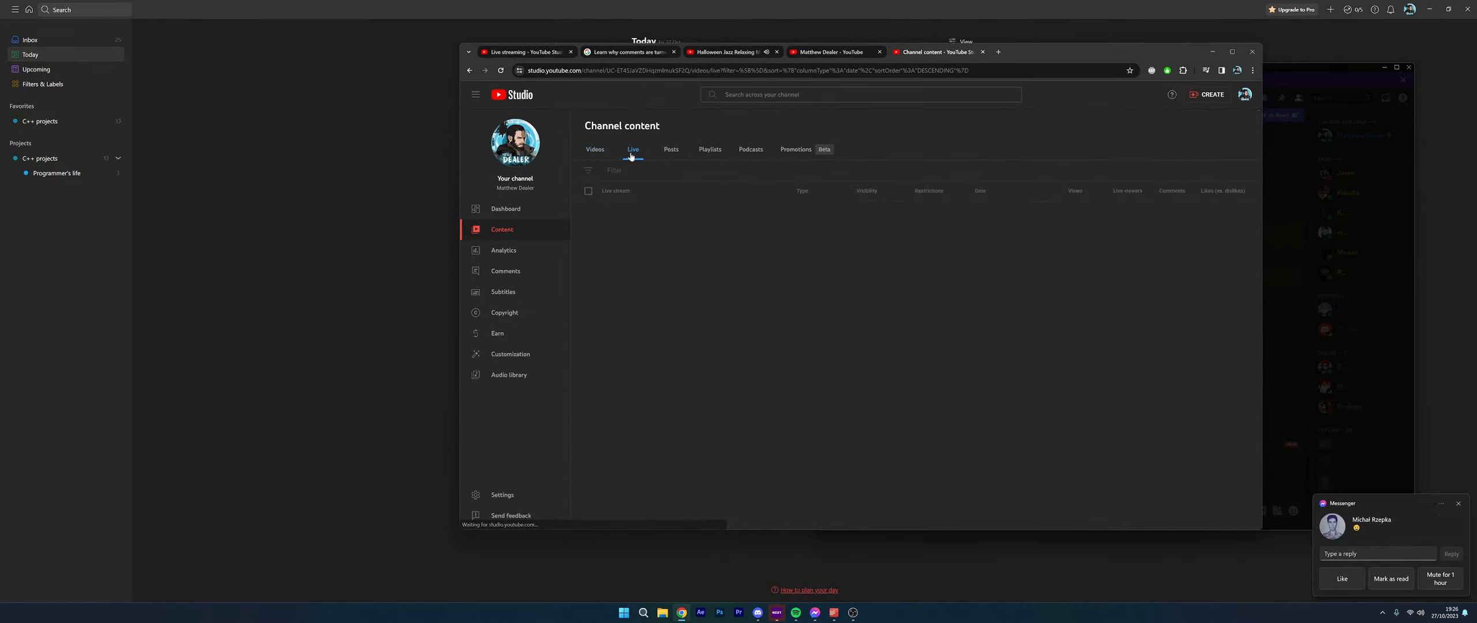
Dismiss the incoming Messenger notification and quit Messenger completely
left_click(1458, 505)
left_click(1382, 613)
left_click(1347, 534)
right_click(1347, 534)
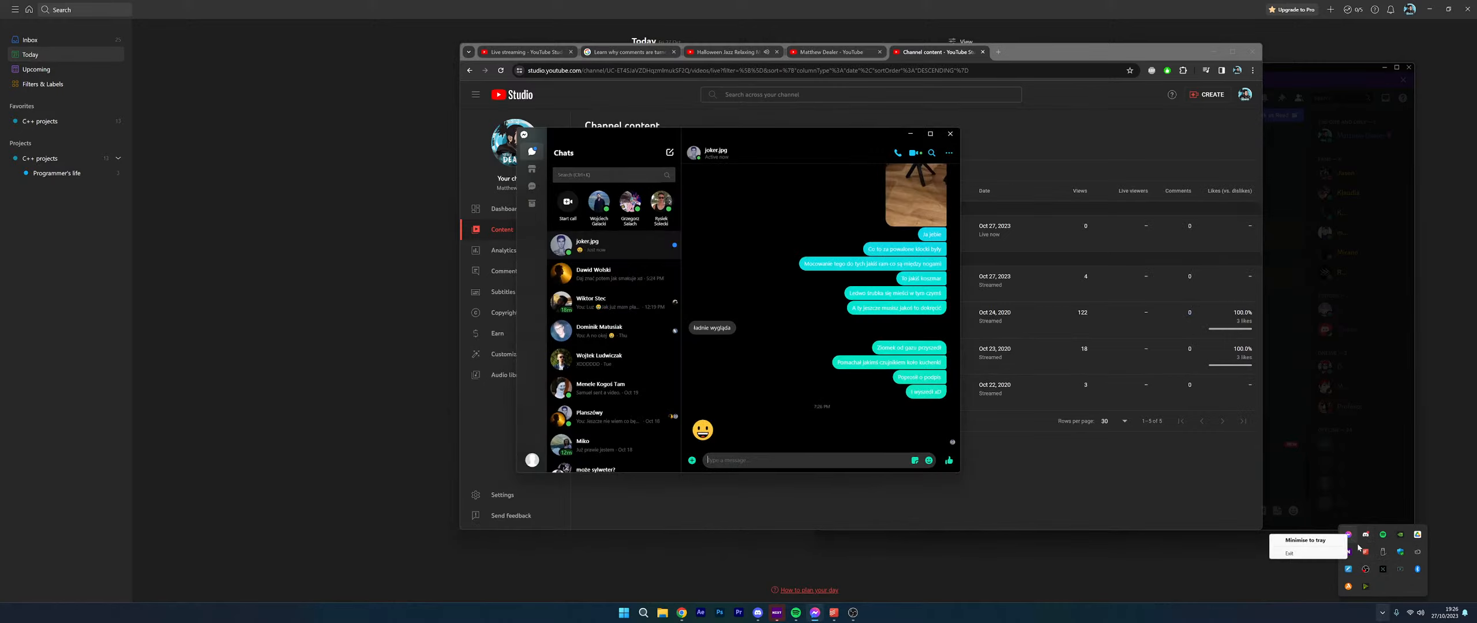
left_click(1303, 553)
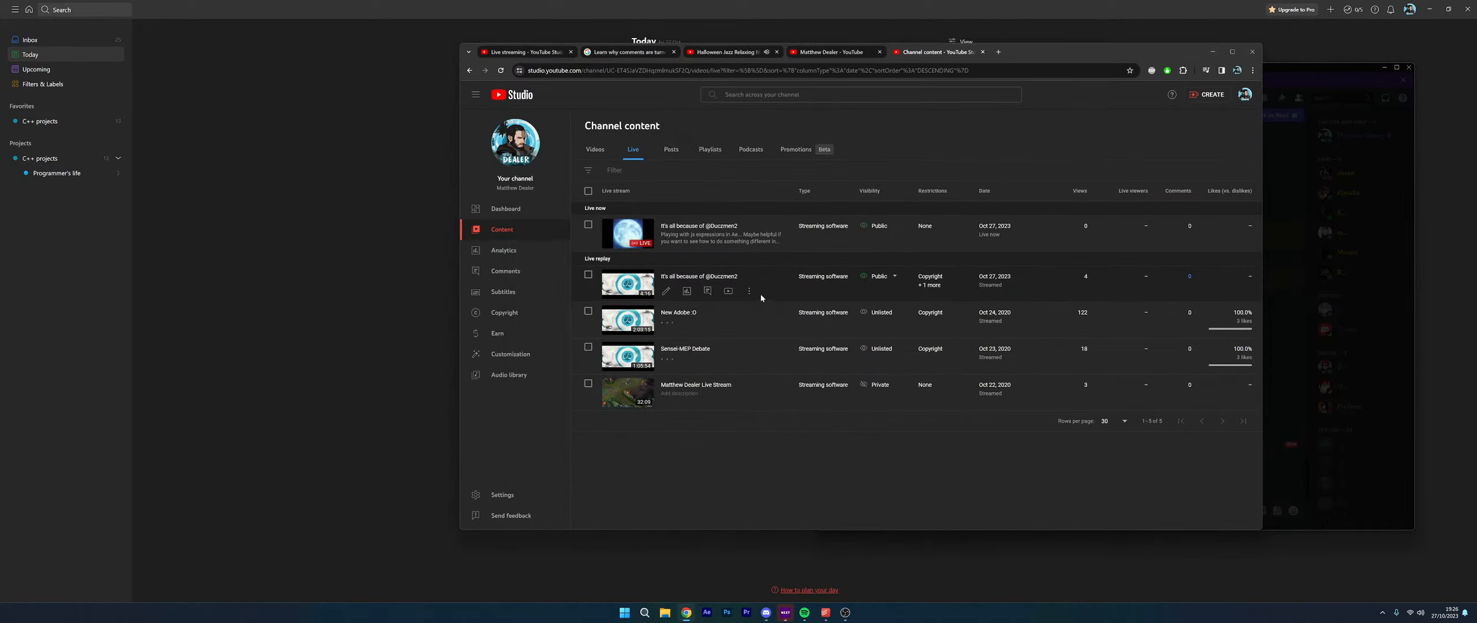
Select the ended stream of Oct 27, 2023 among the live replays and download it
left_click(587, 276)
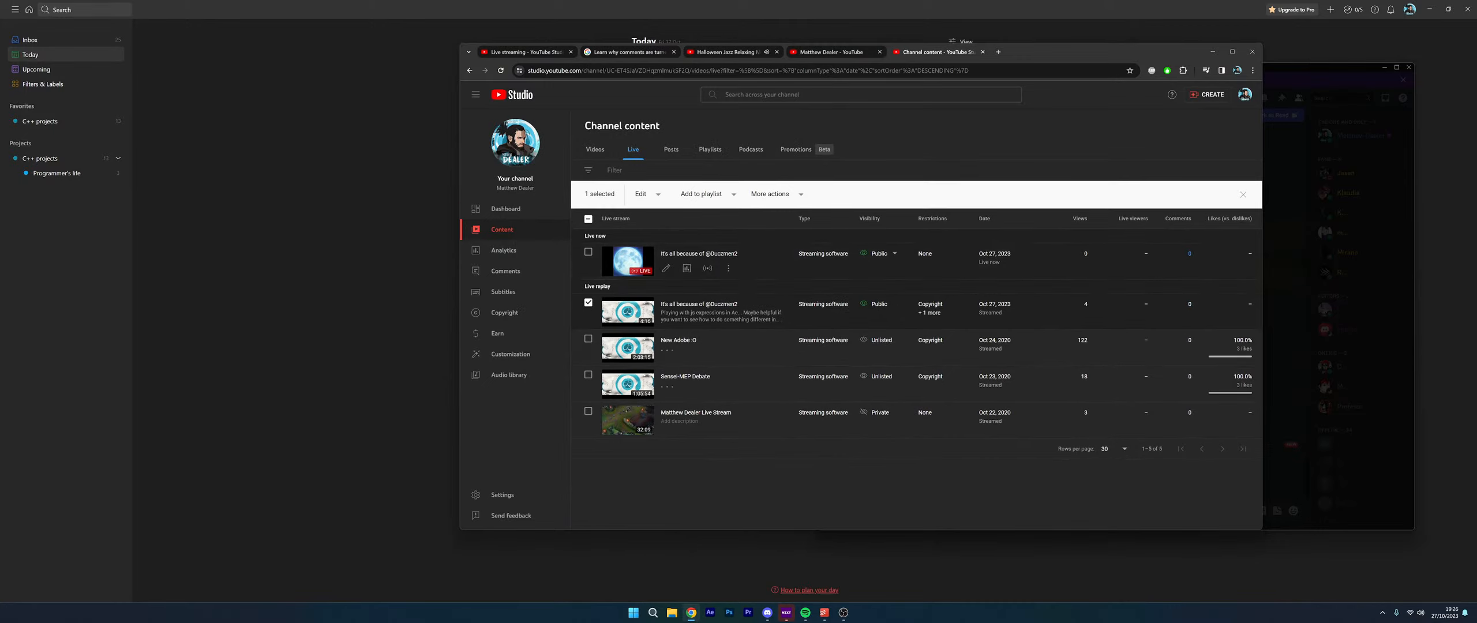
left_click(749, 323)
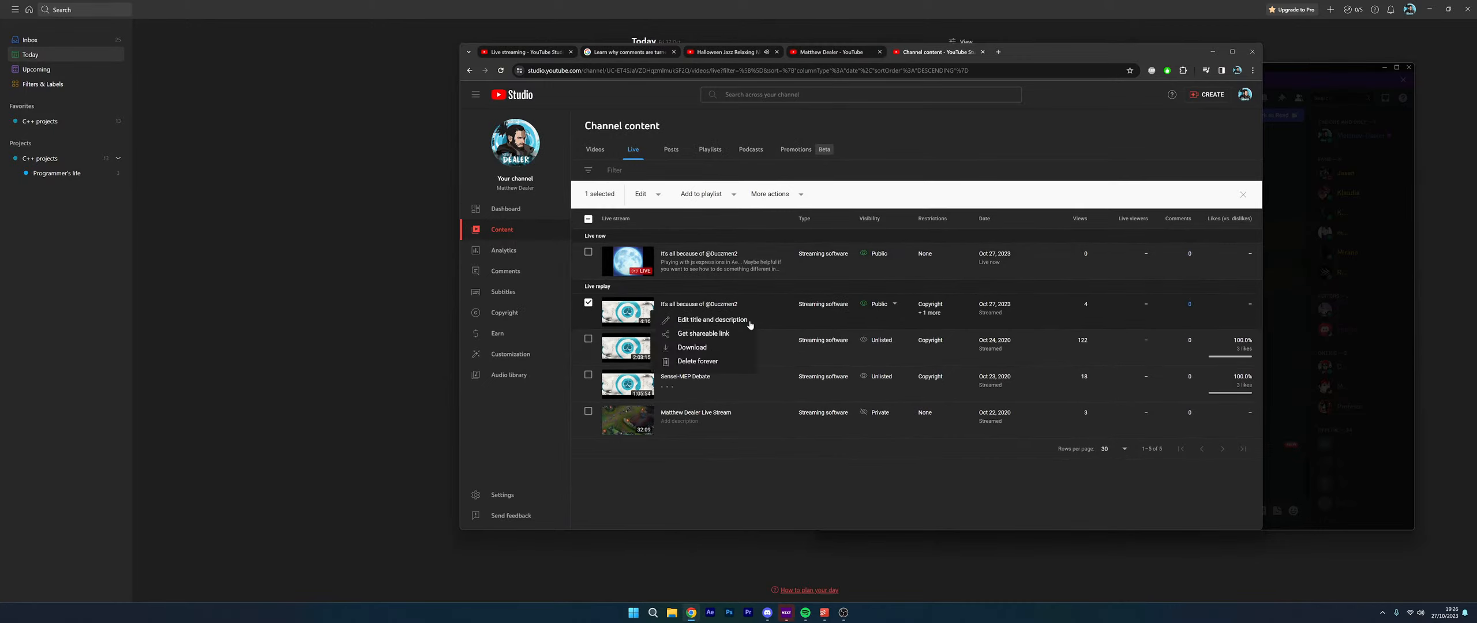
left_click(704, 346)
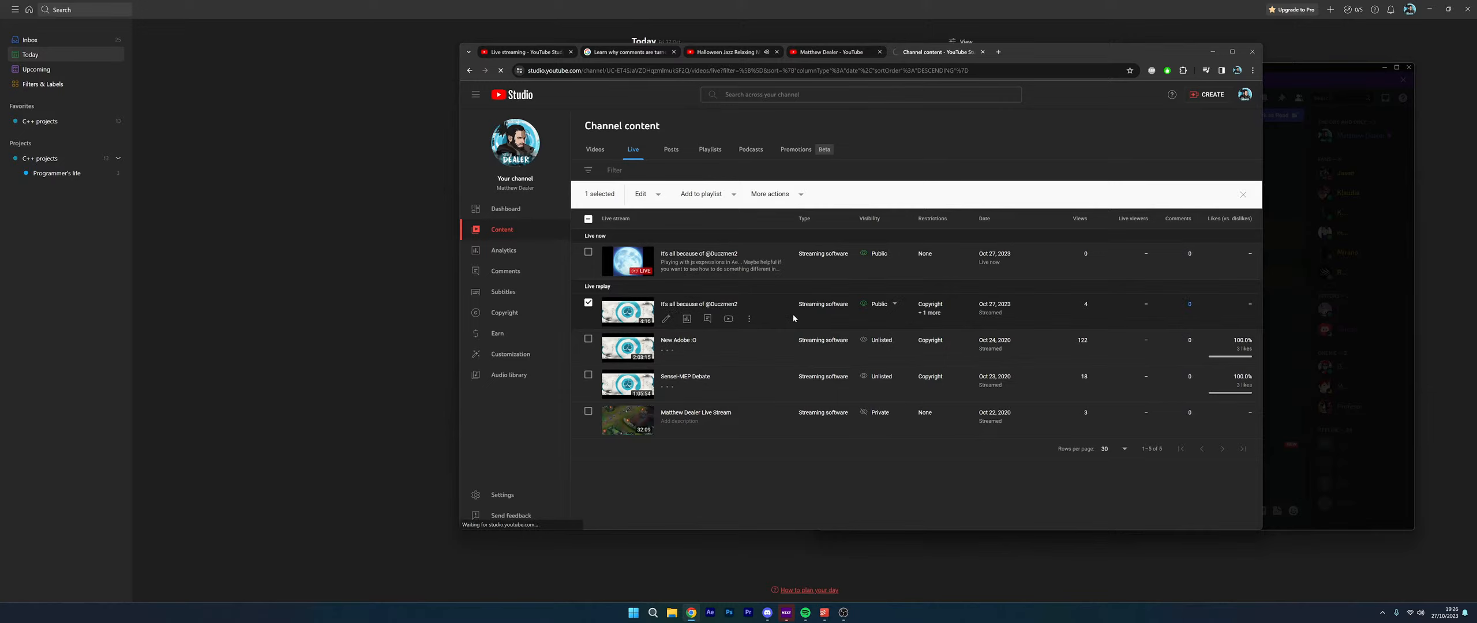
Permanently delete the live replay of Oct 27, 2023, acknowledging that the deletion can't be undone
left_click(749, 325)
left_click(696, 361)
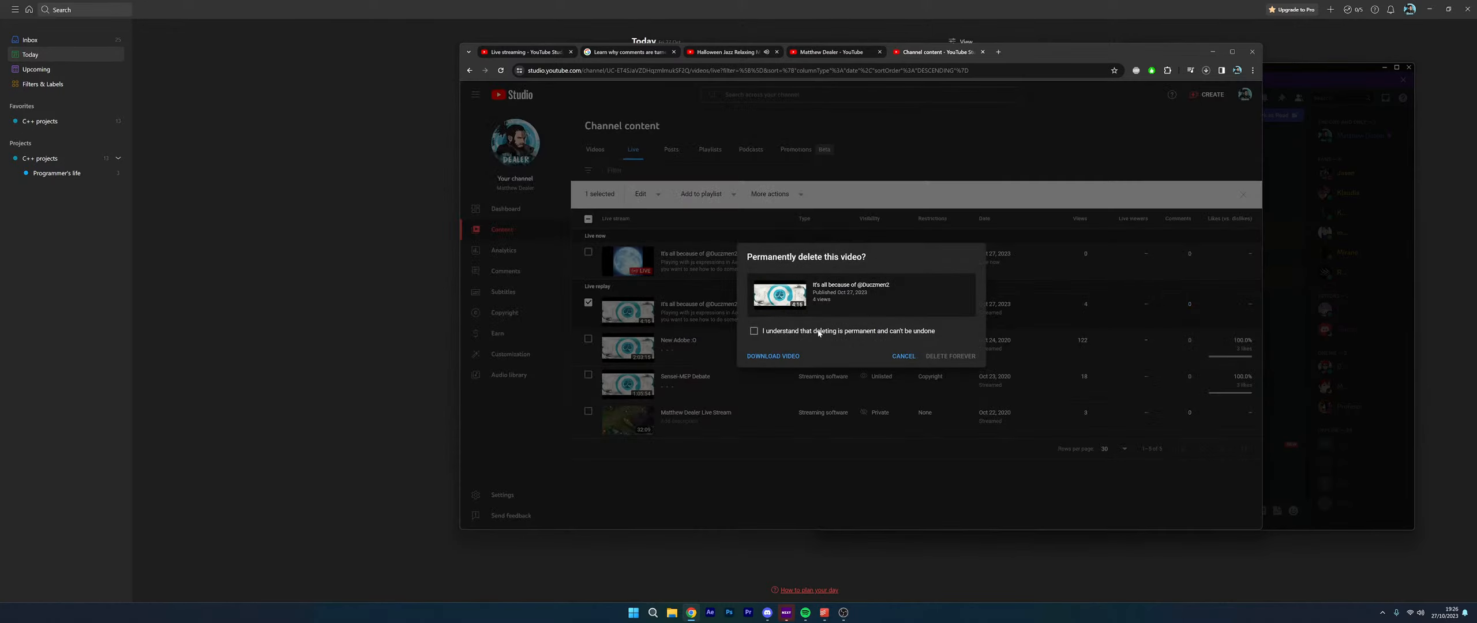
left_click(754, 331)
left_click(967, 358)
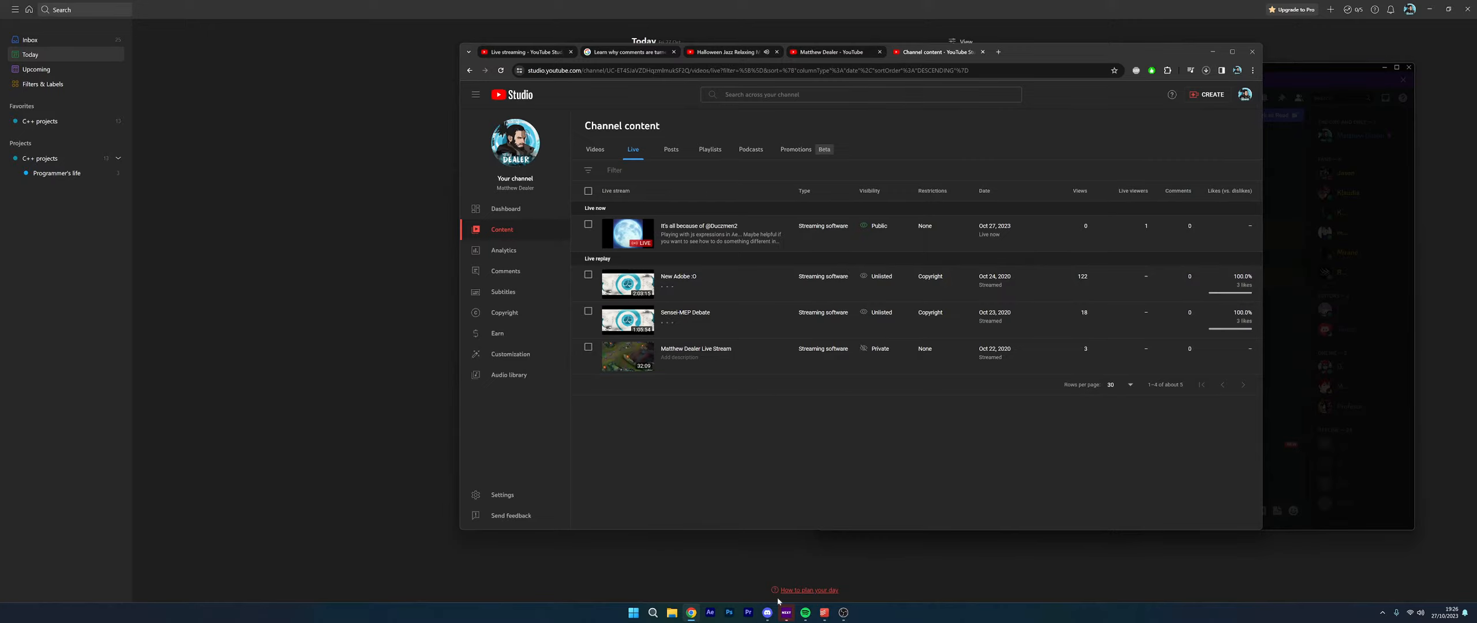
Open the upcoming Discord event for editing and copy the shareable link of the current live stream from YouTube Studio
left_click(769, 616)
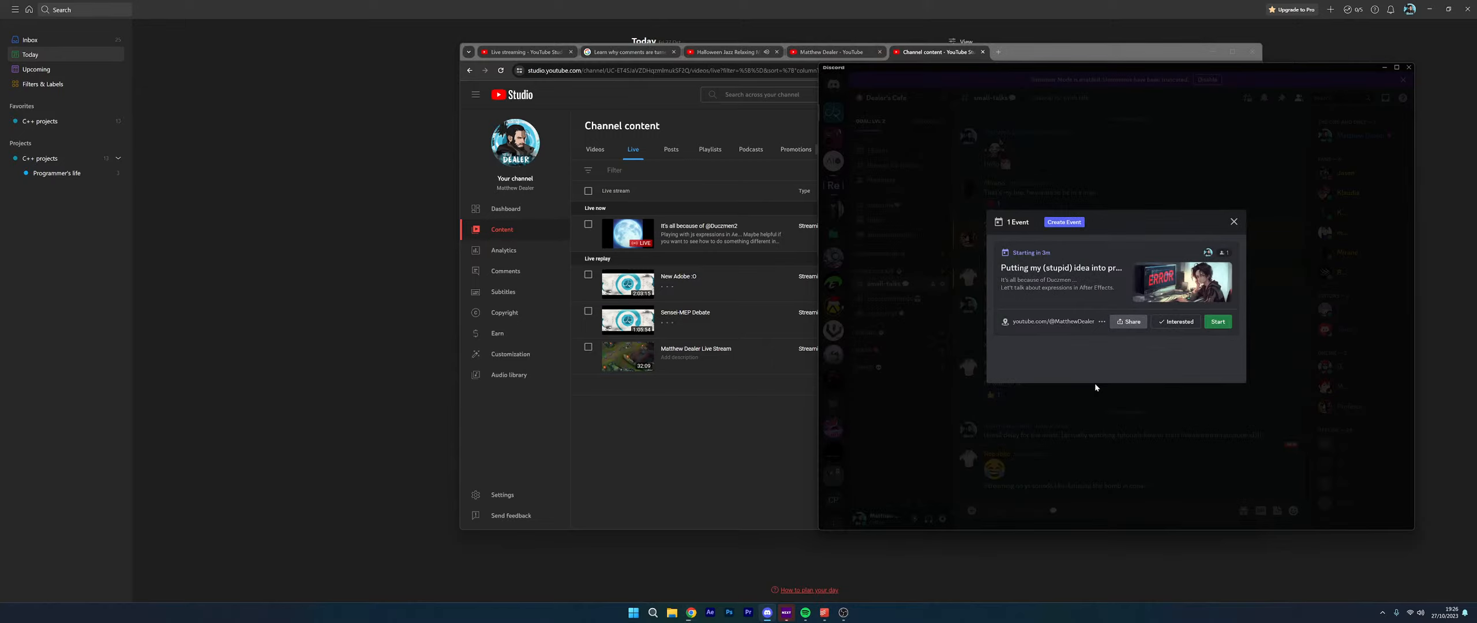
left_click(1101, 321)
left_click(1147, 363)
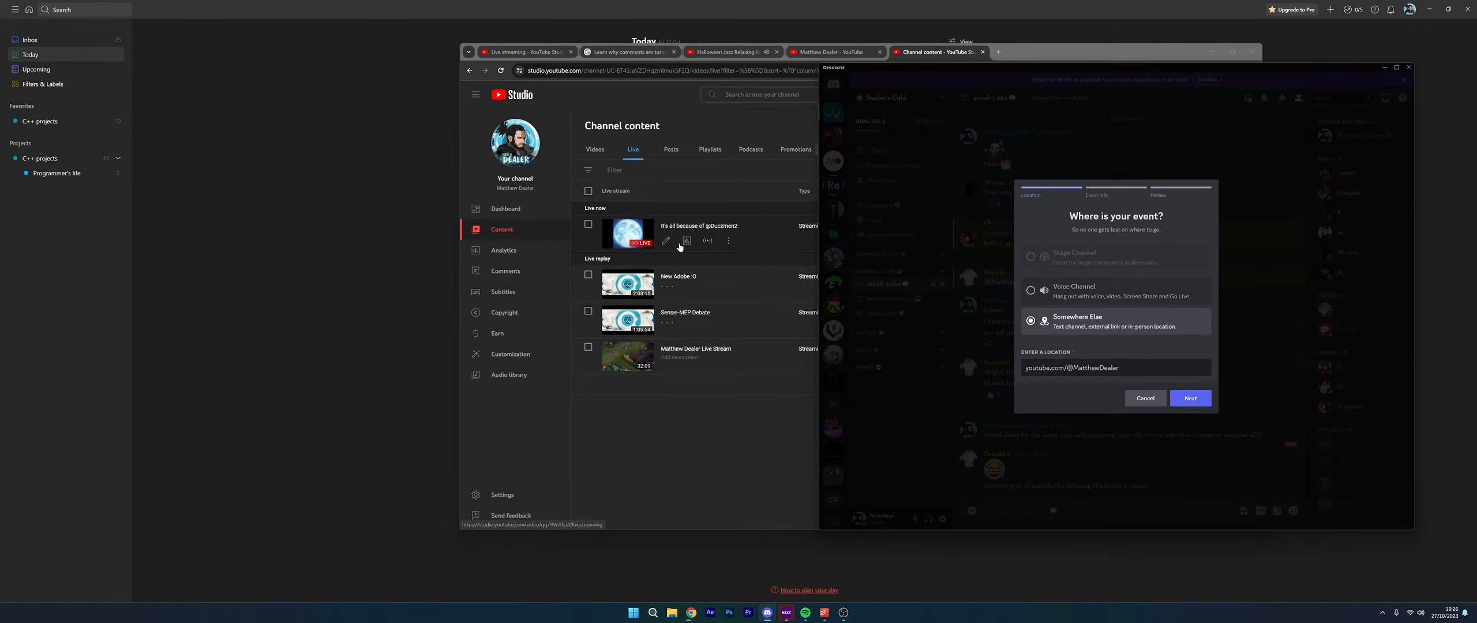
left_click(715, 241)
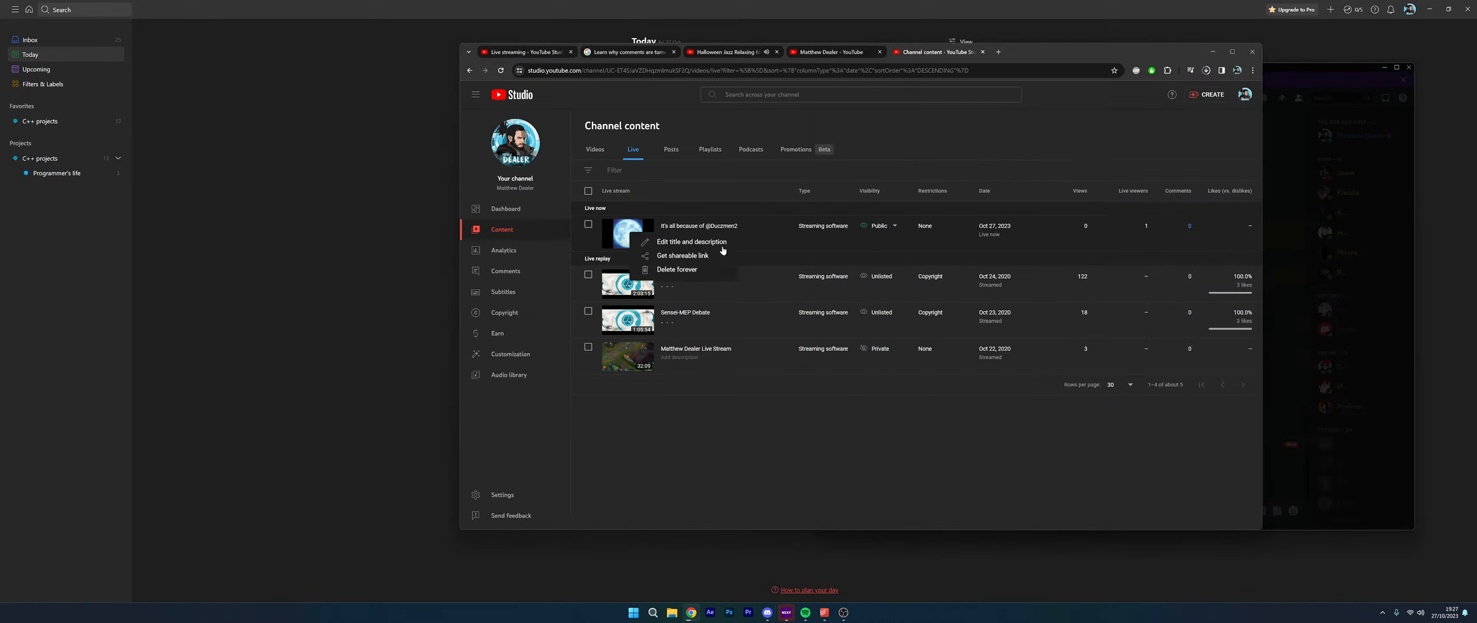
left_click(698, 256)
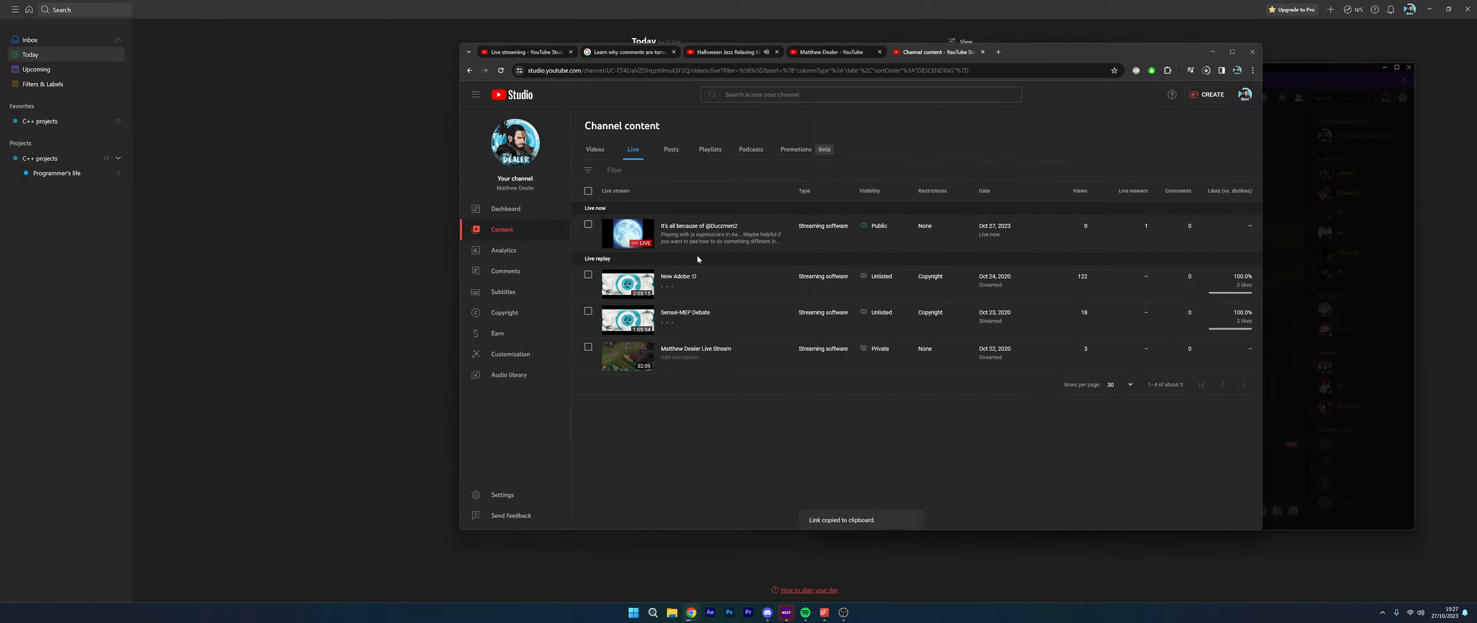
Replace the Discord event's location with the copied stream link, keep the other event details and save the event
left_click(1296, 346)
key("ctrl+a")
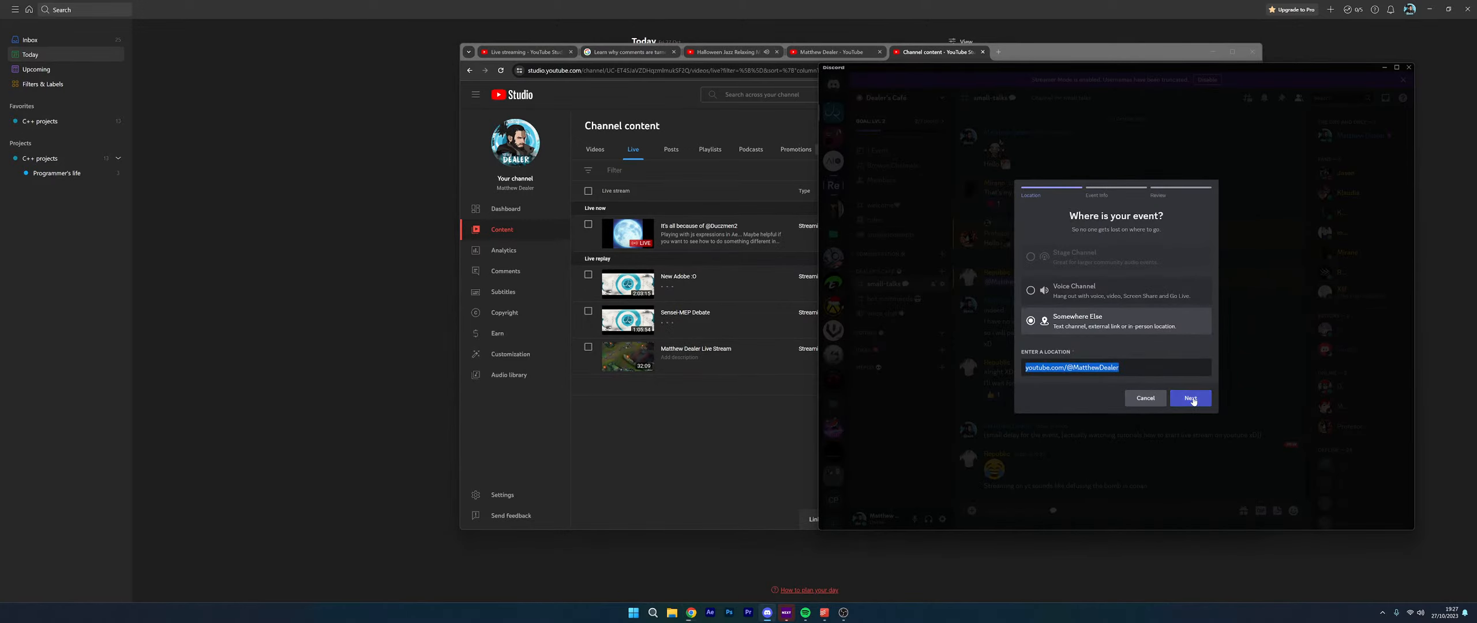
key("ctrl+v")
left_click(1192, 399)
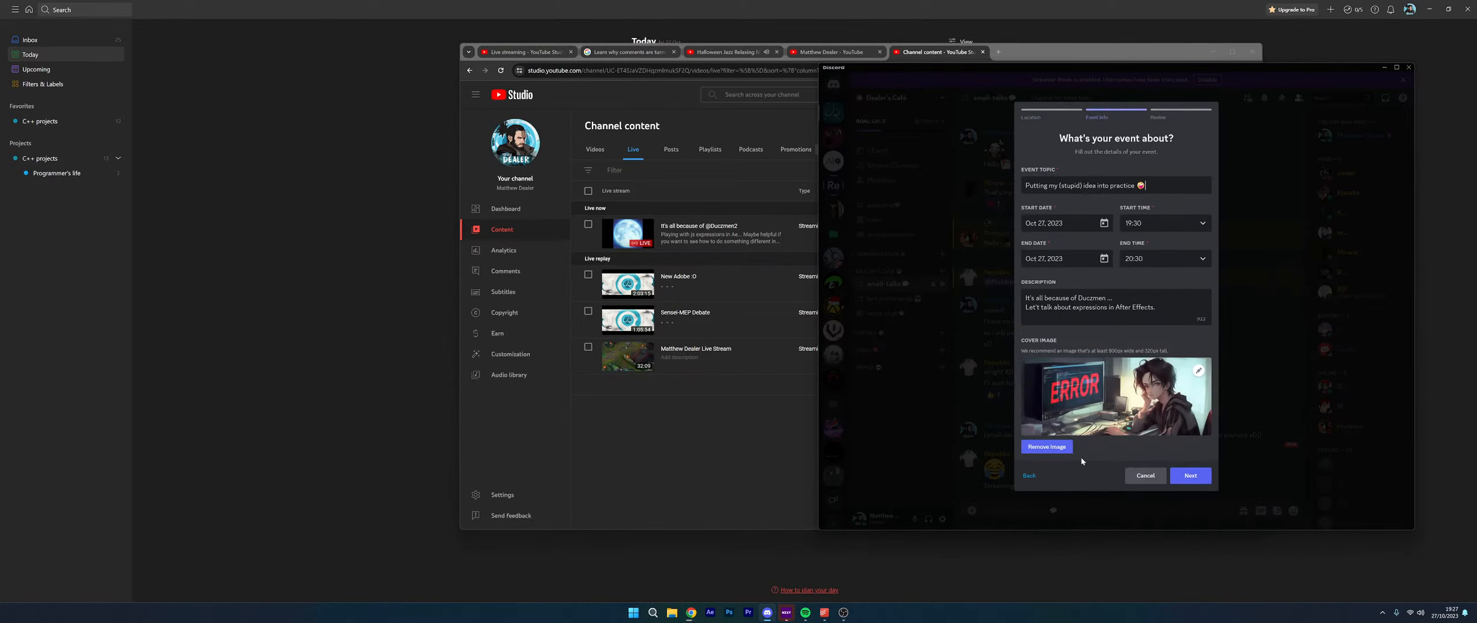
left_click(1192, 476)
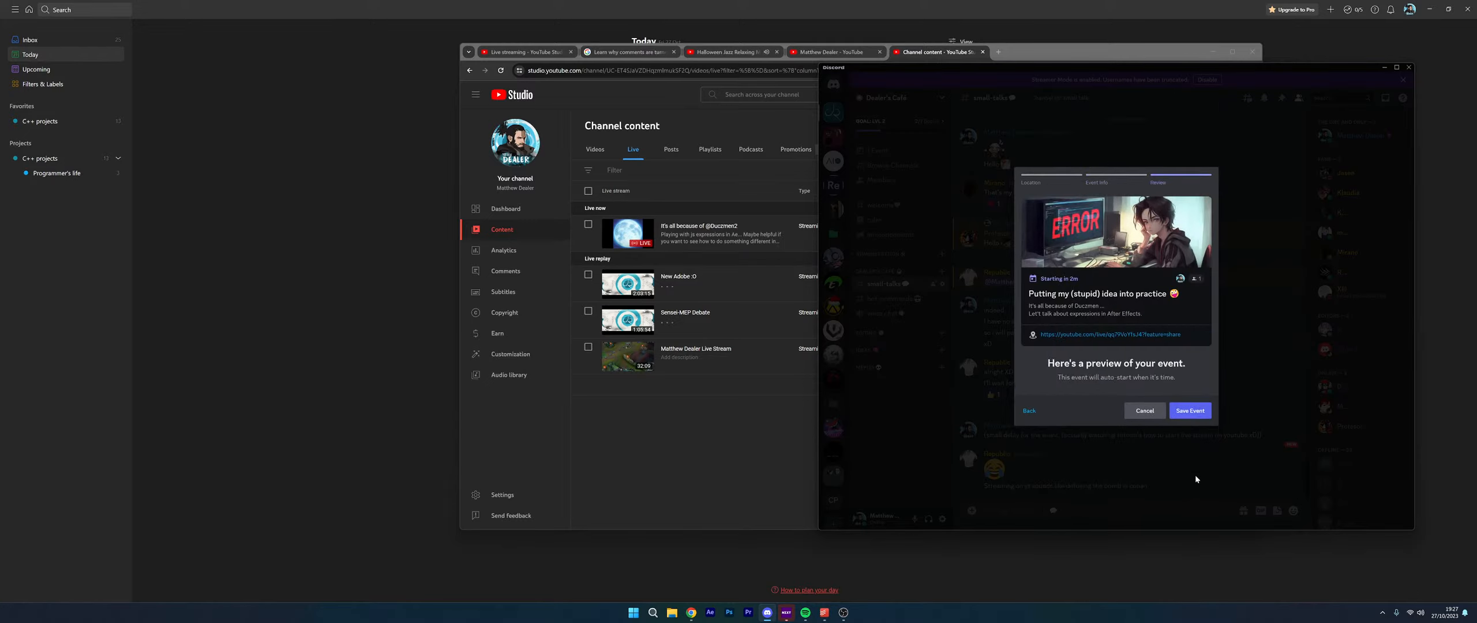
left_click(1192, 410)
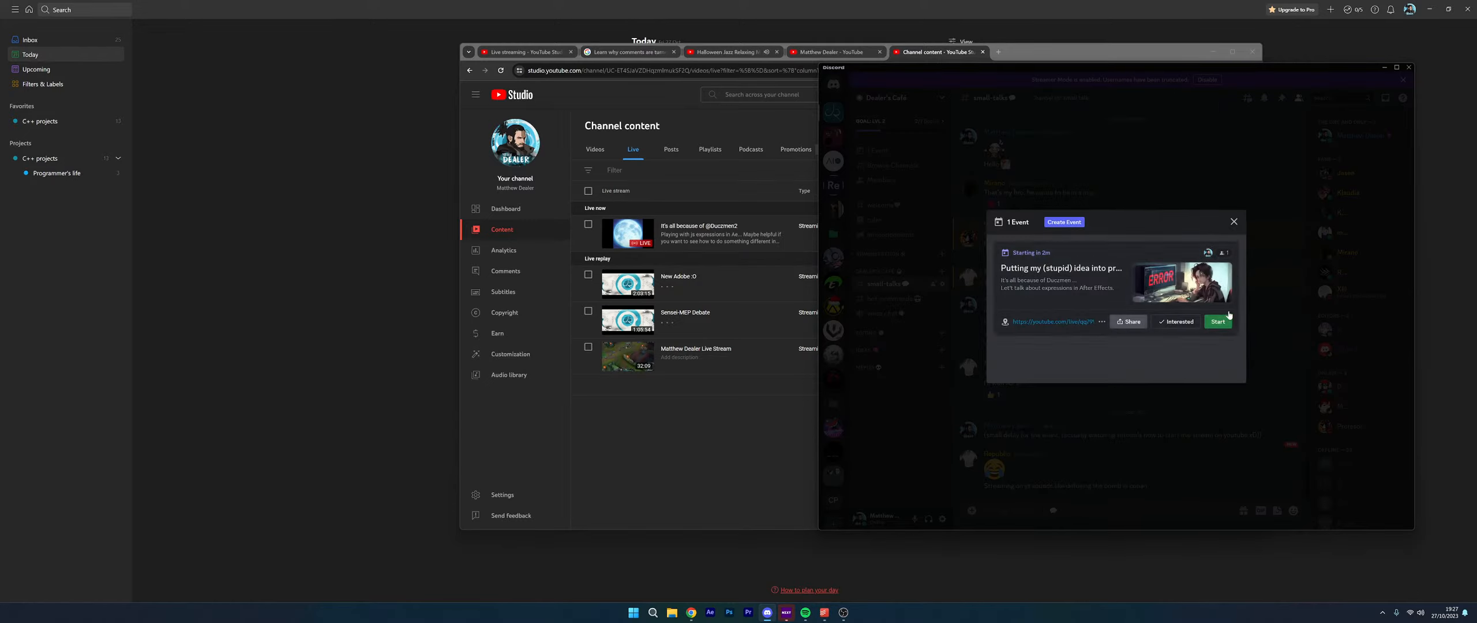
Start the "Putting my (stupid) idea into practice" event and check its details
left_click(1203, 318)
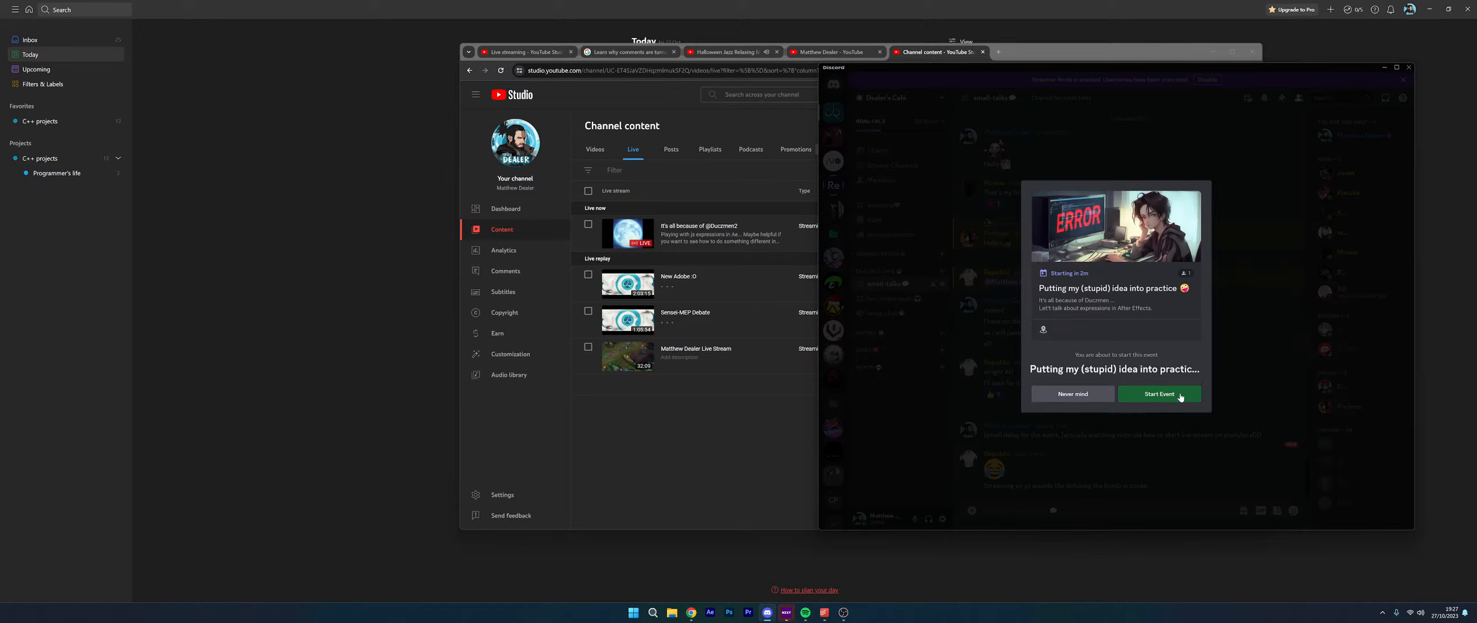
left_click(1181, 397)
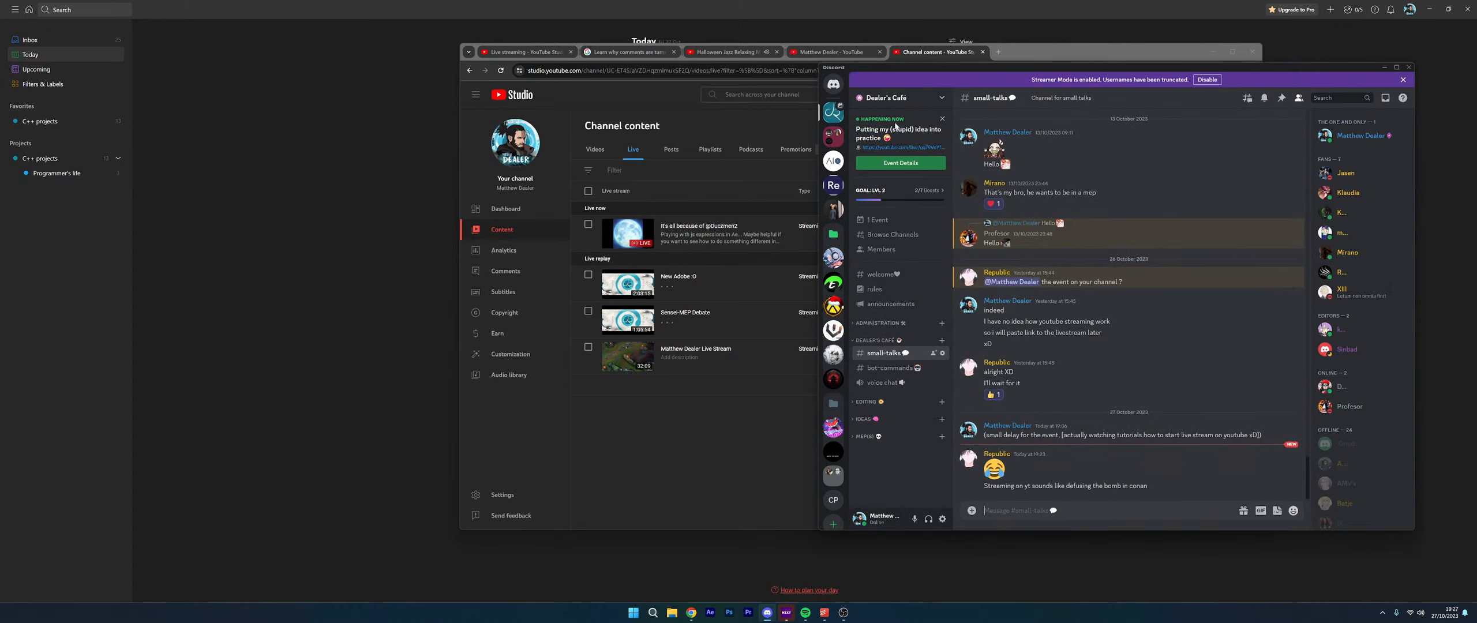
left_click(899, 163)
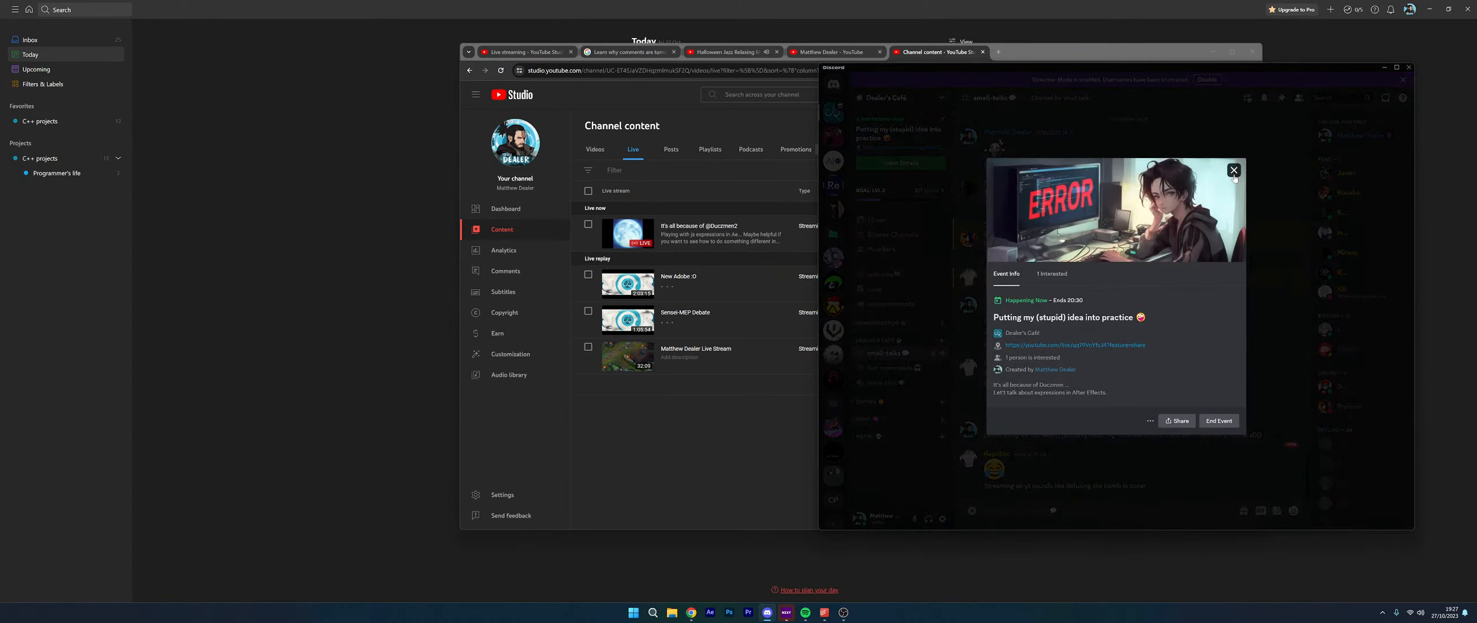
left_click(1233, 170)
Return to the running live stream's analytics in YouTube Studio and minimise the Discord window
left_click(765, 443)
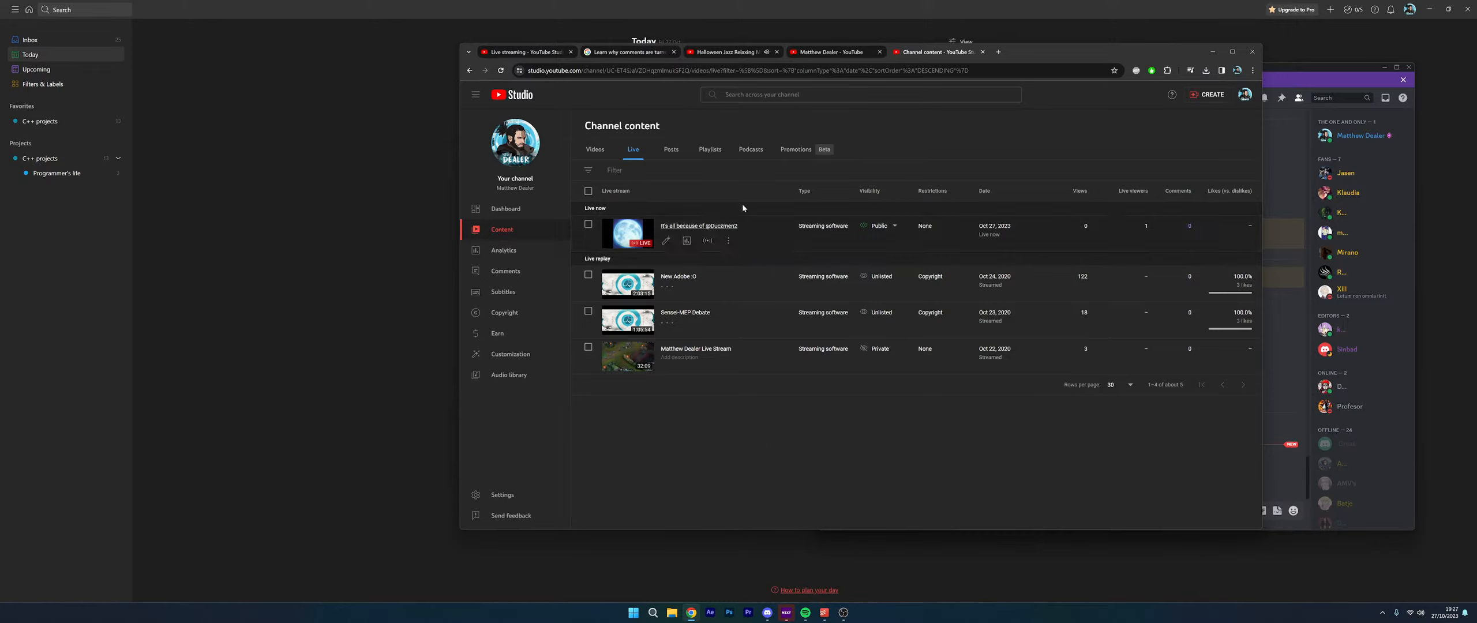
left_click(684, 225)
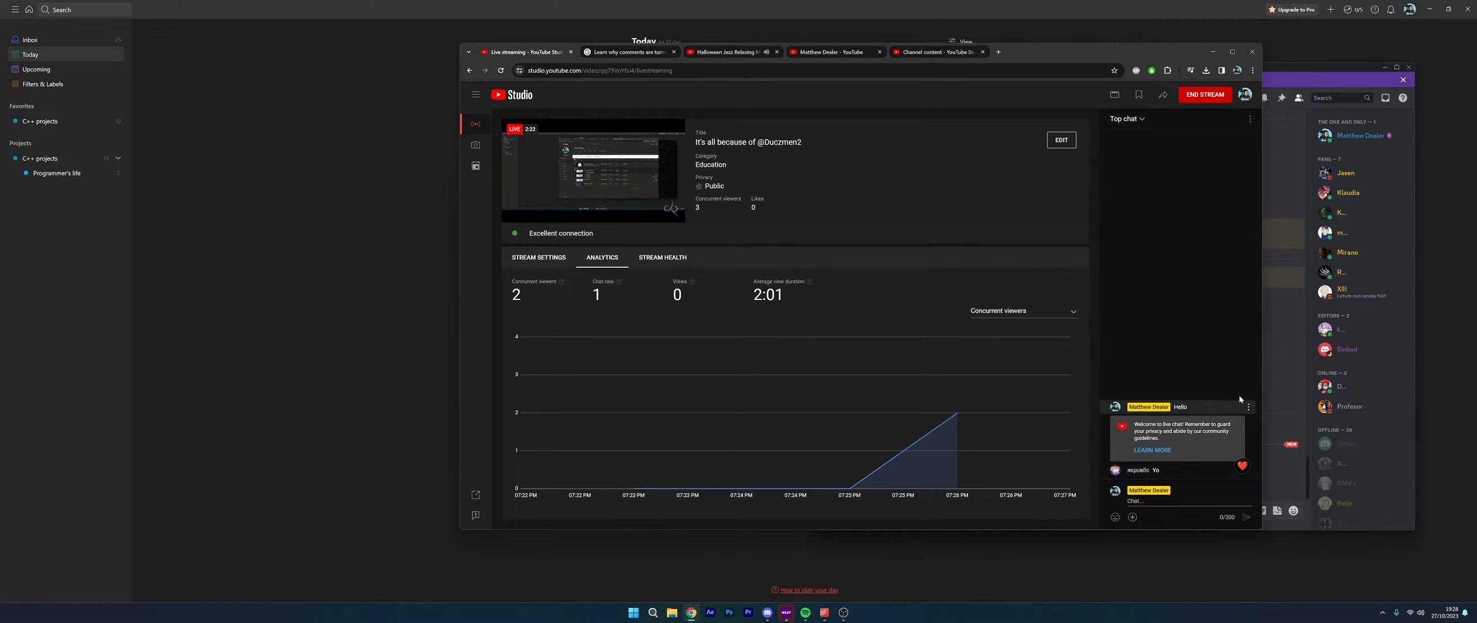
left_click(1379, 67)
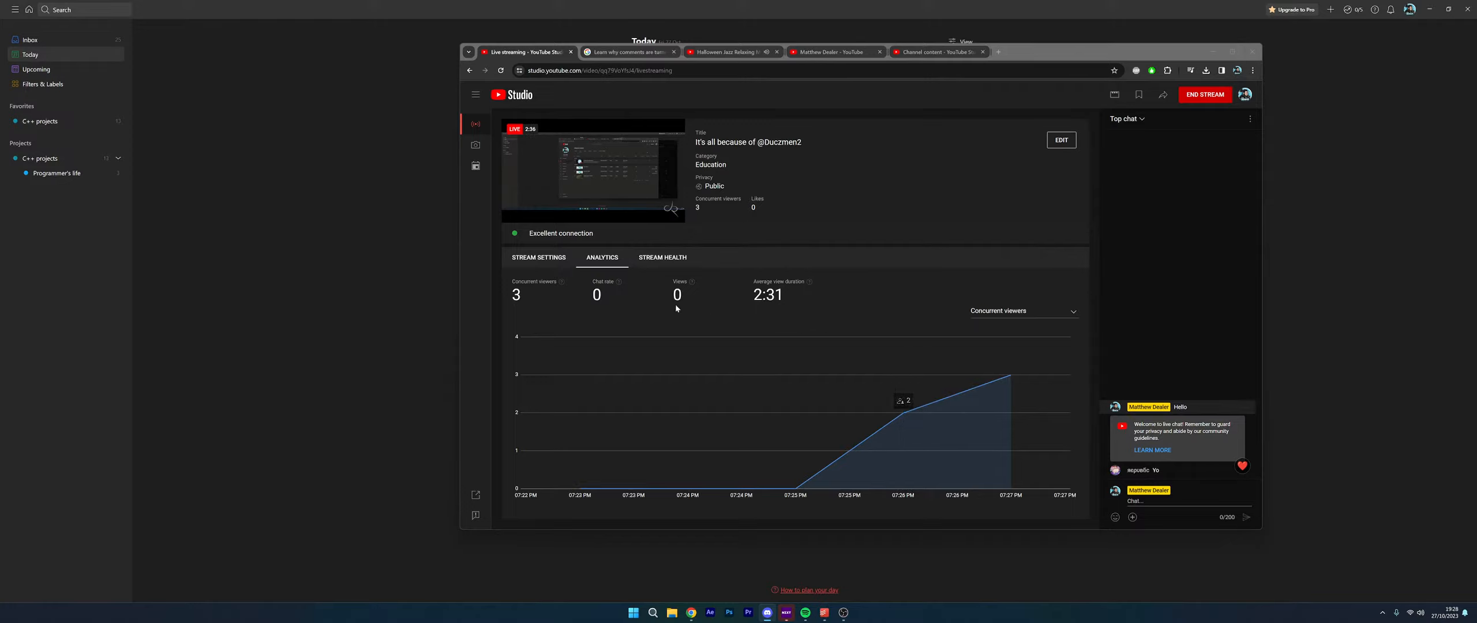
left_click(1074, 311)
left_click(904, 311)
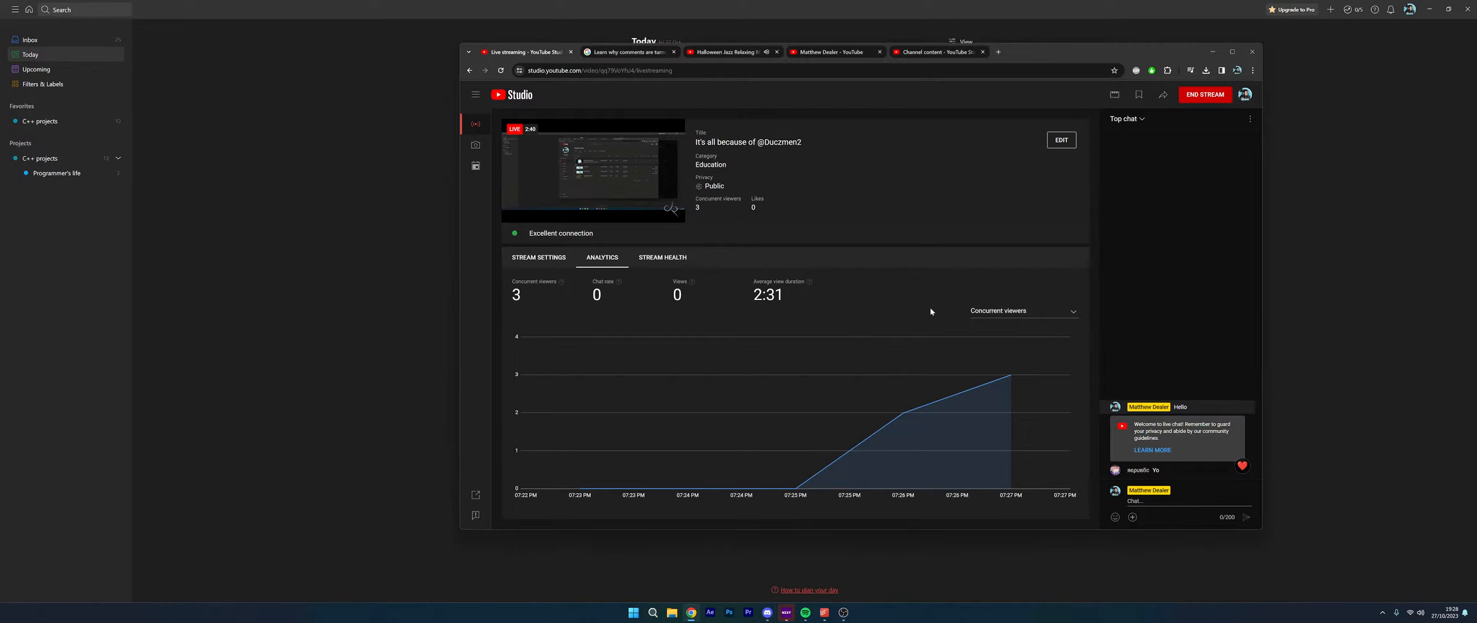
Send a heart reaction in the live stream's chat
mouse_move(1241, 464)
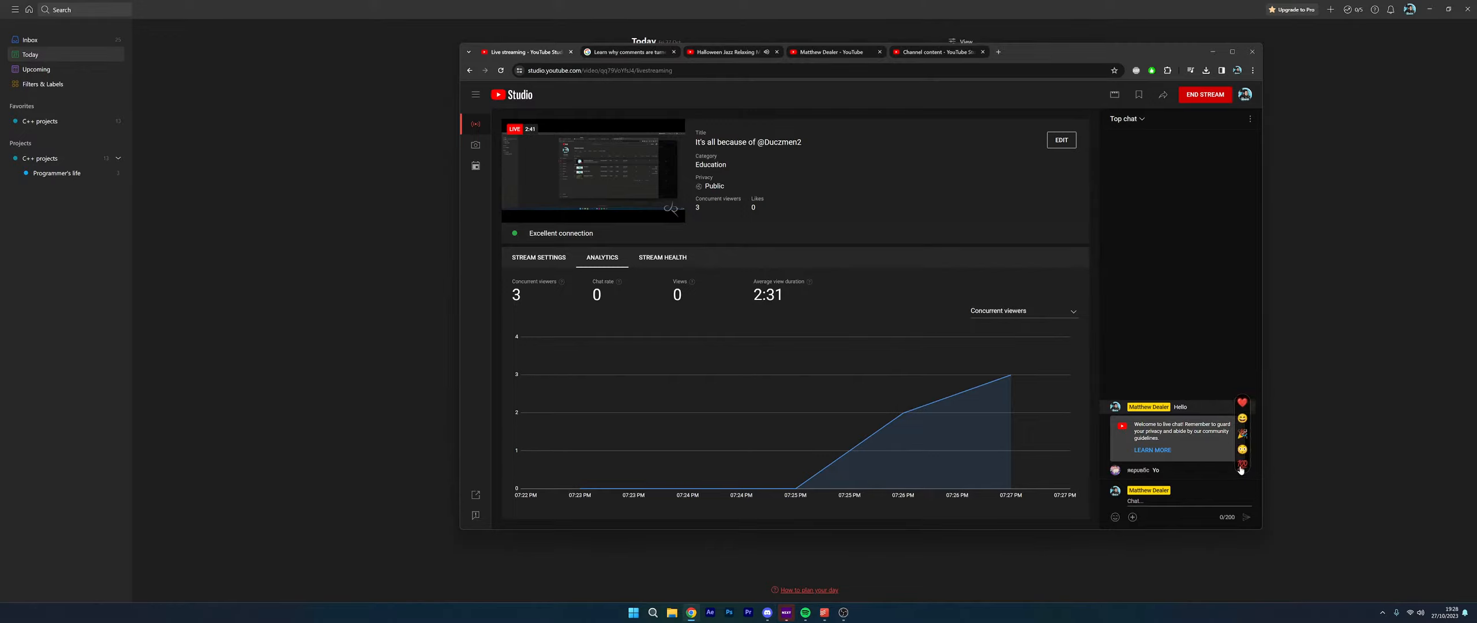
left_click(1242, 405)
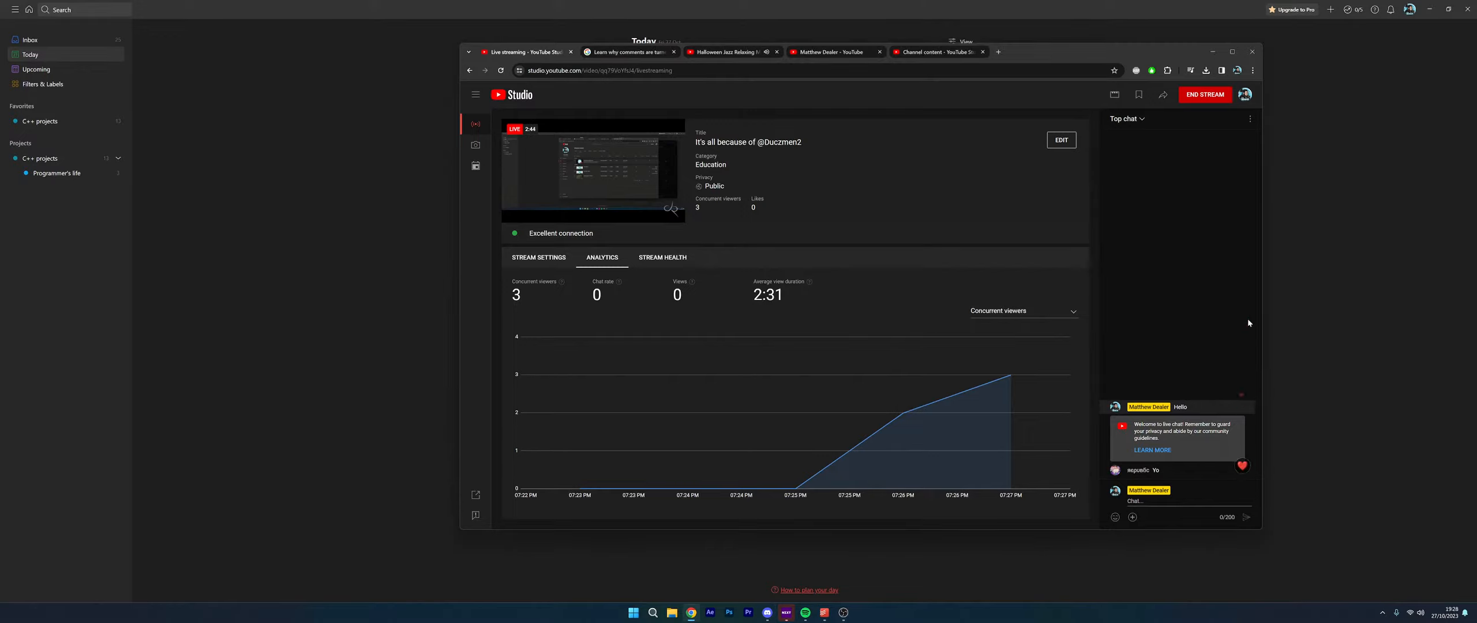
mouse_move(1243, 466)
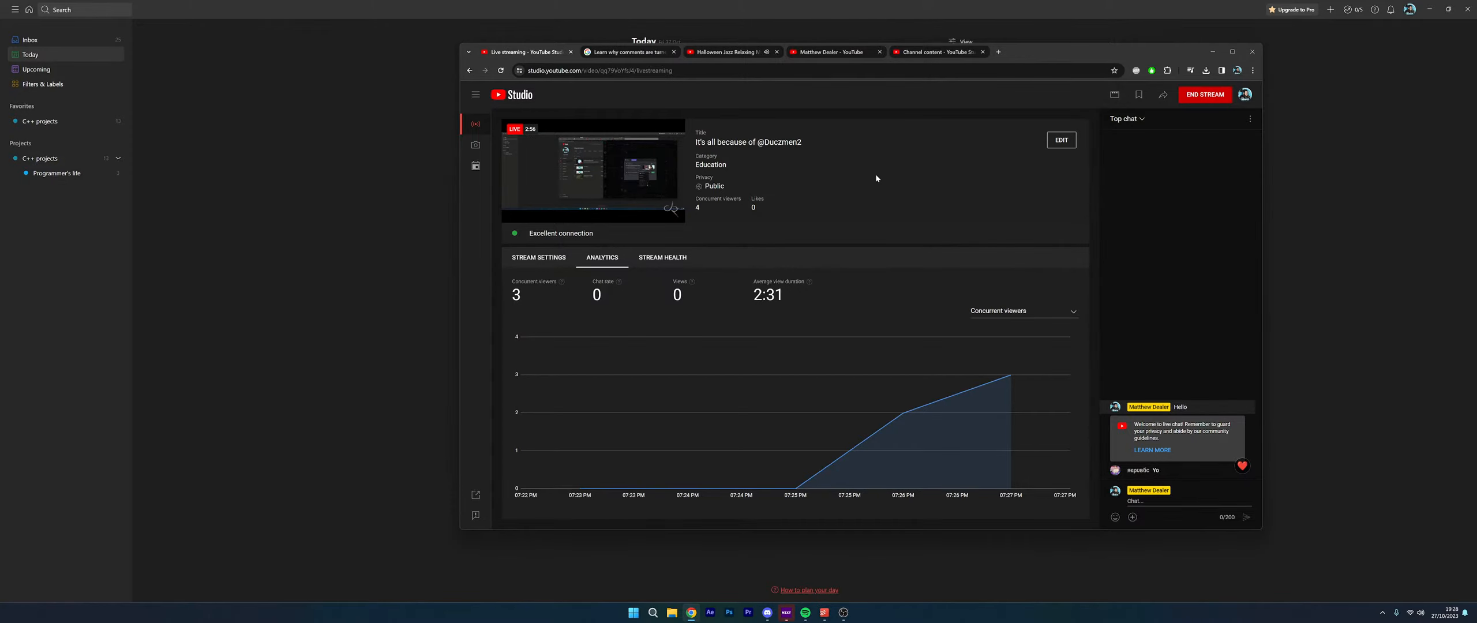
left_click(728, 57)
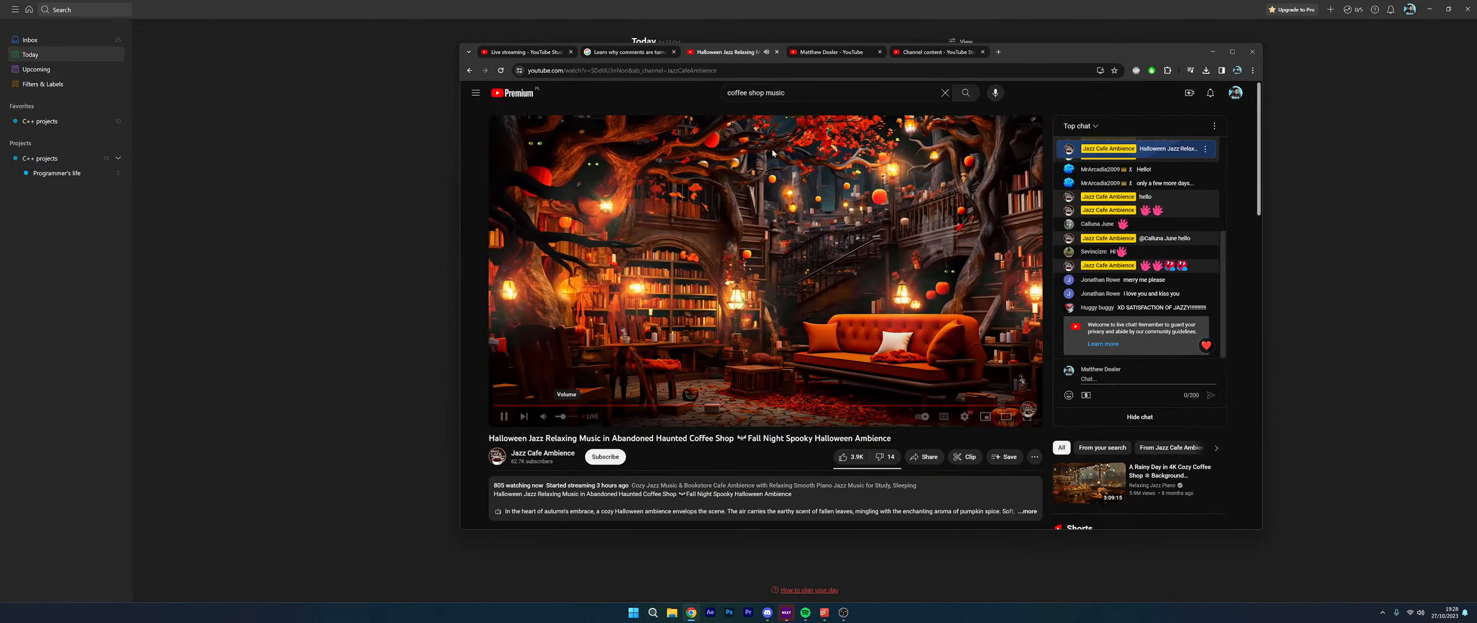
left_click(835, 54)
left_click(922, 53)
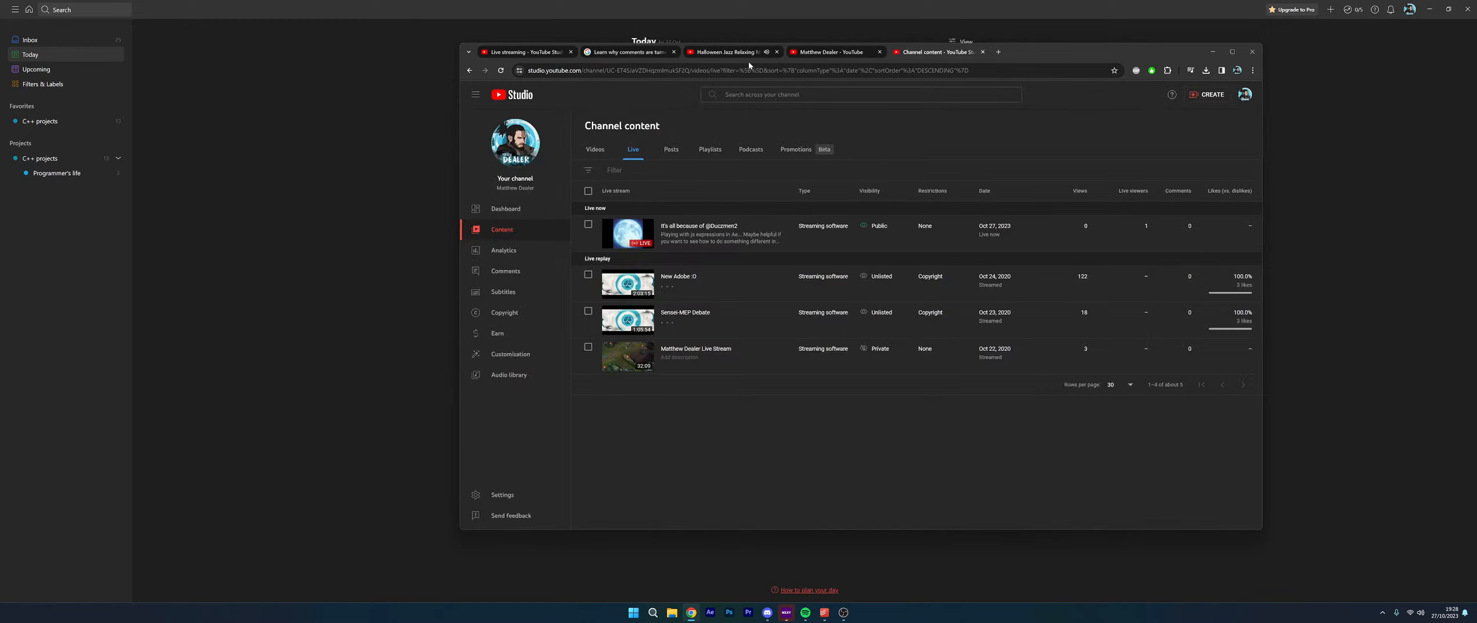
left_click(728, 54)
left_click(551, 53)
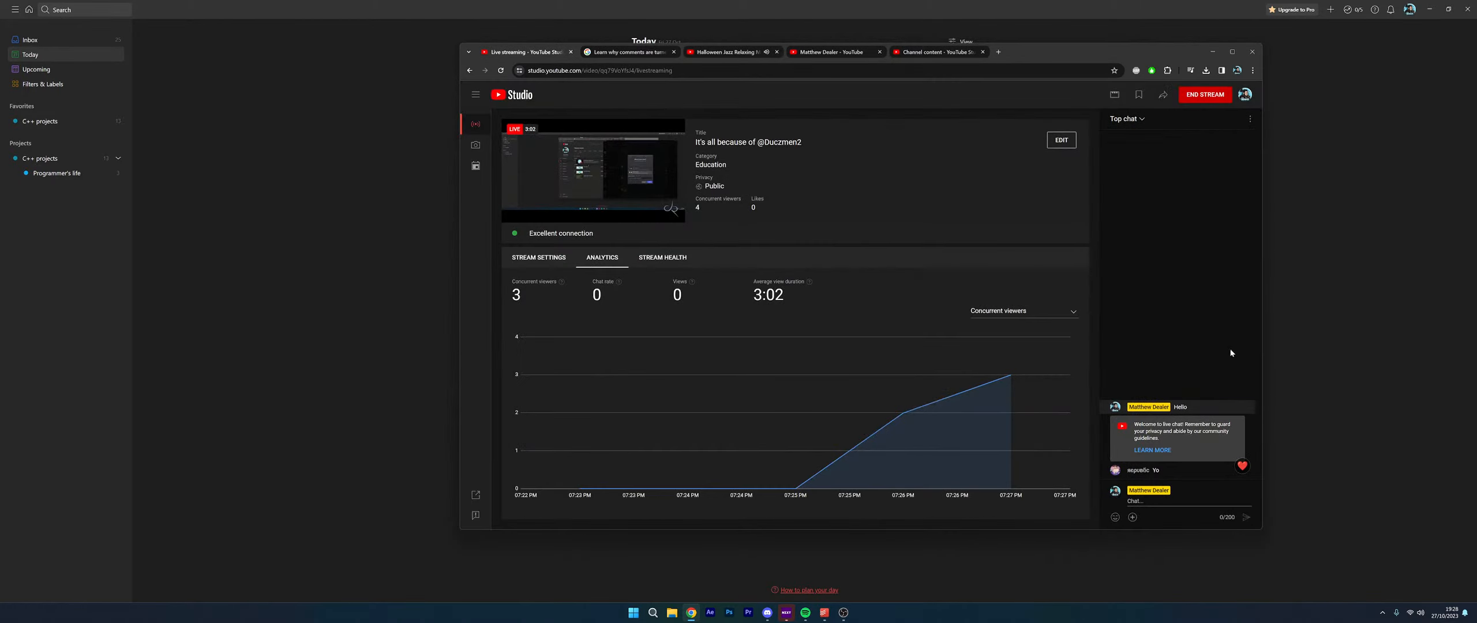
Widen the browser window showing the live stream dashboard and shift it slightly sideways
left_click_drag(1260, 306, 1337, 306)
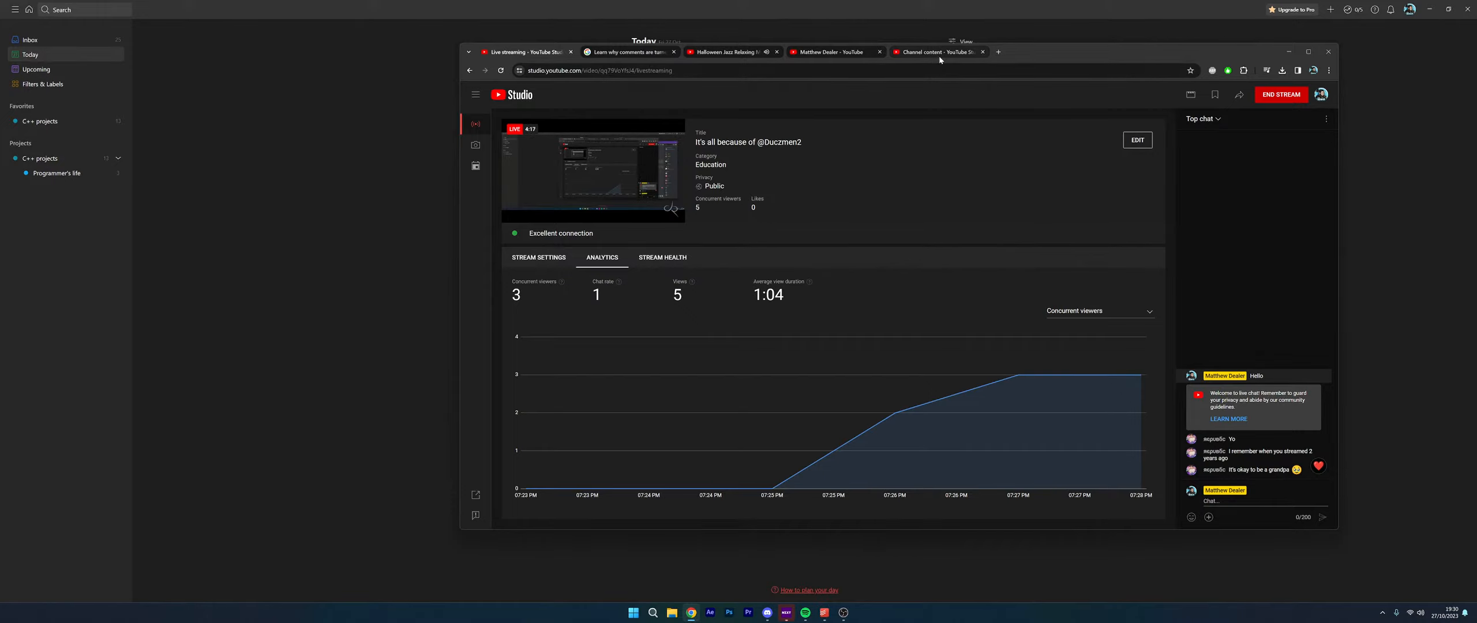
left_click_drag(1064, 53, 1074, 53)
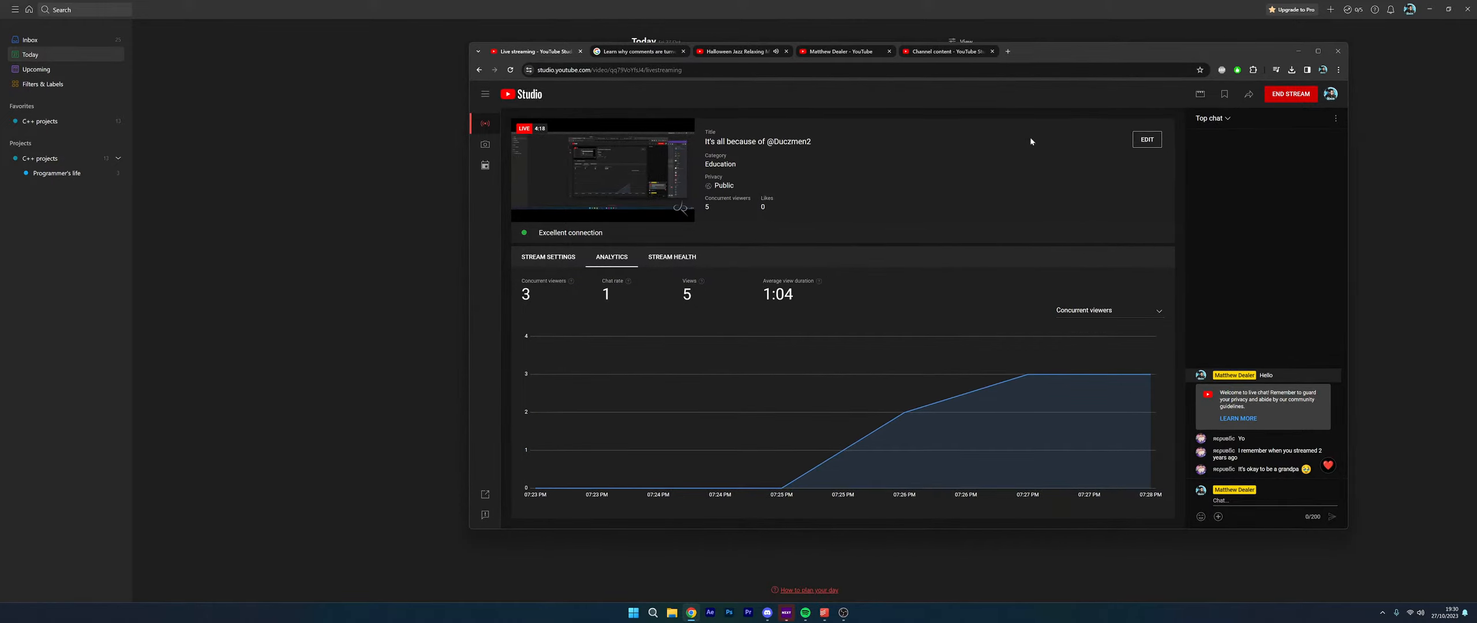
Switch to After Effects and open the existing After Effects project saved today in the Downloads folder
left_click(713, 606)
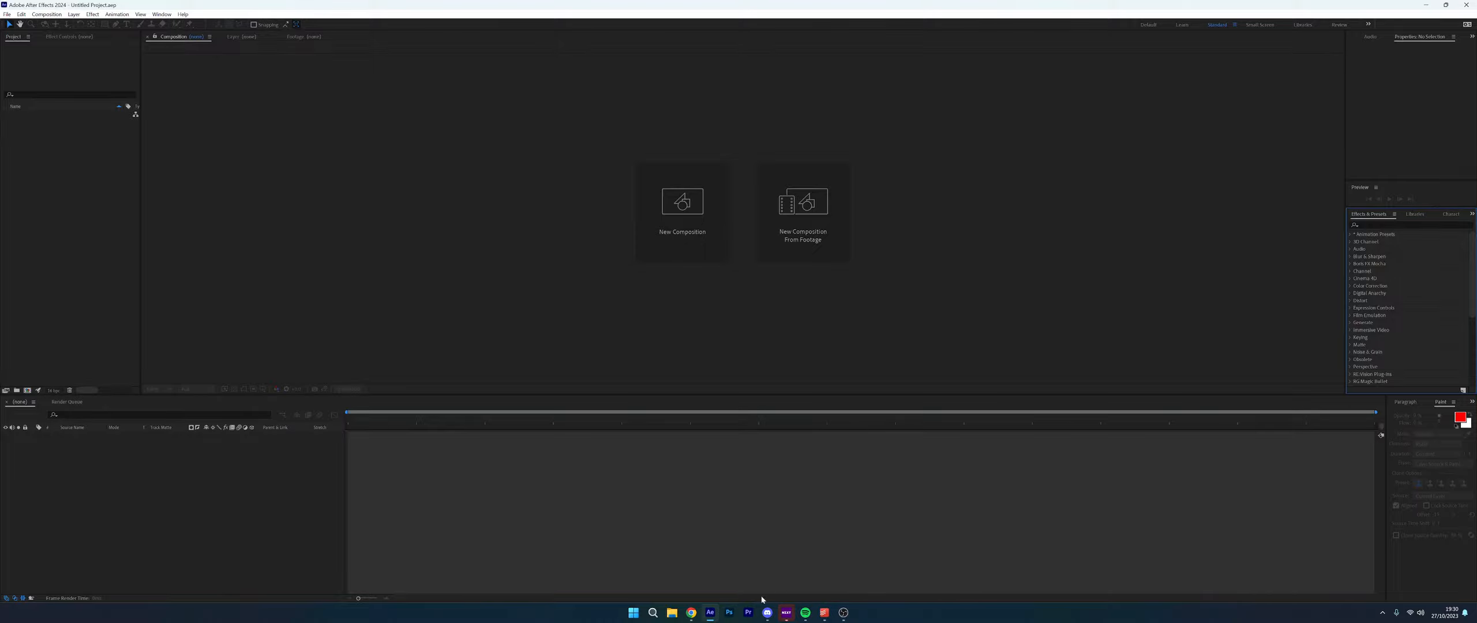
key("super+e")
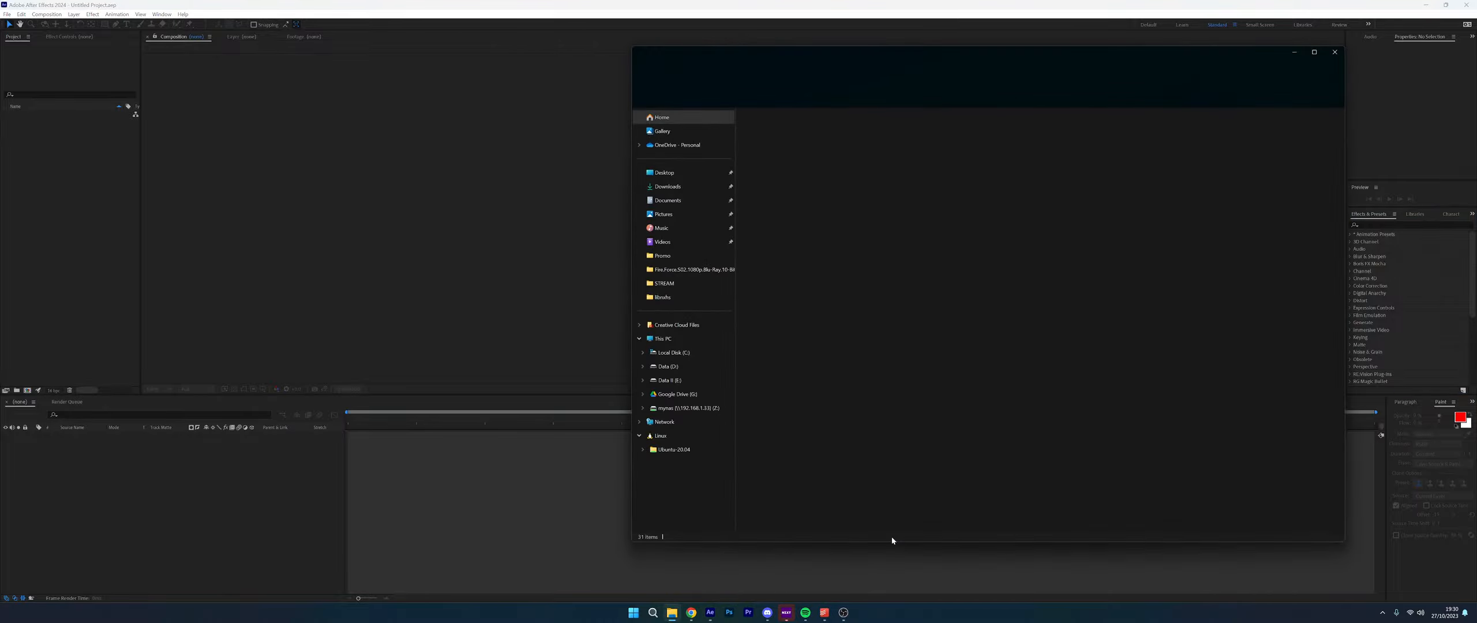
left_click(697, 186)
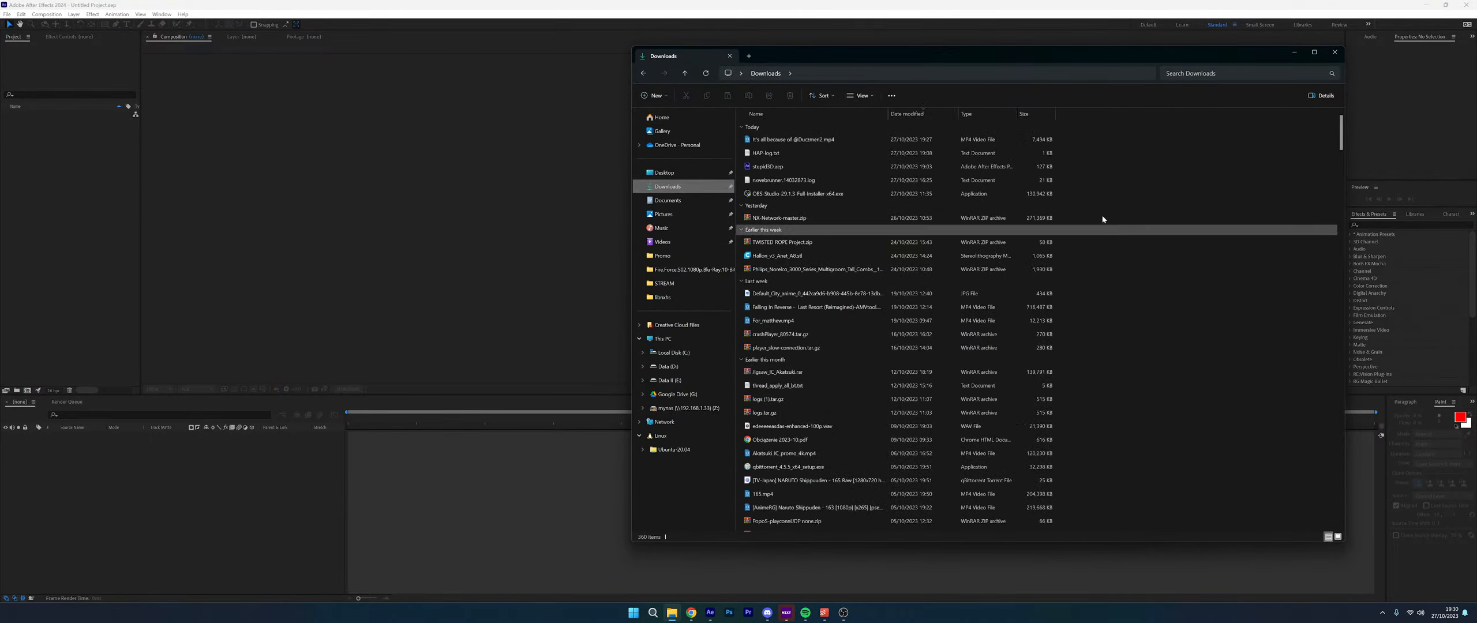
double_click(825, 168)
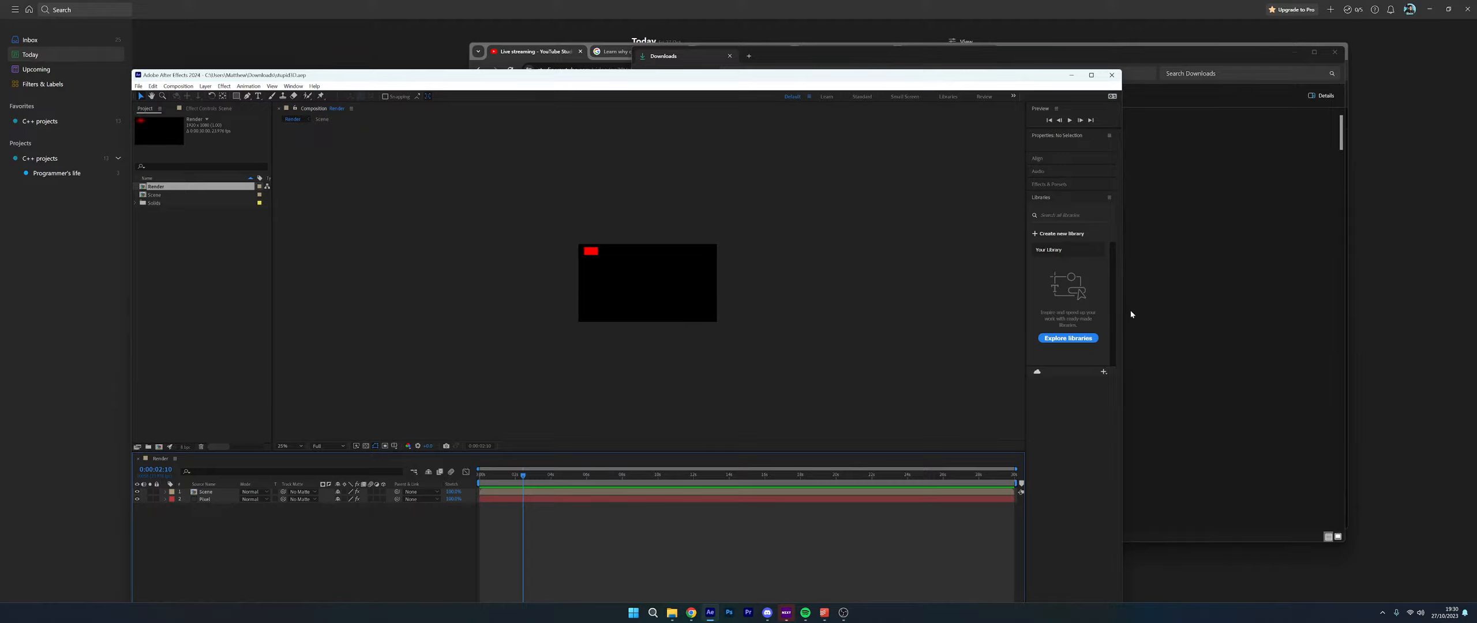
left_click(766, 612)
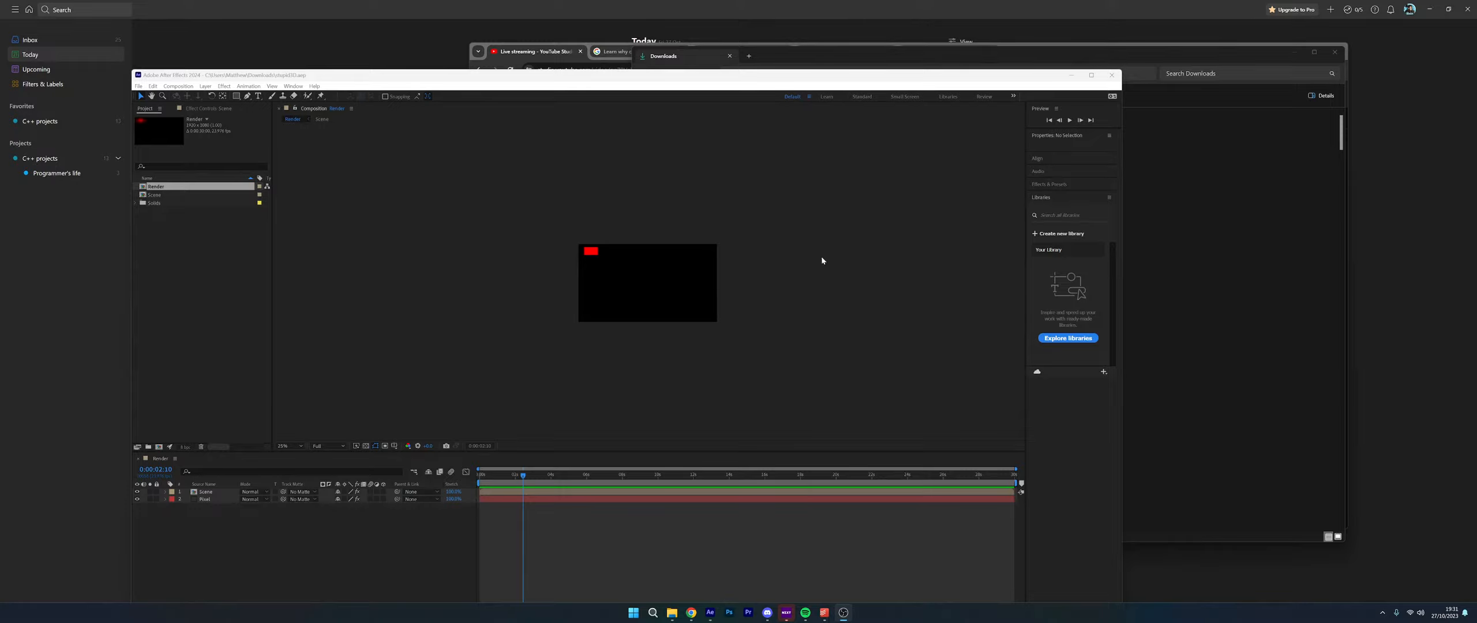
Expand the Scene layer's transform properties and enable an expression on its Anchor Point
left_click(165, 491)
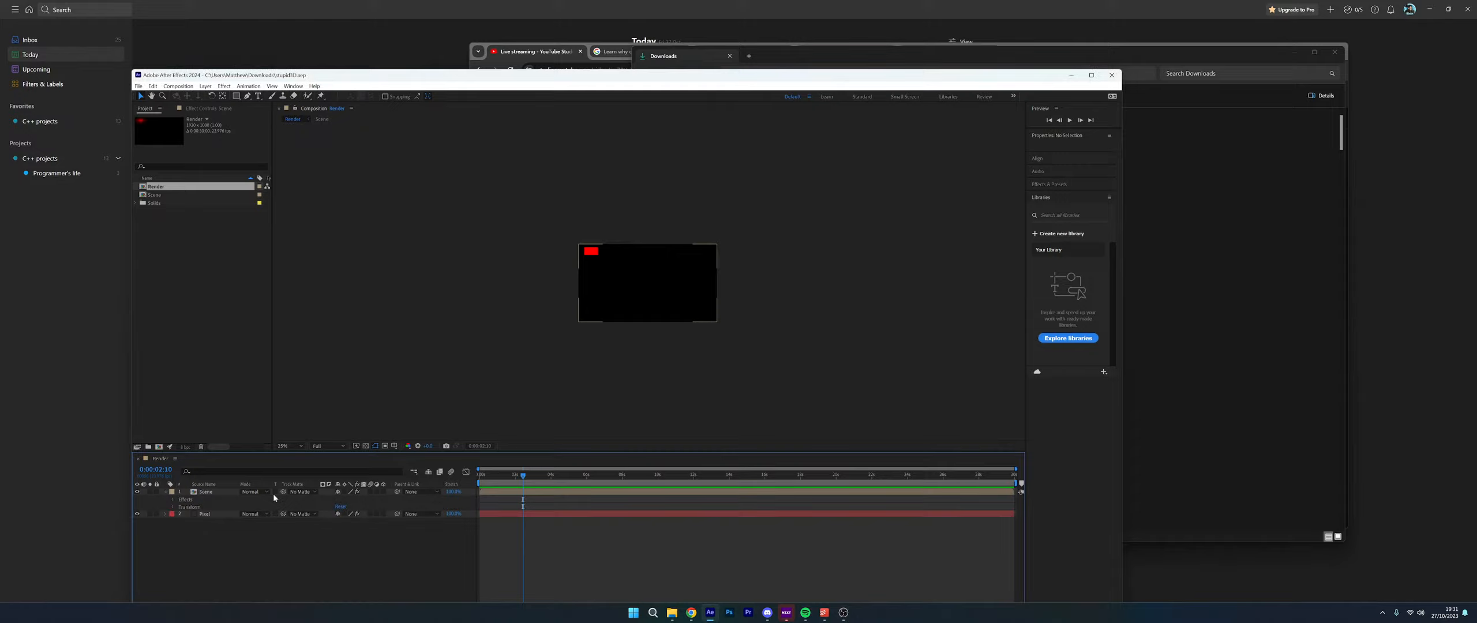
left_click(173, 507)
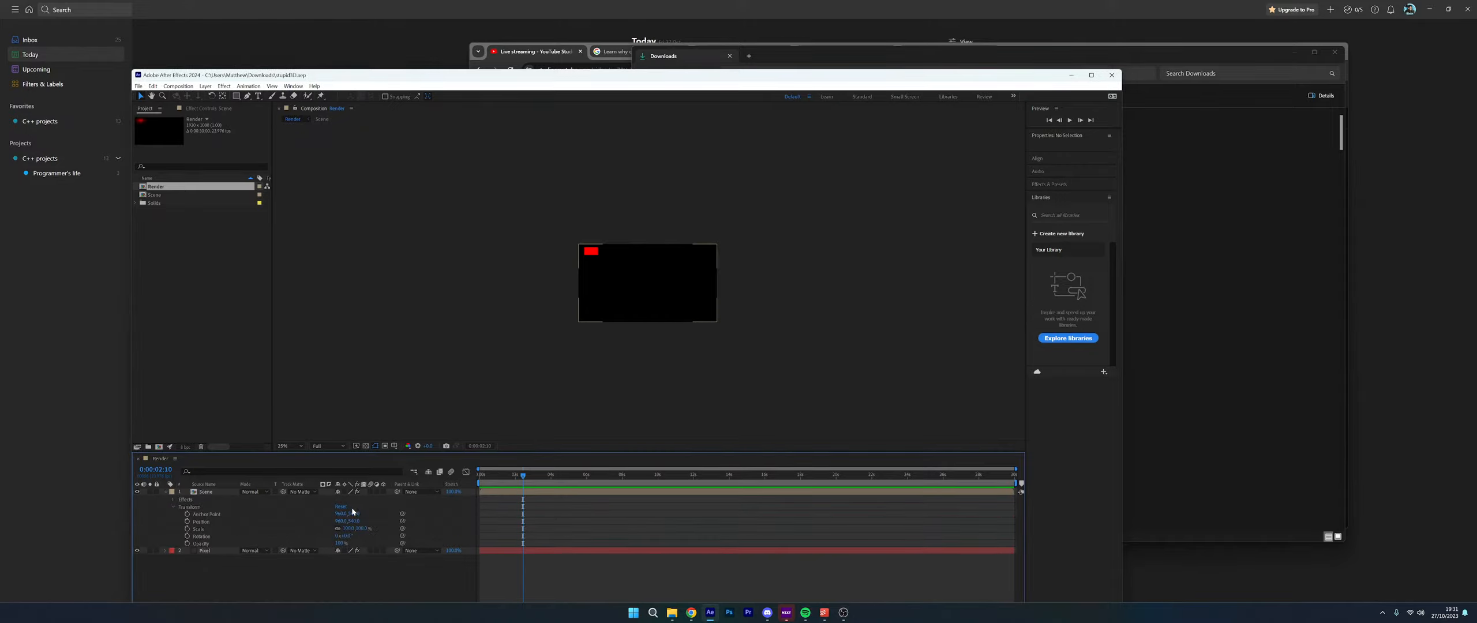
left_click(187, 513, "alt")
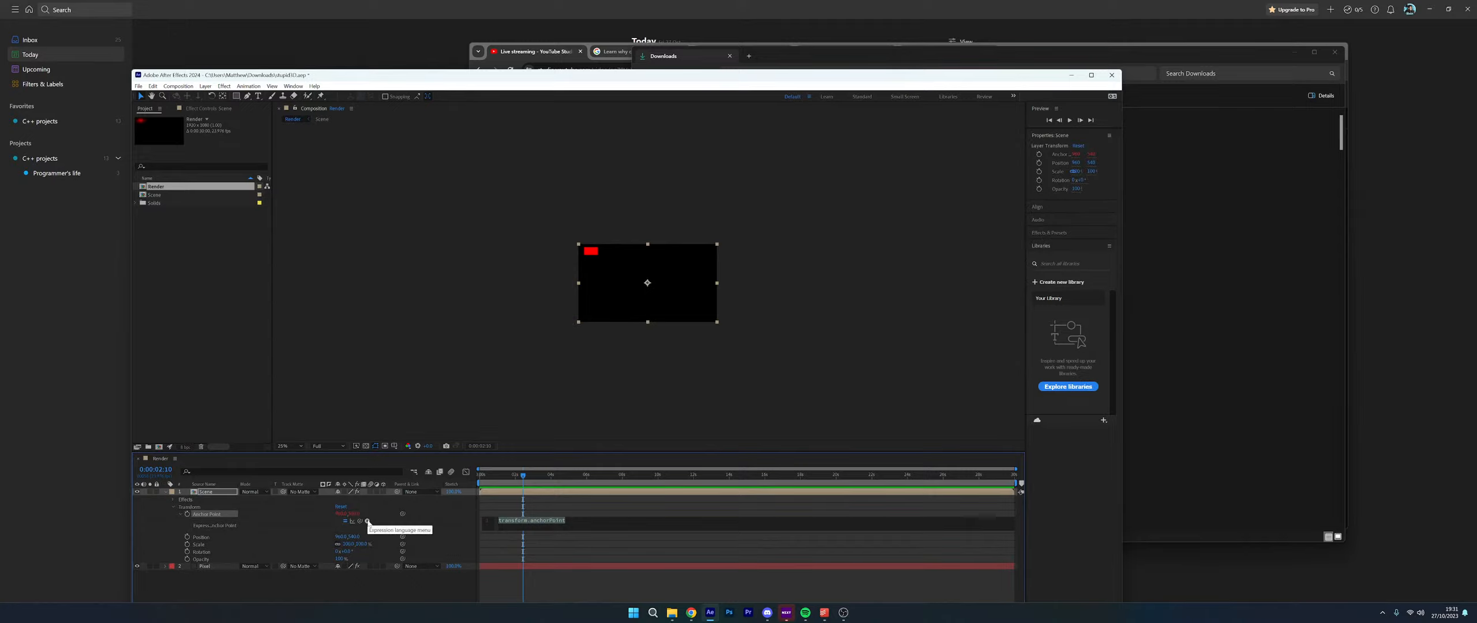
Look through the expression language categories available for the Anchor Point expression, including the Global functions
left_click(368, 522)
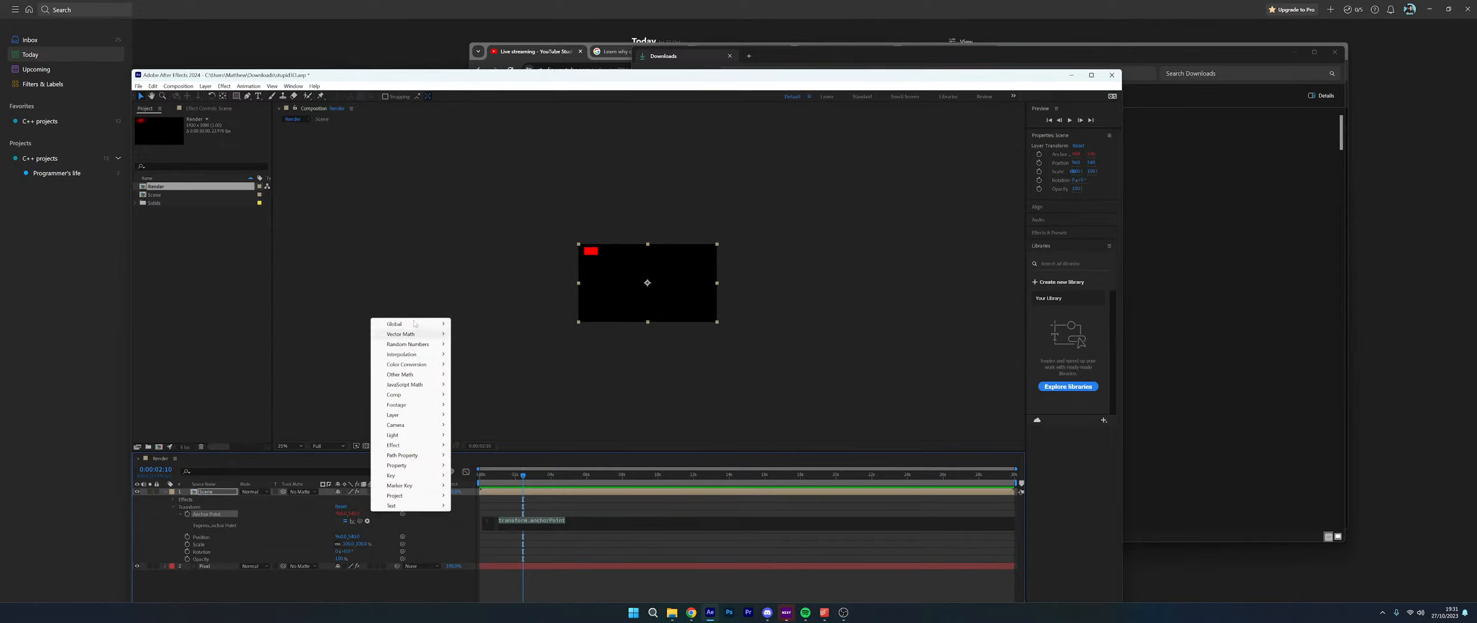
mouse_move(414, 494)
mouse_move(403, 324)
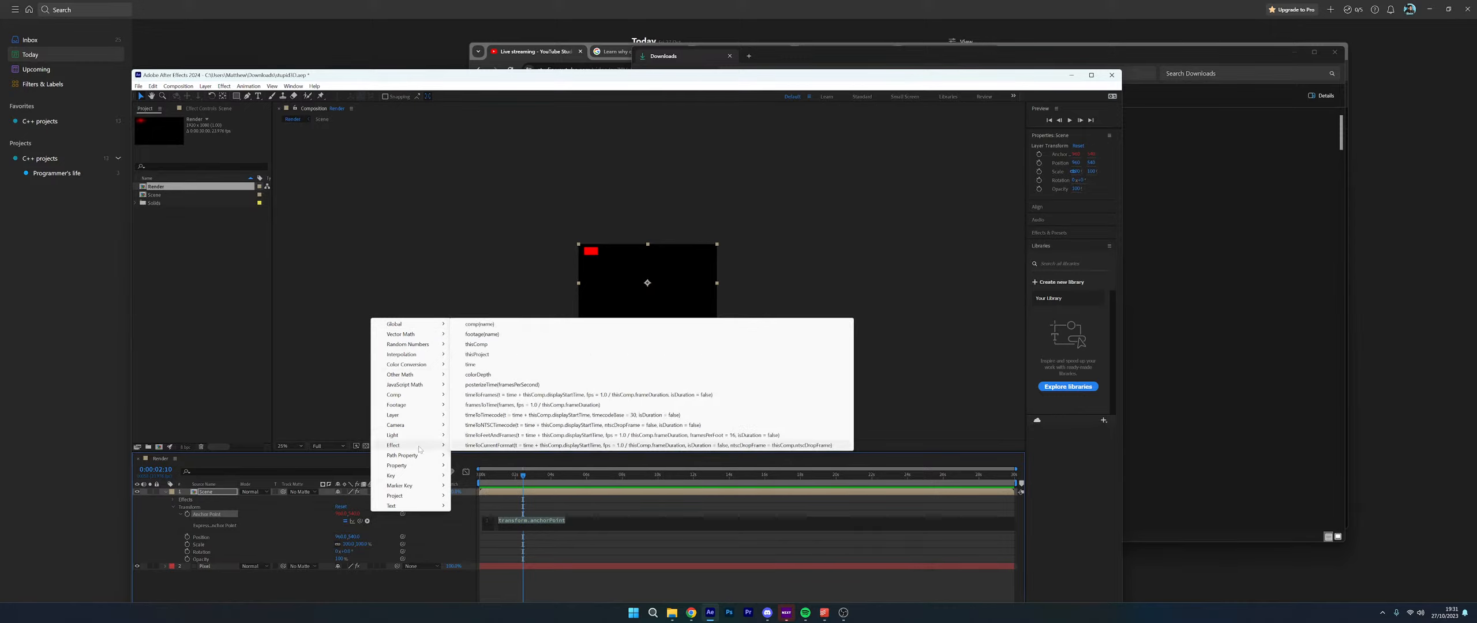
left_click(445, 268)
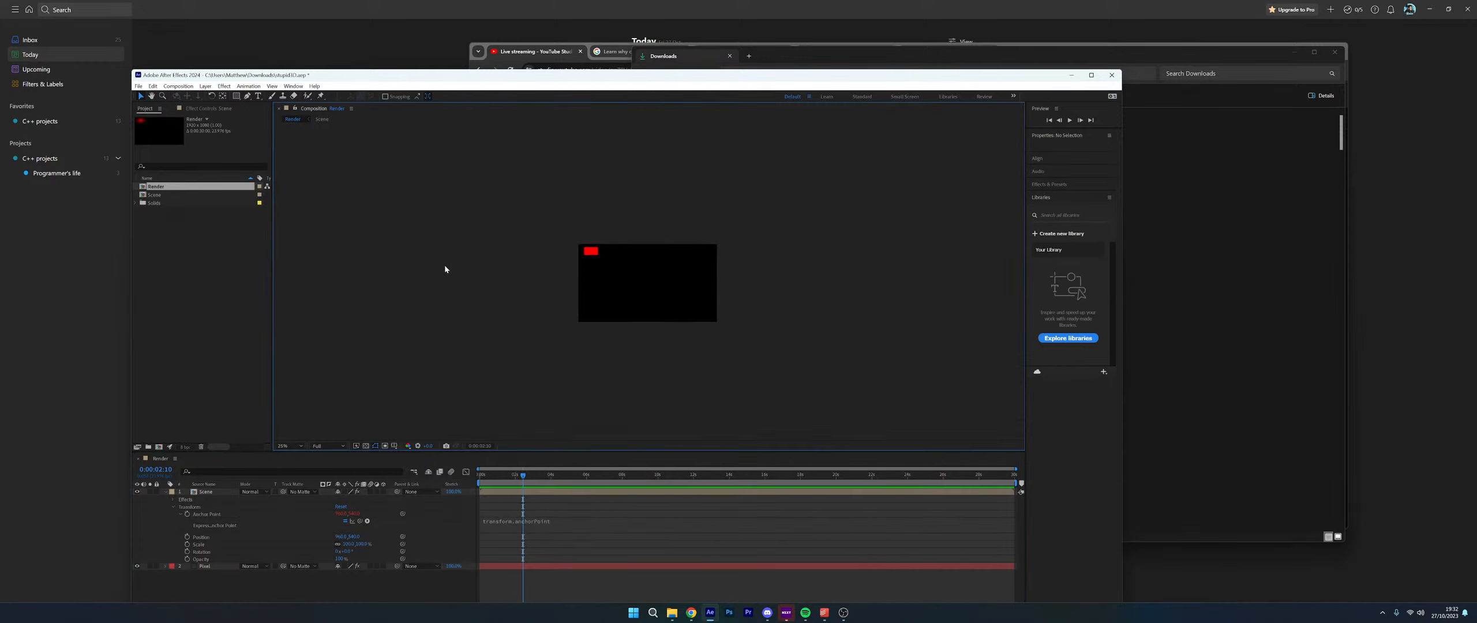
Reposition the After Effects window on the desktop and enlarge the timeline area, leaving no layer selected
left_click_drag(619, 75, 680, 44)
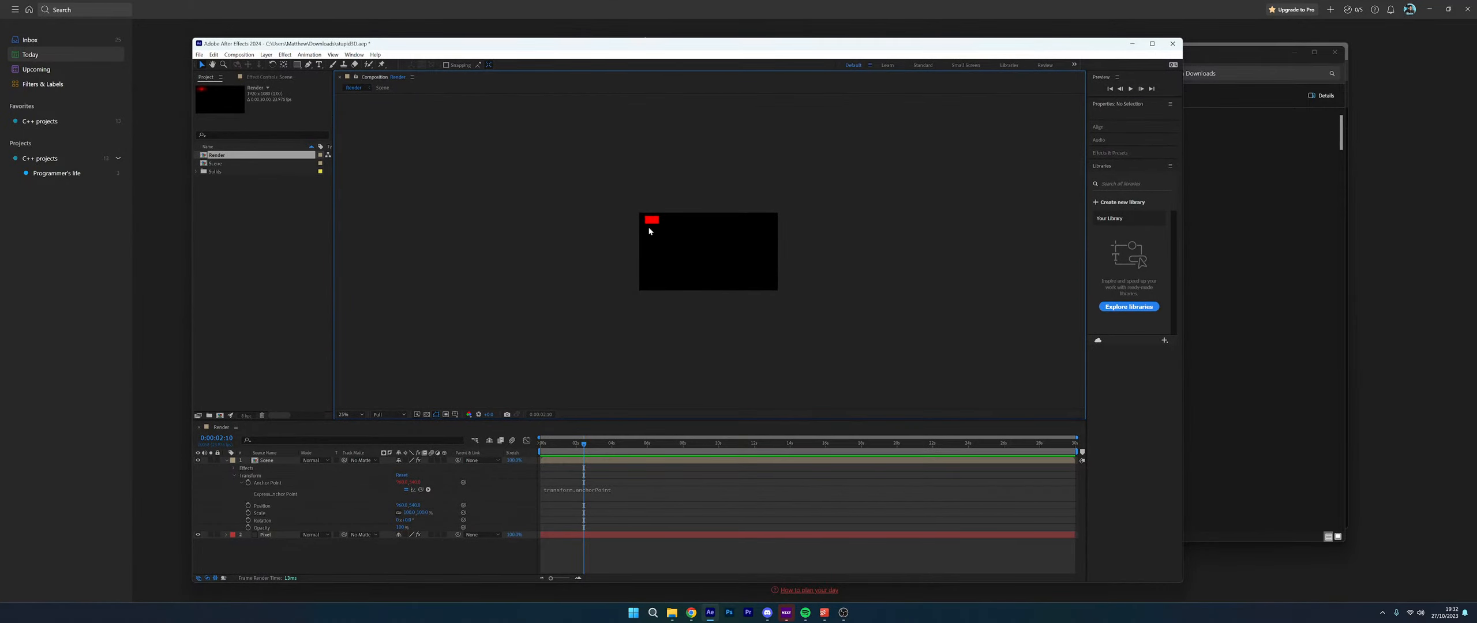
left_click(766, 224)
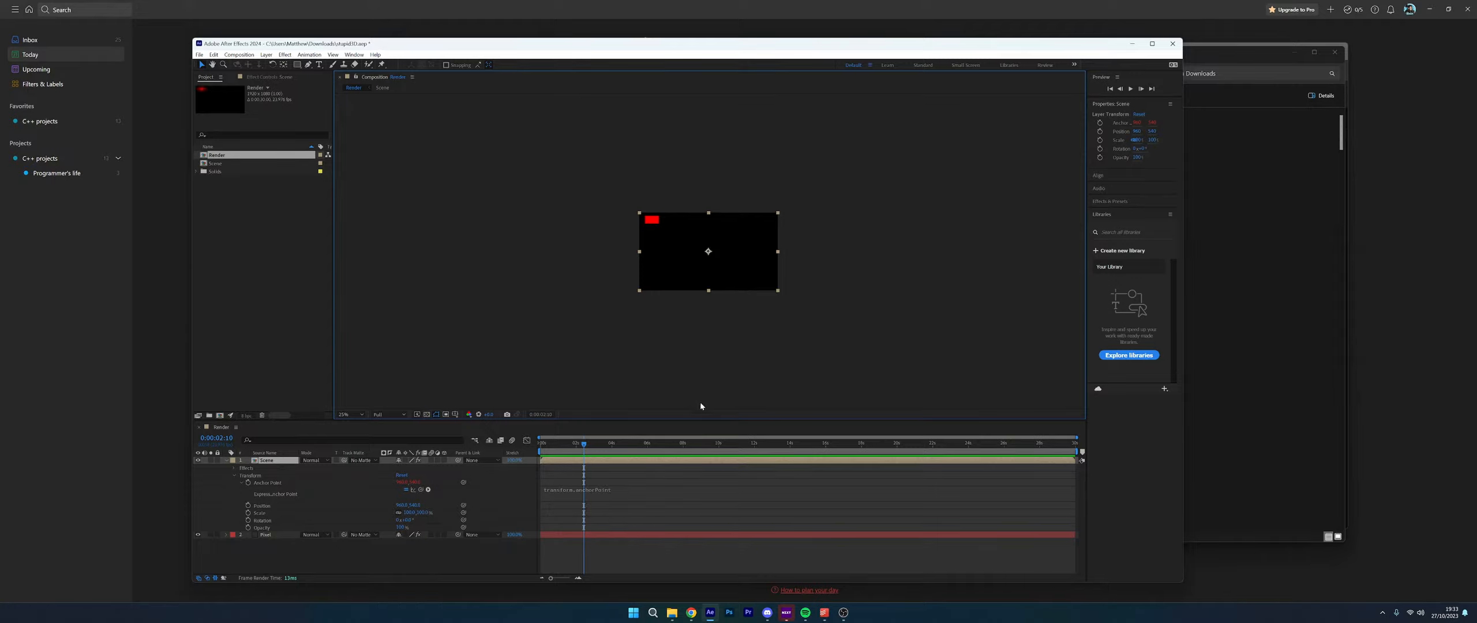
left_click_drag(697, 418, 708, 334)
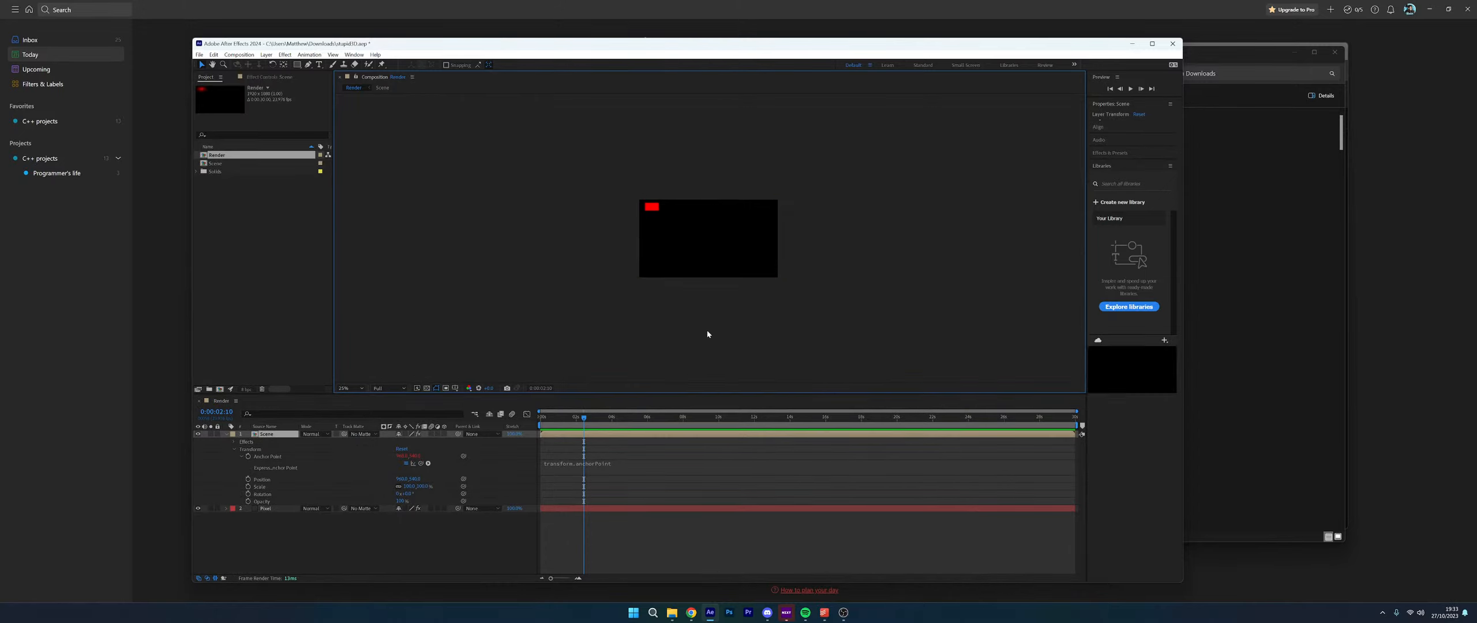
left_click(708, 334)
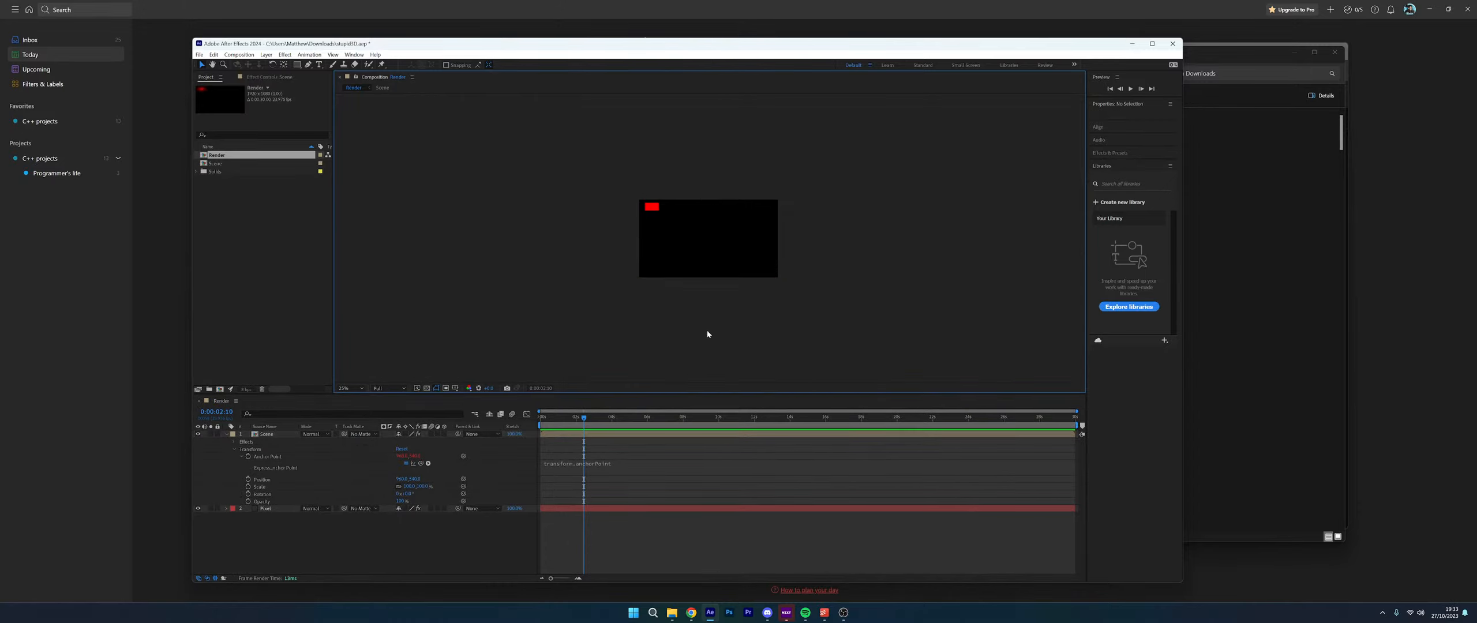
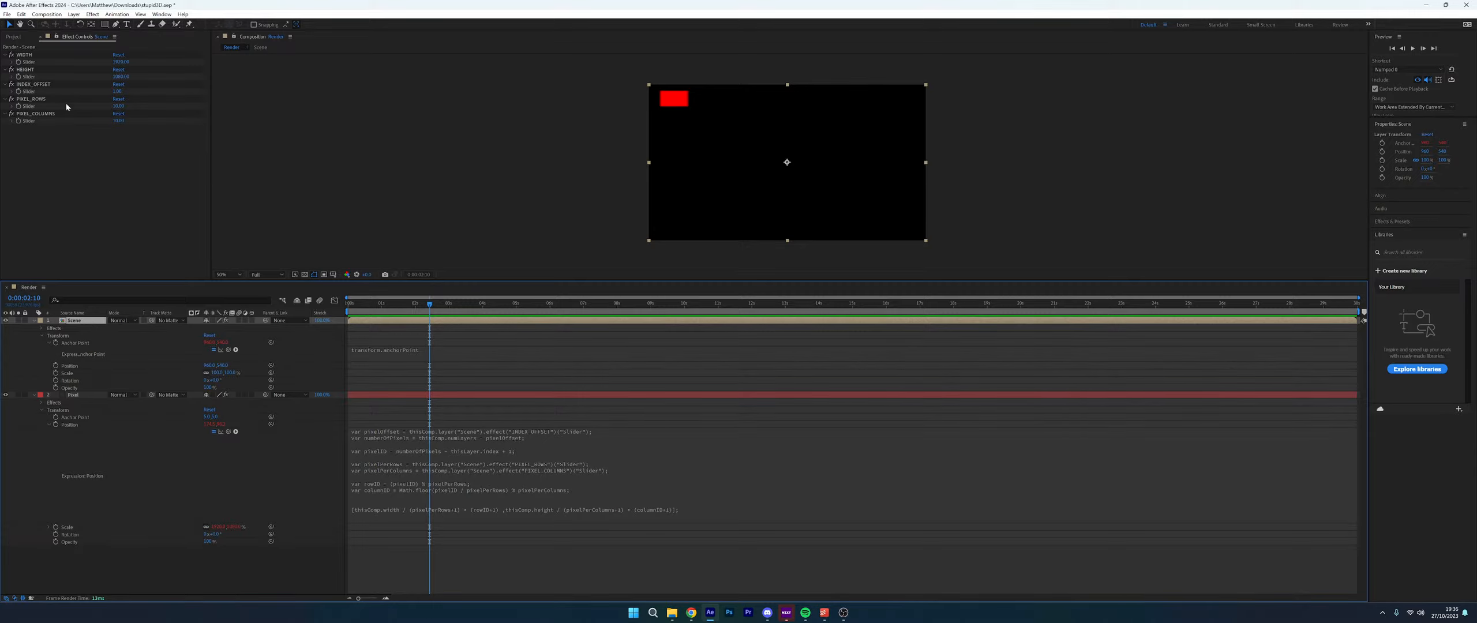
Examine the Scene layer's slider controls HEIGHT, INDEX_OFFSET and PIXEL_COLUMNS, widening the effect controls area slightly
left_click(33, 84)
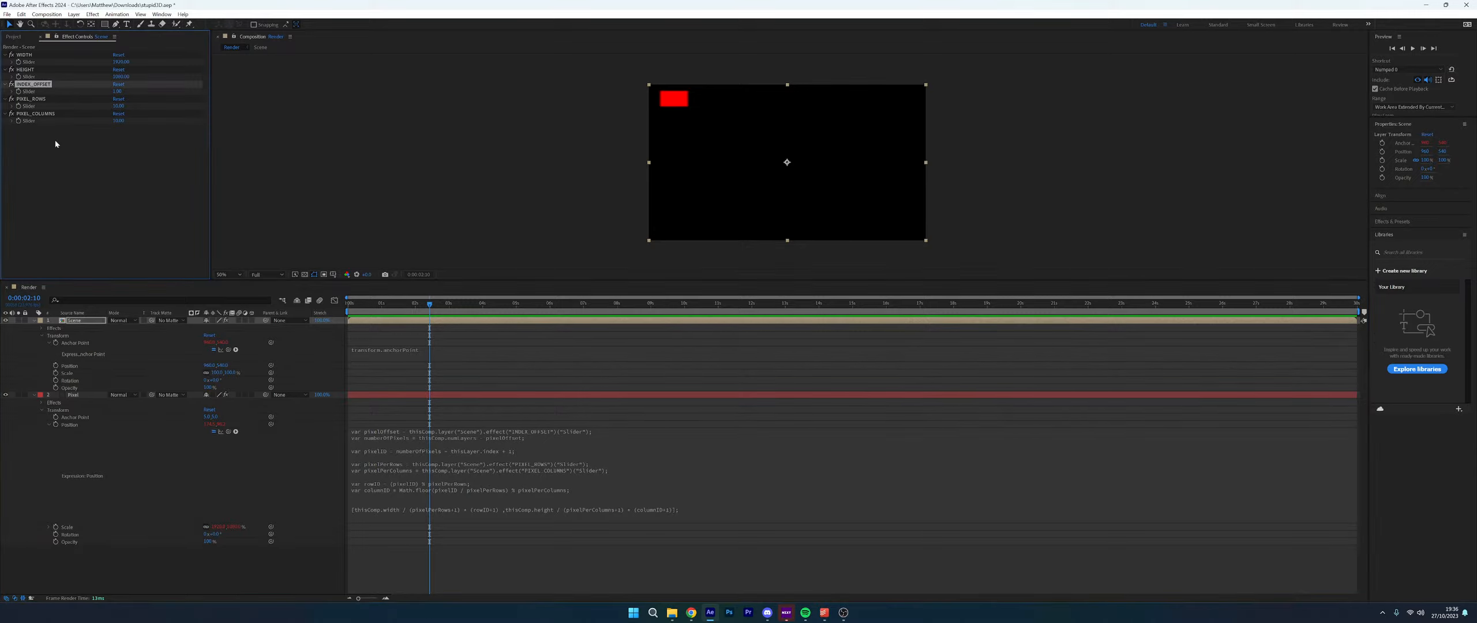
left_click(140, 160)
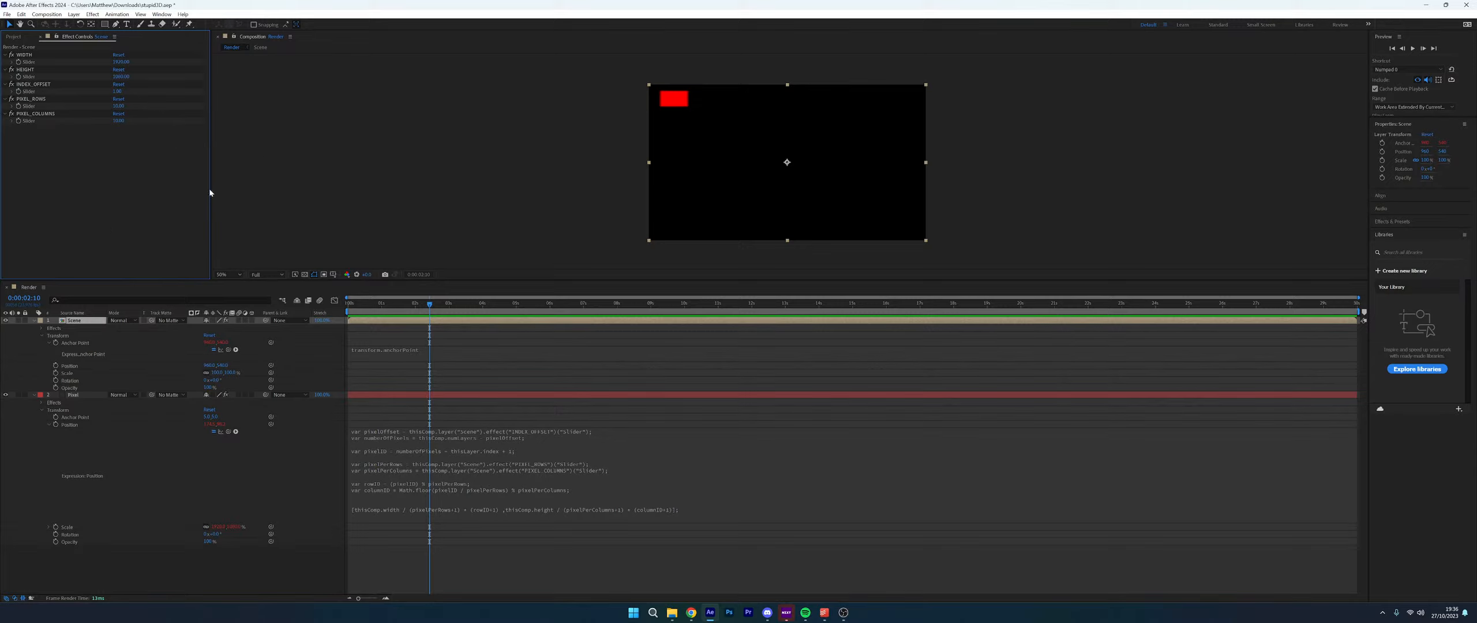
mouse_move(210, 169)
left_mouse_down()
mouse_move(323, 165)
mouse_move(225, 175)
left_mouse_up()
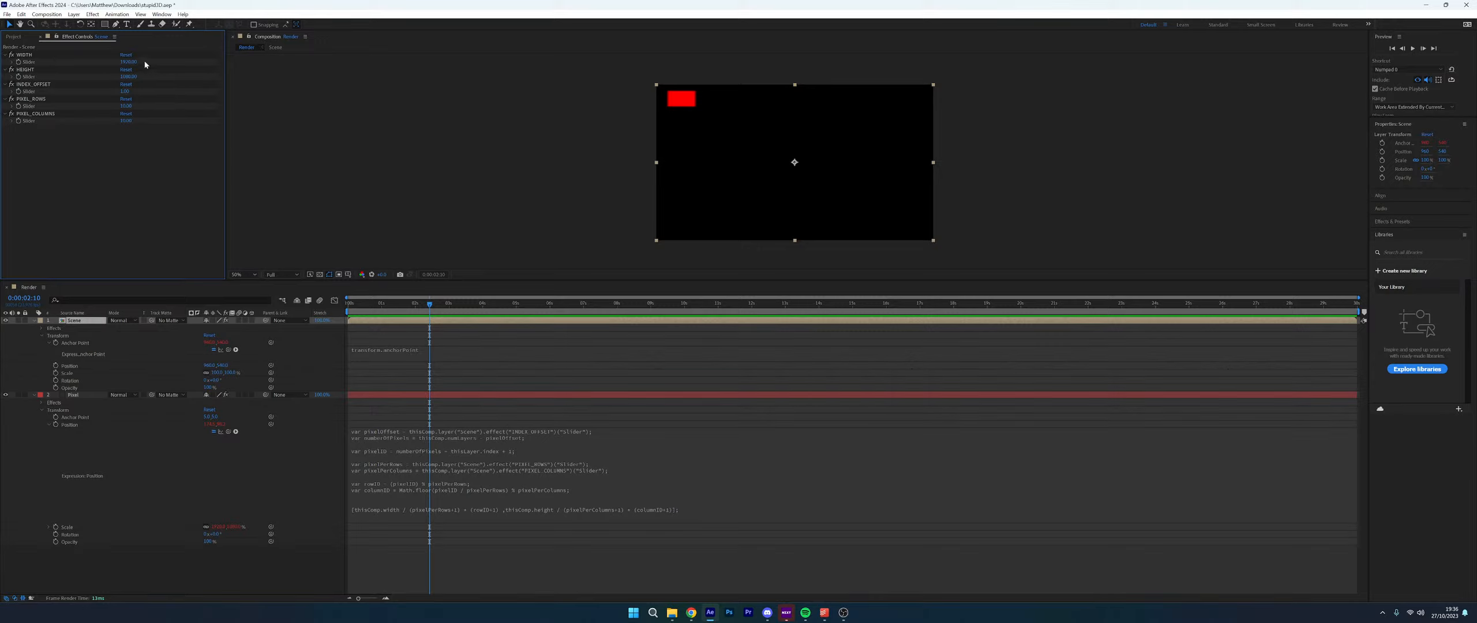
left_click(30, 71)
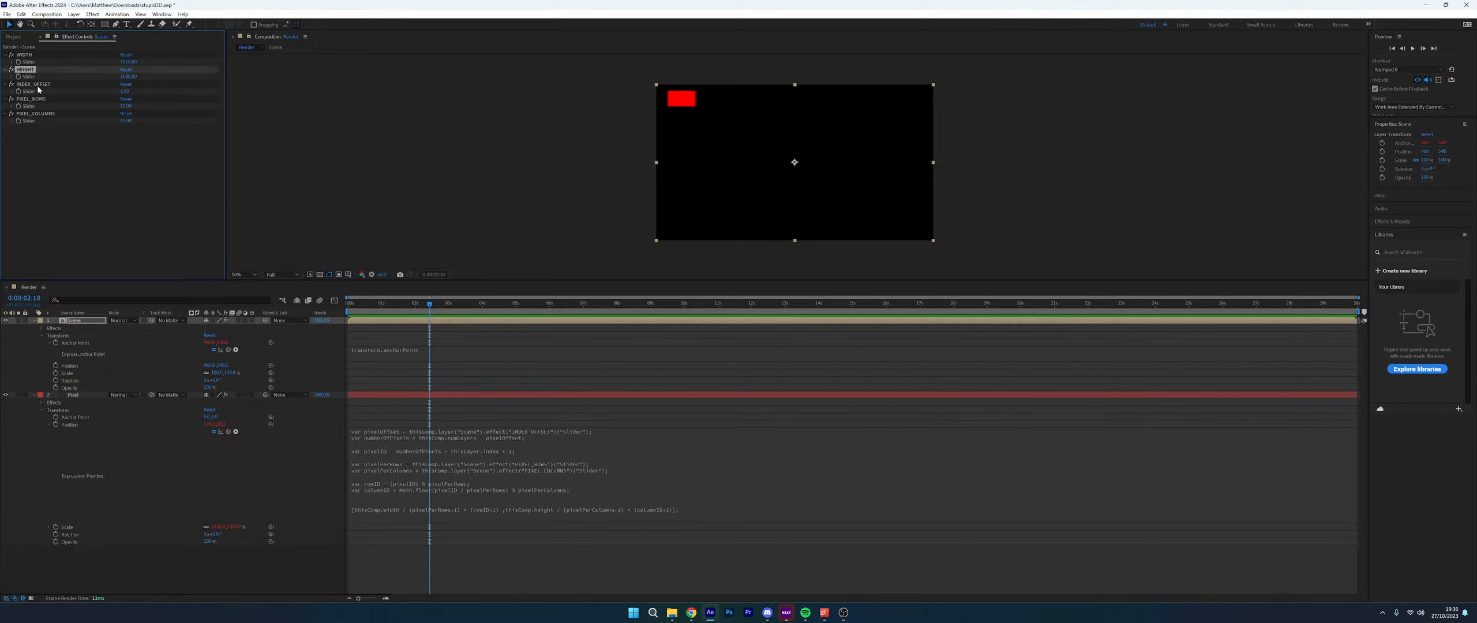
left_click(37, 85)
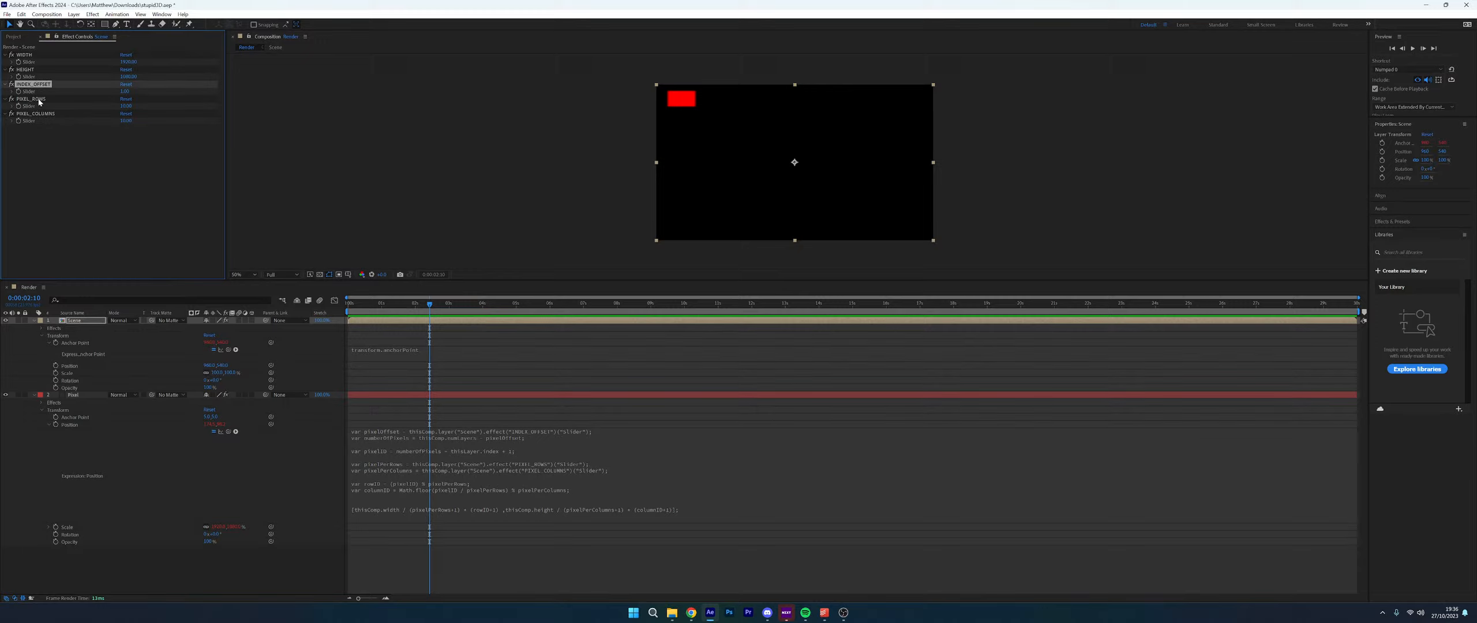
left_click(106, 164)
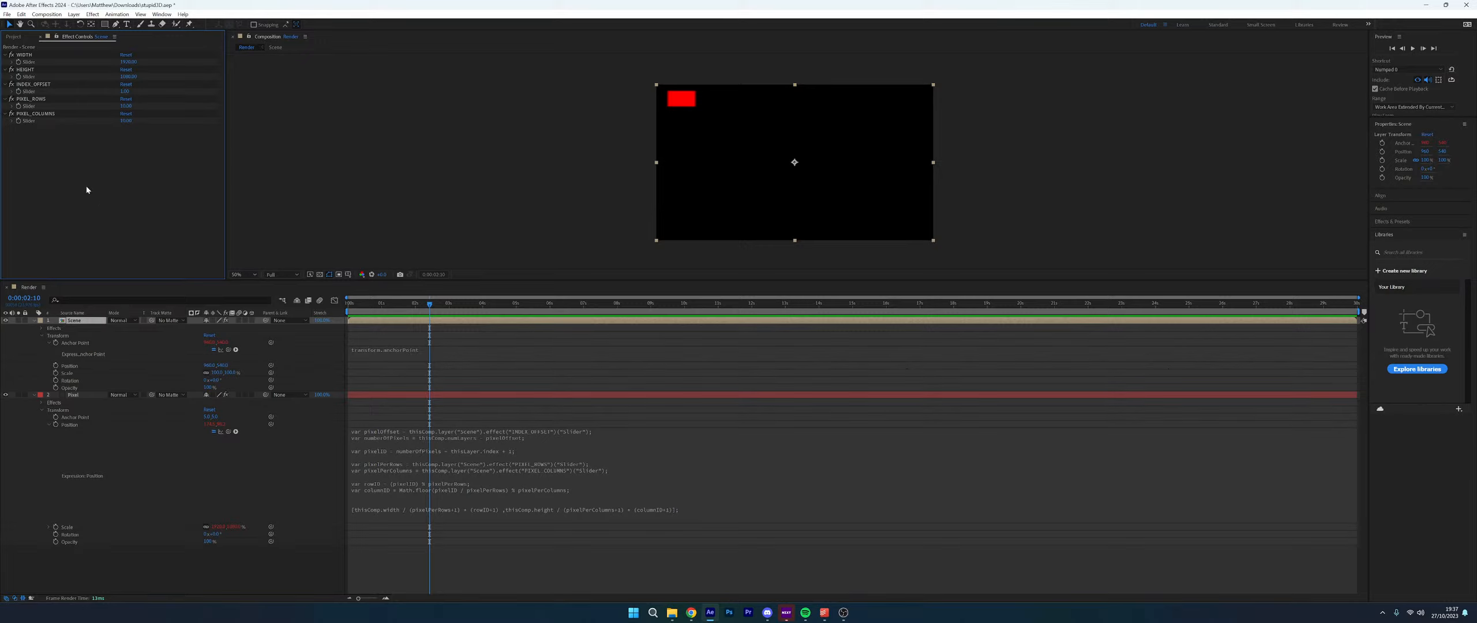
left_click(43, 118)
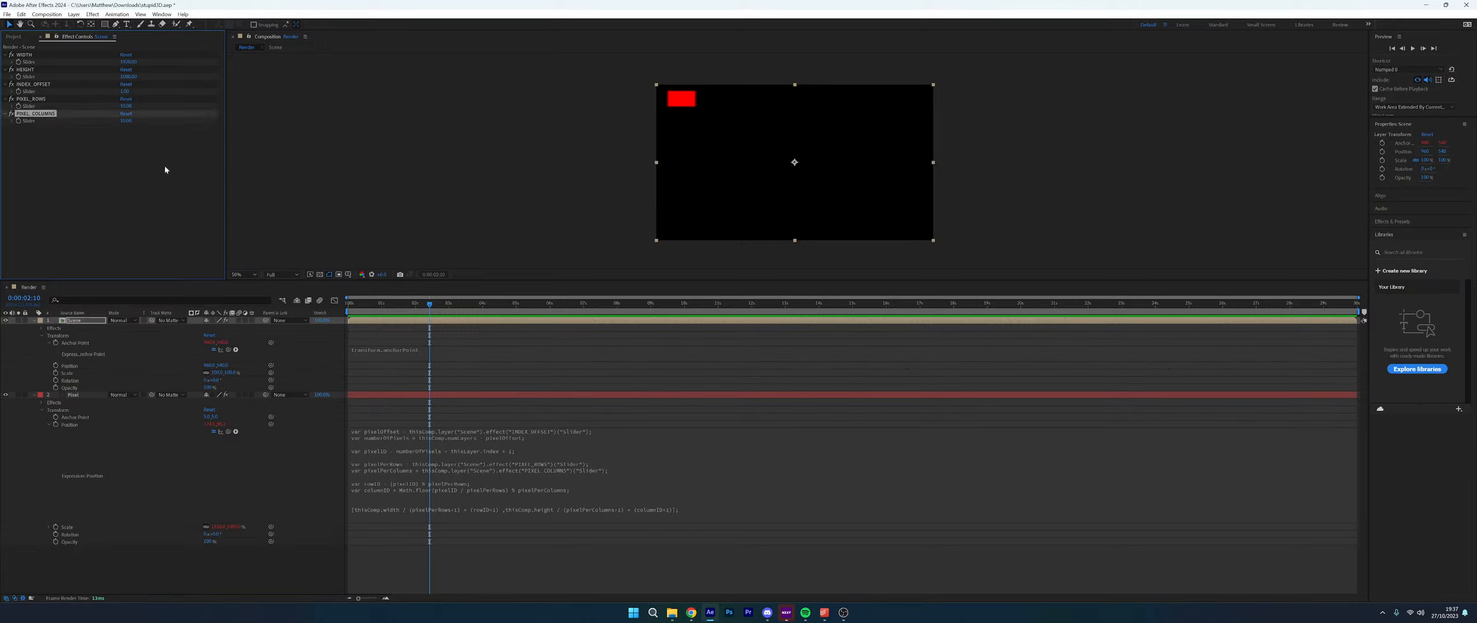
left_click(150, 170)
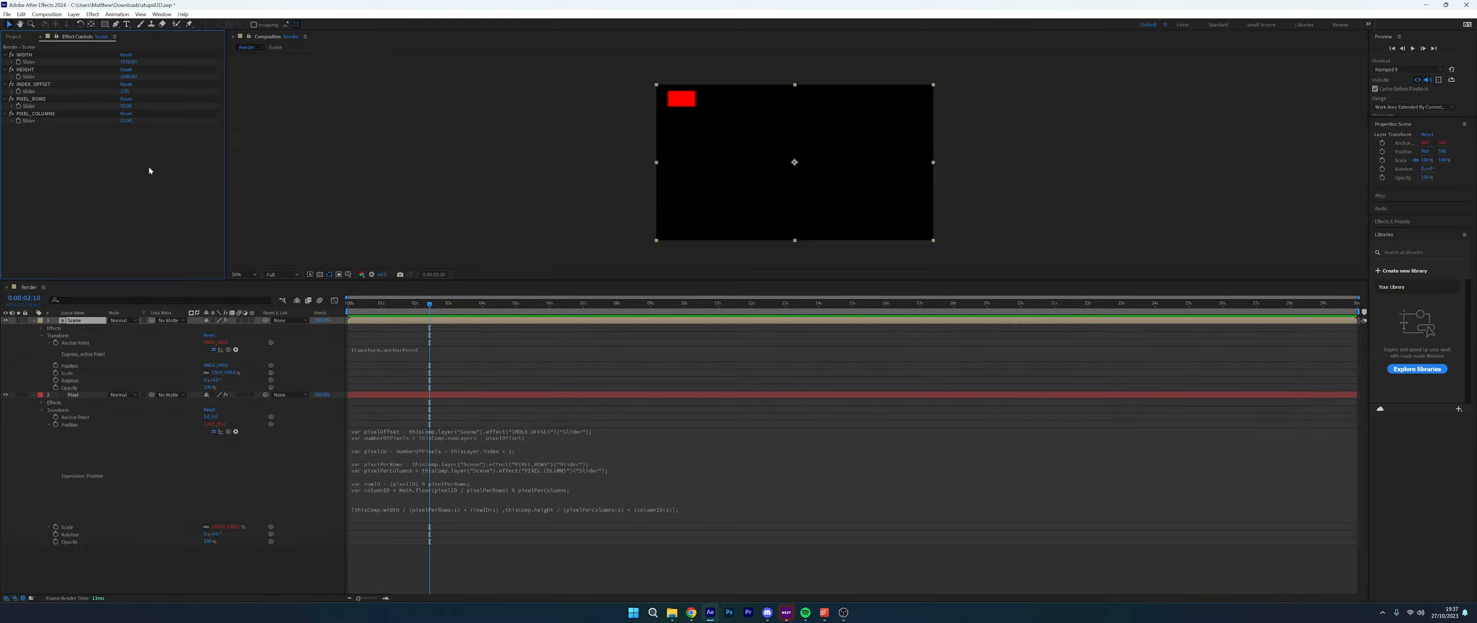
Open the Pixel layer's Position expression and inspect the lines that read the Scene layer's sliders
left_click(461, 490)
left_click(594, 491)
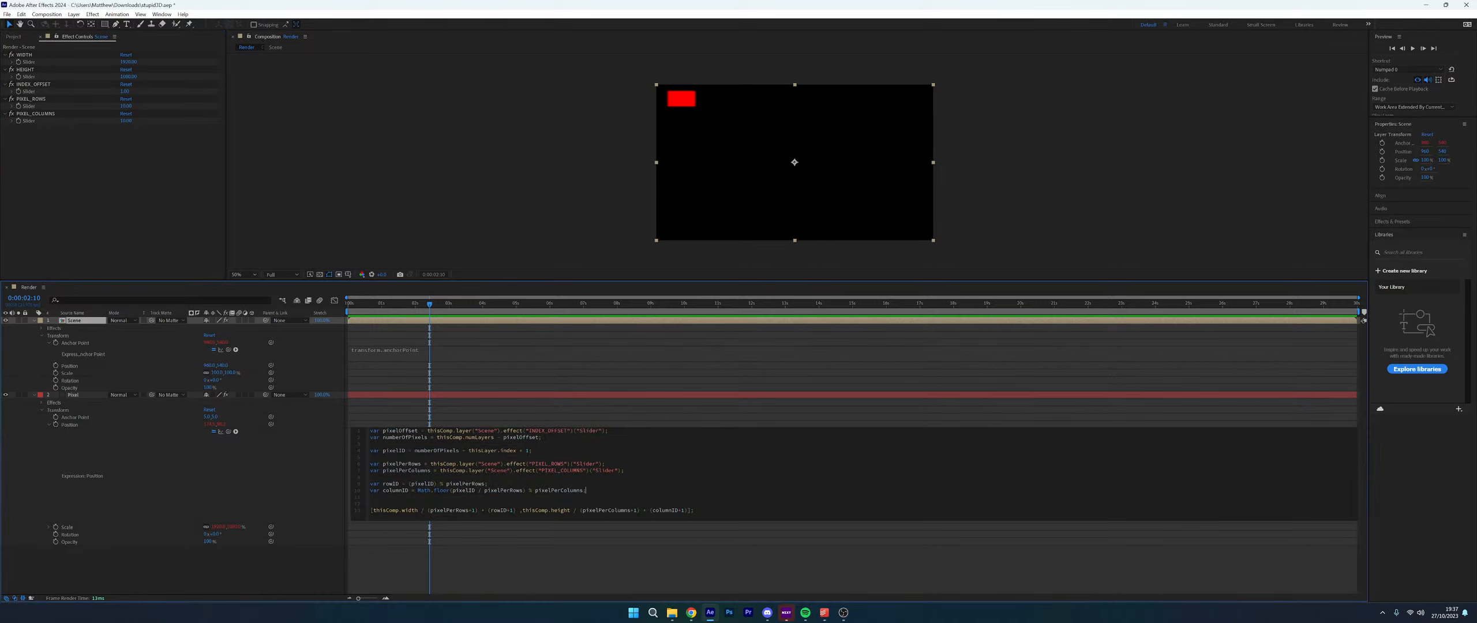
left_click_drag(443, 470, 443, 464)
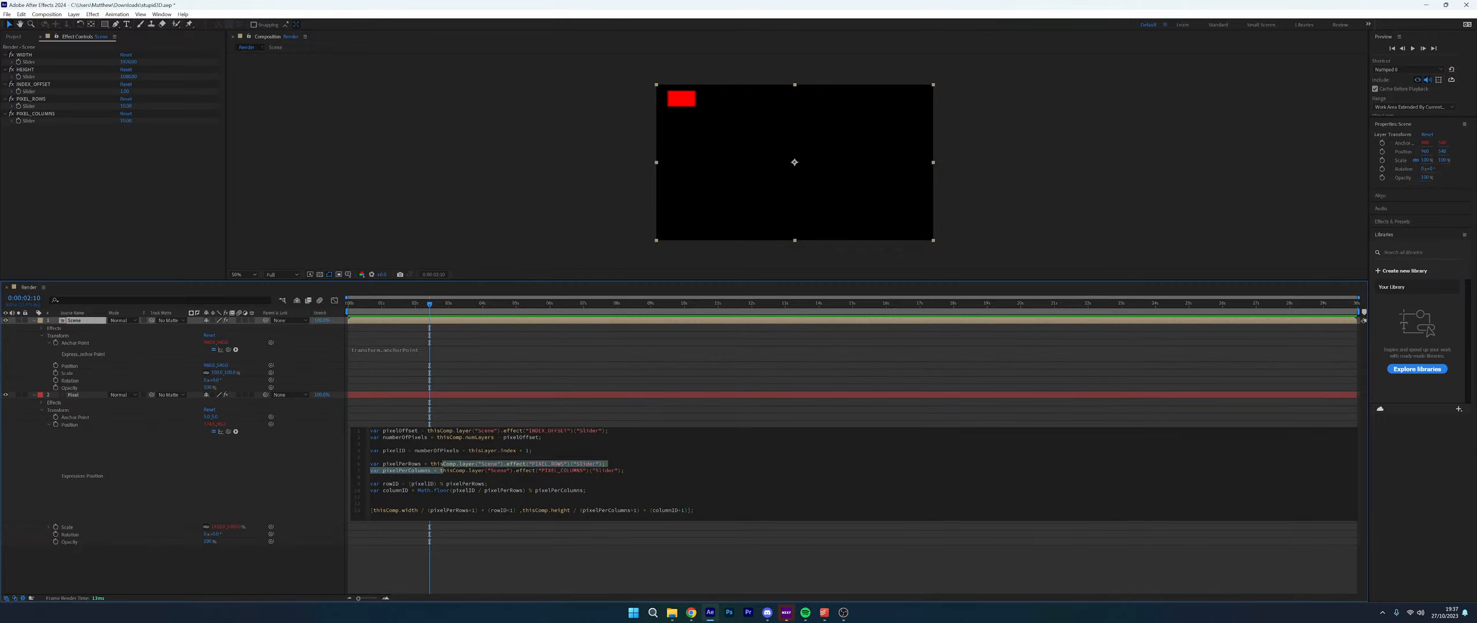
left_click(371, 443)
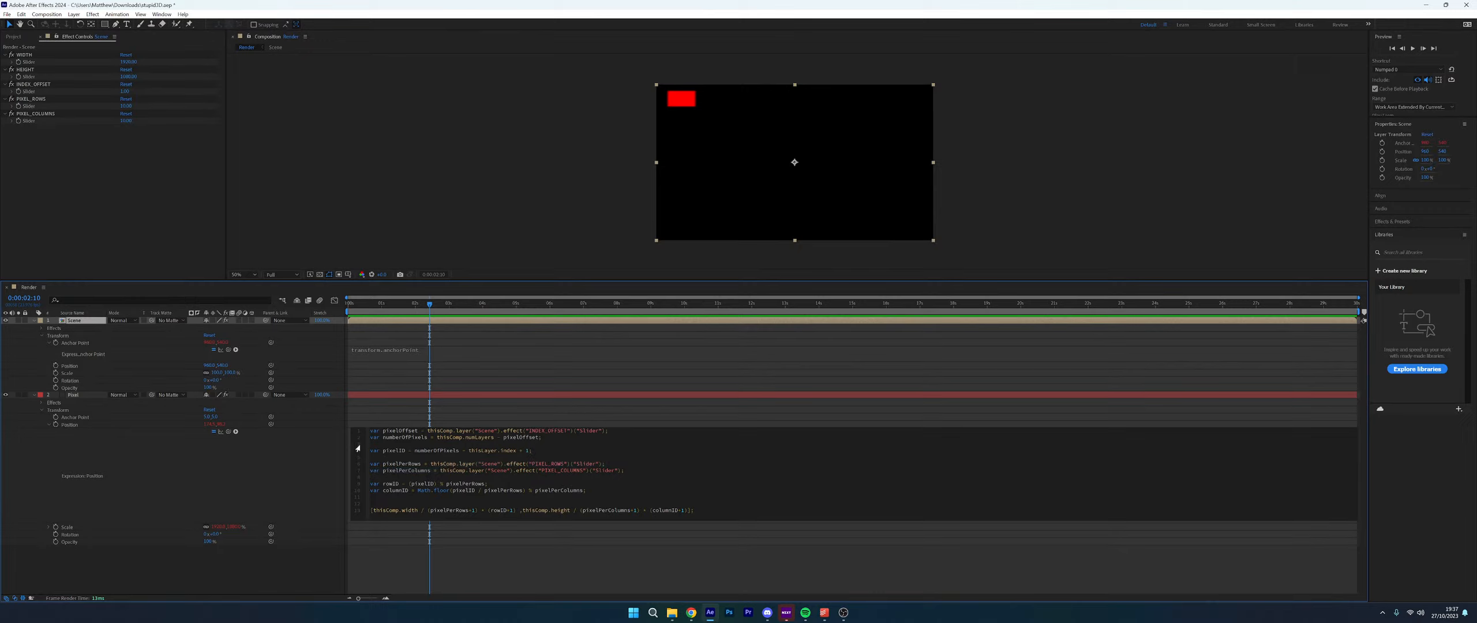
left_click_drag(608, 430, 370, 431)
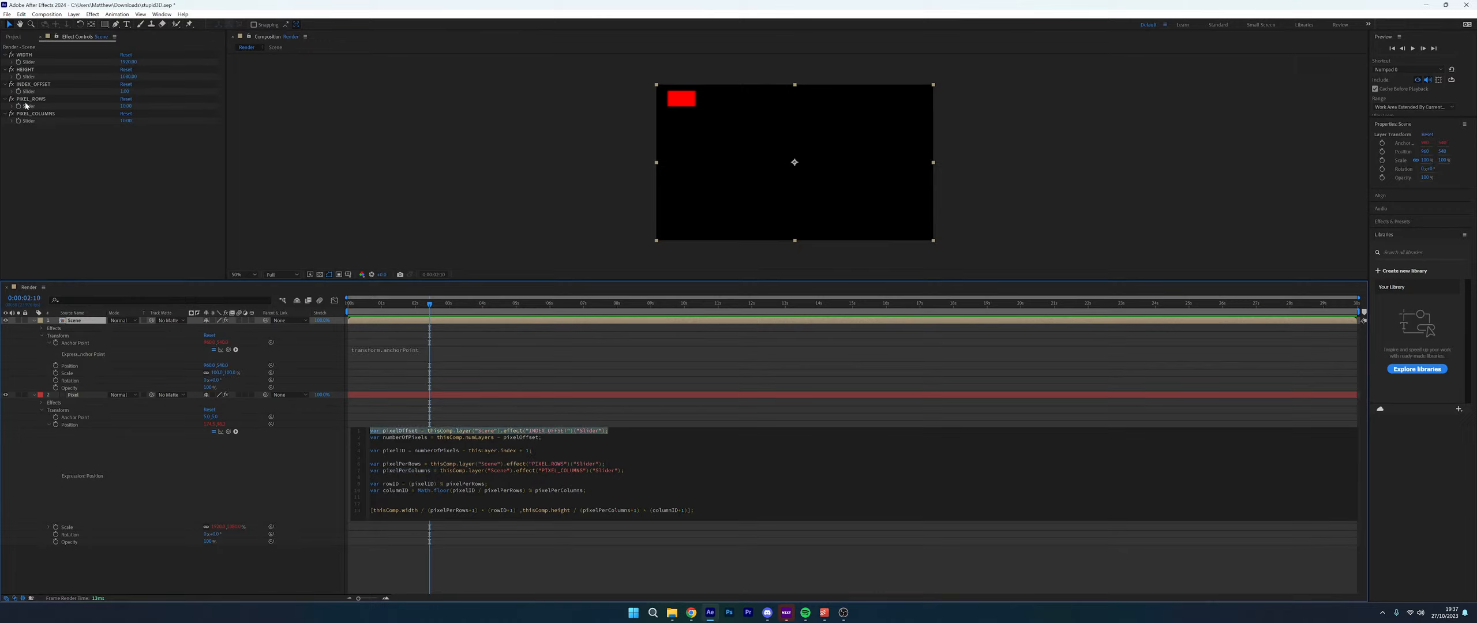
Remove the slider reference from the pixelOffset line and link it again to a Scene slider with the pick whip
left_click_drag(608, 430, 427, 430)
key("BackSpace")
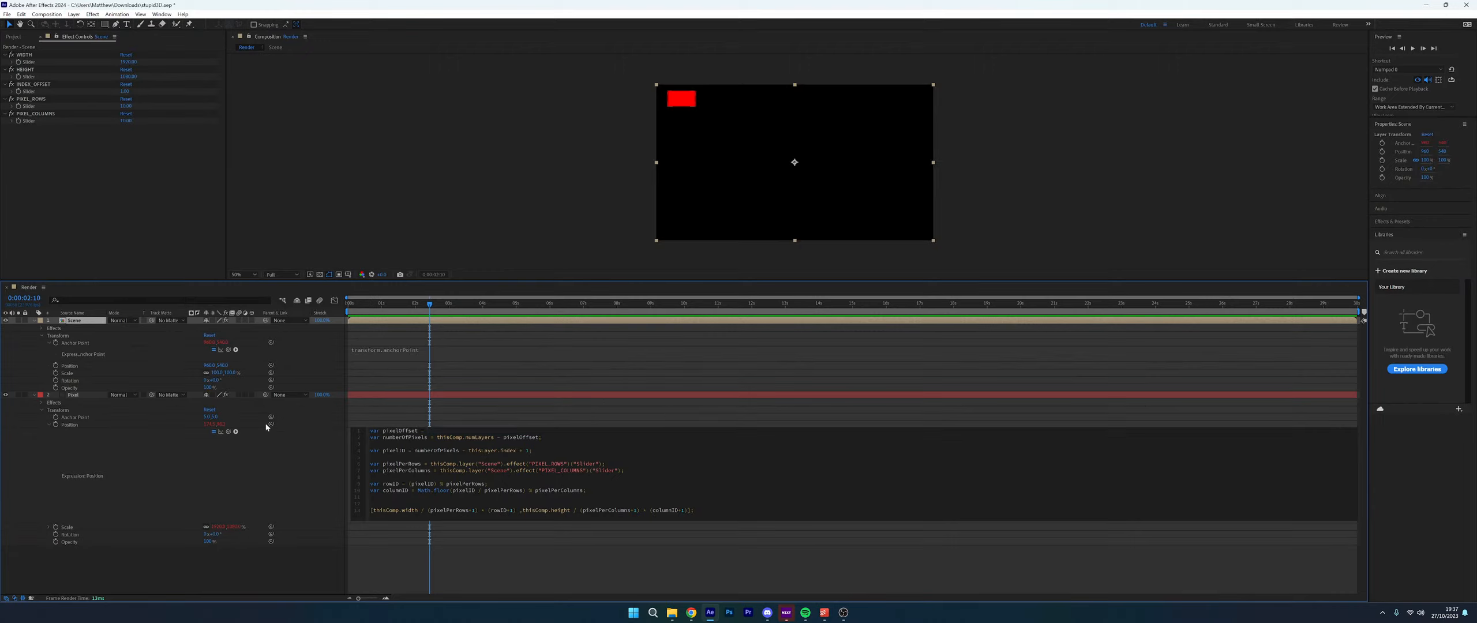
left_click_drag(227, 432, 33, 96)
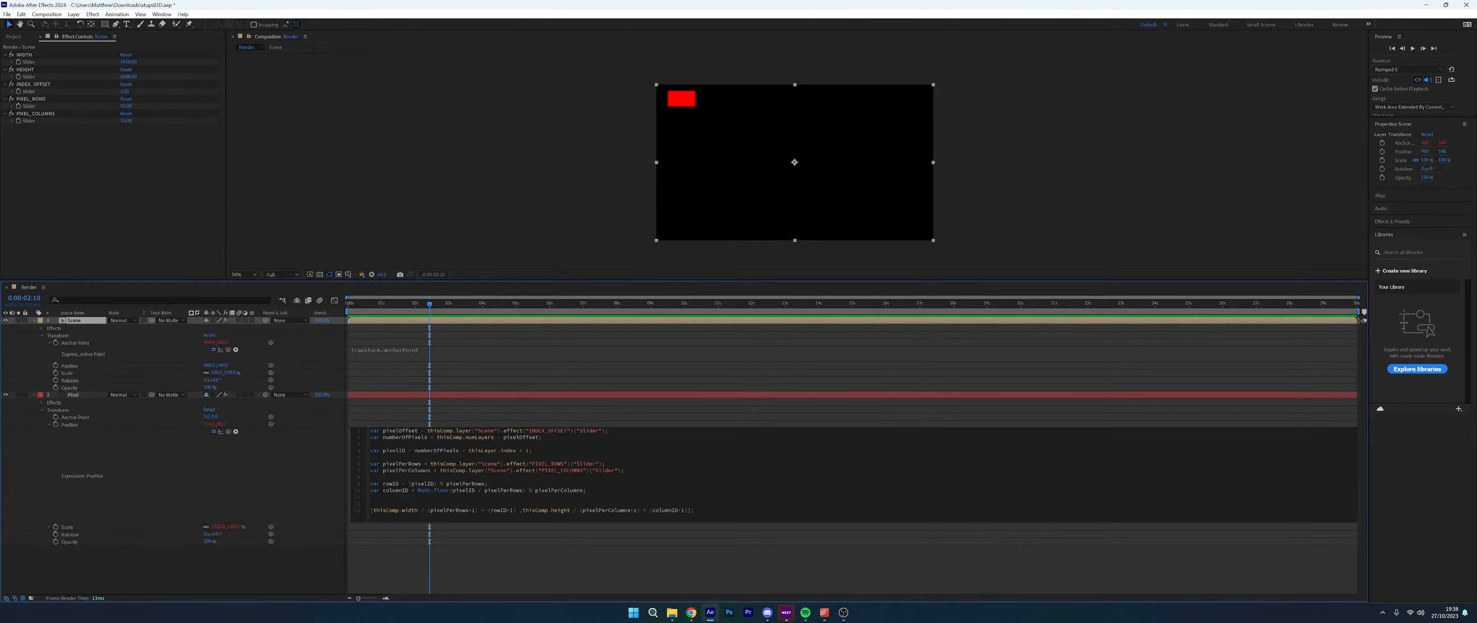
Review the Position expression's variable declarations from pixelOffset through pixelPerColumns
left_click_drag(608, 430, 370, 431)
left_click(371, 443)
left_click_drag(370, 470, 370, 430)
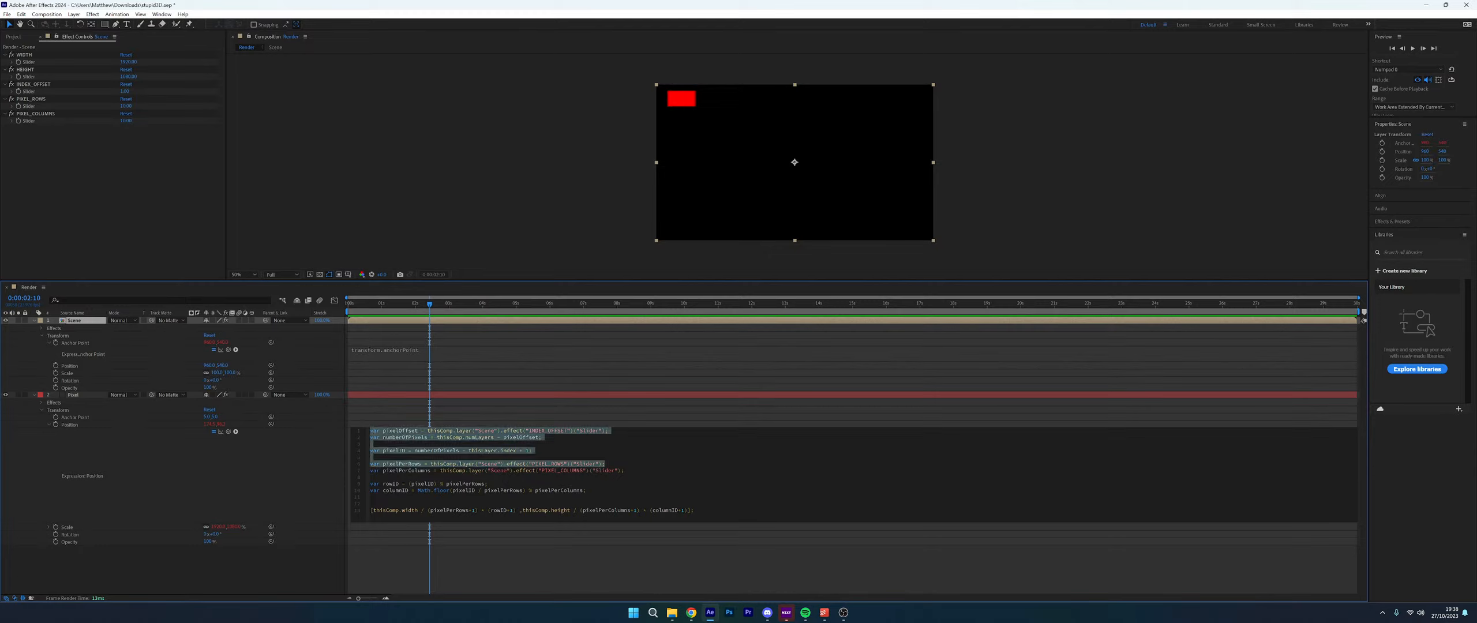
left_click(370, 477)
left_click_drag(626, 470, 371, 430)
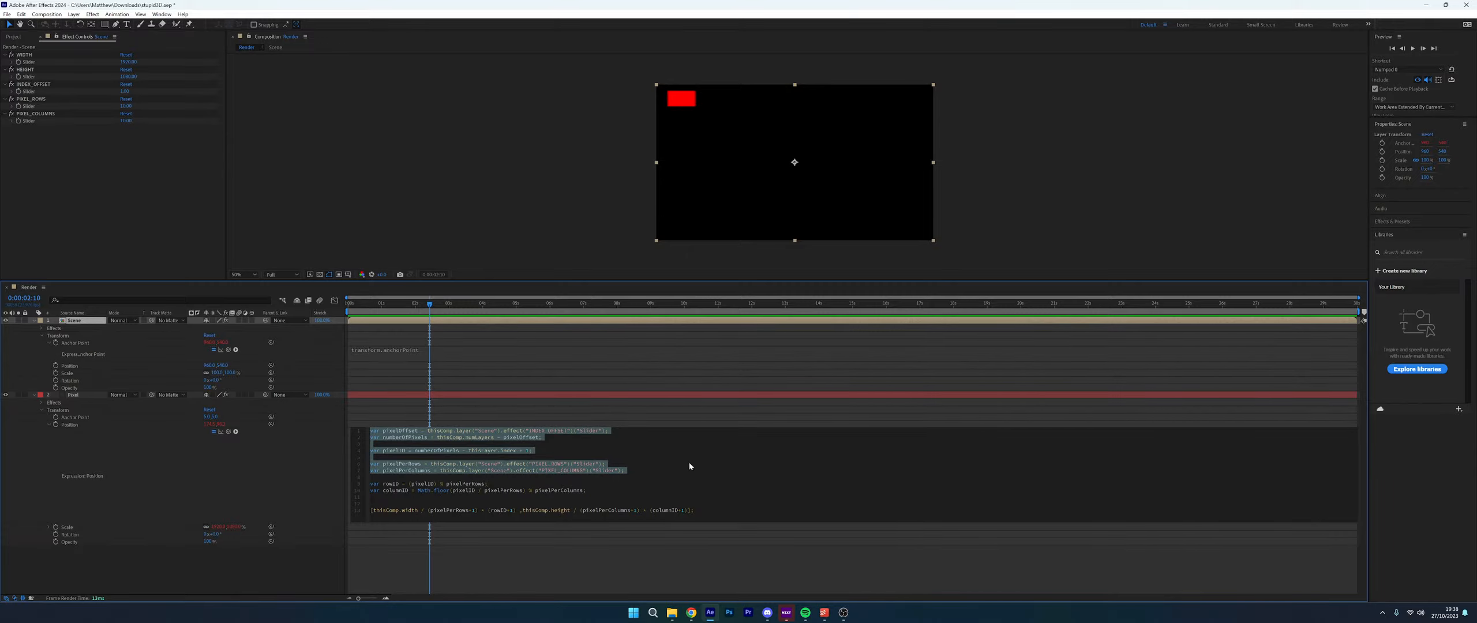
left_click(653, 475)
Examine how the expression calculates pixelID from numberOfPixels and thisLayer.index, and check the pixelOffset definition
left_click_drag(531, 451, 414, 450)
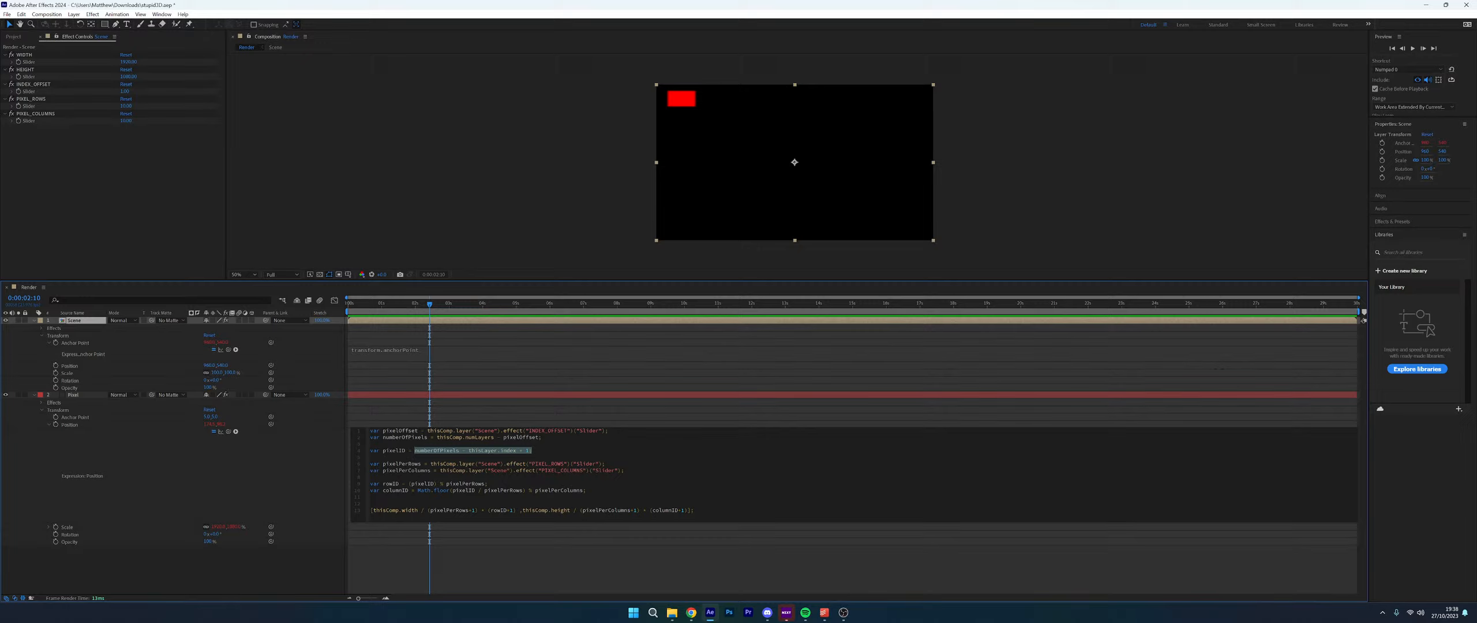
left_click_drag(465, 450, 516, 451)
double_click(442, 451)
left_click_drag(411, 430, 609, 431)
double_click(404, 430)
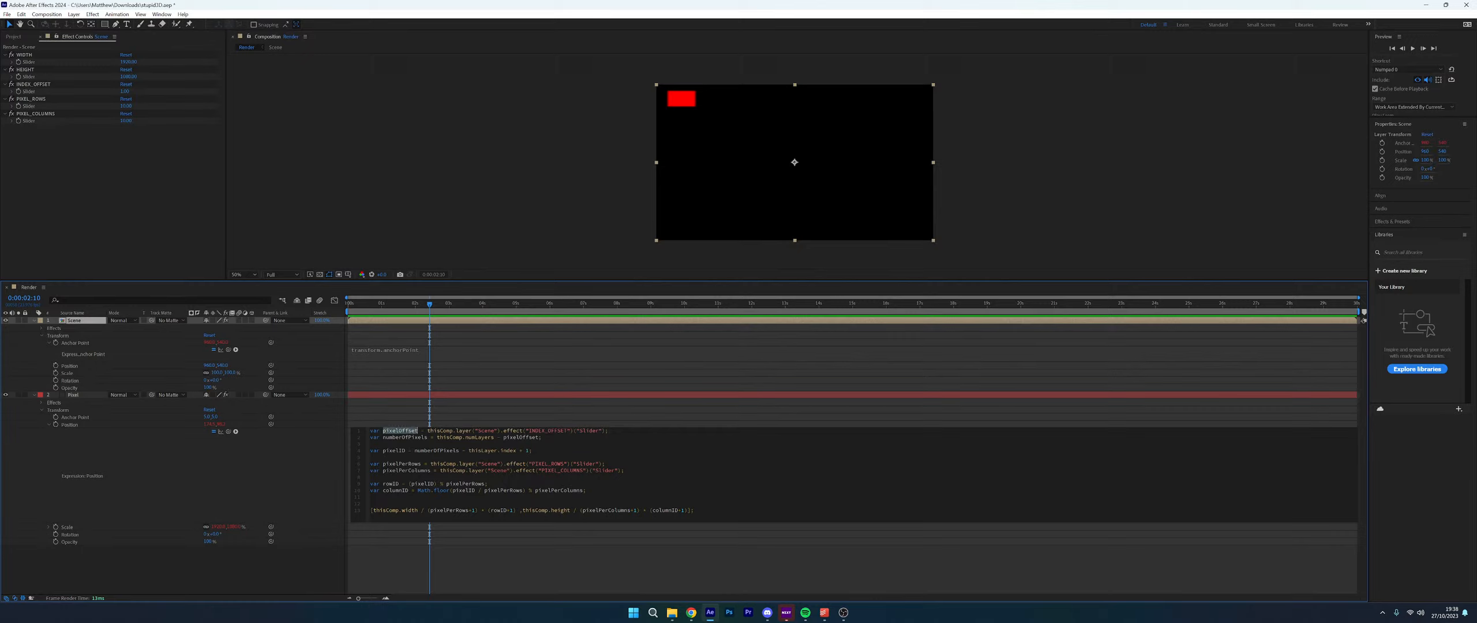
left_click(471, 451)
left_click_drag(468, 451, 532, 451)
left_click(370, 457)
left_click_drag(370, 457, 370, 444)
left_click(532, 450)
Inspect the pixelPerRows and pixelPerColumns variables and the rowID and columnID lines that use them
double_click(402, 464)
double_click(406, 470)
left_click(370, 457)
mouse_move(226, 435)
left_mouse_down()
mouse_move(32, 115)
mouse_move(205, 438)
left_mouse_up()
left_click_drag(587, 491, 370, 484)
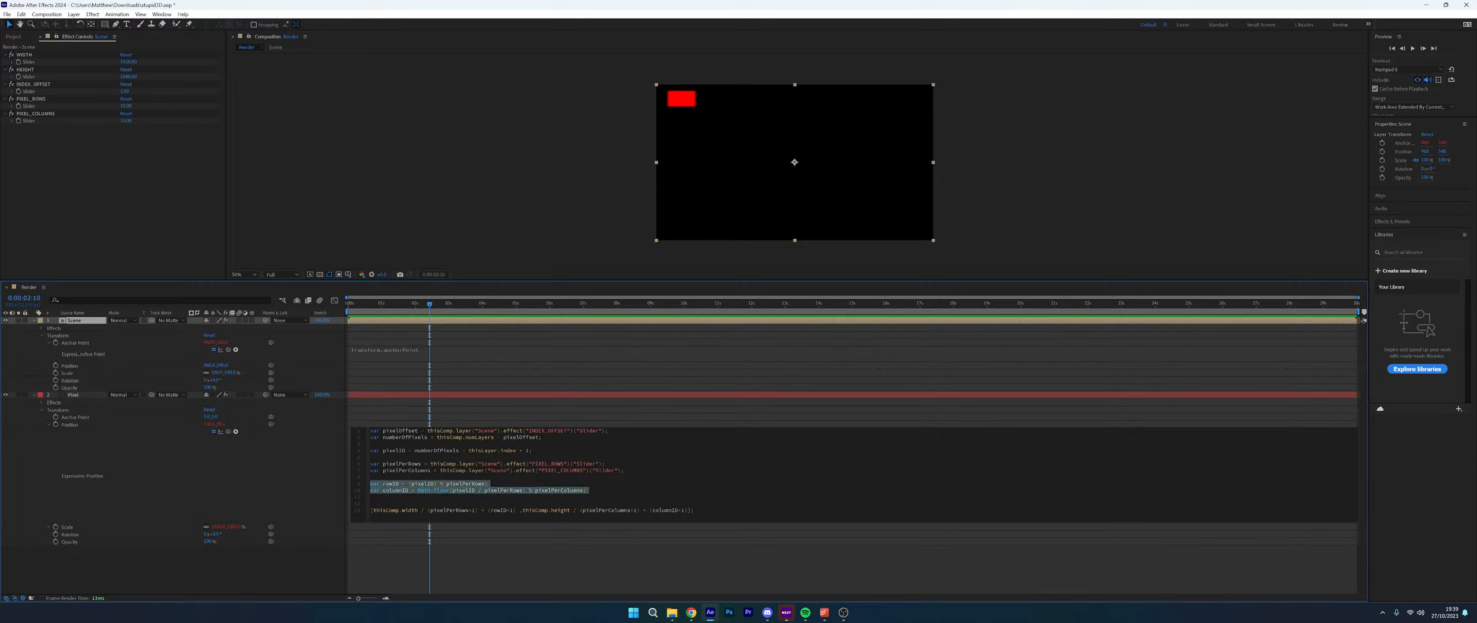
Examine the modulo calculation in the rowID line and the Math.floor calculation in the columnID line
left_click(488, 483)
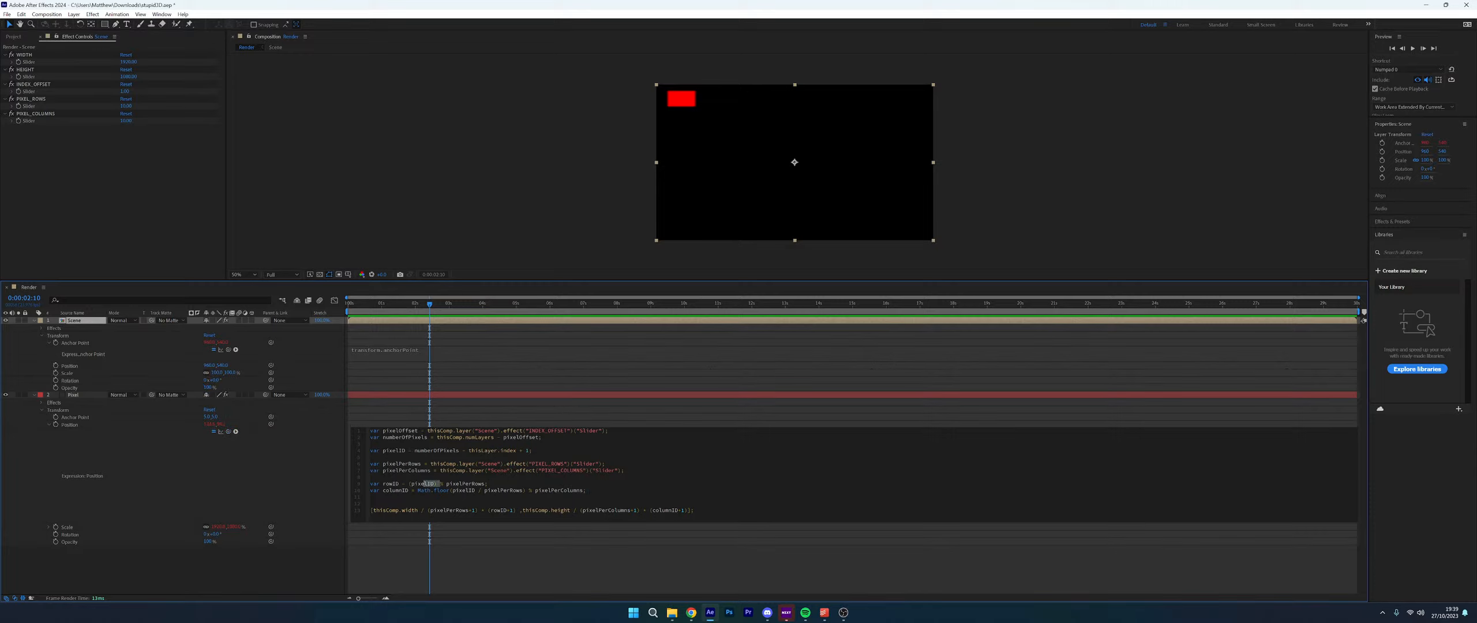
left_click_drag(370, 477, 513, 491)
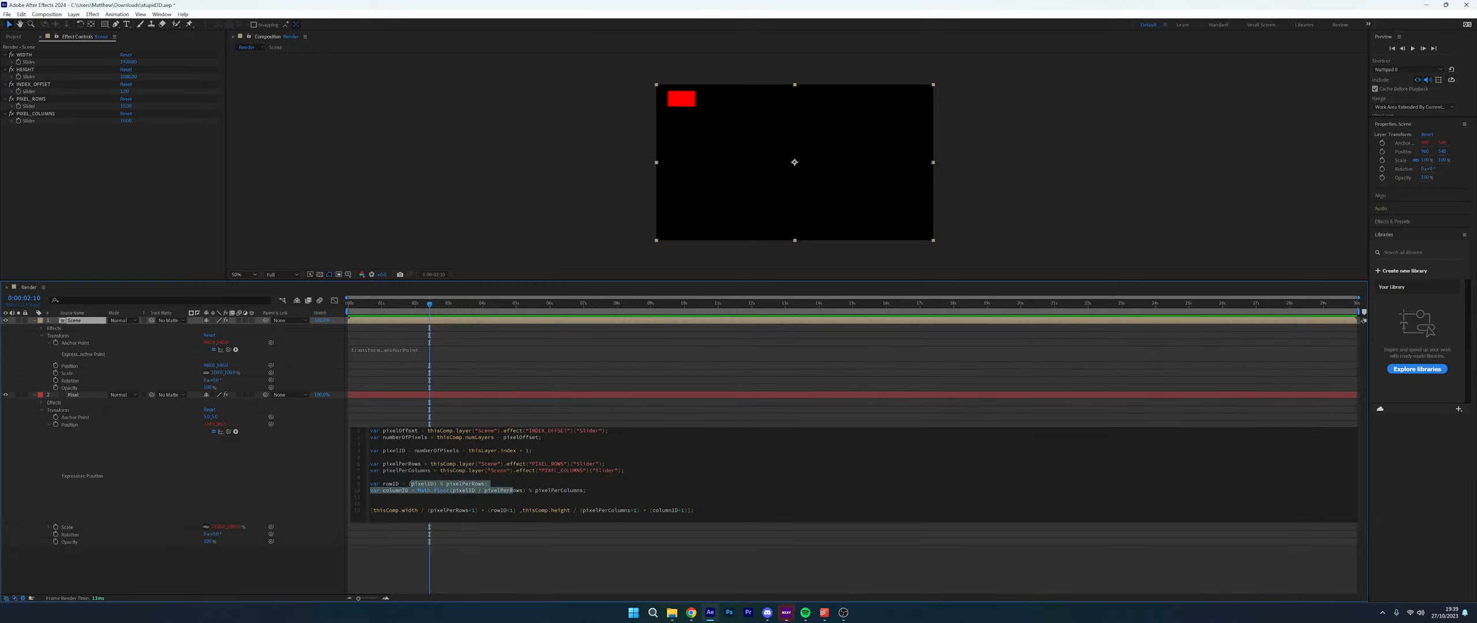
left_click_drag(405, 484, 485, 484)
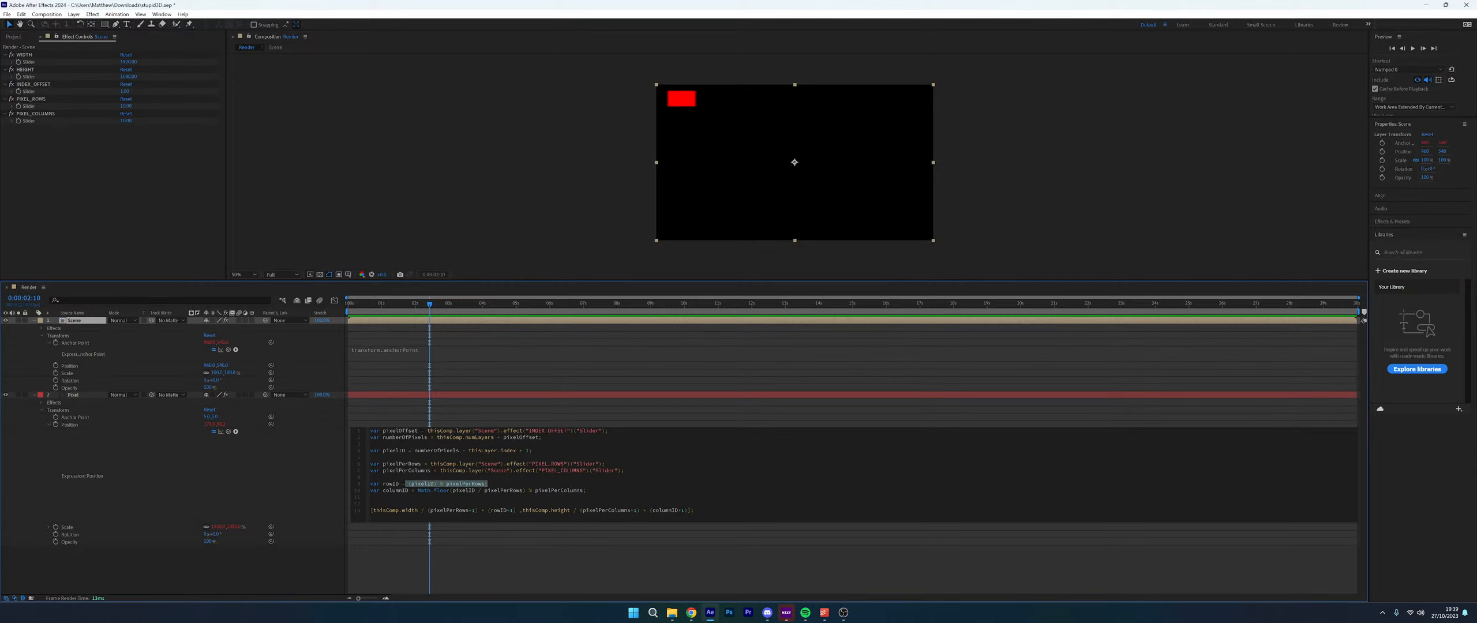
left_click_drag(586, 490, 400, 494)
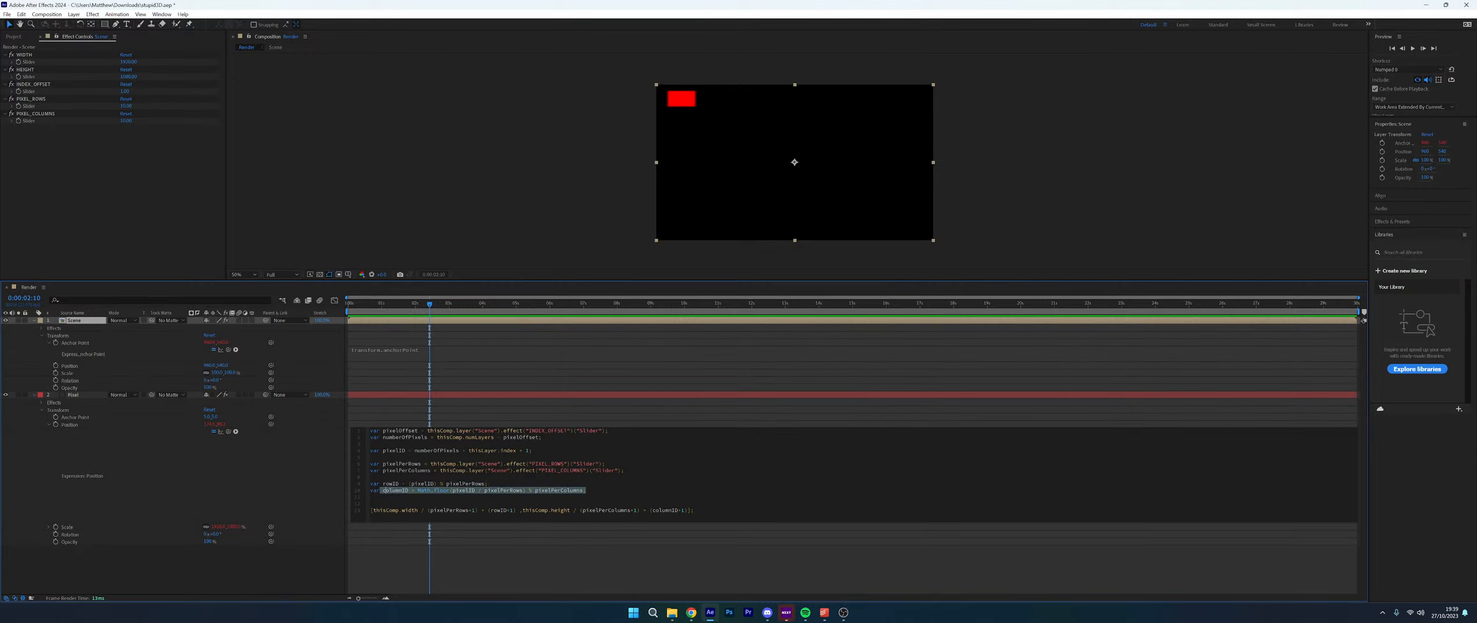
left_click(384, 490)
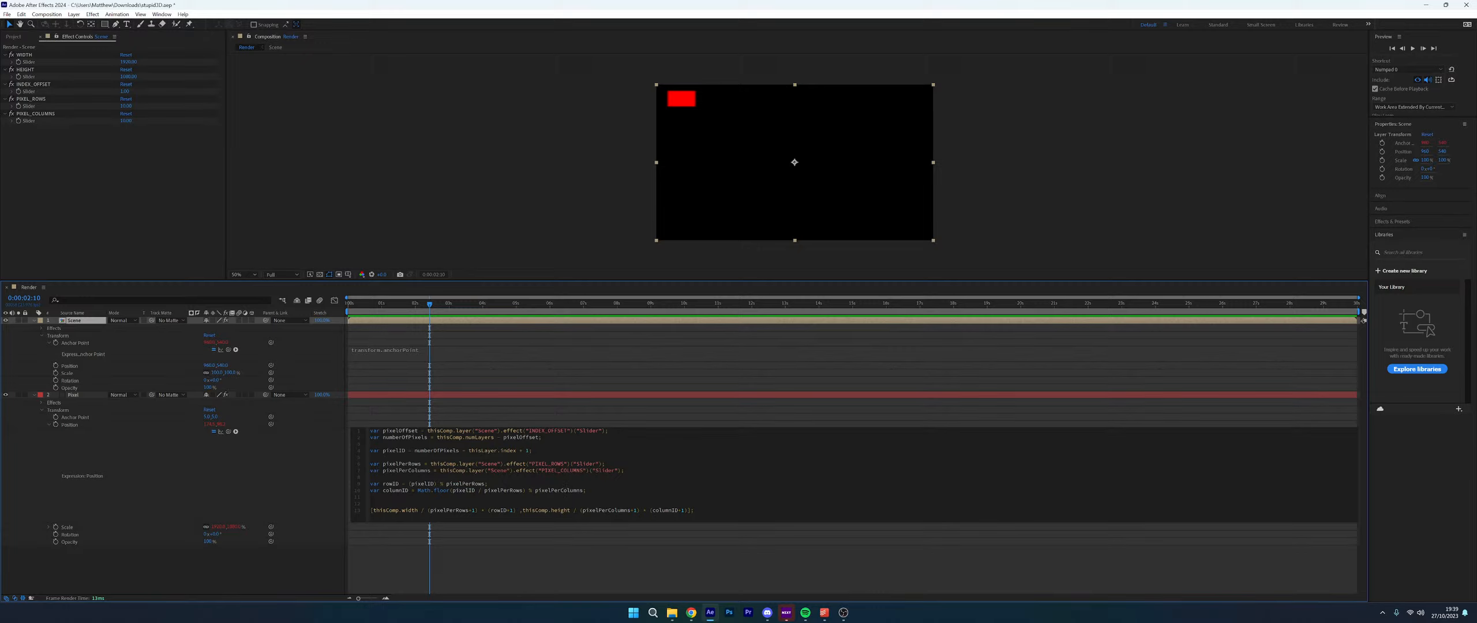
Review the closing array of the Position expression, which combines composition width and height with rowID and columnID
double_click(385, 510)
key("Up")
left_click_drag(560, 510, 639, 510)
left_click(674, 510)
left_click(264, 464)
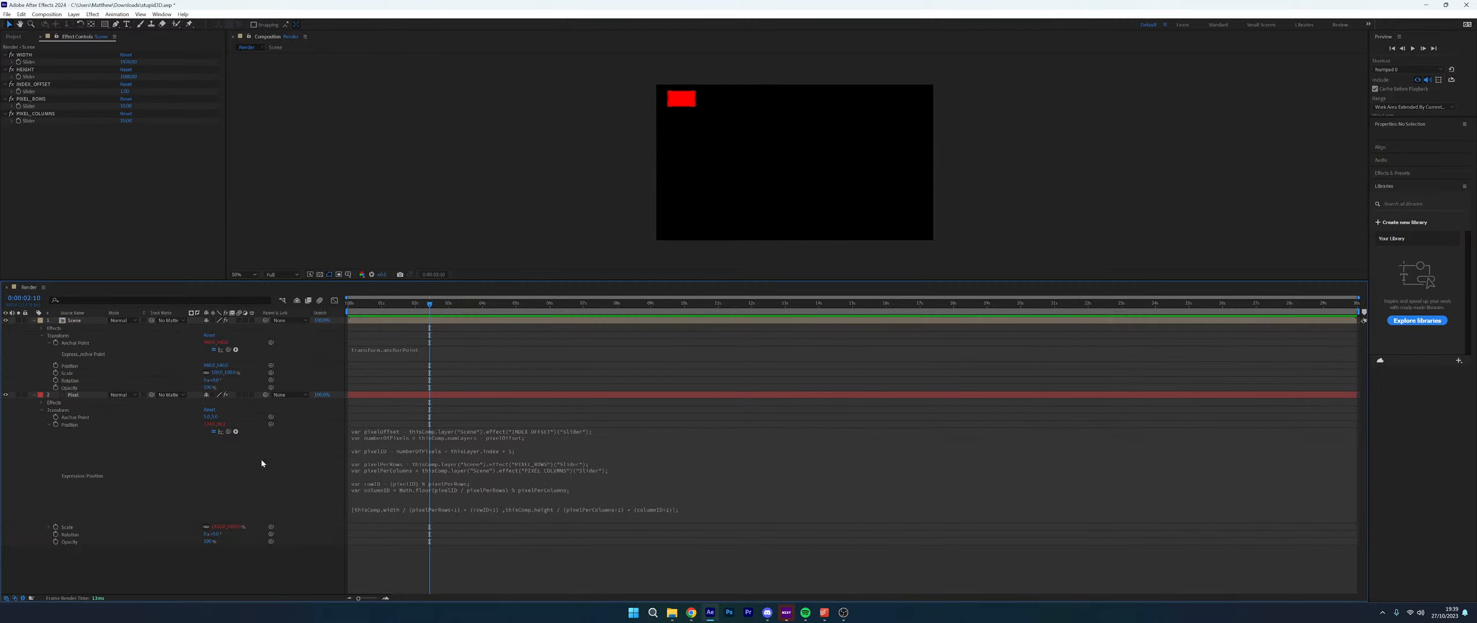
Reveal the Pixel layer's Scale expression and open it for inspection
left_click(55, 526, "alt")
type("var rows = thisComp.layer(\"Scene\").effect(\"PIXEL_ROWS\")(\"Slider\");")
left_click(517, 534)
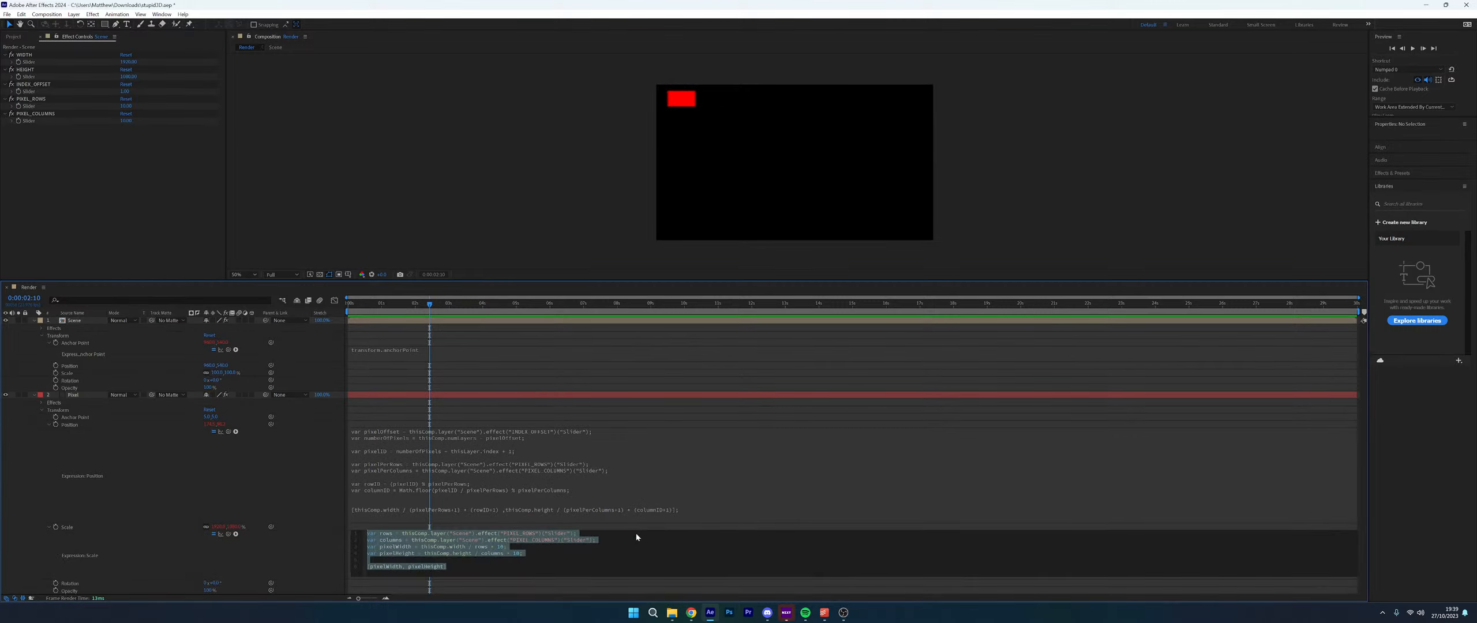
Check the Pixel layer's width and height in its Solid Settings
double_click(78, 396)
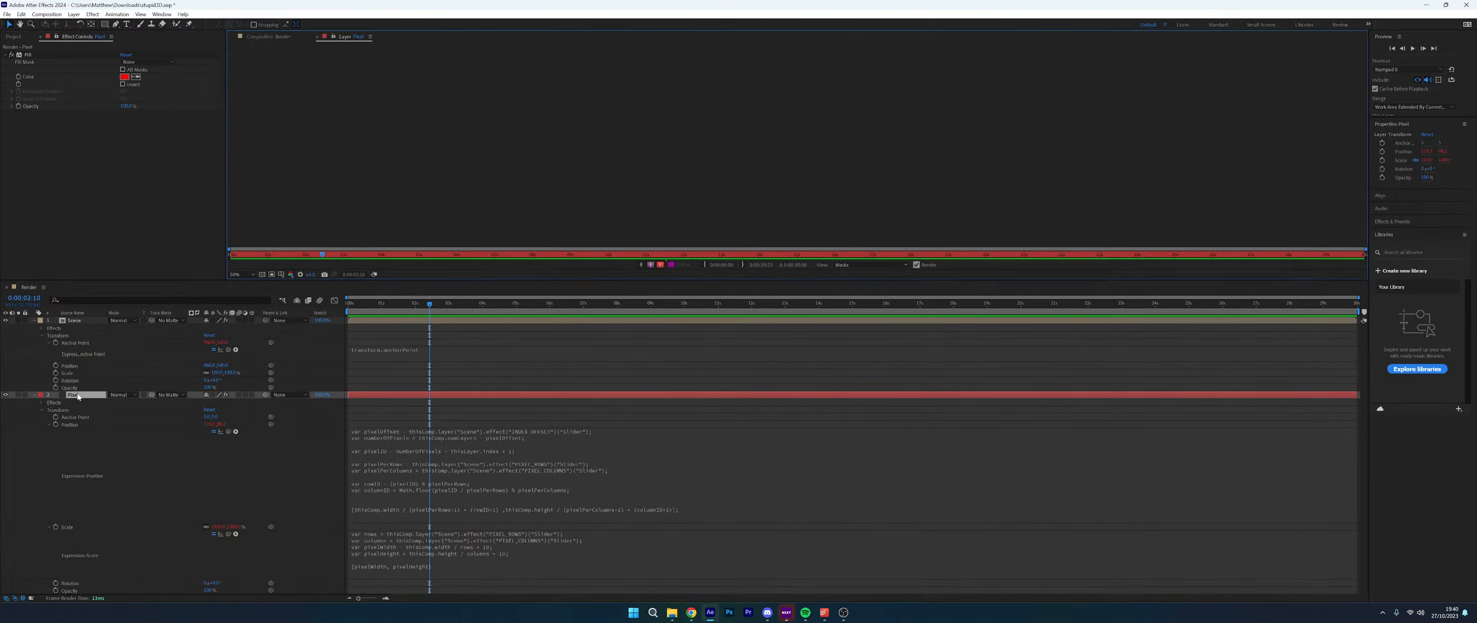
left_click(245, 33)
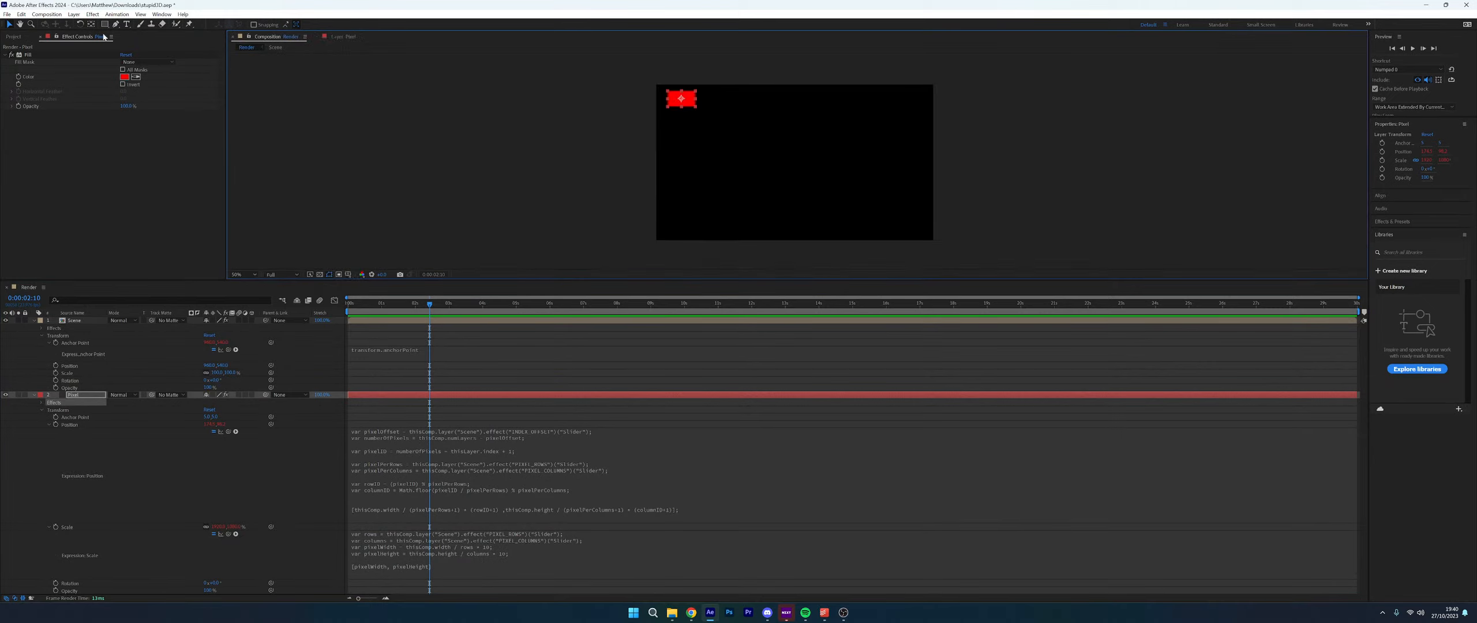
left_click(46, 15)
mouse_move(74, 14)
left_click(98, 34)
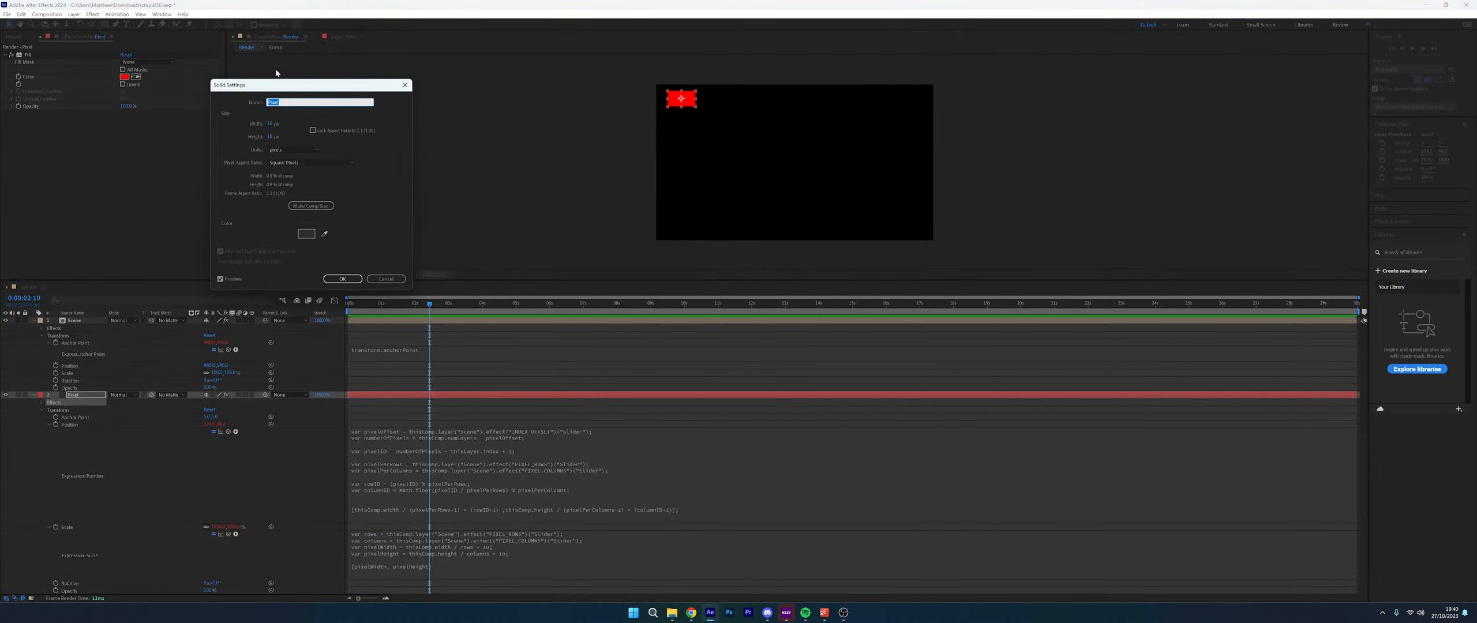
left_click_drag(277, 85, 474, 75)
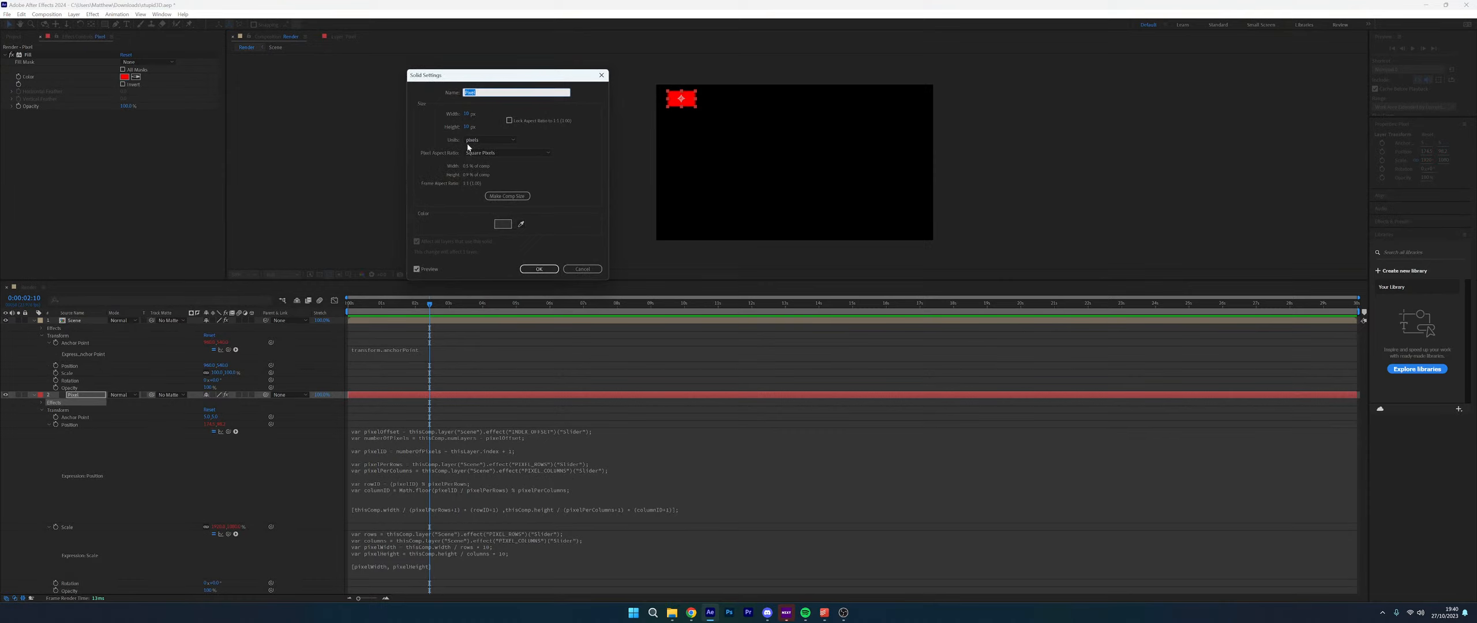
left_click(539, 269)
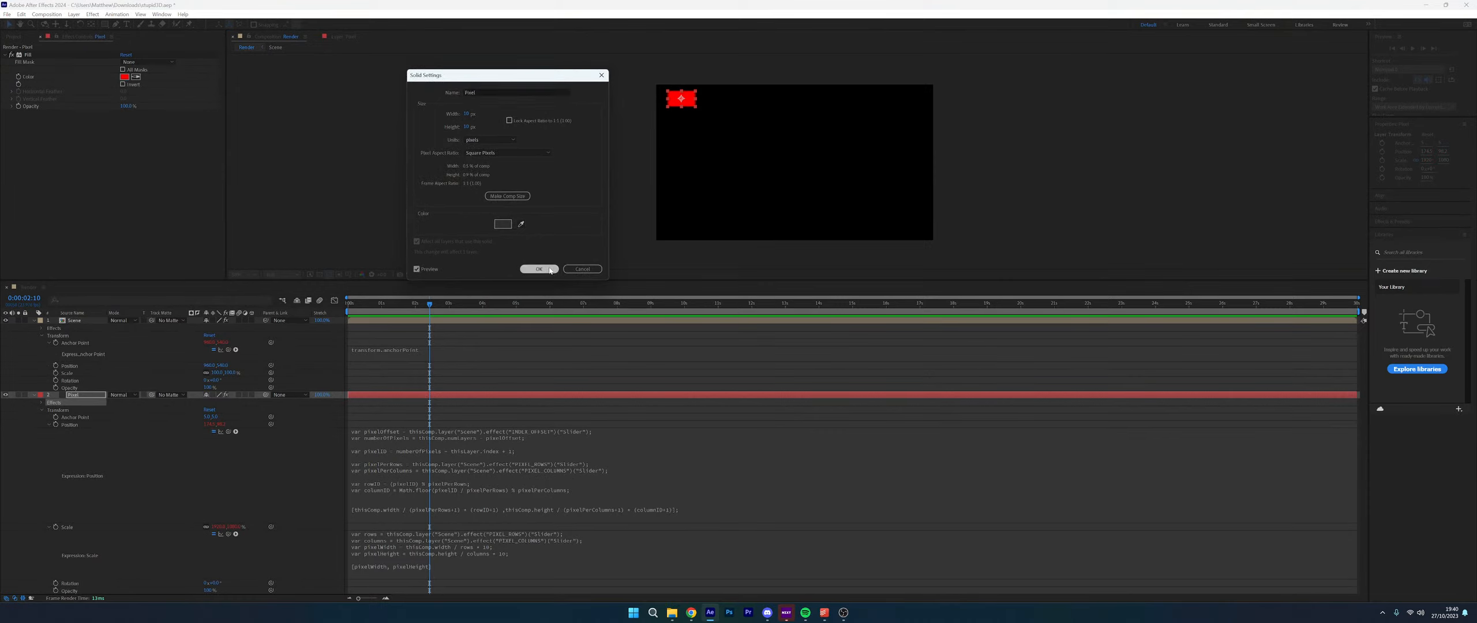
Examine how the Scale expression calculates pixelWidth and pixelHeight from the composition size, rows and columns
left_click(486, 573)
left_click(485, 573)
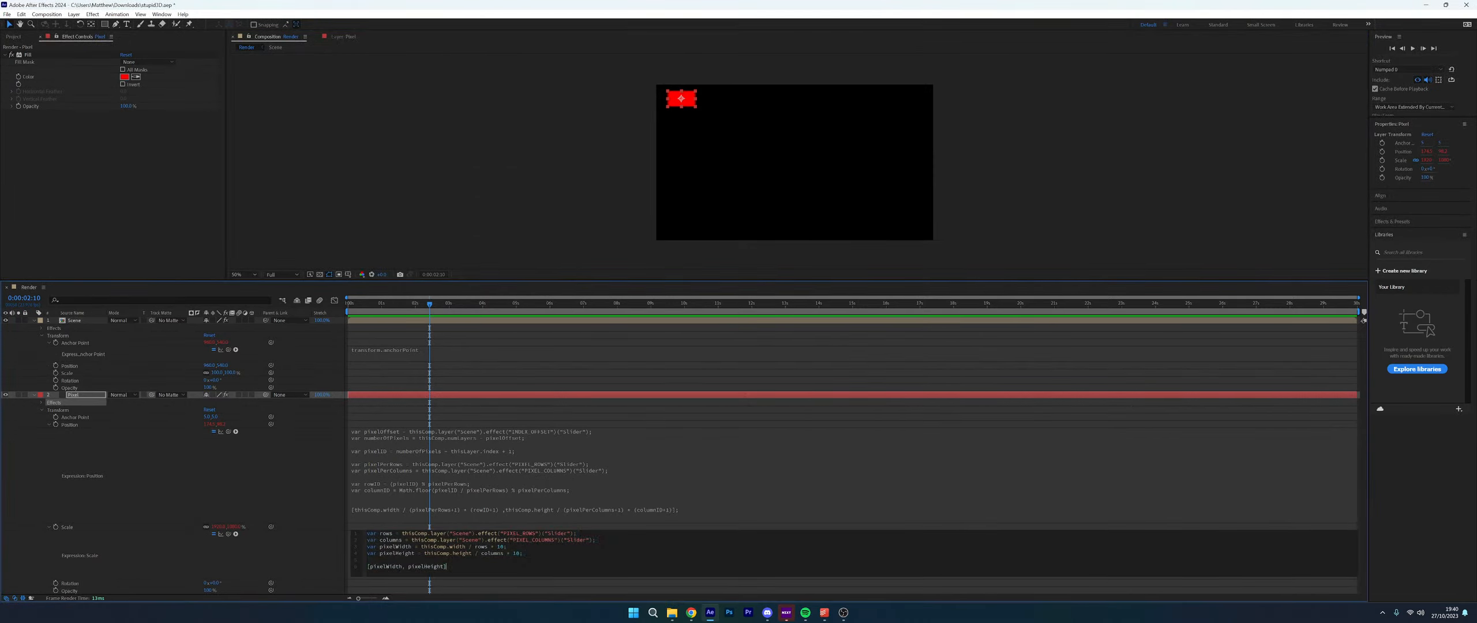
left_click(303, 559)
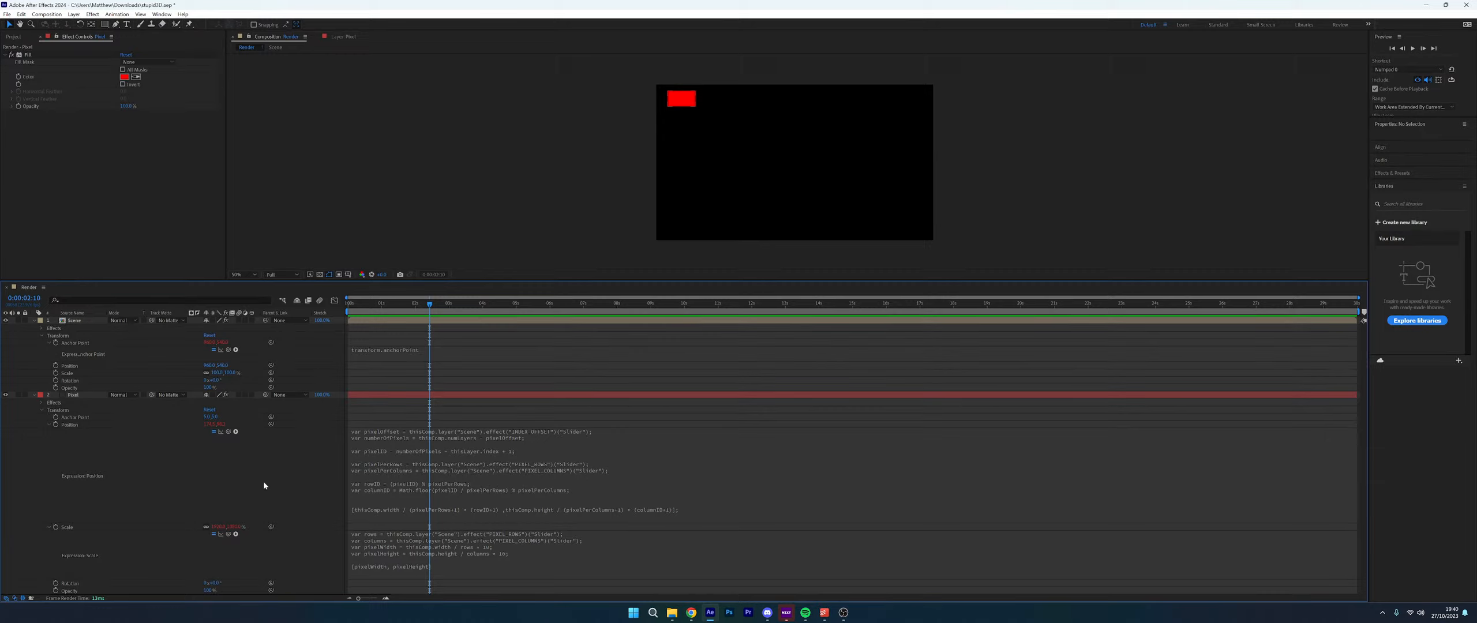
left_click(407, 557)
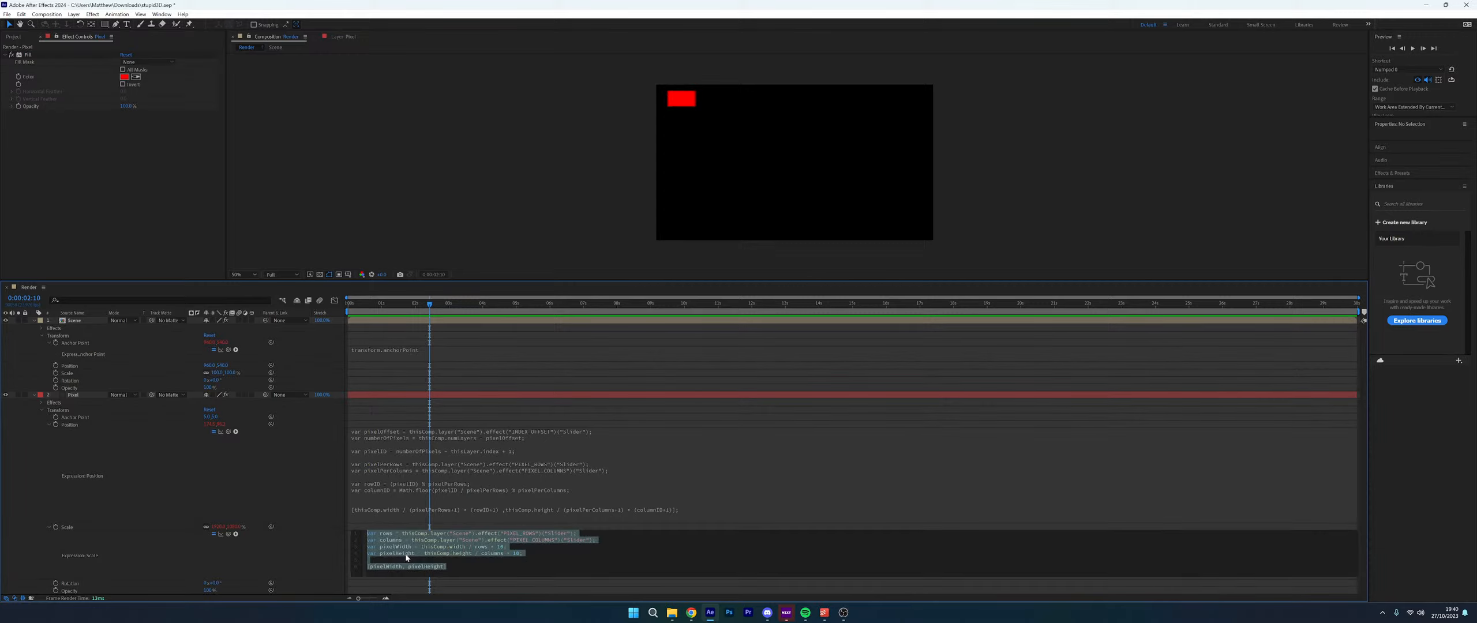
left_click(602, 556)
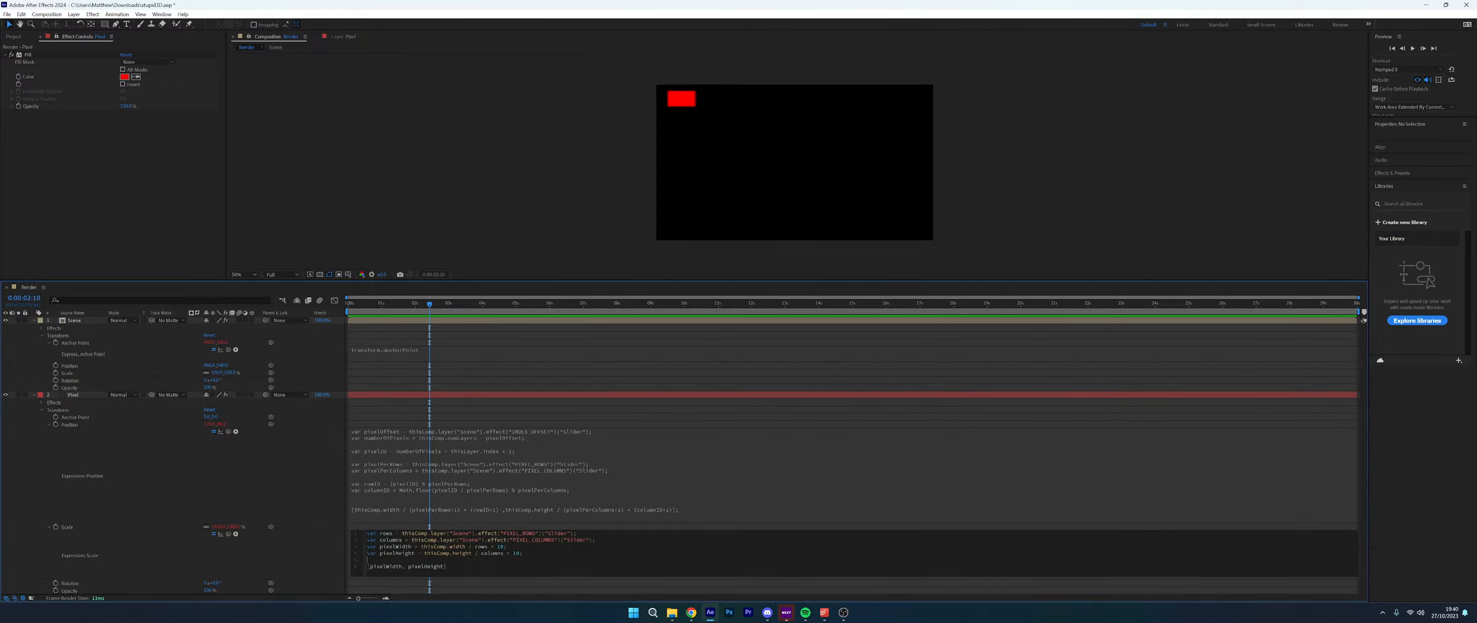
left_click_drag(524, 558, 367, 547)
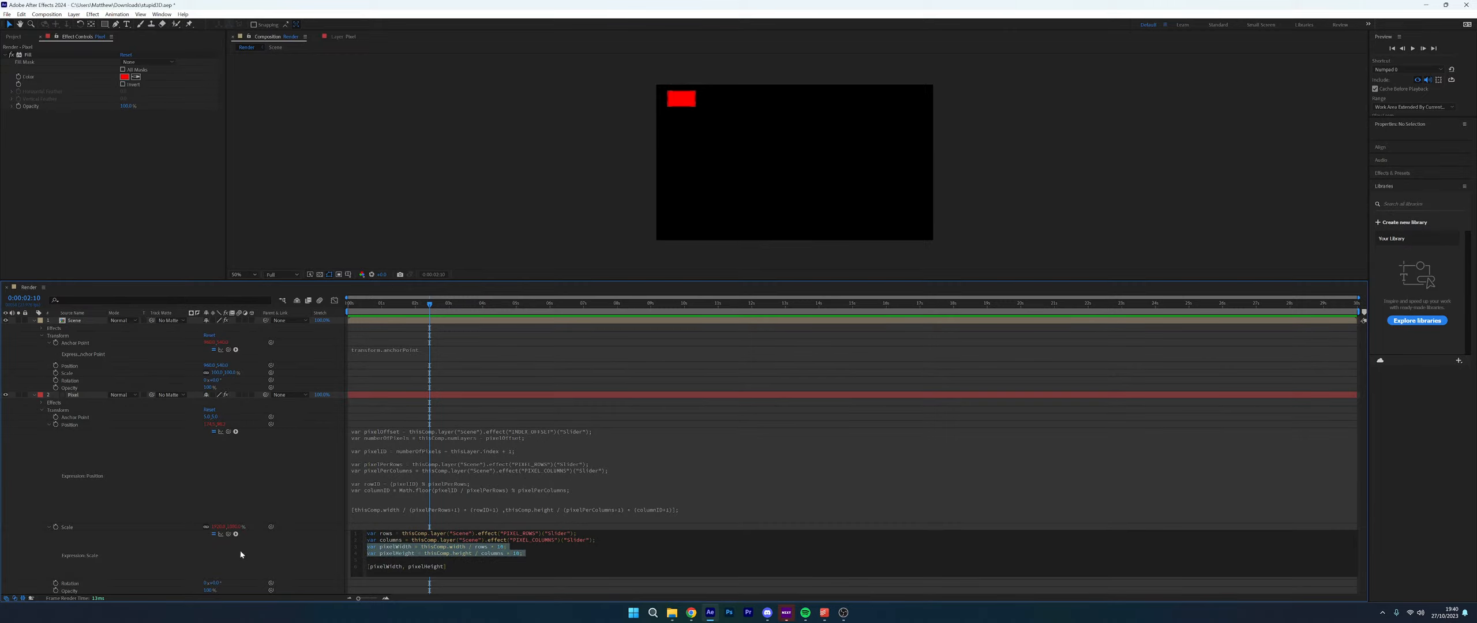
left_click(339, 550)
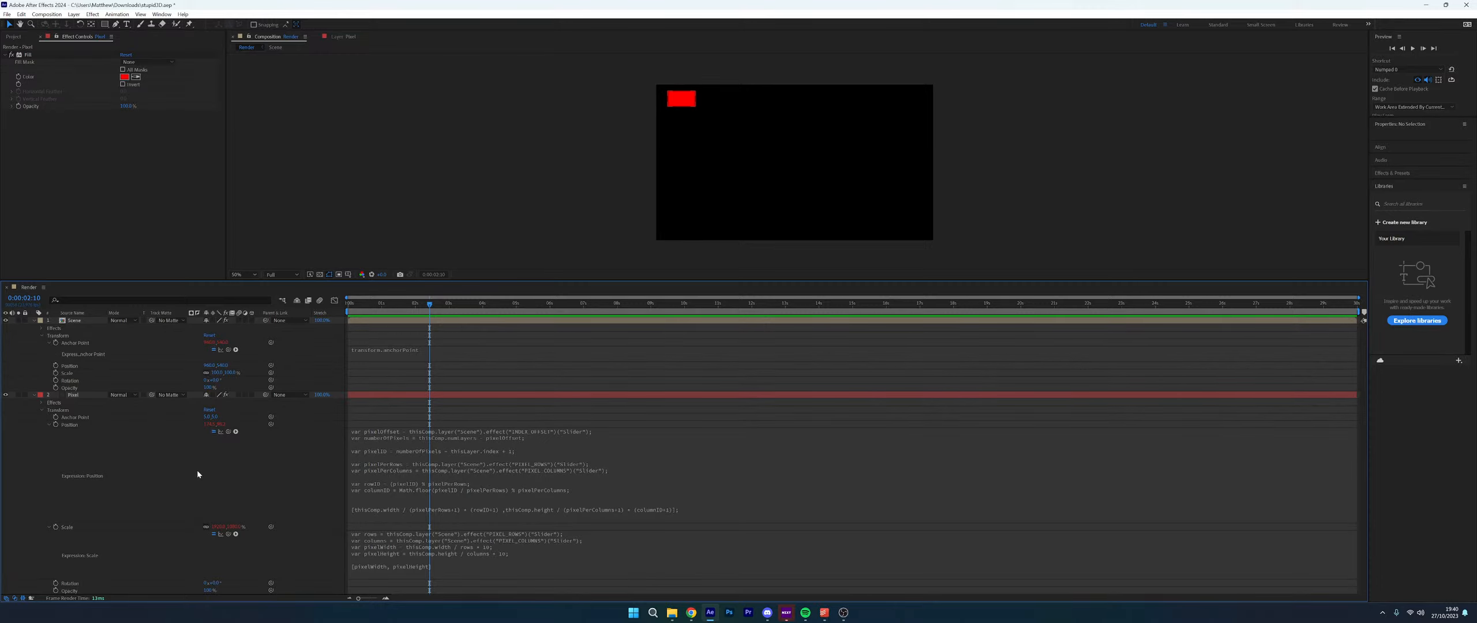
Duplicate the Pixel layer repeatedly until the composition holds 50 Pixel layers
left_click(428, 396)
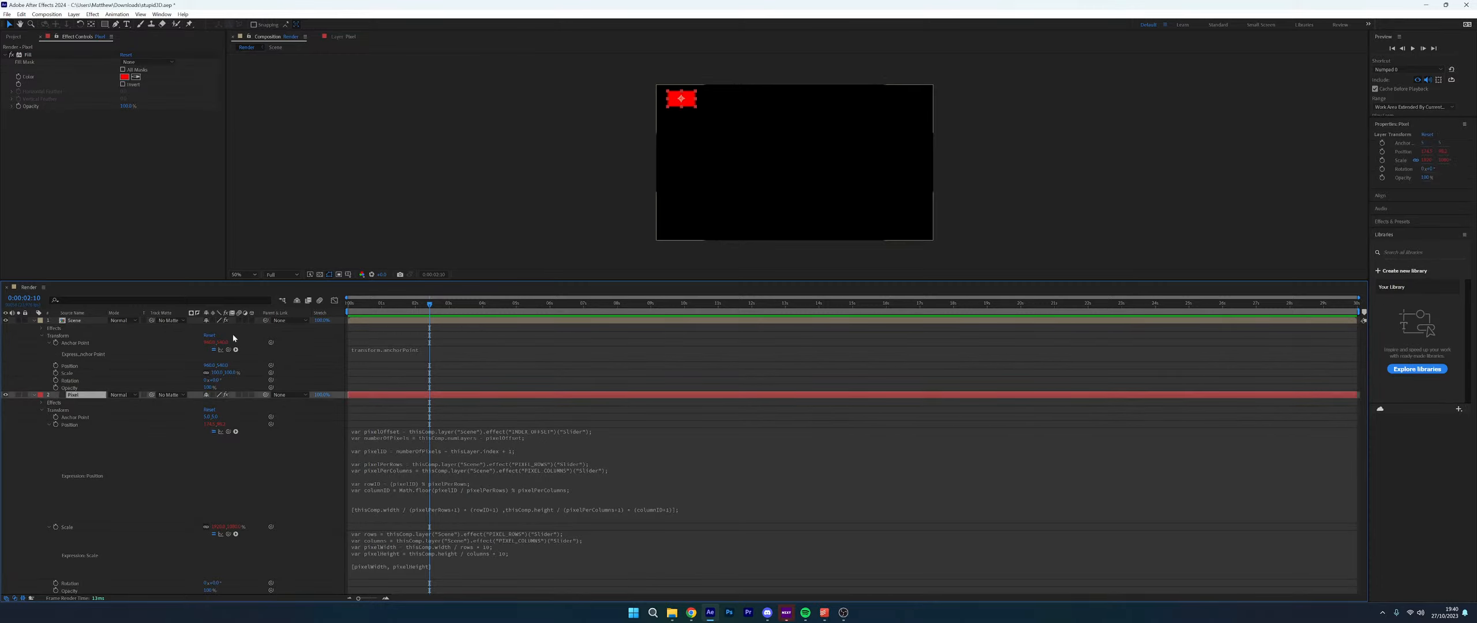
left_click(85, 321)
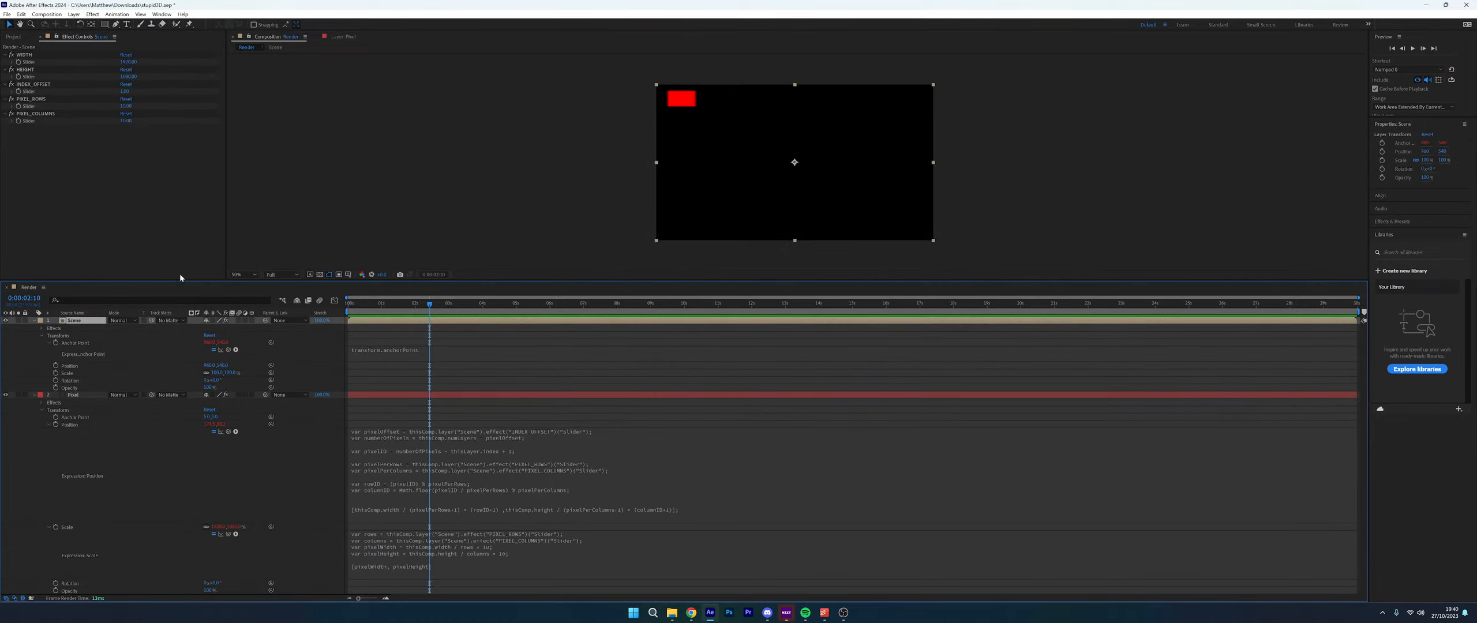
left_click(75, 397)
key("ctrl+d")
key("ctrl+d")
key("ctrl+d")
key("ctrl+d")
key("ctrl+d")
key("ctrl+d")
key("ctrl+d")
key("ctrl+d")
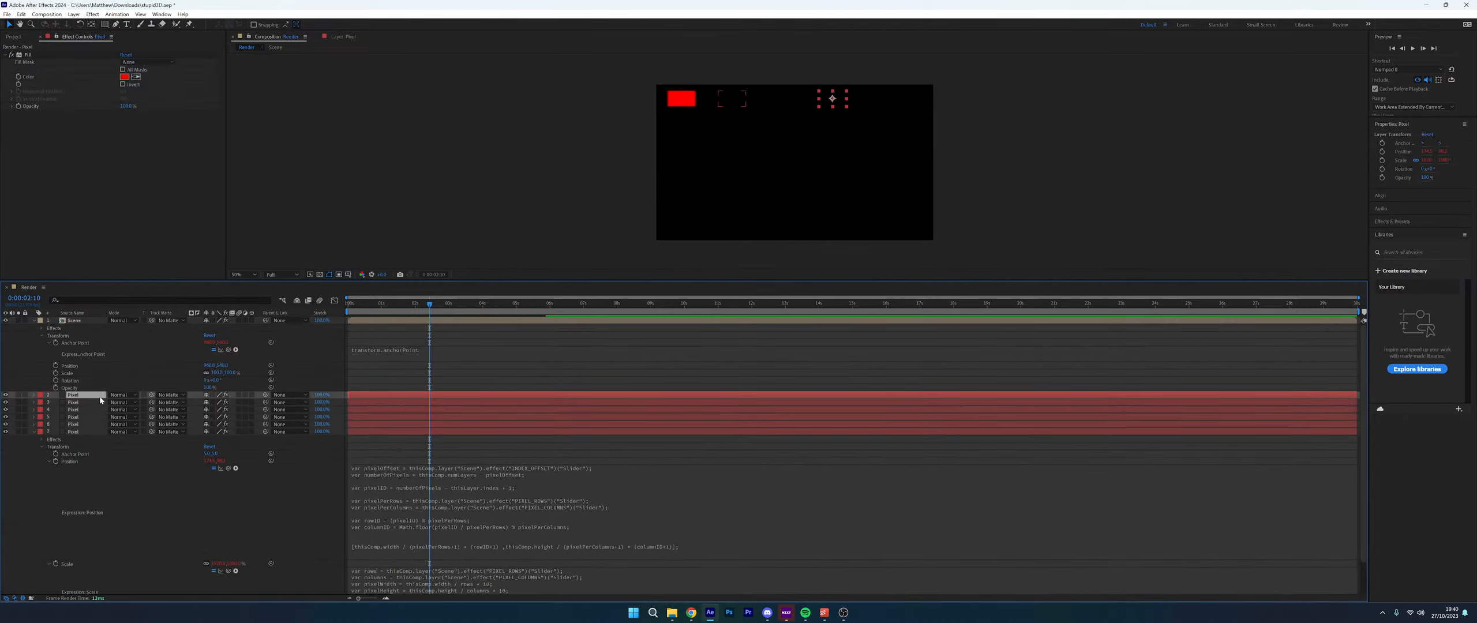
key("ctrl+d")
key("ctrl+d")
key("ctrl+d")
key("ctrl+d")
key("ctrl+d")
key("ctrl+d")
key("ctrl+d")
key("ctrl+d")
key("ctrl+d")
key("ctrl+d")
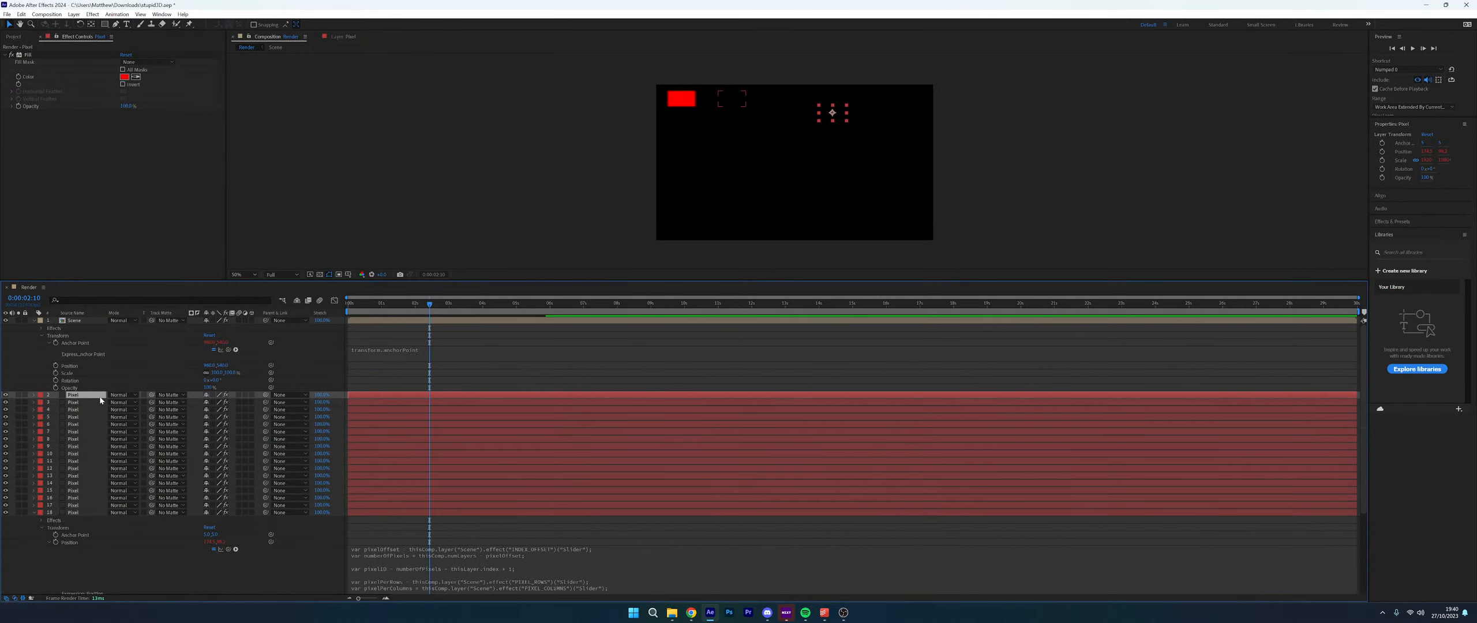
key("ctrl+d")
key("ctrl+d")
key("ctrl+d")
key("ctrl+d")
key("ctrl+d")
key("ctrl+d")
key("ctrl+d")
key("ctrl+d")
key("ctrl+d")
key("ctrl+d")
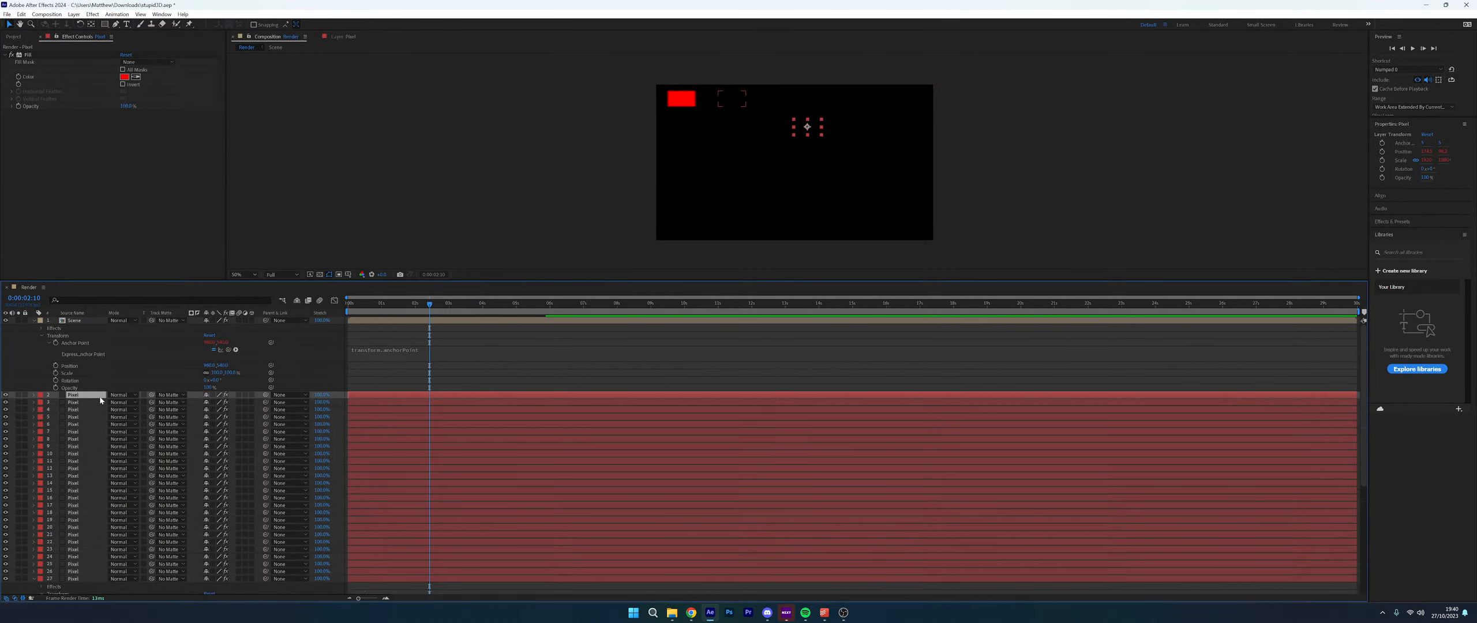
key("ctrl+d")
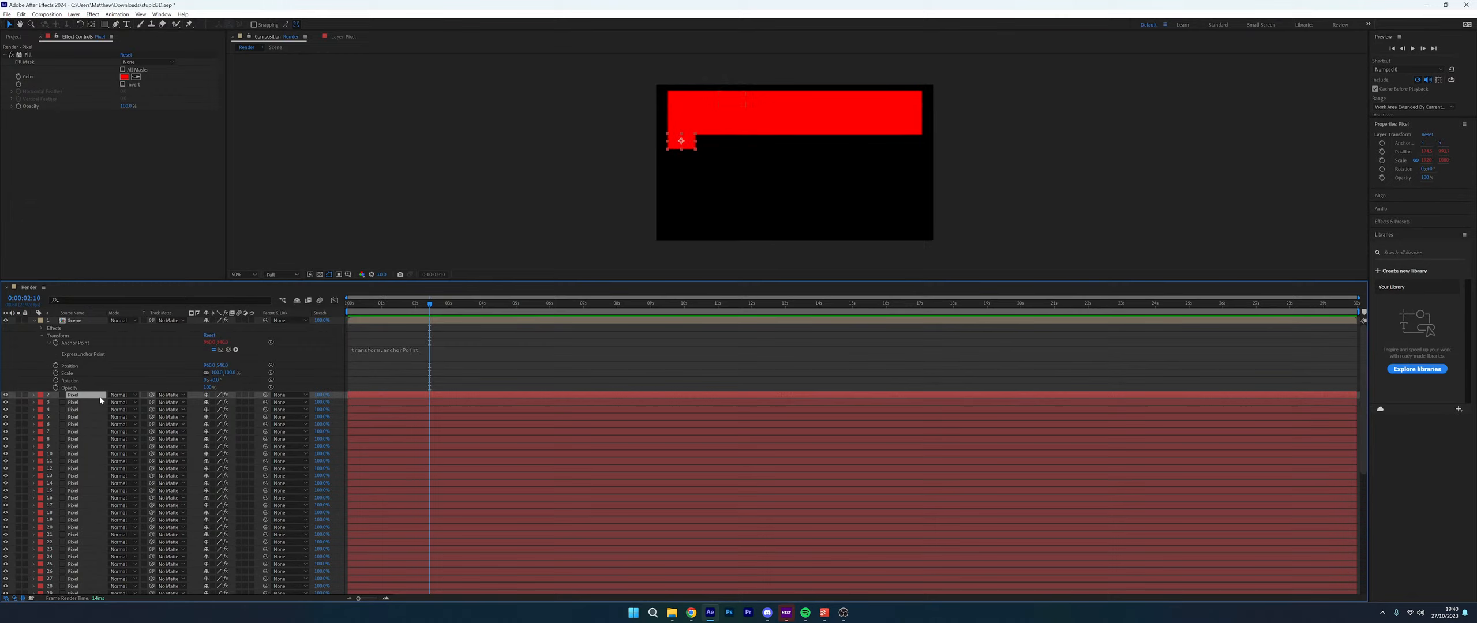
key("ctrl+d")
key("ctrl+d")
key("ctrl+d")
key("ctrl+d")
key("ctrl+d")
key("ctrl+d")
key("ctrl+d")
key("ctrl+d")
key("ctrl+d")
key("ctrl+d")
key("ctrl+d")
key("ctrl+d")
key("ctrl+d")
key("ctrl+d")
key("ctrl+d")
Set both the PIXEL_ROWS and PIXEL_COLUMNS sliders on the Scene layer to 20
left_click(71, 324)
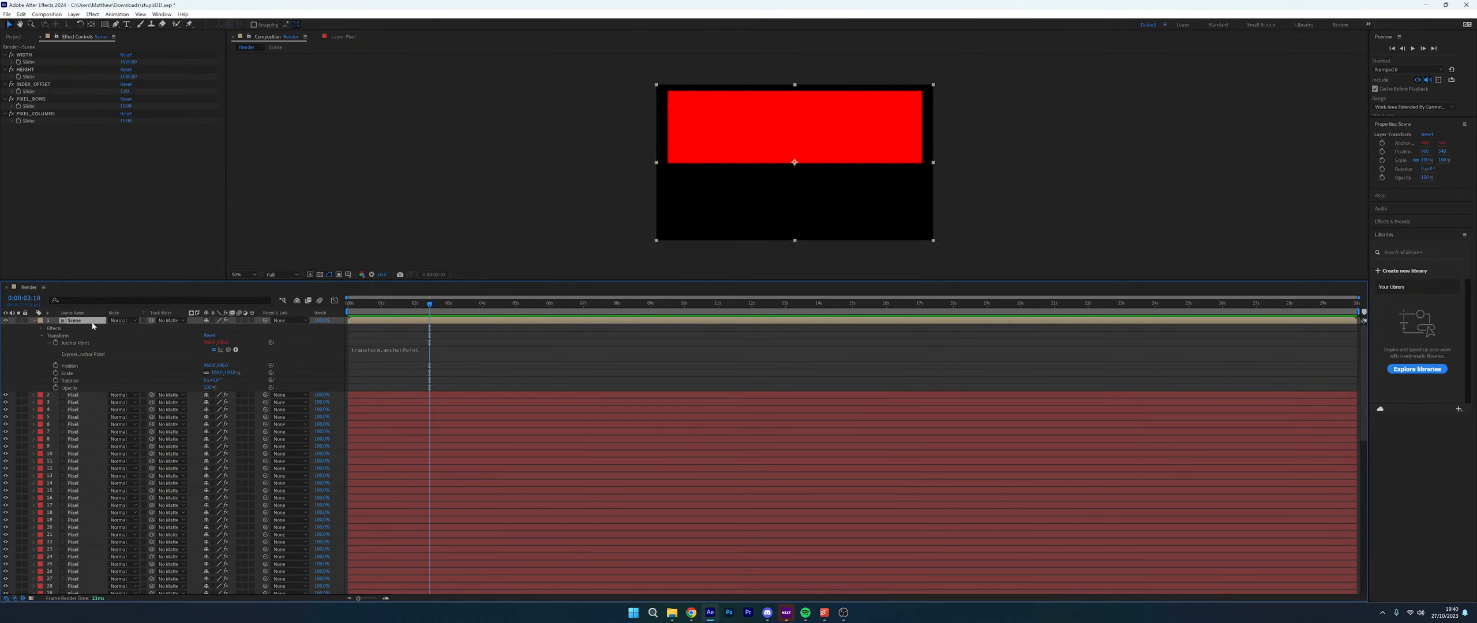
left_click_drag(126, 106, 122, 107)
left_click(123, 107)
type("20")
left_click(126, 121)
type("20")
key("Return")
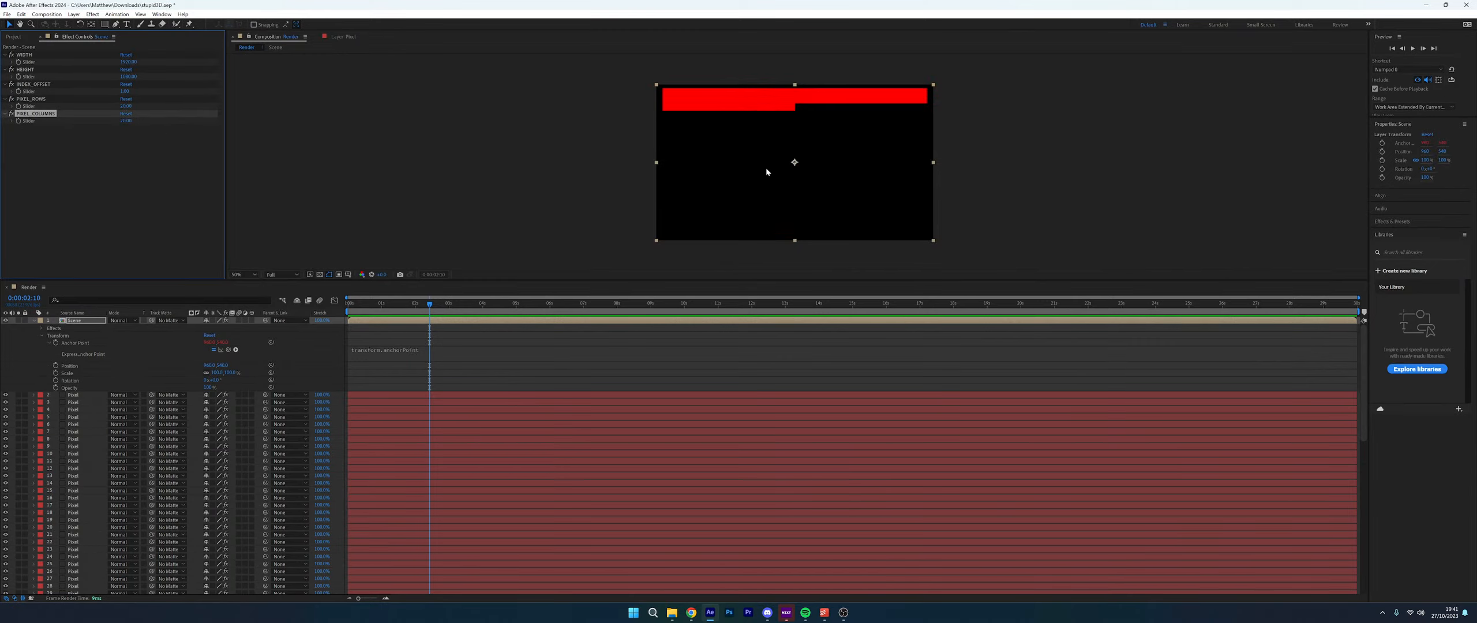
left_click(1018, 159)
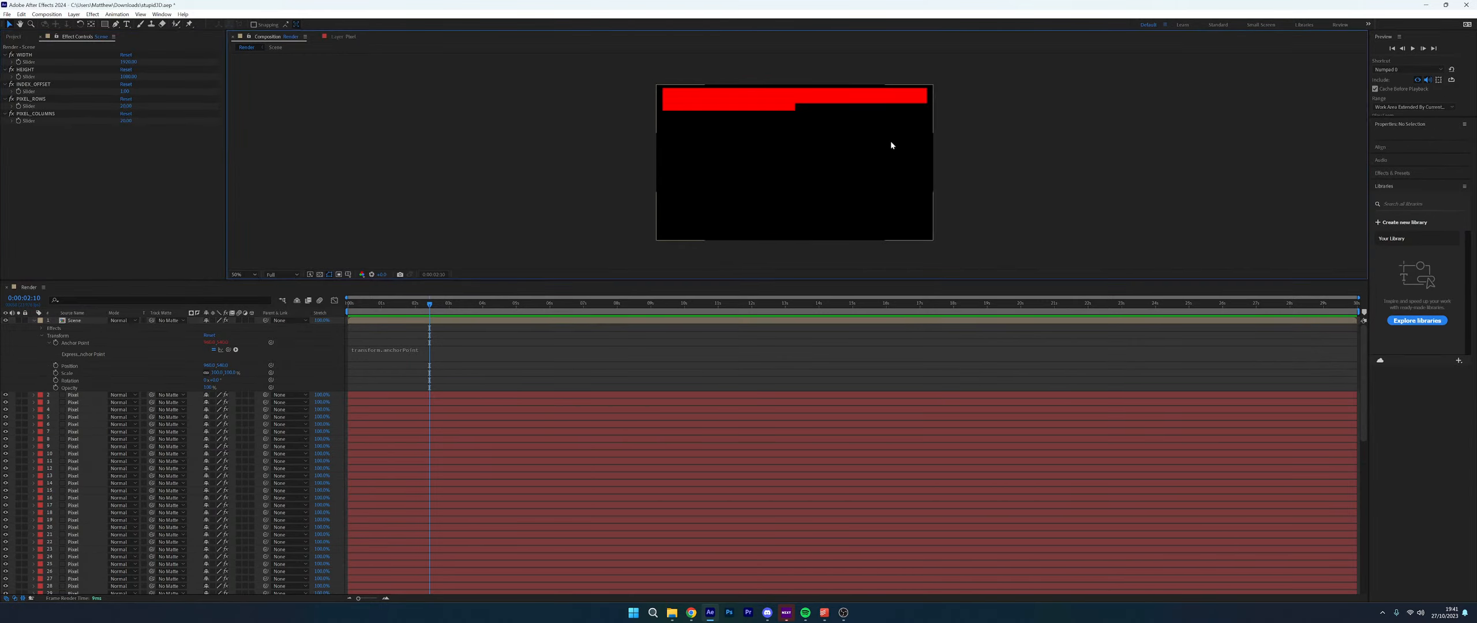
Set the Scene layer's PIXEL_ROWS slider to 1920 and its PIXEL_COLUMNS slider to 1080
left_click(125, 106)
type("1090")
key("Tab")
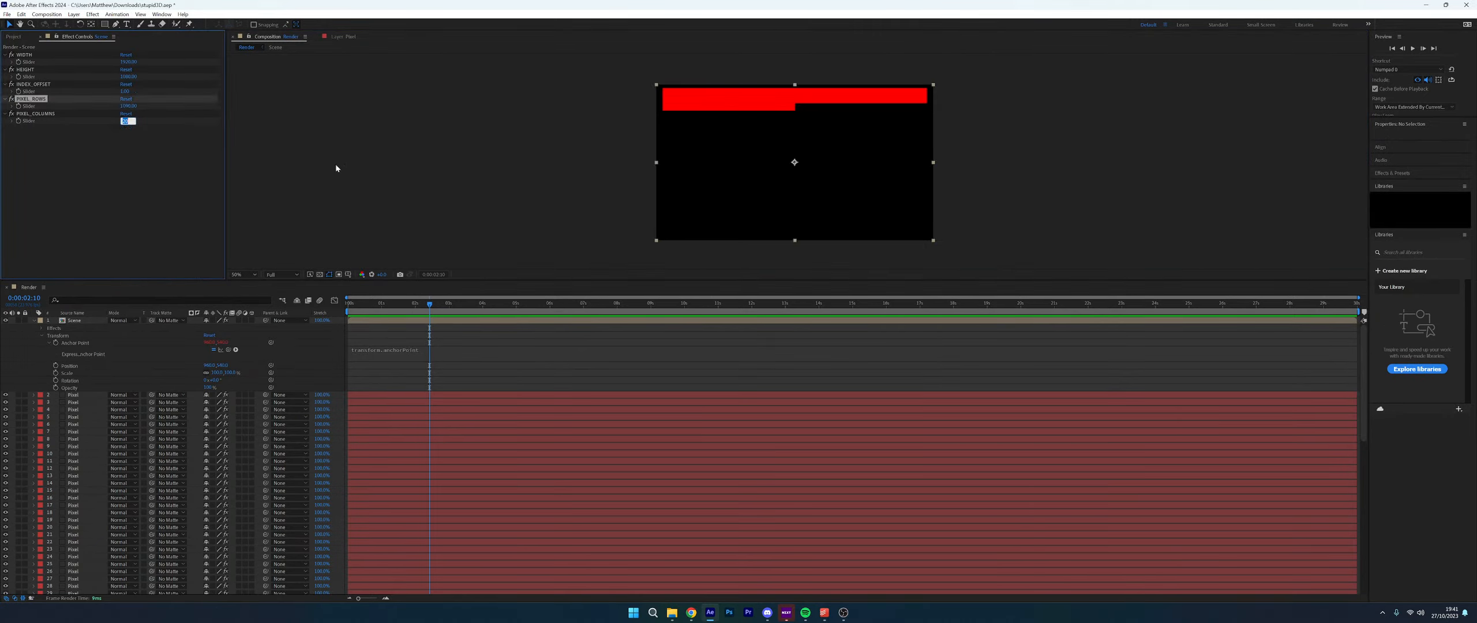
type("1080")
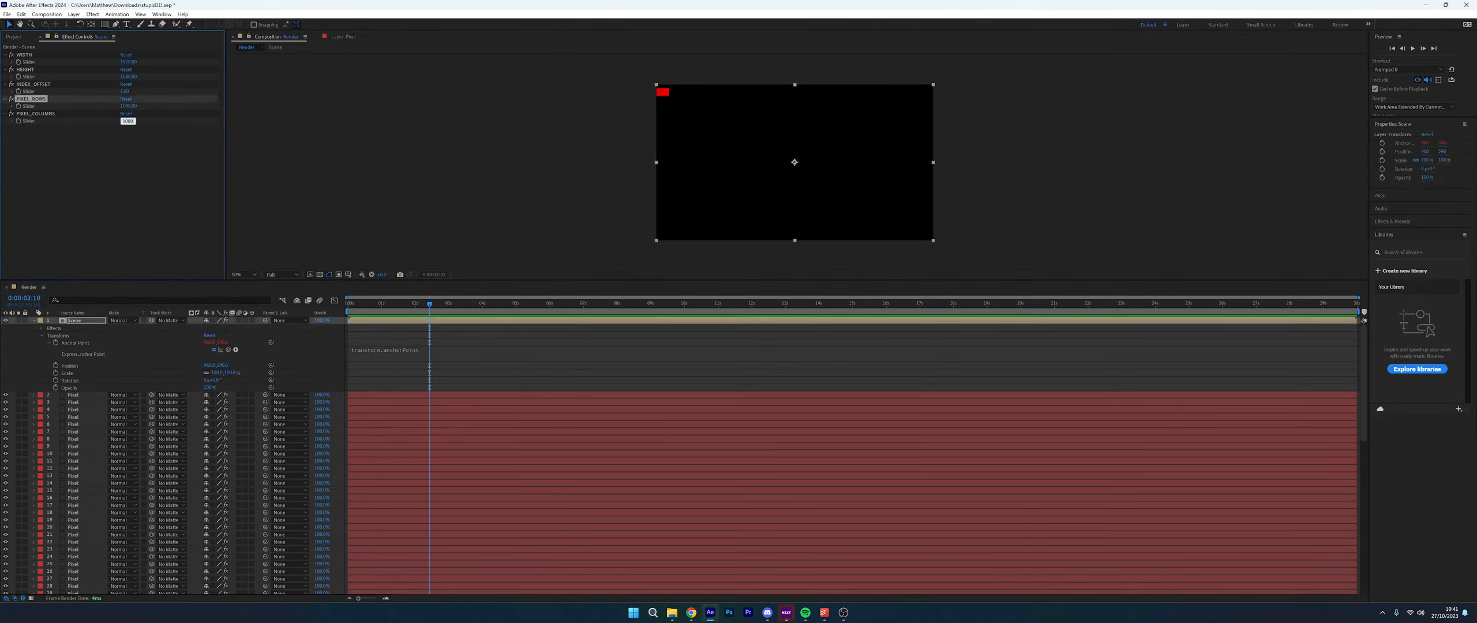
key("Return")
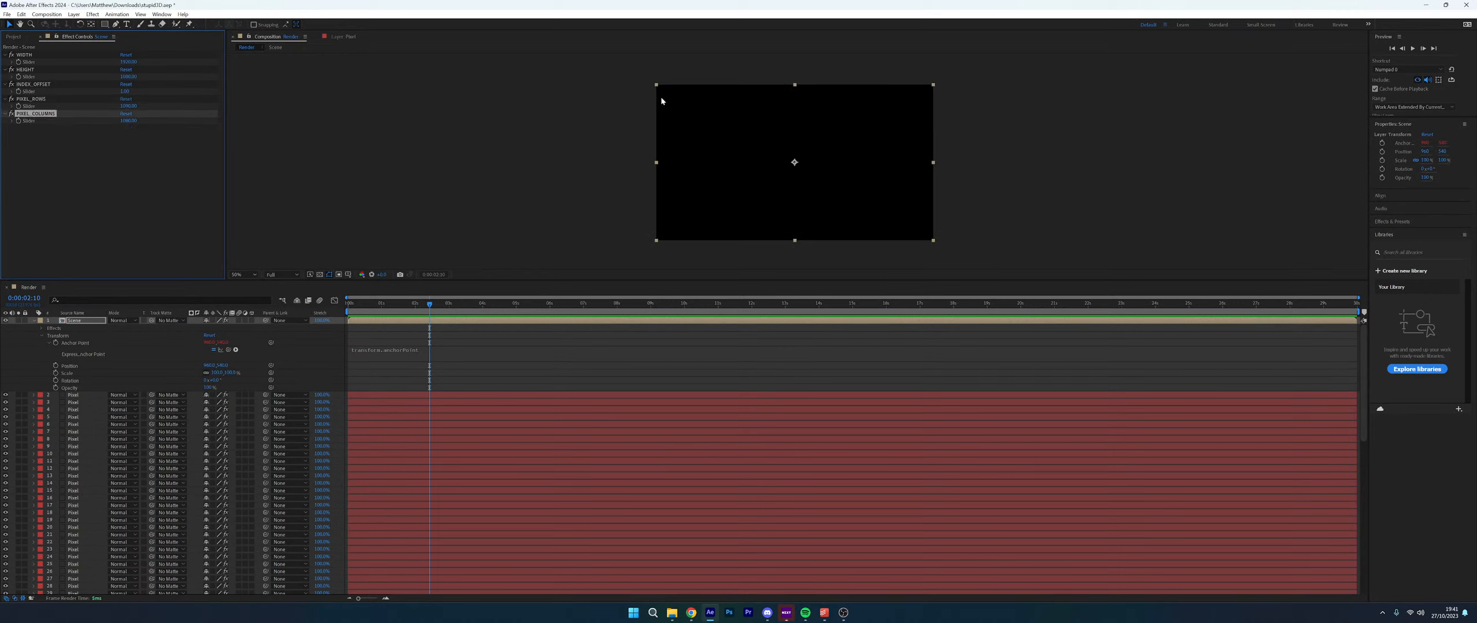
left_click(1084, 132)
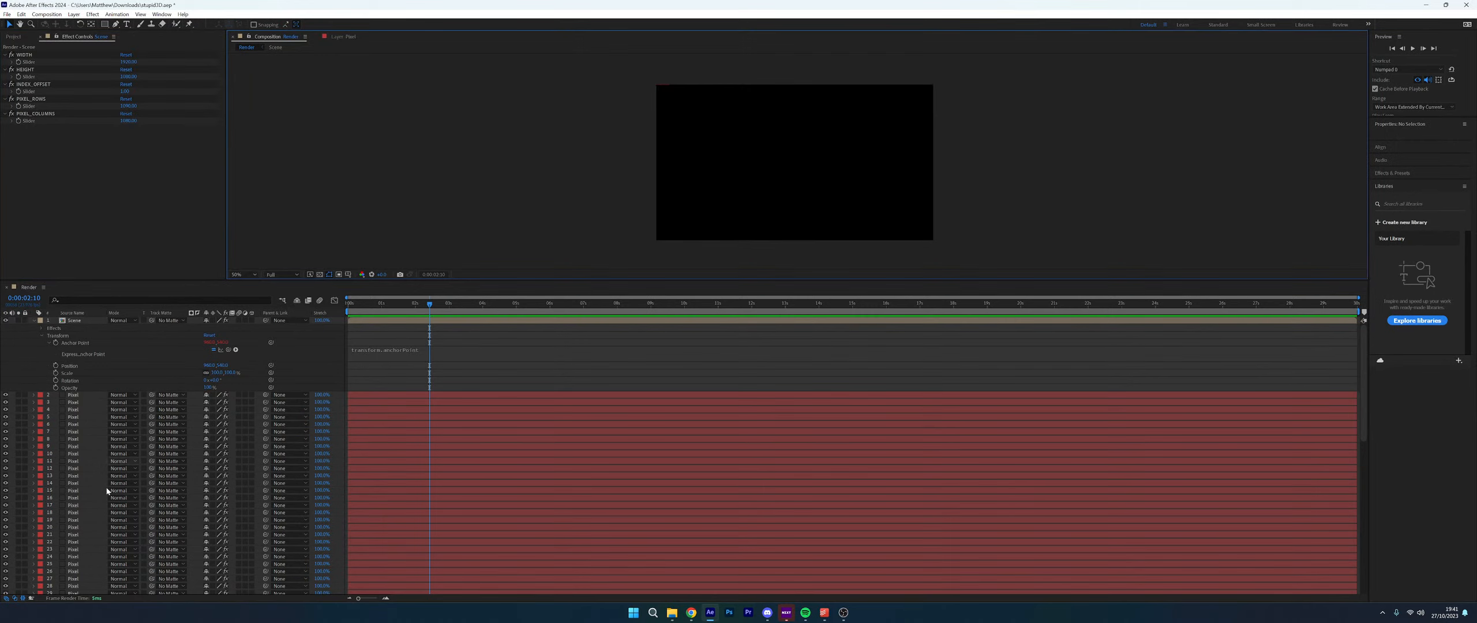
Switch to the Windows Calculator and multiply 1080 by 1920 to find how many pixel layers full resolution needs
scroll(107, 491, "down", 5)
left_click(655, 612)
type("ca")
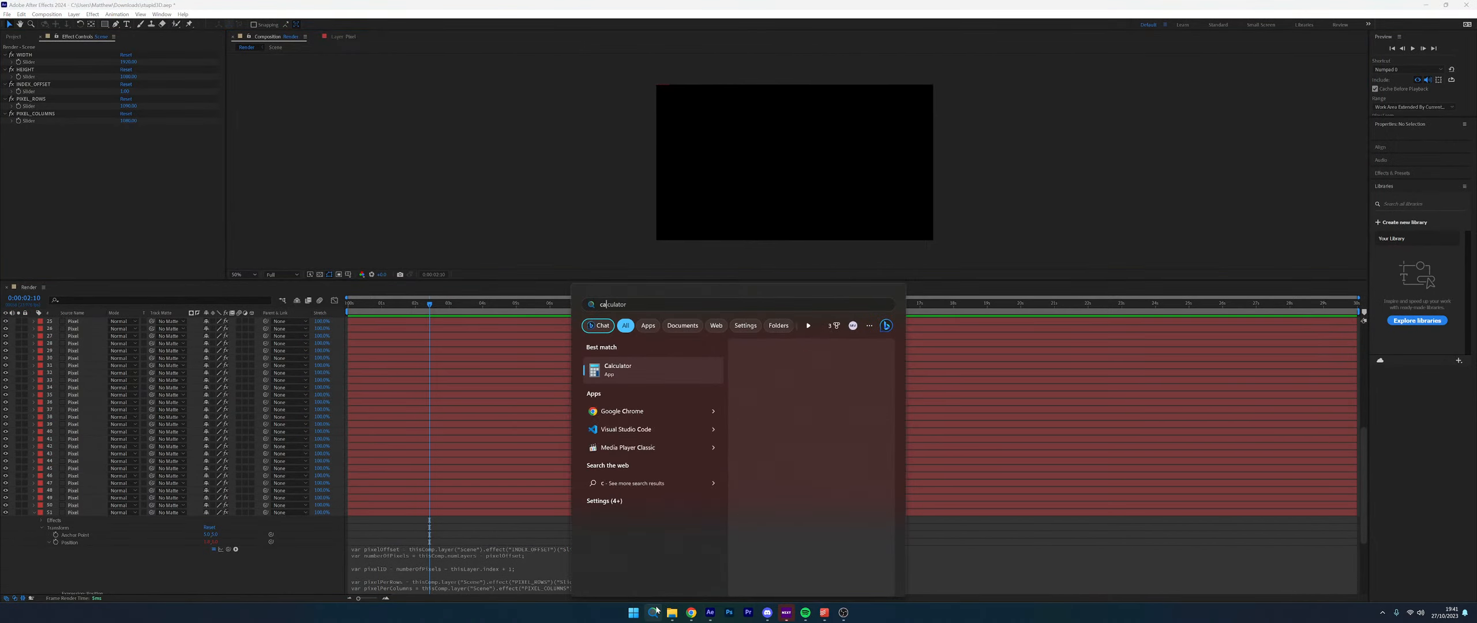
key("Return")
type("10")
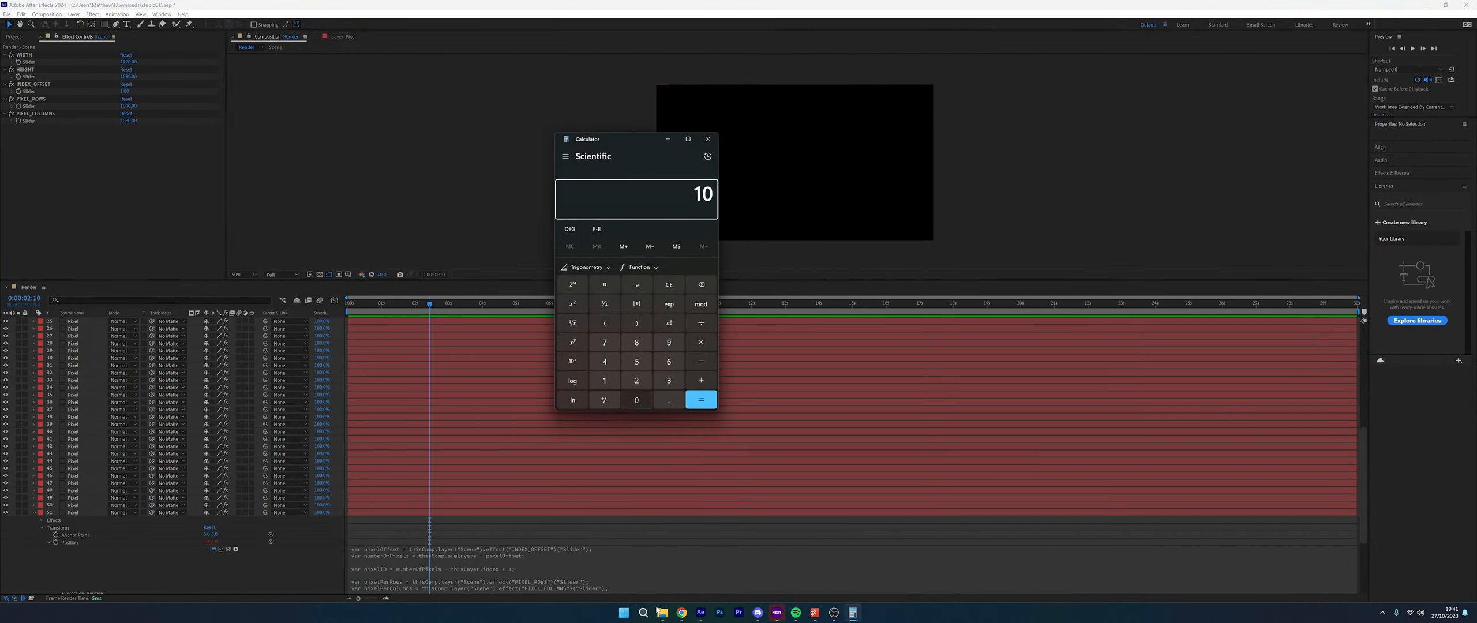
type("80*120")
key("BackSpace")
key("BackSpace")
type("09")
key("BackSpace")
key("BackSpace")
type("920")
key("Return")
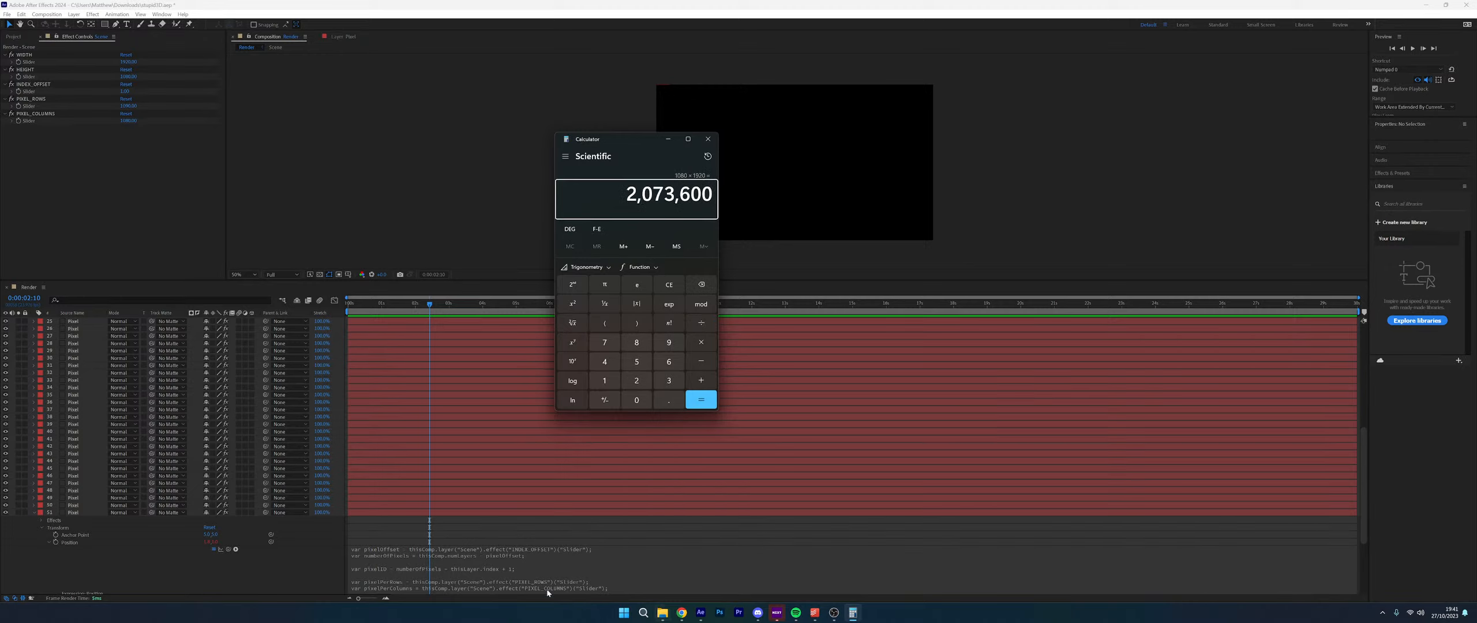
scroll(131, 570, "up", 10)
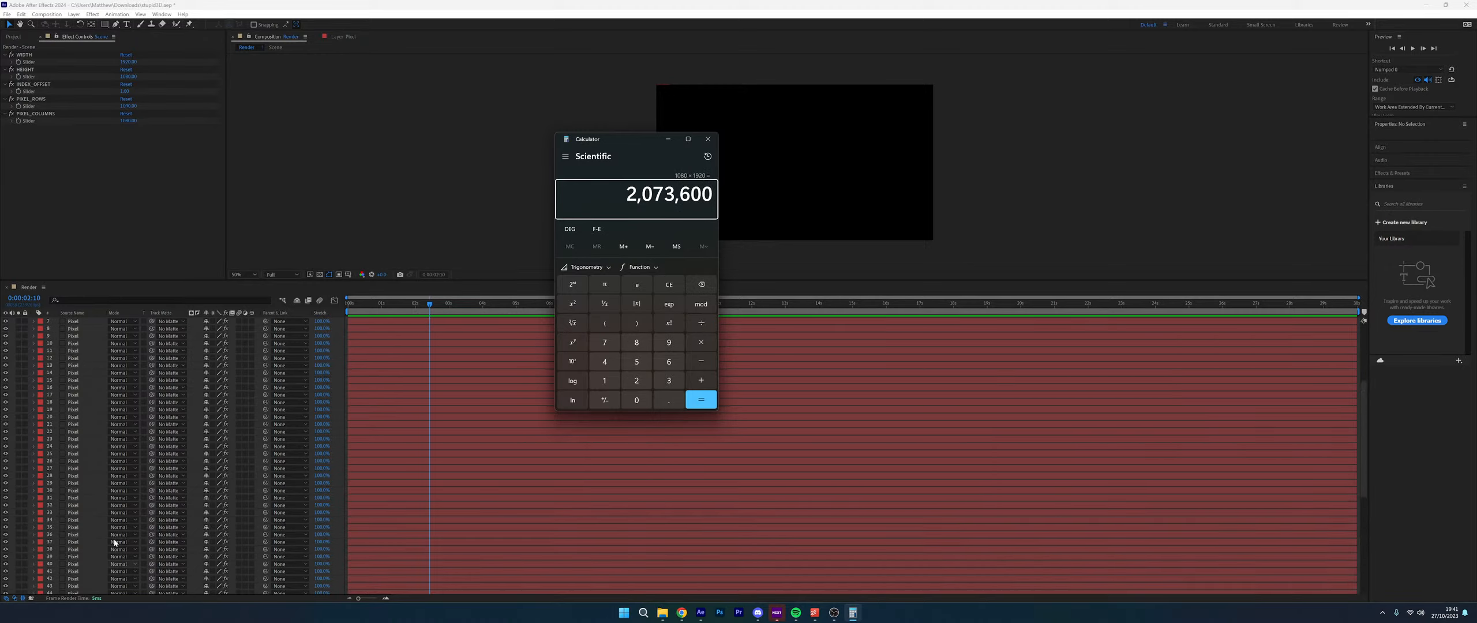
Close the Calculator to return to After Effects and set the Scene layer's PIXEL_ROWS and PIXEL_COLUMNS sliders to 20
scroll(94, 448, "up", 2)
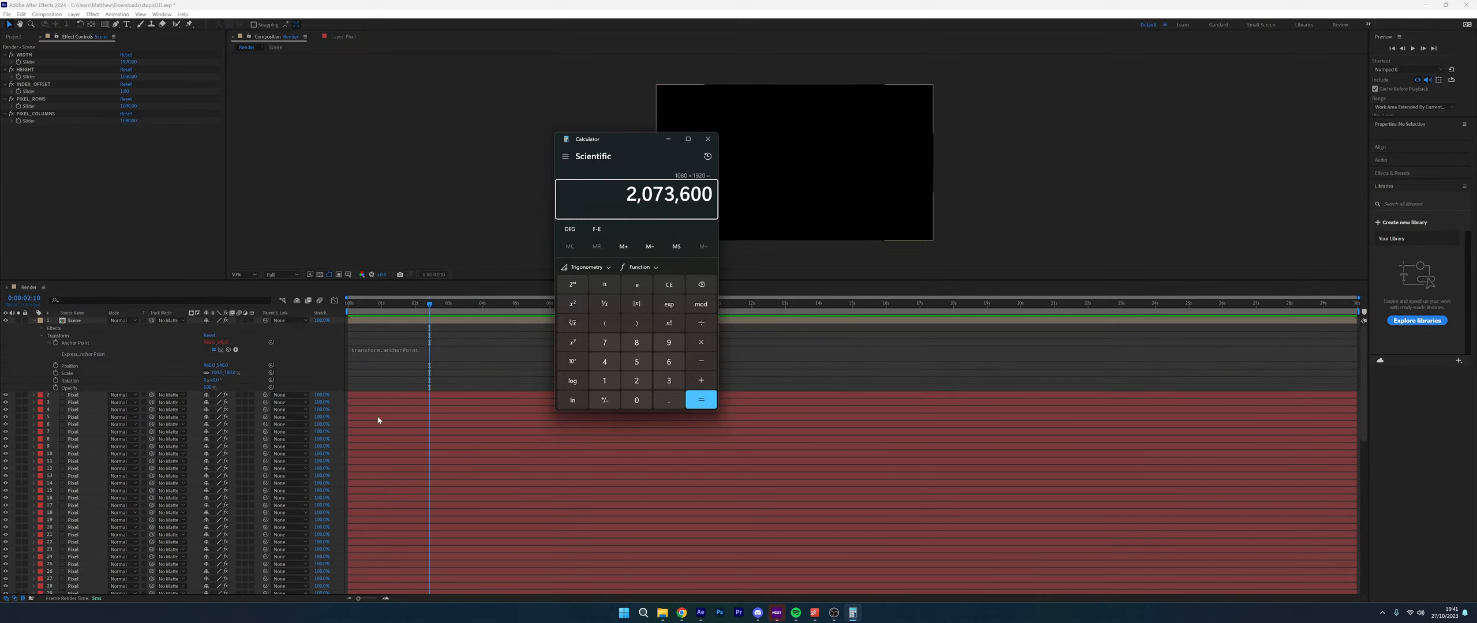
left_click(708, 140)
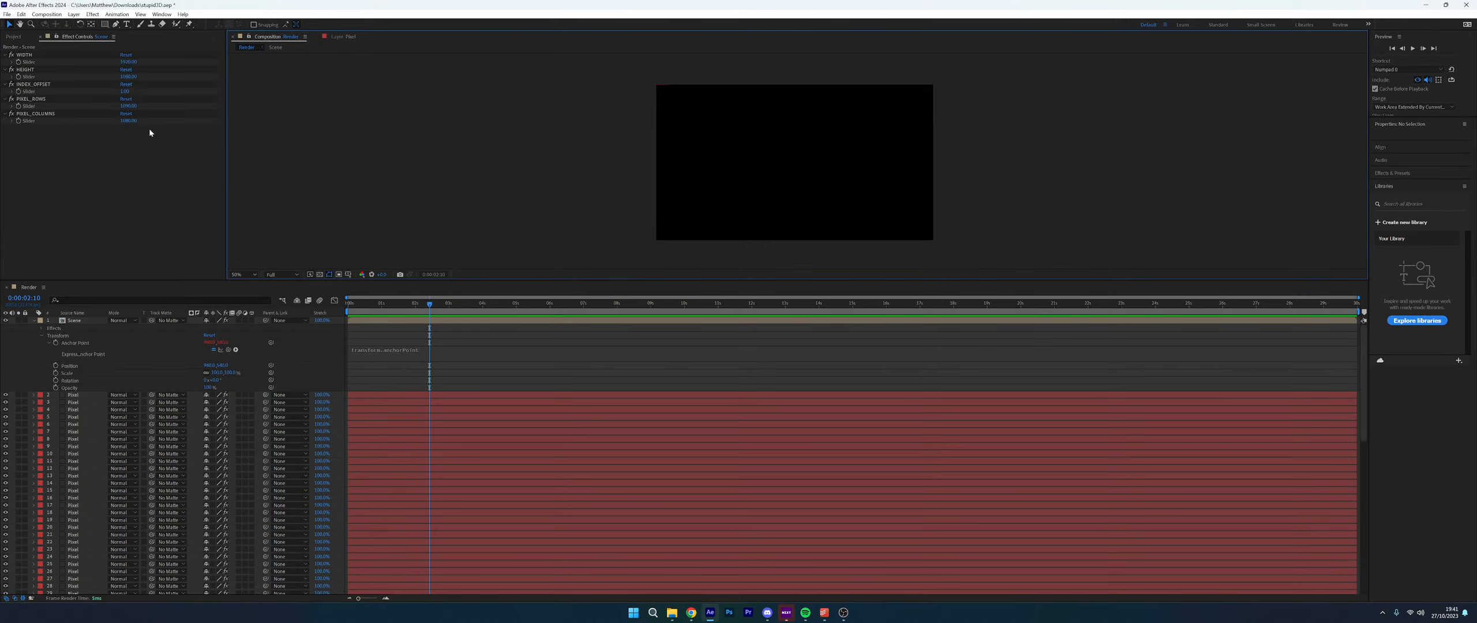
left_click_drag(129, 106, 92, 106)
left_click(128, 107)
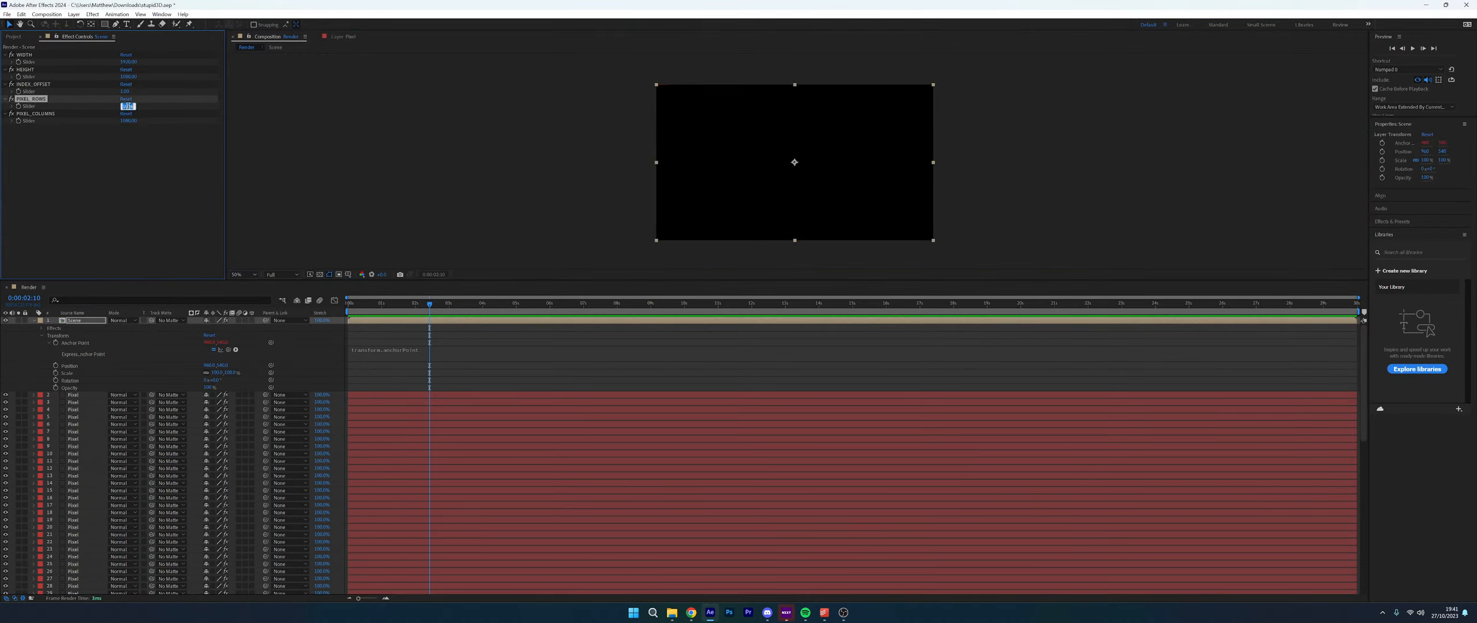
type("20")
key("Tab")
type("20")
key("Return")
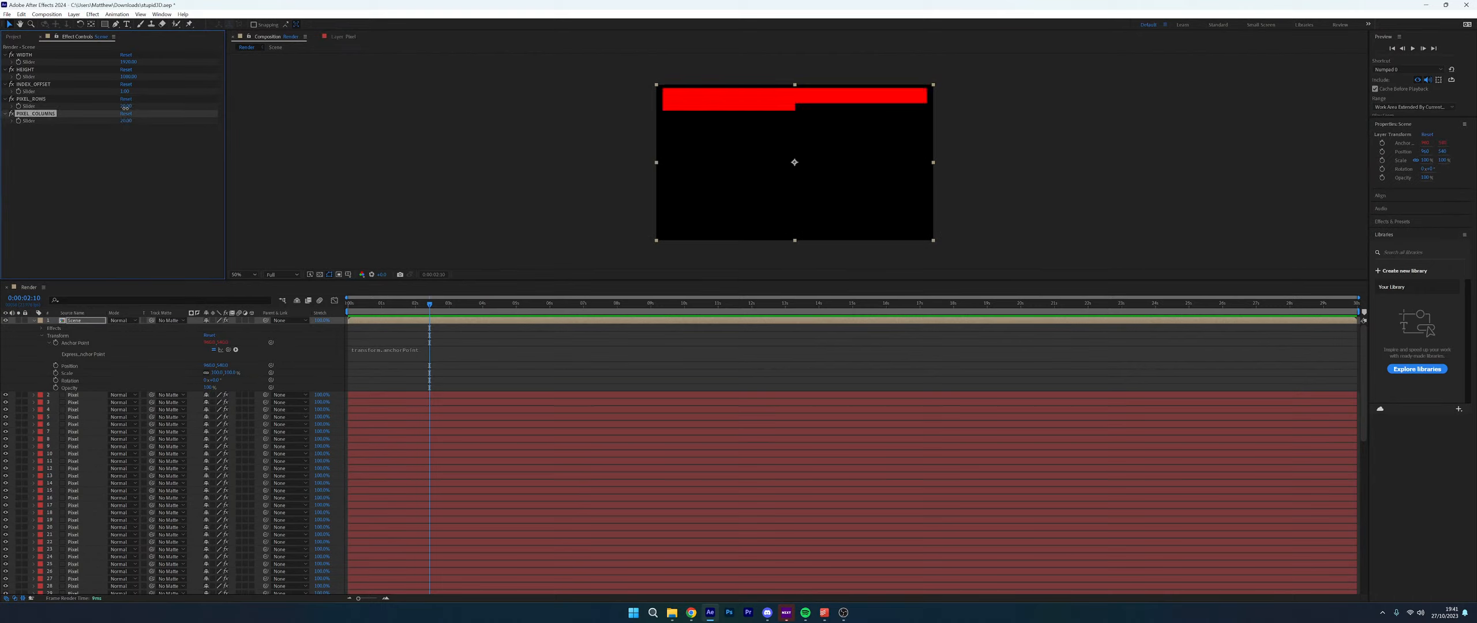
Set both the PIXEL_ROWS and PIXEL_COLUMNS sliders on the Scene layer to 10
left_click(127, 107)
type("10")
key("Tab")
type("1")
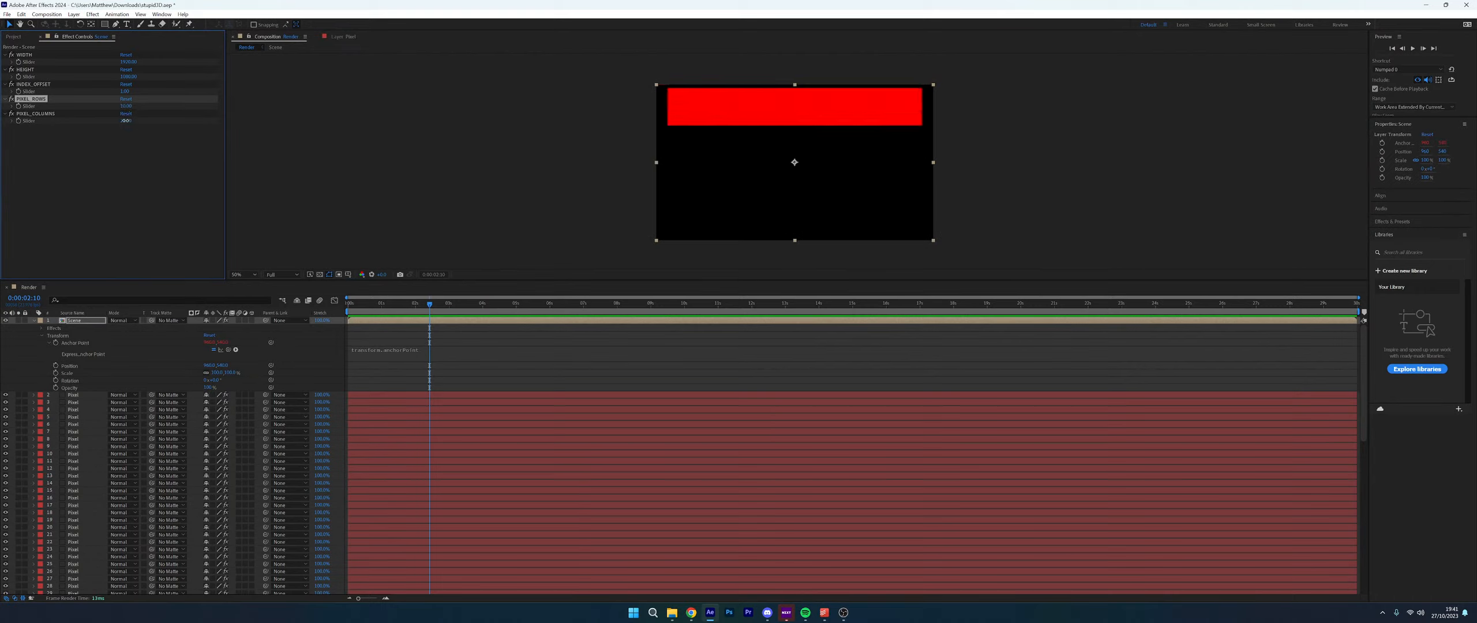
type("0")
key("Return")
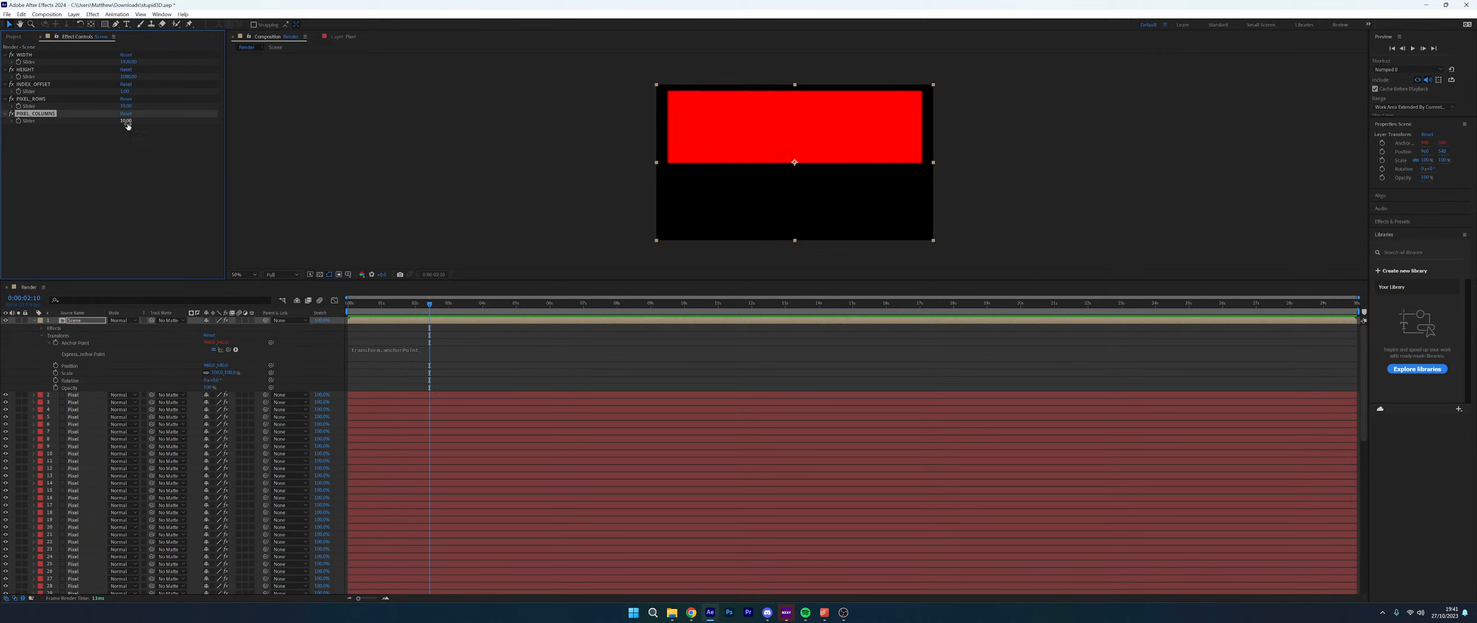
Collapse the expanded properties of the Scene layer and of the last Pixel layer in the timeline
left_click(33, 328)
left_click(34, 320)
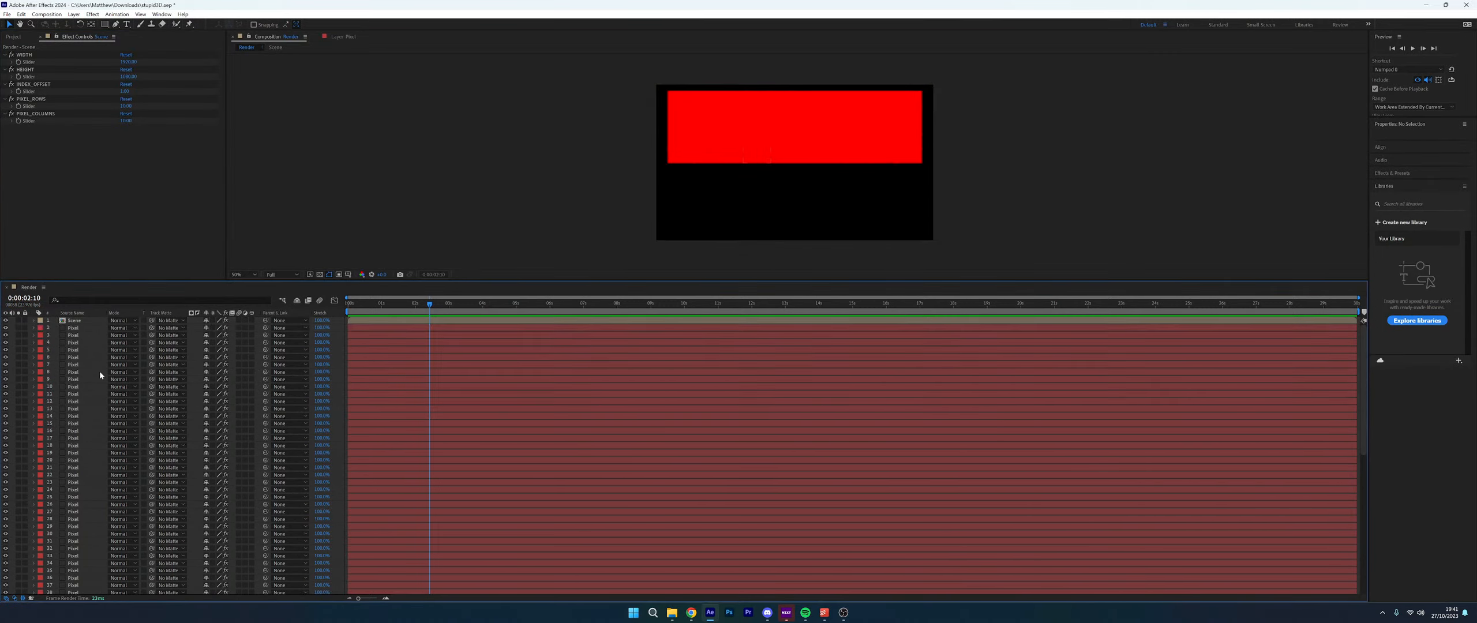
left_click(83, 327)
key("e")
key("e")
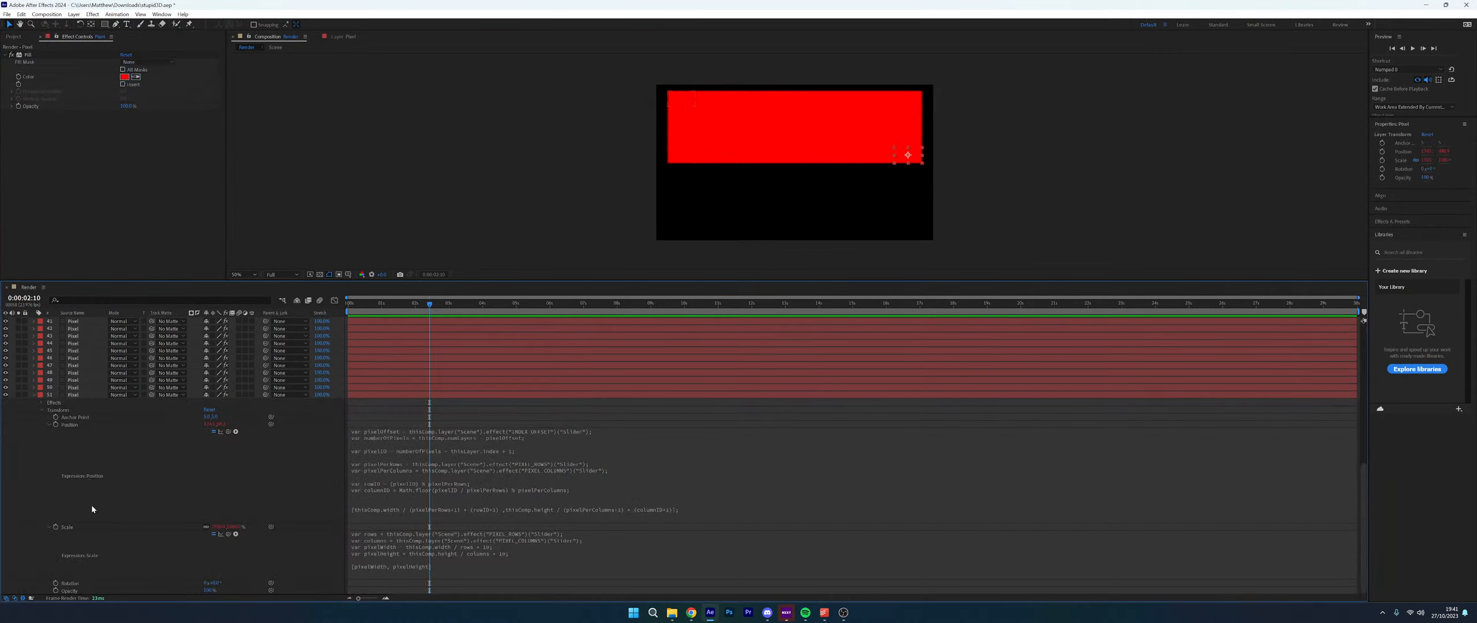
left_click(33, 395)
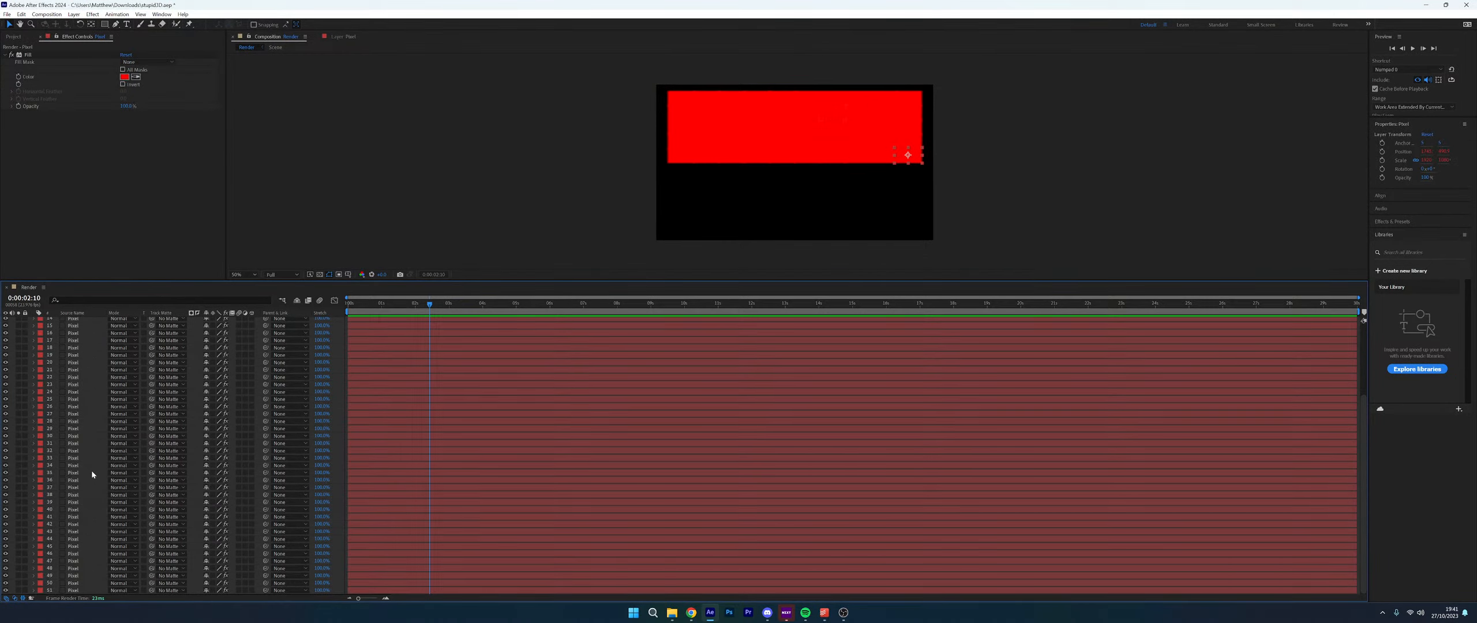
Duplicate all 50 Pixel layers at once to fill the 10 by 10 grid
key("ctrl+a")
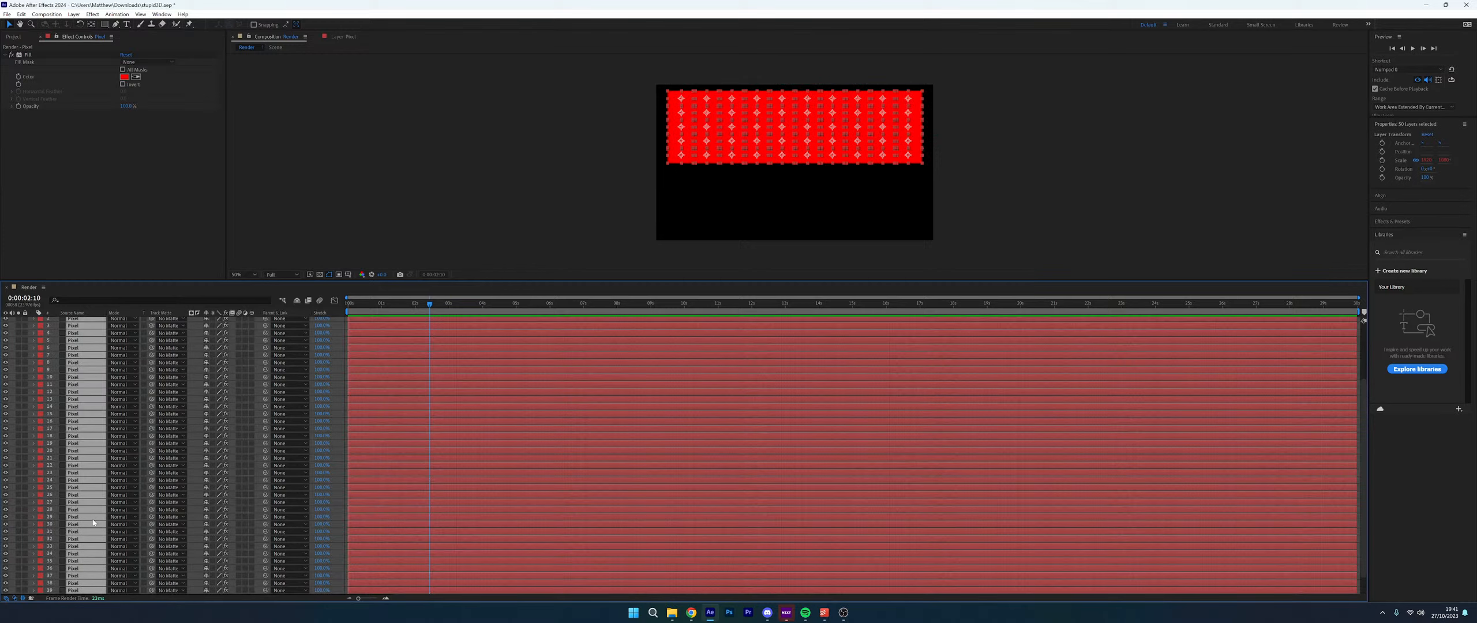
scroll(93, 523, "up", 3)
key("ctrl+d")
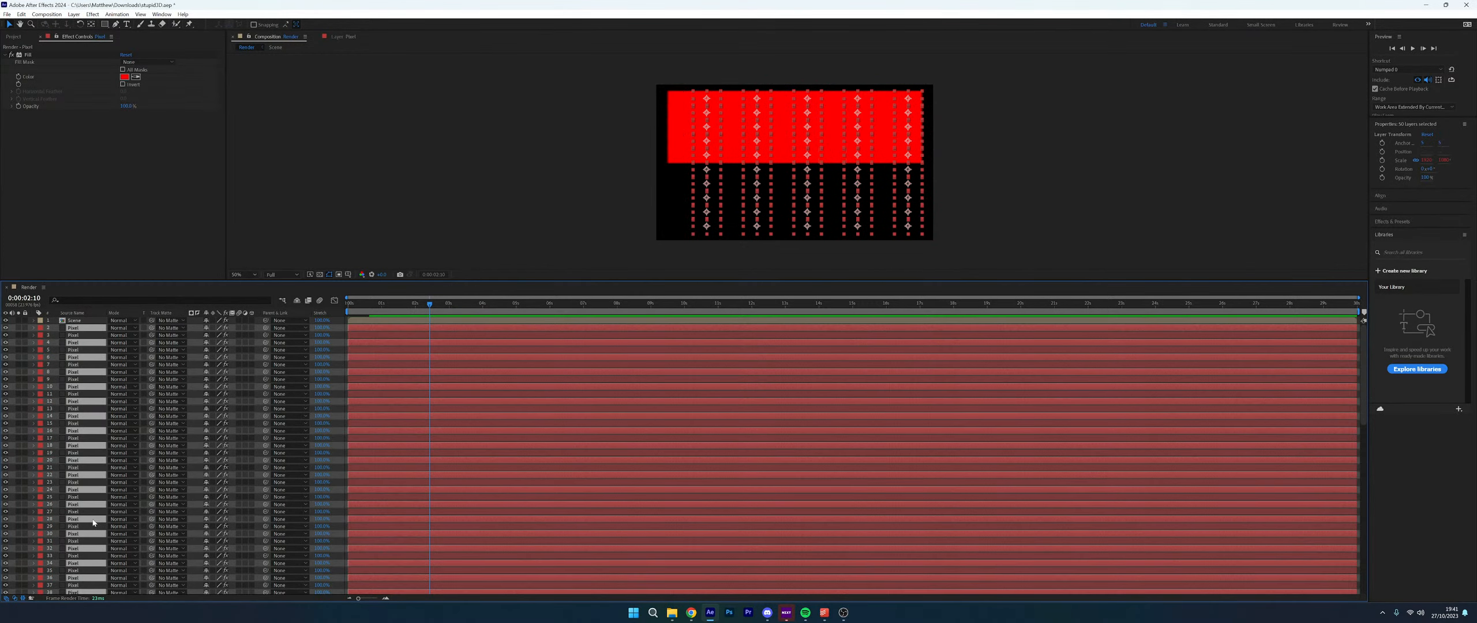
left_click(414, 224)
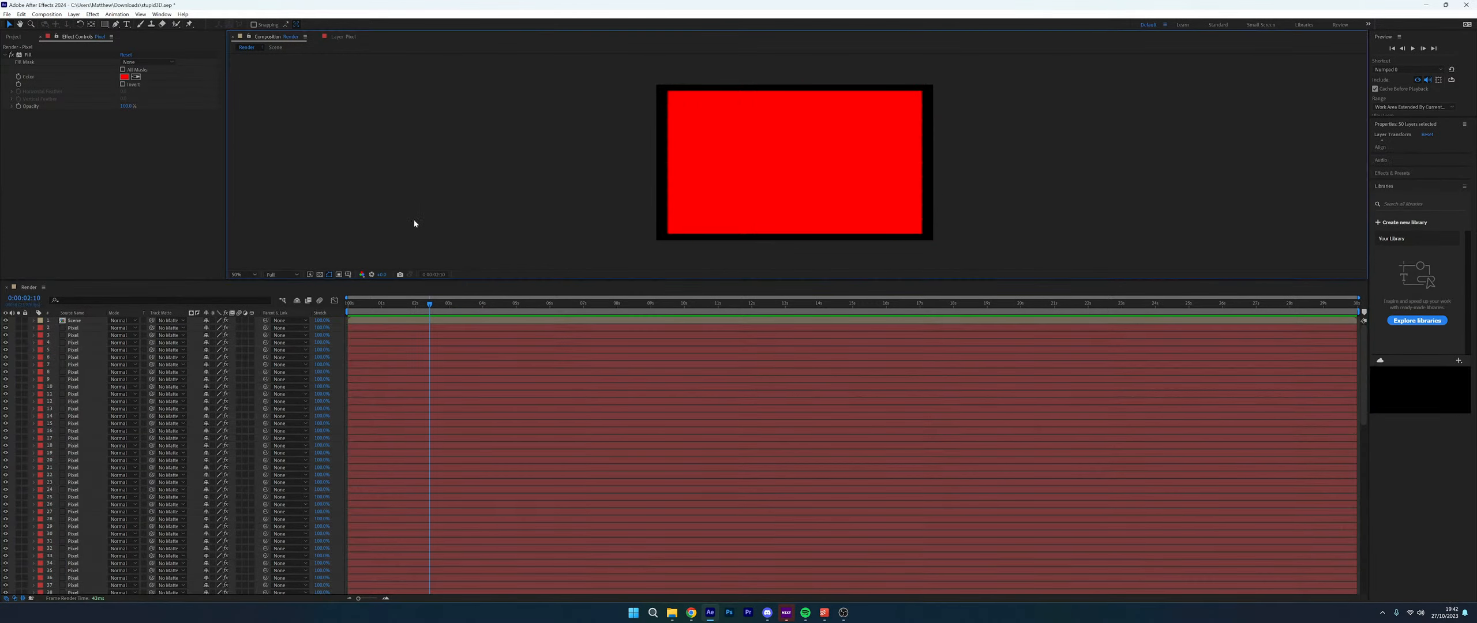
Delete all the Pixel layers except the last one, keeping the Scene layer
left_click(72, 328)
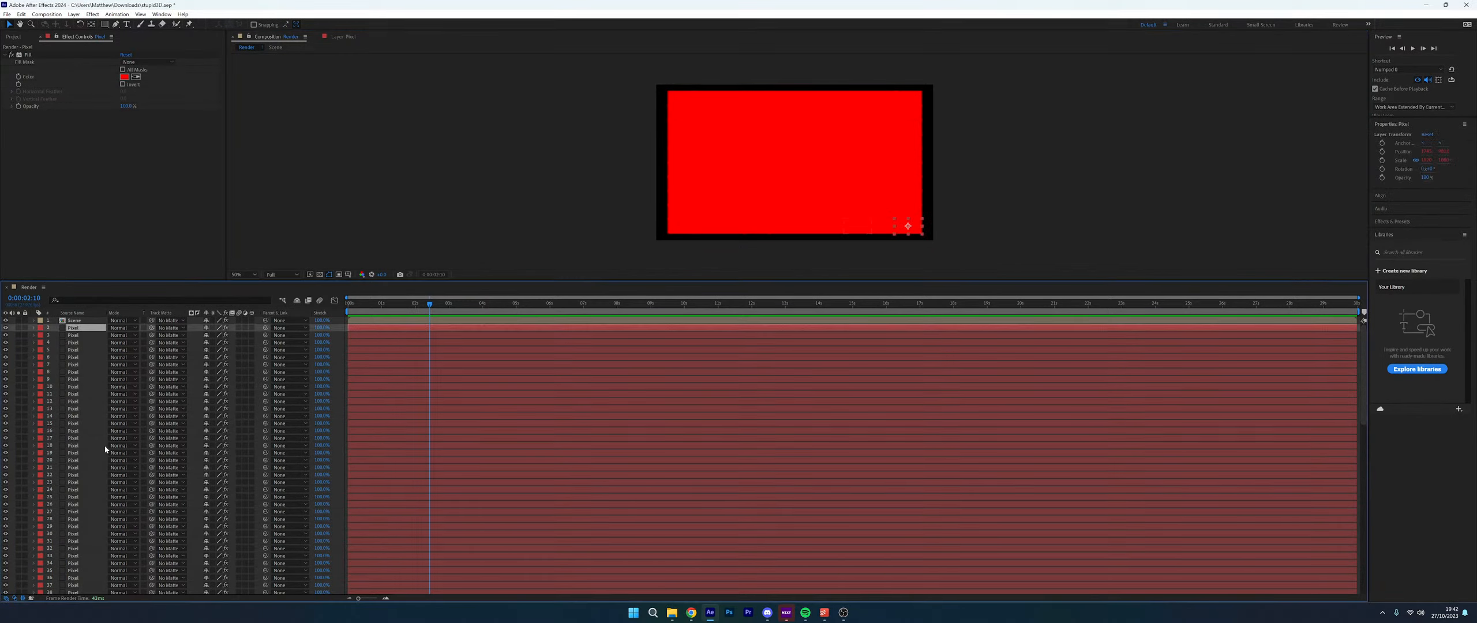
scroll(79, 466, "down", 18)
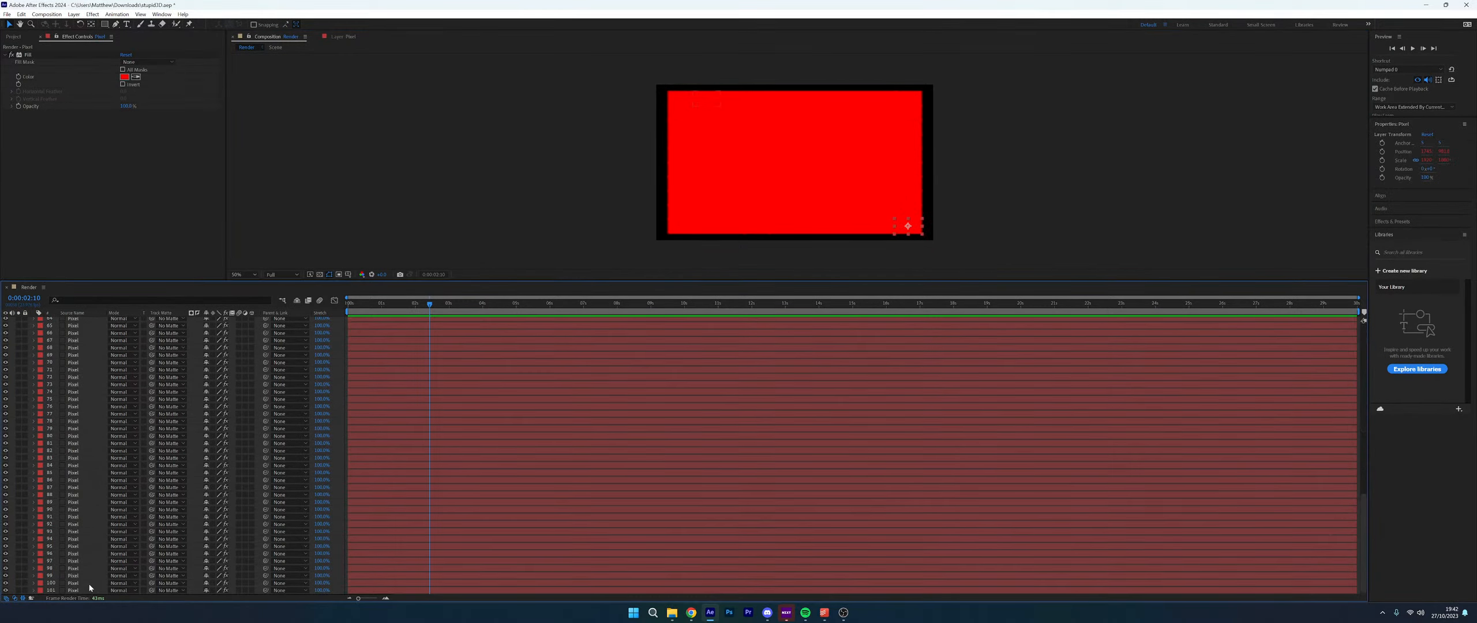
left_click(86, 584, "shift")
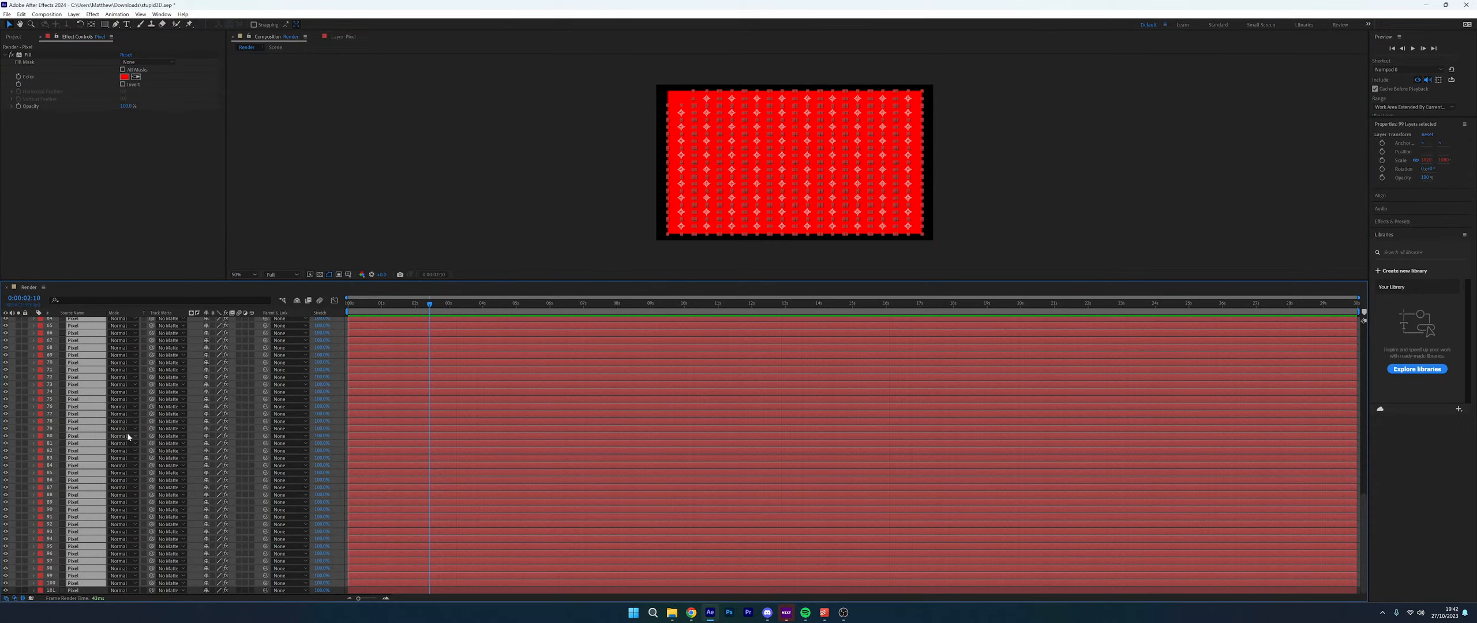
key("Delete")
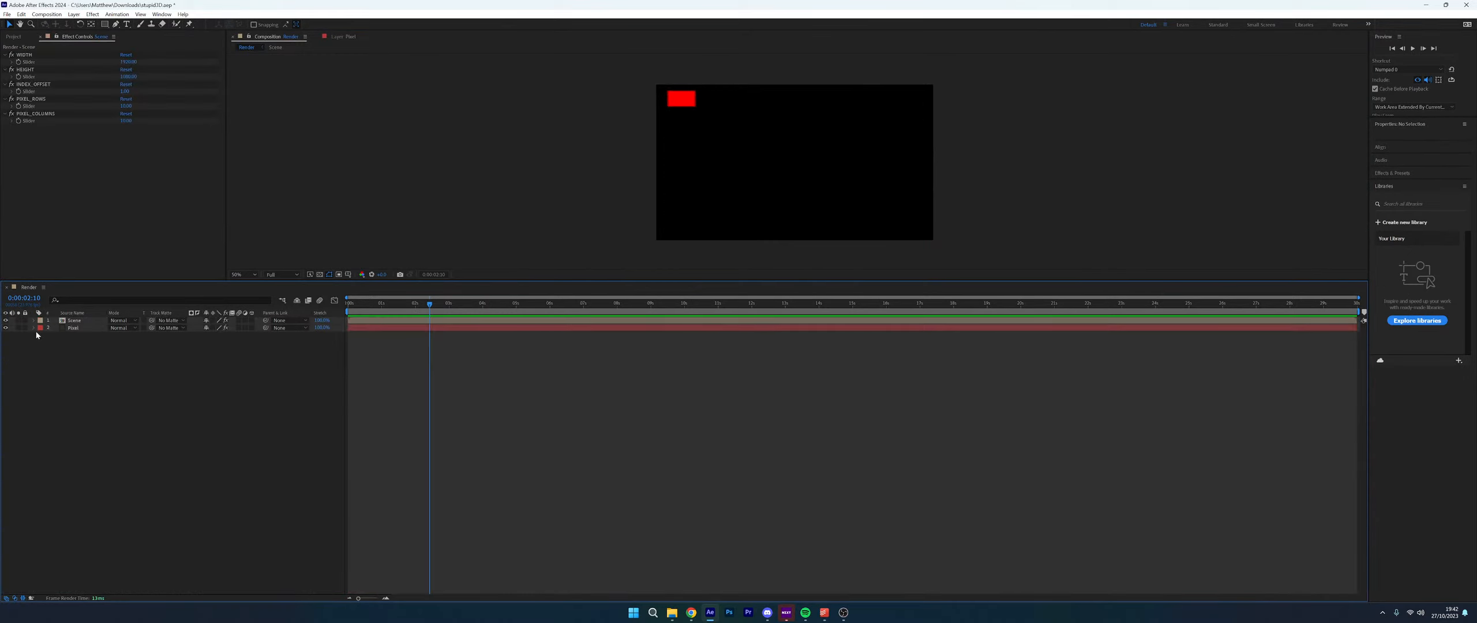
Expand the remaining Pixel layer and review its Position and Scale expressions
left_click(34, 329)
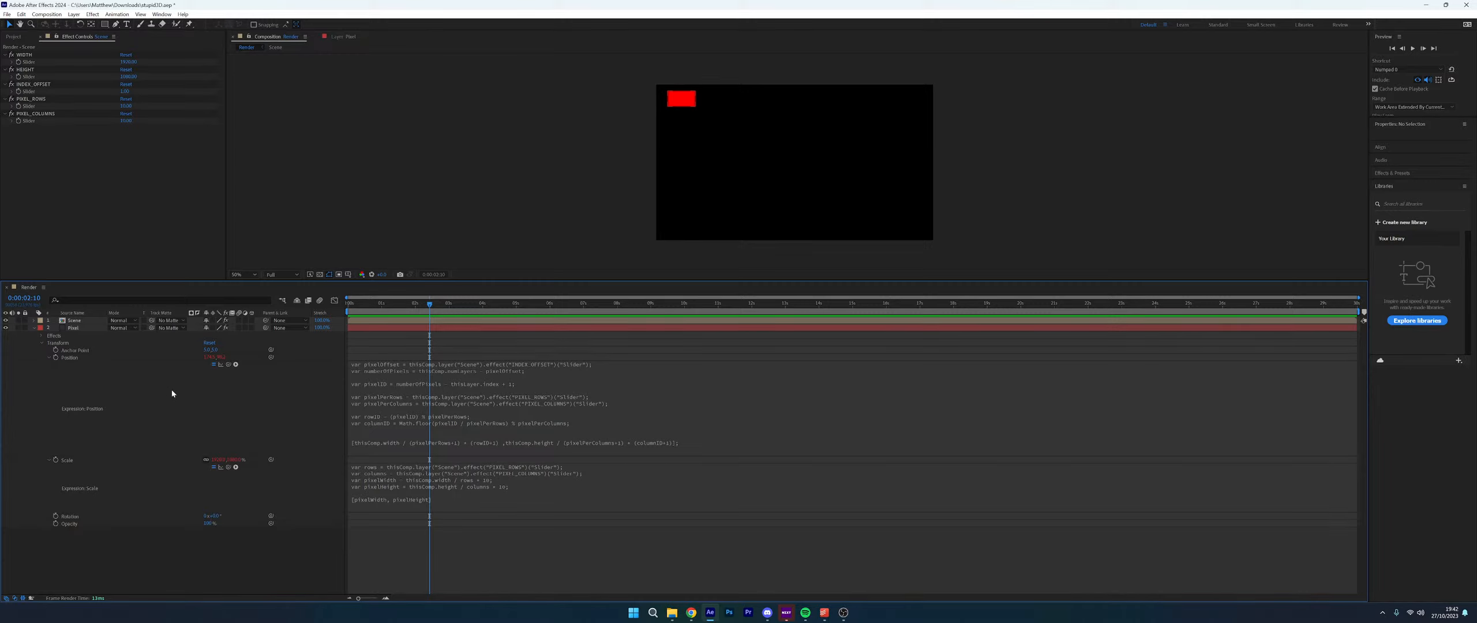
left_click(598, 434)
left_click(646, 546)
left_click(715, 494)
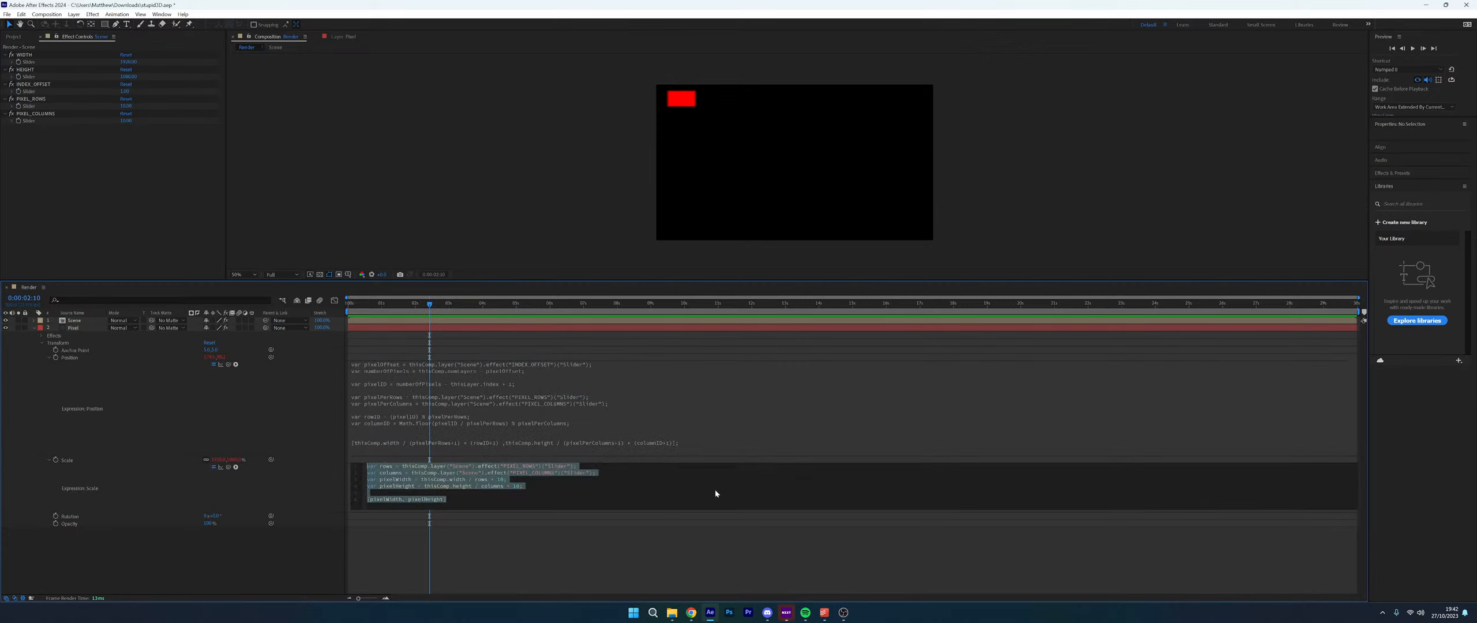
left_click(802, 427)
left_click(715, 541)
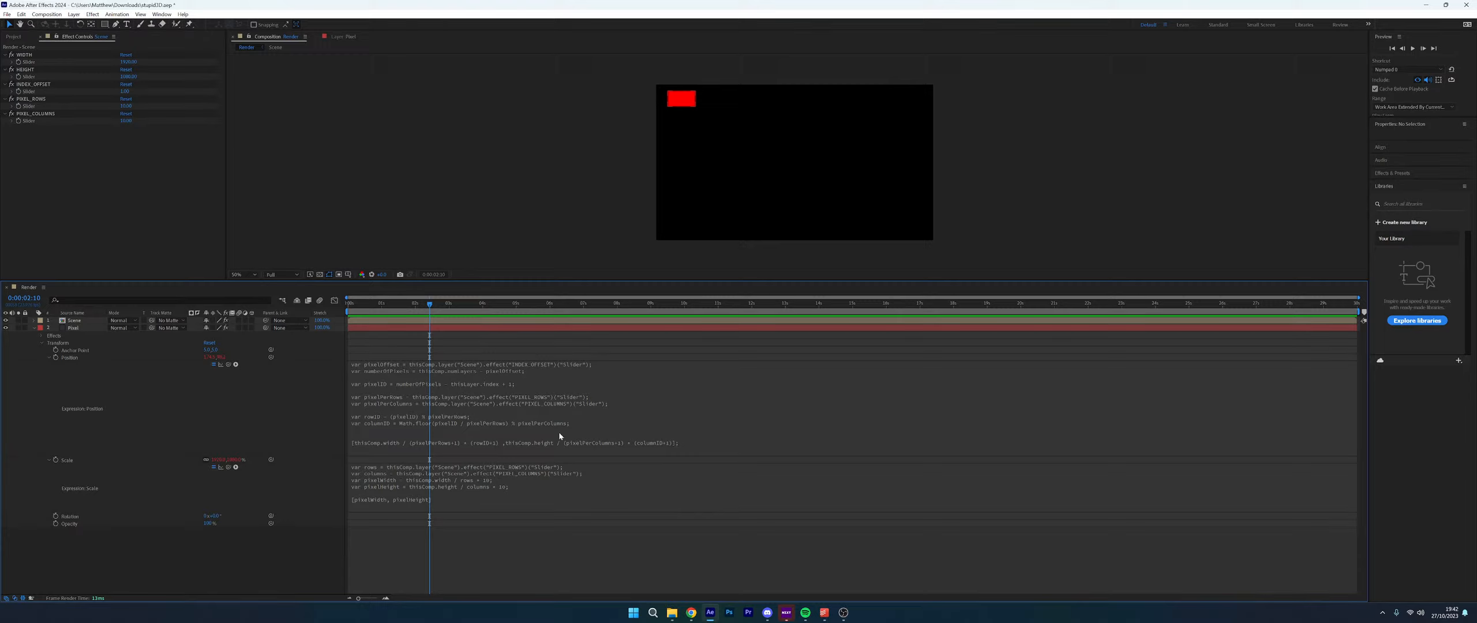
Add an expression to the Color property of the Pixel layer's Fill effect
left_click(65, 322)
left_click(74, 327)
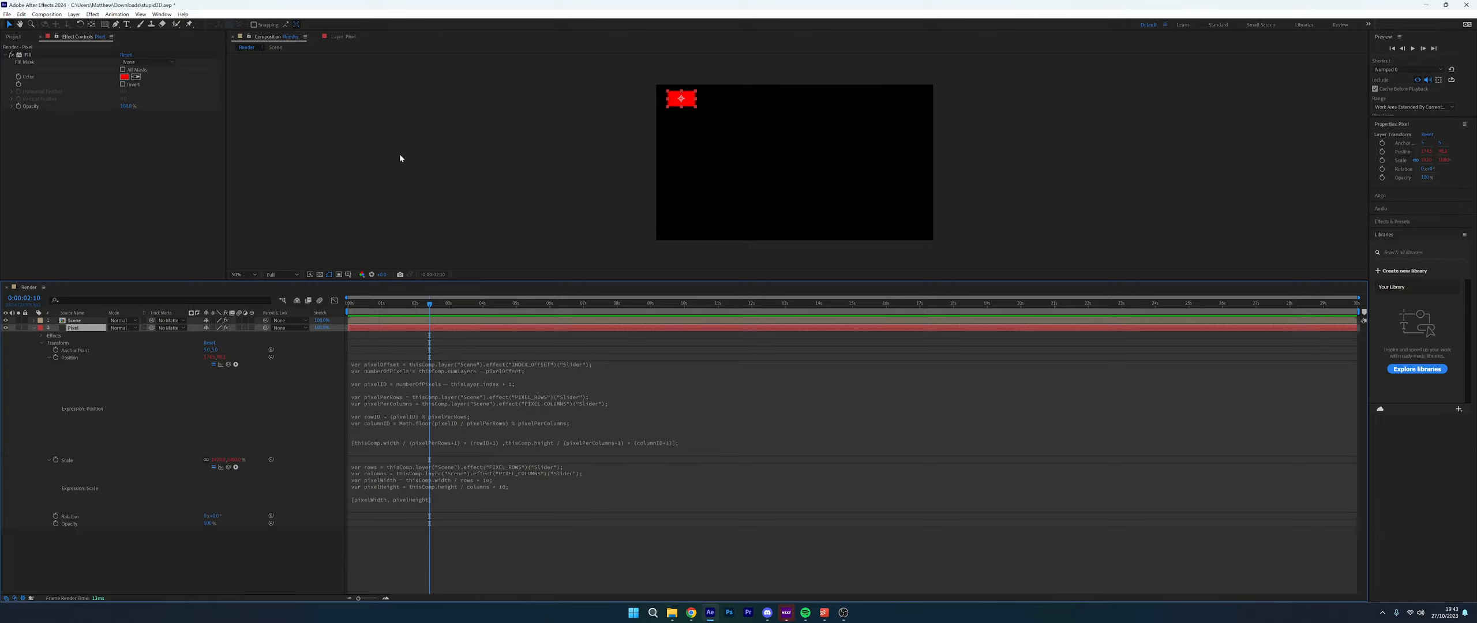
left_click(16, 56)
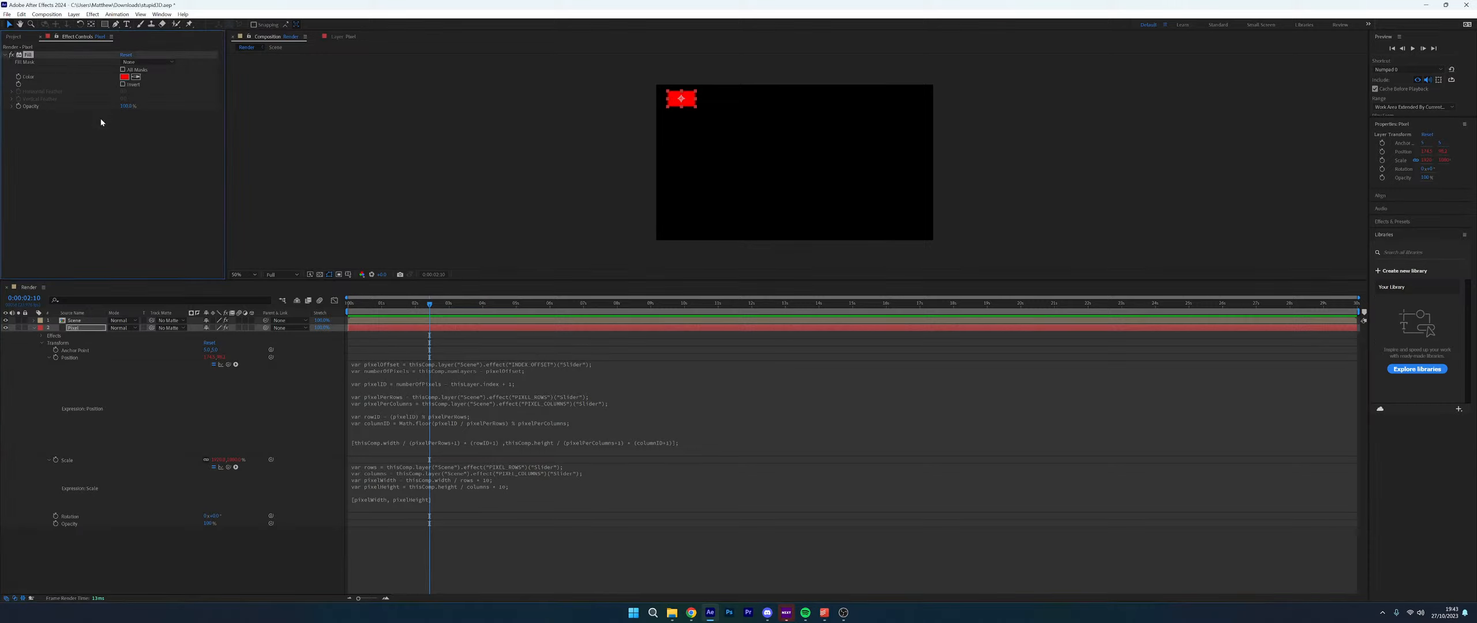
left_click(18, 77, "alt")
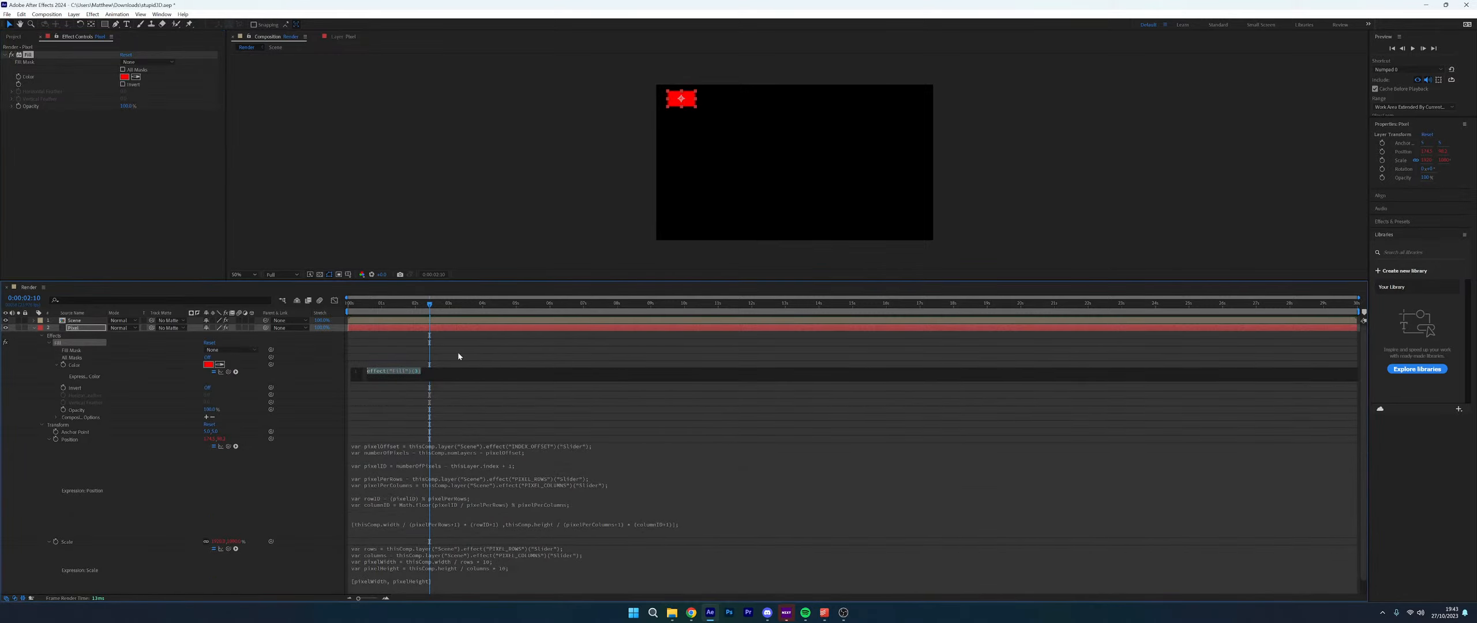
left_click(146, 188)
left_click(392, 370)
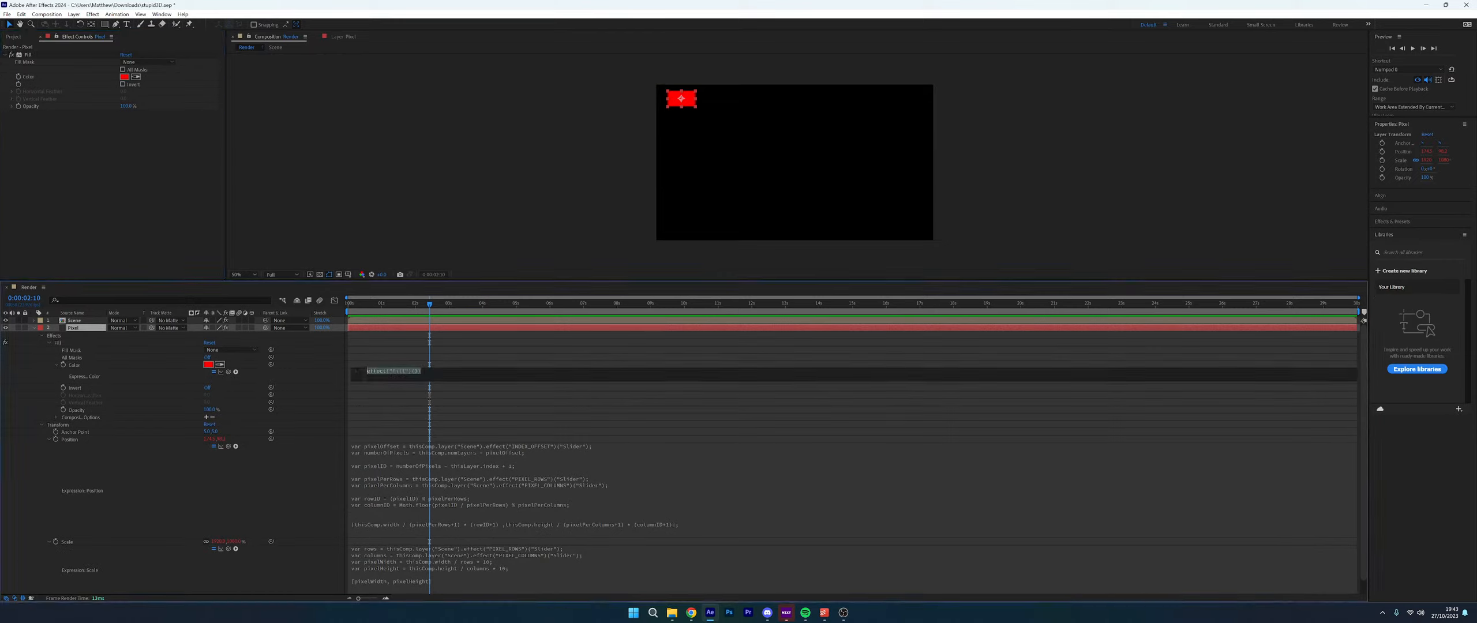
left_click(426, 371)
left_click(236, 372)
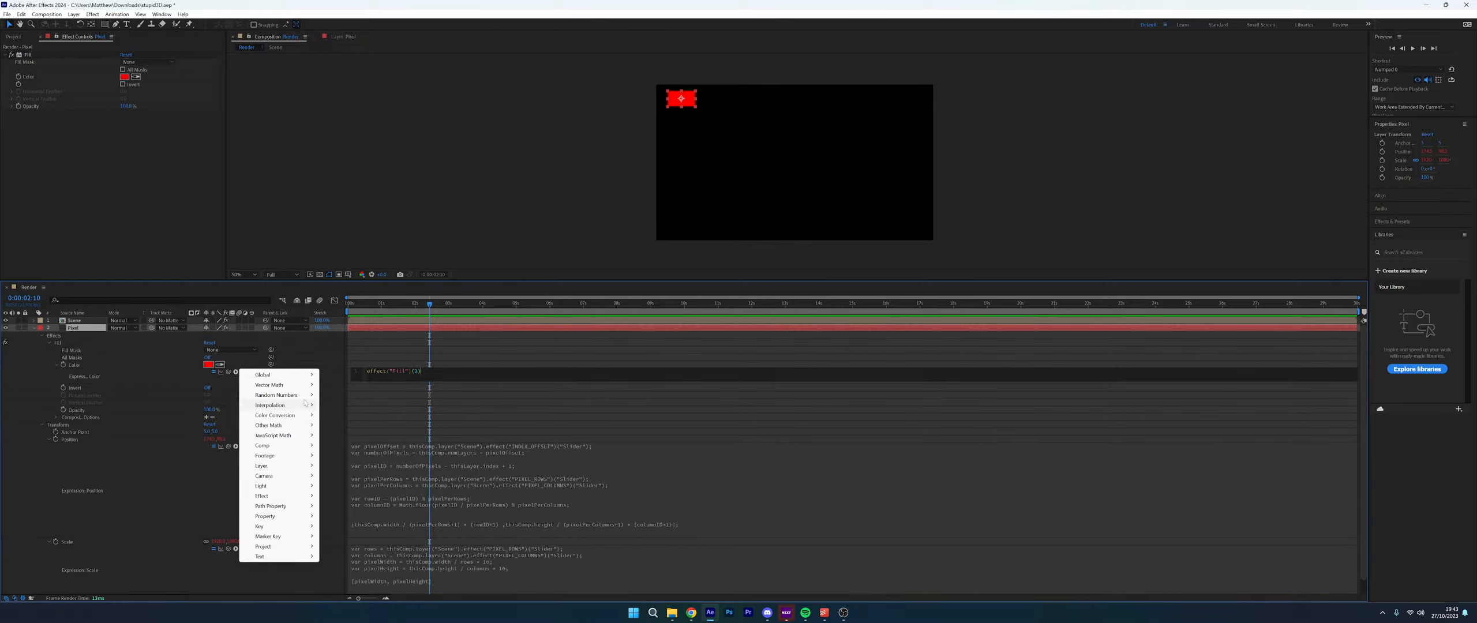
mouse_move(289, 385)
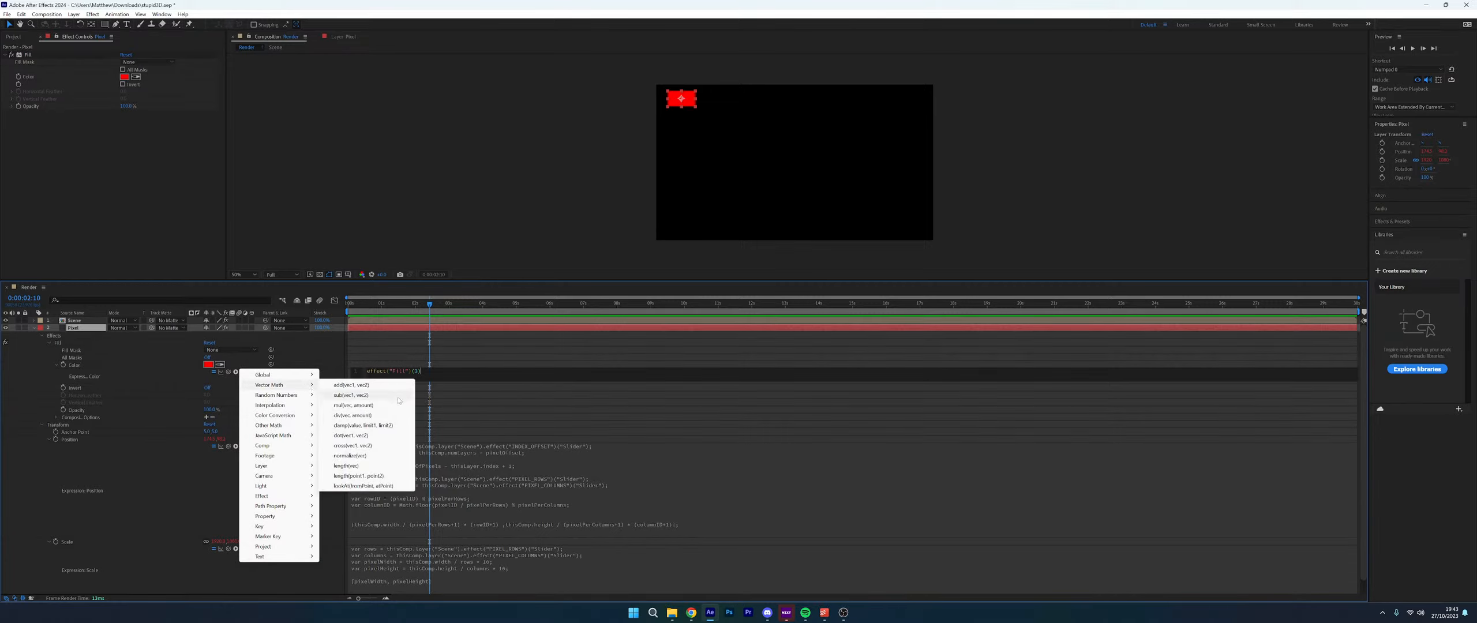
key("Escape")
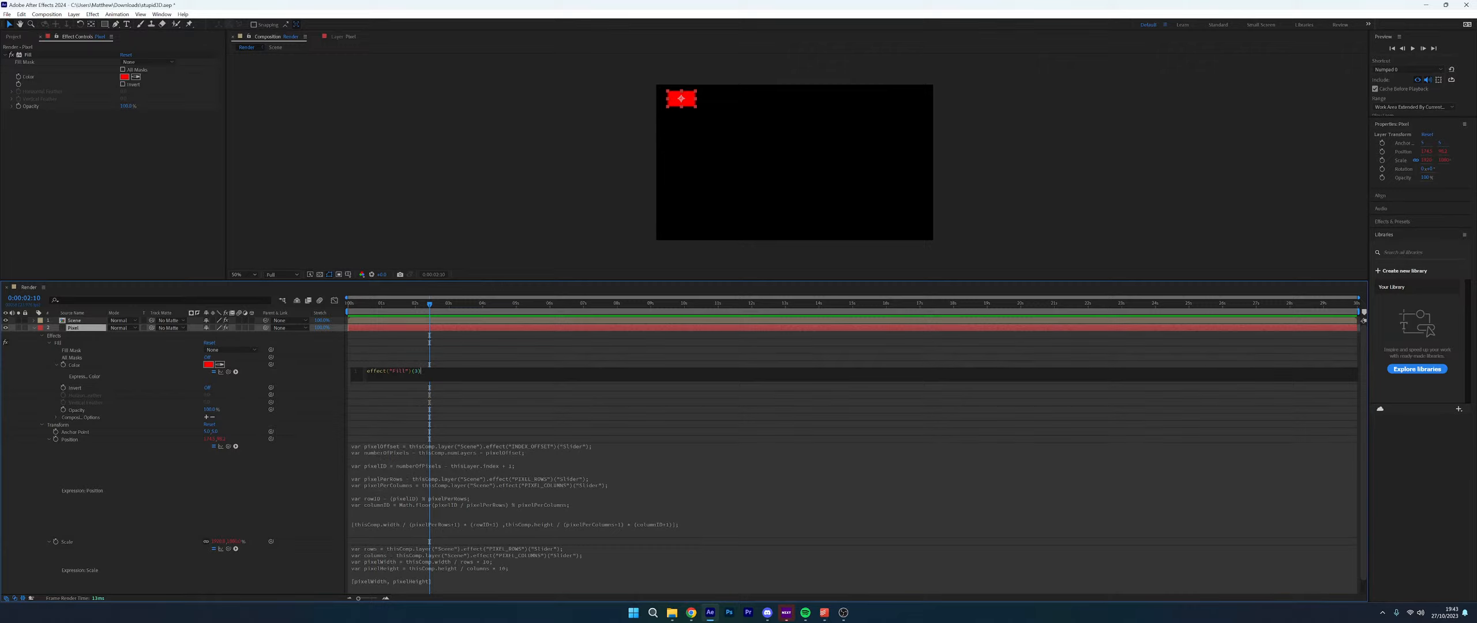
Replace the default expression on the Fill effect's Color with the three-component array [0,0,0]
key("ctrl+a")
key("BackSpace")
left_click(300, 374)
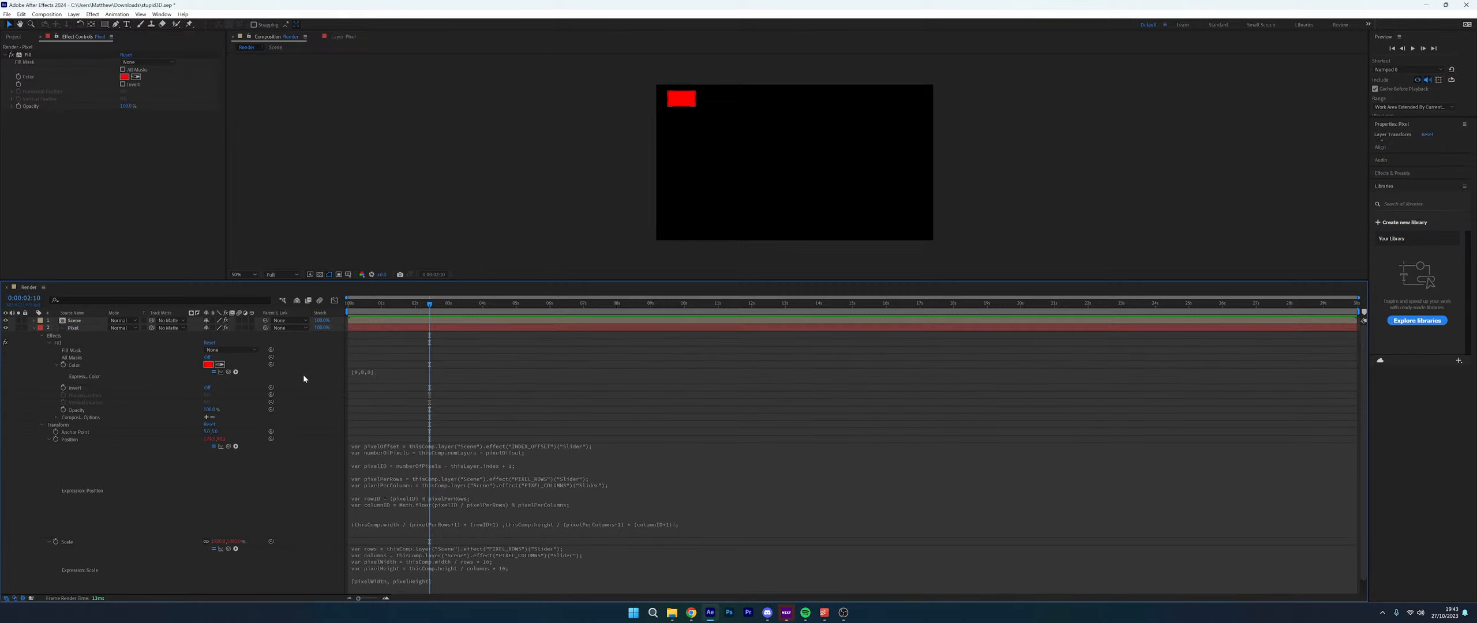
left_click(381, 376)
left_click(329, 261)
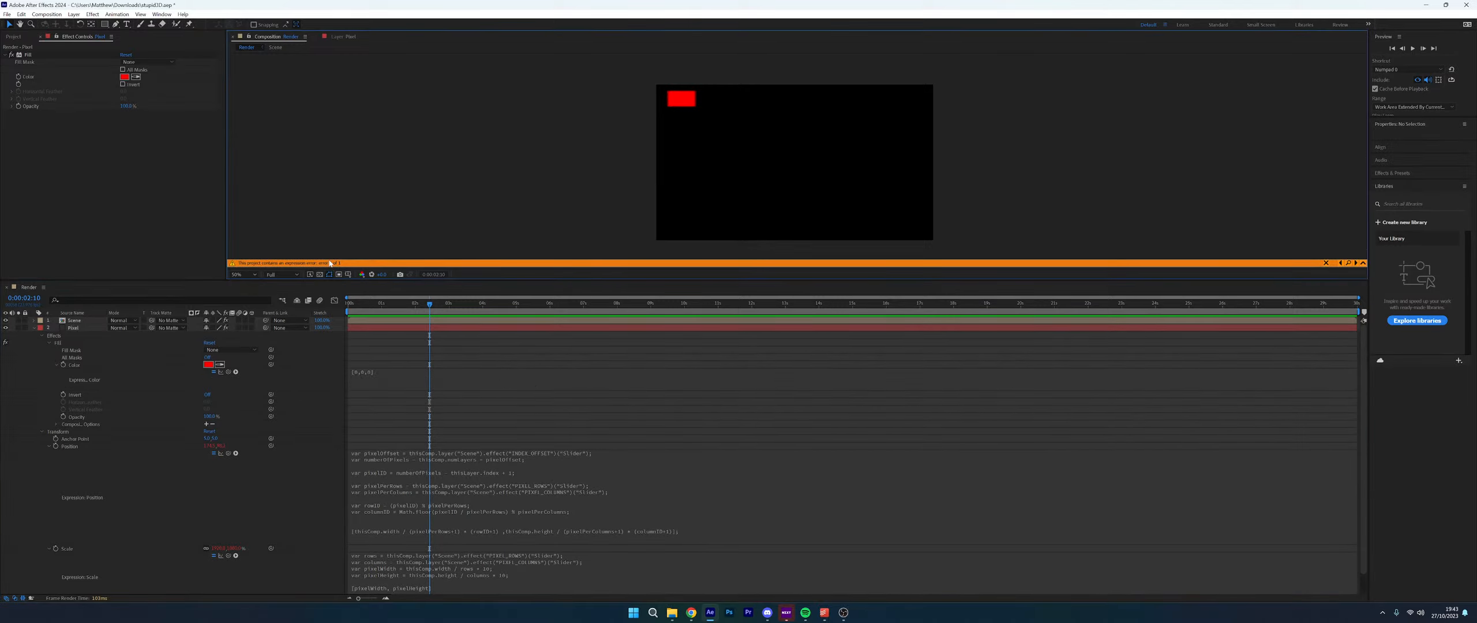
Add a fourth component to the Color expression so it reads [0,0,0,1]
left_click(364, 372)
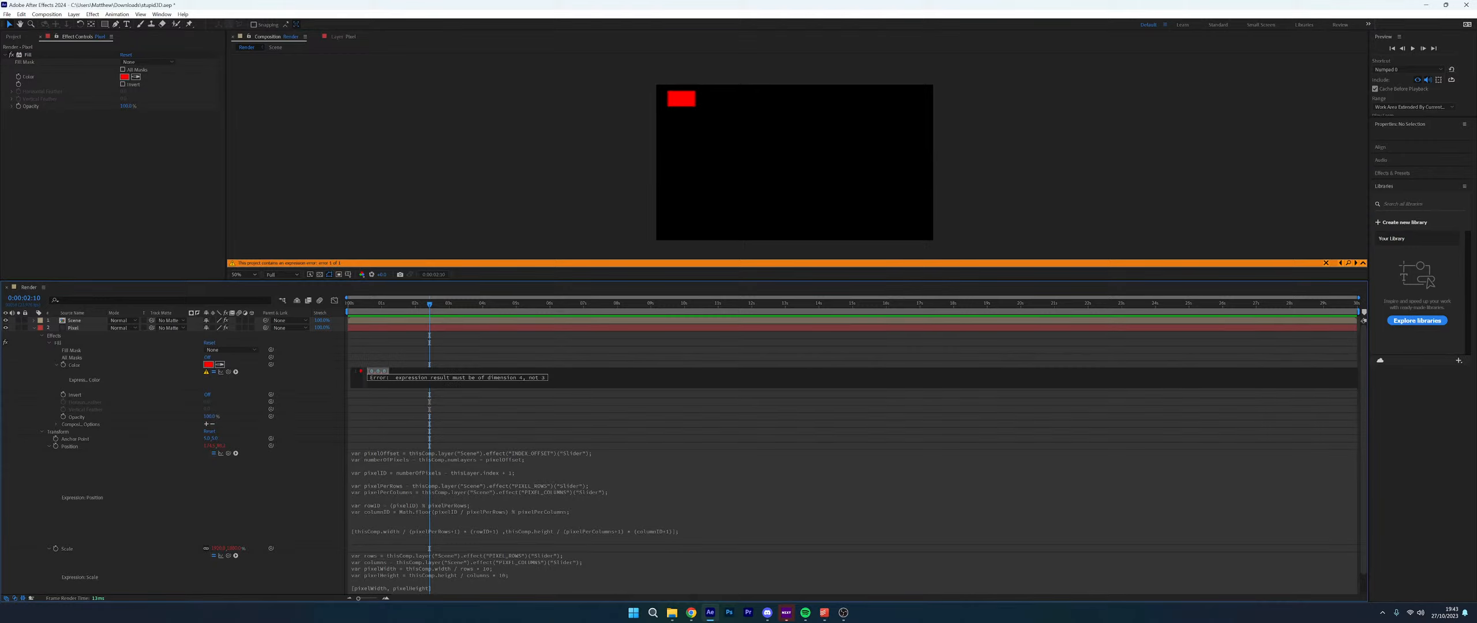
left_click(389, 371)
left_click(284, 378)
left_click(454, 379)
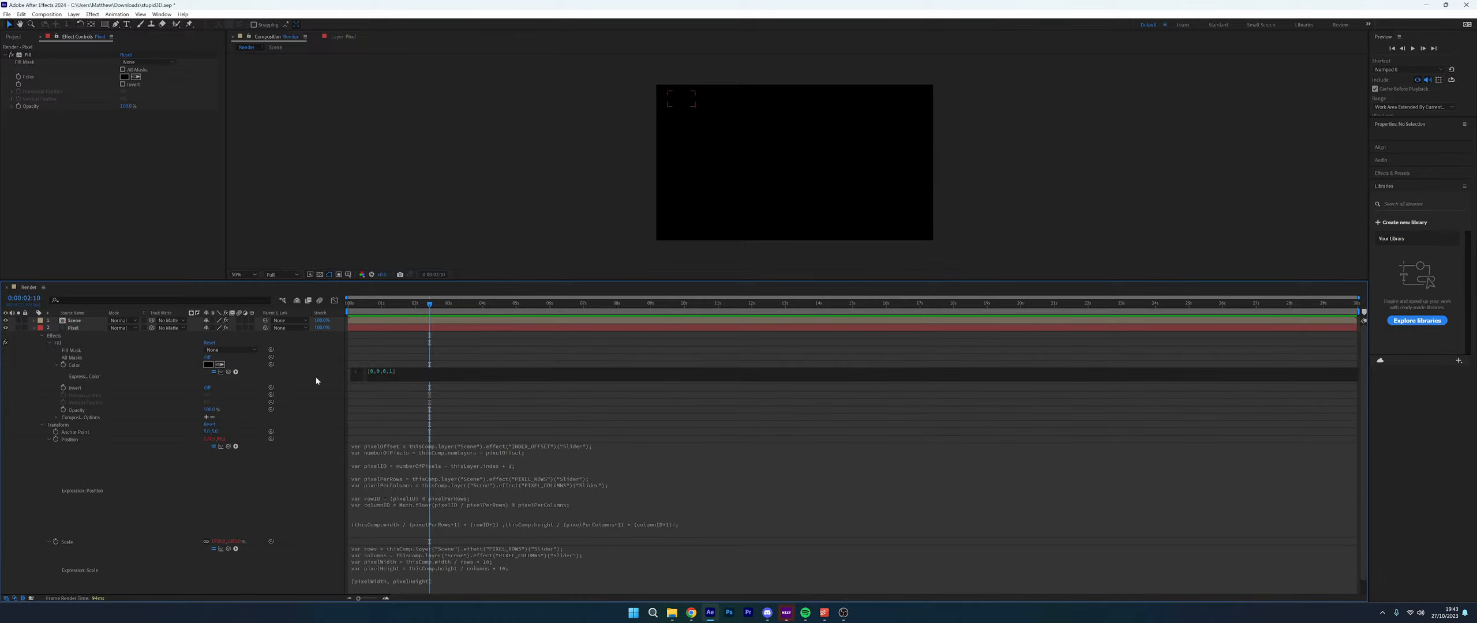
Check the Fill color's RGB values in the color picker, and change the Color expression to yellow, [255,255,0,1]
left_click(124, 76)
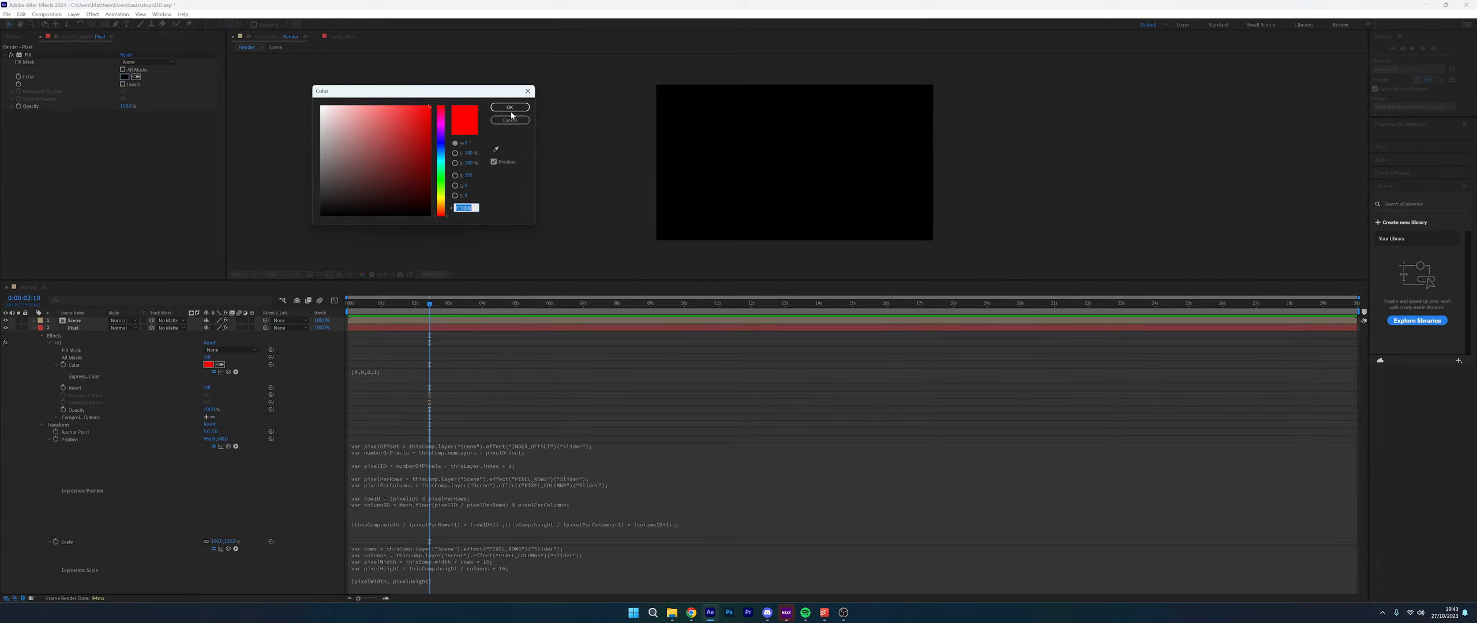
left_click(527, 91)
left_click(391, 373)
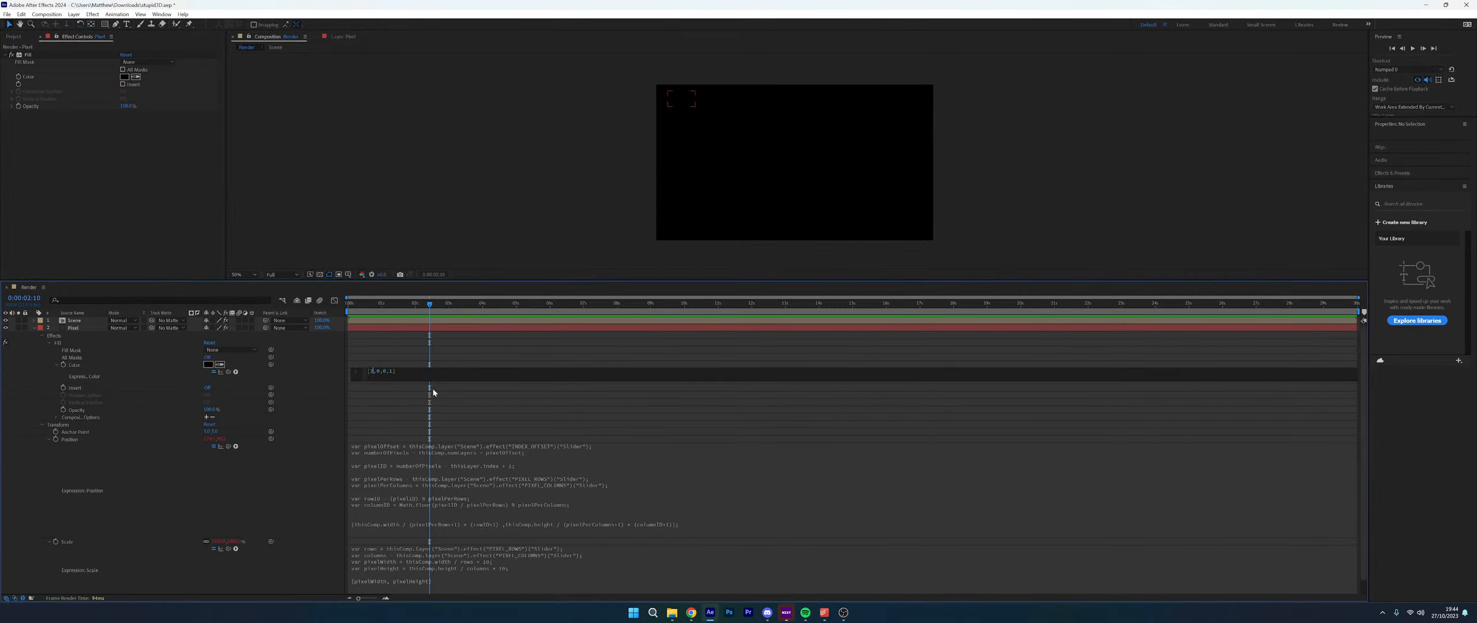
type("255")
key("Return")
left_click(300, 376)
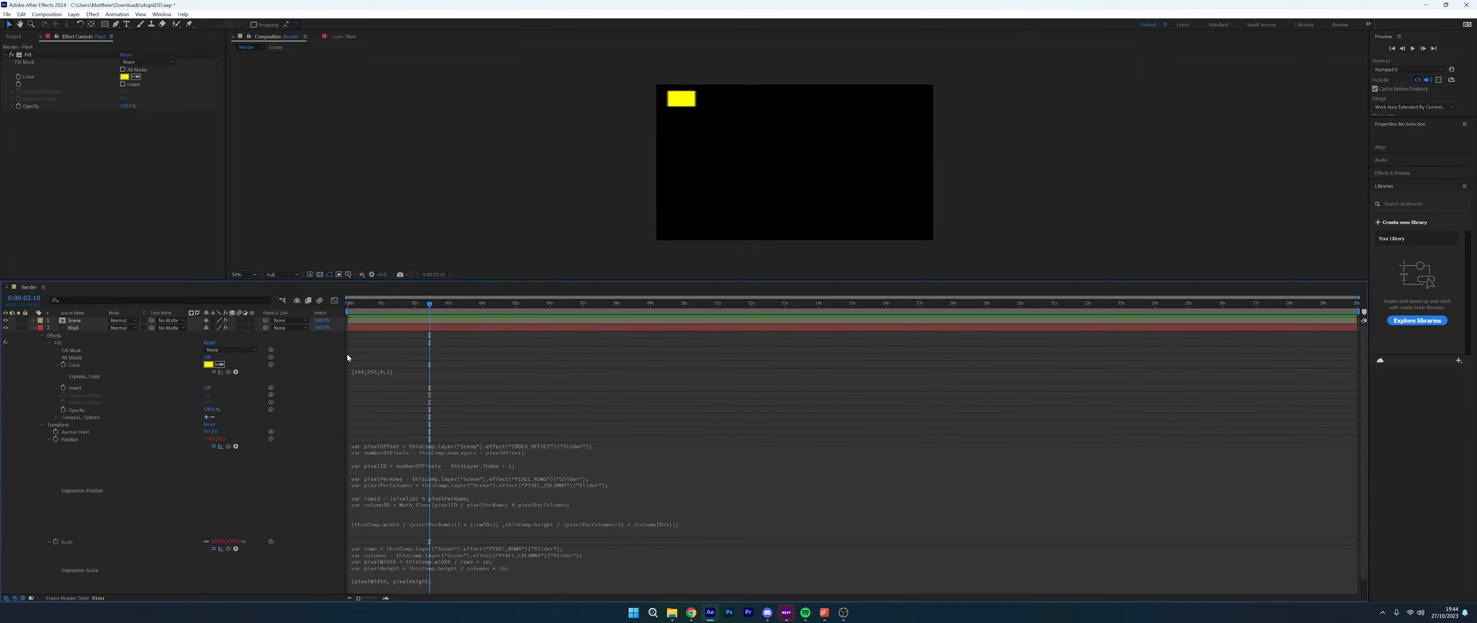
Change the red, green and blue components of the Color expression to pure blue, [0,0,255,1]
left_click(361, 376)
left_click(374, 367)
left_click(358, 375)
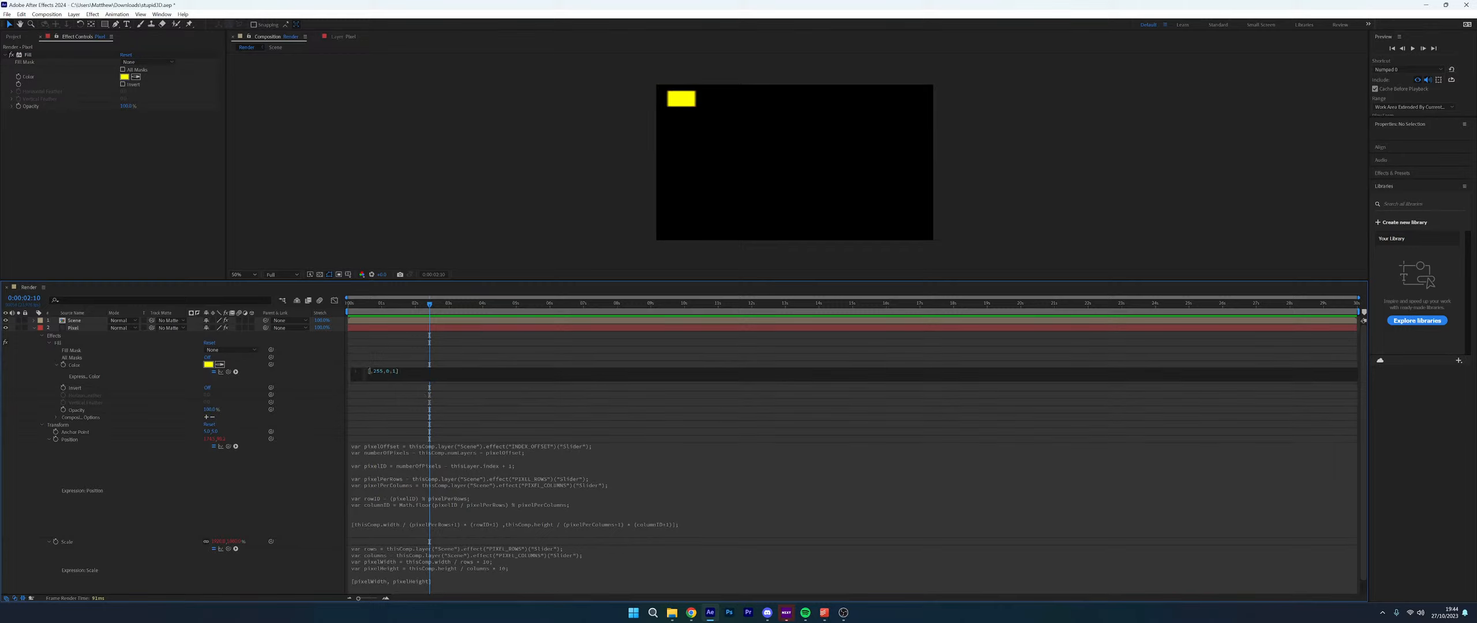
left_click(290, 378)
left_click(395, 371)
double_click(381, 371)
key("BackSpace")
type("255")
left_click(308, 378)
Review the color depth and color management options in the project settings, leaving them as they are
left_click(14, 36)
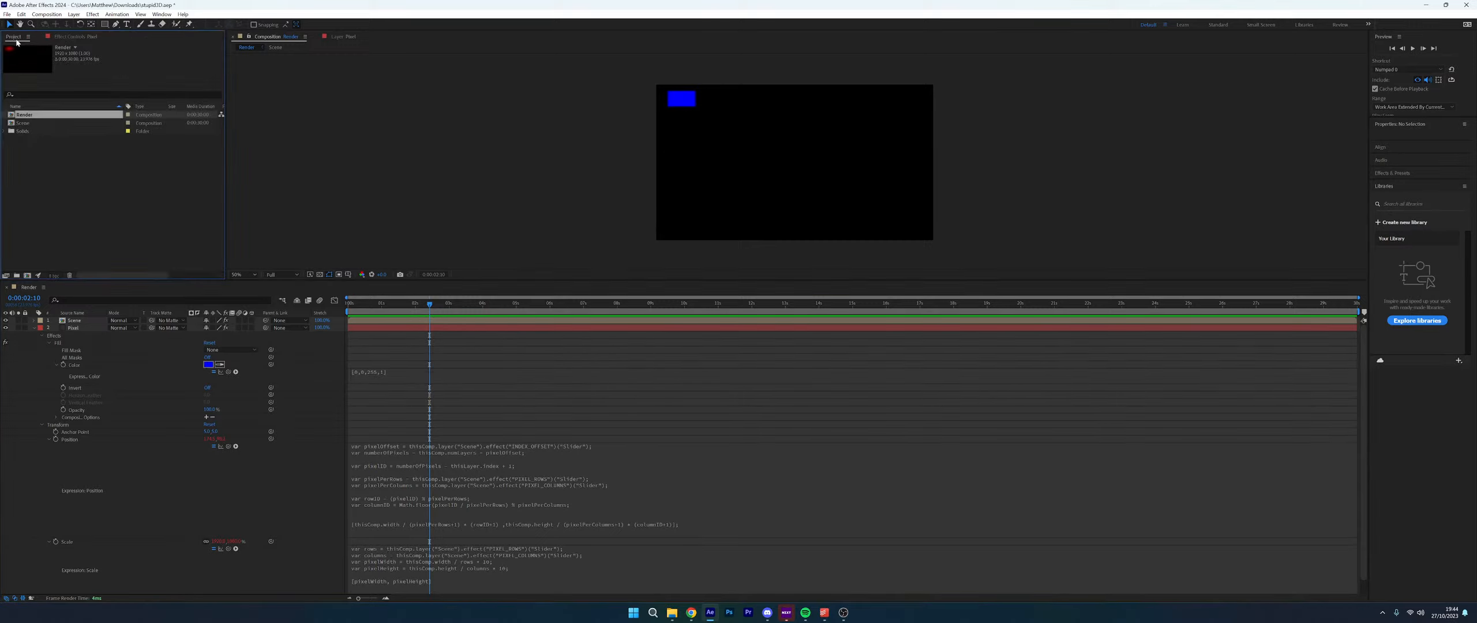
left_click(451, 205)
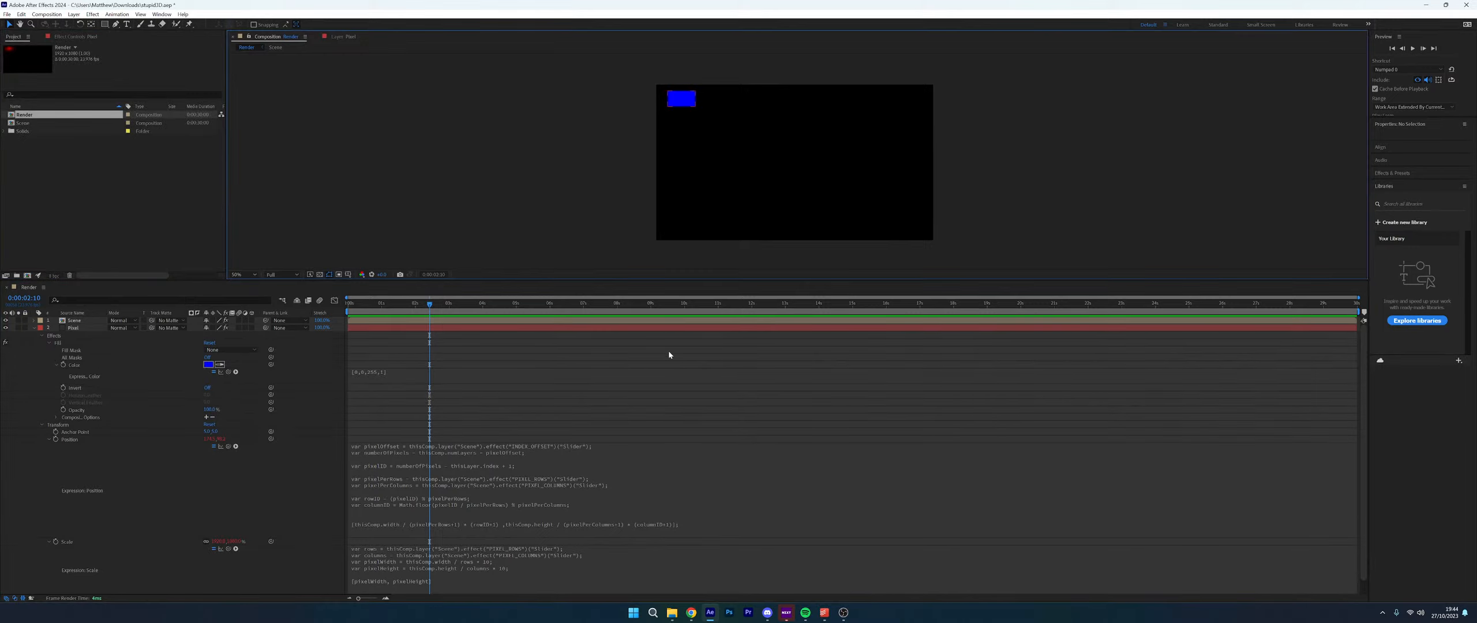
left_click(53, 277)
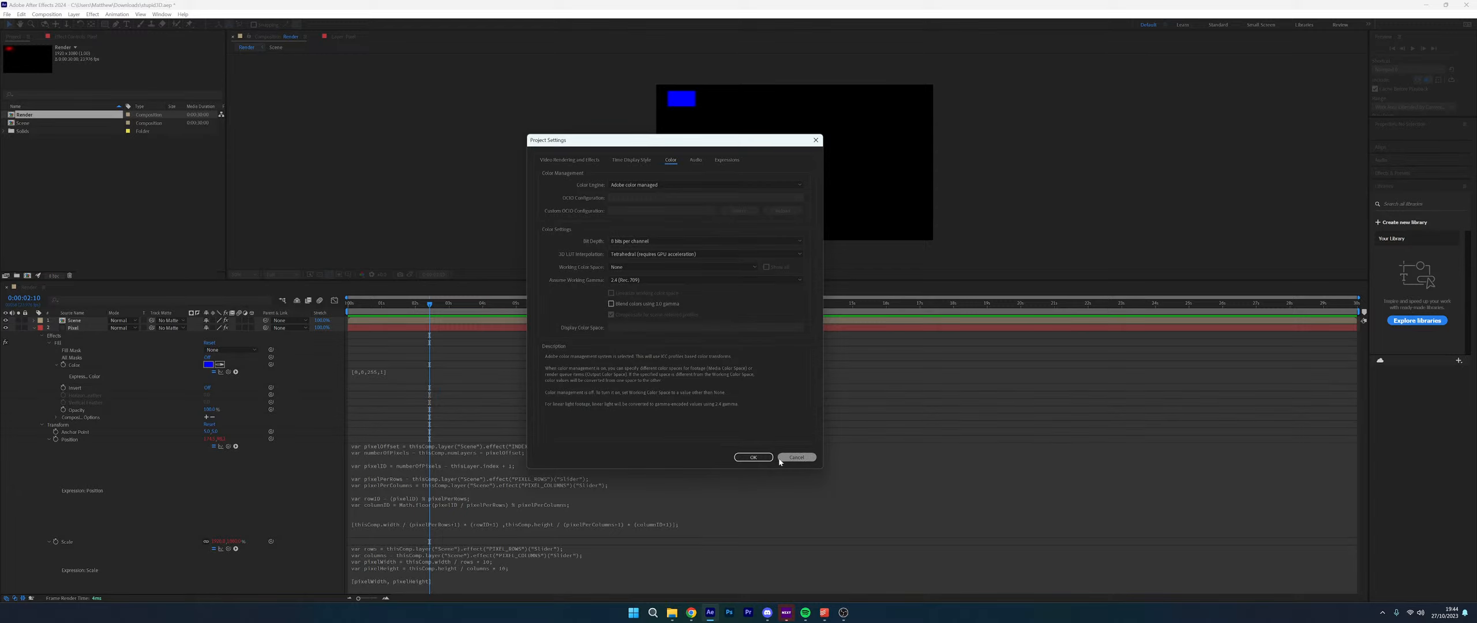
left_click(753, 457)
Set the blue component of the Fill Color expression to 1 so it reads [0,0,1,1]
left_click(438, 375)
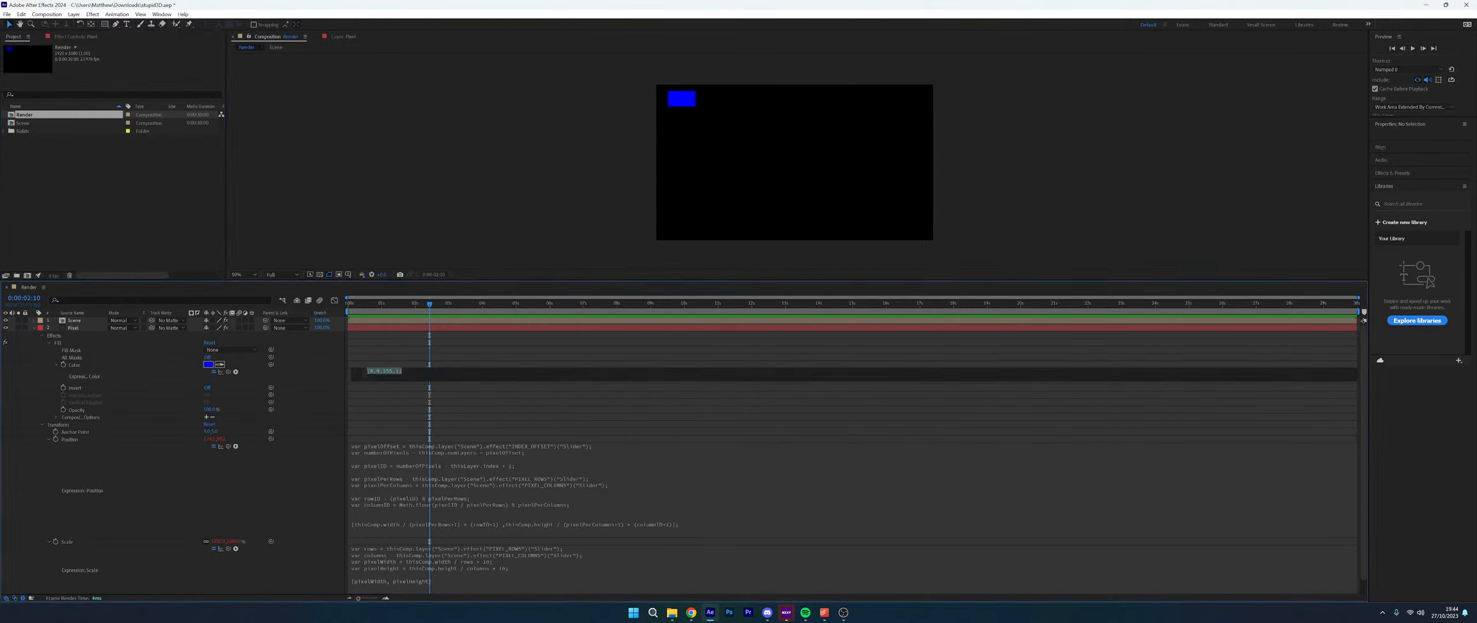
left_click(427, 371)
left_click_drag(400, 371, 383, 374)
double_click(389, 373)
type("1")
left_click(285, 376)
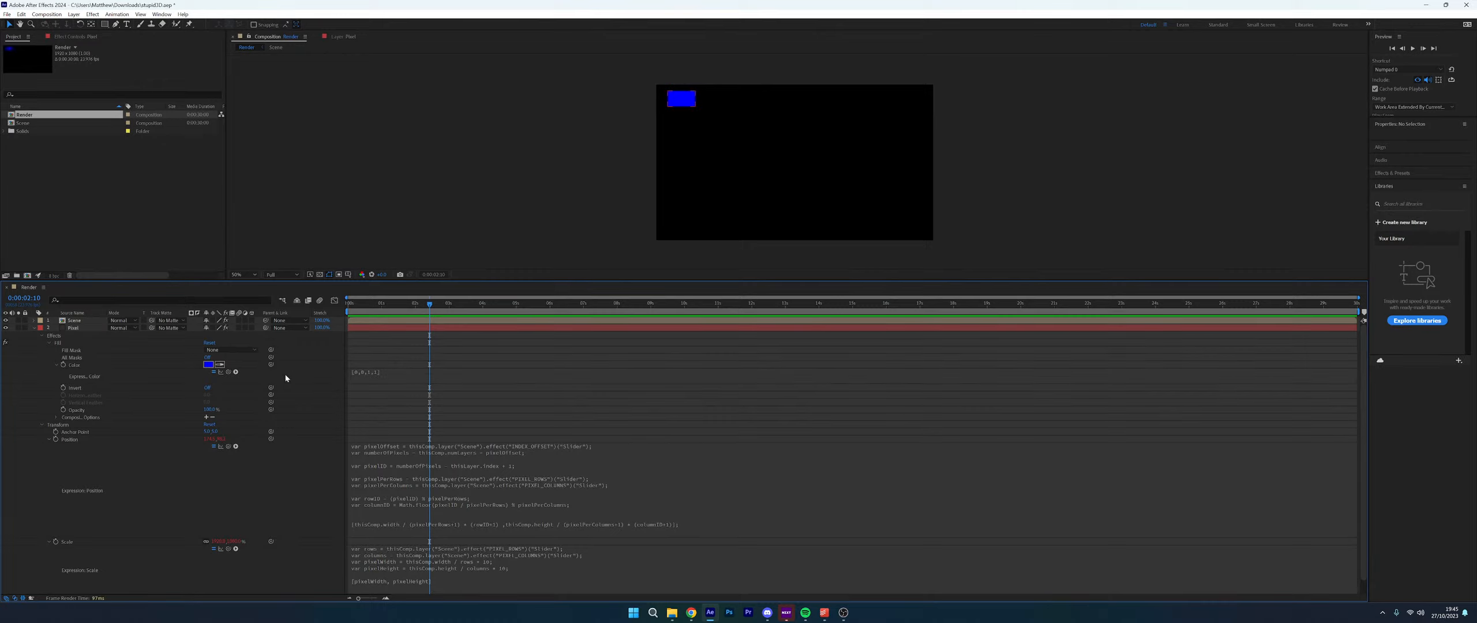
Set the blue component of the Color expression to 0.1 for a darker blue
left_click(395, 380)
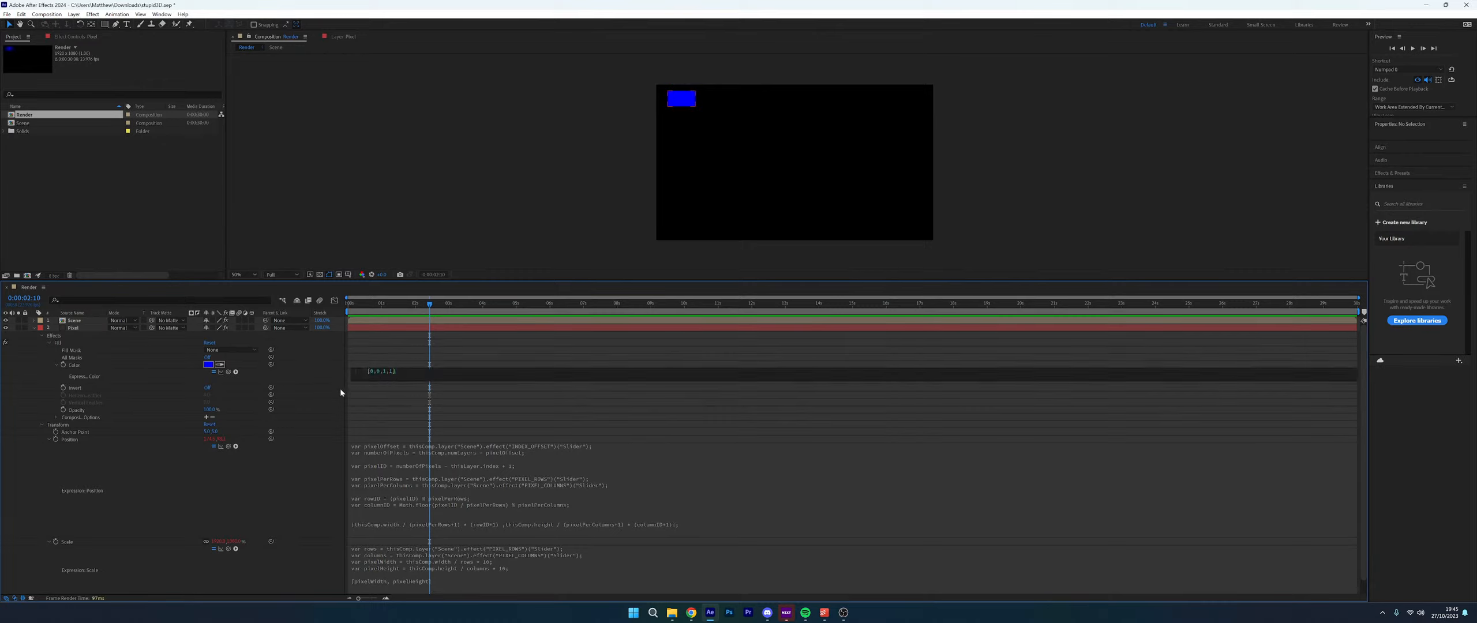
left_click(176, 378)
left_click(376, 374)
left_click(310, 381)
left_click(385, 374)
type(".1")
left_click(291, 375)
Raise the blue component of the Color expression to 0.2, and to 0.6 after that
left_click(382, 374)
left_click(391, 371)
key("BackSpace")
left_click(319, 374)
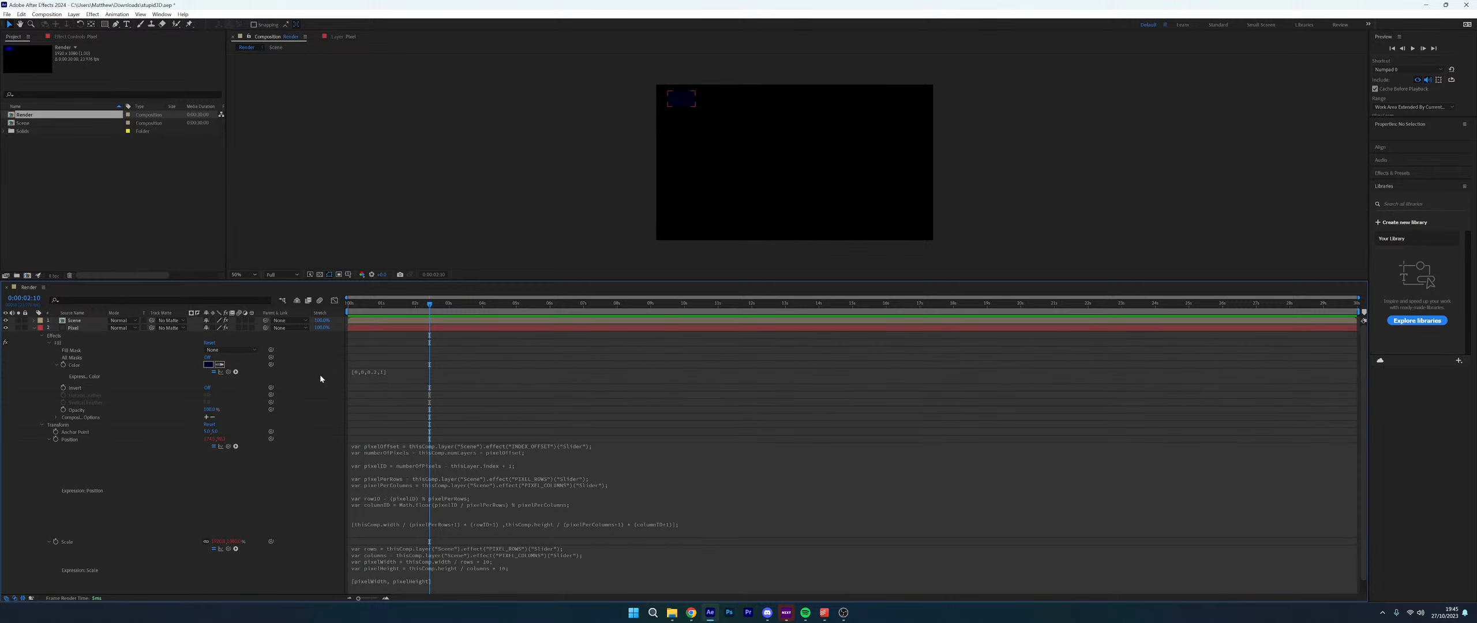
left_click(381, 373)
left_click(390, 372)
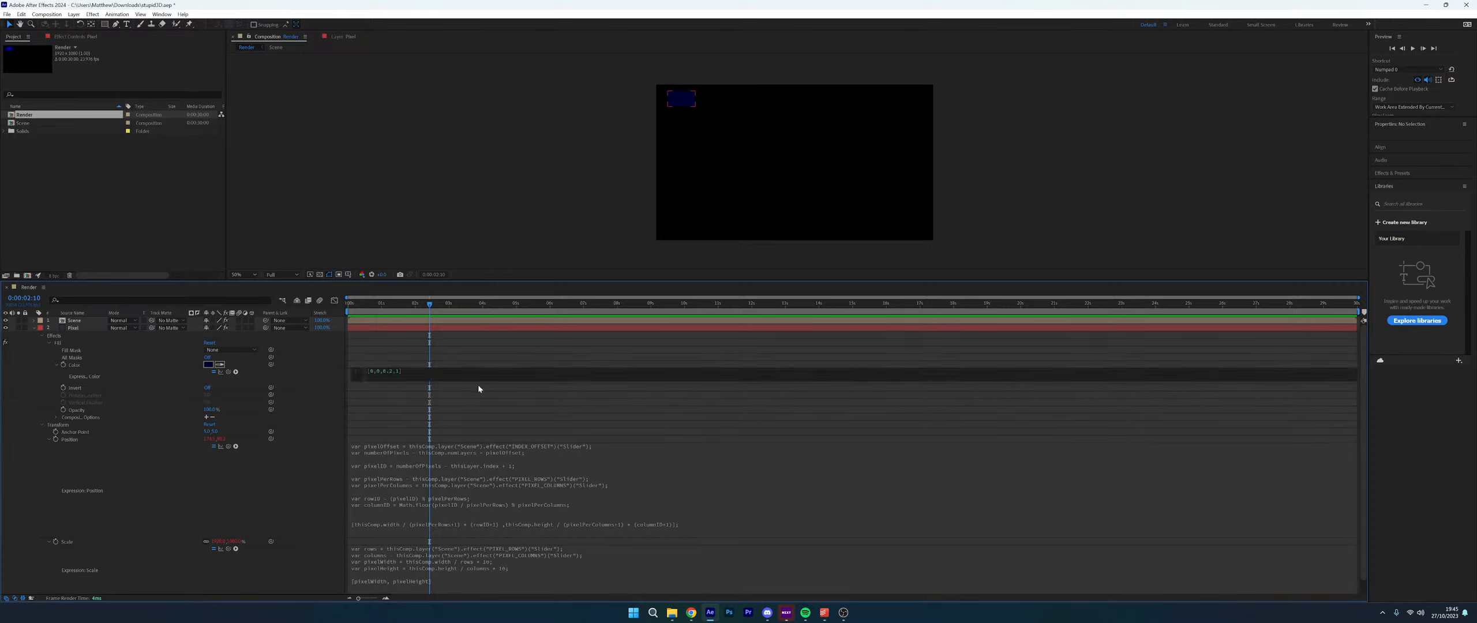
type("6")
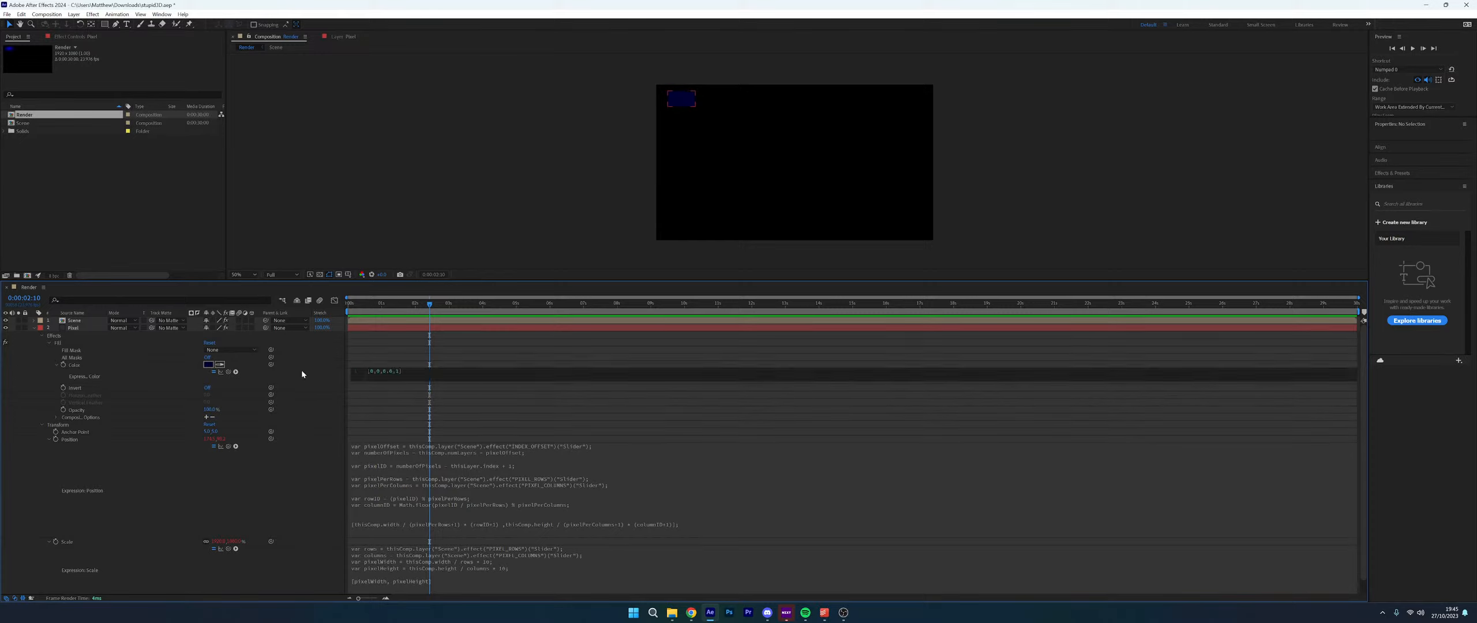
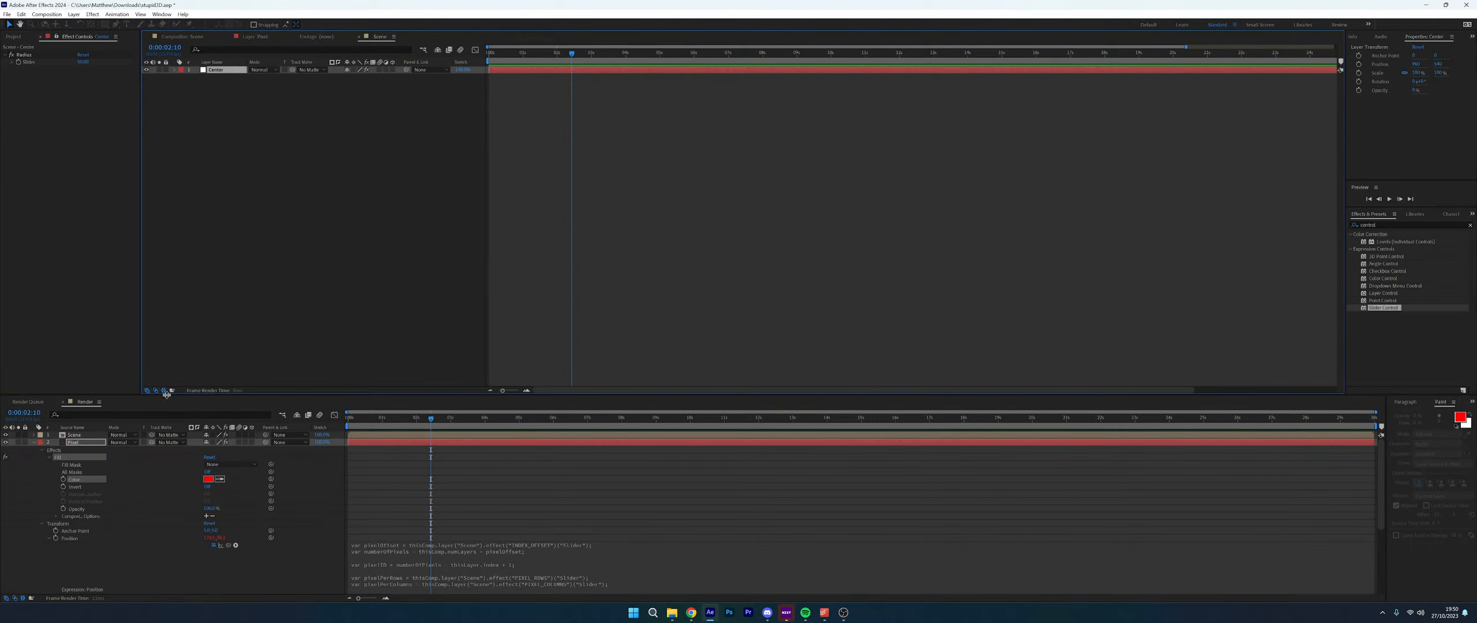
Enlarge the Render timeline area and move the Scene timeline to the front of its panel group
left_click_drag(166, 396, 177, 307)
left_click(71, 393)
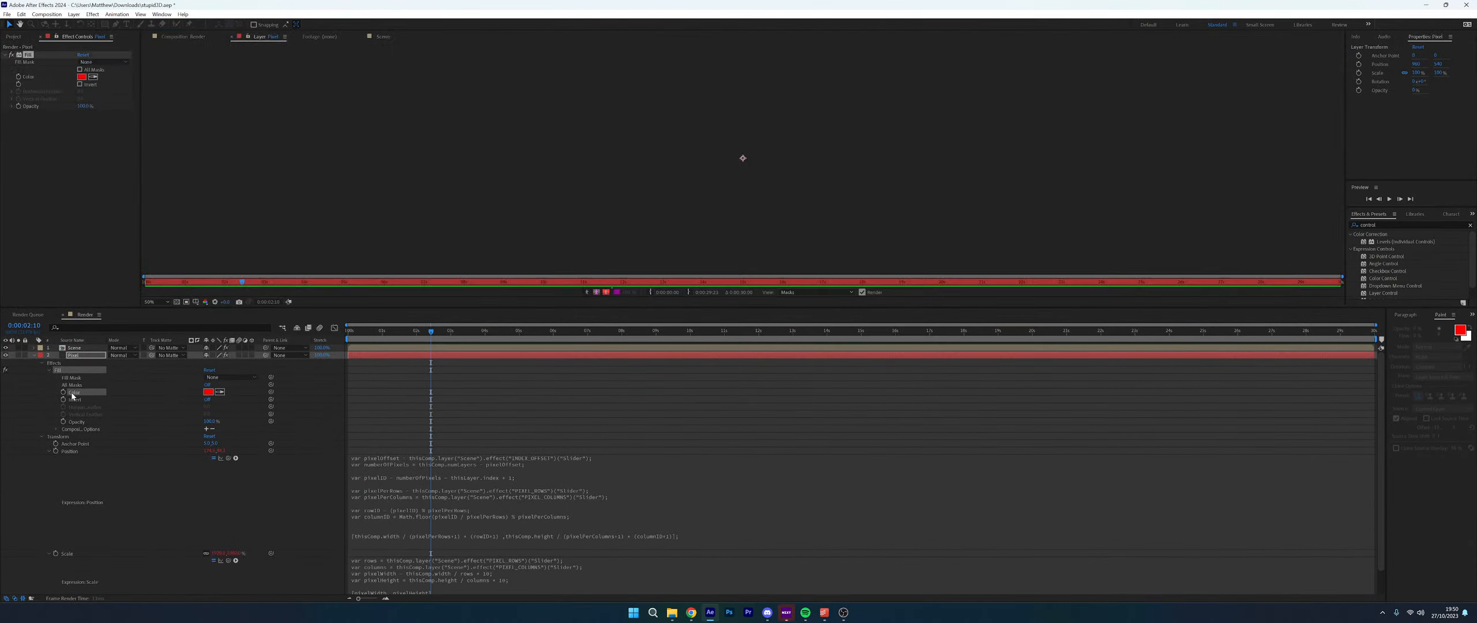
left_click(381, 37)
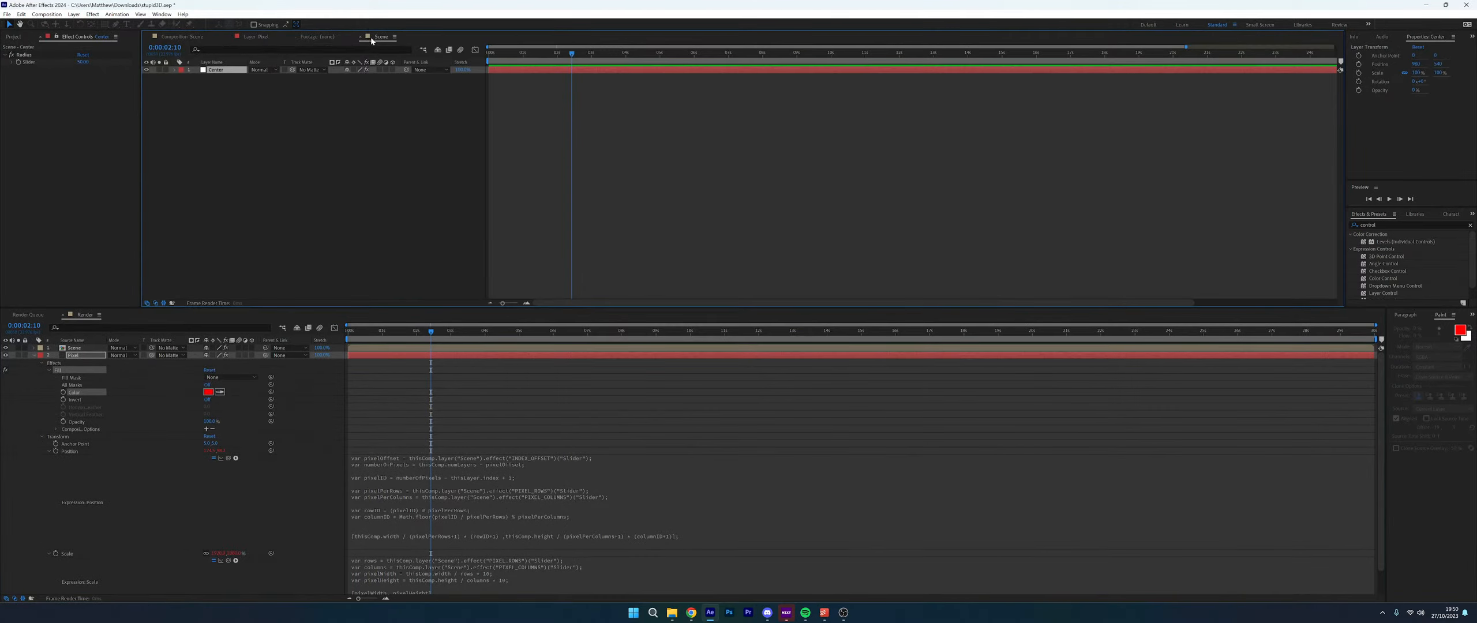
left_click_drag(381, 37, 173, 38)
Enable an expression on the Pixel layer's Fill Color and reveal the Center layer's transform properties in the Scene timeline
left_click(63, 392, "alt")
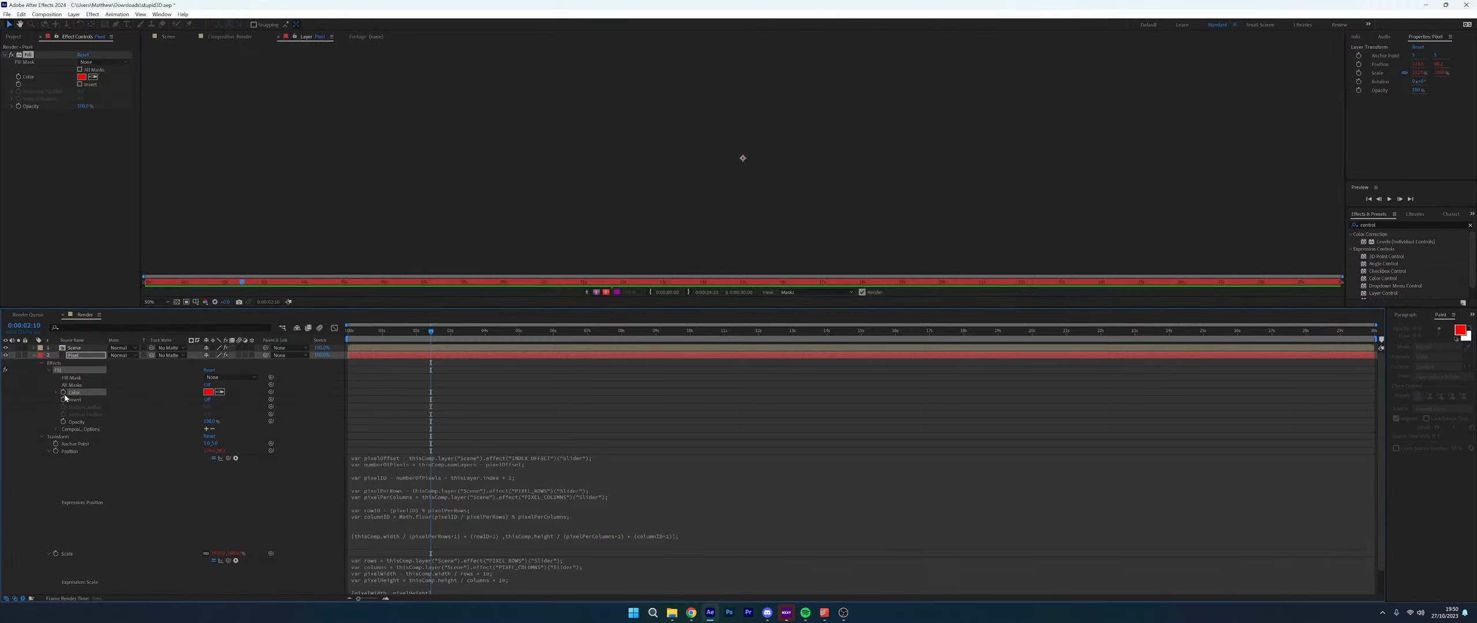
left_click(224, 37)
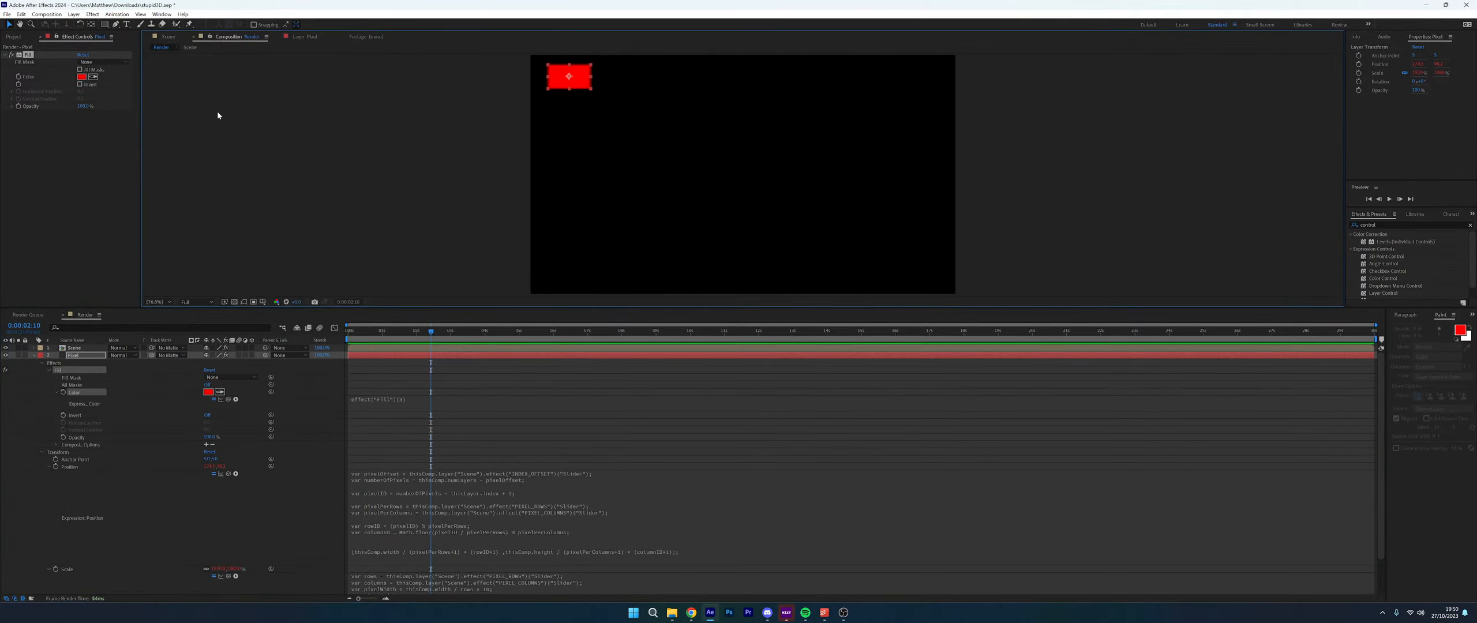
left_click(169, 37)
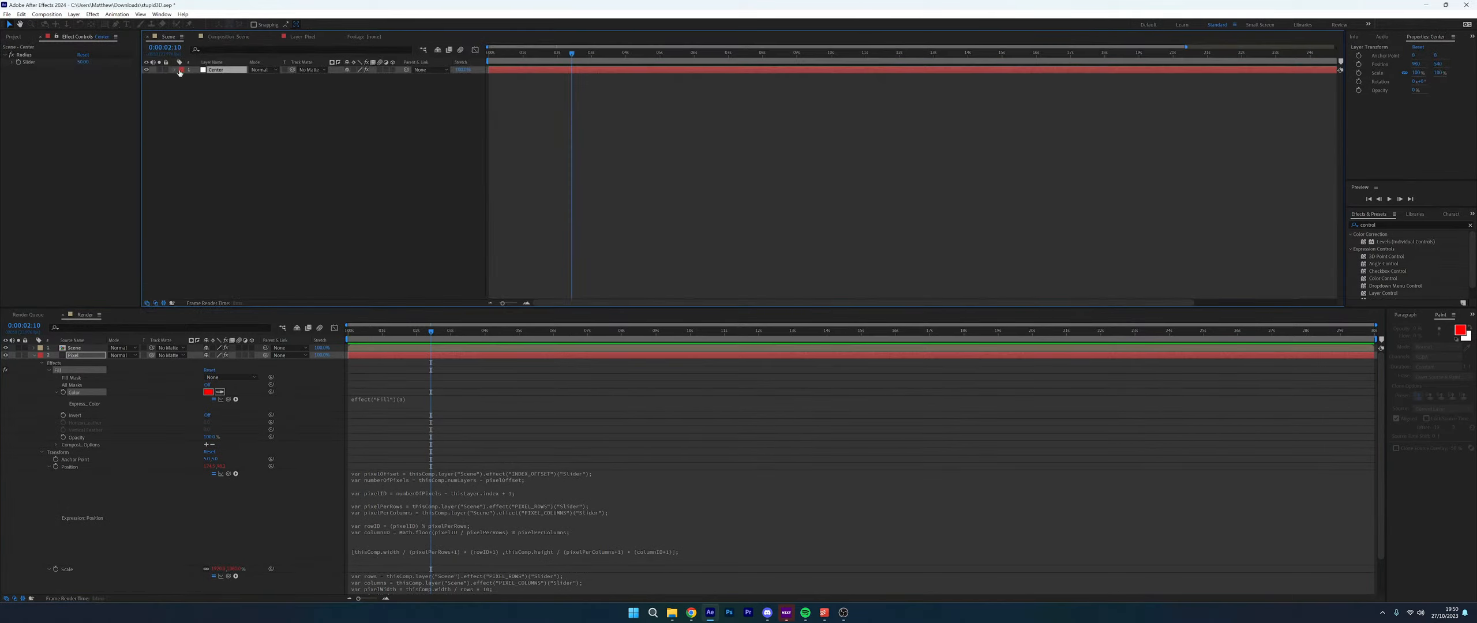
left_click(176, 70)
left_click(181, 85)
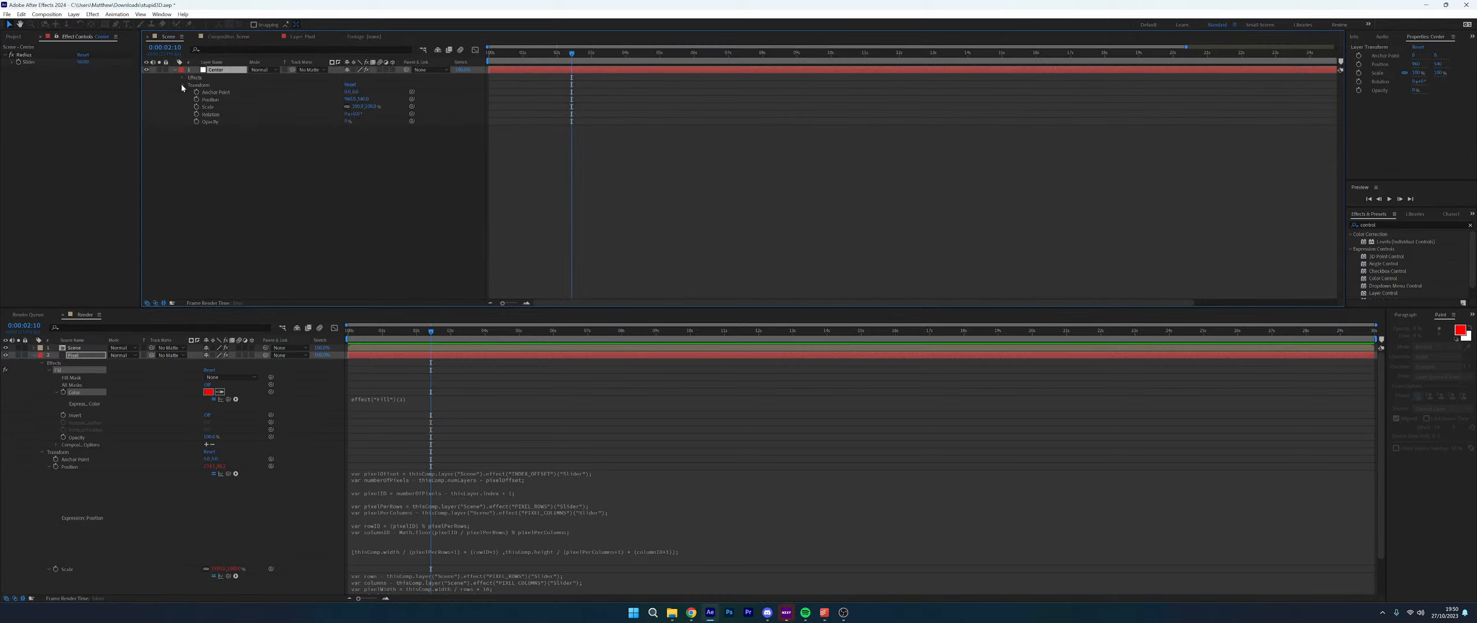
left_click(213, 100)
mouse_move(228, 400)
left_mouse_down()
mouse_move(231, 156)
mouse_move(231, 401)
left_mouse_up()
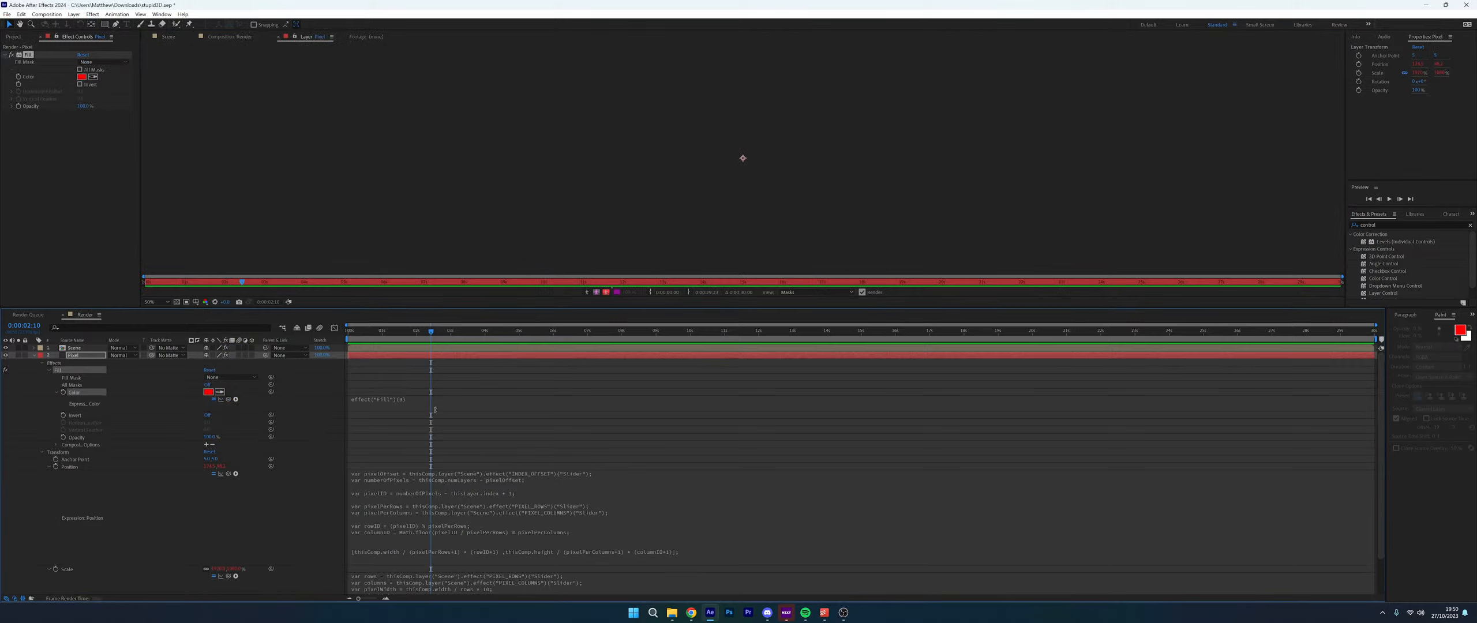
Dock the composition viewer and the Pixel layer viewer together beside the Scene timeline
left_click(231, 36)
left_click_drag(300, 37, 1337, 189)
left_click(320, 39)
left_click(344, 127)
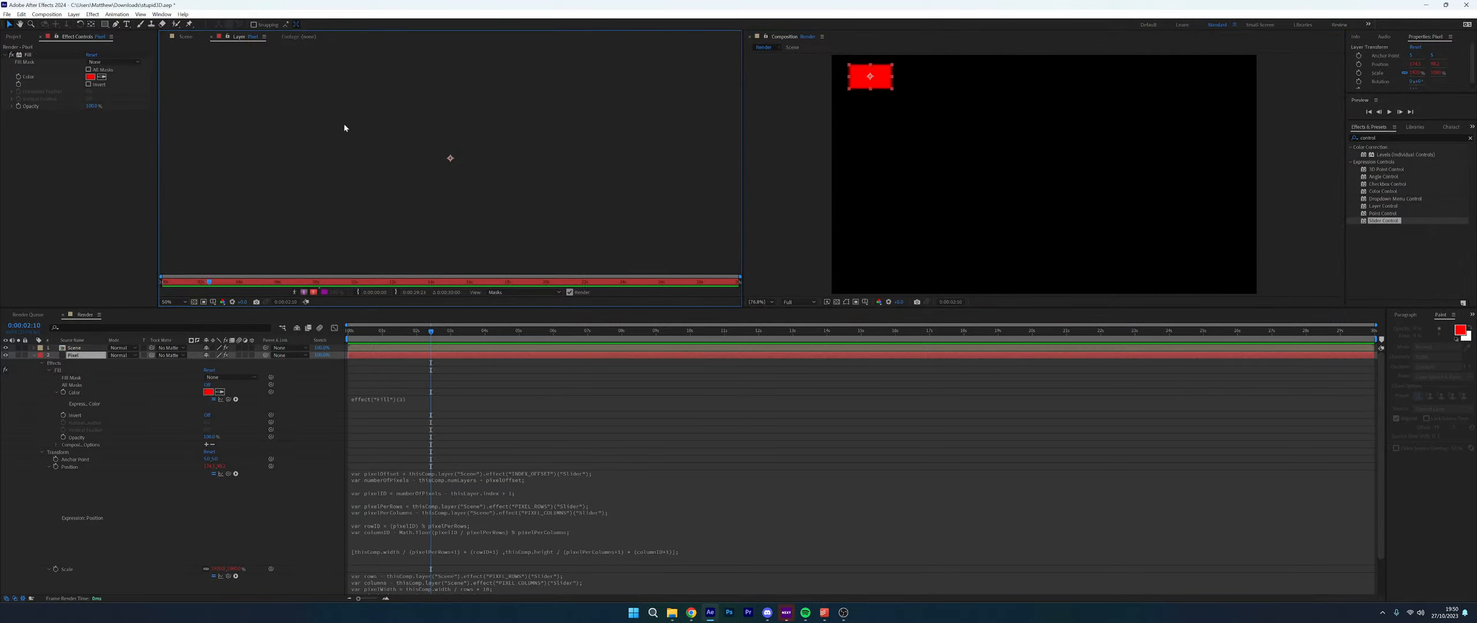
left_click(185, 37)
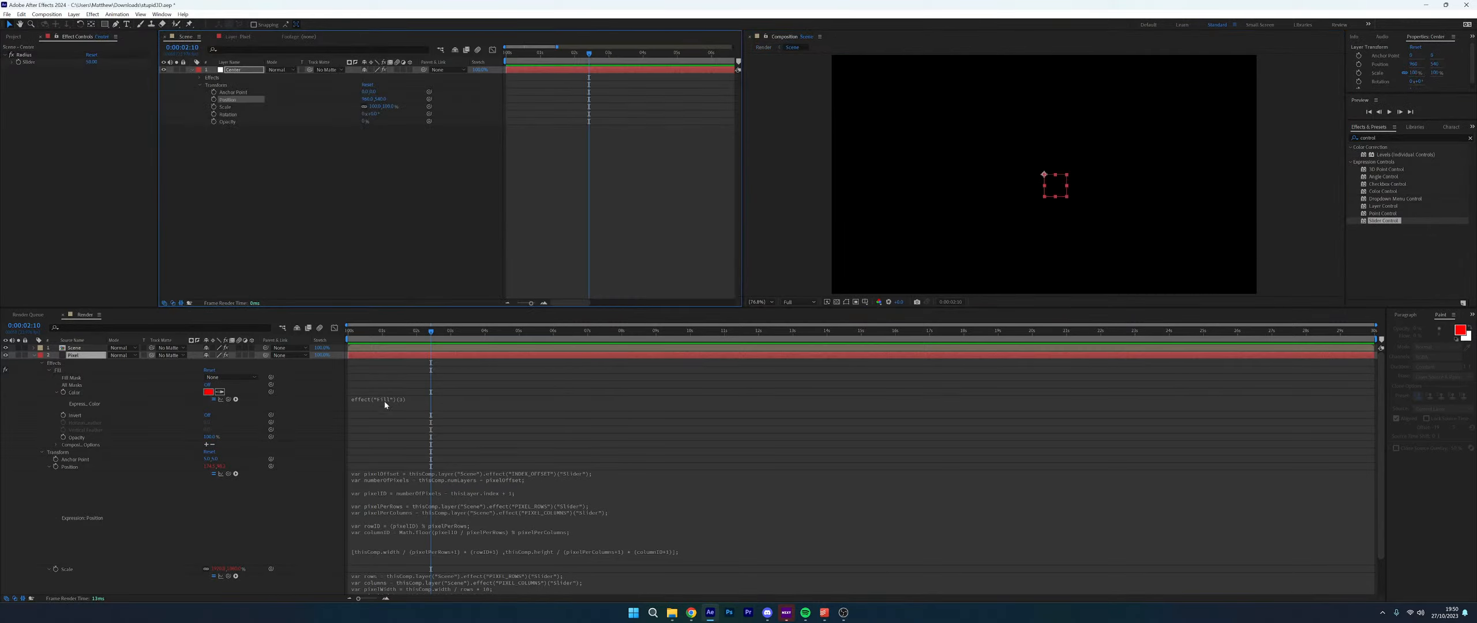
left_click(451, 402)
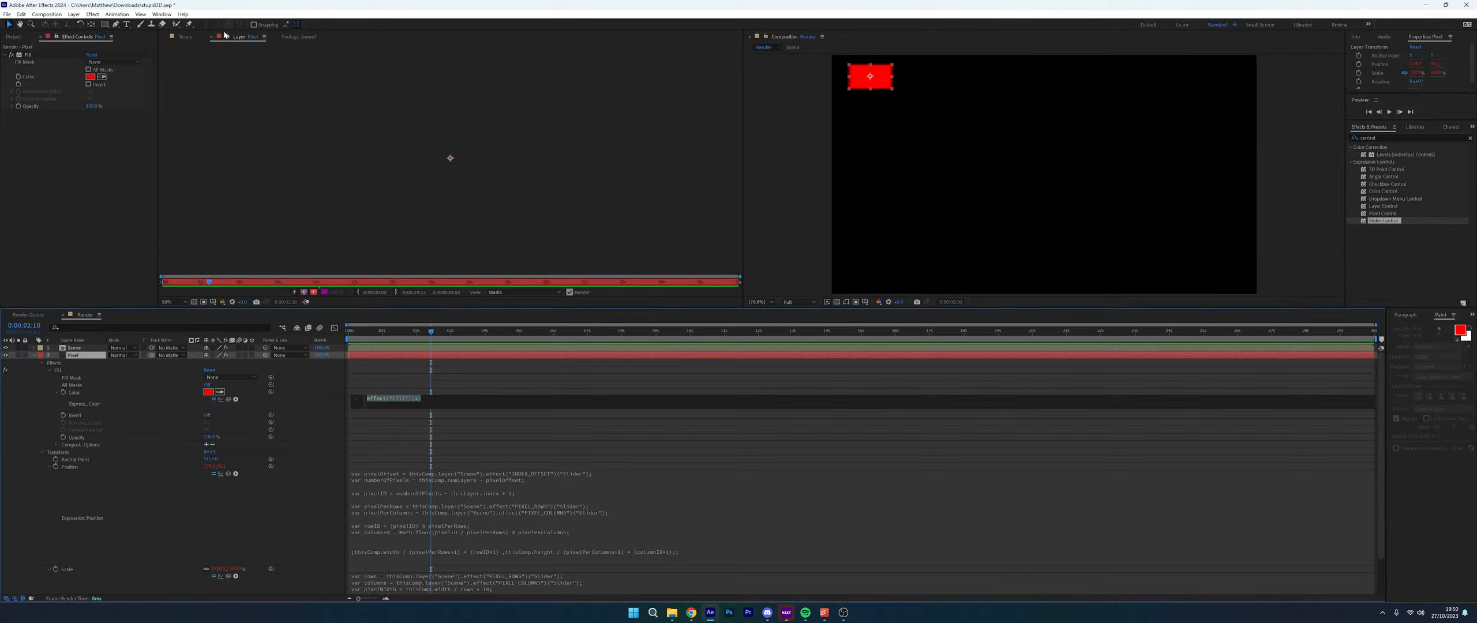
left_click(507, 148)
left_click_drag(239, 37, 929, 135)
mouse_move(232, 36)
left_mouse_down()
mouse_move(250, 69)
mouse_move(356, 106)
mouse_move(237, 40)
left_mouse_up()
left_click(178, 39)
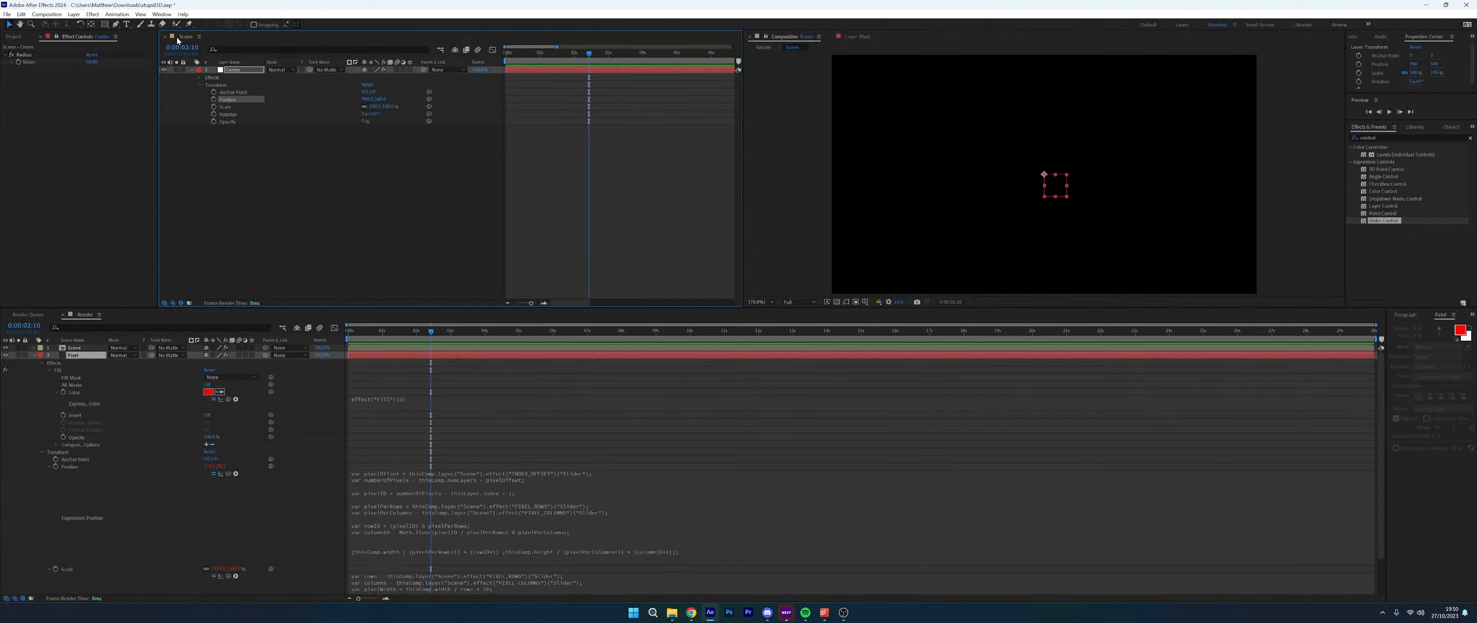
Replace the default Color expression with a link to the Center layer's Position in the Scene composition
left_click(435, 409)
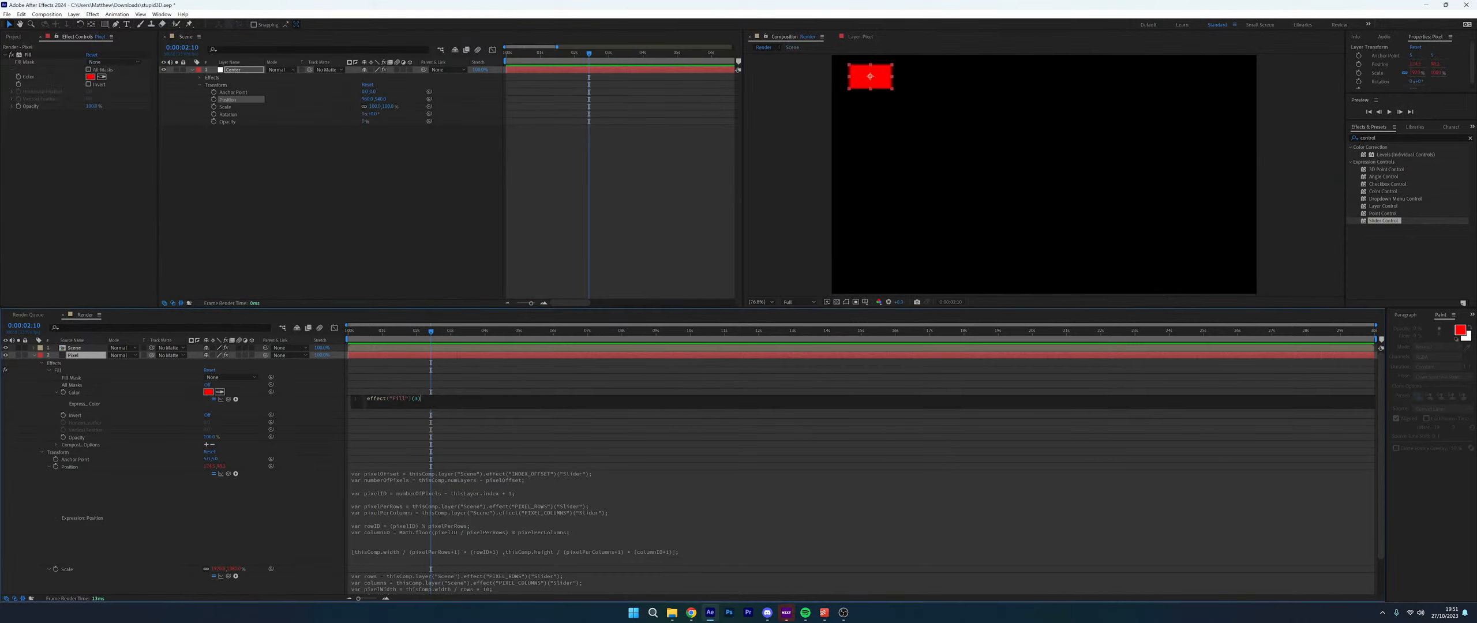
key("BackSpace")
key("BackSpace")
key("BackSpace")
key("BackSpace")
key("BackSpace")
key("BackSpace")
key("BackSpace")
key("BackSpace")
key("BackSpace")
key("BackSpace")
key("BackSpace")
key("BackSpace")
key("BackSpace")
key("BackSpace")
type("temp = comp(\"Scene\").layer(\"Center\").transform.position; [temp[0], temp[1], temp[1], temp[1]]")
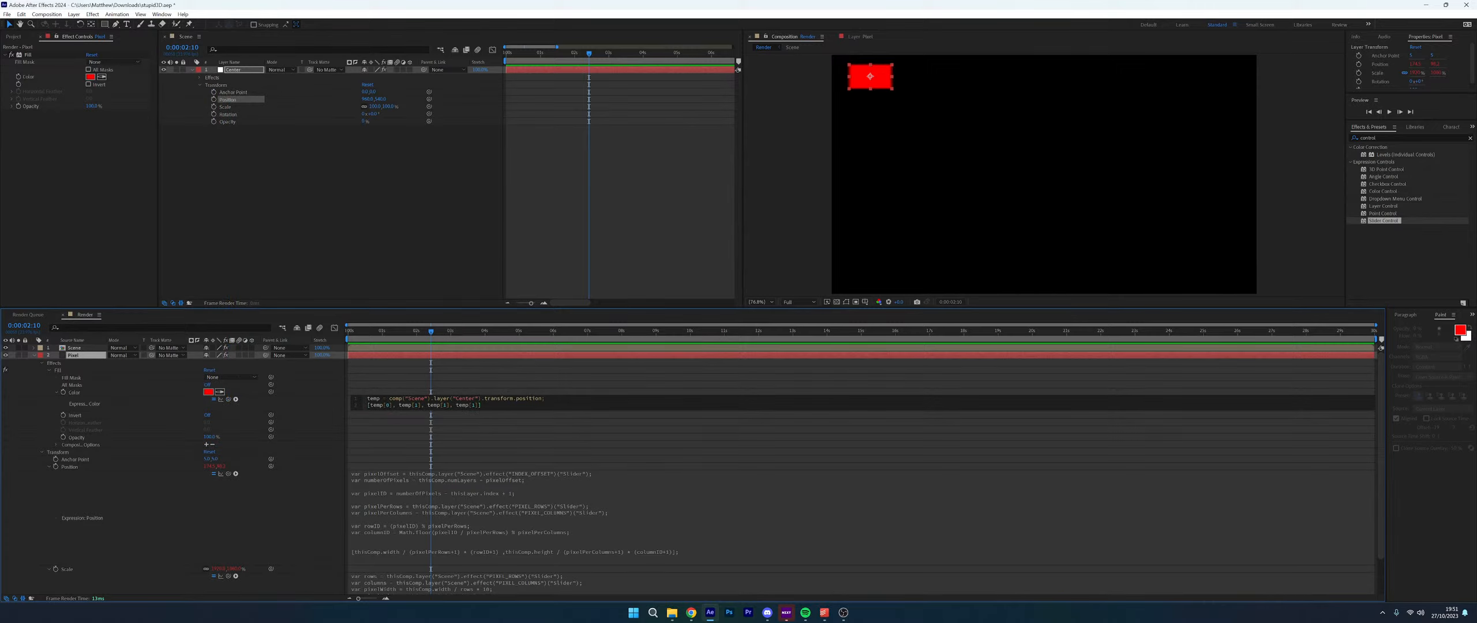
Enlarge the expression editor and declare the linked Center position as var sphereCenter instead of temp
left_click_drag(528, 410, 528, 483)
left_click_drag(379, 398, 336, 402)
type("var")
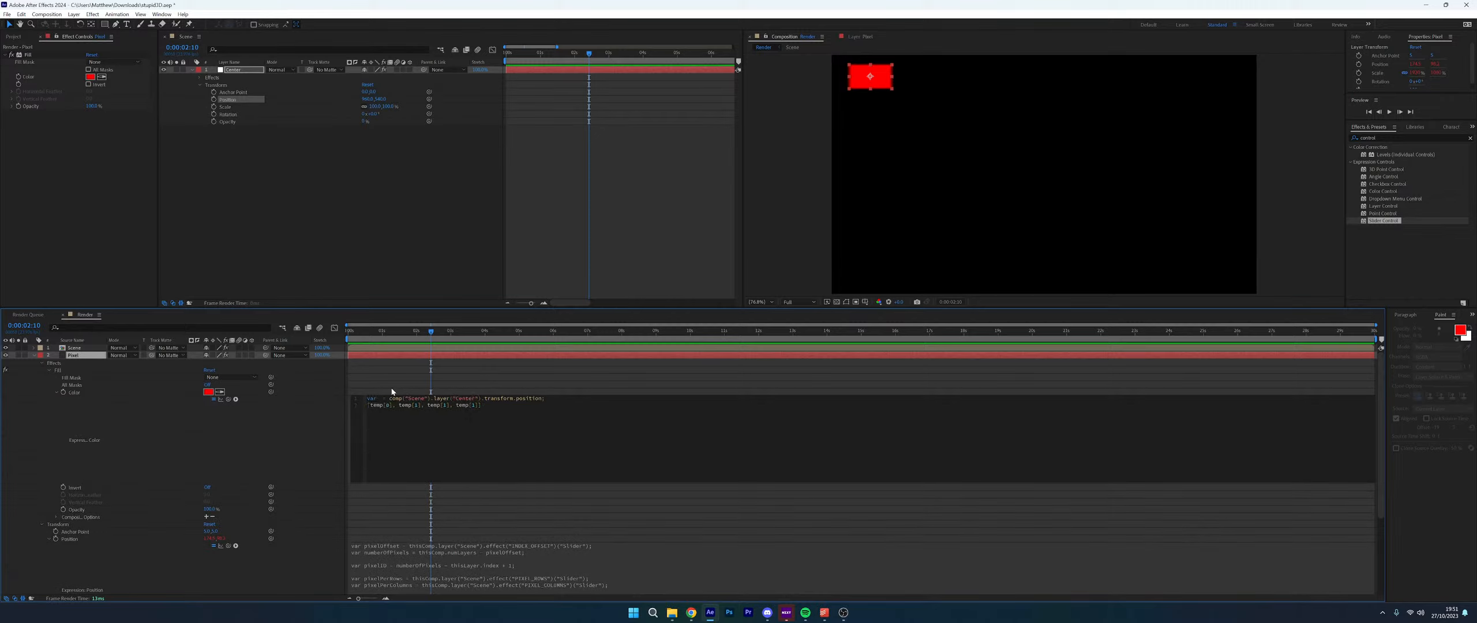
left_click_drag(545, 398, 367, 399)
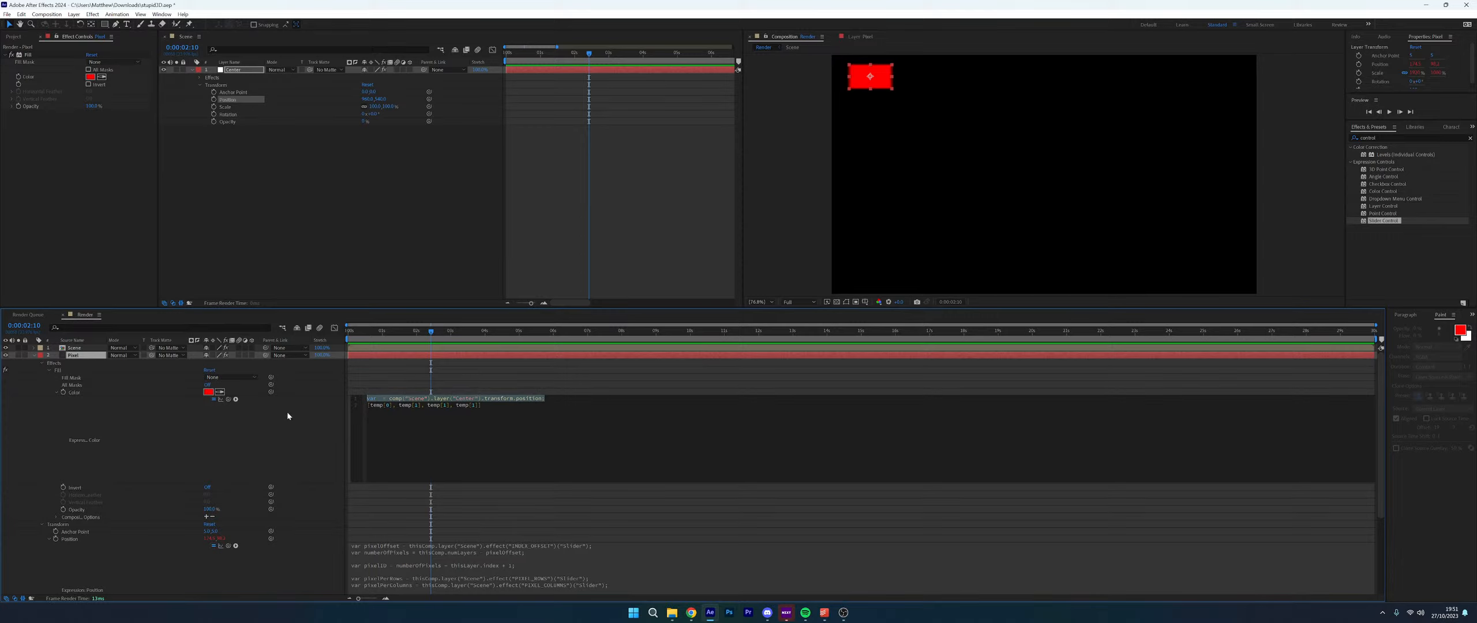
left_click(382, 398)
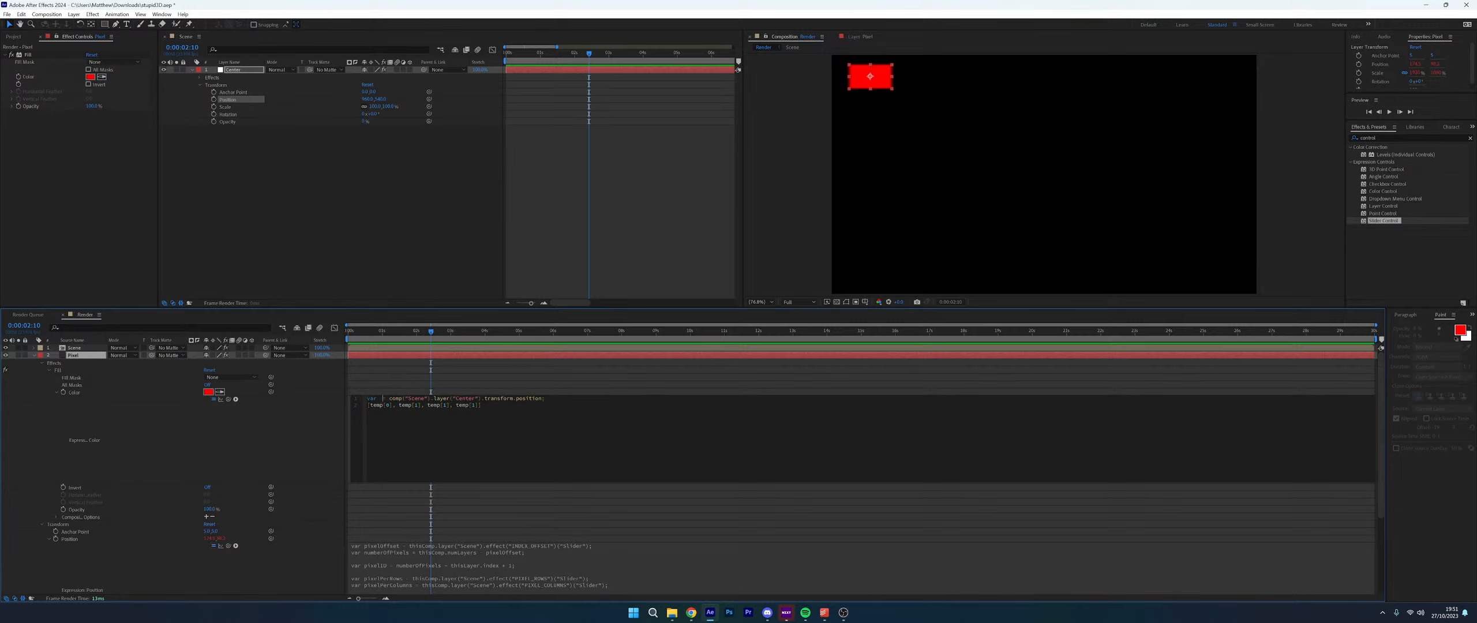
left_click_drag(544, 398, 381, 398)
left_click(379, 398)
type("sphereCenter")
Declare var sphereRadius on a new line and link it to the Radius slider of the Scene composition's Center layer
key("Return")
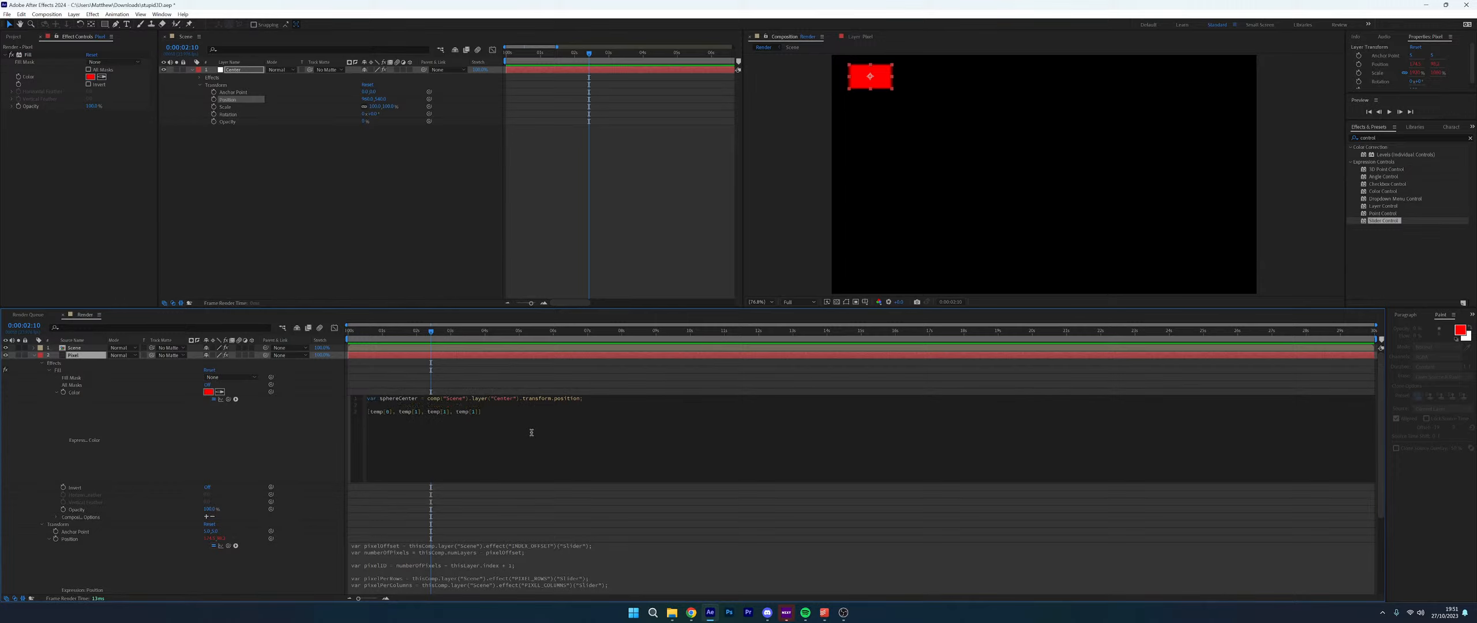
key("Return")
type("var")
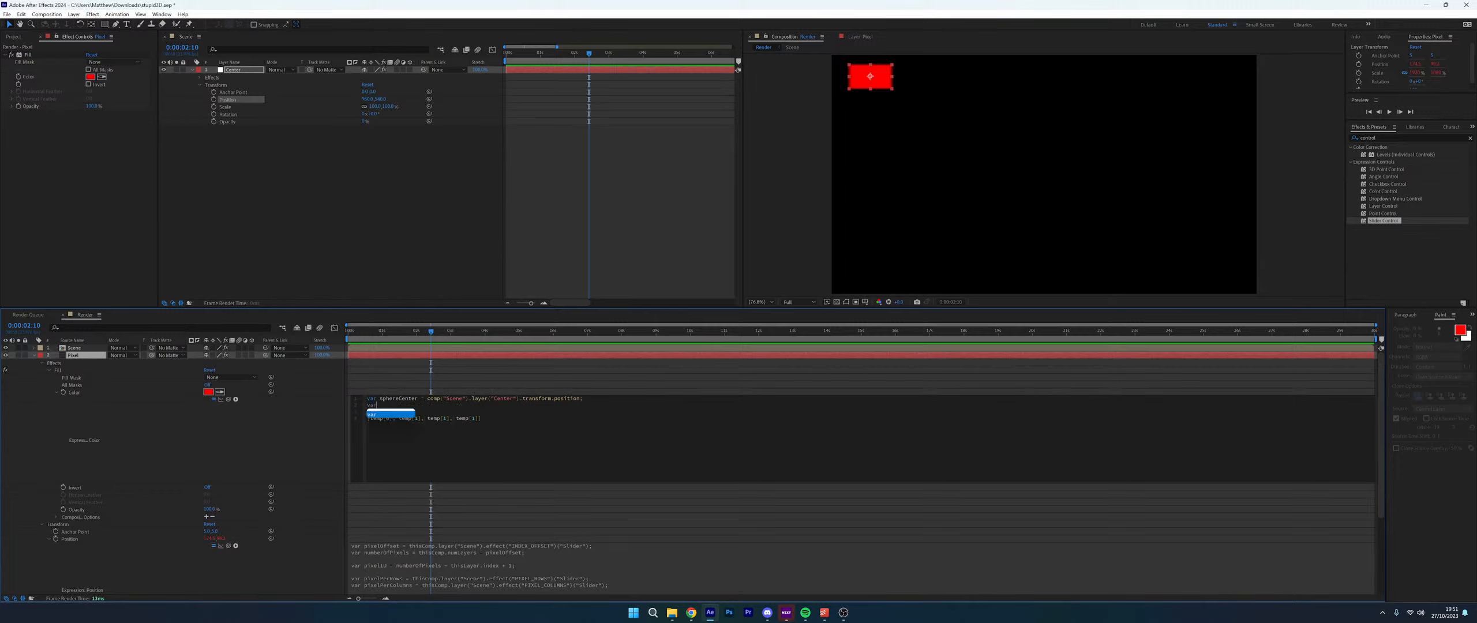
type(" sphere")
left_click(199, 77)
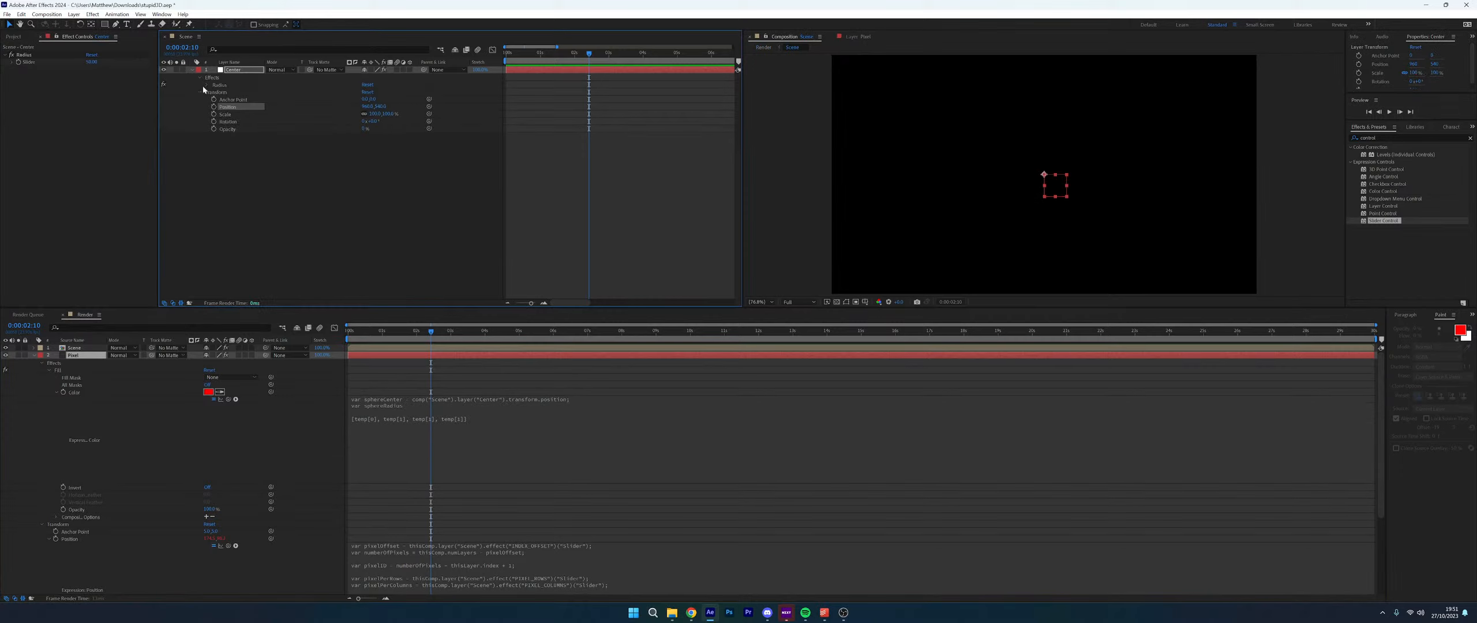
left_click(208, 85)
left_click(451, 403)
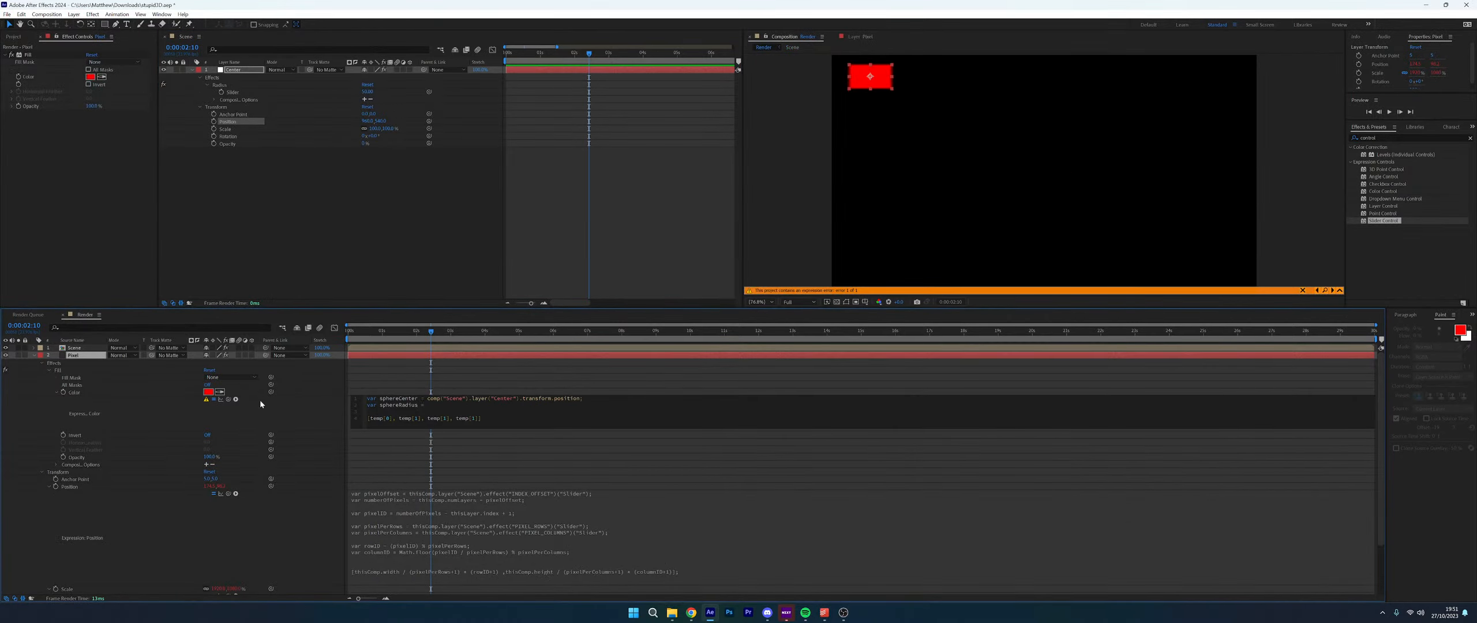
left_click_drag(229, 399, 233, 92)
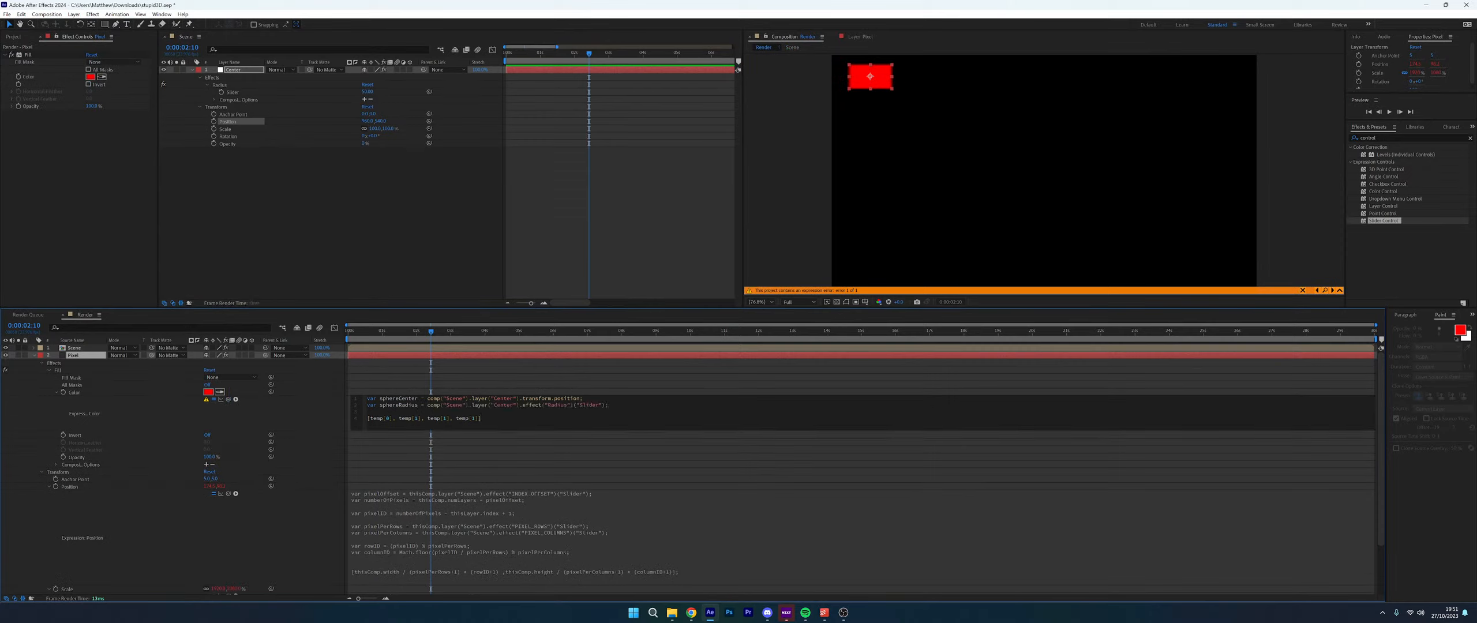
Replace the temp array line of the Color expression with var black = [0,0,0,0];
left_click_drag(481, 417, 350, 420)
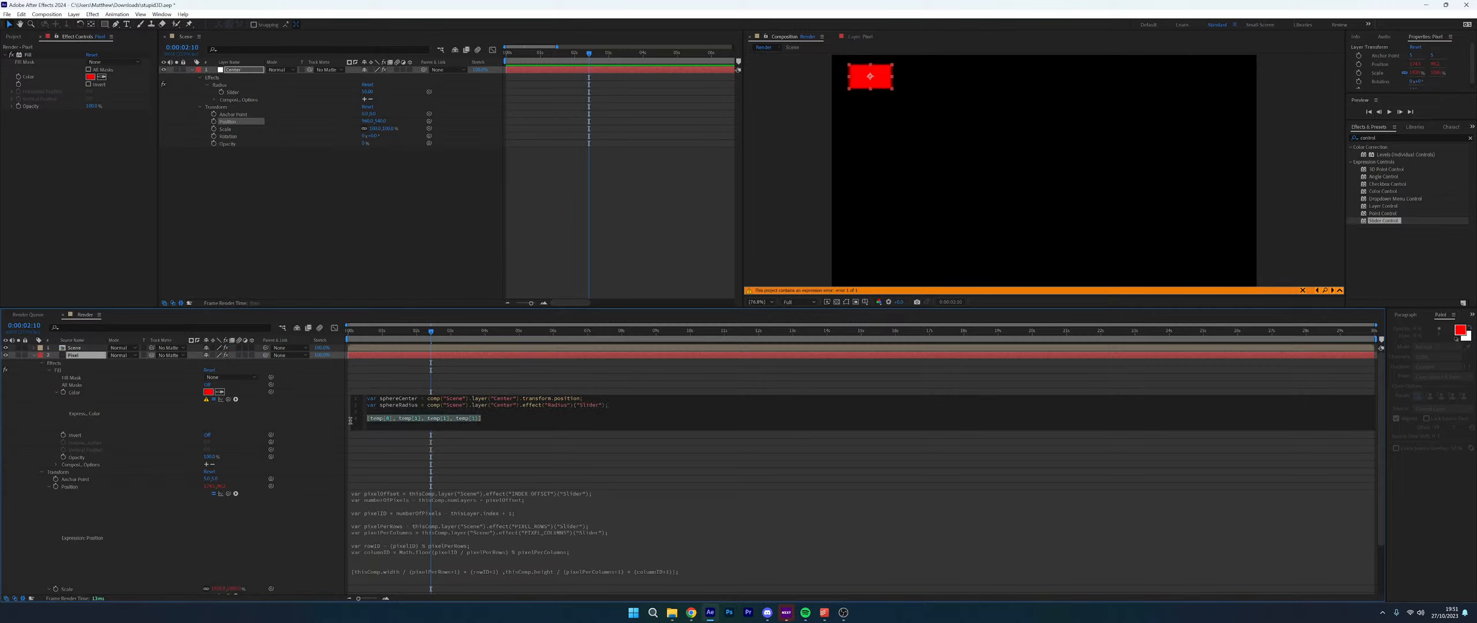
key("BackSpace")
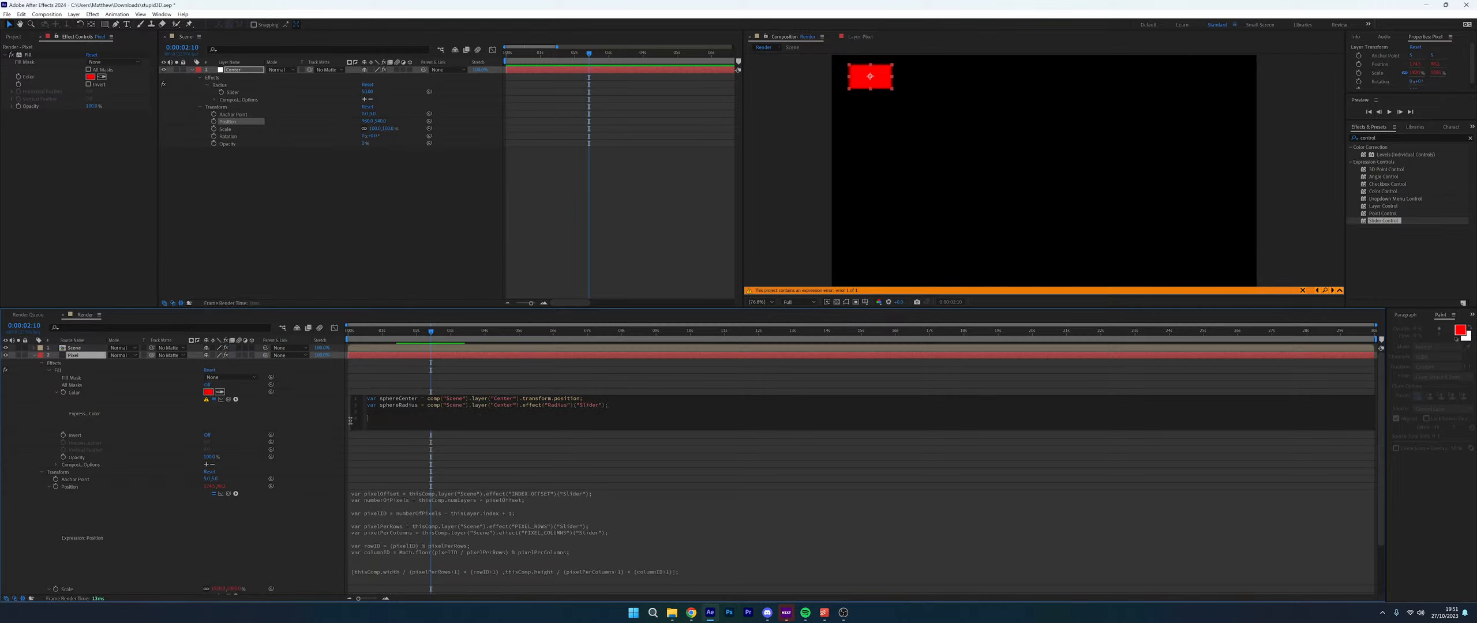
type("var blakc,0,0,0];")
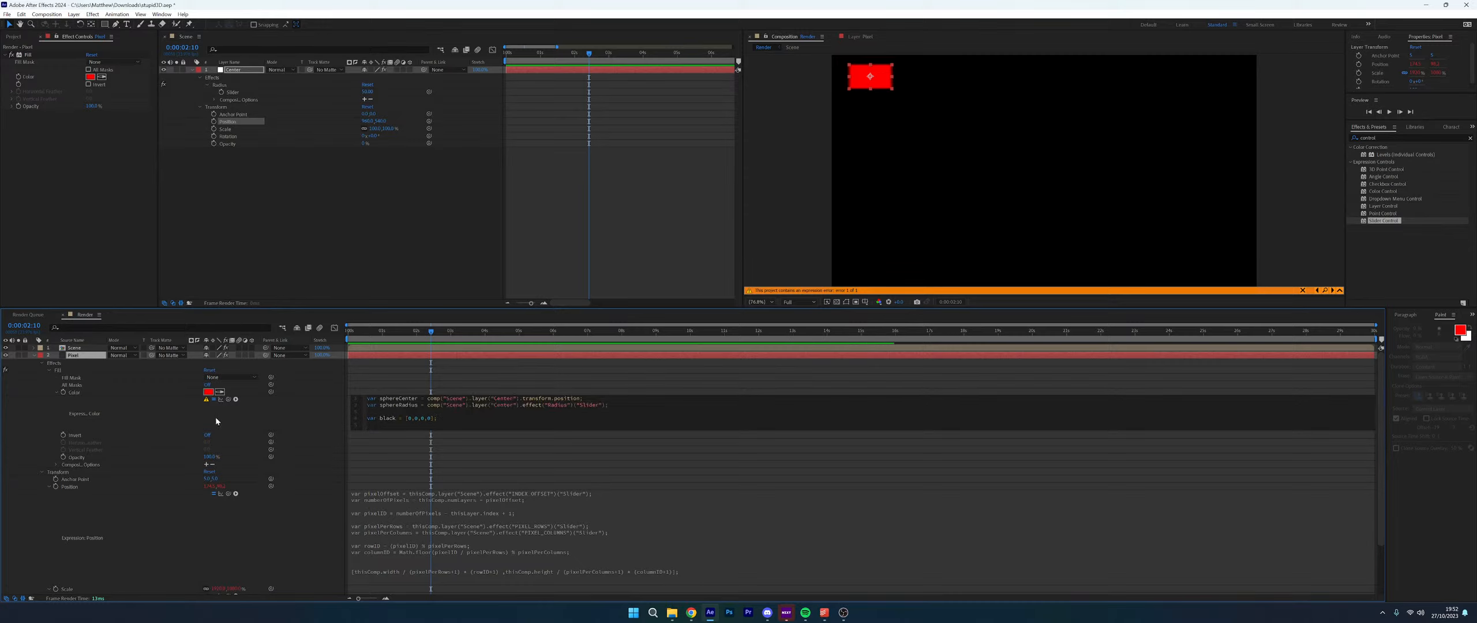
Add a Color Control effect to the Scene layer in the Render composition
left_click(87, 347)
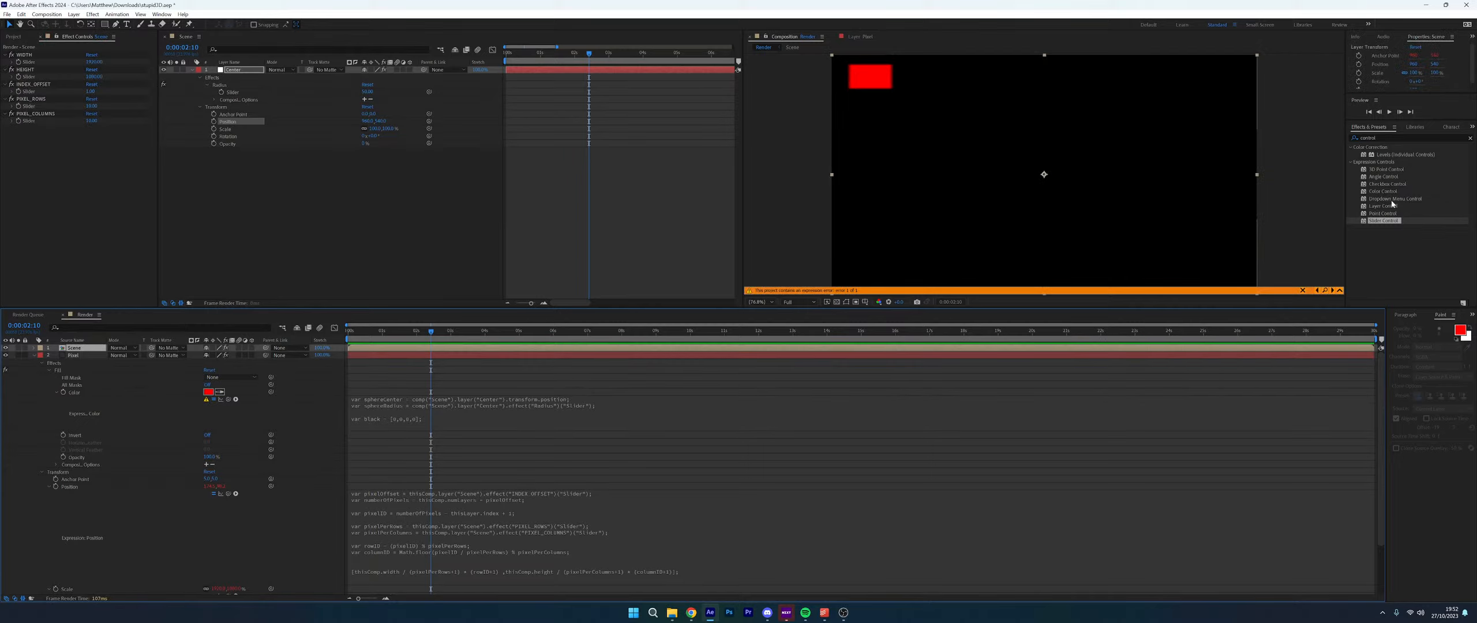
left_click(1394, 170)
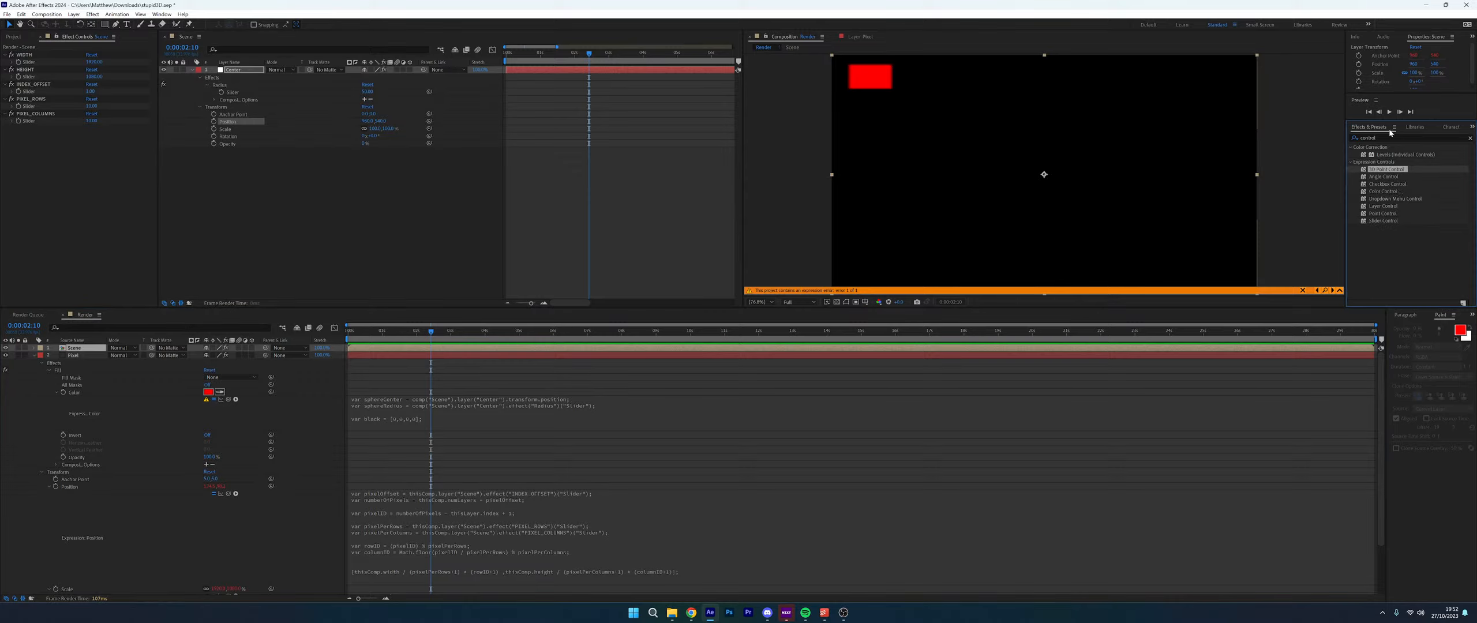
left_click_drag(1383, 191, 116, 179)
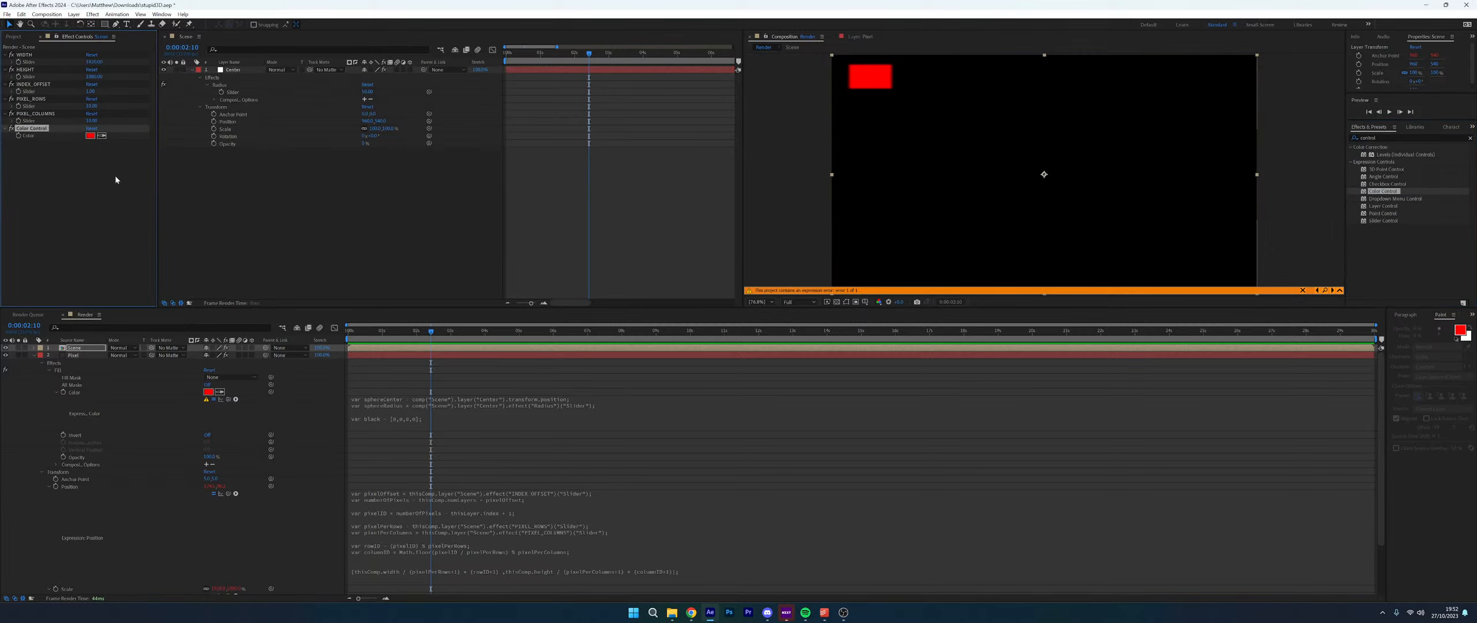
Replace the var black line of the Color expression with a background color variable linked to the Scene layer's Color Control
left_click(460, 424)
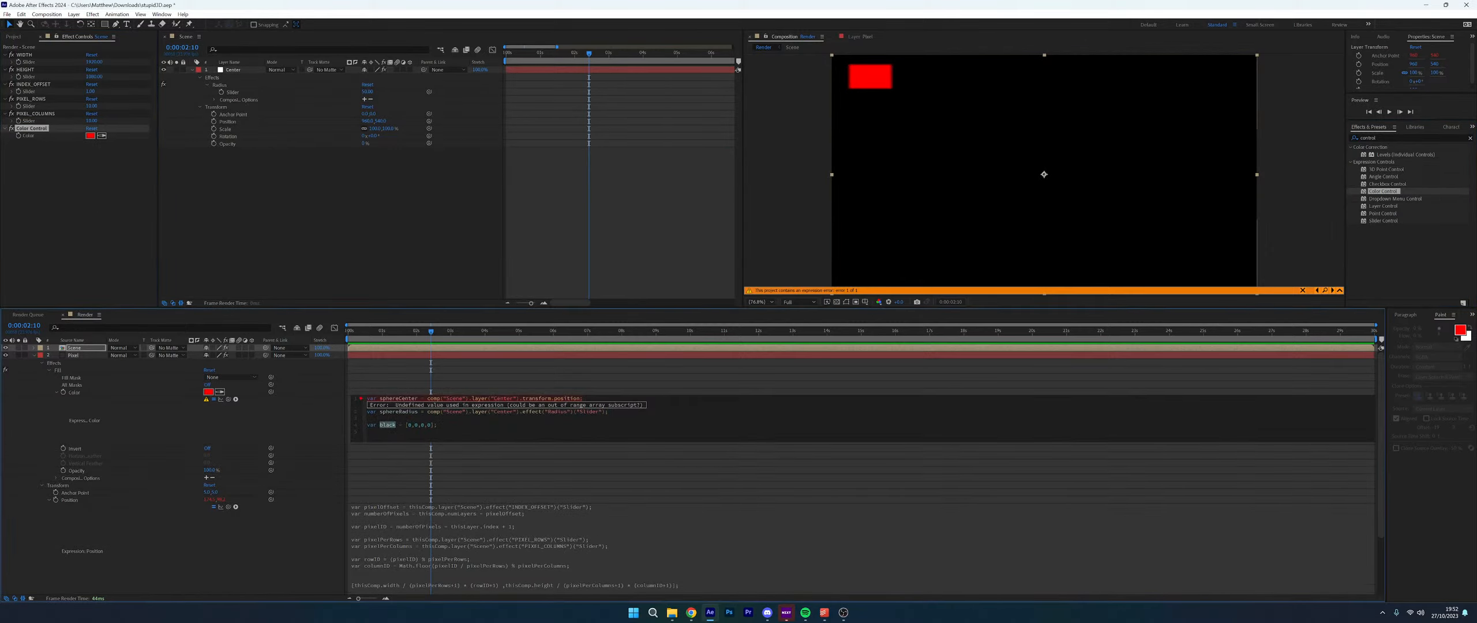
type("backb")
key("BackSpace")
key("BackSpace")
type("olor =")
left_click_drag(228, 399, 27, 136)
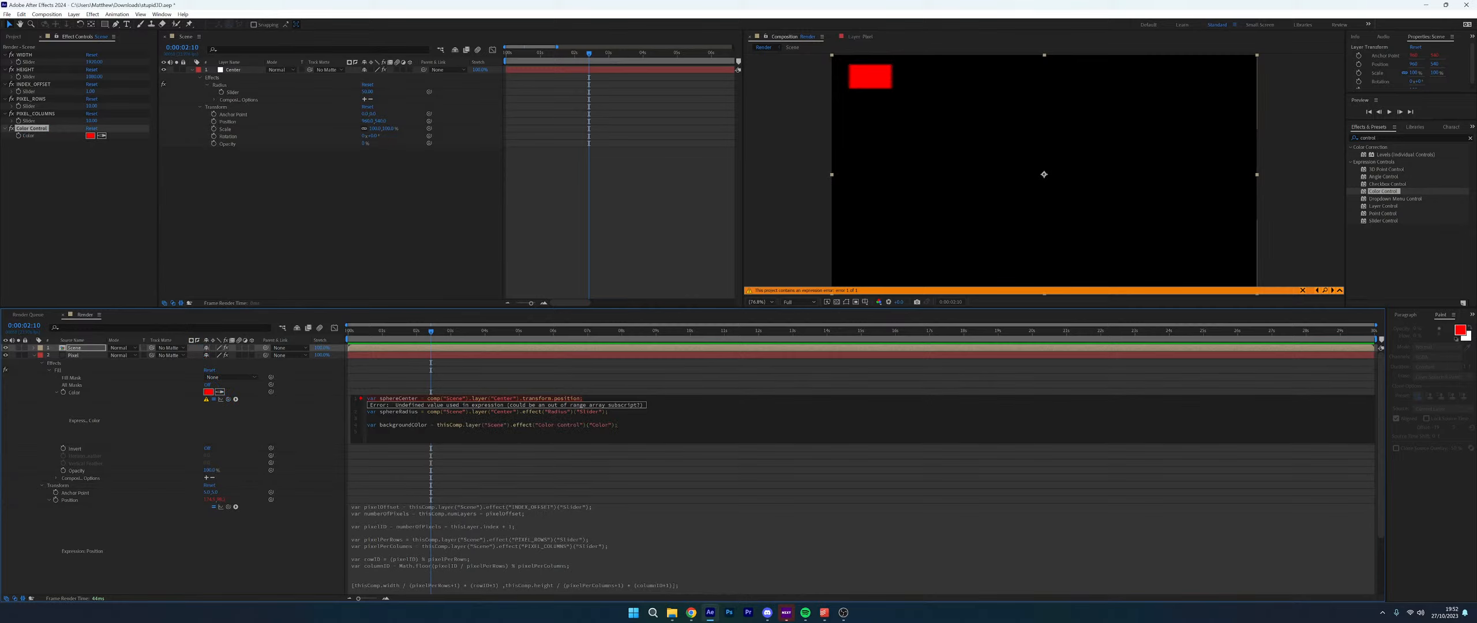
Add the comment // Check if sphere should be rendered below the background color variable, followed by blank lines
key("Return")
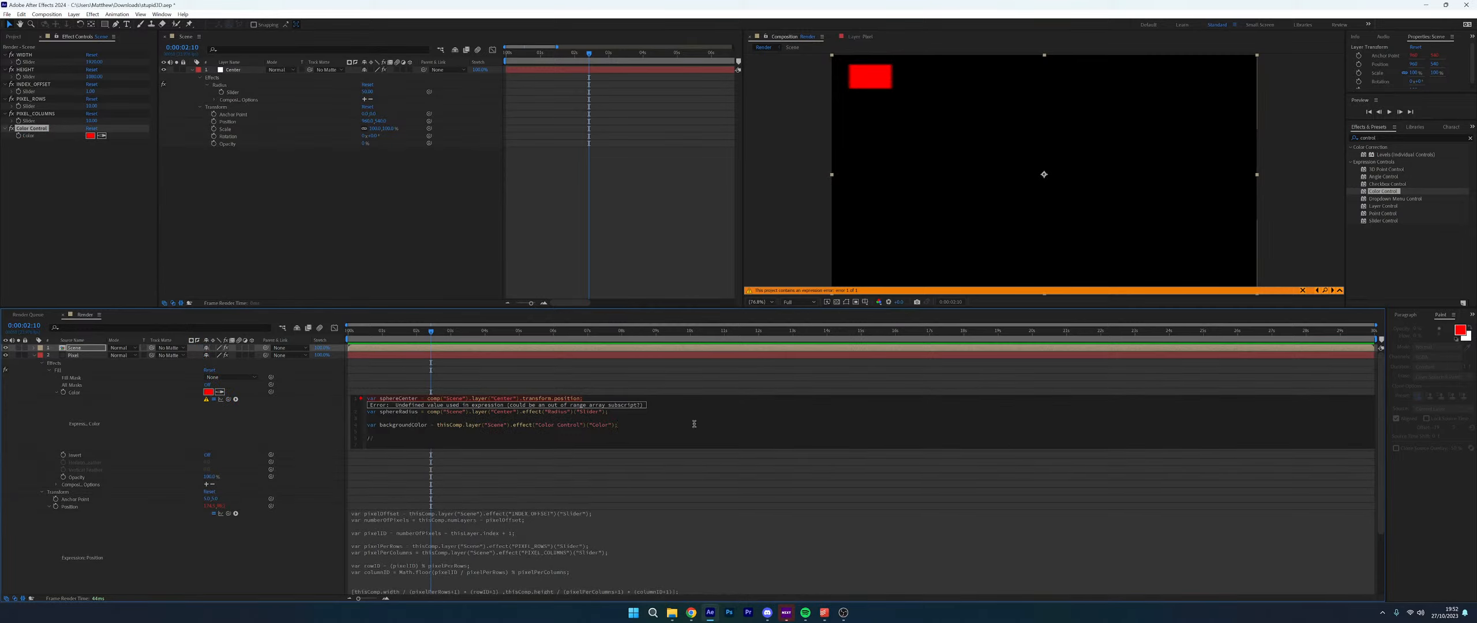
type("// Check if sphere")
type("should be ree")
key("Delete")
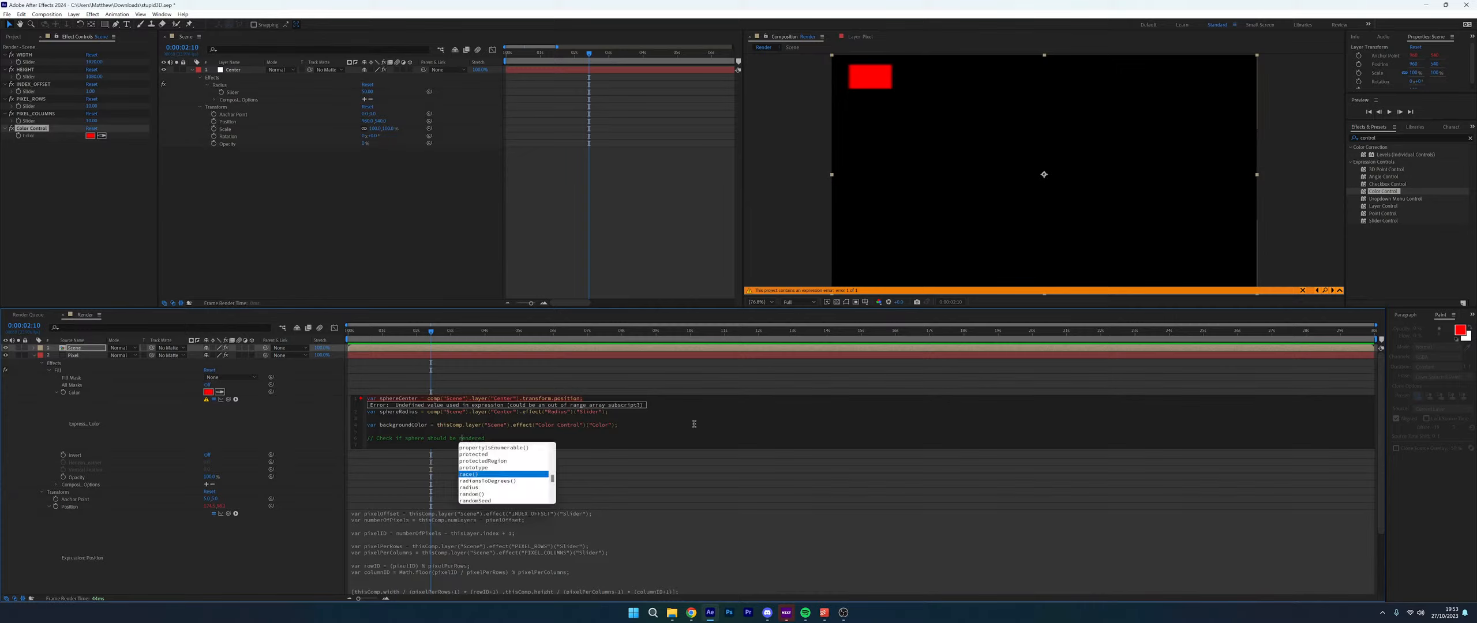
key("Down")
key("Return")
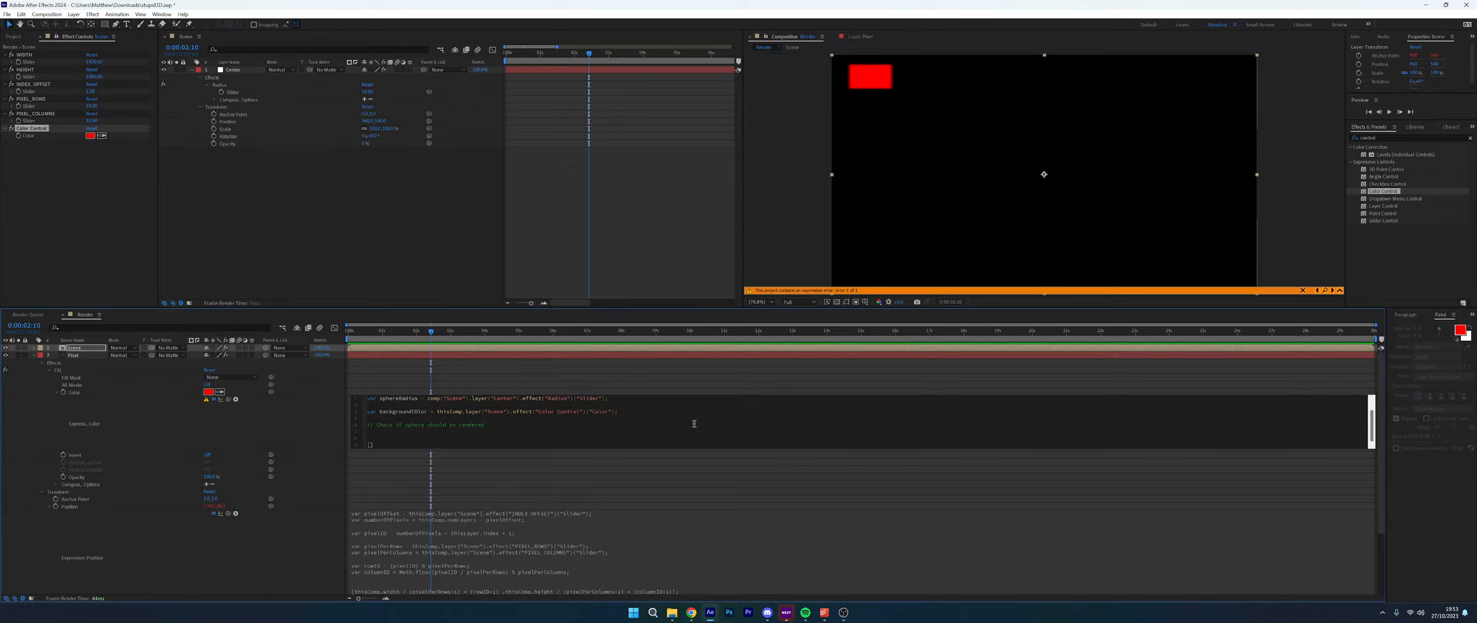
Correct the spelling of the declared background color variable to backgroundColor
double_click(402, 411)
left_click(418, 412)
key("BackSpace")
type("O")
key("BackSpace")
type("o")
Make the expression's final line return [backgroundColor]; using the copied variable name, and apply the Color expression
double_click(418, 412)
key("ctrl+c")
left_click(370, 445)
key("ctrl+v")
key("Right")
scroll(492, 421, "up", 1)
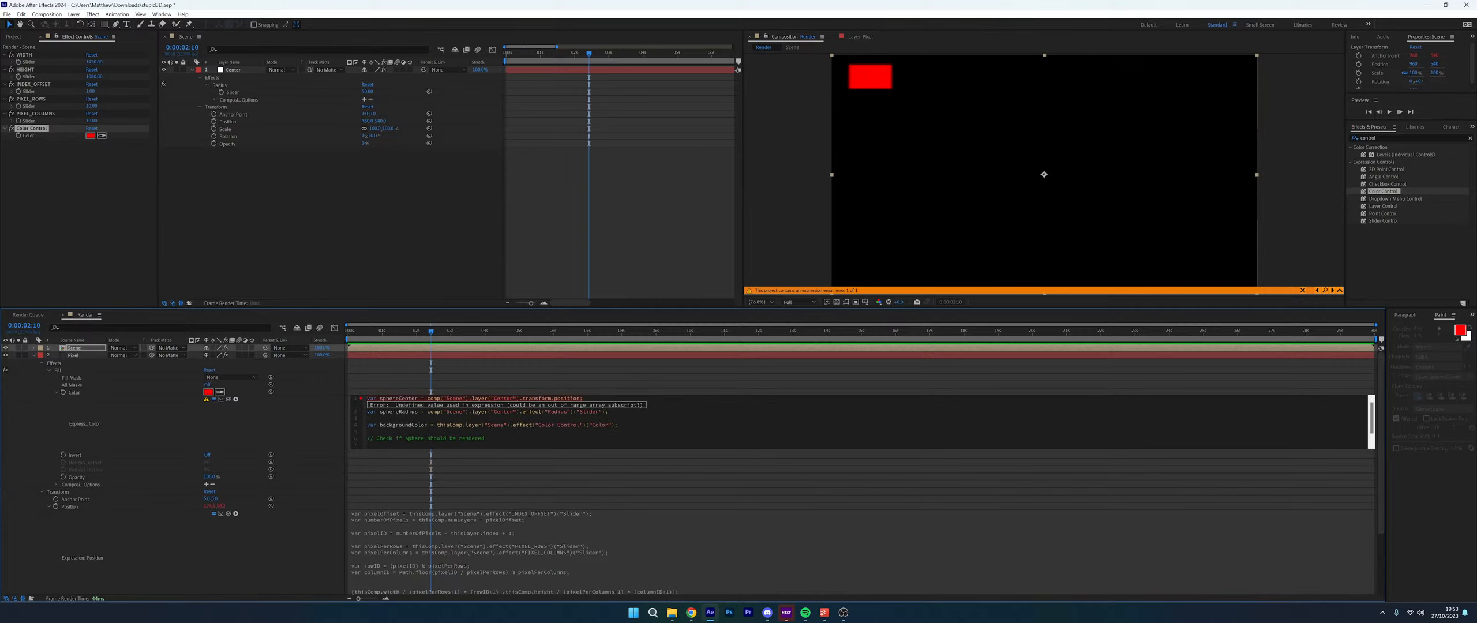
scroll(492, 421, "down", 1)
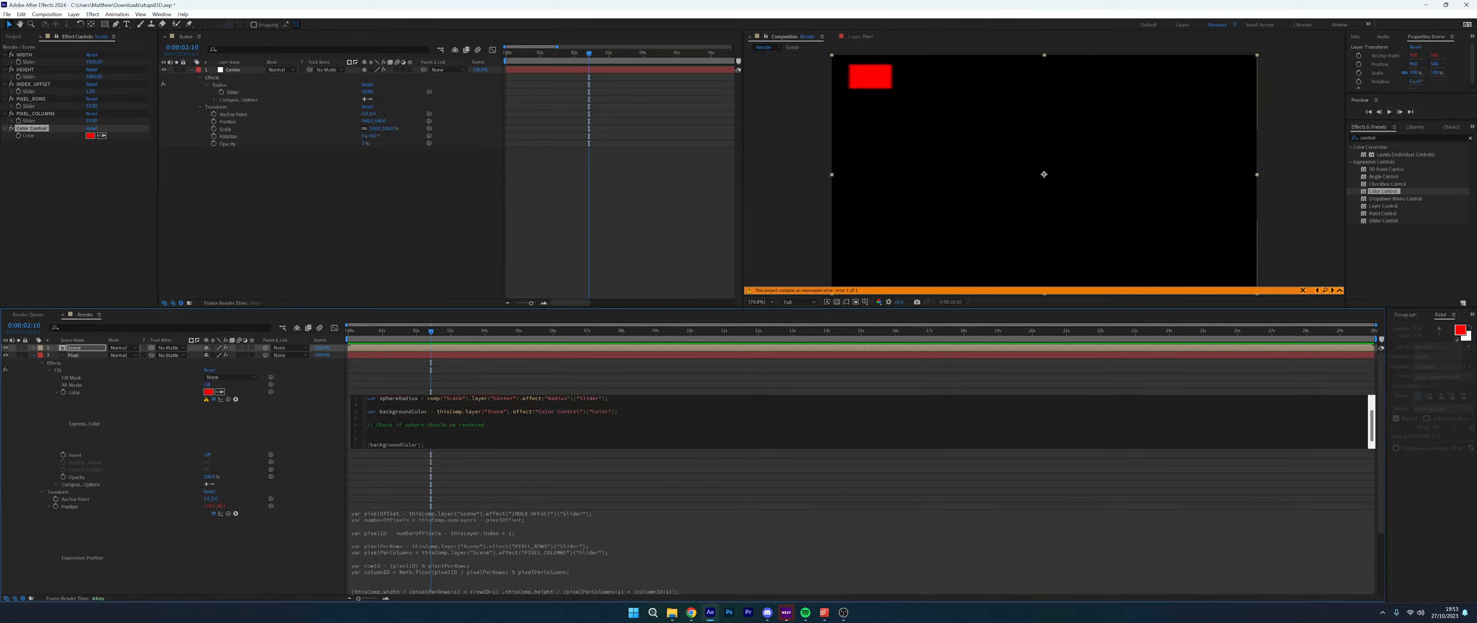
left_click(305, 417)
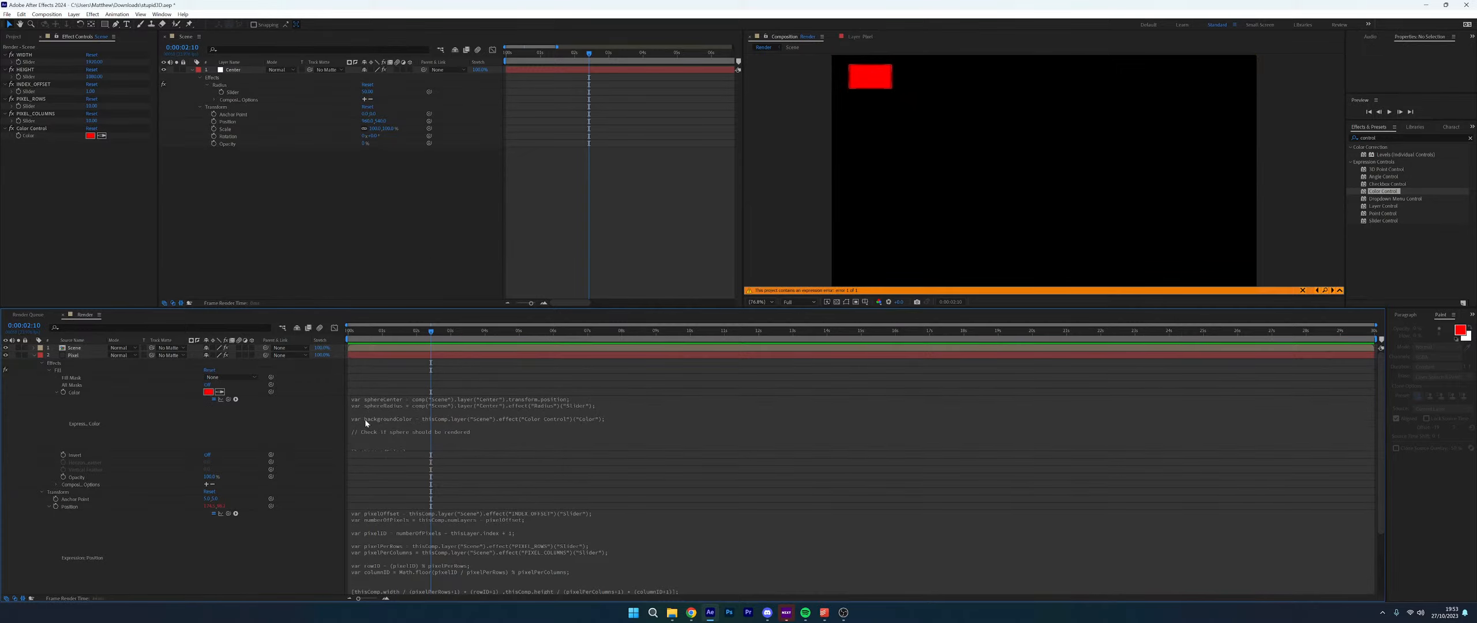
Remove the var keyword in front of sphereCenter in the Color expression and reapply it
left_click(476, 409)
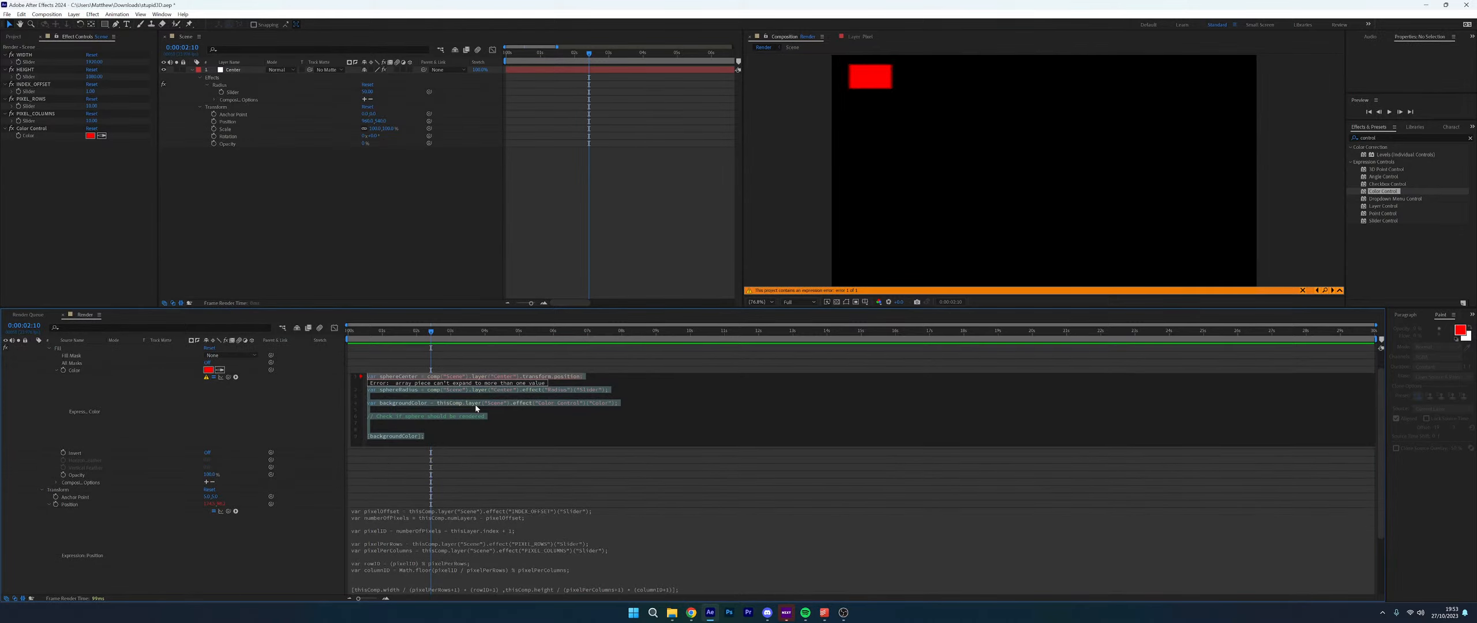
left_click(502, 420)
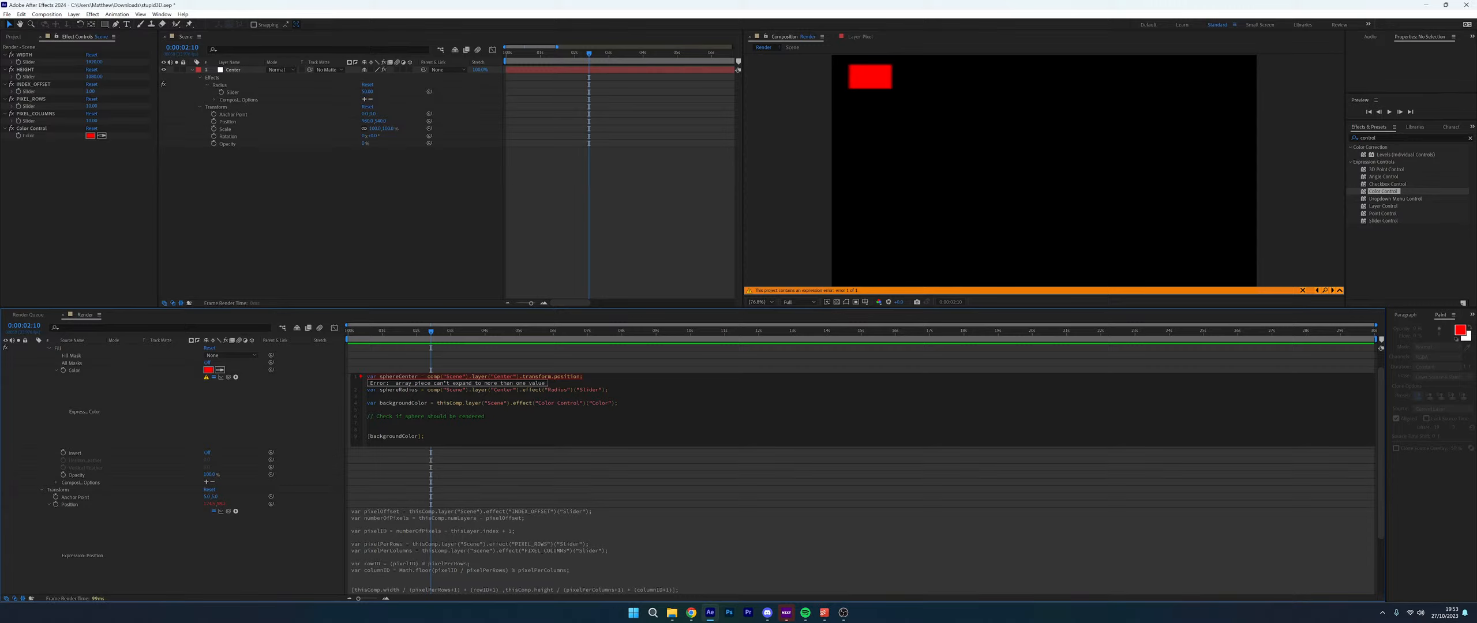
key("BackSpace")
key("BackSpace")
key("BackSpace")
key("BackSpace")
key("ctrl+a")
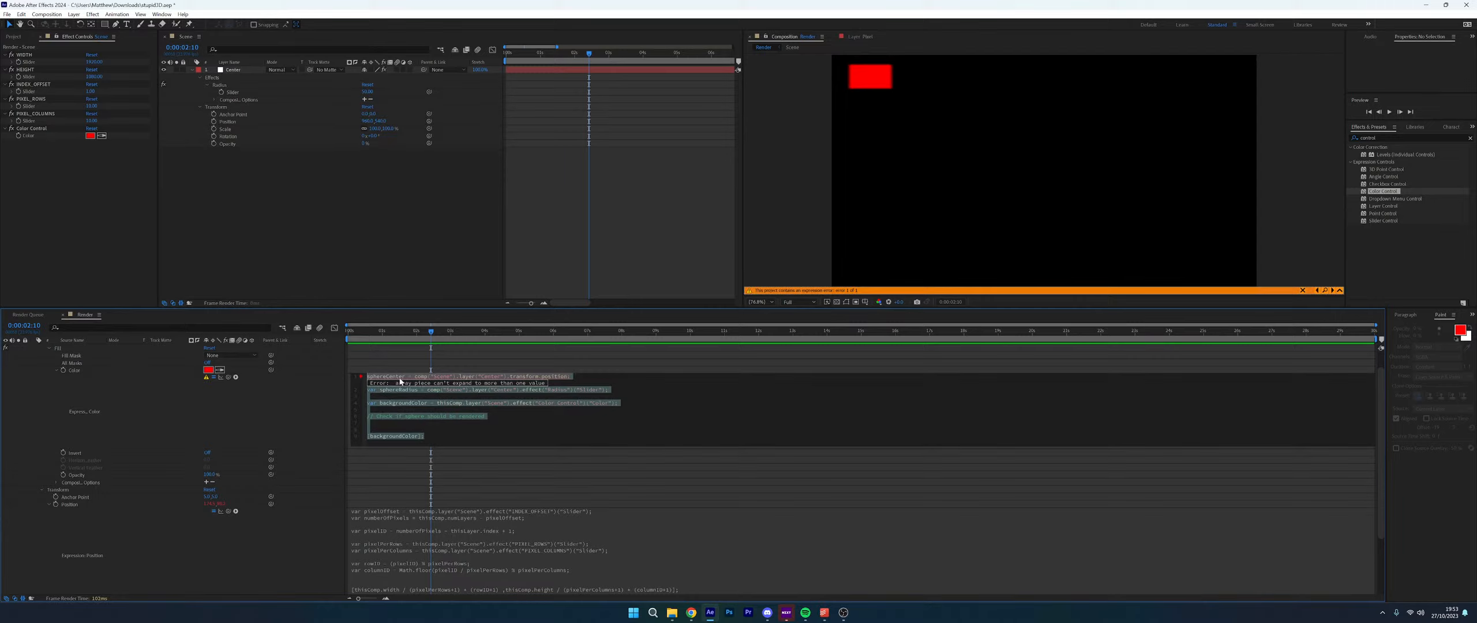
Delete the whole sphereCenter line from the Color expression
left_click(581, 376)
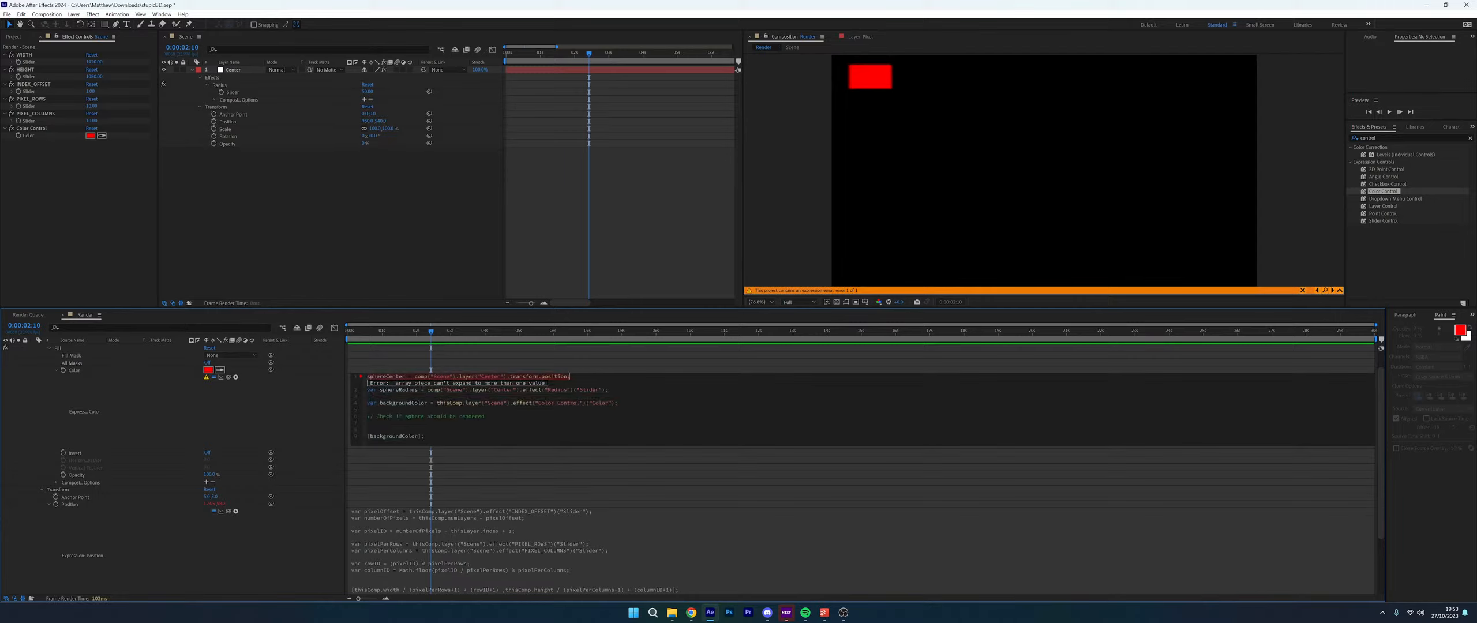
left_click_drag(581, 375, 336, 383)
key("BackSpace")
key("ctrl+a")
left_click(608, 376)
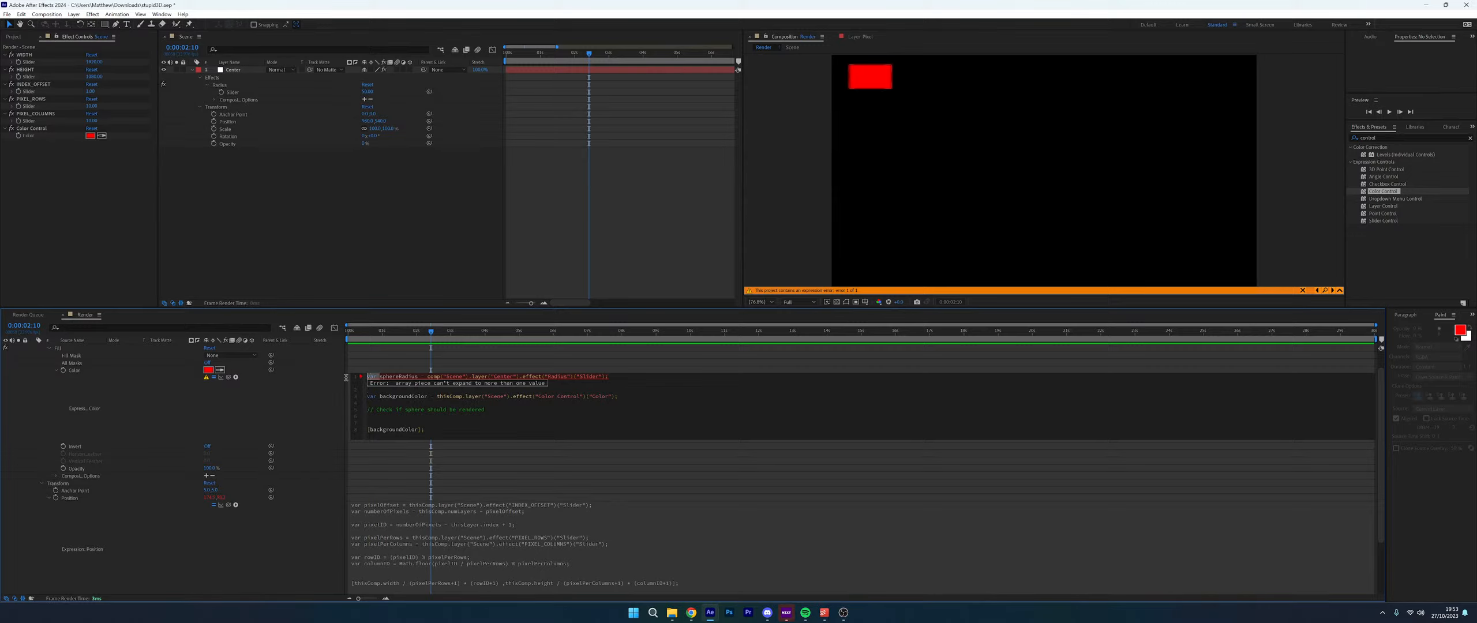
Replace the var keyword of the sphereRadius line with // to comment it out, and apply the expression
key("BackSpace")
key("BackSpace")
key("BackSpace")
key("BackSpace")
type("//")
left_click(271, 409)
left_click(432, 410)
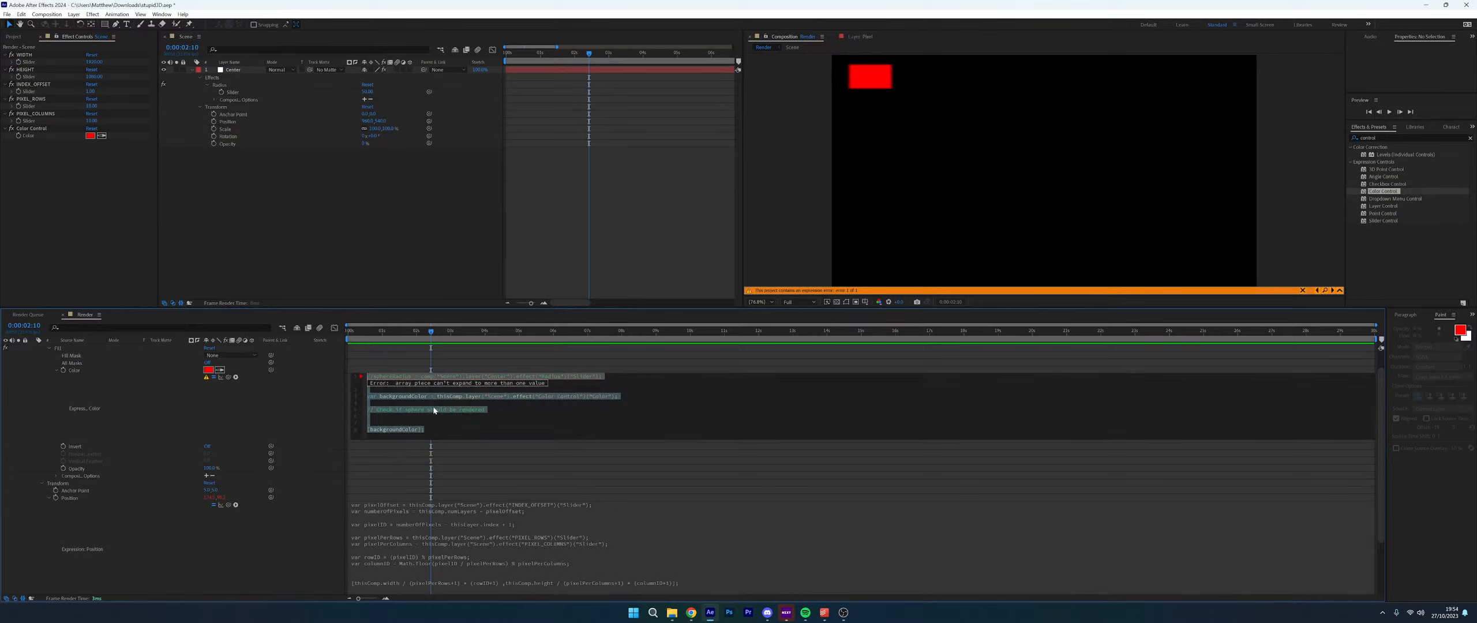
left_click(399, 385)
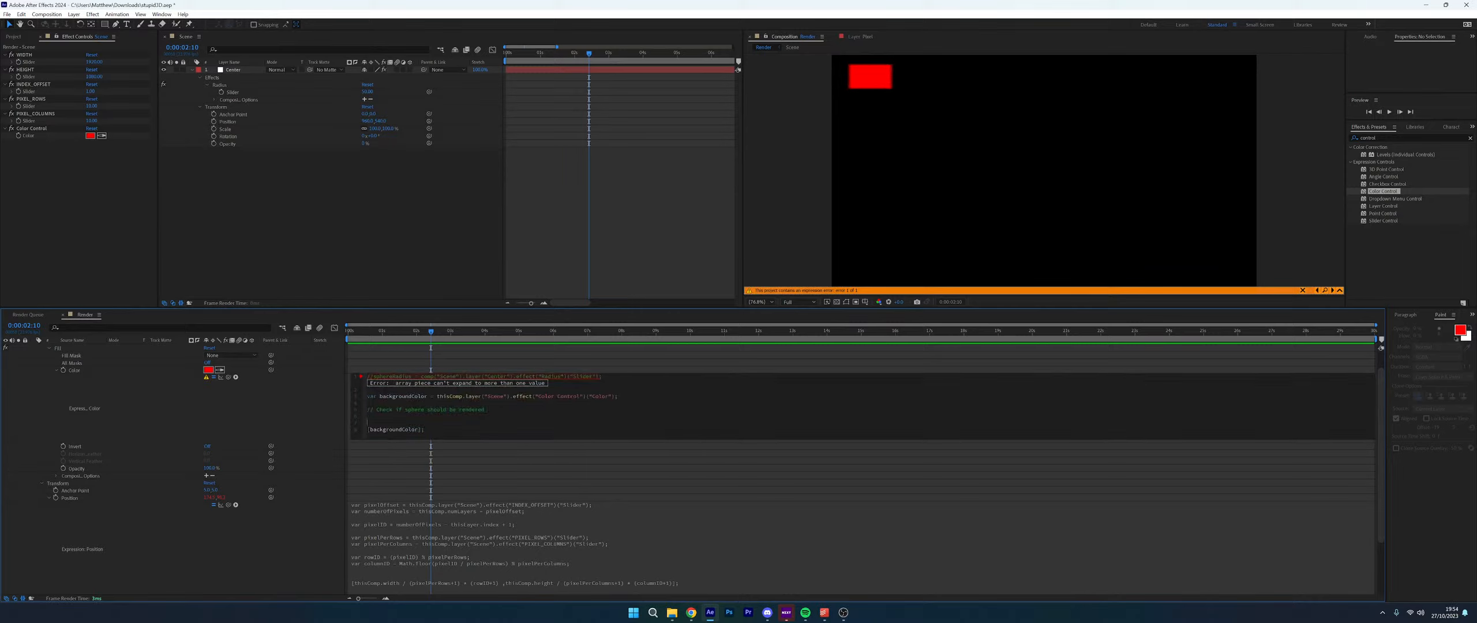
Cut the entire Color expression text and apply the empty editor to remove the expression from the Fill color
double_click(390, 429)
left_click(123, 192)
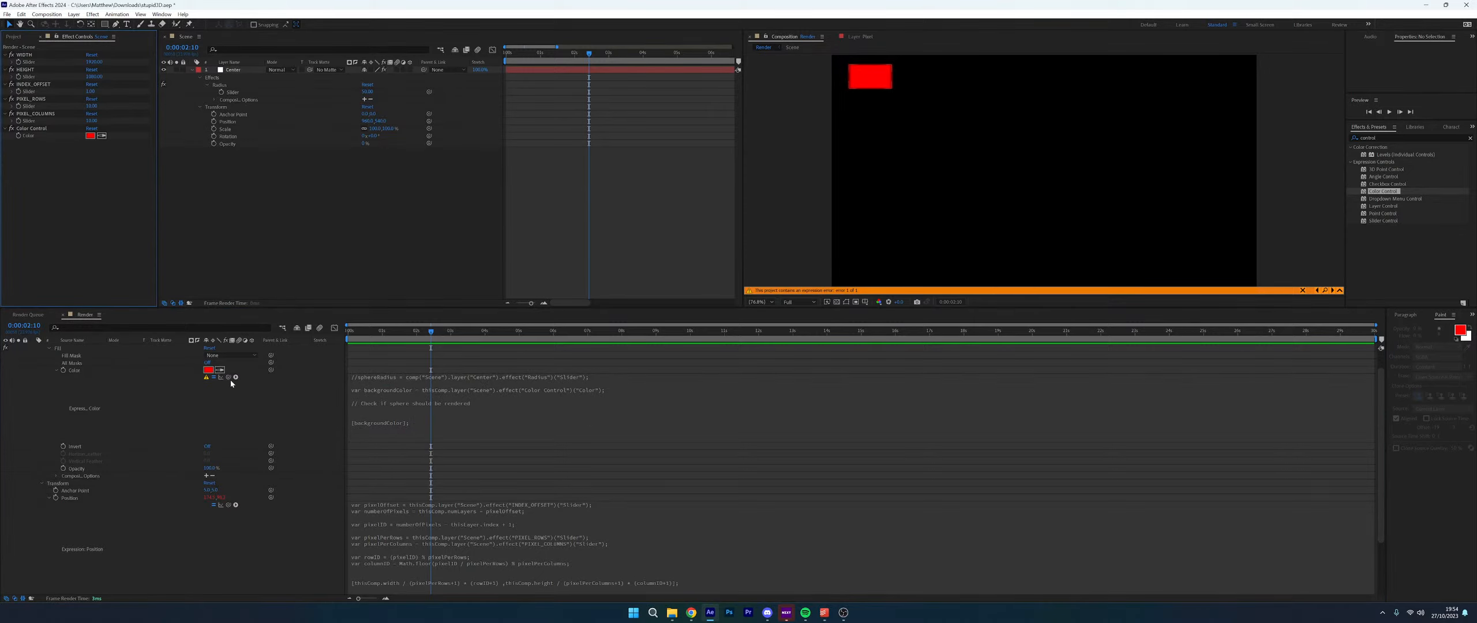
left_click(415, 428)
key("BackSpace")
left_click(257, 399)
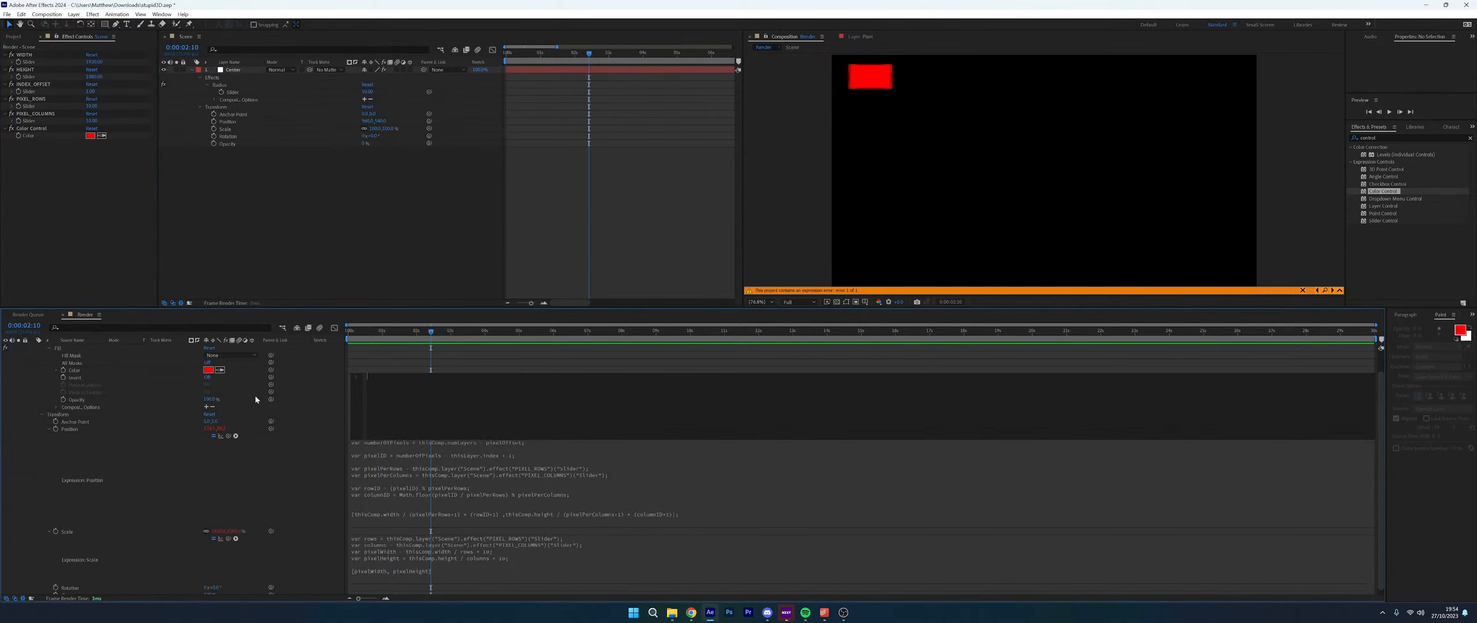
Add a new expression to the Pixel layer's Fill Color and link it directly to the Scene layer's Color Control
left_click(63, 370, "alt")
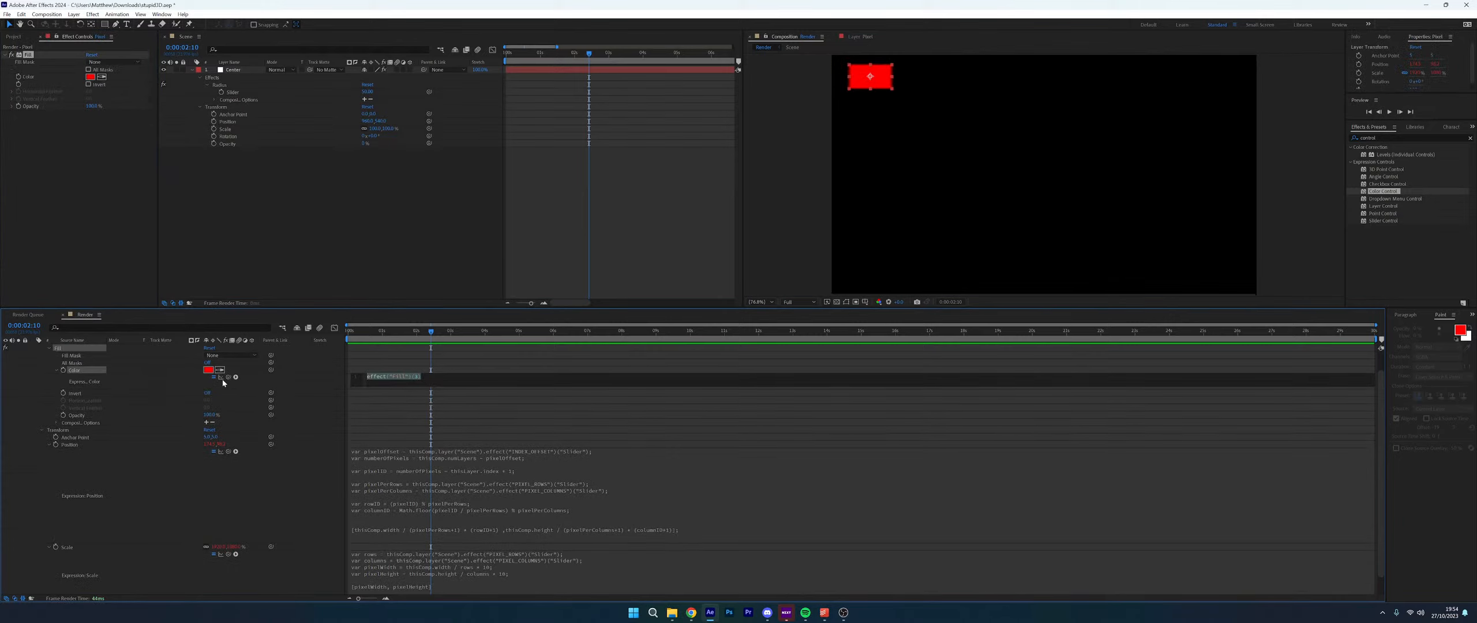
left_click_drag(185, 295, 227, 382)
scroll(287, 394, "up", 2)
double_click(73, 354)
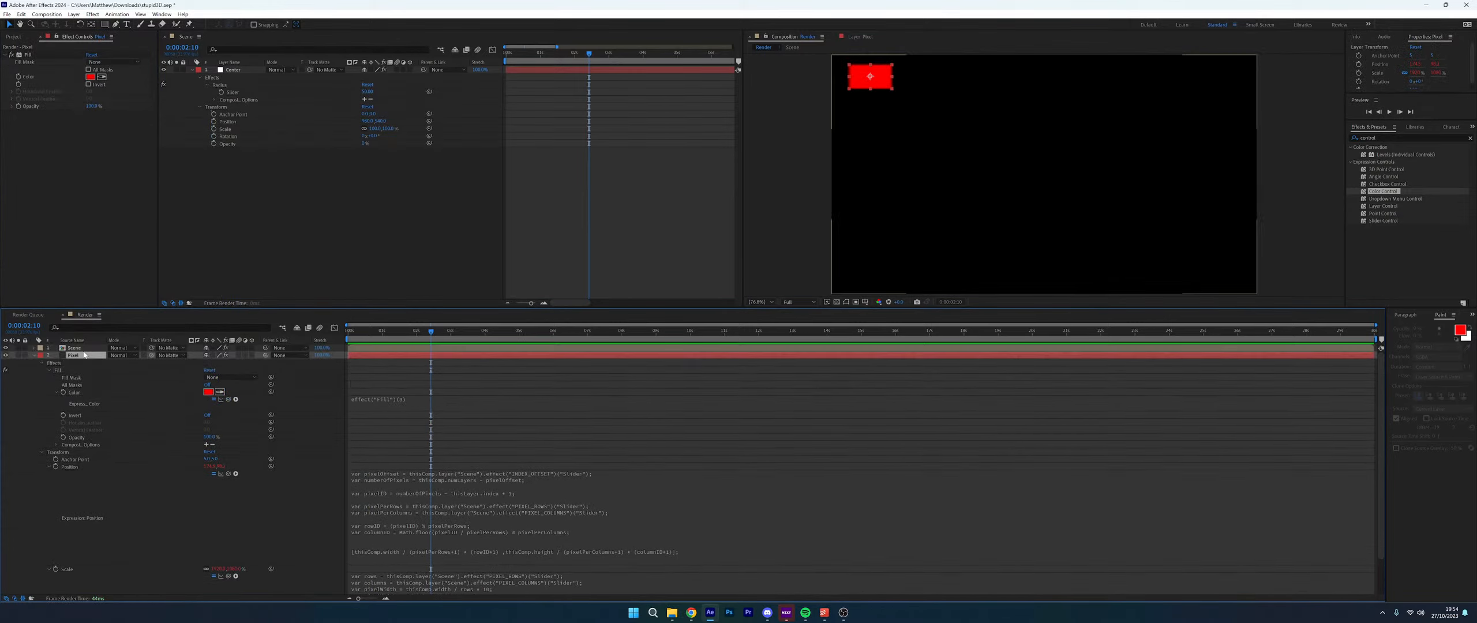
left_click(73, 348)
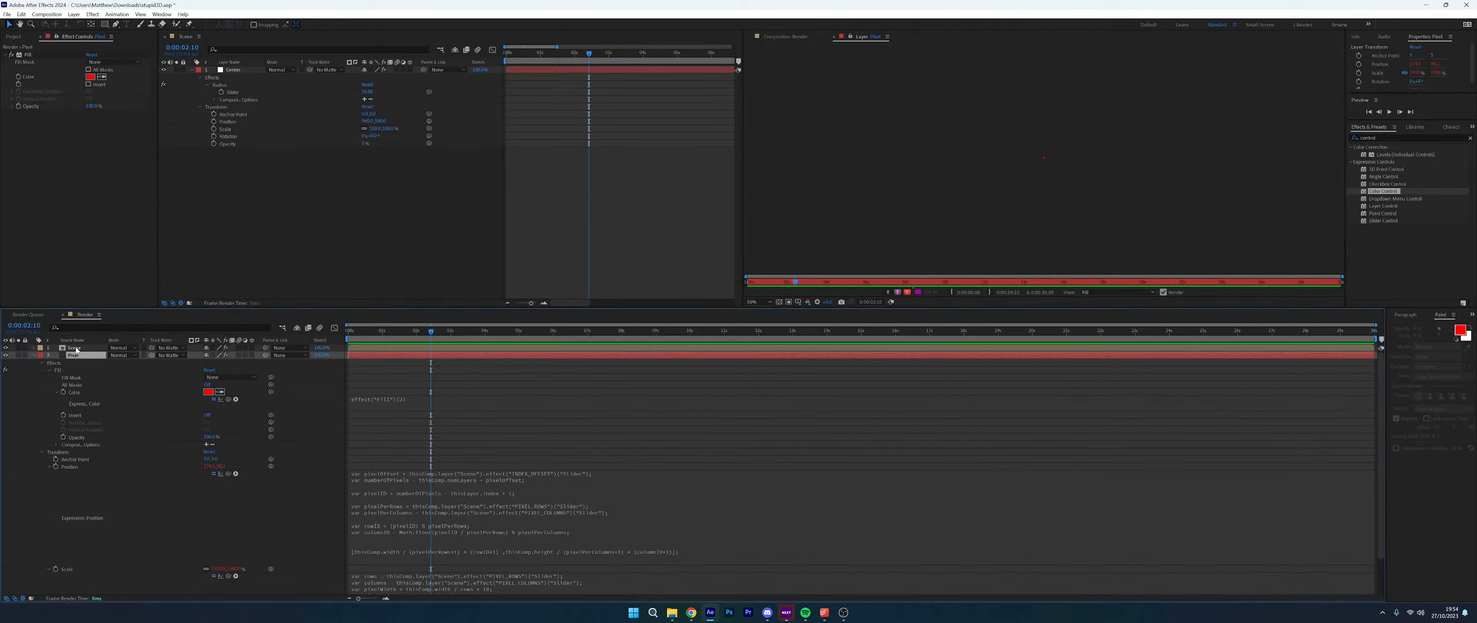
left_click(34, 137)
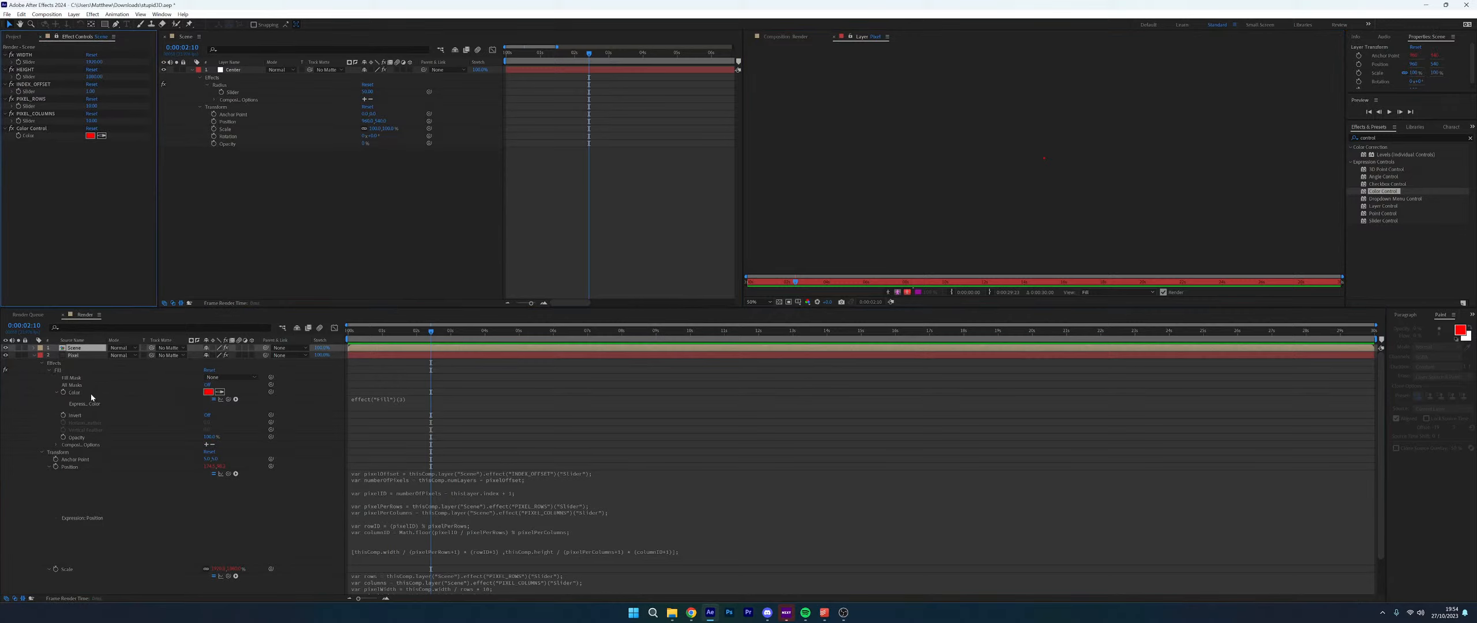
left_click_drag(227, 399, 90, 135)
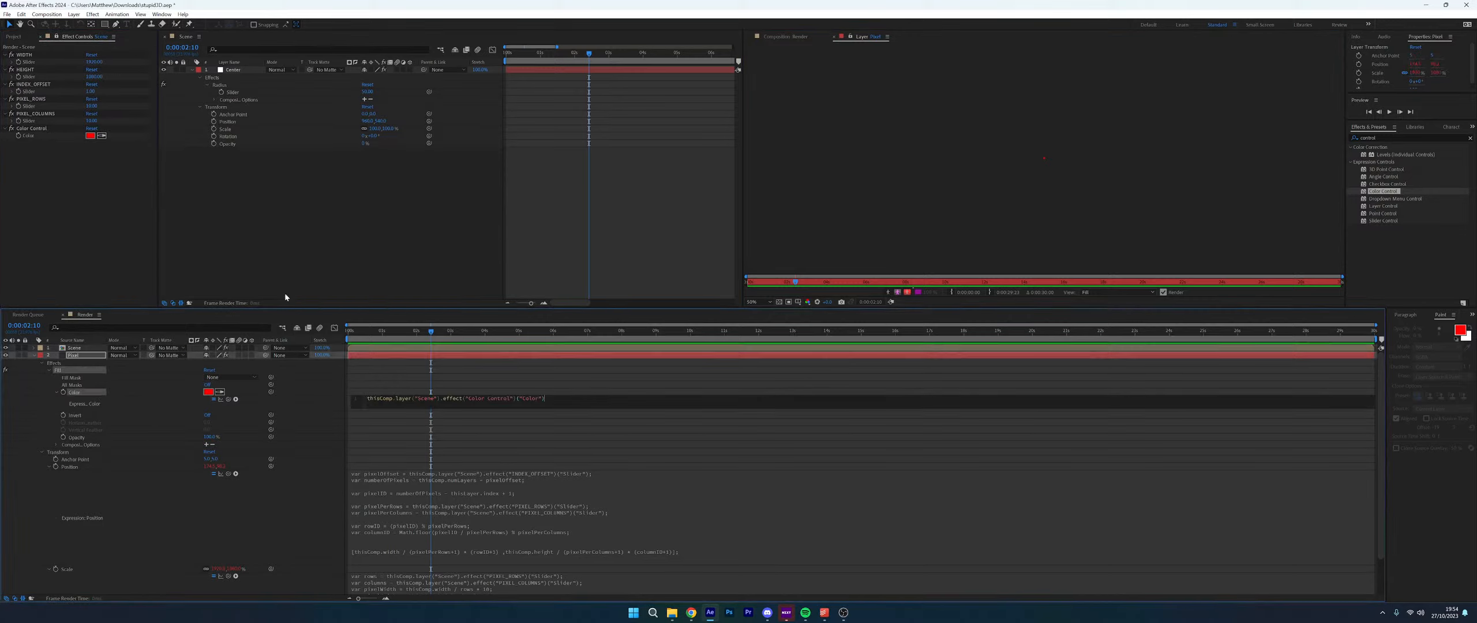
left_click(303, 399)
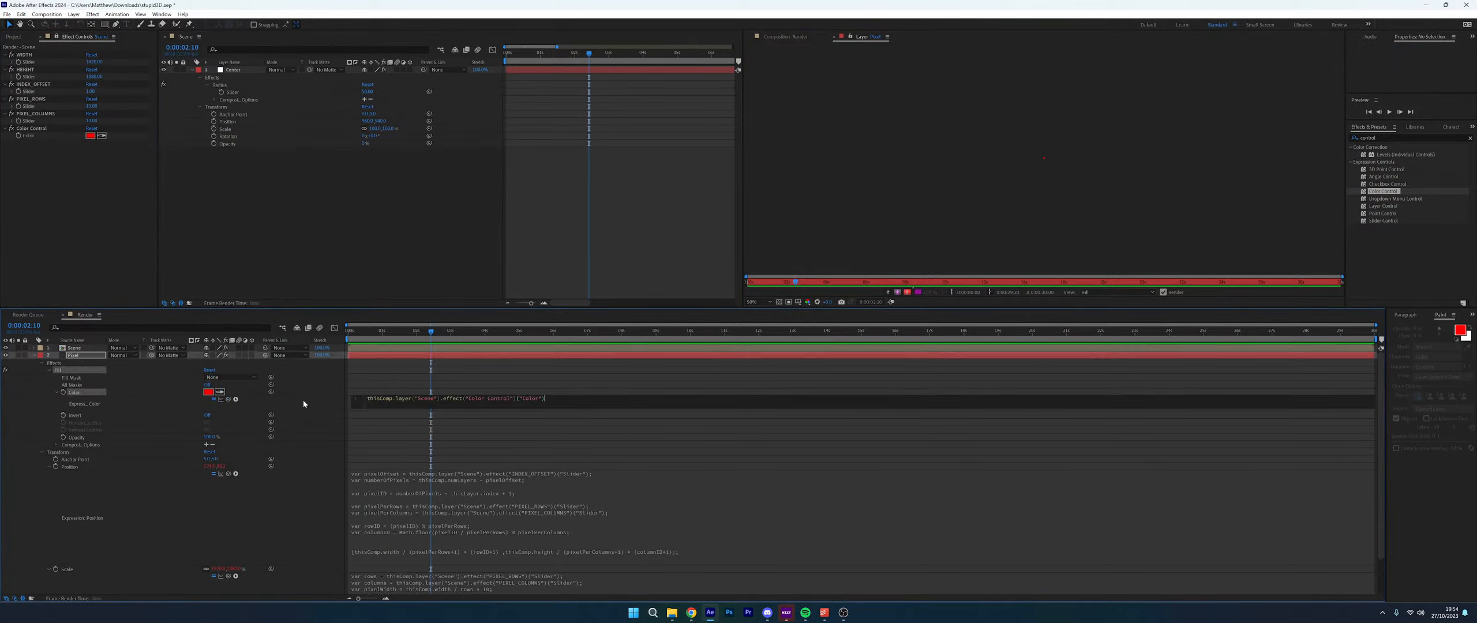
left_click(585, 394)
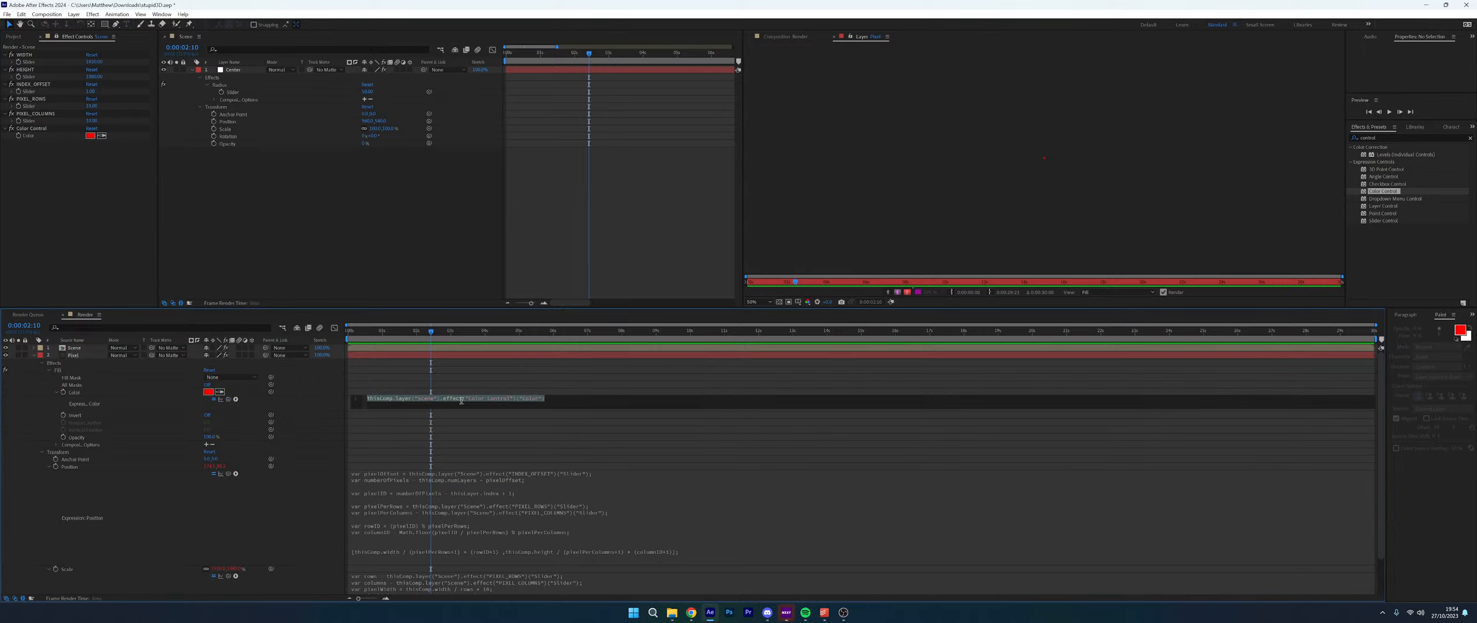
Paste the cut multi-line expression back over the direct Color Control link and apply it
key("ctrl+v")
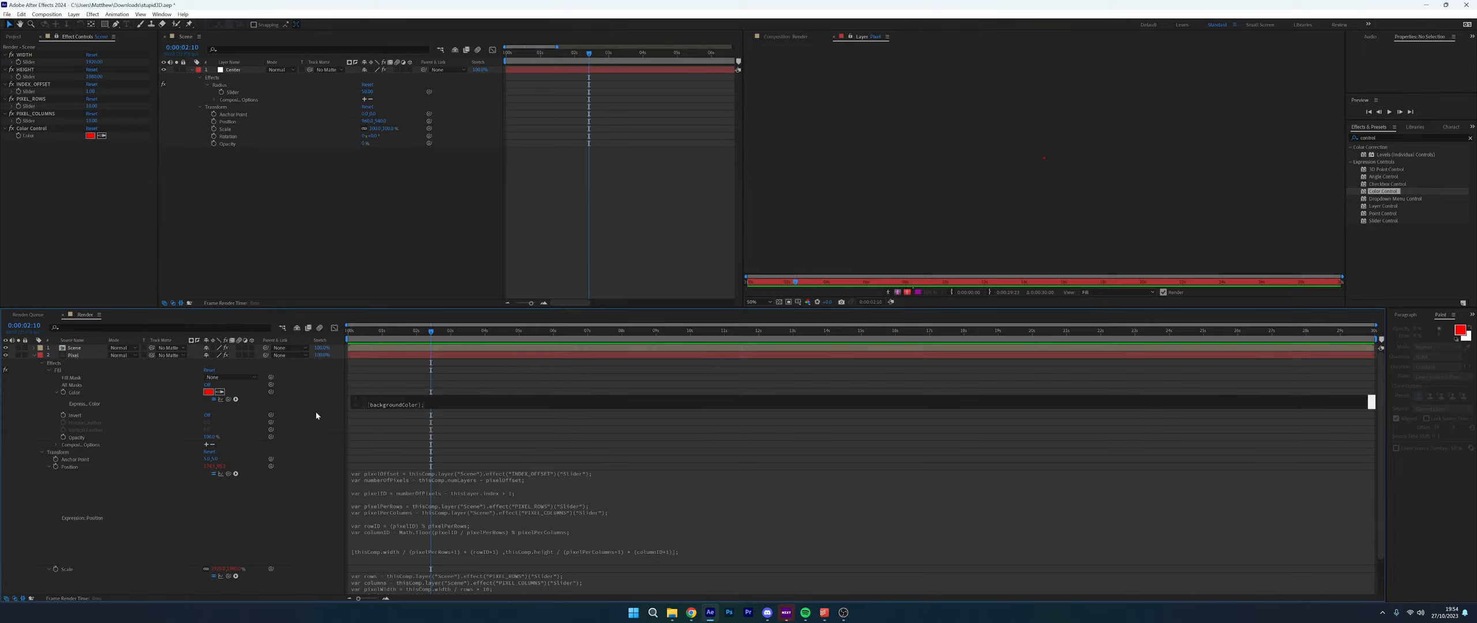
left_click(455, 404)
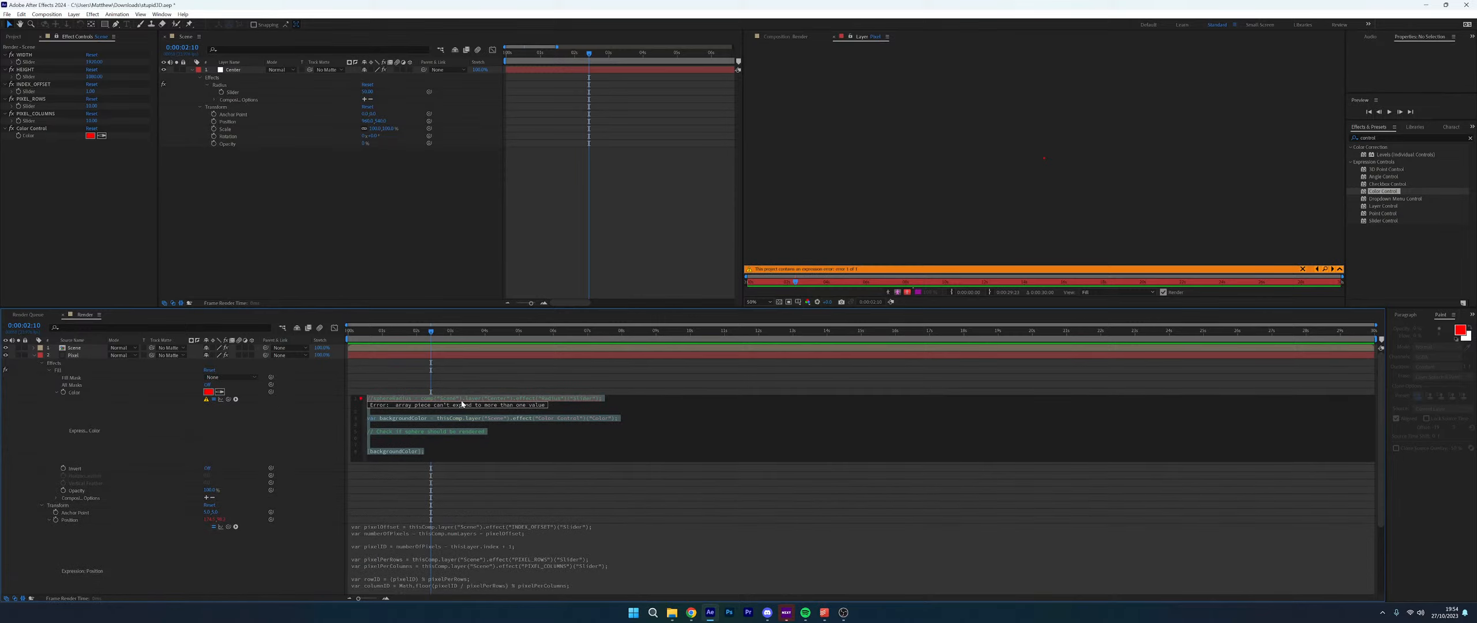
left_click(216, 415)
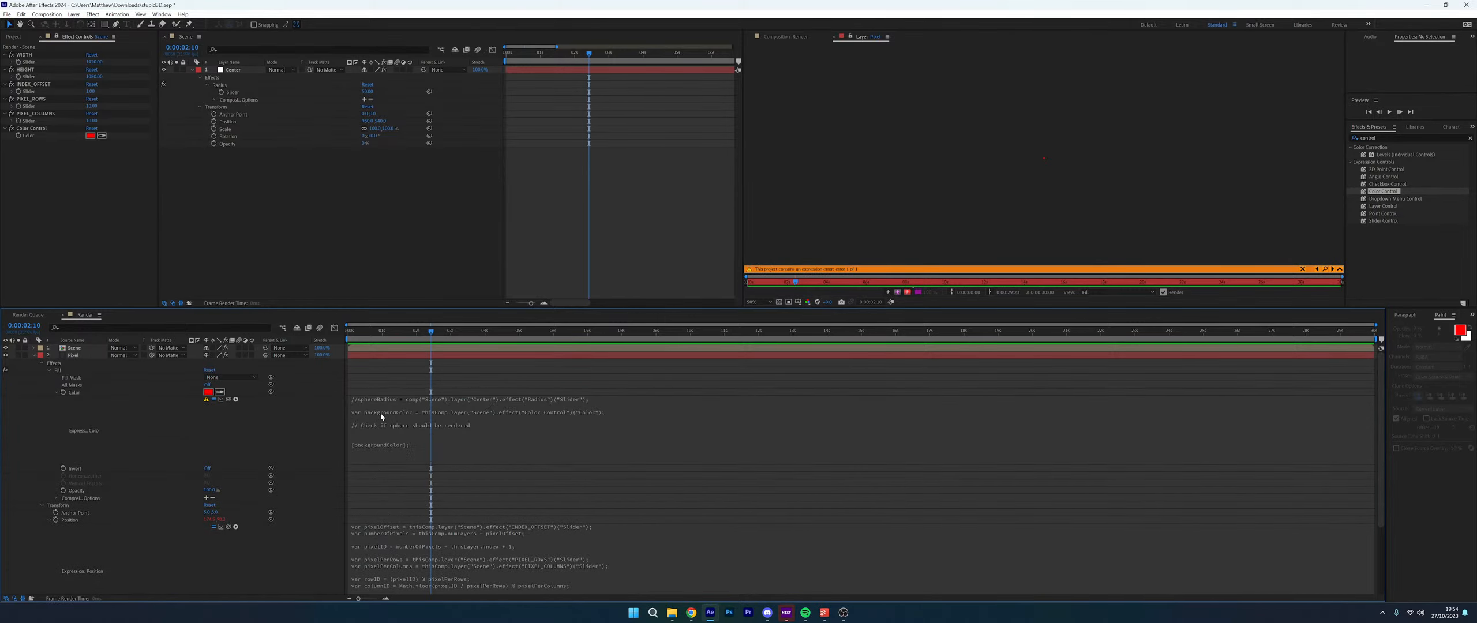
Try commenting out the var backgroundColor declaration with // in the Color expression
left_click(381, 413)
left_click(601, 398)
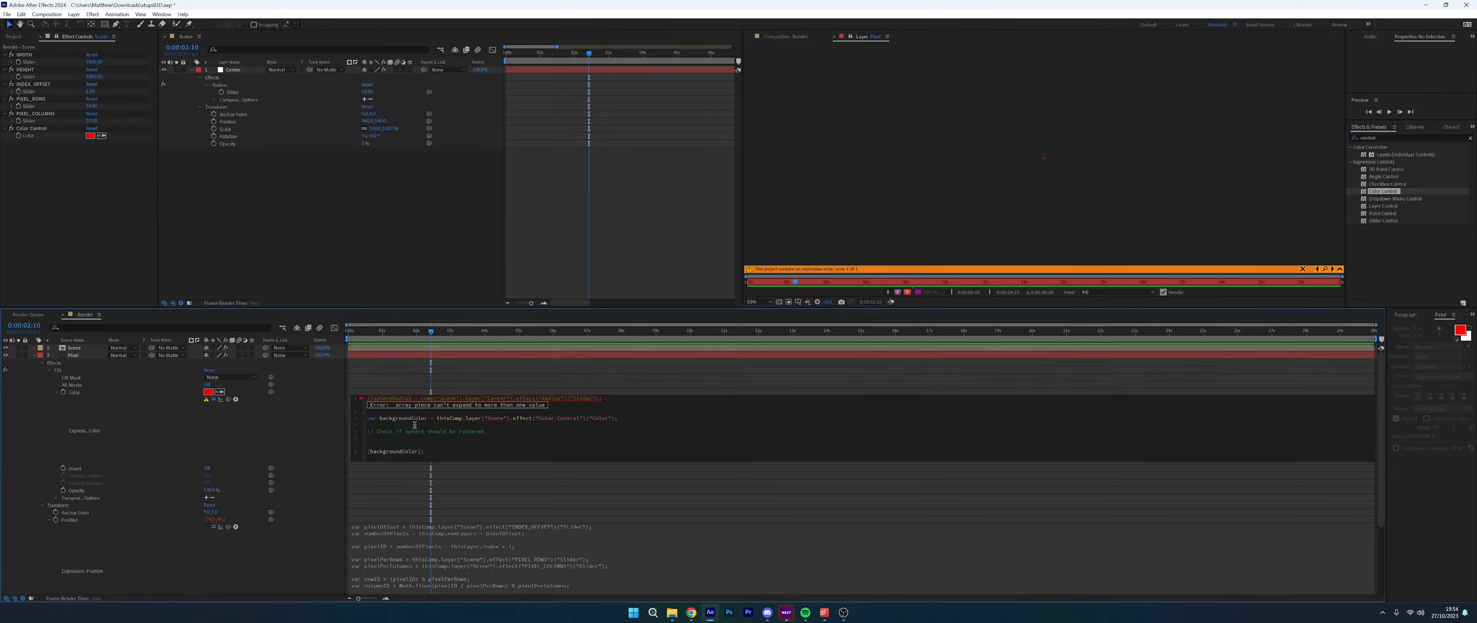
type("//")
key("BackSpace")
key("ctrl+Right")
left_click(237, 452)
Remove the brackets around backgroundColor in the final line, uncomment the backgroundColor declaration, and apply the expression
left_click(416, 445)
left_click(481, 450)
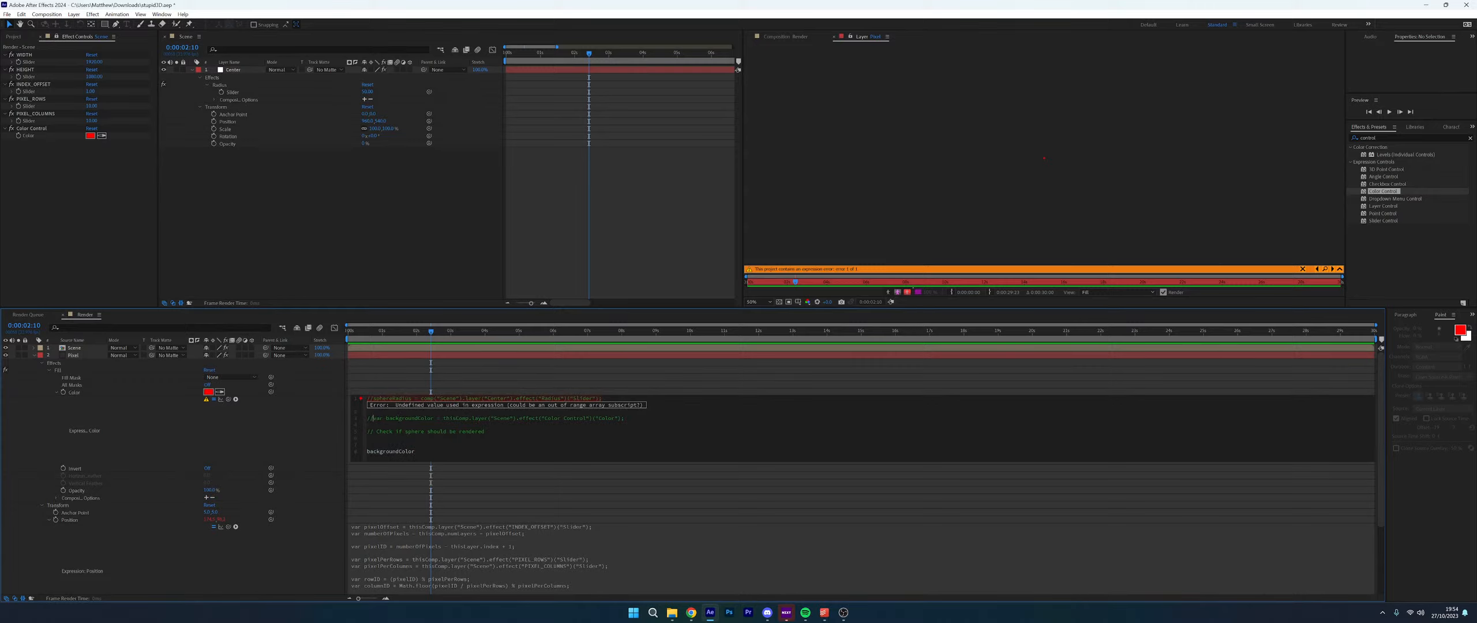
key("BackSpace")
key("BackSpace")
left_click(284, 437)
left_click(399, 445)
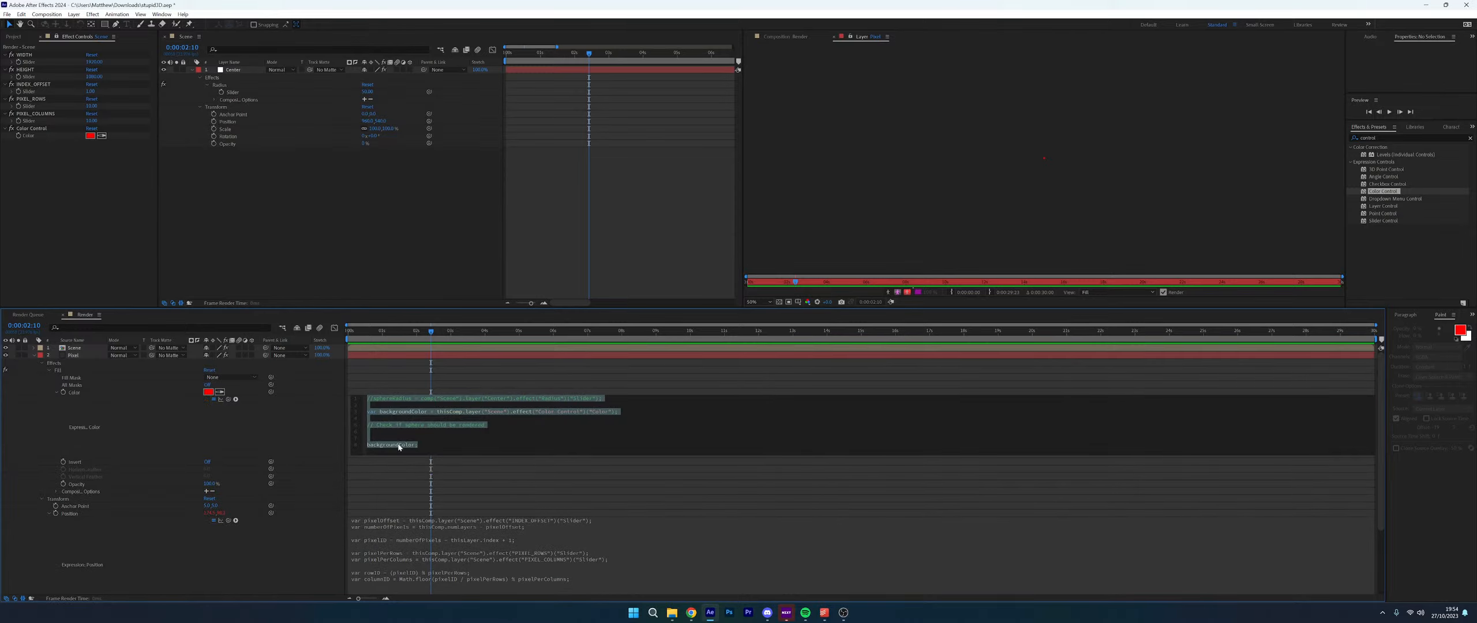
Uncomment the sphereRadius line by removing its slashes and apply the Color expression
left_click(368, 438)
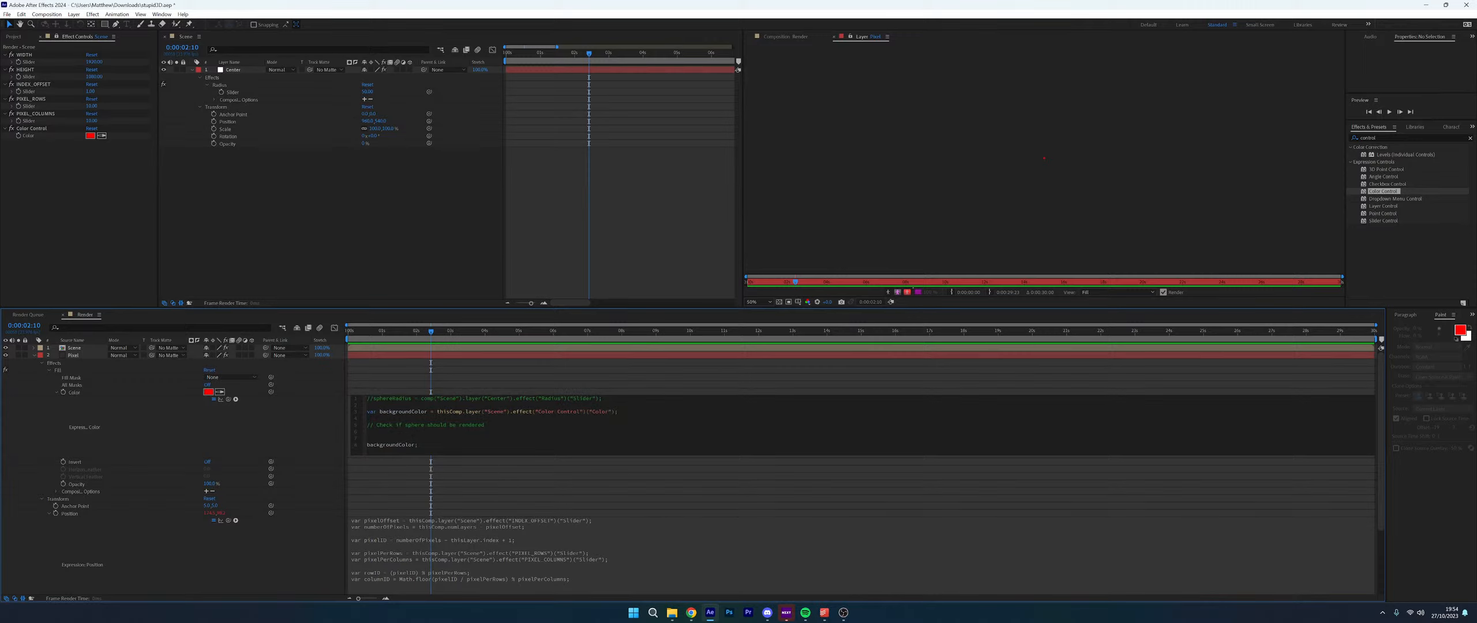
key("BackSpace")
key("BackSpace")
left_click(284, 418)
left_click(455, 420)
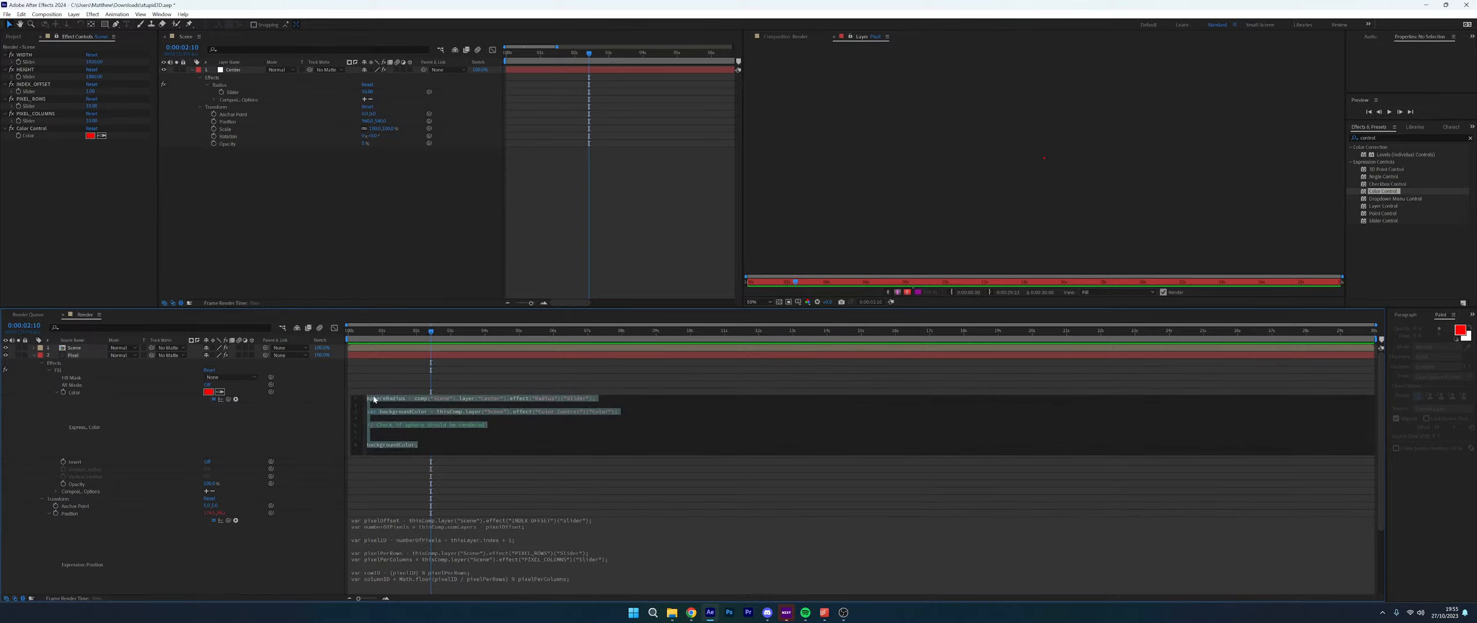
Add a sphereCenter line above sphereRadius in the Color expression, set to comp("Scene").layer("Center").transform.position, and apply it
left_click(395, 399)
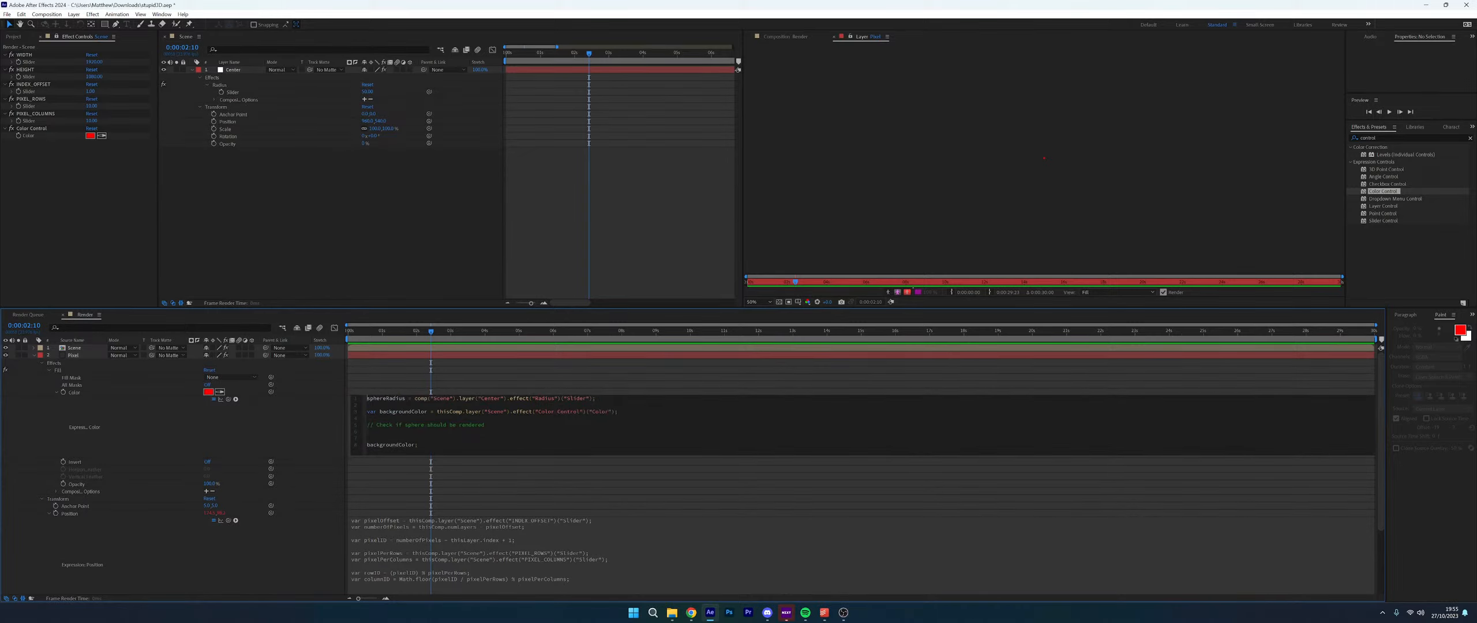
key("Return")
type("sph")
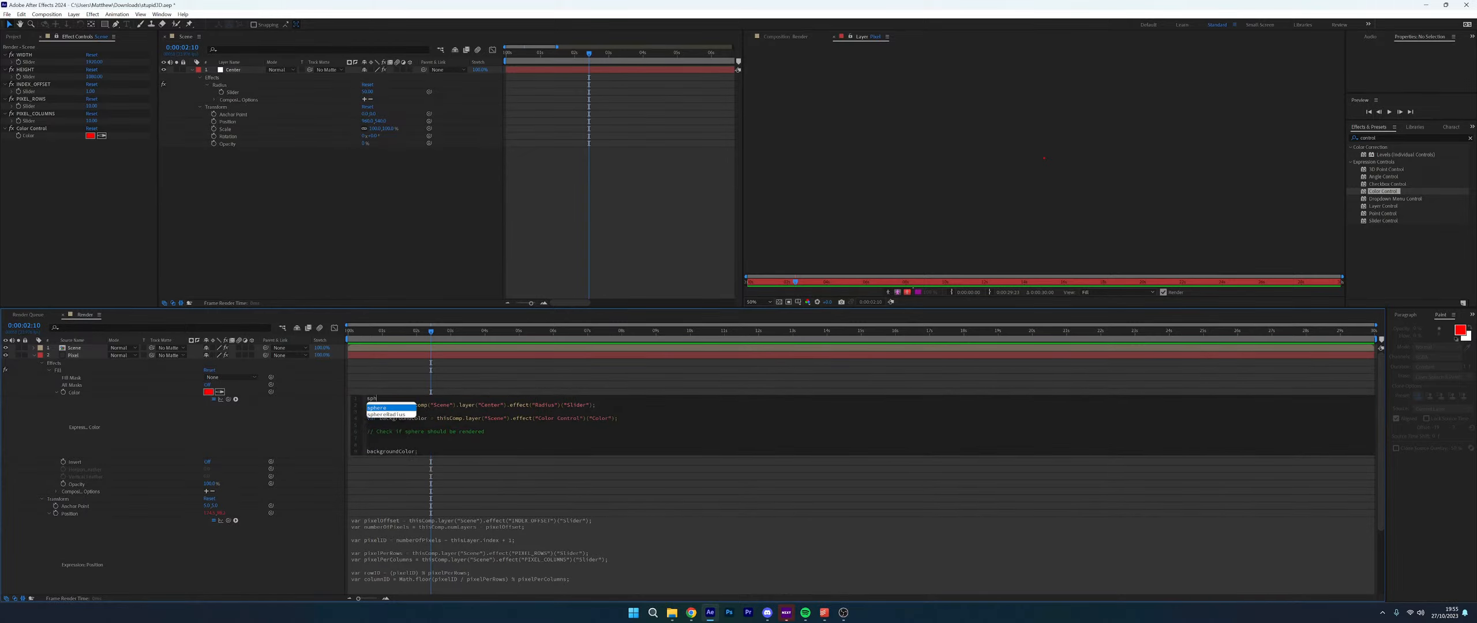
type("ereCenter =")
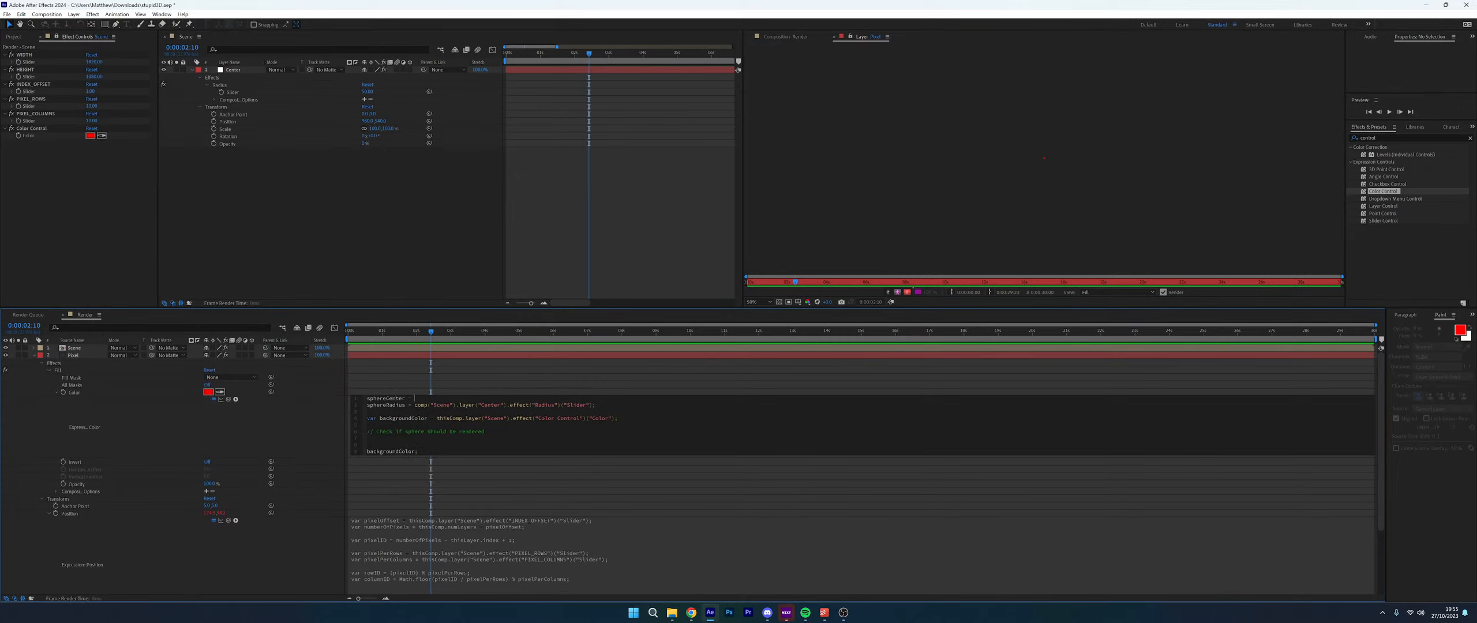
left_click_drag(413, 404, 509, 404)
key("ctrl+c")
left_click(695, 397)
key("ctrl+v")
type("p")
key("BackSpace")
type("trans")
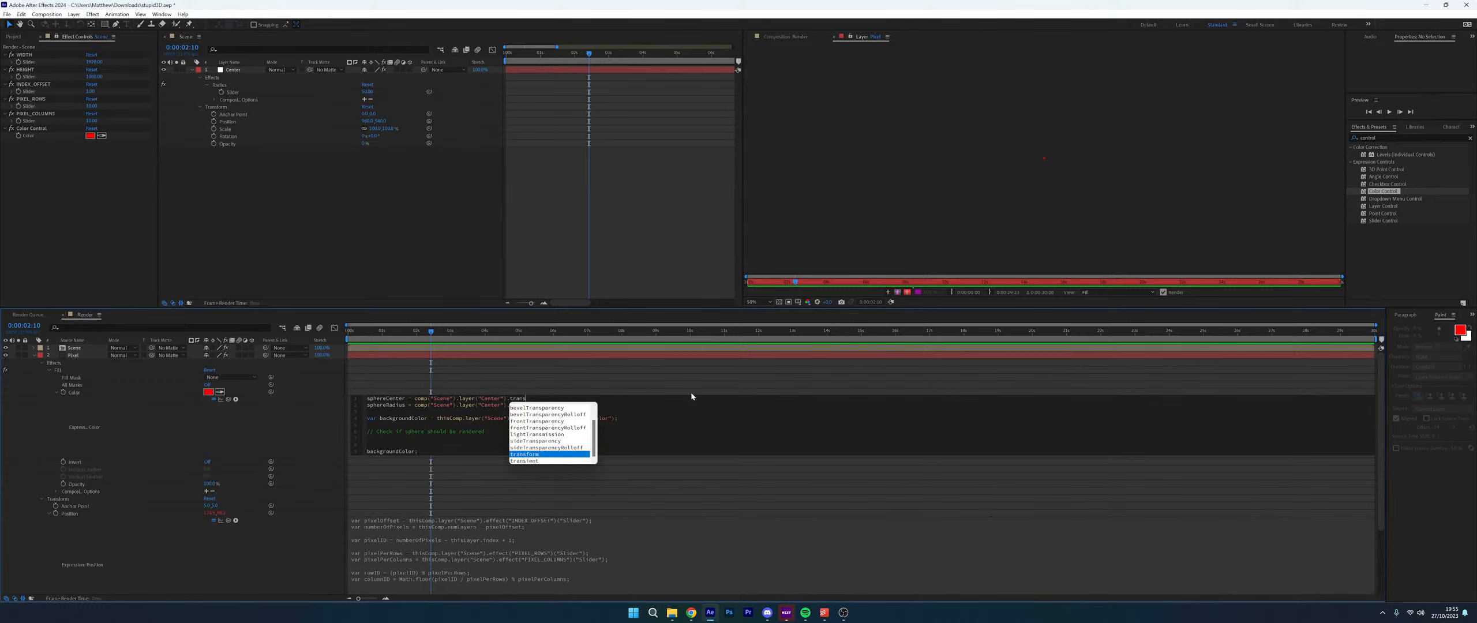
type("form.positio")
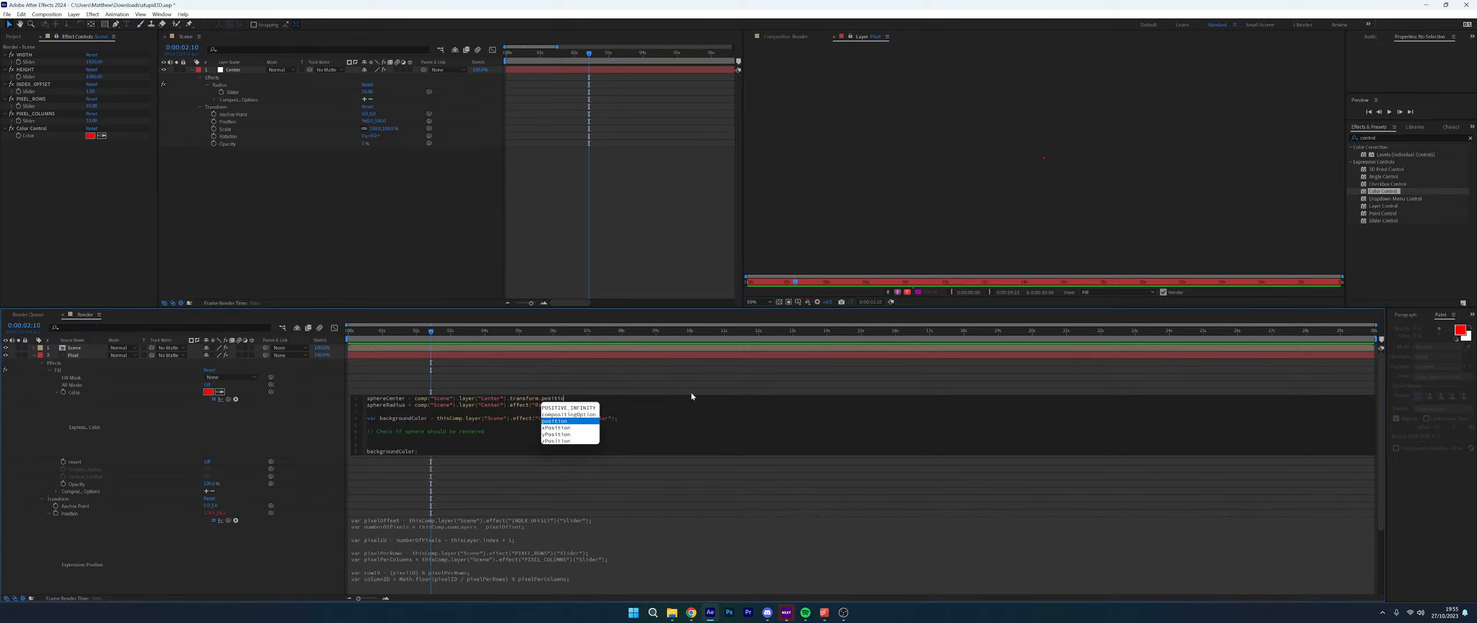
type("n;")
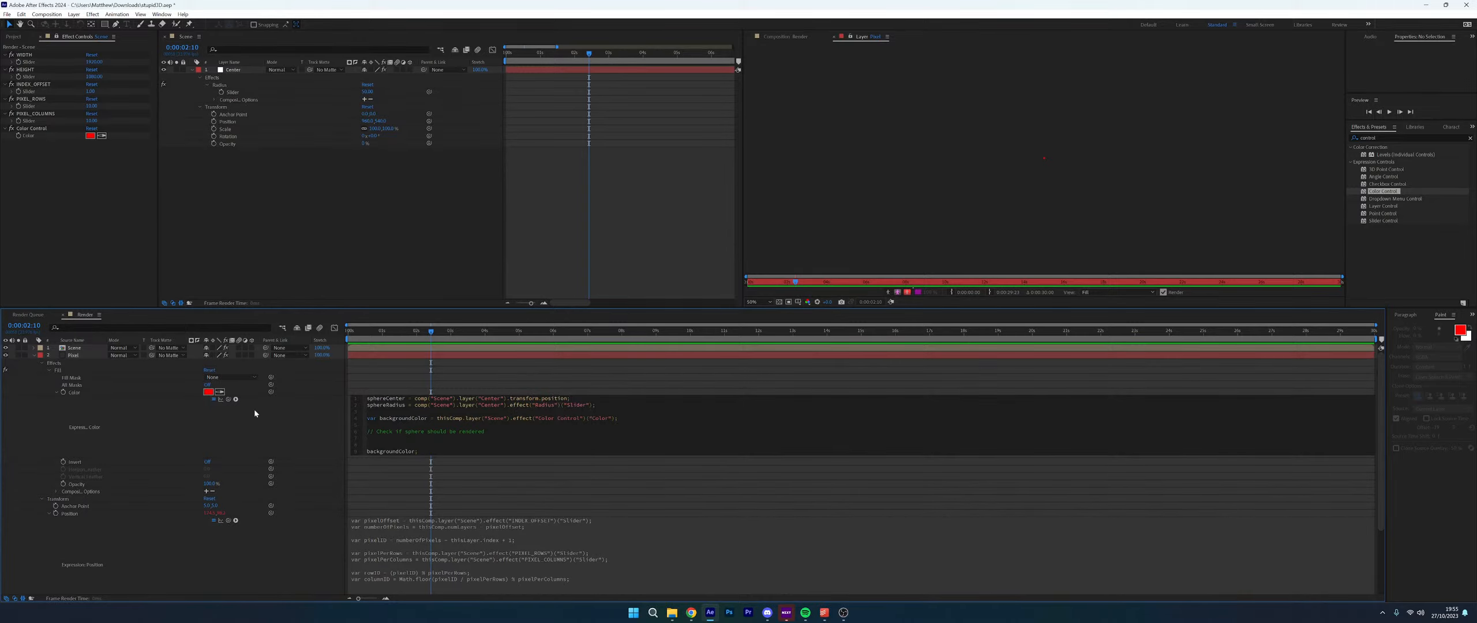
left_click(254, 408)
Switch to Chrome to check the live stream's analytics and chat, close the comments help page, and return to After Effects
left_click(555, 418)
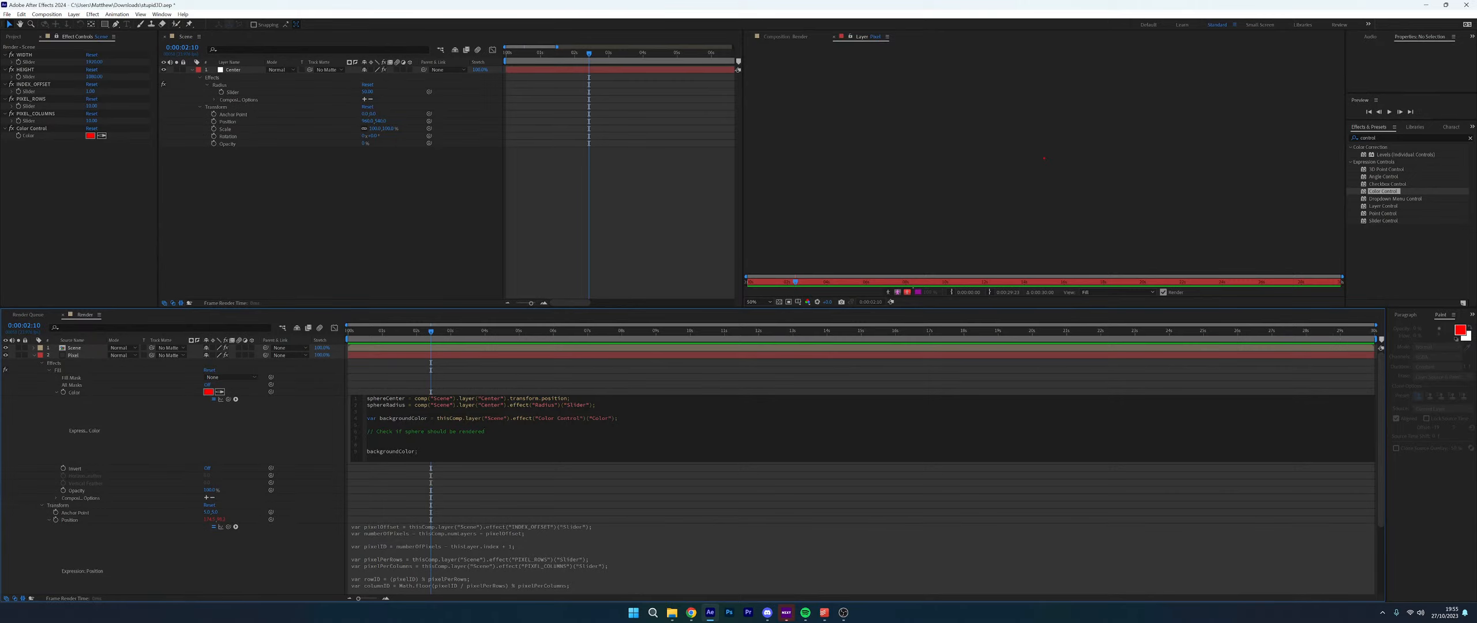
left_click(690, 613)
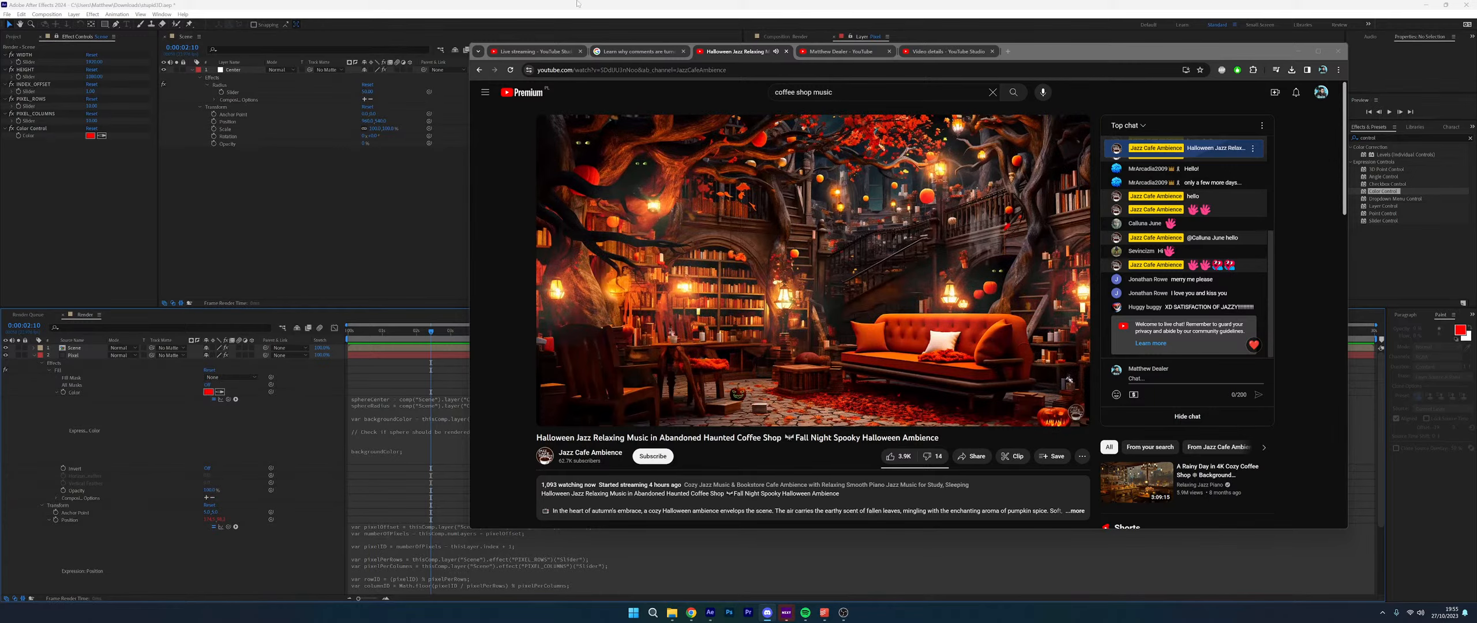
left_click(210, 185)
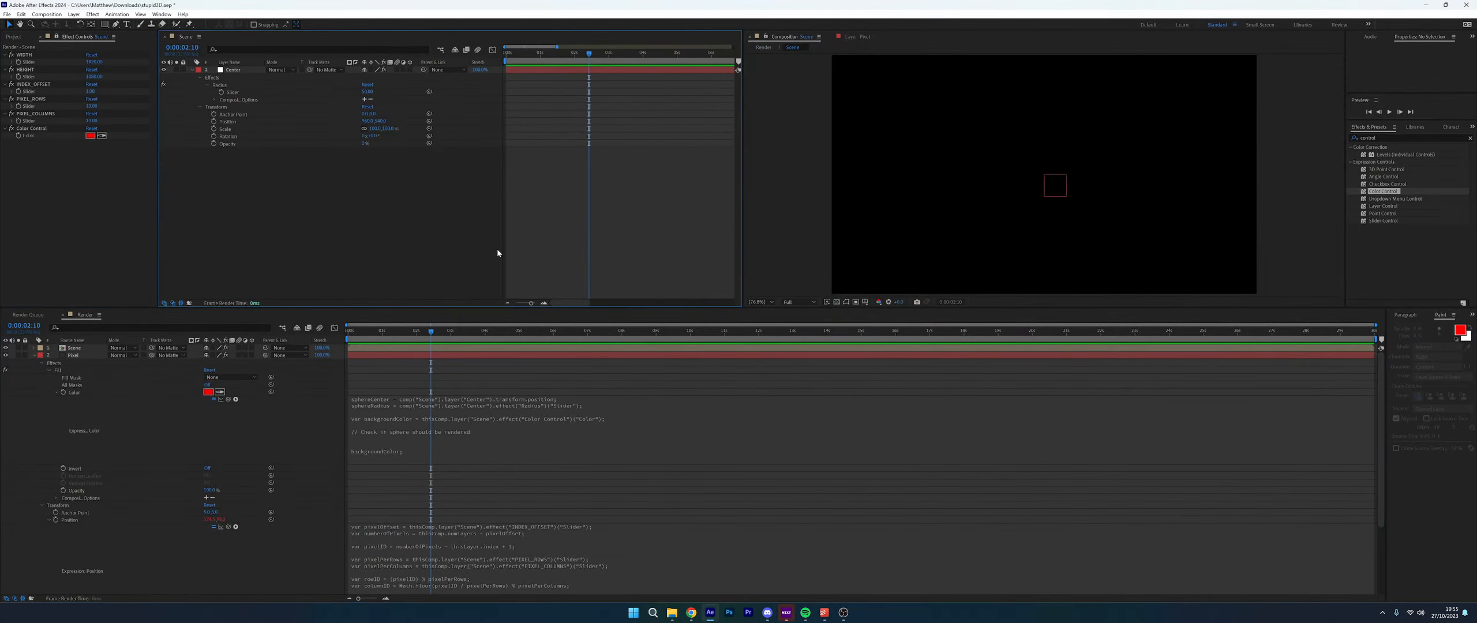
left_click(691, 613)
left_click(535, 51)
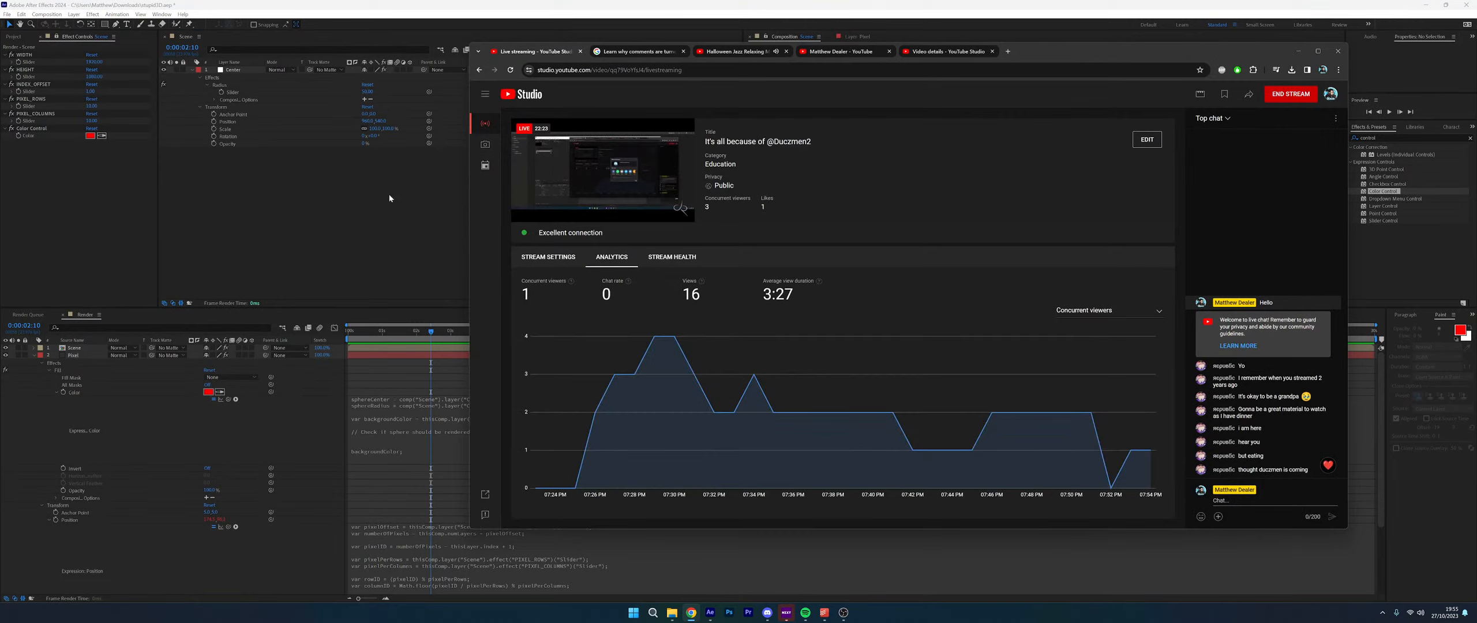
left_click(683, 51)
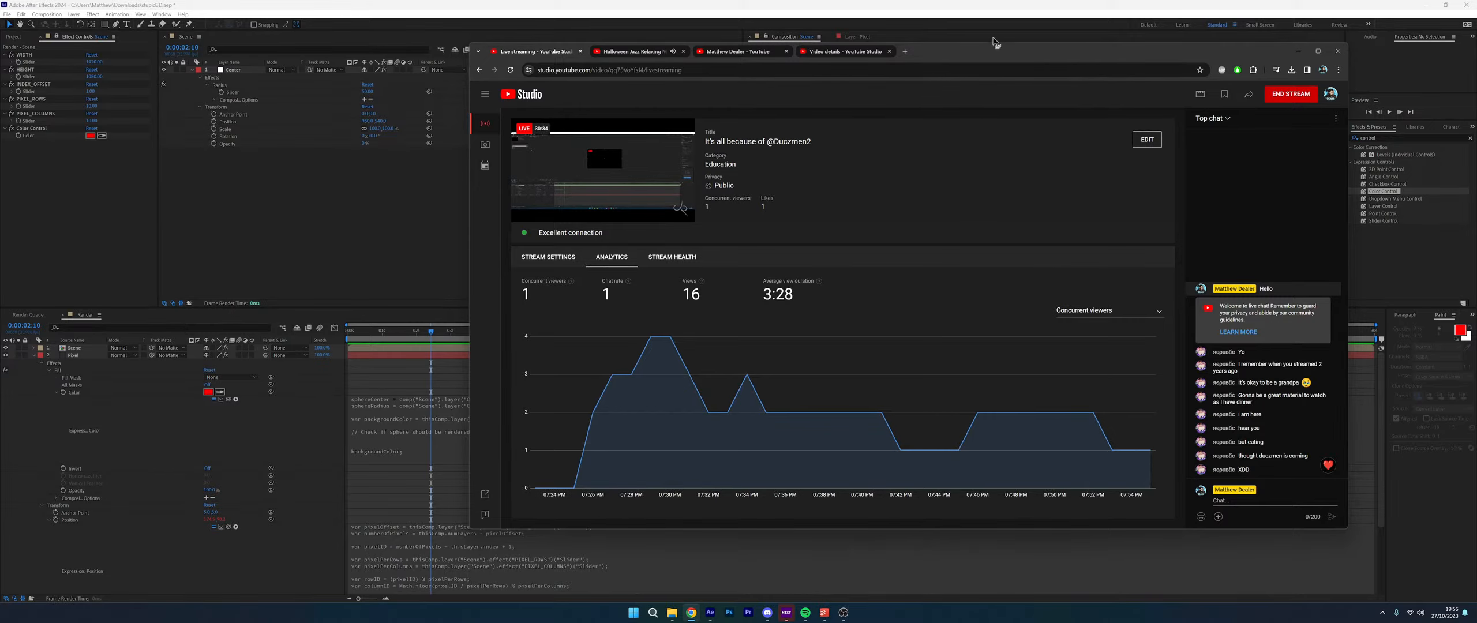
left_click_drag(1002, 50, 1045, 47)
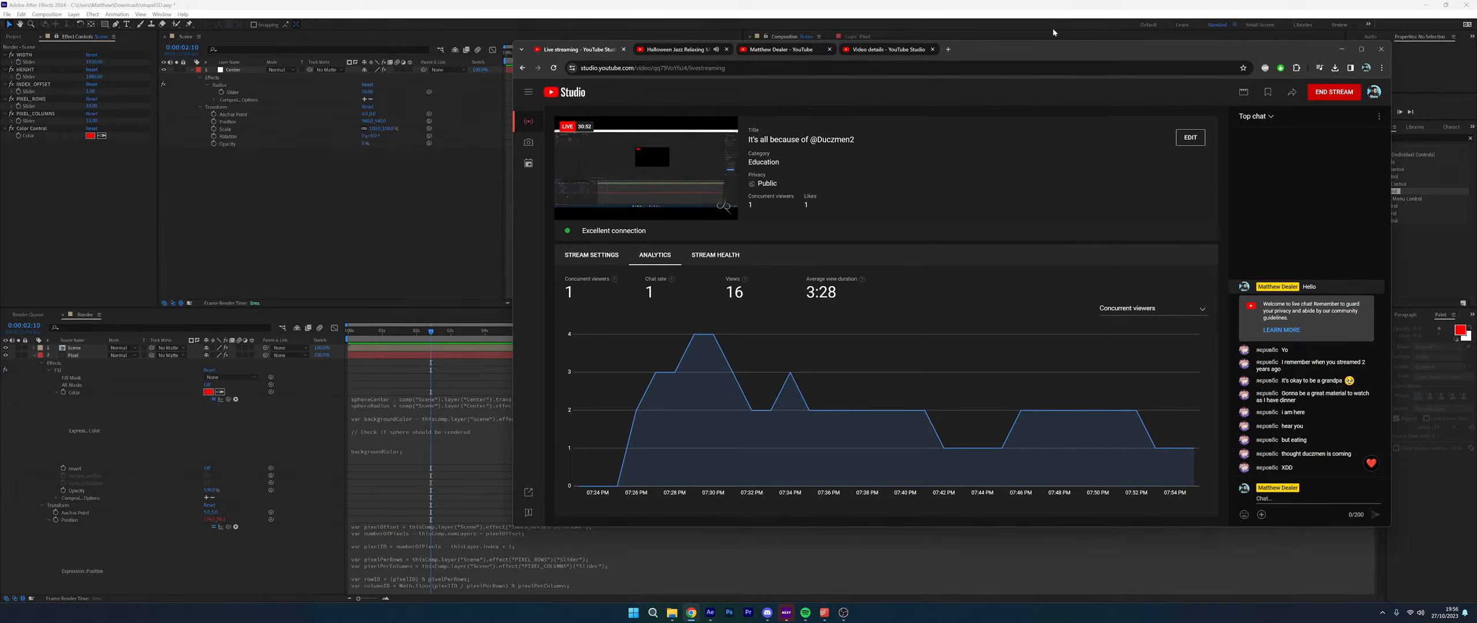
left_click(413, 254)
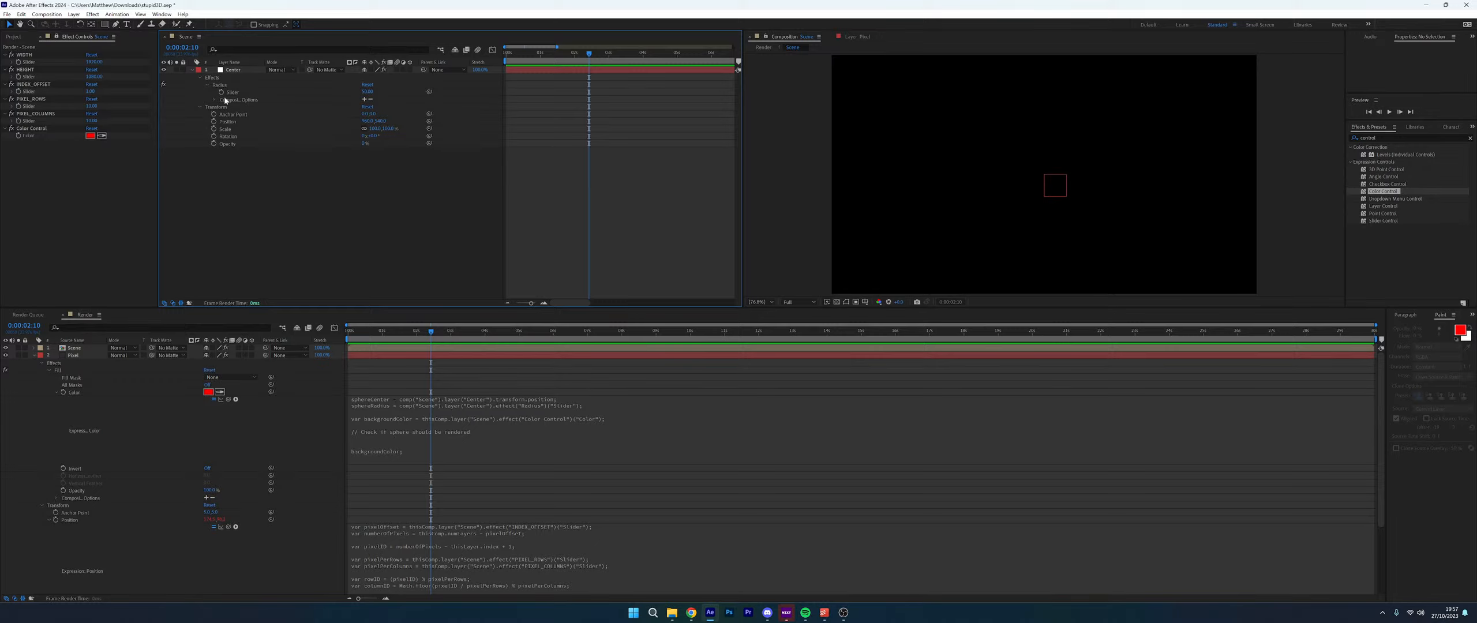
left_click(8, 15)
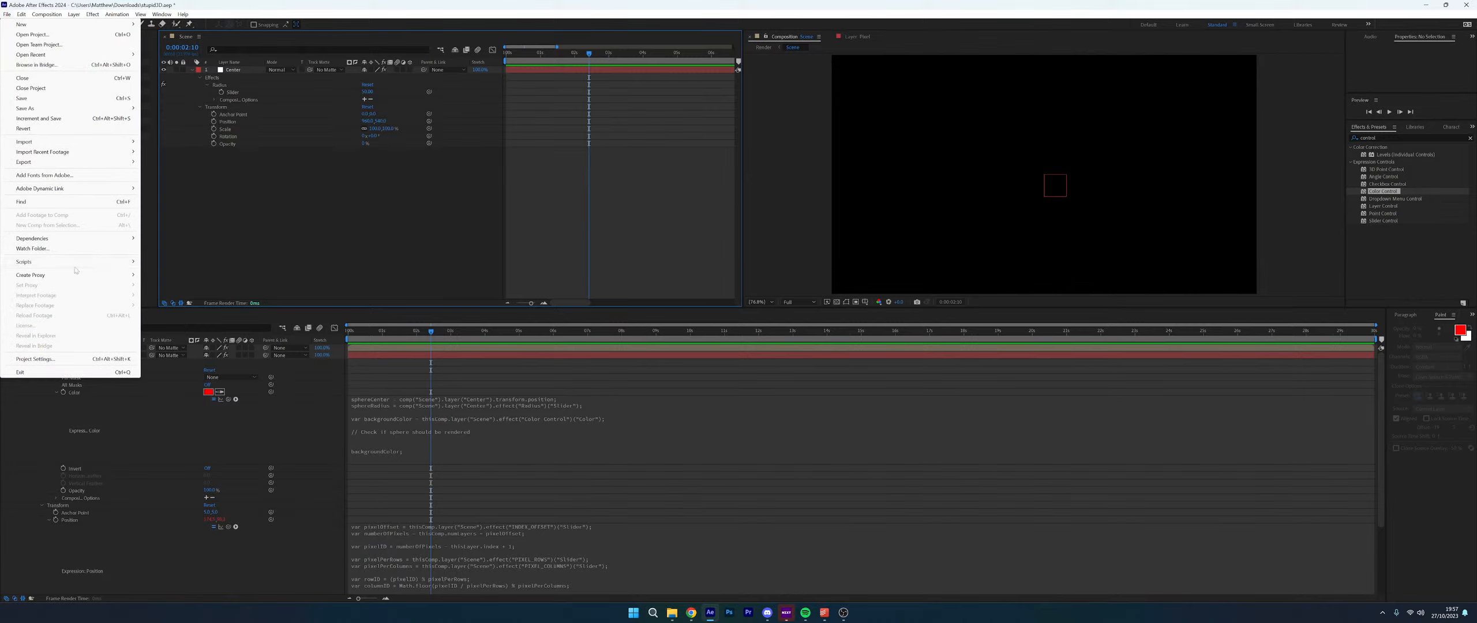
mouse_move(76, 265)
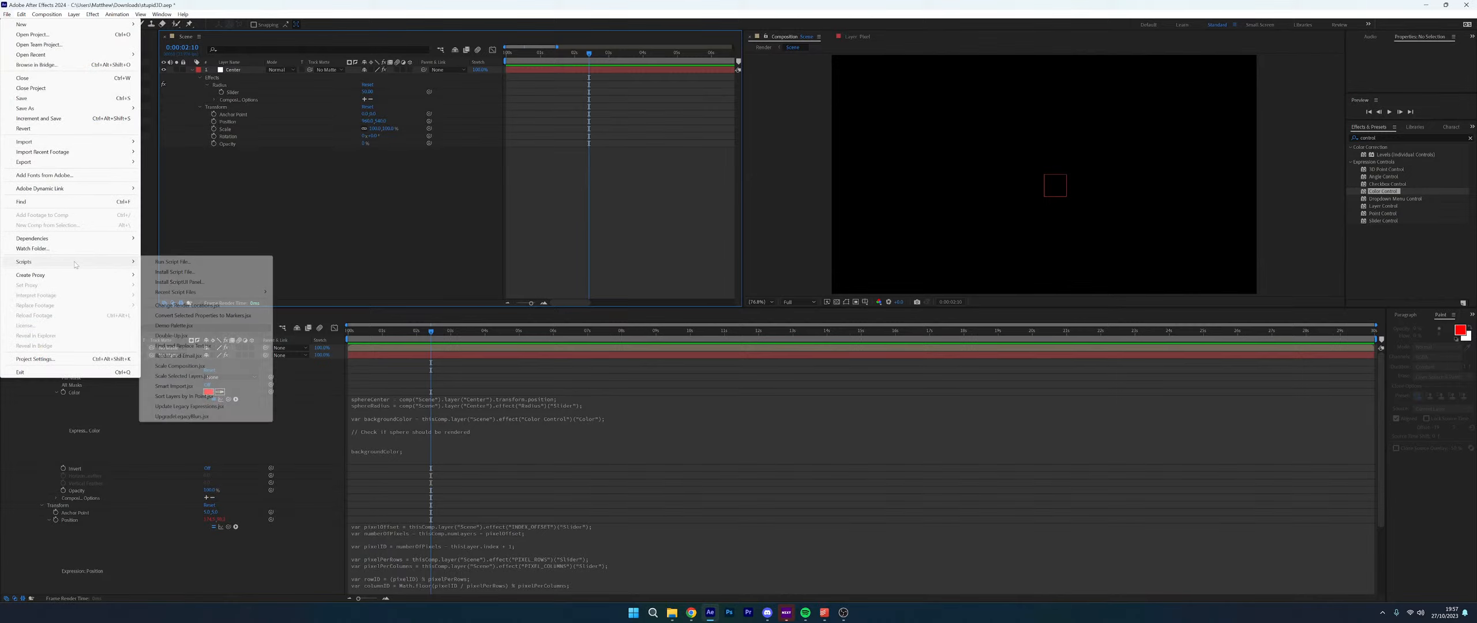
left_click(221, 325)
left_click_drag(128, 59, 976, 99)
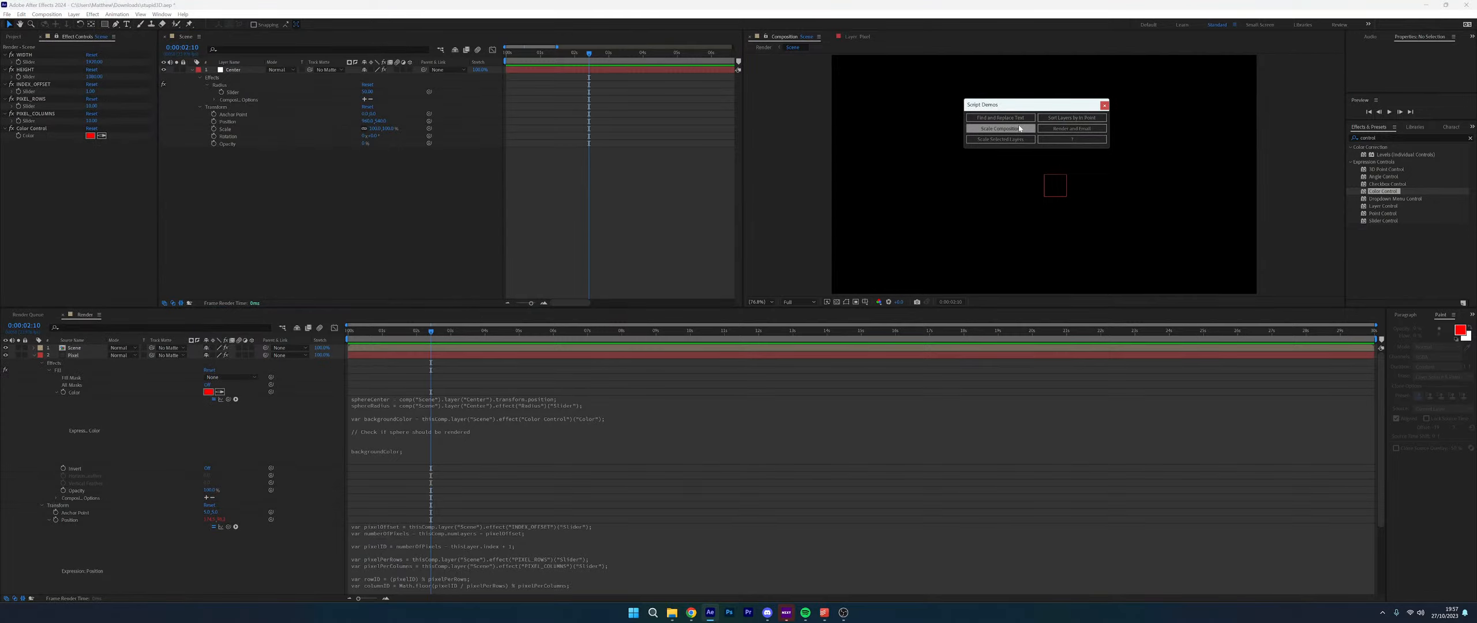
left_click(1104, 106)
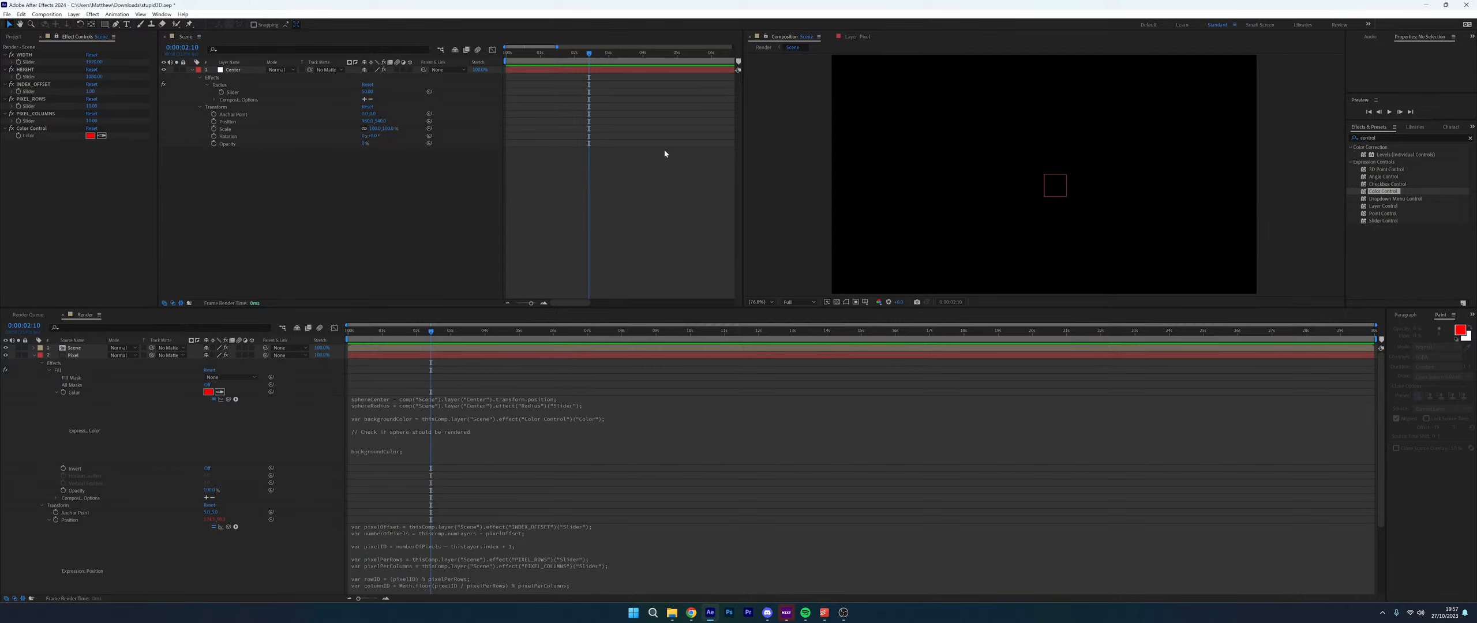
left_click(611, 420)
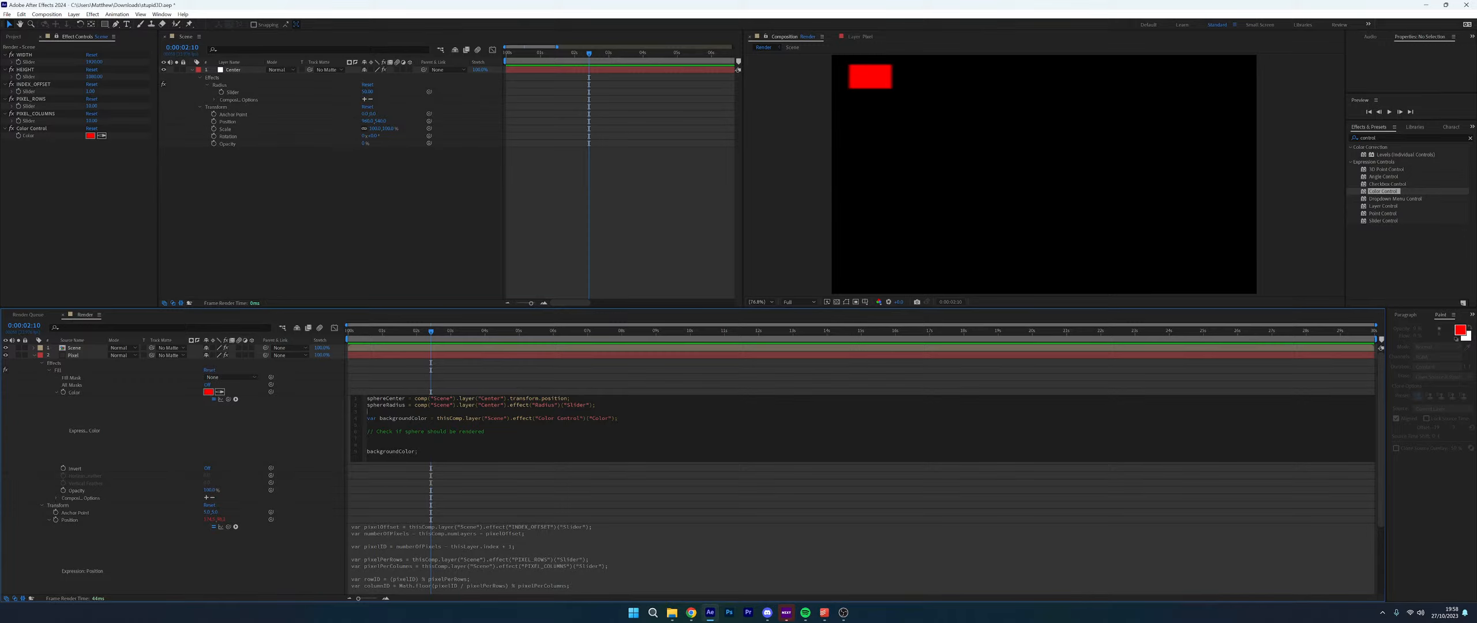
key("ctrl+a")
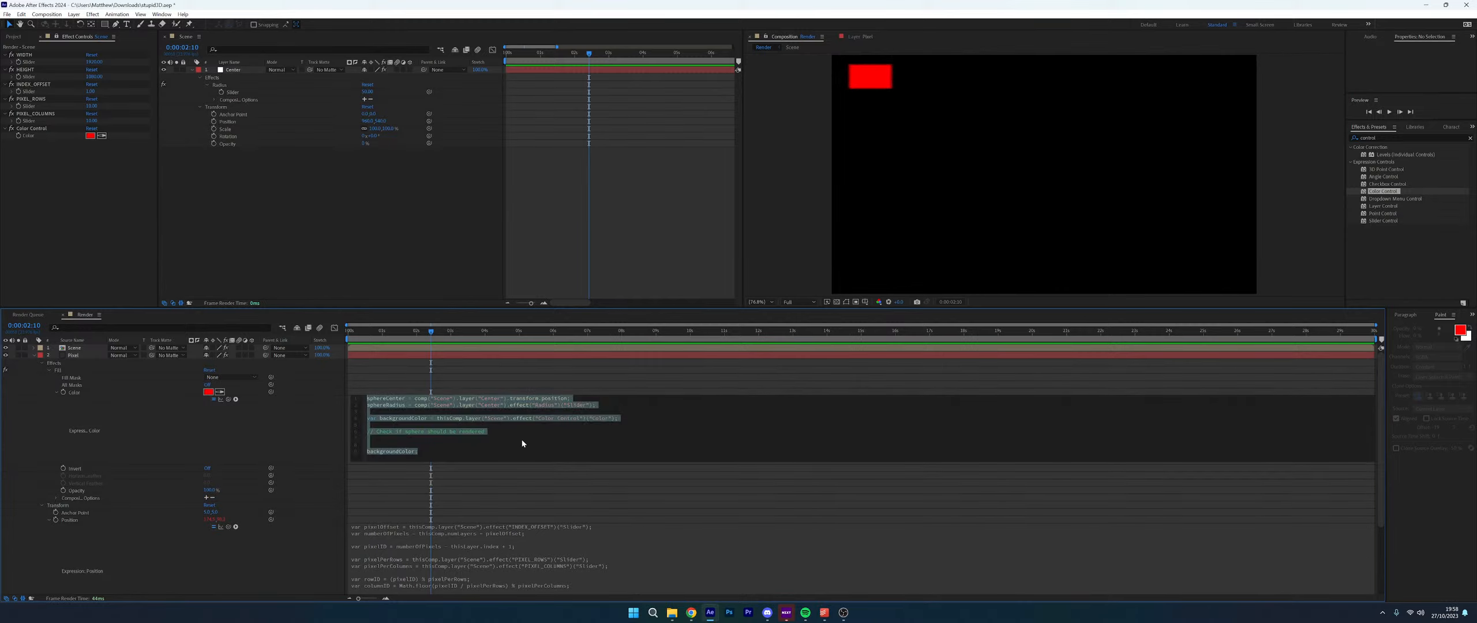
left_click(315, 420)
scroll(486, 460, "down", 1)
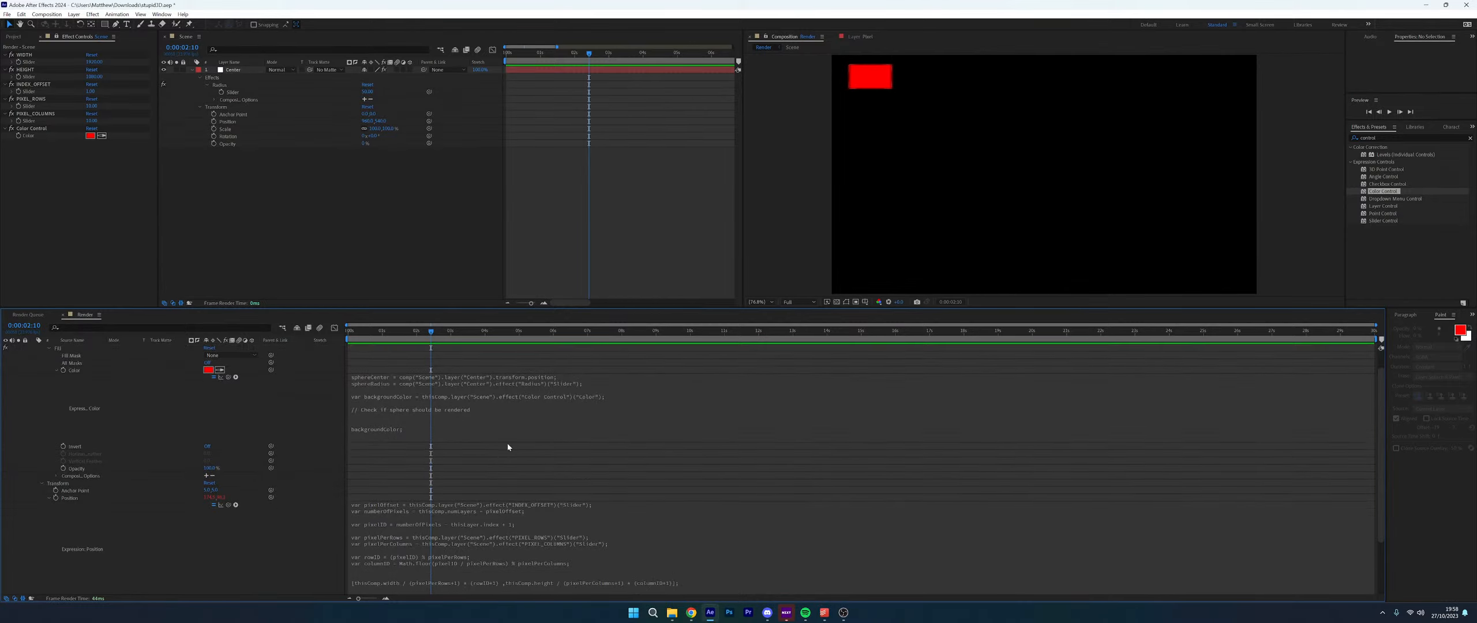
left_click(531, 426)
left_click(521, 416)
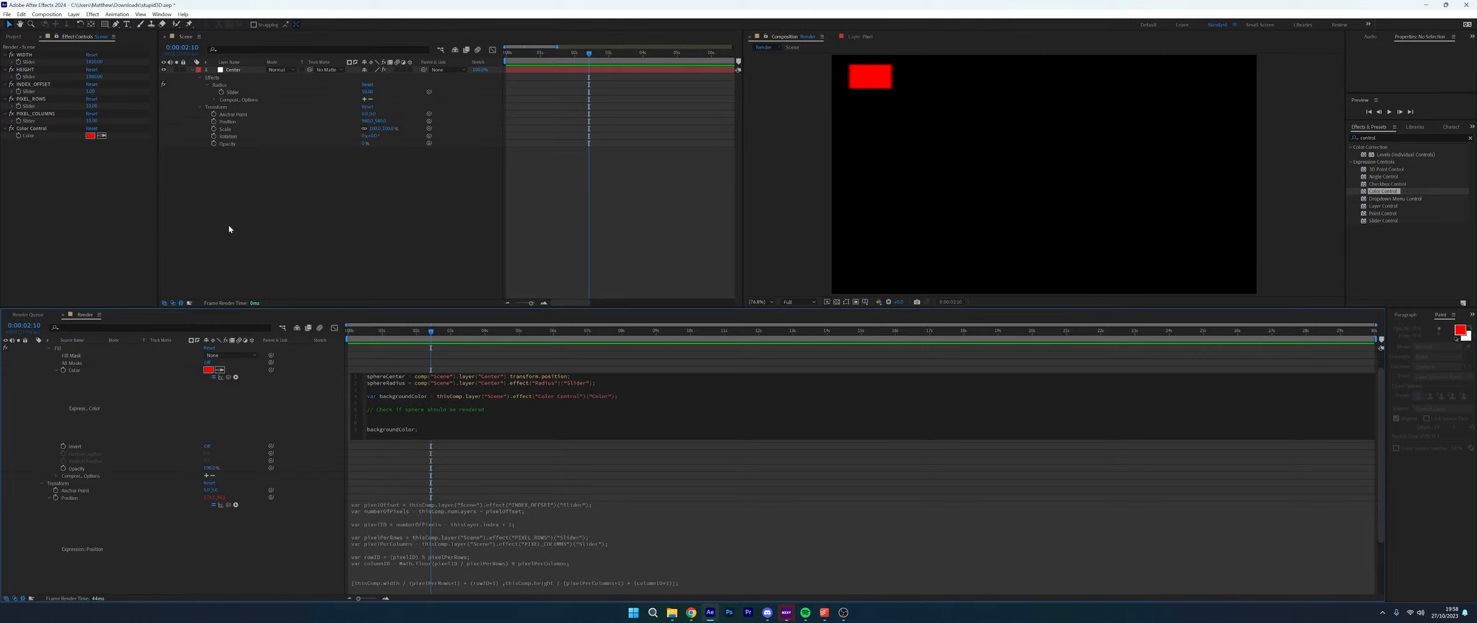
Search the effects for "color con" and add a Color Control to the Center layer in the Scene composition
left_click(239, 71)
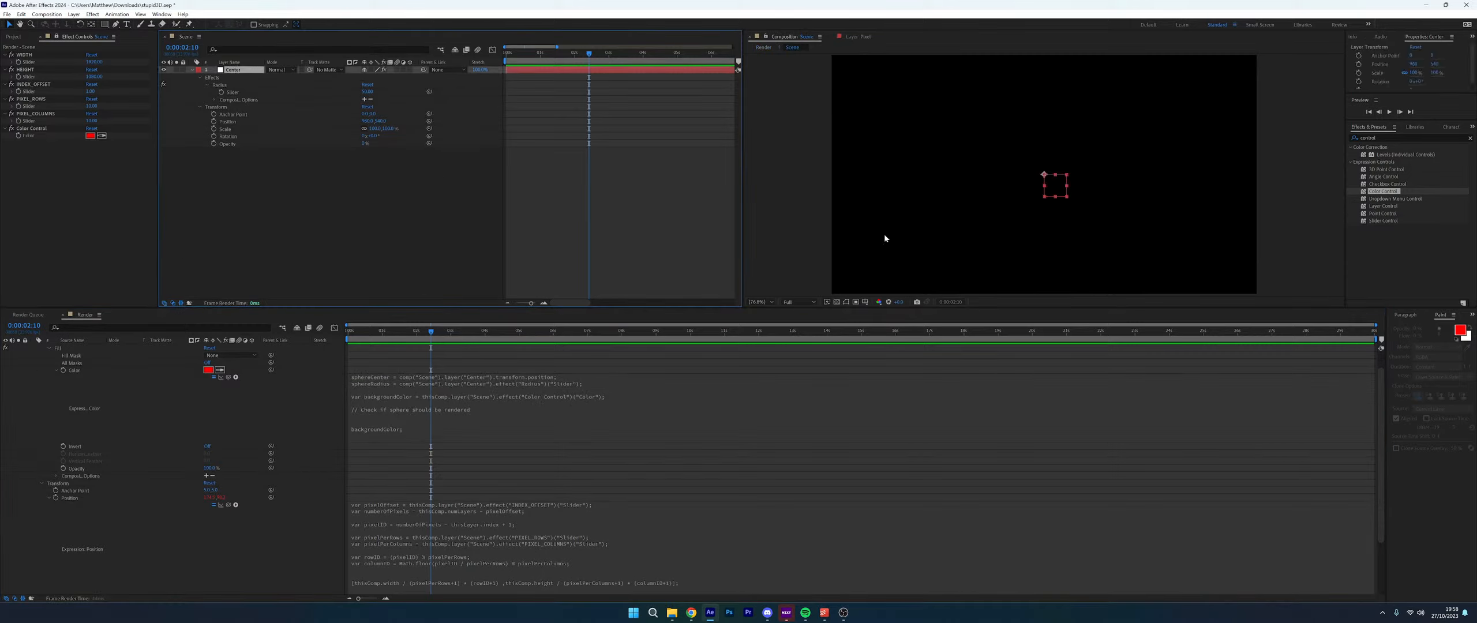
left_click(1391, 137)
type("c")
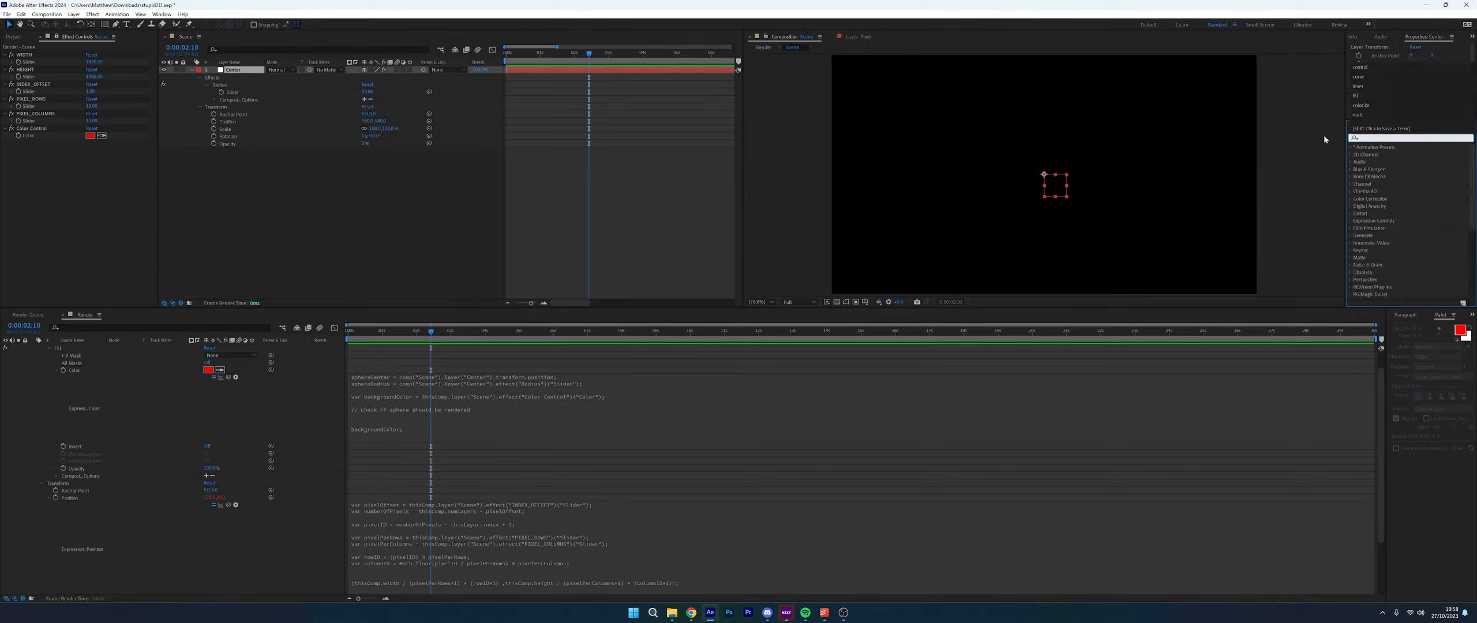
type("olor")
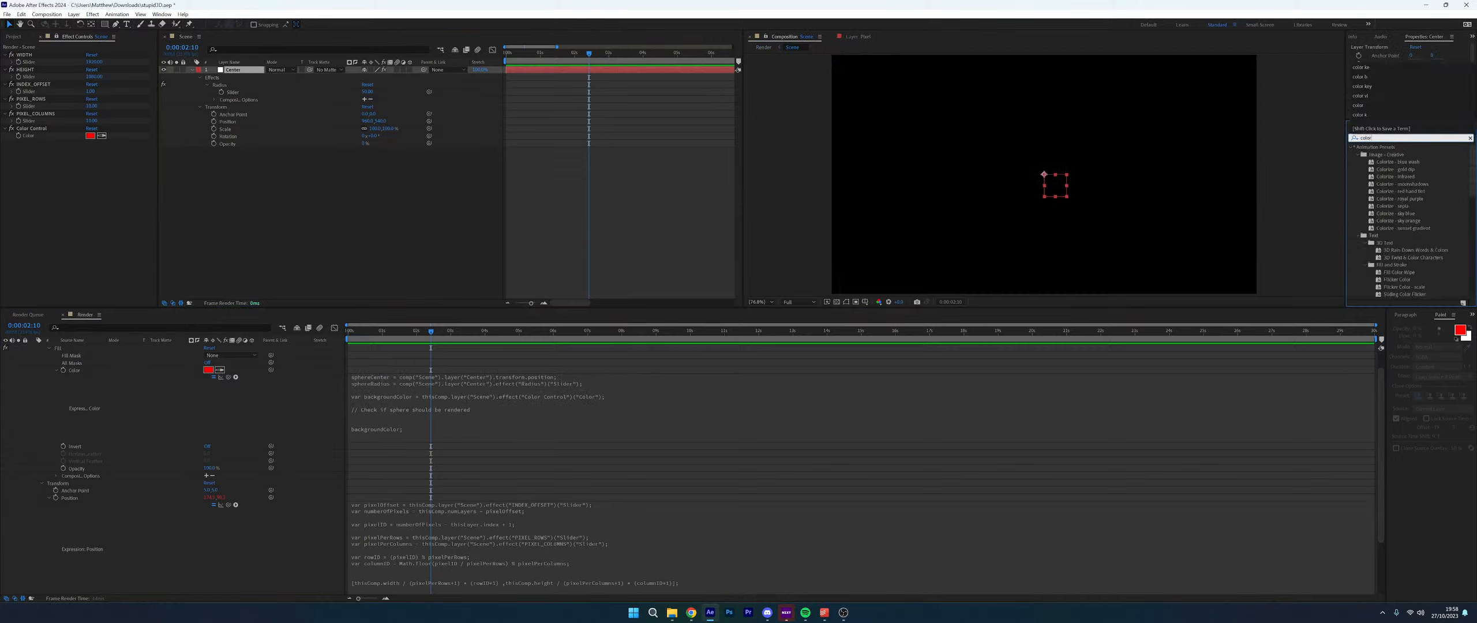
type(" con")
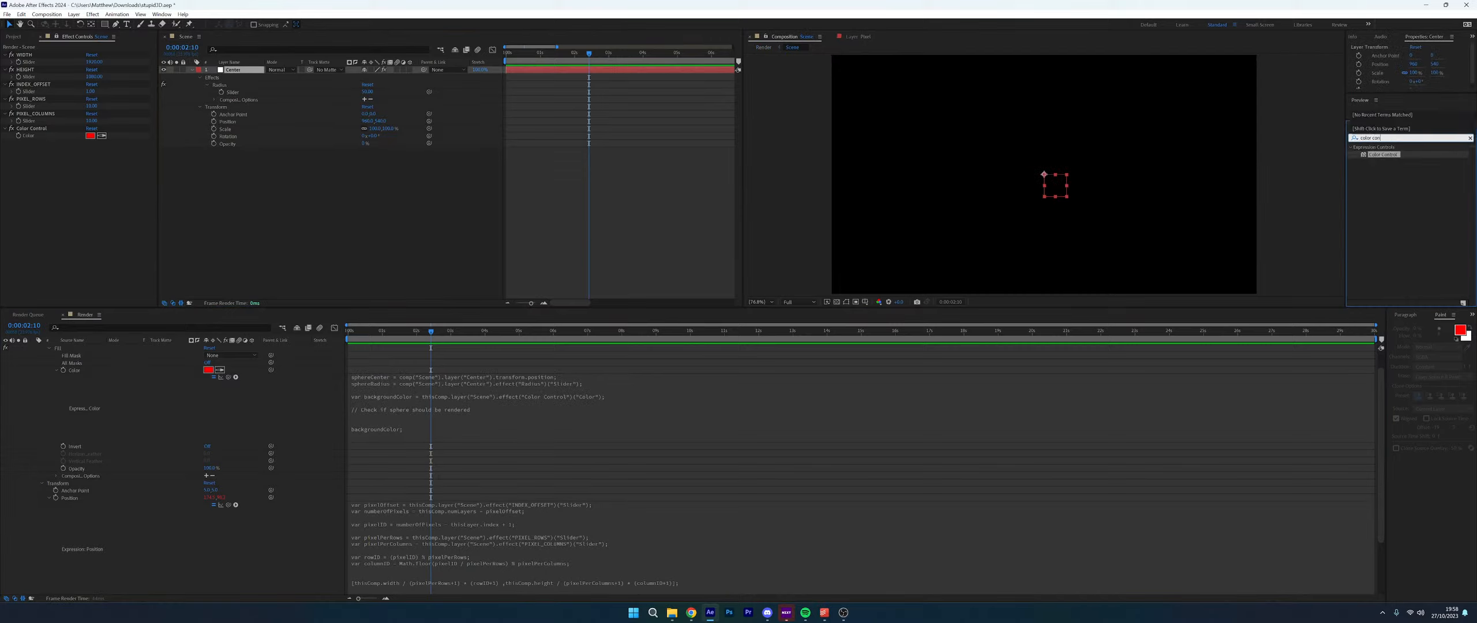
left_click_drag(1383, 154, 226, 77)
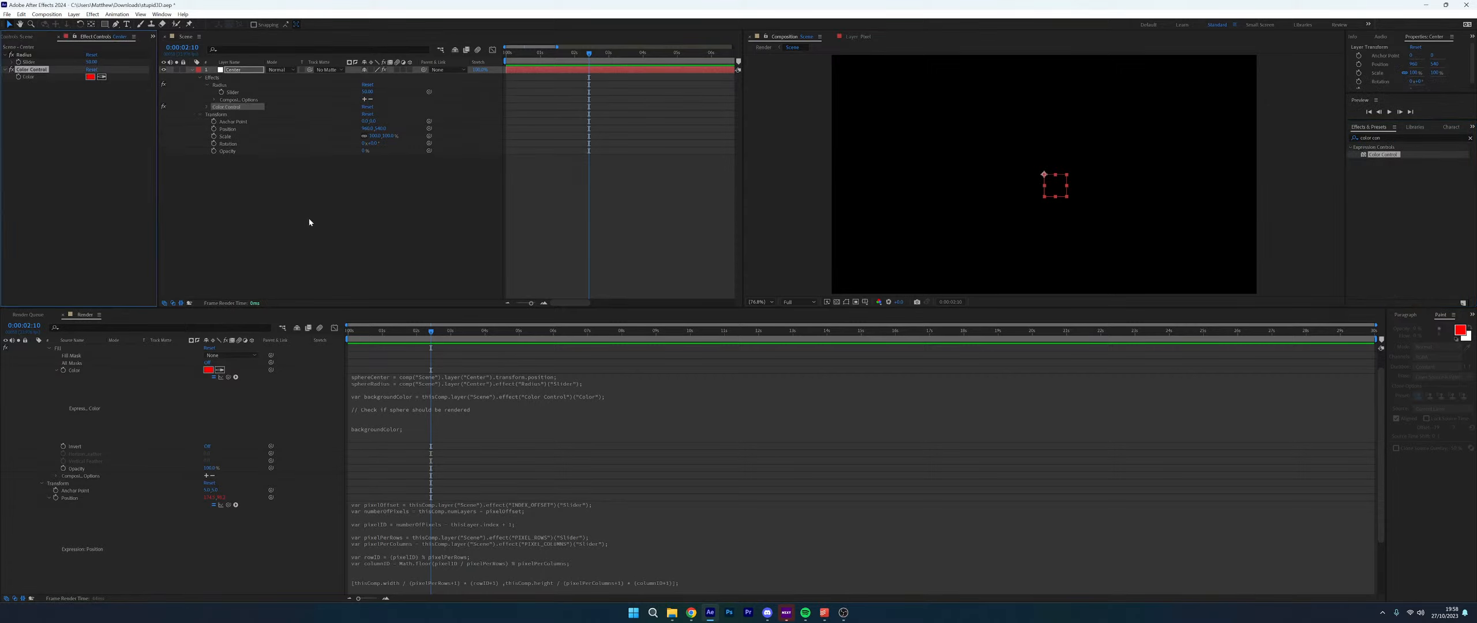
Rename the Center layer's new Color Control to "Color" and set its color to a bright turquoise
left_click(27, 69)
key("Return")
type("Color")
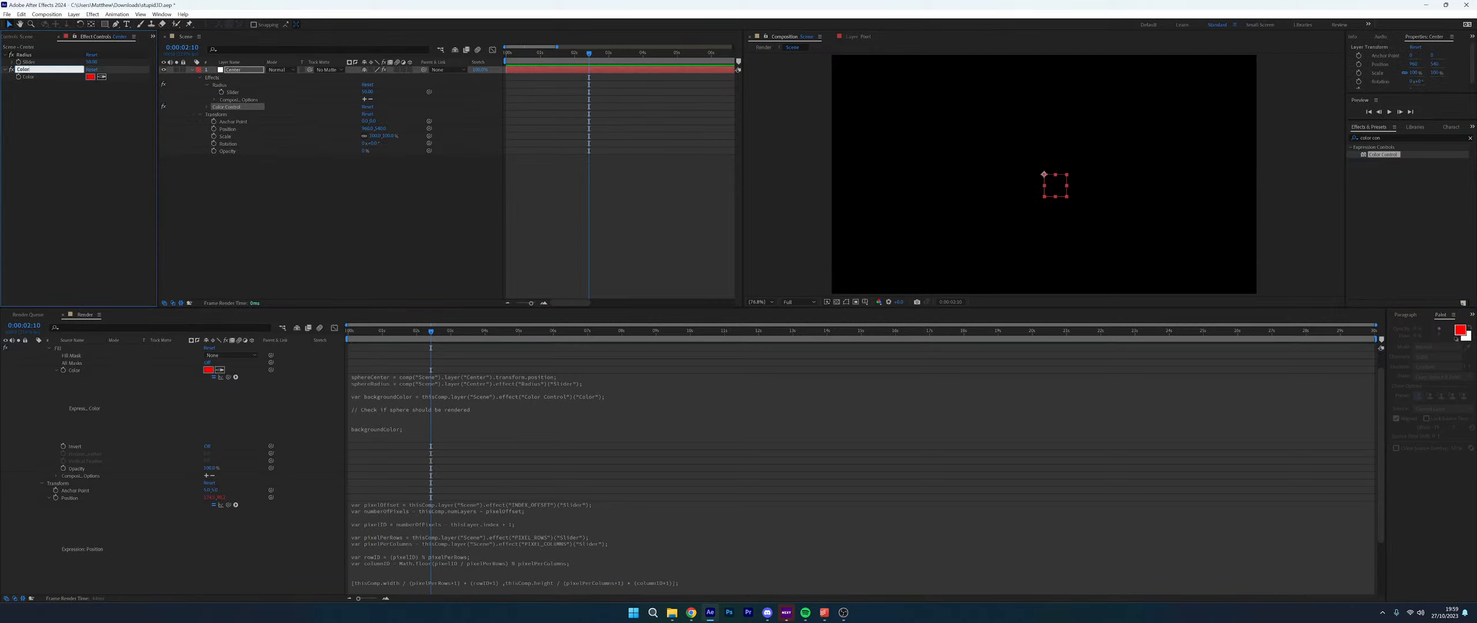
key("Return")
left_click(90, 76)
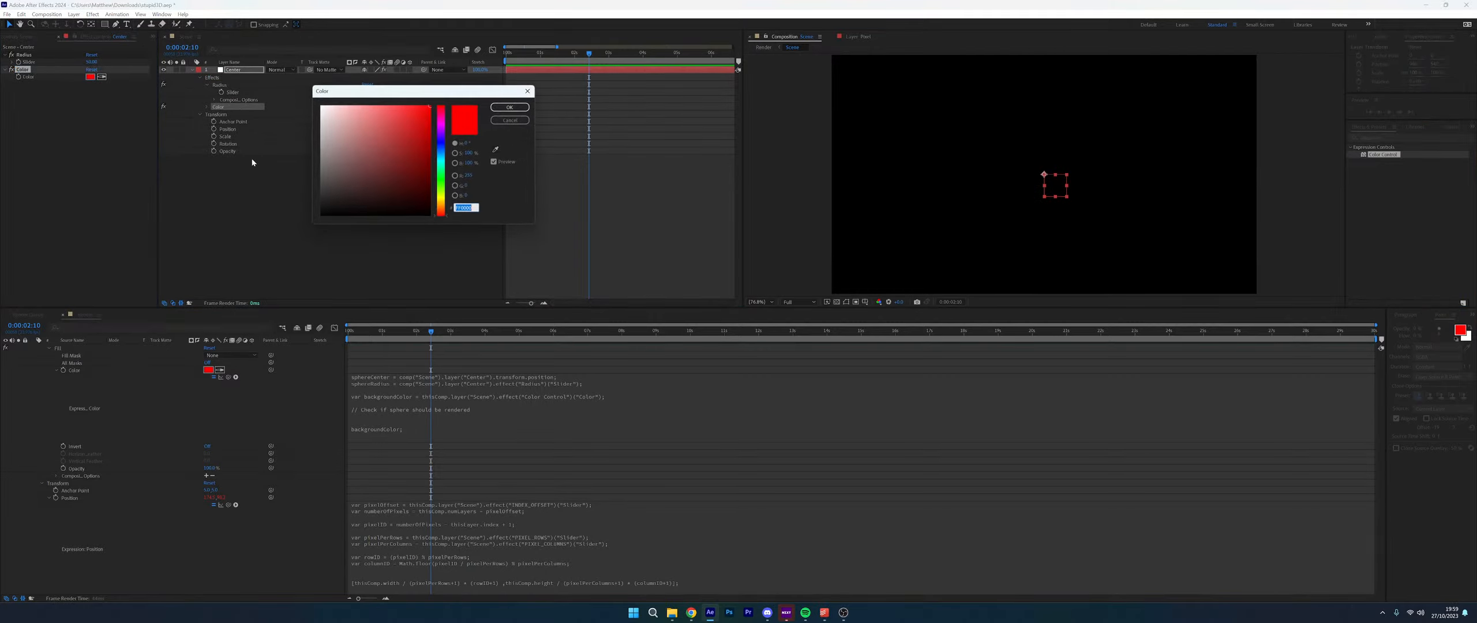
left_click_drag(442, 157, 443, 167)
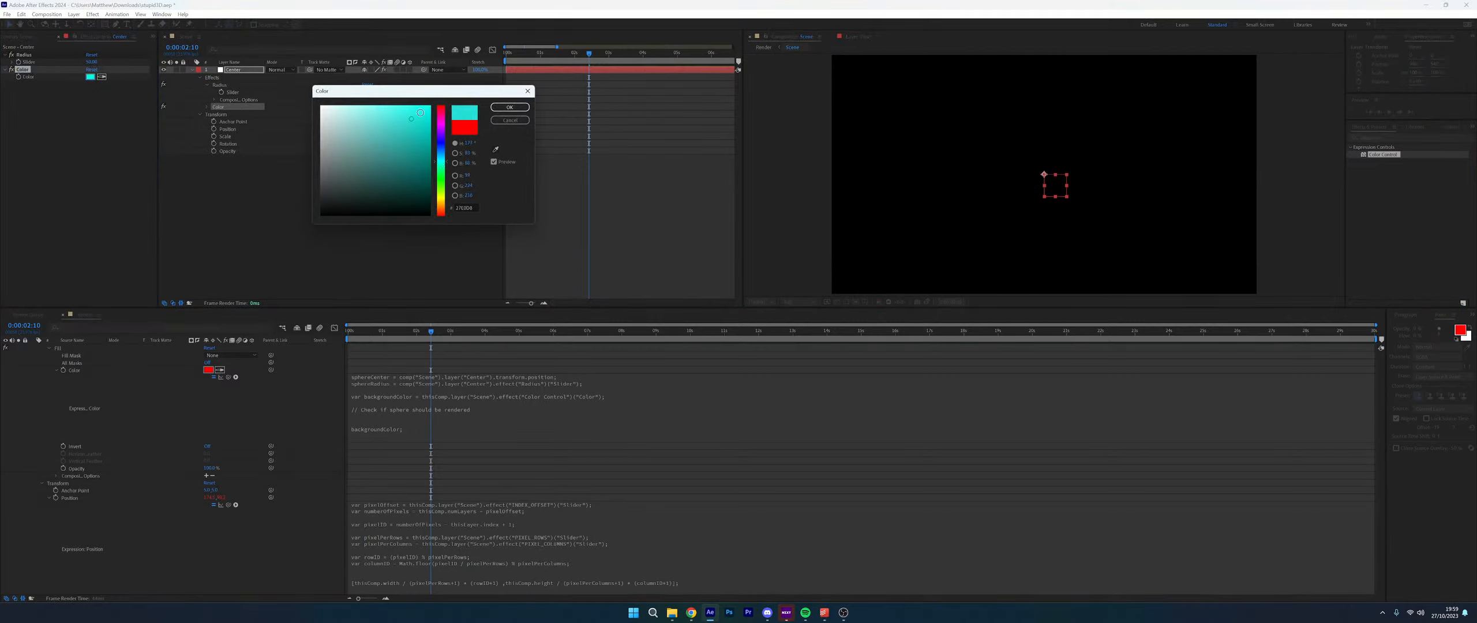
left_click(509, 107)
Insert a new line below the backgroundColor declaration in the pixel's Color expression and remove the declaration's var keyword
left_click(442, 421)
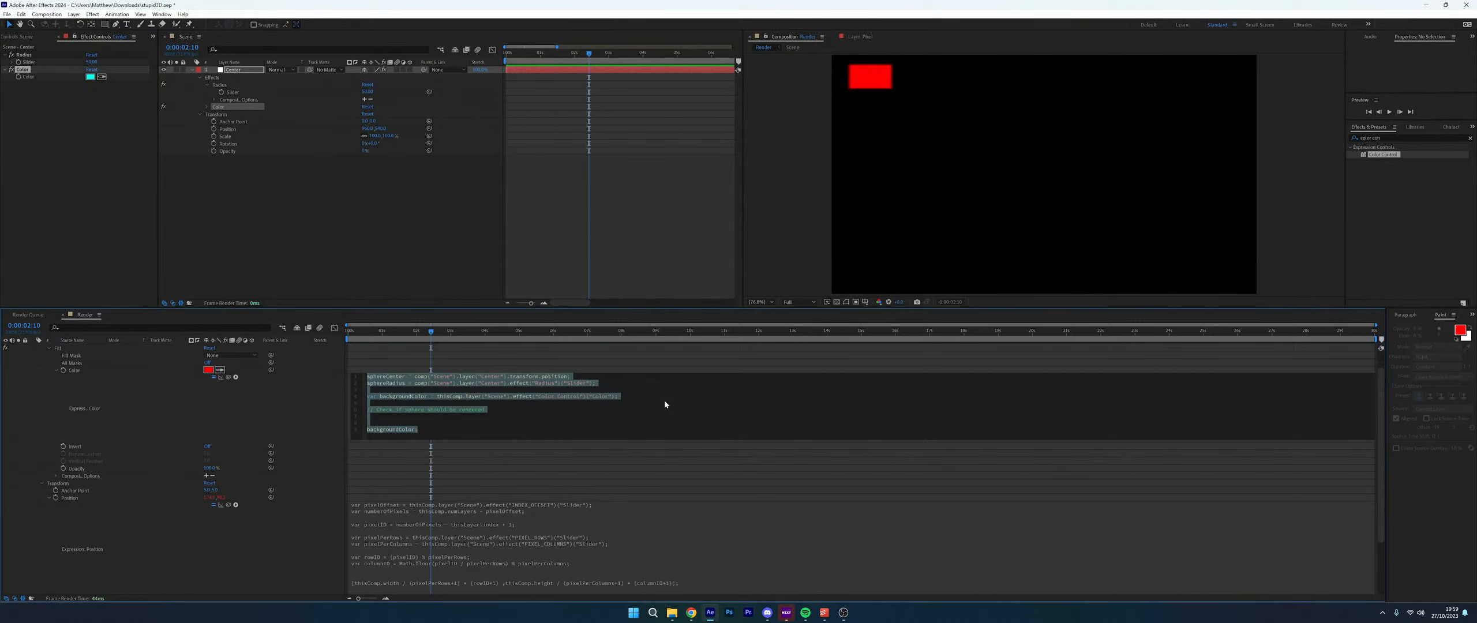
left_click(369, 402)
key("Return")
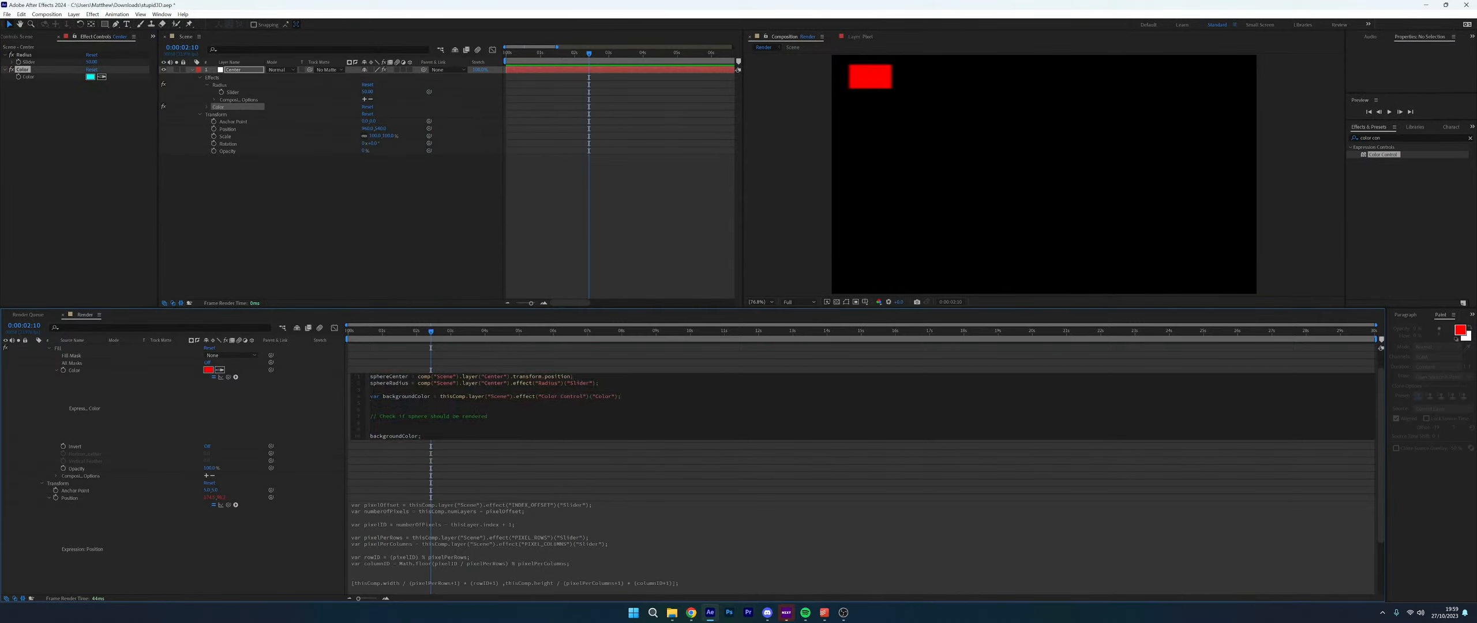
key("BackSpace")
key("BackSpace")
key("BackSpace")
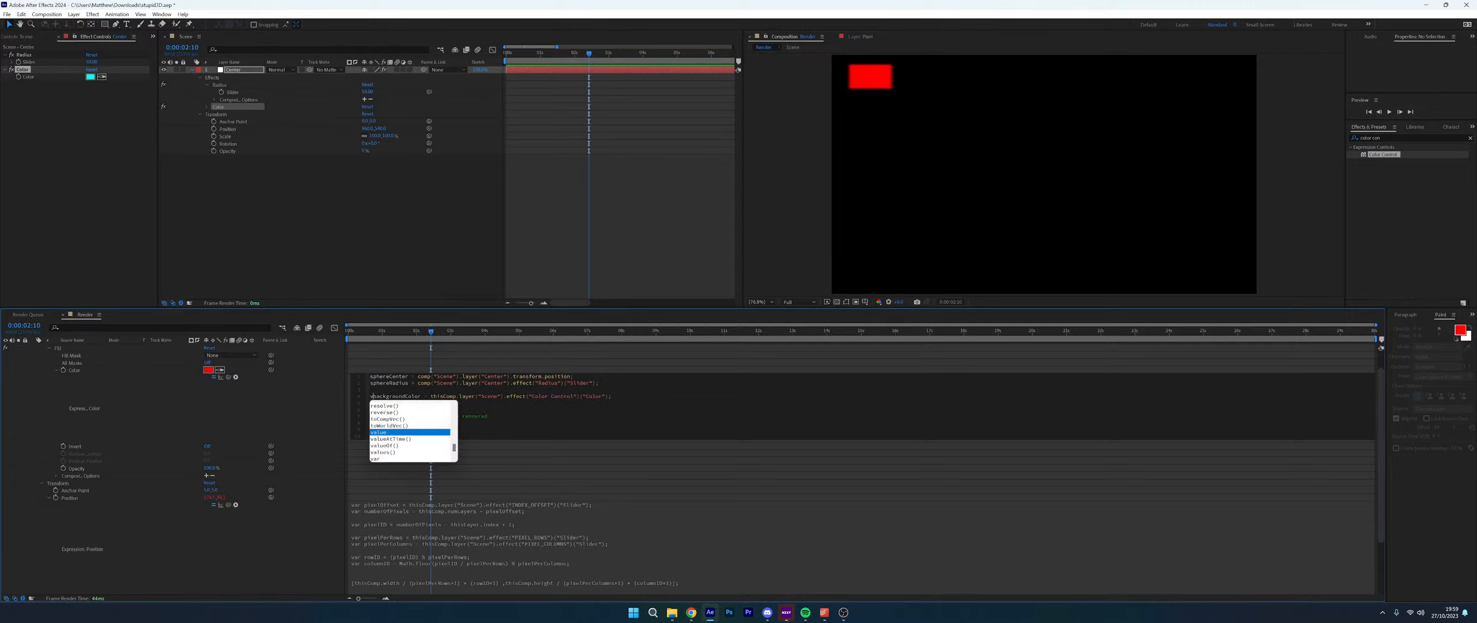
key("Delete")
Start a sphereColor assignment on the line below backgroundColor in the pixel's Color expression
left_click(370, 403)
type("s")
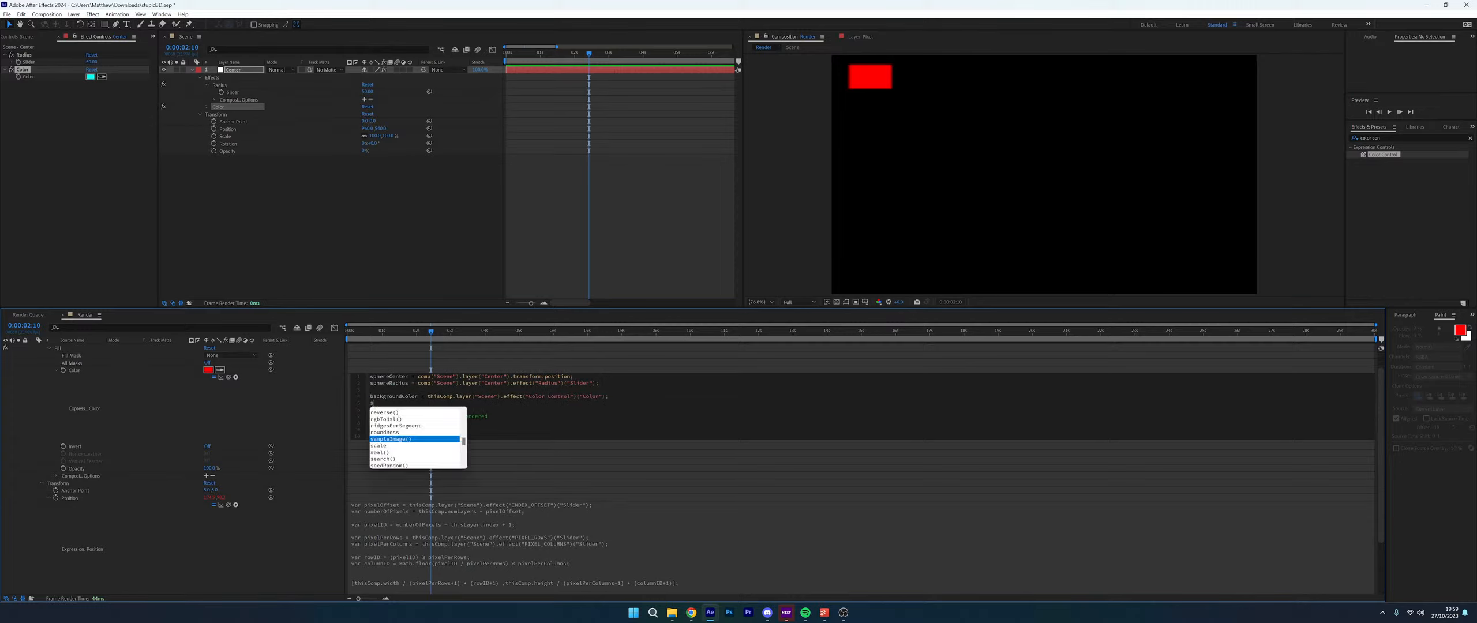
type("phere")
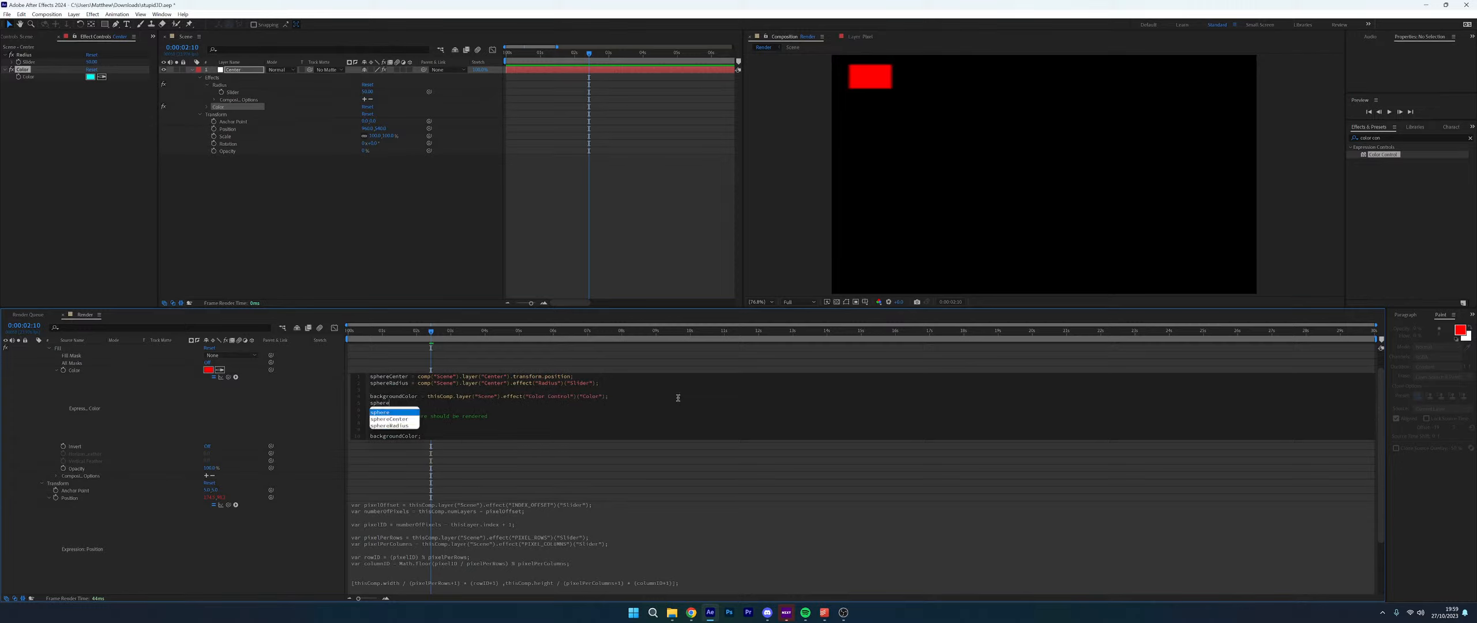
type("Color =")
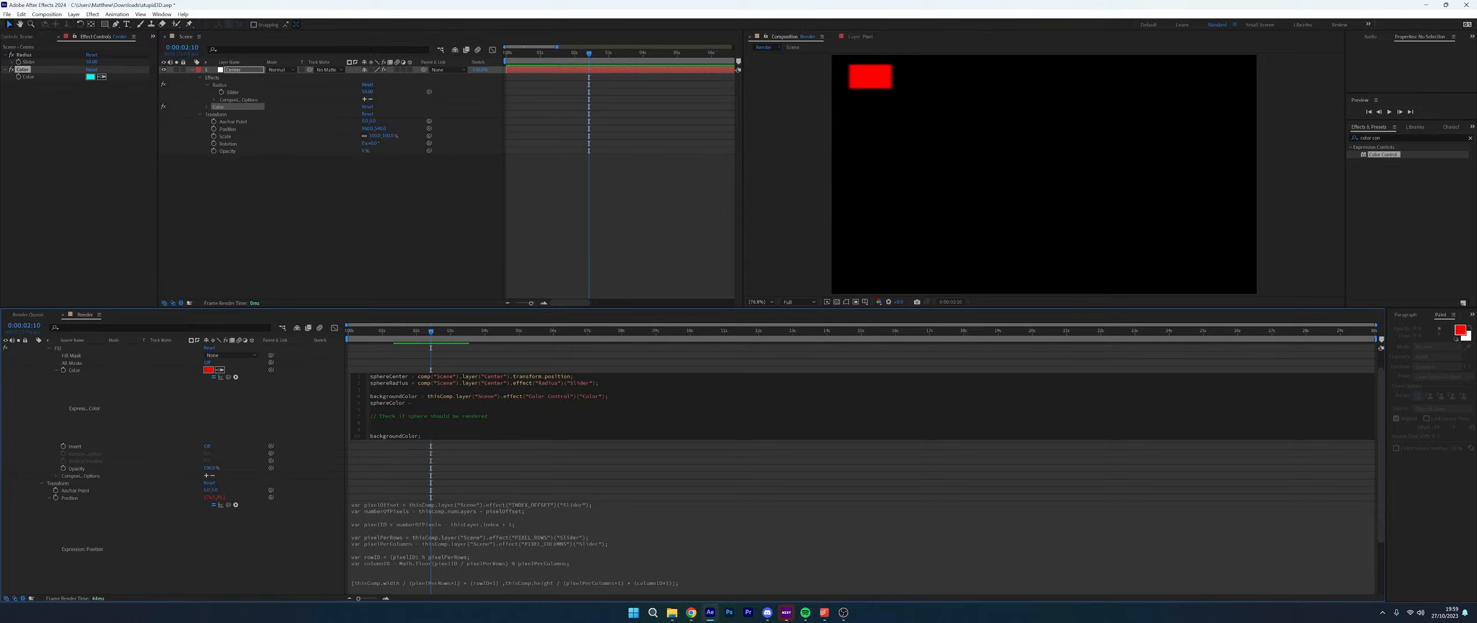
left_click_drag(573, 376, 418, 376)
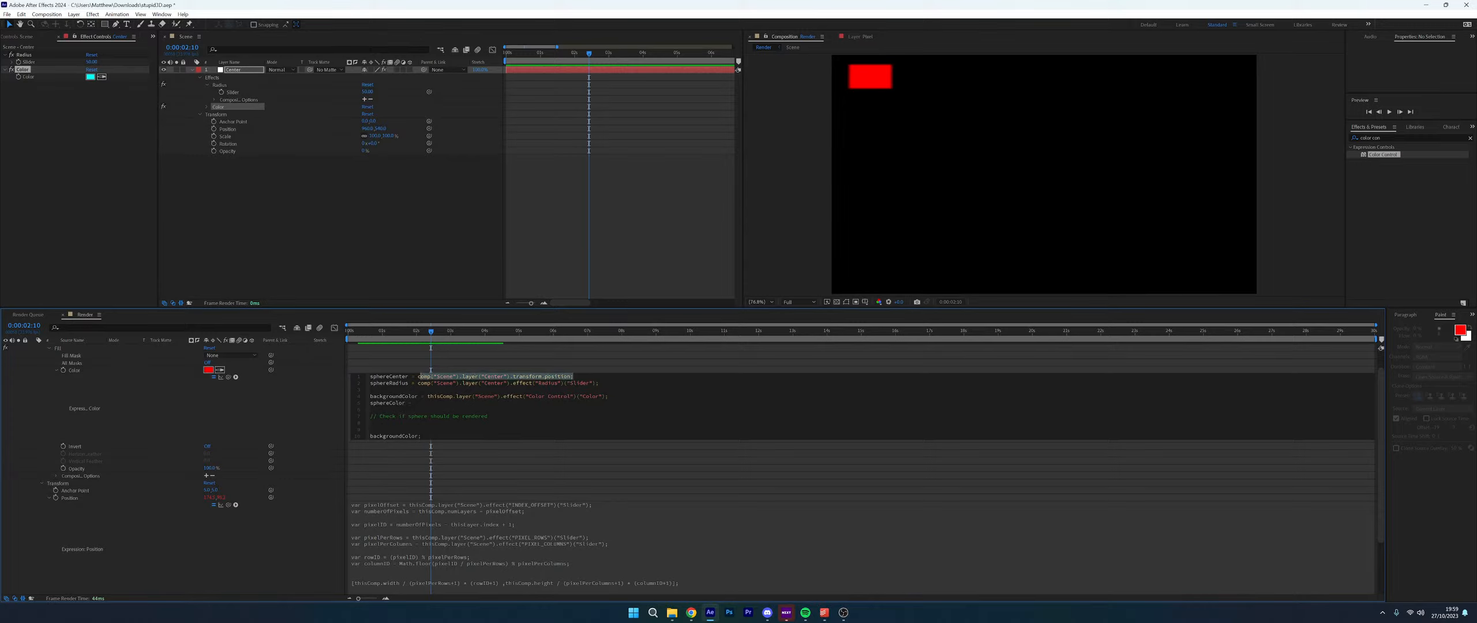
left_click_drag(601, 383, 418, 383)
key("ctrl+c")
left_click(443, 403)
key("ctrl+v")
key("Return")
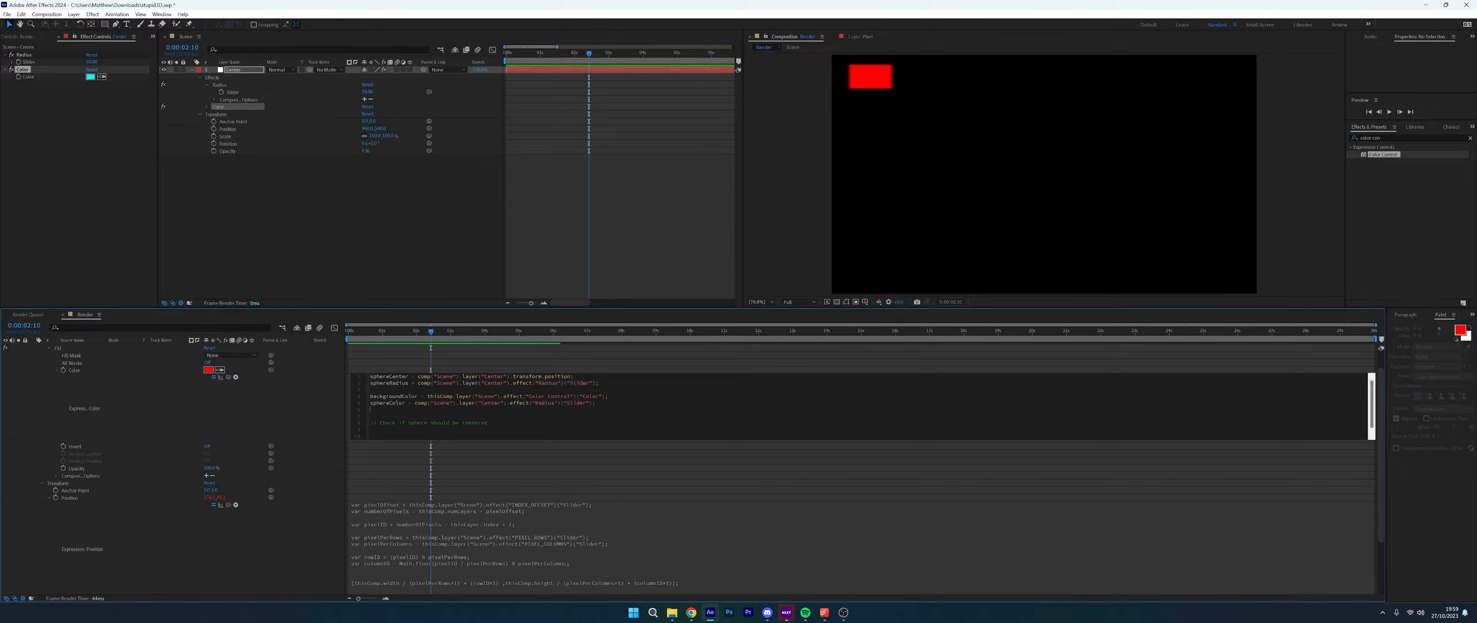
left_click_drag(600, 403, 454, 402)
left_click_drag(600, 403, 414, 403)
key("BackSpace")
Link sphereColor to the Color property of the Center layer's Color control and apply the expression
left_click(207, 106)
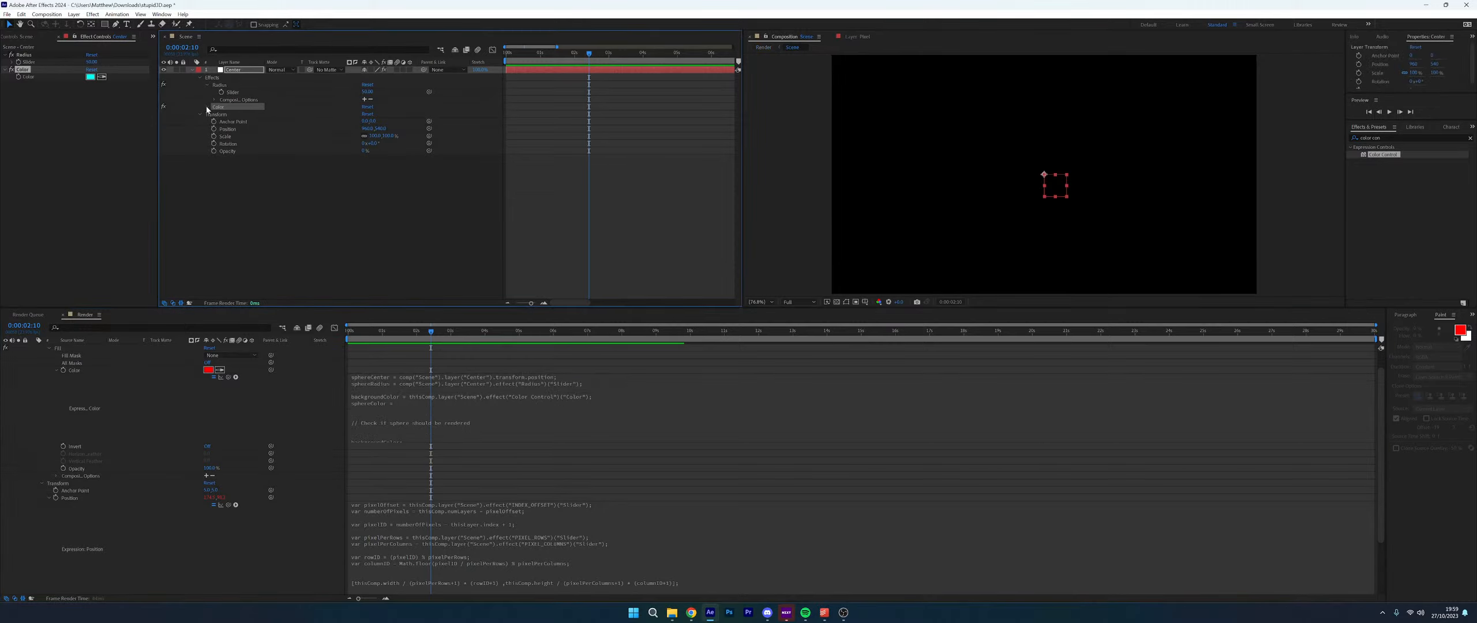
left_click(443, 401)
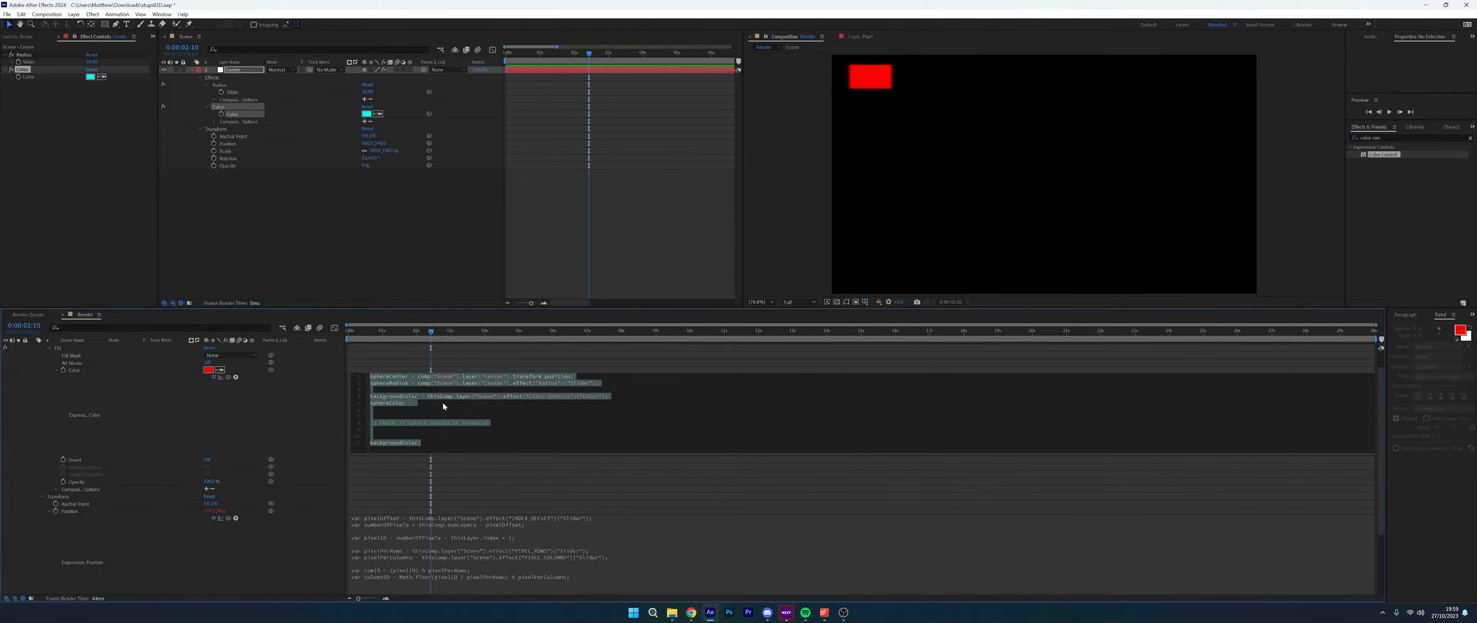
left_click(501, 404)
left_click_drag(228, 379, 233, 113)
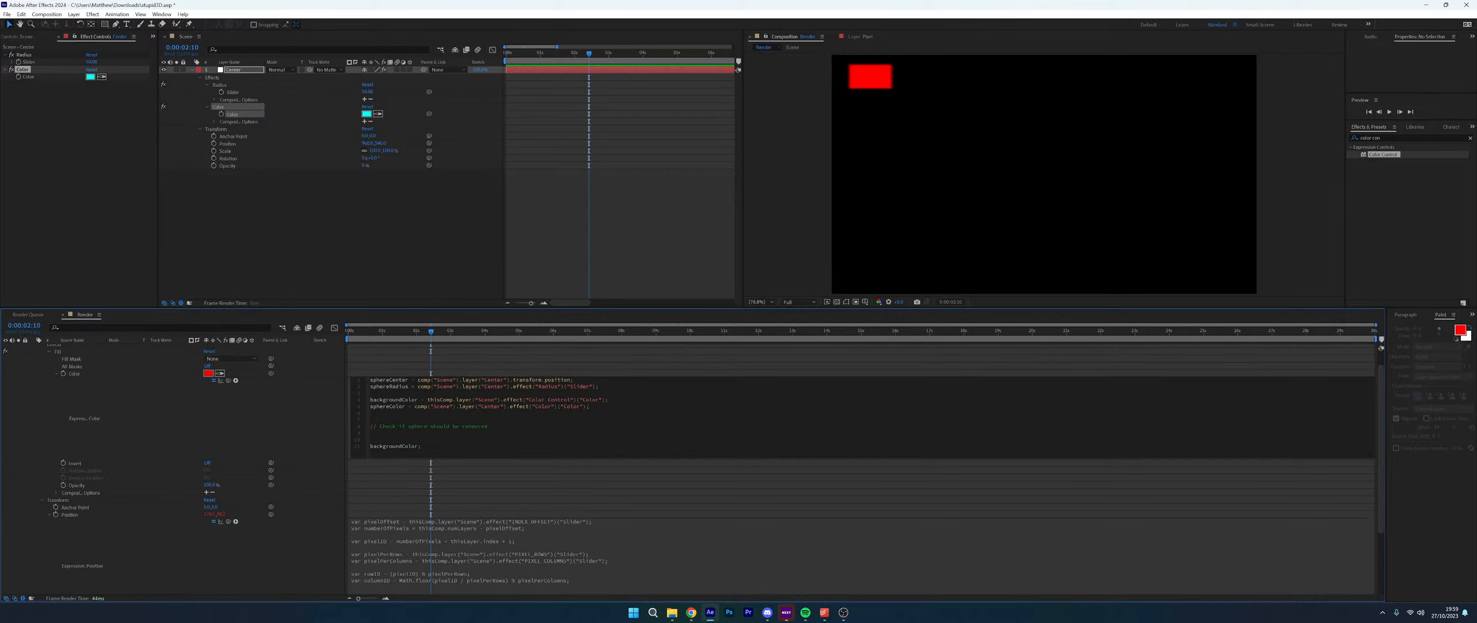
left_click(299, 408)
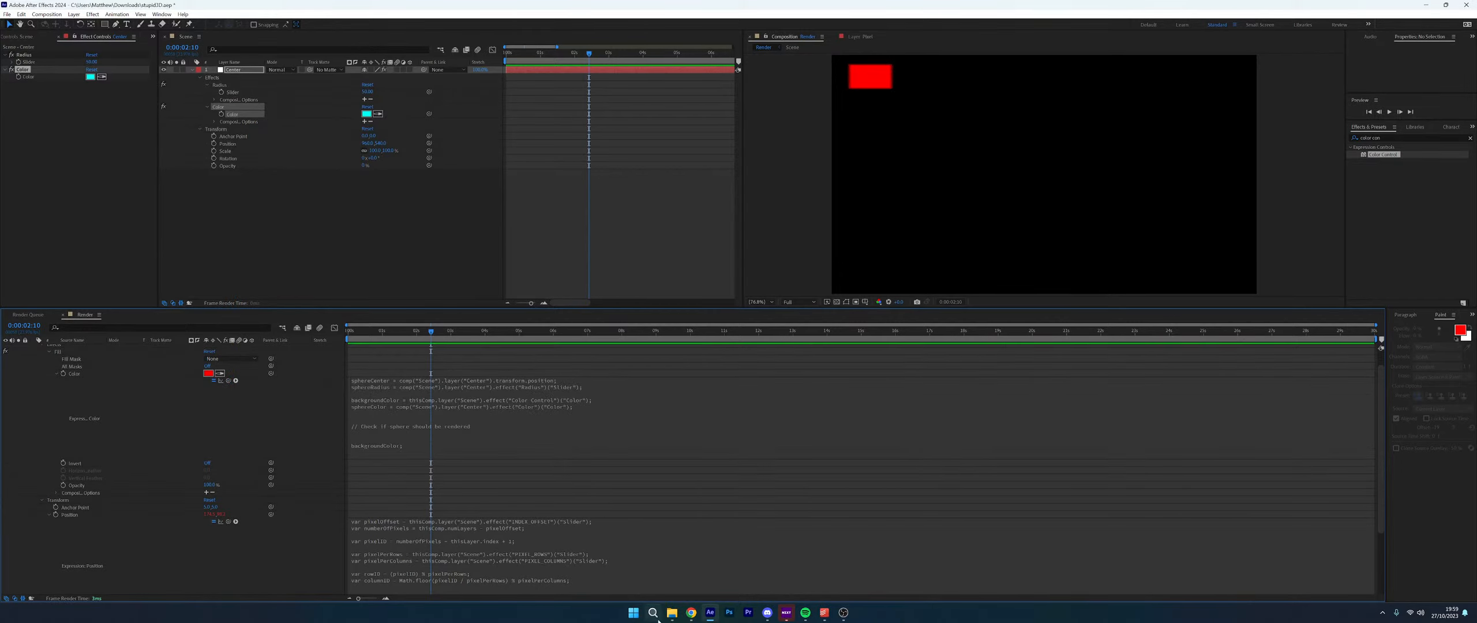
Switch to Chrome to check the live stream's analytics and chat, then return to After Effects
left_click(696, 616)
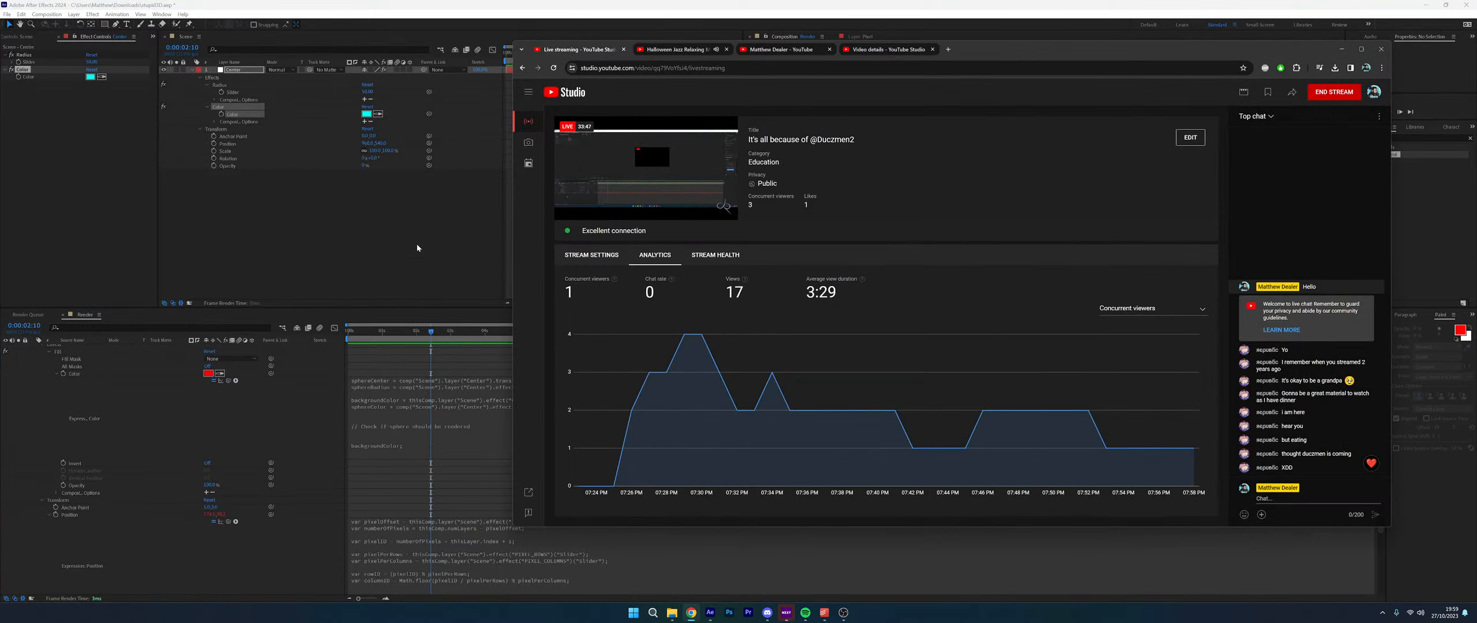
left_click(431, 215)
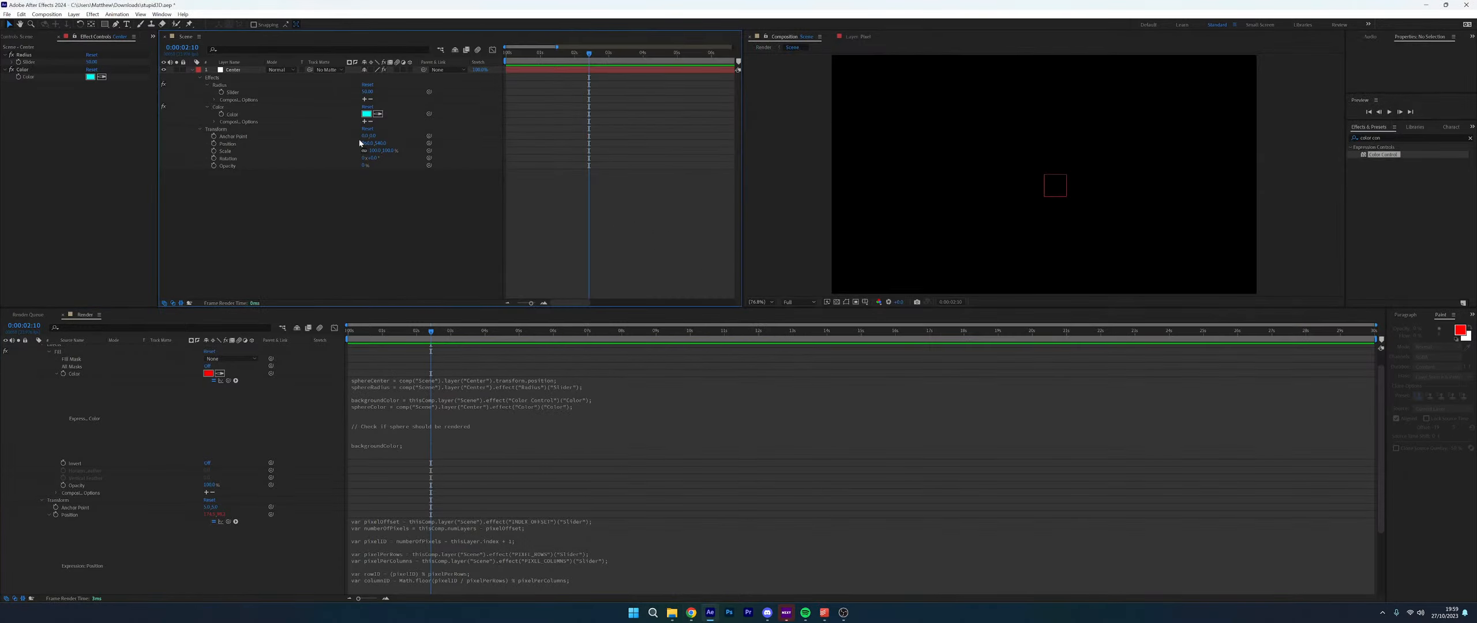
Declare pixelPosition below sphereColor in the Color expression and link it to the pixel layer's own Position
left_click(534, 433)
left_click(488, 426)
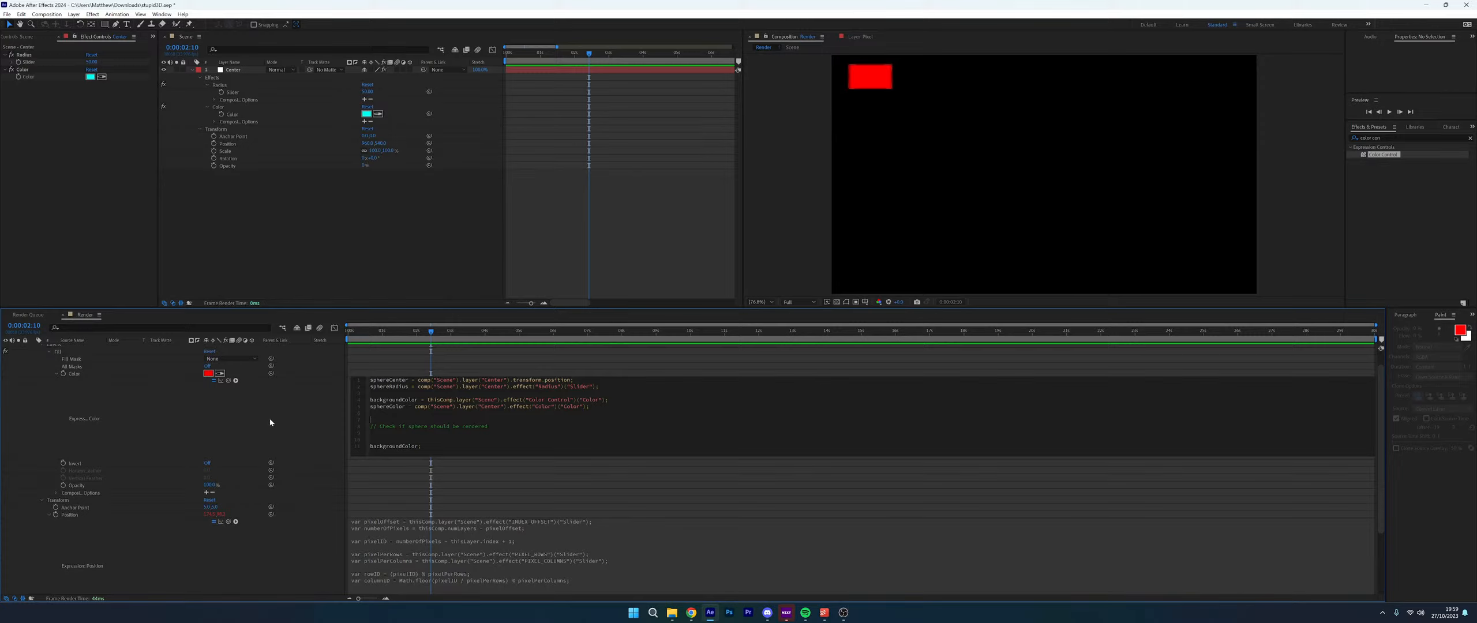
left_click_drag(229, 382, 370, 420)
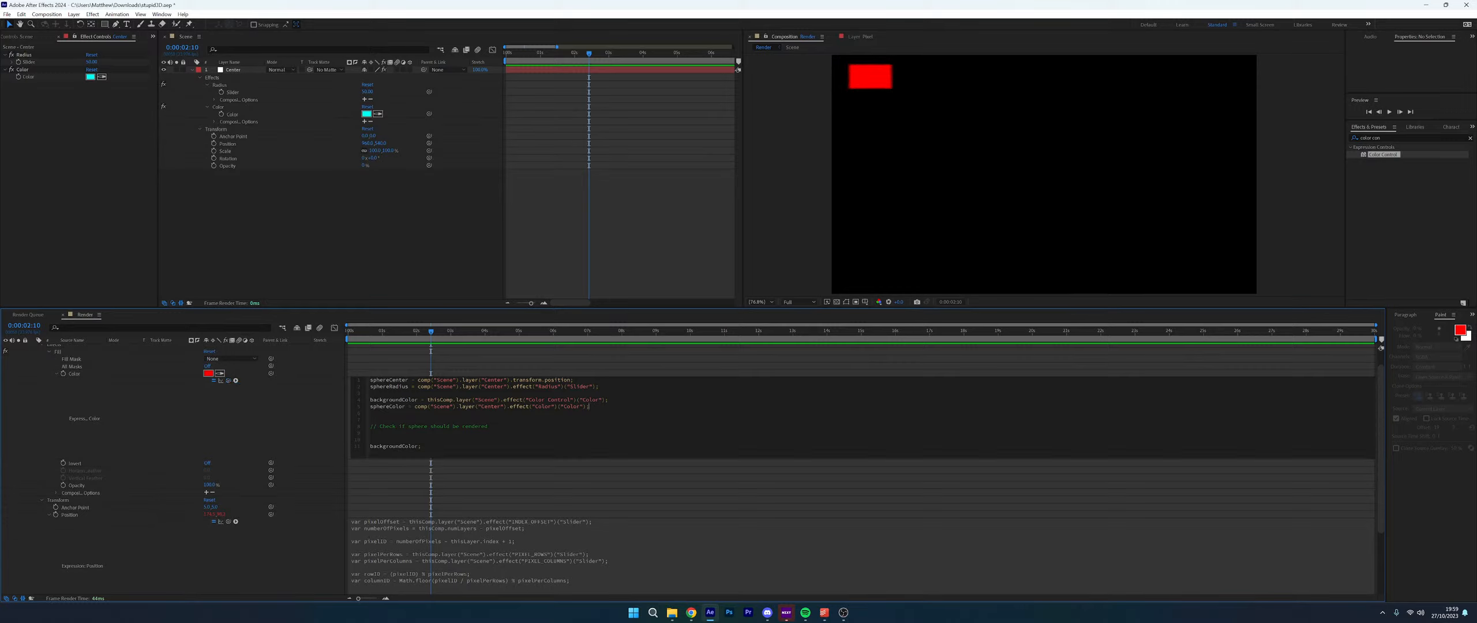
key("Return")
key("Return")
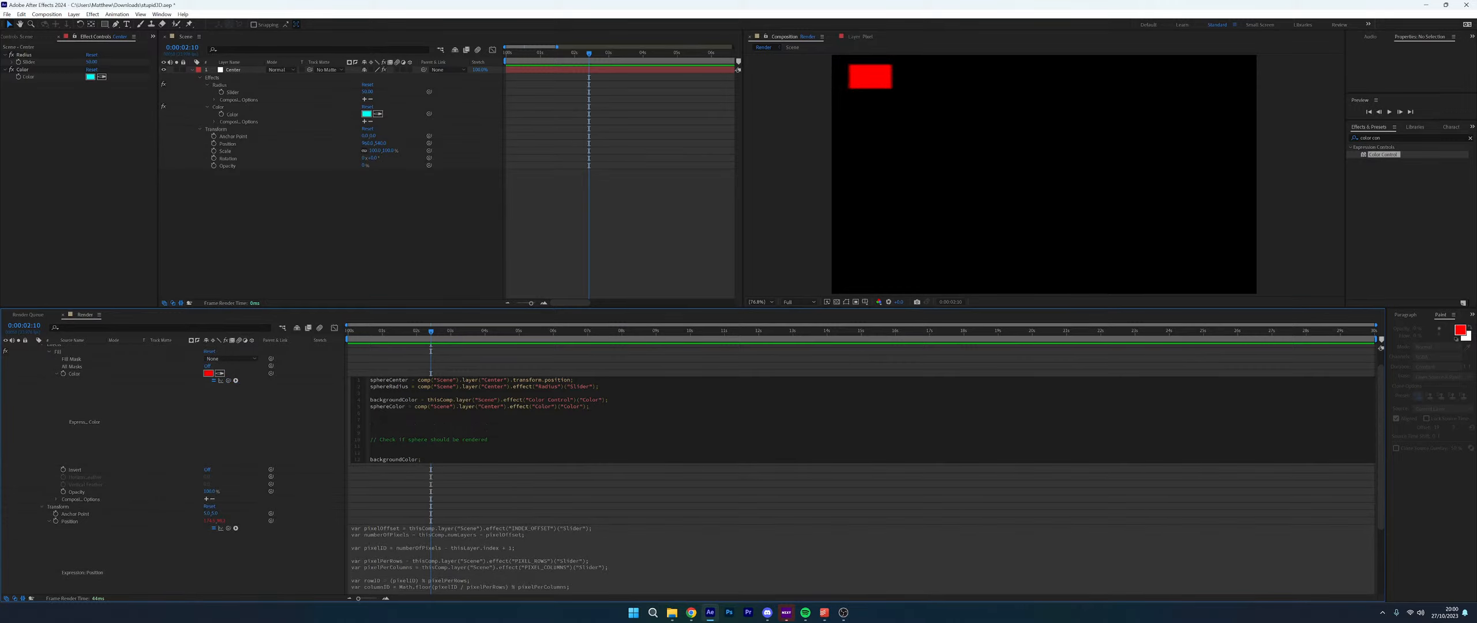
type("pixelPosition =")
left_click_drag(228, 381, 69, 521)
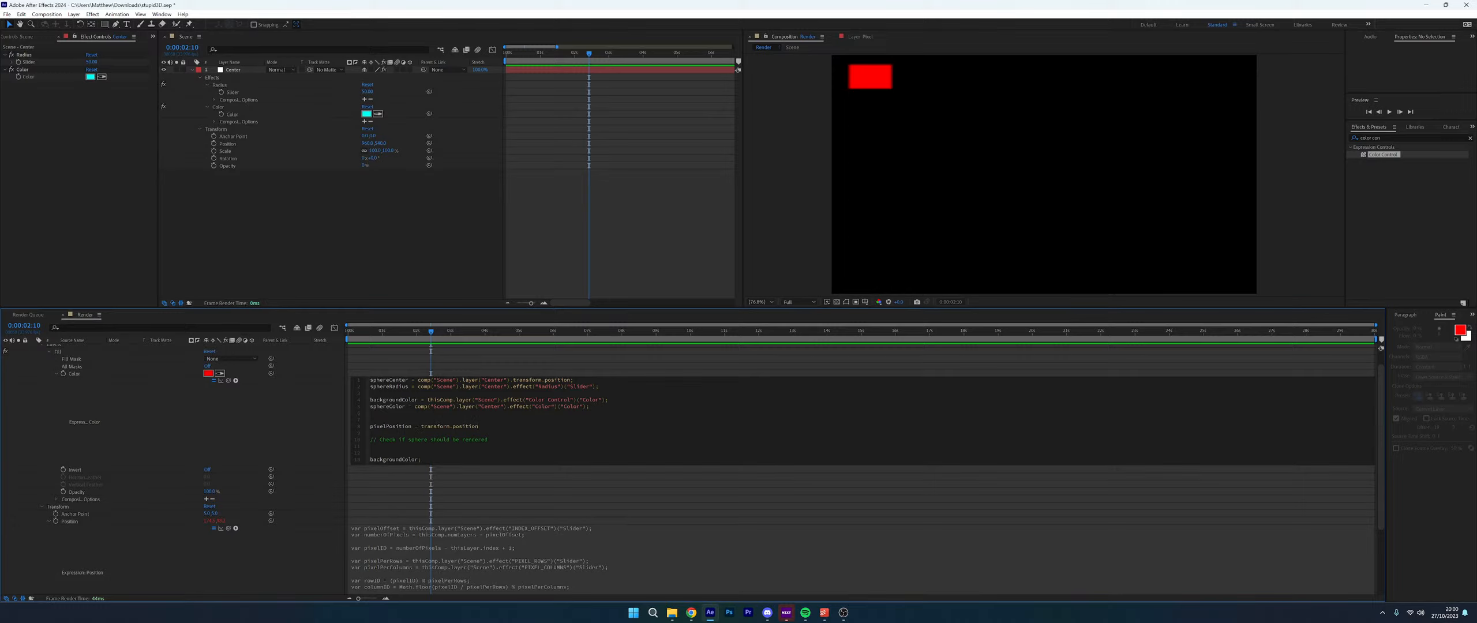
key("Return")
key("Return")
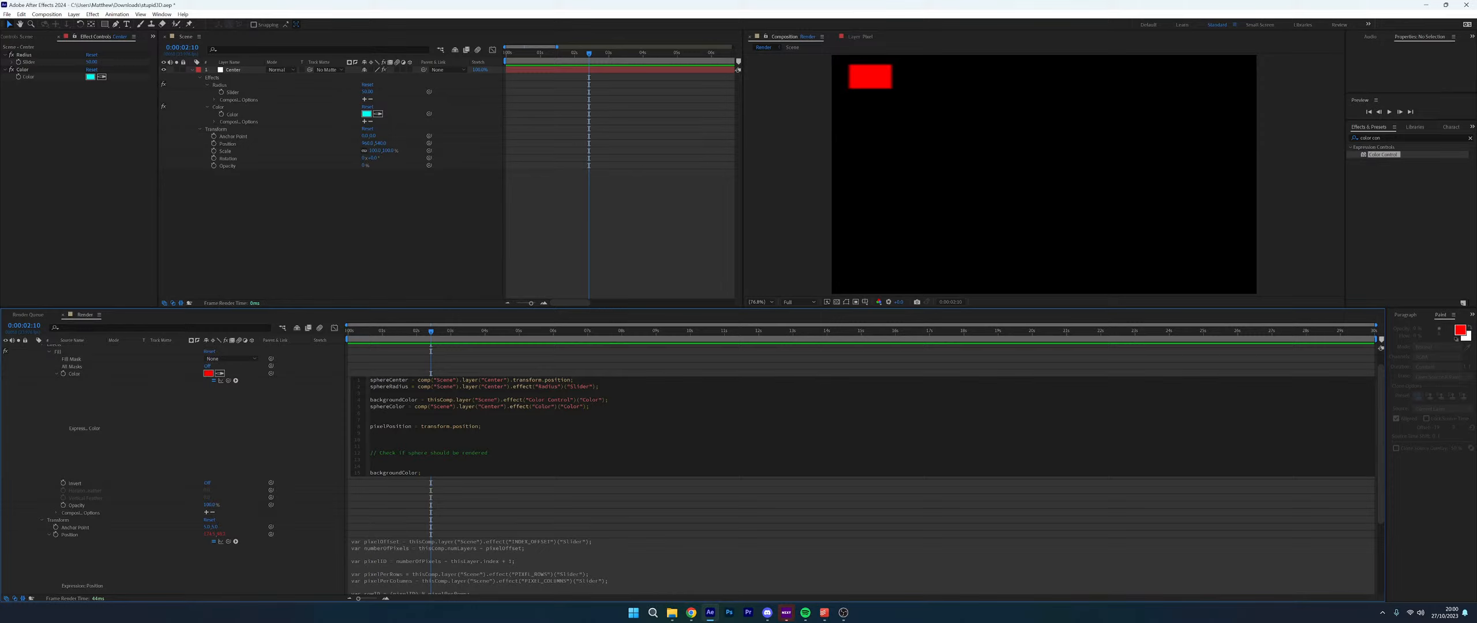
type("d")
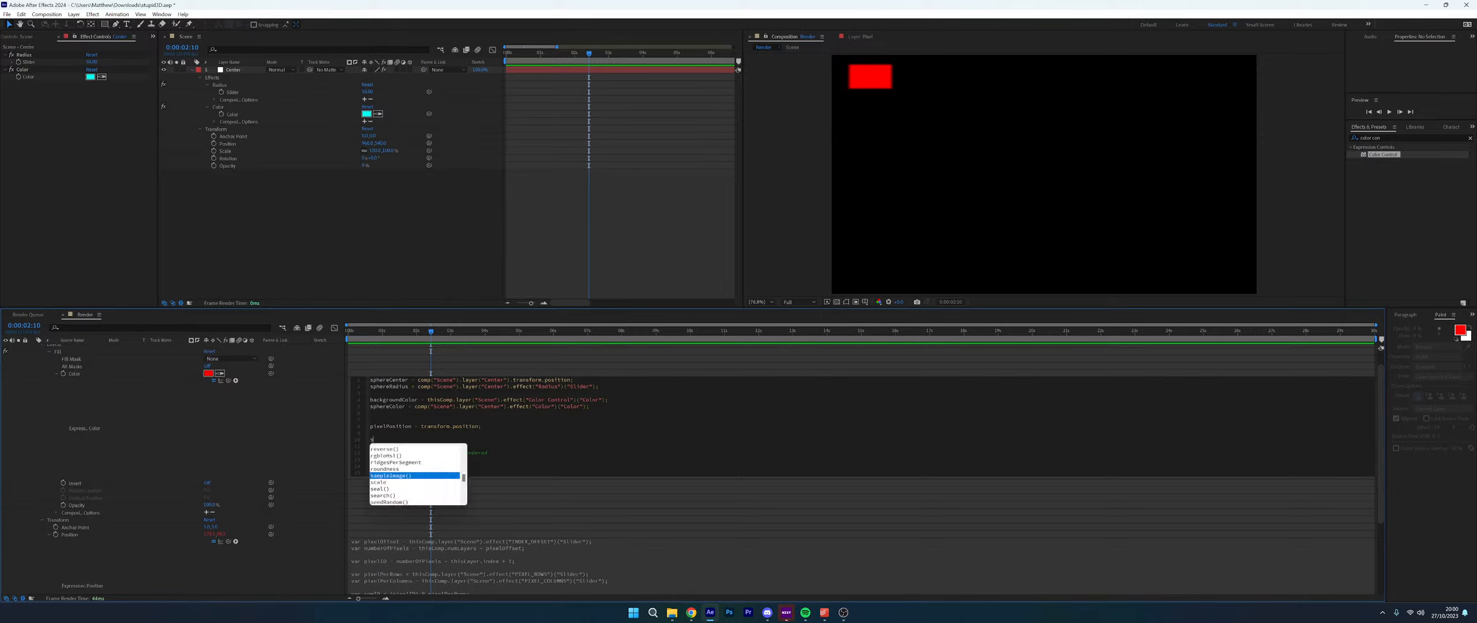
key("BackSpace")
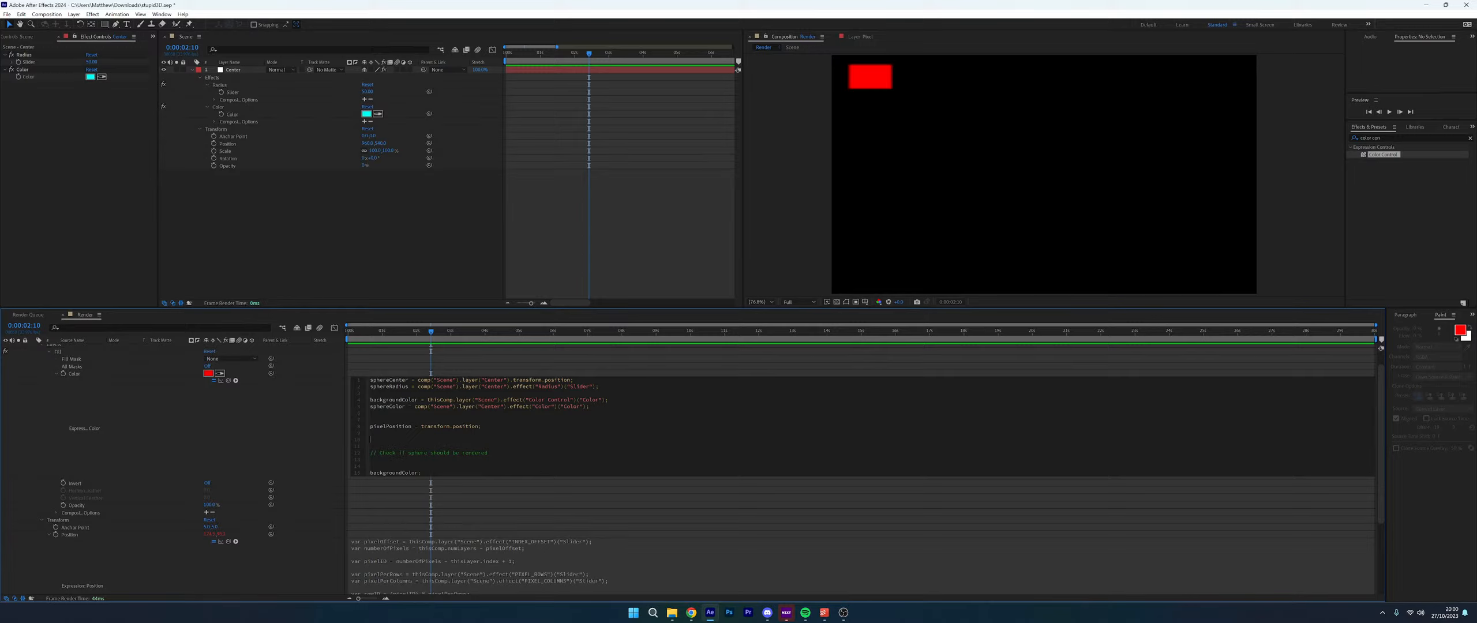
type("pixel")
key("Down")
key("Return")
type("= sp")
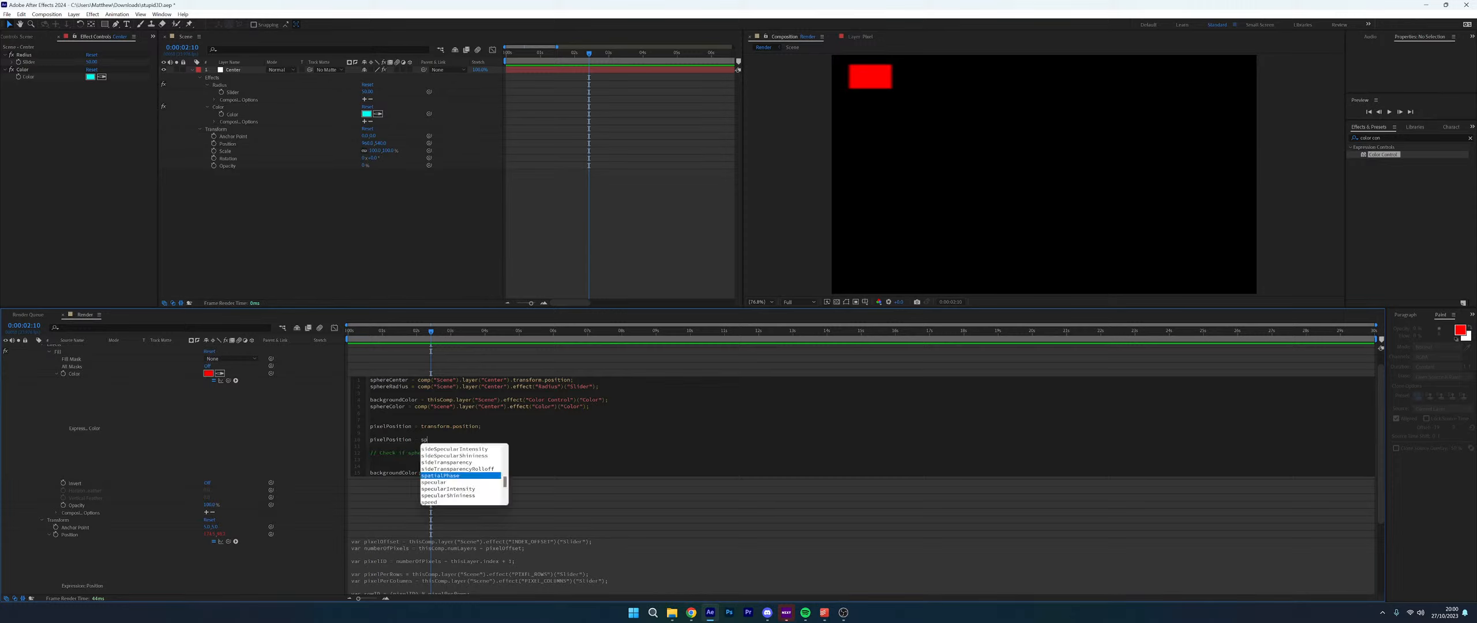
key("Down")
key("Down")
key("Down")
key("Down")
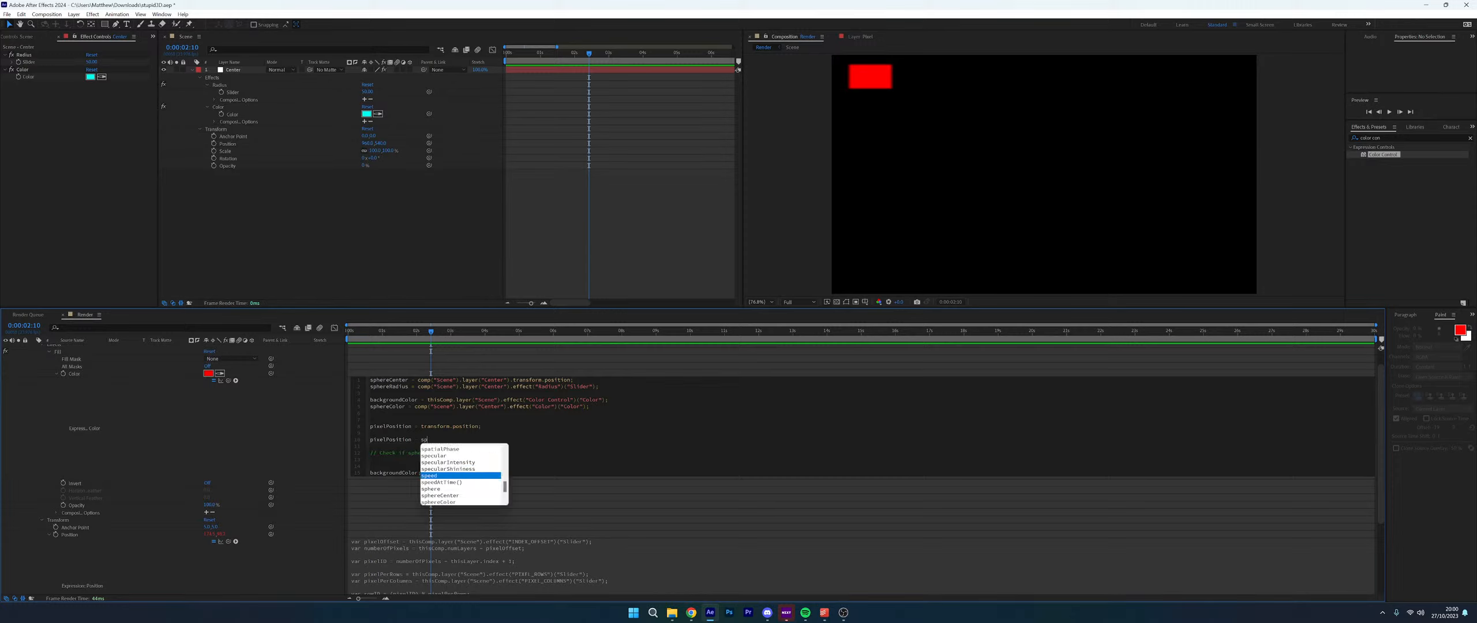
key("Escape")
key("shift+Home")
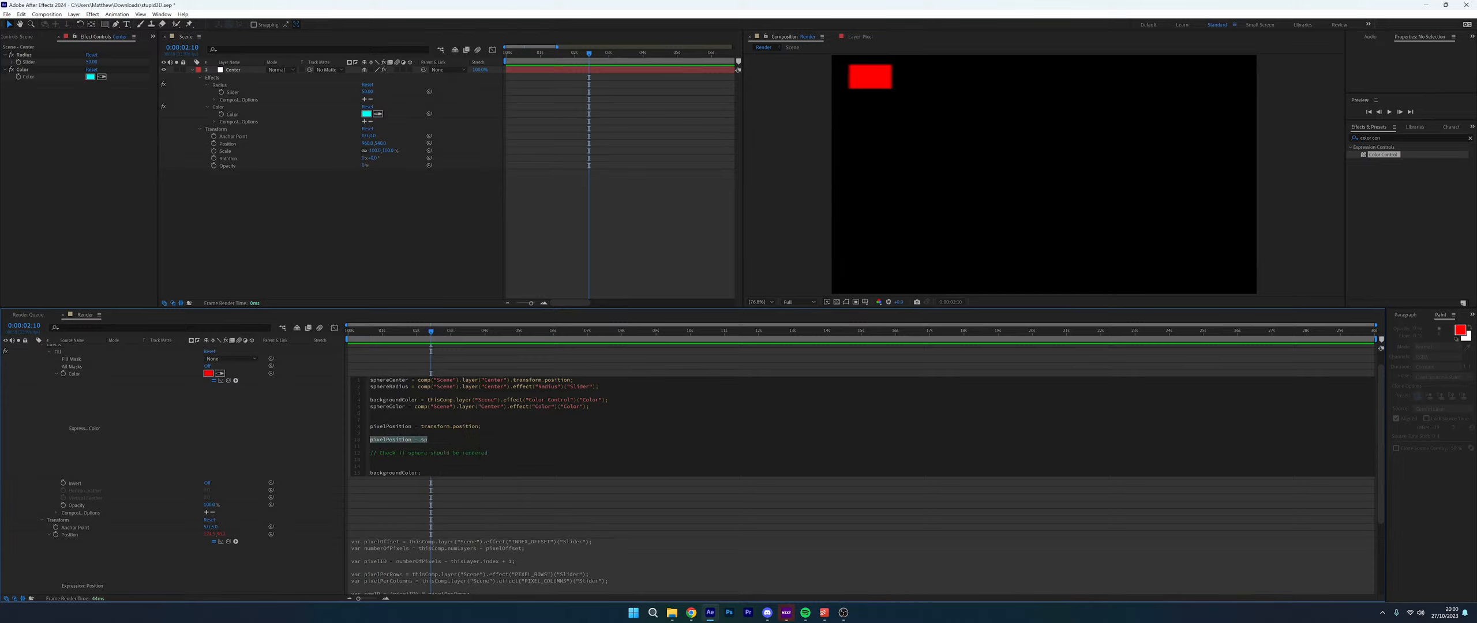
Insert the vector math function length(point1, point2) below pixelPosition and replace its arguments with sphereCenter and pixelPosition
left_click(235, 380)
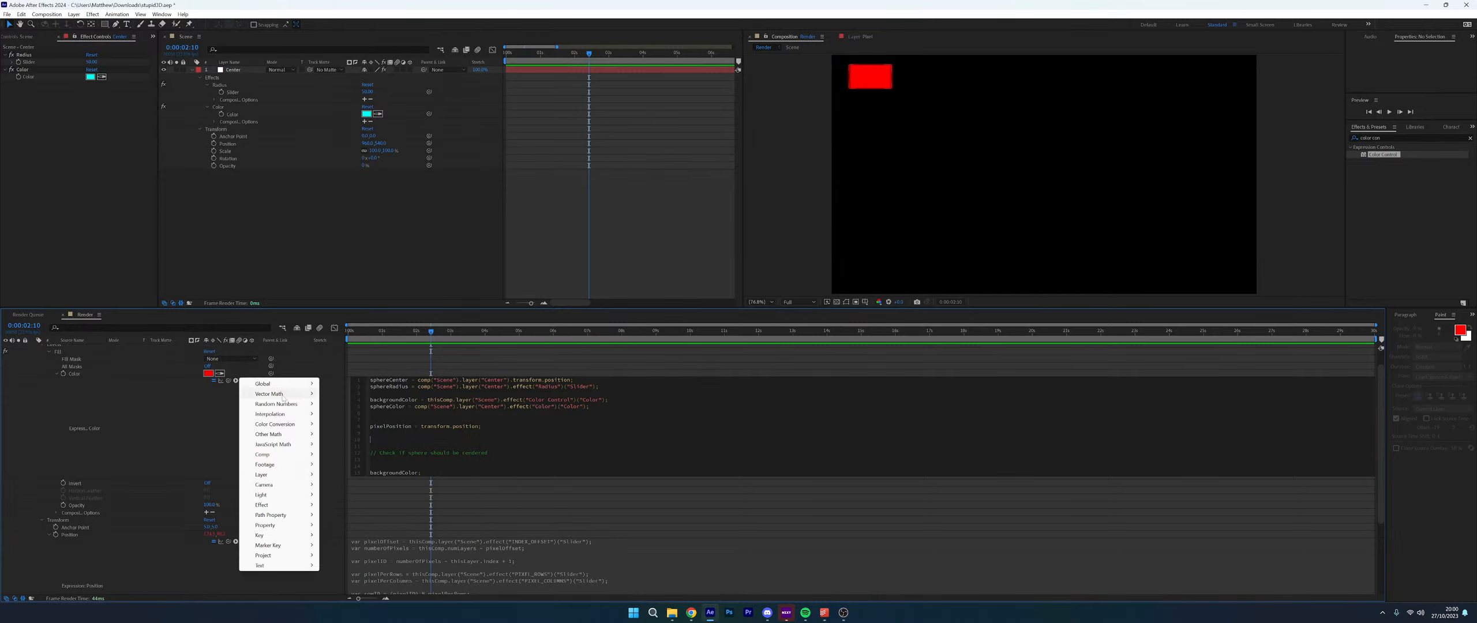
mouse_move(283, 398)
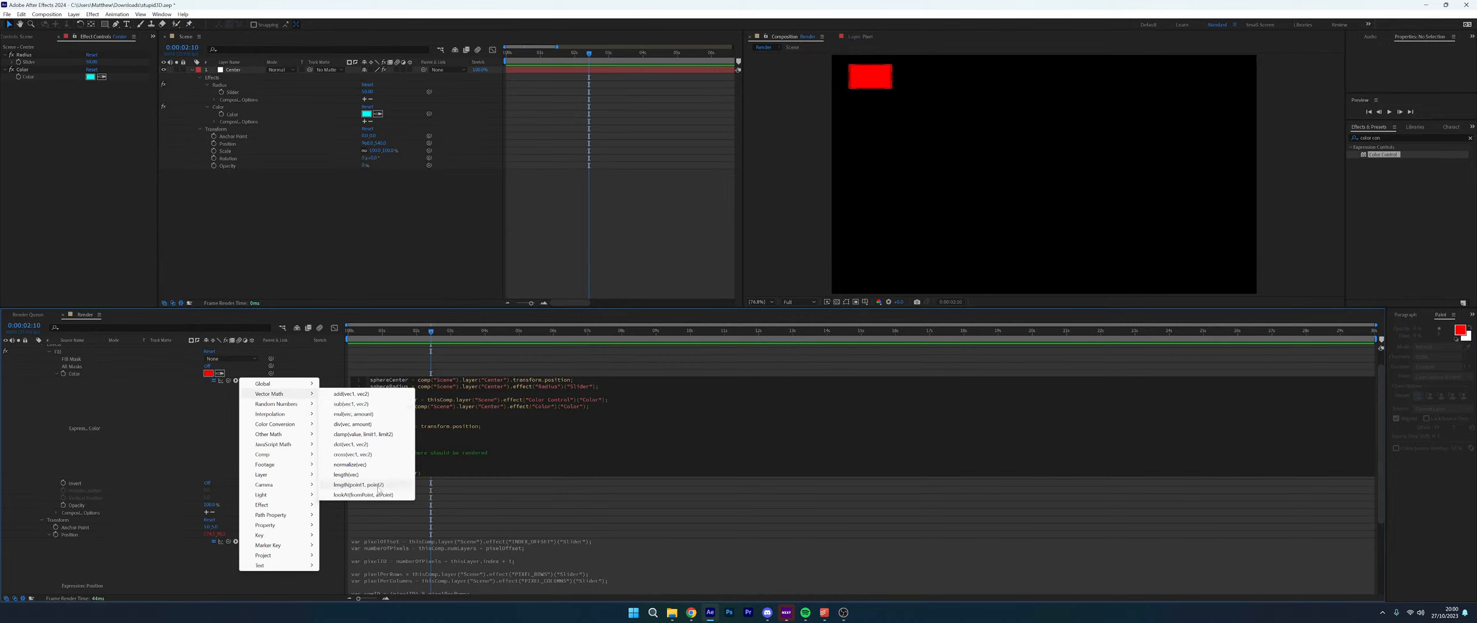
left_click(372, 485)
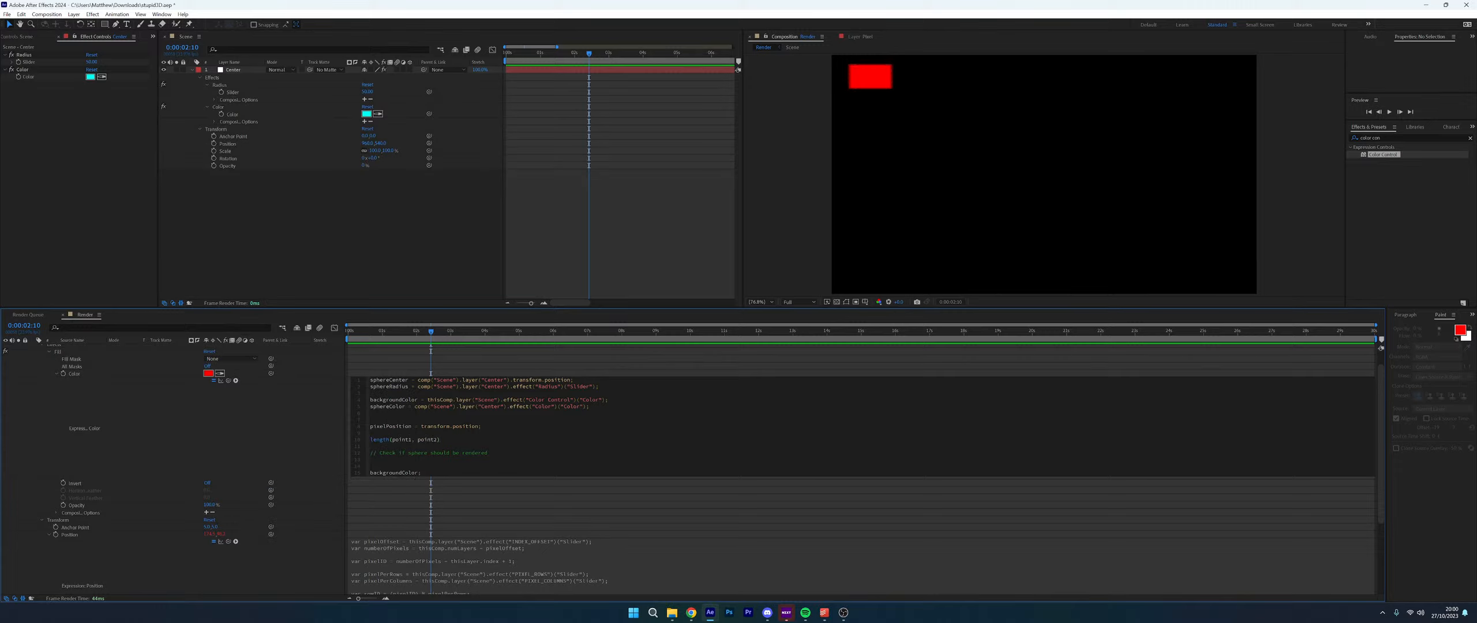
double_click(389, 380)
key("ctrl+c")
double_click(403, 440)
key("ctrl+v")
double_click(390, 426)
double_click(446, 440)
key("ctrl+v")
Turn the length call into an if condition that compares the distance with sphereRadius
key("Home")
type("var")
key("BackSpace")
key("BackSpace")
key("BackSpace")
key("BackSpace")
type("if(")
key("BackSpace")
key("BackSpace")
double_click(389, 387)
key("ctrl+c")
left_click(503, 439)
key("ctrl+v")
Add an empty block in curly braces below the if condition
key("Return")
type("{")
key("Return")
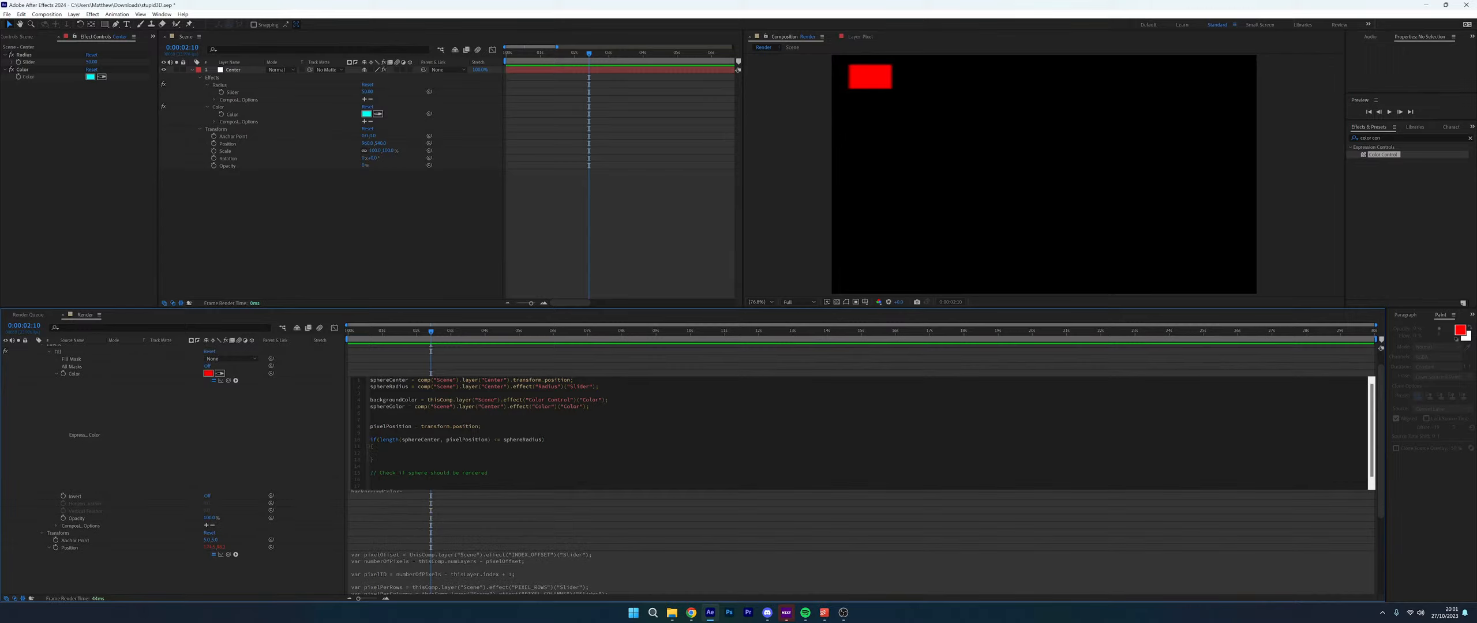
Move the comment "Check if sphere should be rendered" above the if condition and add the comment "render sphereColor" inside its block
left_click_drag(488, 473, 371, 472)
key("ctrl+x")
key("Return")
key("ctrl+v")
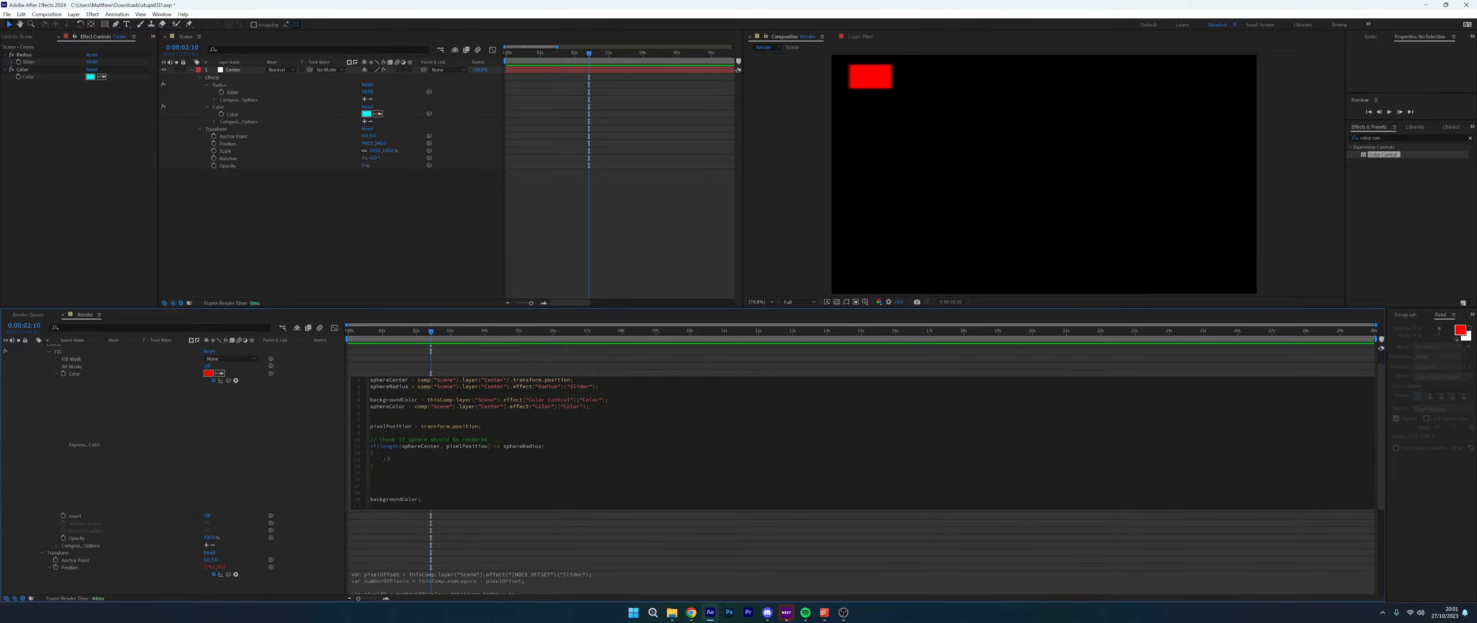
type("render sphe")
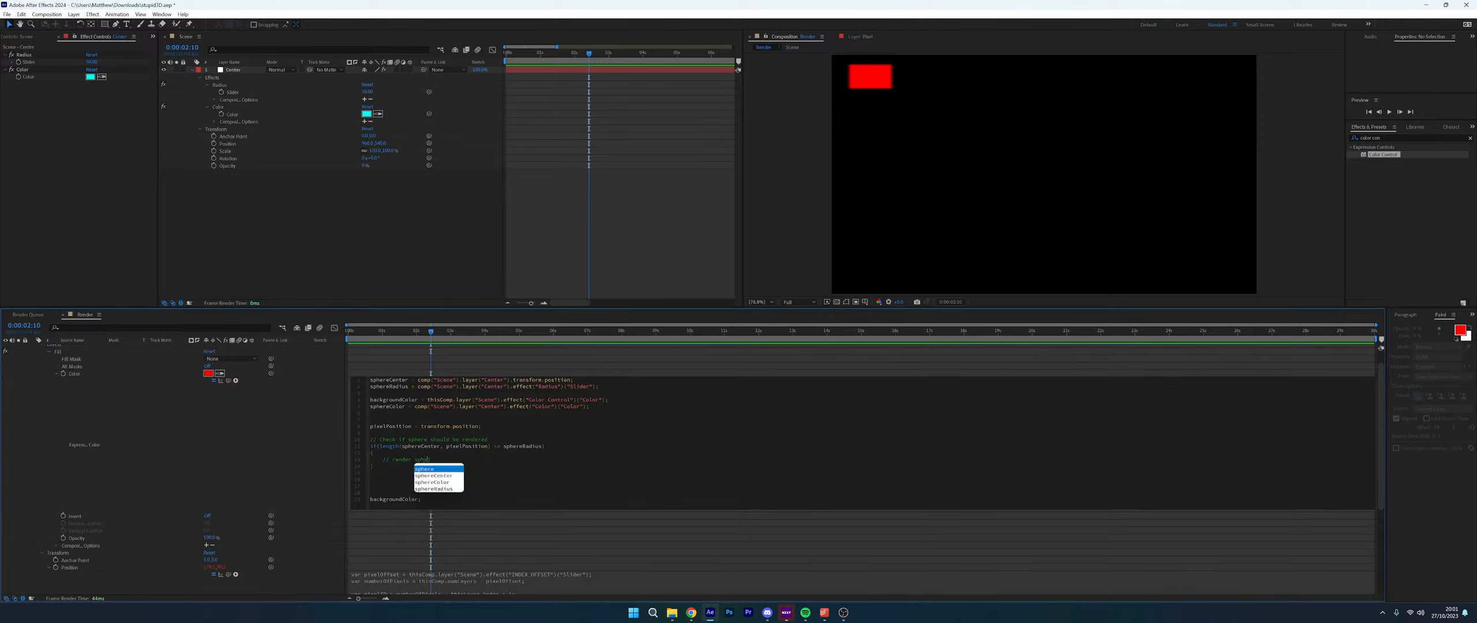
type("reColor")
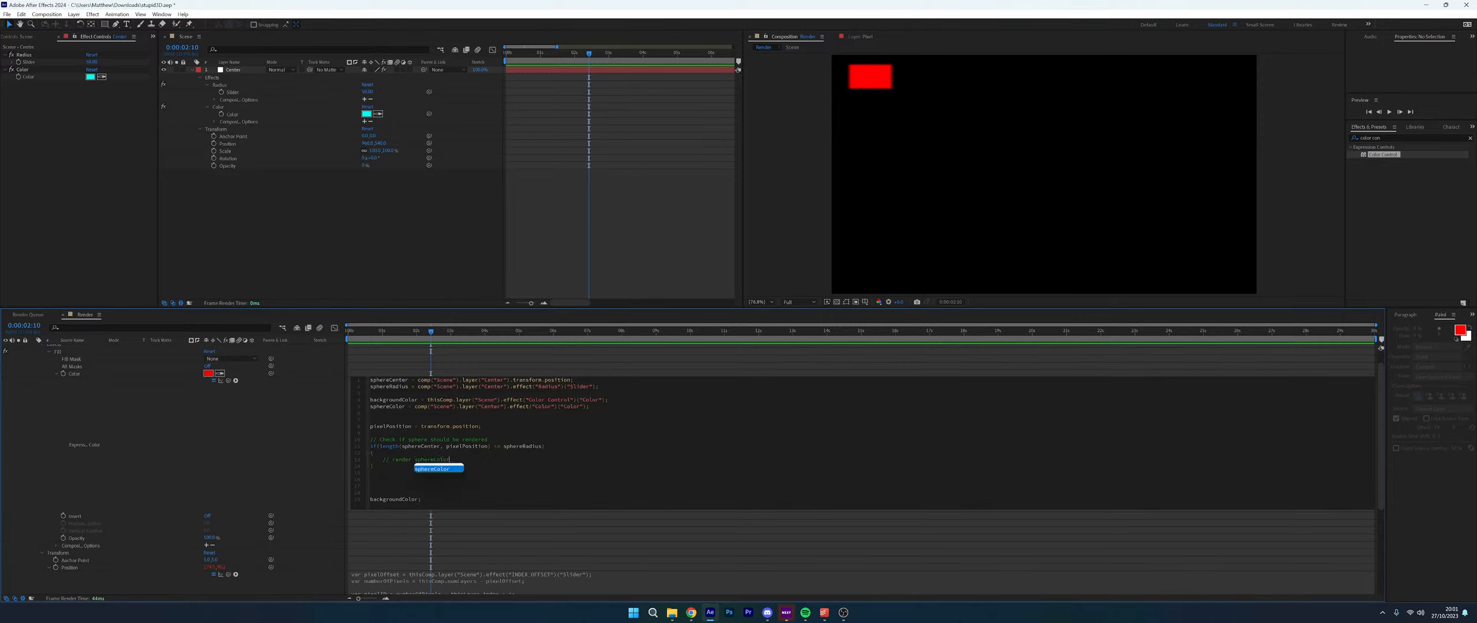
key("Return")
key("Return")
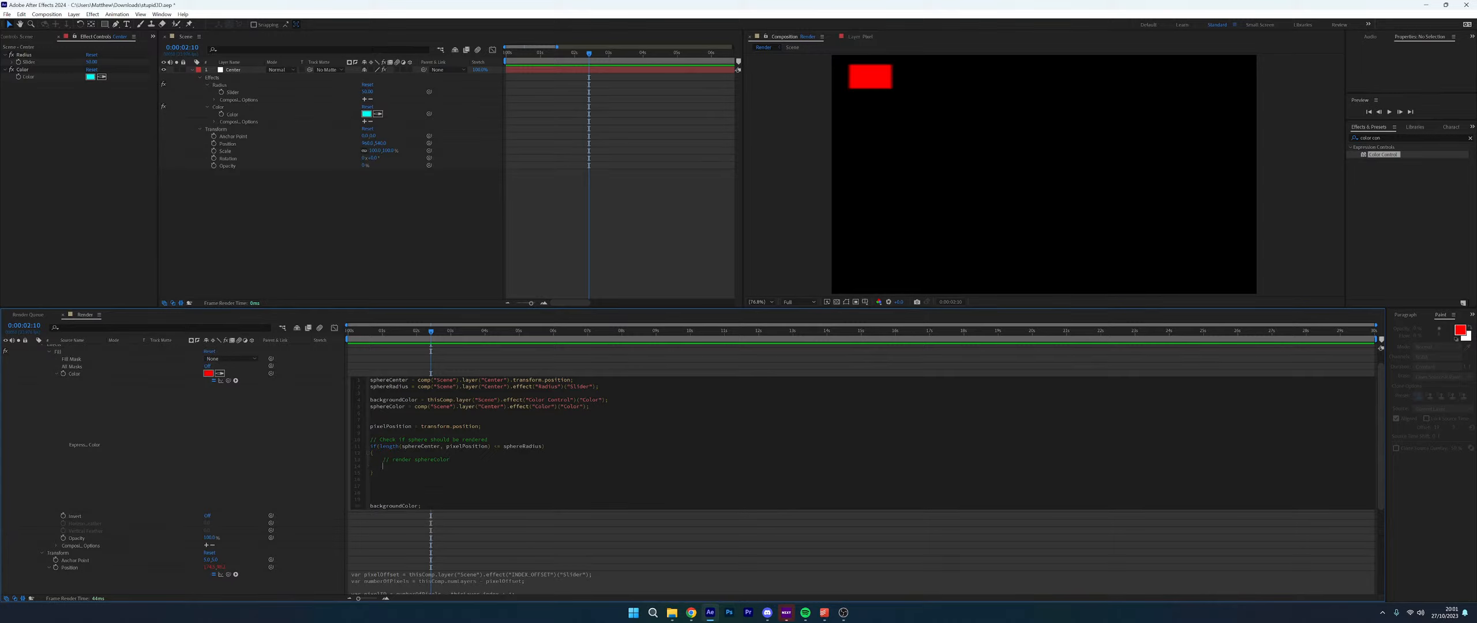
Add the statement "return sphereColor;" below the comment inside the if block
type("return sph")
key("Down")
key("Down")
key("Return")
type(";")
Put the return keyword before the final backgroundColor line and apply the expression
double_click(389, 466)
key("ctrl+c")
left_click(369, 506)
key("ctrl+v")
left_click(262, 483)
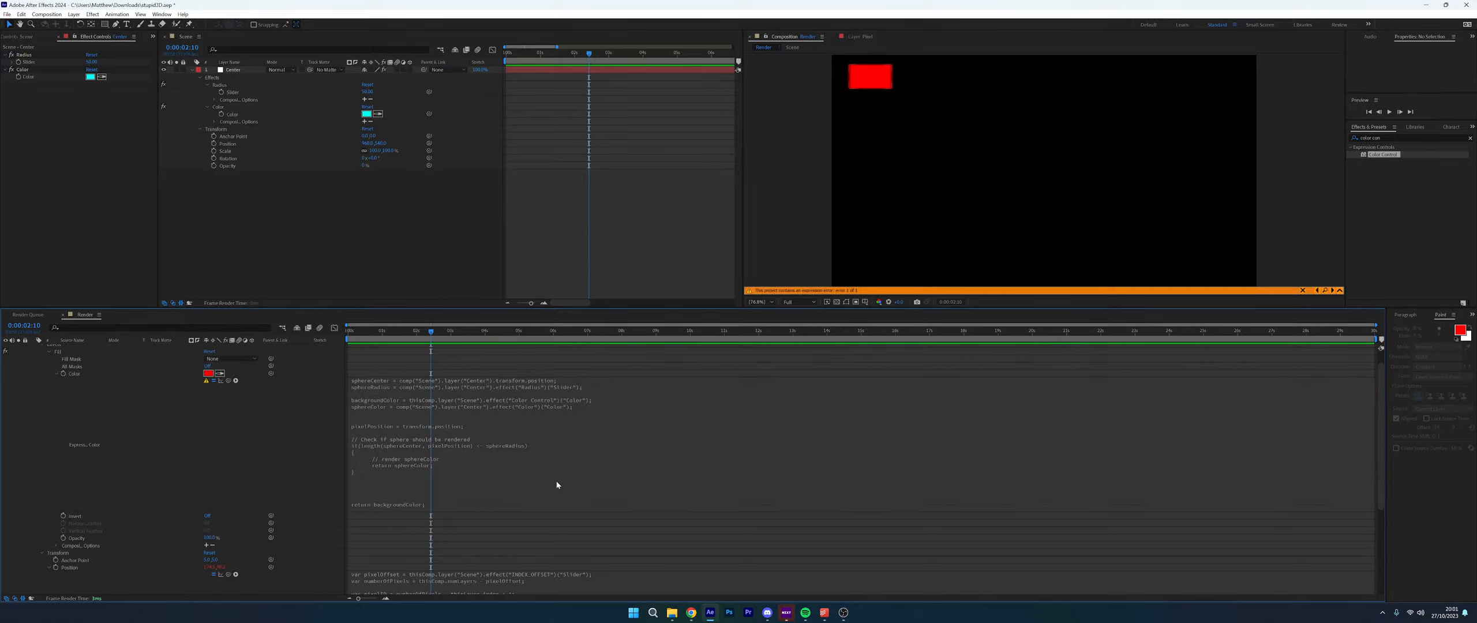
Reopen the Color expression and remove the return keyword before sphereColor in the if block
left_click(637, 379)
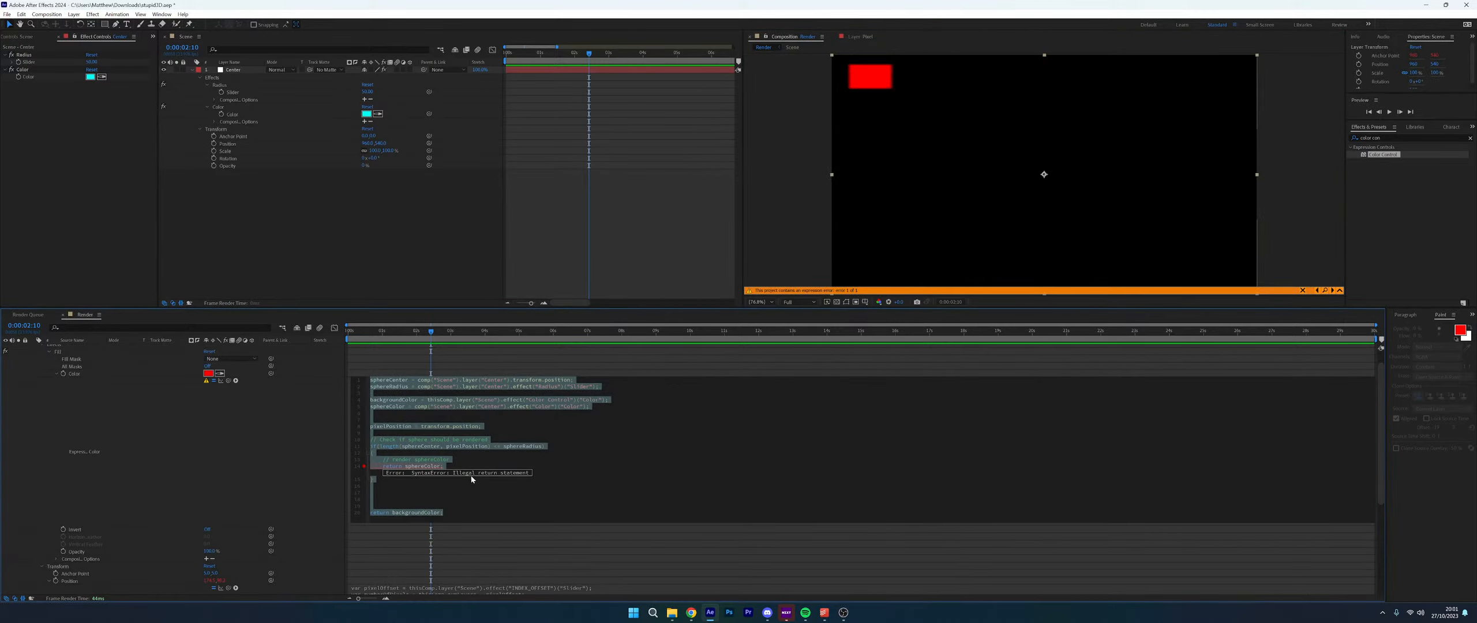
double_click(392, 466)
key("BackSpace")
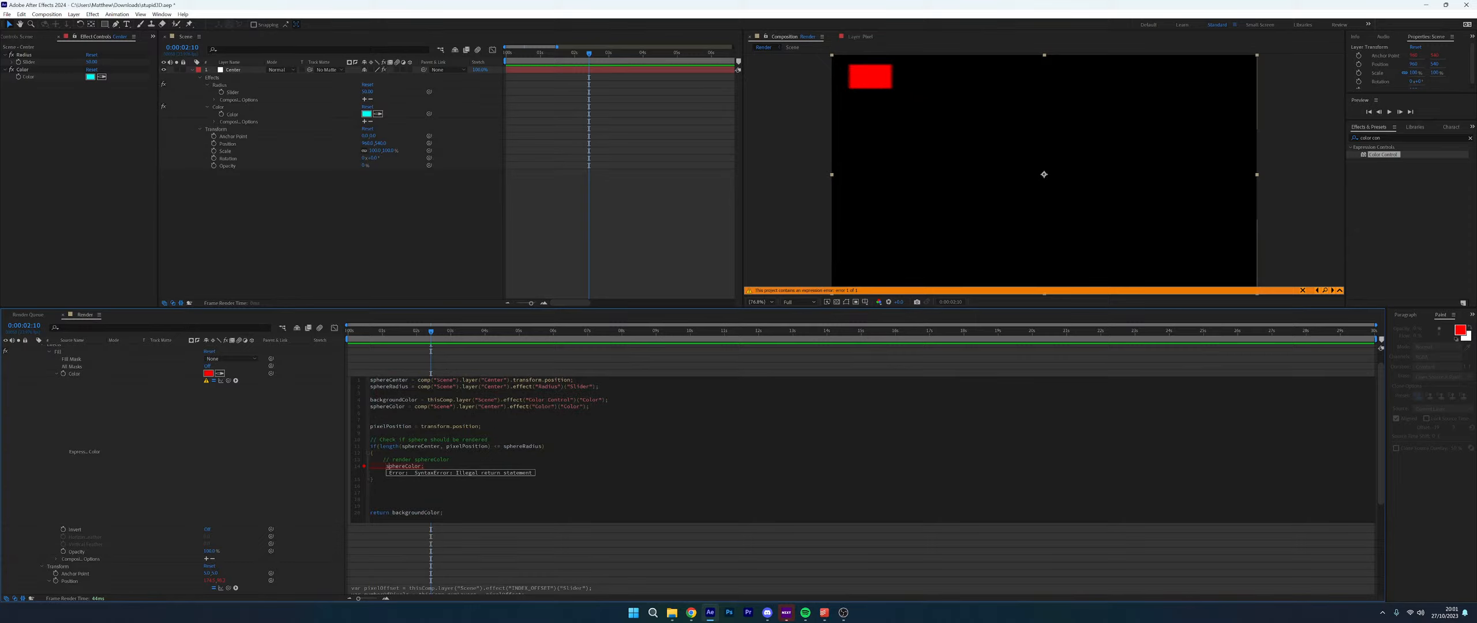
key("Delete")
Add an else branch with an empty block in curly braces after the if block
key("Return")
type("else")
key("Return")
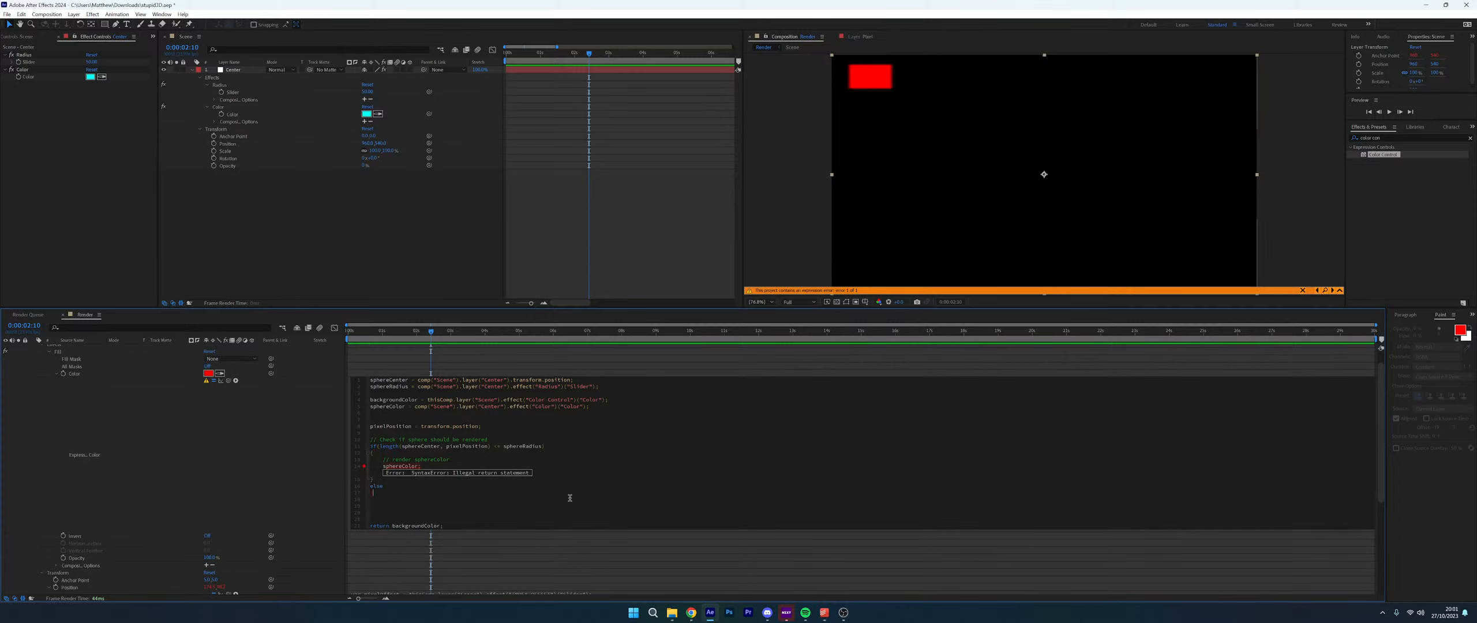
type("{")
key("Return")
key("Return")
type("}")
Remove the return keyword before the final backgroundColor line of the Color expression
key("Down")
key("Down")
key("Down")
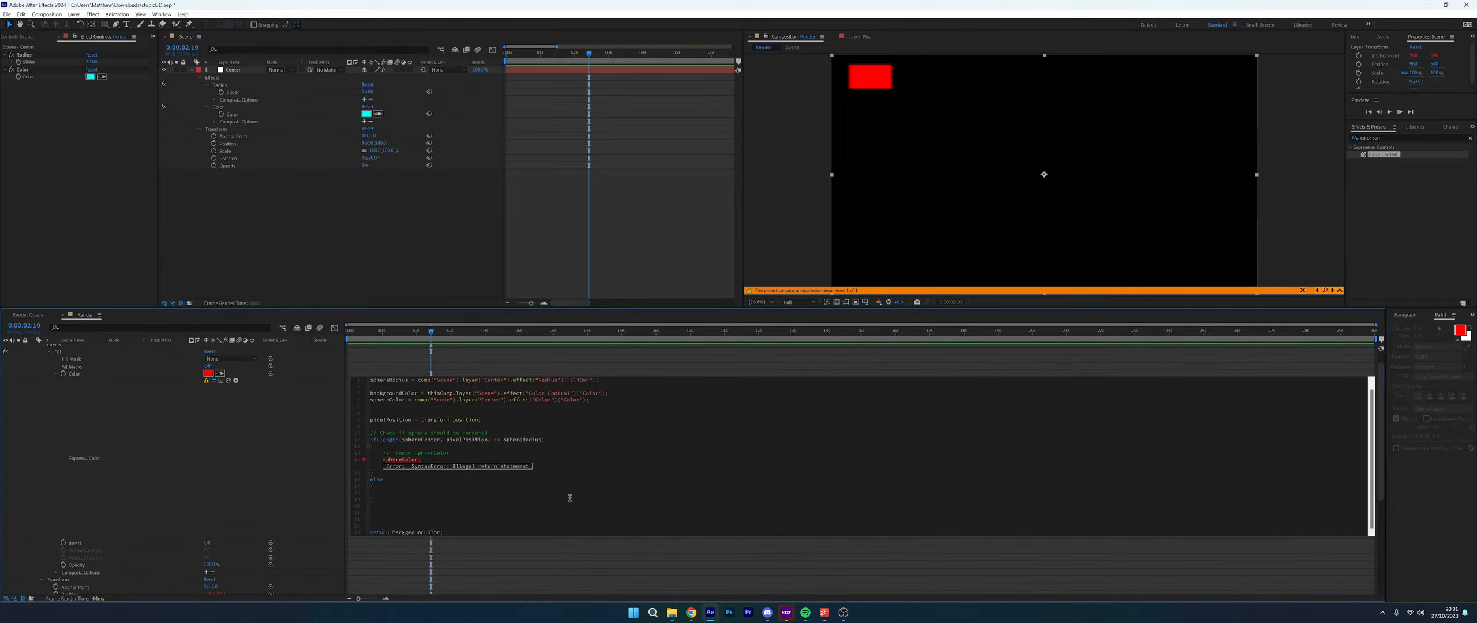
key("BackSpace")
key("BackSpace")
key("BackSpace")
key("BackSpace")
key("BackSpace")
key("BackSpace")
Move the backgroundColor statement into the else block, indent it, remove the leftover blank lines and apply the expression
key("shift+End")
key("ctrl+x")
key("BackSpace")
key("Return")
key("ctrl+v")
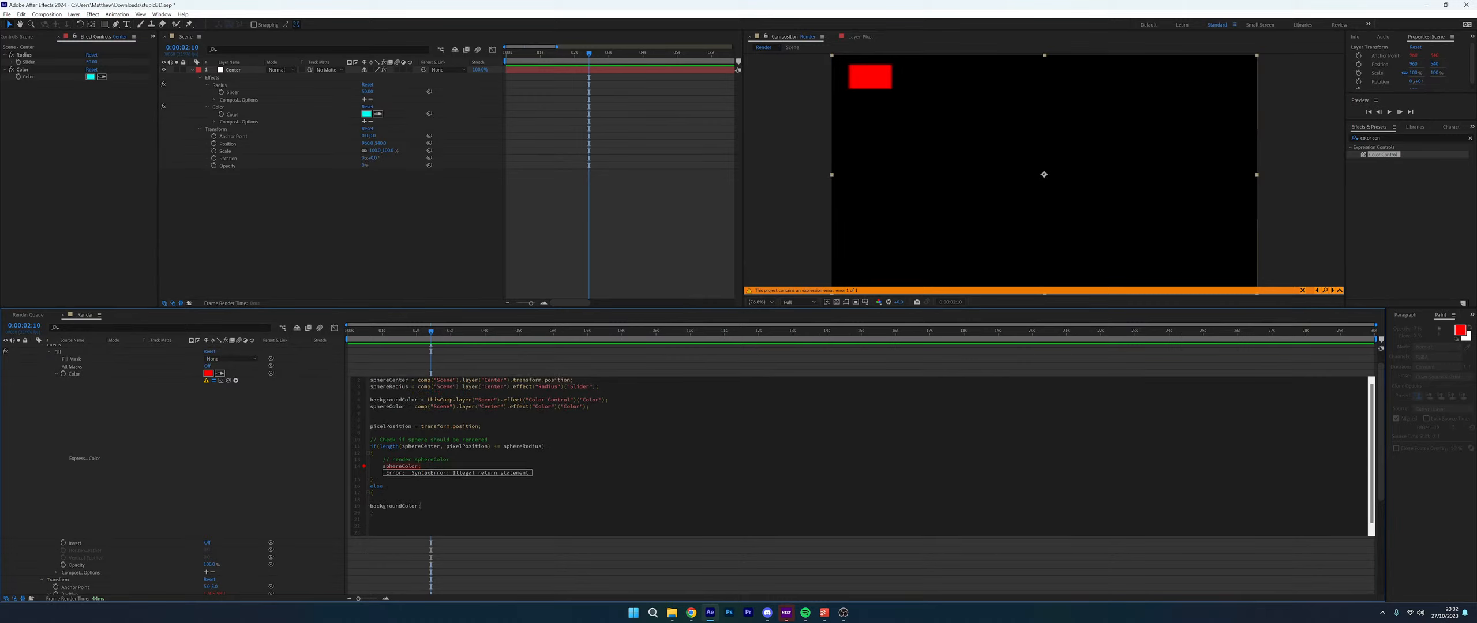
key("Tab")
key("BackSpace")
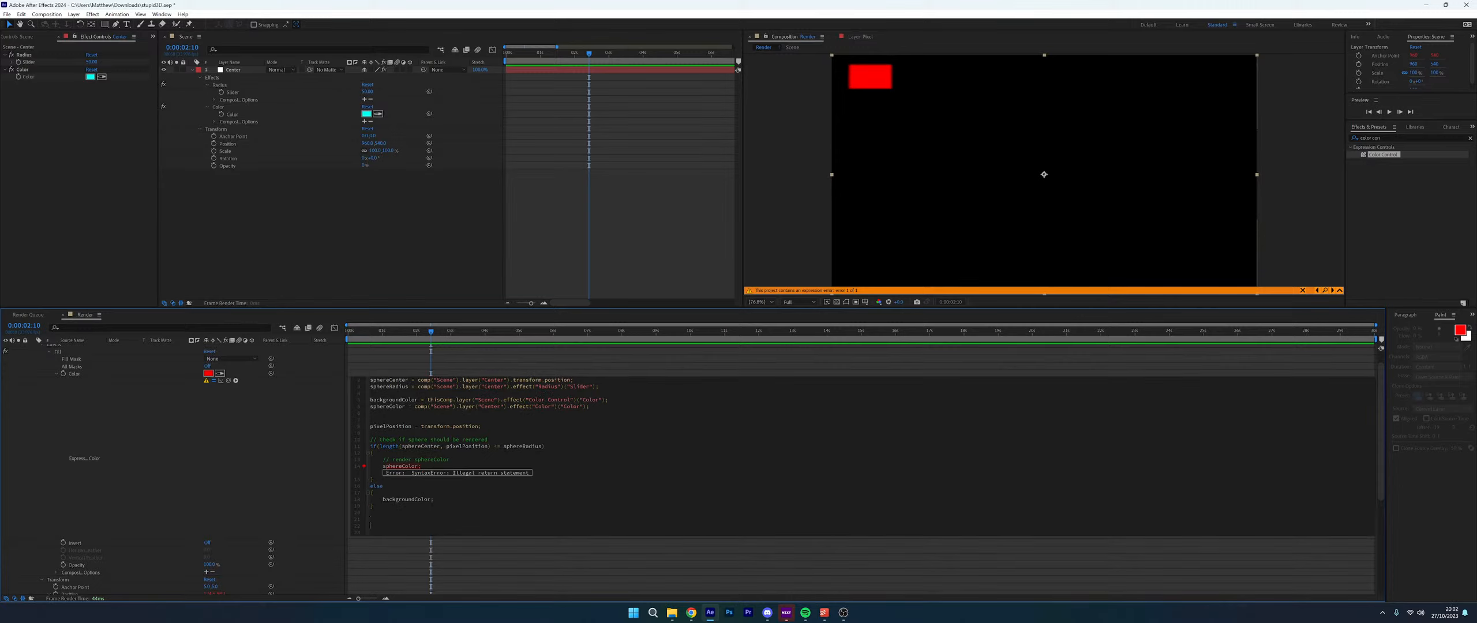
left_click(240, 446)
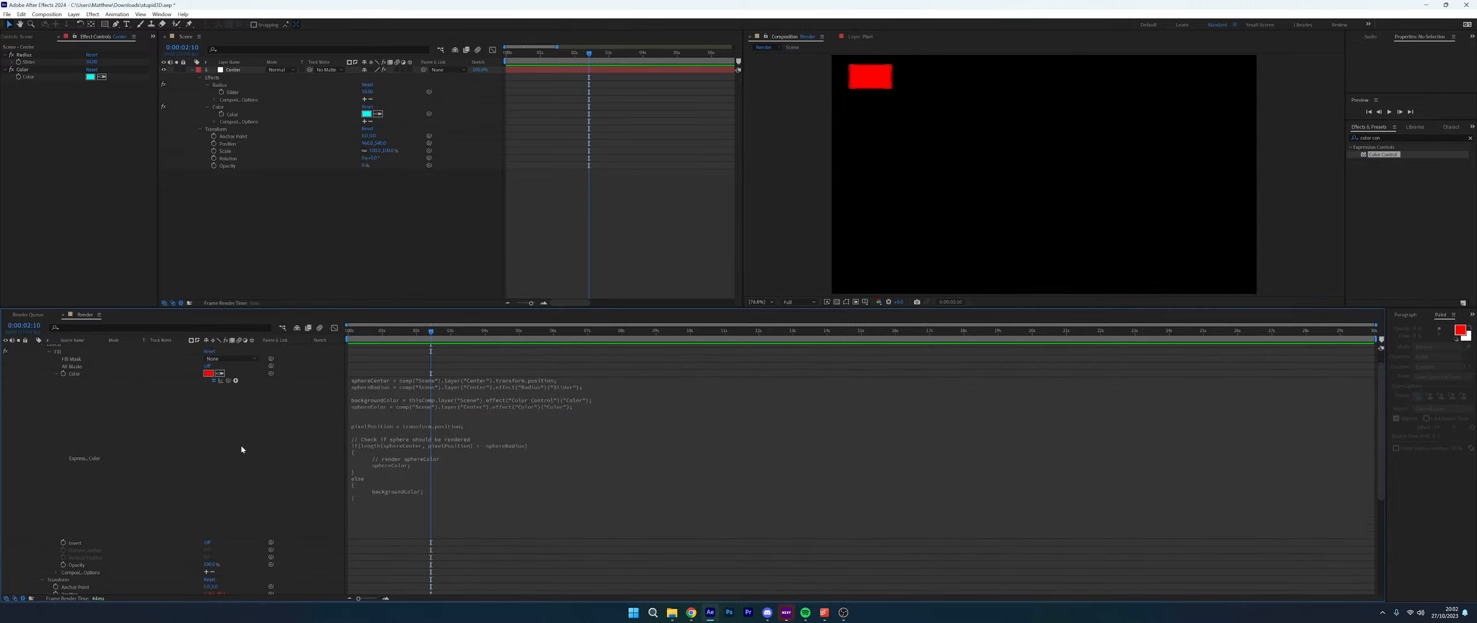
left_click(560, 450)
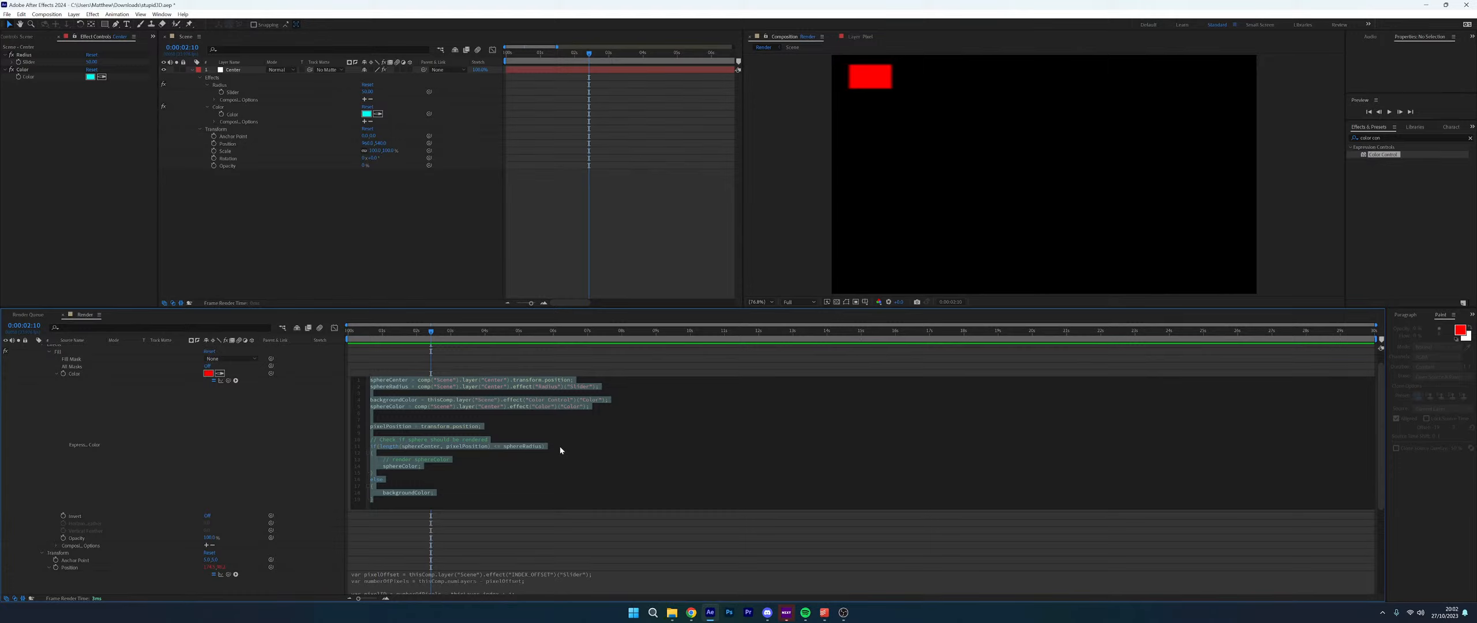
Switch to Chrome and look through the open YouTube tabs, ending on the live stream dashboard with its chat
left_click(690, 613)
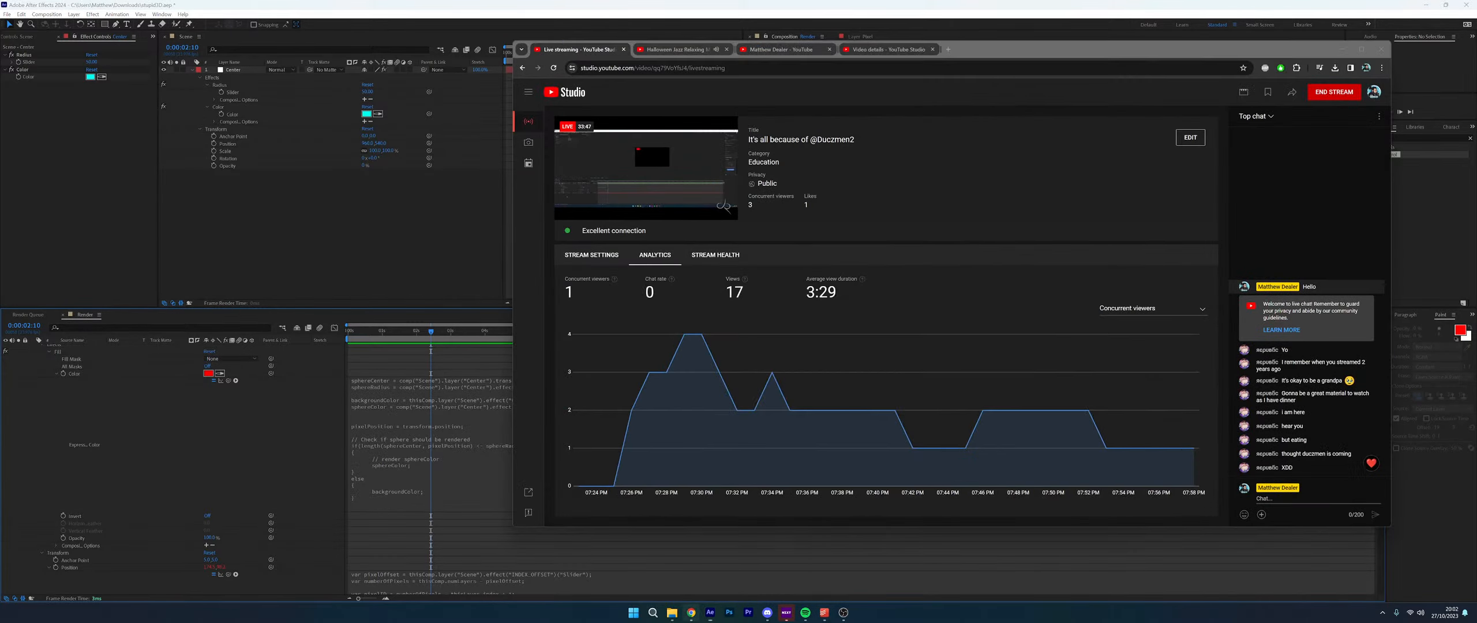
left_click(897, 49)
left_click(782, 50)
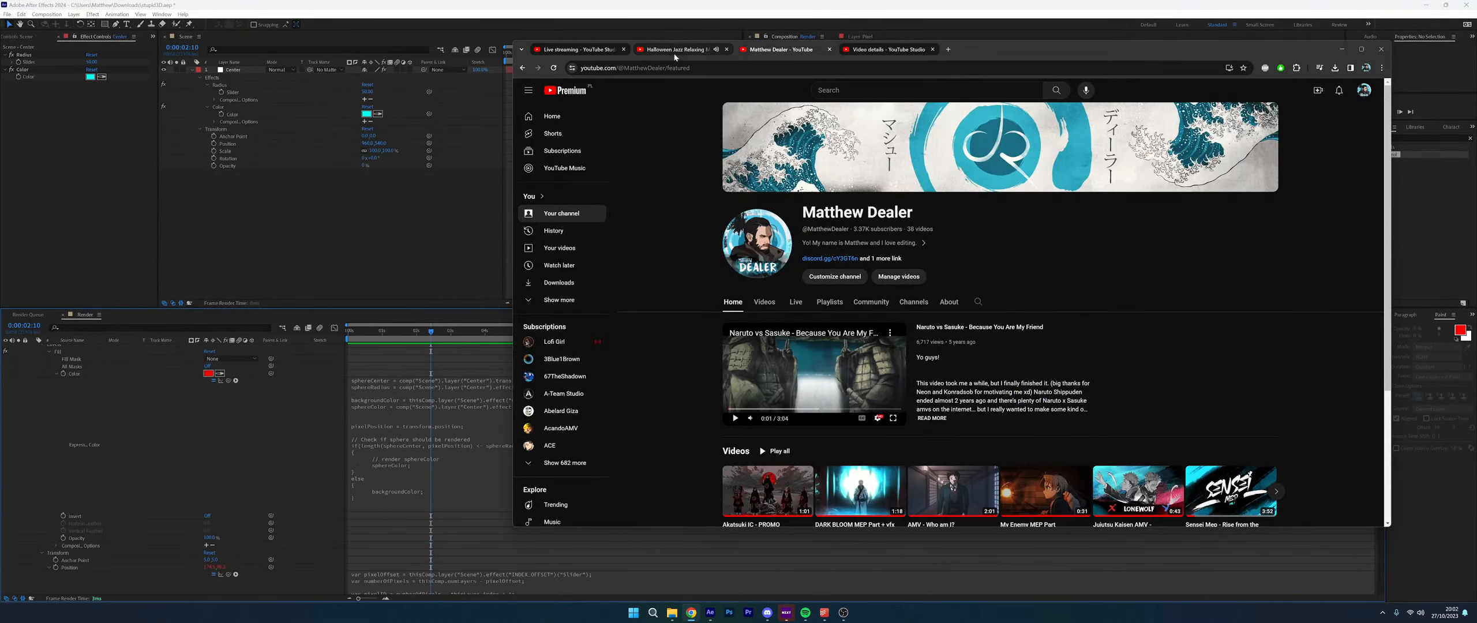
left_click(672, 50)
left_click(781, 50)
left_click(889, 50)
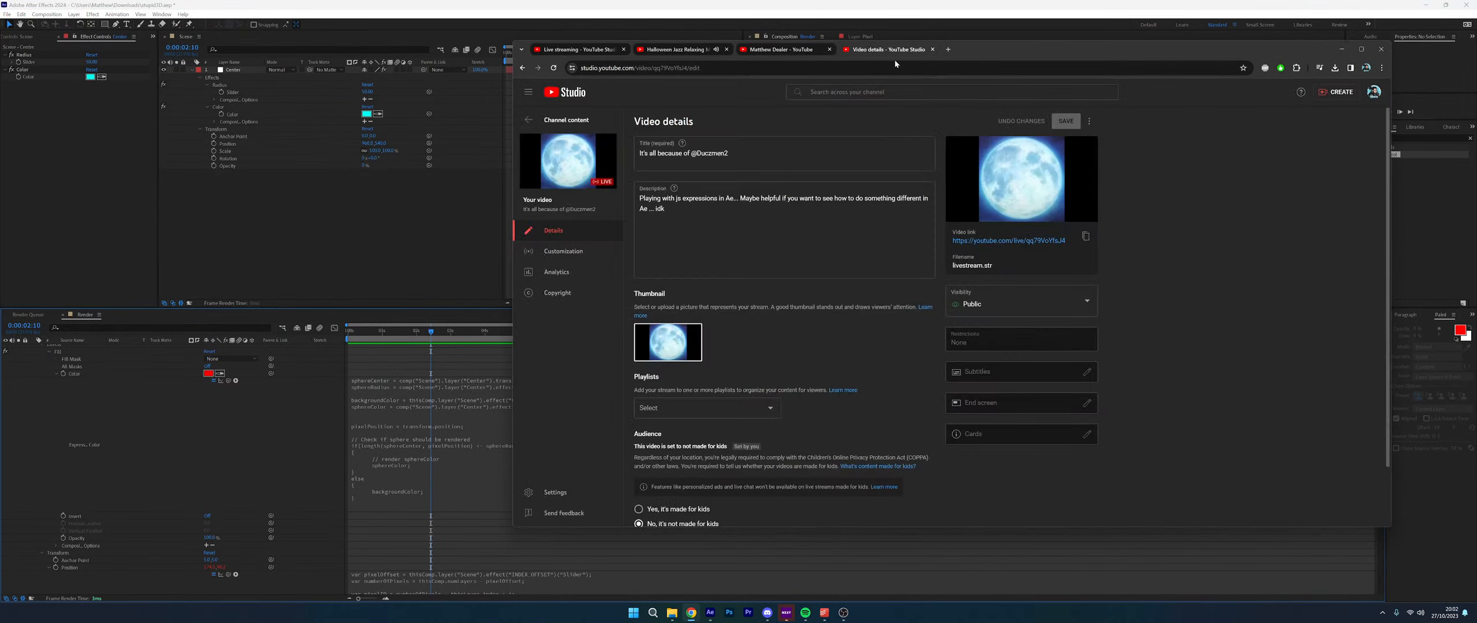
left_click(605, 50)
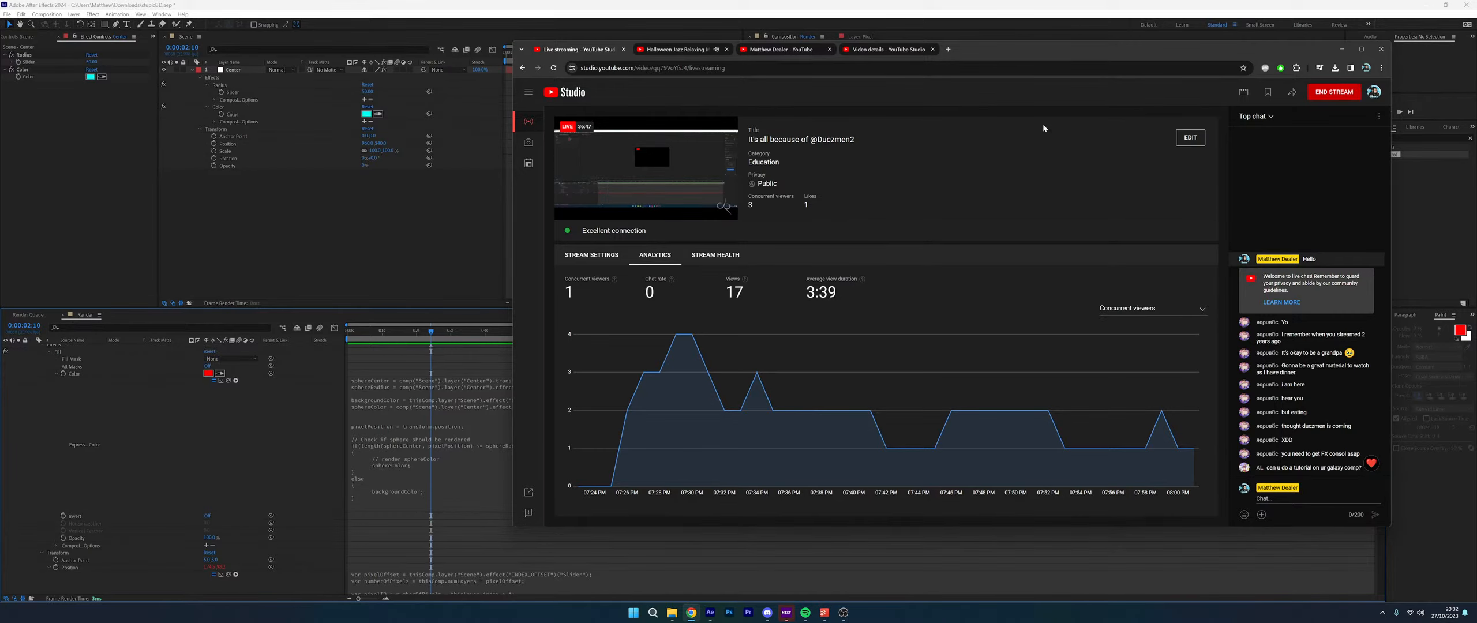
Switch to File Explorer and open the Projects folder on Data (D:), checking the Dev folder on the way
left_click(671, 613)
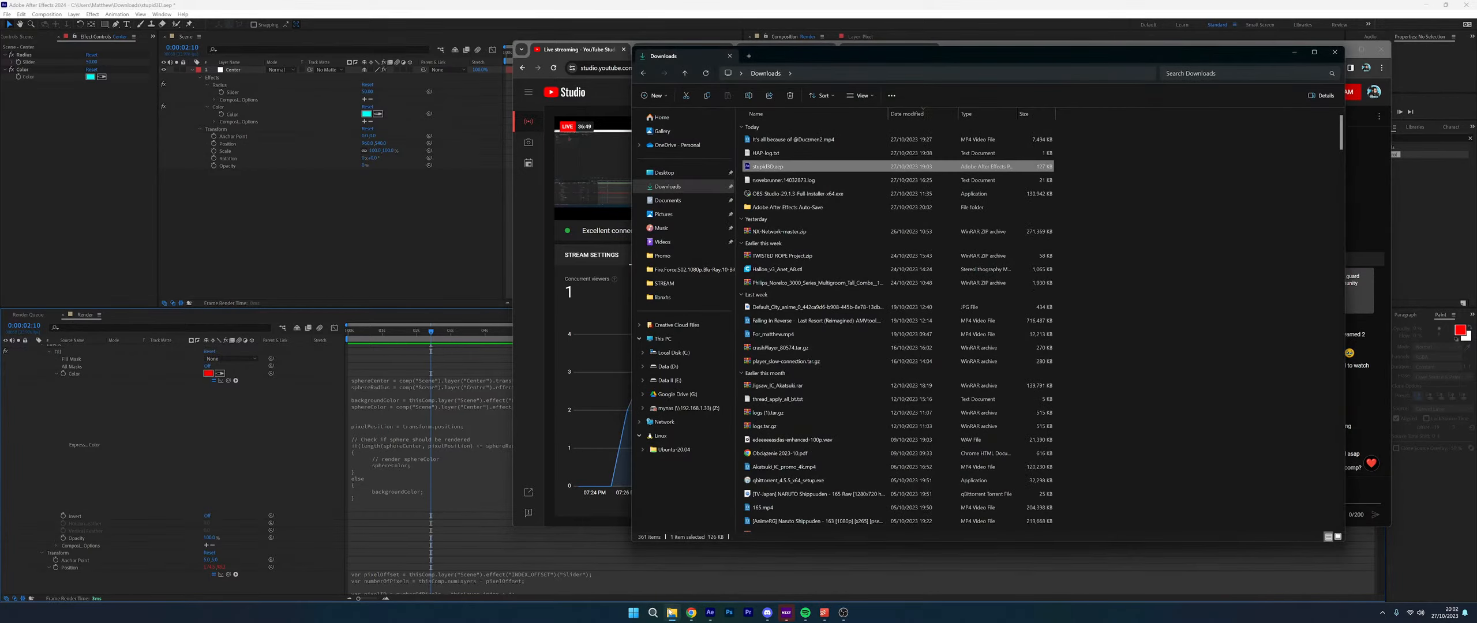
left_click(668, 366)
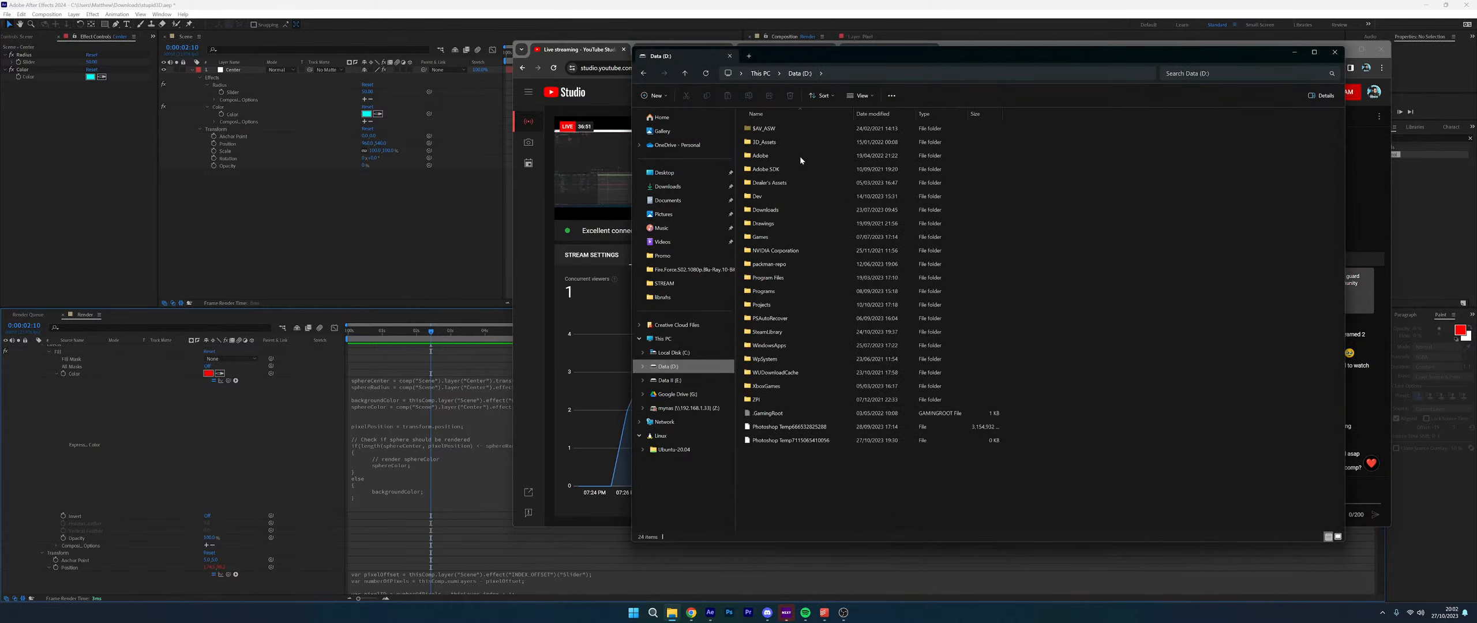
double_click(791, 197)
scroll(841, 229, "down", 2)
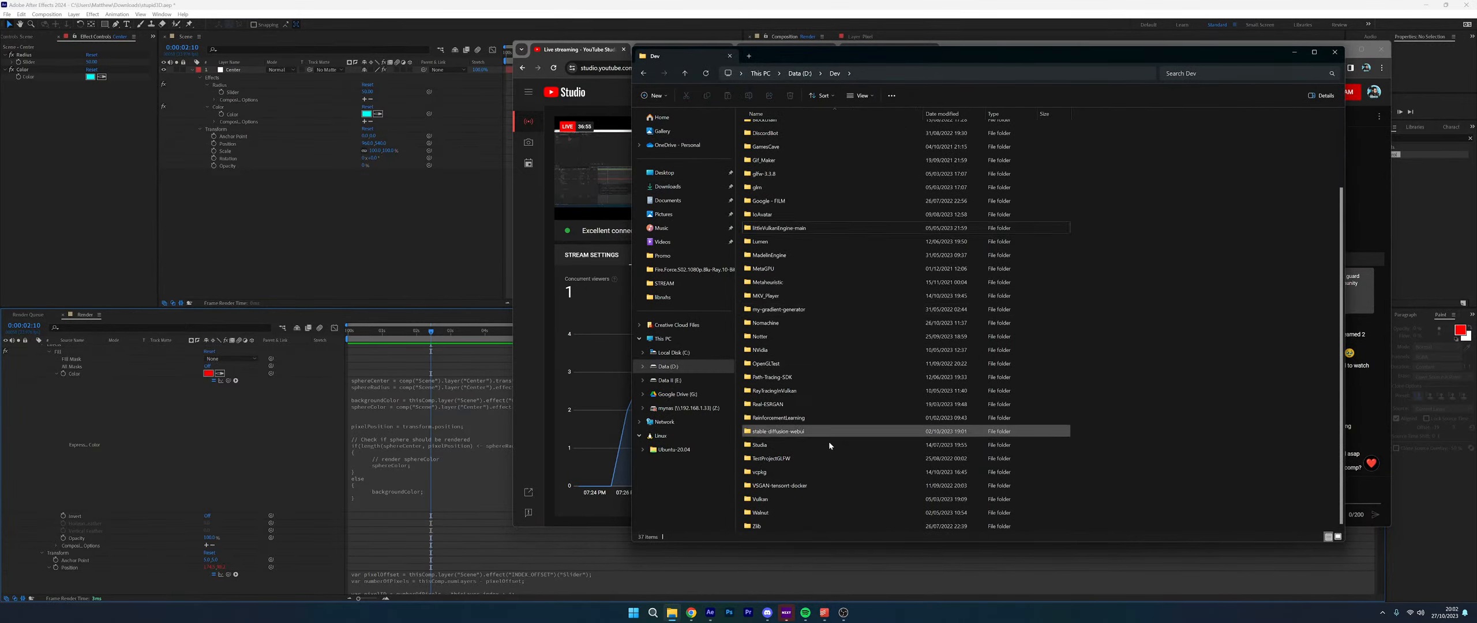
scroll(795, 513, "up", 3)
left_click(800, 73)
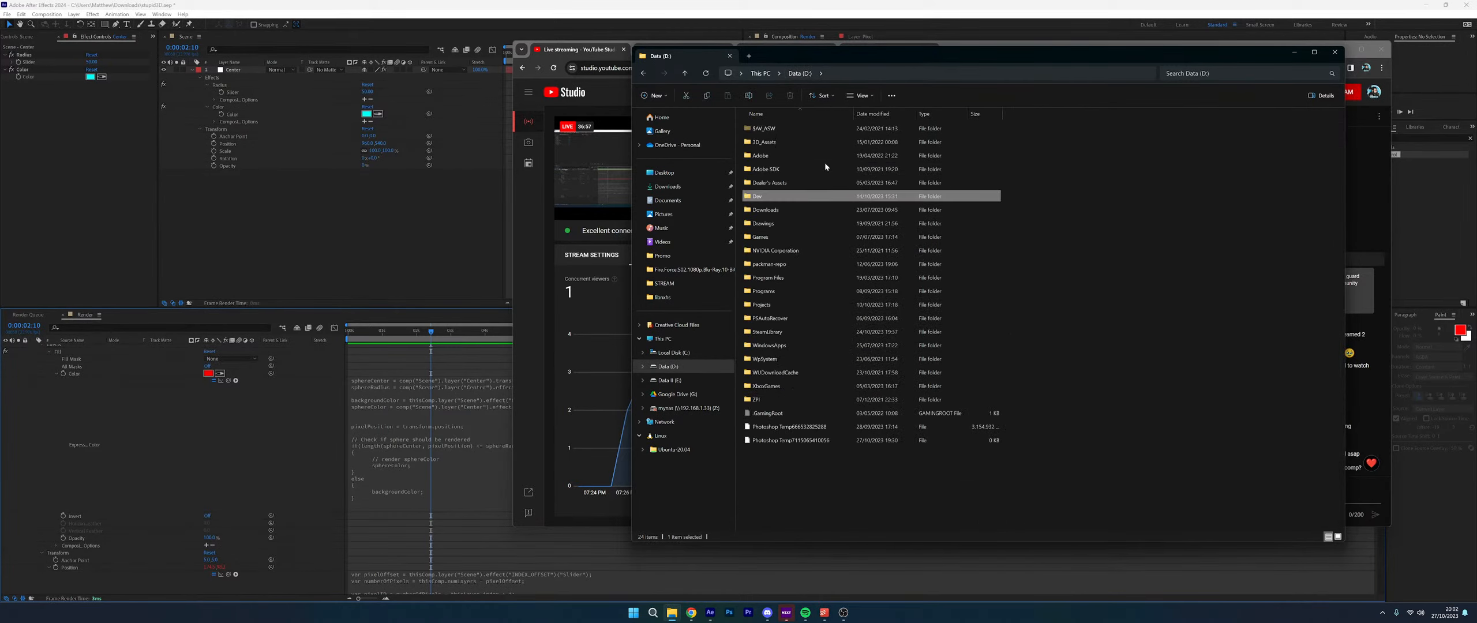
double_click(800, 307)
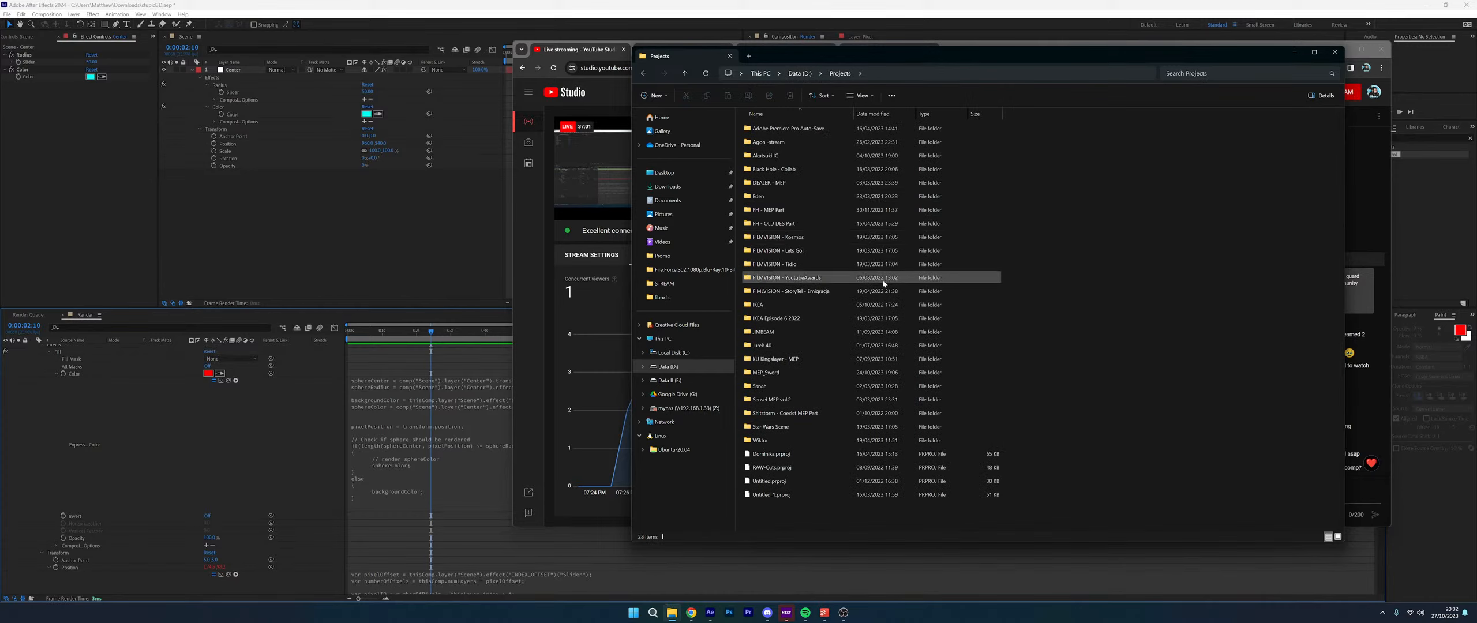
Look into the FILMVISION - Tidio and FILMVISION - YoutubeAwards folders and briefly preview the Go Daddy MP4 video
left_click(858, 269)
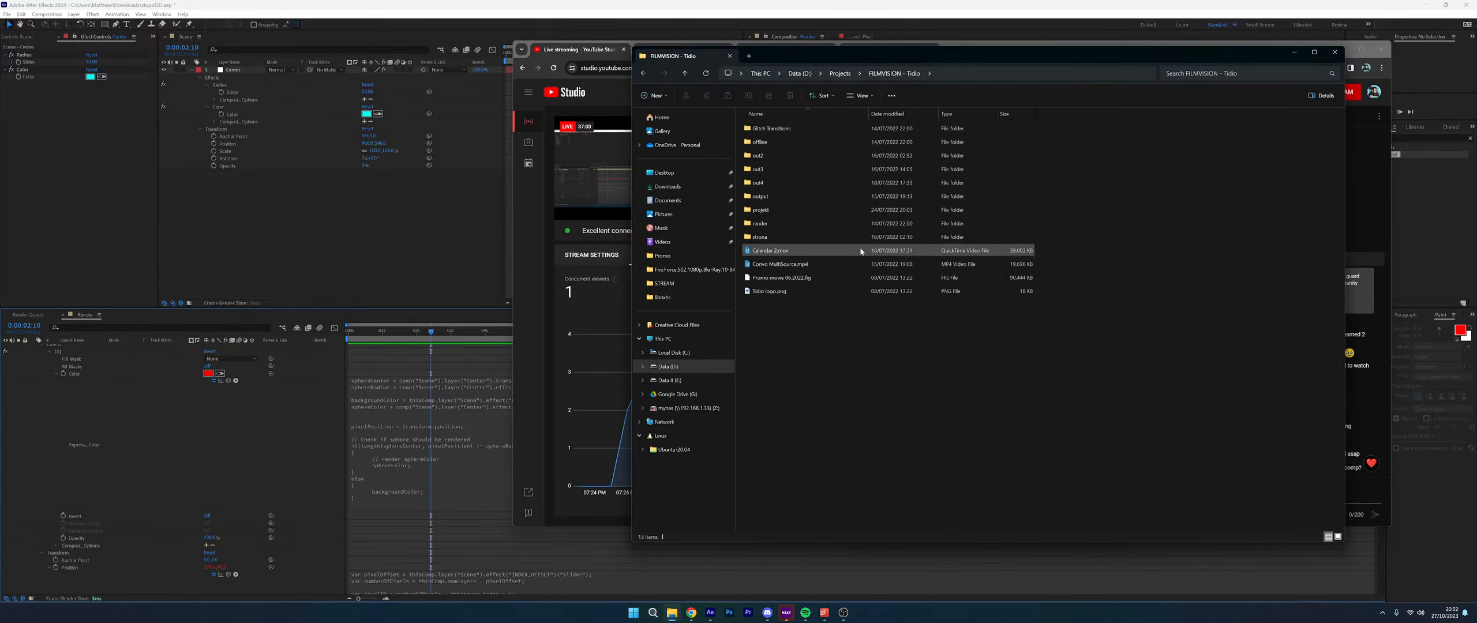
double_click(857, 264)
key("alt+Left")
double_click(853, 277)
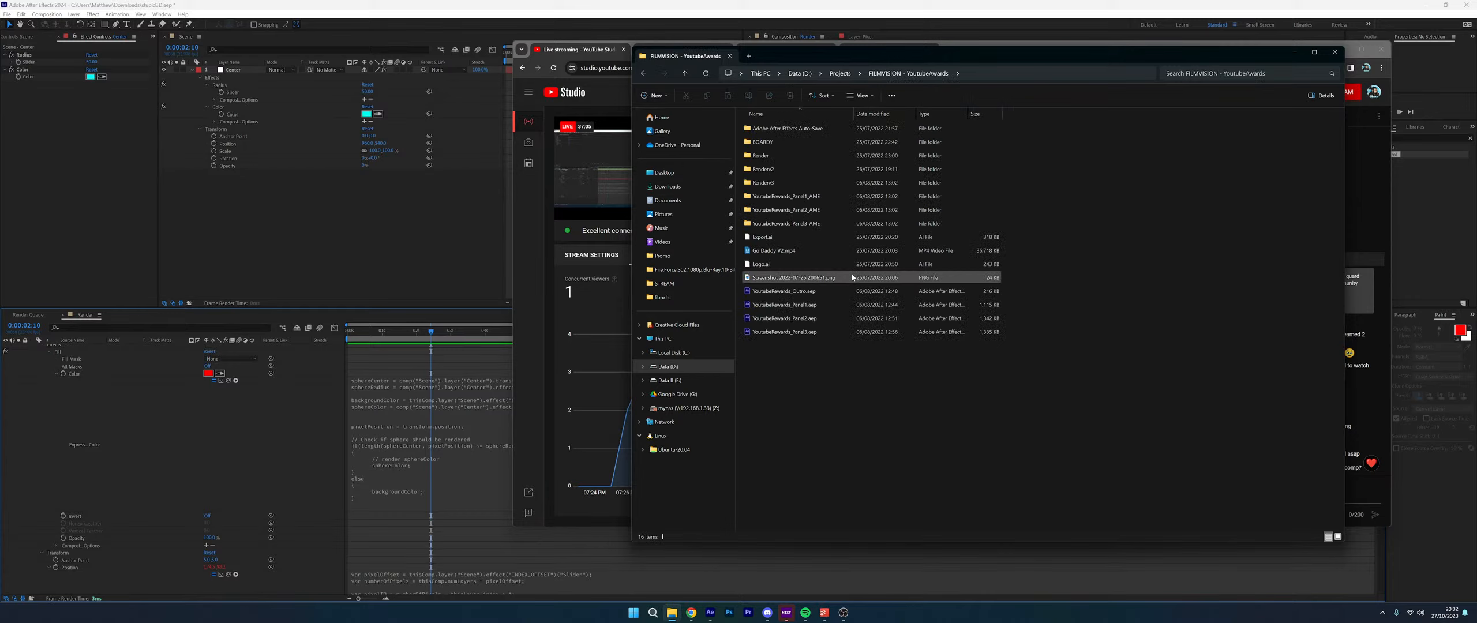
left_click(811, 250)
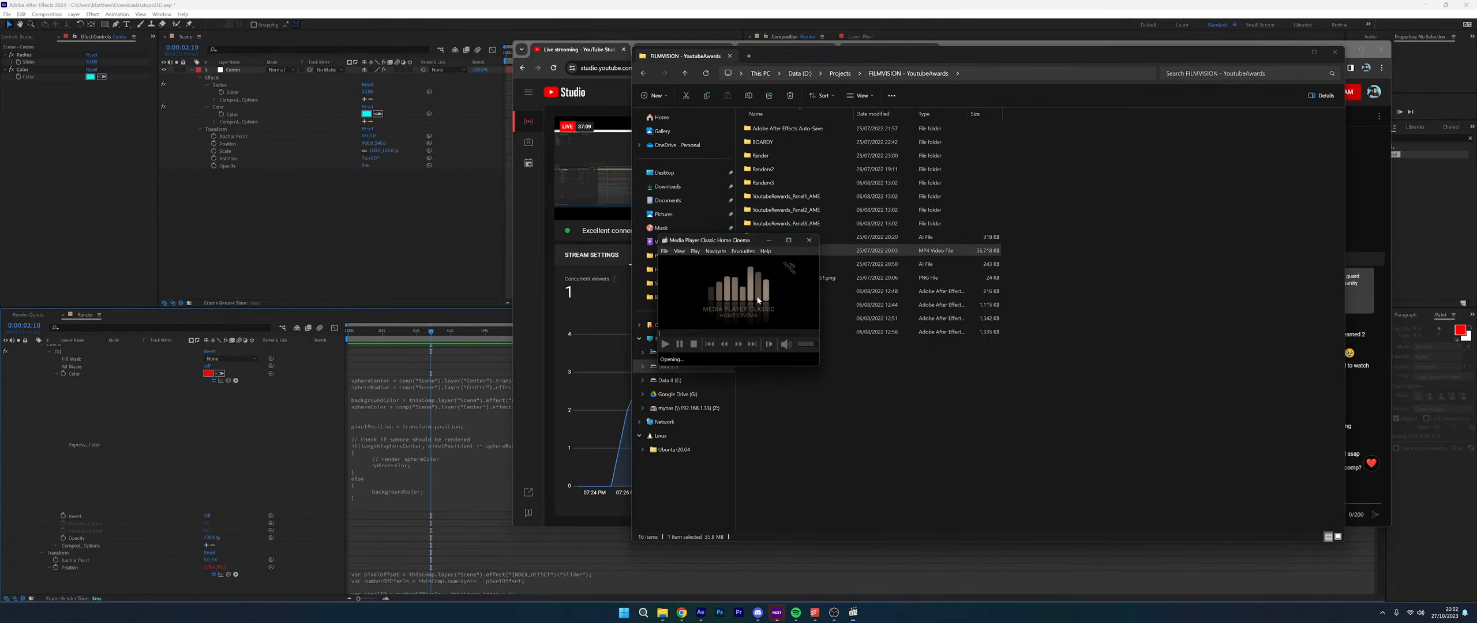
left_click(1003, 122)
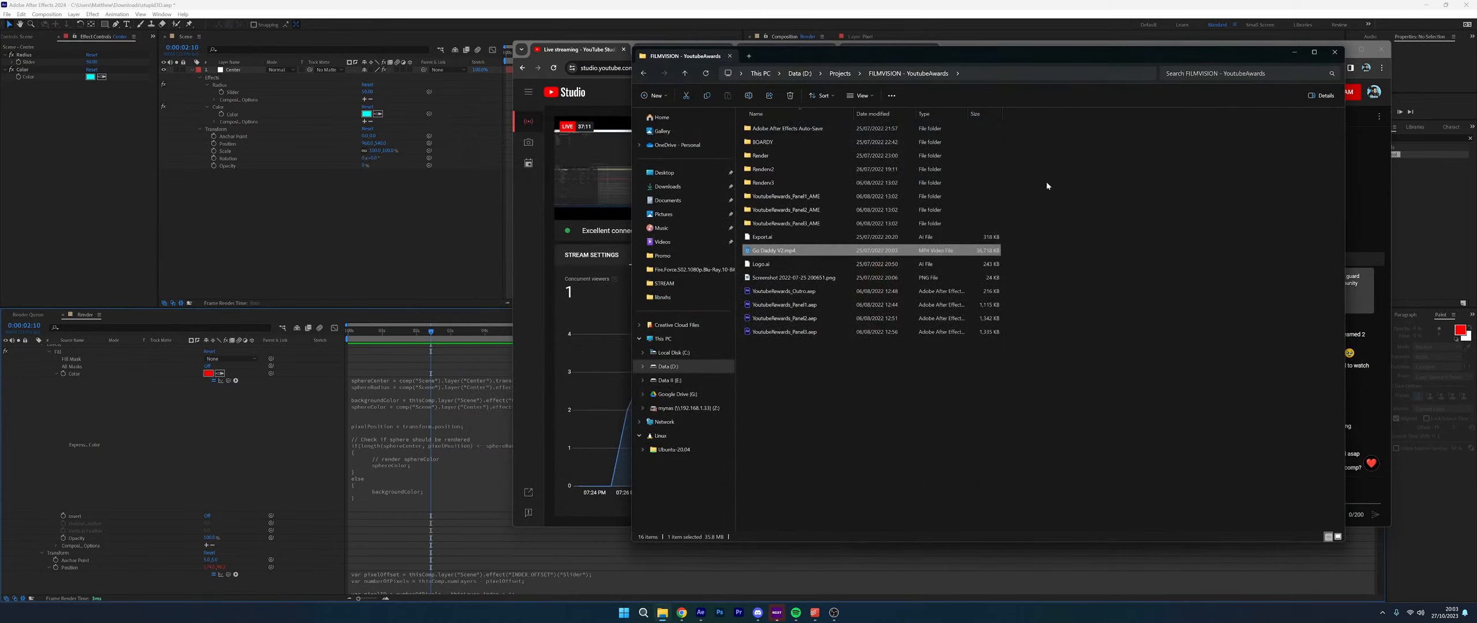
Open the FILMVISION - Kosmos folder and play Intro.mp4
key("alt+Left")
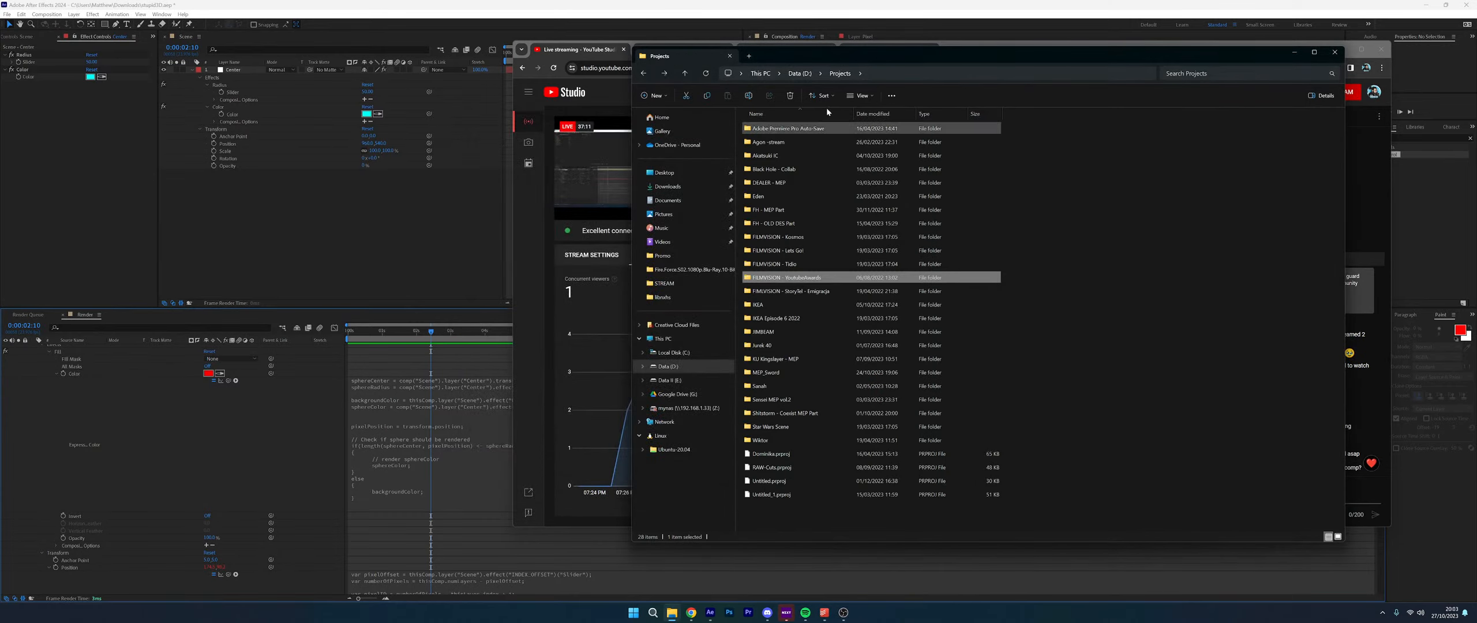
double_click(820, 236)
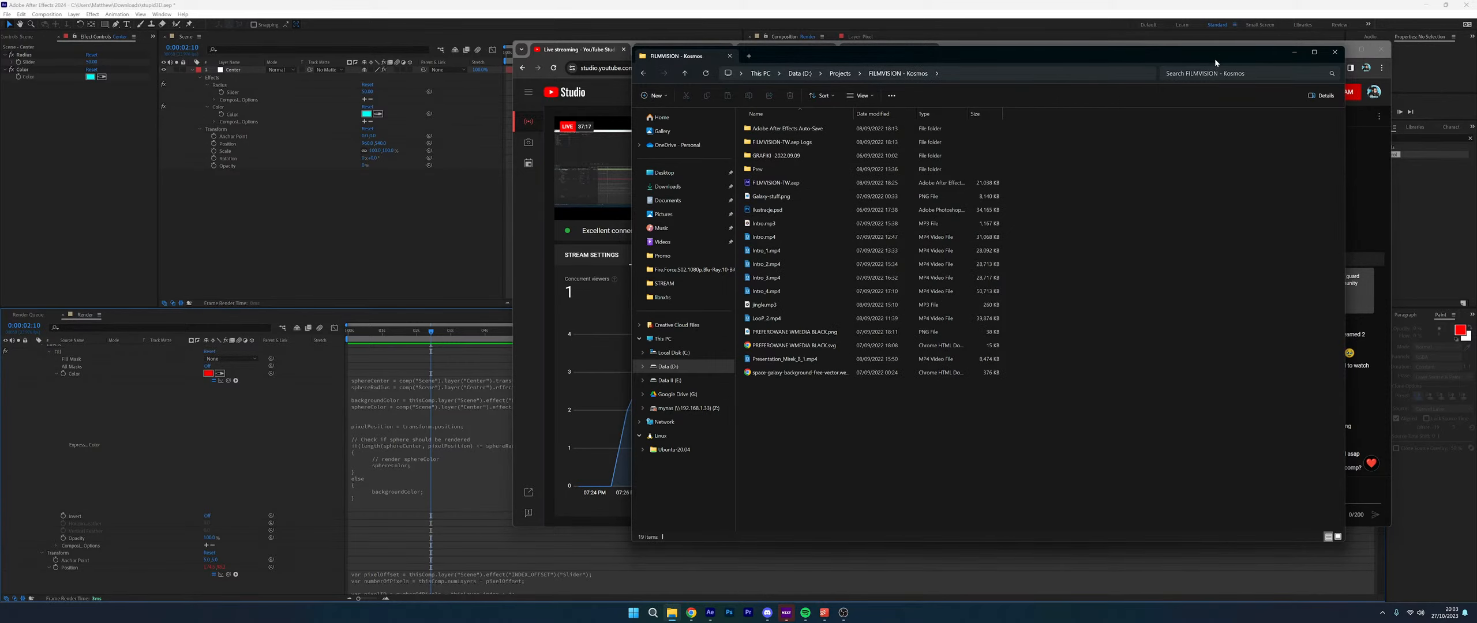
left_click_drag(1213, 58, 689, 67)
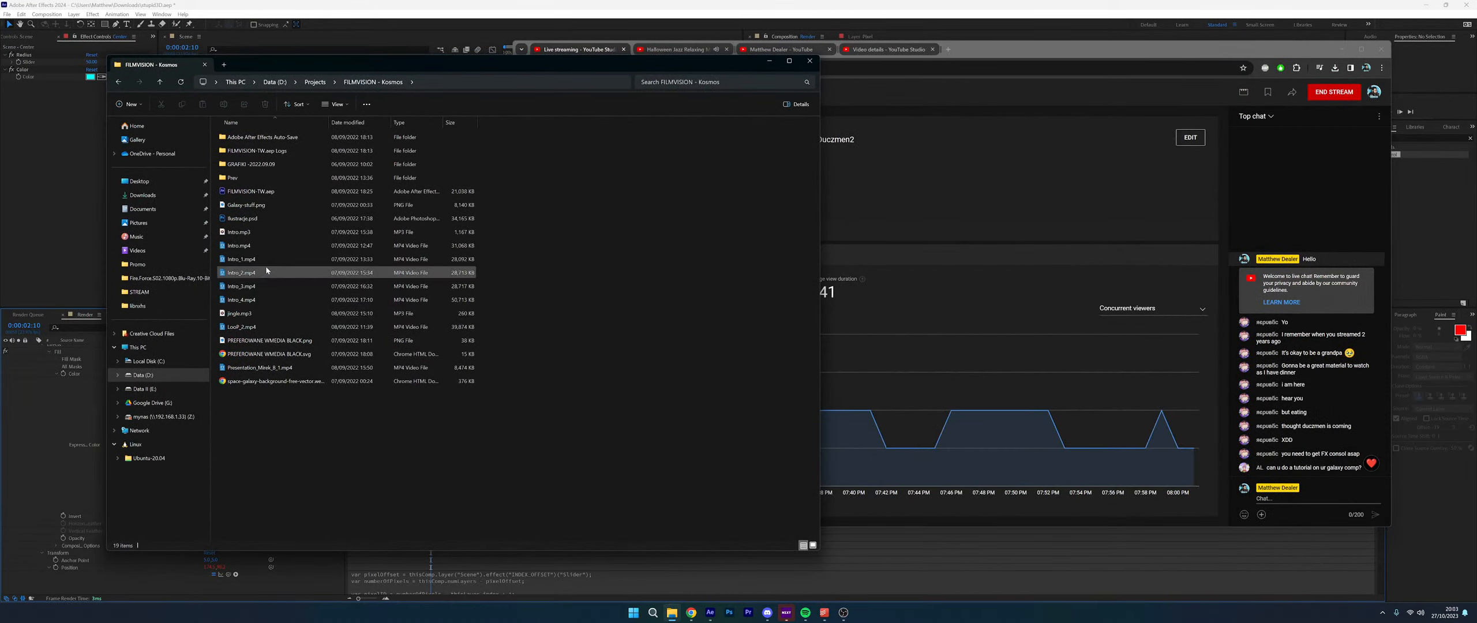
double_click(277, 245)
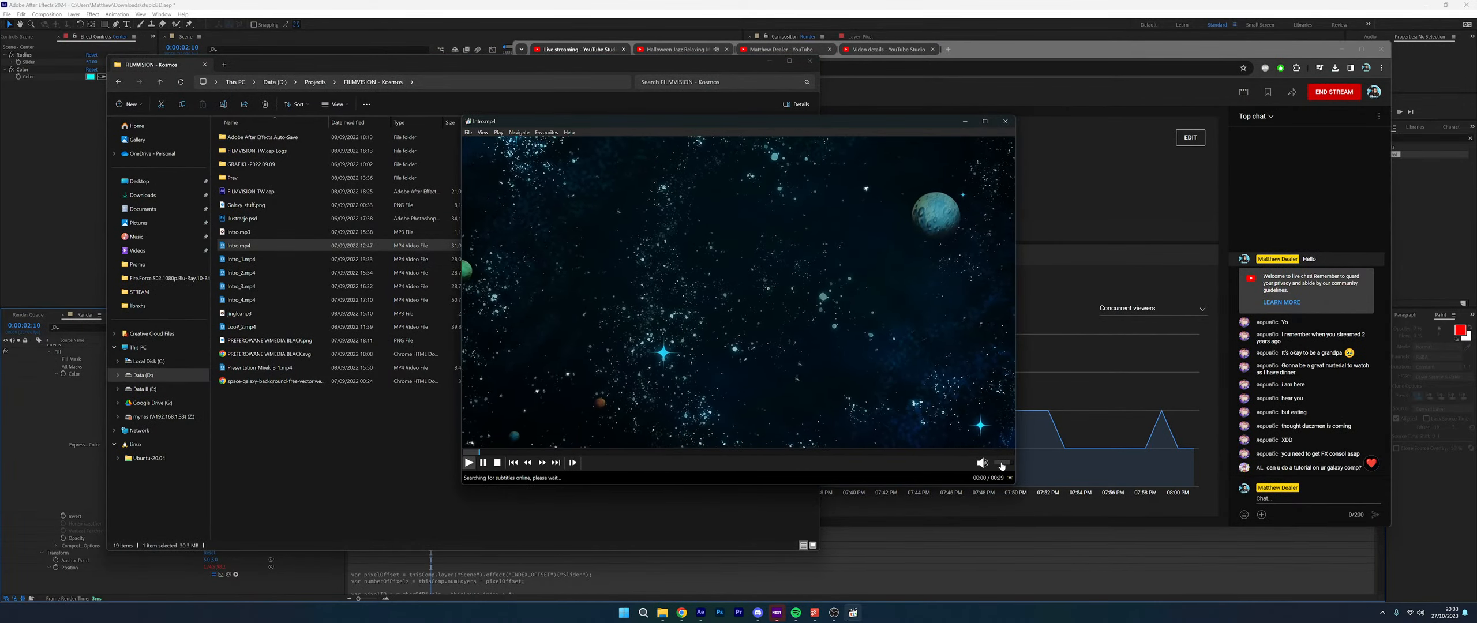
Pause the Halloween jazz stream in Chrome, watch Intro.mp4 beside the channel page and close the player
left_click(681, 60)
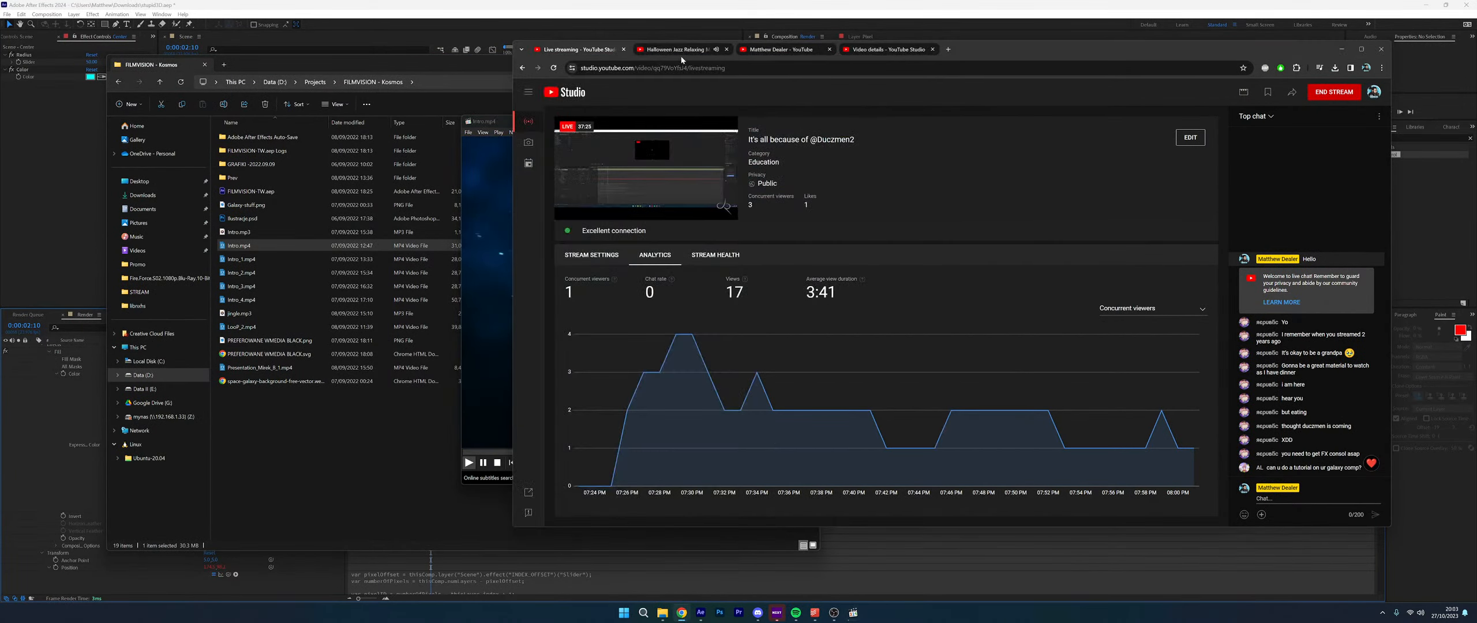
left_click(681, 55)
left_click(498, 247)
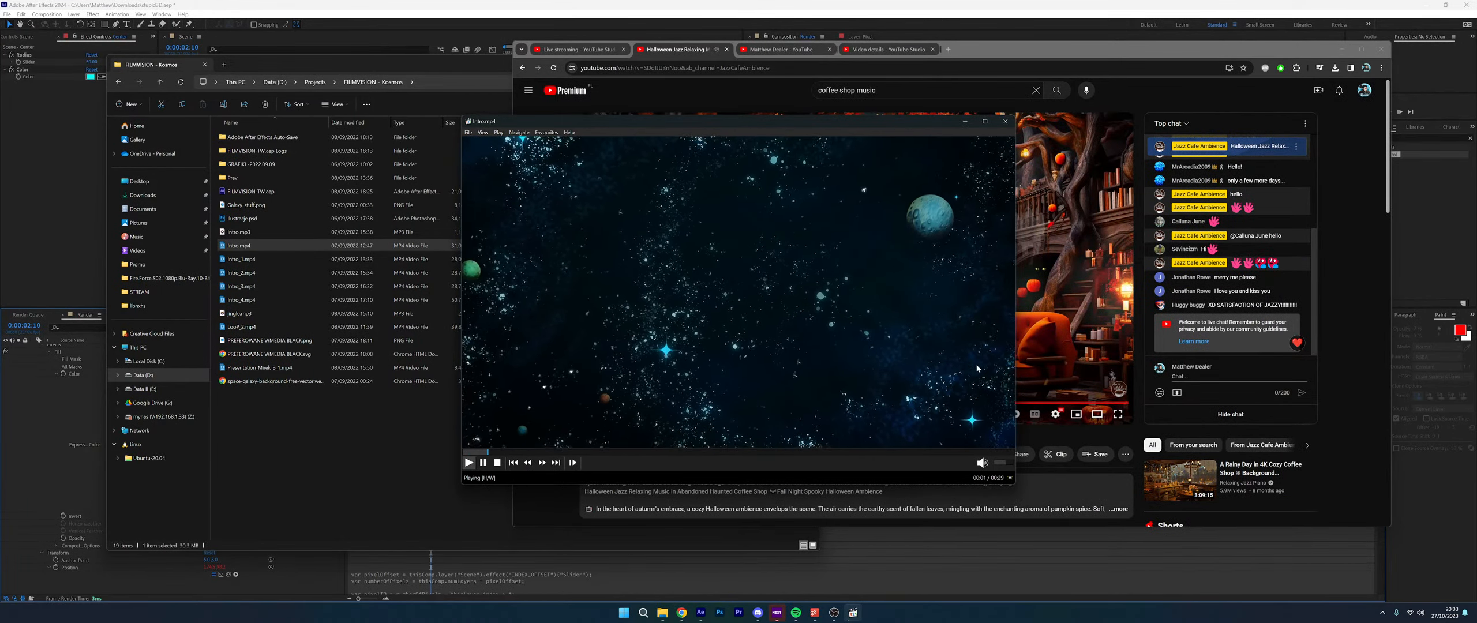
left_click(796, 54)
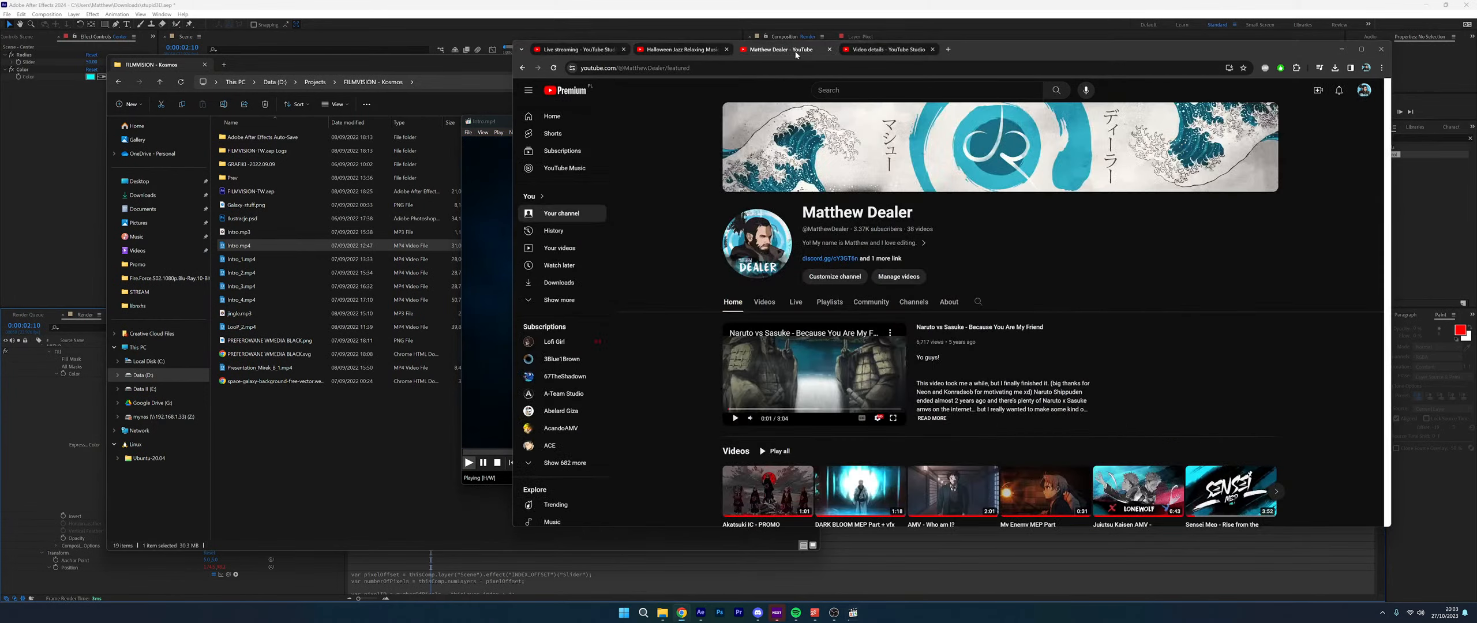
left_click(484, 151)
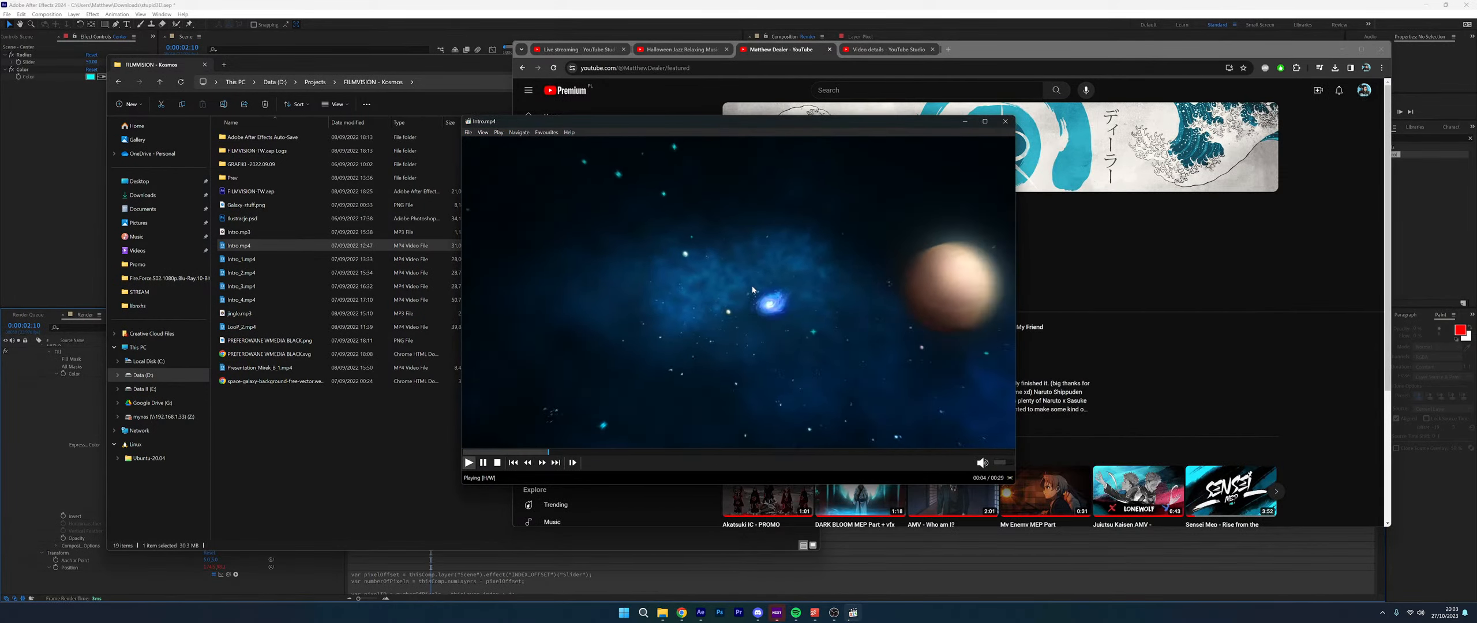
left_click_drag(761, 128, 769, 102)
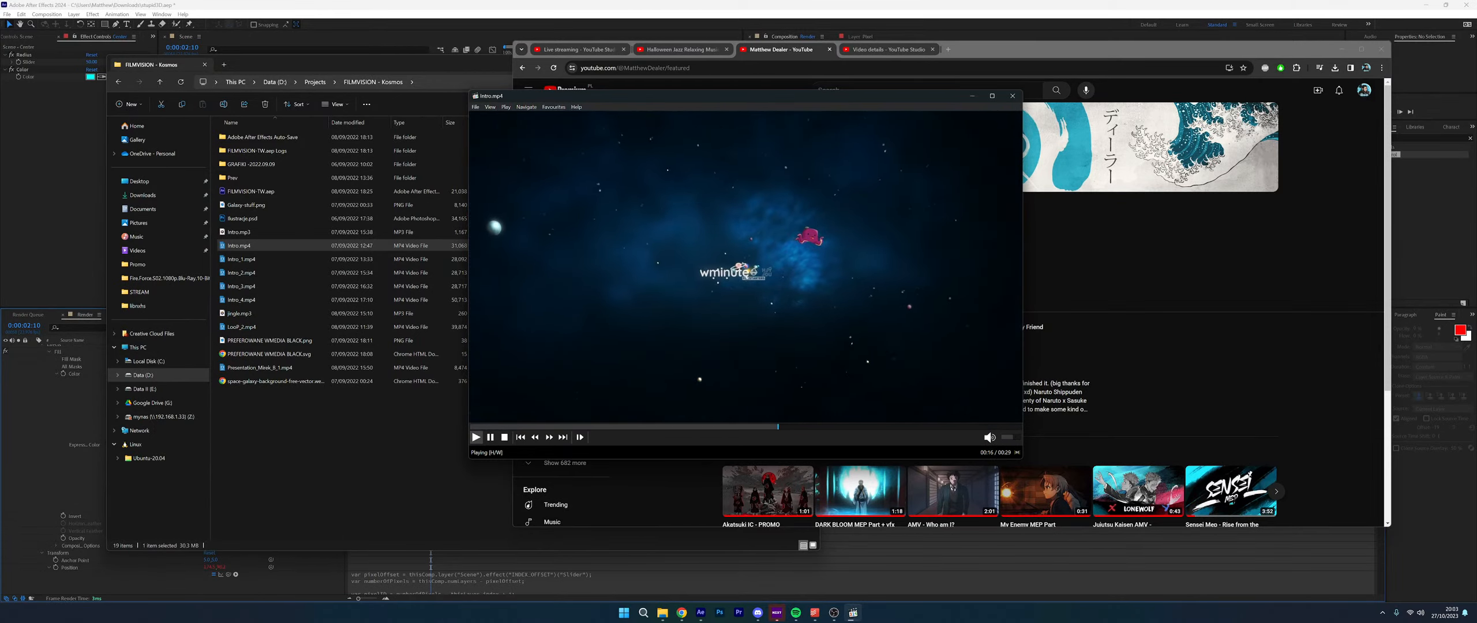
left_click(1012, 96)
Browse the Videos section of the YouTube channel page
left_click(765, 302)
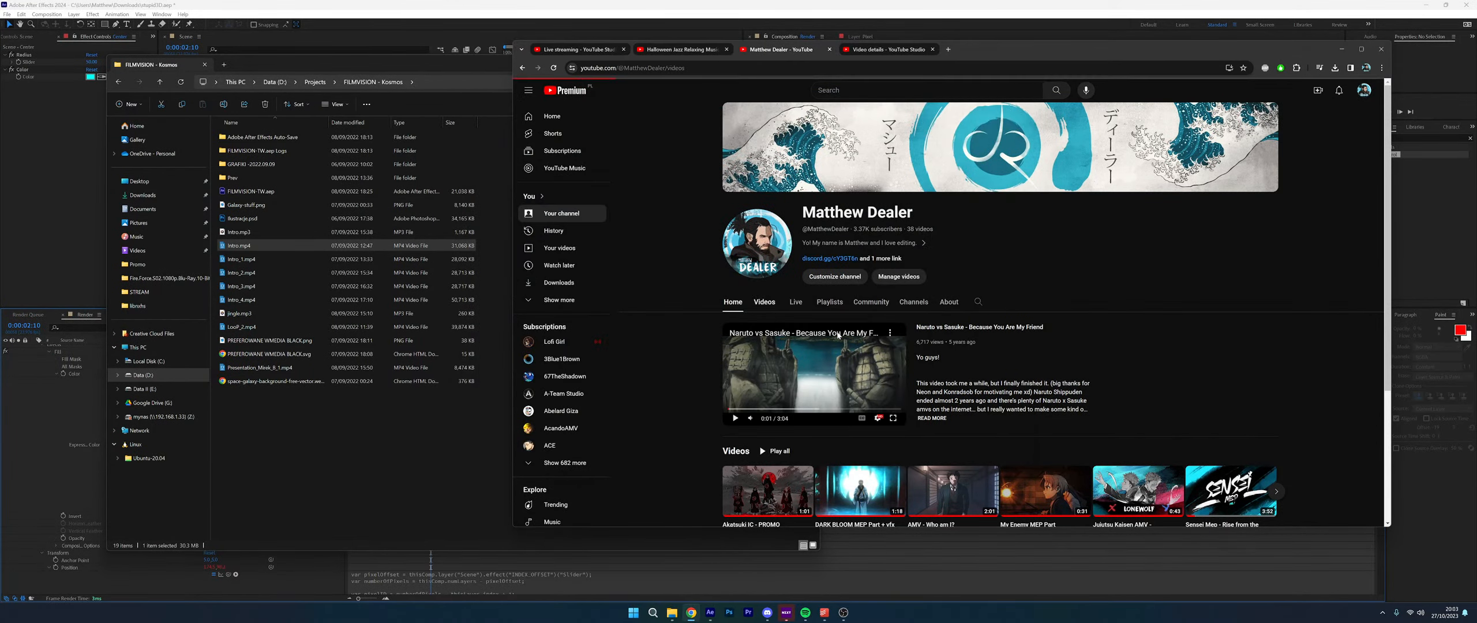
scroll(1101, 338, "down", 3)
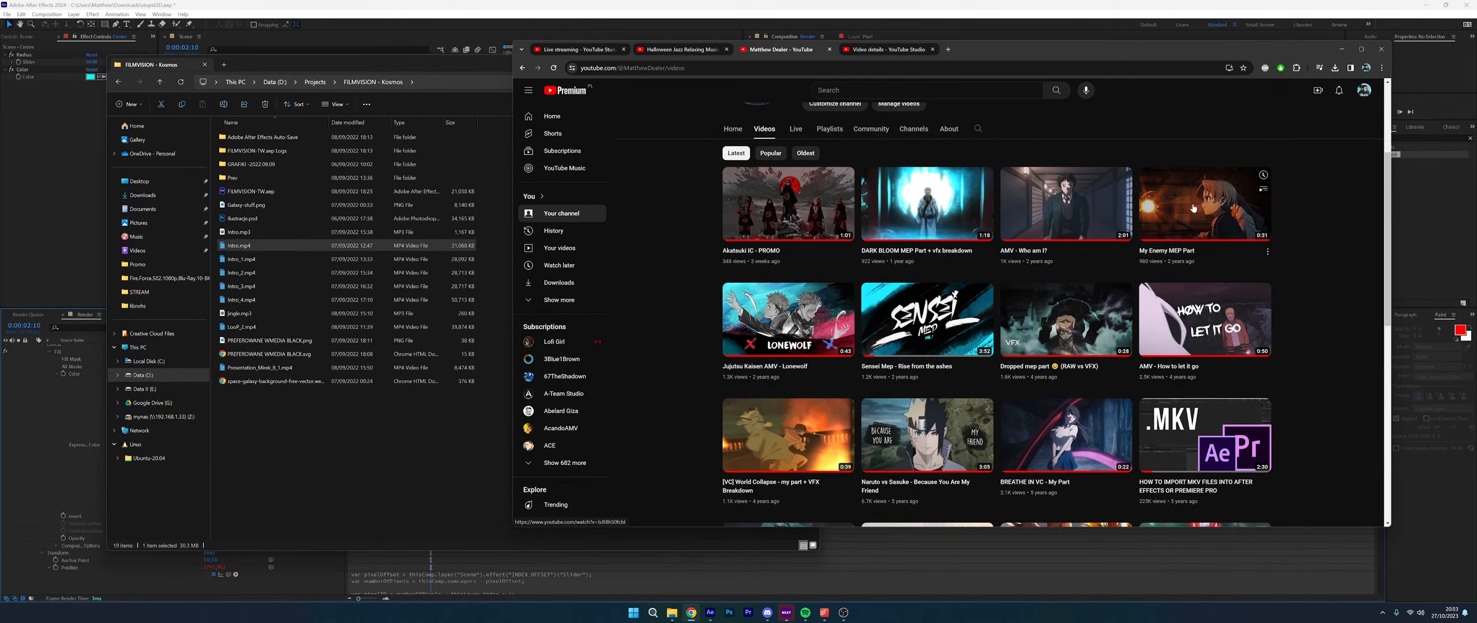
scroll(694, 332, "down", 1)
scroll(694, 336, "down", 3)
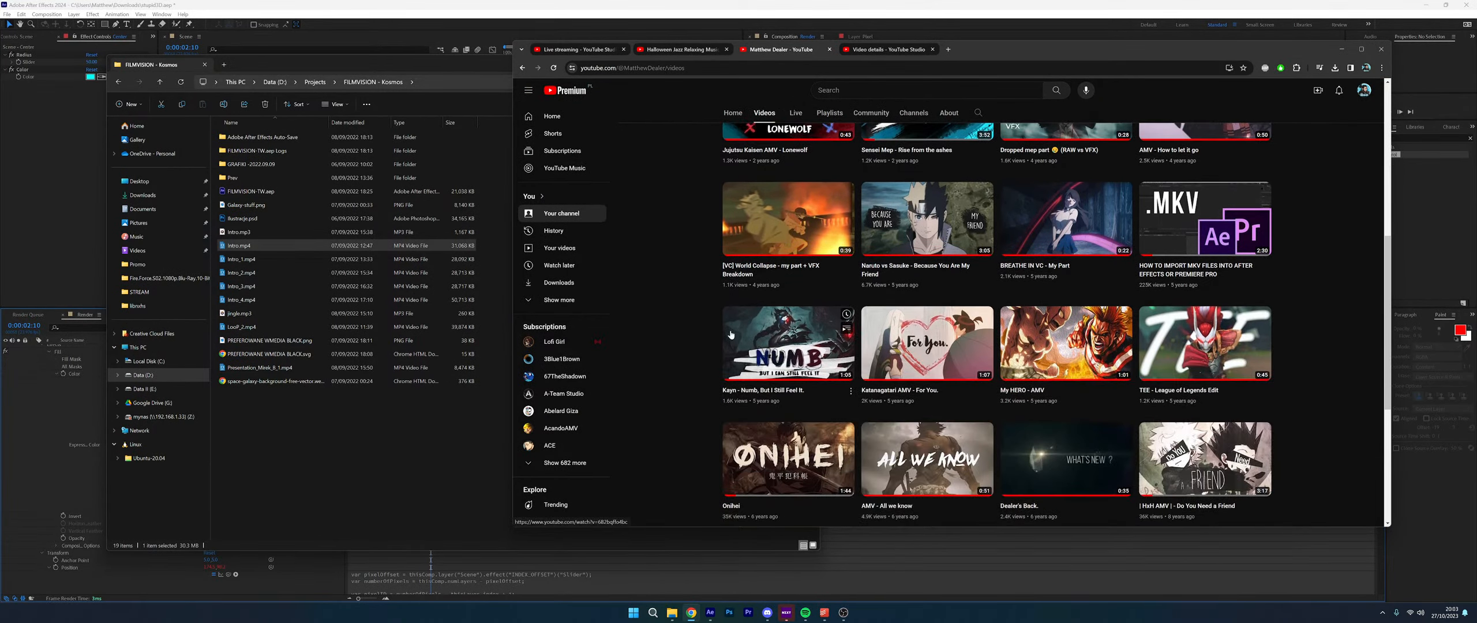
scroll(730, 335, "up", 4)
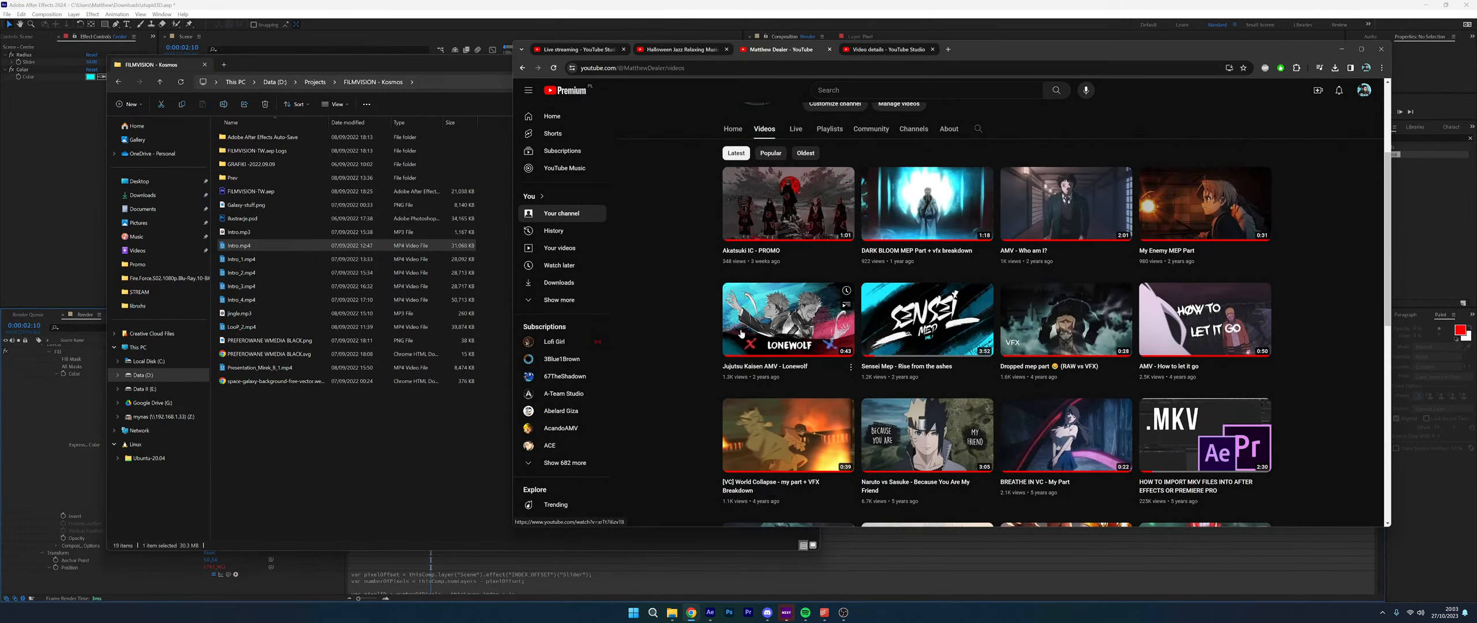
scroll(734, 335, "up", 3)
Search YouTube for "20 min animation of galaxy" and look through the results
left_click(854, 90)
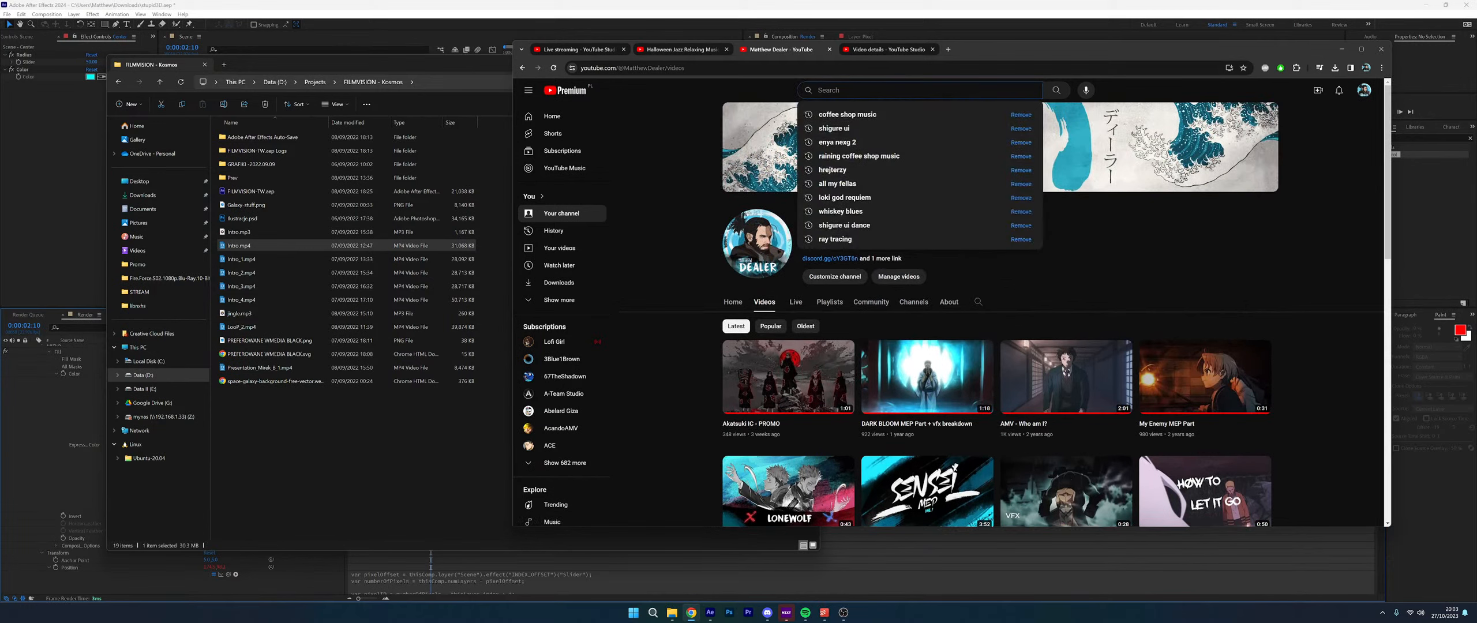
type("20 min of")
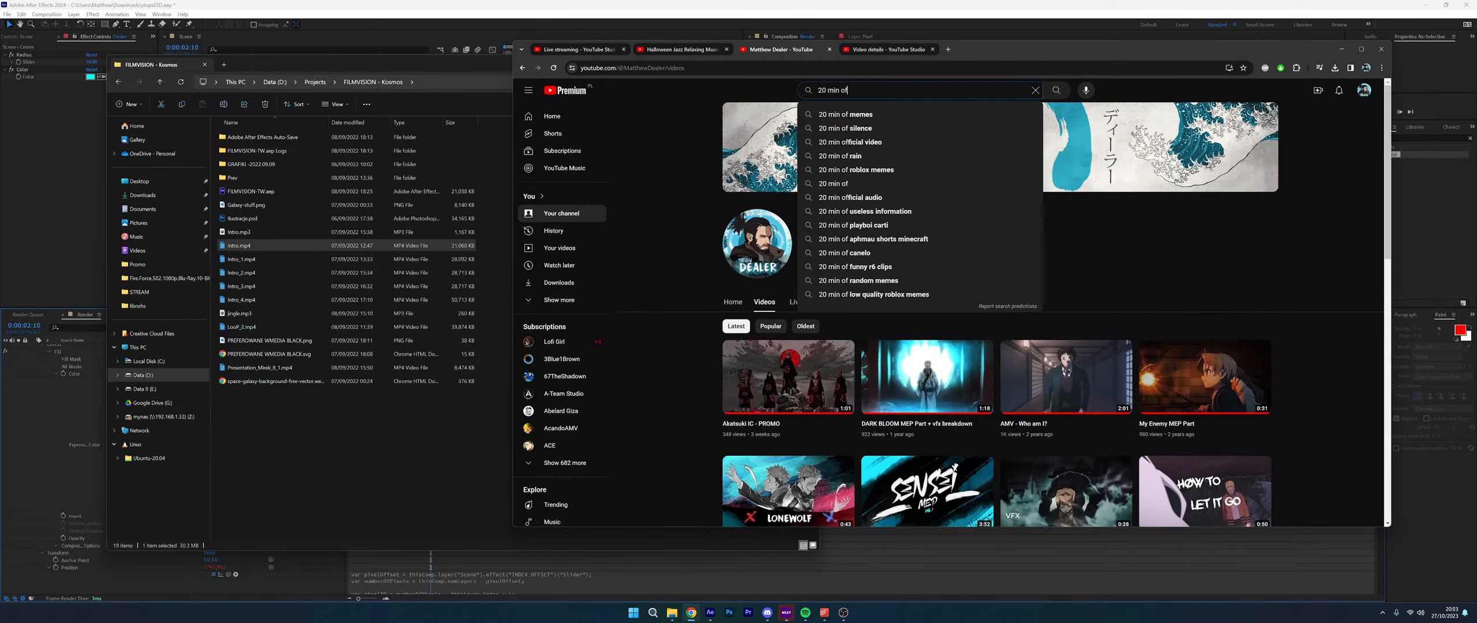
key("BackSpace")
key("BackSpace")
key("BackSpace")
type("a")
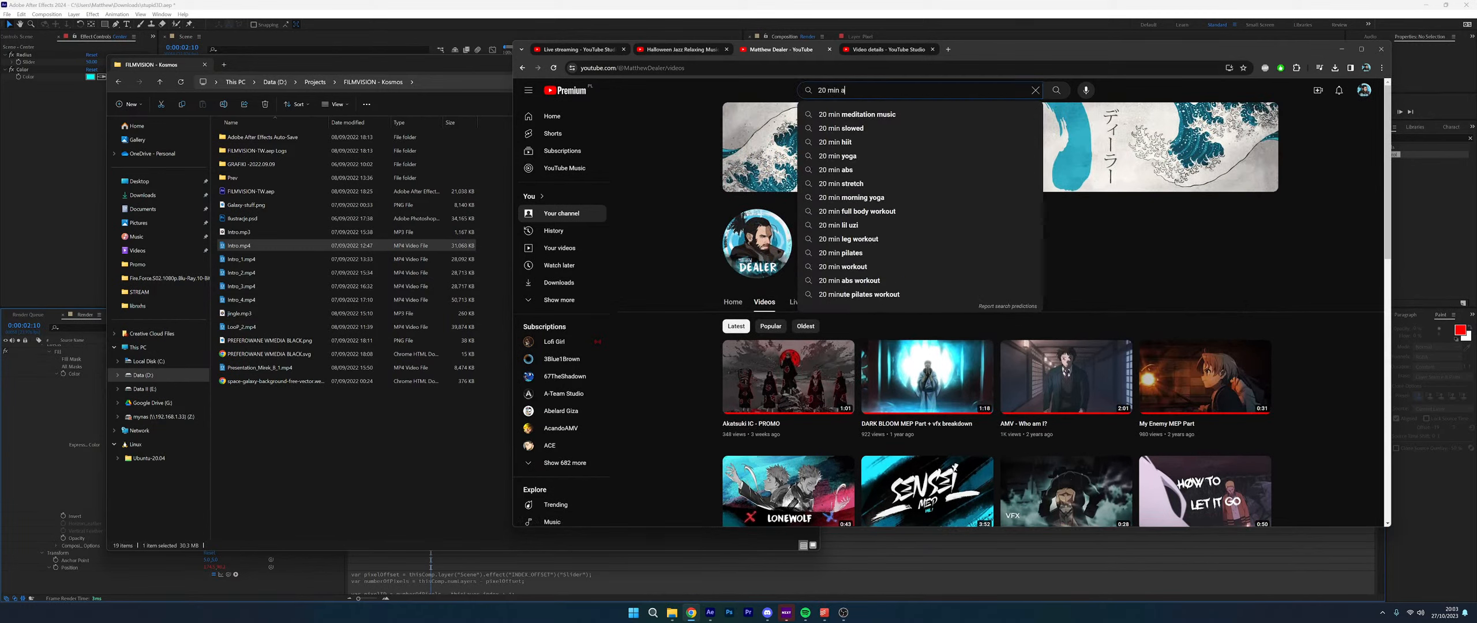
type("nimation o")
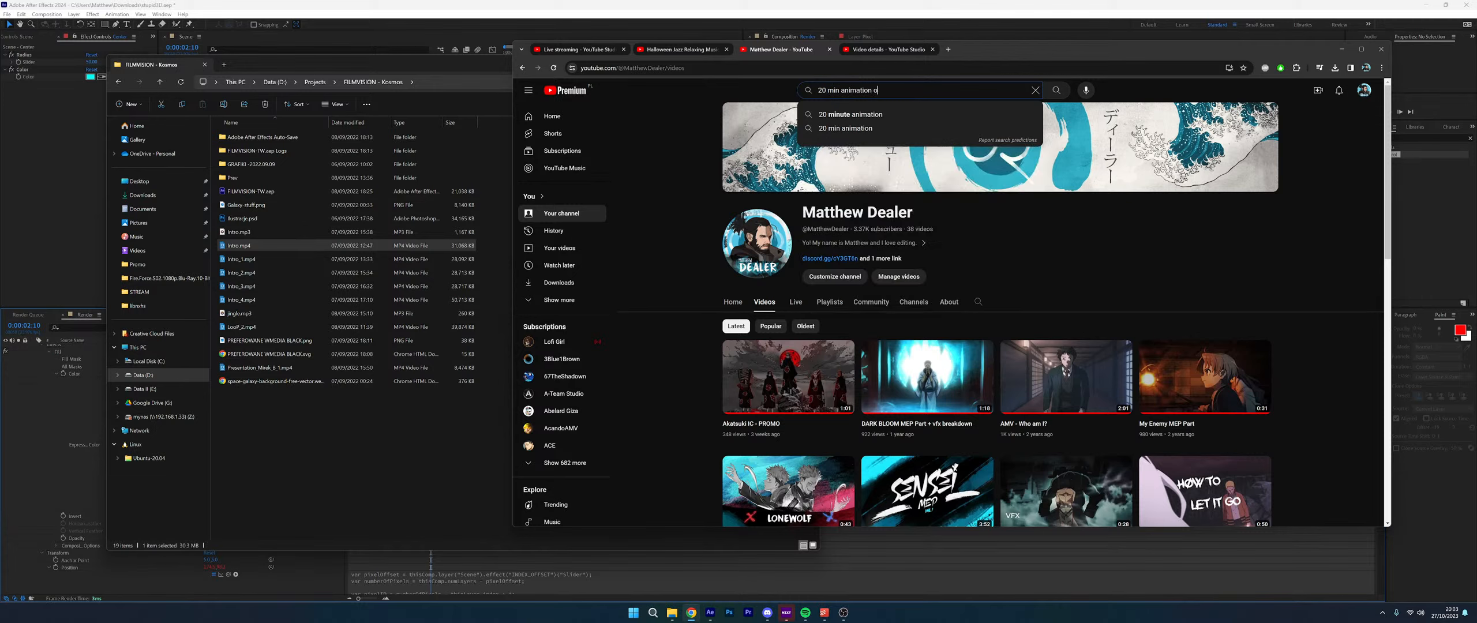
type("f galaxyt")
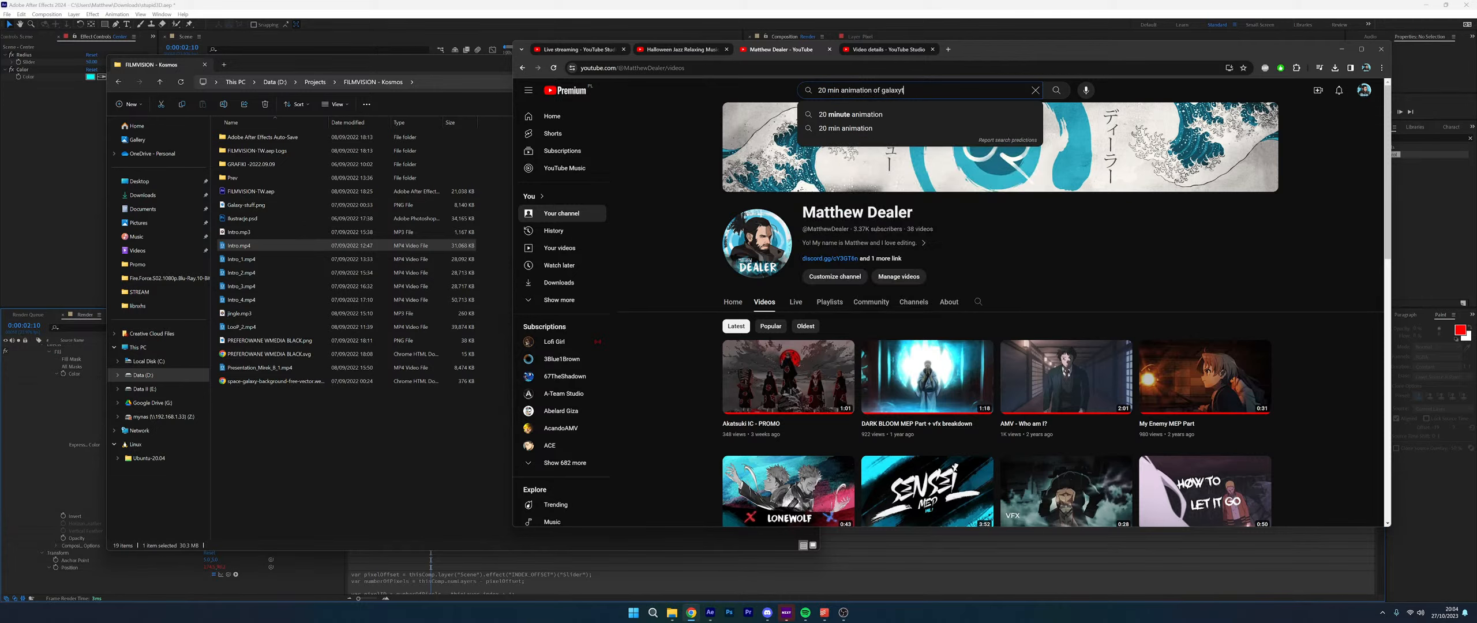
key("Return")
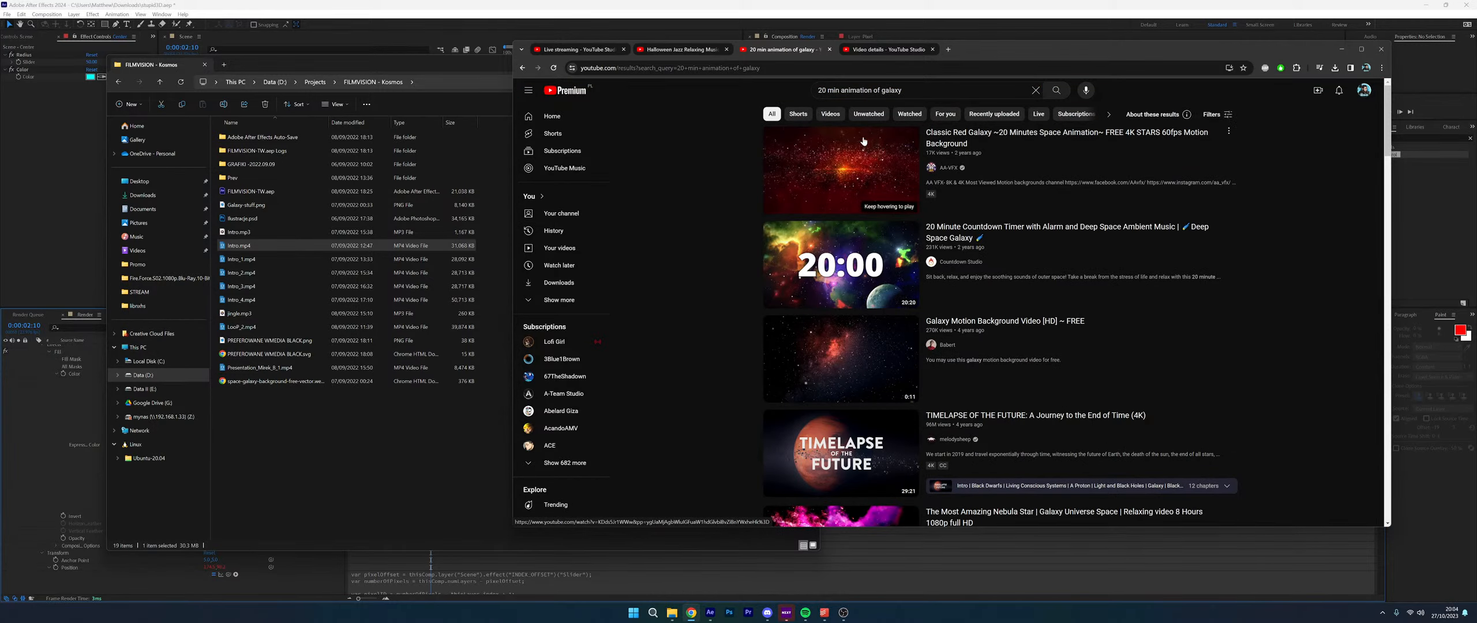
scroll(831, 288, "down", 5)
scroll(825, 309, "down", 5)
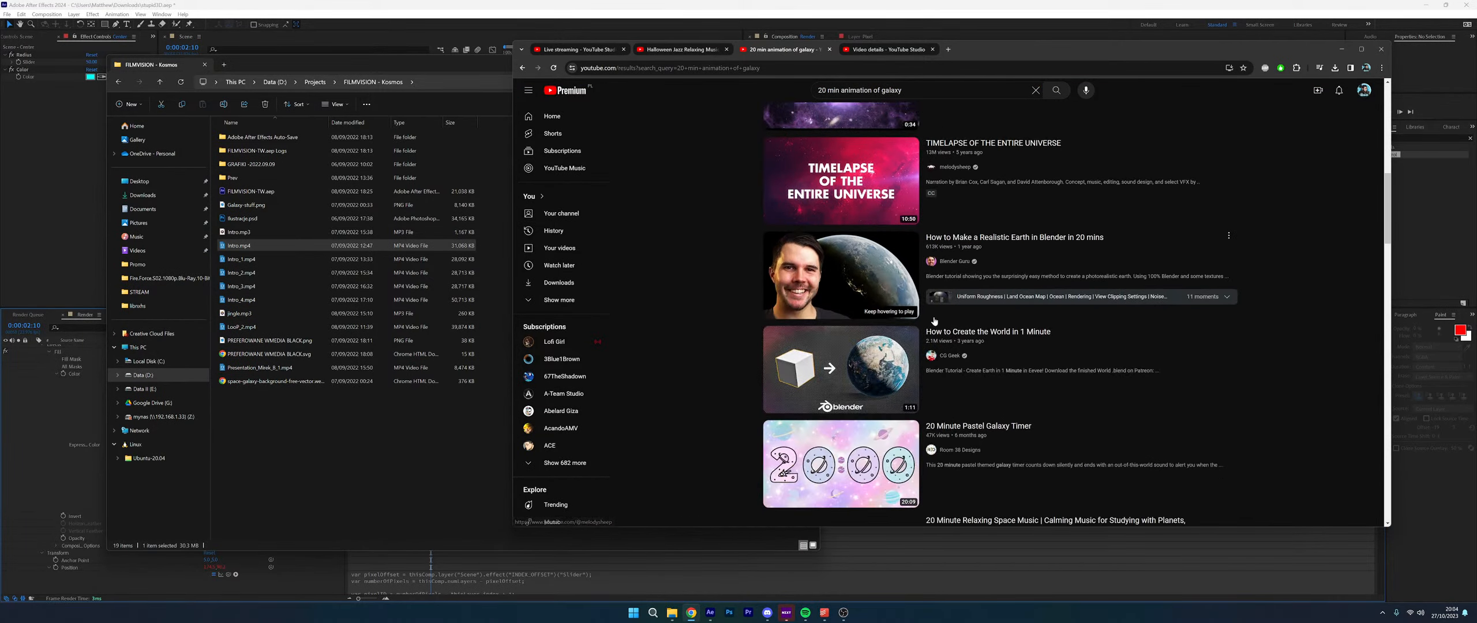
scroll(897, 283, "up", 10)
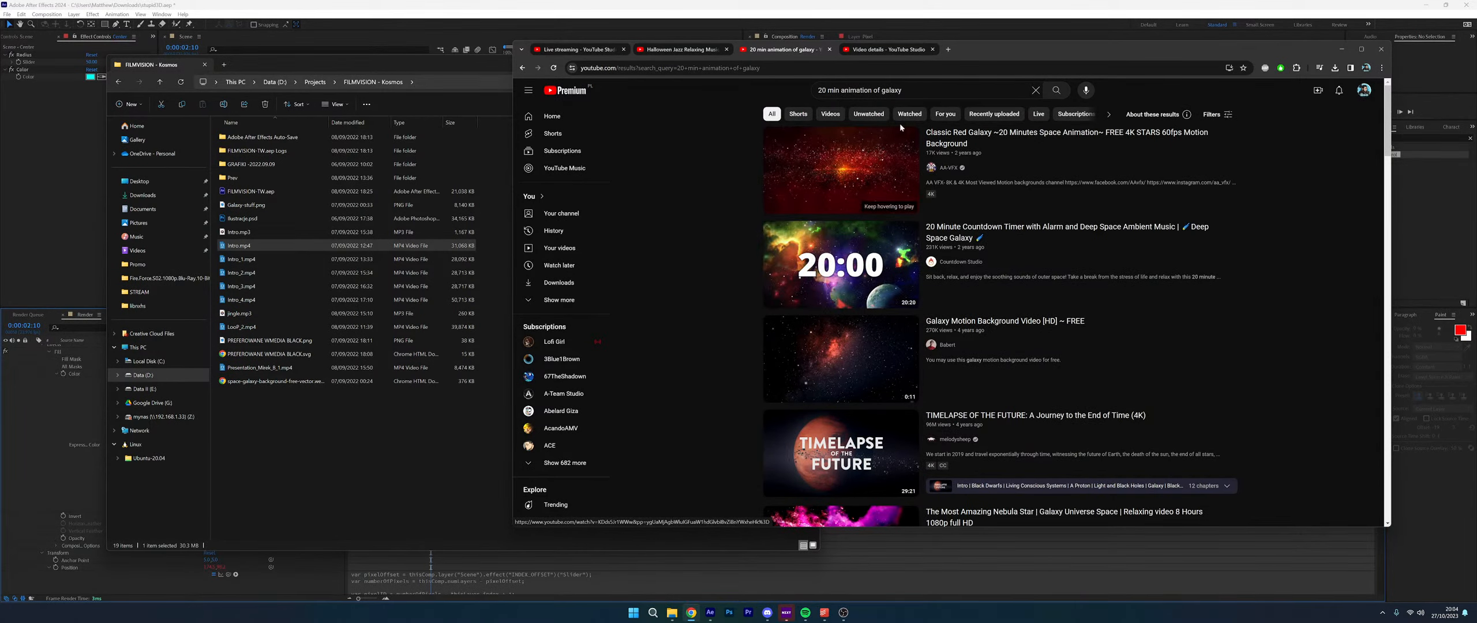
Close the search results and check the video details and live stream dashboard in YouTube Studio
left_click(829, 50)
scroll(819, 373, "down", 2)
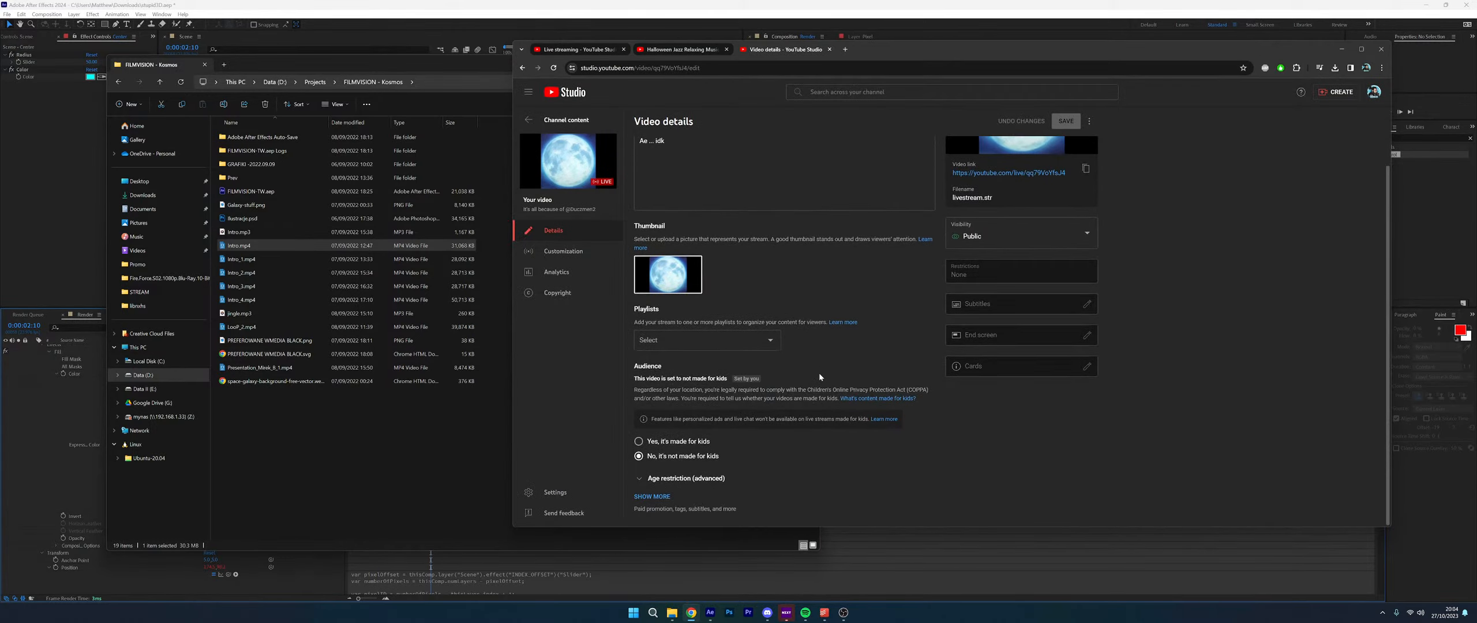
scroll(817, 367, "up", 2)
left_click(581, 50)
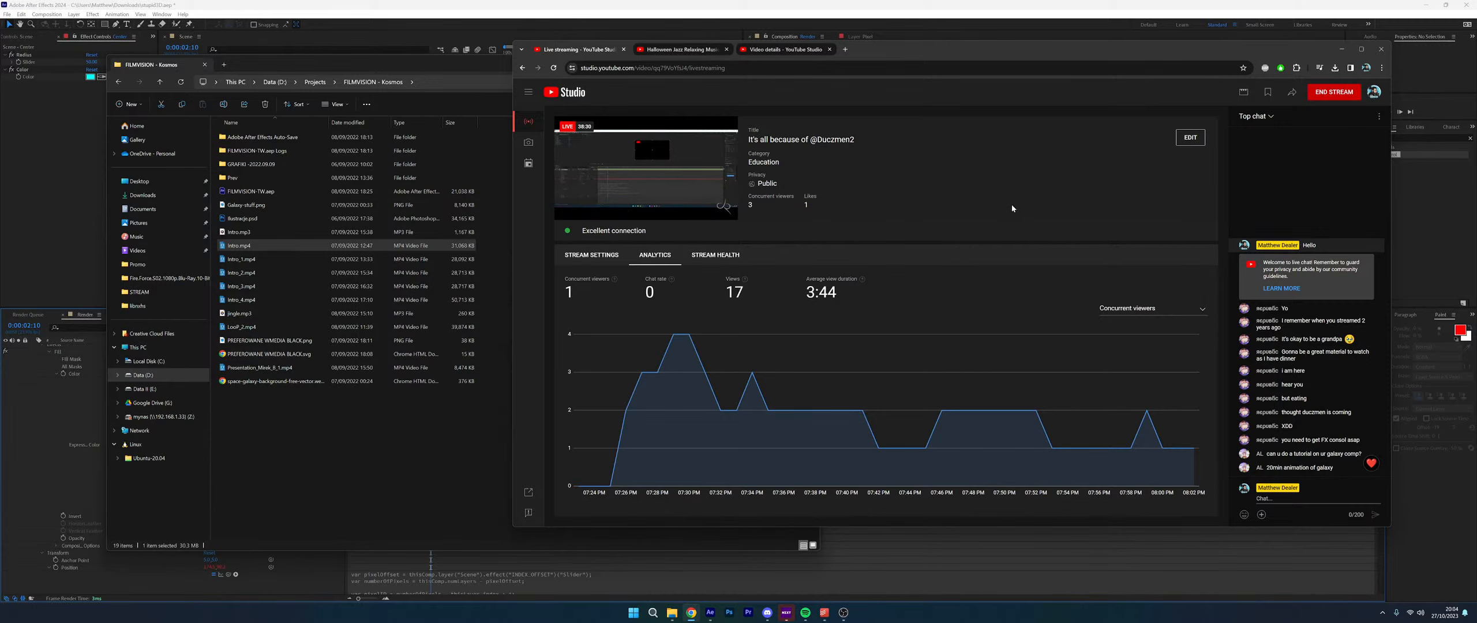
Minimize the FILMVISION - Kosmos folder window and resume the Halloween jazz stream, returning to the live stream dashboard
left_click(427, 429)
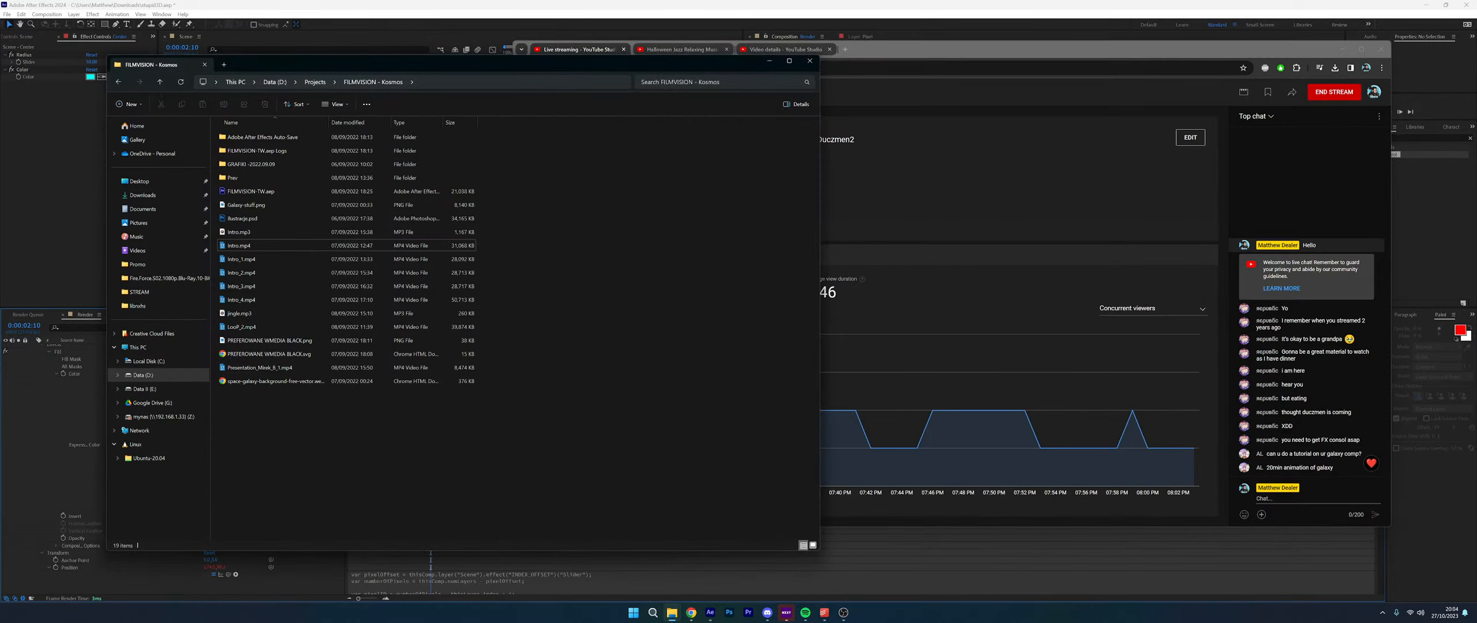
left_click(764, 68)
left_click(681, 50)
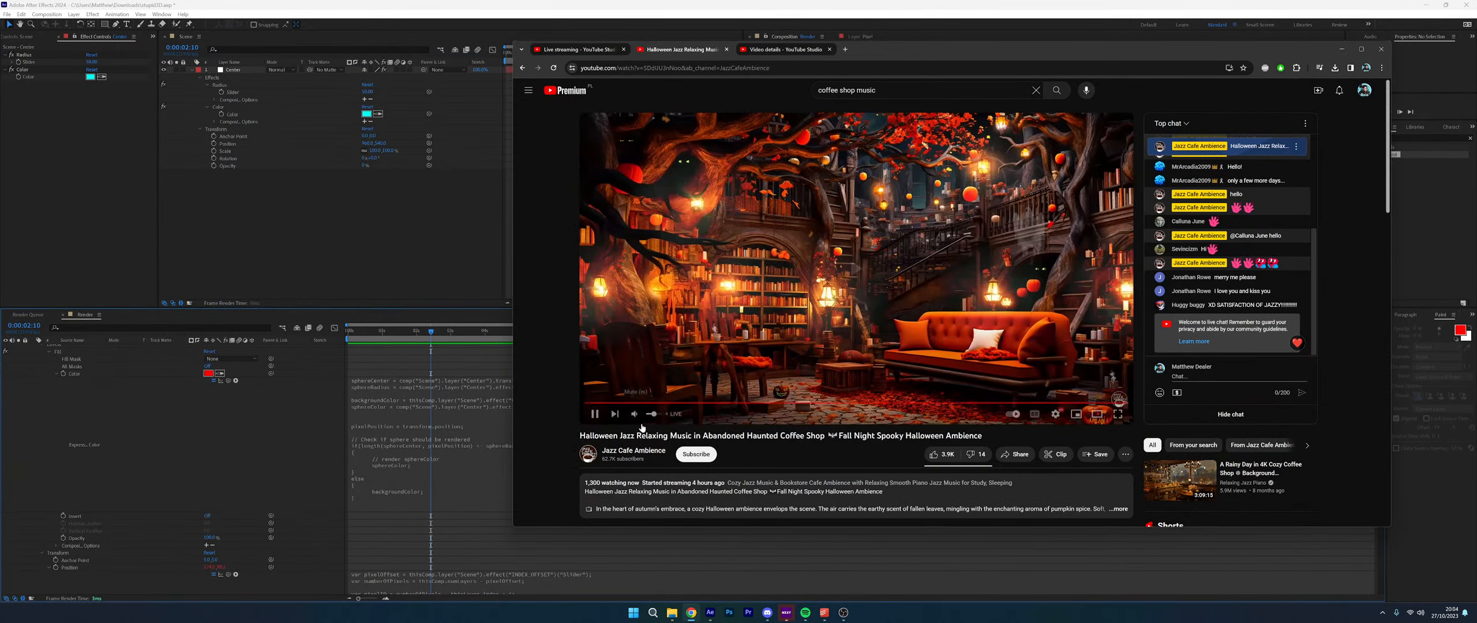
left_click(577, 50)
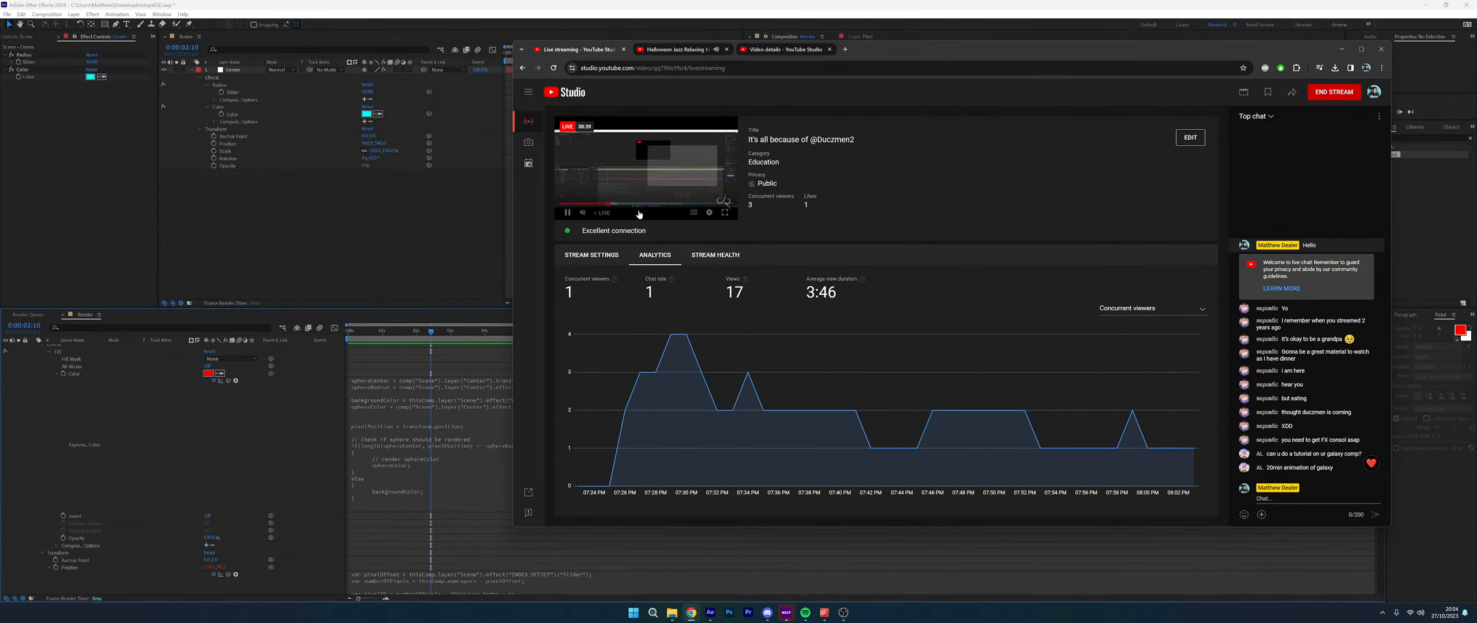
Switch to After Effects, review the Pixel layer's Fill Color expression and collapse the layer's properties
left_click(412, 245)
left_click(412, 247)
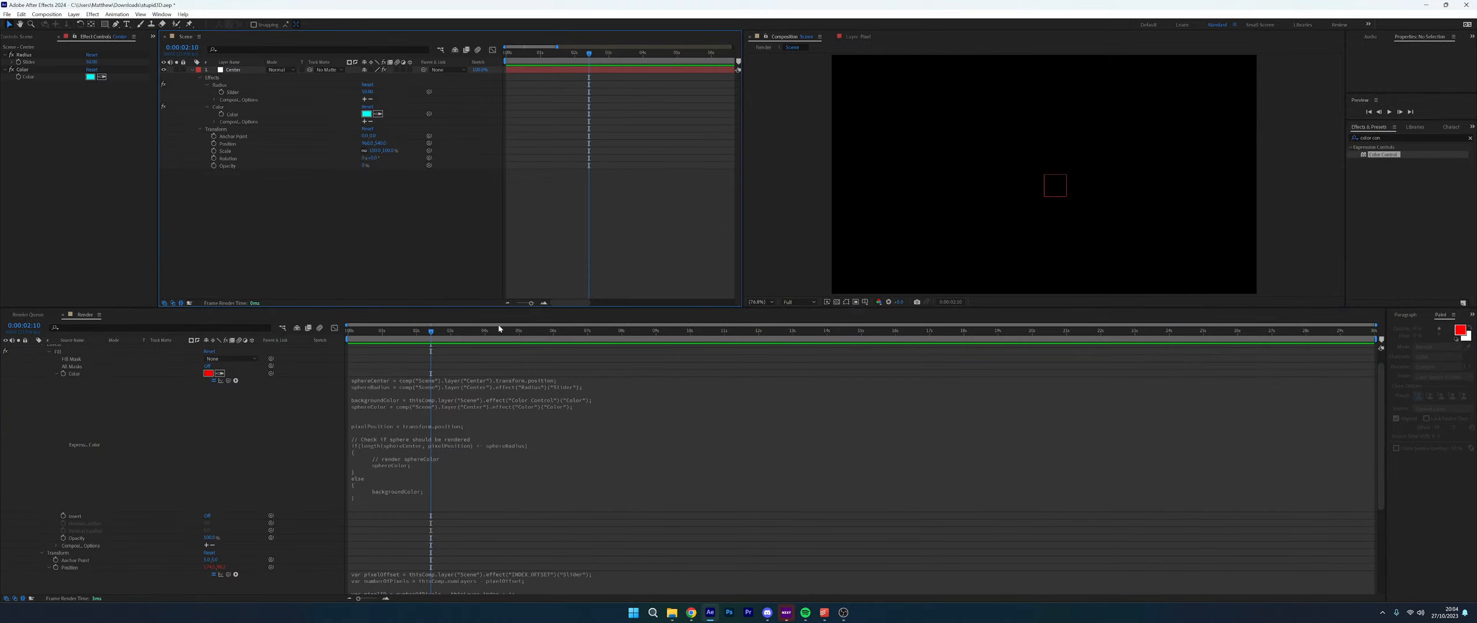
left_click(462, 471)
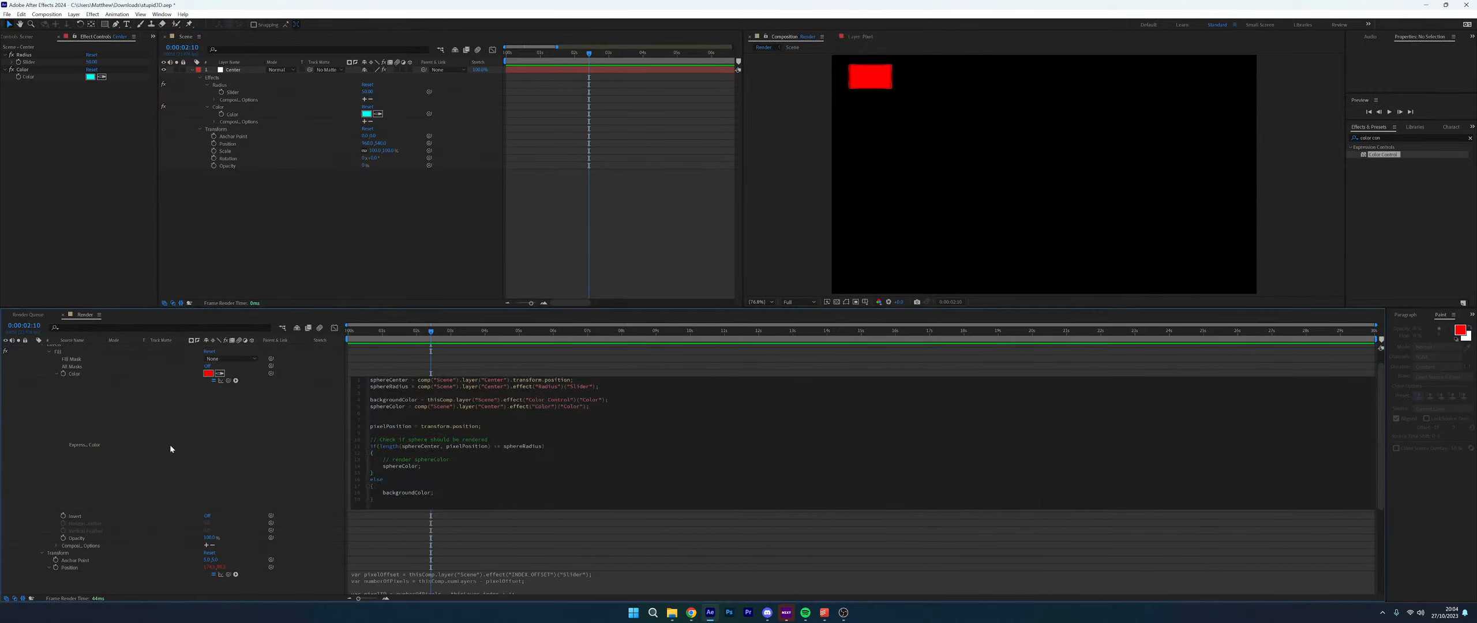
left_click(170, 449)
left_click(466, 481)
left_click(218, 458)
scroll(353, 446, "up", 1)
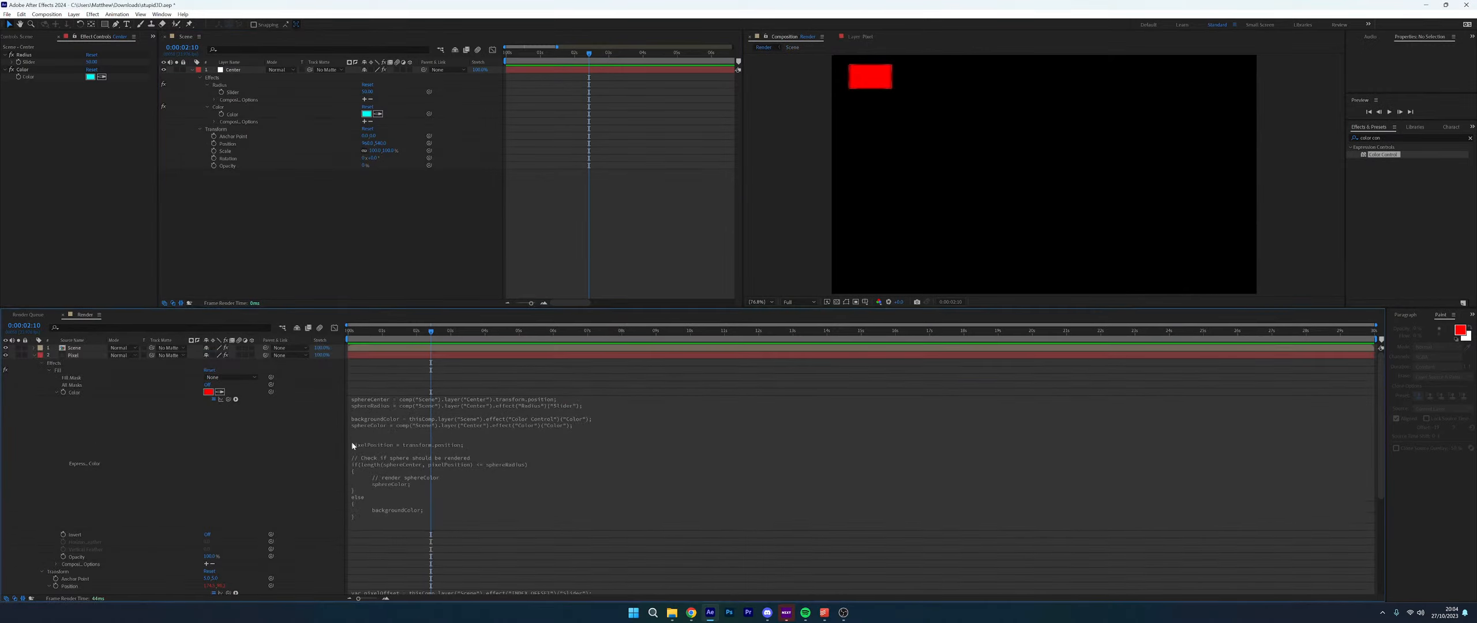
left_click(33, 355)
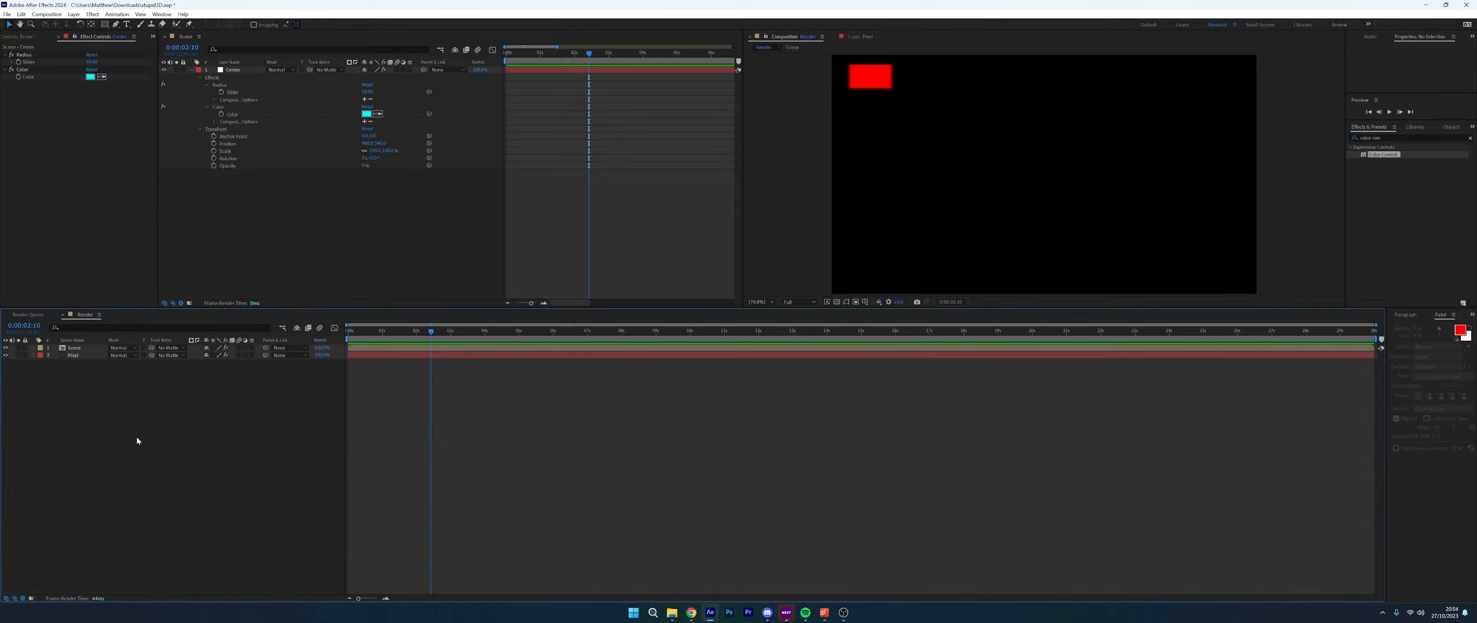
Duplicate the Pixel layer repeatedly in the Render composition to make 23 Pixel layers
left_click(85, 356)
key("ctrl+d")
key("ctrl+d")
key("ctrl+d")
key("ctrl+d")
key("ctrl+d")
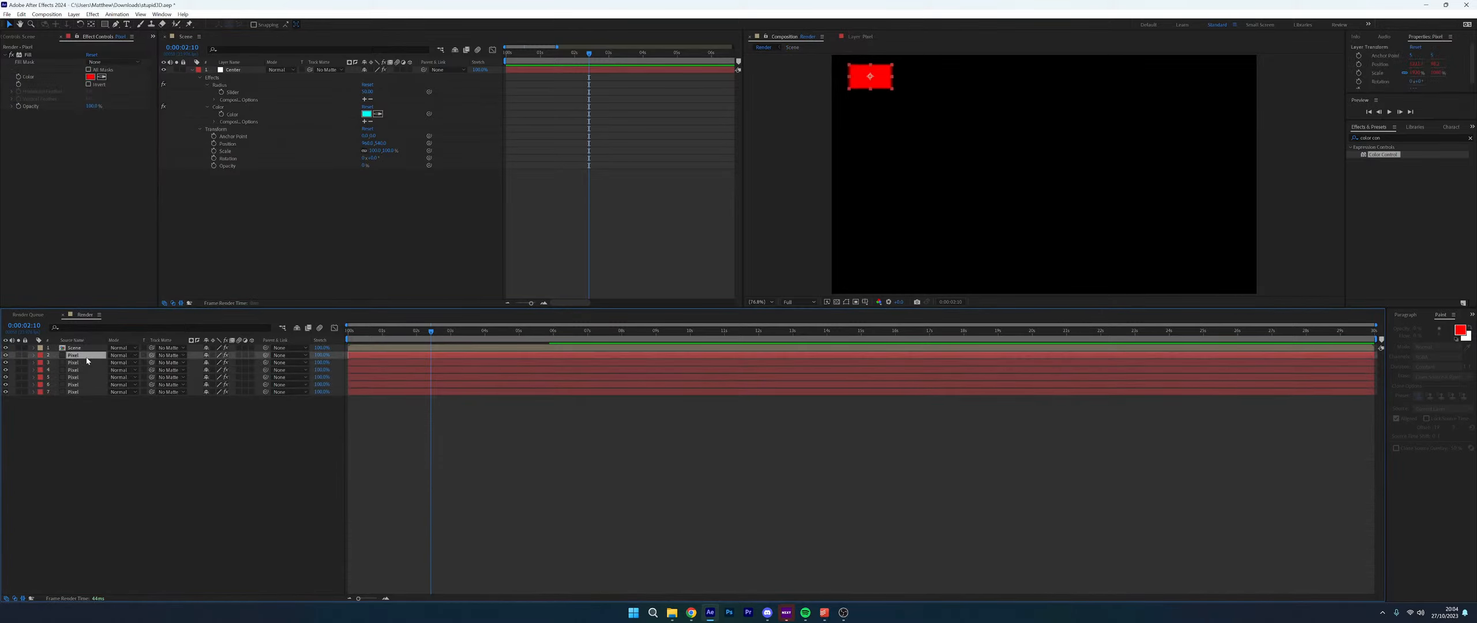
key("ctrl+d")
key("ctrl+d")
key("ctrl+d")
key("ctrl+d")
key("ctrl+d")
key("ctrl+d")
key("ctrl+d")
key("ctrl+d")
key("ctrl+d")
key("ctrl+d")
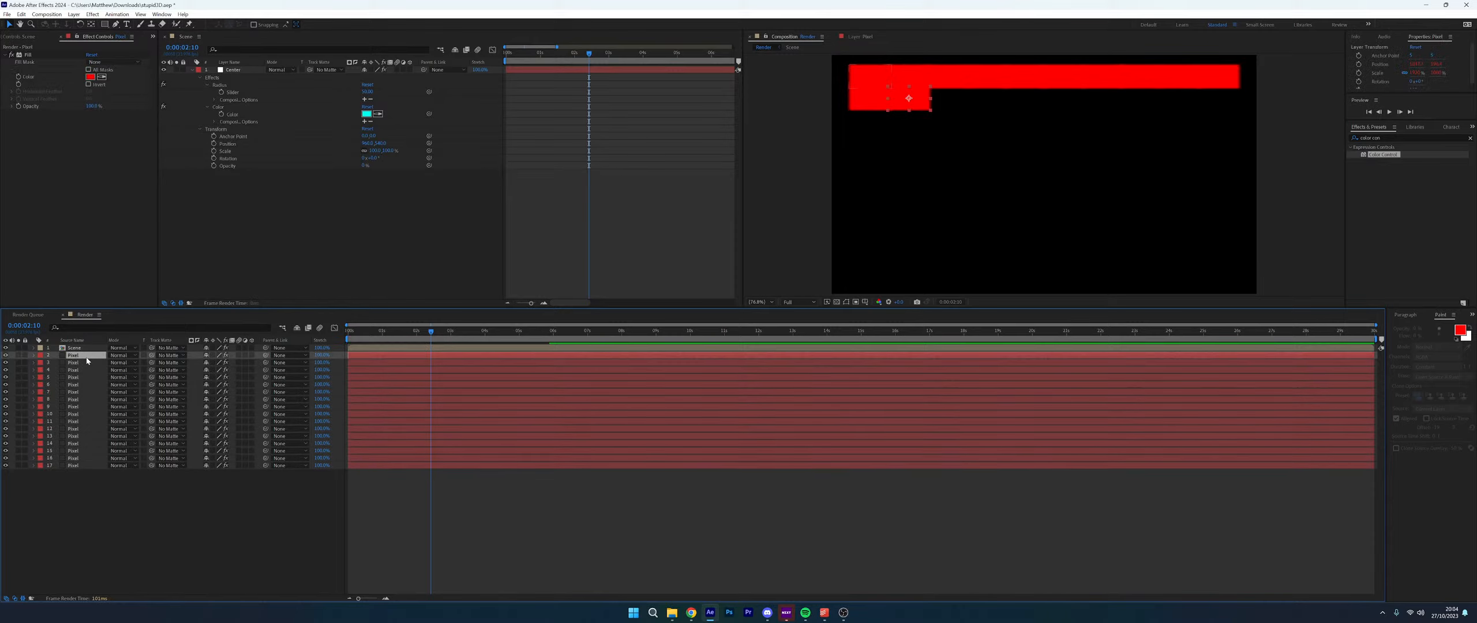
key("ctrl+d")
key("ctrl+d")
key("ctrl+d")
key("ctrl+d")
key("ctrl+d")
key("ctrl+d")
key("ctrl+d")
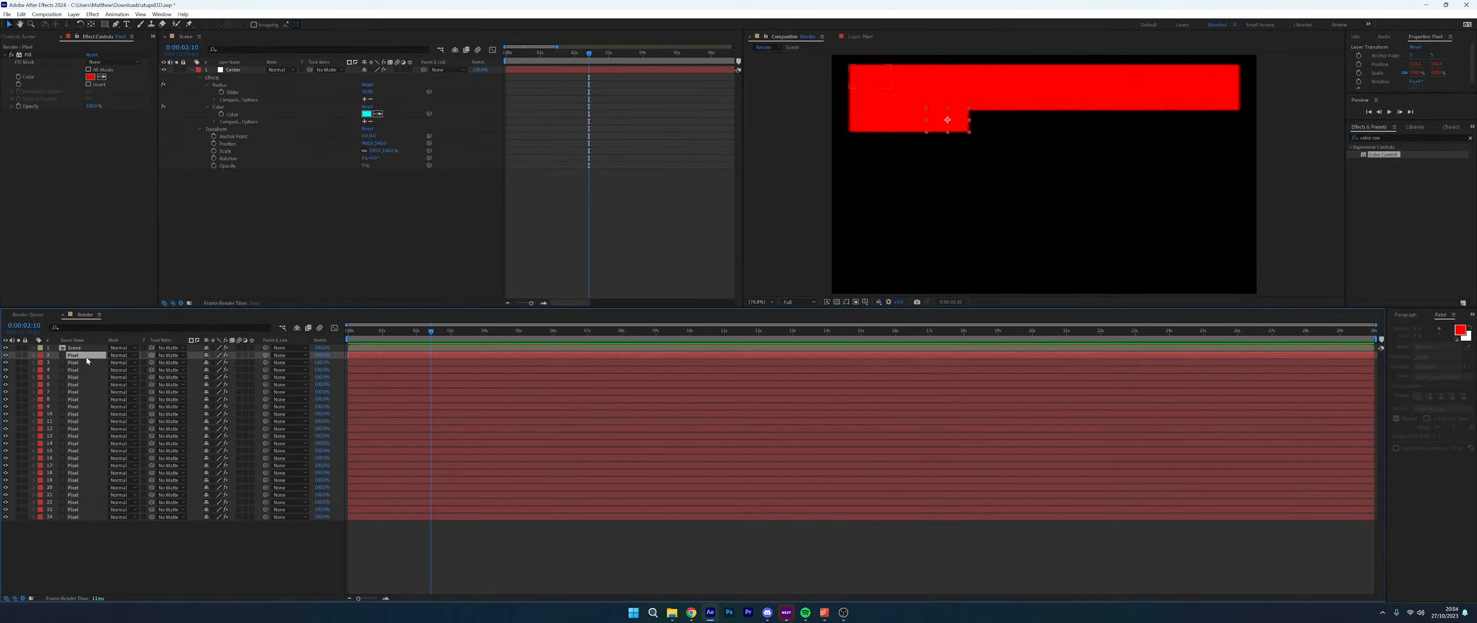
left_click(75, 346)
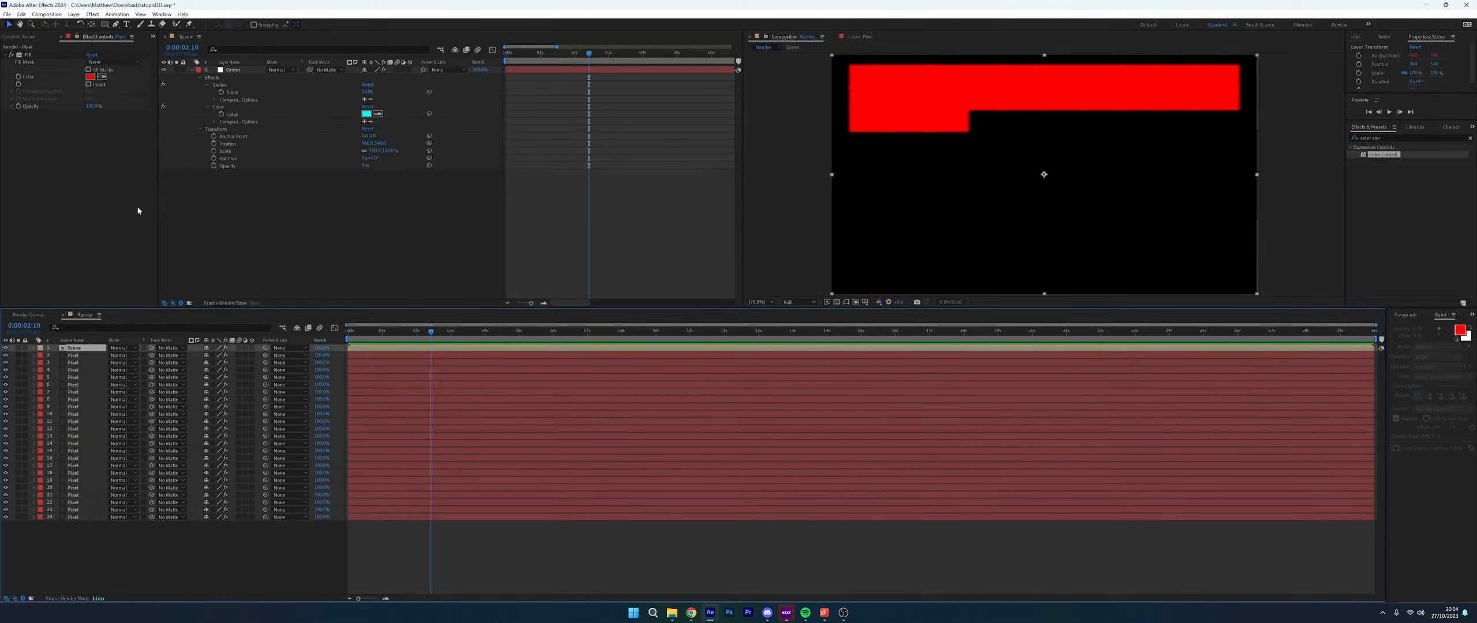
left_click(91, 77)
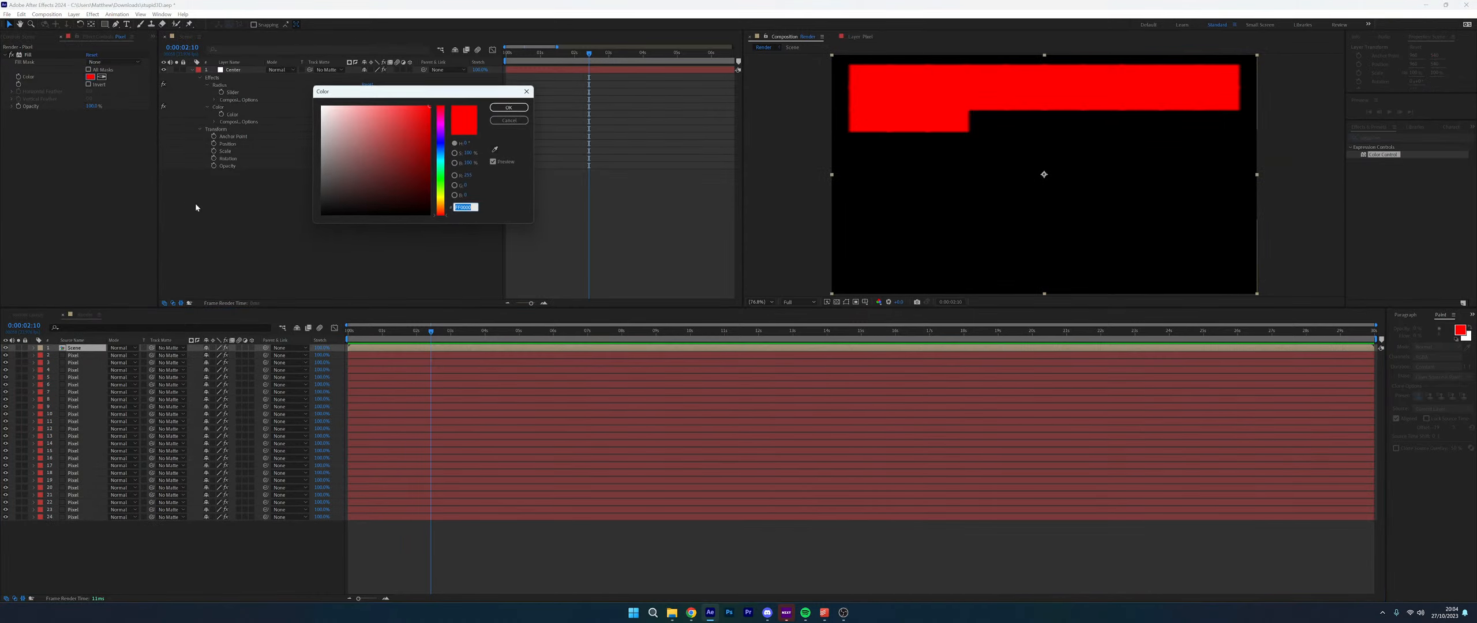
left_click(511, 108)
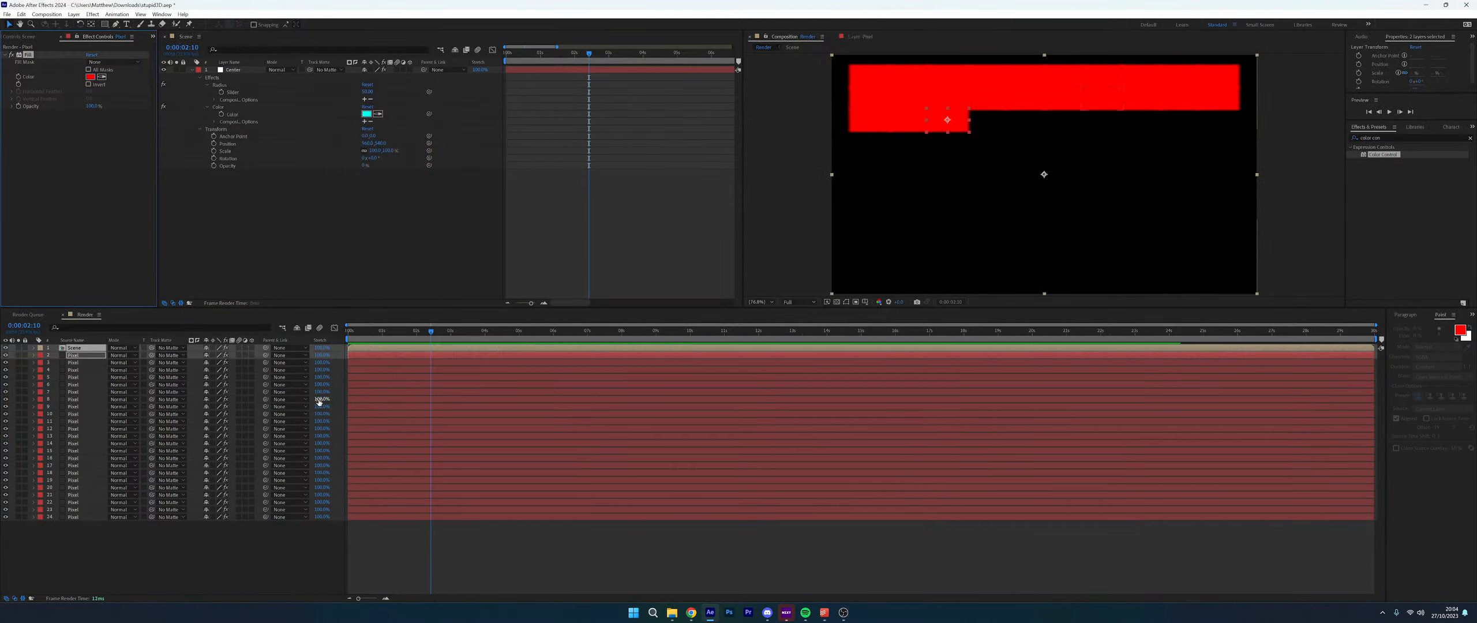
left_click(110, 471)
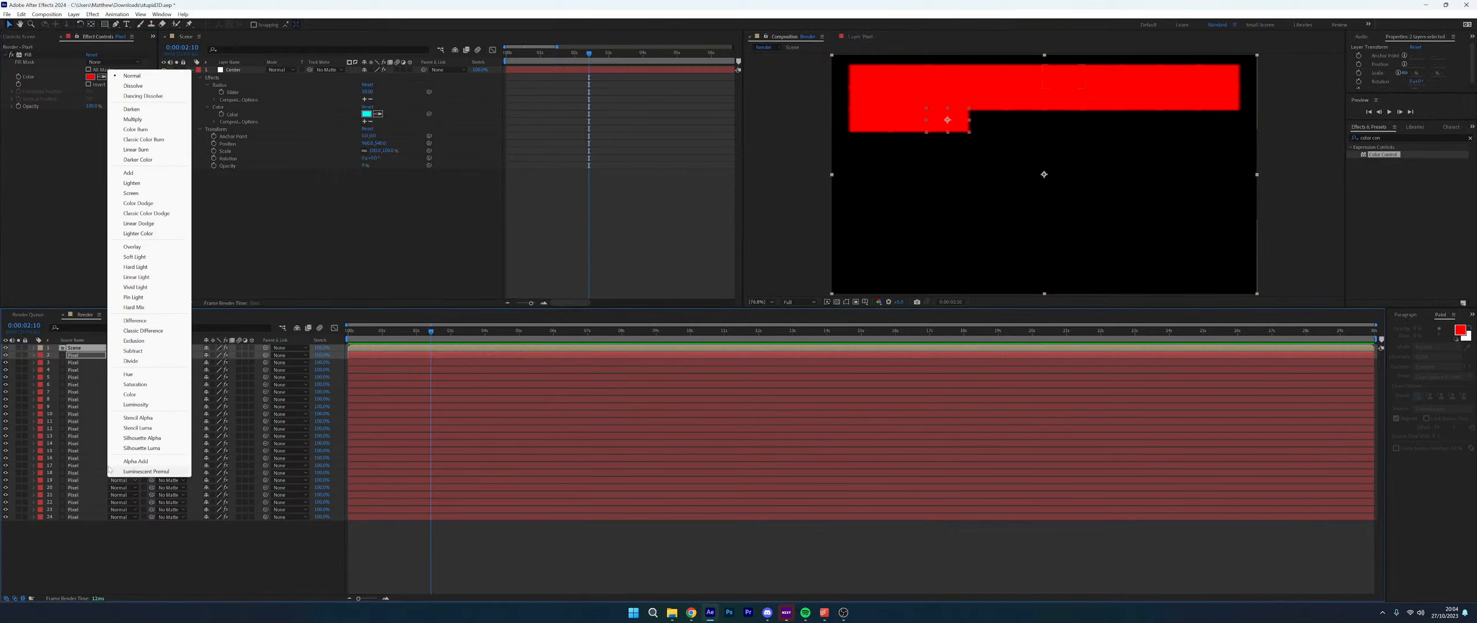
key("Escape")
Set the Color Control on the Render composition's Scene layer to black
left_click(78, 347)
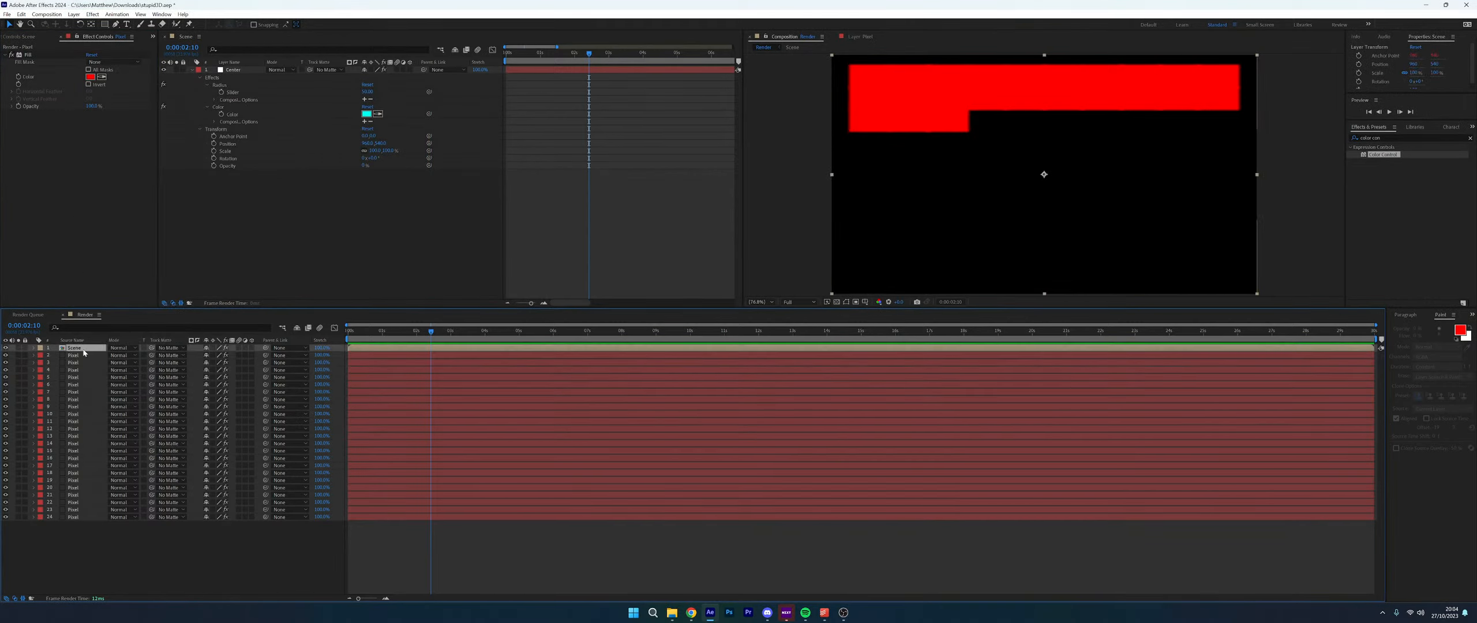
left_click(22, 37)
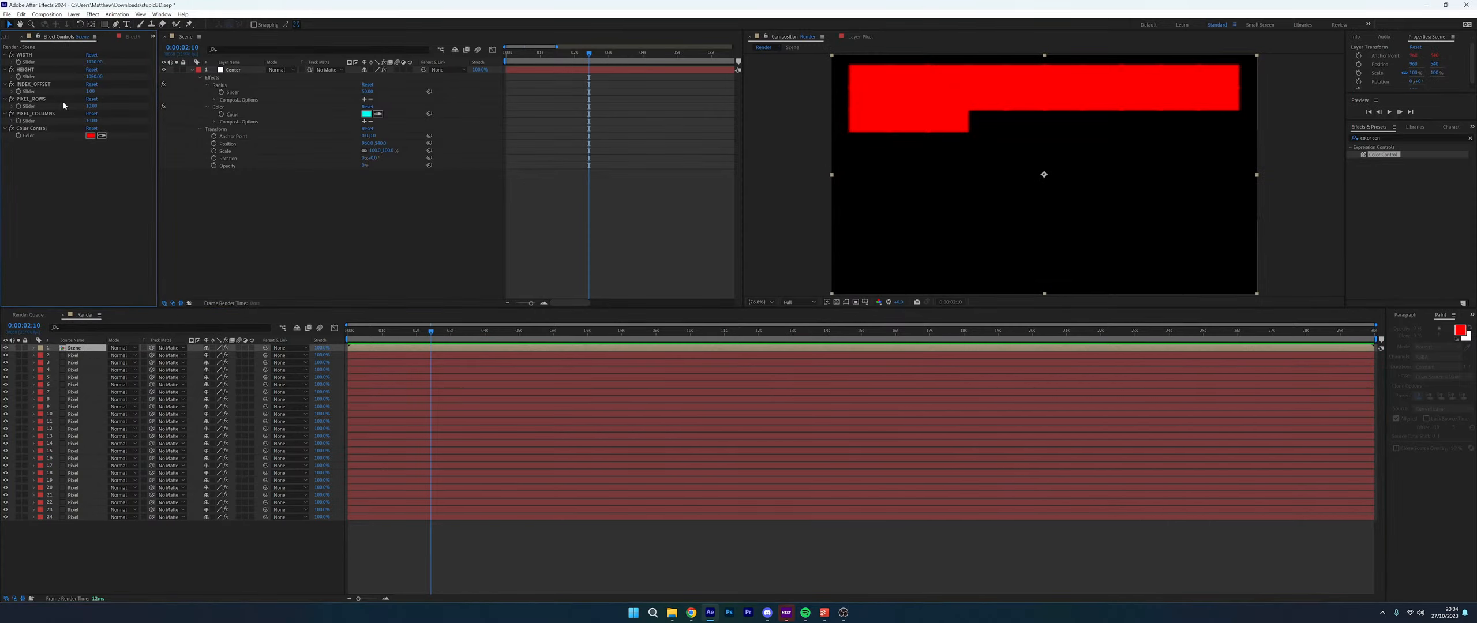
left_click(90, 136)
left_click_drag(369, 148, 317, 218)
left_click(505, 107)
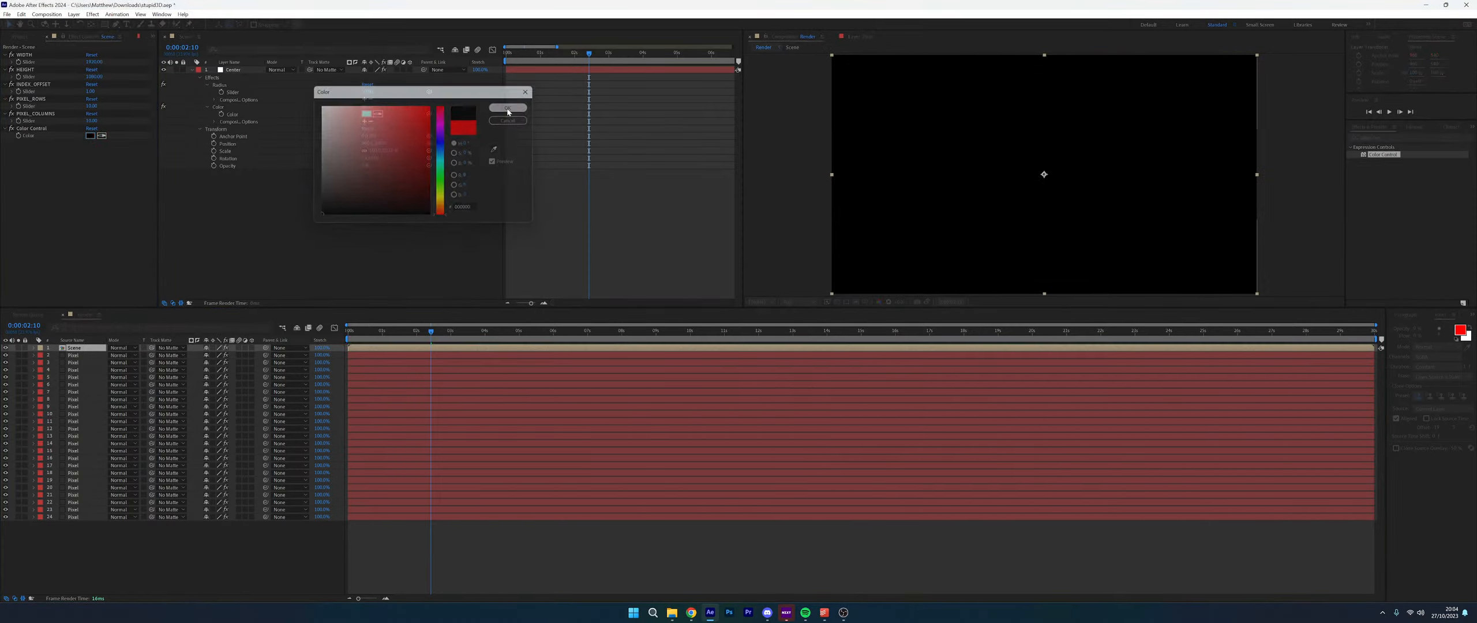
Select all the Pixel layers in the Render composition and duplicate them together
left_click(84, 354)
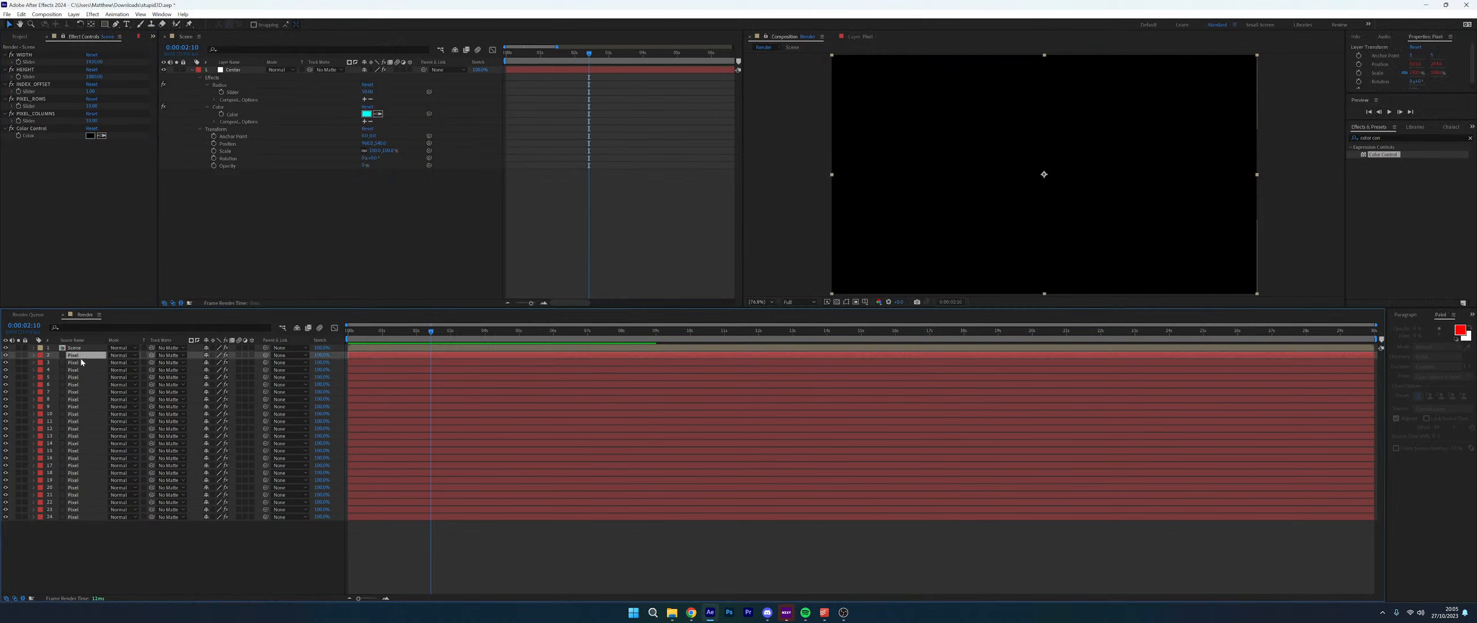
left_click(80, 517, "shift")
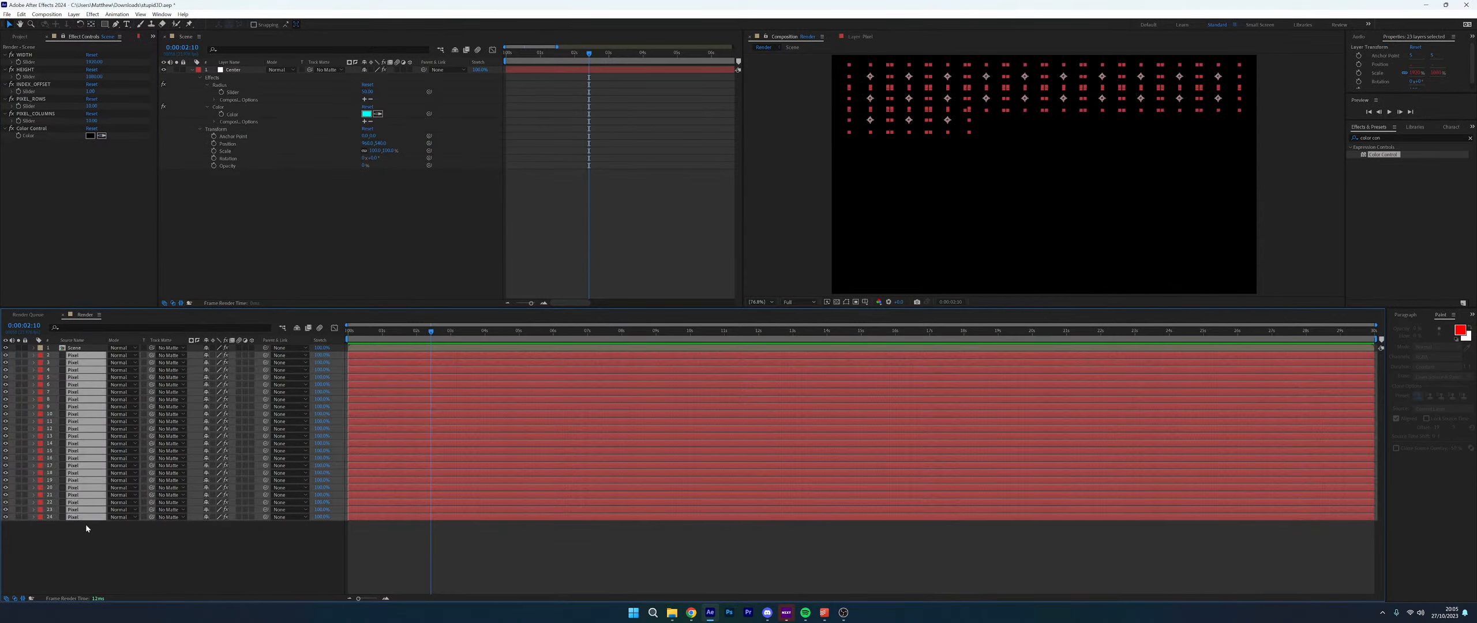
key("ctrl+d")
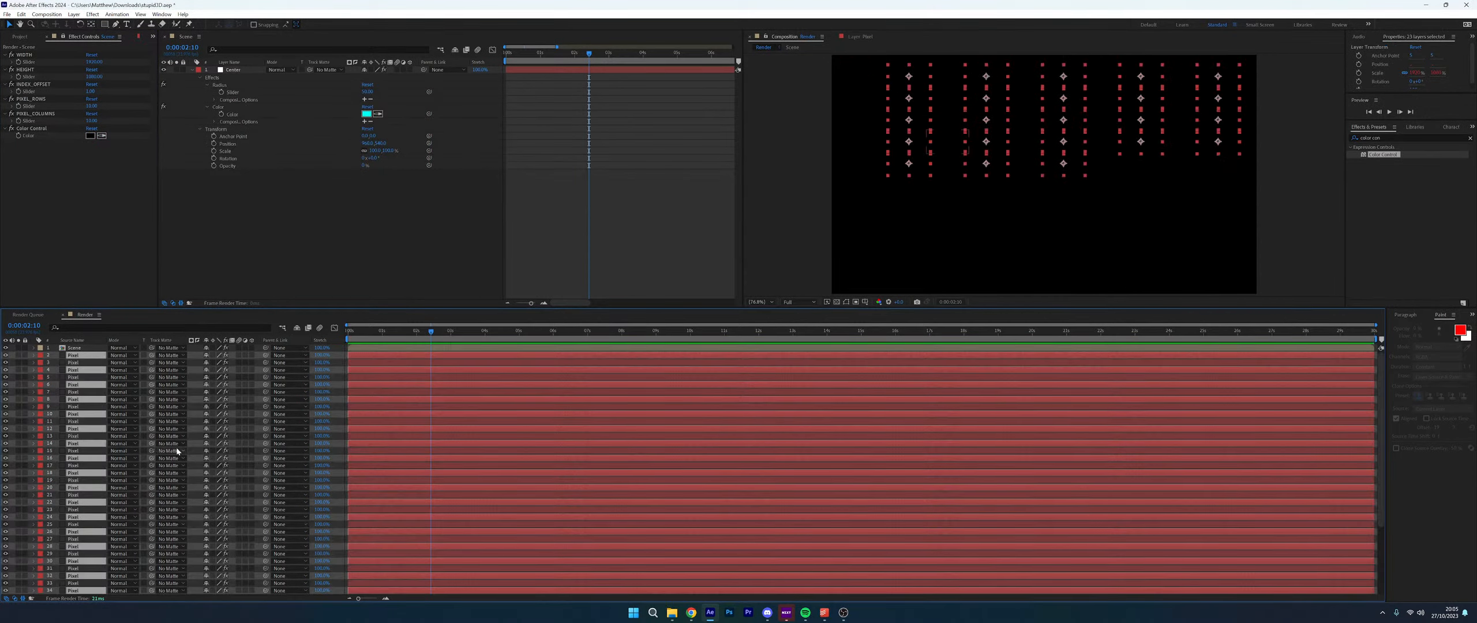
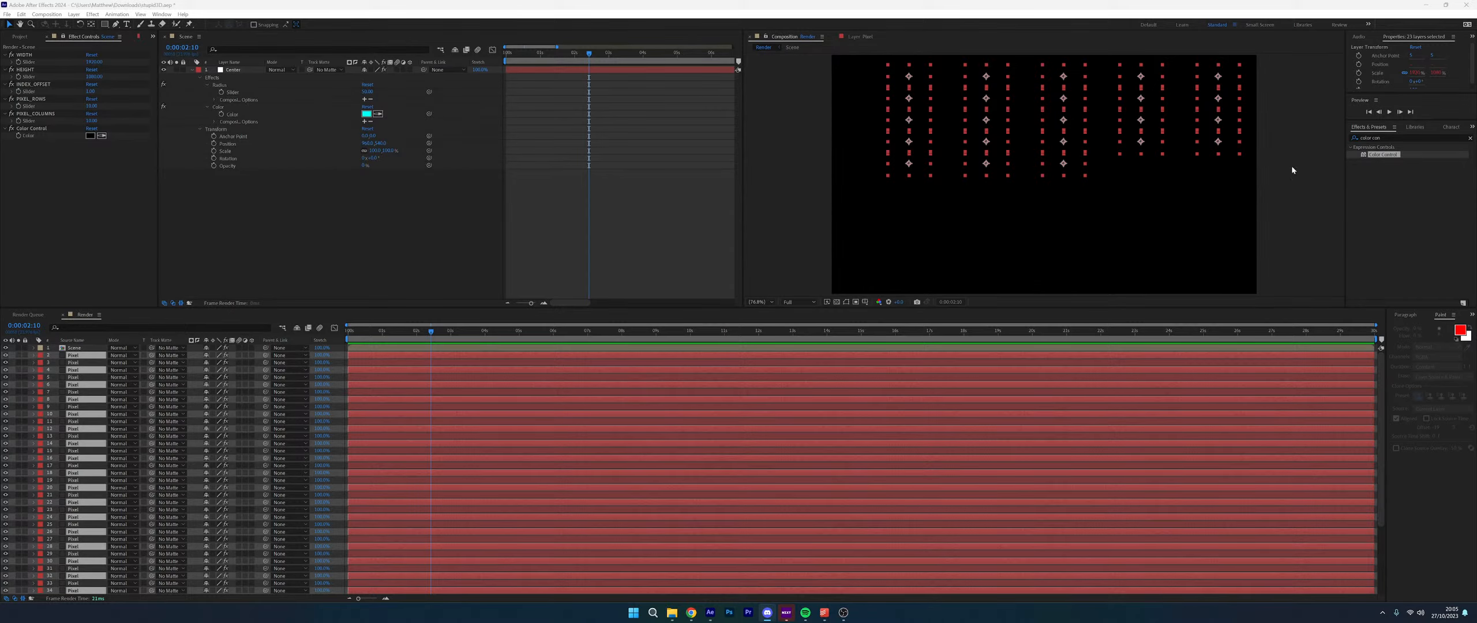
Bring up the FILMVISION - Kosmos folder window, move it aside and play Intro.mp4 with its sound muted
left_click(672, 613)
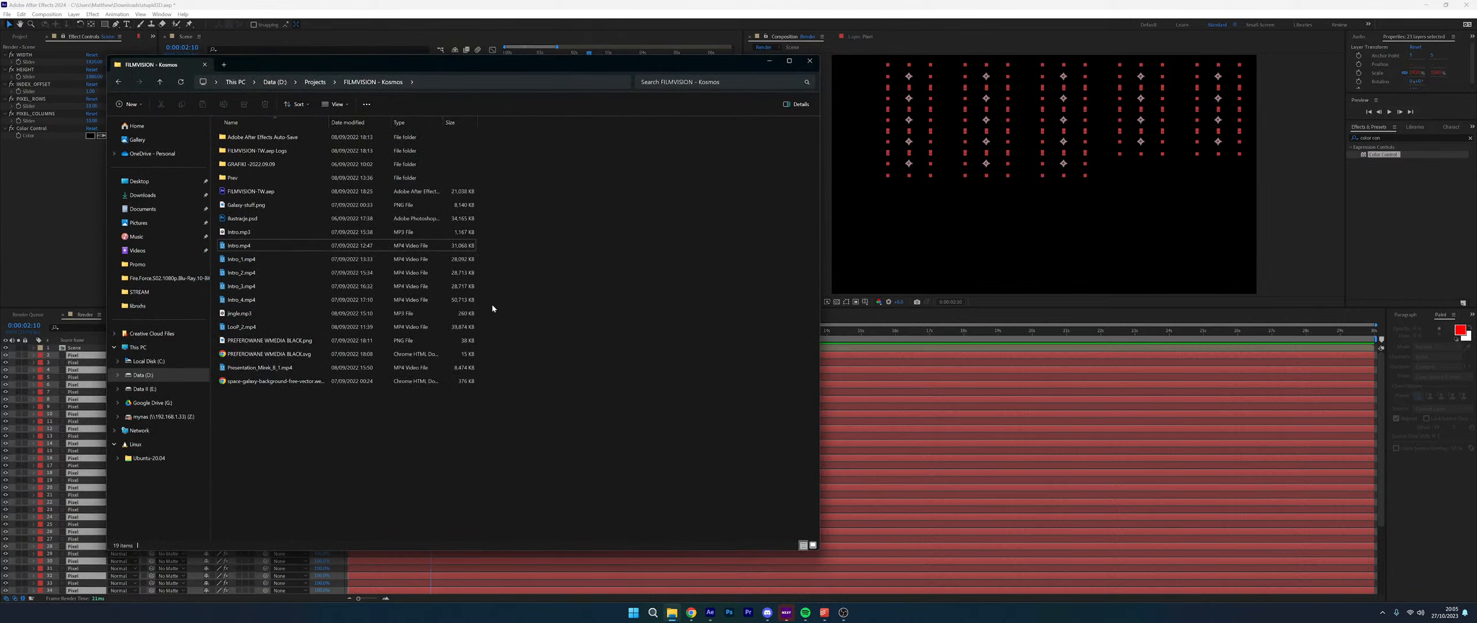
left_click_drag(360, 65, 858, 64)
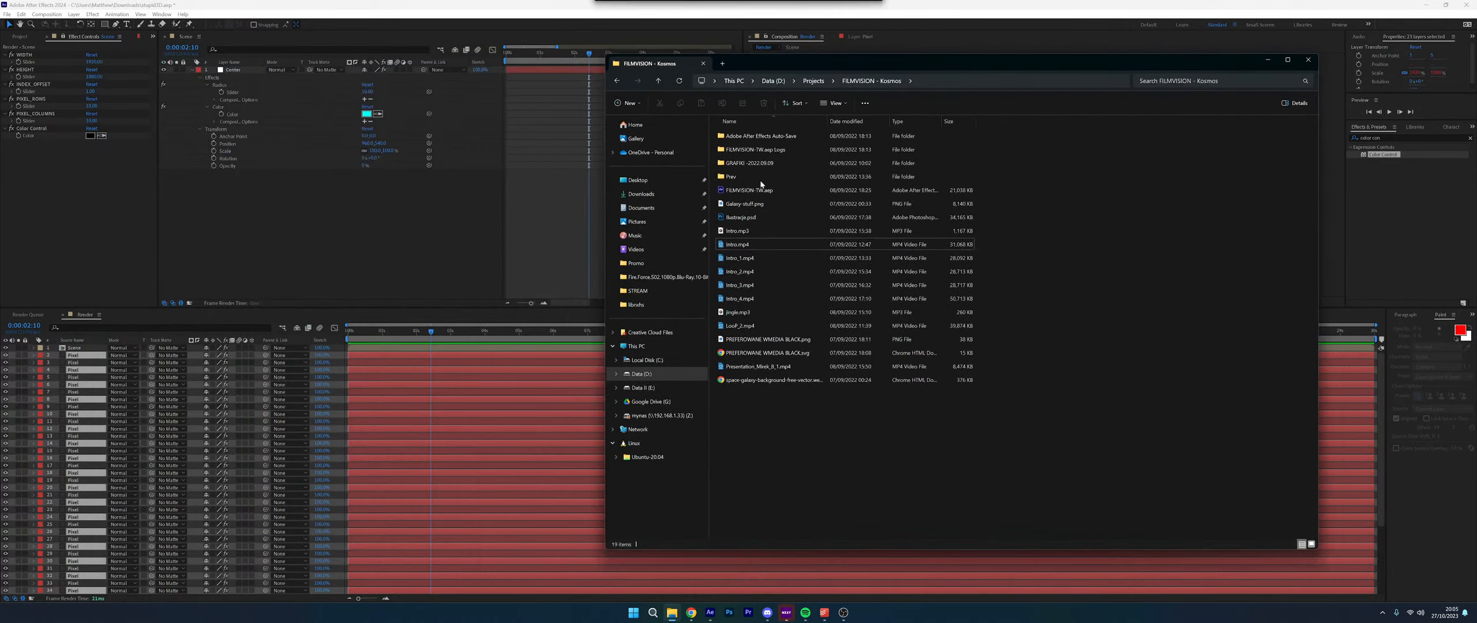
left_click(756, 244)
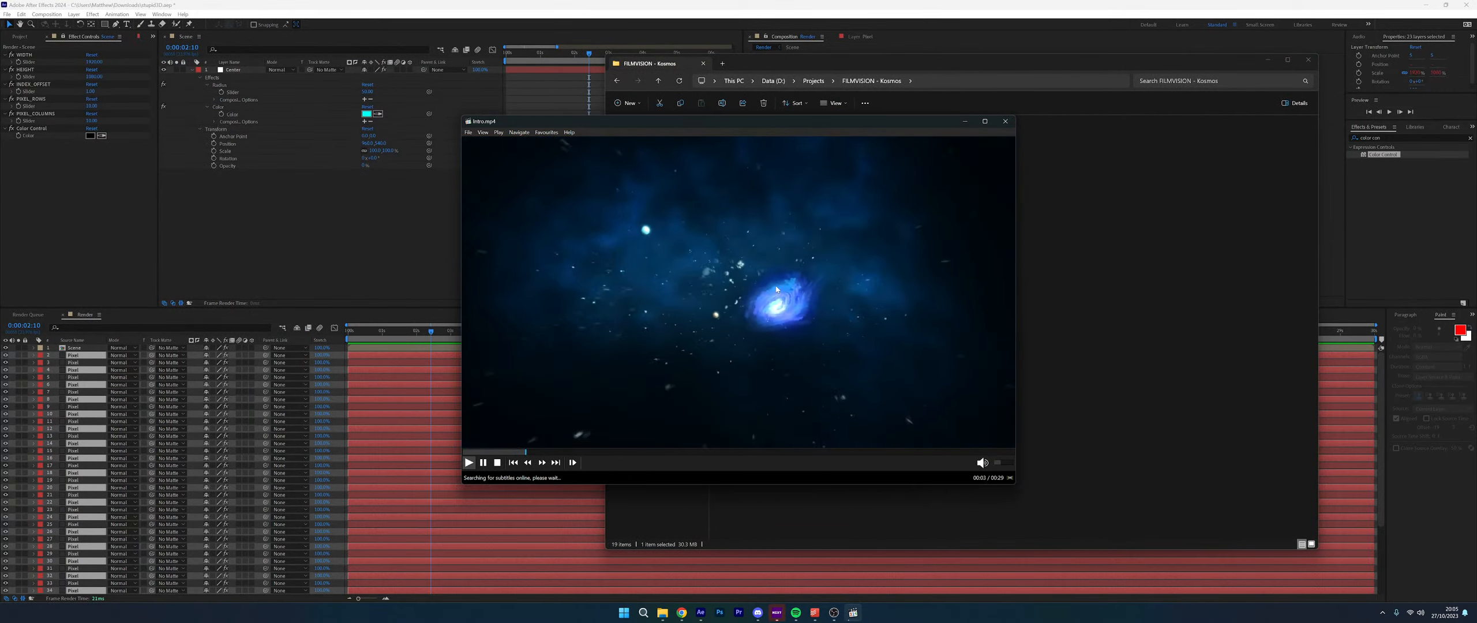
left_click(982, 462)
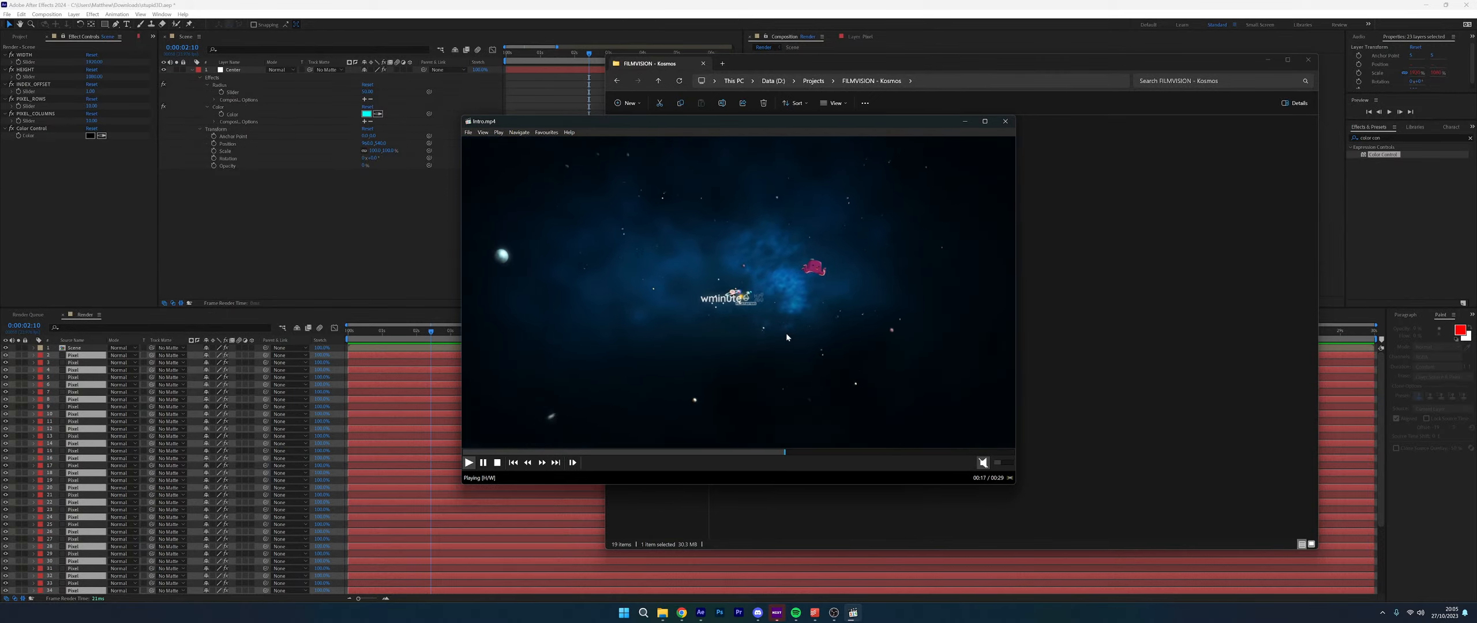
Close the Intro.mp4 video player and the FILMVISION - Kosmos folder window
left_click(1005, 121)
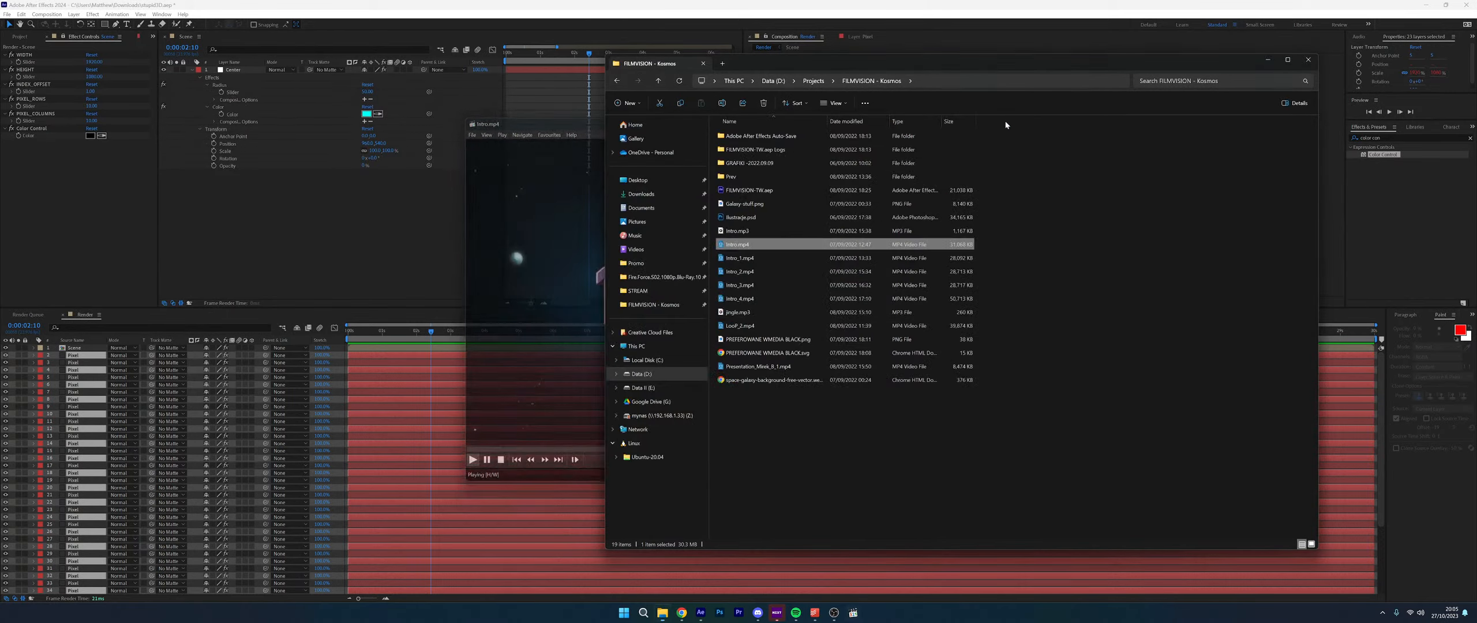
left_click(1085, 261)
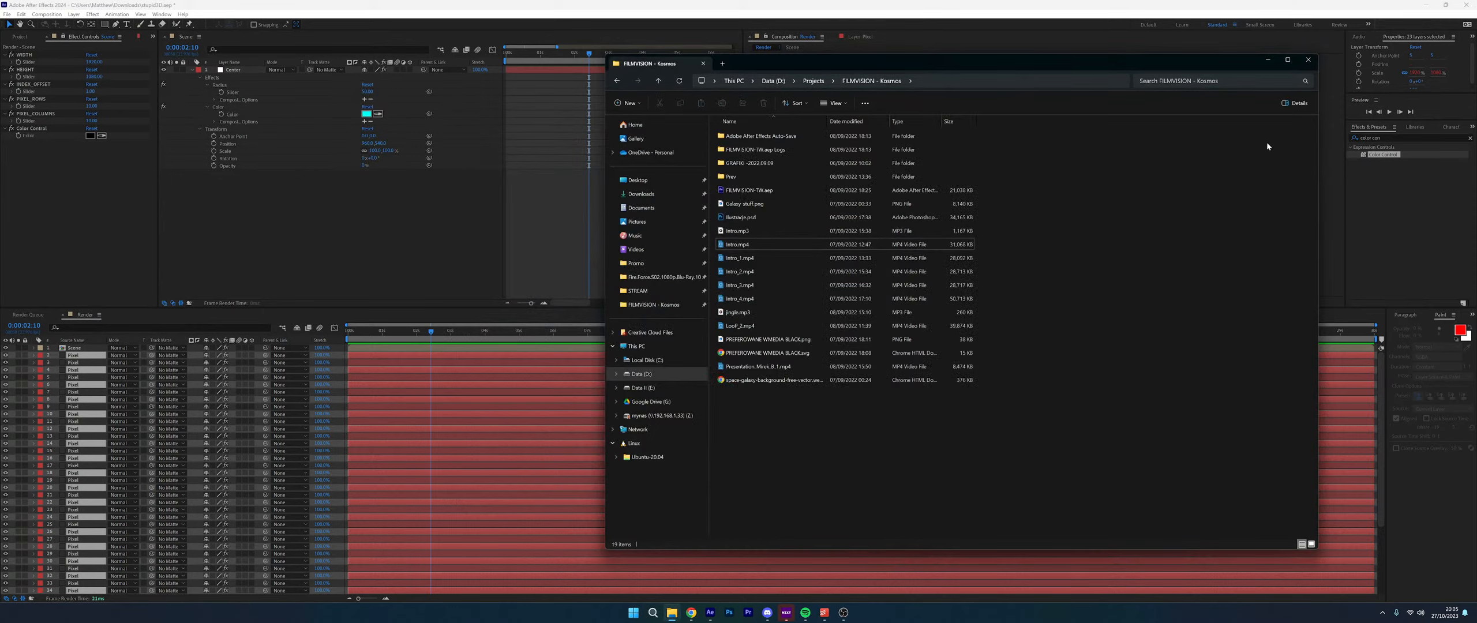
left_click(1308, 60)
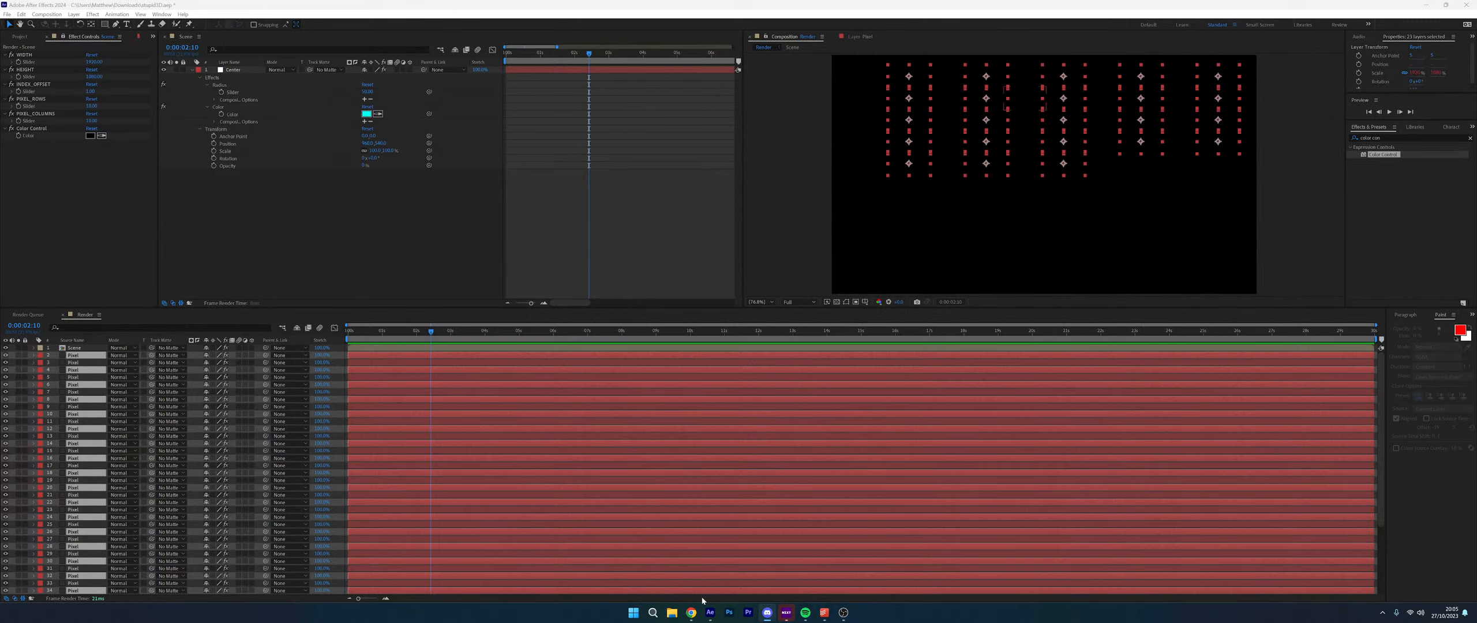
Check the live chat and stream analytics in YouTube Studio, returning to After Effects when done
mouse_move(692, 613)
left_click(702, 568)
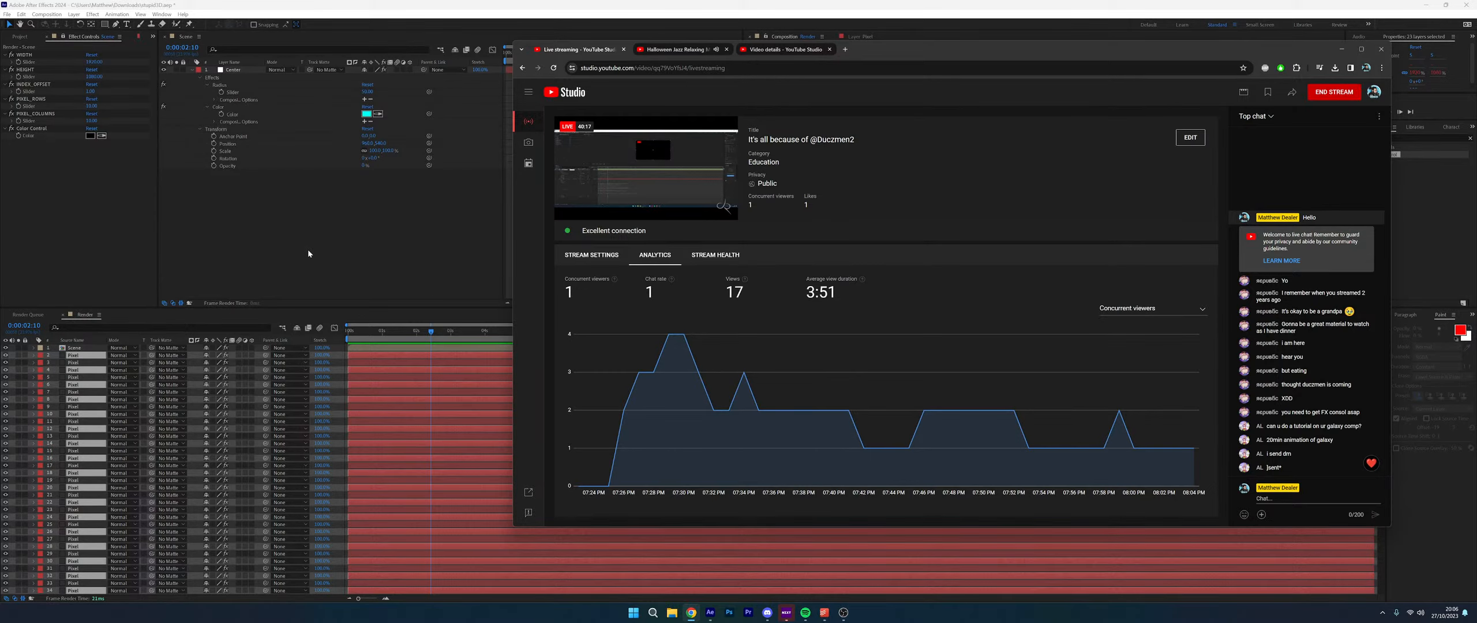
left_click(351, 248)
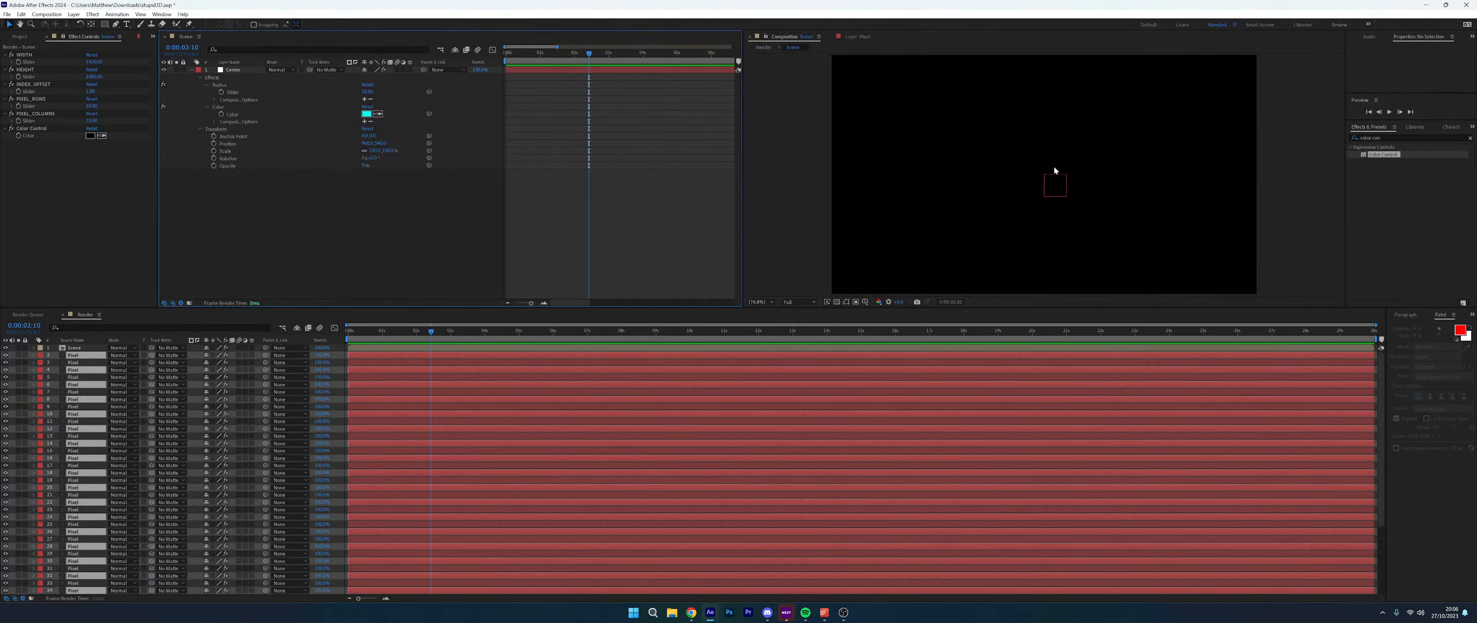
Set the Radius slider on the Scene composition's Center layer to 32
left_click(75, 348)
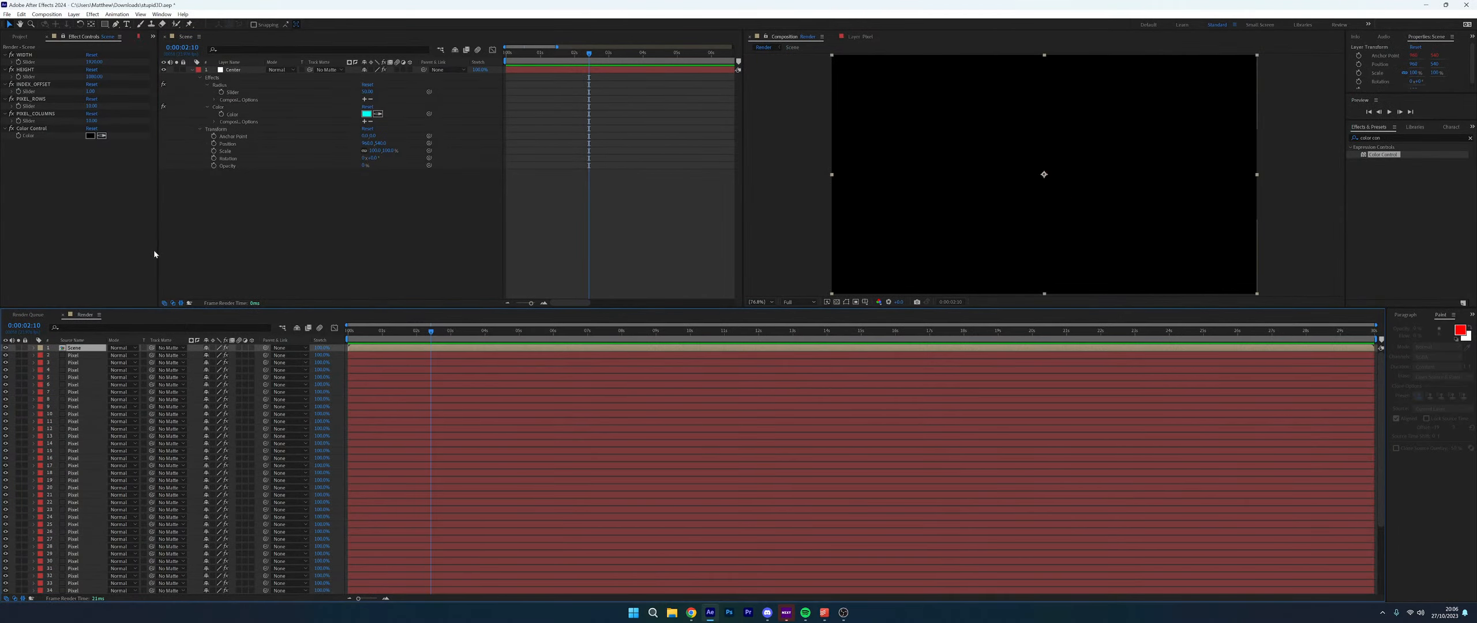
left_click(231, 92)
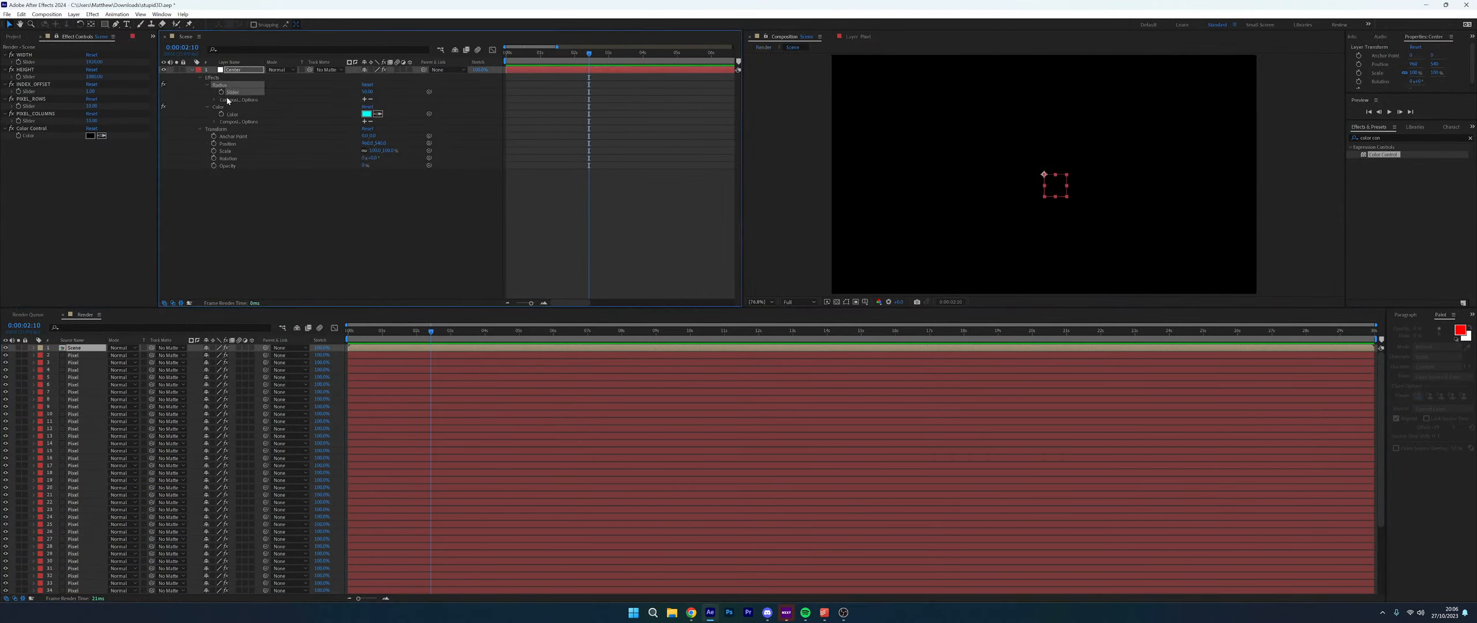
left_click_drag(367, 92, 318, 95)
left_click(367, 91)
type("32")
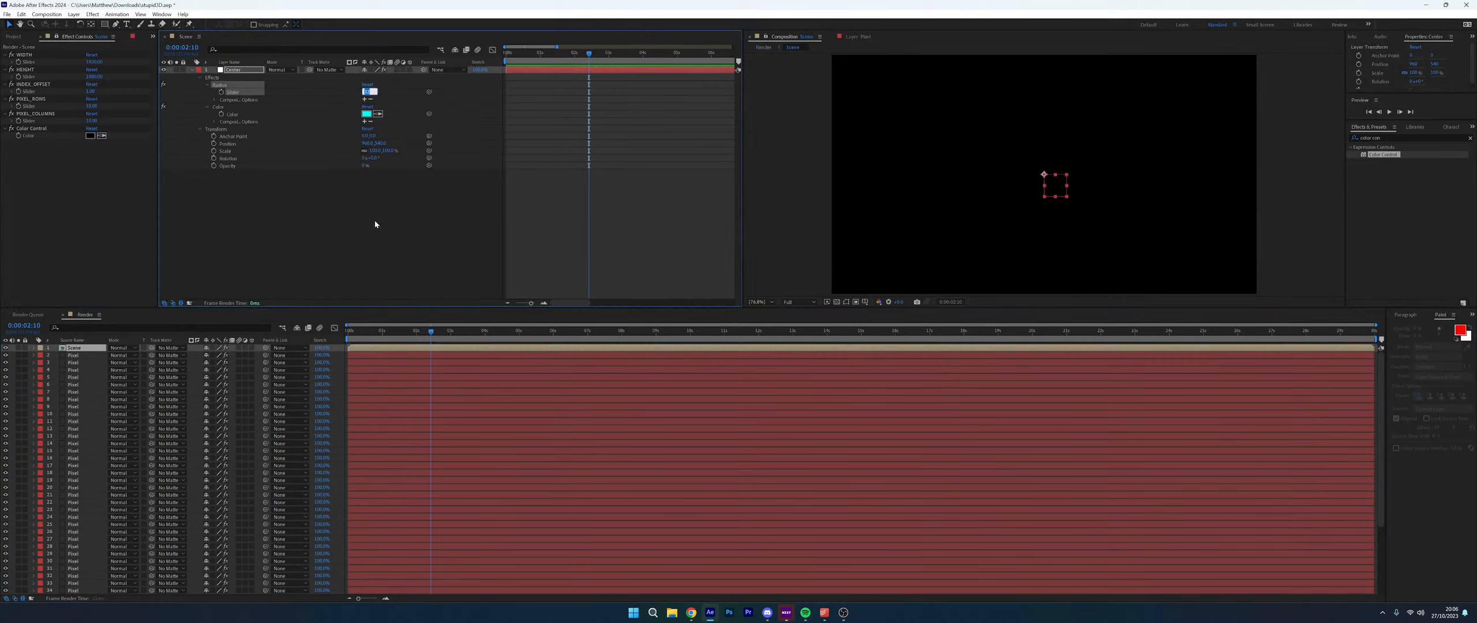
left_click(374, 219)
left_click(233, 114)
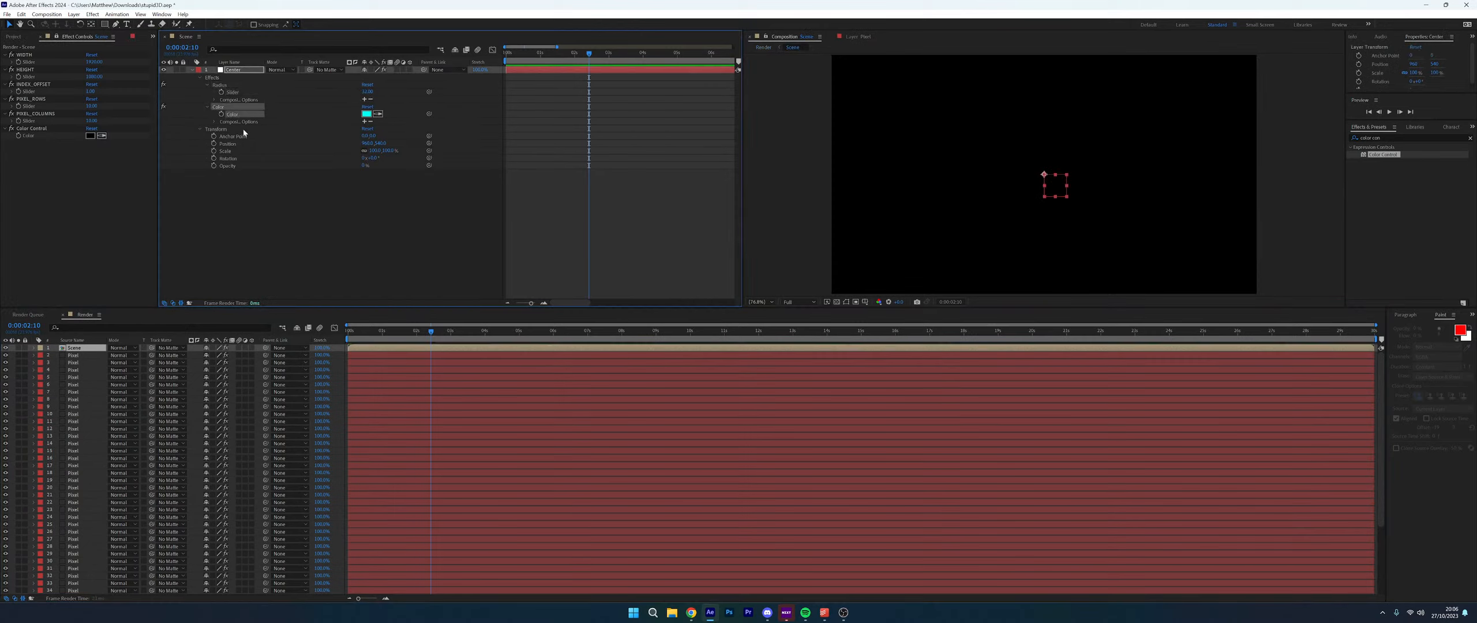
Select all the Pixel layers in the Render composition, duplicate them twice and clear the selection
left_click(79, 356)
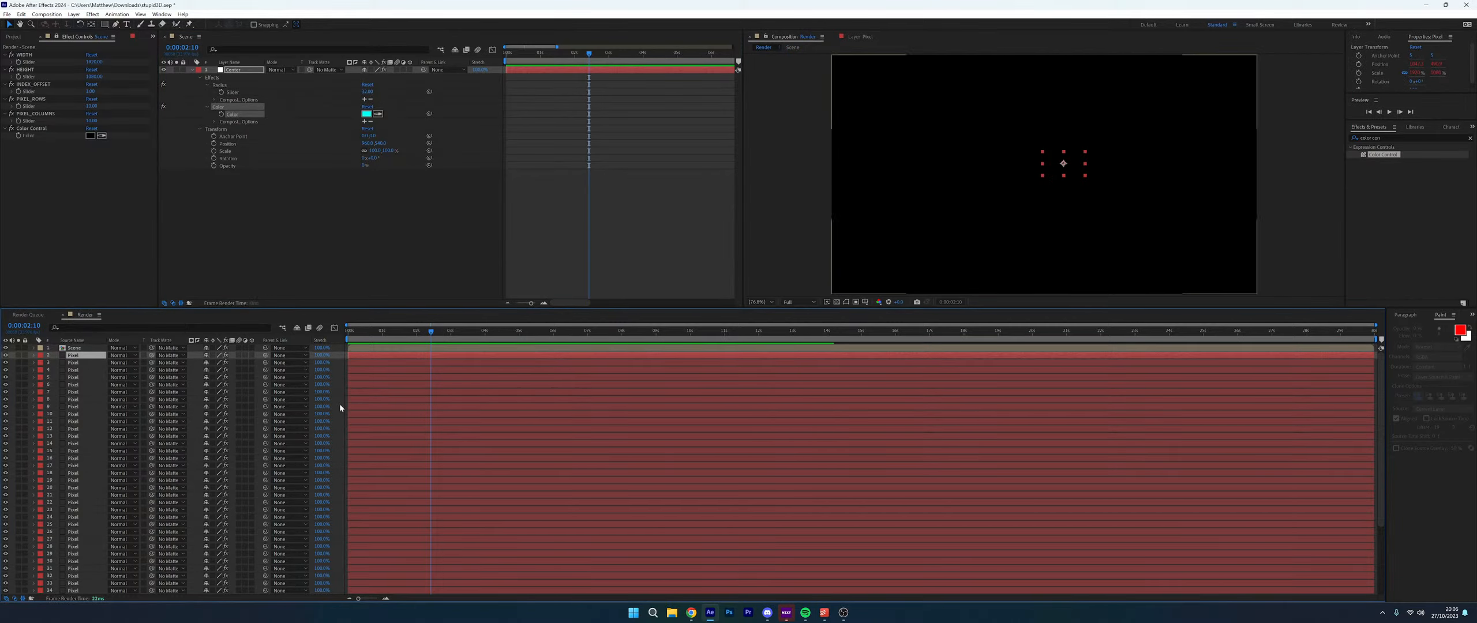
scroll(88, 520, "down", 4)
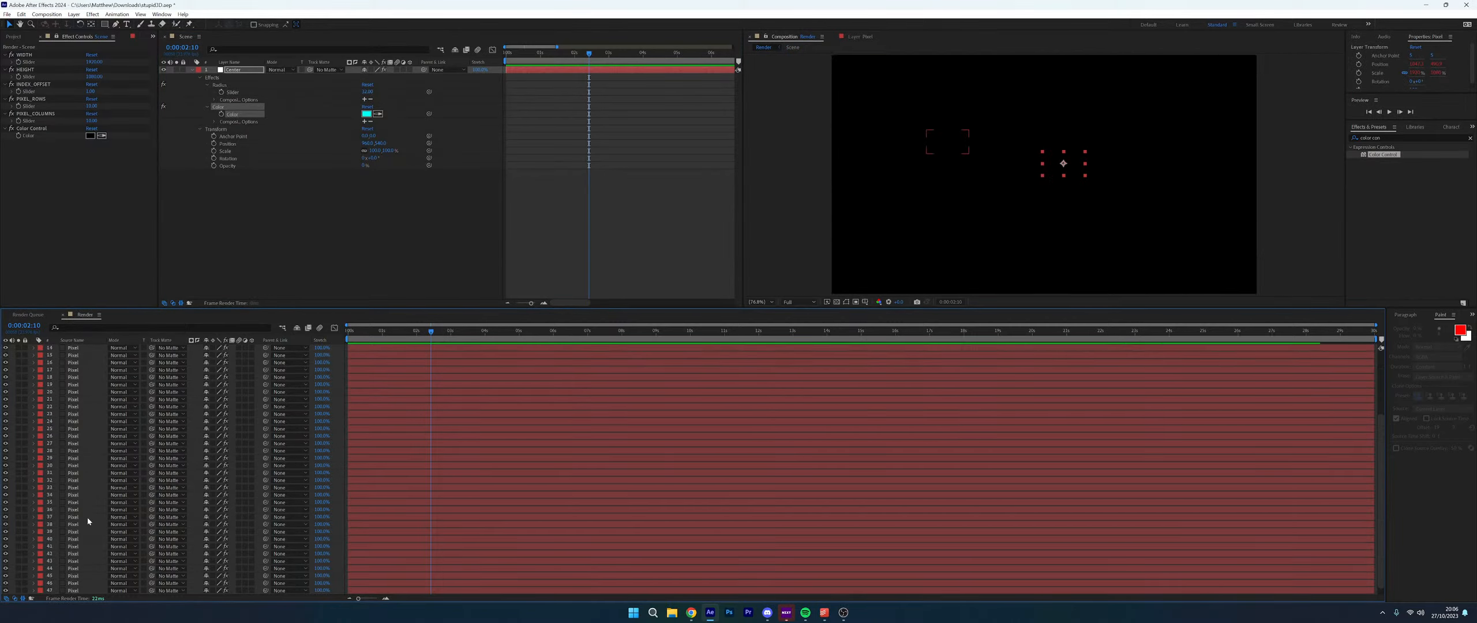
key("ctrl+a")
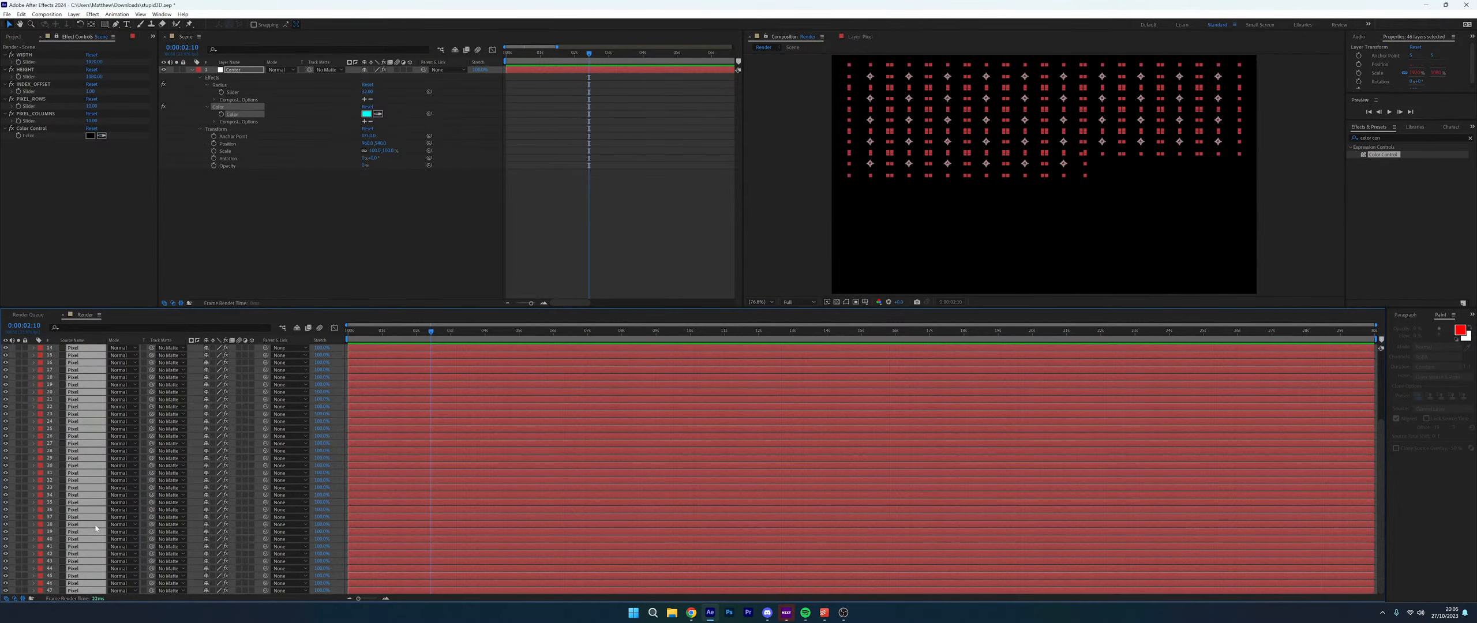
scroll(94, 493, "up", 2)
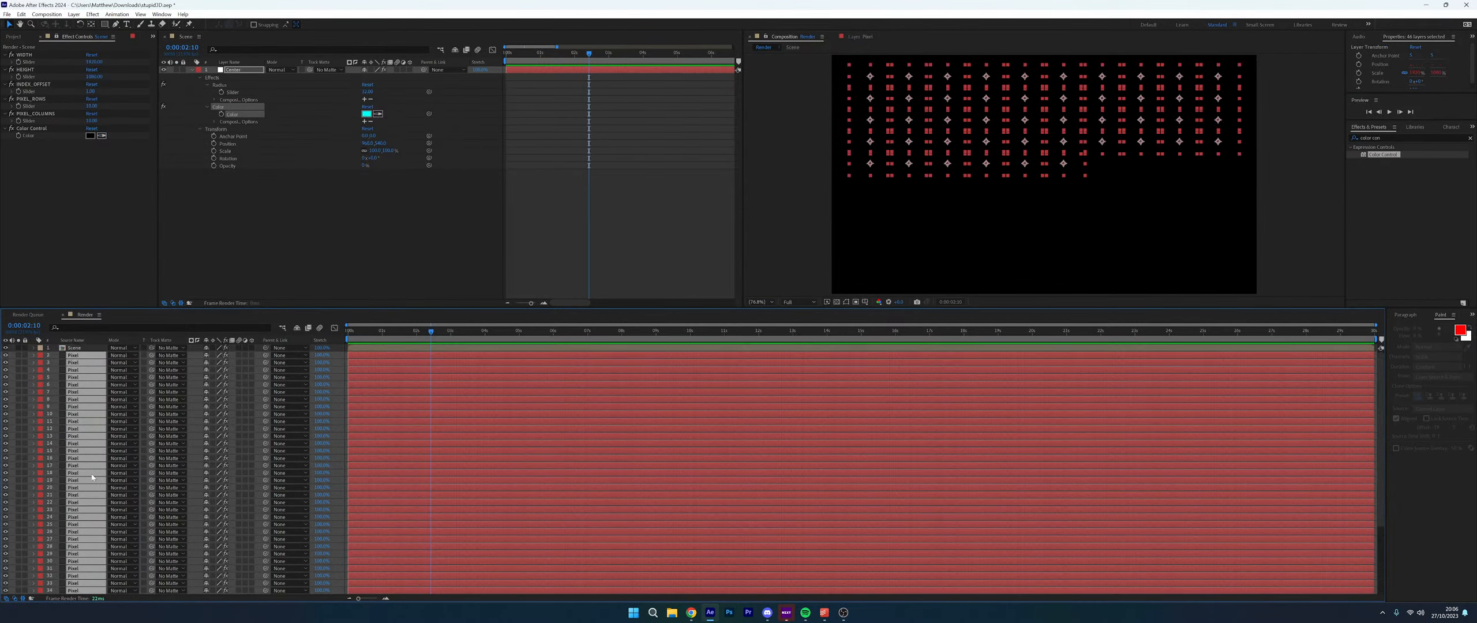
key("ctrl+d")
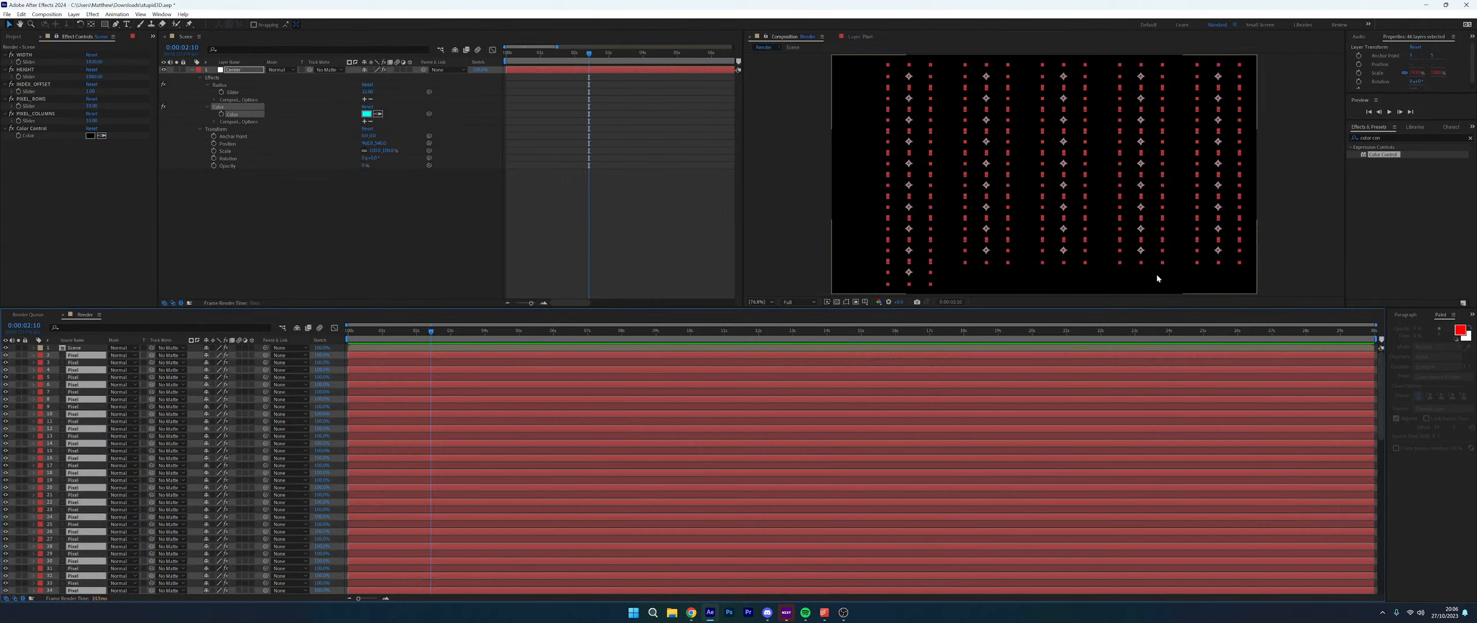
key("ctrl+d")
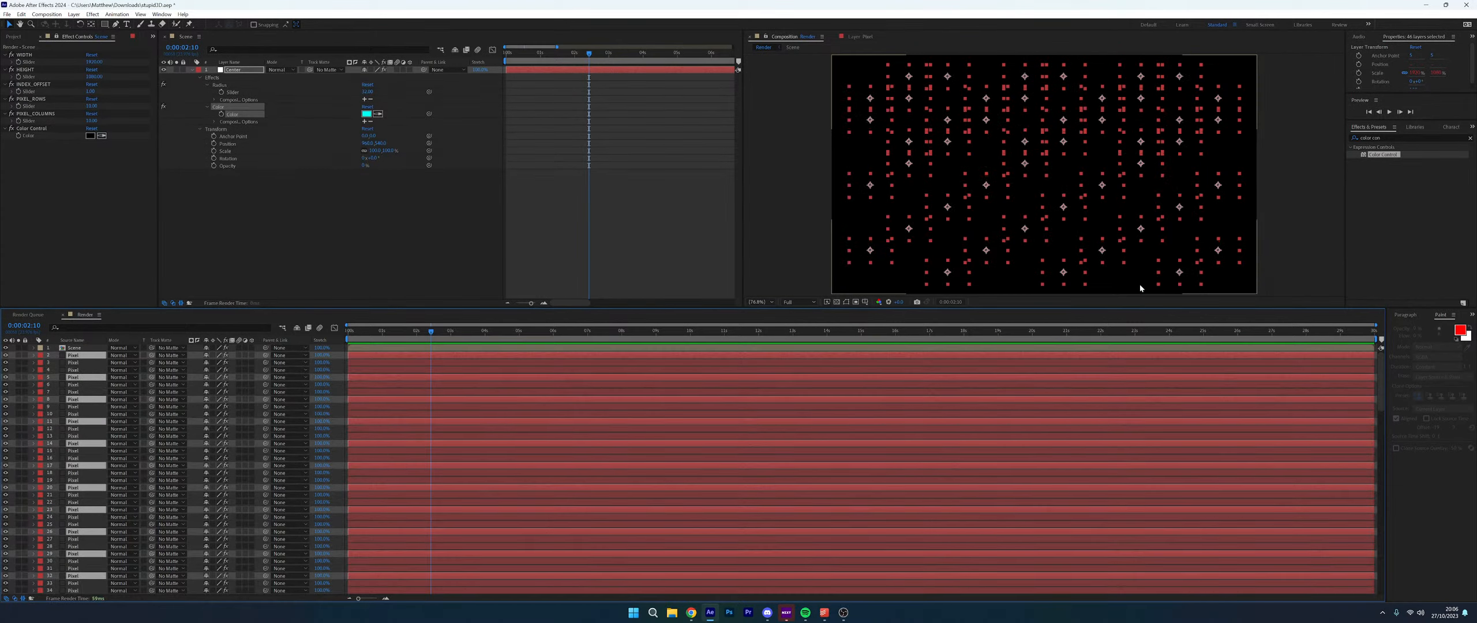
left_click(796, 247)
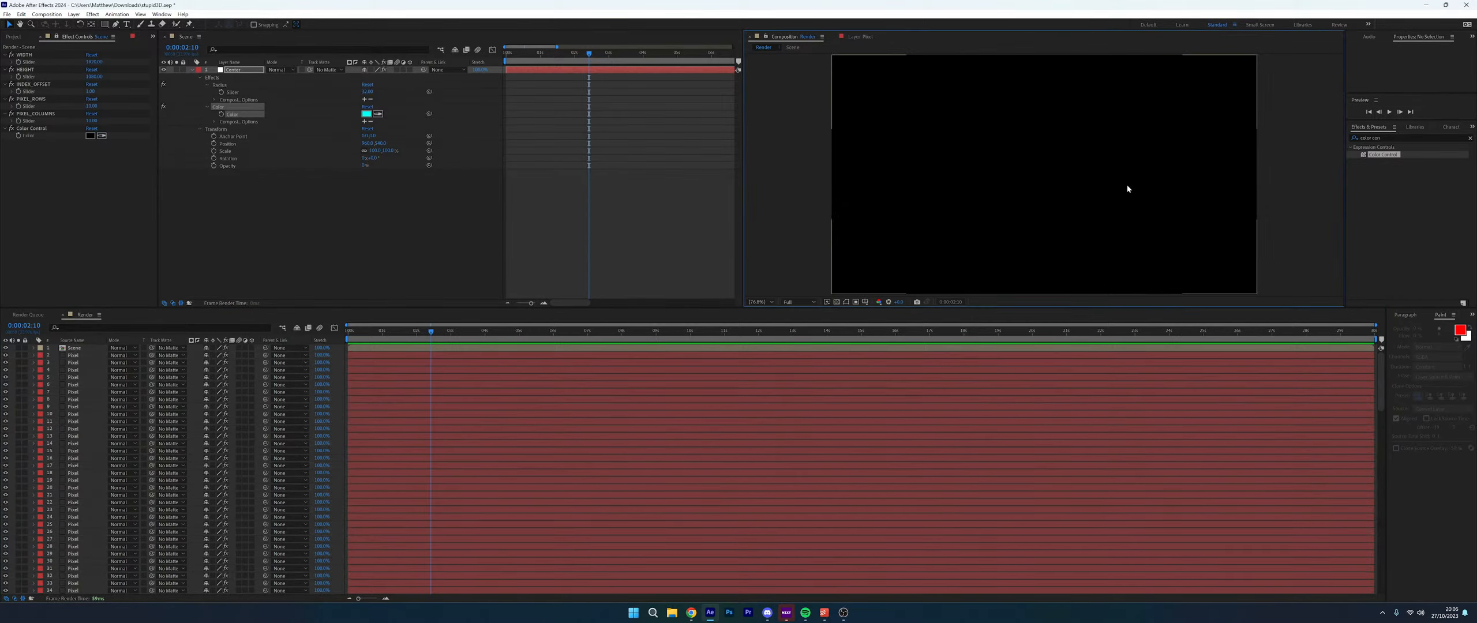
Delete all the Pixel layers in the Render composition except the last one
left_click(74, 358)
scroll(88, 514, "down", 10)
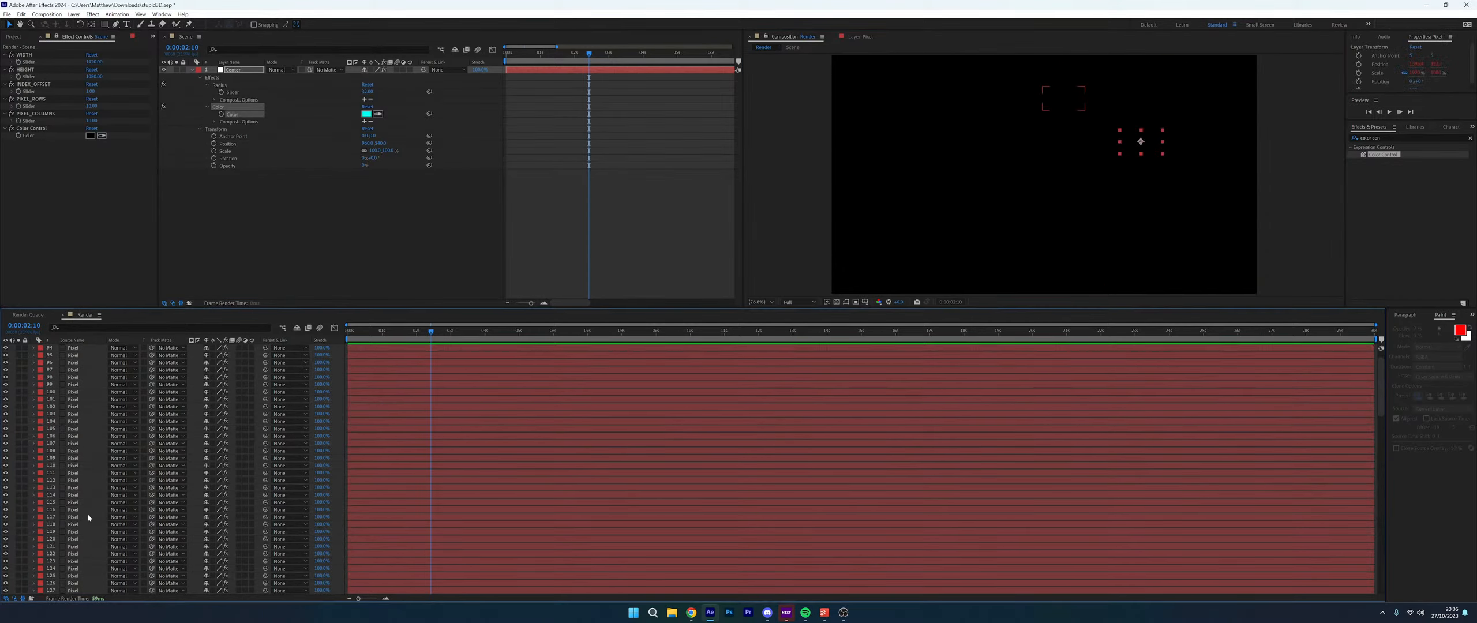
left_click(78, 585, "shift")
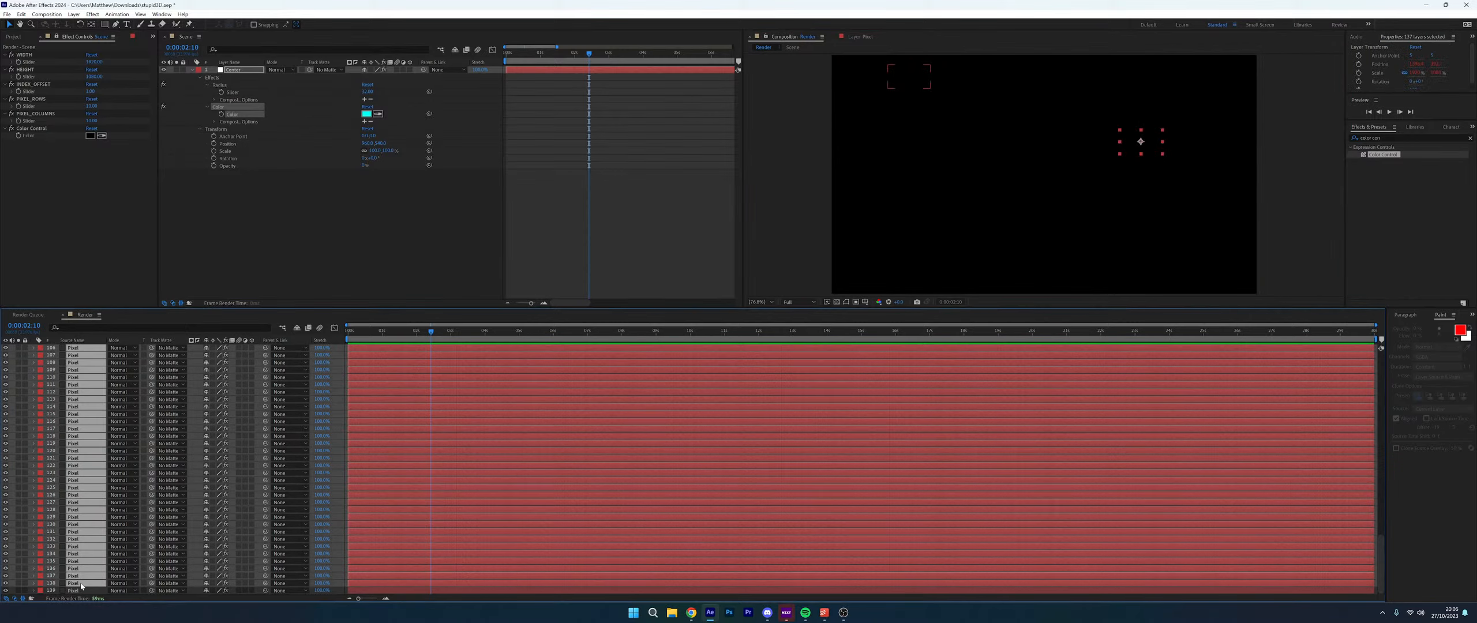
key("Delete")
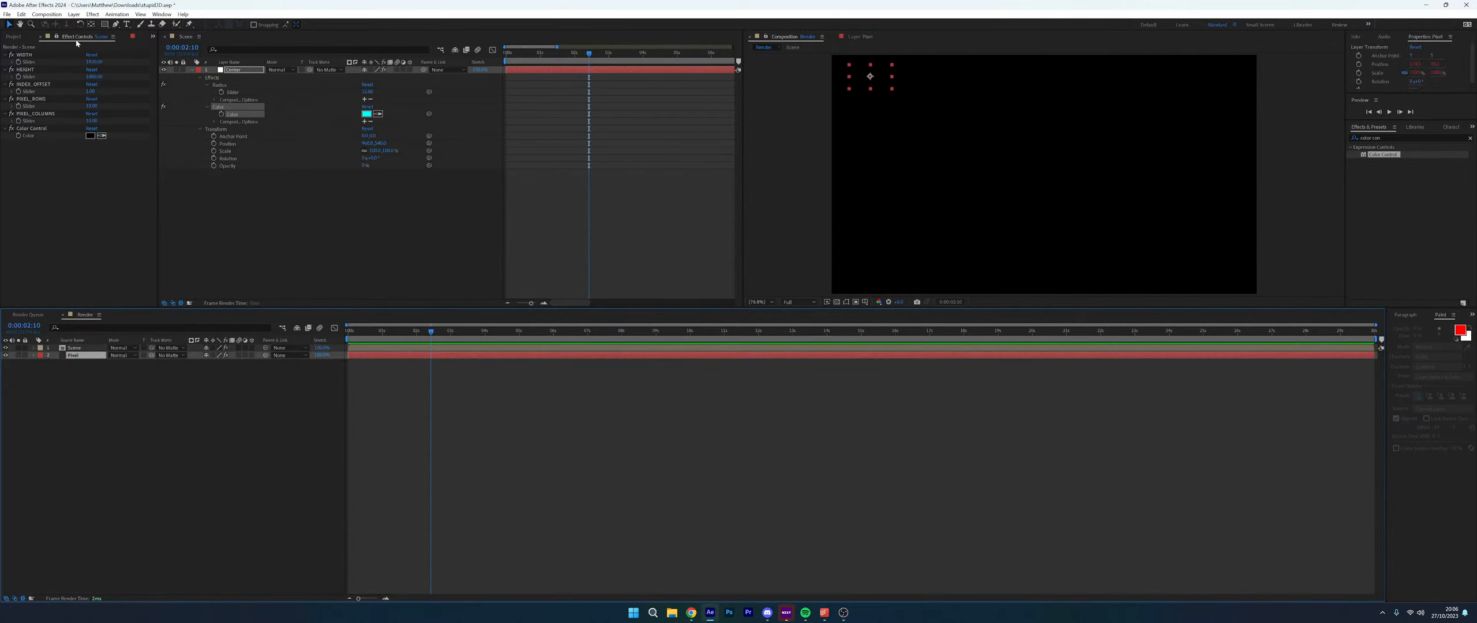
Reveal the Fill effect's Color expression on the remaining Pixel layer and open its code for editing
left_click(56, 37)
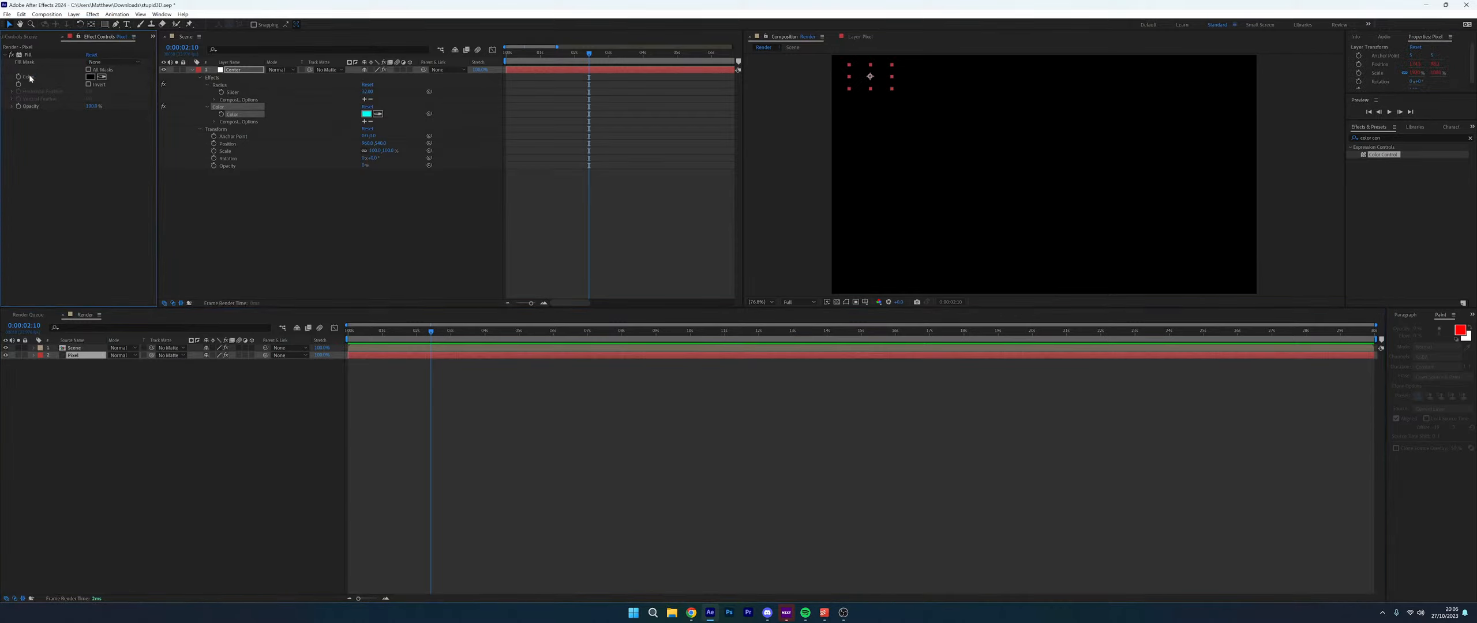
left_click(77, 356)
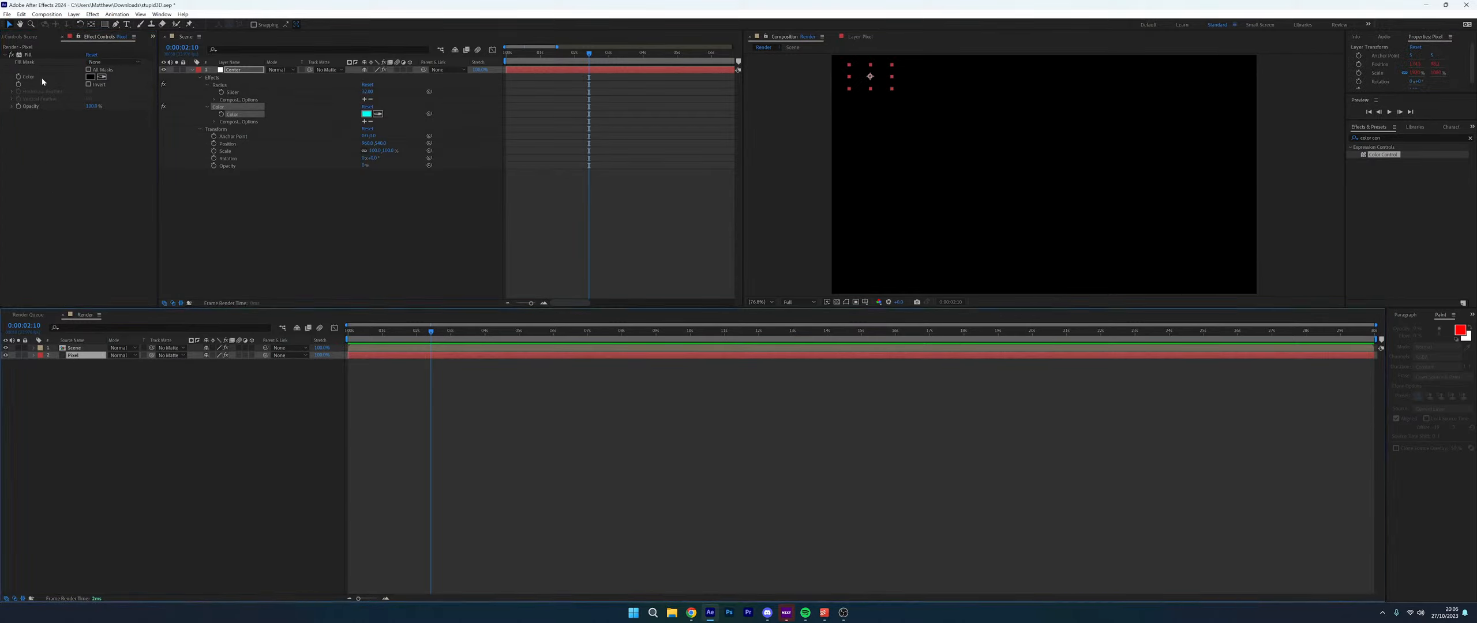
left_click(18, 78, "alt")
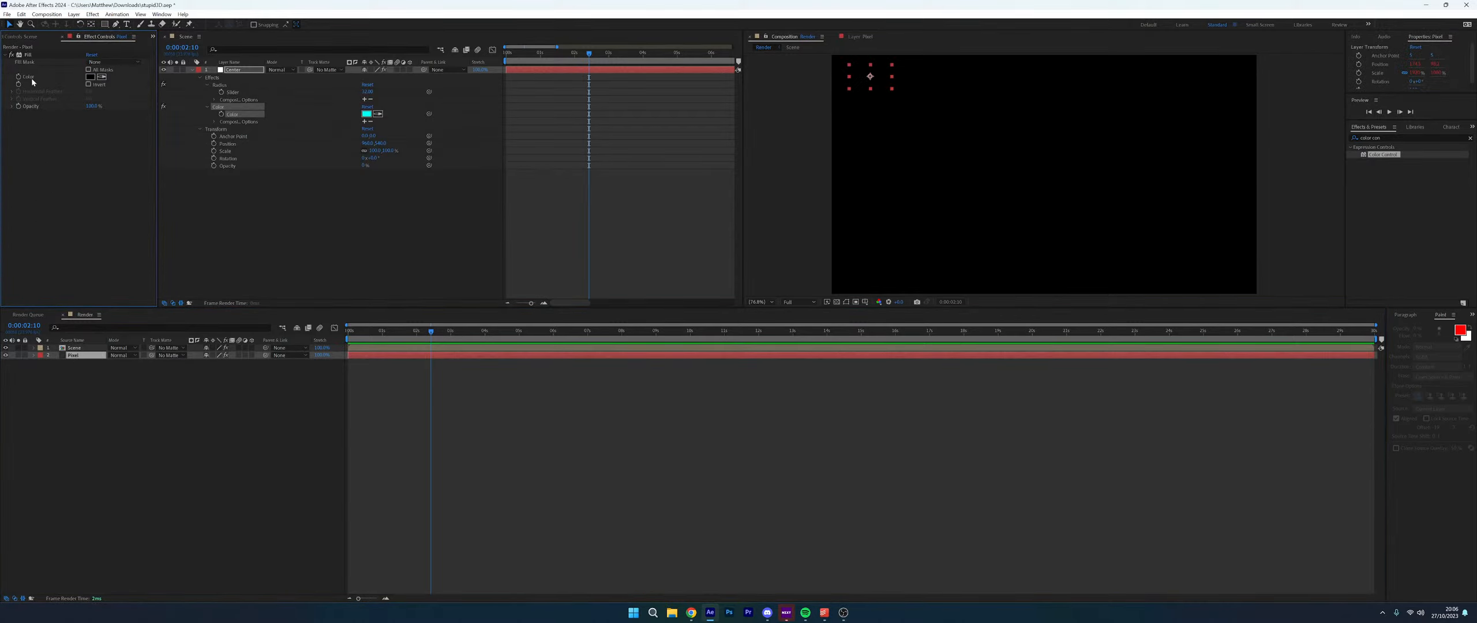
left_click(33, 355)
scroll(60, 369, "down", 1)
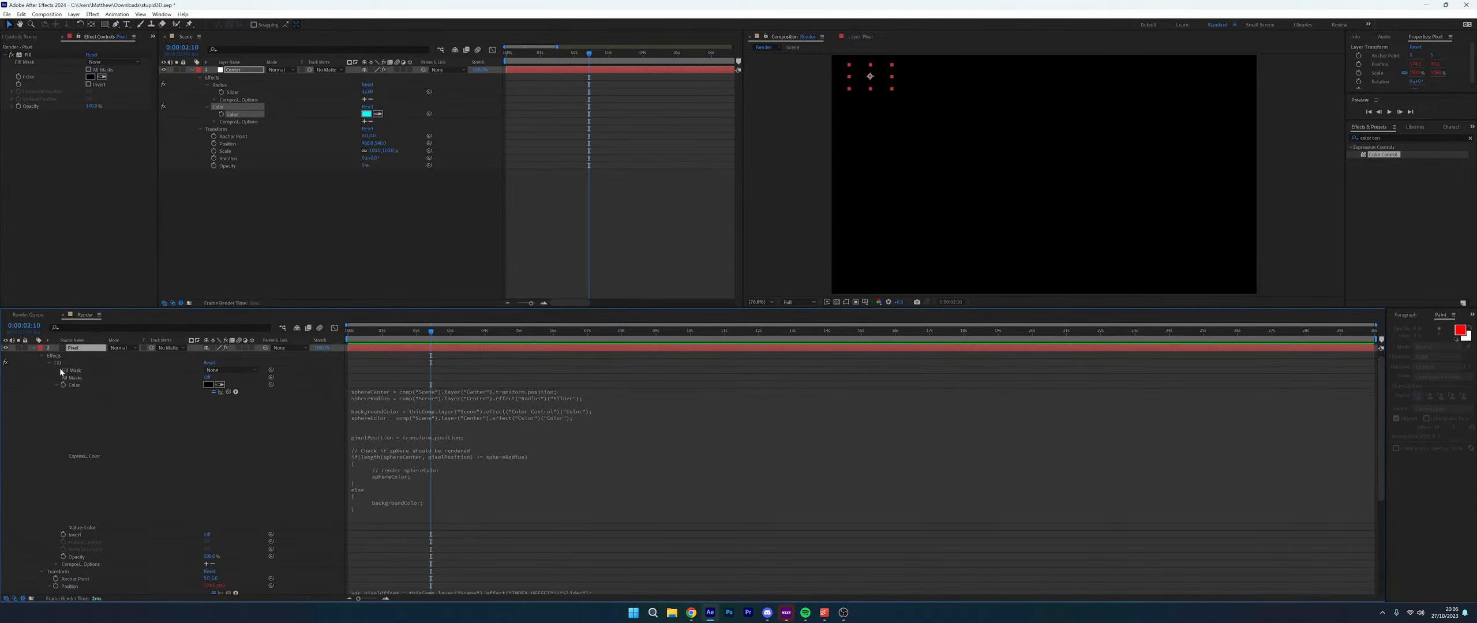
left_click(510, 434)
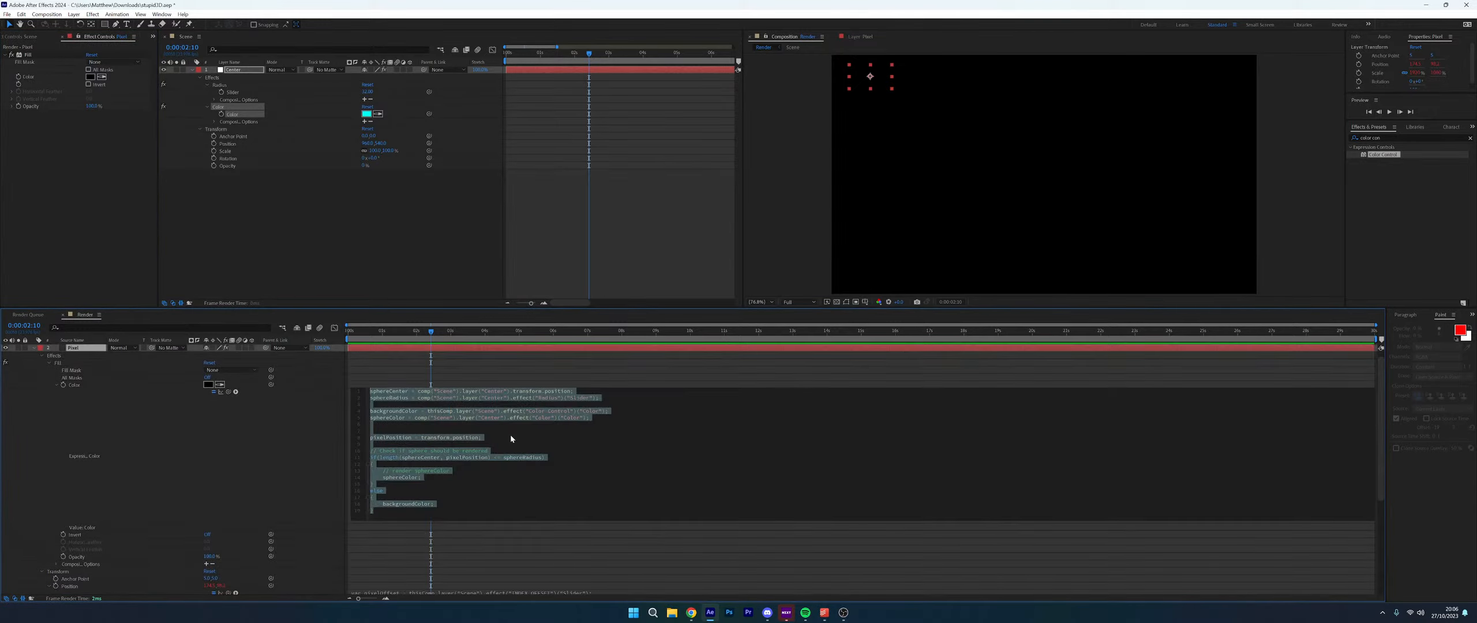
left_click(383, 491)
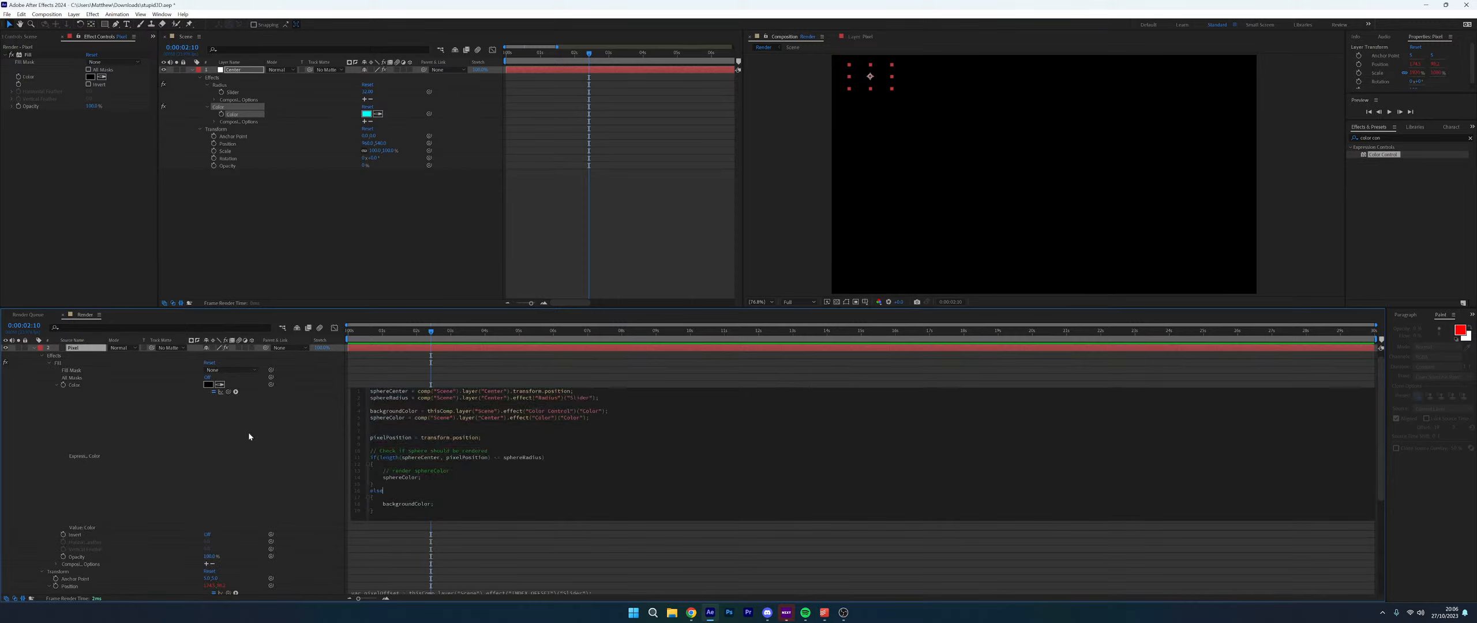
Clear the Pixel layer's Fill Color expression, enable a new expression on Color and paste the same code back
key("ctrl+a")
key("Delete")
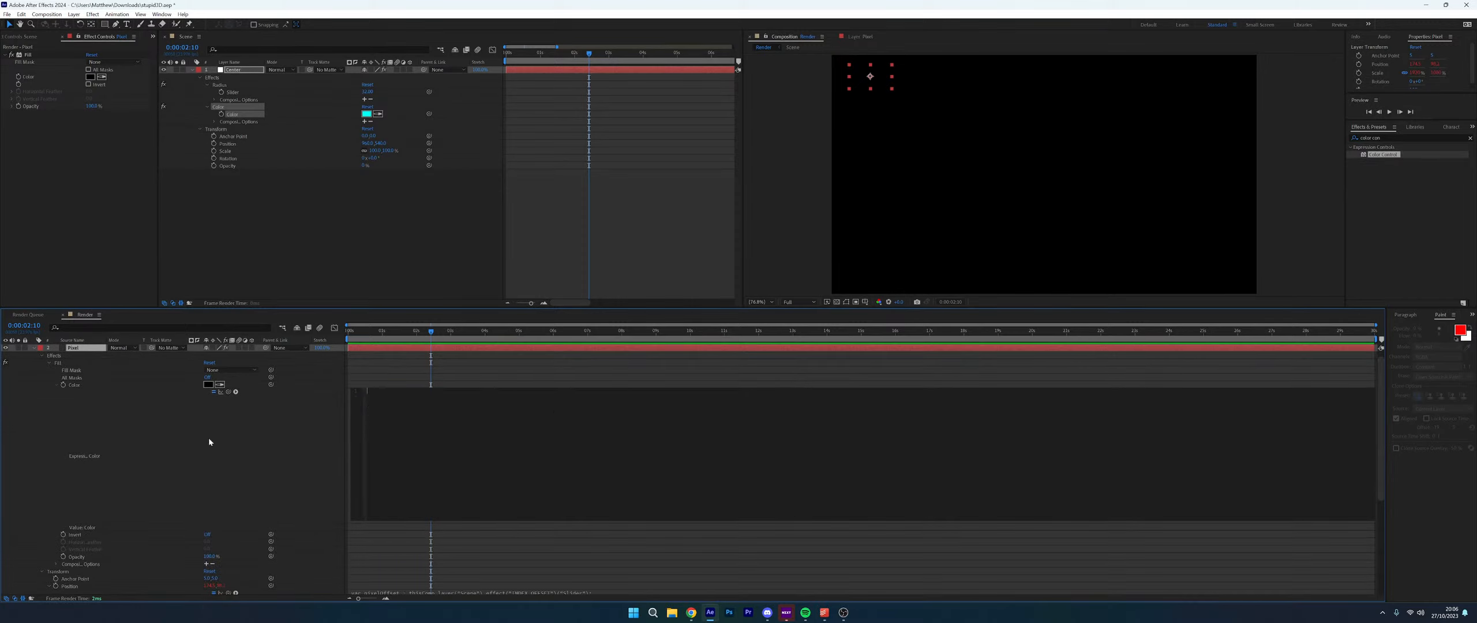
left_click(208, 437)
left_click(63, 385, "alt")
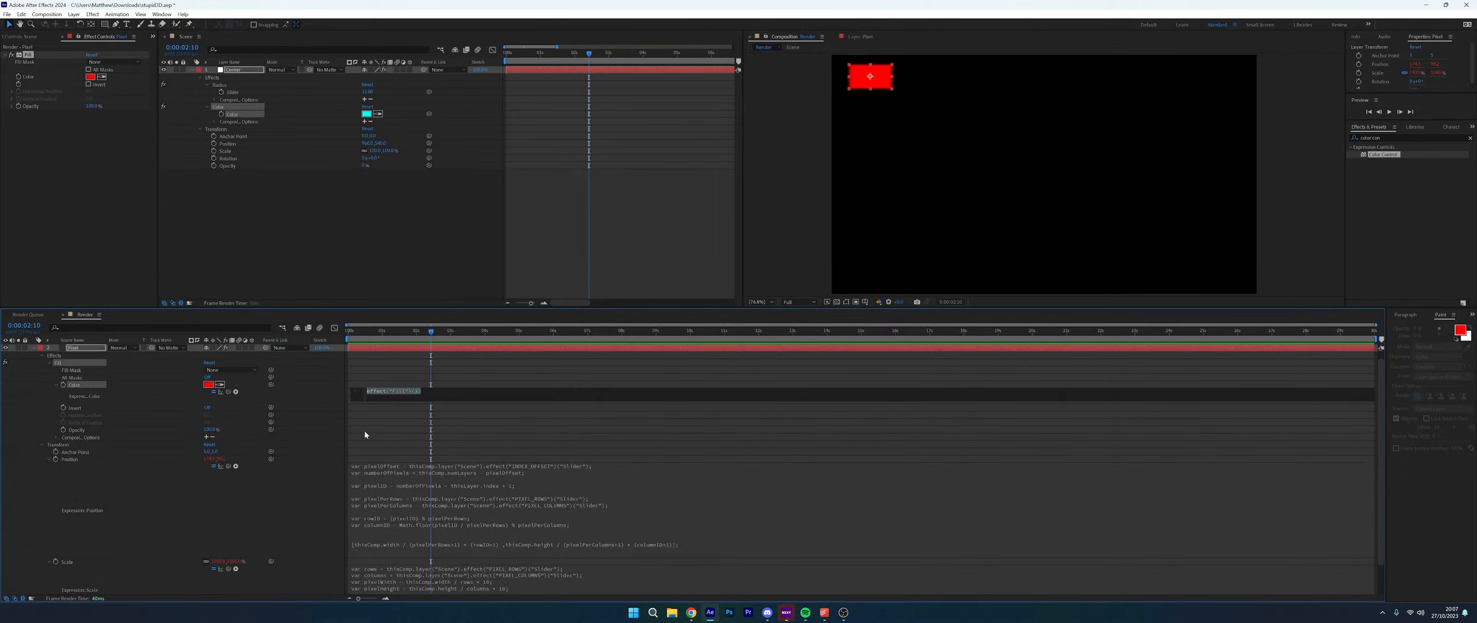
key("ctrl+v")
left_click(316, 392)
left_click(435, 402)
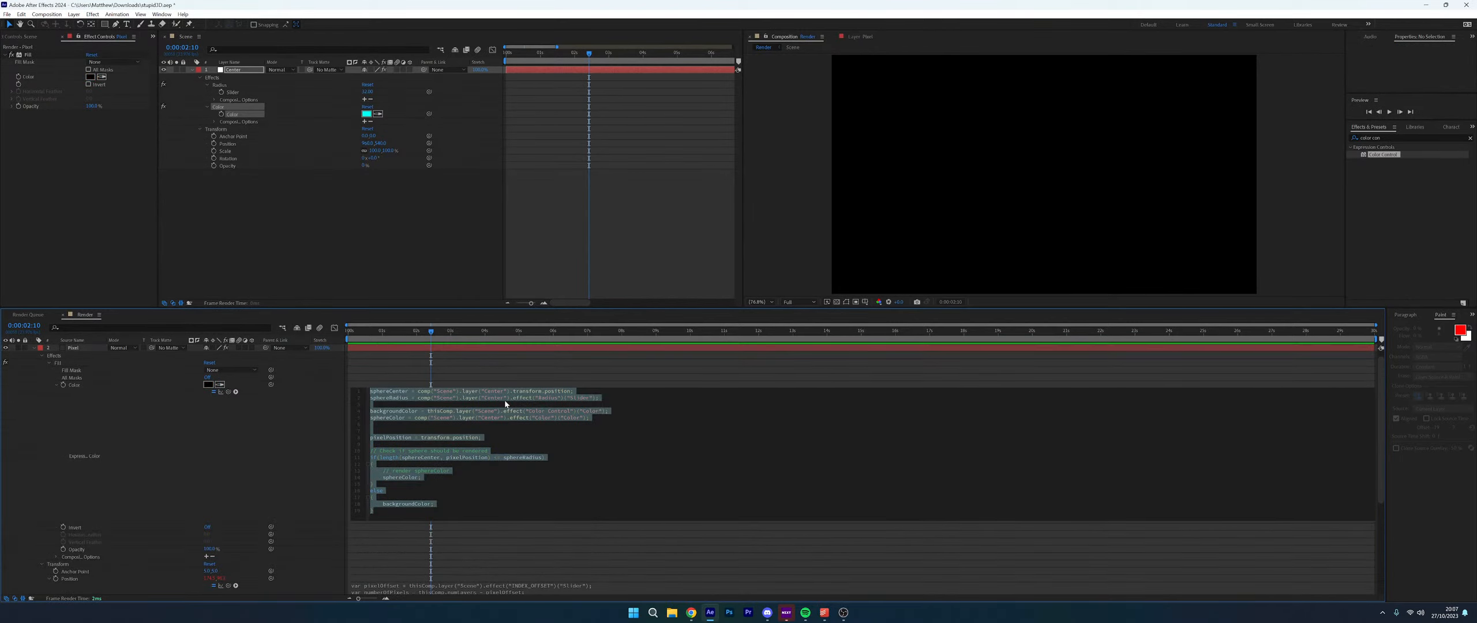
Try replacing backgroundColor with sphereColor in the else branch of the Fill Color expression, and undo the replacement
left_click(481, 438)
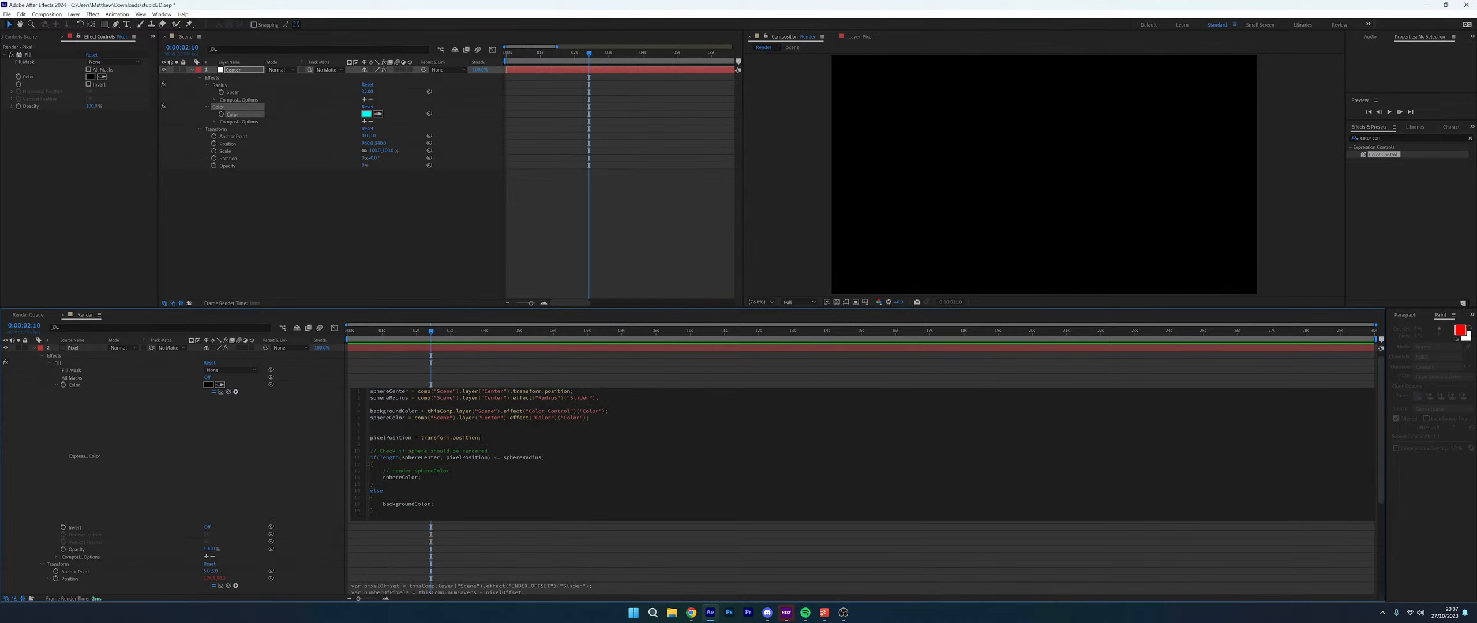
left_click_drag(494, 457, 376, 457)
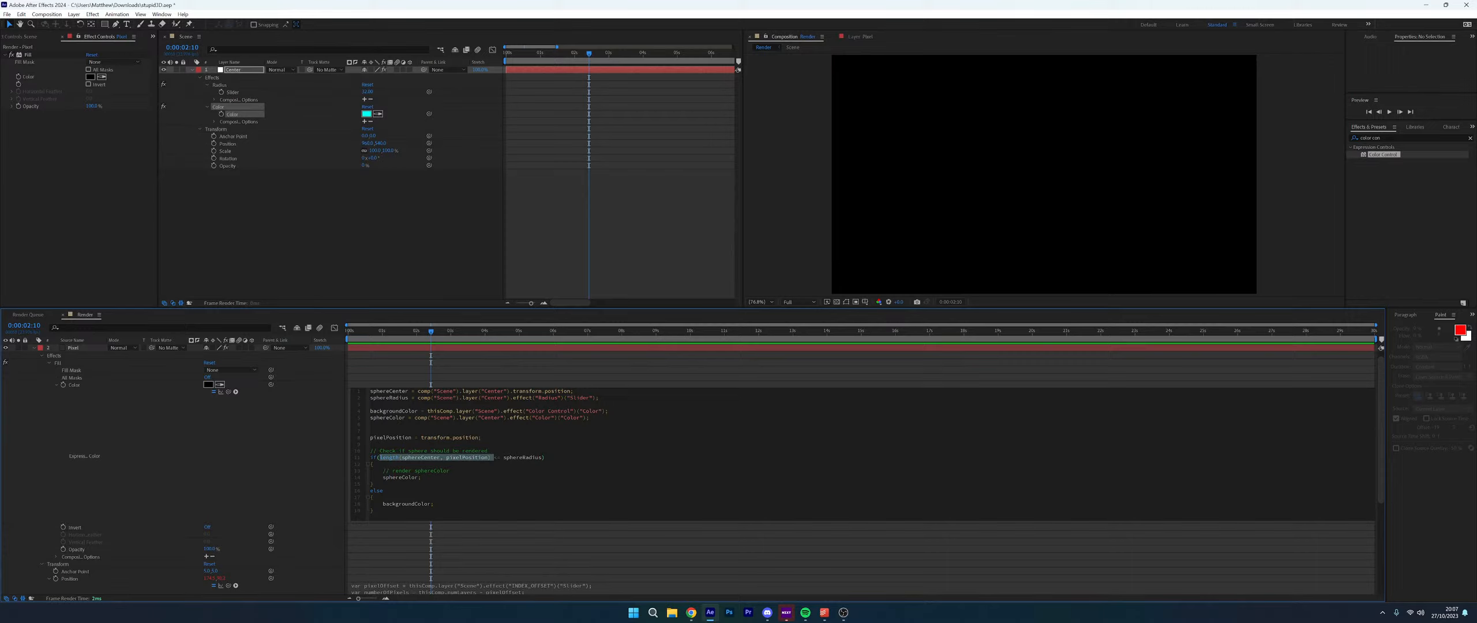
double_click(405, 478)
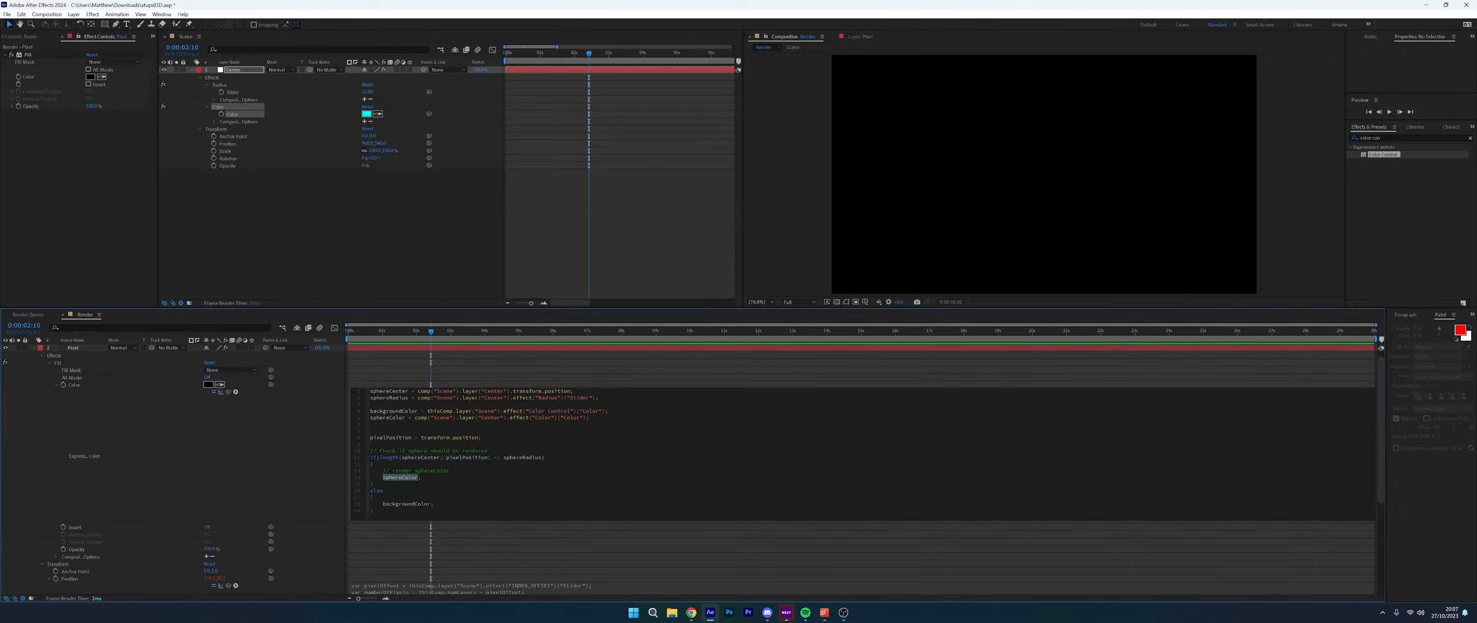
left_click(434, 503)
double_click(403, 478)
key("ctrl+c")
double_click(406, 503)
key("ctrl+v")
left_click(268, 452)
key("ctrl+z")
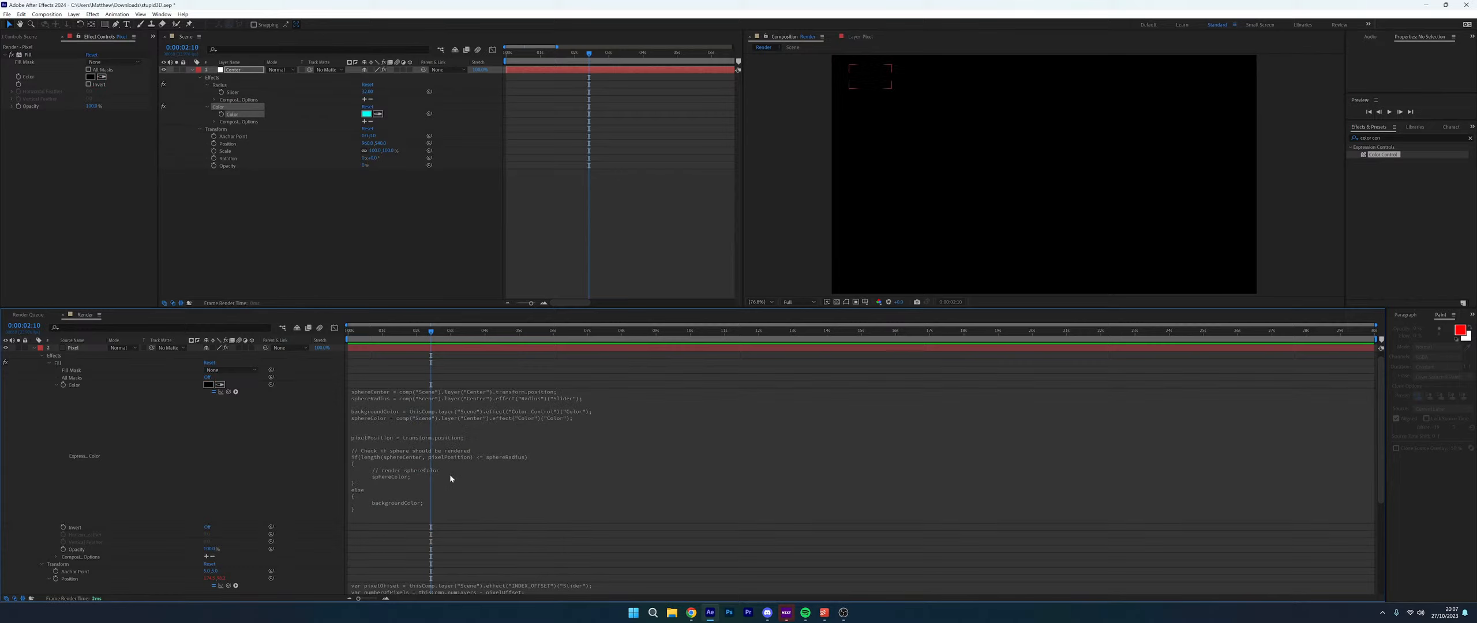
Move length(sphereCenter, pixelPosition) out of the if condition into a new "var dist =" line below pixelPosition in the Fill Color expression
left_click(428, 477)
left_click(482, 458)
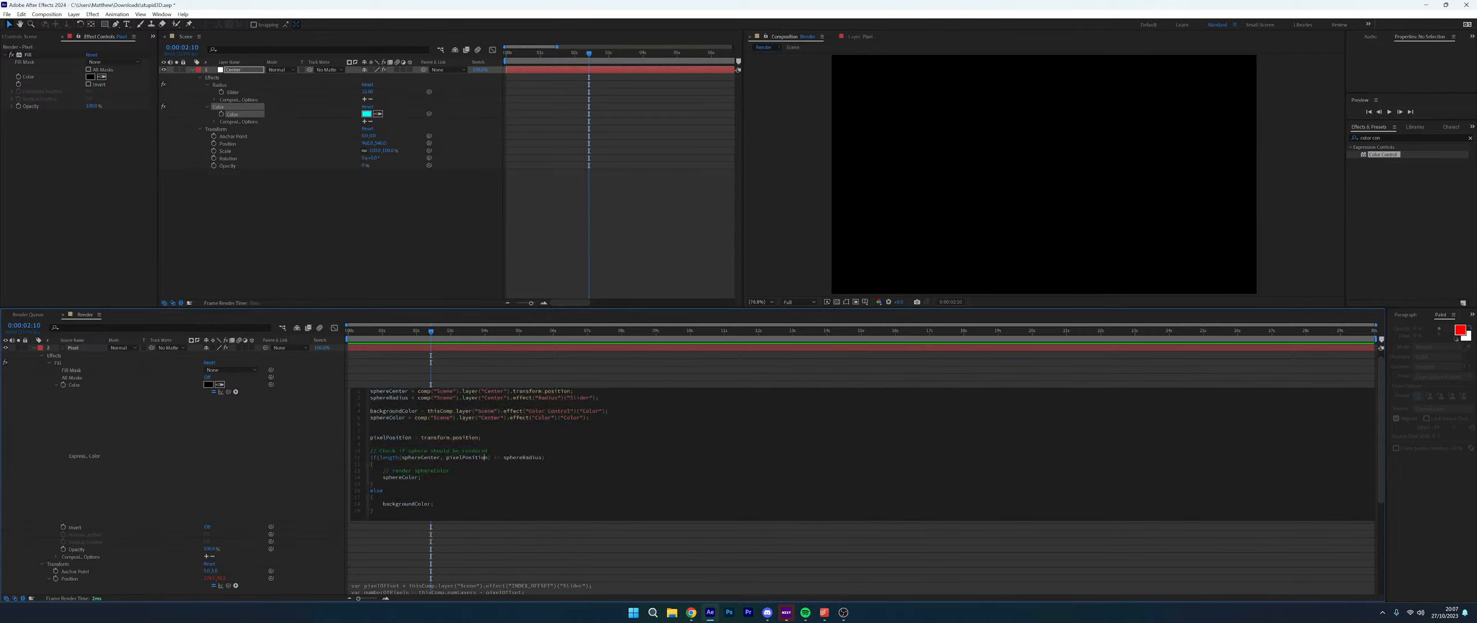
key("Return")
type("v")
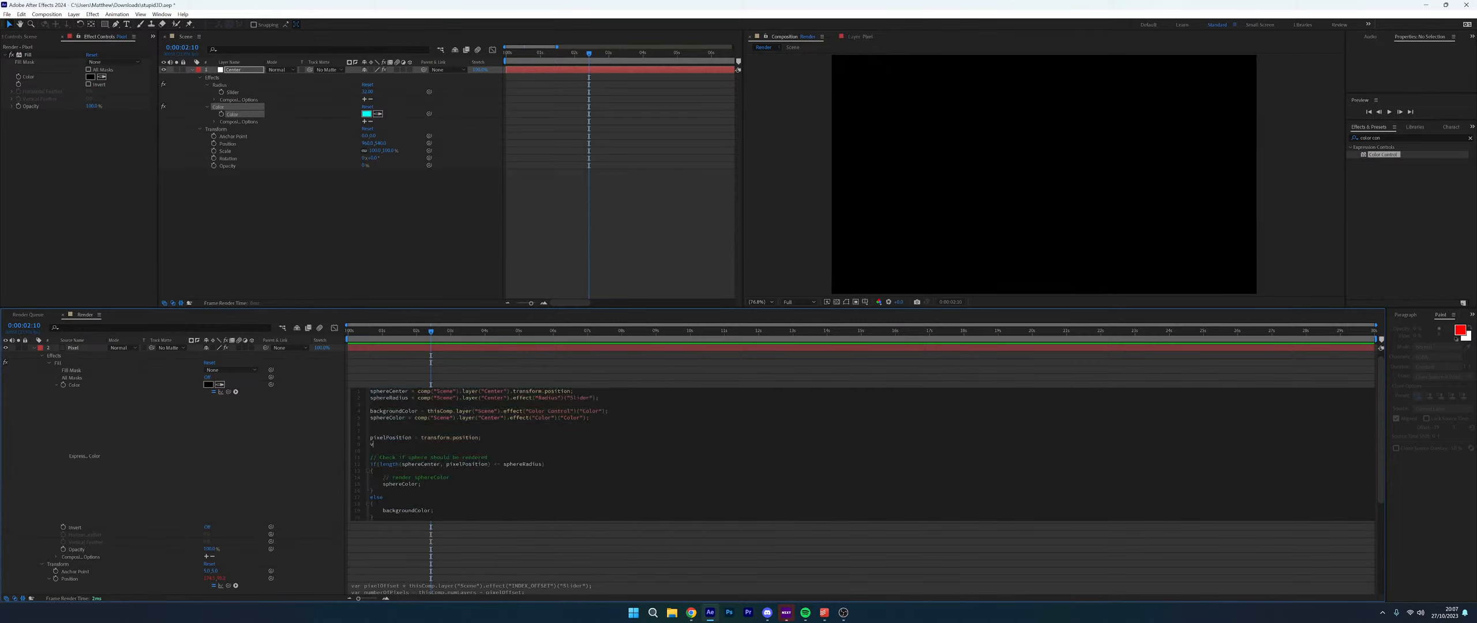
type("ar dist =")
left_click_drag(493, 464, 379, 464)
key("ctrl+x")
left_click(658, 447)
key("ctrl+v")
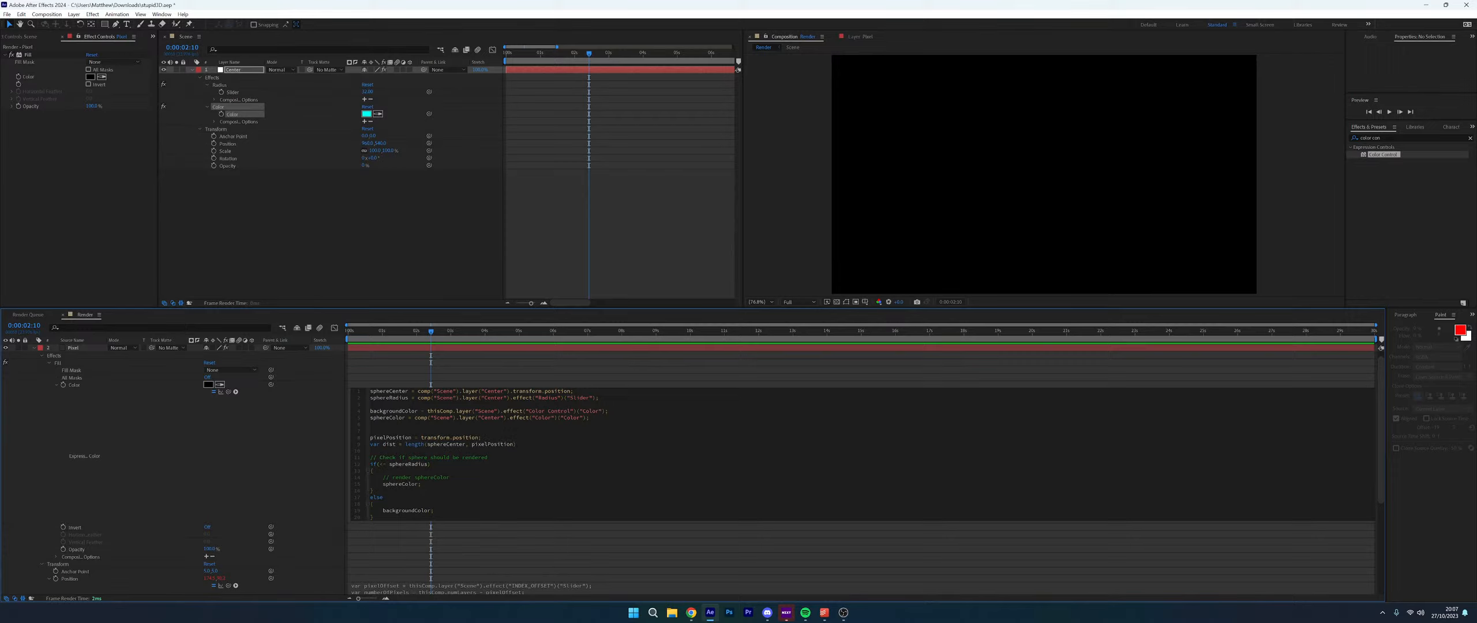
Insert the line [dist, dist, dist, 1] above the sphere check in the Fill Color expression and apply the code
double_click(389, 444)
left_click(375, 464)
key("Return")
key("Return")
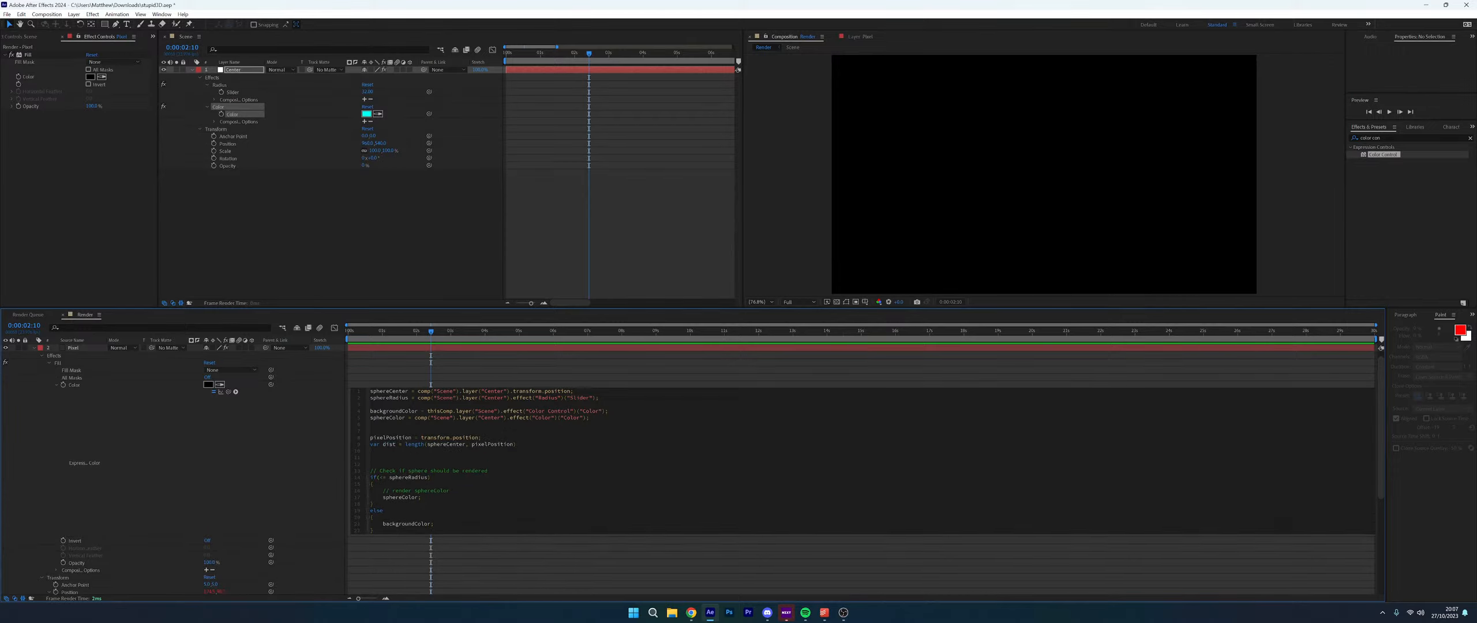
type("[dist, dist, dist, 1")
left_click(212, 457)
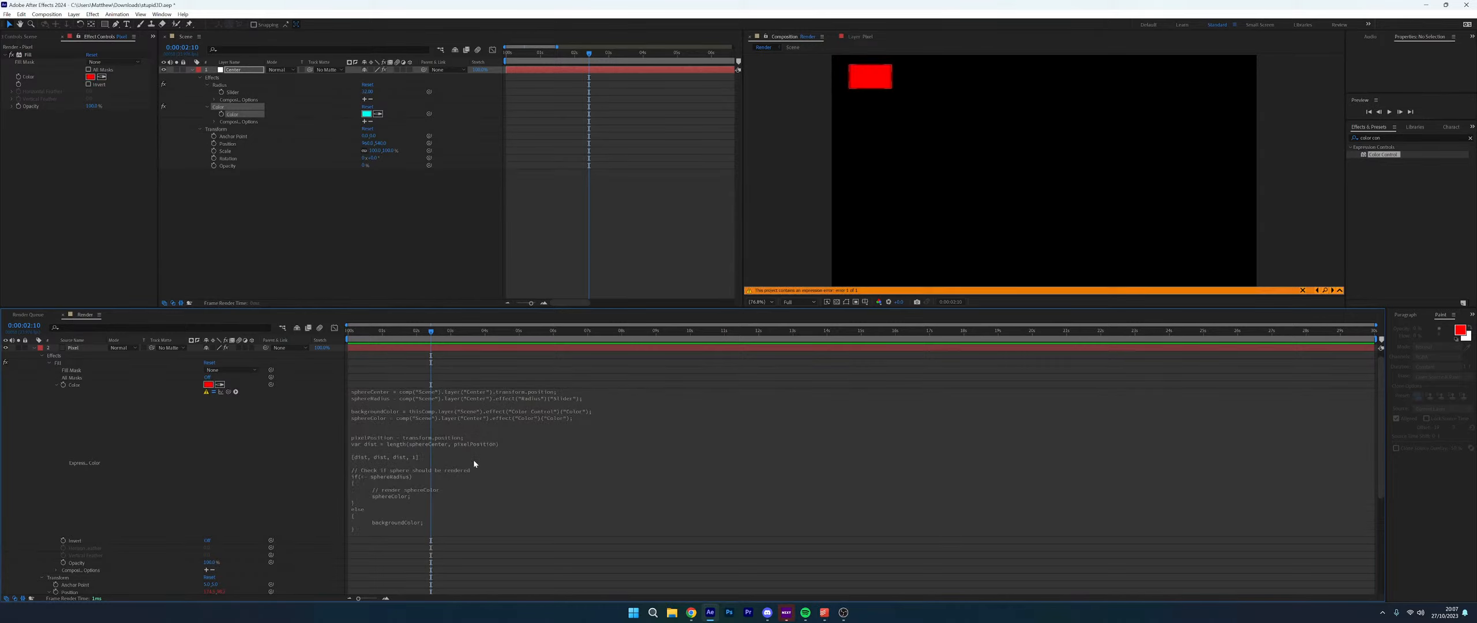
Comment out the whole if/else sphere check in the Fill Color expression with /* and */
left_click(847, 291)
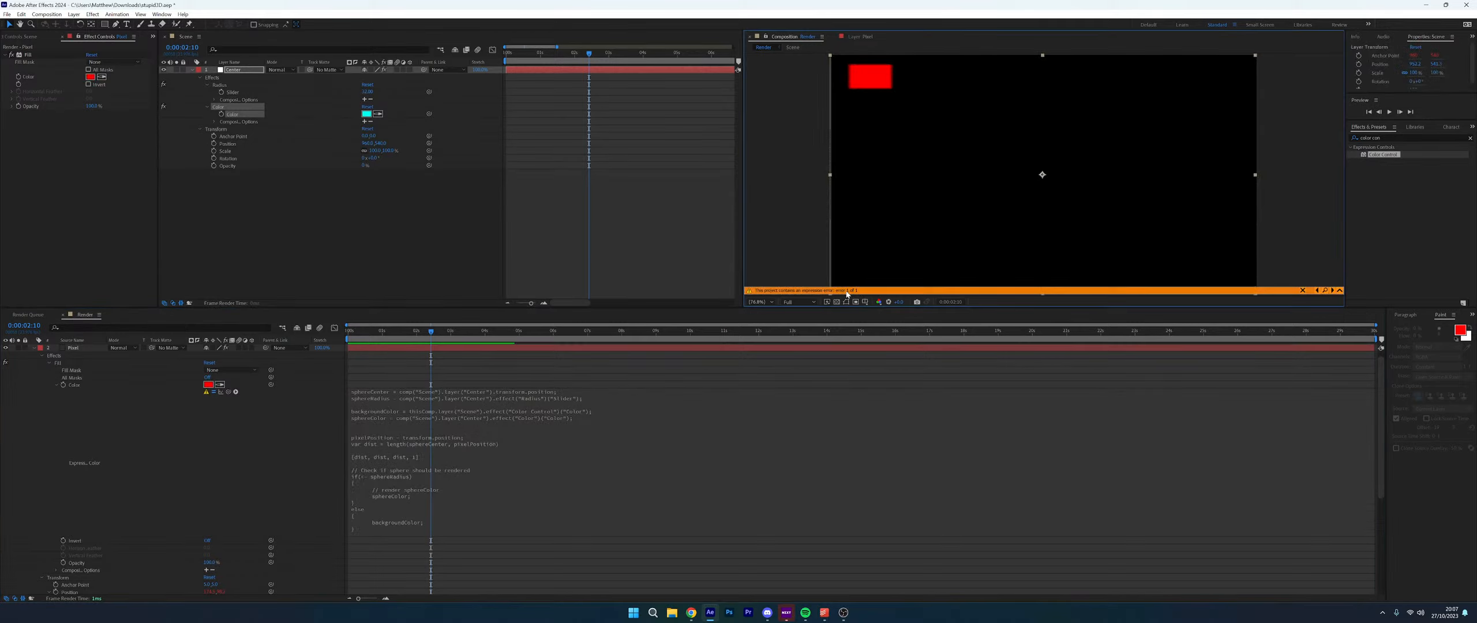
left_click(769, 292)
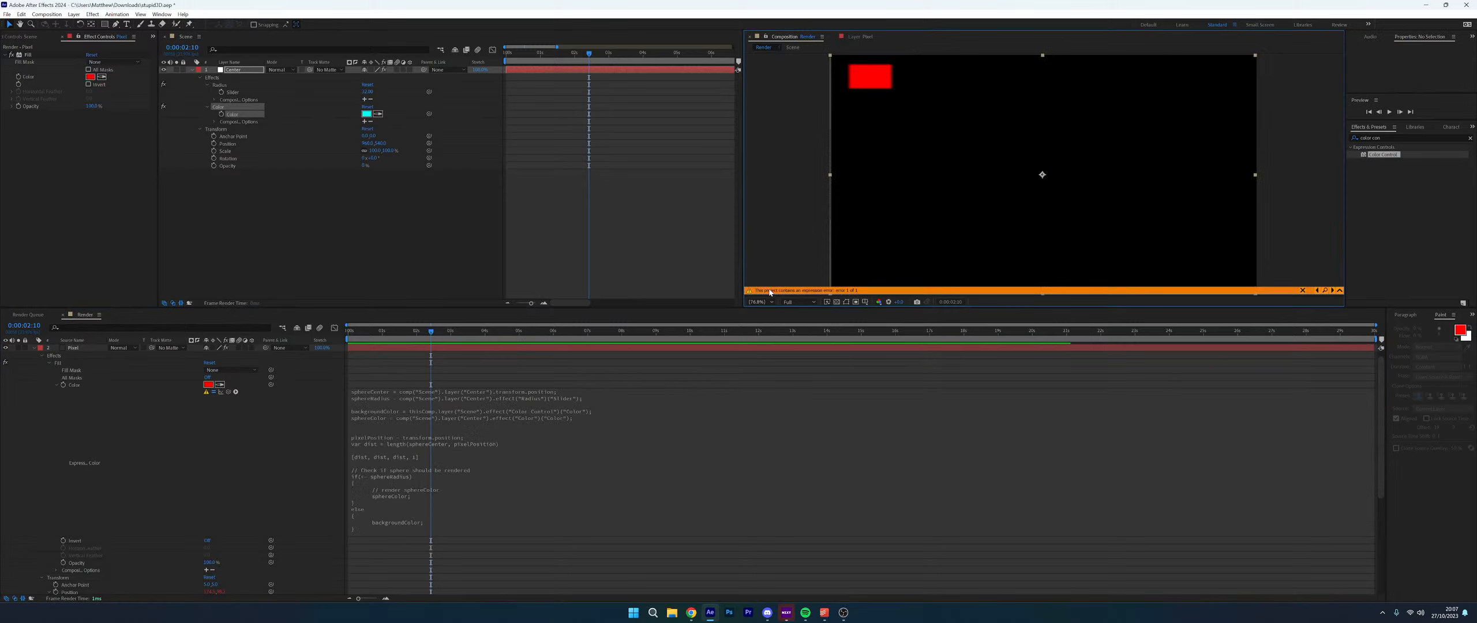
left_click(433, 463)
left_click(430, 471)
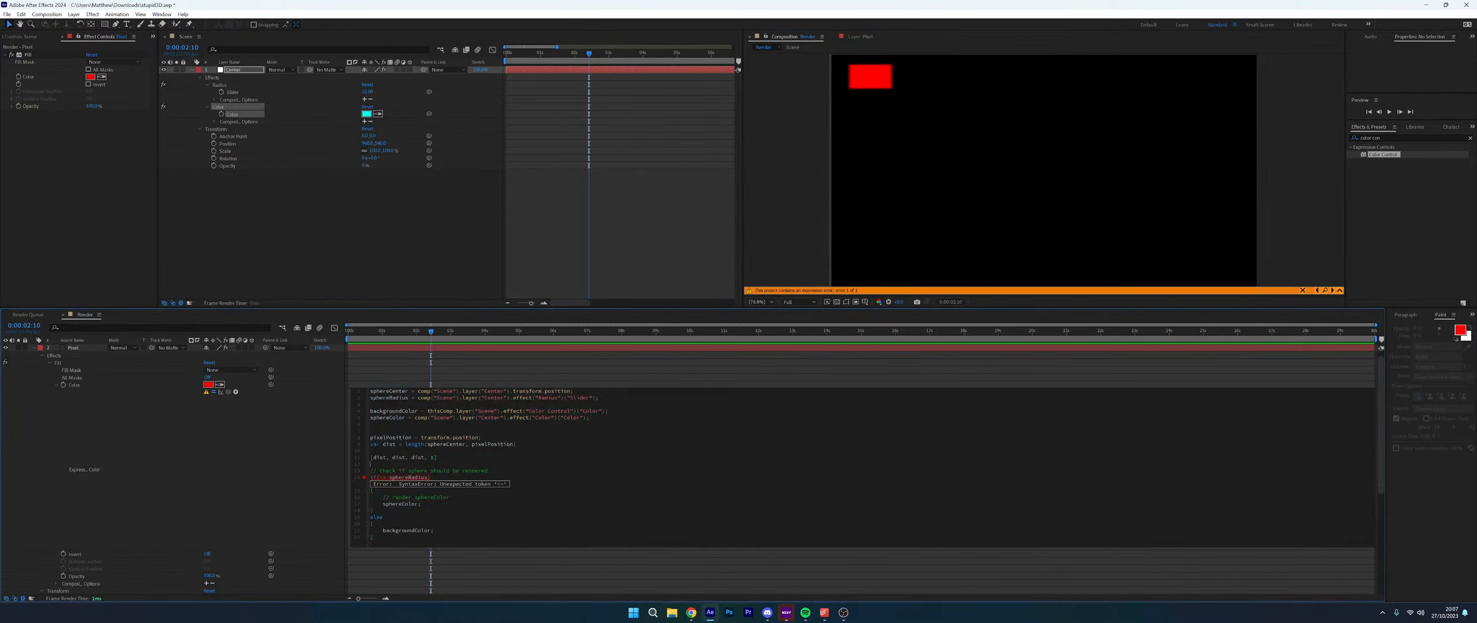
type("*")
left_click(237, 485)
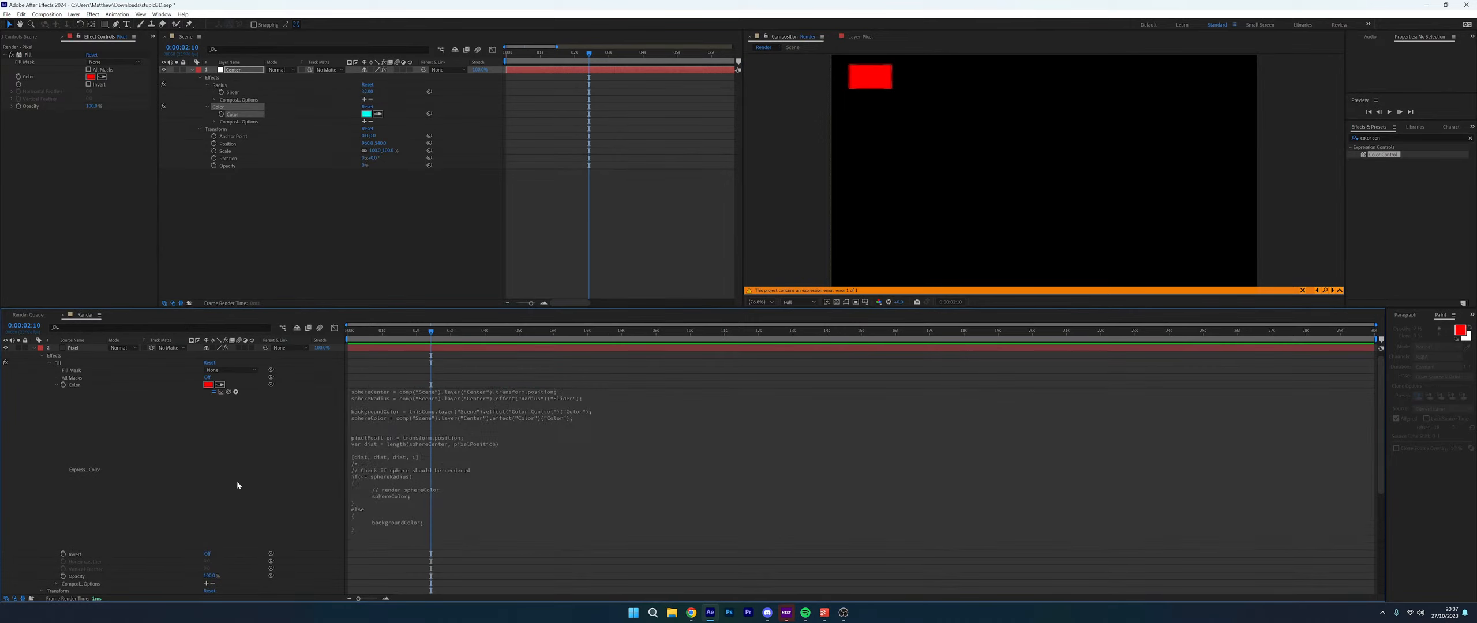
left_click(436, 454)
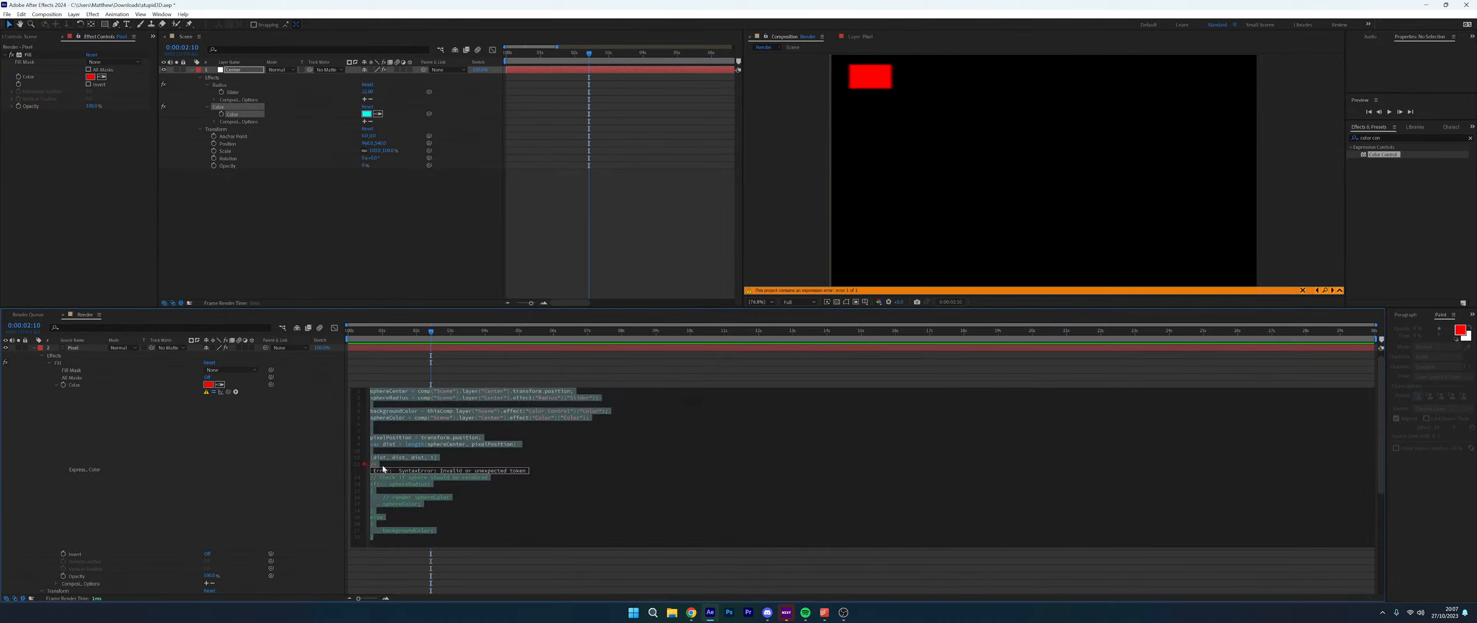
left_click(383, 469)
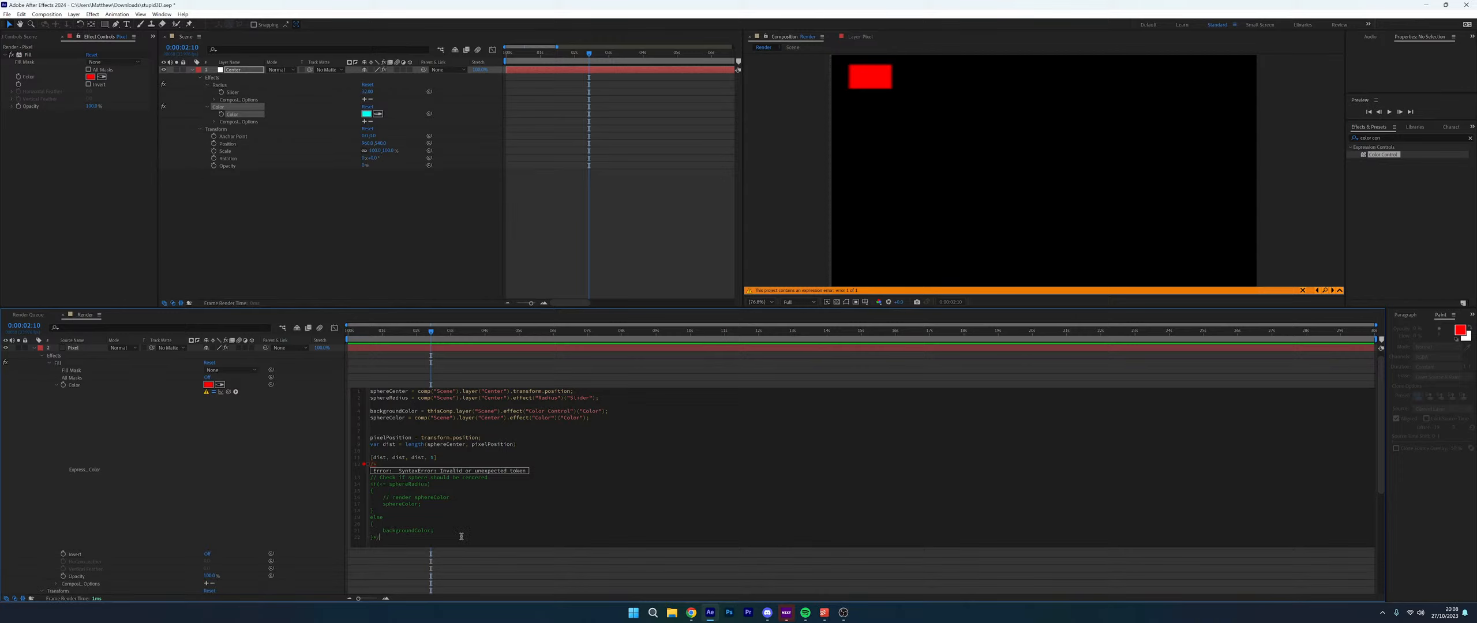
left_click(331, 480)
End the var dist line of the Fill Color expression with a semicolon and apply the code
left_click(452, 453)
left_click(508, 462)
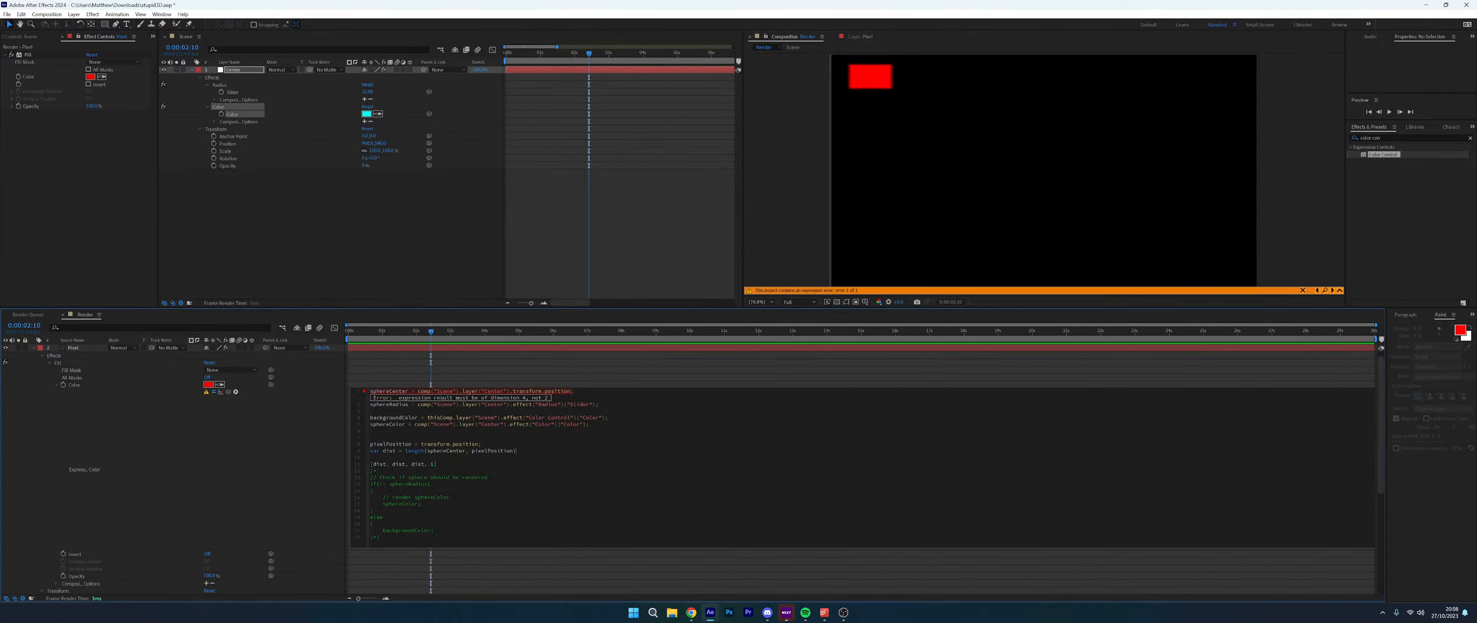
left_click(215, 461)
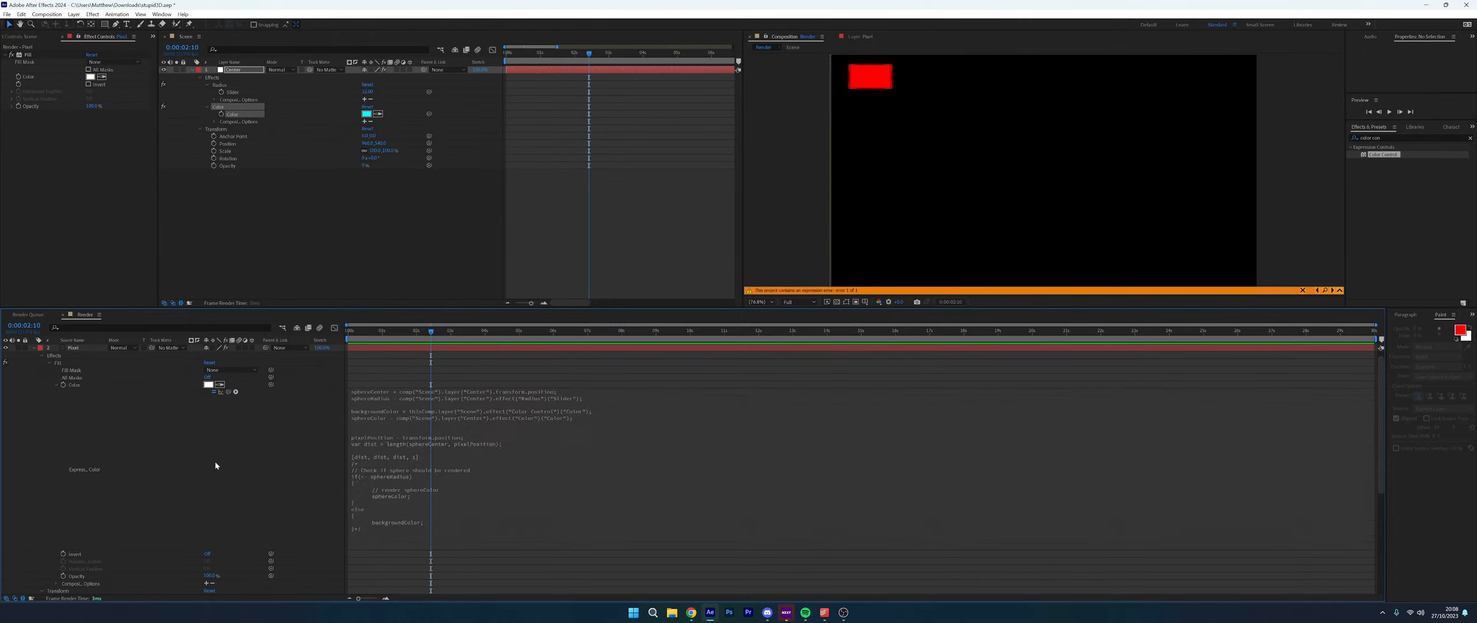
left_click(394, 463)
left_click(393, 458)
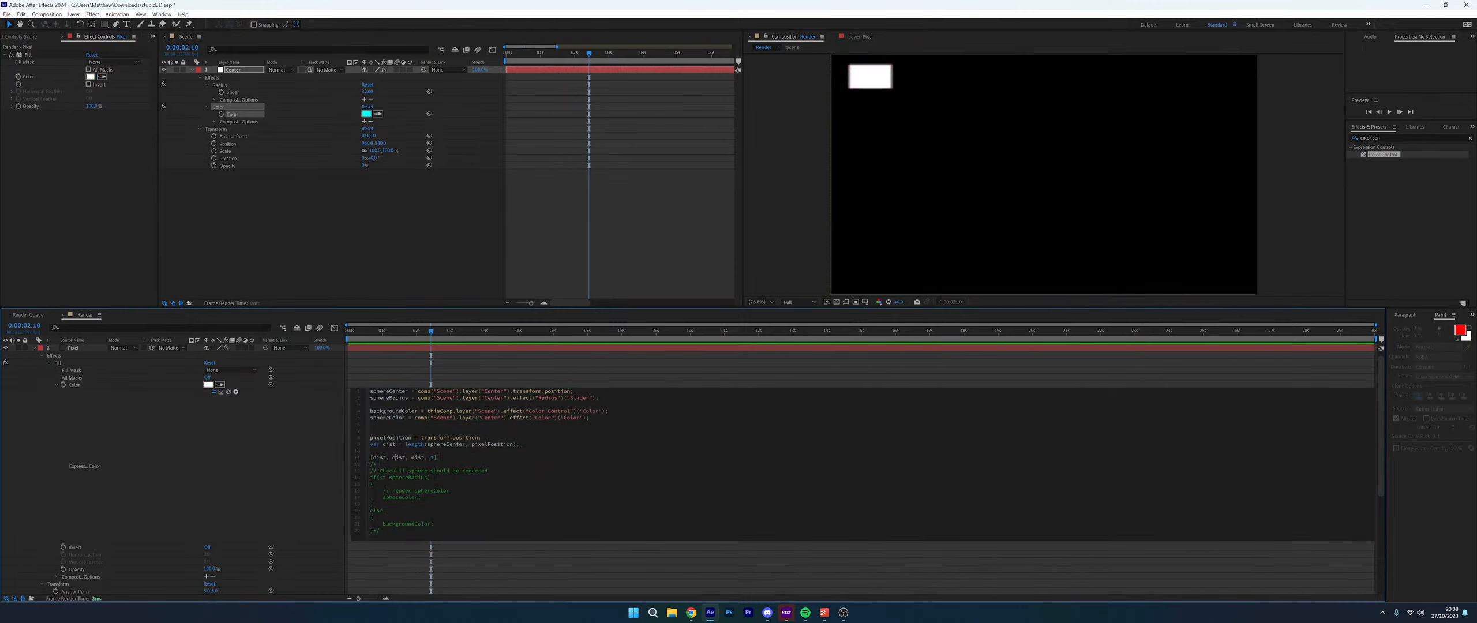
left_click(207, 416)
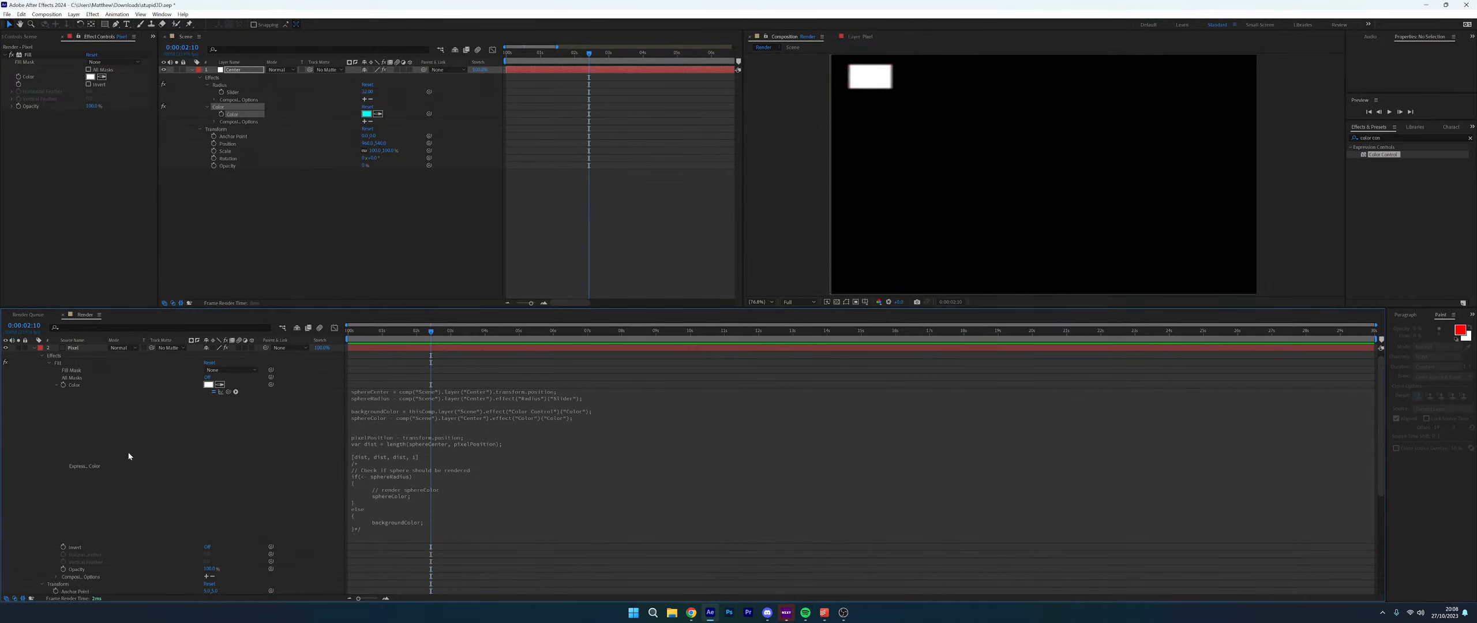
scroll(128, 456, "down", 1)
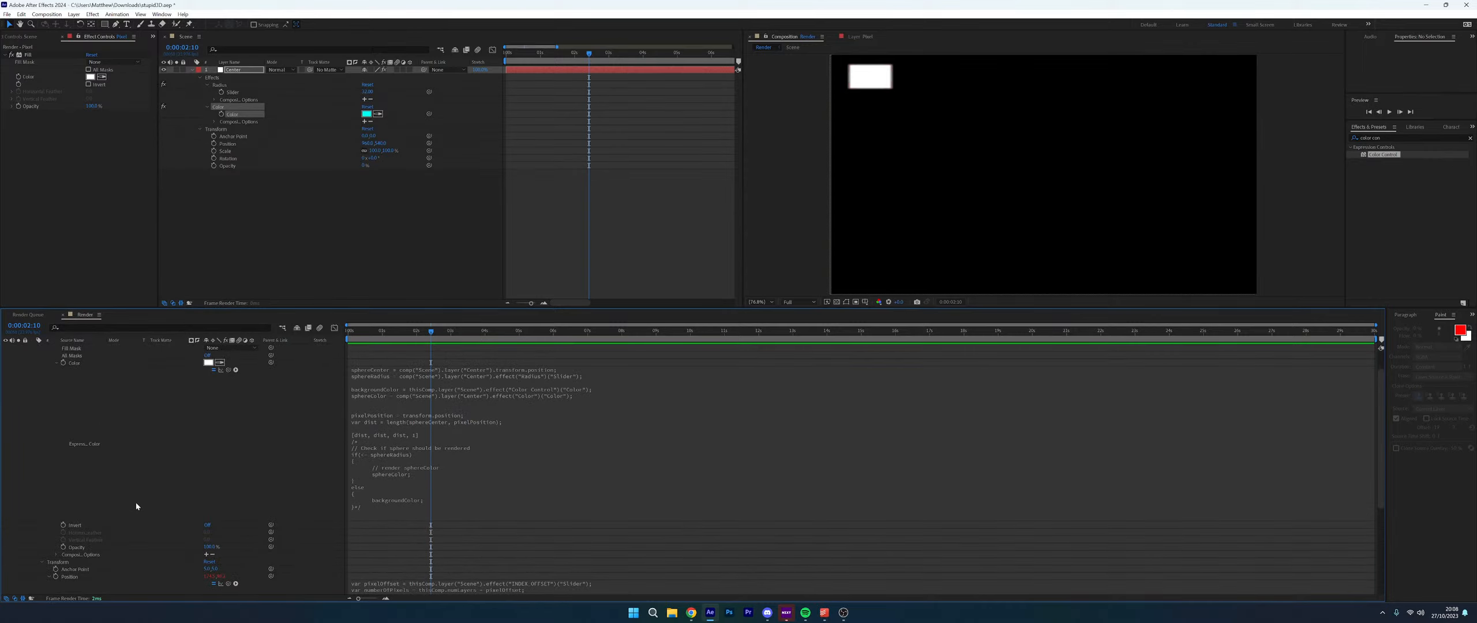
scroll(209, 489, "up", 2)
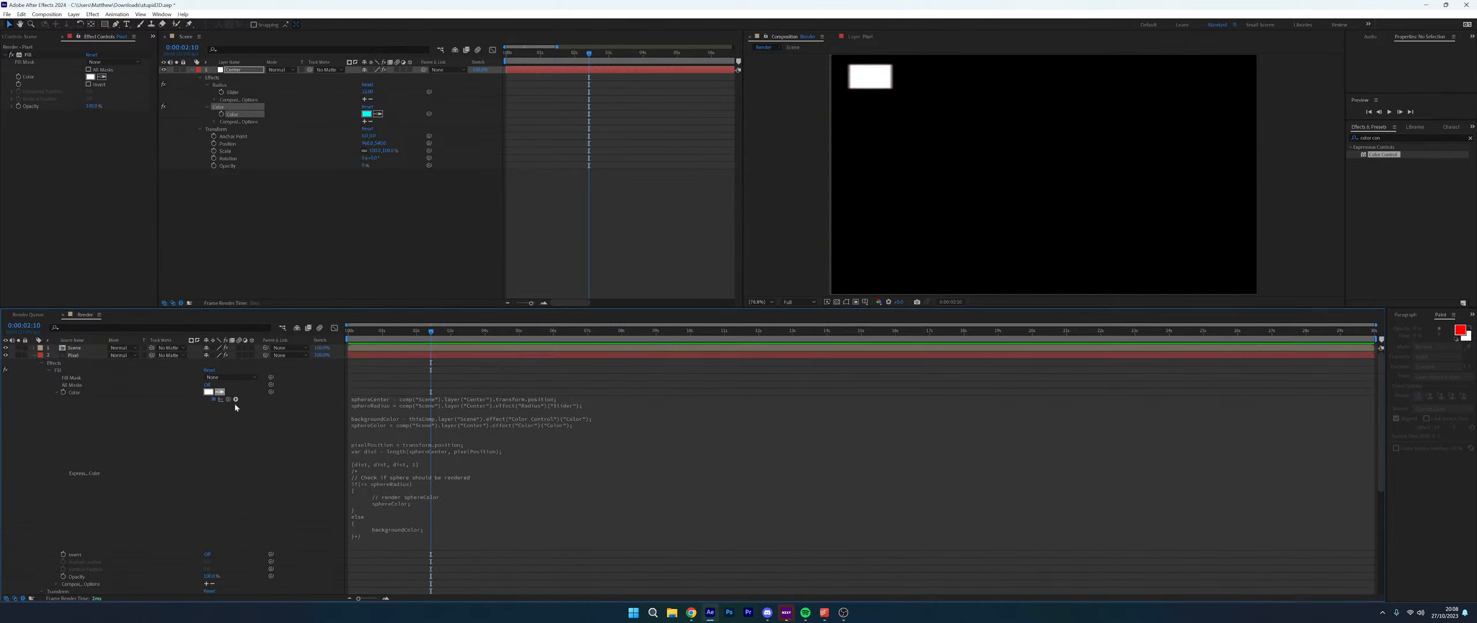
Search the effects for "control" and apply 3D Point Control to the Pixel layer
left_click(1413, 137)
type("postion")
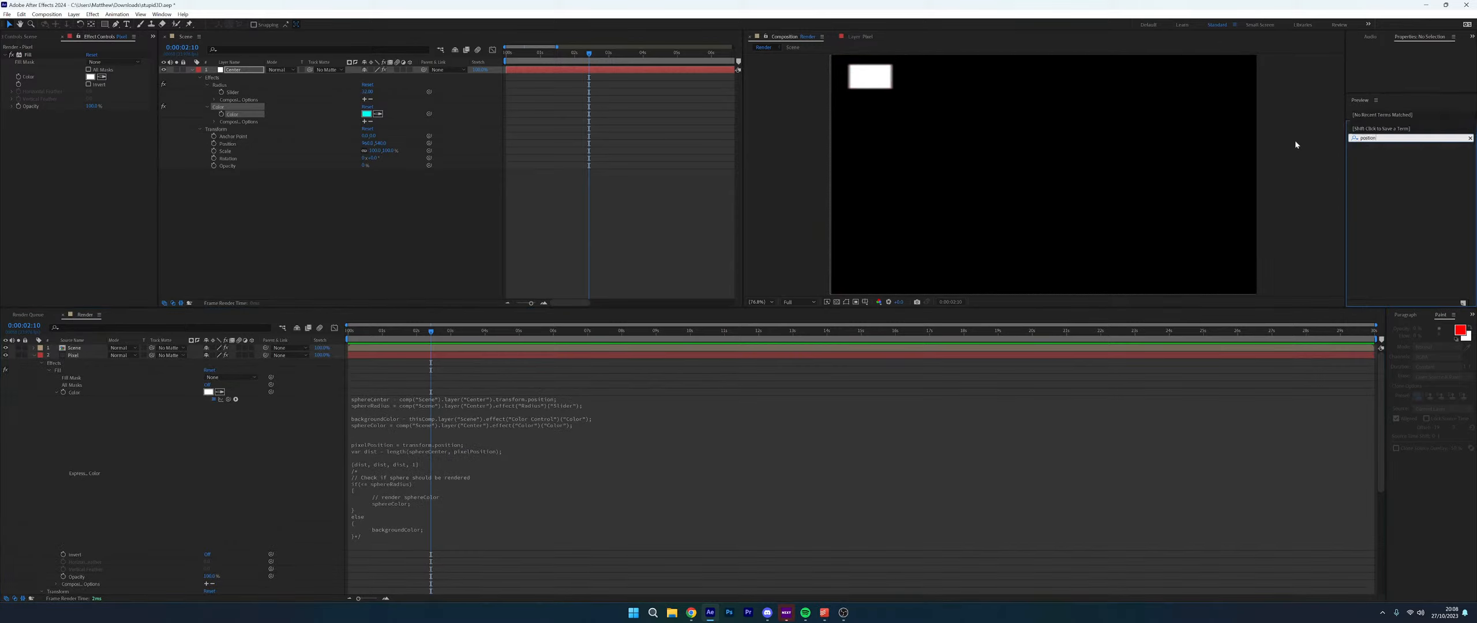
key("ctrl+BackSpace")
type("control")
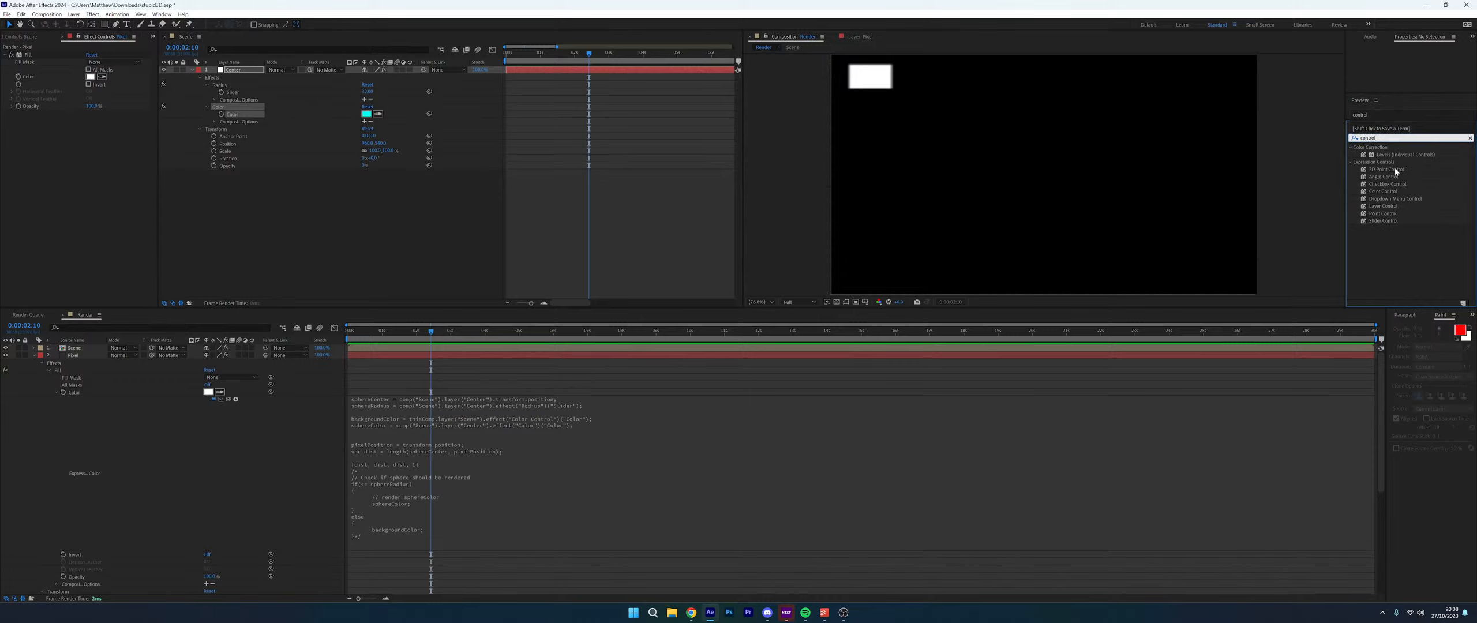
left_click_drag(1395, 169, 466, 355)
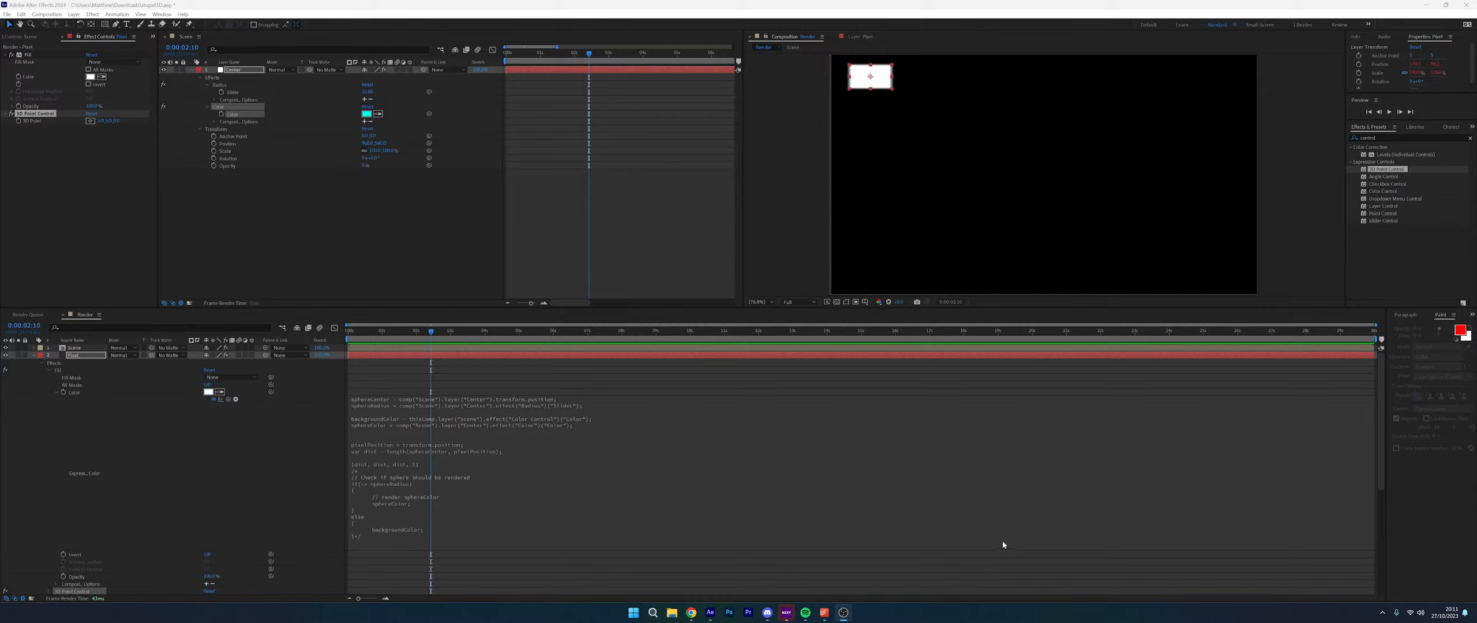
Switch to the browser to check the YouTube Studio live stream, and return to the Pixel layer in After Effects
left_click(691, 612)
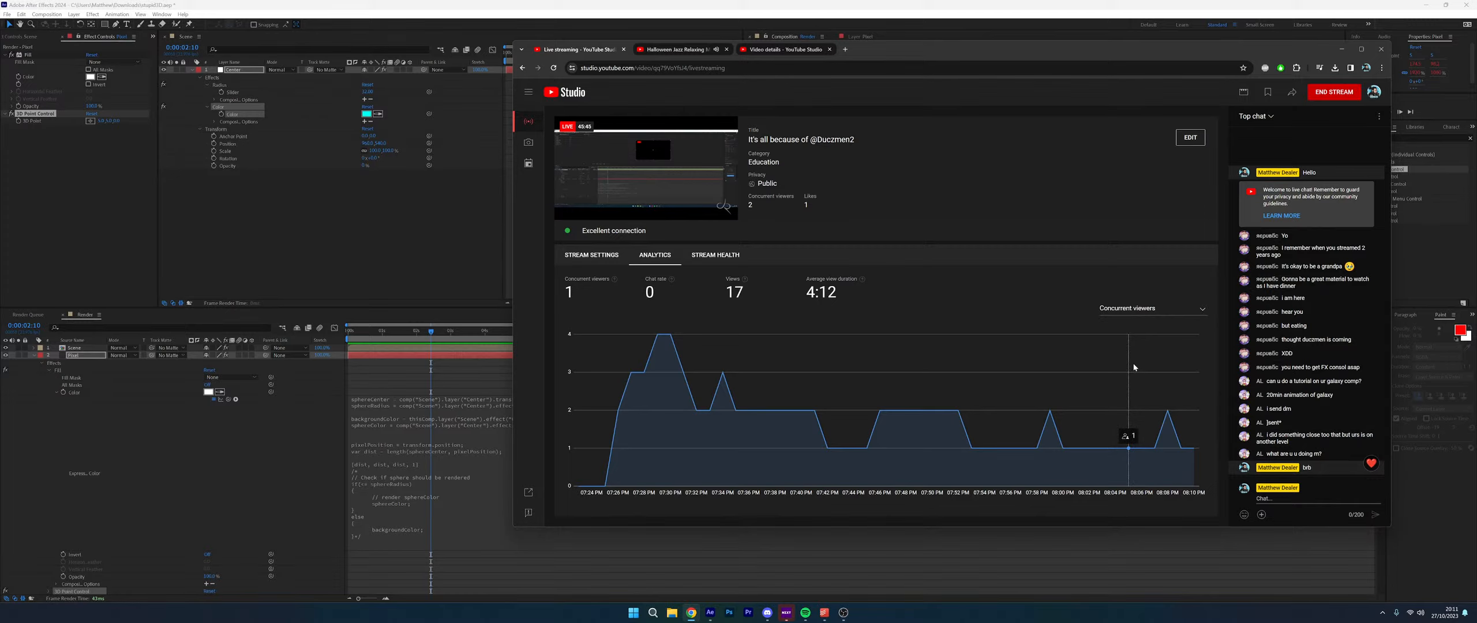
left_click(356, 282)
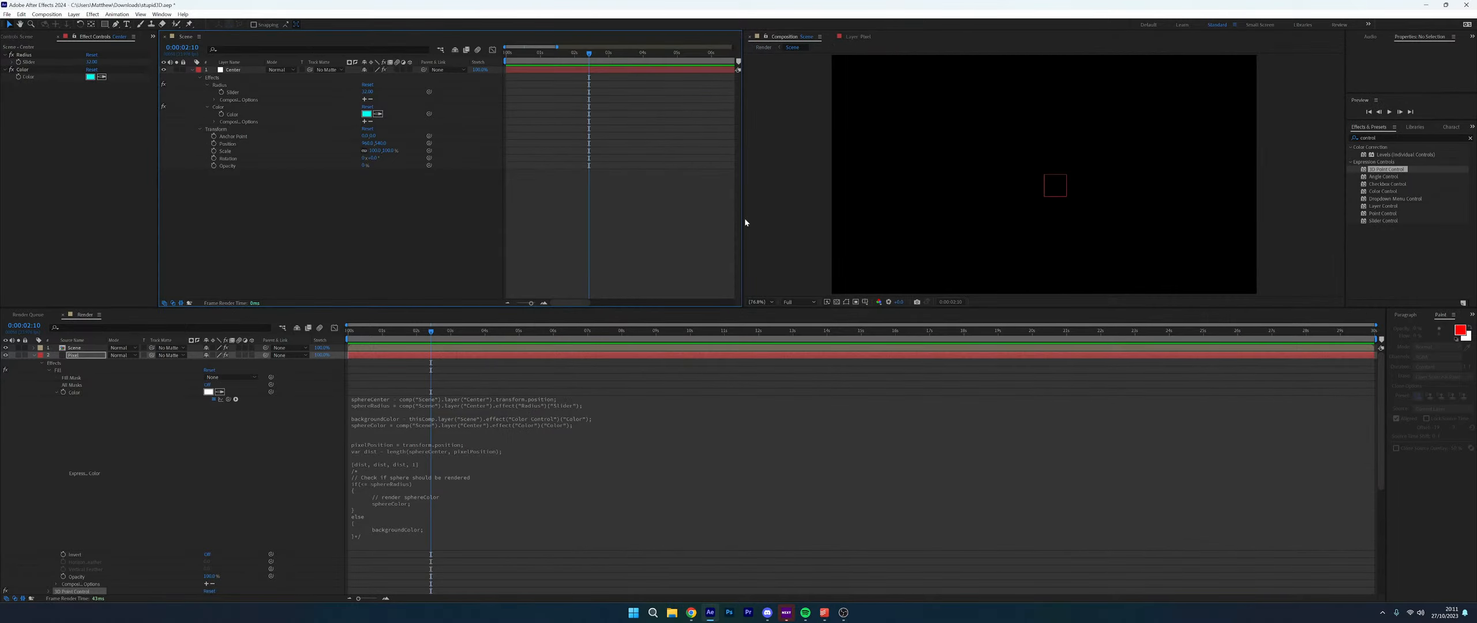
left_click(450, 354)
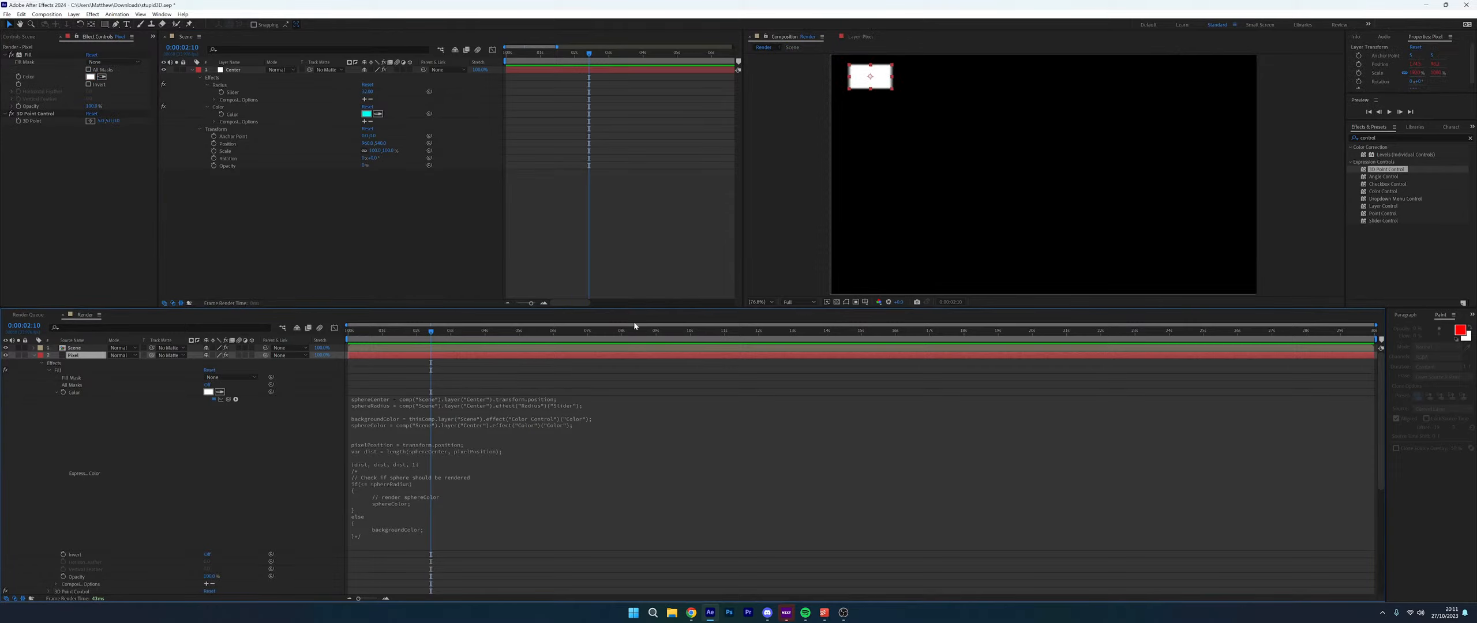
Copy the Fill Color code from its start through [dist, dist, dist, 1] and paste it as a new expression on the 3D Point property
left_click(609, 440)
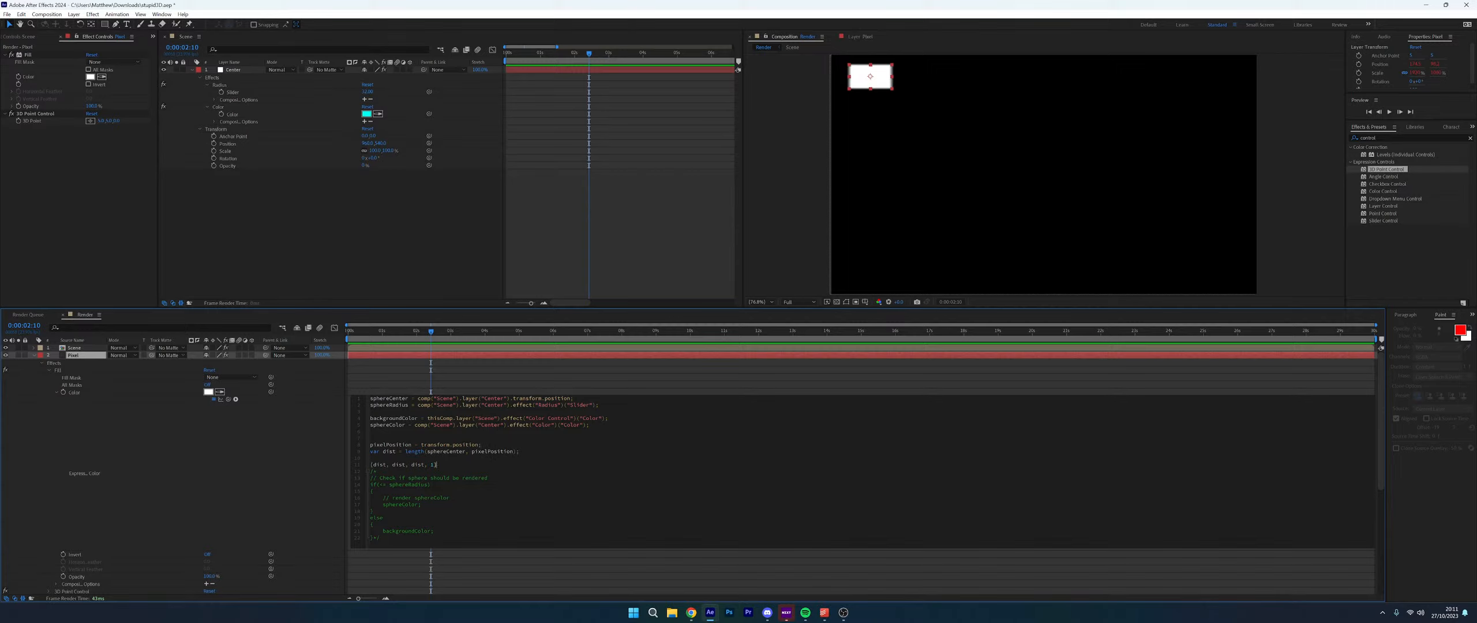
key("ctrl+shift+Home")
left_click(229, 488)
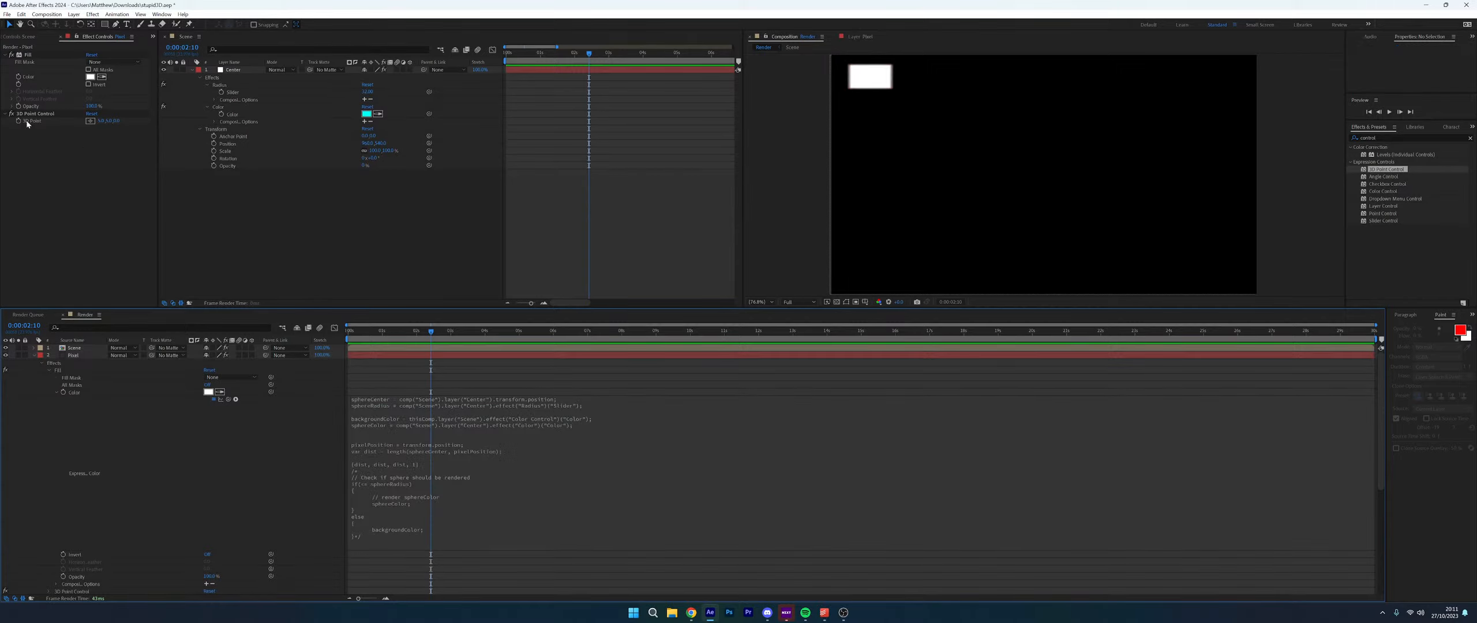
scroll(465, 537, "down", 3)
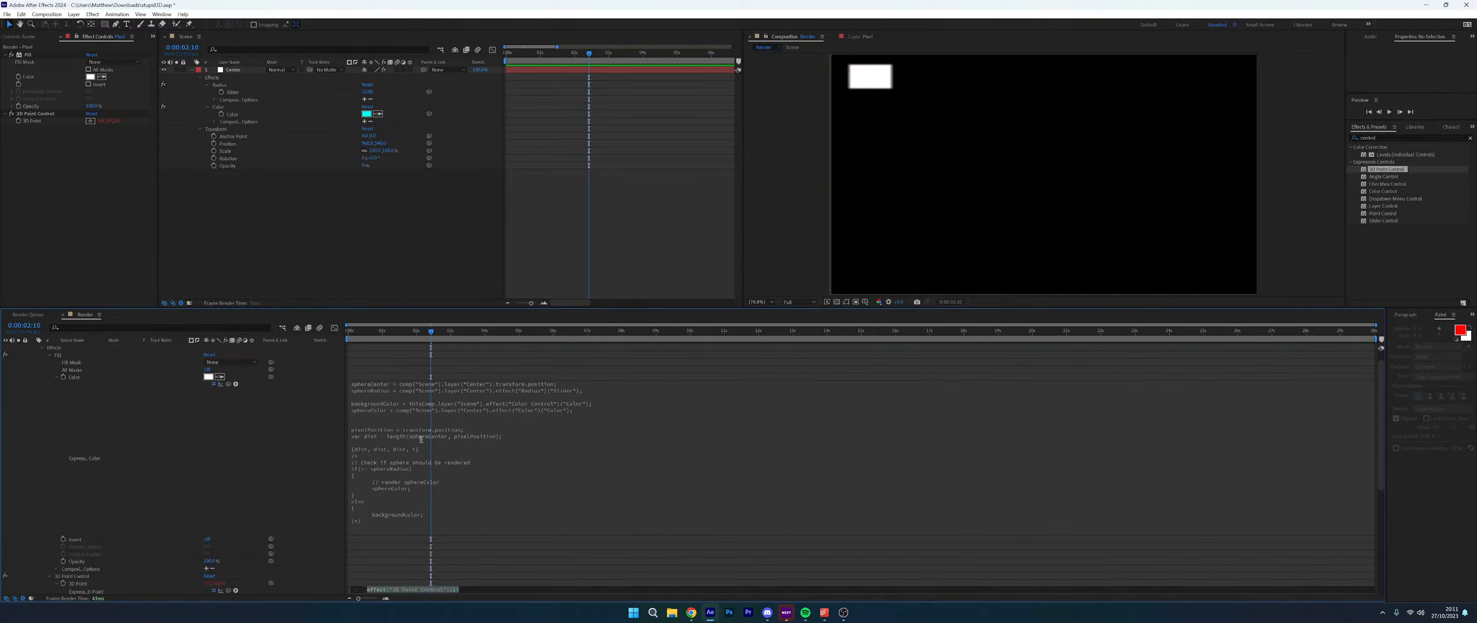
type("[dist, dist, dist, 1]")
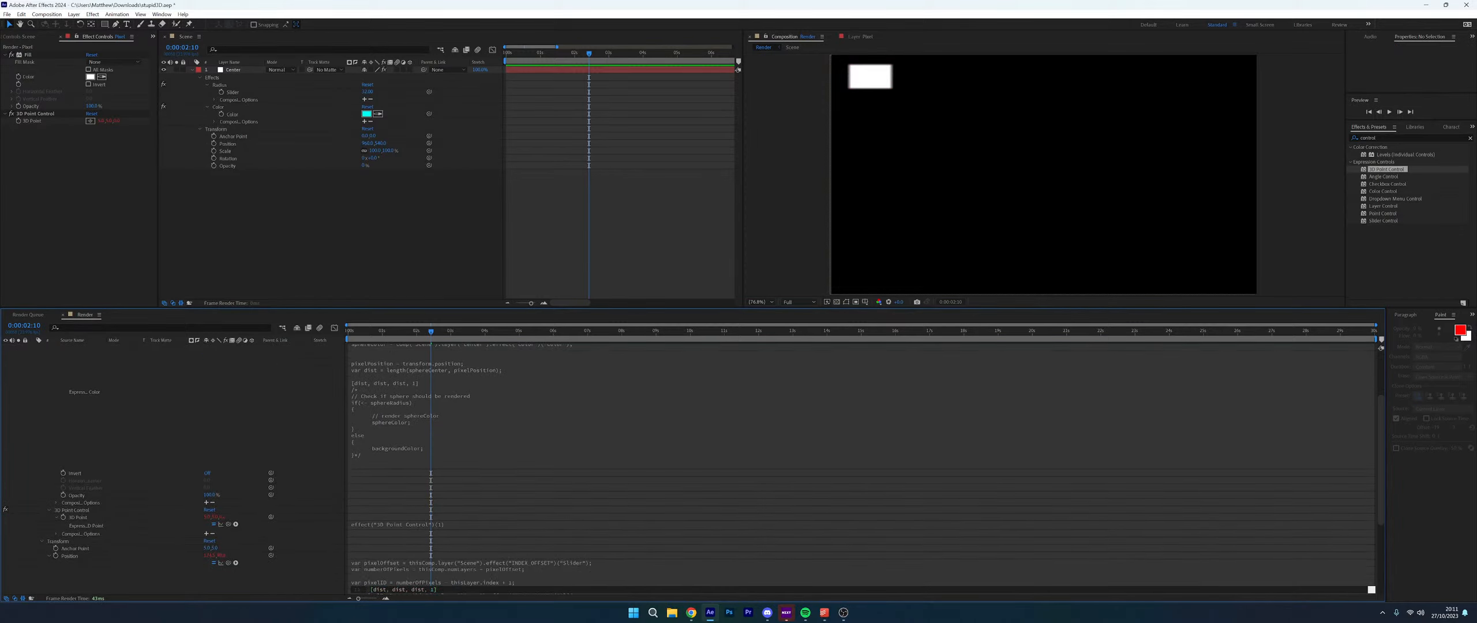
Use the sphere distance code as the Pixel layer's 3D Point expression, reducing its output to three components, [dist, dist, dist]
left_click(293, 576)
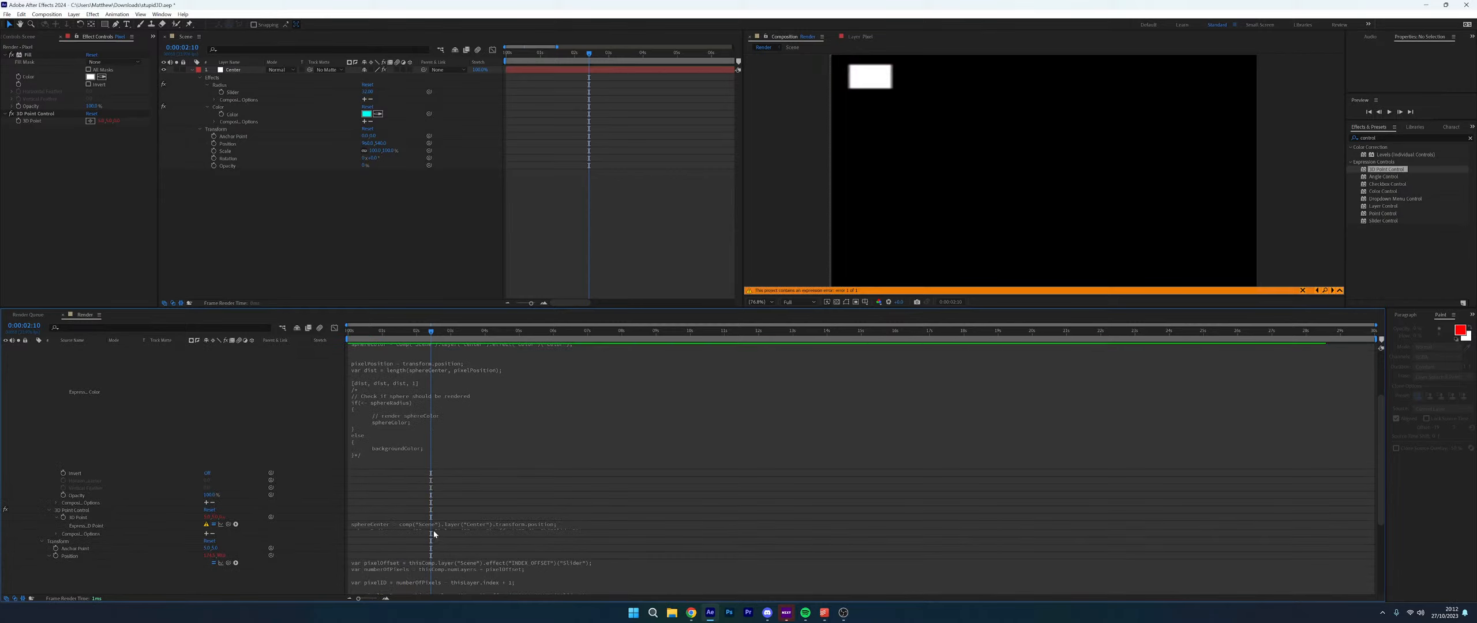
left_click(406, 524)
scroll(538, 549, "down", 1)
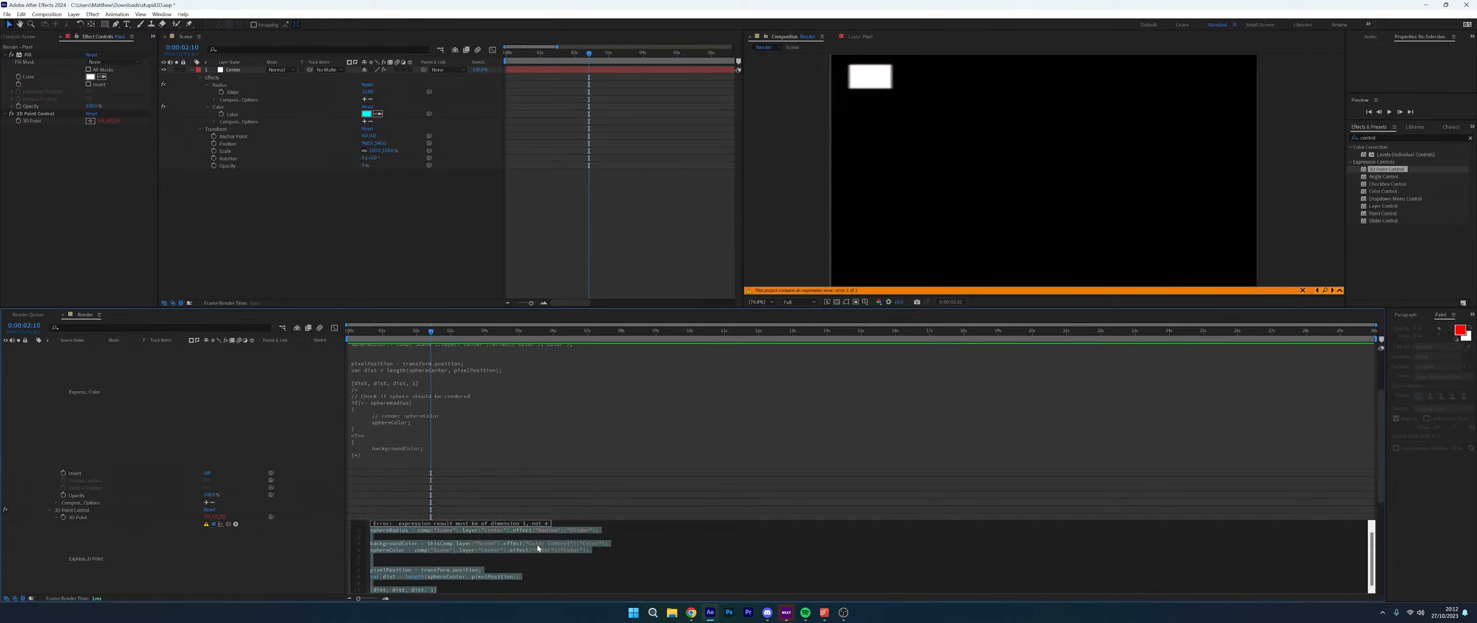
left_click(468, 583)
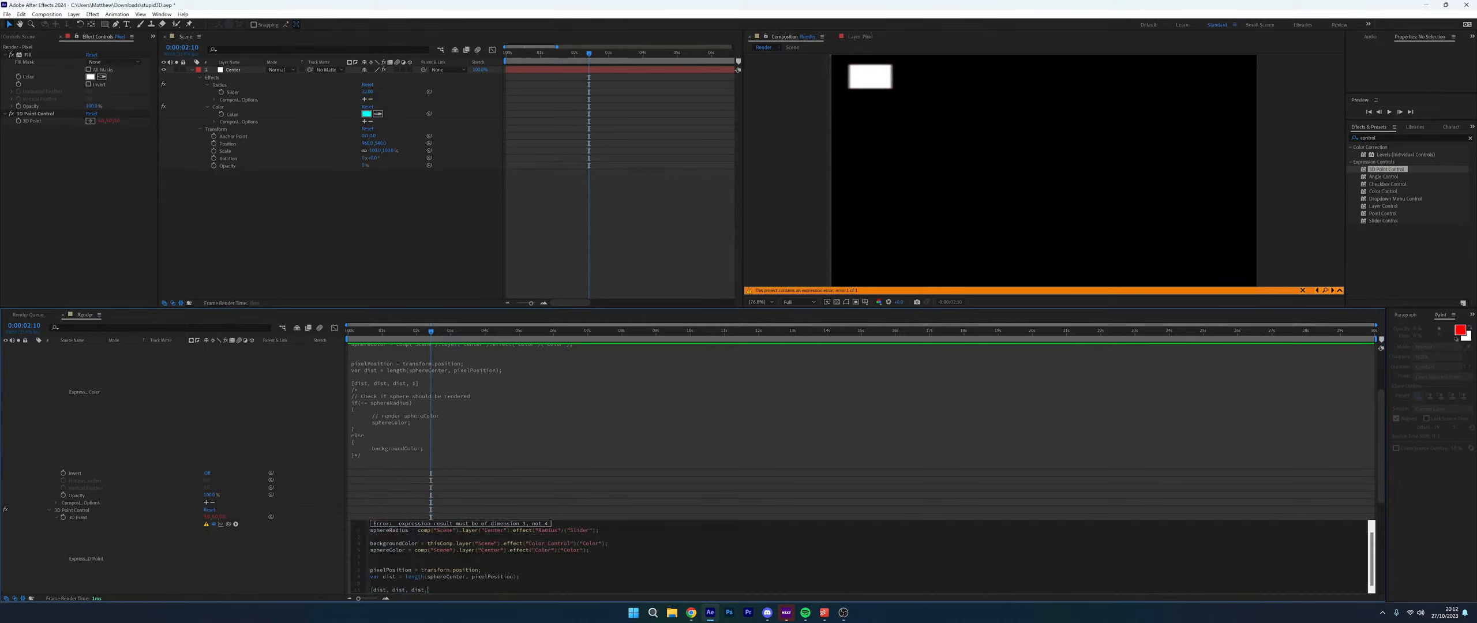
left_click(236, 571)
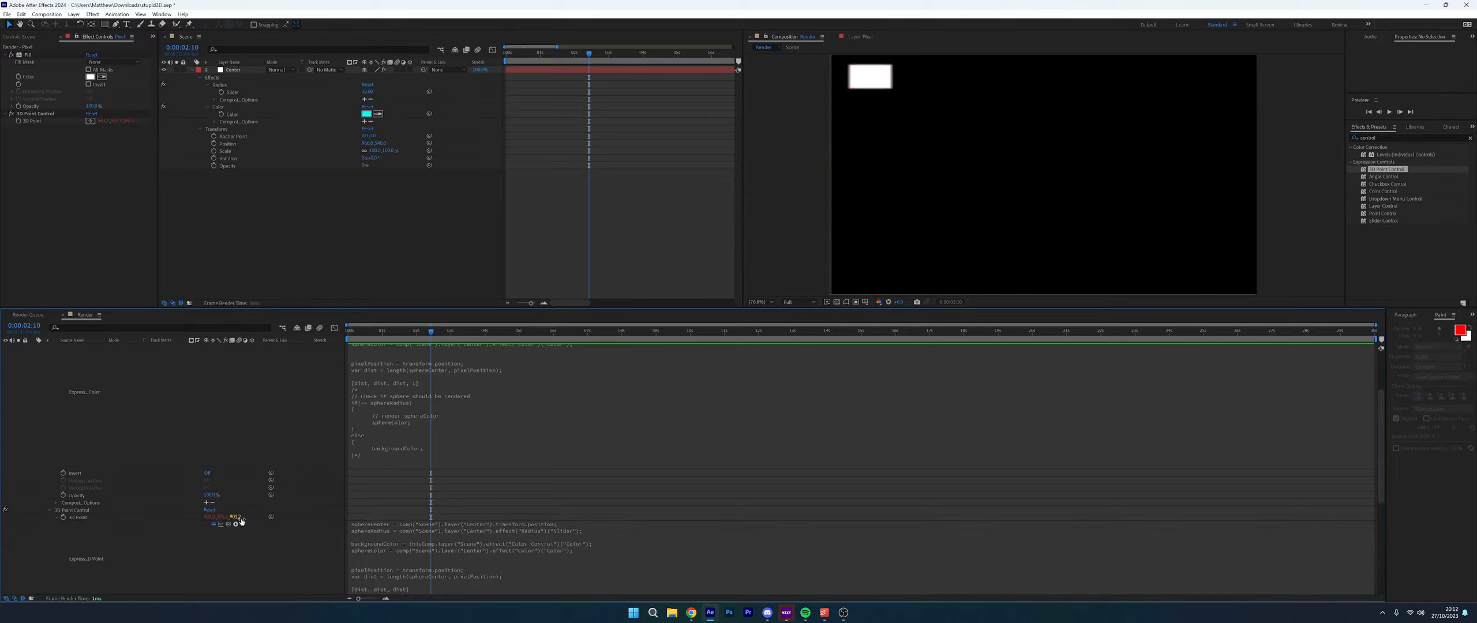
scroll(523, 543, "down", 1)
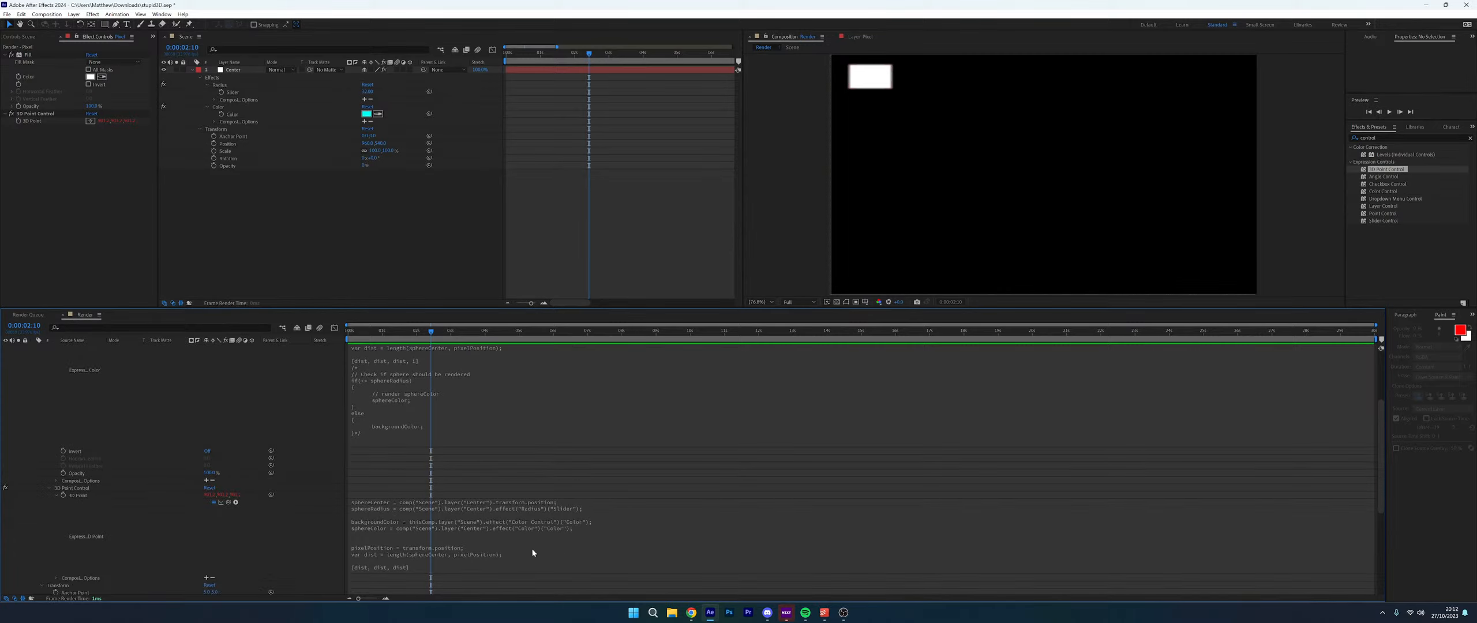
left_click(549, 541)
left_click(522, 554)
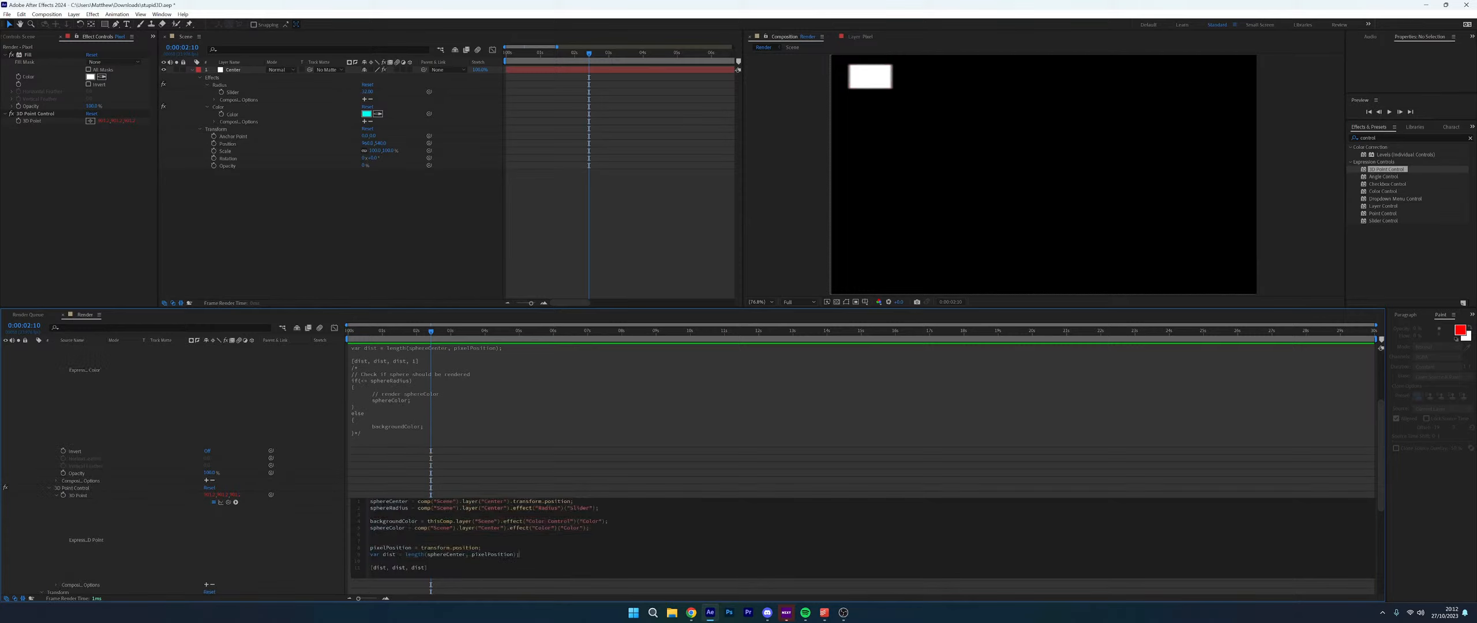
left_click(210, 412)
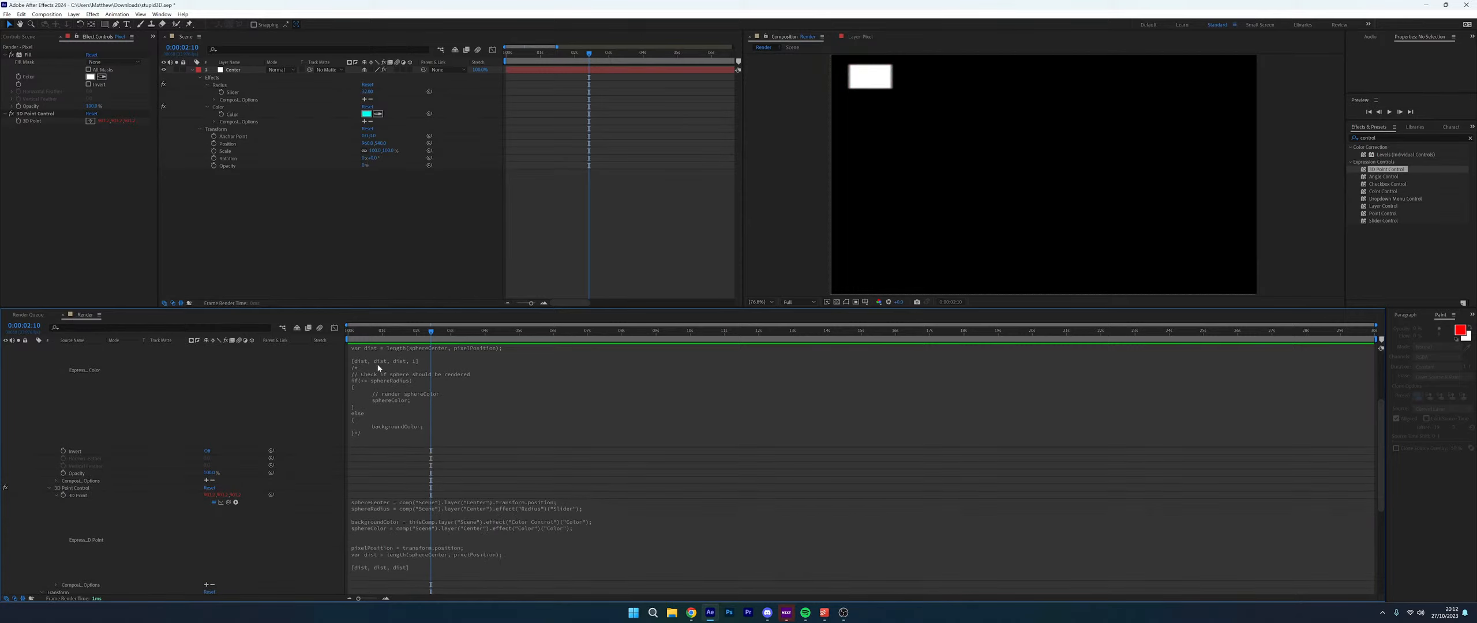
Remove the expression from the Pixel layer's 3D Point property
scroll(121, 483, "down", 2)
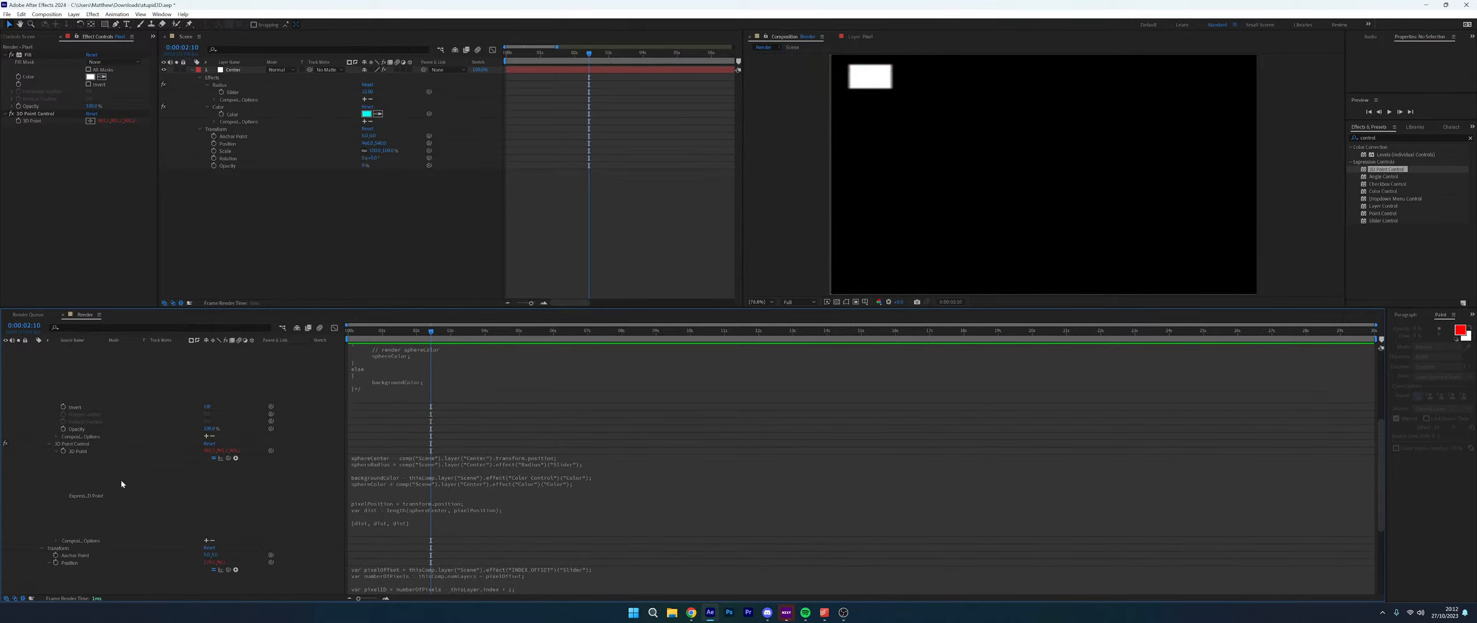
left_click(391, 521)
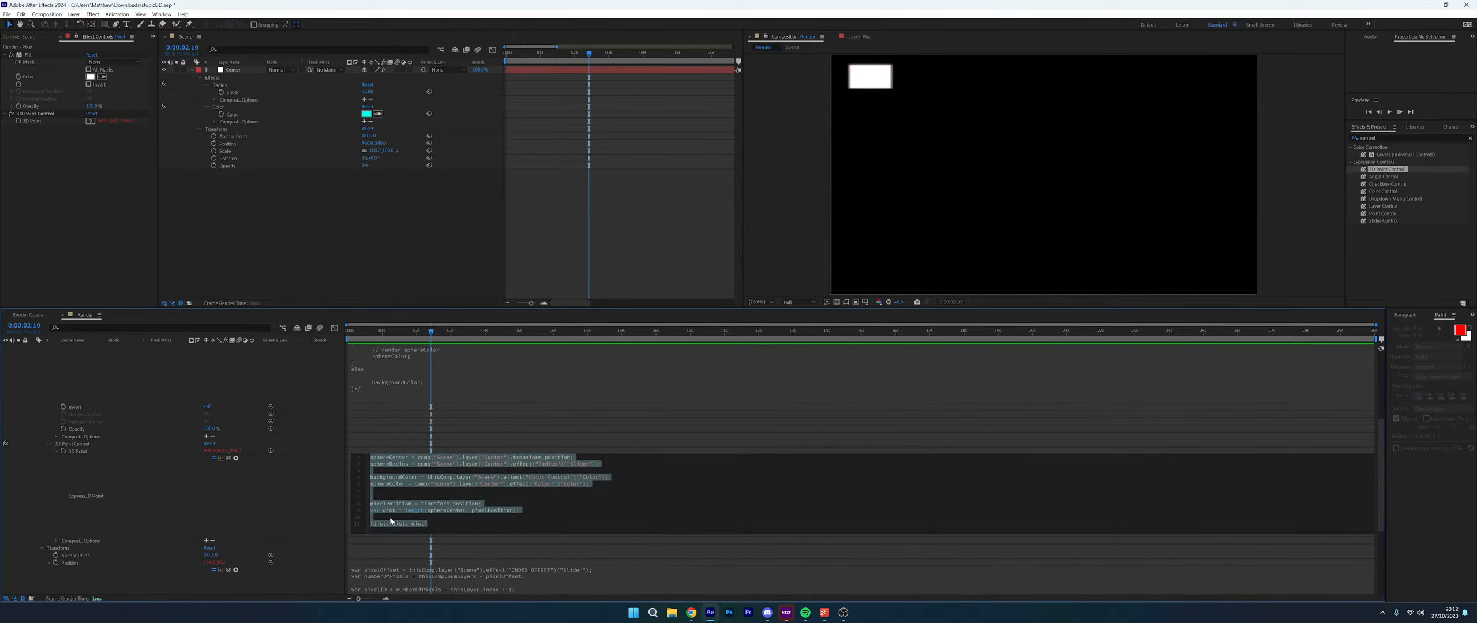
key("Delete")
left_click(111, 468)
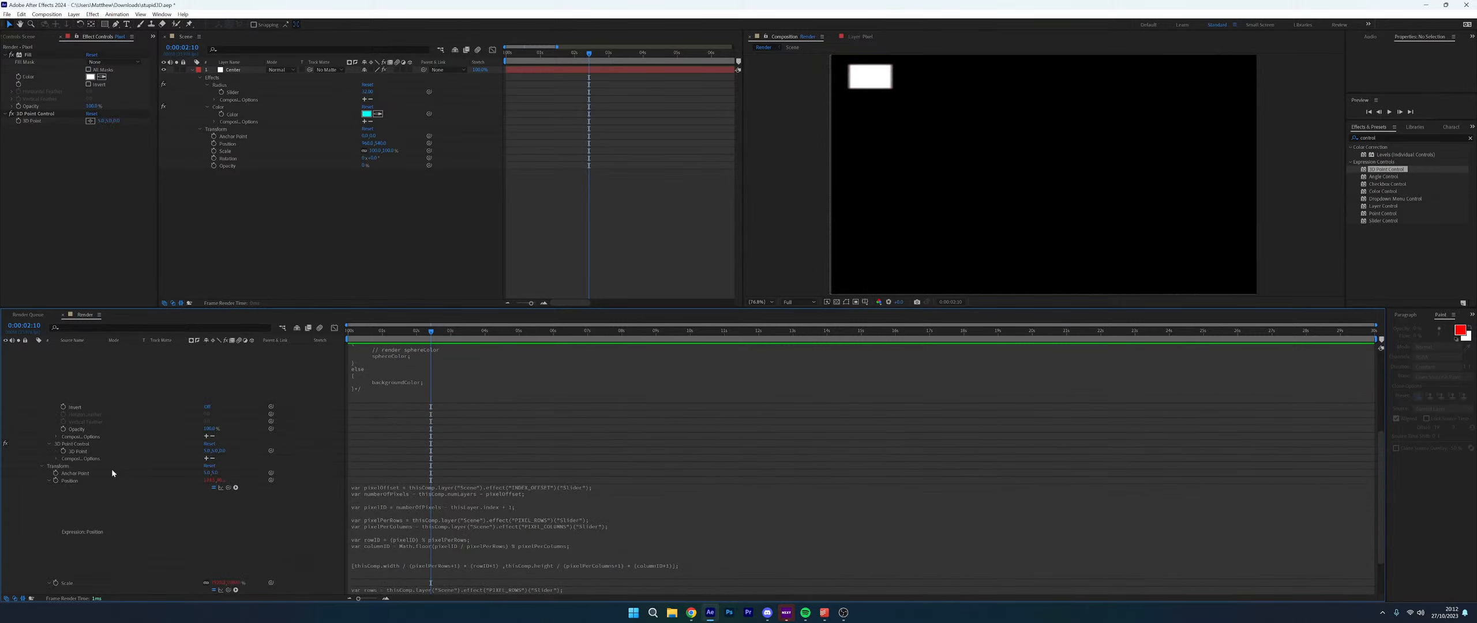
Create a new null object in the Render composition
scroll(147, 487, "up", 7)
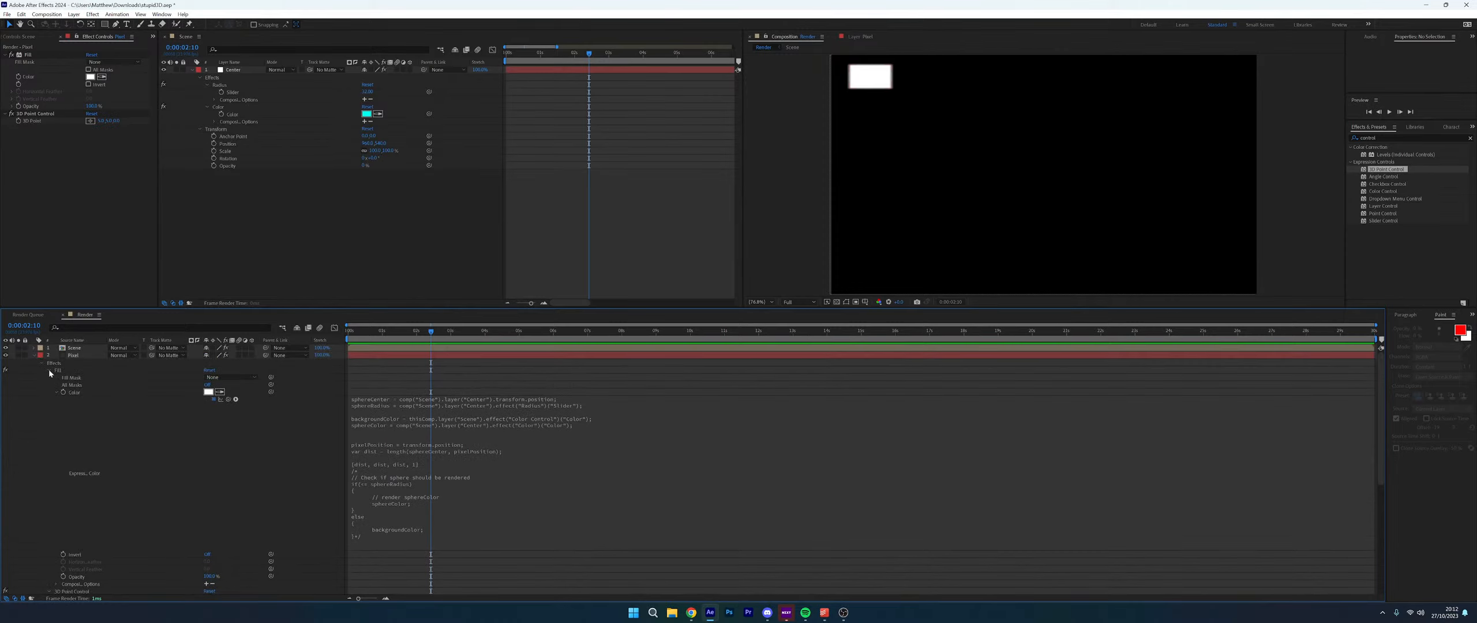
left_click(73, 14)
mouse_move(87, 20)
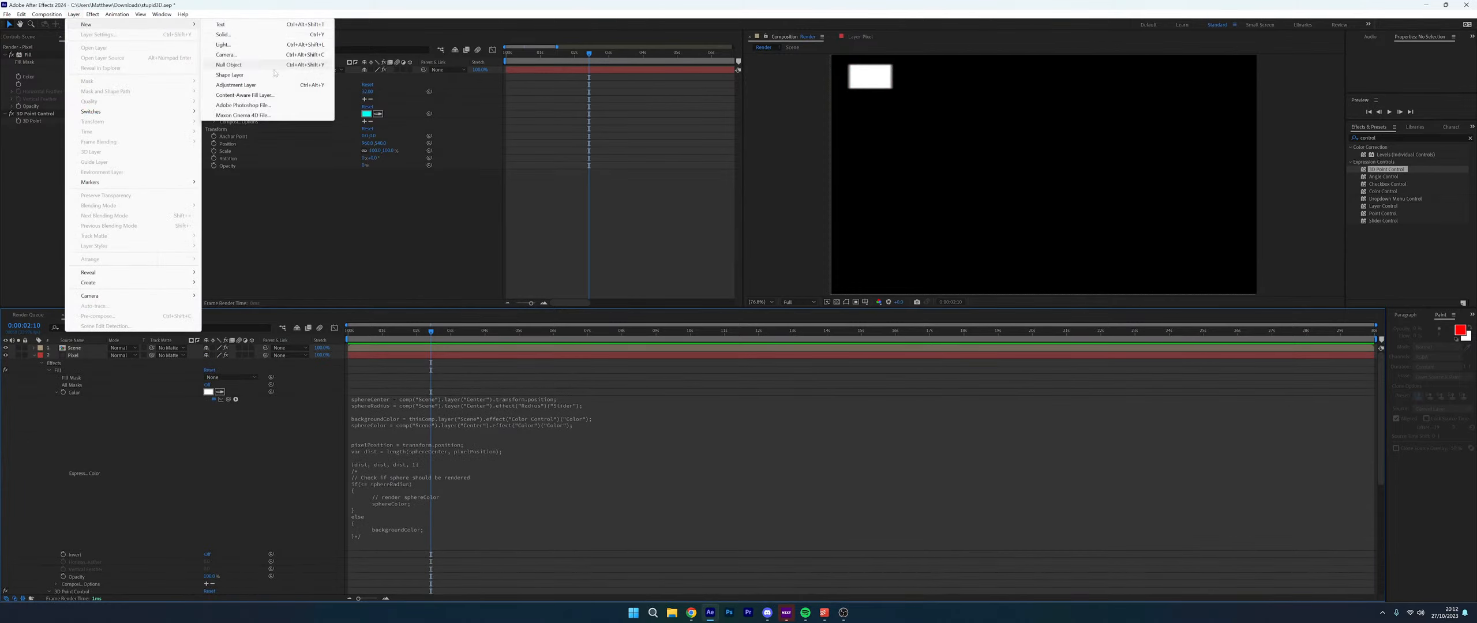
left_click(231, 64)
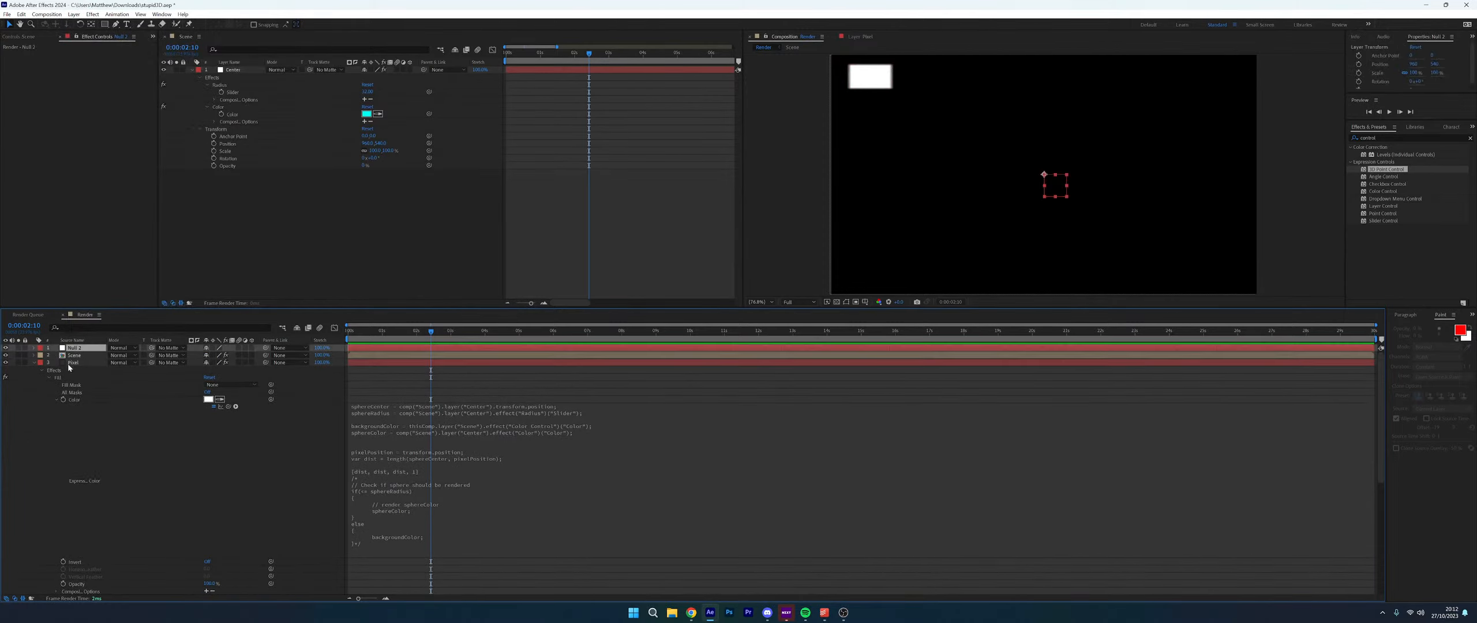
Move the 3D Point Control effect from the Pixel layer to the new null
left_click(71, 363)
mouse_move(41, 113)
left_mouse_down()
mouse_move(87, 363)
mouse_move(41, 131)
left_mouse_up()
left_click(78, 348)
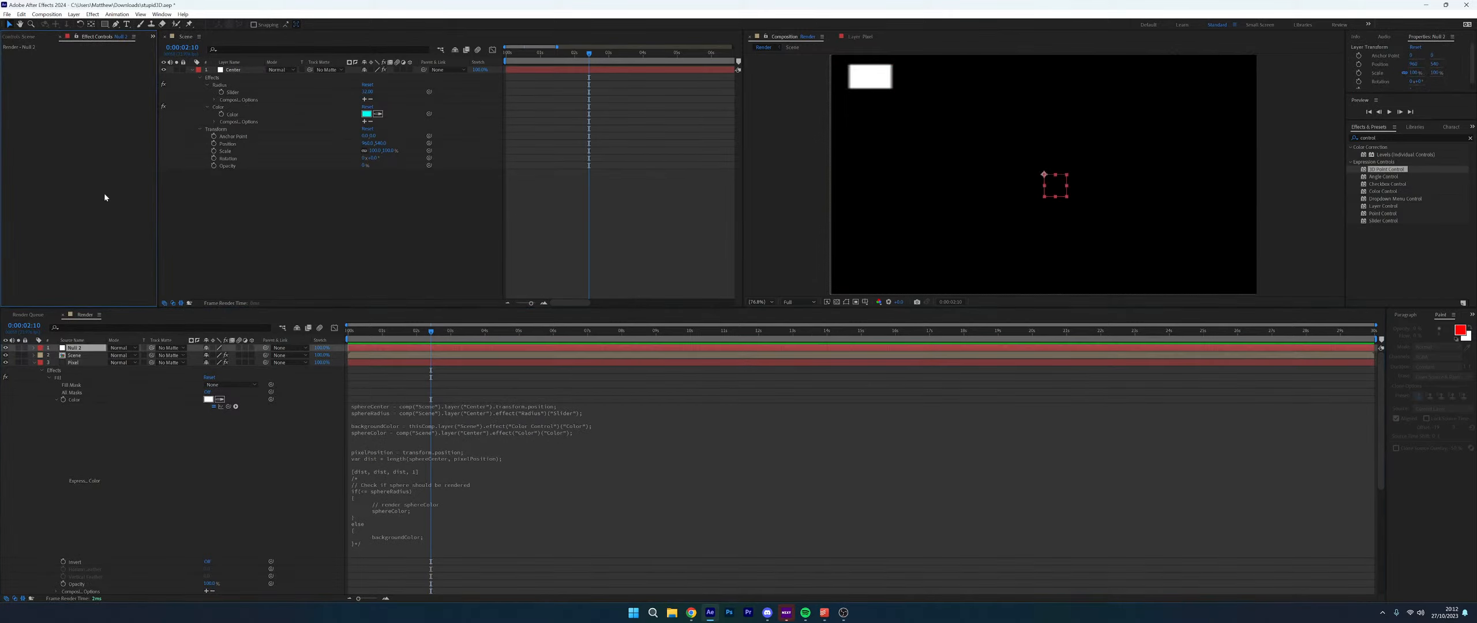
key("ctrl+v")
left_click(102, 106)
Give the null's 3D Point an expression copied from the Pixel layer's Fill Color distance code, returning only [dist, dist, dist]
left_click(18, 62, "alt")
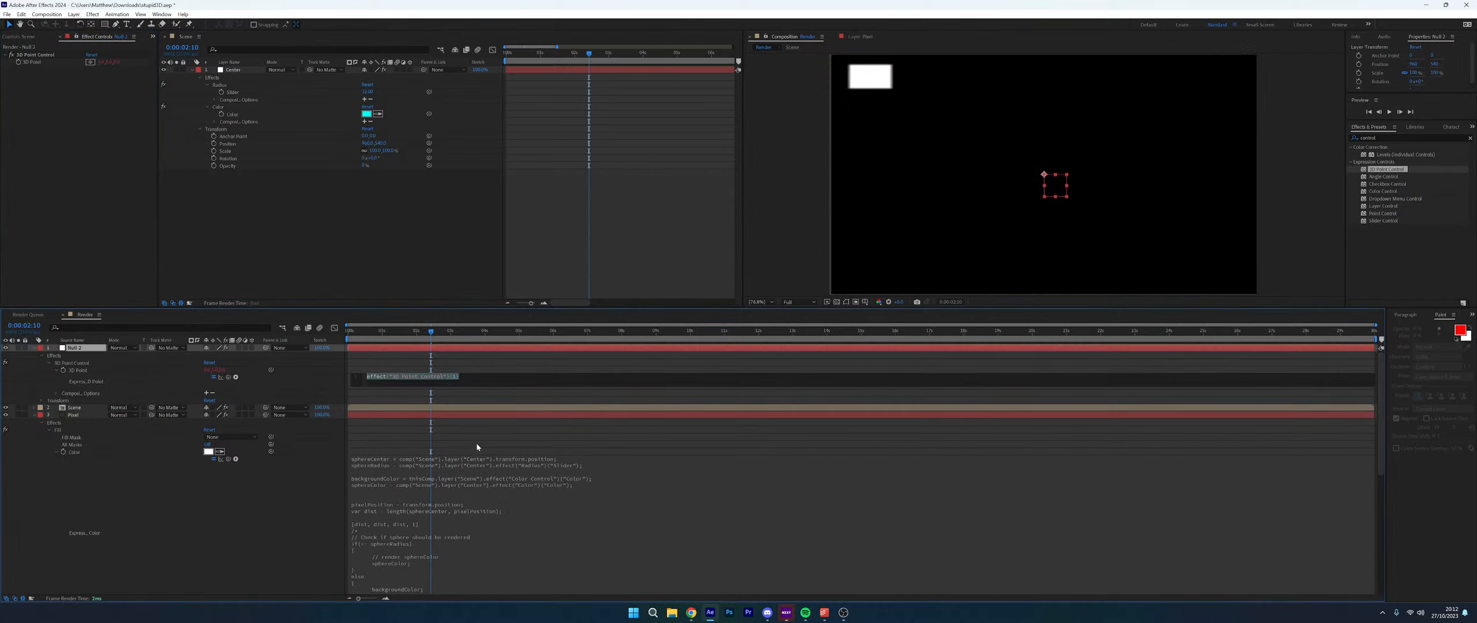
scroll(432, 381, "up", 3)
key("ctrl+z")
left_click(485, 508)
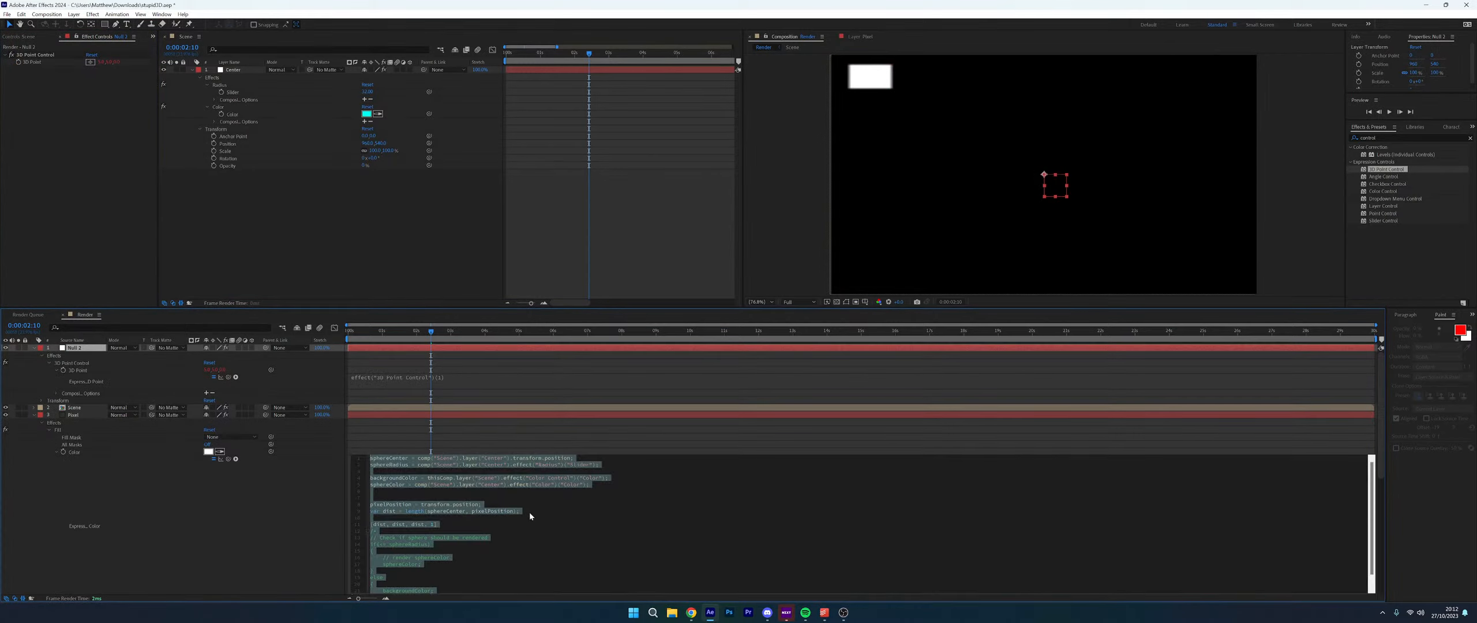
left_click_drag(438, 525, 370, 458)
key("ctrl+c")
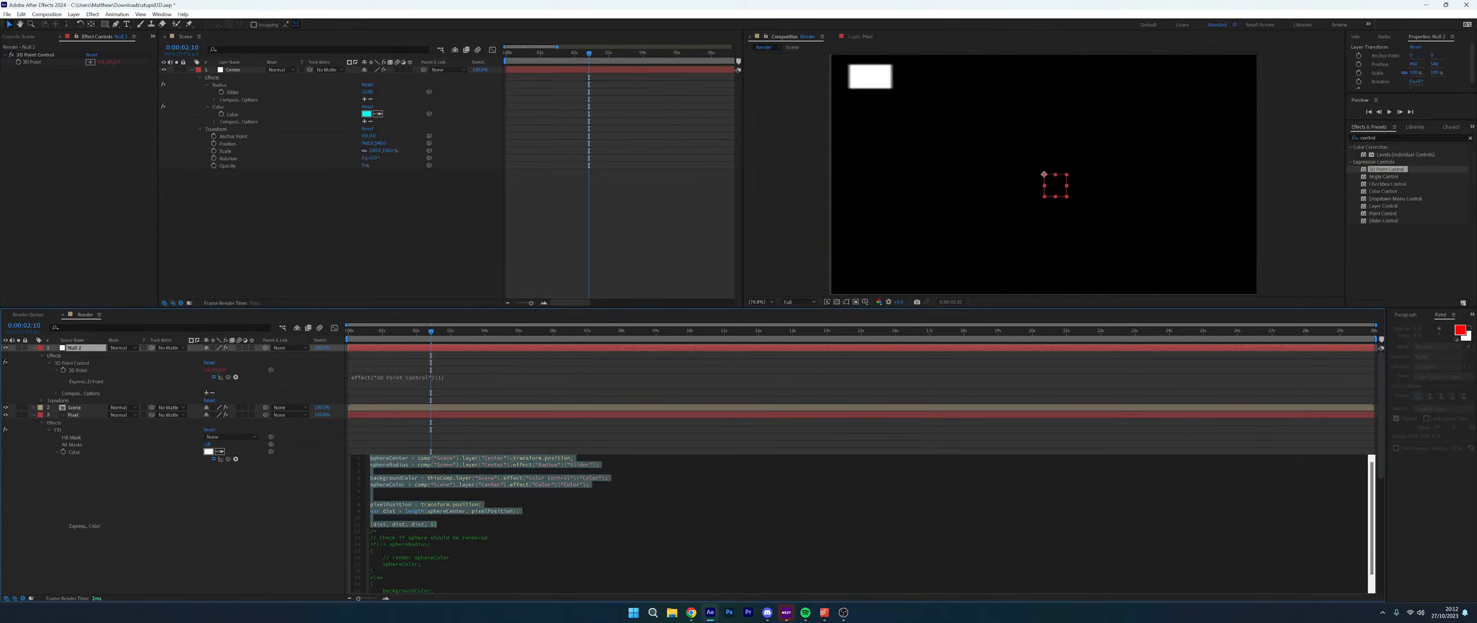
left_click(450, 377)
key("ctrl+v")
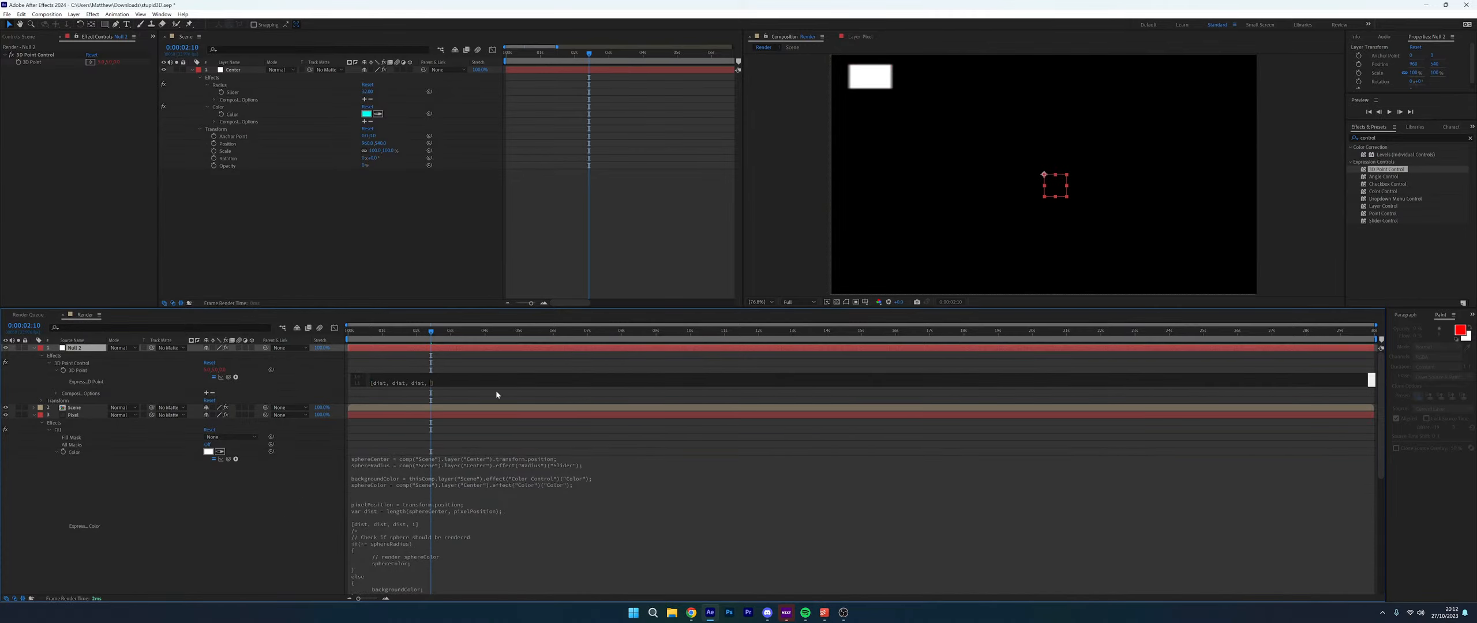
left_click(295, 383)
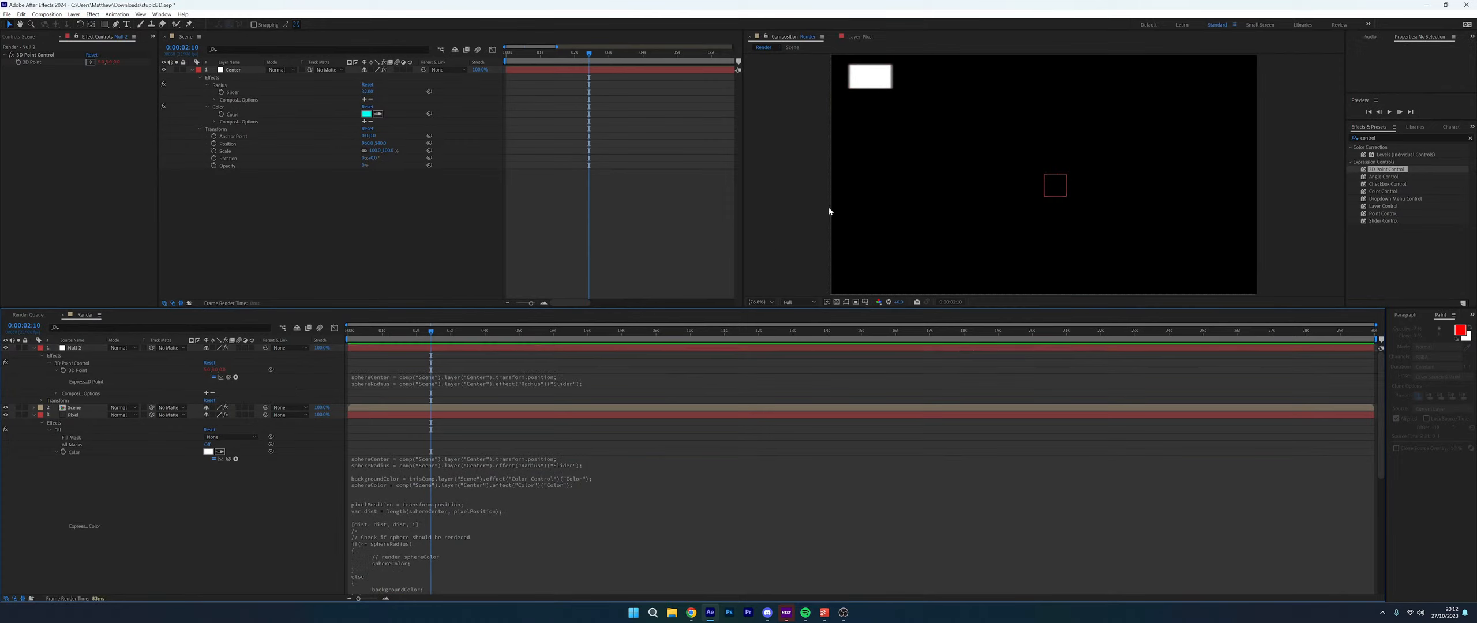
Move the null from the canvas centre to its upper-left corner and check its 3D Point distance output against the expression
left_click(467, 348)
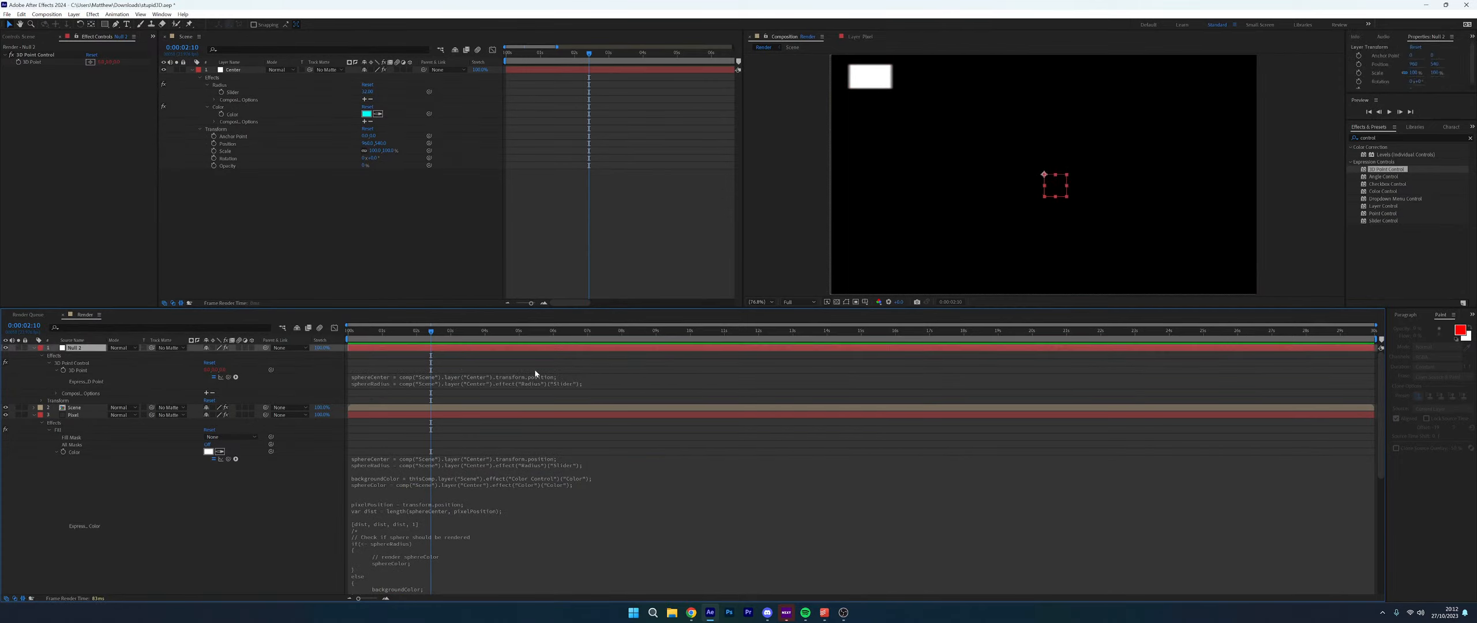
mouse_move(1057, 187)
left_mouse_down()
mouse_move(955, 152)
mouse_move(1033, 176)
left_mouse_up()
left_click(574, 379)
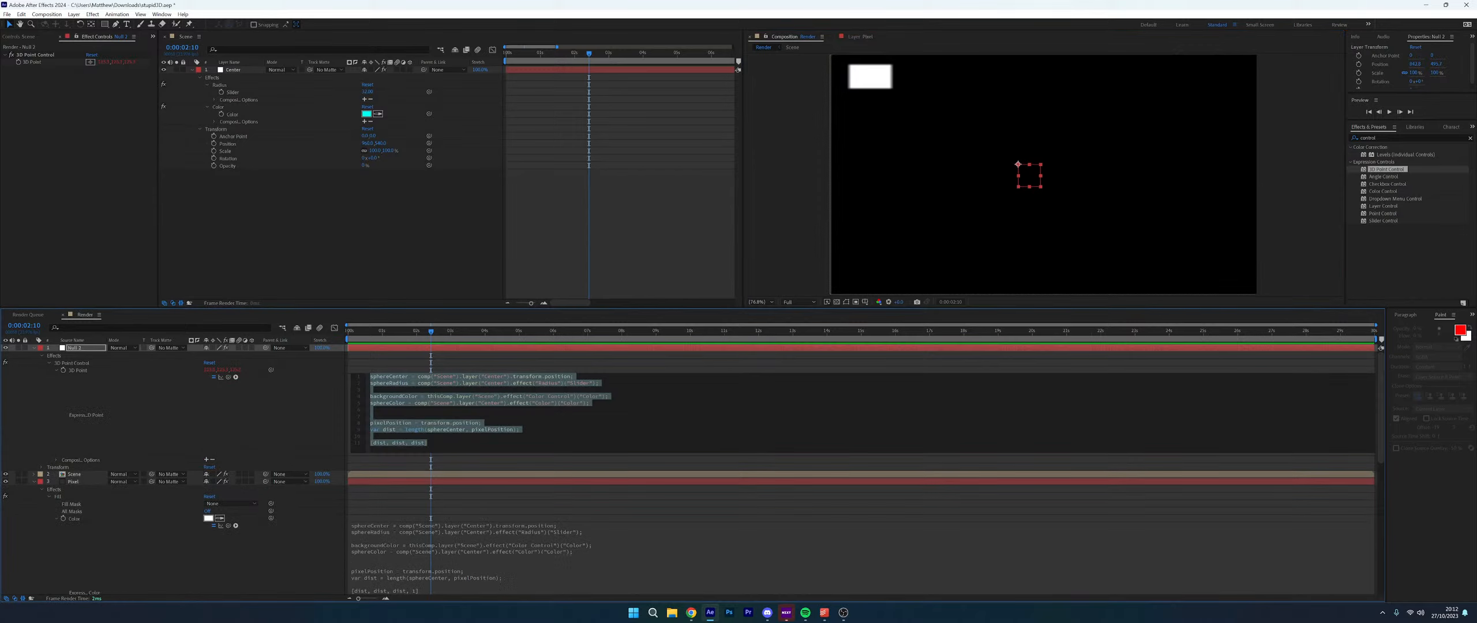
left_click(543, 403)
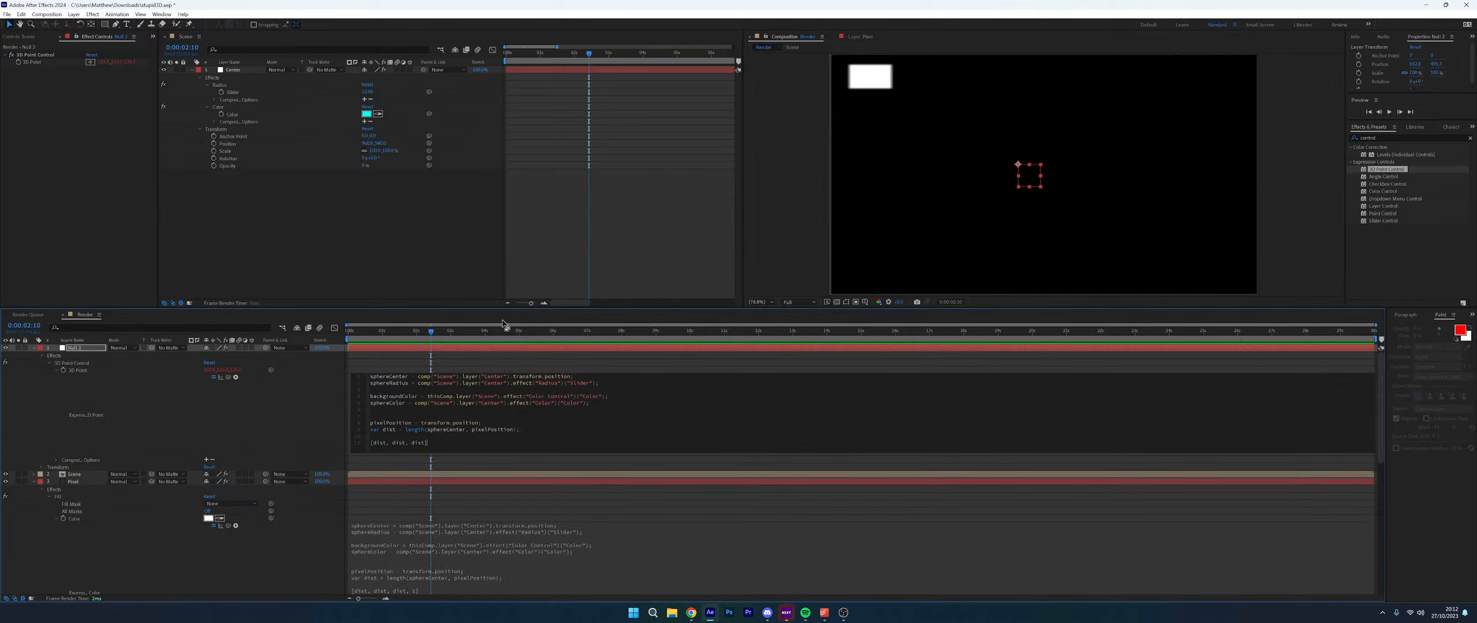
left_click(679, 364)
left_click_drag(1023, 179, 846, 72)
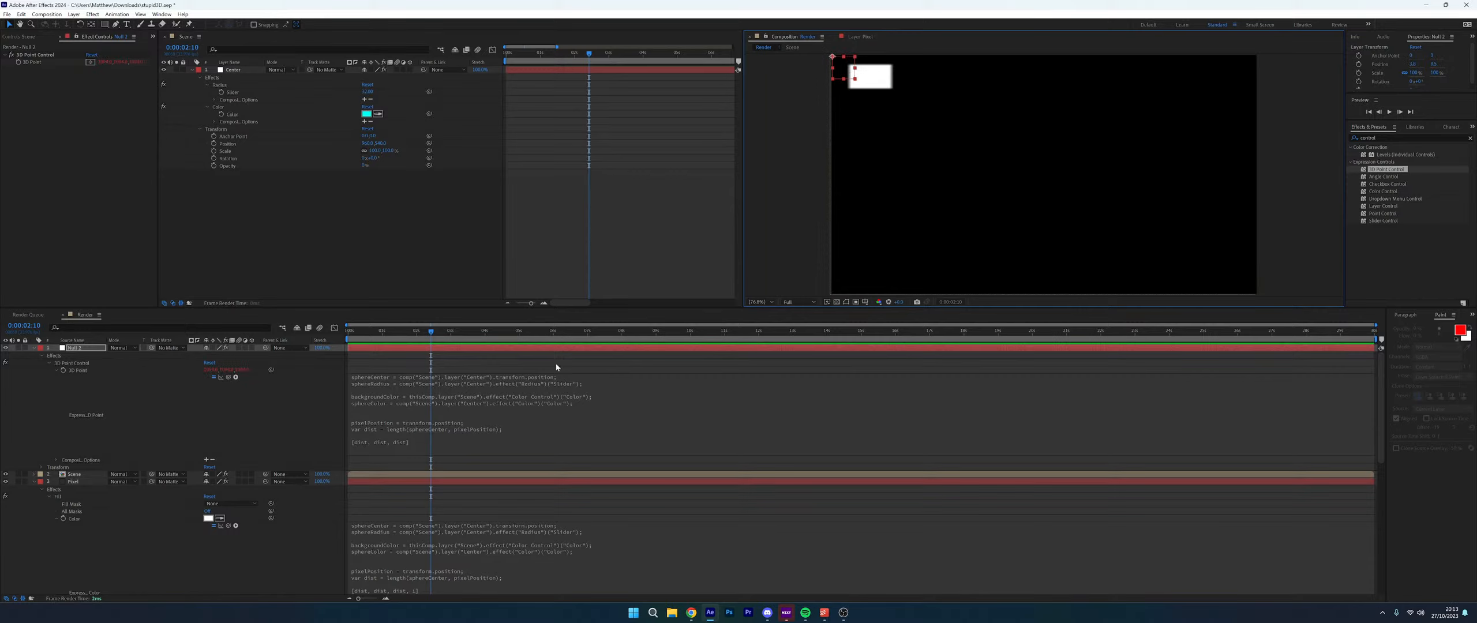
left_click(521, 427)
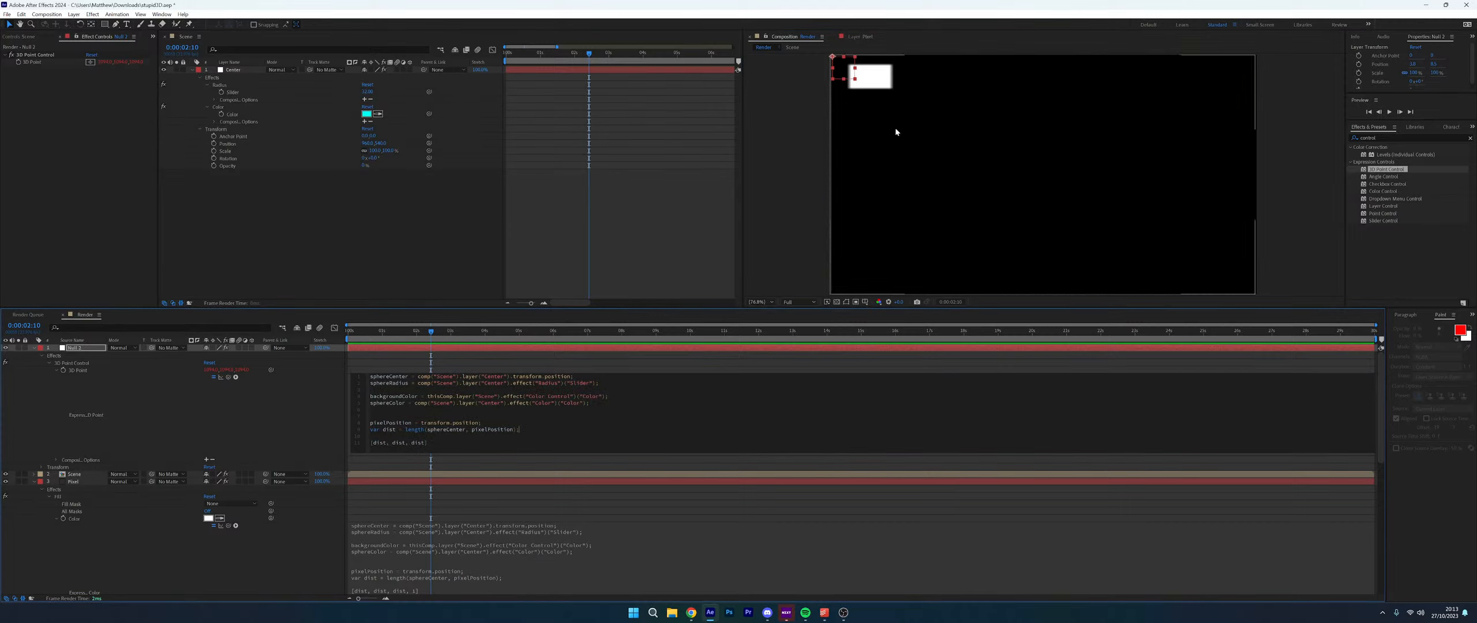
left_click(182, 411)
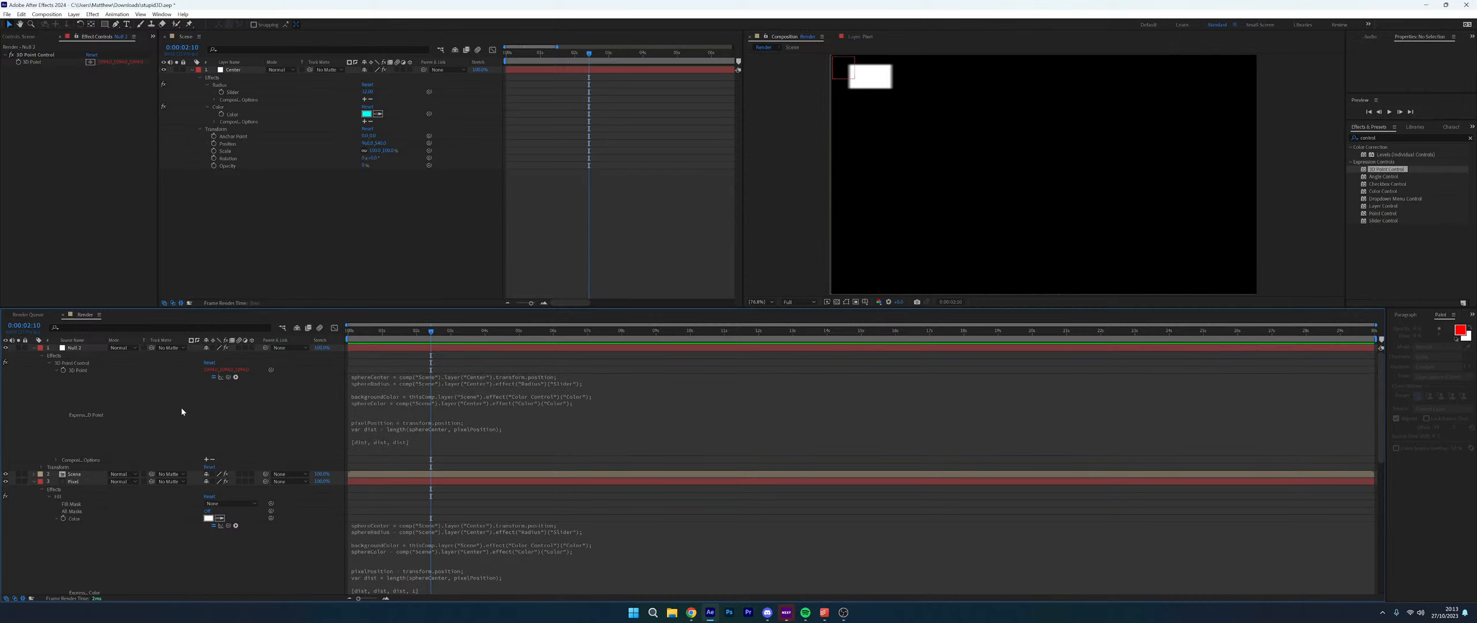
Reset the null's transform properties to their defaults
left_click(74, 348)
key("p")
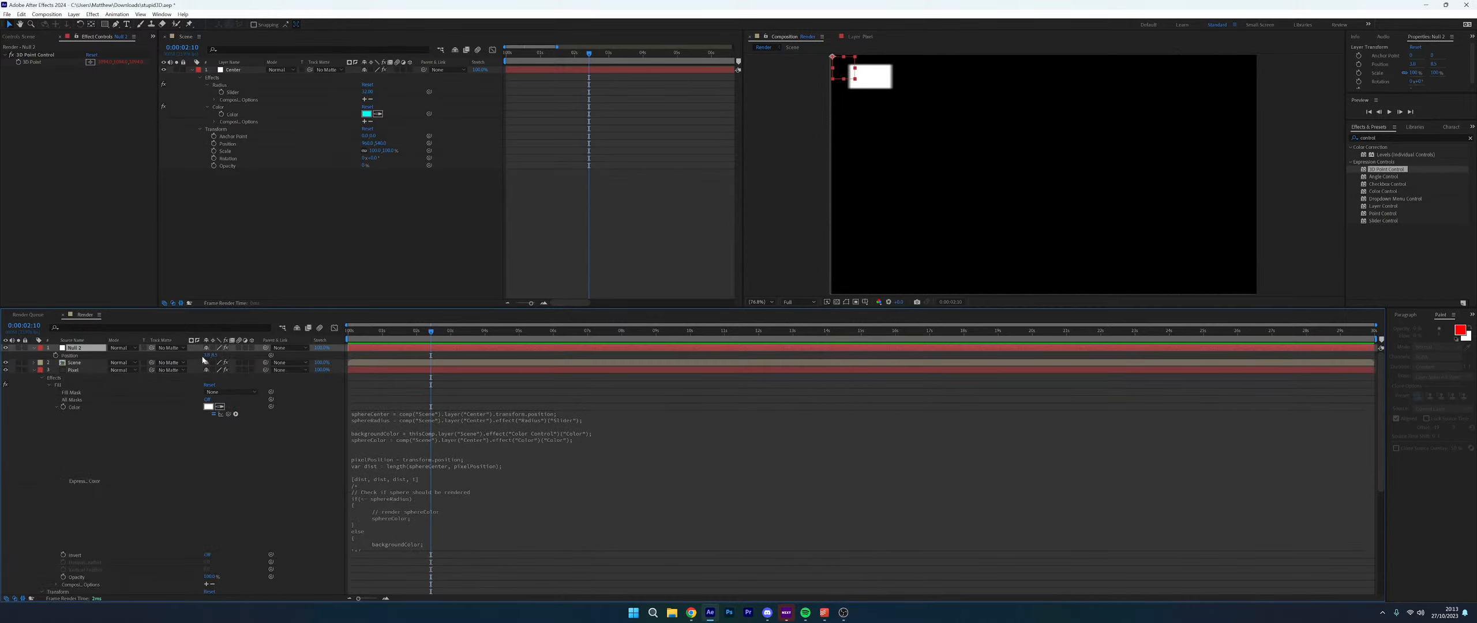
double_click(35, 349)
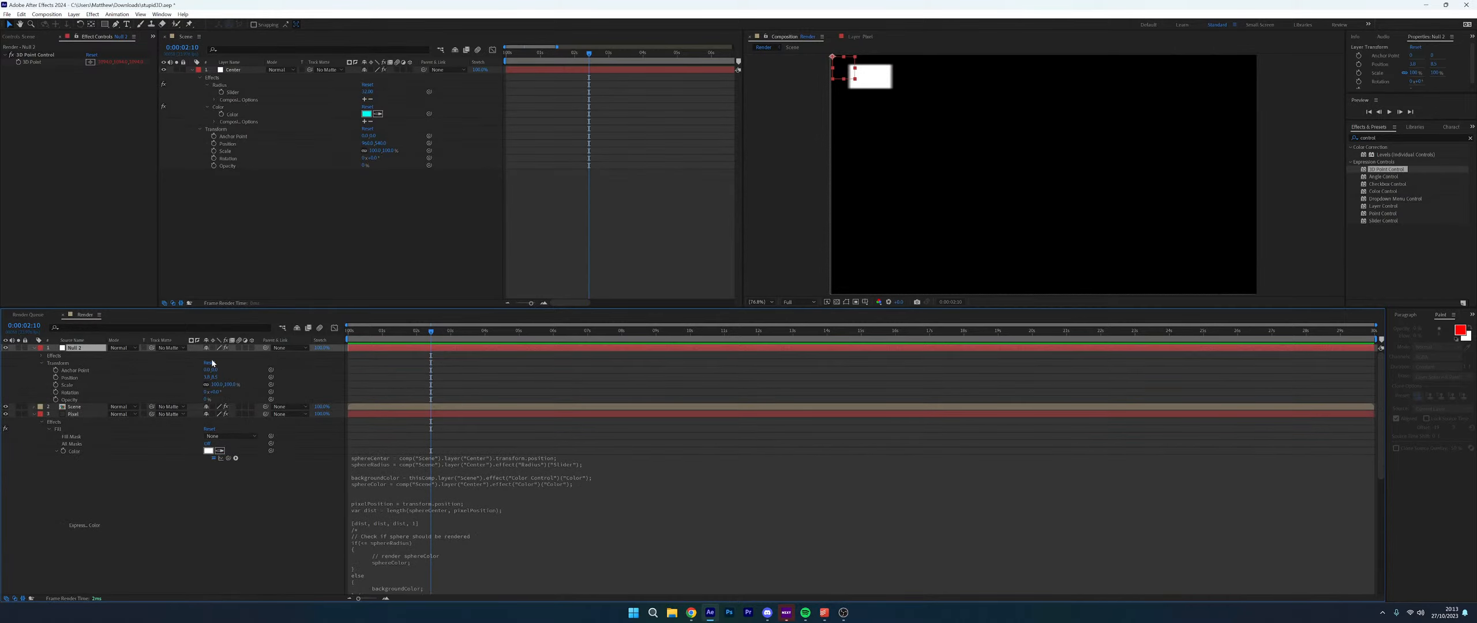
left_click(210, 363)
Duplicate the null and offset the copy's vertical position by +50
key("ctrl+d")
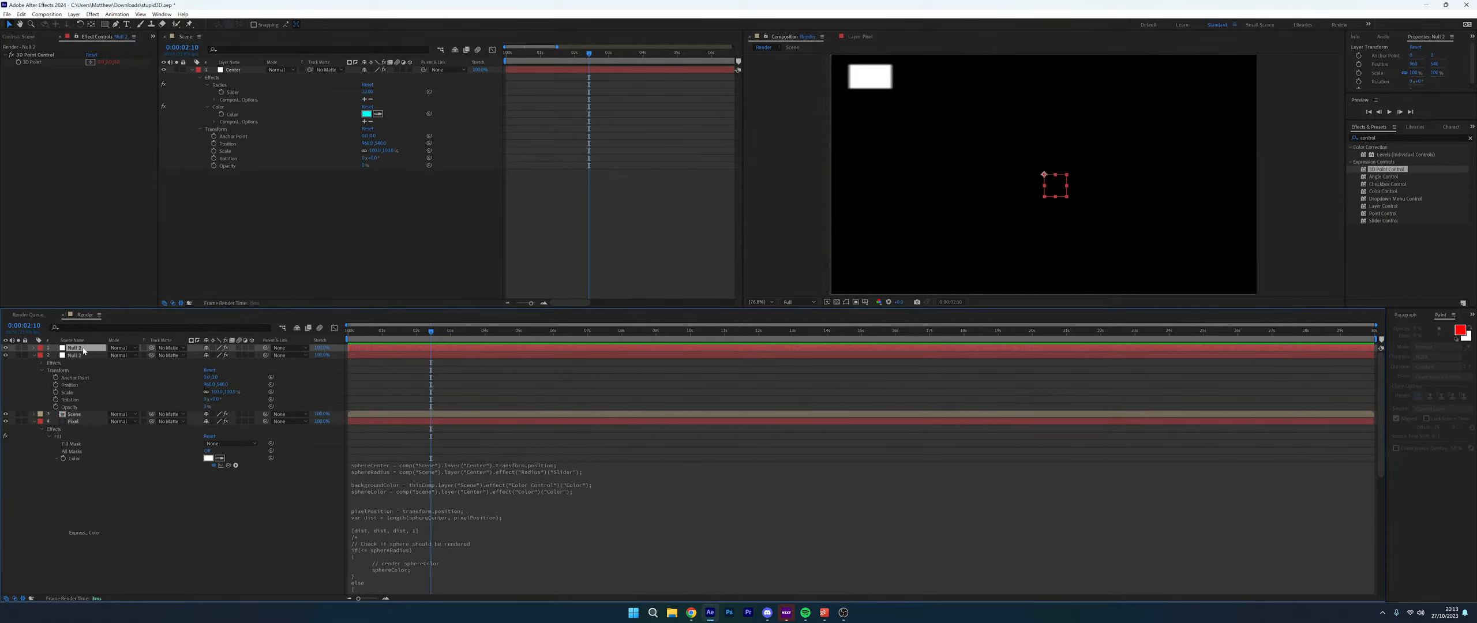
key("p")
left_click(221, 356)
key("Right")
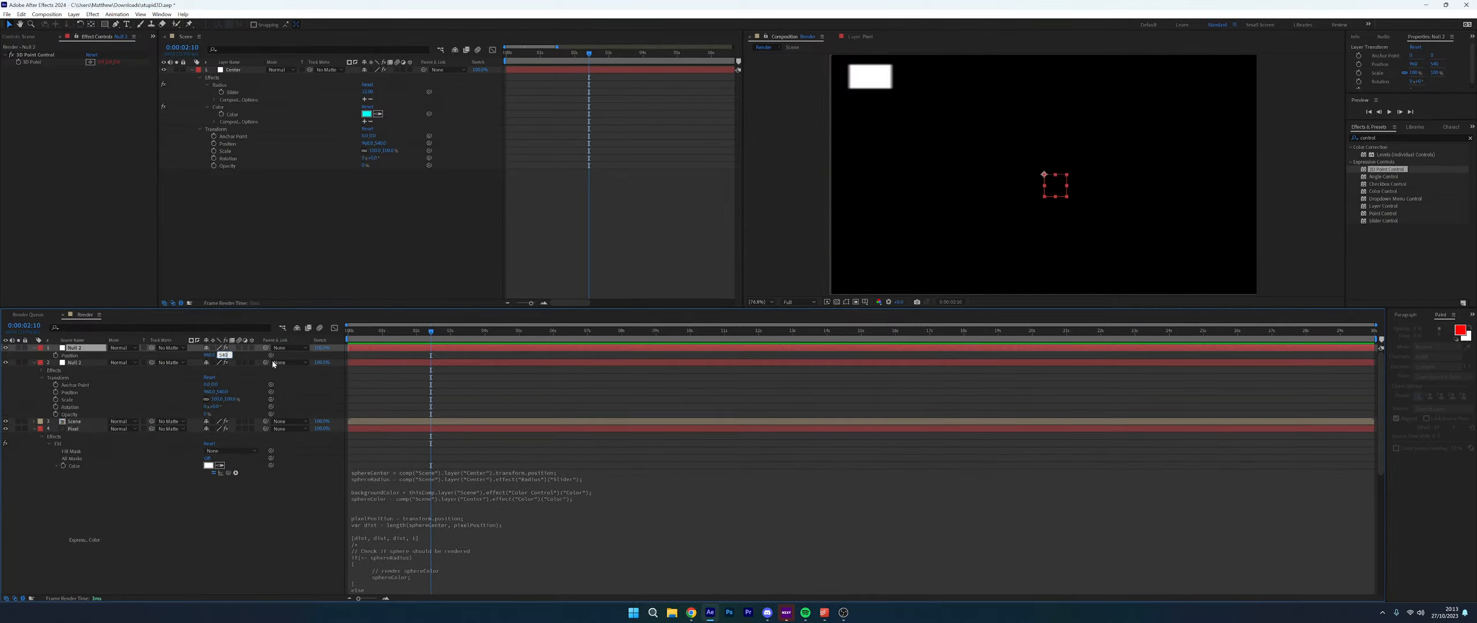
type("+50")
key("Return")
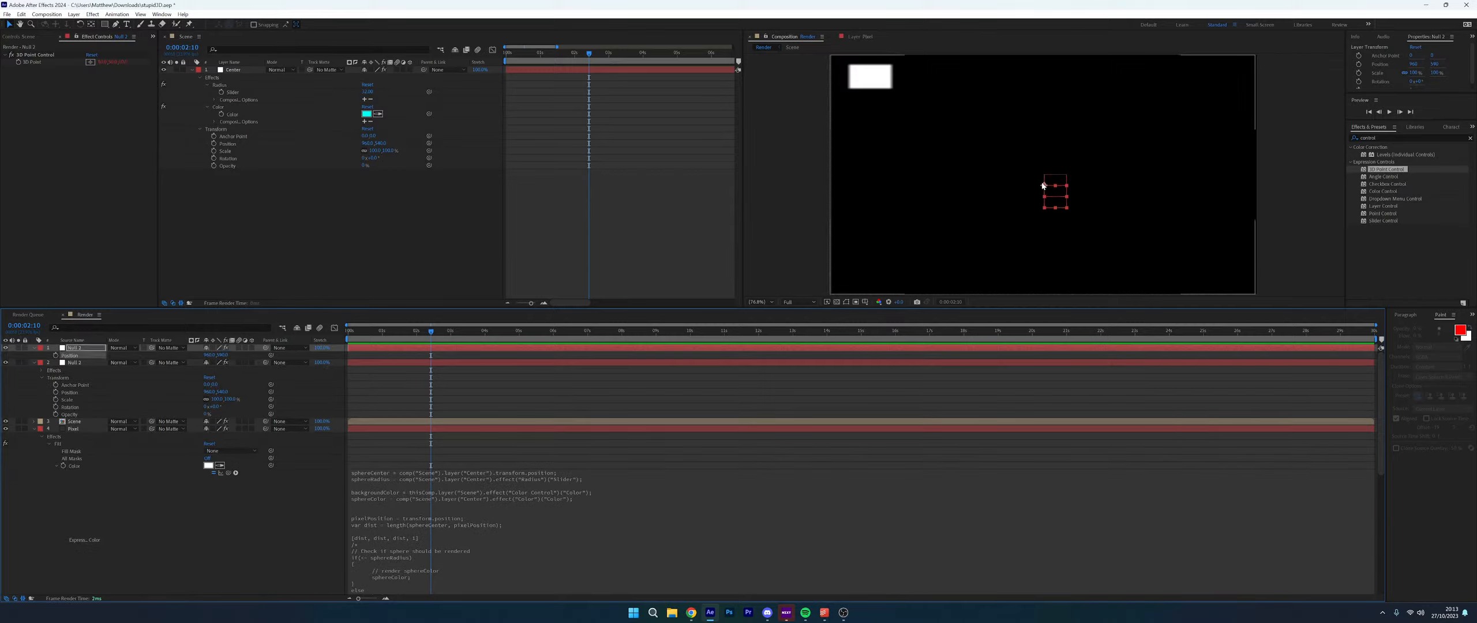
Compare the 3D Point distance values of the original null and its offset copy
left_click(1045, 177)
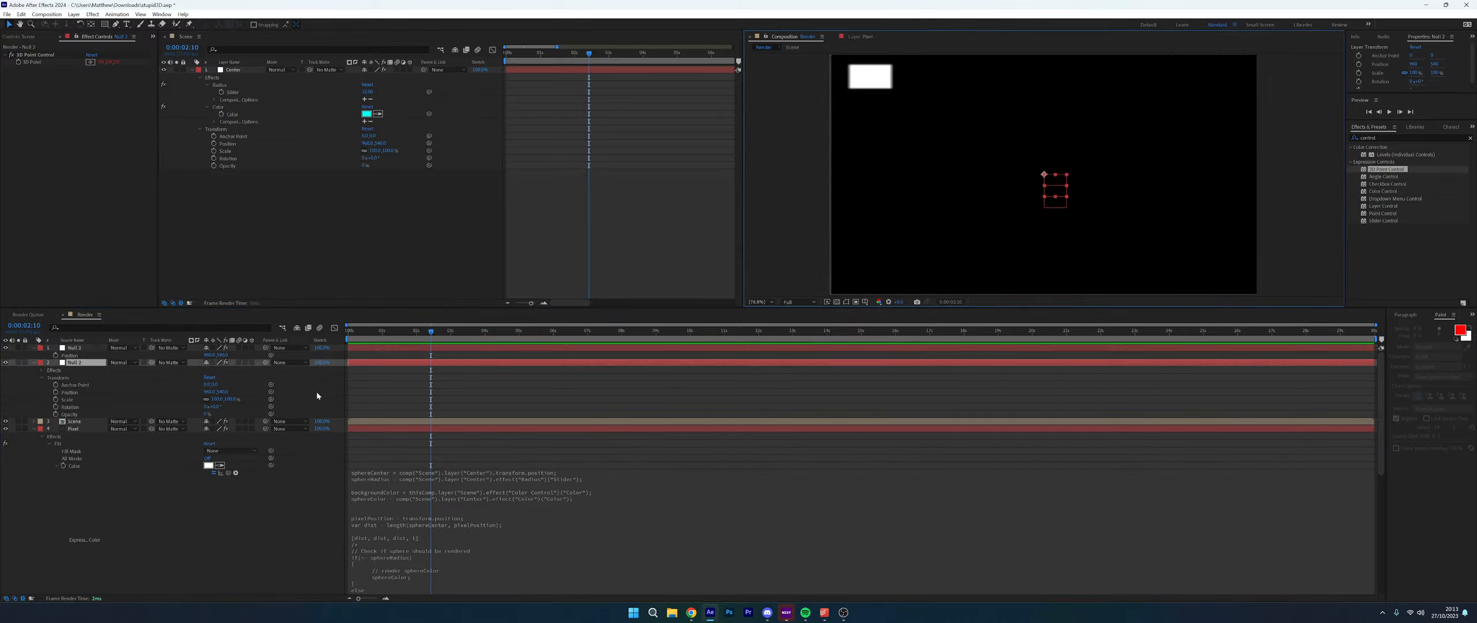
left_click(72, 348)
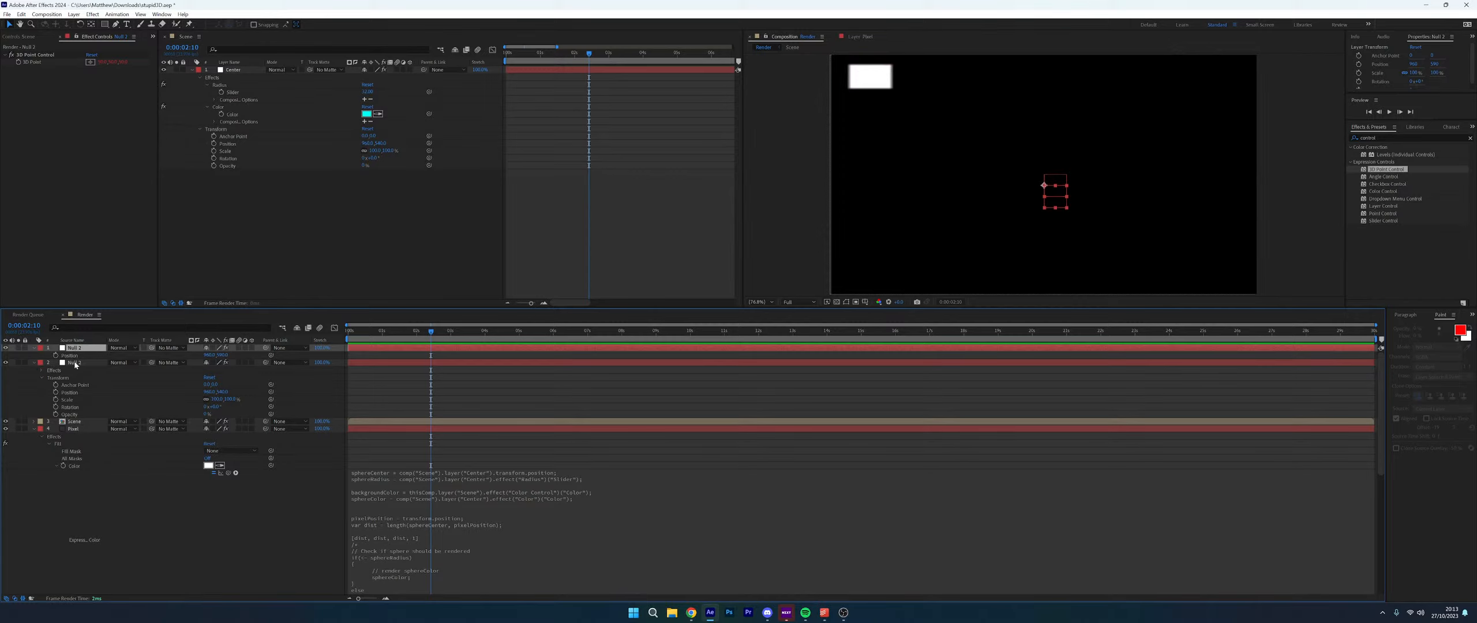
left_click(75, 363)
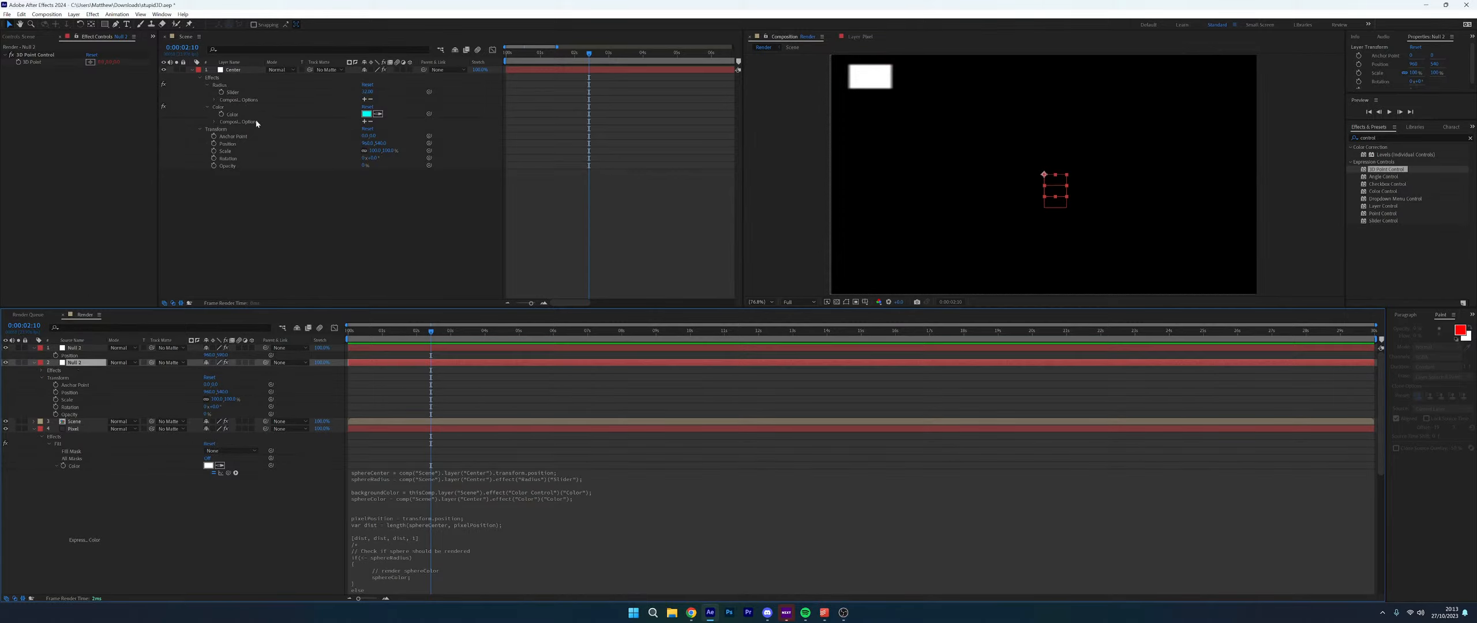
Set the Radius slider of the Center layer in the Scene composition to 500
left_click(233, 92)
left_click_drag(367, 92, 448, 94)
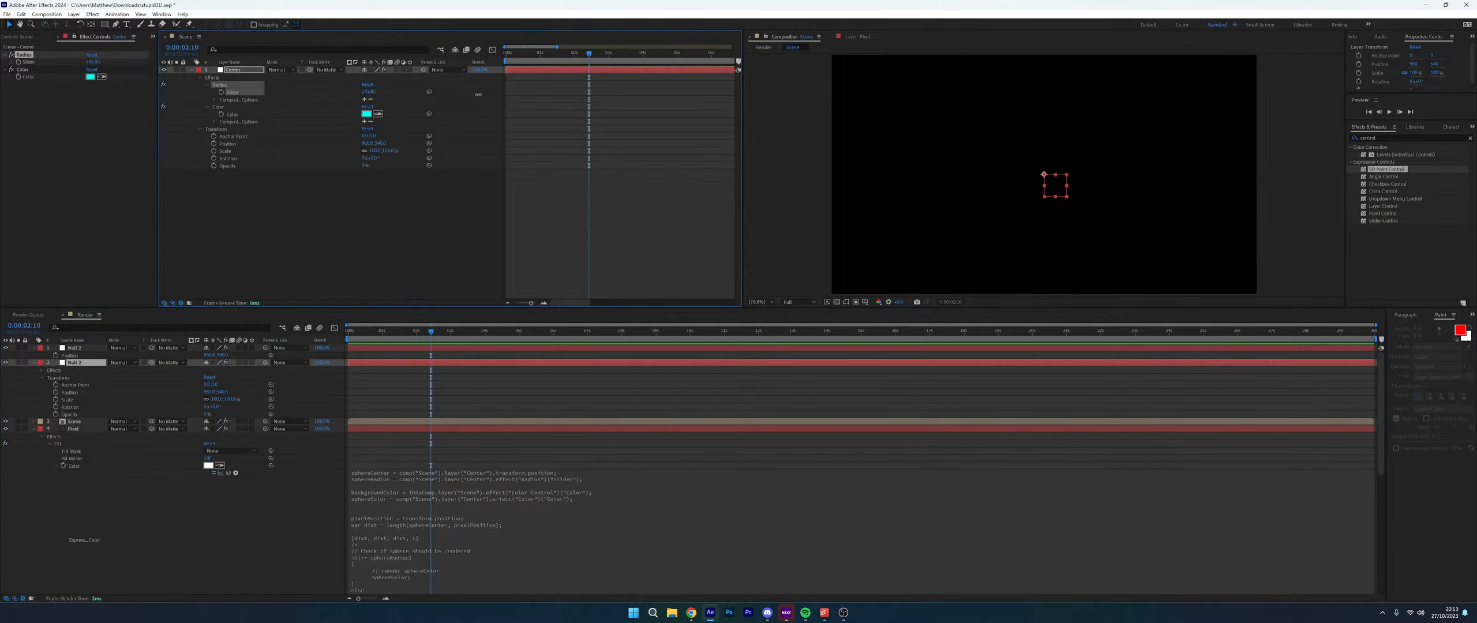
left_click_drag(641, 102, 721, 104)
left_click(373, 92)
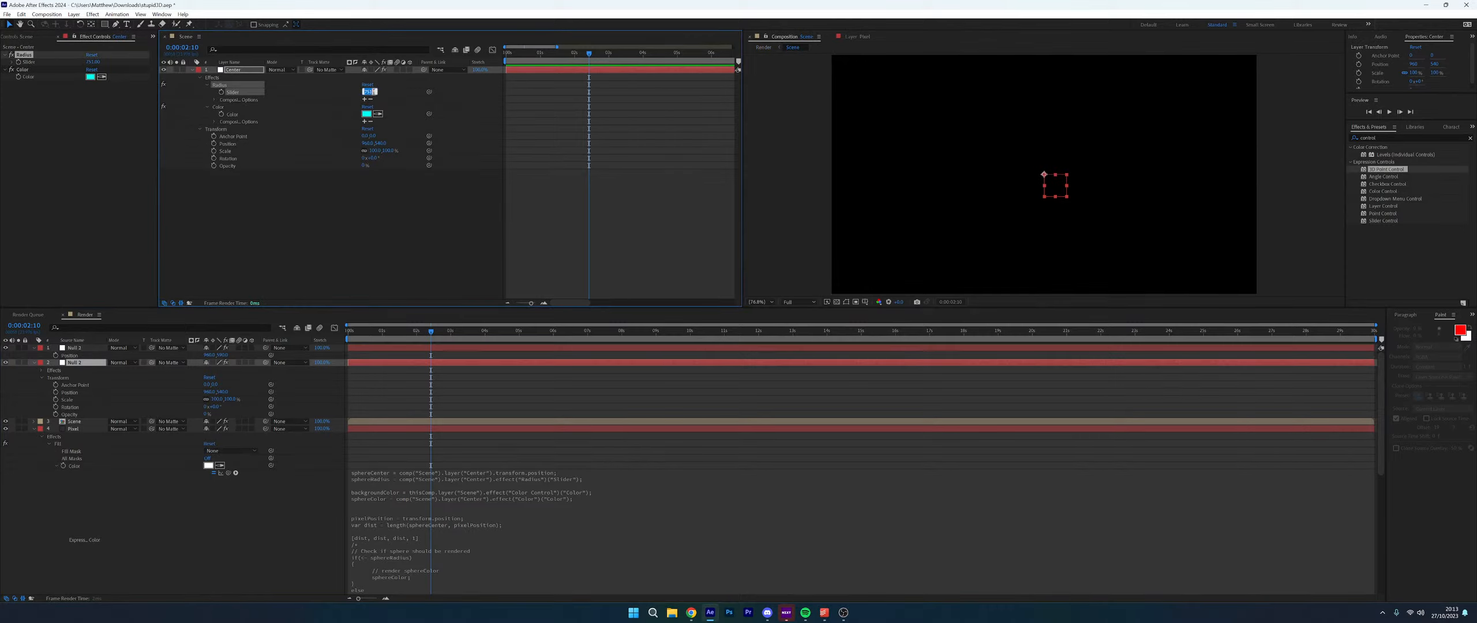
type("500")
key("Return")
left_click(386, 271)
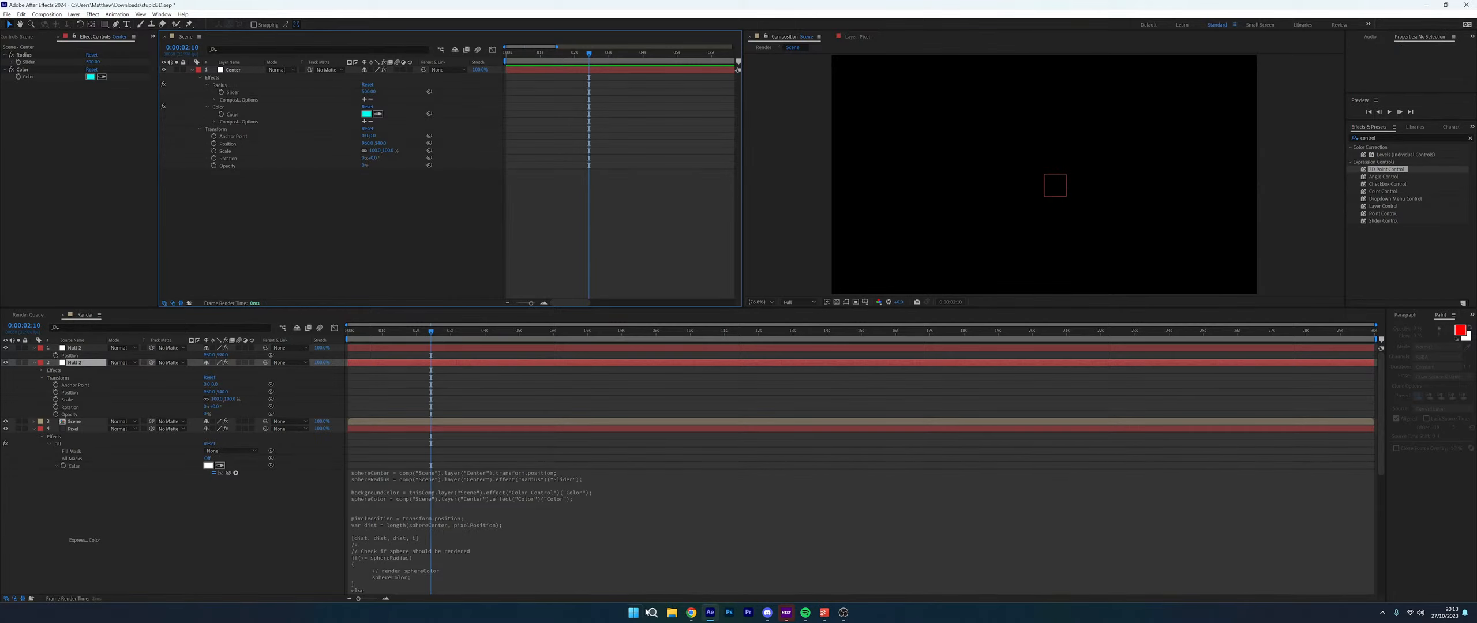
Check the live stream dashboard and chat in the browser, then return to the Render composition in After Effects
left_click(690, 613)
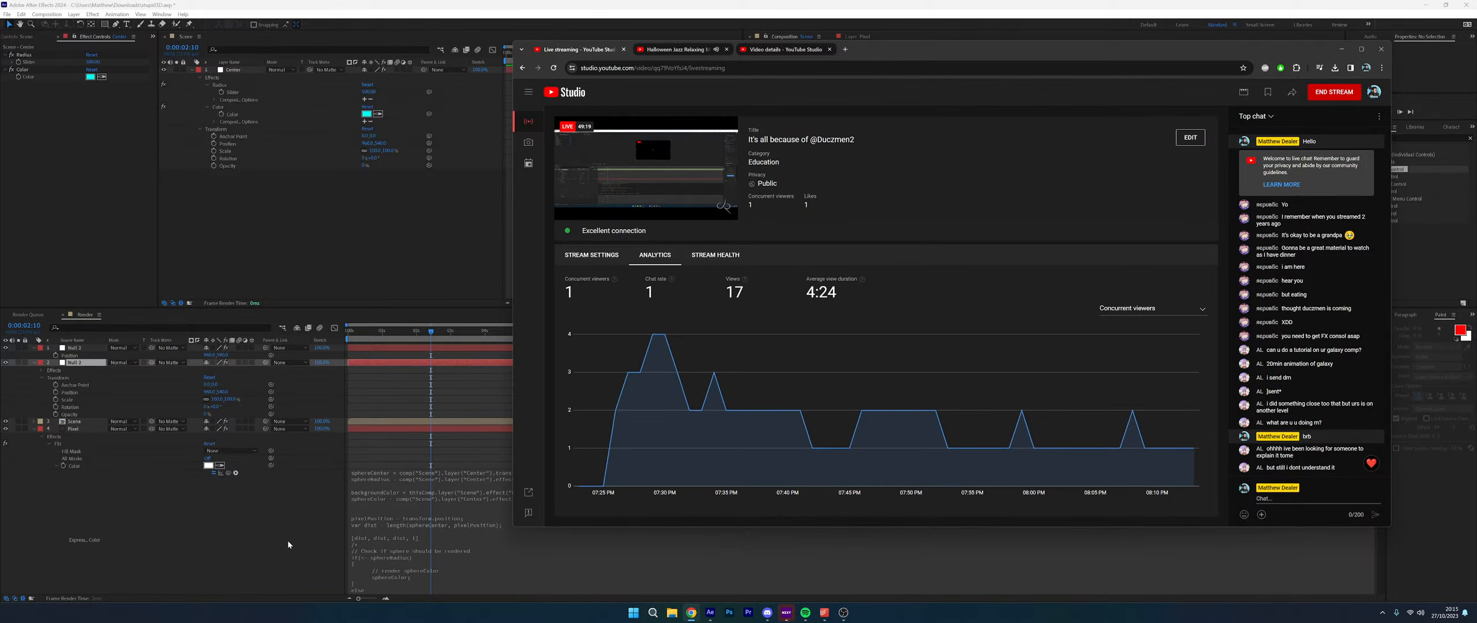
left_click(226, 397)
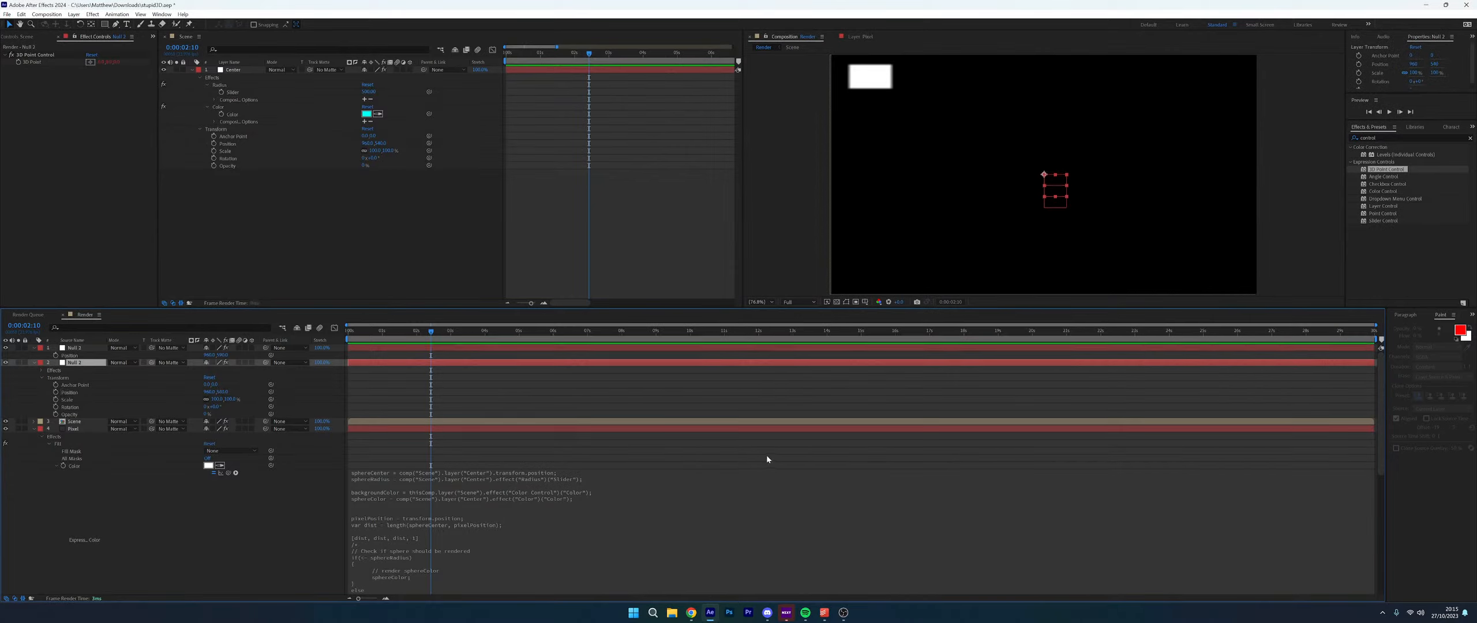
left_click(121, 380)
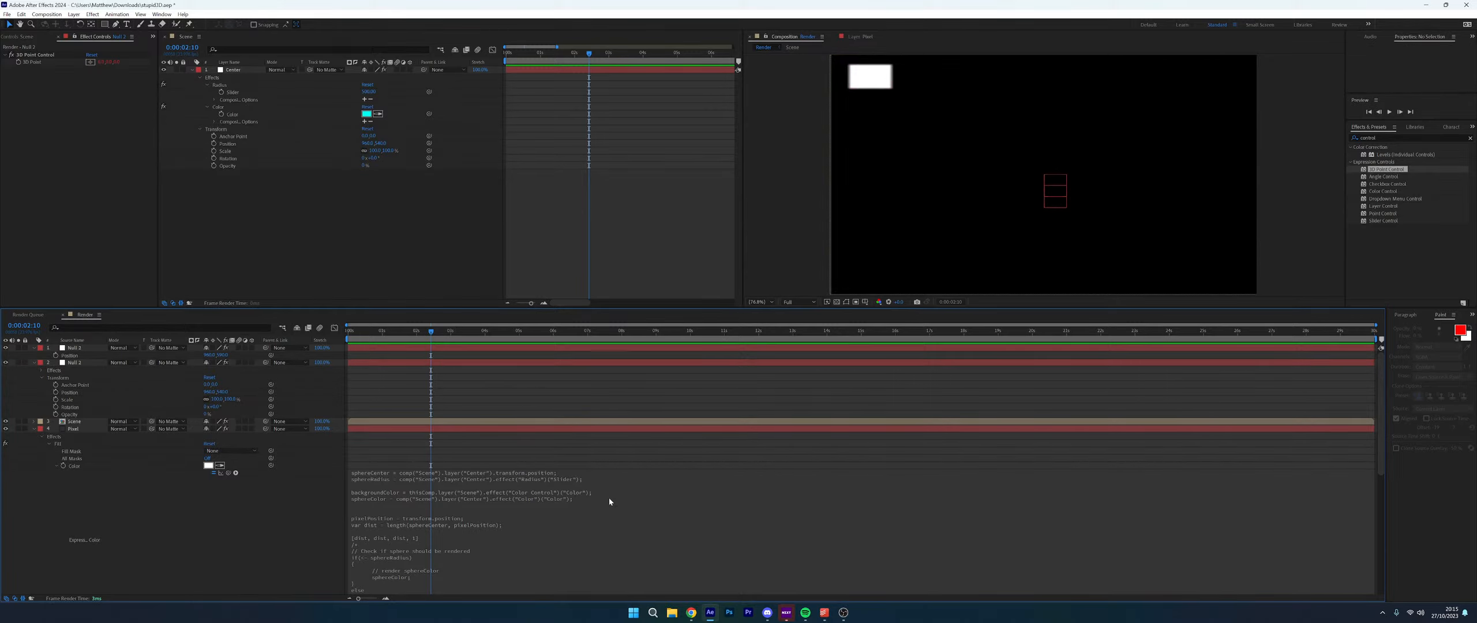
Open the Pixel layer's Fill Color expression and browse the expression language functions, such as Vector Math and Random Numbers
scroll(609, 497, "down", 2)
left_click(713, 511)
left_click(666, 503)
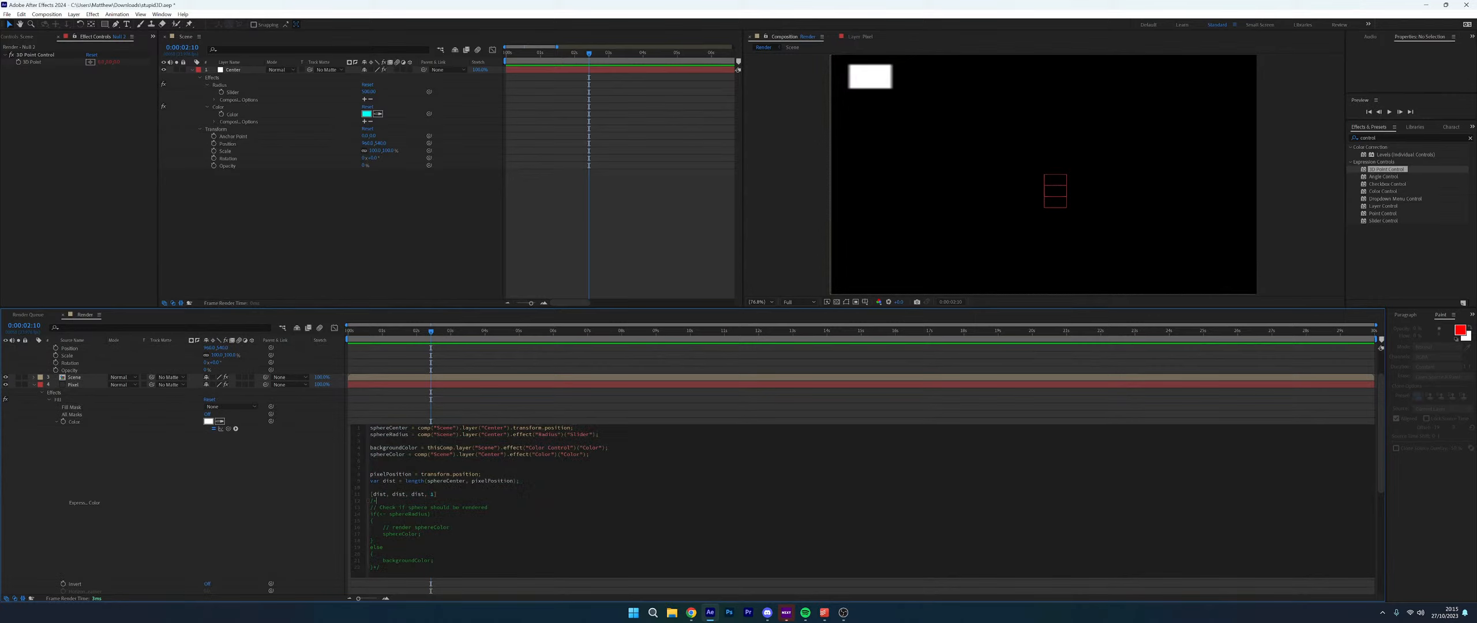
left_click(276, 500)
left_click(550, 502)
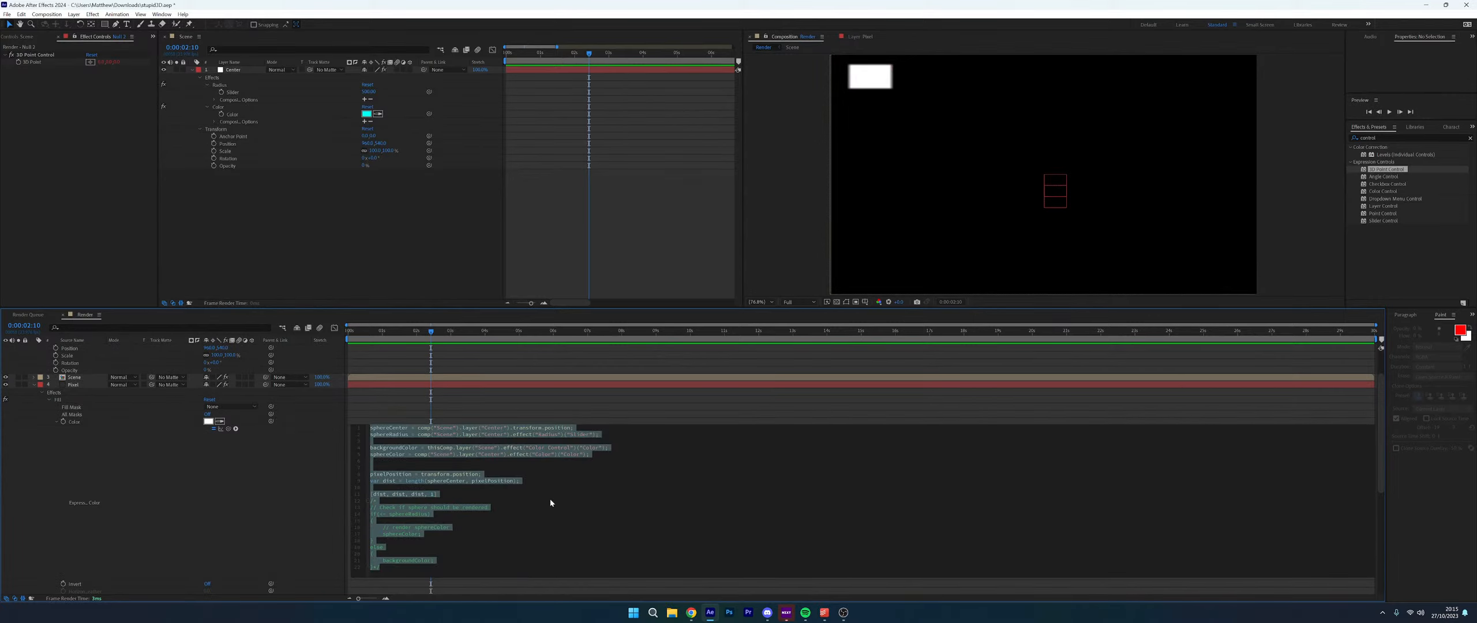
left_click(522, 495)
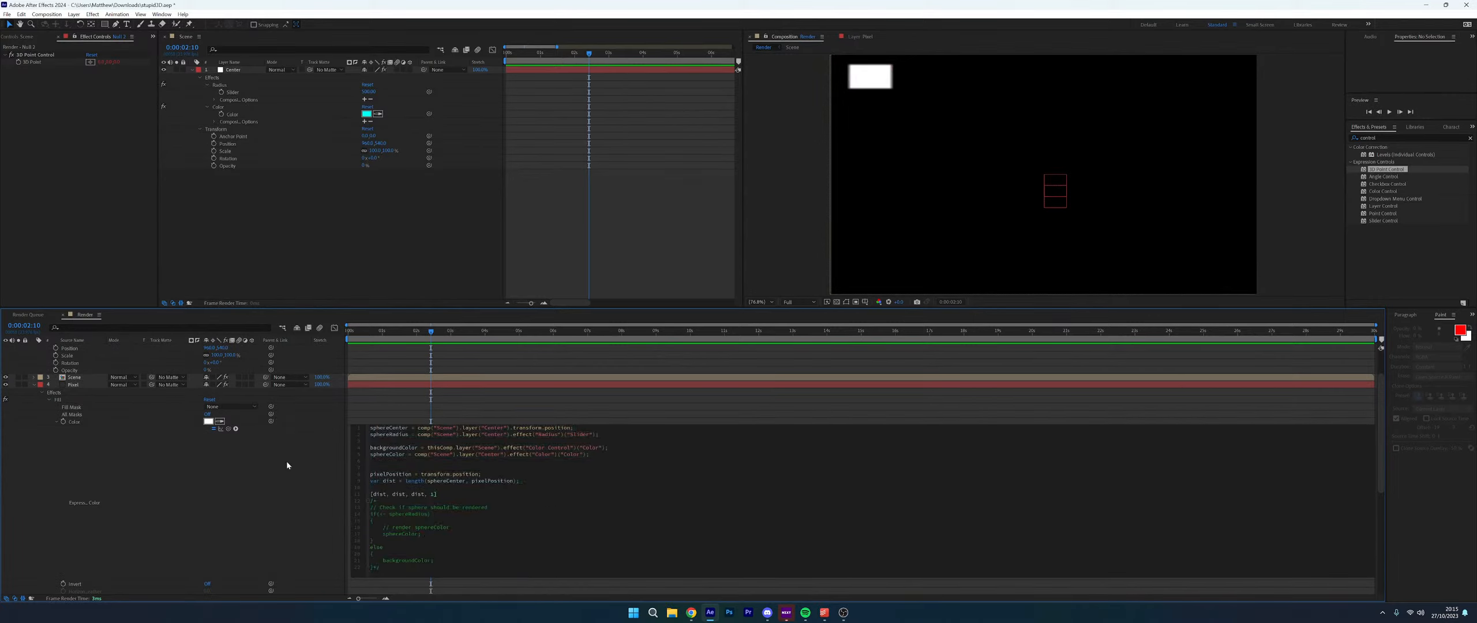
left_click(236, 430)
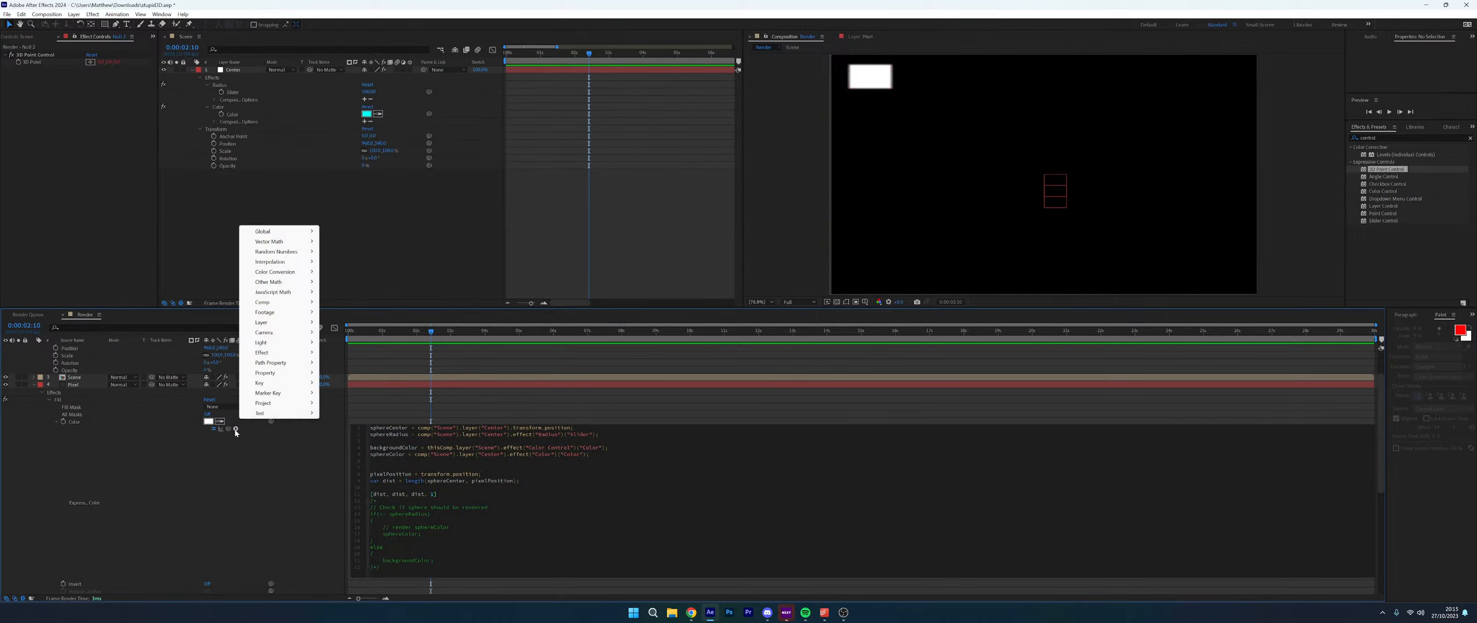
mouse_move(269, 420)
mouse_move(288, 232)
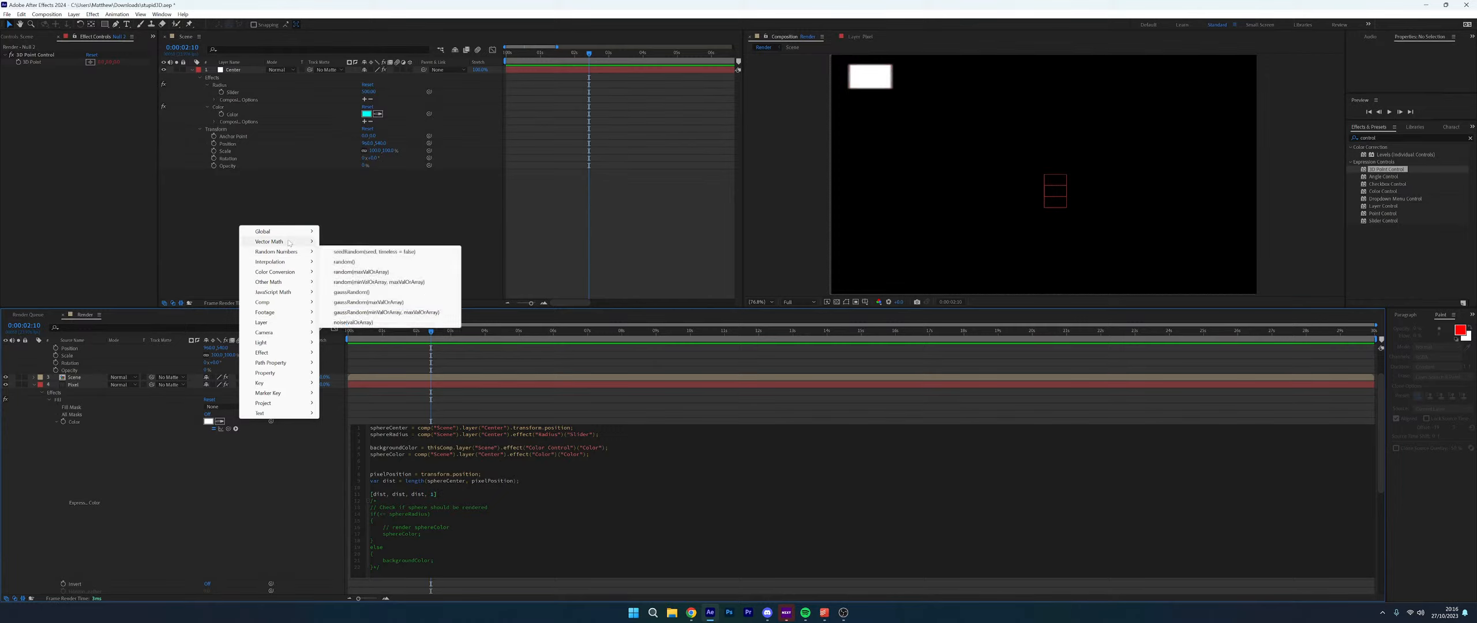
key("Escape")
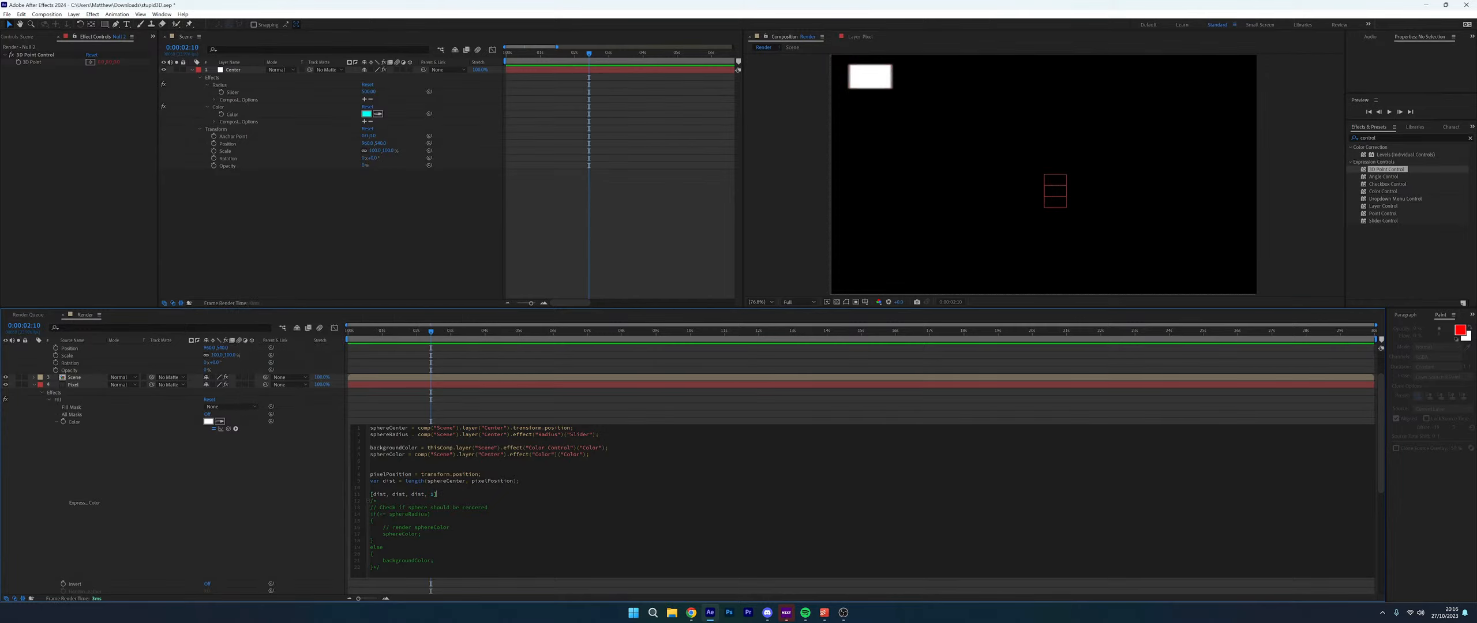
Add a wiggle() call on a new line below [dist, dist, dist, 1] in the Fill Color expression
key("Return")
type("wiggl")
key("Return")
key("BackSpace")
key("BackSpace")
key("shift+Up")
key("shift+Home")
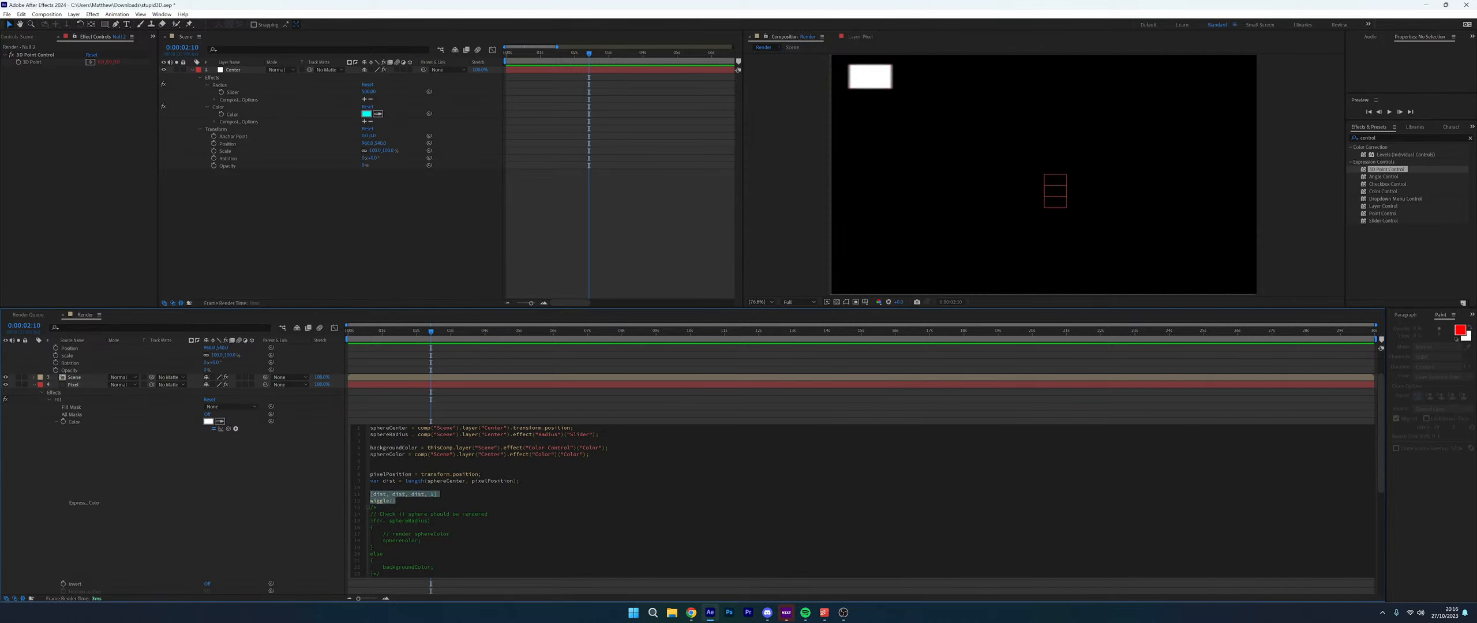
Switch to the browser, view the live stream full screen from its video details page and change its playback quality
left_click(690, 613)
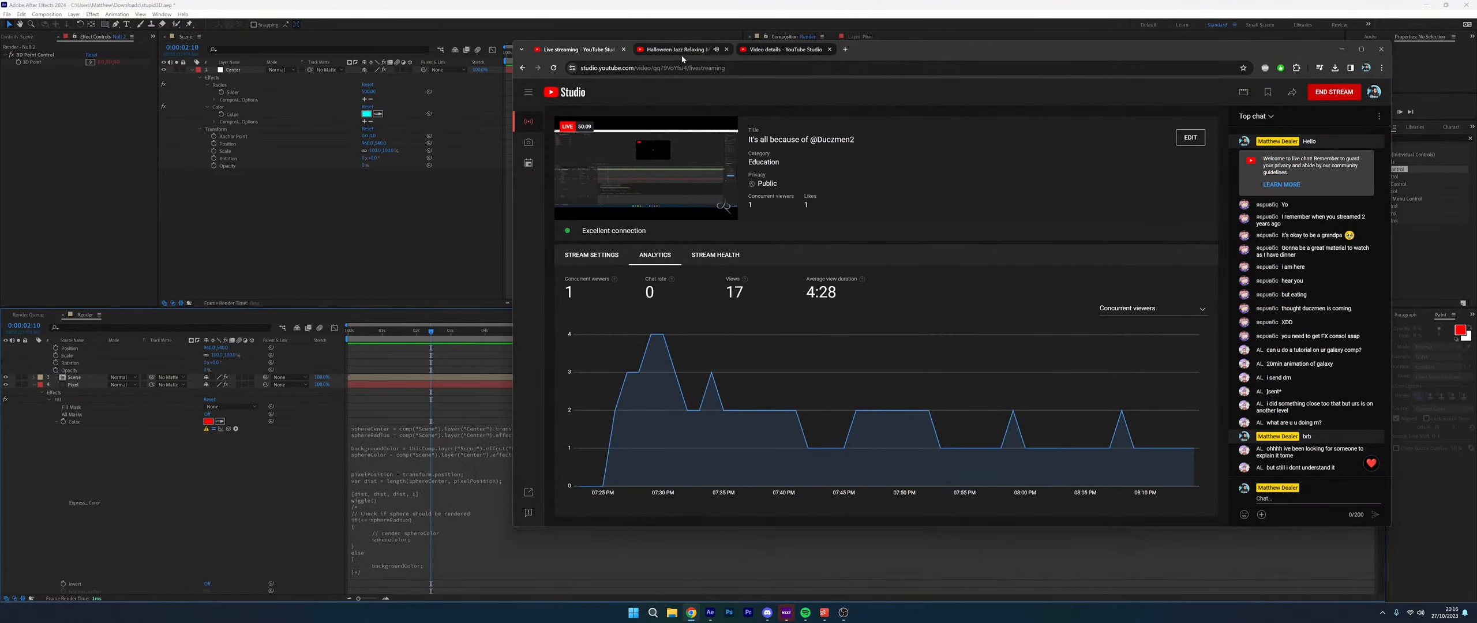
left_click(784, 49)
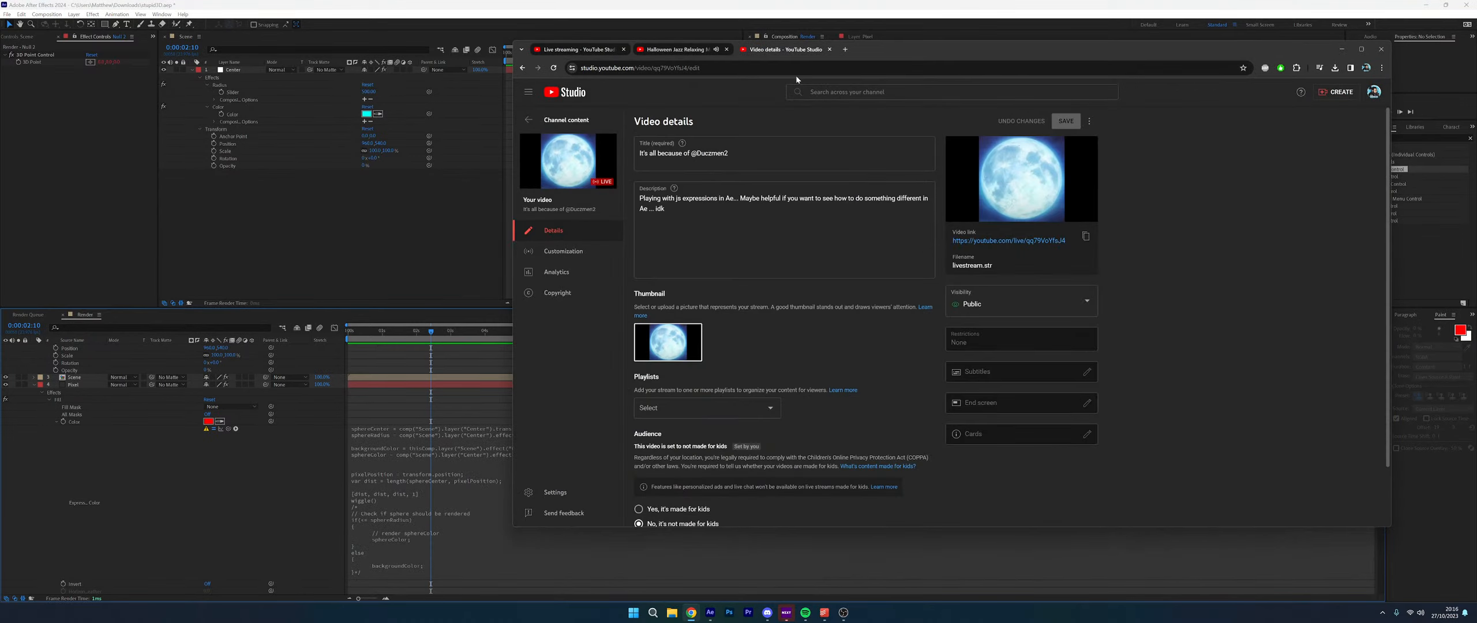
left_click(1049, 243)
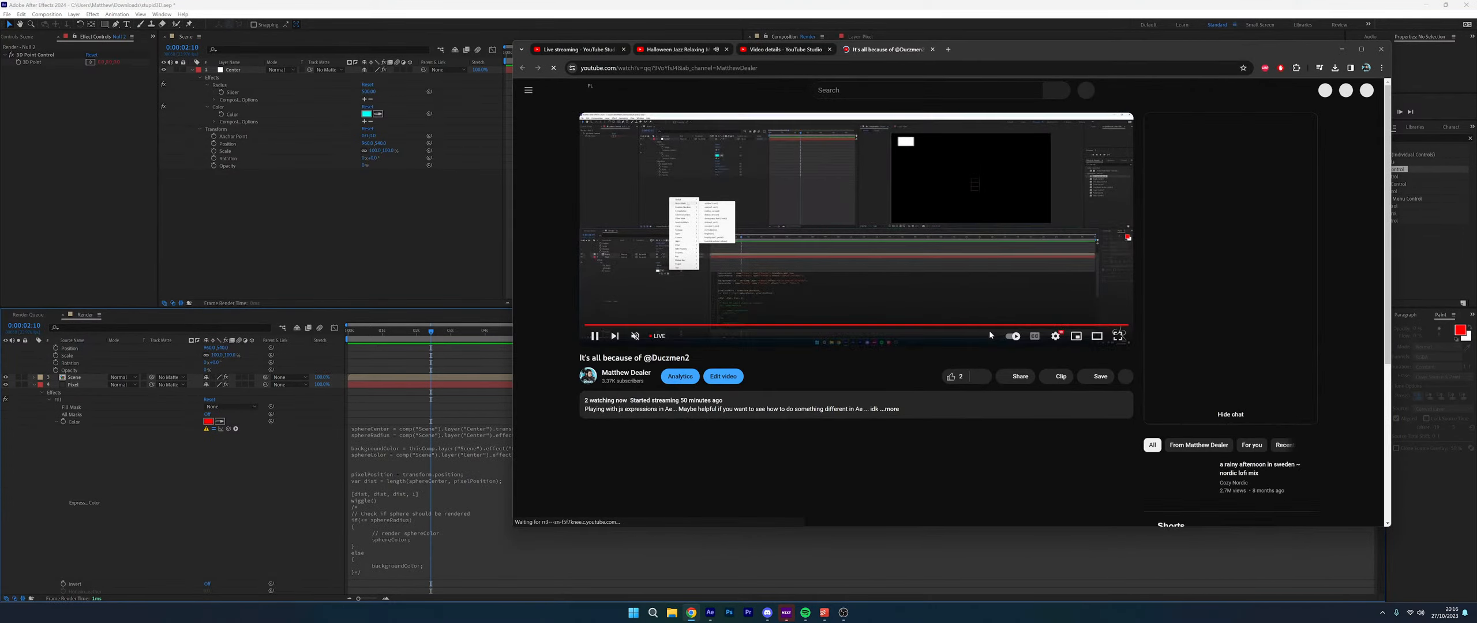
left_click(1117, 336)
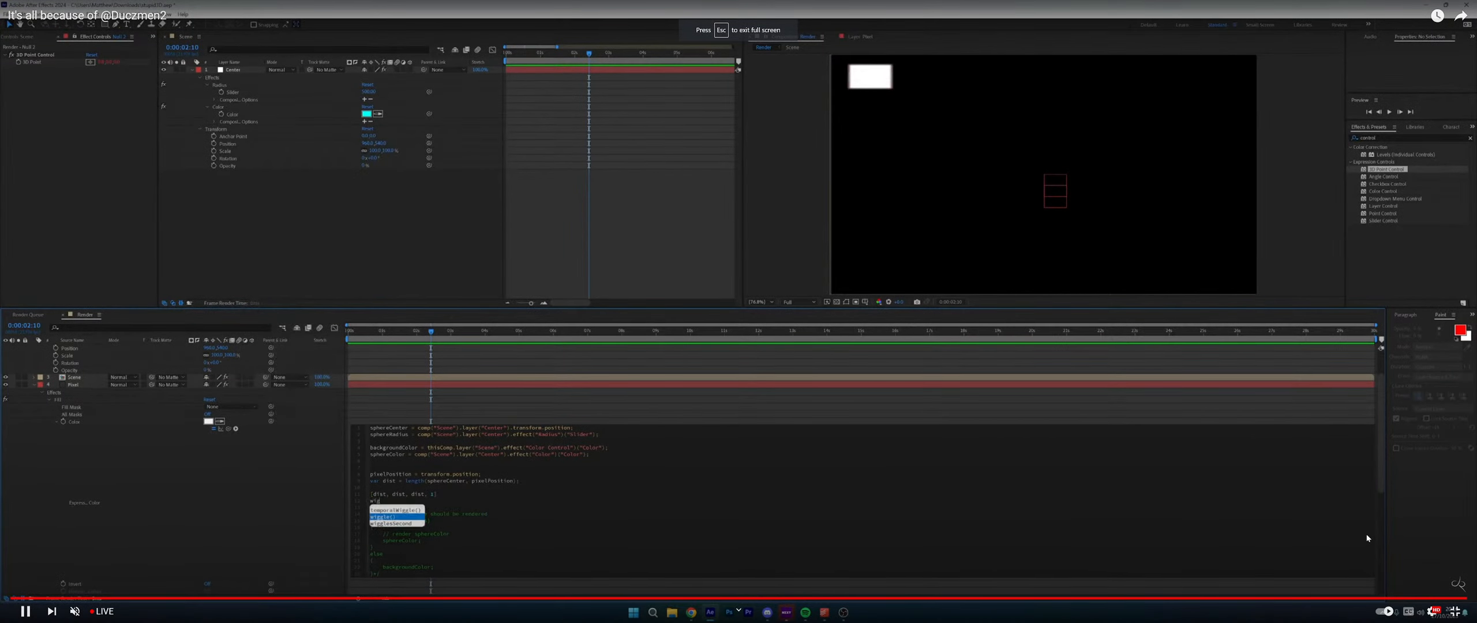
left_click(1432, 611)
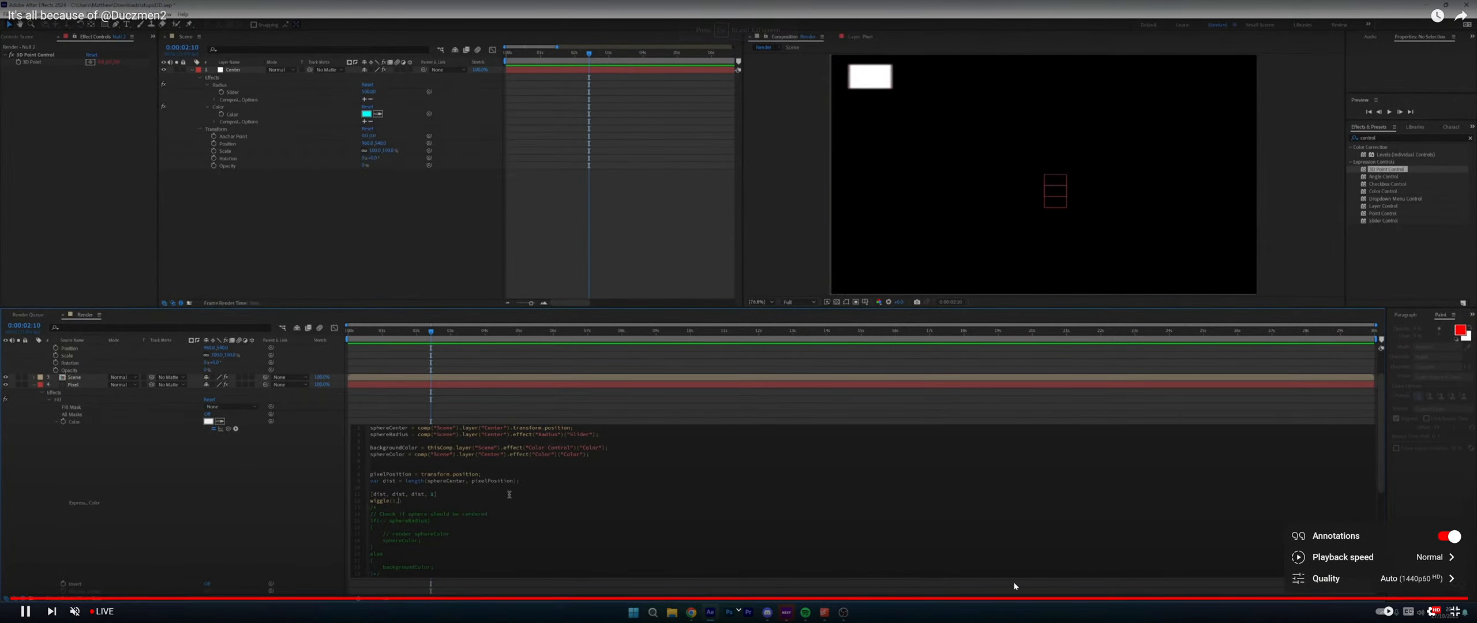
left_click(1344, 578)
left_click(1347, 453)
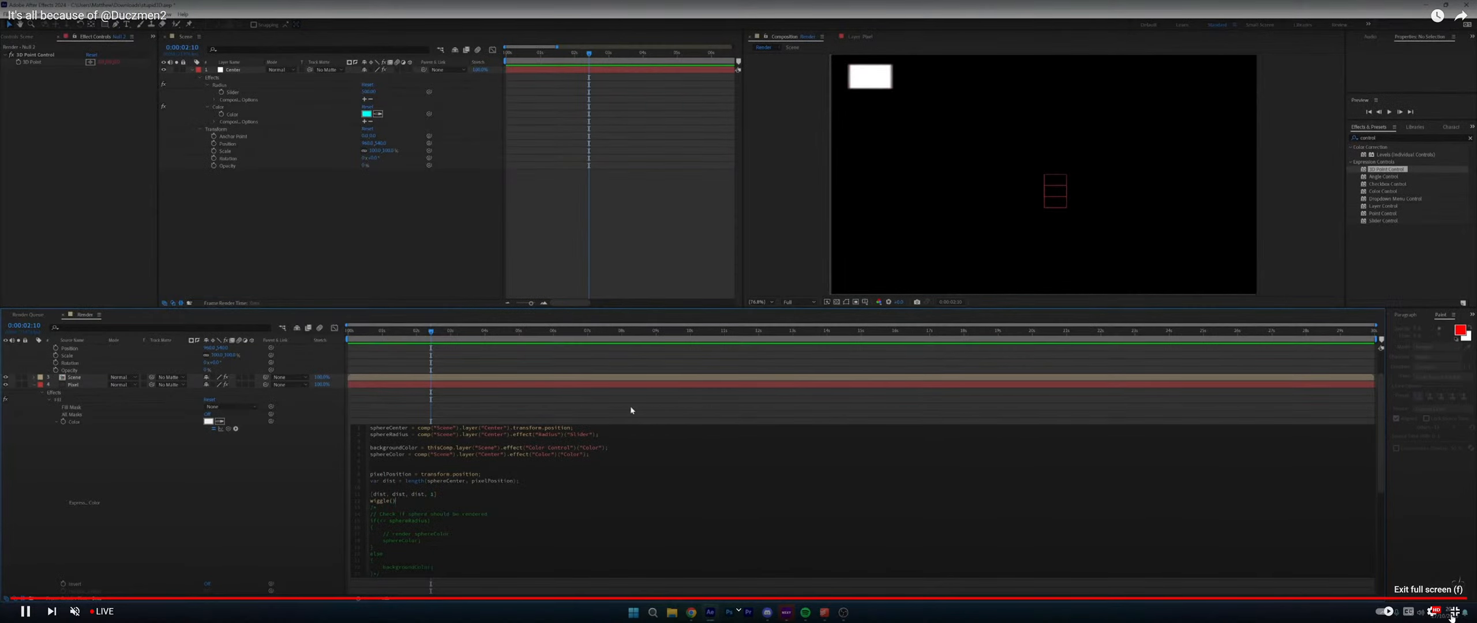
left_click(1453, 611)
Enlarge the Render timeline area and the text size of the Fill Color expression editor for easier reading
left_click(452, 483)
left_click(427, 501)
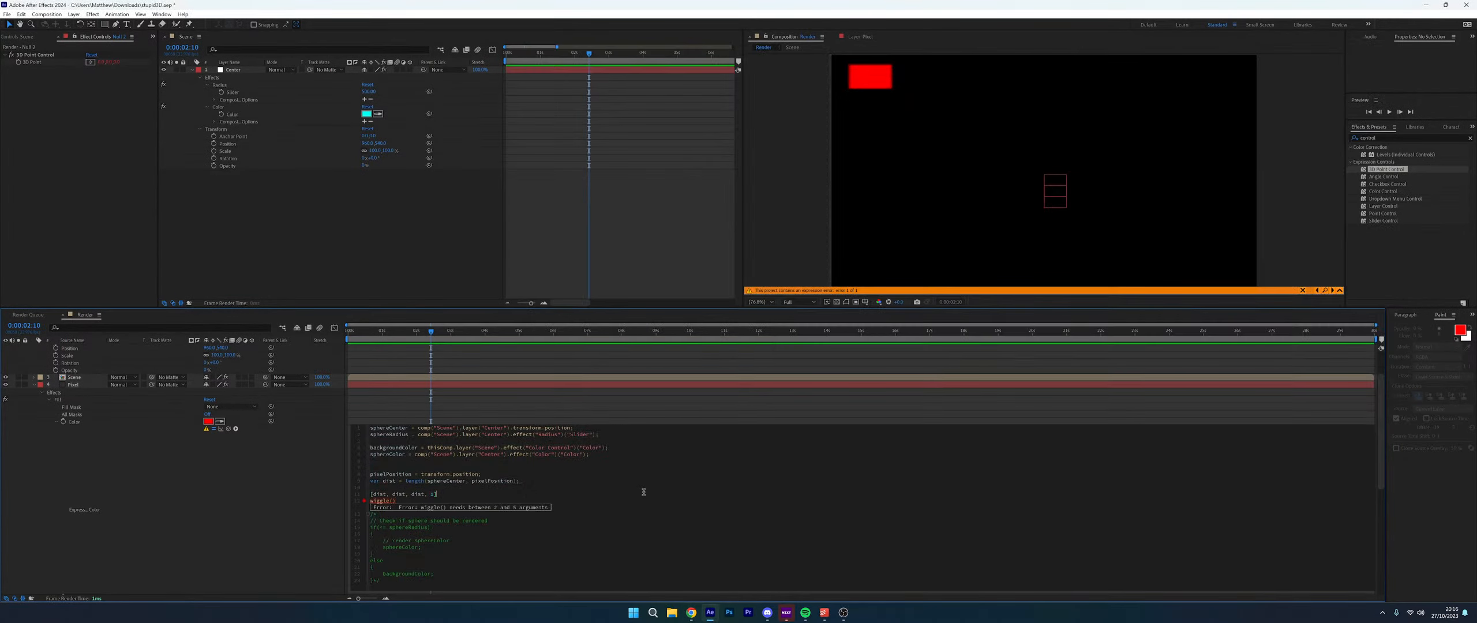
scroll(643, 491, "up", 6, "ctrl")
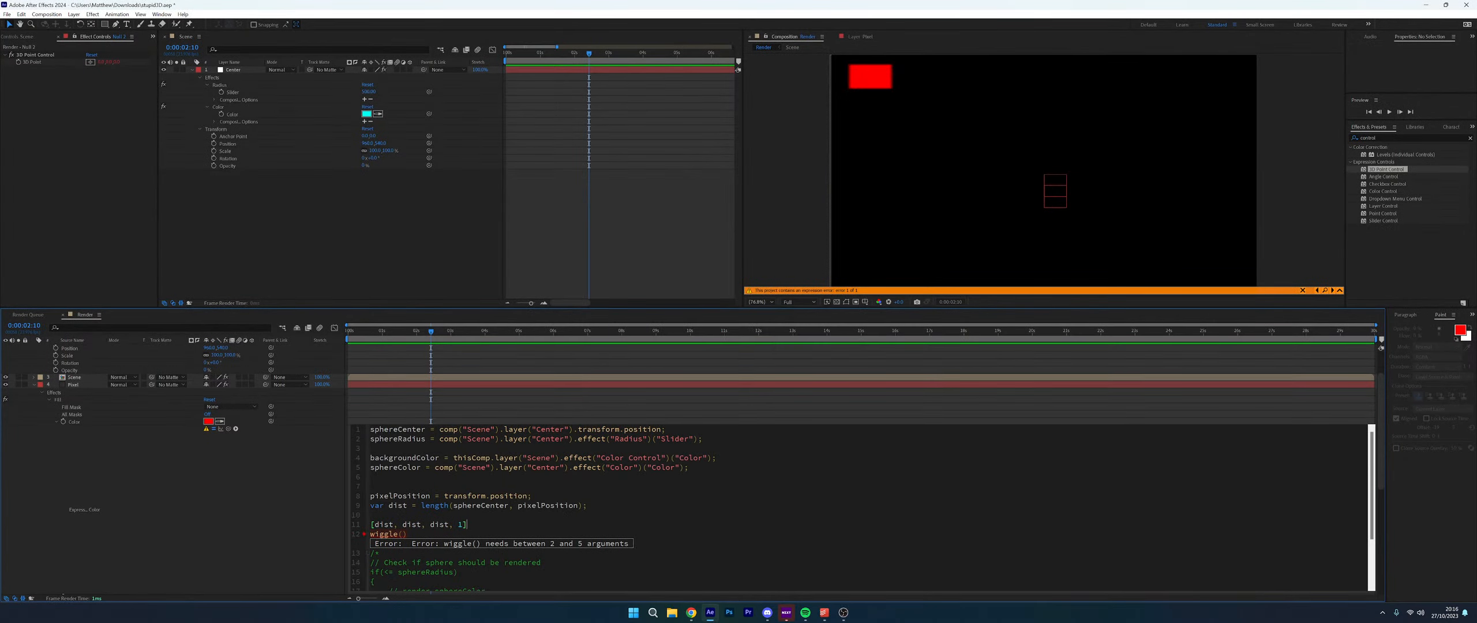
scroll(643, 492, "up", 2, "ctrl")
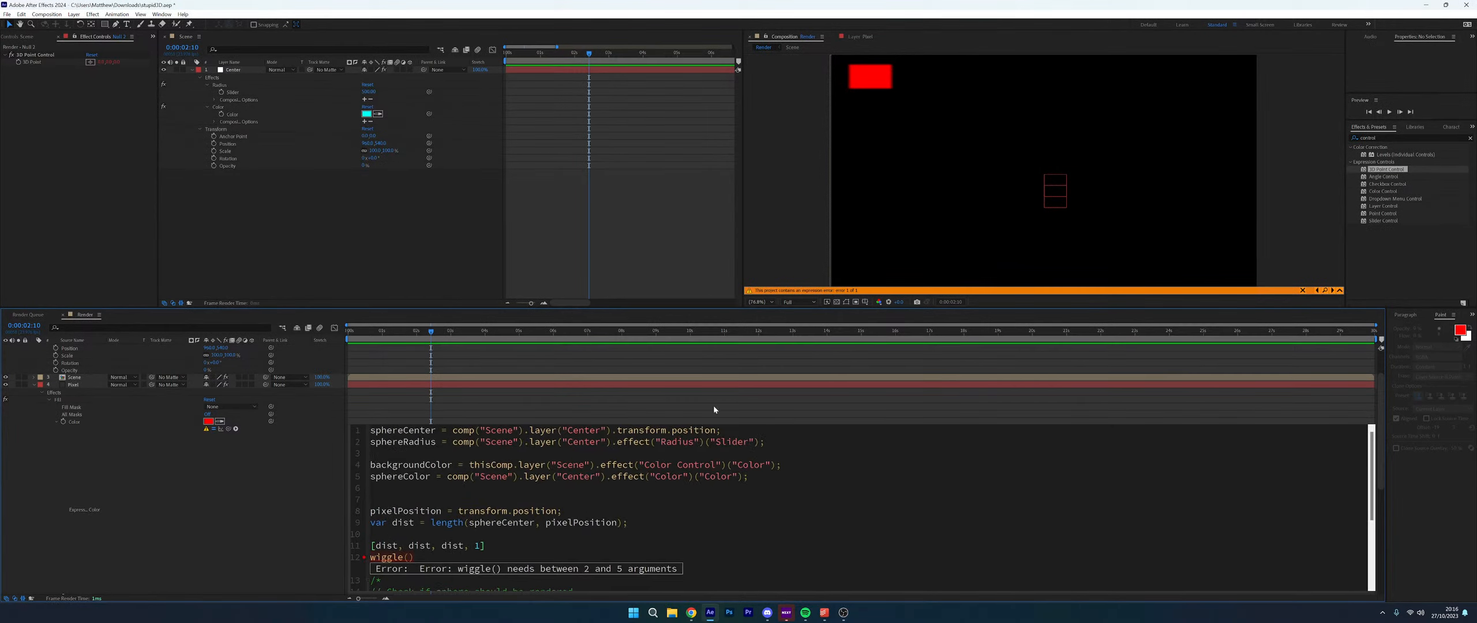
left_click_drag(694, 312, 706, 200)
left_click(548, 371)
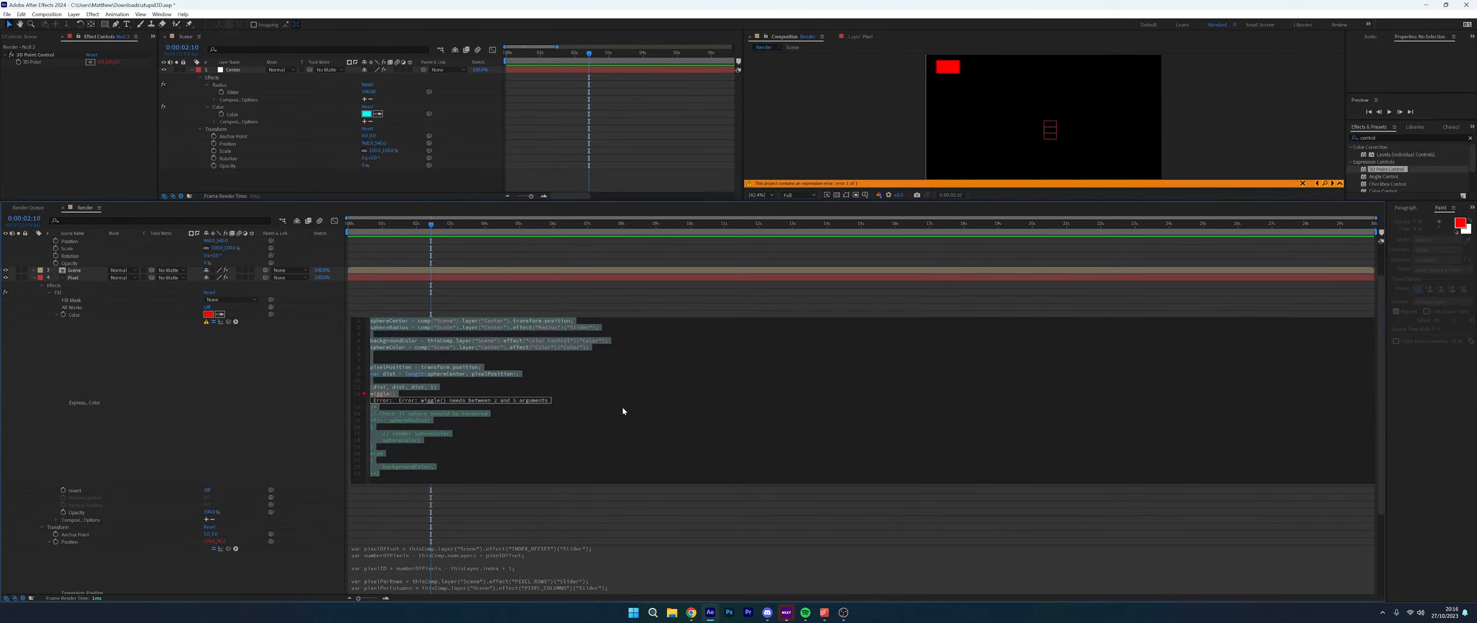
scroll(622, 406, "up", 3, "ctrl")
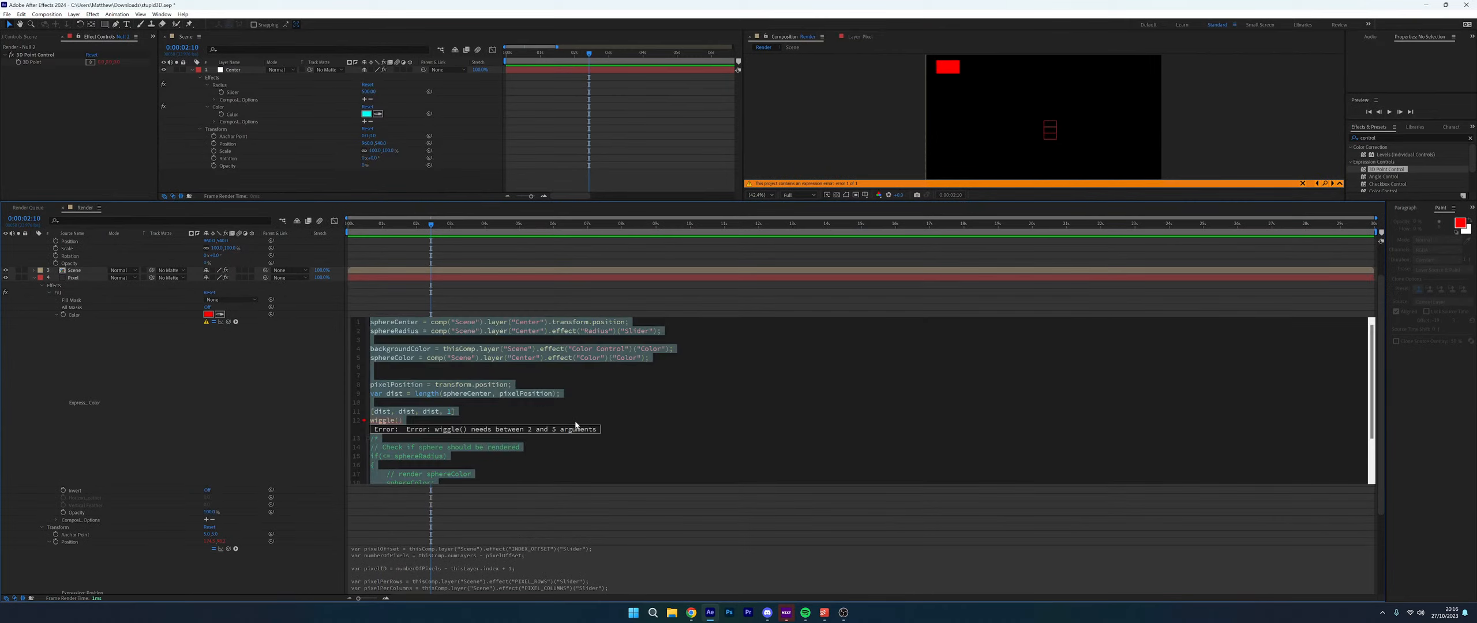
scroll(684, 408, "up", 2, "ctrl")
left_click(683, 407)
scroll(684, 408, "down", 4)
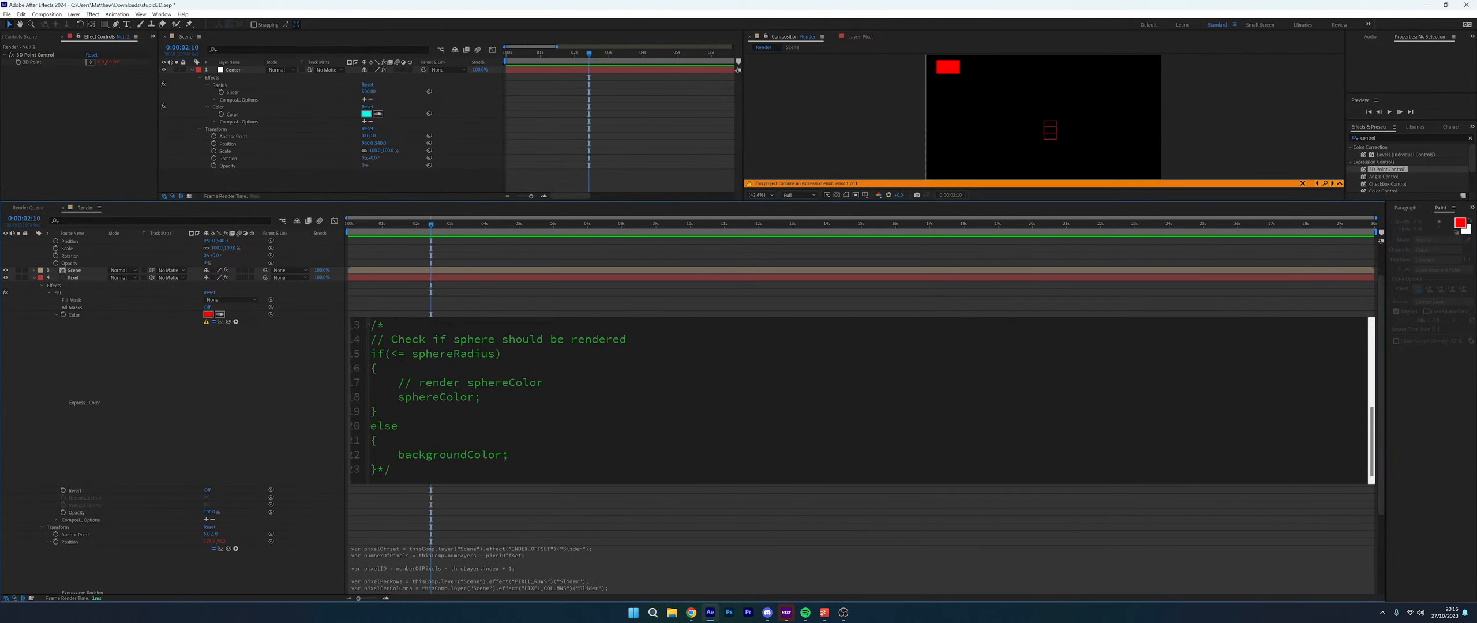
scroll(683, 408, "up", 3)
Delete the wiggle() call below the [dist, dist, dist, 1] line of the Fill Color expression
key("shift+Home")
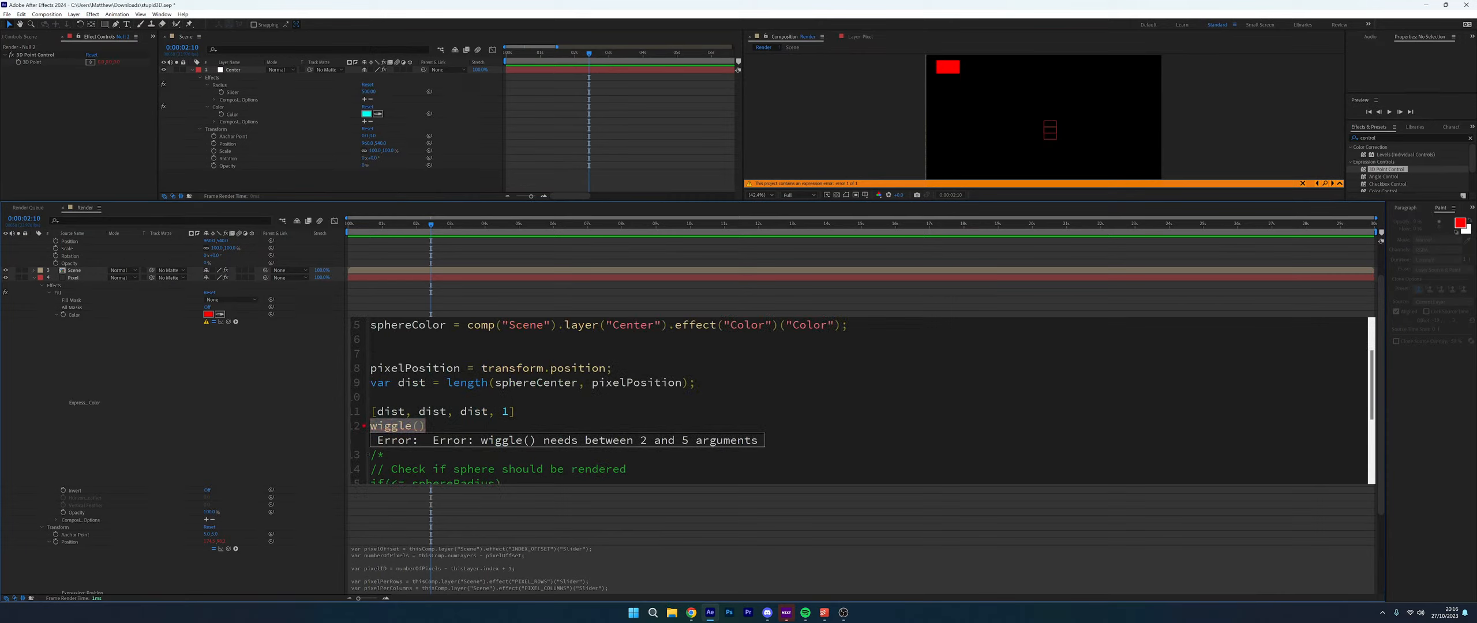
key("BackSpace")
key("Left")
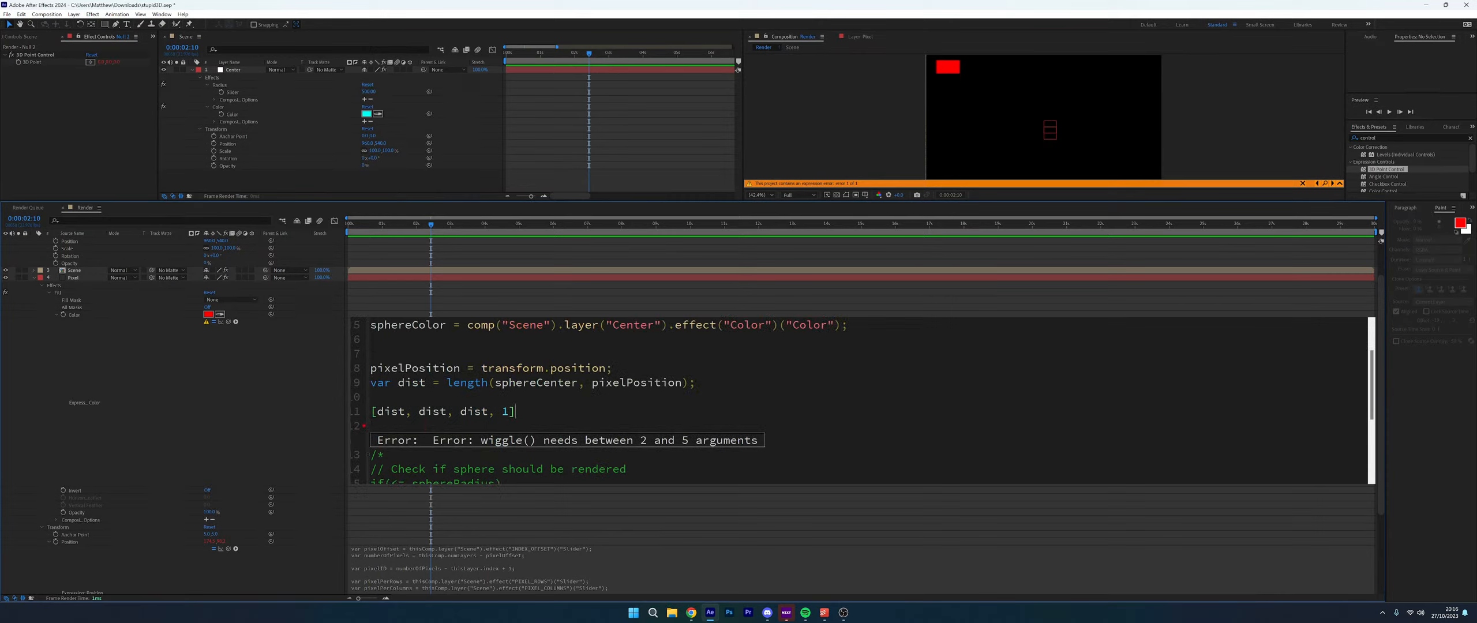
scroll(691, 392, "down", 1)
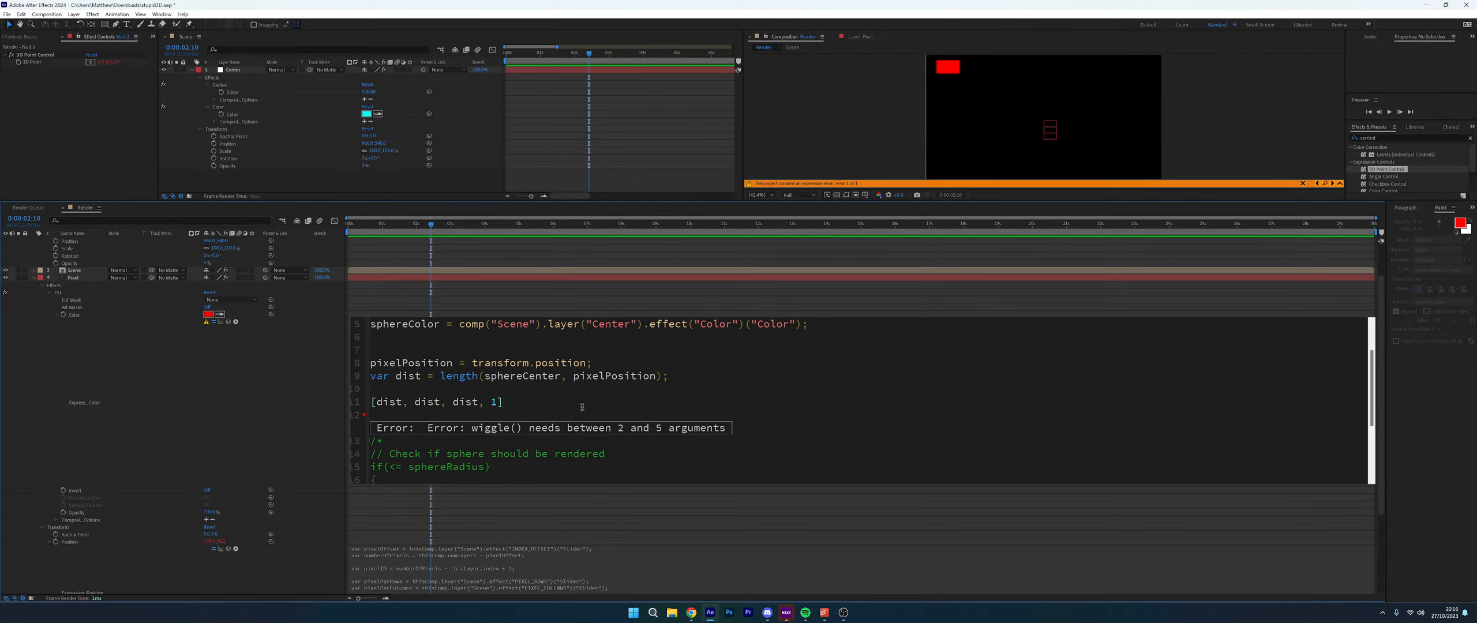
Try inserting wiggle through autocompletion on a new line below the dist array, and remove it again
key("Return")
type("wiggle")
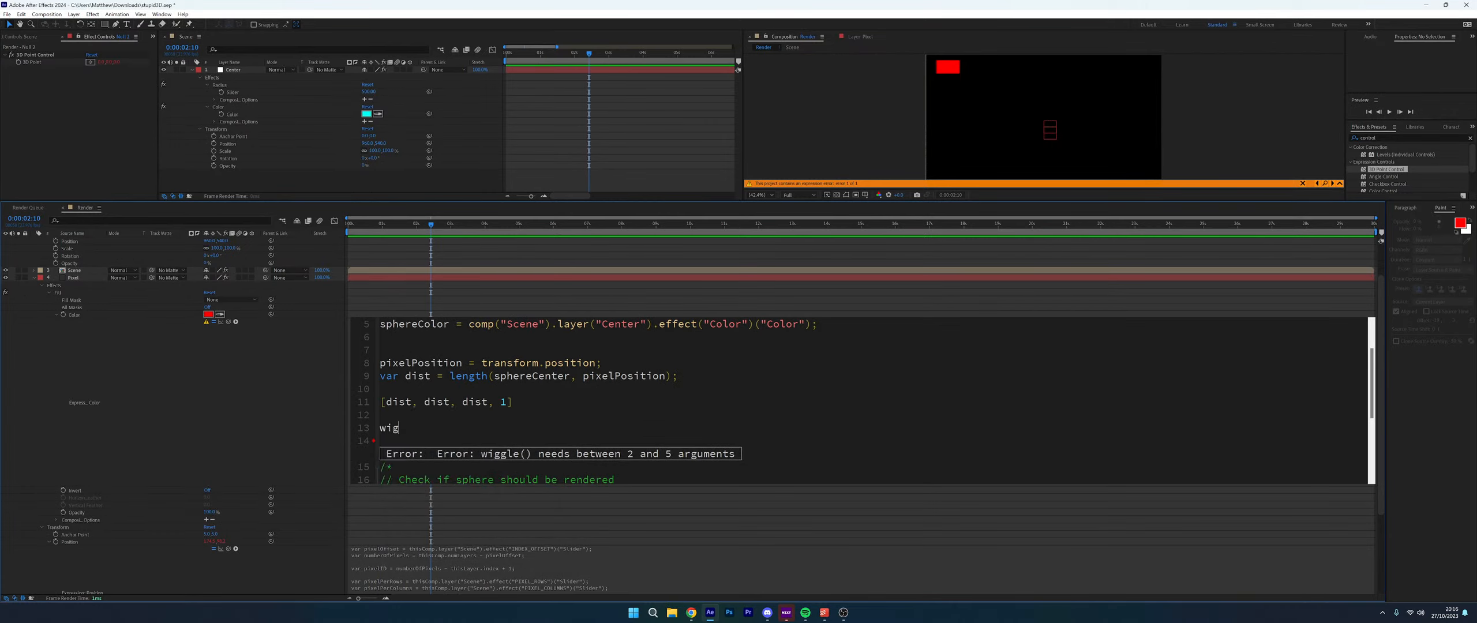
key("BackSpace")
key("BackSpace")
key("BackSpace")
type("gle")
key("Return")
type(";")
key("shift+Home")
key("BackSpace")
key("BackSpace")
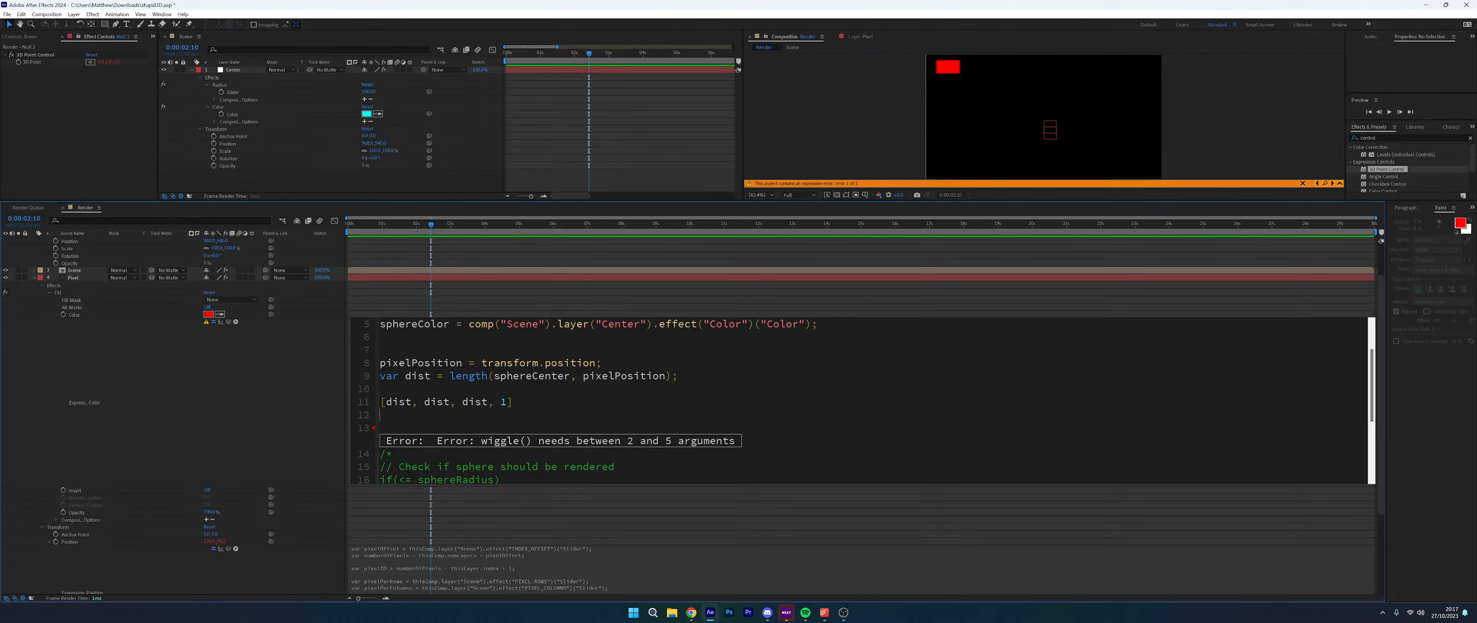
Examine the Fill Color expression around the dist array and the expression language categories, including Project, Text and Comp
scroll(859, 400, "up", 1)
left_click(513, 441)
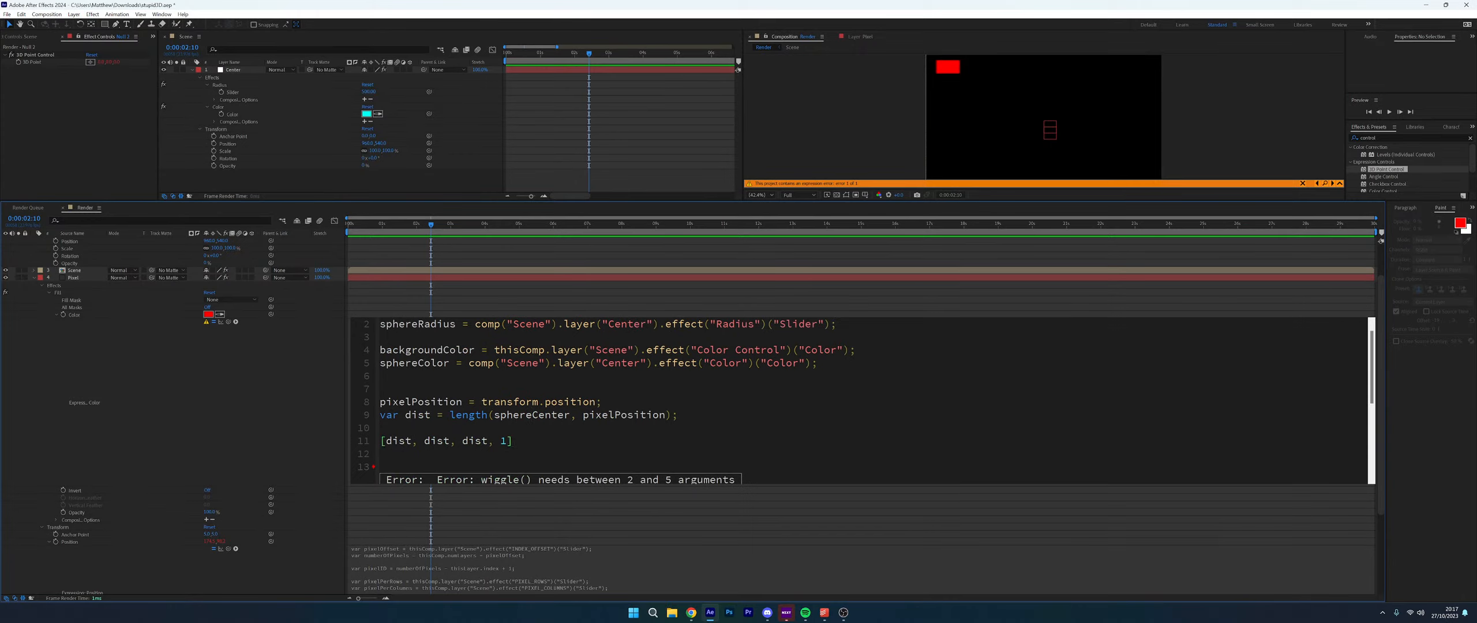
scroll(860, 401, "down", 3)
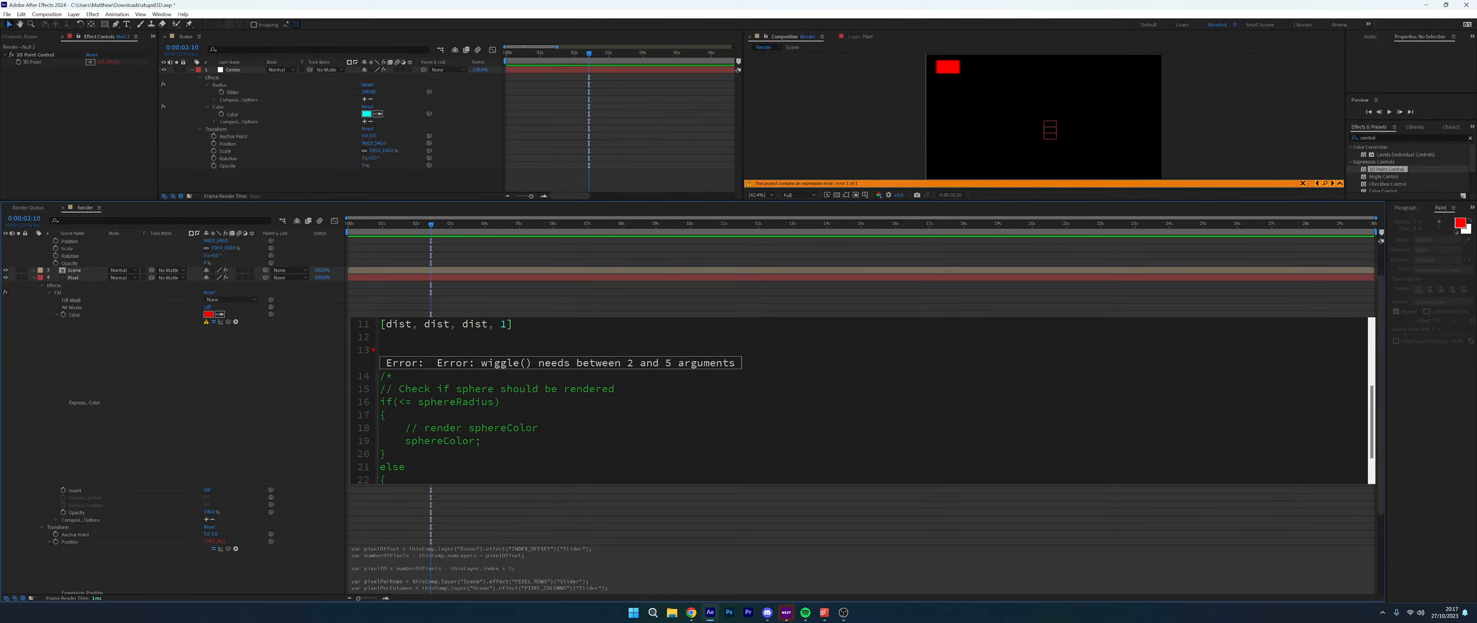
scroll(859, 401, "up", 2)
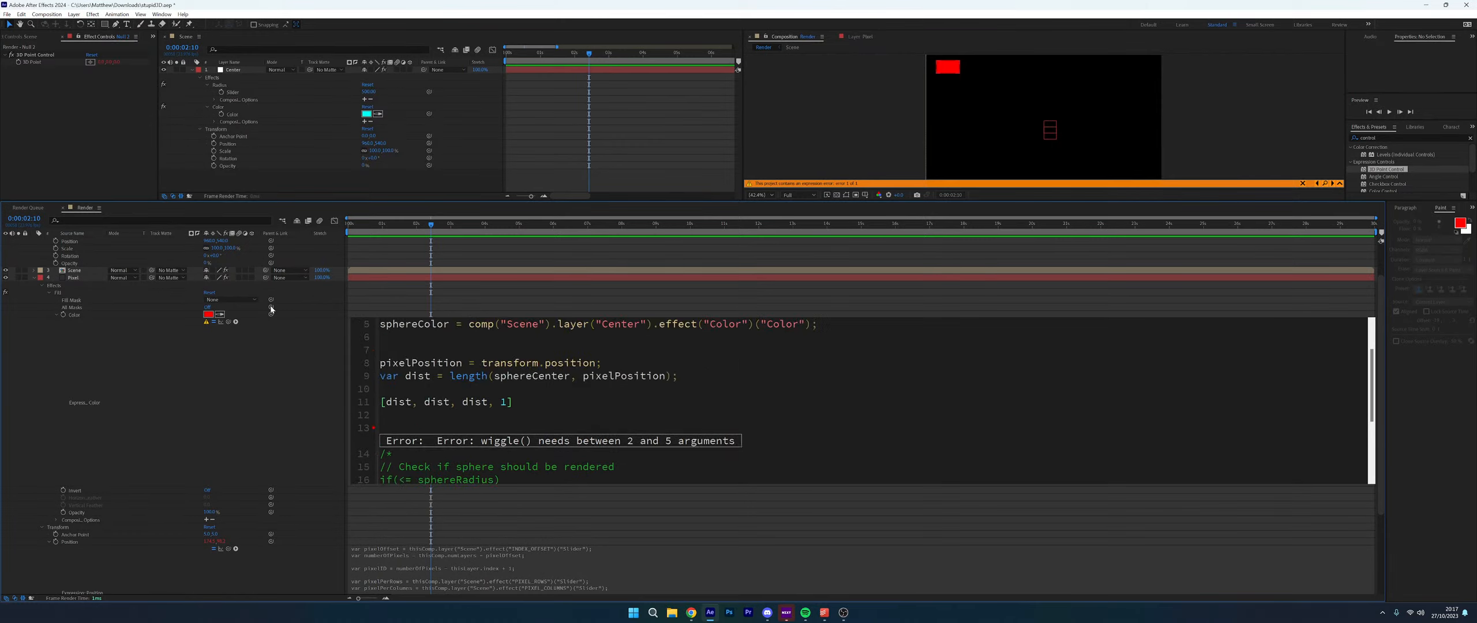
left_click(236, 322)
mouse_move(276, 510)
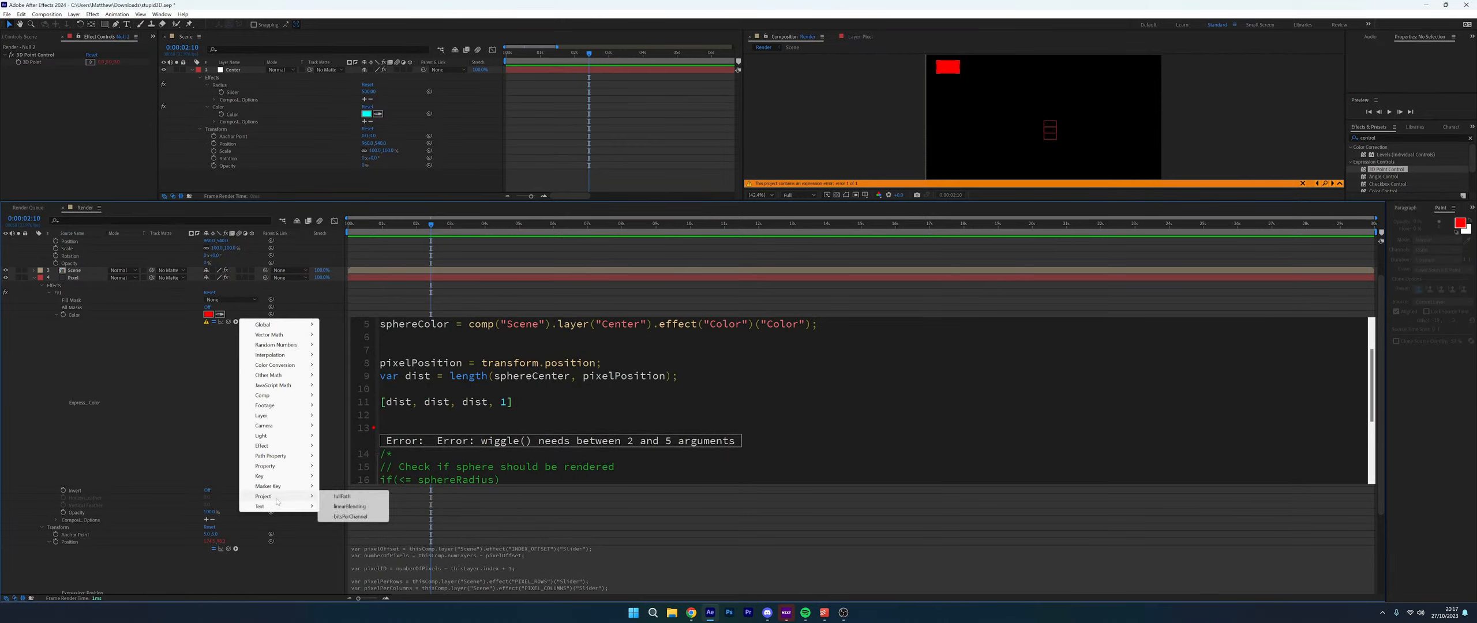
mouse_move(352, 526)
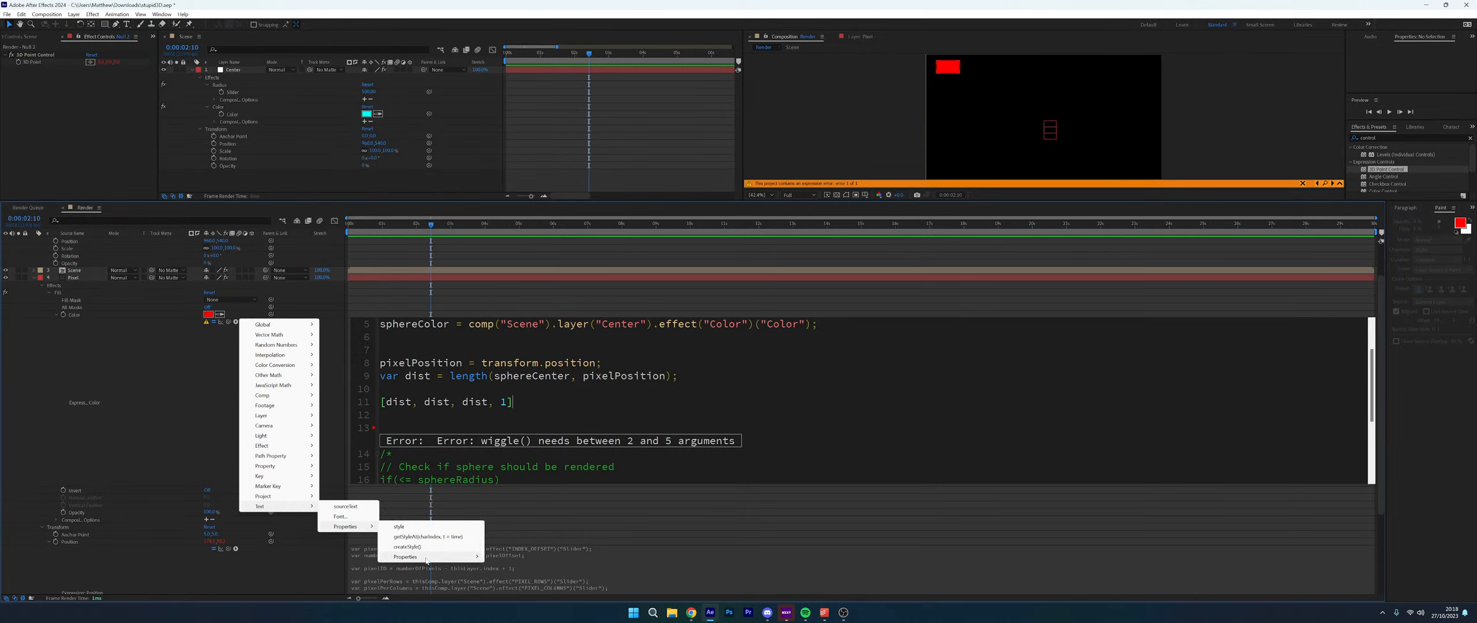
mouse_move(461, 556)
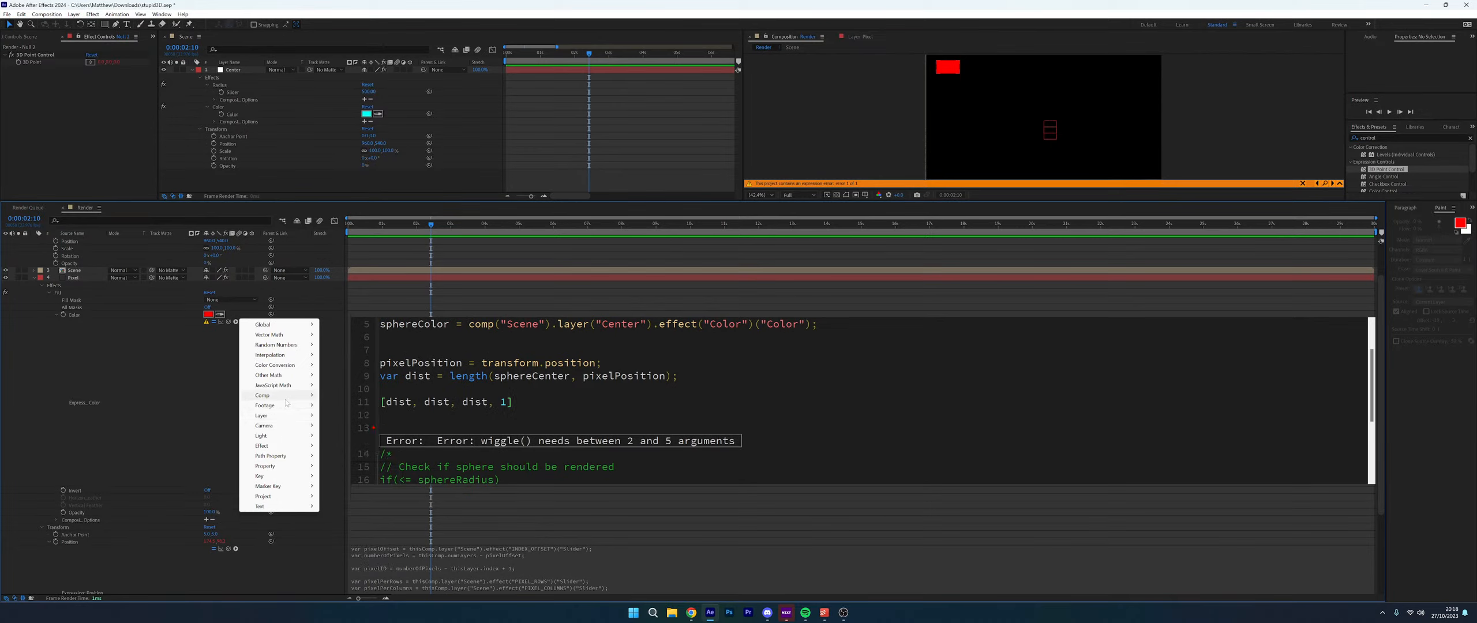
mouse_move(285, 401)
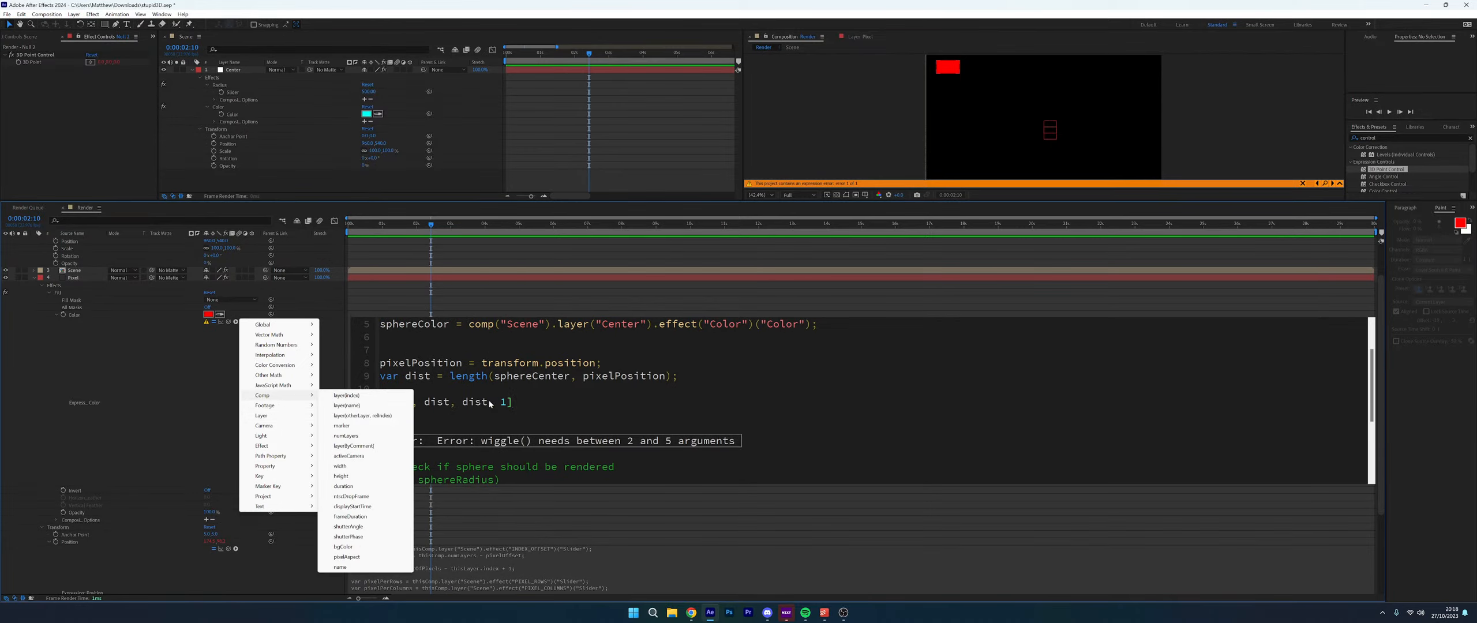
Delete the [dist, dist, dist, 1] line and the surrounding blank lines from the Fill Color expression
left_click(557, 402)
left_click_drag(557, 402, 380, 402)
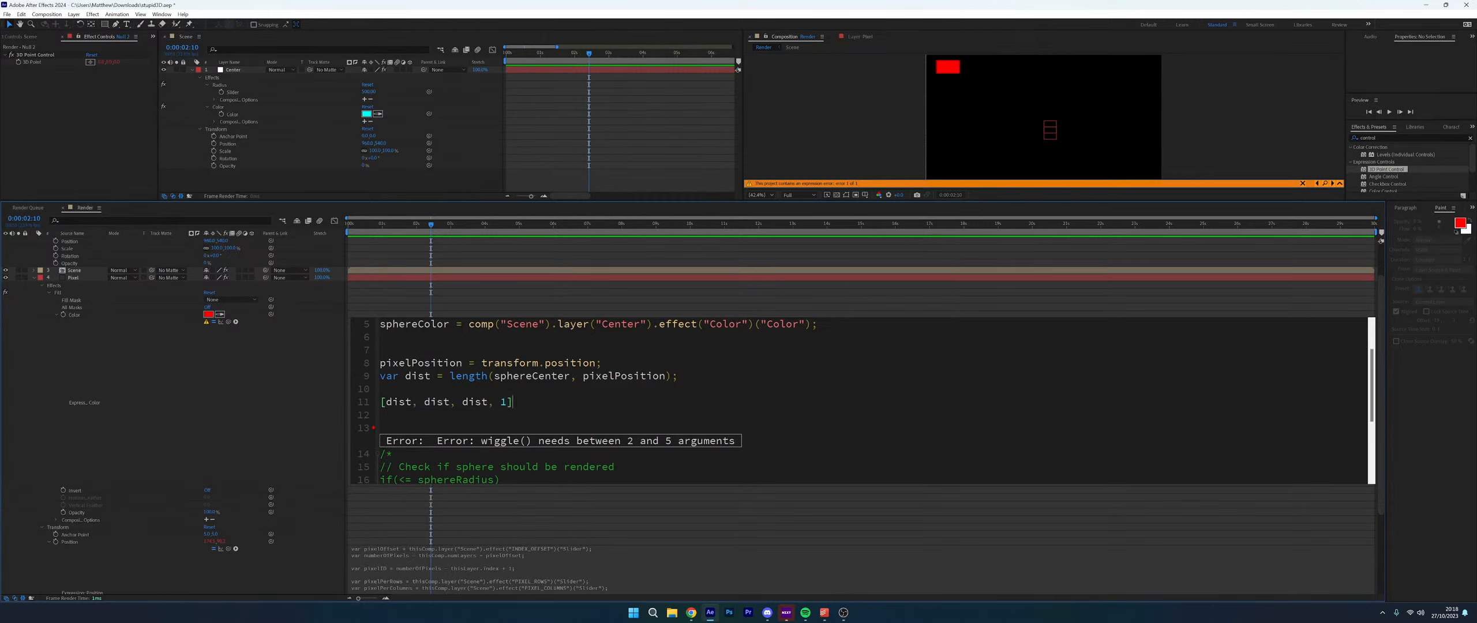
key("BackSpace")
key("BackSpace")
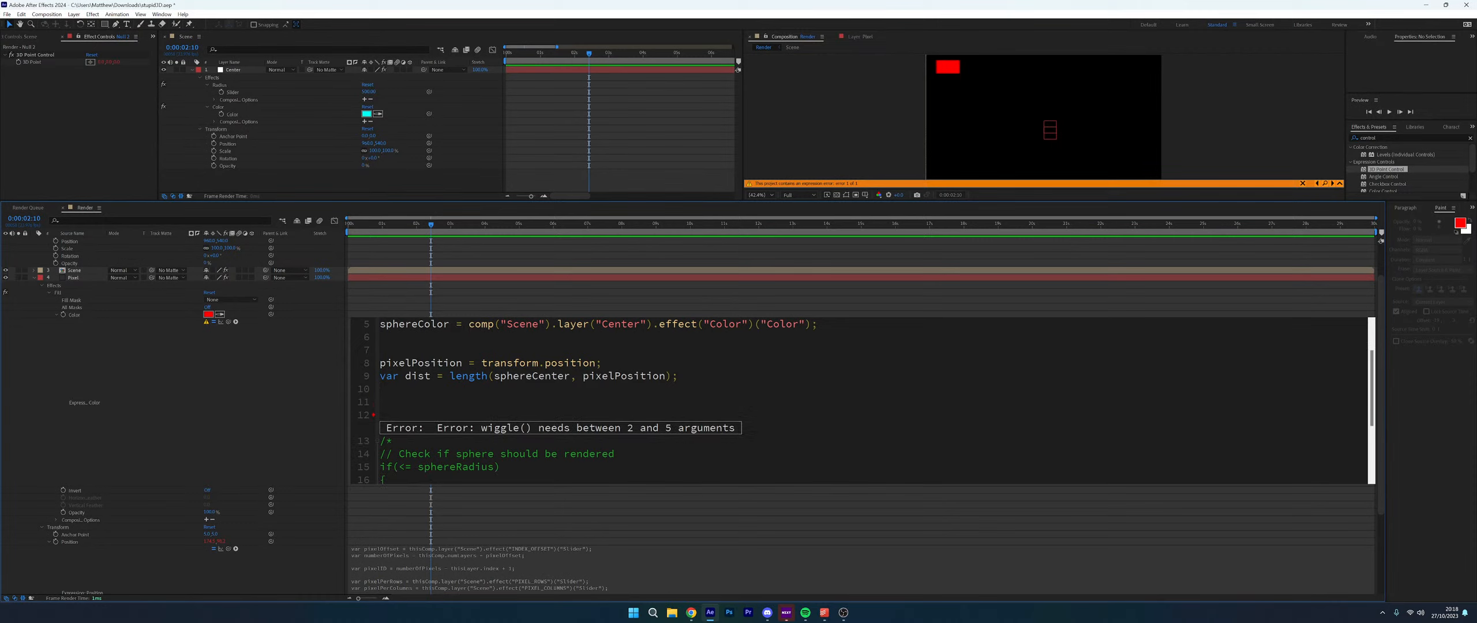
scroll(310, 334, "up", 3)
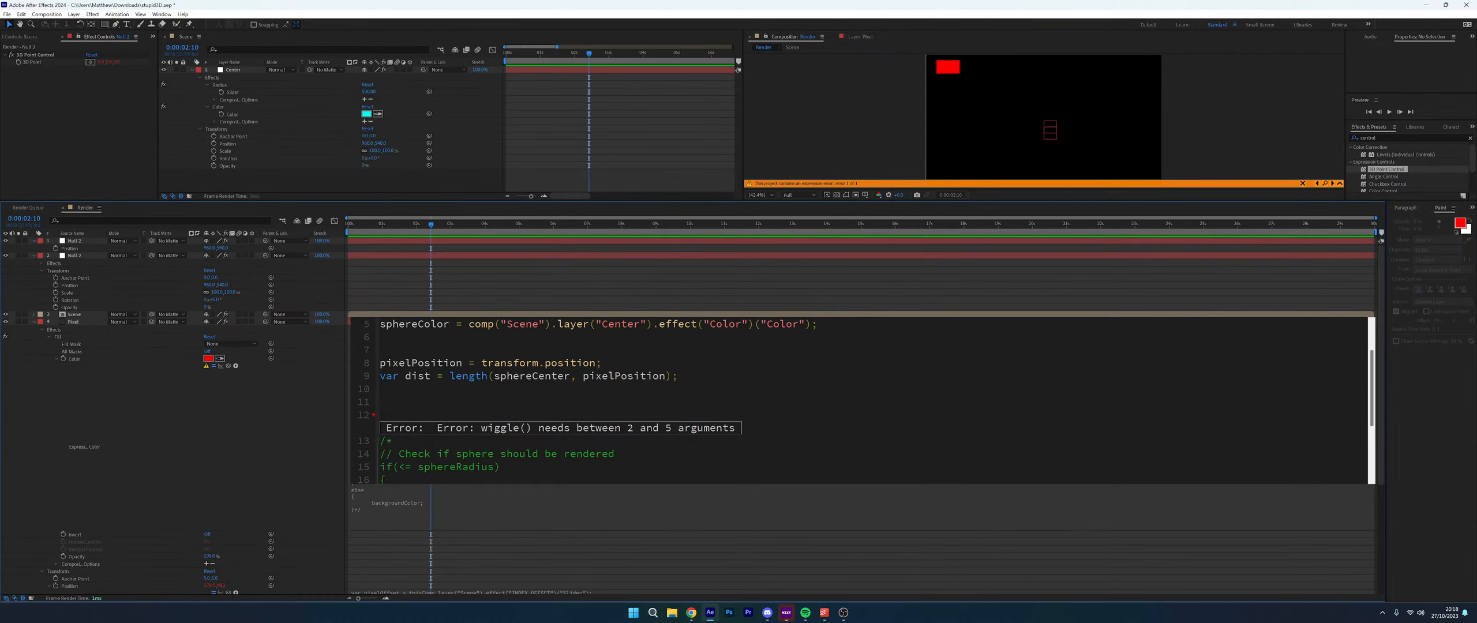
key("BackSpace")
key("BackSpace")
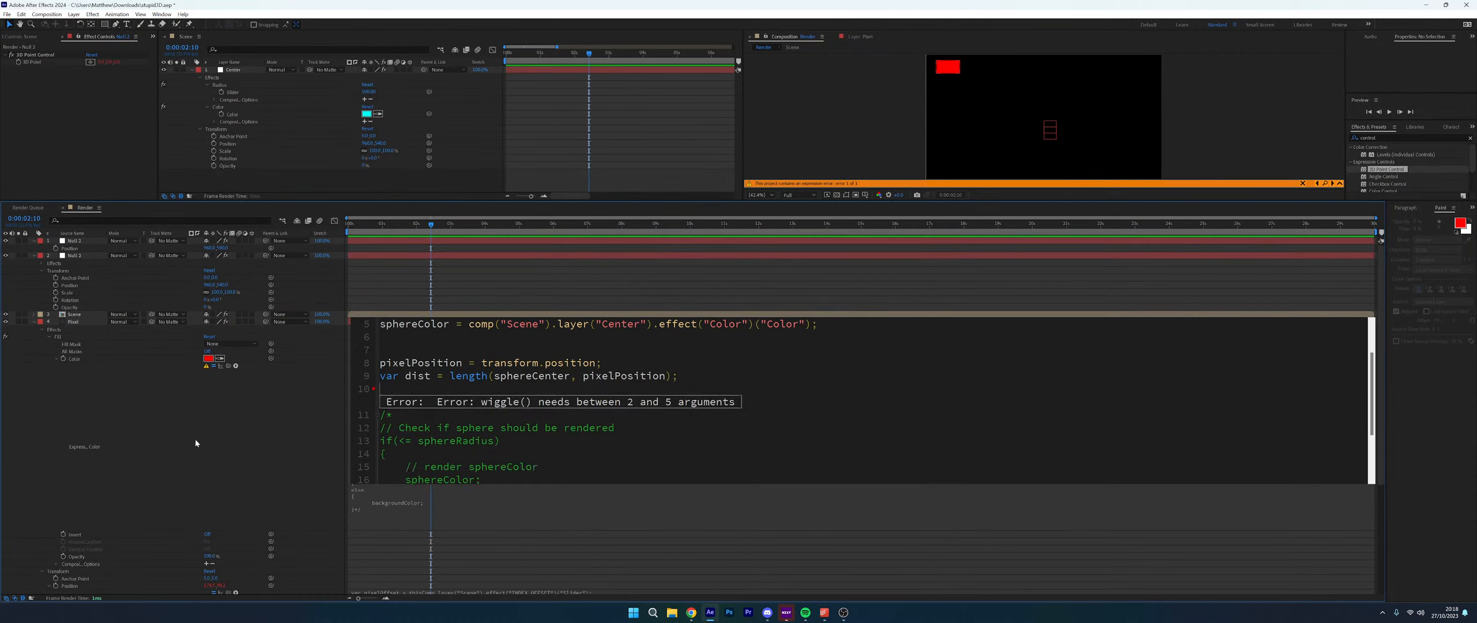
left_click(257, 465)
Delete the two null layers above the Scene layer in the Render composition
left_click(77, 241)
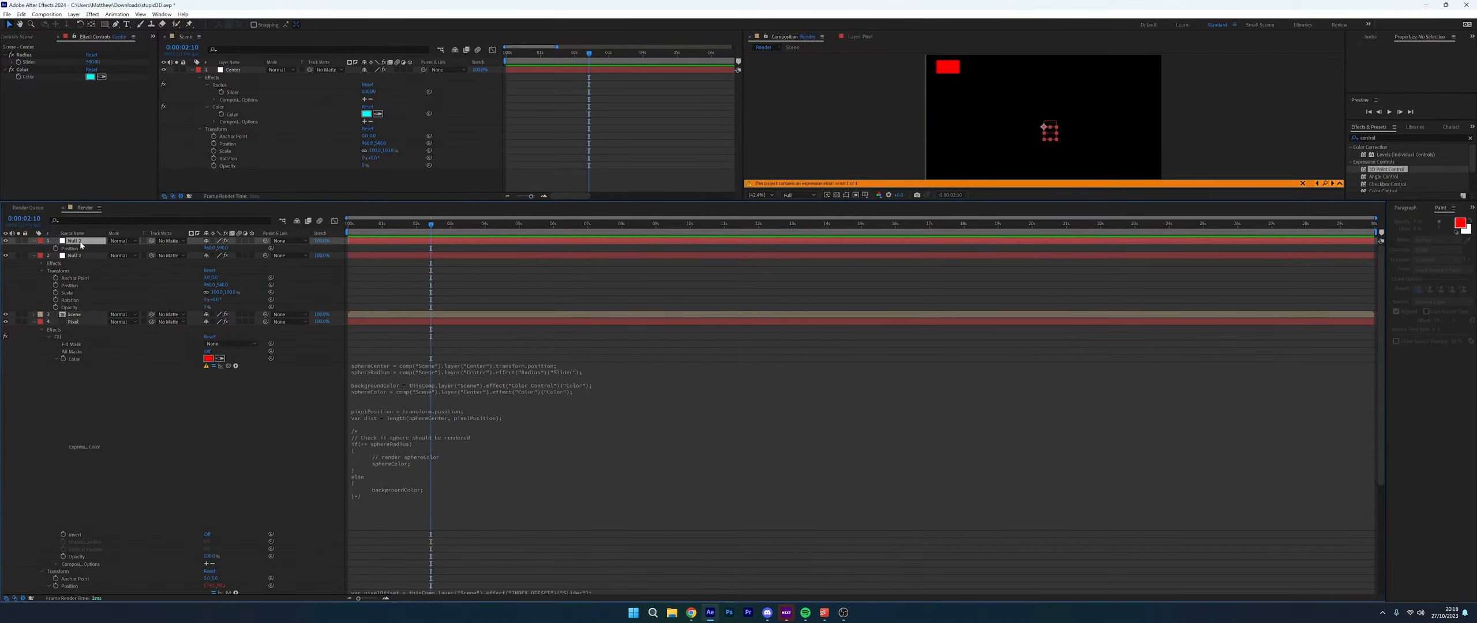
key("Delete")
left_click(77, 240)
key("Delete")
Uncomment the sphere check if/else block in the Pixel layer's Fill Color expression by removing its comment markers
left_click(521, 380)
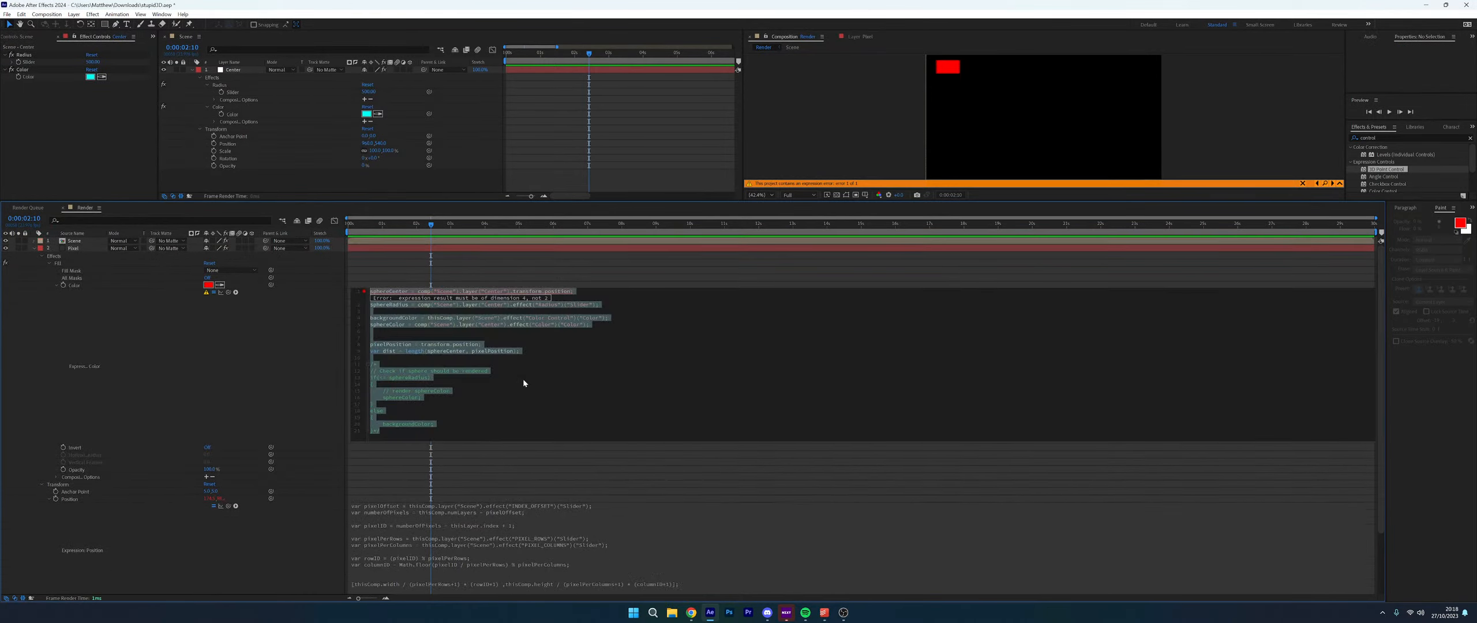
left_click_drag(518, 351, 370, 351)
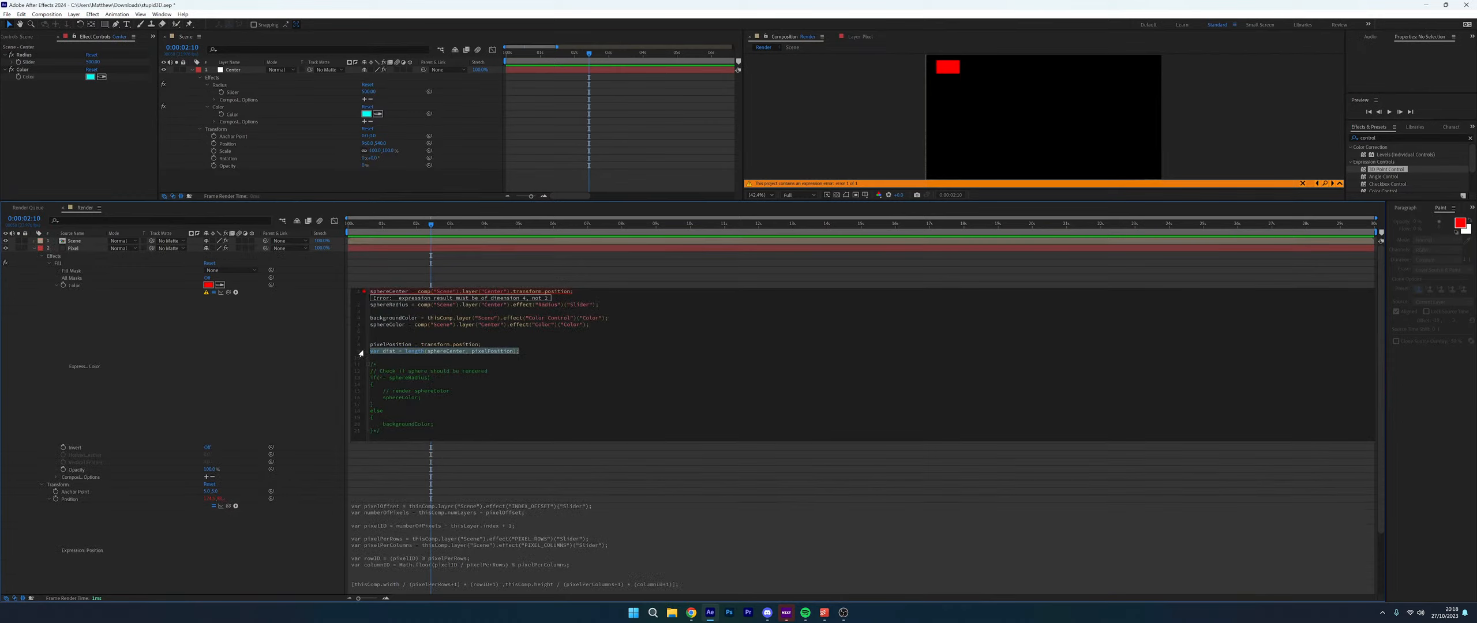
left_click(376, 364)
key("BackSpace")
key("BackSpace")
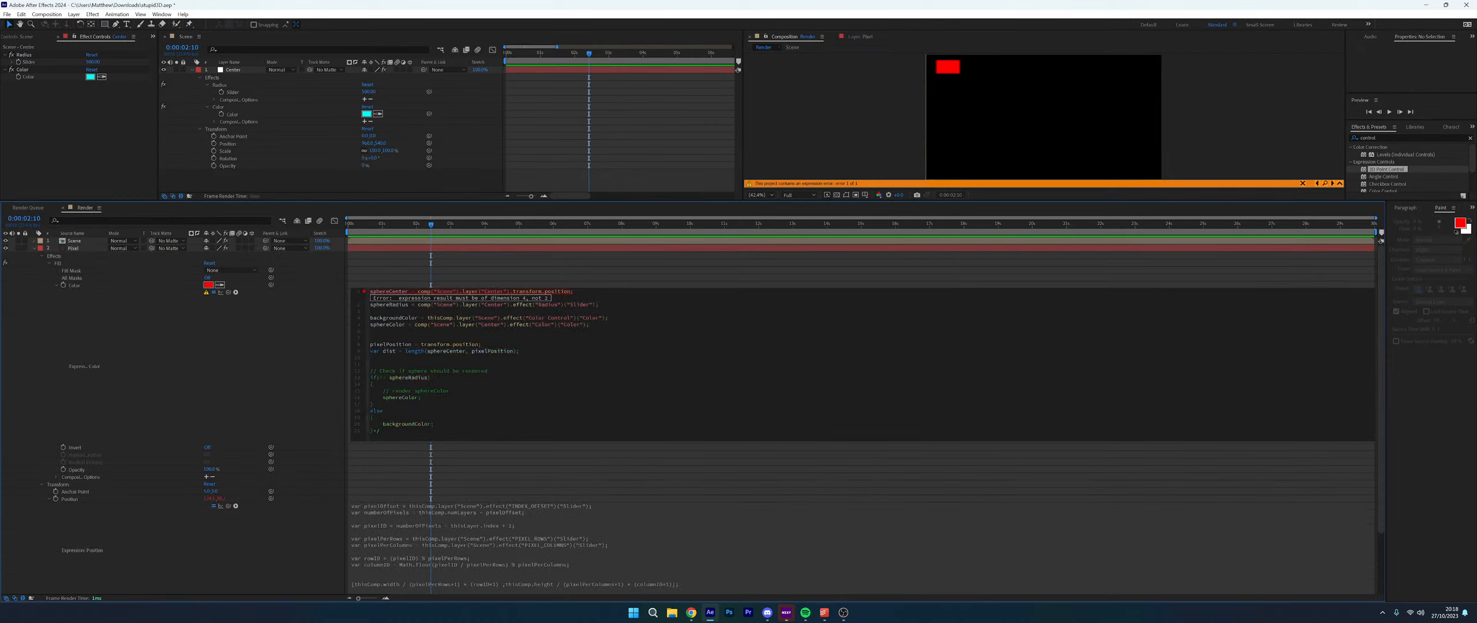
key("BackSpace")
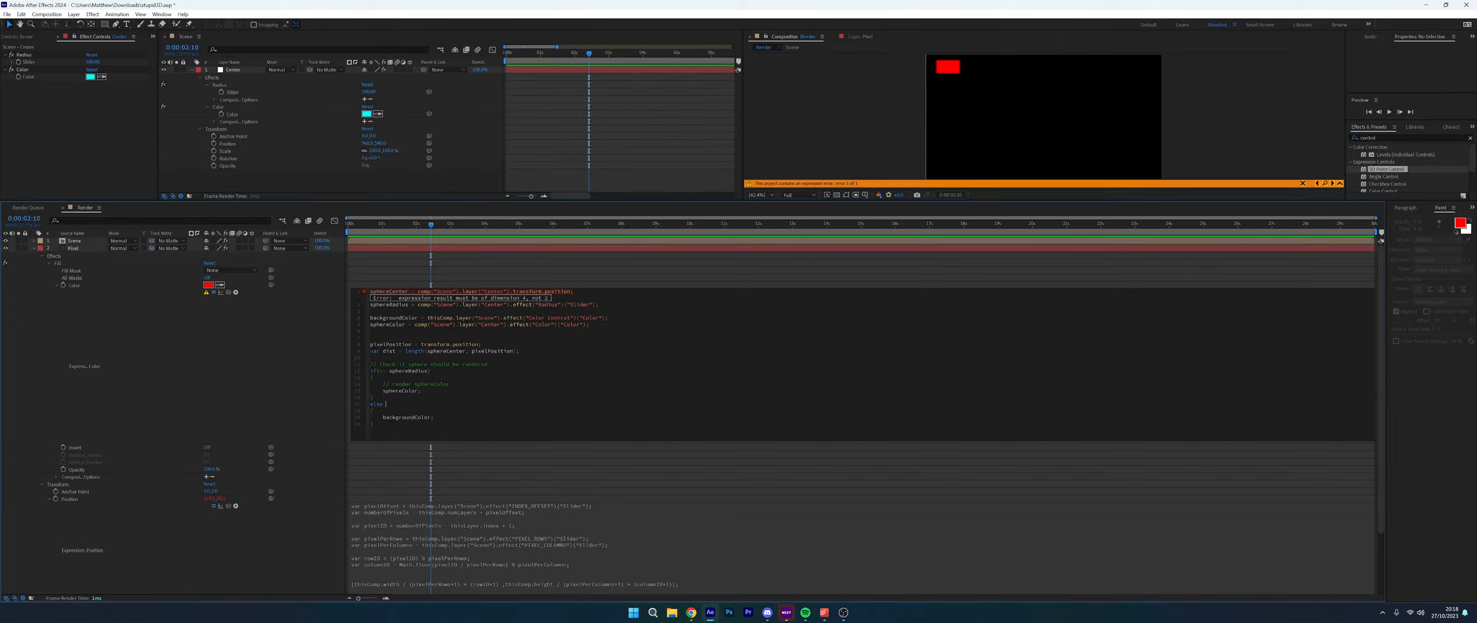
Add the comment "// We didn't hit the sphere, render background color" on a new line above else in the Fill Color expression
key("shift+Up")
key("Left")
key("Return")
scroll(862, 364, "up", 9)
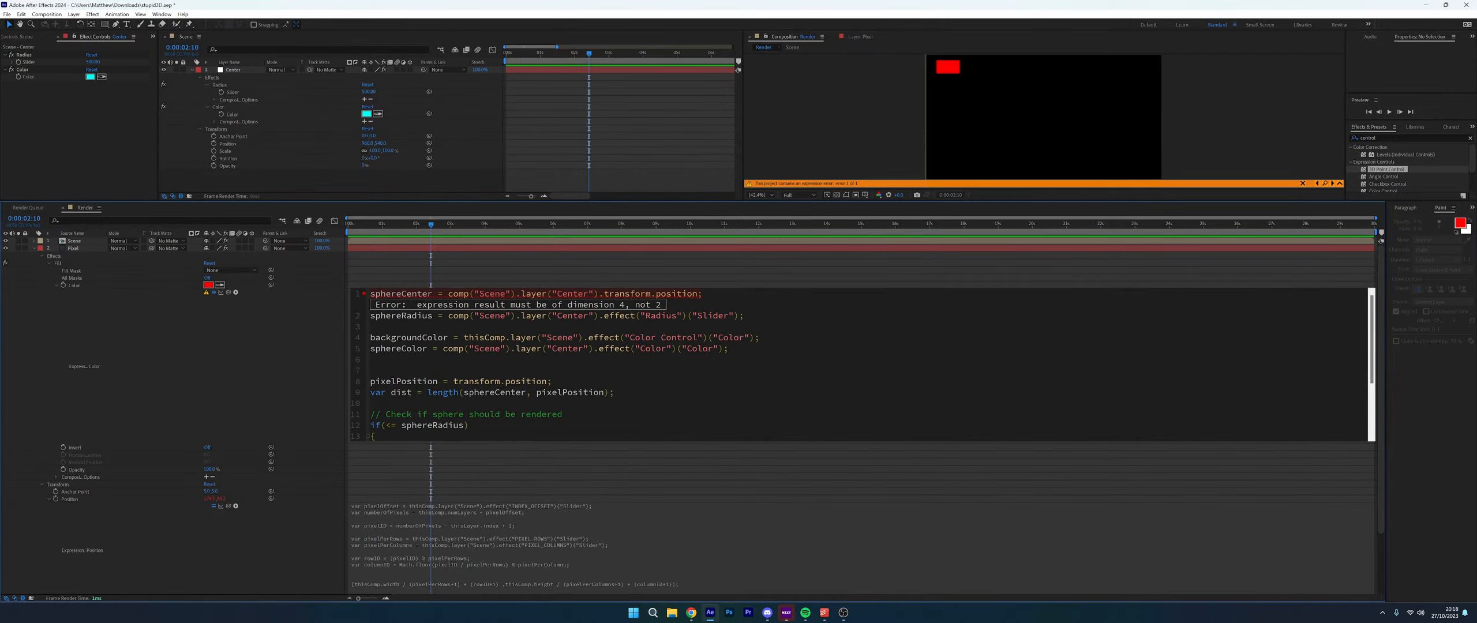
scroll(862, 365, "down", 4)
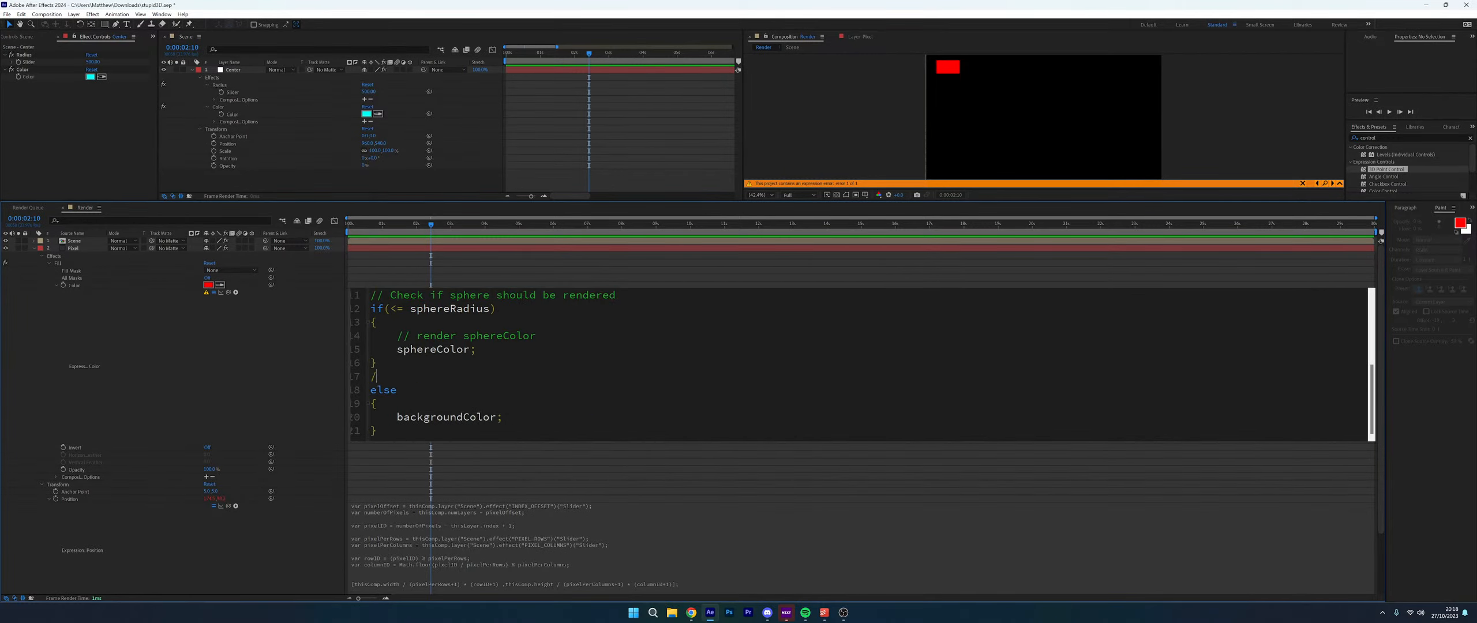
type("/// We didn't")
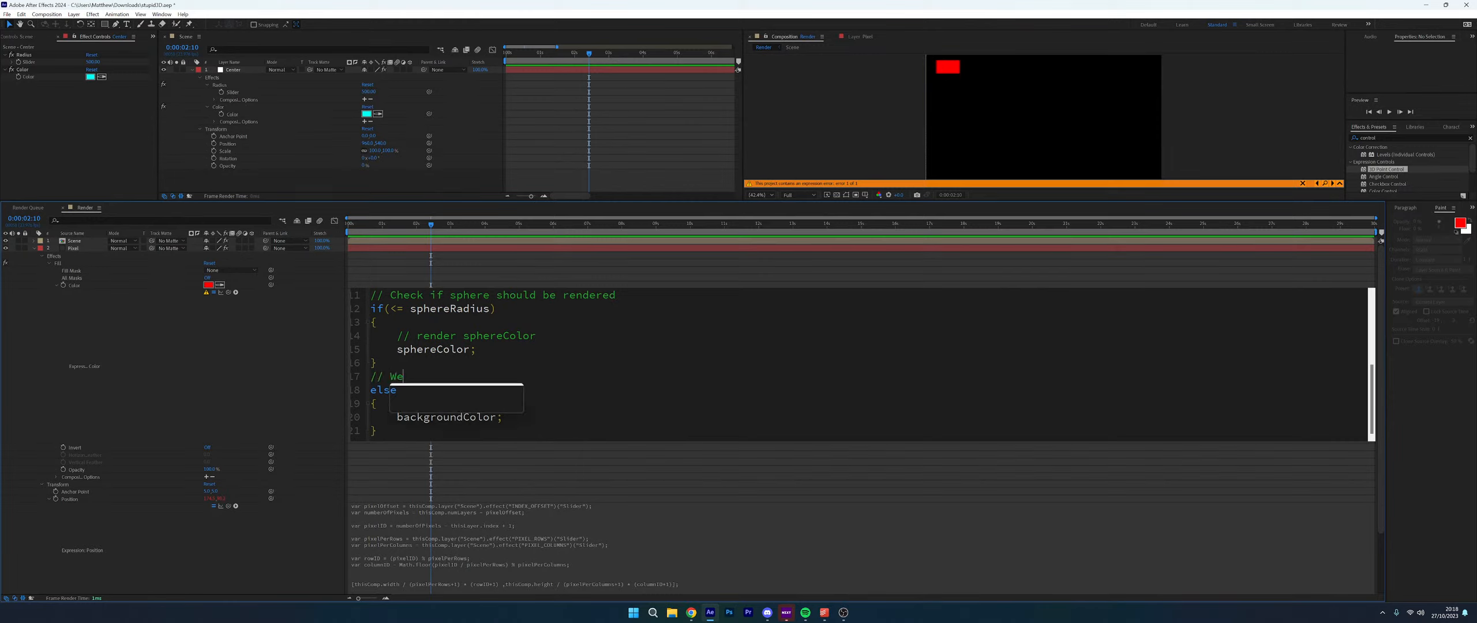
key("BackSpace")
key("BackSpace")
key("BackSpace")
type("t hit ")
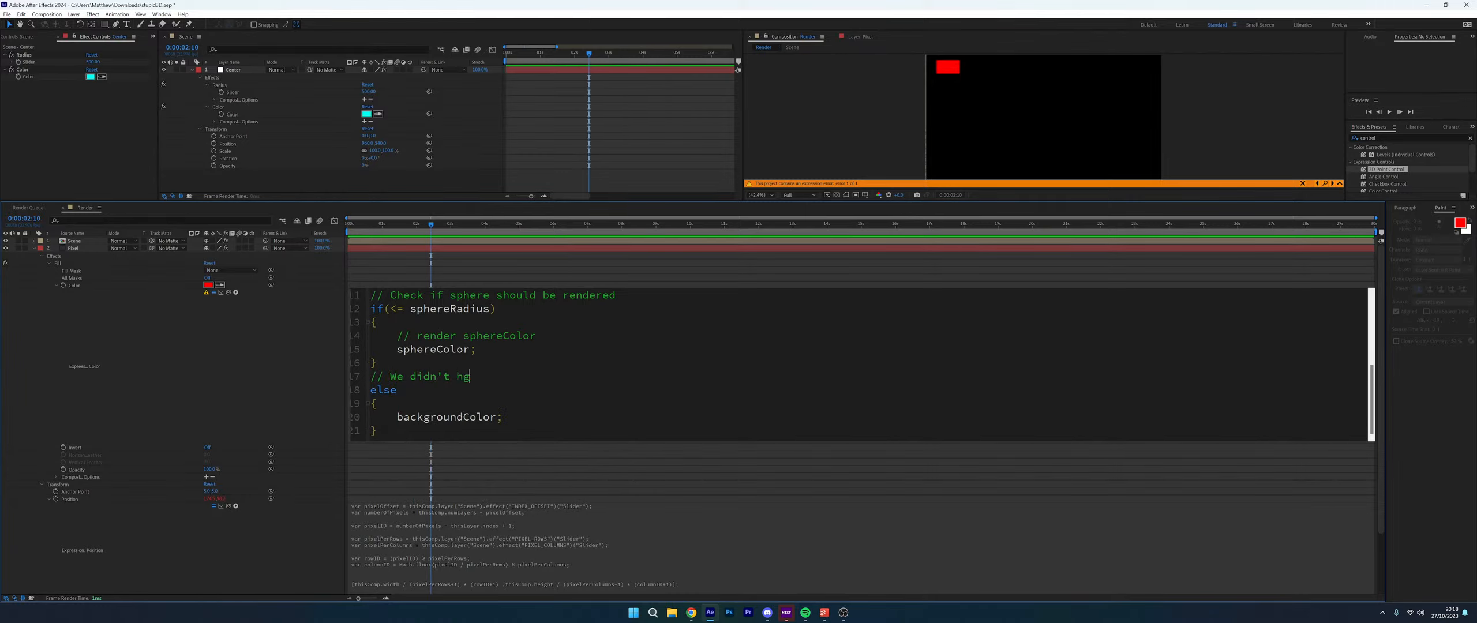
type("the sphere ")
type(" render back")
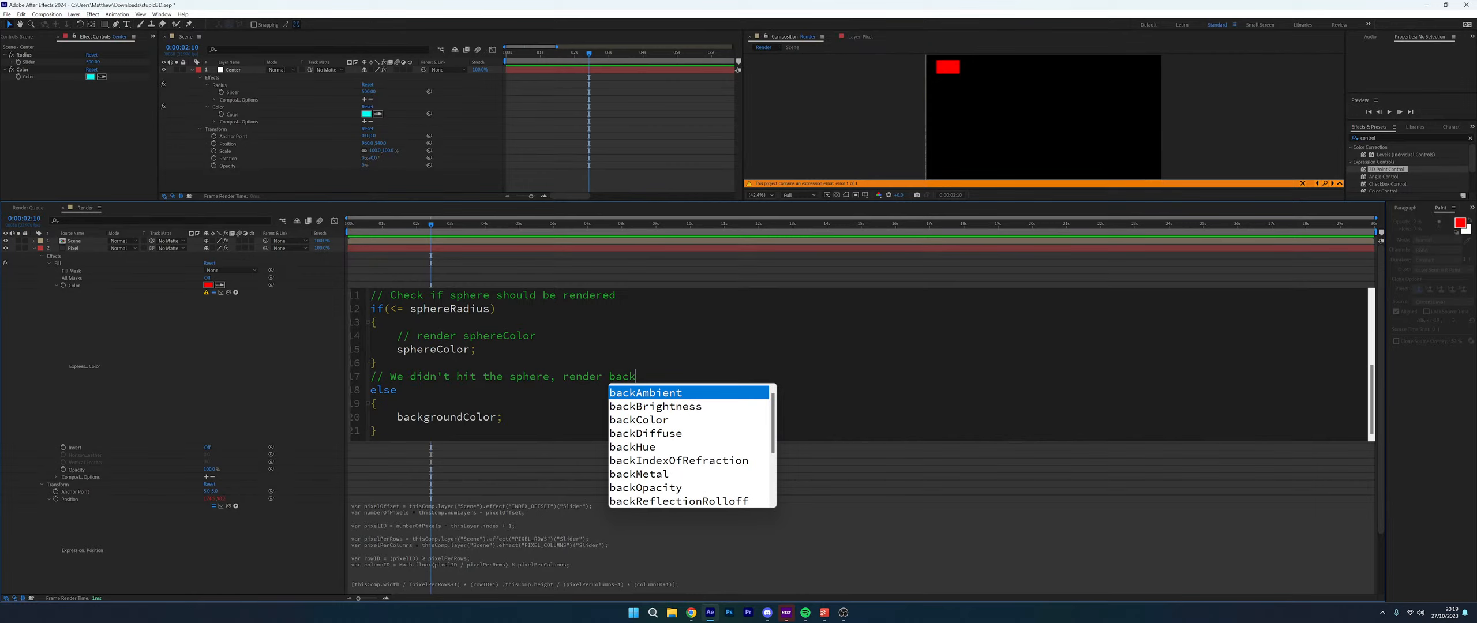
type("gorund ")
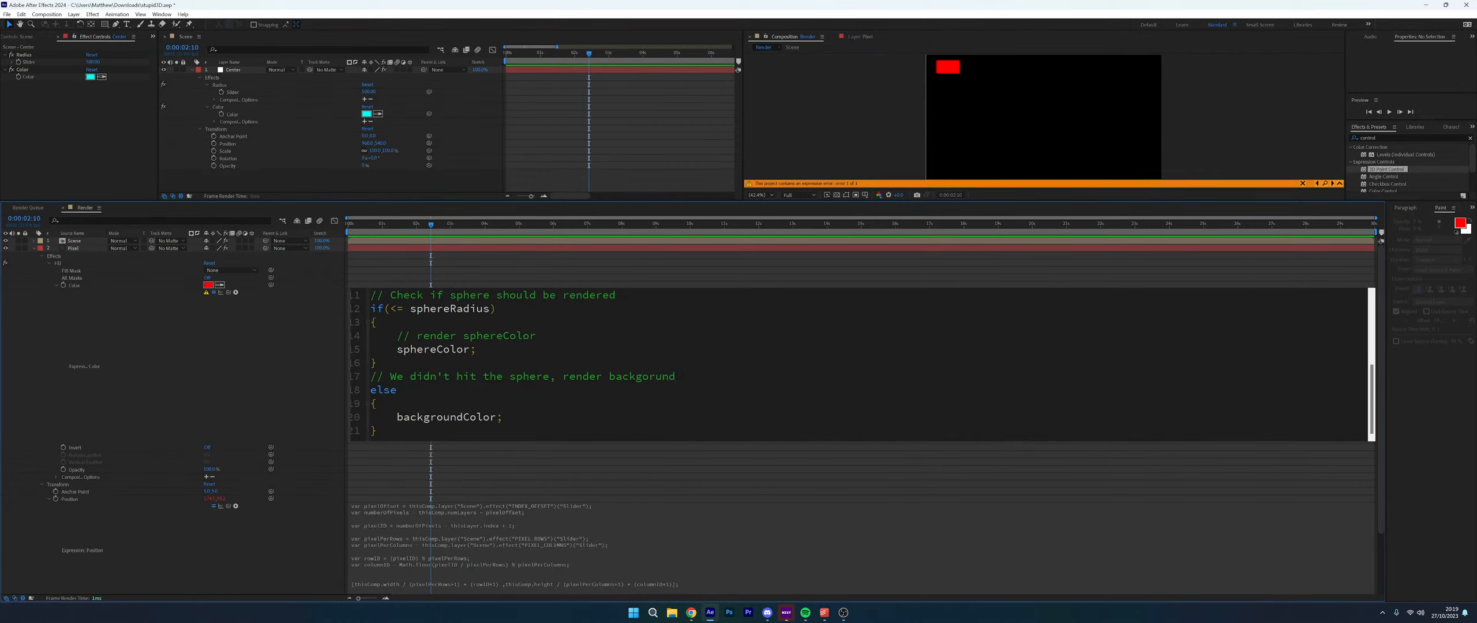
type("color")
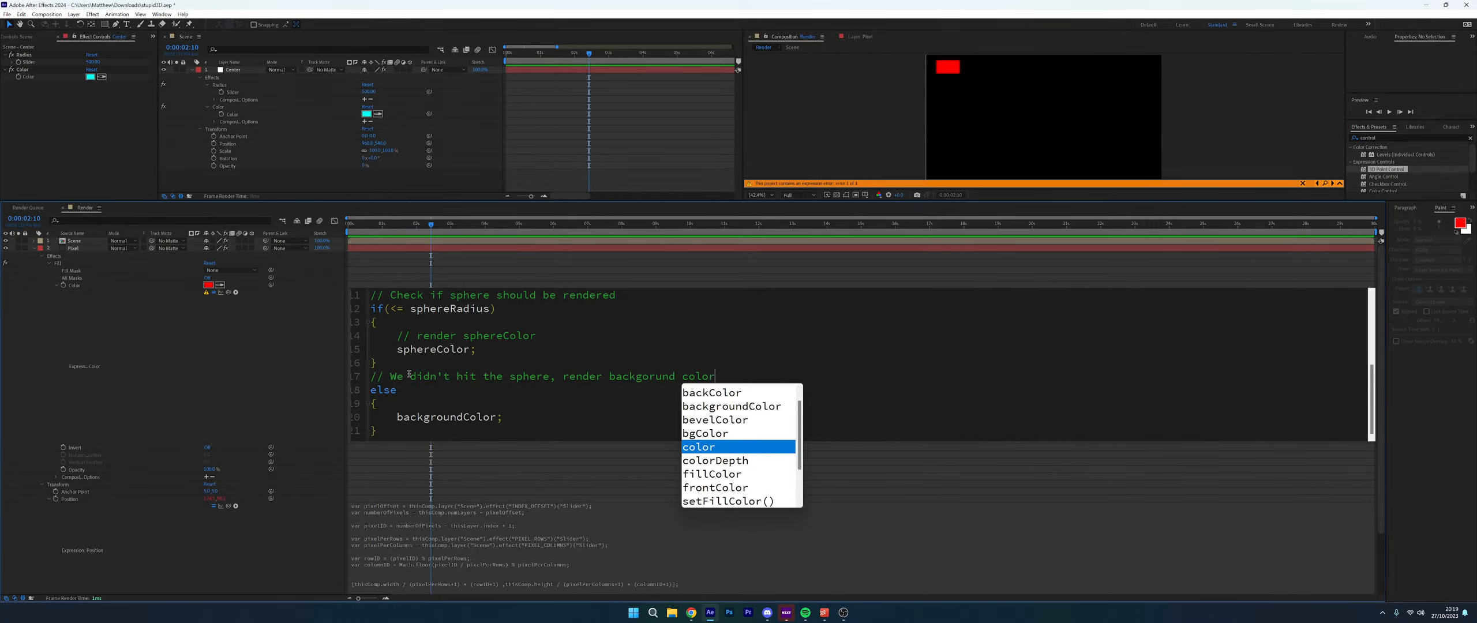
double_click(642, 376)
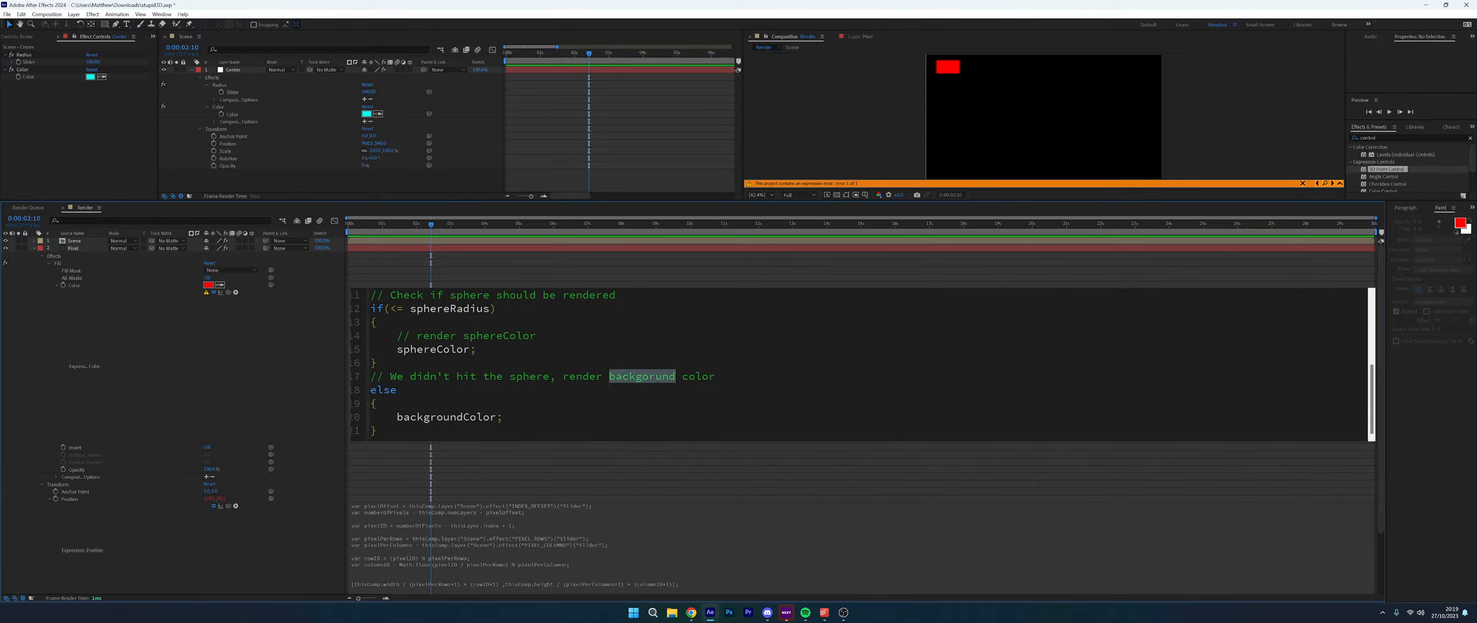
type("background")
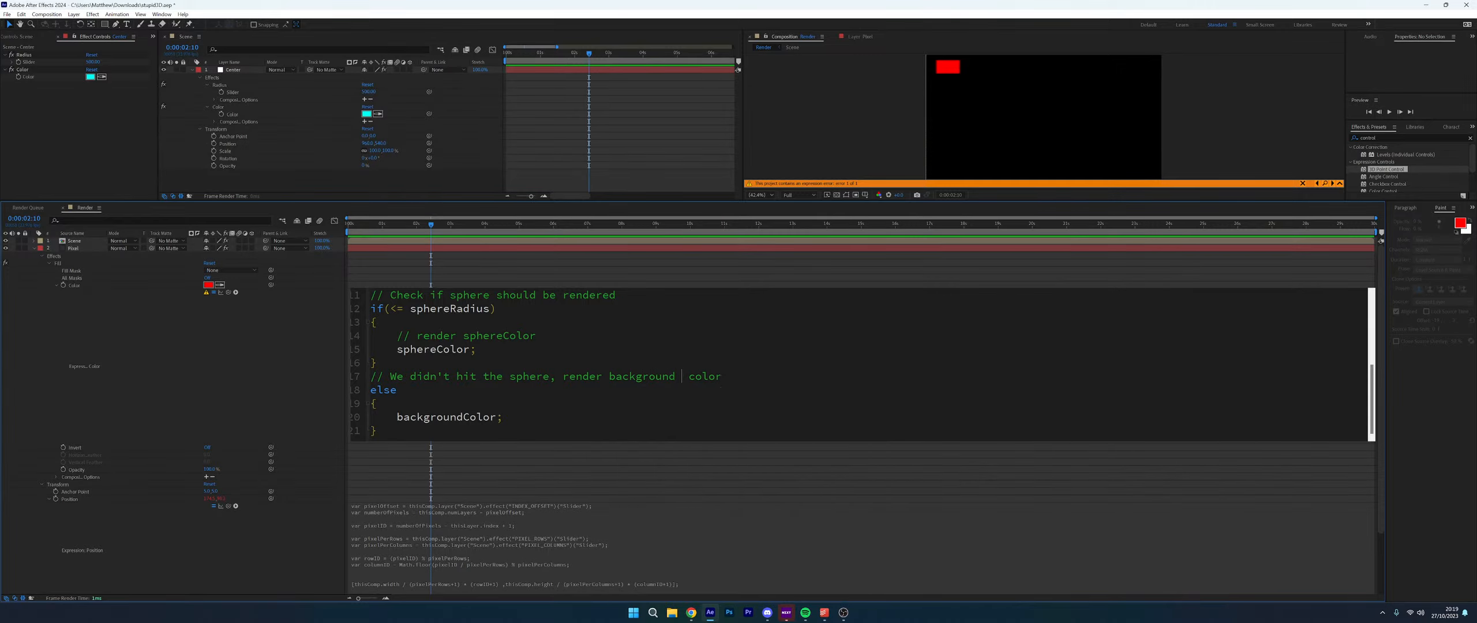
key("BackSpace")
left_click(218, 379)
Copy the dist variable name into the if condition so that it reads if(dist <= sphereRadius), and apply the expression
left_click(484, 396)
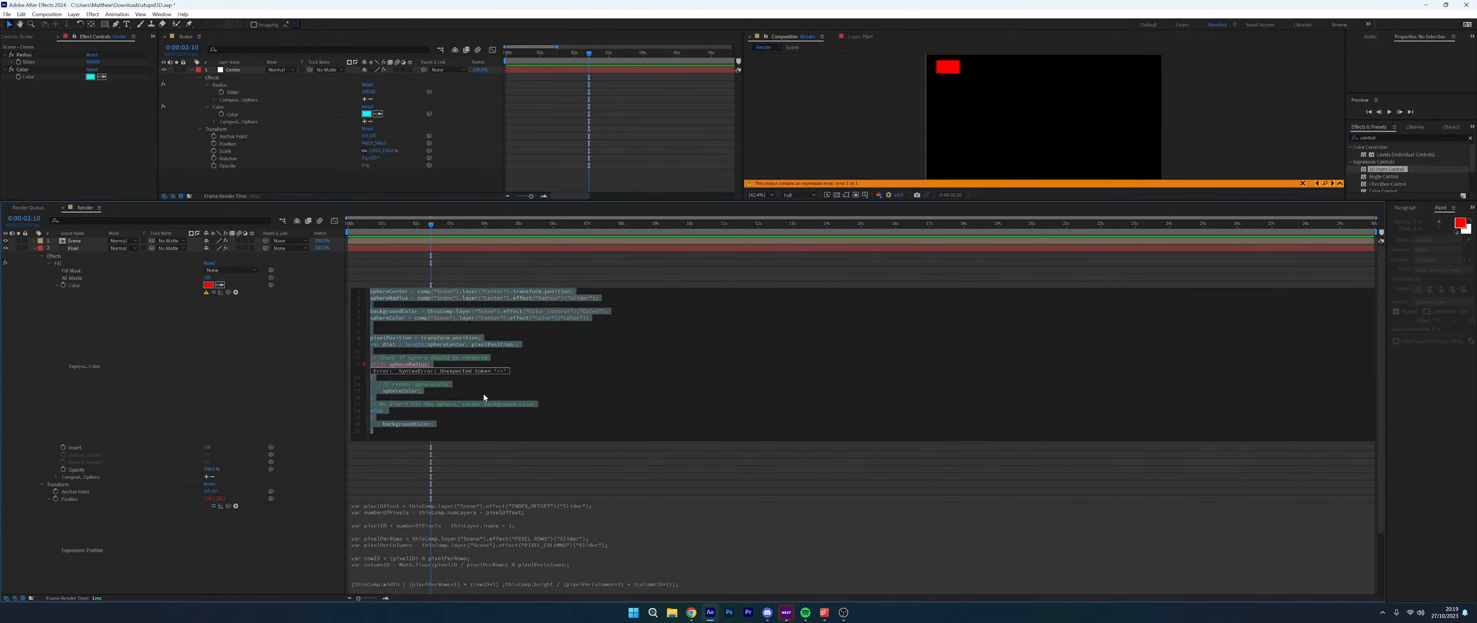
double_click(389, 344)
key("ctrl+c")
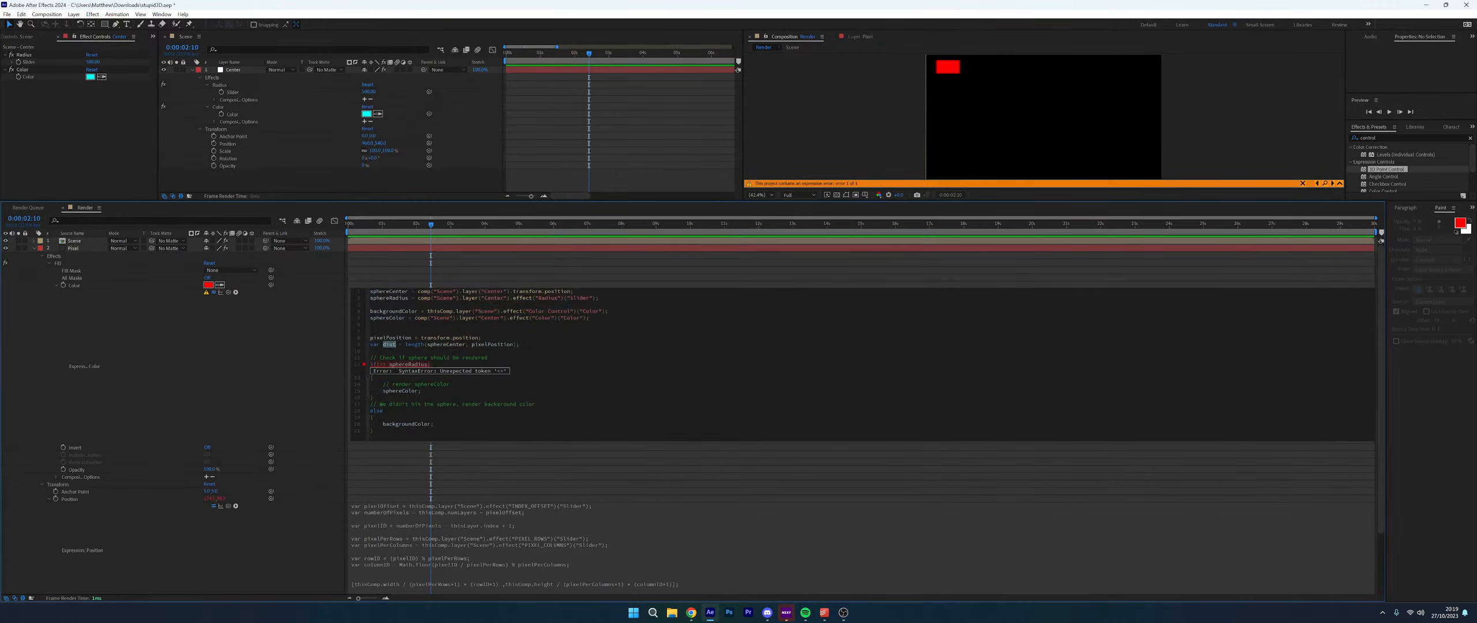
left_click(379, 364)
key("ctrl+v")
left_click(268, 376)
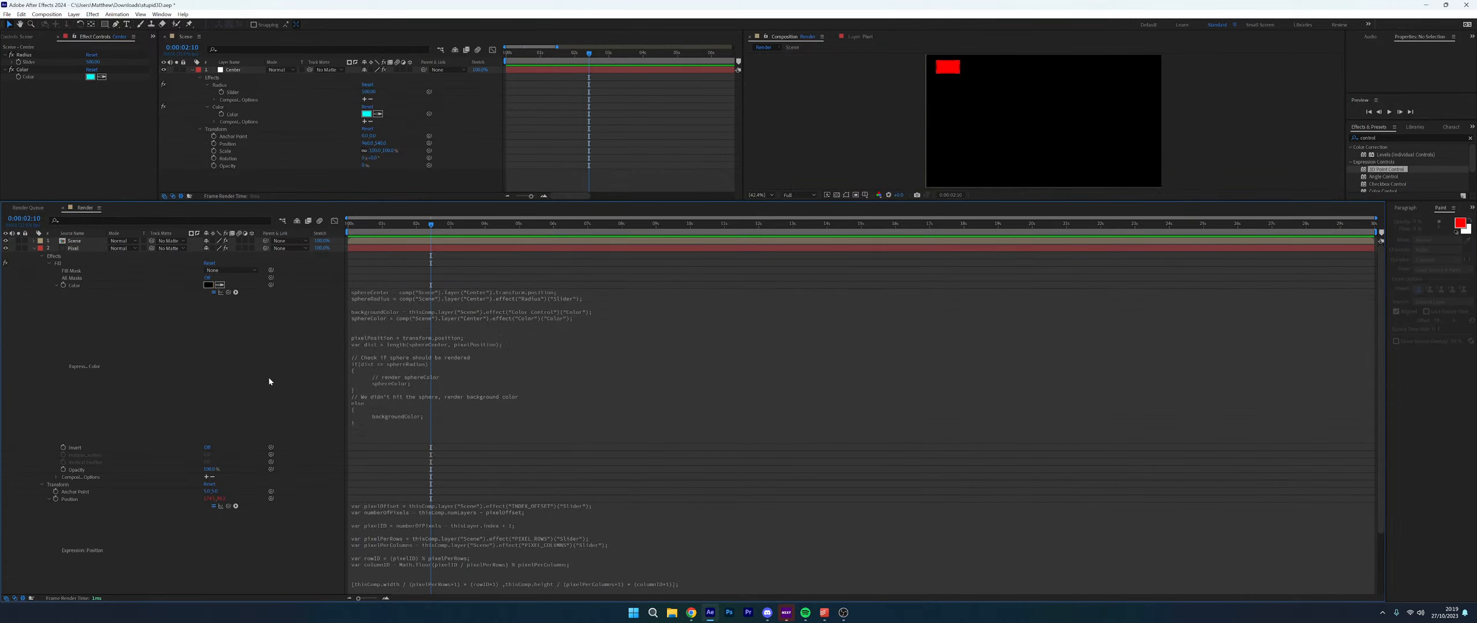
left_click(564, 371)
left_click(210, 369)
left_click(490, 359)
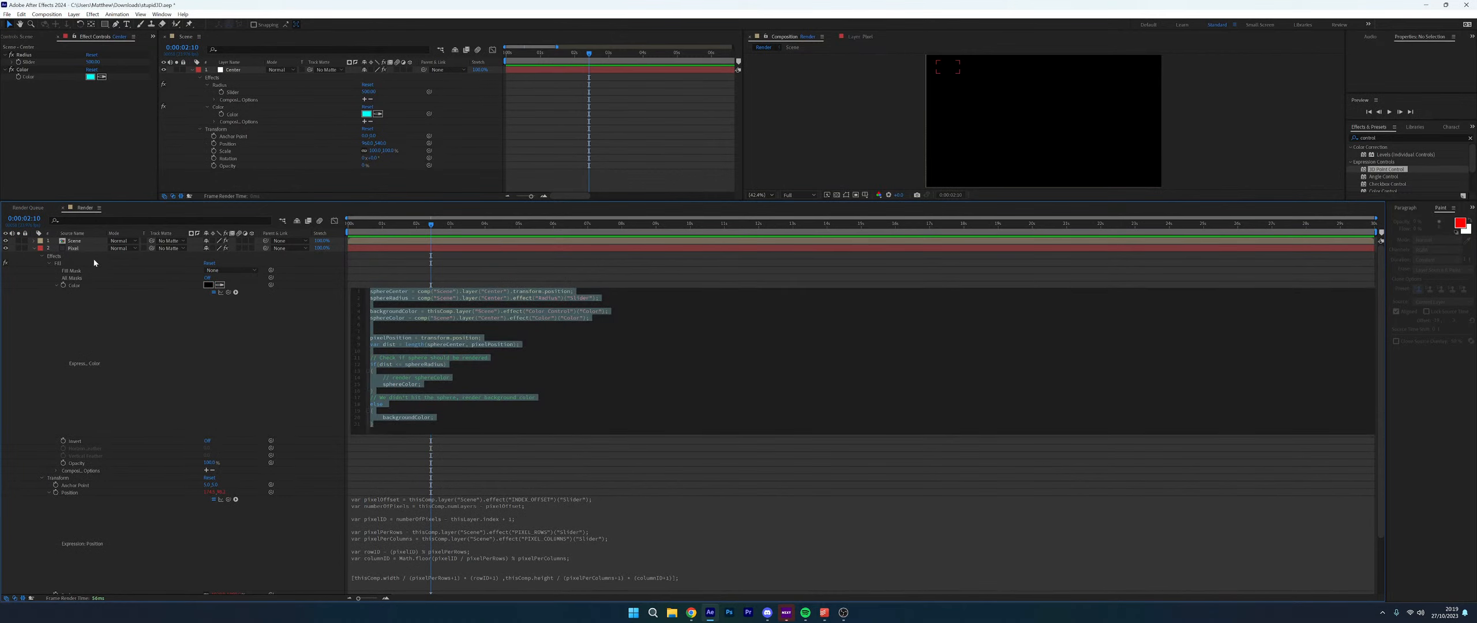
Duplicate the Pixel layer 18 times and collapse the original Pixel layer's properties
left_click(85, 250)
key("ctrl+d")
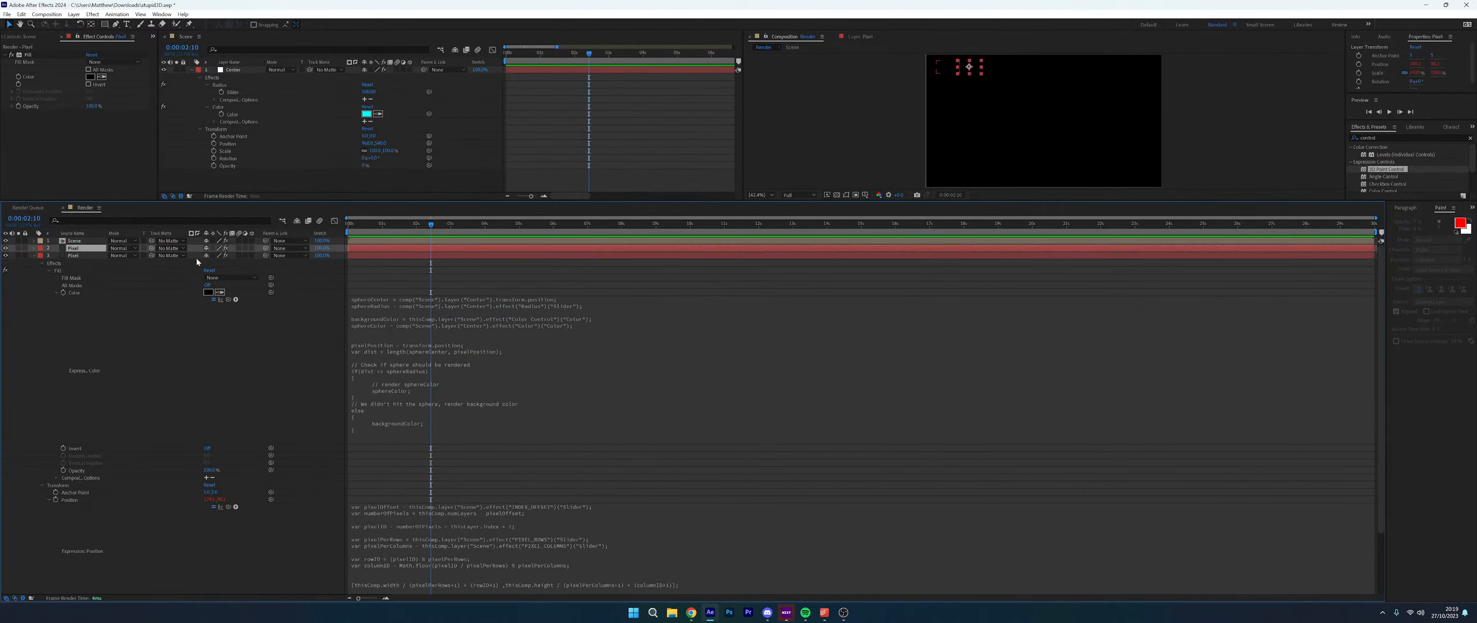
key("ctrl+d")
key("ctrl+d")
key("ctrl+d")
key("ctrl+d")
key("ctrl+d")
key("ctrl+d")
key("ctrl+d")
key("ctrl+d")
key("ctrl+d")
key("ctrl+d")
key("ctrl+d")
key("ctrl+d")
key("ctrl+d")
key("ctrl+d")
key("ctrl+d")
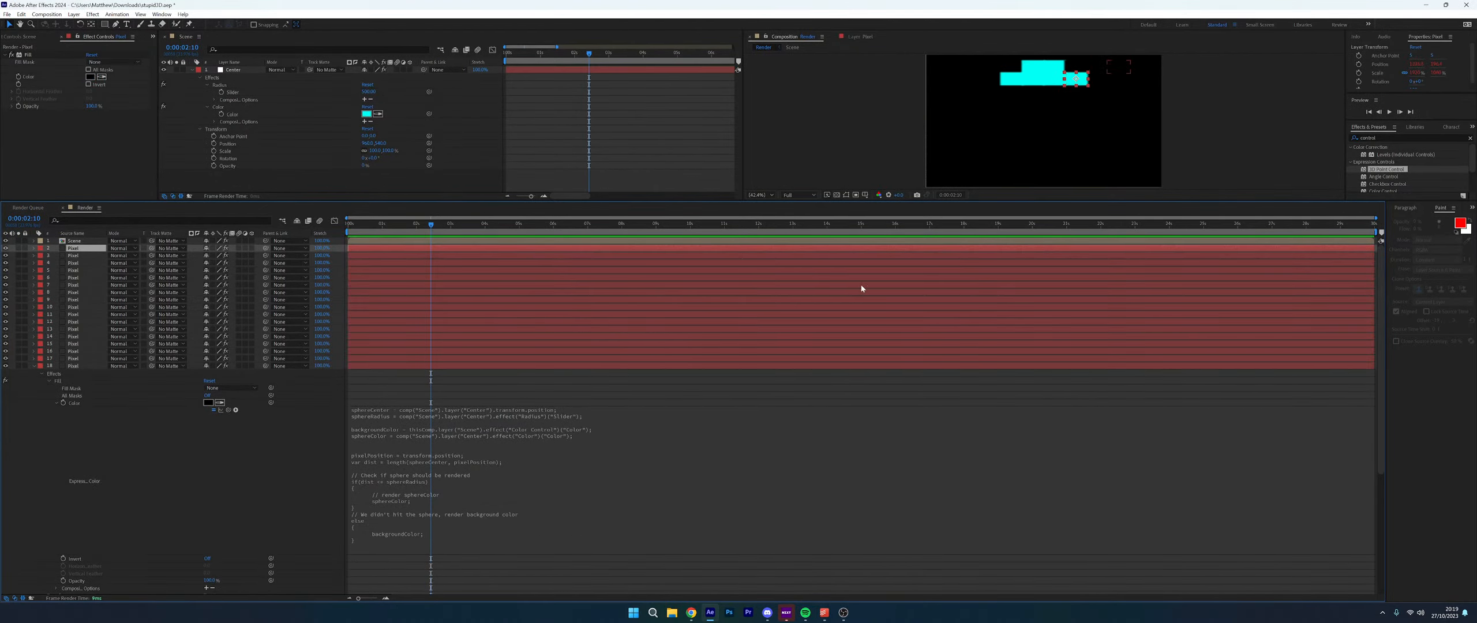
key("ctrl+d")
key("ctrl+d")
left_click(33, 381)
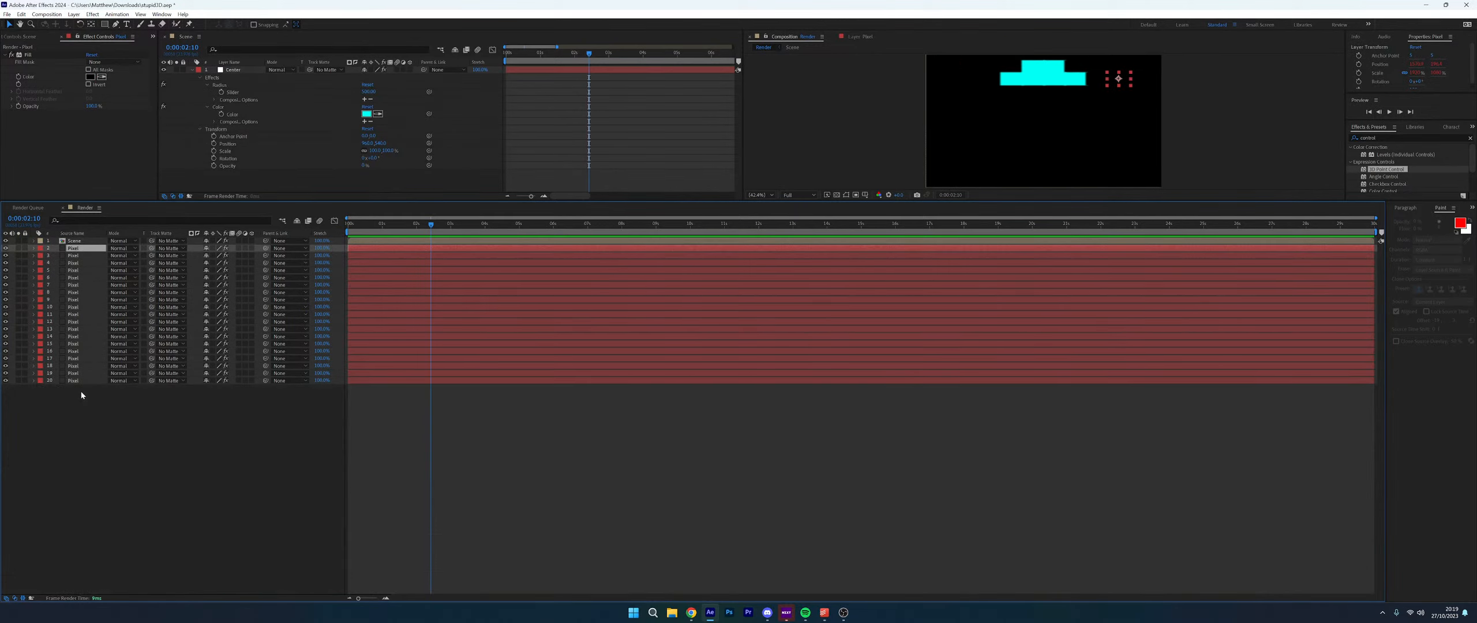
Select all 19 Pixel layers and duplicate the selection repeatedly to fill the Render composition with pixels
left_click(79, 381)
left_click(75, 247, "shift")
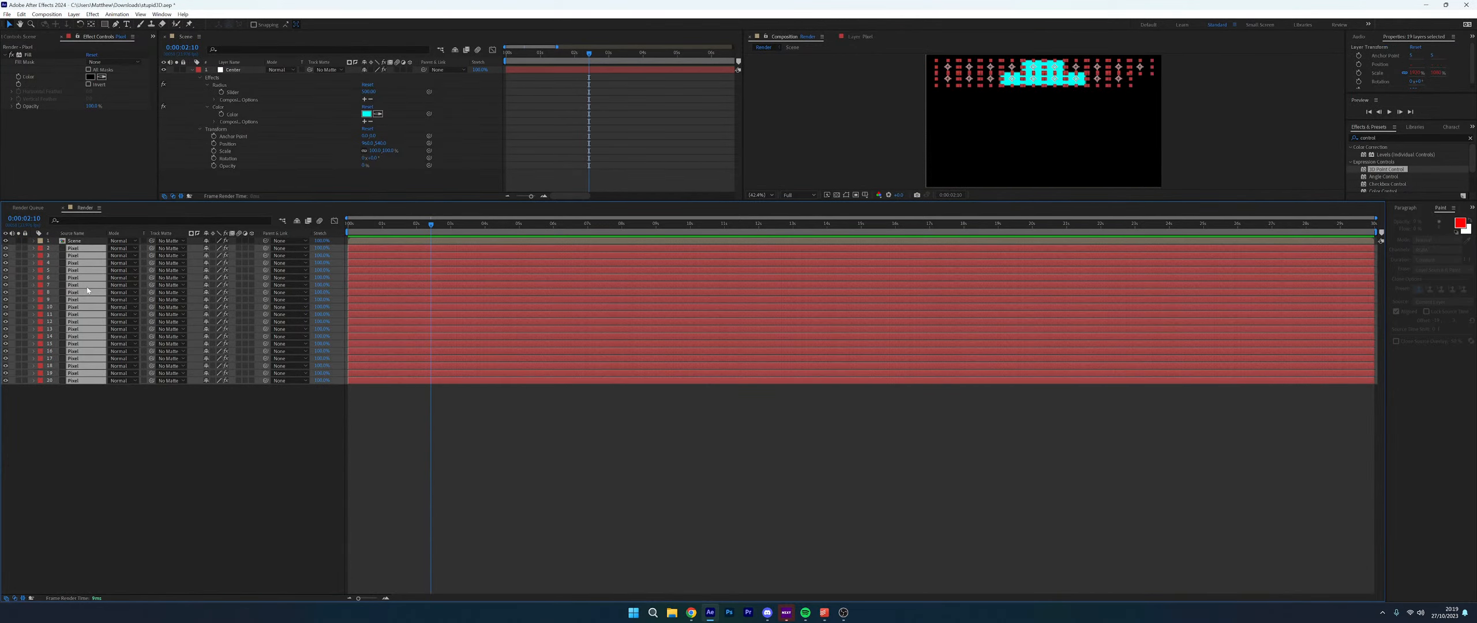
key("ctrl+d")
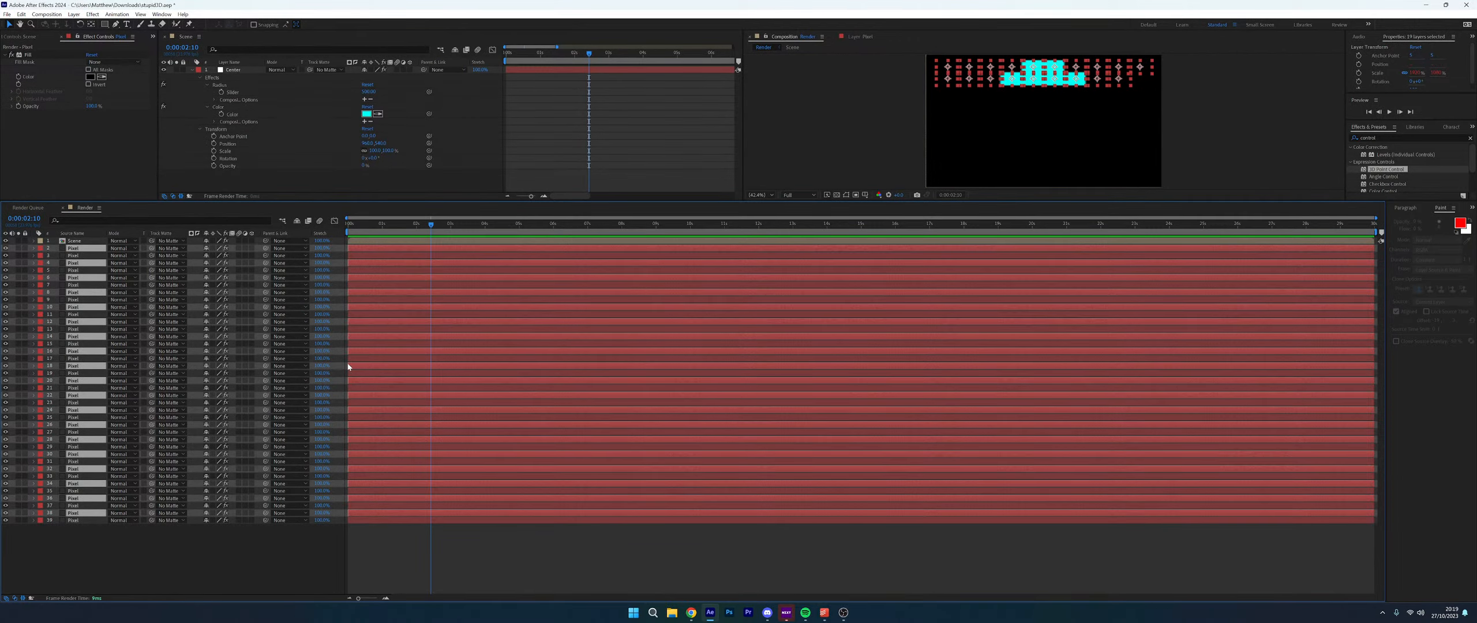
key("ctrl+d")
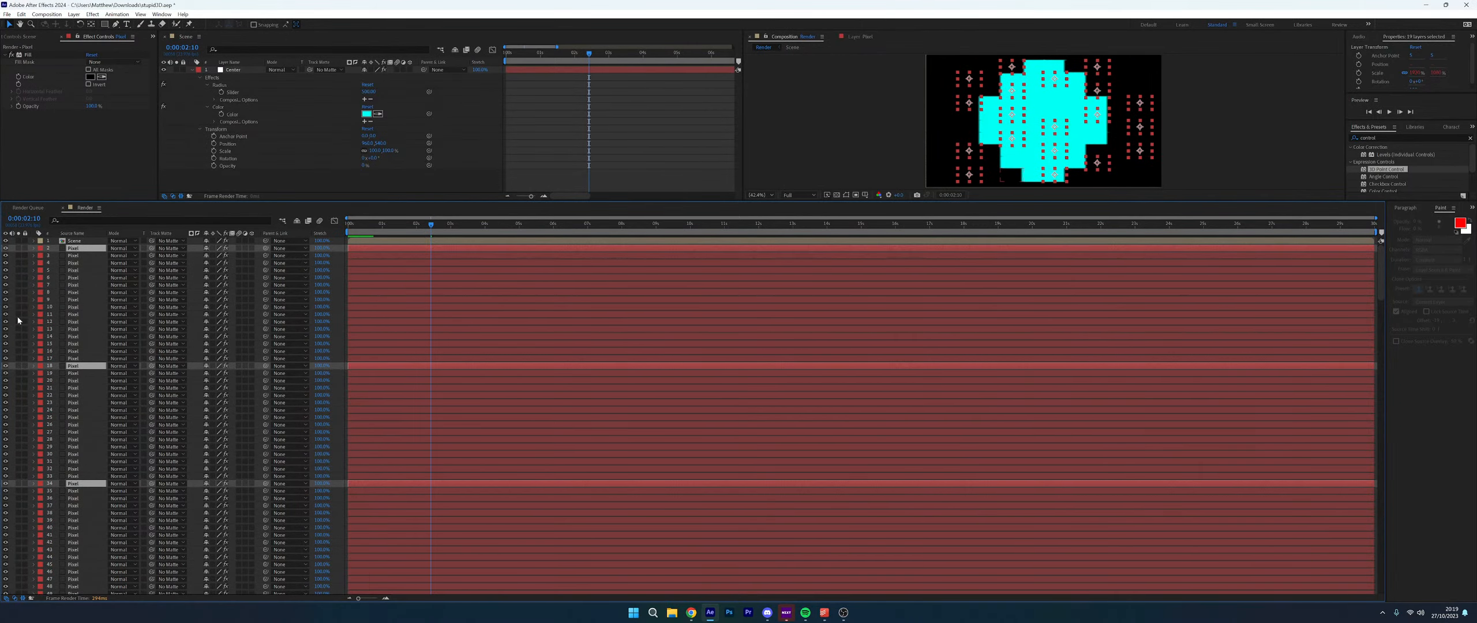
Select every Pixel layer in the Render composition and duplicate the whole set once to double the available pixels
left_click(74, 252)
scroll(85, 397, "down", 1)
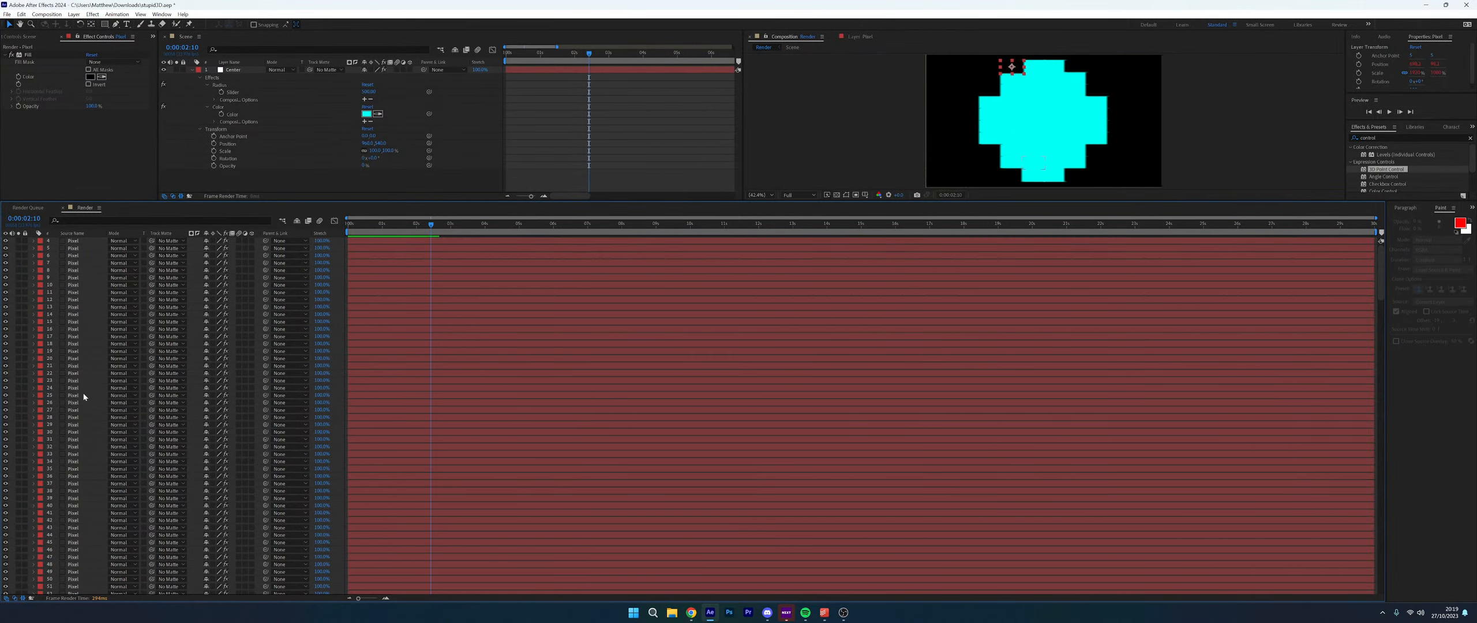
scroll(92, 411, "down", 20)
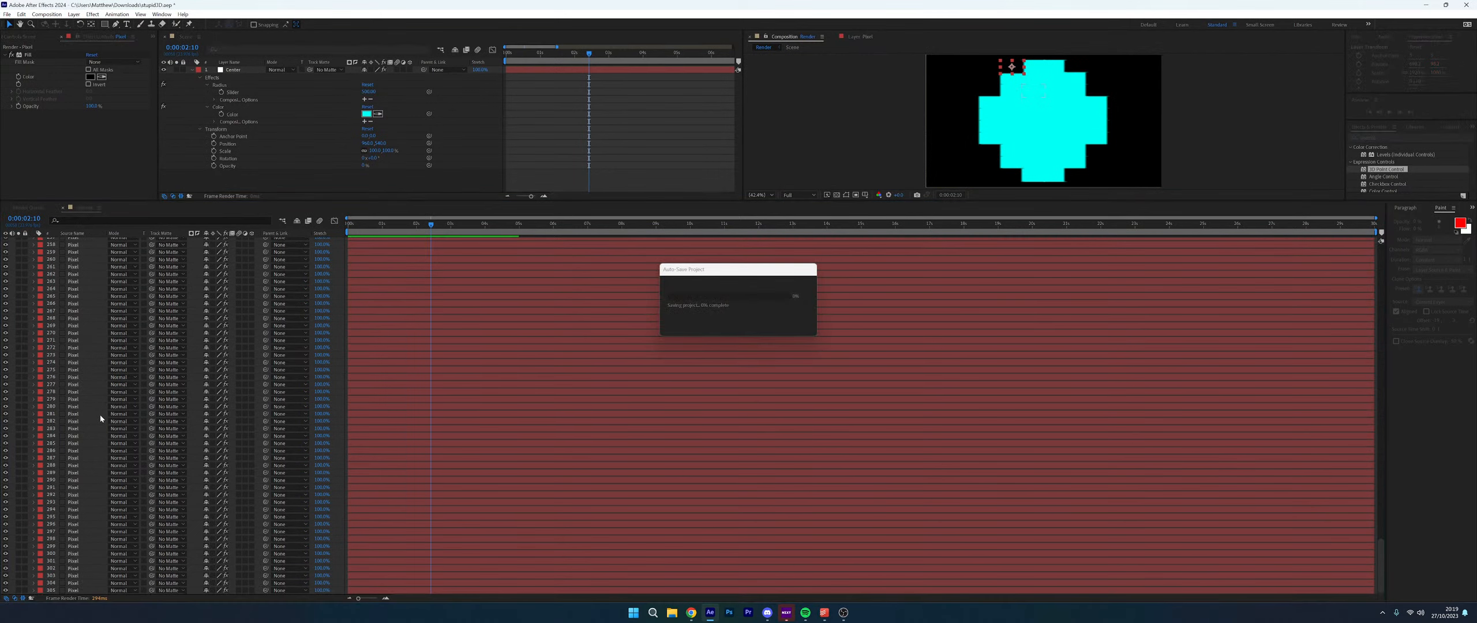
left_click(81, 591, "shift")
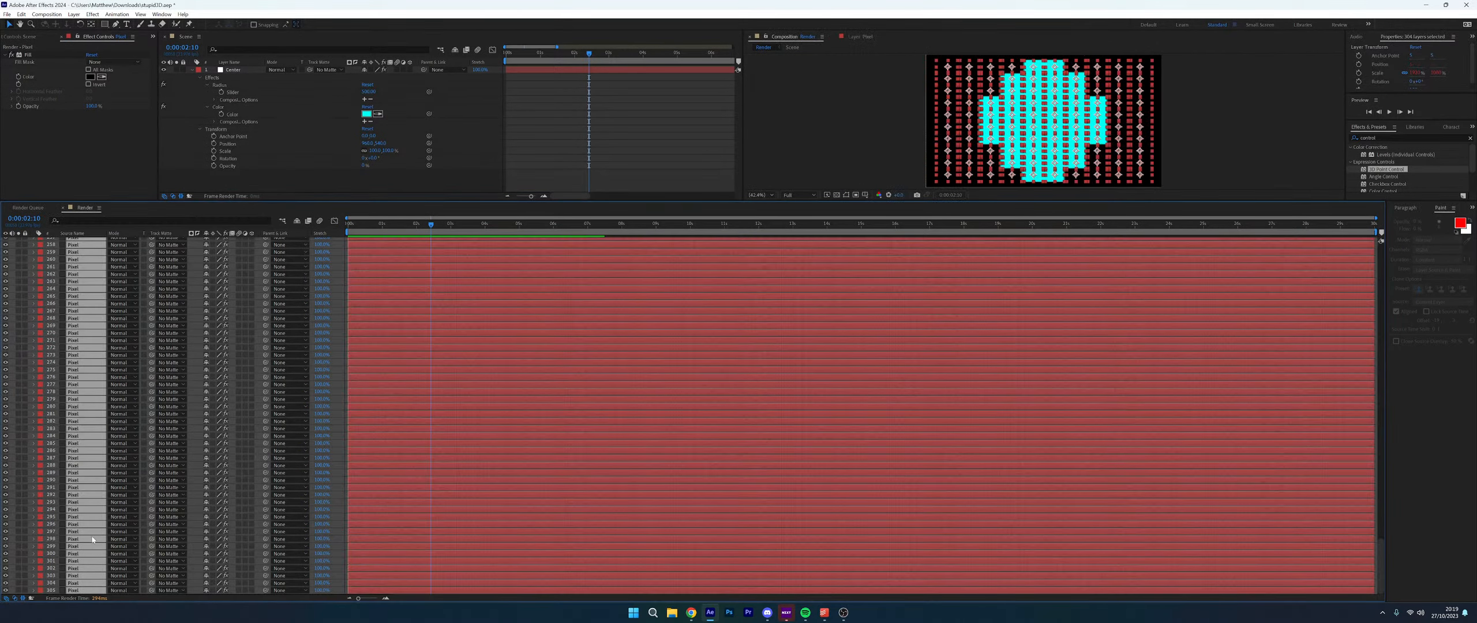
scroll(88, 440, "up", 18)
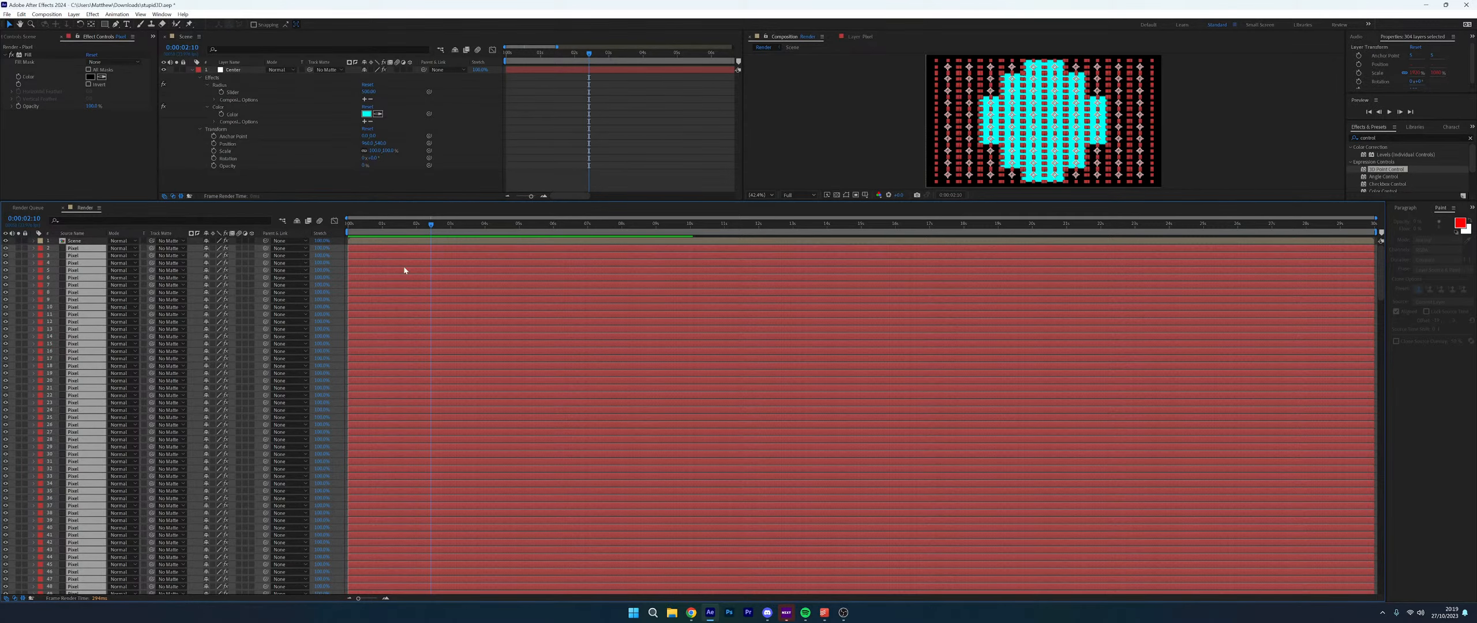
scroll(188, 427, "down", 5)
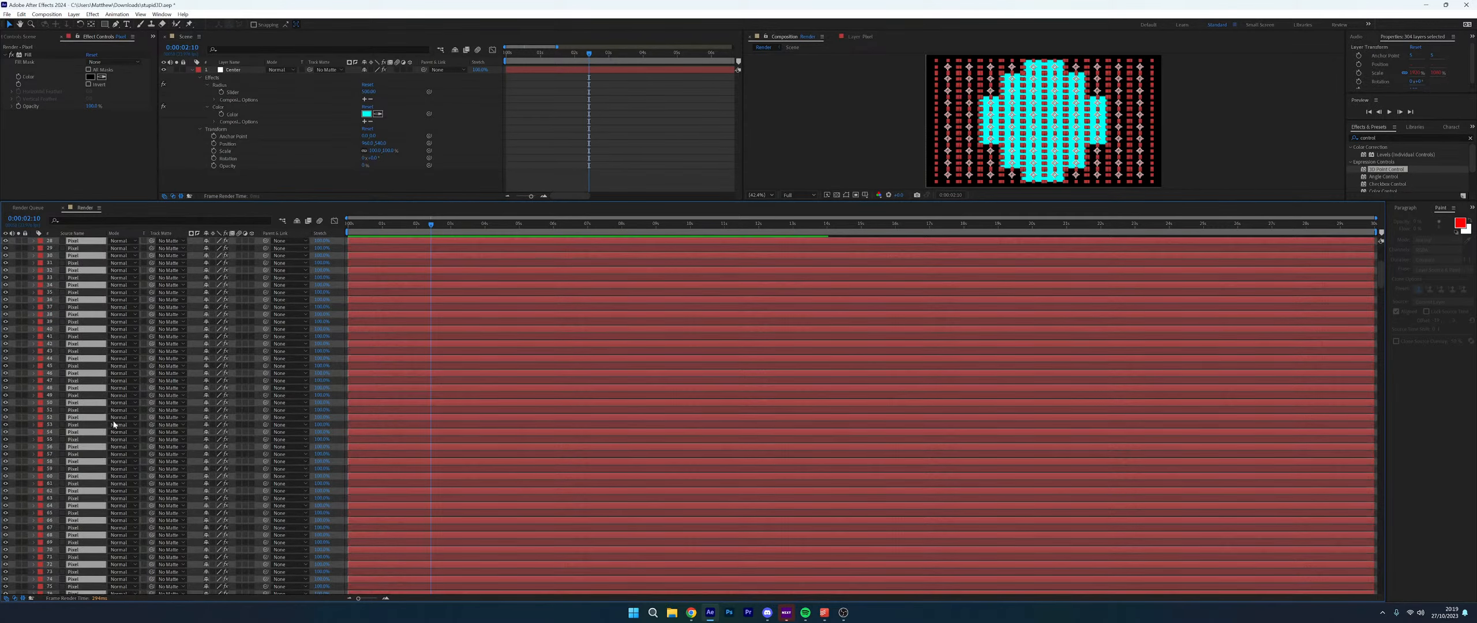
scroll(116, 402, "up", 3)
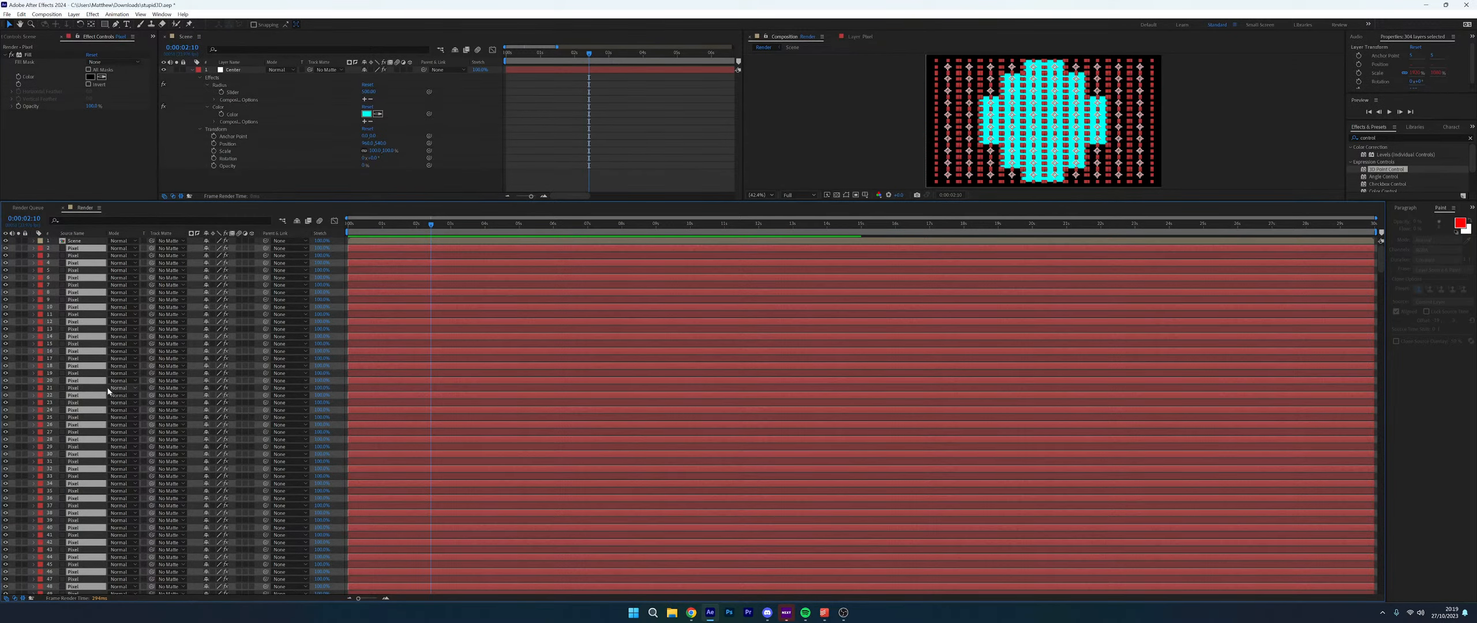
scroll(108, 391, "down", 20)
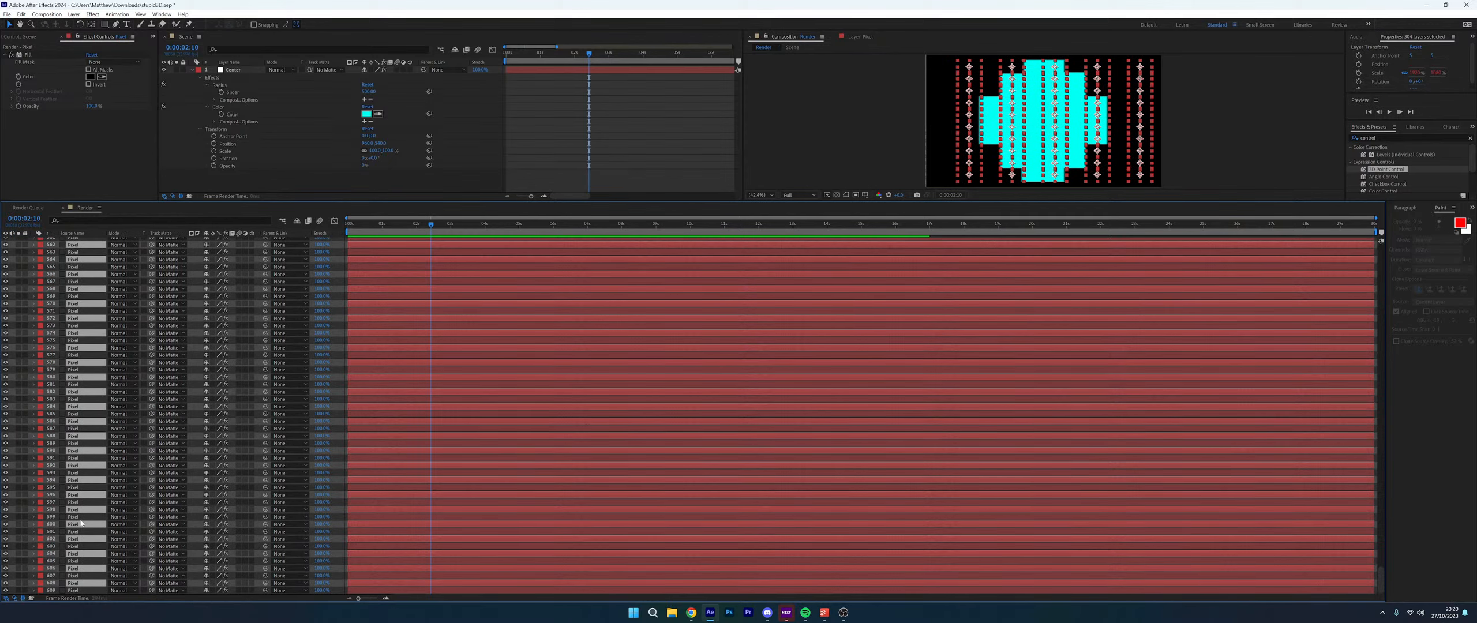
scroll(76, 569, "up", 10)
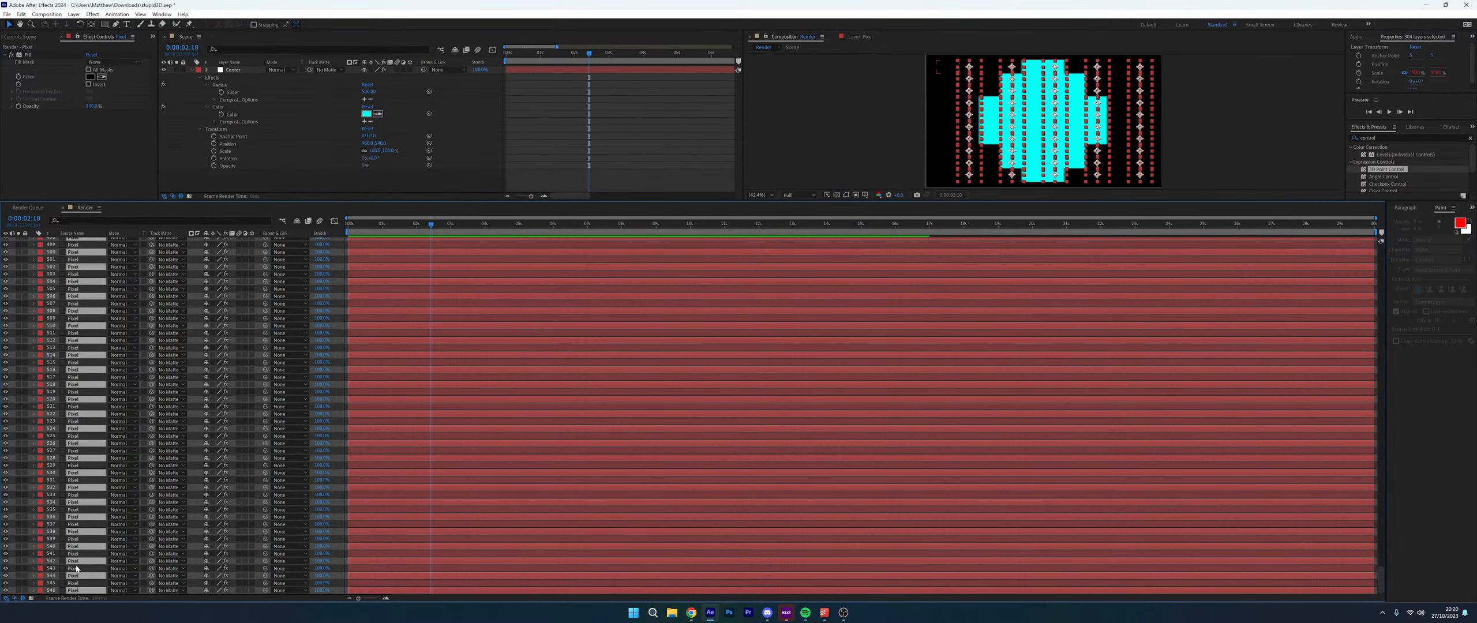
scroll(76, 570, "up", 20)
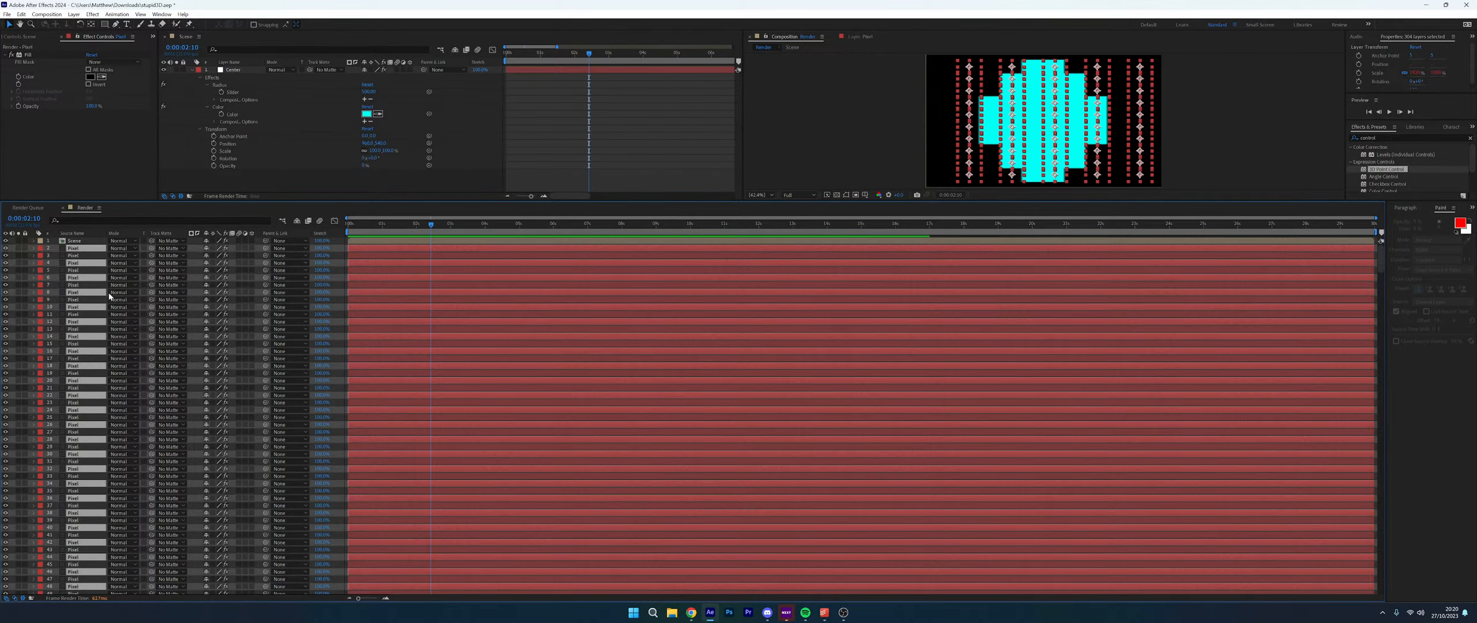
Set the PIXEL_ROWS and PIXEL_COLUMNS sliders on the Render composition's Scene layer to 20
left_click(82, 241)
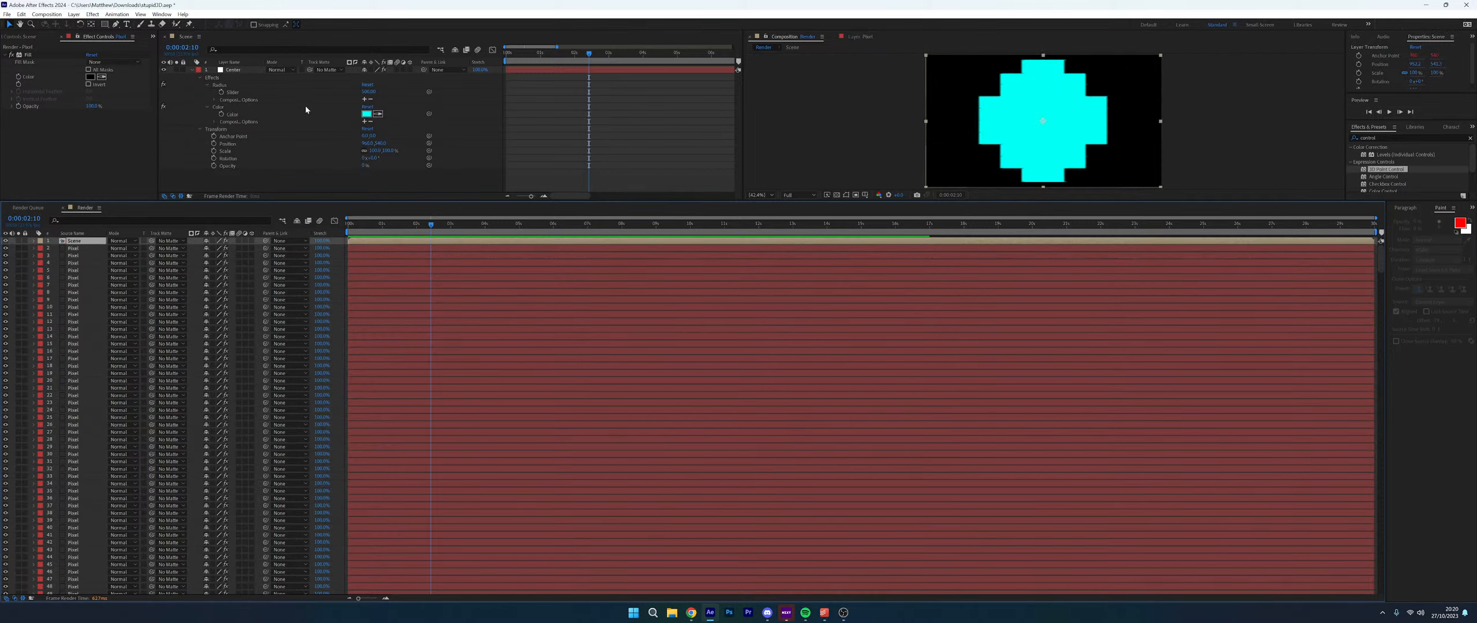
left_click(8, 38)
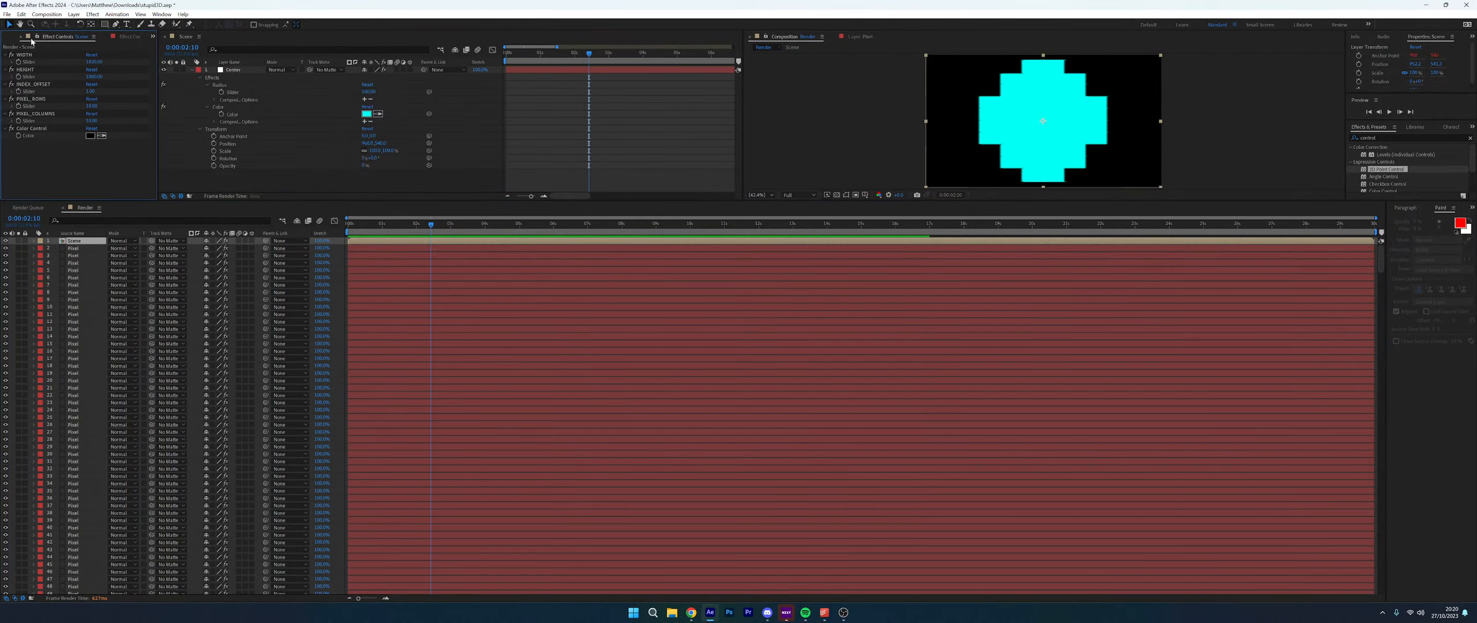
left_click(138, 38)
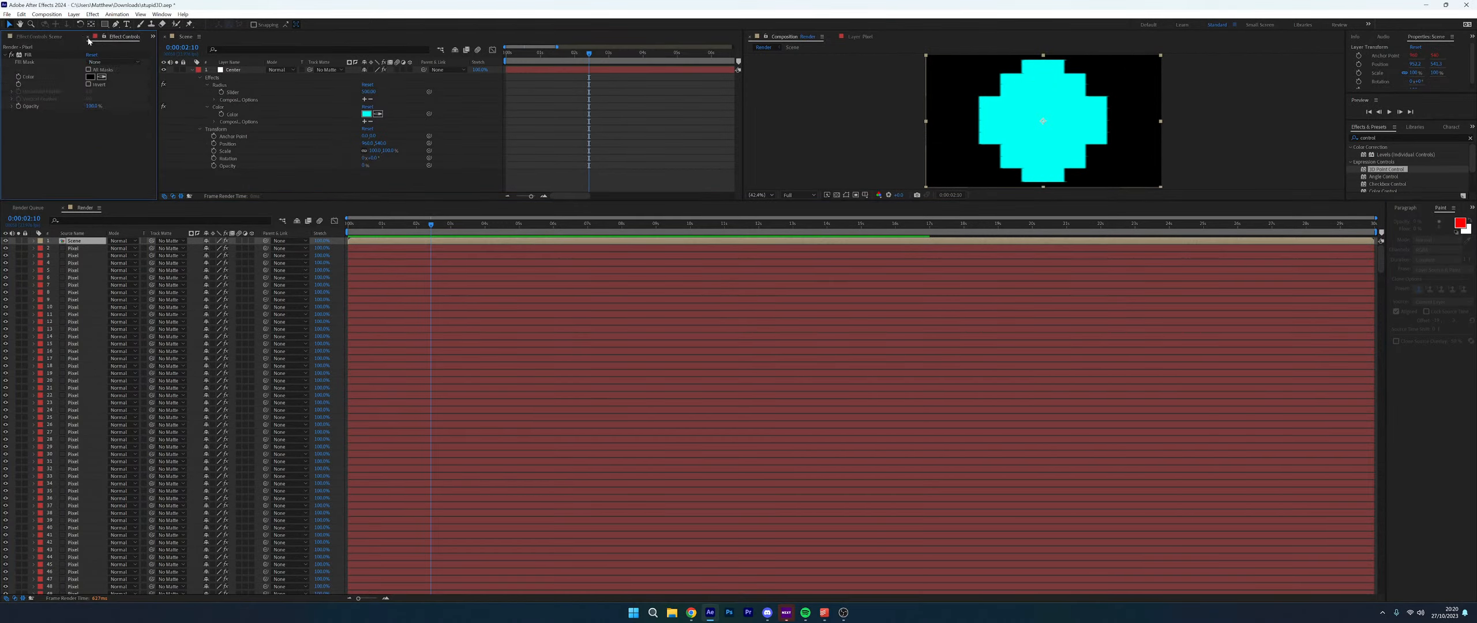
left_click(83, 38)
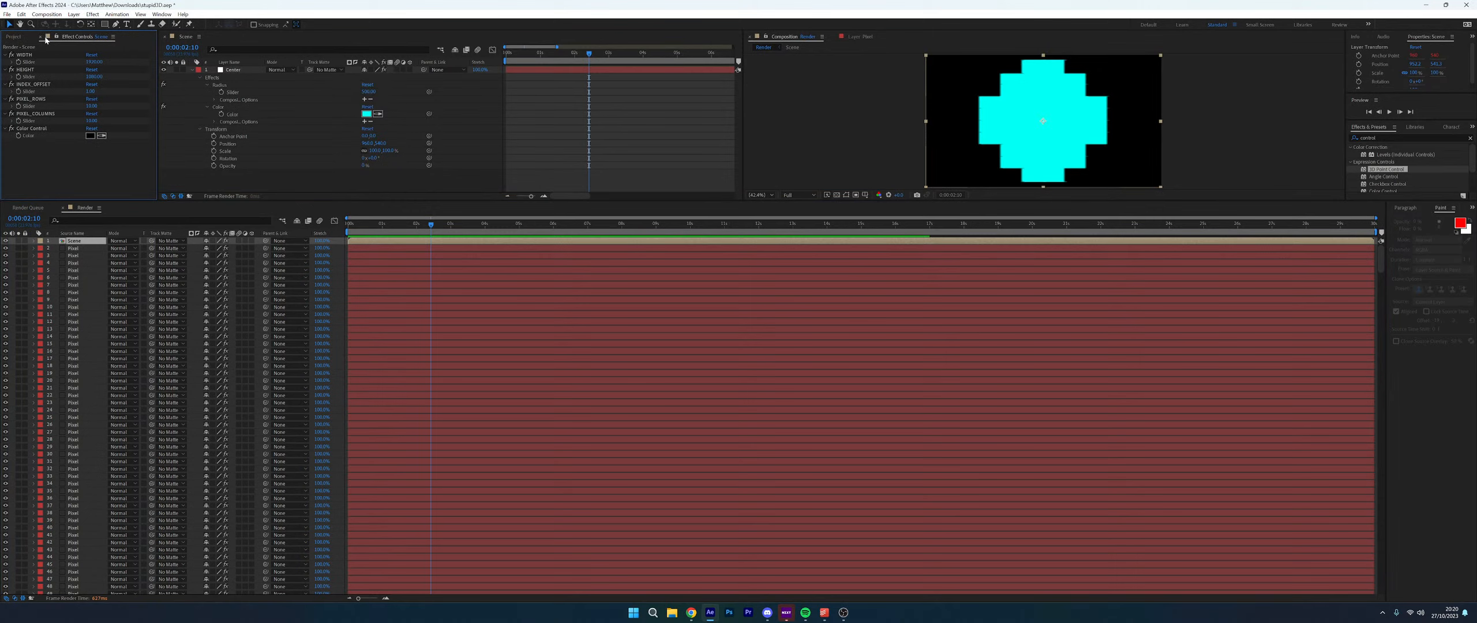
left_click(91, 107)
type("20")
key("Tab")
type("20")
key("Return")
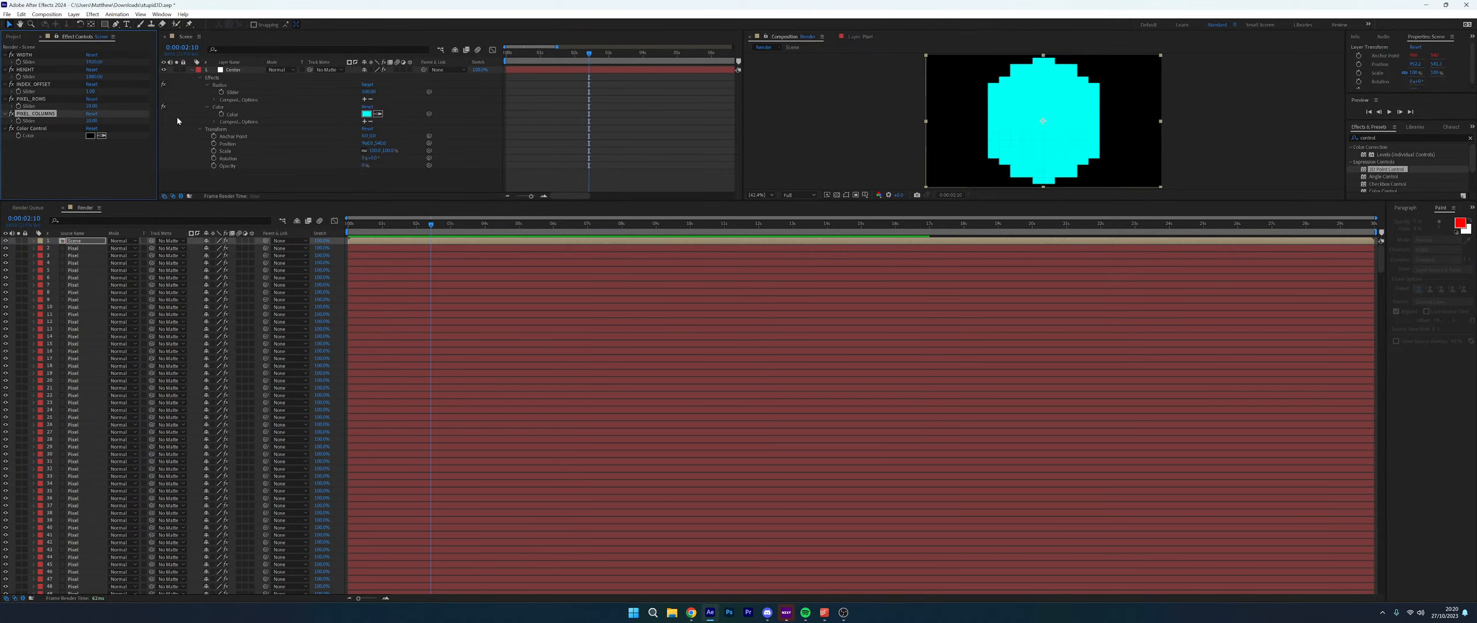
Increase the Scene layer's PIXEL_ROWS and PIXEL_COLUMNS further for a finer pixel grid
left_click(92, 107)
key("Tab")
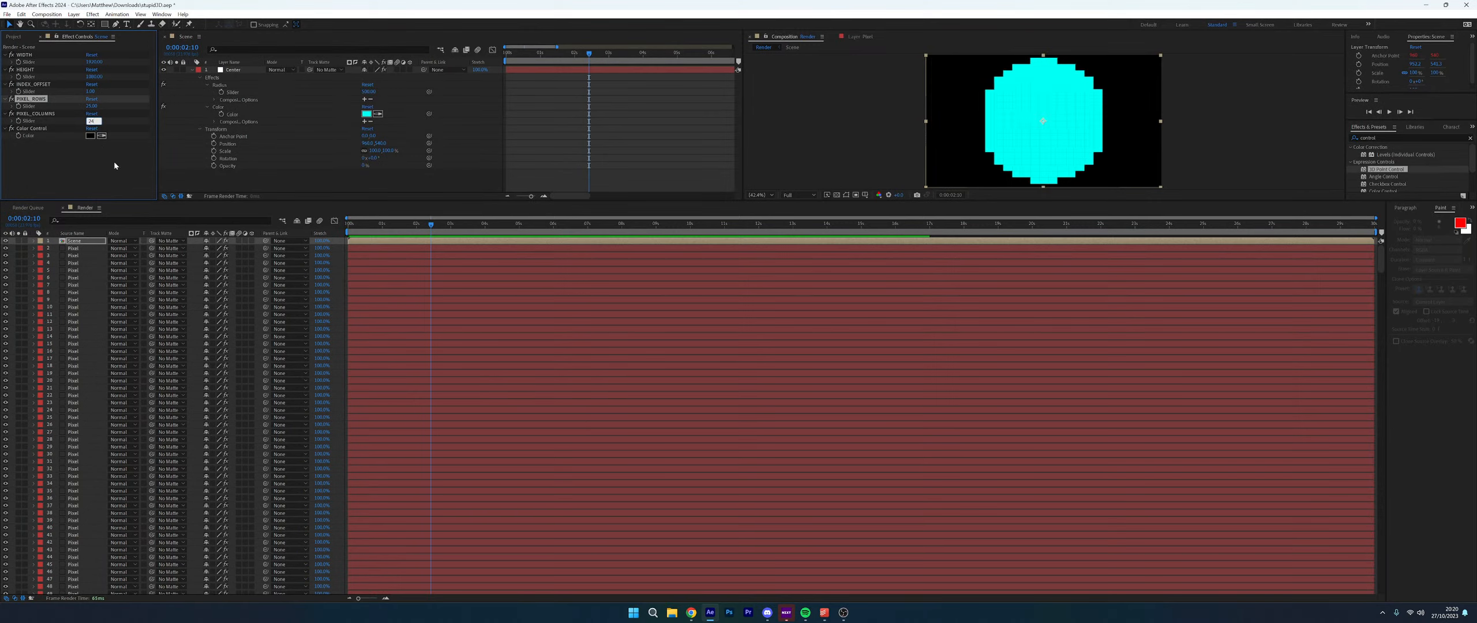
left_click(113, 173)
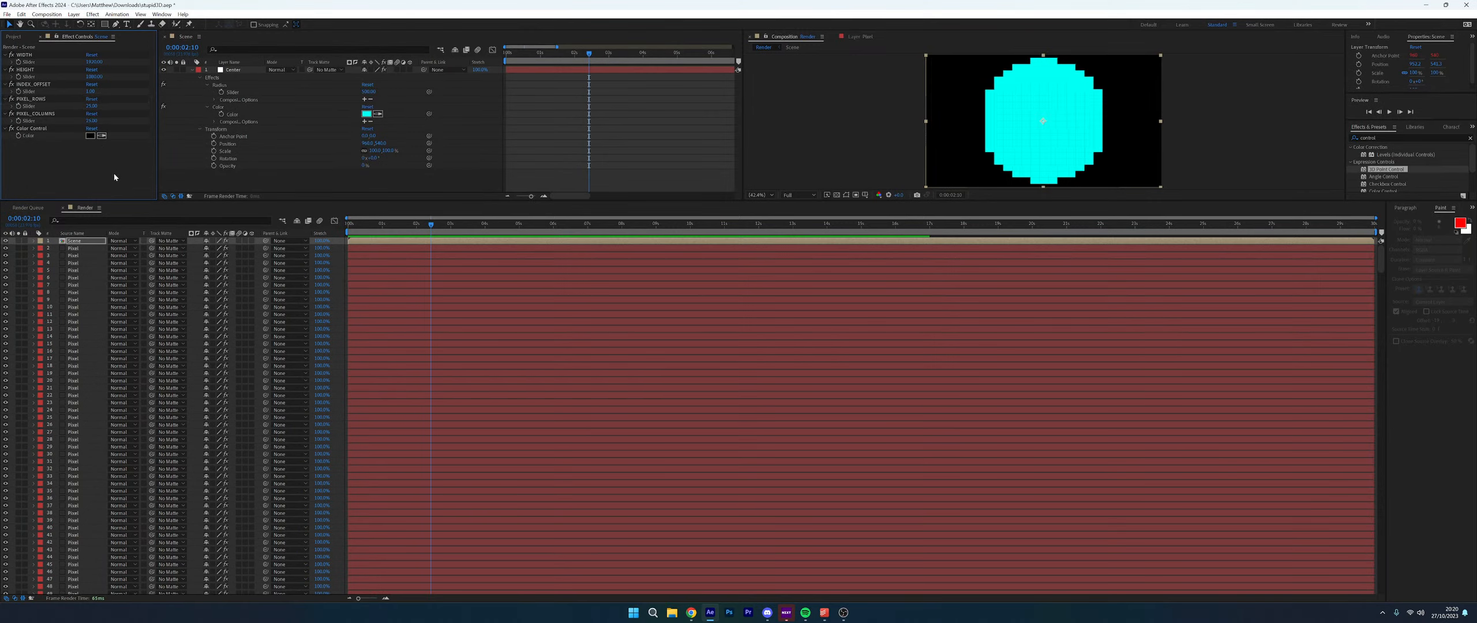
left_click(1229, 144)
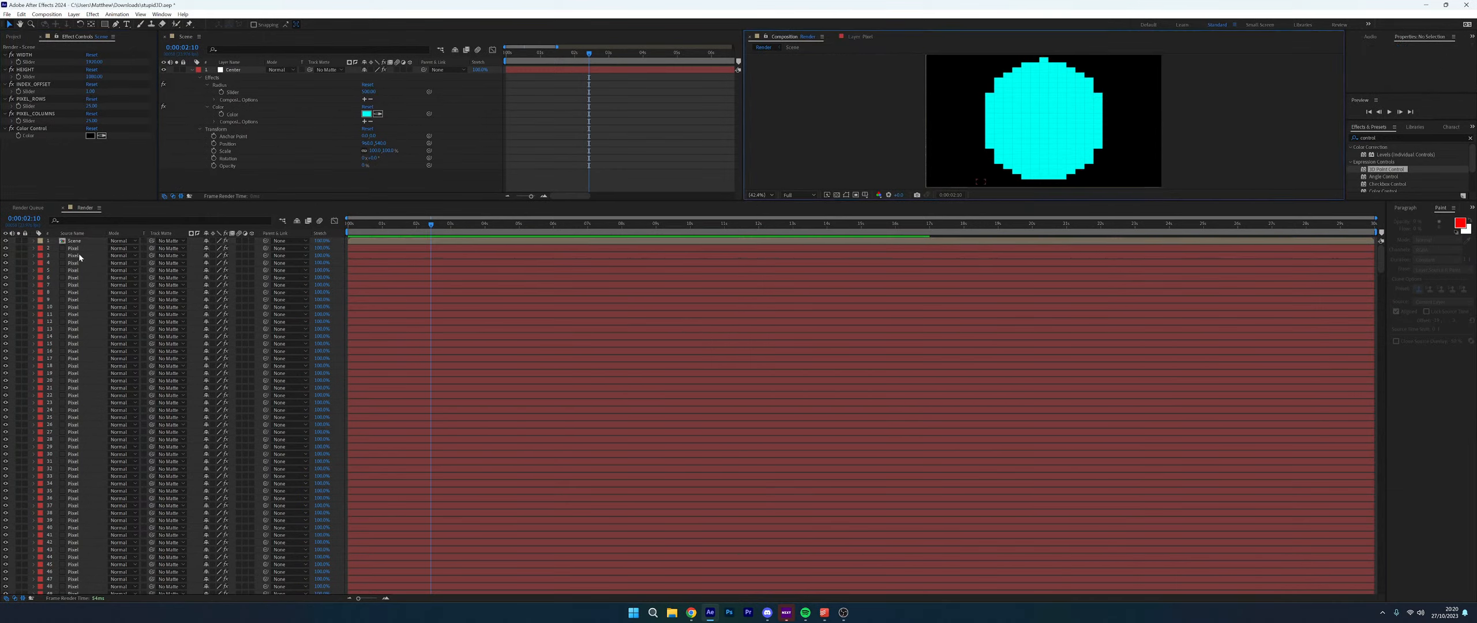
left_click(232, 69)
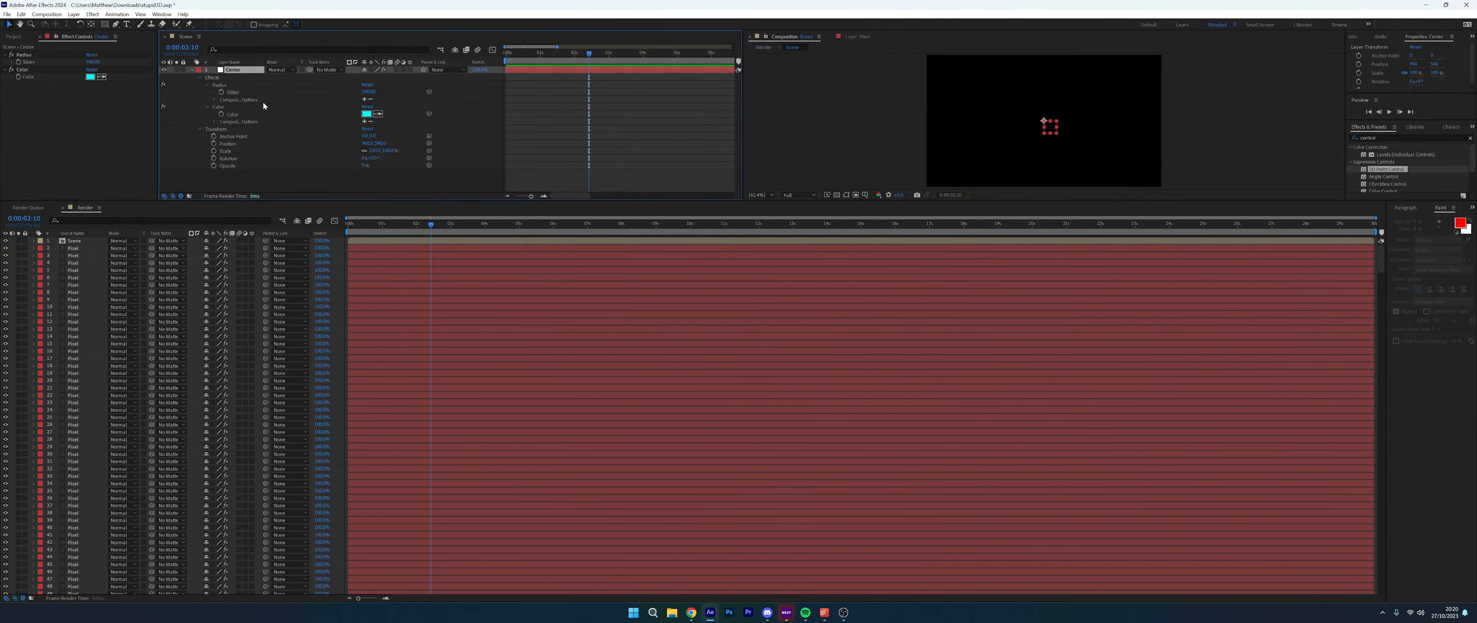
left_click(860, 37)
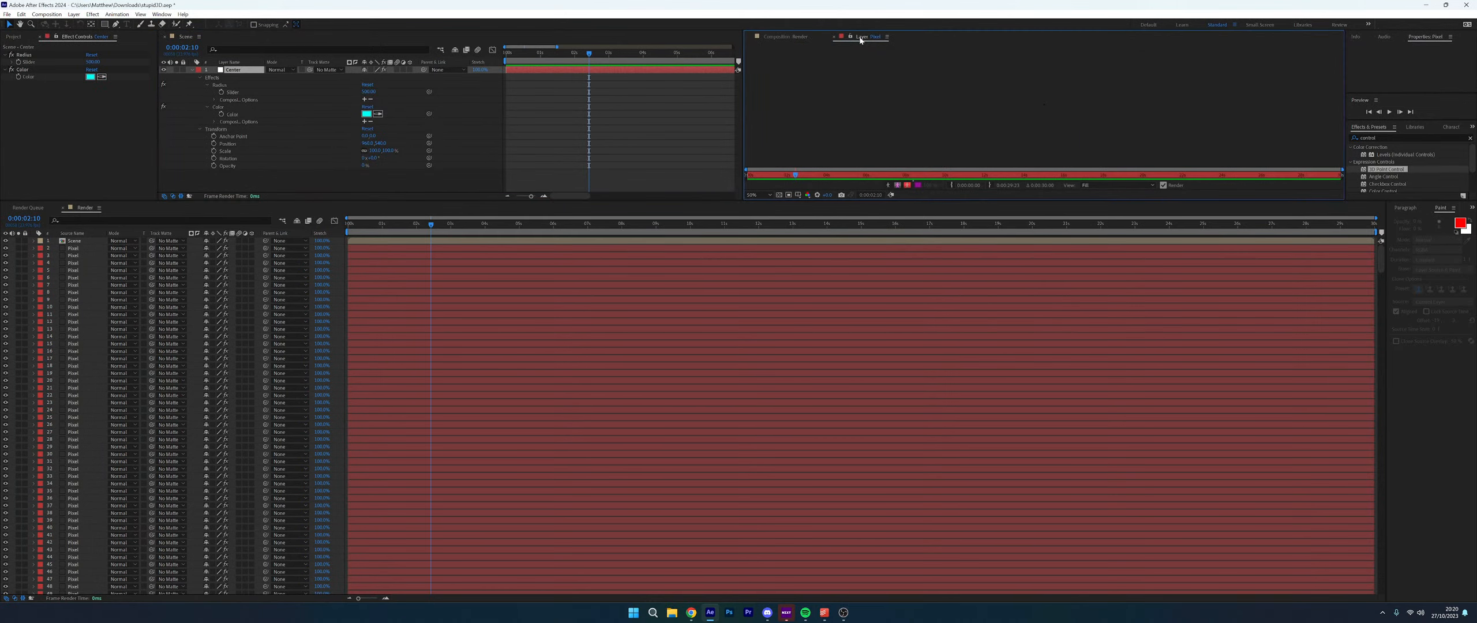
left_click(79, 242)
double_click(73, 247)
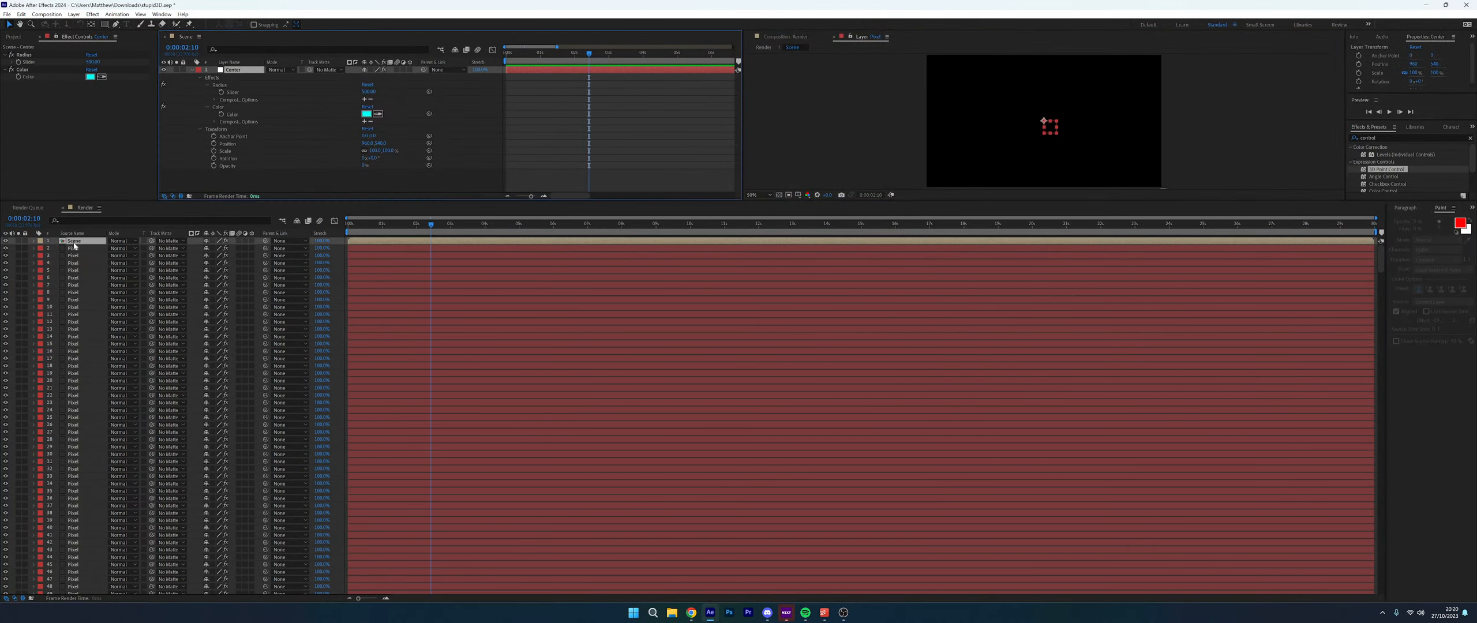
left_click(766, 37)
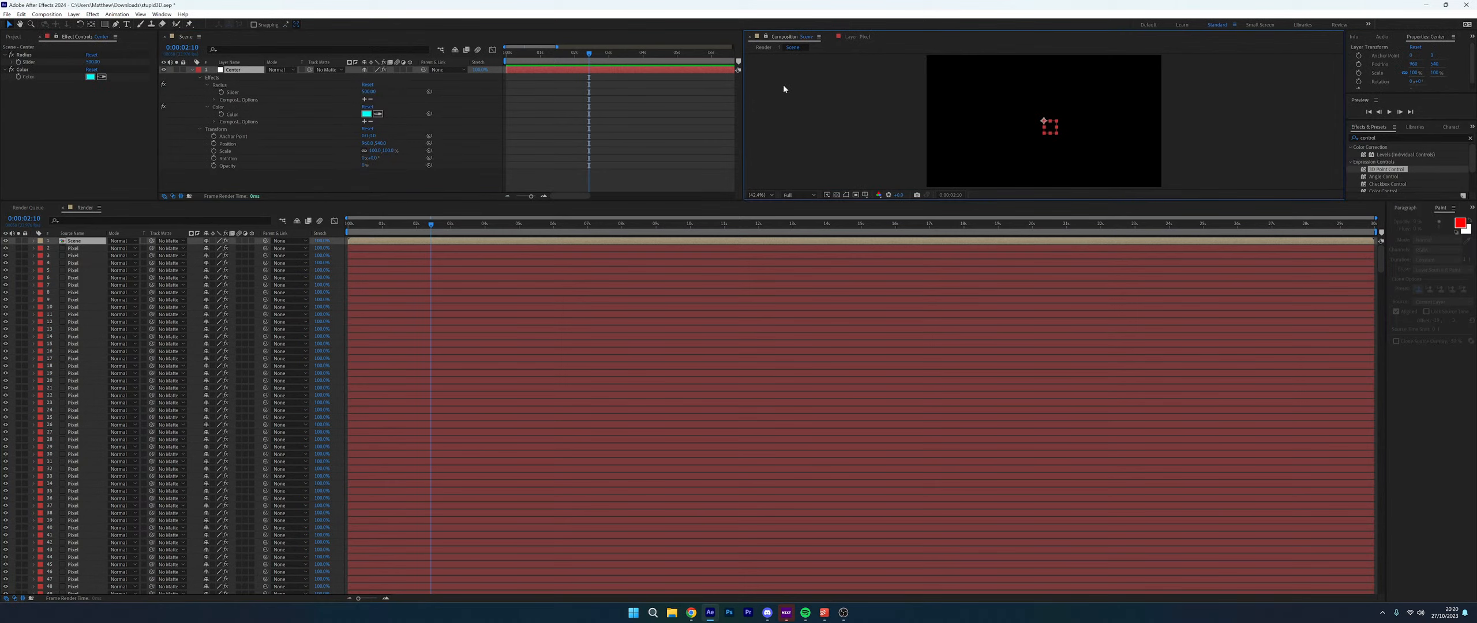
left_click(302, 180)
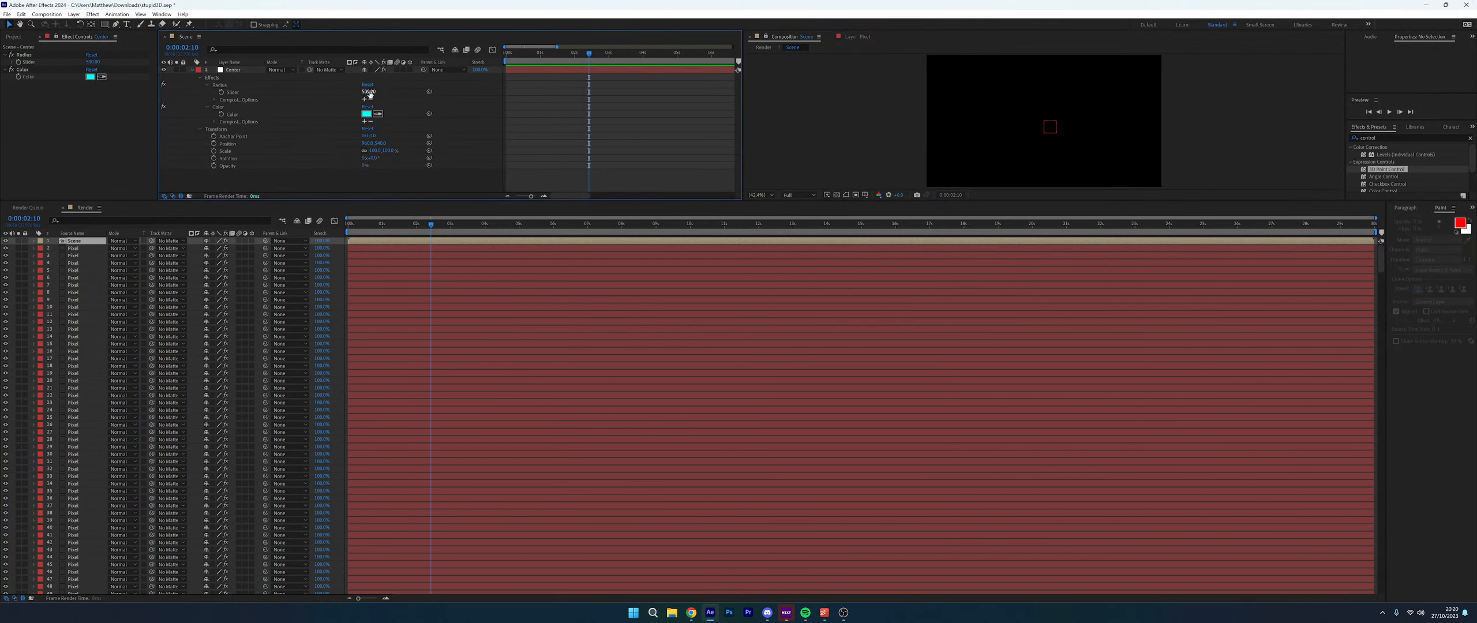
Display the Render composition at 0:00:00:19 and adjust the Center layer's Radius up and down, ending with a small sphere
left_click_drag(370, 94, 351, 95)
left_click_drag(494, 228, 375, 231)
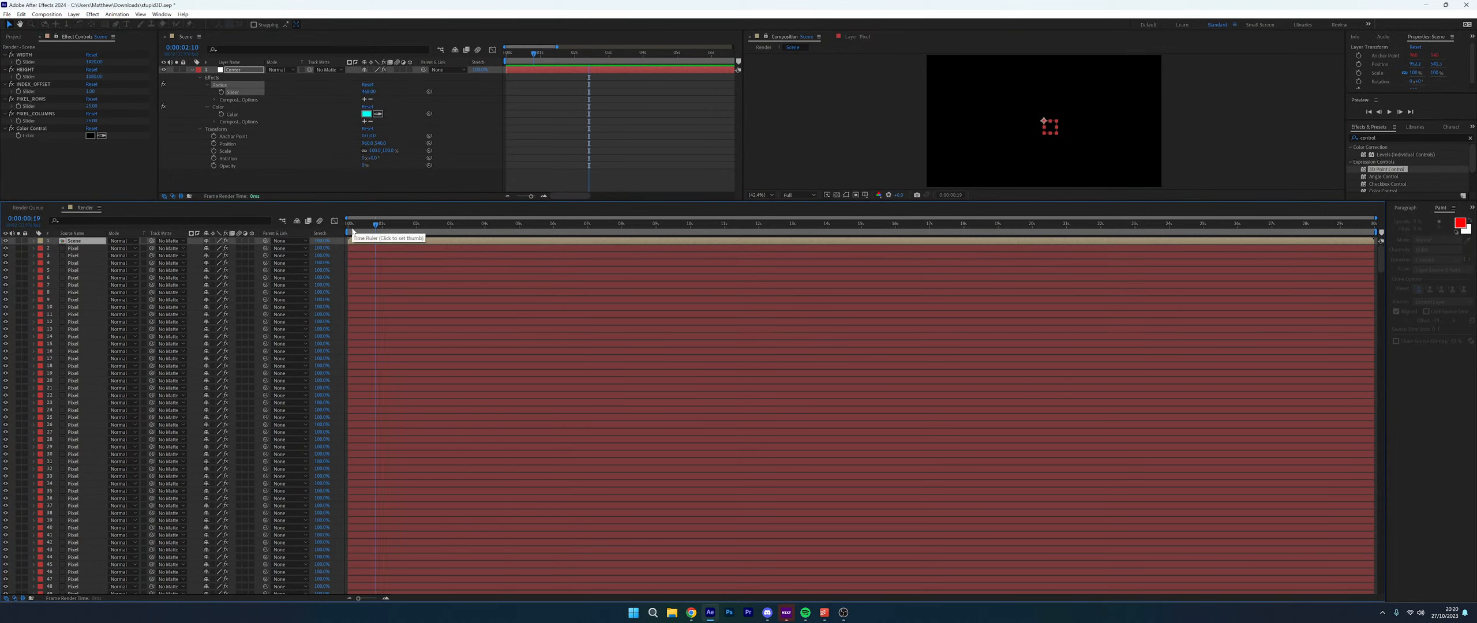
left_click(765, 36)
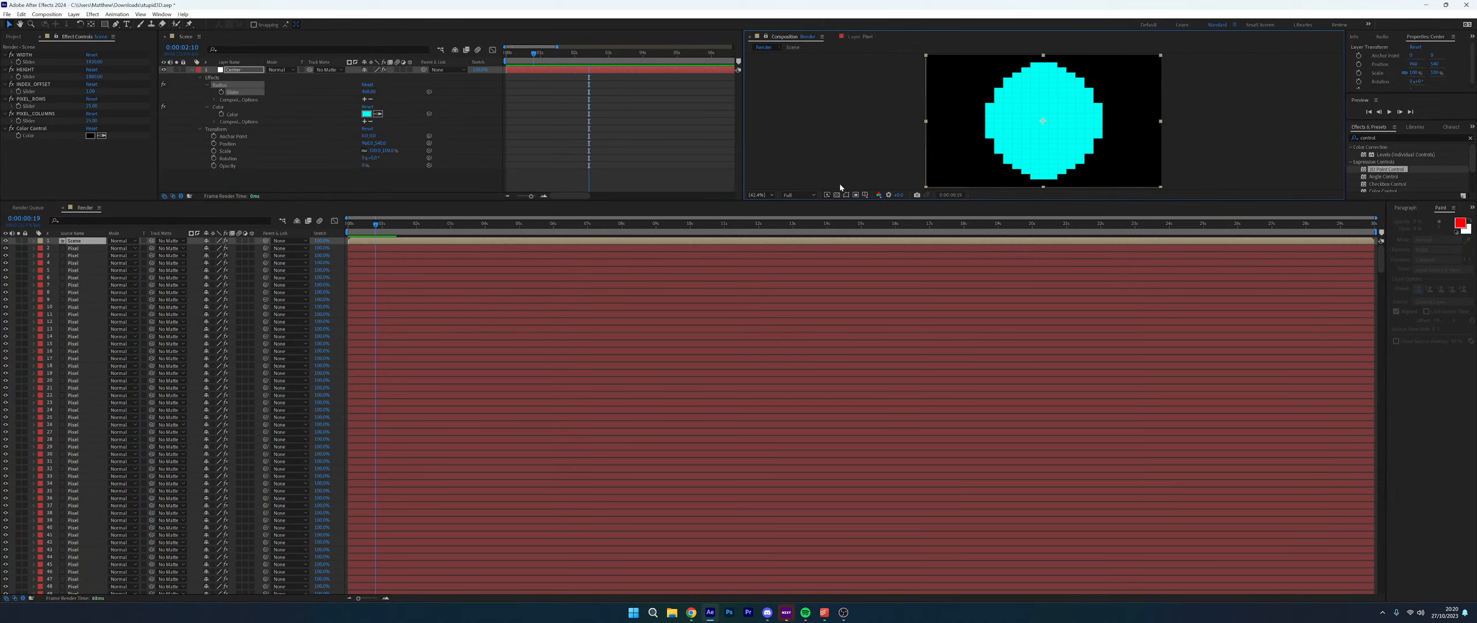
left_click_drag(368, 92, 438, 92)
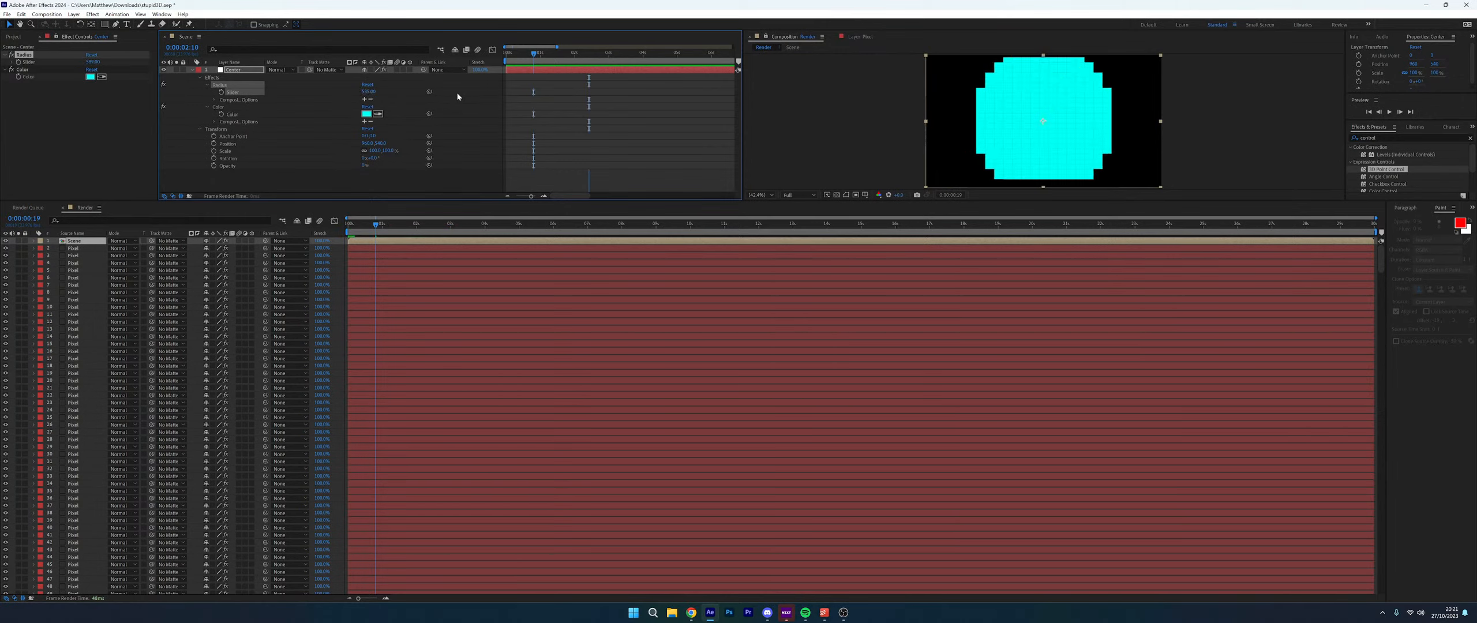
left_click_drag(368, 92, 305, 104)
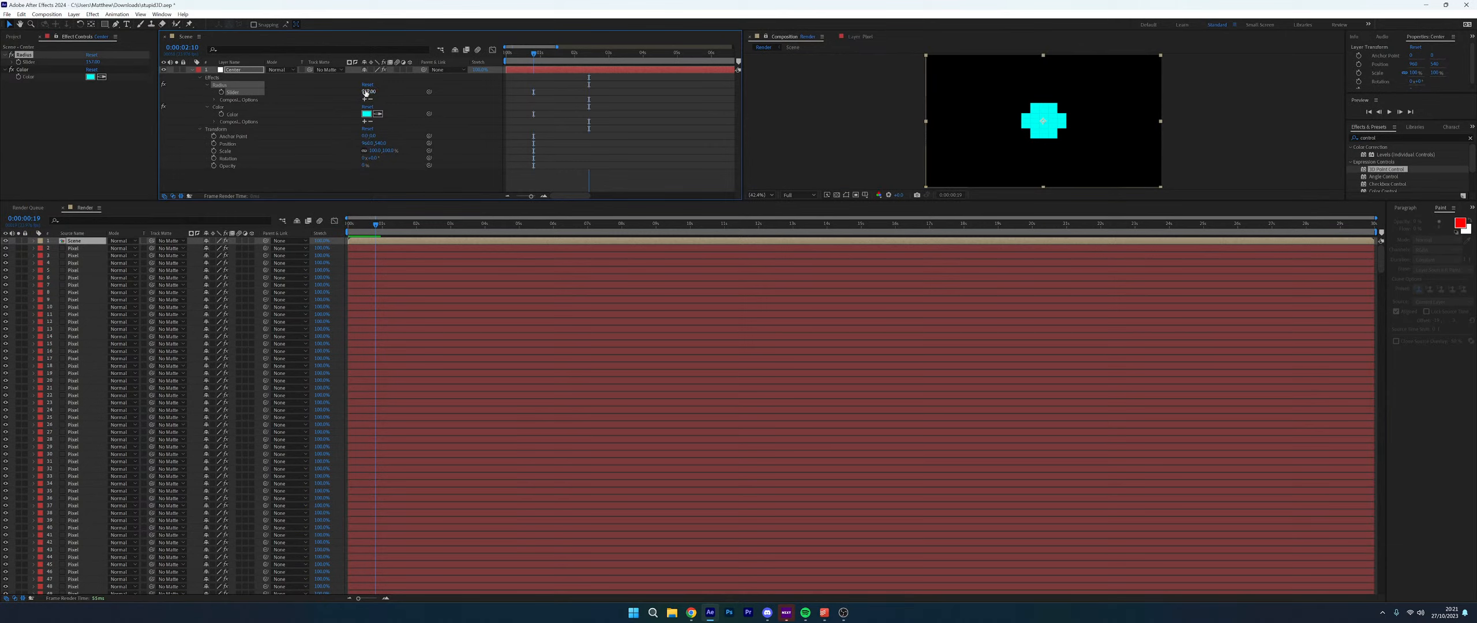
Try moving the sphere right and down by changing the Center layer's X and Y Position
left_click_drag(366, 136, 428, 145)
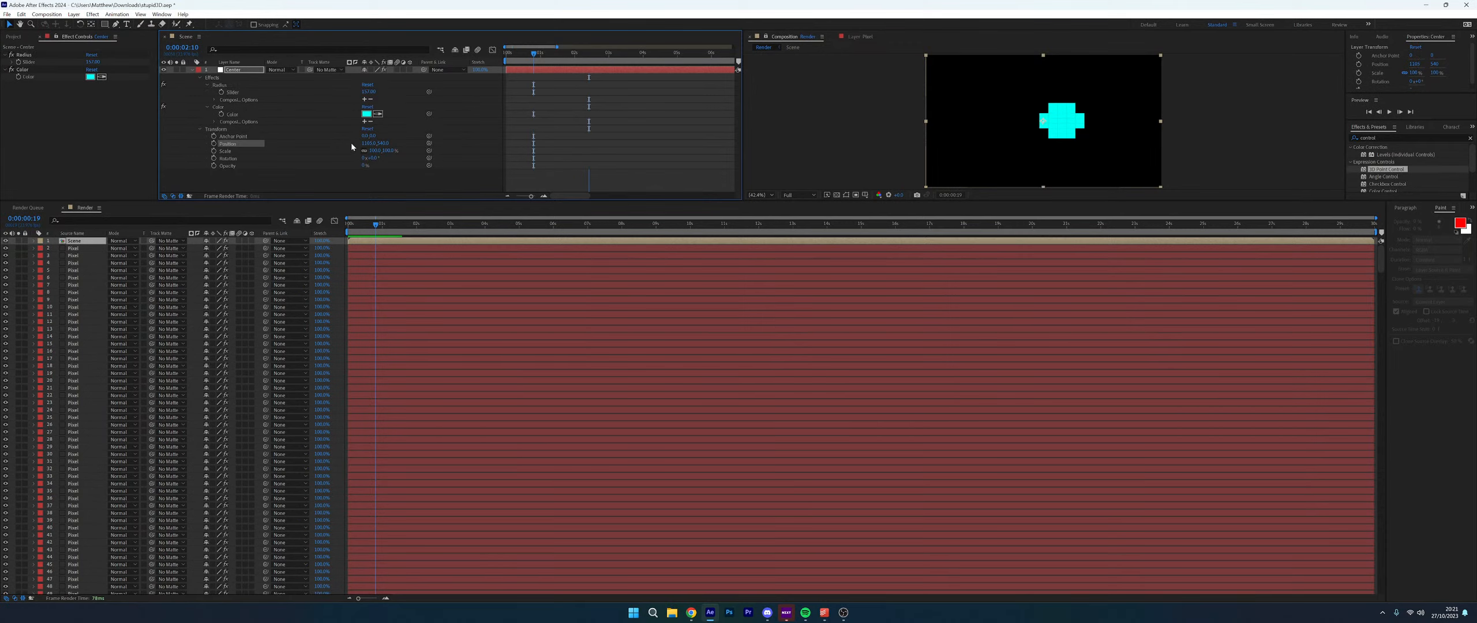
left_click_drag(388, 145, 514, 141)
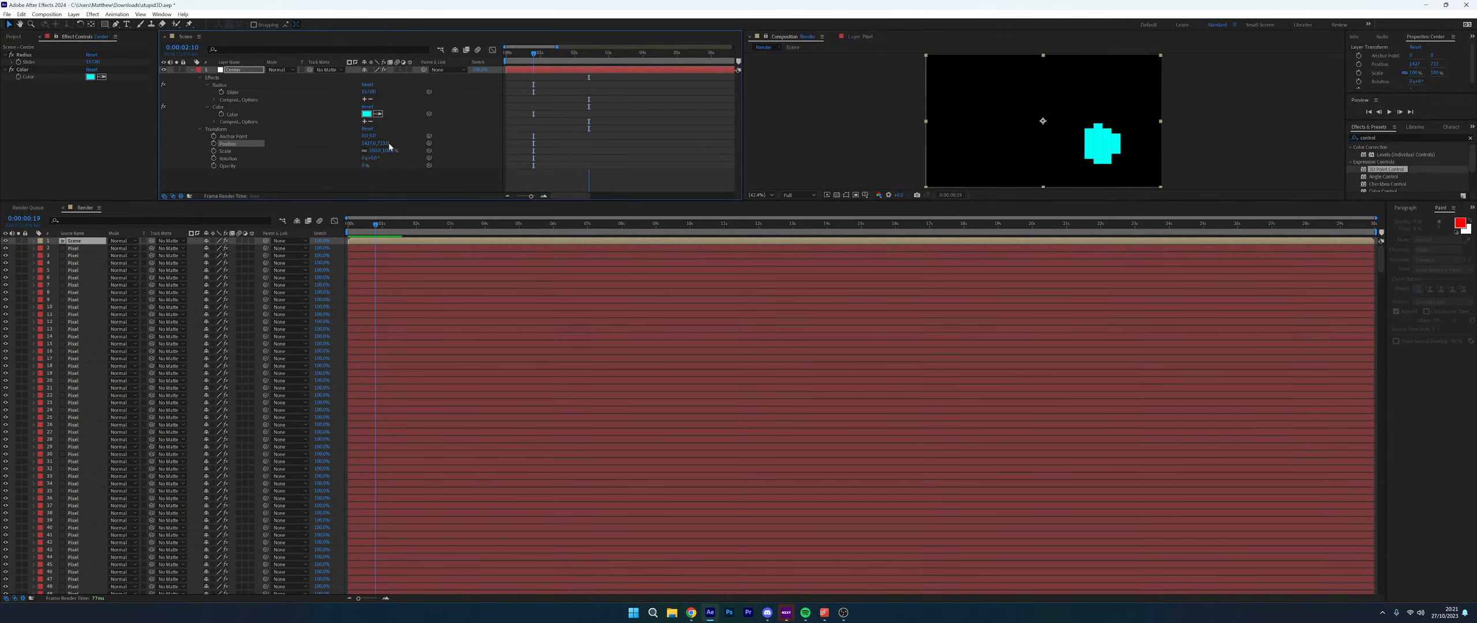
left_click(365, 144)
left_click(405, 154)
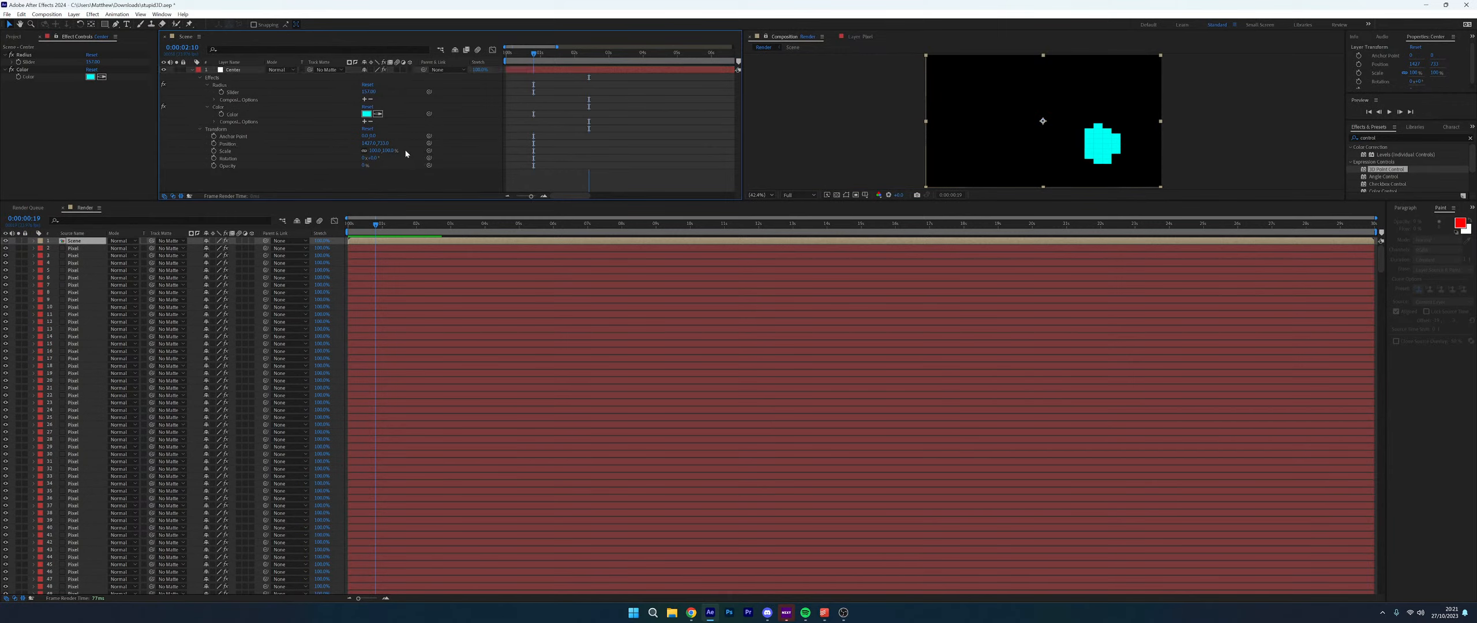
Change the Center layer's Color control to magenta and shift its hue slightly towards pink
left_click(366, 114)
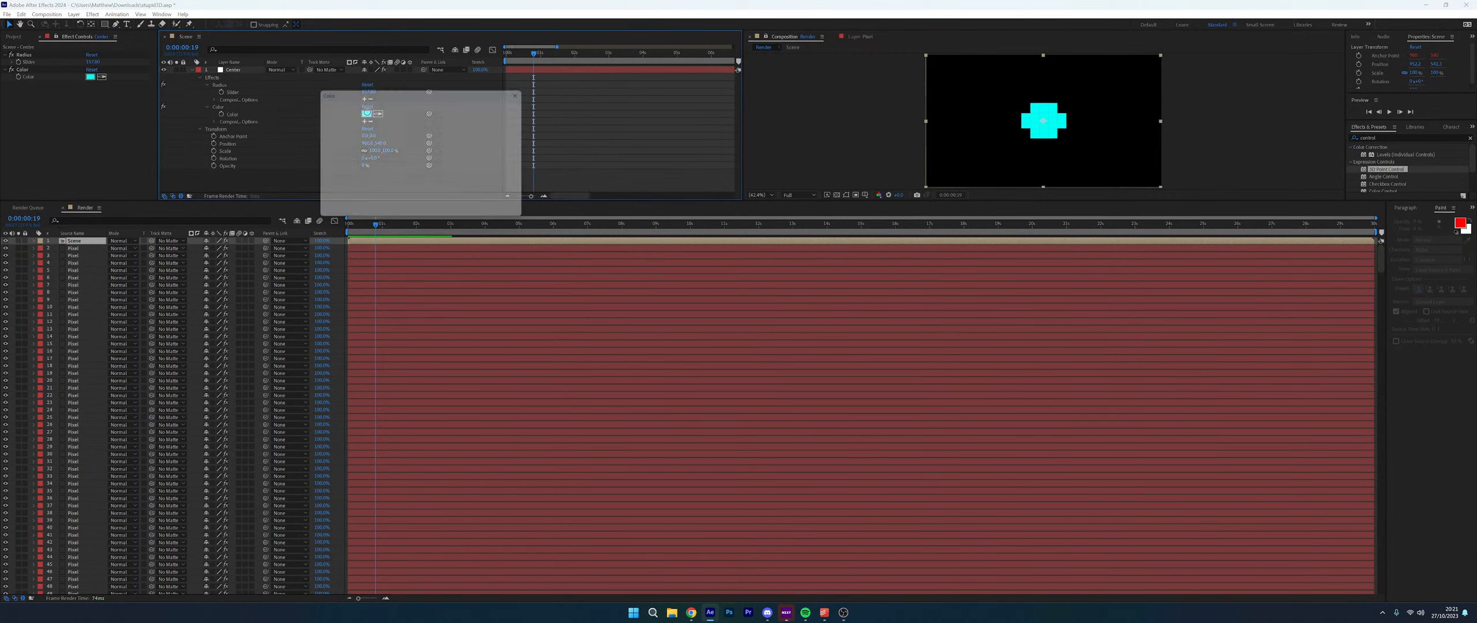
left_click(436, 127)
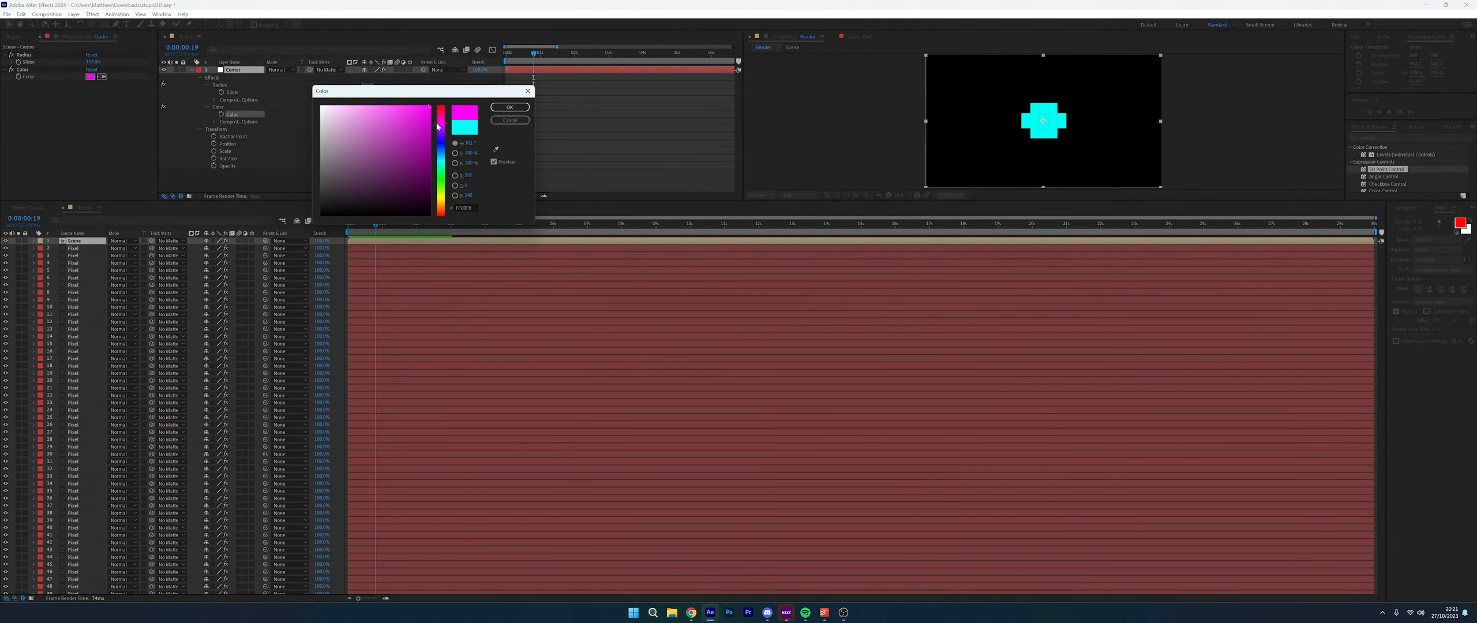
left_click(509, 108)
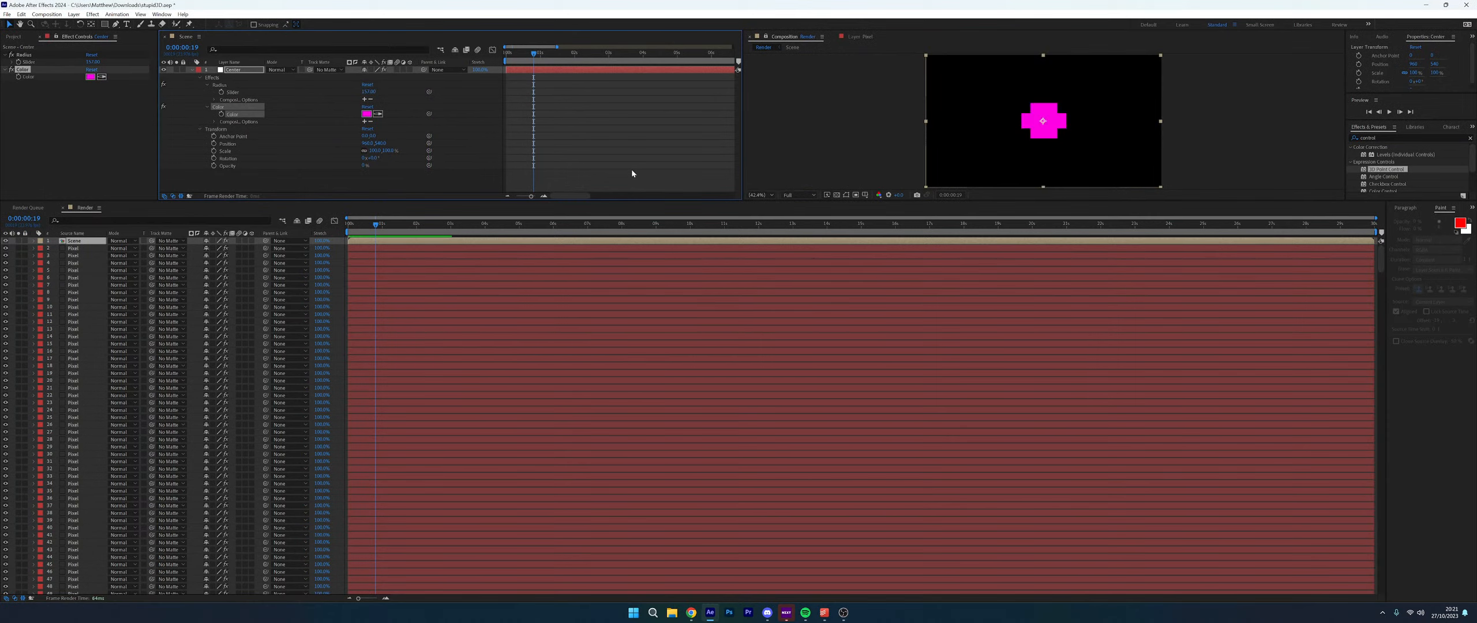
left_click(367, 114)
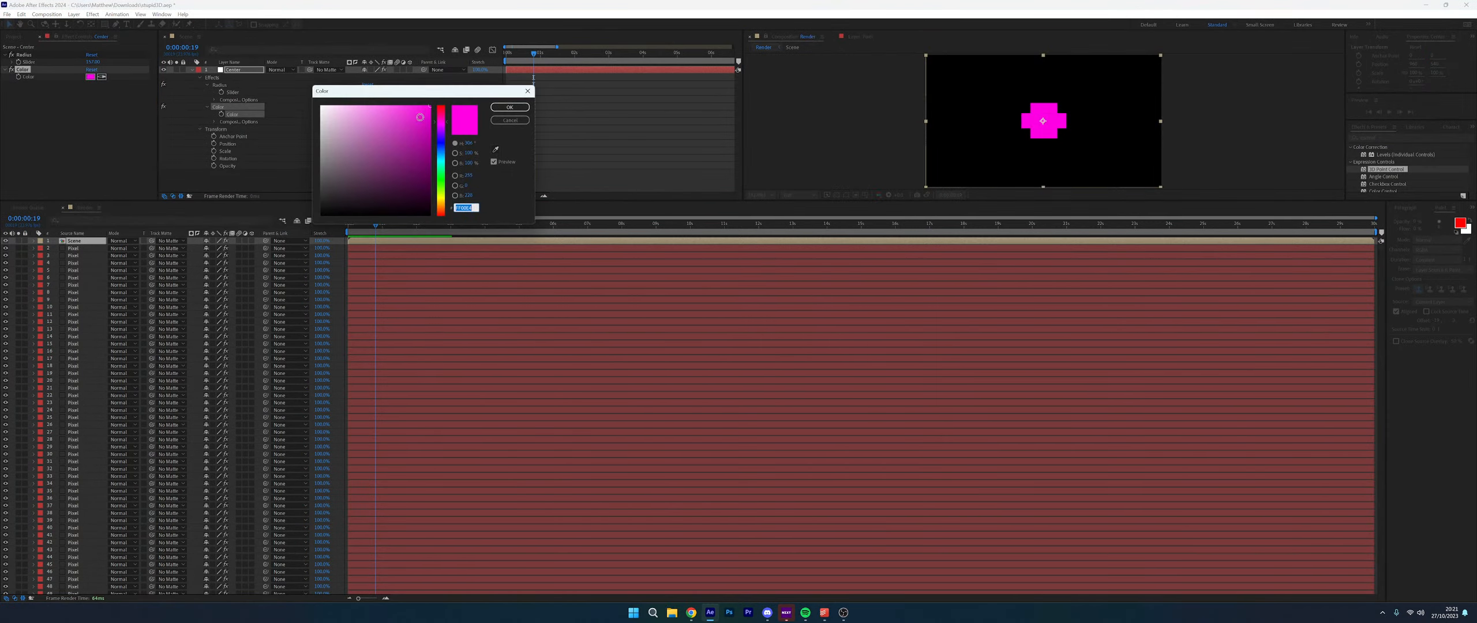
left_click_drag(437, 122, 440, 119)
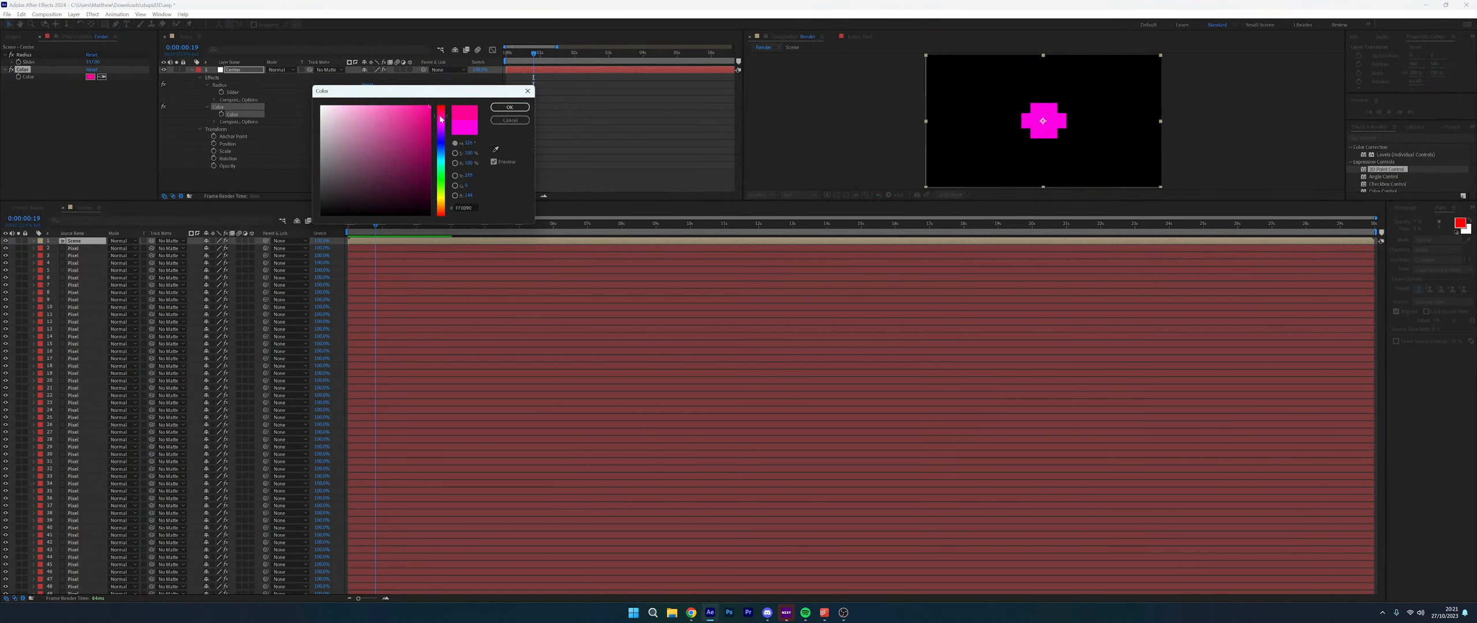
left_click(502, 107)
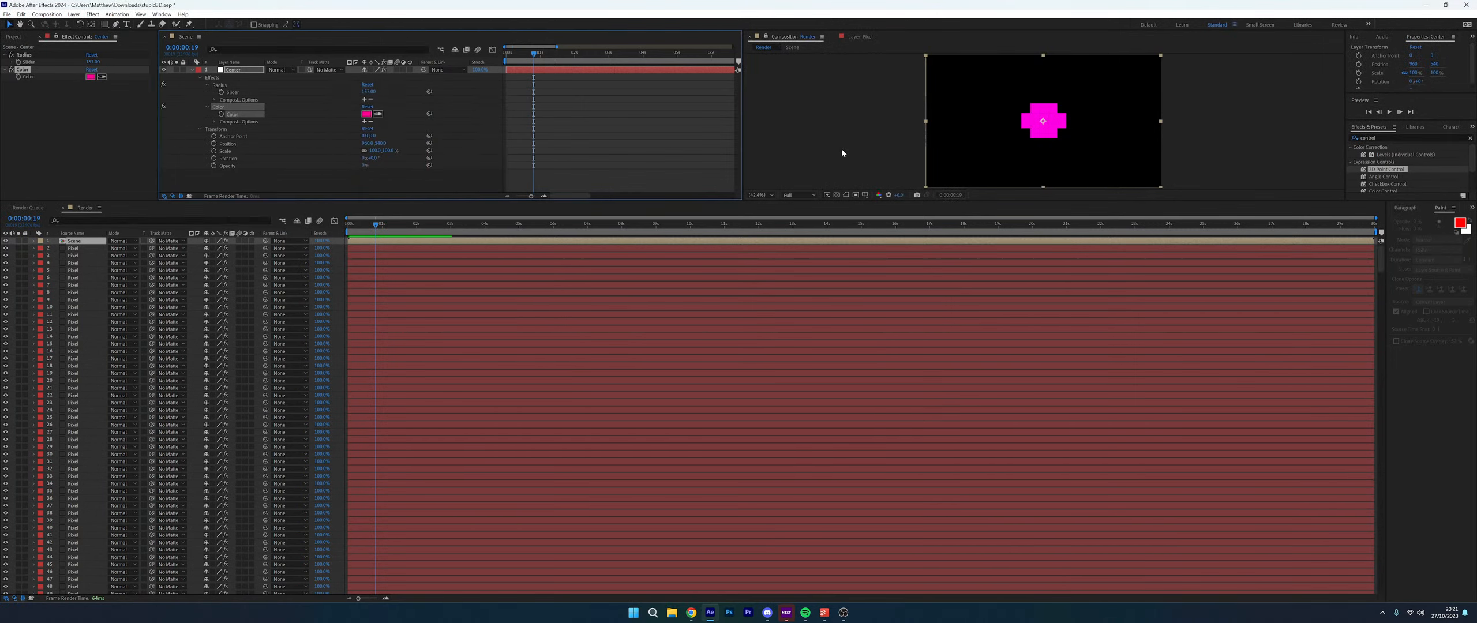
Collapse the Center layer's expanded effect and transform properties in the Scene timeline
left_click(860, 134)
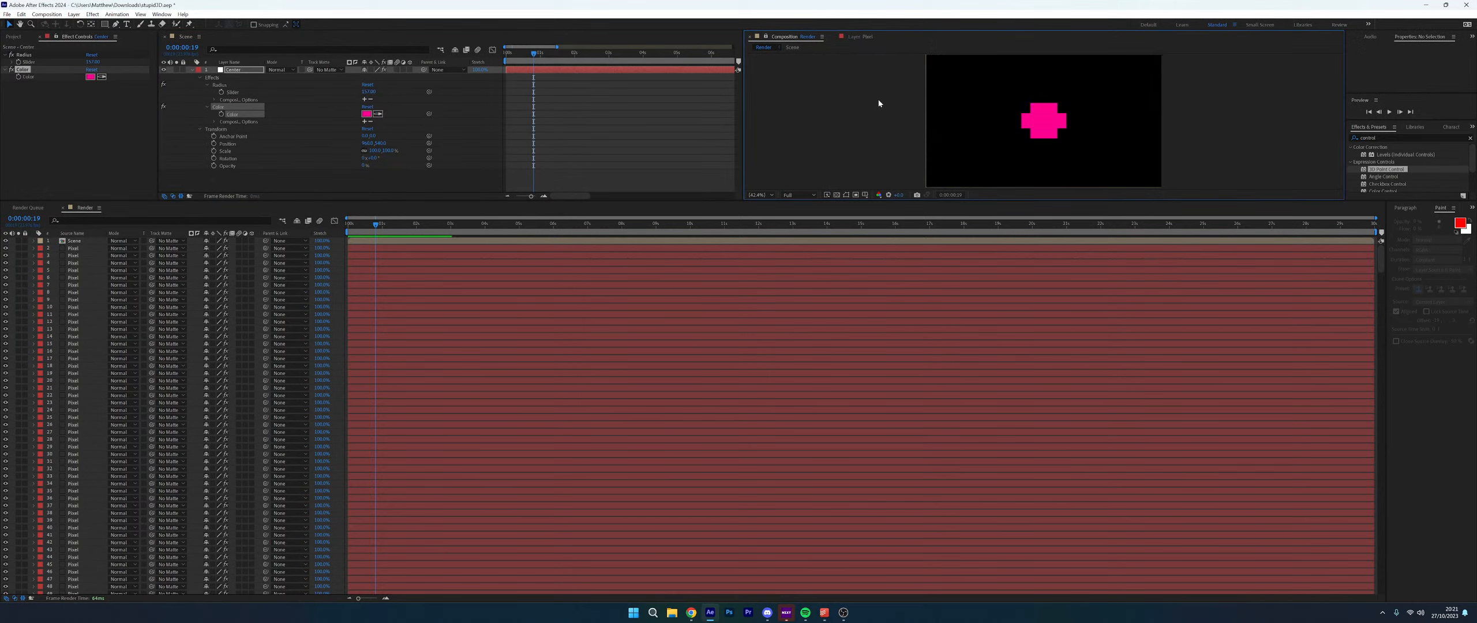
left_click(81, 240)
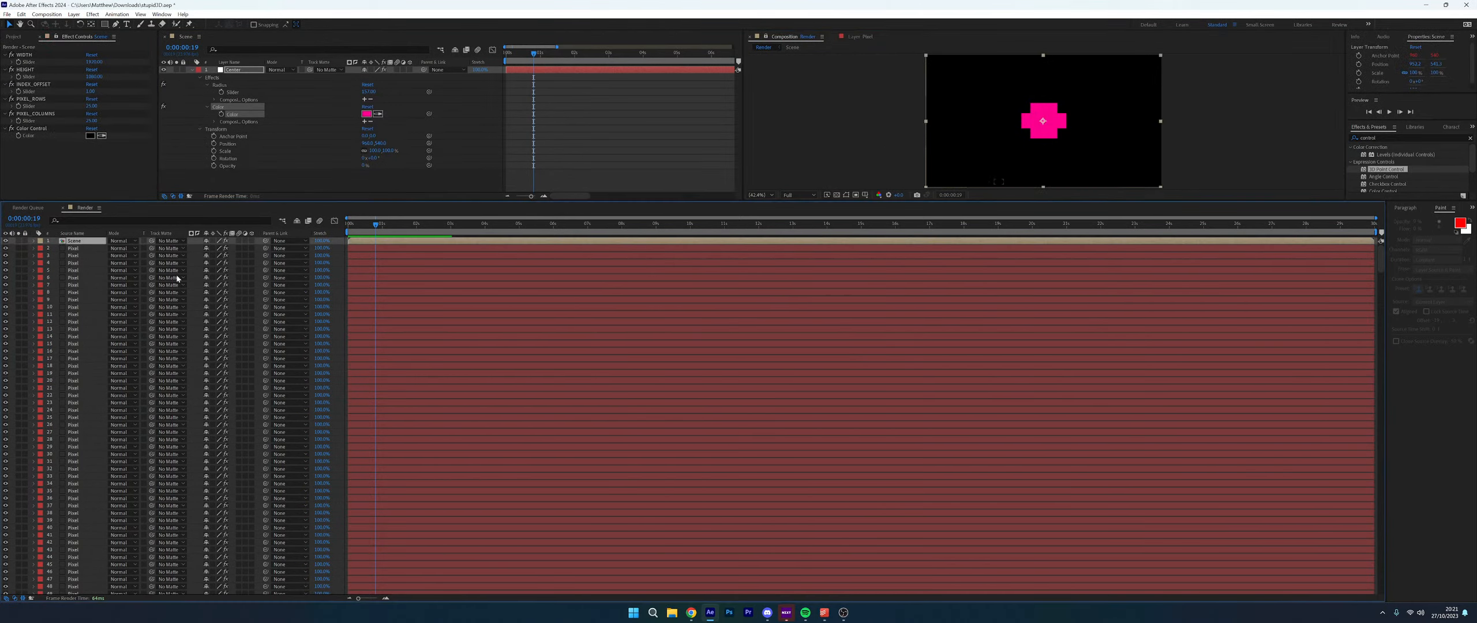
left_click(80, 171)
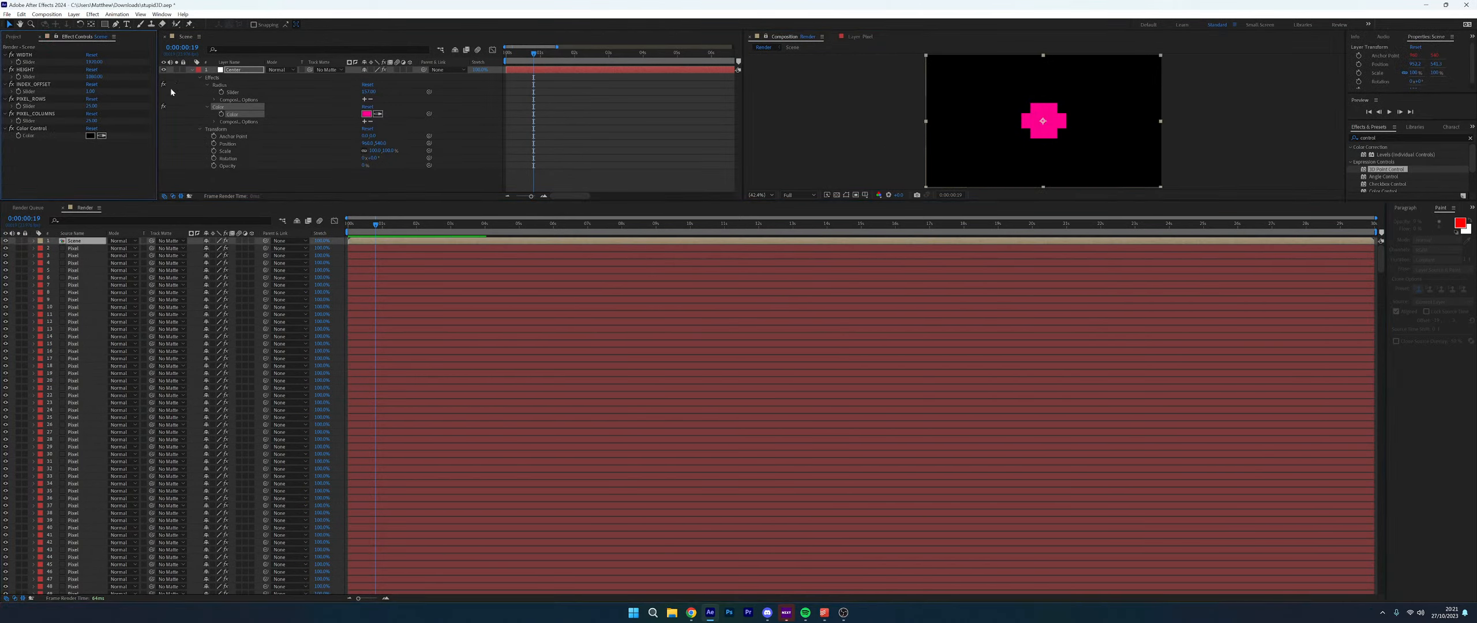
left_click(193, 71)
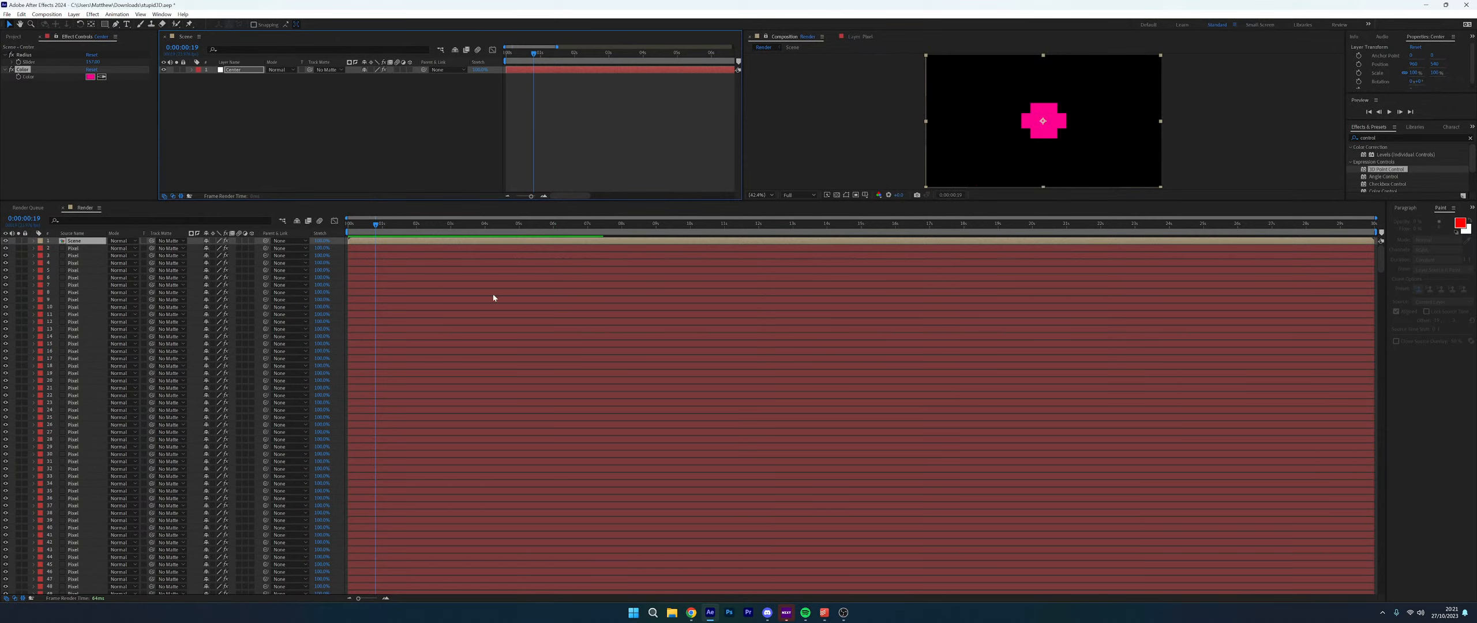
Set the Scene layer's PIXEL_COLUMNS to 20 and PIXEL_ROWS to 30, and inspect the refined sphere up close
left_click(15, 40)
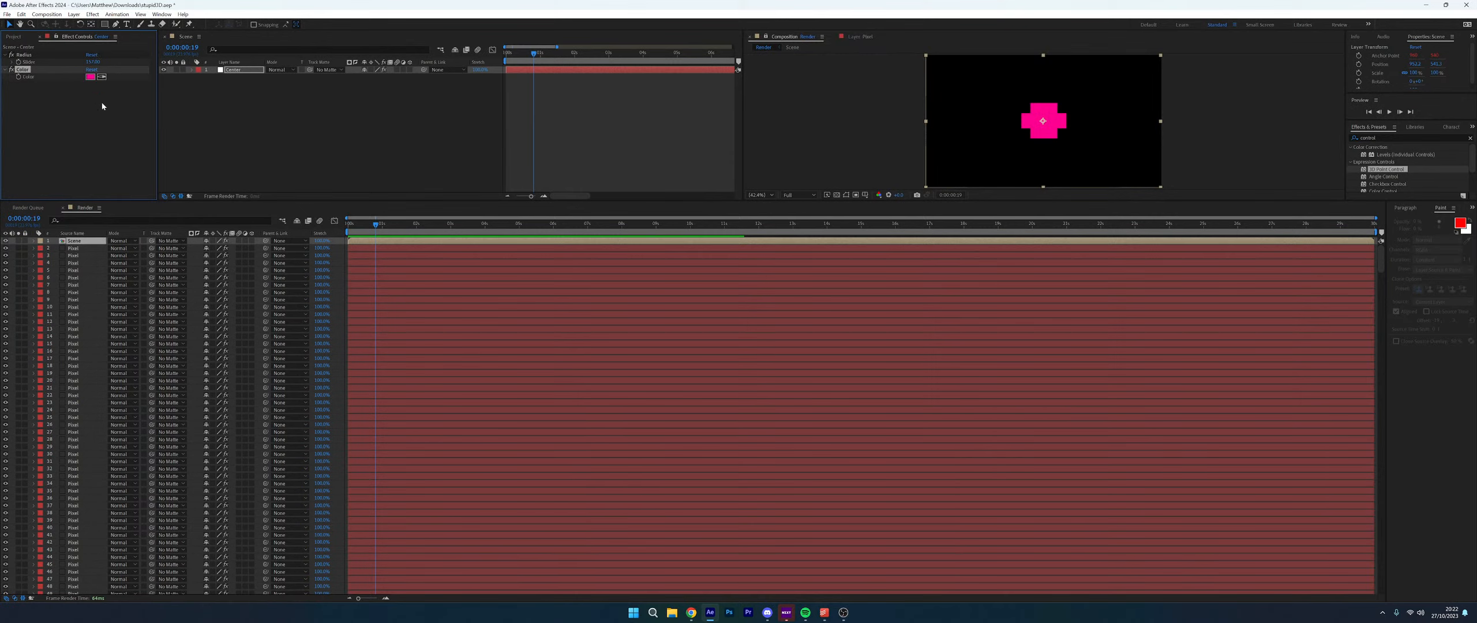
left_click(85, 242)
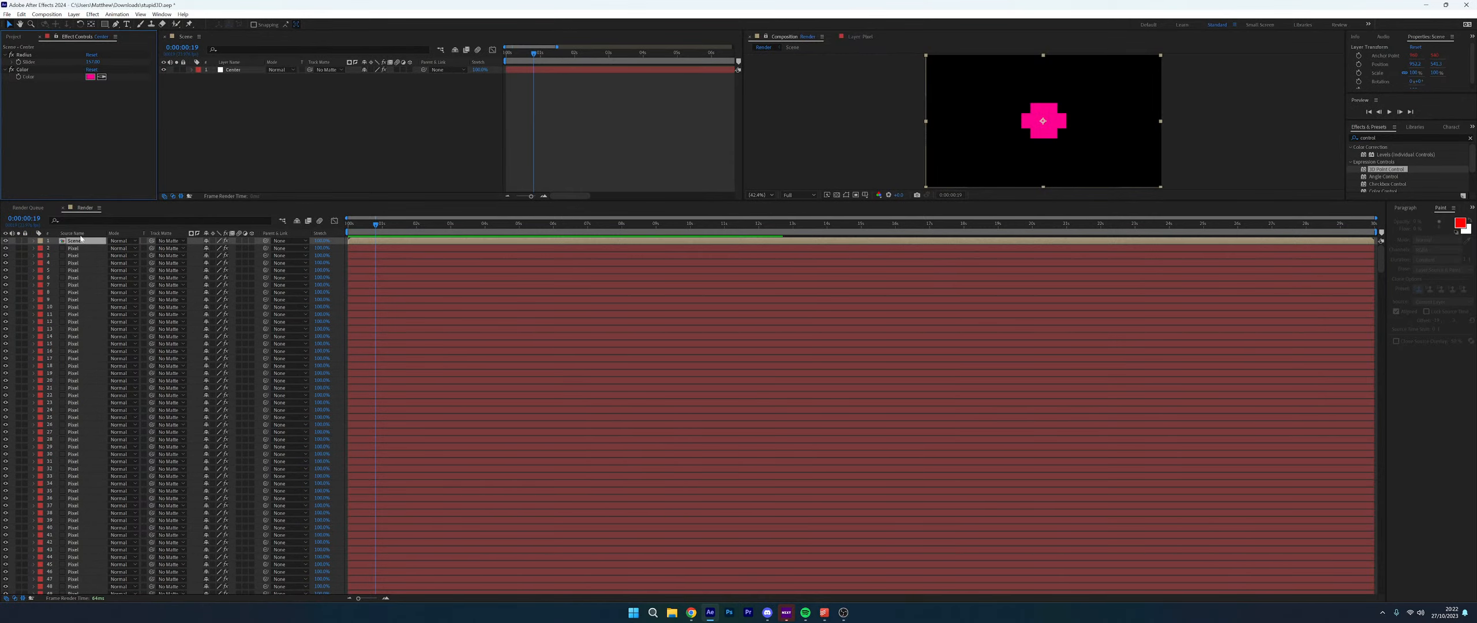
left_click_drag(91, 121, 72, 122)
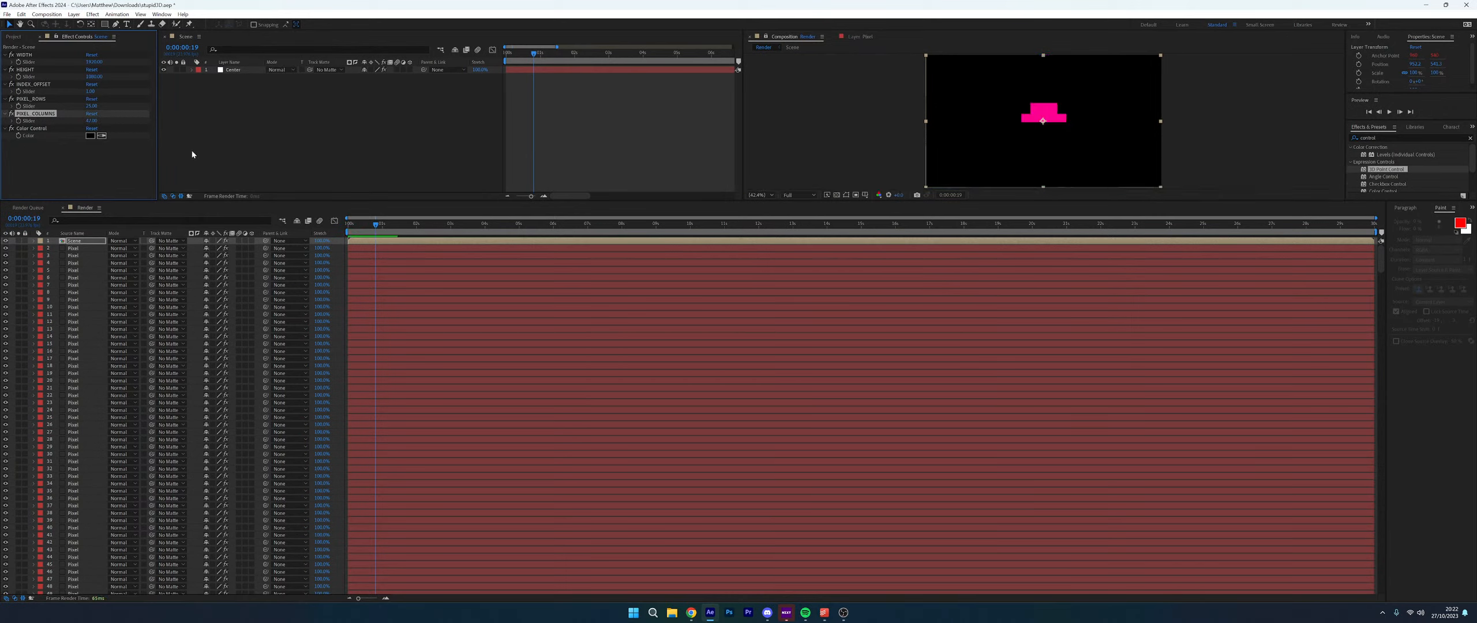
left_click(93, 121)
type("20")
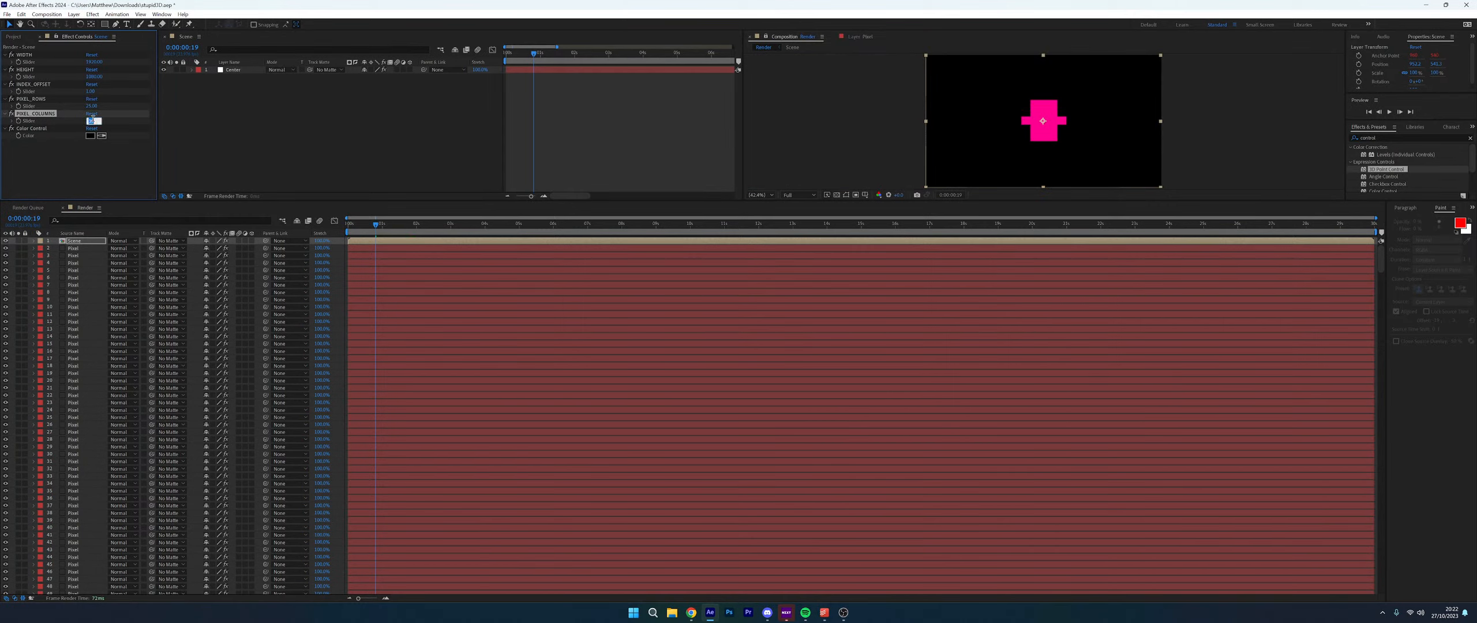
key("Return")
left_click(92, 106)
type("30")
key("Return")
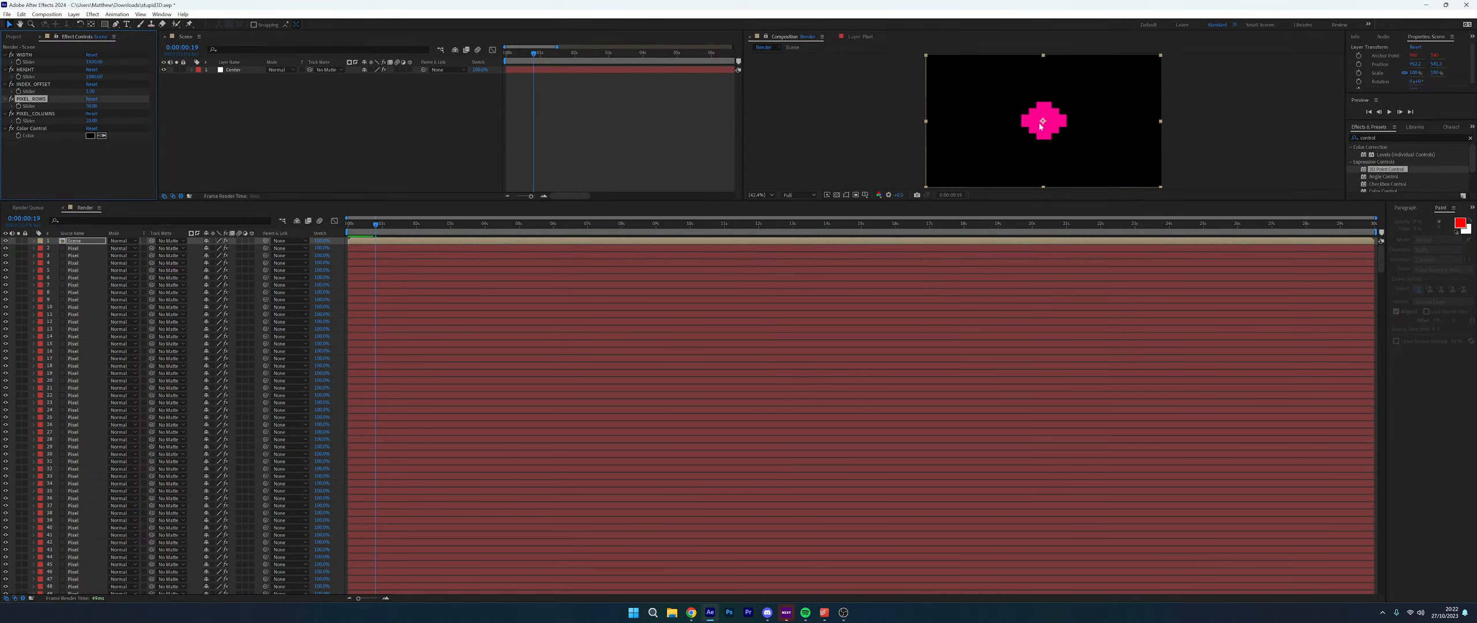
left_click(818, 140)
scroll(1056, 122, "up", 6)
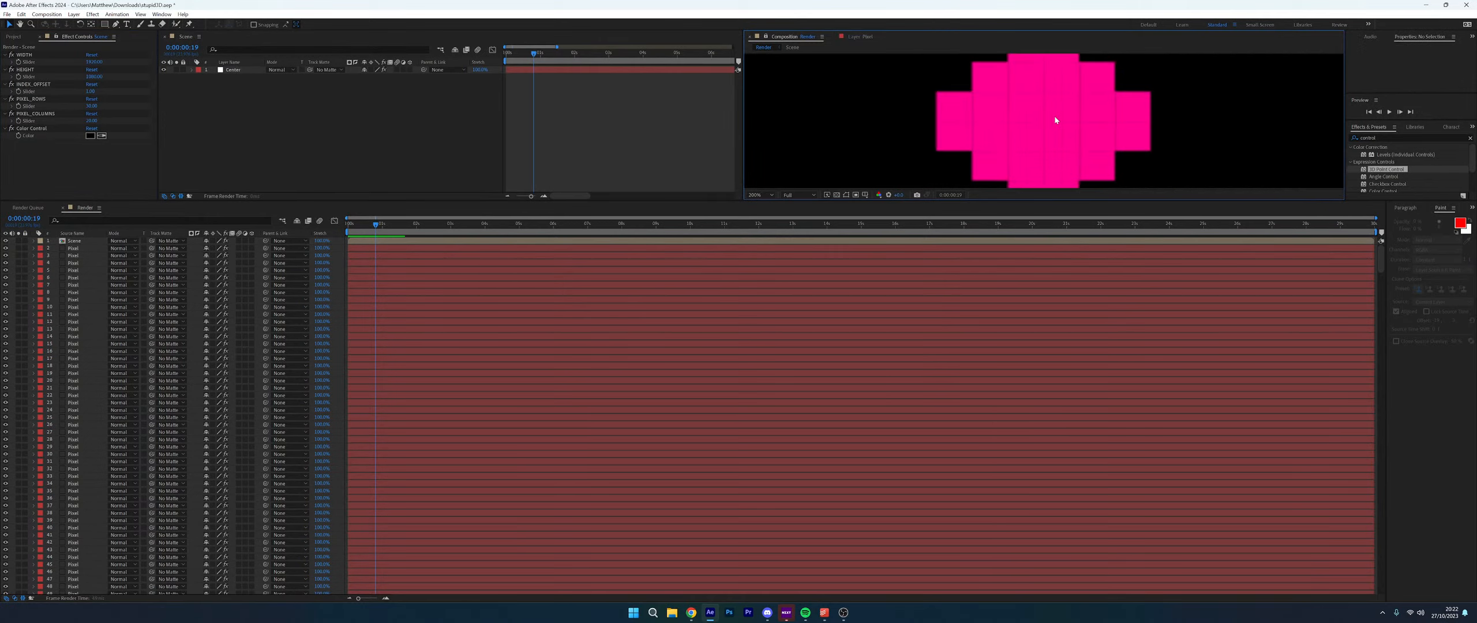
scroll(1056, 120, "down", 4)
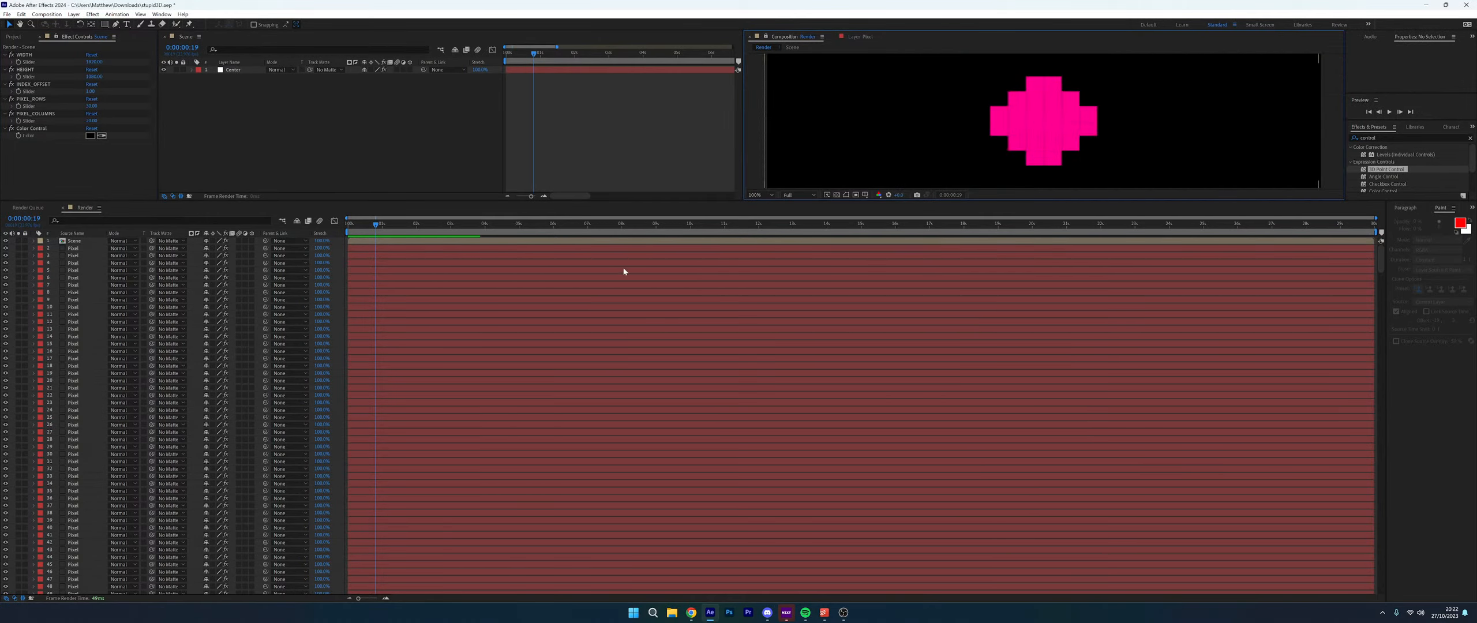
Delete all the duplicated Pixel layers from the Render composition, keeping only the Scene layer and one Pixel layer
left_click(74, 249)
scroll(80, 404, "down", 20)
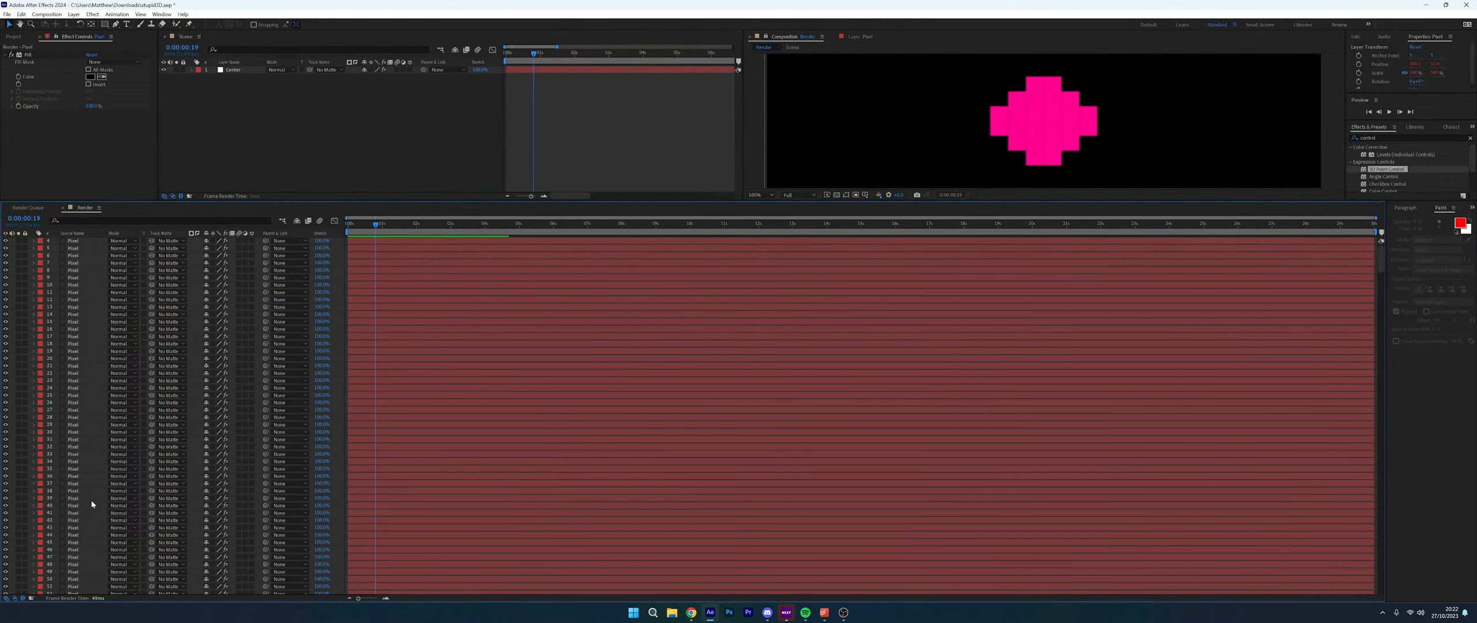
scroll(87, 559, "down", 3)
scroll(84, 568, "down", 20)
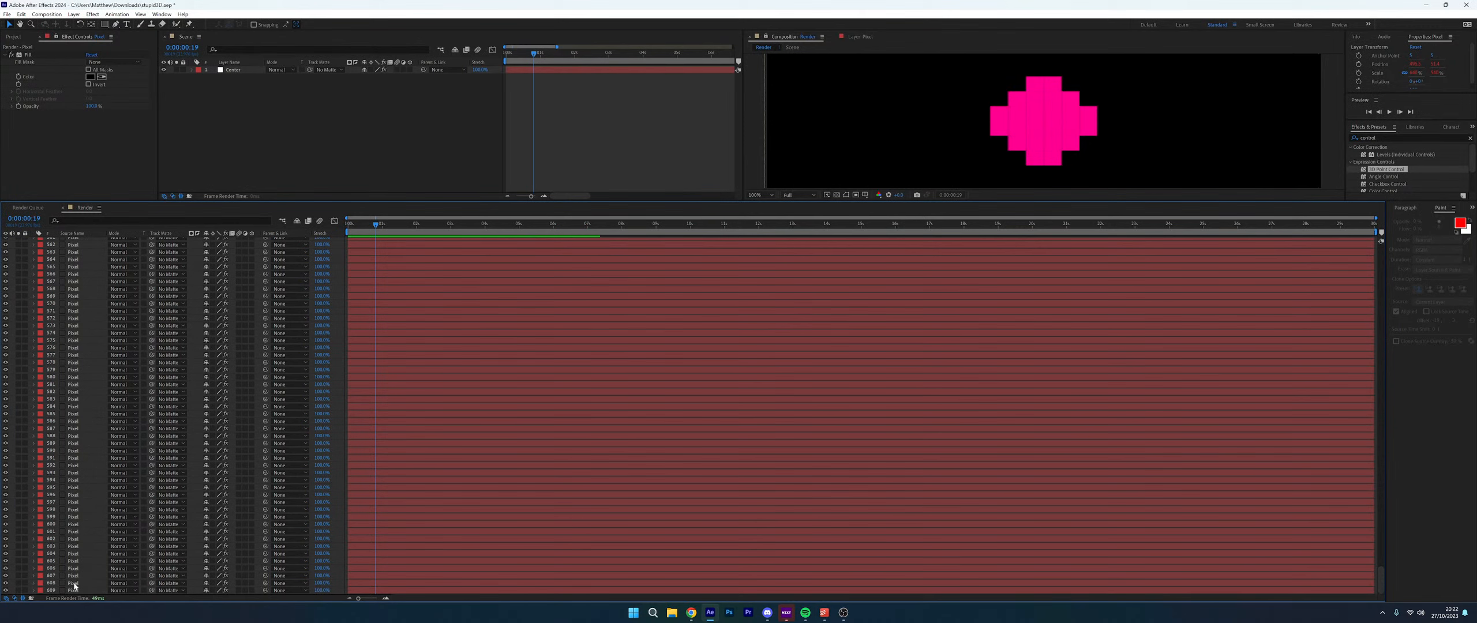
key("ctrl+a")
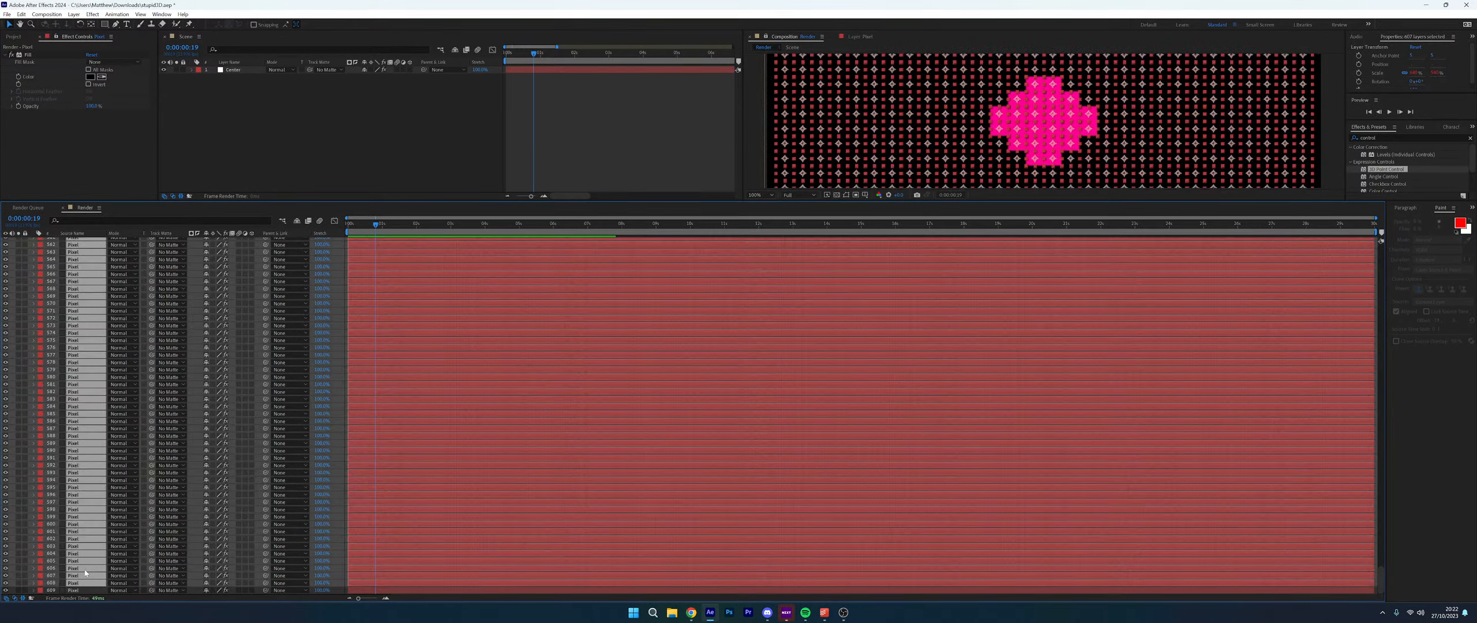
scroll(97, 557, "up", 1)
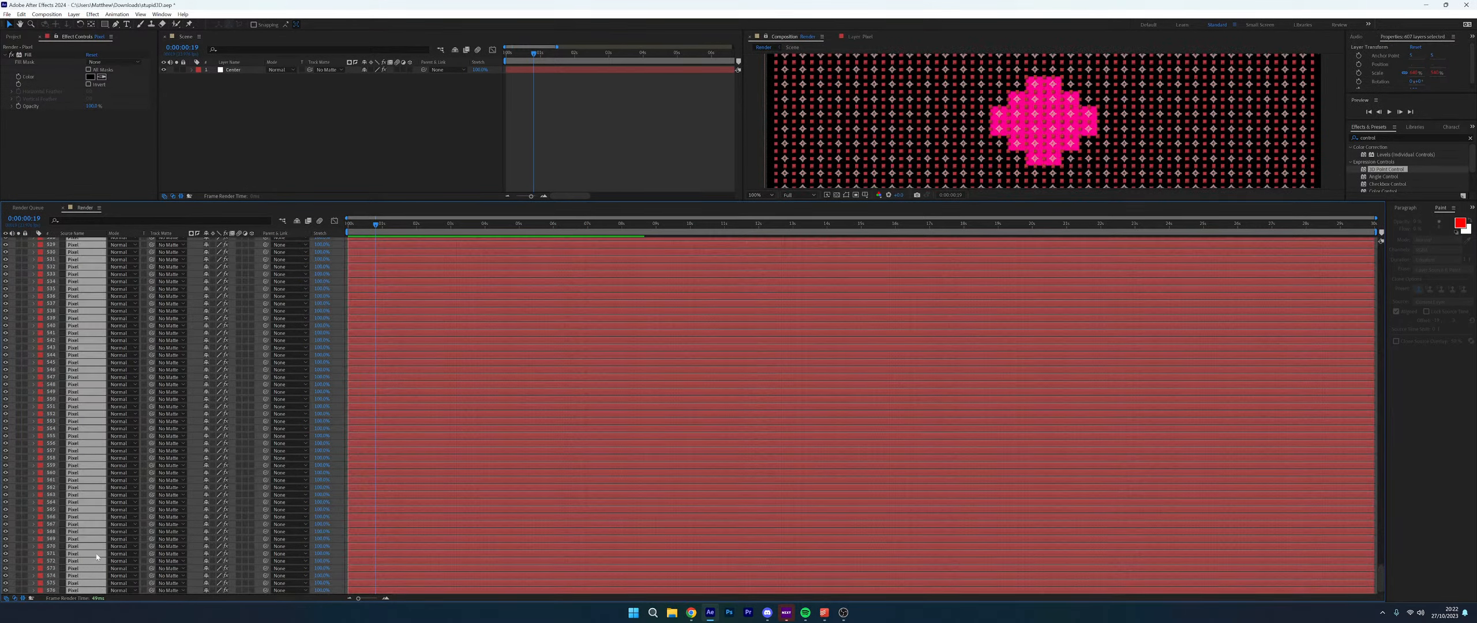
scroll(96, 557, "up", 6)
key("Delete")
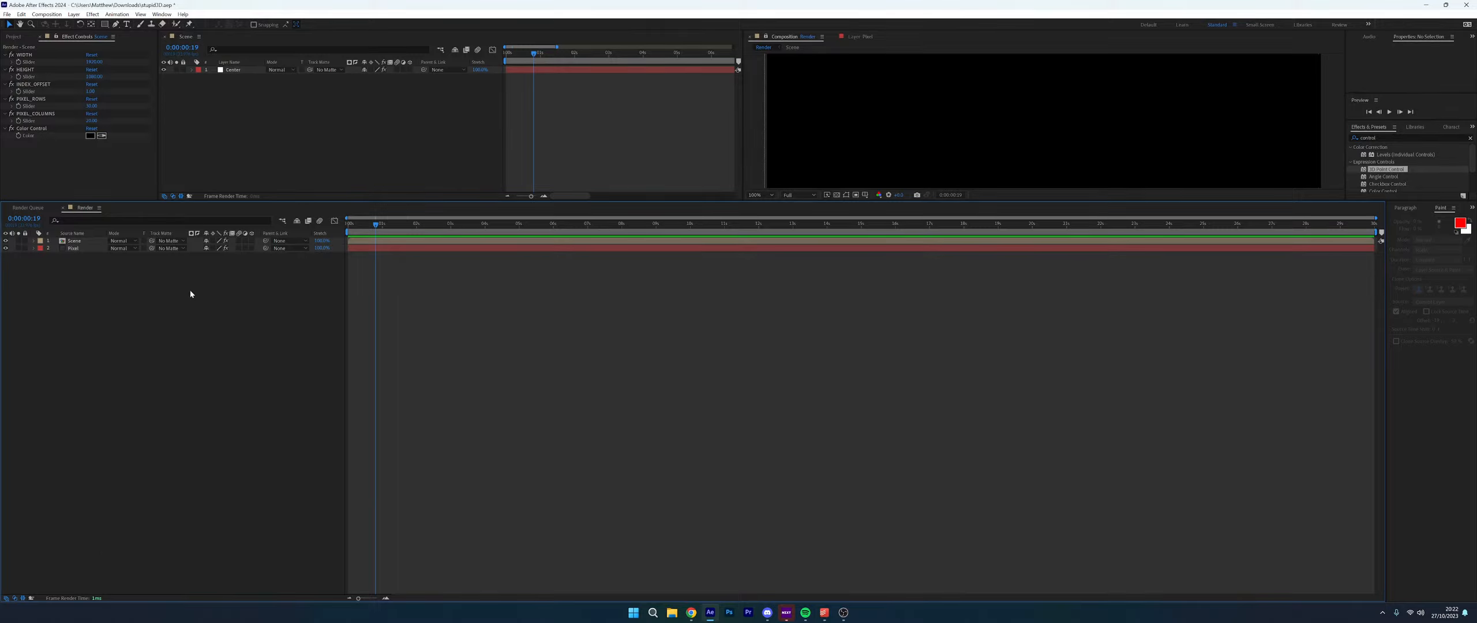
Close the separate Scene timeline, enlarge the composition preview area, and save the project
left_click_drag(465, 206, 457, 290)
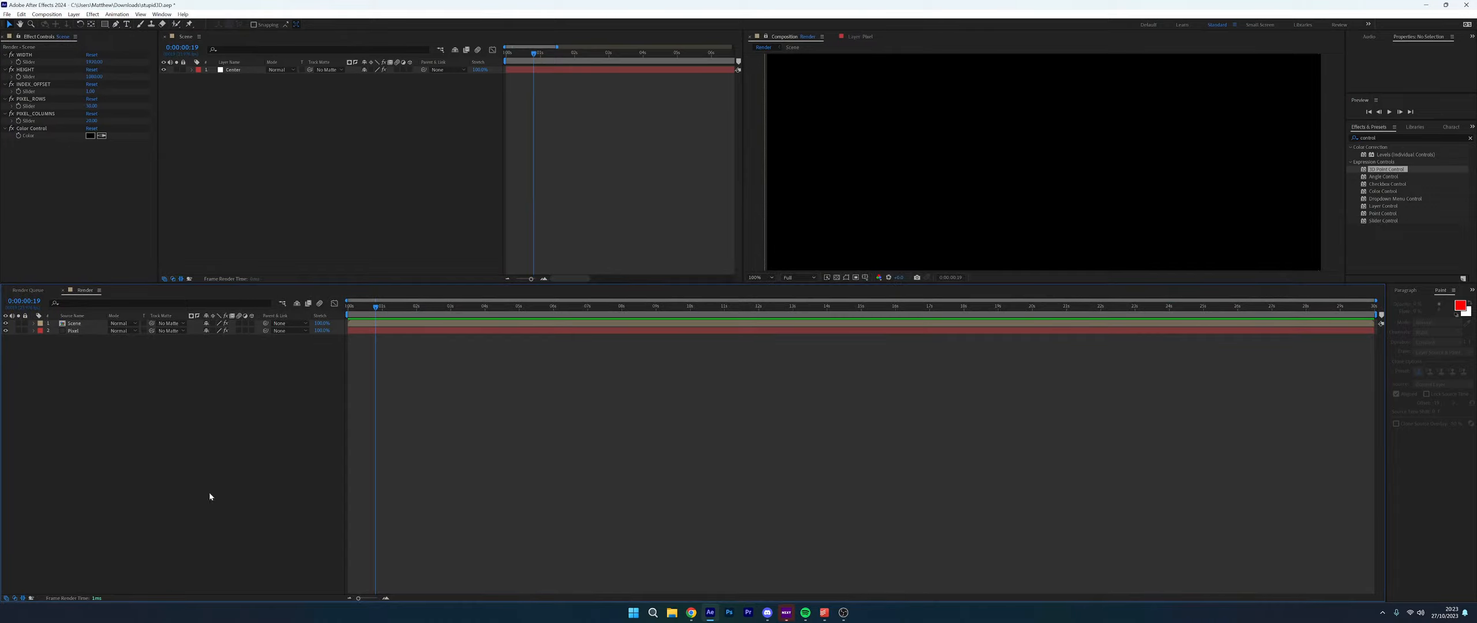
left_click(165, 37)
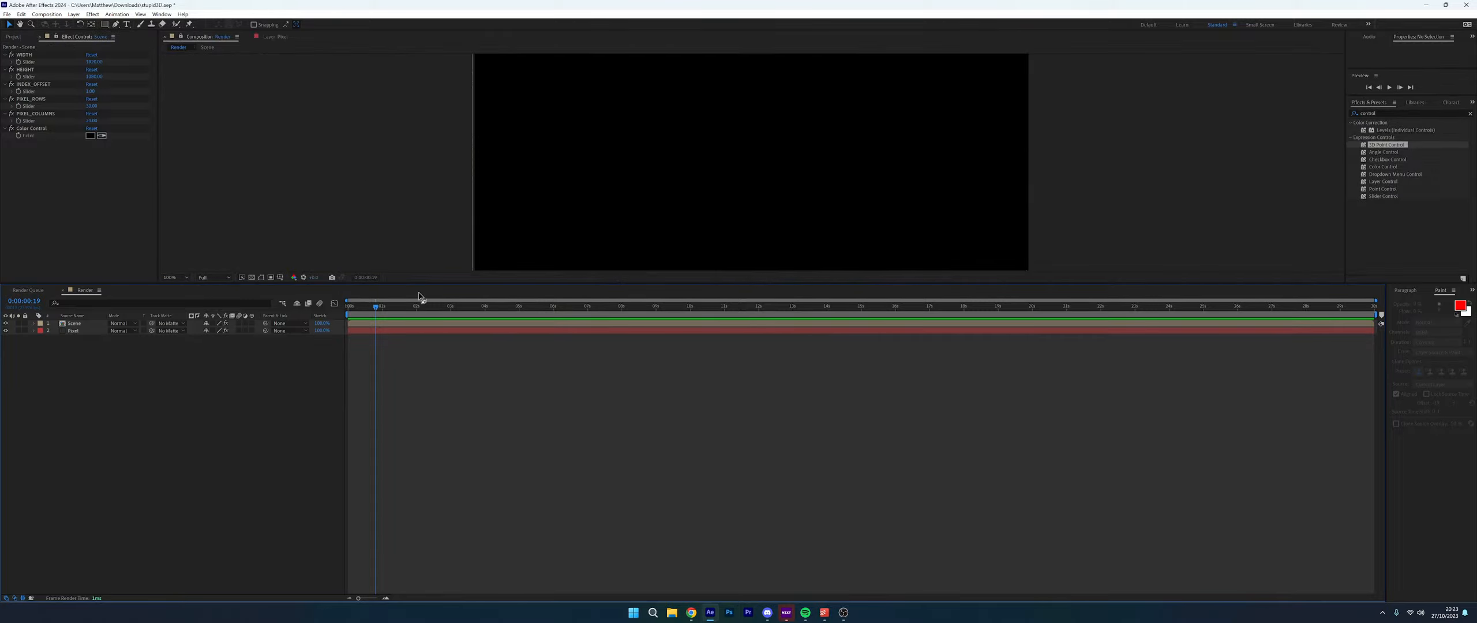
left_click_drag(431, 284, 423, 357)
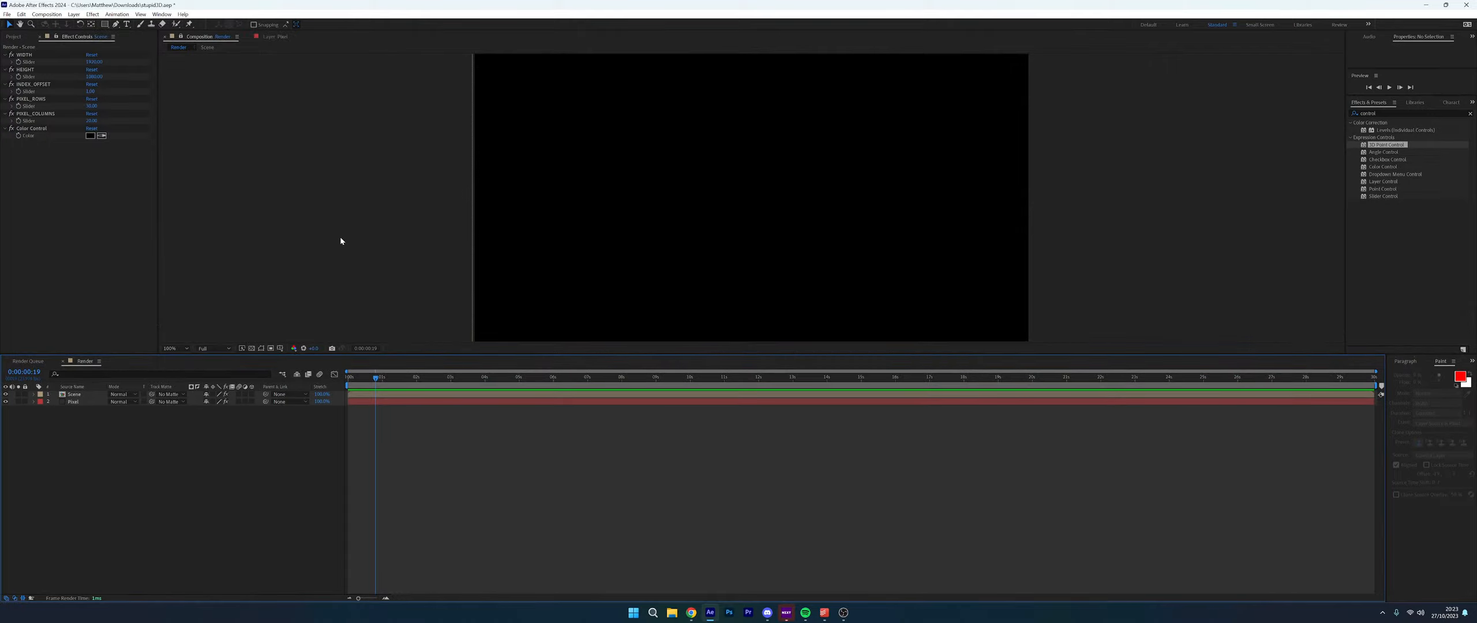
key("ctrl+s")
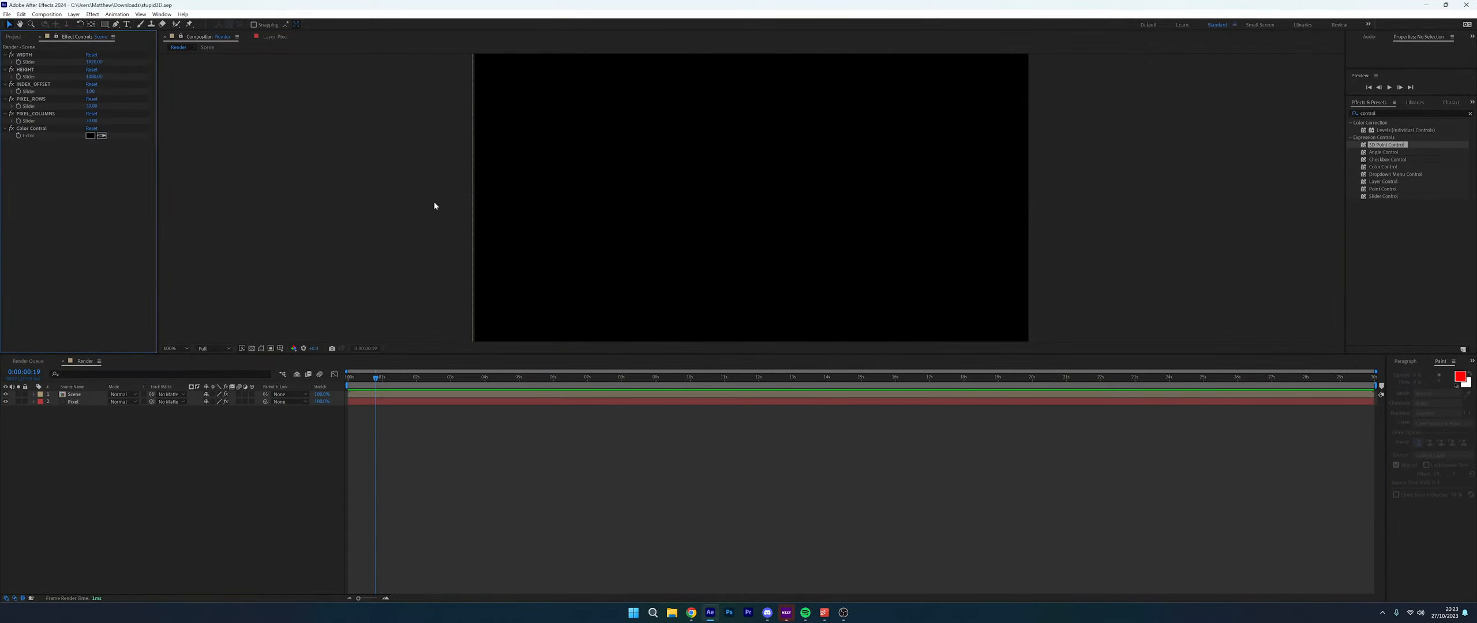
Switch to Chrome to check the livestream's watch page and chat, and return to After Effects
left_click(691, 613)
scroll(775, 448, "down", 1)
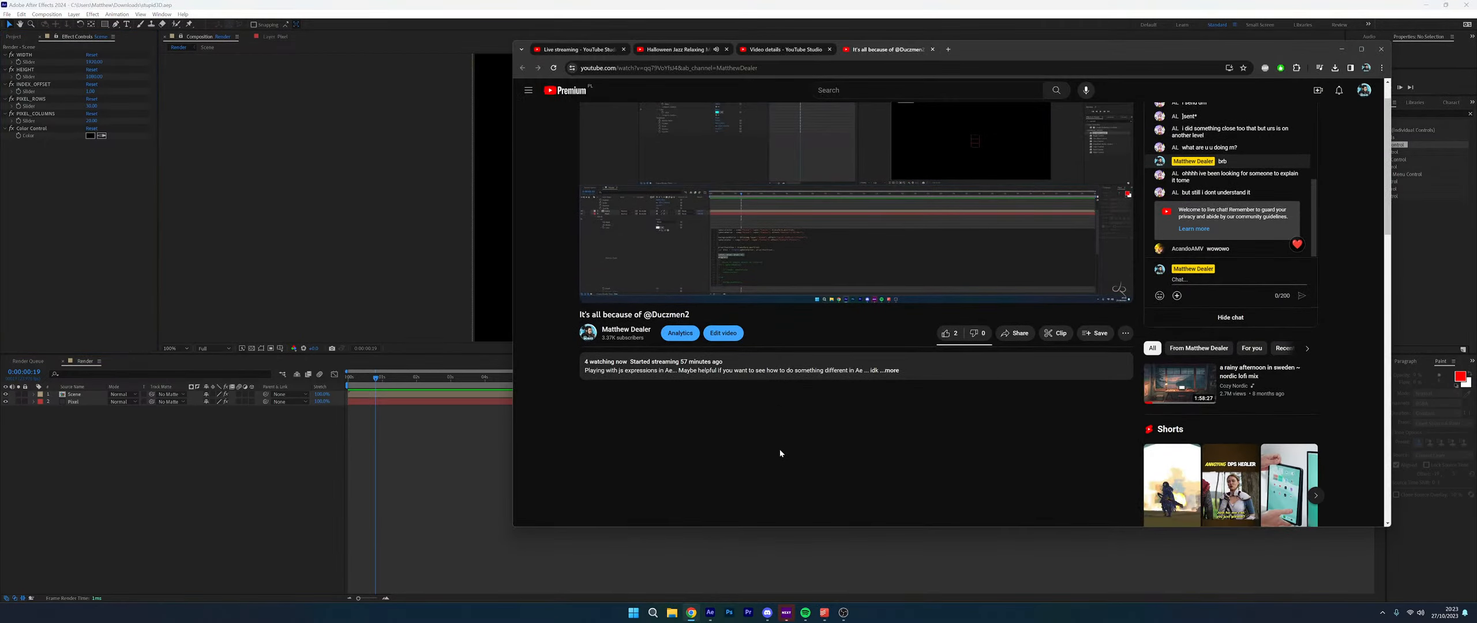
scroll(831, 449, "down", 3)
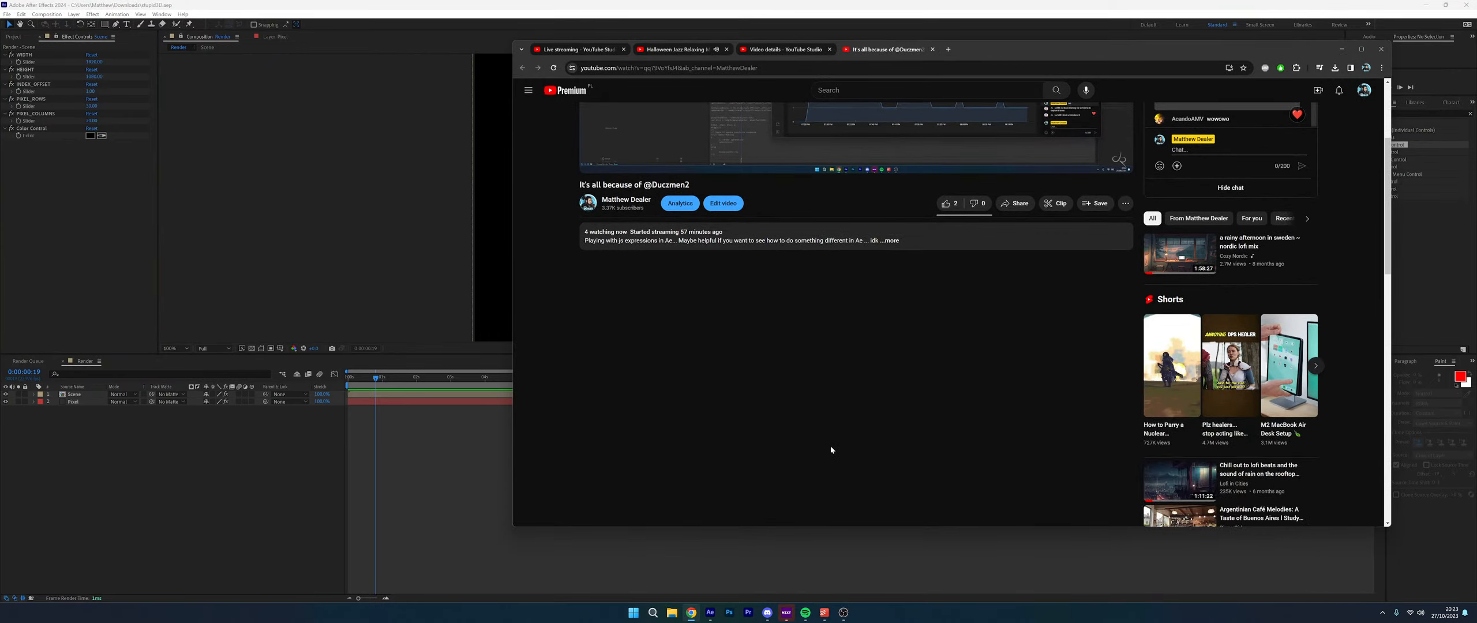
scroll(831, 449, "down", 1)
scroll(831, 449, "up", 5)
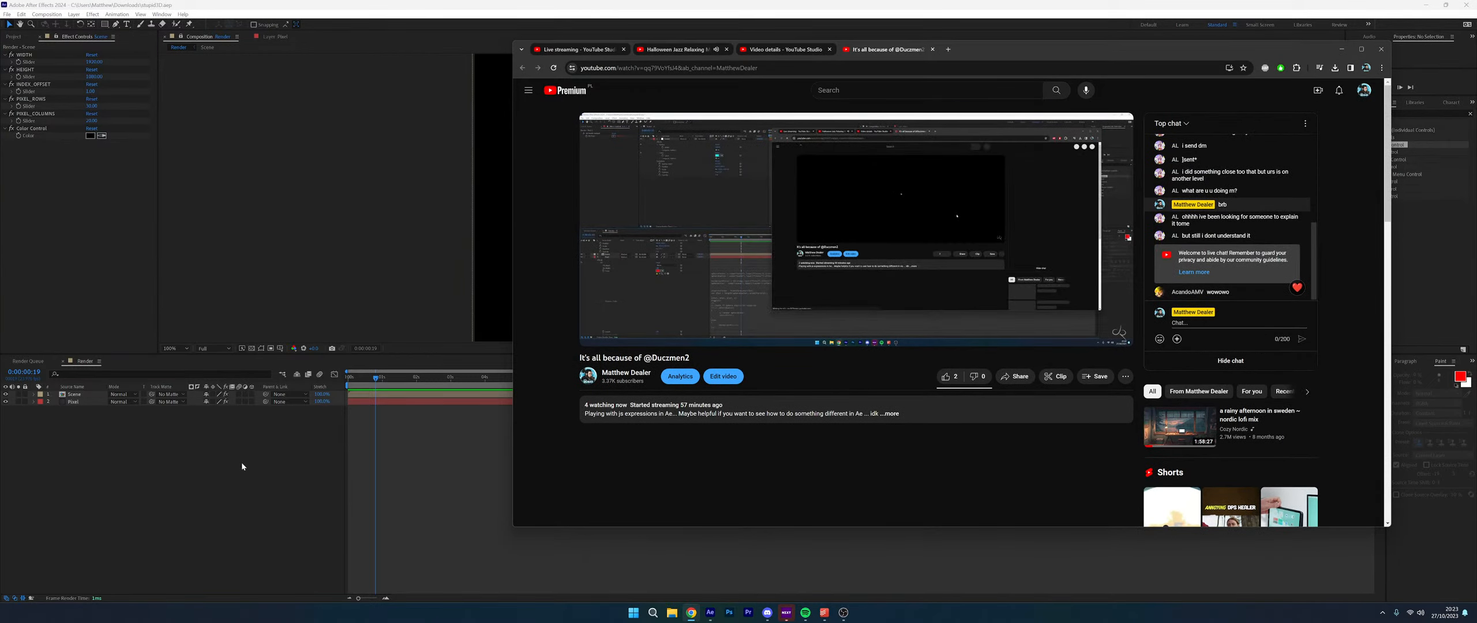
left_click(711, 614)
left_click(691, 615)
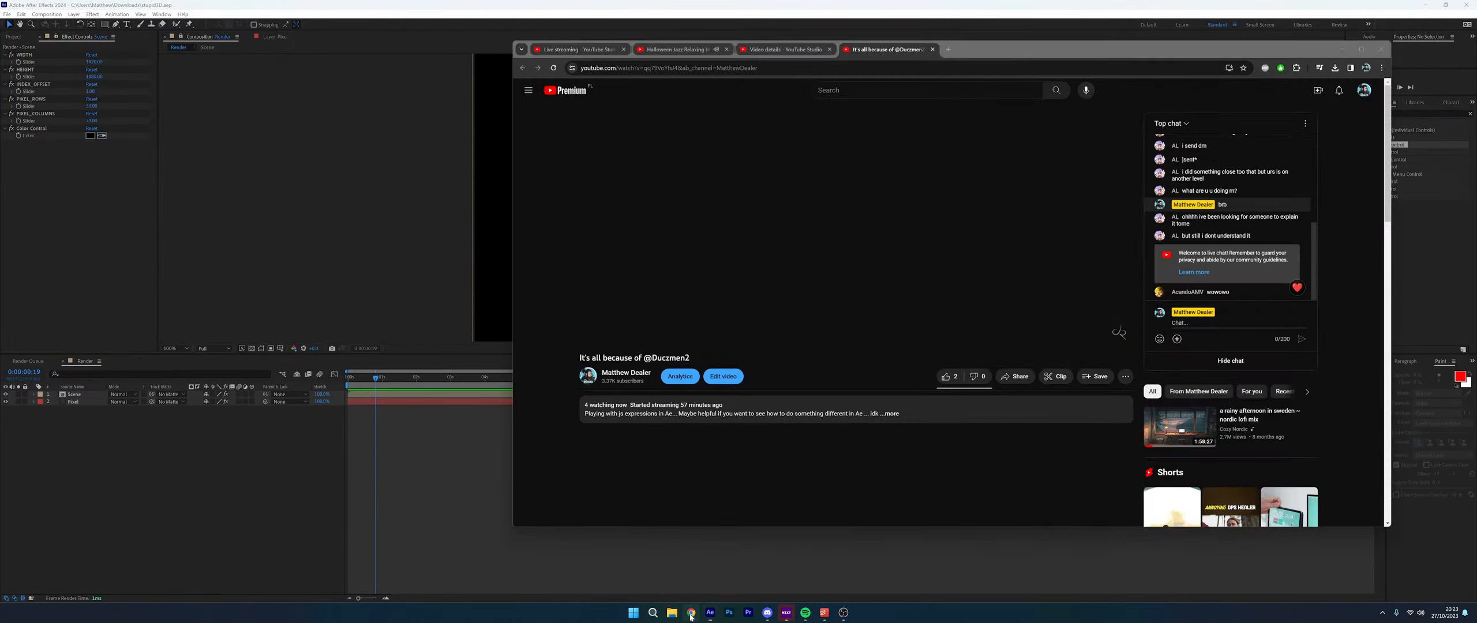
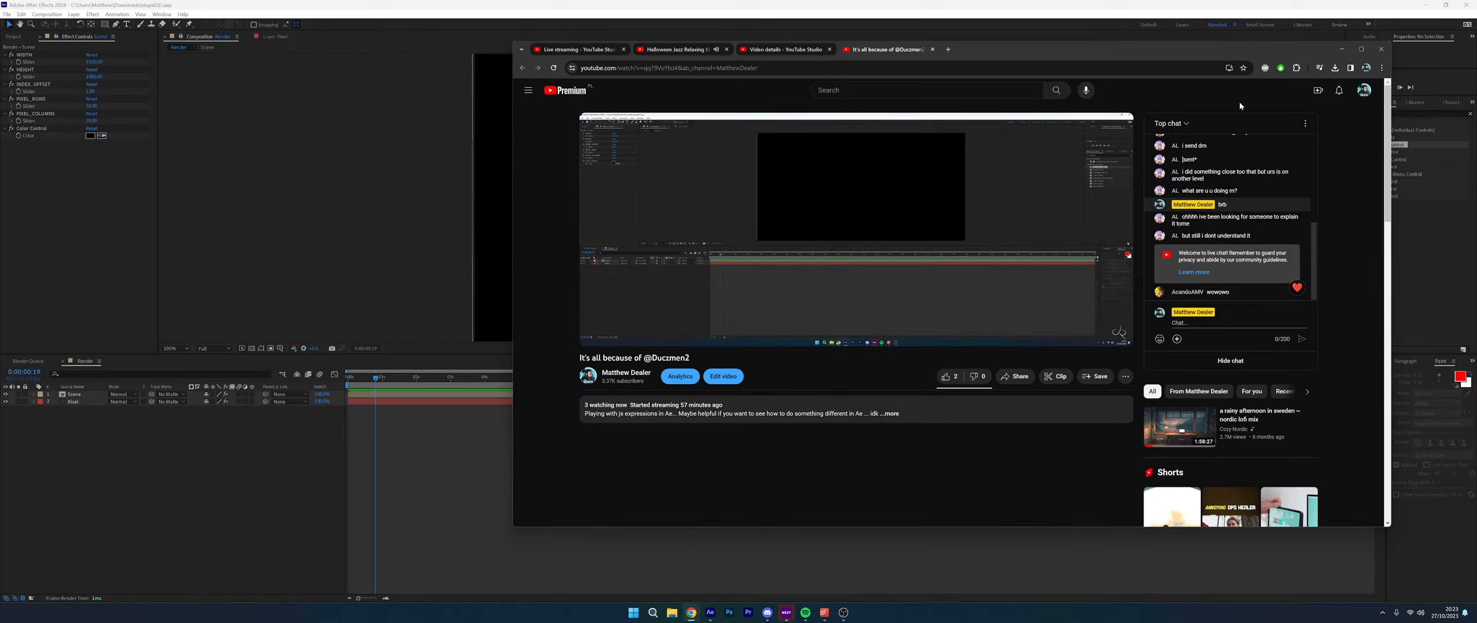
left_click(1342, 49)
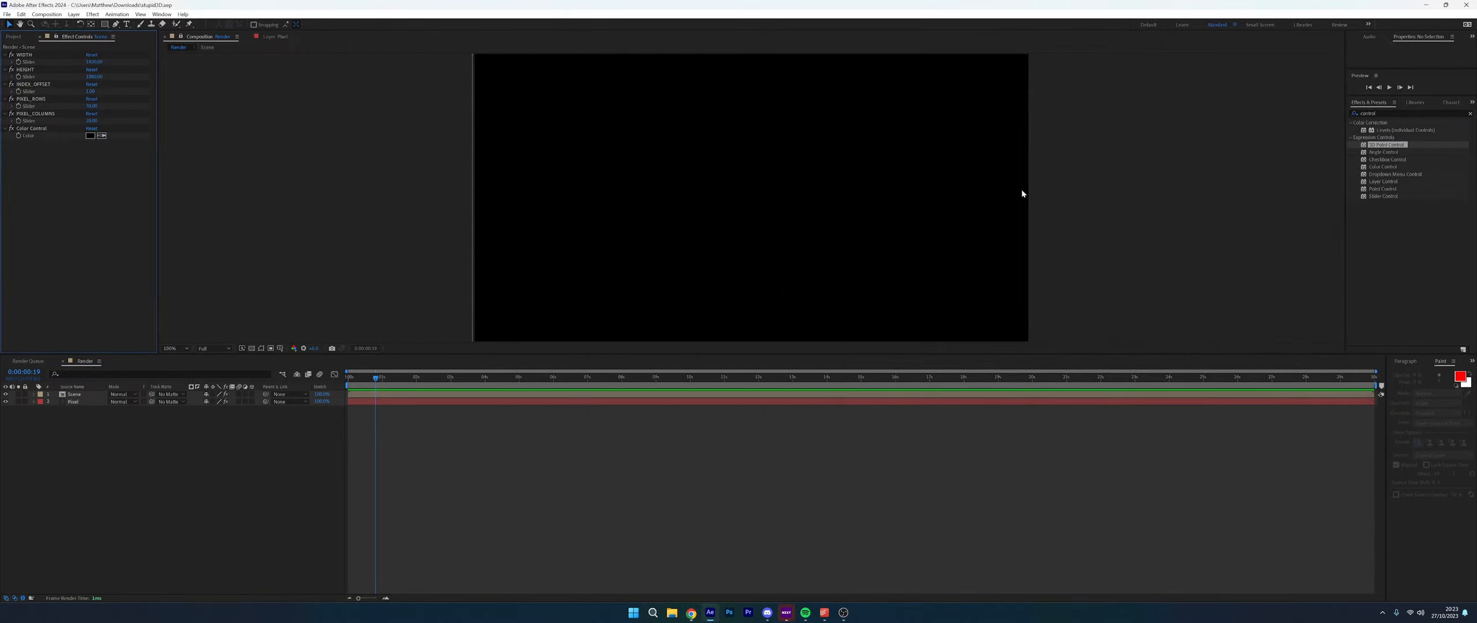
Open the FILMVISION After Effects project from the Projects\FILMVISION - Kosmos folder on drive D, accepting the conversion, missing-effect and missing-file notices
left_click(671, 611)
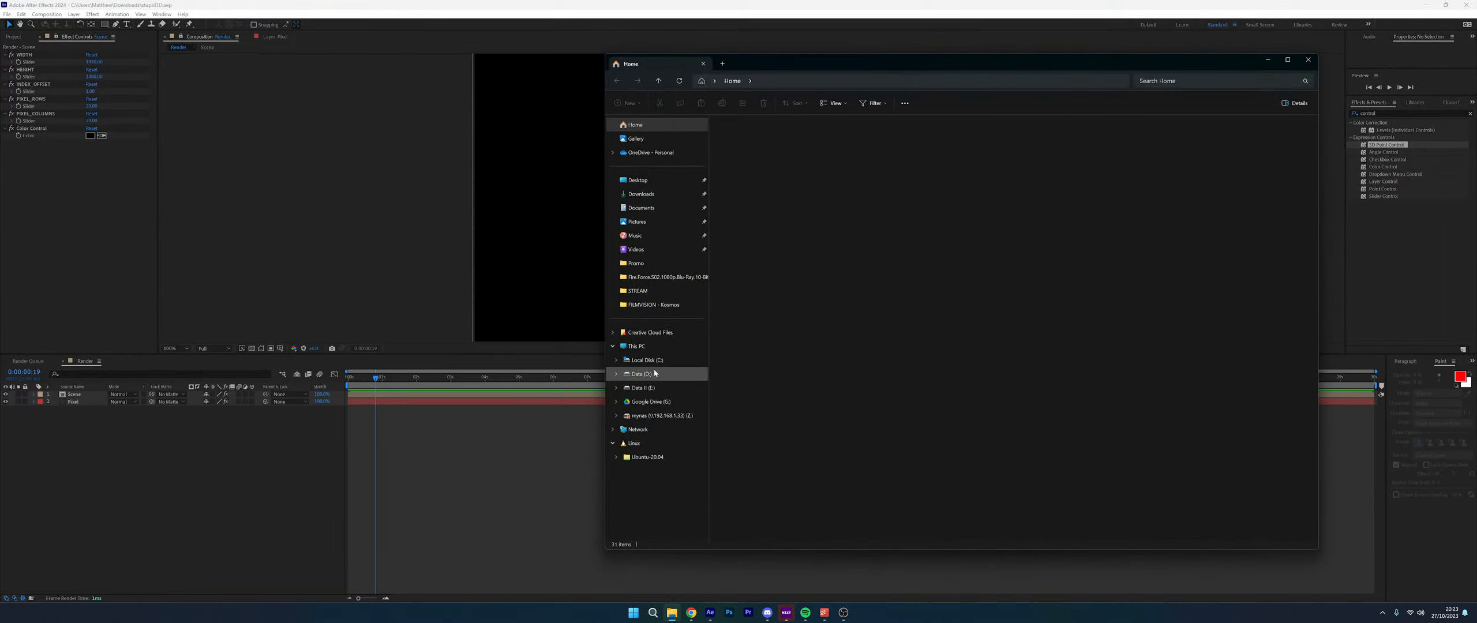
left_click(655, 373)
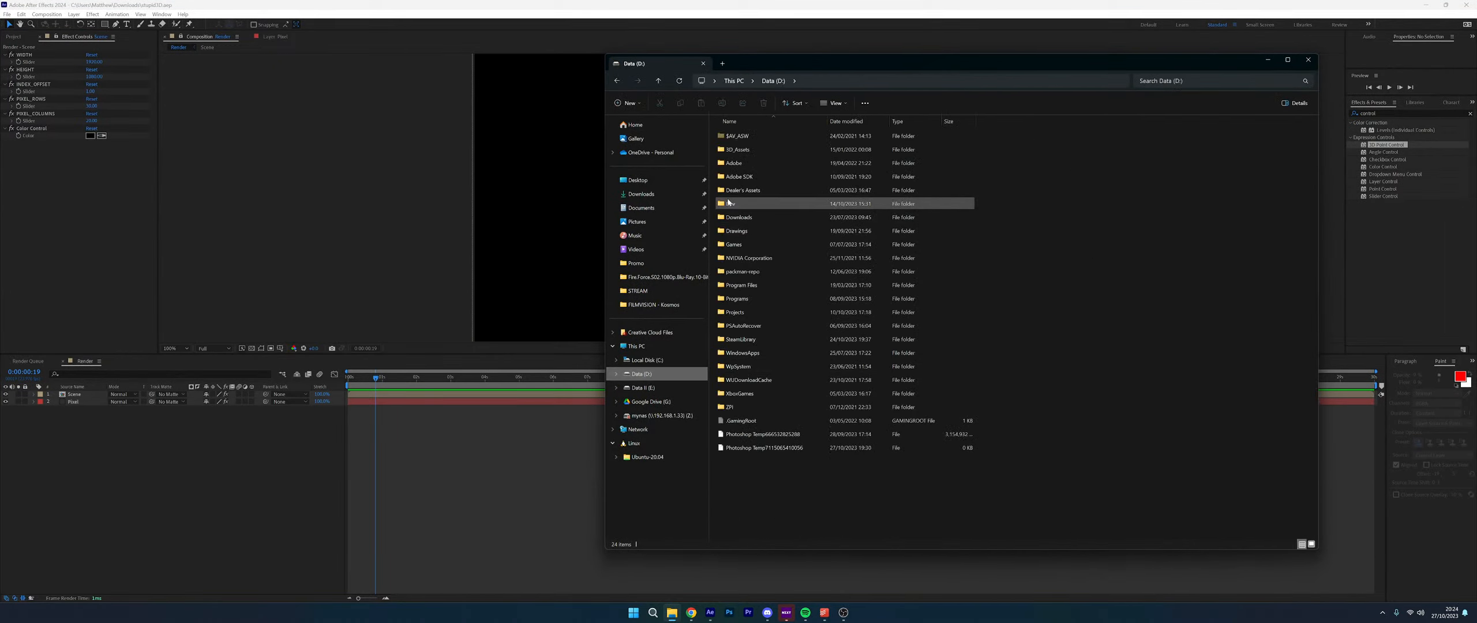
double_click(750, 312)
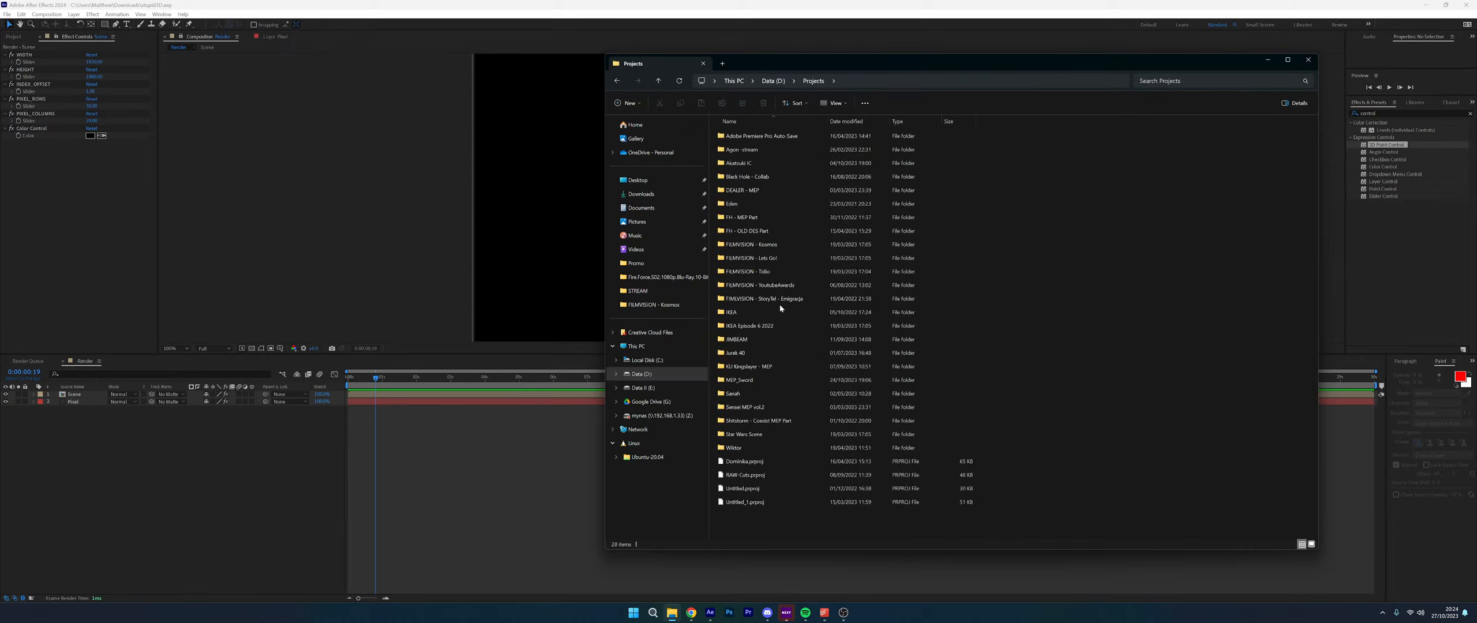
double_click(780, 245)
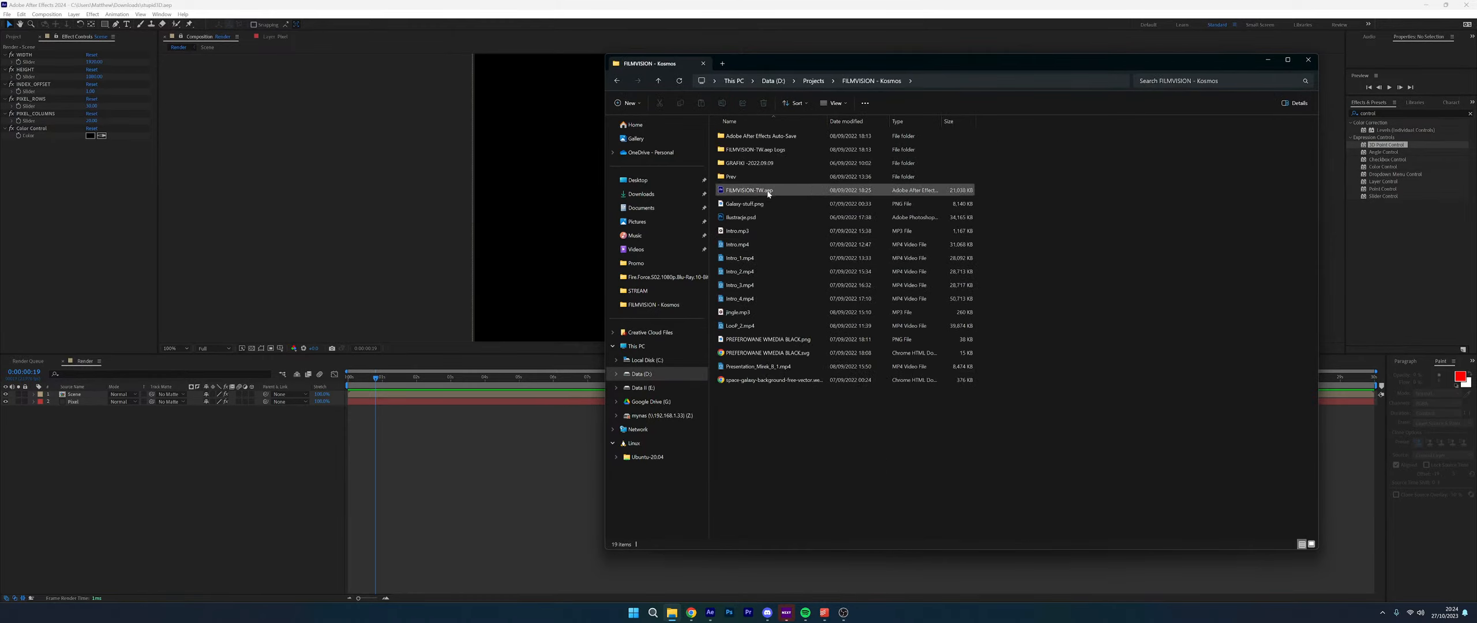
double_click(768, 192)
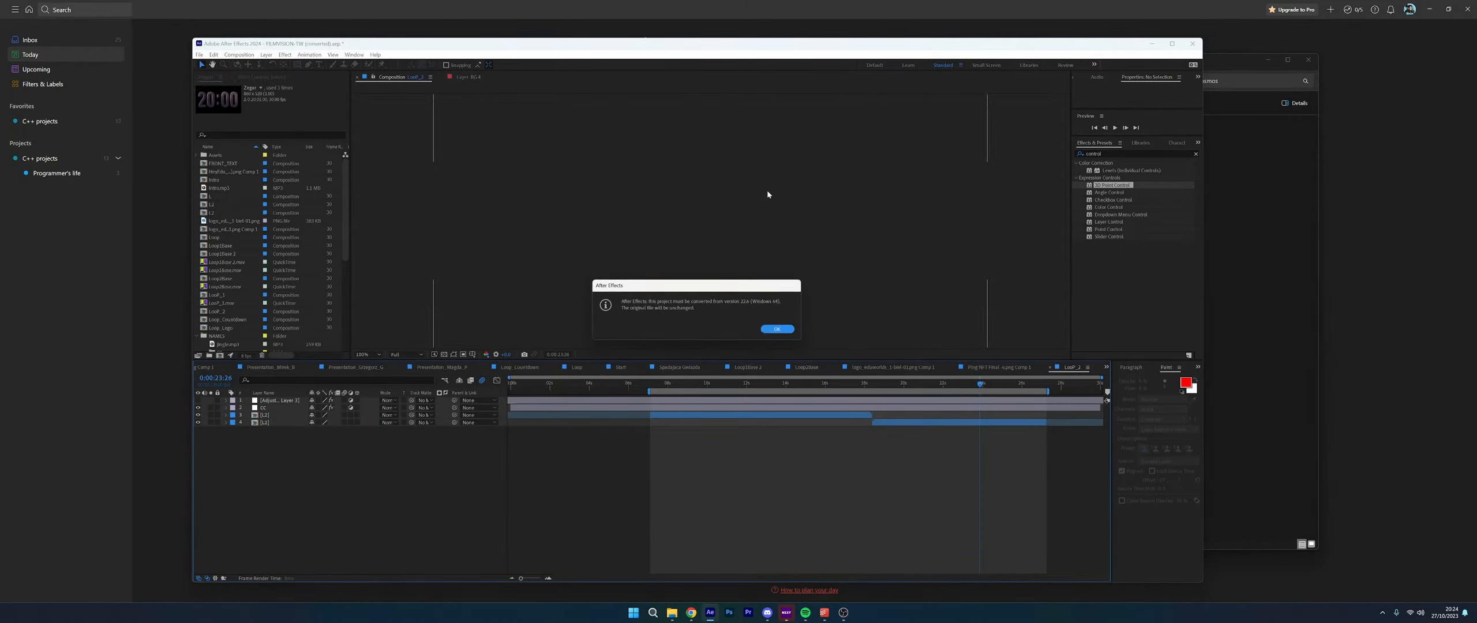
left_click(767, 330)
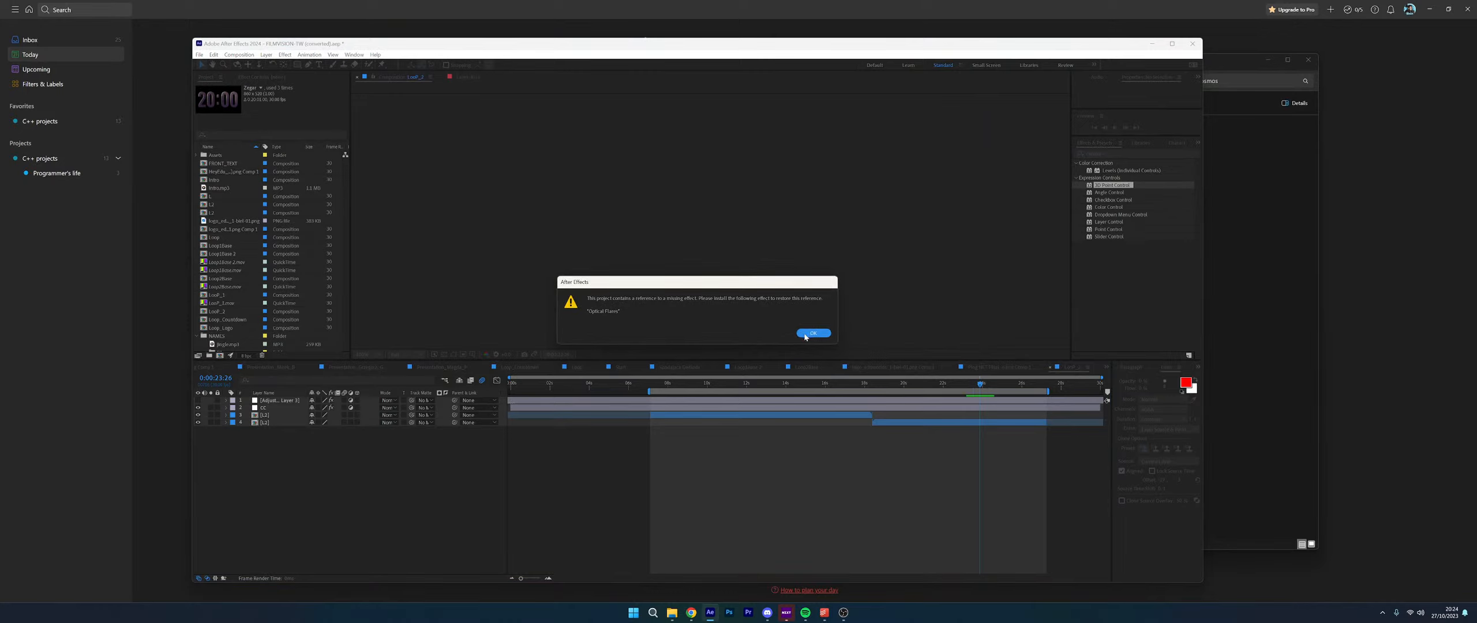
left_click(805, 335)
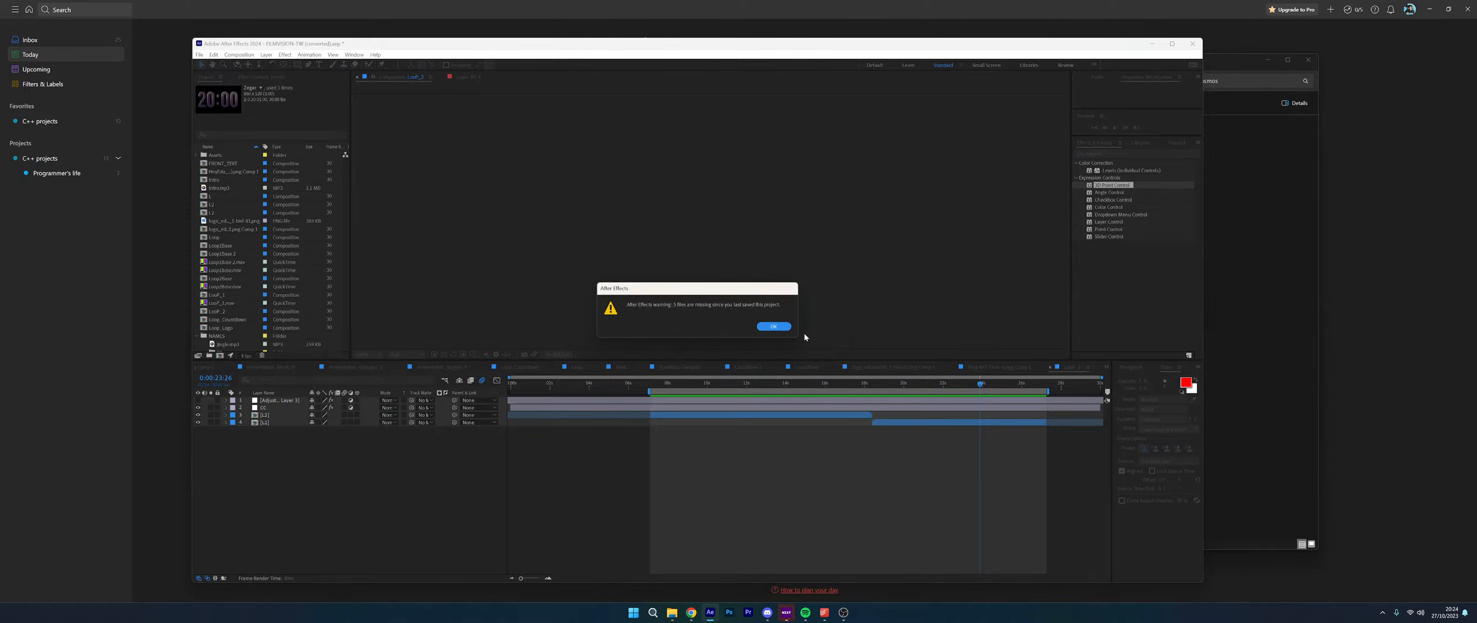
left_click(767, 327)
Preview the open composition at 0:00:11:19
left_click(285, 55)
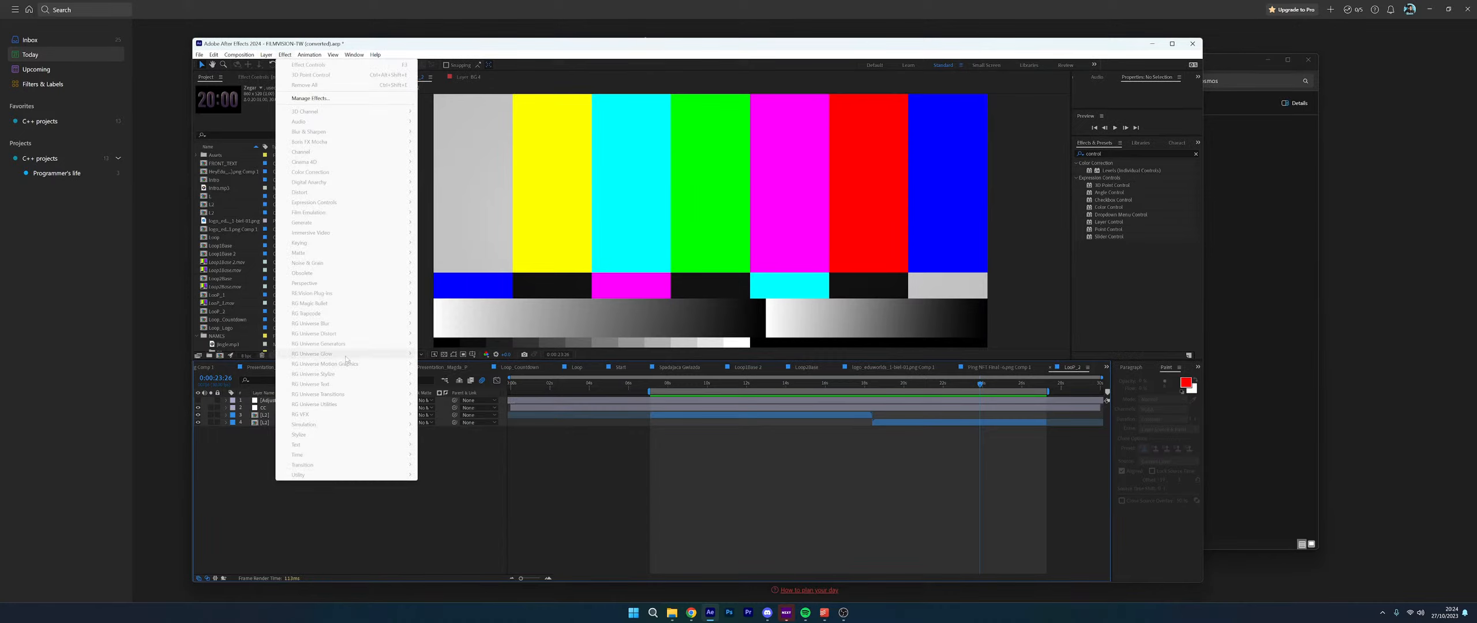
left_click(435, 527)
left_click(740, 389)
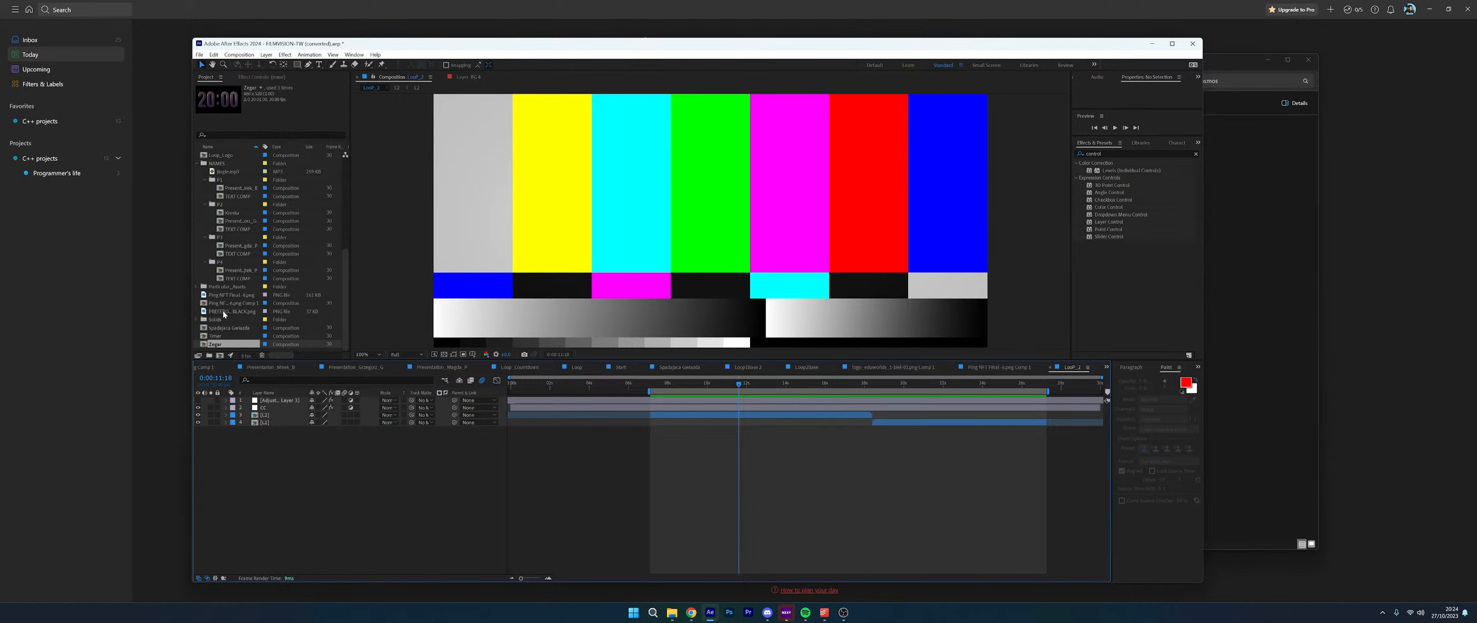
Open the first speaker's B presentation composition and collapse the expanded properties of the Black Solid, Flare and TEXT COMP layers
left_click(269, 369)
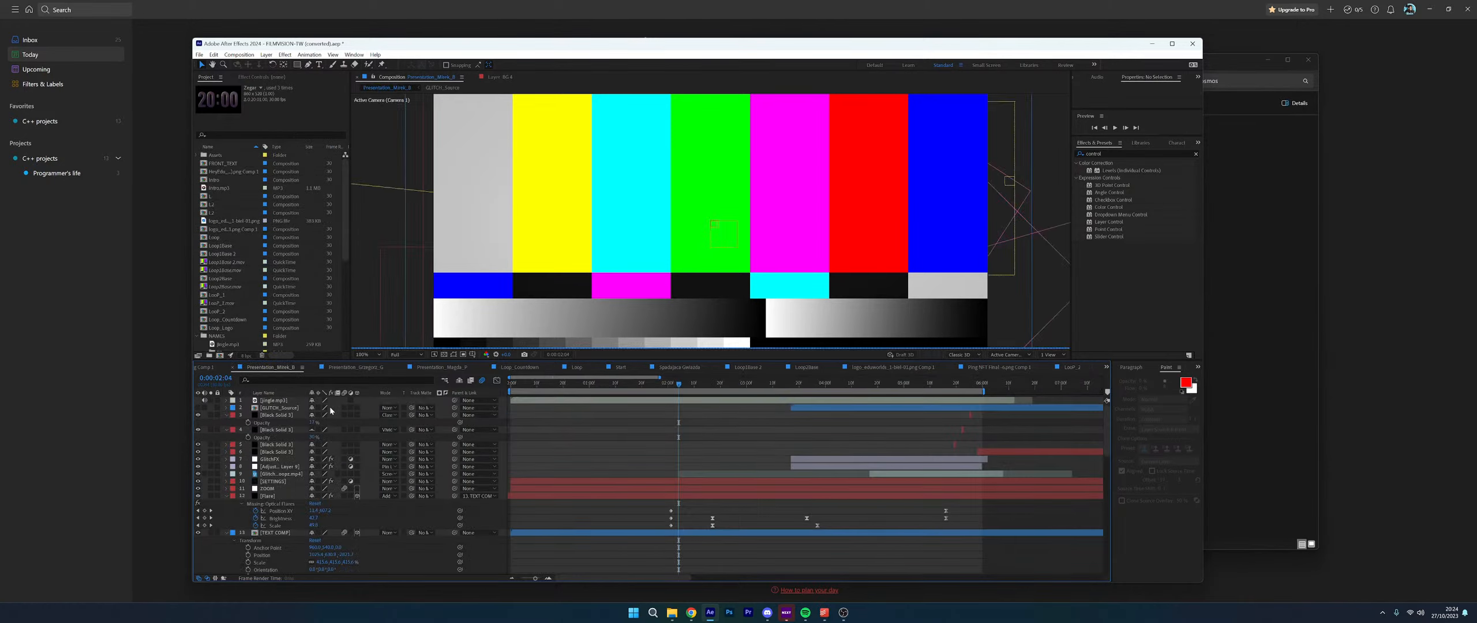
left_click(226, 415)
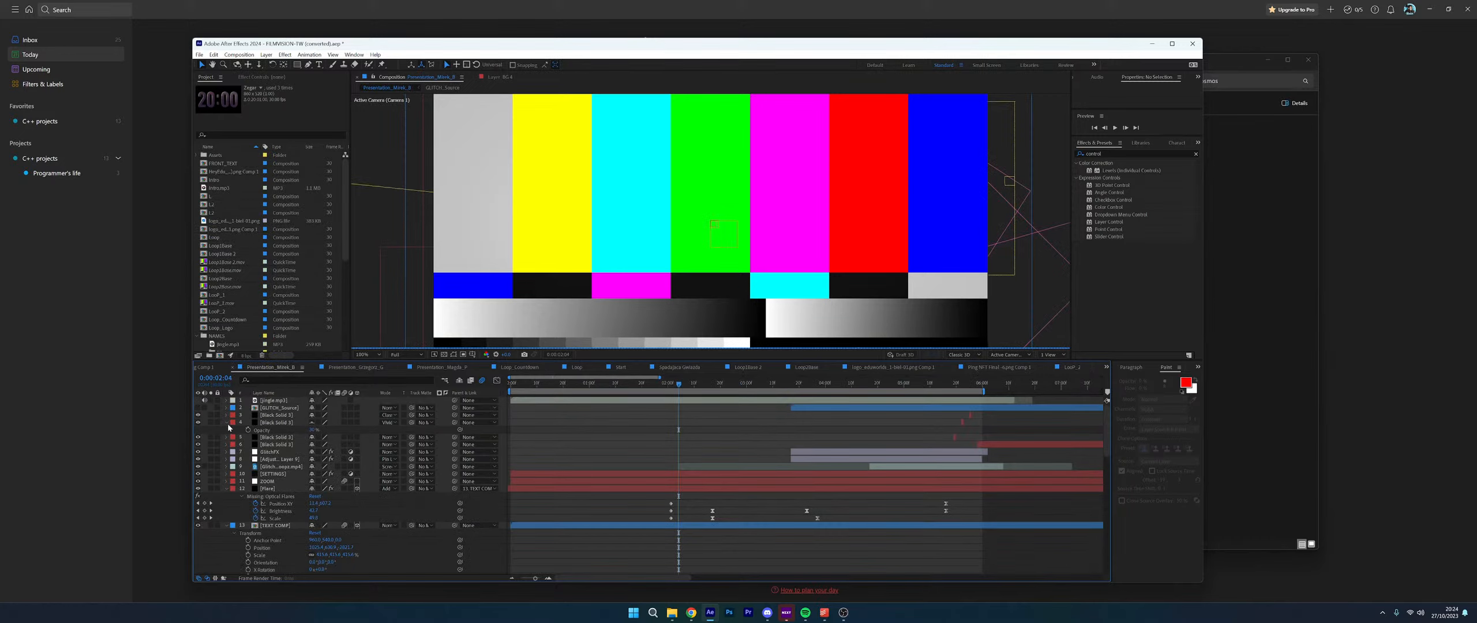
left_click(225, 423)
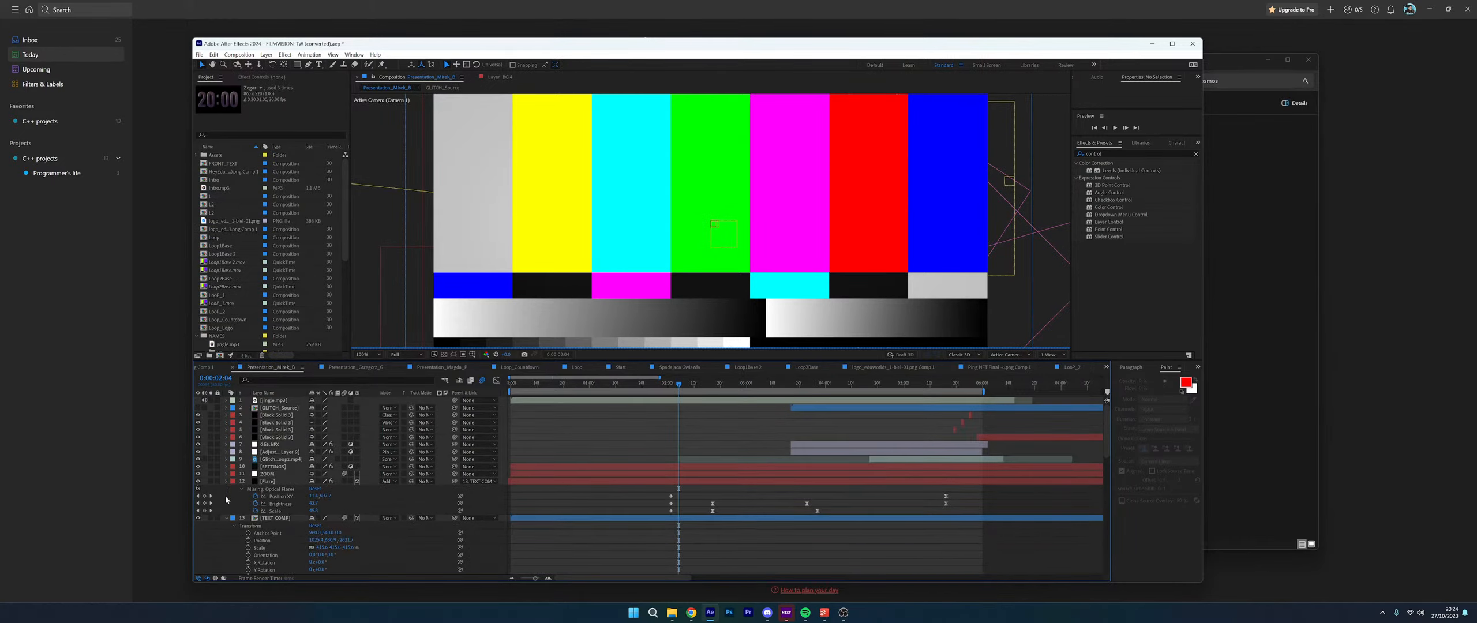
left_click(226, 481)
left_click(233, 488)
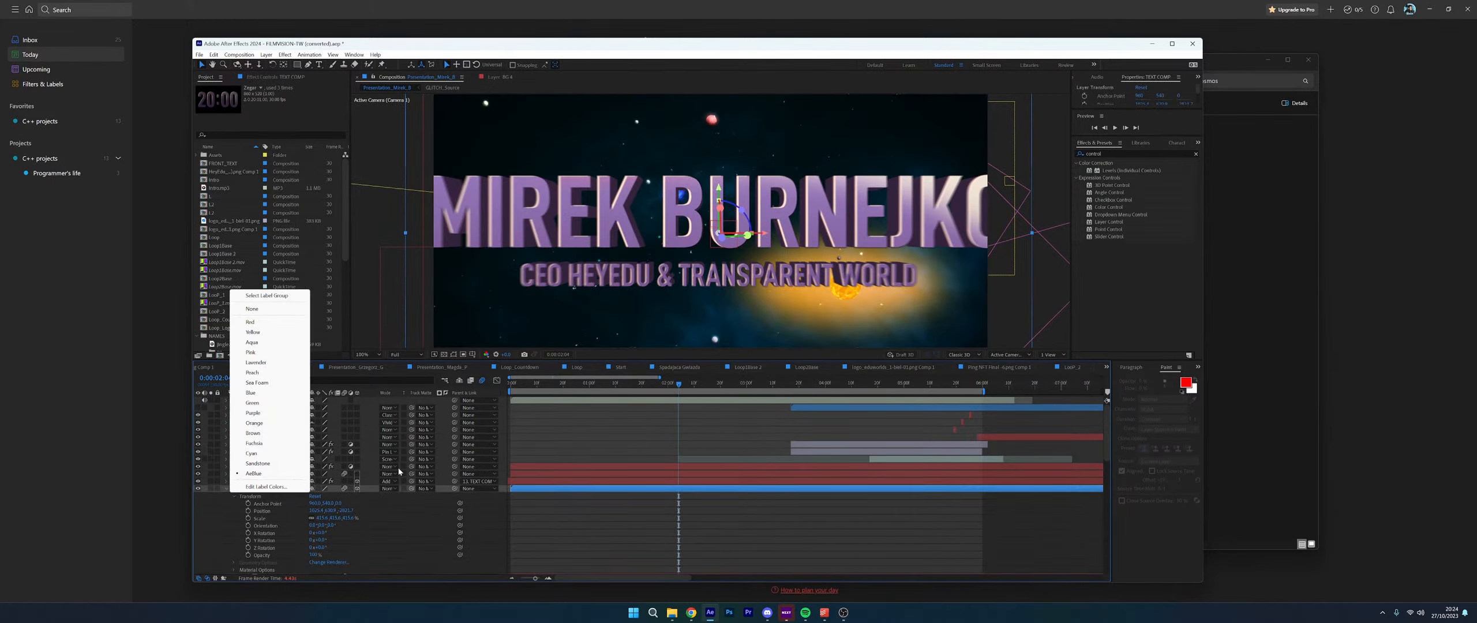
left_click(544, 446)
left_click(225, 489)
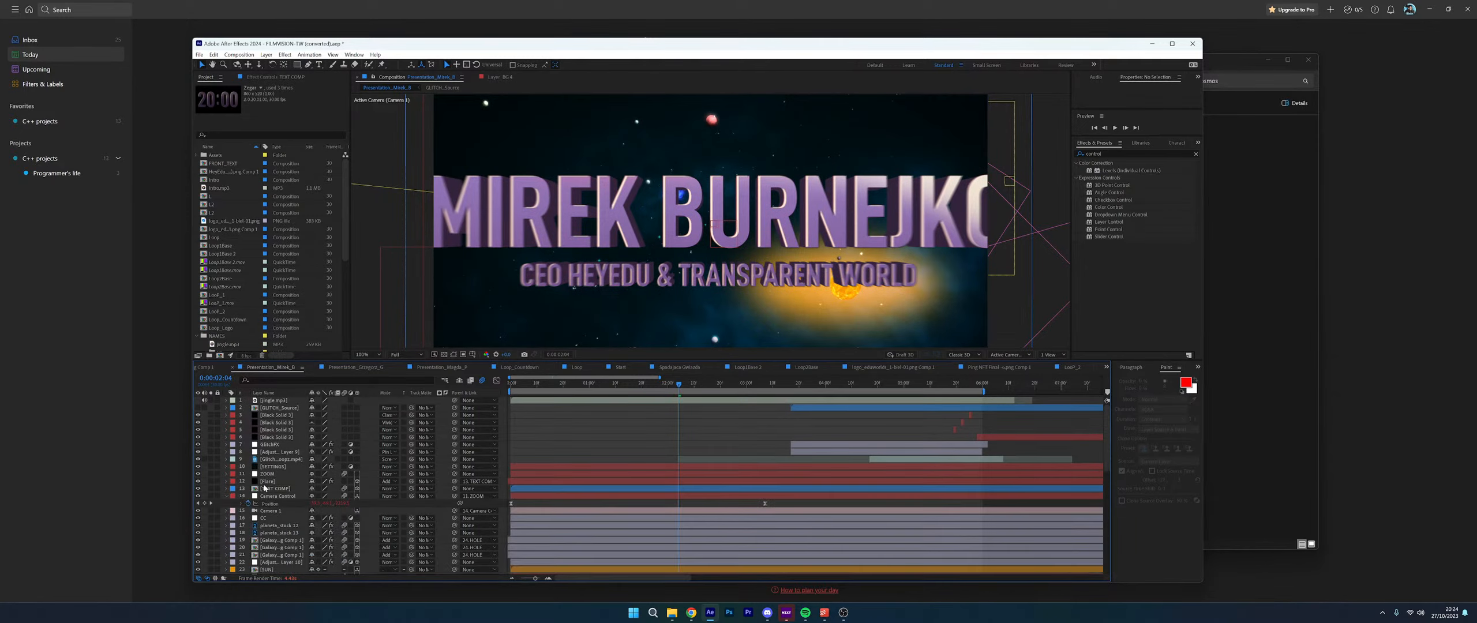
Solo the Flare layer to inspect its Optical Flares effect settings, and turn the solo off again
left_click(271, 481)
left_click(210, 481)
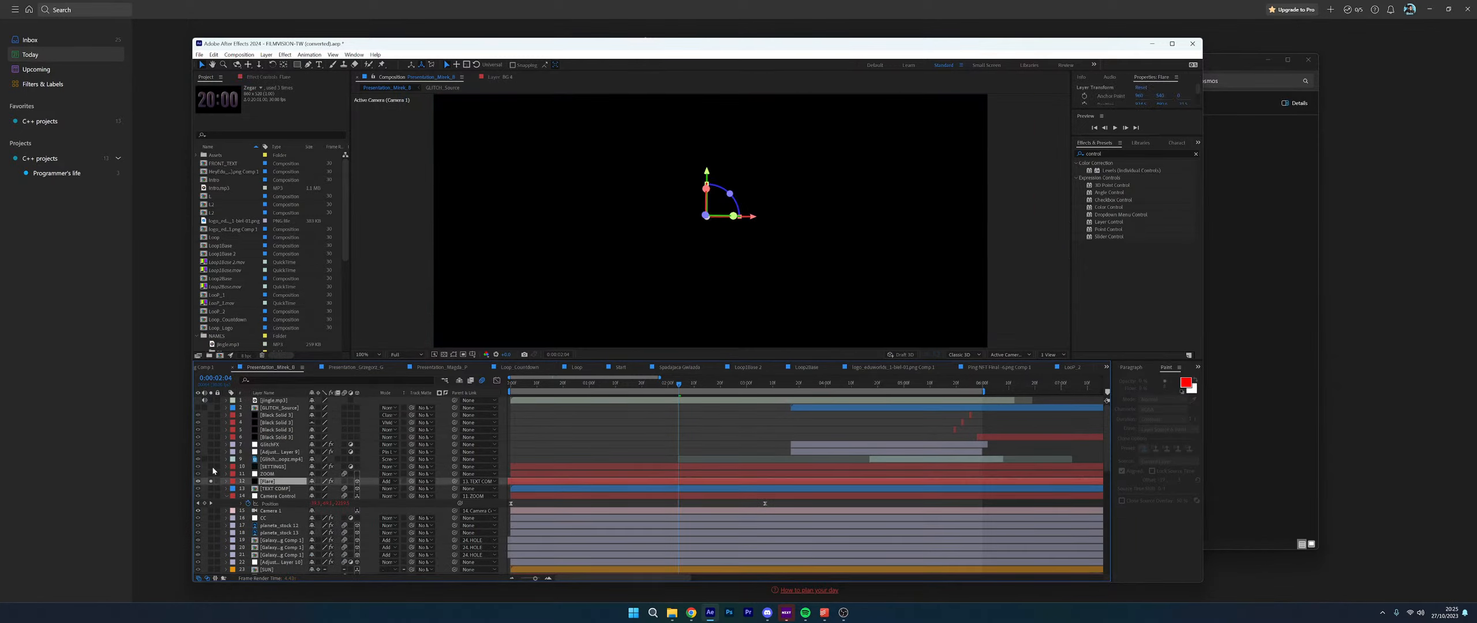
left_click(273, 77)
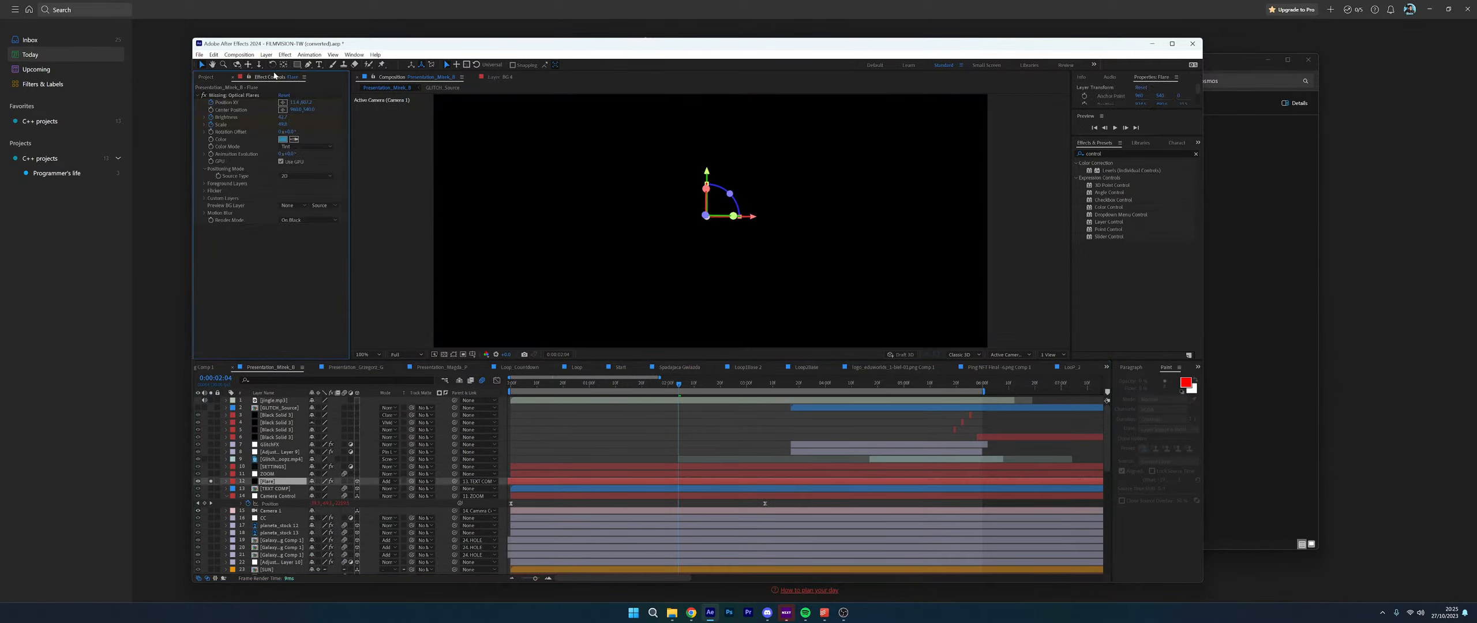
left_click(211, 481)
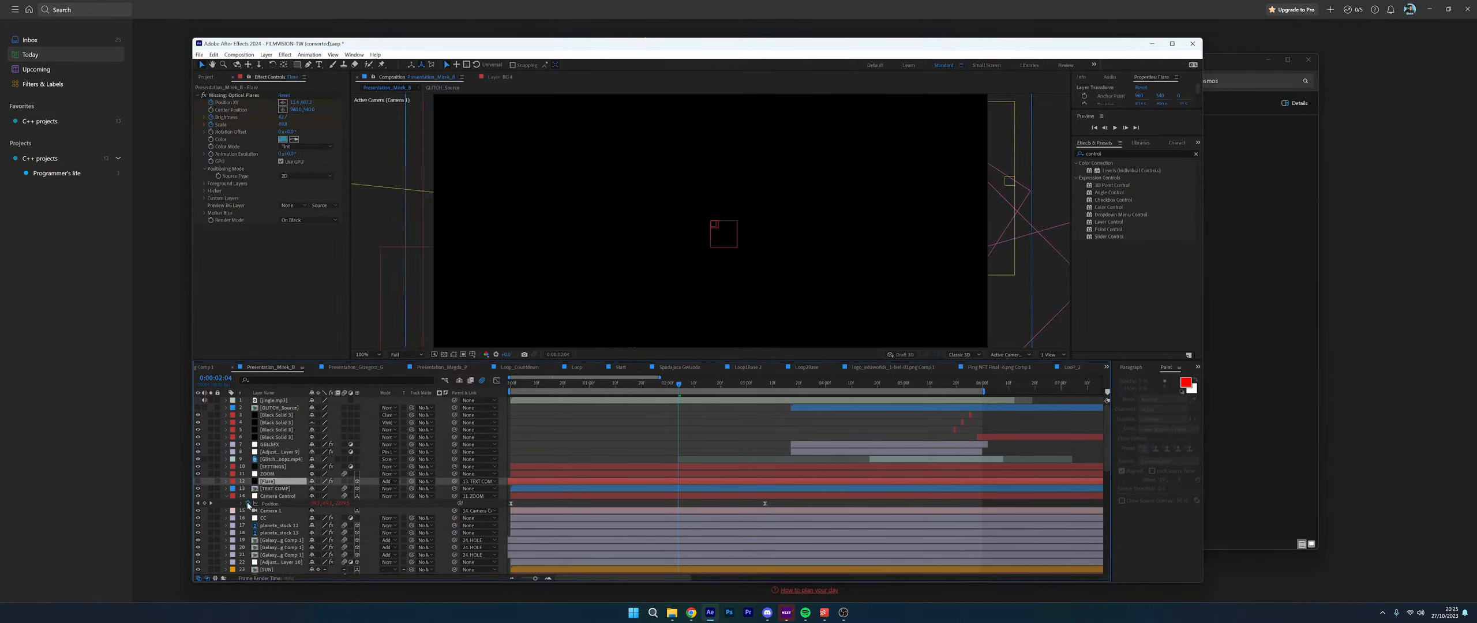
Collapse the Camera Control layer's properties and look through the layer stack down to the planet and BG layers
left_click(226, 496)
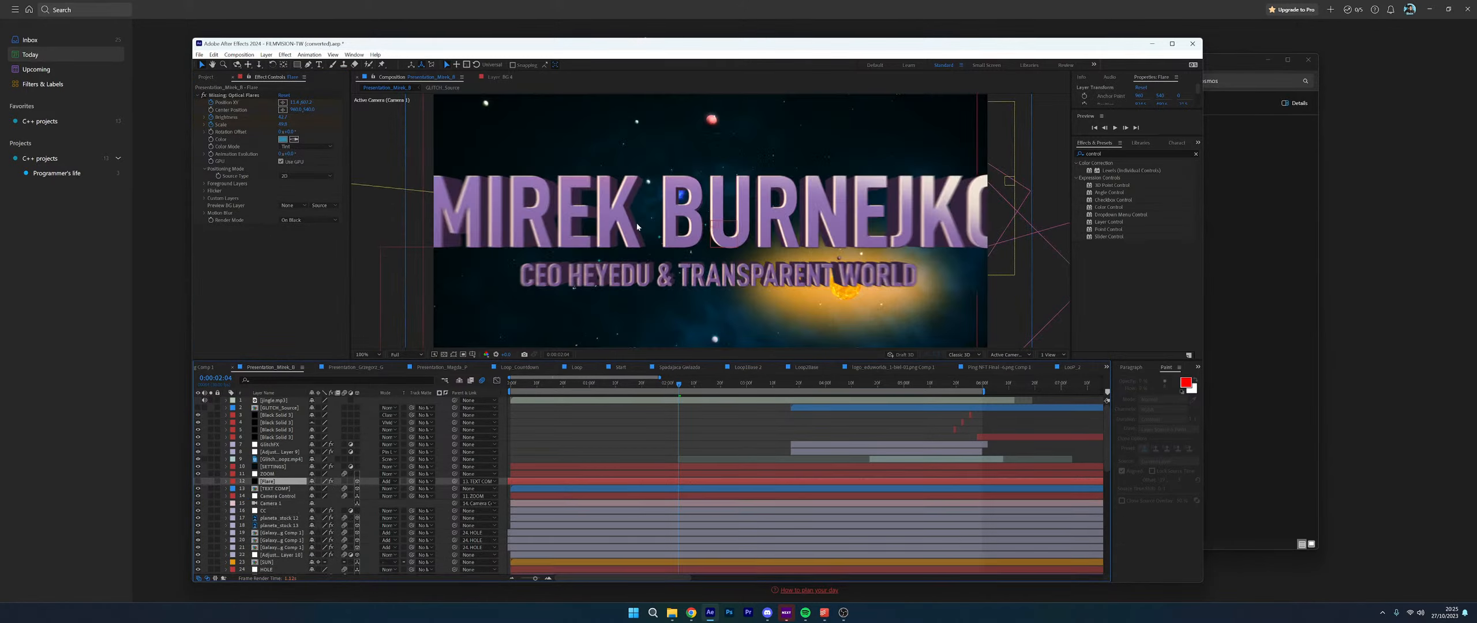
scroll(279, 437, "down", 1)
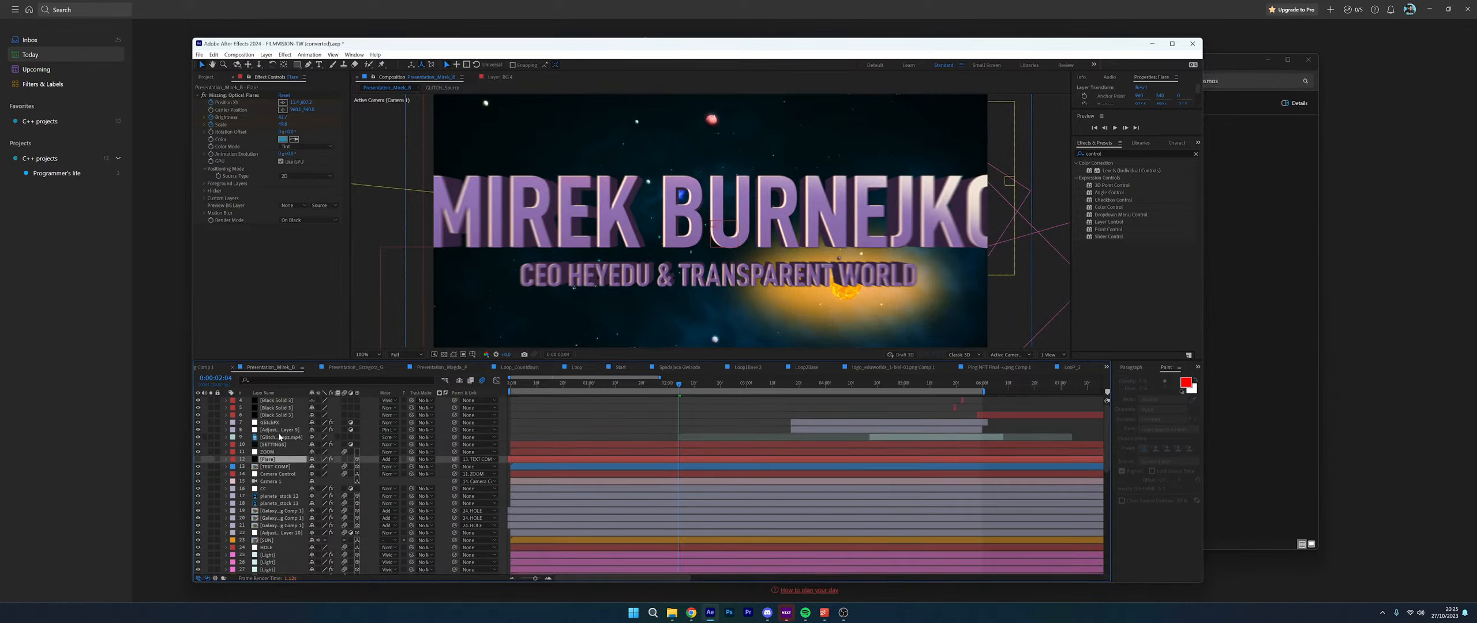
scroll(278, 433, "down", 8)
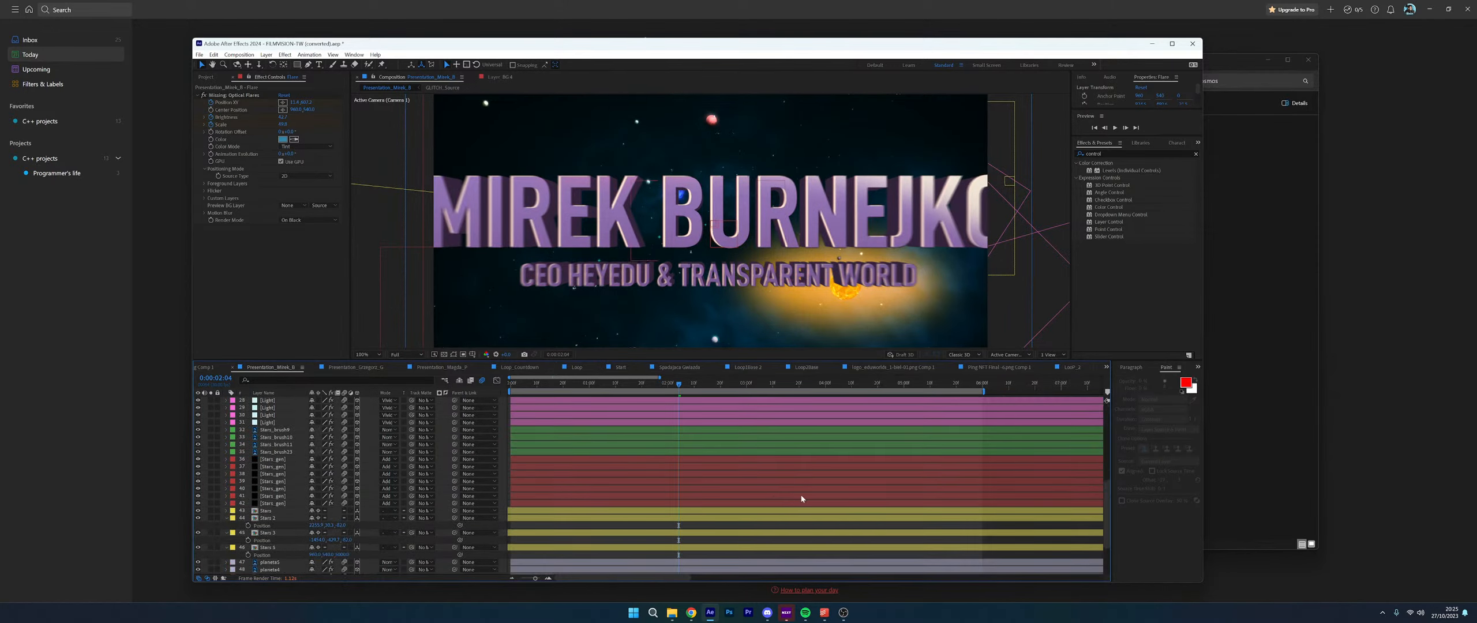
scroll(686, 485, "down", 3)
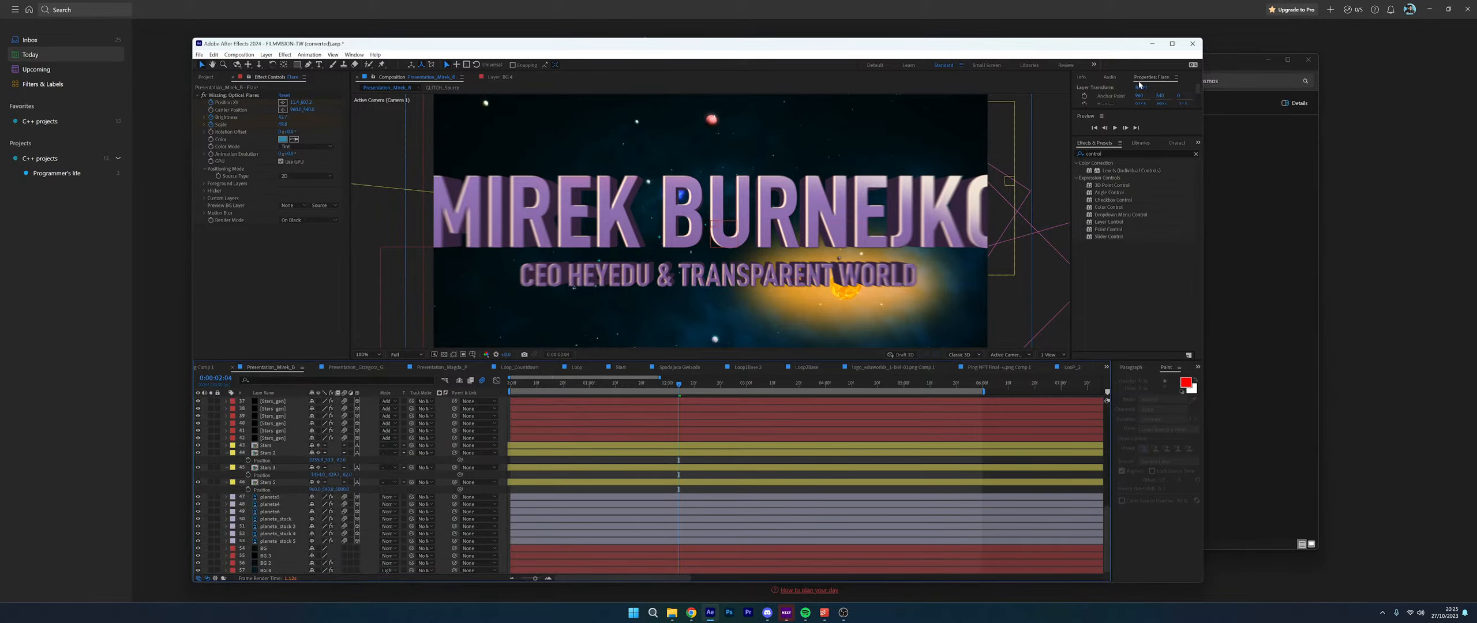
Maximize the After Effects window and set the preview resolution to Auto with the playhead near the composition's start
left_click(1172, 43)
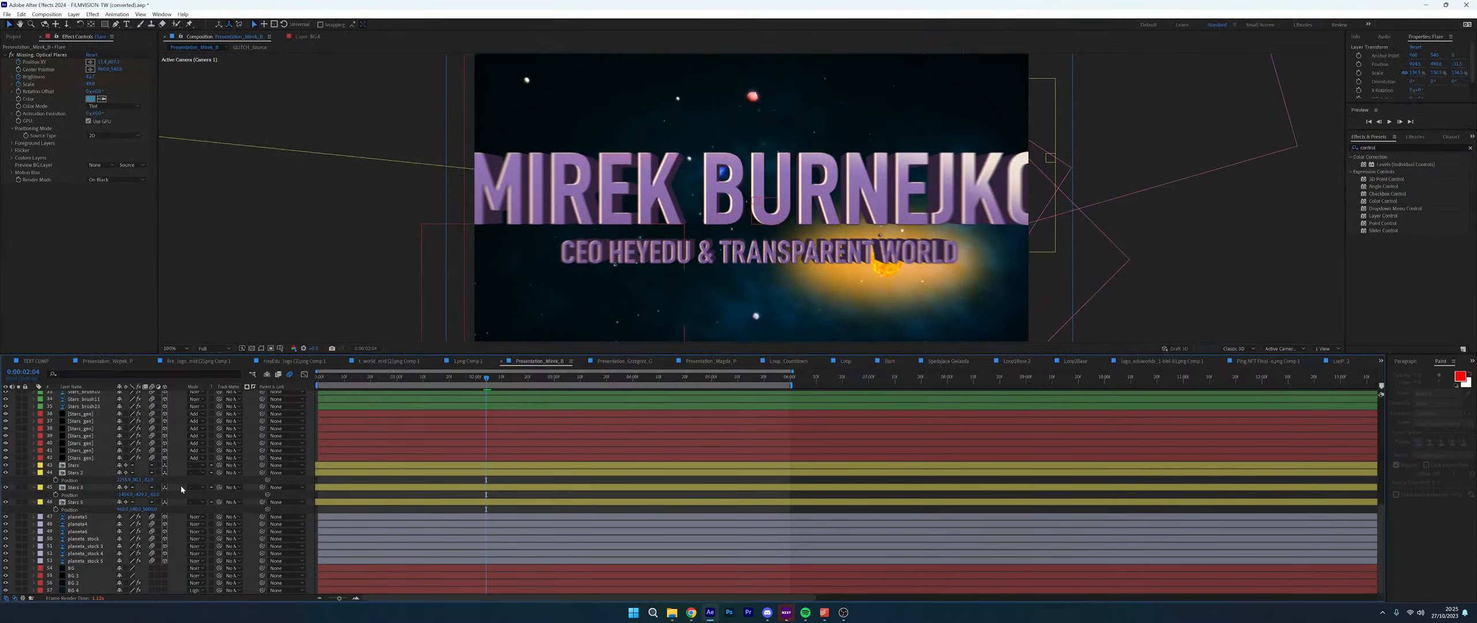
left_click(385, 376)
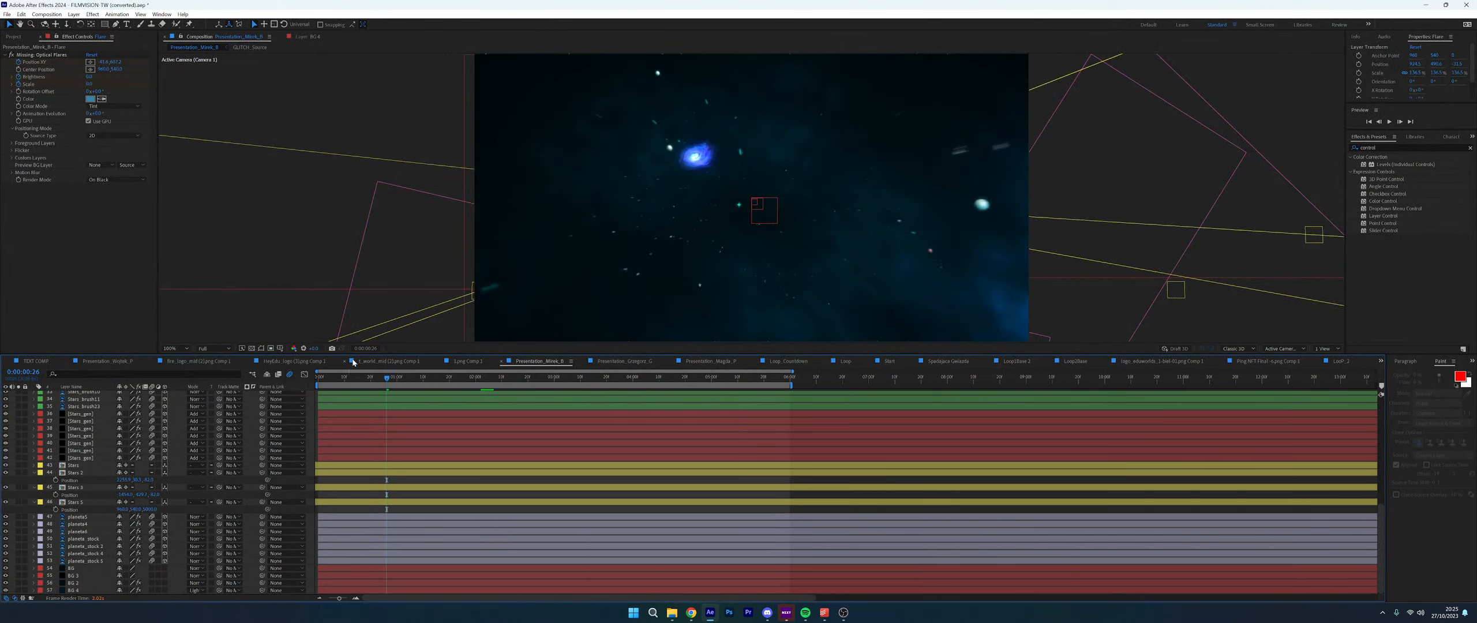
left_click(215, 349)
left_click(216, 358)
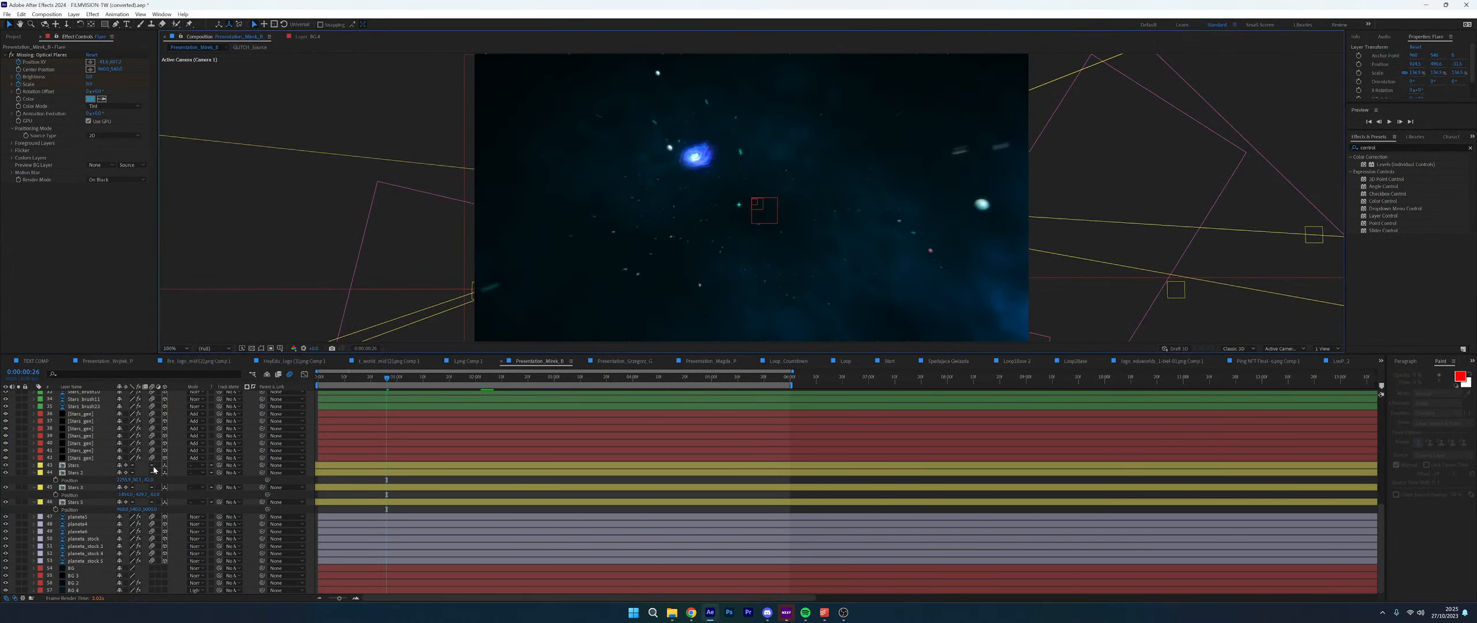
Select the layers from the last planet layer up through the Stars_gen layers and inspect their 3D arrangement at 0:00:06:00
left_click(90, 559)
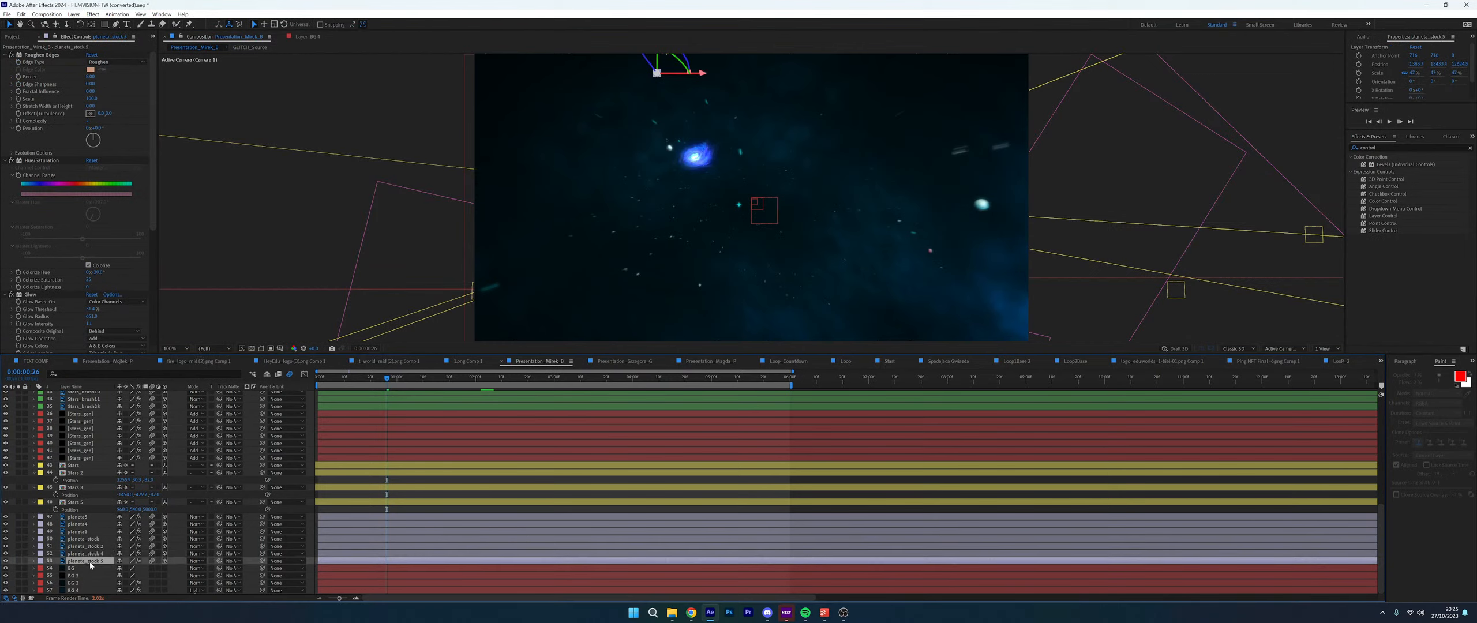
left_click(81, 466, "shift")
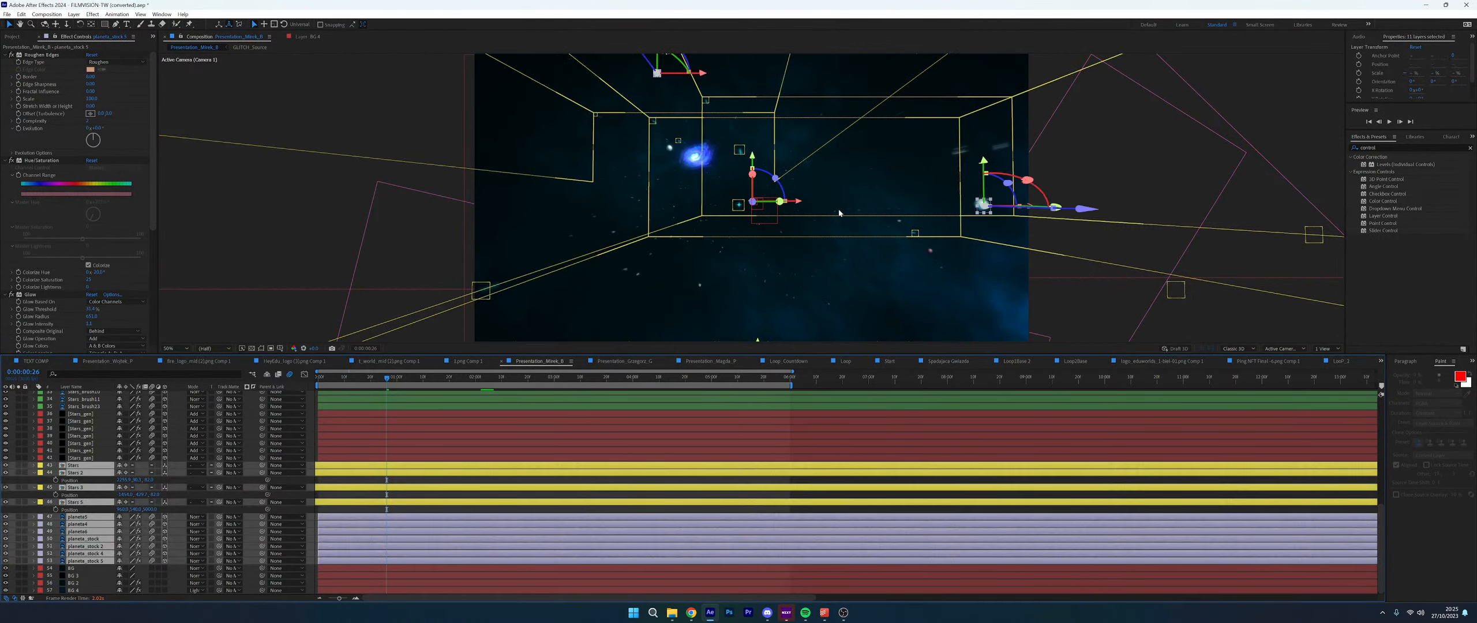
key("comma")
scroll(839, 209, "down", 2)
left_click(790, 378)
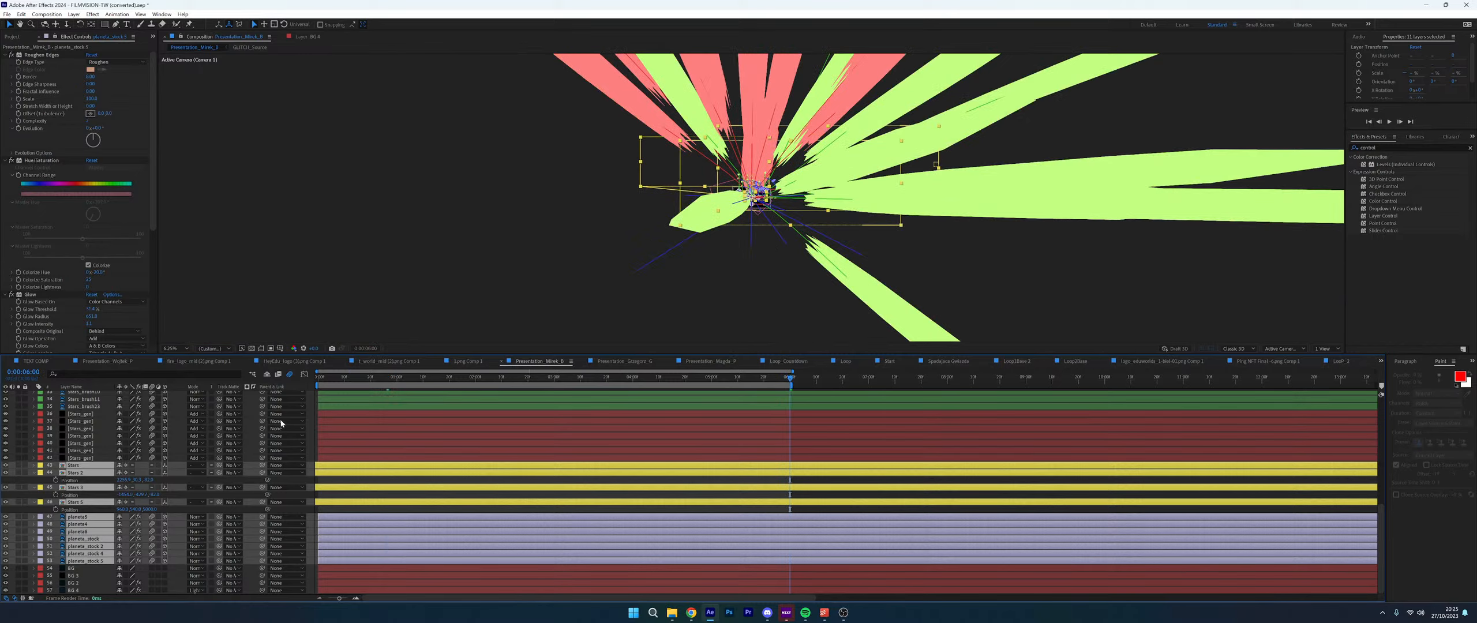
scroll(88, 470, "up", 4)
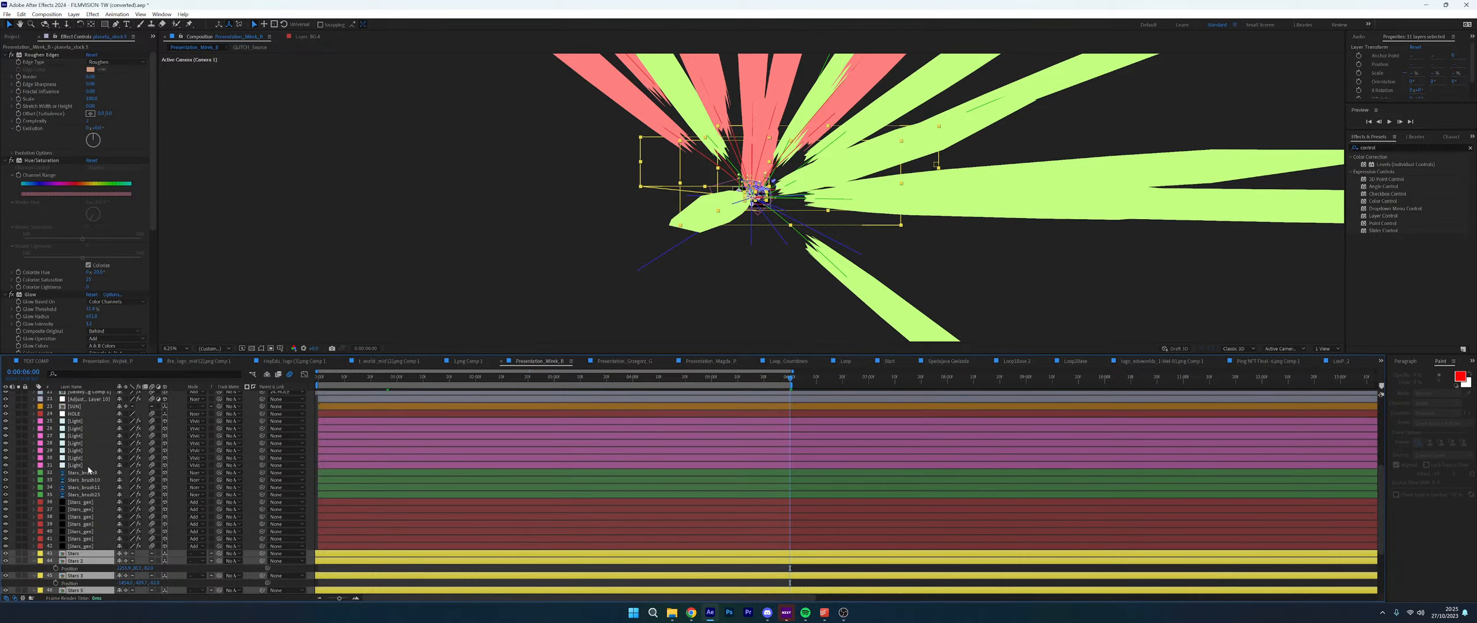
left_click(84, 504, "shift")
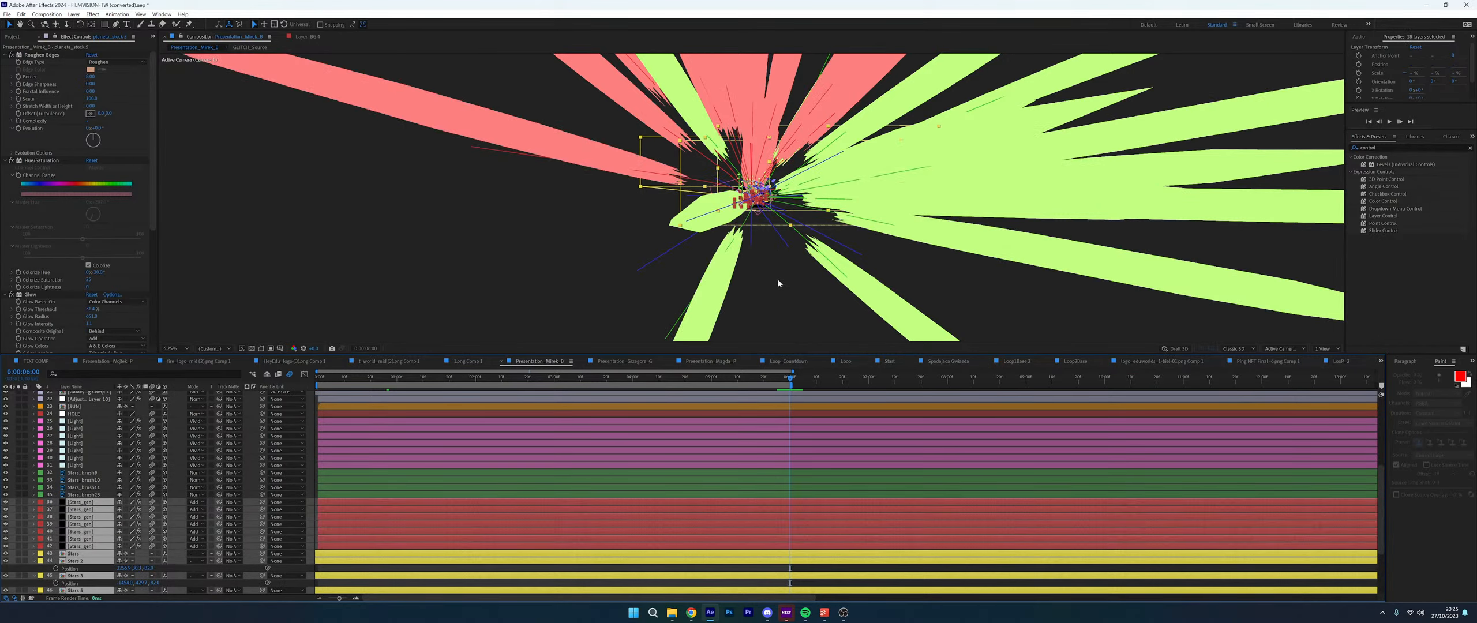
Scrub the composition's last second to check the selected 3D layers, and switch Draft 3D on and off
left_click_drag(751, 384, 742, 384)
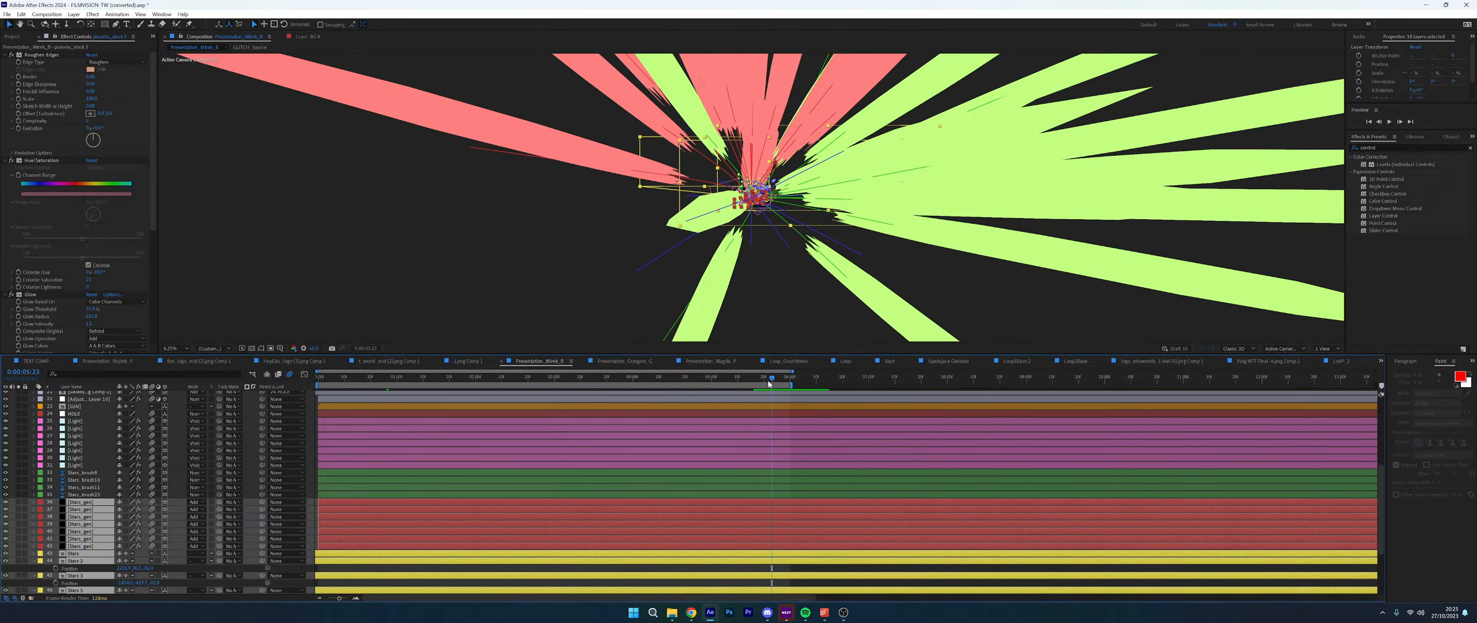
left_click_drag(705, 383, 711, 382)
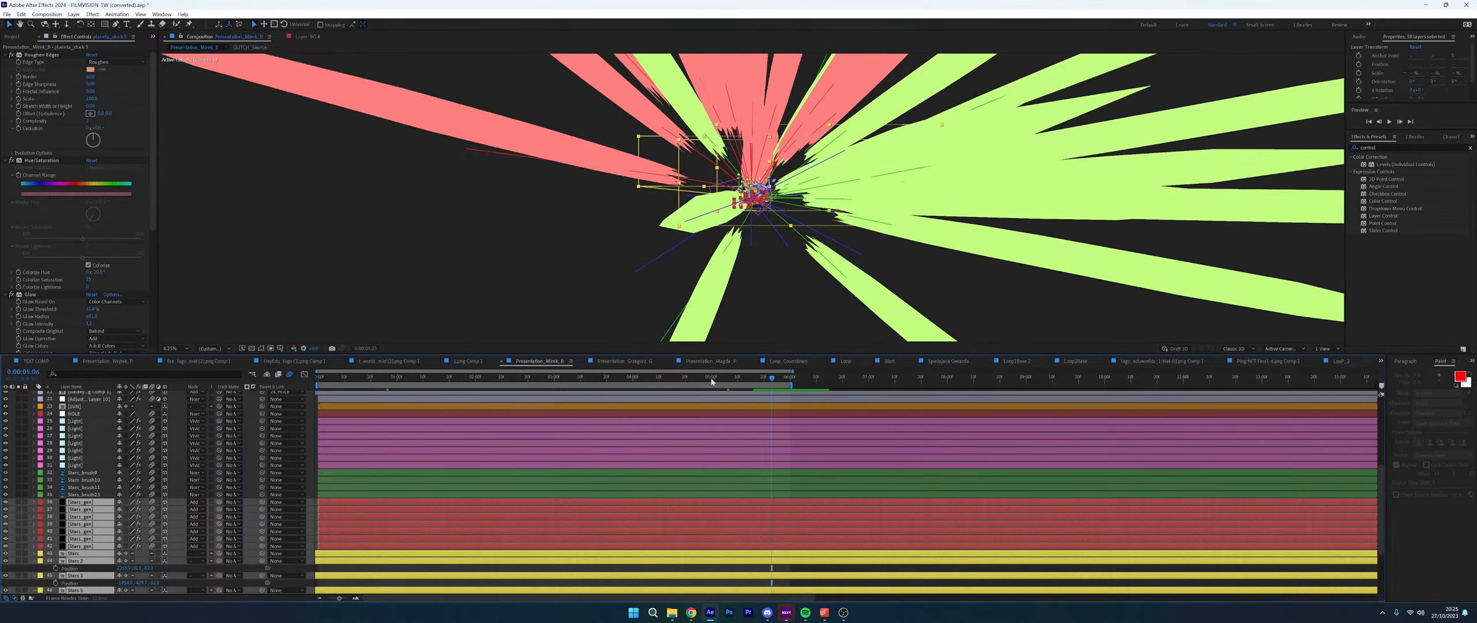
left_click(751, 383)
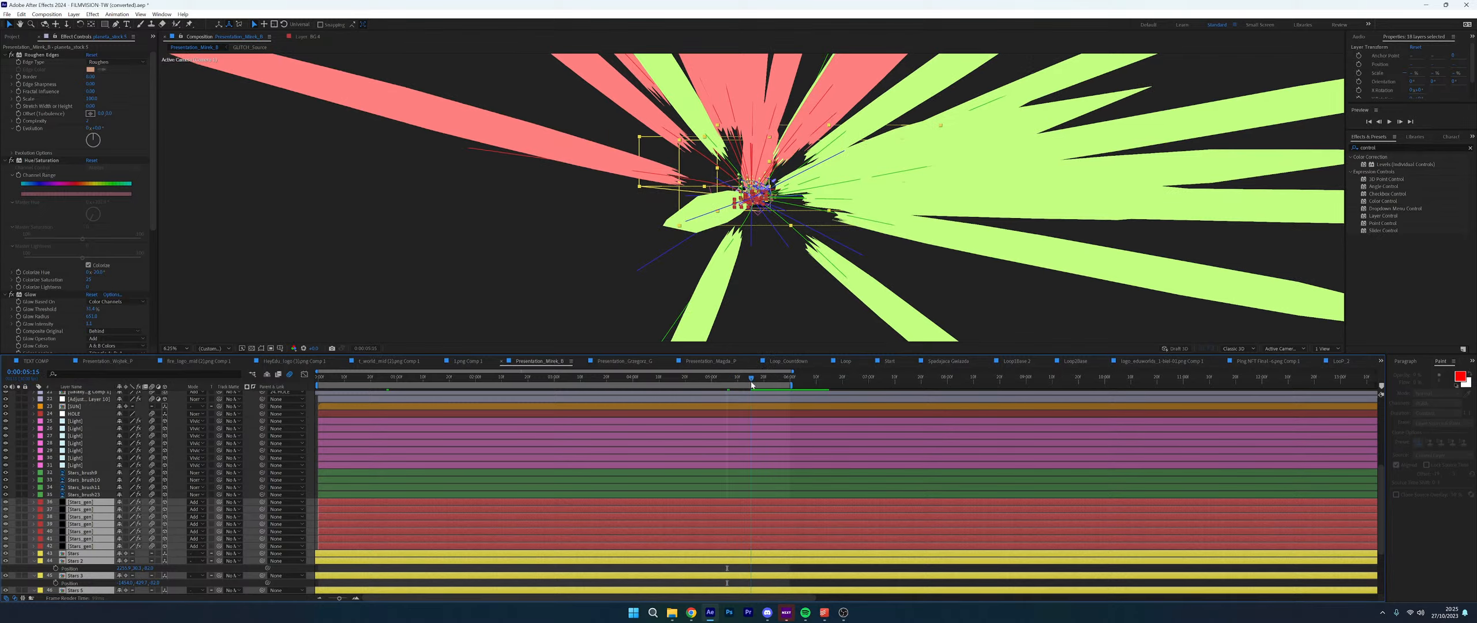
left_click(790, 379)
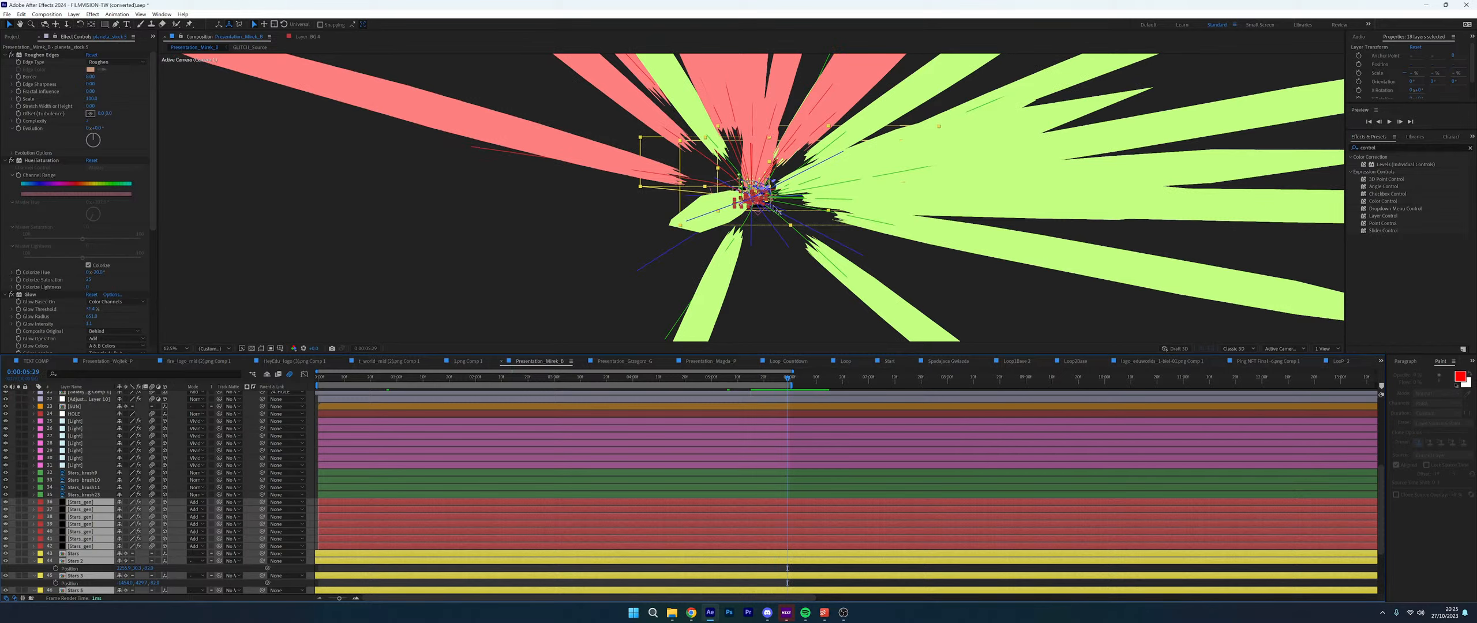
scroll(775, 238, "up", 4)
left_click(1180, 347)
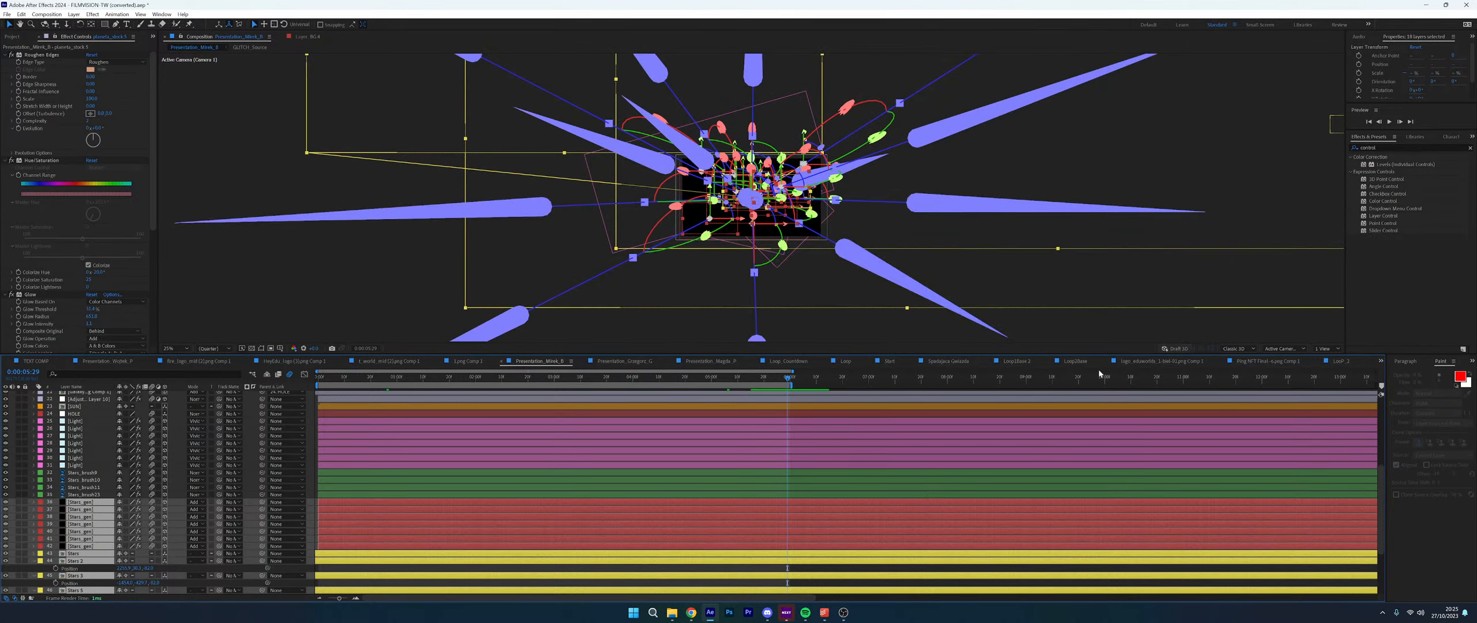
left_click(1176, 348)
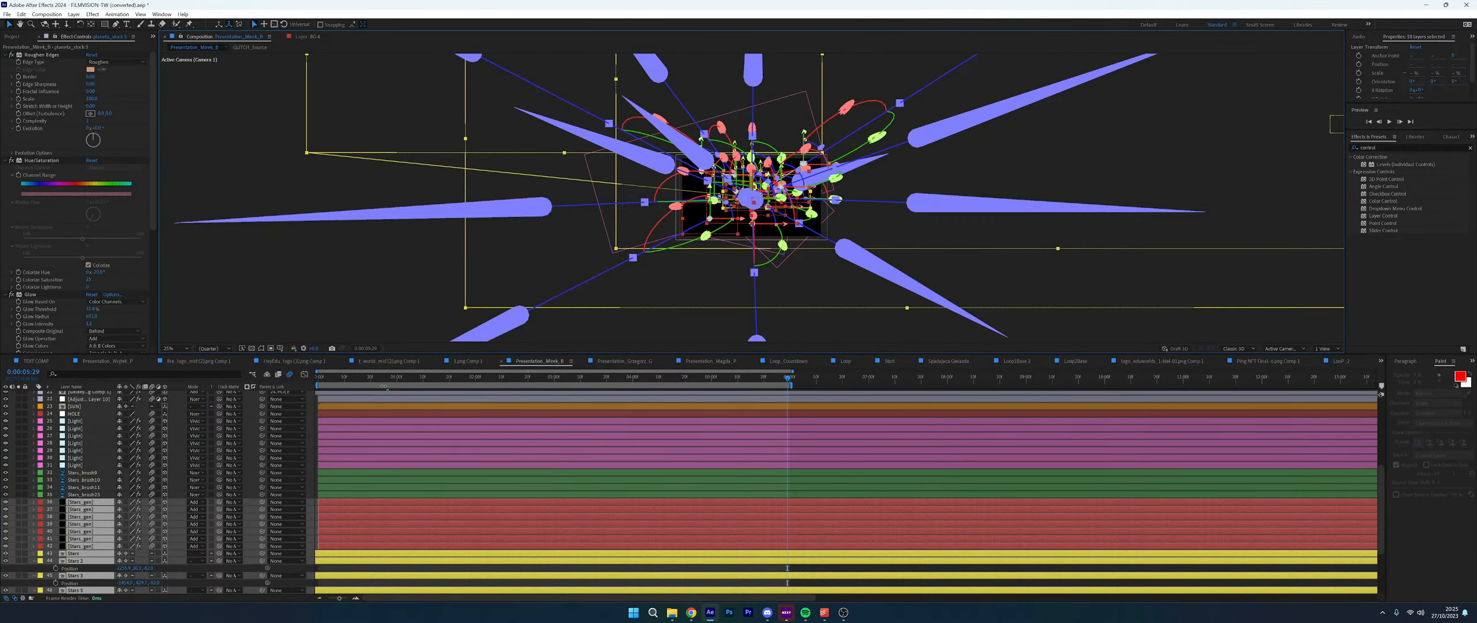
Select the BG 4 layer and solo all the planet and BG layers
scroll(98, 499, "down", 3)
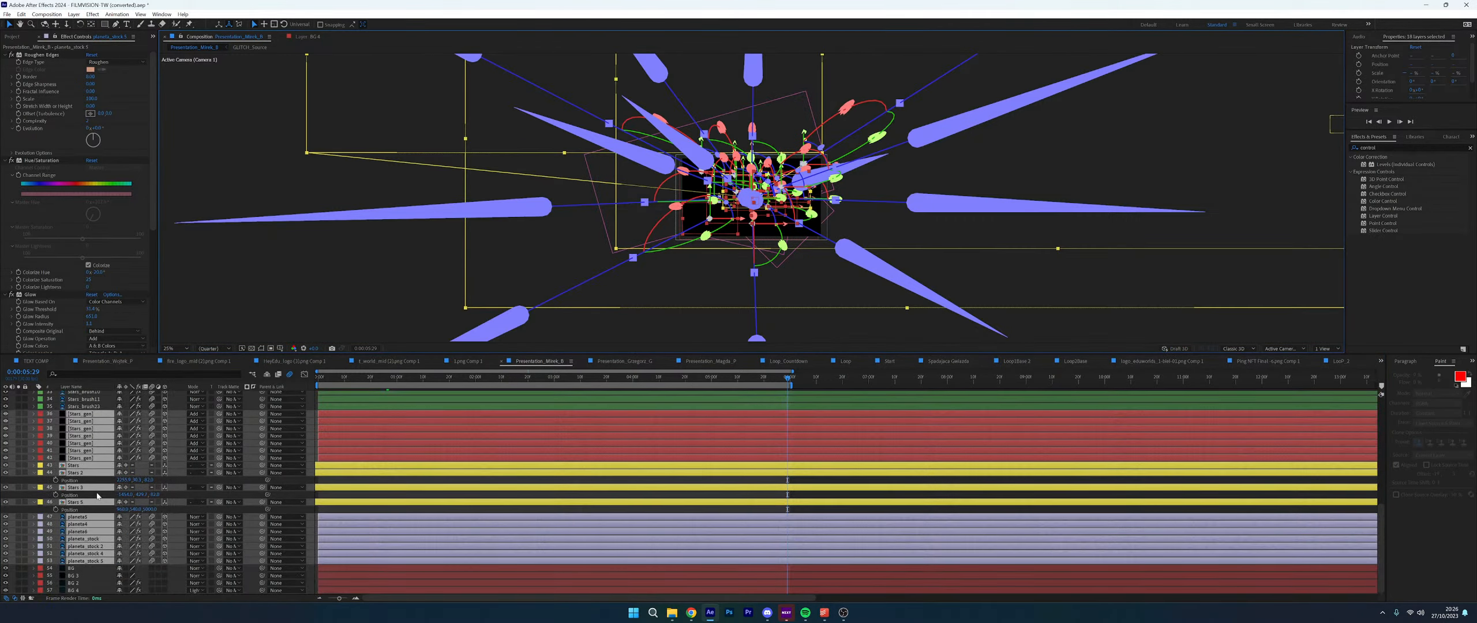
left_click(75, 590)
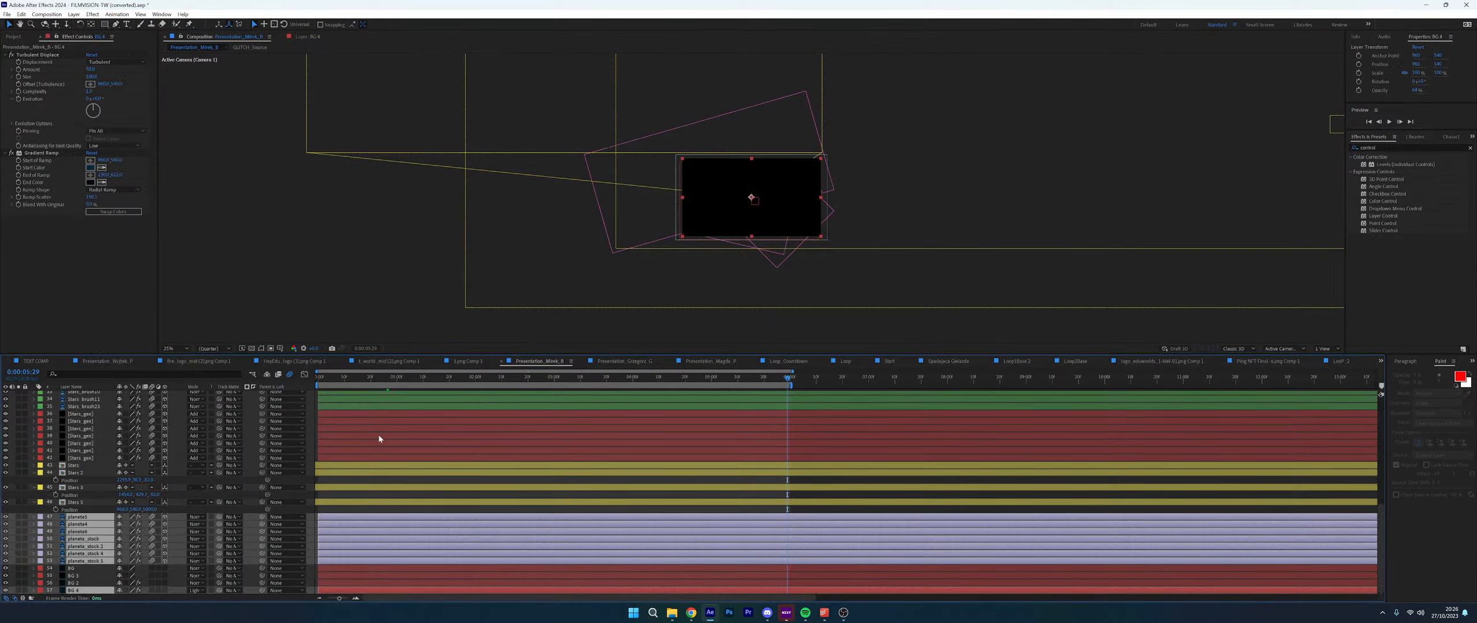
left_click(395, 380)
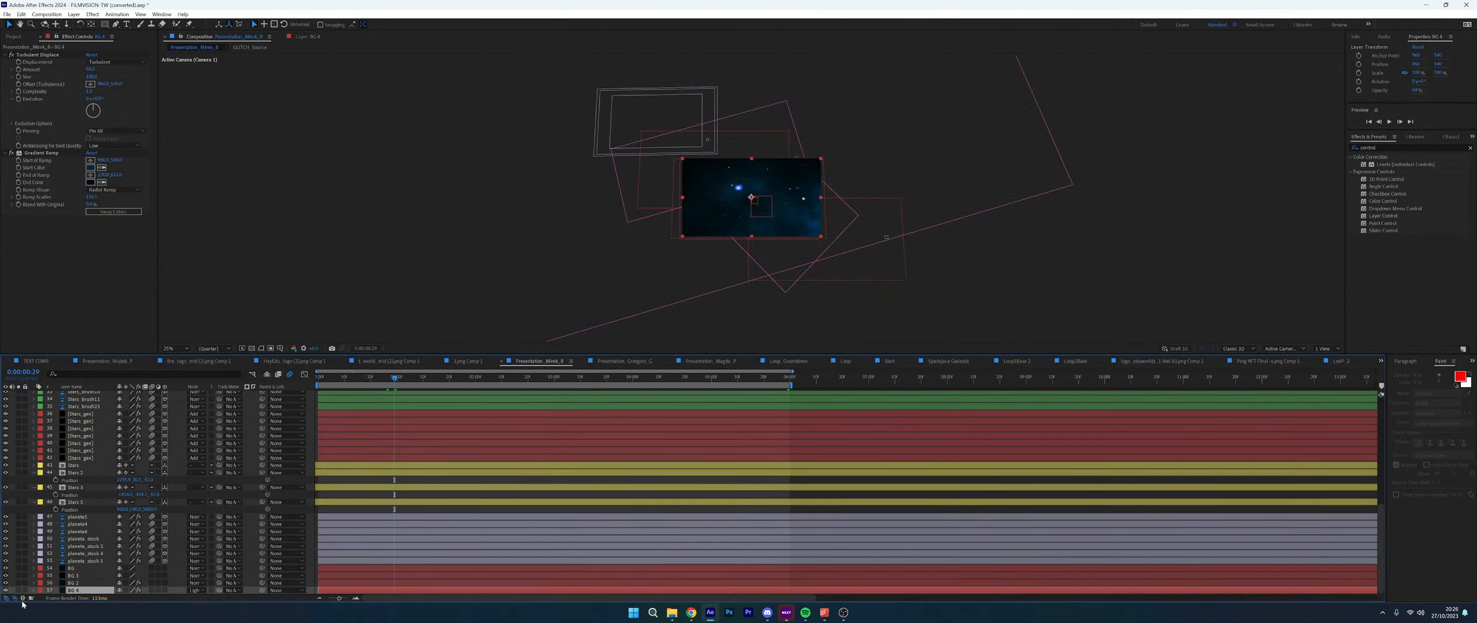
left_click_drag(19, 590, 19, 517)
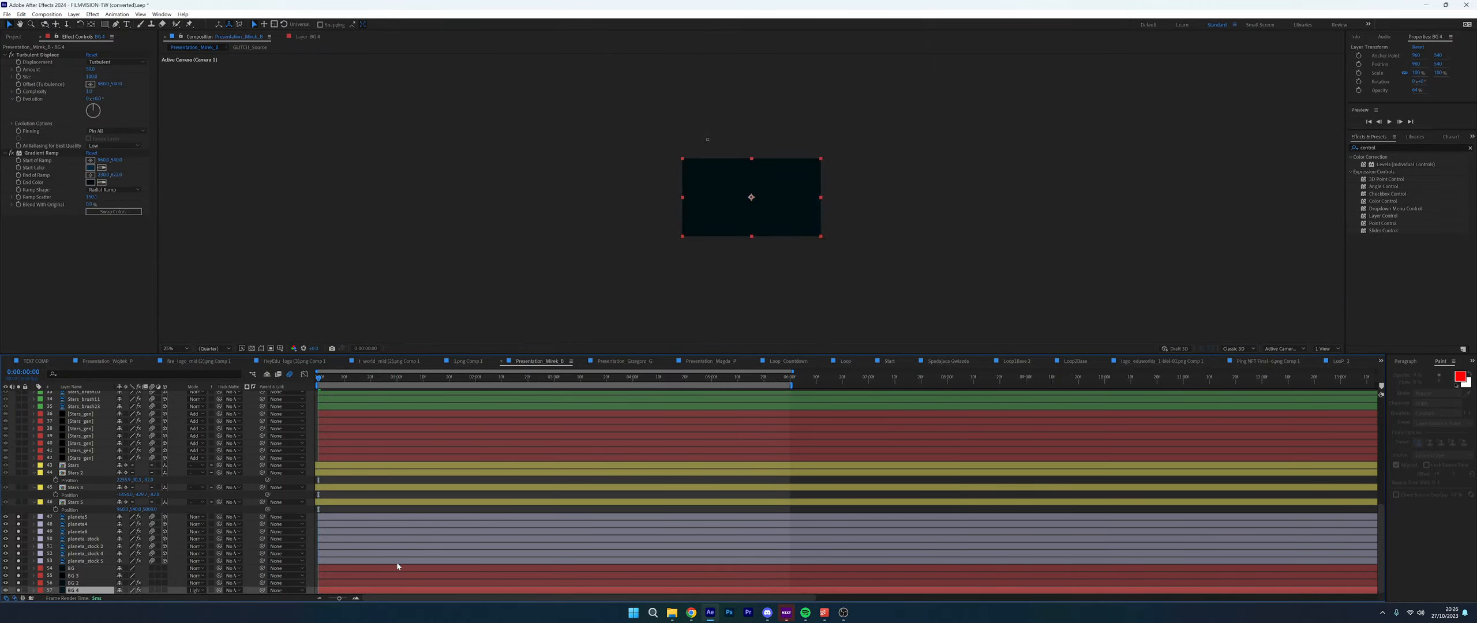
Preview the soloed planets and background by scrubbing to about 0:00:05:21, and bring back the project's item list
scroll(738, 245, "up", 4)
scroll(739, 245, "down", 2)
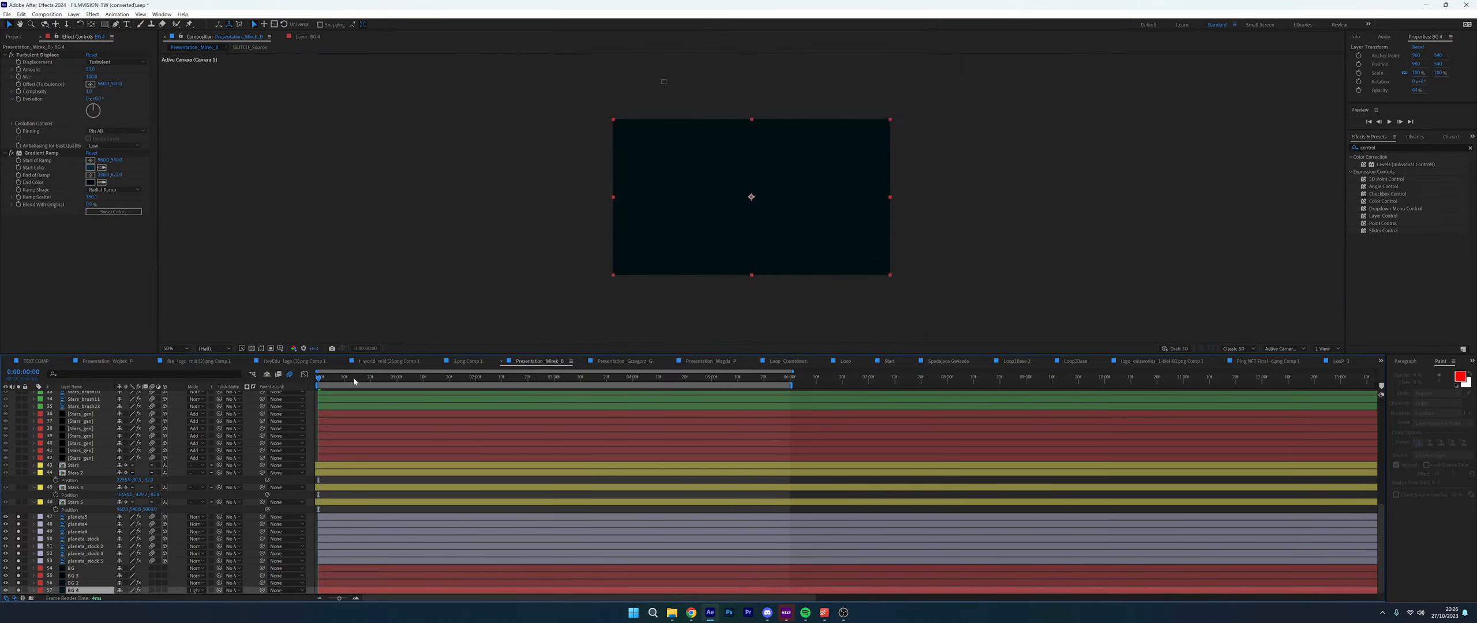
left_click_drag(364, 380, 436, 381)
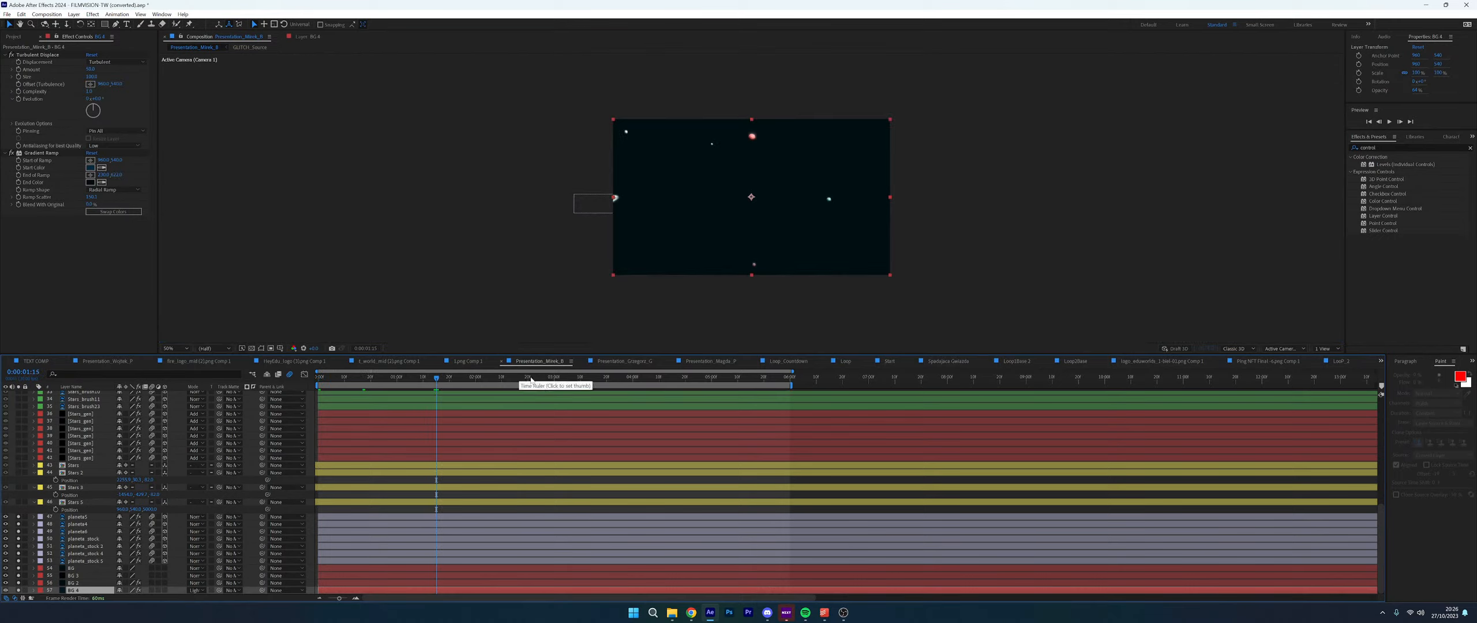
left_click(581, 380)
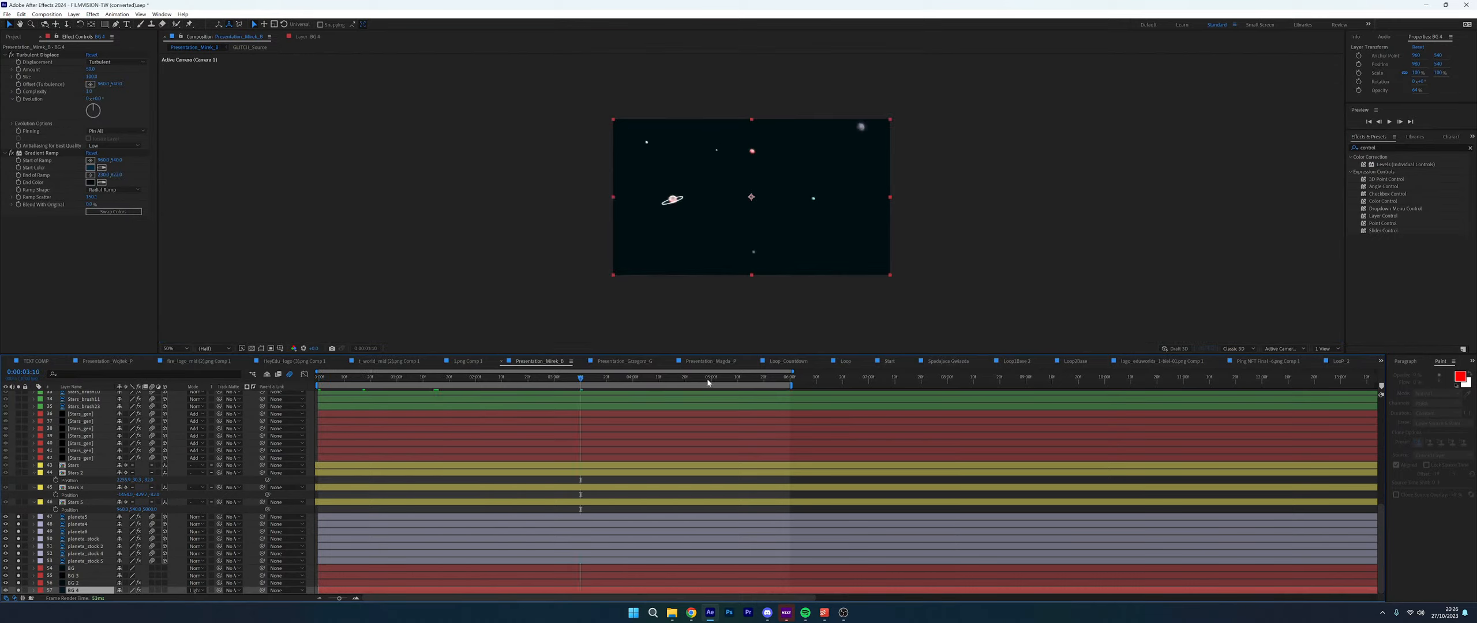
left_click_drag(709, 382, 767, 379)
scroll(603, 471, "up", 10)
scroll(603, 472, "down", 10)
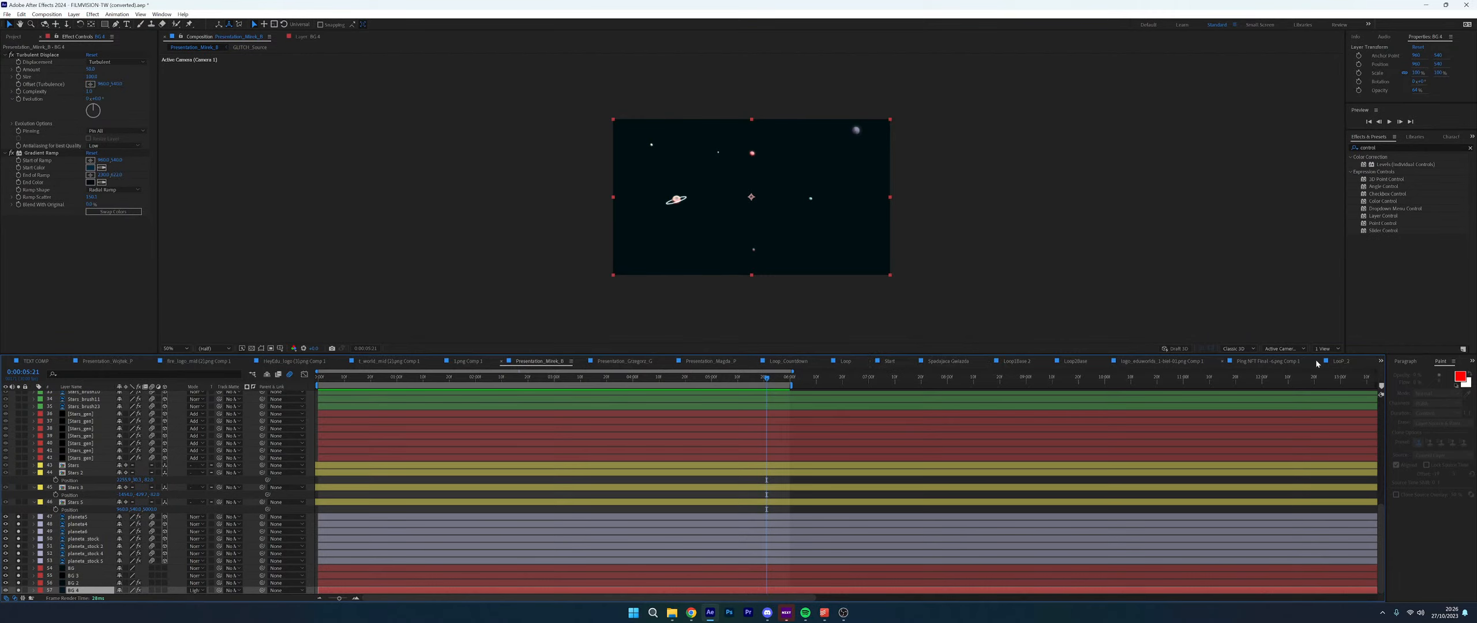
left_click(14, 38)
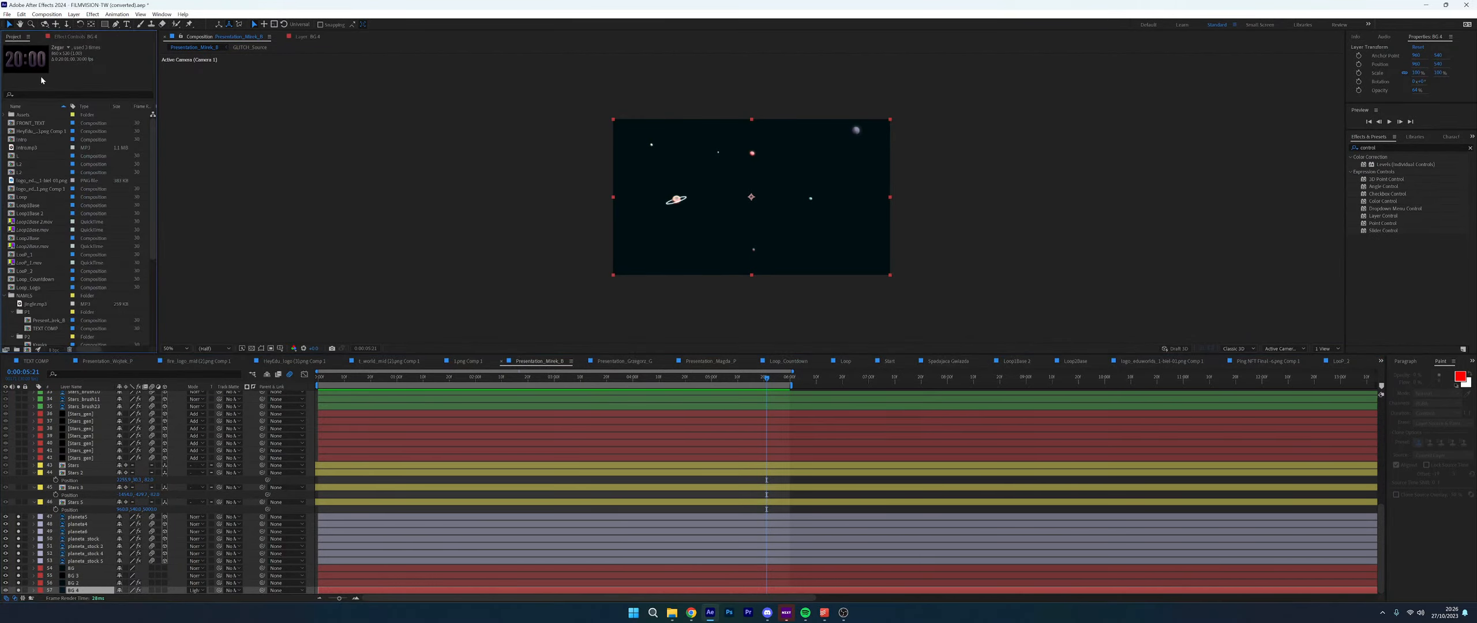
Open the Intro composition and look through its full layer stack
double_click(12, 140)
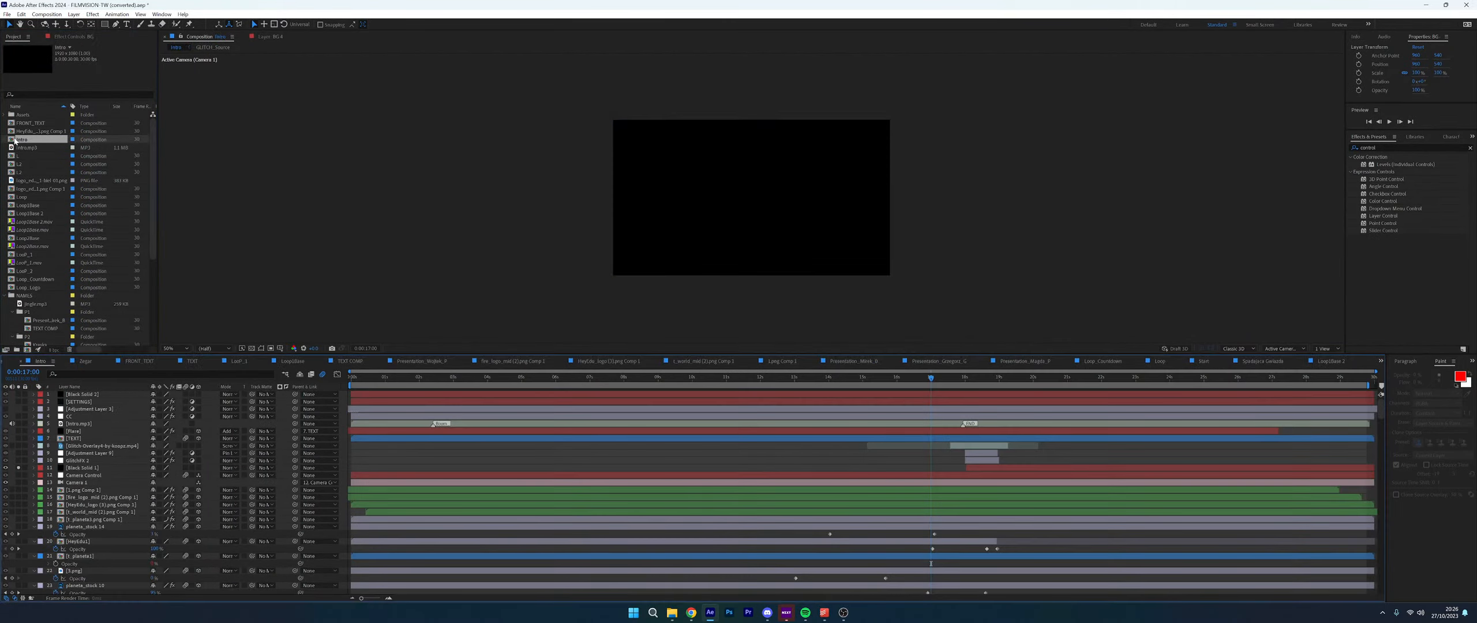
scroll(519, 470, "down", 10)
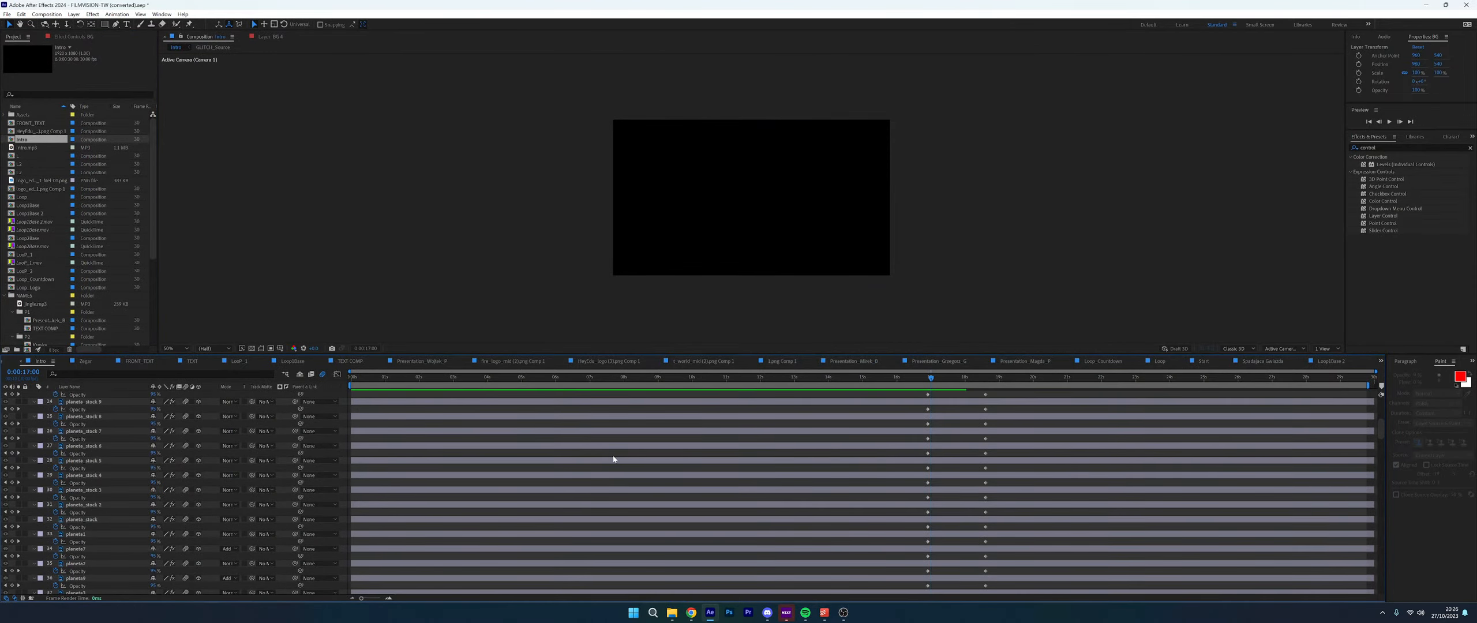
scroll(627, 455, "down", 20)
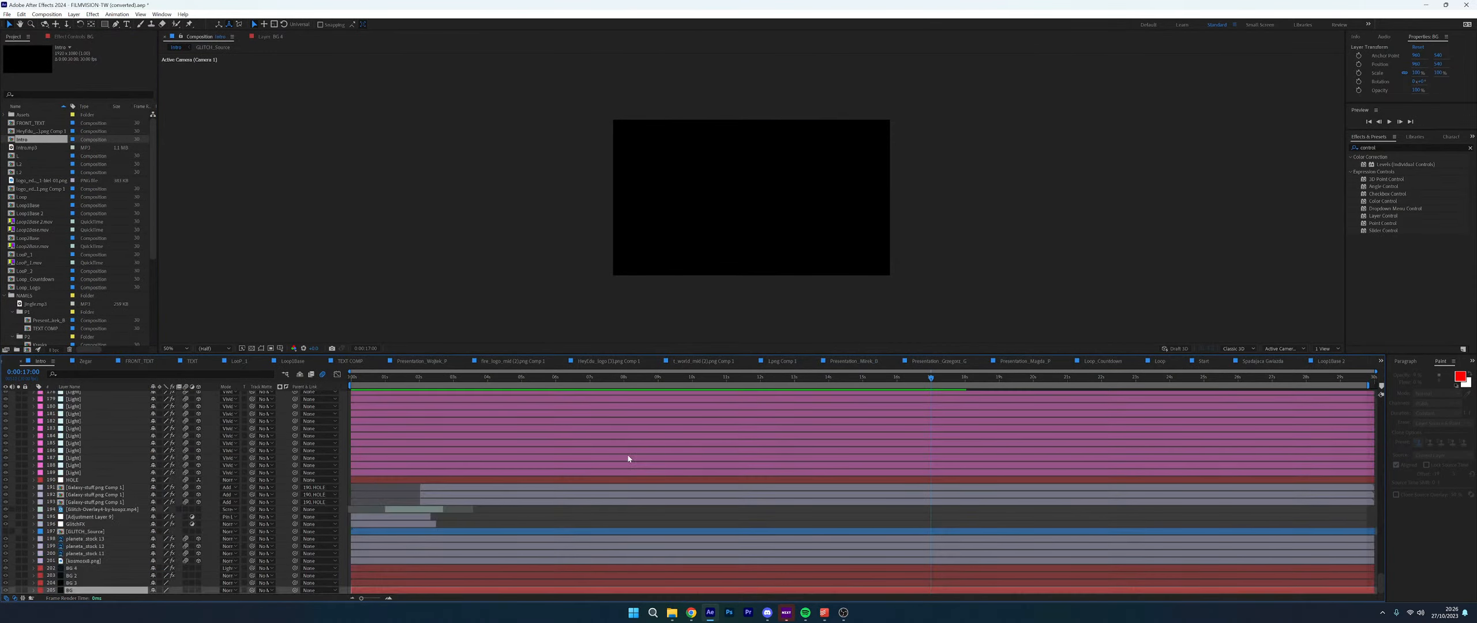
scroll(661, 473, "up", 20)
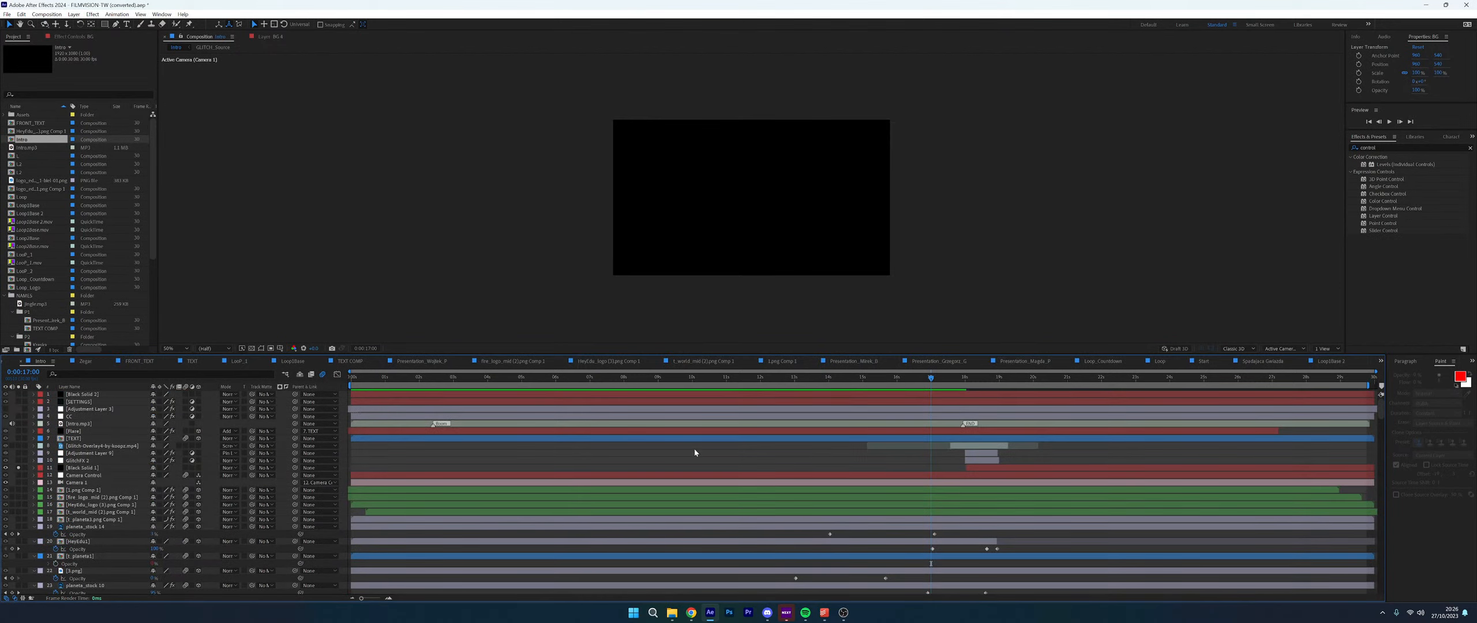
Collapse the expanded opacity properties of the first planet and image layers in the Intro timeline
left_click(35, 526)
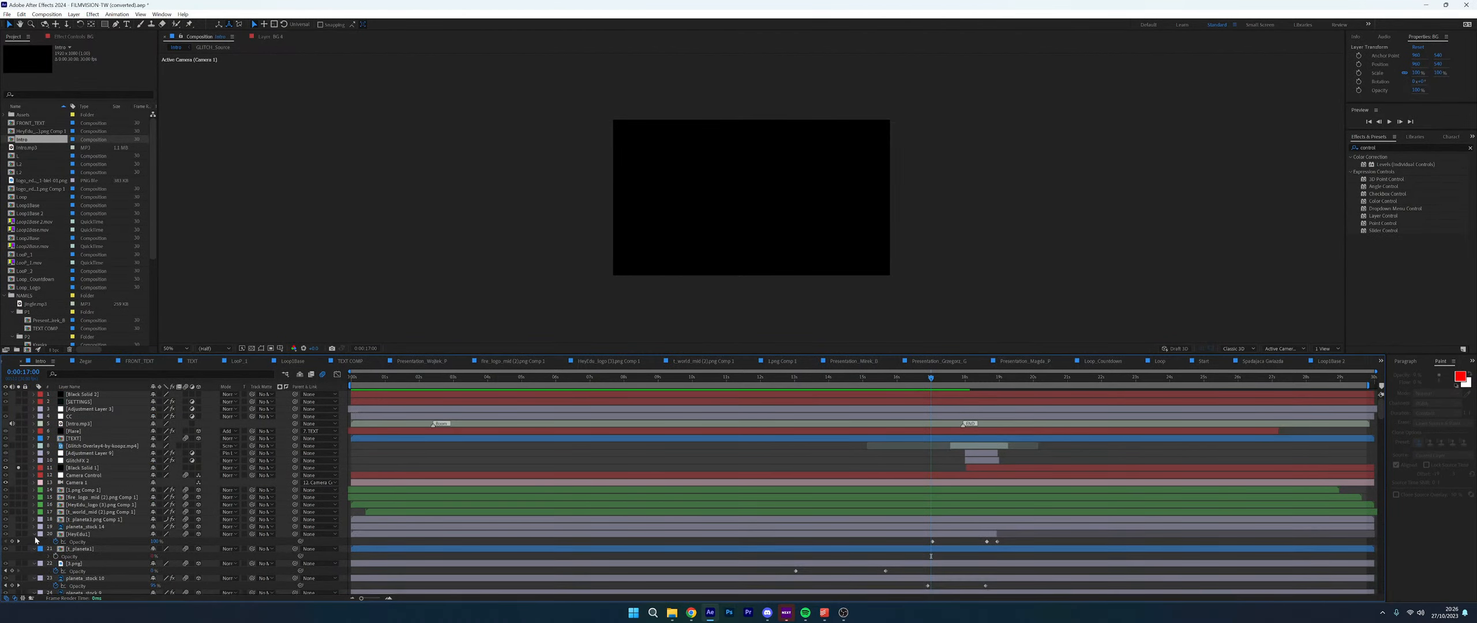
left_click(34, 534)
left_click(34, 542)
left_click(34, 549)
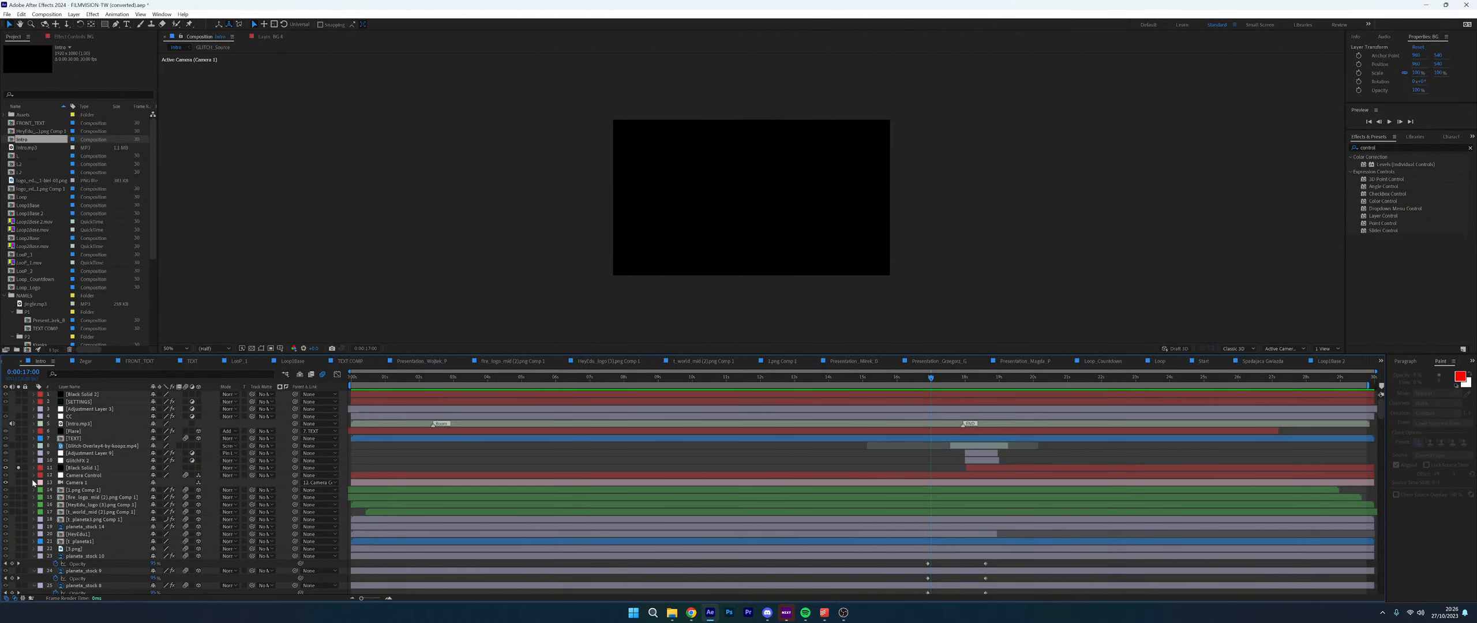
Select the Black Solid layer above the camera control layer and check the date title at 0:00:18:04 and 0:00:23:19
left_click(79, 468)
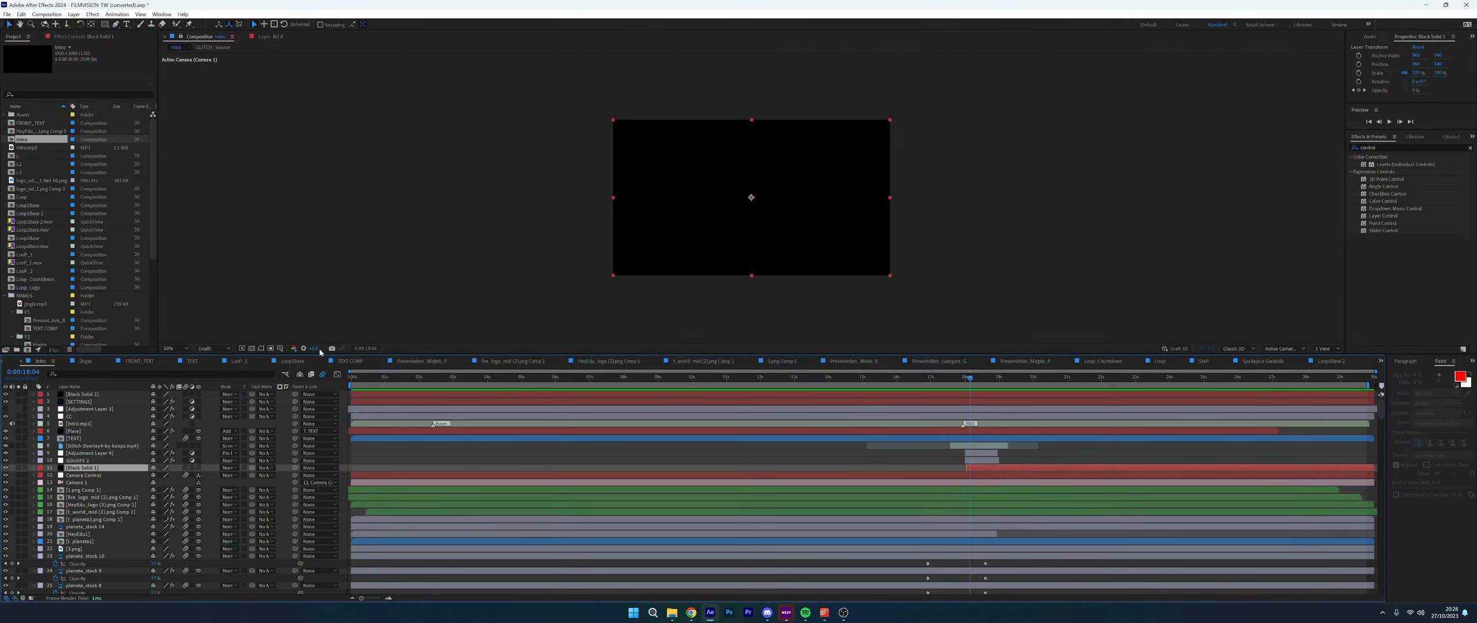
left_click(211, 350)
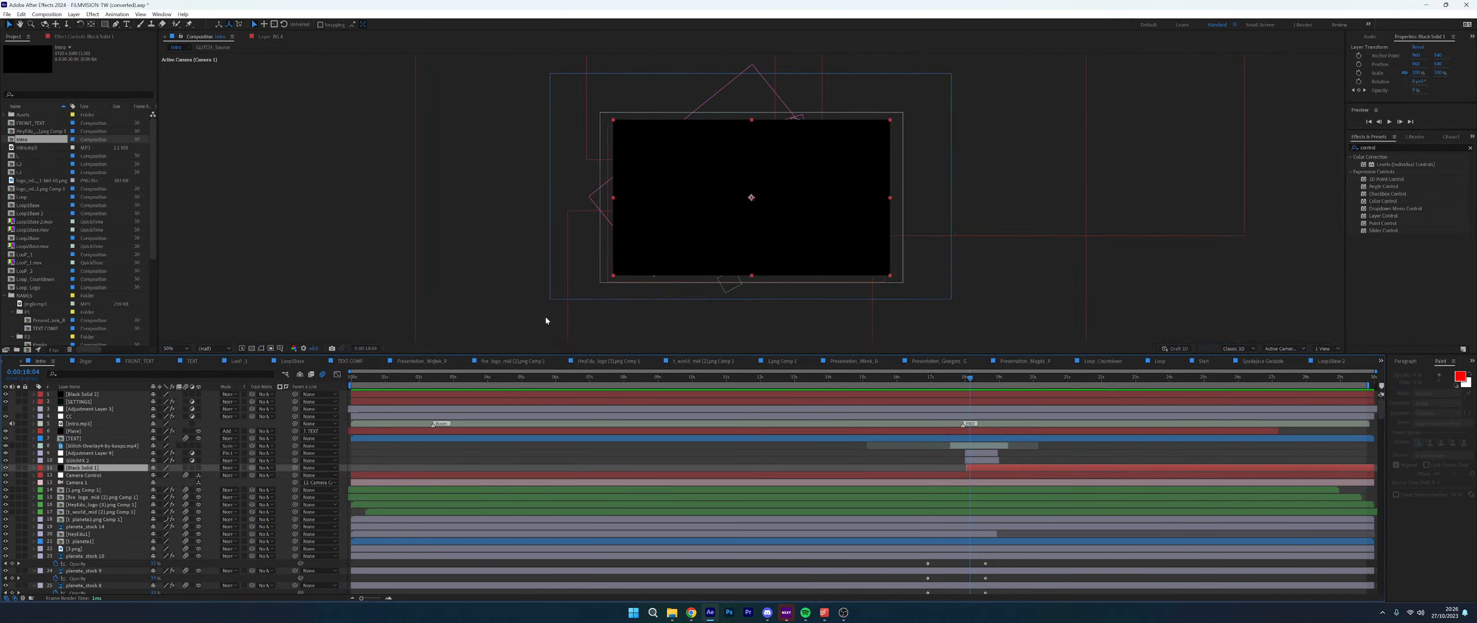
left_click(1159, 384)
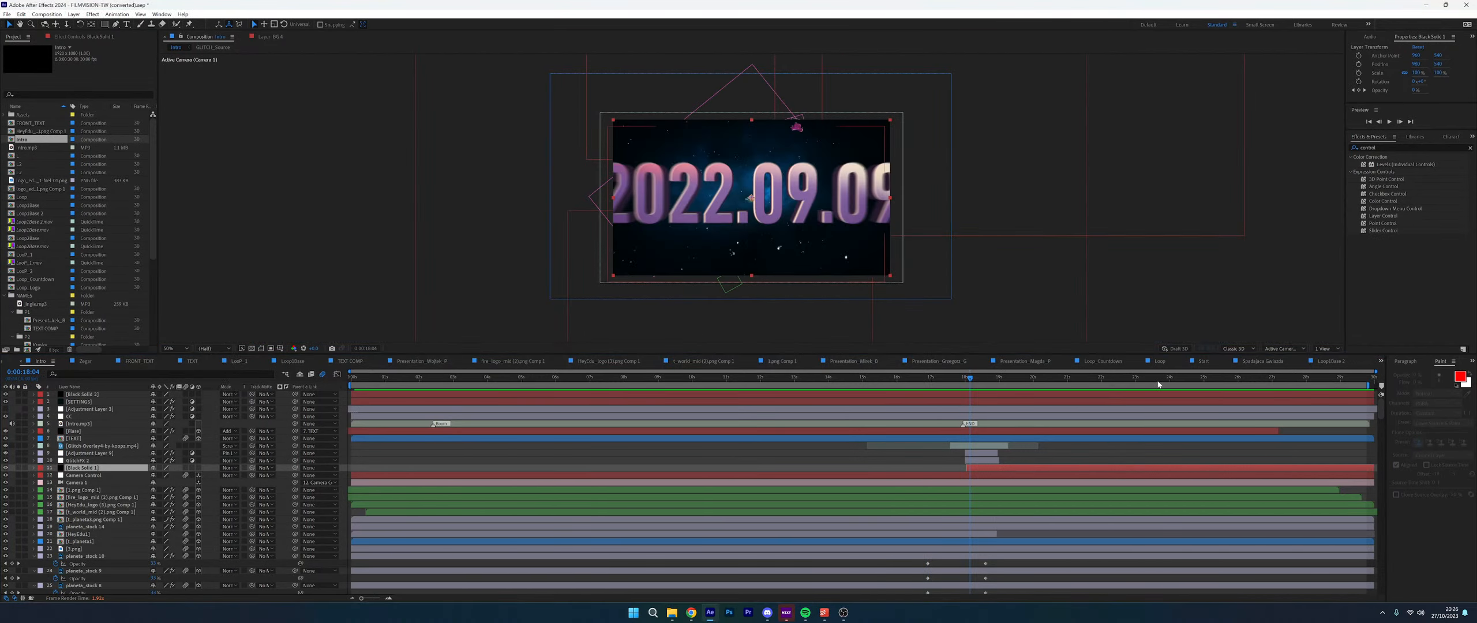
left_click(1157, 380)
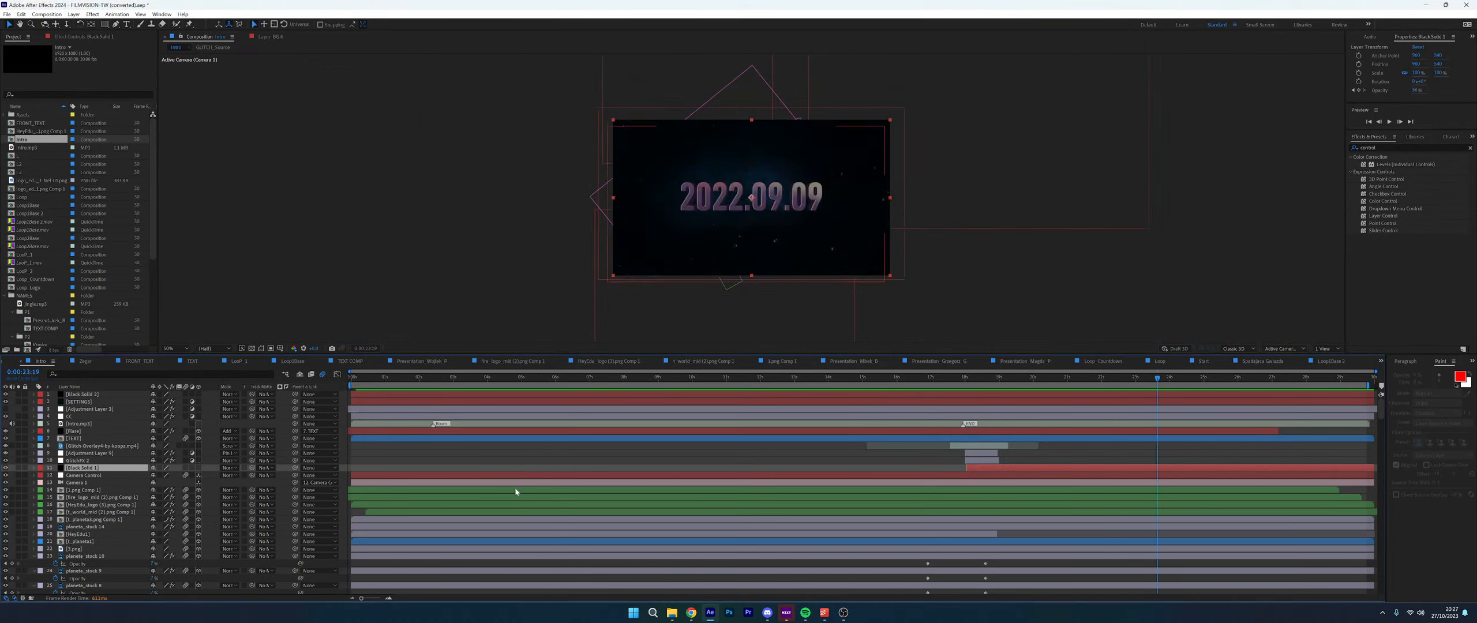
Select all layers from the first green png comp layer down to the bottom BG layer and inspect their 3D arrangement at the first frame
left_click(34, 557)
left_click(97, 491)
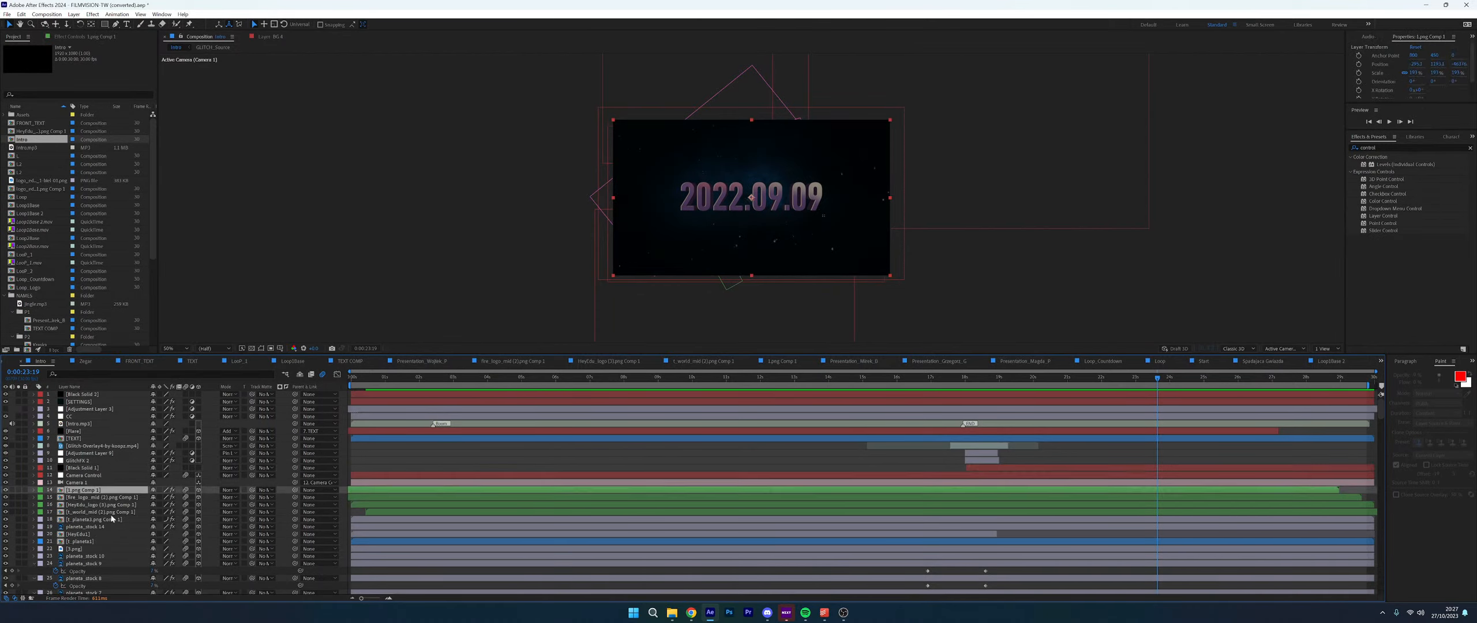
scroll(100, 529, "down", 10)
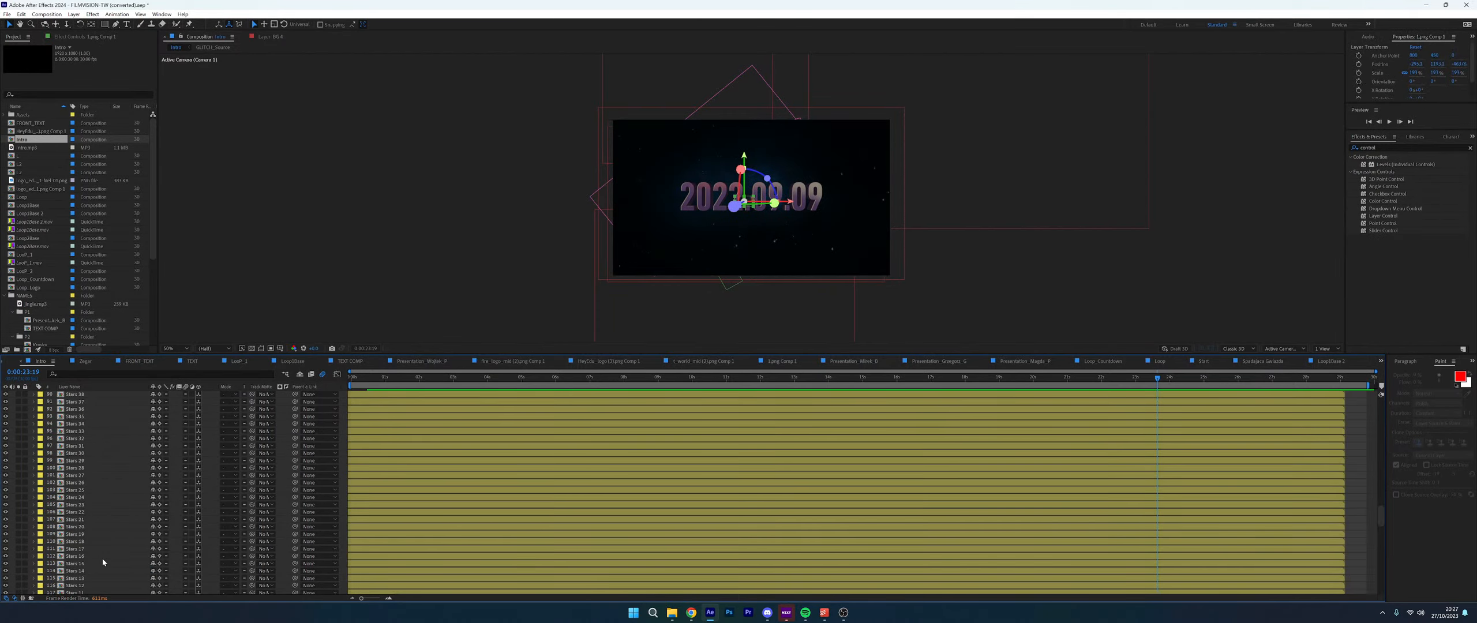
scroll(85, 587, "down", 15)
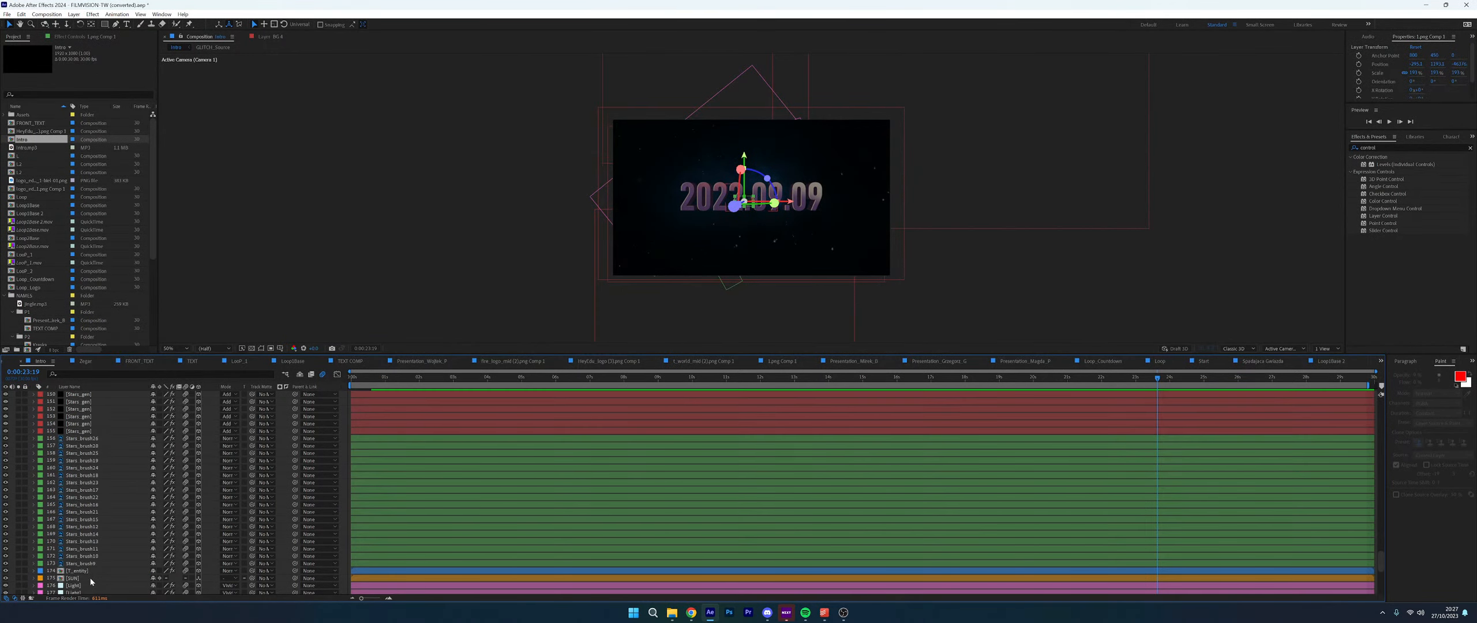
scroll(97, 576, "down", 11)
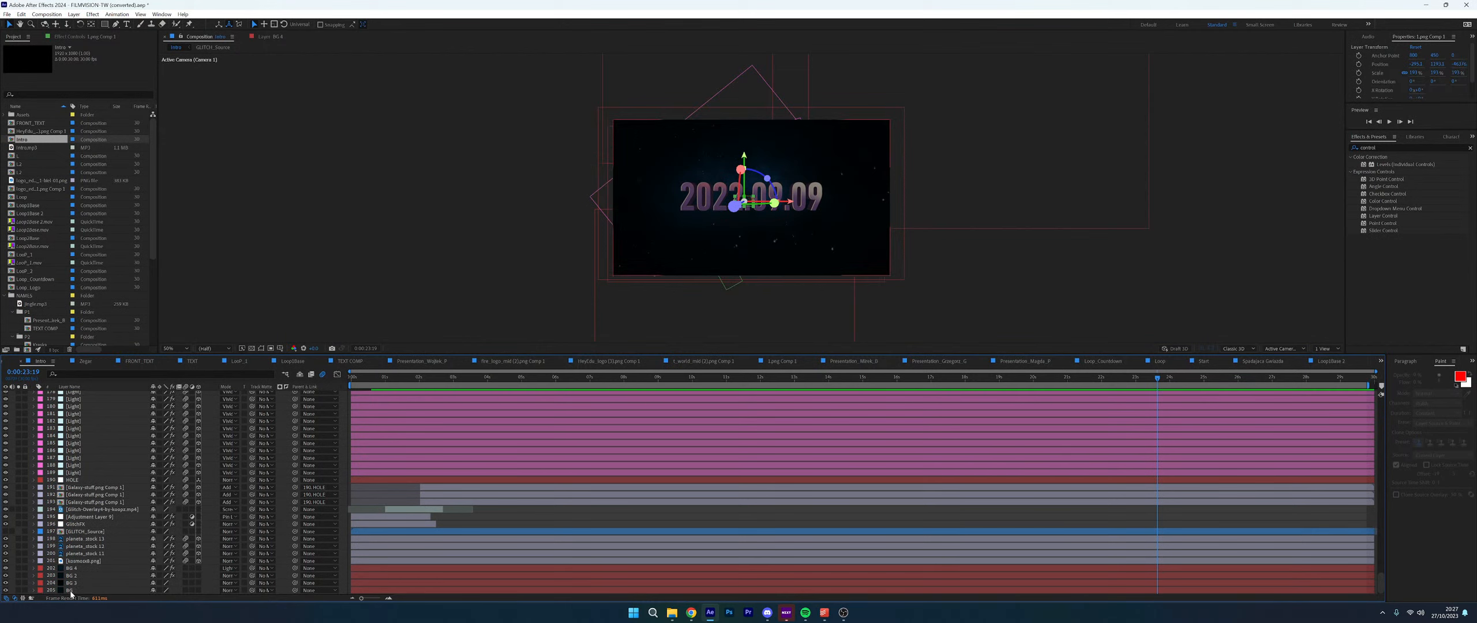
left_click(70, 591, "shift")
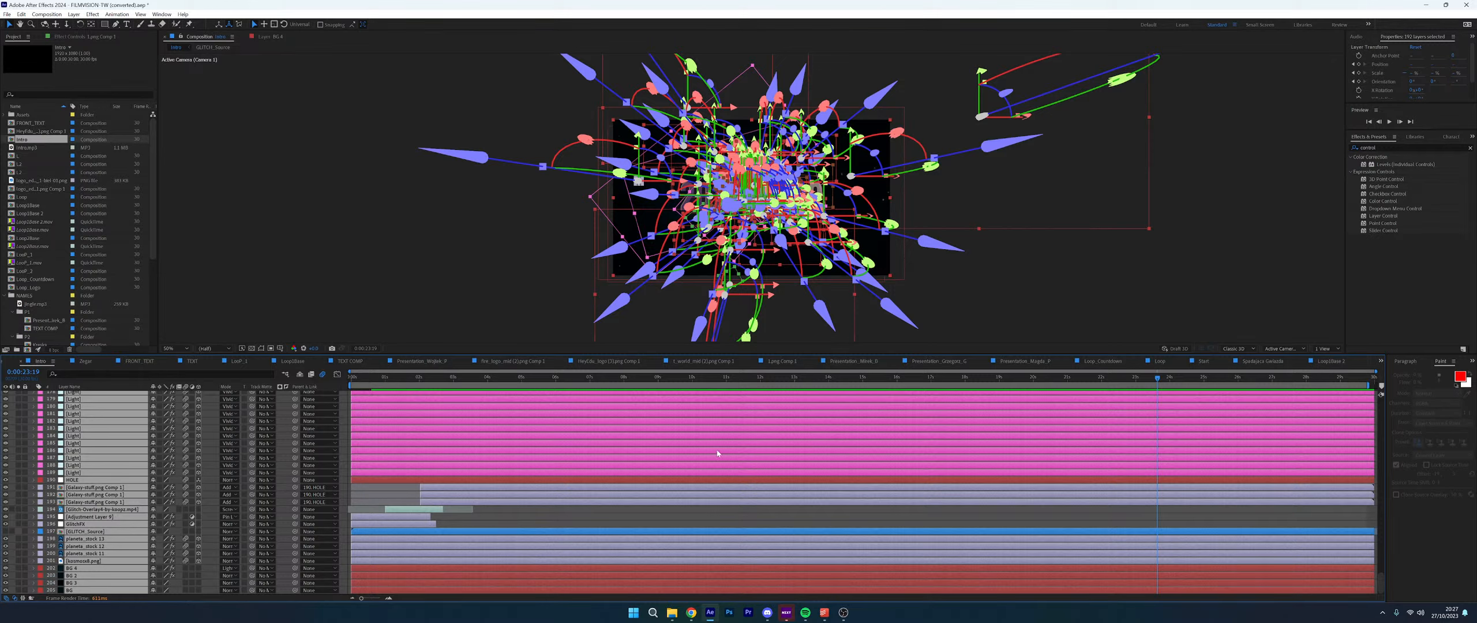
key("Home")
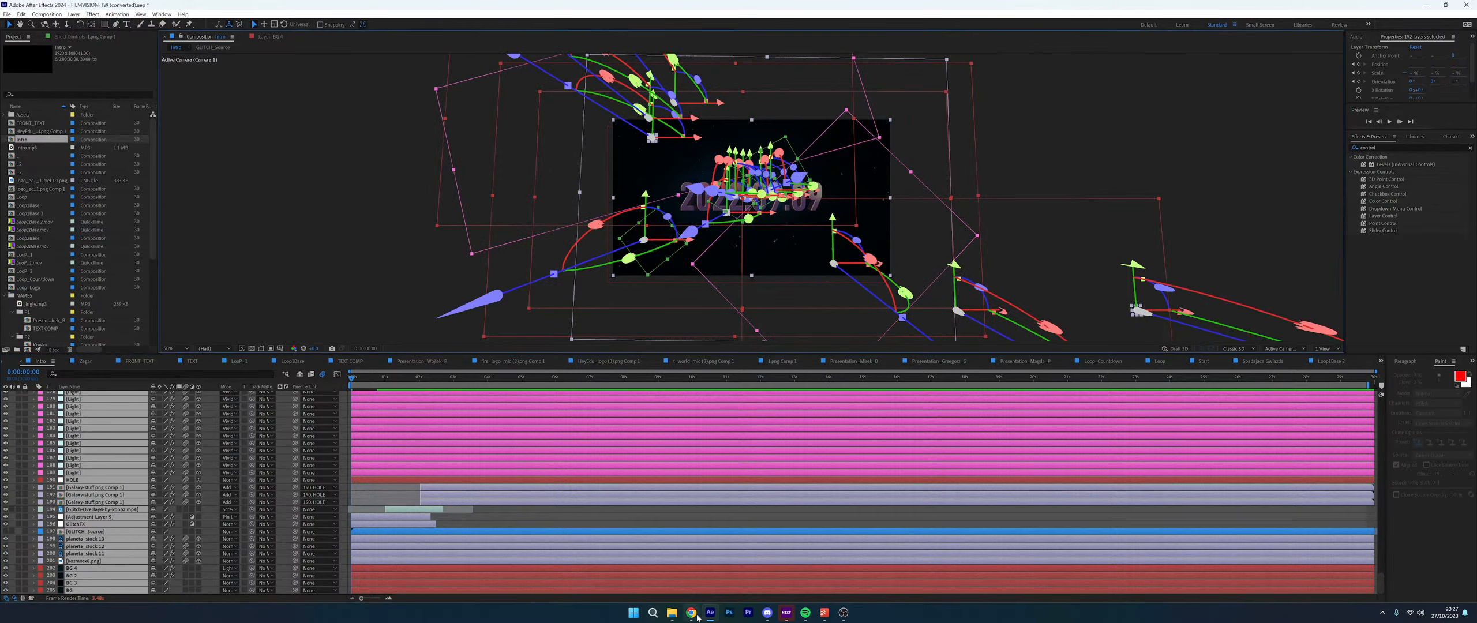
Switch to the YouTube live stream page in Chrome to read its chat, and return to After Effects
mouse_move(695, 619)
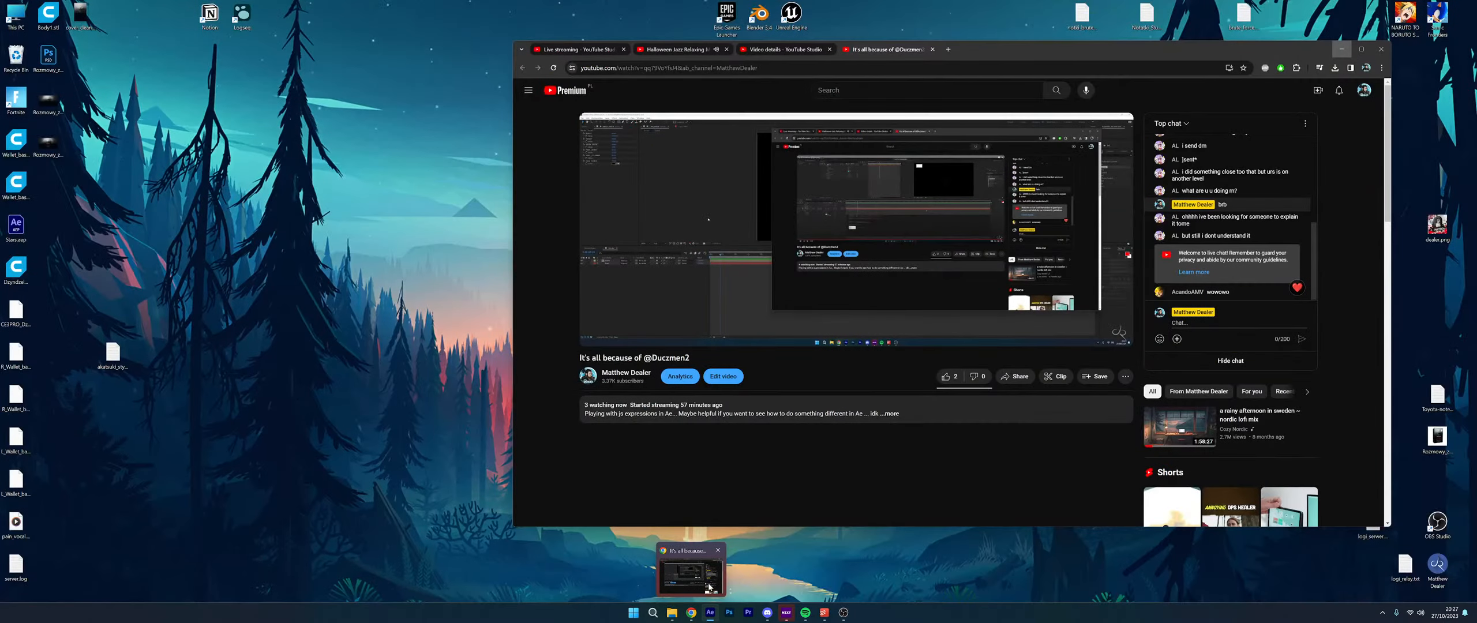
left_click(691, 576)
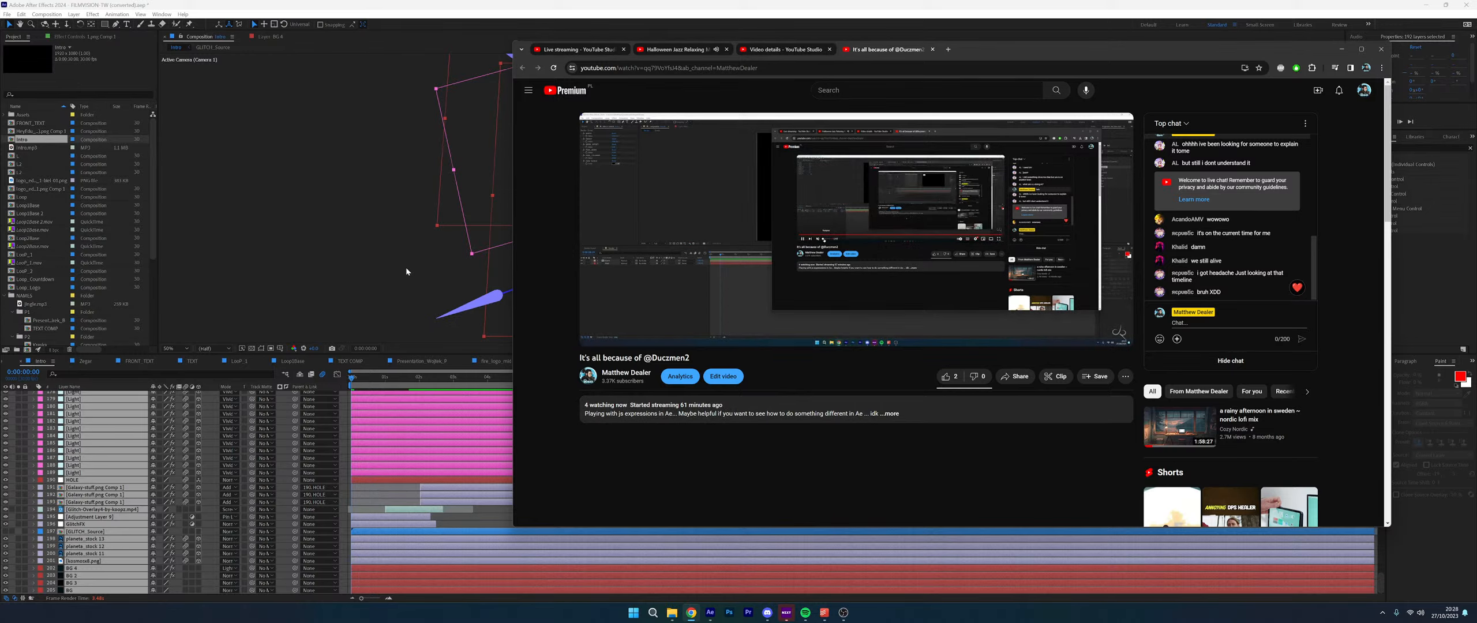
left_click(434, 380)
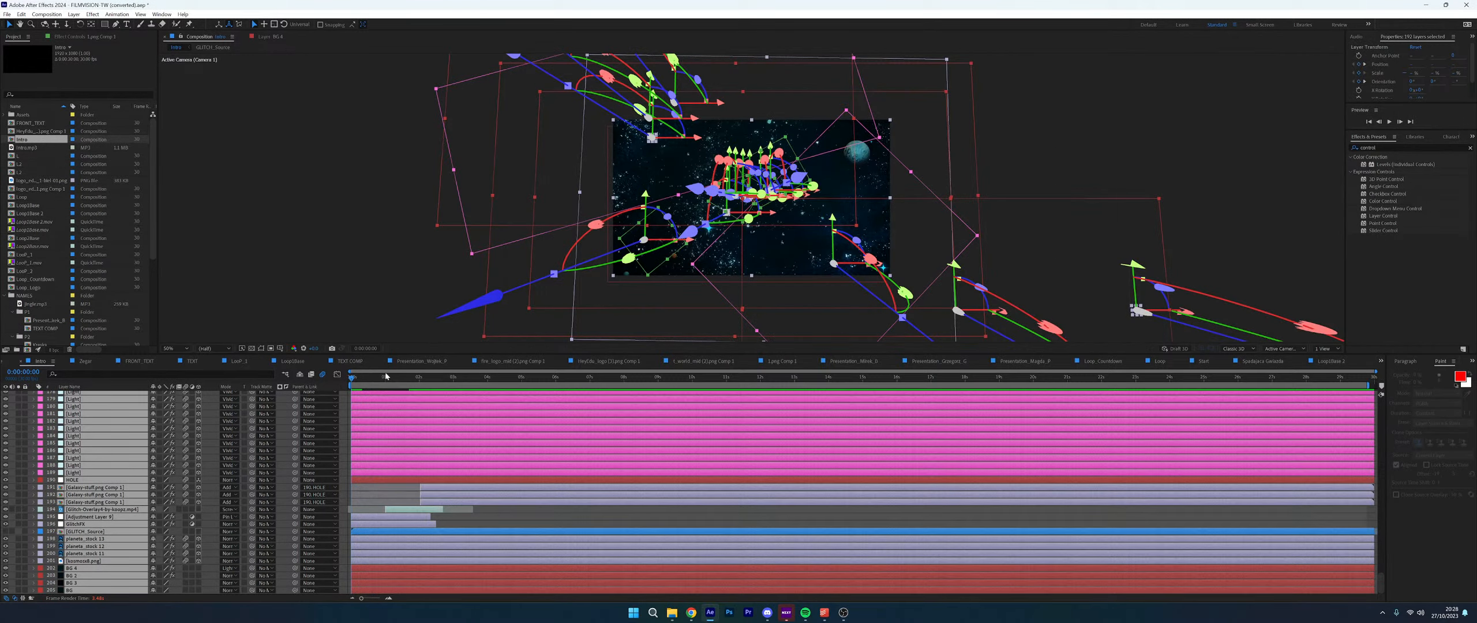
Deselect all layers, select only the bottom BG layer, and preview the space scene from the composition's start to about 0:00:00:16
key("ctrl+shift+a")
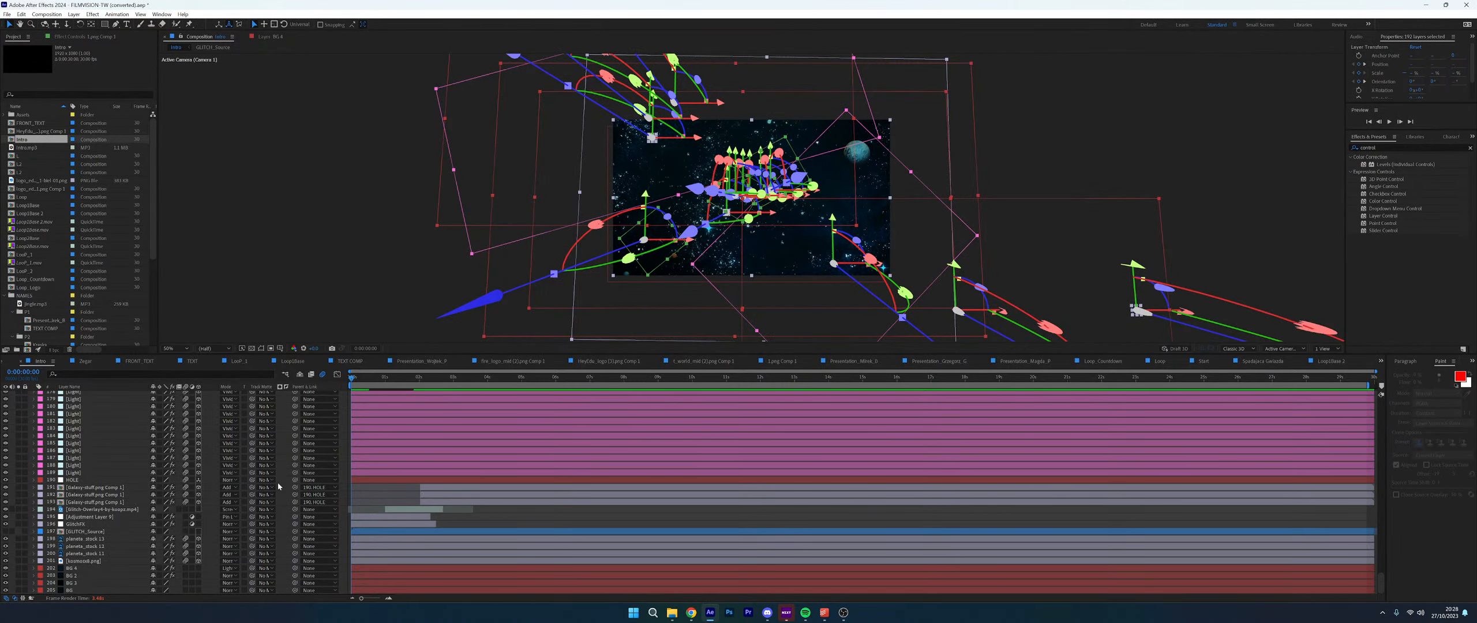
key("Home")
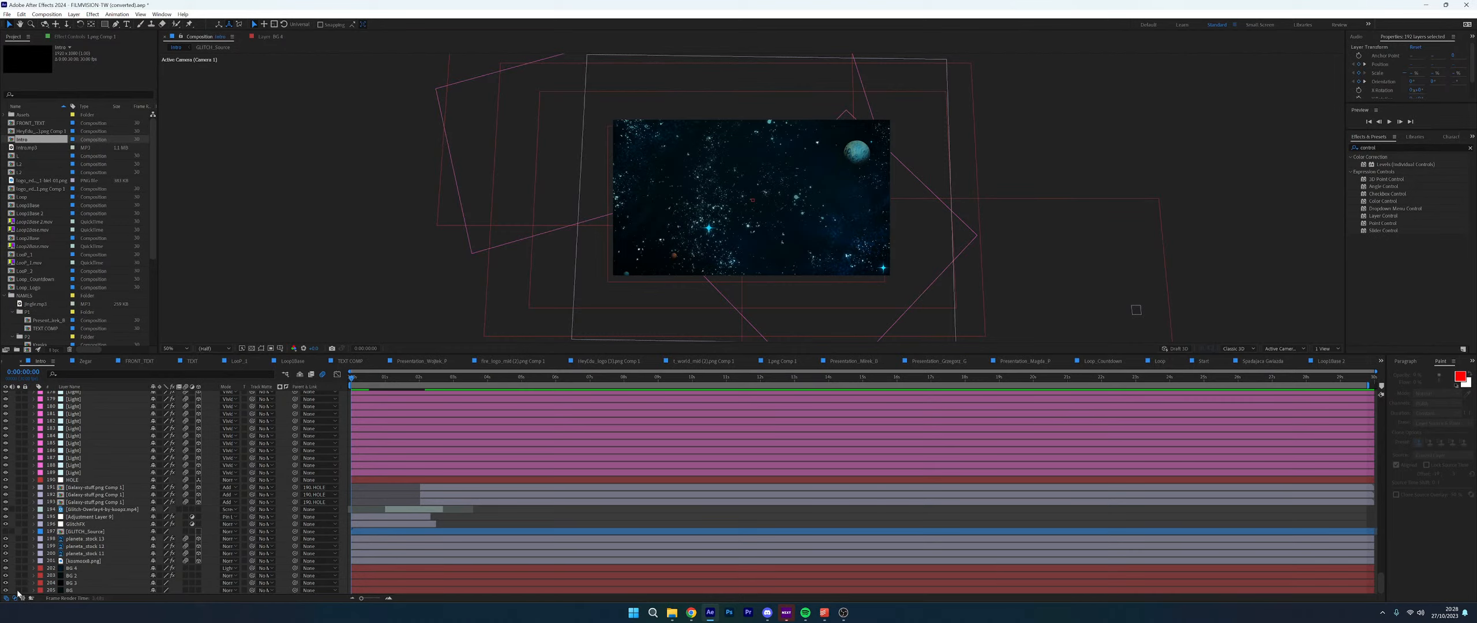
left_click(18, 590)
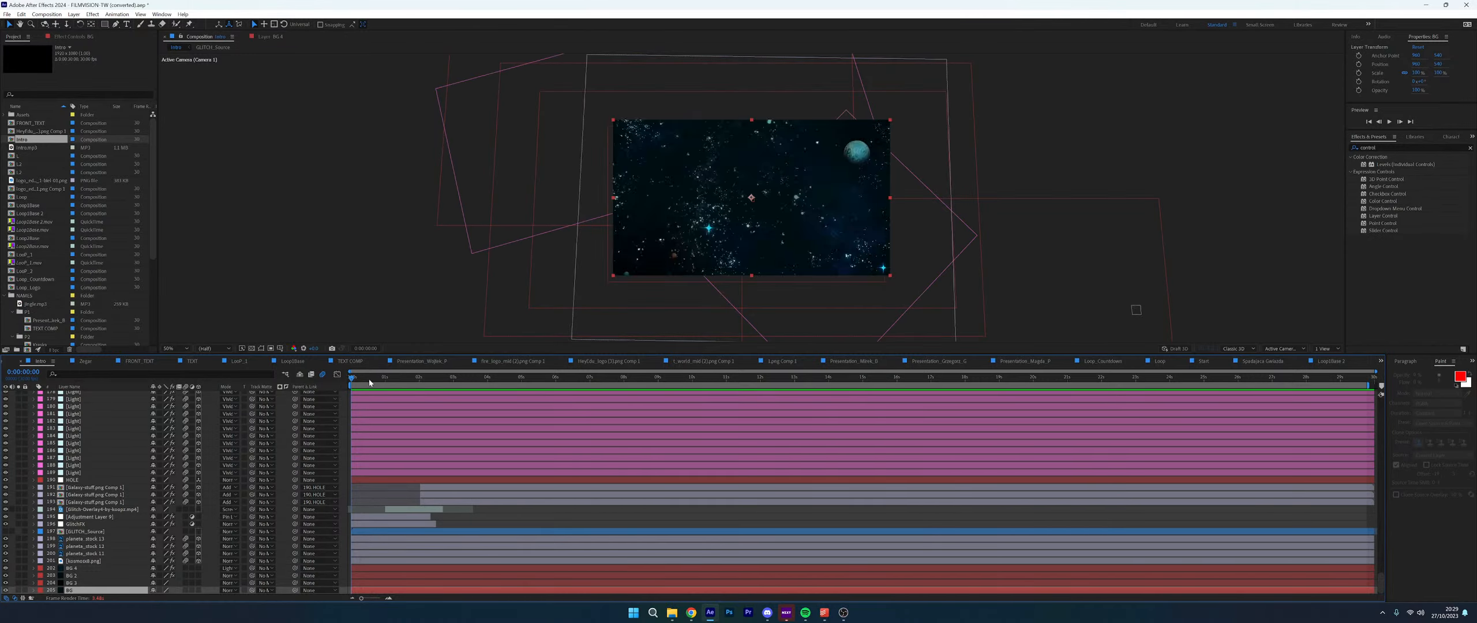
key("space")
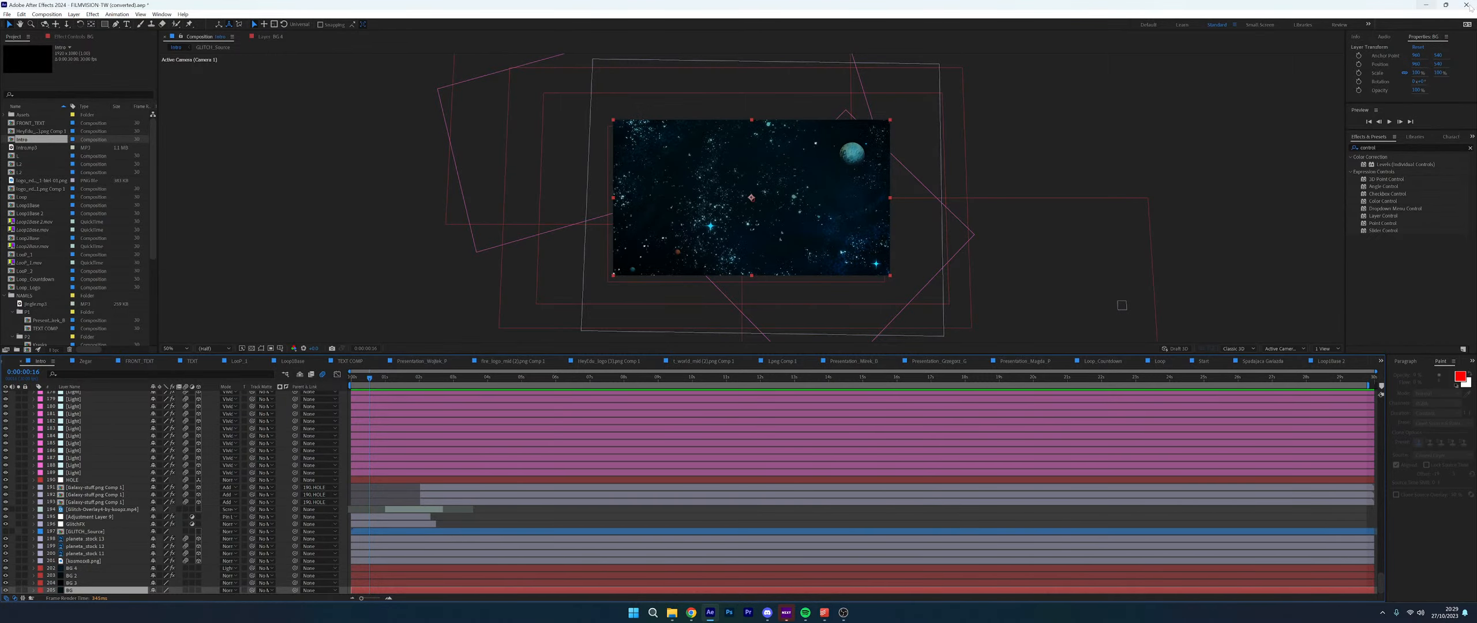
Switch to File Explorer, create a folder named LIVE-Galaxy inside the Projects folder, and open it
left_click(671, 613)
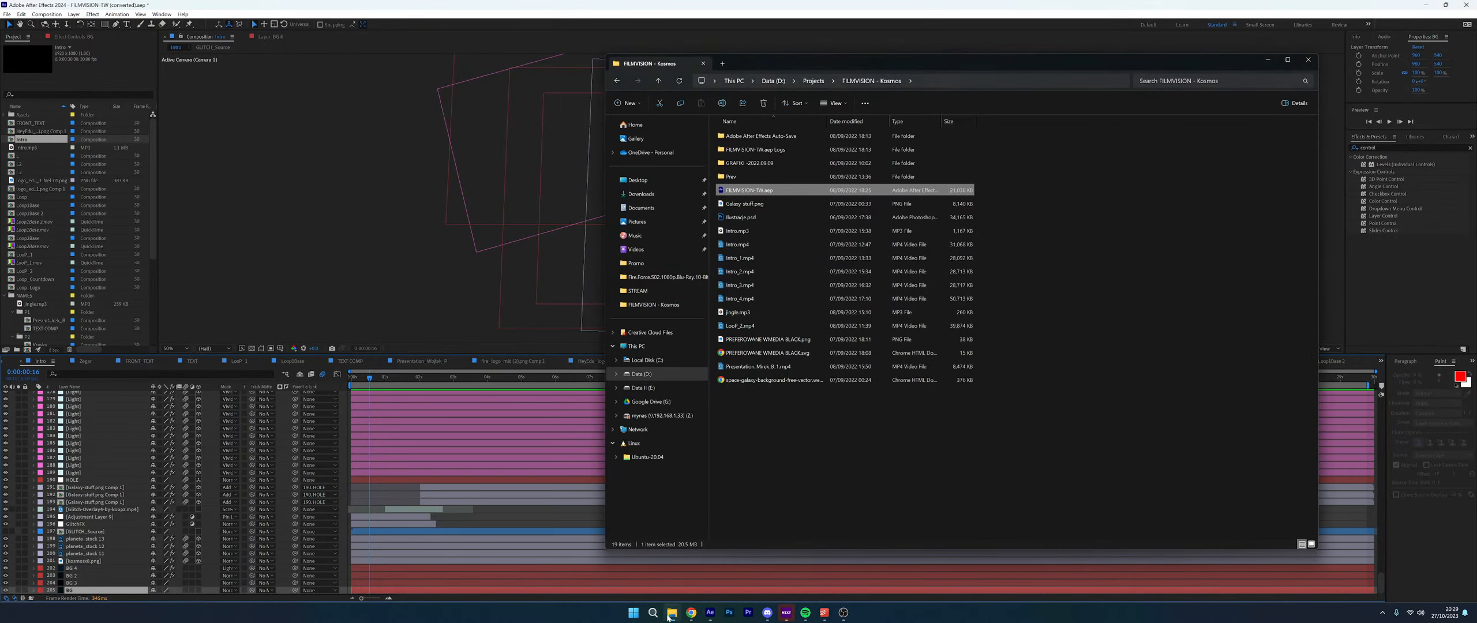
left_click(813, 81)
key("ctrl+shift+n")
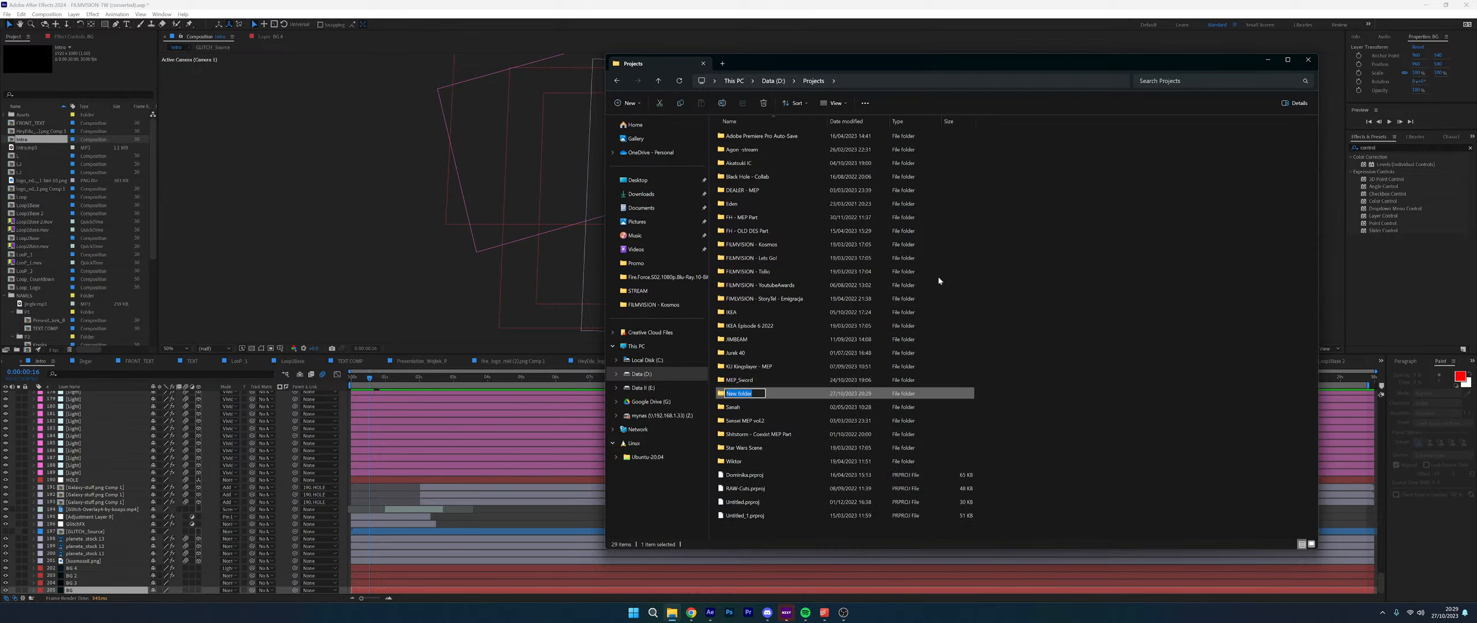
key("BackSpace")
type("LIVE_")
type("Galaxy")
key("Return")
key("Return")
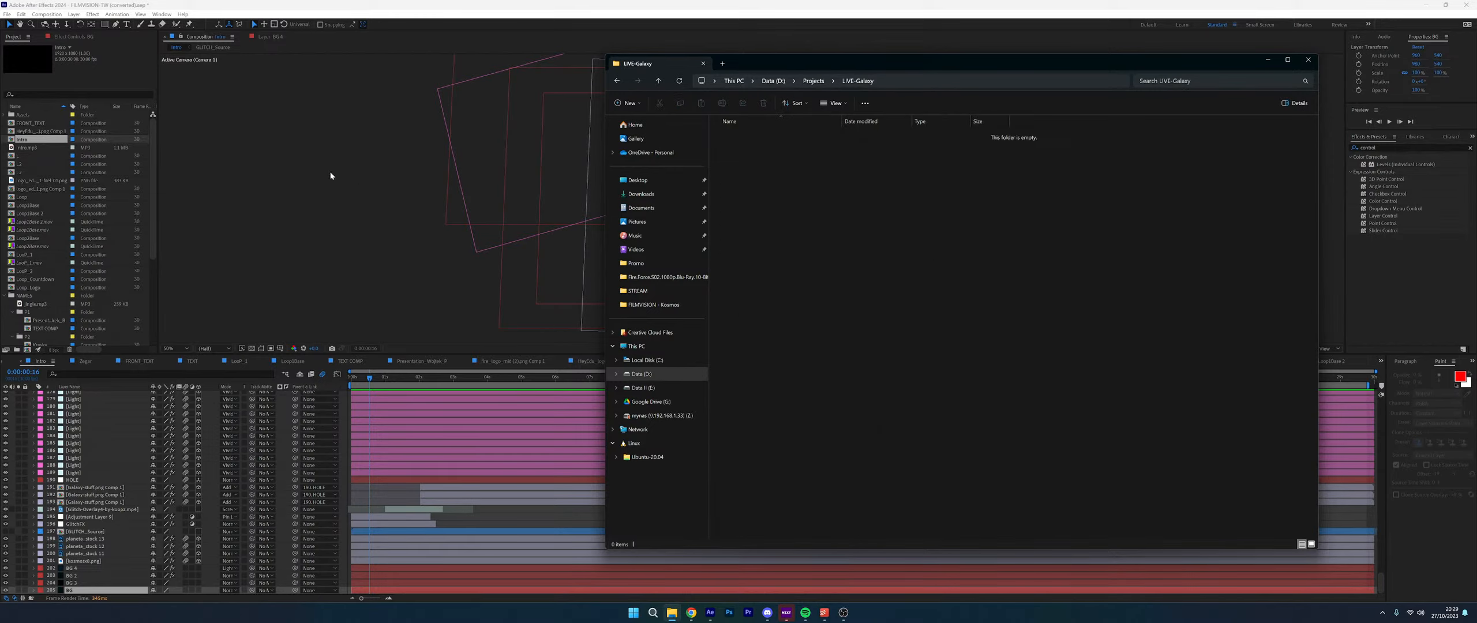
Close the FILMVISION project in After Effects without saving its changes and launch After Effects again
left_click(711, 614)
left_click(1465, 5)
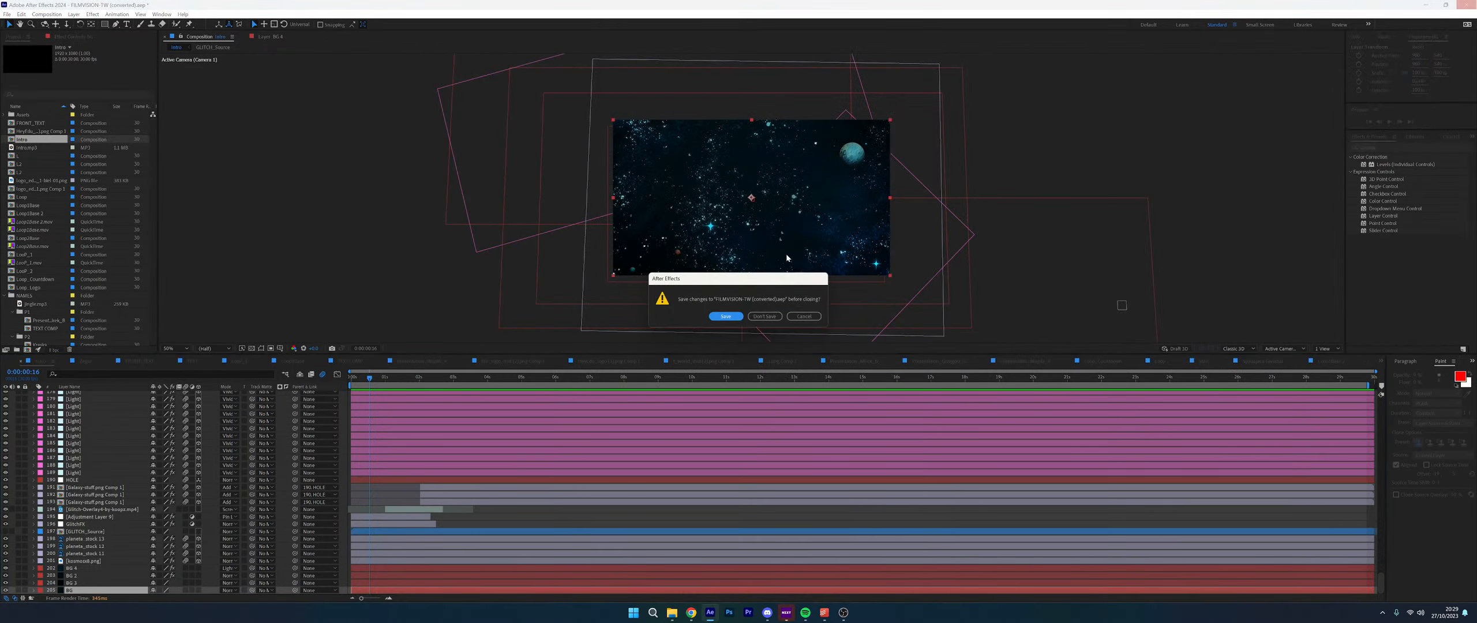
left_click(778, 316)
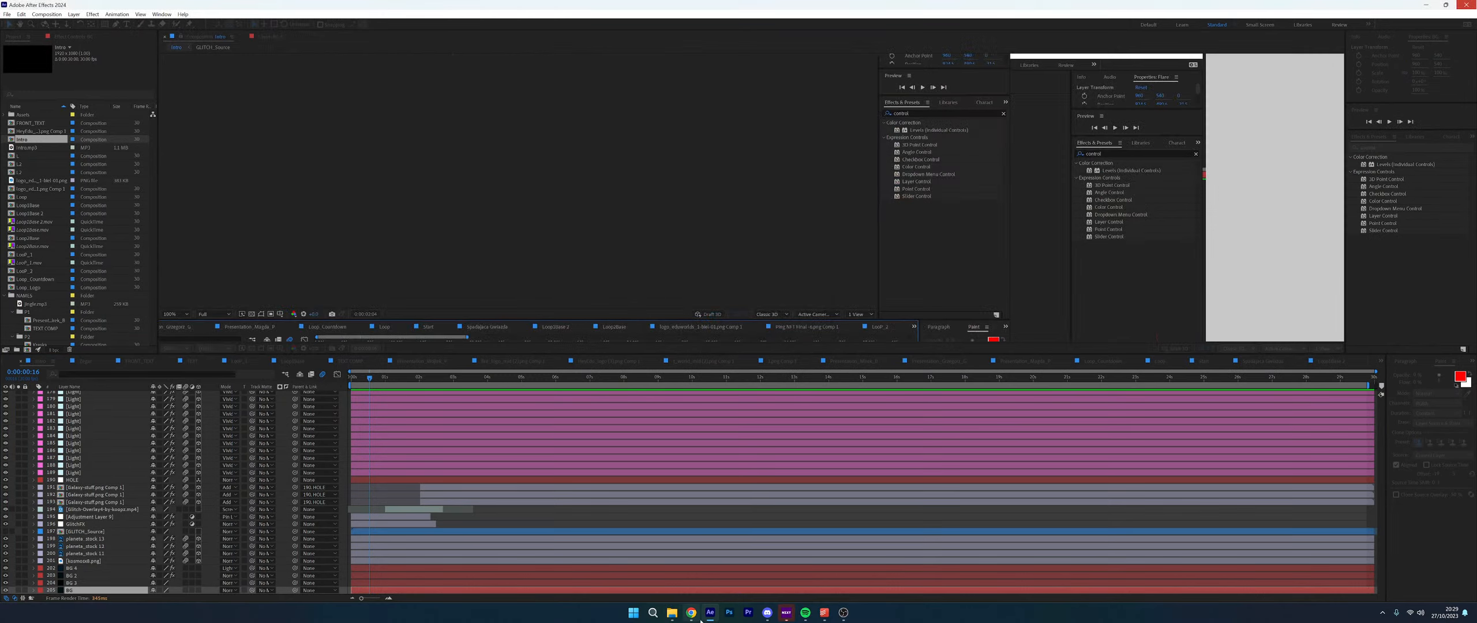
mouse_move(672, 619)
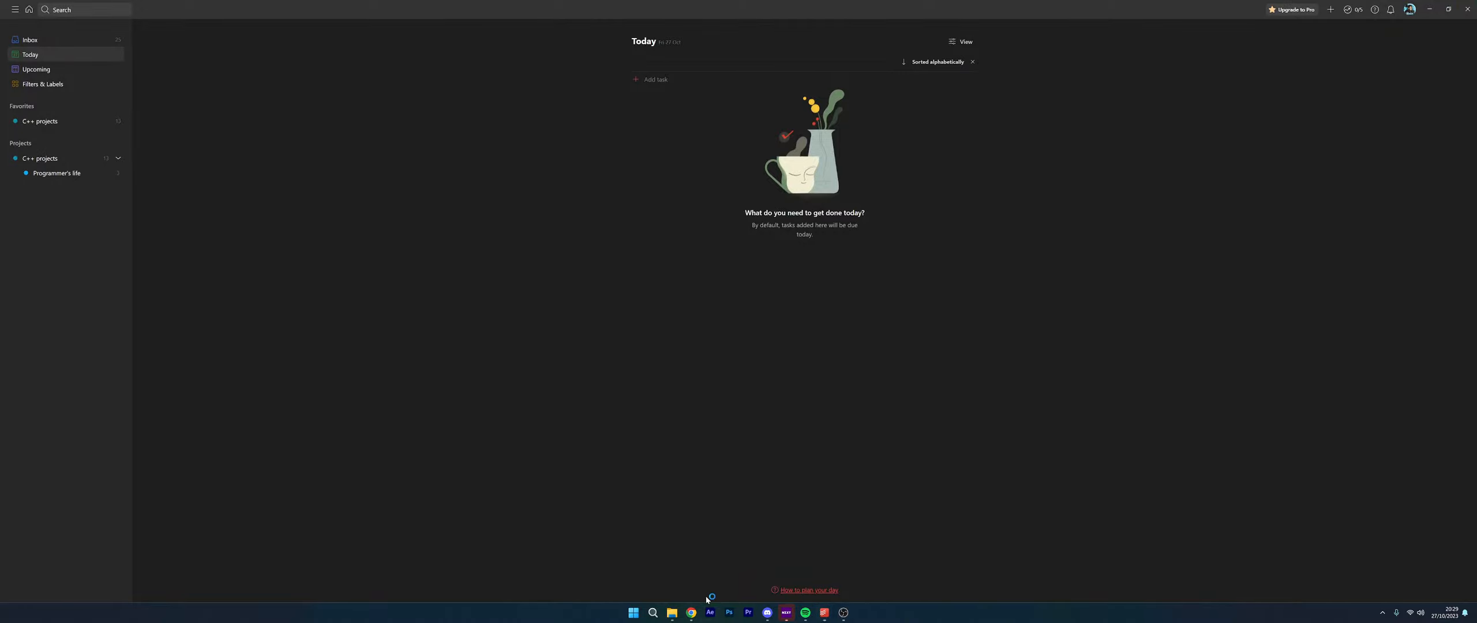
left_click(710, 612)
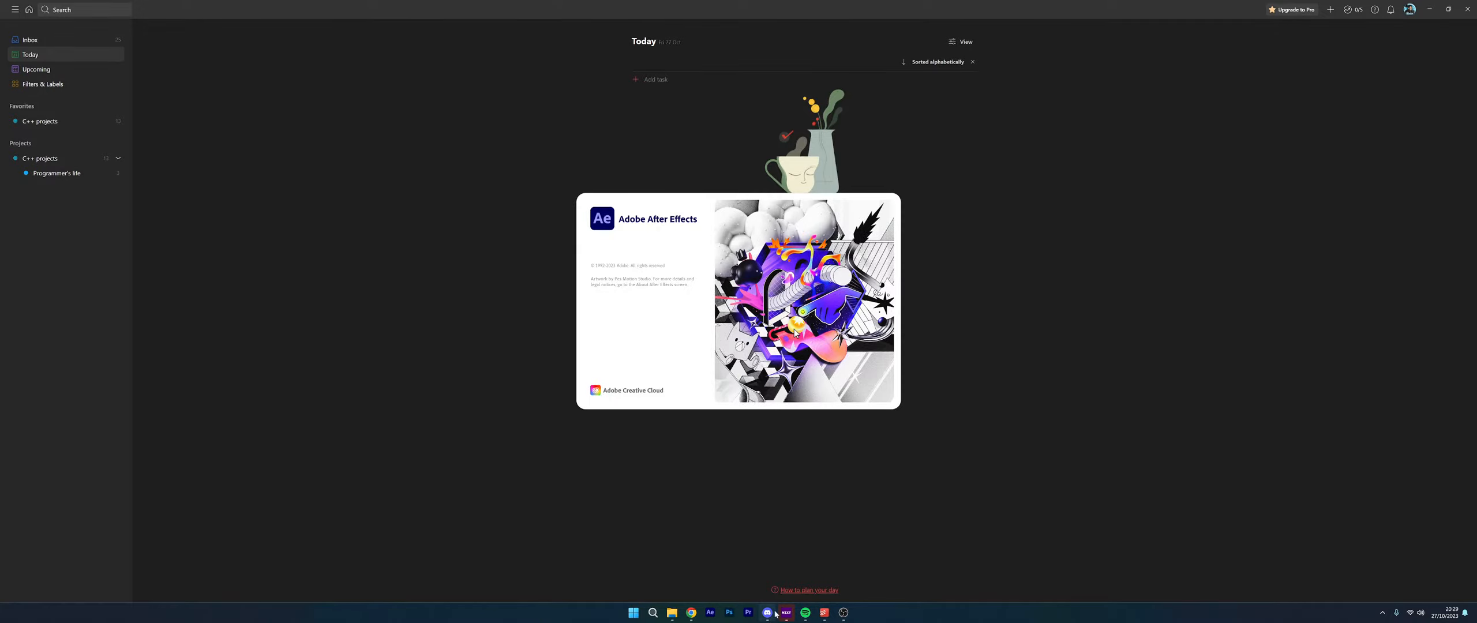
Switch to the YouTube live stream page in Chrome, expand the video description, and read the chat
left_click(690, 612)
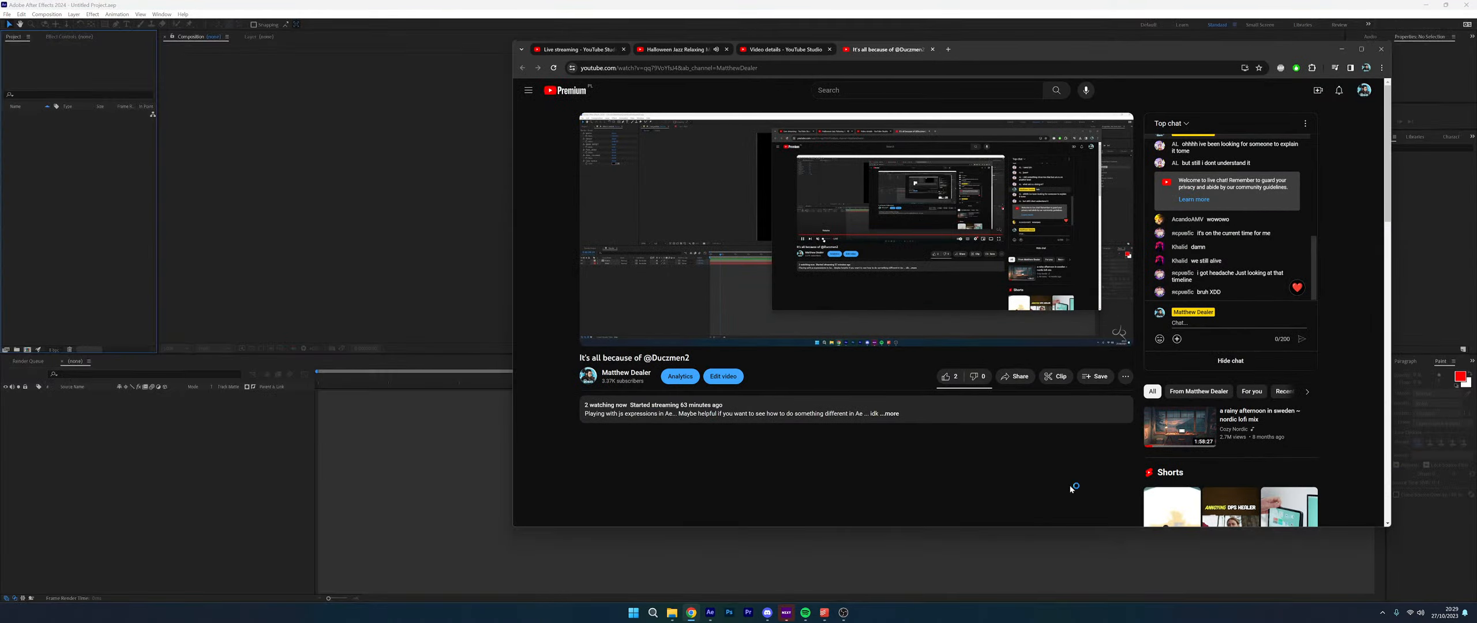
left_click(762, 413)
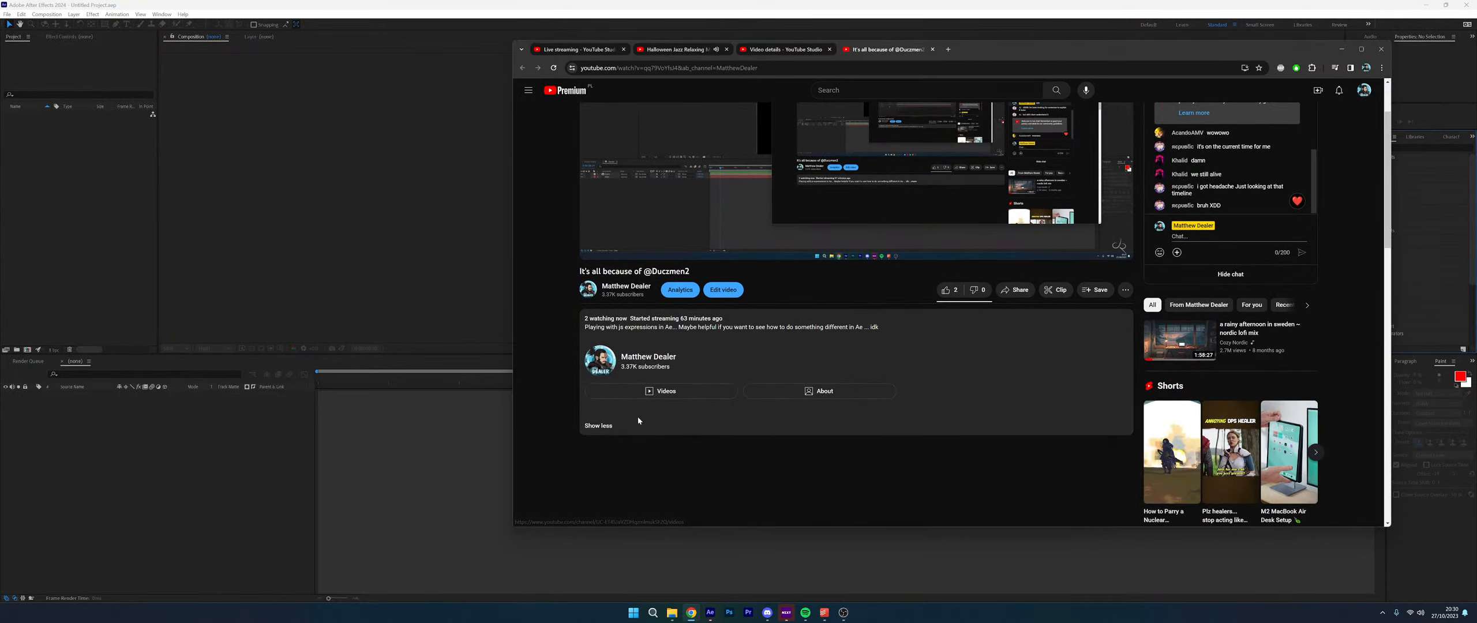
scroll(1208, 275, "up", 2)
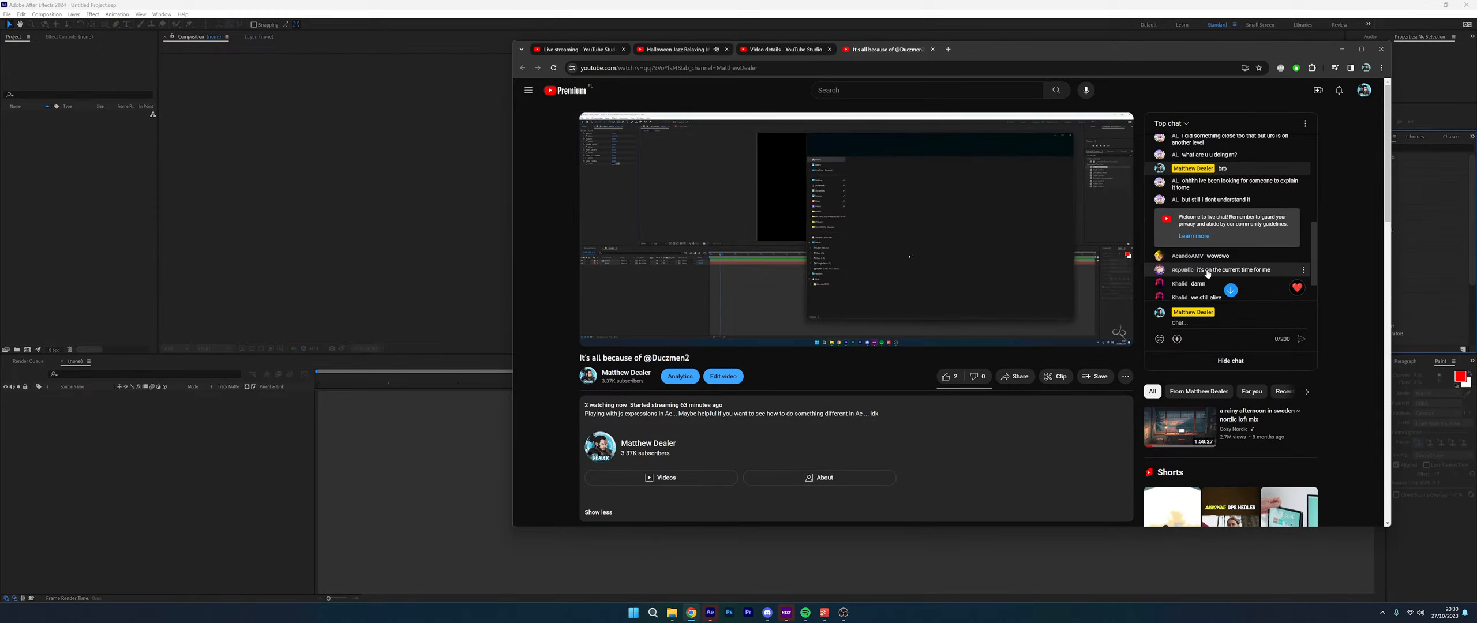
scroll(1207, 276, "down", 2)
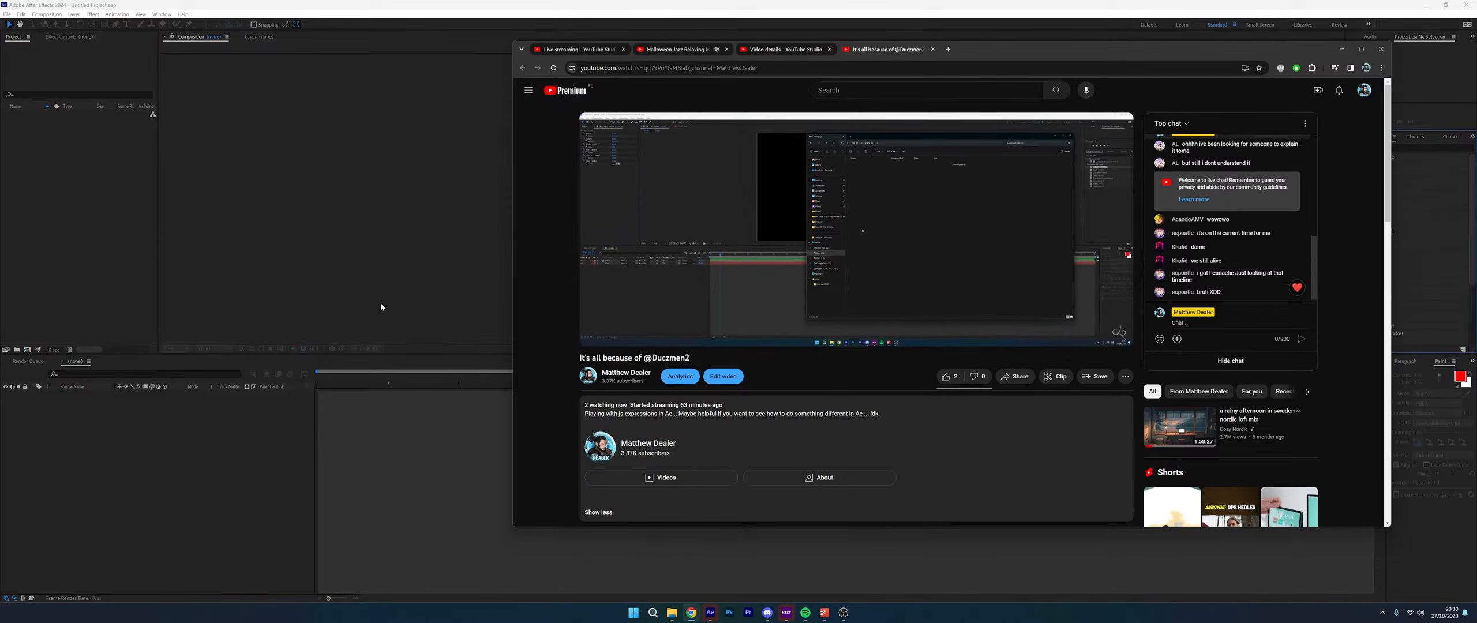
Switch back to After Effects and create a new composition with the default name and settings
left_click(263, 275)
left_click(710, 200)
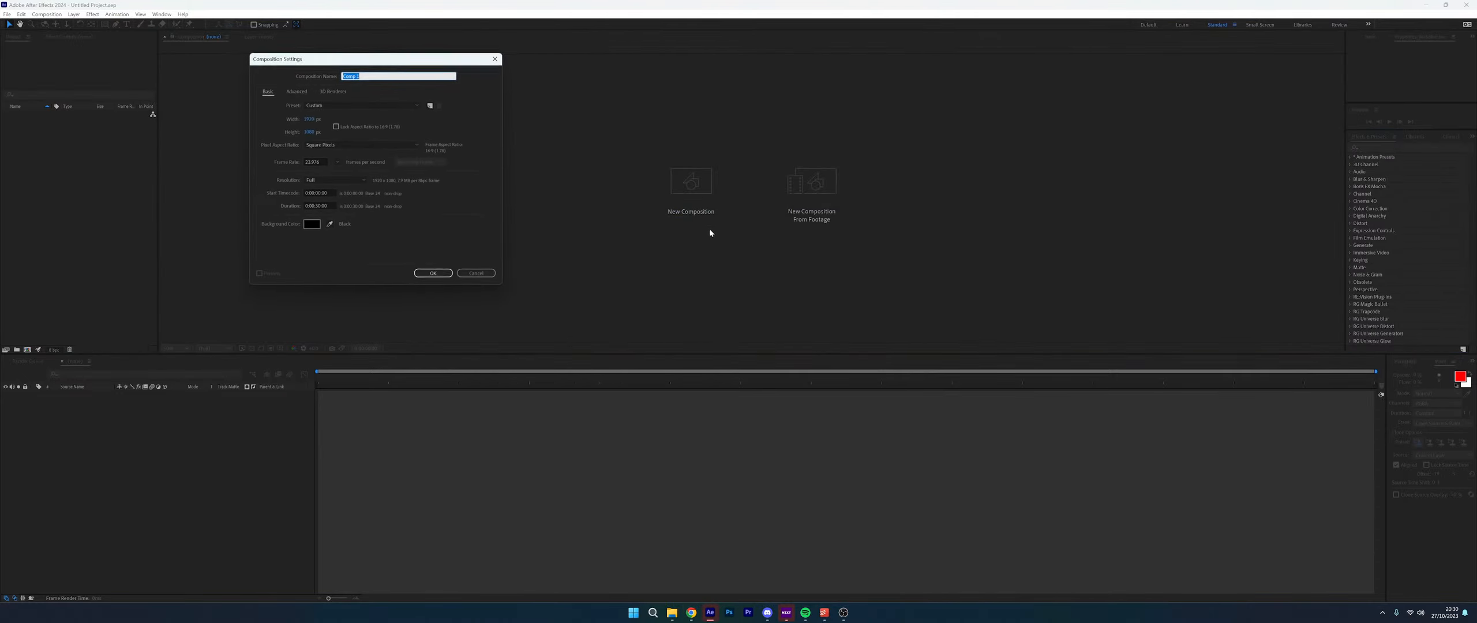
left_click(433, 274)
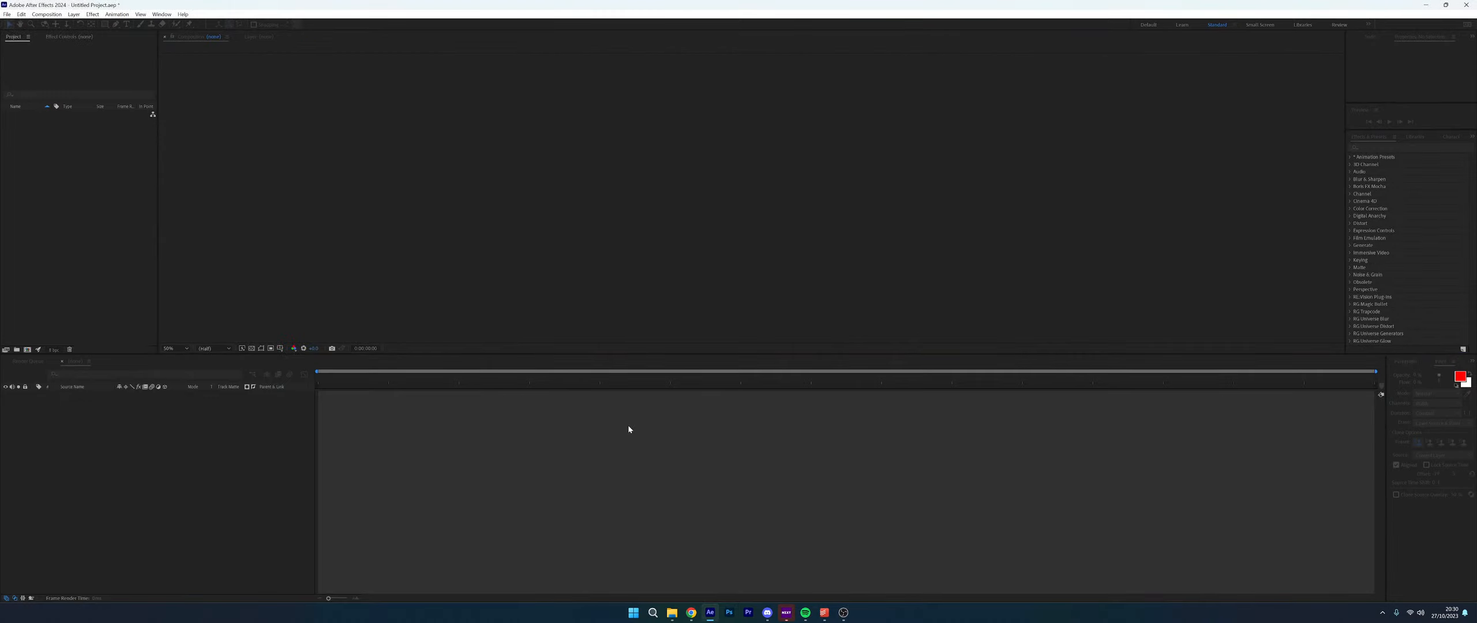
Switch to the YouTube live stream page in Chrome, narrow the browser window slightly, and read the new chat messages
left_click(690, 612)
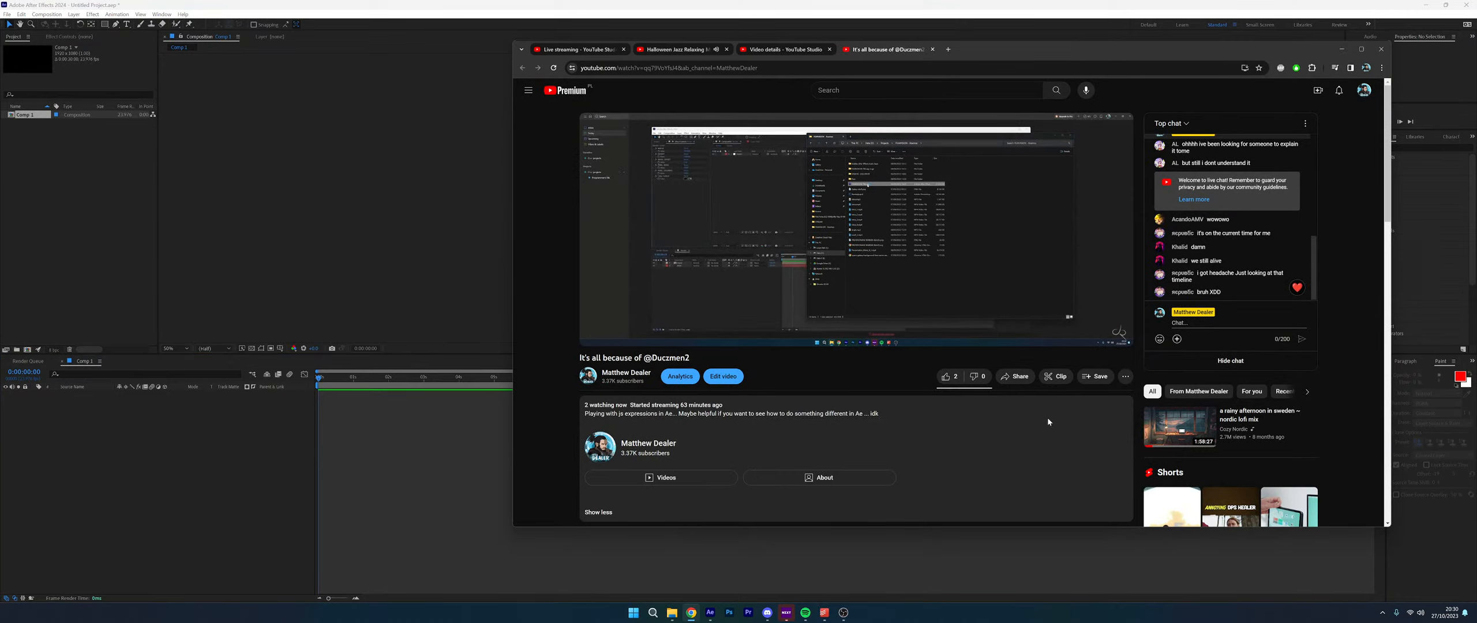
mouse_move(657, 279)
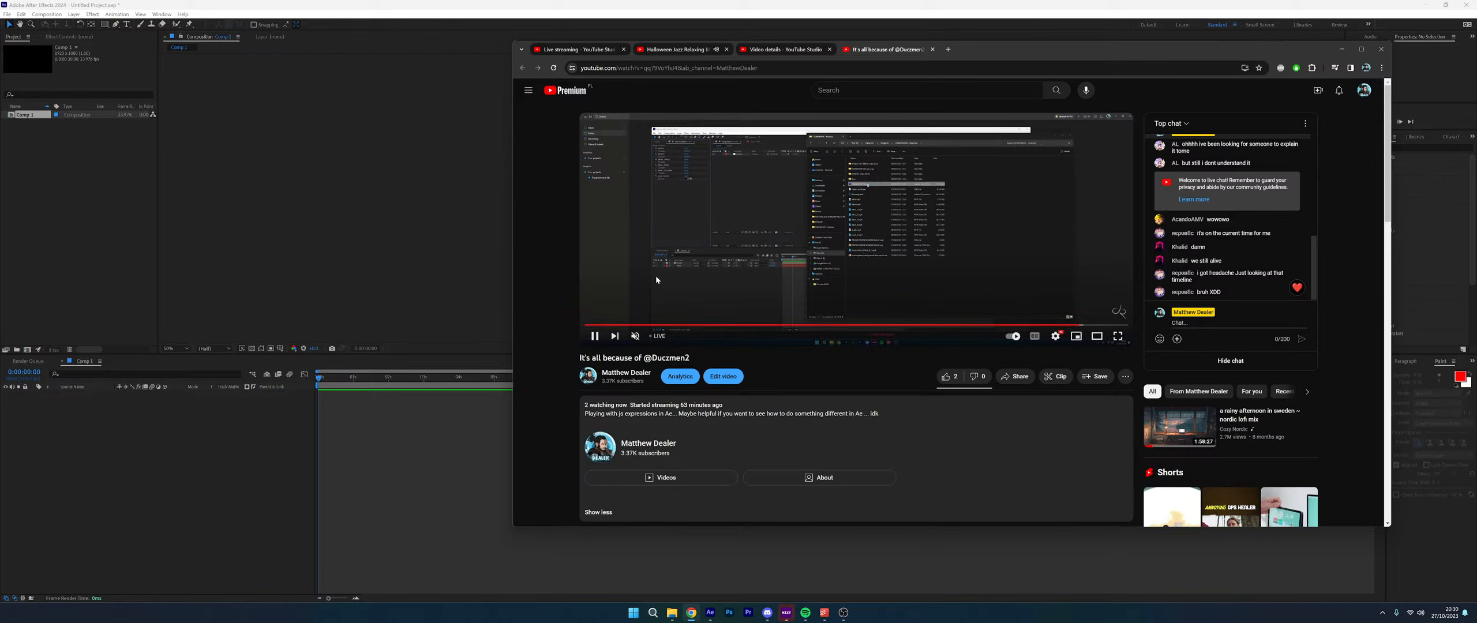
left_click(656, 336)
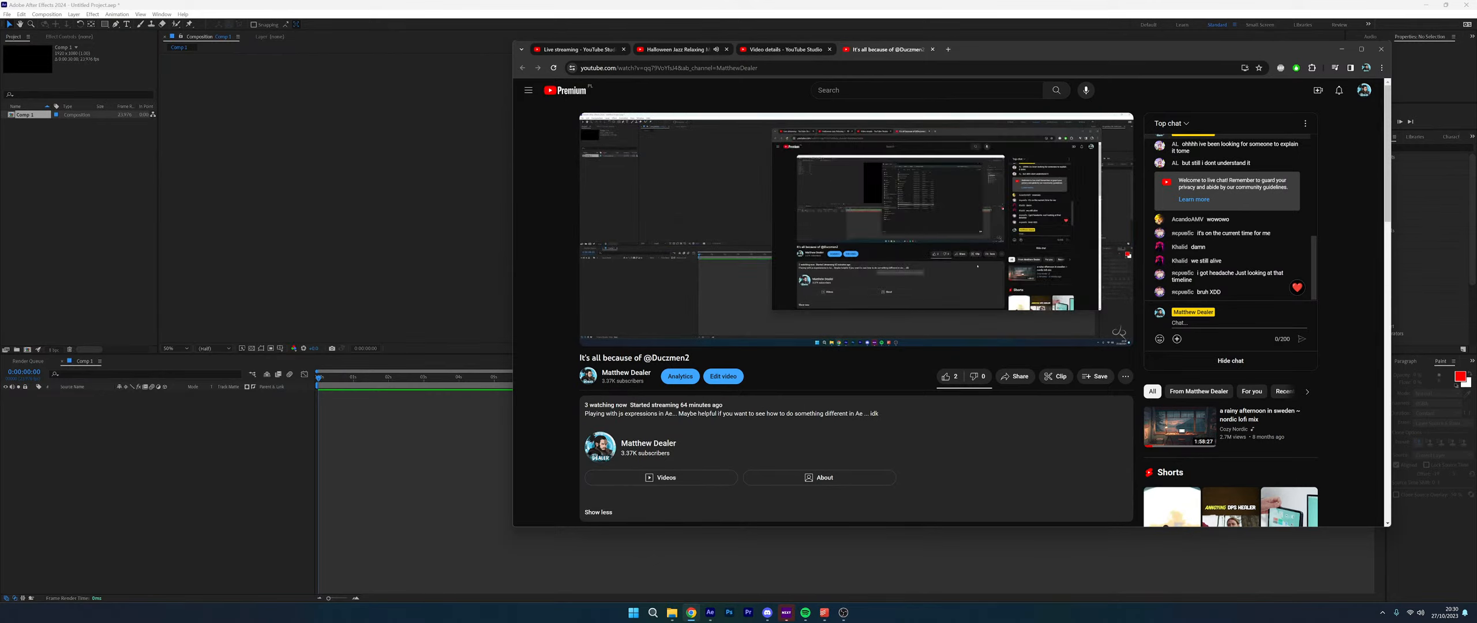
mouse_move(948, 244)
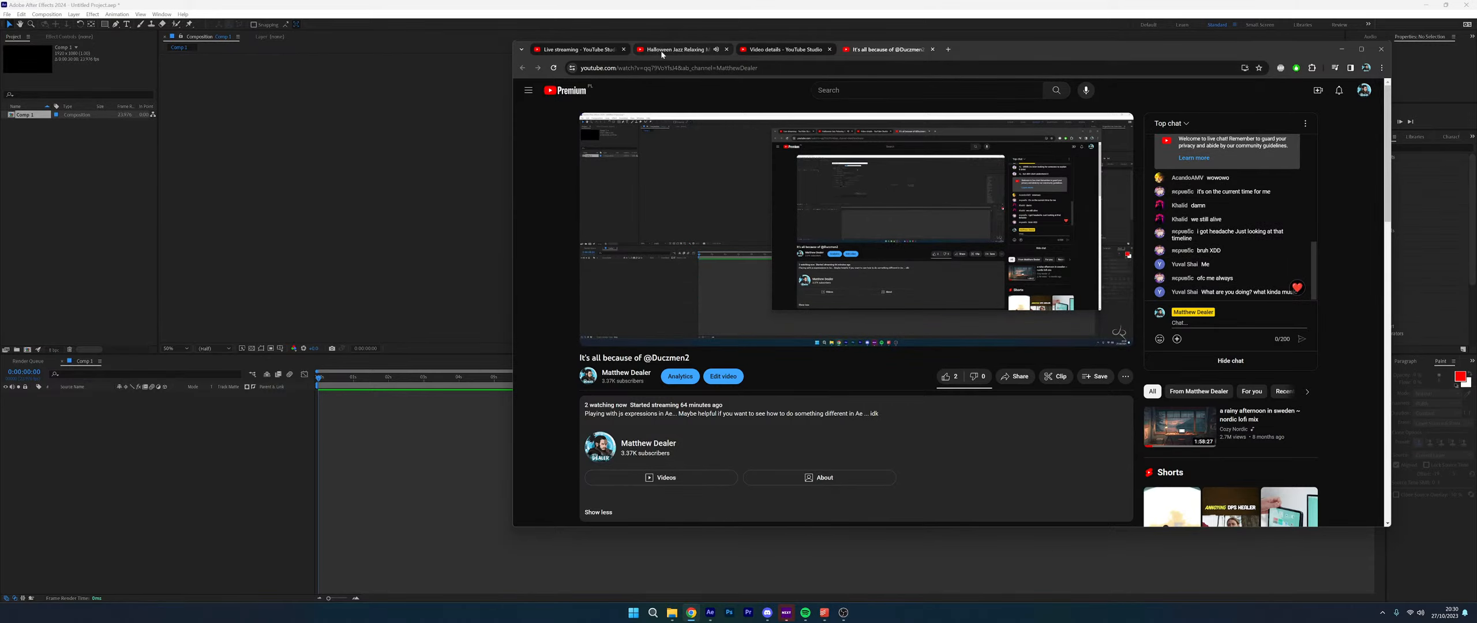
left_click_drag(513, 107, 570, 107)
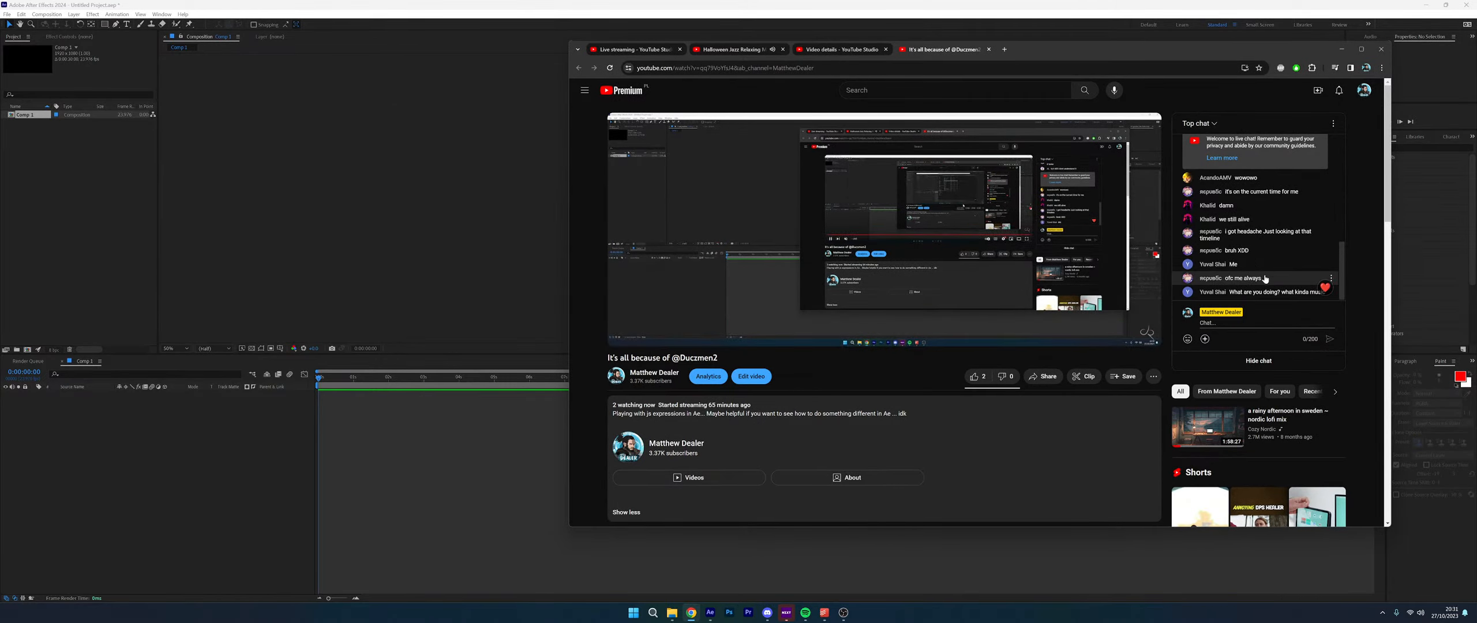
scroll(906, 445, "down", 4)
scroll(903, 447, "up", 4)
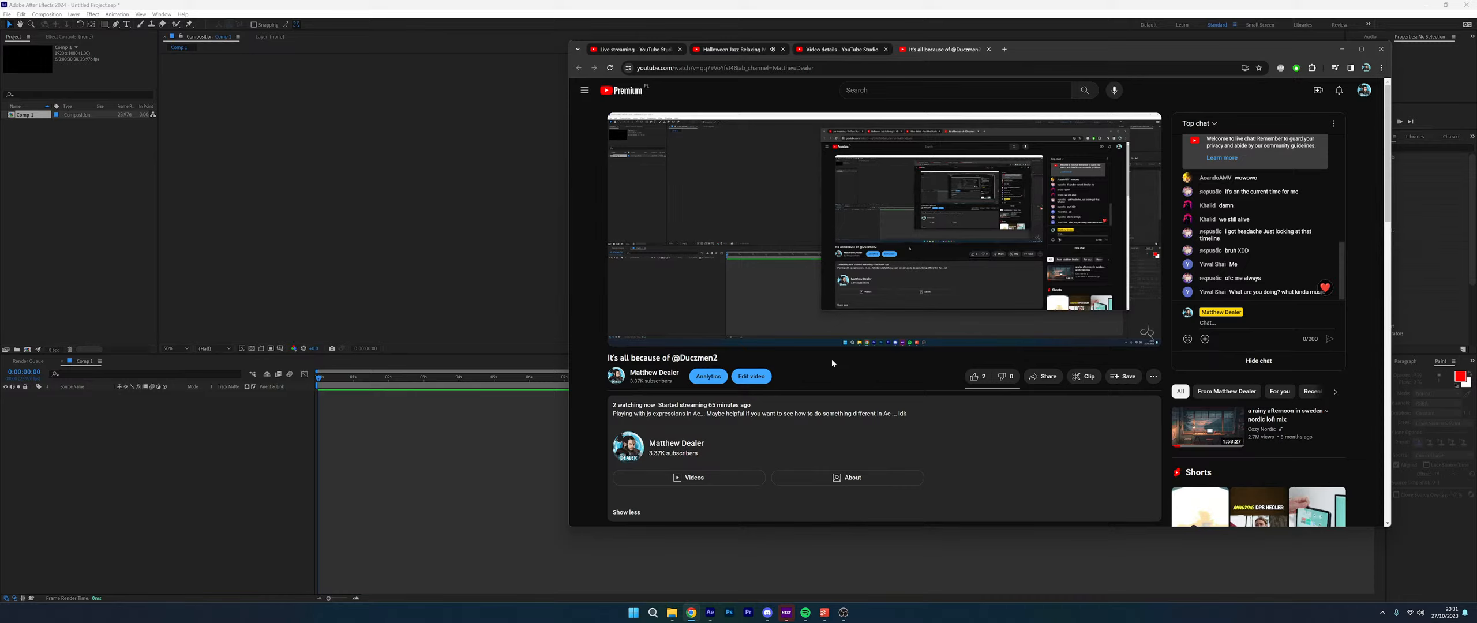
View the stream's video details in YouTube Studio, reposition the browser window, and minimize it to return to After Effects
left_click(839, 49)
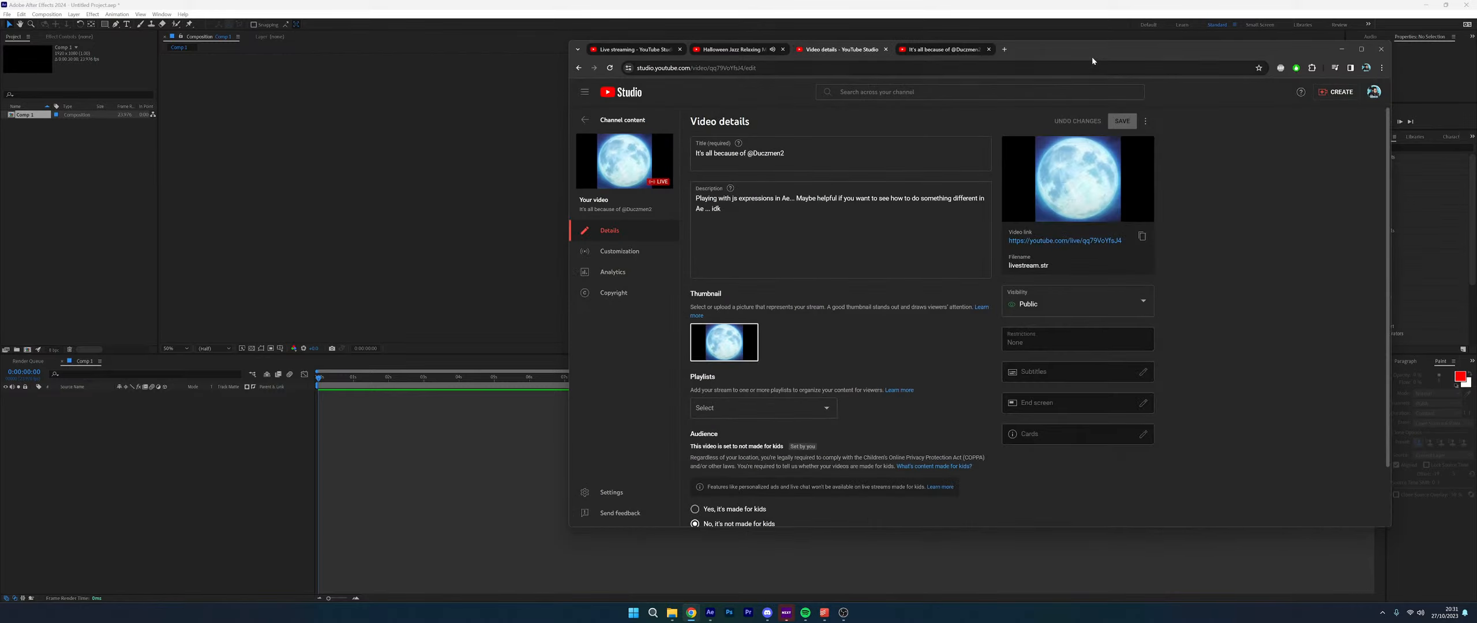
left_click_drag(1114, 45, 884, 74)
left_click(1108, 77)
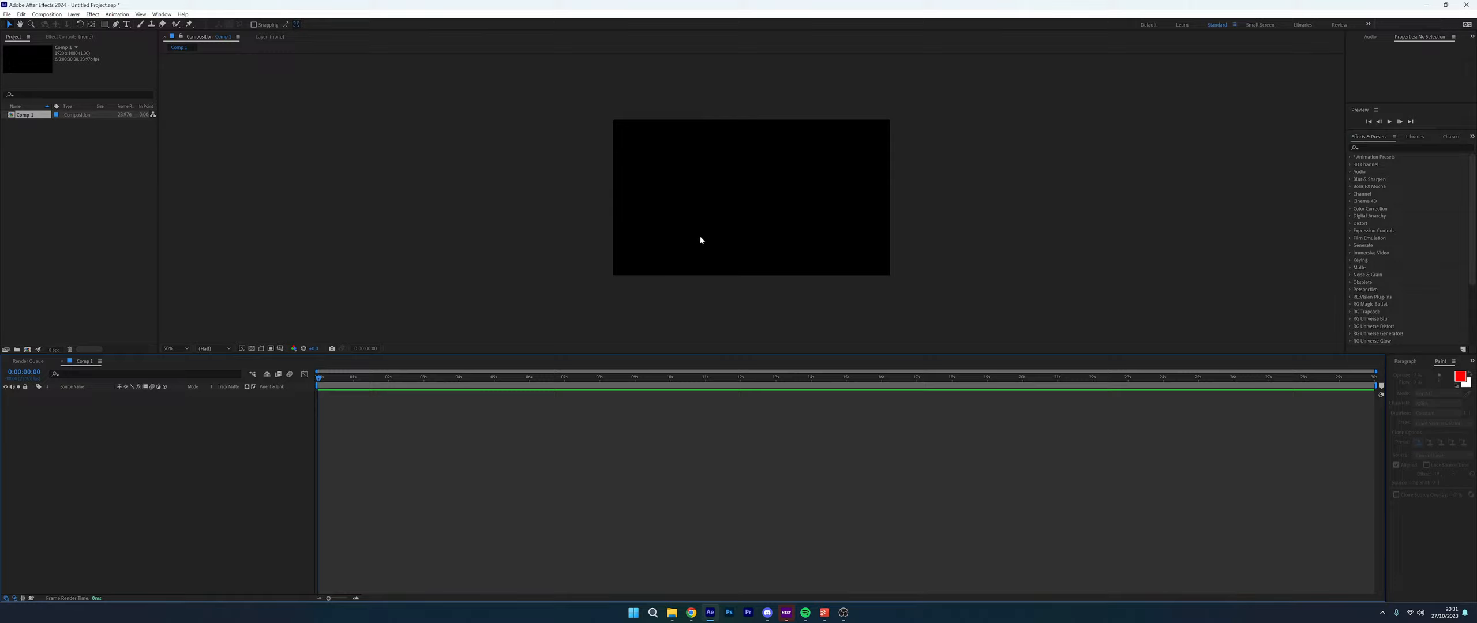
left_click(424, 232)
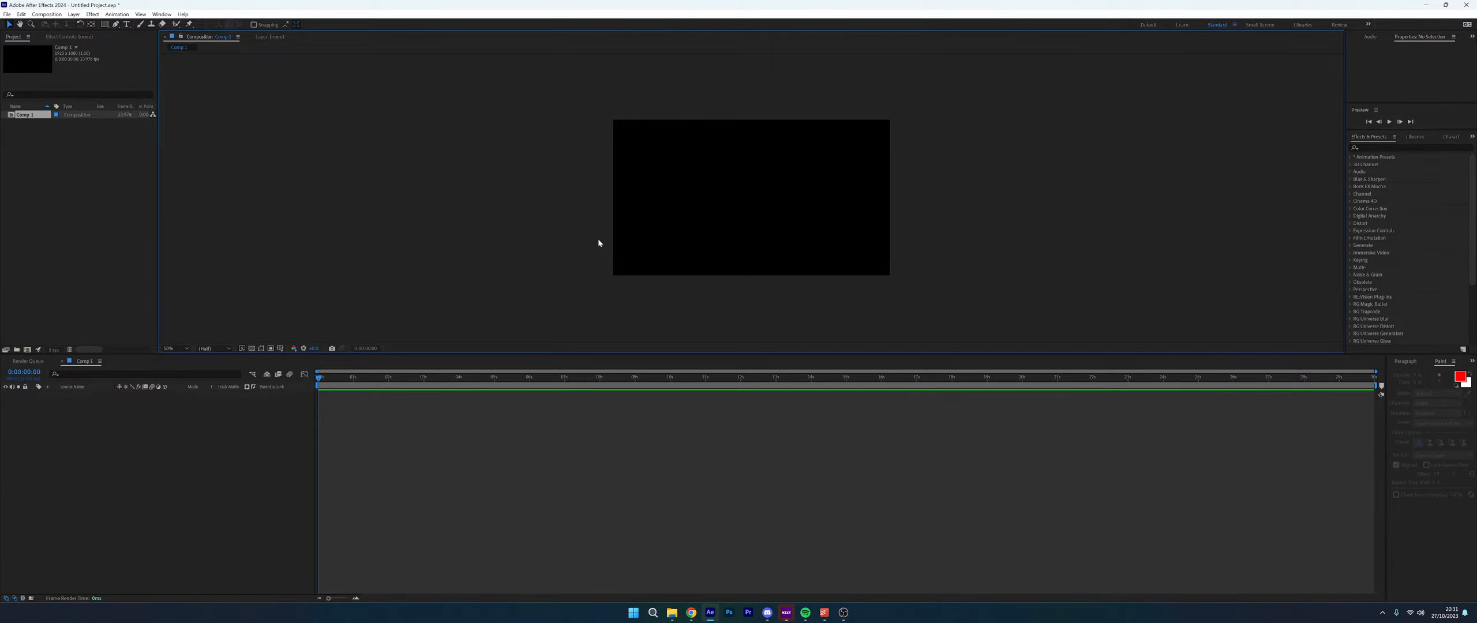
Switch to Chrome, search YouTube for the animator's name, and open the music video "4 my people (prod. Chris Carson)"
left_click(691, 612)
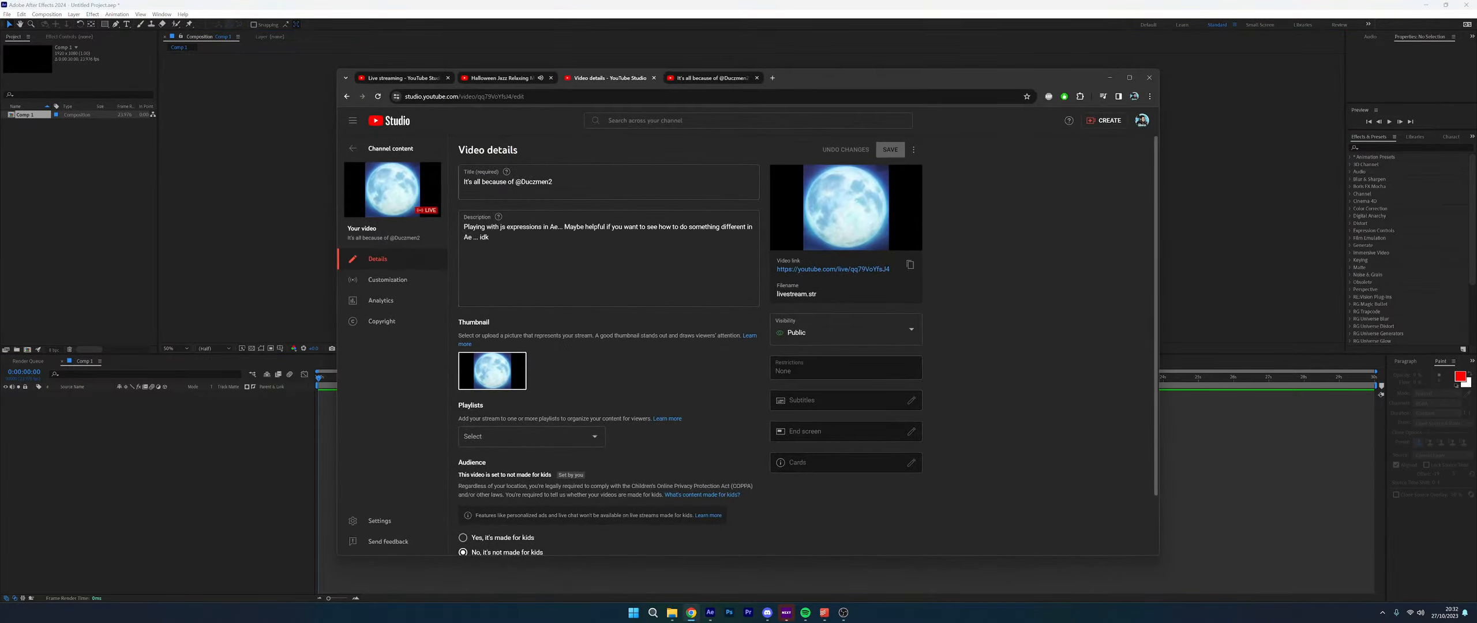
left_click(702, 78)
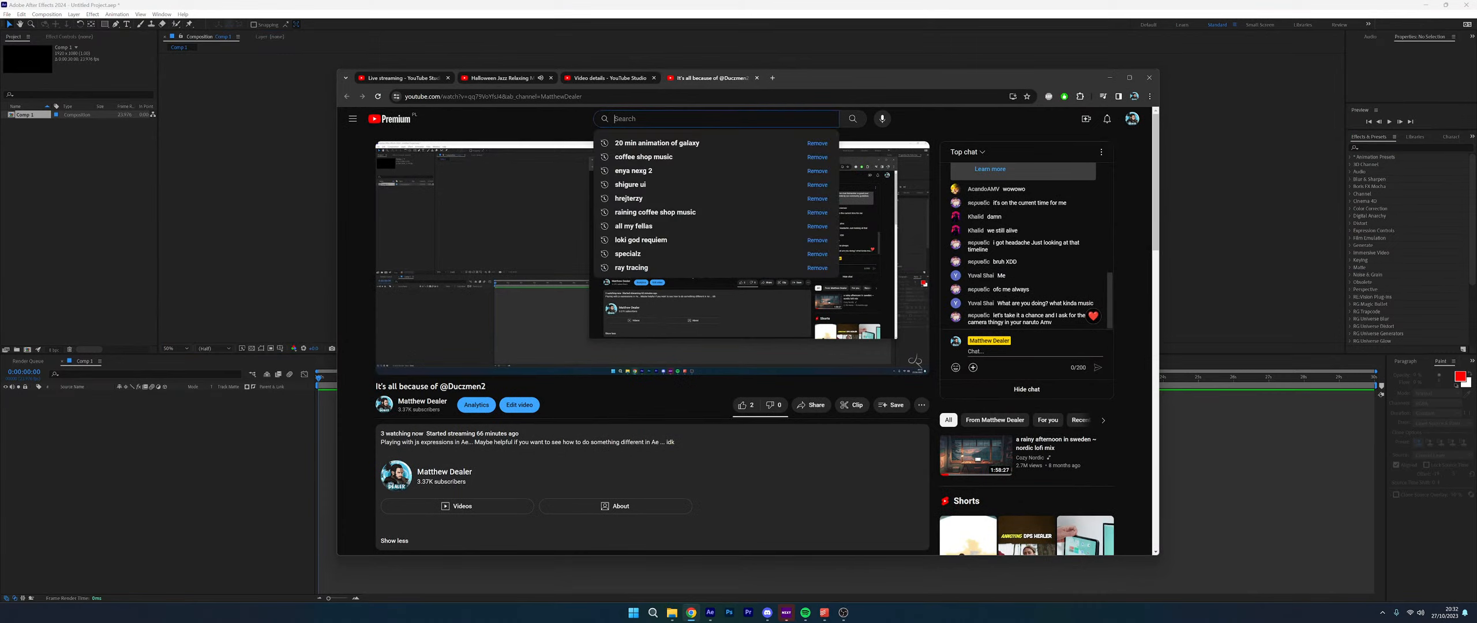
type("mate")
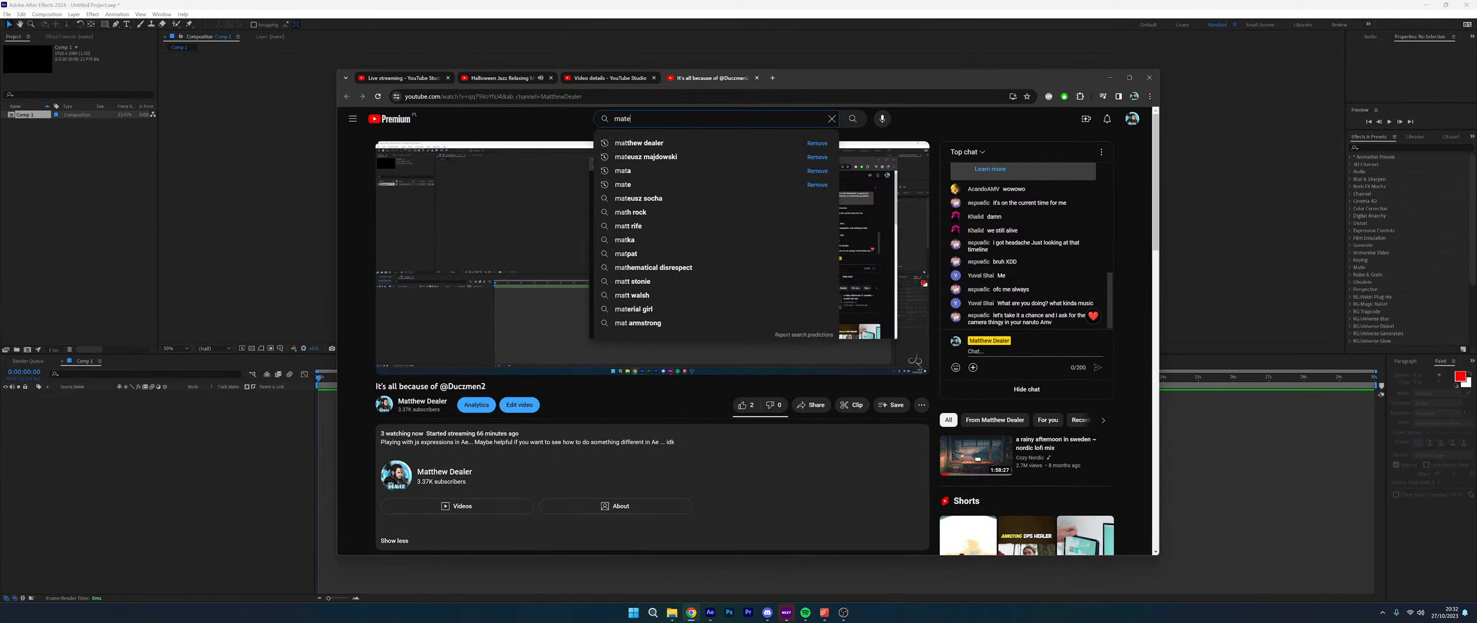
key("Down")
key("Return")
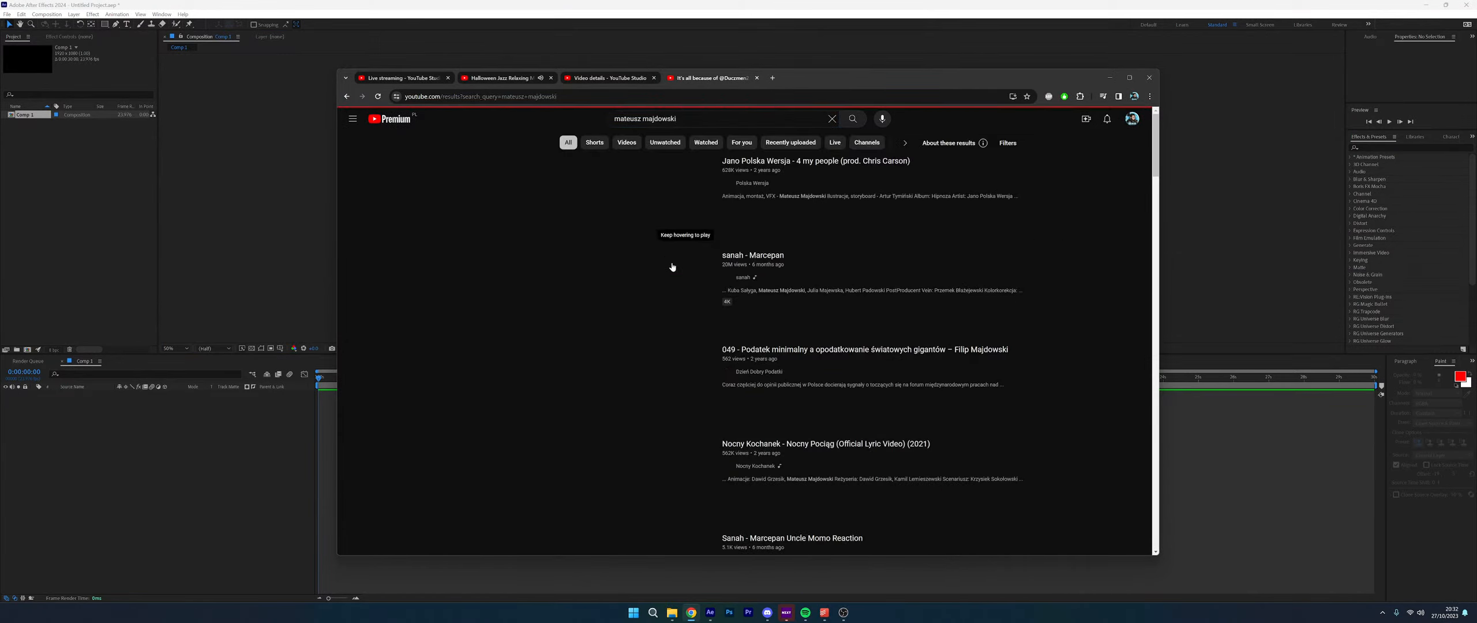
scroll(518, 414, "down", 15)
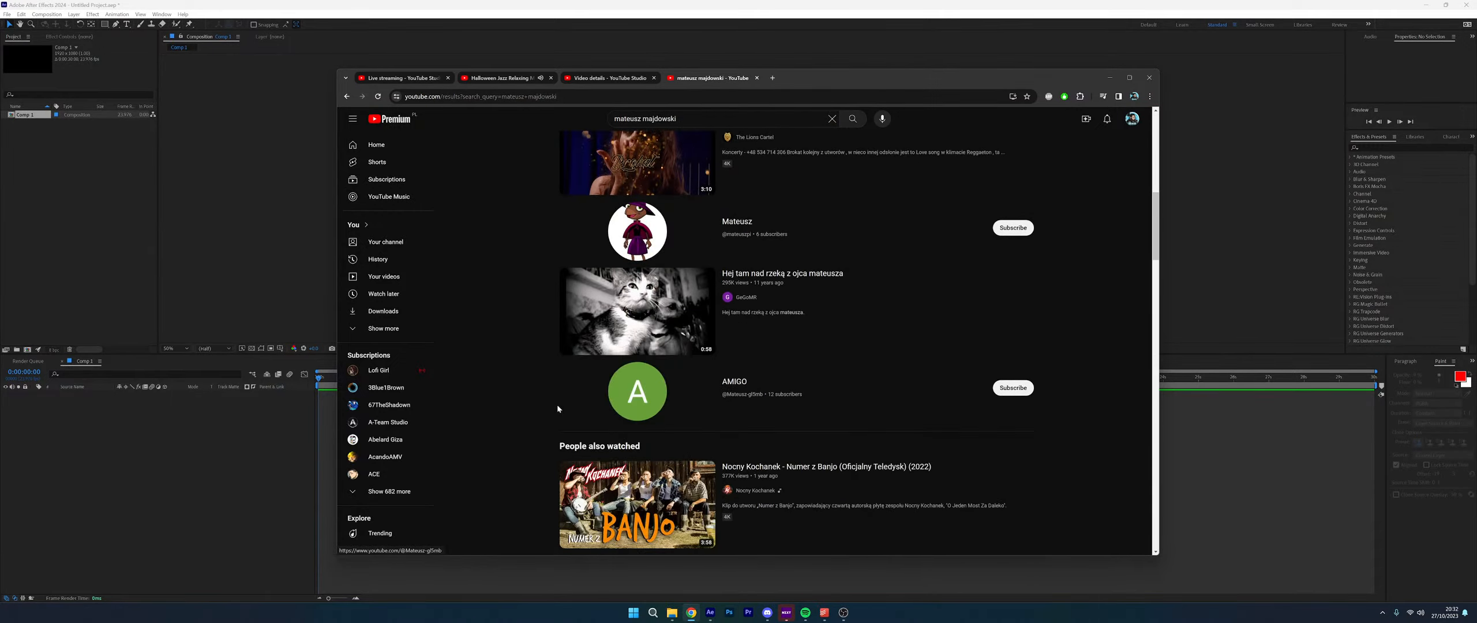
scroll(546, 410, "up", 15)
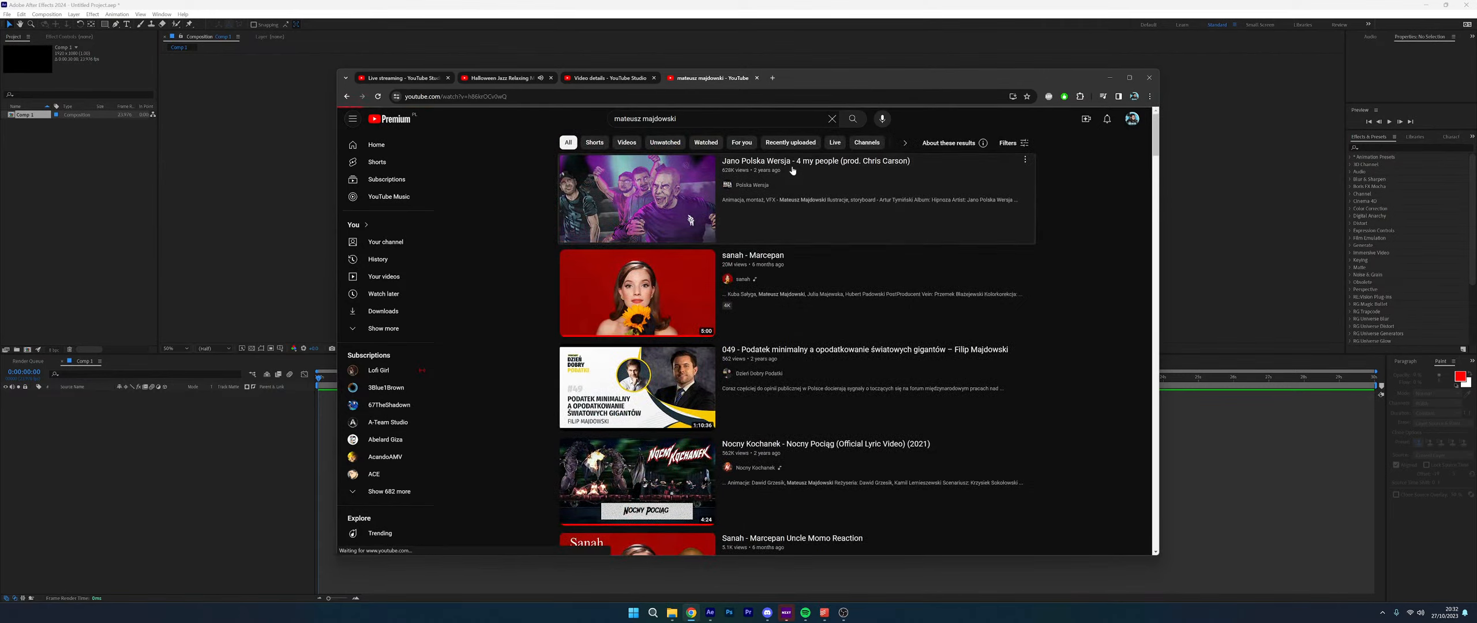
left_click(664, 202)
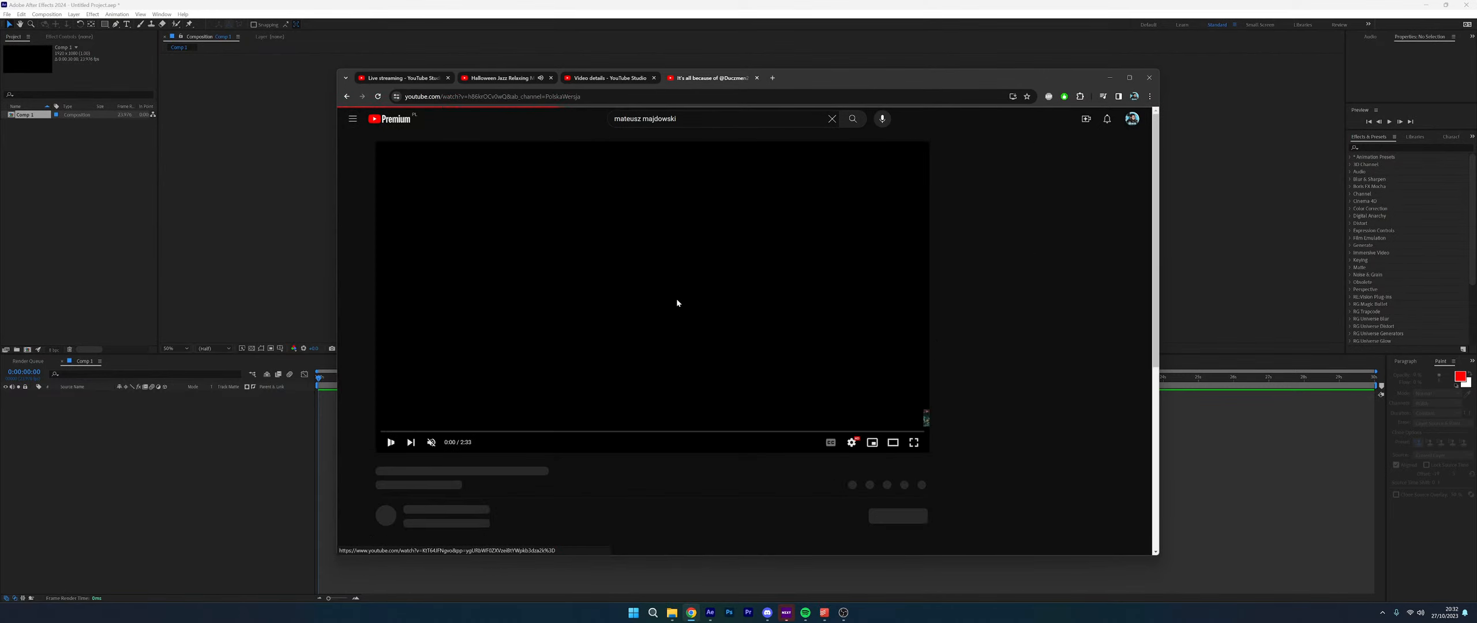
Examine the music video's animated room shots and leave playback paused on the bedroom scene at about 0:15
left_click(435, 431)
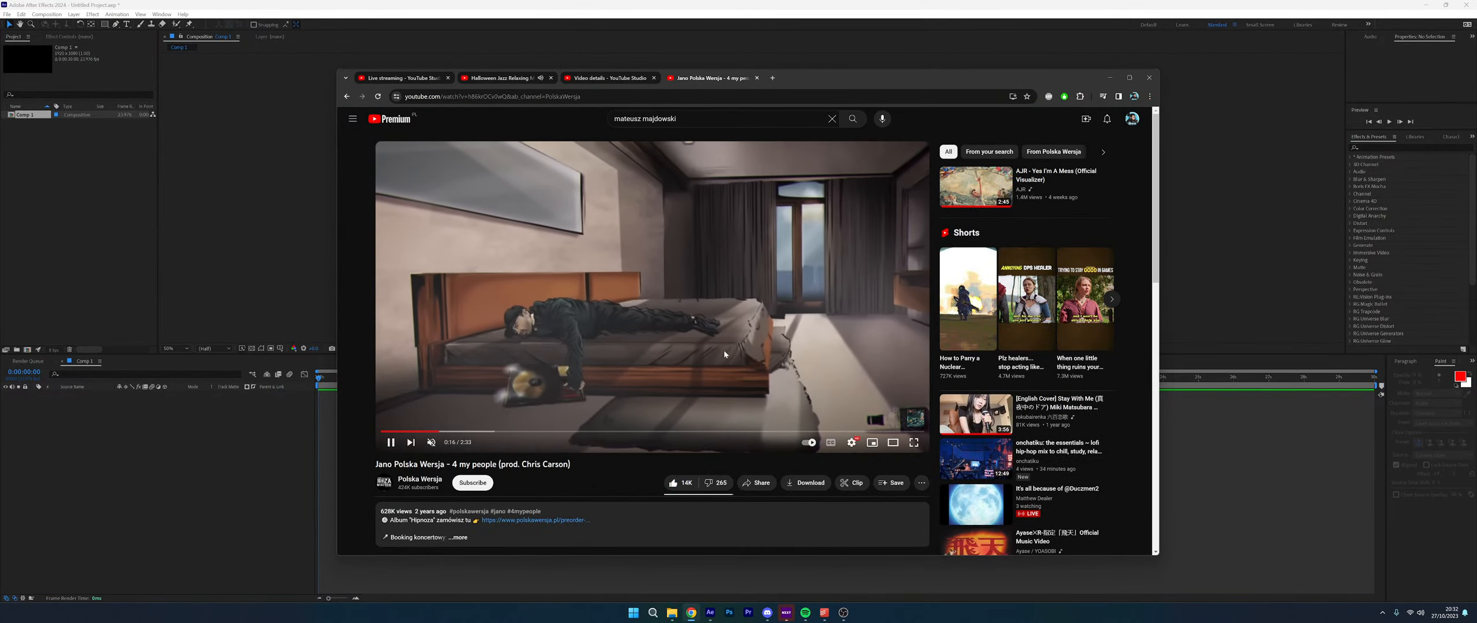
left_click(767, 315)
left_click(794, 323)
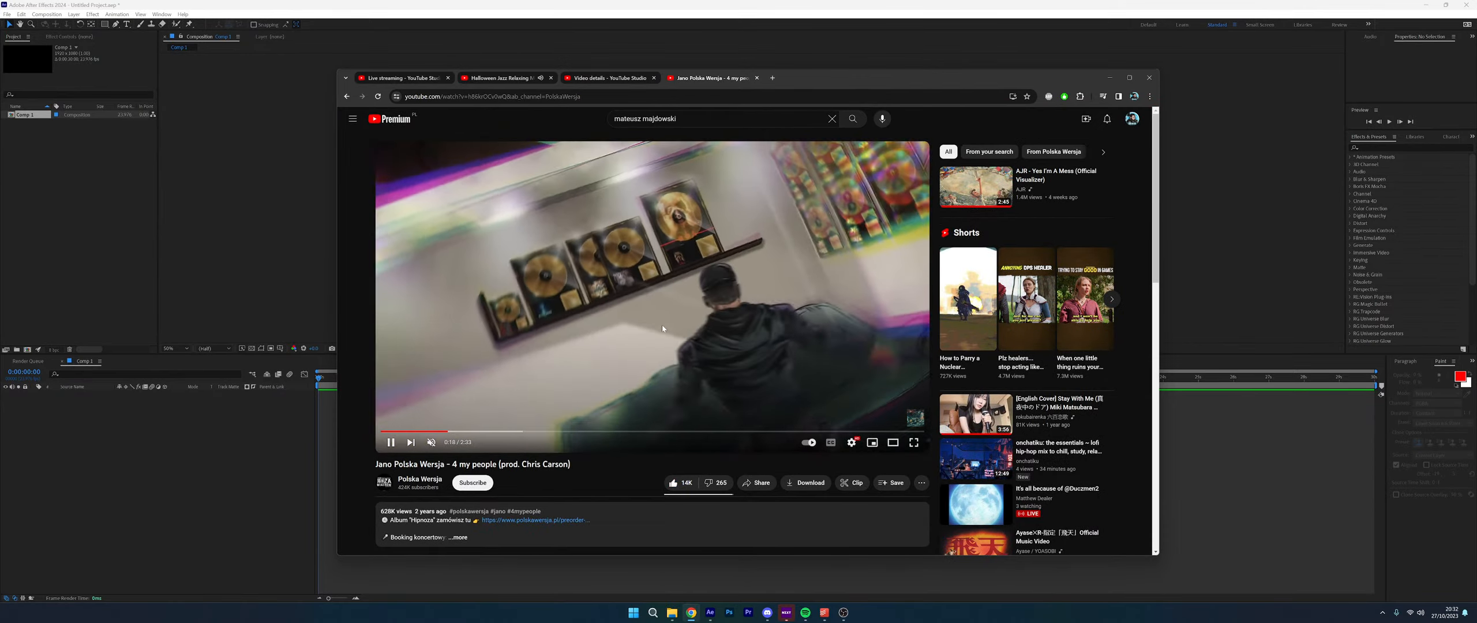
left_click(657, 324)
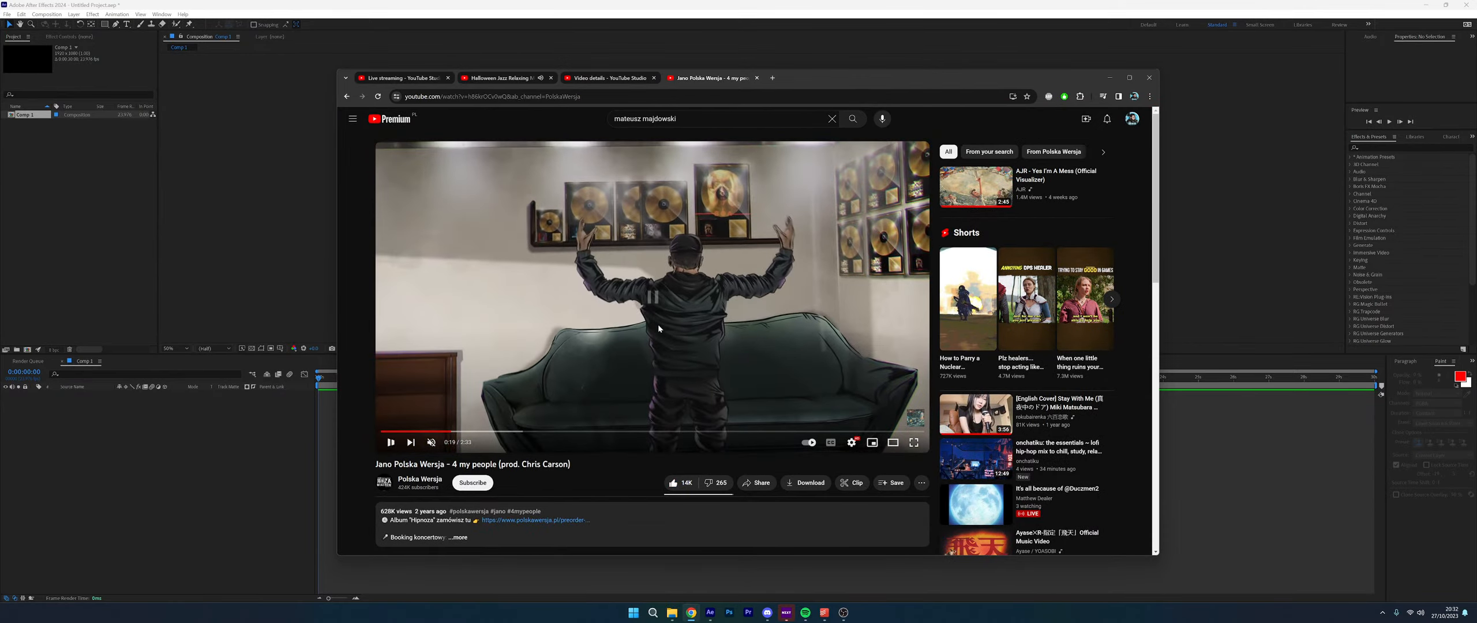
left_click(435, 431)
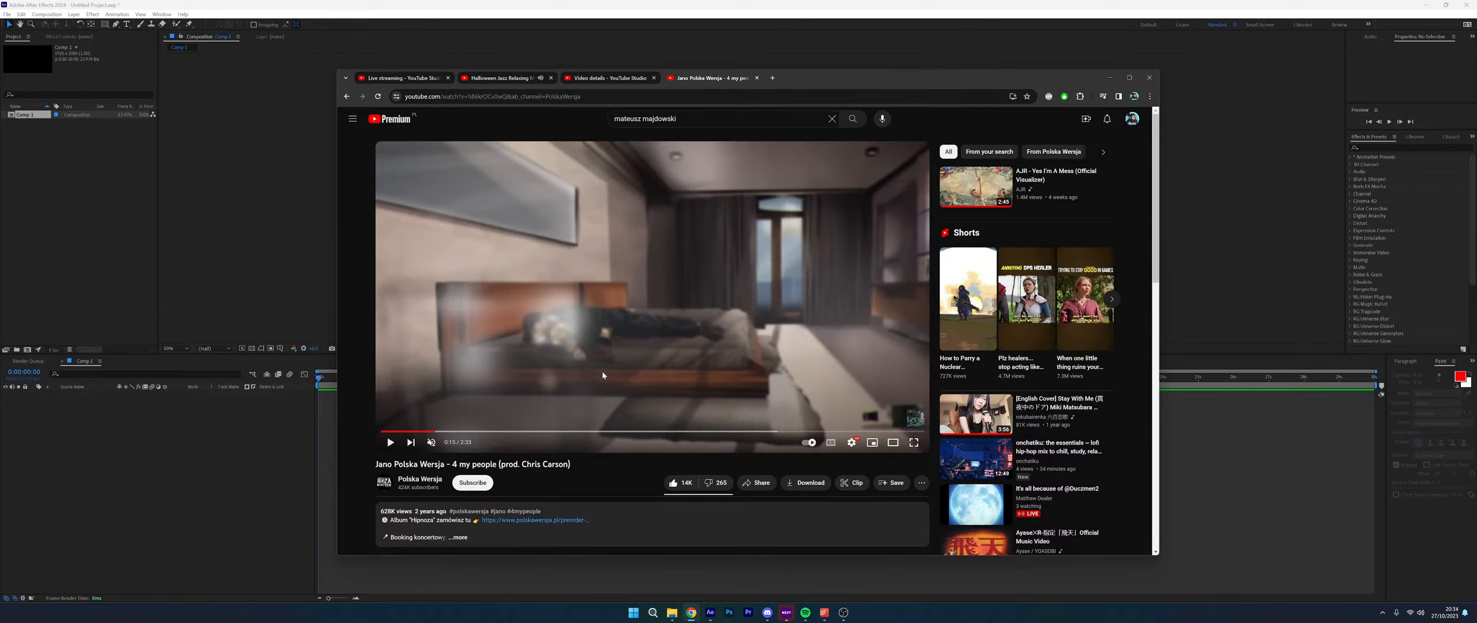
Switch to File Explorer, rename the LIVE-Galaxy folder in Projects as LIVE-3D_Room, and open it
left_click(671, 612)
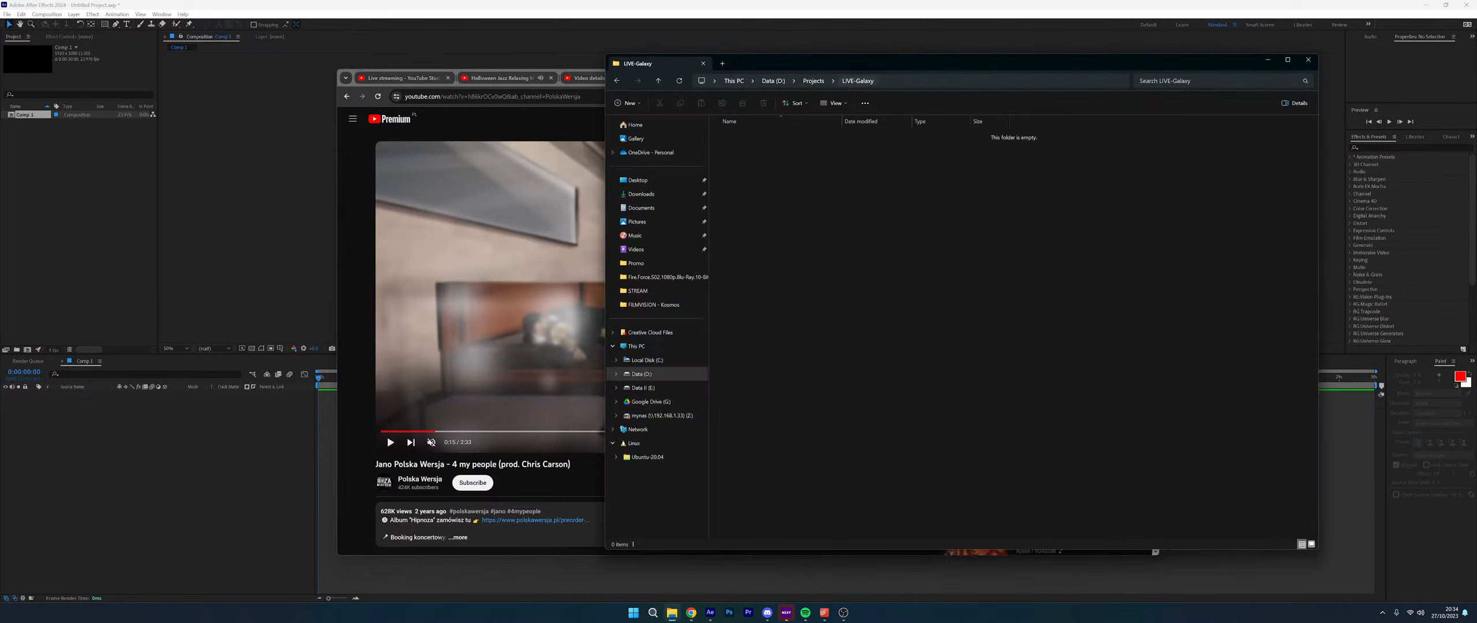
left_click(813, 81)
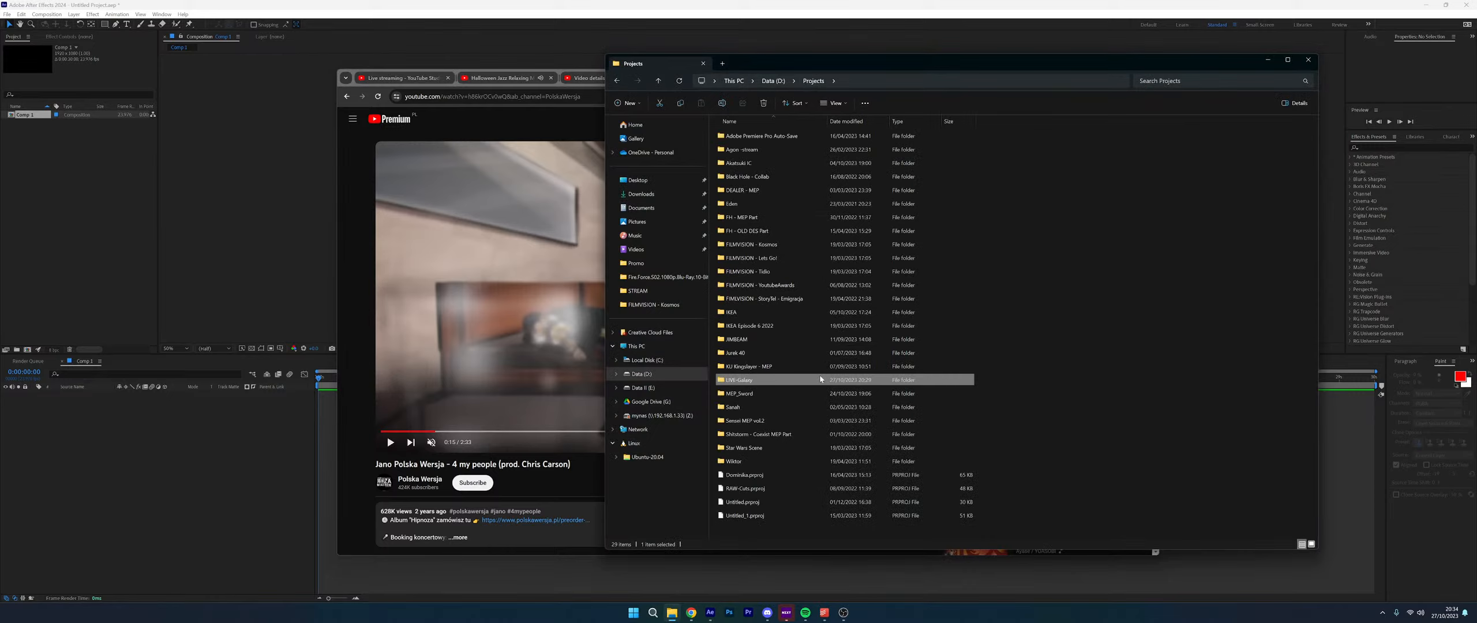
key("F2")
key("Right")
key("BackSpace")
key("BackSpace")
key("BackSpace")
key("BackSpace")
type("3DRoom")
key("Left")
key("Left")
key("Left")
key("Left")
type("_")
key("Return")
double_click(821, 379)
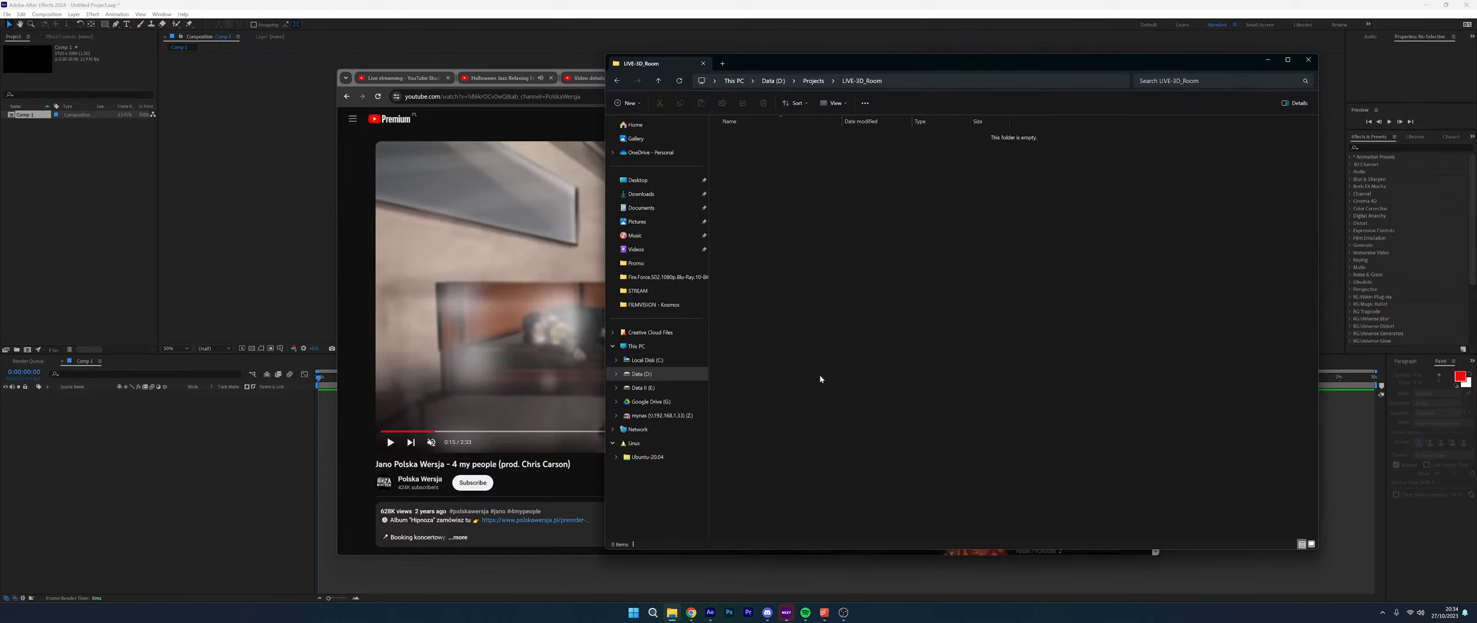
Switch to Chrome, search Google Images for "room photo" in a new tab, and browse the results for a usable room picture
left_click(458, 267)
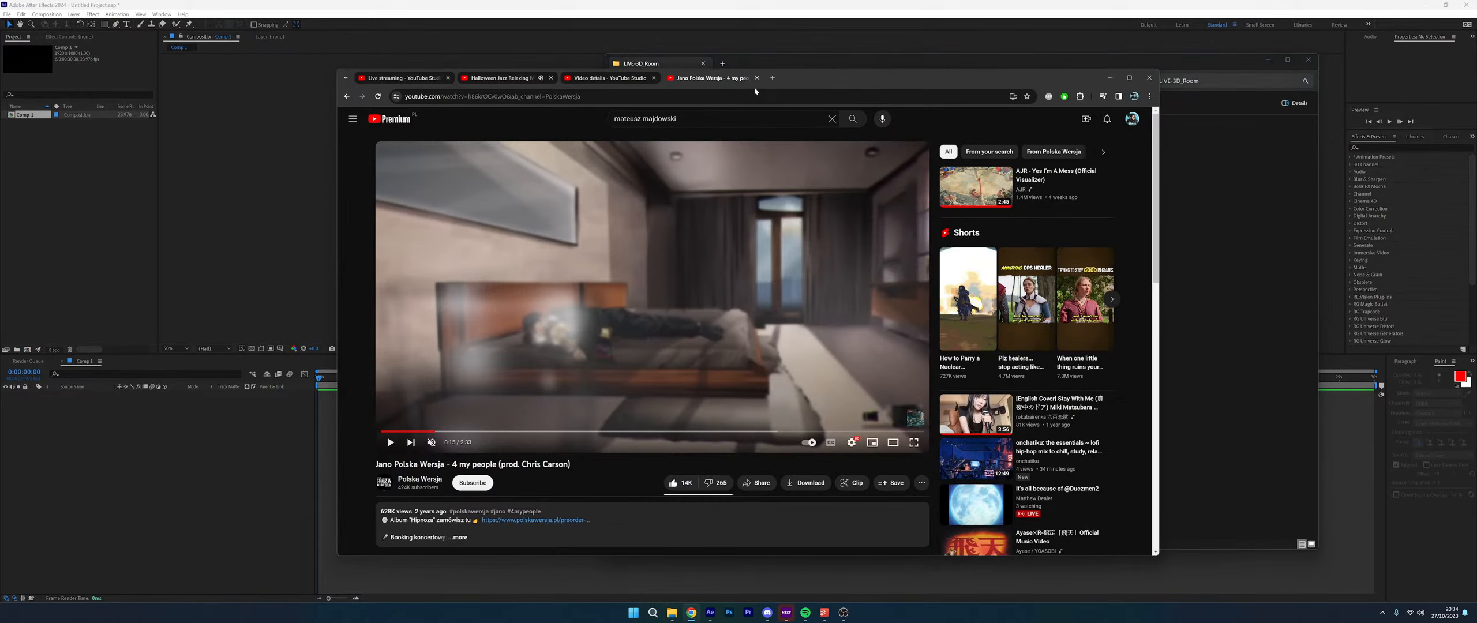
left_click(771, 77)
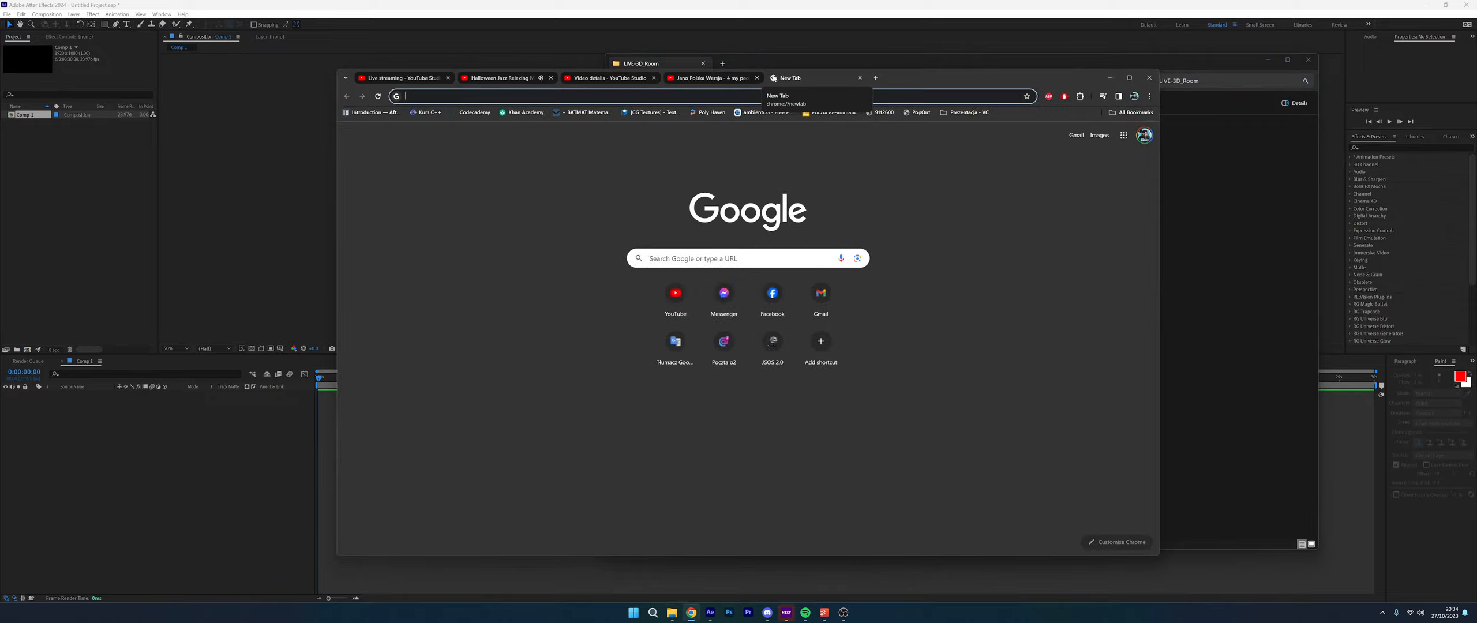
type("room")
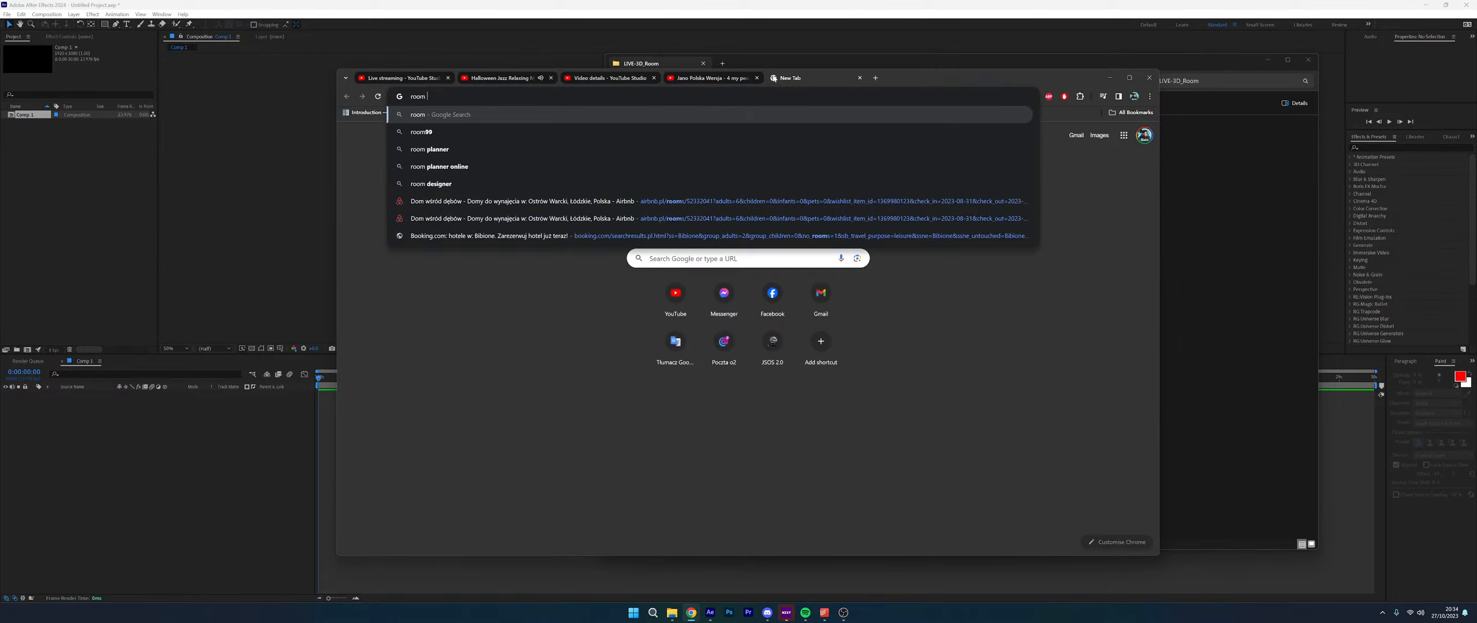
type(" photo")
key("Return")
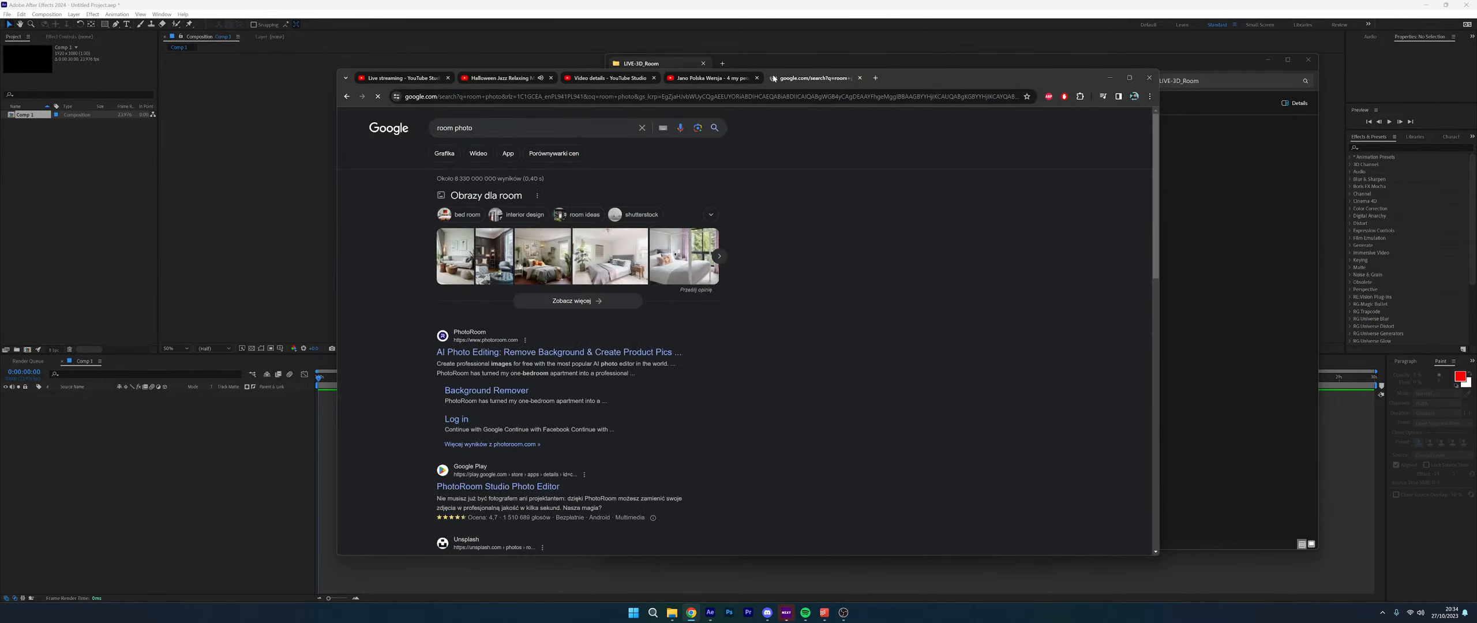
left_click(444, 153)
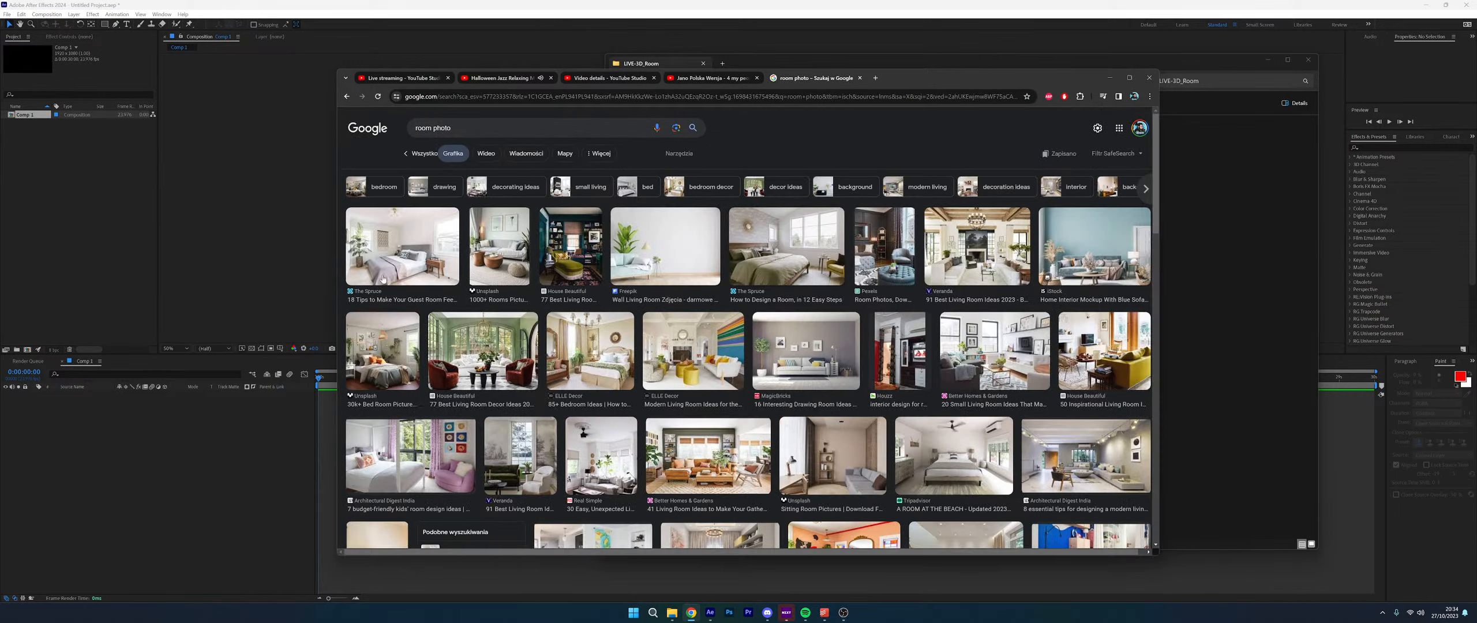
scroll(682, 343, "down", 1)
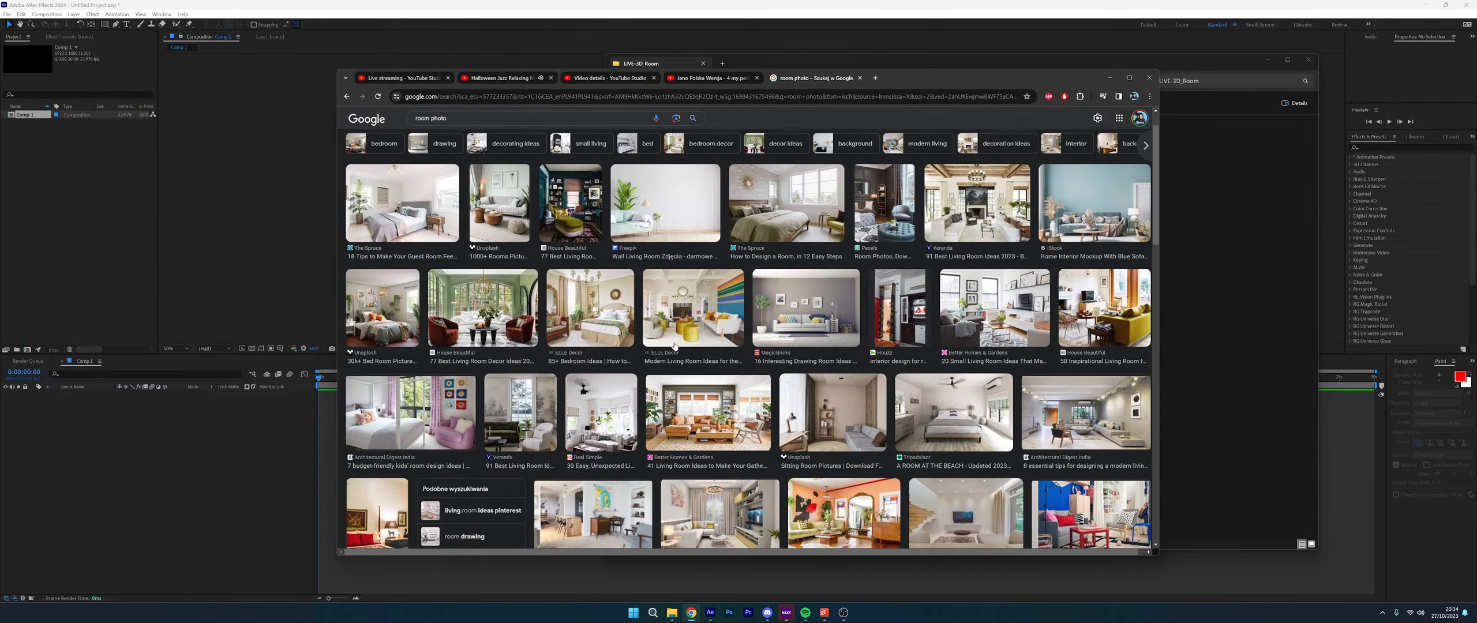
scroll(682, 342, "down", 3)
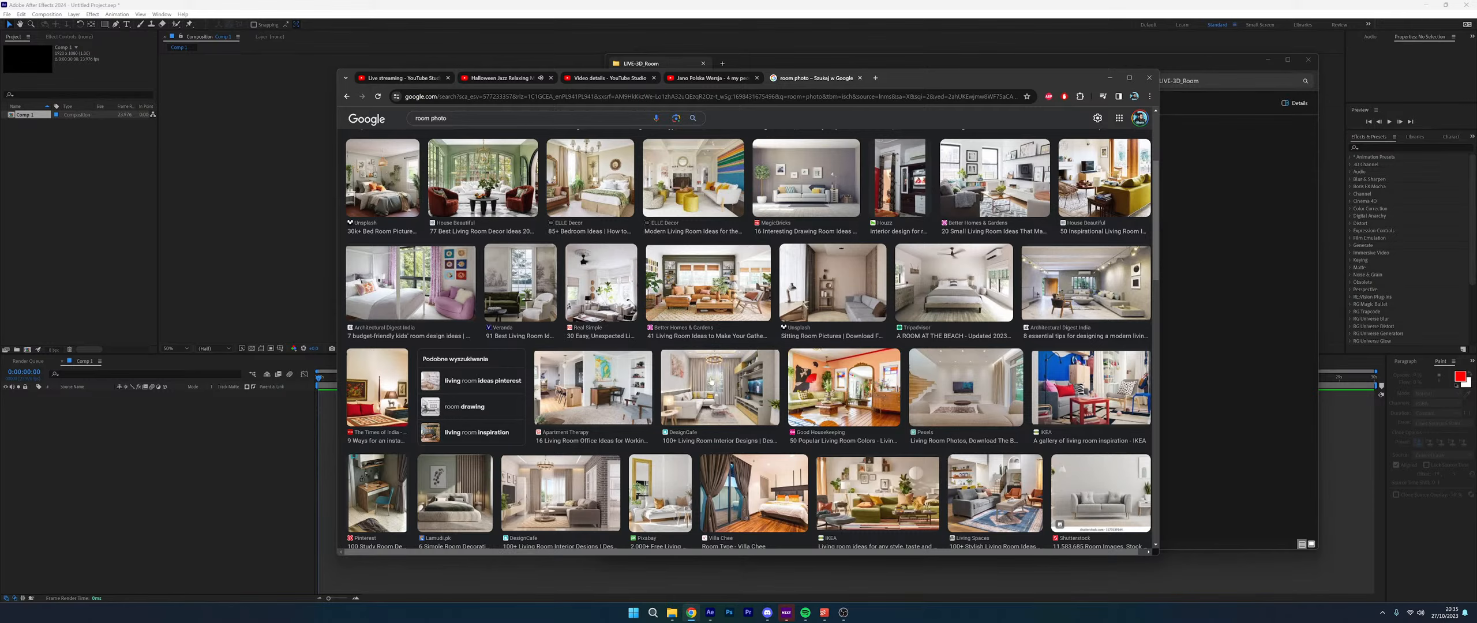
scroll(709, 359, "down", 5)
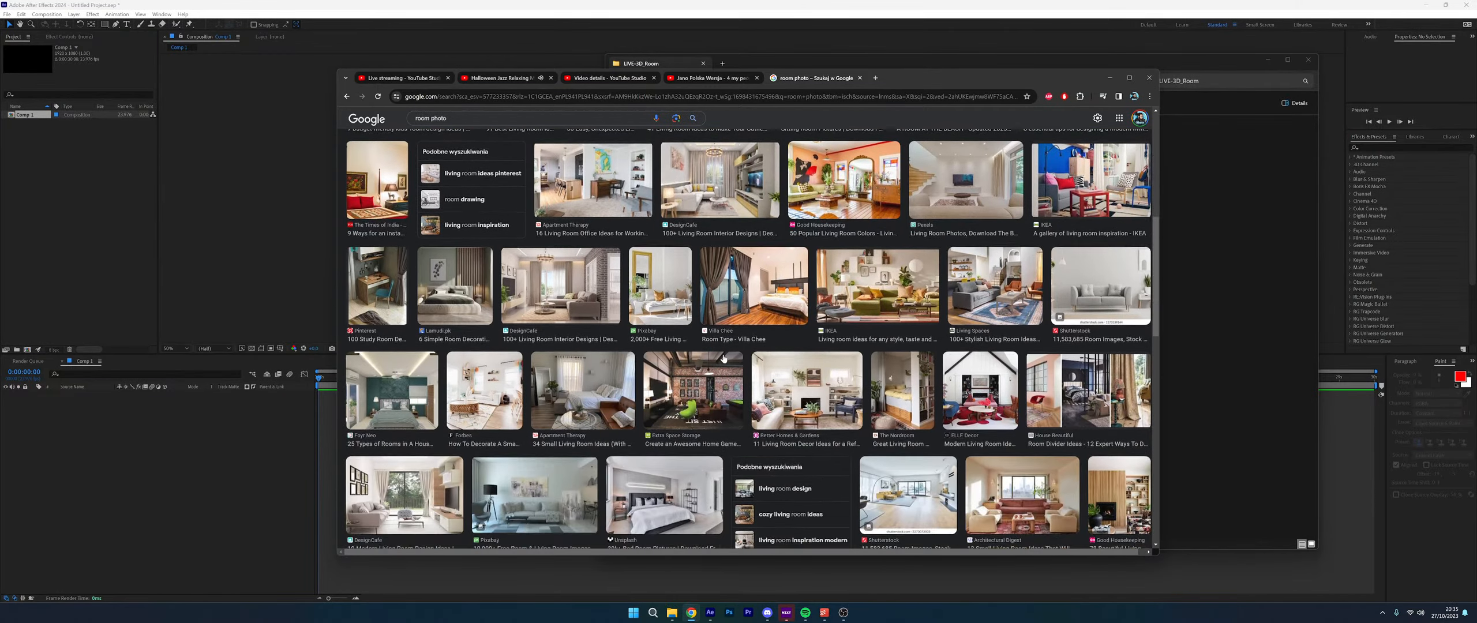
scroll(721, 360, "down", 15)
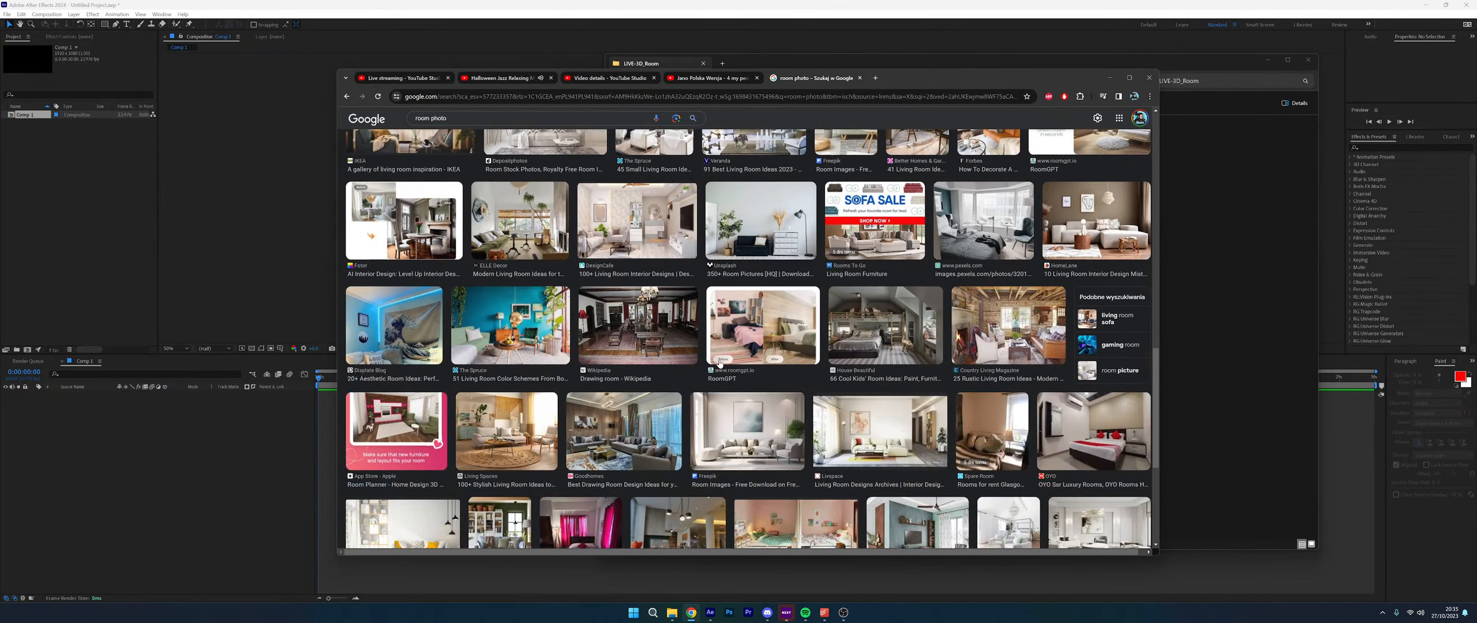
scroll(719, 361, "up", 2)
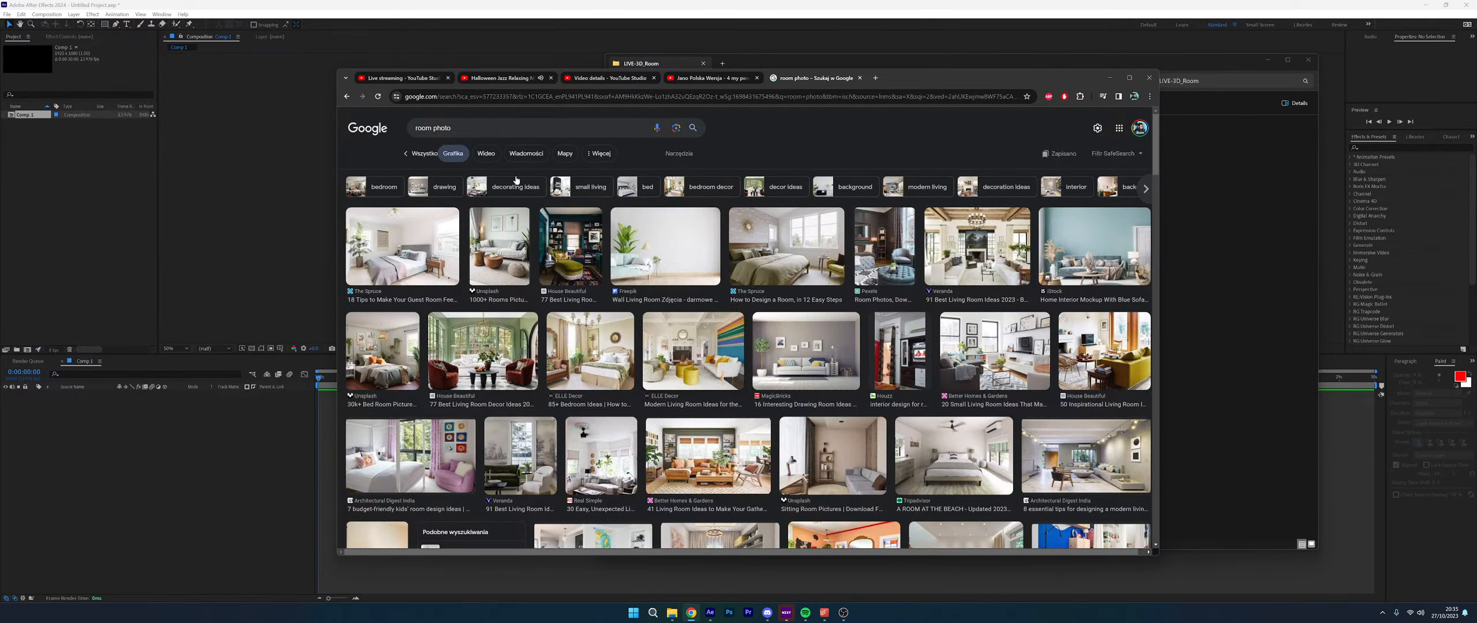
Look through more of the "room photo" image results for a usable room picture
scroll(710, 366, "down", 6)
scroll(409, 311, "down", 5)
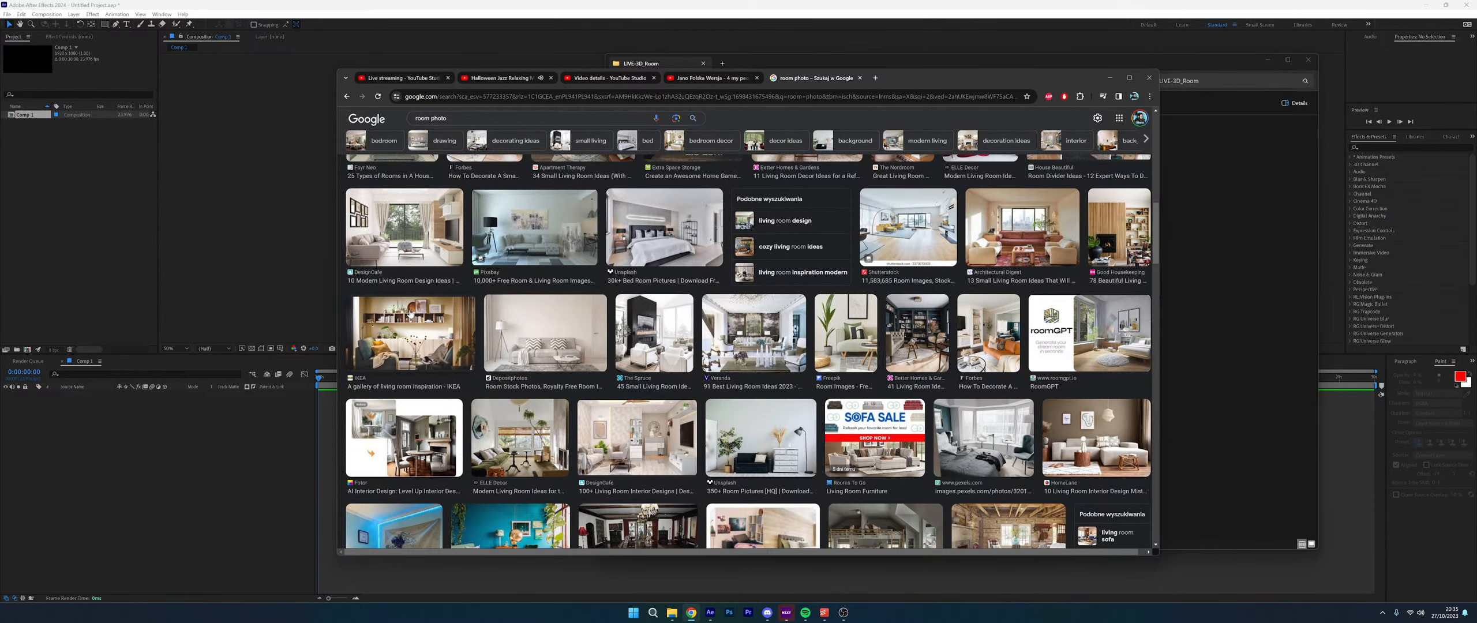
scroll(410, 315, "down", 10)
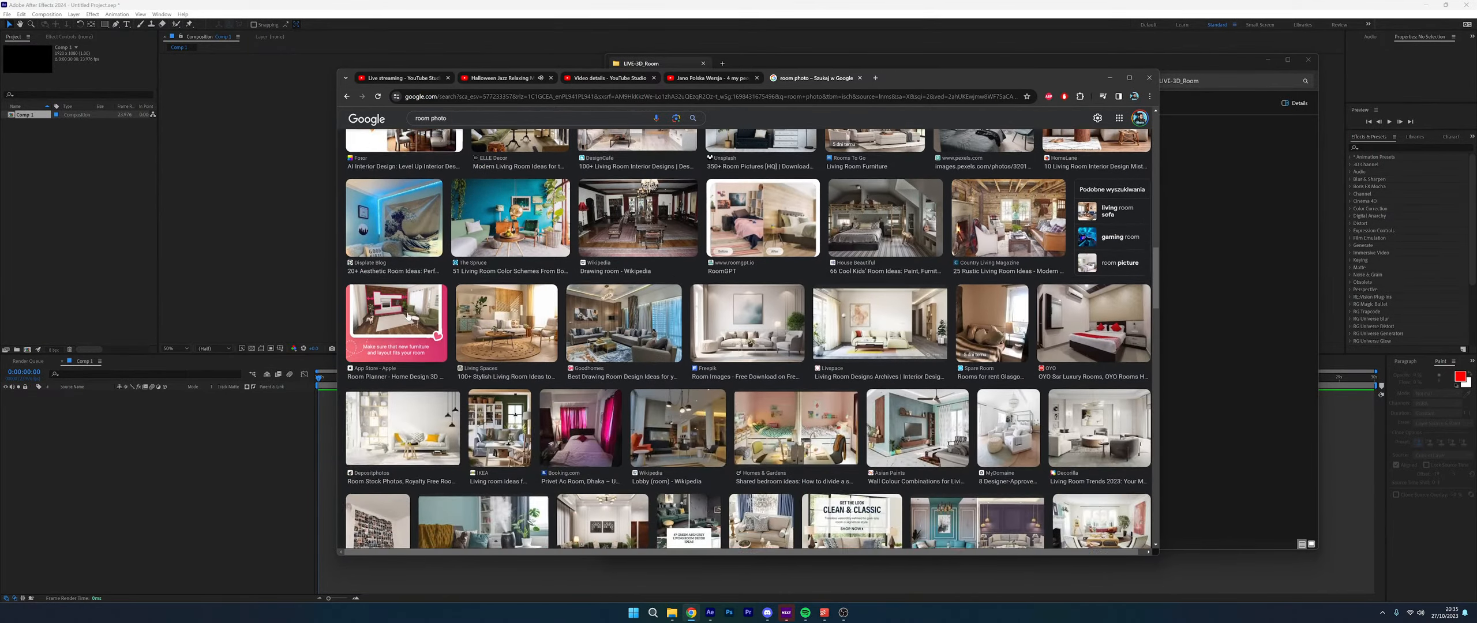
scroll(407, 316, "down", 5)
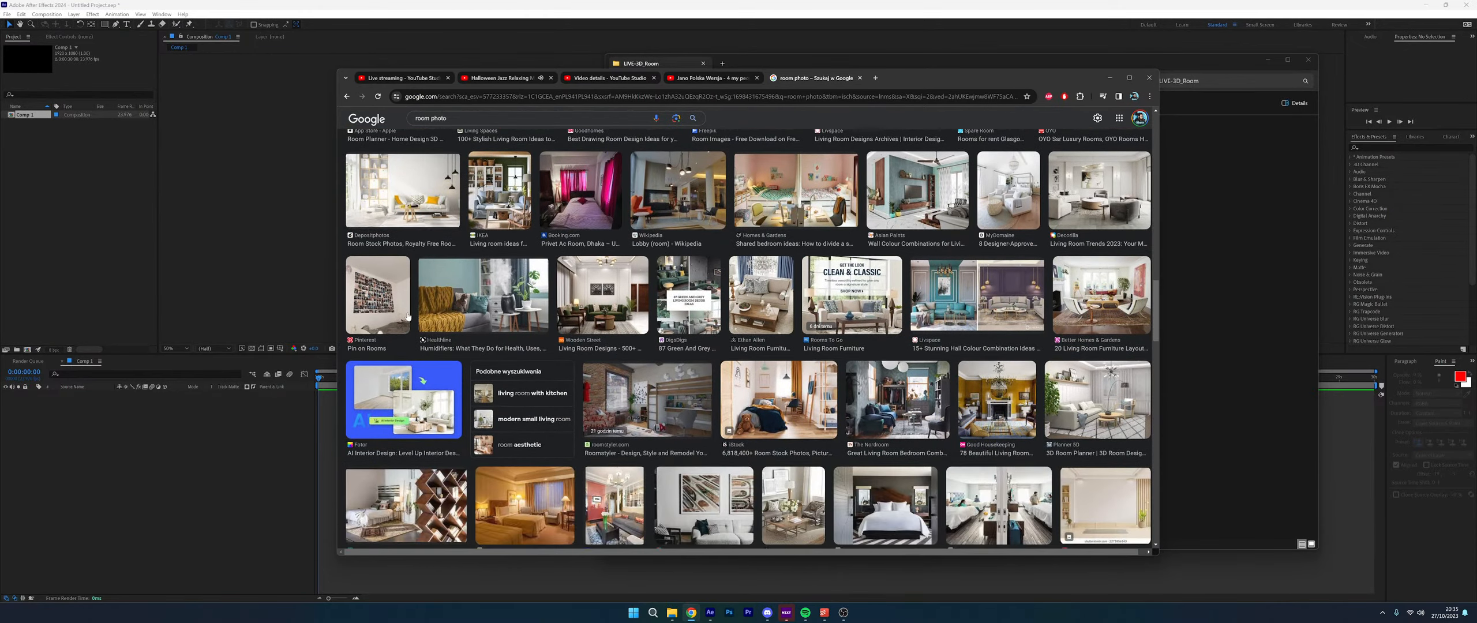
scroll(407, 316, "down", 3)
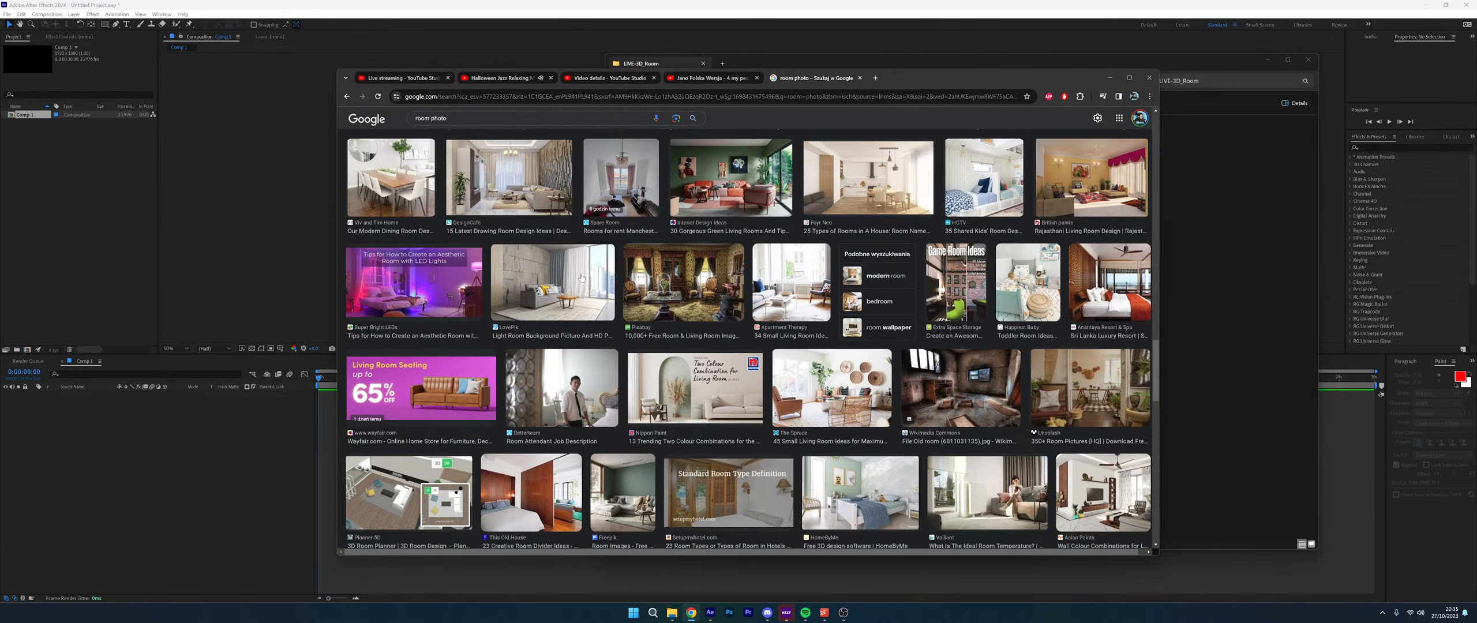
scroll(634, 283, "down", 5)
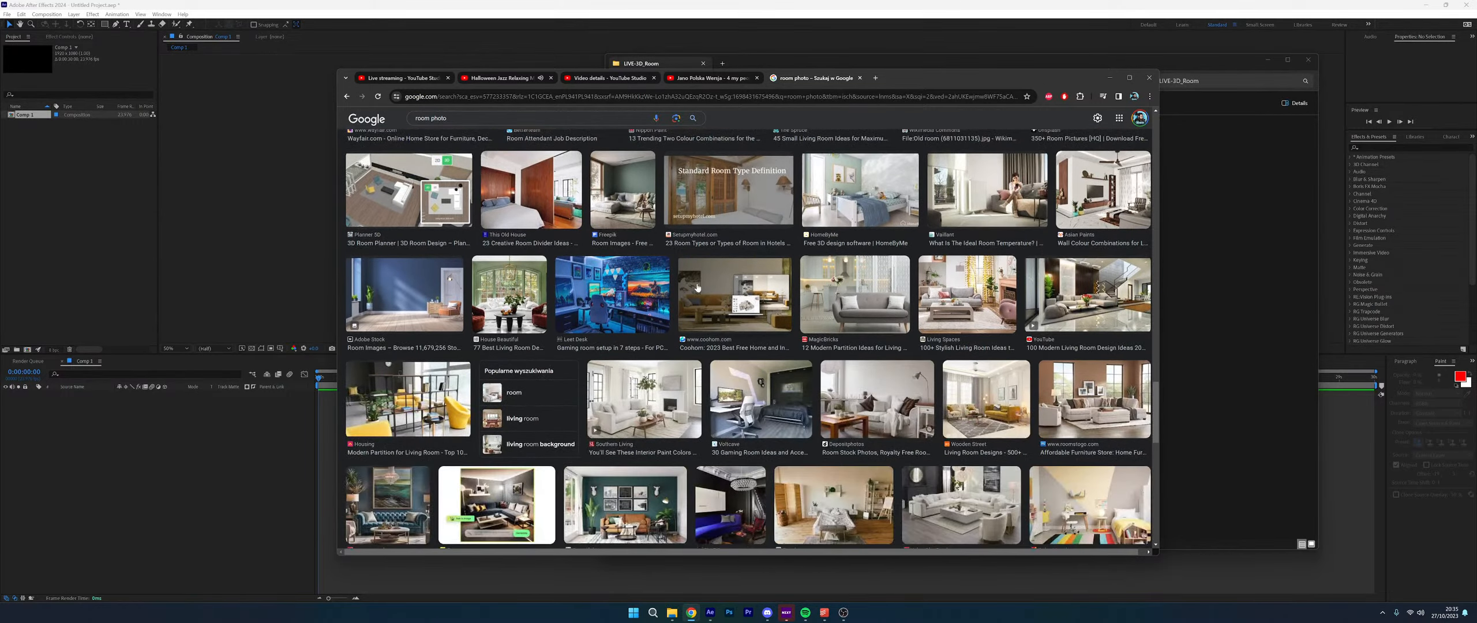
scroll(703, 286, "down", 2)
scroll(769, 301, "down", 5)
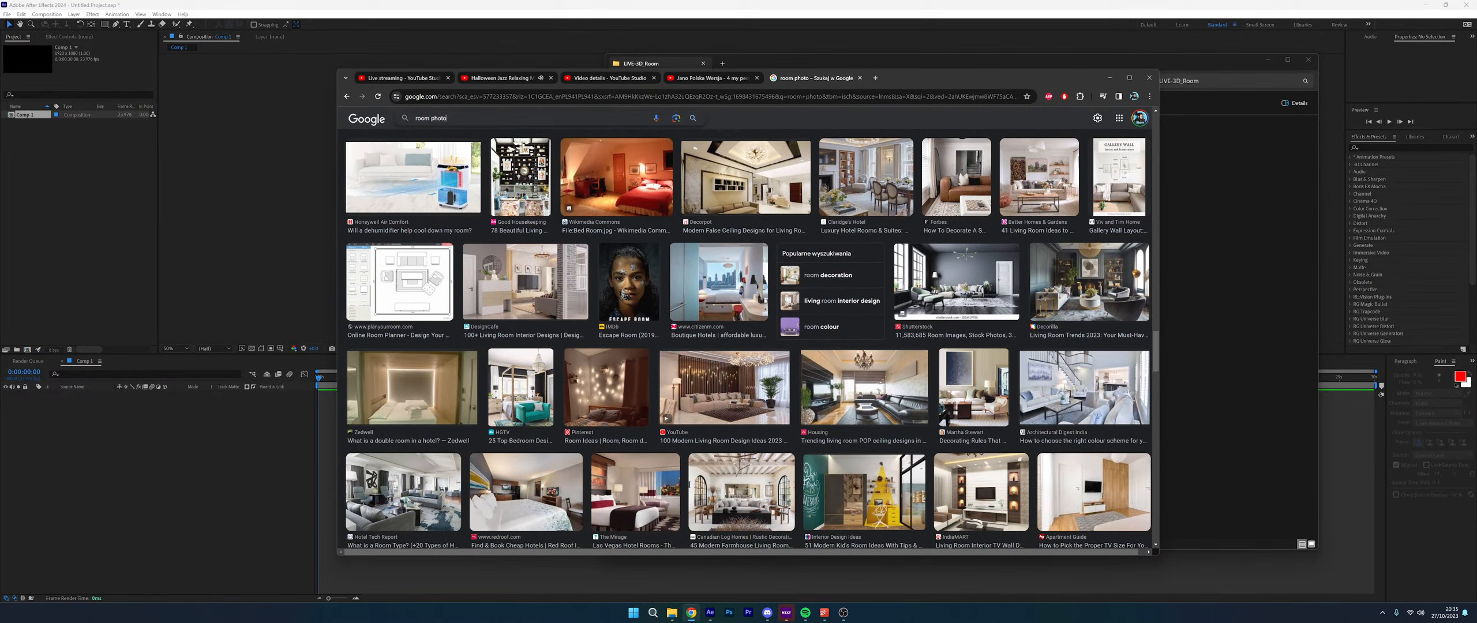
Search Google Images for "corridor photo" instead
left_click(446, 117)
type("cor")
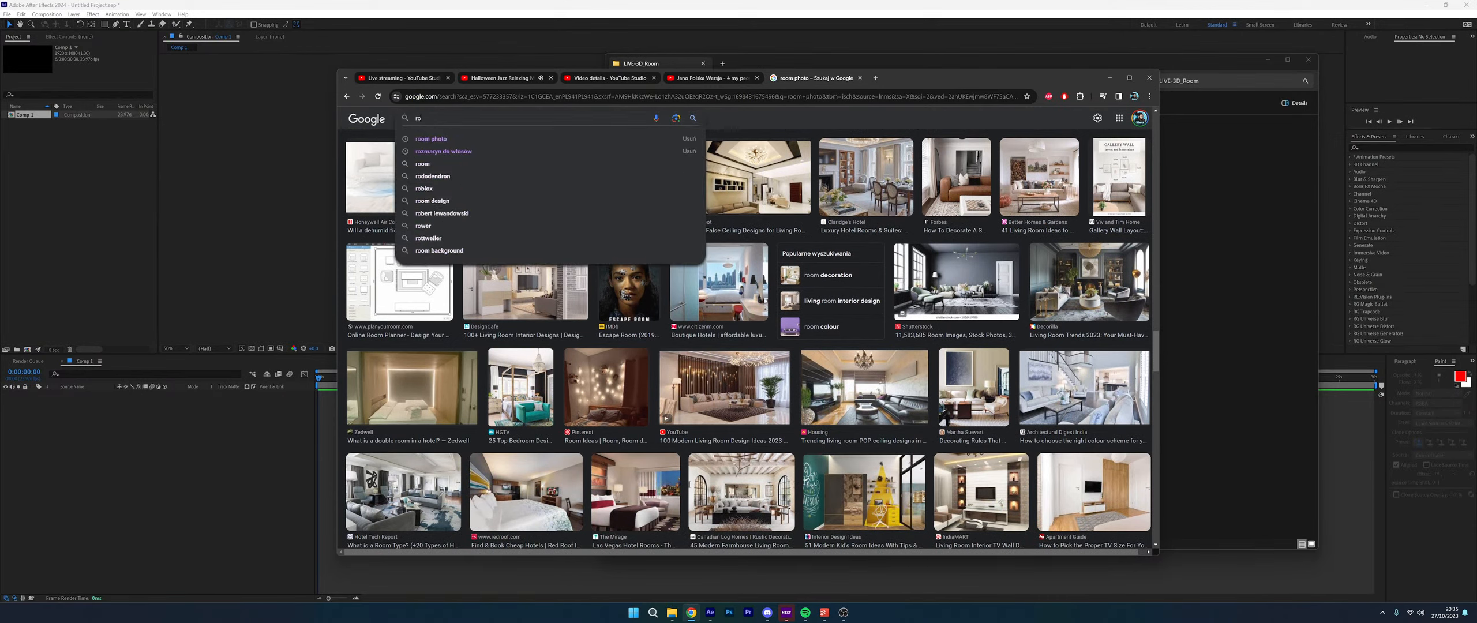
type("ridor ")
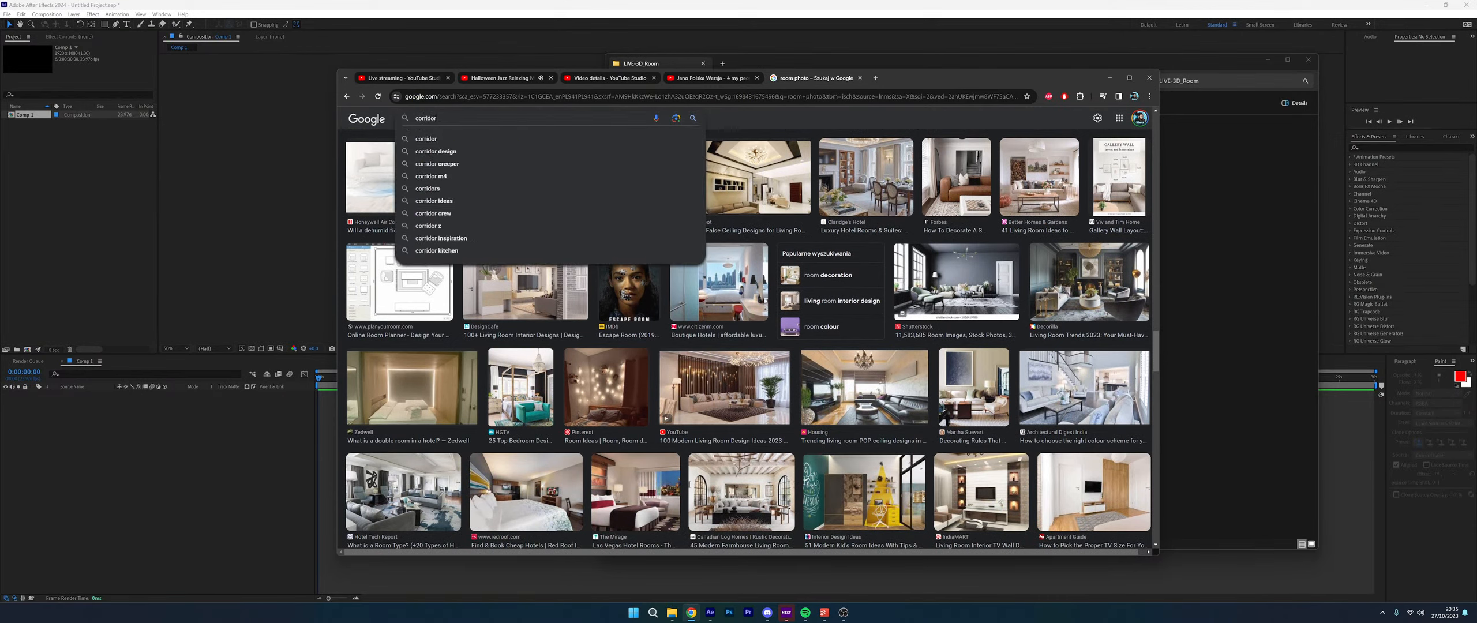
type("photo")
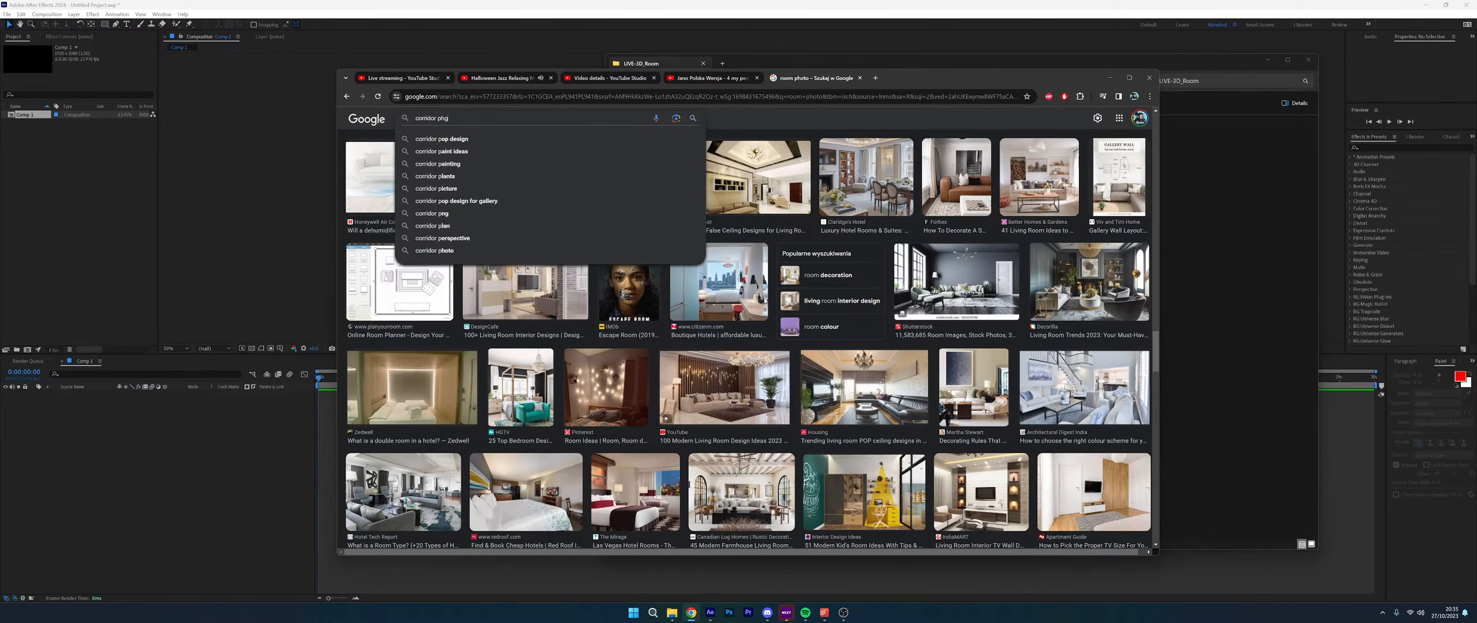
key("Return")
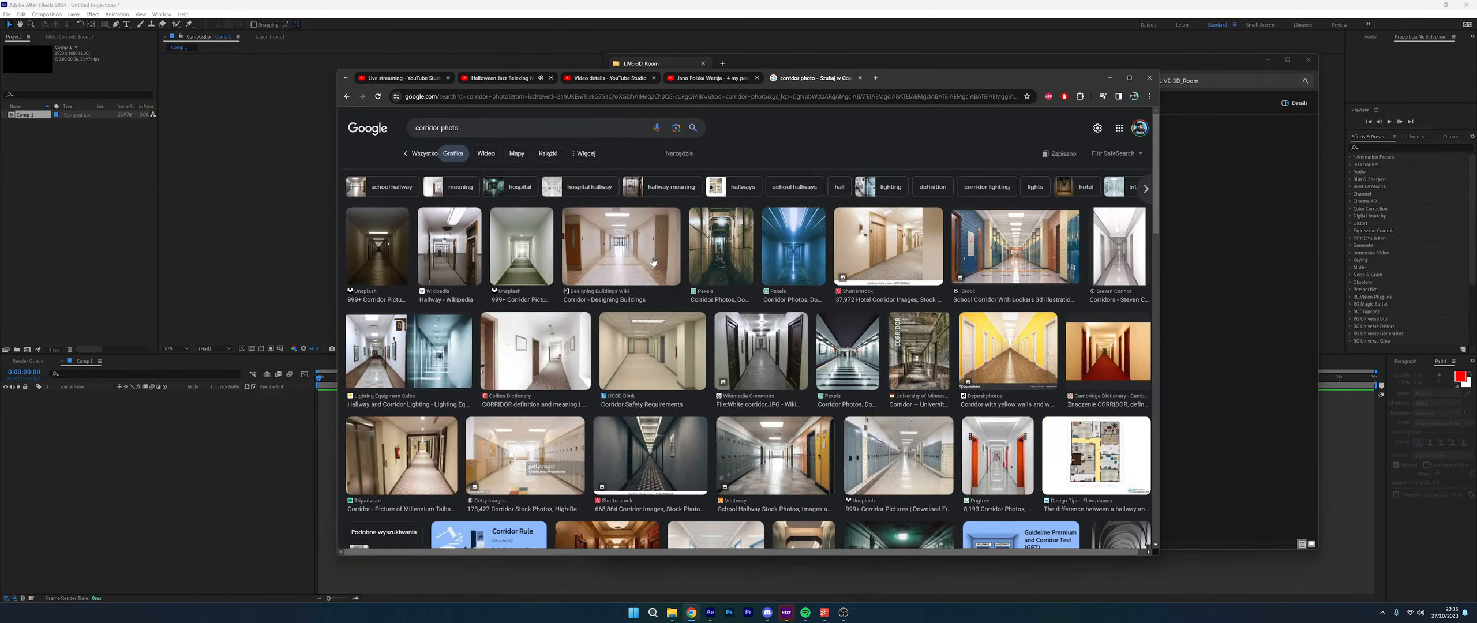
Open the Pexels corridor collection from the dark corridor result and choose the empty corridor photo with the striped floor
left_click(854, 359)
left_click(1017, 308)
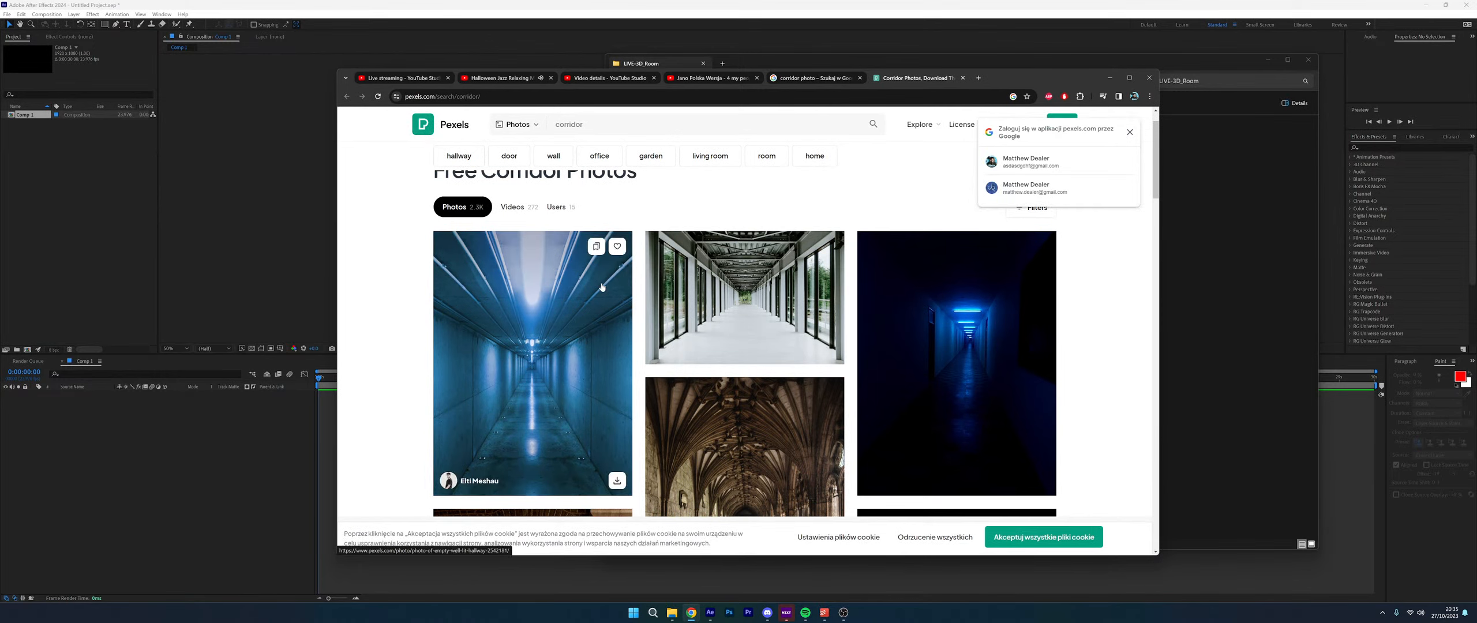
scroll(696, 345, "down", 2)
scroll(696, 345, "down", 5)
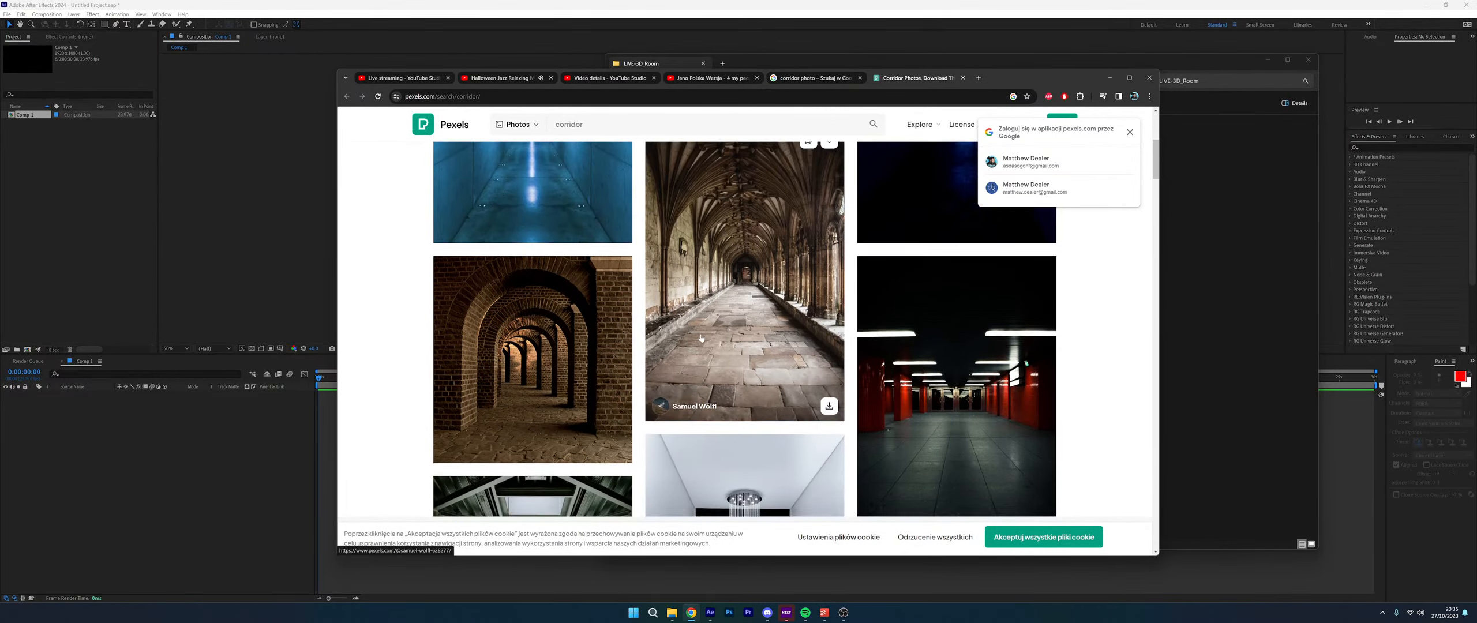
scroll(701, 337, "down", 3)
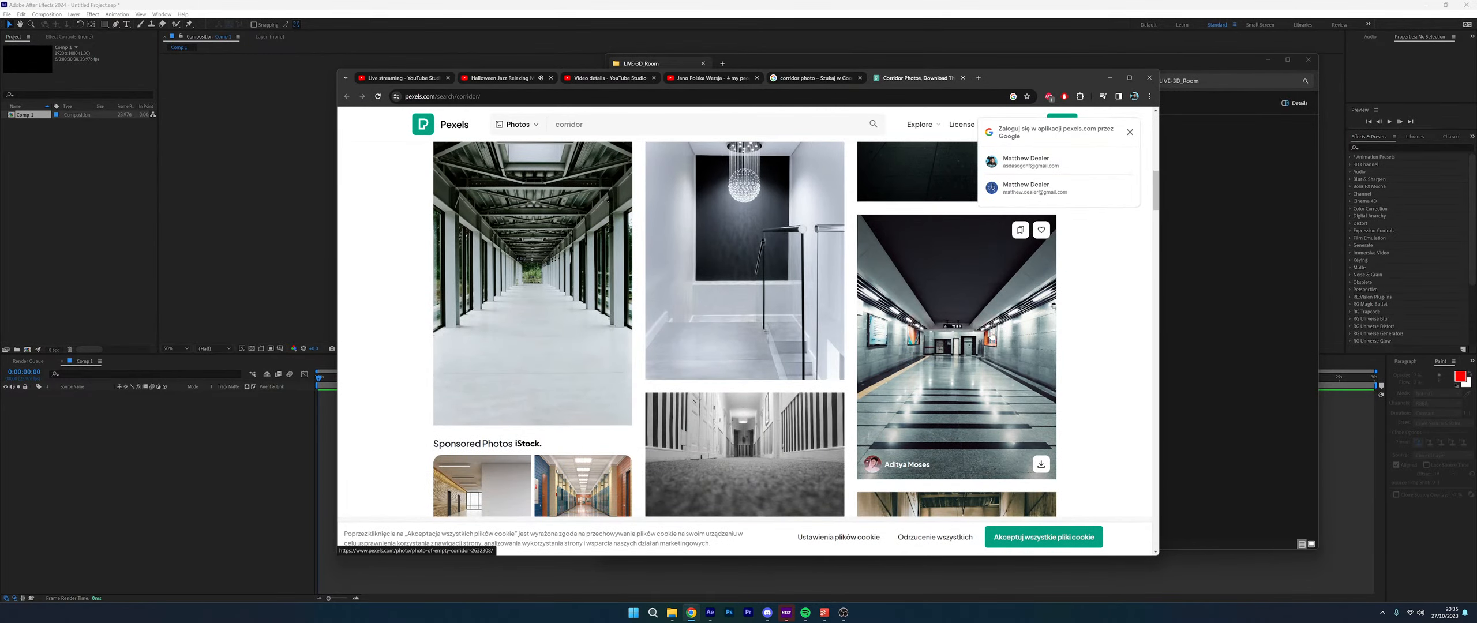
left_click(942, 344)
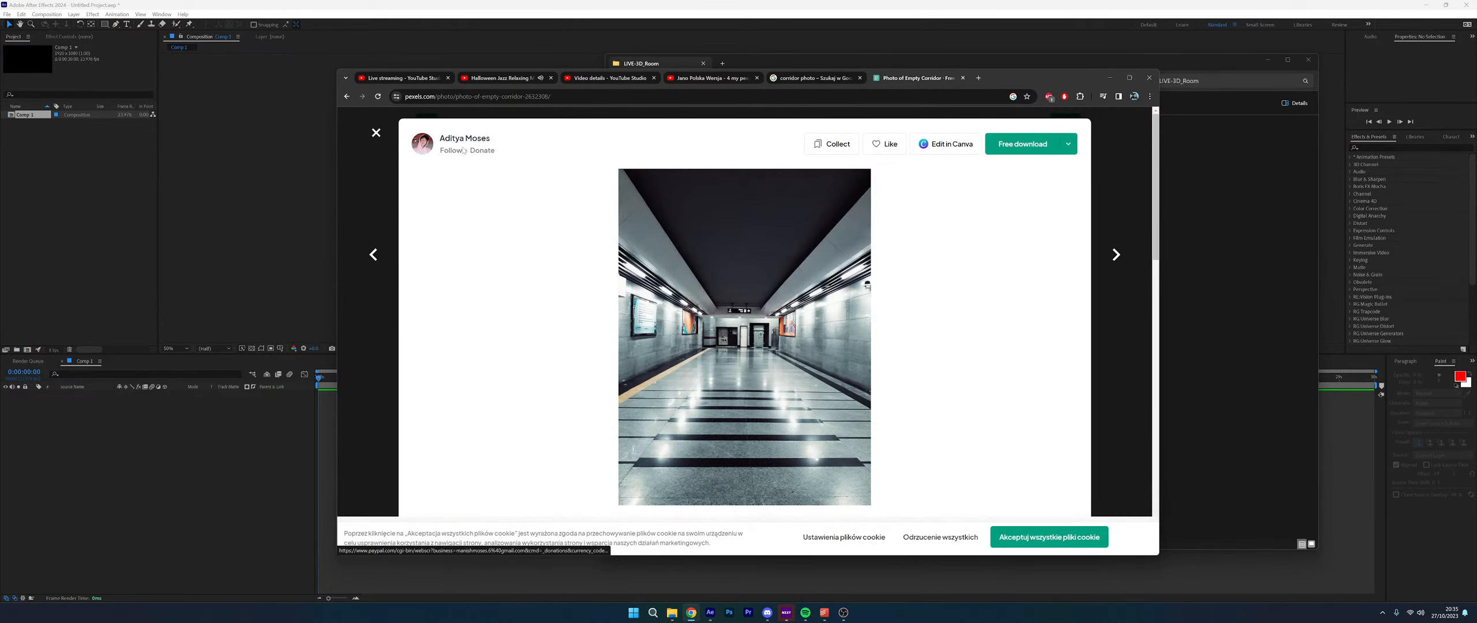
Download the empty corridor photo, accept the site's cookies, place the file in the LIVE-3D_Room folder, and close the Pexels page
left_click(1023, 153)
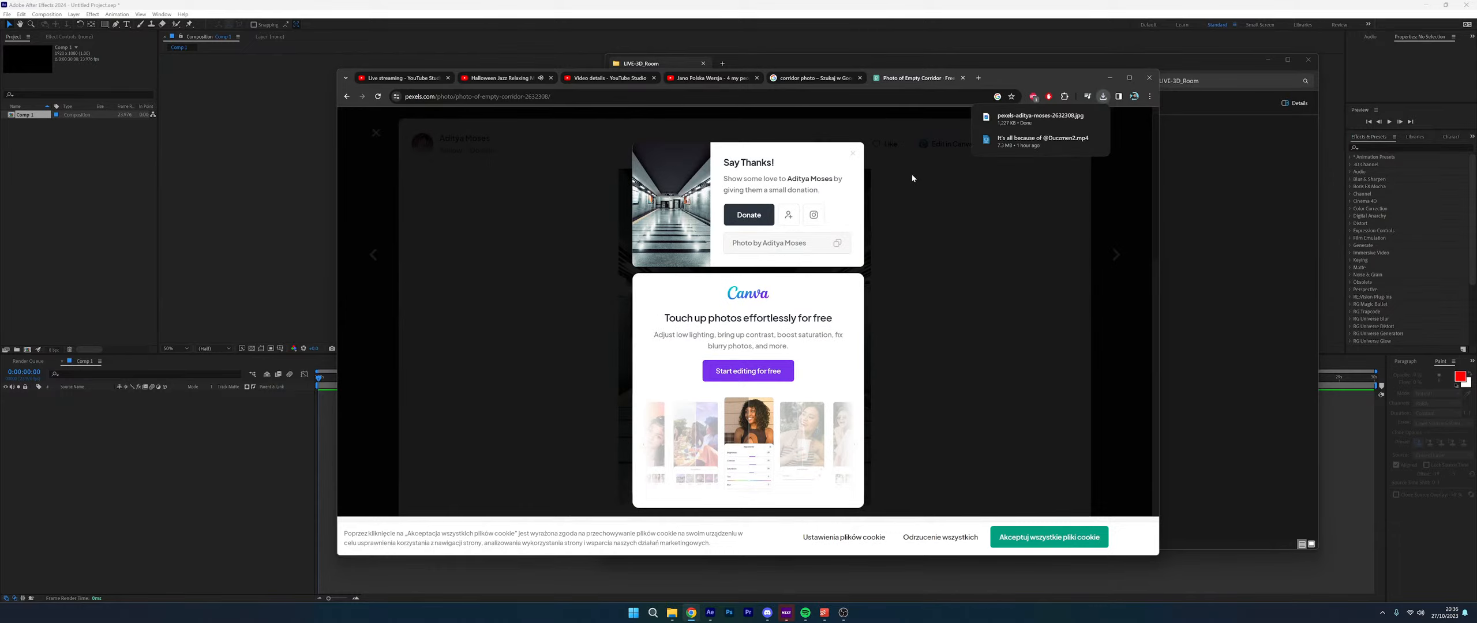
left_click(1091, 536)
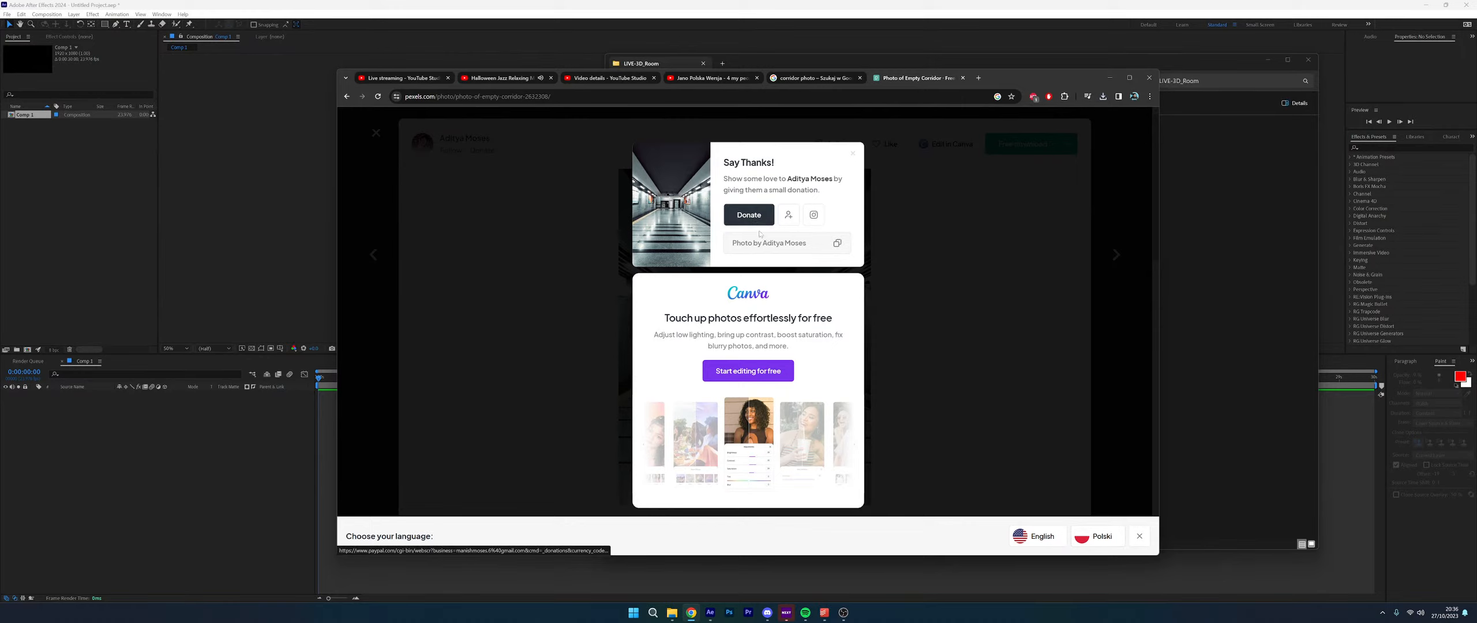
left_click(1103, 97)
left_click(1235, 245)
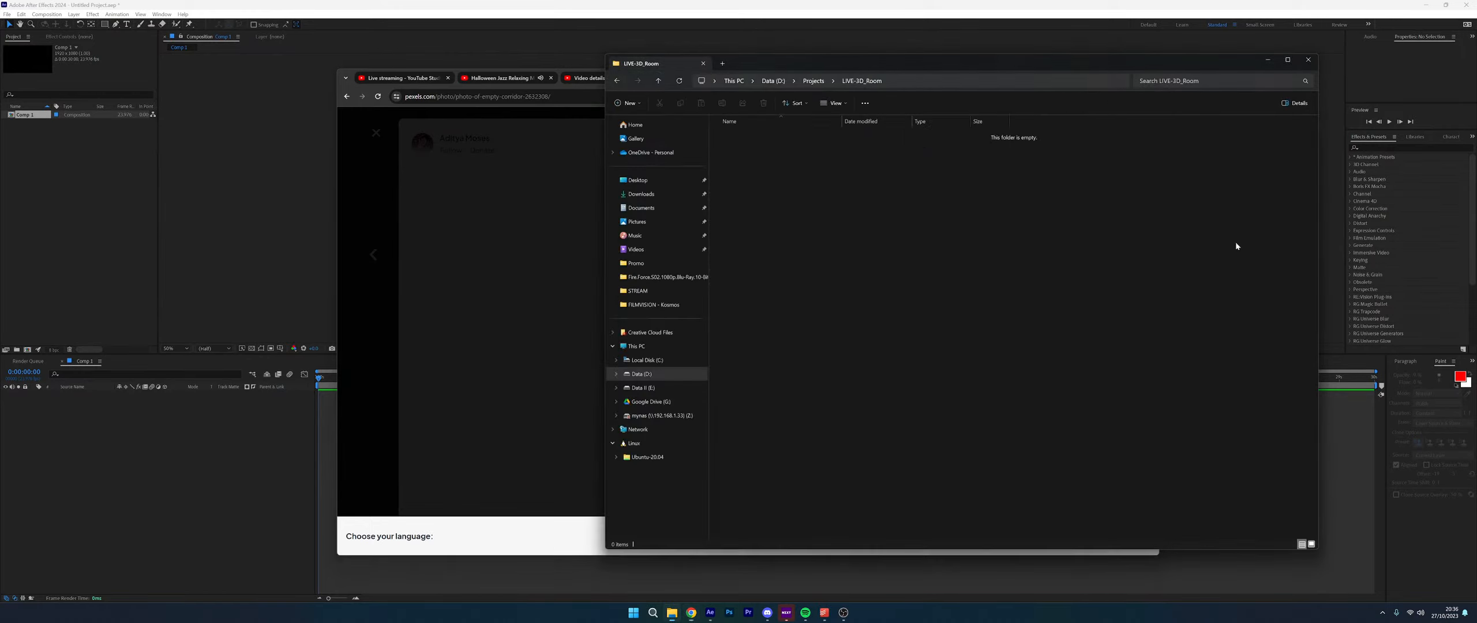
left_click(377, 178)
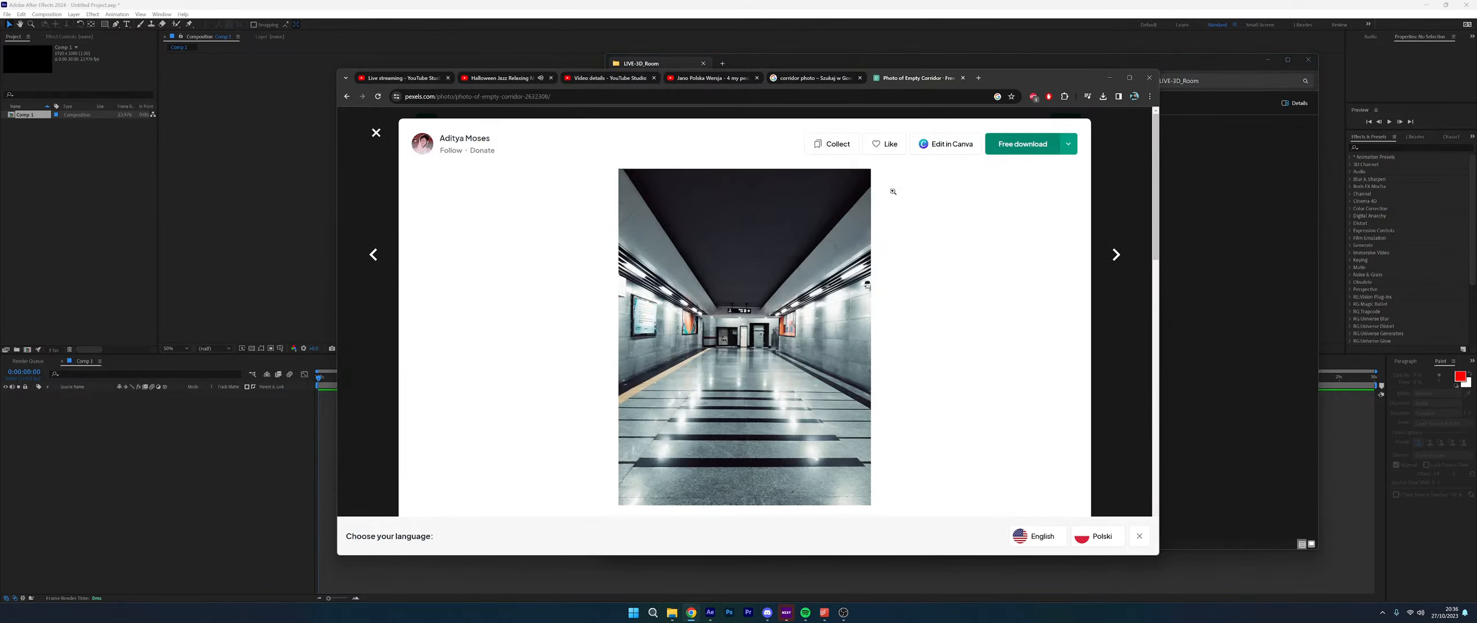
left_click(964, 79)
left_click(1284, 208)
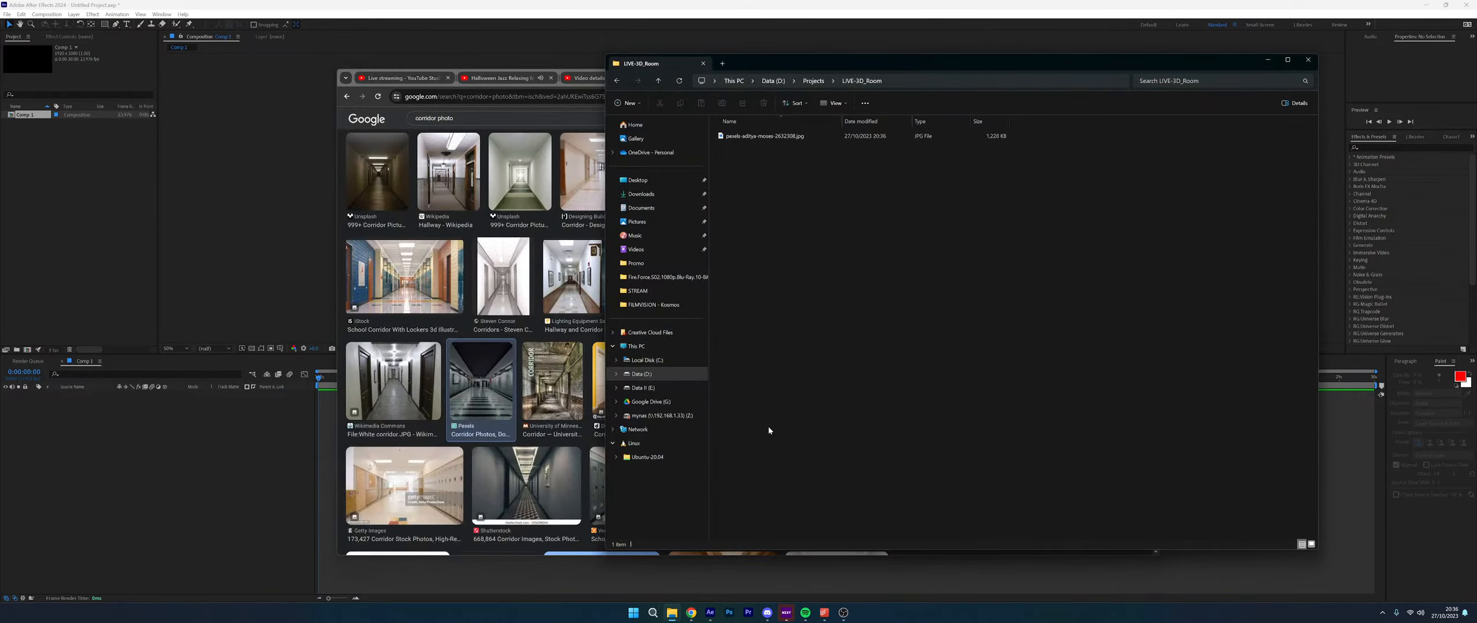
Launch Photoshop, minimize the browser, and open the downloaded corridor photo from the LIVE-3D_Room folder in it
left_click(726, 618)
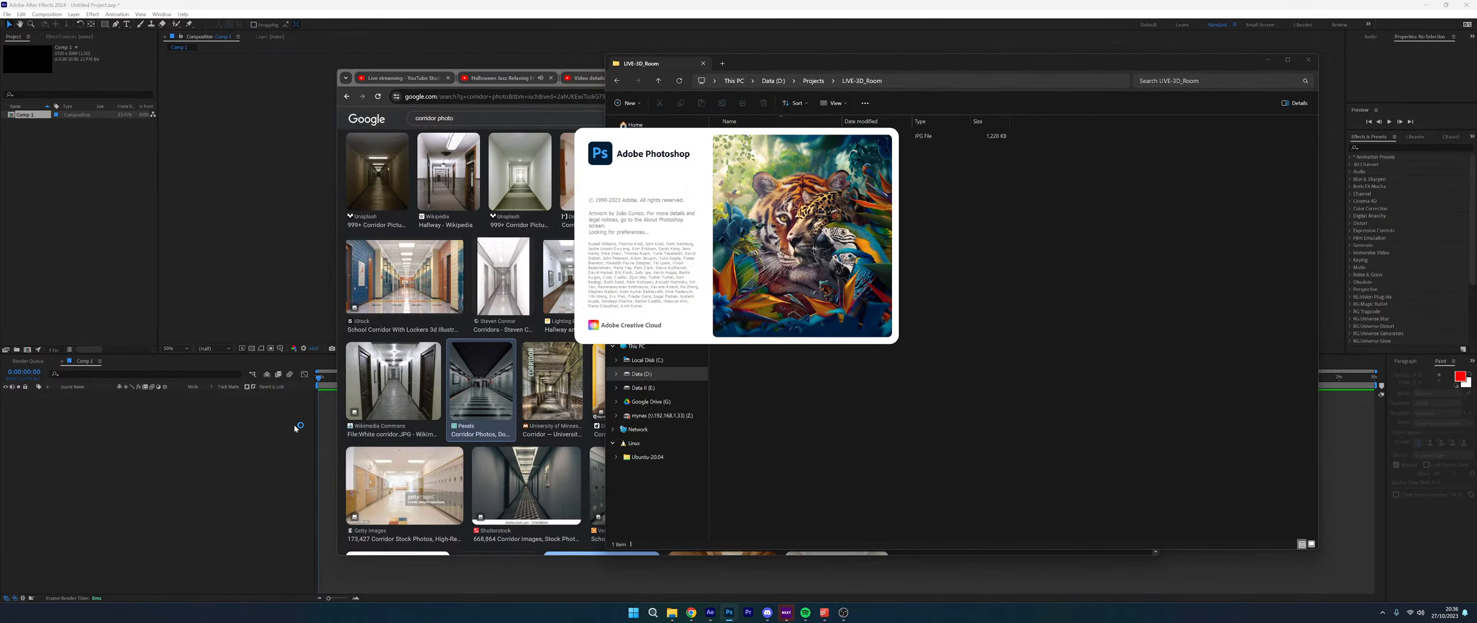
left_click(535, 225)
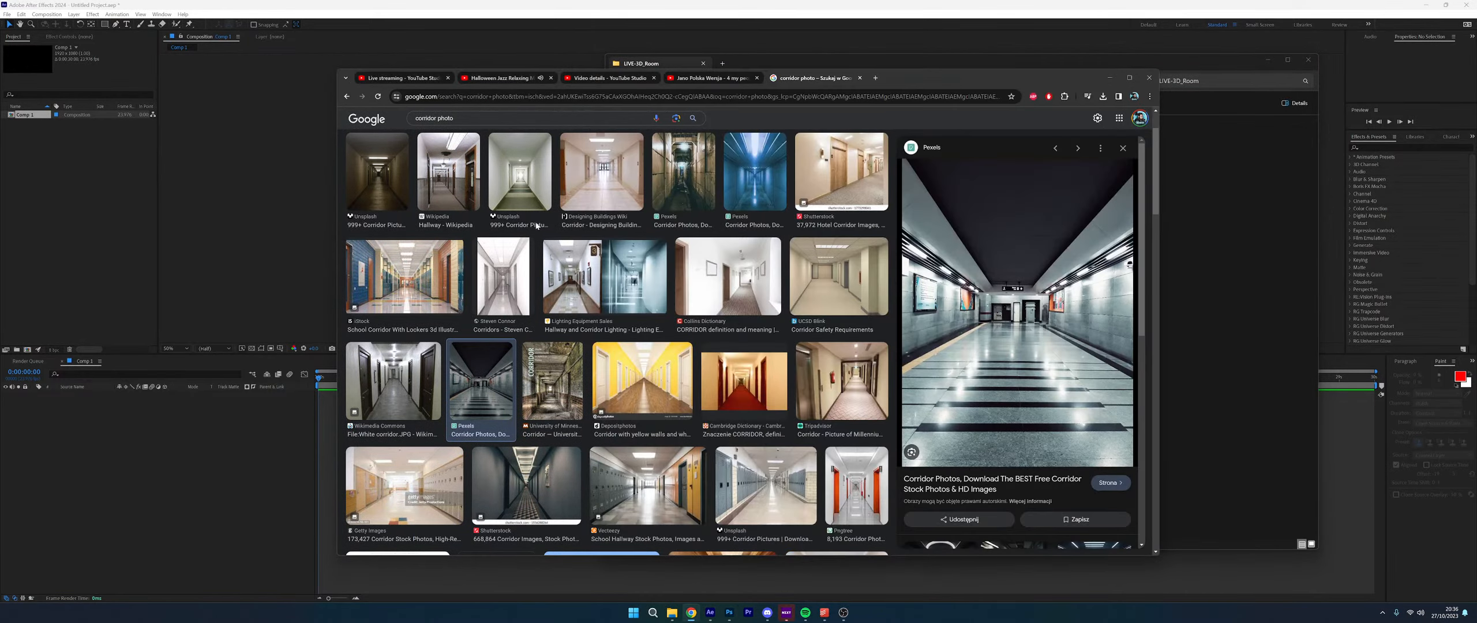
left_click(1109, 78)
left_click(1002, 316)
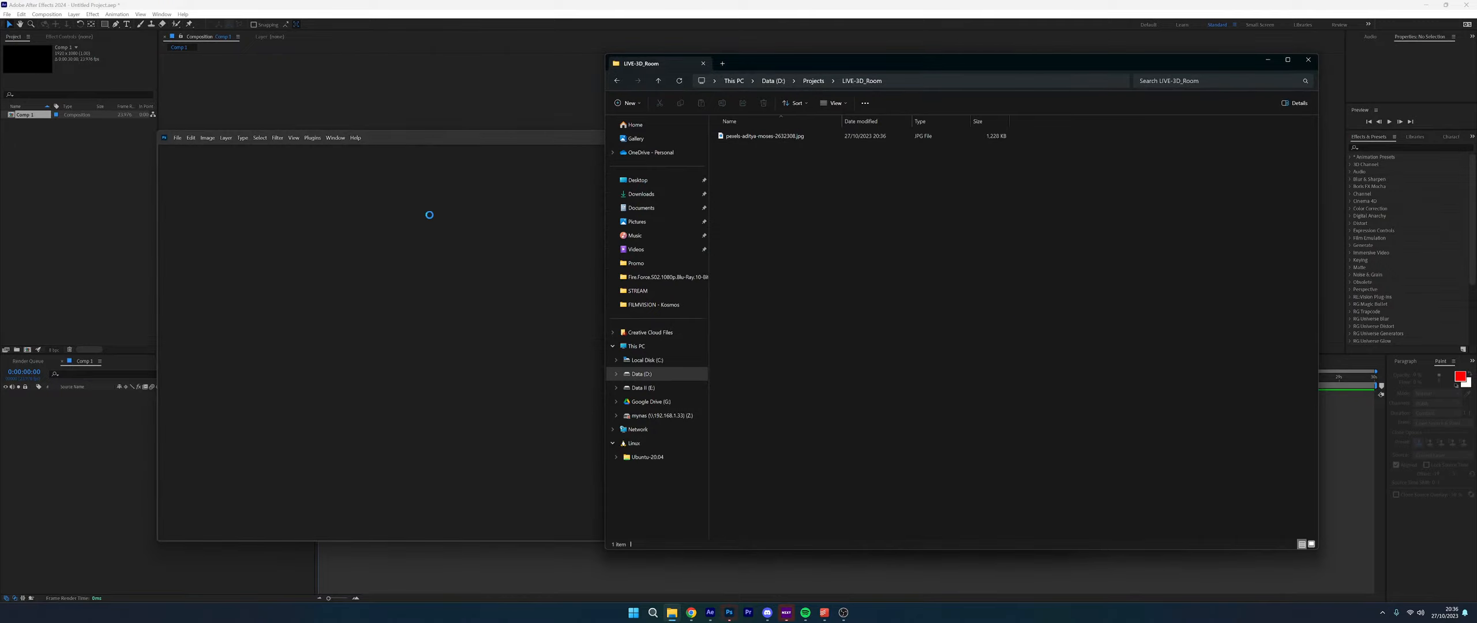
left_click(511, 139)
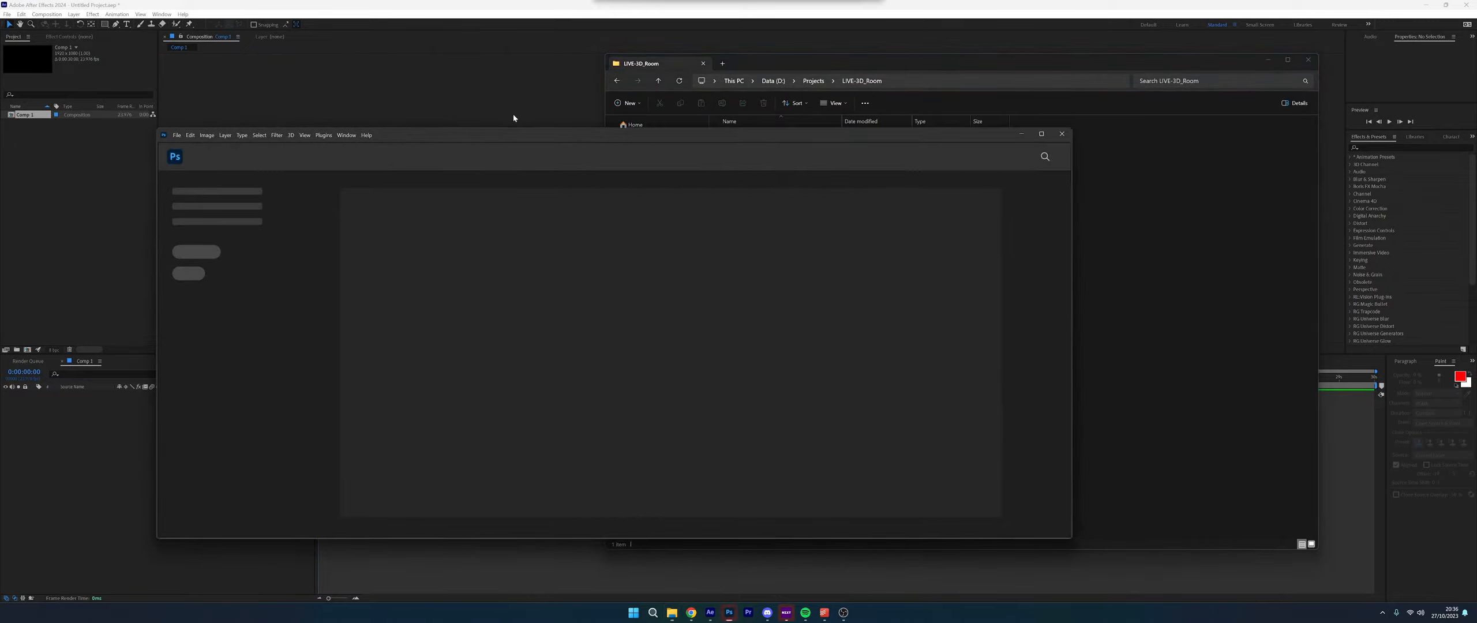
left_click(1149, 209)
left_click_drag(773, 137, 496, 415)
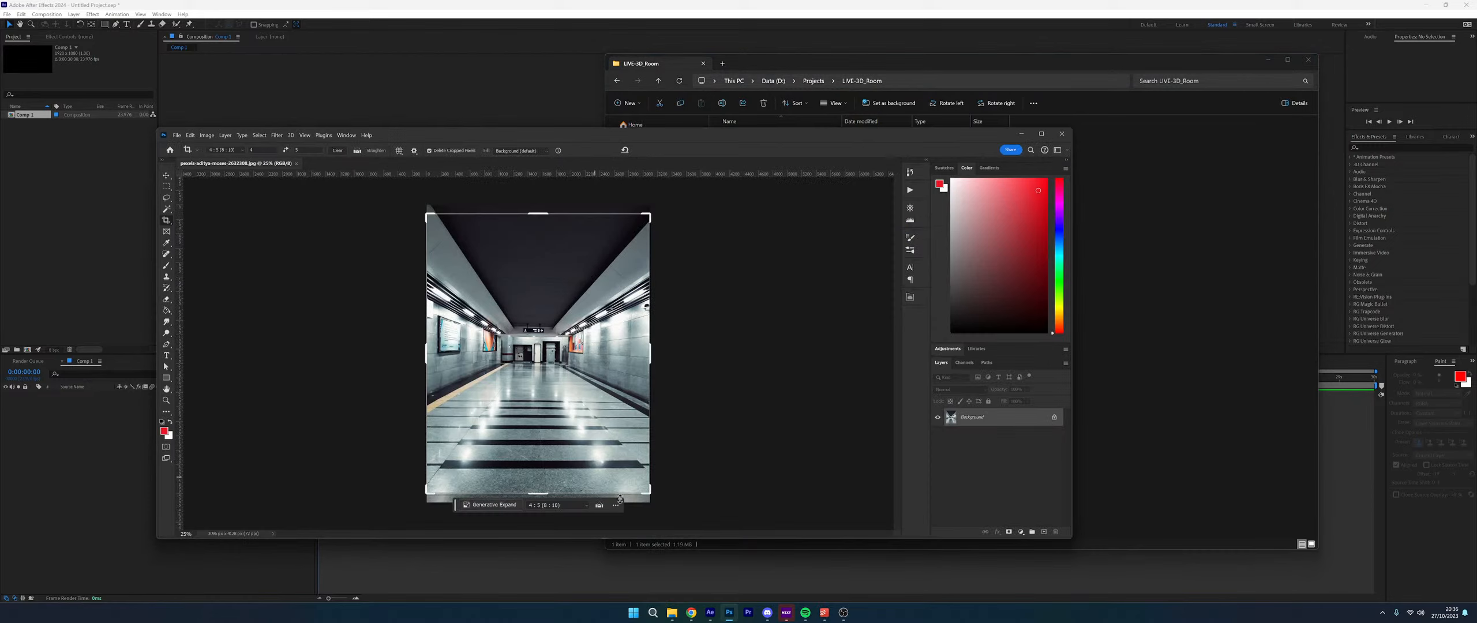
Activate the Move tool and unlock the corridor photo's background as a regular layer, leaving its layer style unchanged
left_click(166, 175)
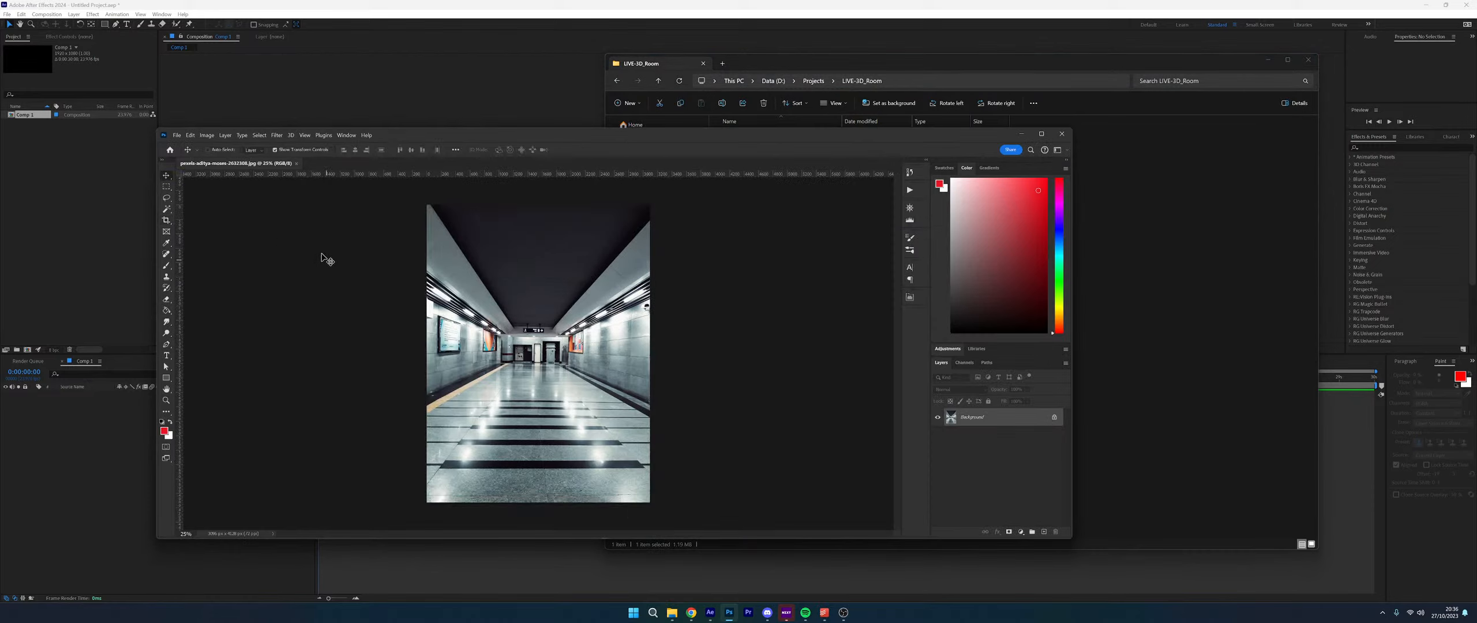
left_click(190, 135)
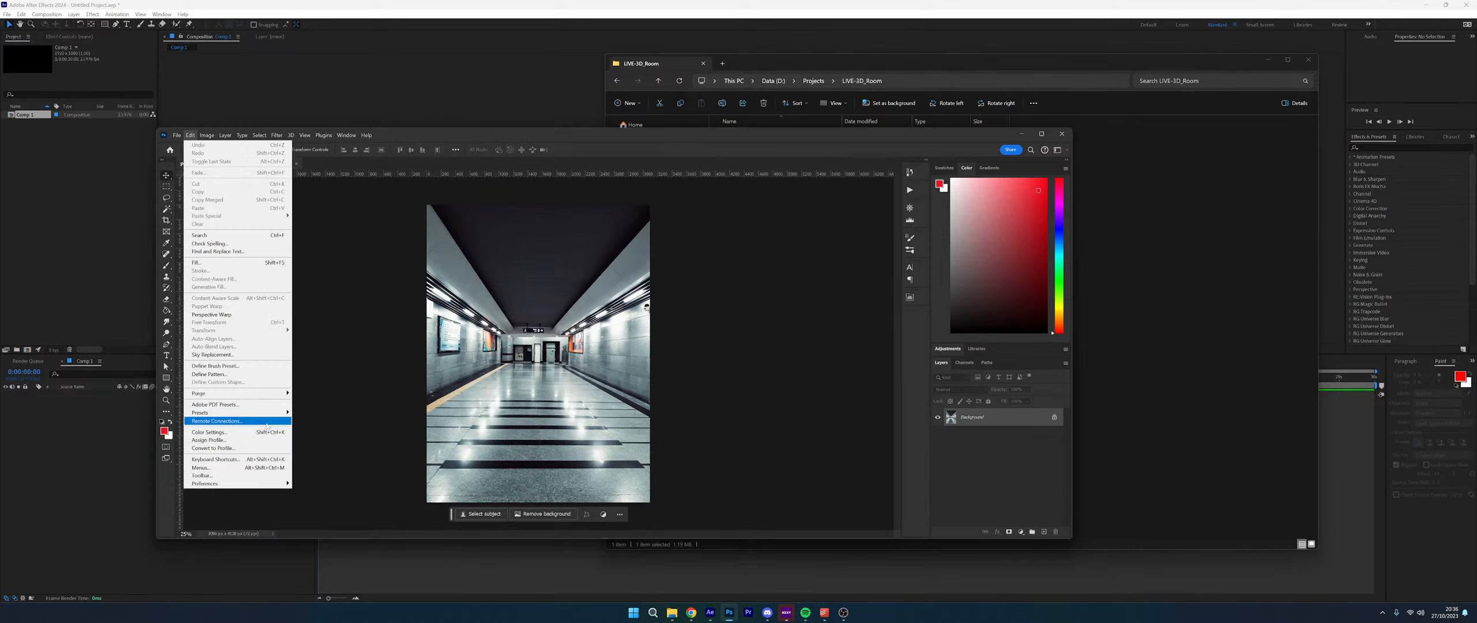
left_click(211, 135)
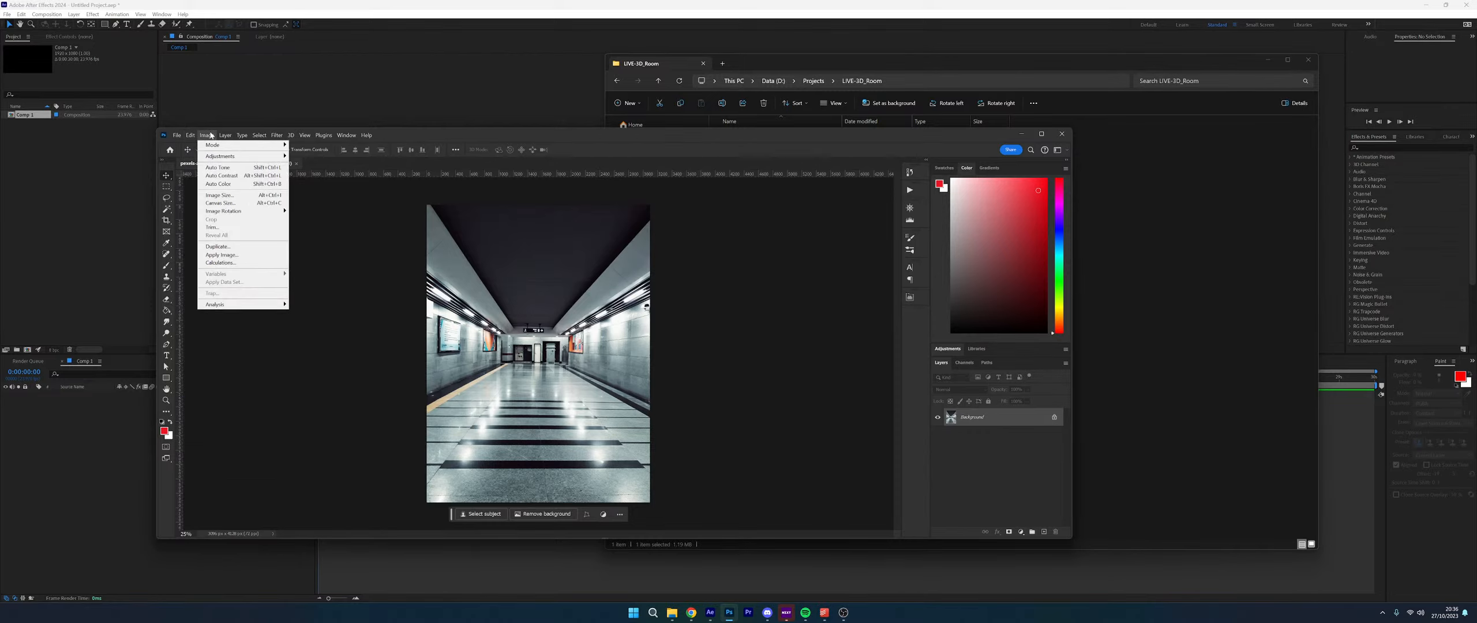
mouse_move(225, 138)
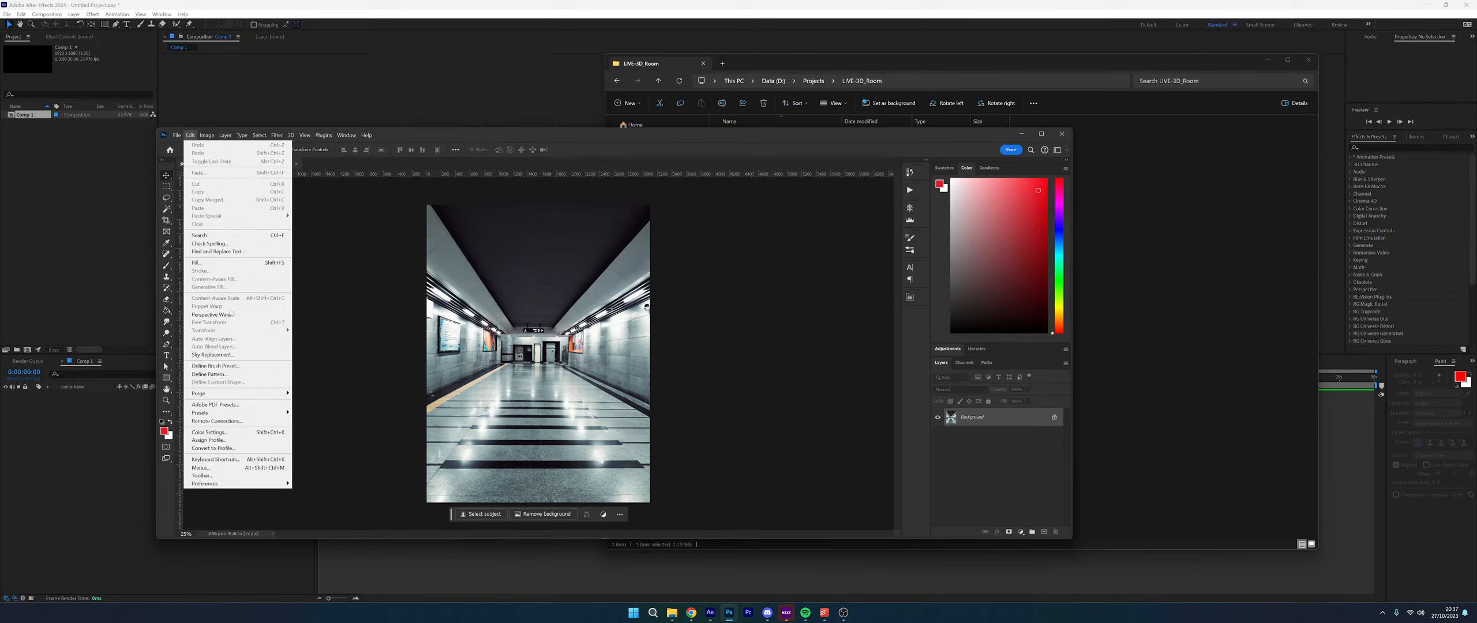
left_click(603, 366)
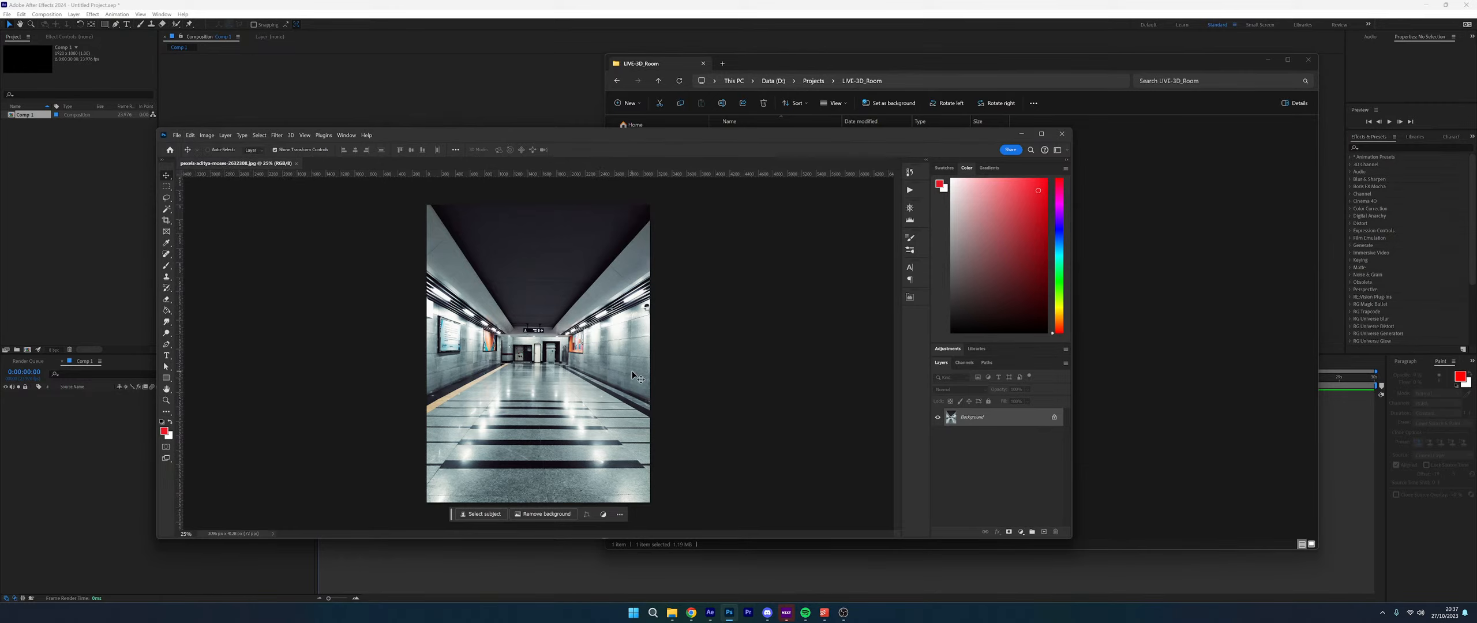
left_click(1054, 419)
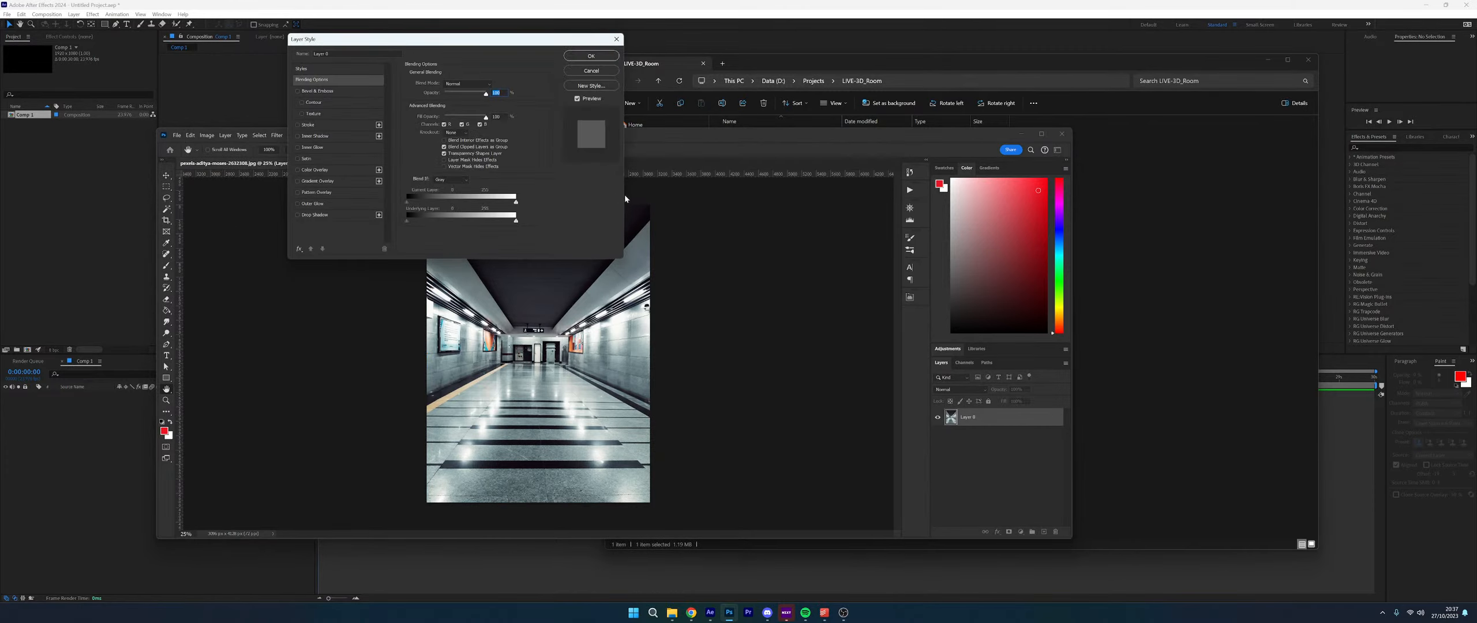
left_click(616, 39)
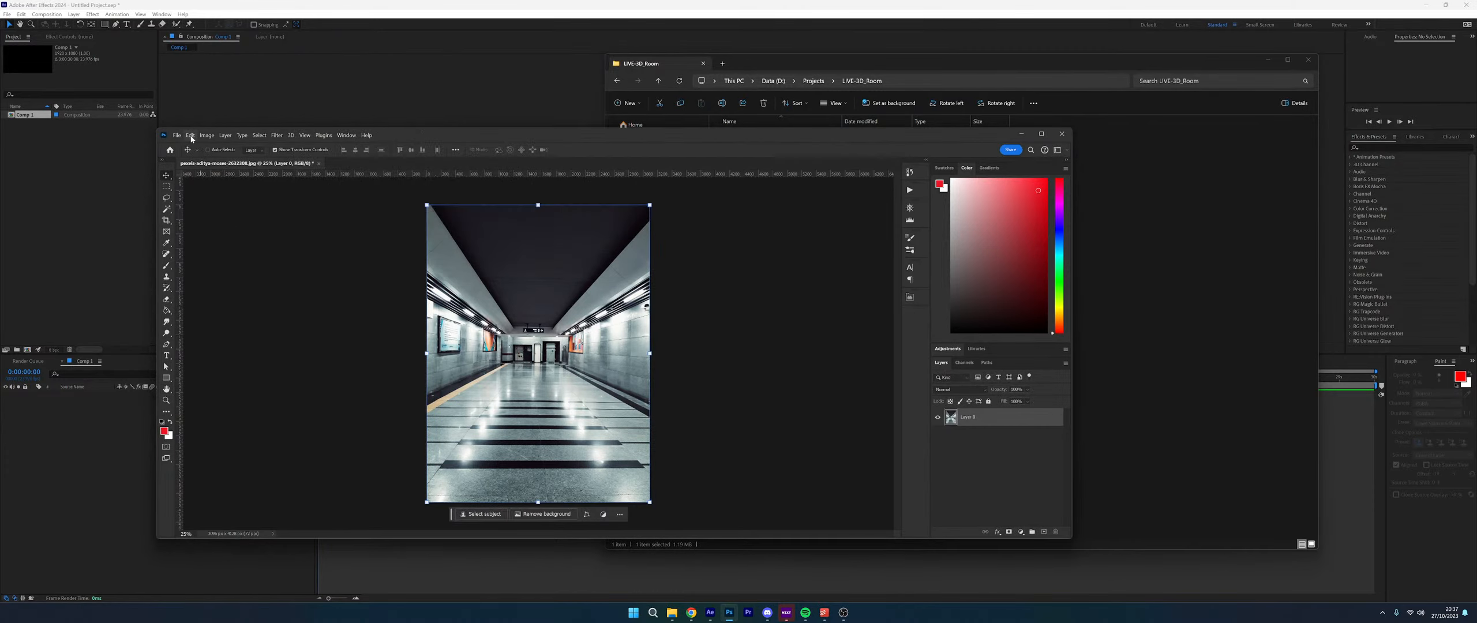
left_click(190, 136)
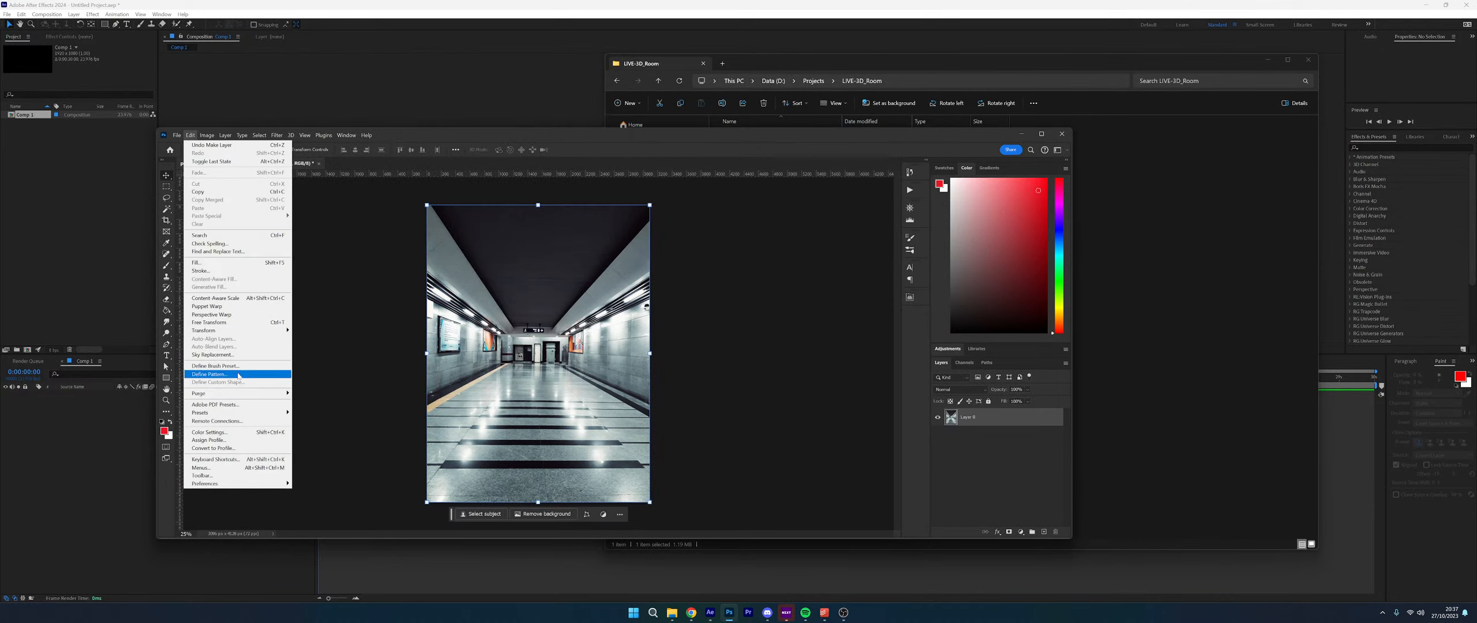
mouse_move(240, 398)
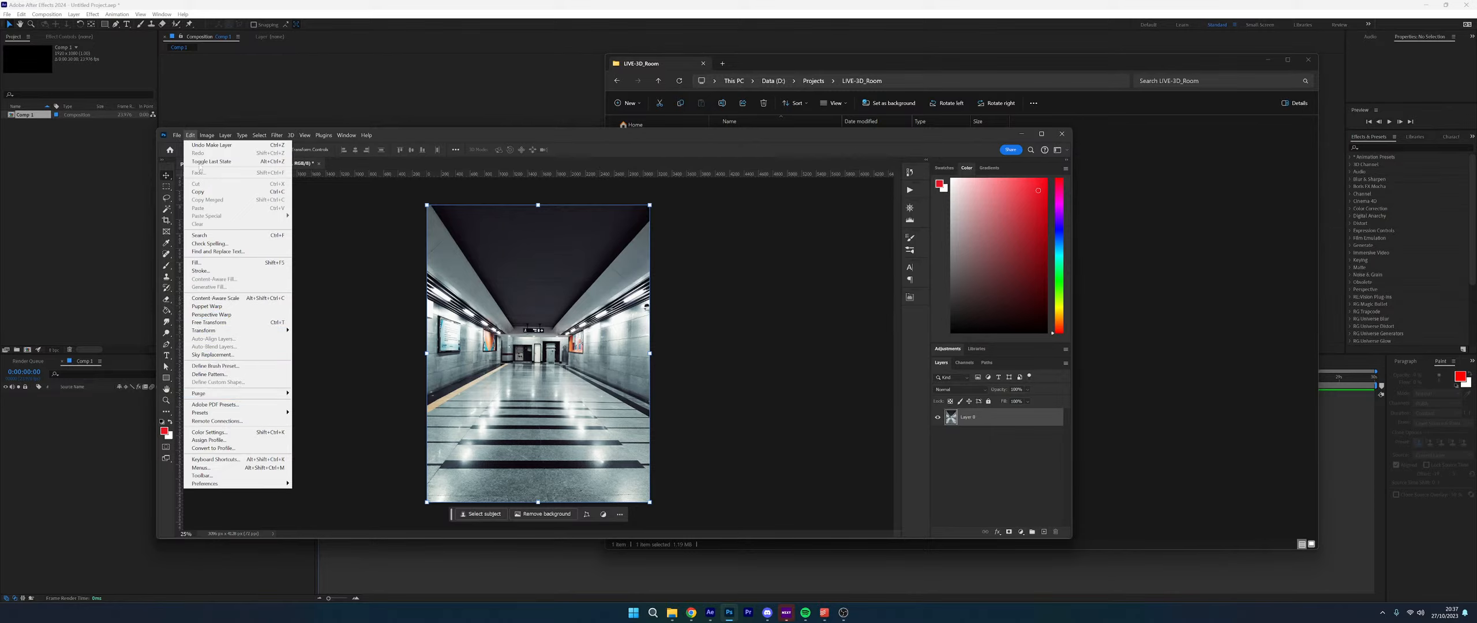
mouse_move(206, 137)
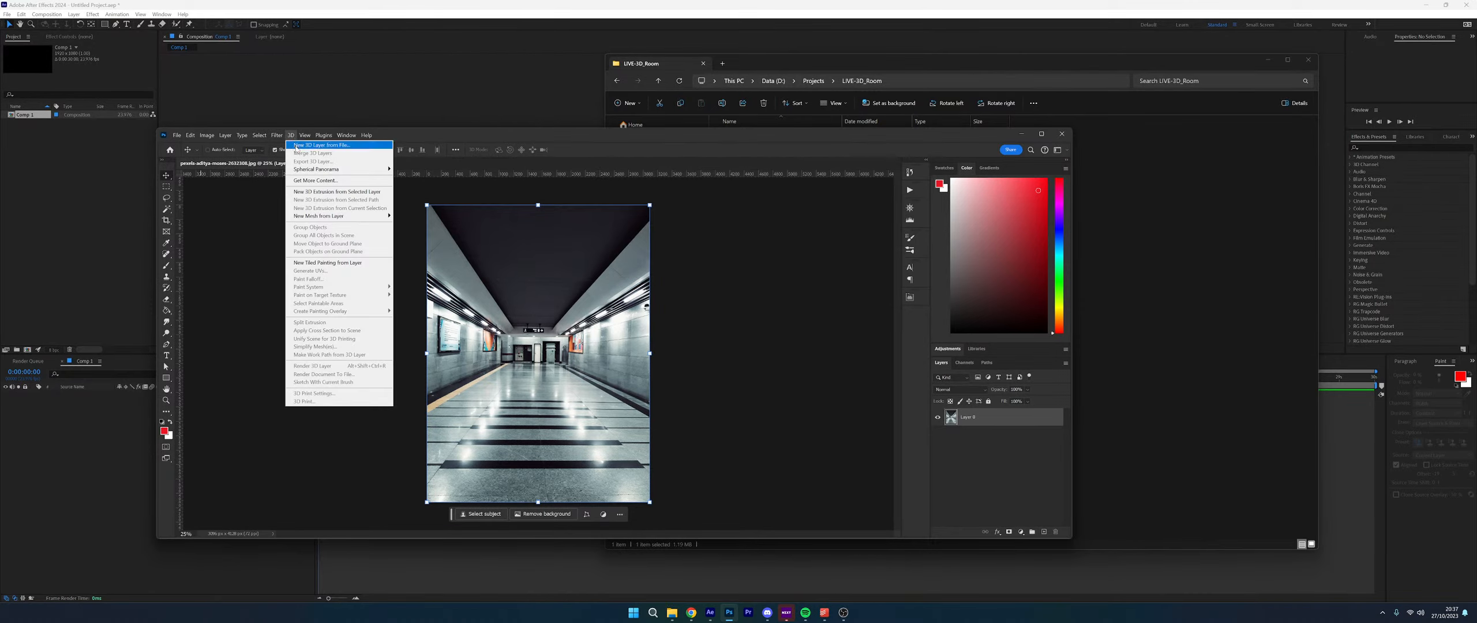
mouse_move(335, 170)
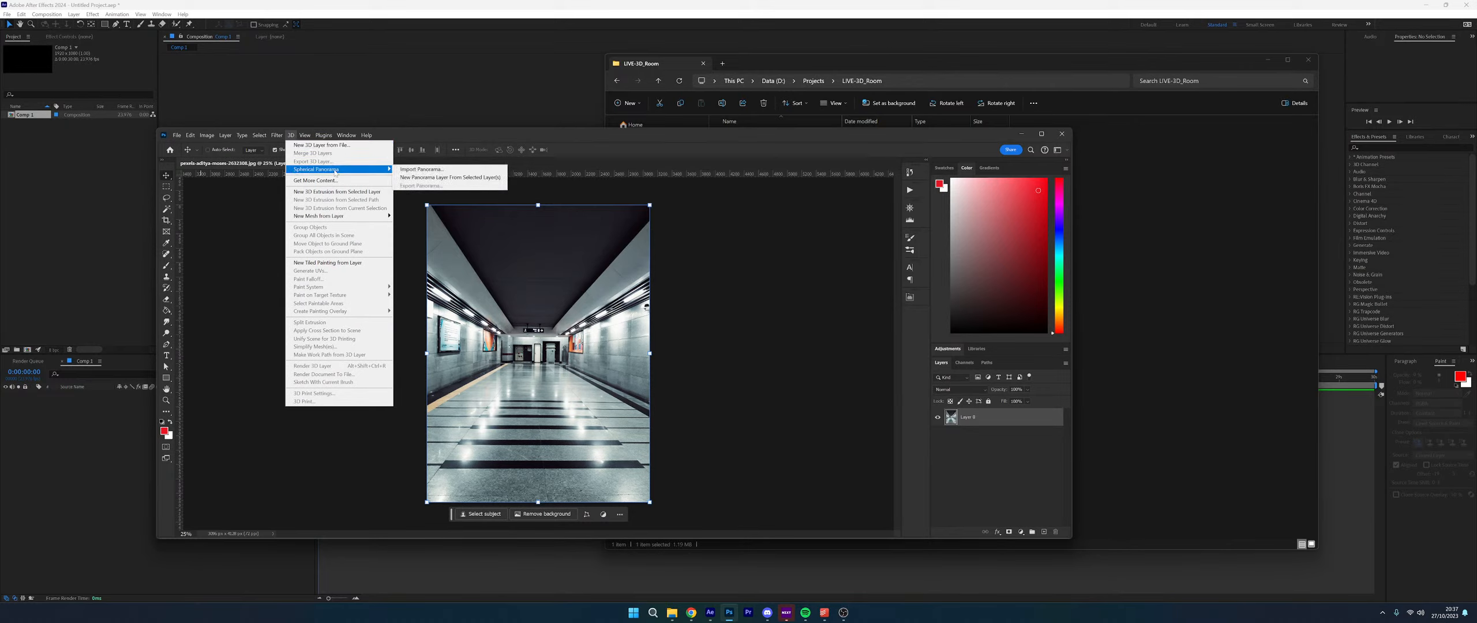
mouse_move(352, 220)
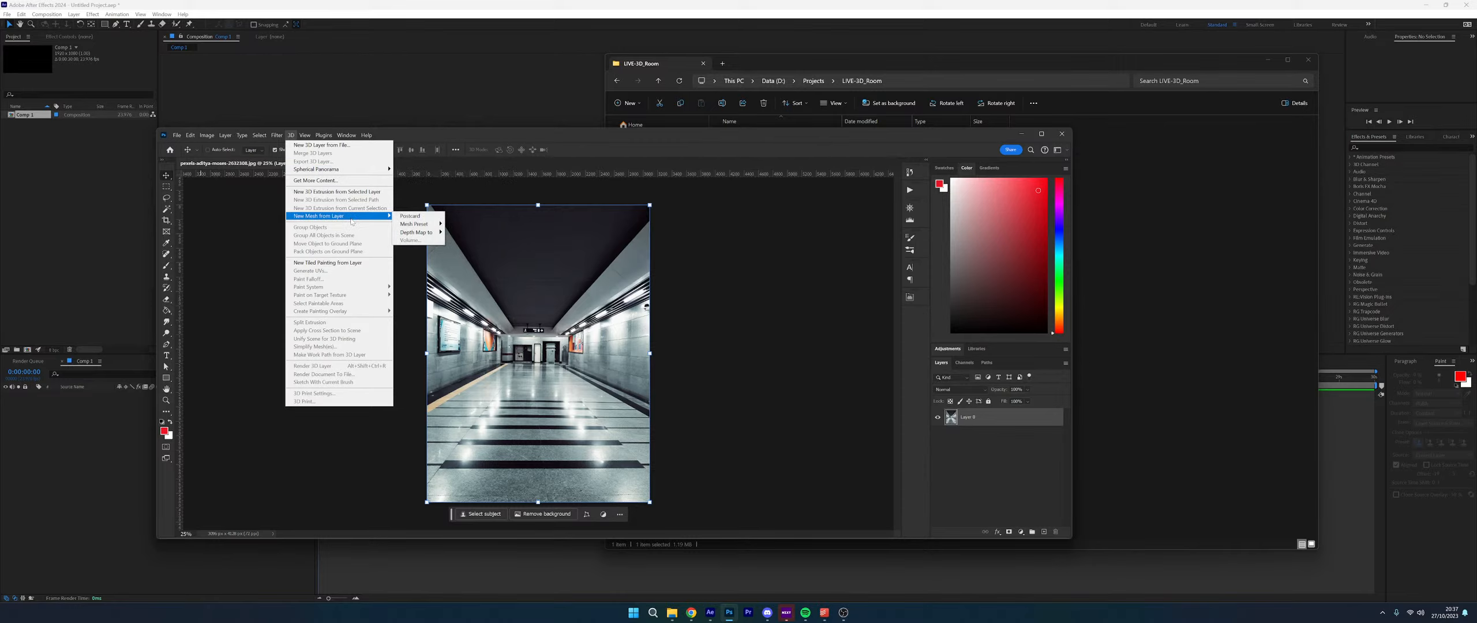
left_click(305, 135)
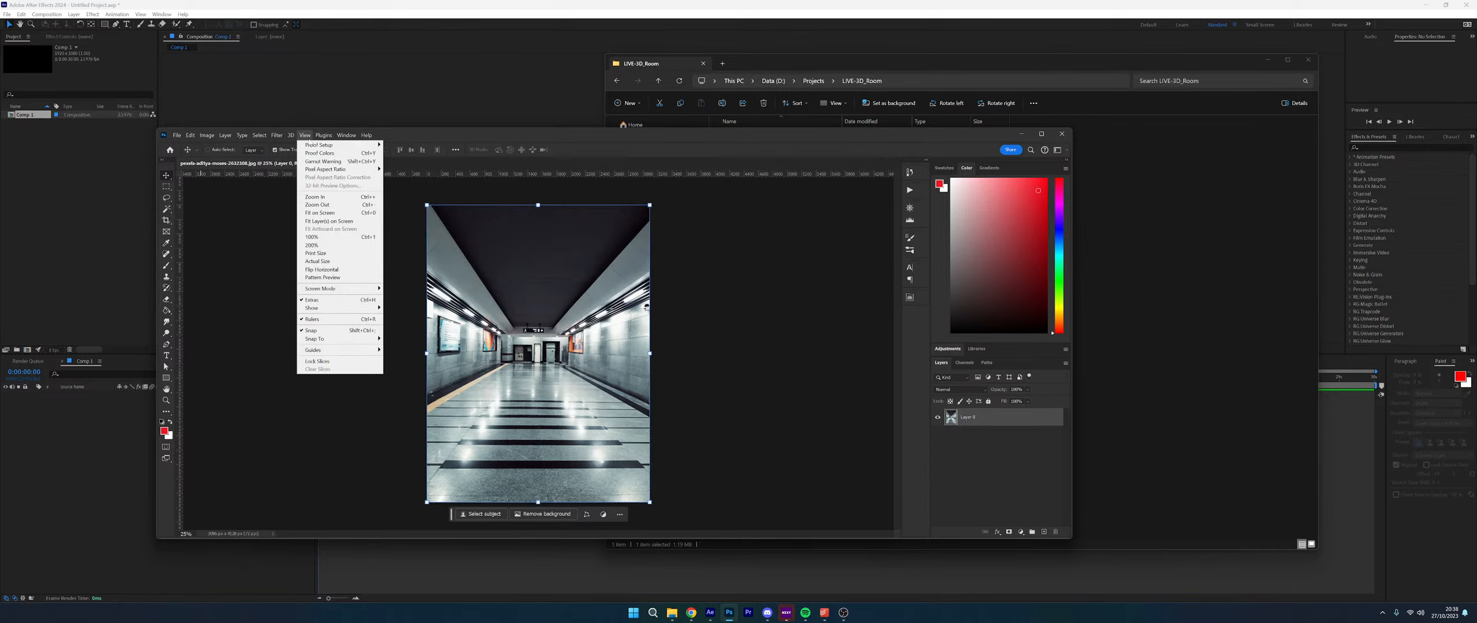
left_click(168, 234)
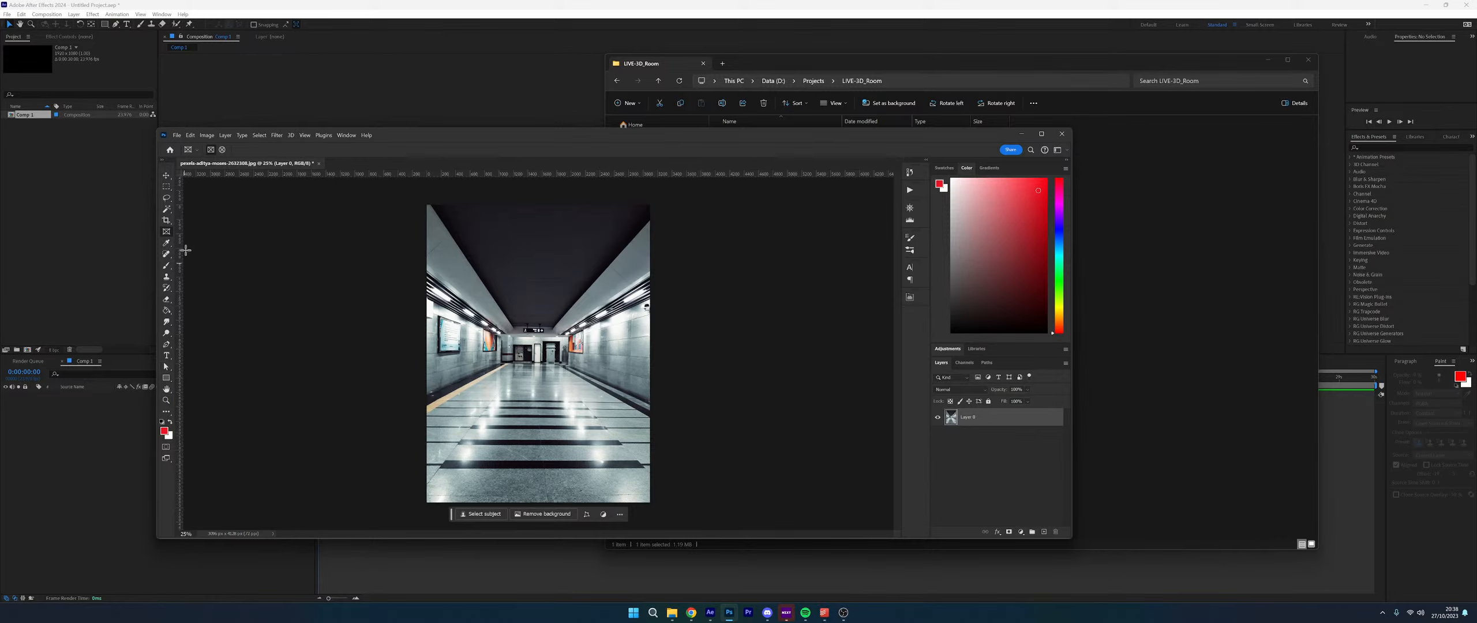
left_click(209, 136)
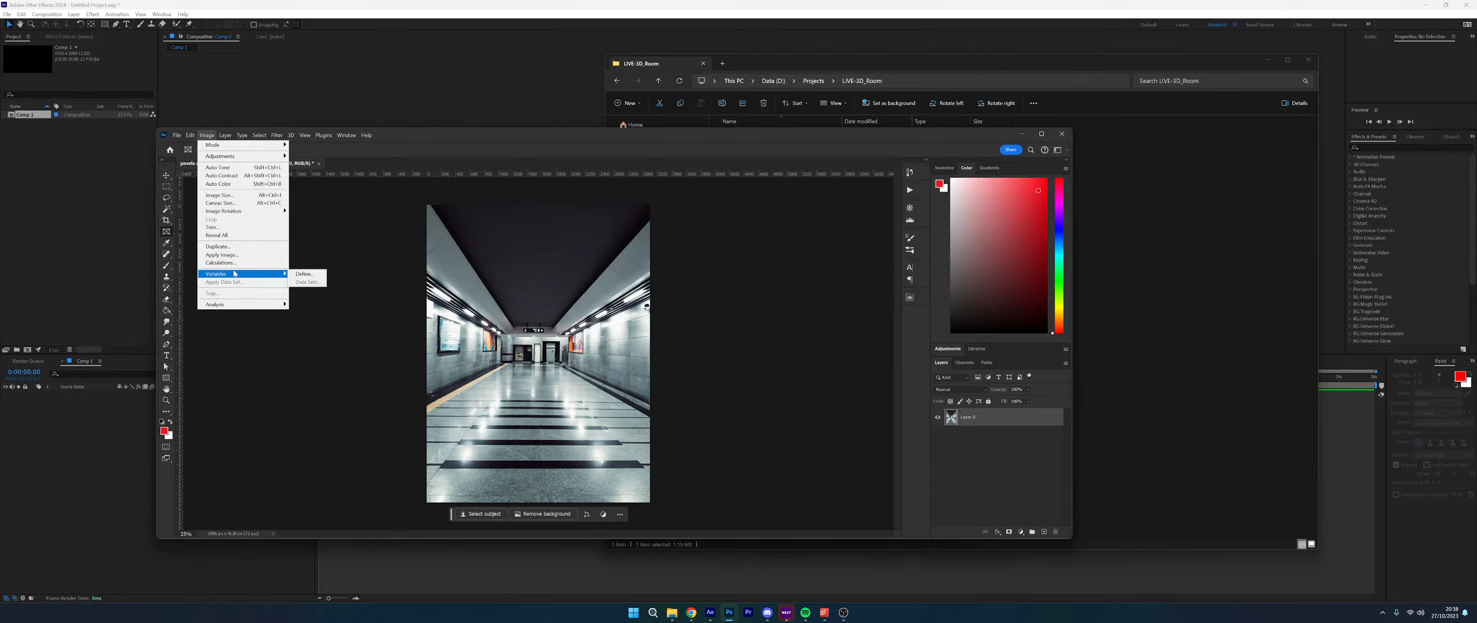
left_click(166, 176)
Open the corridor photo in the Vanishing Point filter and draw a four-corner perspective plane over the floor, reaching beyond both photo sides
left_click(192, 135)
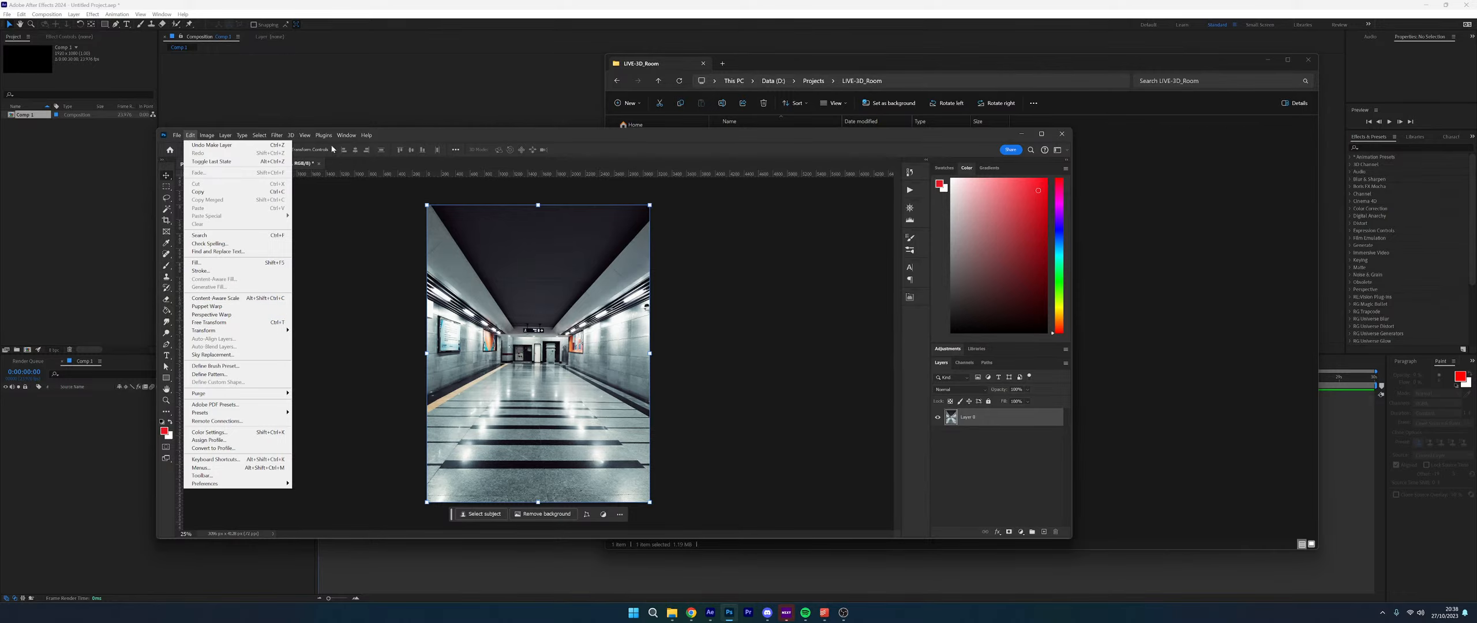
mouse_move(277, 135)
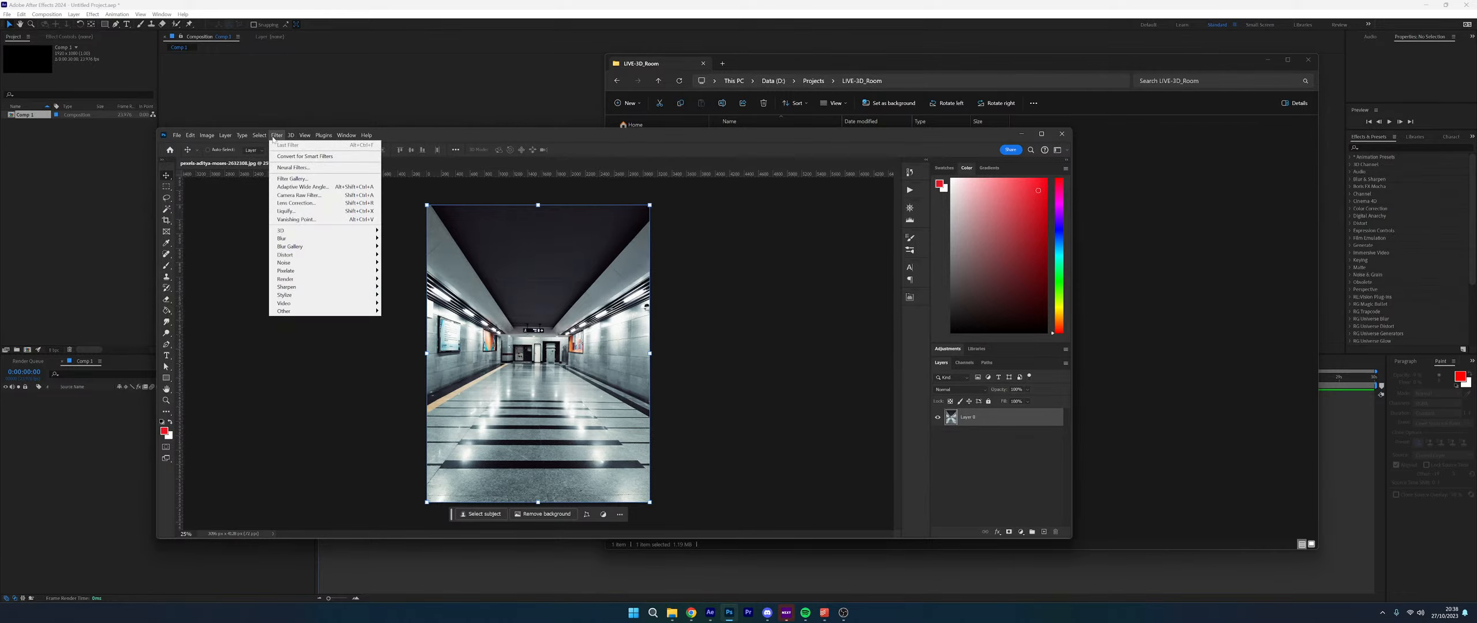
left_click(298, 219)
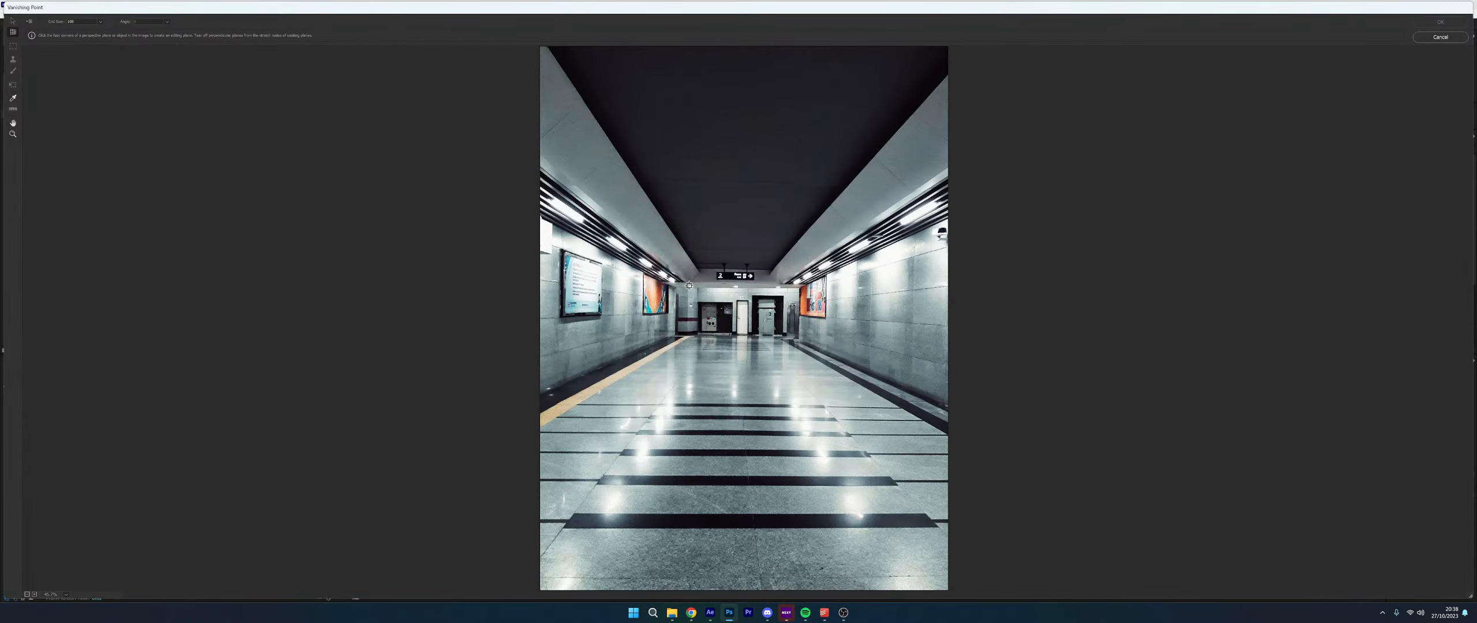
left_click(675, 335)
left_click(1276, 579)
left_click(229, 571)
left_click(154, 578)
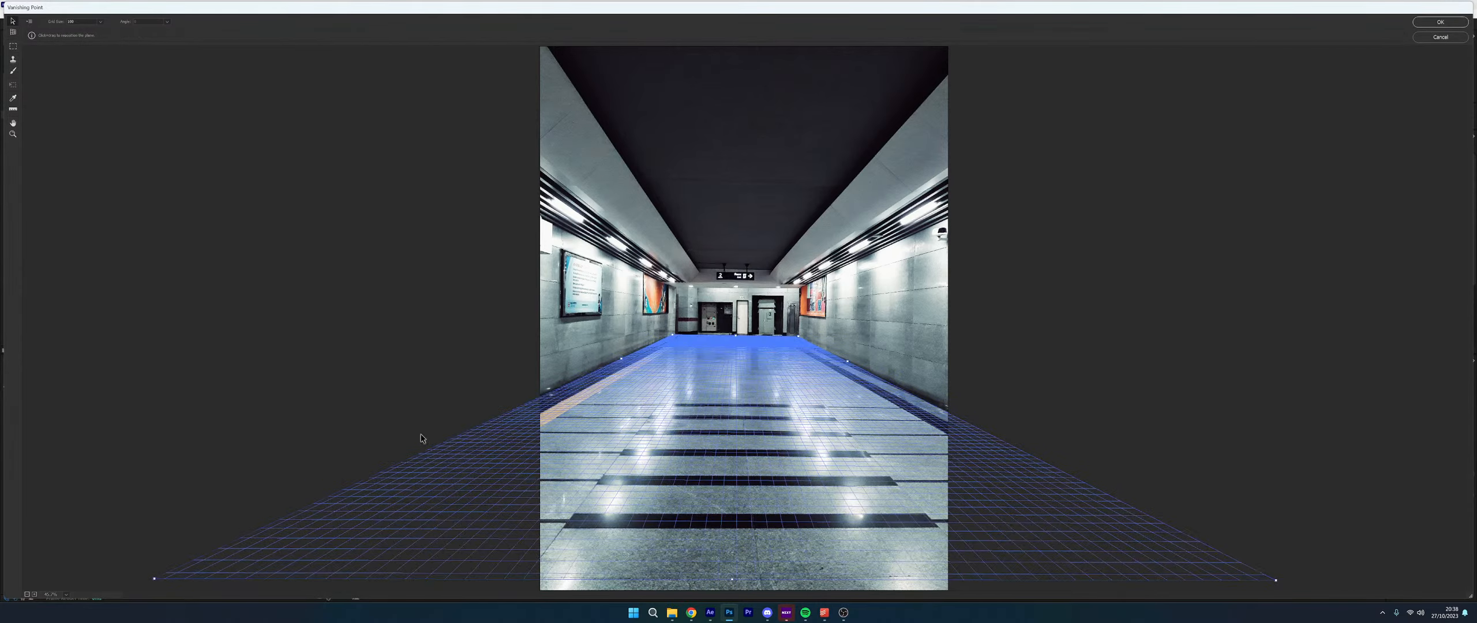
Align the floor plane's far corners with the back wall and extend its near corners outward below the photo's lower edge
left_click_drag(673, 336, 677, 335)
left_click_drag(799, 336, 796, 339)
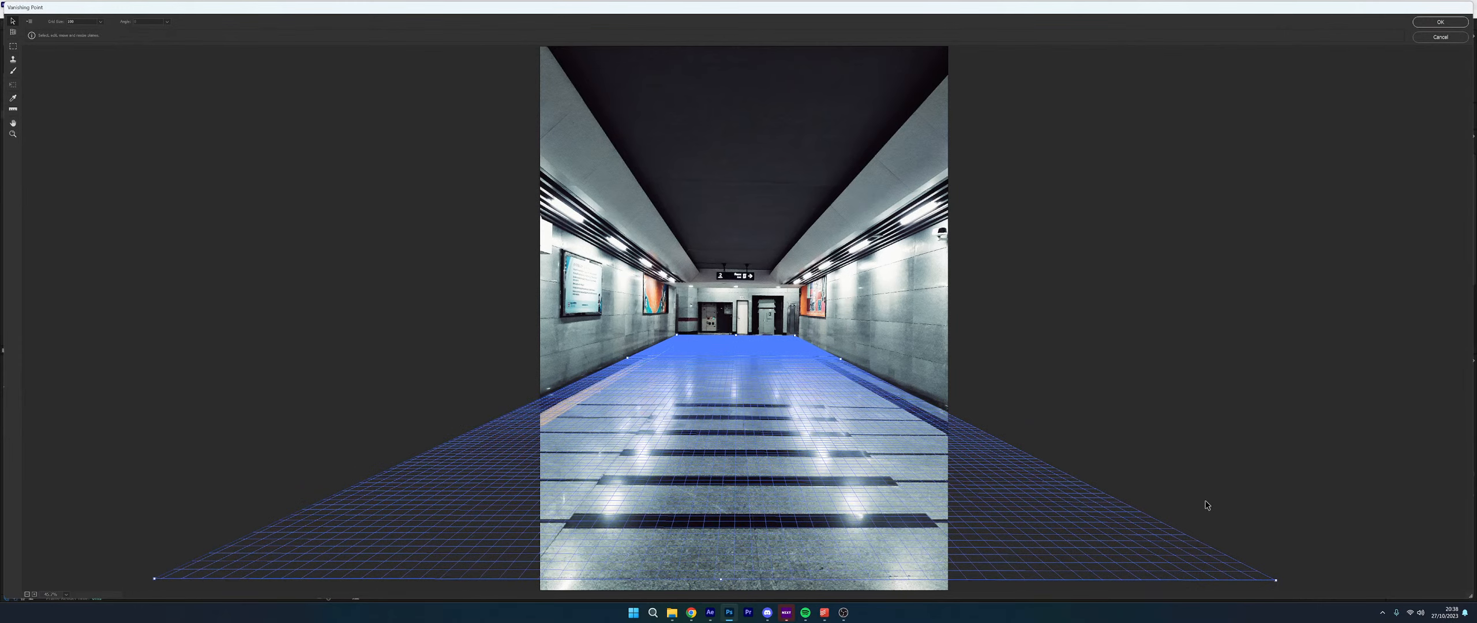
key("ctrl+minus")
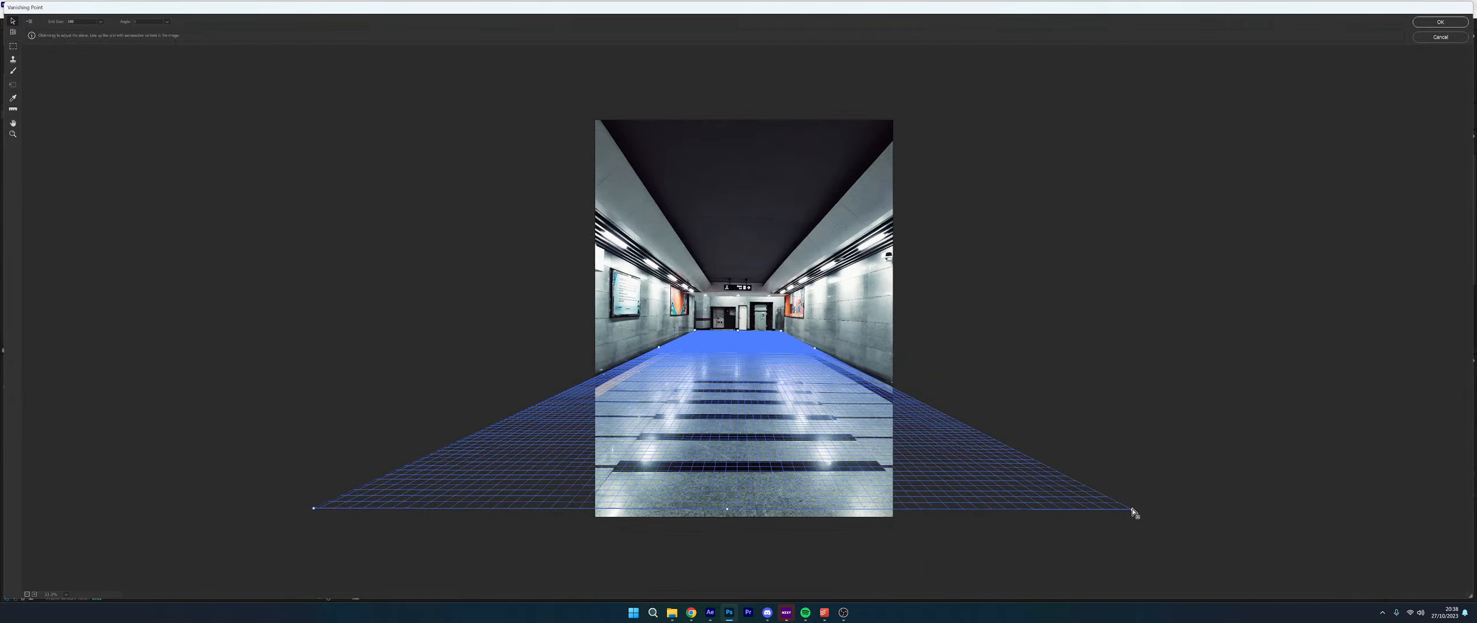
left_click_drag(1132, 509, 1244, 560)
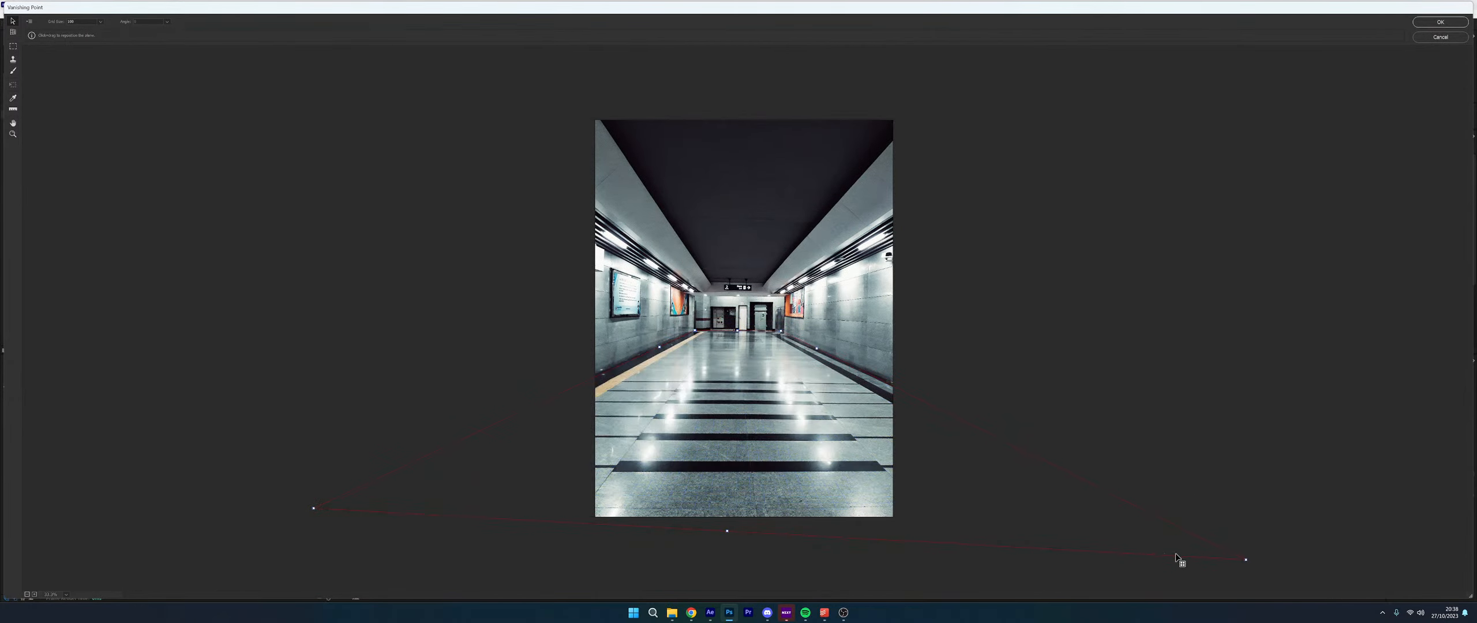
left_click_drag(286, 519, 182, 570)
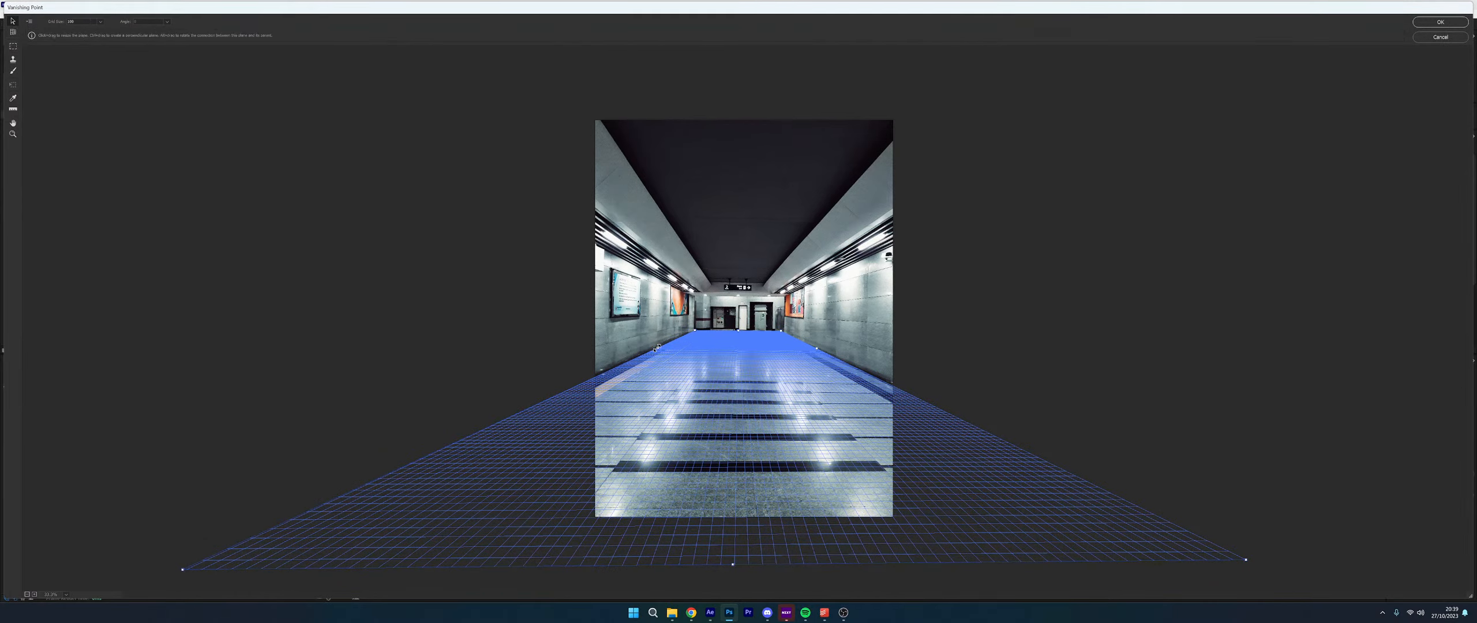
Pull a perpendicular plane from the floor's left edge and extend it up the left wall to the slatted light strip
key("ctrl")
key("alt")
left_click_drag(656, 349, 659, 328)
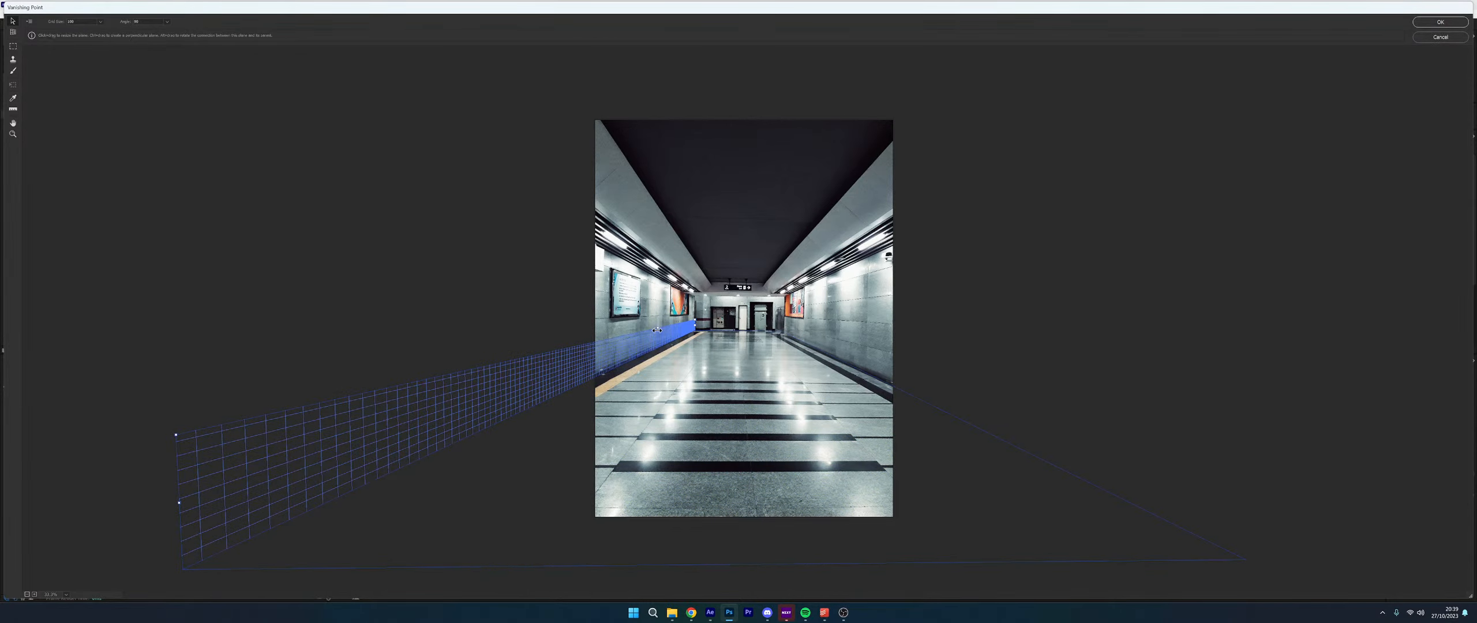
left_click_drag(657, 330, 648, 271)
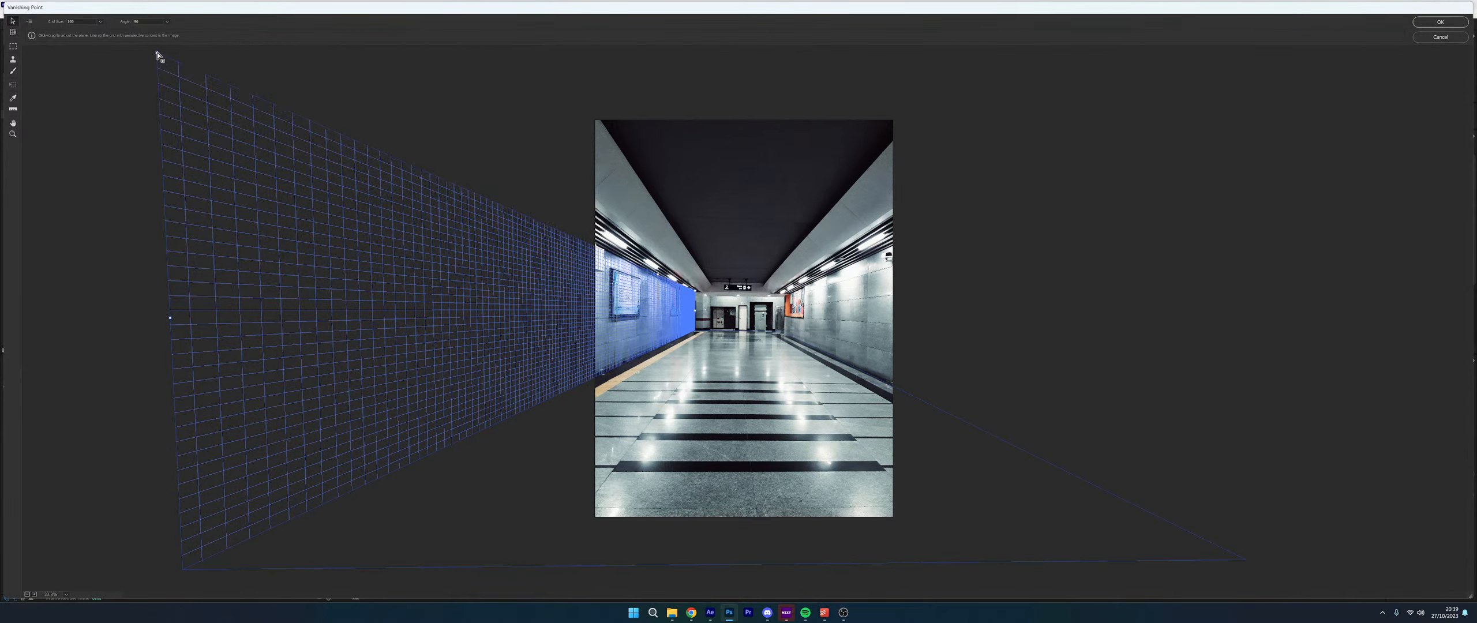
left_click_drag(156, 53, 163, 43)
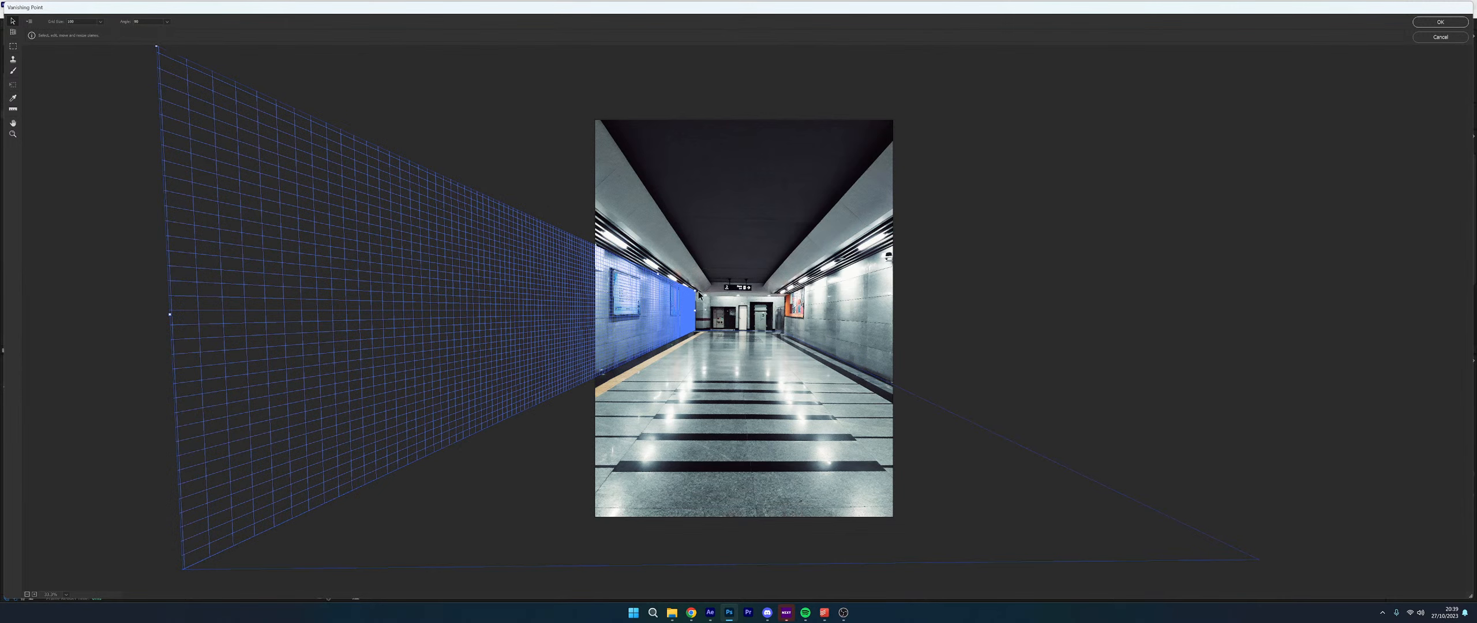
Pull another connected plane from the left wall plane's upper edge across the slatted light strip and check its far end
mouse_move(698, 295)
left_mouse_down()
mouse_move(664, 278)
mouse_move(708, 288)
left_mouse_up()
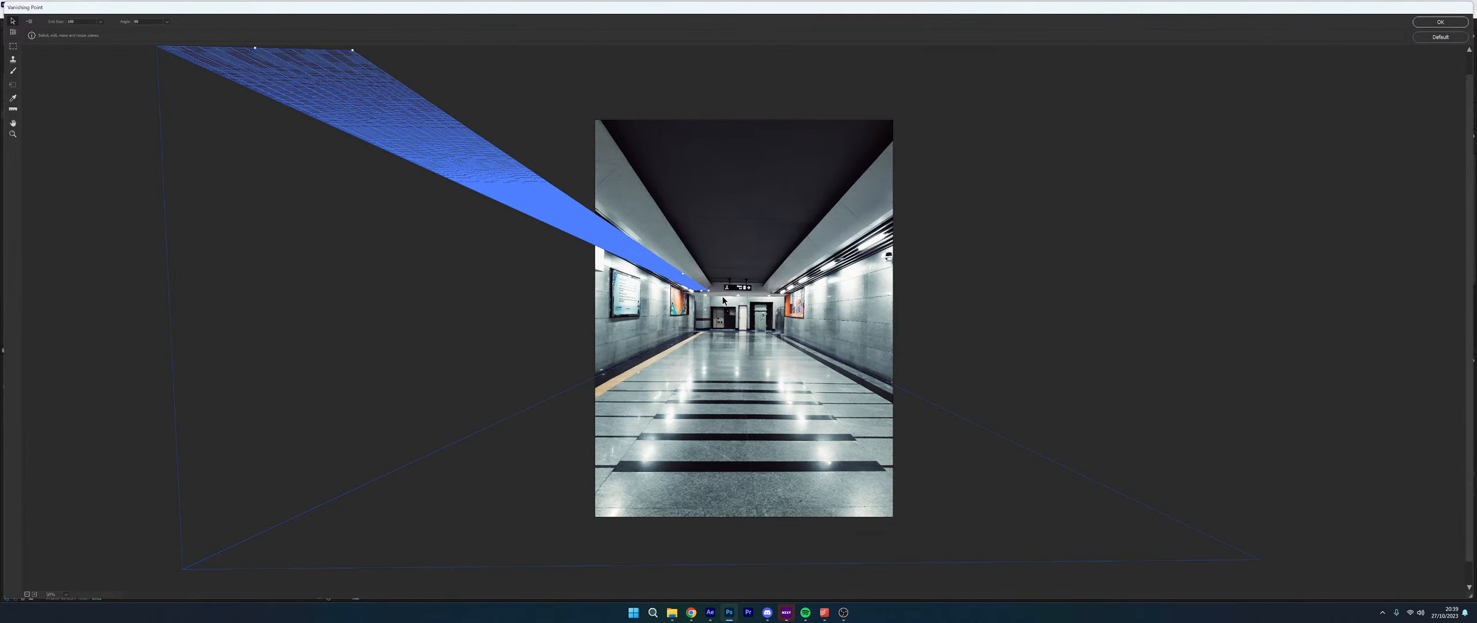
scroll(723, 300, "up", 4)
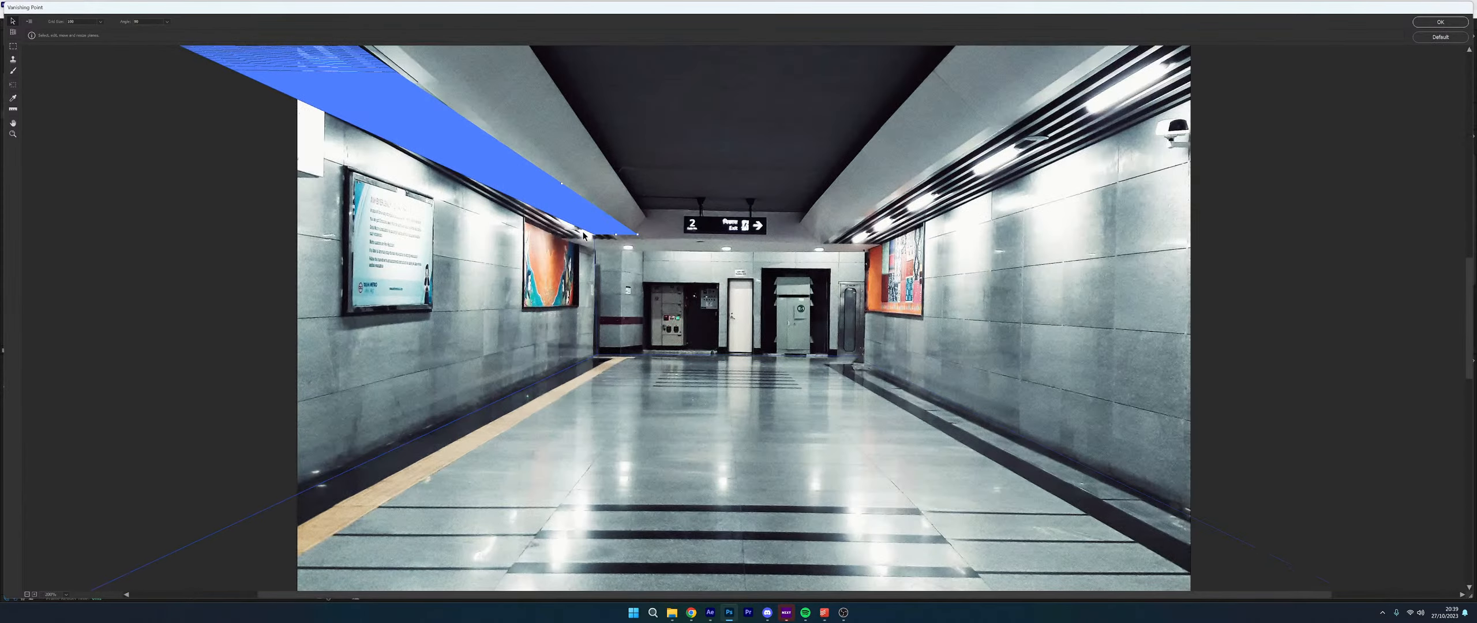
scroll(583, 235, "up", 2)
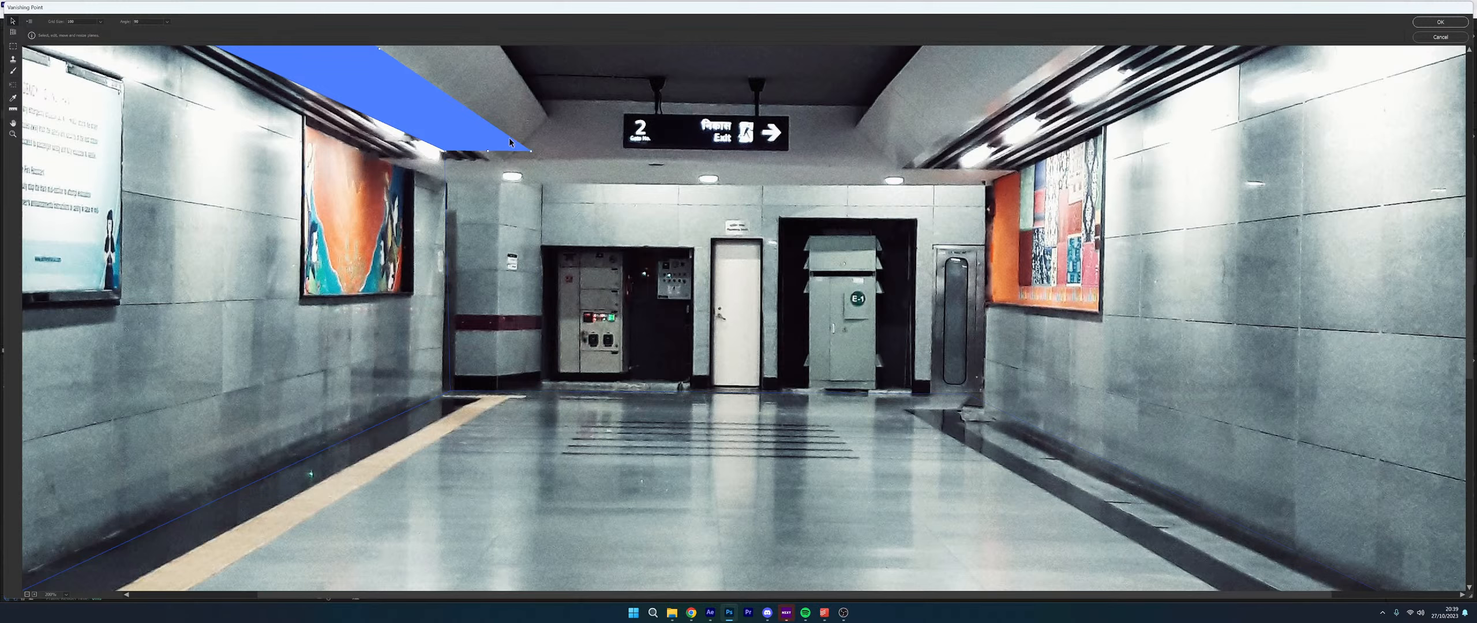
key("ctrl+minus")
key("ctrl+minus")
key("ctrl+minus")
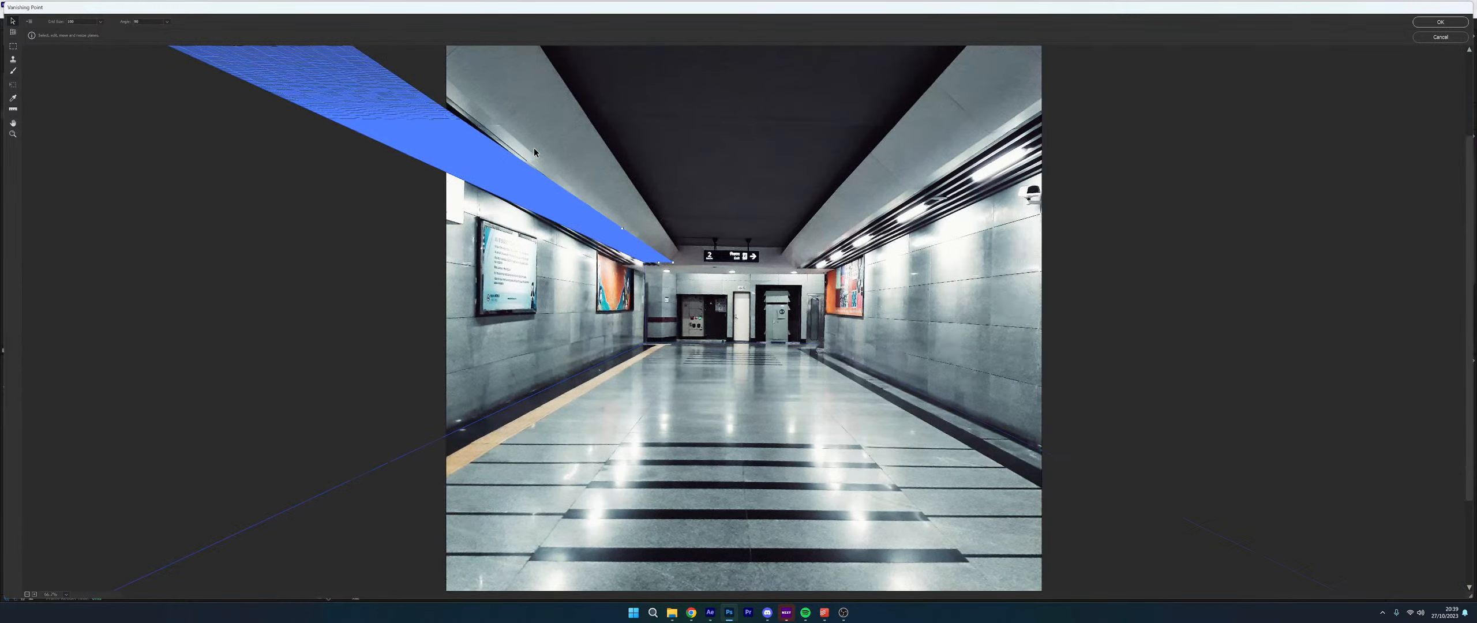
scroll(477, 157, "down", 1)
Cover the right wall with a perspective plane and pull a connected plane from its far edge across the back wall
left_click_drag(622, 207, 923, 358)
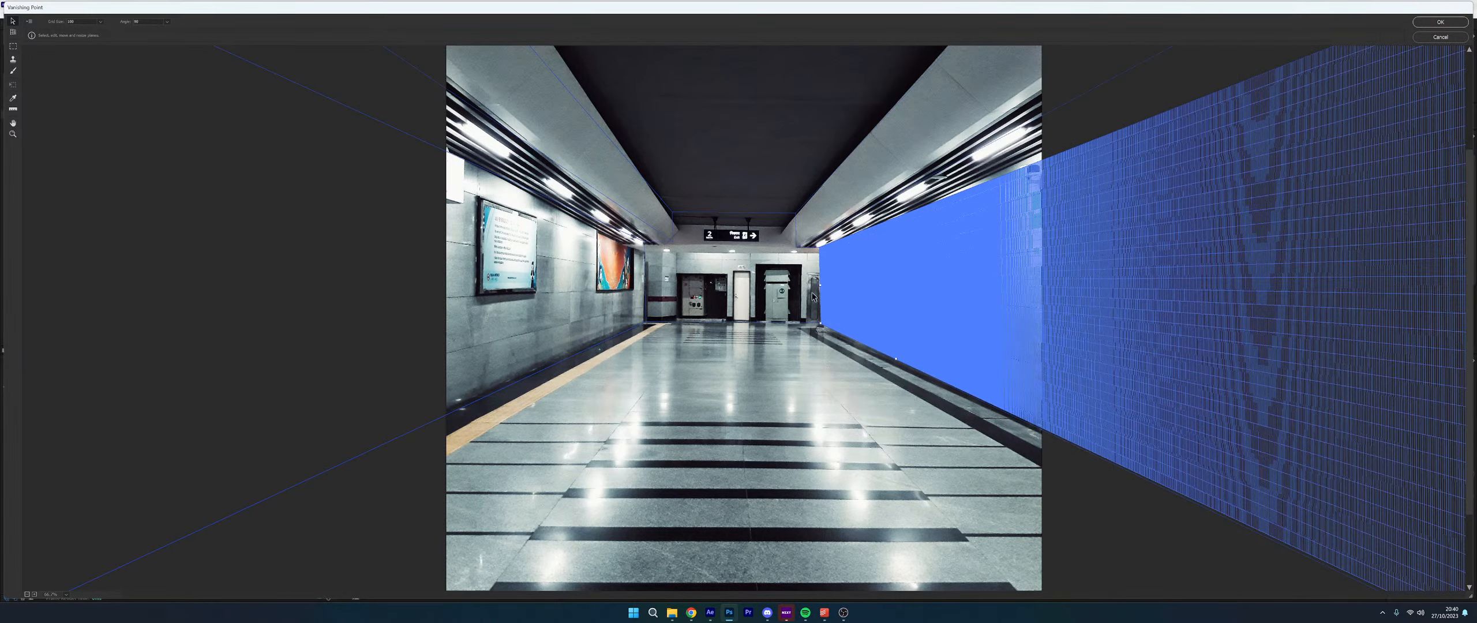
left_click_drag(819, 286, 638, 291)
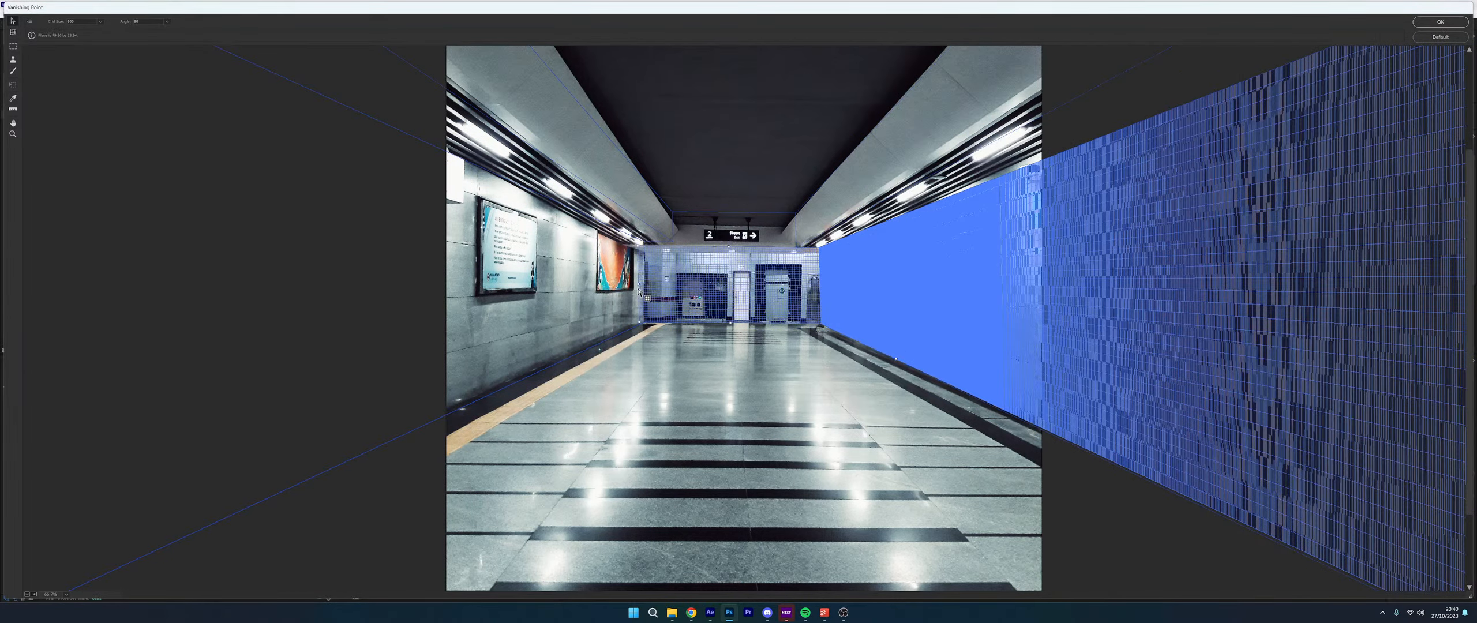
Undo the stray plane at the back wall's upper edge and extend the back wall plane up past the exit sign
mouse_move(727, 253)
left_mouse_down()
mouse_move(730, 203)
mouse_move(726, 258)
left_mouse_up()
key("ctrl+z")
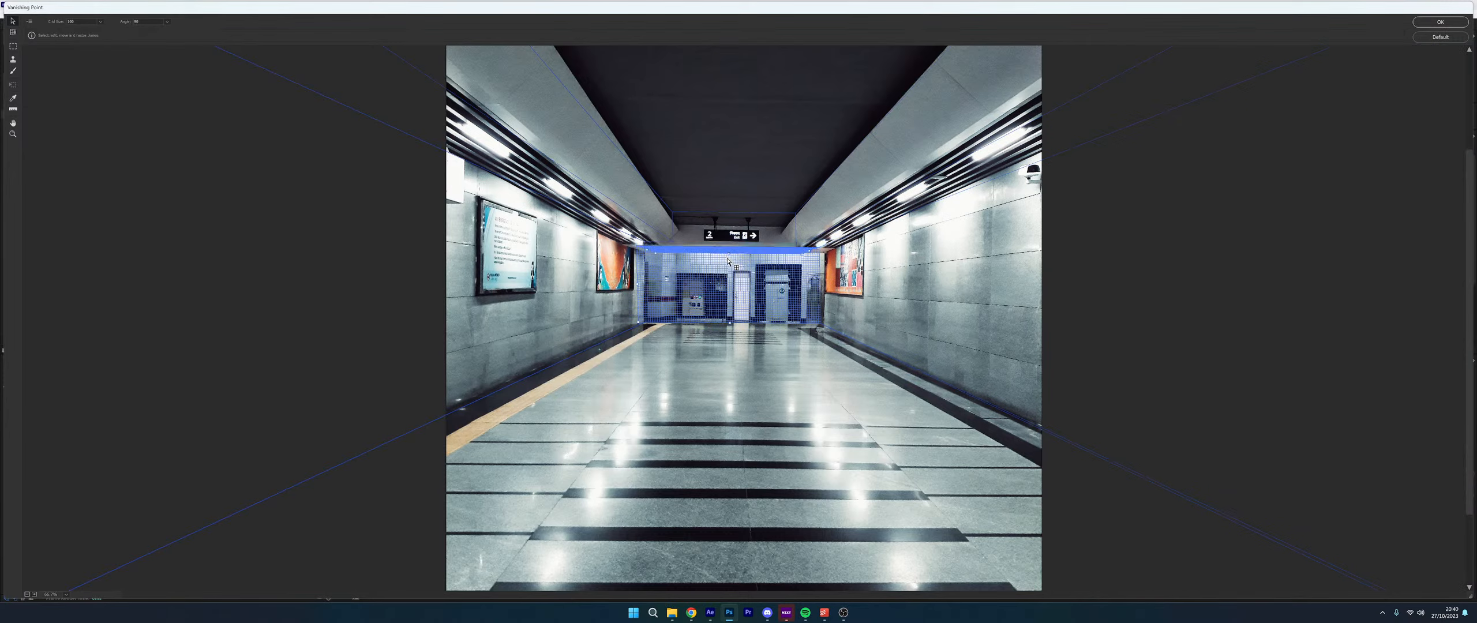
left_click(694, 266)
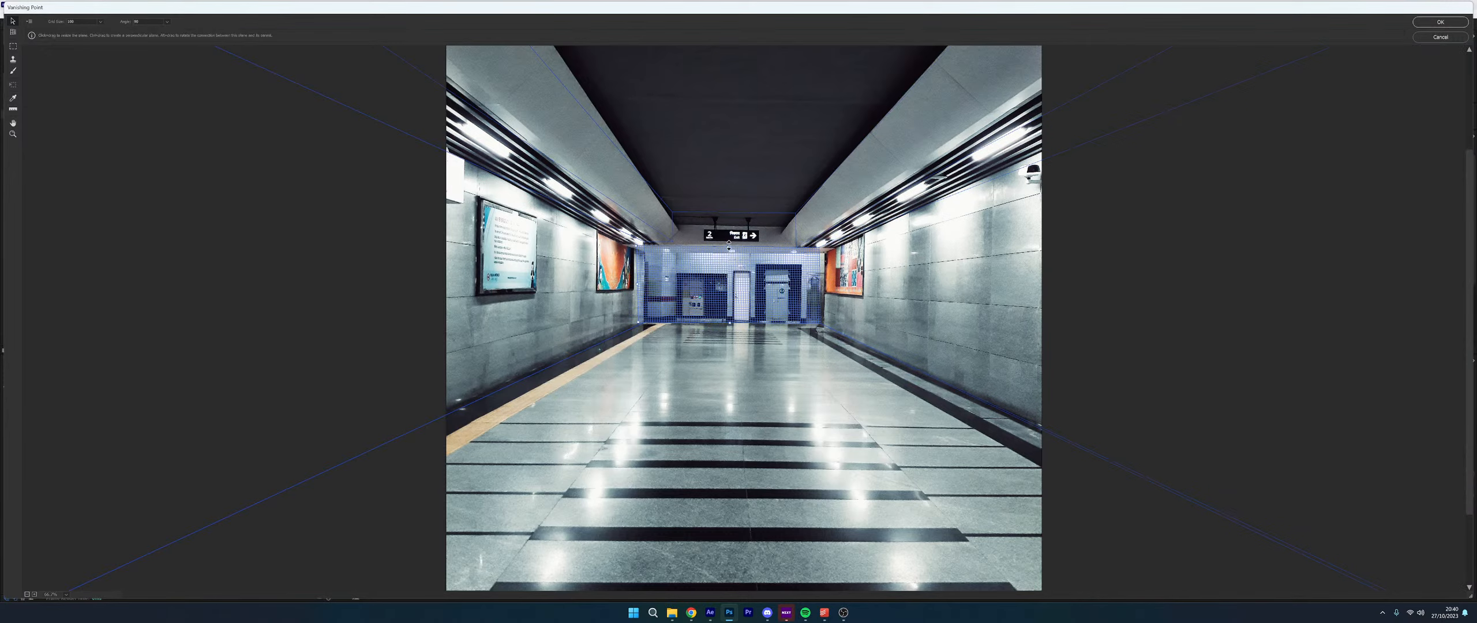
left_click_drag(728, 248, 727, 211)
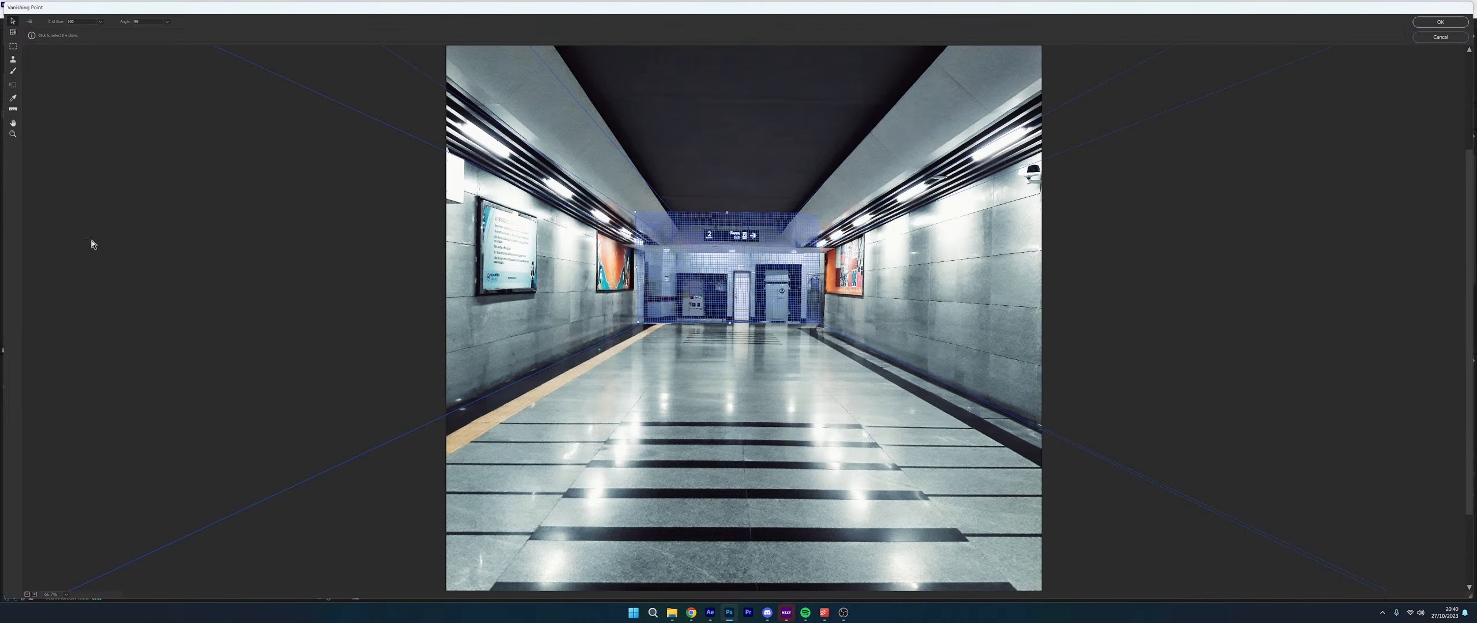
Export the perspective planes for After Effects as a VPE file named Room in the LIVE-3D_Room project folder on the Data (D:) drive
left_click(29, 22)
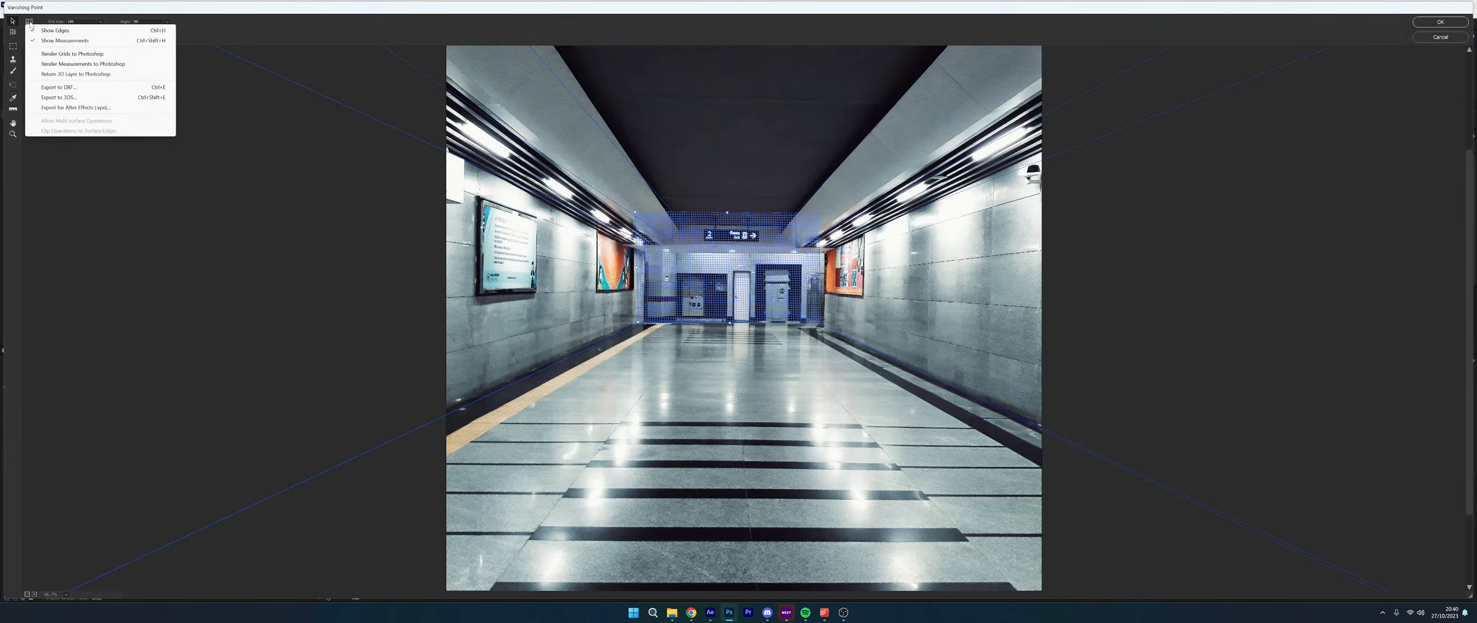
left_click(95, 108)
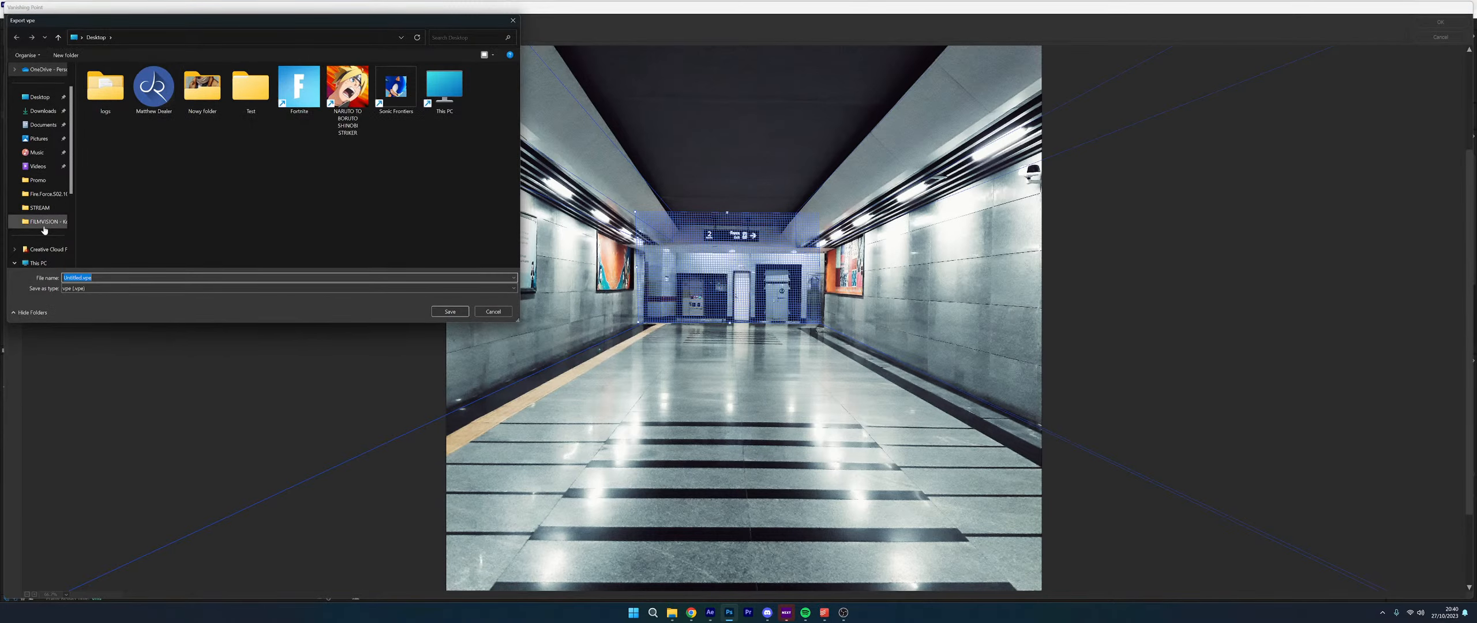
scroll(42, 230, "down", 3)
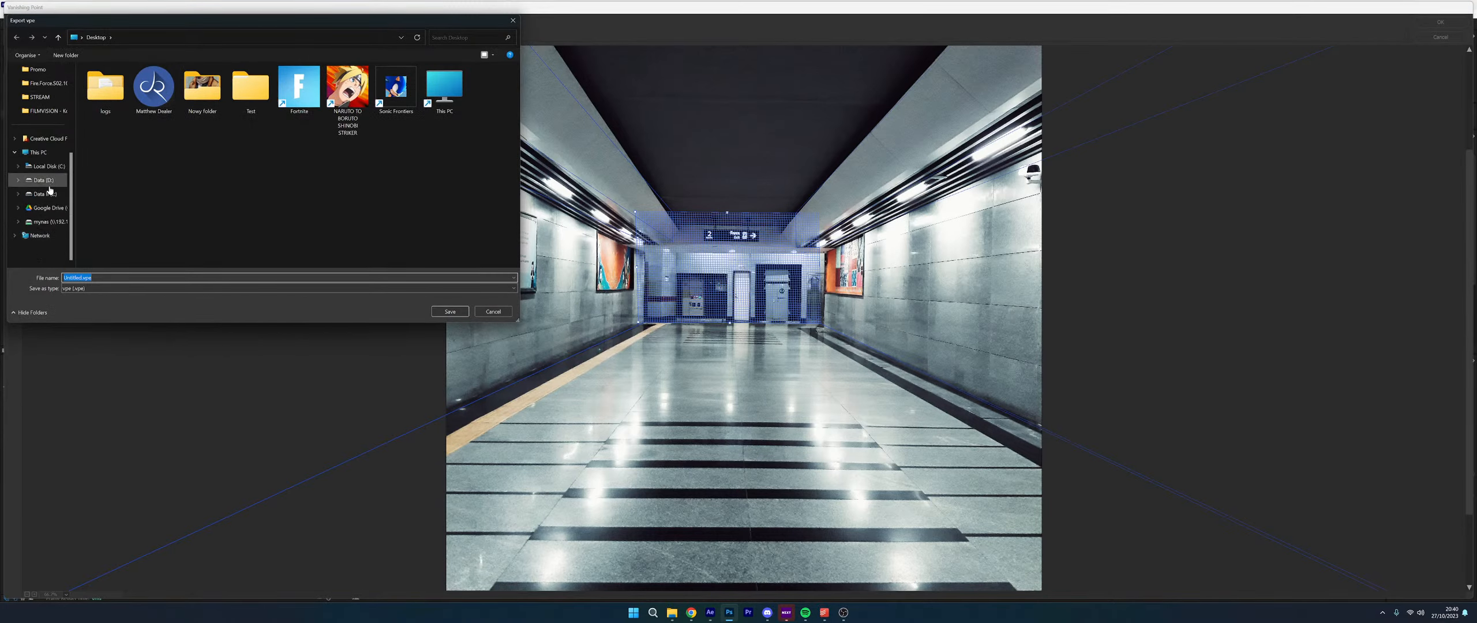
left_click(48, 184)
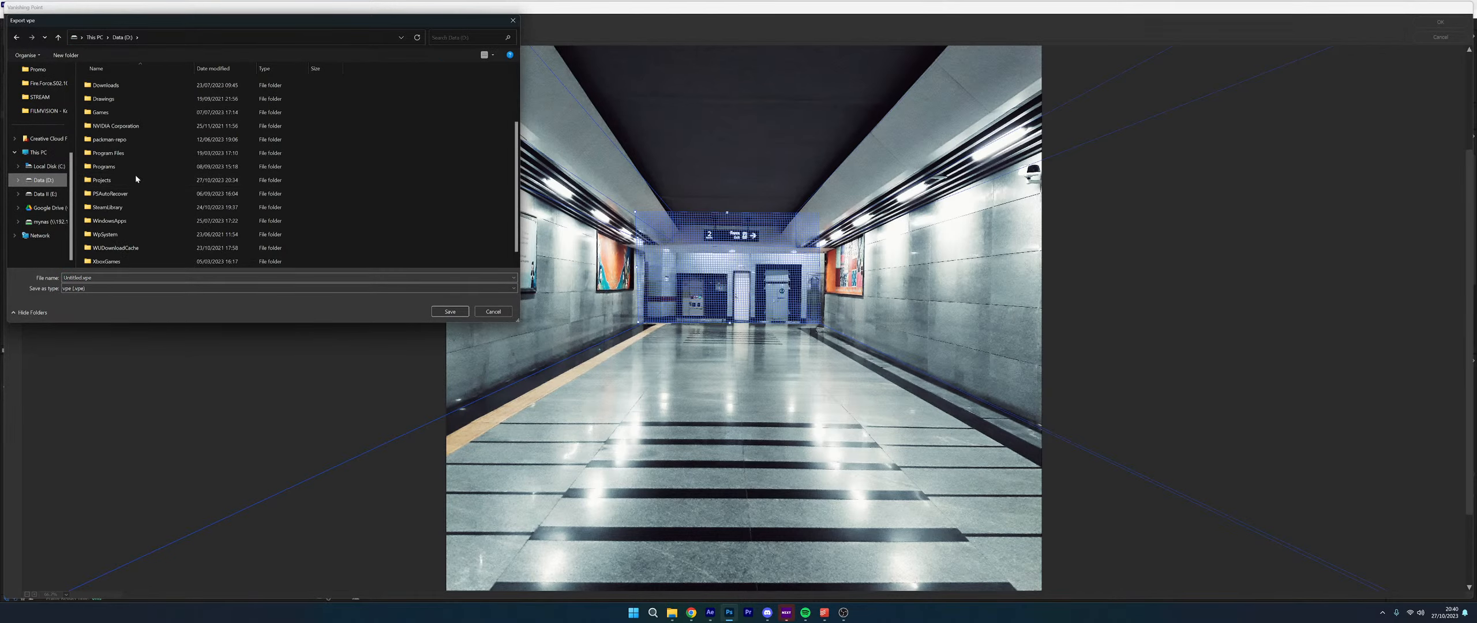
double_click(135, 176)
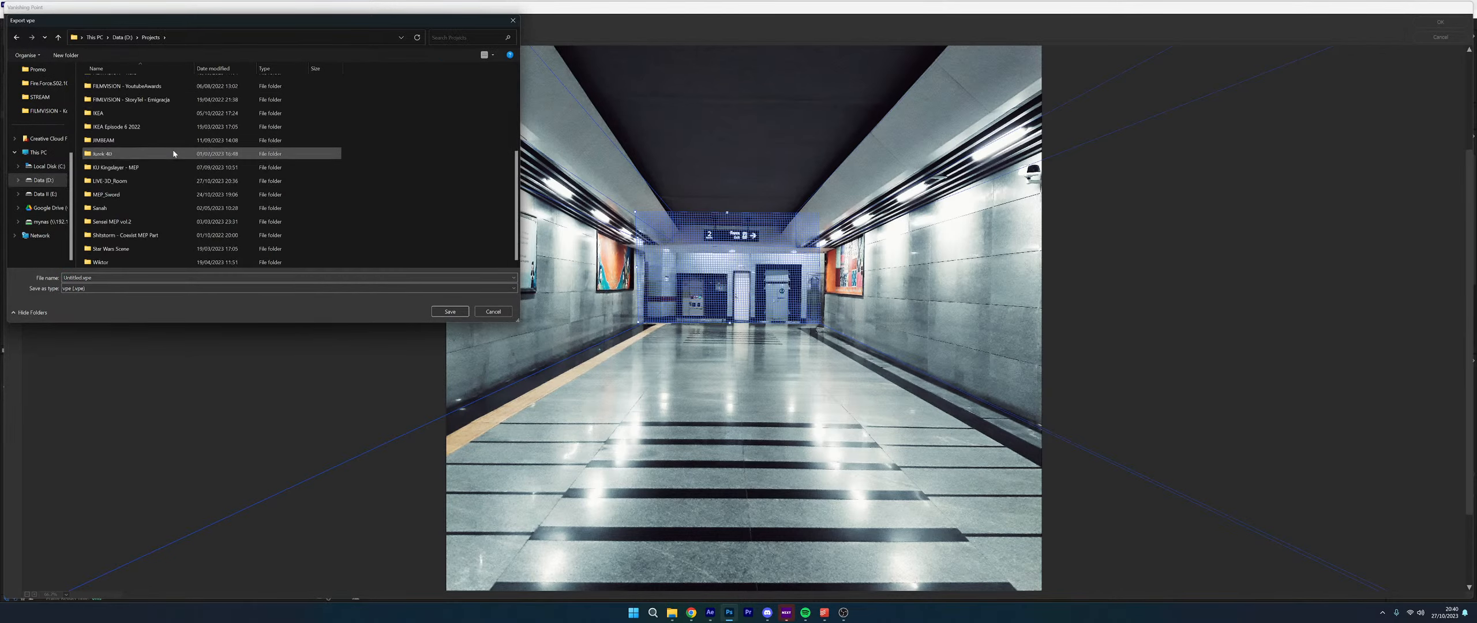
scroll(159, 185, "down", 1)
scroll(153, 196, "up", 2)
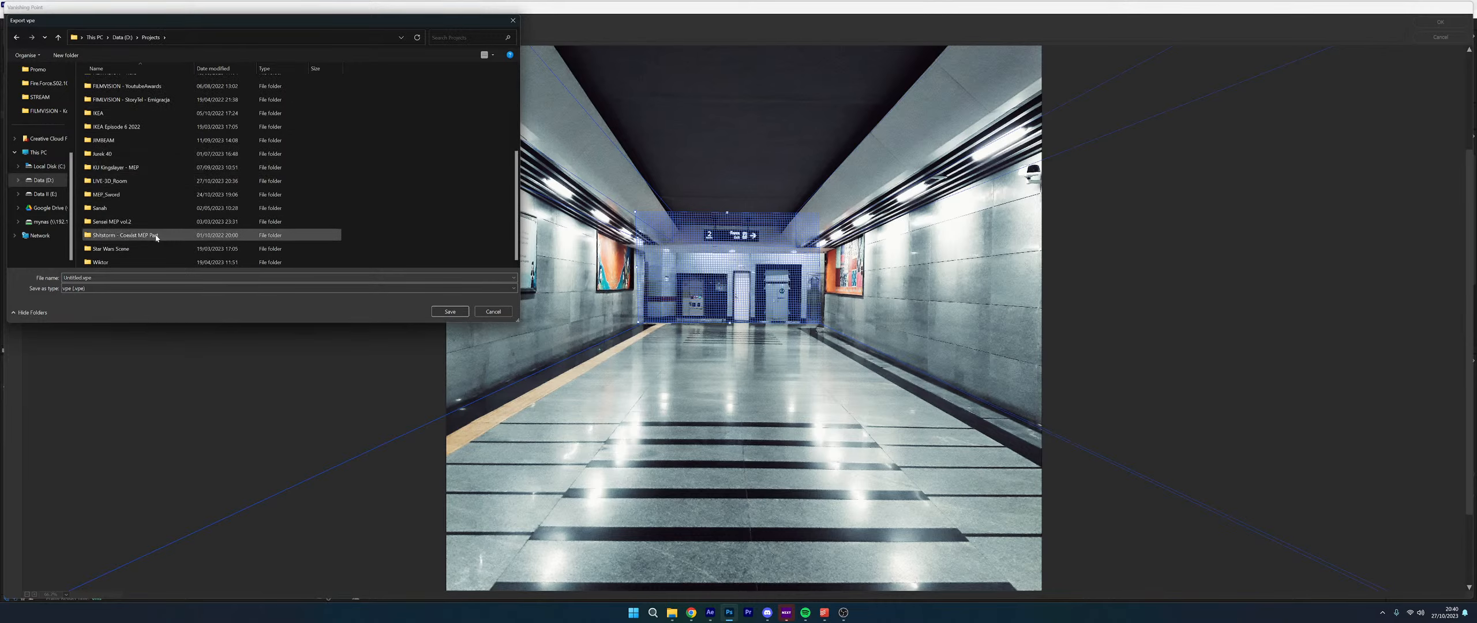
scroll(155, 182, "down", 1)
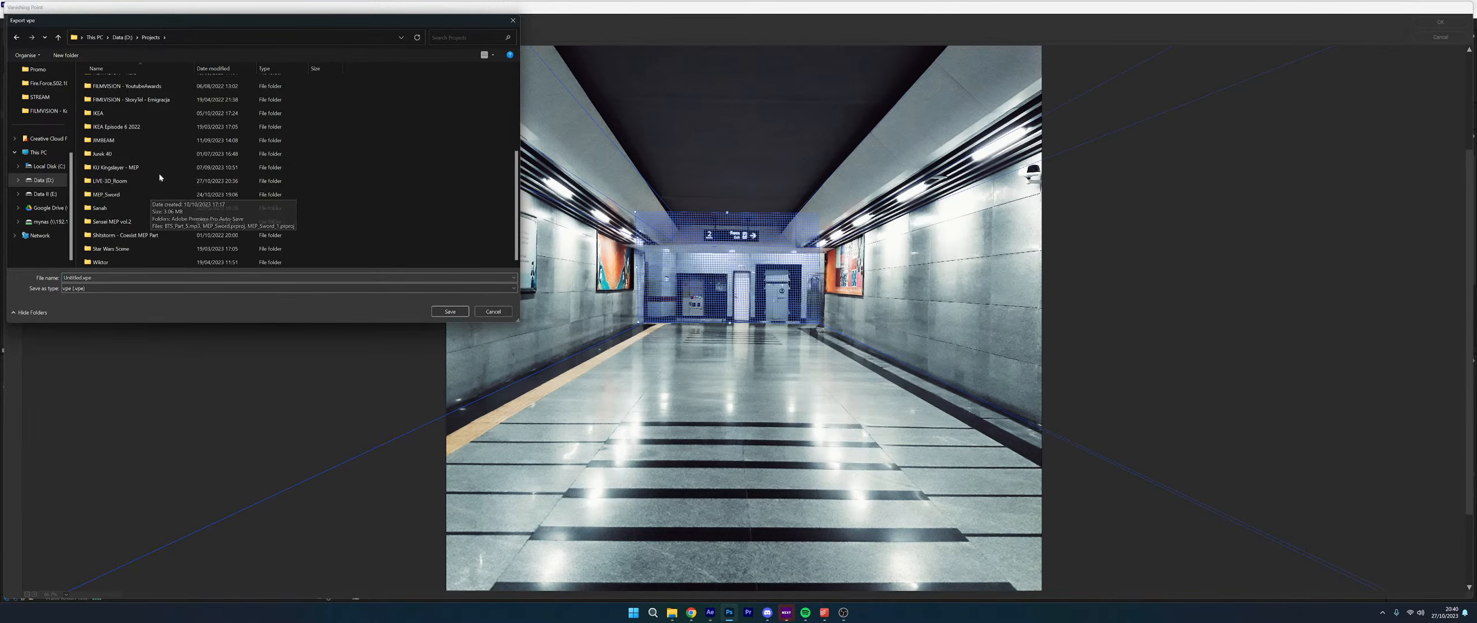
double_click(146, 181)
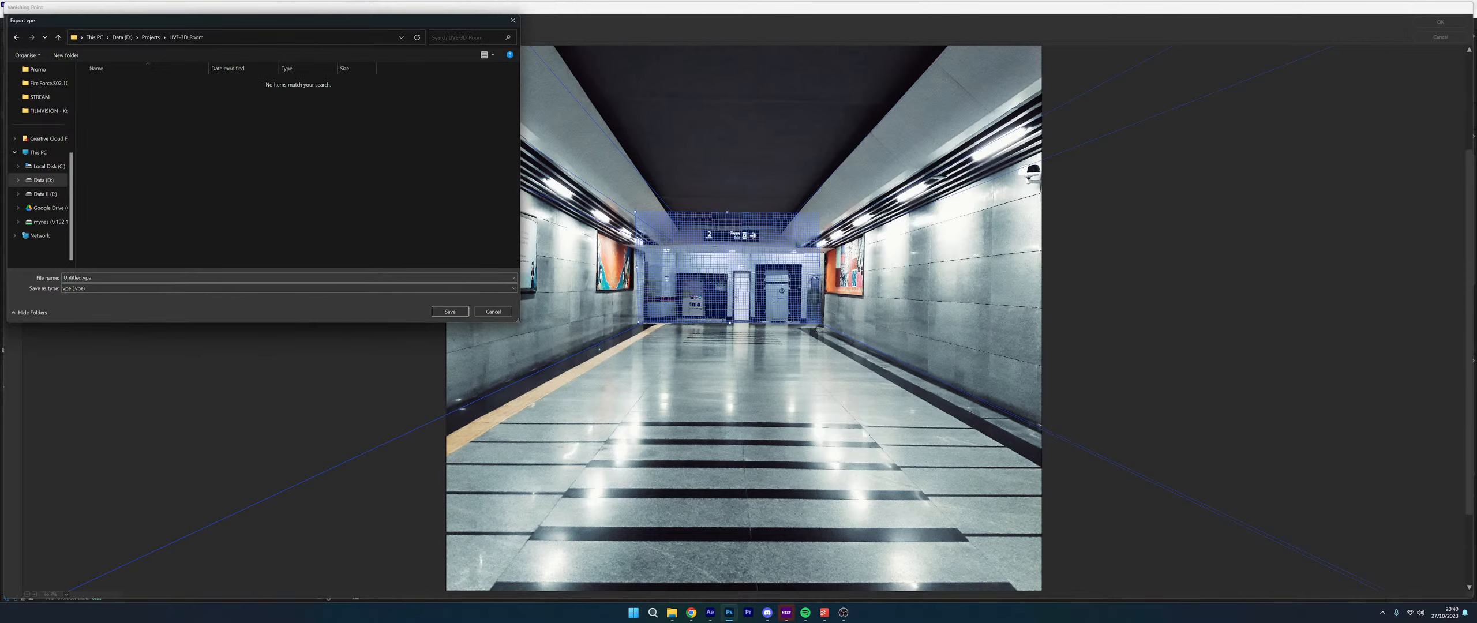
left_click(144, 277)
type("R")
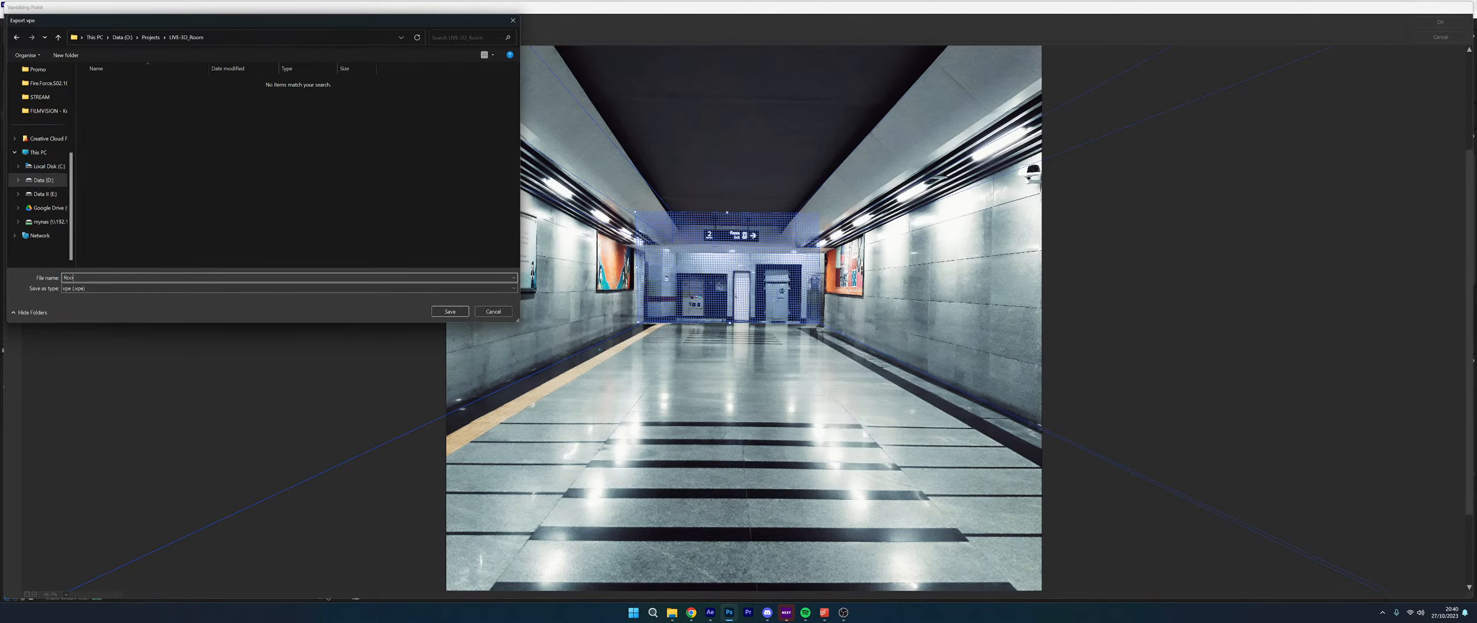
type("oo")
key("Return")
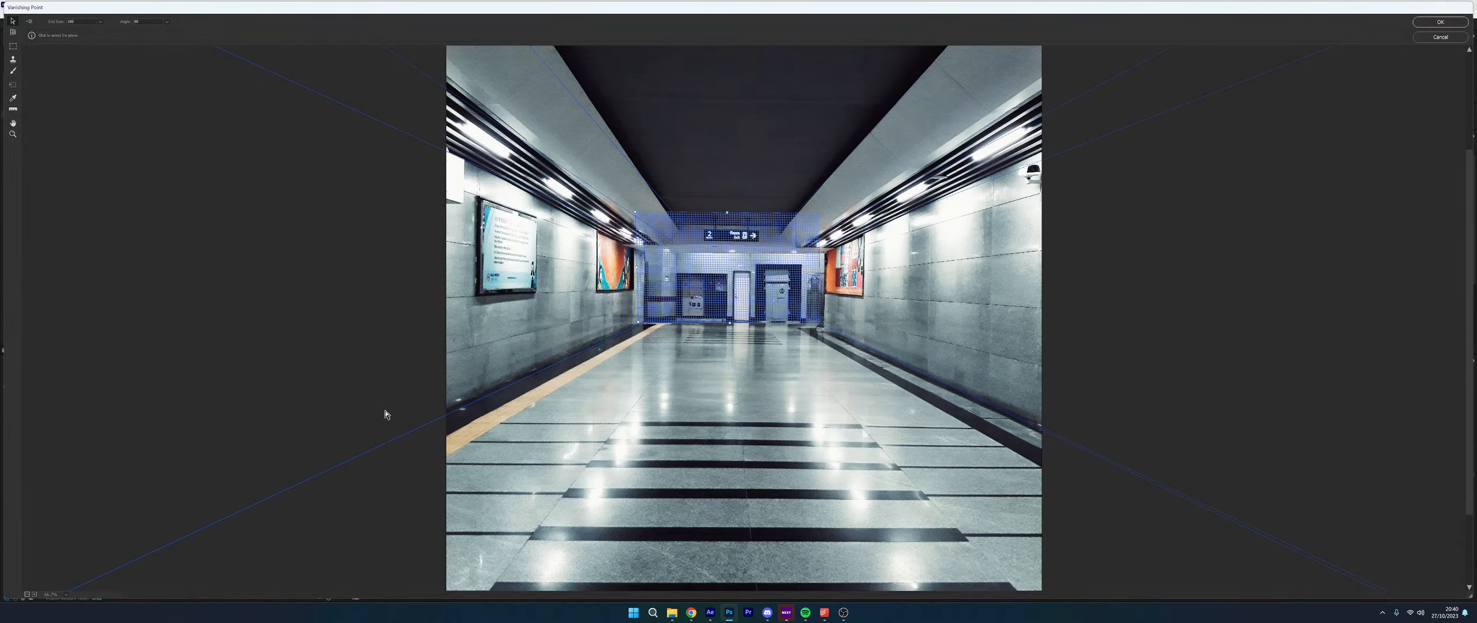
Switch to File Explorer, open Room0.png from LIVE-3D_Room and browse through the exported plane images before closing the viewer
left_click(672, 612)
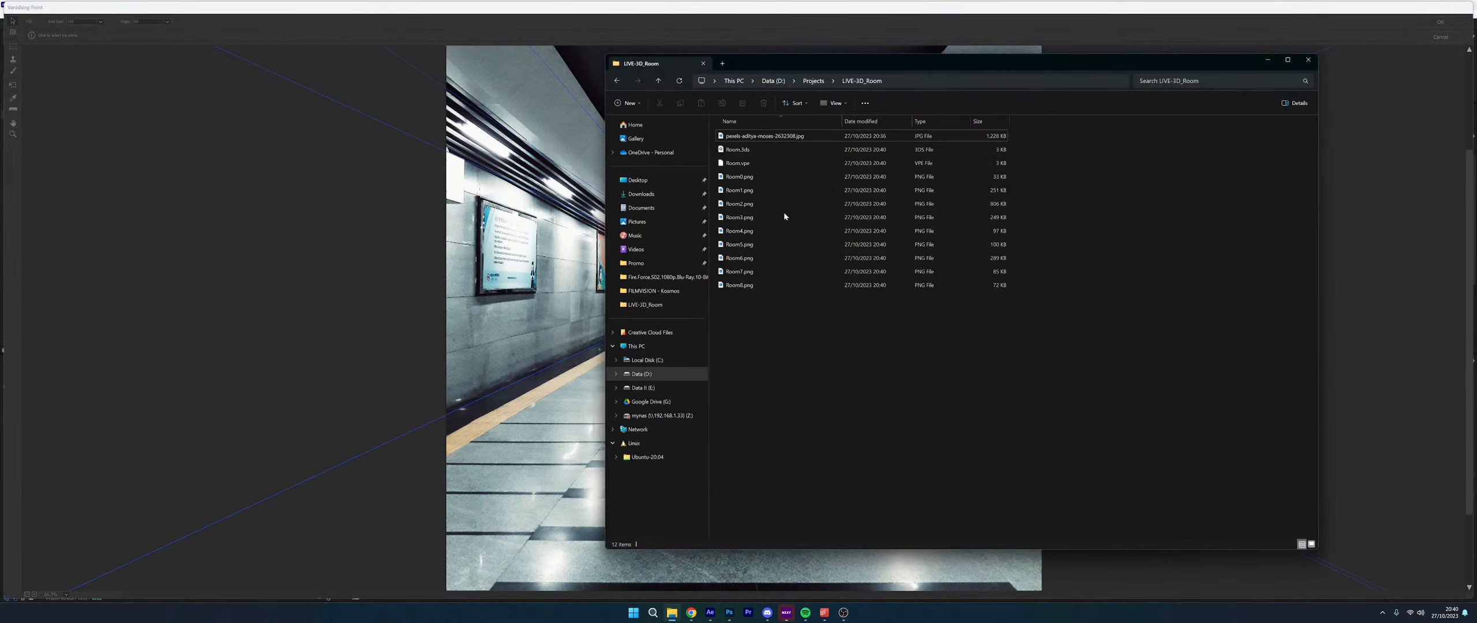
double_click(810, 177)
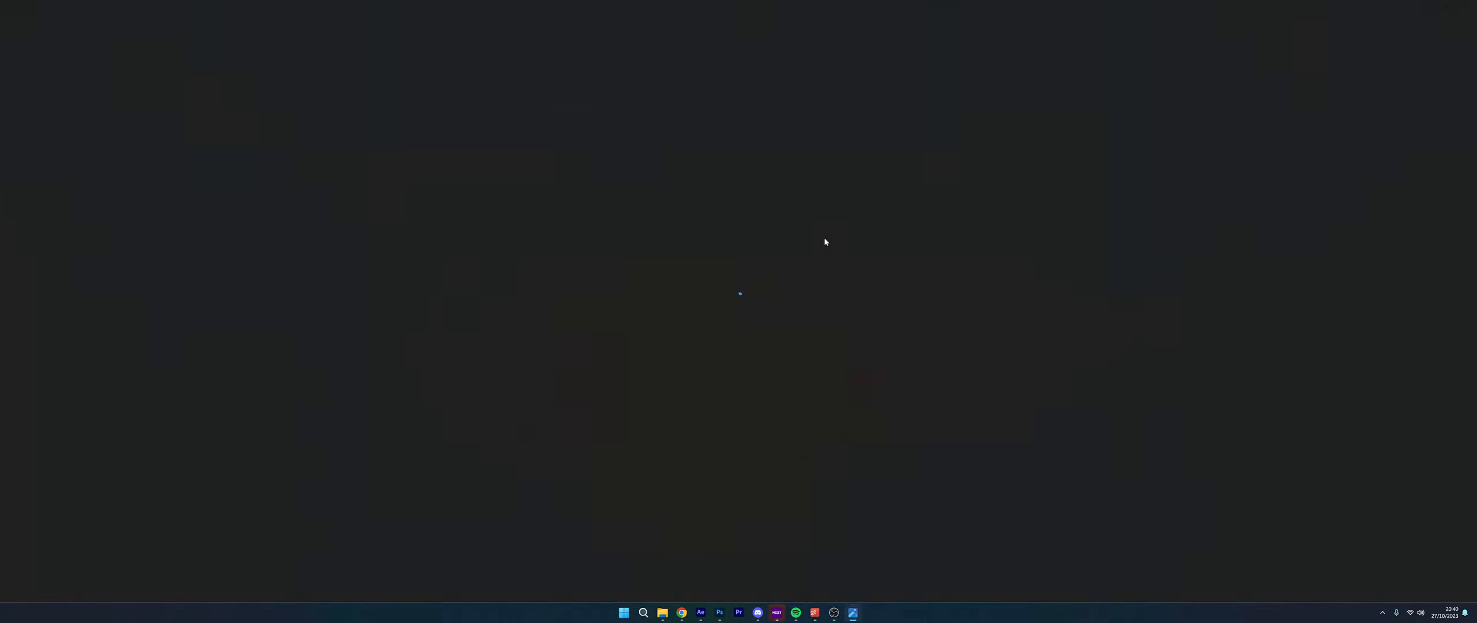
key("Right")
key("Right")
key("Right")
key("Right")
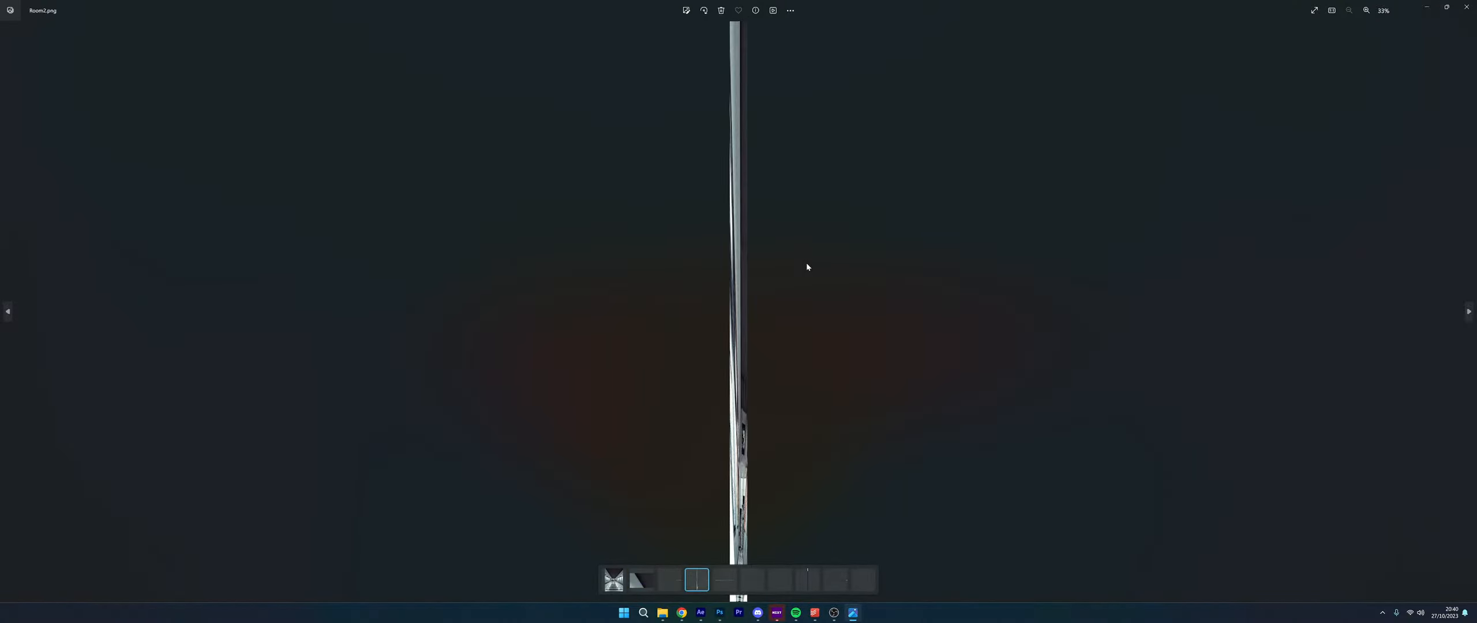
key("Right")
key("Right")
key("Right")
key("Right")
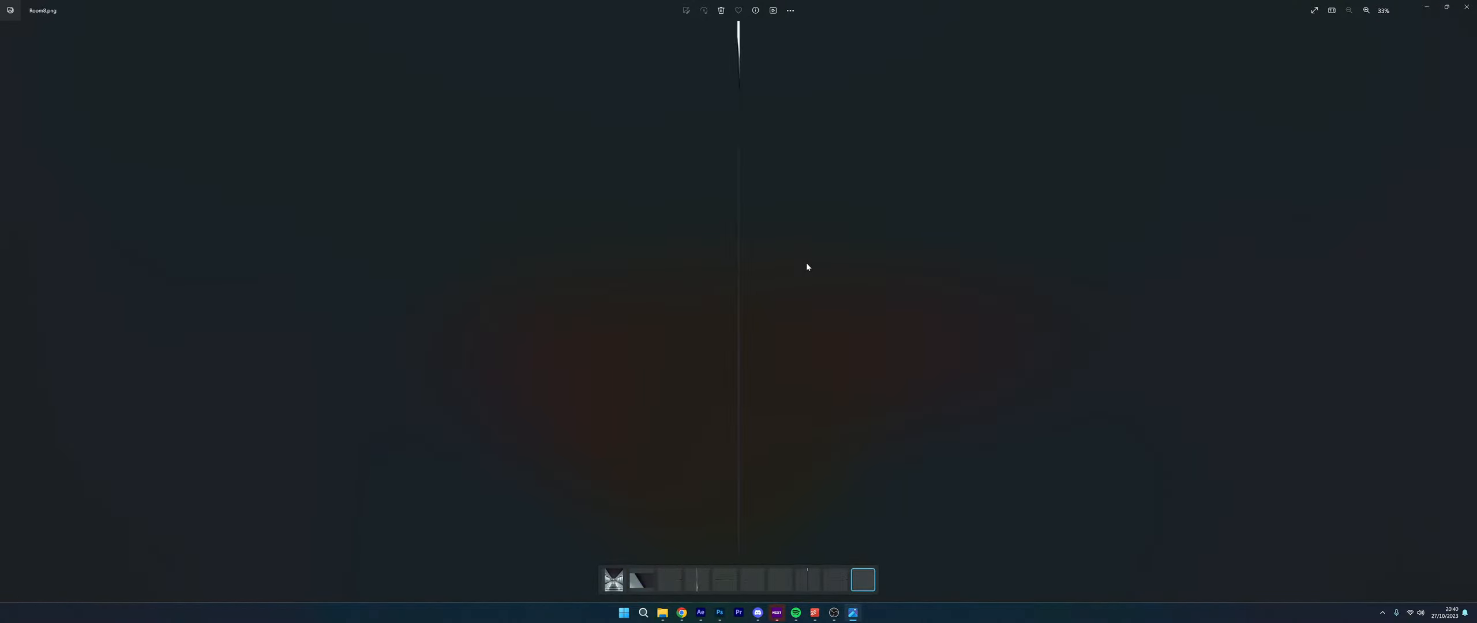
key("Left")
key("Left")
key("Left")
key("Left")
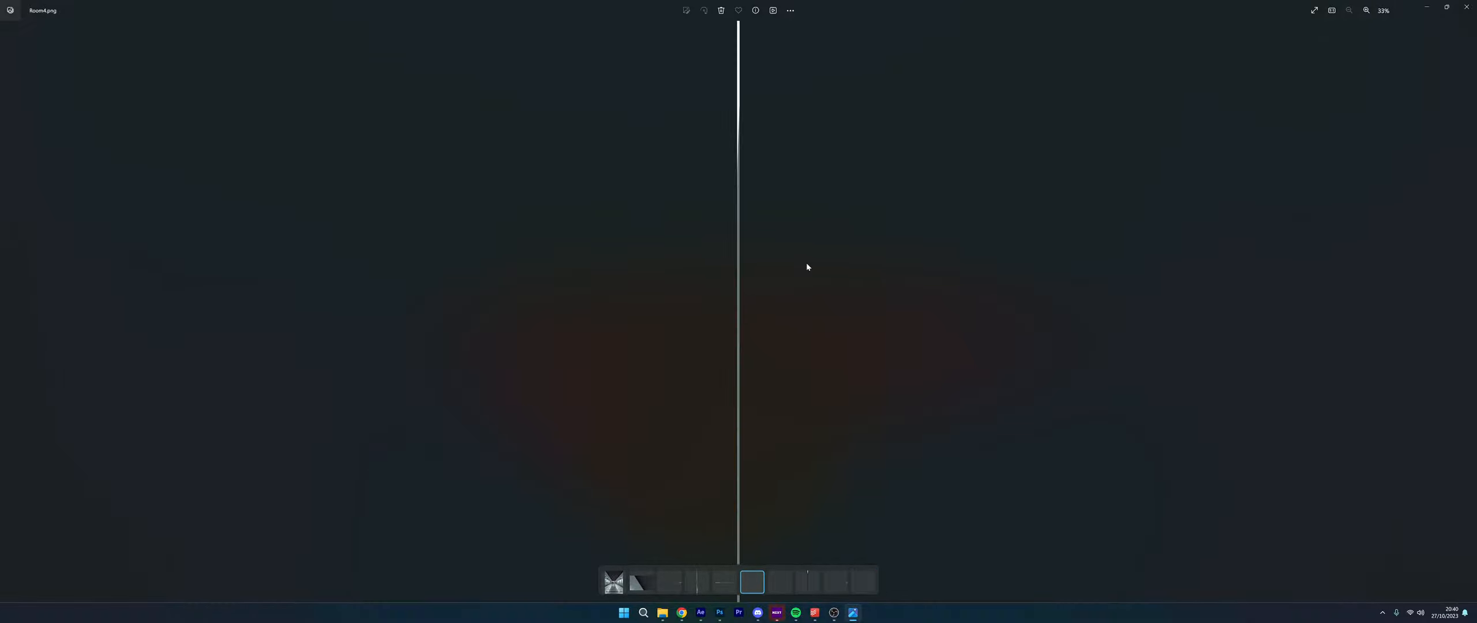
key("Left")
key("Left")
key("Left")
key("Left")
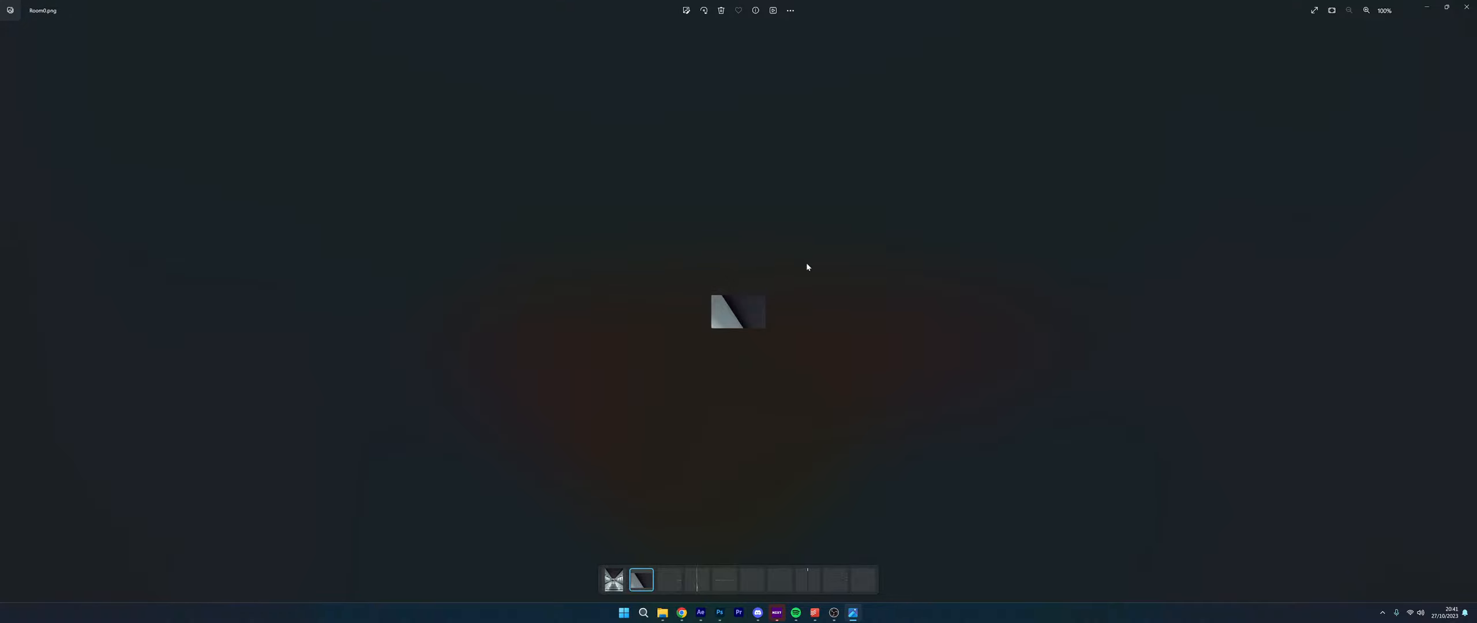
left_click(1466, 8)
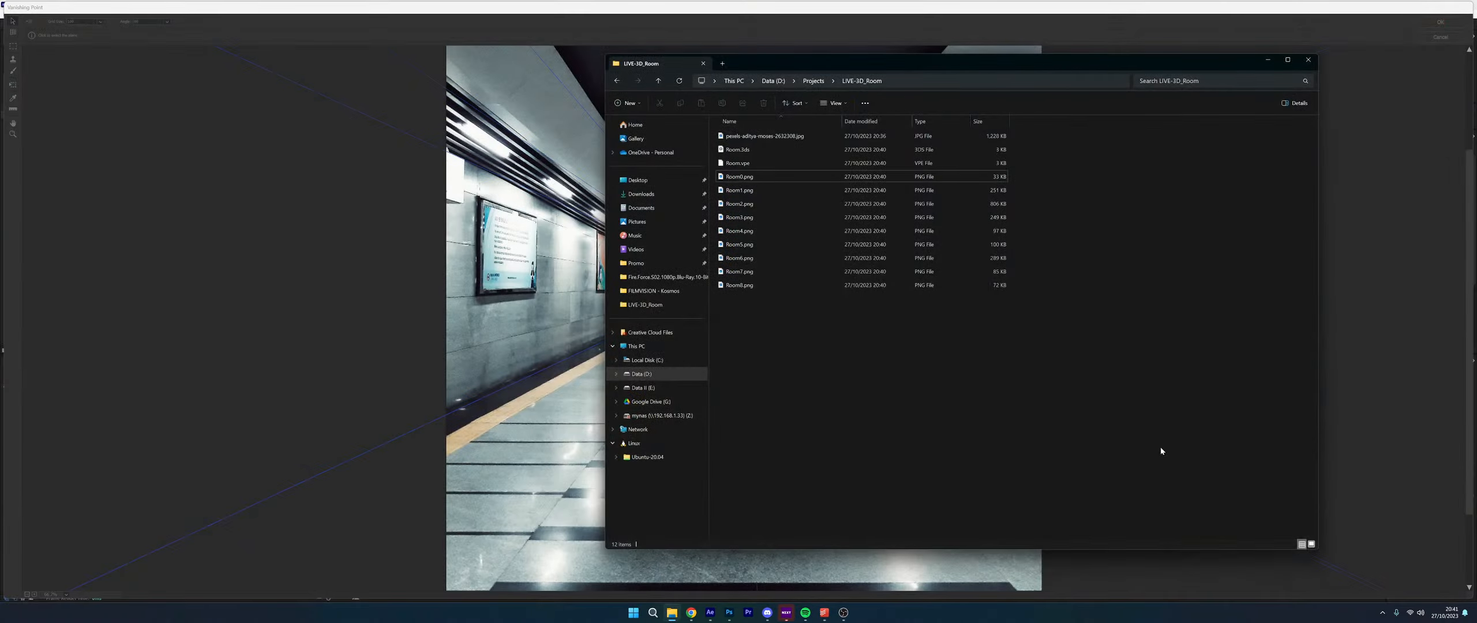
Switch to Chrome, read the audio warning on the live stream dashboard and close the Halloween jazz music page
left_click(690, 612)
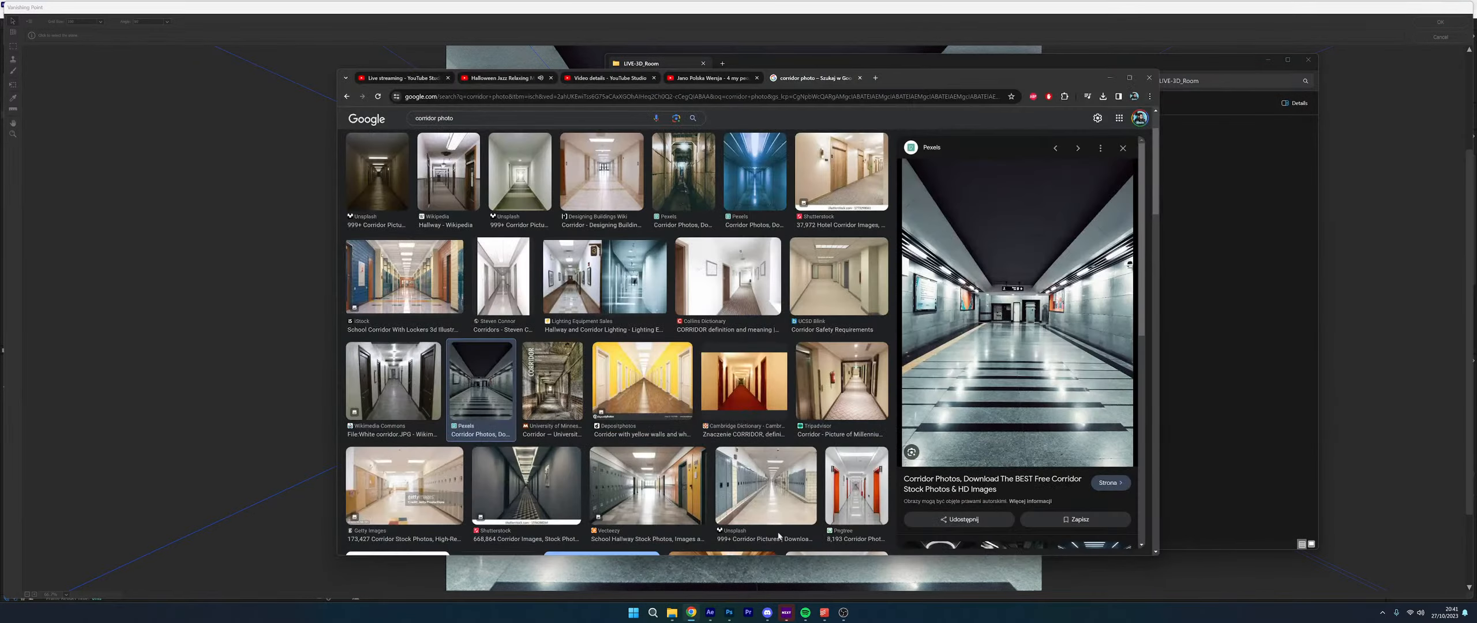
left_click(626, 78)
left_click(482, 79)
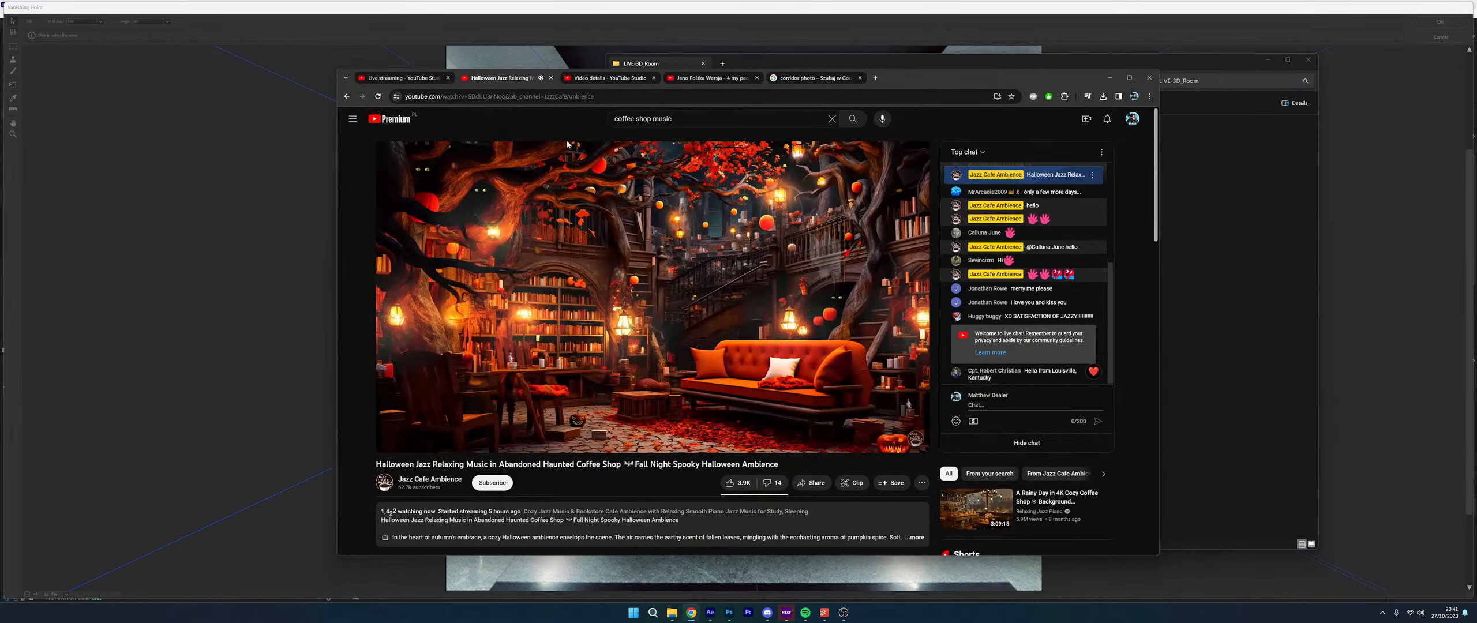
left_click(426, 82)
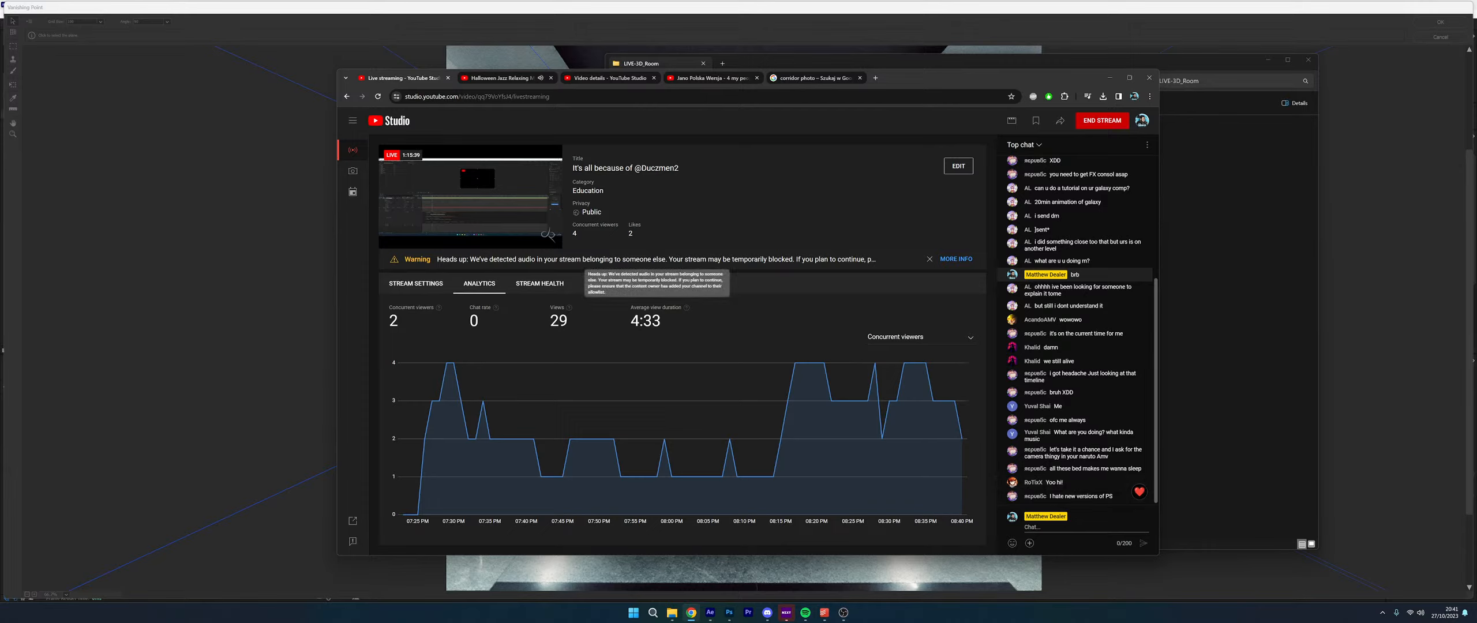
left_click_drag(805, 259, 690, 259)
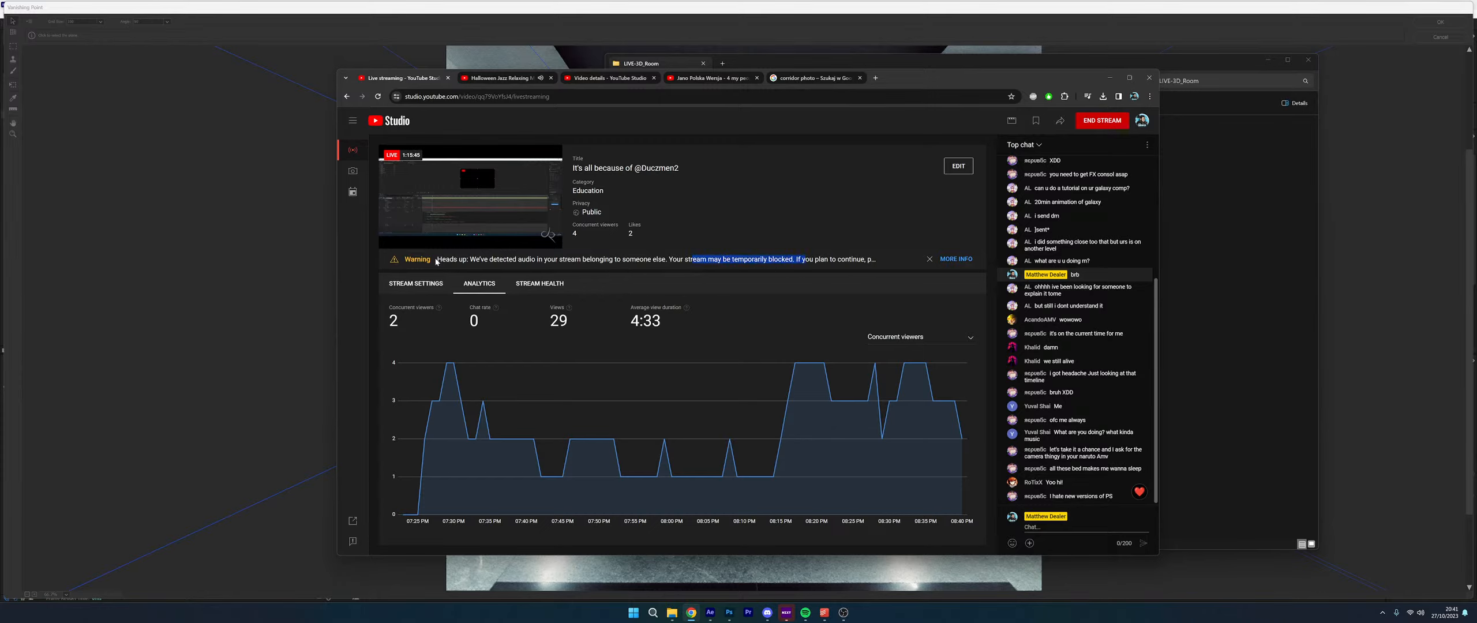
left_click(551, 78)
Search Google for "non copyright music" in a new browser tab and look through the results
key("ctrl+t")
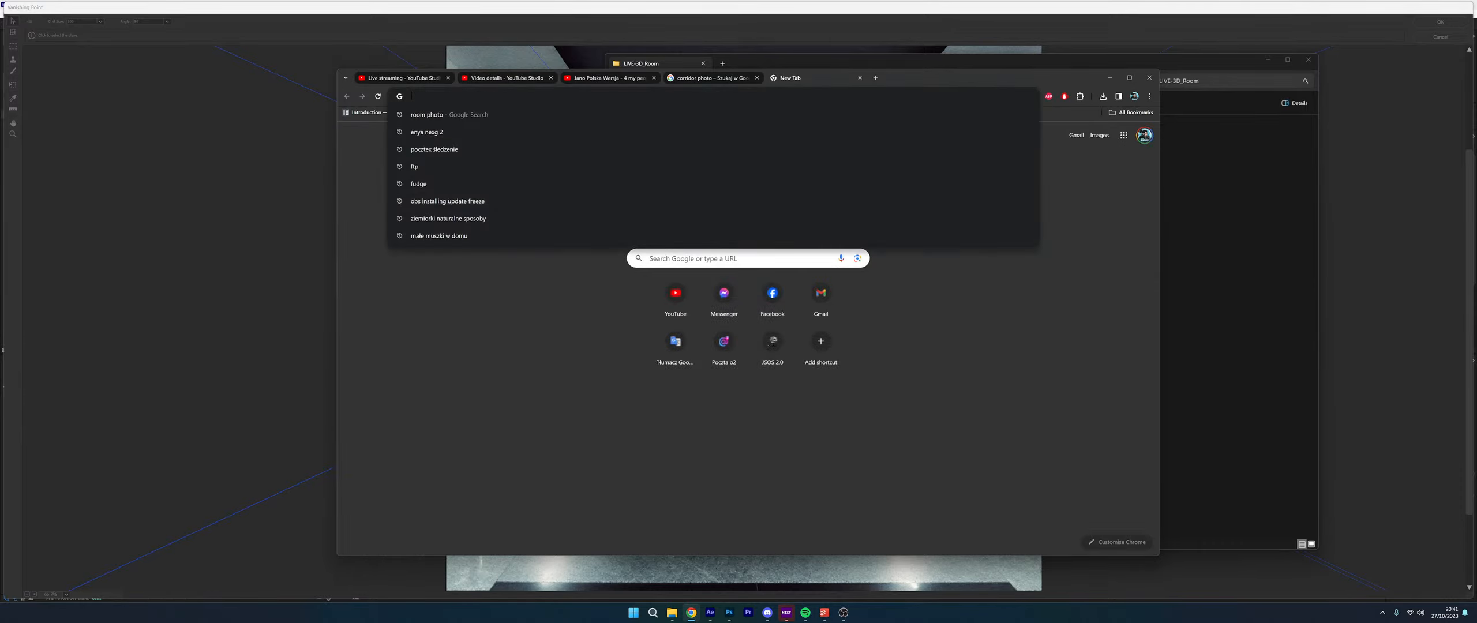
type("comp")
key("ctrl+BackSpace")
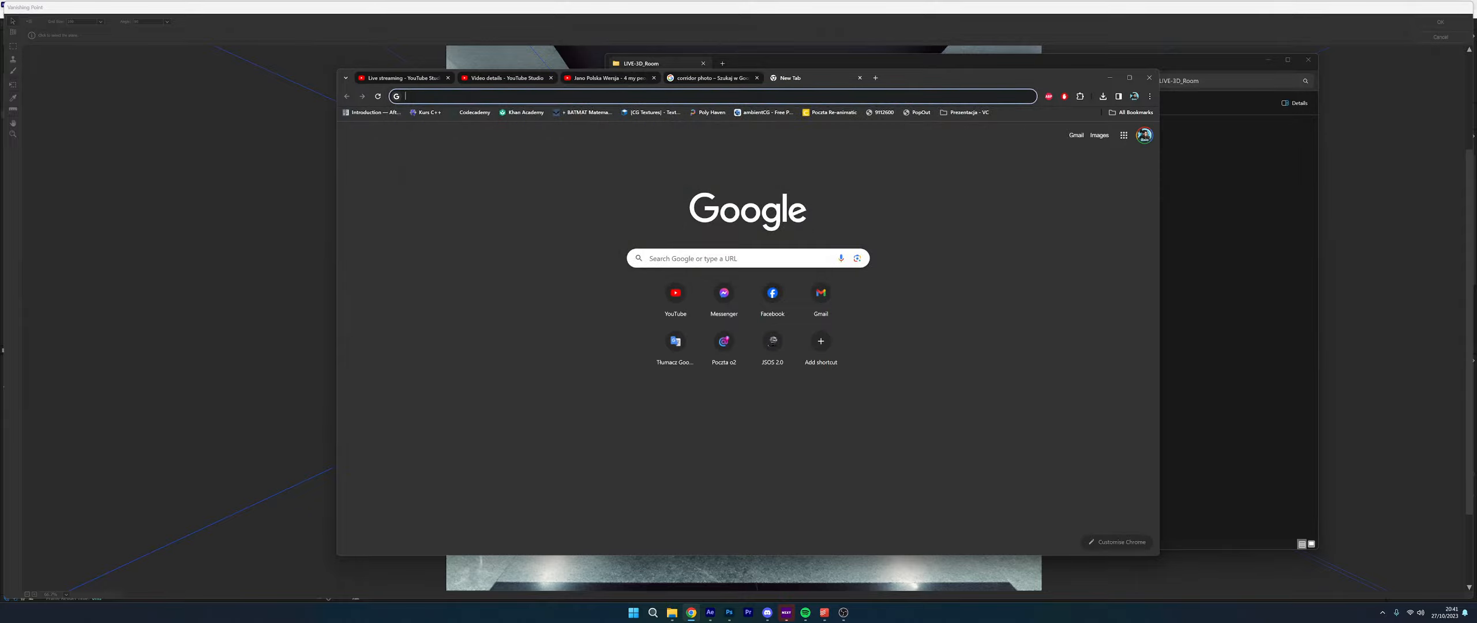
type("nmop")
key("BackSpace")
key("BackSpace")
key("BackSpace")
type("on ")
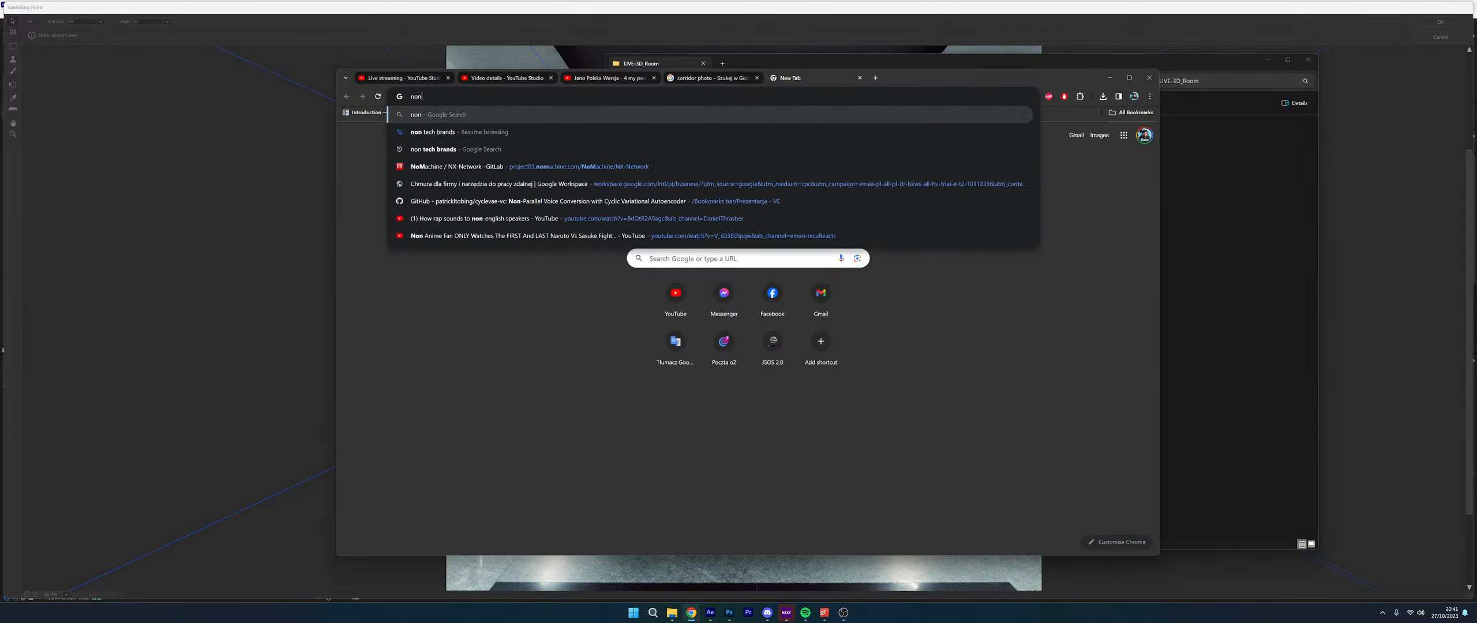
type("copyright music")
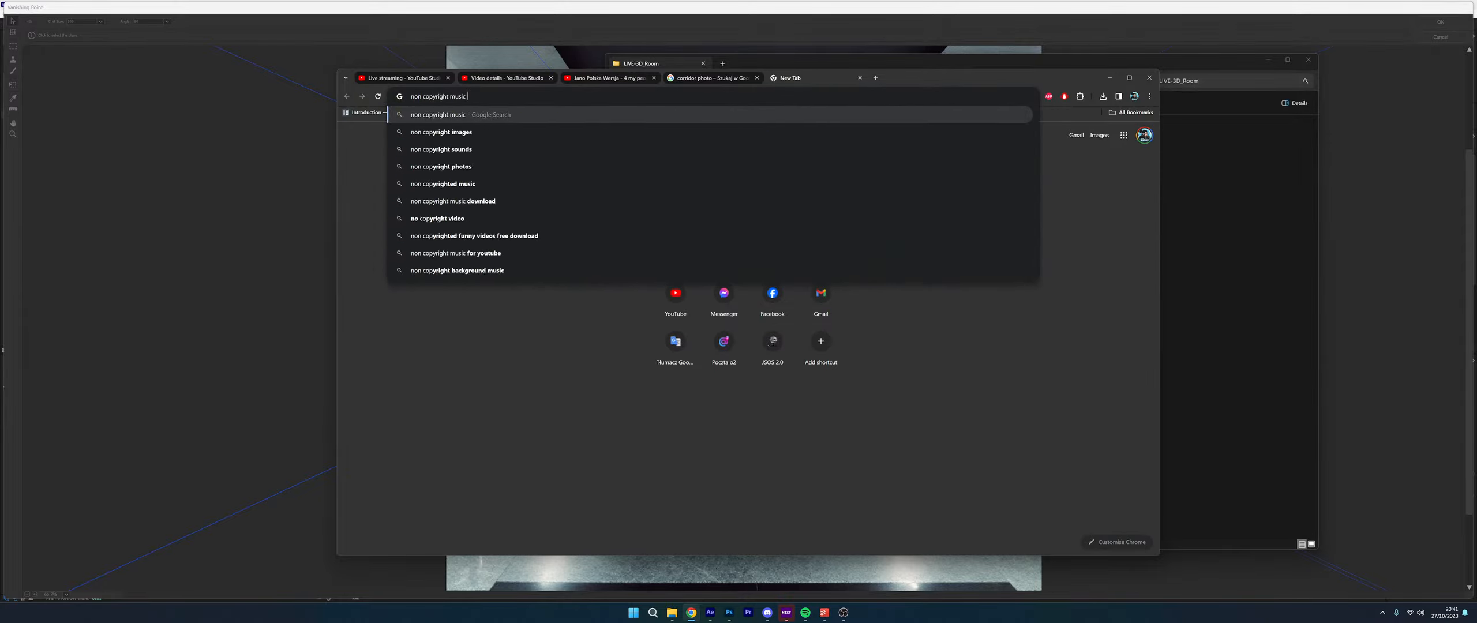
key("Return")
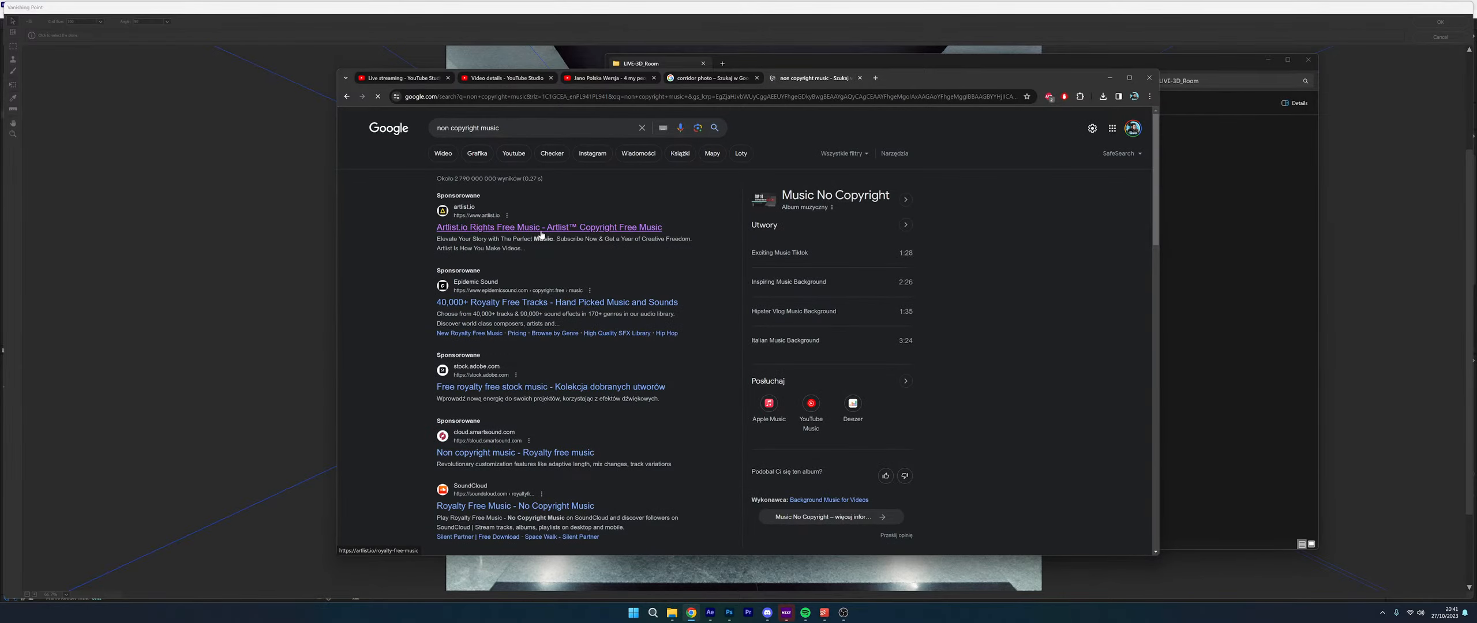
scroll(542, 234, "down", 1)
scroll(541, 235, "down", 2)
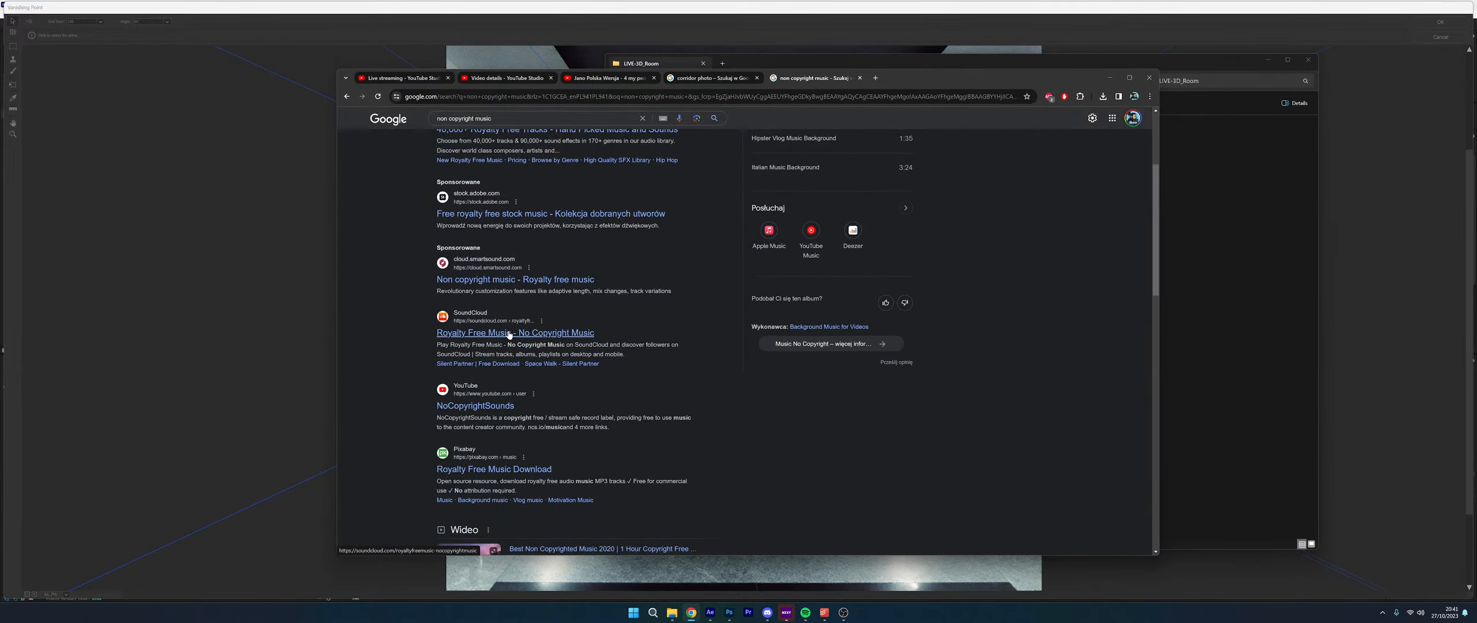
Go to YouTube and search for "royalty free music background music"
left_click(541, 97)
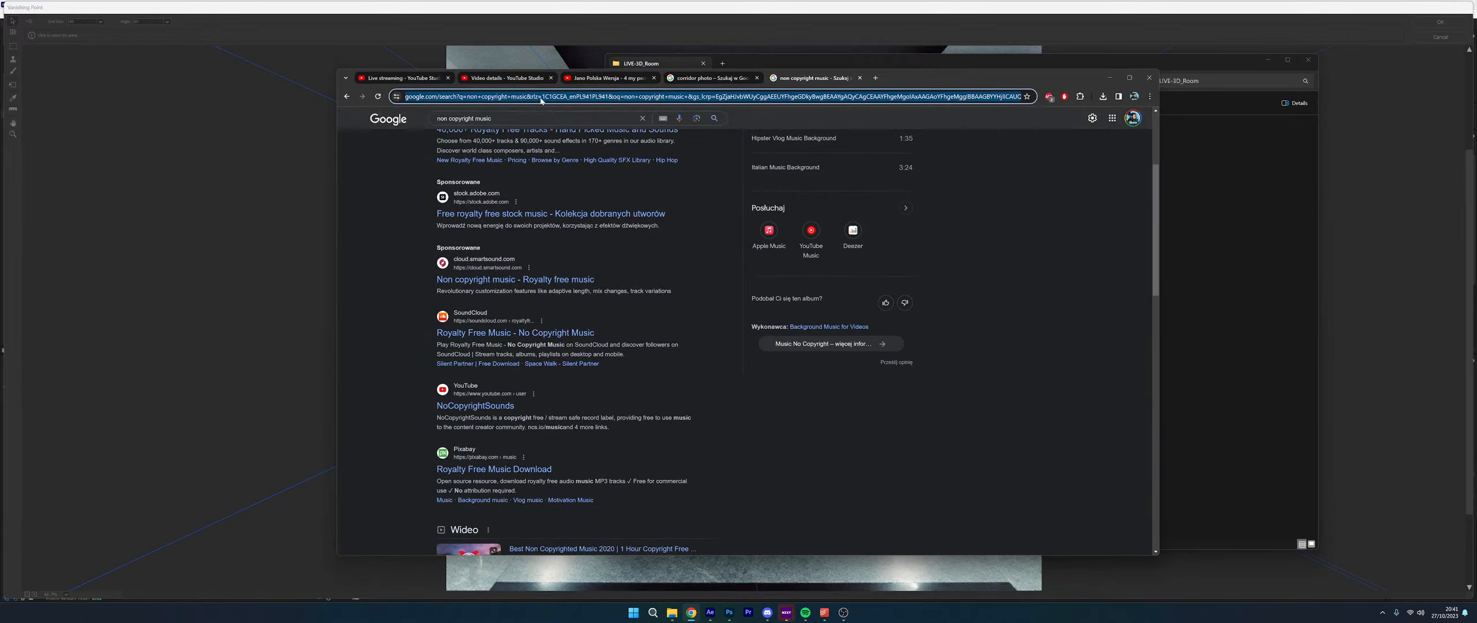
type("youtube")
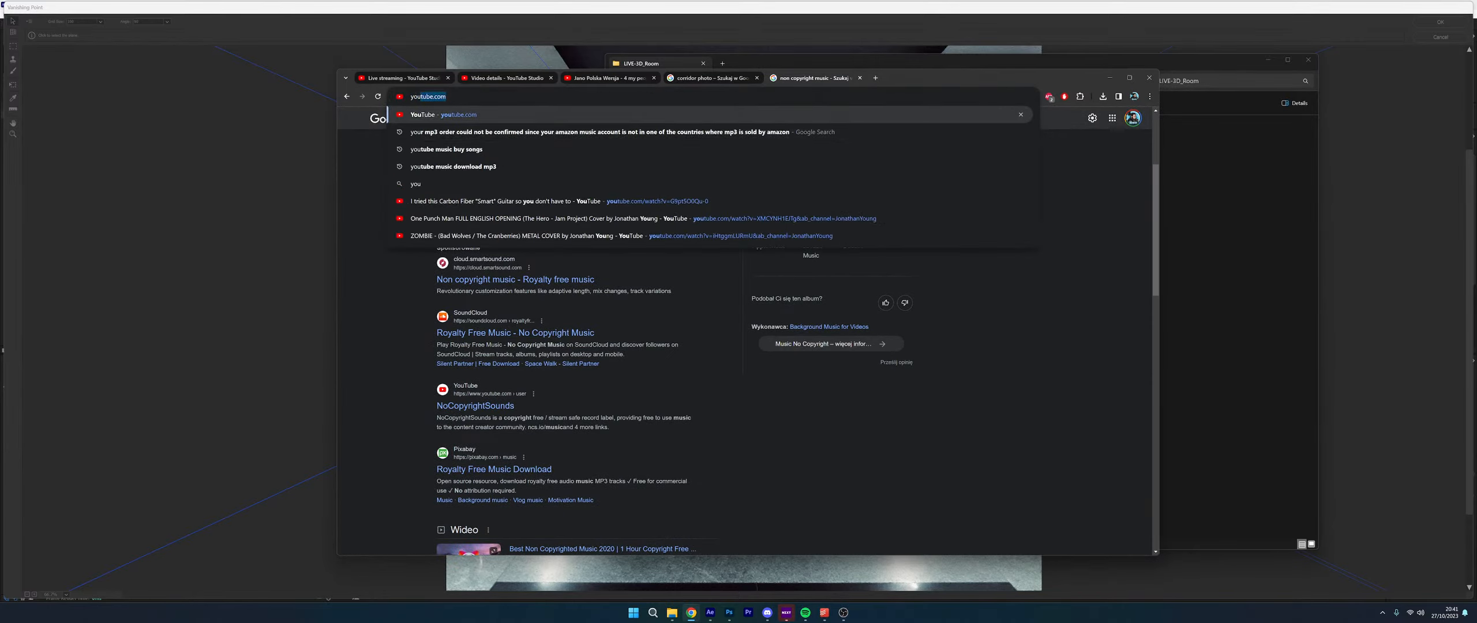
key("Return")
type("ro")
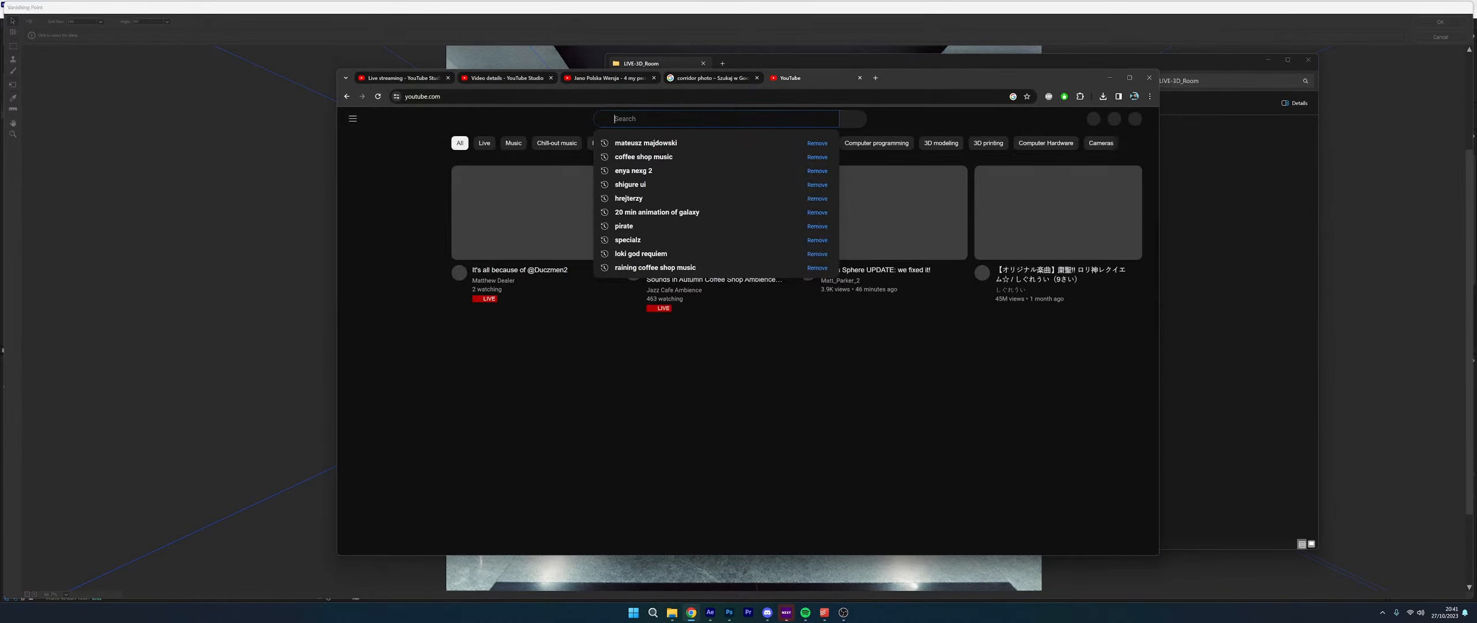
type("y")
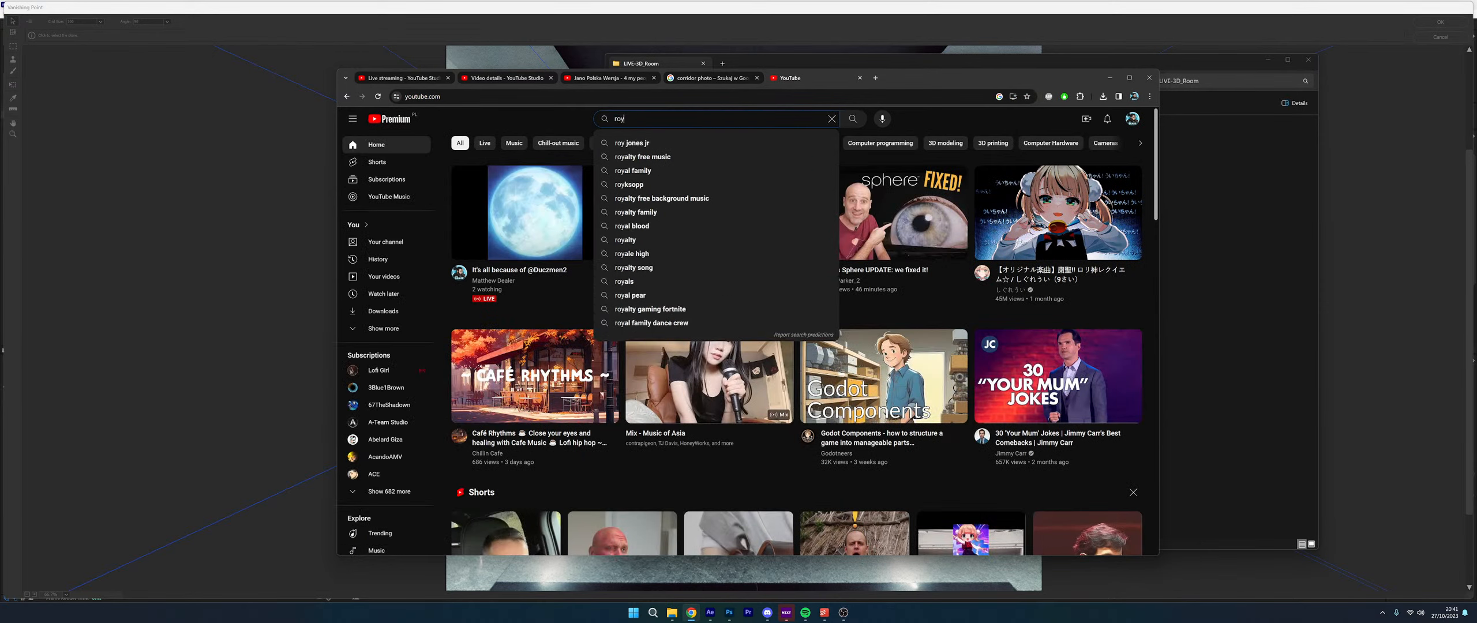
type("alty free music")
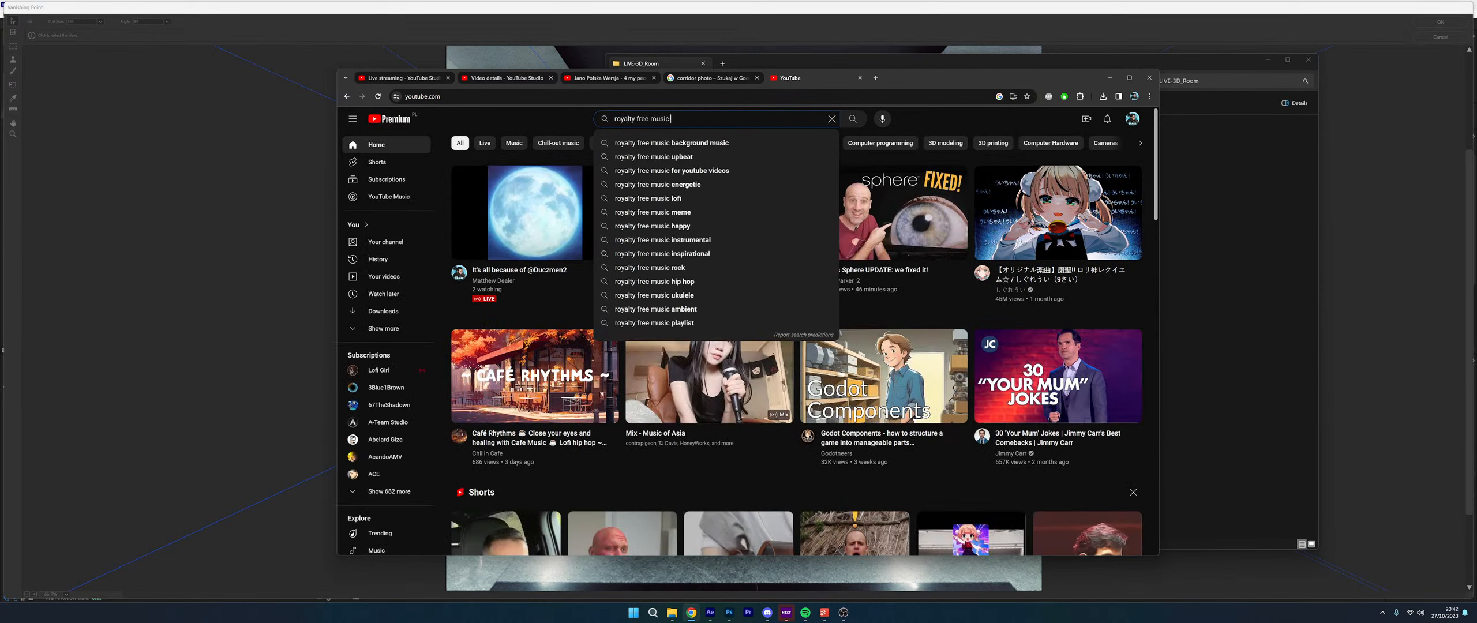
key("Down")
key("Return")
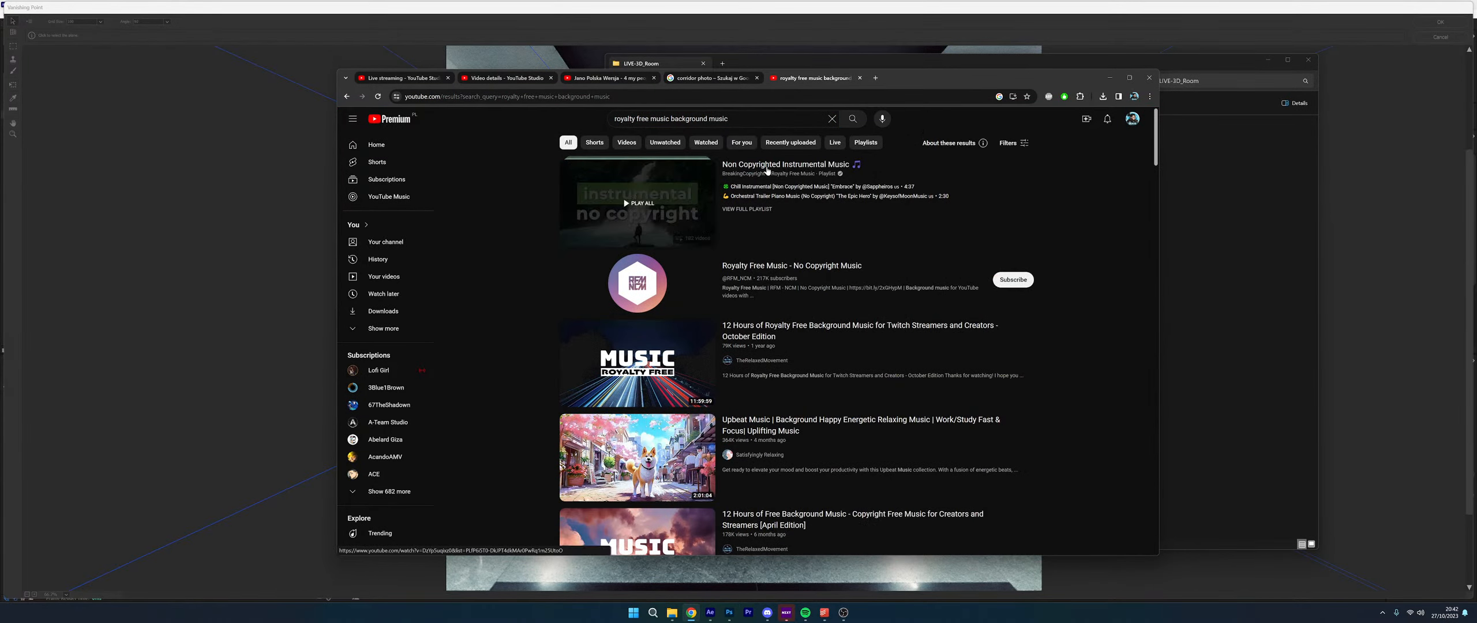
Play the "Upbeat Music | Background Happy Energetic Relaxing Music" video from the results and adjust its volume
scroll(773, 297, "down", 2)
left_click(774, 297)
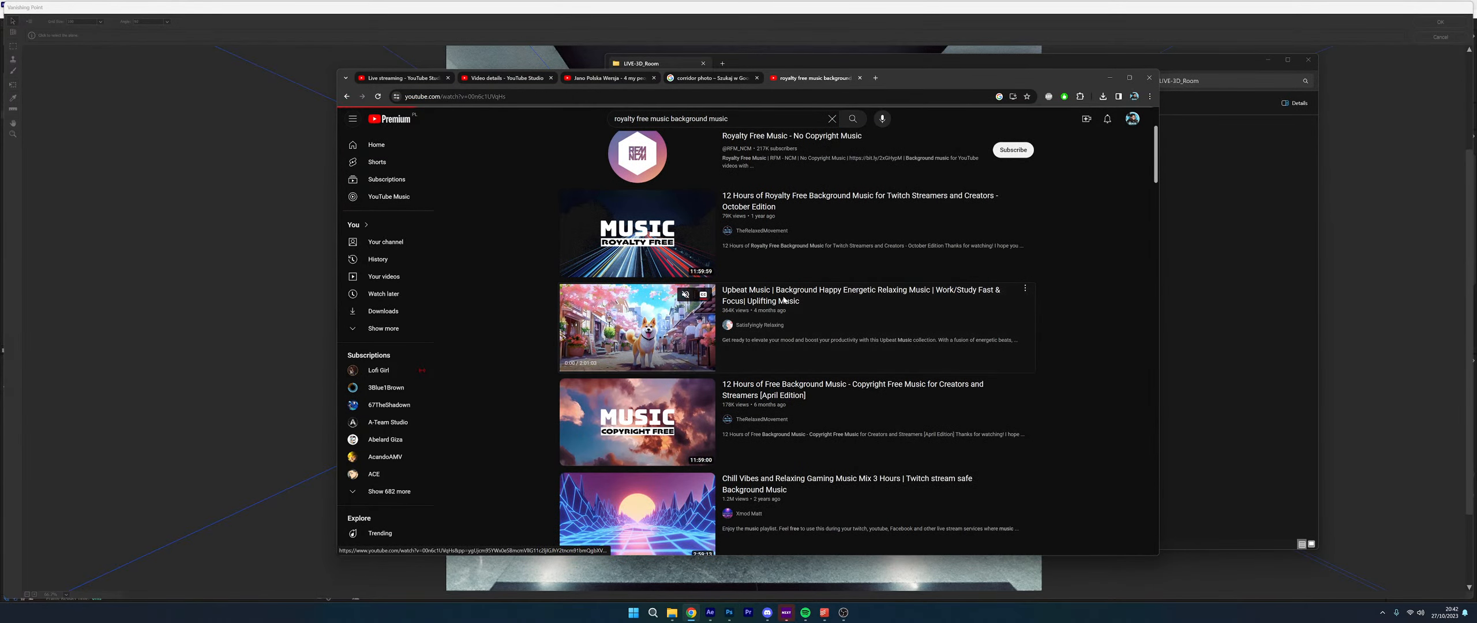
left_click(449, 443)
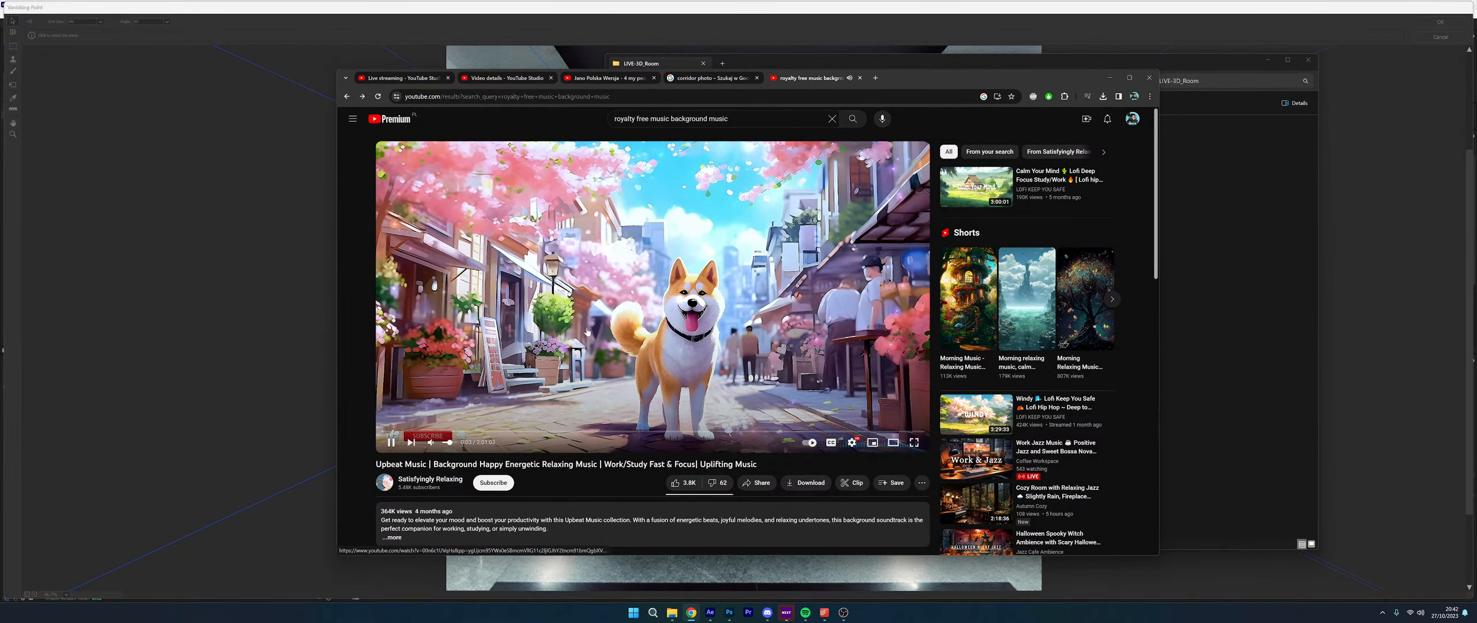
Return to the search results and play "12 Hours of Copyright Free Music - Twitch Safe Music for Streamers and Creators"
key("alt+Left")
scroll(653, 373, "down", 5)
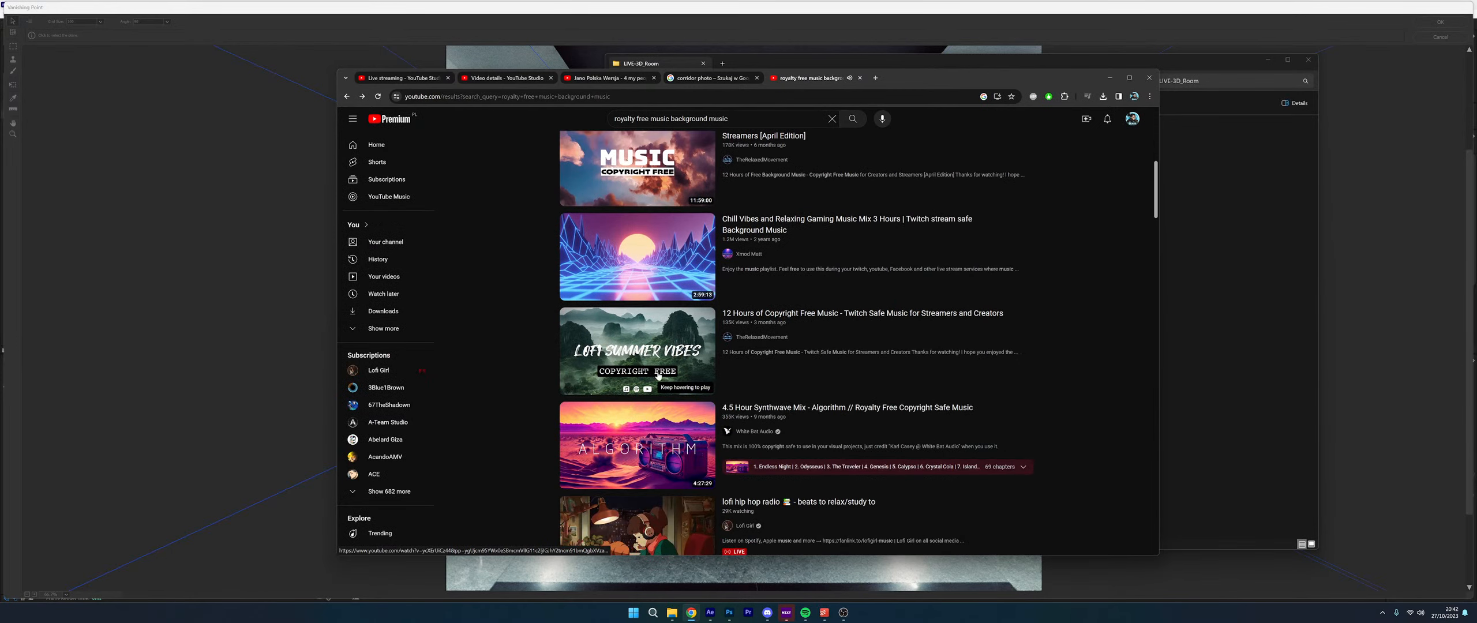
left_click(815, 317)
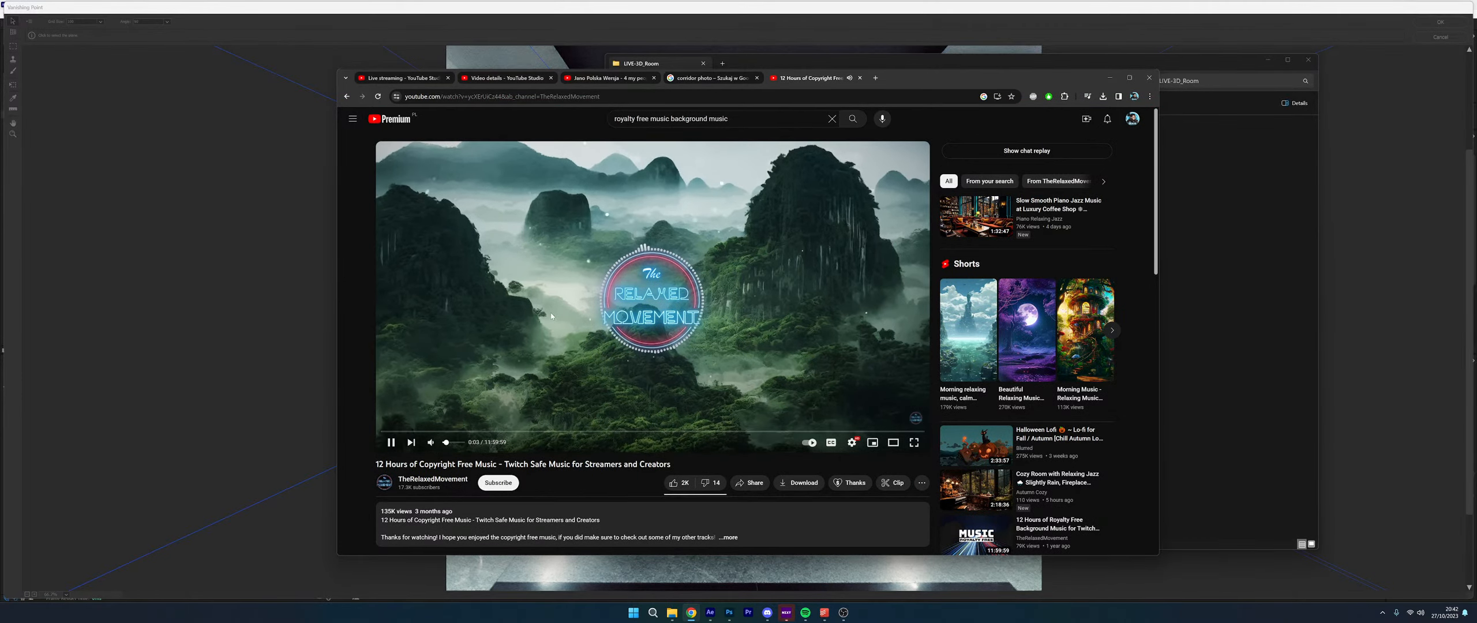
Play the "4K Lofi Hip Hop Beats 24/7 Radio No Copyright Lofi Beats" live stream from the search results and minimize the browser
key("alt+Left")
scroll(666, 405, "down", 10)
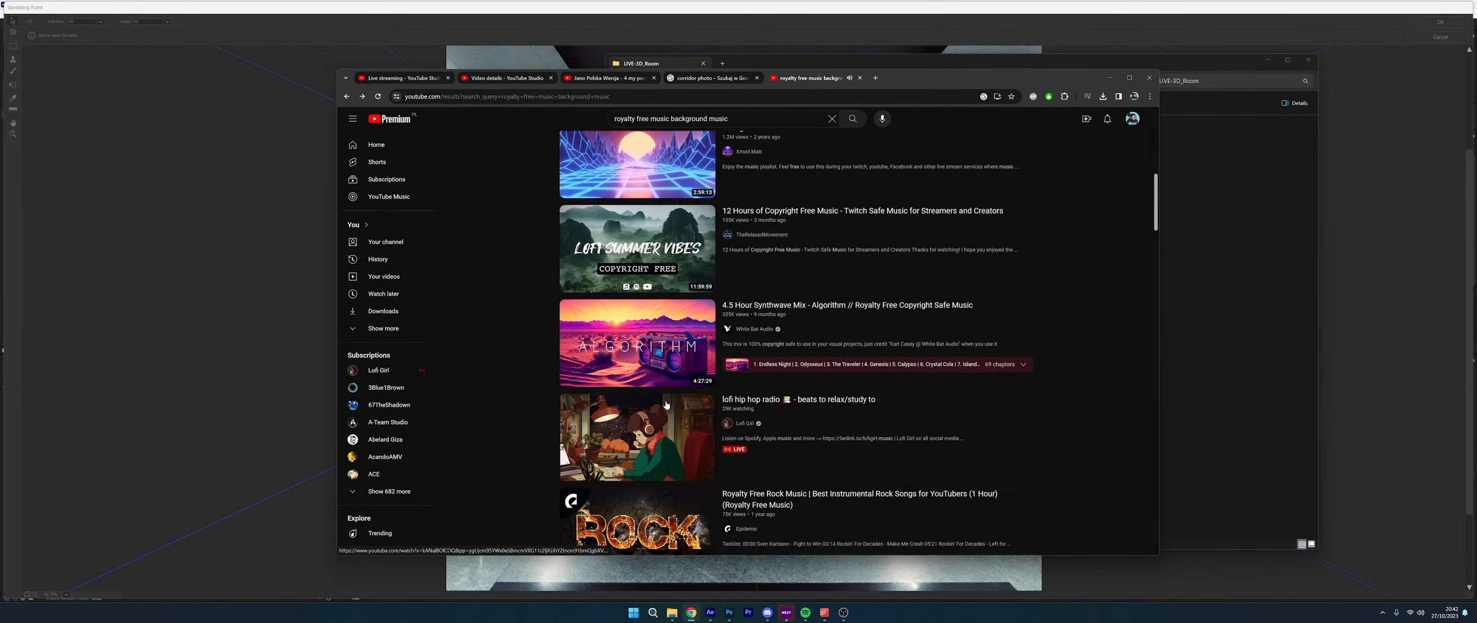
scroll(667, 405, "down", 2)
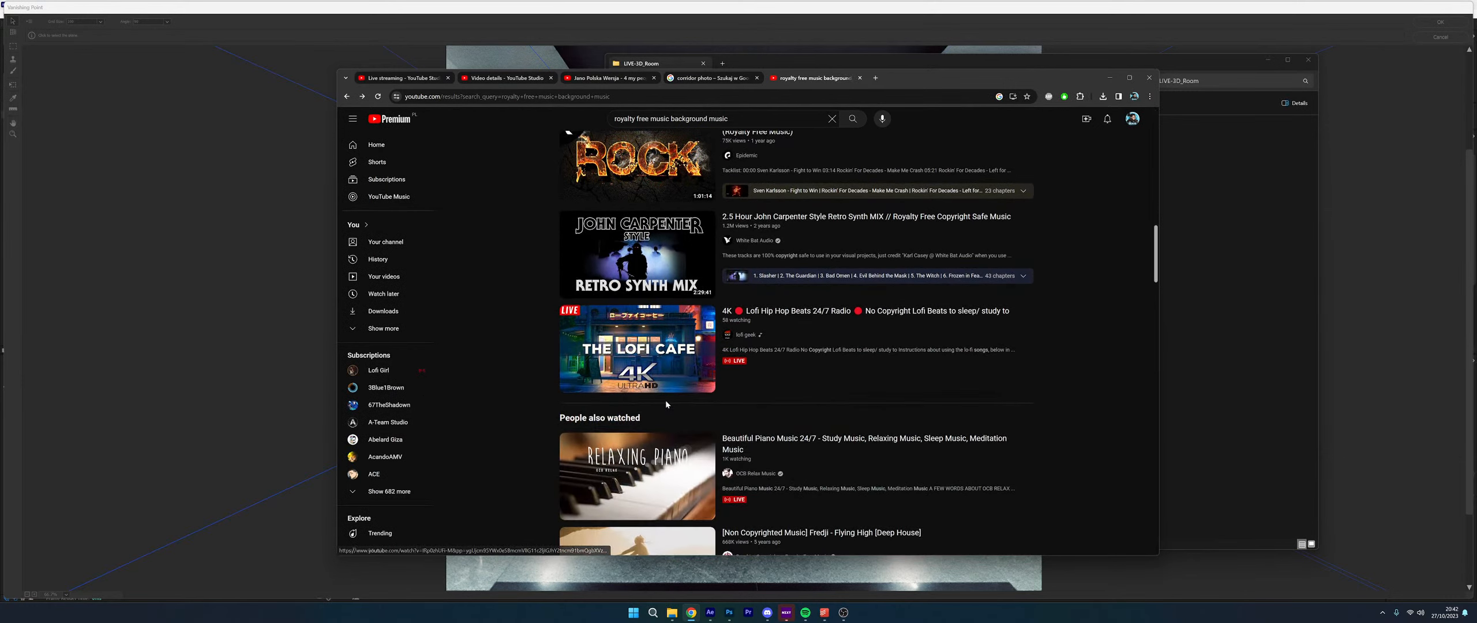
left_click(777, 314)
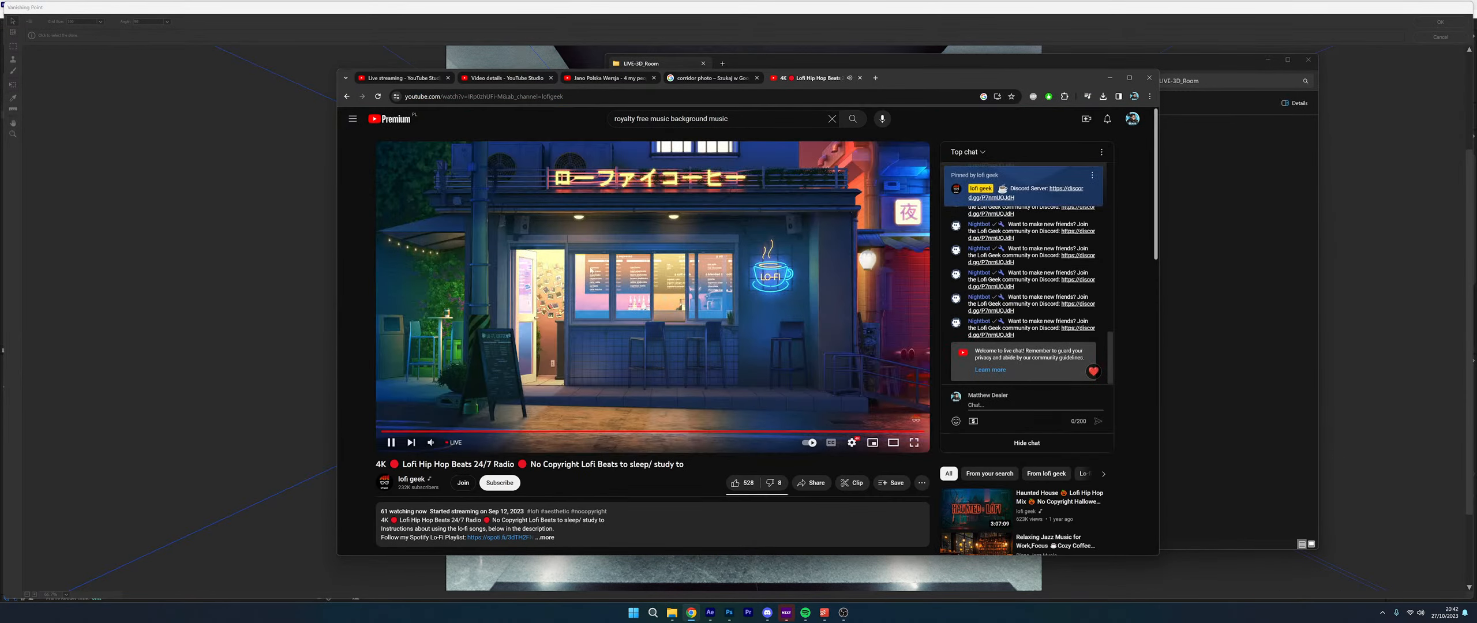
left_click(592, 81)
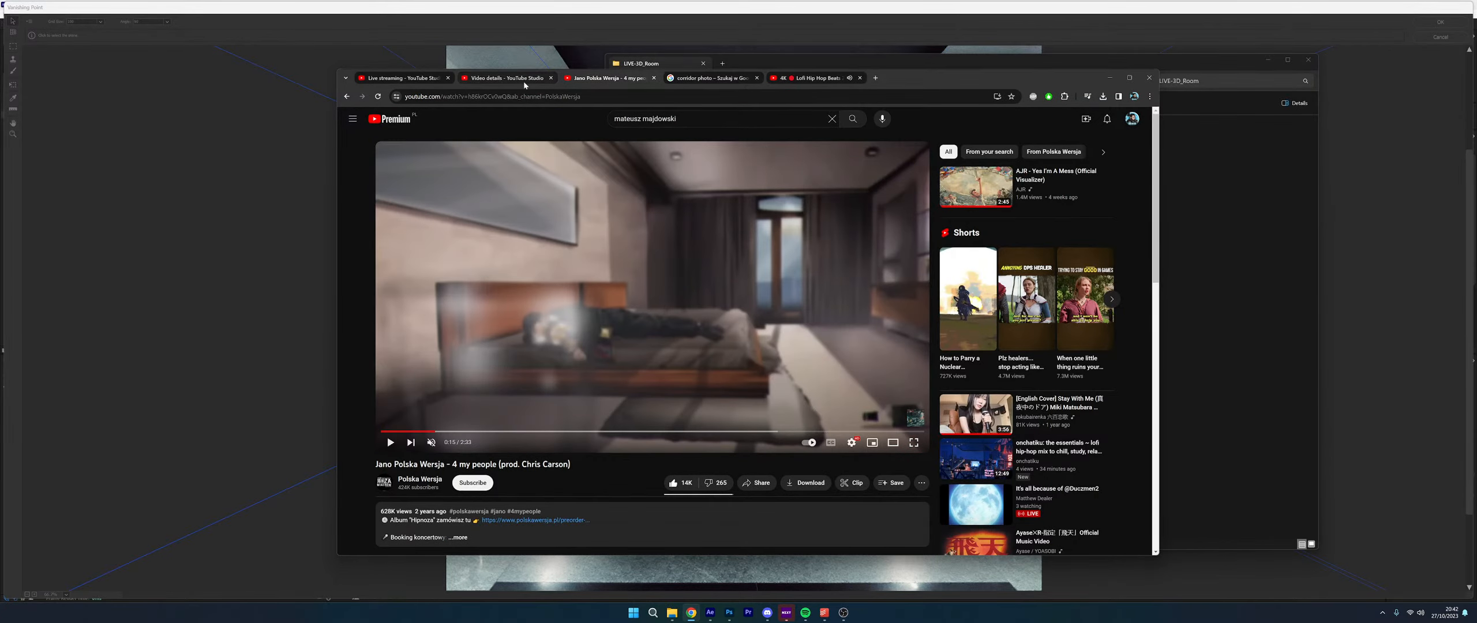
left_click(1110, 77)
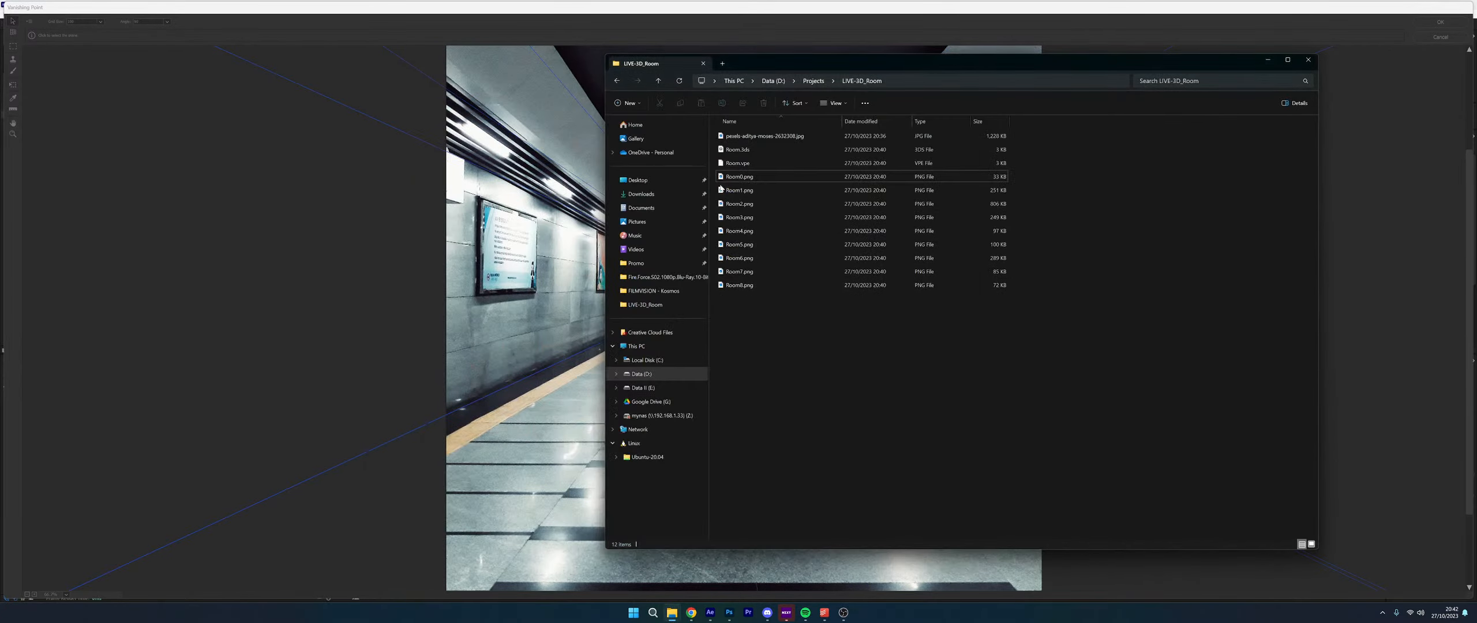
Switch to After Effects, look through its file and script commands, and check the exported Room files in the LIVE-3D_Room folder
left_click(710, 612)
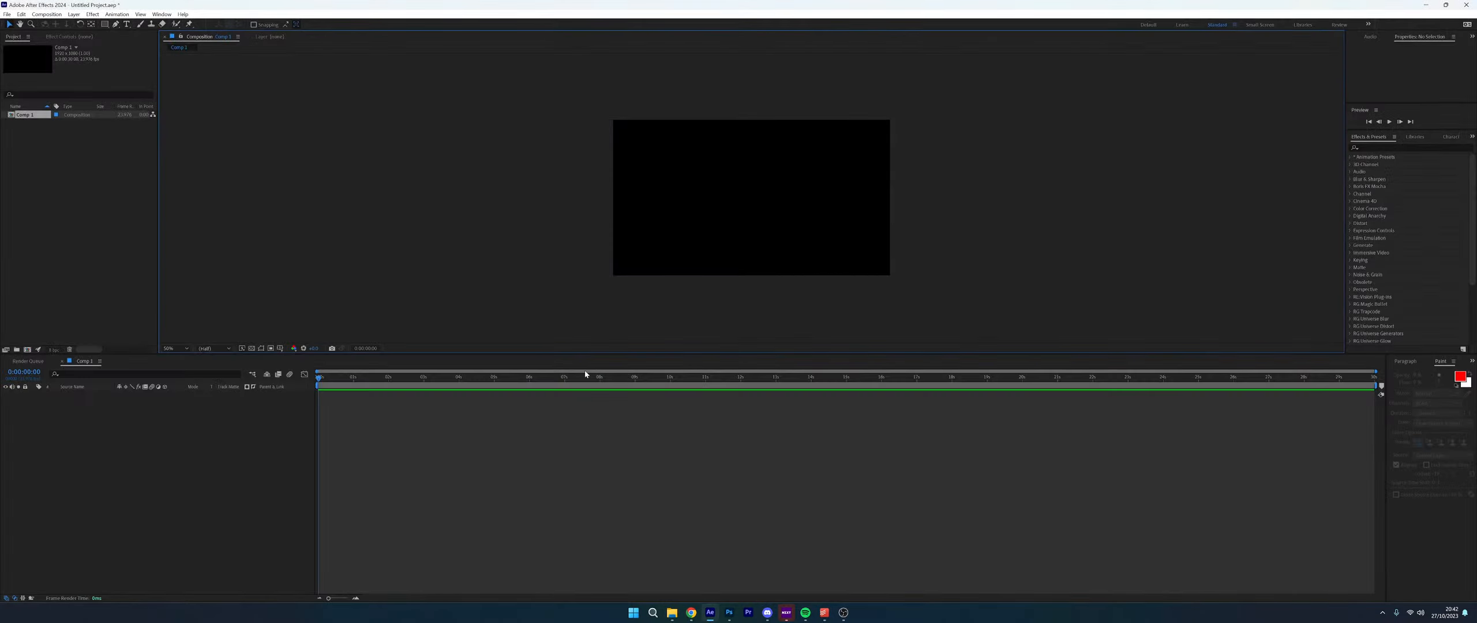
left_click(6, 14)
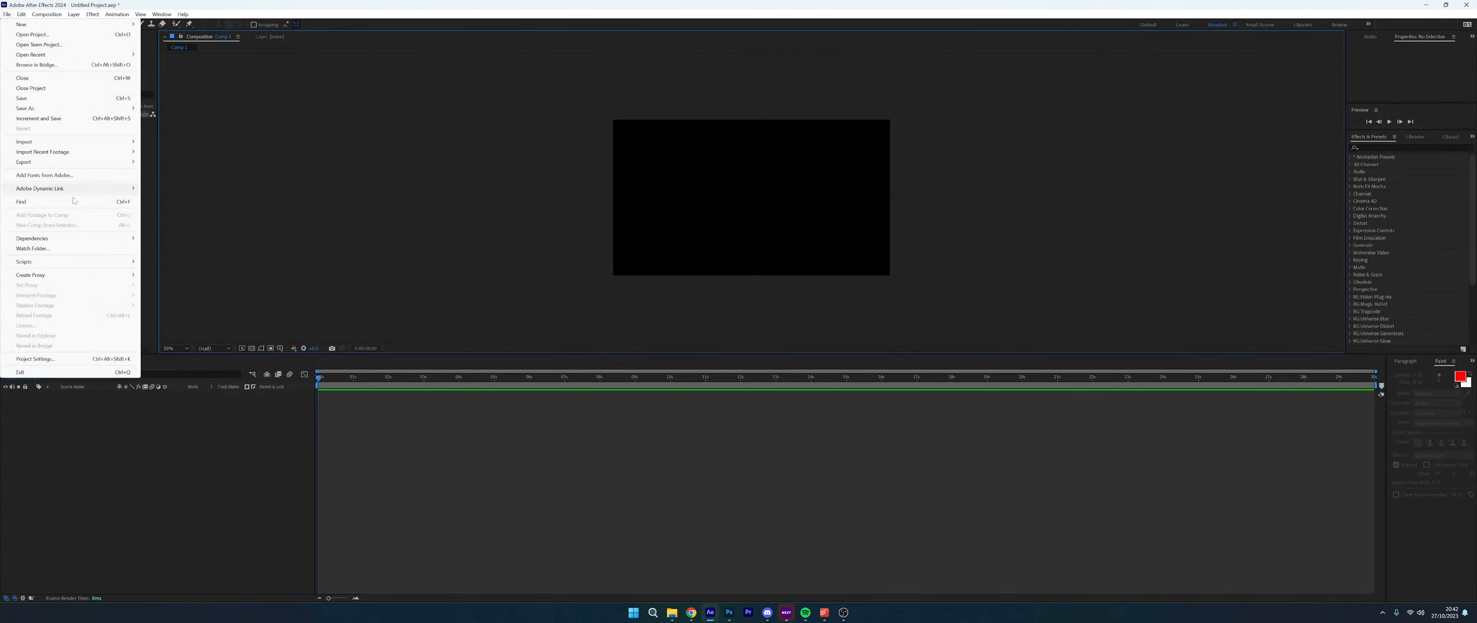
mouse_move(67, 264)
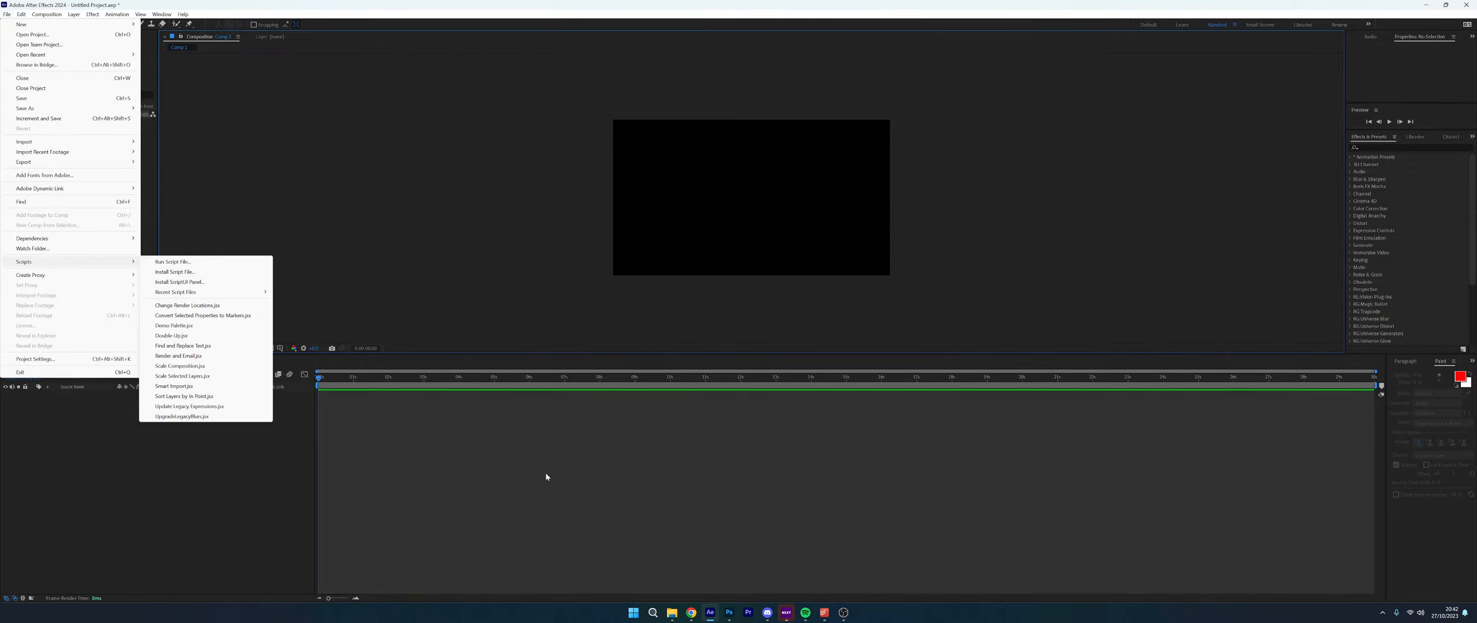
left_click(678, 612)
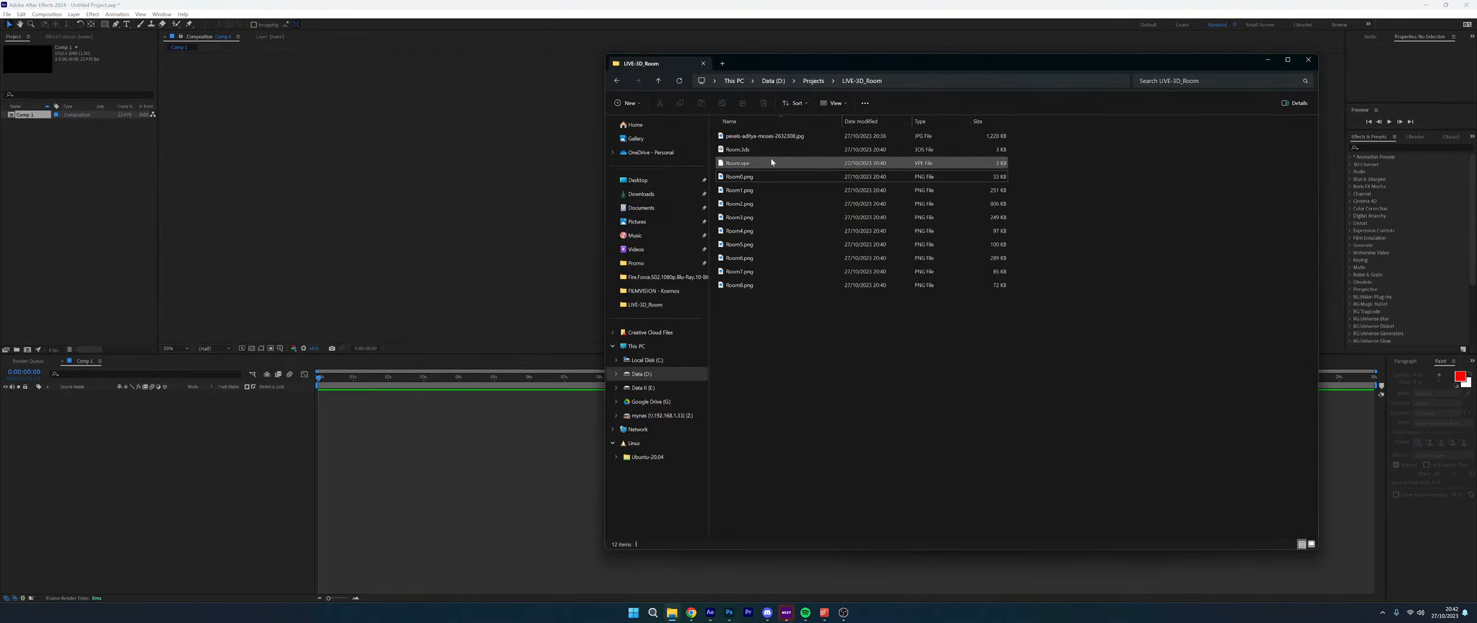
left_click_drag(818, 334, 761, 151)
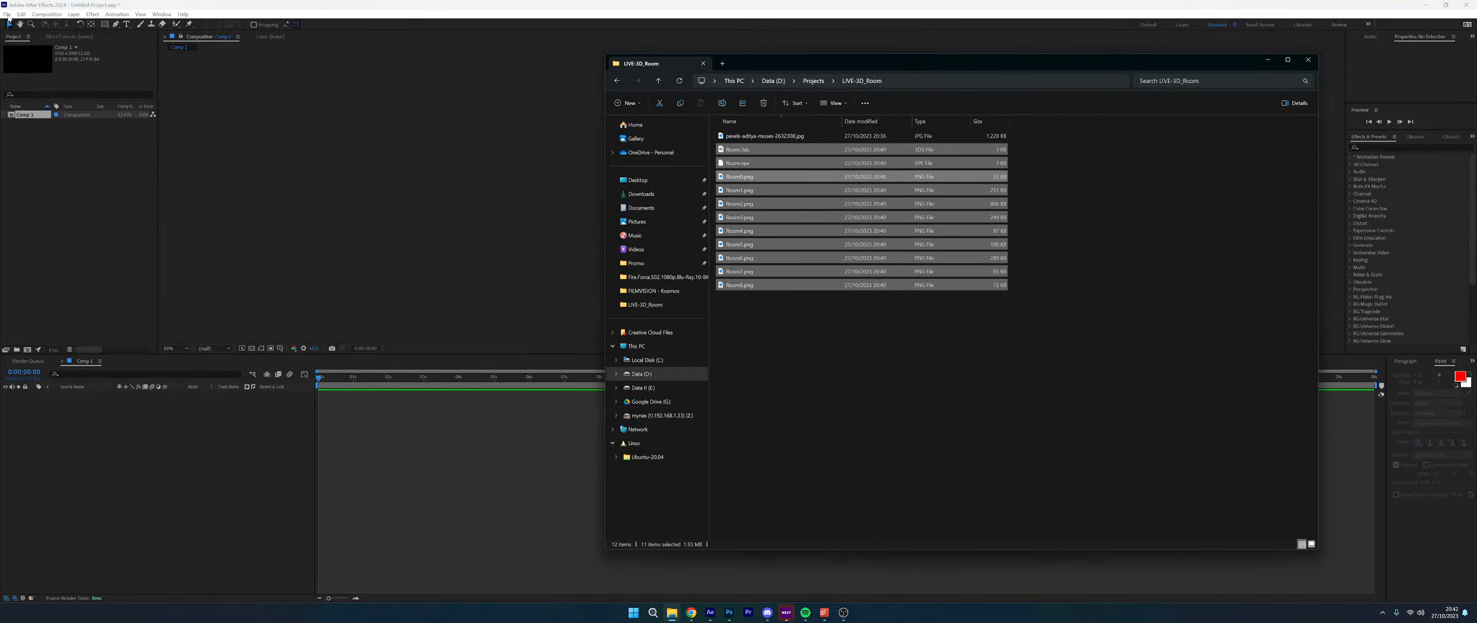
Import the Vanishing Point file Room.vpe from the Projects > LIVE-3D_Room folder into the After Effects project
left_click(7, 14)
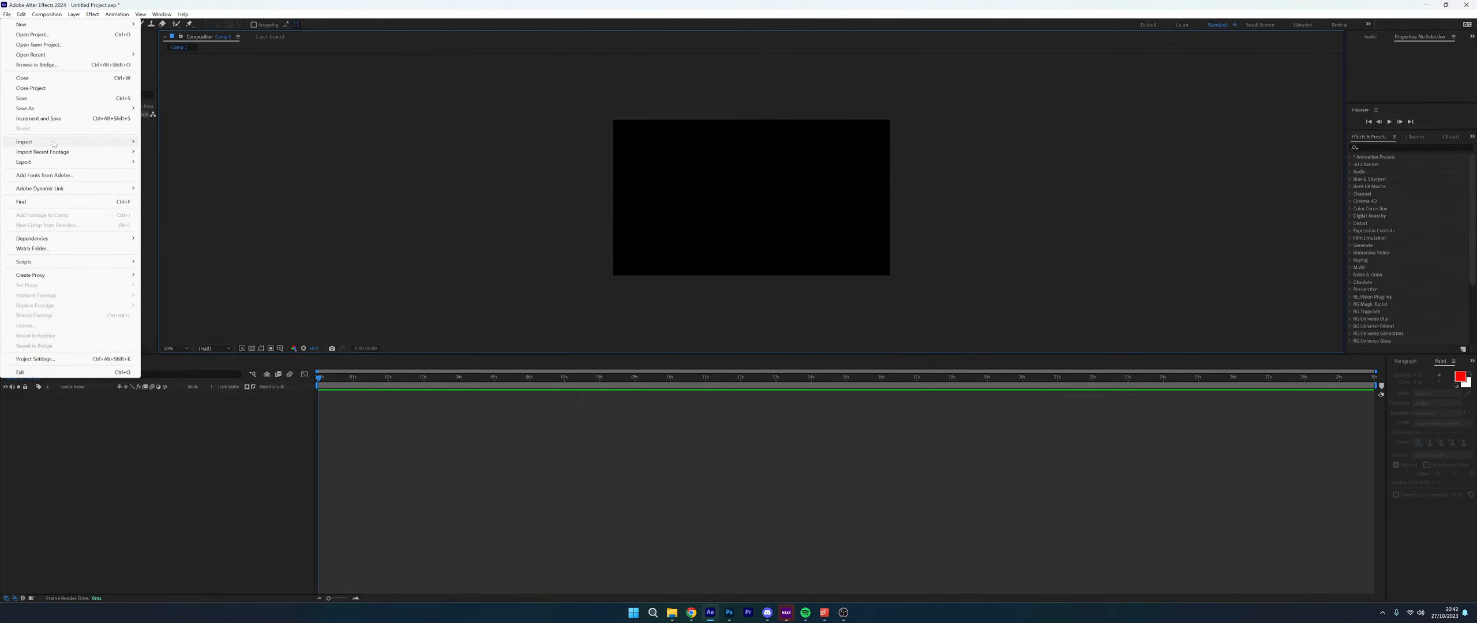
mouse_move(53, 143)
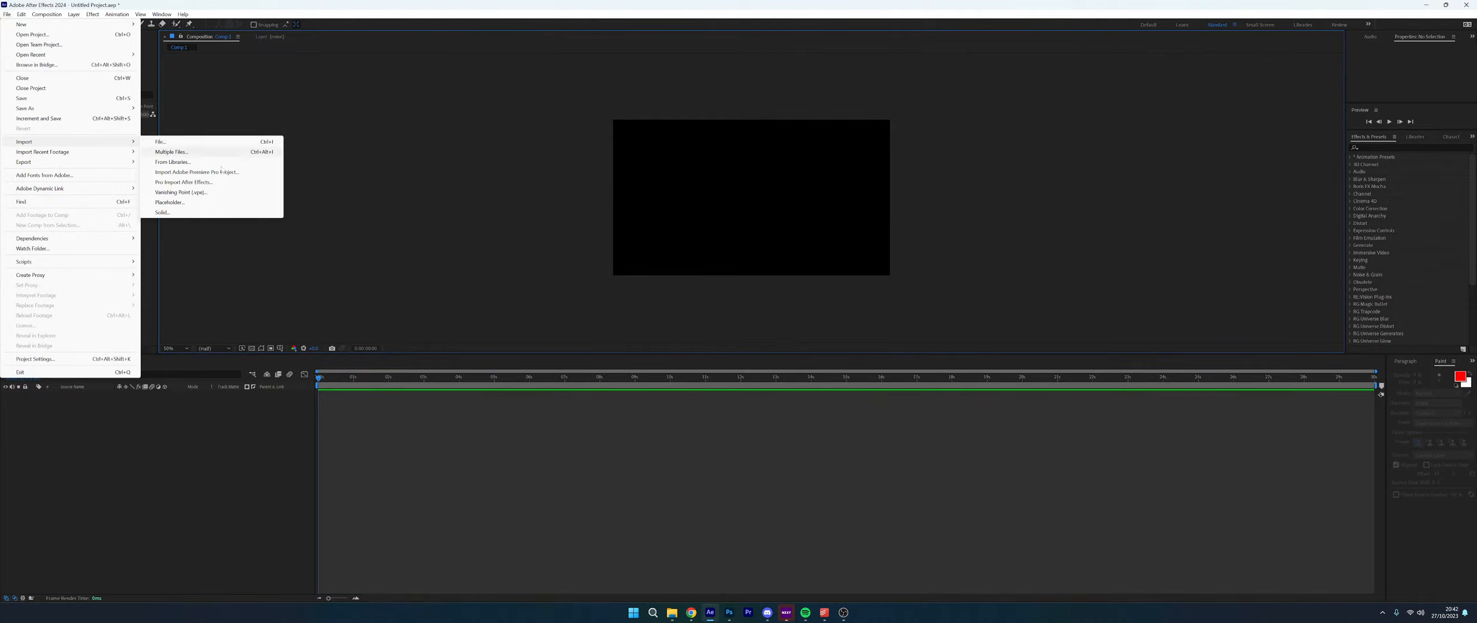
left_click(210, 195)
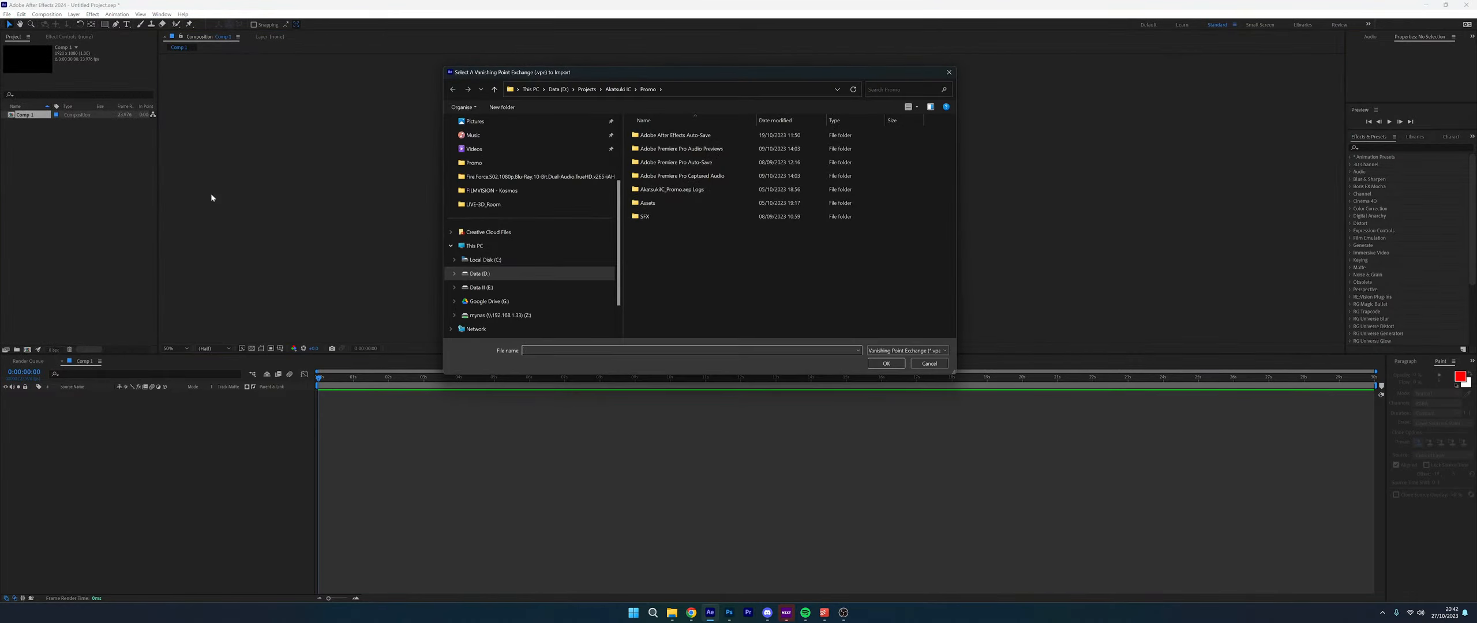
left_click(587, 89)
scroll(689, 271, "down", 3)
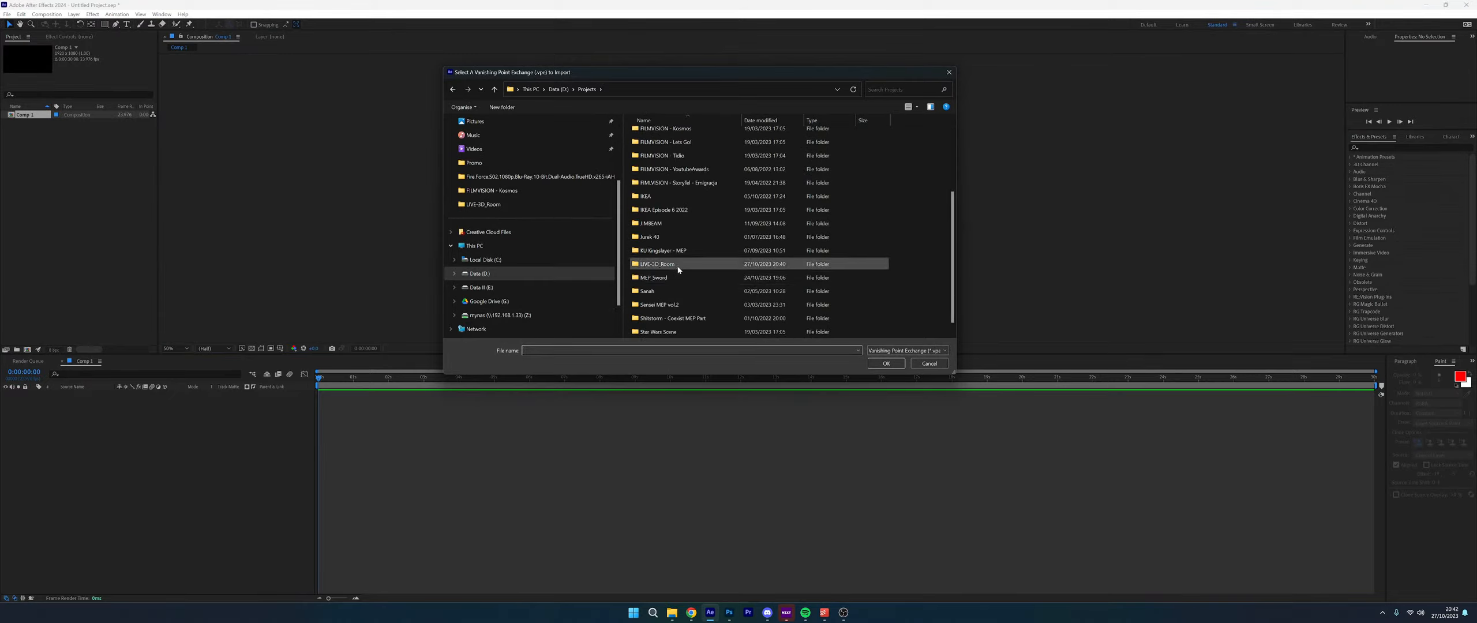
double_click(679, 265)
left_click(681, 137)
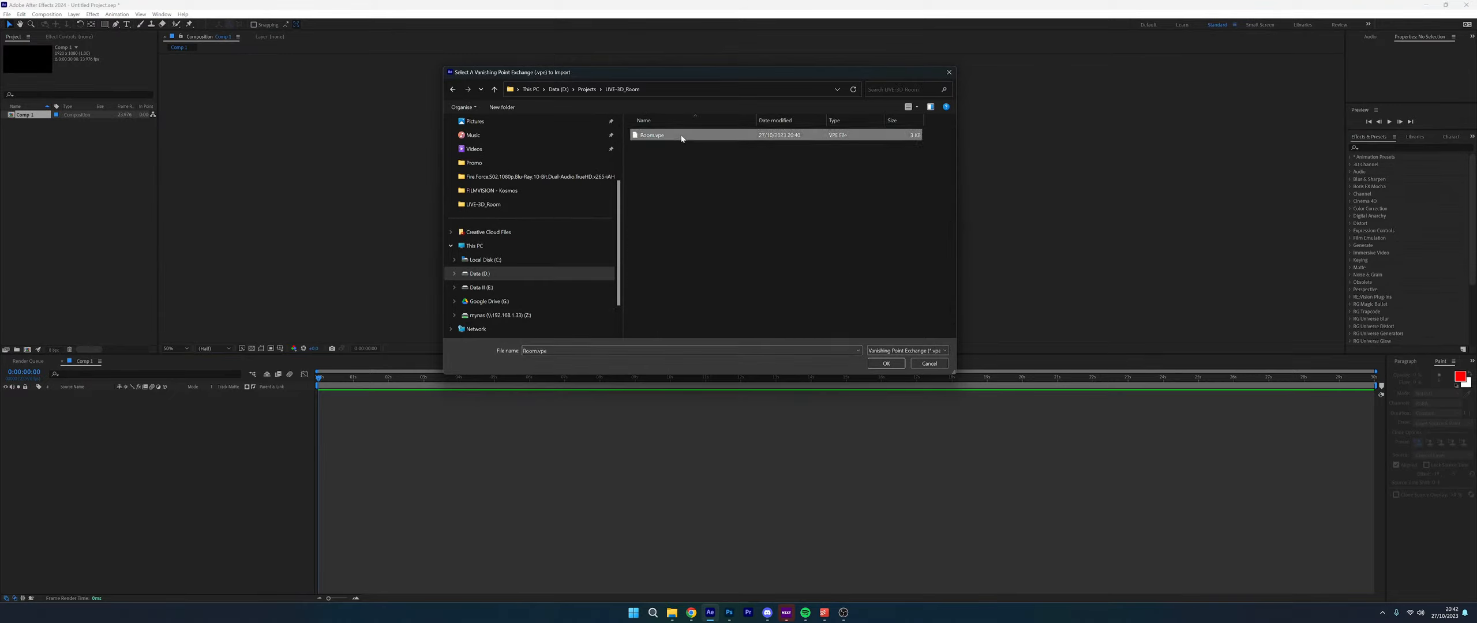
left_click(884, 363)
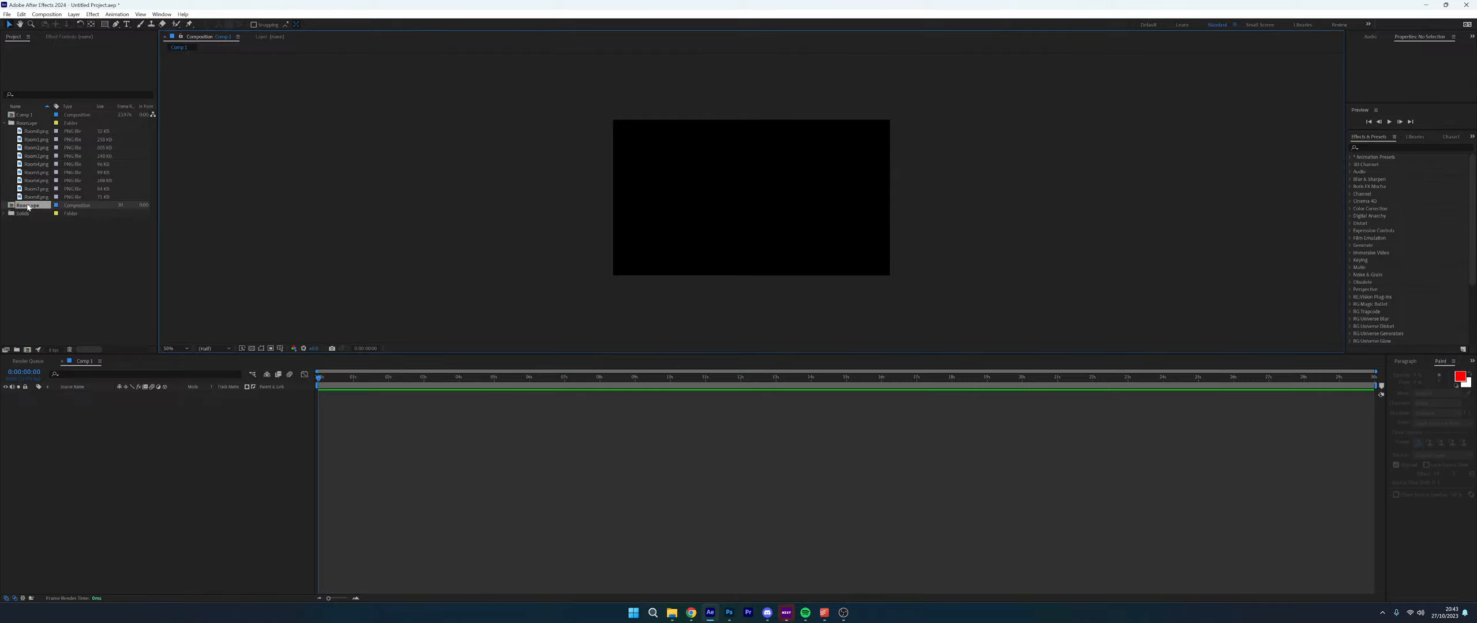
Add the Room.vpe composition to Comp 1 as a layer and open the nested composition
left_click_drag(28, 206, 754, 195)
scroll(841, 211, "down", 2)
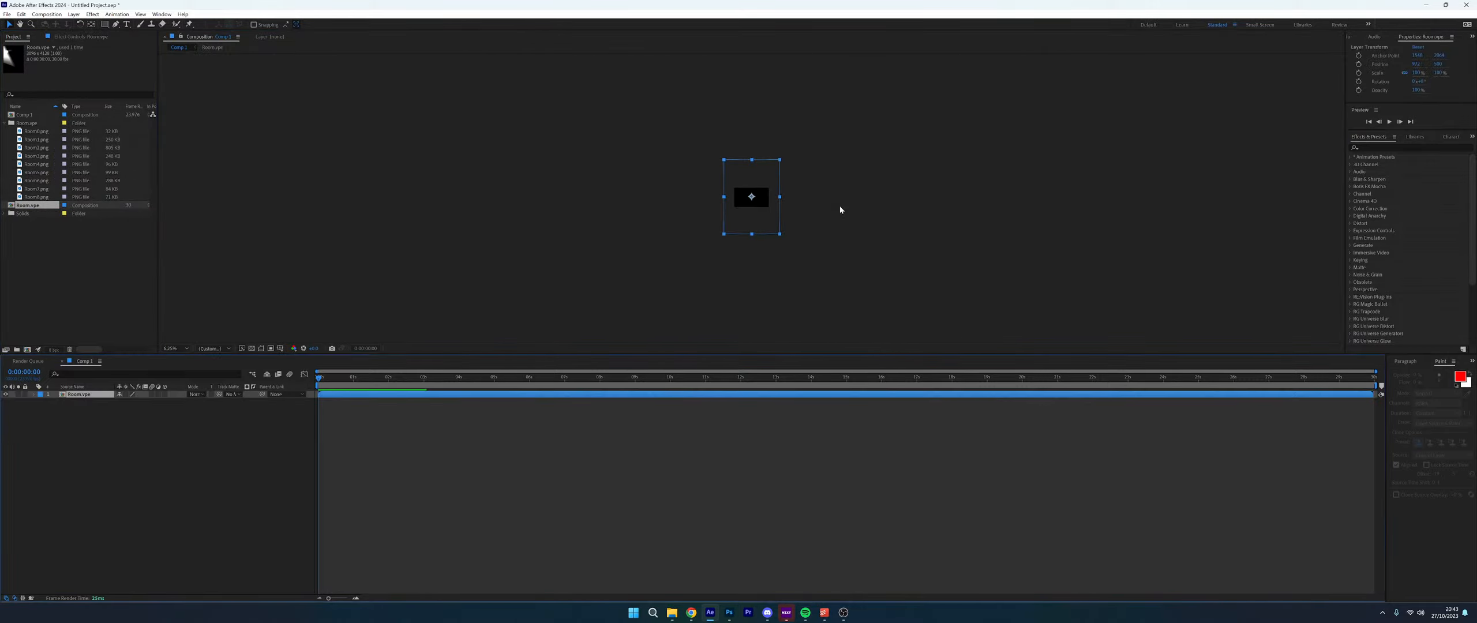
left_click_drag(802, 214, 799, 209)
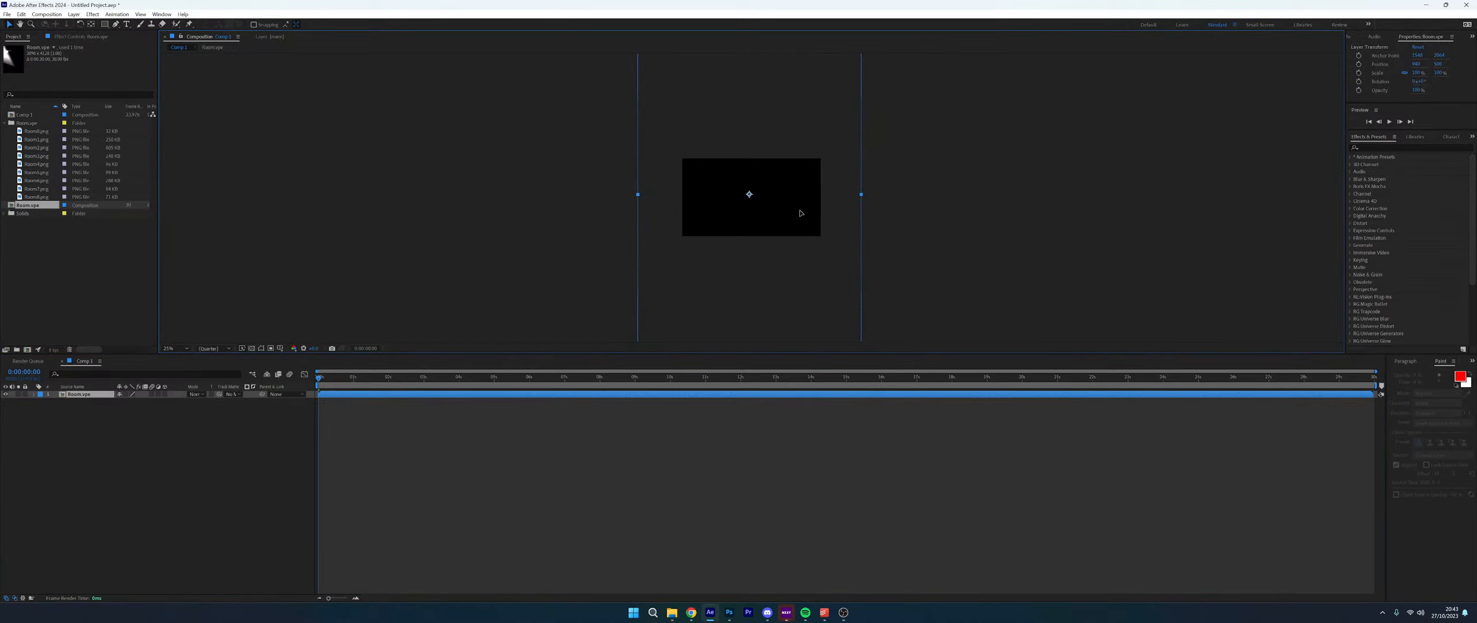
double_click(86, 394)
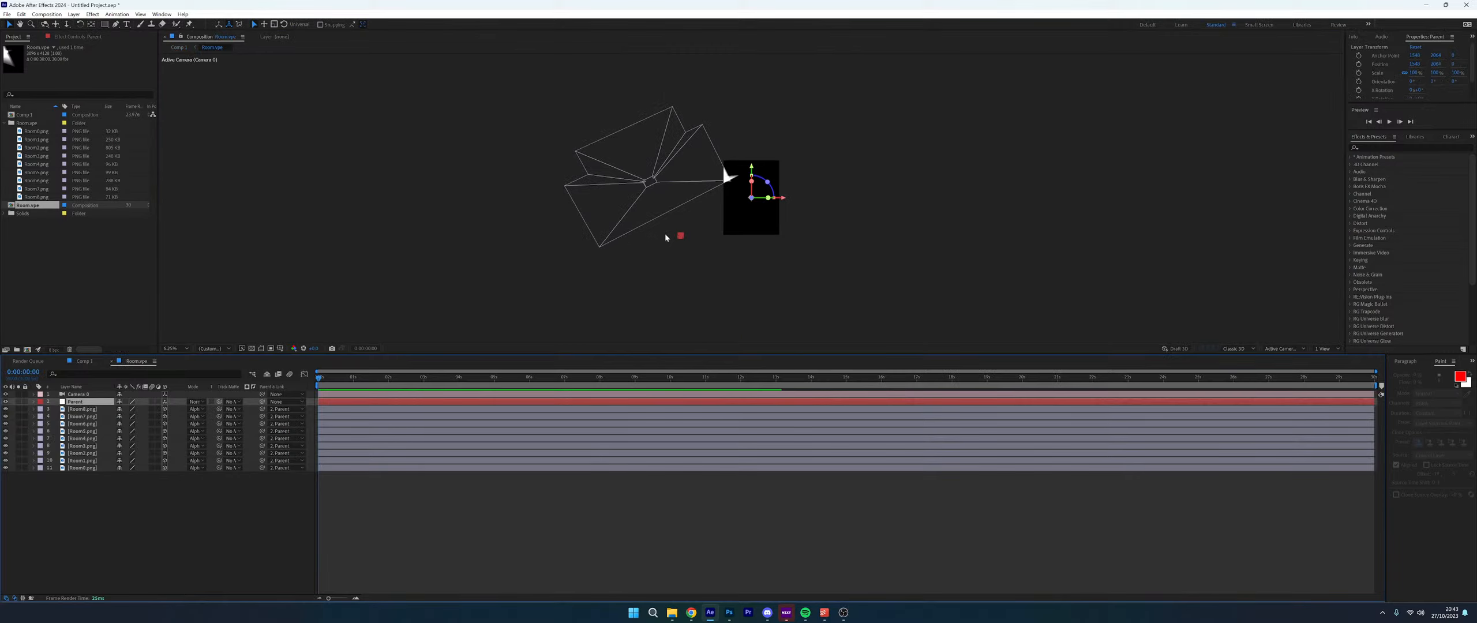
Try to frame the room planes by orbiting and moving the imported camera, and undo the unwanted moves
left_click(84, 394)
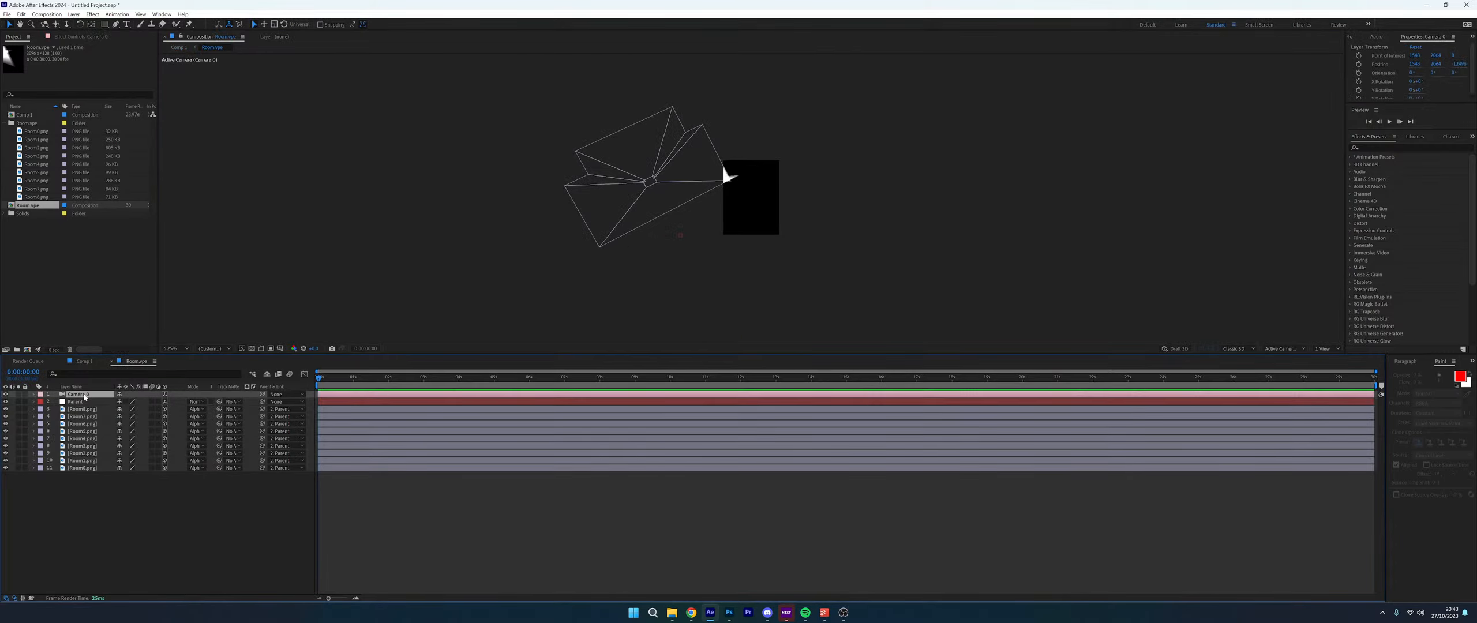
key("c")
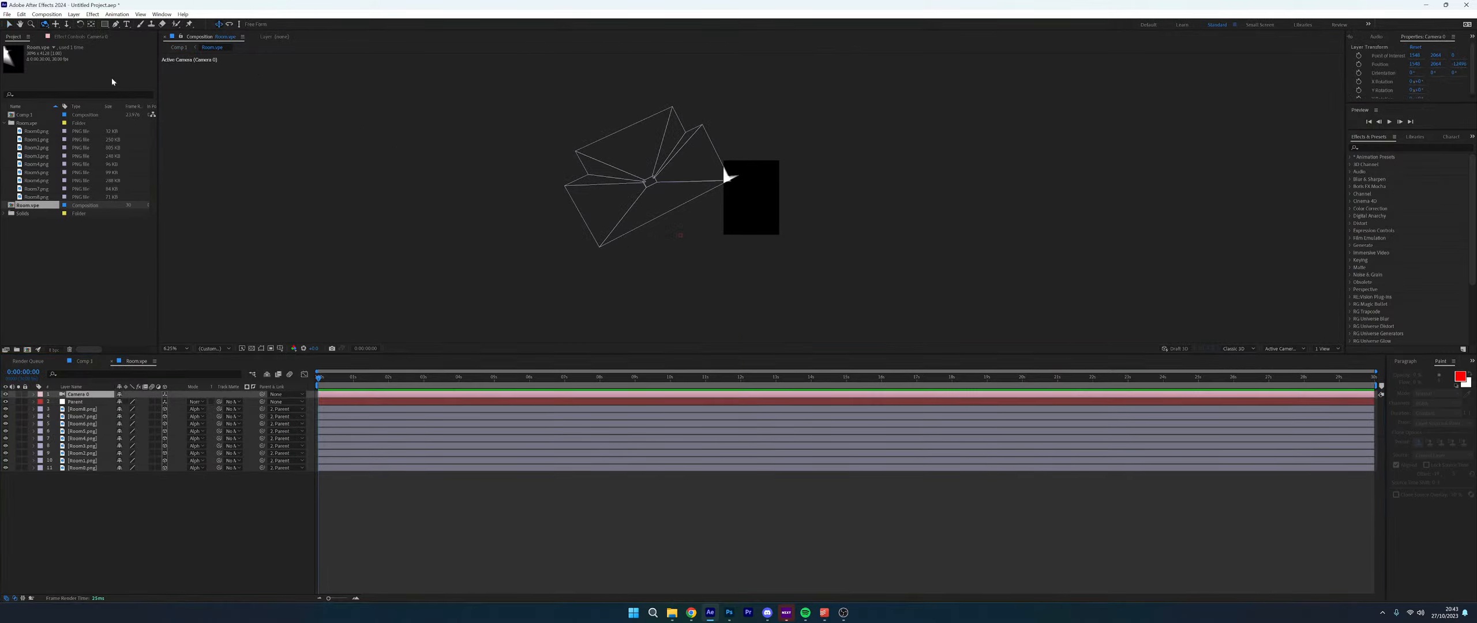
left_click(8, 24)
left_click_drag(779, 212, 768, 211)
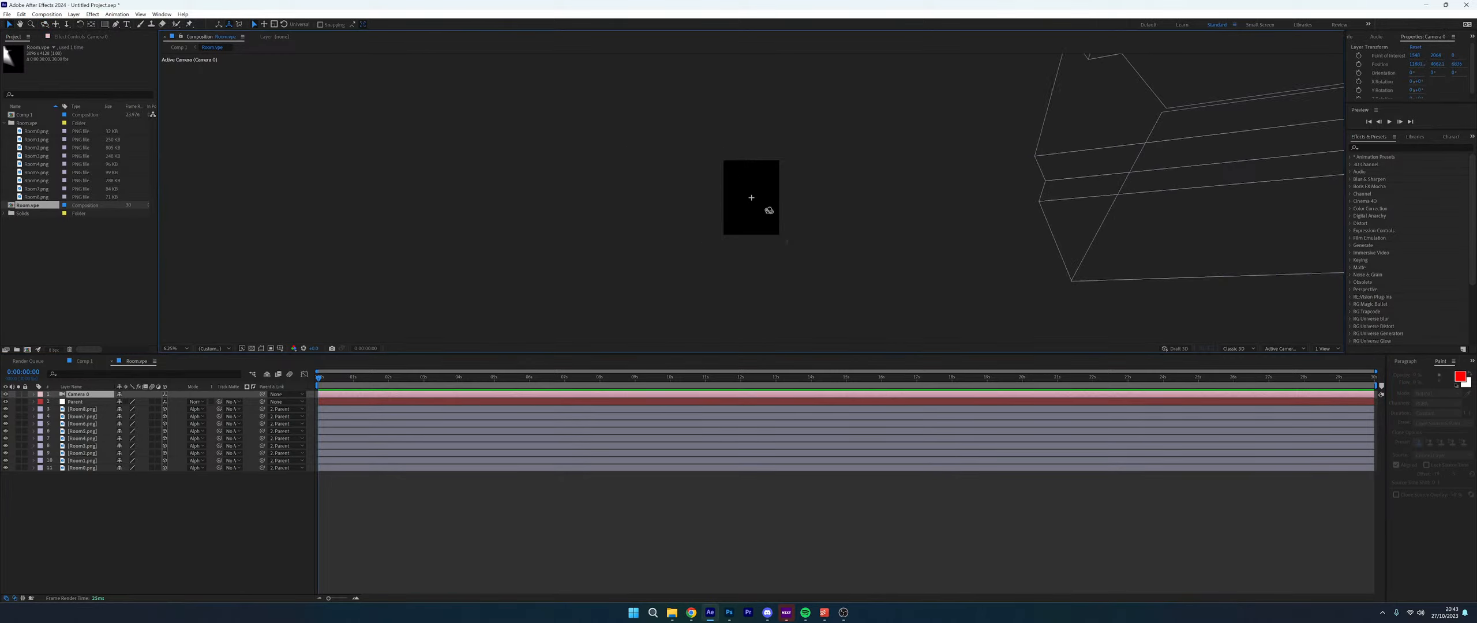
key("ctrl+z")
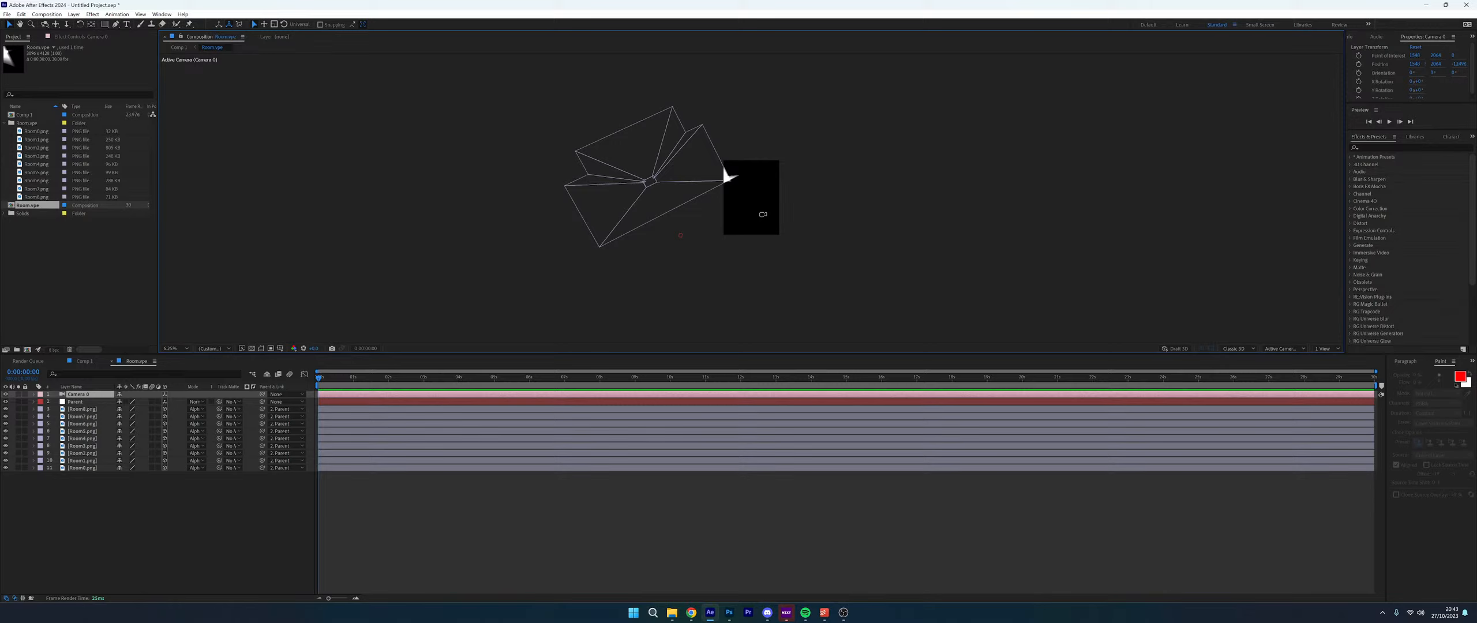
left_click_drag(728, 194, 955, 238)
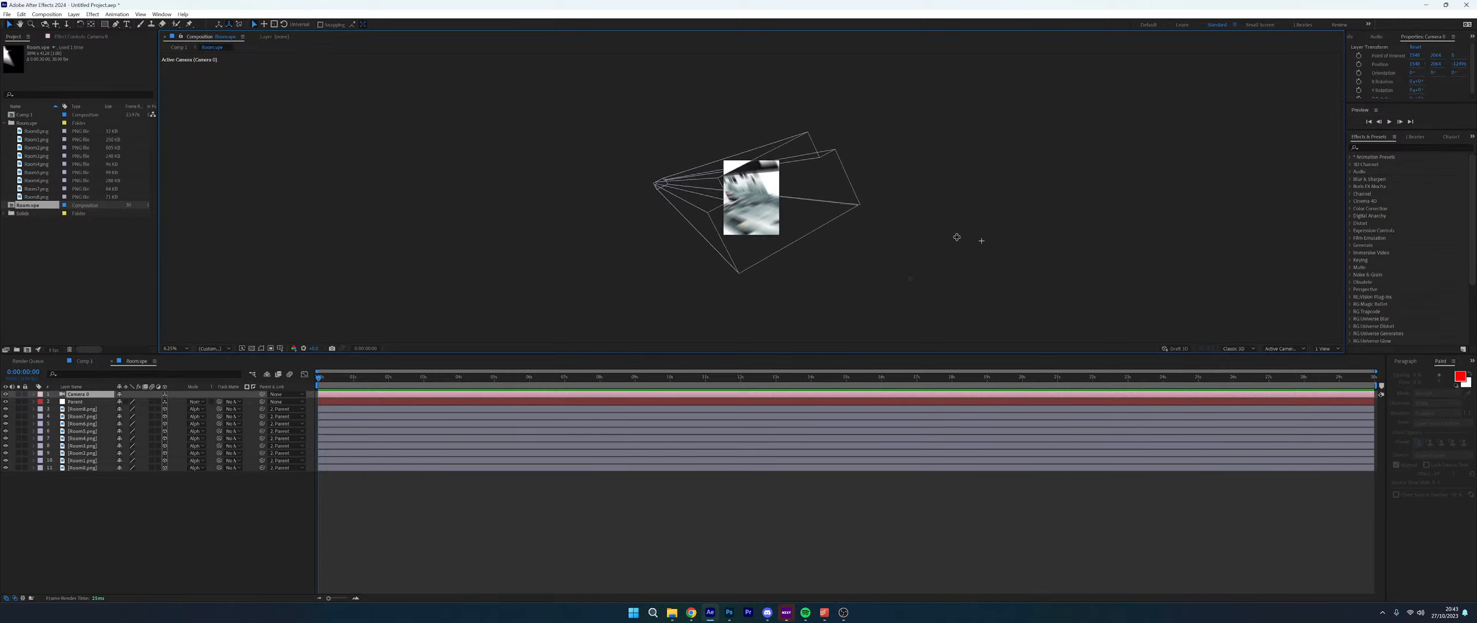
mouse_move(794, 216)
left_mouse_down()
mouse_move(801, 227)
mouse_move(795, 191)
mouse_move(756, 199)
mouse_move(779, 99)
mouse_move(788, 219)
mouse_move(801, 216)
mouse_move(760, 211)
mouse_move(786, 229)
left_mouse_up()
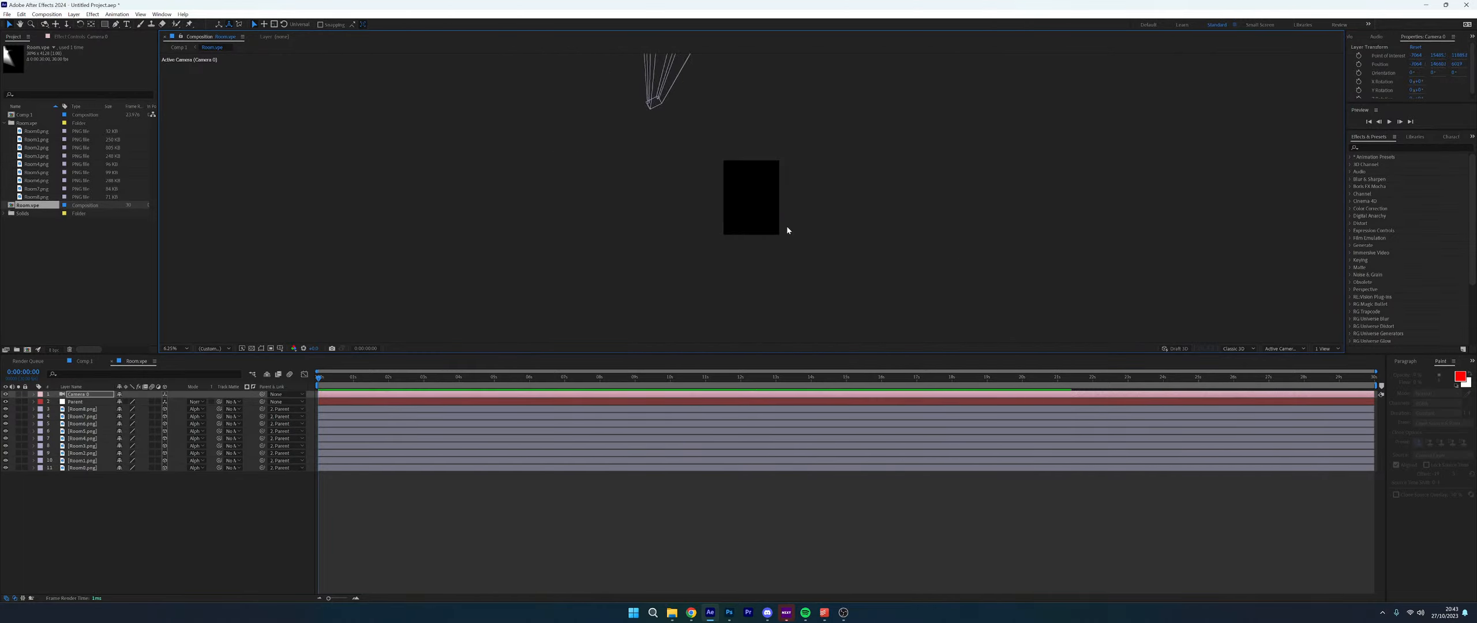
key("ctrl+z")
Delete the imported camera layer from the Room.vpe composition
left_click(78, 402)
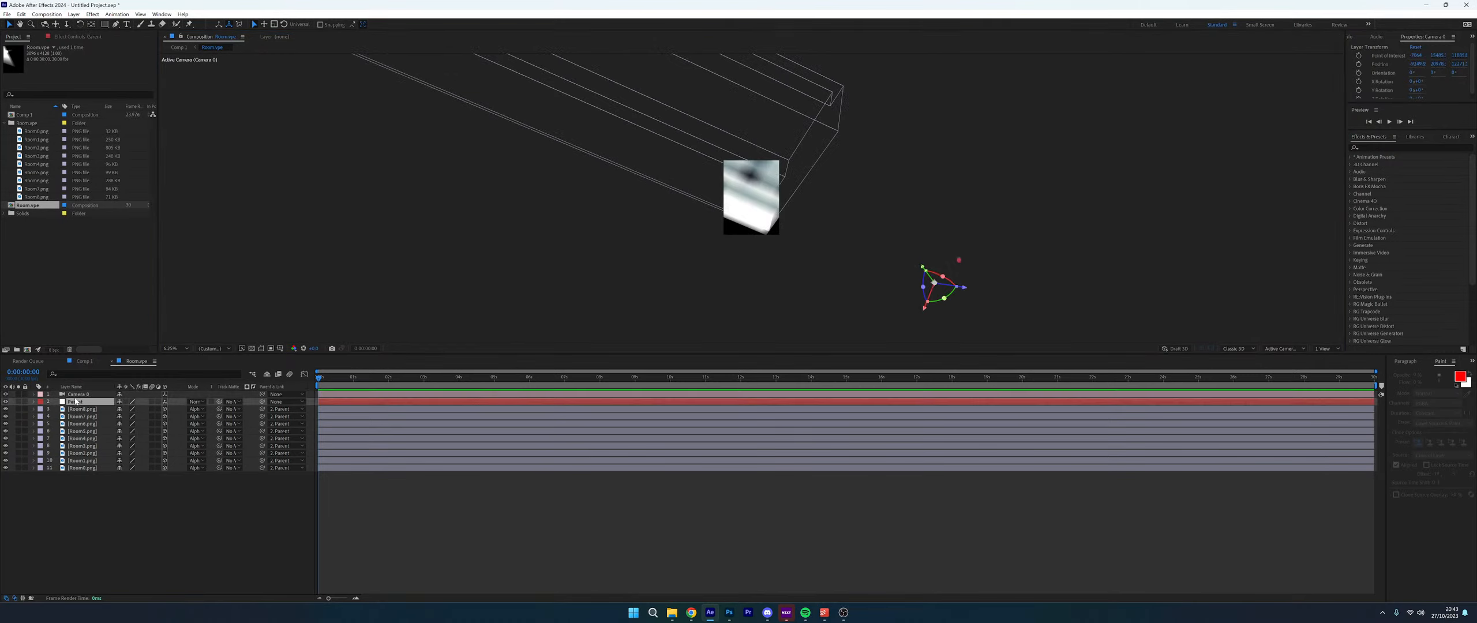
left_click(89, 395)
key("Delete")
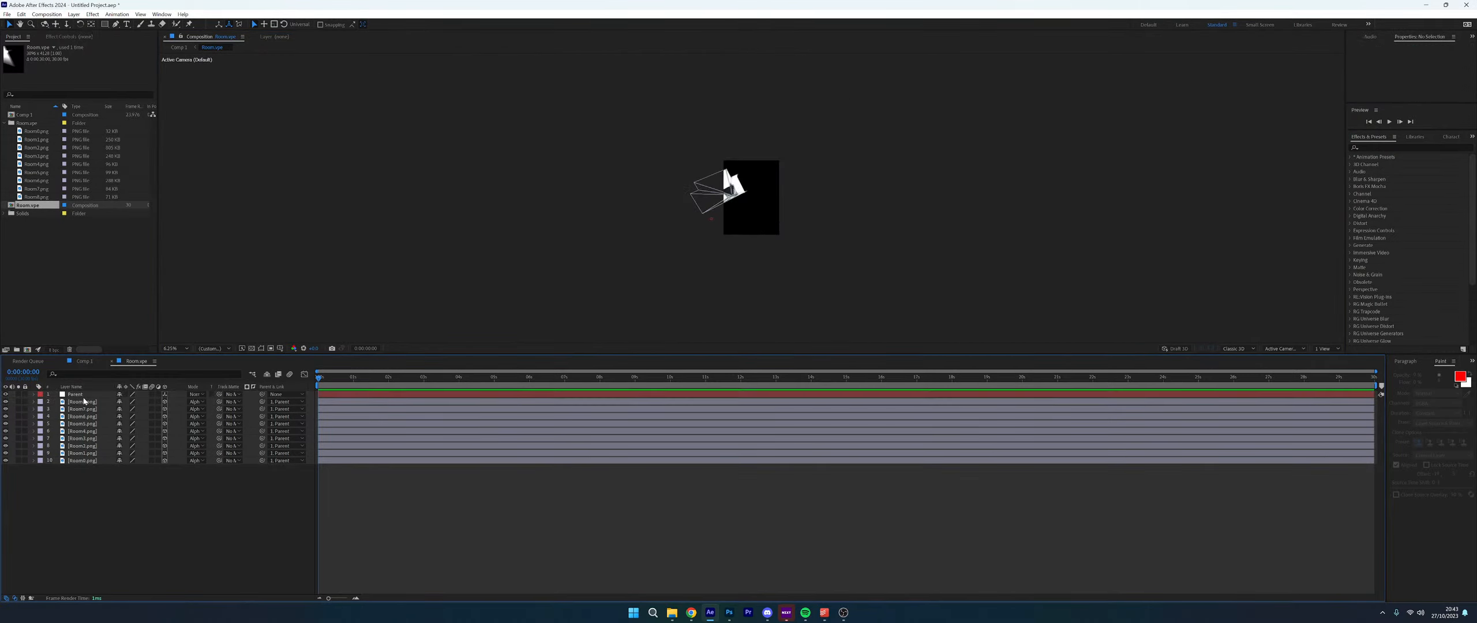
Reveal the Position property of the Parent layer in the timeline
left_click(85, 396)
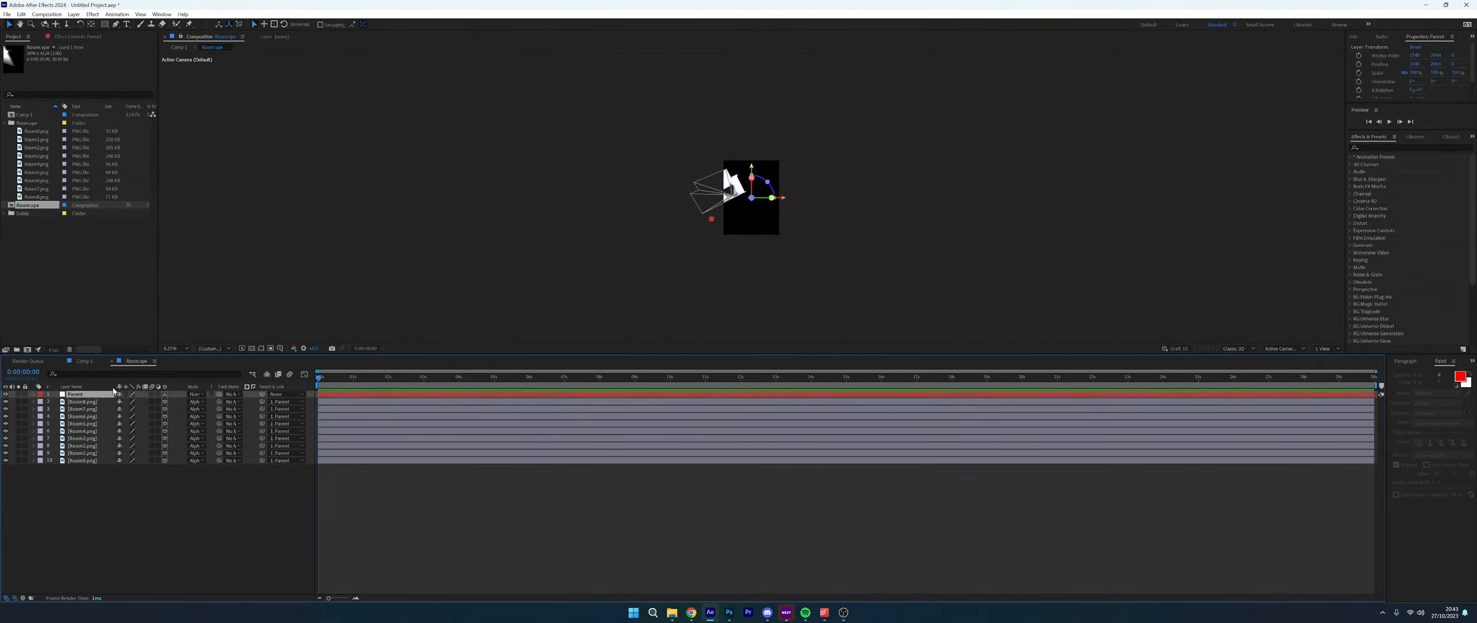
key("s")
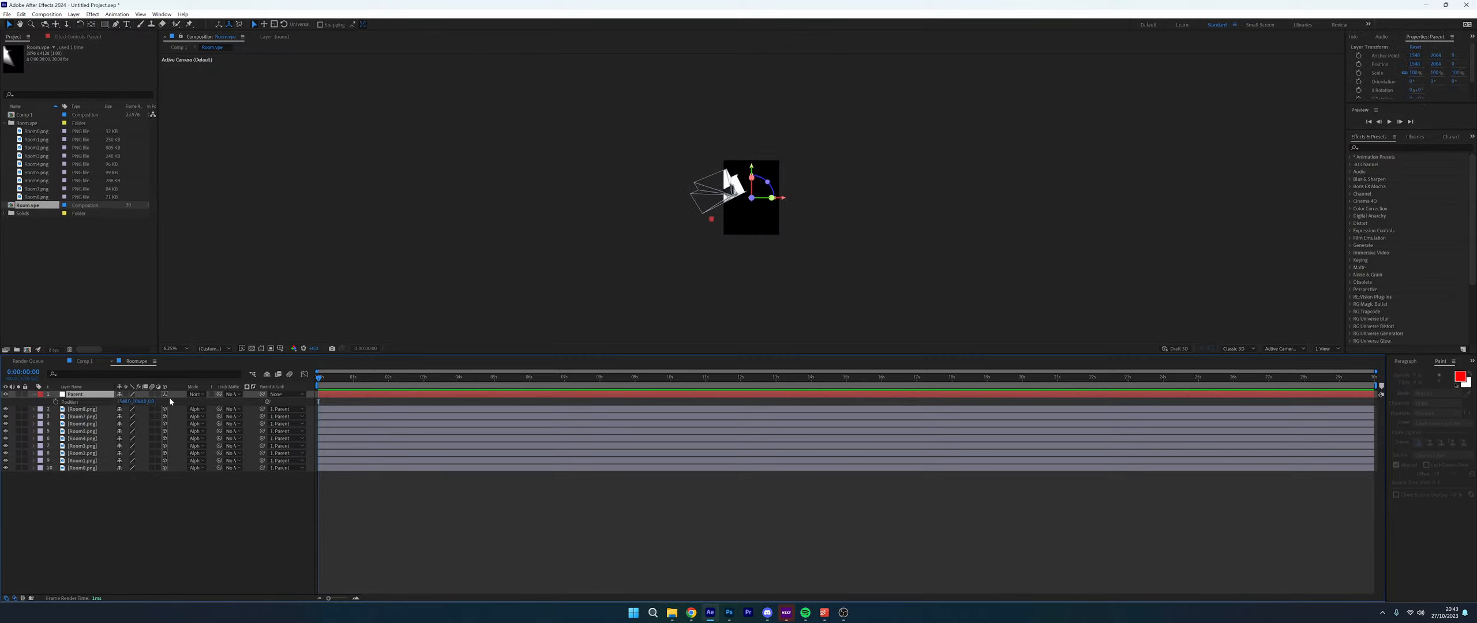
Reposition the Parent null to the right and slightly down so the room planes sit inside the frame
key("p")
left_click_drag(137, 401, 520, 400)
left_click_drag(123, 401, 220, 399)
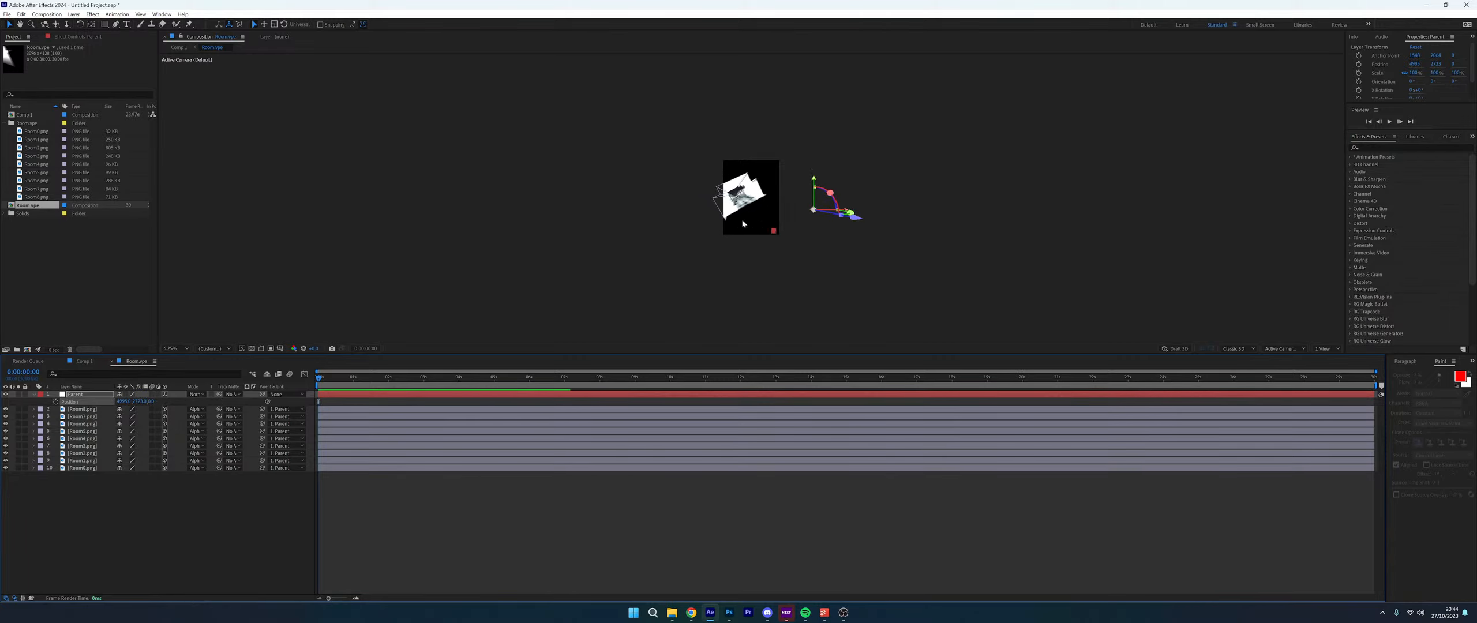
scroll(741, 225, "up", 3)
scroll(694, 219, "up", 1)
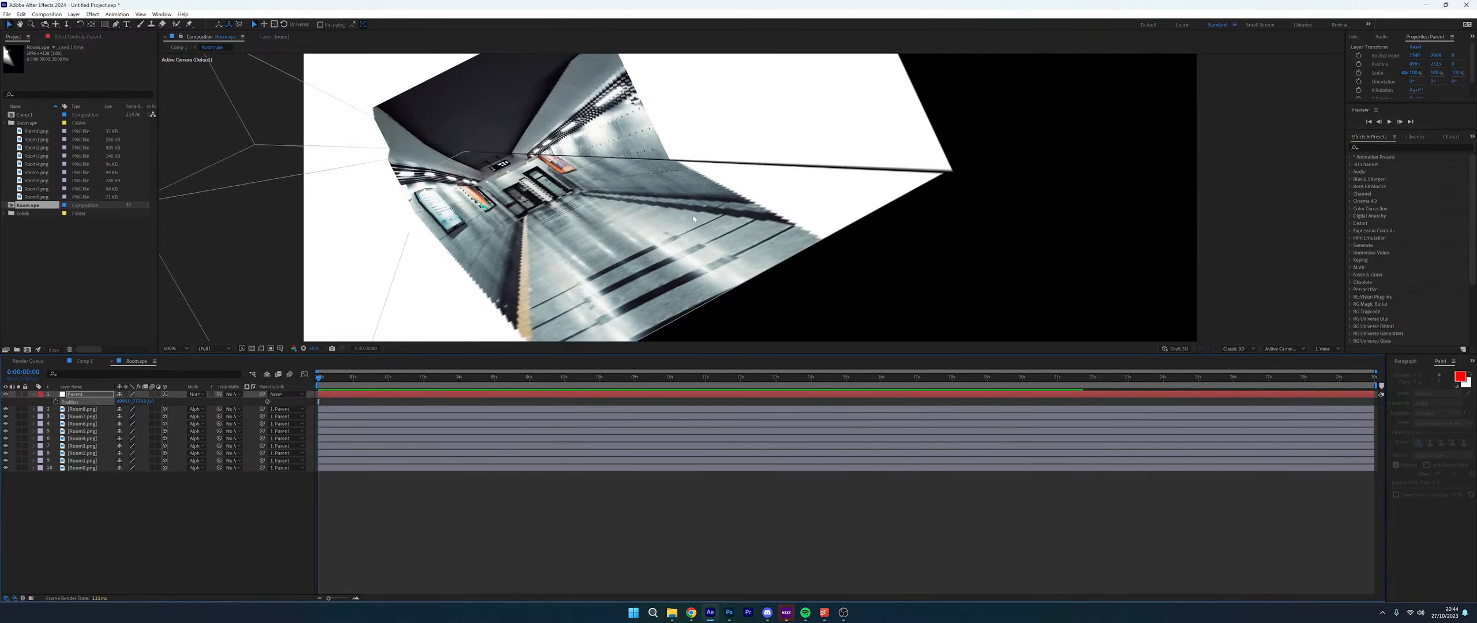
scroll(694, 218, "down", 1)
scroll(683, 219, "down", 1)
scroll(683, 219, "up", 1)
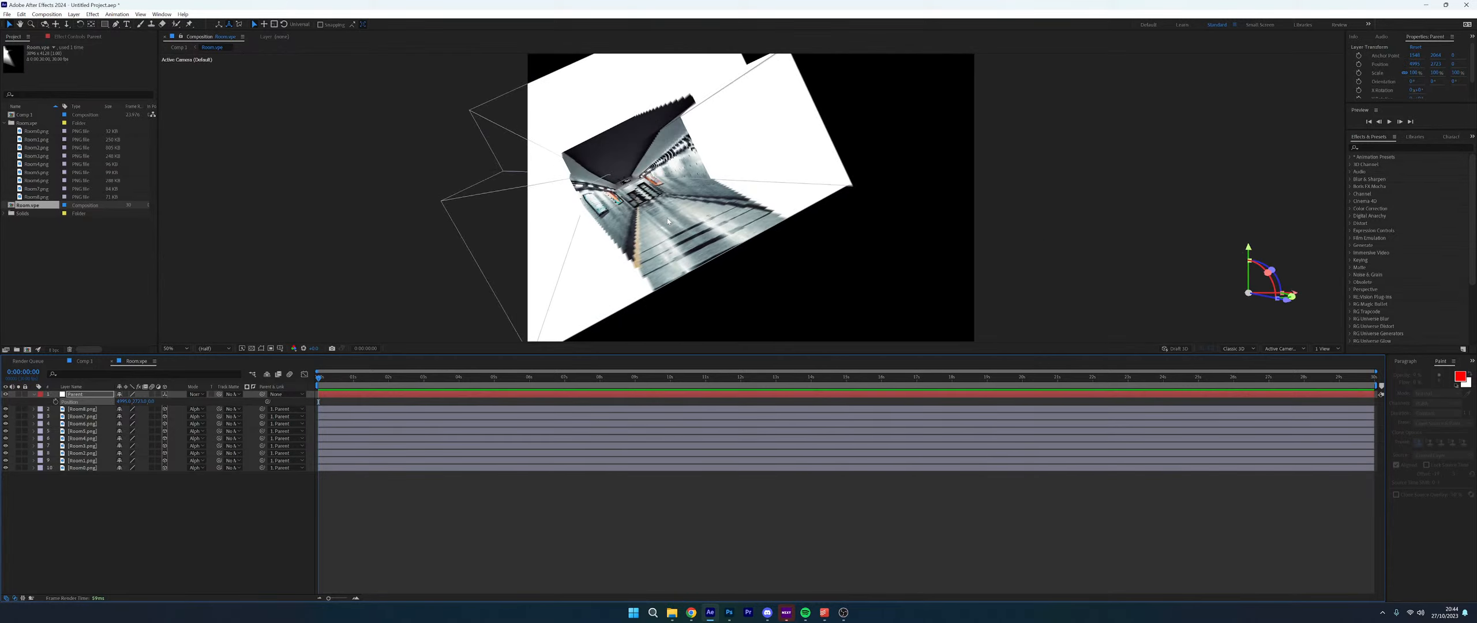
Rotate the Parent null around its Z axis to level the tilted room
key("r")
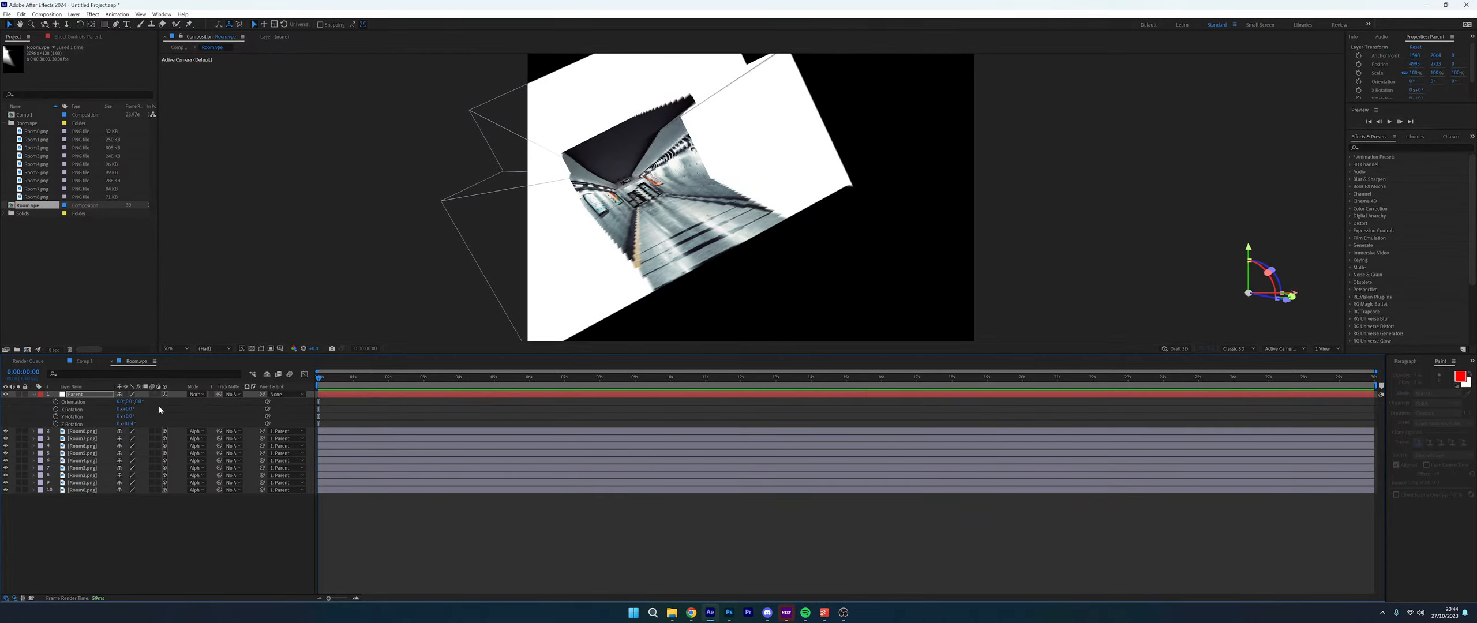
mouse_move(130, 426)
left_mouse_down()
mouse_move(134, 414)
mouse_move(124, 424)
left_mouse_up()
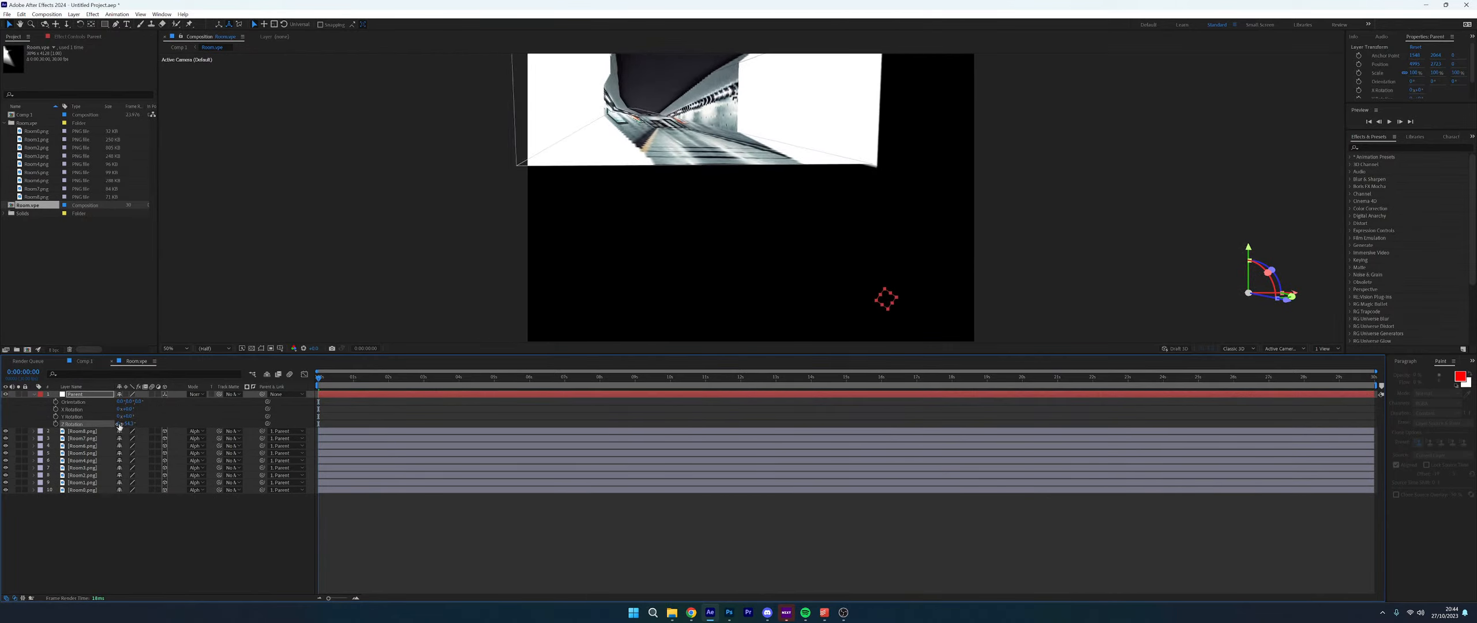
left_click(103, 396)
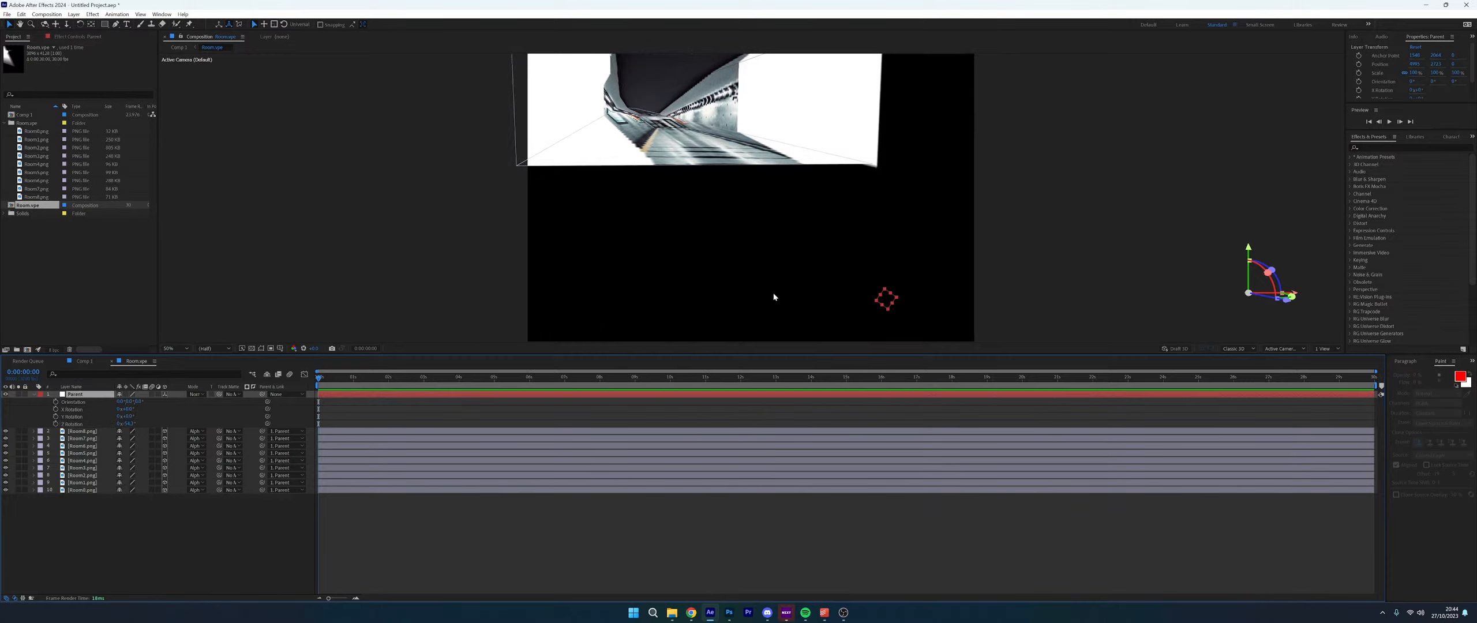
Shift the Parent null's position down and to the left to move the room within the frame
scroll(774, 297, "down", 2)
key("p")
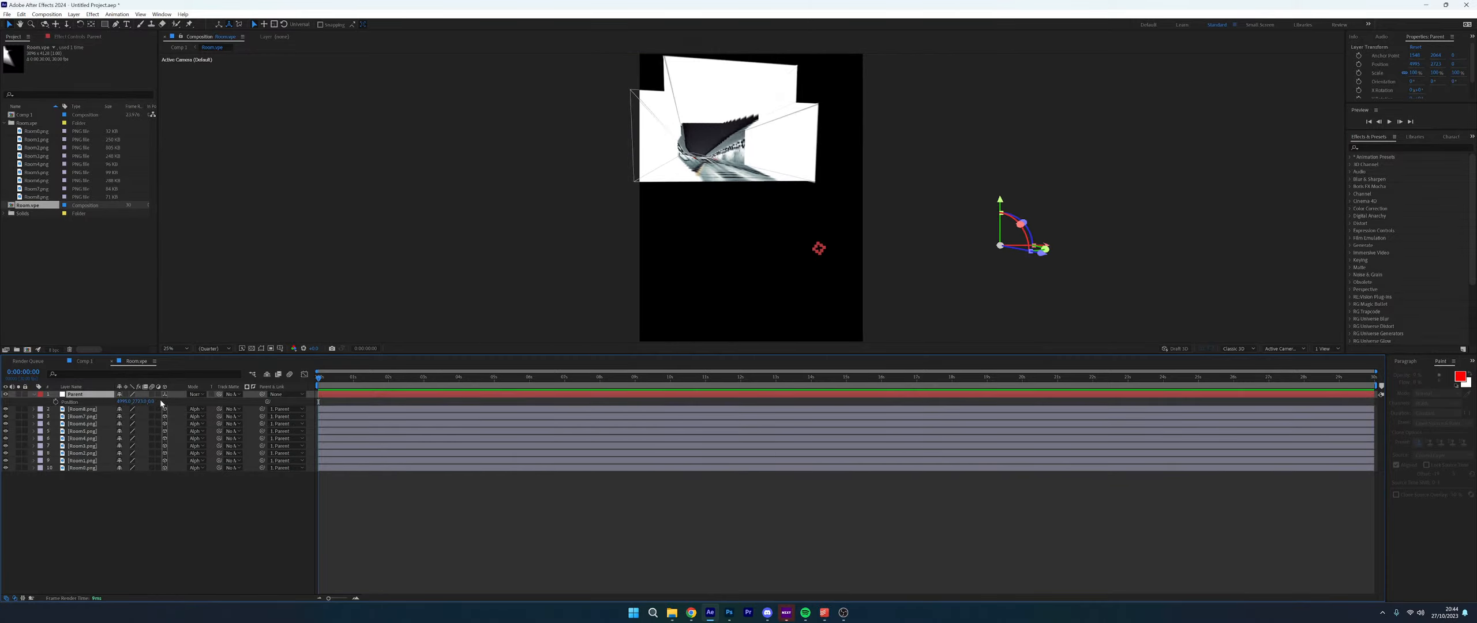
left_click_drag(142, 401, 822, 384)
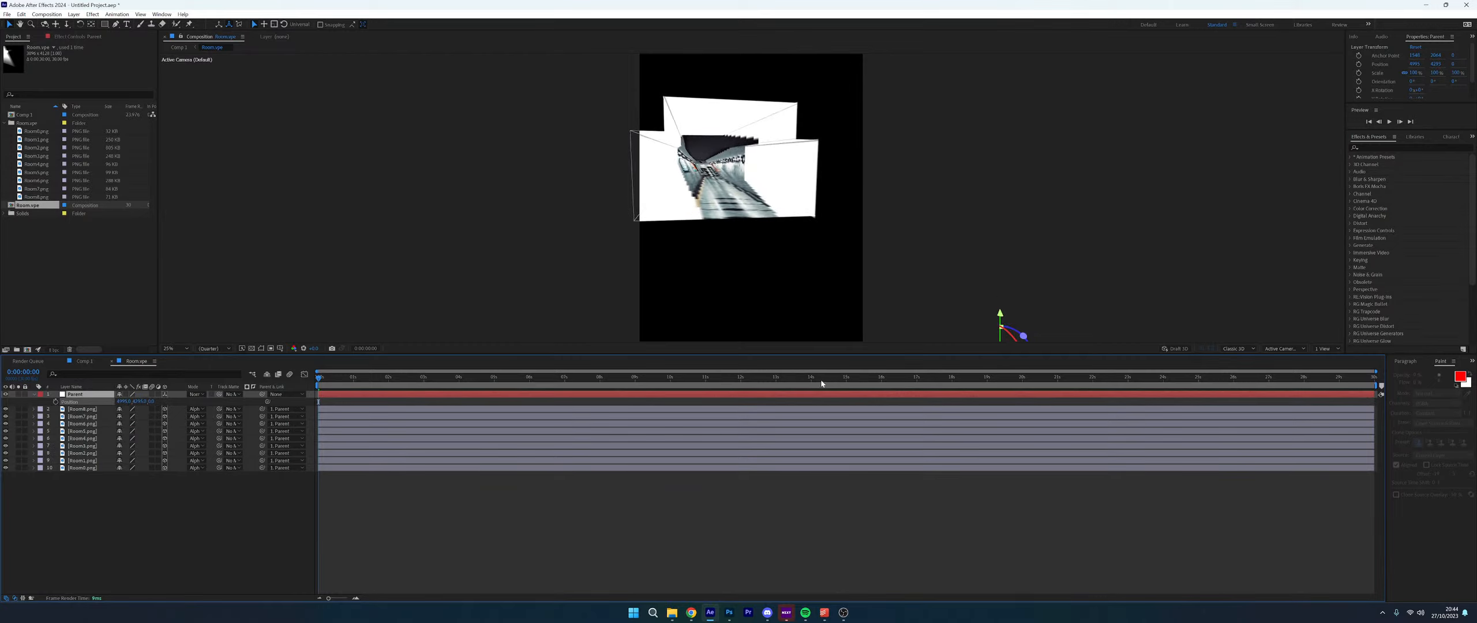
key("ctrl+shift+a")
left_click_drag(125, 402, 12, 402)
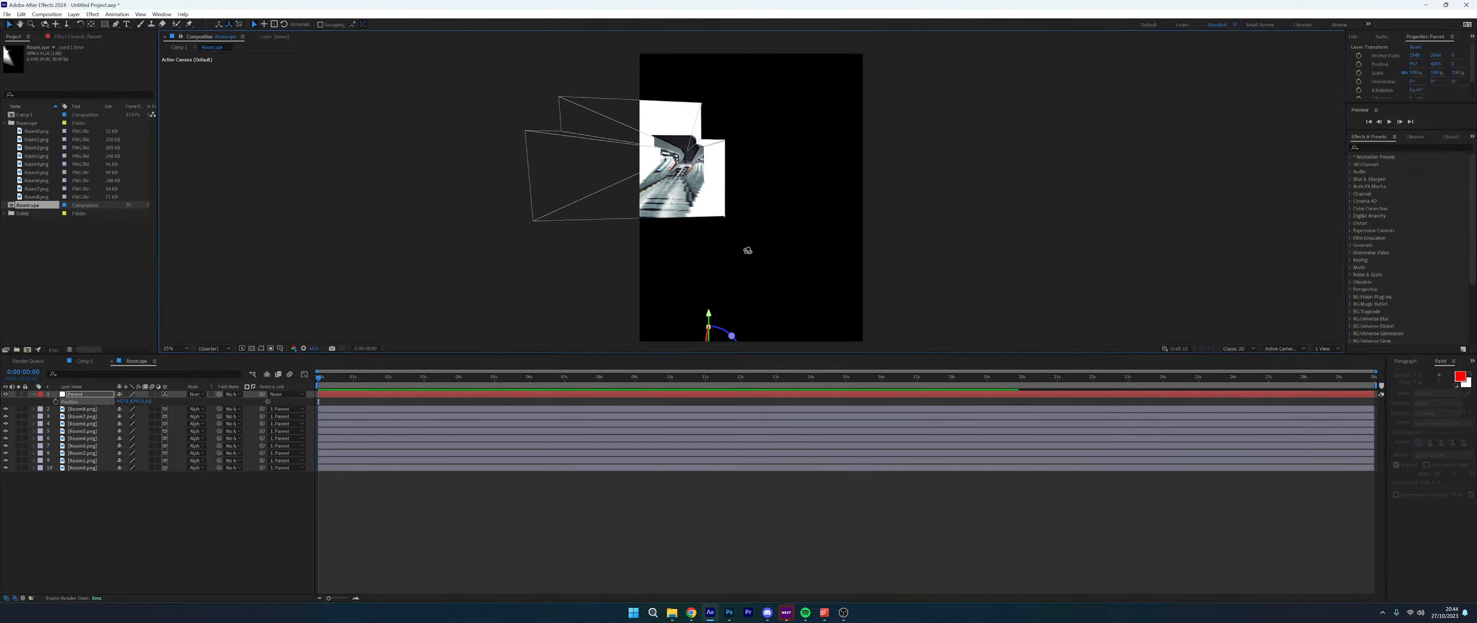
Orbit the 3D view to look at the room from another angle, using the Active Camera (Default) view
left_click_drag(747, 250, 749, 243)
left_click(1280, 348)
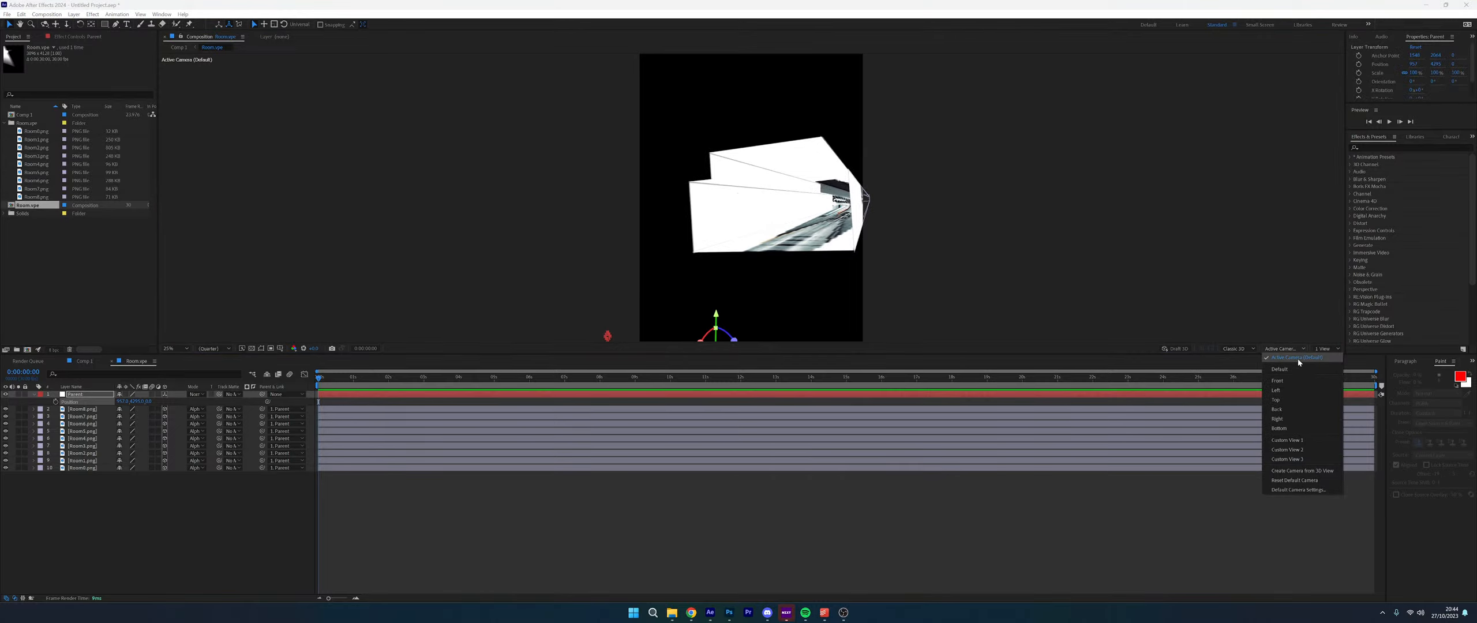
left_click(1297, 357)
left_click(623, 247)
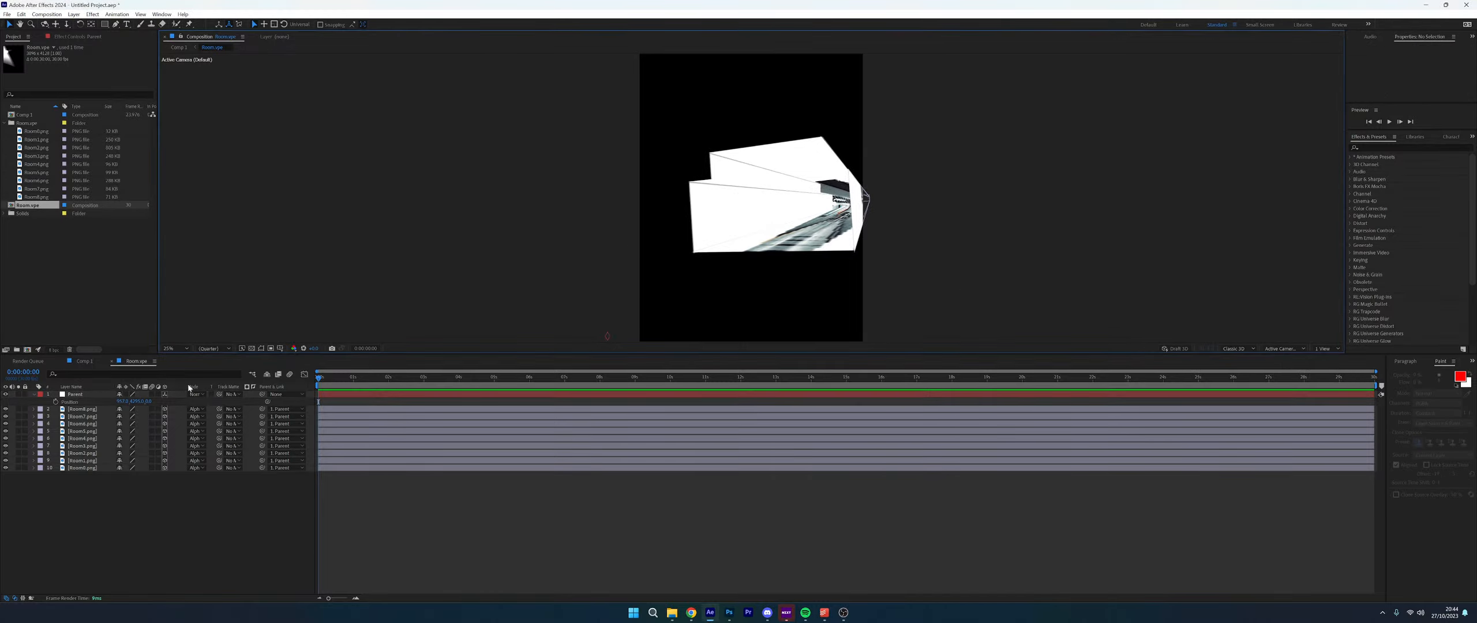
Try a different depth for the Parent null, undo it, and rotate the null around its Y axis
left_click(77, 395)
left_click_drag(148, 402, 113, 402)
key("r")
key("ctrl+z")
mouse_move(129, 416)
left_mouse_down()
mouse_move(107, 413)
mouse_move(145, 411)
mouse_move(117, 411)
left_mouse_up()
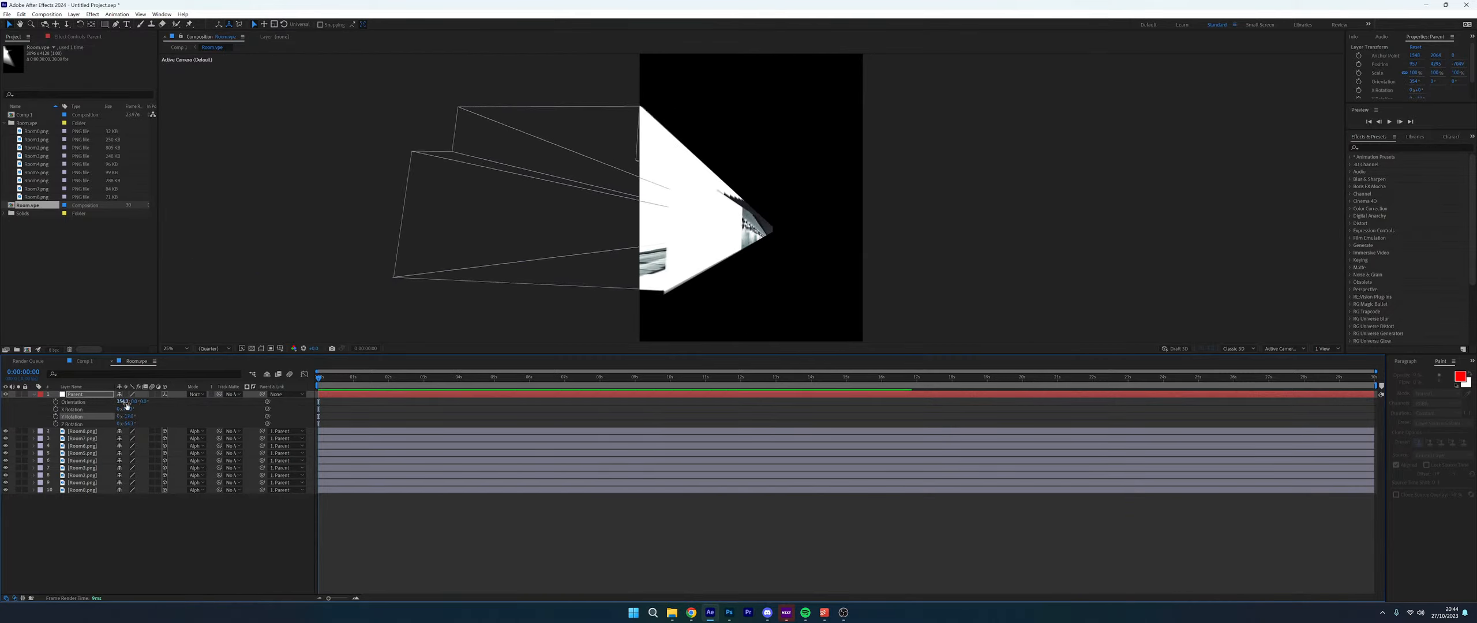
Move the Parent null right and adjust its depth, and tilt it around its X axis
key("p")
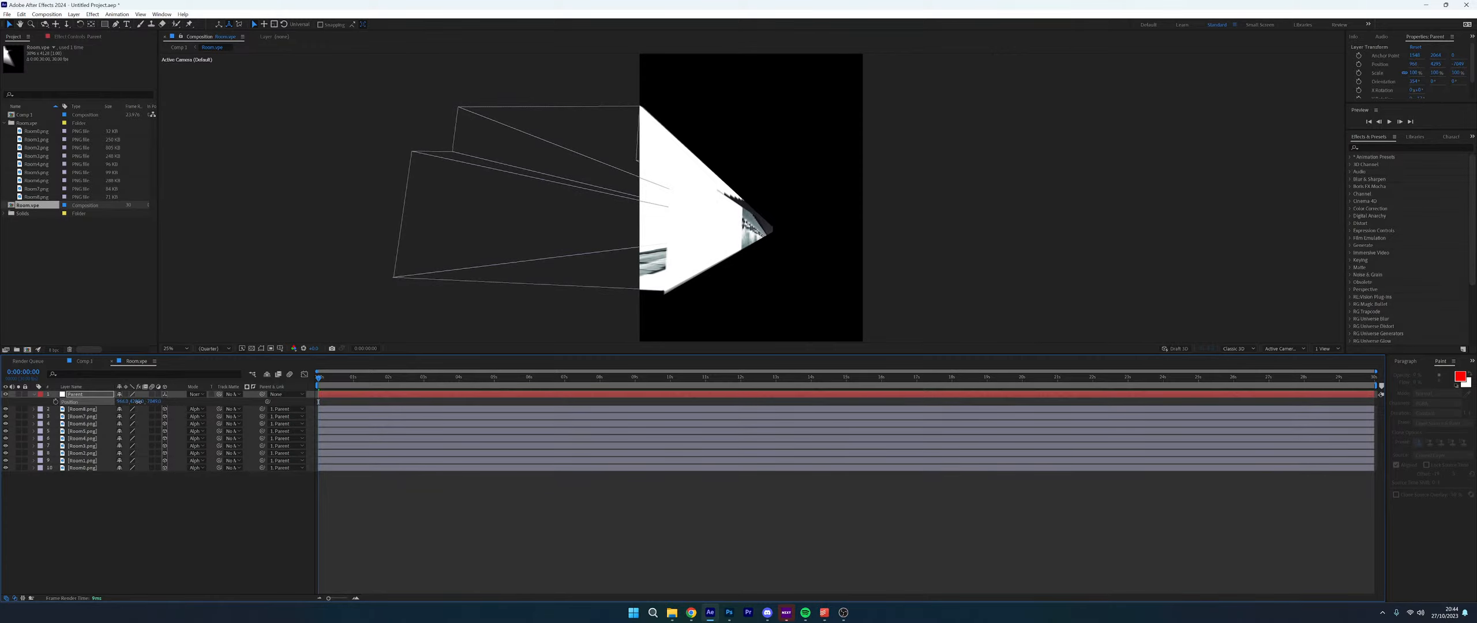
left_click_drag(124, 401, 1162, 392)
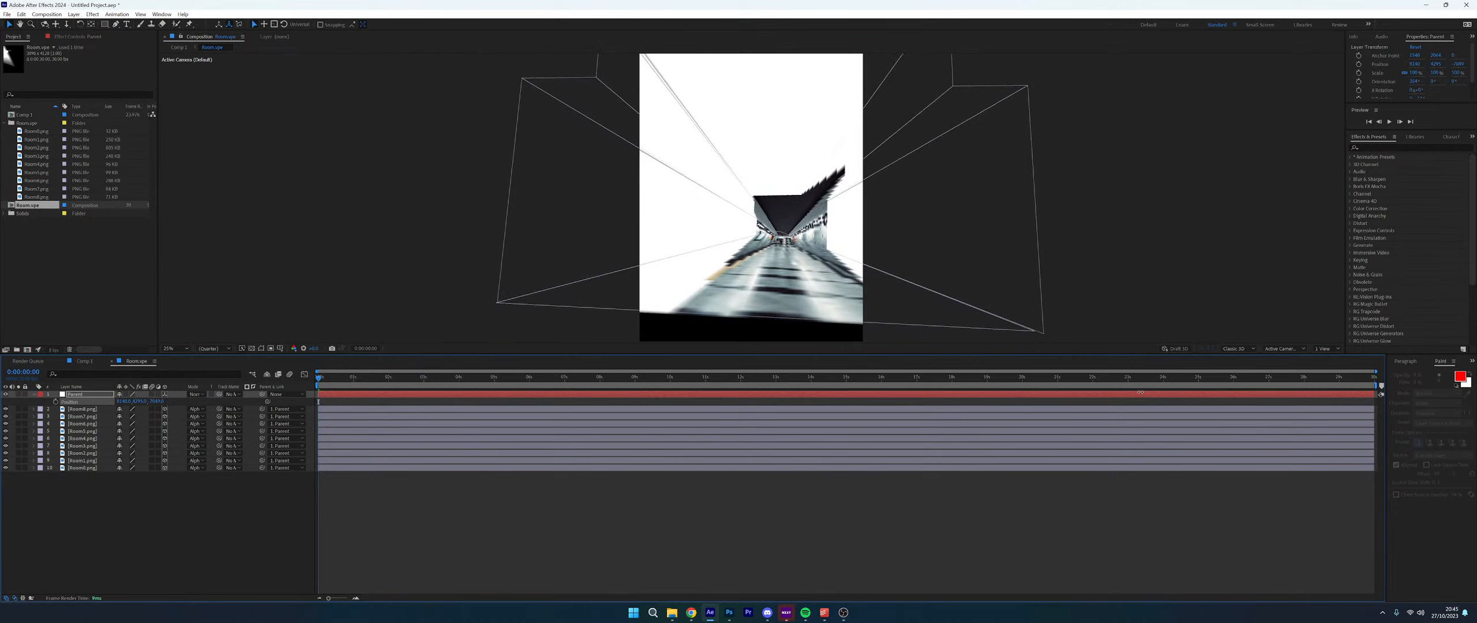
mouse_move(156, 402)
left_mouse_down()
mouse_move(196, 404)
mouse_move(128, 406)
left_mouse_up()
key("r")
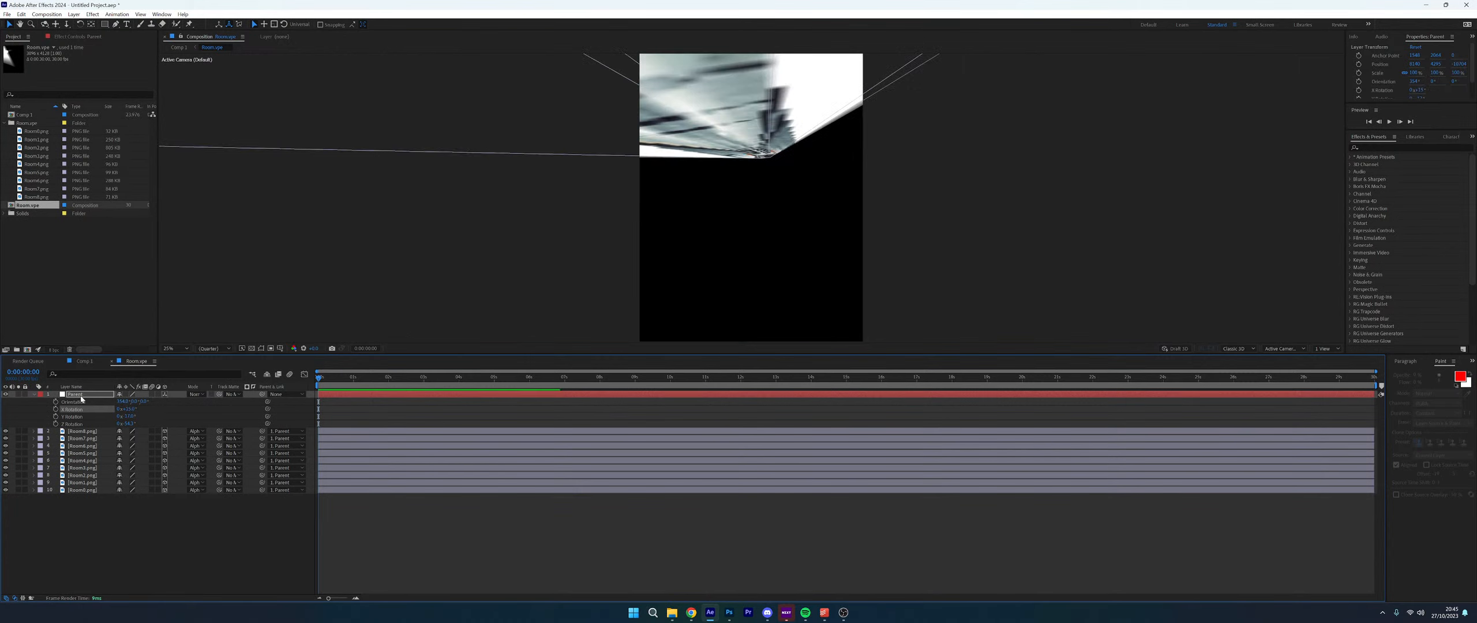
Switch to Photoshop, discard the open Vanishing Point edit, and start the Vanishing Point filter afresh on the corridor photo
left_click(728, 614)
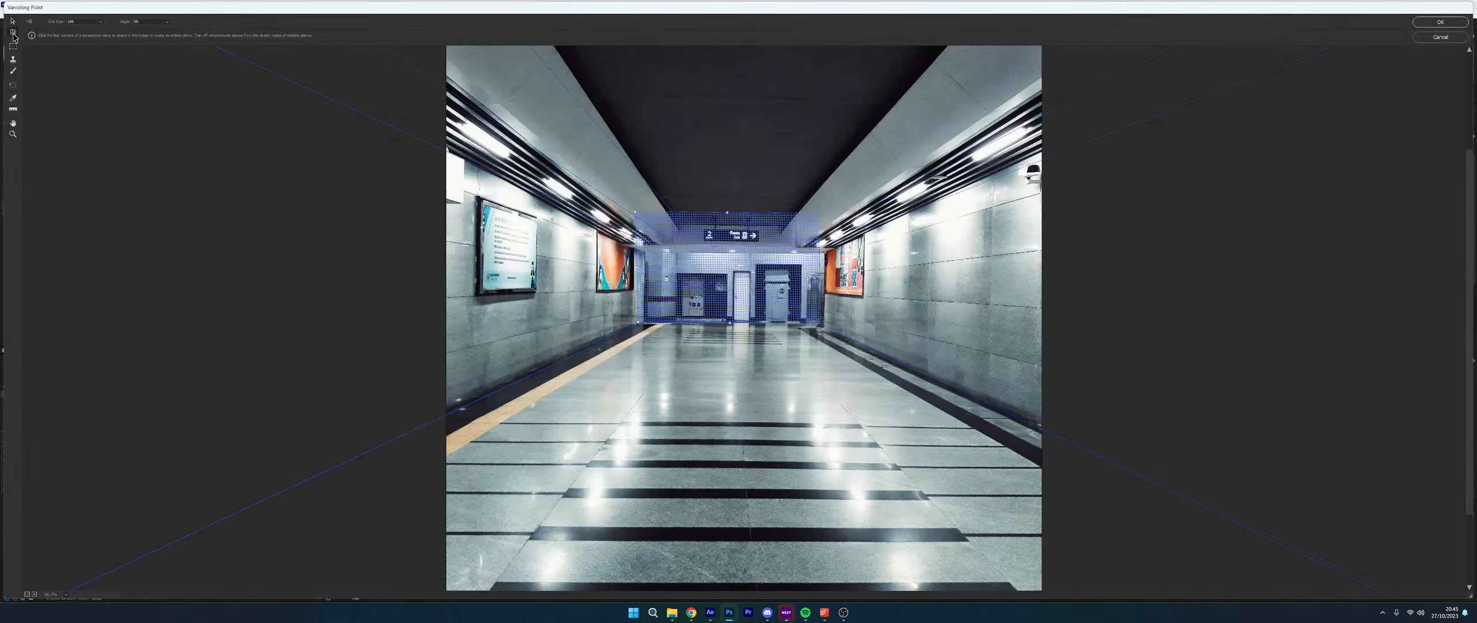
left_click(1438, 37)
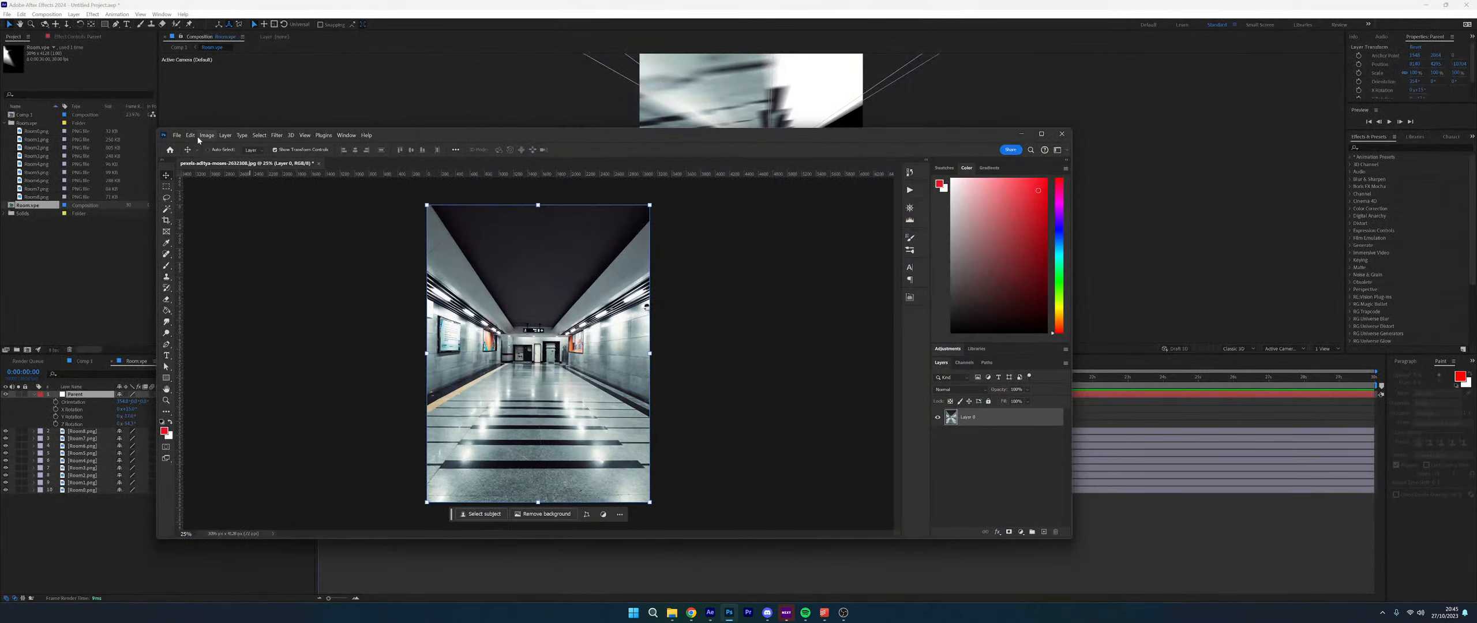
left_click(291, 139)
mouse_move(277, 136)
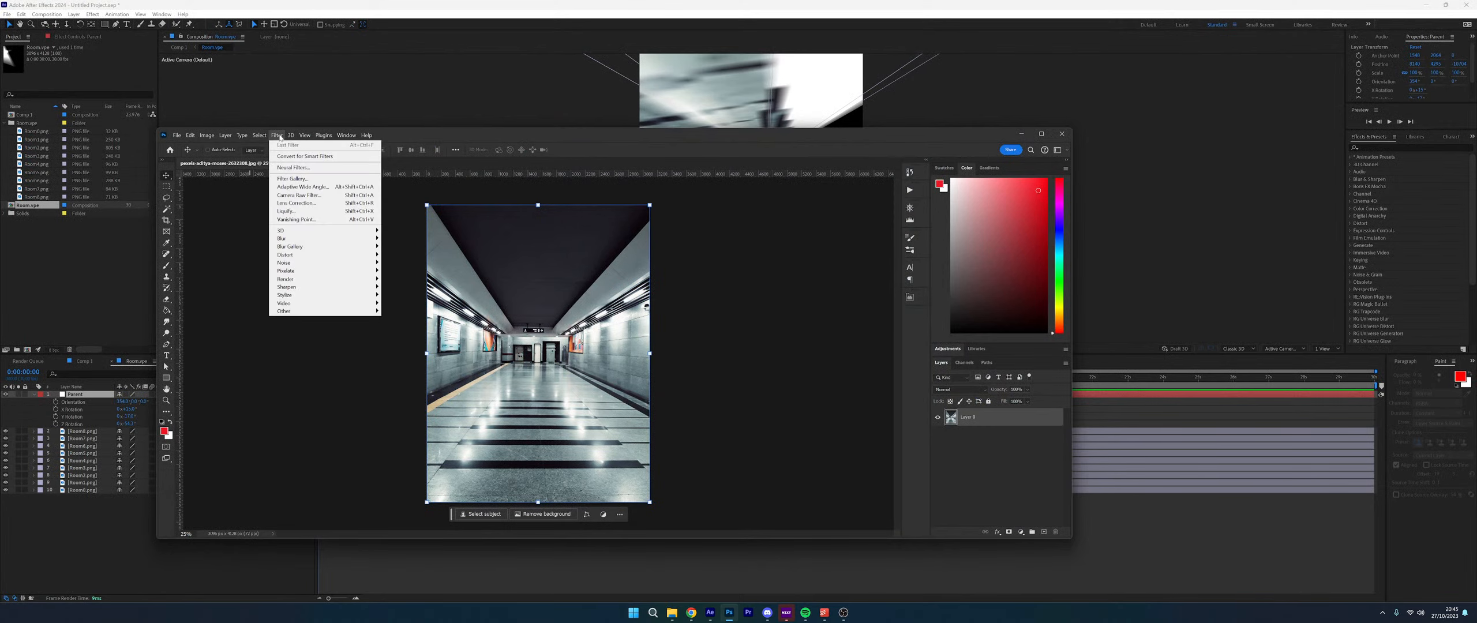
left_click(306, 219)
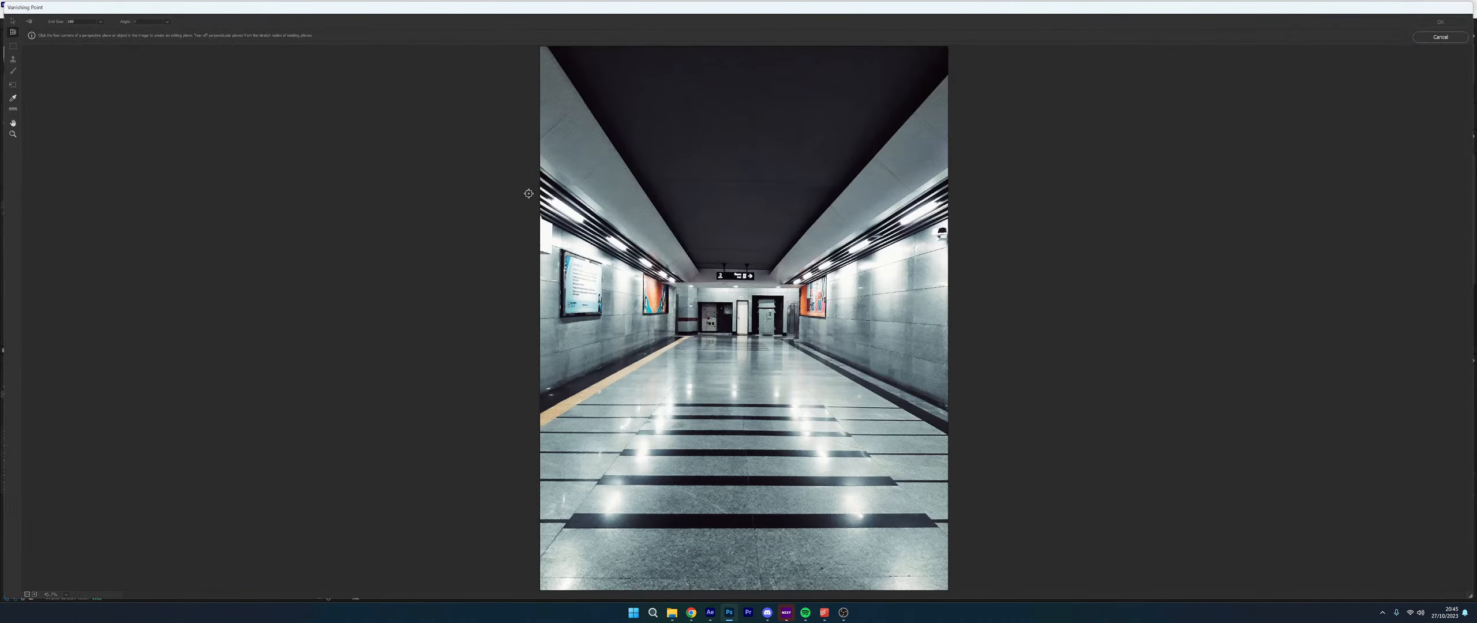
Create a perspective plane over the corridor floor and extend connected planes along the left wall and ceiling
left_click(674, 335)
left_click(796, 336)
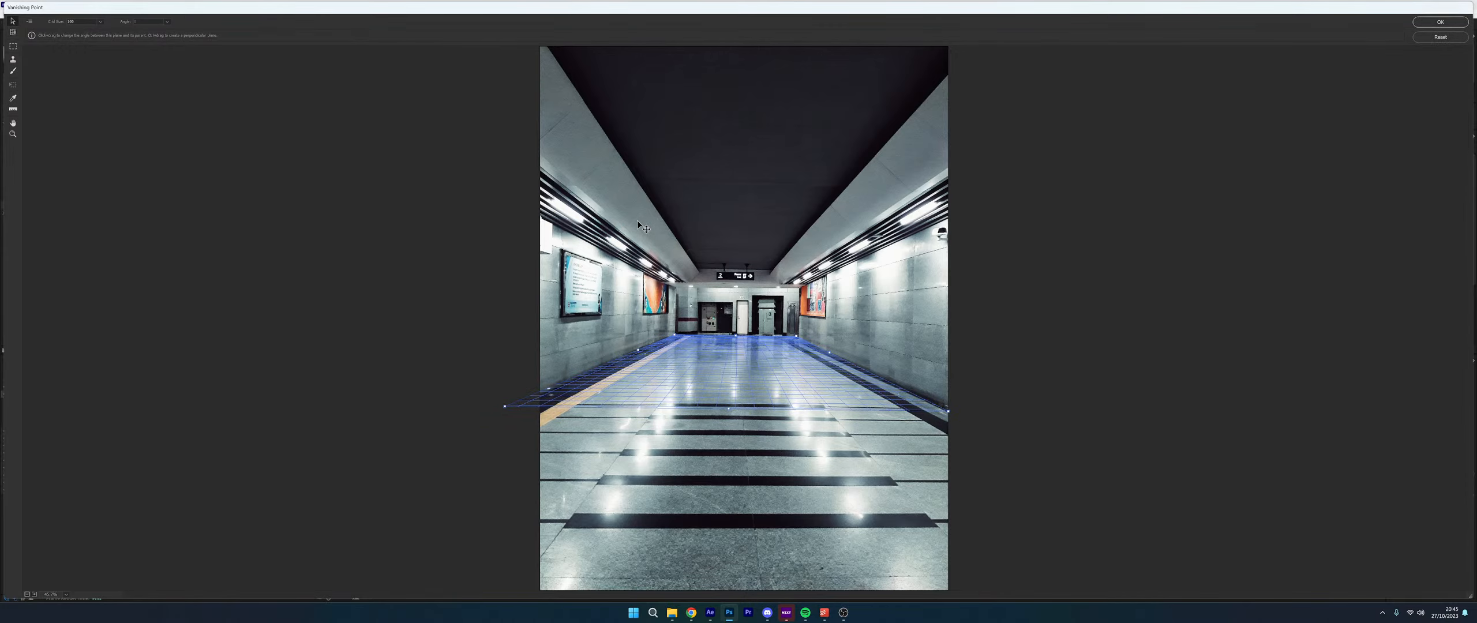
left_click_drag(638, 350, 852, 238)
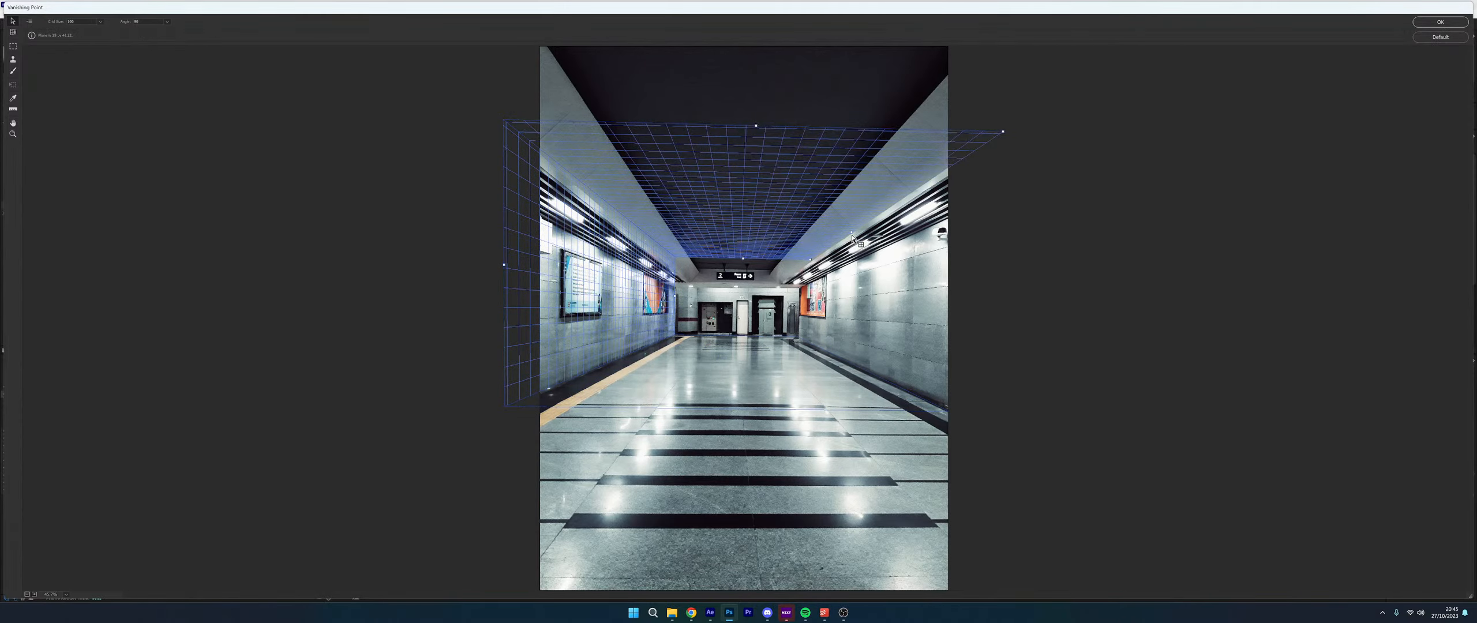
Extend perpendicular planes from the floor plane over the right wall and the corridor's end wall
left_click(852, 368)
left_click_drag(835, 358, 835, 244)
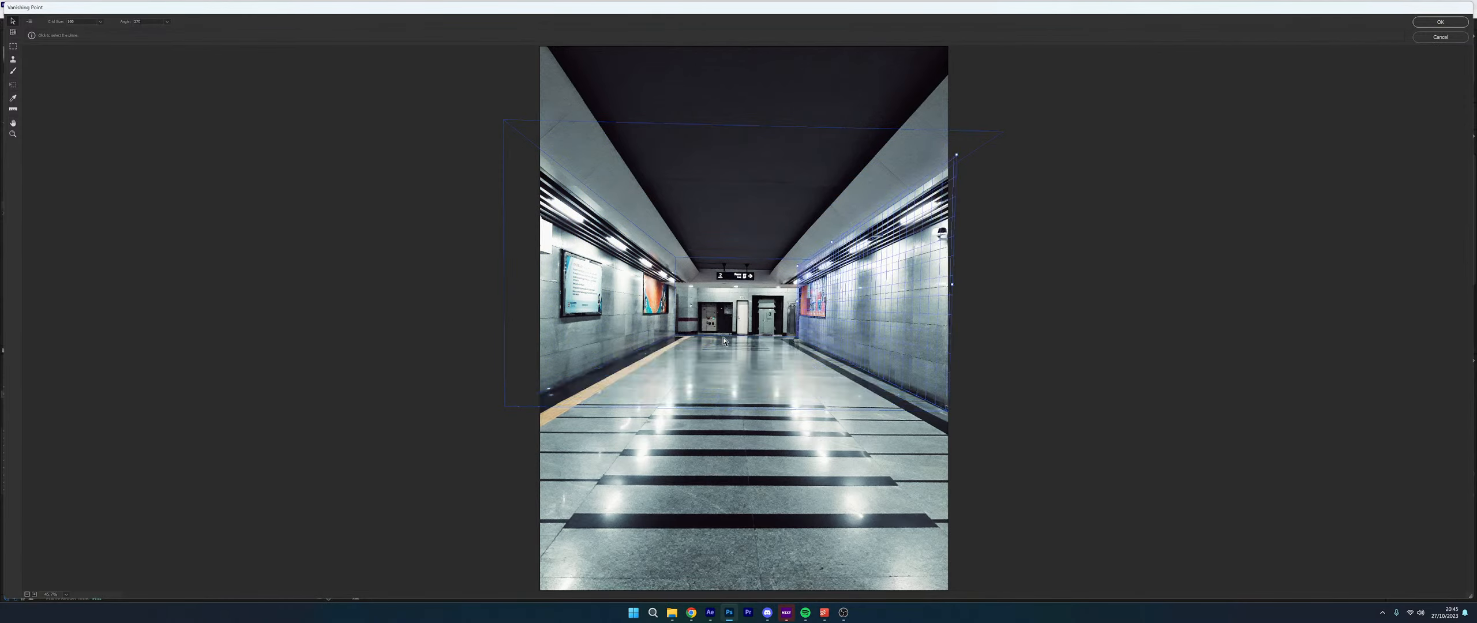
left_click(737, 339)
left_click_drag(738, 335, 740, 261)
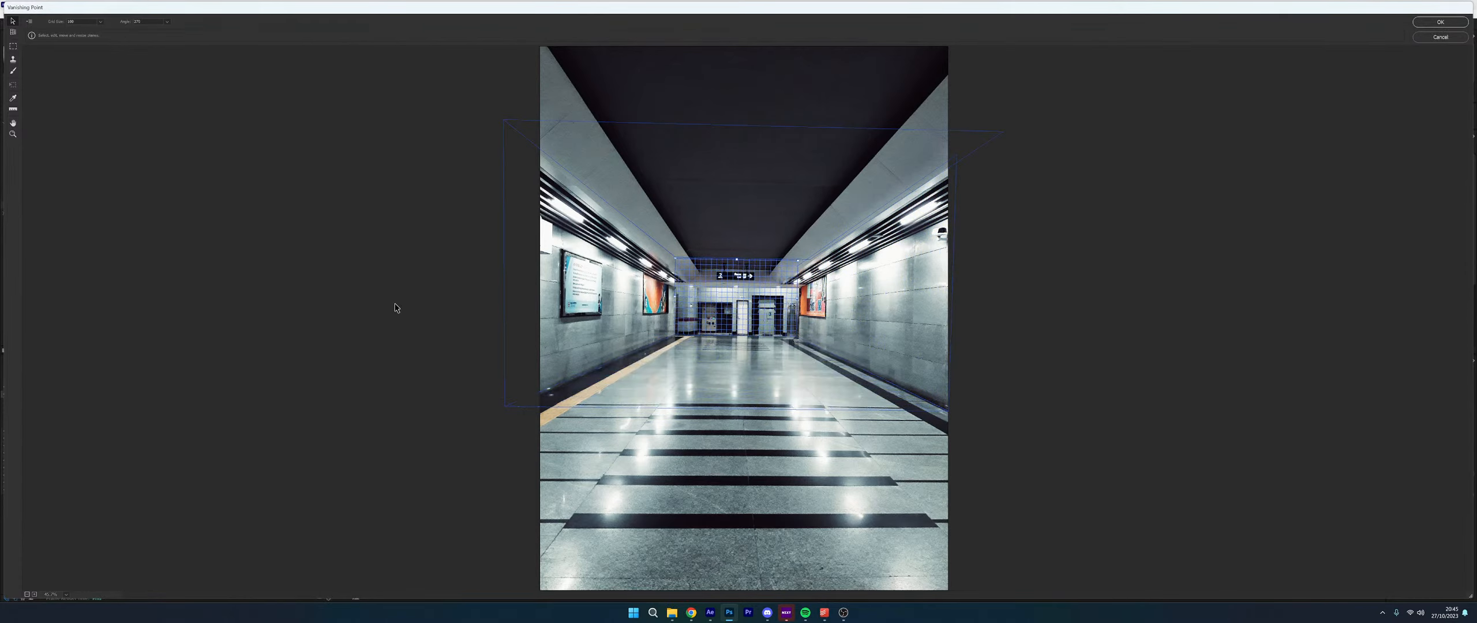
Export the perspective planes for After Effects as Untitled.vpe in the LIVE-3D_Room folder
left_click(27, 22)
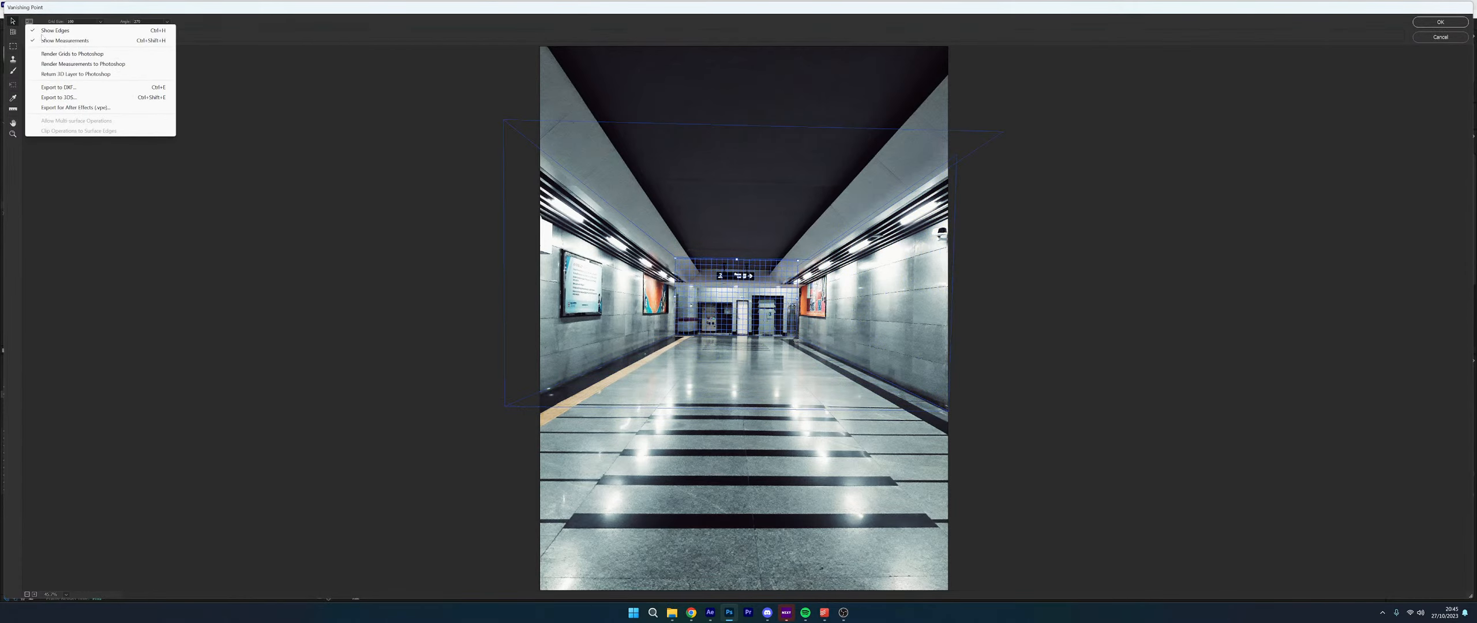
left_click(116, 108)
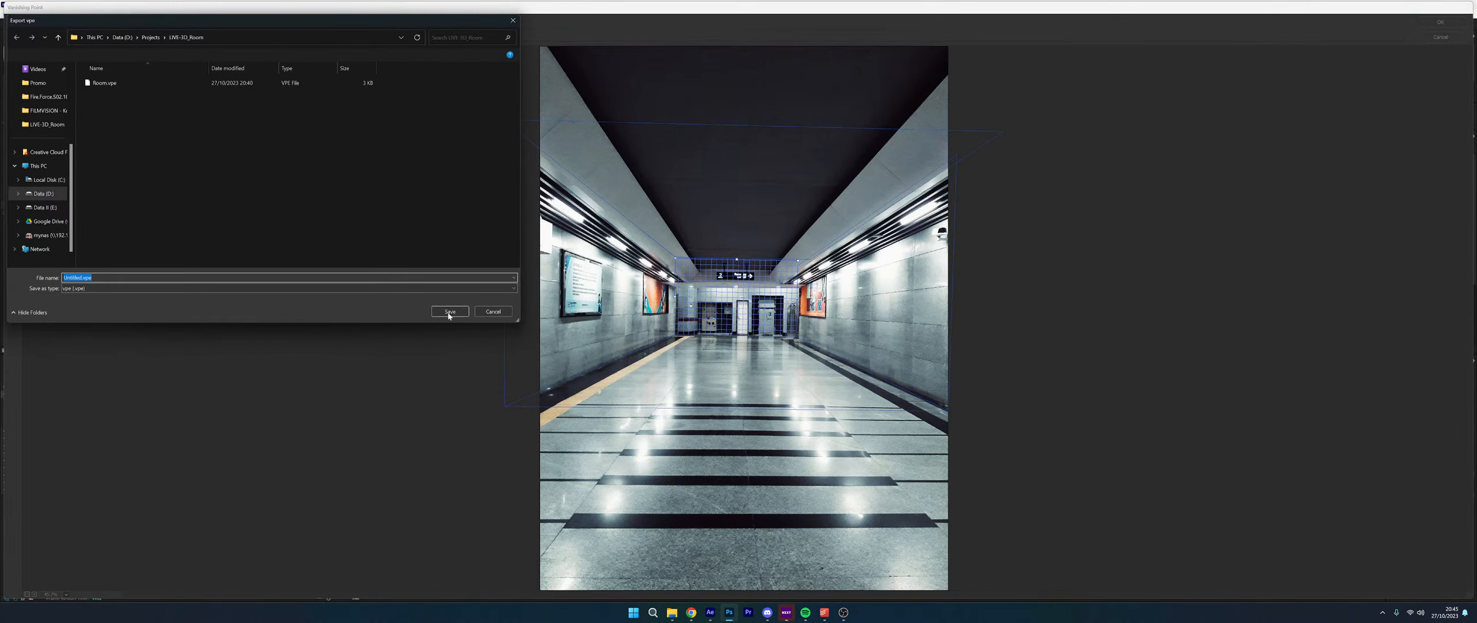
left_click(450, 310)
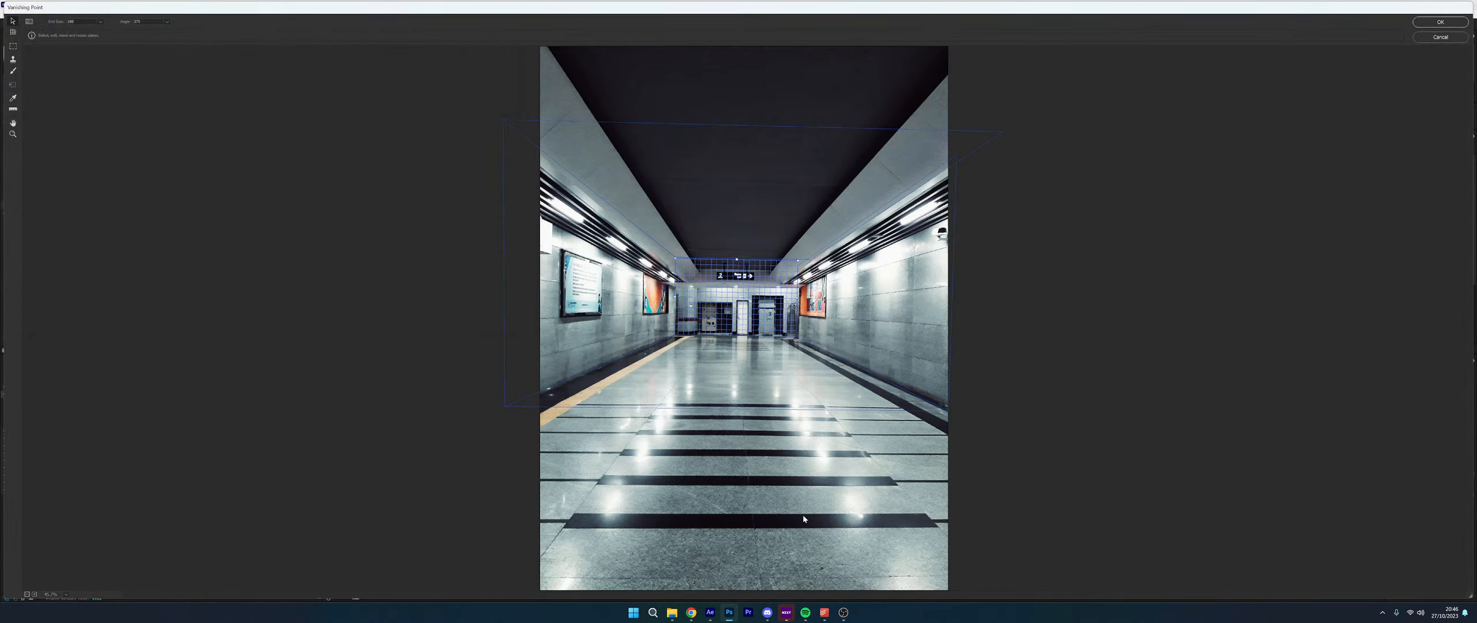
Switch to After Effects and delete every composition, folder and footage item from the project
left_click(708, 615)
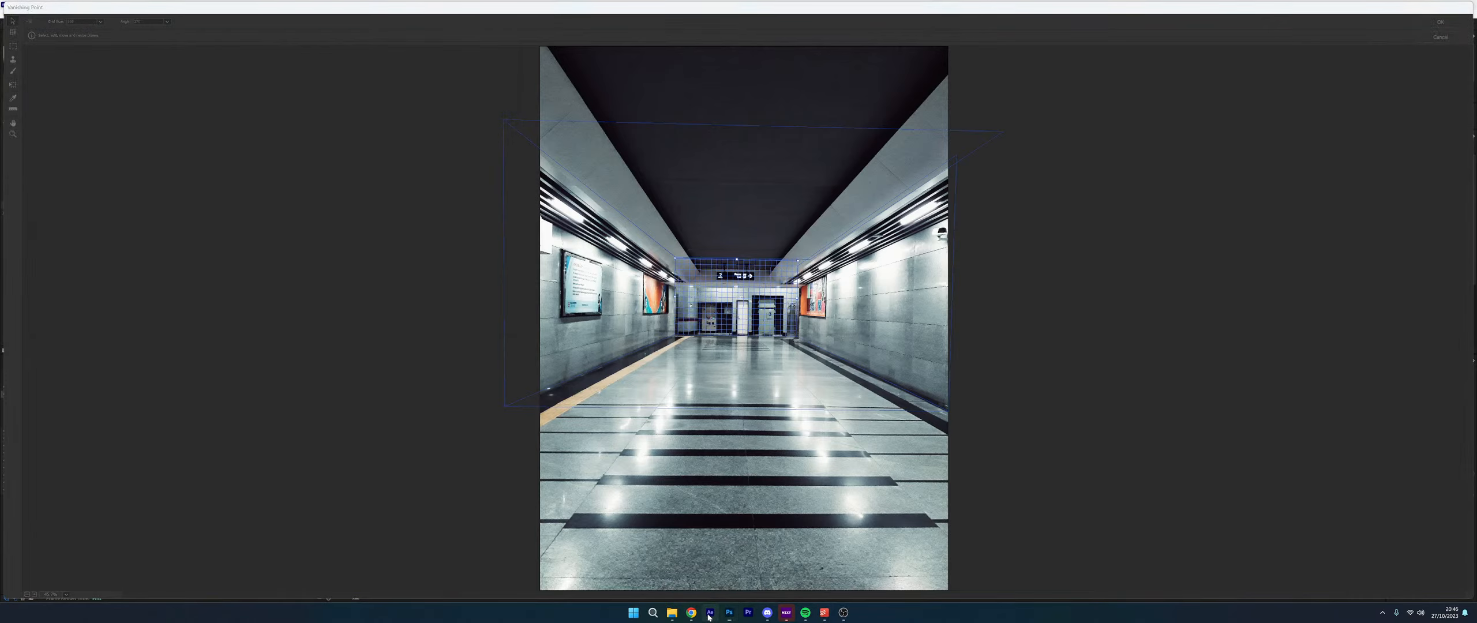
right_click(708, 616)
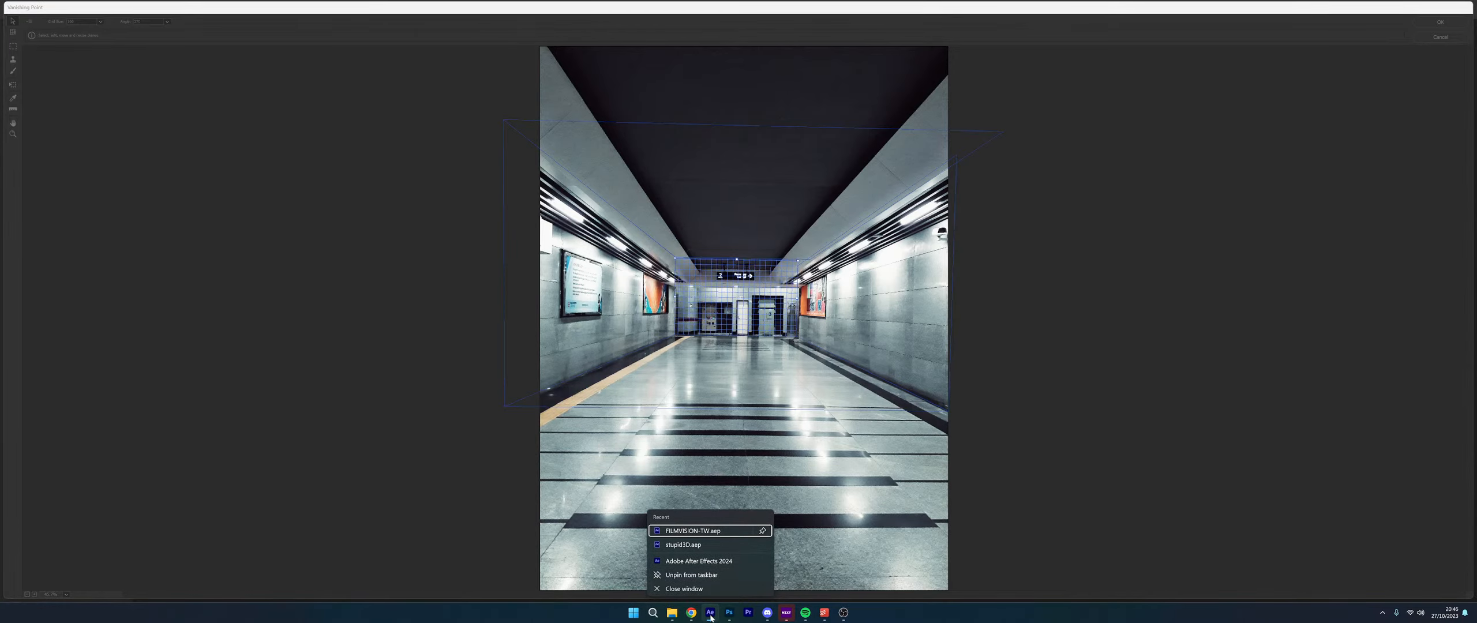
left_click(710, 615)
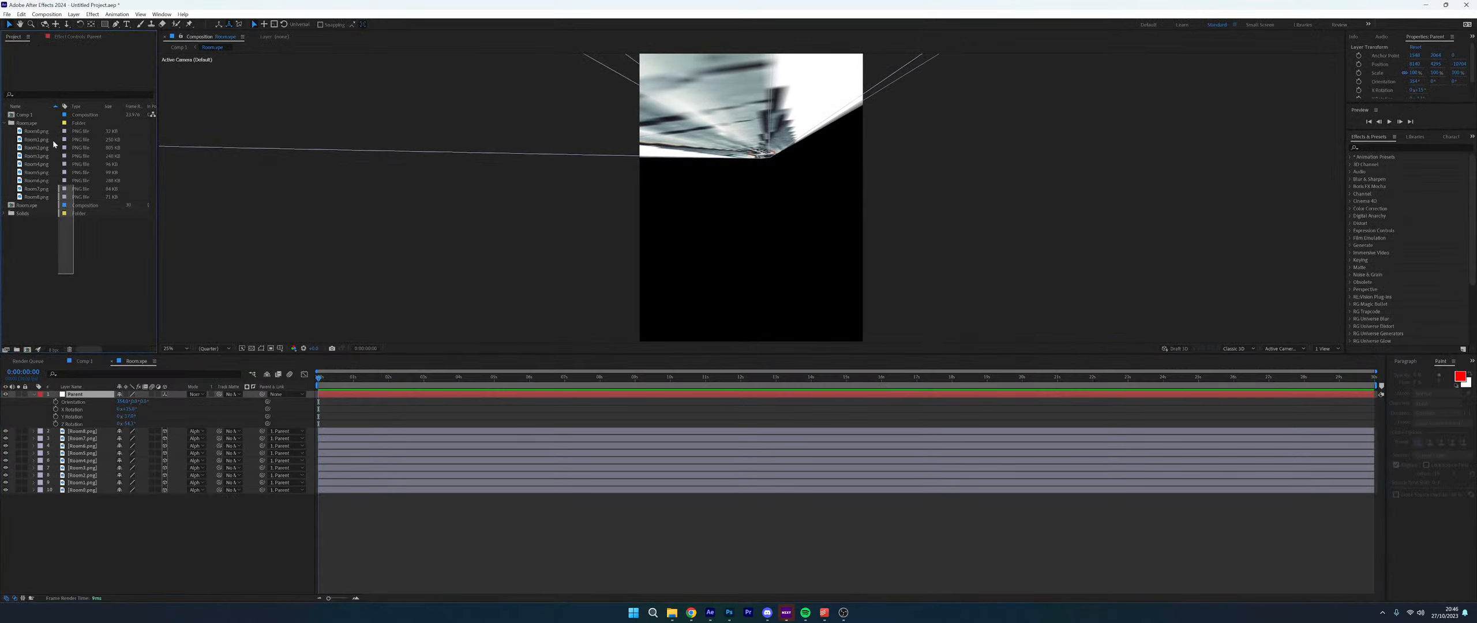
left_click_drag(15, 258, 41, 99)
key("Delete")
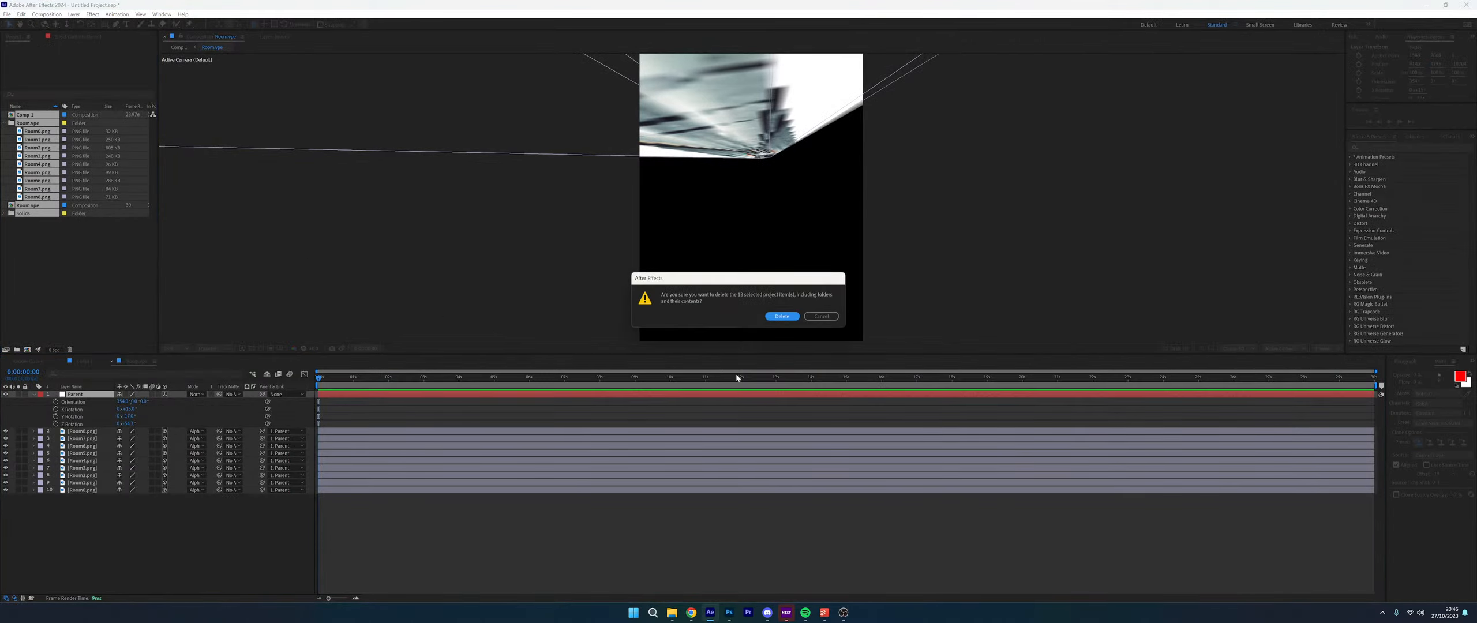
left_click(781, 316)
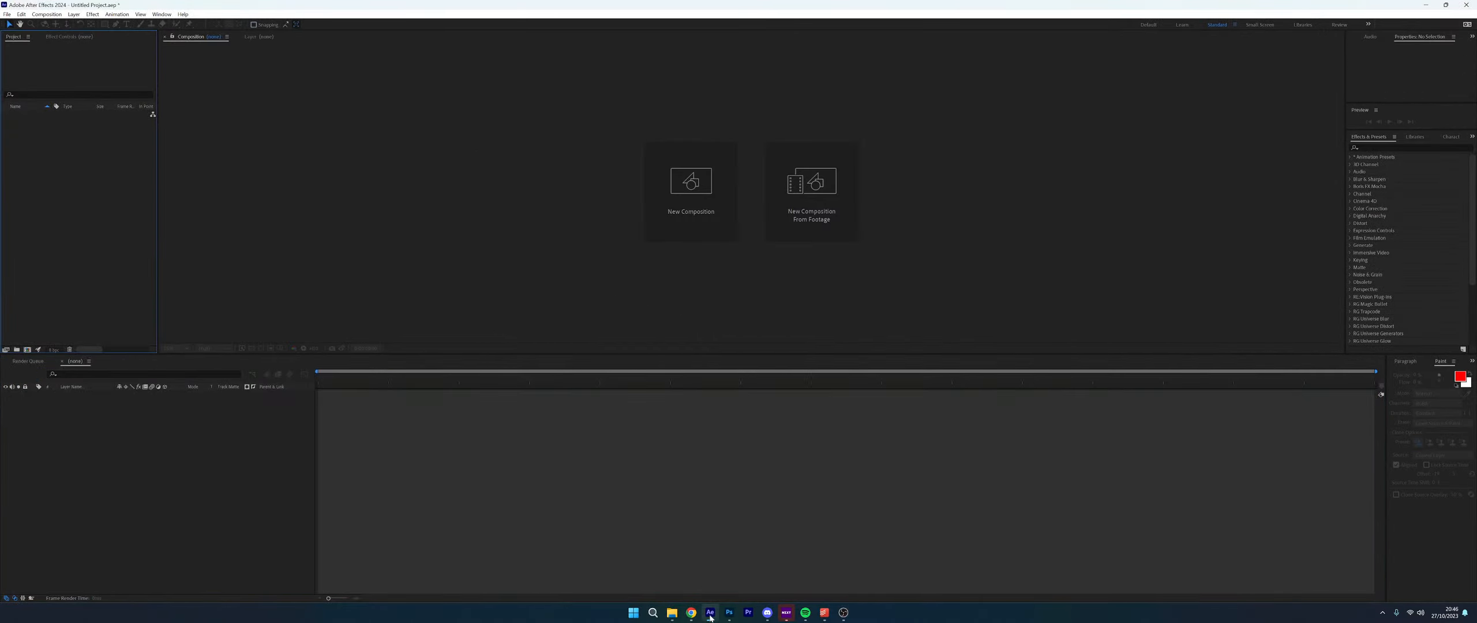
Import the Vanishing Point exchange file Untitled.vpe from the LIVE-3D_Room folder into After Effects
left_click(727, 616)
left_click(709, 612)
left_click(7, 14)
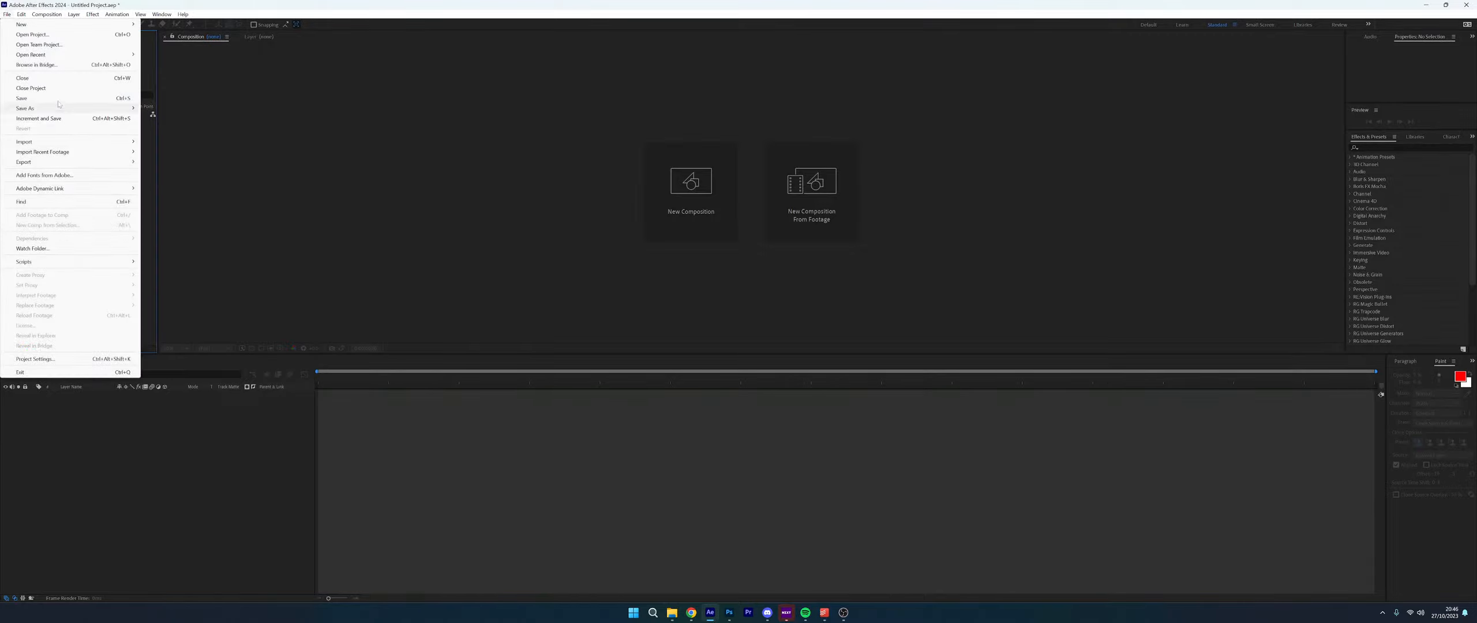
mouse_move(61, 164)
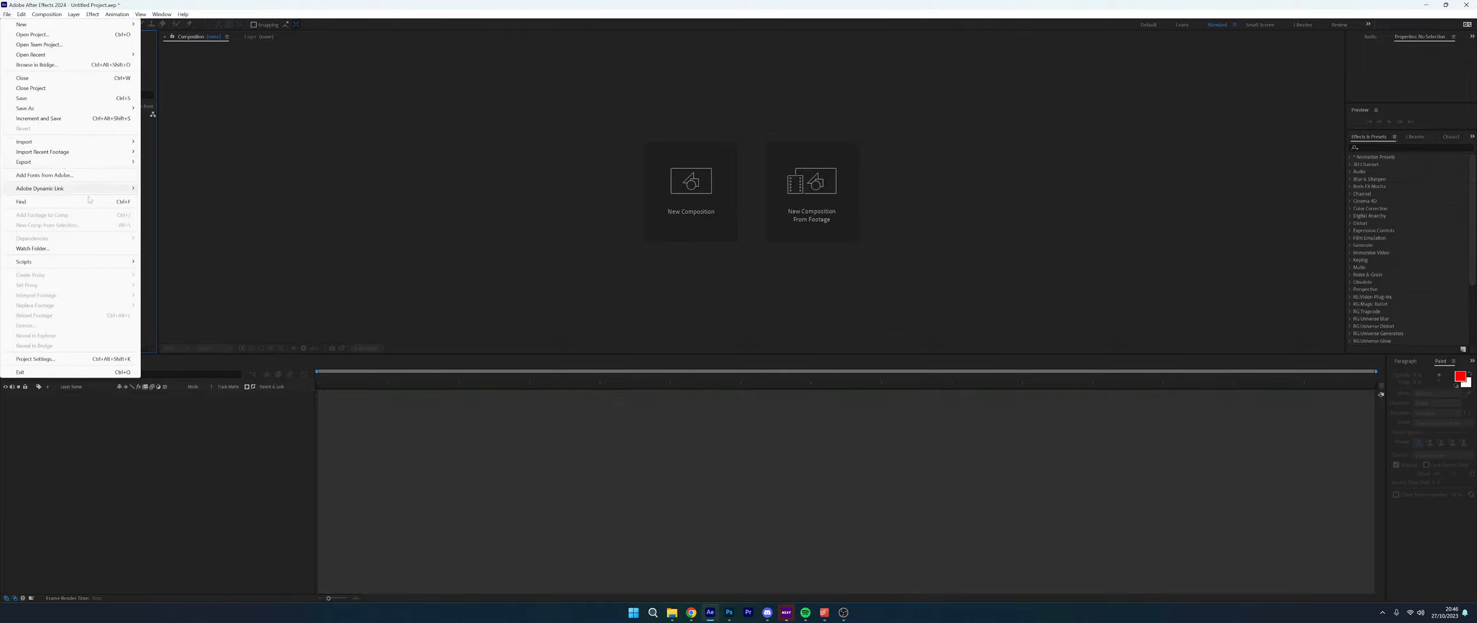
mouse_move(120, 145)
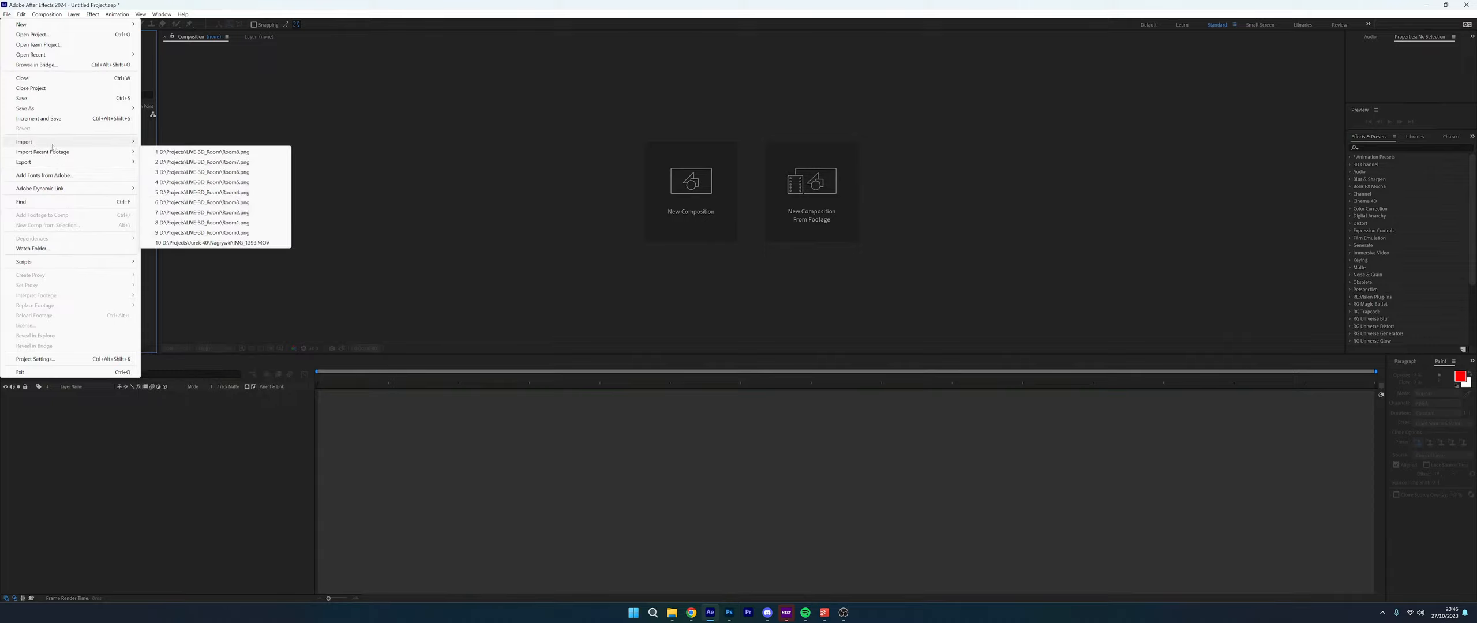
left_click(184, 192)
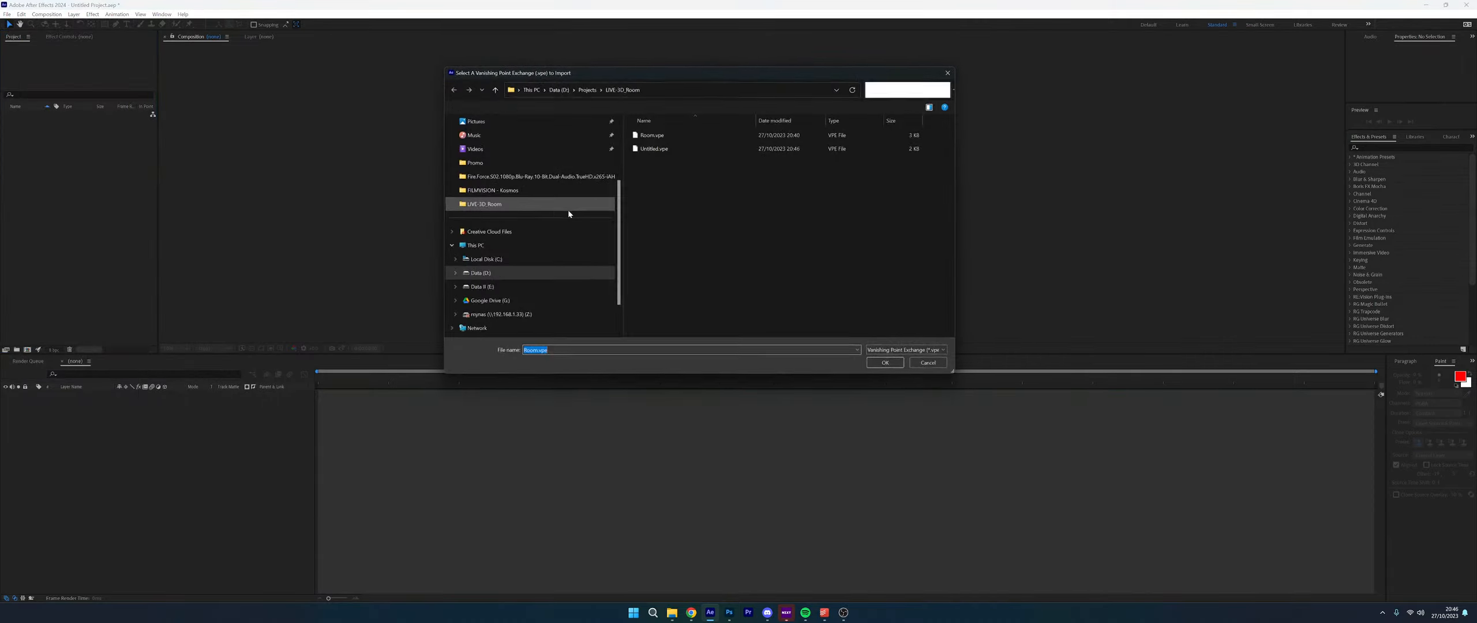
left_click(672, 150)
left_click(886, 364)
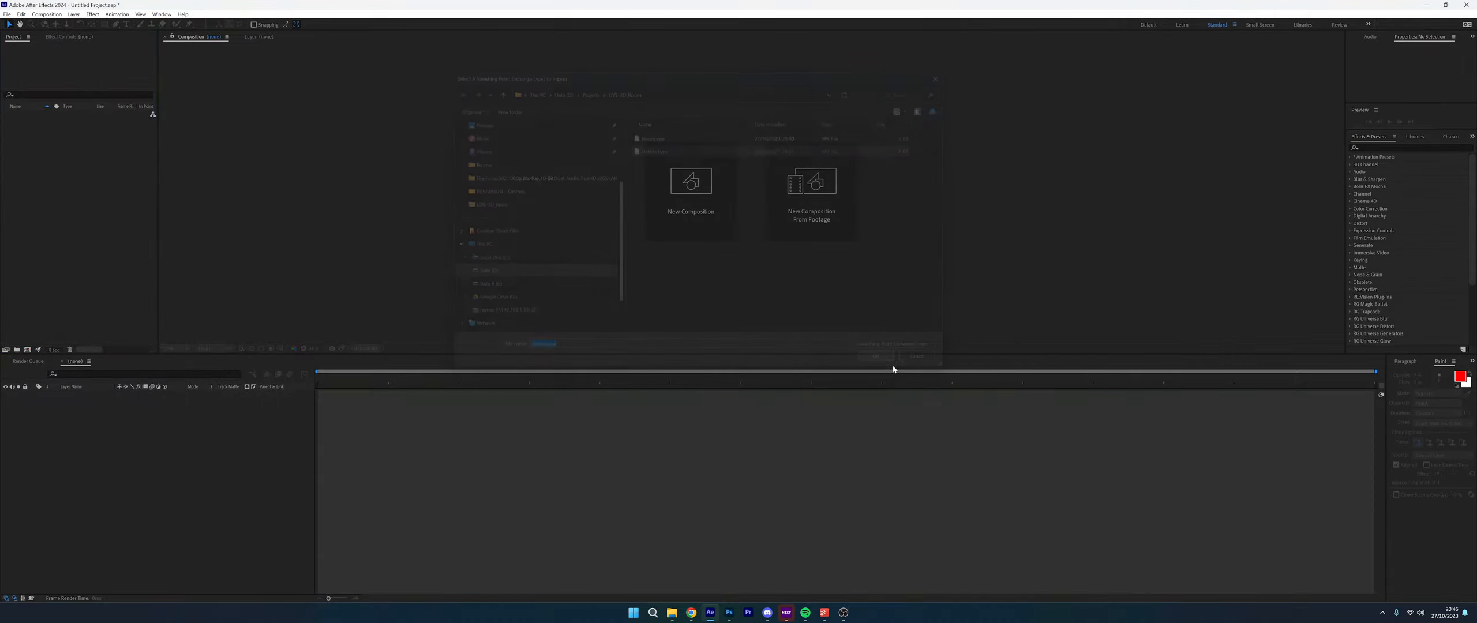
Create a composition from the imported Untitled.vpe composition and open the nested one
left_click_drag(30, 172, 415, 288)
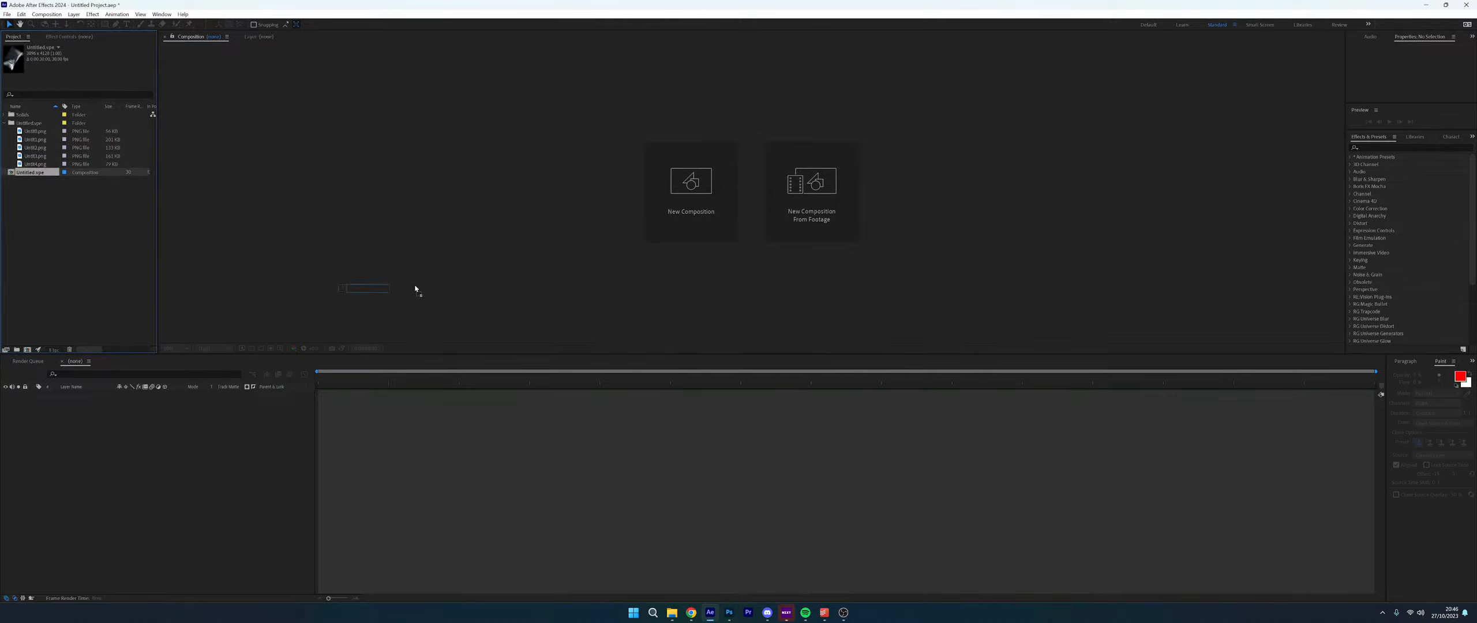
left_click_drag(630, 210, 631, 213)
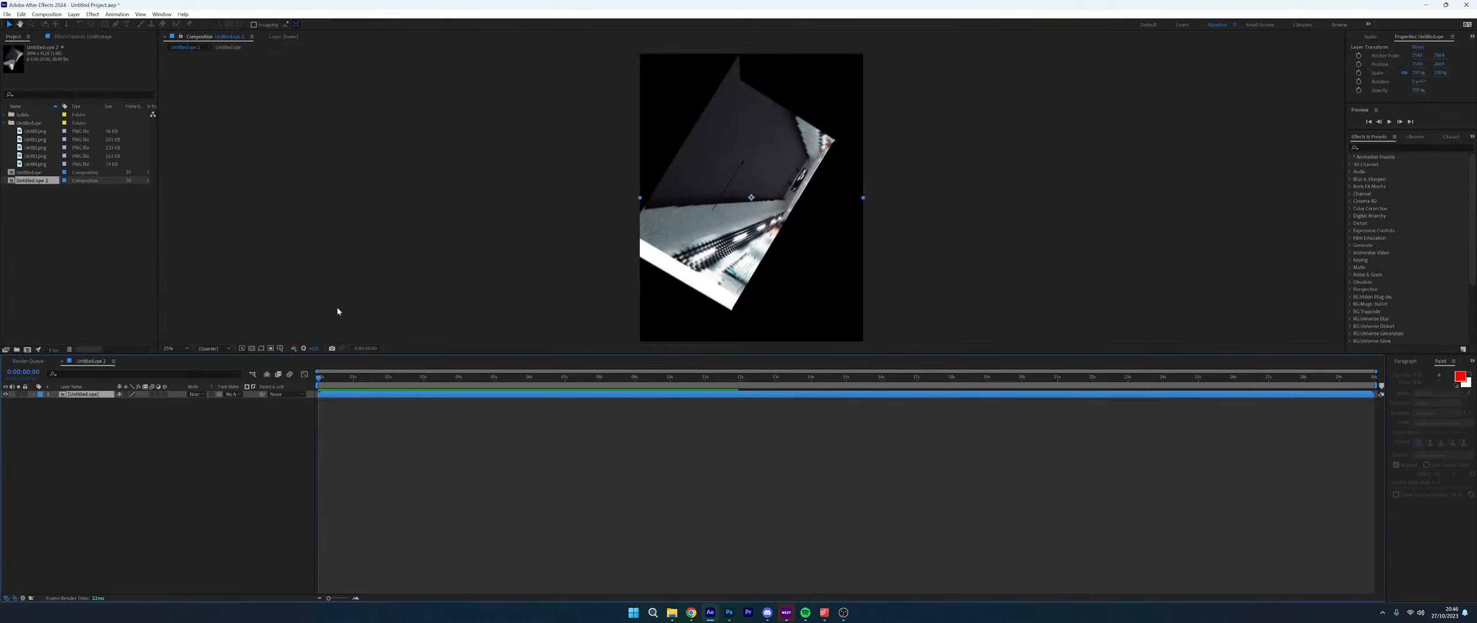
double_click(58, 396)
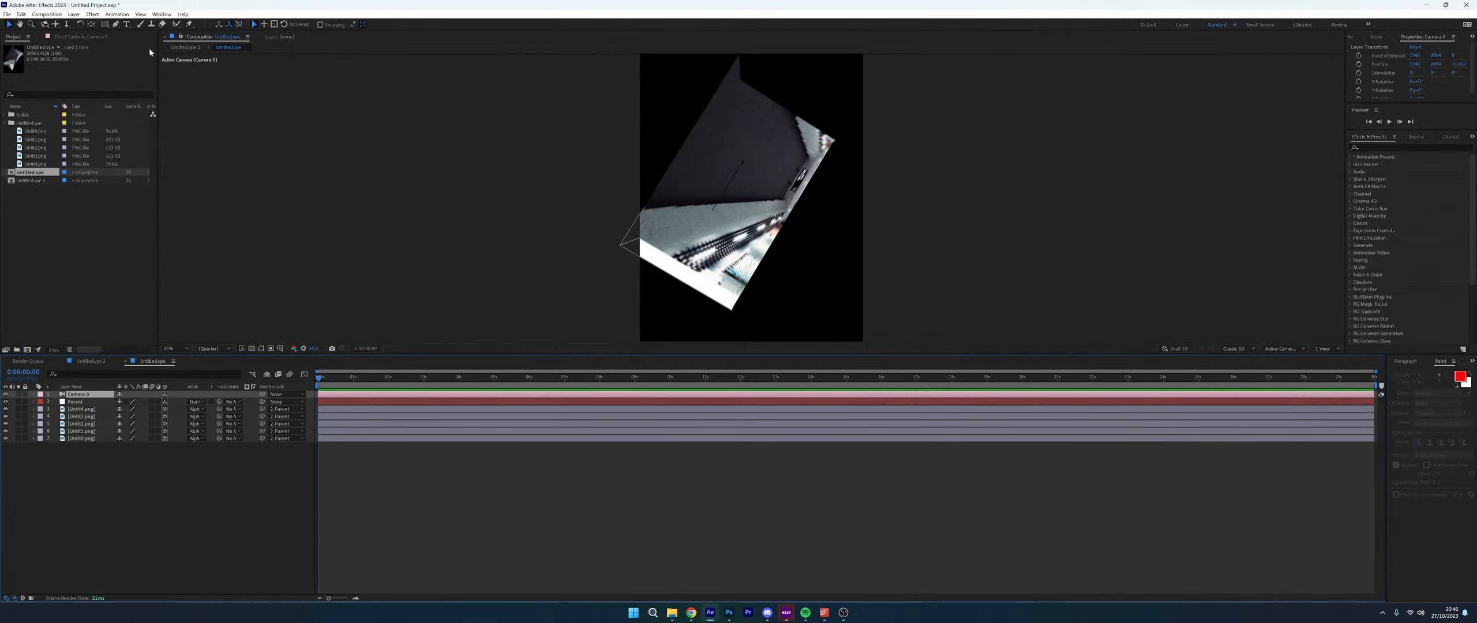
Orbit the camera around the imported corridor planes to inspect the 3D room from several angles
left_click(45, 24)
mouse_move(737, 213)
left_mouse_down()
mouse_move(807, 219)
mouse_move(734, 234)
mouse_move(761, 223)
mouse_move(692, 199)
mouse_move(736, 204)
mouse_move(742, 246)
mouse_move(752, 214)
left_mouse_up()
left_click_drag(755, 212, 750, 236)
left_click_drag(824, 171, 508, 263)
left_click_drag(767, 211, 734, 212)
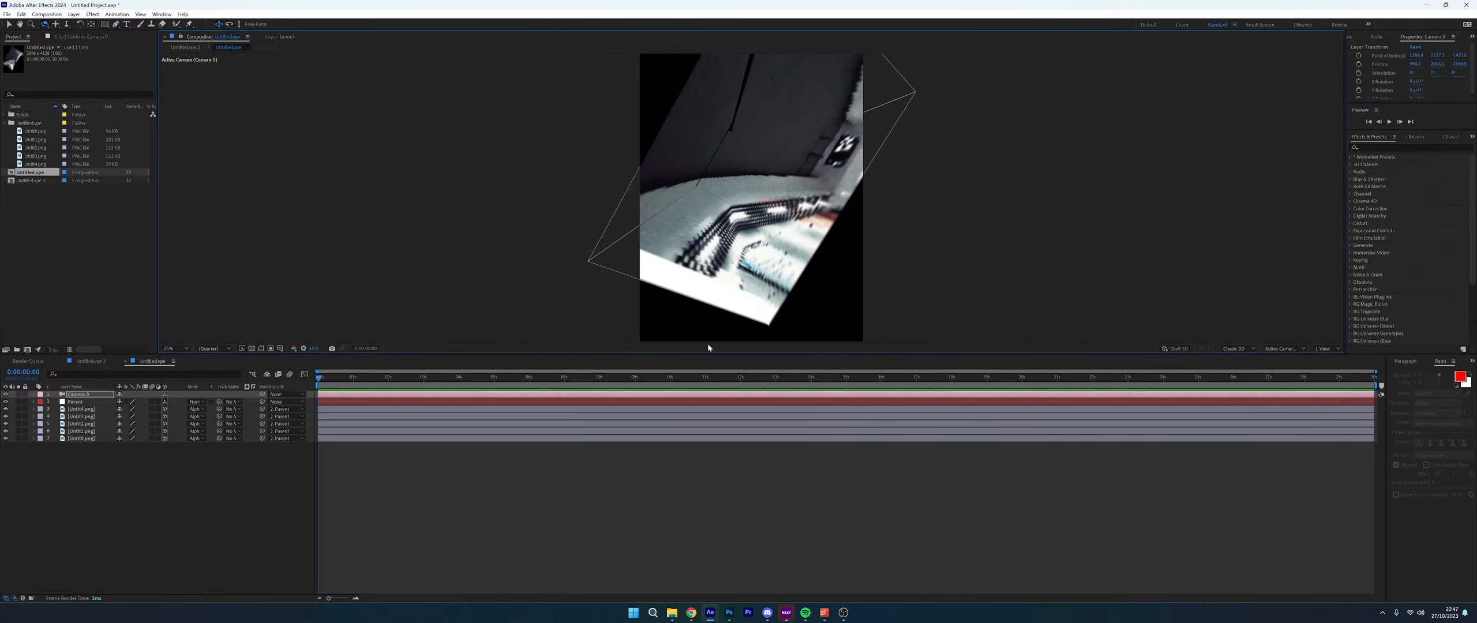
Delete every exported Room and Untitled file from the LIVE-3D_Room folder, keeping only the source JPG photo
left_click(671, 613)
left_click_drag(815, 521, 787, 150)
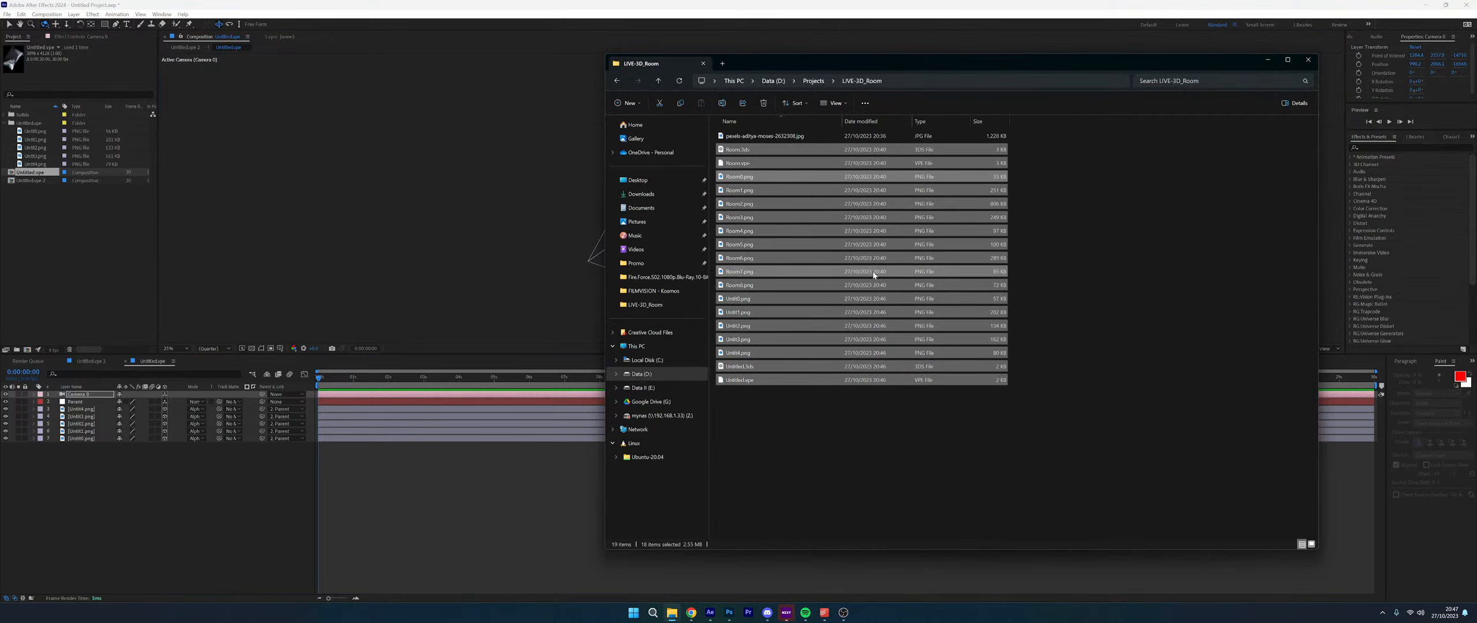
key("Delete")
Return to After Effects and delete all Untitled.vpe compositions, folders and plane images from the project
left_click(170, 285)
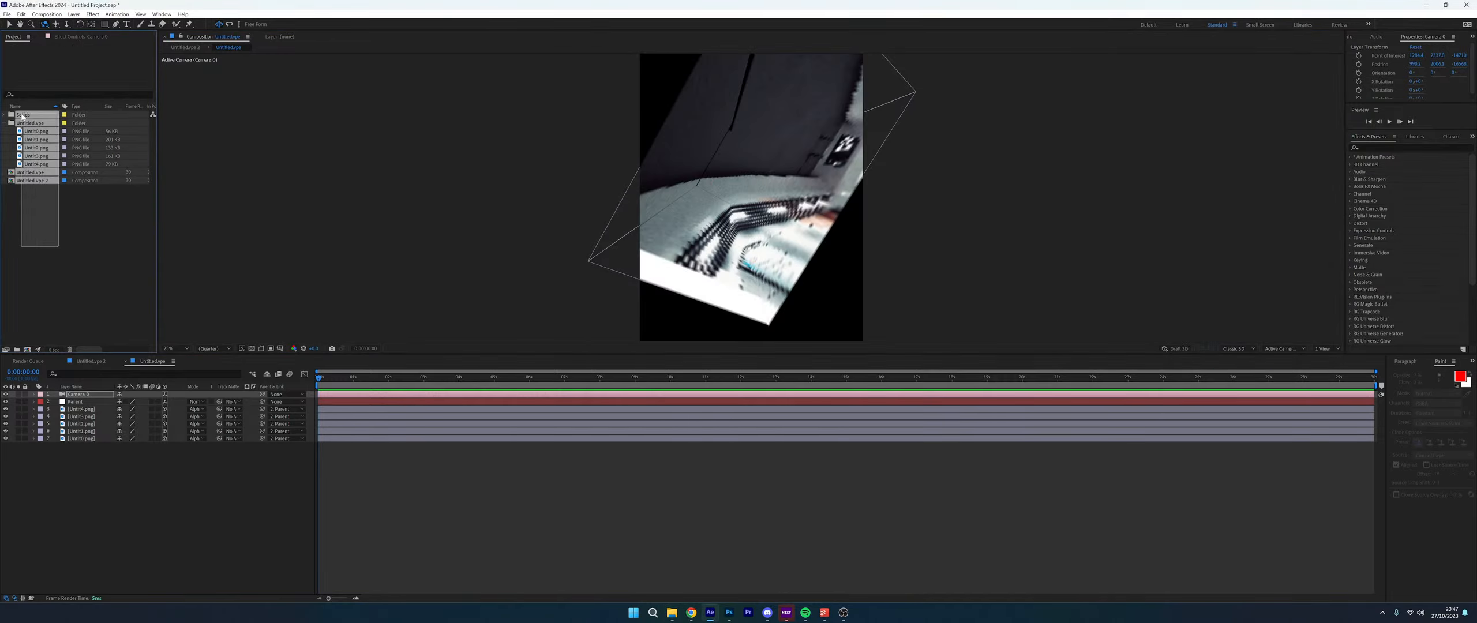
left_click(843, 354)
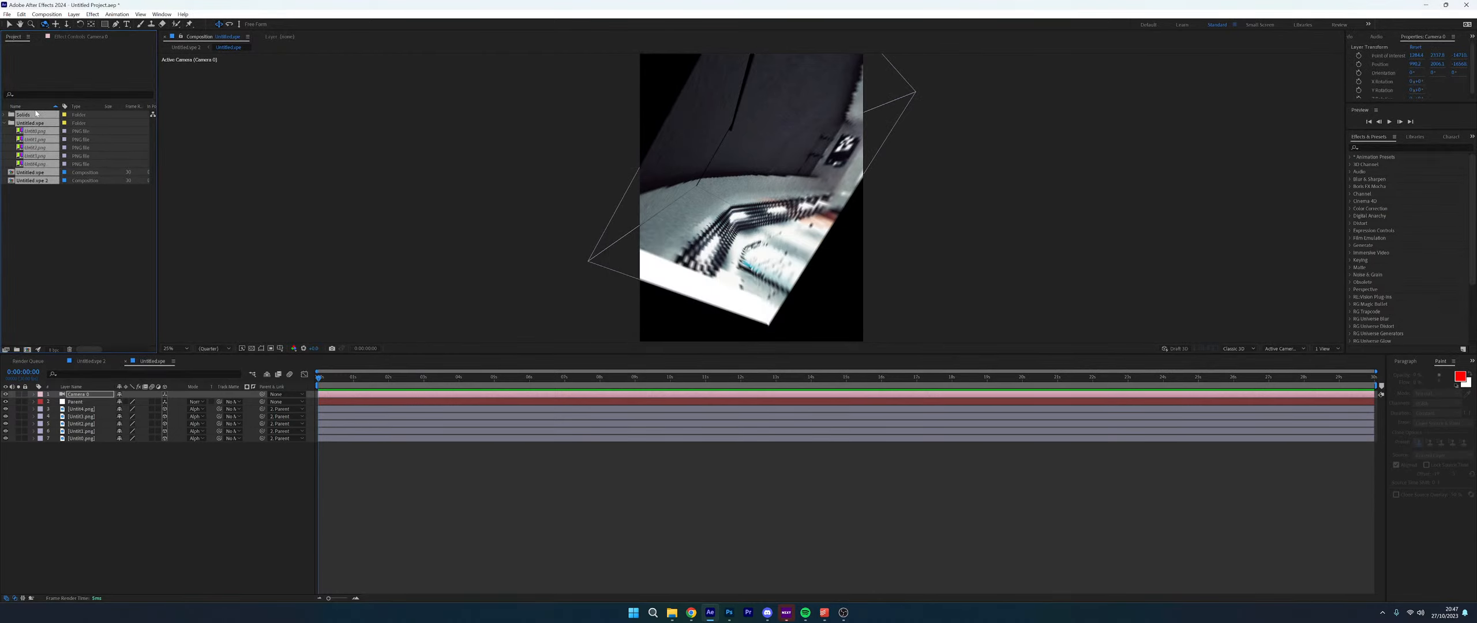
key("Delete")
left_click(781, 316)
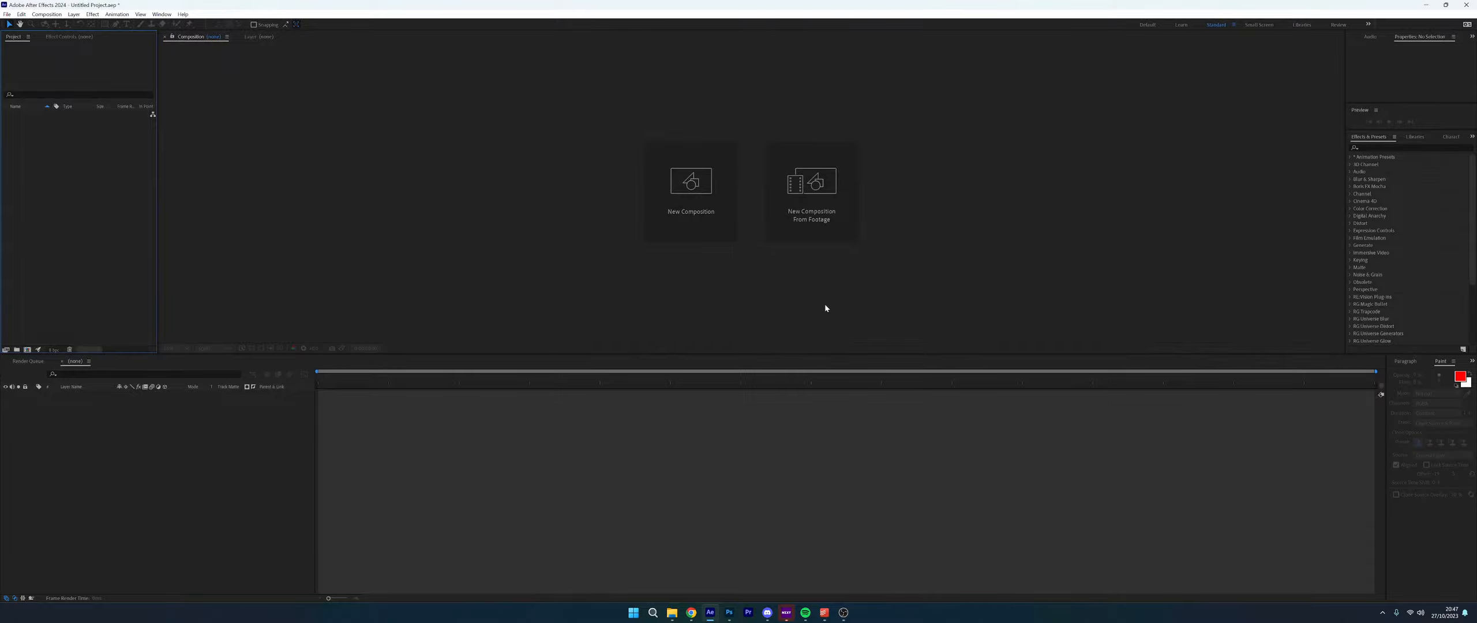
Switch to Chrome and look through the open pages, reading the live stream's chat in YouTube Studio
left_click(695, 612)
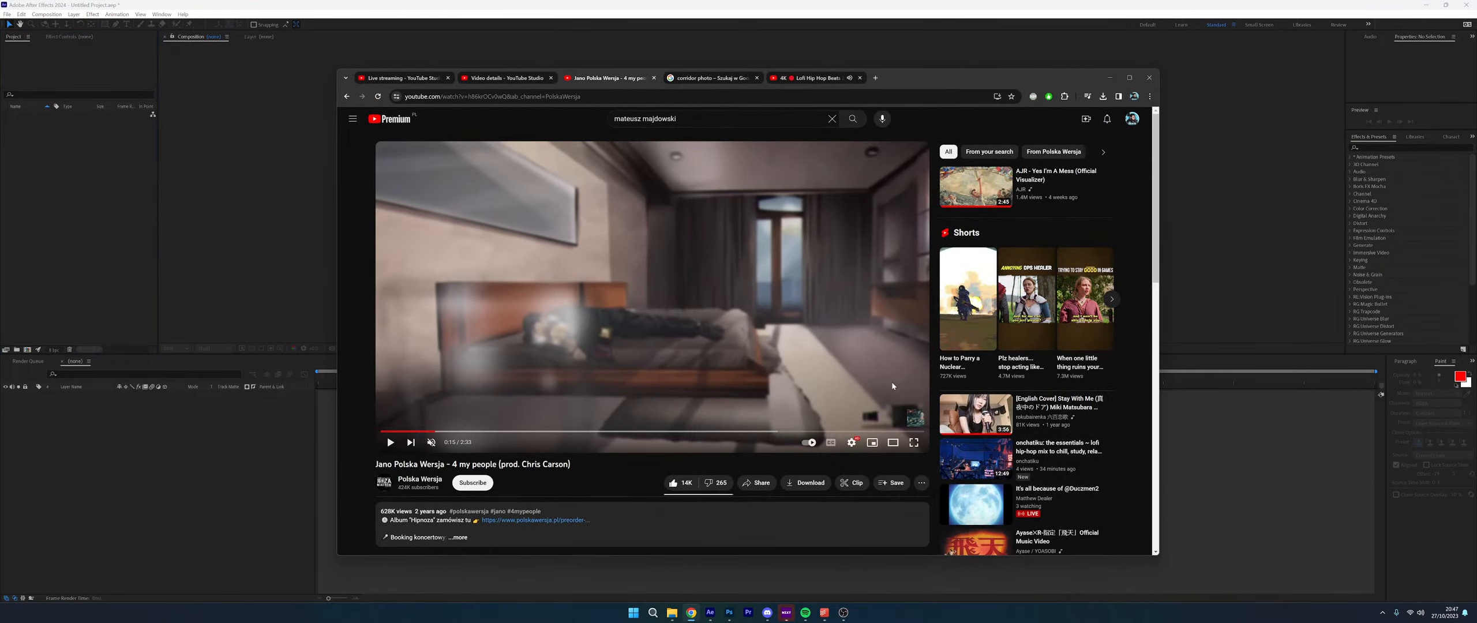
left_click(715, 78)
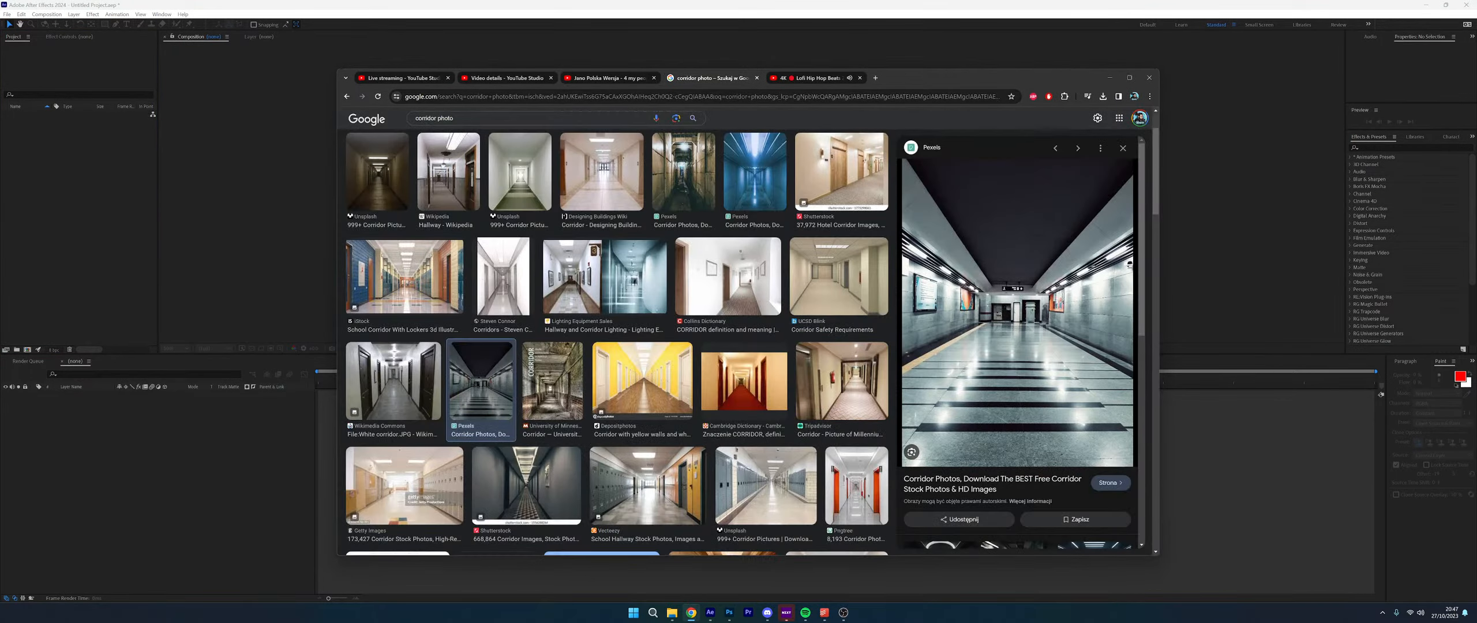
left_click(605, 78)
left_click(500, 78)
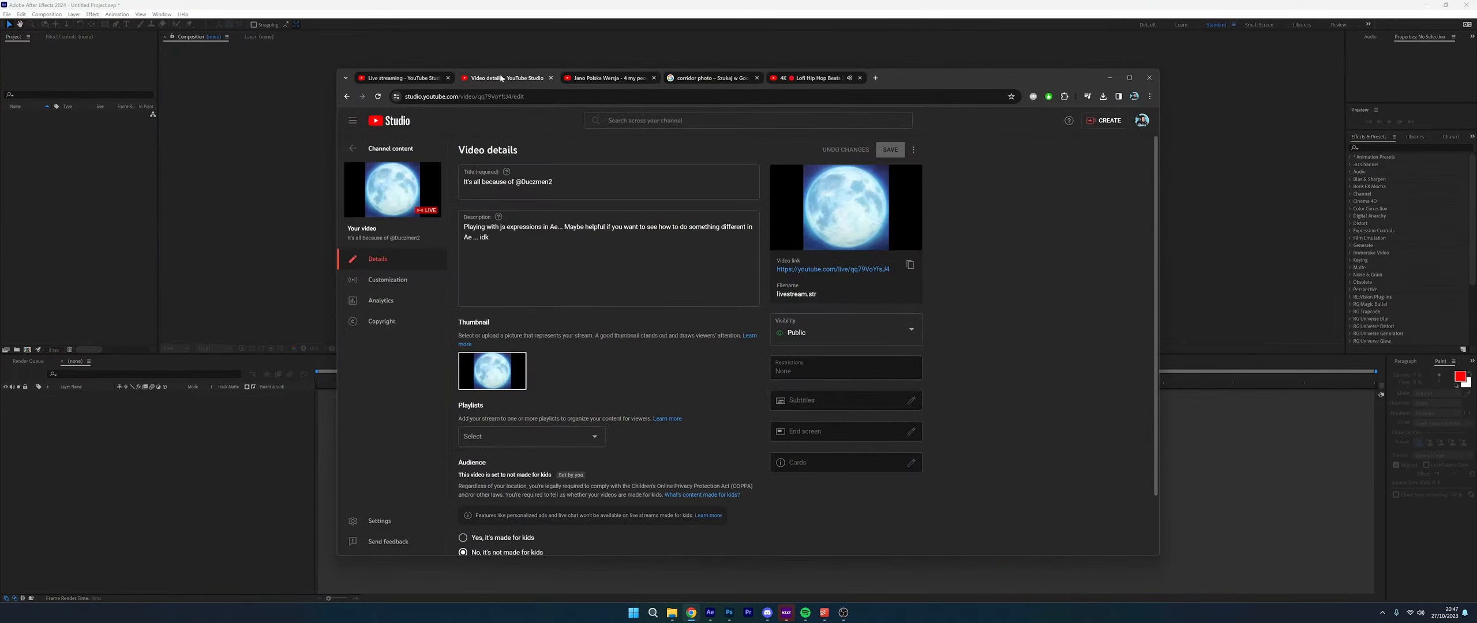
left_click(601, 79)
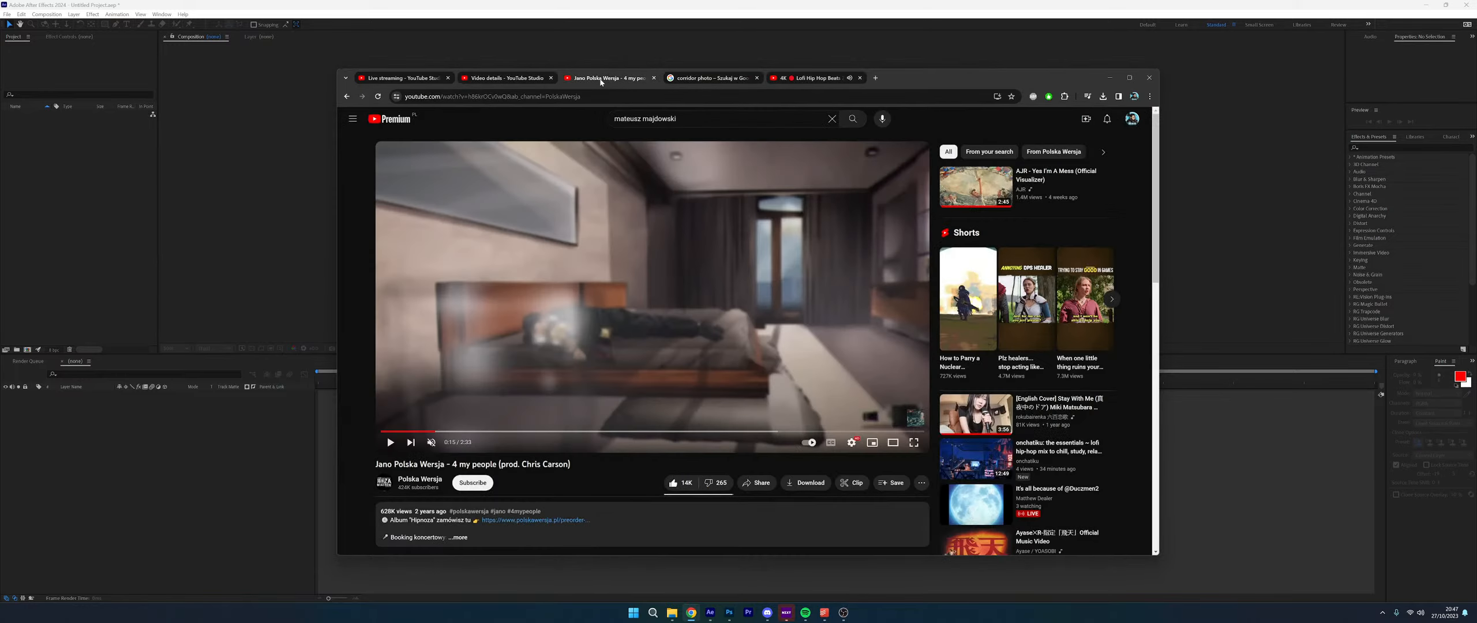
left_click(406, 80)
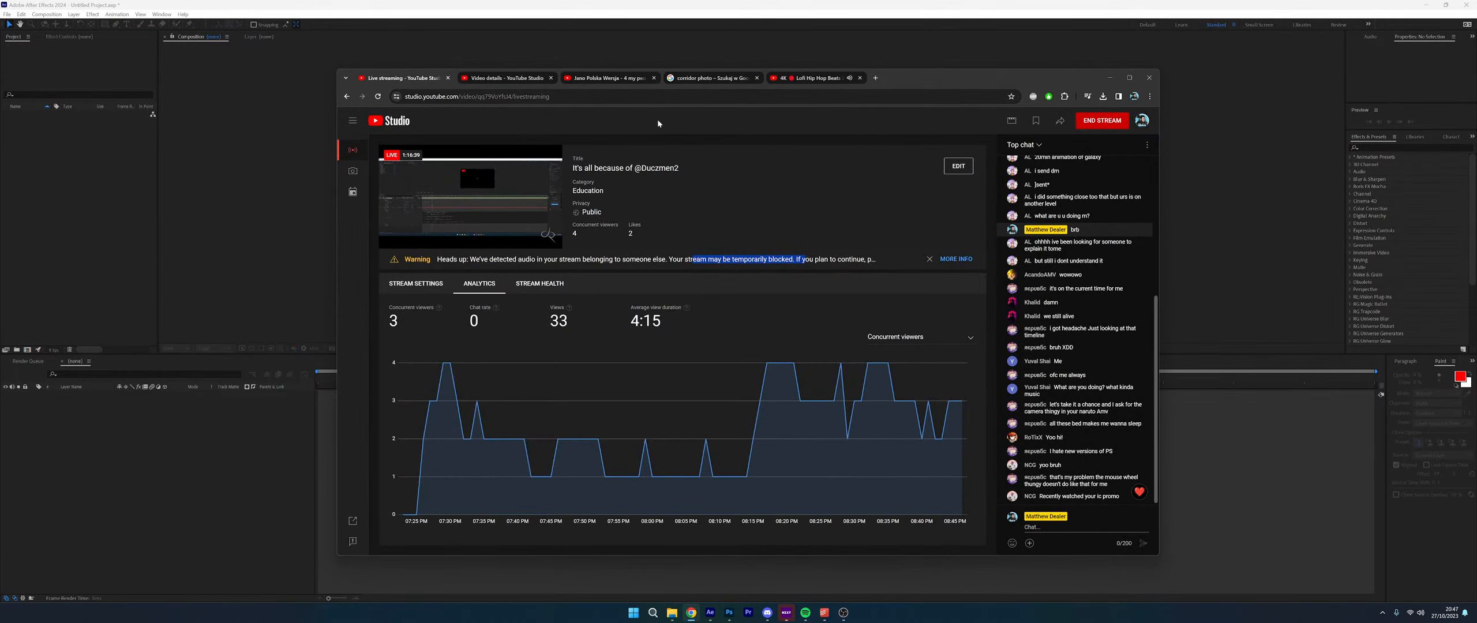
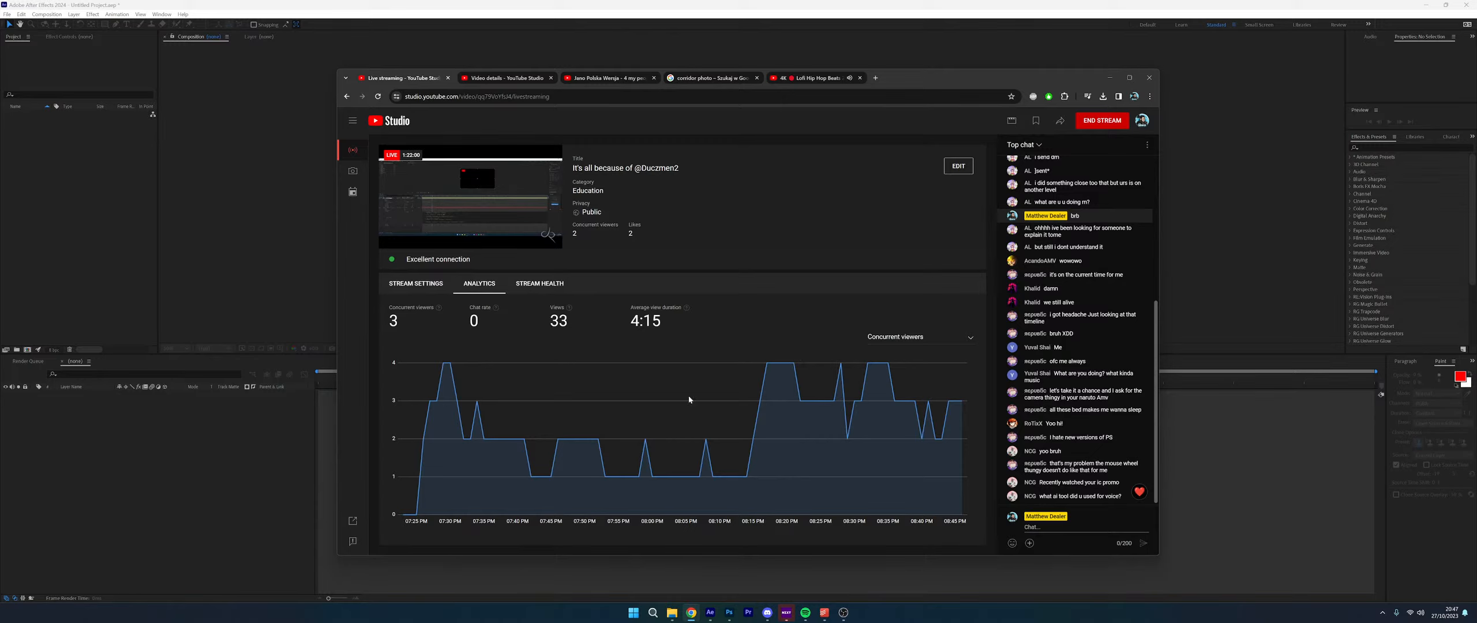
left_click(507, 78)
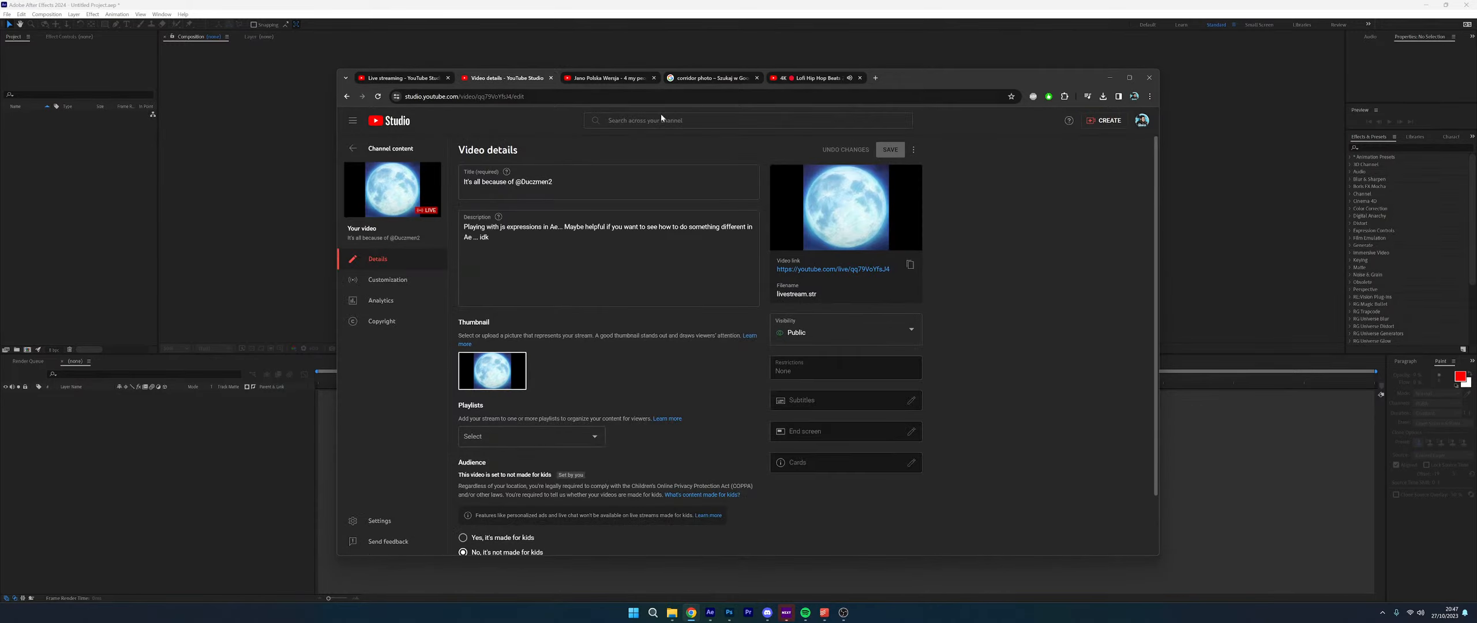
Open YouTube in a new browser tab and search for "ai voice tutorial"
left_click(875, 77)
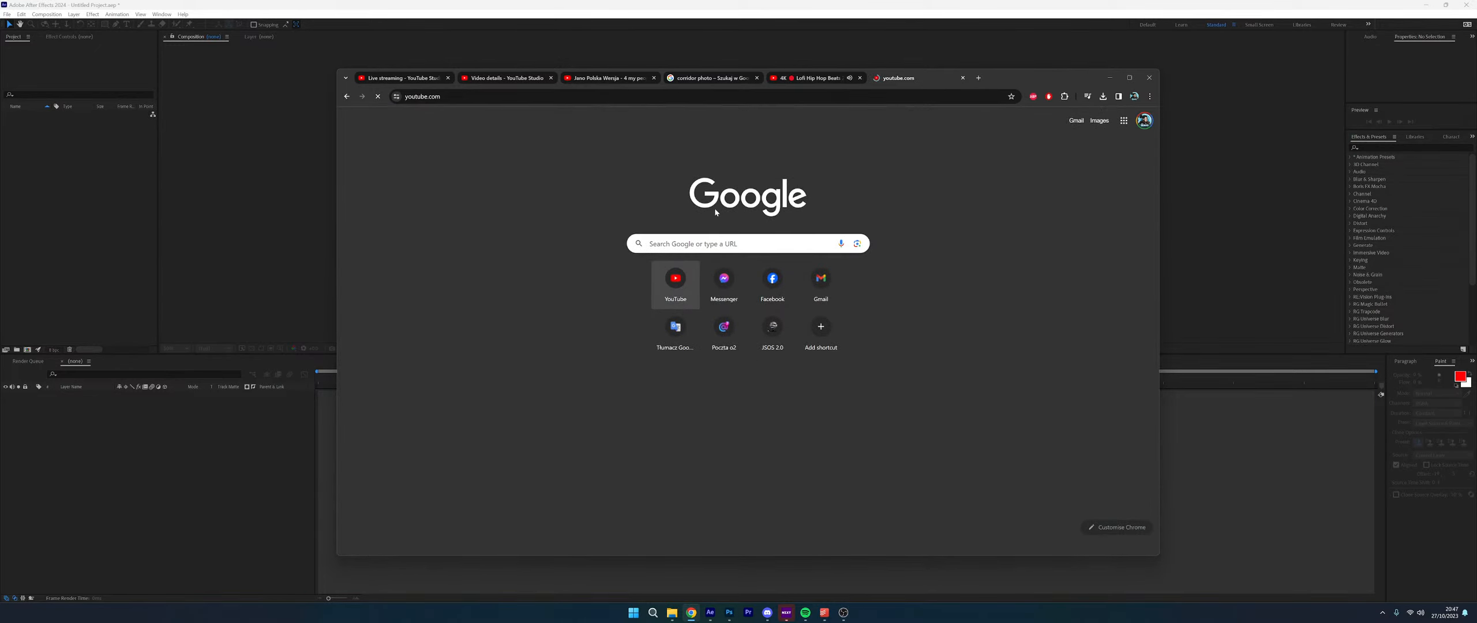
left_click(676, 277)
left_click(726, 128)
type("ai")
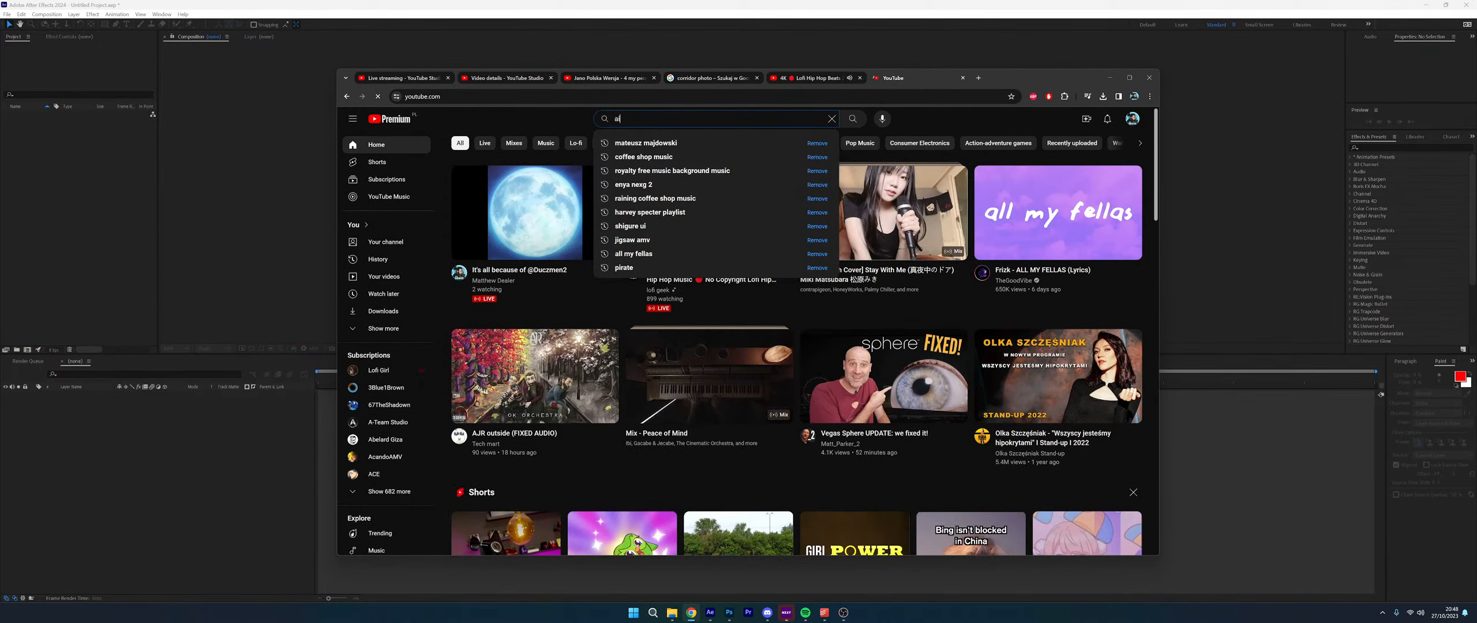
type(" voice ut")
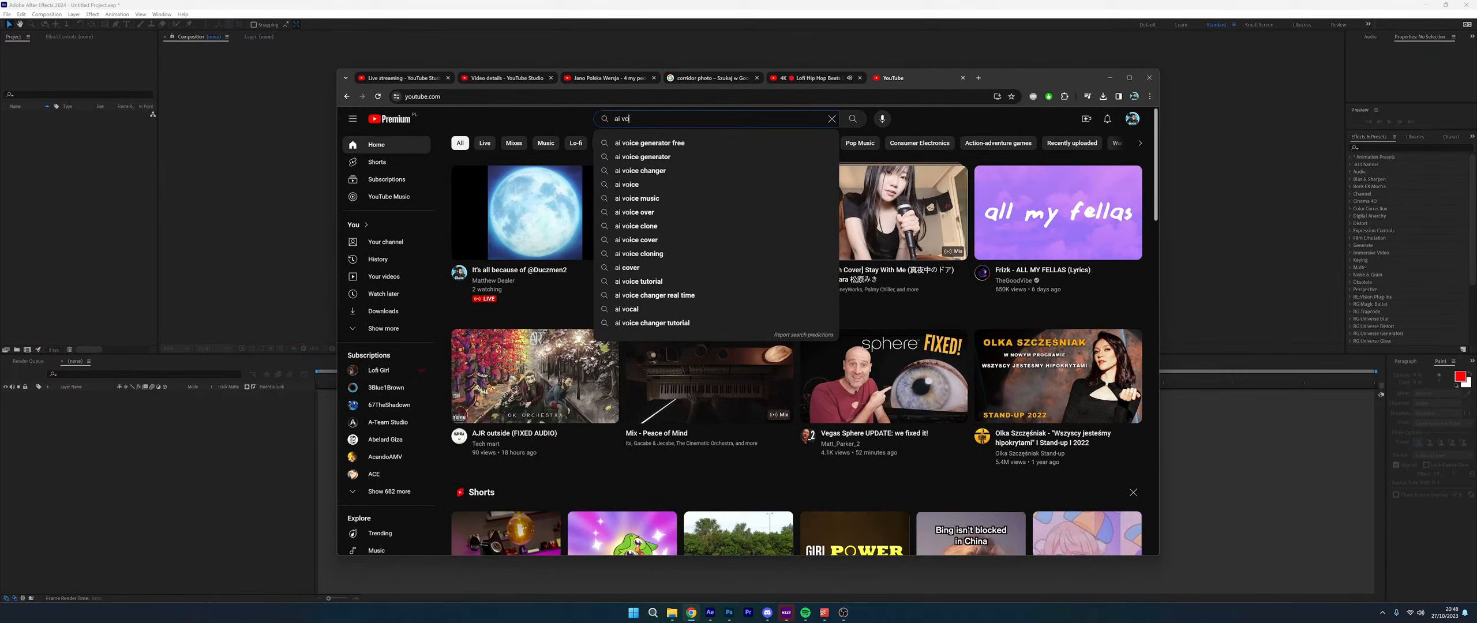
key("BackSpace")
key("BackSpace")
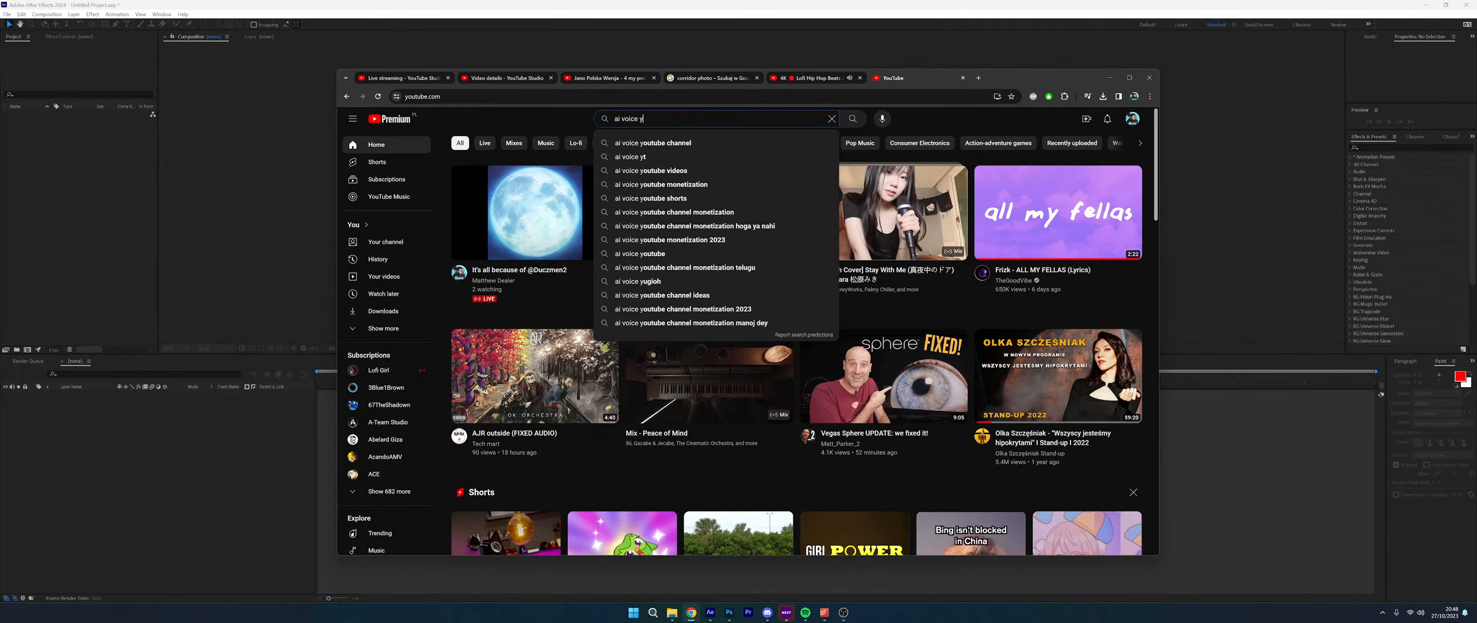
type("tutop")
key("BackSpace")
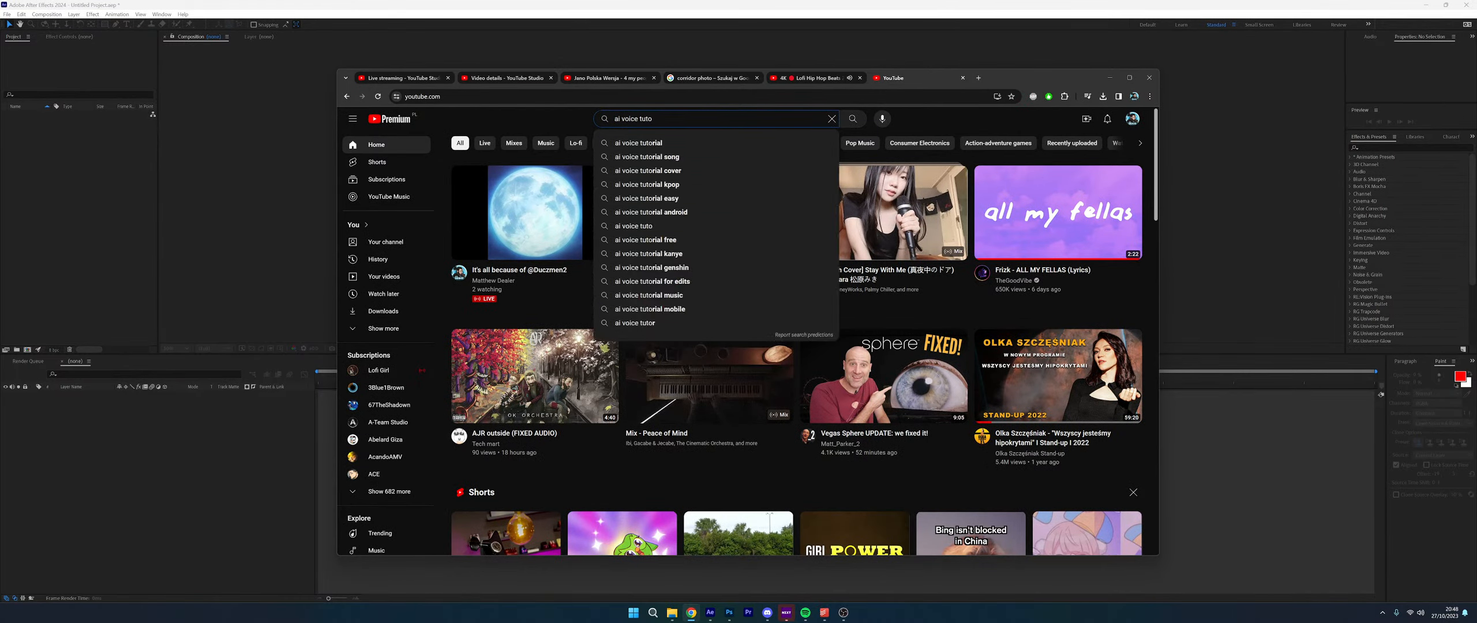
type("o")
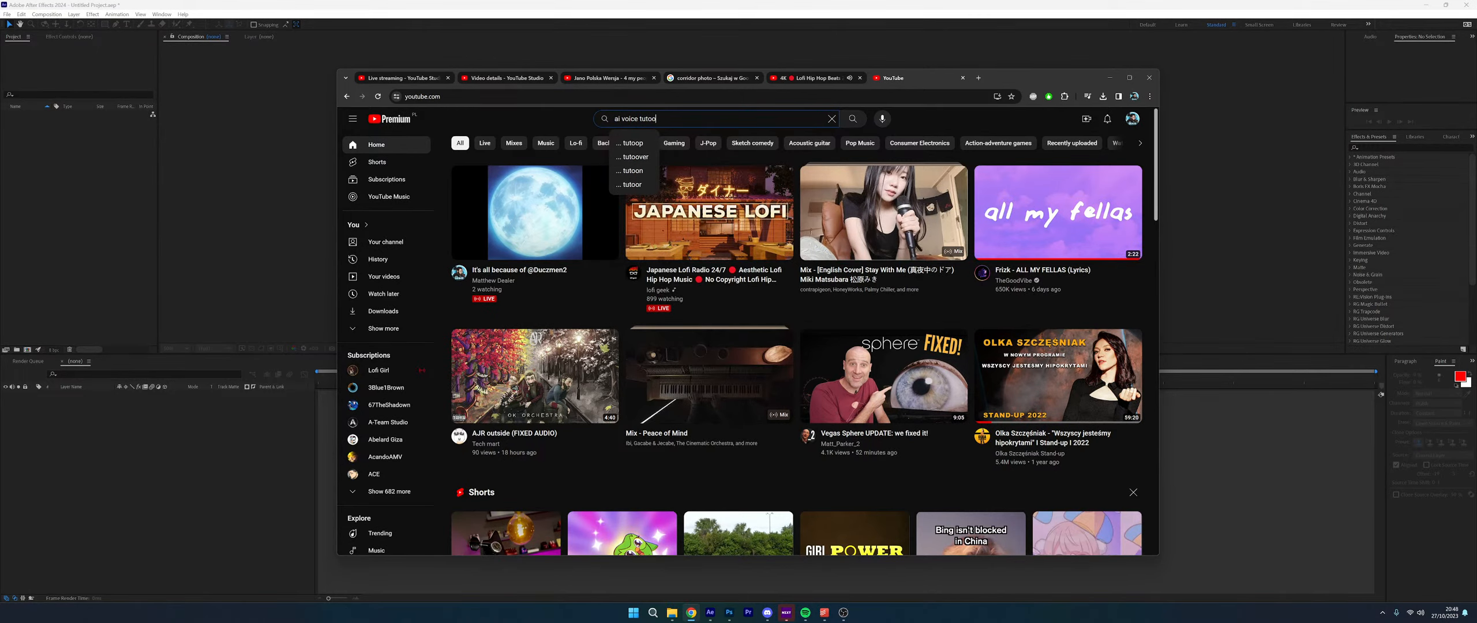
key("BackSpace")
type("rial")
key("Return")
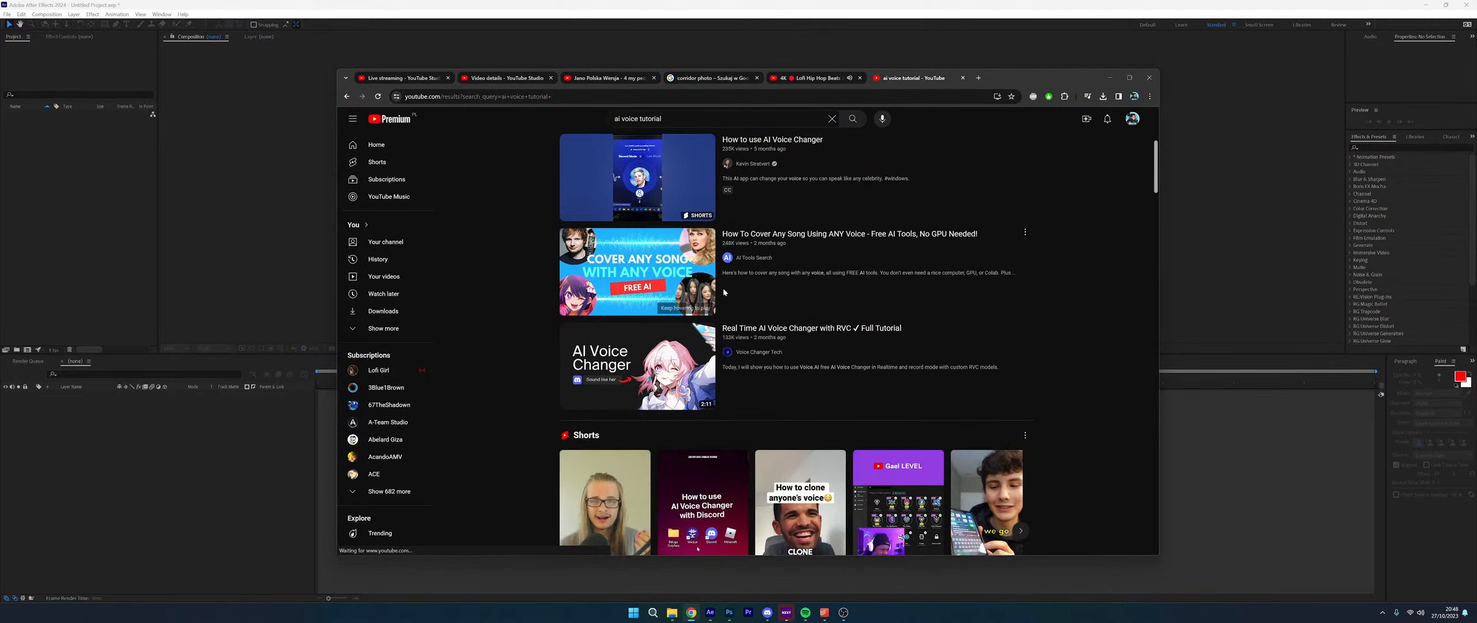
Refine the YouTube search to "ai voice tutorial webgui", look over the suggested videos and close that browser tab
scroll(721, 291, "down", 4)
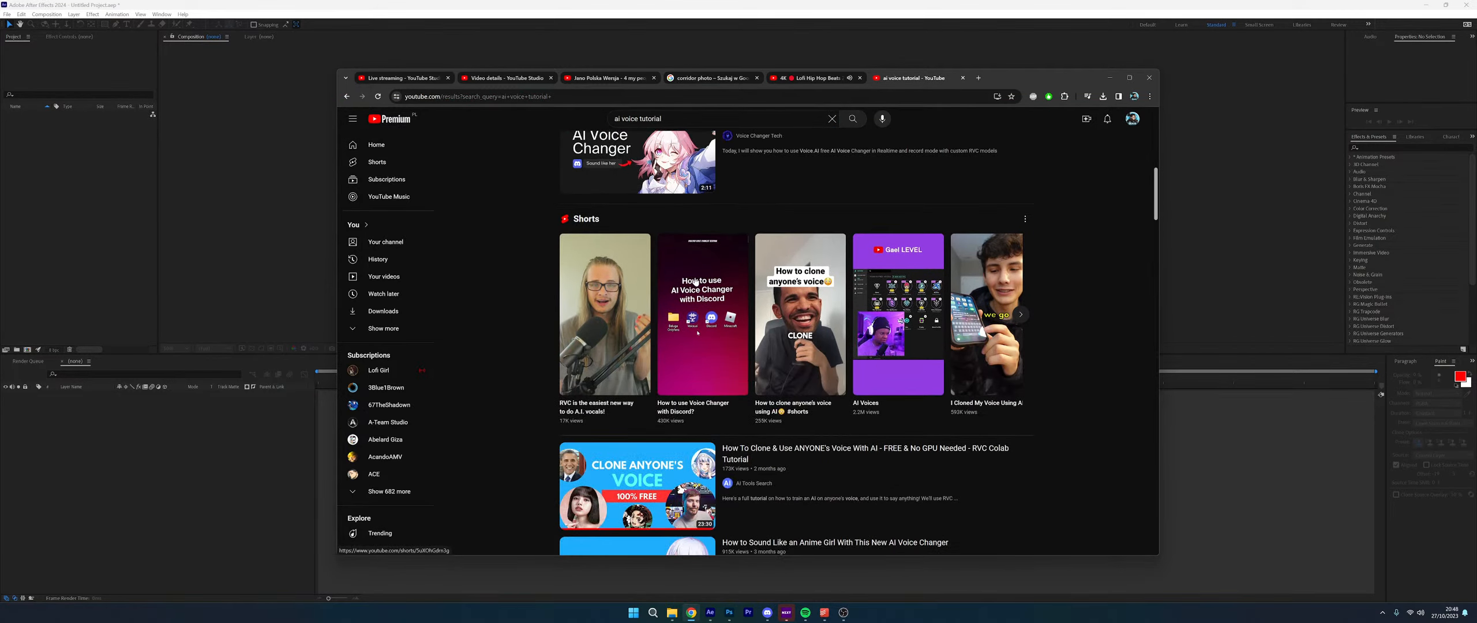
scroll(695, 282, "up", 4)
left_click(702, 119)
type("web")
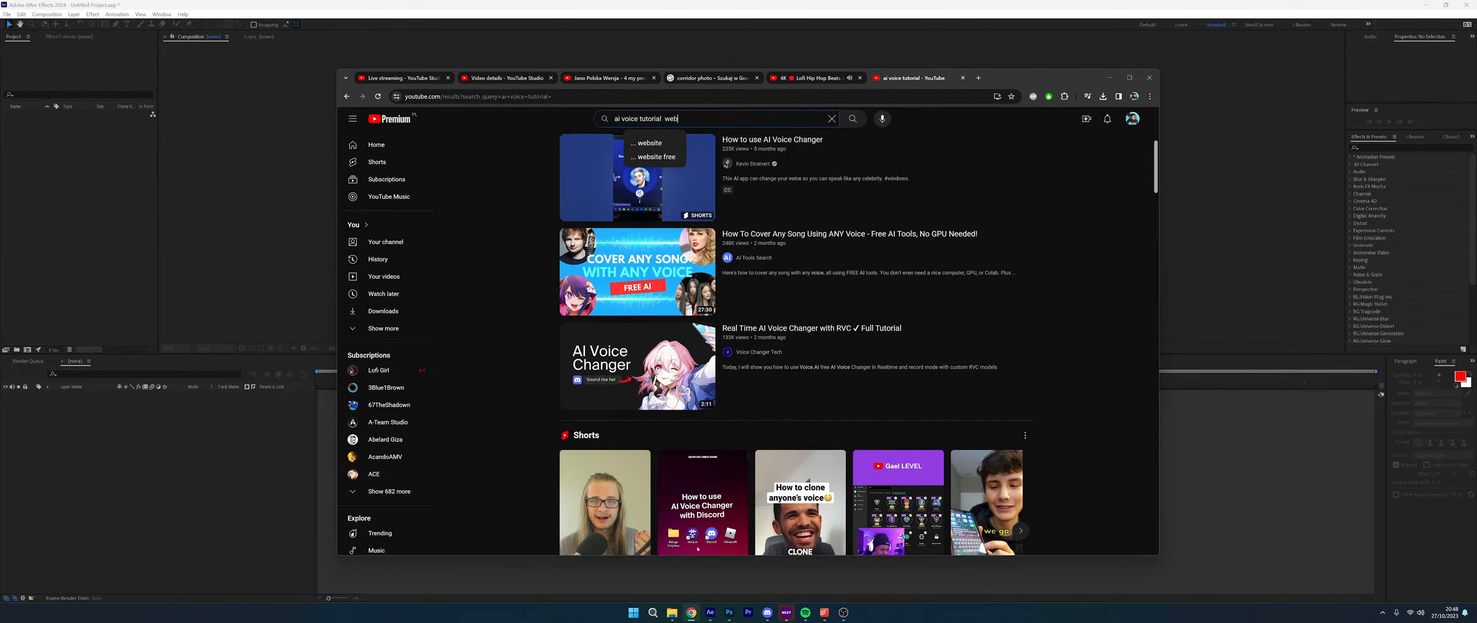
type("gui")
key("Return")
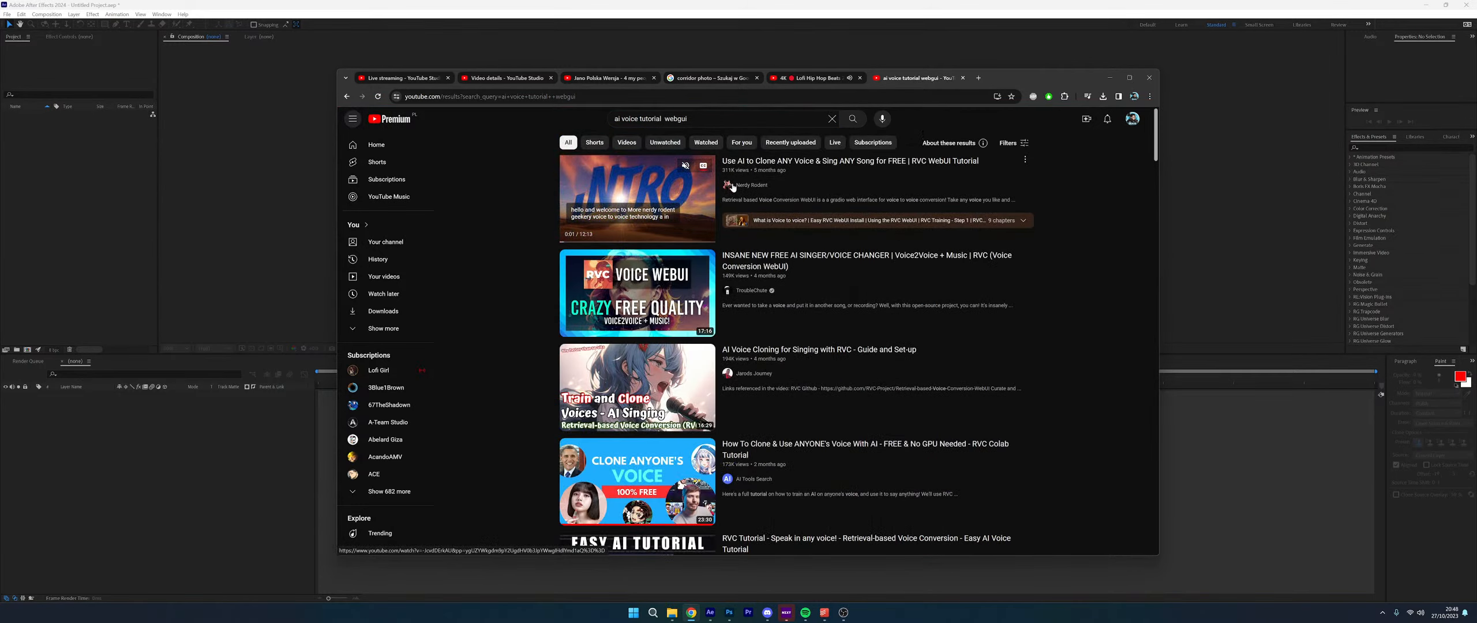
left_click(610, 242)
left_click(642, 241)
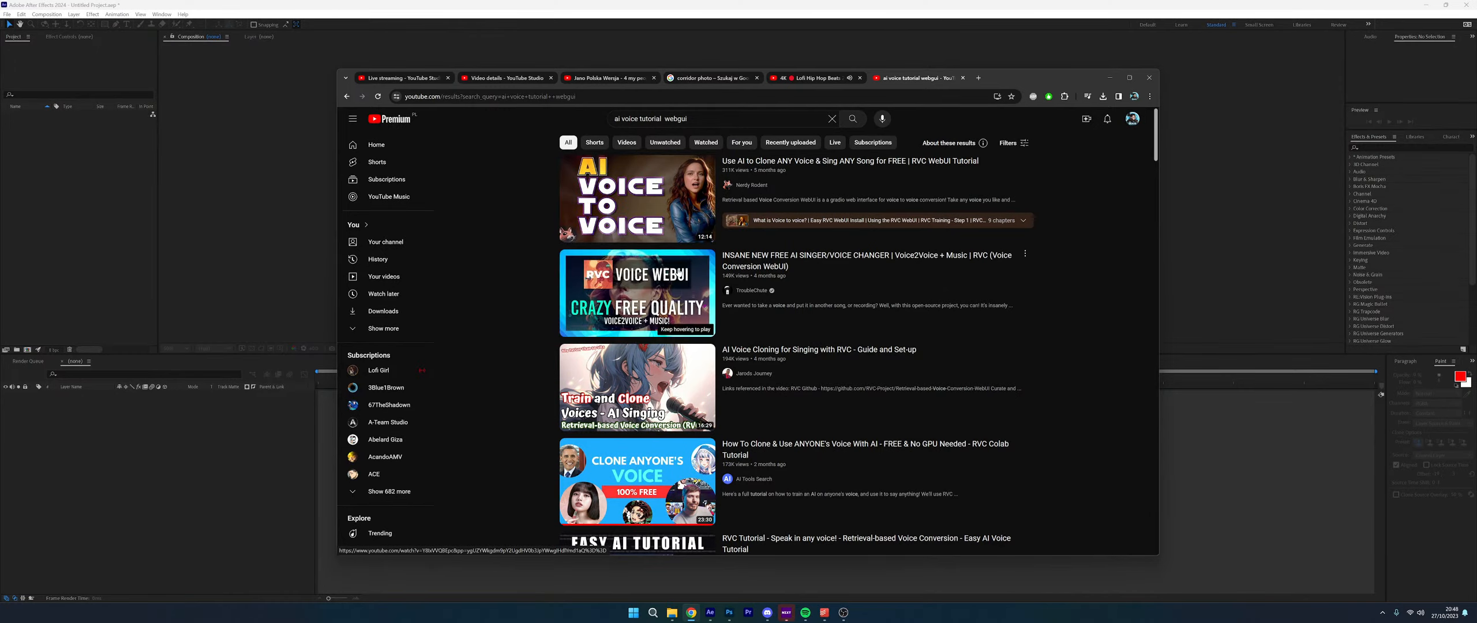
left_click(962, 78)
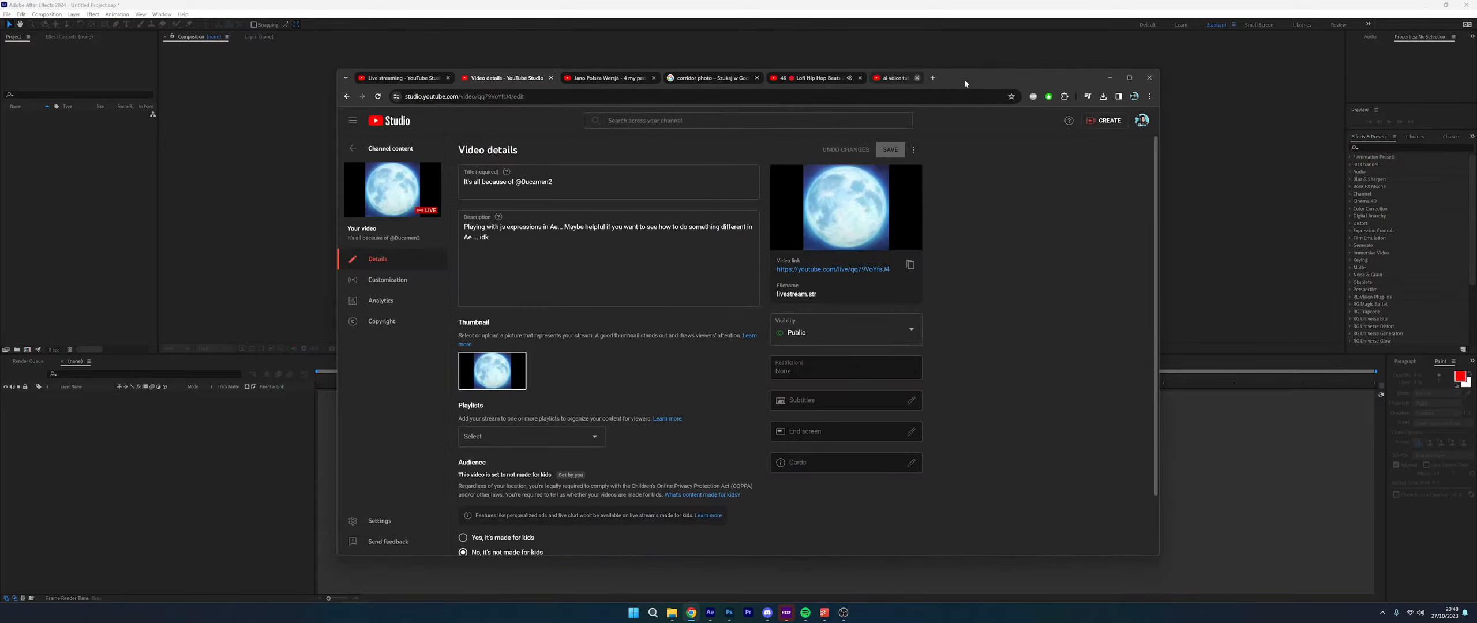
Switch to Photoshop and extend the floor plane's near edge to the lower edge of the corridor photo
left_click(235, 156)
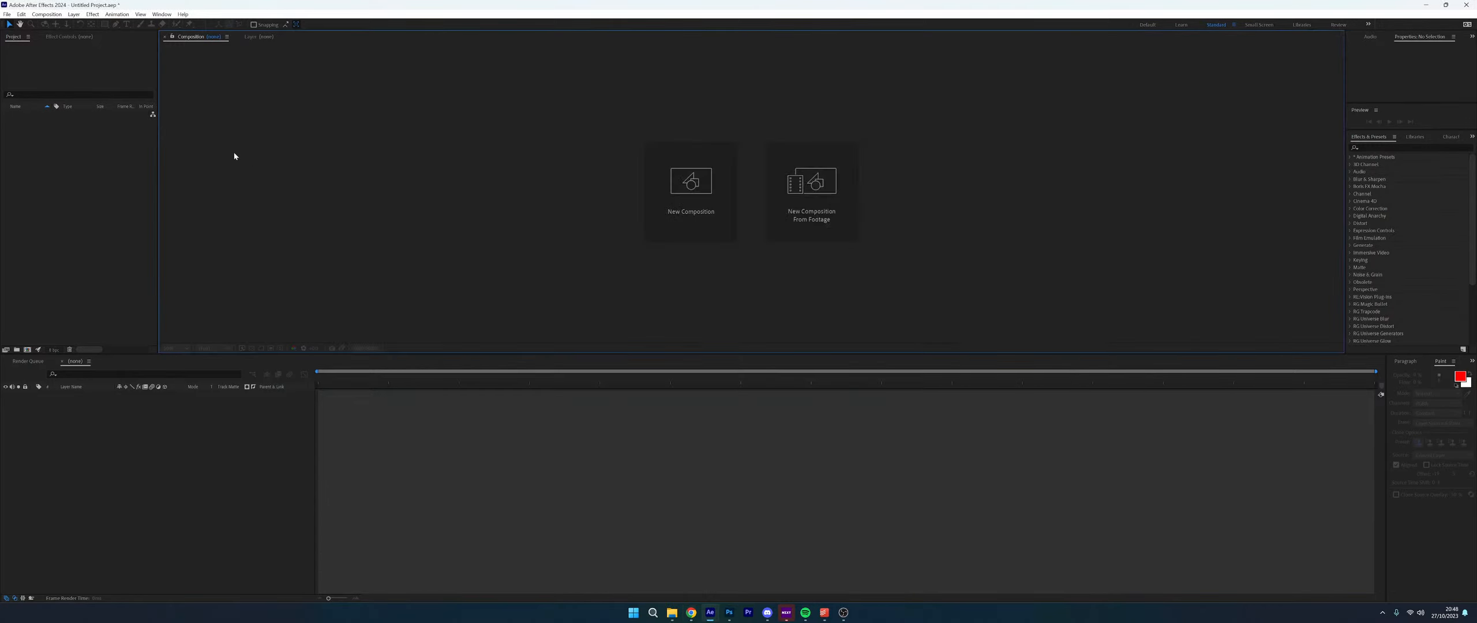
left_click(729, 612)
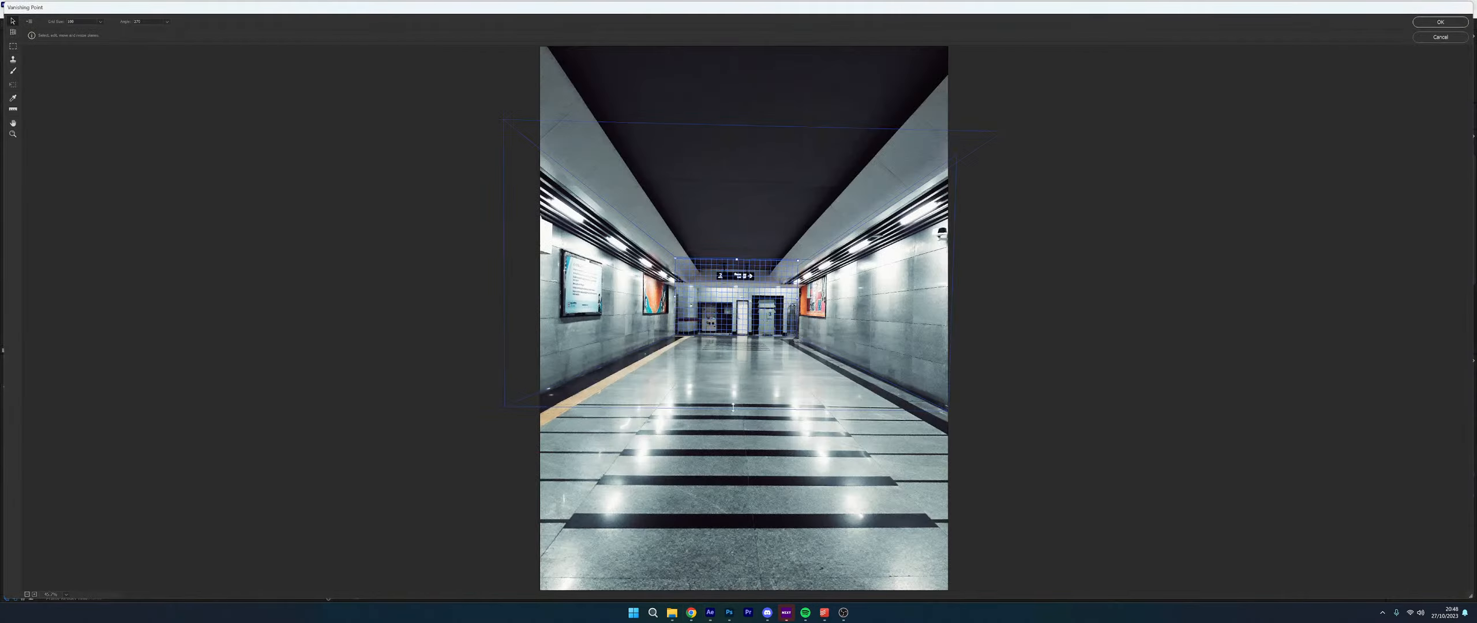
left_click_drag(760, 402, 712, 588)
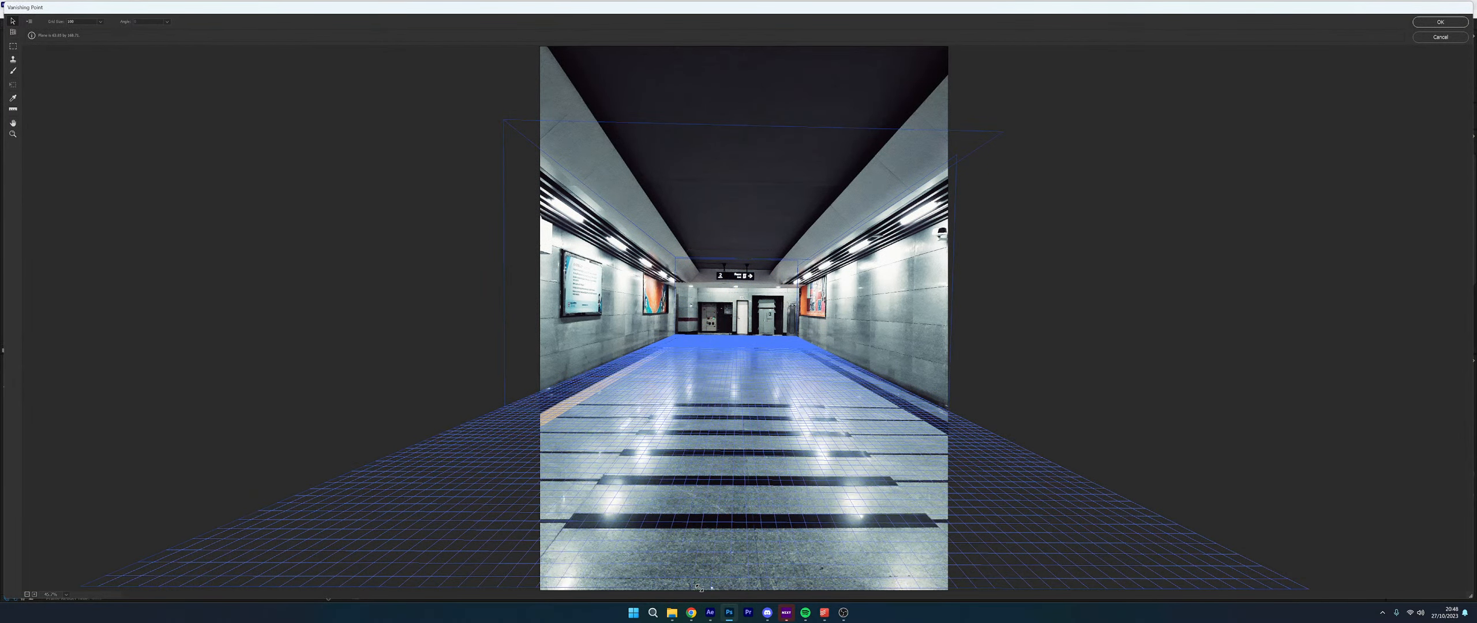
Pull the left wall plane's near edge in to the photo's border and extend the ceiling plane's near edge beyond the photo's upper edge
left_click(505, 305)
left_click_drag(504, 264, 536, 266)
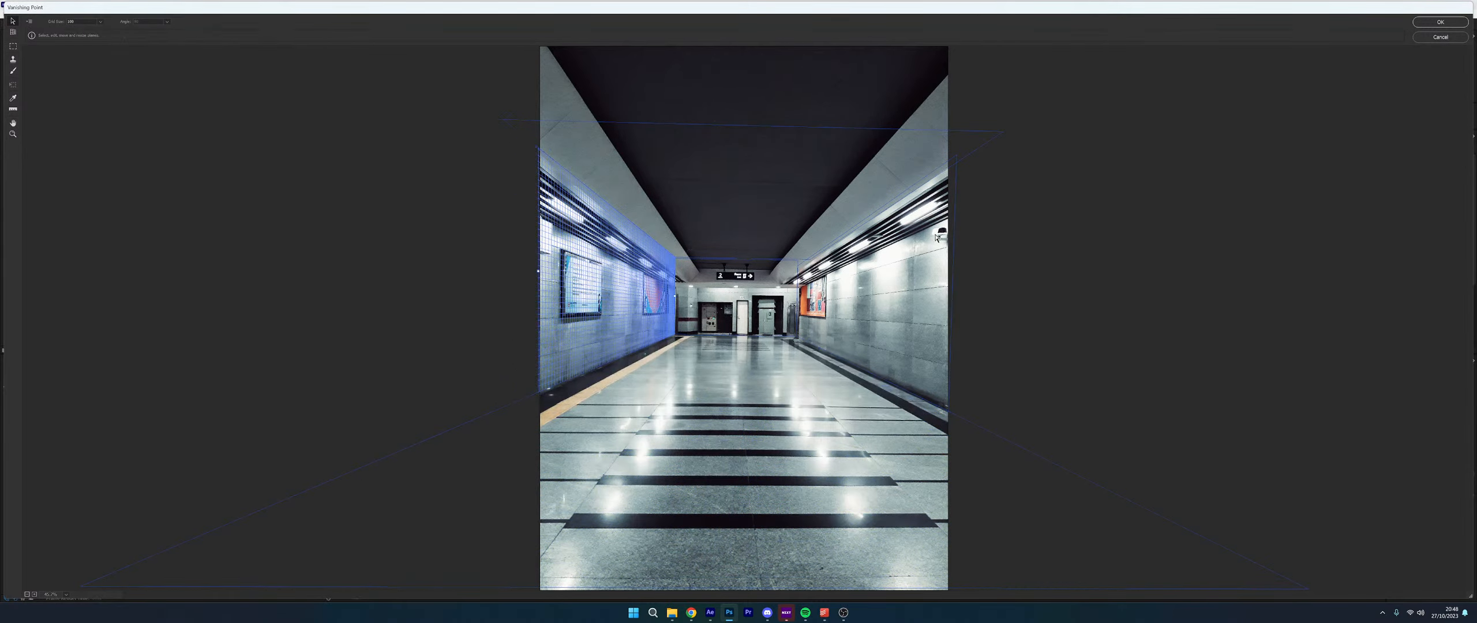
left_click(741, 128)
left_click(744, 127)
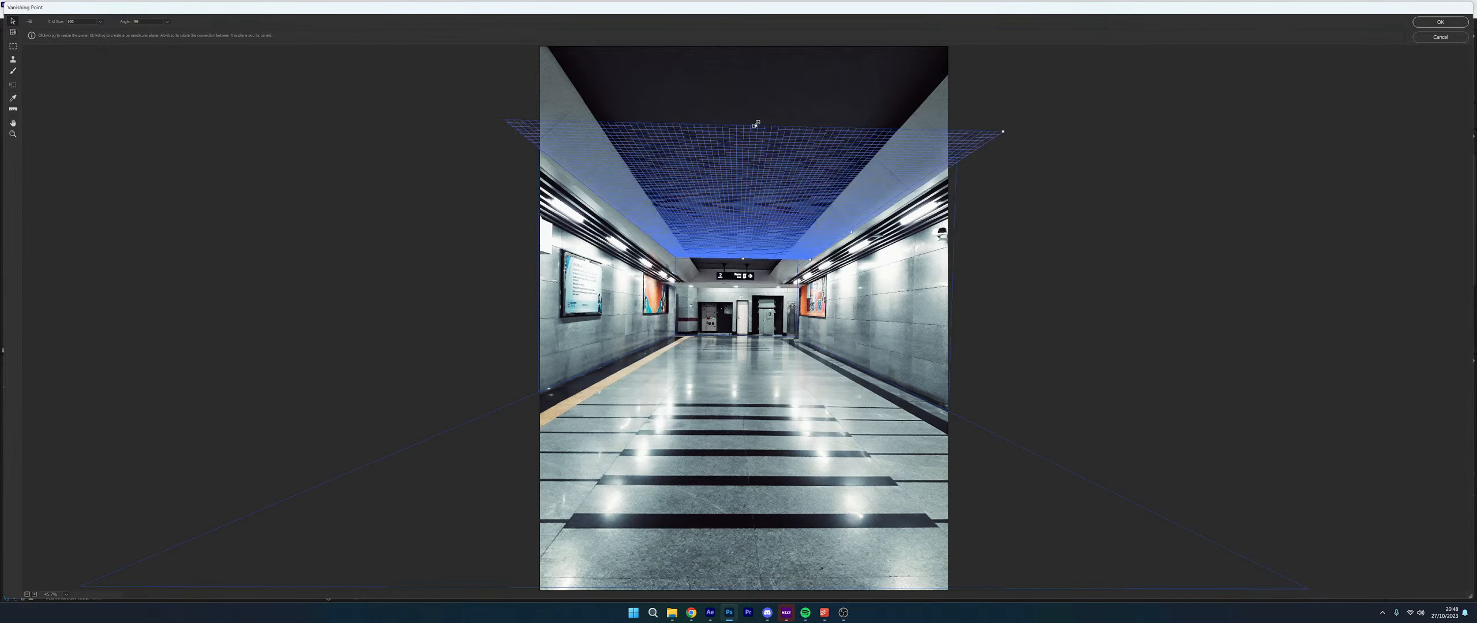
left_click_drag(754, 125, 784, 3)
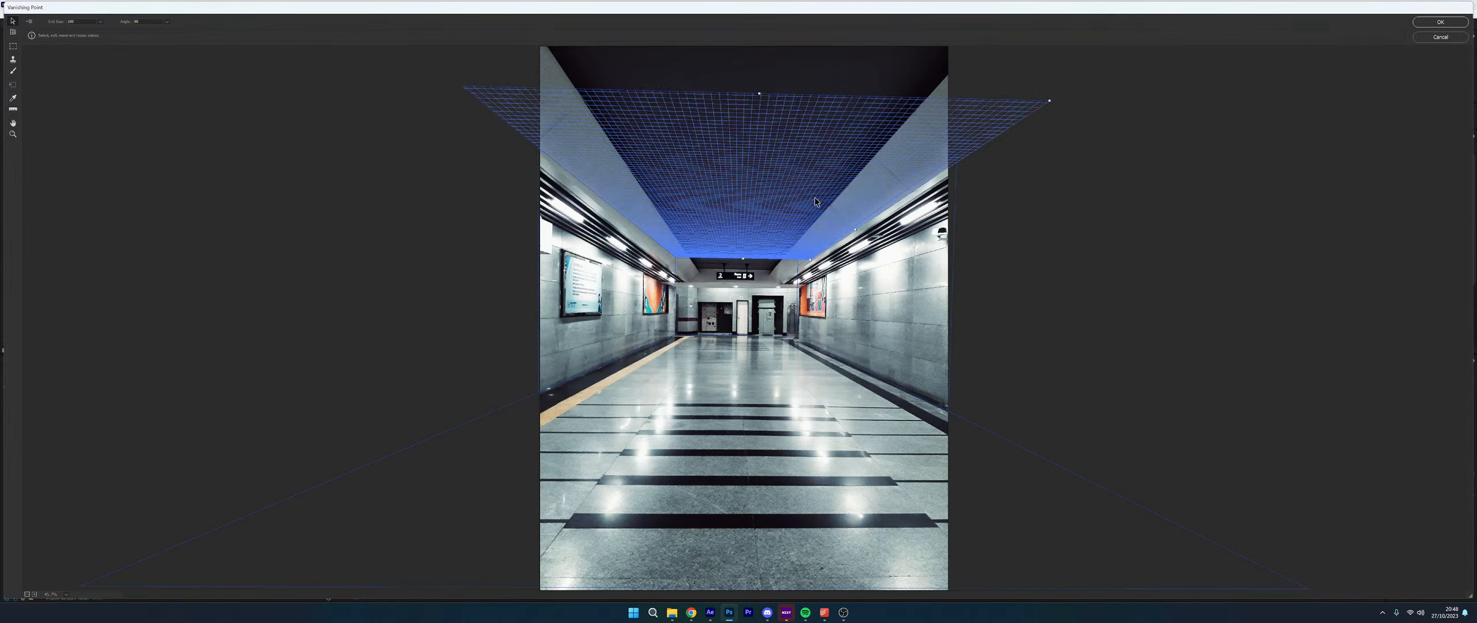
key("ctrl+minus")
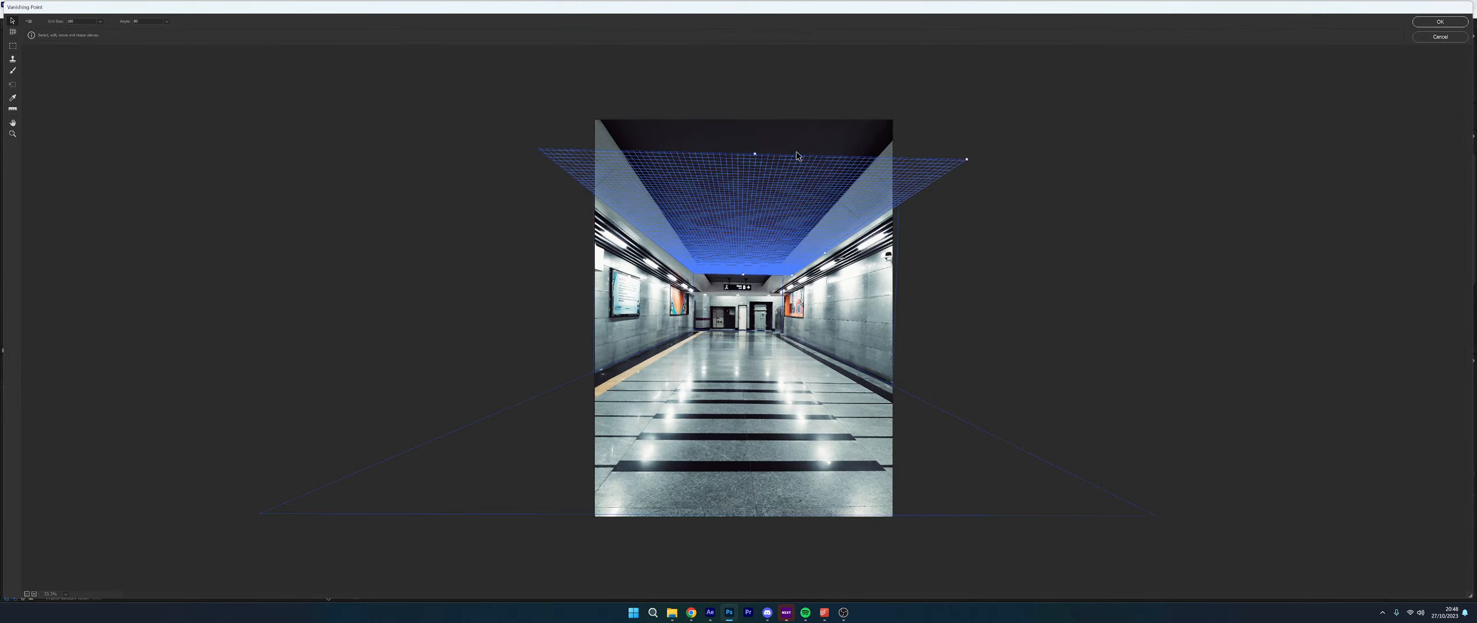
left_click_drag(755, 151, 768, 100)
Paint red test strokes across the wall, ceiling and floor planes with the Brush tool, and undo them together with the last ceiling extension
left_click(740, 314)
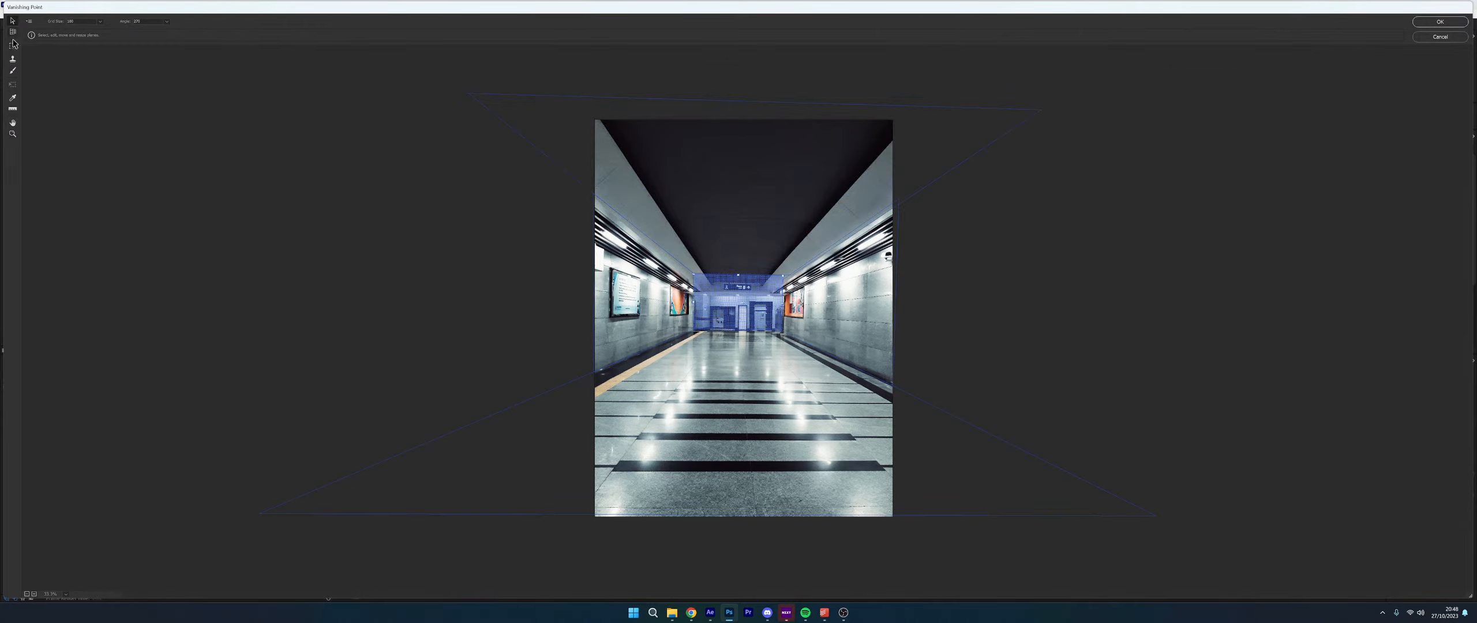
left_click(12, 72)
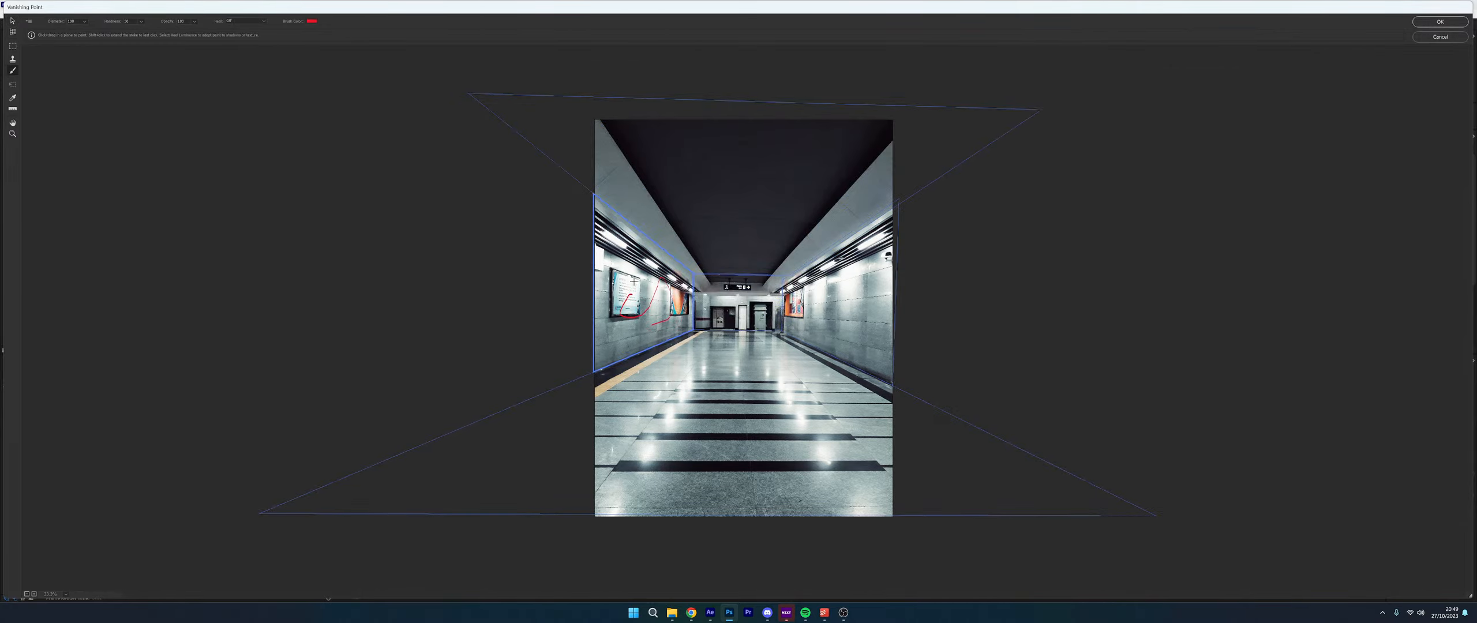
mouse_move(634, 281)
left_mouse_down()
mouse_move(683, 213)
mouse_move(810, 232)
mouse_move(905, 224)
mouse_move(887, 360)
mouse_move(587, 343)
left_mouse_up()
left_click_drag(637, 210, 629, 362)
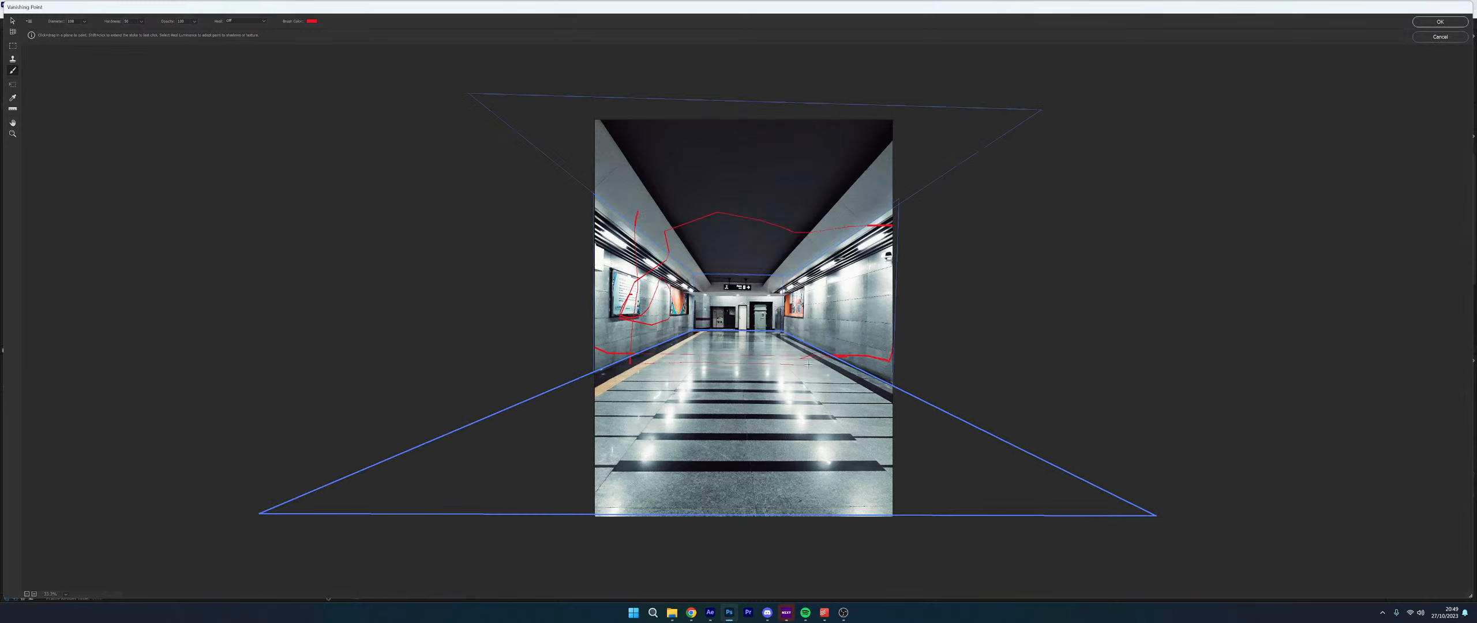
mouse_move(848, 365)
left_mouse_down()
mouse_move(872, 336)
mouse_move(891, 131)
left_mouse_up()
left_click_drag(890, 252, 796, 376)
key("ctrl+alt+z")
key("ctrl+alt+z")
key("ctrl+alt+z")
key("ctrl+alt+z")
key("ctrl+alt+z")
key("ctrl+alt+z")
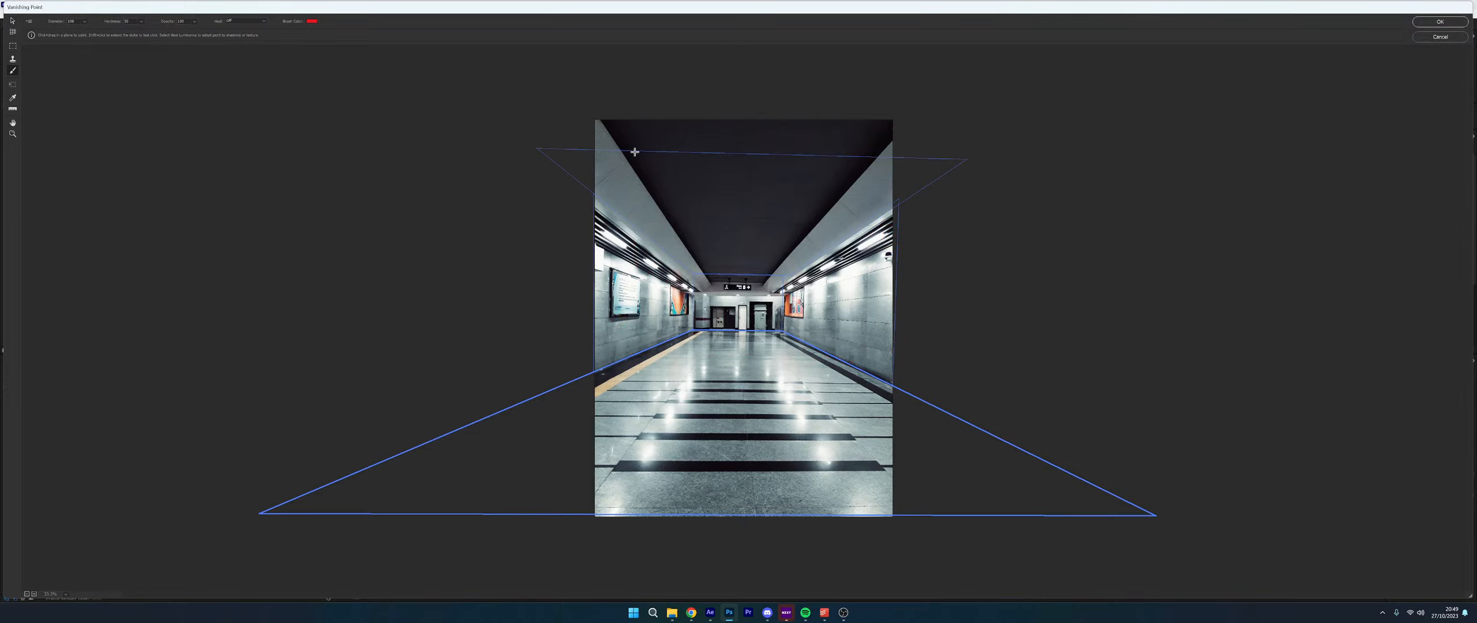
Extend the ceiling plane's near edge past the photo's upper edge again and export the planes for After Effects as Untitled.vpe in LIVE-3D_Room
left_click(13, 21)
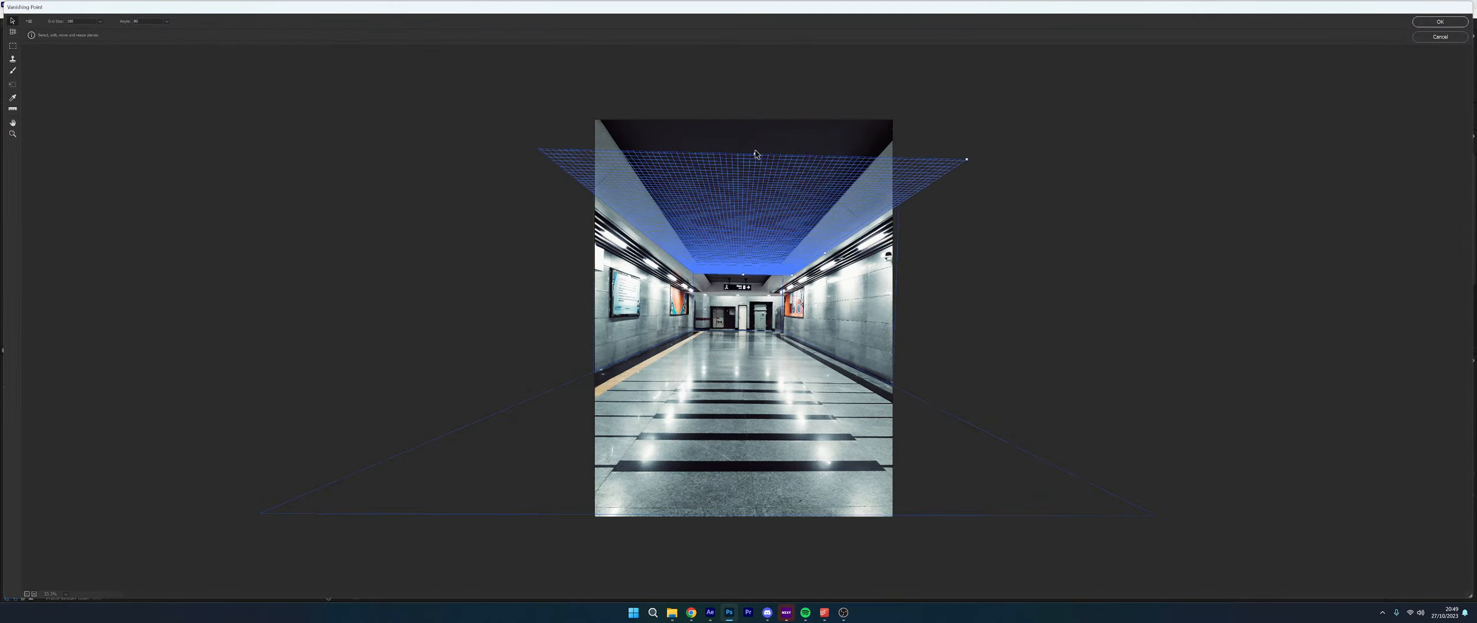
left_click_drag(755, 154, 769, 89)
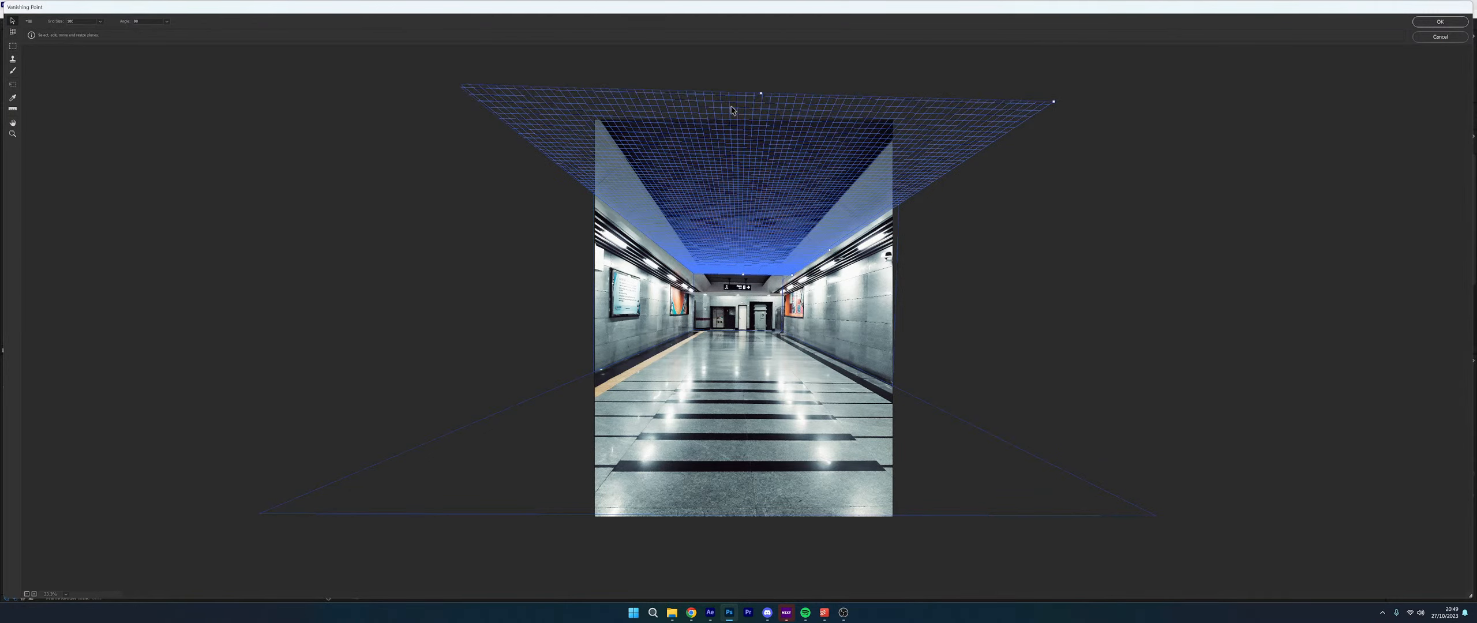
left_click(27, 23)
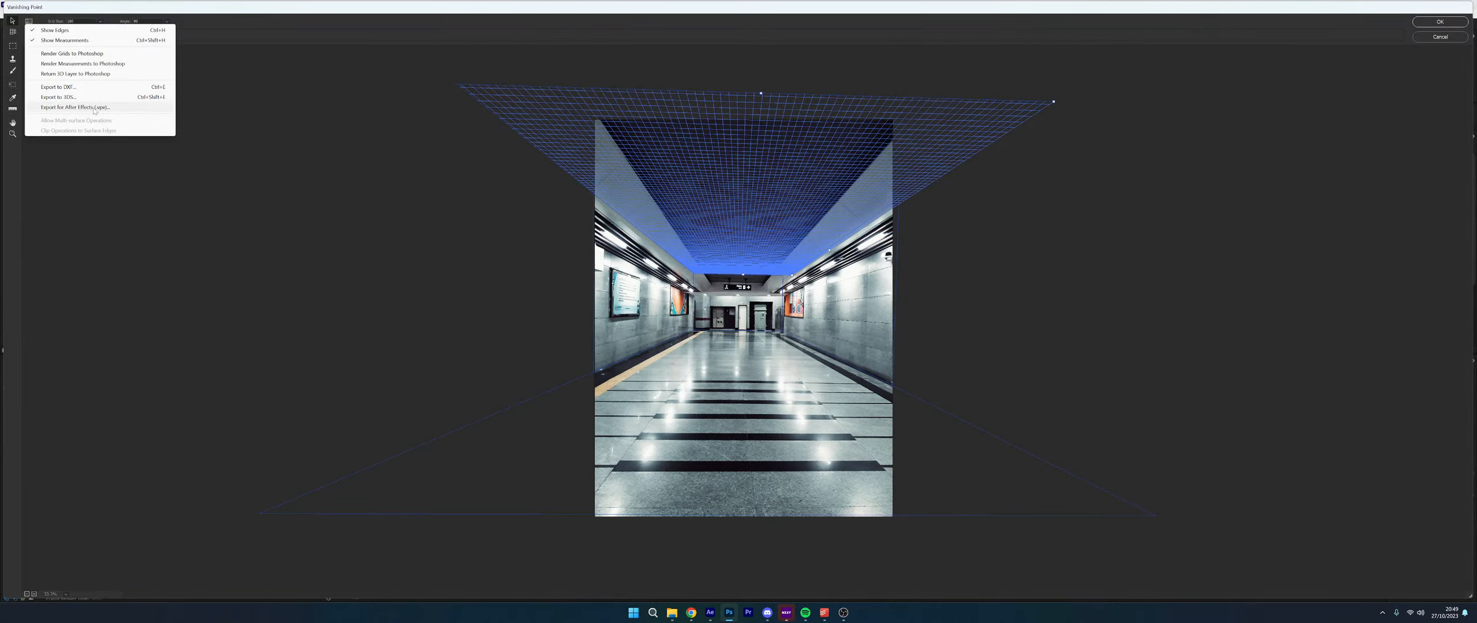
left_click(75, 107)
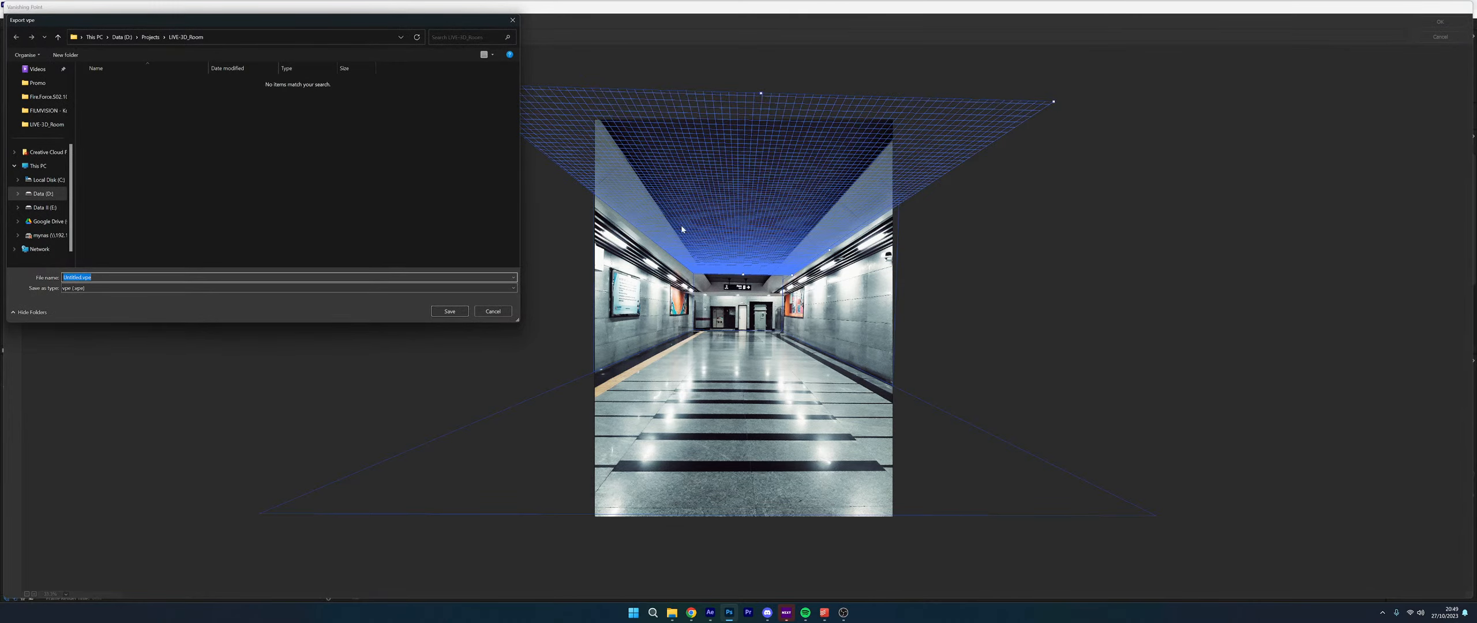
left_click(449, 311)
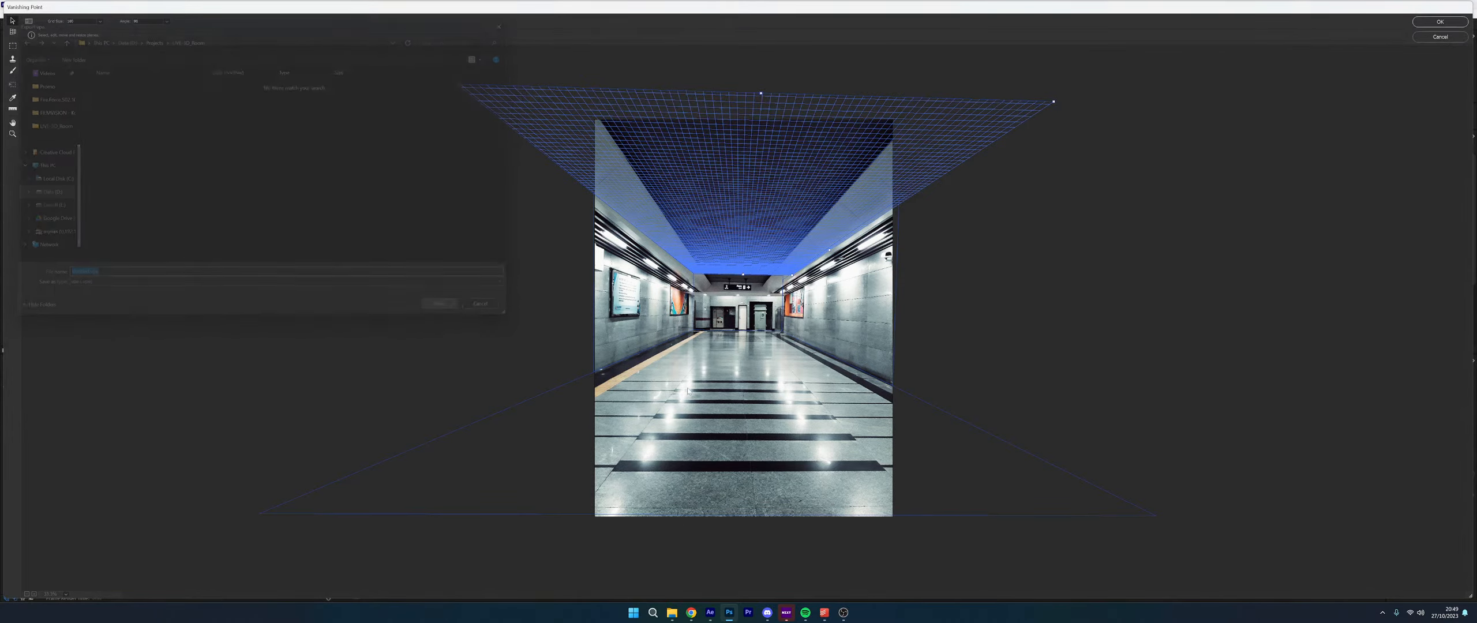
Switch to Chrome and read the live stream's chat in YouTube Studio
left_click(690, 612)
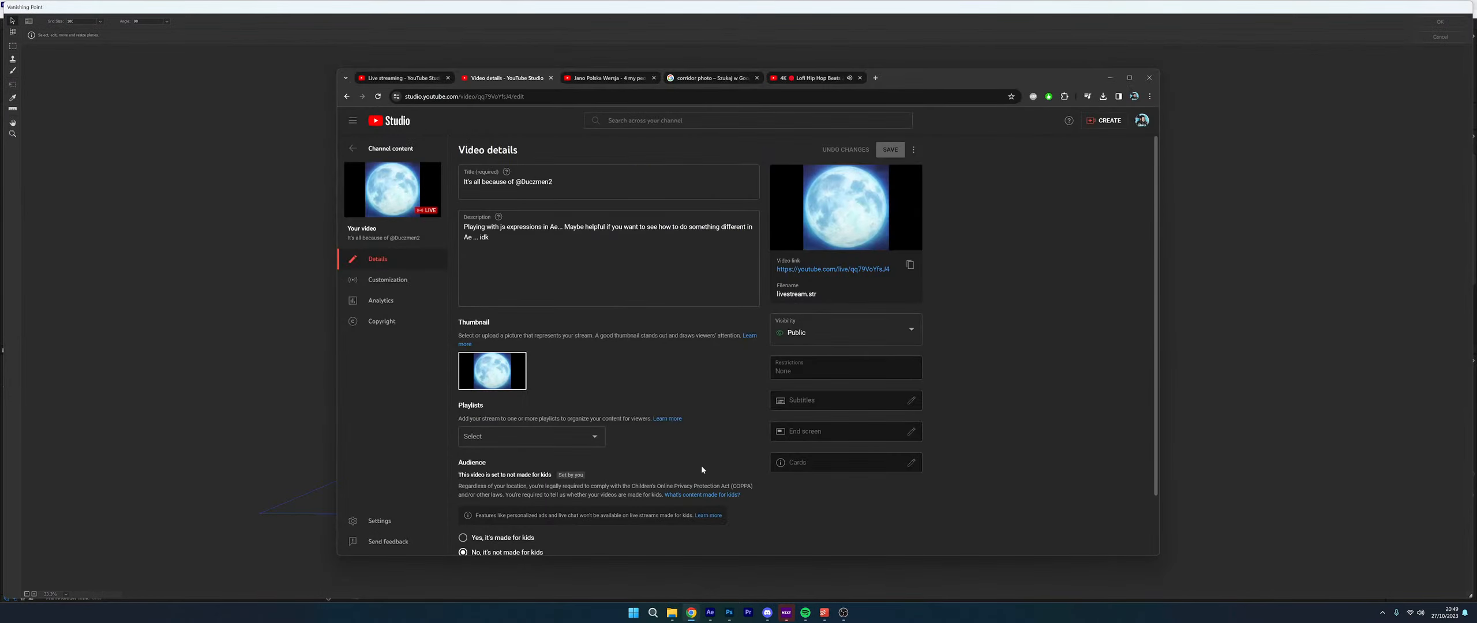
left_click(413, 78)
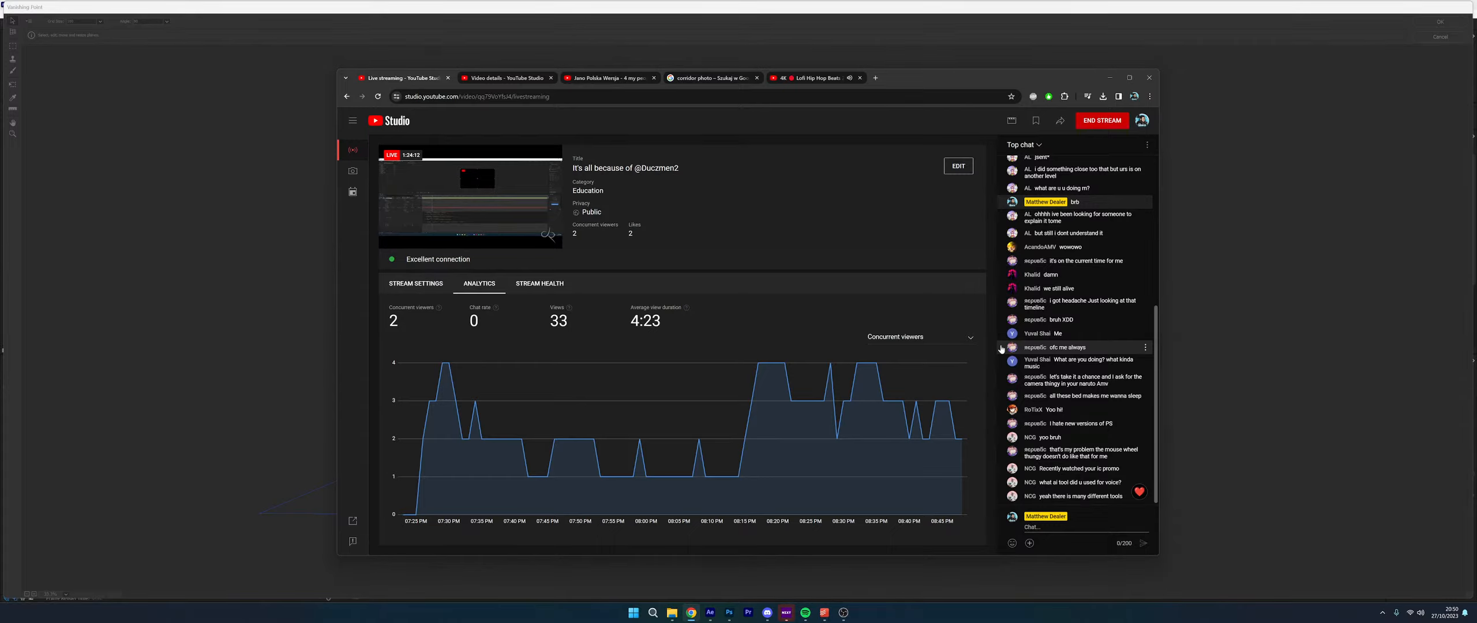
Search Google for "ai voice webgui" in a new browser tab
left_click(875, 77)
type("a")
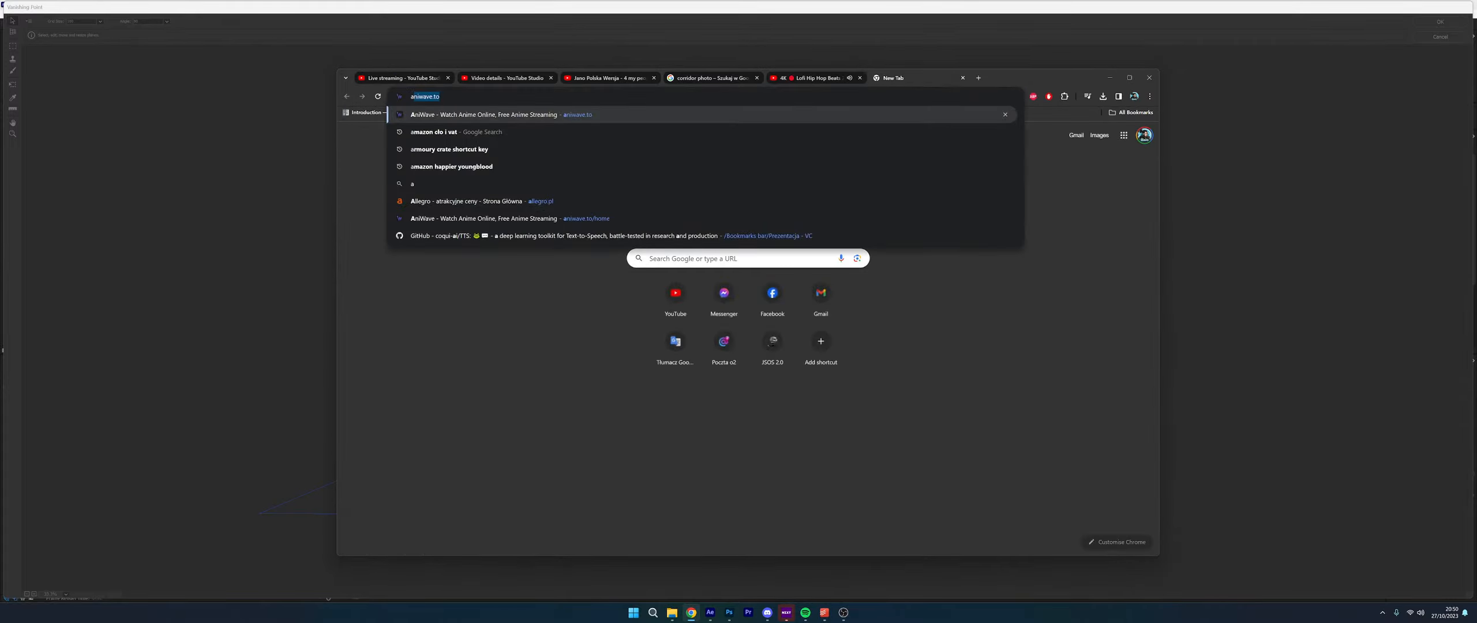
type("i voice w")
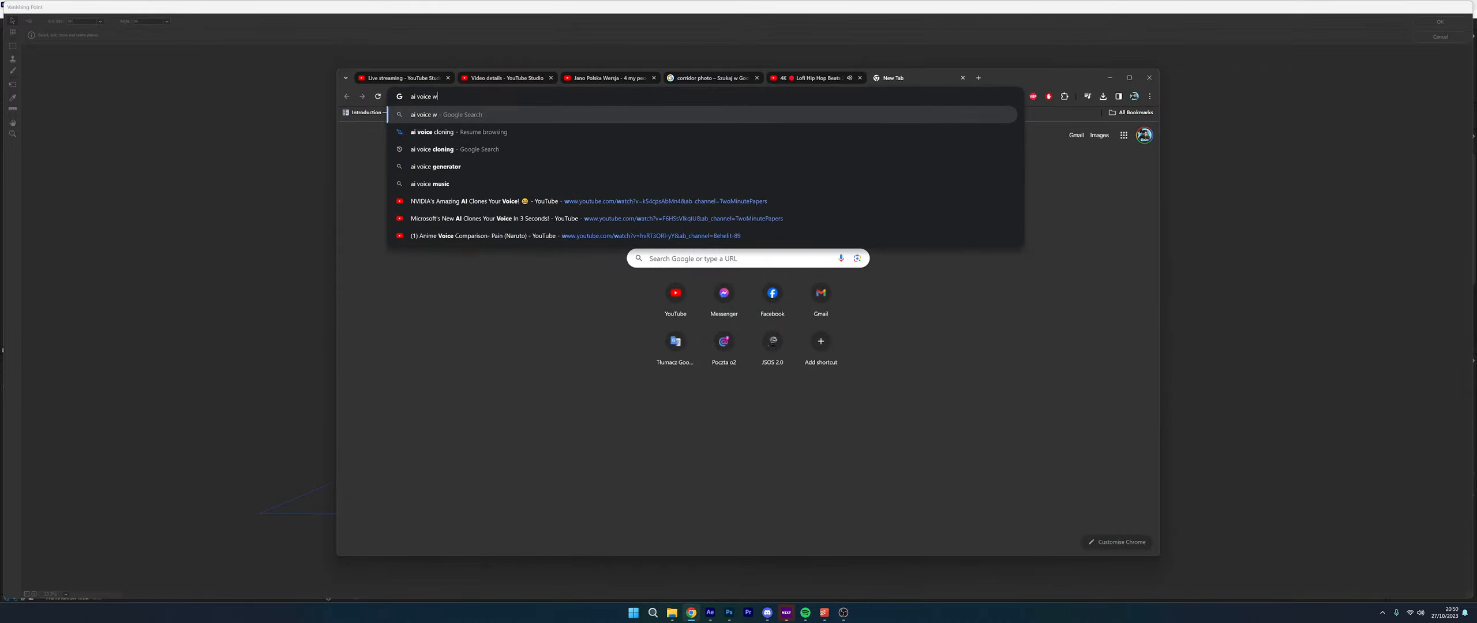
type("ebgui")
key("Return")
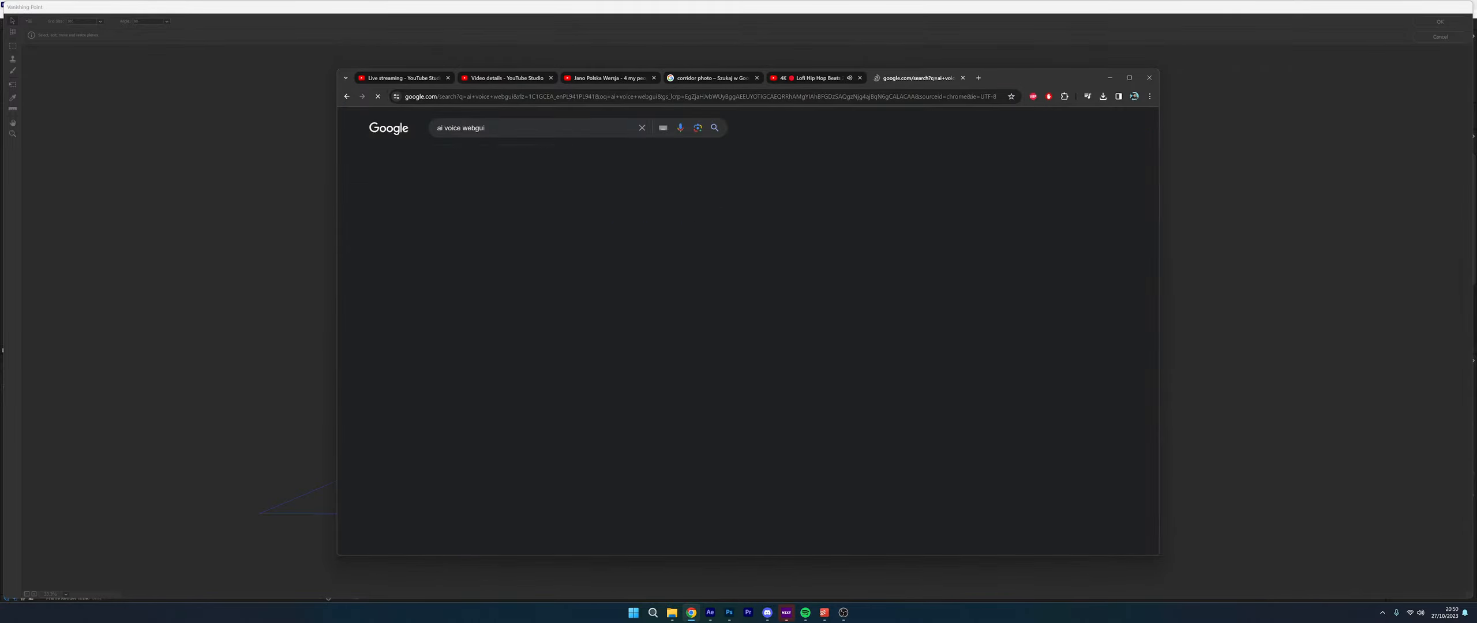
Open the voice-generator-webui GitHub repository from the search results and look over its README
scroll(589, 276, "down", 3)
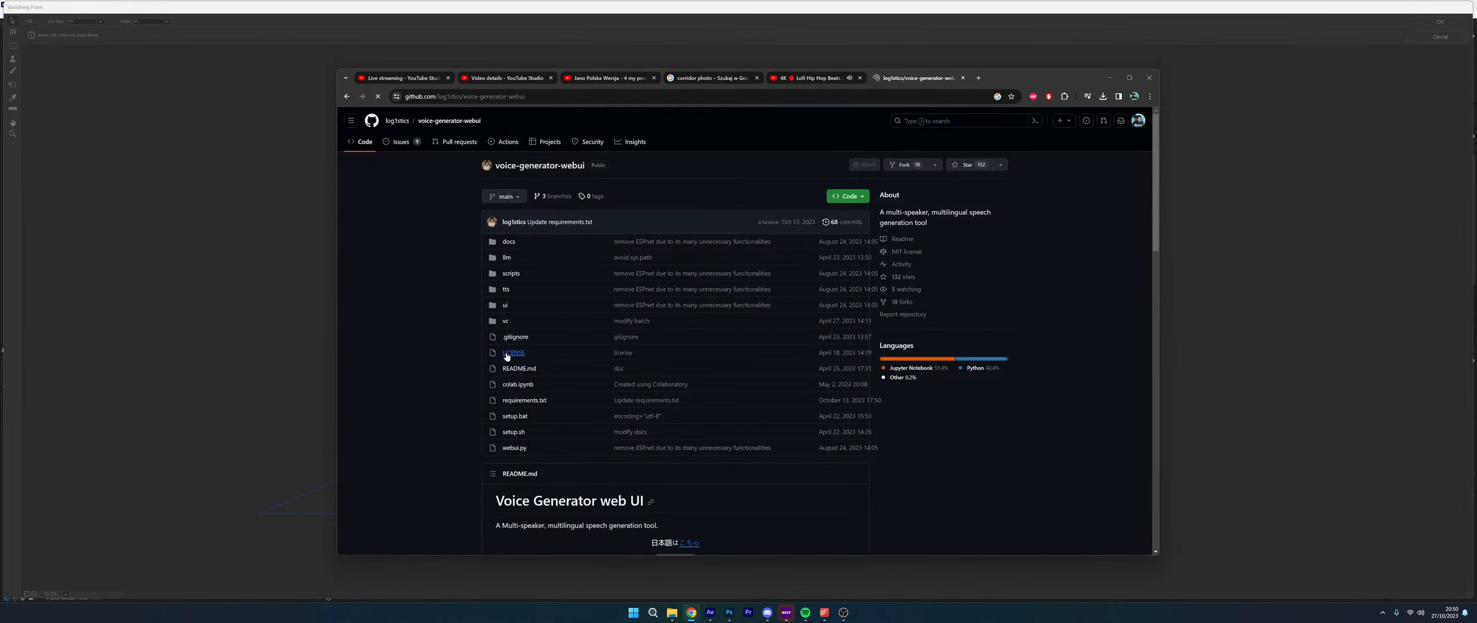
scroll(555, 321, "down", 6)
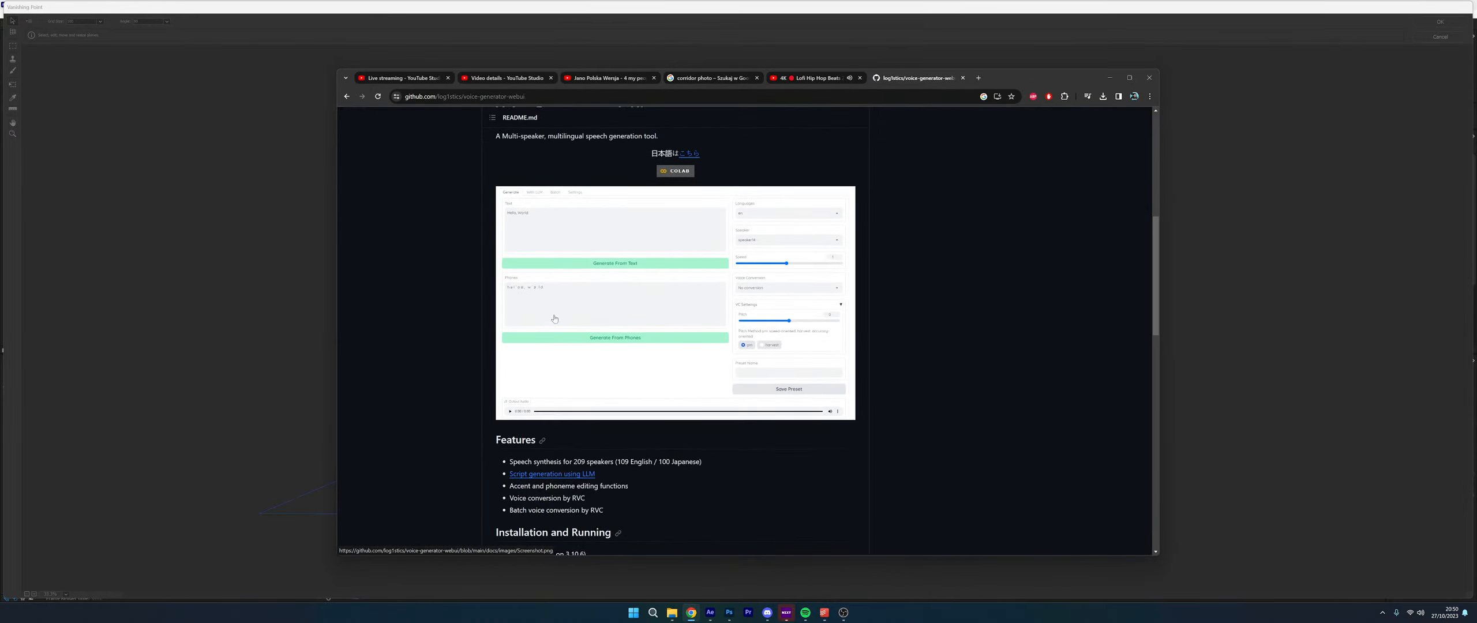
scroll(710, 319, "down", 1)
scroll(647, 297, "down", 5)
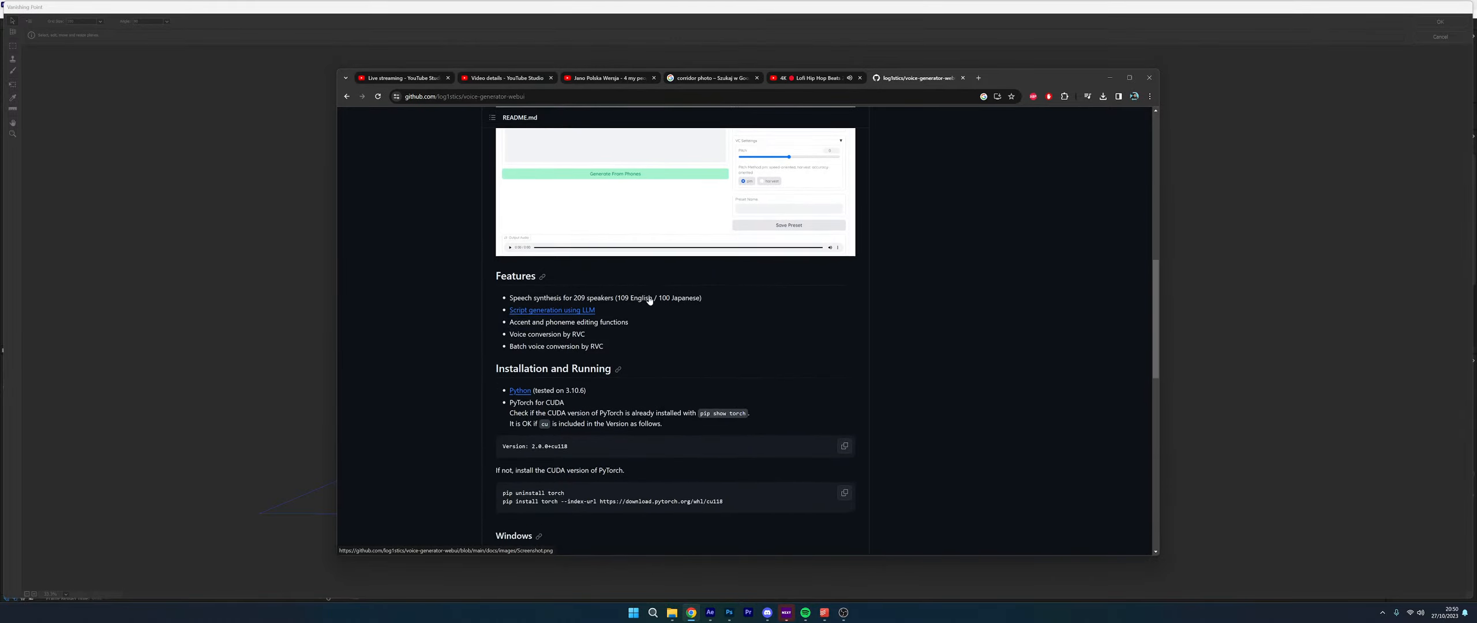
scroll(649, 299, "up", 15)
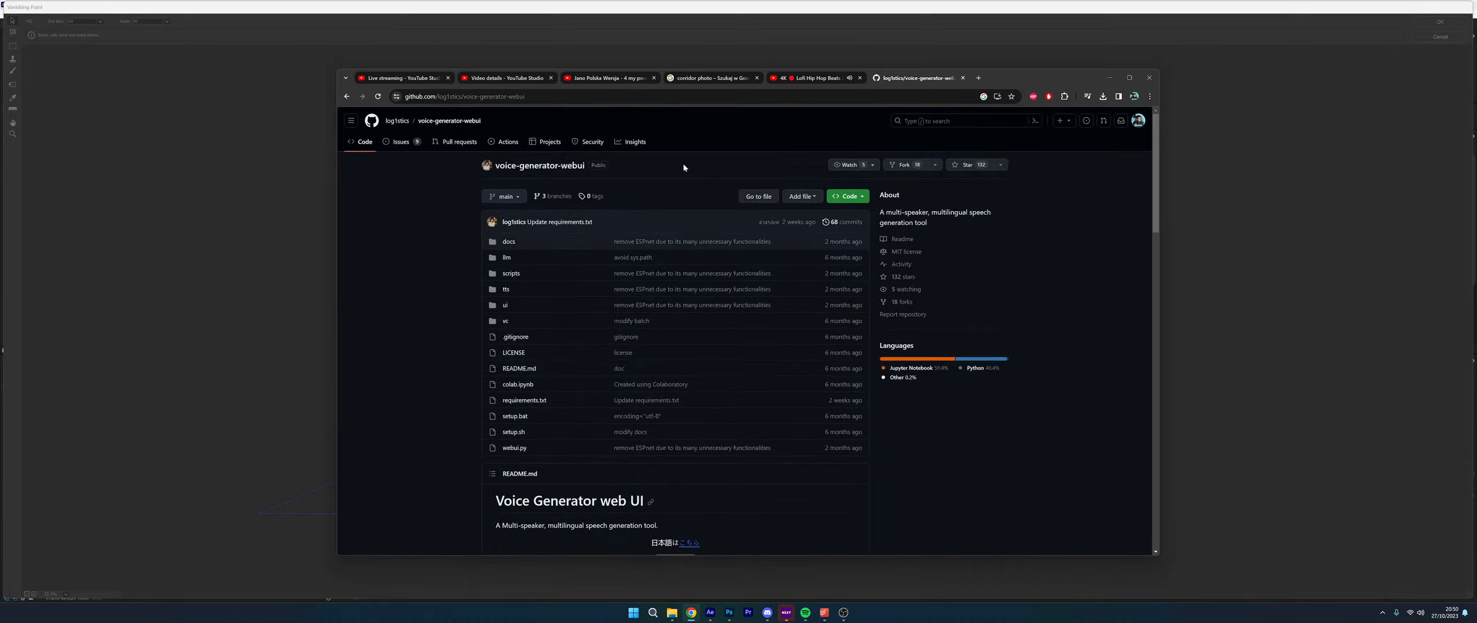
Return to the search results, open the video "Using AI to Clone Voices - FREE Easy to use Web UI (PART 1)", pause it and expand its description
key("alt+Left")
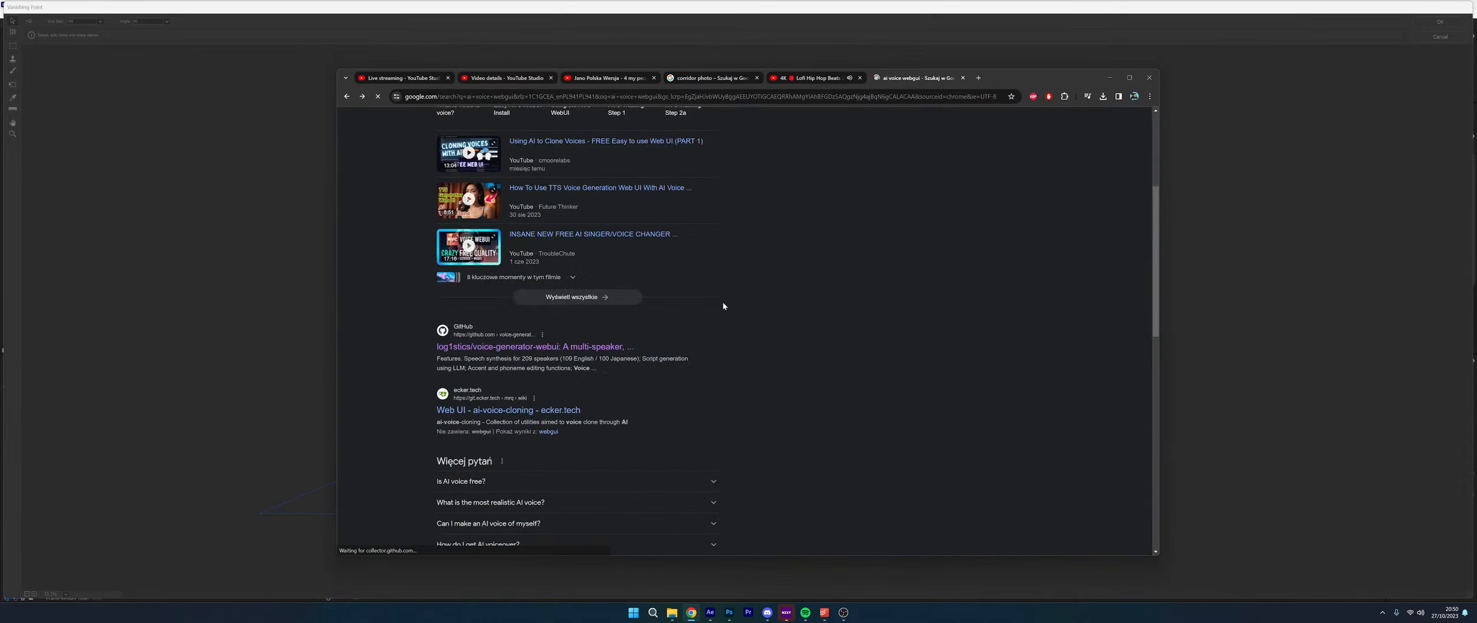
scroll(723, 306, "down", 4)
scroll(644, 342, "up", 5)
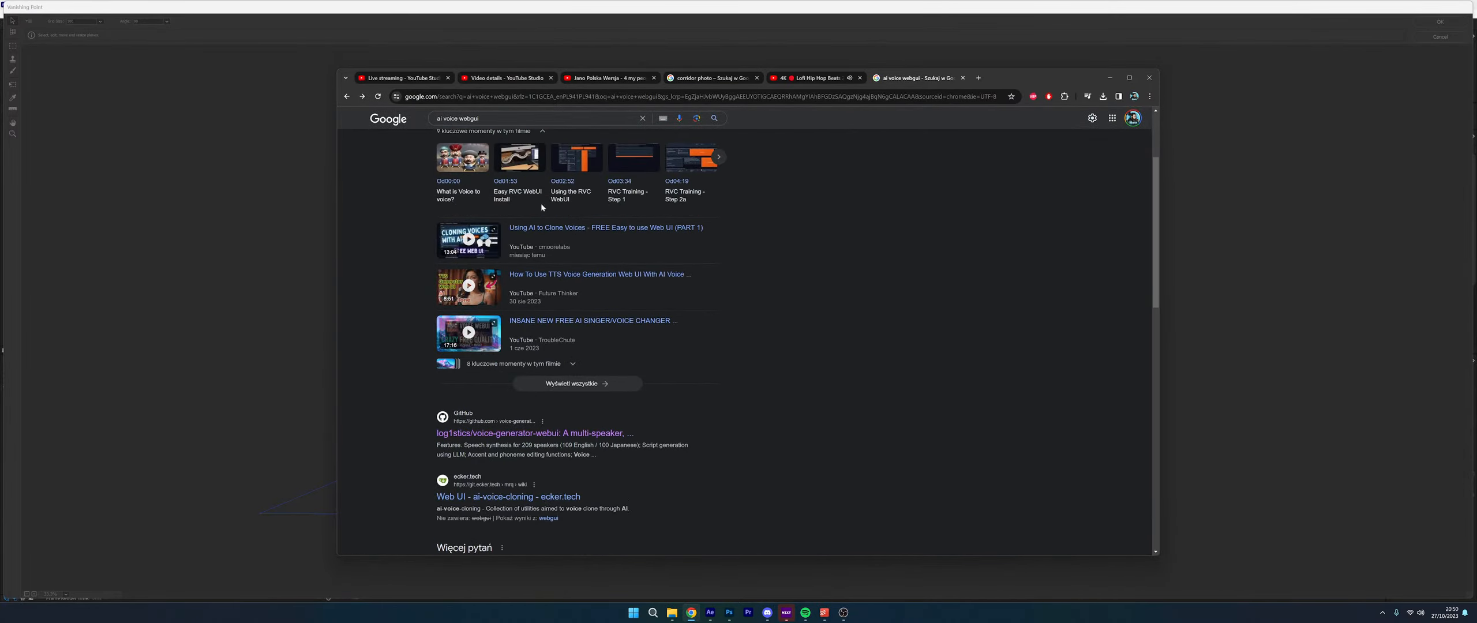
left_click(548, 229)
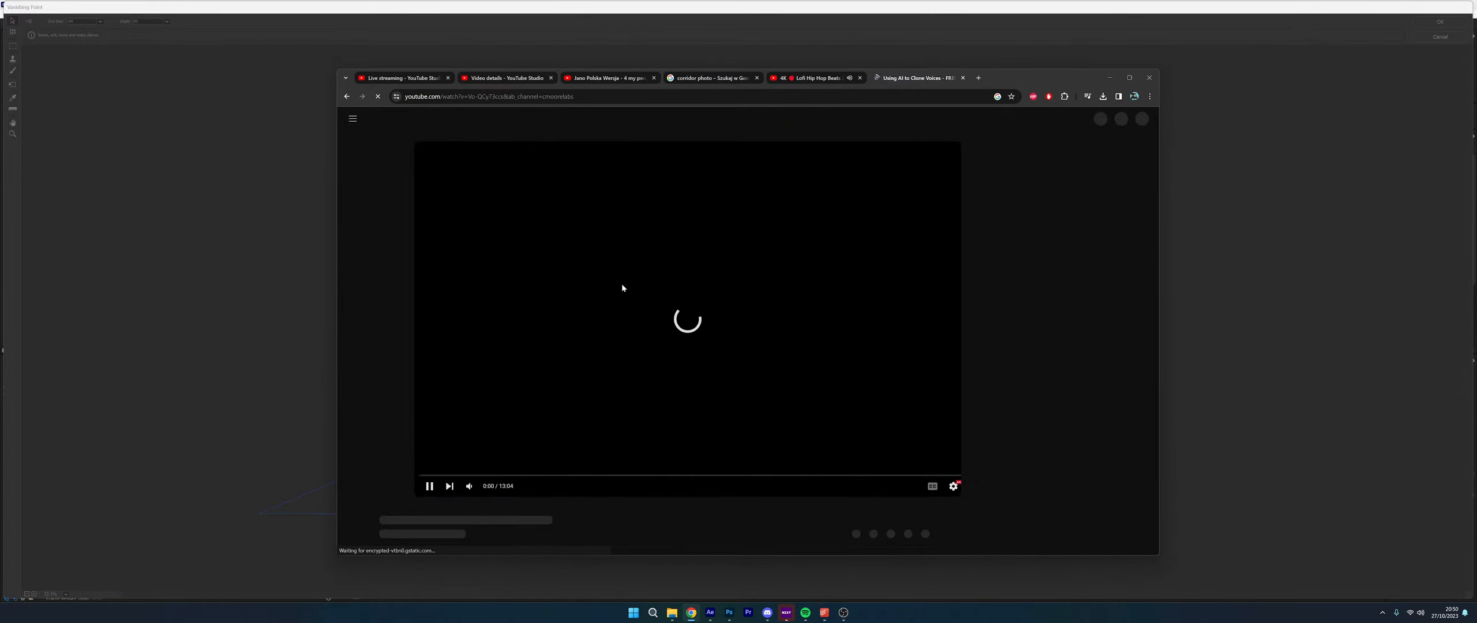
left_click(599, 362)
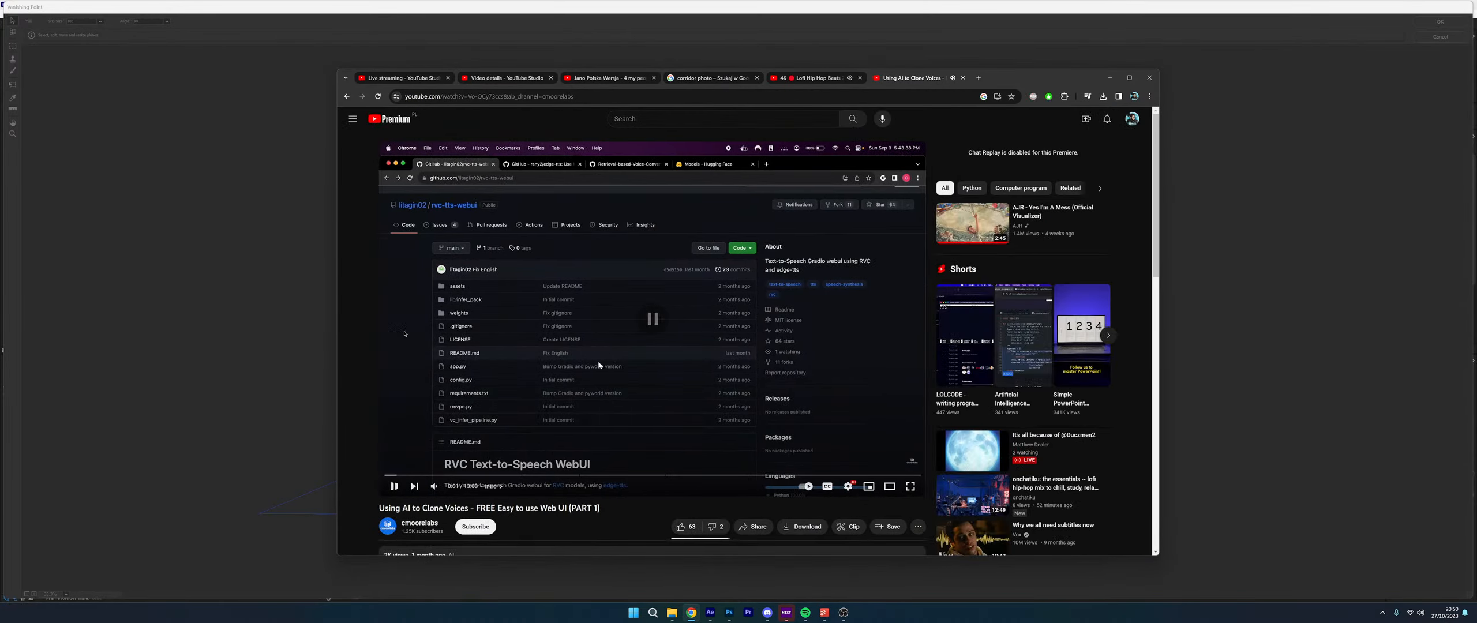
scroll(588, 374, "down", 5)
left_click(449, 402)
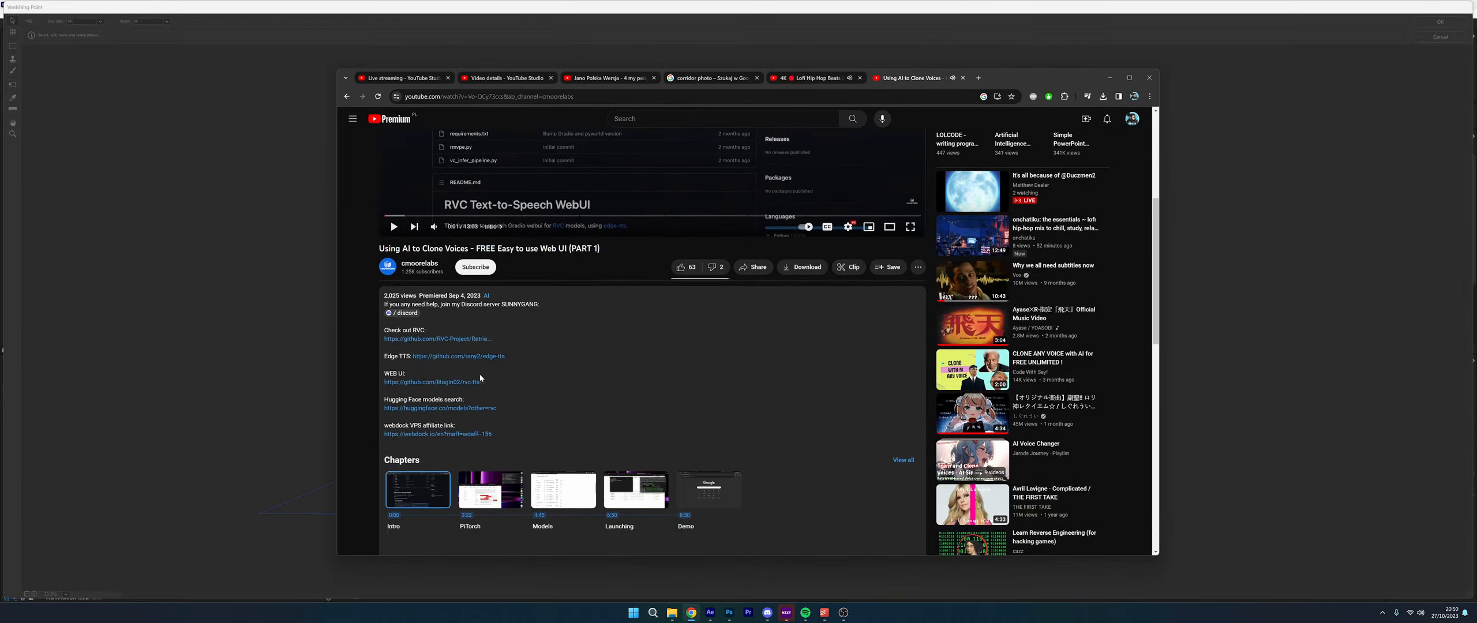
Open the RVC link from the video description, look through the Retrieval-based-Voice-Conversion-WebUI repository and close its tab
left_click(421, 339)
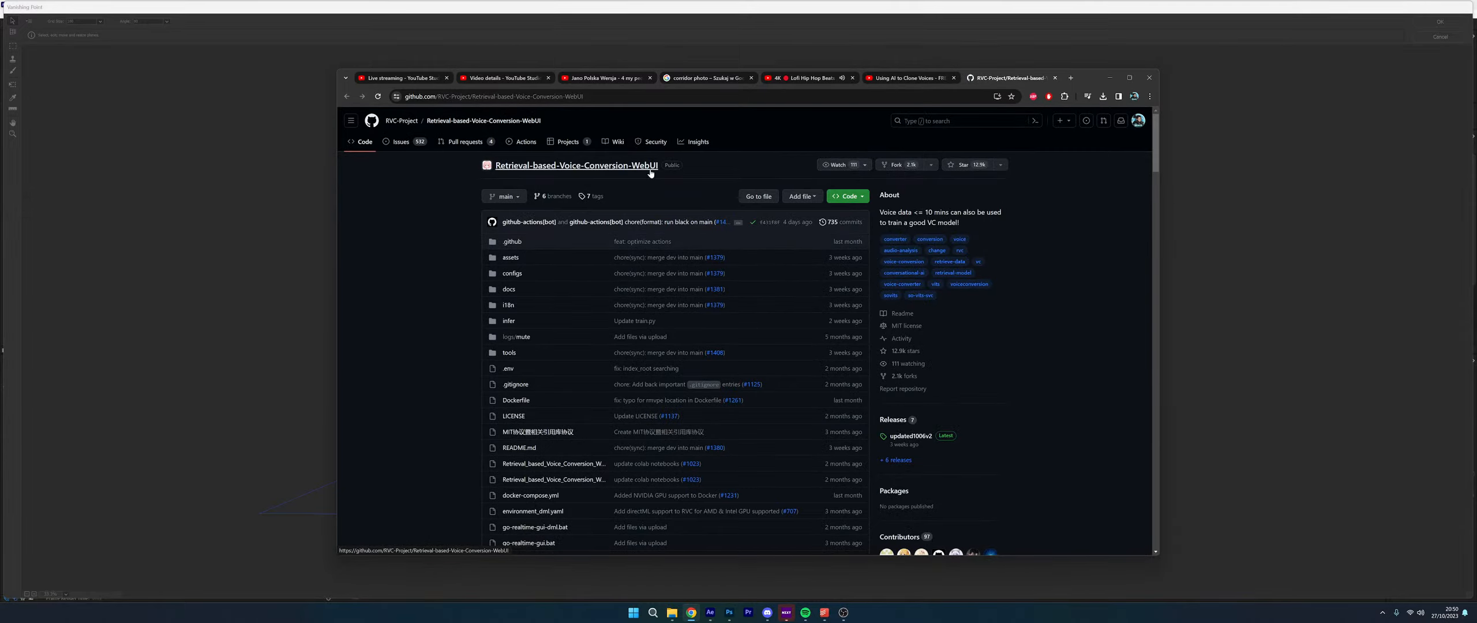
scroll(508, 267, "down", 10)
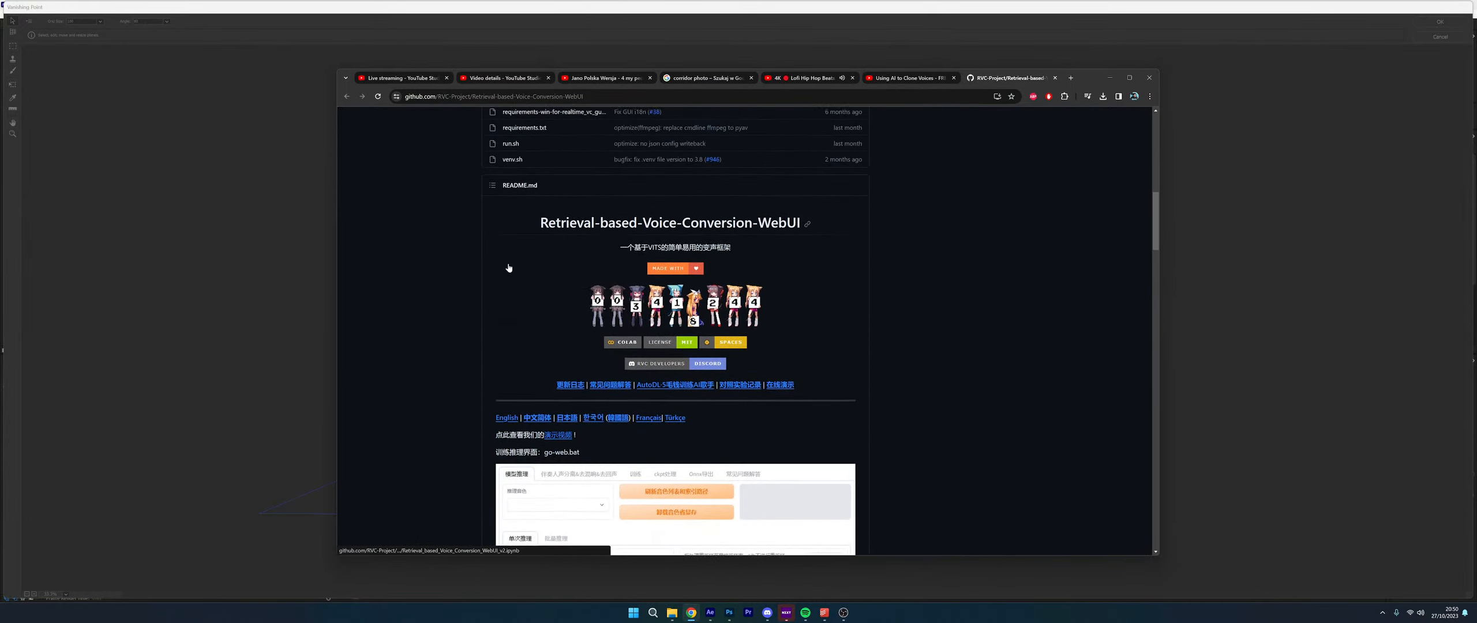
scroll(508, 268, "down", 6)
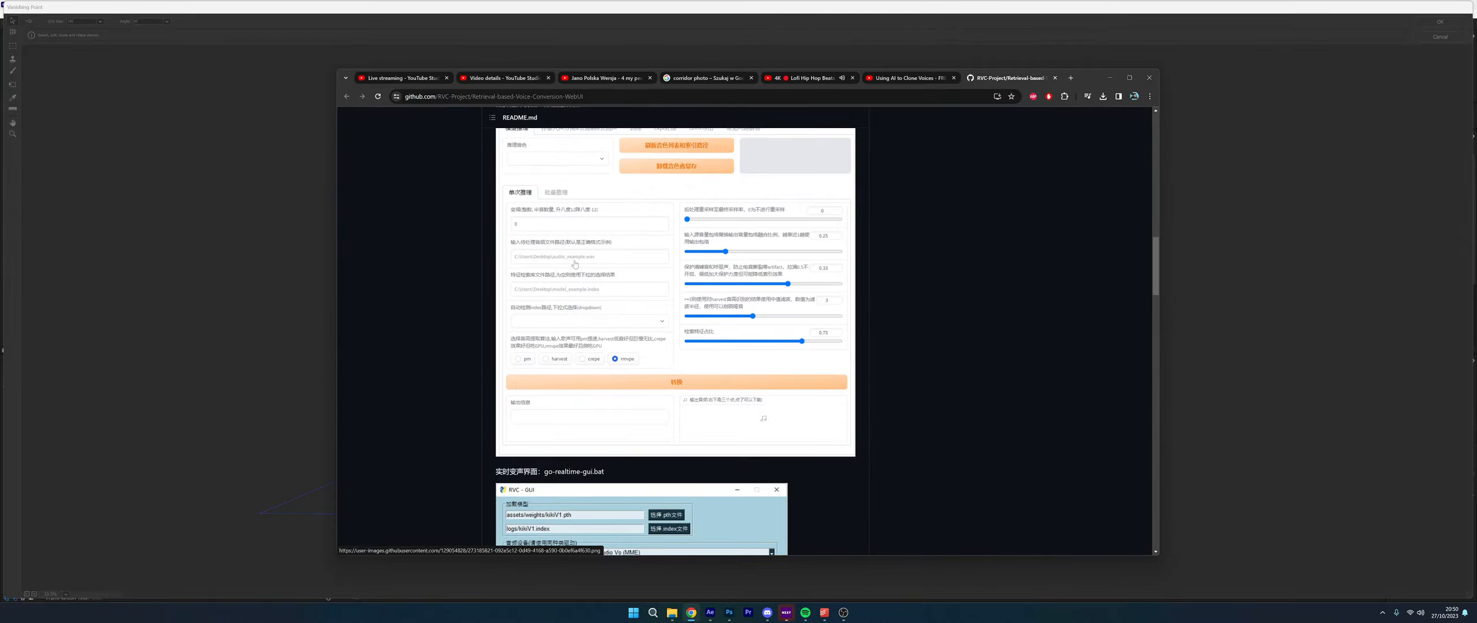
scroll(575, 264, "down", 15)
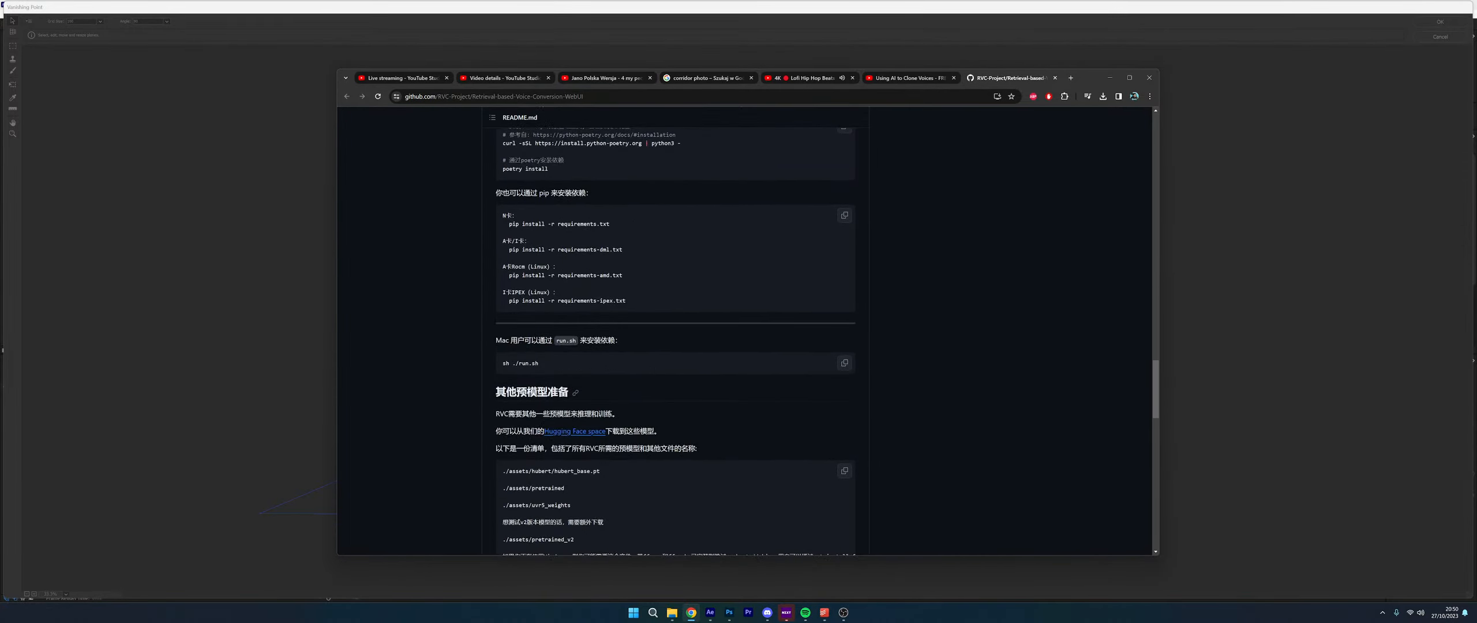
scroll(622, 267, "up", 20)
scroll(581, 270, "down", 6)
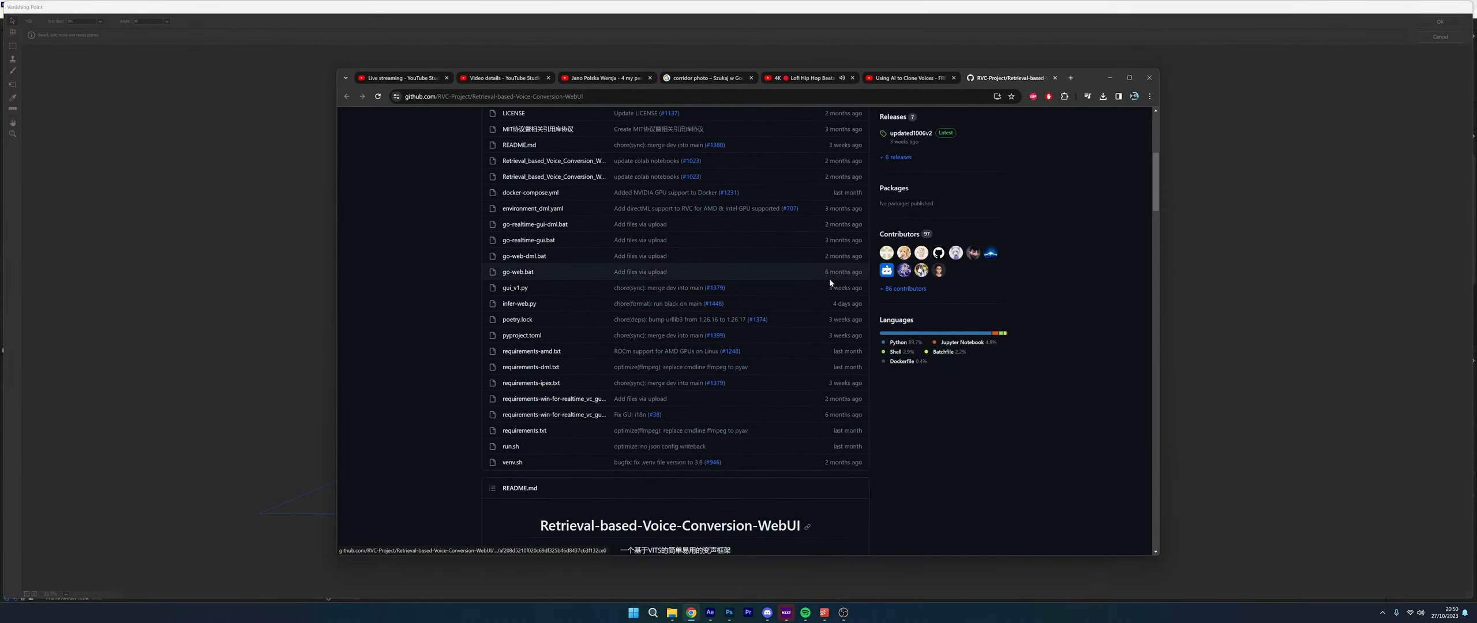
scroll(1010, 269, "down", 3)
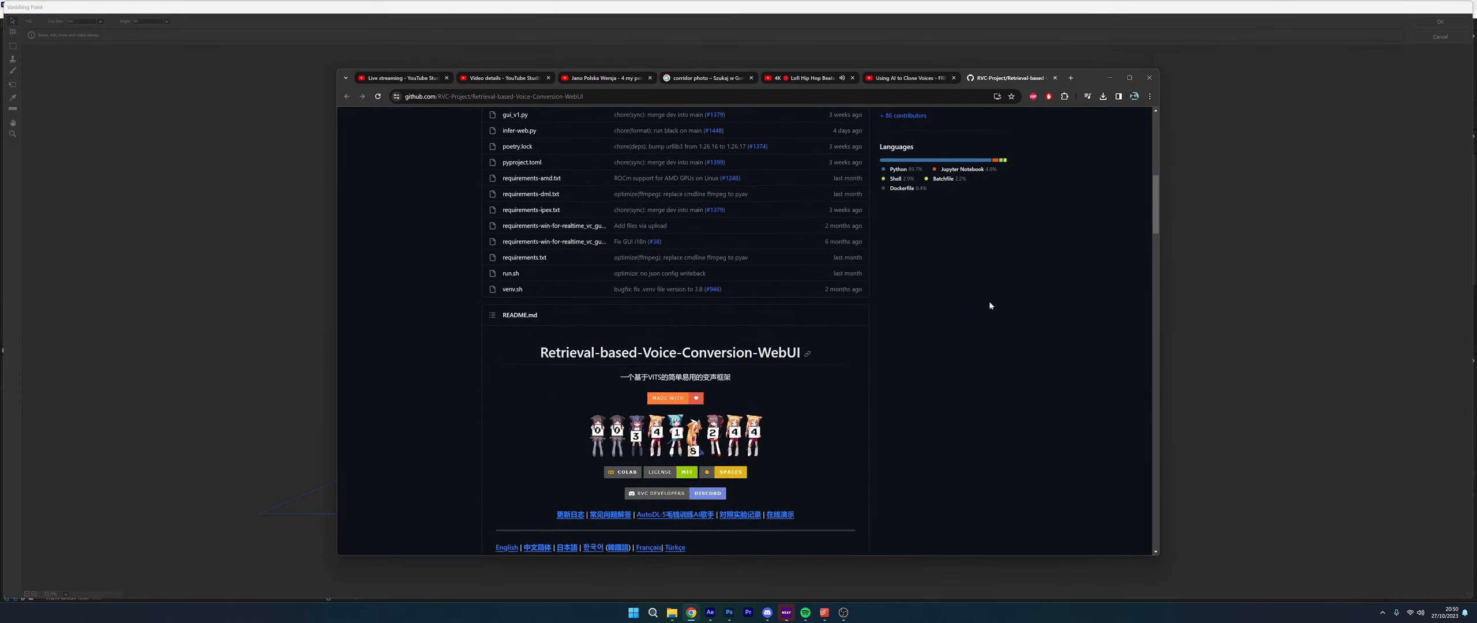
scroll(990, 304, "up", 3)
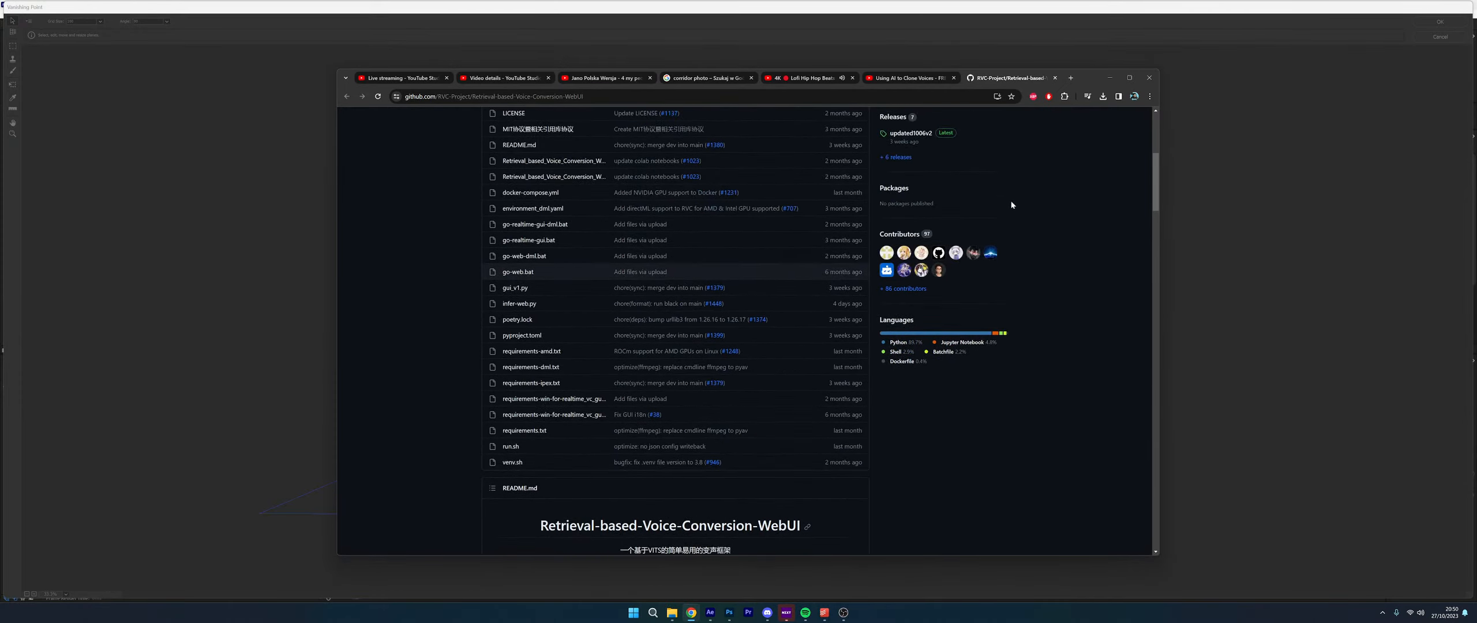
left_click(1055, 78)
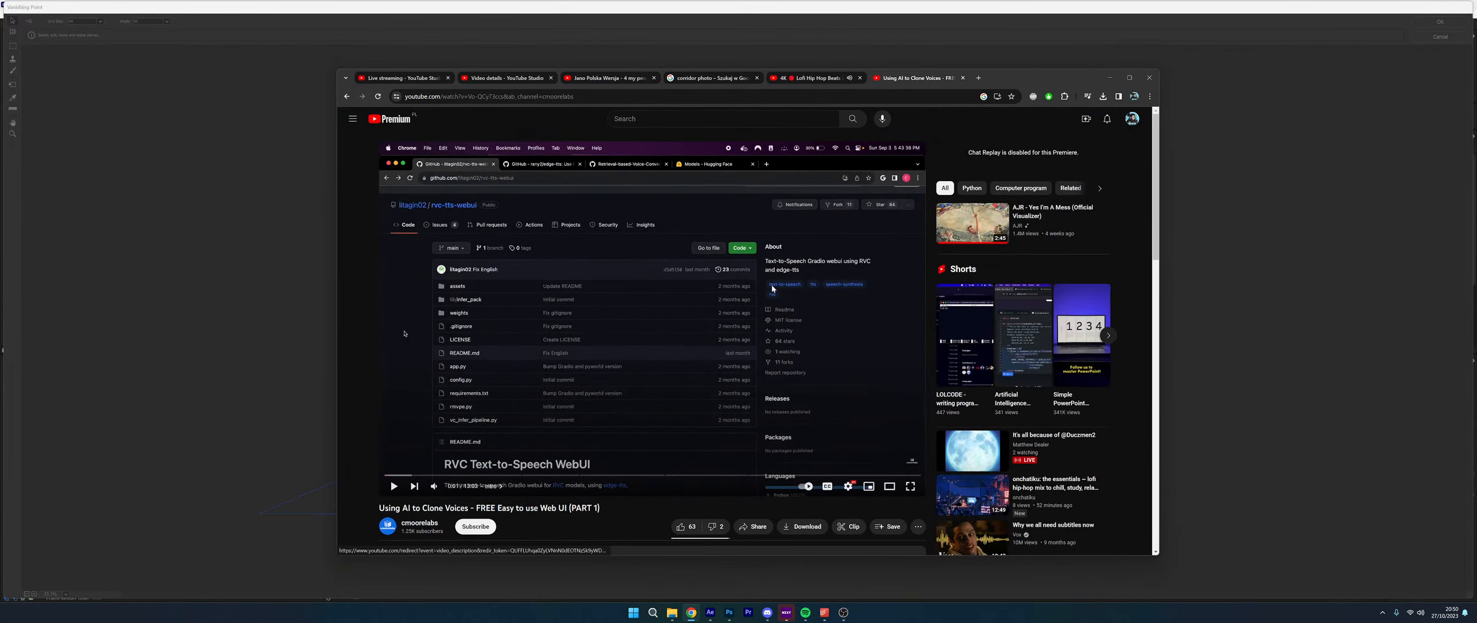
Close the voice-cloning video tab, return to the live stream dashboard and highlight the so-VITS-SVC tool name in the chat
left_click(809, 80)
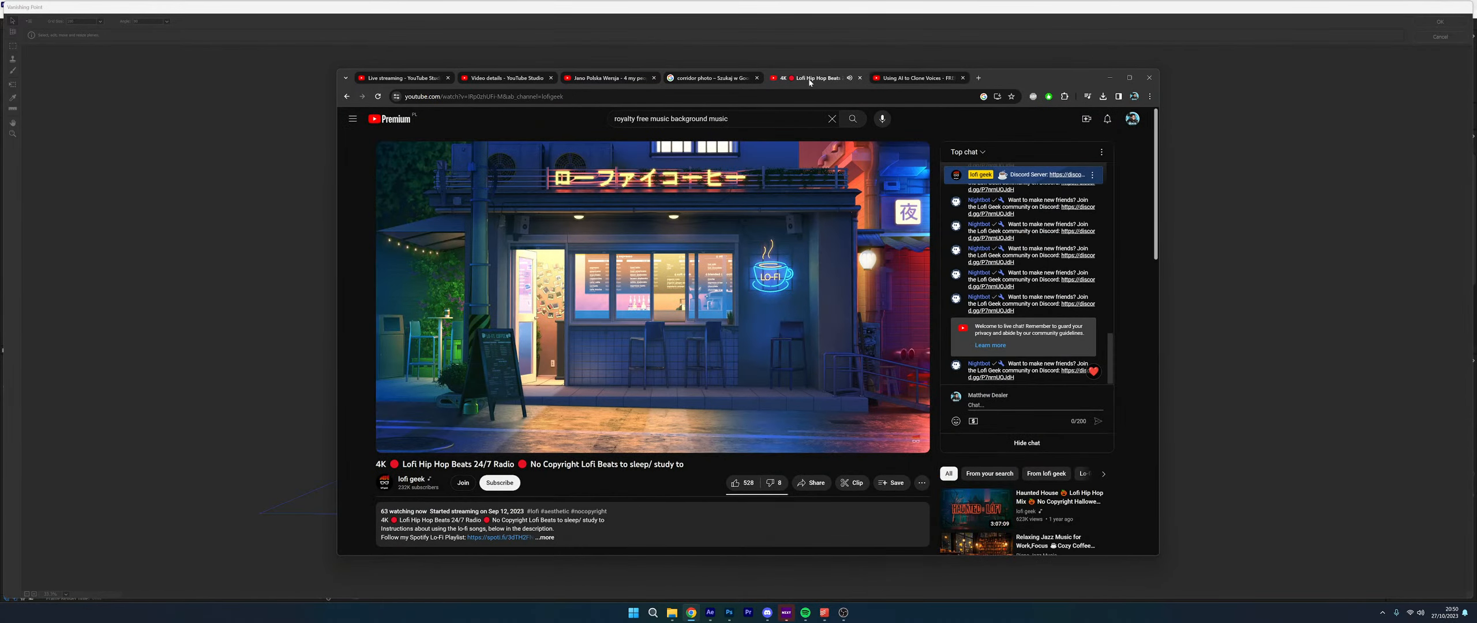
left_click(962, 78)
left_click(517, 81)
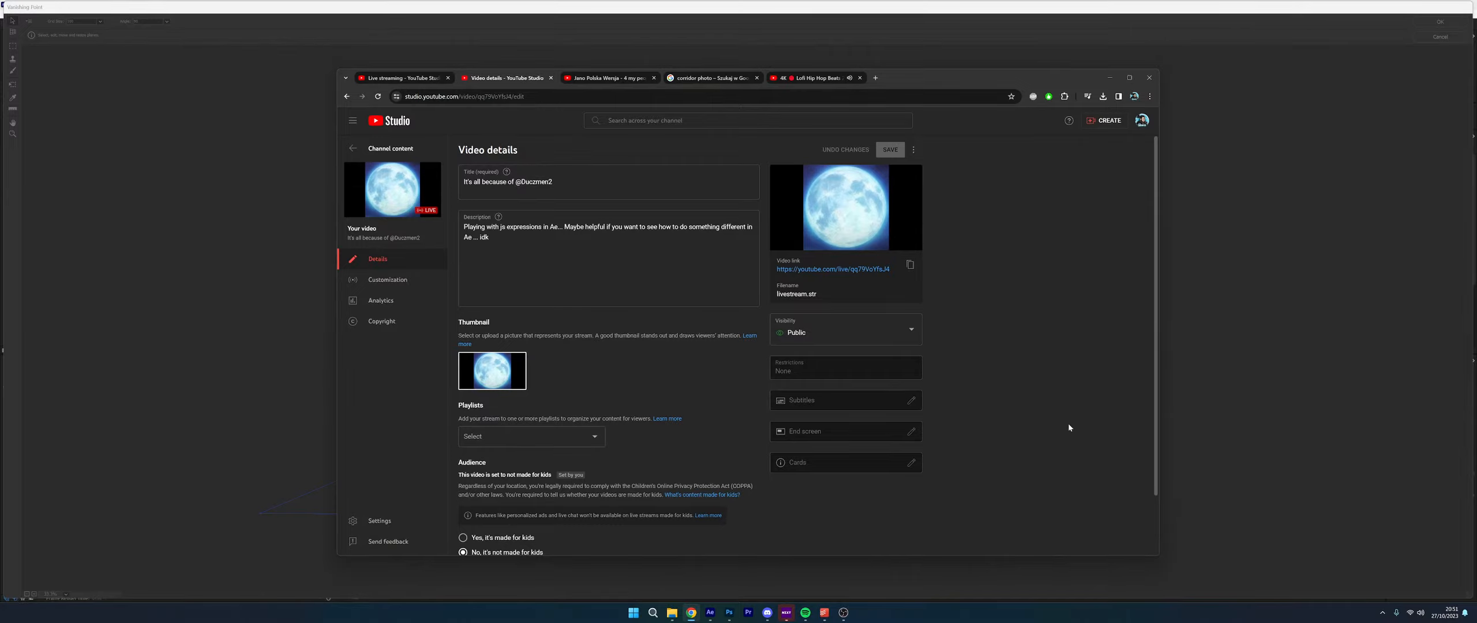
left_click(606, 79)
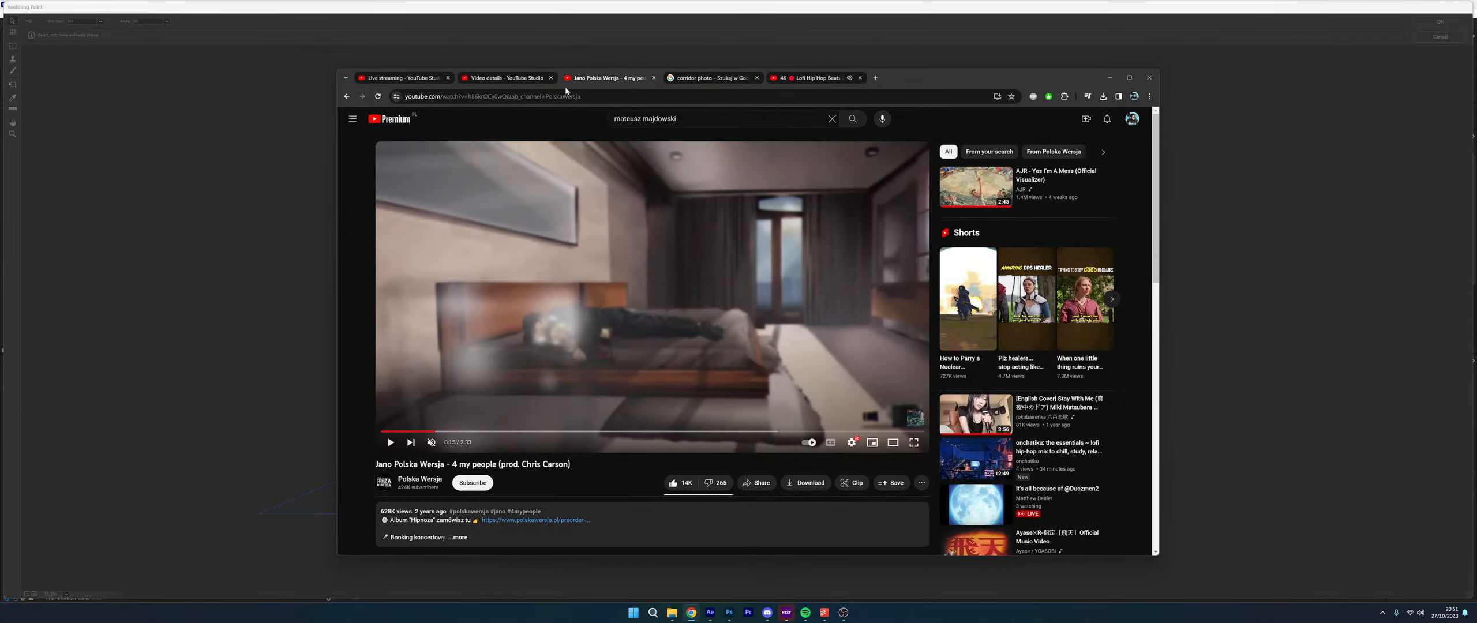
left_click(398, 79)
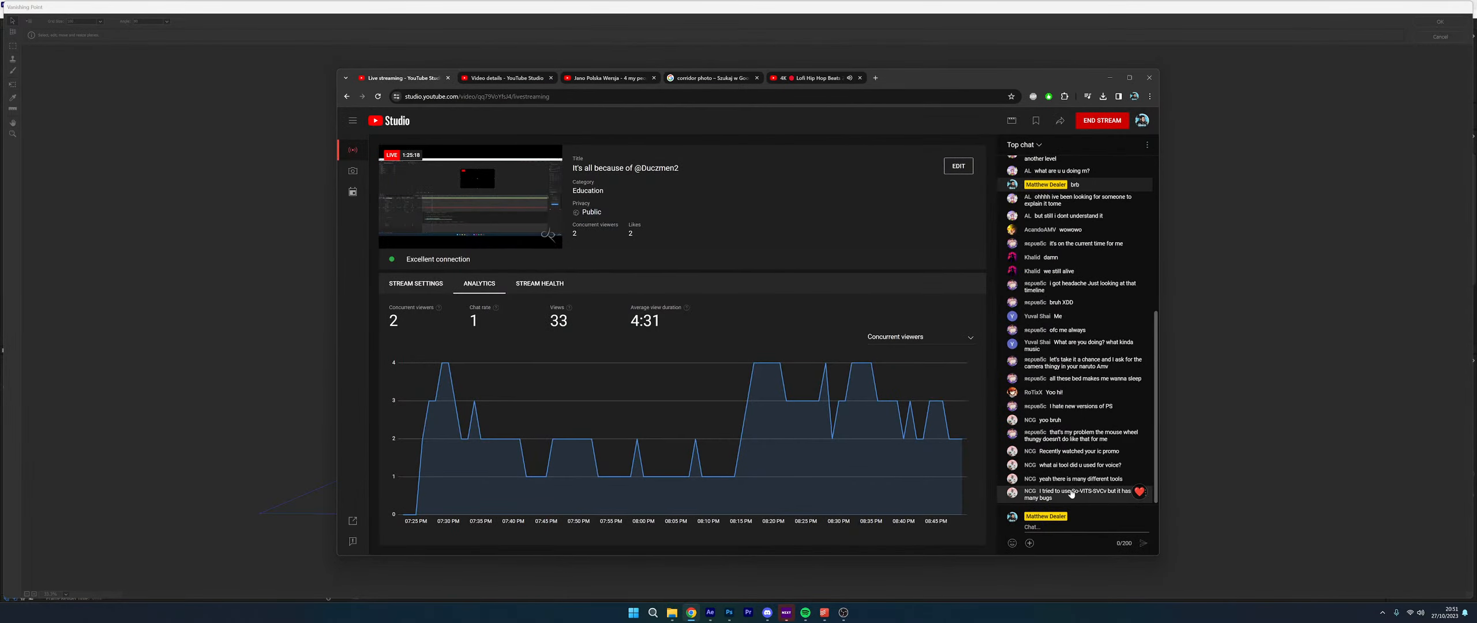
left_click_drag(1105, 493, 1075, 493)
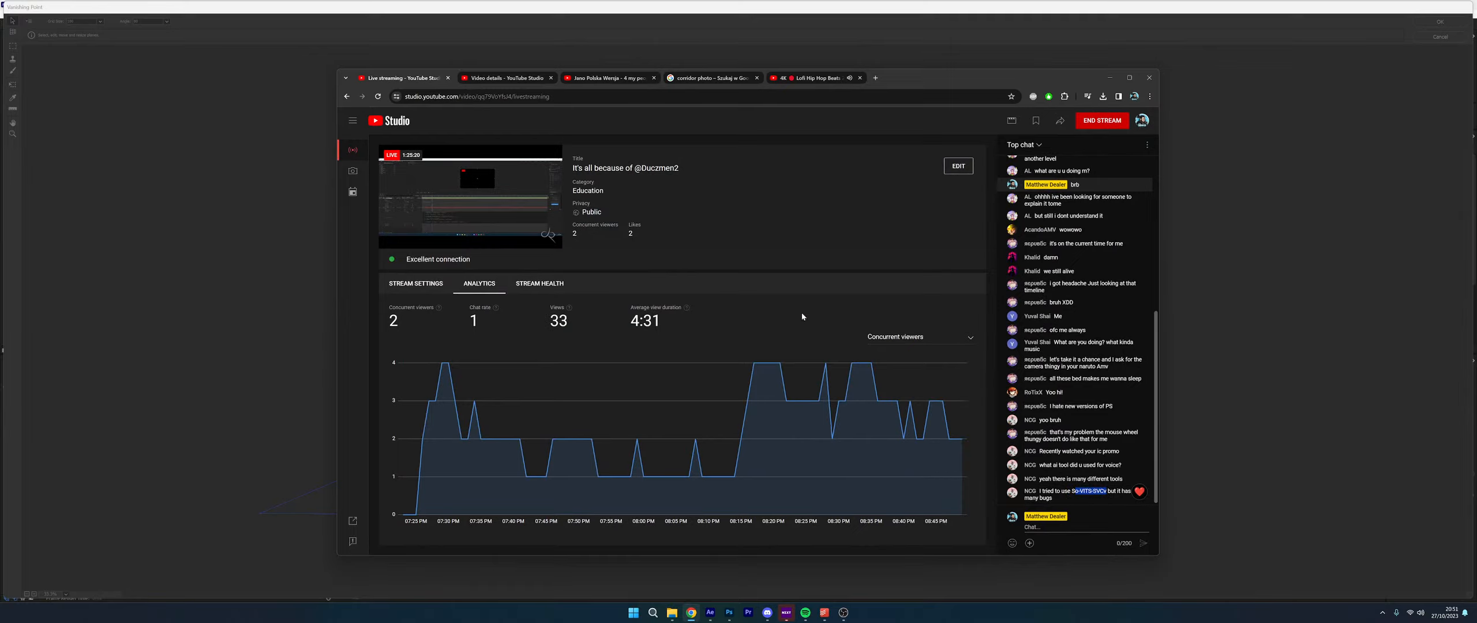
Search Google for "papers with code" in a new browser tab and open the Papers With Code site
left_click(875, 79)
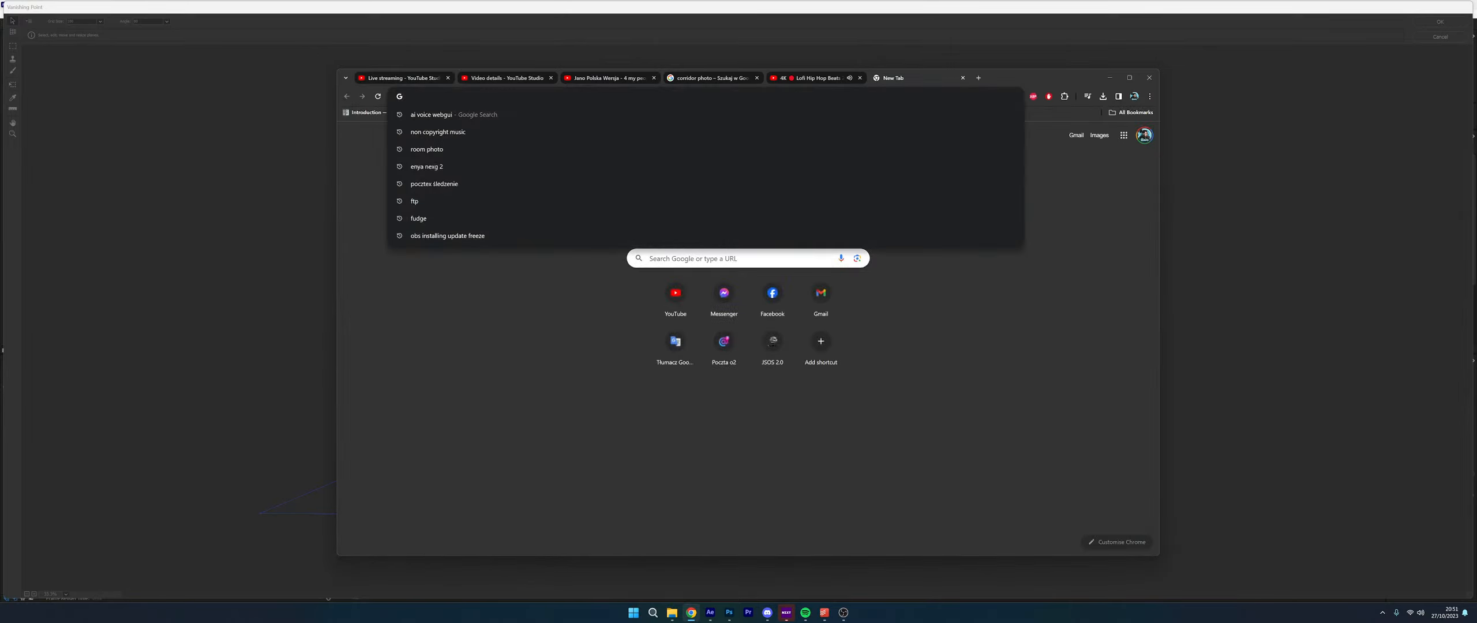
type("code withg ")
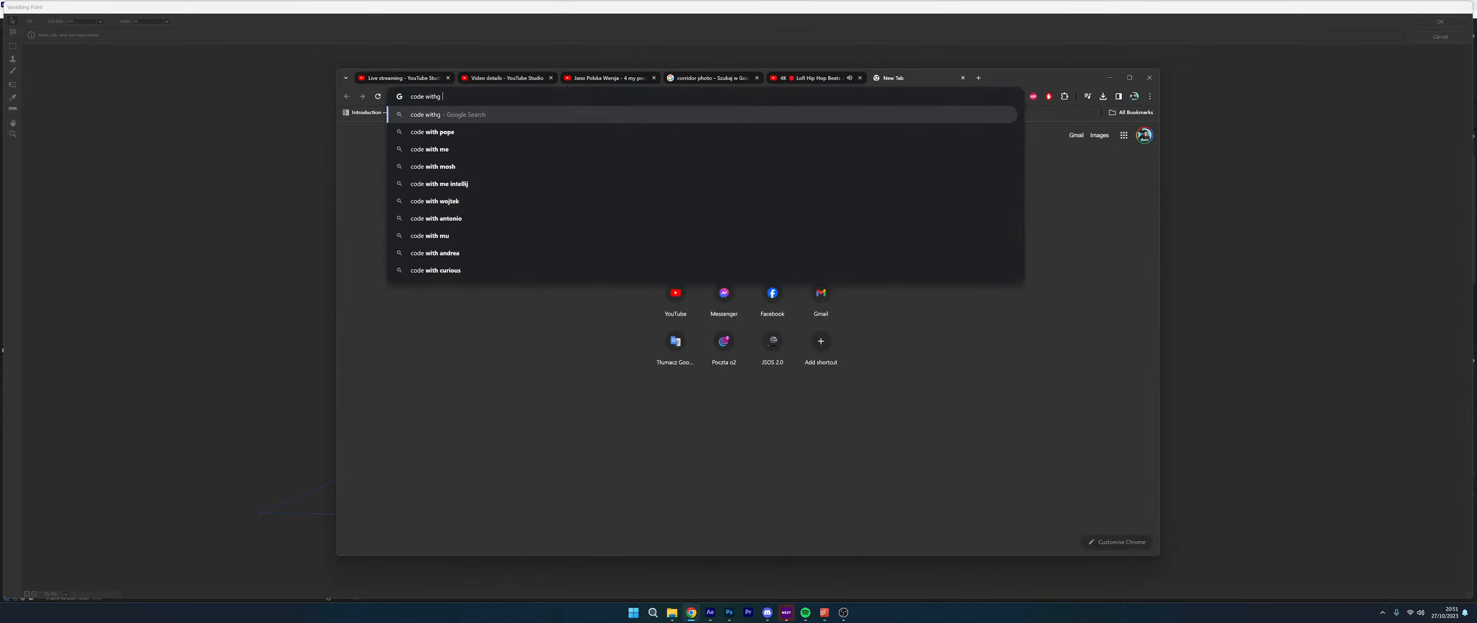
type("papare")
key("Down")
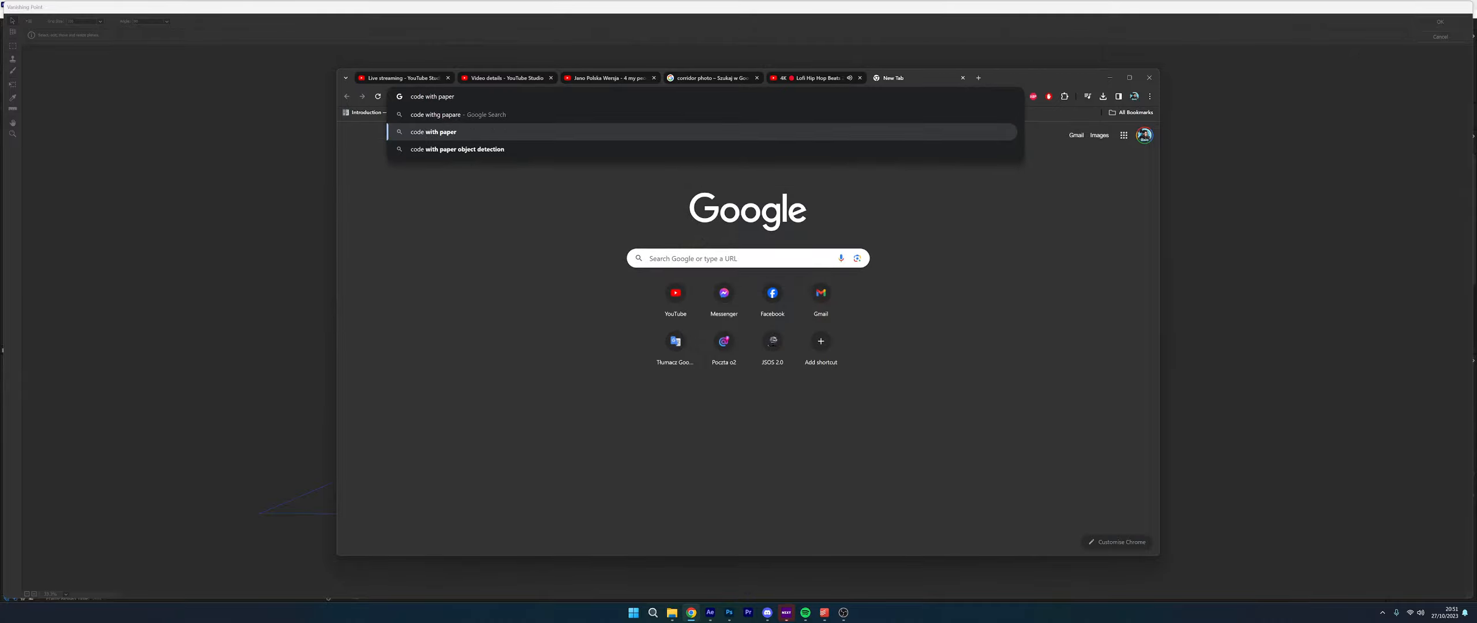
key("ctrl+a")
type("pape")
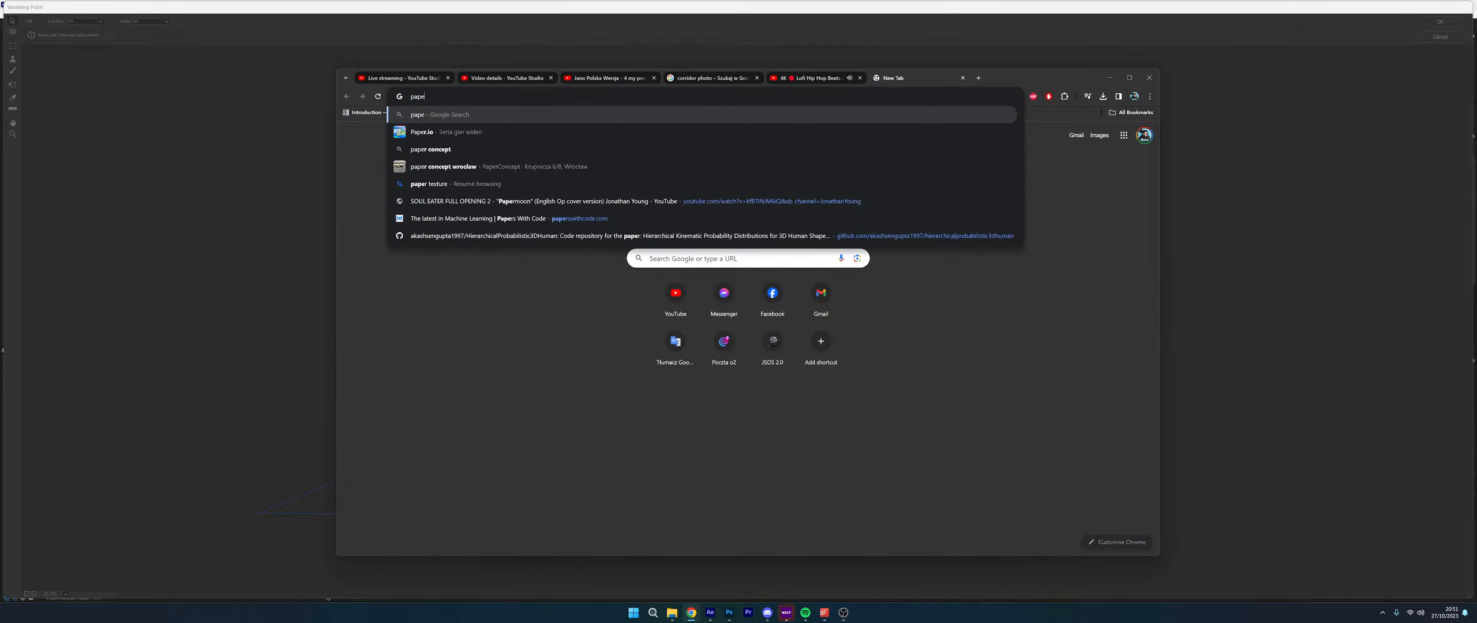
type("rs with c")
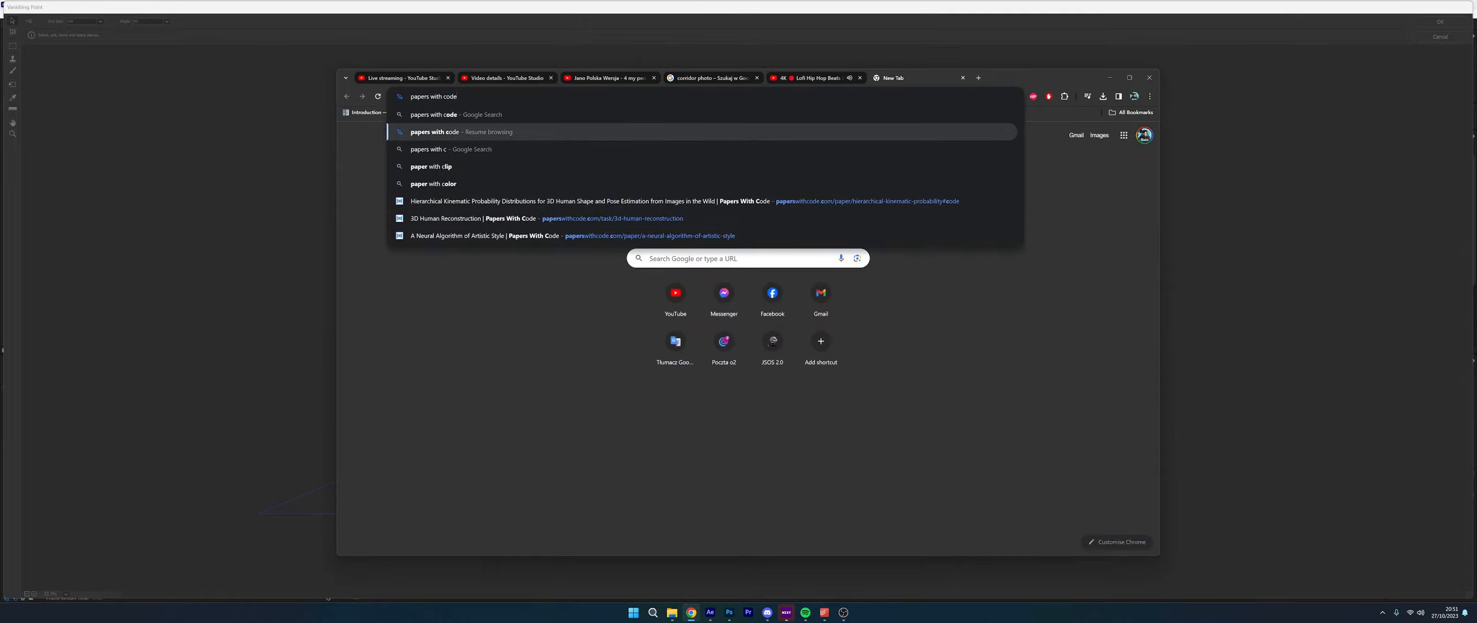
key("Return")
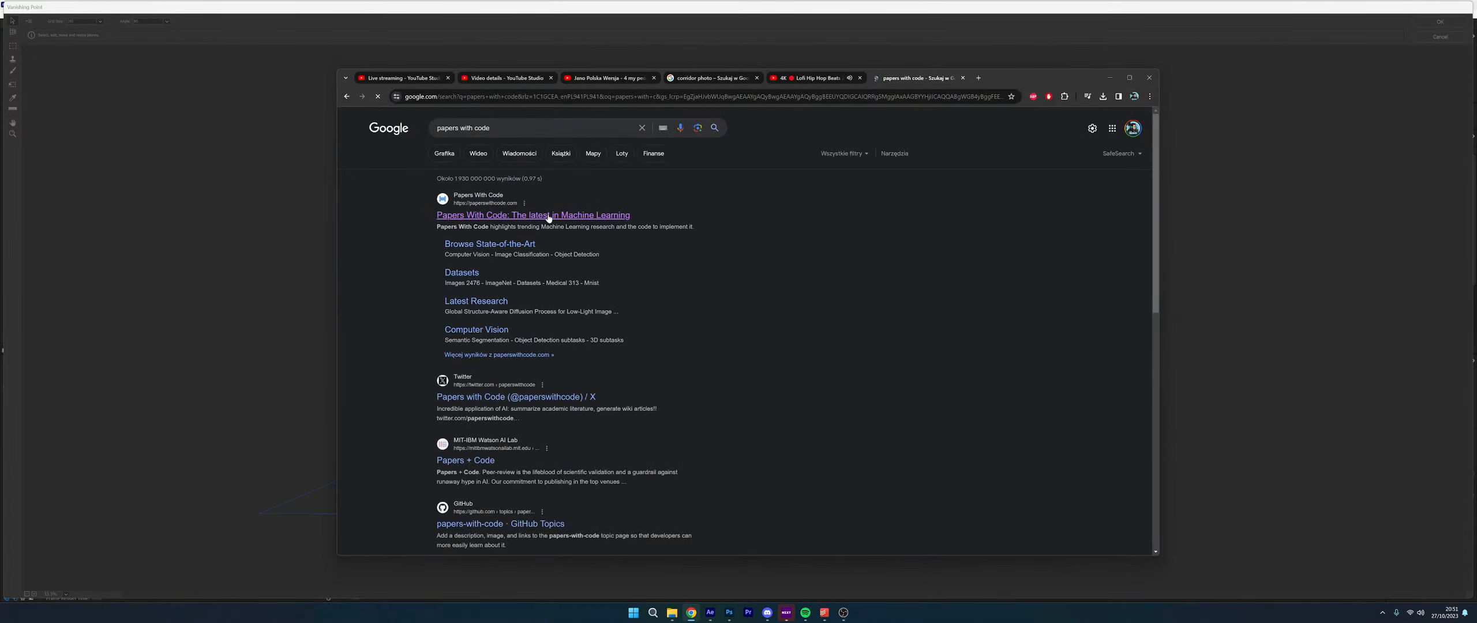
left_click(550, 214)
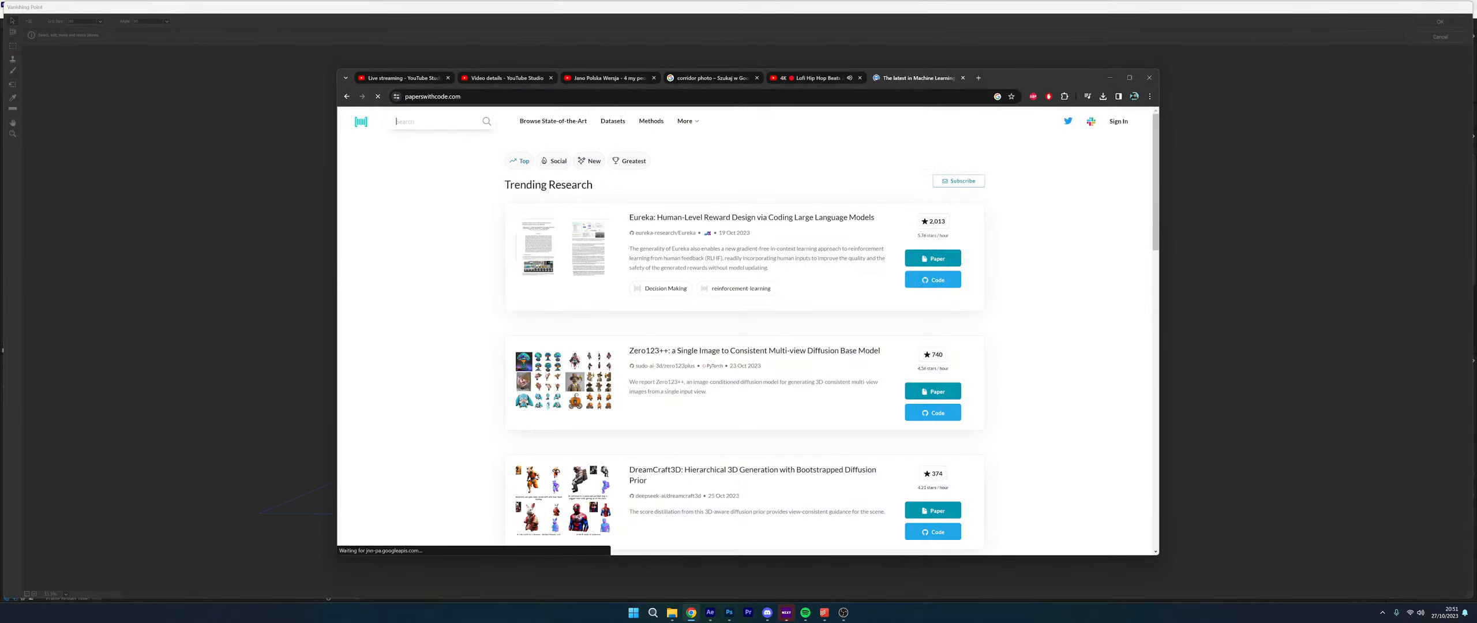
Search Papers With Code for "Voice"
type("Voice ")
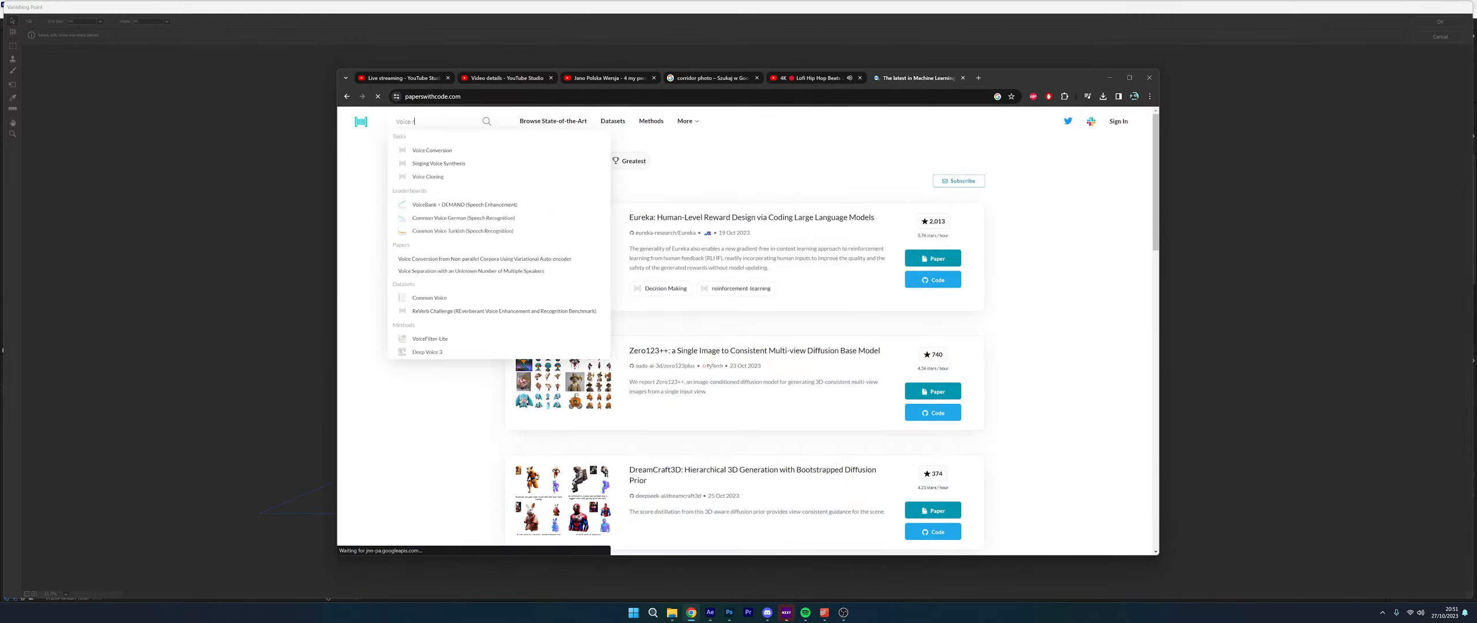
type("re")
key("ctrl+a")
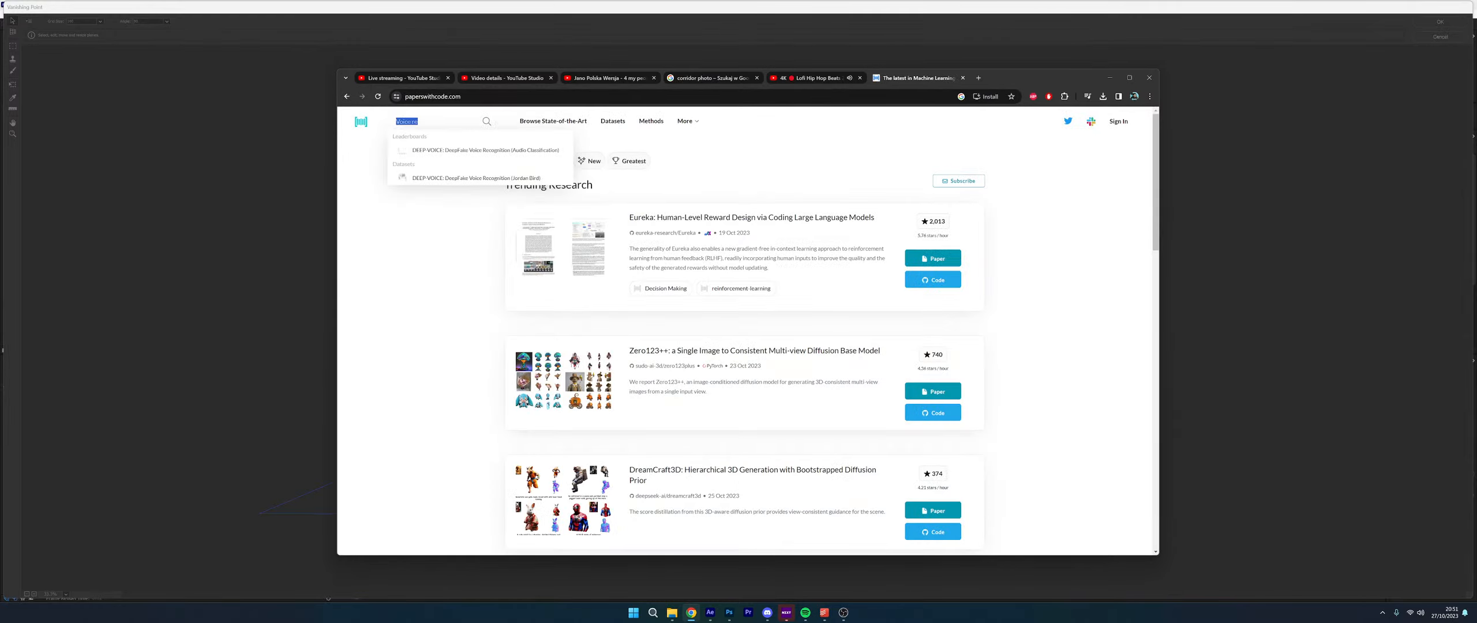
key("BackSpace")
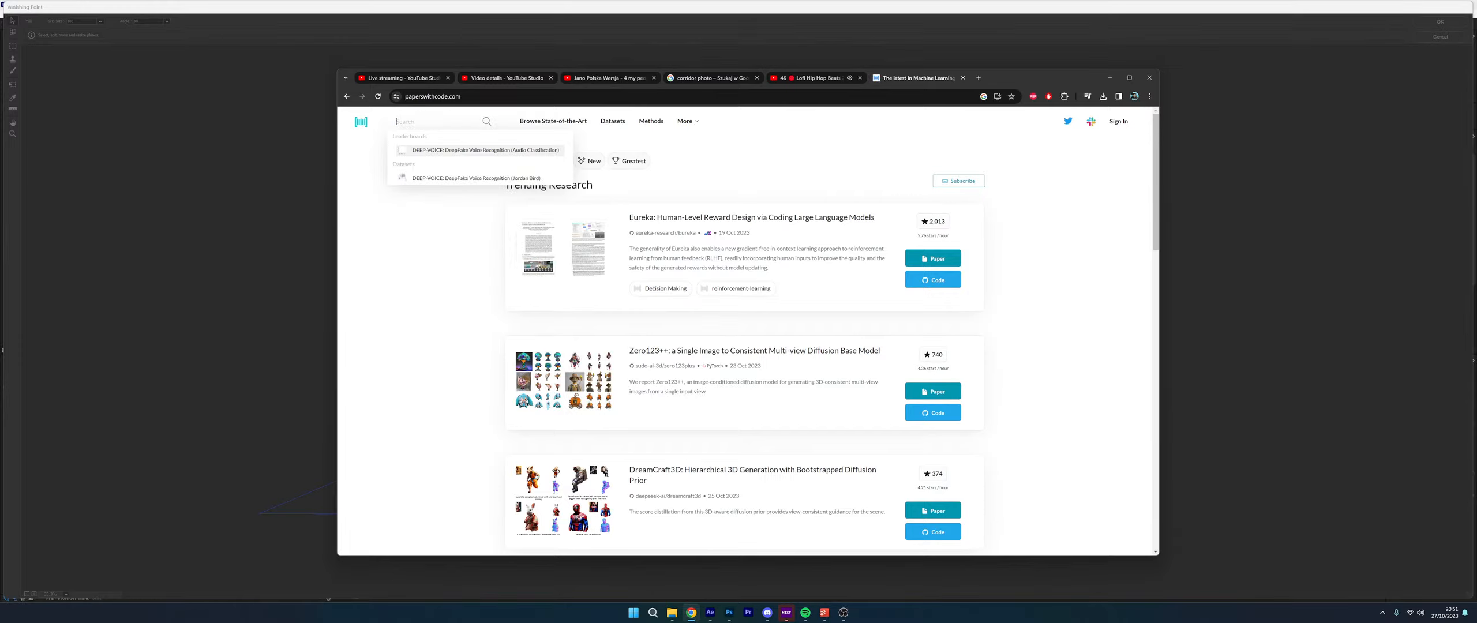
type("c")
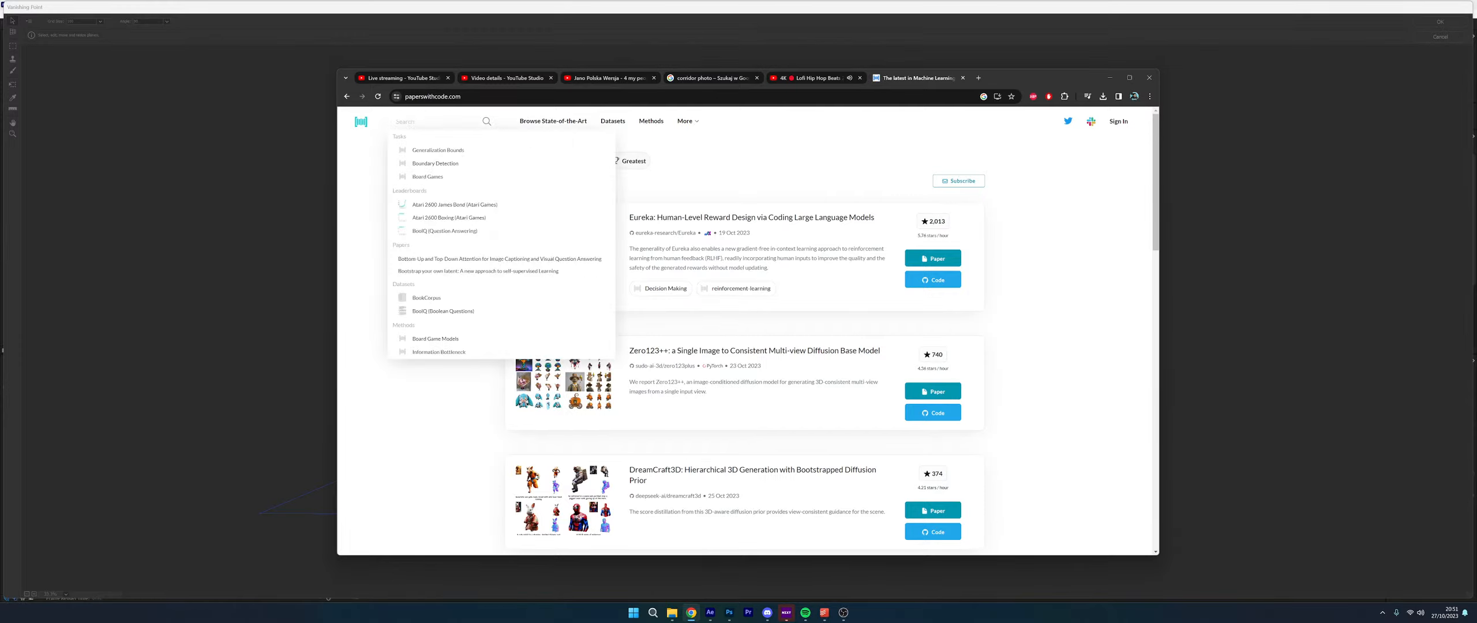
key("BackSpace")
key("BackSpace")
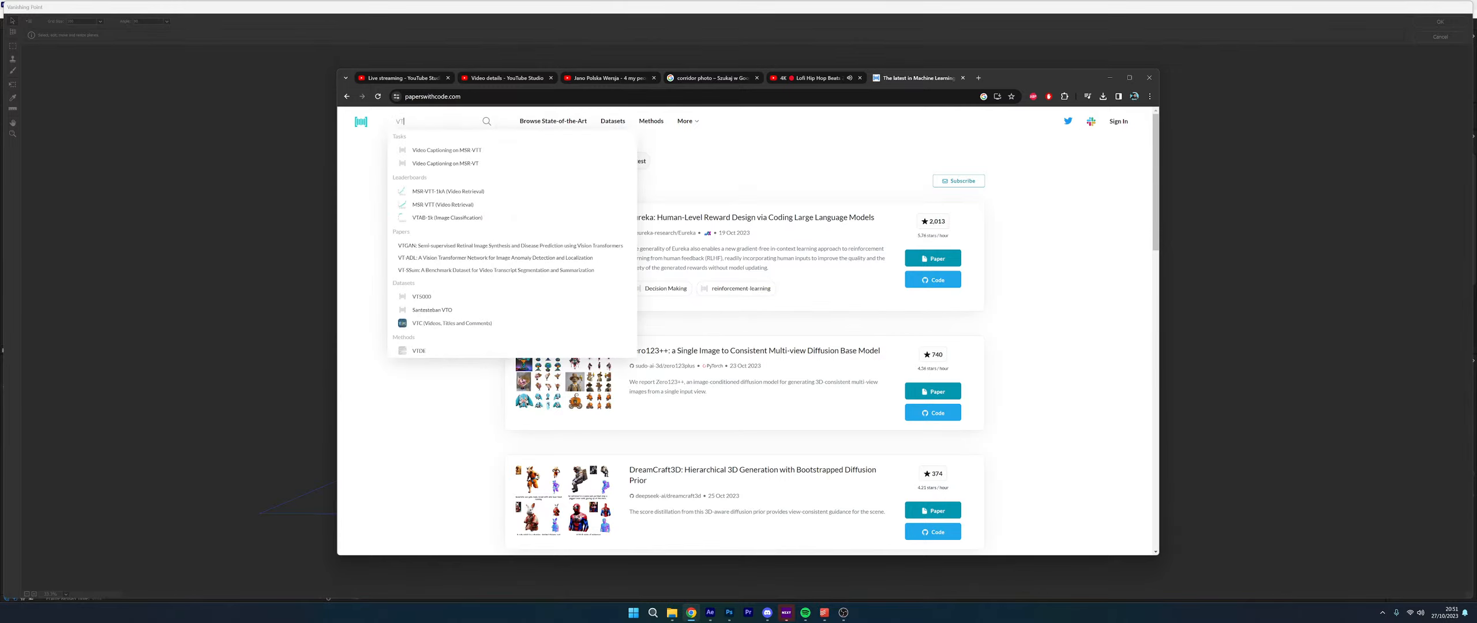
type("Voice")
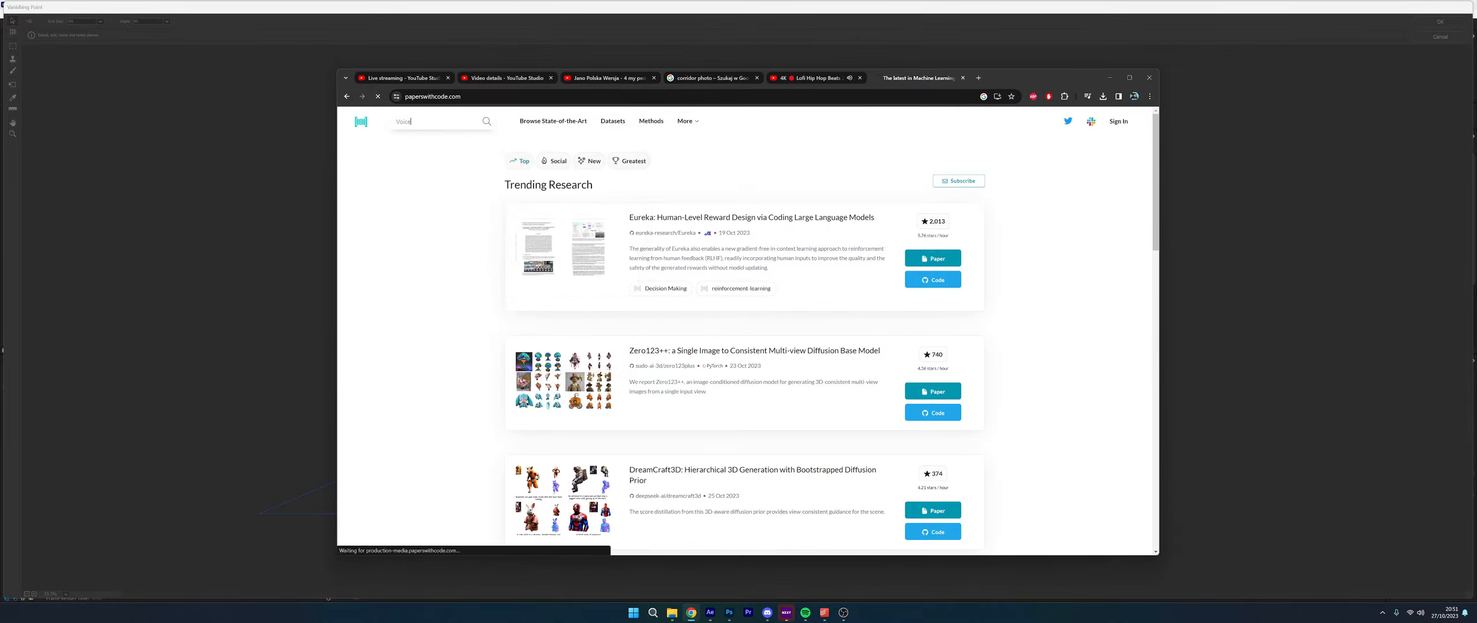
key("Return")
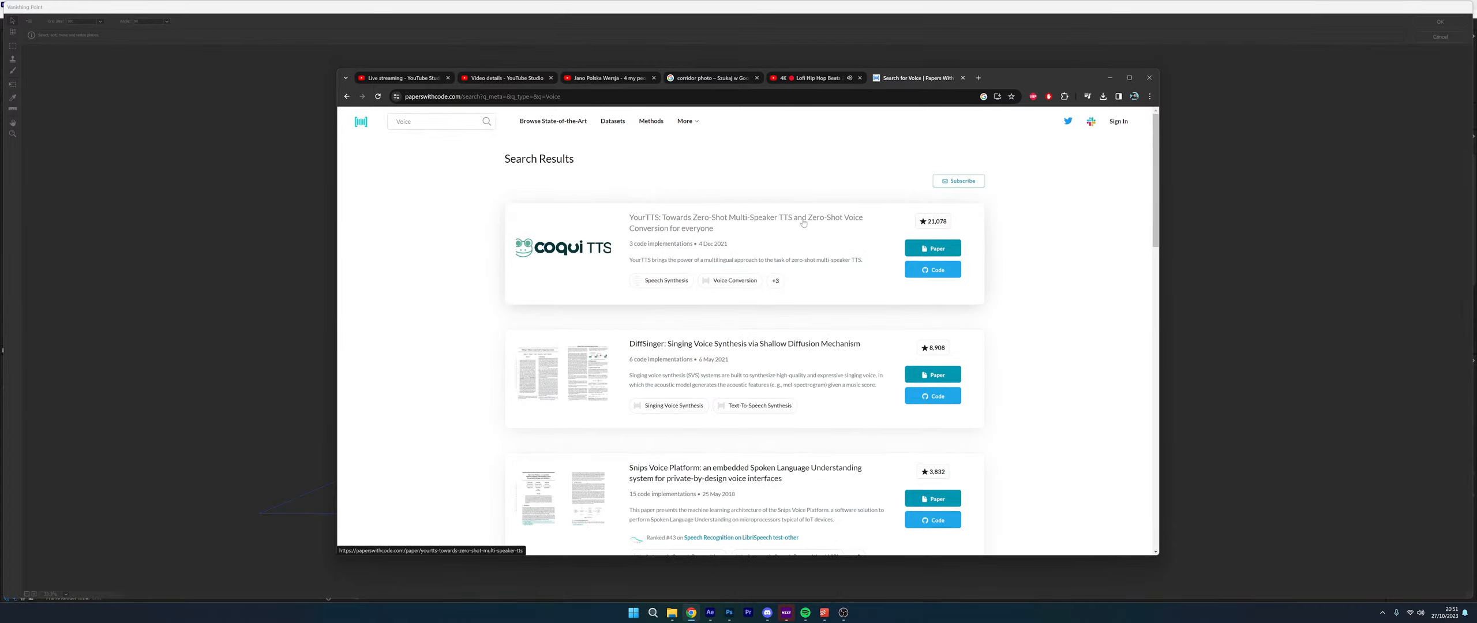
Look through the voice search results for speech synthesis and voice conversion papers with code
scroll(803, 223, "down", 1)
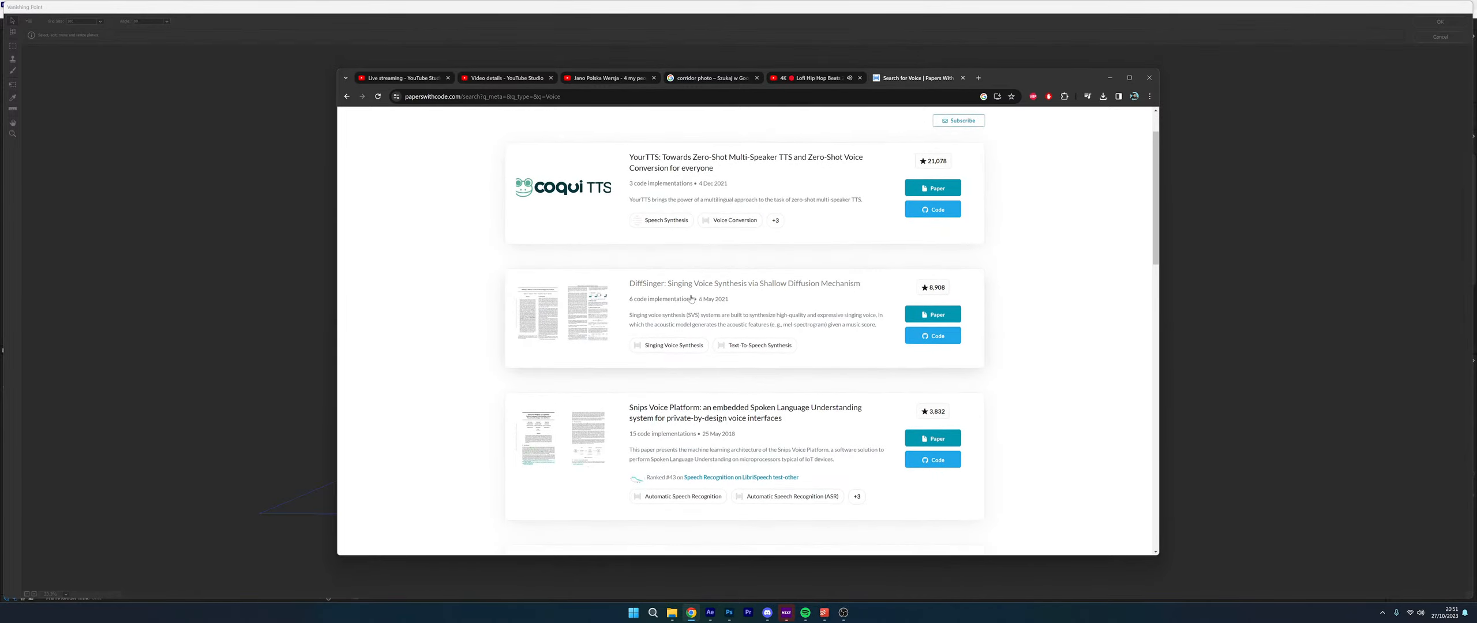
scroll(691, 298, "down", 3)
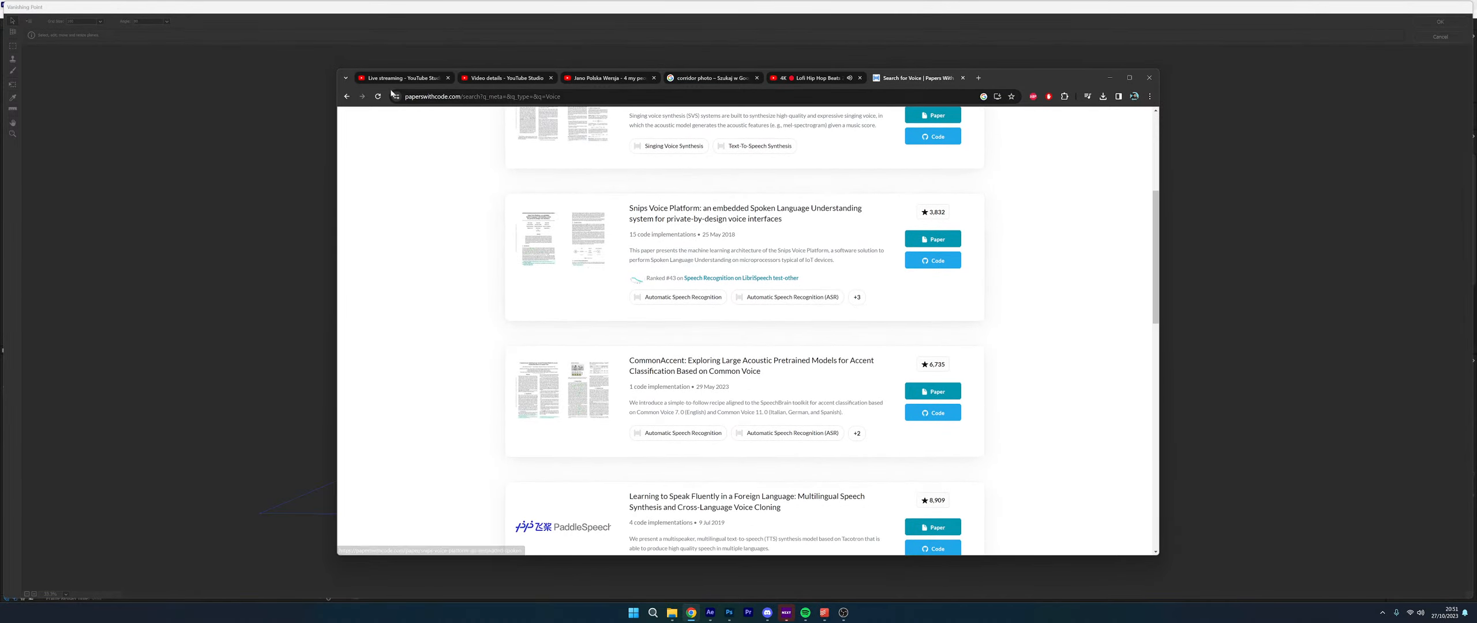
scroll(483, 274, "down", 3)
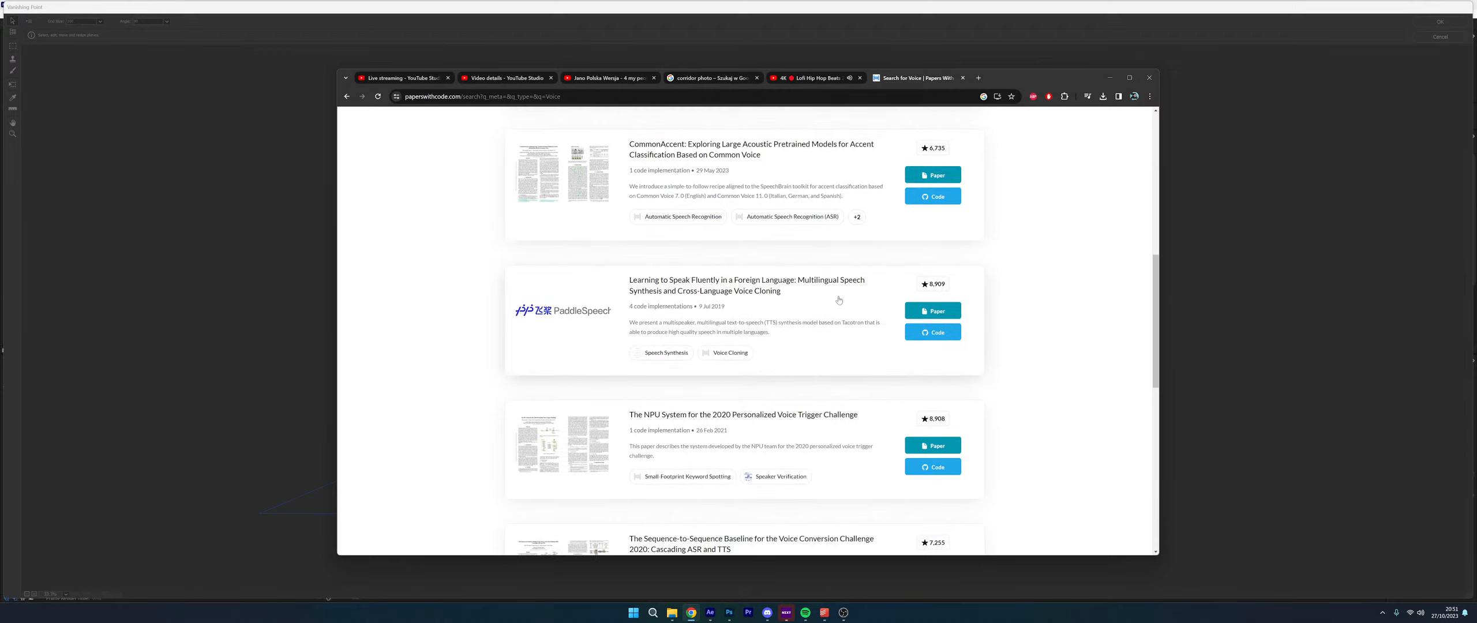
scroll(694, 353, "down", 1)
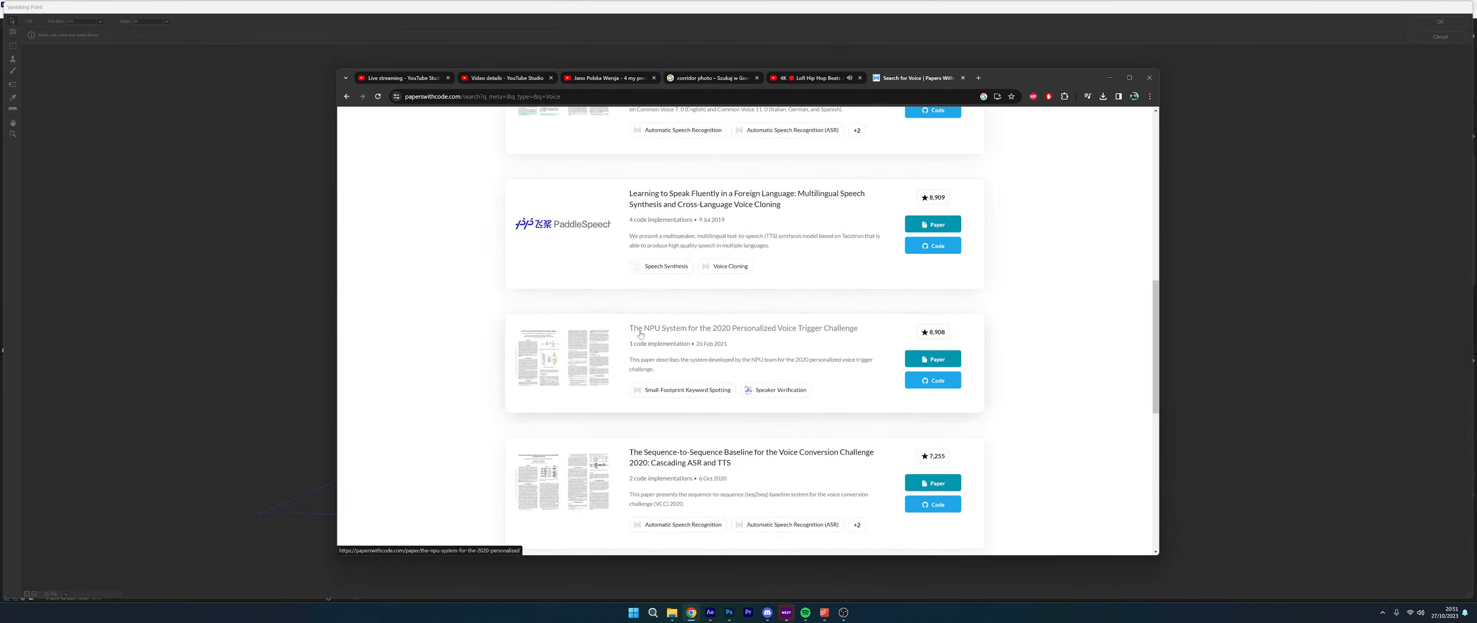
scroll(694, 353, "down", 1)
scroll(795, 303, "down", 1)
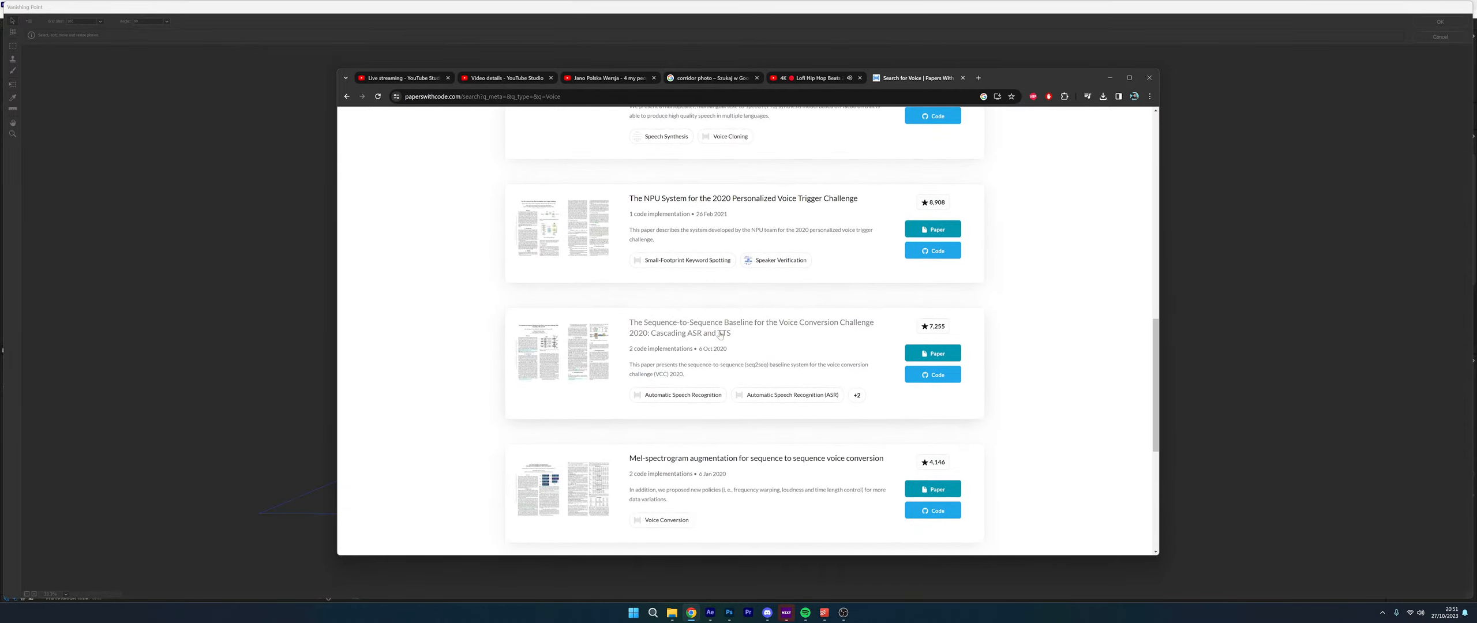
scroll(734, 341, "down", 3)
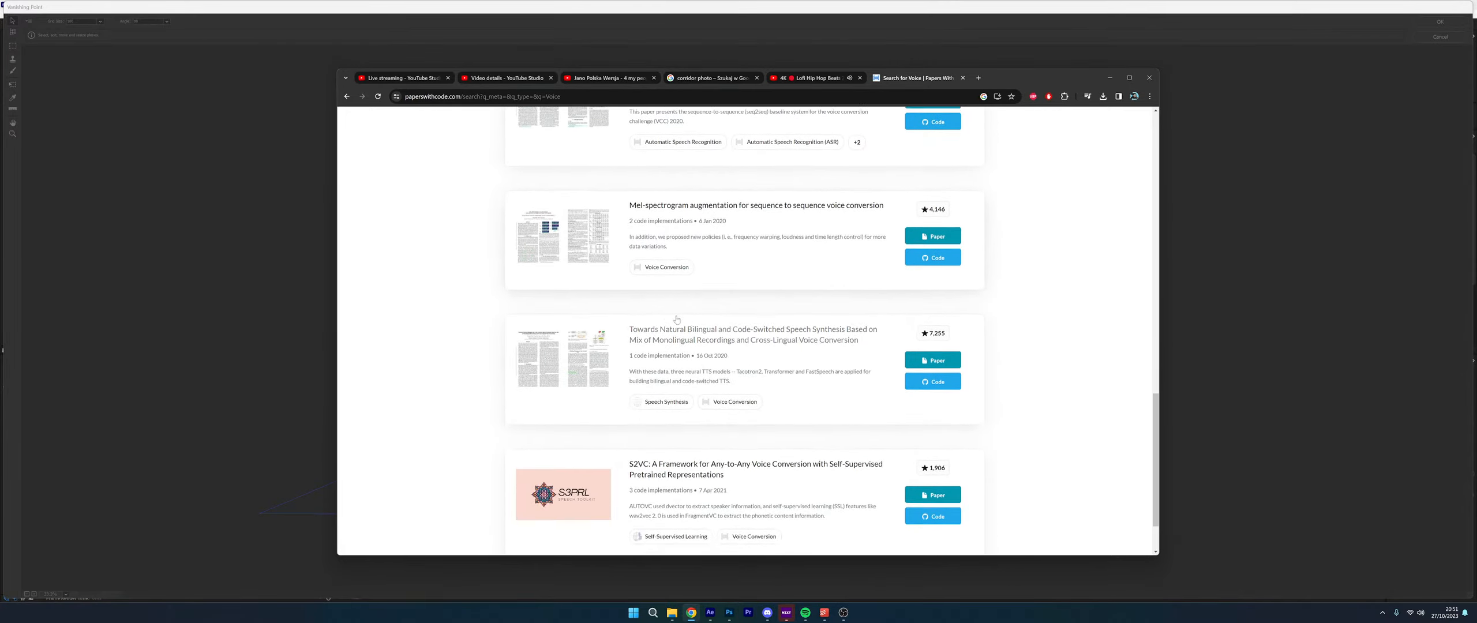
scroll(428, 253, "up", 14)
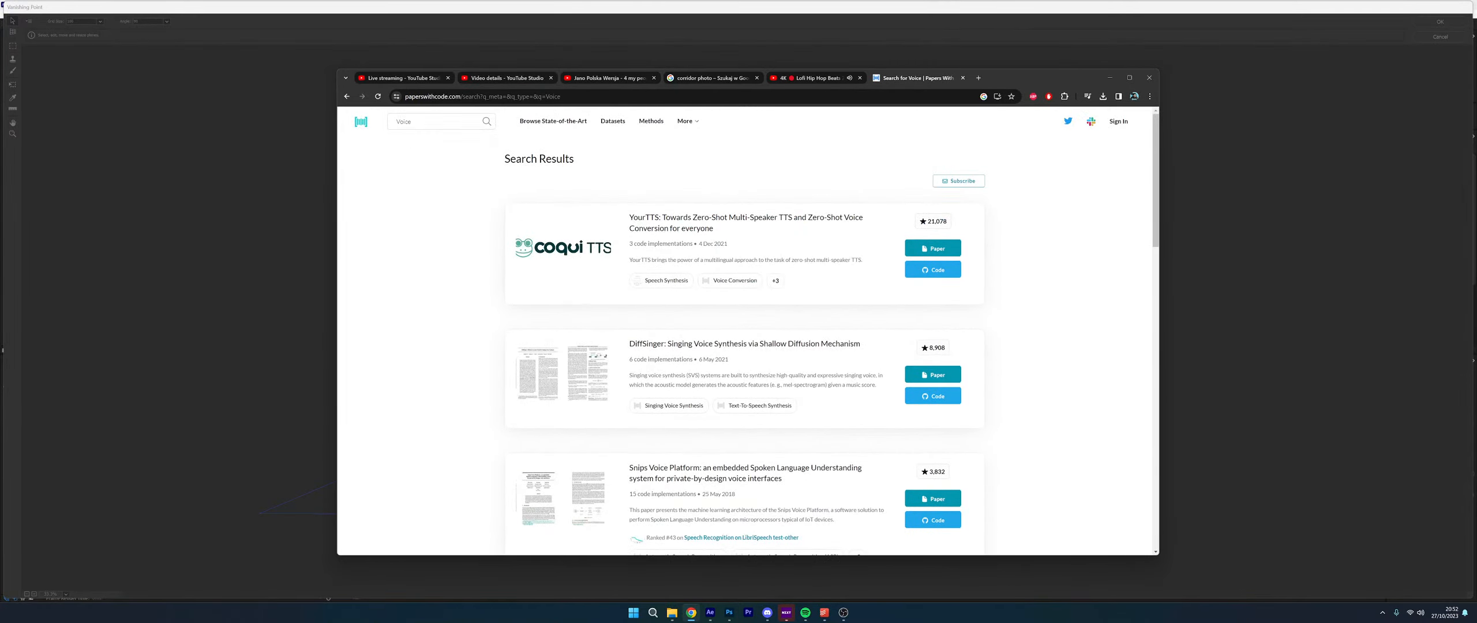
Search the site for "STS", open the STS task page and look through its most implemented papers
double_click(403, 121)
type("TT")
key("BackSpace")
key("BackSpace")
type("STS")
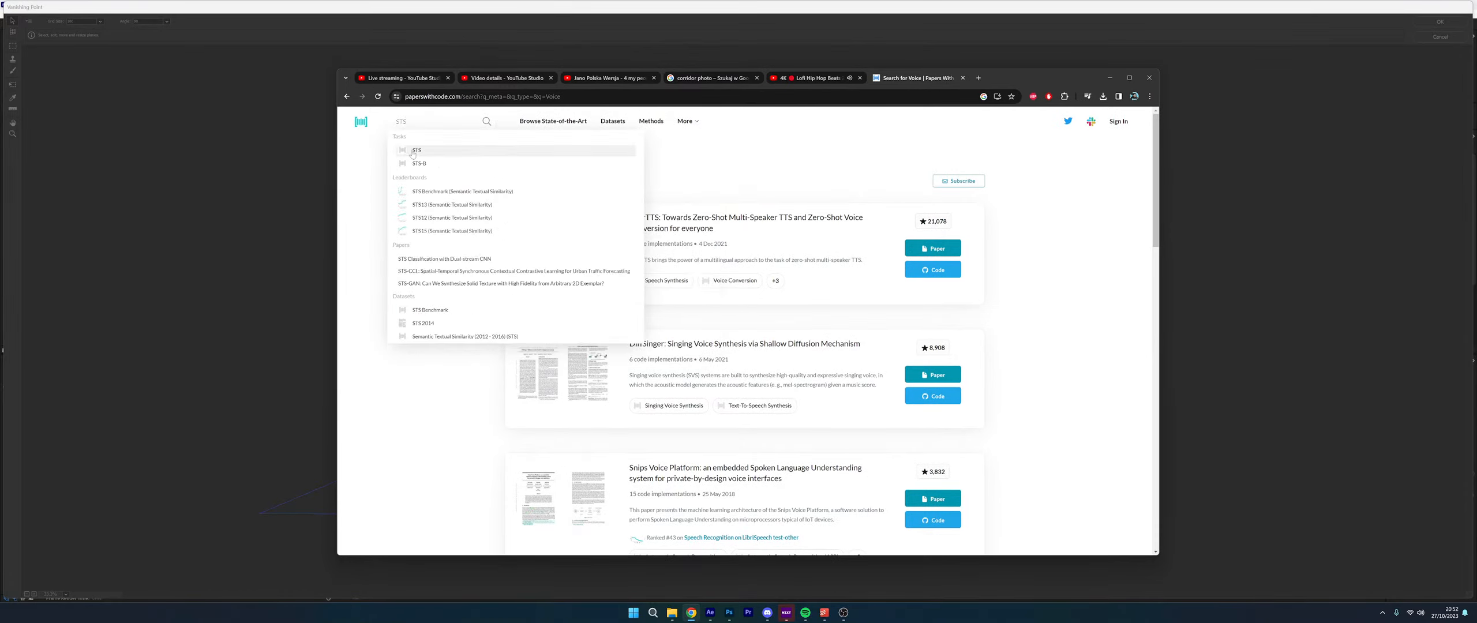
left_click(413, 152)
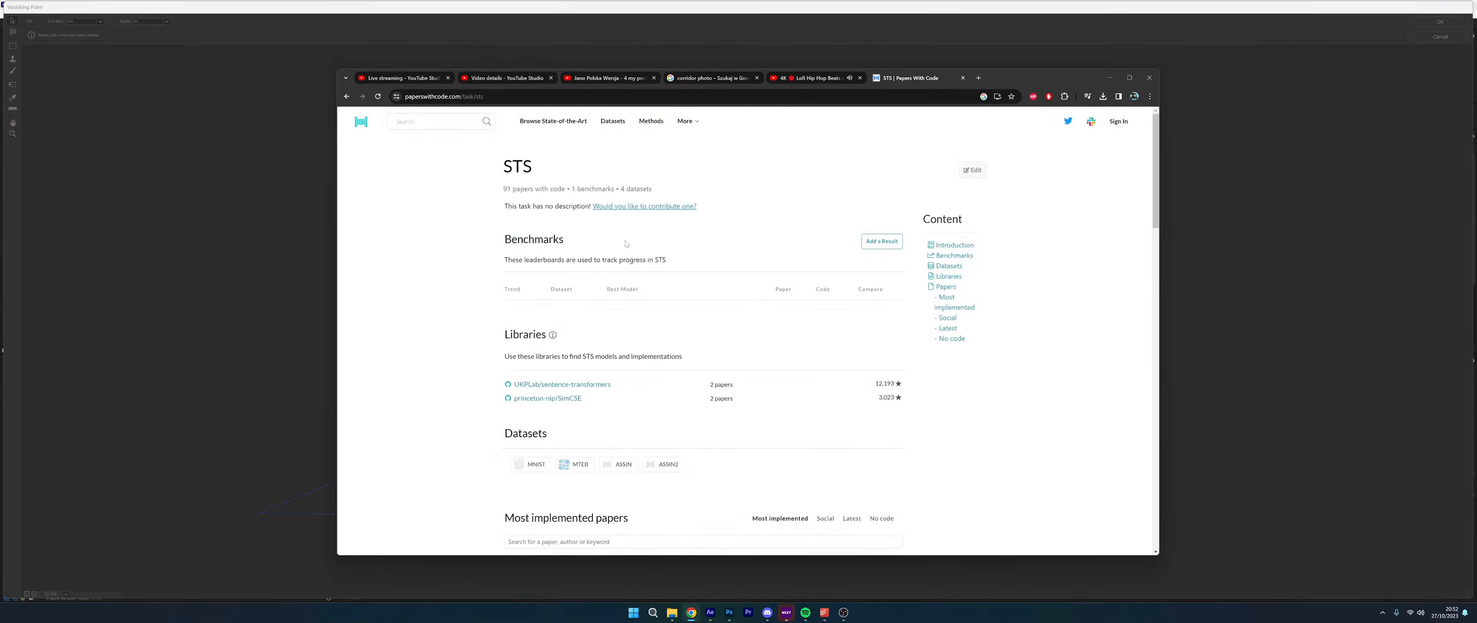
scroll(540, 303, "down", 2)
scroll(588, 303, "down", 2)
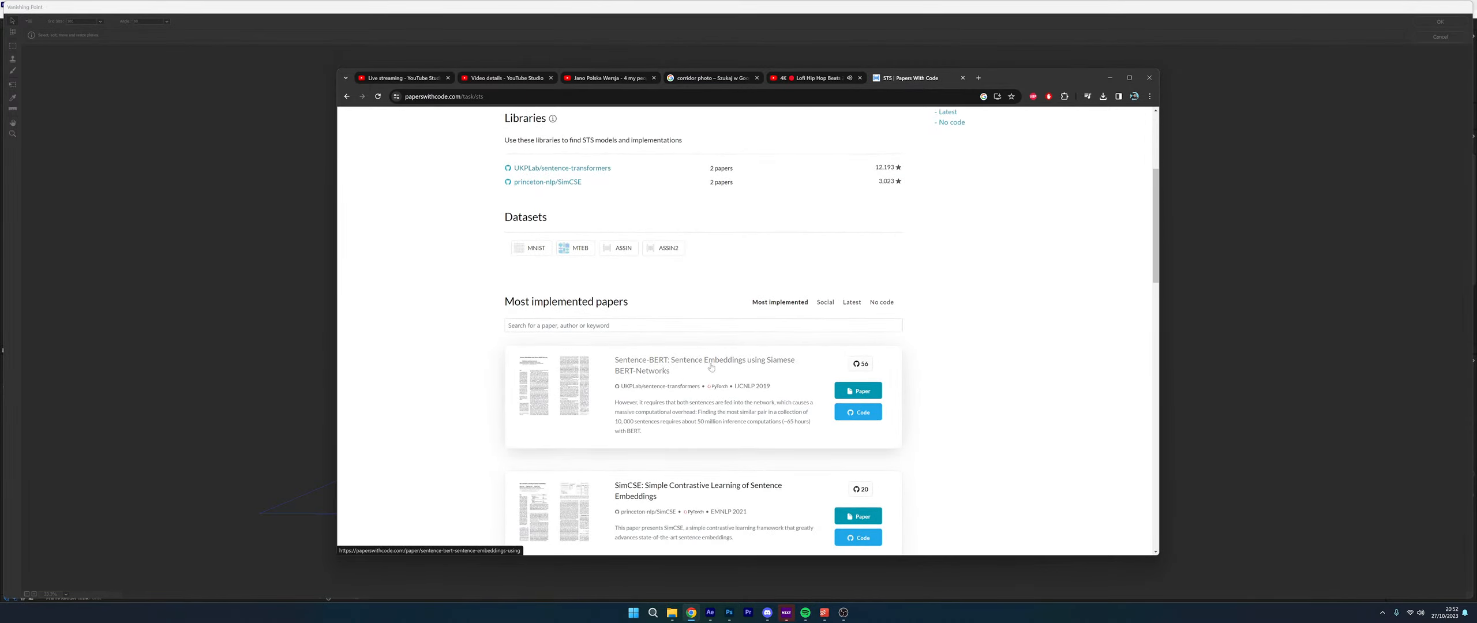
scroll(711, 367, "down", 4)
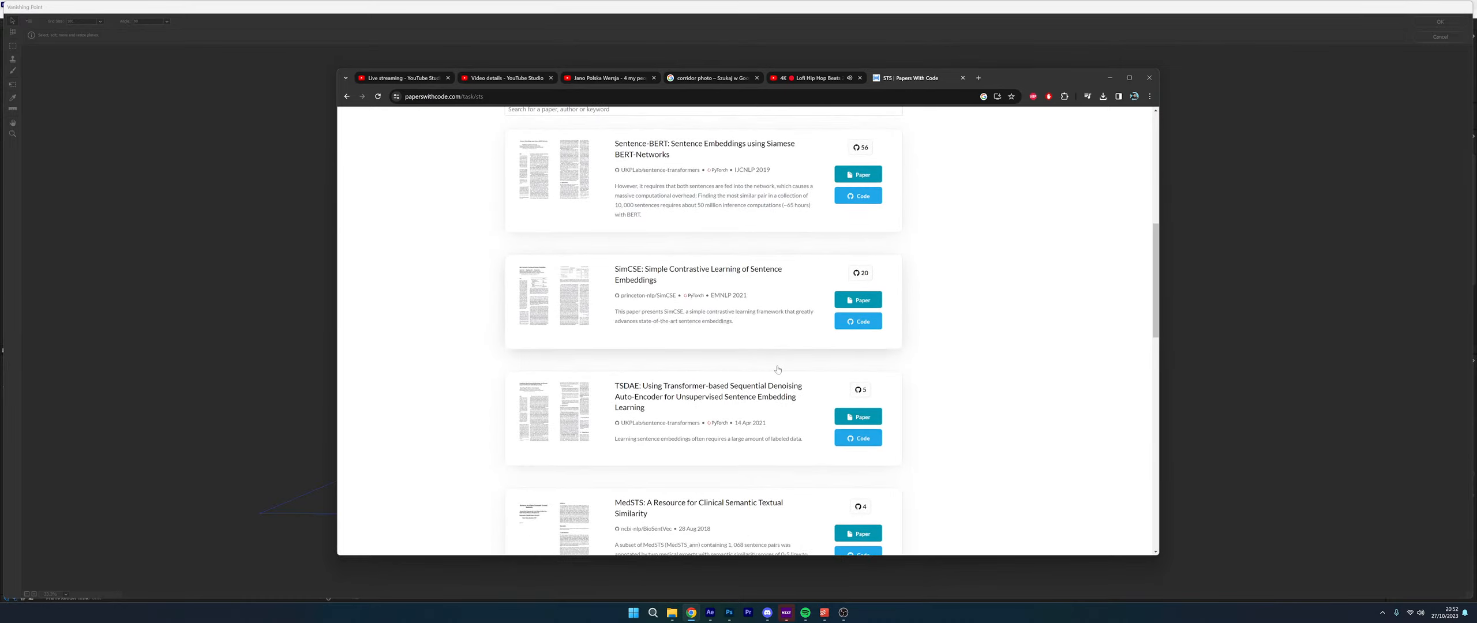
scroll(777, 369, "down", 2)
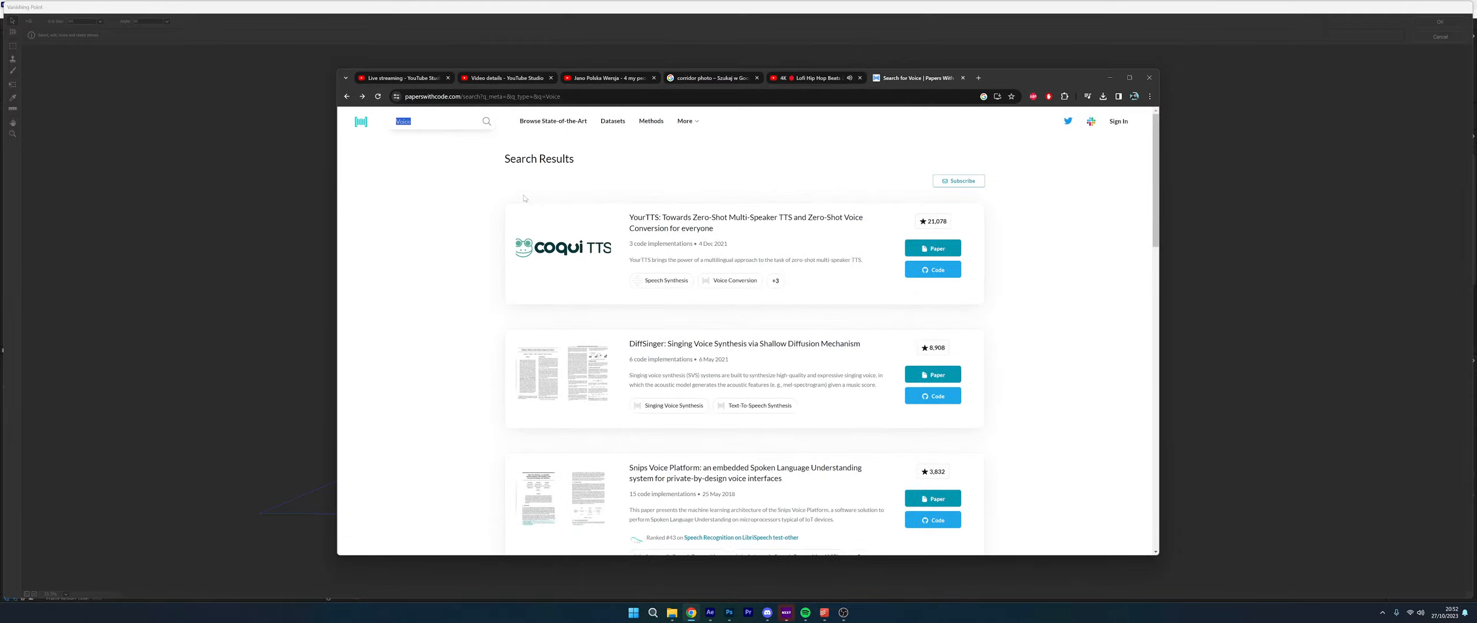
Search the site for "voice" again, open the Voice Conversion task from the YourTTS result and look over its benchmarks and libraries
type("ice")
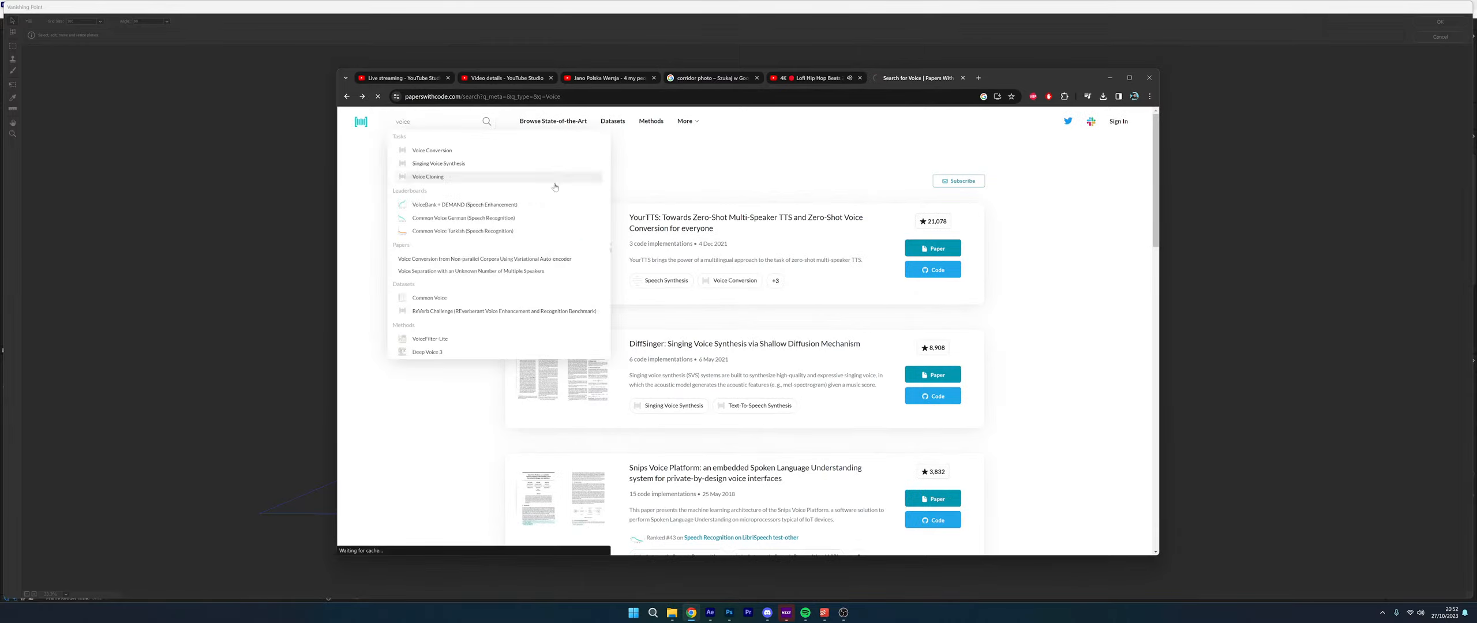
key("Return")
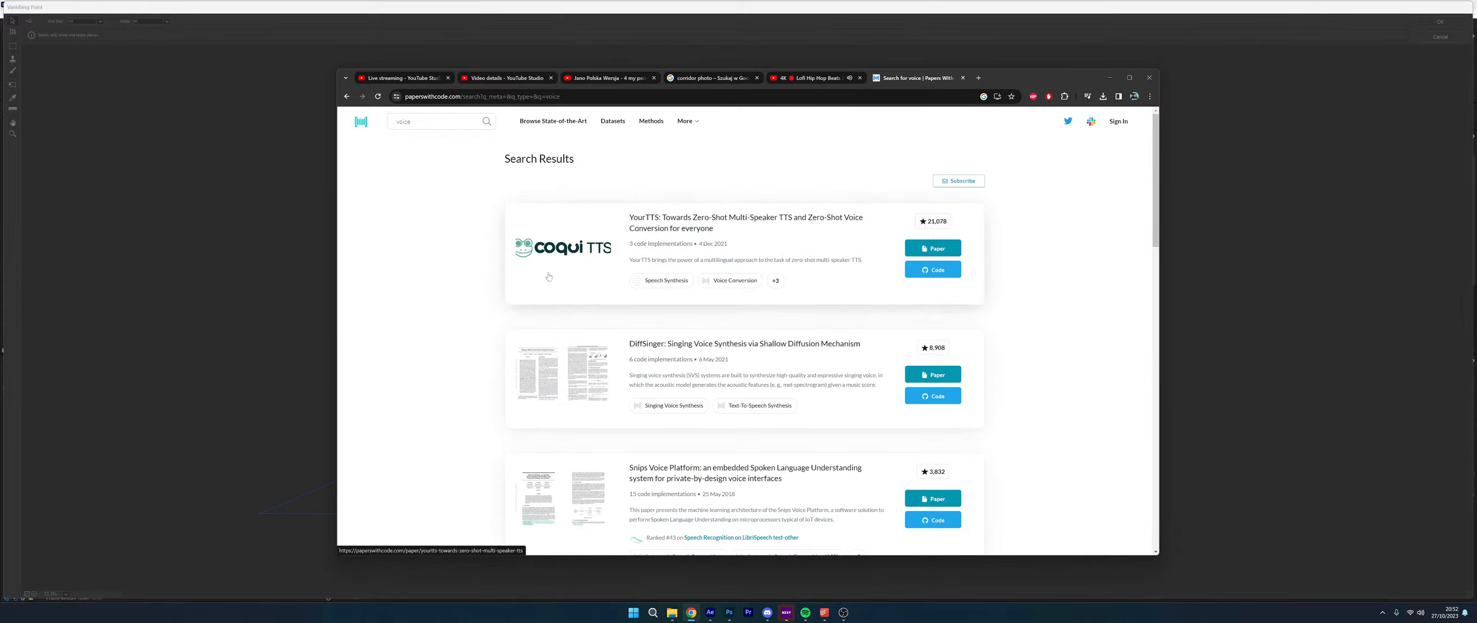
left_click(724, 282)
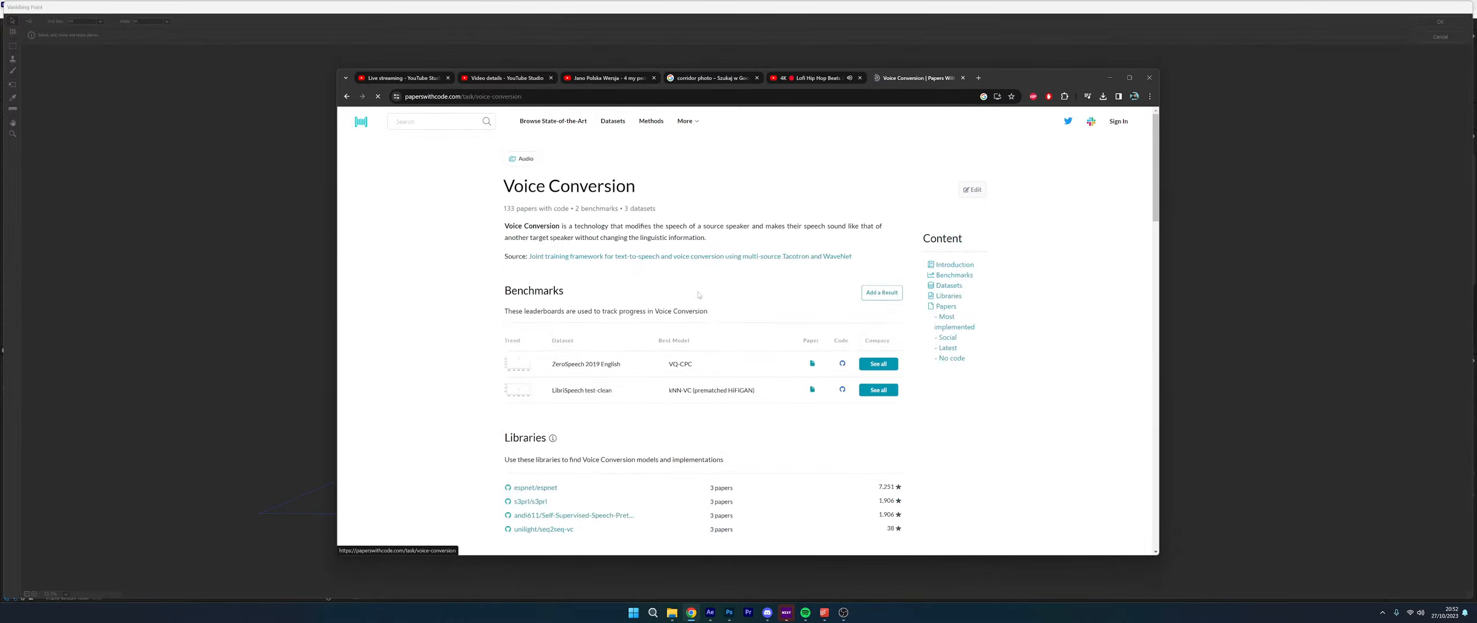
scroll(574, 289, "down", 3)
scroll(532, 354, "down", 1)
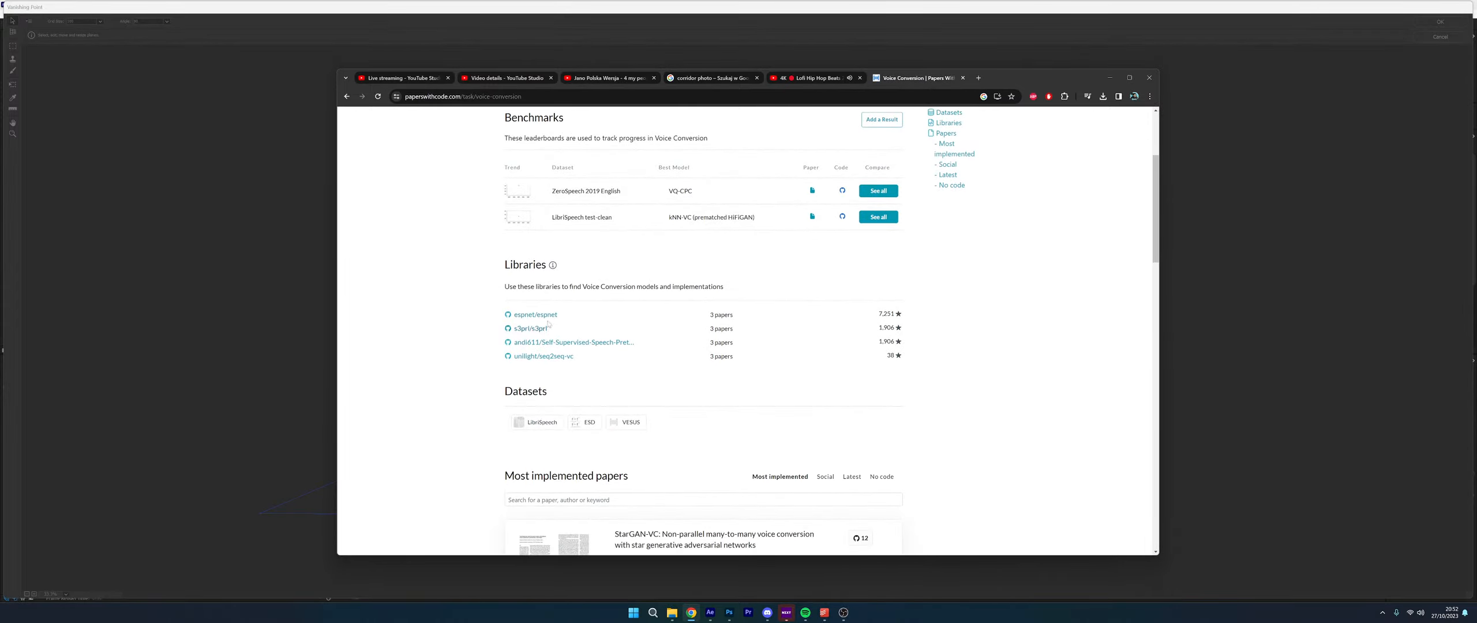
Open the espnet/espnet library on GitHub, read its README features down to the text-to-speech section, and close the page
scroll(543, 329, "down", 2)
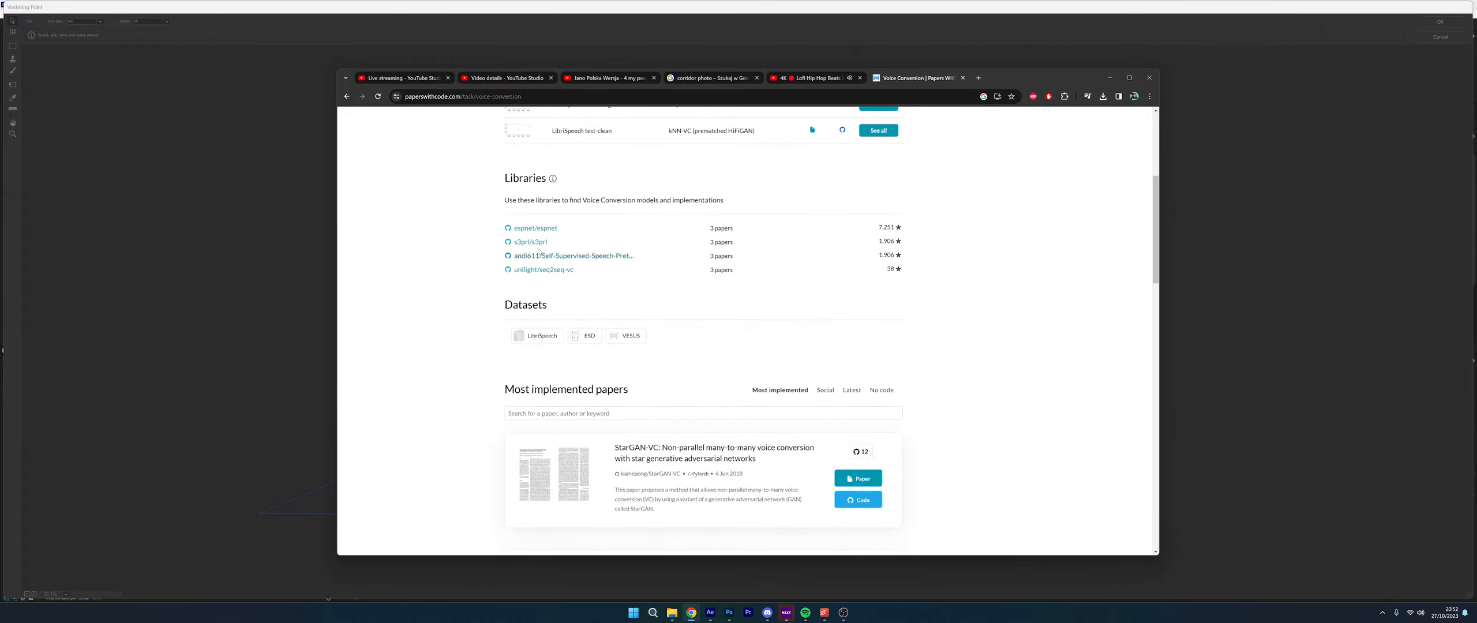
left_click(543, 229)
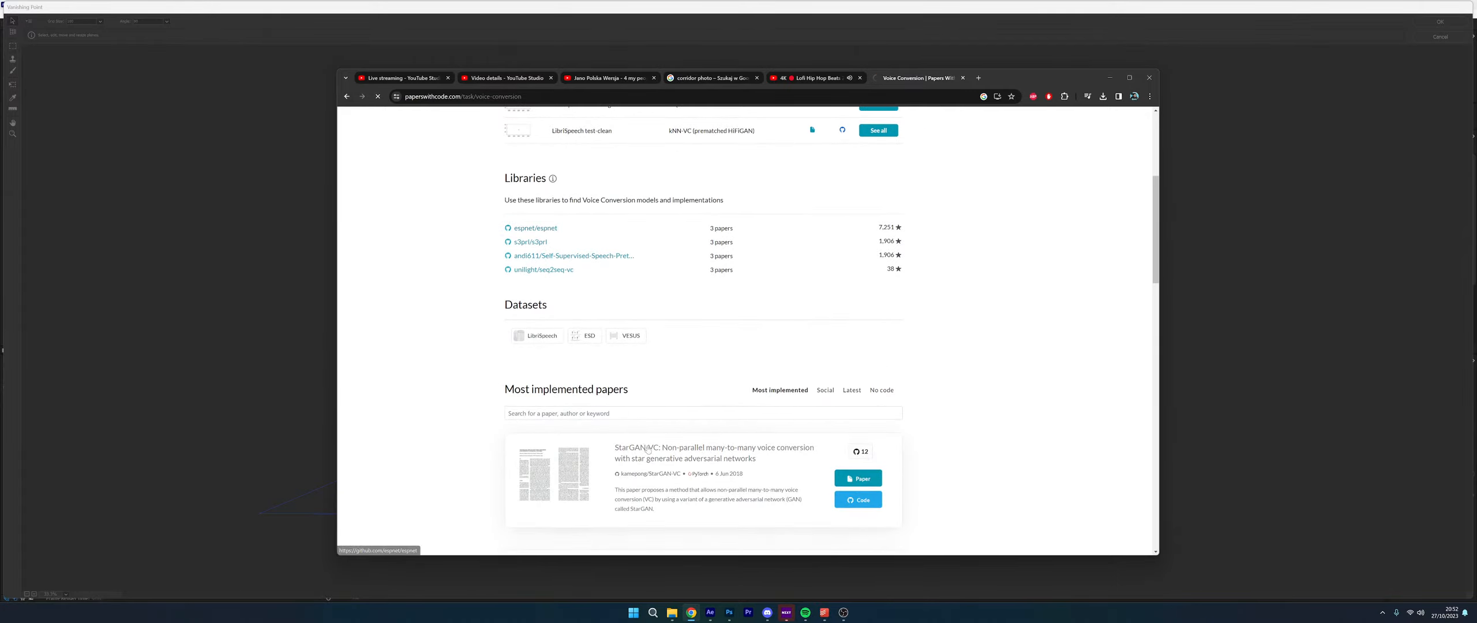
scroll(619, 297, "down", 10)
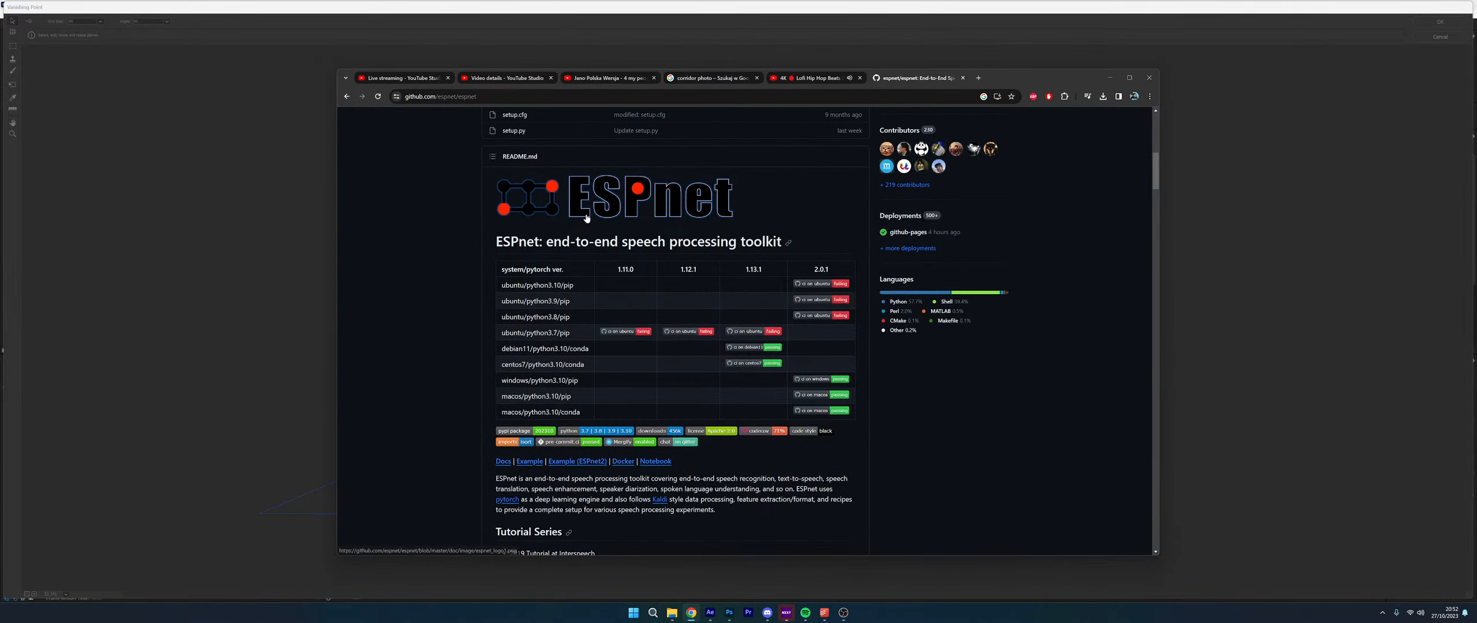
scroll(591, 210, "down", 15)
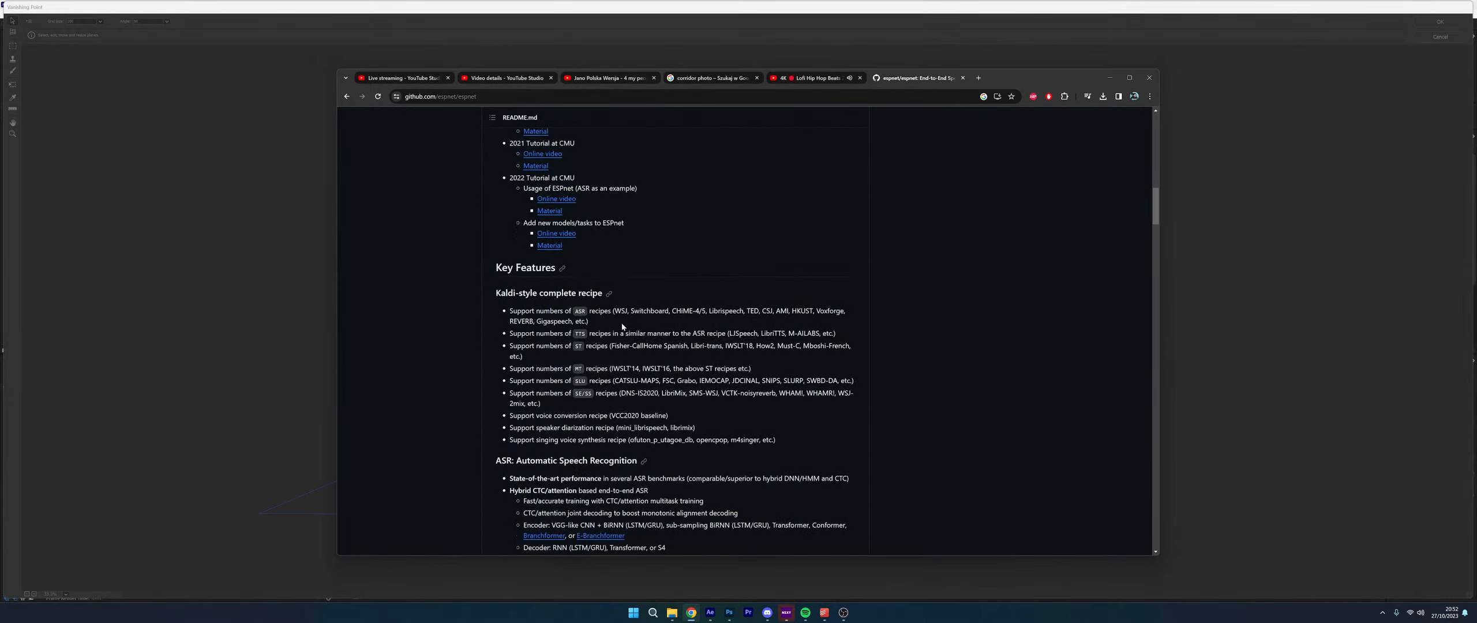
scroll(624, 326, "down", 15)
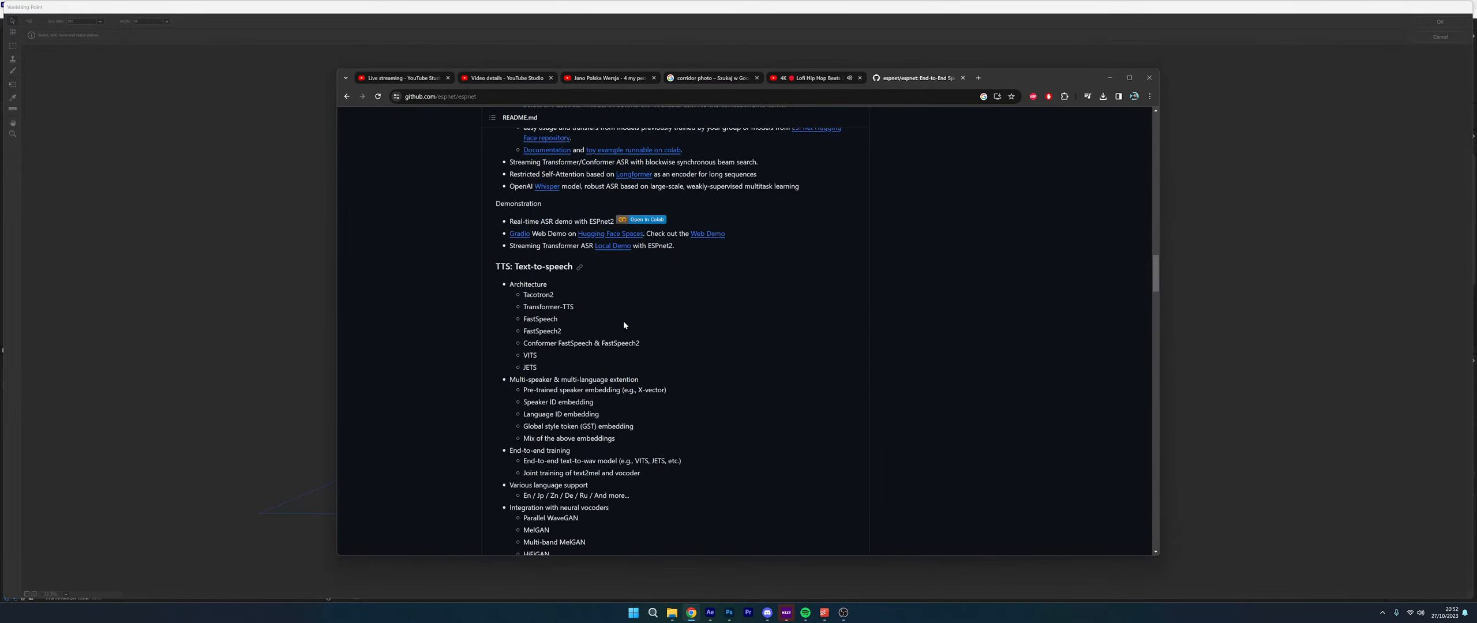
scroll(623, 321, "up", 8)
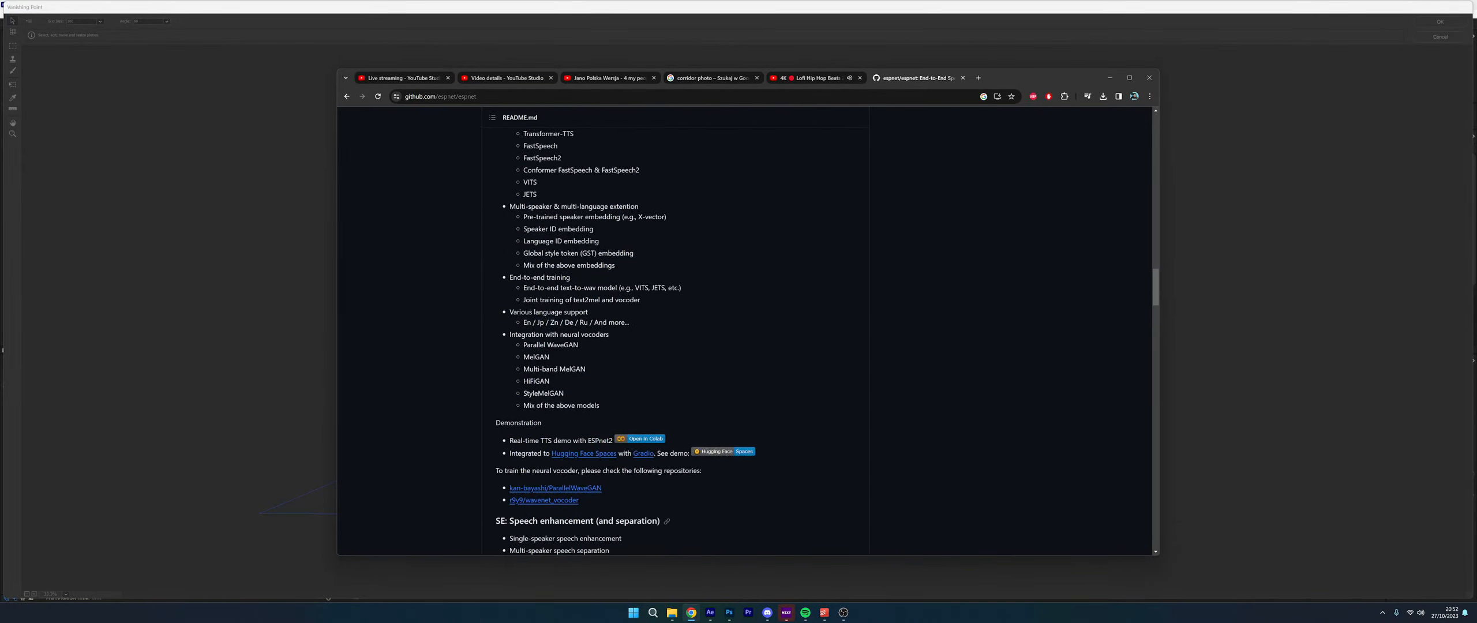
left_click_drag(600, 406, 507, 285)
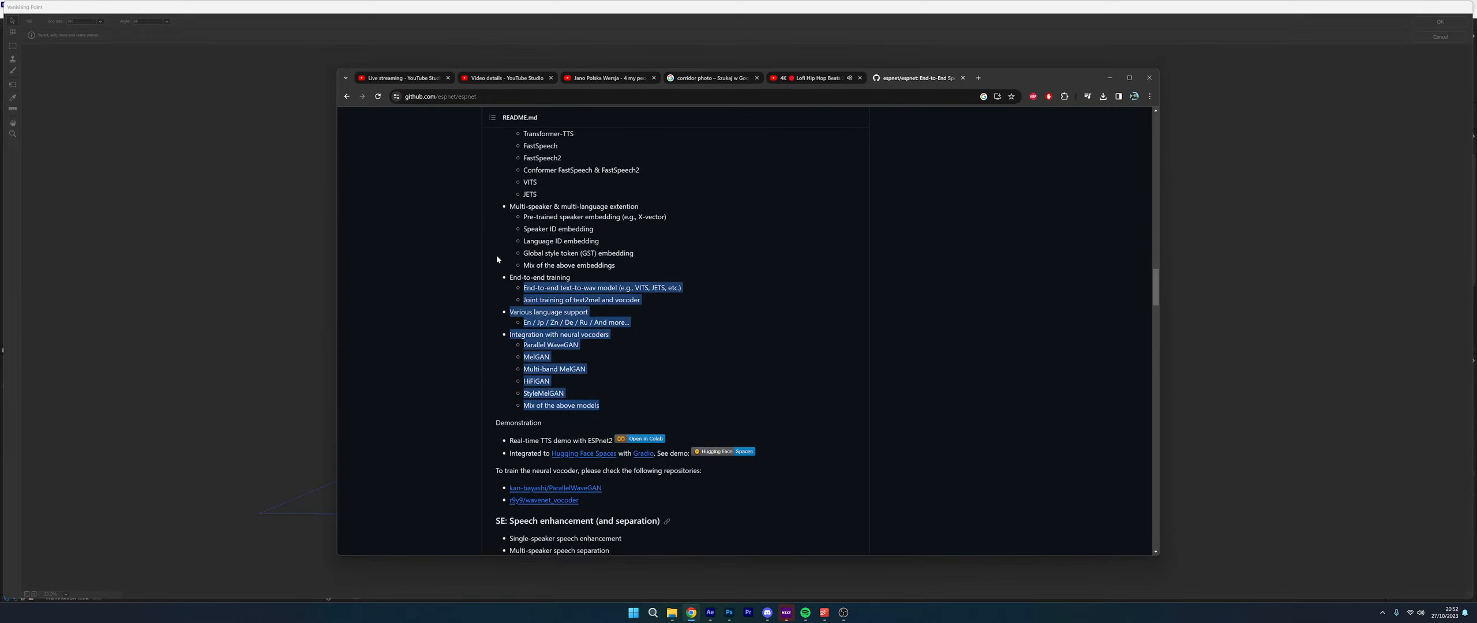
scroll(491, 255, "up", 2)
left_click(457, 385)
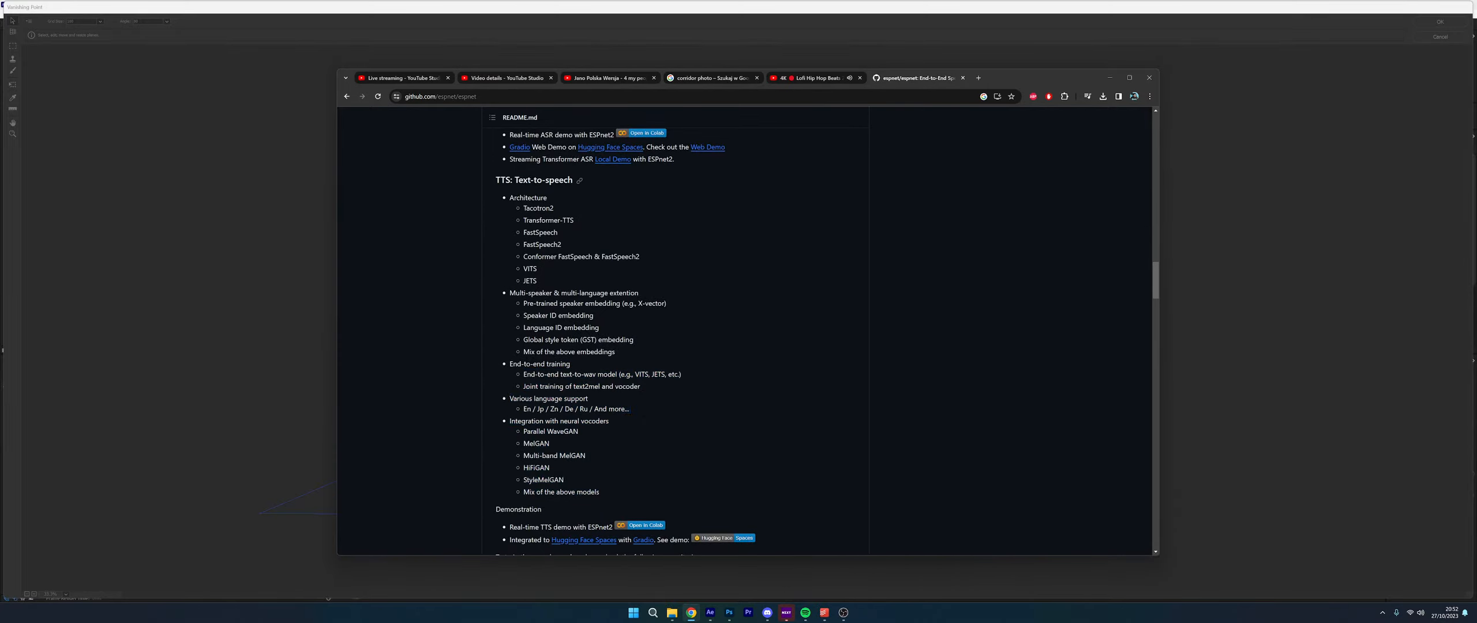
left_click_drag(574, 447, 570, 456)
left_click(530, 450)
left_click(962, 78)
left_click(296, 339)
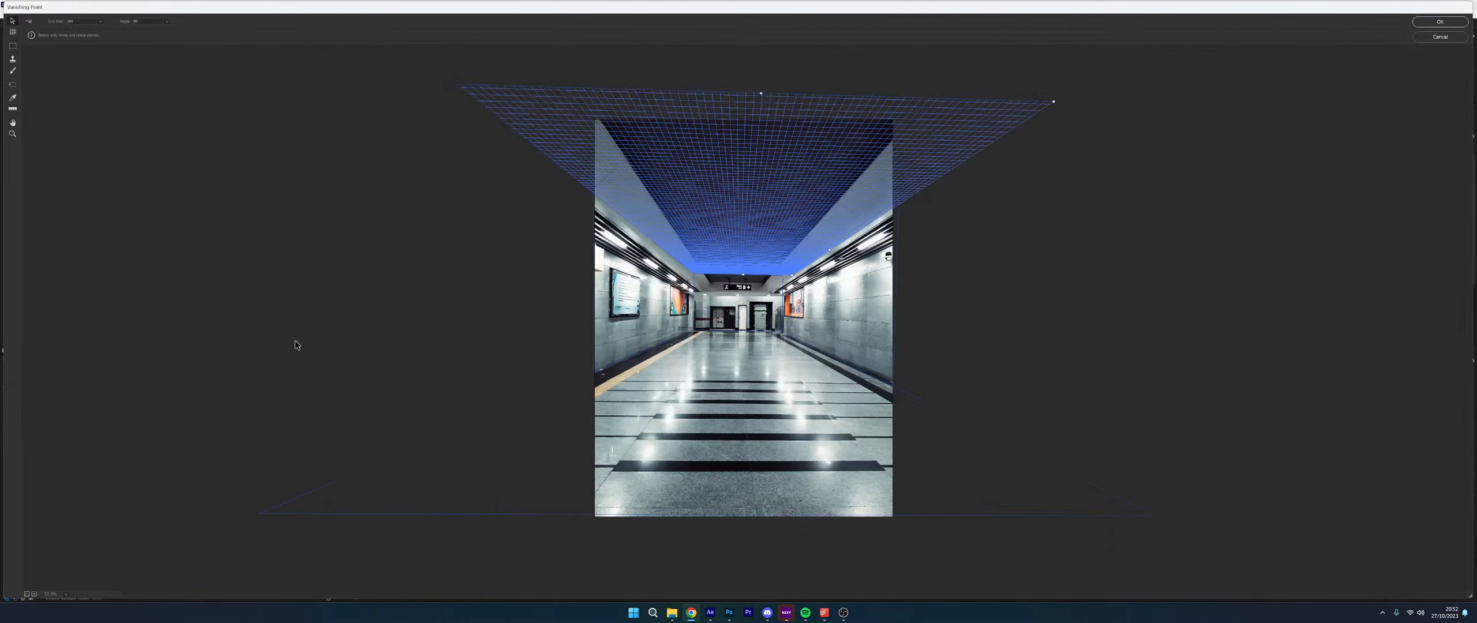
Switch to After Effects, import the Vanishing Point file Untitled.vpe and open its composition
left_click(713, 613)
left_click(6, 14)
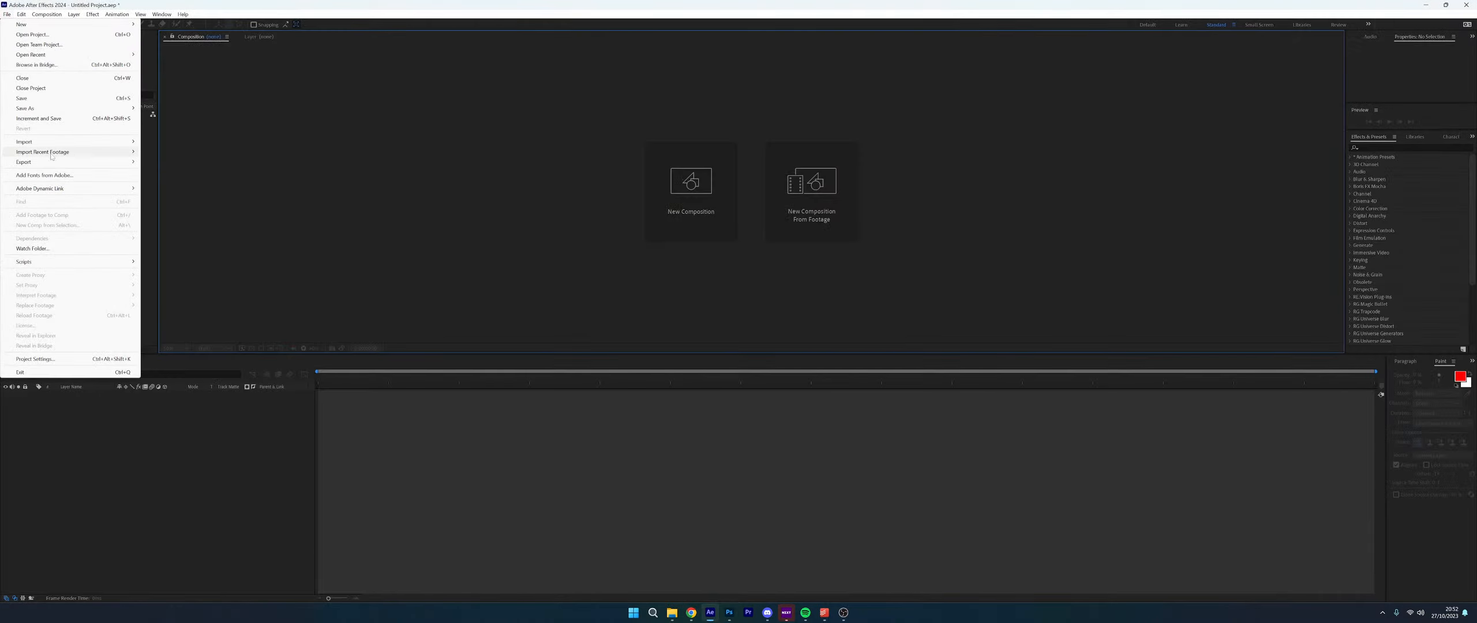
mouse_move(75, 141)
left_click(218, 193)
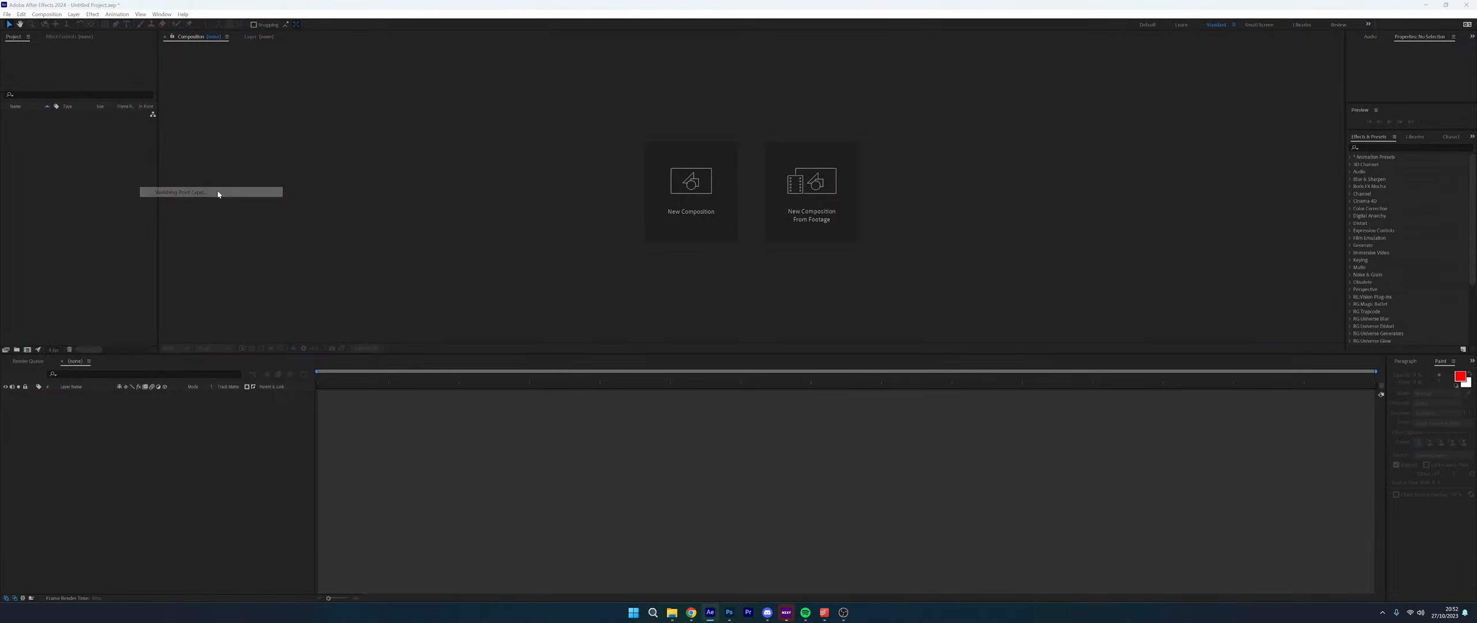
left_click(669, 135)
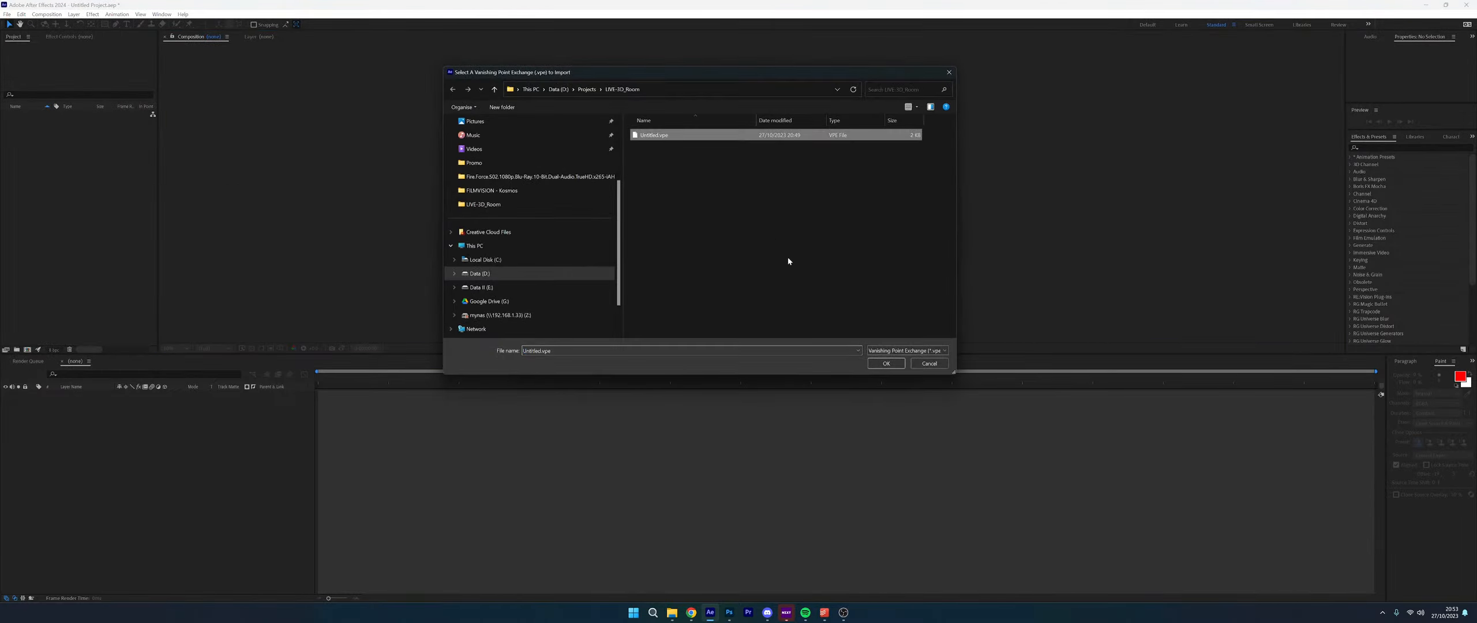
left_click(886, 363)
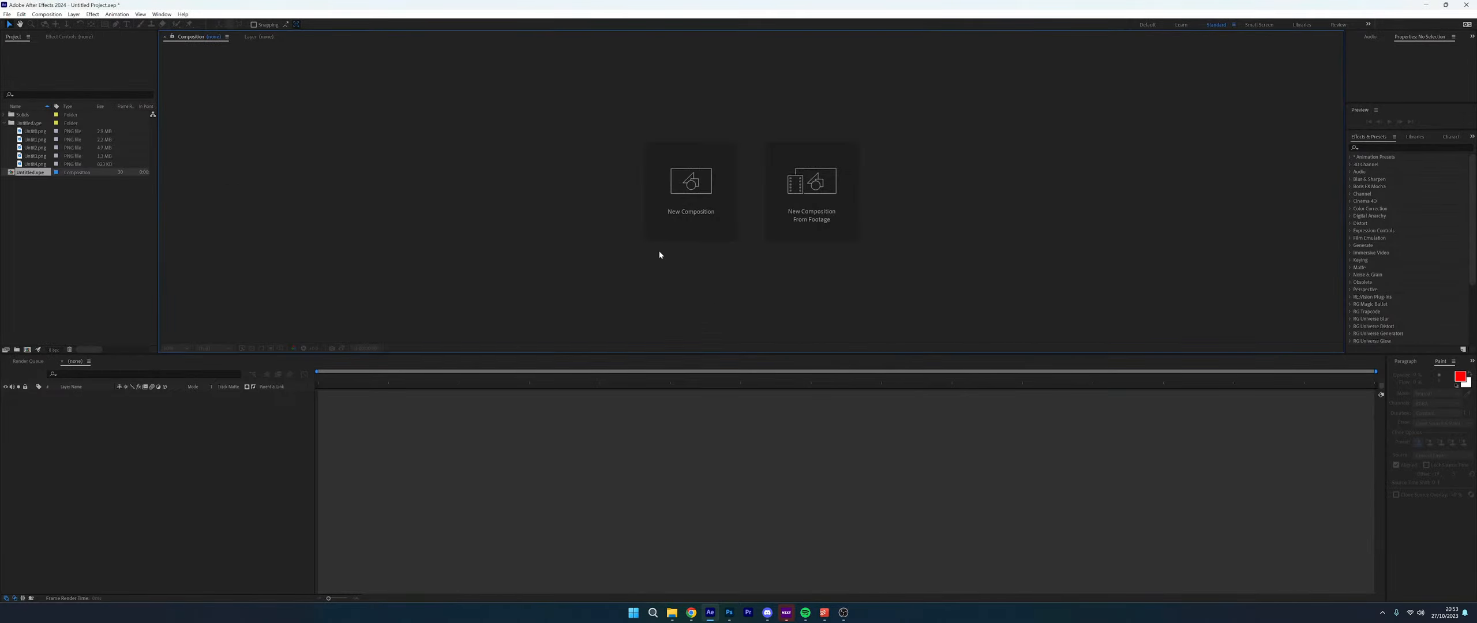
double_click(25, 173)
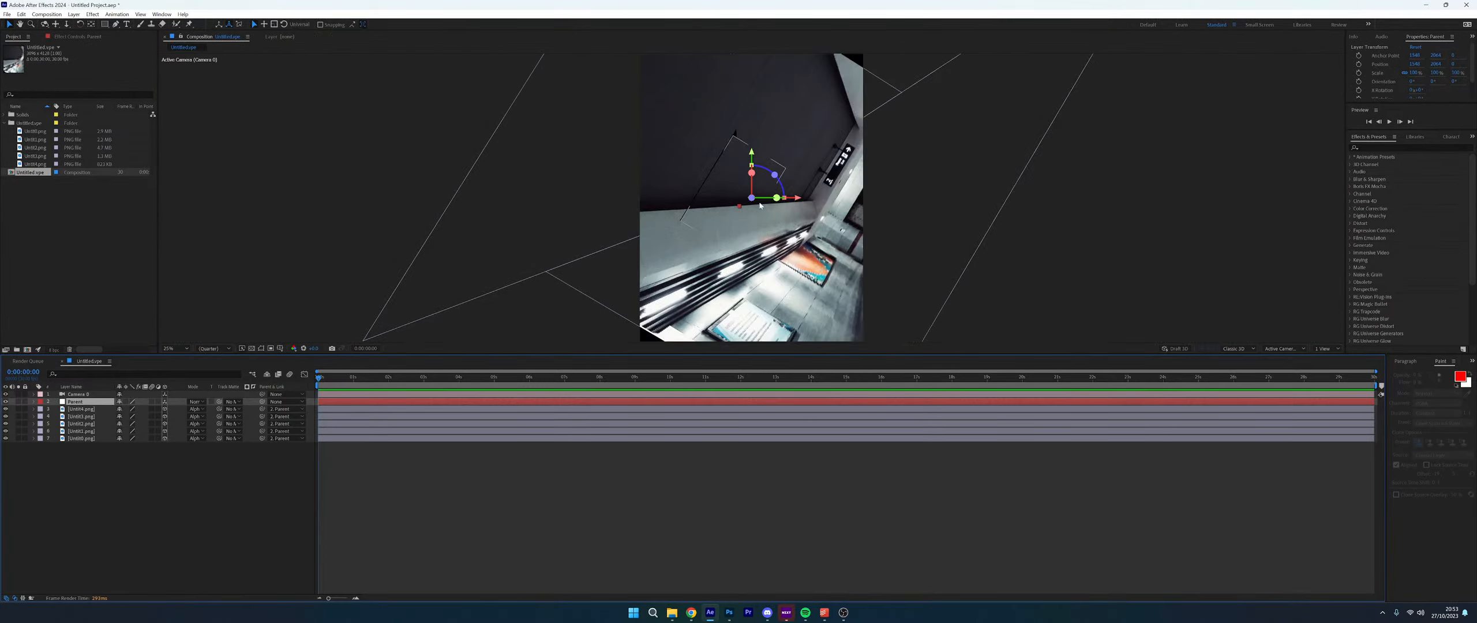
Try shifting the Parent null and then the camera in the composition view to bring the room into frame
mouse_move(789, 200)
left_mouse_down()
mouse_move(767, 203)
mouse_move(802, 205)
mouse_move(785, 202)
left_mouse_up()
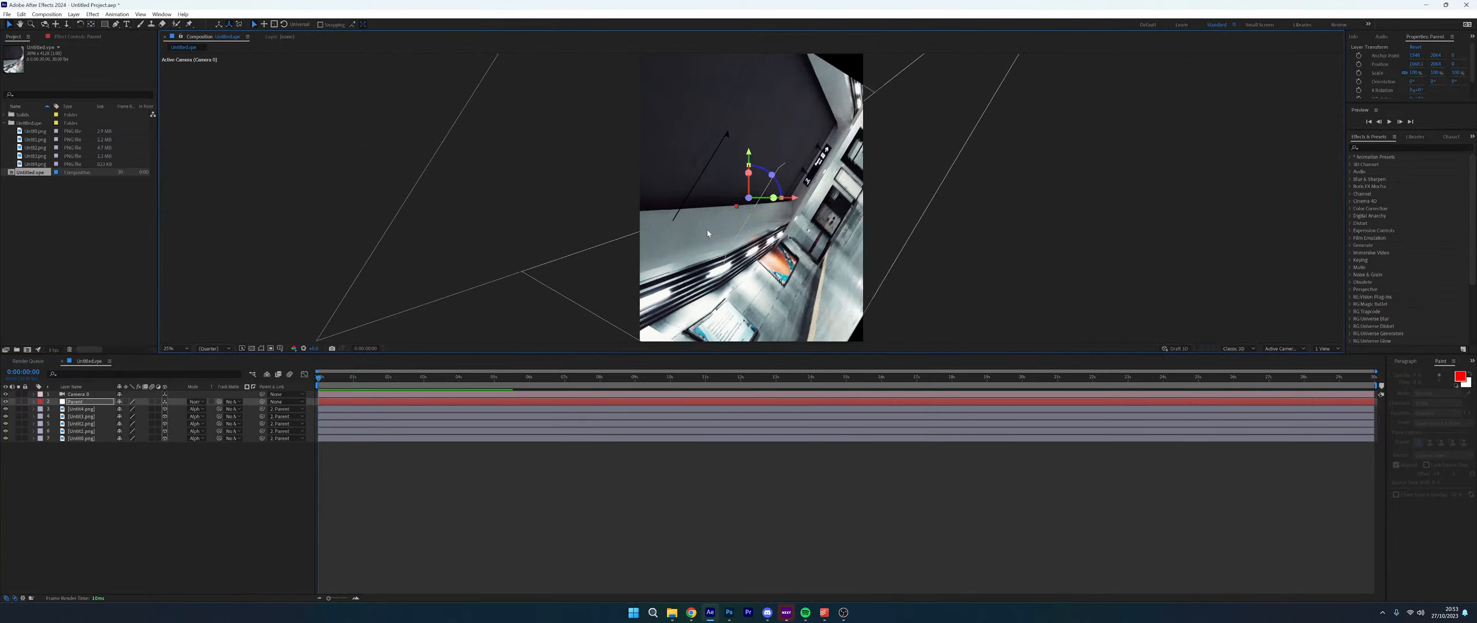
left_click(87, 395)
scroll(768, 179, "down", 1)
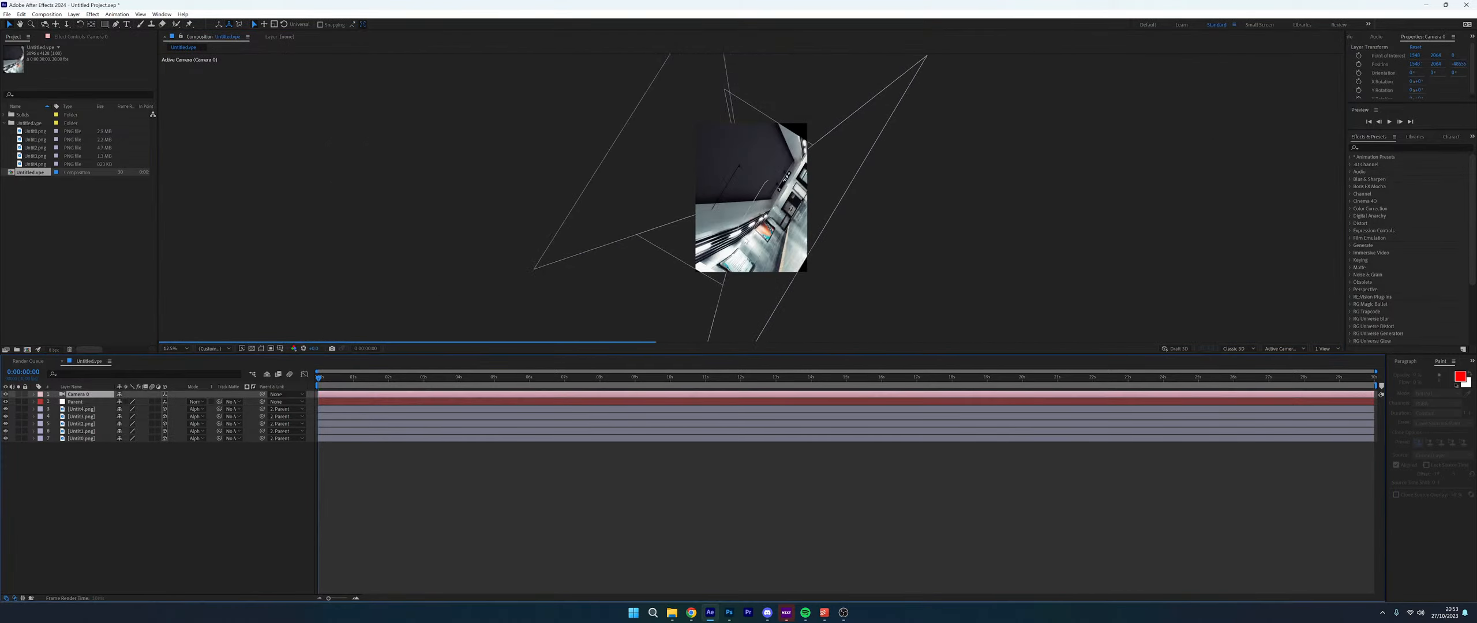
left_click_drag(770, 190, 878, 210)
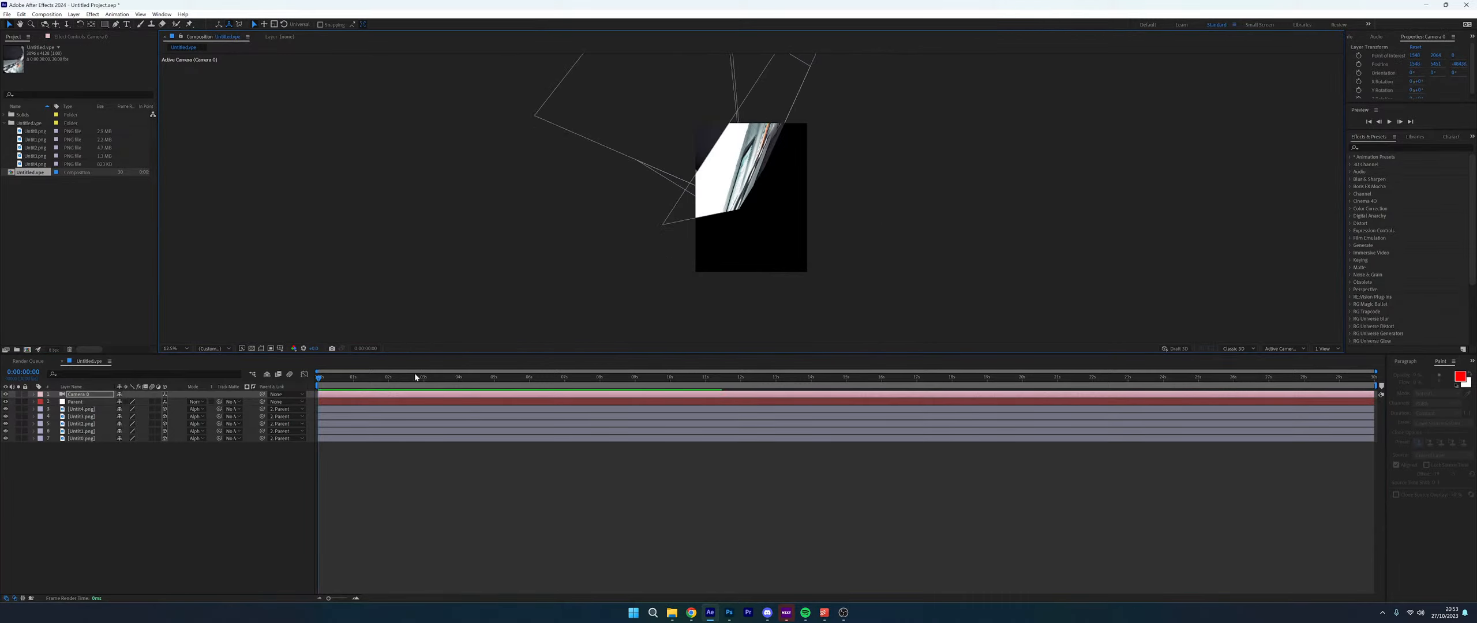
key("ctrl+z")
Rotate the Parent null so the corridor stands upright, and push it farther from the camera along Z
left_click(85, 397)
left_click(86, 401)
key("r")
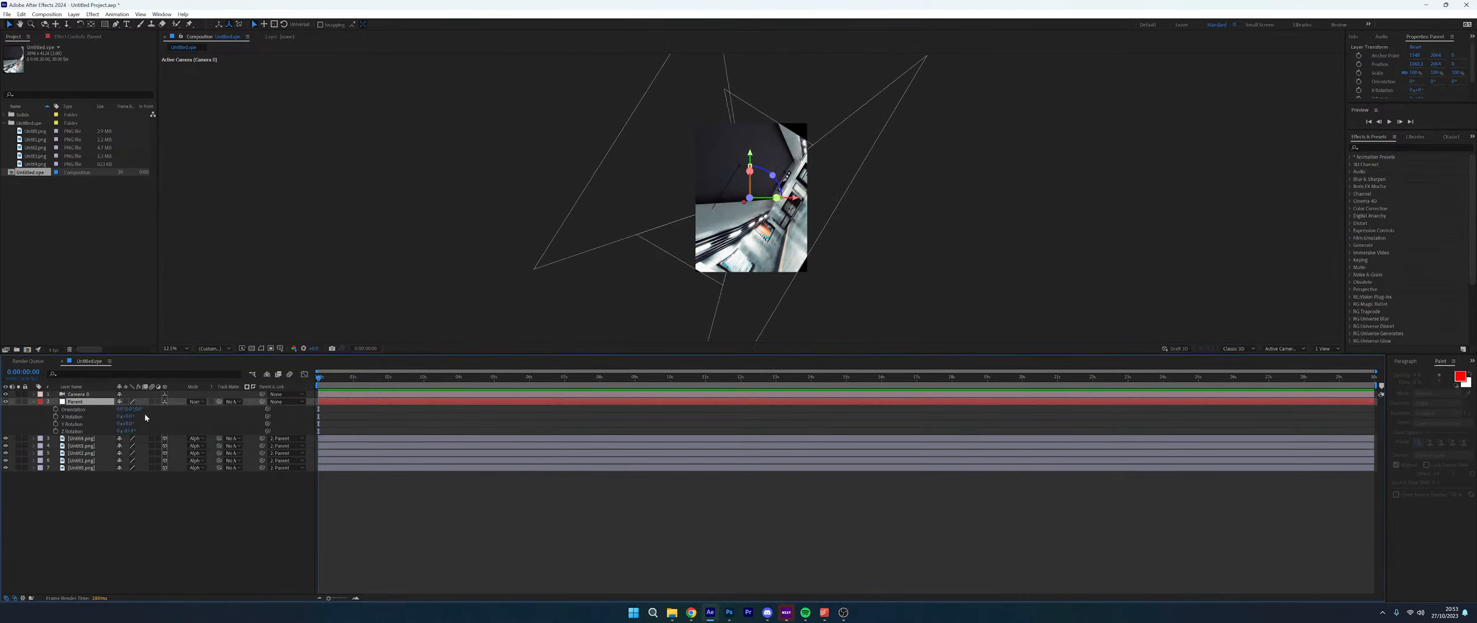
mouse_move(128, 425)
left_mouse_down()
mouse_move(106, 424)
mouse_move(129, 430)
mouse_move(138, 415)
left_mouse_up()
key("ctrl+z")
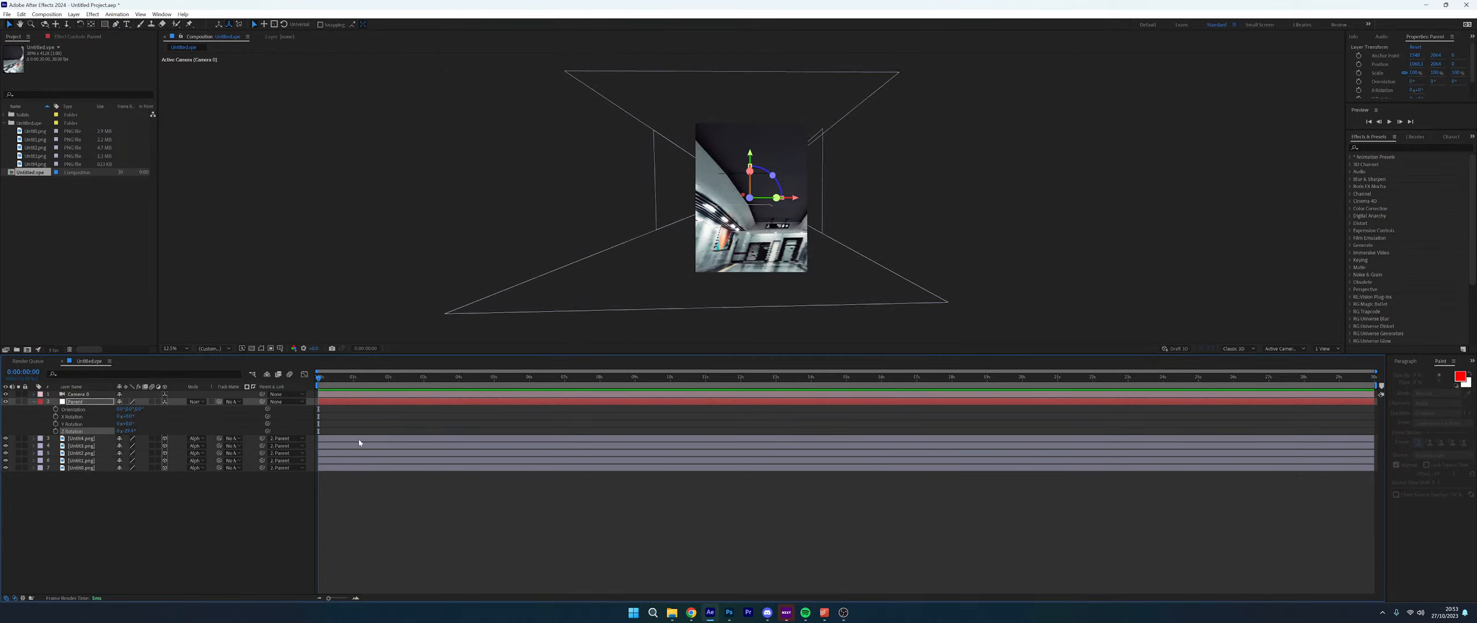
key("p")
left_click_drag(154, 410, 251, 395)
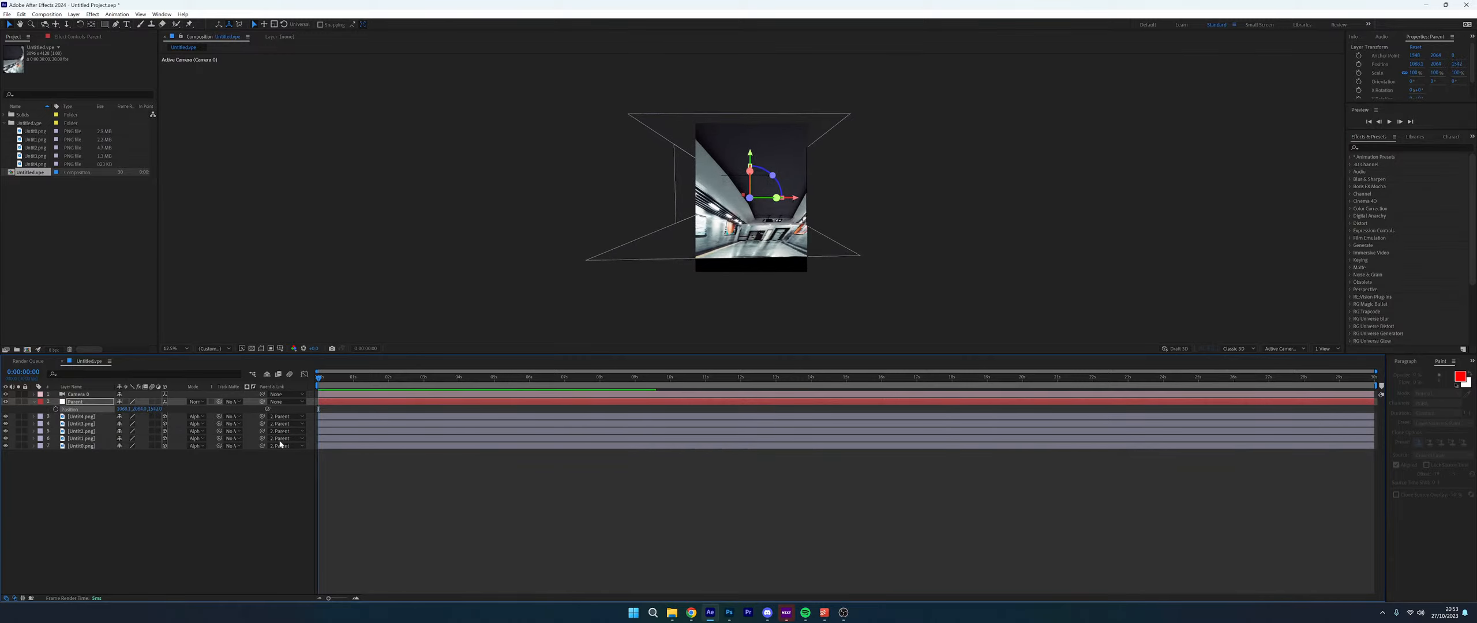
Switch to Photoshop and accept the Vanishing Point planes
left_click(729, 612)
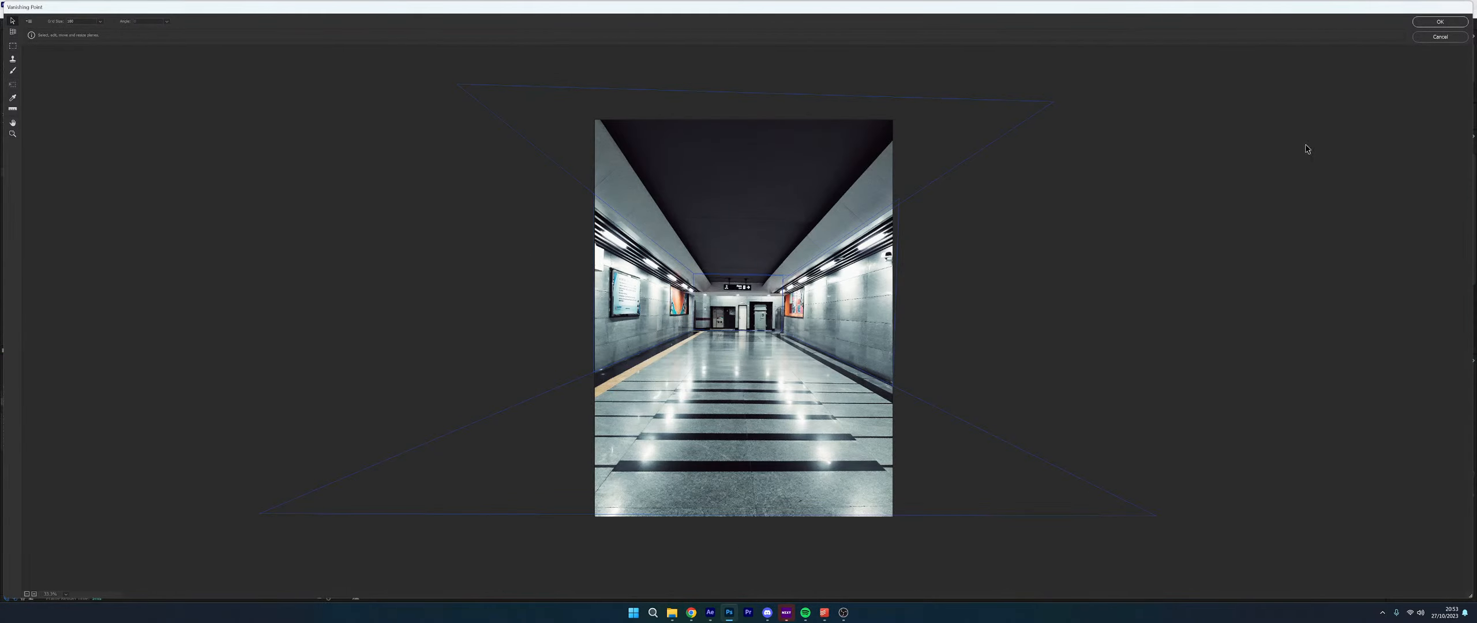
left_click(1439, 21)
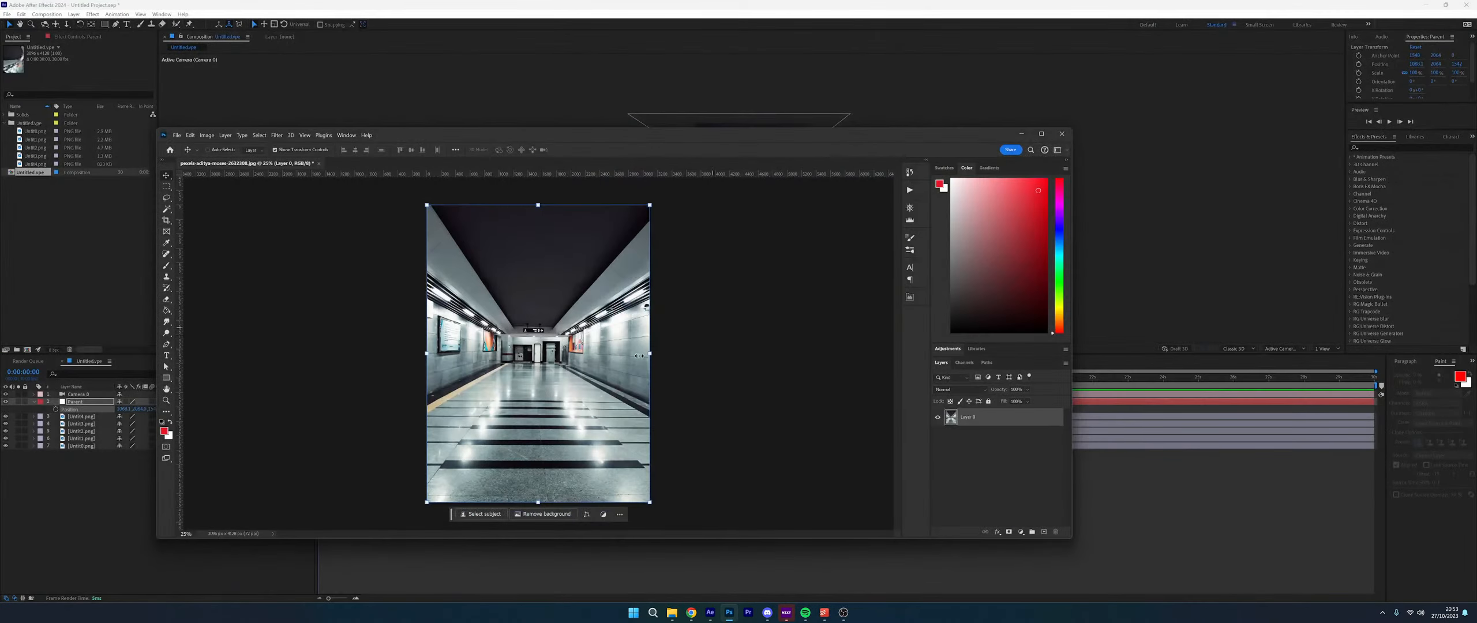
Try moving the corridor photo's Layer 0 on the canvas
left_click(973, 430)
left_click(973, 422)
left_click(559, 379)
mouse_move(560, 379)
left_mouse_down()
mouse_move(571, 369)
mouse_move(555, 370)
left_mouse_up()
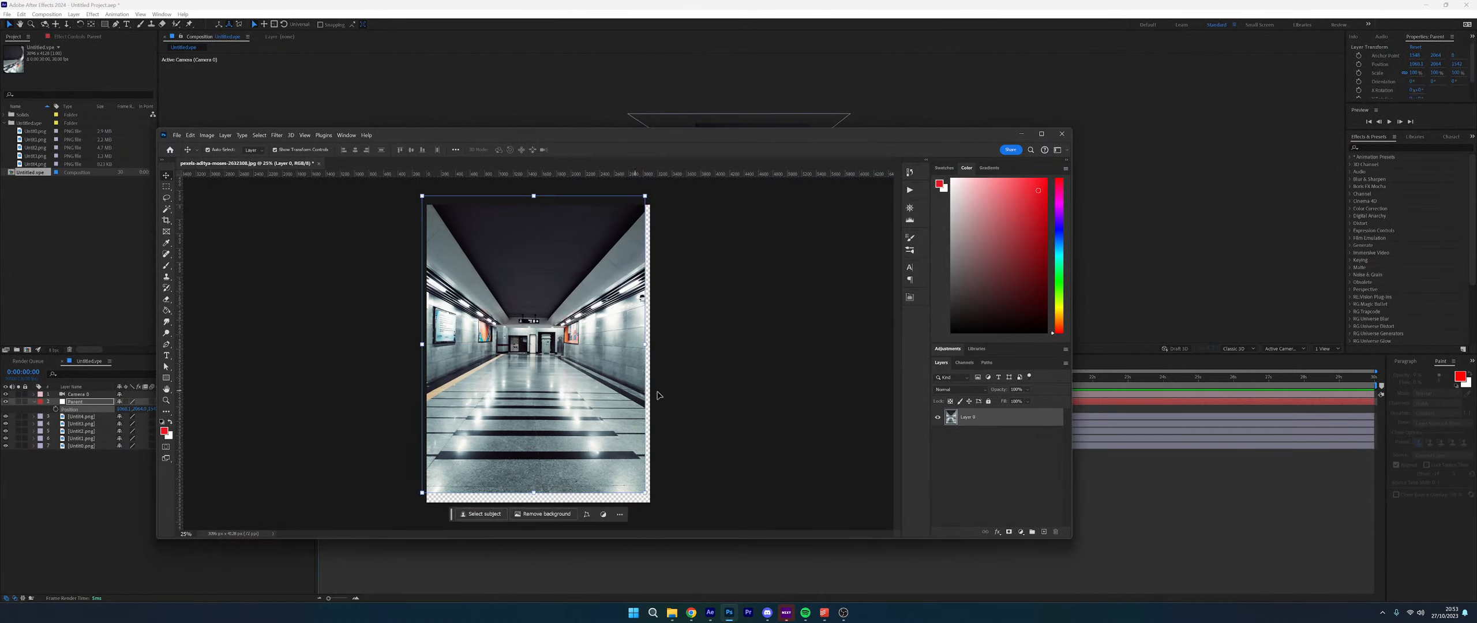
key("ctrl+z")
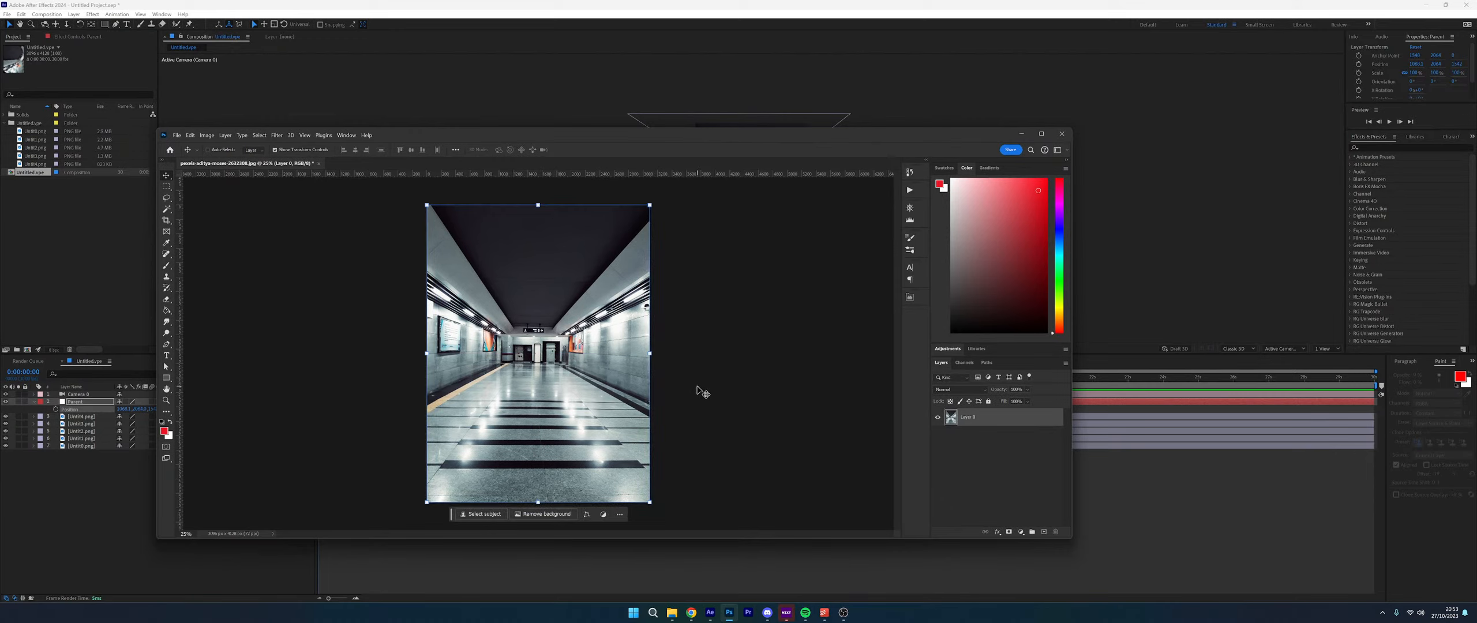
left_click(725, 325)
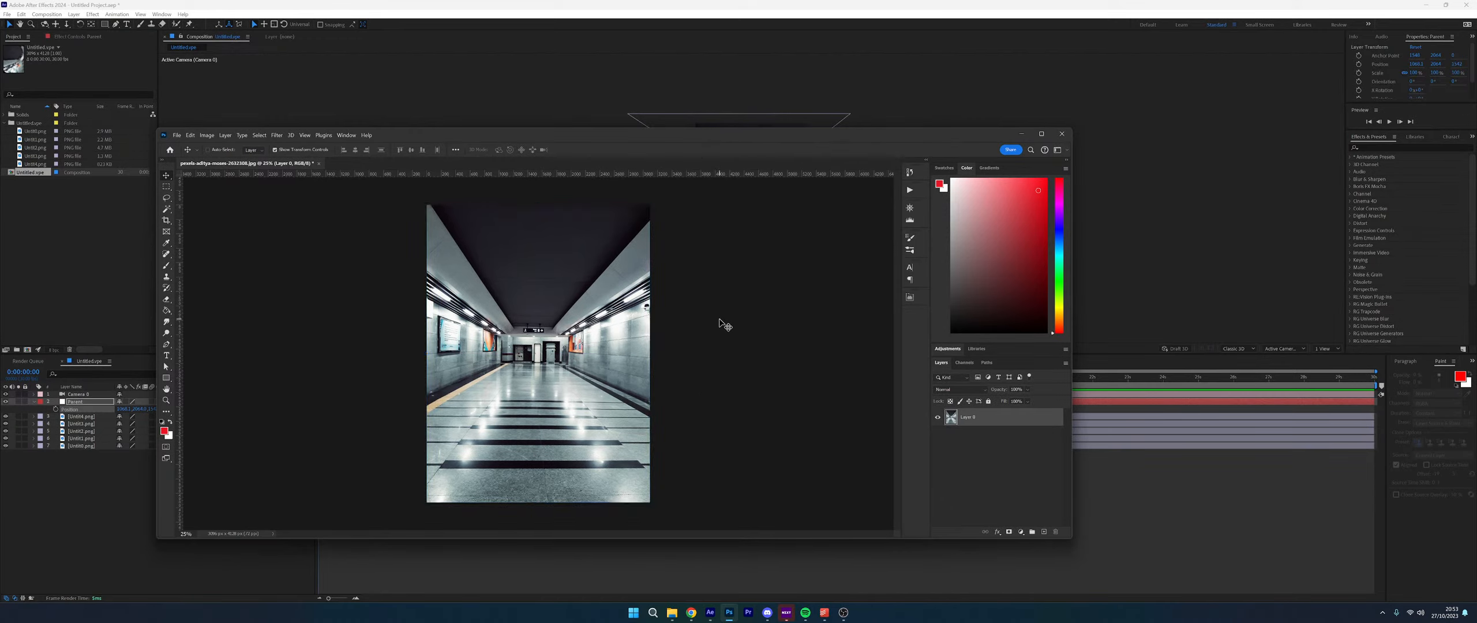
Back in After Effects, check the floor plane layer on its own and orbit the camera to inspect the room from outside
left_click(761, 110)
left_click(759, 229)
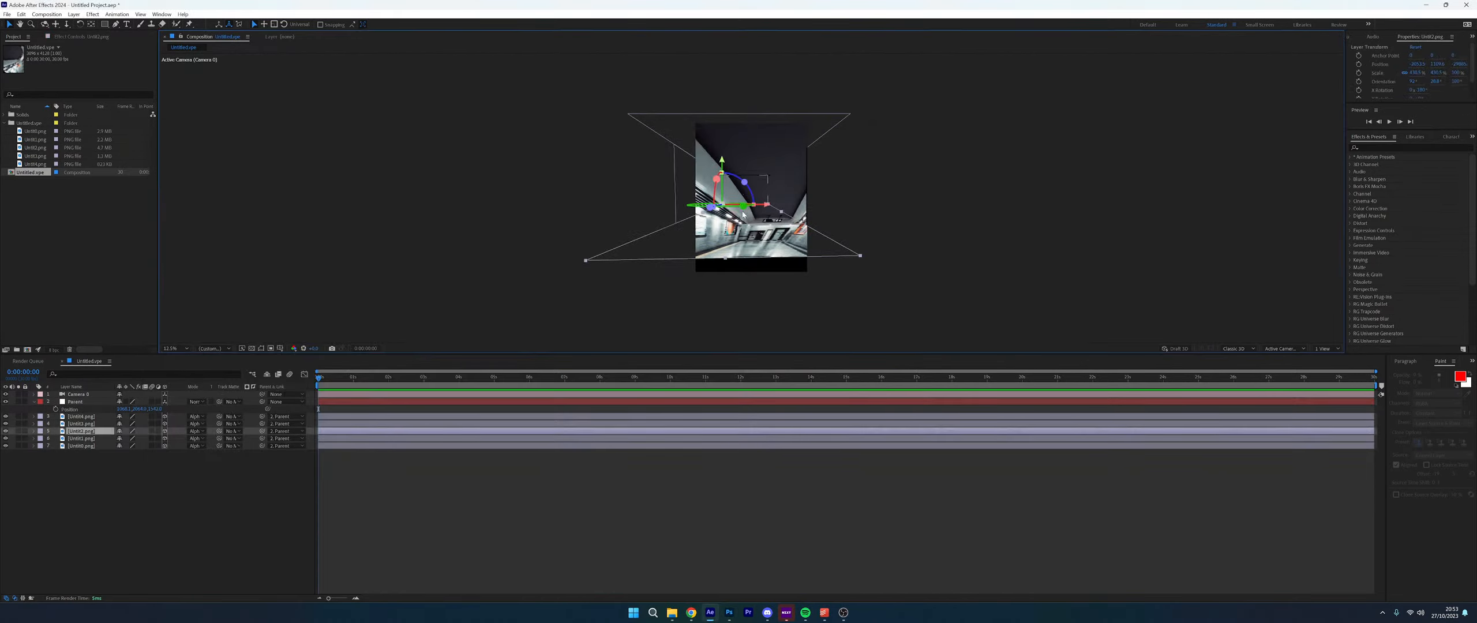
left_click(19, 431)
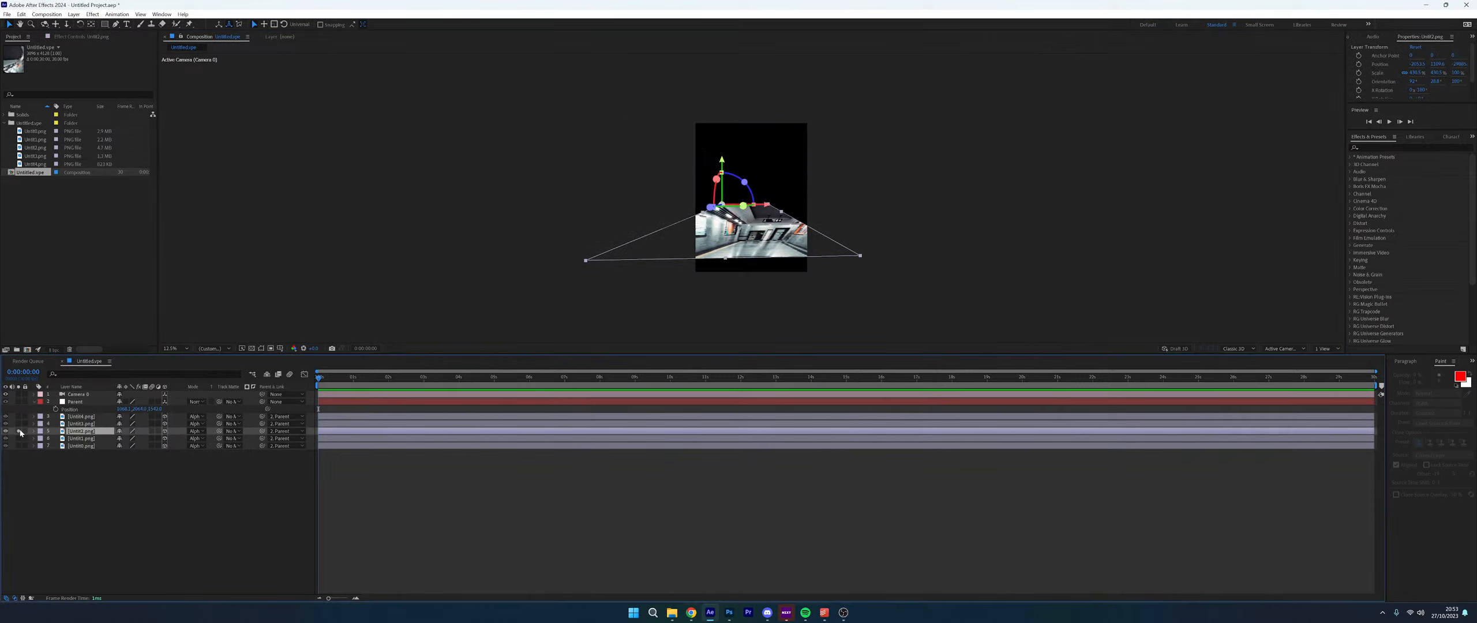
left_click(19, 431)
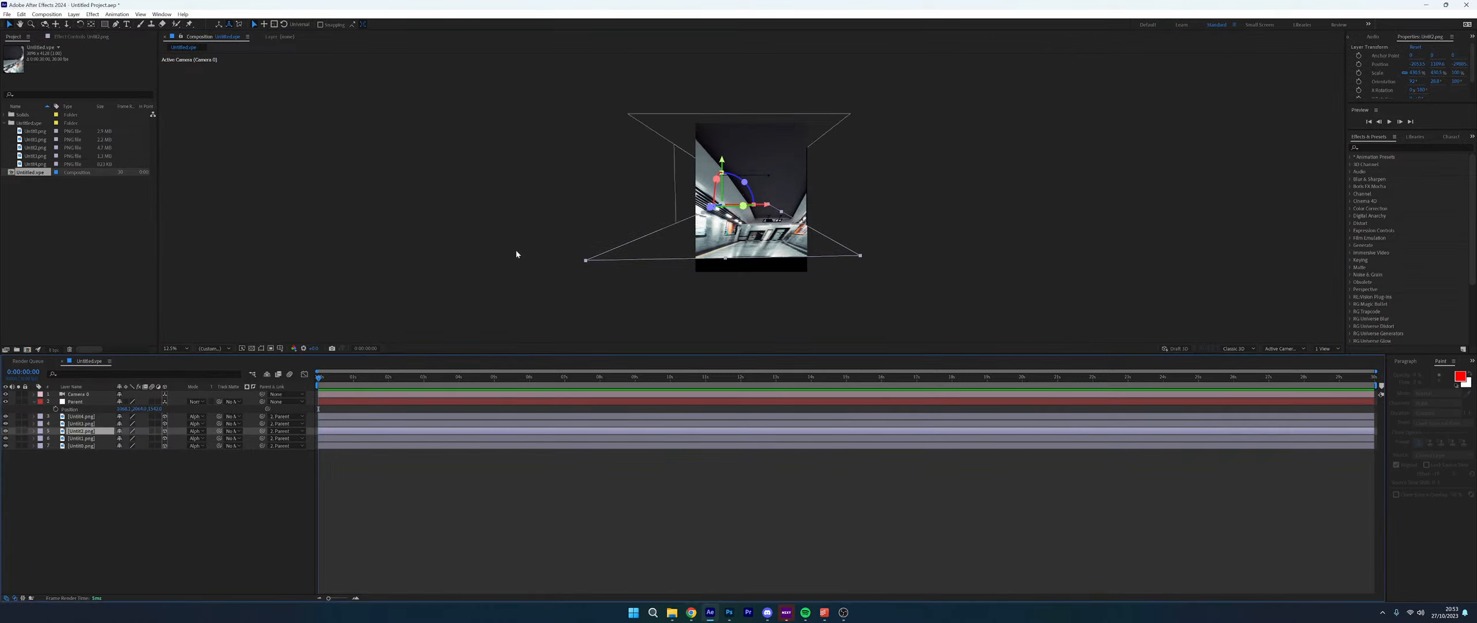
left_click(45, 25)
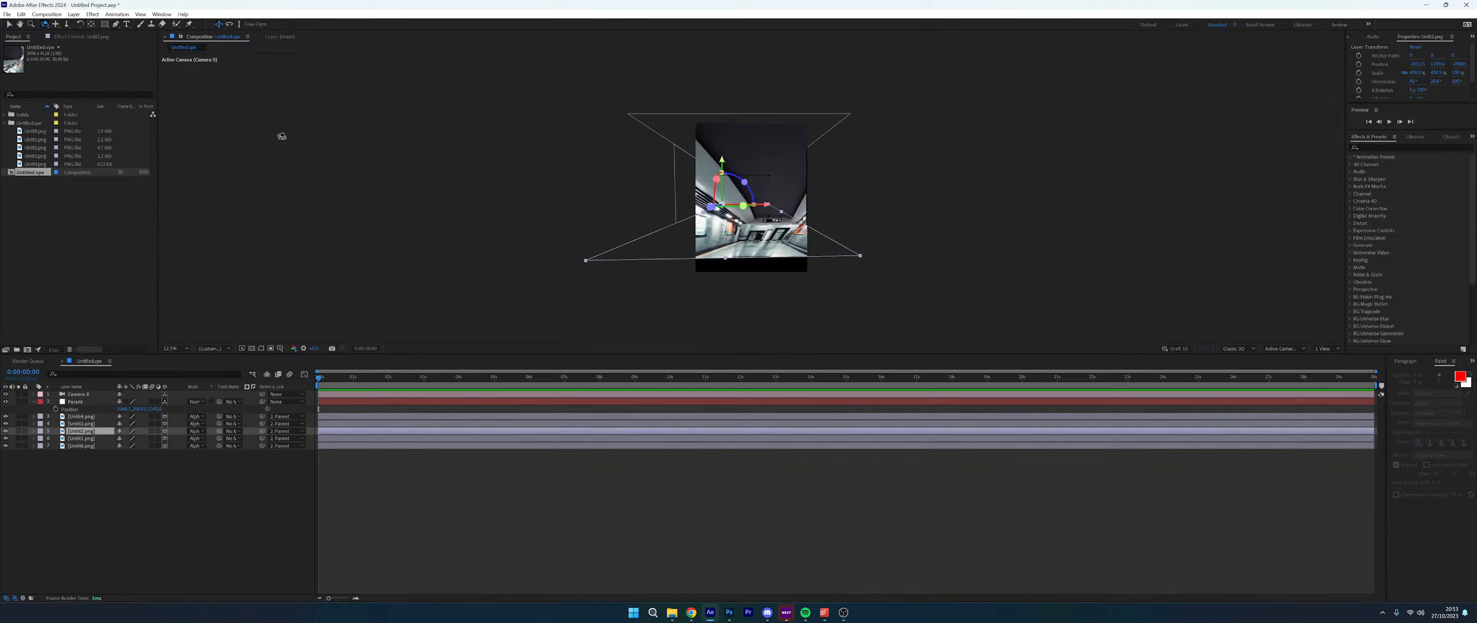
left_click_drag(577, 228, 574, 227)
left_click_drag(801, 248, 763, 225)
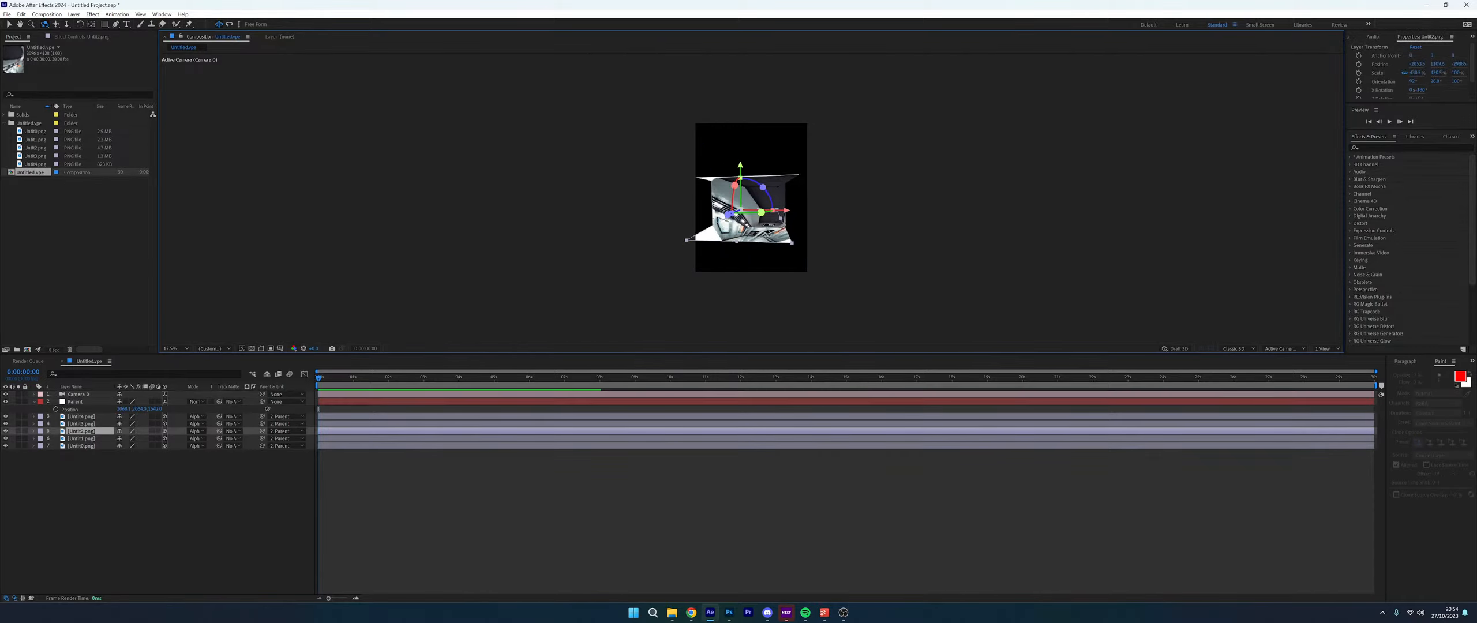
Switch to Photoshop, rename the corridor photo layer as Wall_L, and duplicate it
left_click(729, 613)
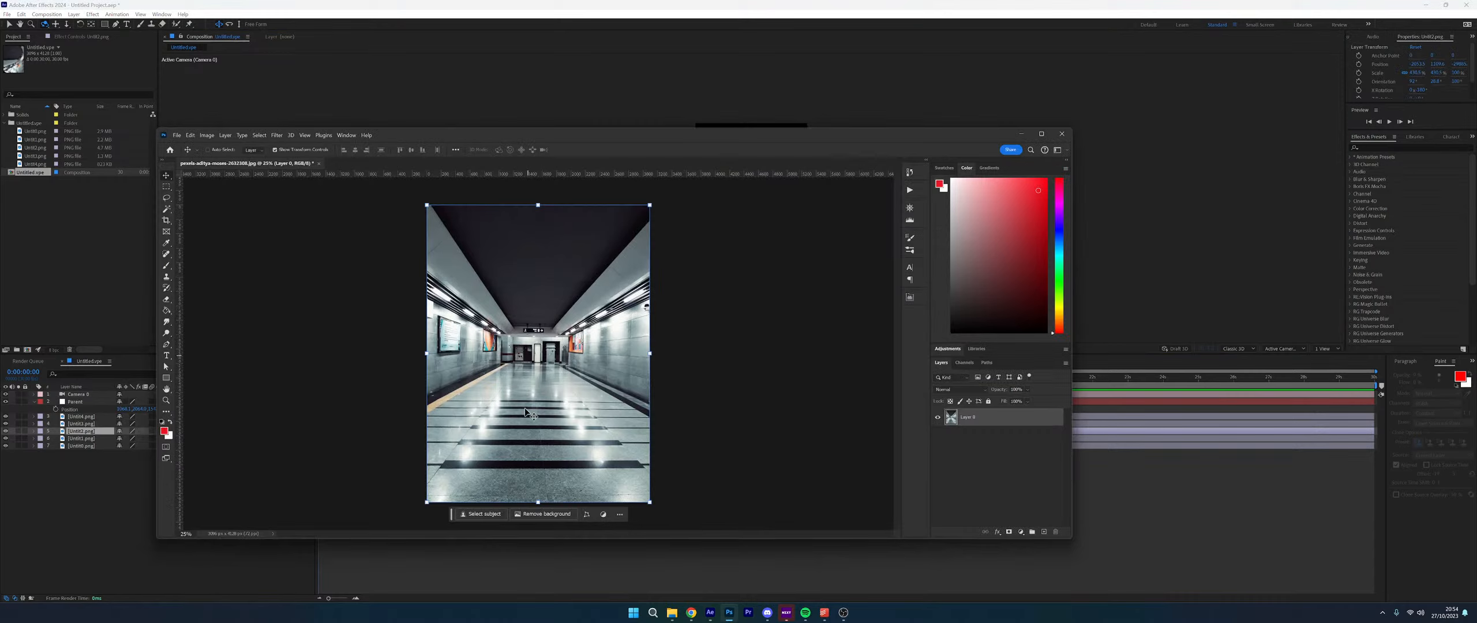
left_click(166, 226)
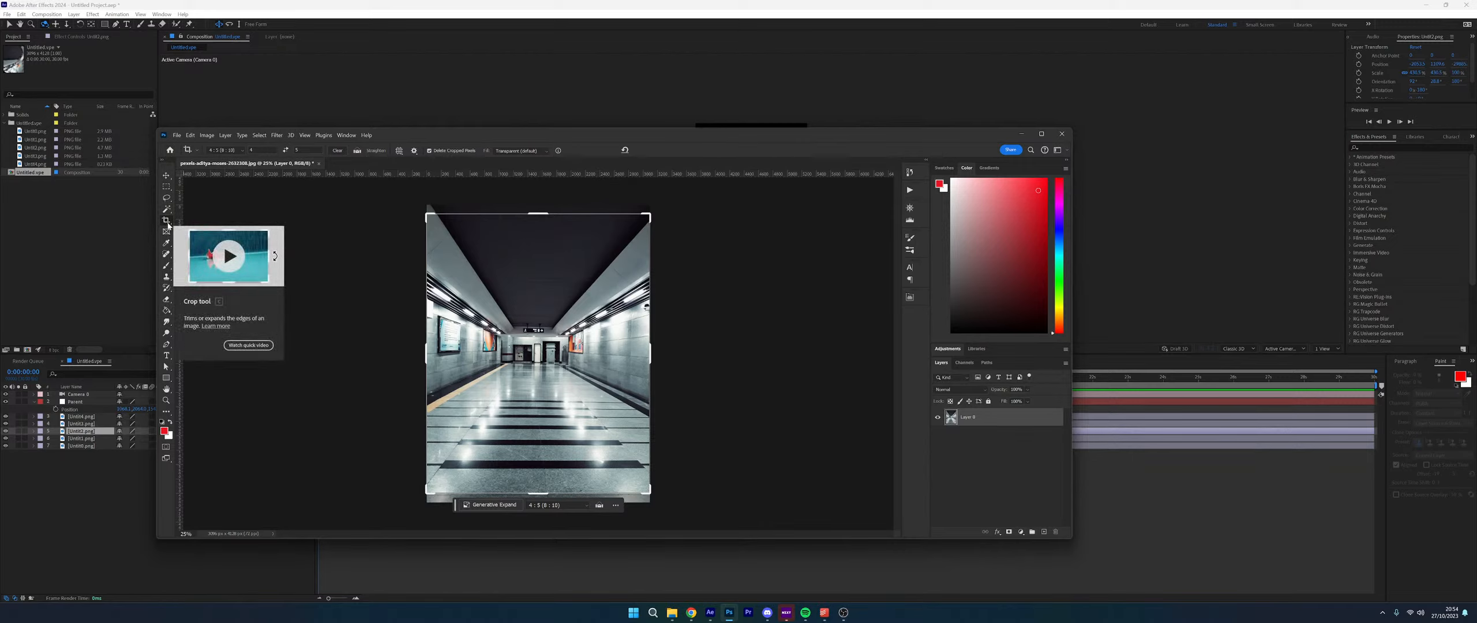
left_click(190, 135)
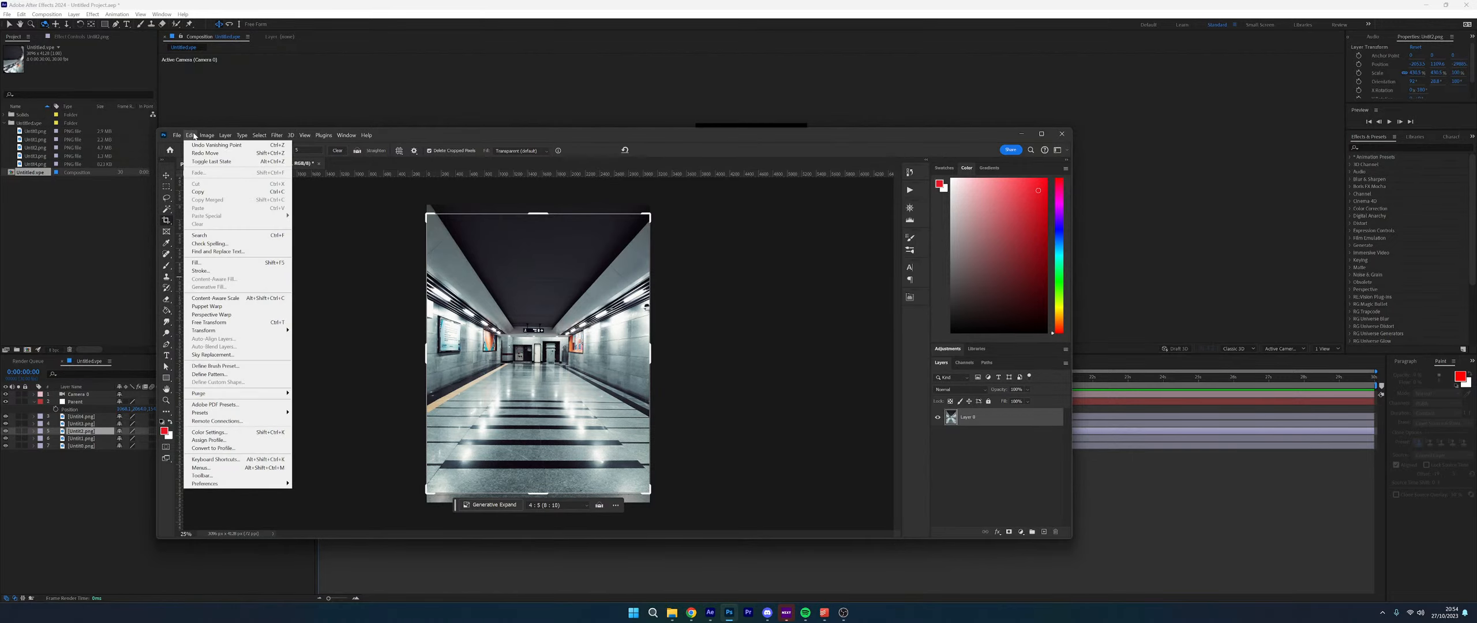
left_click(988, 444)
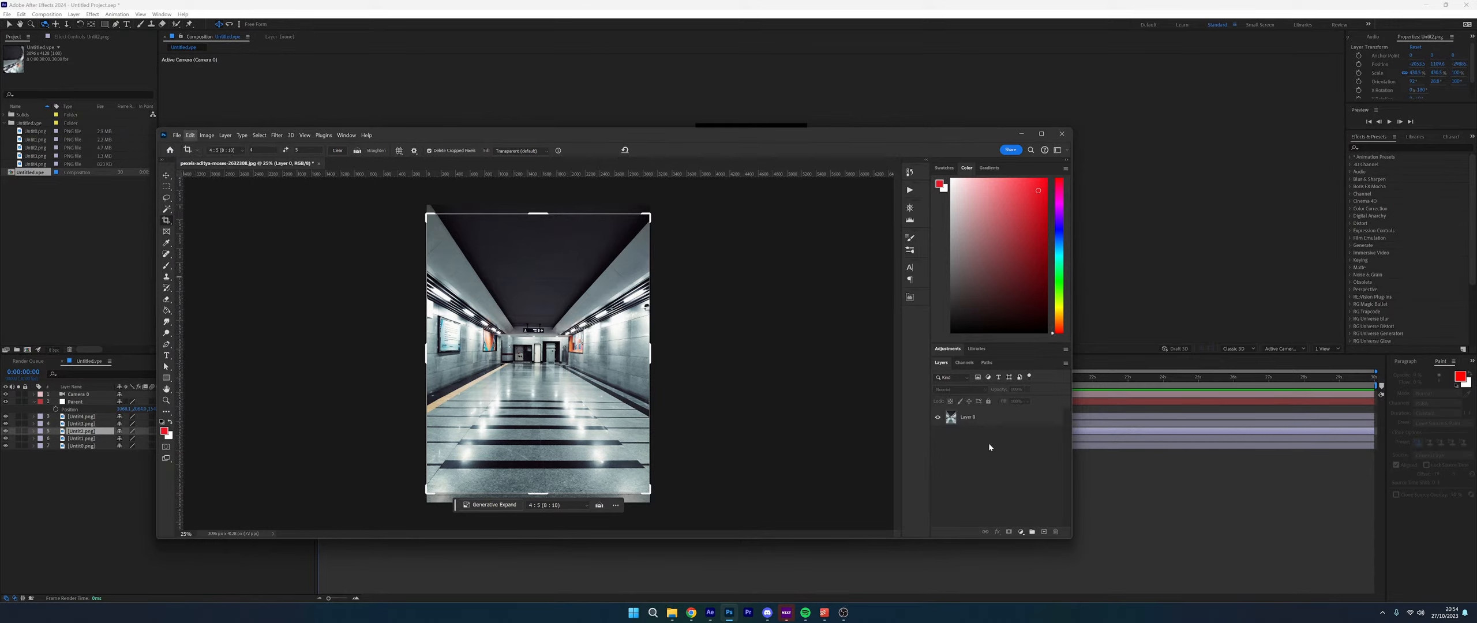
left_click(974, 418)
double_click(970, 419)
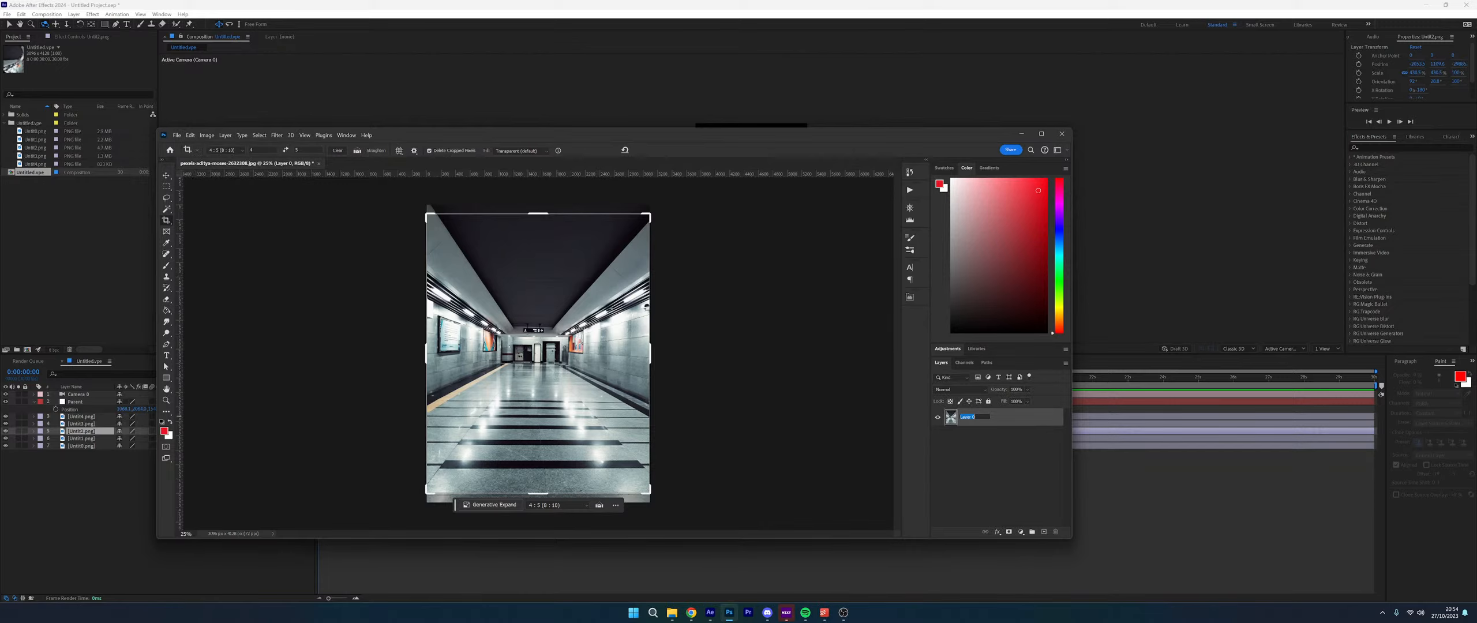
key("Return")
key("ctrl+j")
Rename the duplicated layer as Wall_R and make another copy of it
double_click(969, 435)
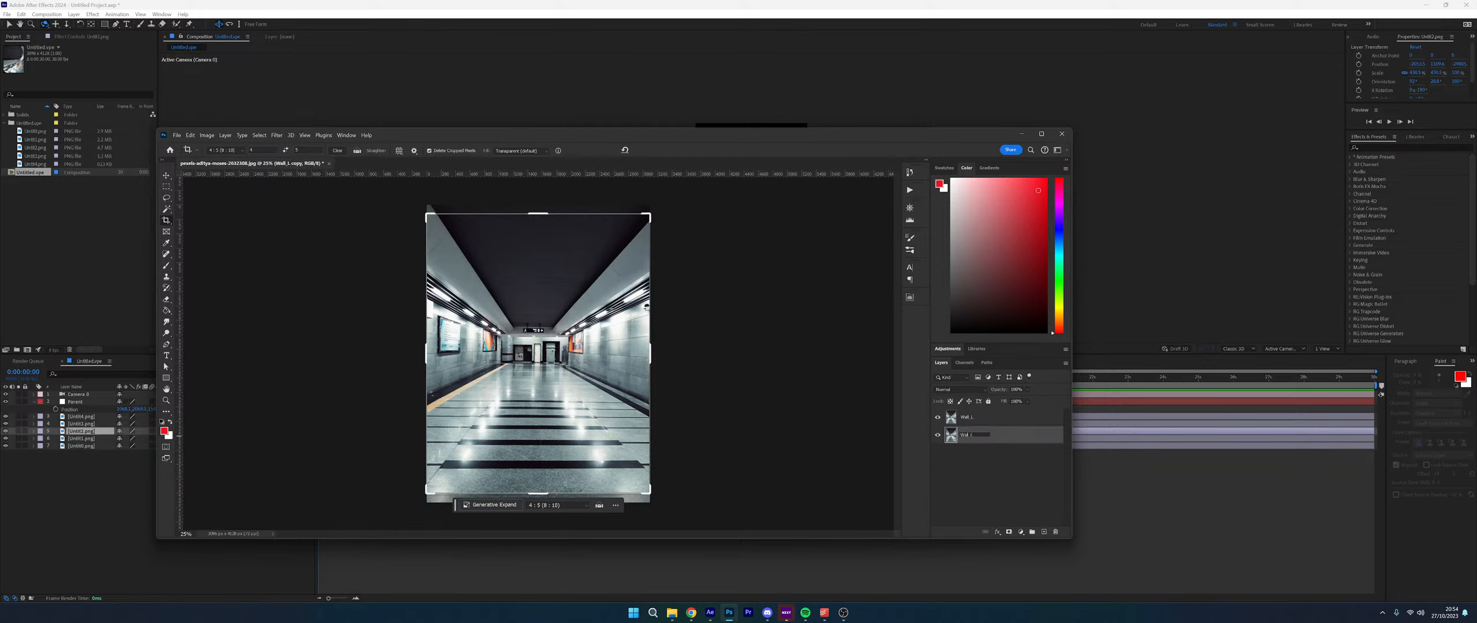
type("Wall_R")
key("Return")
key("ctrl+j")
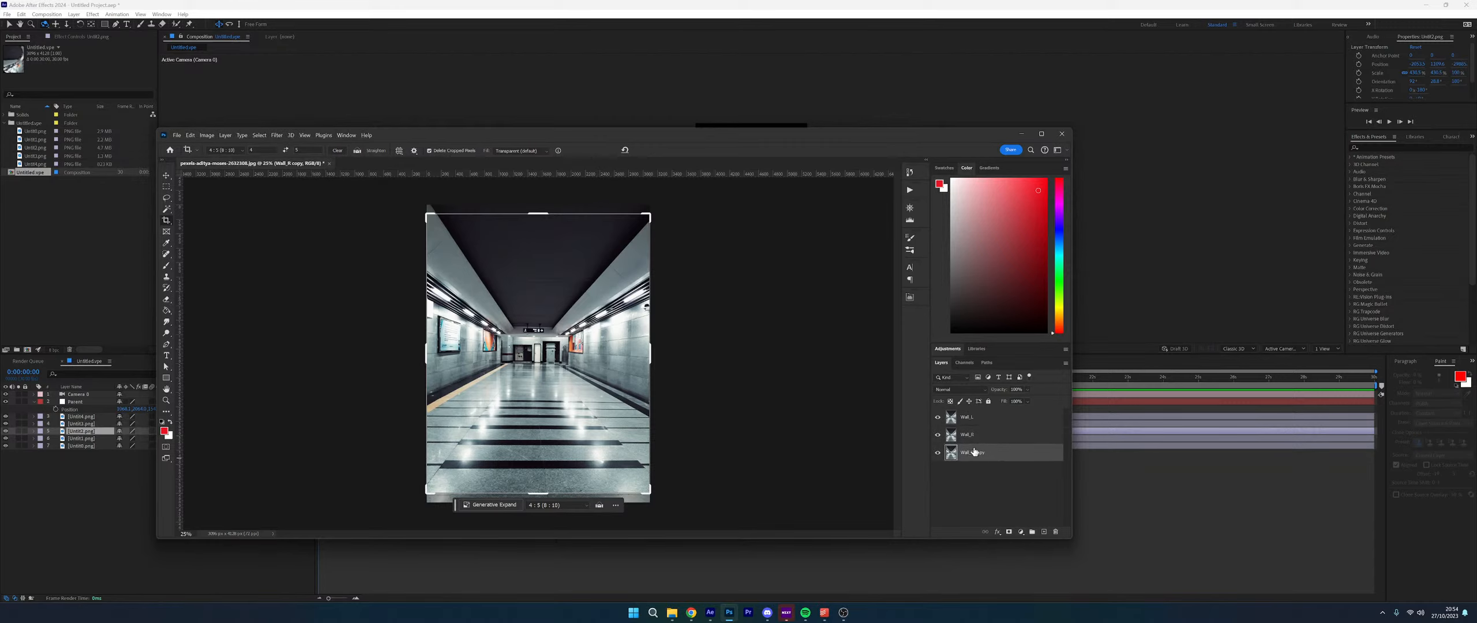
Rename the third corridor layer as Down
double_click(979, 454)
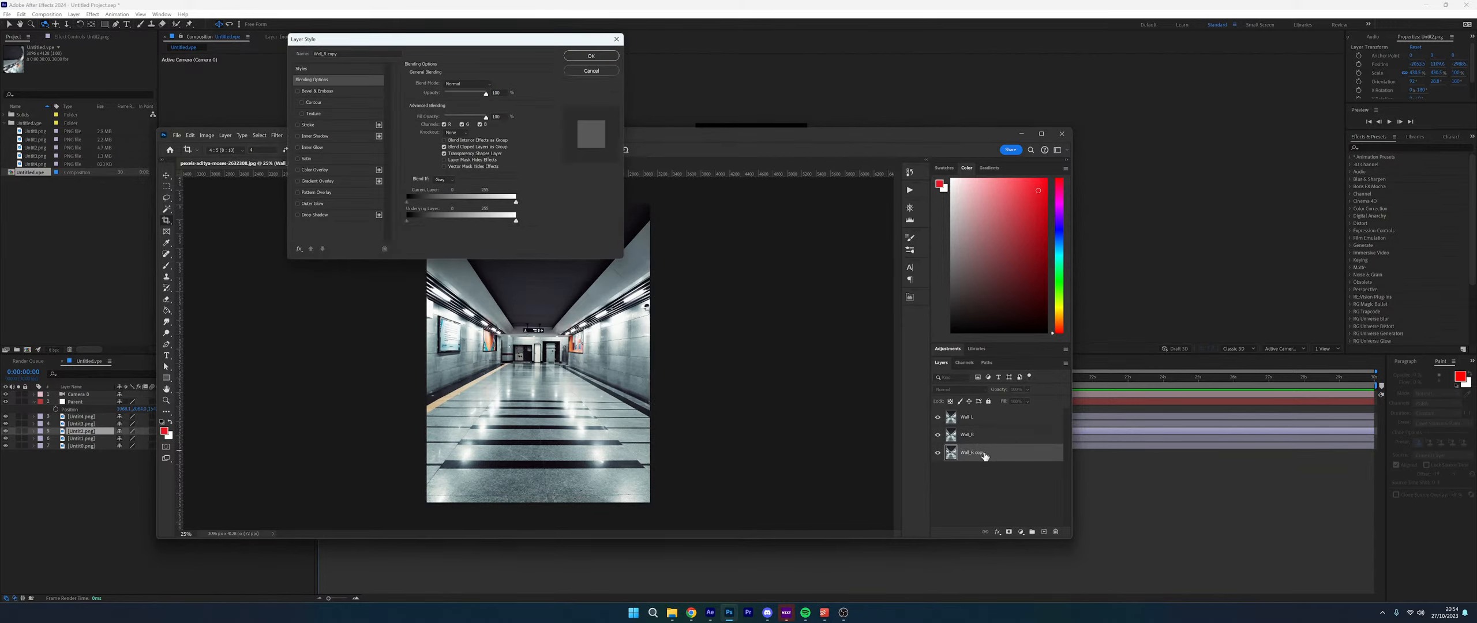
left_click(591, 72)
double_click(969, 453)
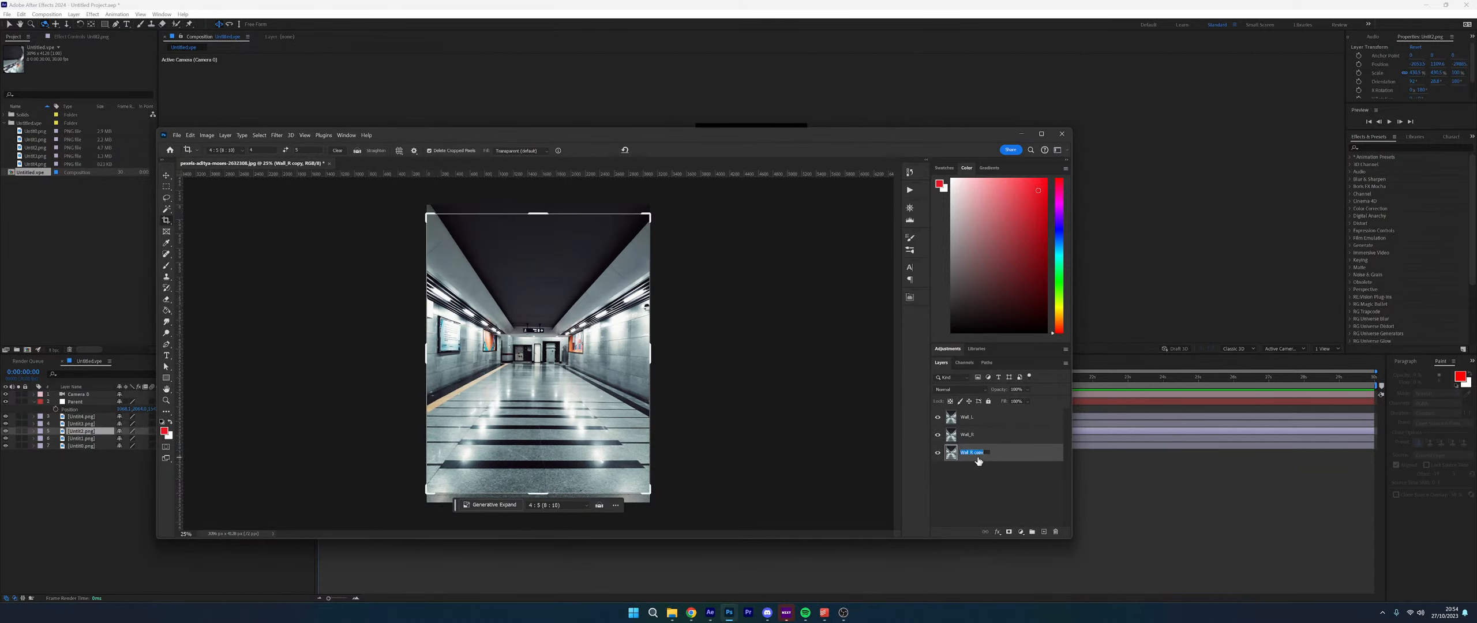
type("Down")
key("Return")
Duplicate the Down layer and name the new copy Up
left_click_drag(981, 456, 967, 471)
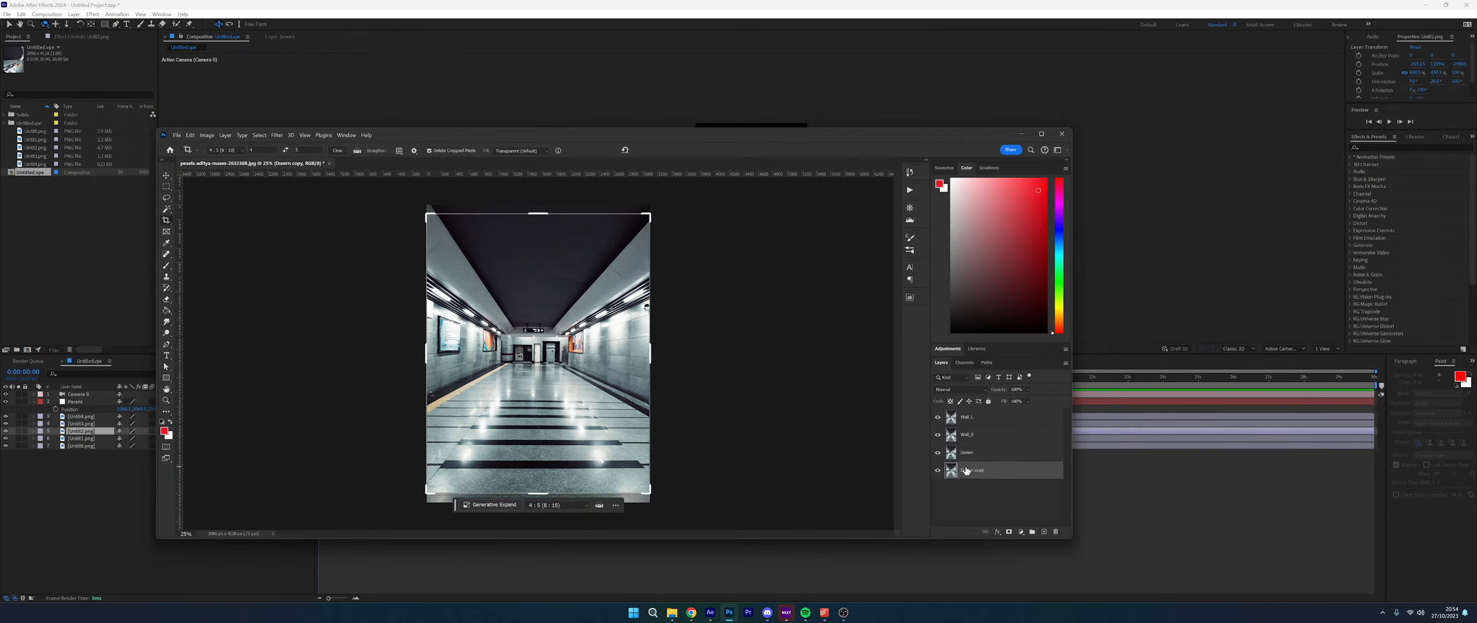
double_click(969, 471)
type("Up")
key("Return")
Start a Perspective Warp on the Up layer and fit one plane to the four corners of the corridor ceiling
left_click(190, 135)
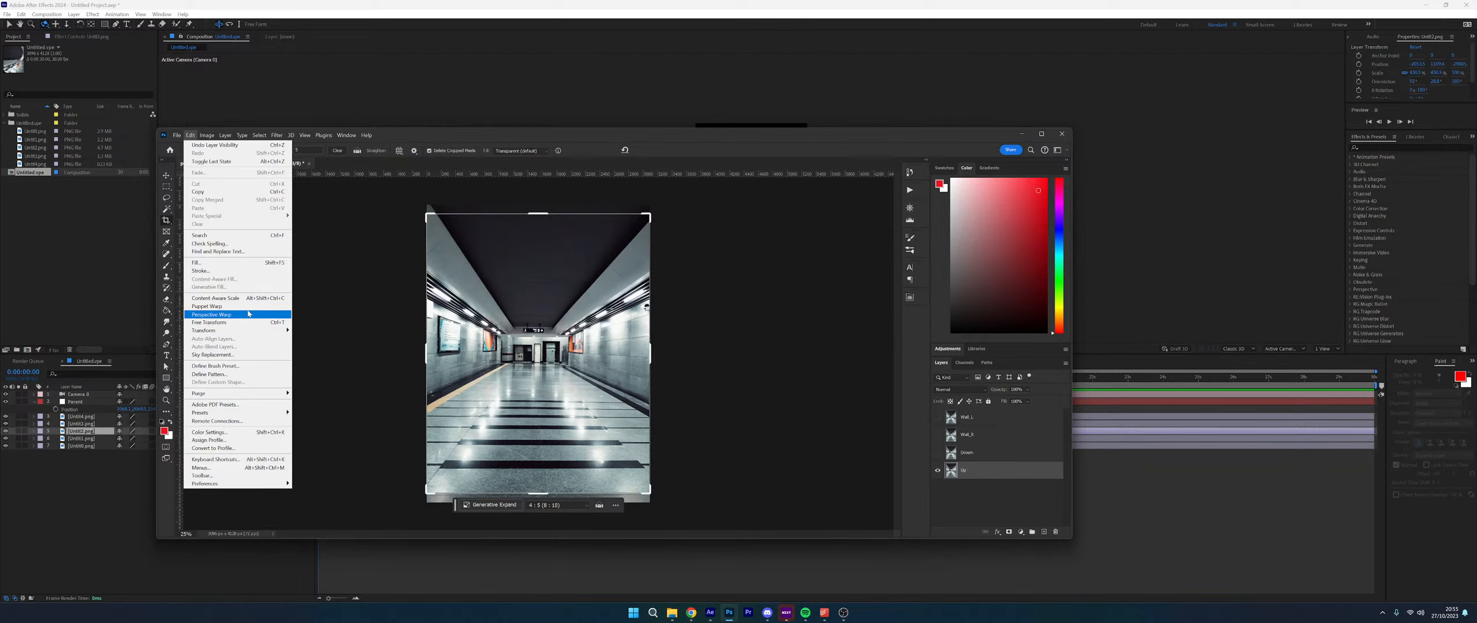
left_click(249, 316)
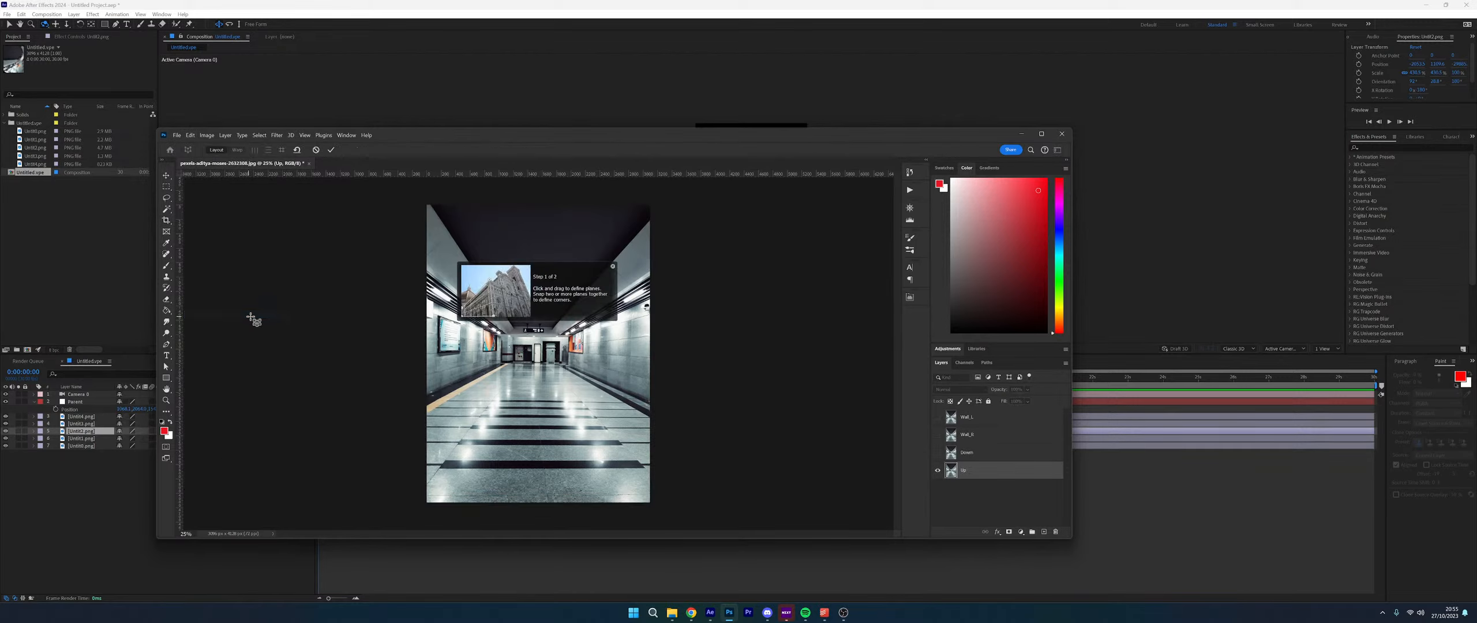
left_click_drag(429, 202, 446, 310)
left_click_drag(473, 261, 554, 331)
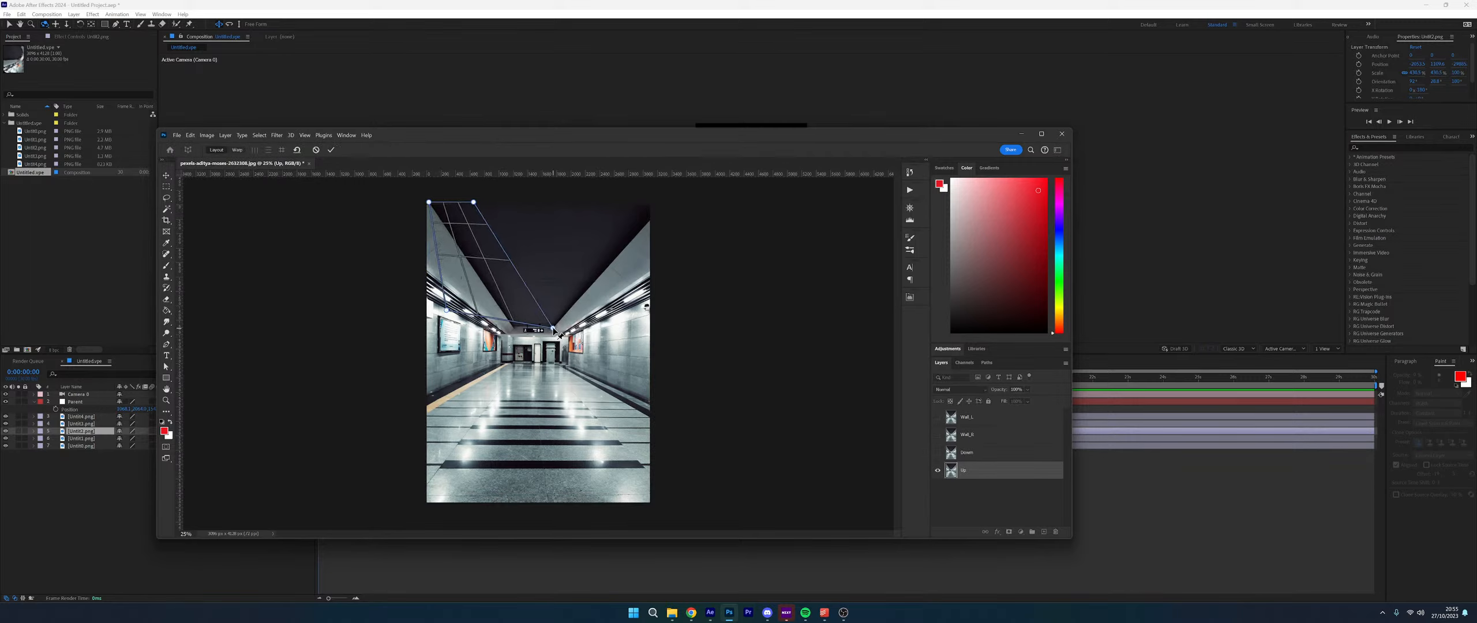
left_click_drag(448, 313, 513, 328)
left_click_drag(478, 202, 661, 206)
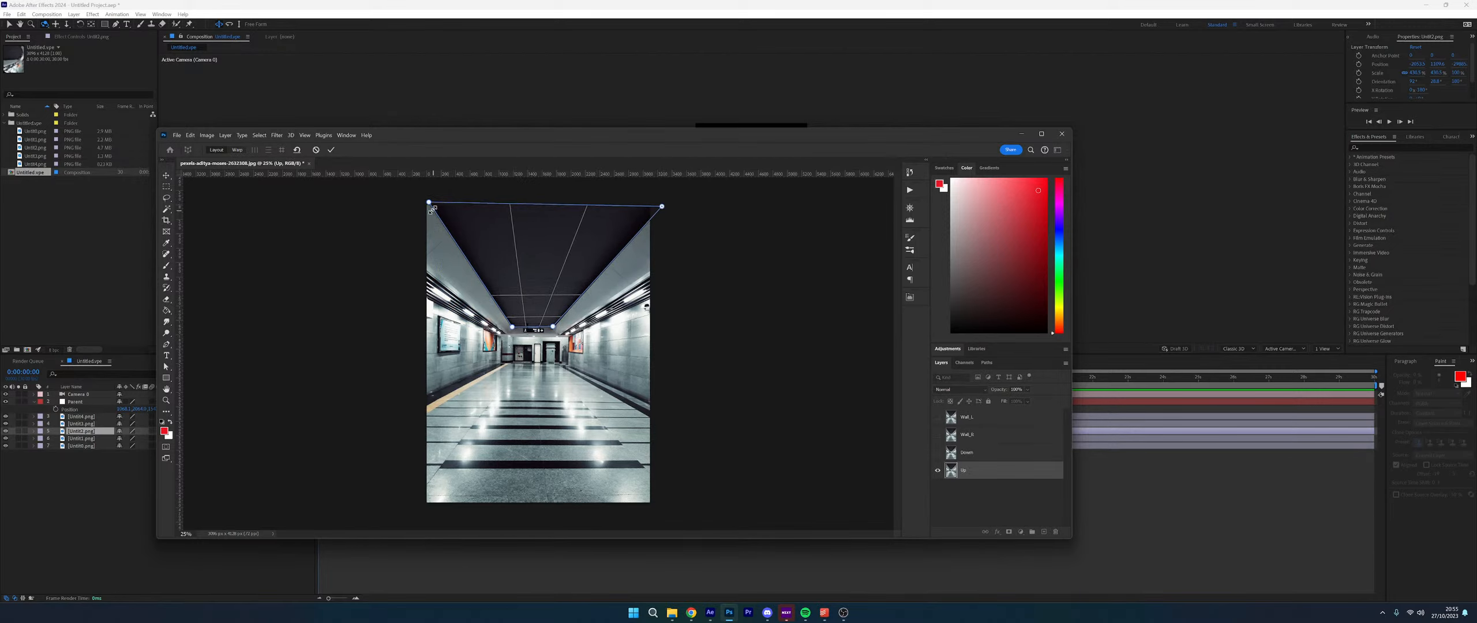
left_click_drag(428, 202, 425, 200)
left_click_drag(513, 330, 513, 329)
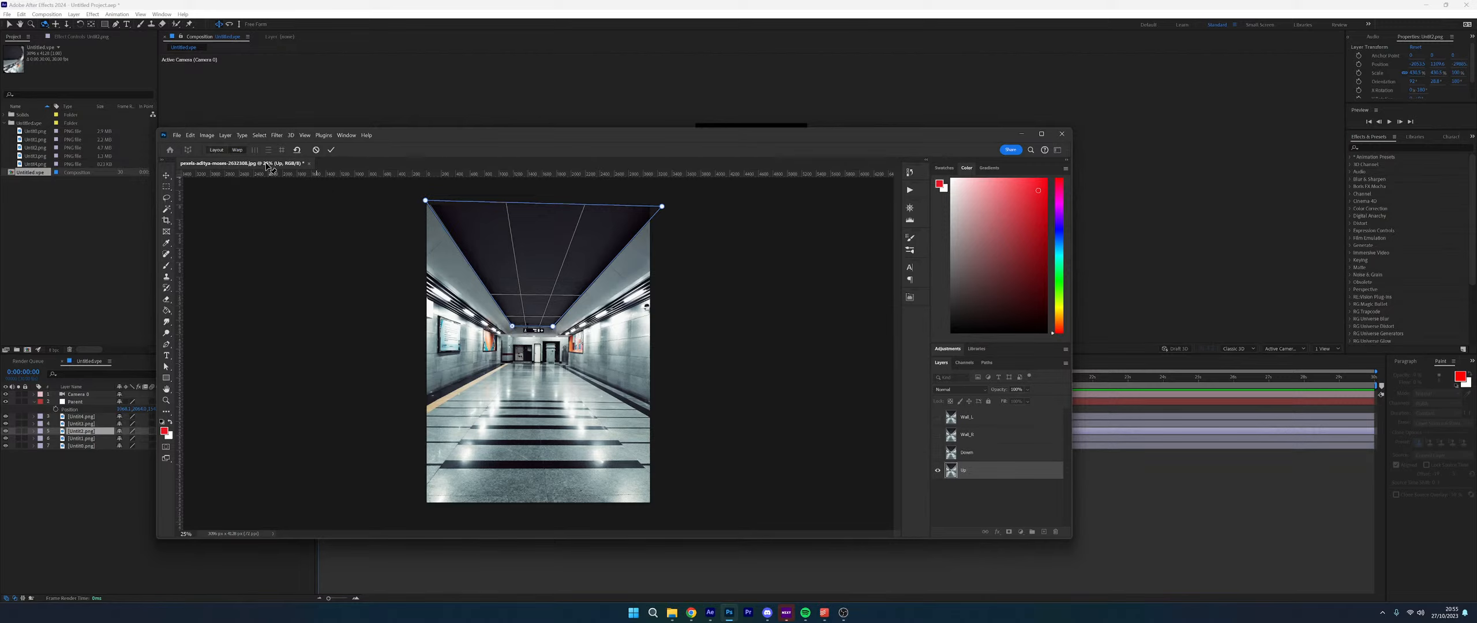
Automatically straighten the ceiling plane in the Perspective Warp and apply the warp to the Up layer
left_click(236, 149)
left_click(282, 151)
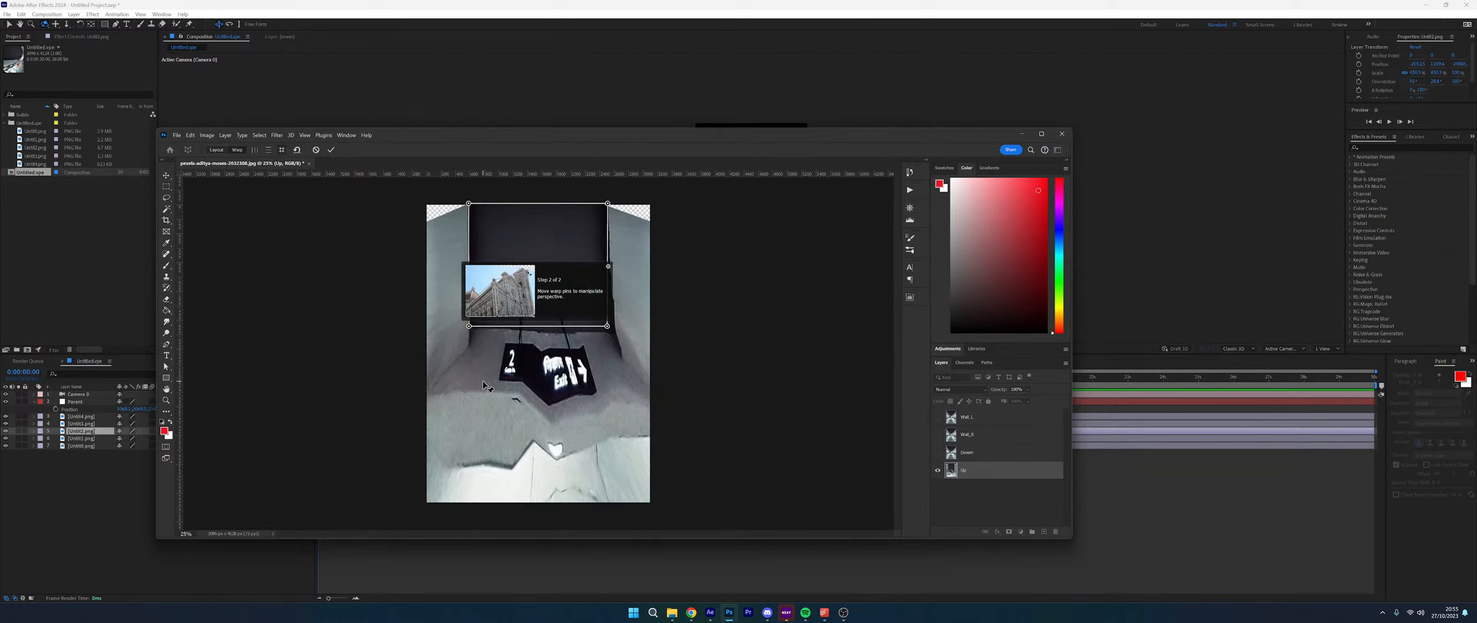
left_click(166, 176)
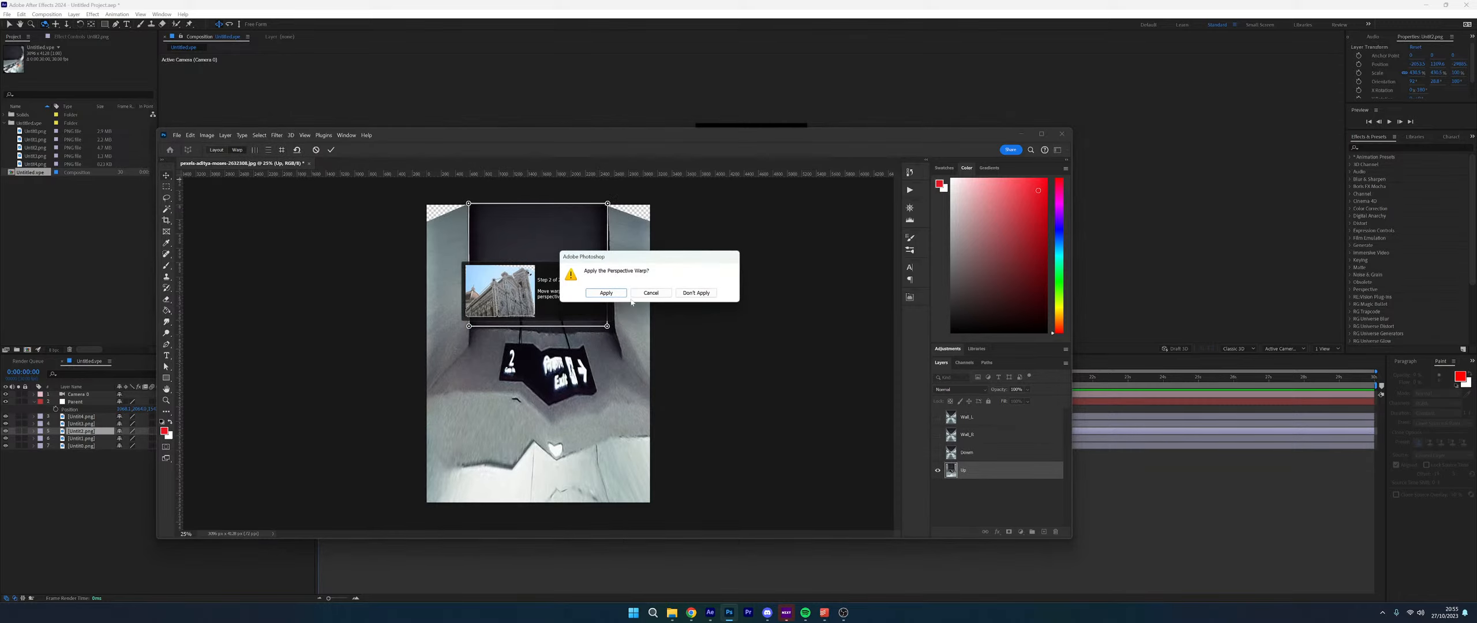
left_click(606, 293)
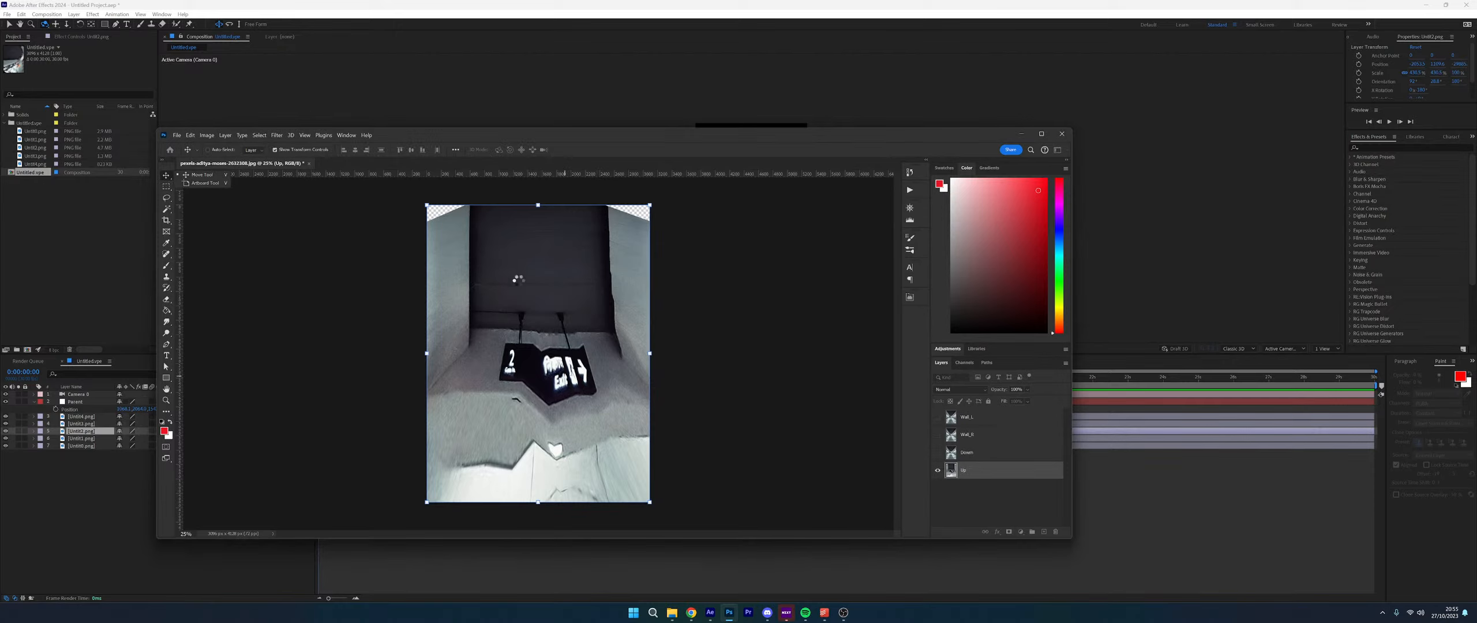
Select the straightened dark ceiling area with a rectangular marquee
key("m")
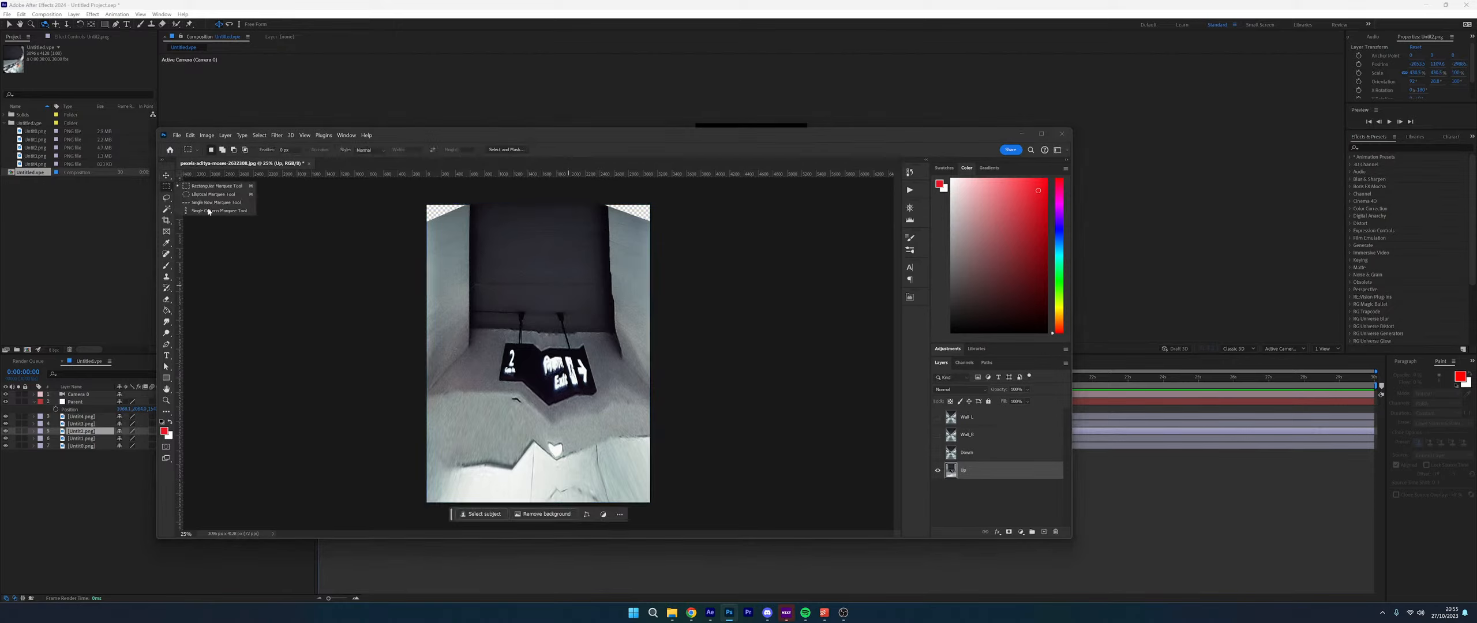
left_click(230, 186)
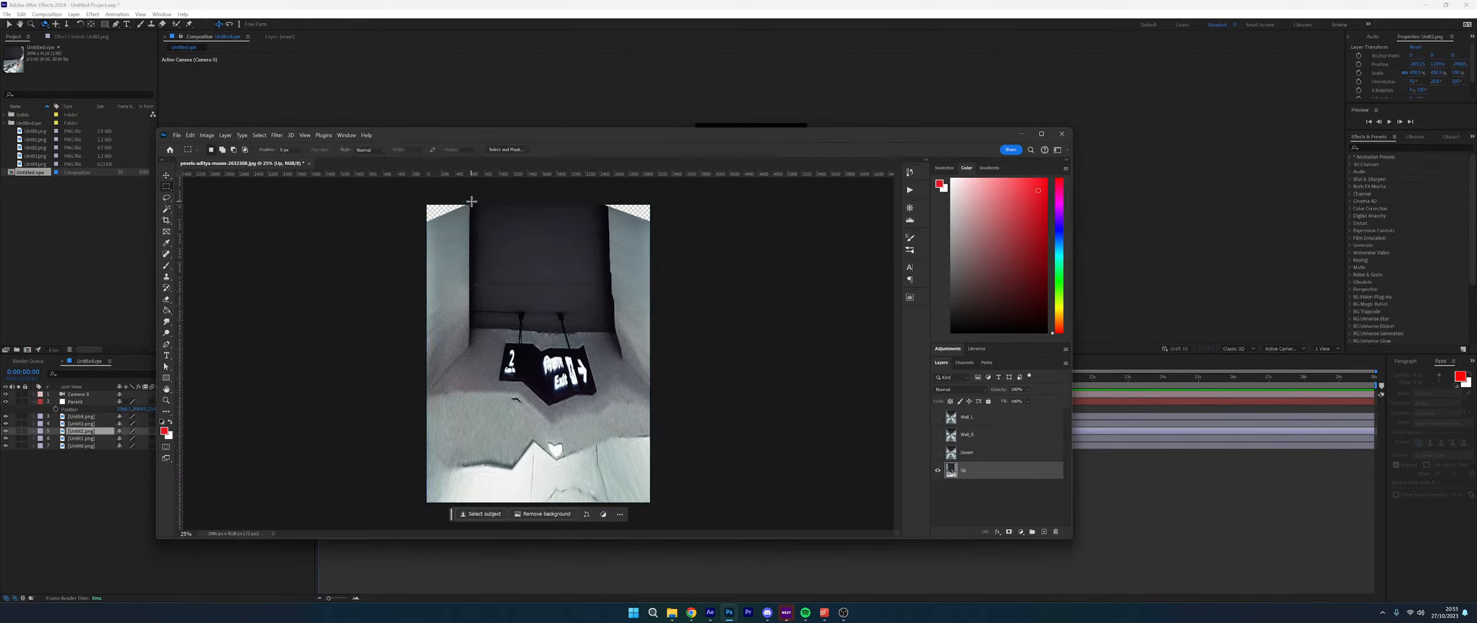
left_click_drag(470, 199, 609, 333)
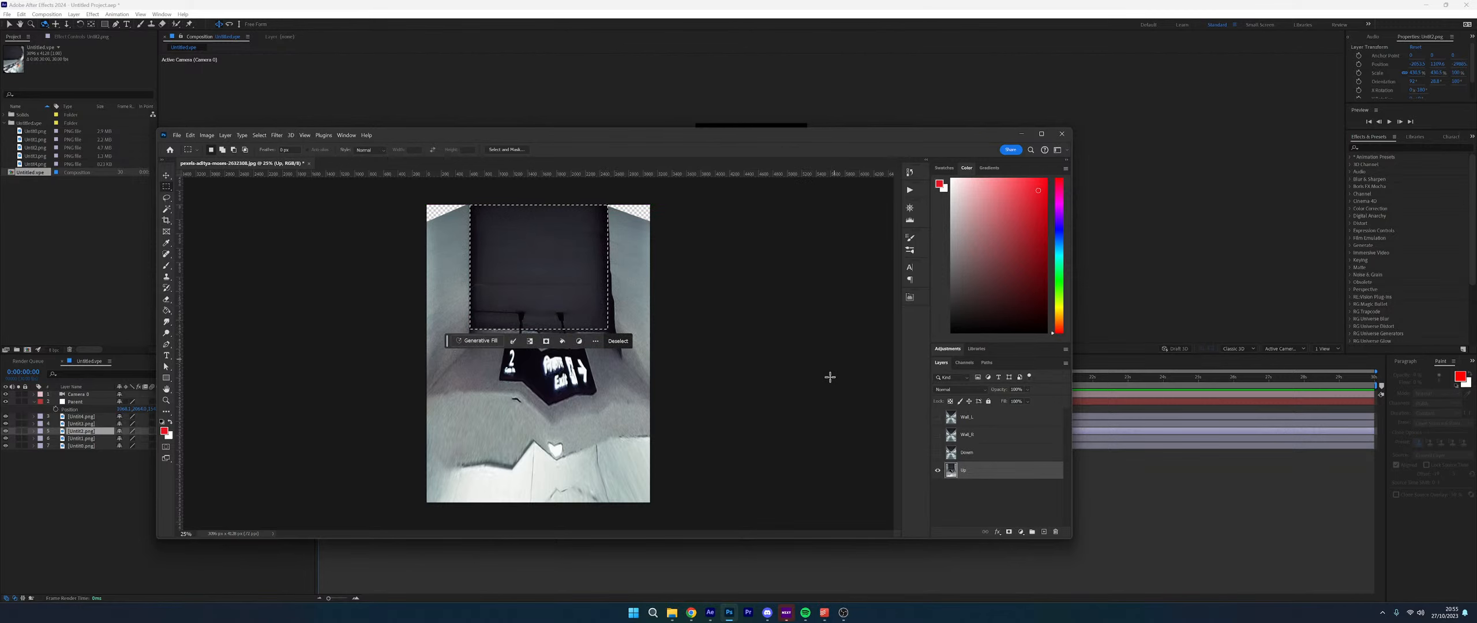
left_click(690, 612)
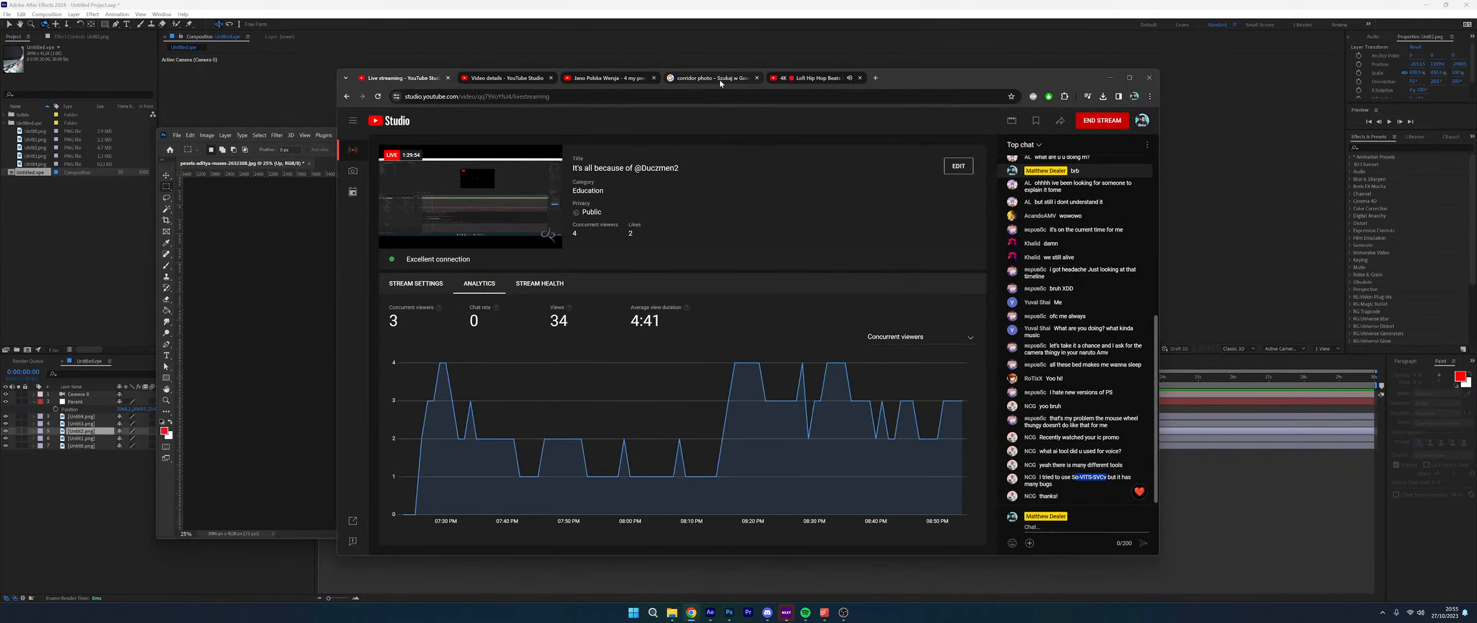
left_click(875, 77)
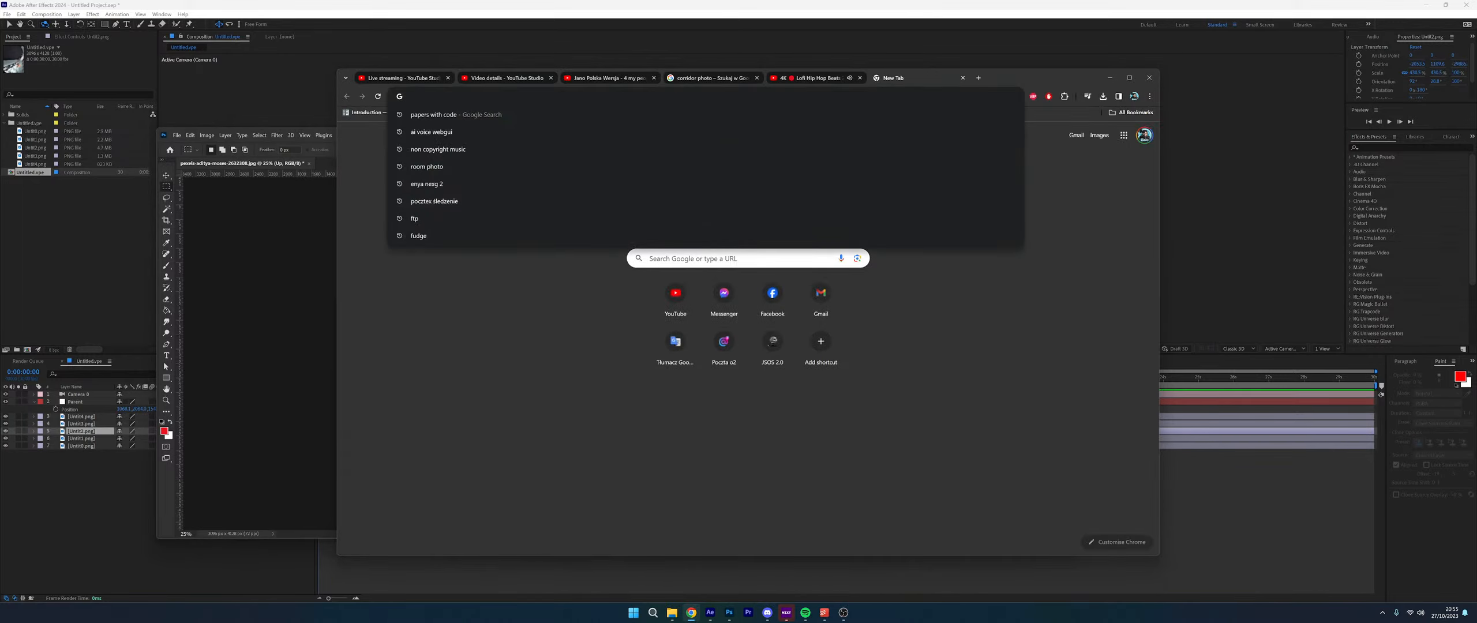
left_click(282, 293)
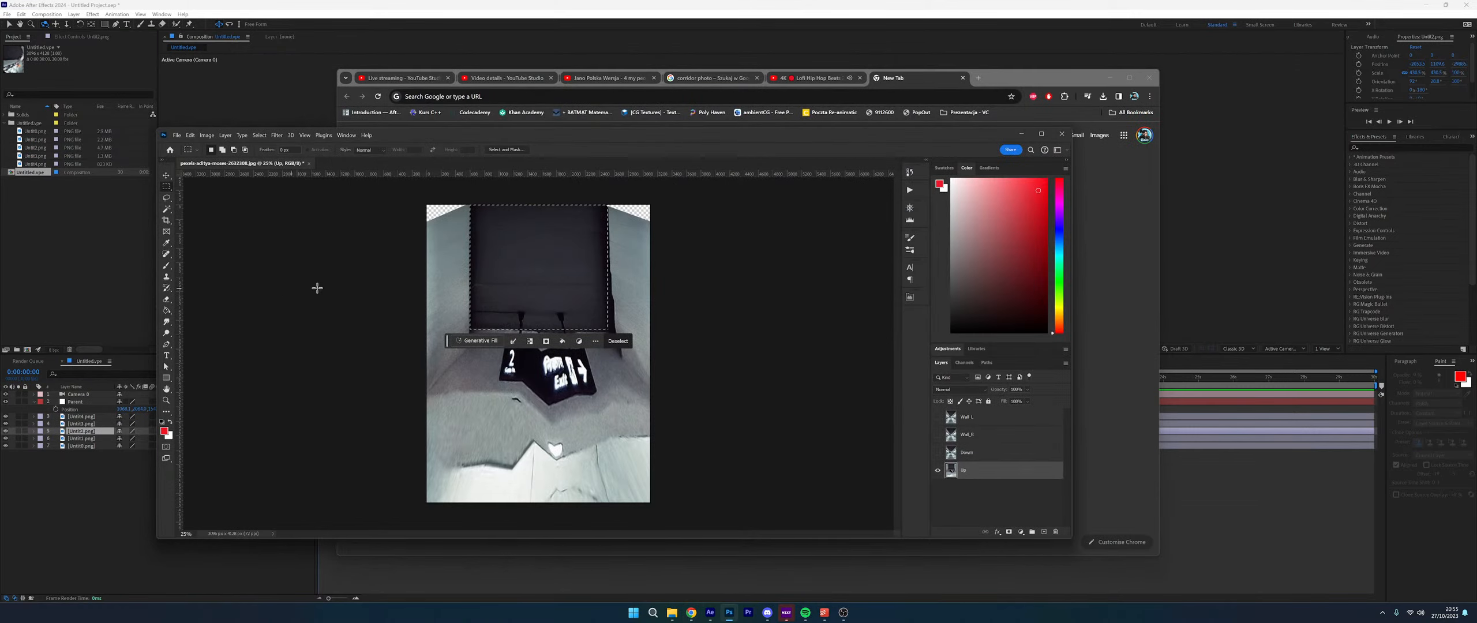
left_click(1110, 77)
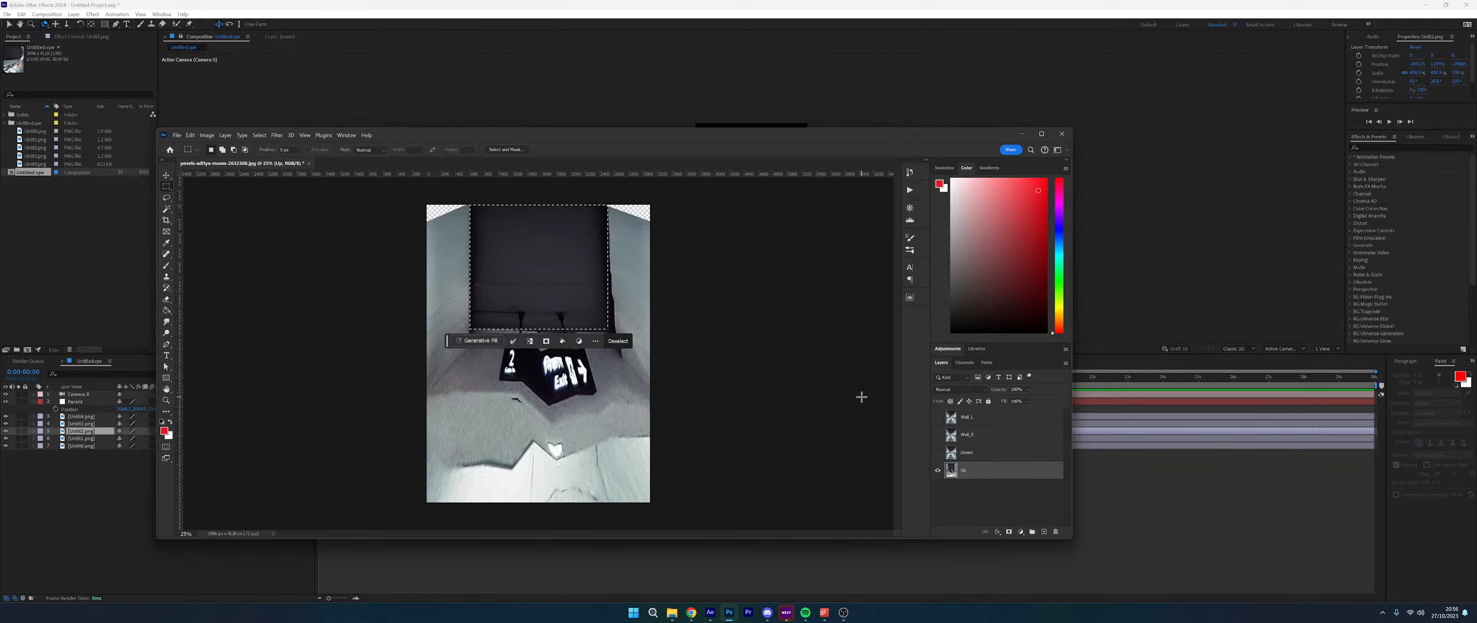
Clear the selected ceiling area from the Up layer, and delete that whole layer
left_click(309, 164)
left_click(678, 294)
key("Delete")
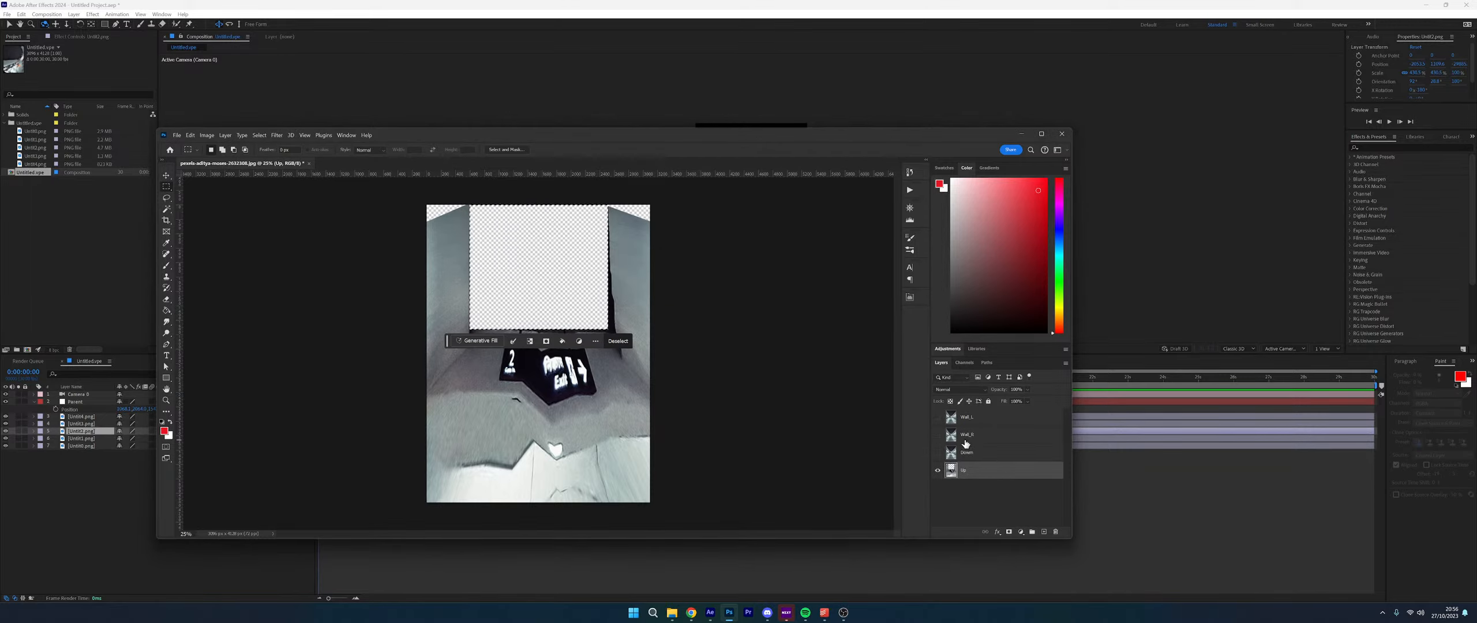
left_click(978, 455)
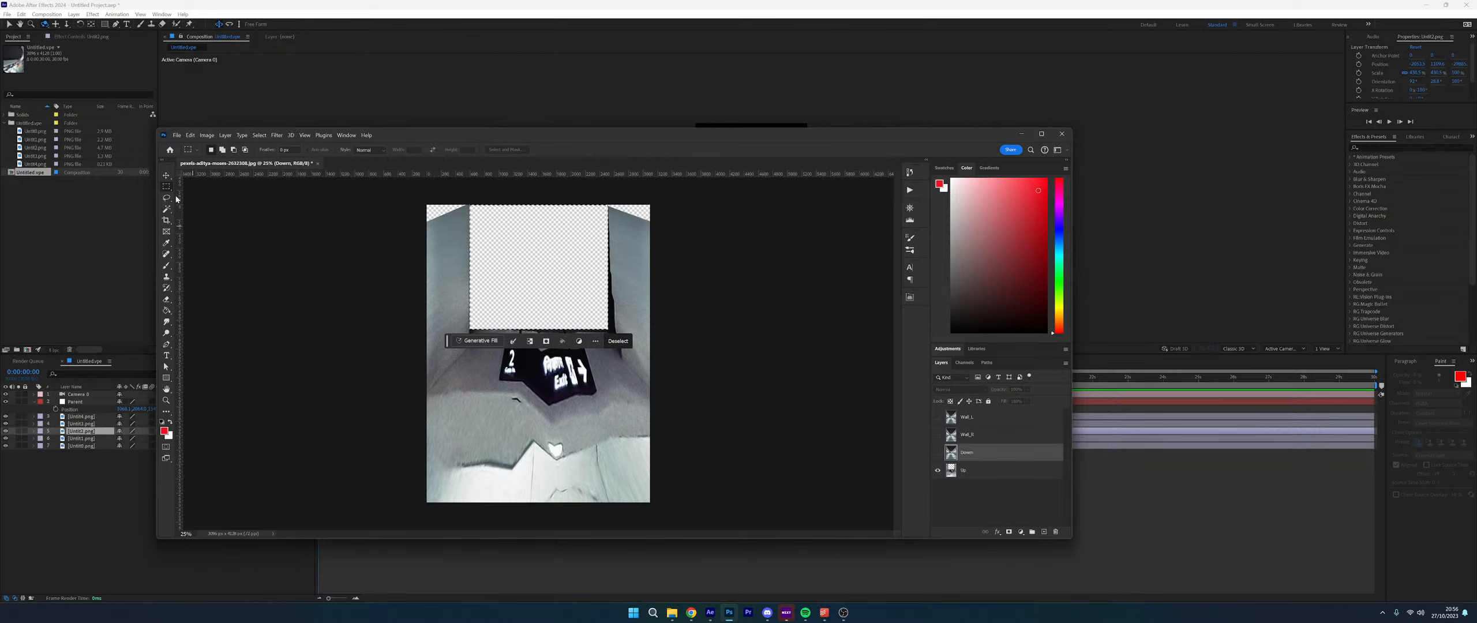
left_click(851, 430)
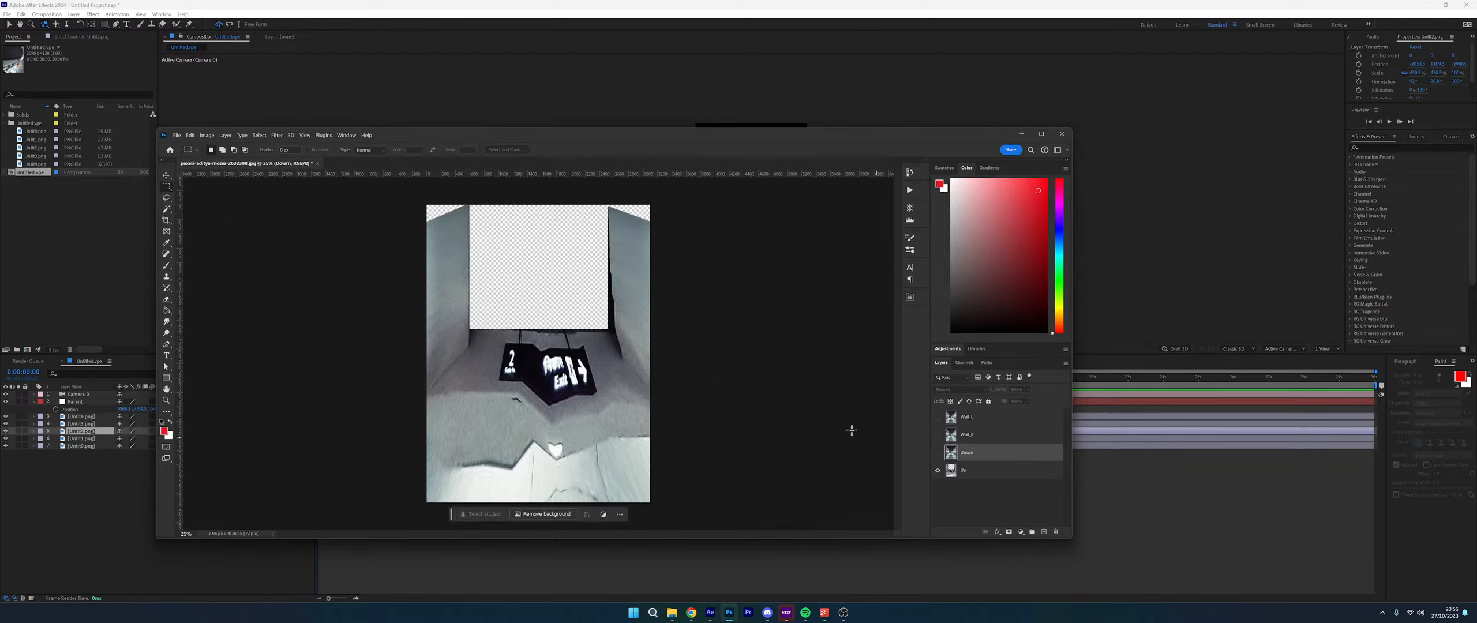
left_click(963, 468)
key("Delete")
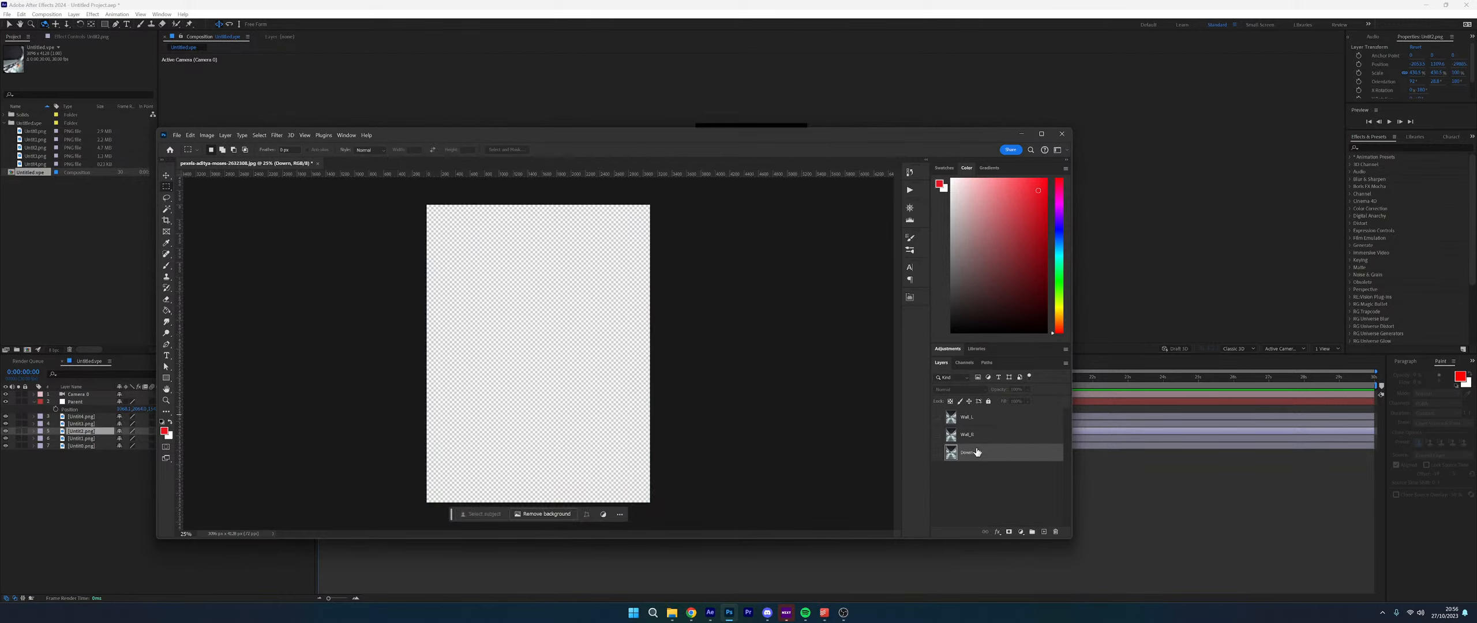
Make the Down layer visible and open it in the Vanishing Point filter
left_click(938, 452)
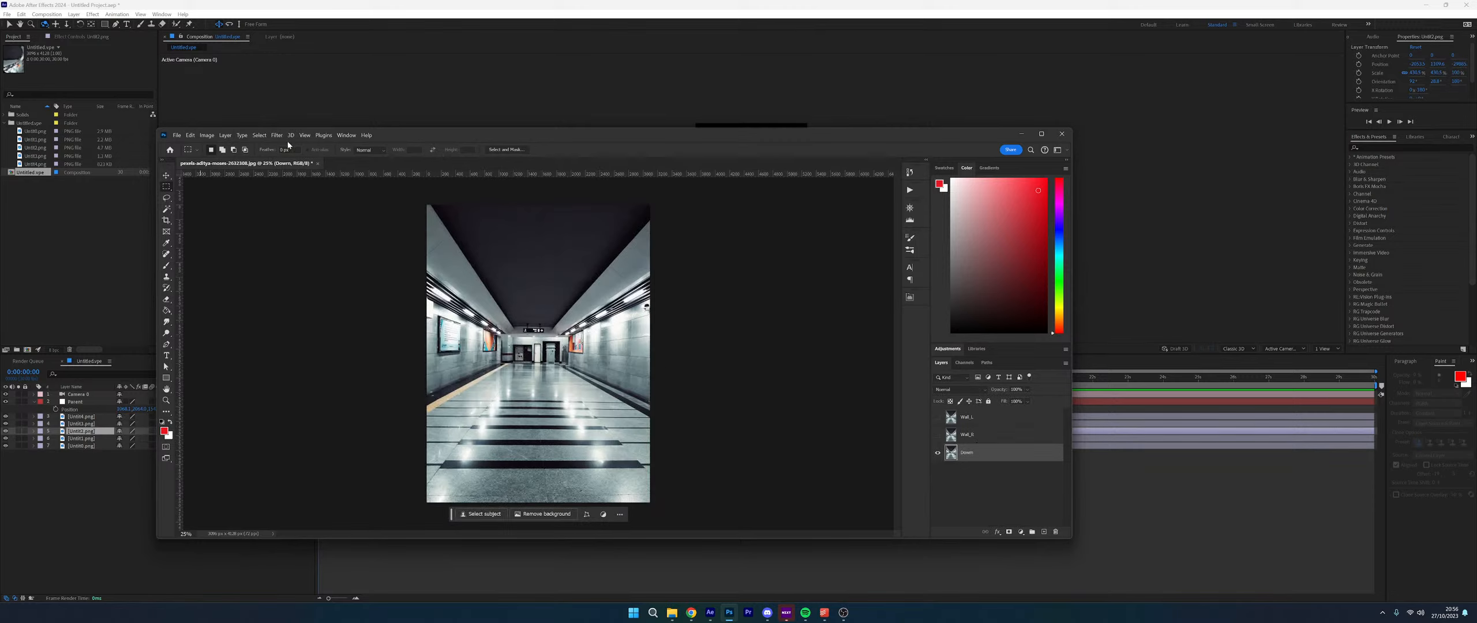
left_click(304, 136)
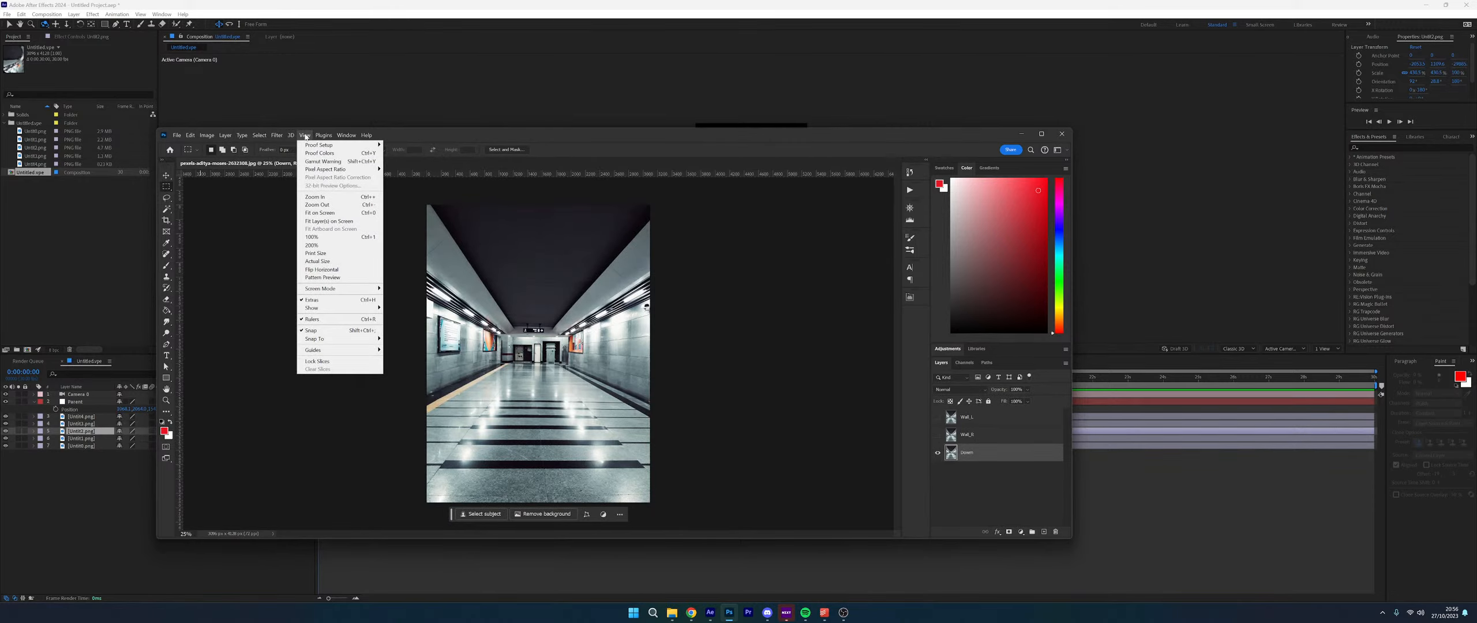
mouse_move(277, 135)
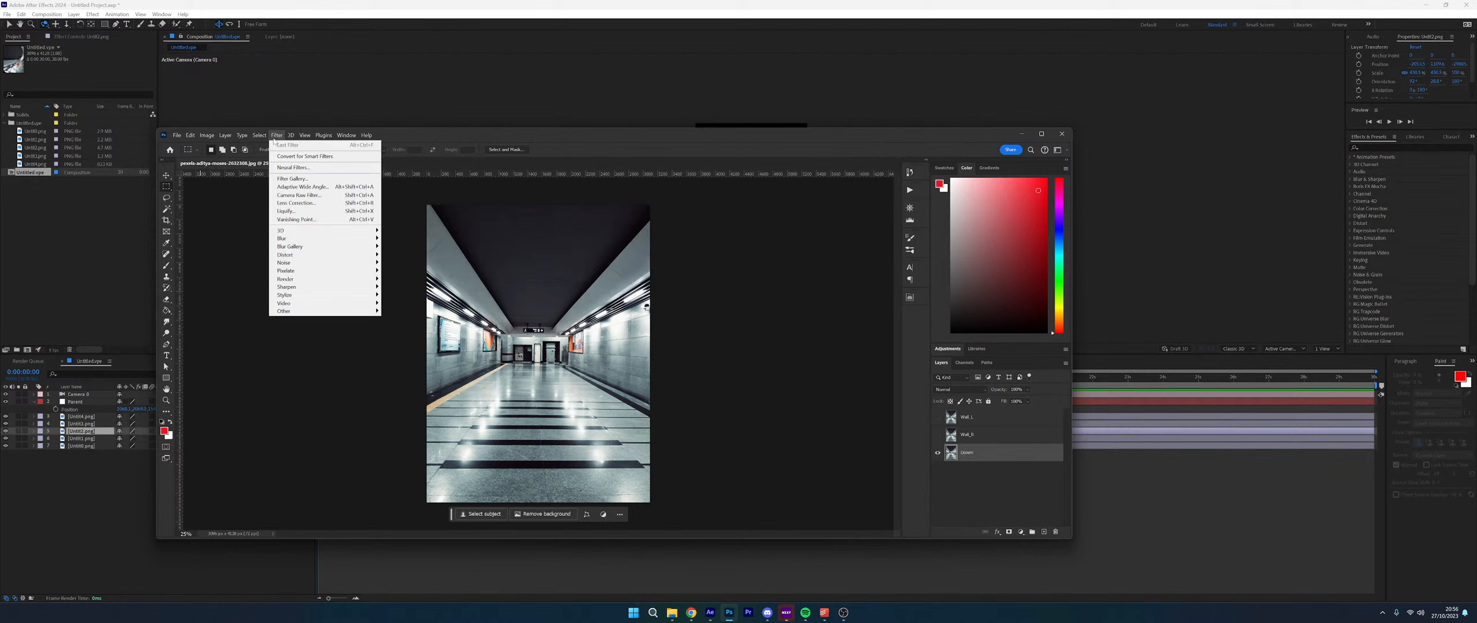
left_click(297, 220)
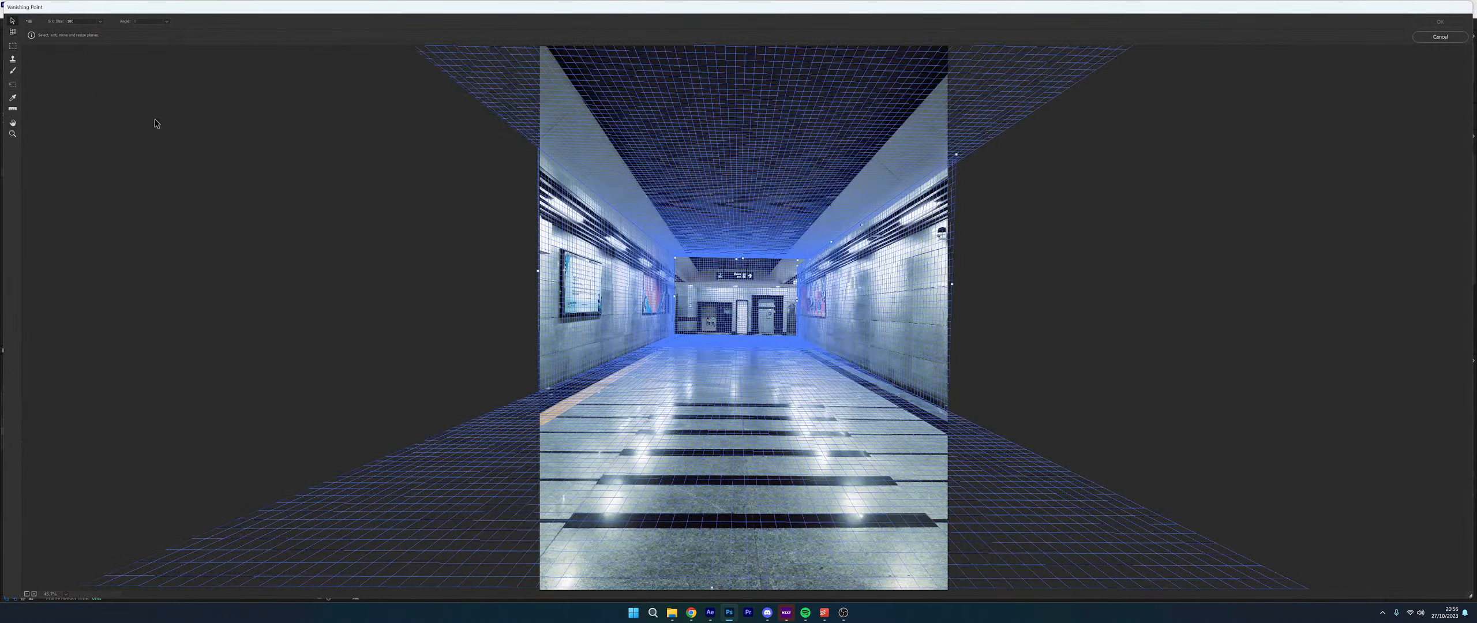
Try to marquee-select the floor plane in Vanishing Point after selecting the left wall plane
left_click(497, 117)
left_click(581, 316)
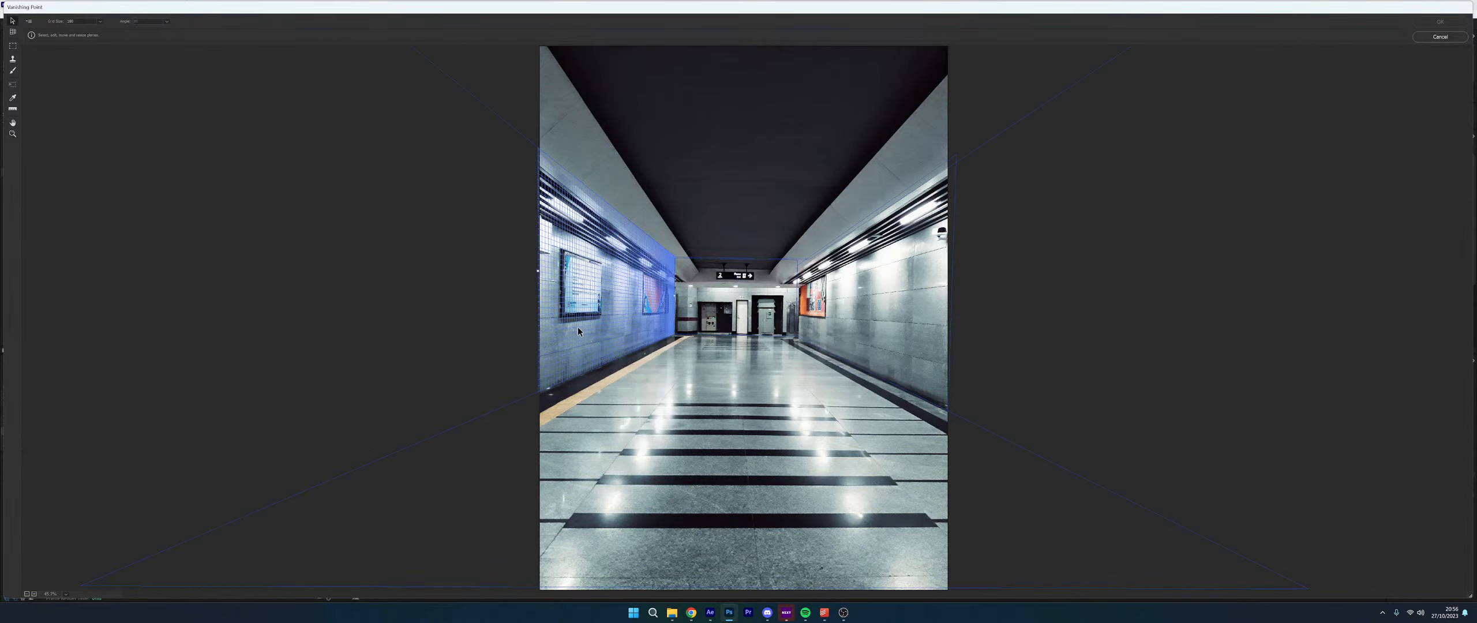
left_click(13, 46)
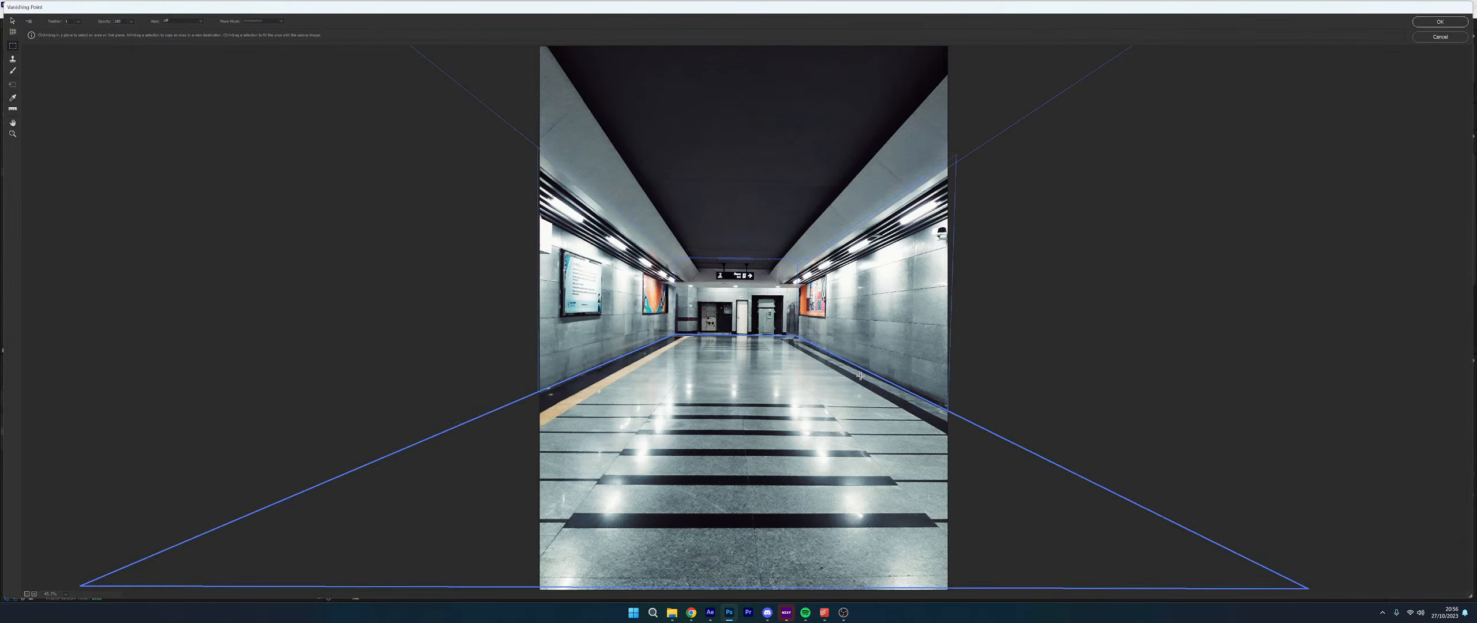
double_click(822, 371)
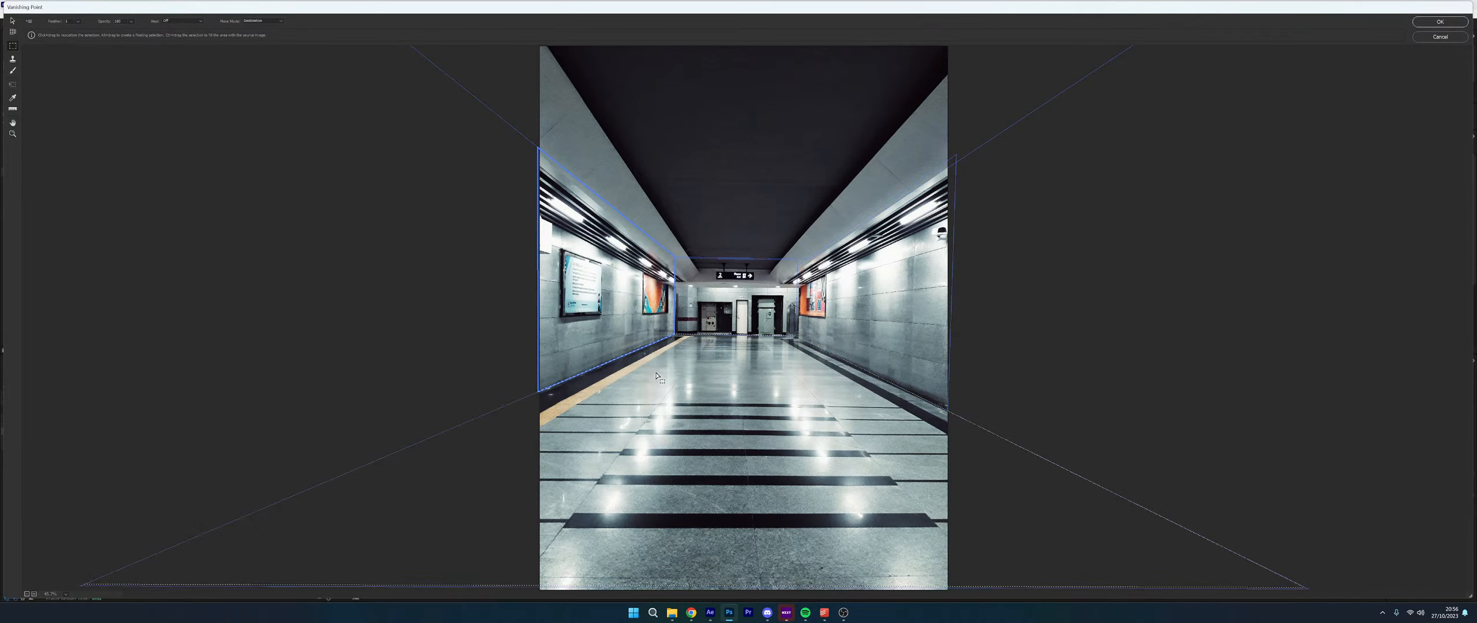
Try to tear off a perpendicular plane from the near edge of the left wall plane, and inspect the wall up close
left_click(12, 21)
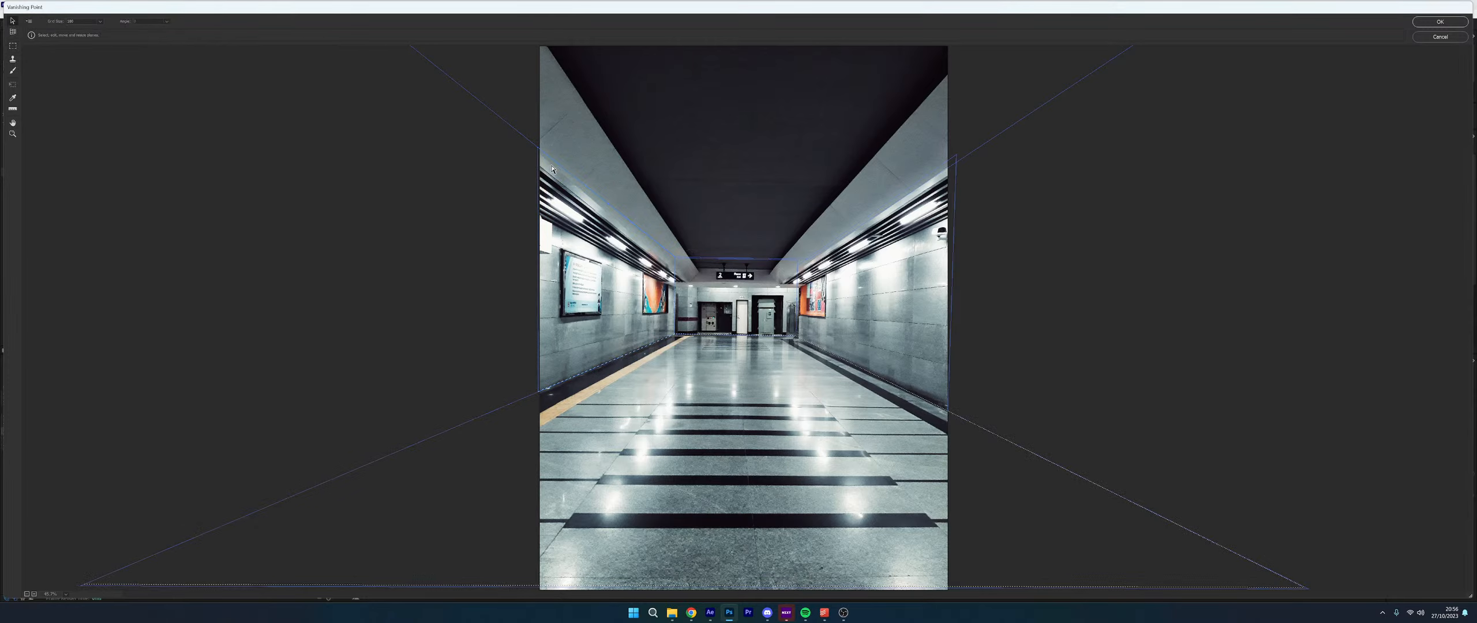
left_click(541, 266)
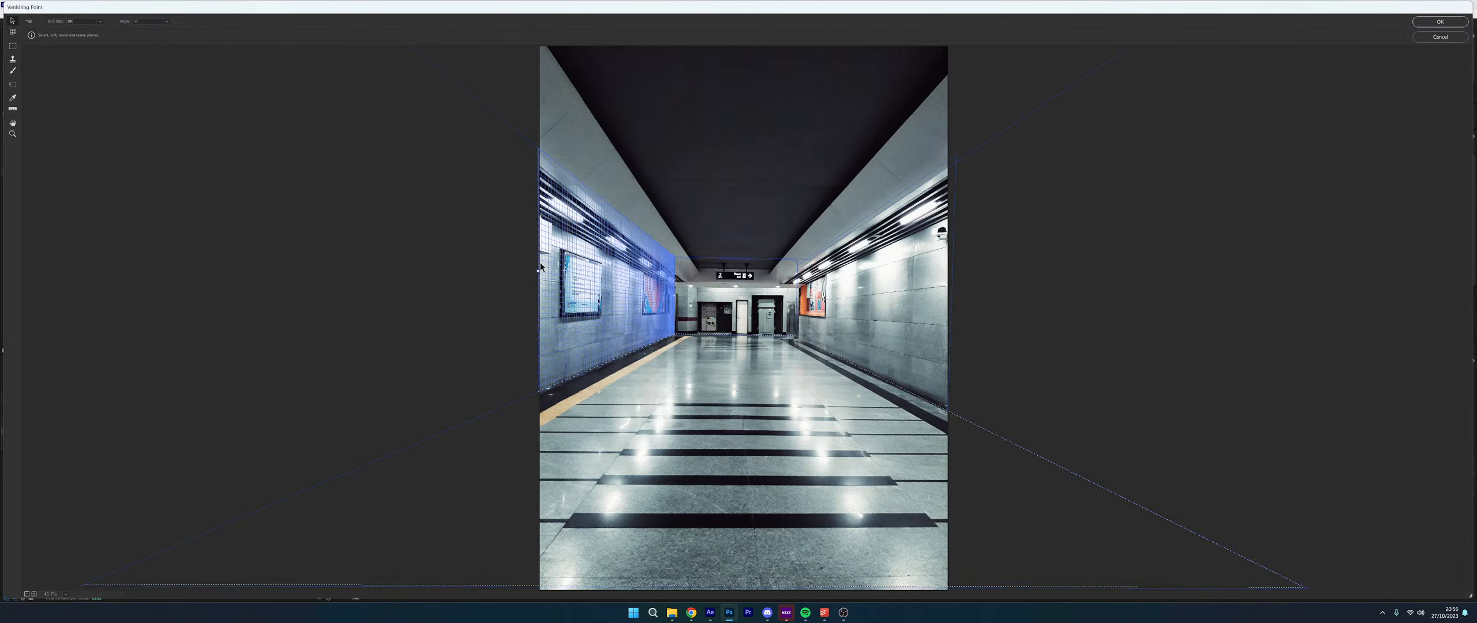
left_click_drag(575, 276, 576, 275)
left_click(576, 287)
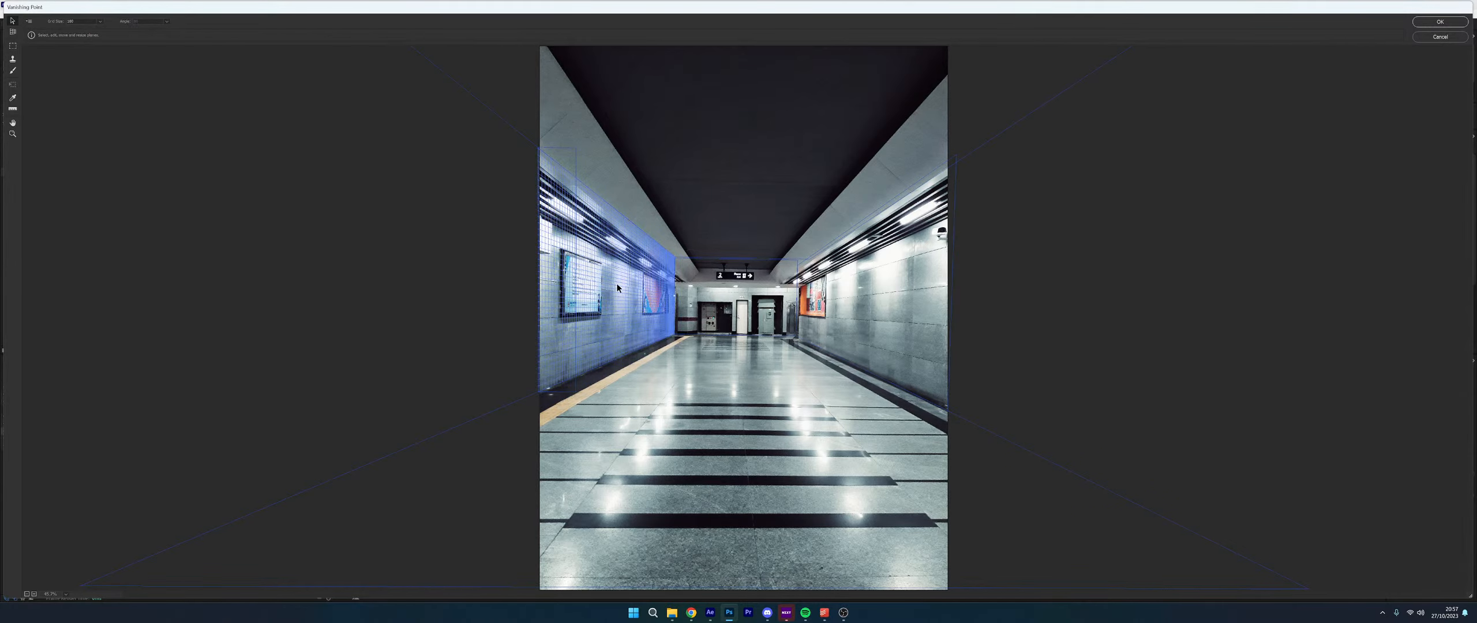
key("x")
key("x")
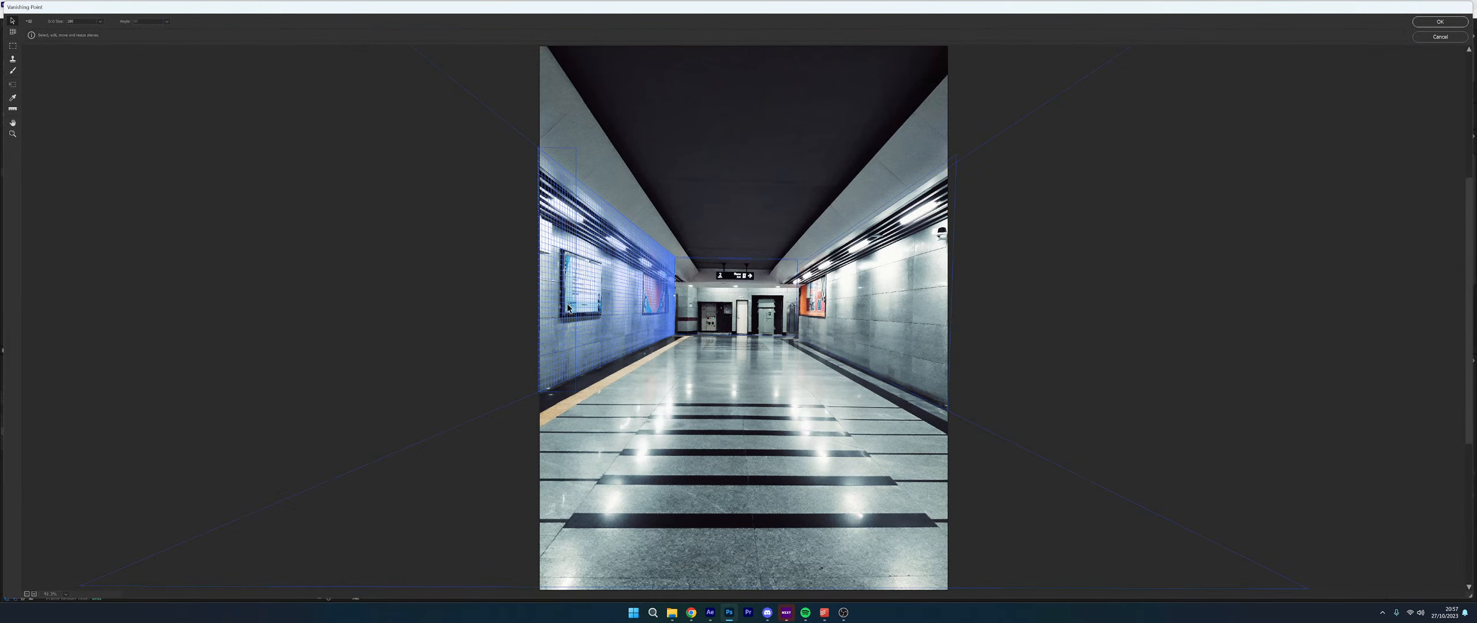
key("x")
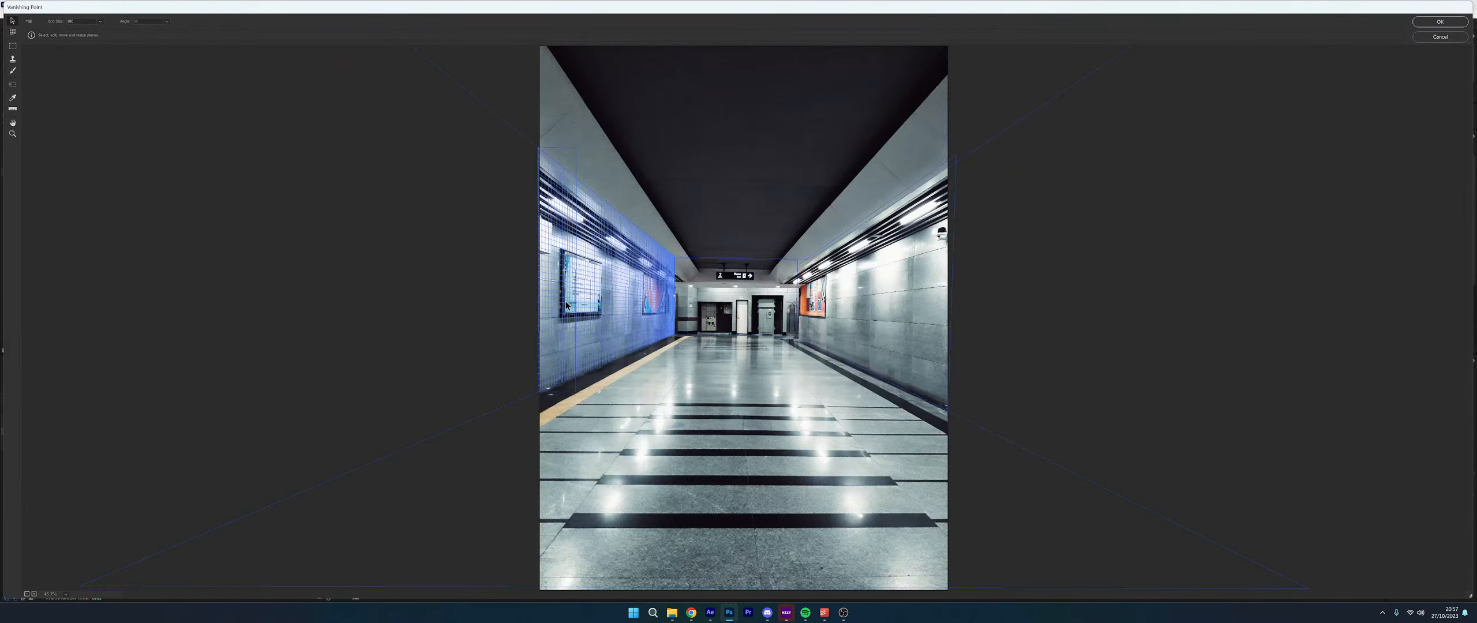
left_click(411, 274)
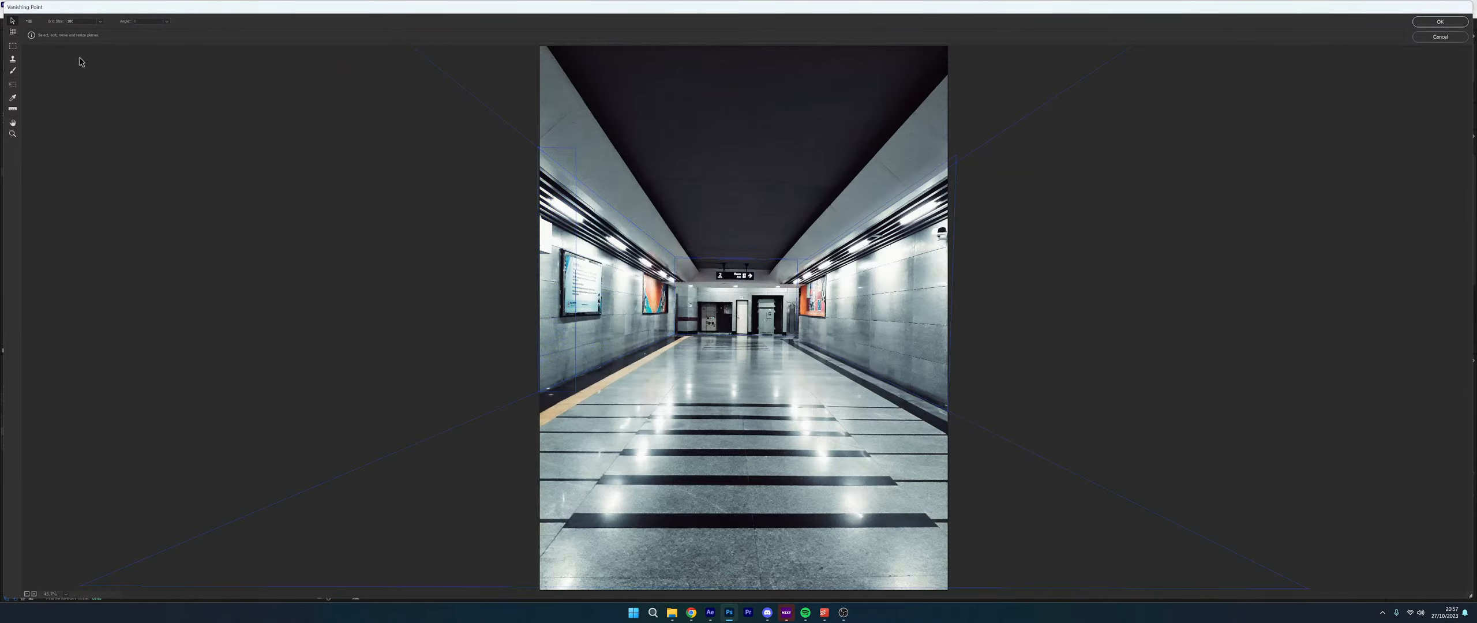
Look through the Vanishing Point display, render and export options, and cancel the filter
left_click(27, 21)
left_click(33, 30)
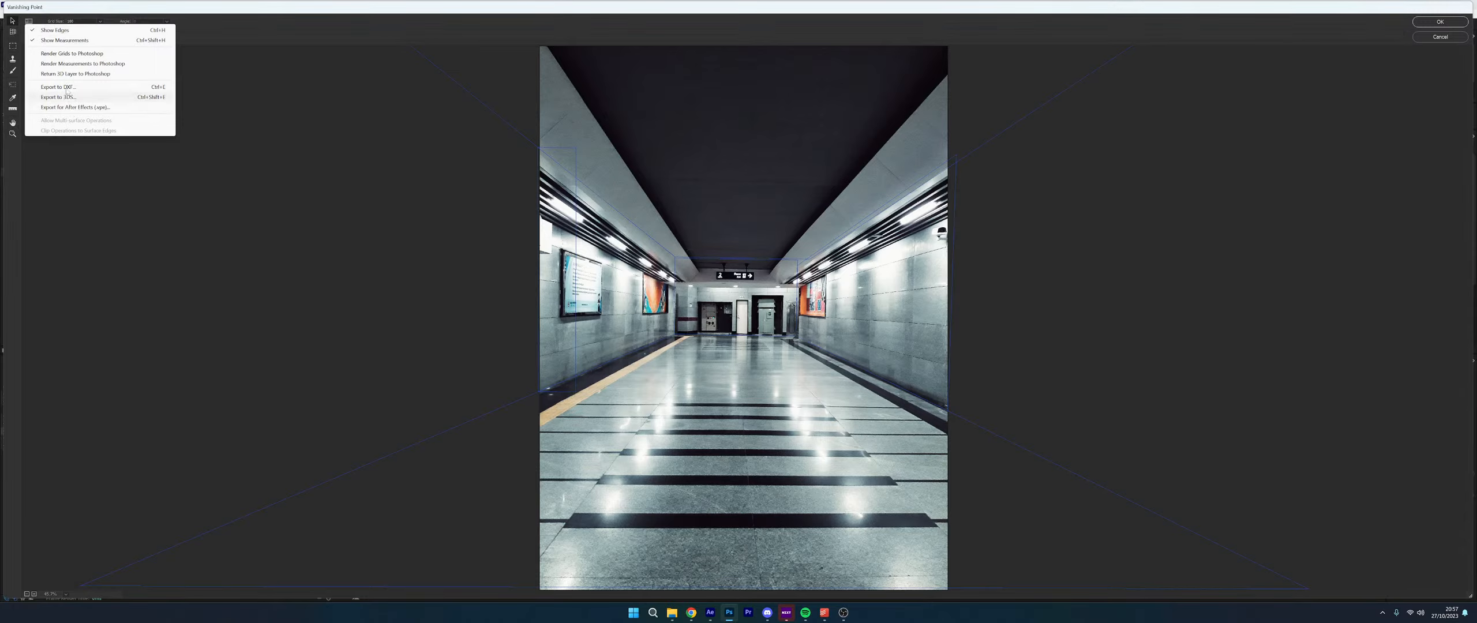
left_click(64, 56)
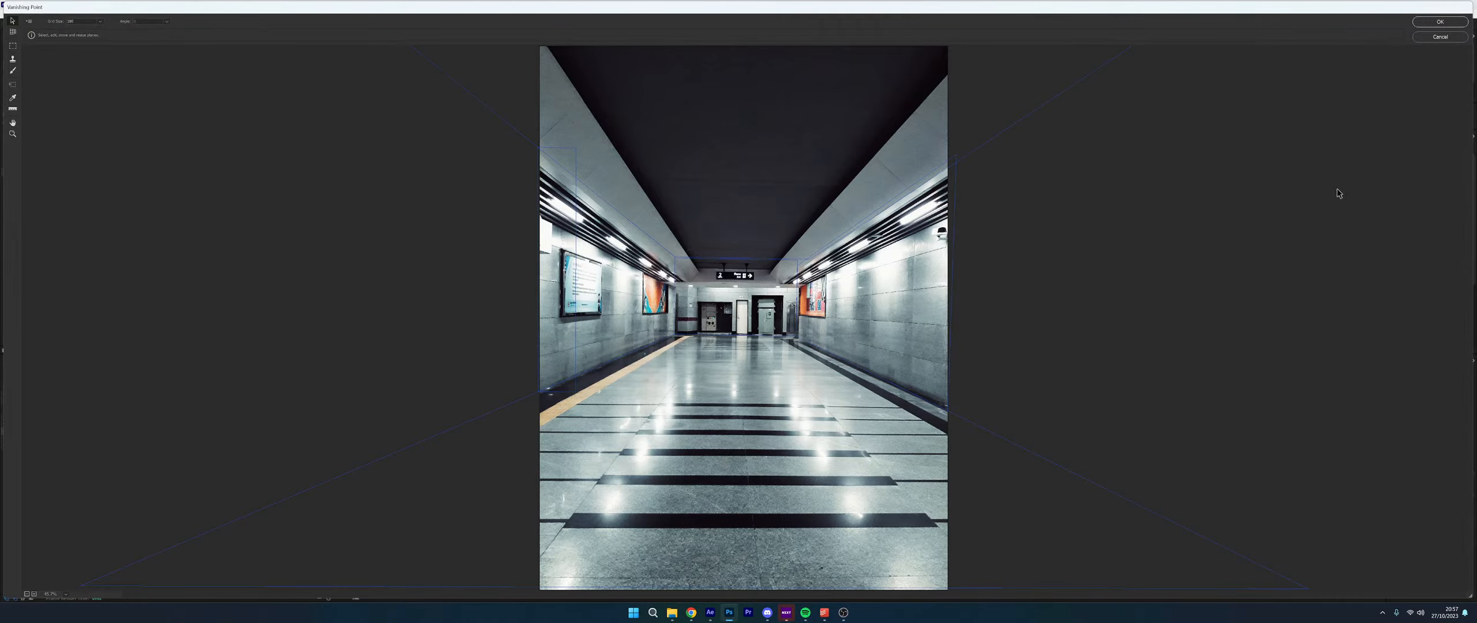
left_click(1440, 37)
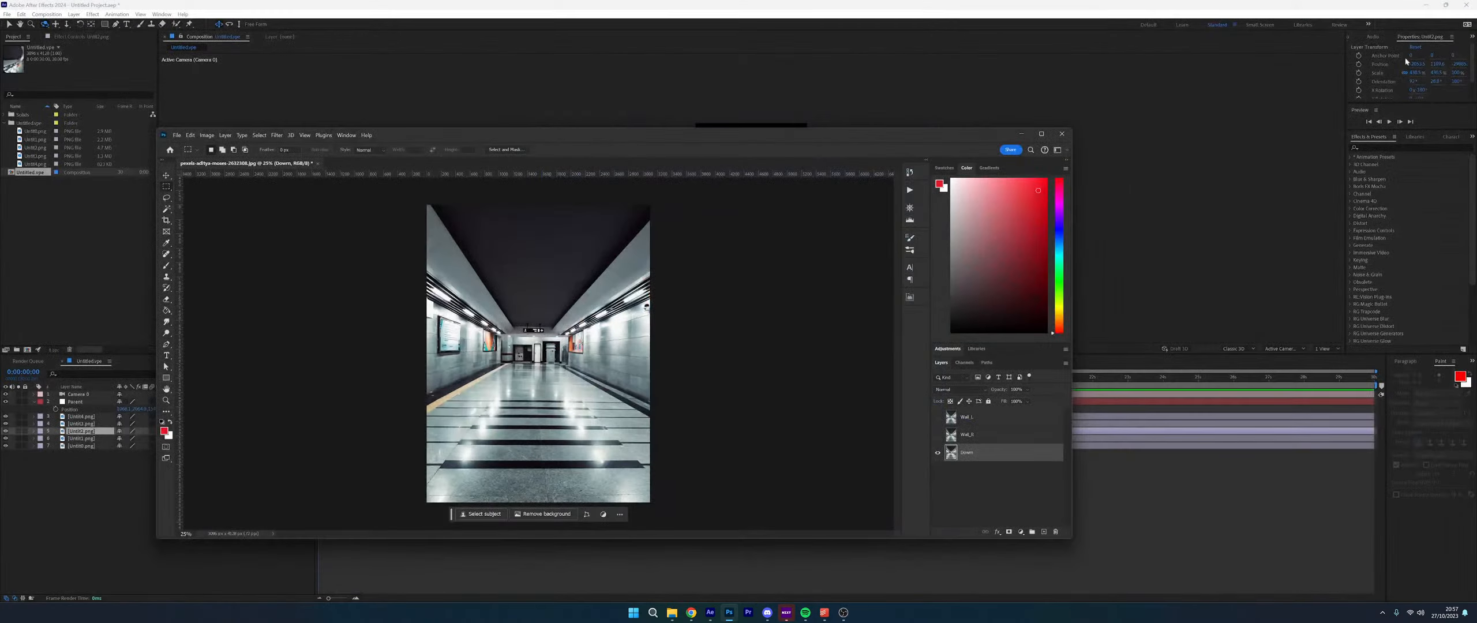
Delete the Down layer, make the Wall_R layer visible and open it in the Vanishing Point filter
key("Delete")
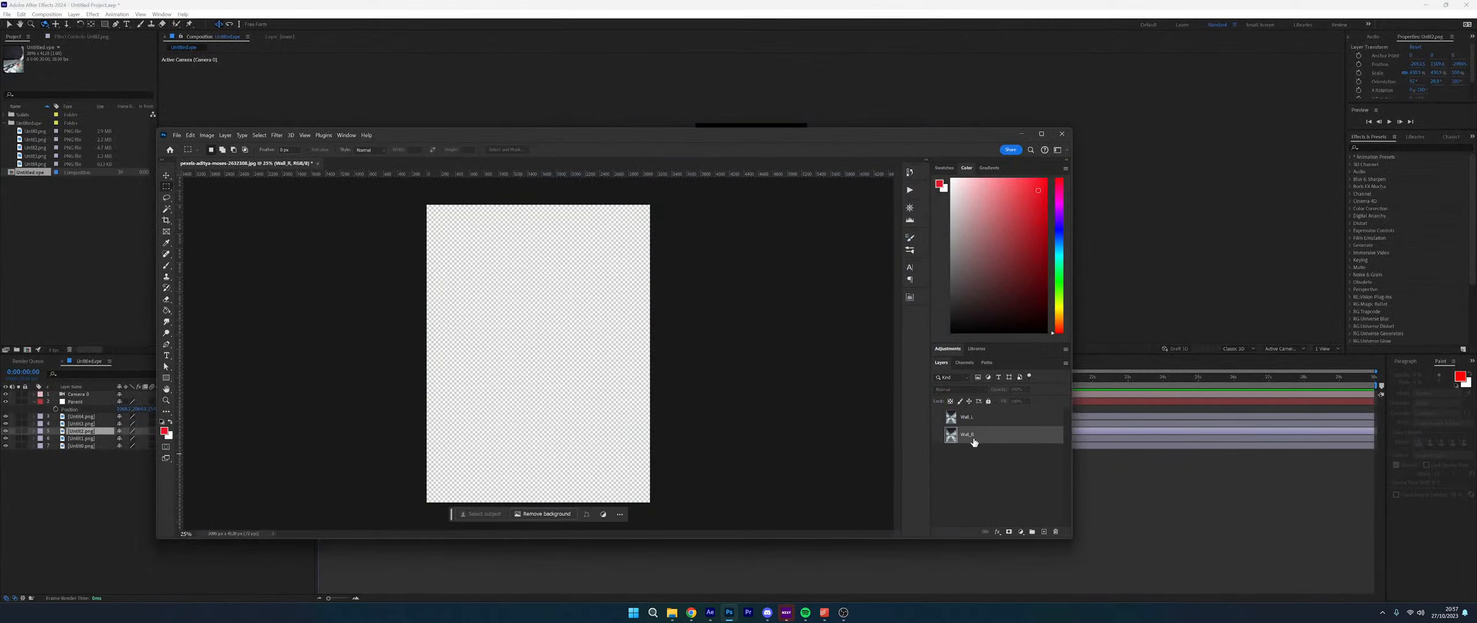
left_click(938, 435)
left_click(277, 135)
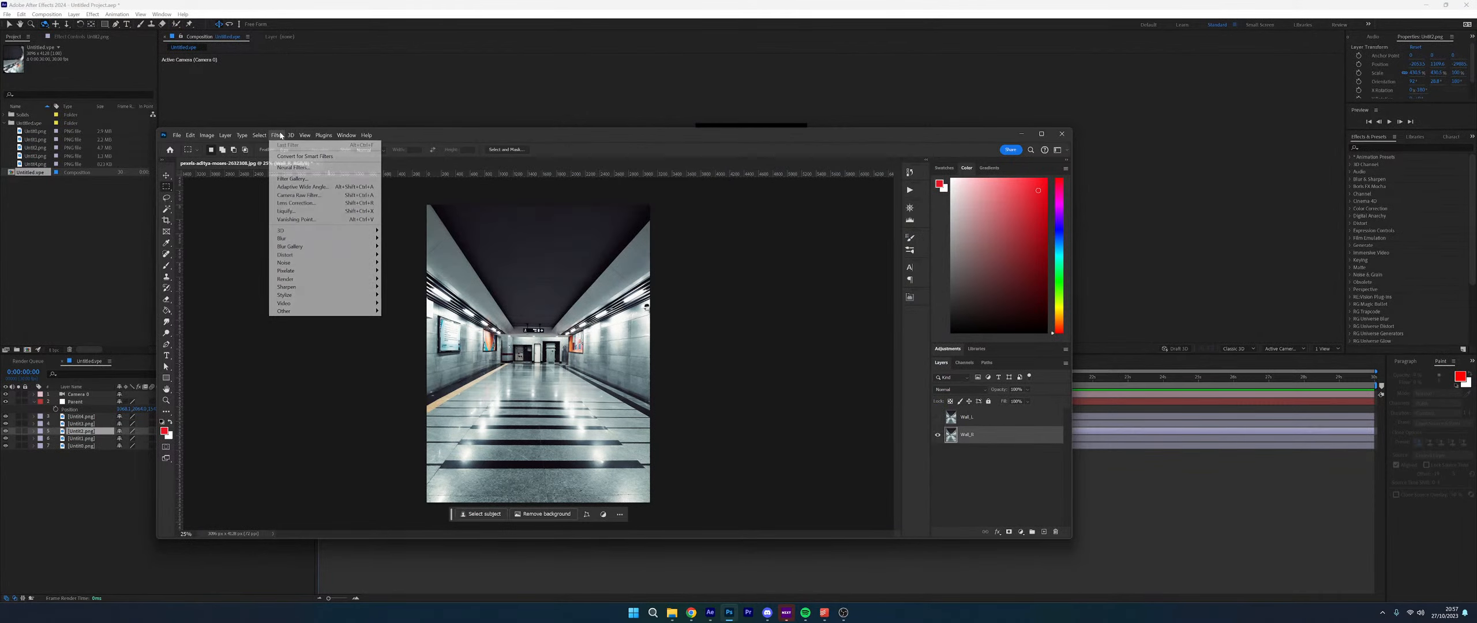
left_click(318, 219)
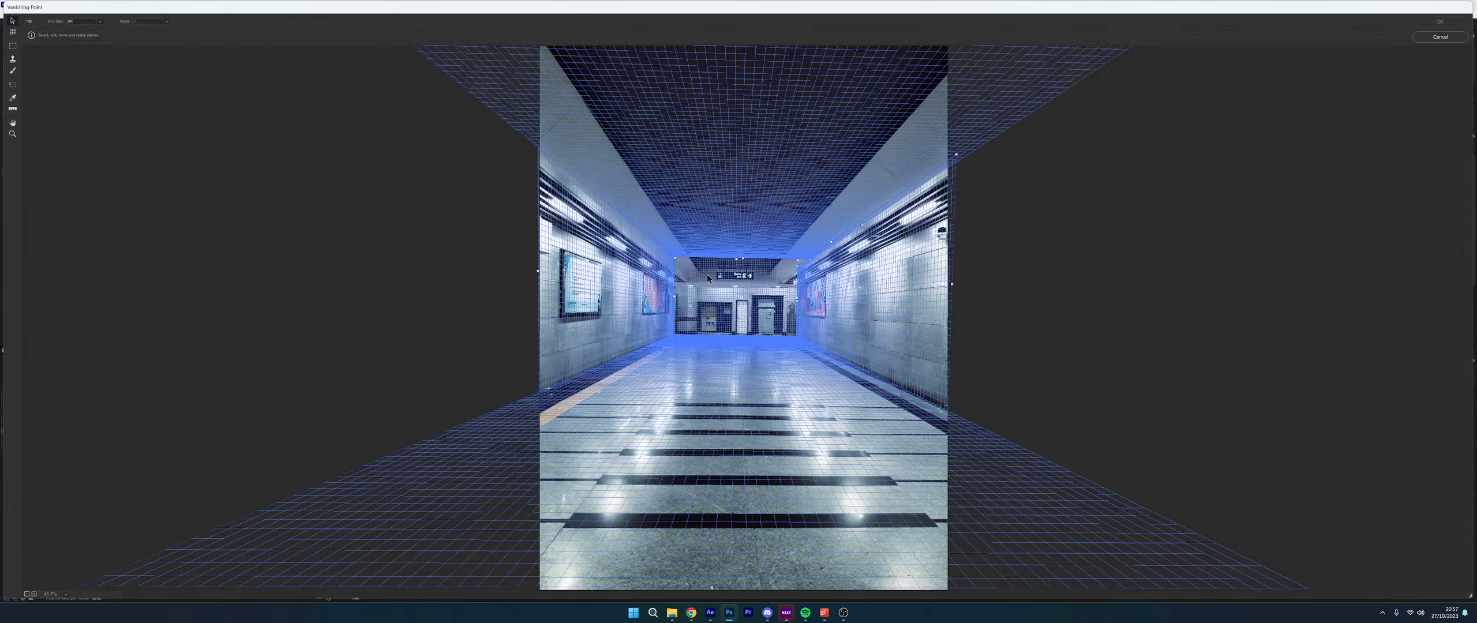
Try raising the ceiling plane's far edge and starting a new plane beside the left wall, and cancel Vanishing Point
left_click_drag(736, 259, 743, 252)
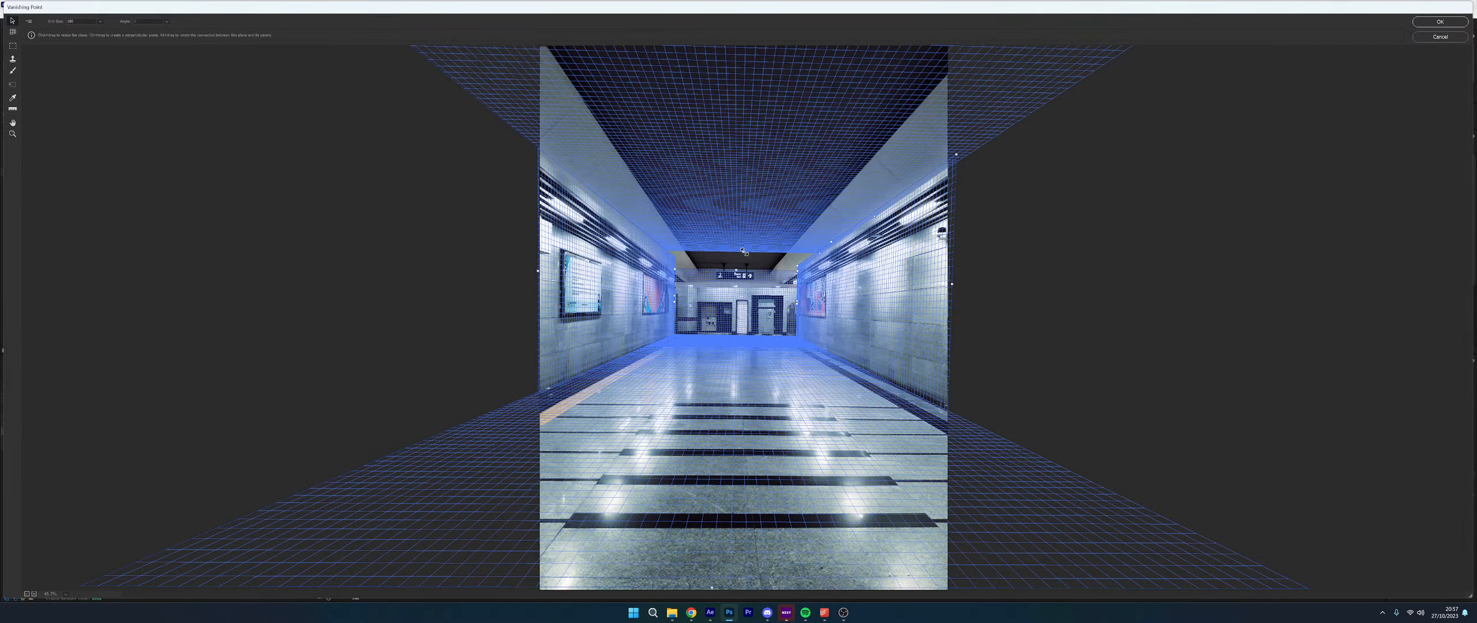
left_click_drag(744, 251, 740, 248)
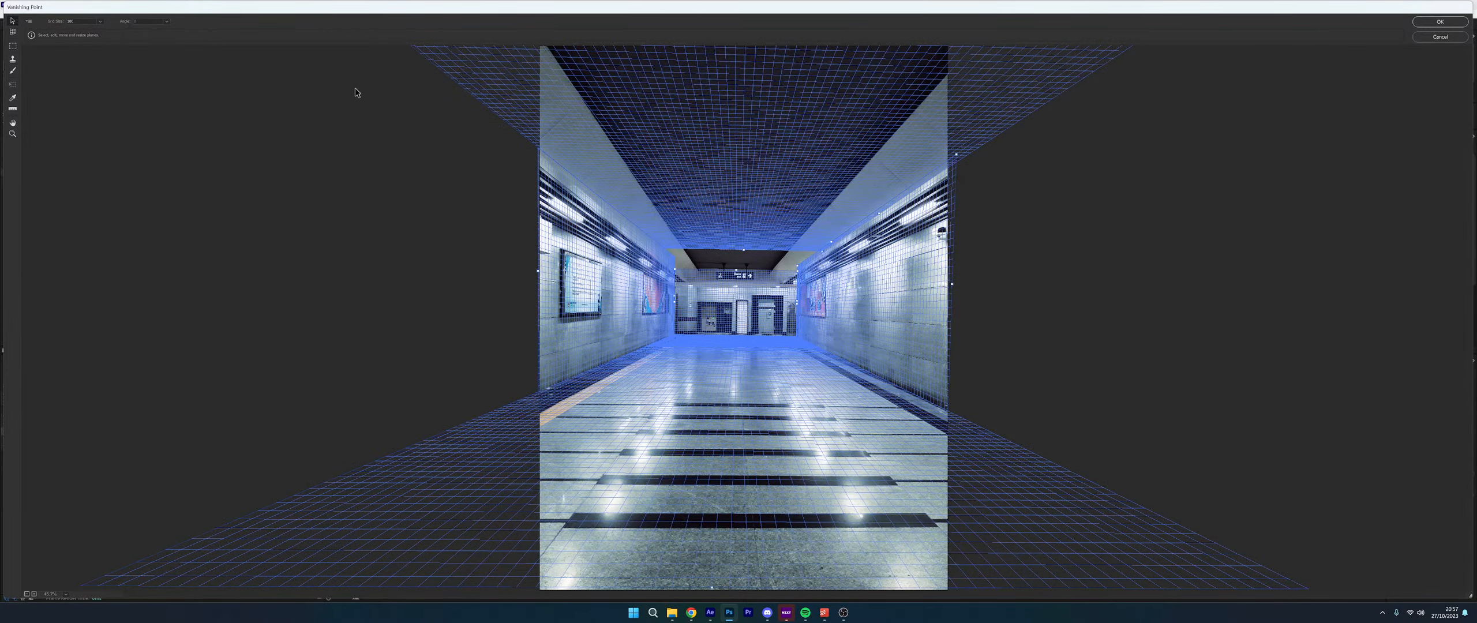
left_click(12, 33)
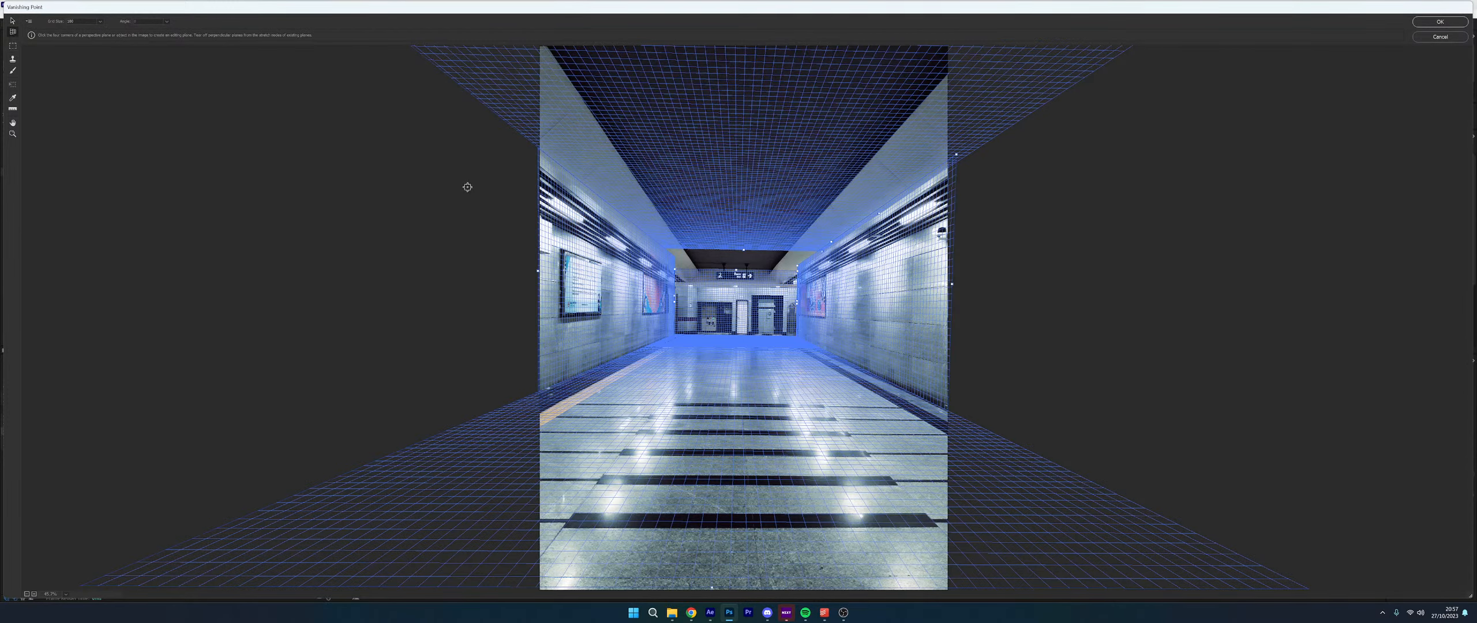
left_click(505, 221)
left_click(526, 252)
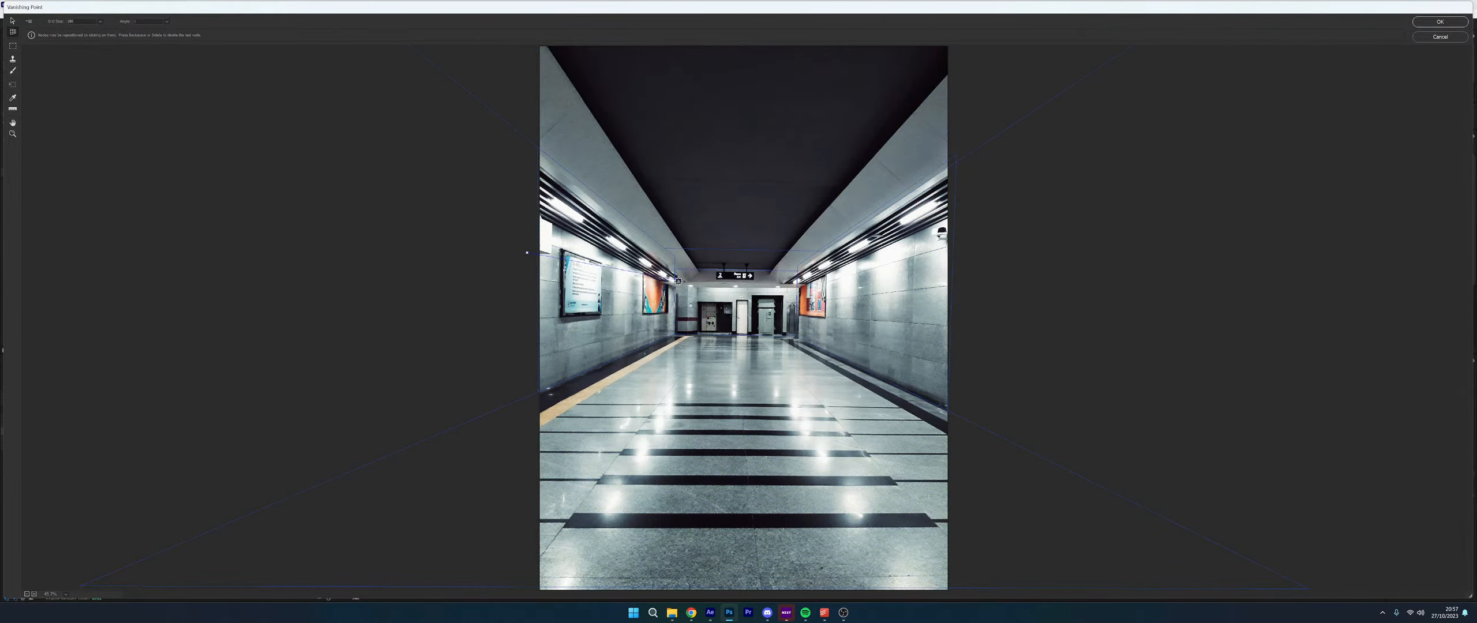
left_click(1440, 36)
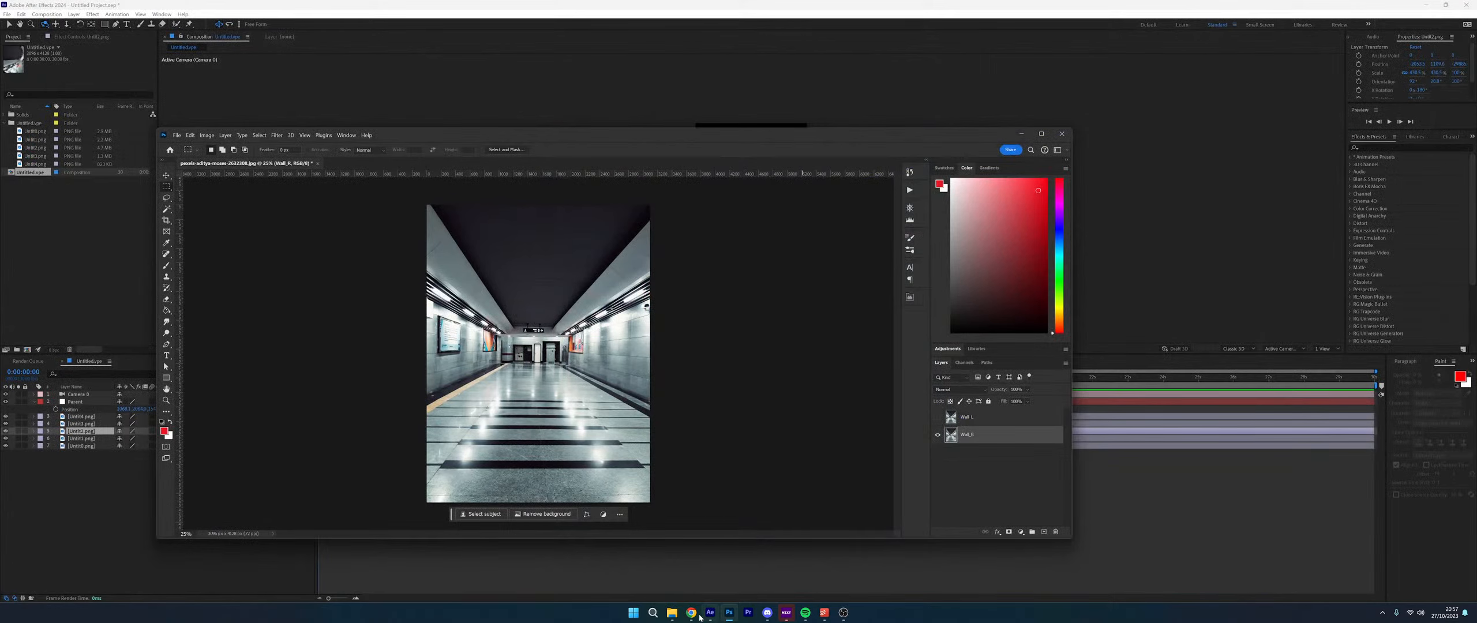
Open the LIVE-3D_Room project folder in File Explorer and arrange it beside the Photoshop window
left_click(675, 613)
left_click_drag(748, 138, 754, 139)
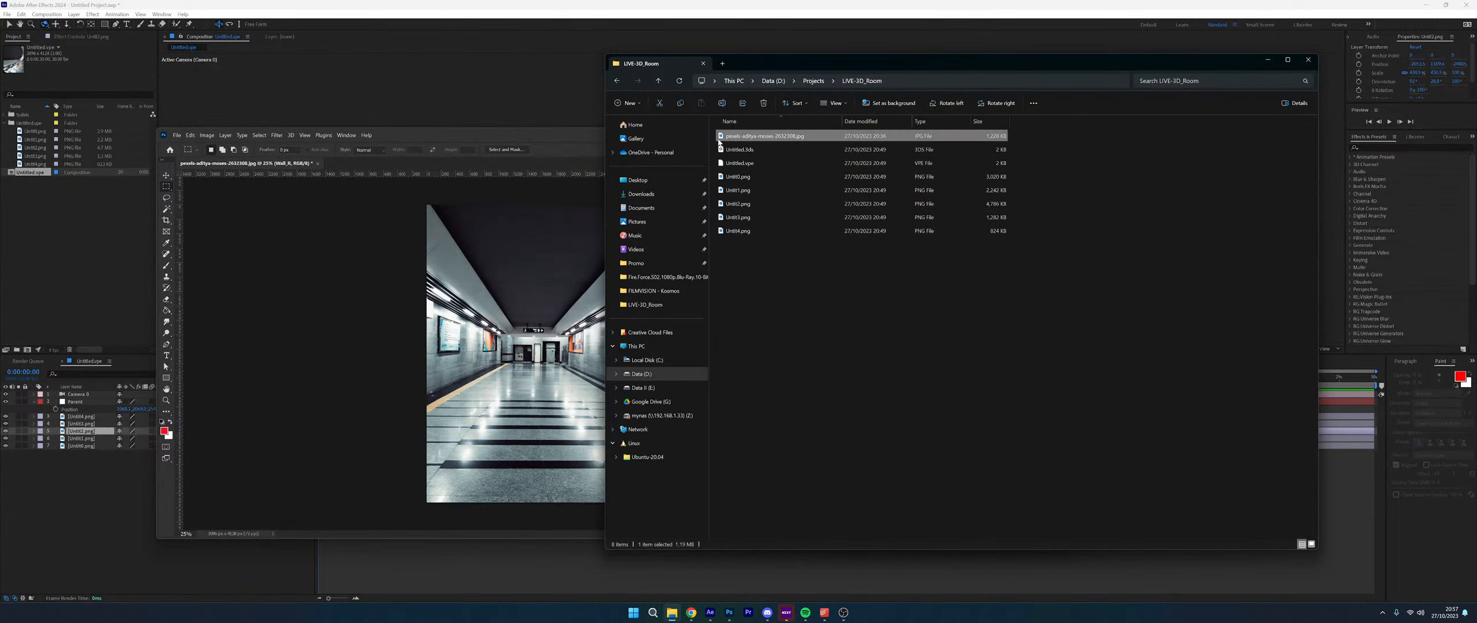
left_click_drag(568, 135, 465, 136)
left_click(1058, 250)
left_click_drag(575, 134, 457, 113)
left_click_drag(1022, 303, 1005, 301)
left_click_drag(753, 64, 1005, 67)
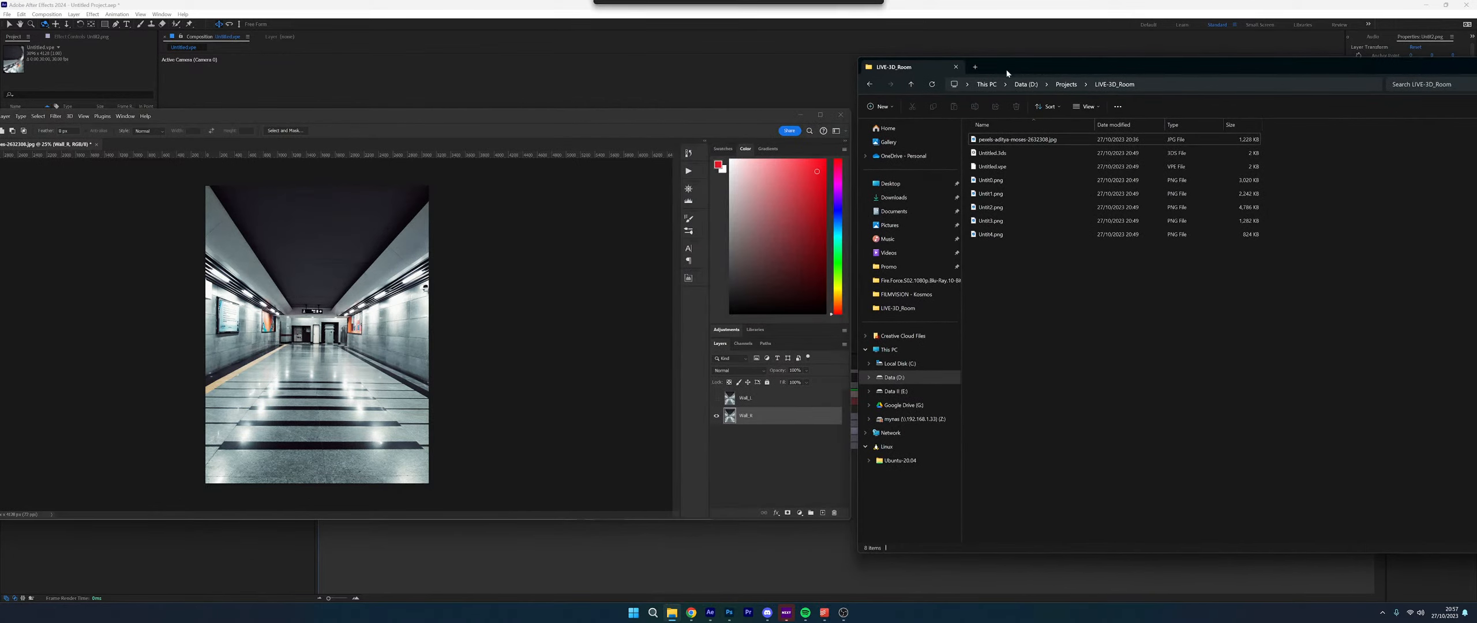
Try to bring the original corridor JPG from the project folder into the layered Photoshop document
left_click_drag(1013, 142, 802, 443)
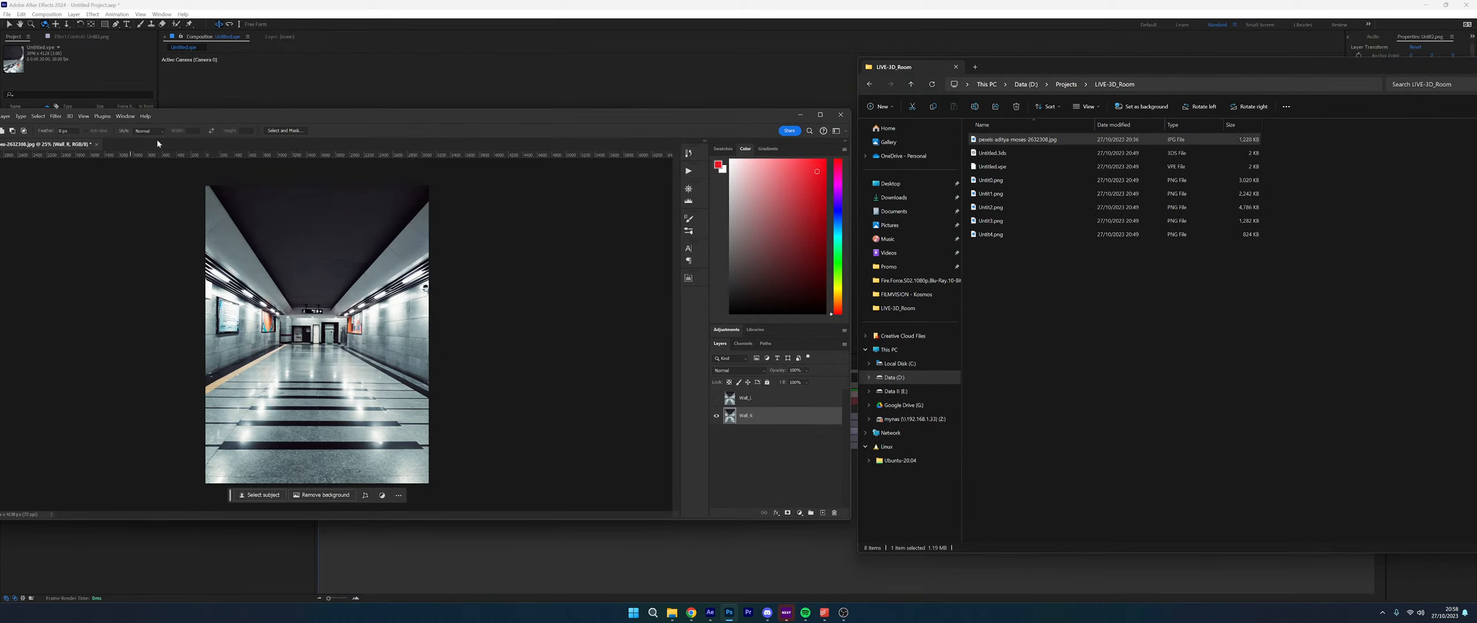
left_click_drag(203, 118, 258, 94)
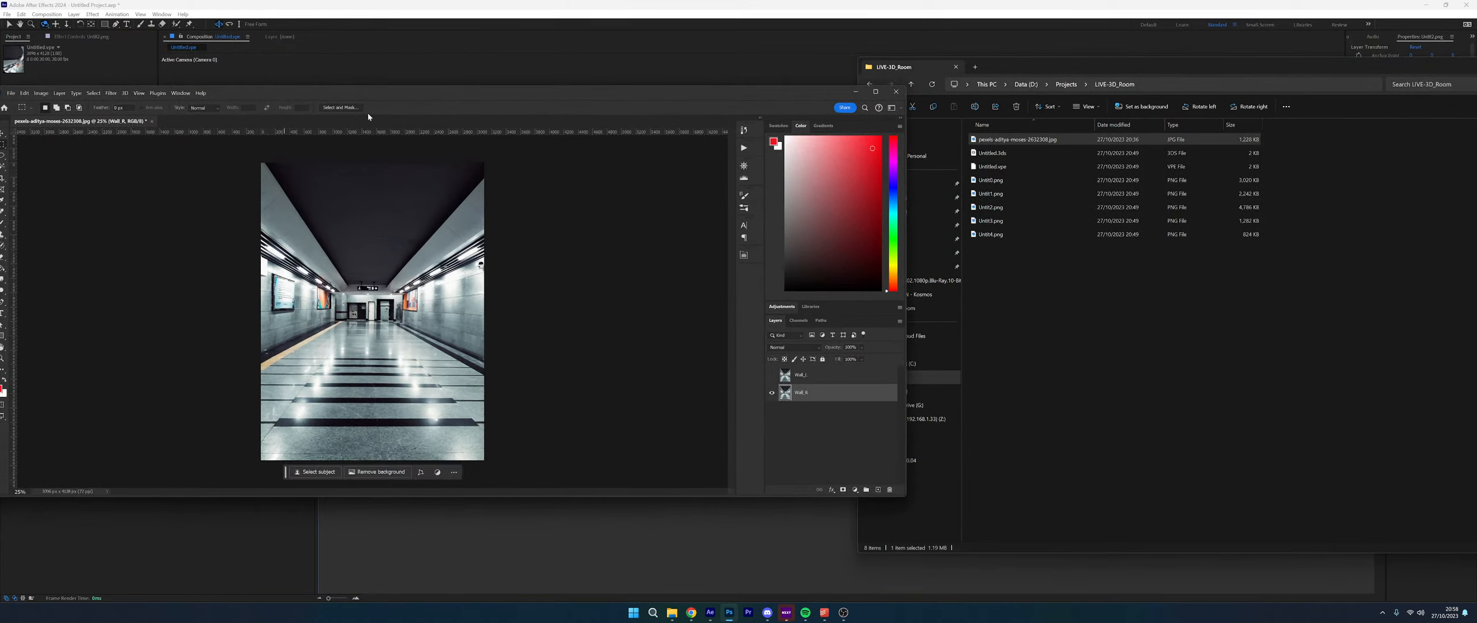
left_click(1033, 344)
left_click_drag(1013, 140, 807, 453)
Close the layered corridor document without saving and open the original corridor JPG from the project folder in Photoshop
left_click(151, 121)
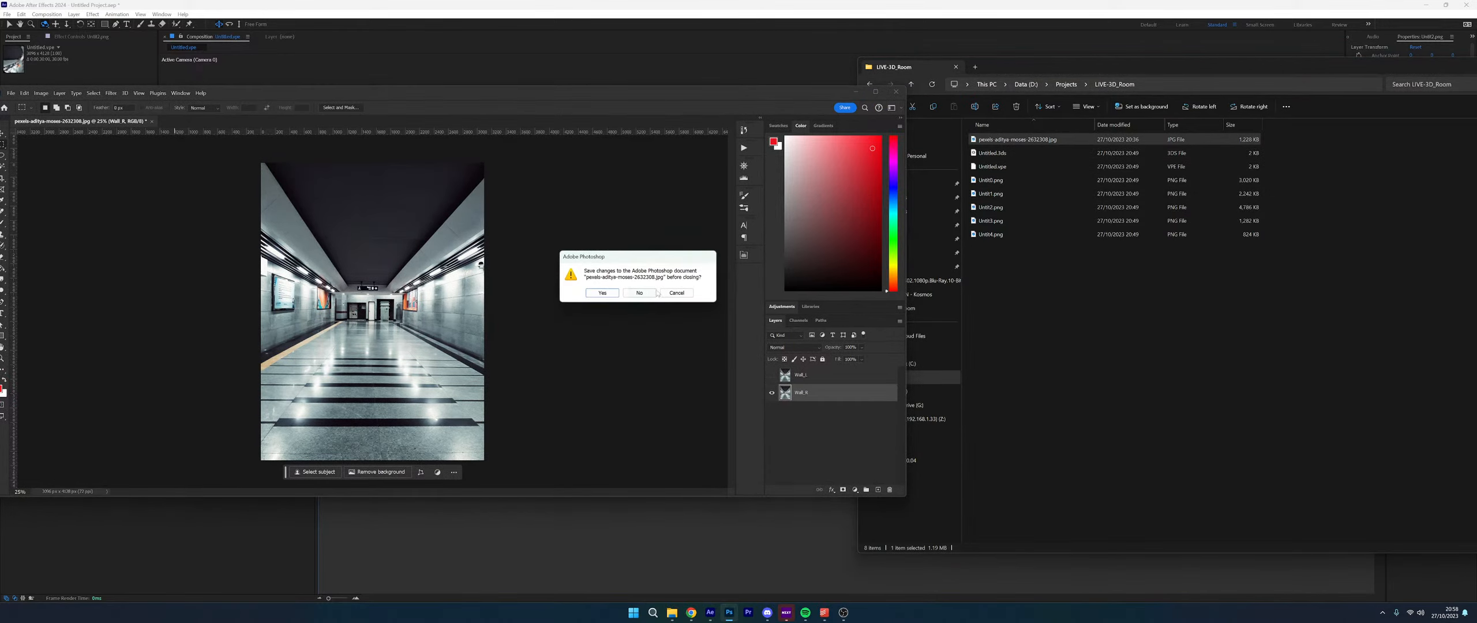
left_click(639, 296)
left_click_drag(1014, 140, 843, 362)
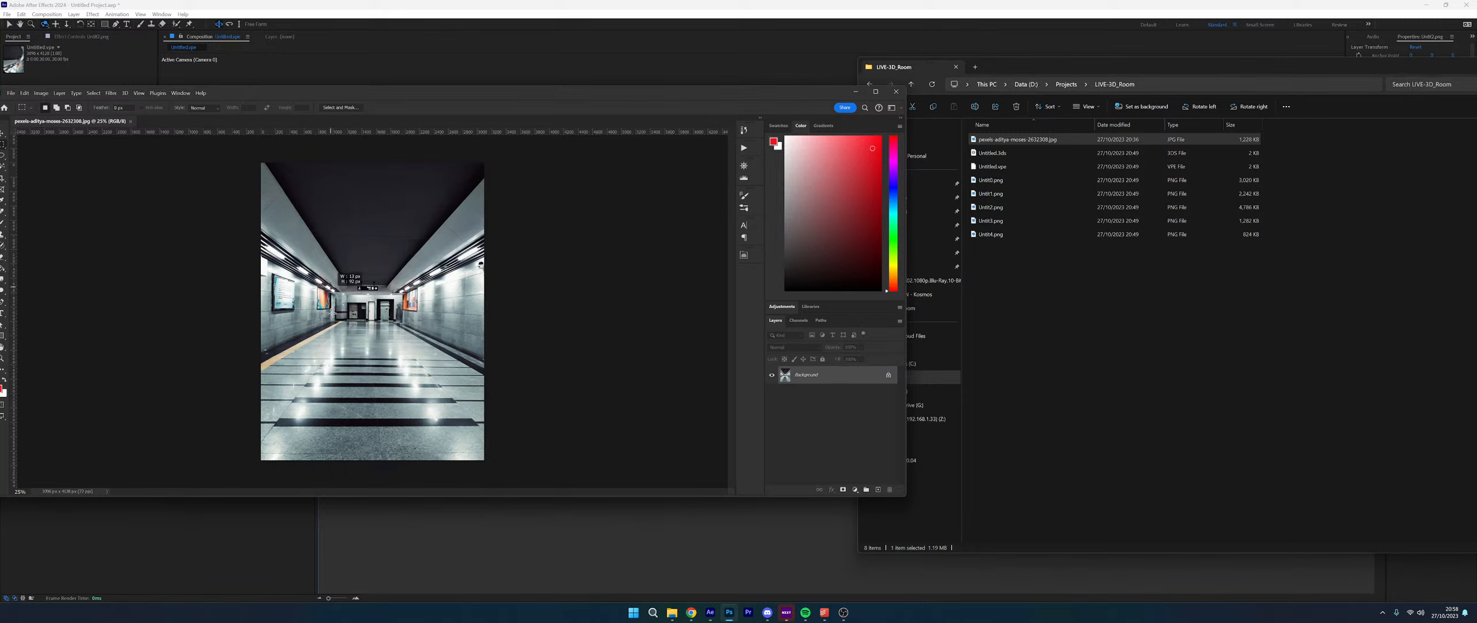
Close Photoshop and delete the Untitled.vpe composition and its folder of imported PNGs from the After Effects project
left_click(896, 92)
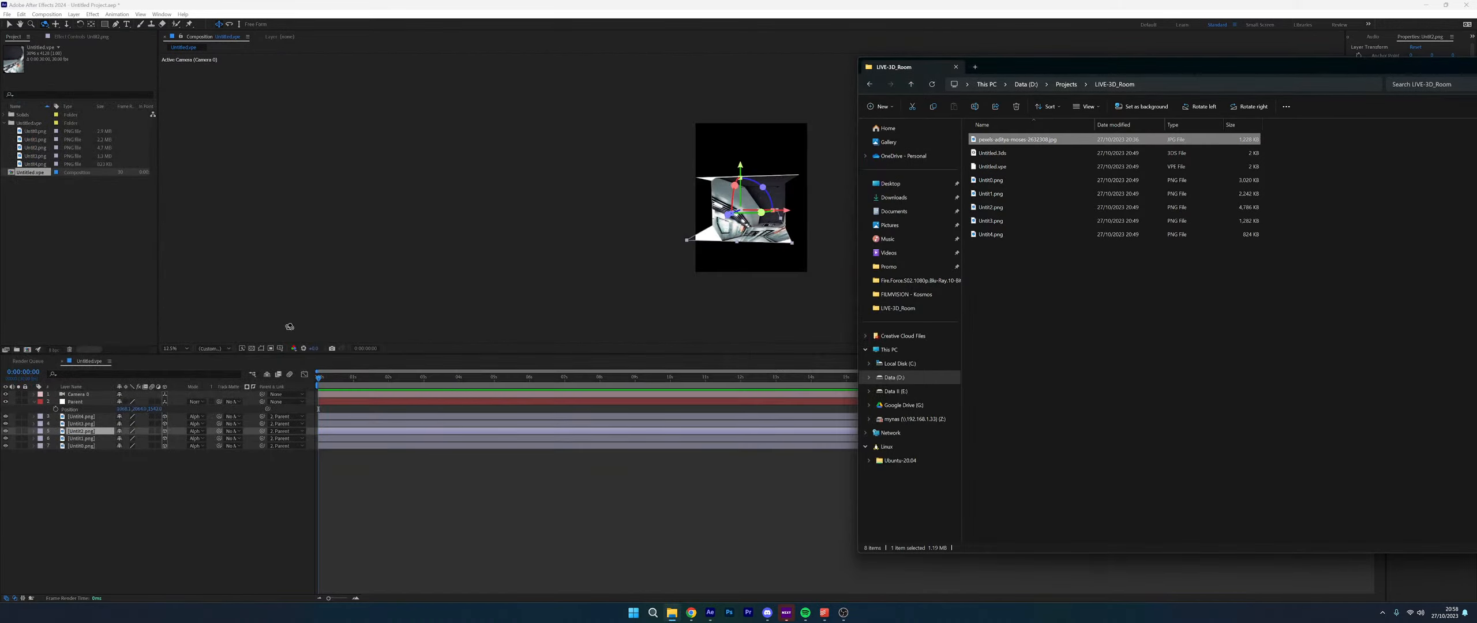
left_click_drag(46, 236, 24, 126)
key("Delete")
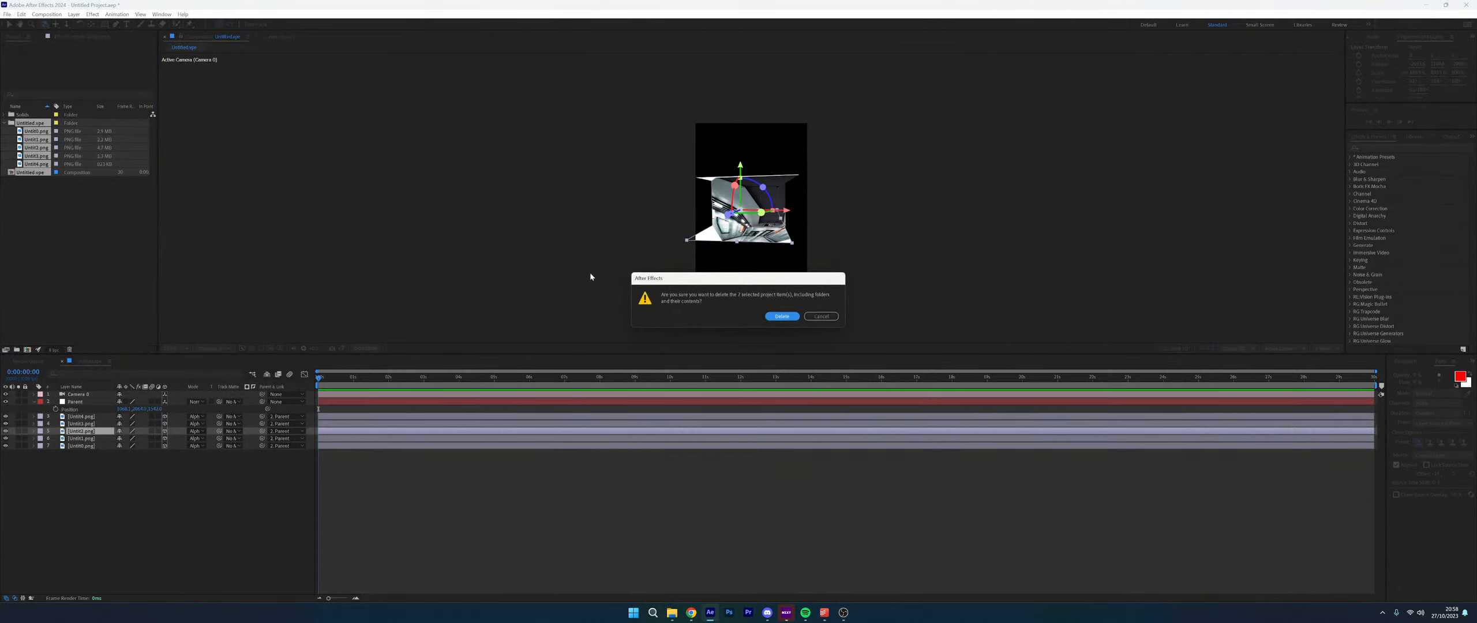
left_click(818, 317)
left_click_drag(70, 235, 32, 130)
key("Delete")
left_click(782, 317)
Create a new composition with the preset settings and delete the leftover Solids folder from the project
left_click(689, 201)
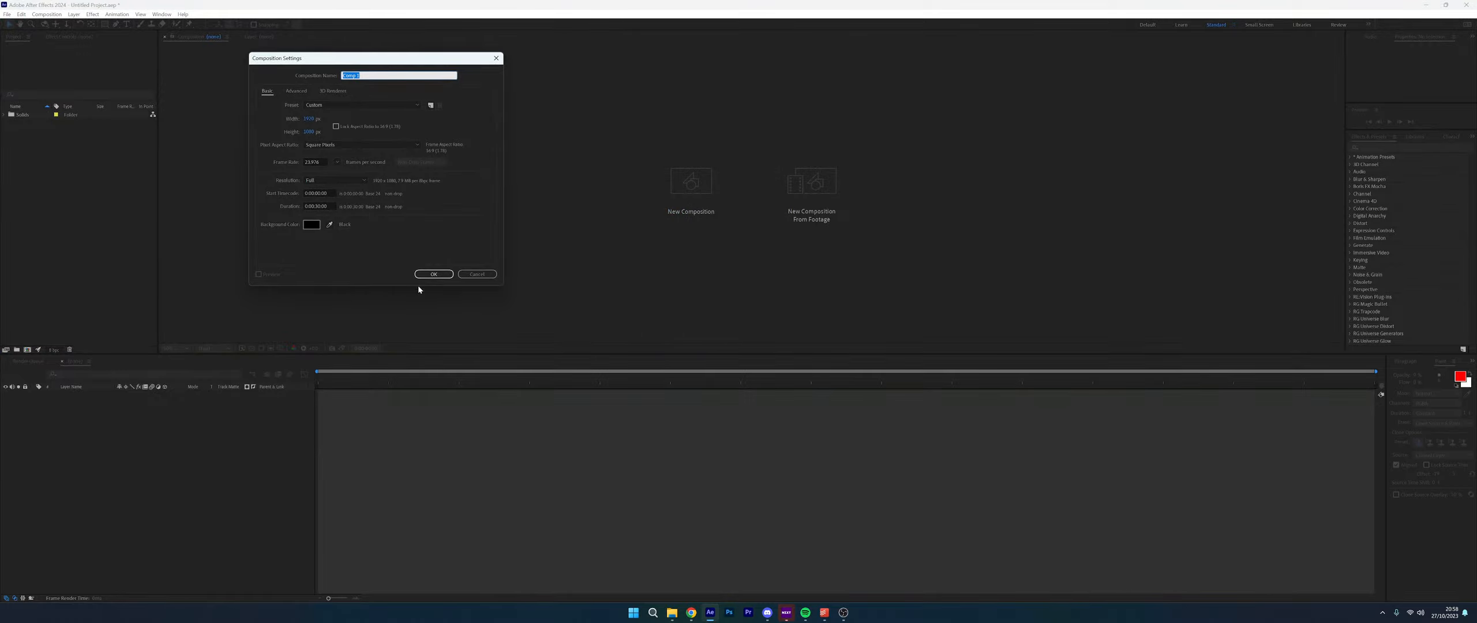
left_click(447, 276)
left_click(31, 124)
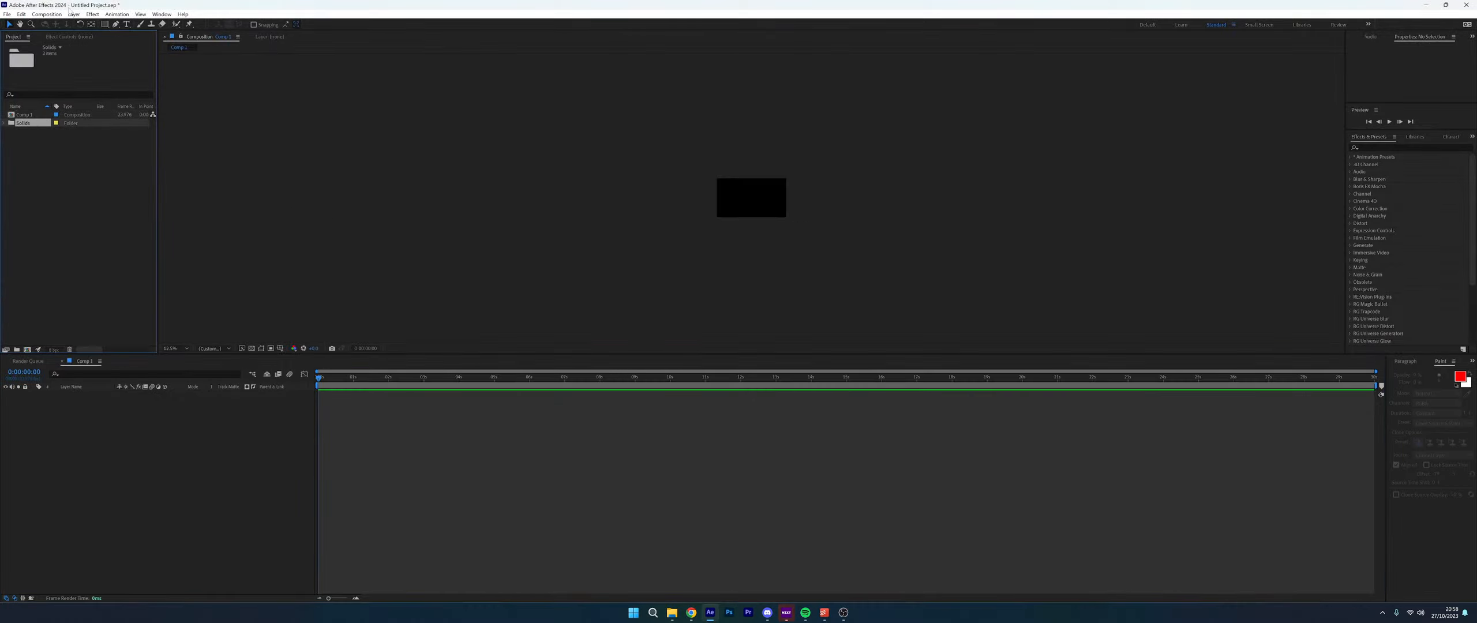
key("Delete")
left_click(793, 319)
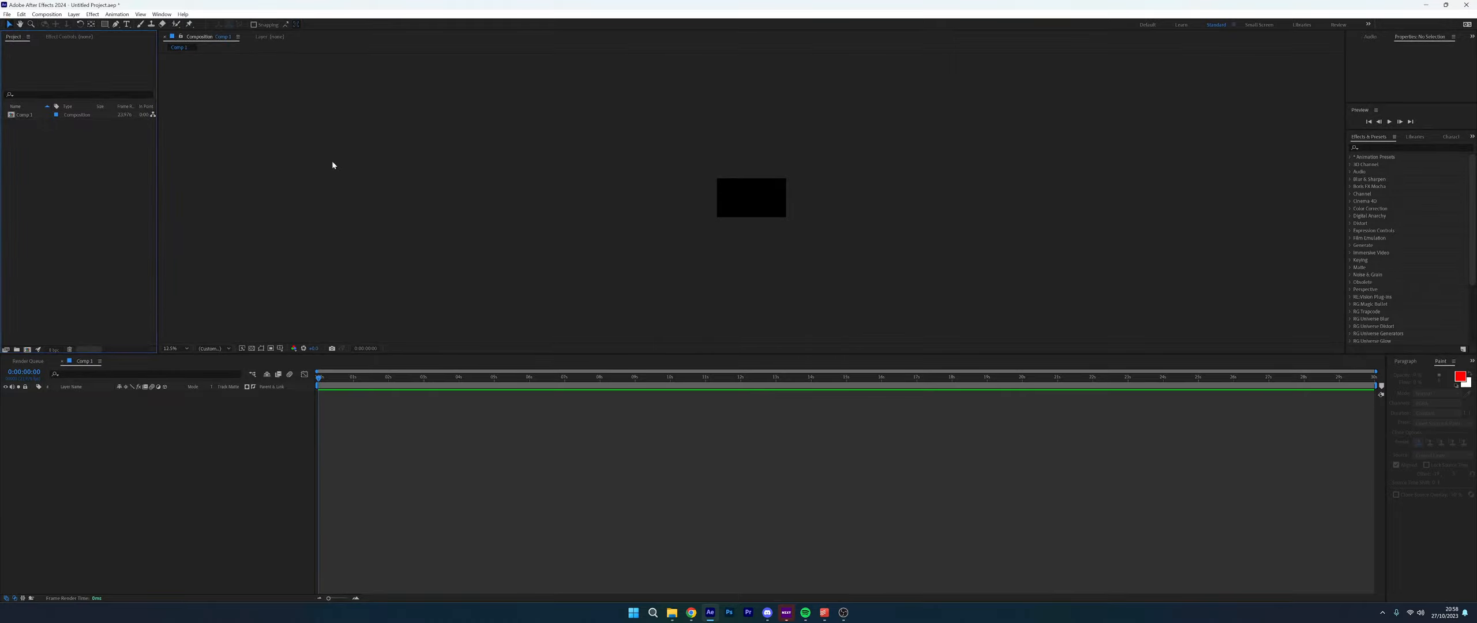
Add a new solid named Ground to the composition
scroll(686, 197, "up", 3)
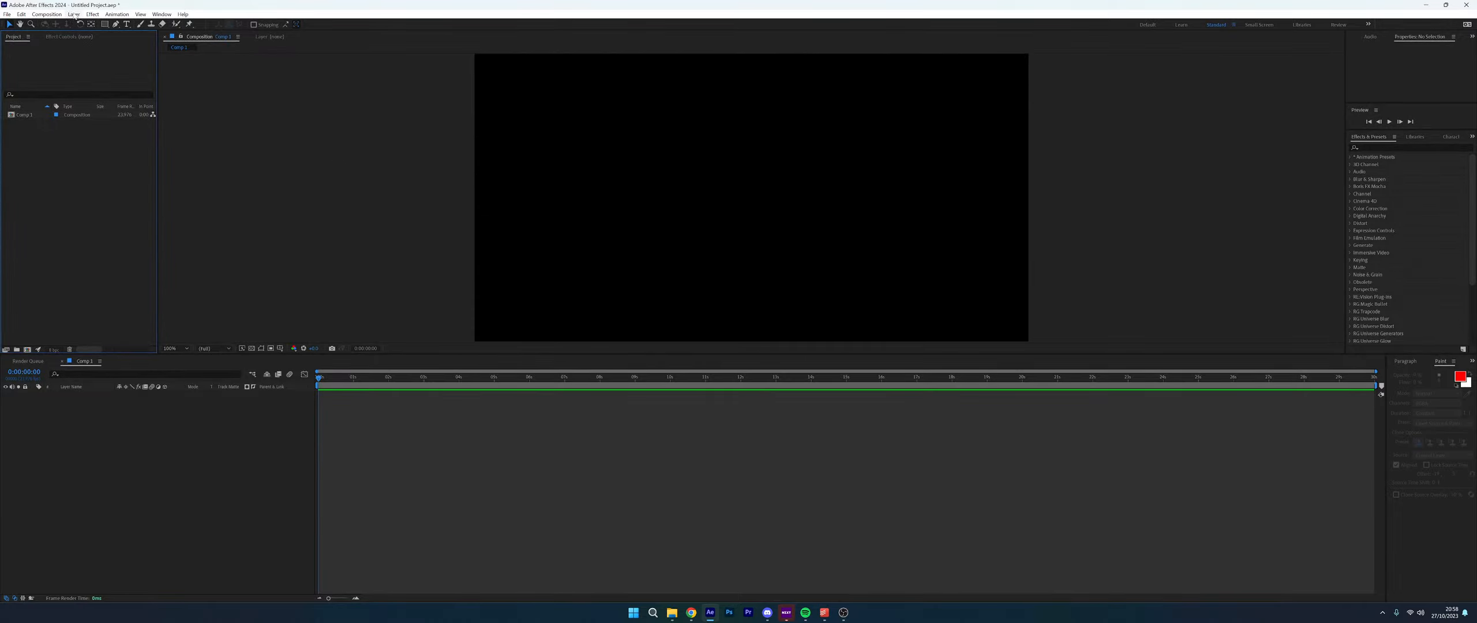
left_click(74, 14)
left_click(144, 455)
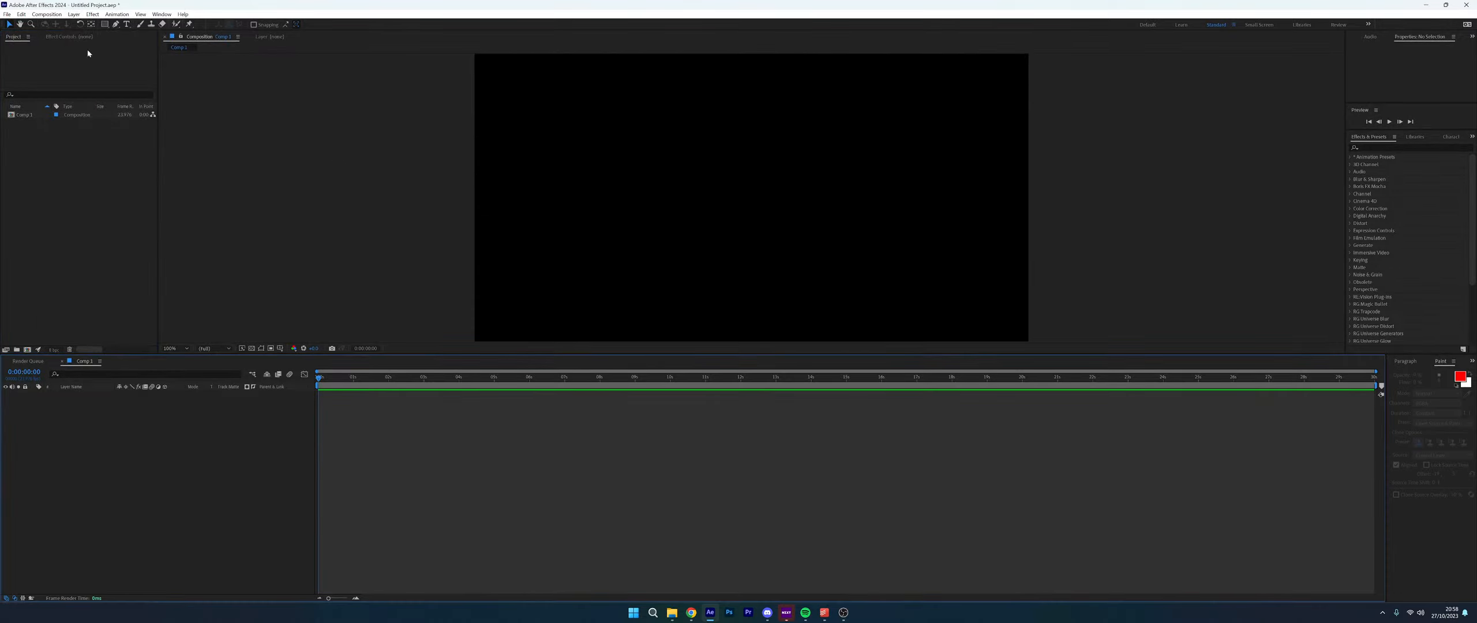
left_click(74, 14)
mouse_move(92, 22)
left_click(225, 31)
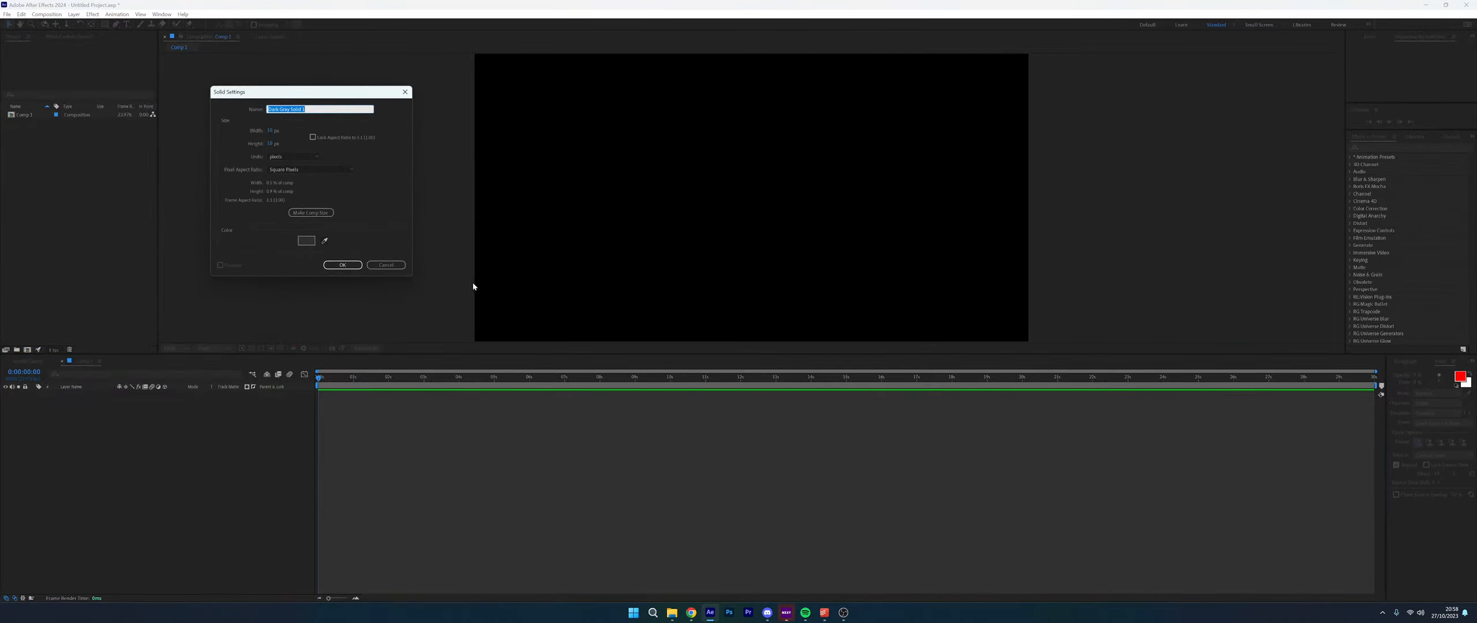
type("Ground")
key("Return")
Set the Ground solid's width to 1920 px and enlarge its height to cover the composition
left_click(74, 14)
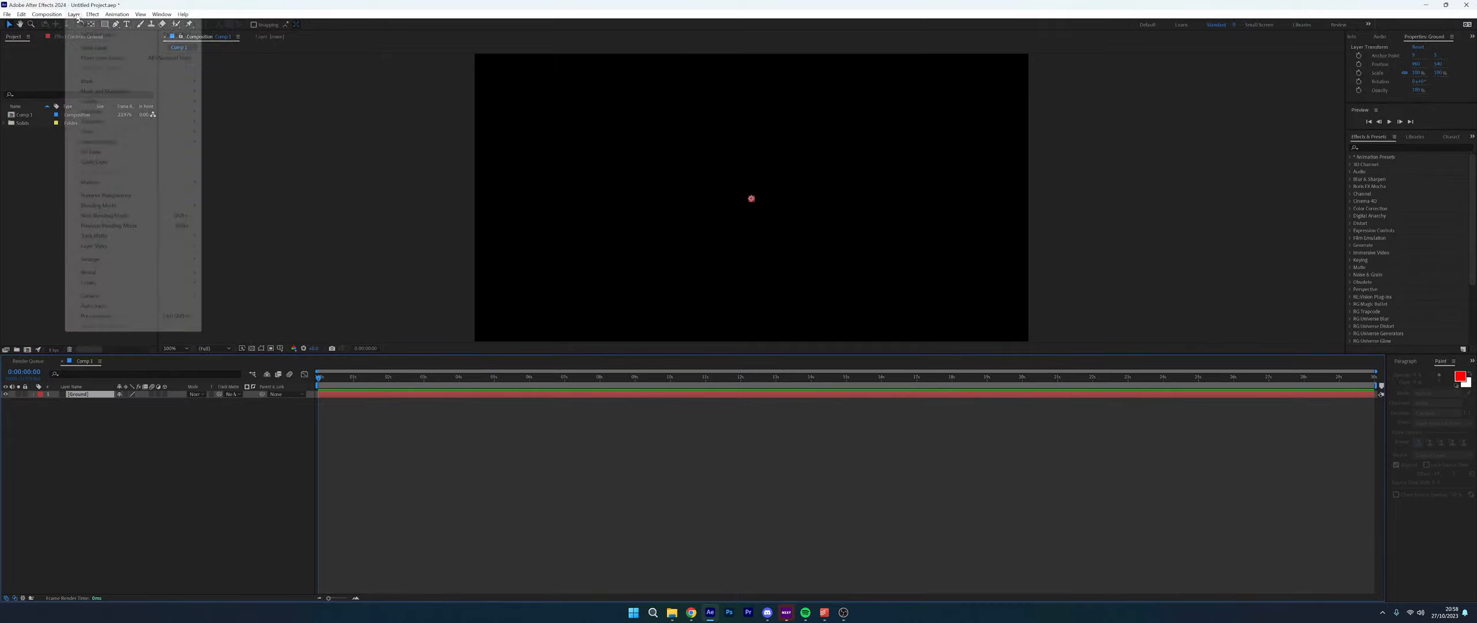
left_click(93, 31)
left_click(468, 113)
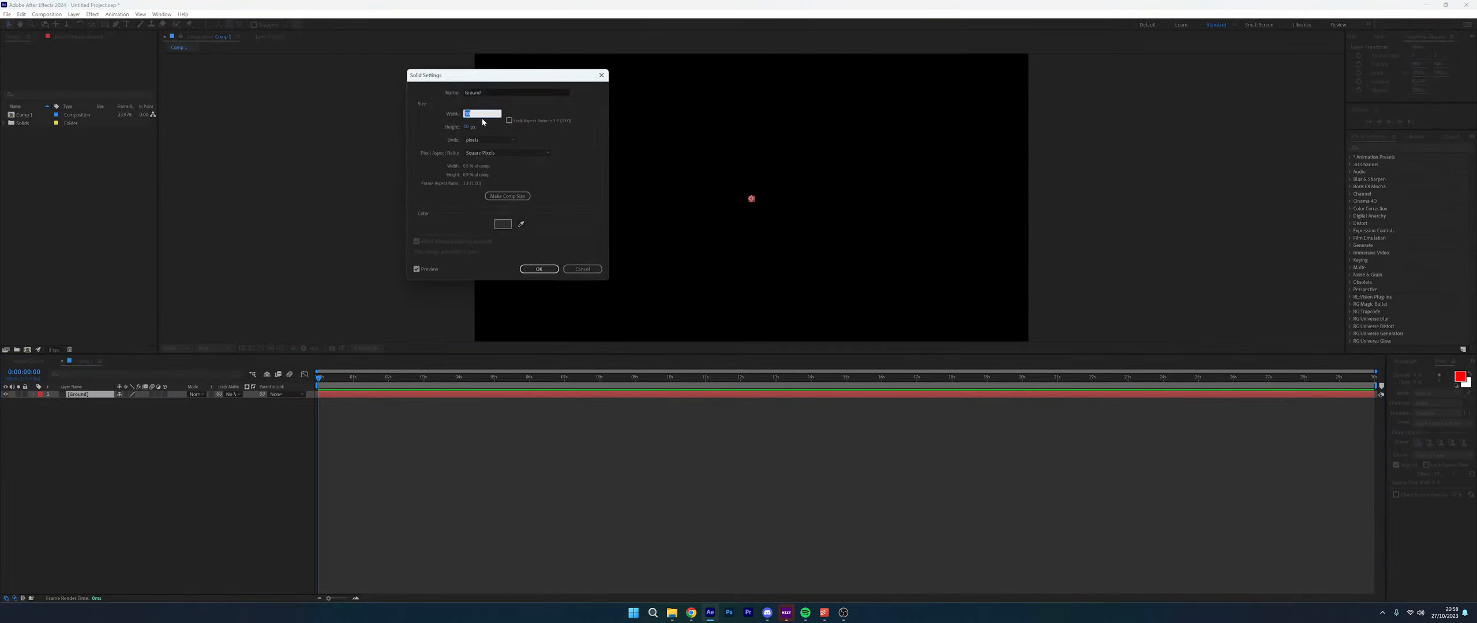
type("1920")
key("Tab")
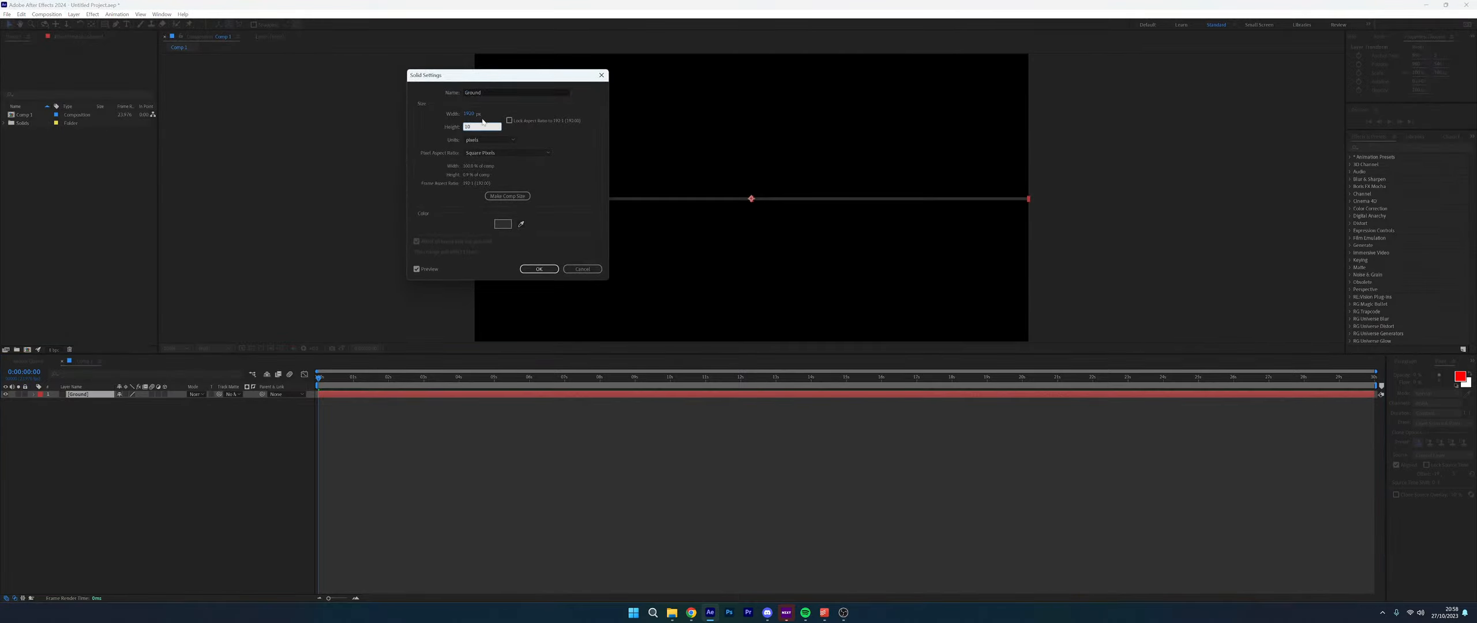
key("Return")
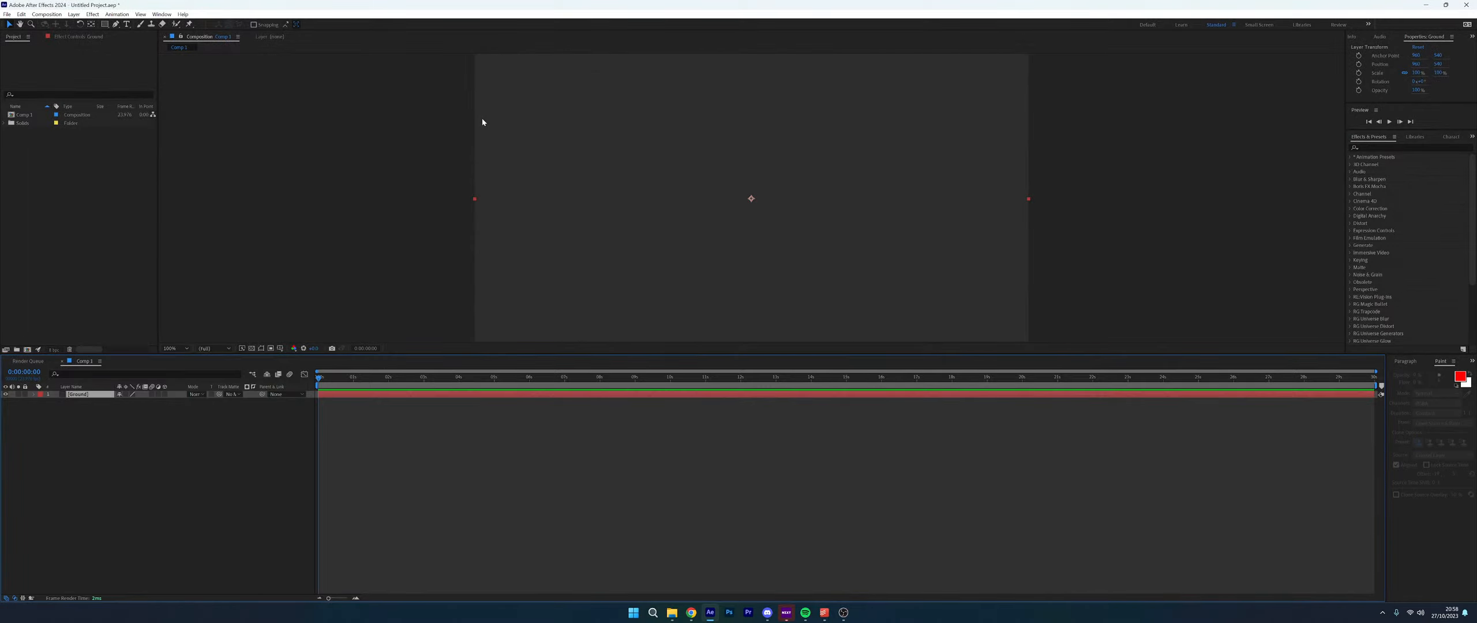
Make the Ground layer 3D and set its X orientation to 90° so it lies flat
left_click(611, 242)
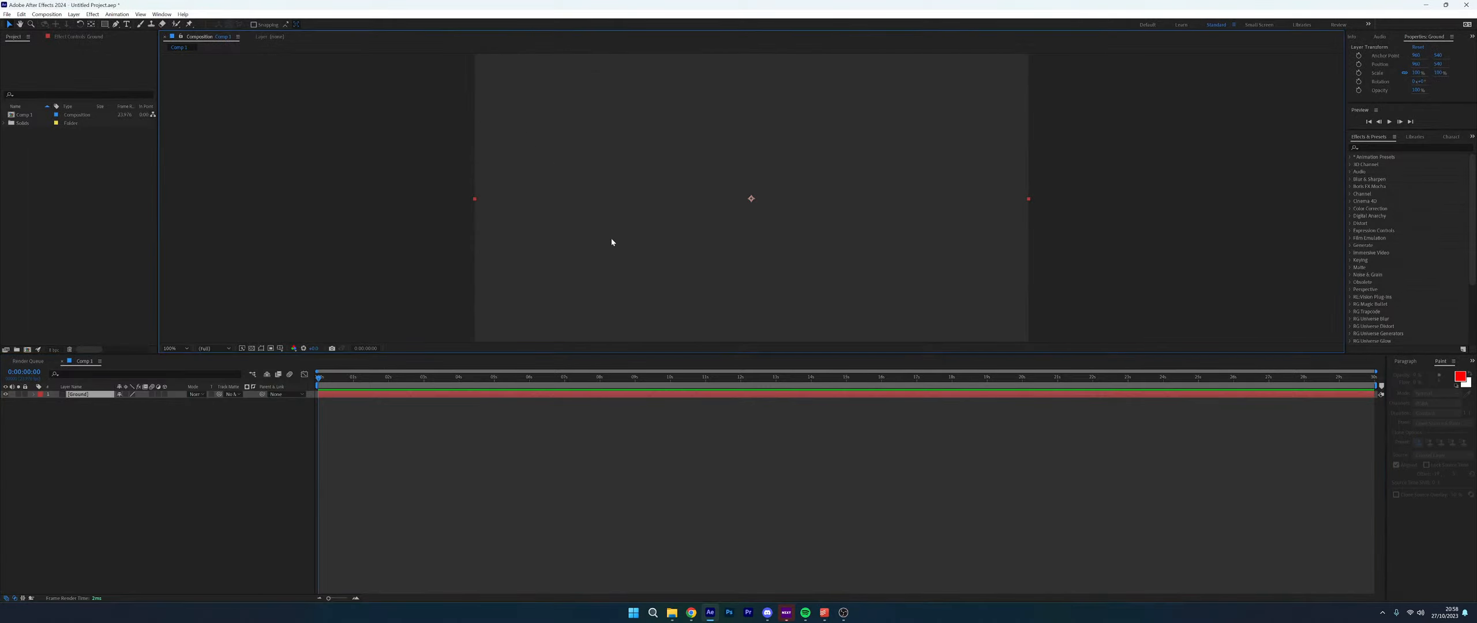
left_click(163, 394)
key("r")
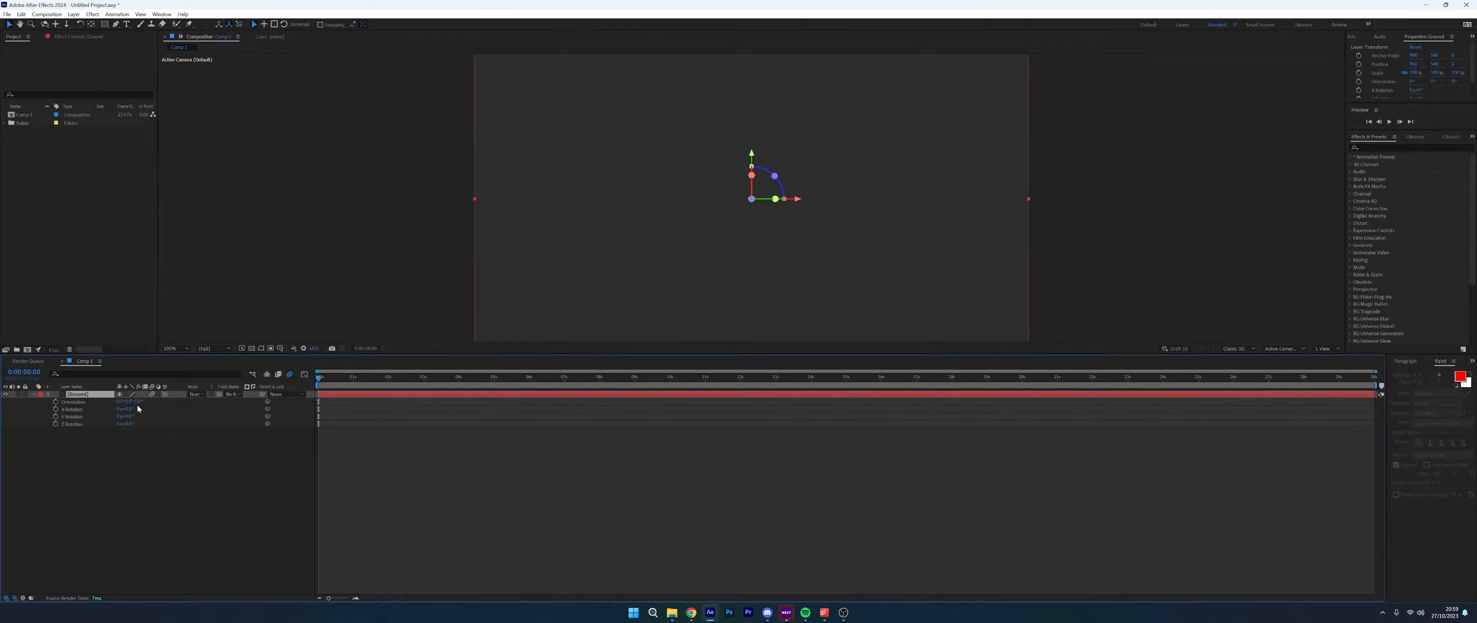
left_click(135, 404)
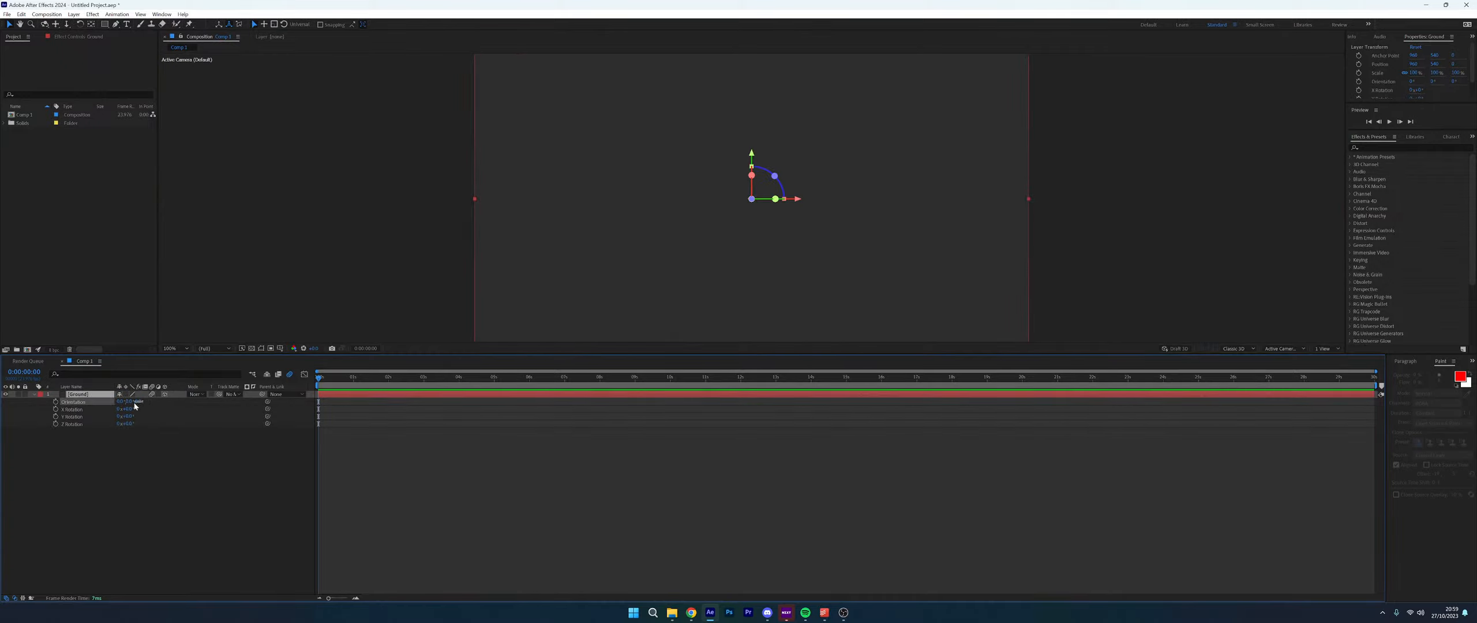
left_click_drag(134, 405, 87, 401)
left_click(122, 400)
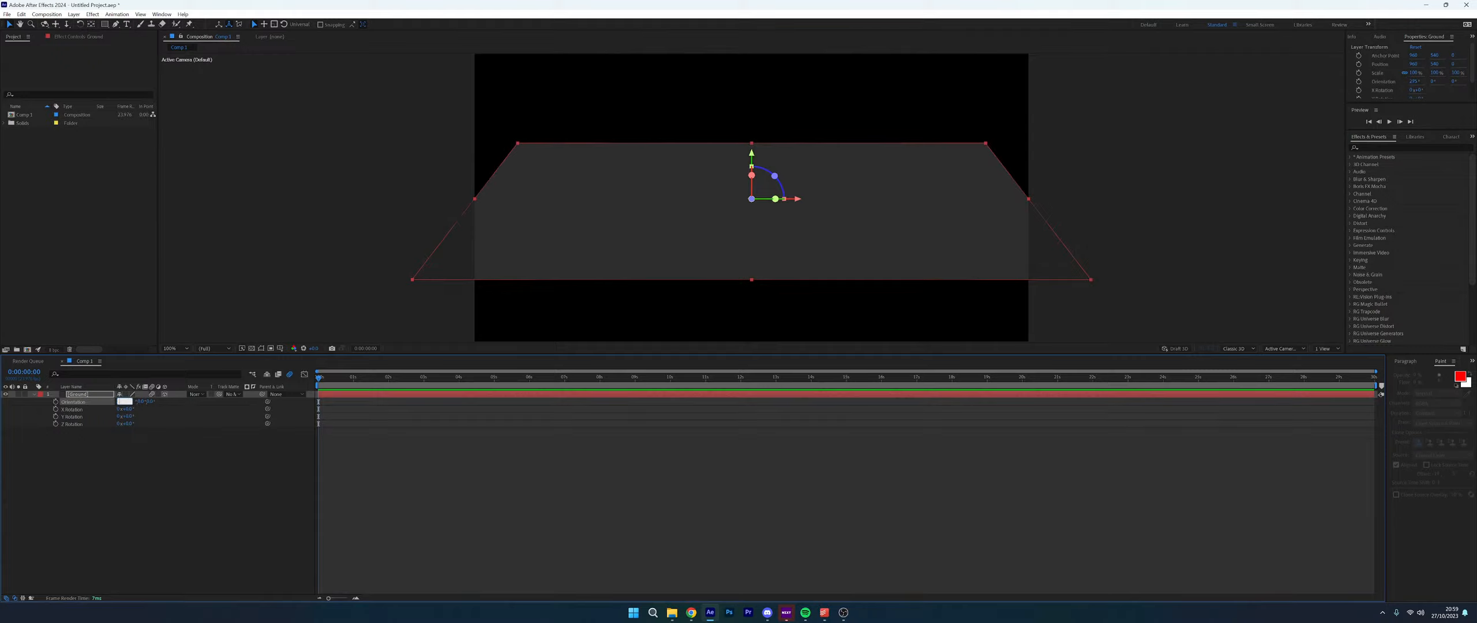
type("90")
key("Return")
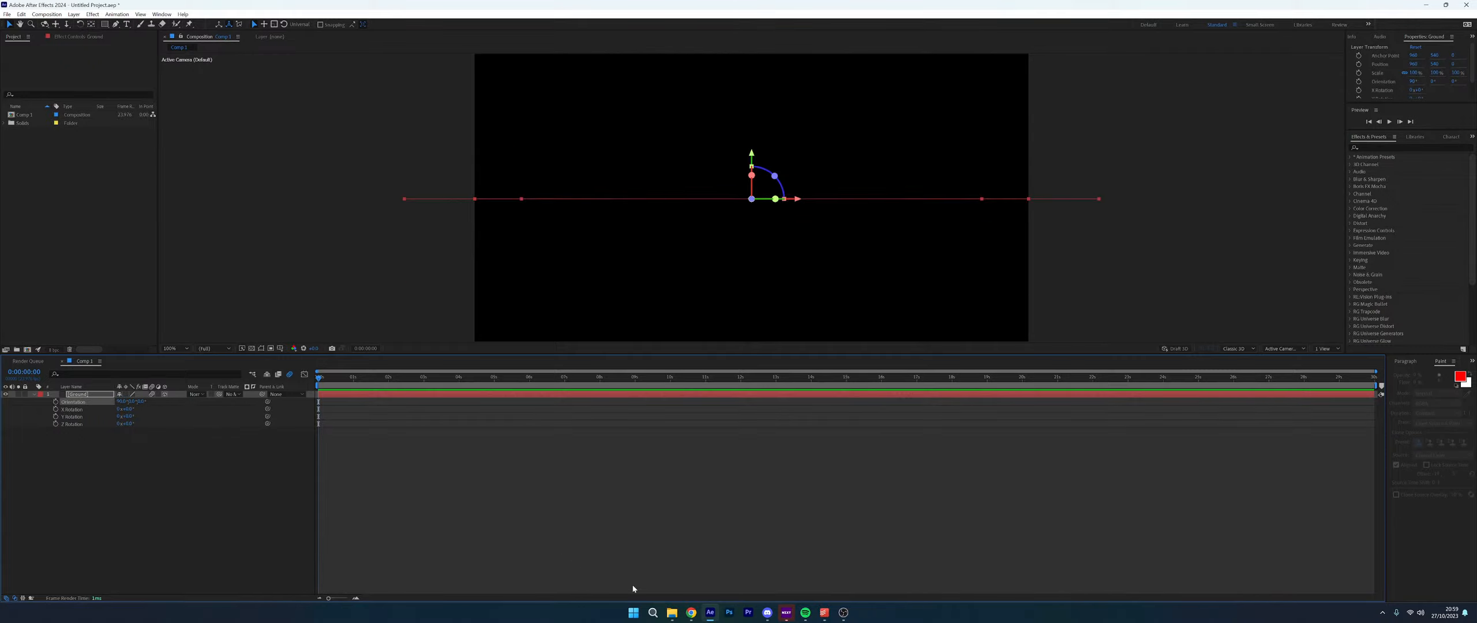
Switch to File Explorer, browse the Projects folder and open the LIVE-3D_Room folder
left_click(672, 612)
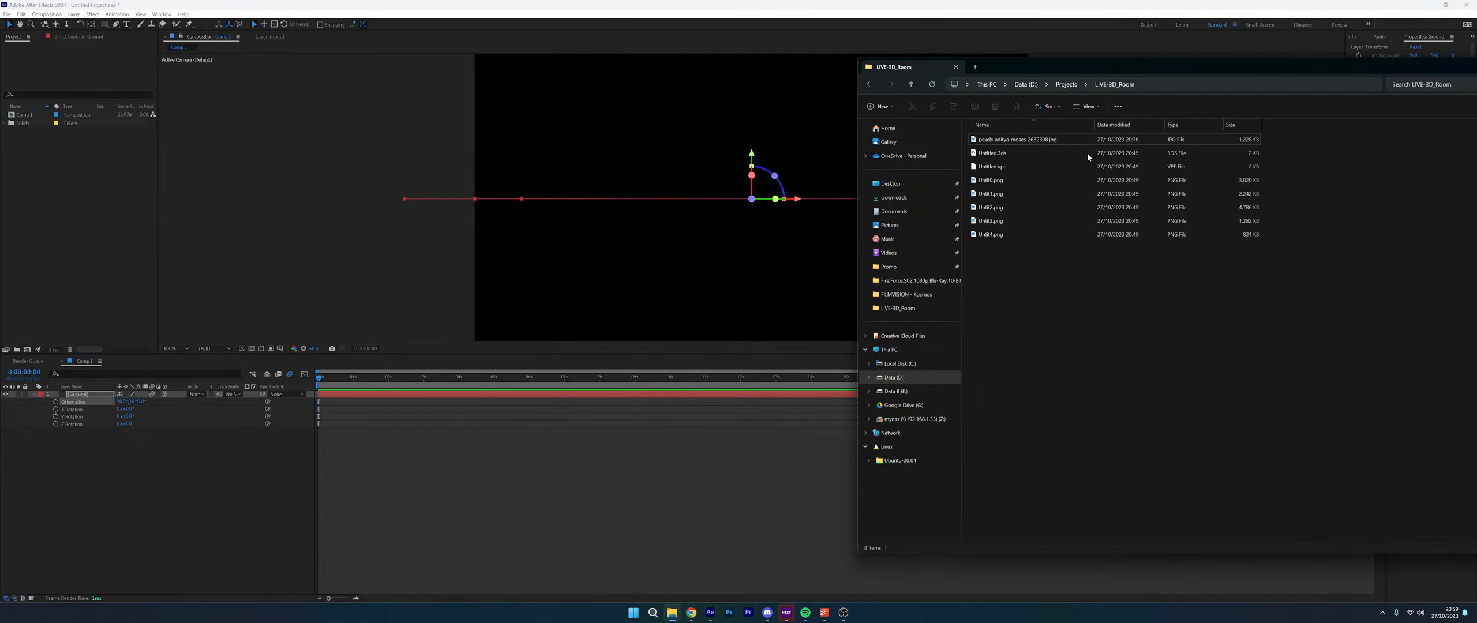
left_click(1066, 84)
double_click(1022, 166)
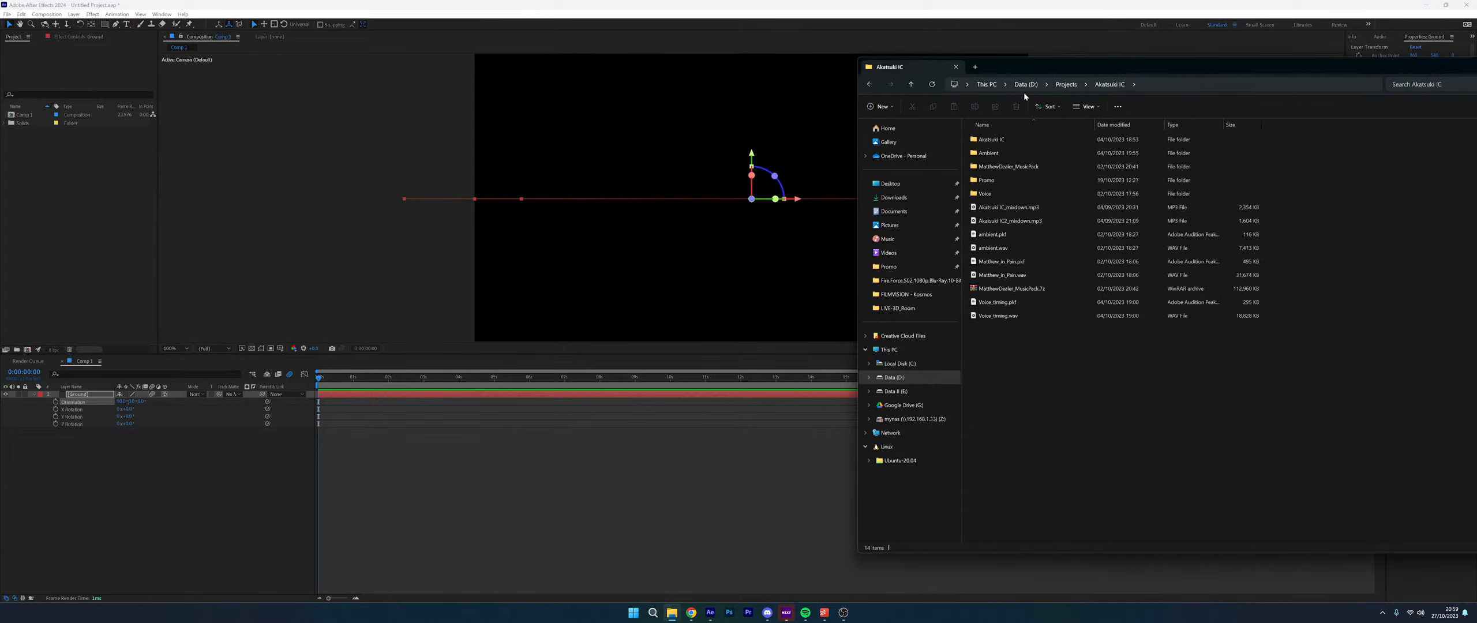
left_click(1066, 84)
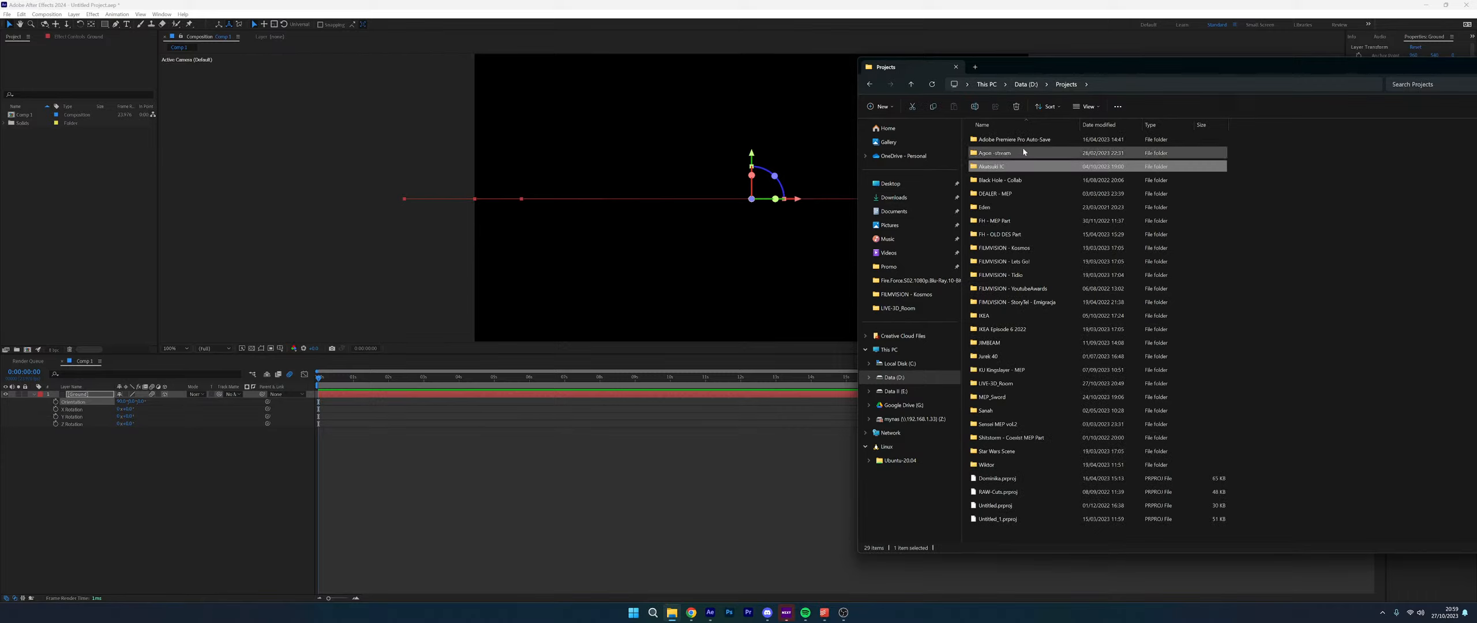
left_click(1024, 275)
double_click(1017, 383)
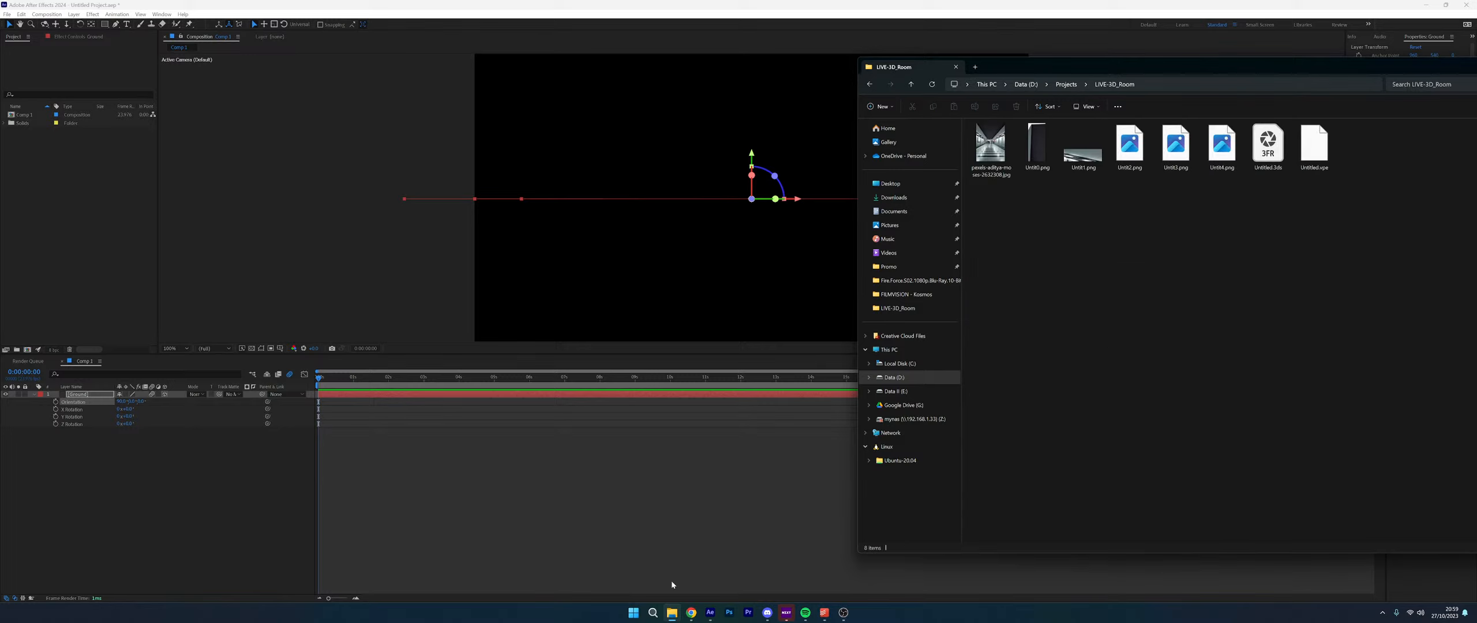
Switch to Chrome and search Google Images for "anime character png" in a new tab
left_click(690, 613)
left_click(852, 92)
type("anime cha")
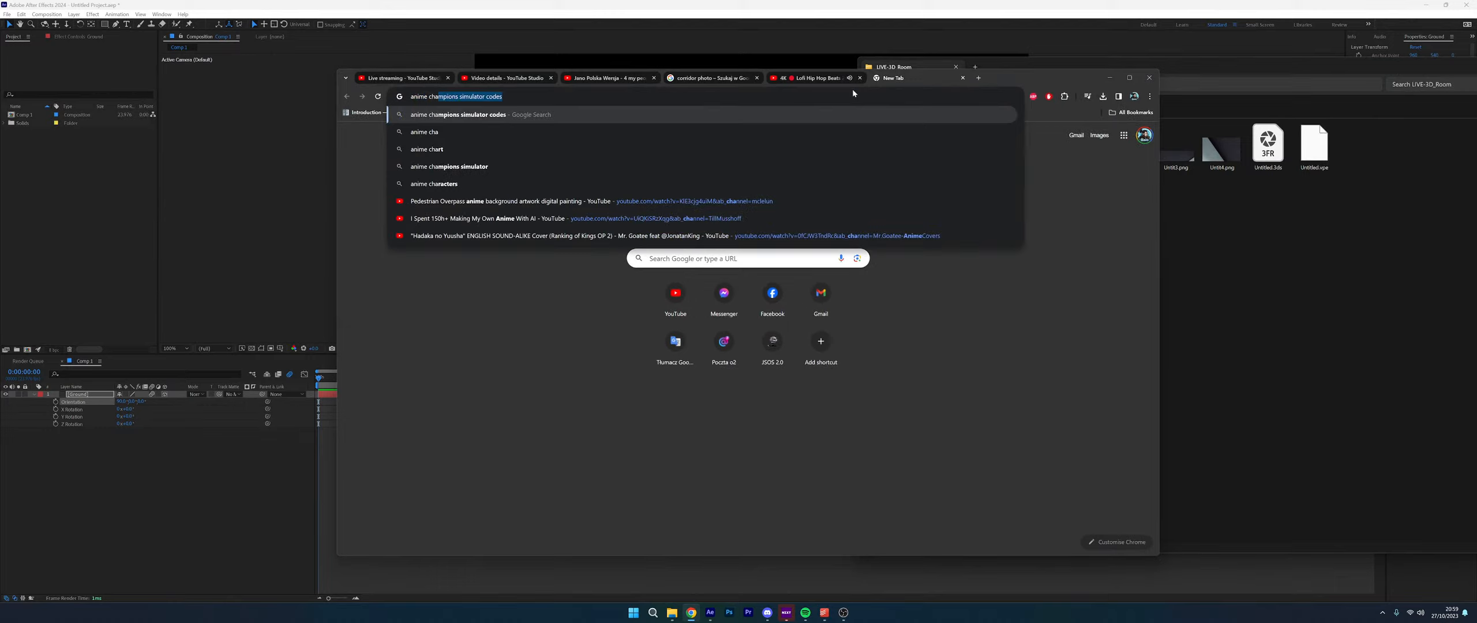
type("ck")
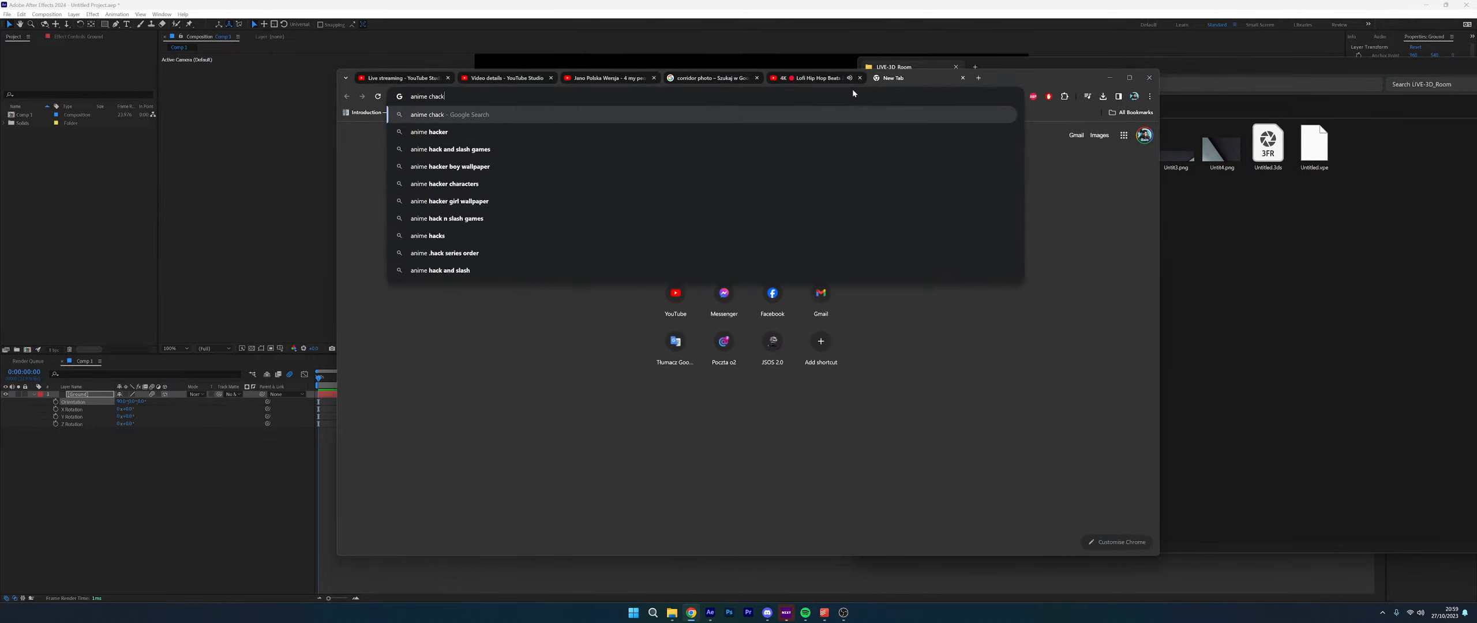
key("BackSpace")
key("BackSpace")
type("ra")
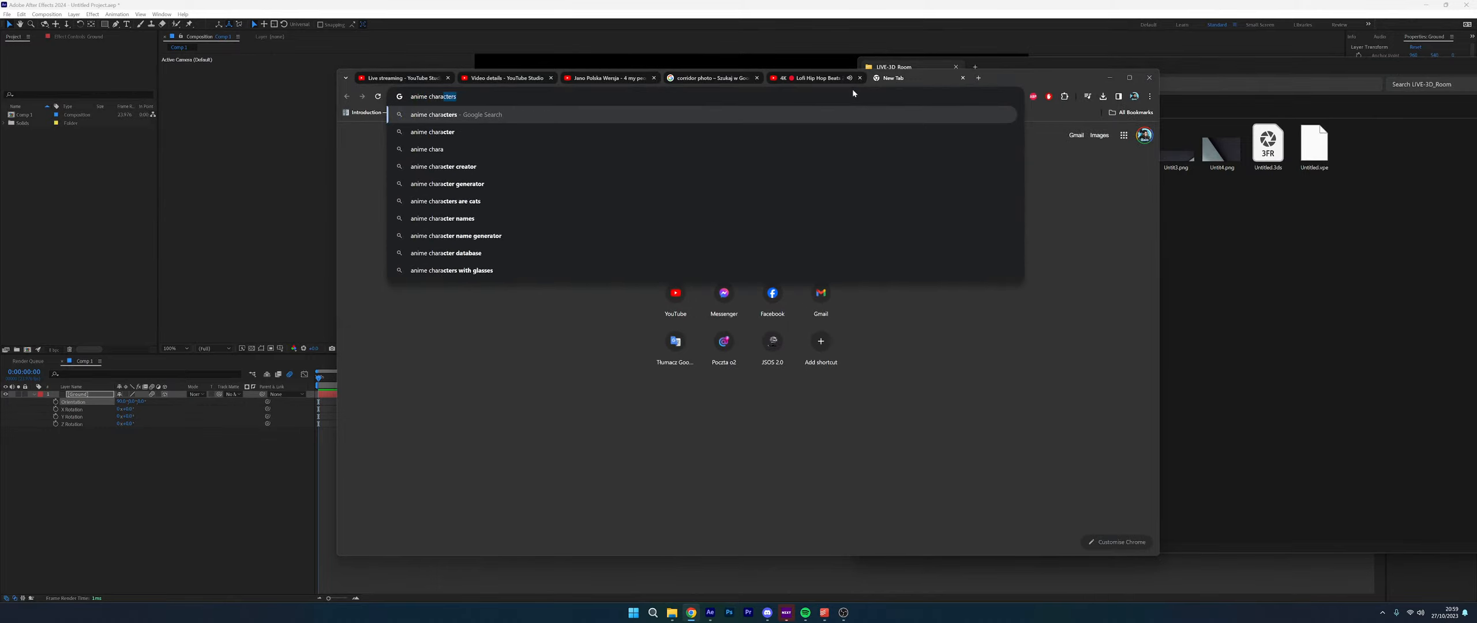
type("cter png")
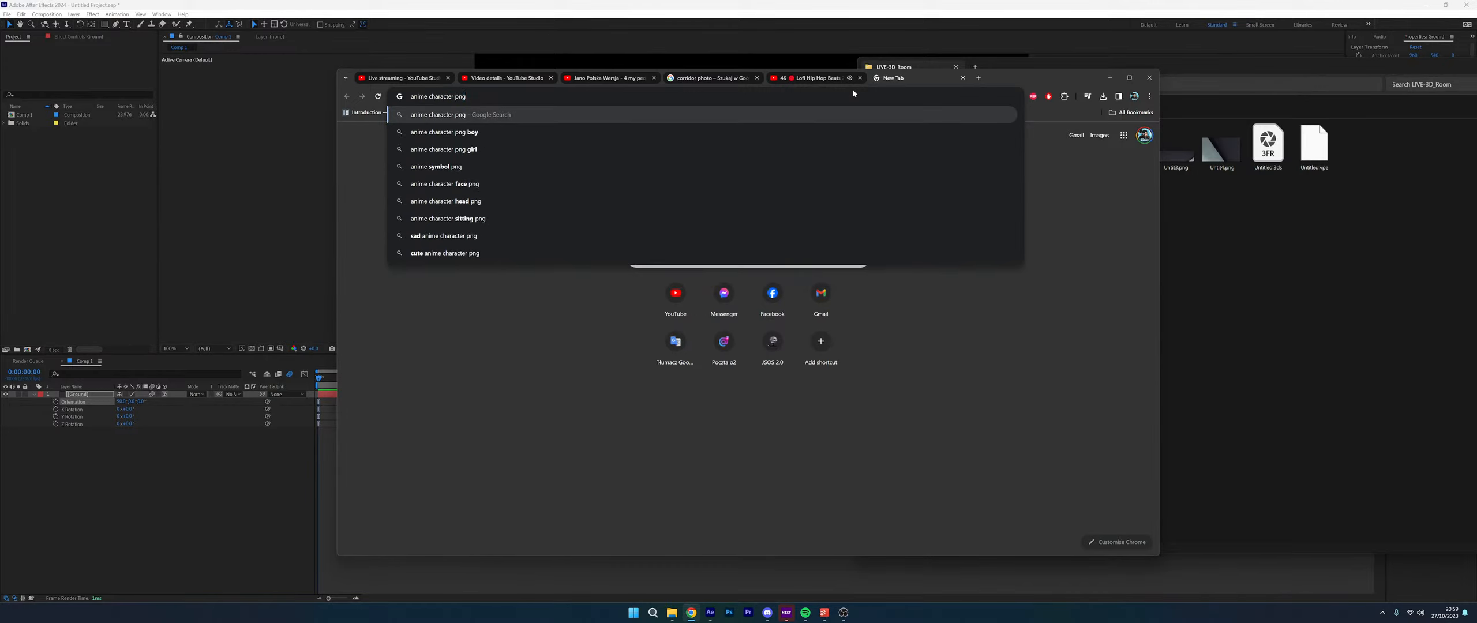
key("Return")
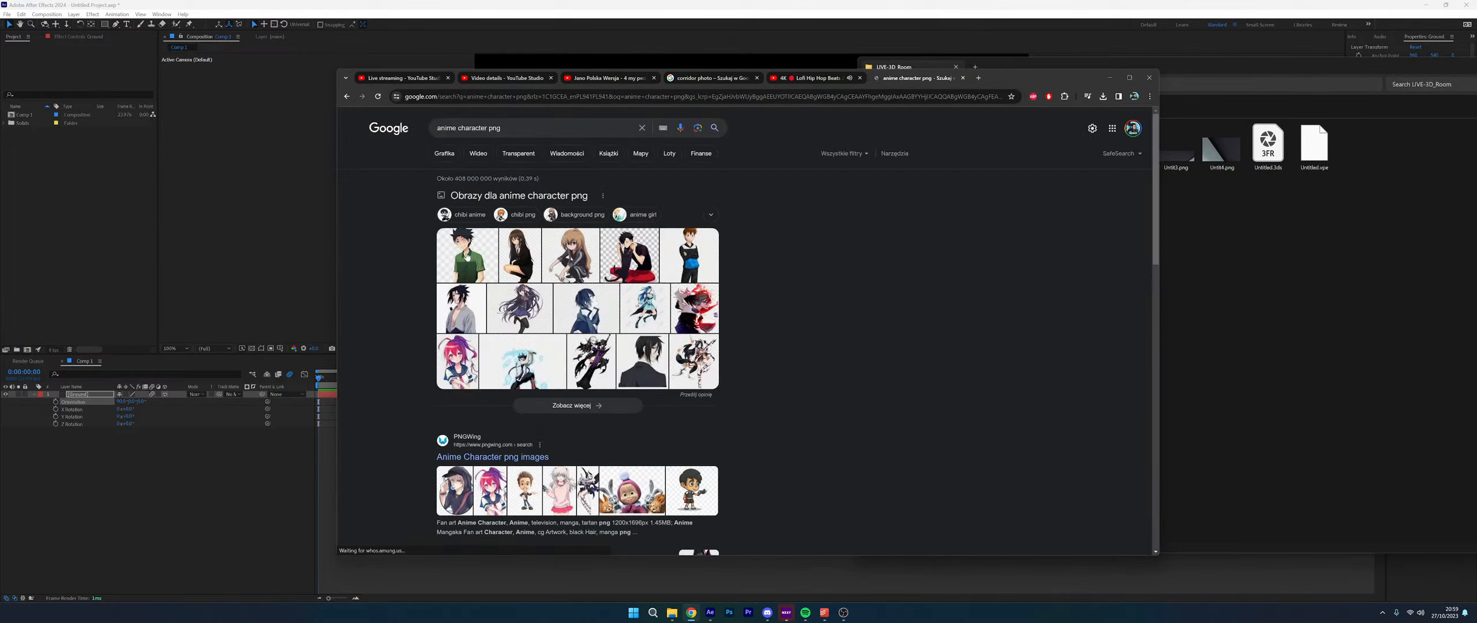
left_click(444, 153)
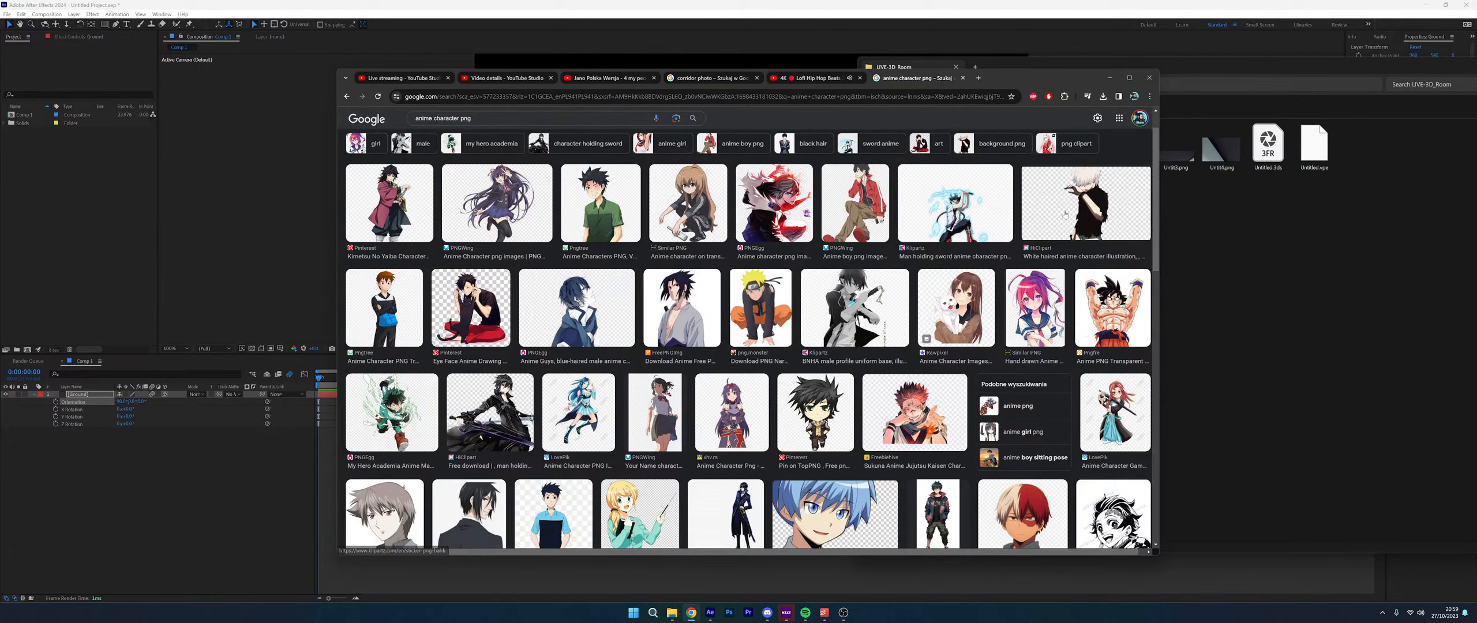
Save the standing Cool Anime Character image into the LIVE-3D_Room folder, open the file to inspect it, and close its preview
scroll(966, 214, "down", 2)
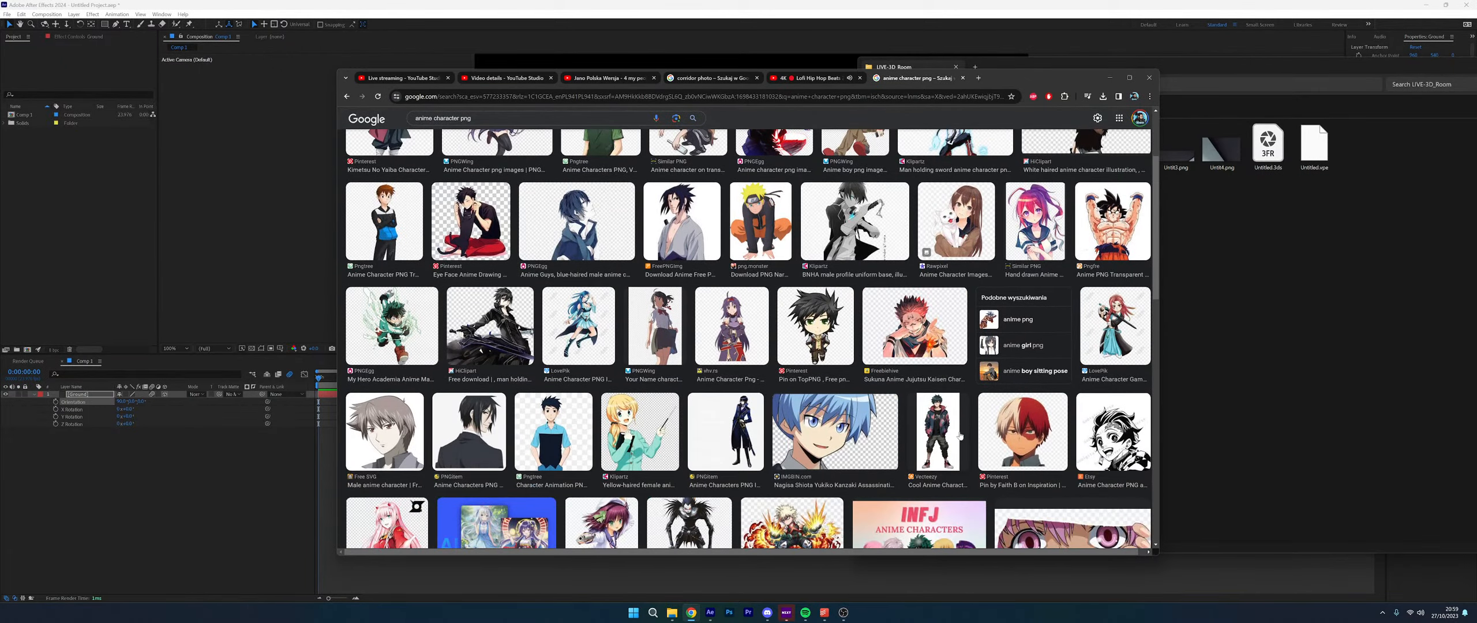
left_click(934, 420)
left_click_drag(992, 271, 1276, 297)
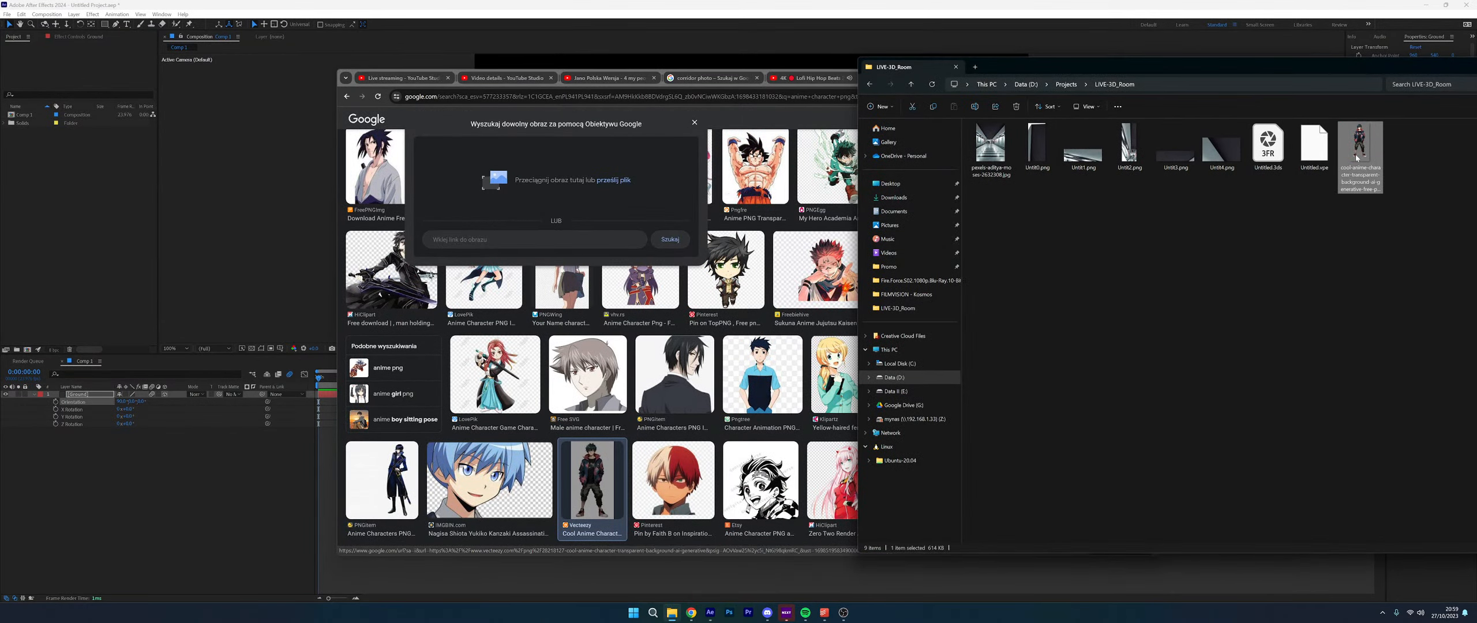
left_click(1331, 222)
left_click(1362, 154)
double_click(1366, 155)
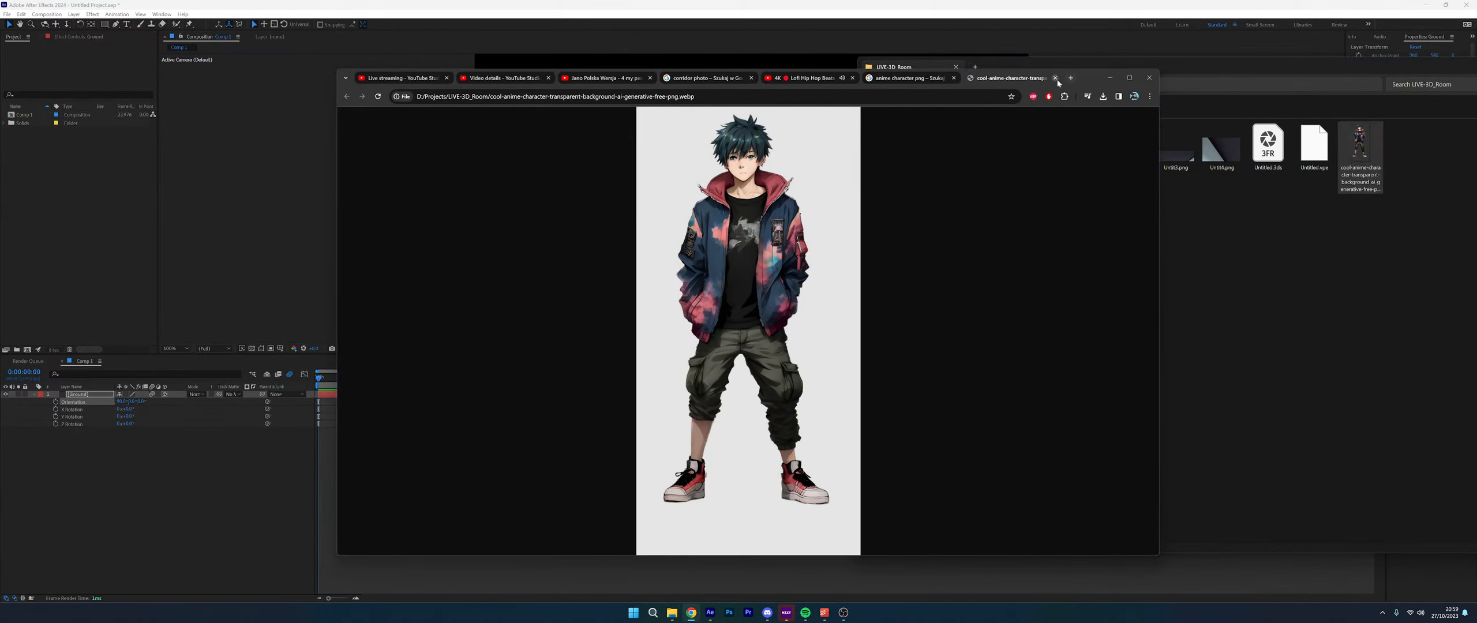
left_click(1055, 79)
left_click(1123, 148)
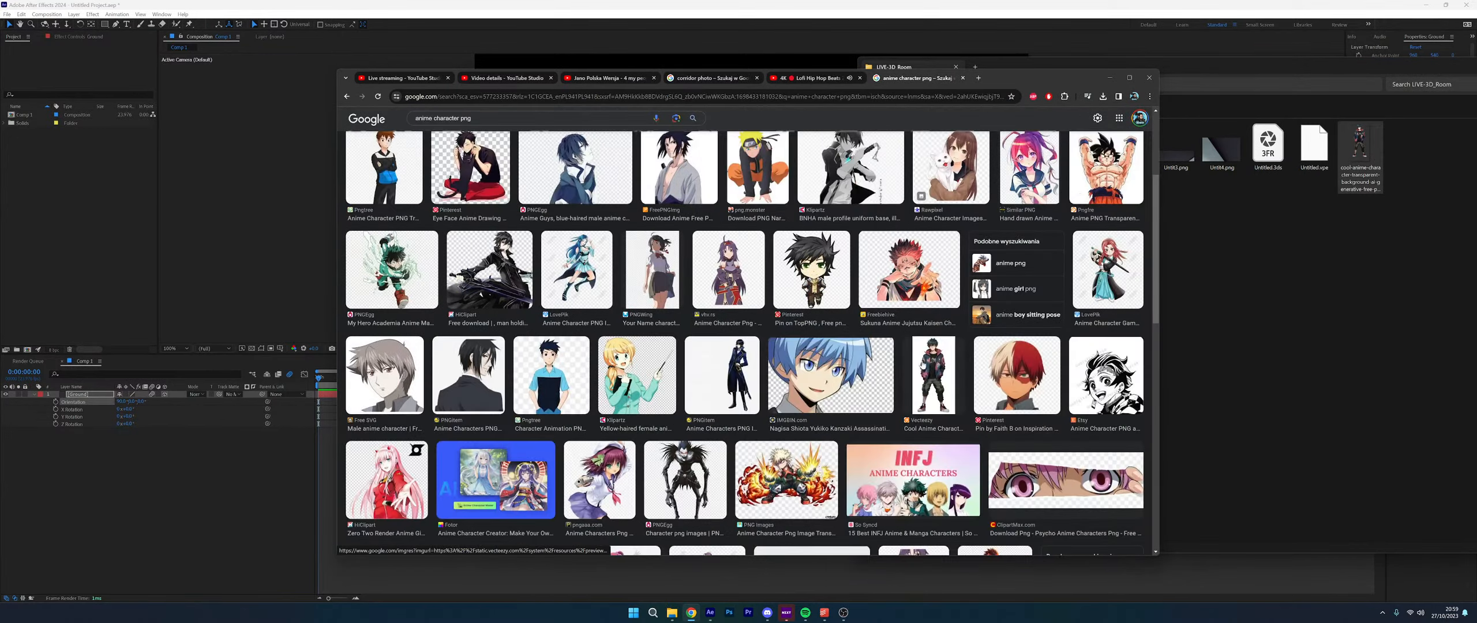
Save the Klipartz image of the man holding a sword into LIVE-3D_Room and open it to check its background
scroll(1082, 300, "up", 5)
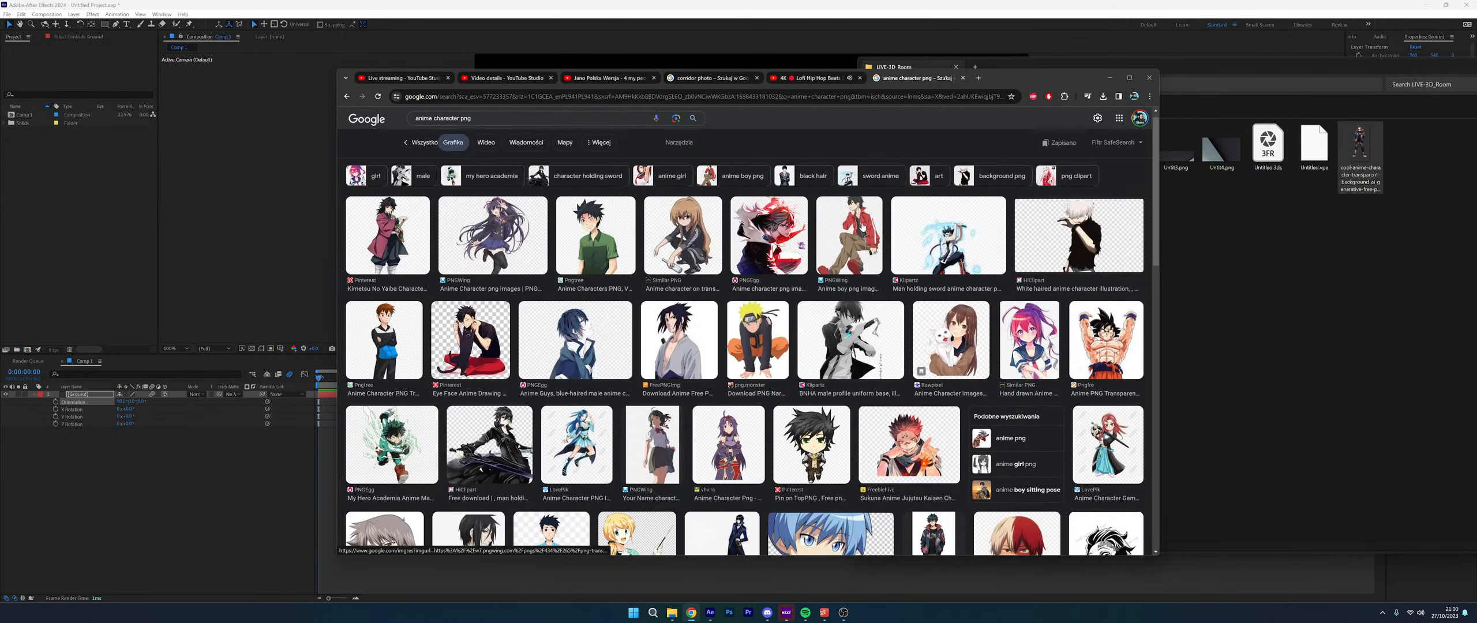
left_click(861, 229)
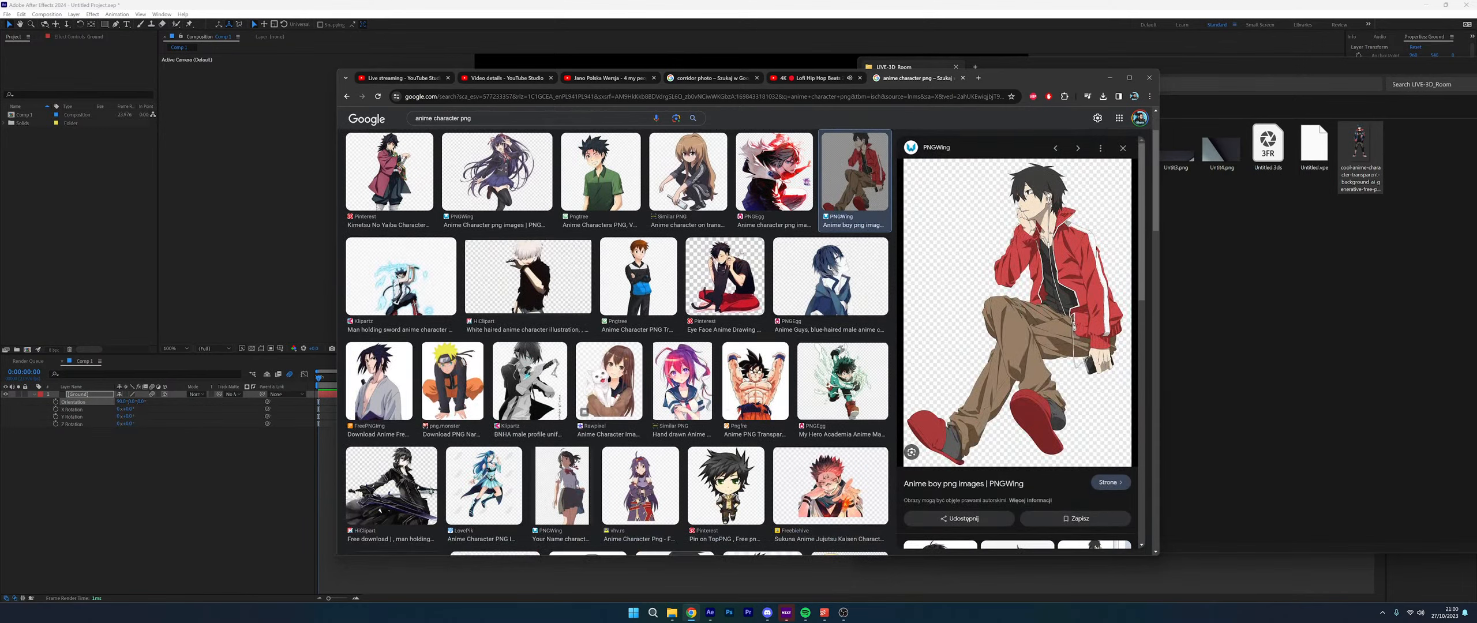
scroll(458, 232, "down", 1)
left_click(403, 196)
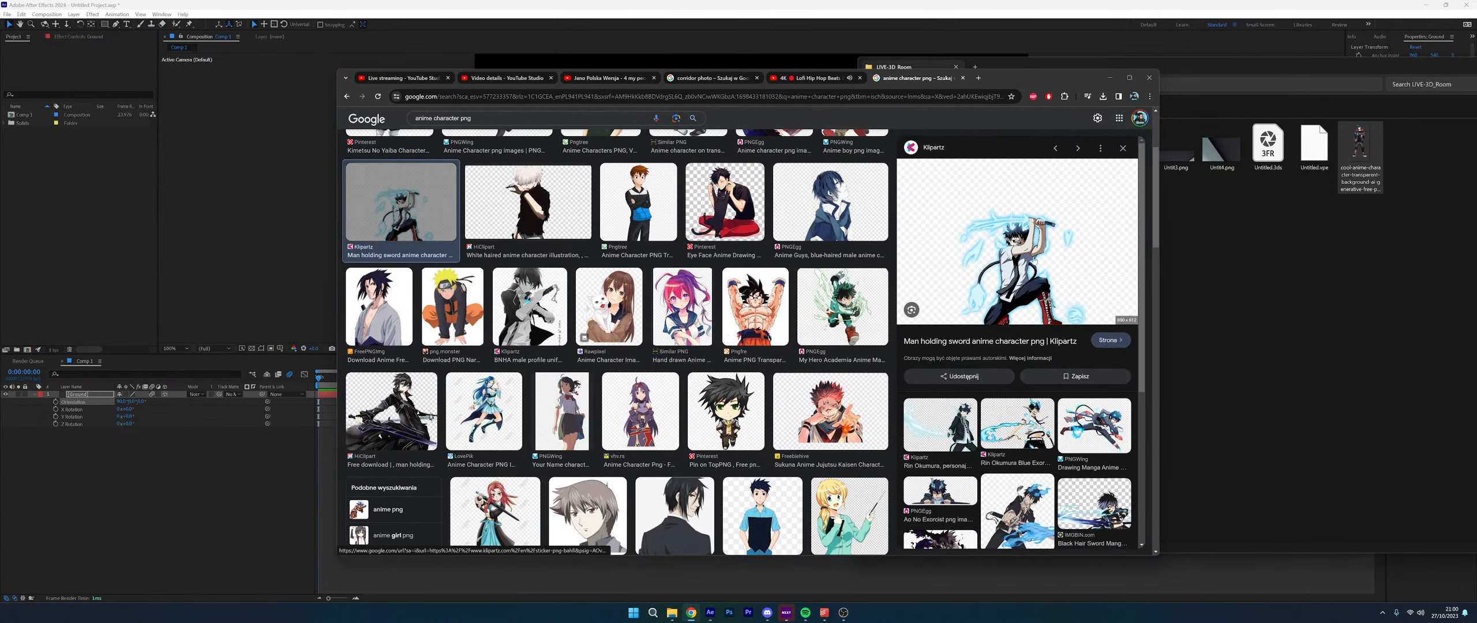
left_click_drag(1032, 202, 1276, 269)
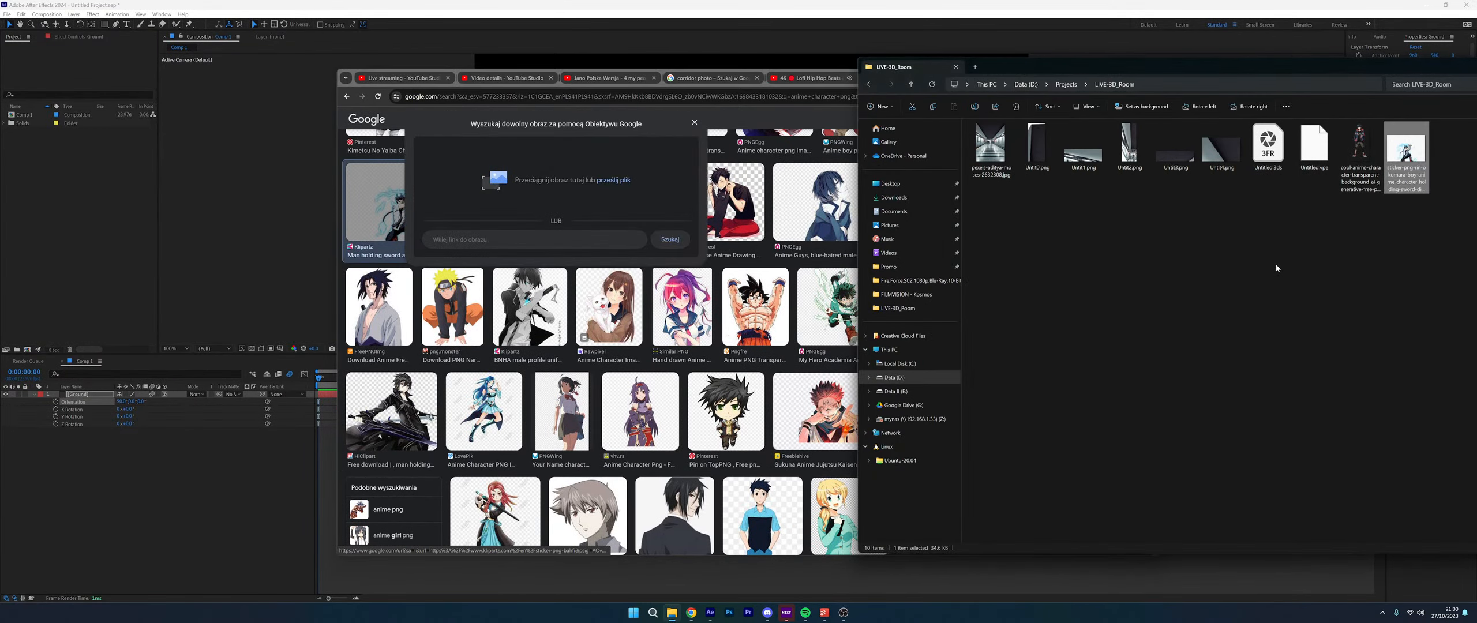
double_click(1406, 156)
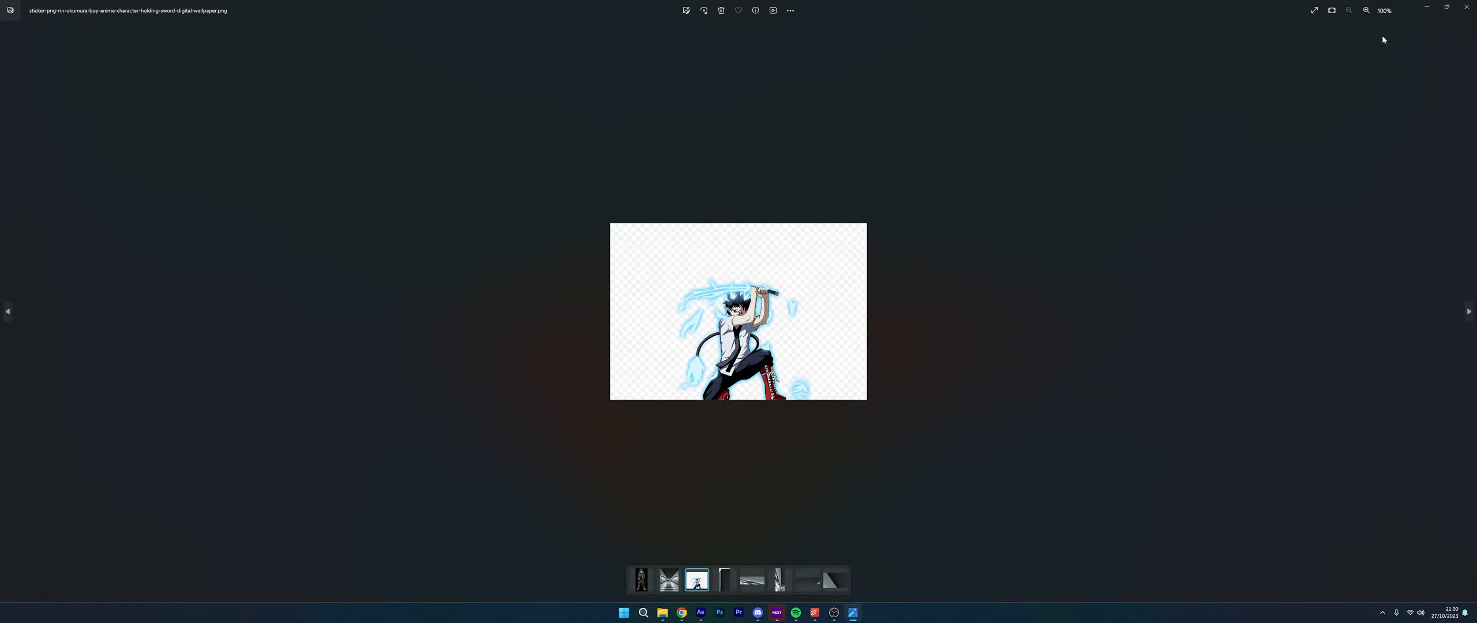
left_click(1465, 7)
Find the red-haired male anime character from Klipartz further down the results and save it into LIVE-3D_Room
scroll(676, 317, "down", 2)
scroll(646, 387, "down", 5)
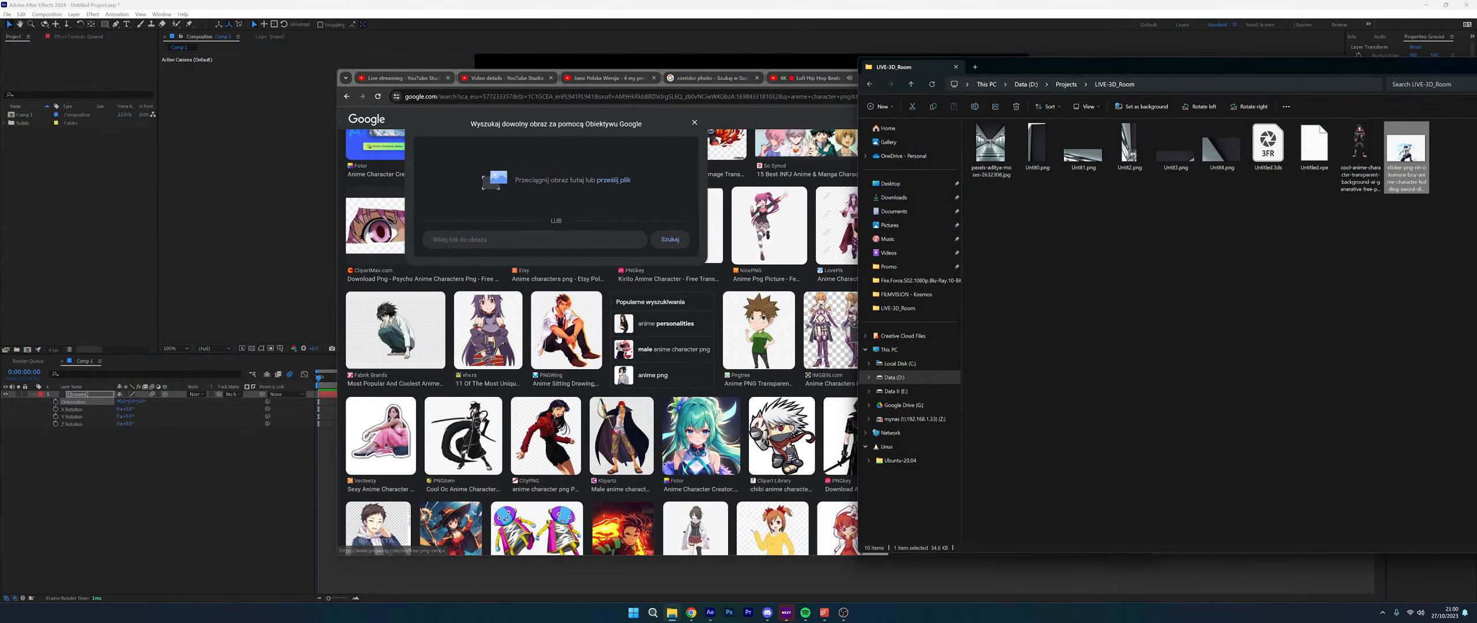
left_click(620, 436)
left_click_drag(1029, 254, 1262, 245)
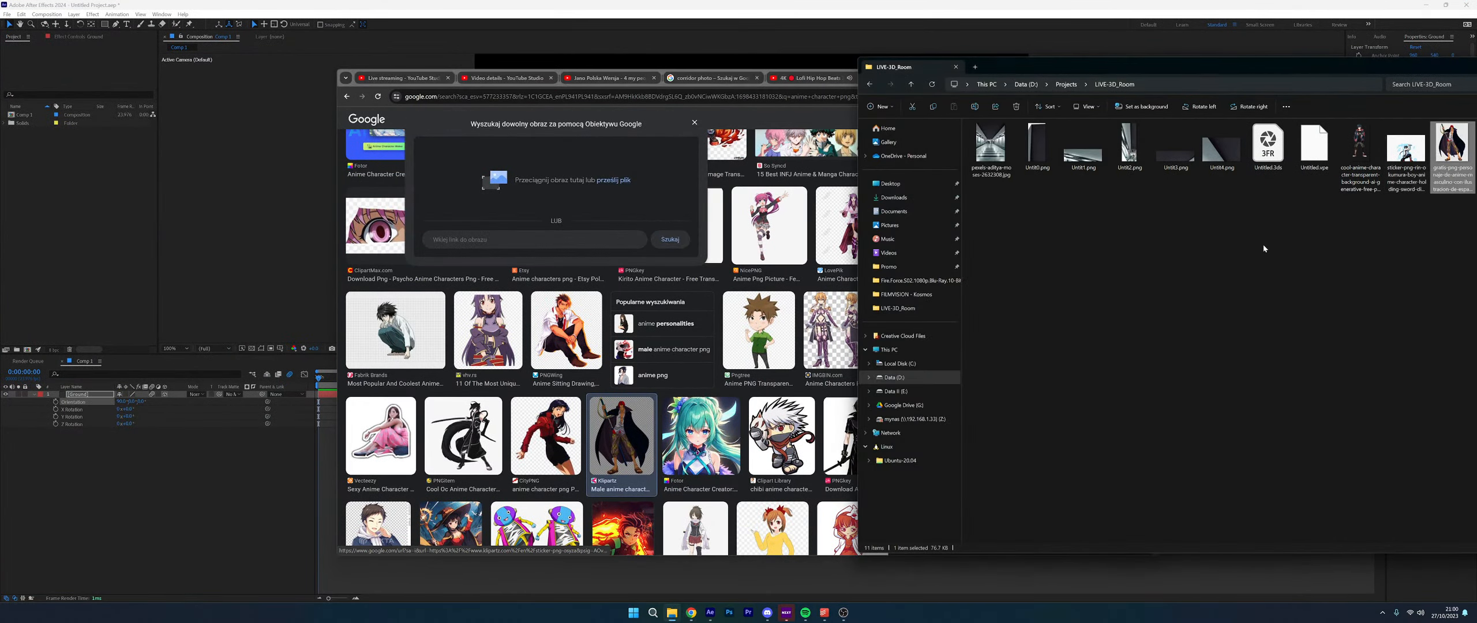
Check the red-haired character image's background and delete all three downloaded character images from LIVE-3D_Room
double_click(1456, 146)
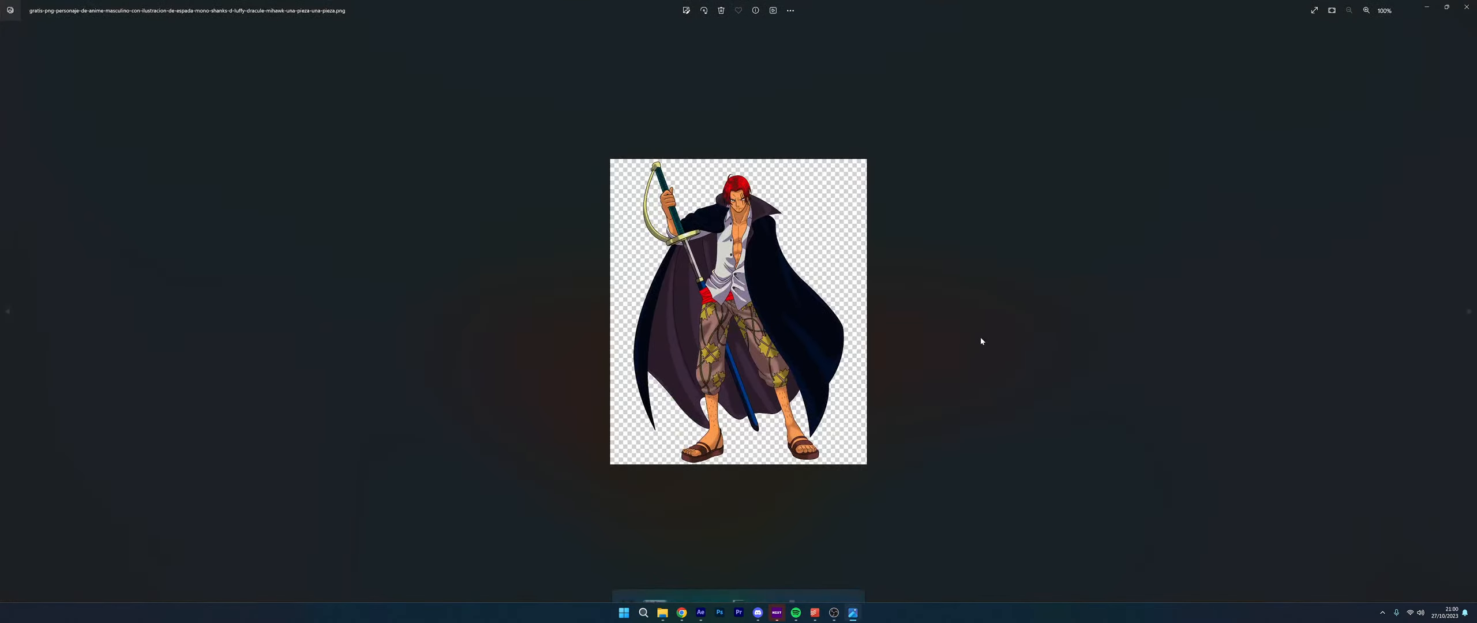
left_click(1466, 6)
left_click_drag(1460, 259, 1374, 150)
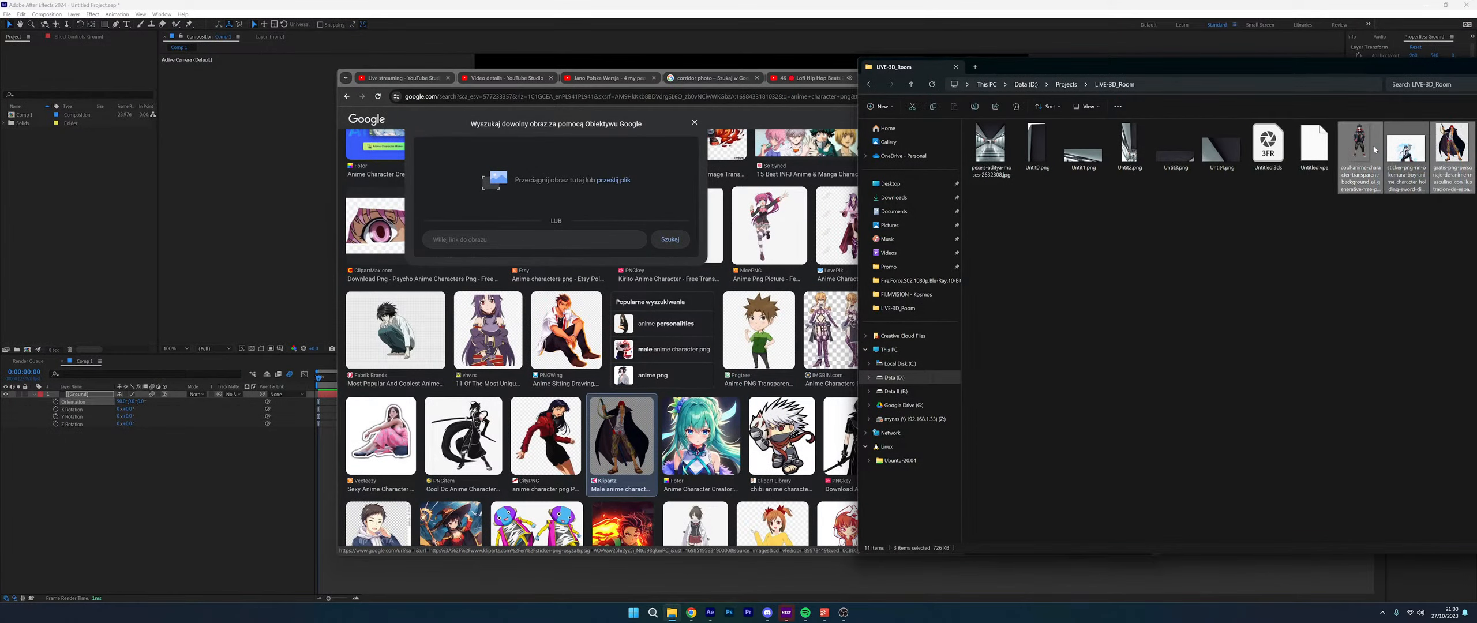
key("Delete")
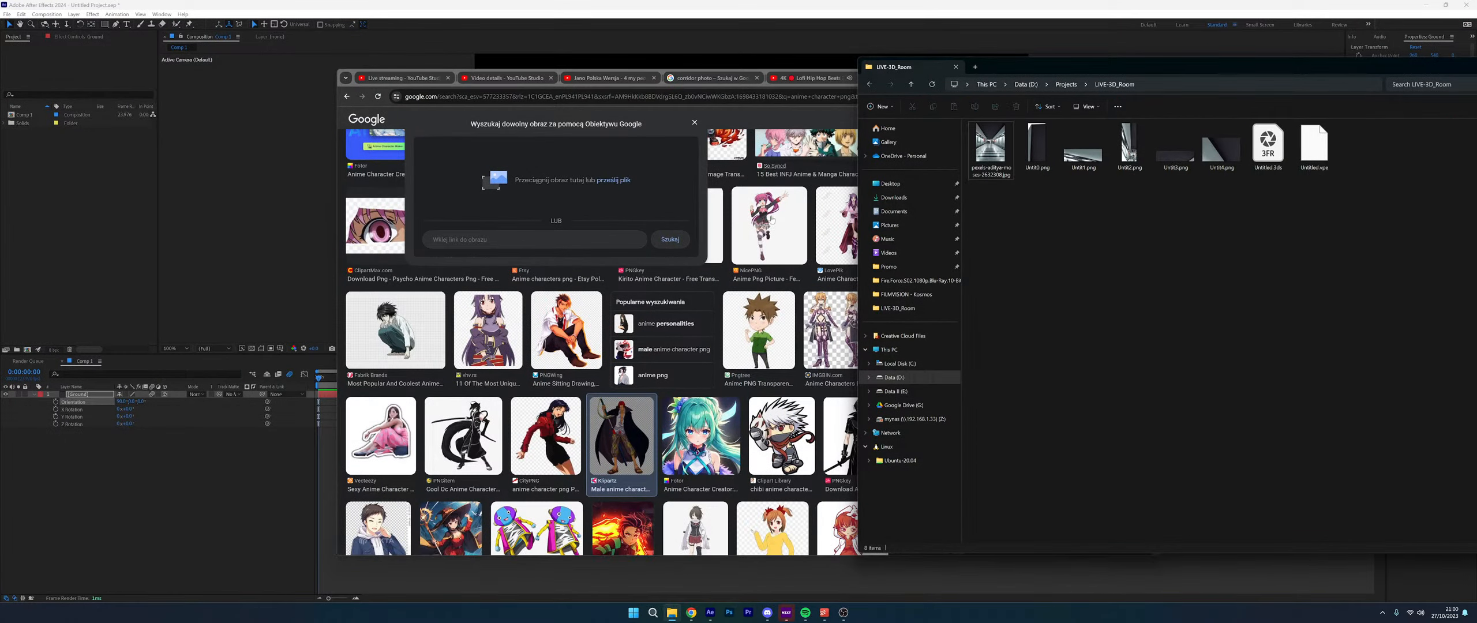
Browse more anime character results and save the previewed red-haired character image into LIVE-3D_Room again
scroll(740, 368, "down", 3)
scroll(740, 368, "down", 1)
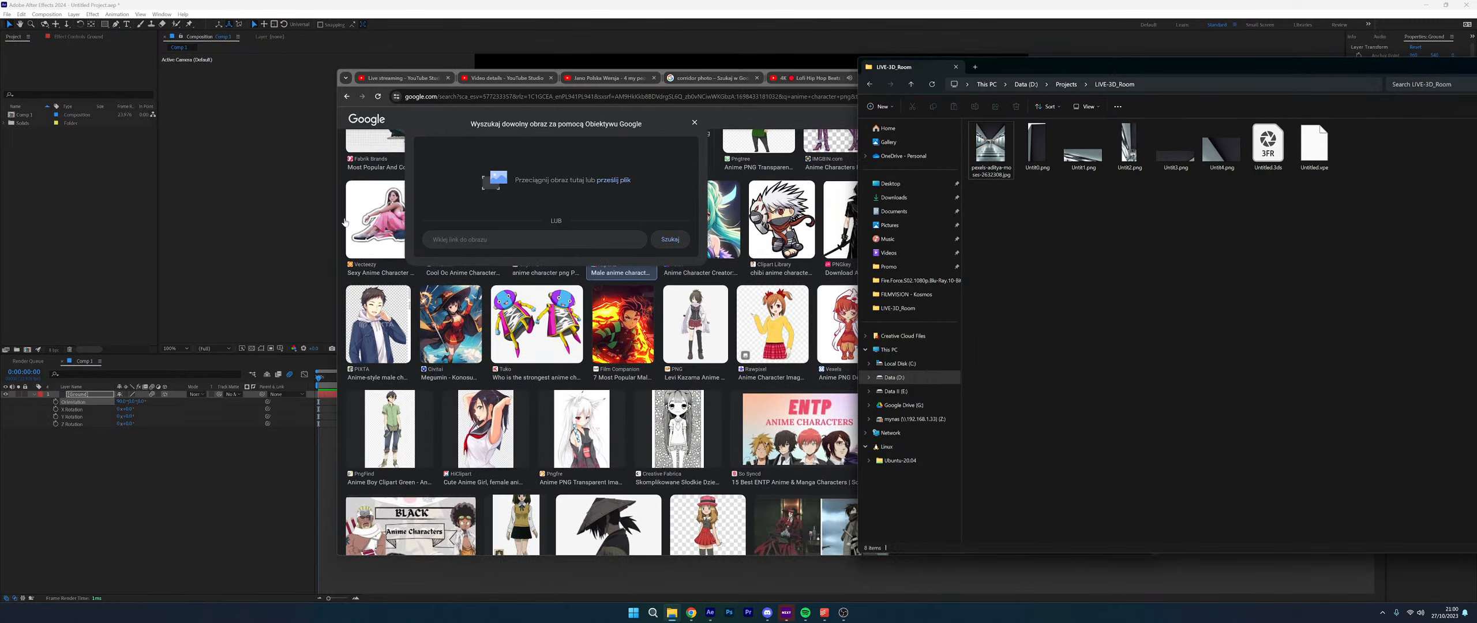
left_click(343, 230)
scroll(349, 235, "up", 1)
left_click_drag(1010, 311, 1289, 240)
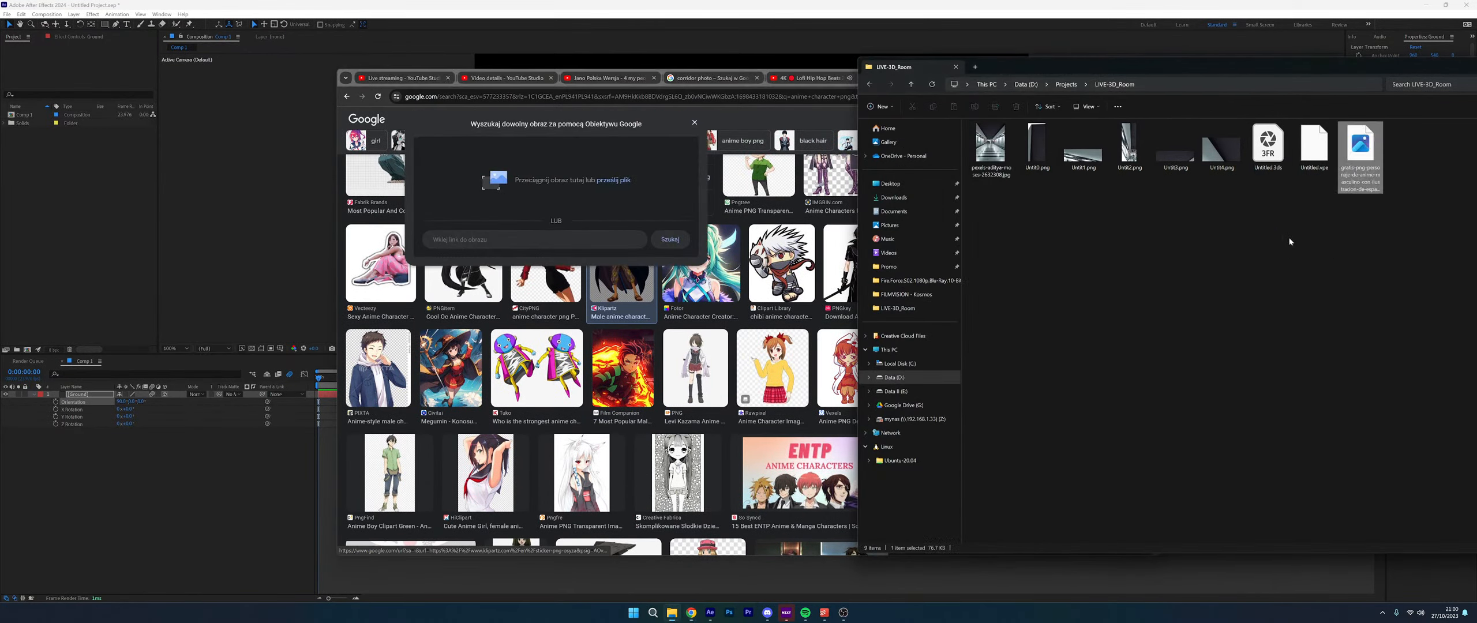
Import the red-haired character PNG from the LIVE-3D_Room folder into After Effects and place it in Comp 1
left_click(796, 71)
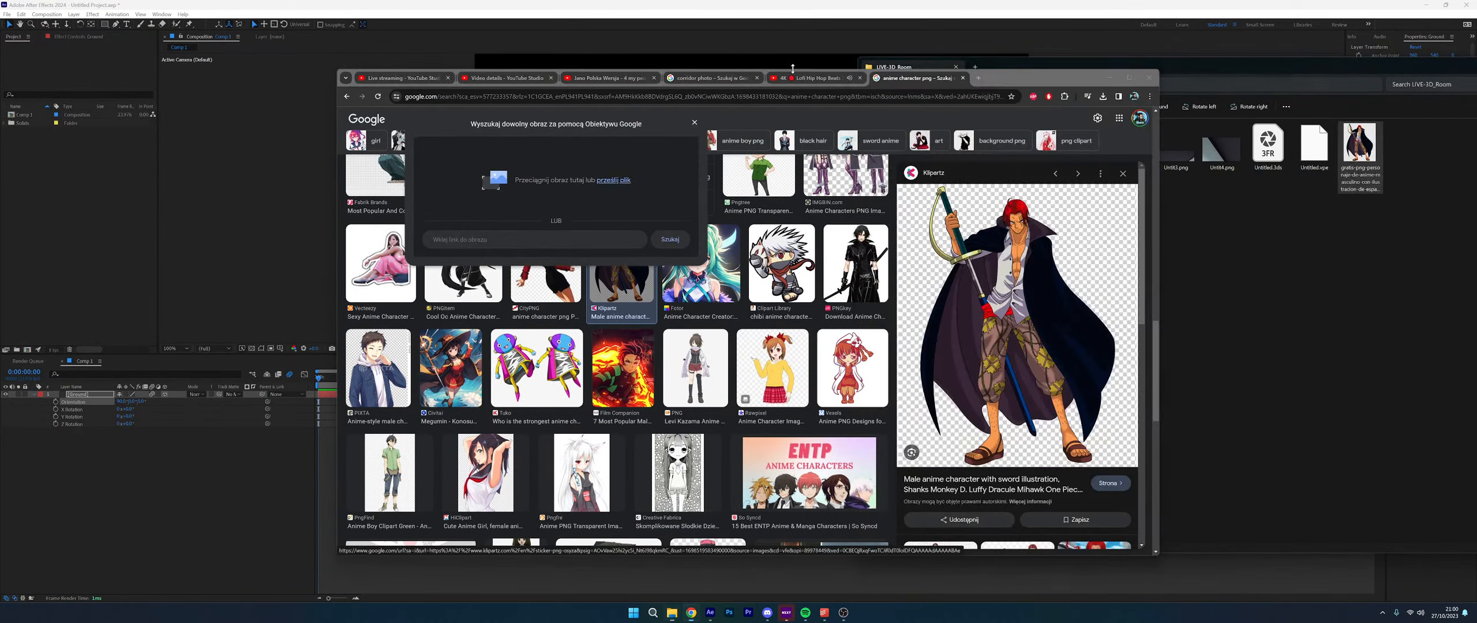
left_click(1110, 77)
left_click_drag(1359, 151, 574, 369)
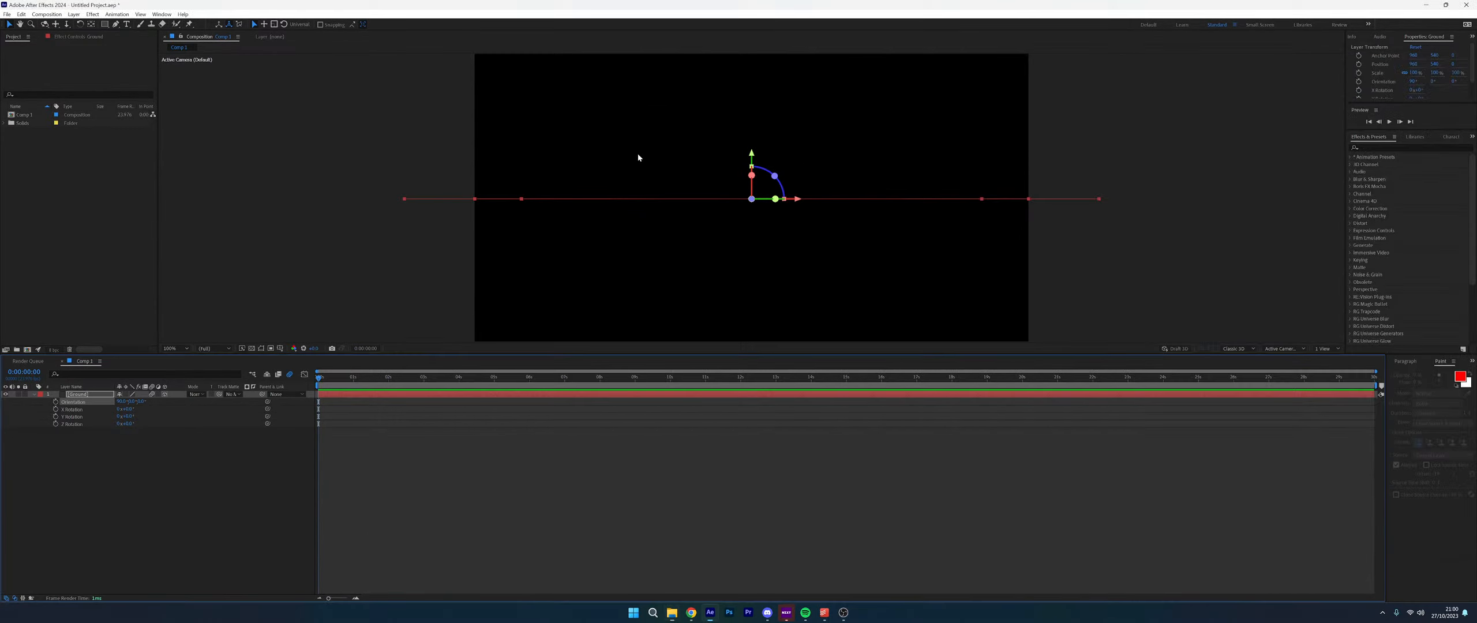
left_click_drag(554, 102, 808, 196)
Make the character image a 3D layer and scale it down uniformly to about half its size
key("s")
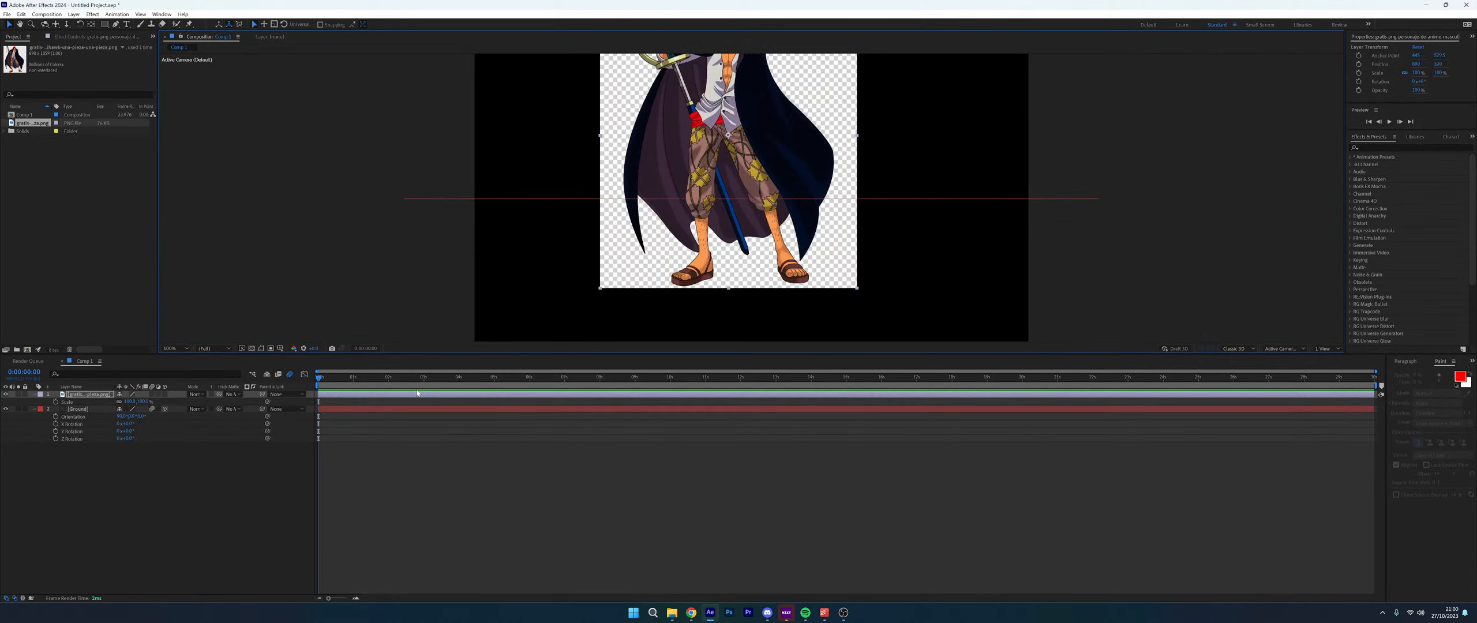
left_click(164, 394)
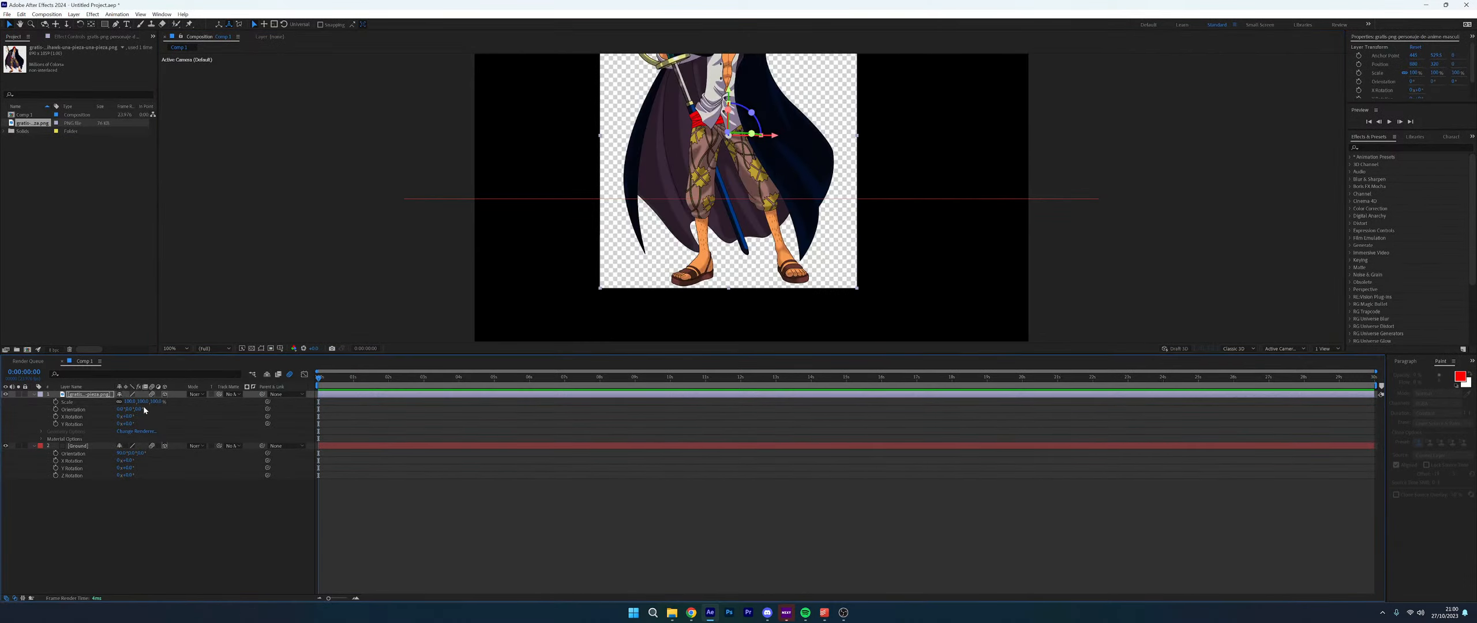
left_click_drag(143, 406, 113, 406)
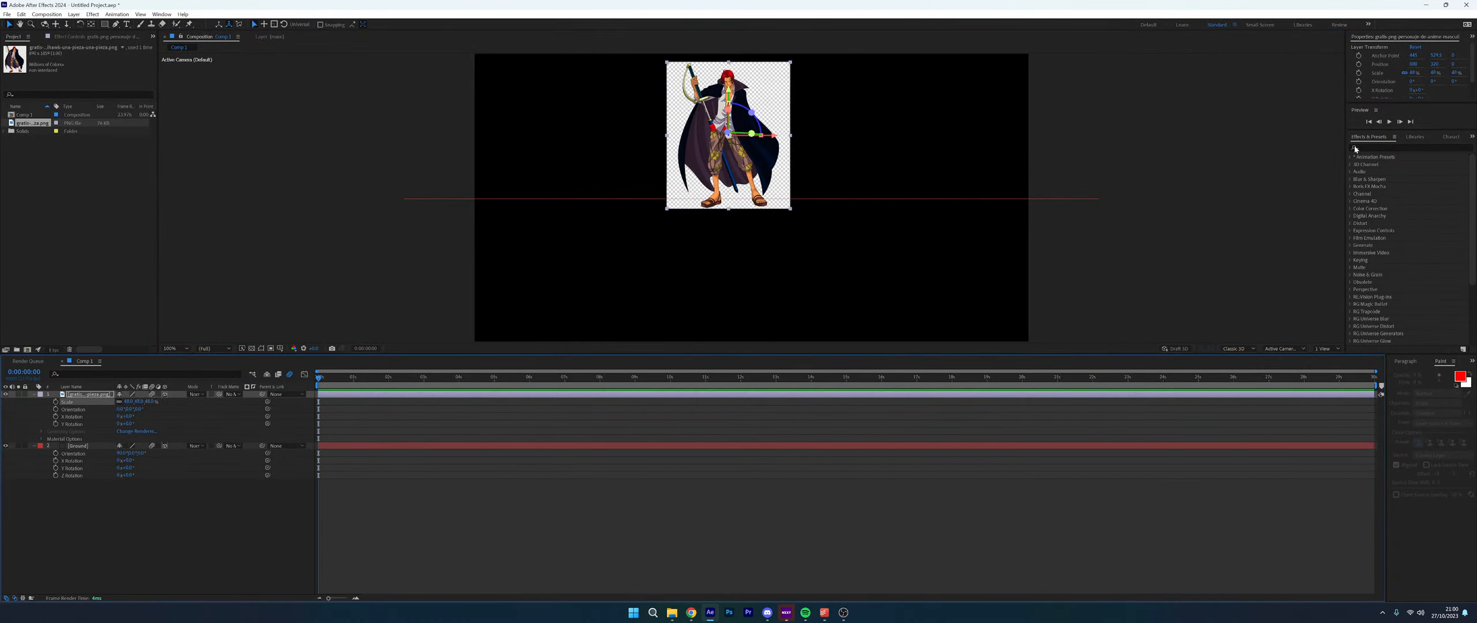
left_click(1388, 152)
Try to pre-compose the character layer with all attributes moved into the new composition, and undo it after inspecting its contents
right_click(91, 395)
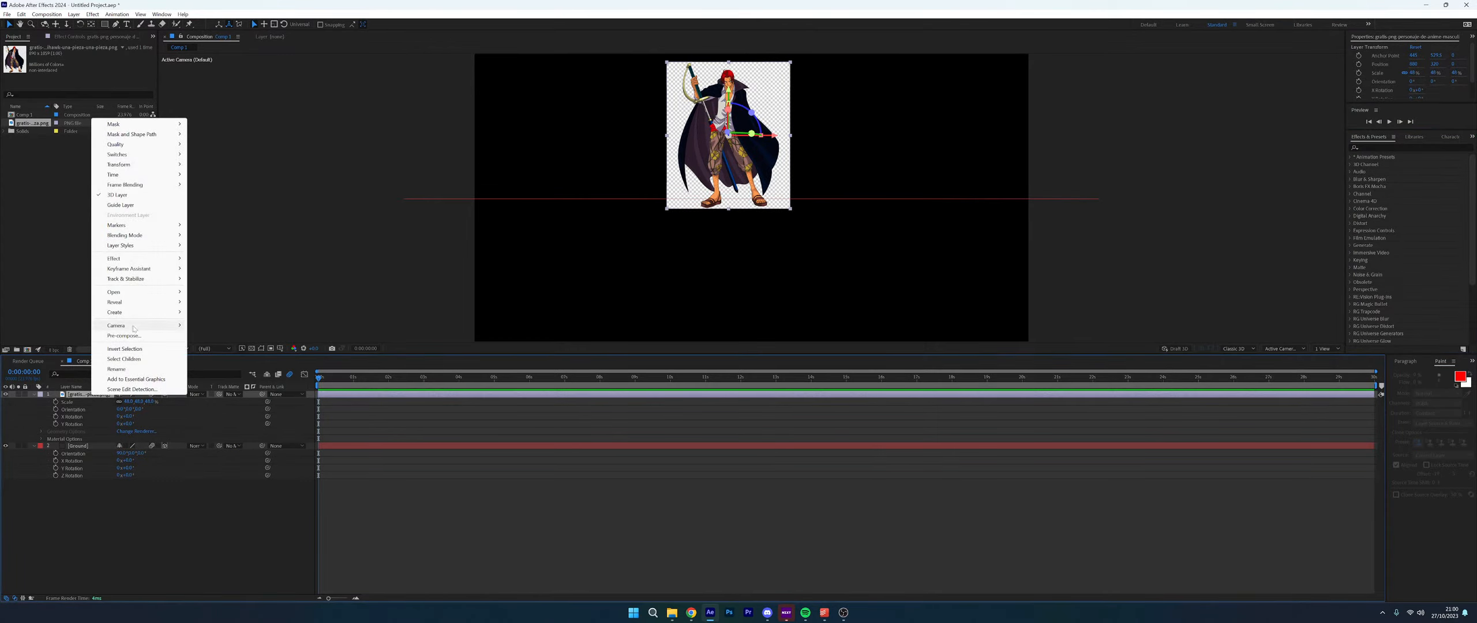
left_click(123, 329)
left_click(283, 197)
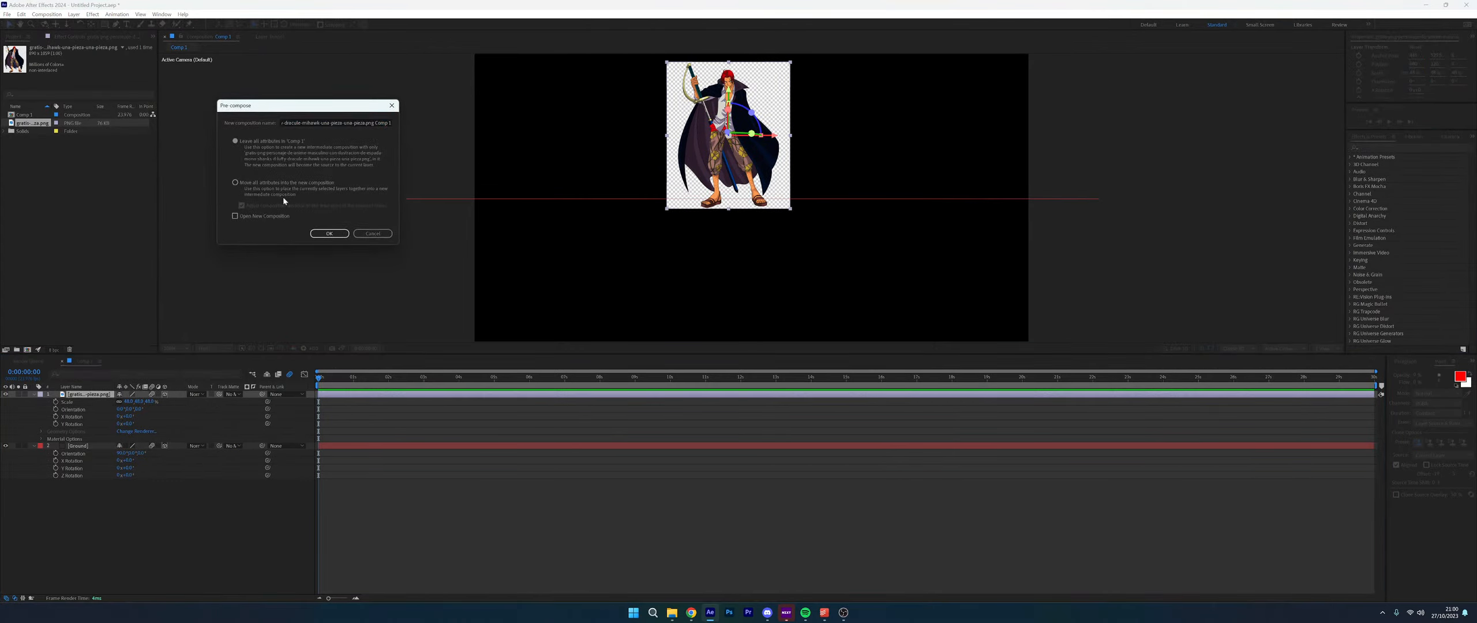
left_click(243, 184)
left_click(329, 233)
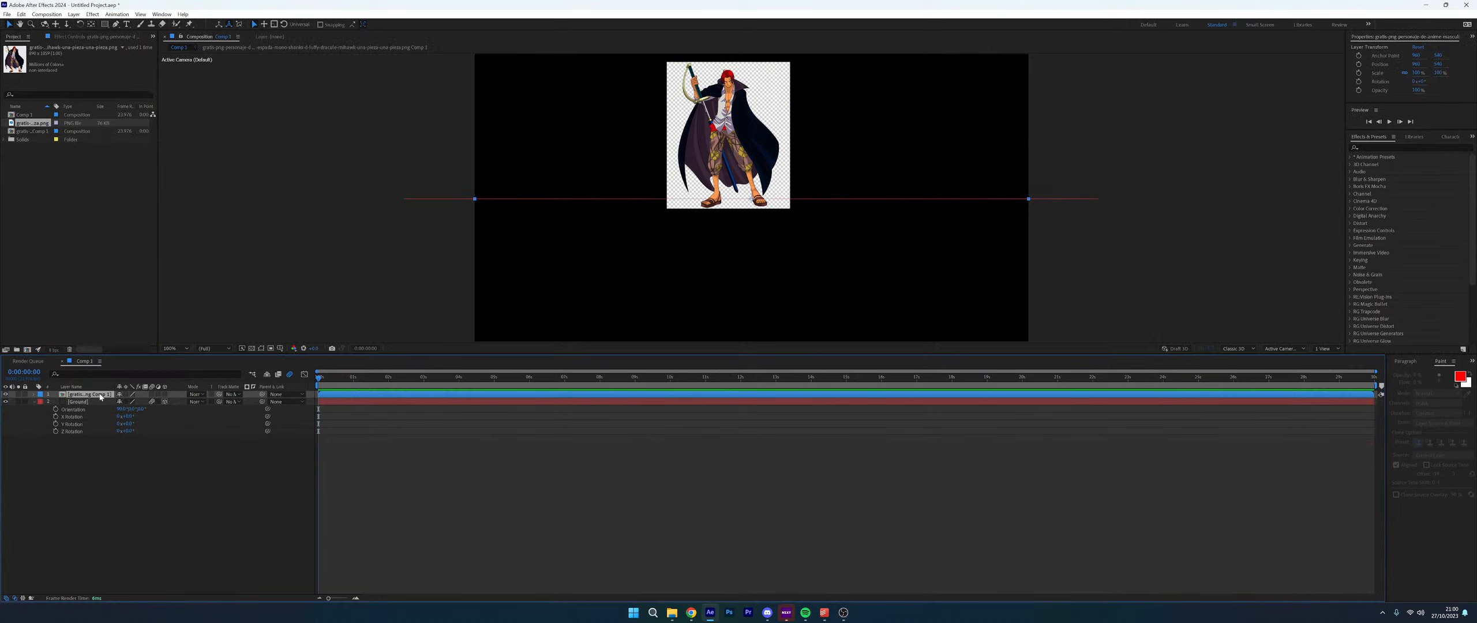
double_click(92, 394)
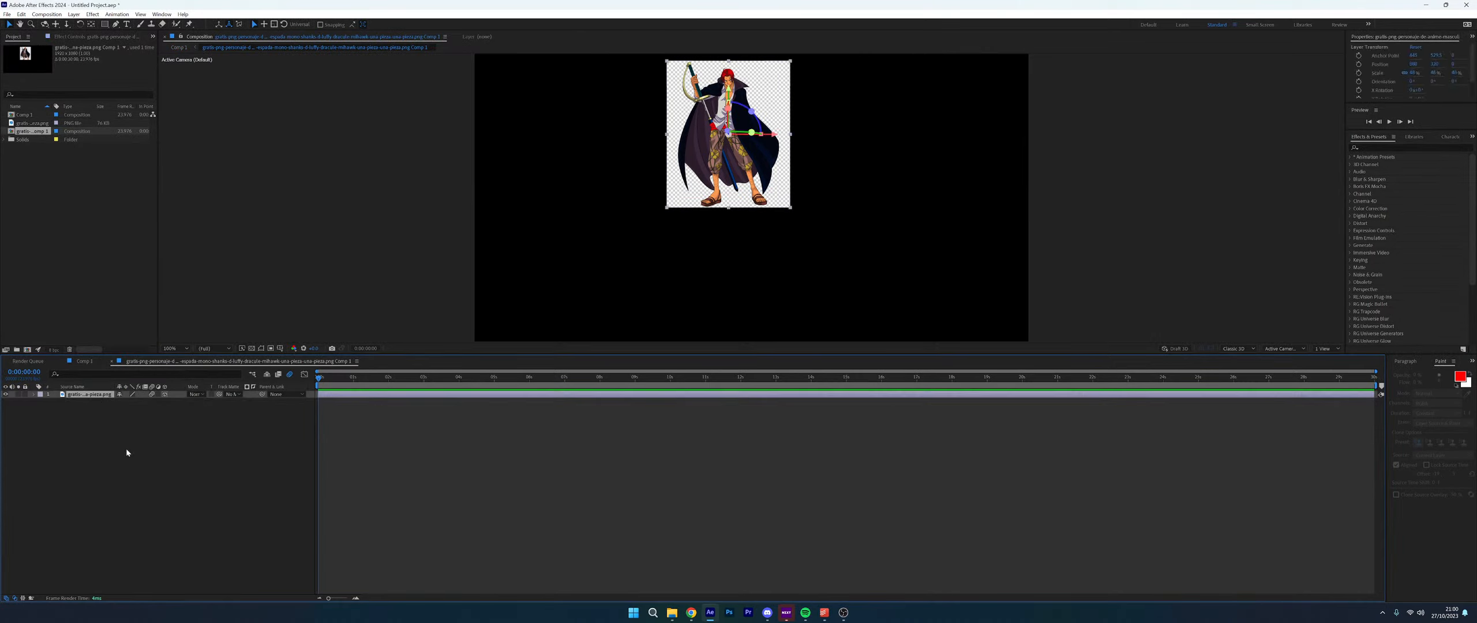
key("ctrl+z")
Pre-compose the character layer as "render", leaving all attributes in Comp 1, and open the new composition
right_click(98, 394)
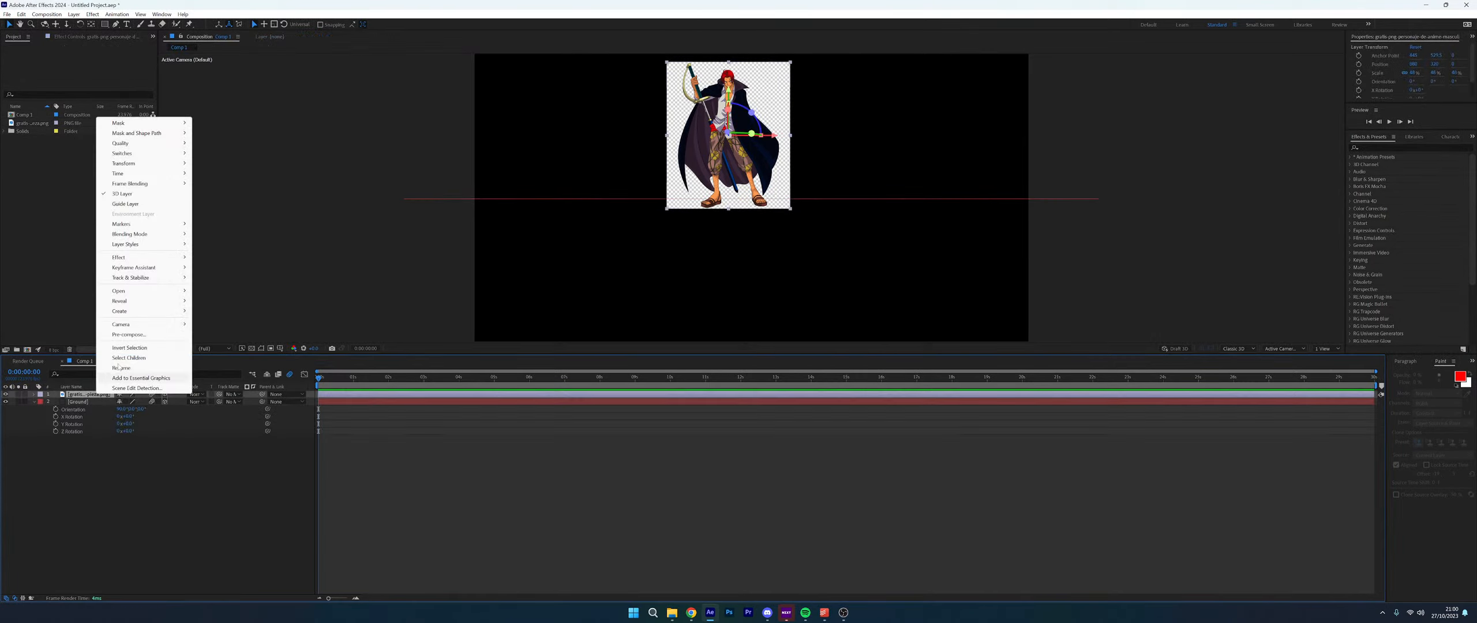
left_click(138, 334)
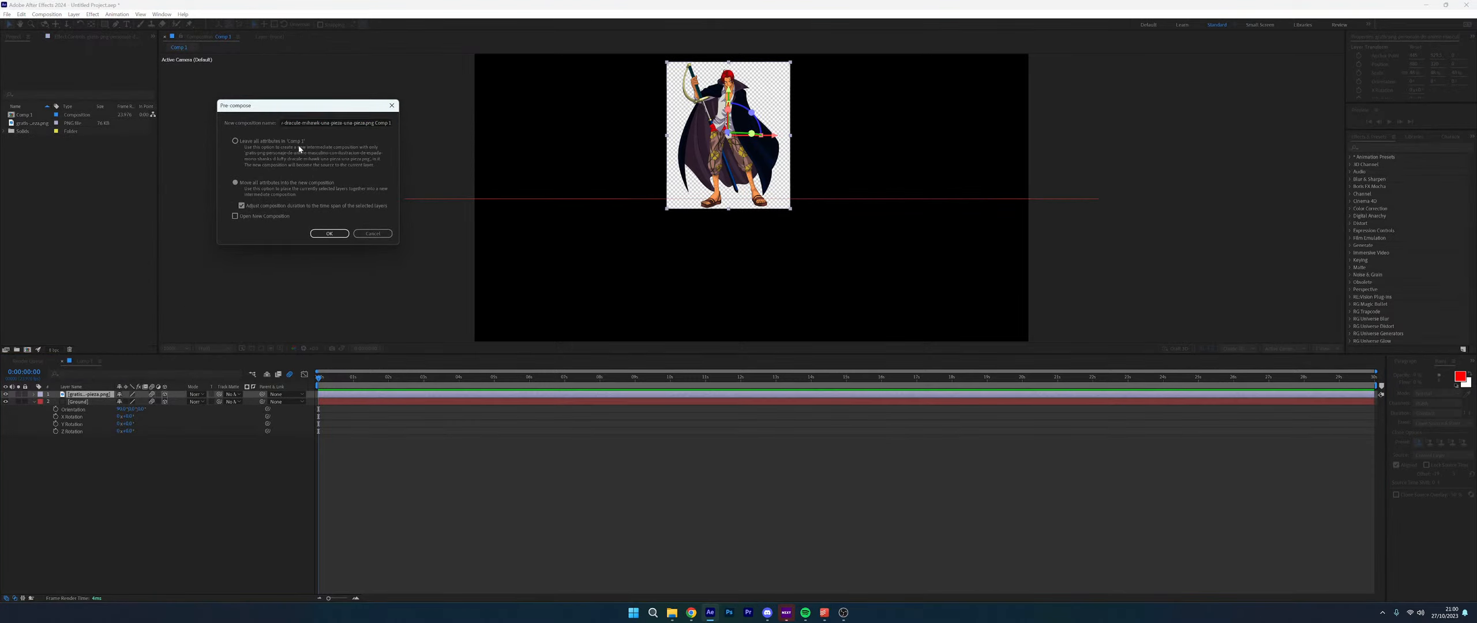
left_click(259, 140)
left_click(310, 122)
type("render")
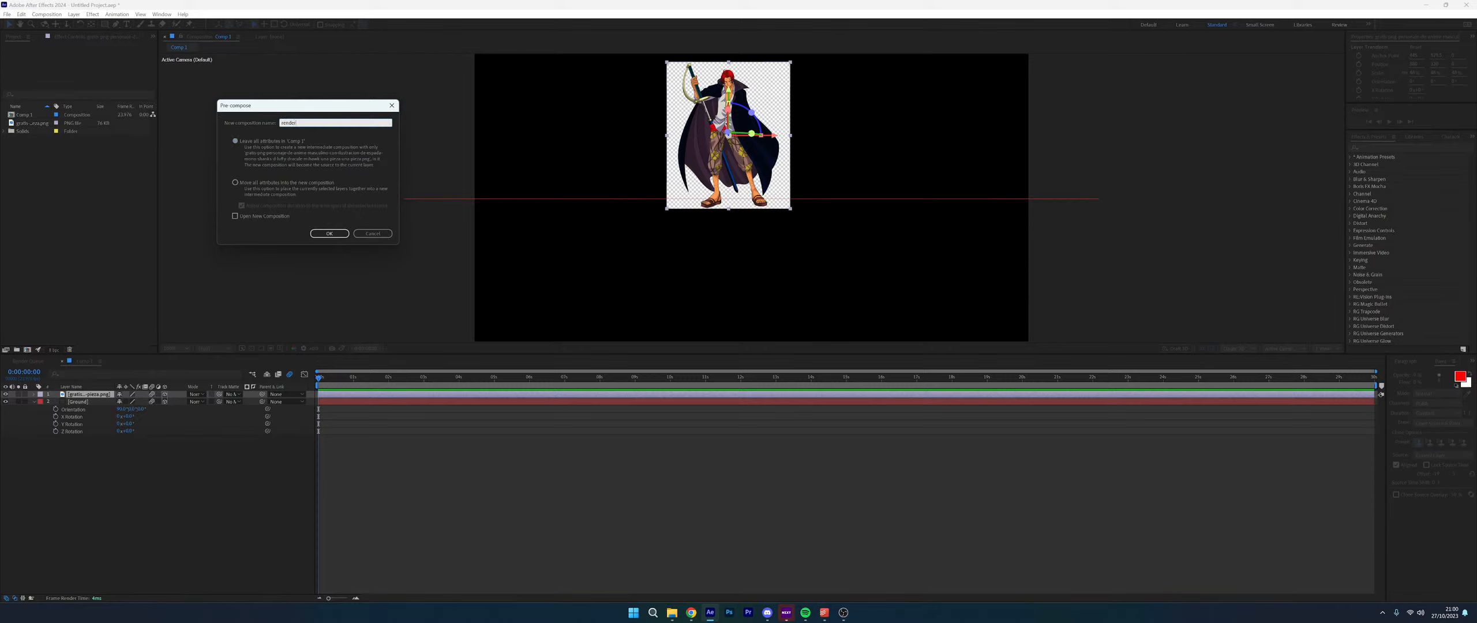
key("Return")
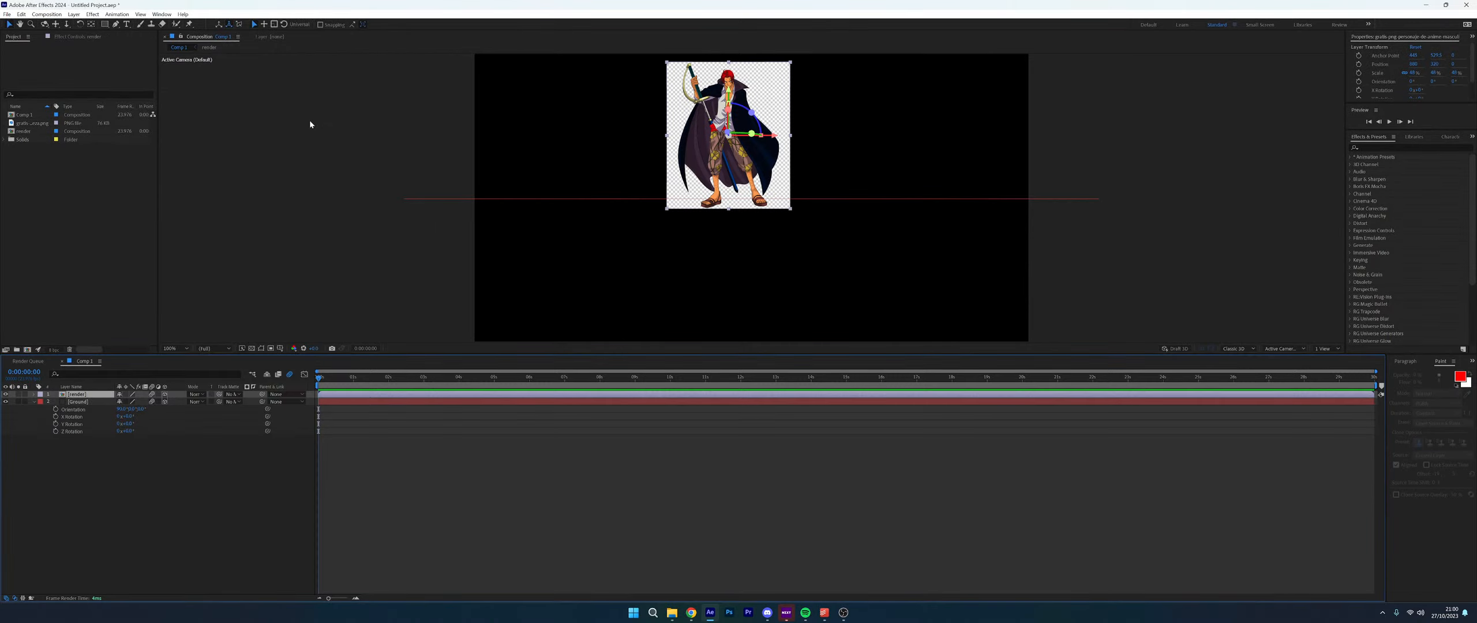
double_click(86, 395)
Duplicate the character layer in the render composition and apply the Tint effect to the upper copy
left_click(87, 395)
key("ctrl+d")
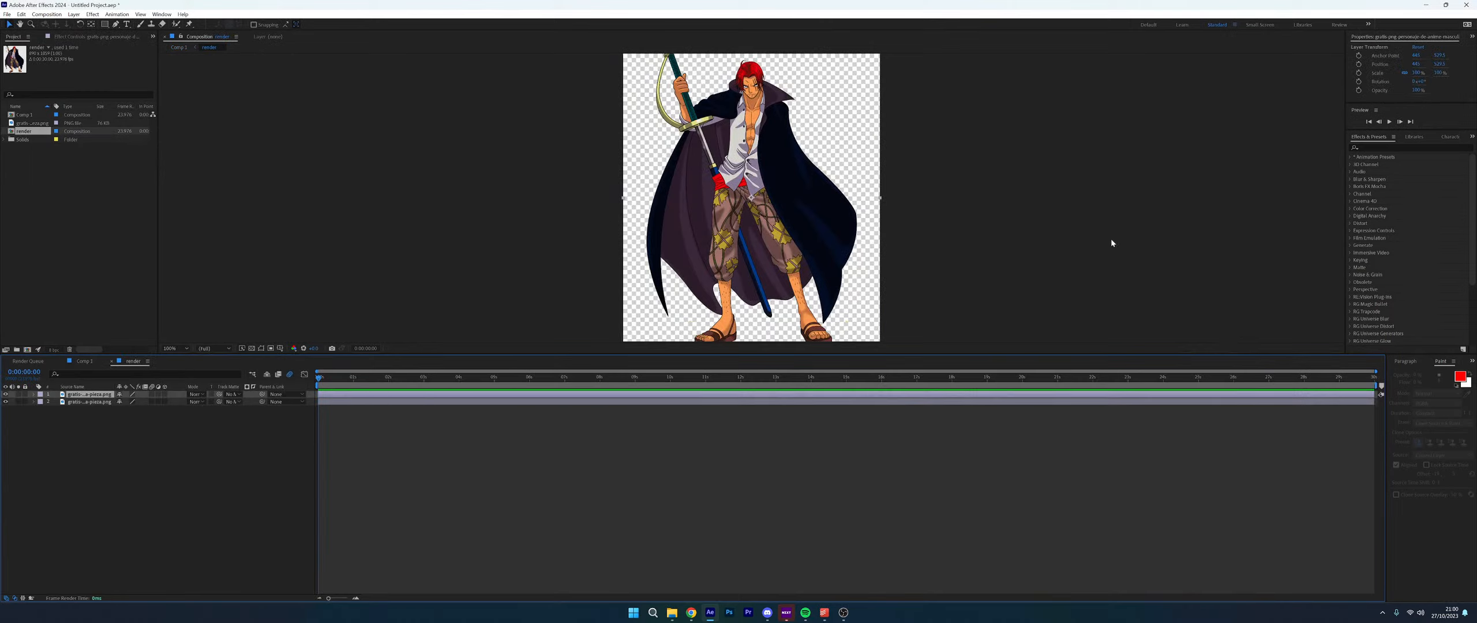
left_click(1364, 146)
type("tint")
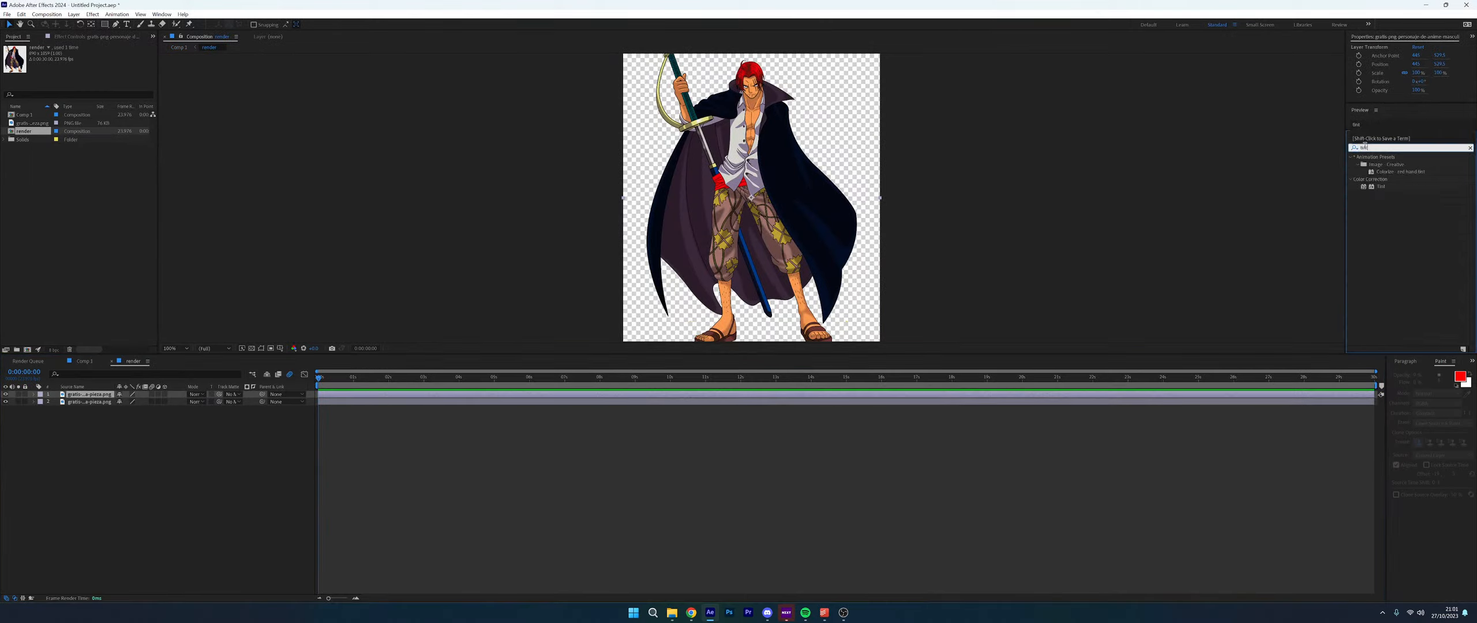
double_click(1380, 186)
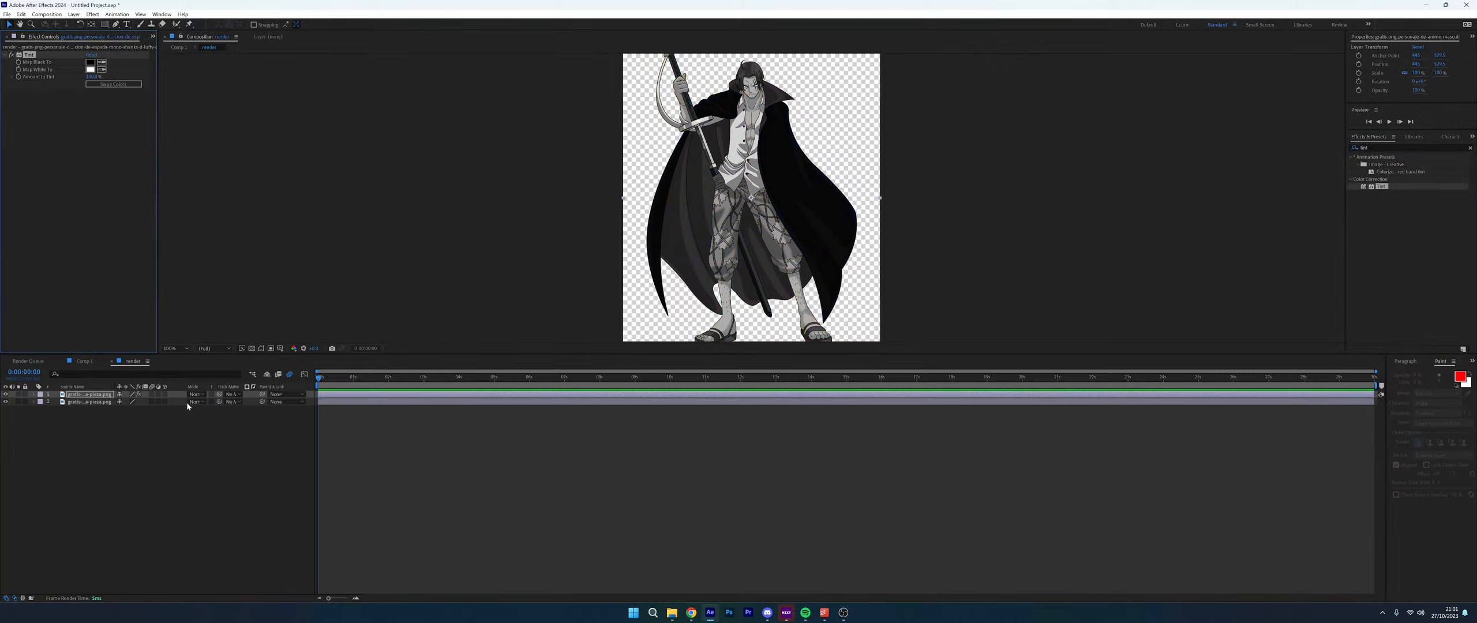
Use the tinted copy as a non-inverted luma track matte for the lower character layer, over the transparency grid
left_click_drag(218, 402, 98, 396)
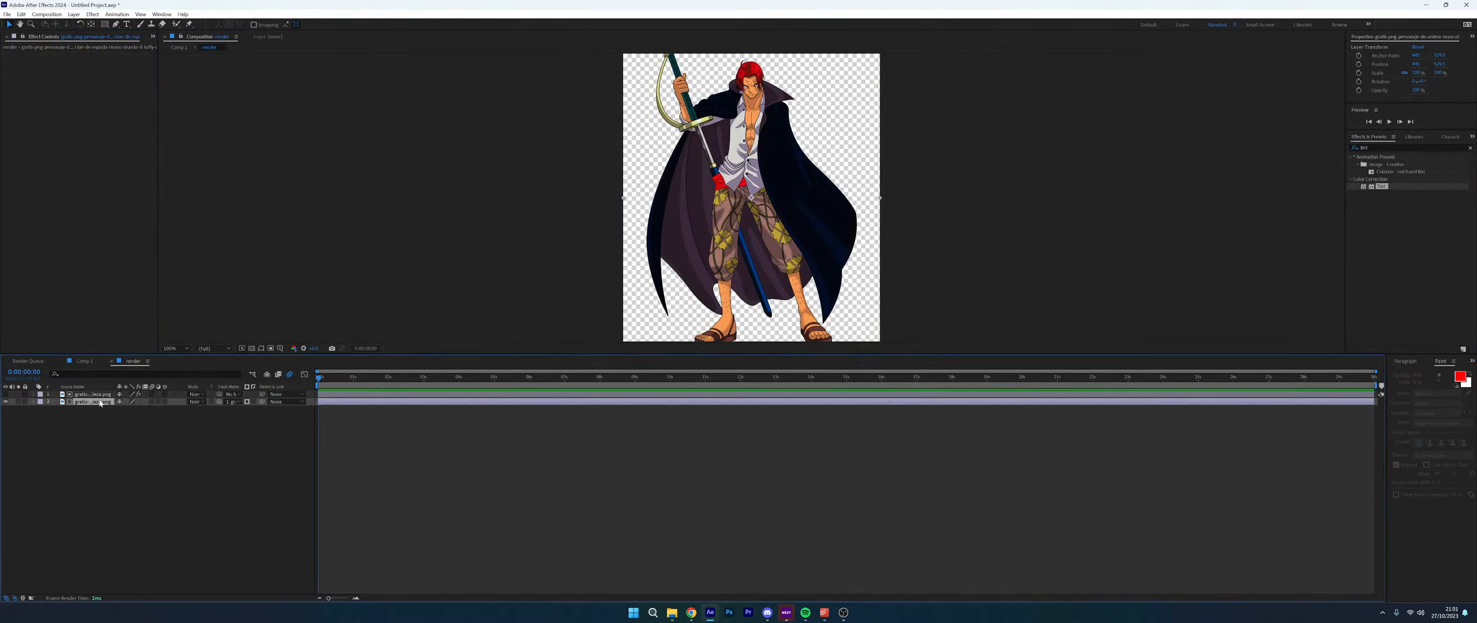
left_click(251, 349)
left_click(110, 394)
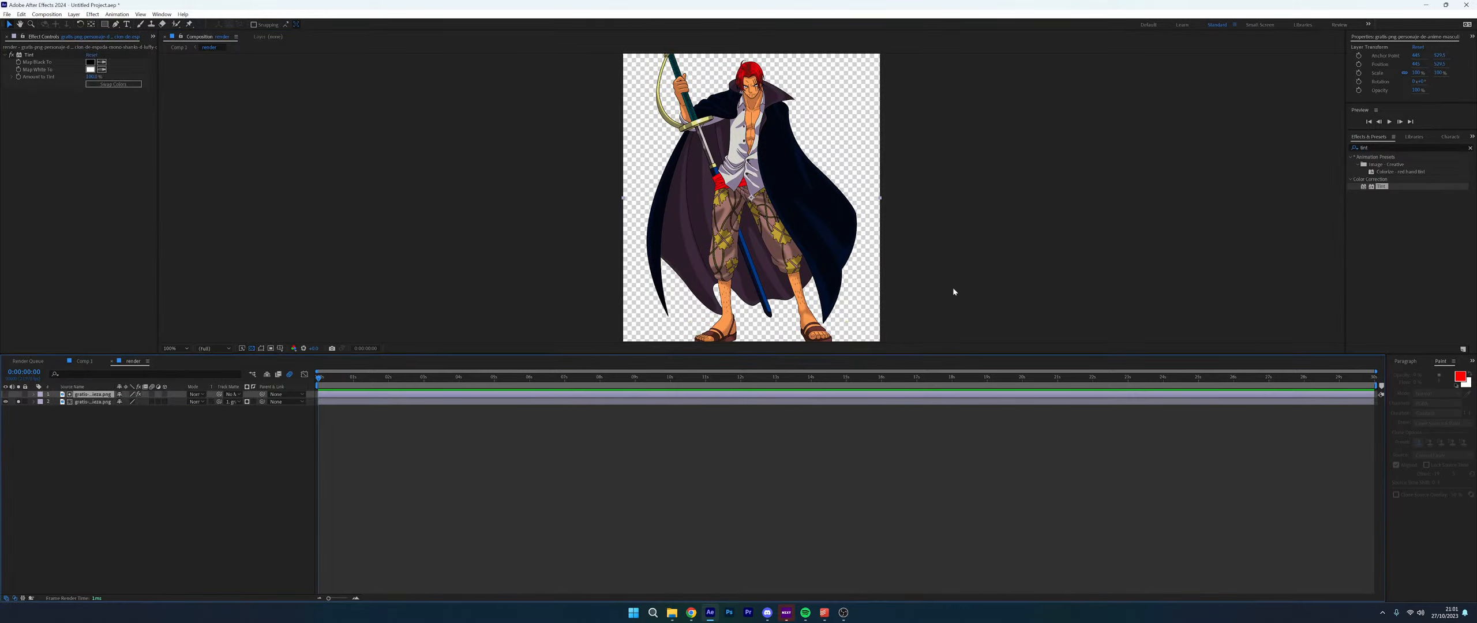
left_click(6, 397)
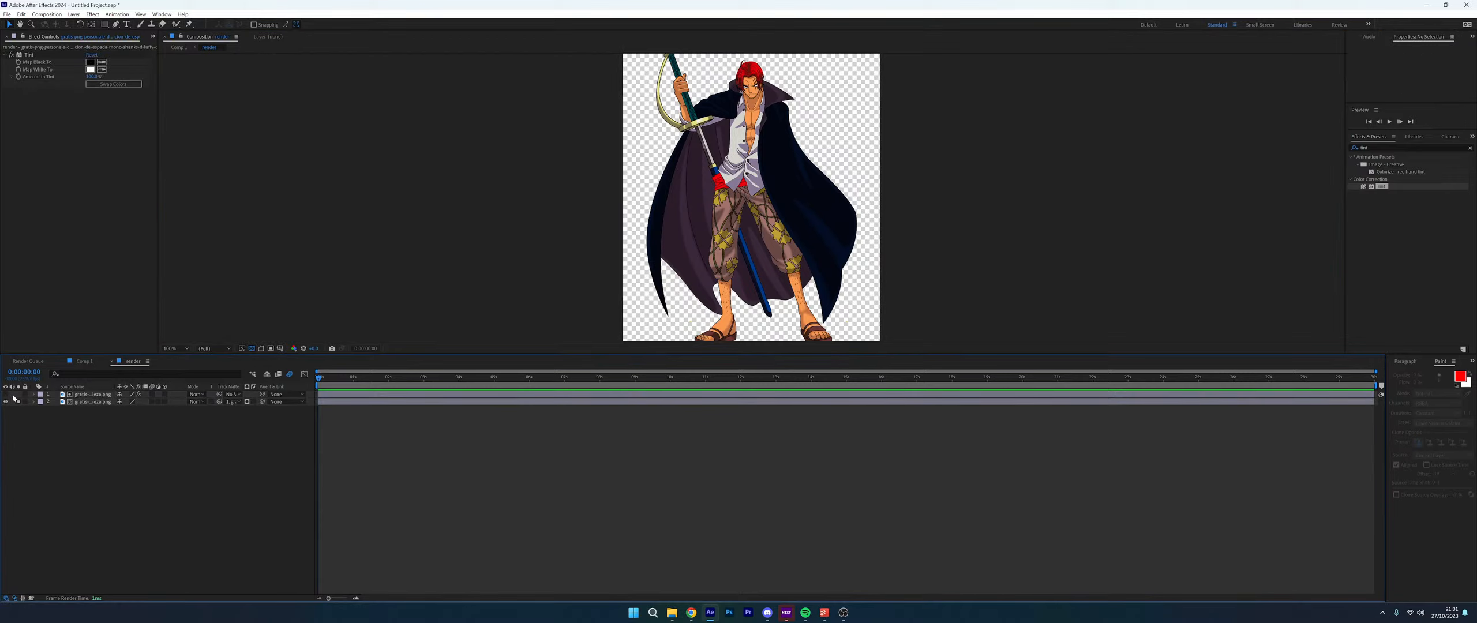
left_click(253, 402)
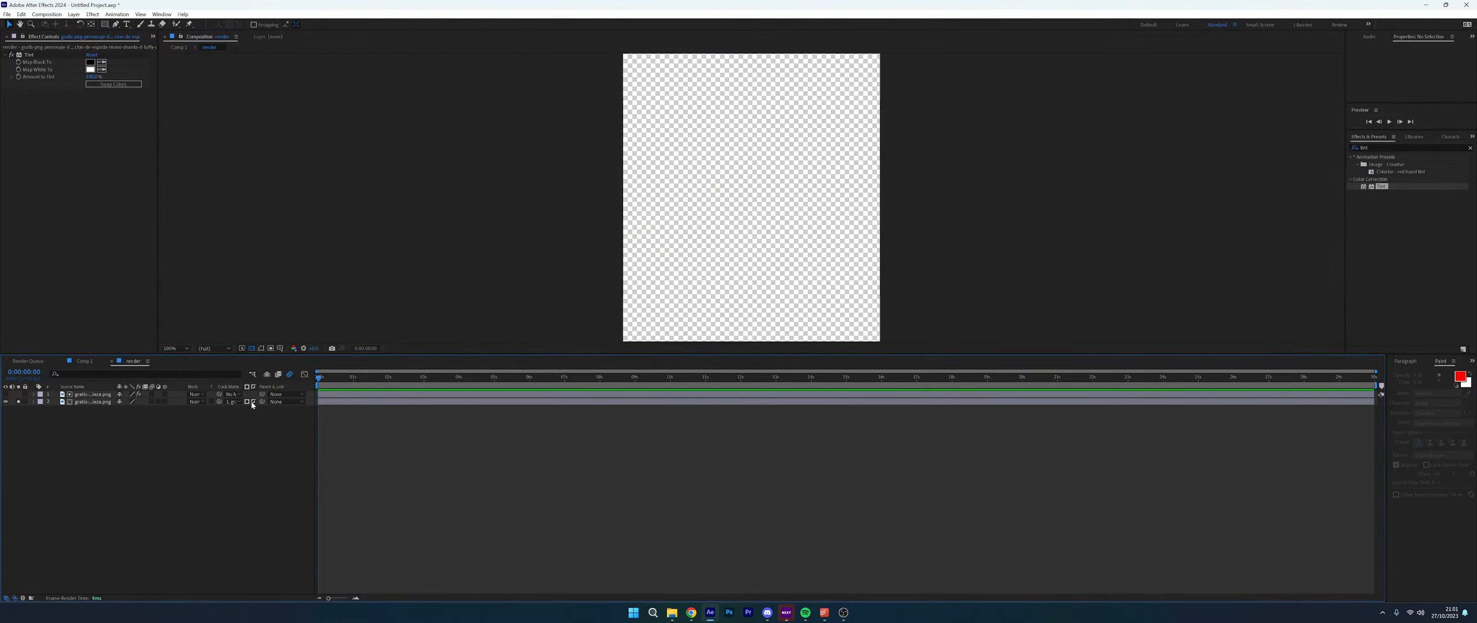
left_click(252, 402)
left_click(247, 401)
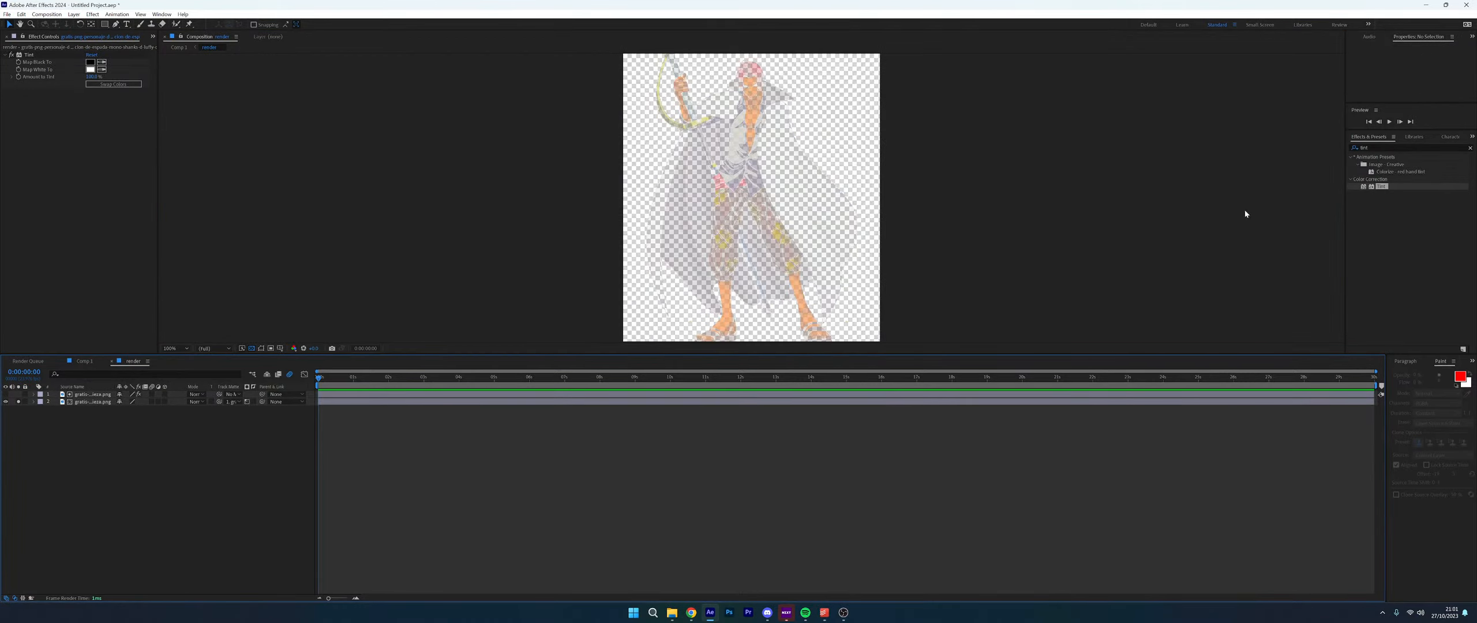
Apply Curves to the tinted matte layer and raise the midtones of the RGB curve
type("curve")
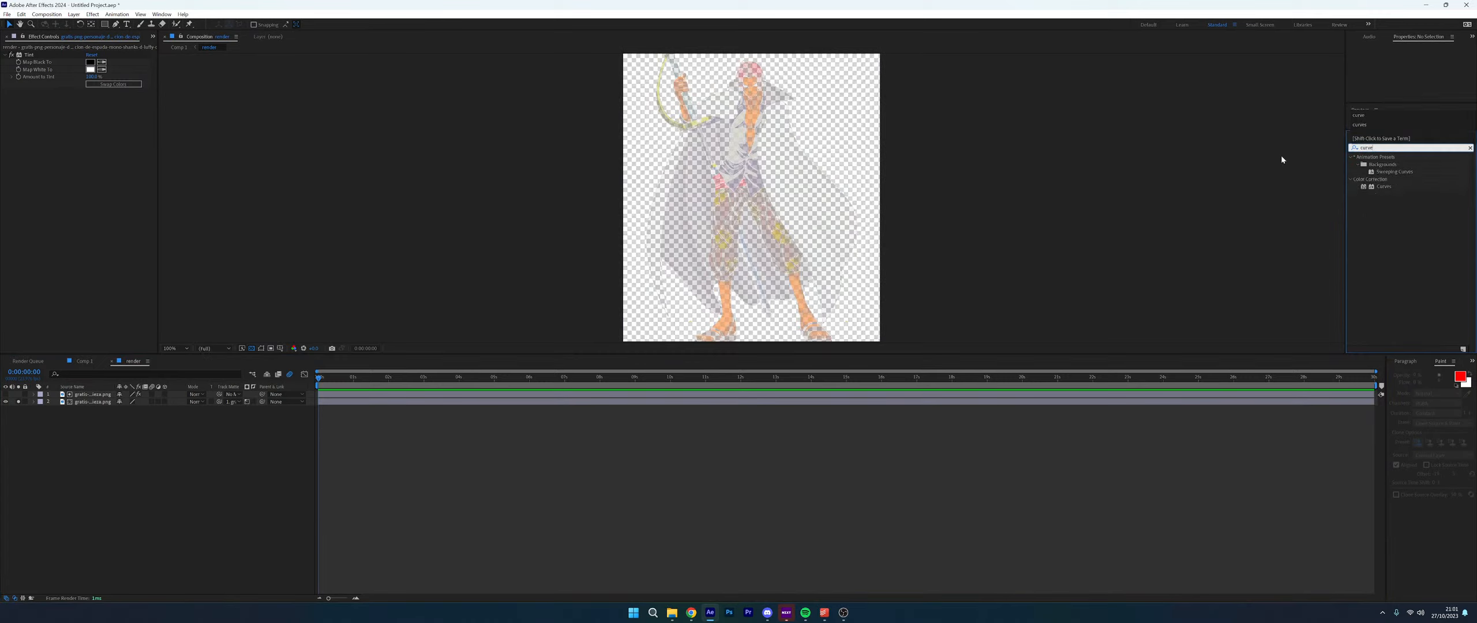
left_click_drag(1384, 187, 1021, 394)
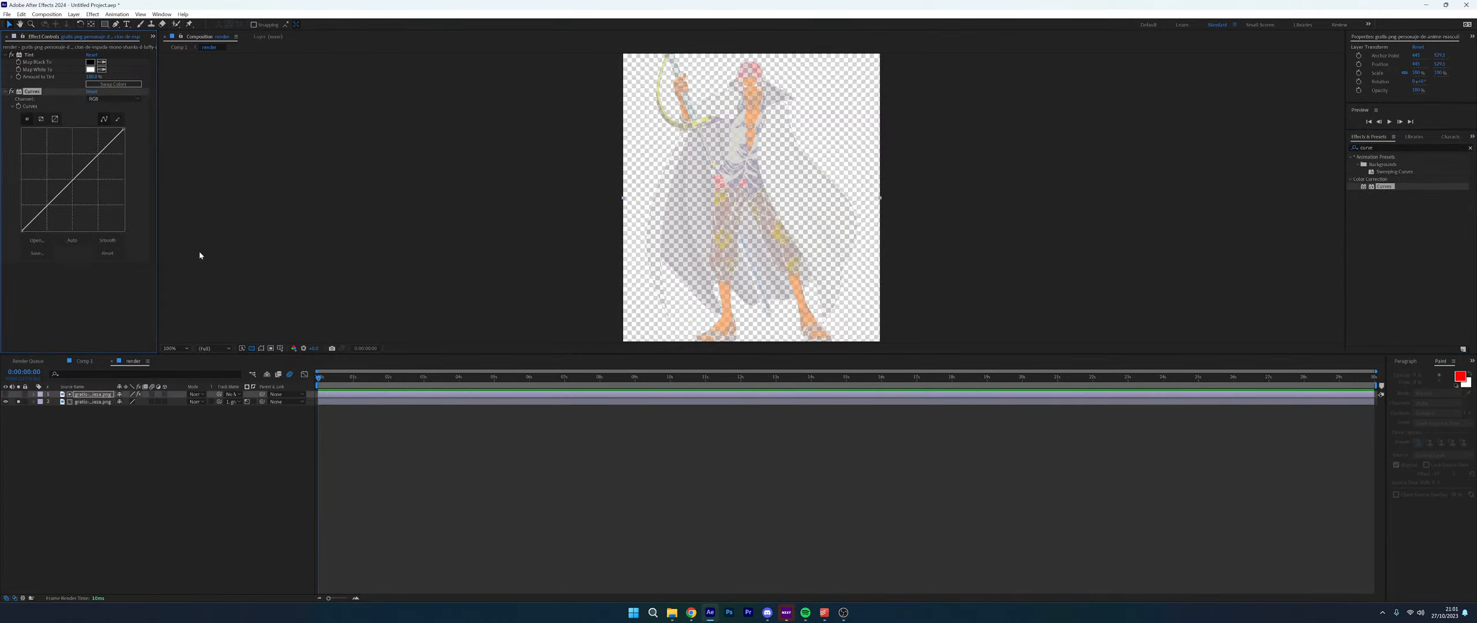
left_click_drag(88, 183, 62, 159)
Delete the tinted matte copy, leaving only the original character layer in the render composition
left_click(28, 56)
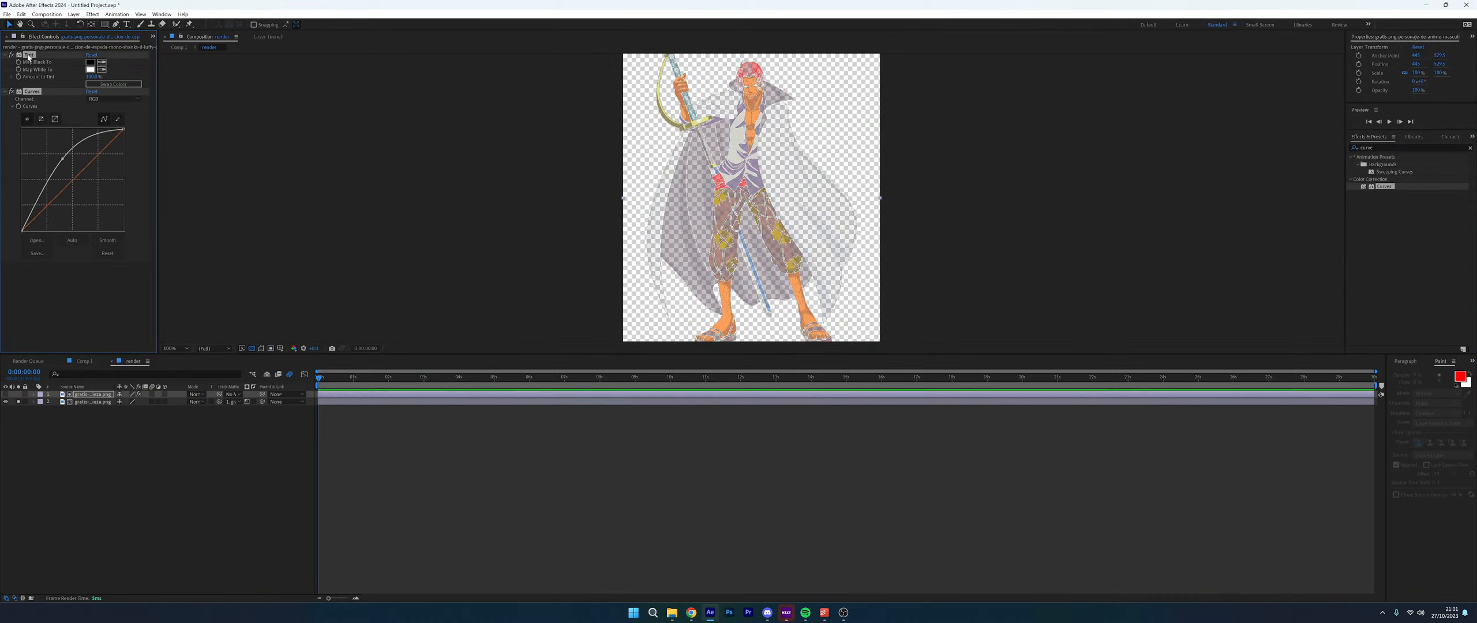
key("Delete")
key("Delete")
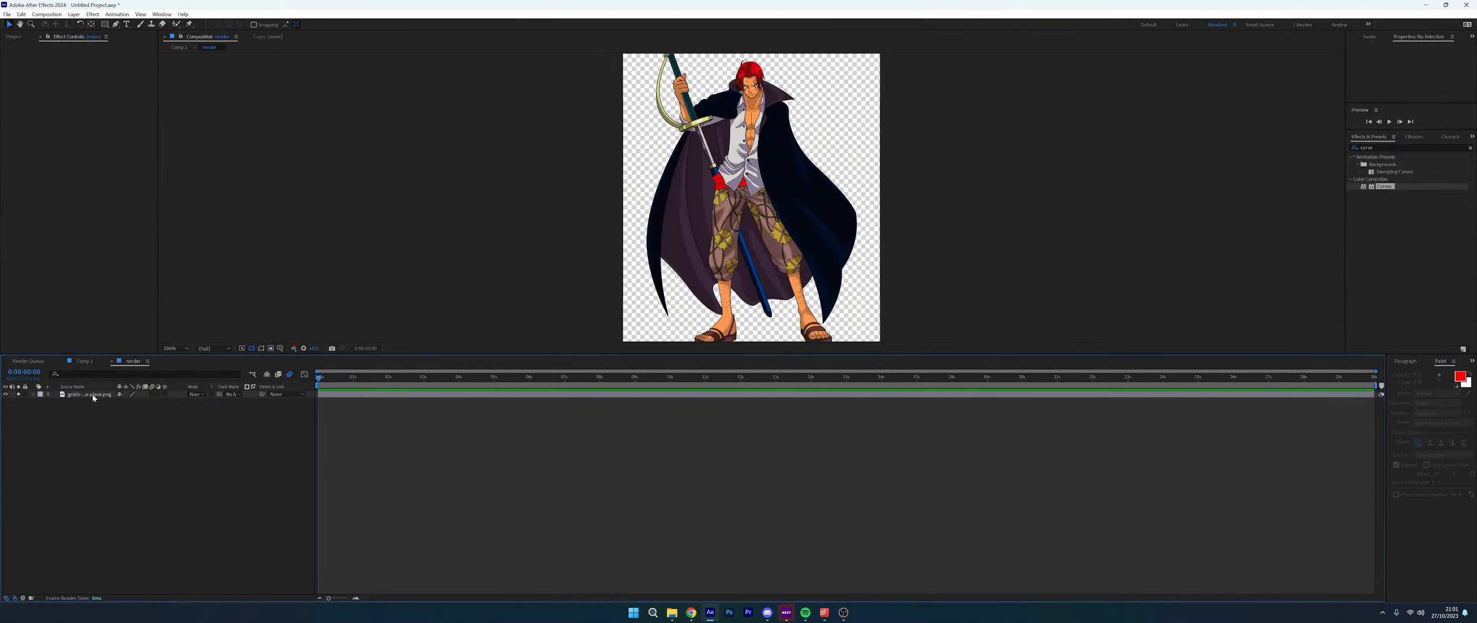
Apply Linear Color Key to the character layer and sample the white of the checkered background as the key color
left_click(1392, 148)
type("co")
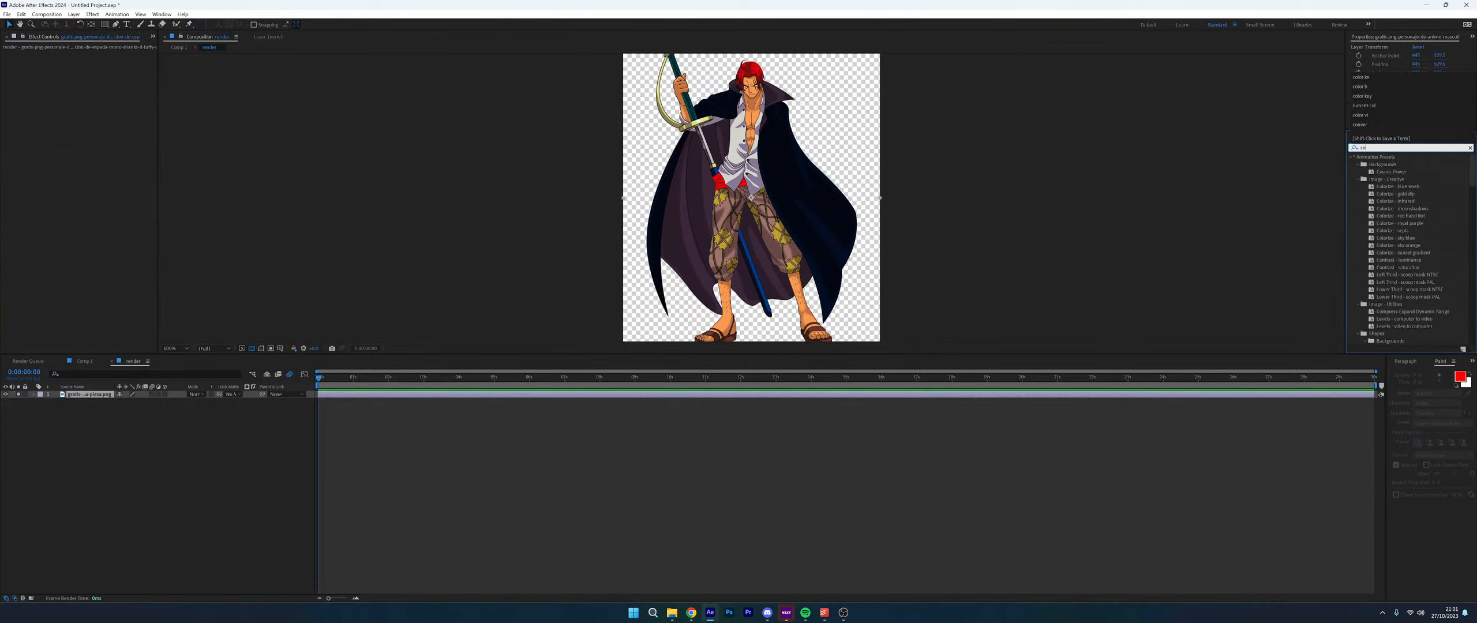
type("lor ke")
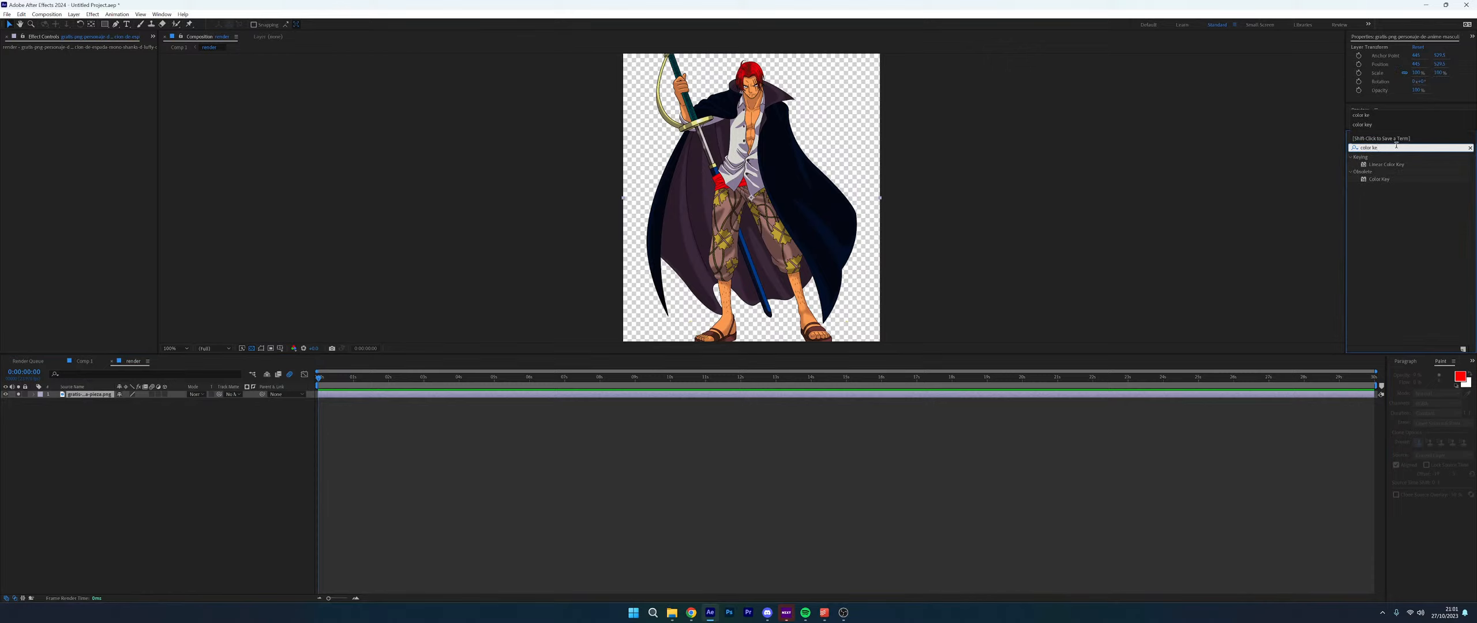
double_click(1386, 164)
left_click(104, 124)
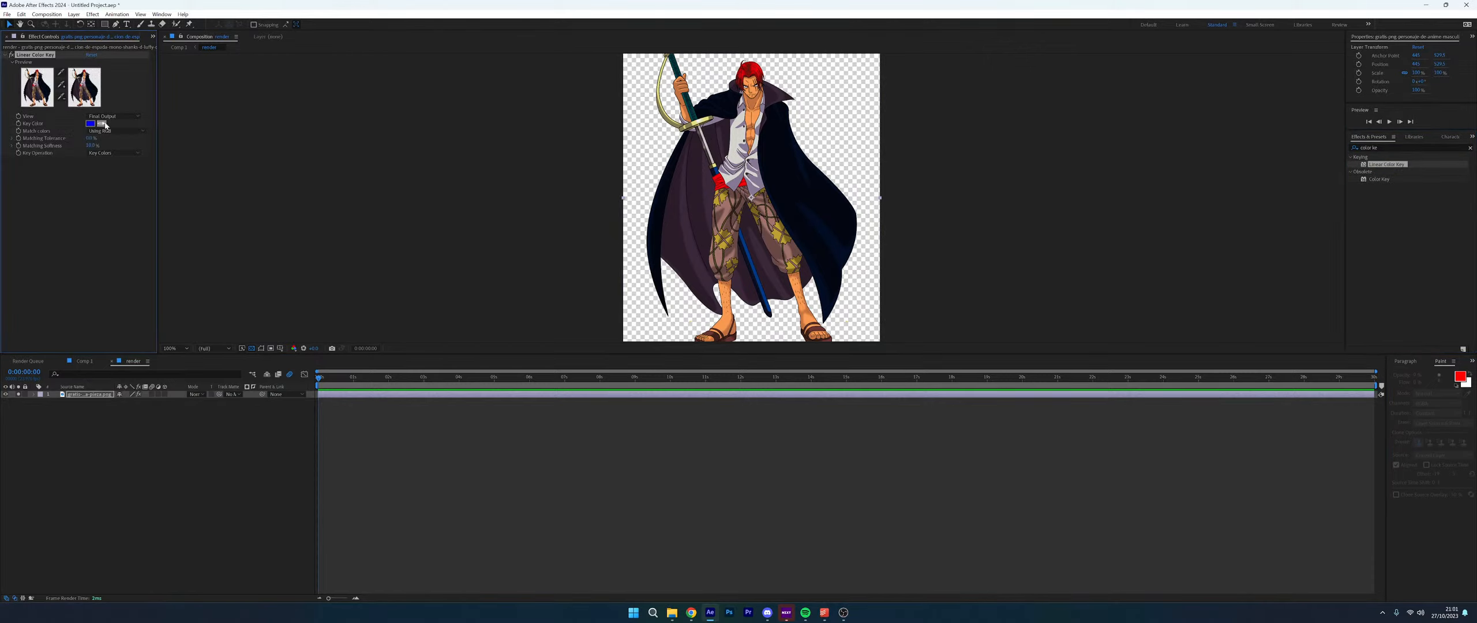
left_click(638, 72)
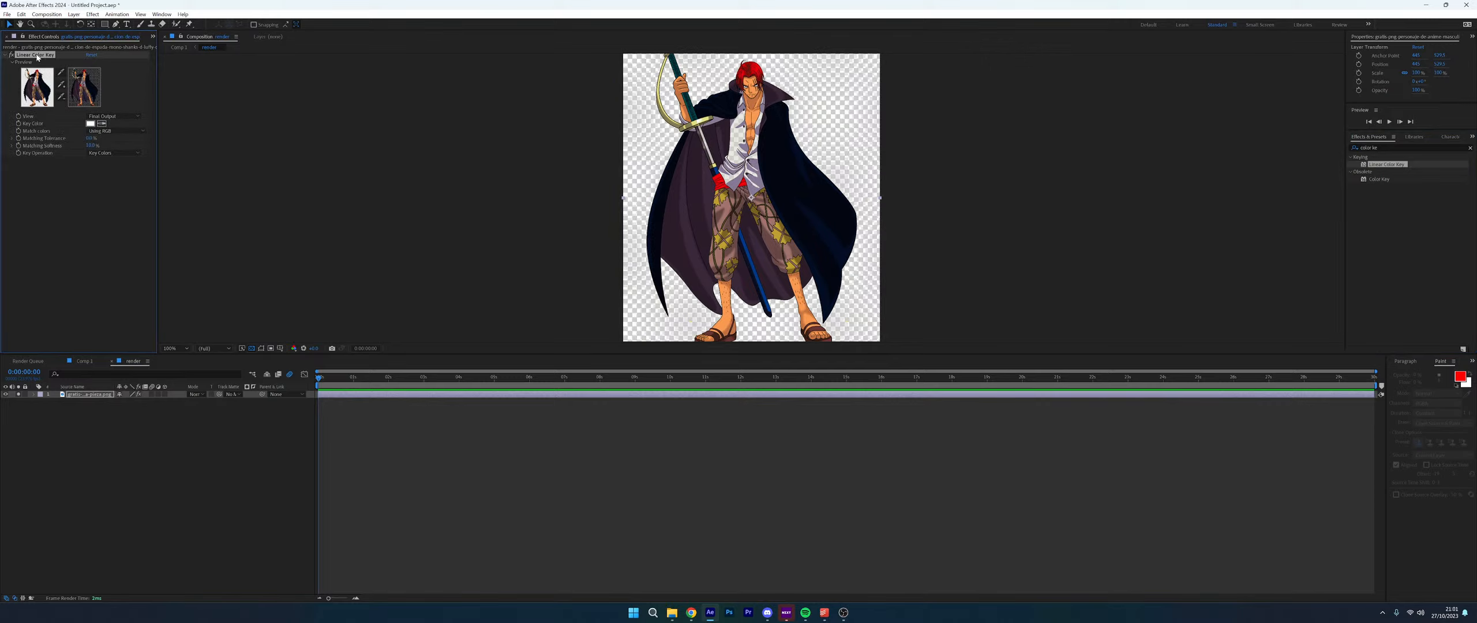
Duplicate the Linear Color Key and sample the light grey checker squares as the second key color
key("ctrl+d")
left_click(101, 229)
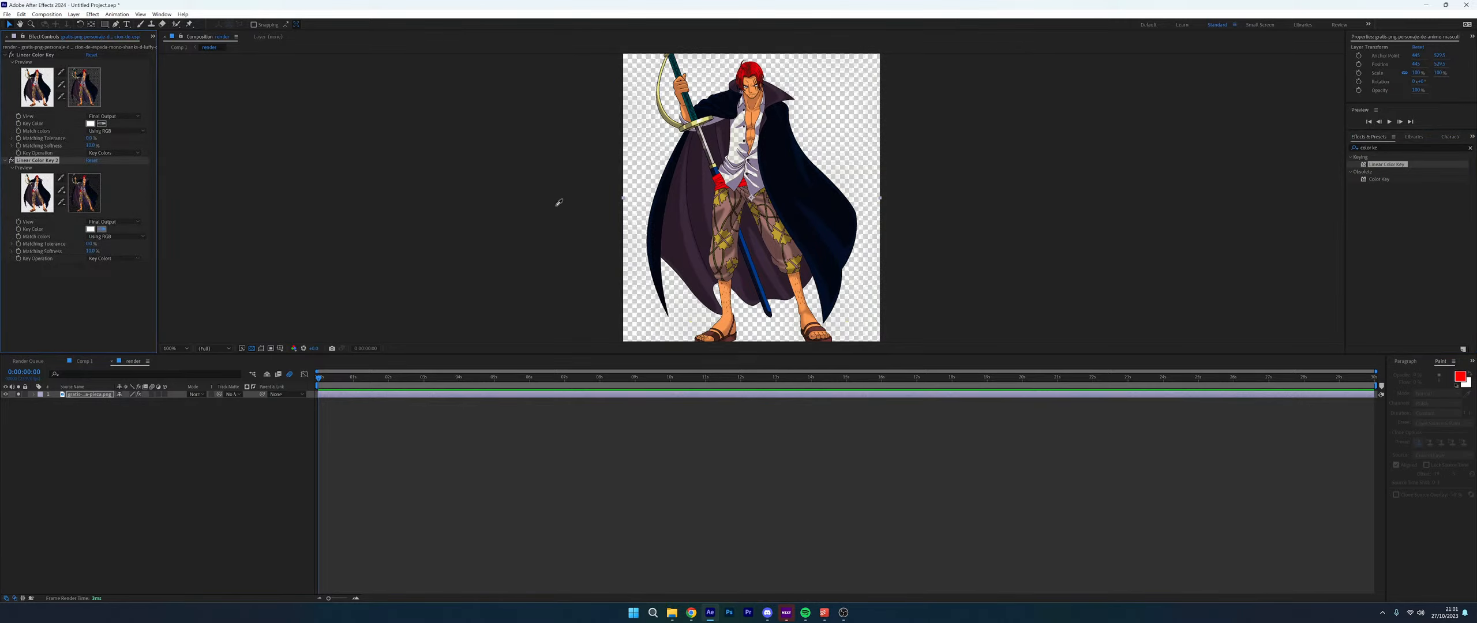
left_click(638, 205)
Examine the keyed character up close with and without the transparency grid for areas lost to the keying
key("period")
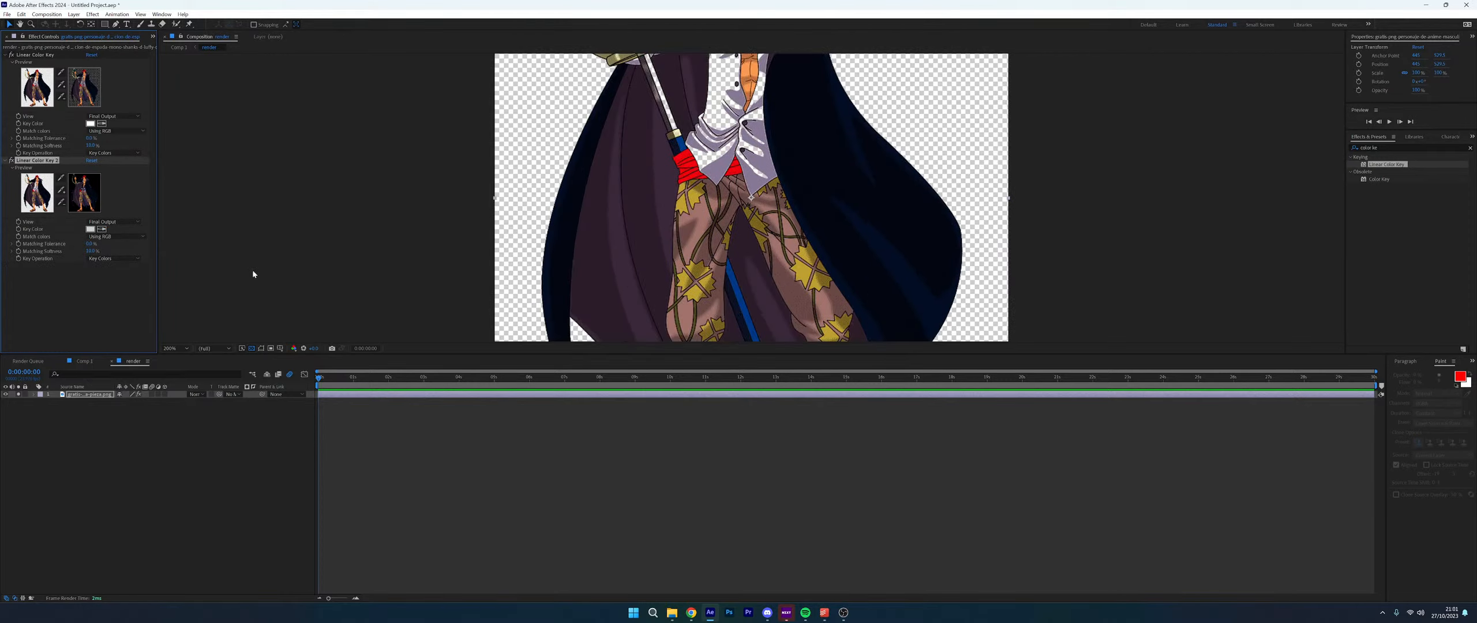
left_click(252, 348)
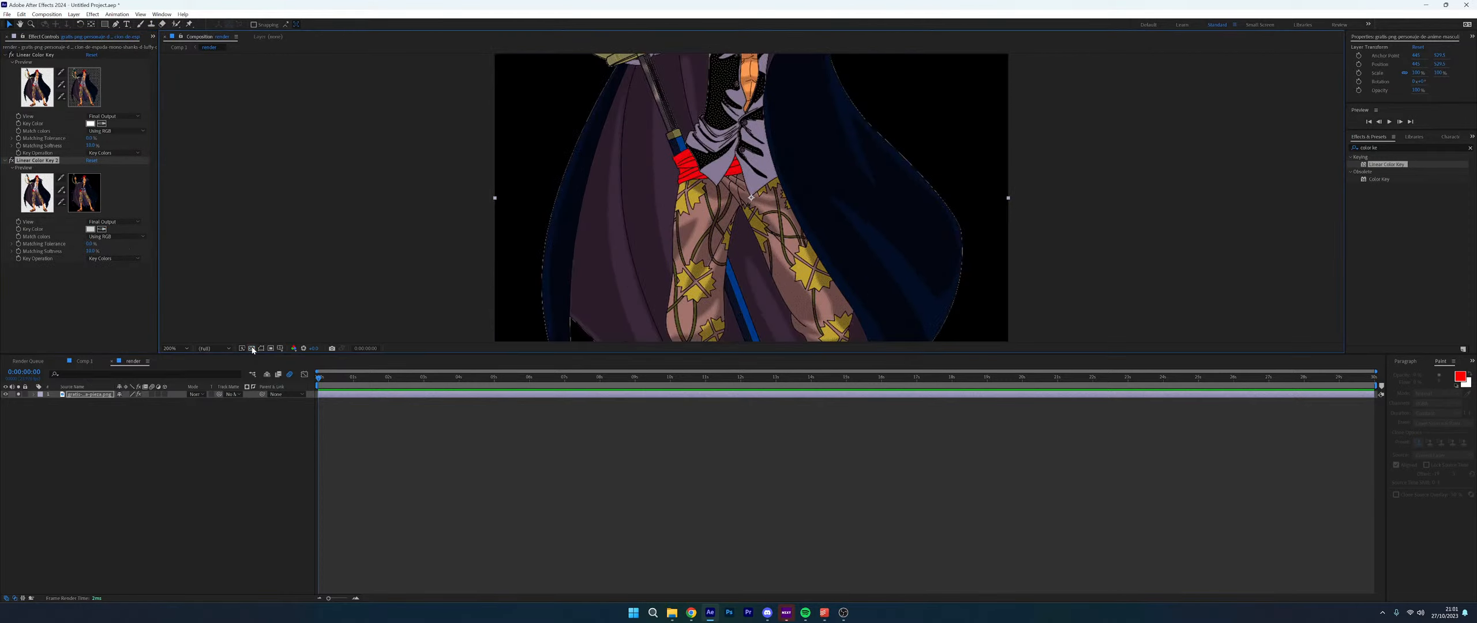
left_click(252, 349)
left_click(253, 349)
left_click(252, 349)
left_click(252, 349)
left_click(252, 348)
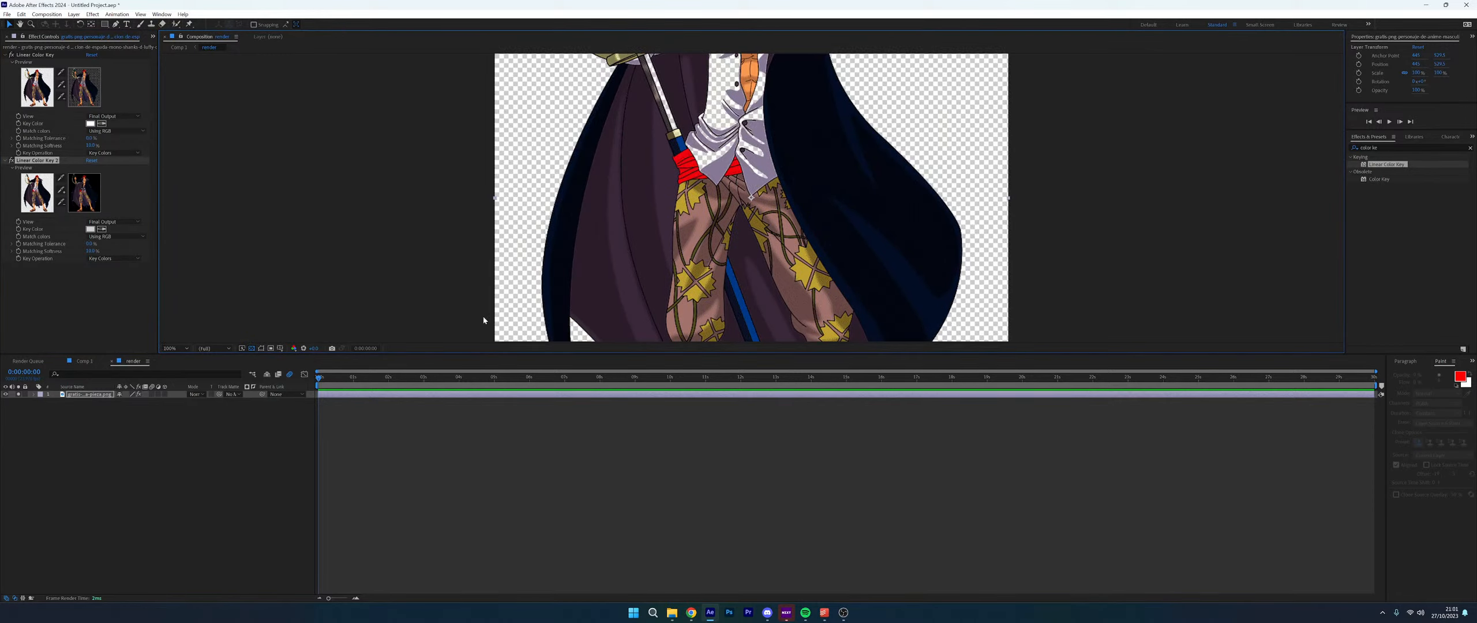
scroll(483, 321, "down", 1)
Duplicate the keyed character layer and draw a closed Pen mask around the torso, shirt and trousers on the upper copy
left_click(105, 395)
key("ctrl+d")
left_click(116, 25)
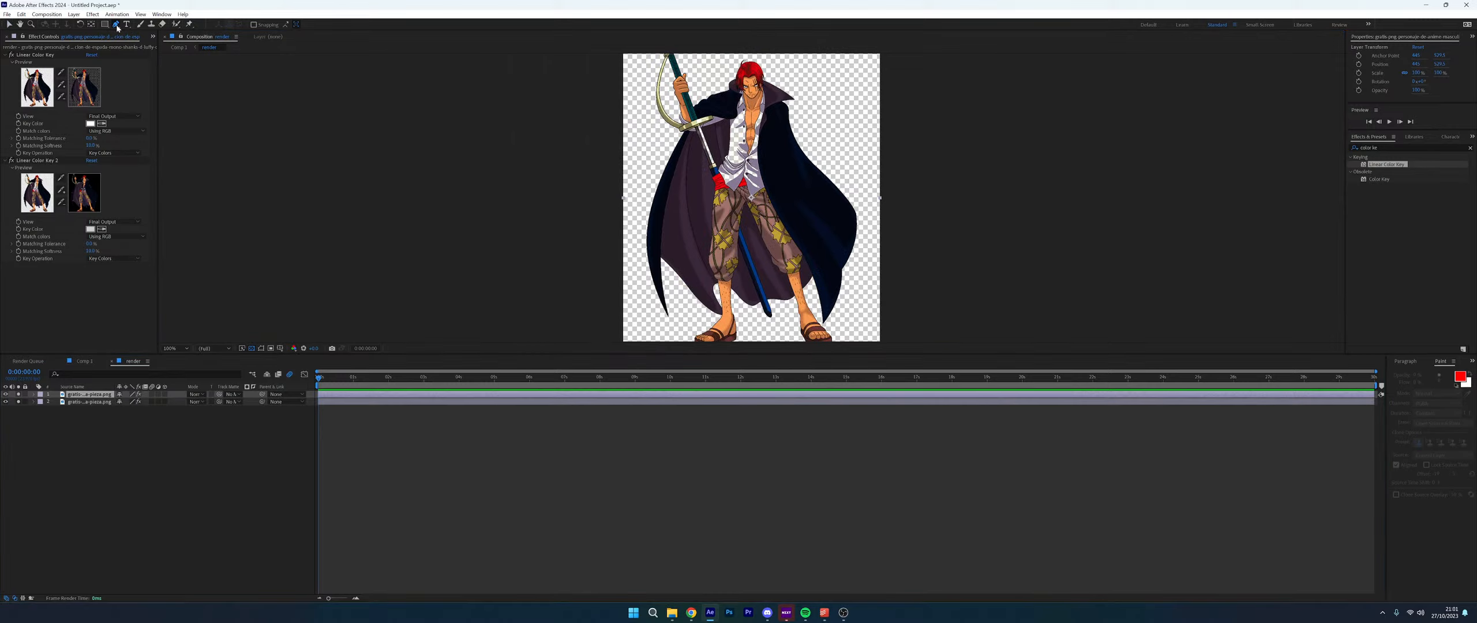
left_click(764, 123)
left_click(773, 99)
left_click(761, 85)
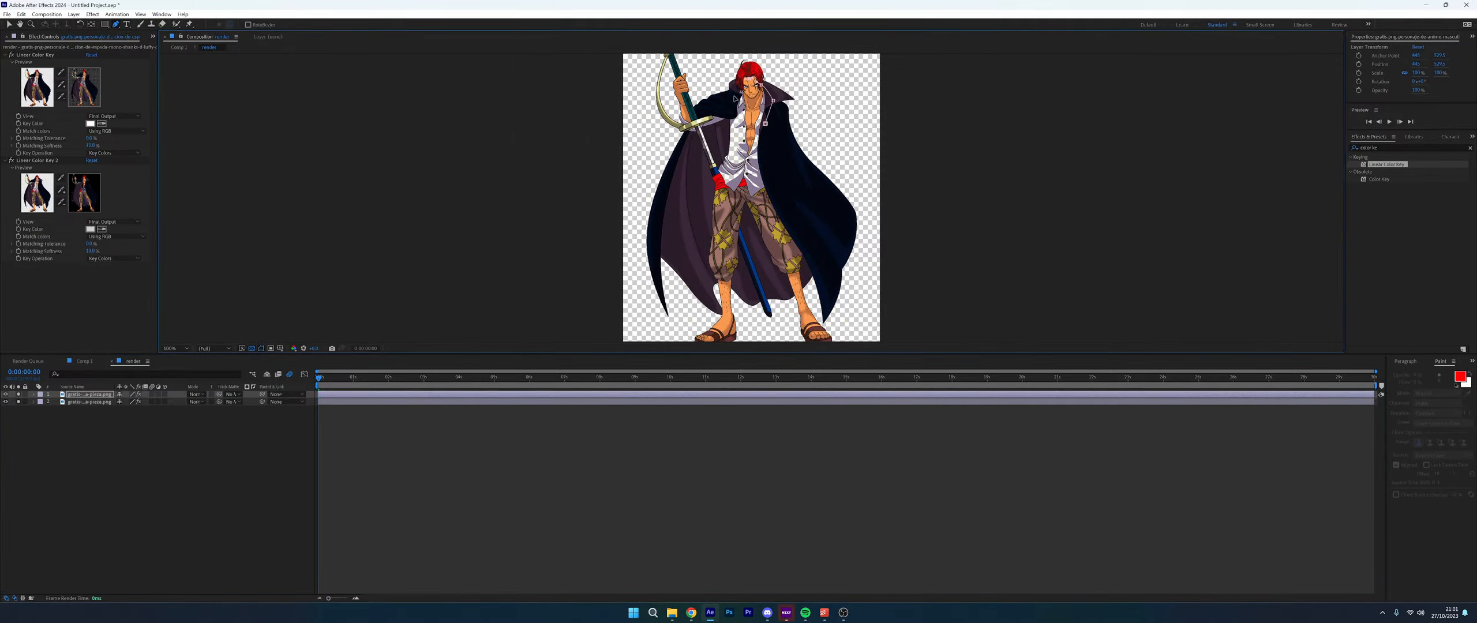
left_click(731, 98)
left_click_drag(715, 116, 705, 128)
left_click_drag(698, 163, 693, 219)
left_click_drag(711, 260, 772, 271)
left_click_drag(797, 265, 811, 232)
left_click_drag(813, 217, 769, 133)
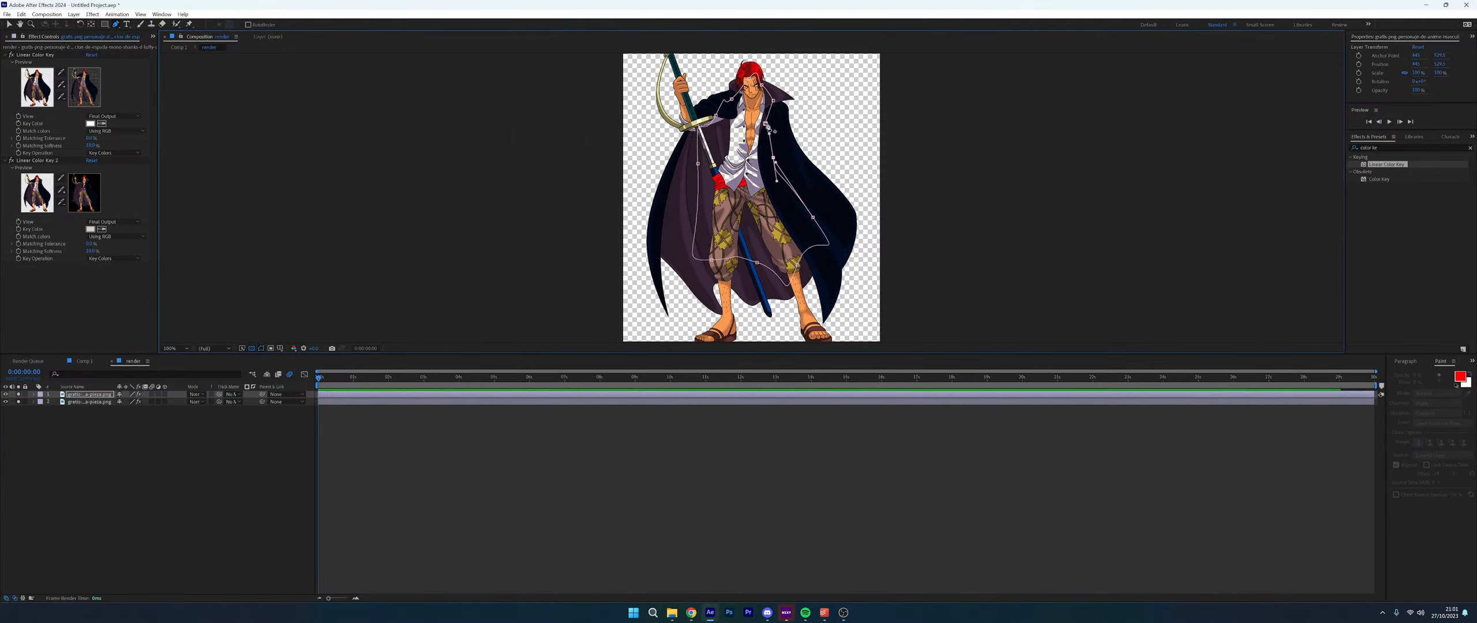
left_click(765, 123)
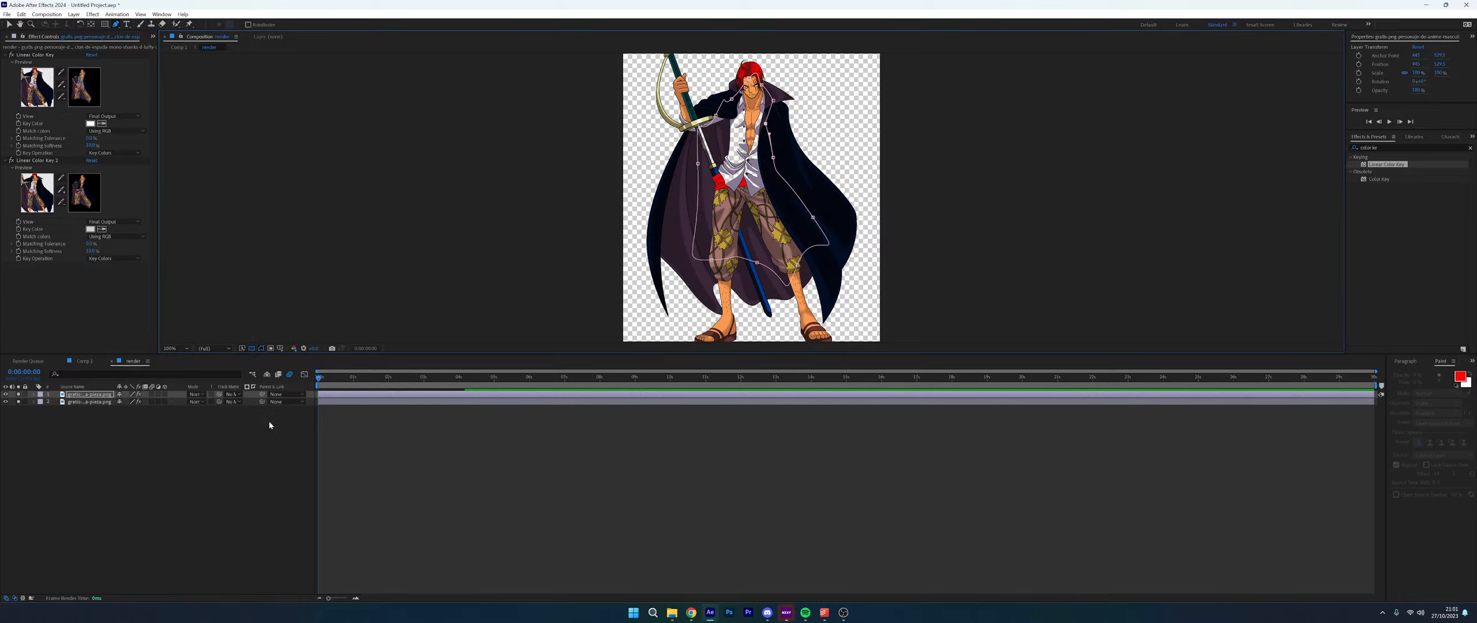
Remove both Linear Color Key effects from the masked character copy
left_click(36, 161)
left_click(35, 55, "ctrl")
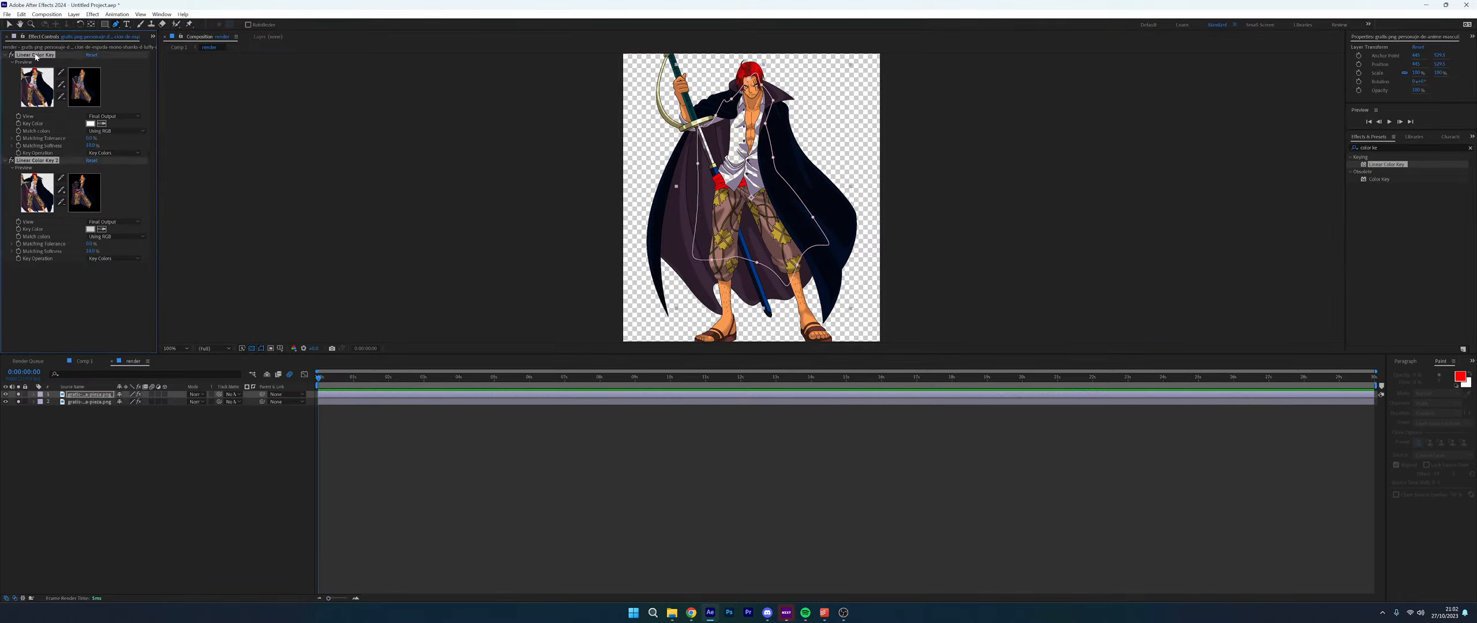
key("Delete")
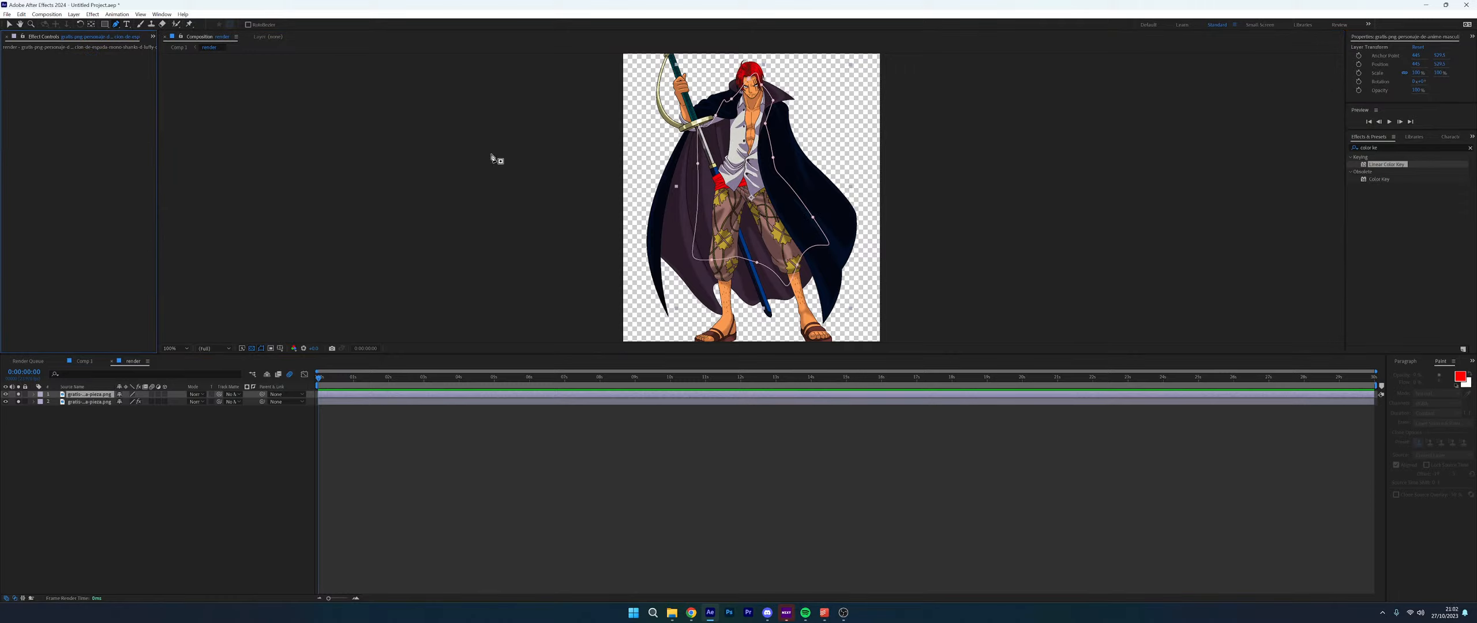
Save the project in the LIVE-3D_Room folder under the name live-3d-cam
key("ctrl+s")
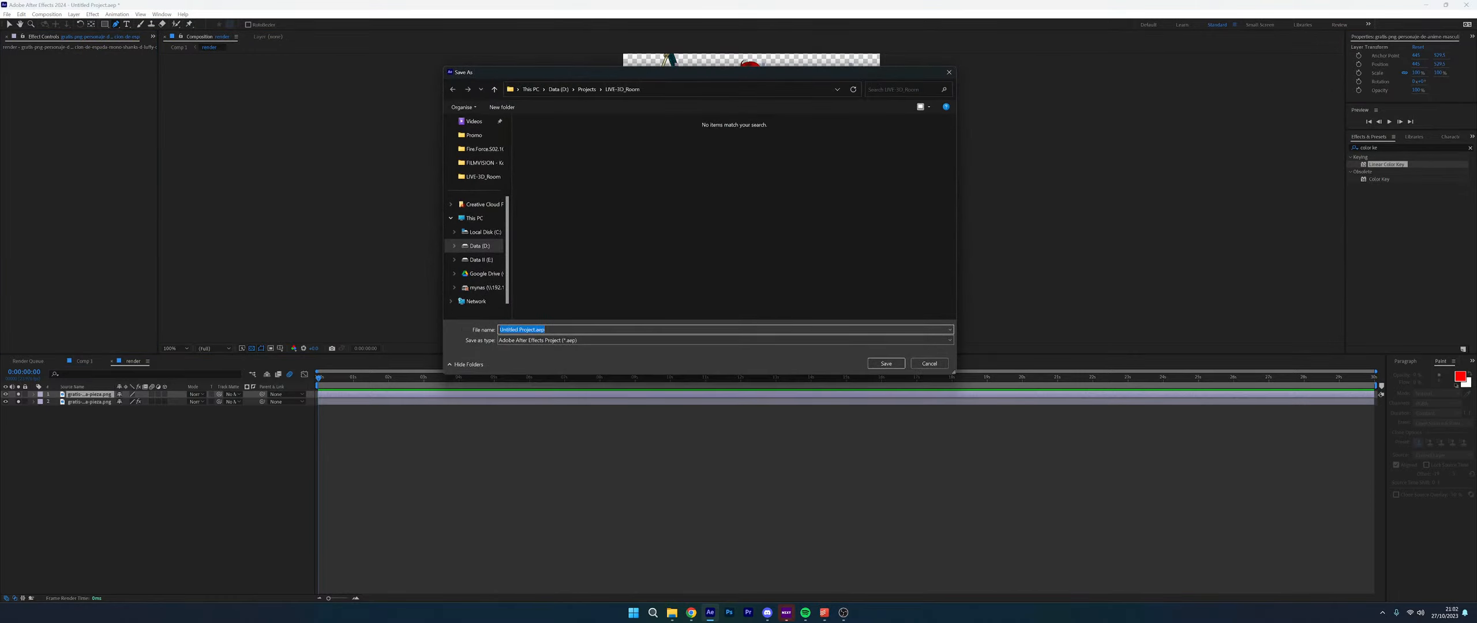
type("live-3d-cam")
key("Return")
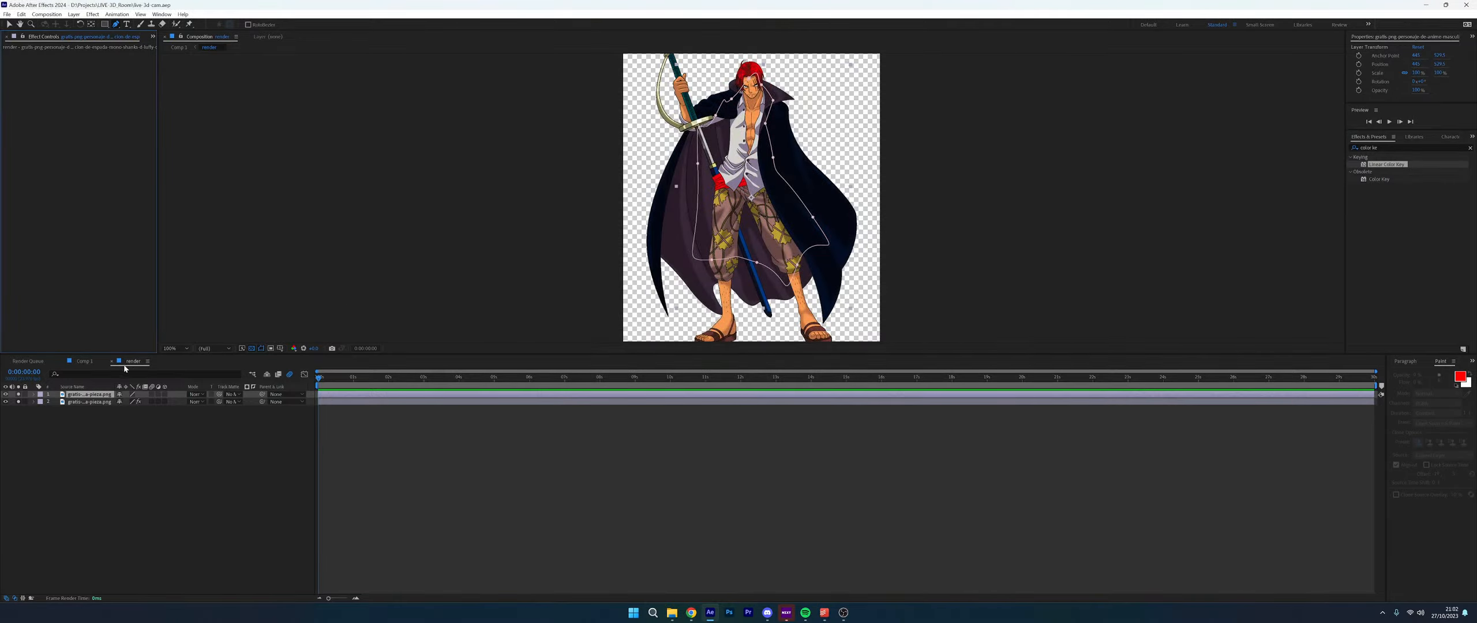
Return to Comp 1 and add a new Two-Node Camera with the 50mm preset
left_click(82, 363)
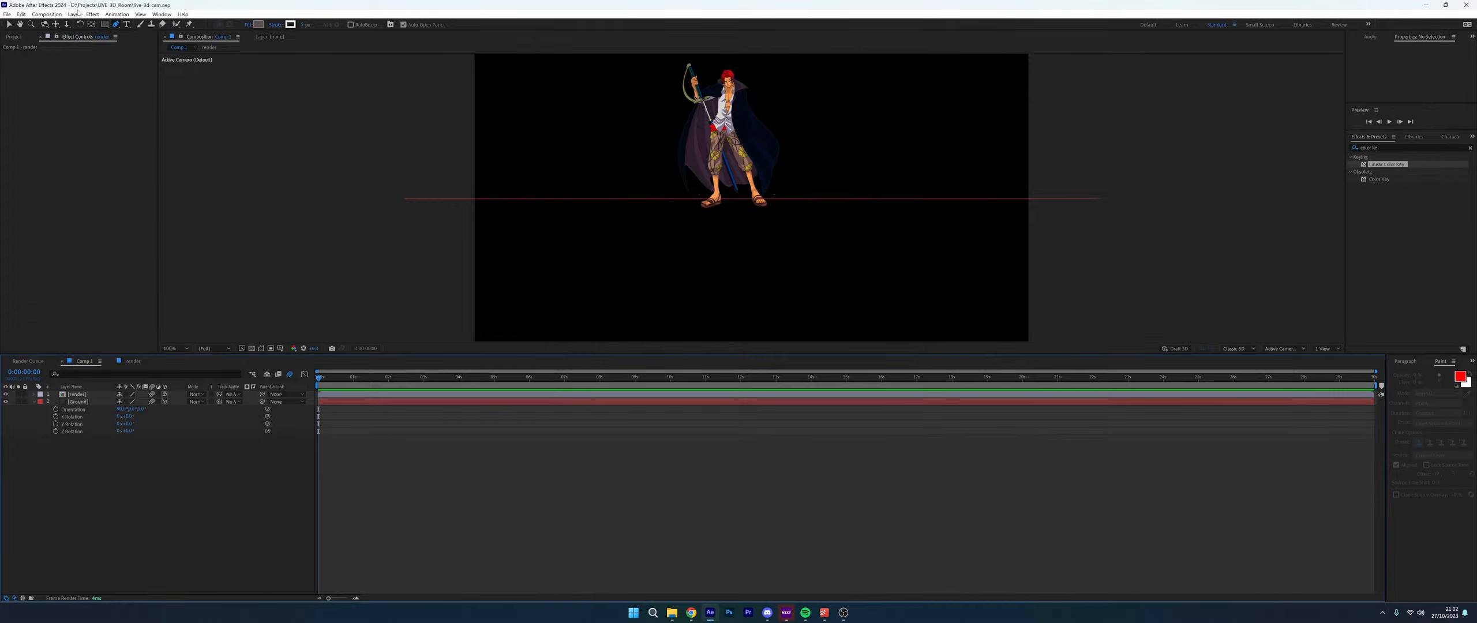
left_click(74, 14)
mouse_move(86, 23)
left_click(228, 54)
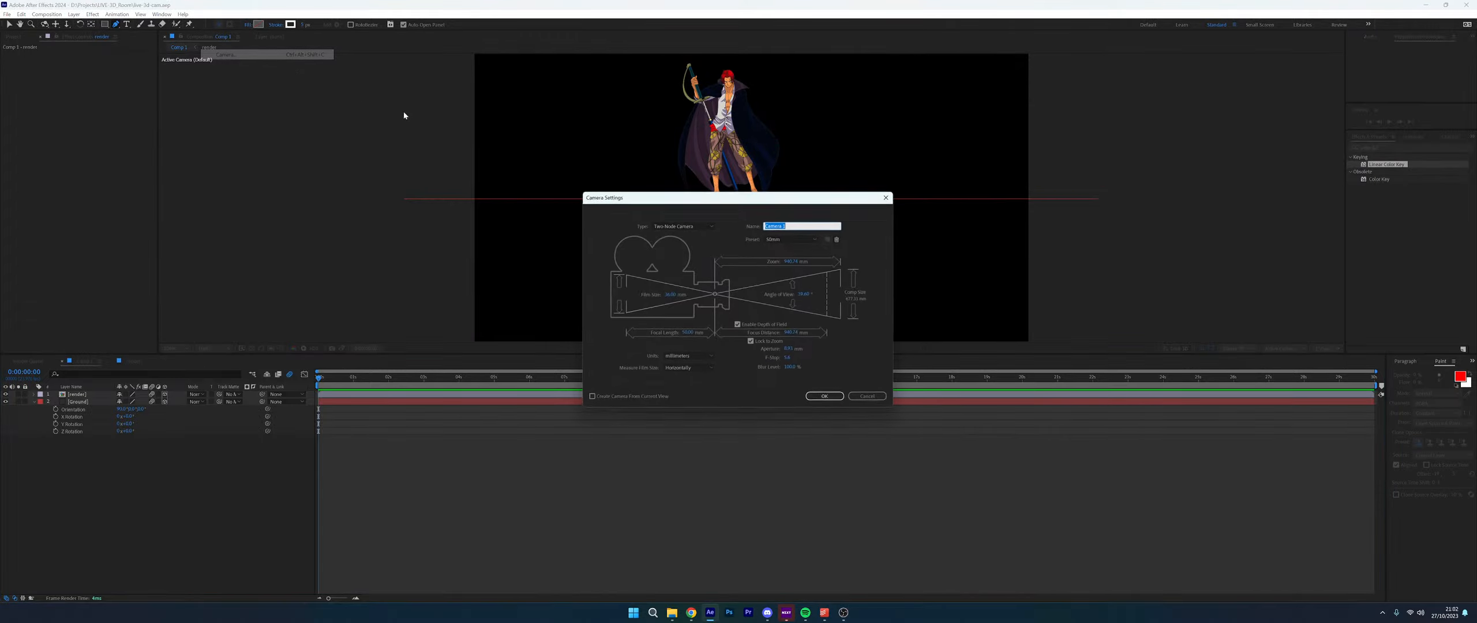
left_click(826, 398)
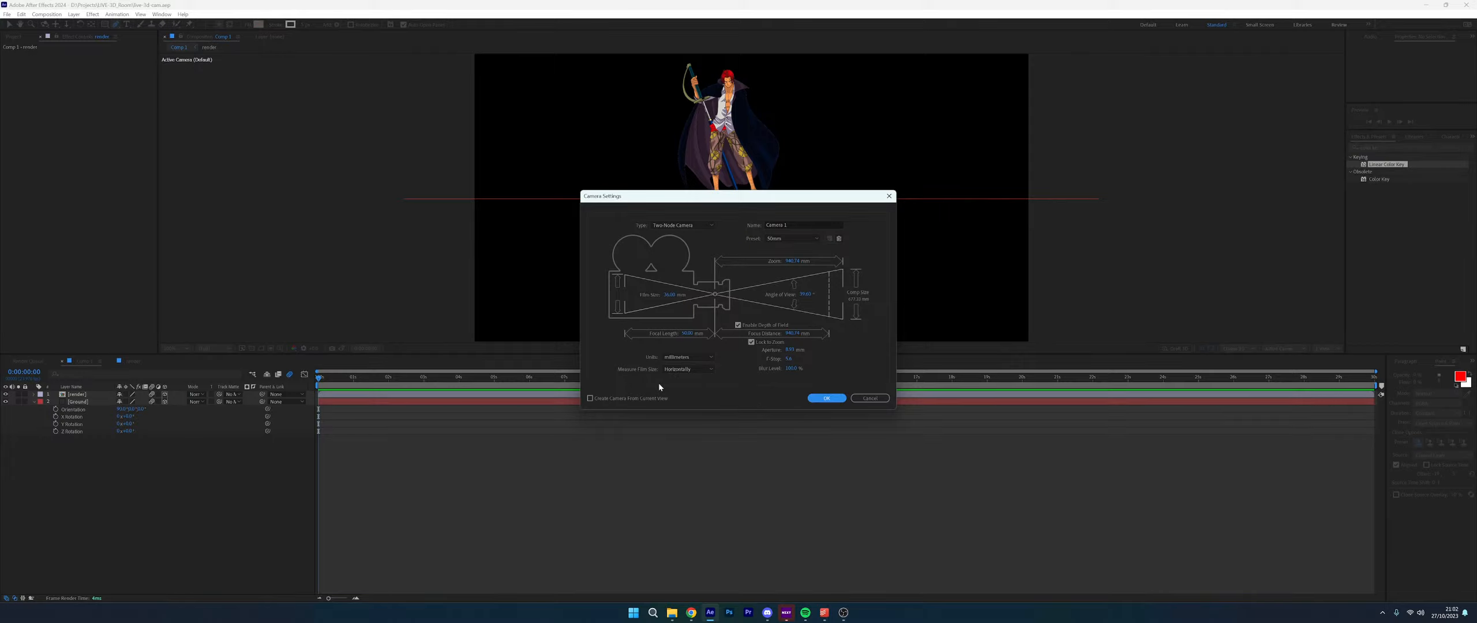
left_click(782, 241)
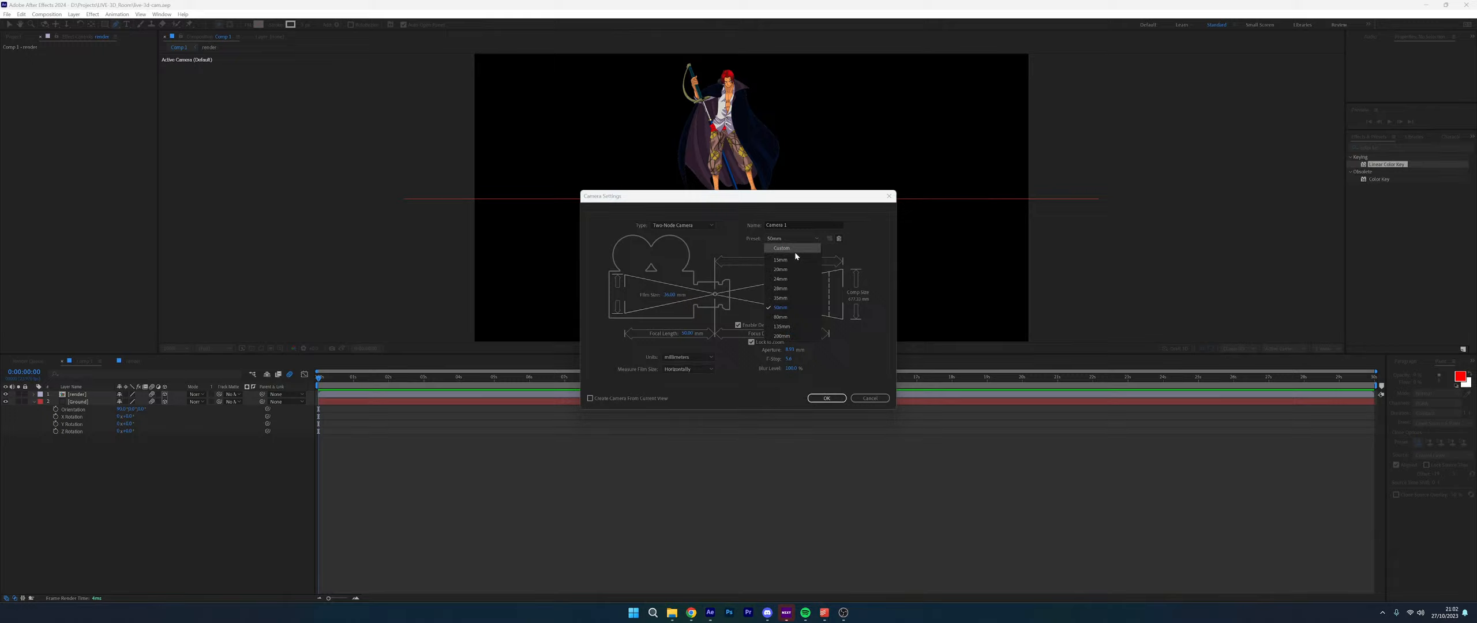
left_click(791, 308)
left_click(823, 399)
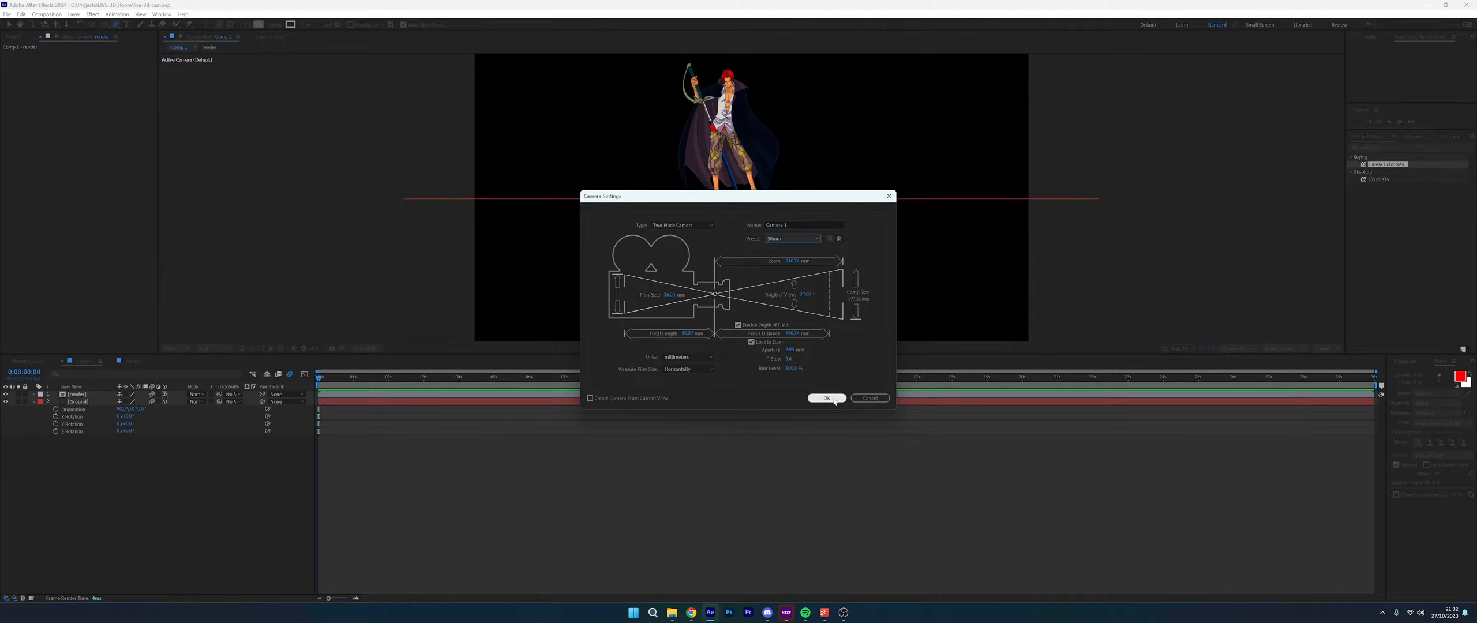
left_click(833, 398)
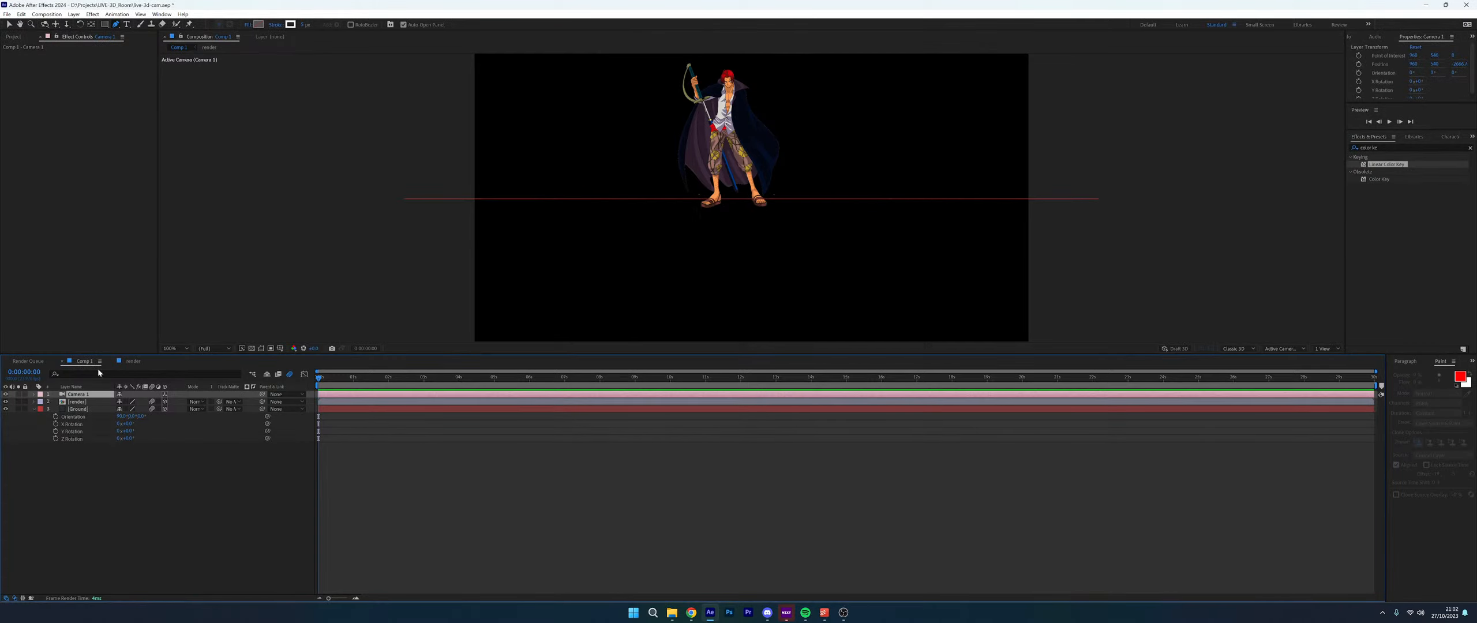
Turn on Draft 3D and orbit the camera to look down on the ground plane and the character
left_click(34, 409)
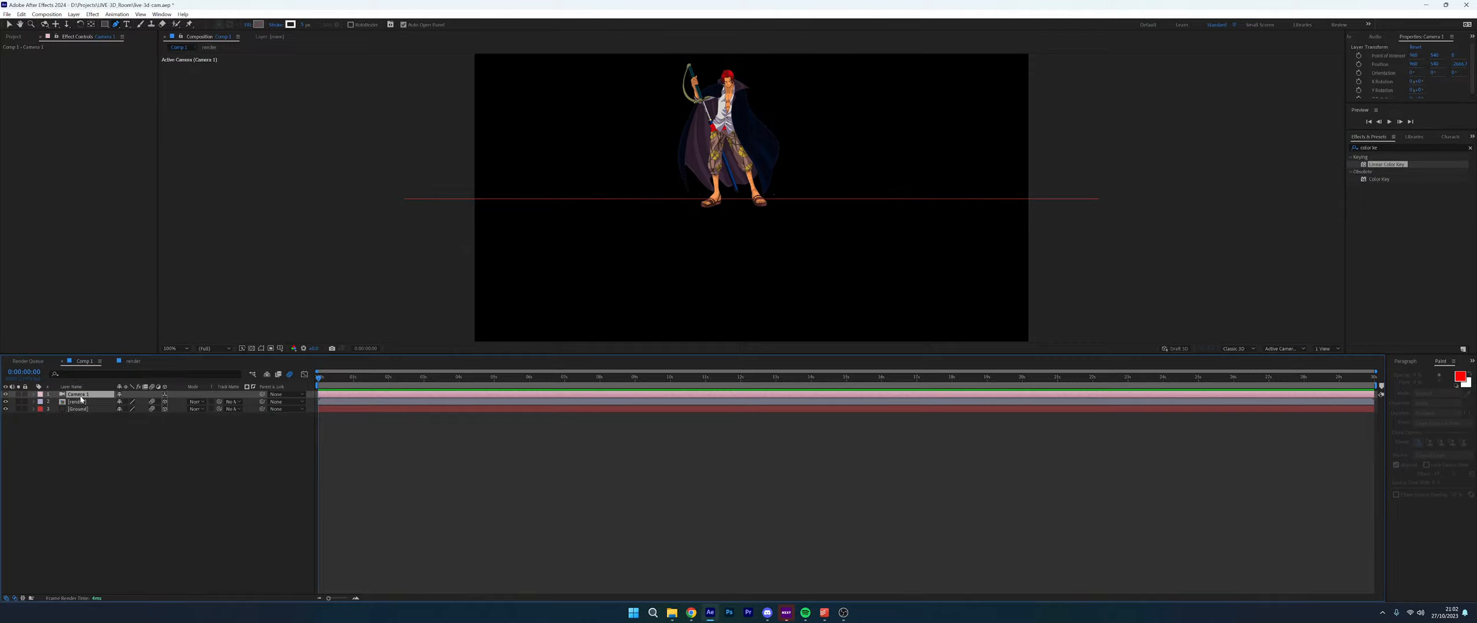
left_click(77, 402)
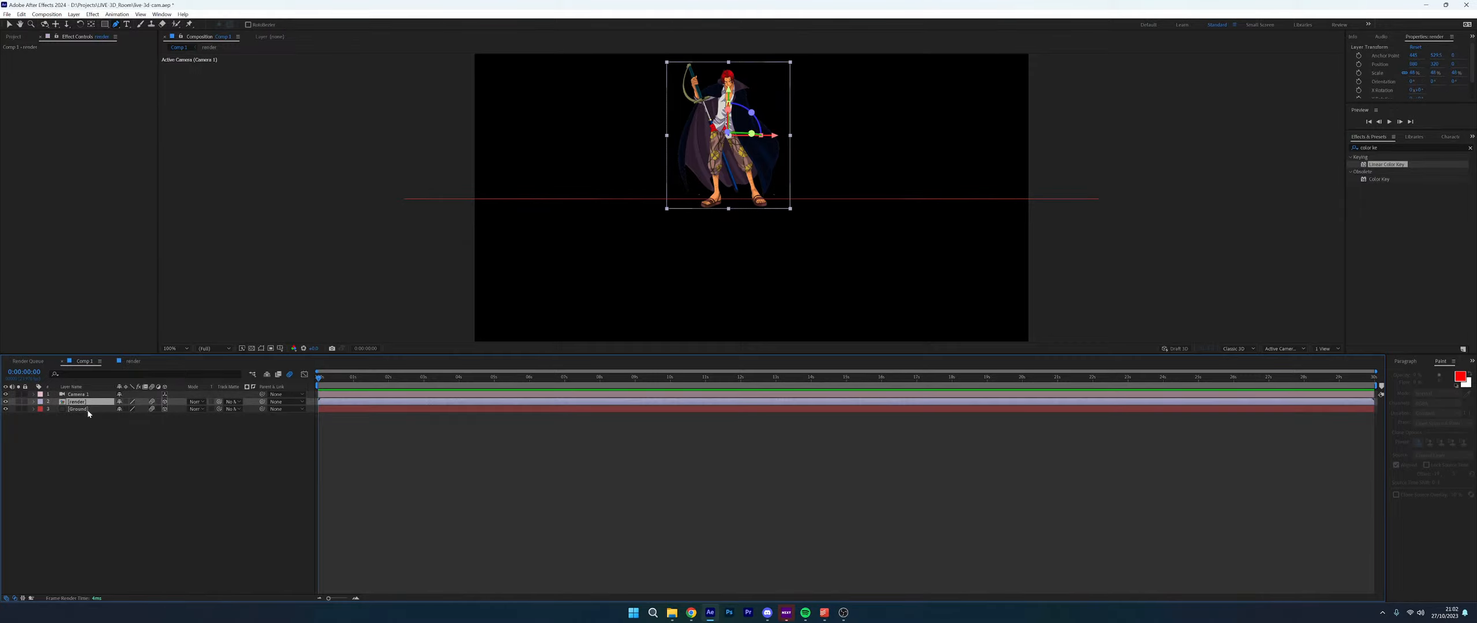
left_click(87, 410)
left_click(1172, 350)
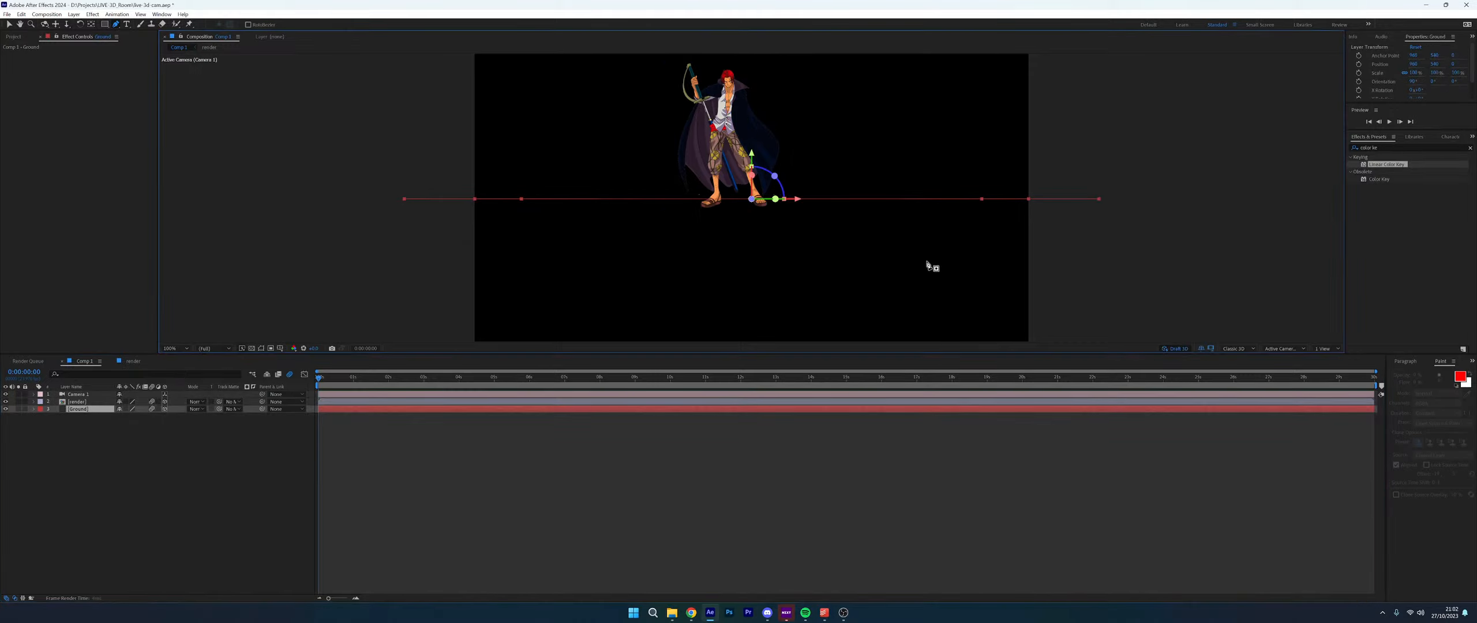
key("v")
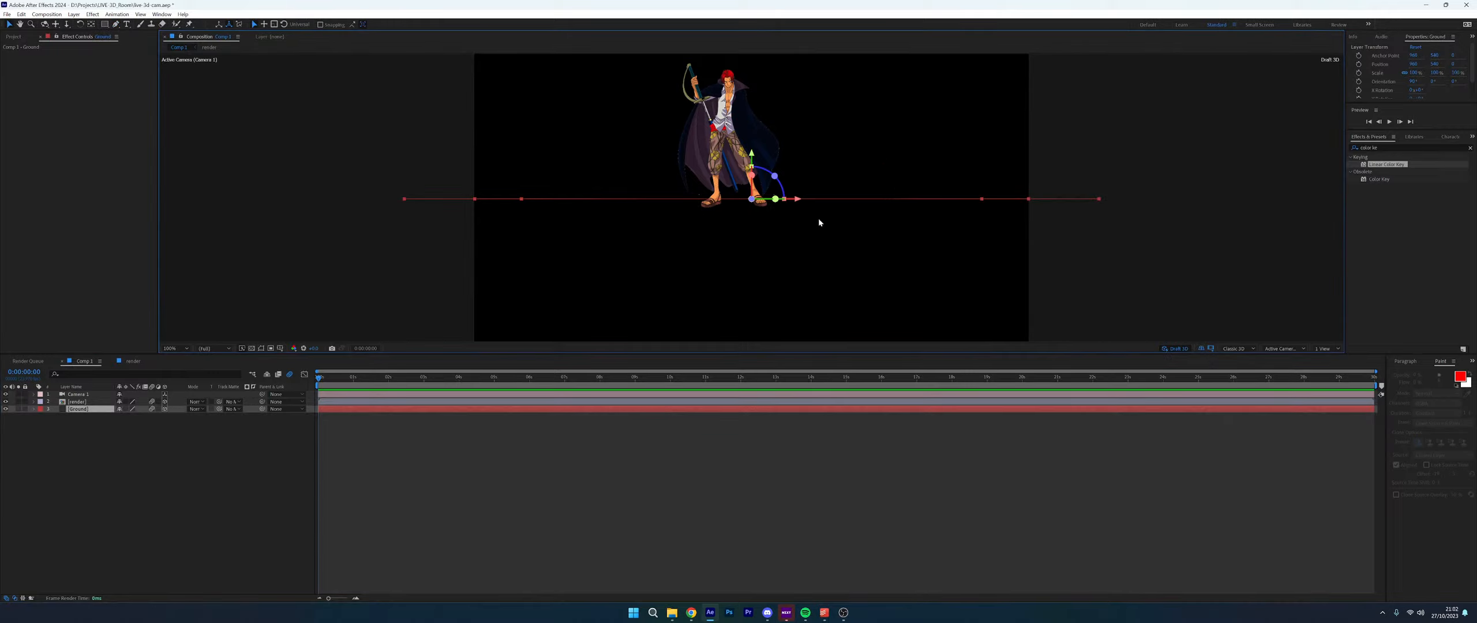
scroll(814, 217, "down", 1)
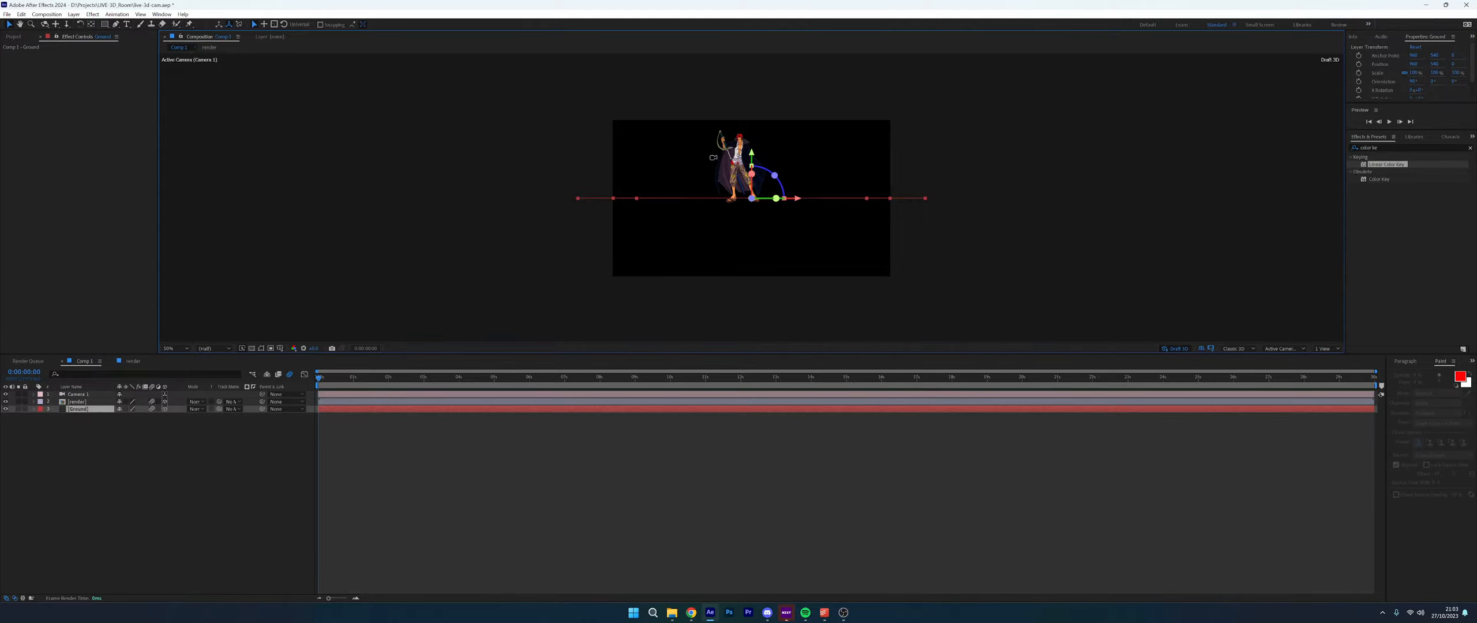
left_click_drag(713, 158, 704, 191)
Add a point light to the scene and move it above the far left corner of the ground plane
left_click(75, 14)
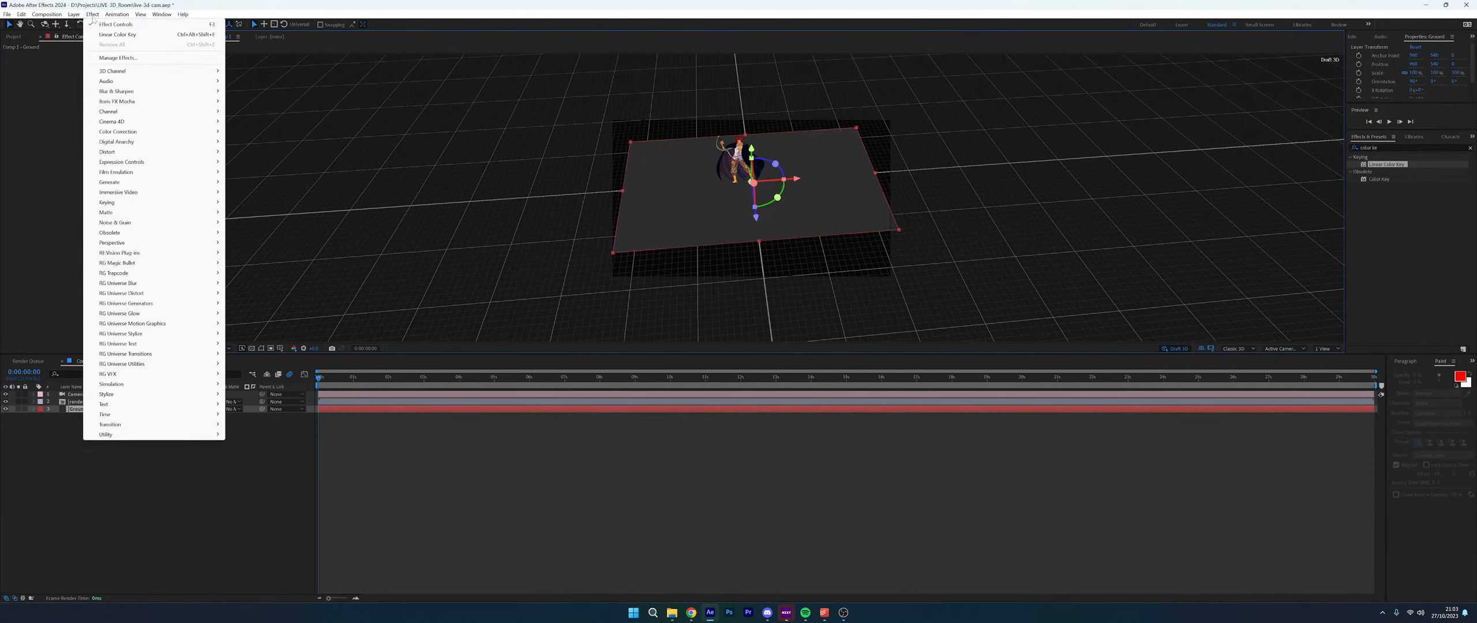
mouse_move(115, 24)
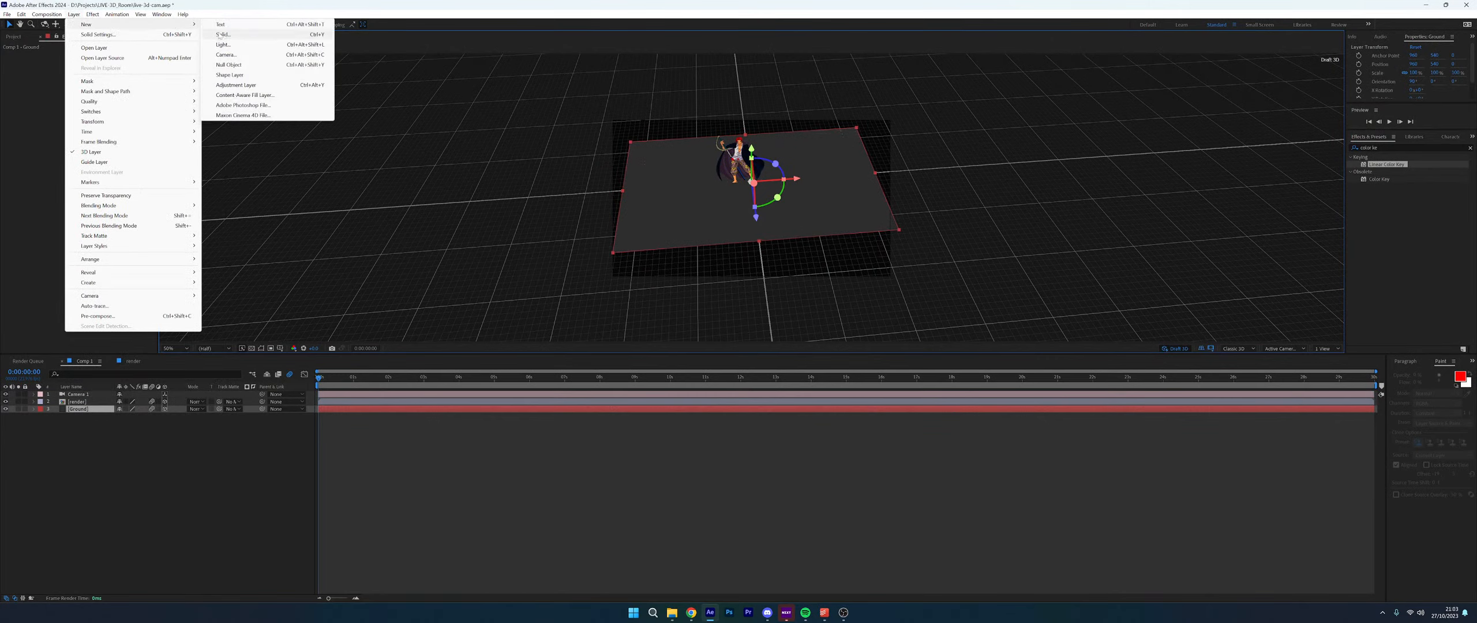
left_click(247, 46)
left_click(306, 296)
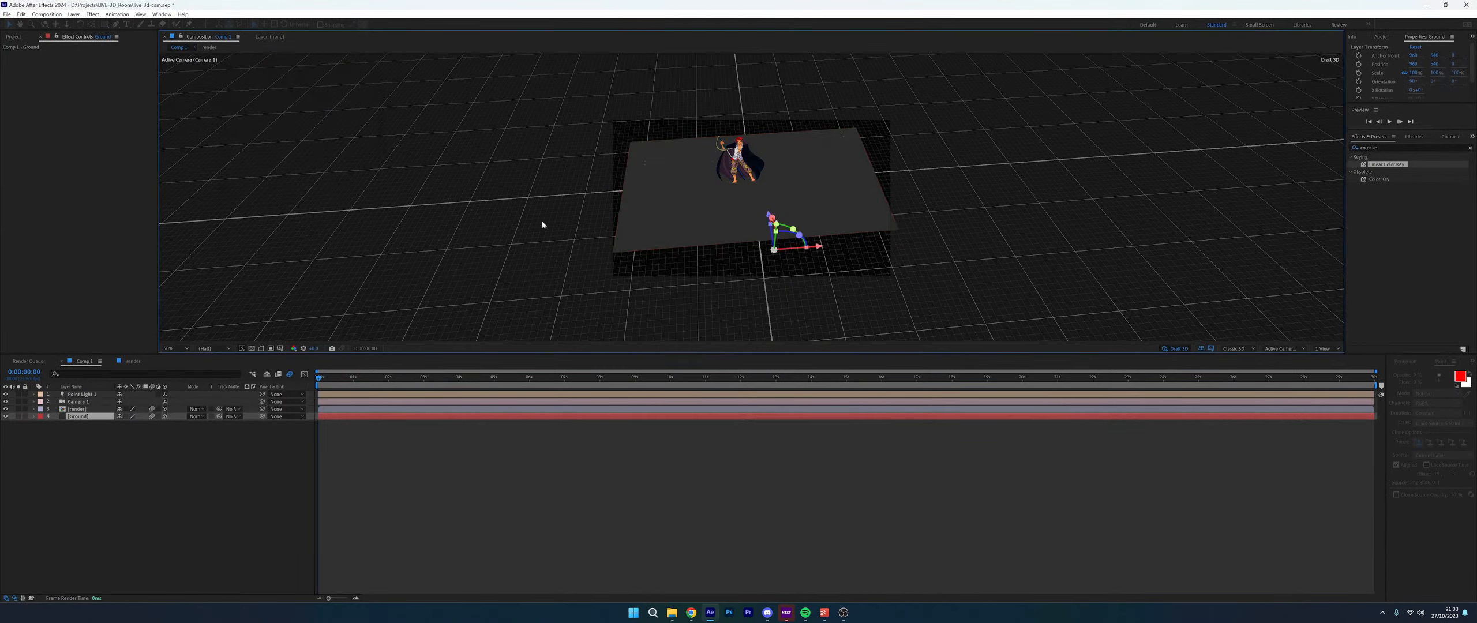
left_click_drag(782, 231, 566, 126)
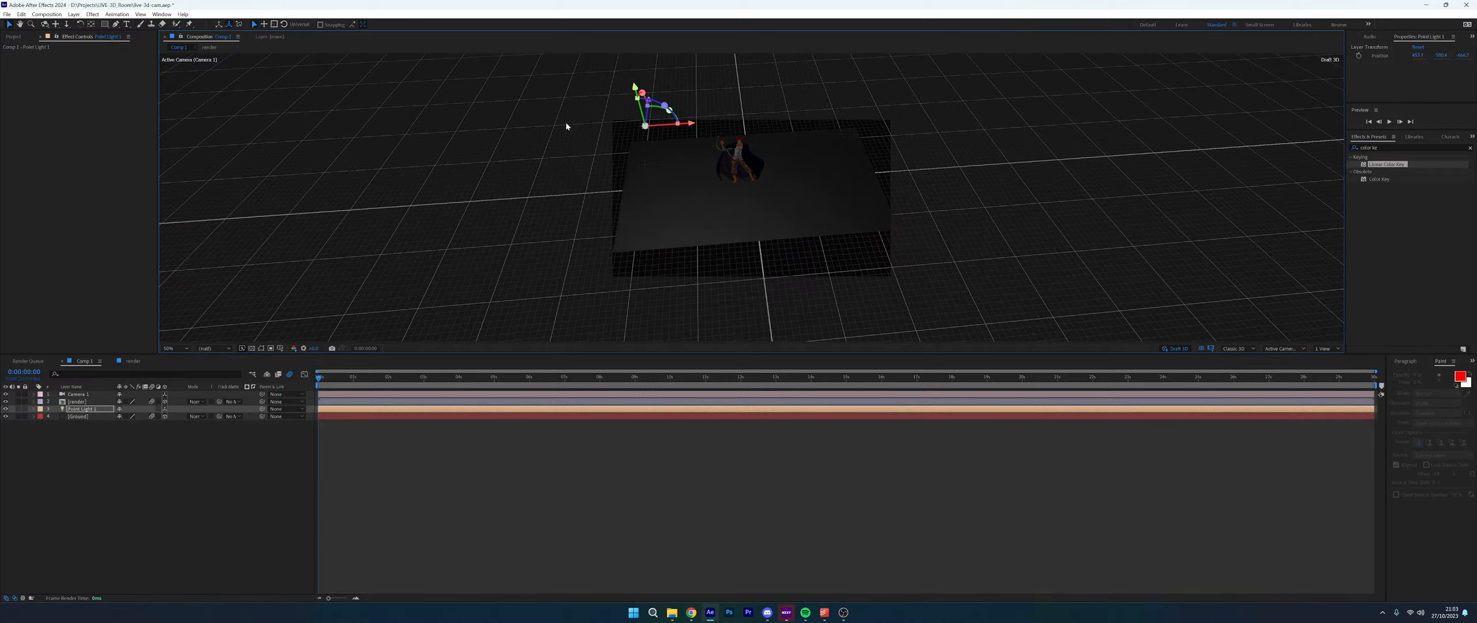
Change the point light to a Spot light, aim it at the character and raise its intensity
left_click(73, 14)
left_click(92, 34)
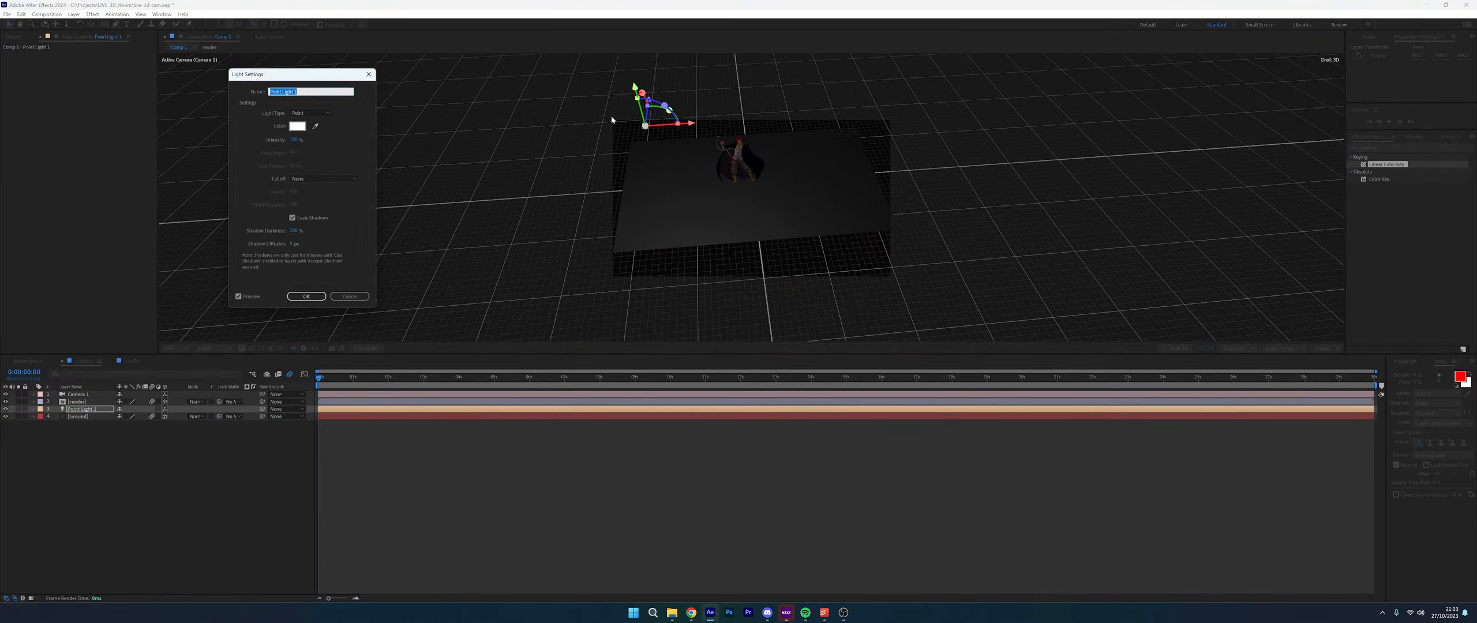
left_click(320, 111)
left_click(319, 134)
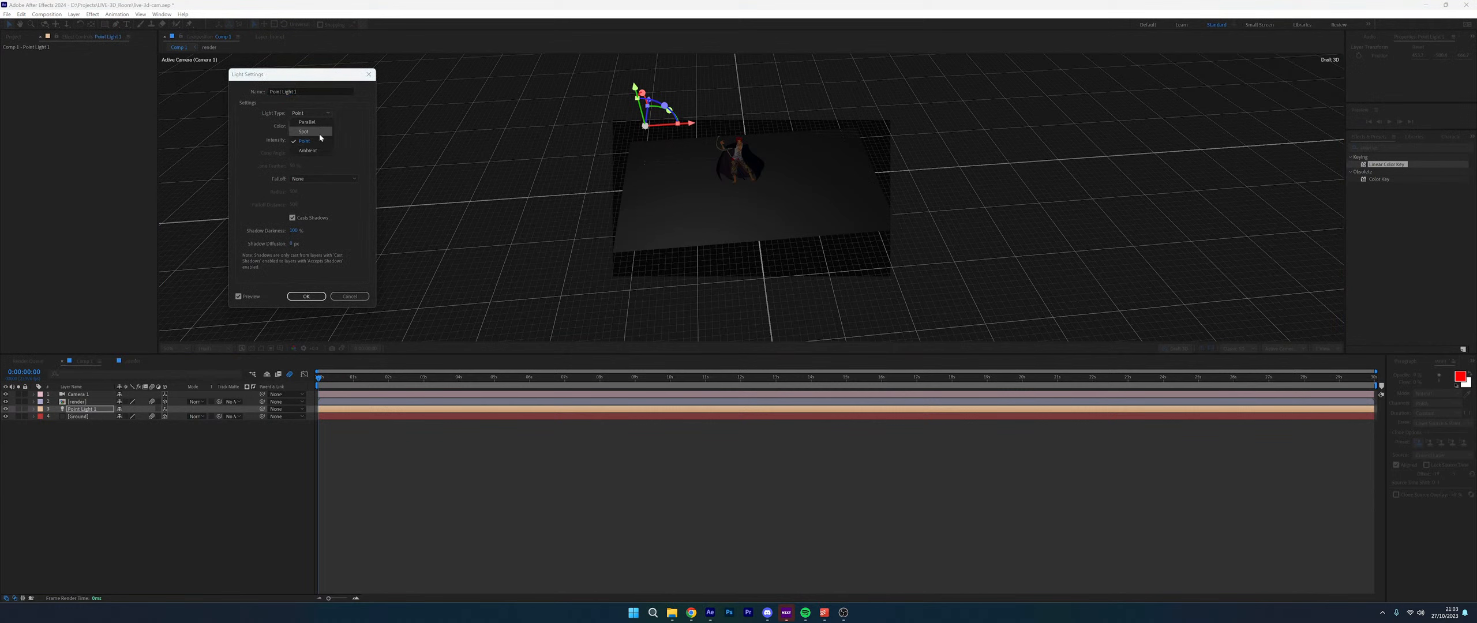
left_click(306, 296)
left_click_drag(751, 180, 733, 160)
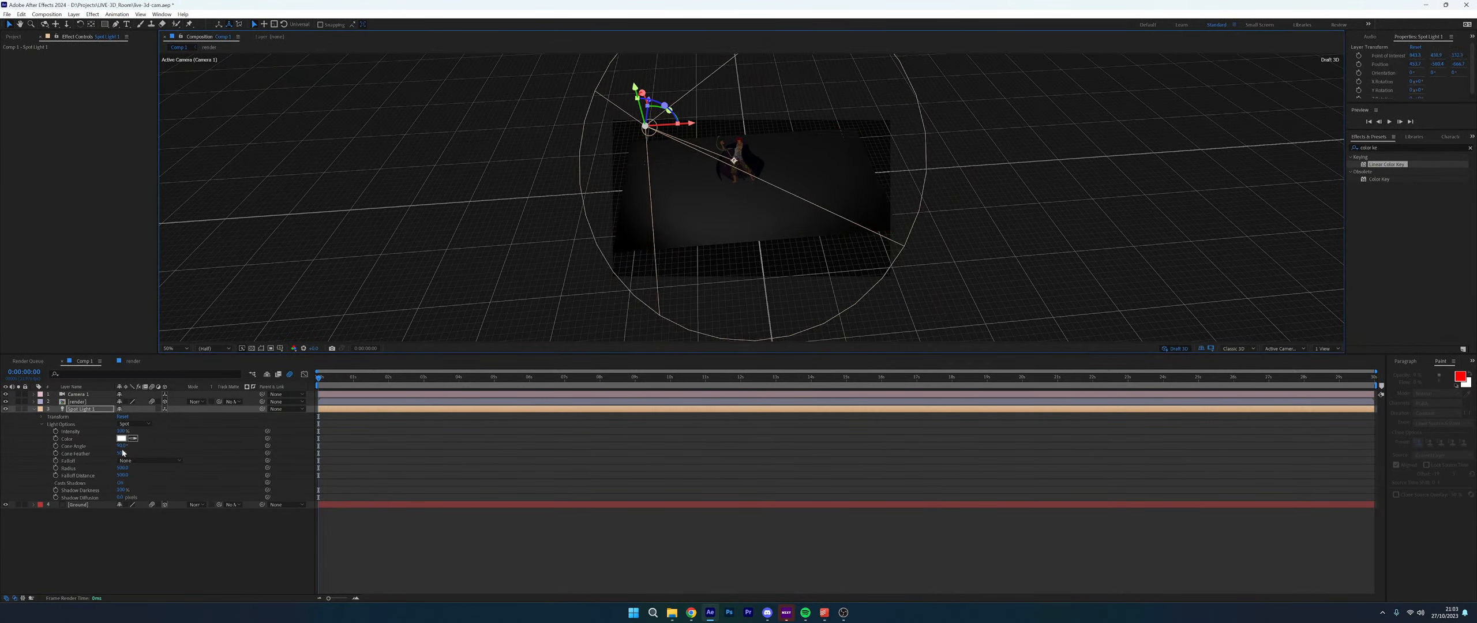
left_click_drag(123, 431, 213, 422)
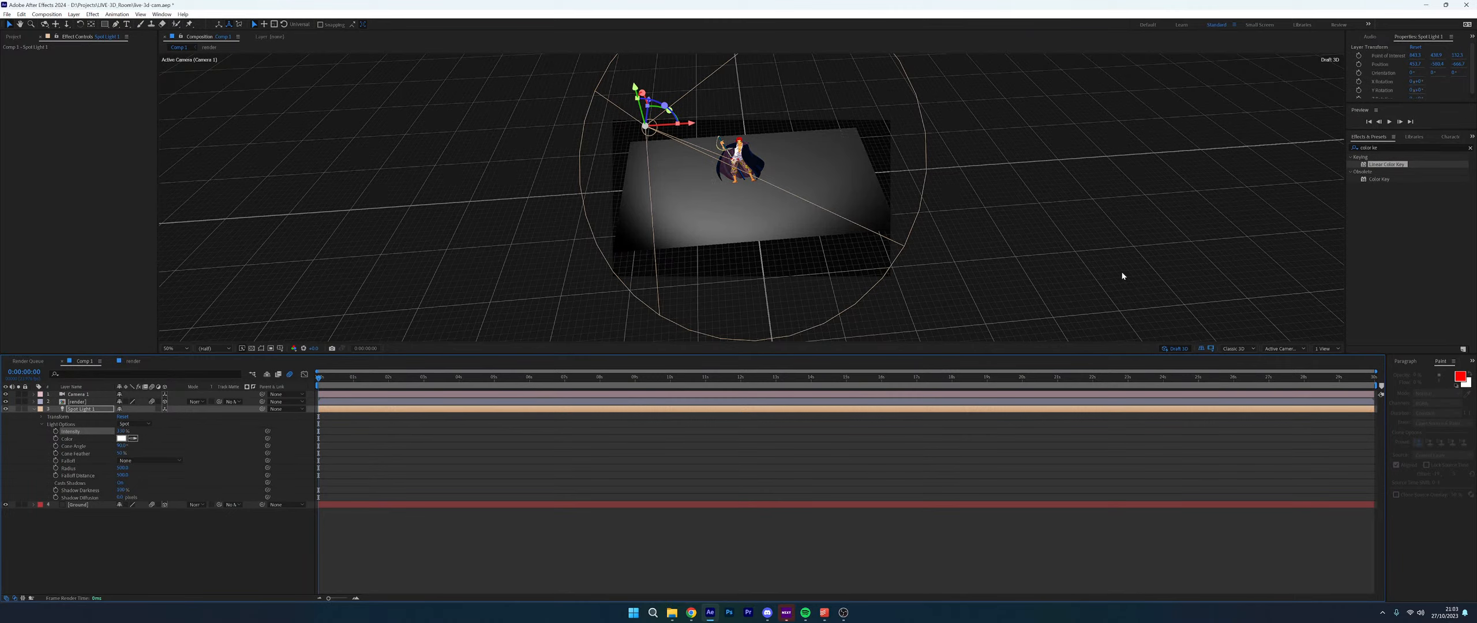
Show the composition in the 4 Views layout, enlarging the viewer and fitting the ground and light in the top view
left_click(1324, 349)
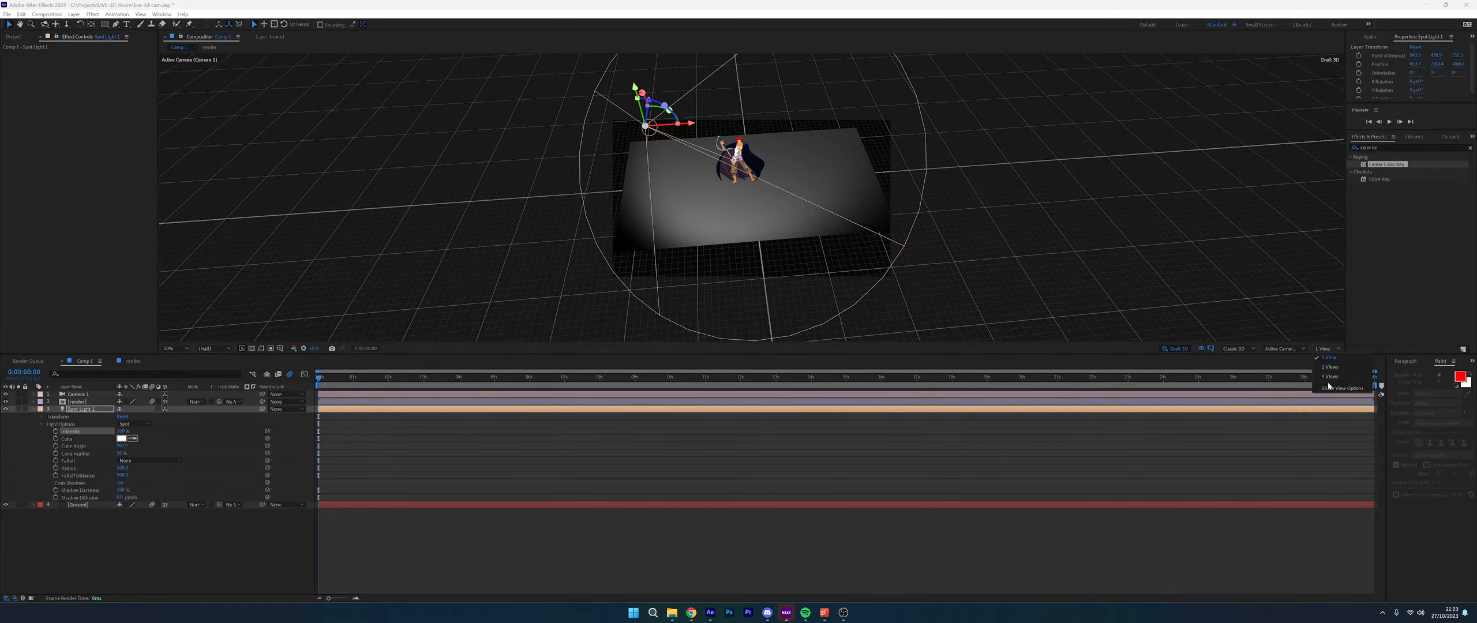
left_click(1329, 376)
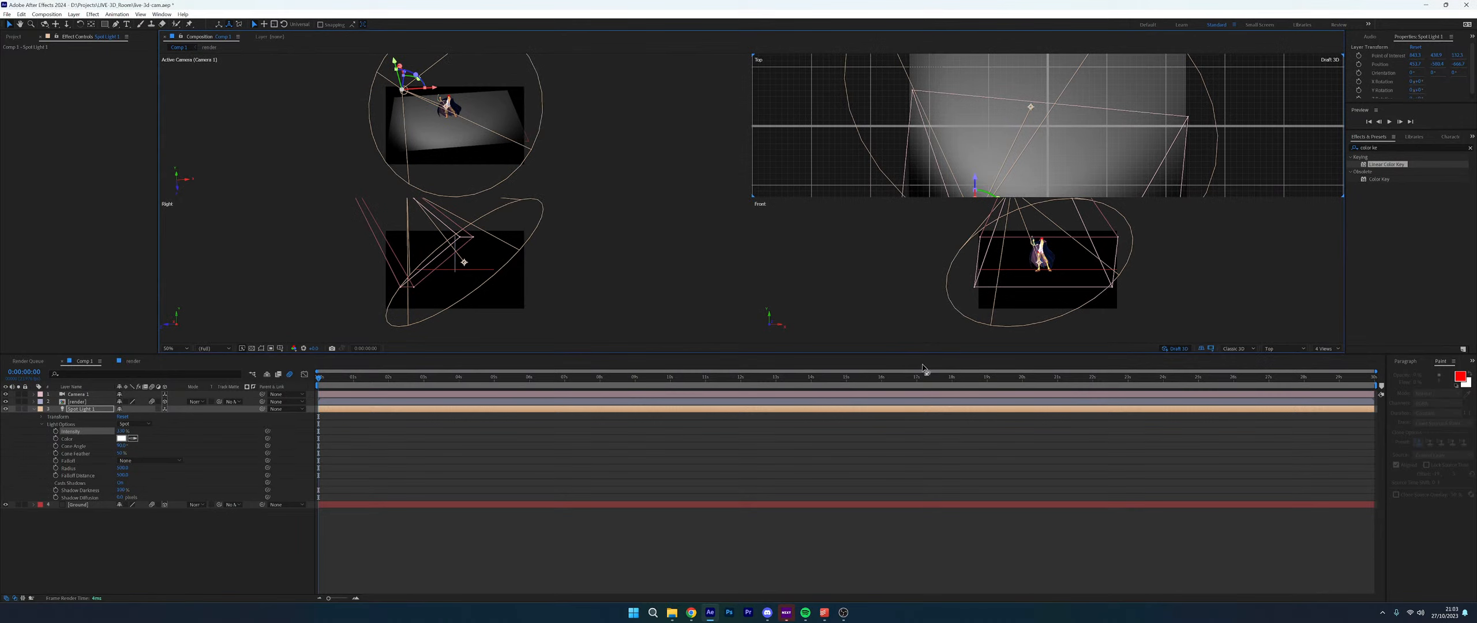
left_click_drag(911, 354, 905, 399)
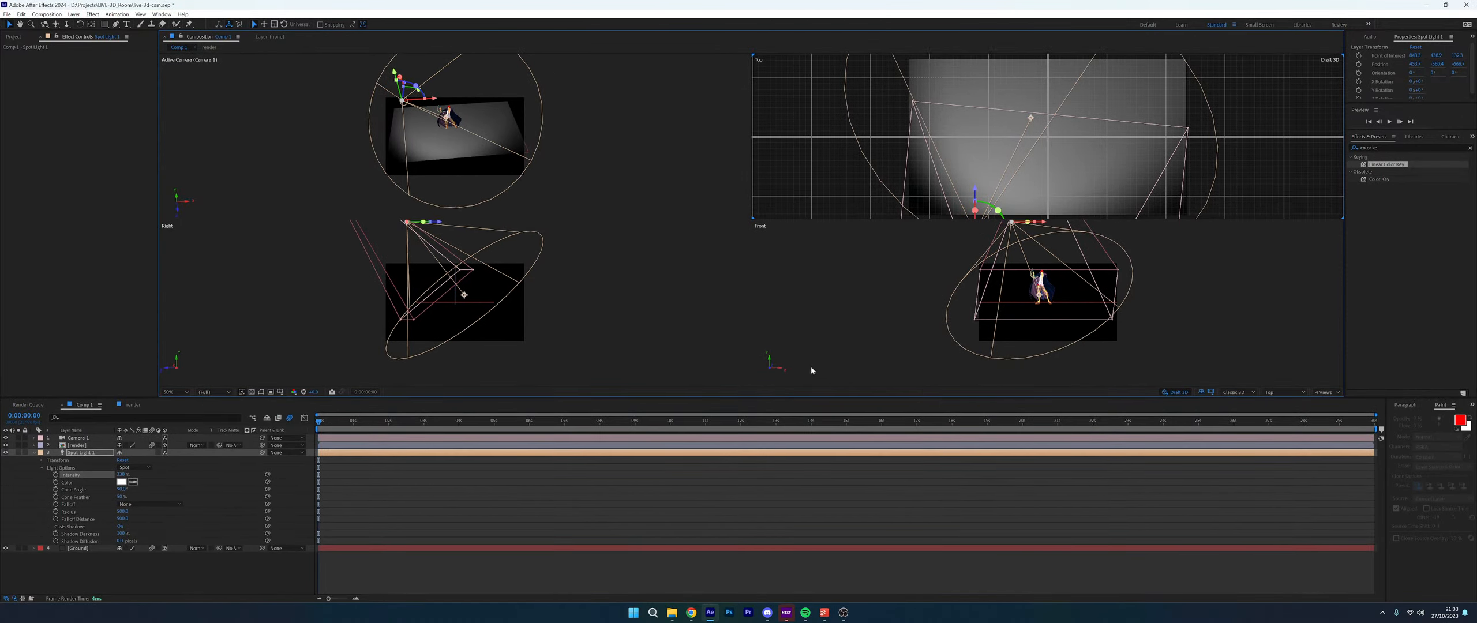
scroll(353, 286, "down", 3)
scroll(453, 286, "up", 3)
scroll(998, 186, "down", 2)
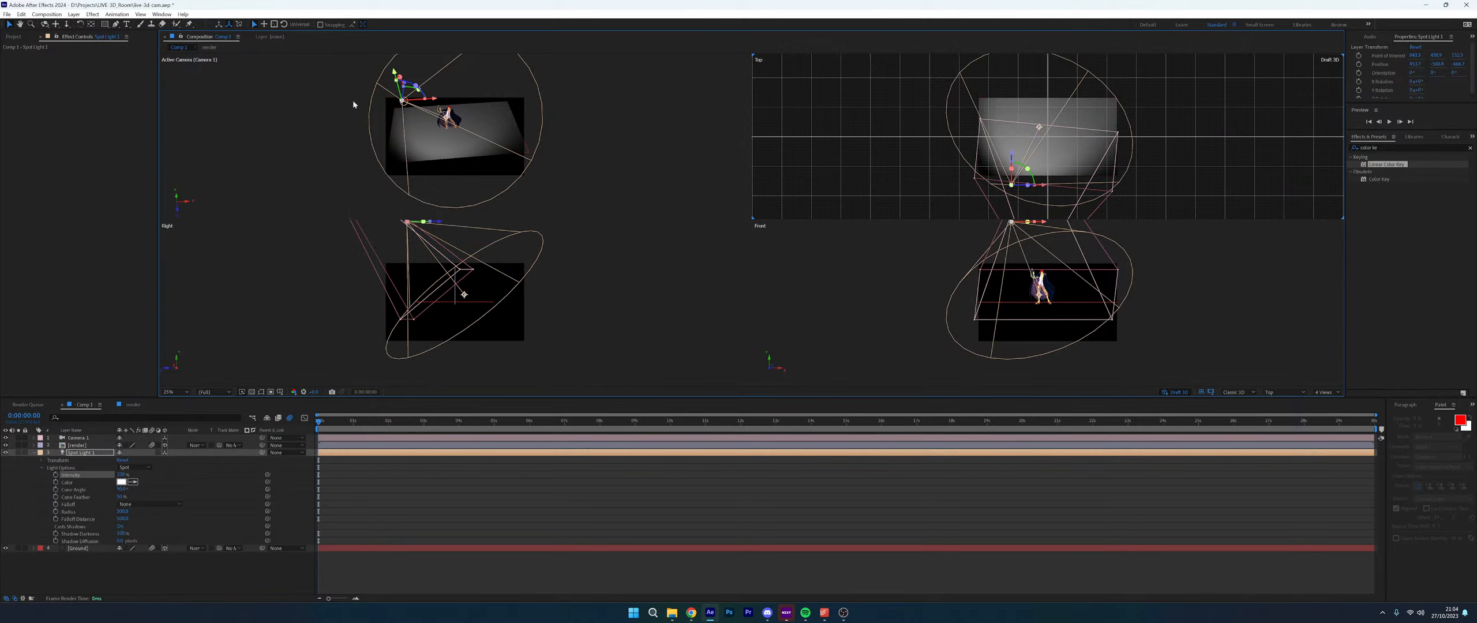
left_click(570, 127)
left_click(498, 117)
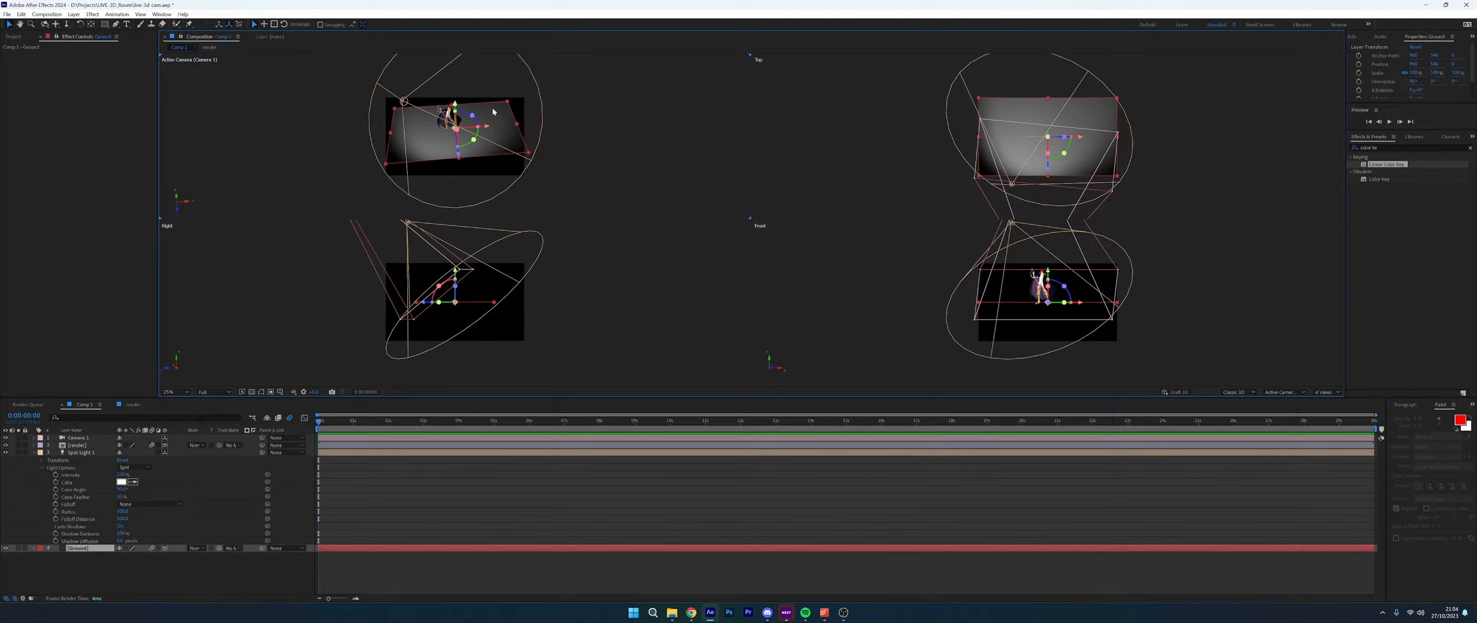
left_click(897, 171)
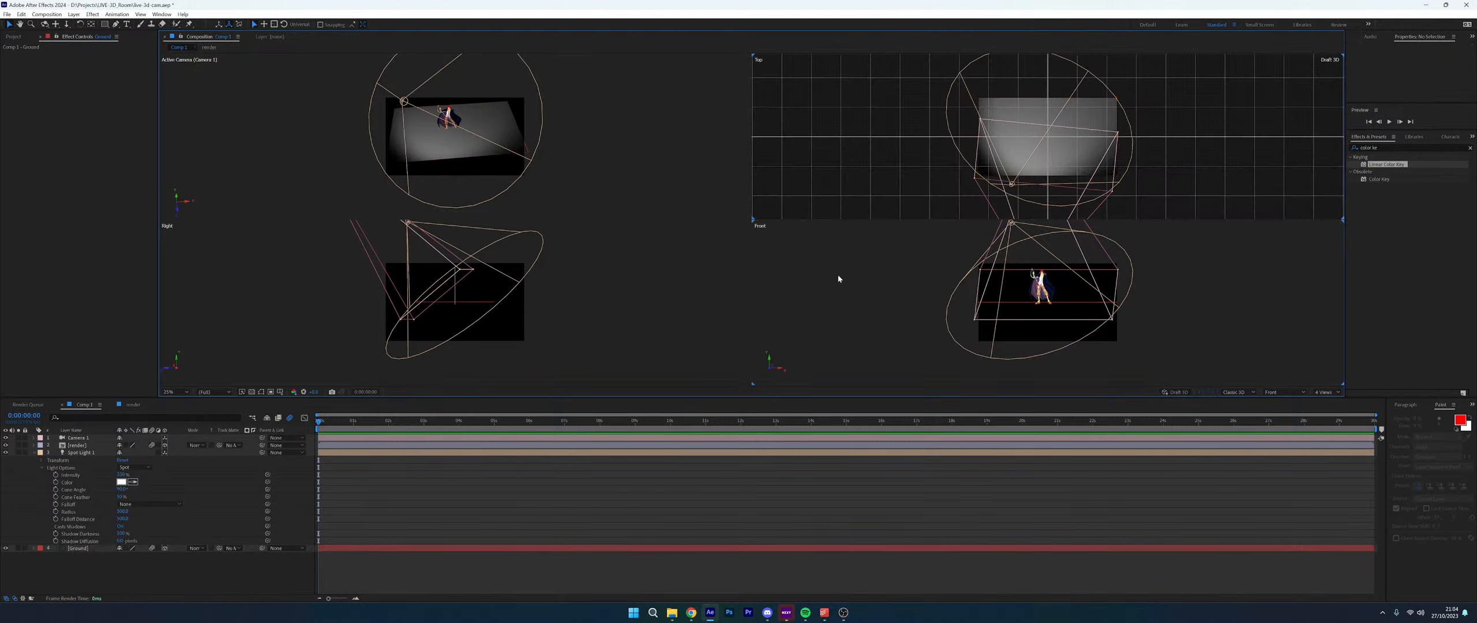
scroll(1021, 152, "down", 2)
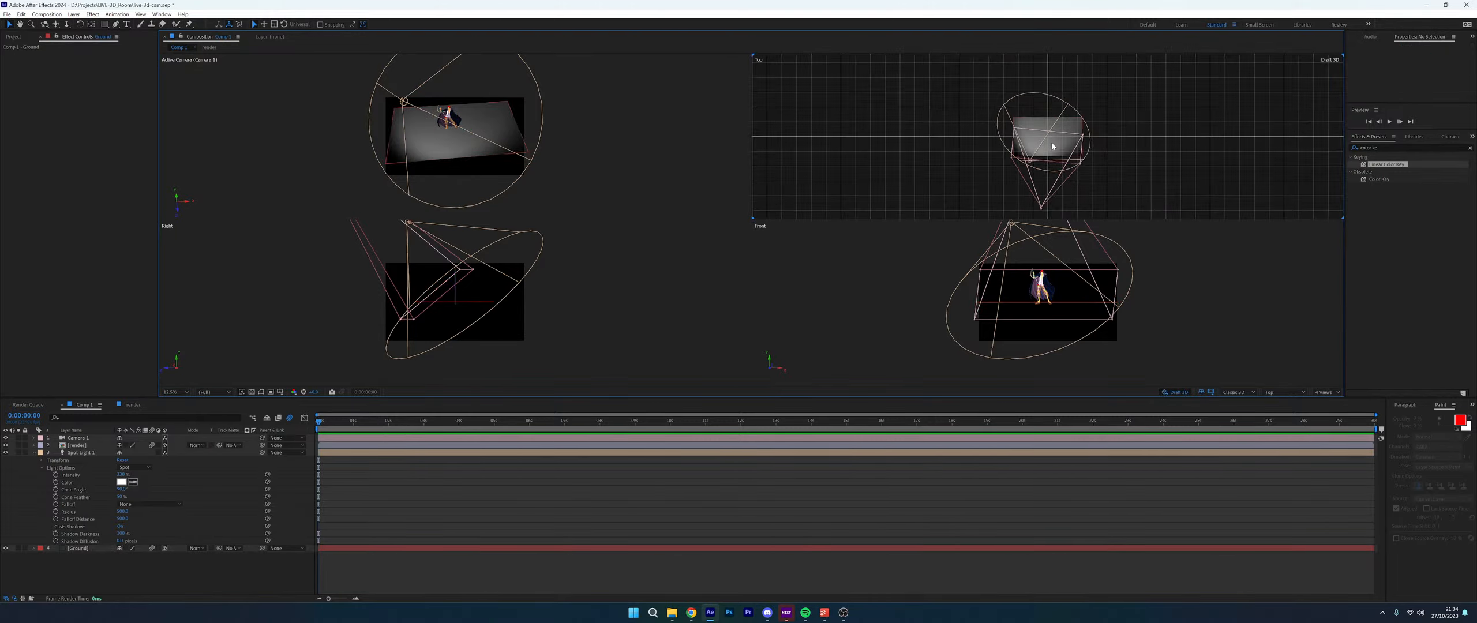
scroll(1021, 152, "up", 2)
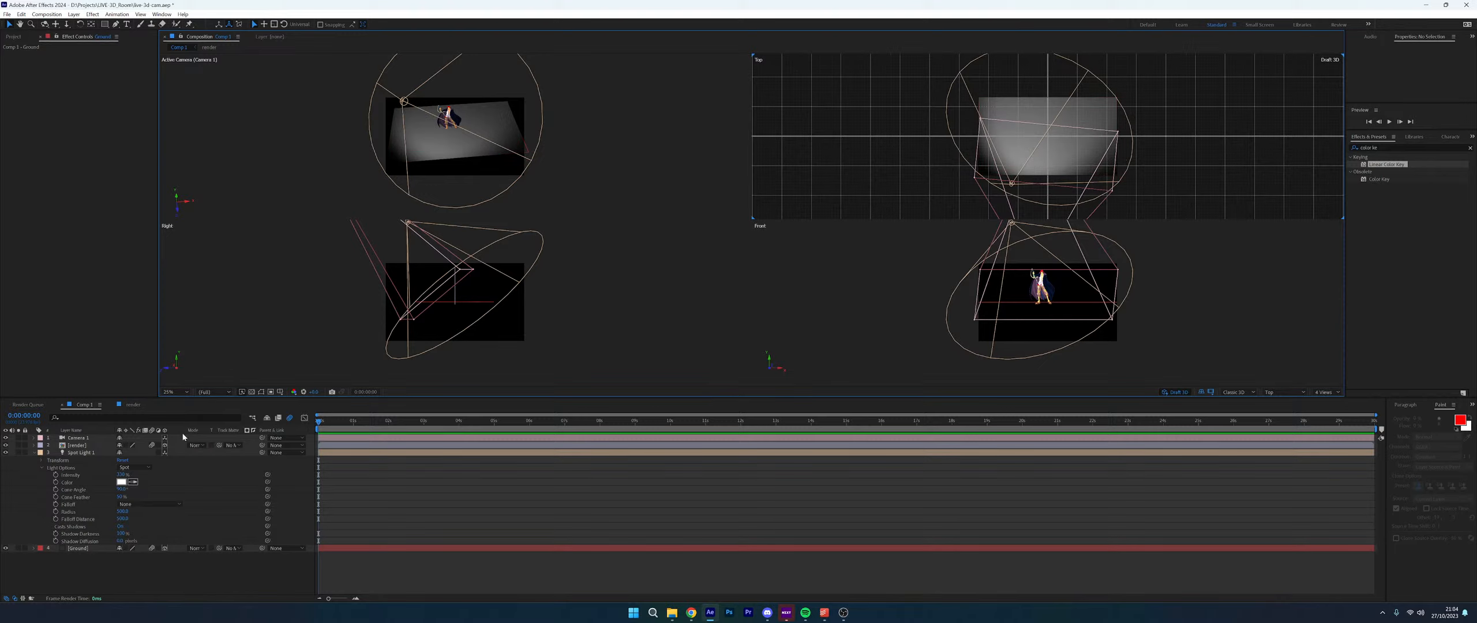
Add a null object above the camera layer and rename it Camera Control
left_click(79, 452)
left_click(584, 148)
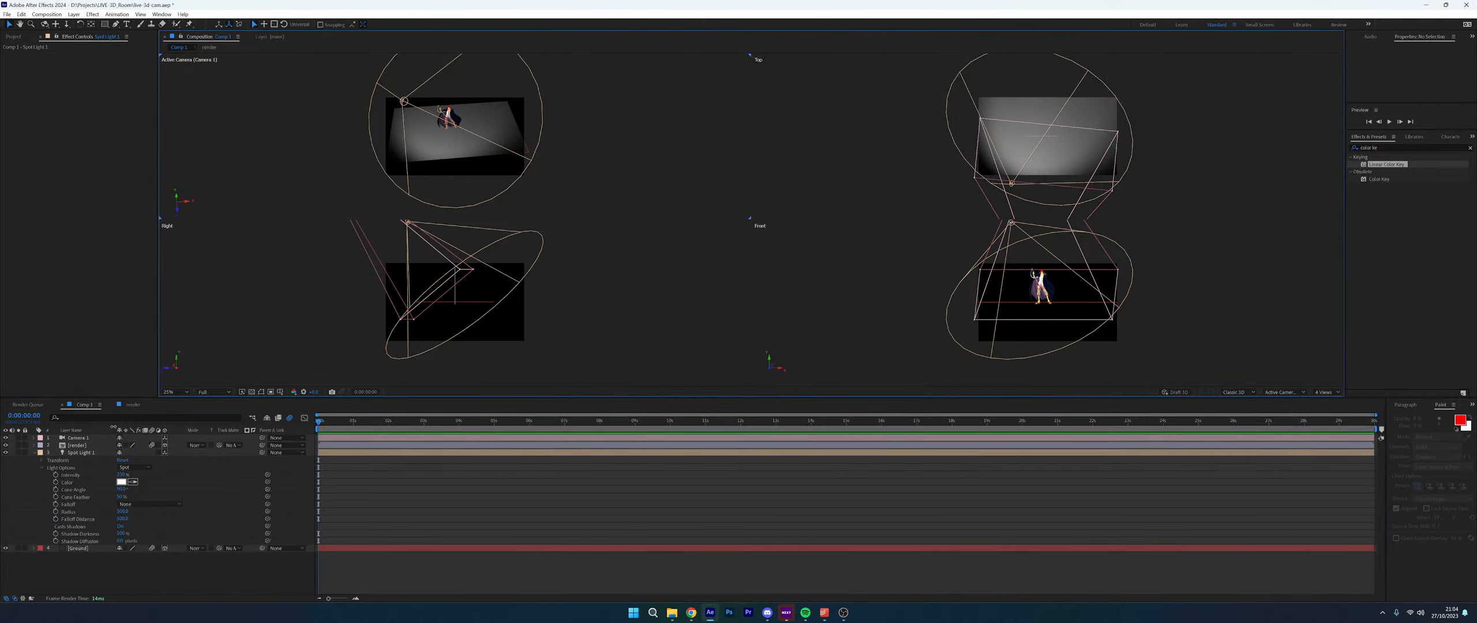
left_click(78, 437)
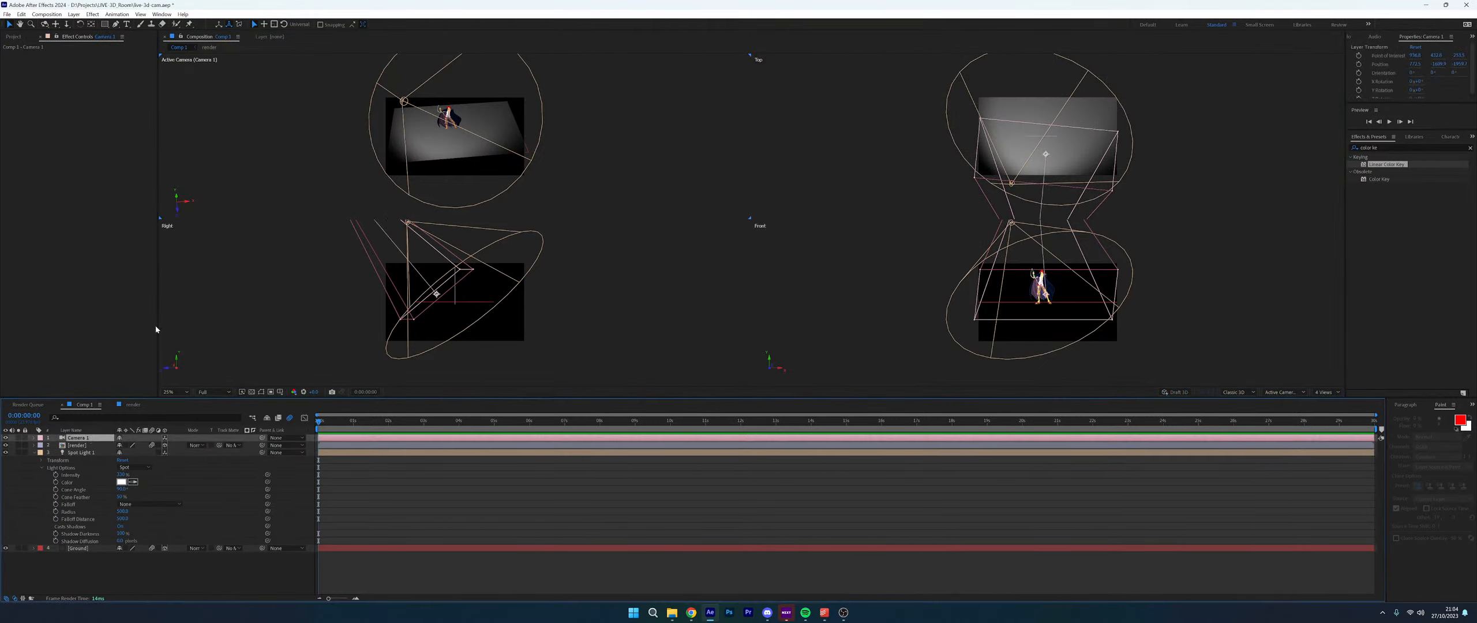
left_click(75, 14)
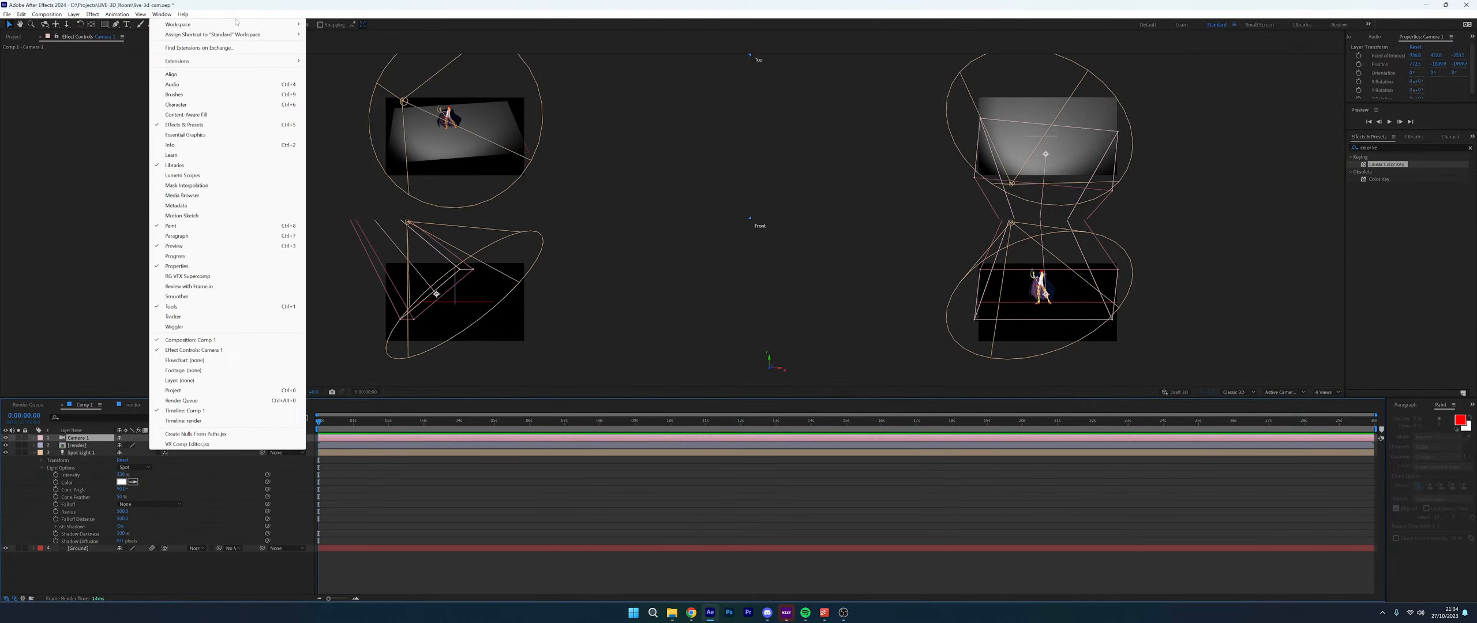
mouse_move(77, 25)
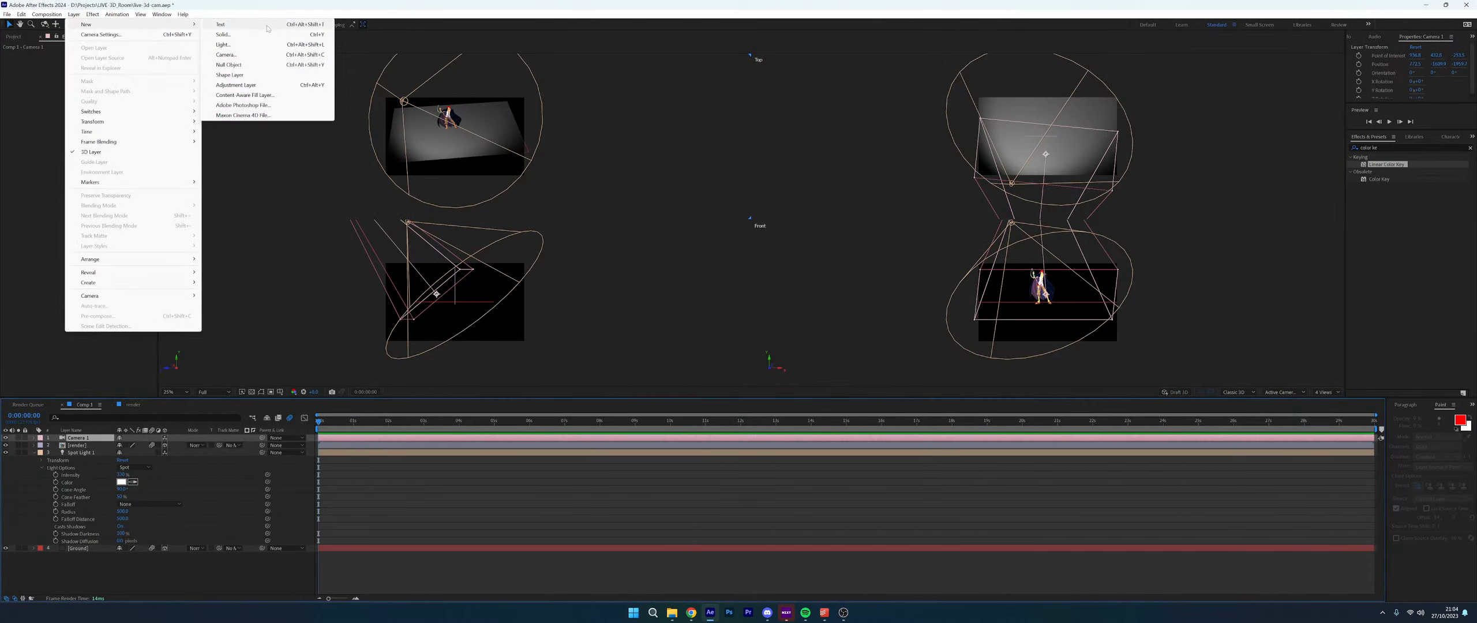
left_click(244, 67)
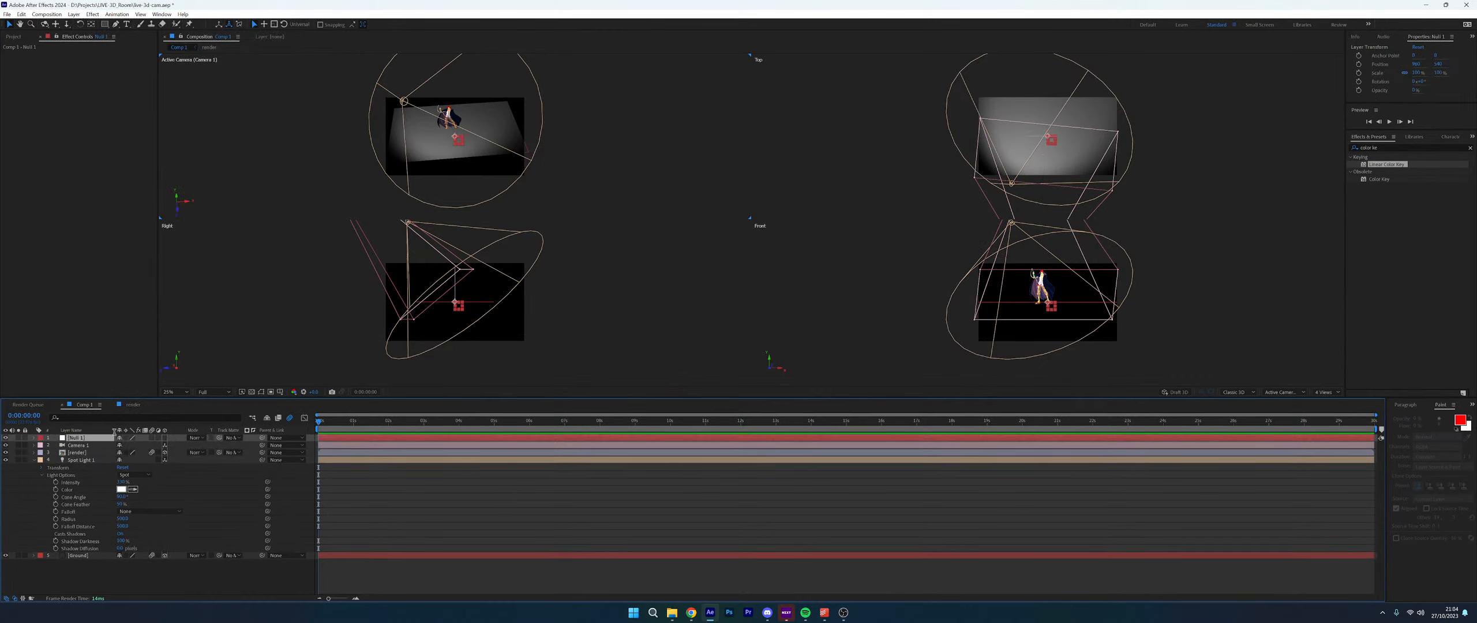
right_click(95, 438)
left_click(136, 414)
type("Camera Control")
key("Return")
Expand Camera 1's Transform properties and examine its Point of Interest, Position and rotation values
left_click(36, 445)
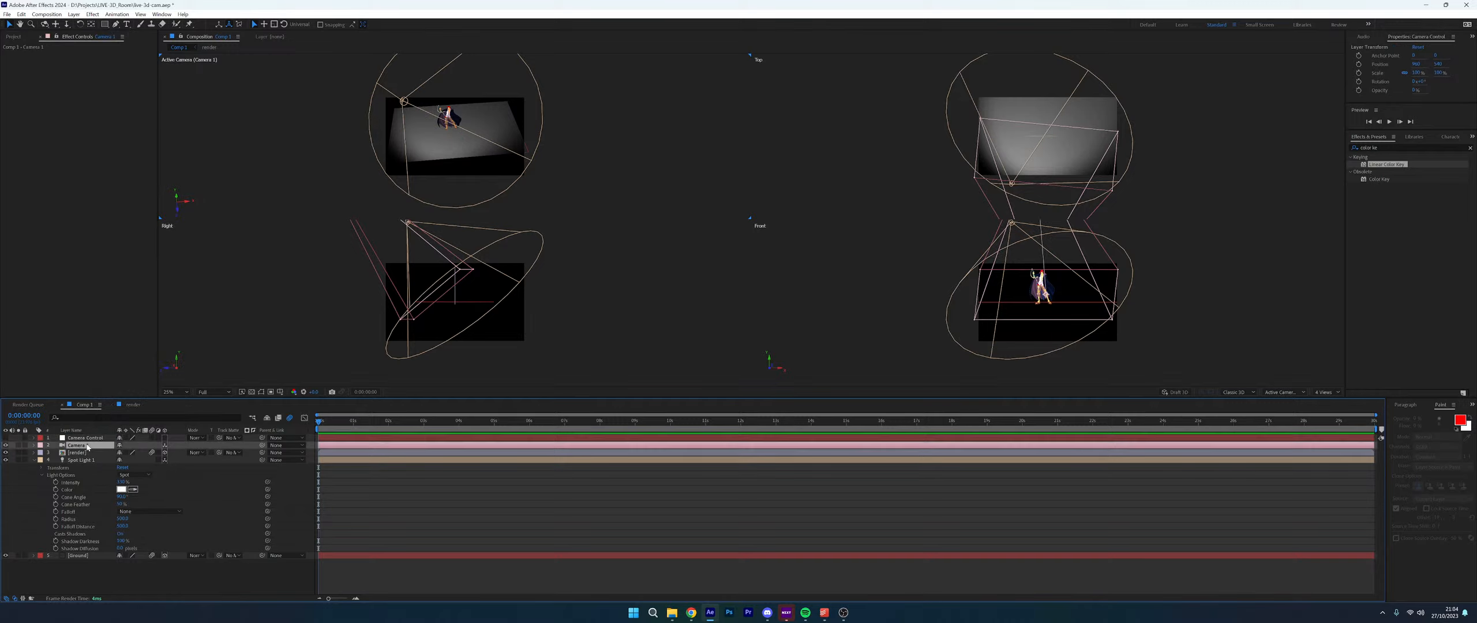
left_click(33, 446)
left_click(42, 453)
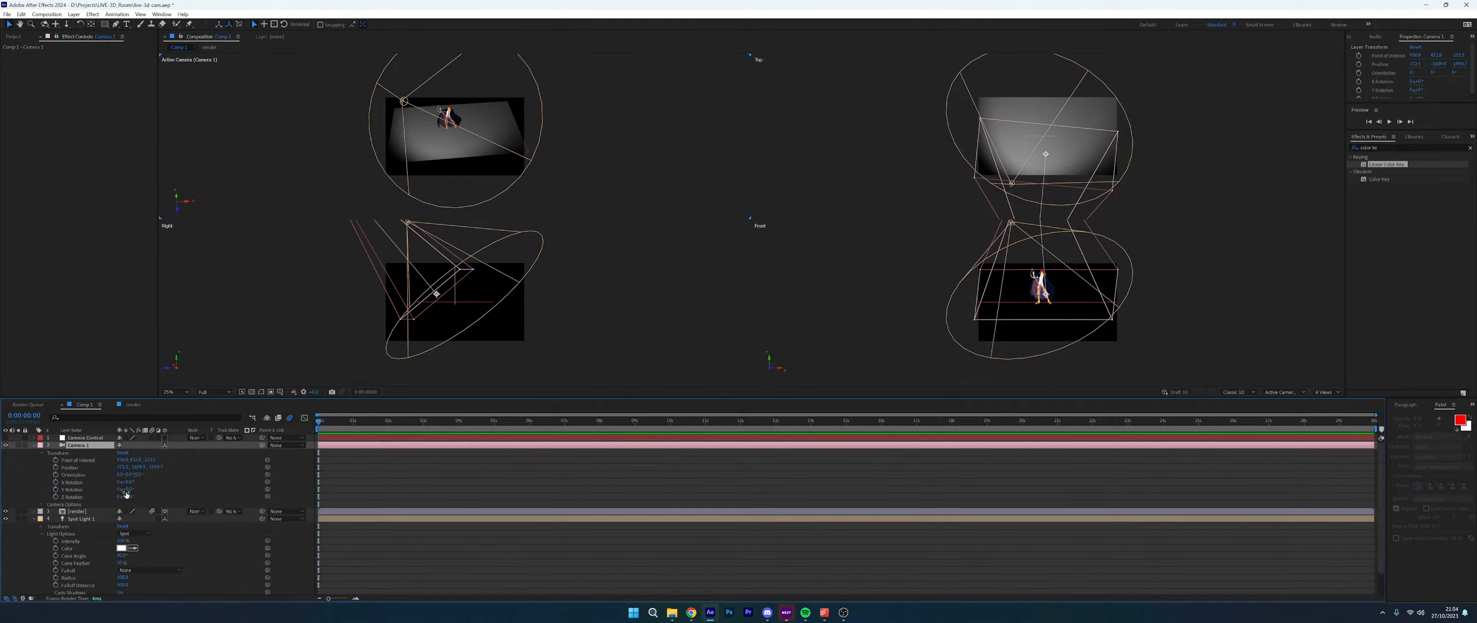
left_click_drag(246, 455, 22, 507)
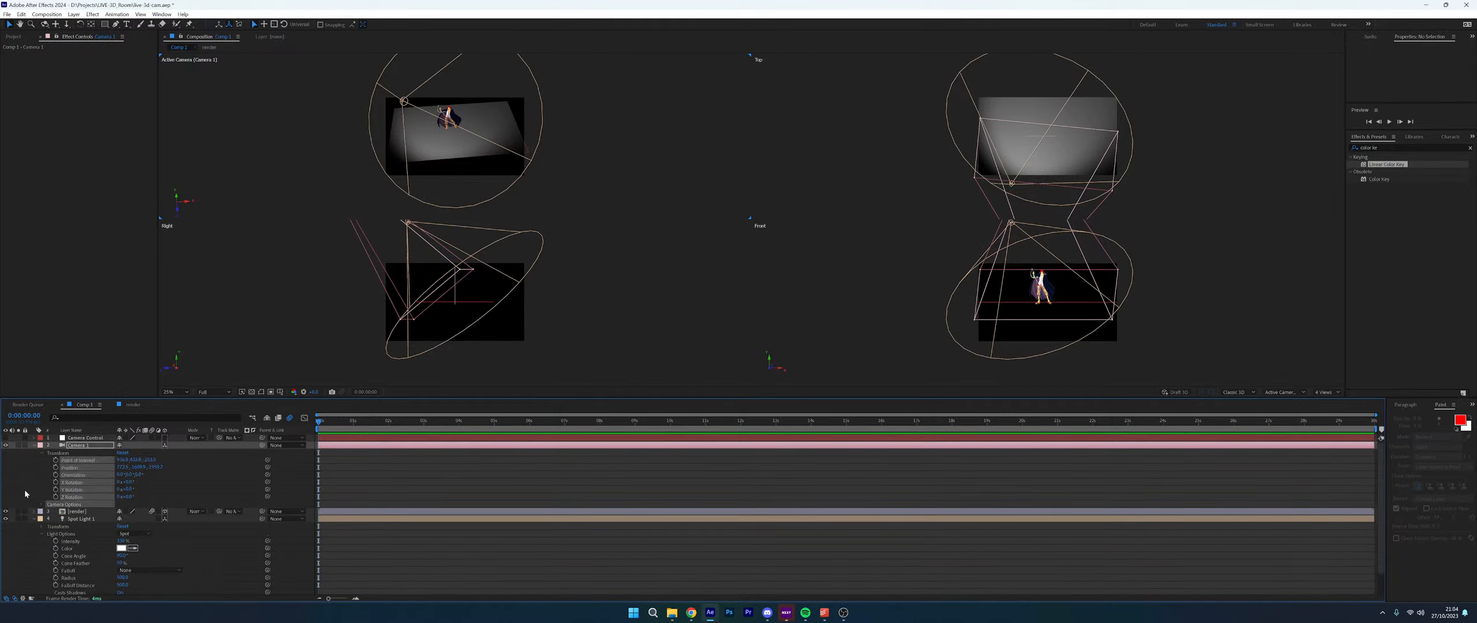
left_click(26, 486)
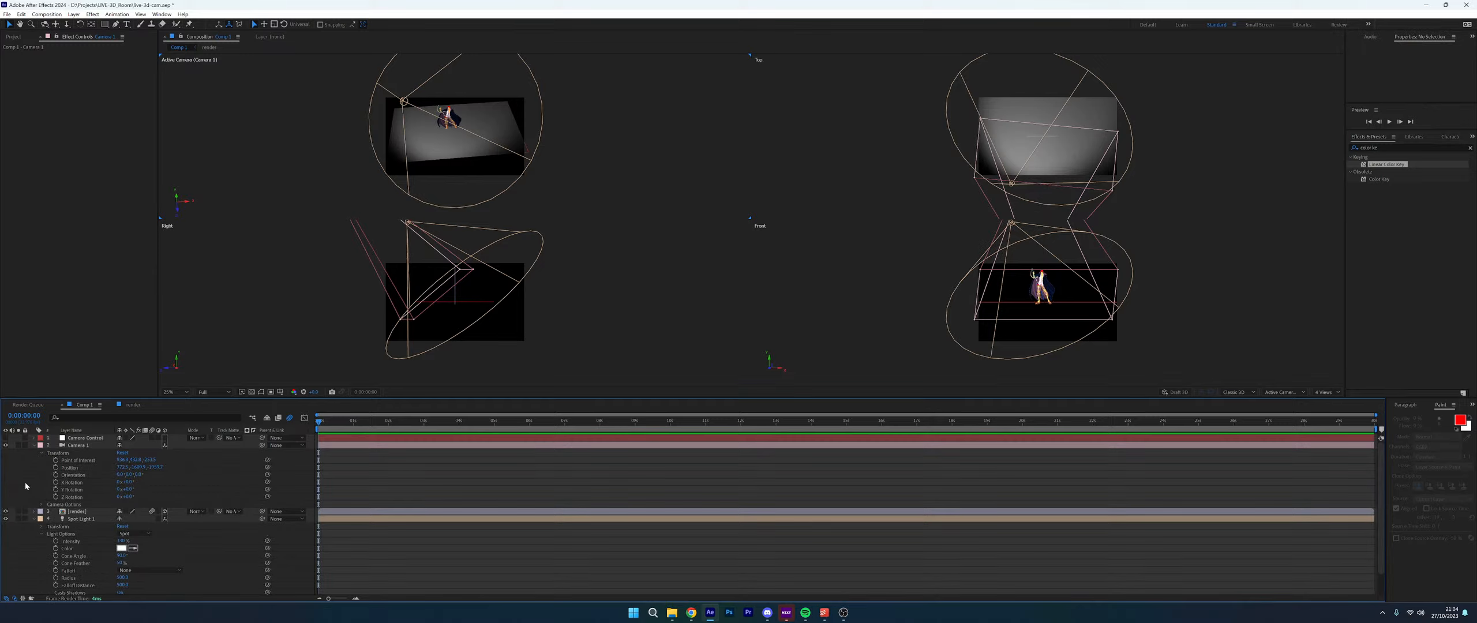
left_click(67, 468)
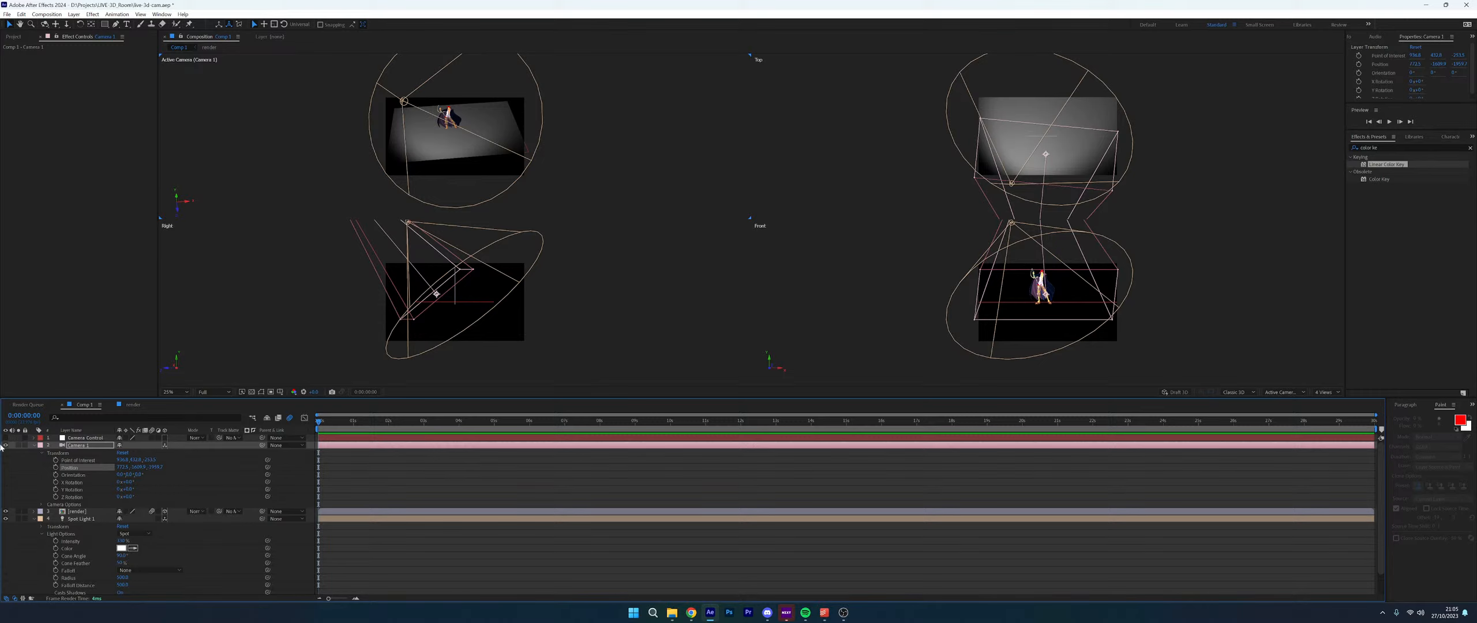
In the render composition, try to animate the upper cut-out layer's Position with two keyframes that move it up and back down
left_click(133, 405)
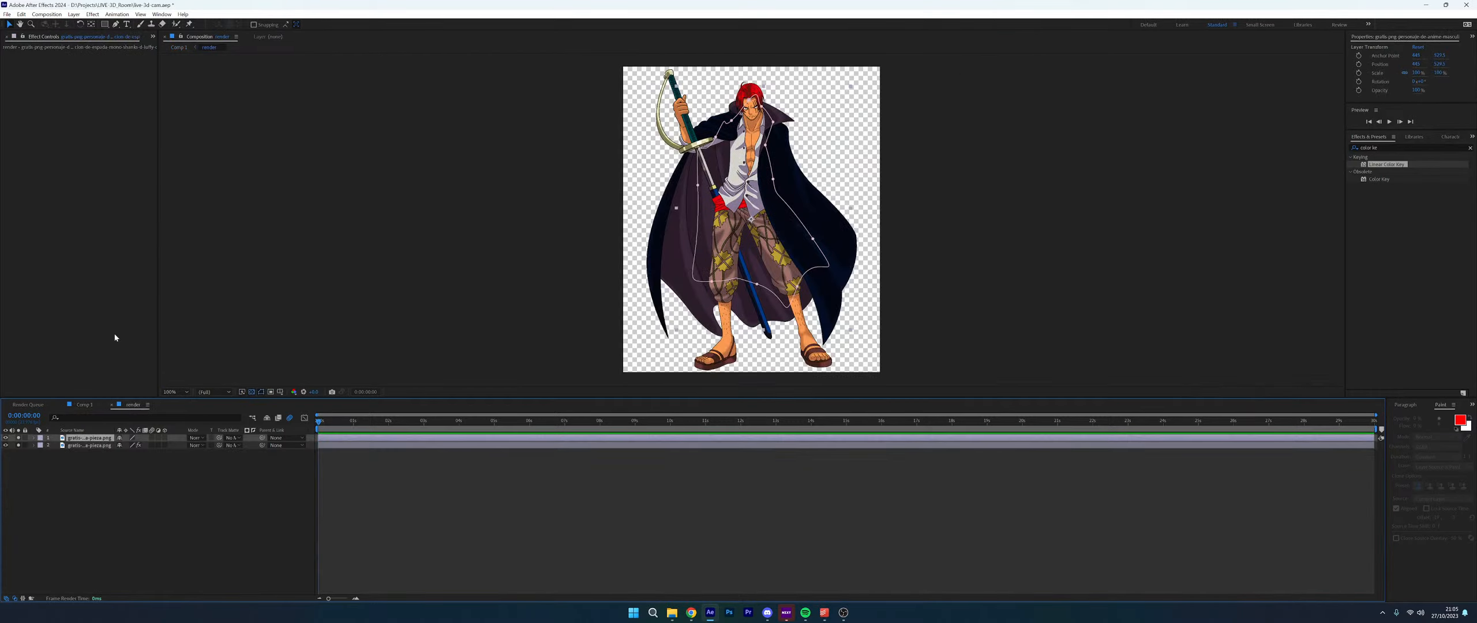
key("p")
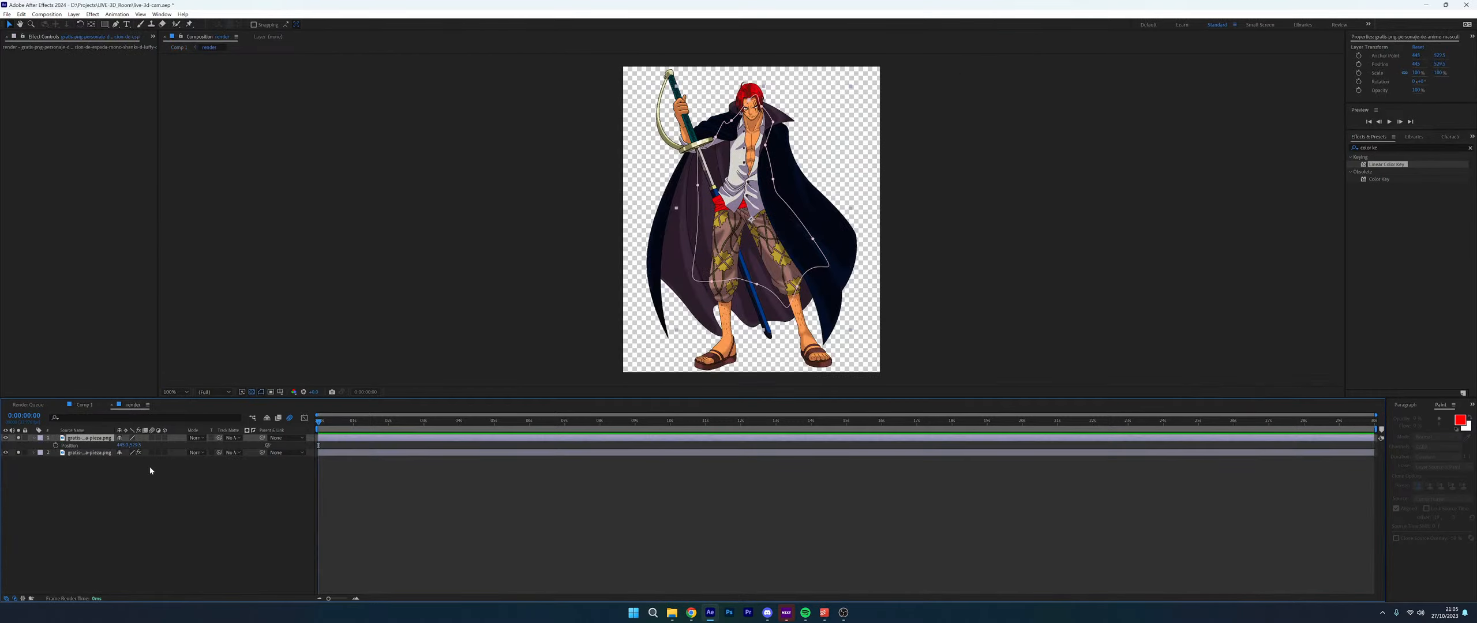
left_click(56, 446)
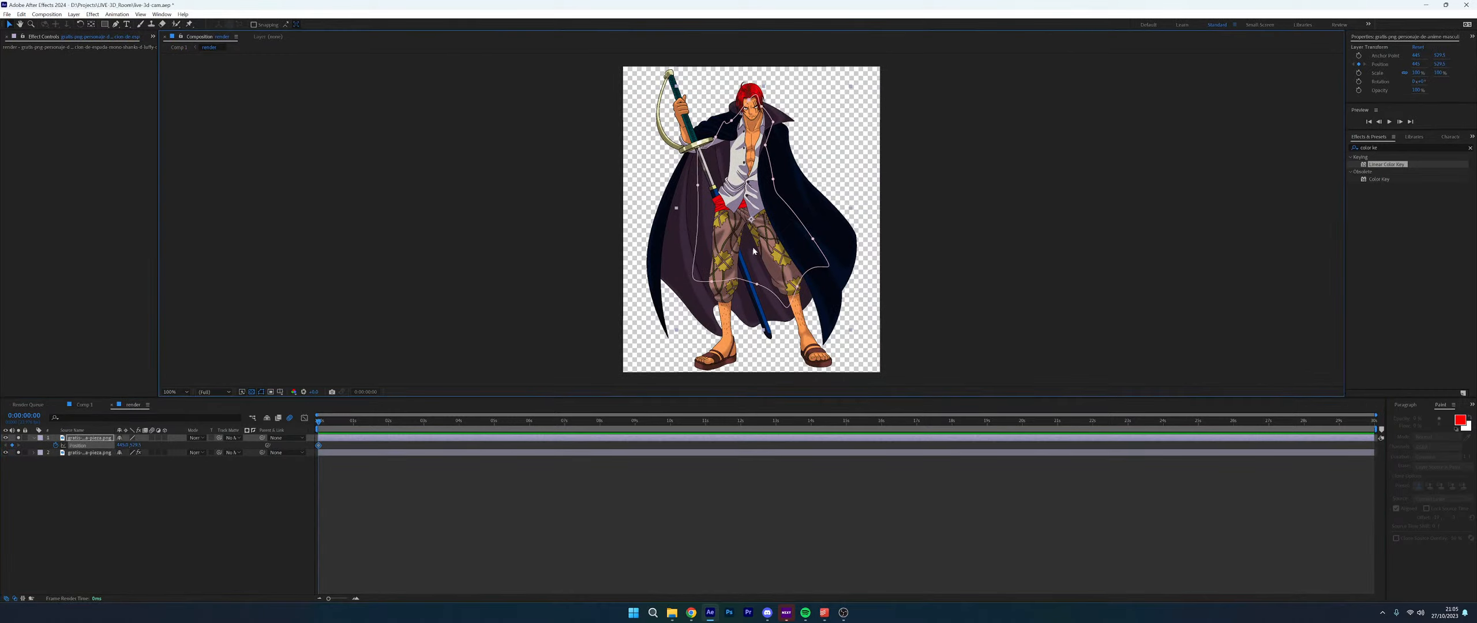
left_click_drag(752, 202, 743, 161)
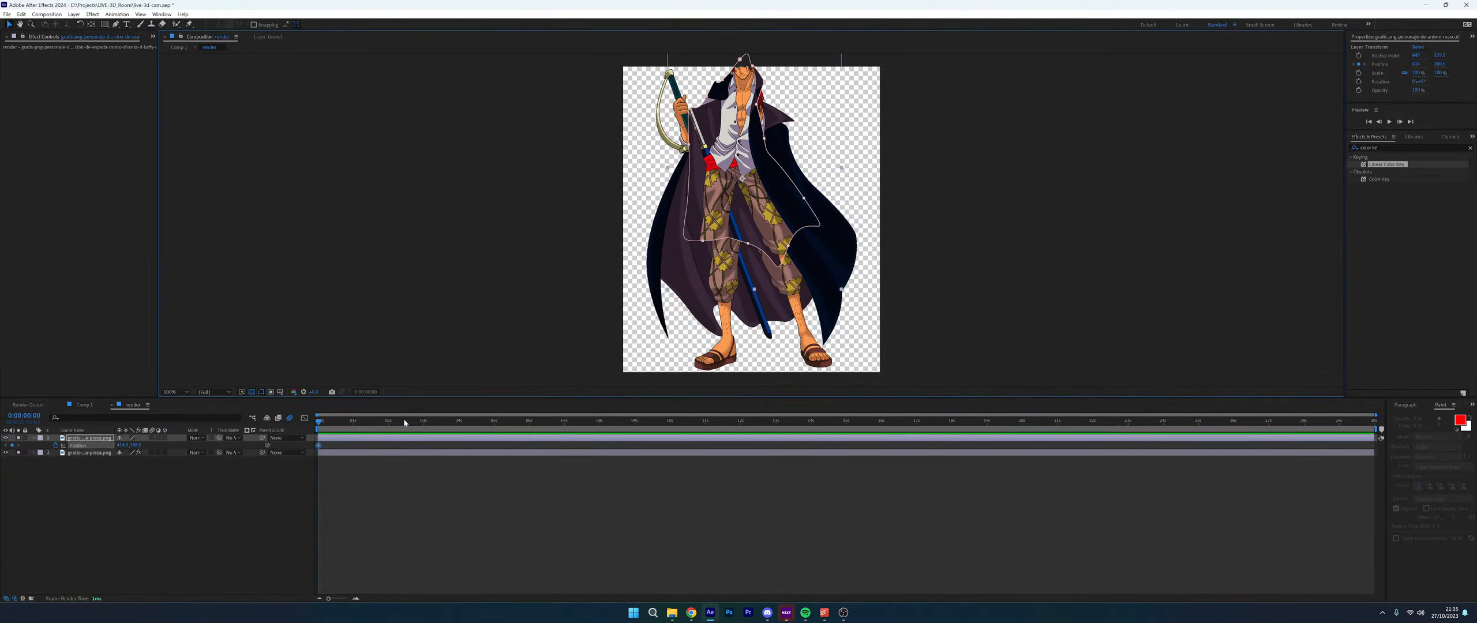
left_click(369, 421)
left_click_drag(354, 427, 336, 421)
left_click_drag(725, 117, 724, 180)
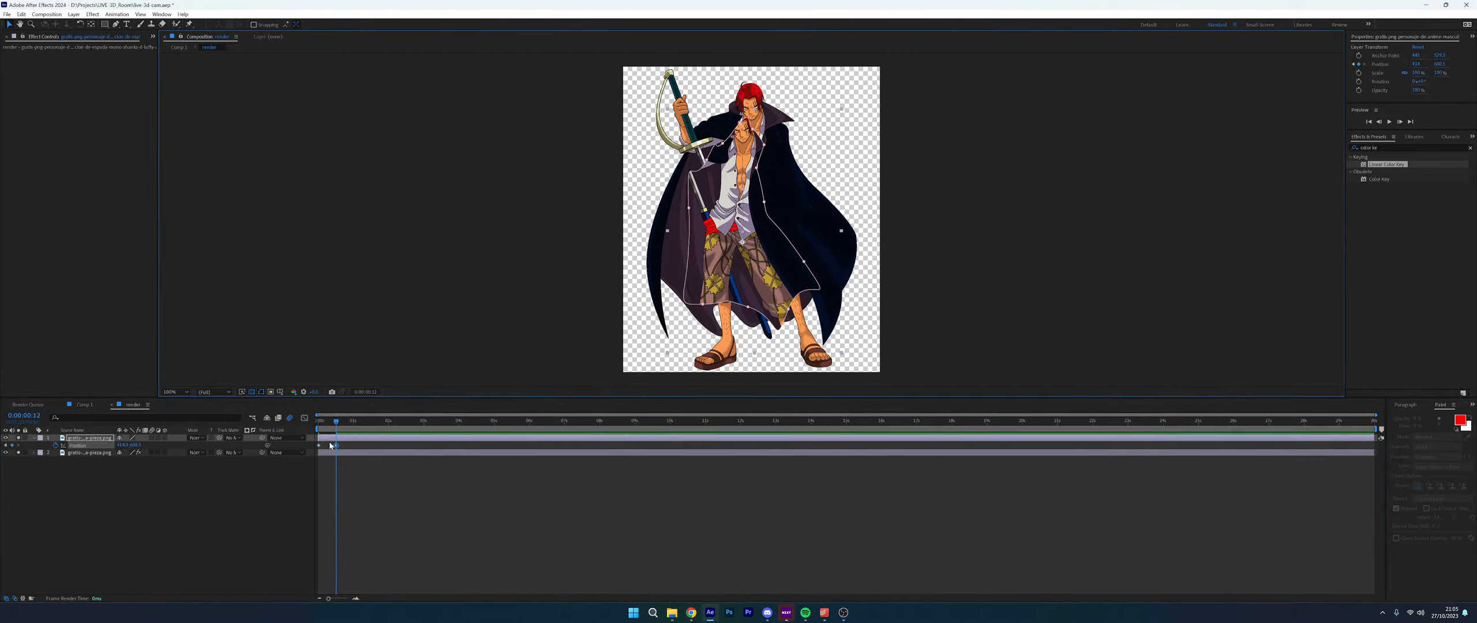
left_click_drag(336, 445, 329, 421)
left_click_drag(134, 446, 143, 446)
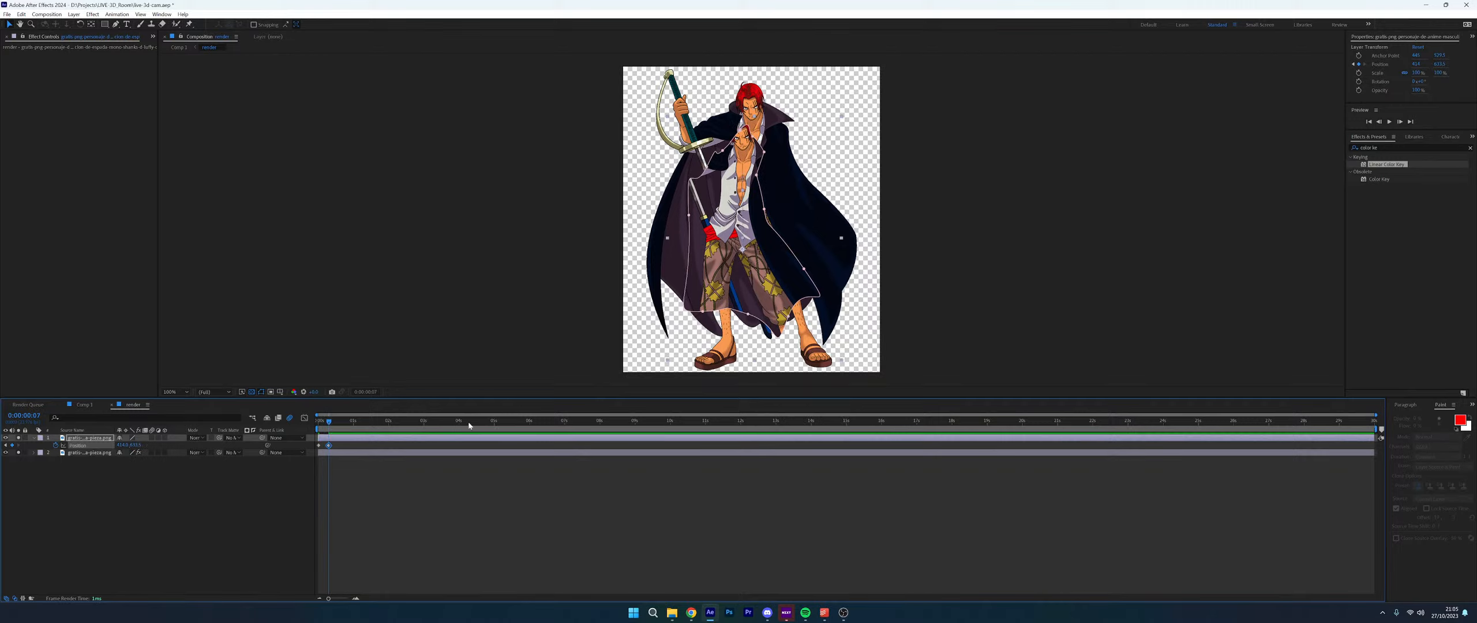
Remove the upper cut-out layer's Position animation and move the layer back into alignment with the character
key("Delete")
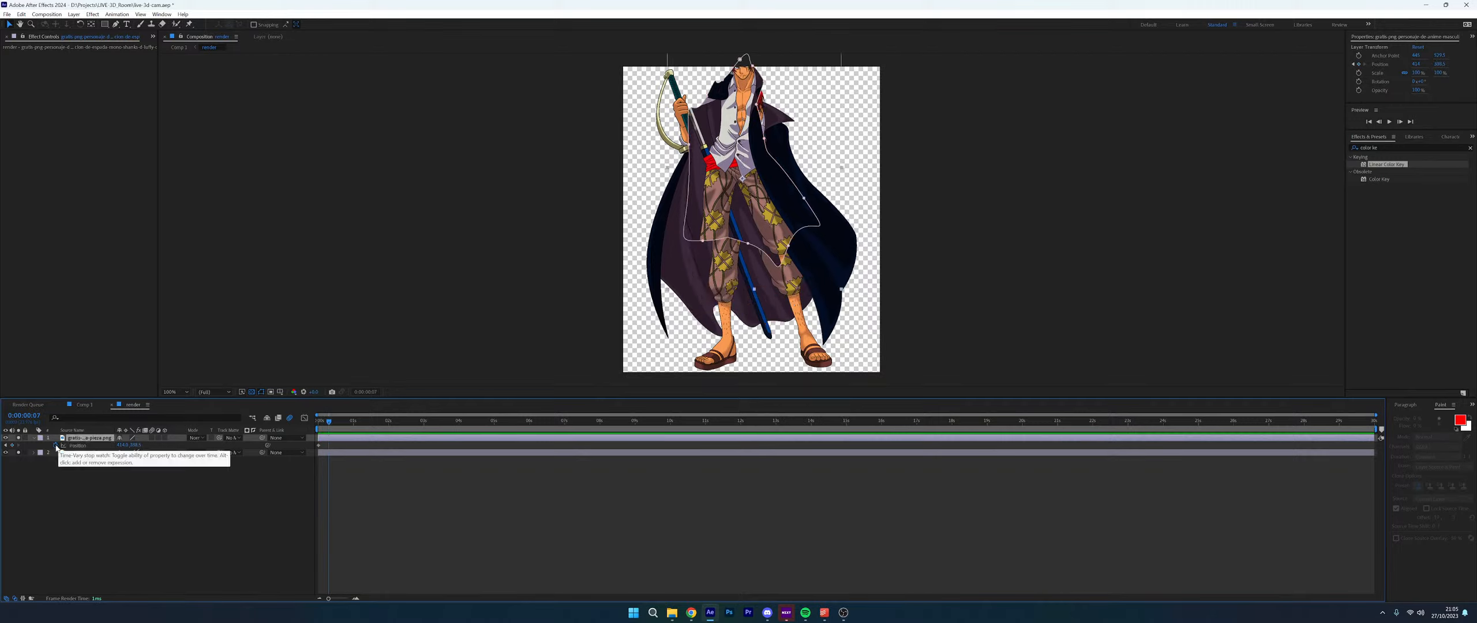
left_click(56, 446)
left_click(84, 404)
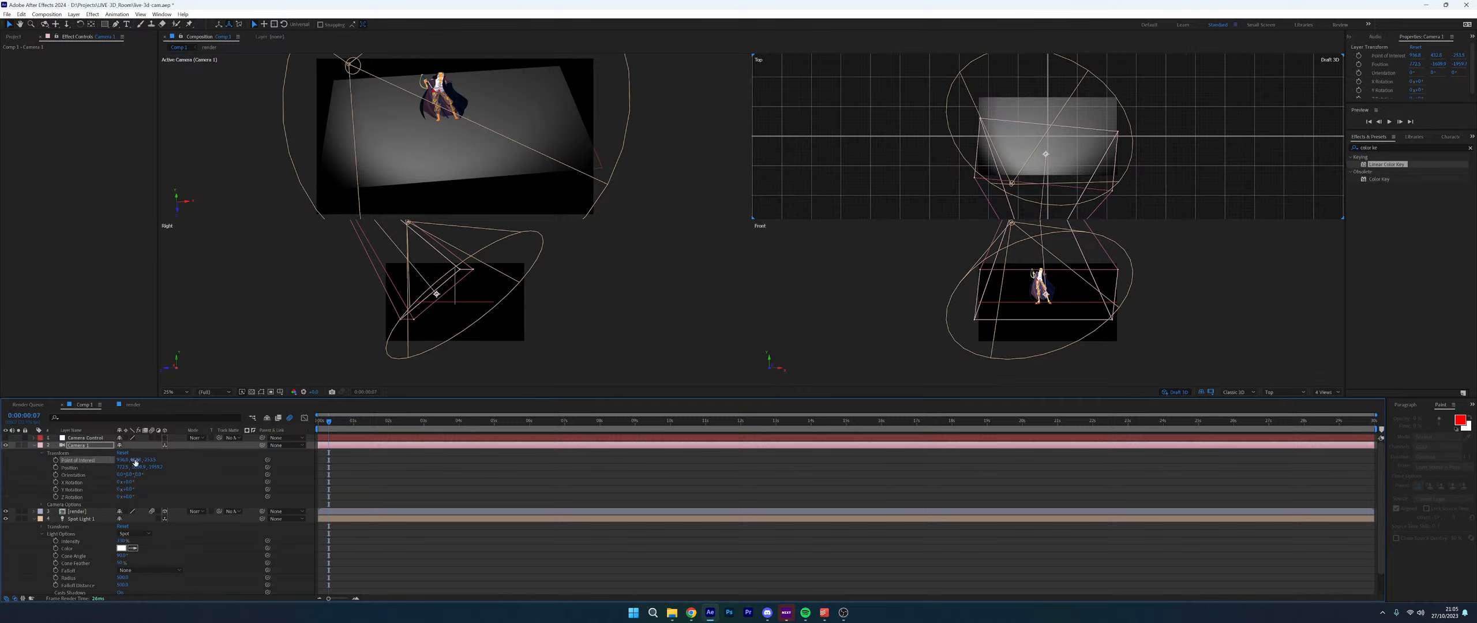
left_click(462, 108)
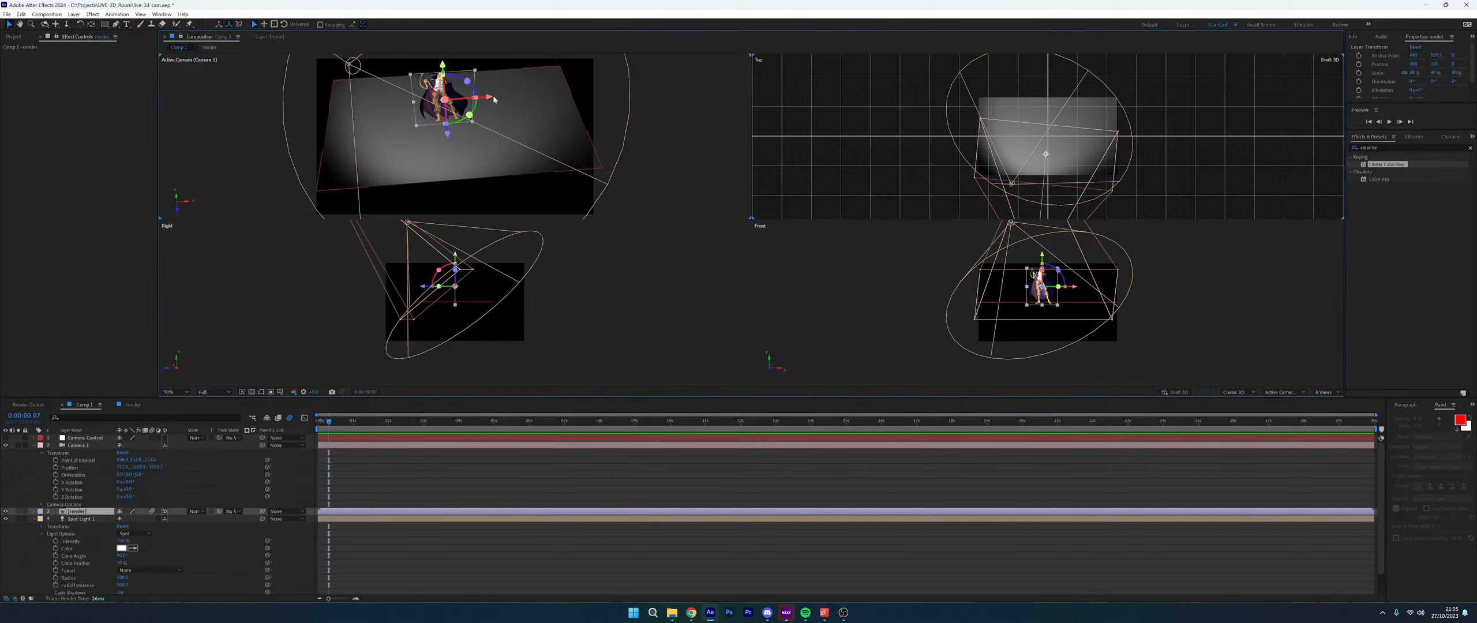
double_click(464, 113)
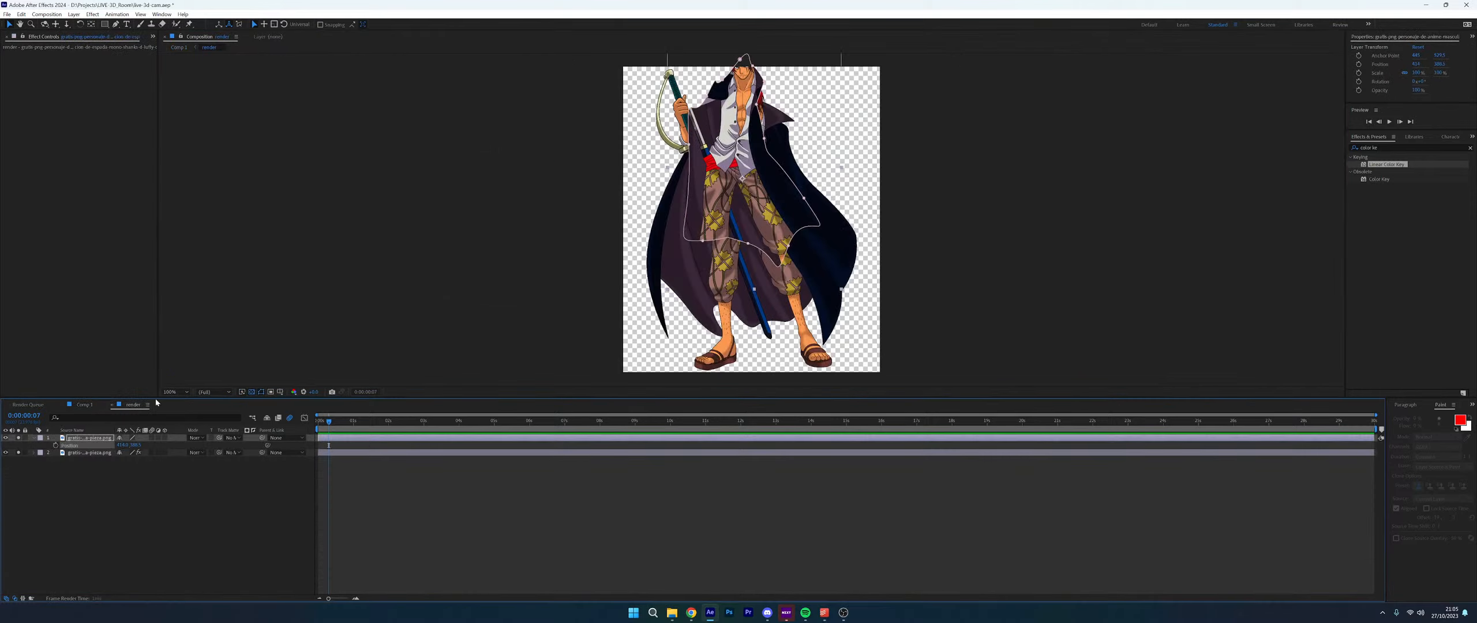
left_click_drag(720, 169, 735, 256)
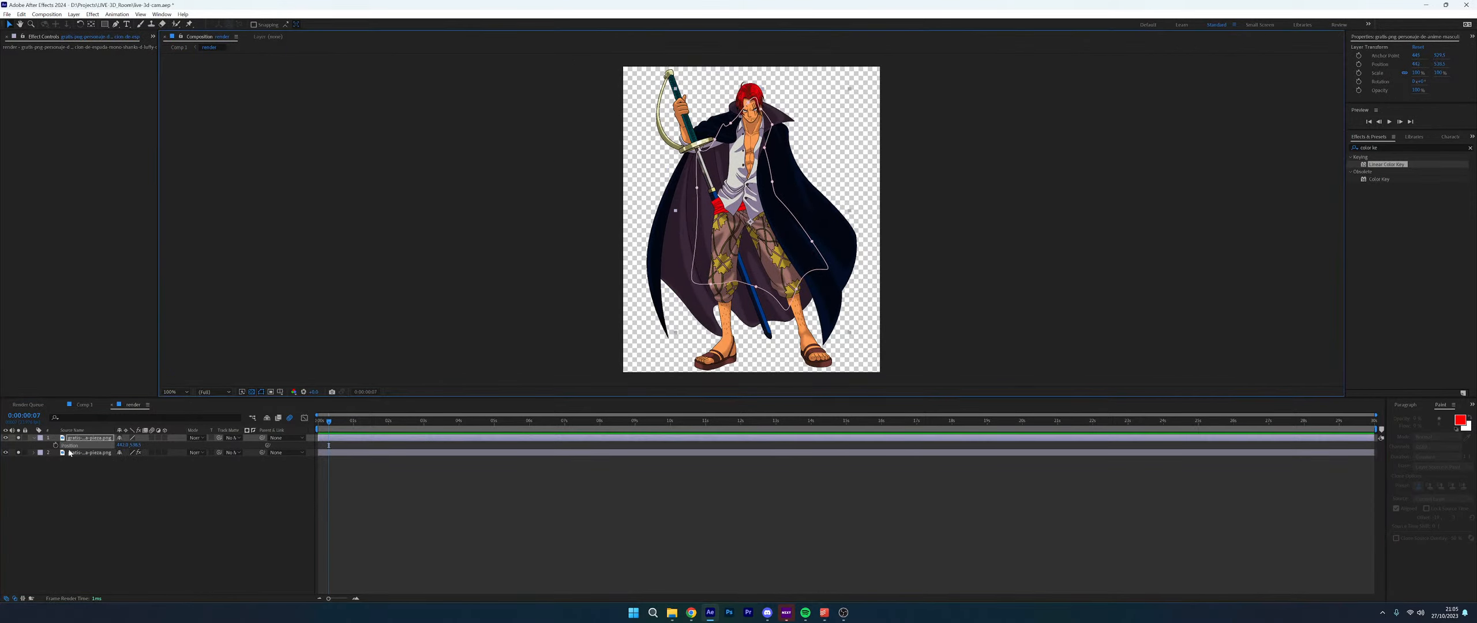
Expand the upper cut-out layer's Transform properties and examine its Anchor Point and Position
left_click(33, 437)
left_click(33, 438)
left_click(122, 453)
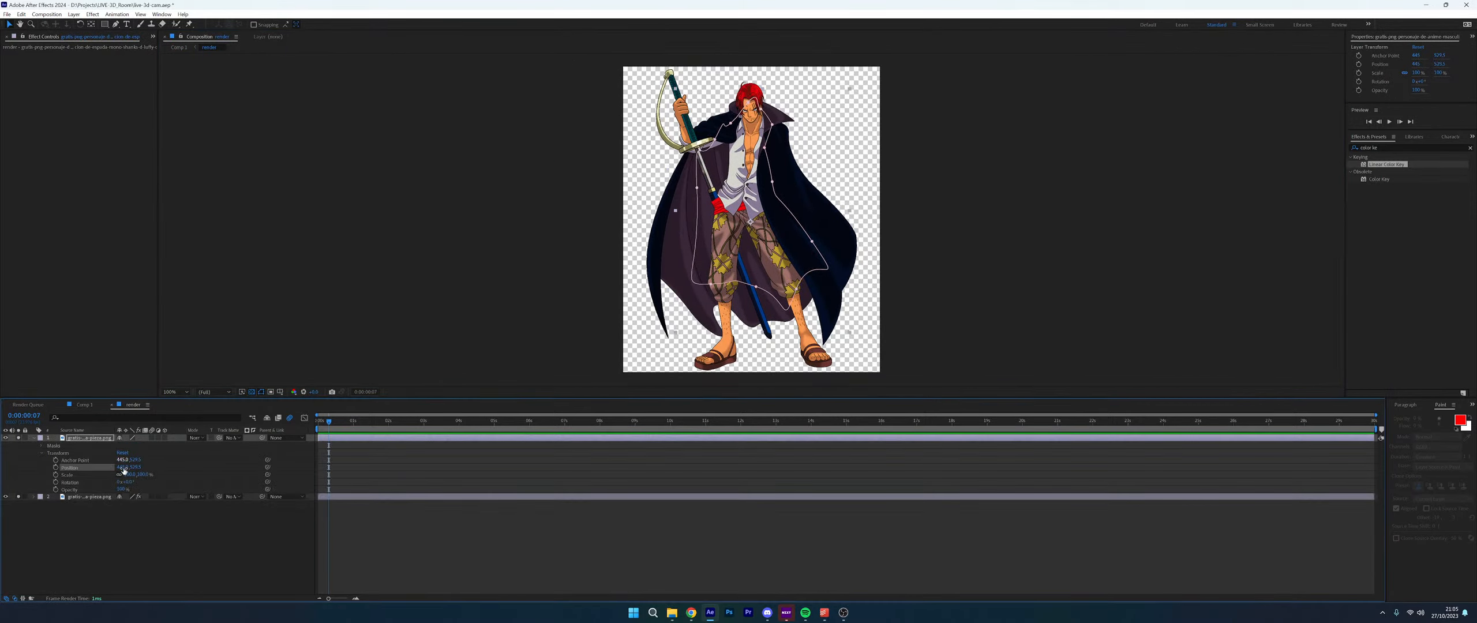
key("F2")
In Comp 1, set Camera 1's Point of Interest to the render layer's Position so the camera aims at the character
left_click(85, 405)
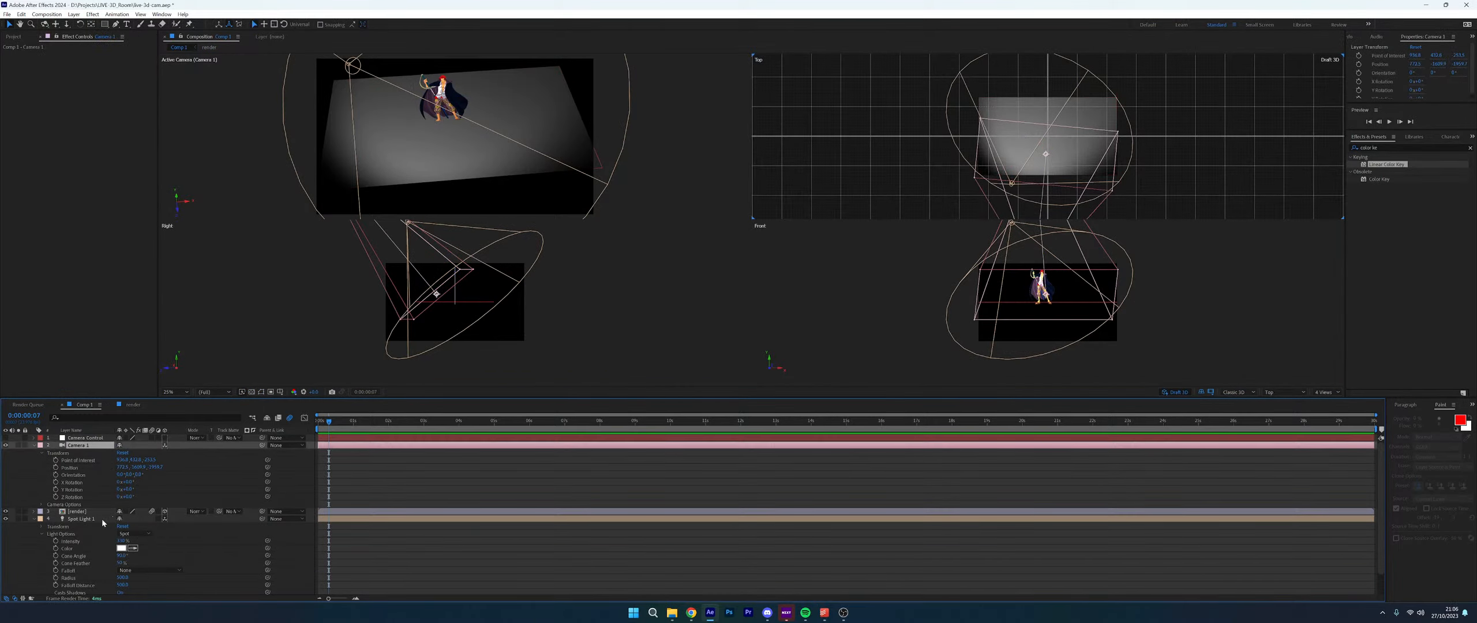
scroll(78, 509, "down", 2)
left_click(77, 489)
key("p")
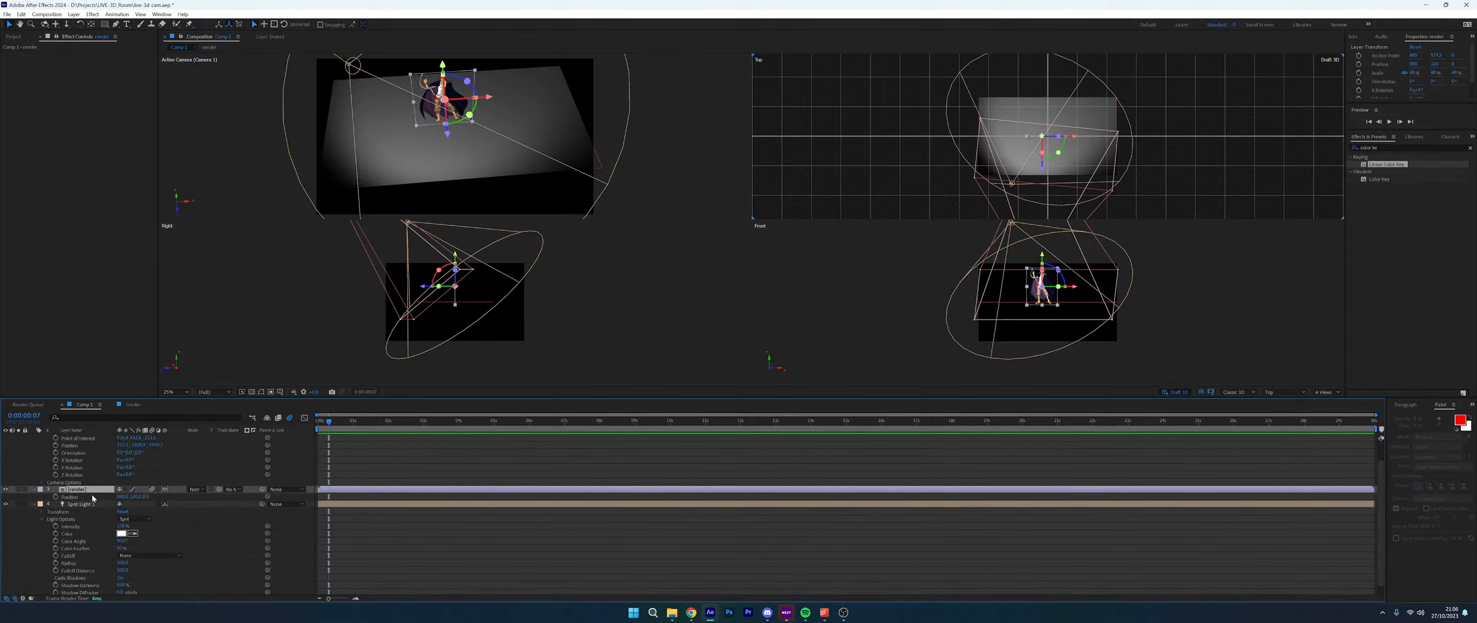
scroll(87, 465, "up", 3)
left_click(90, 460)
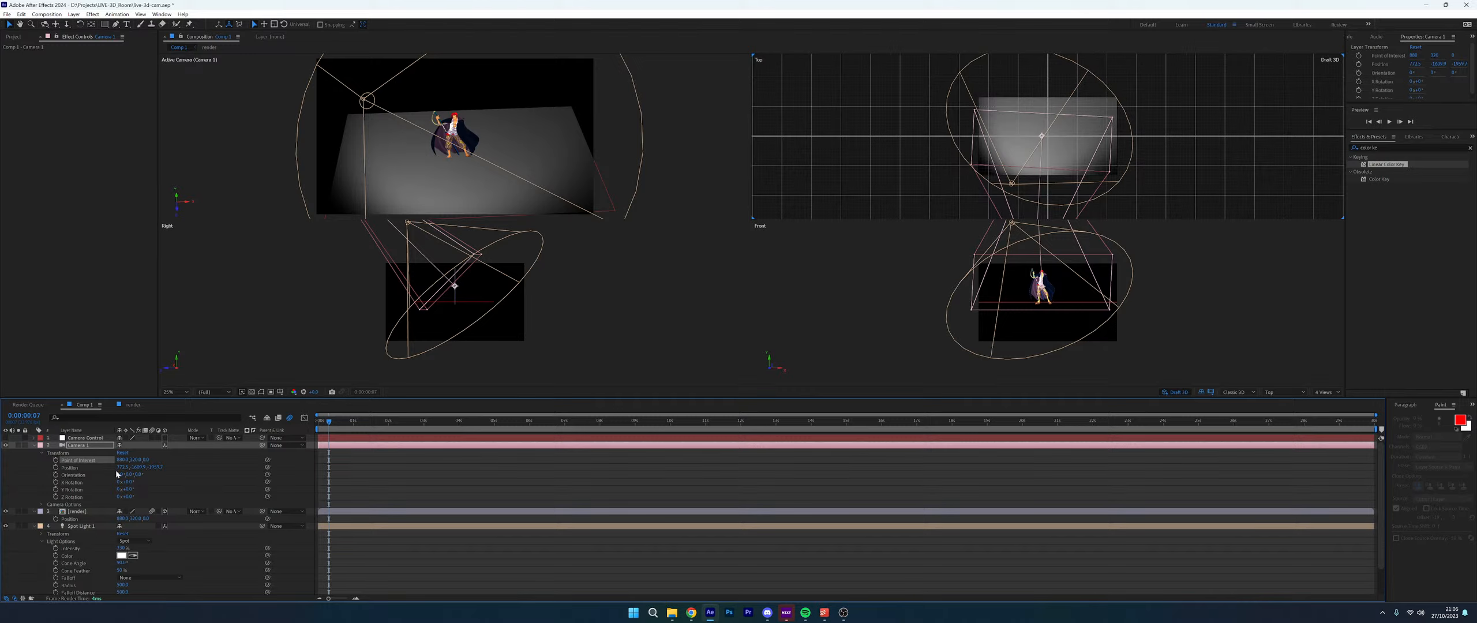
Lower Camera 1 and shift it sideways to the right of the character for an angled view
left_click_drag(142, 467, 191, 467)
left_click_drag(302, 459, 908, 432)
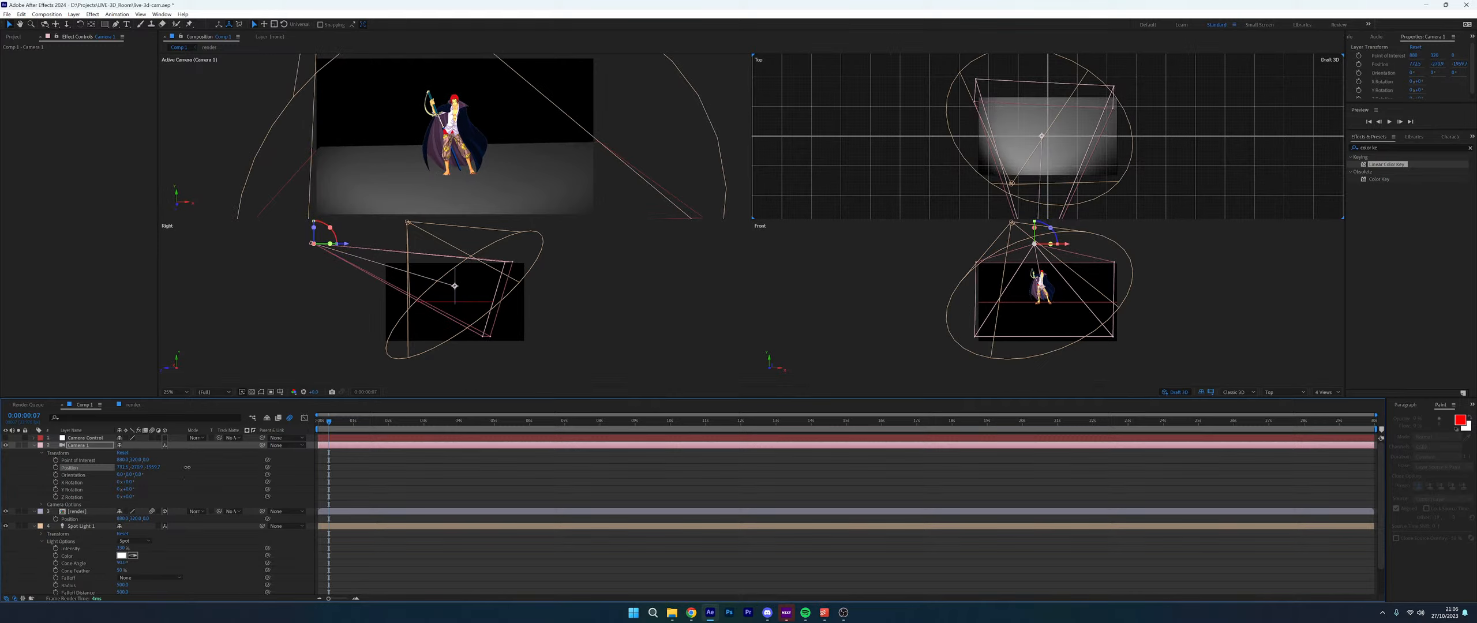
left_click_drag(187, 468, 854, 433)
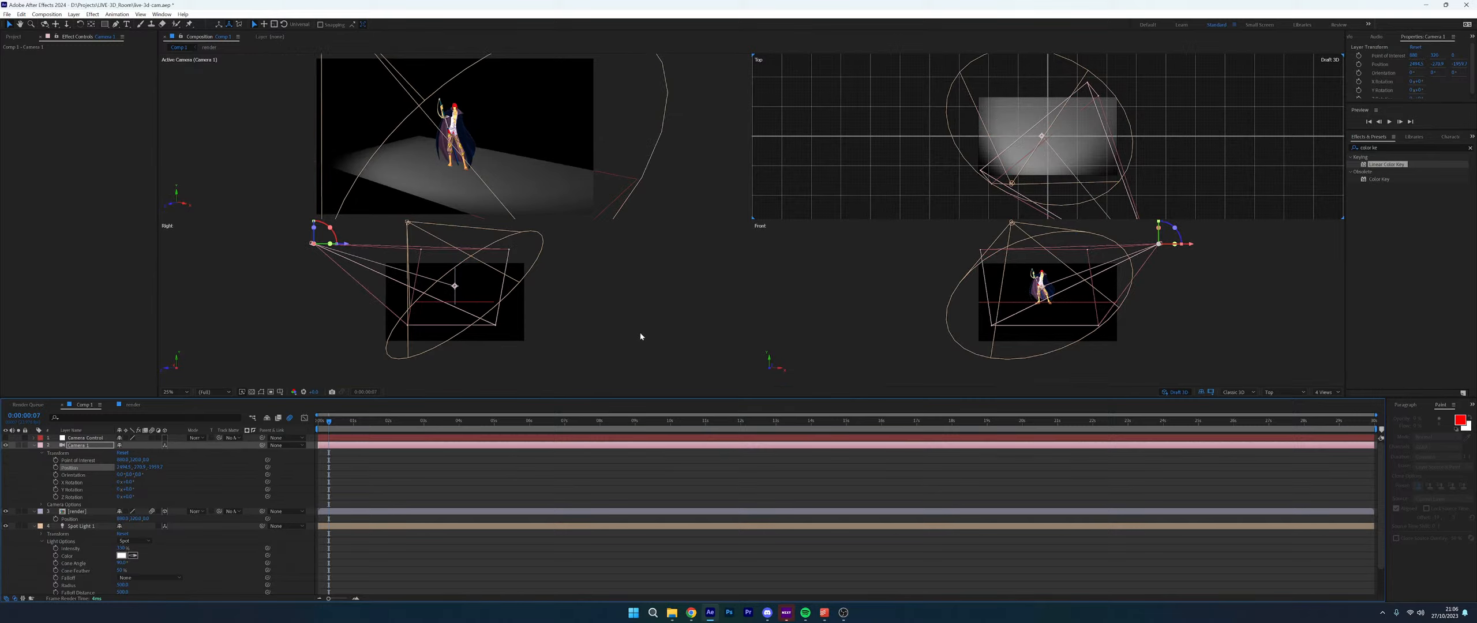
left_click_drag(154, 466, 287, 452)
Switch to Chrome, check the live stream's analytics and chat in YouTube Studio, and return to After Effects
left_click(690, 613)
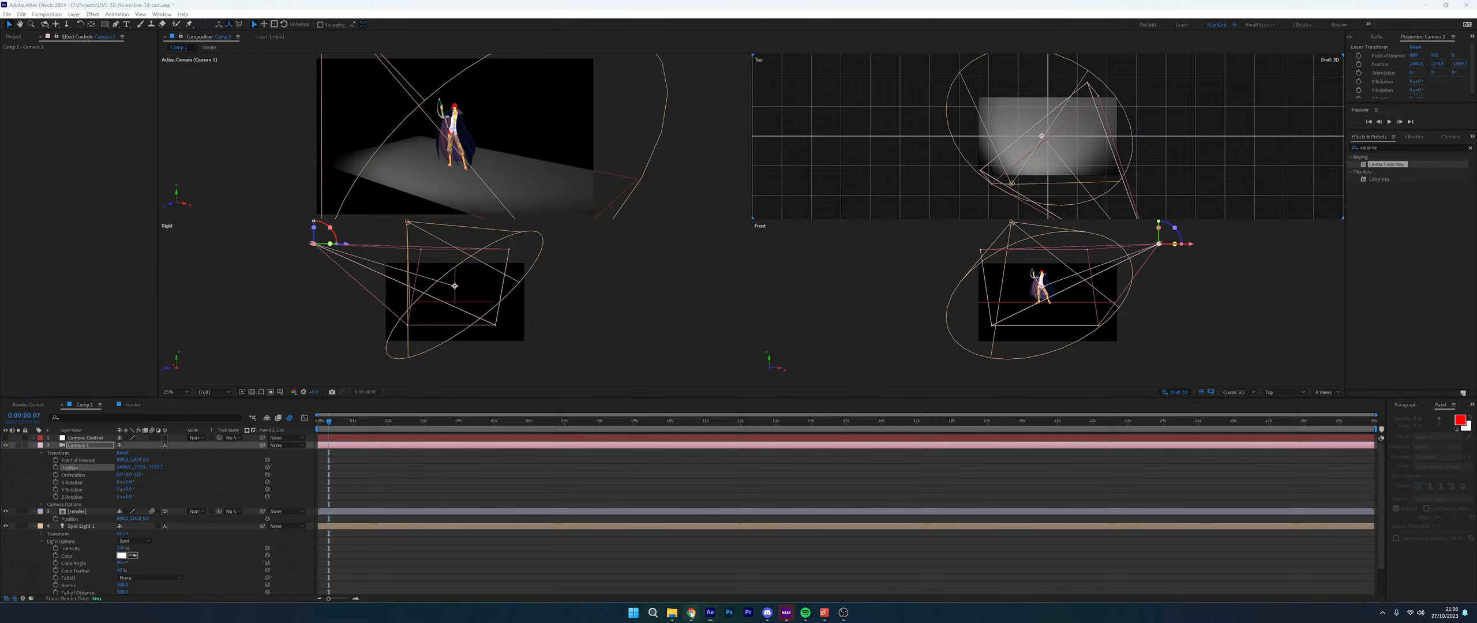
left_click(508, 73)
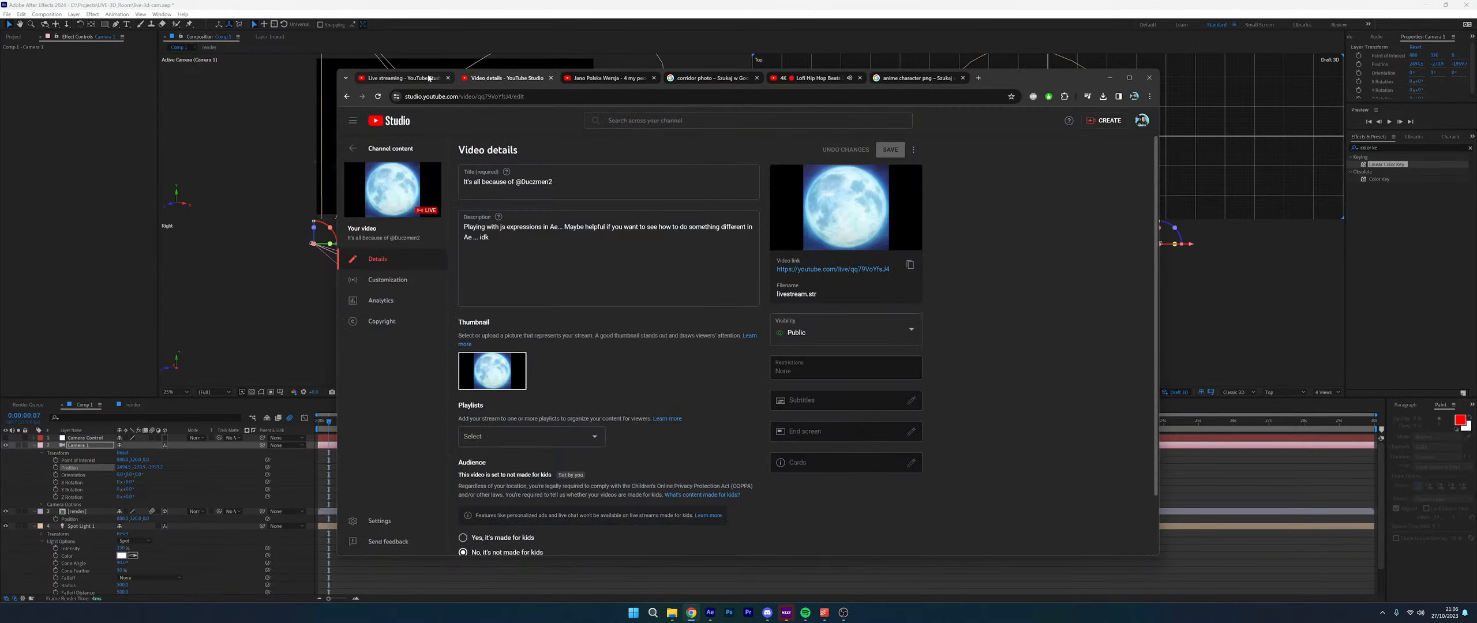
left_click(400, 78)
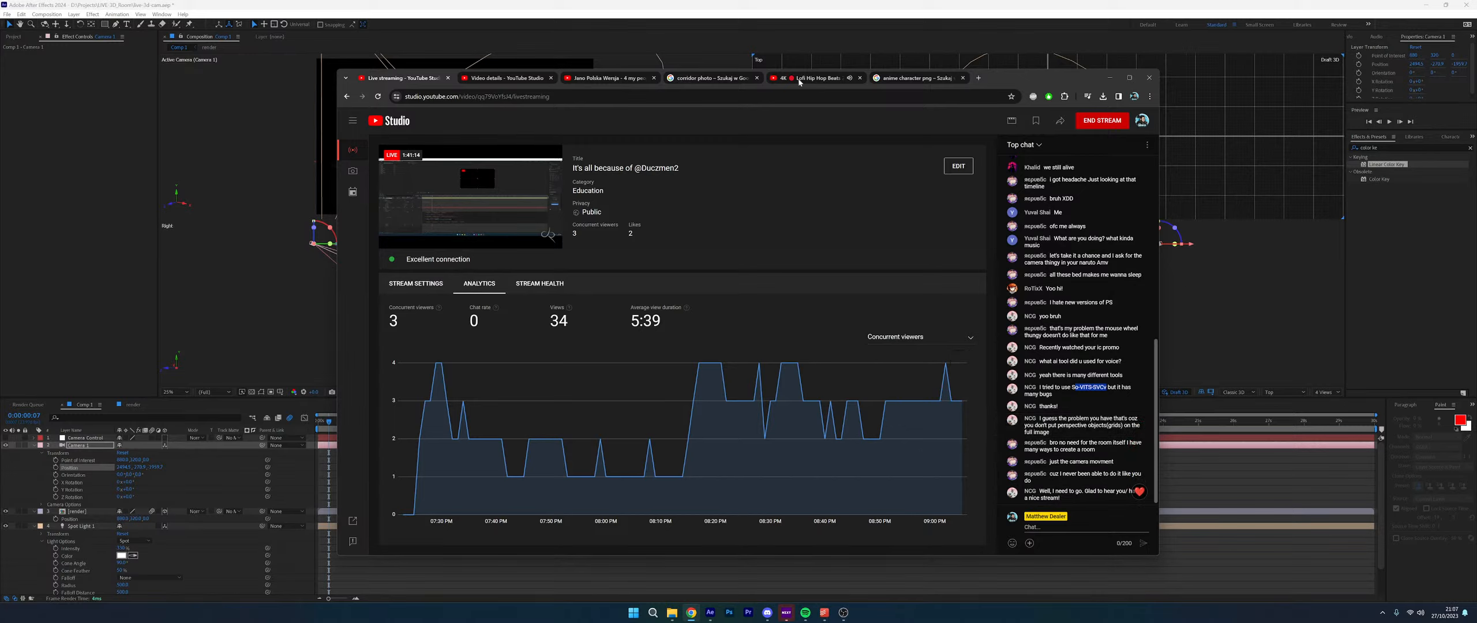
left_click(237, 170)
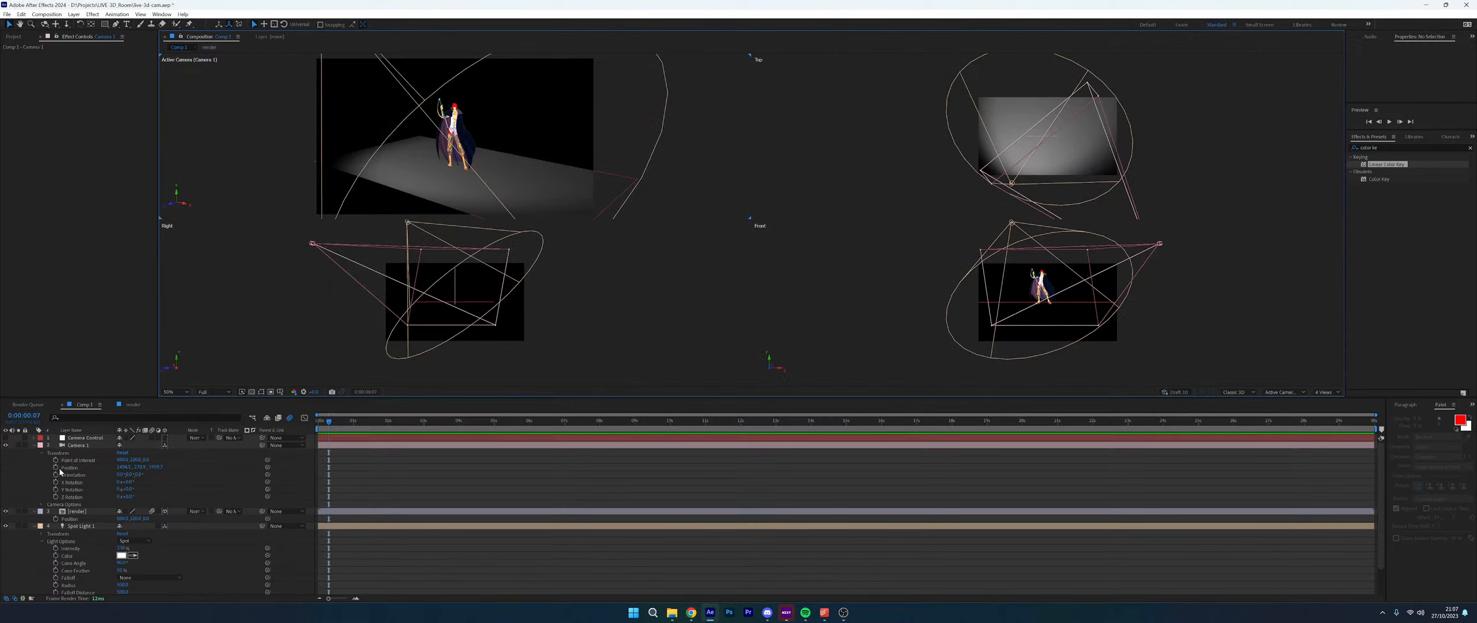
Keyframe Camera 1's Position at 0:00:00:07 and again at 0:00:03:17 with the camera slightly higher
left_click(61, 468)
key("shift+F3")
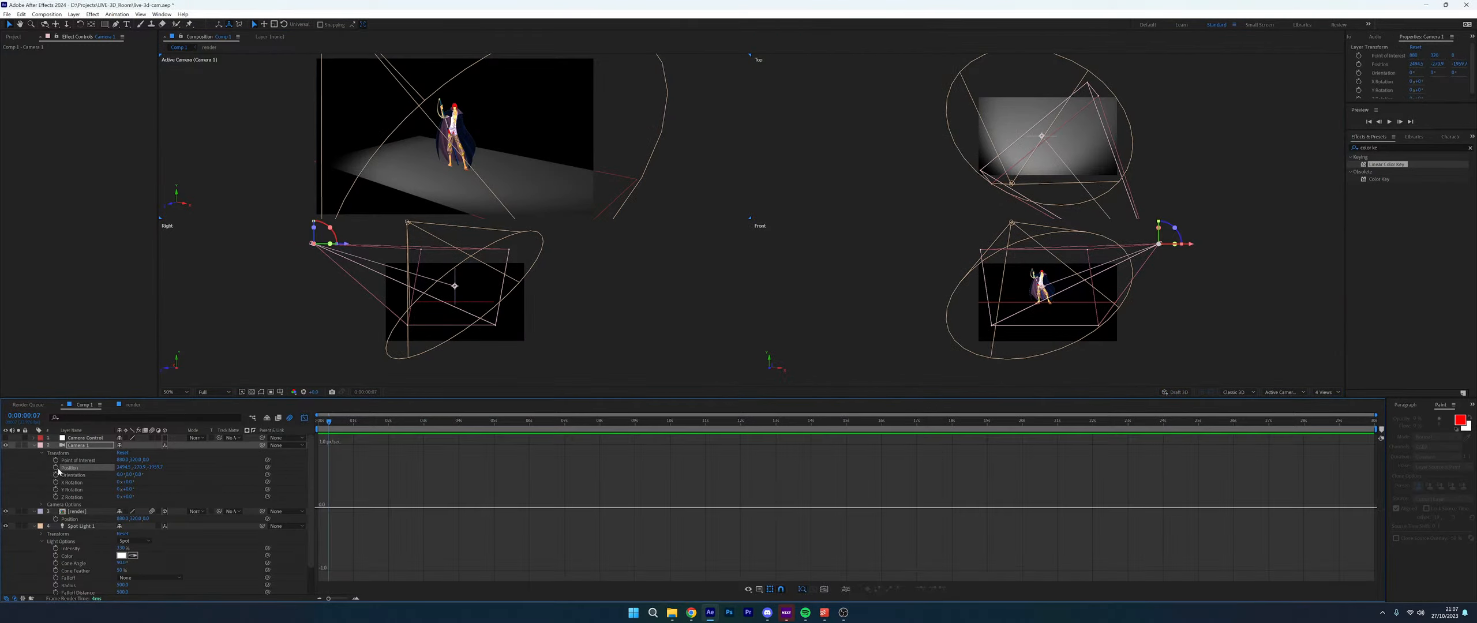
left_click(56, 467)
left_click_drag(370, 425, 449, 425)
left_click(11, 468)
left_click_drag(142, 467, 83, 468)
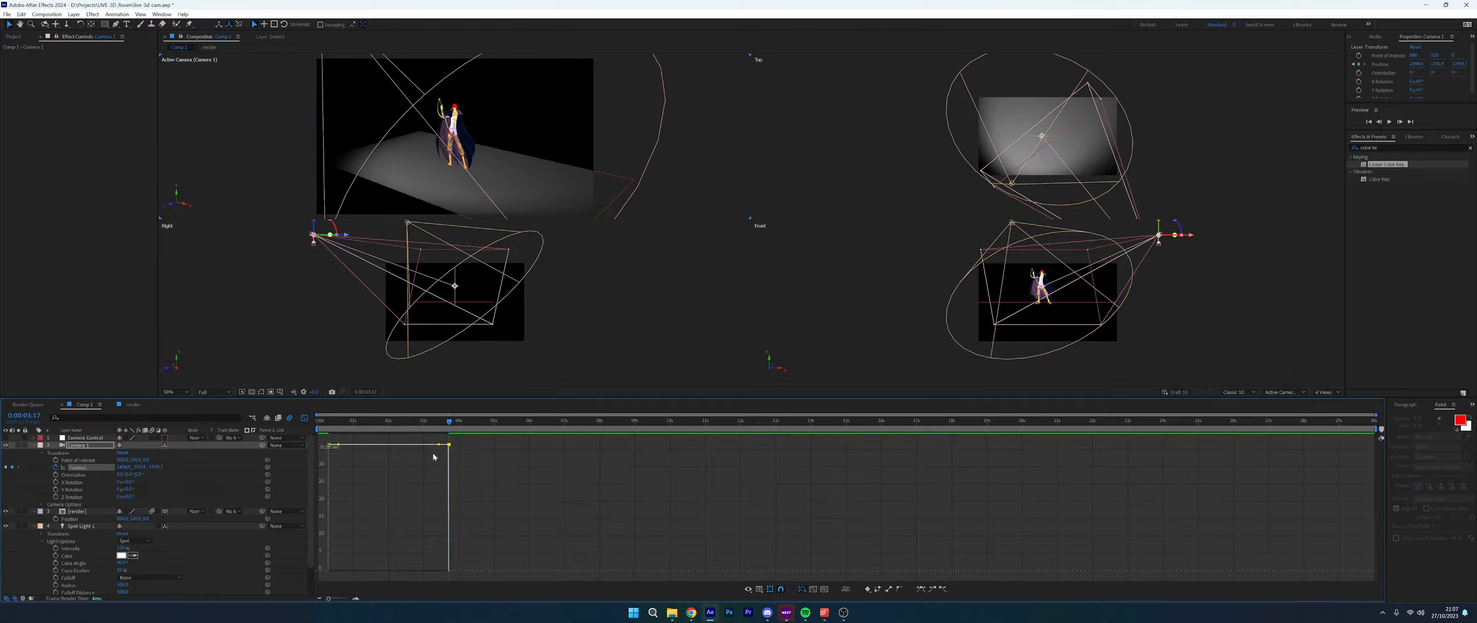
Ease both of Camera 1's Position keyframes so the move starts and ends smoothly in the speed graph
key("shift+F9")
left_click(328, 477)
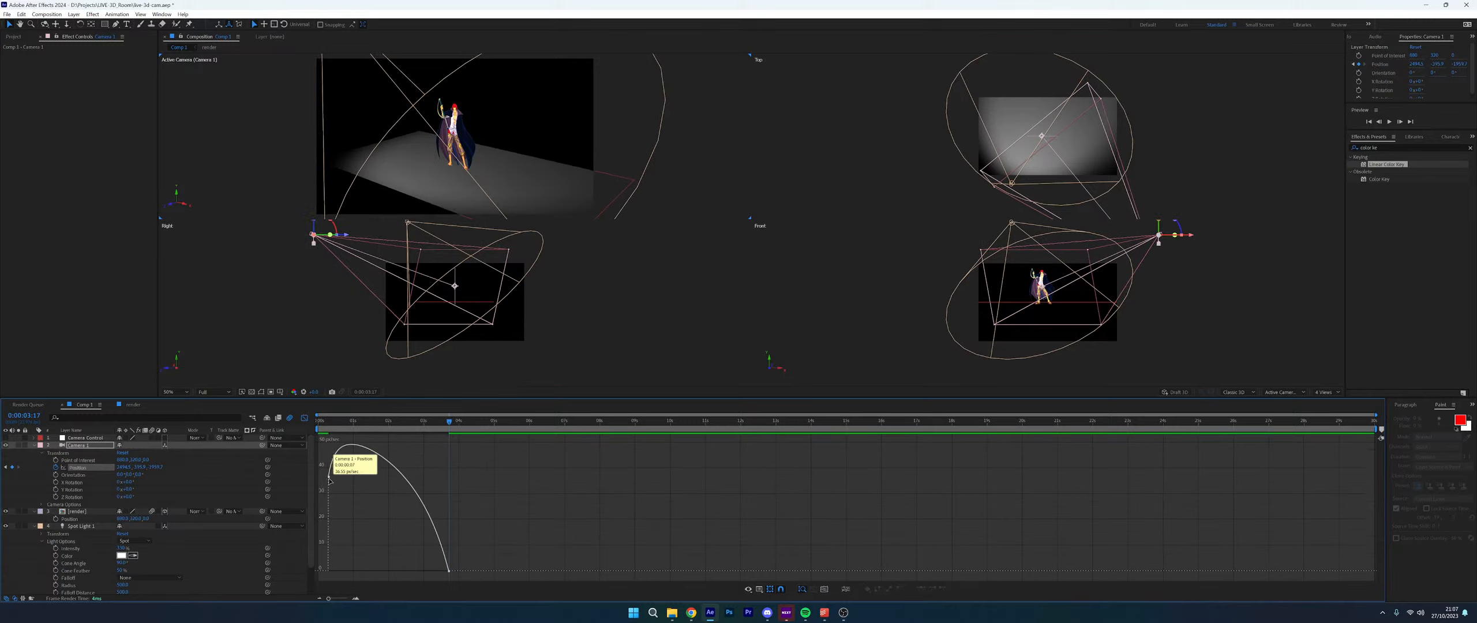
key("ctrl+shift+F9")
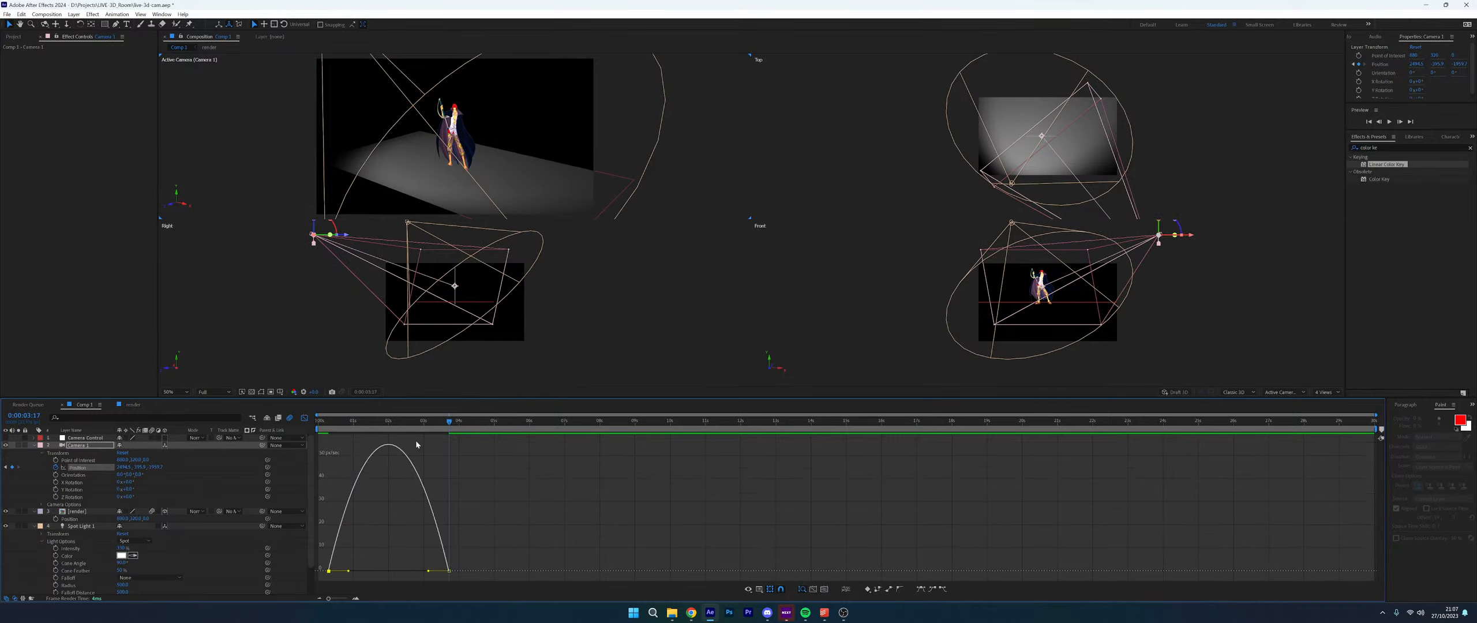
Extend the outgoing ease of Camera 1's first Position keyframe, then orbit and pan the camera to a new angle at 0:00:02:00
left_click_drag(423, 424, 387, 434)
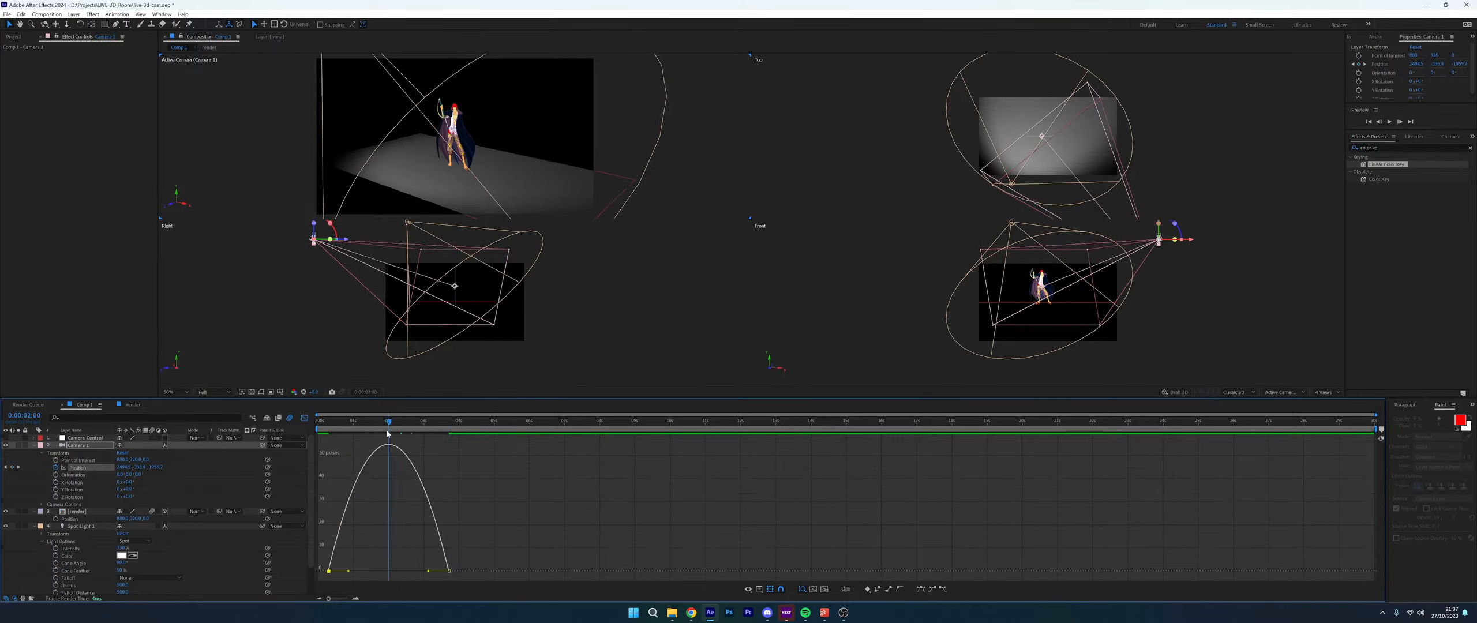
left_click_drag(348, 572, 361, 571)
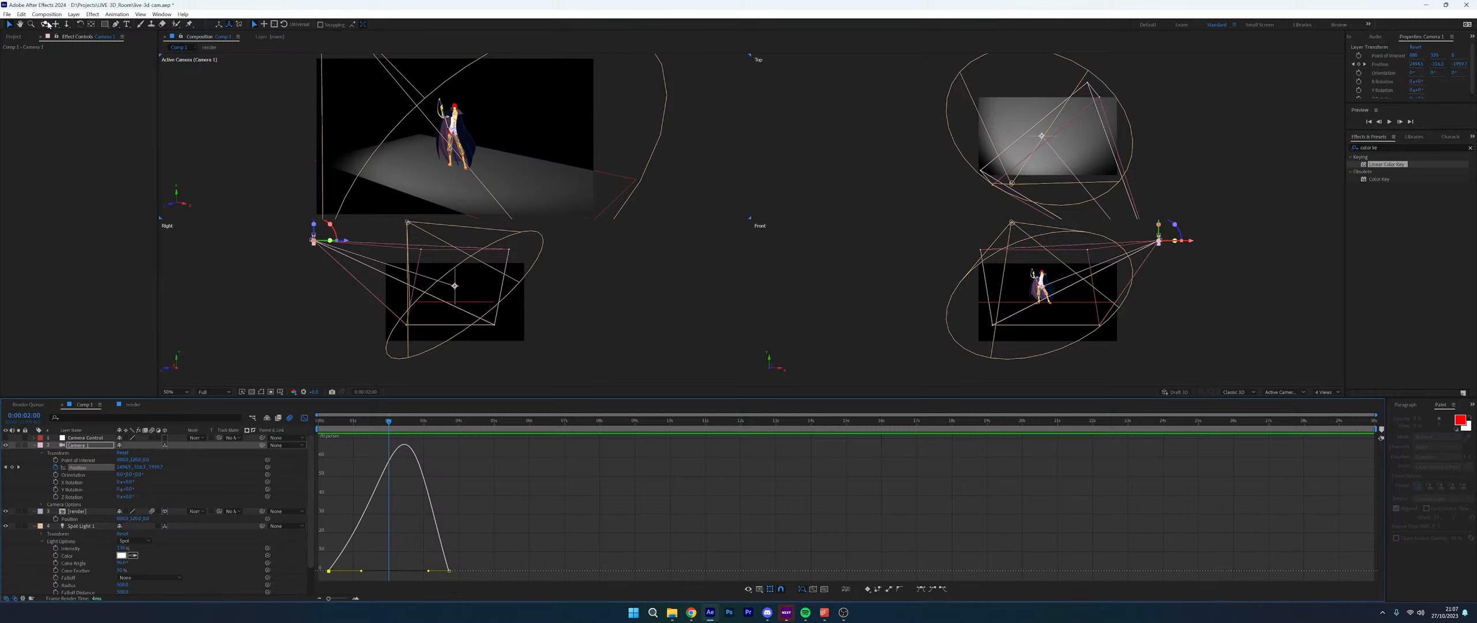
left_click_drag(473, 135, 584, 101)
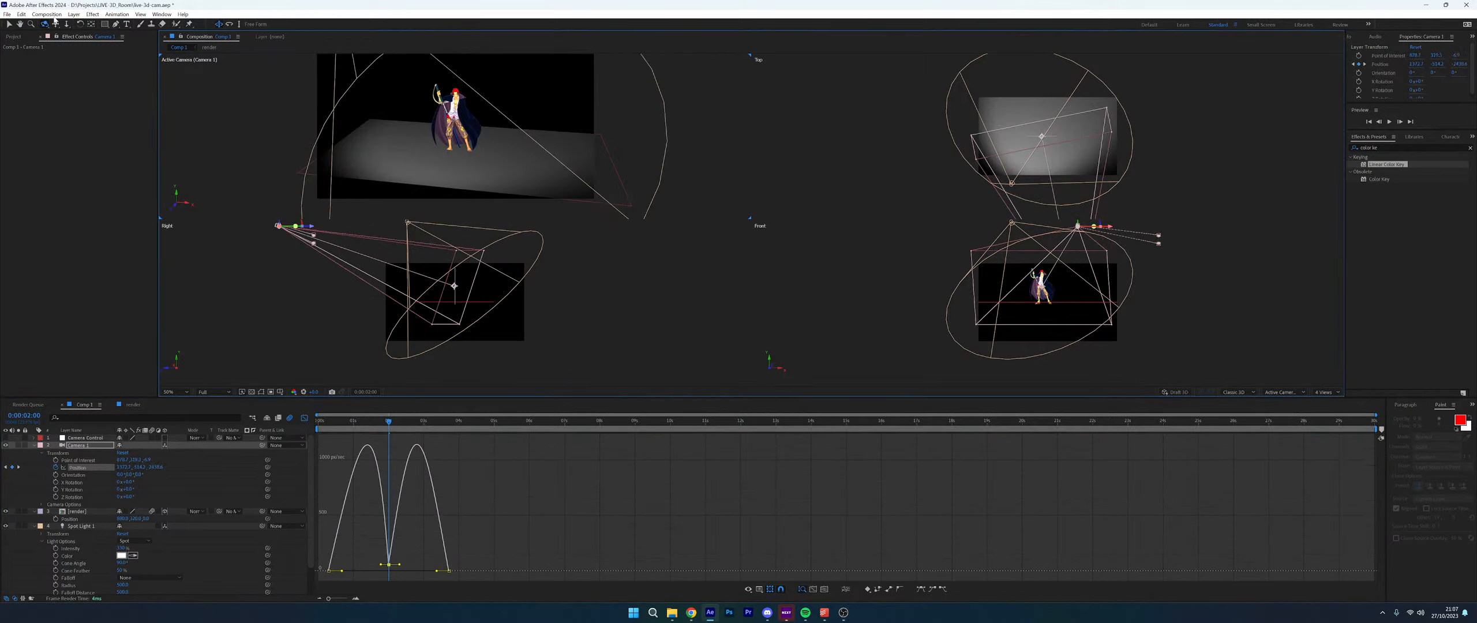
key("c")
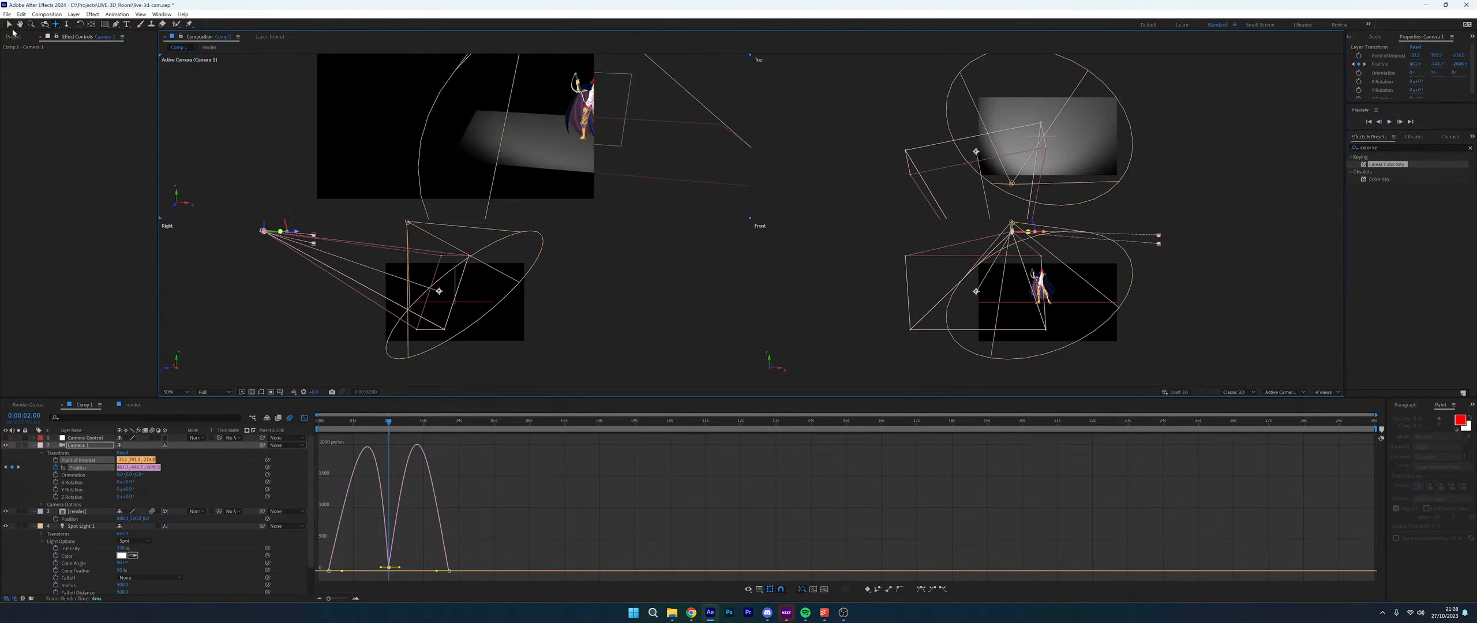
key("c")
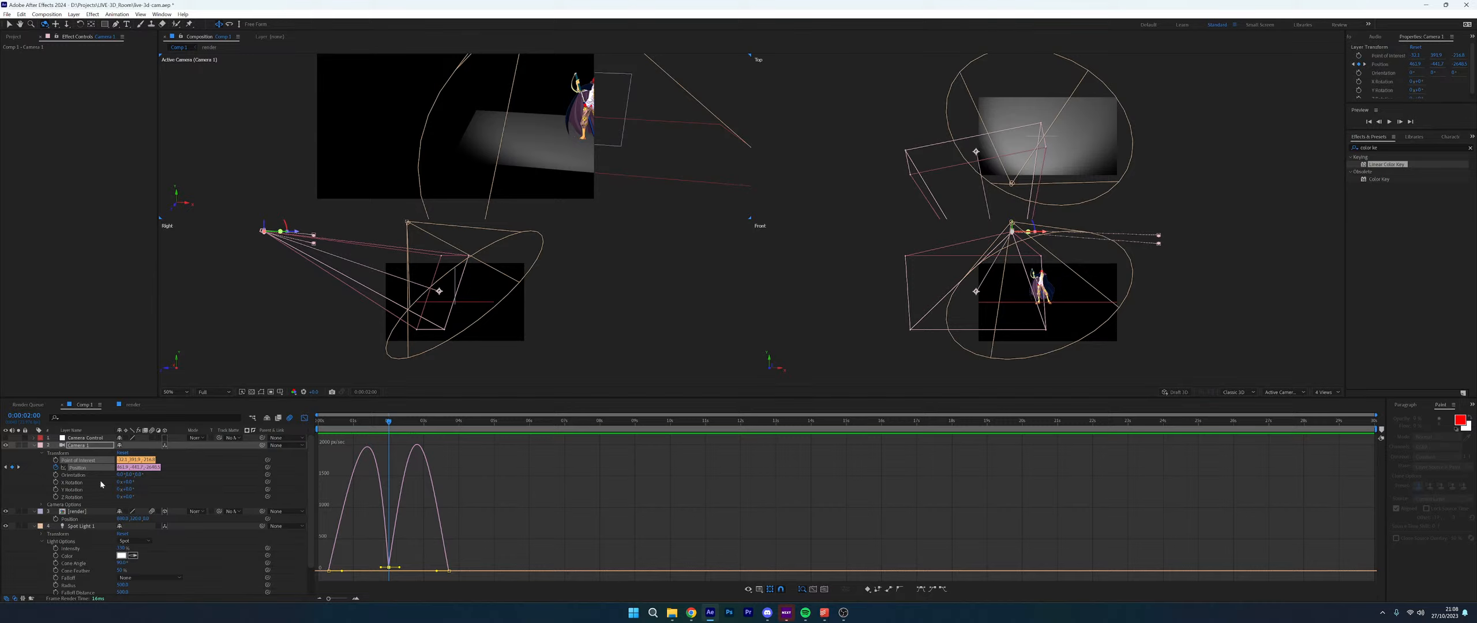
Try turning Camera 1 directly through its Orientation, X Rotation and Z Rotation values, undoing the unwanted changes
left_click(200, 477)
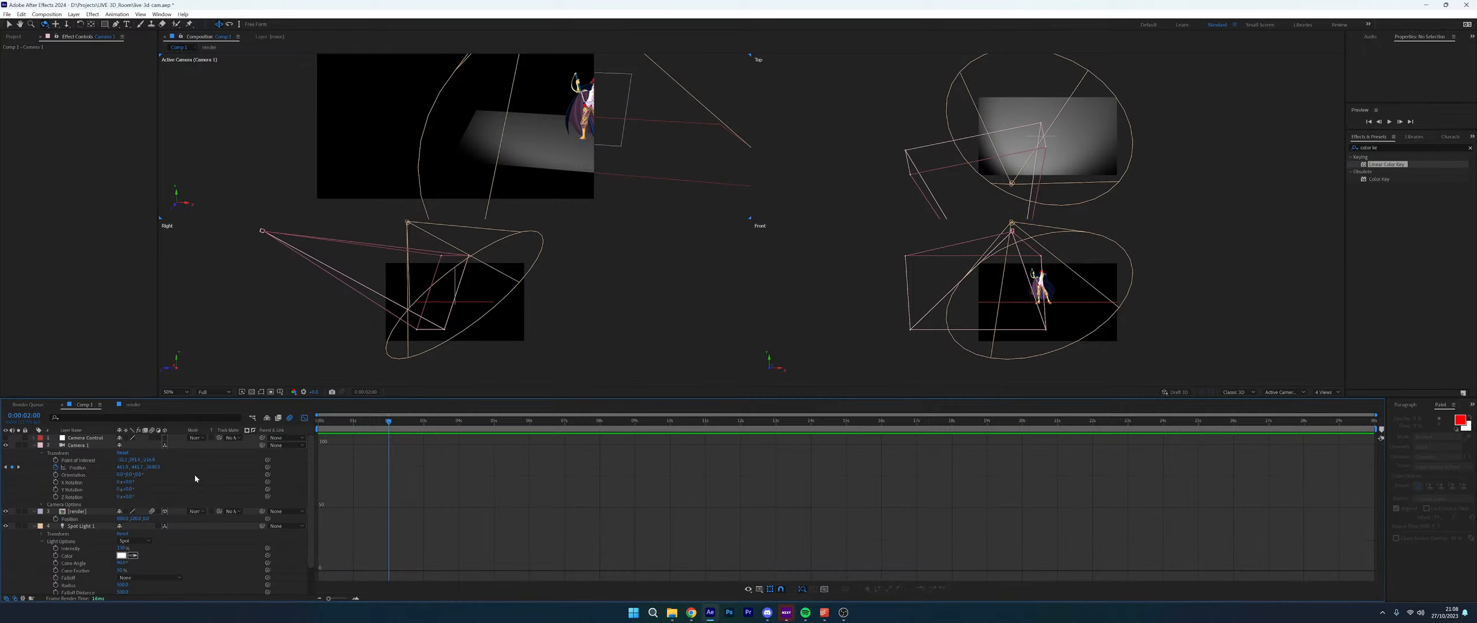
left_click(78, 475)
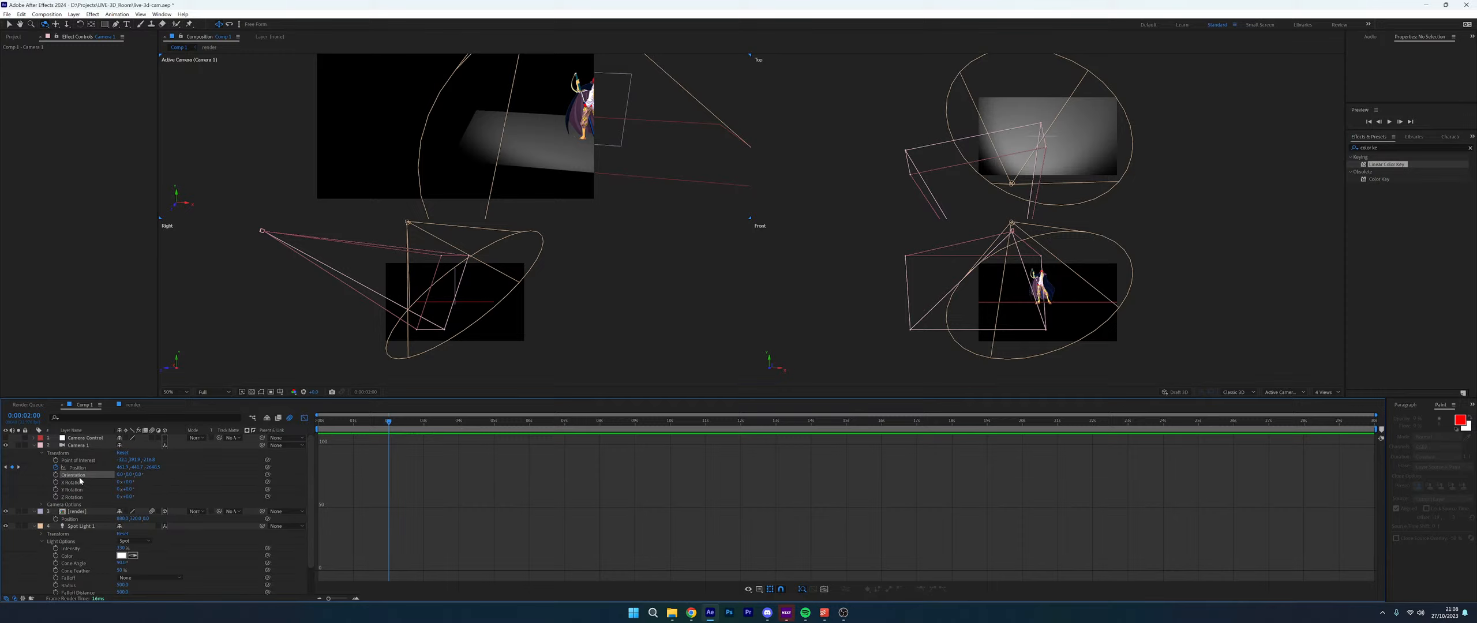
left_click_drag(162, 474, 78, 497)
left_click(161, 486)
left_click_drag(130, 485, 352, 367)
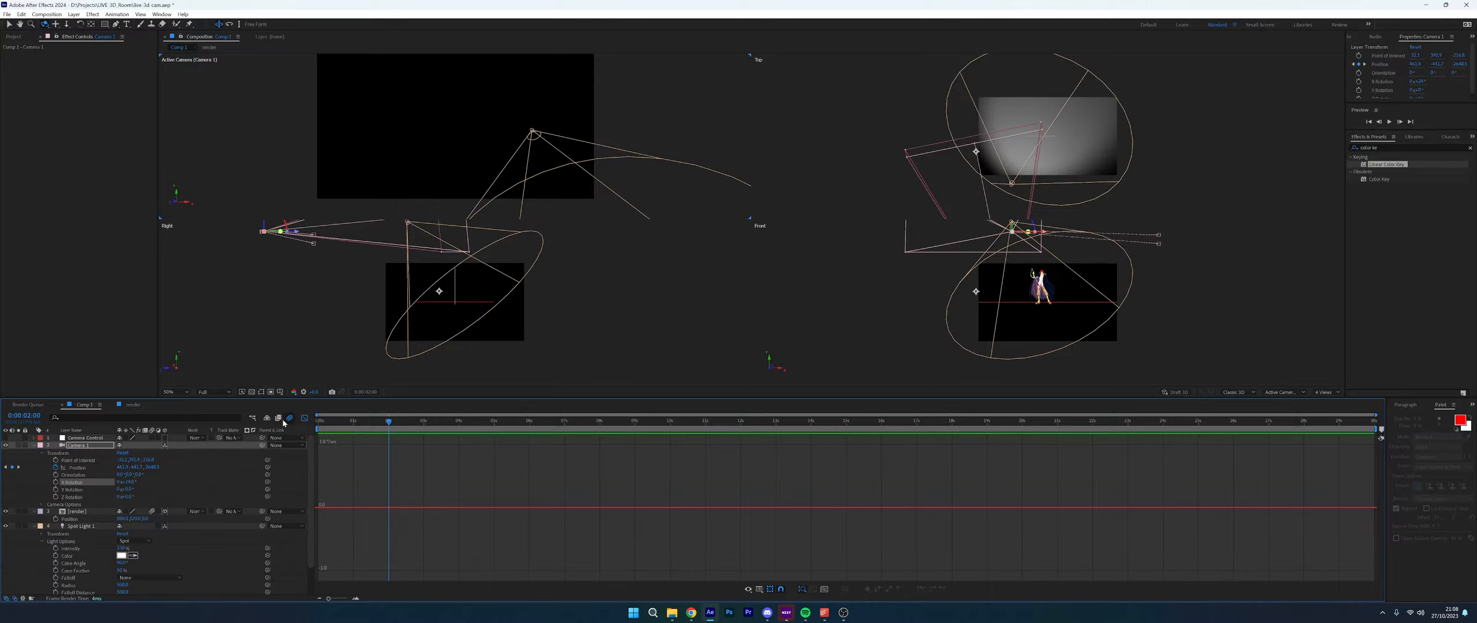
mouse_move(128, 482)
left_mouse_down()
mouse_move(88, 482)
mouse_move(136, 496)
left_mouse_up()
key("ctrl+z")
key("ctrl+z")
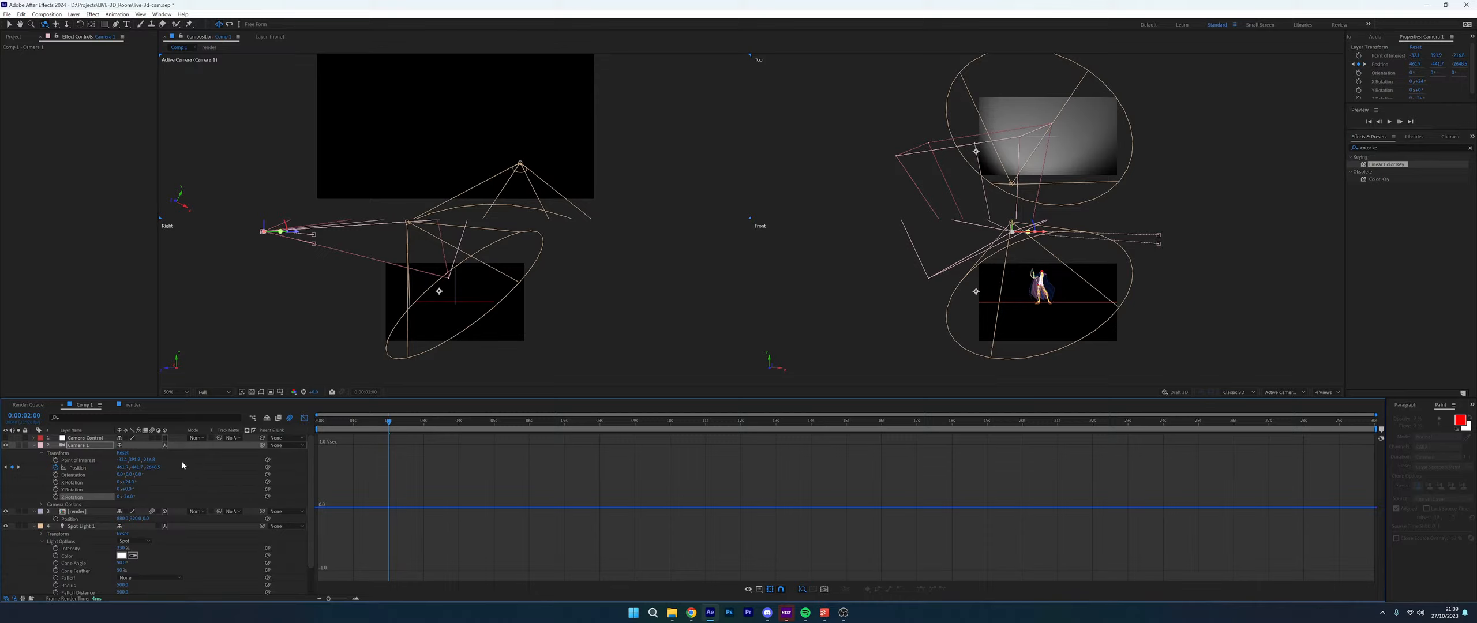
Remove all of Camera 1's Position keyframes and reset its transform to the default values
left_click_drag(173, 460, 71, 474)
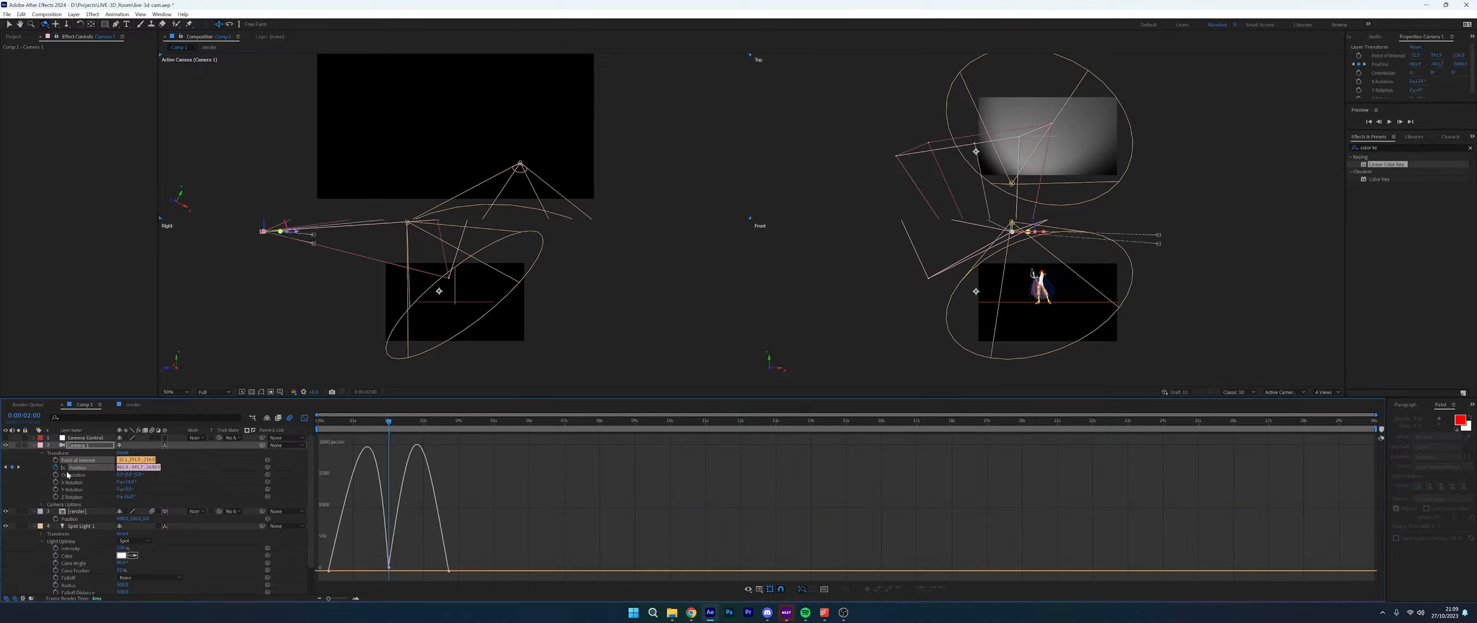
left_click(56, 467)
left_click(184, 470)
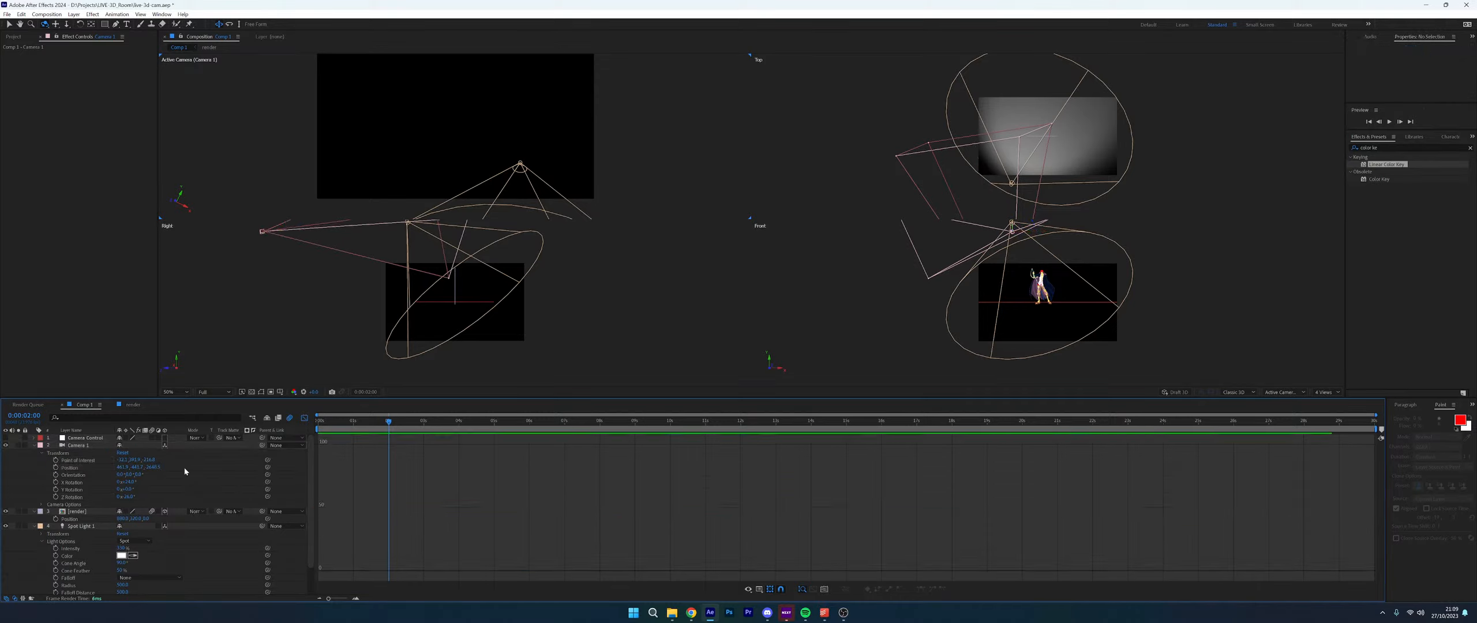
left_click(123, 452)
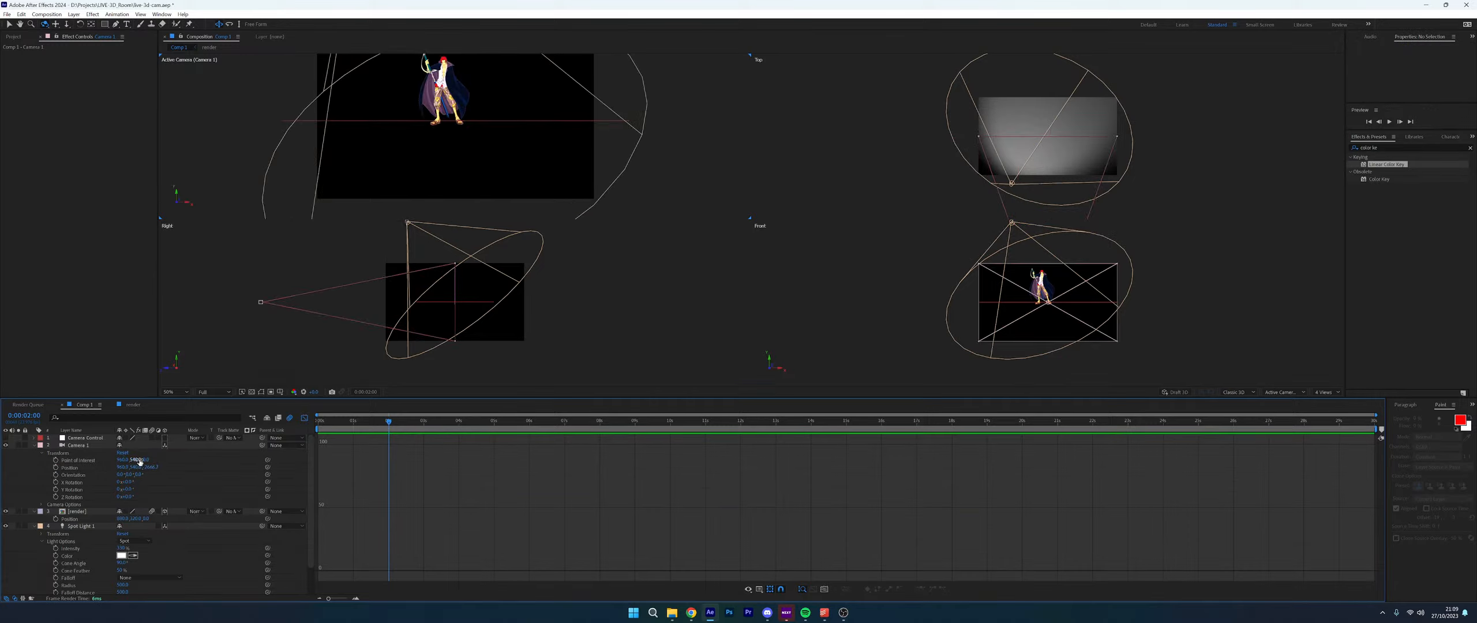
Parent Camera 1 to the Camera Control null, and make the null a visible 3D layer
left_click(75, 446)
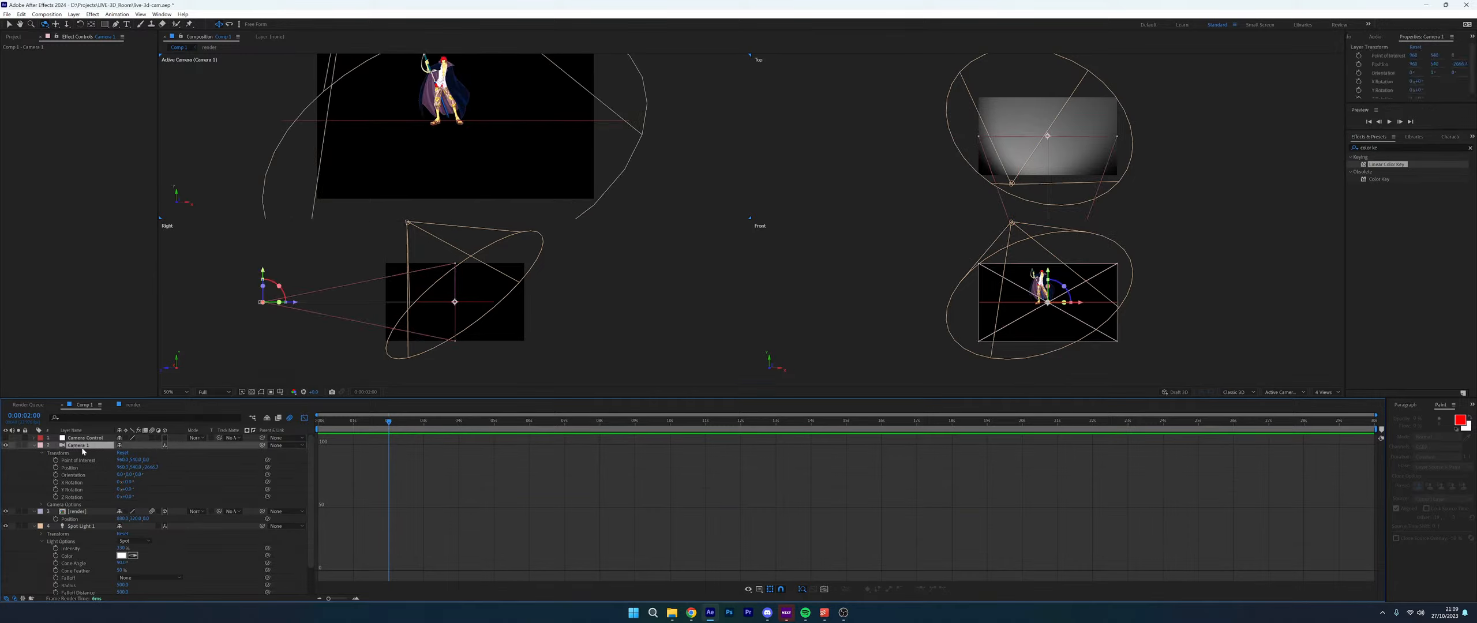
left_click_drag(224, 446, 80, 438)
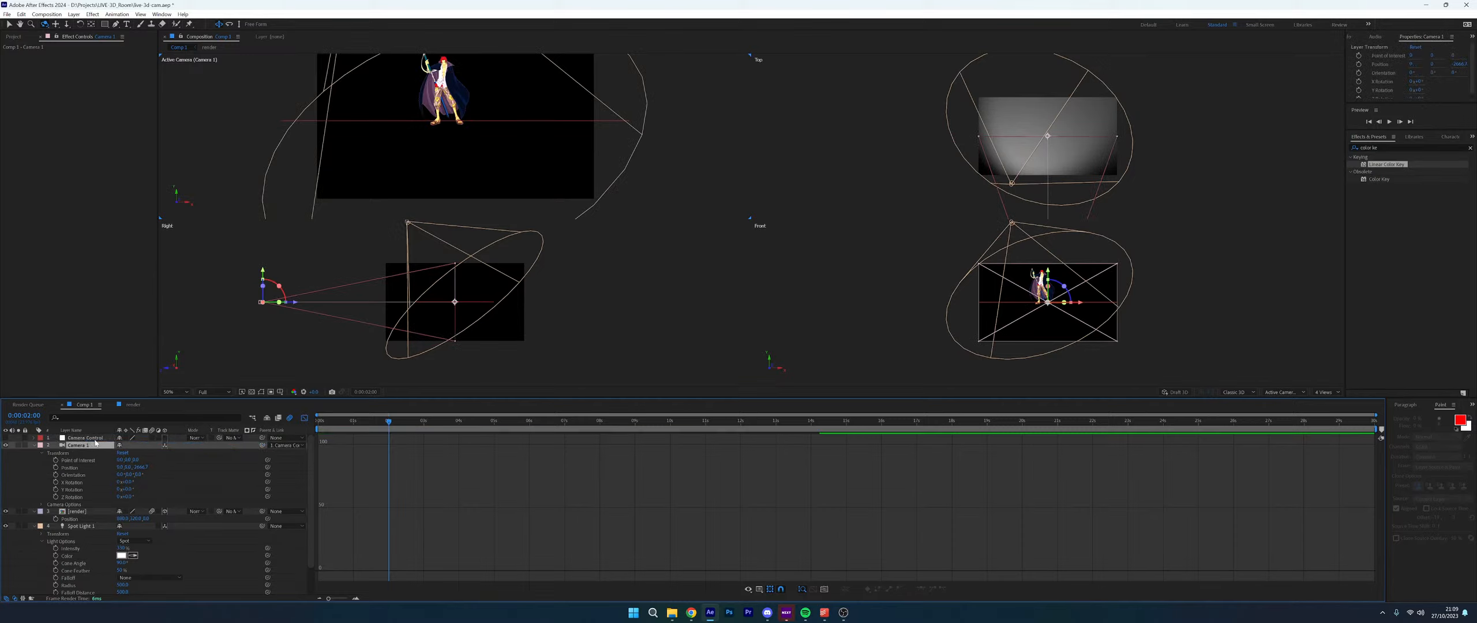
left_click(81, 438)
left_click(165, 438)
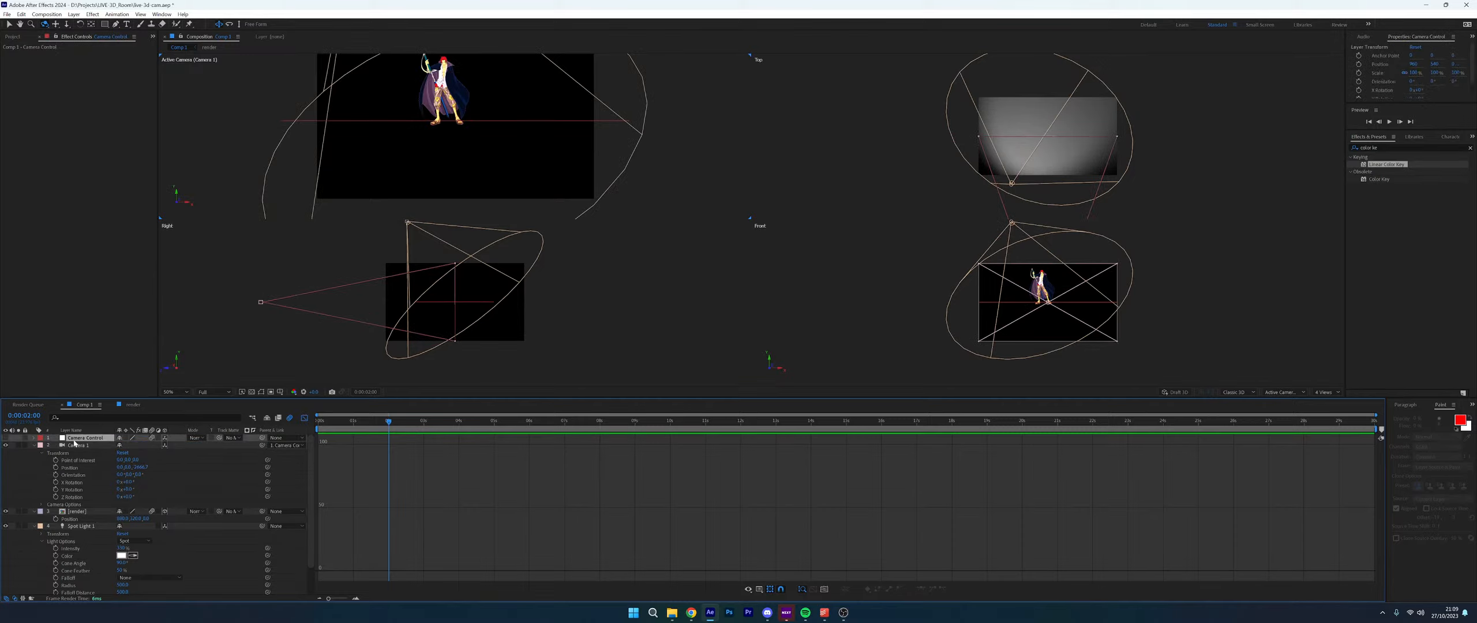
left_click(5, 438)
Place Camera 1 above Camera Control in the layer order, and replace the graph view with layer bars and a wider parent column
left_click(82, 445)
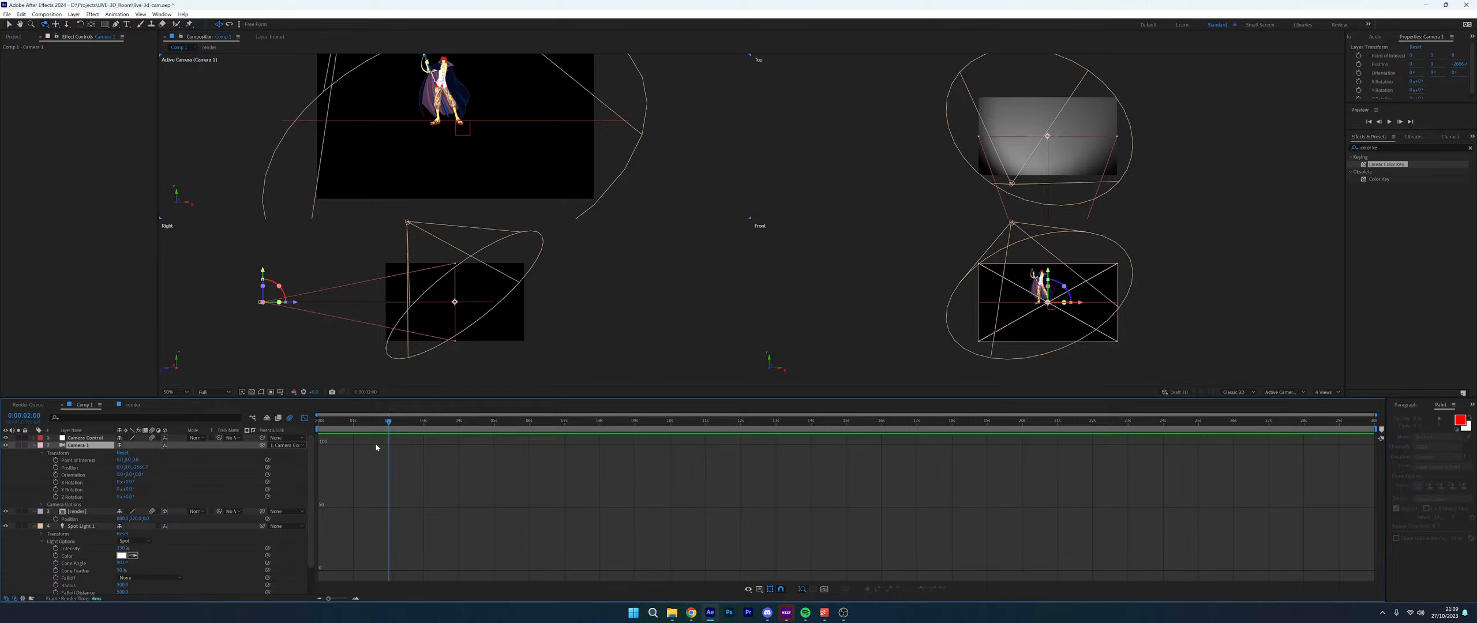
left_click(34, 446)
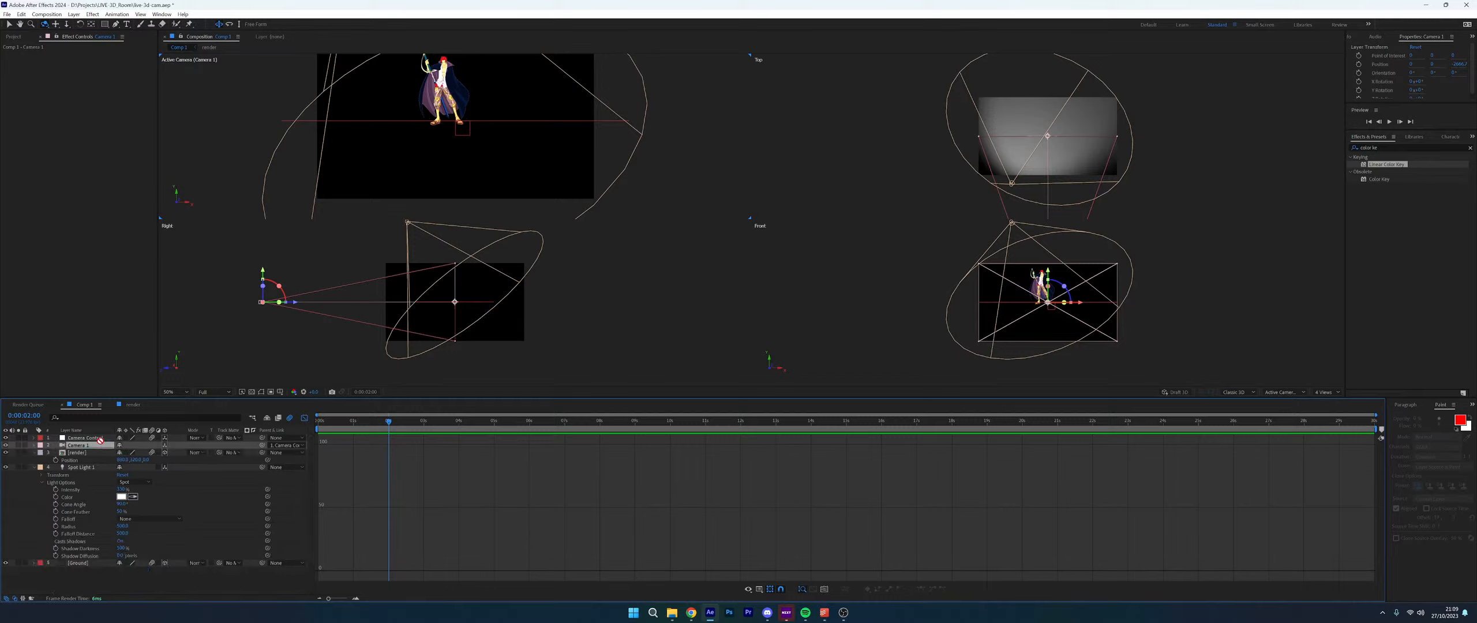
left_click_drag(77, 446, 101, 442)
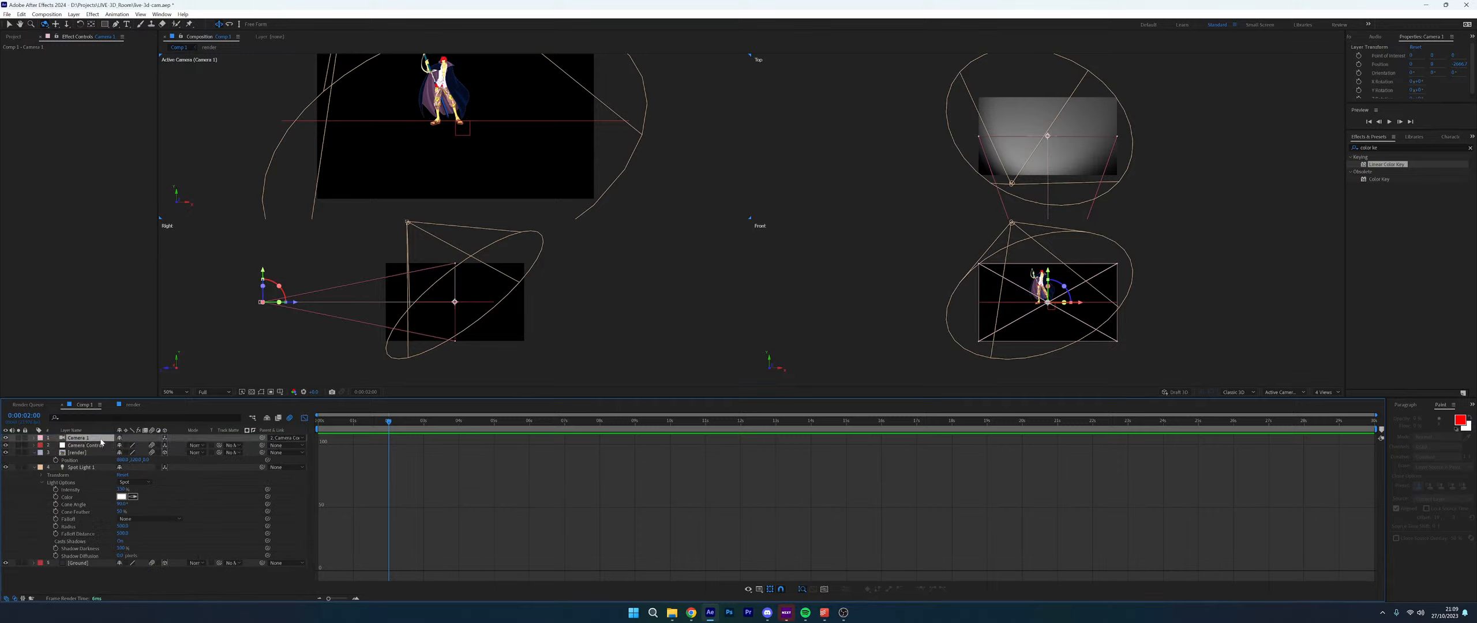
left_click(305, 417)
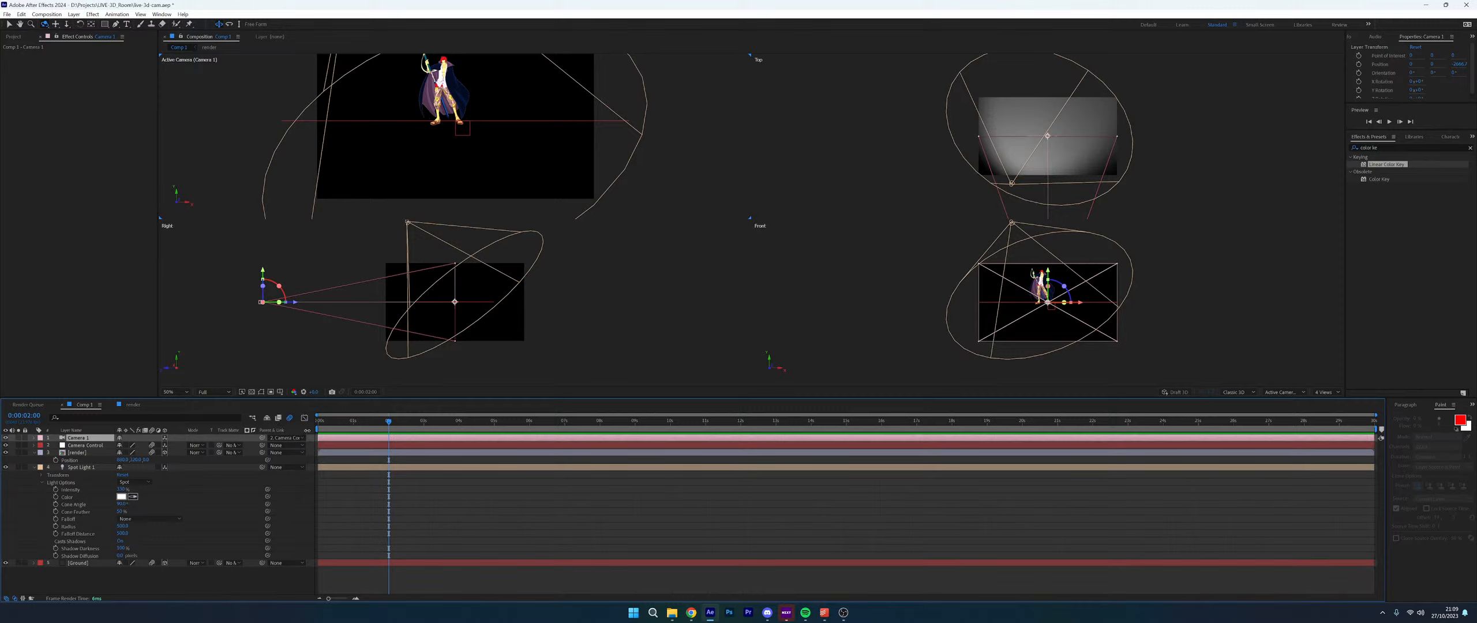
left_click_drag(307, 430, 433, 430)
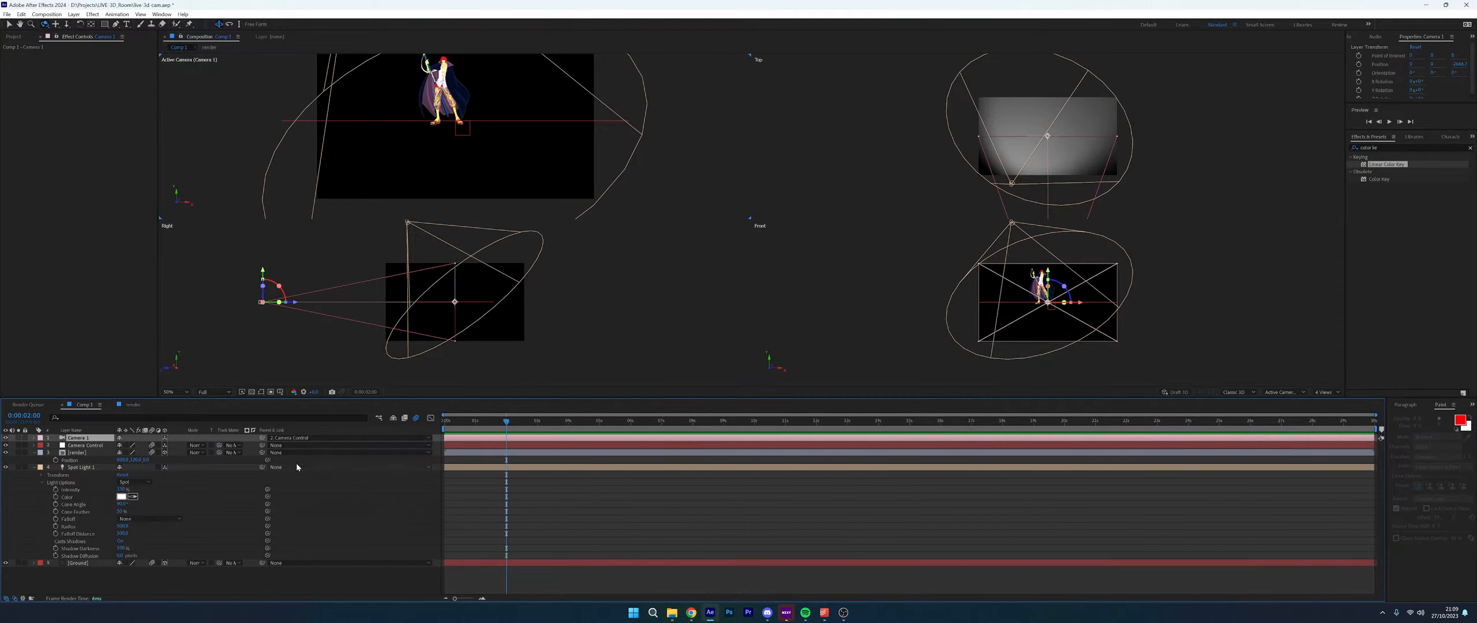
Pull the Camera Control null back along Z through its Position so the camera moves away from the character
left_click(90, 446)
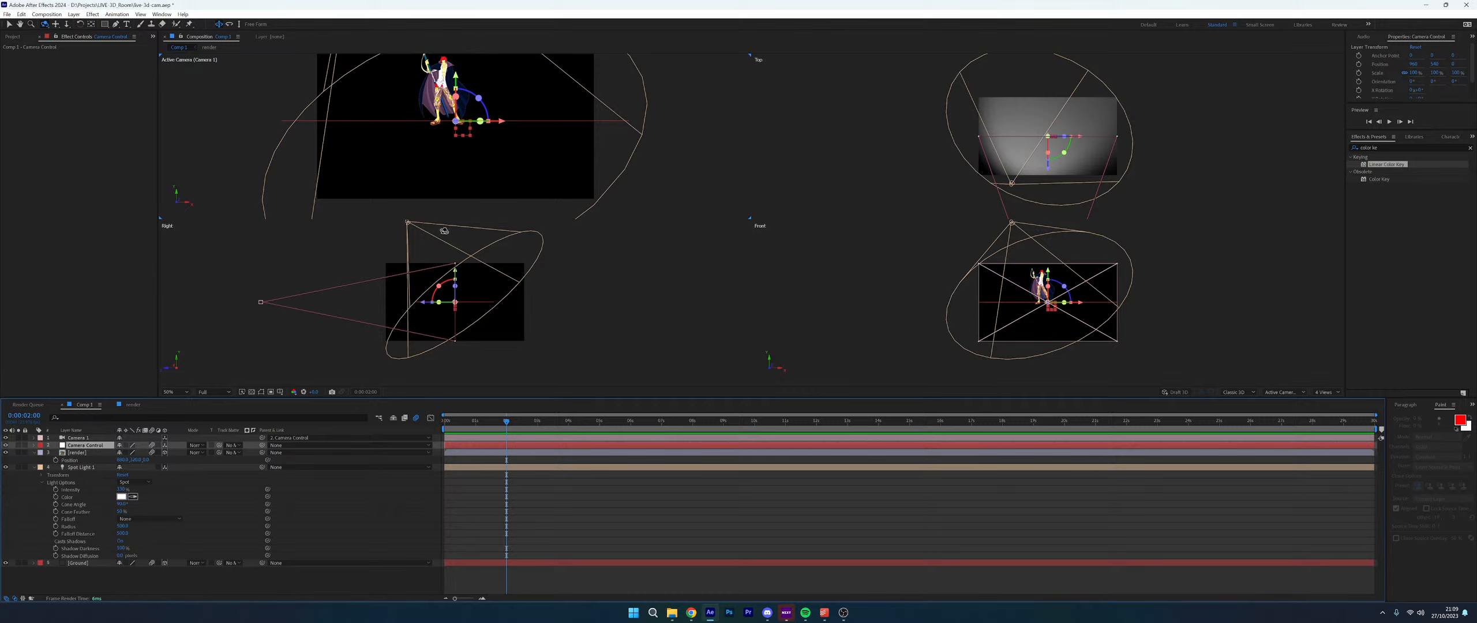
key("p")
left_click_drag(240, 447, 359, 427)
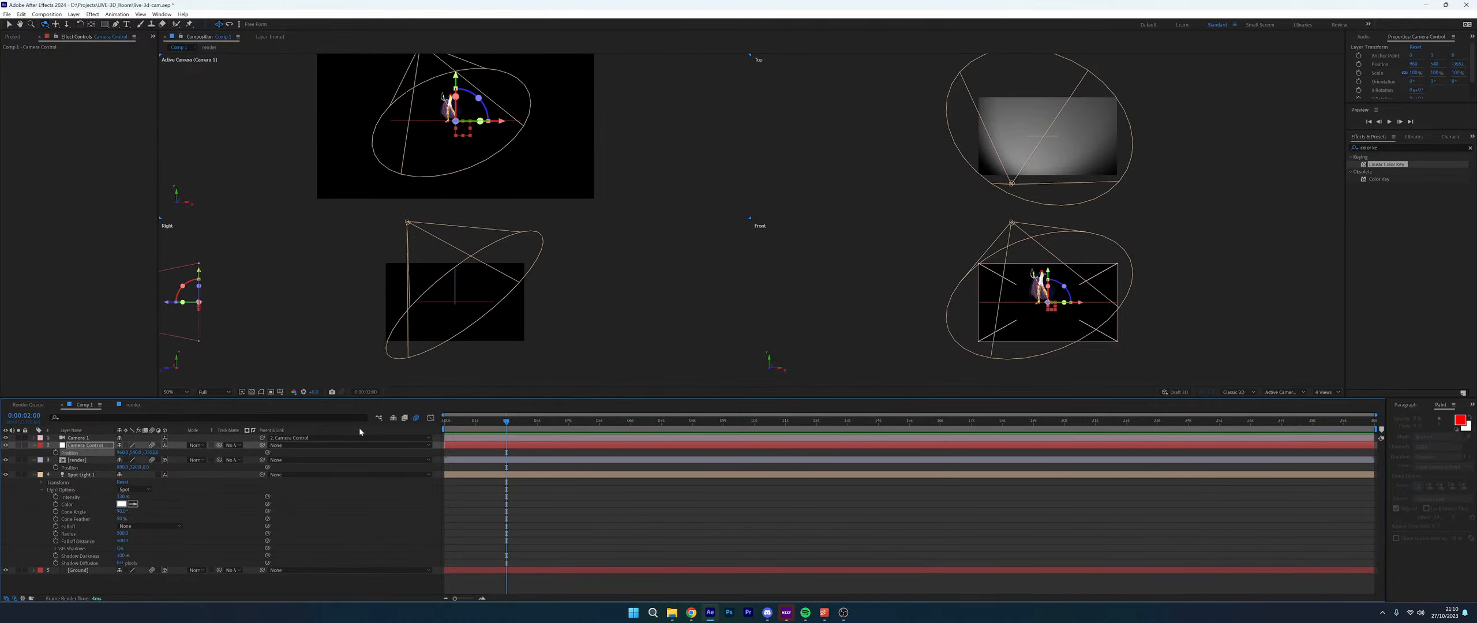
Inspect Camera 1's Position alongside Camera Control's, collapse both layers' properties, and select Camera Control
left_click(97, 439)
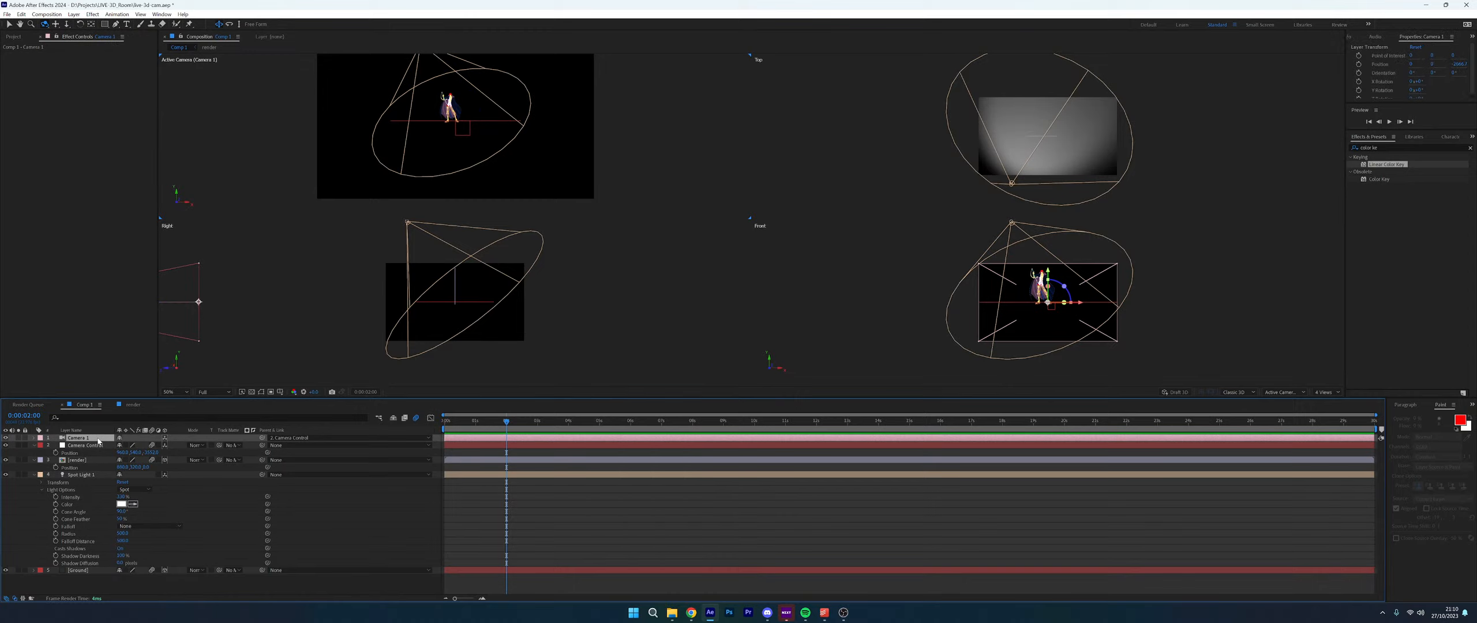
key("p")
left_click_drag(143, 445, 184, 441)
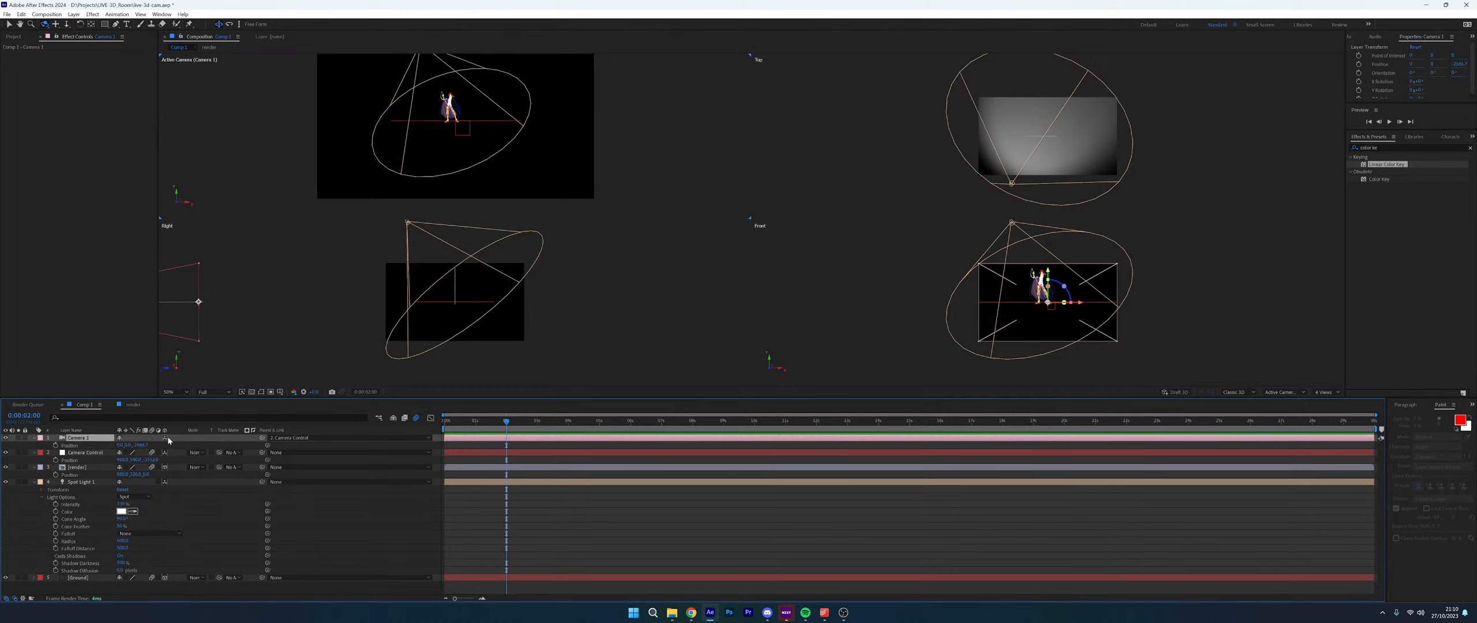
left_click(35, 440)
left_click(34, 446)
left_click(94, 455)
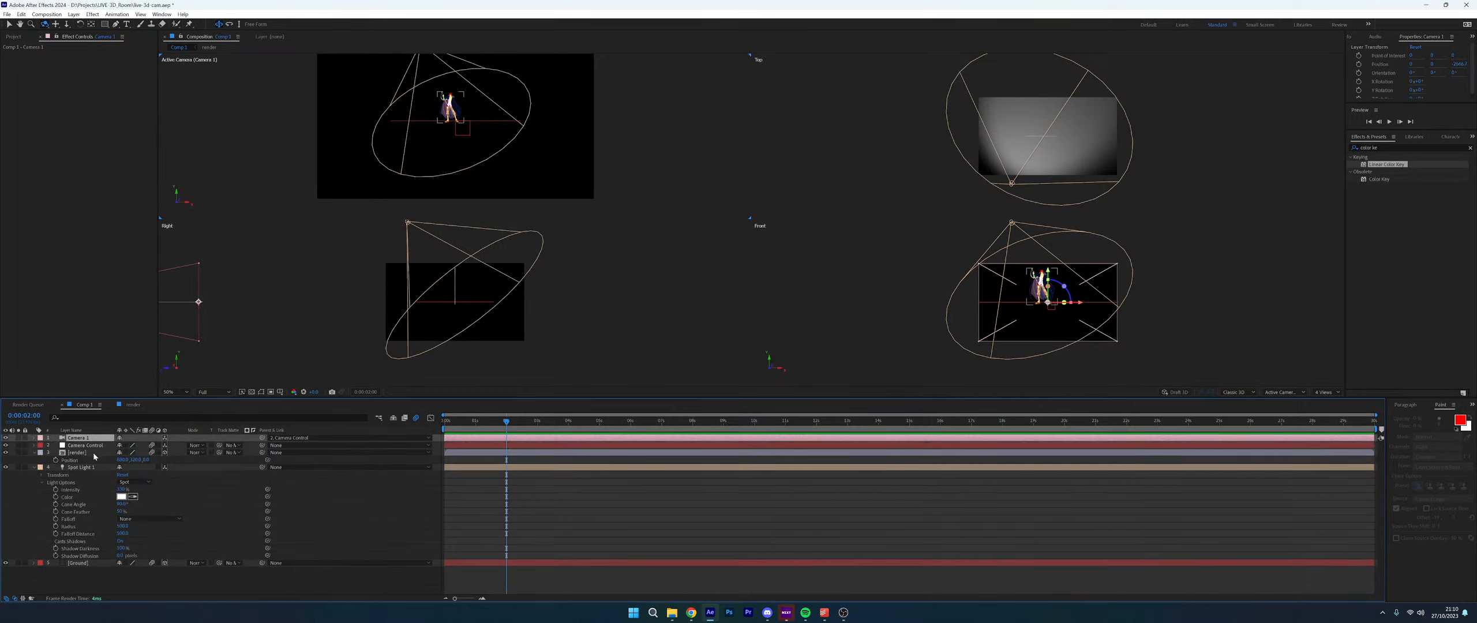
left_click(86, 445)
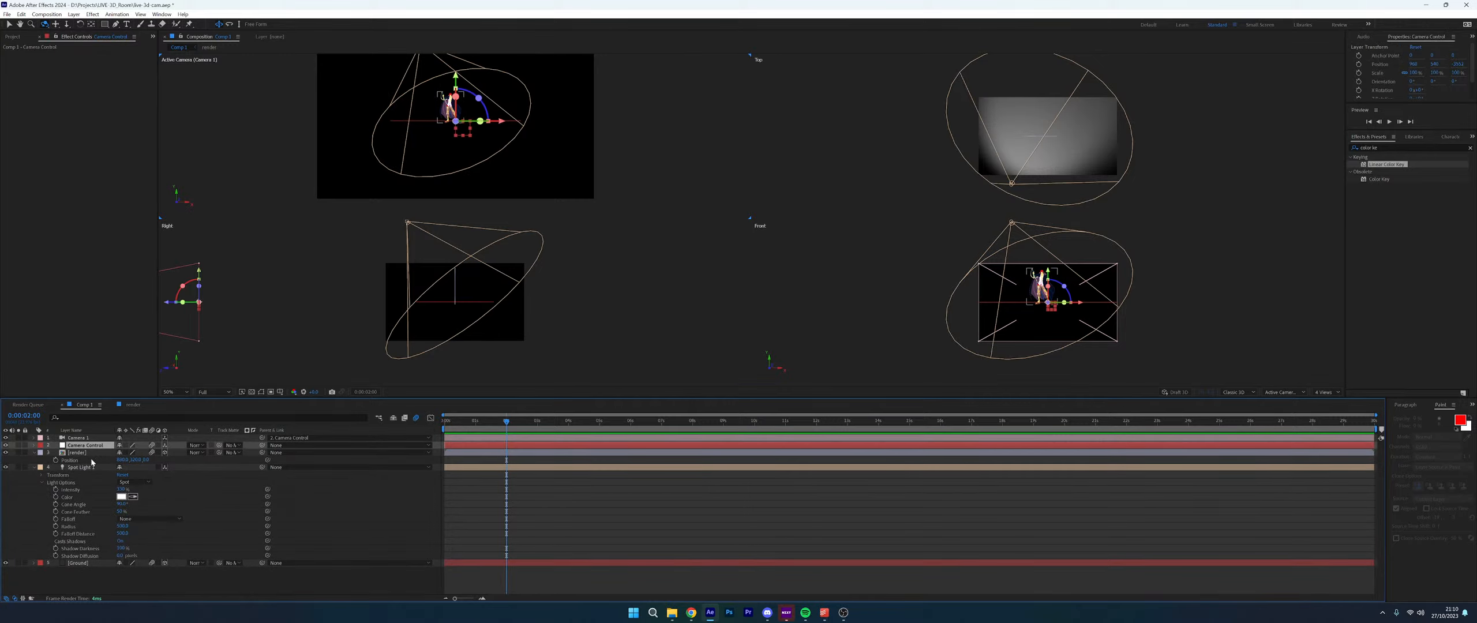
Duplicate the Camera Control null three times and move the Camera 1 layer below all the nulls
key("ctrl+d")
key("ctrl+d")
key("ctrl+d")
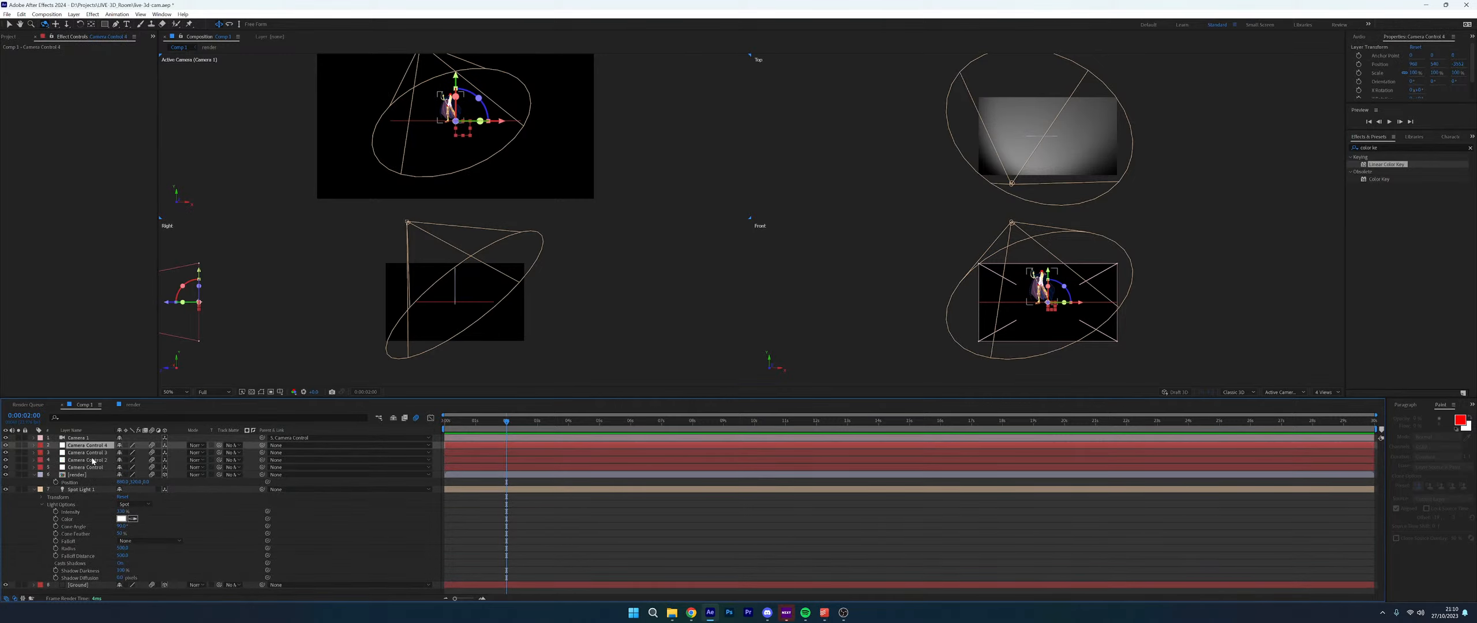
left_click_drag(80, 439, 86, 468)
Parent the Camera Control nulls in a chain: Camera Control to 2, 2 to 3, and 3 to 4
left_click(85, 460)
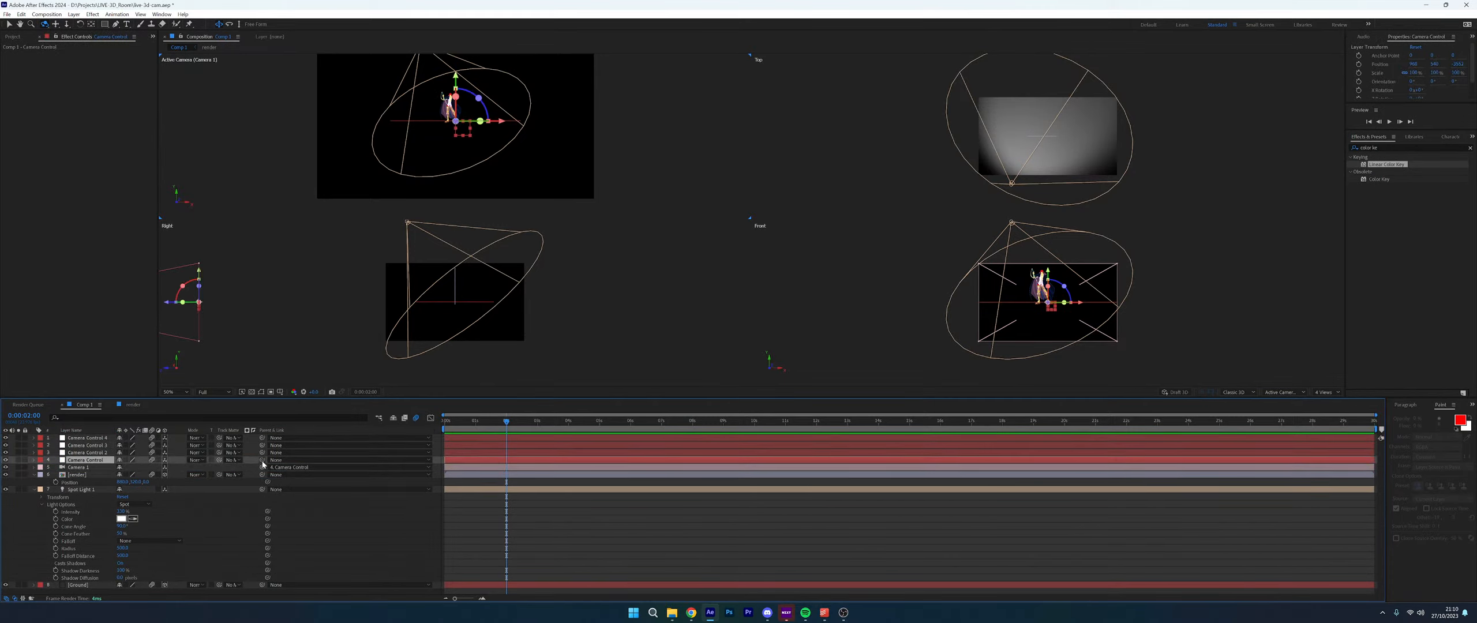
left_click_drag(262, 459, 110, 453)
left_click_drag(262, 452, 86, 438)
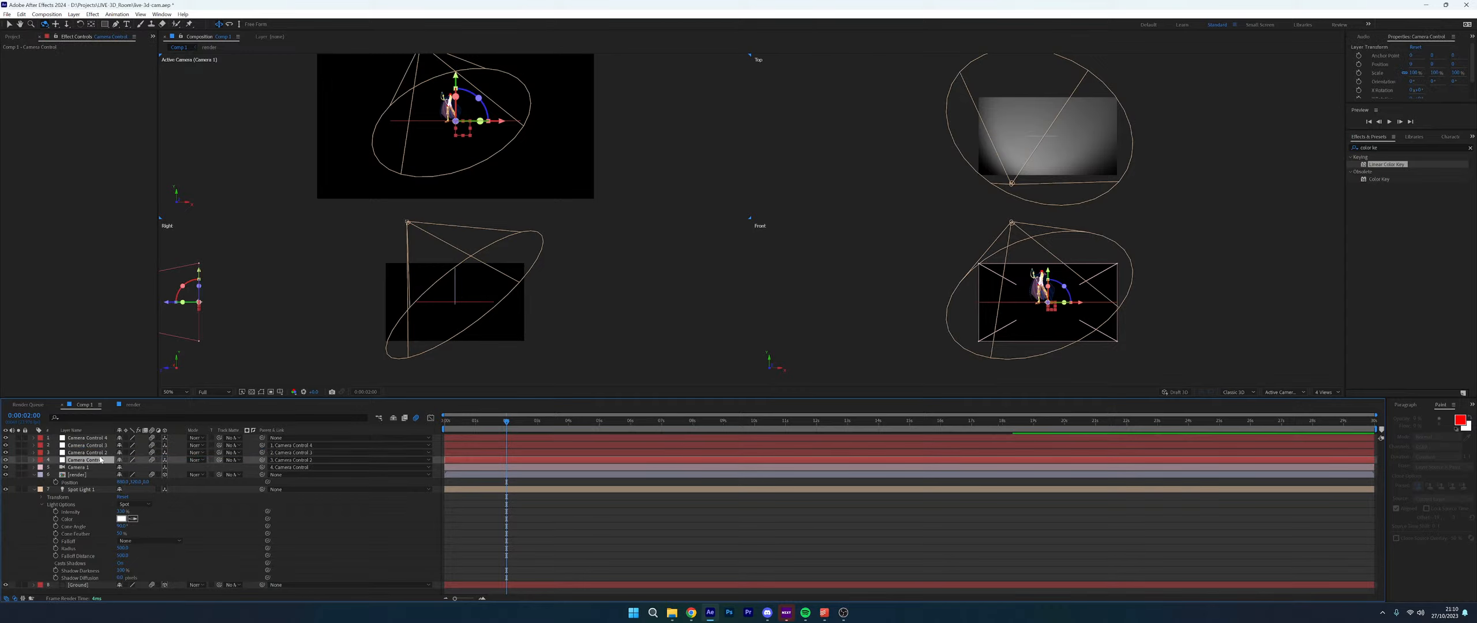
left_click(87, 467)
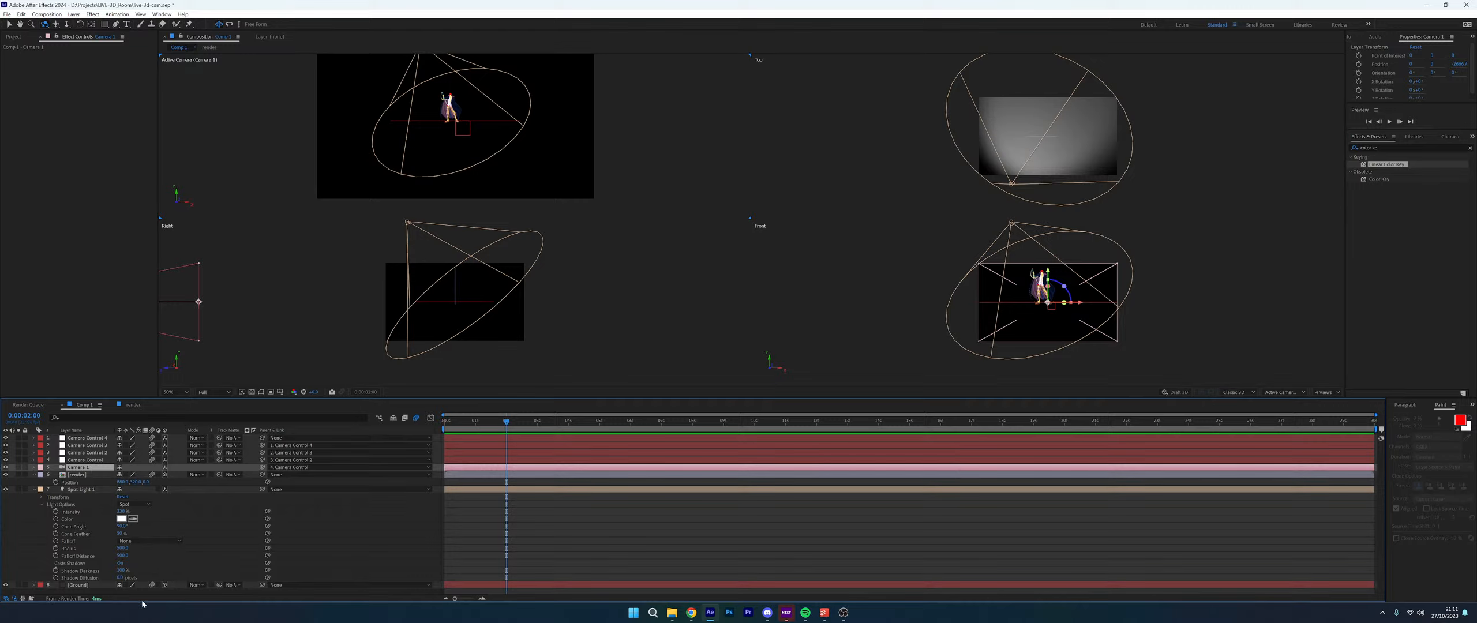
Keyframe Camera Control's Position at 0:00:02:00 and again at 0:00:05:17 with the Z position moved closer to the character
left_click(34, 475)
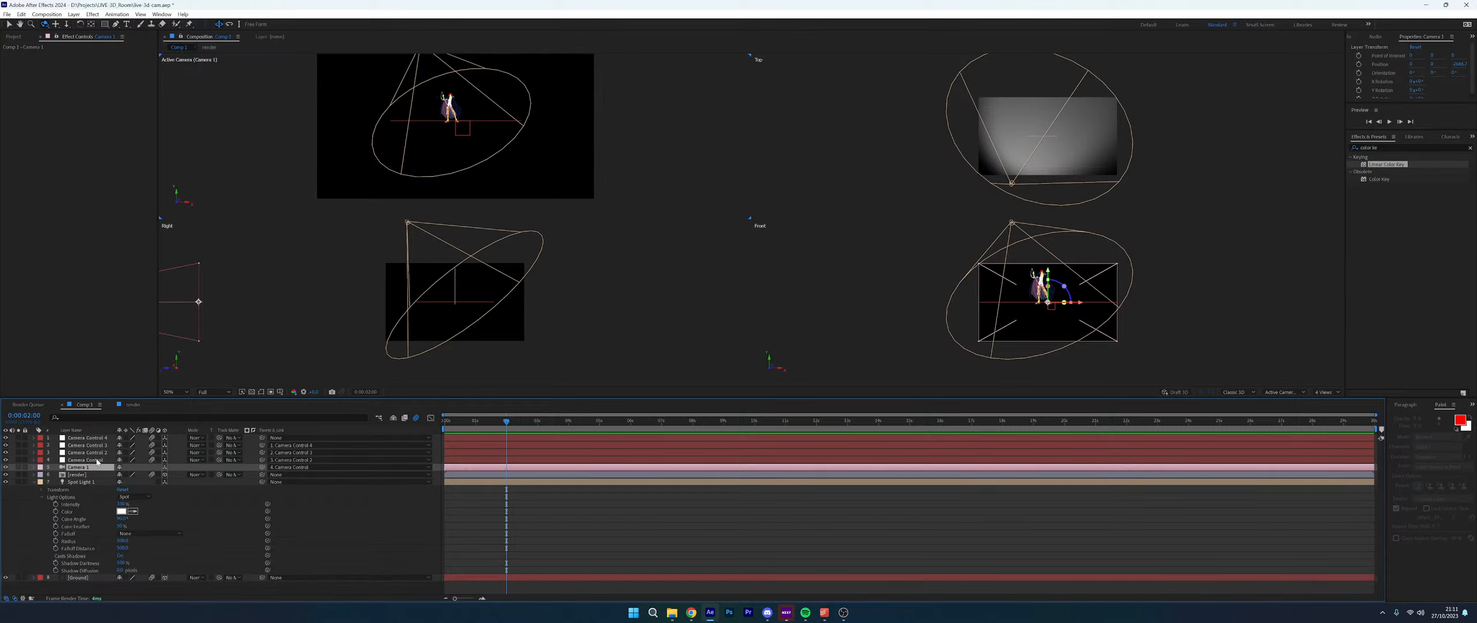
left_click(103, 459)
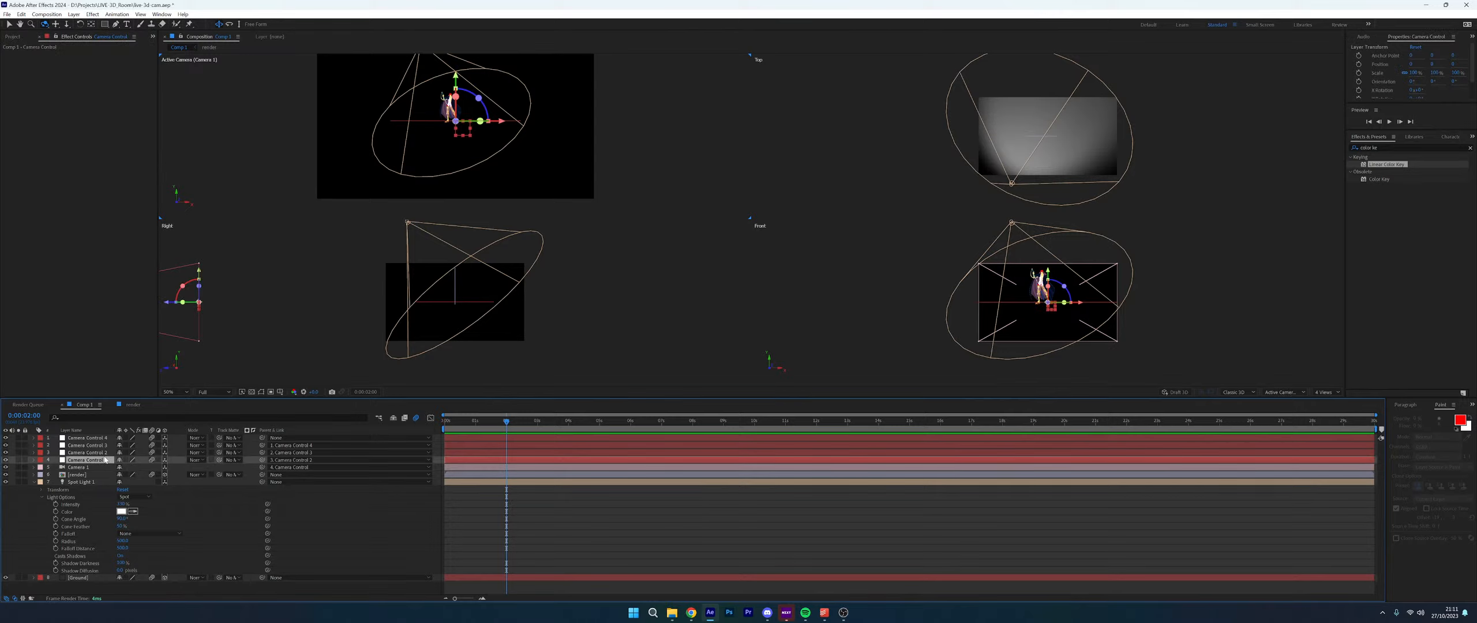
key("alt+shift+p")
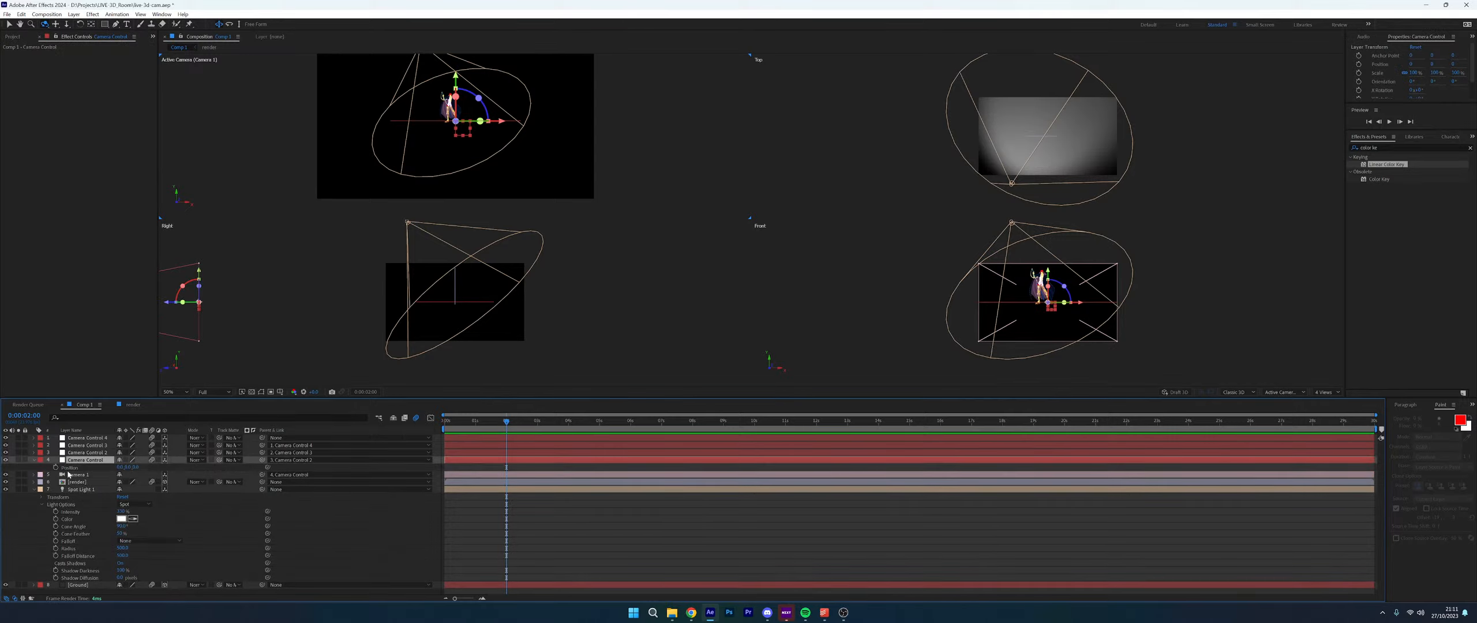
left_click_drag(624, 424, 621, 421)
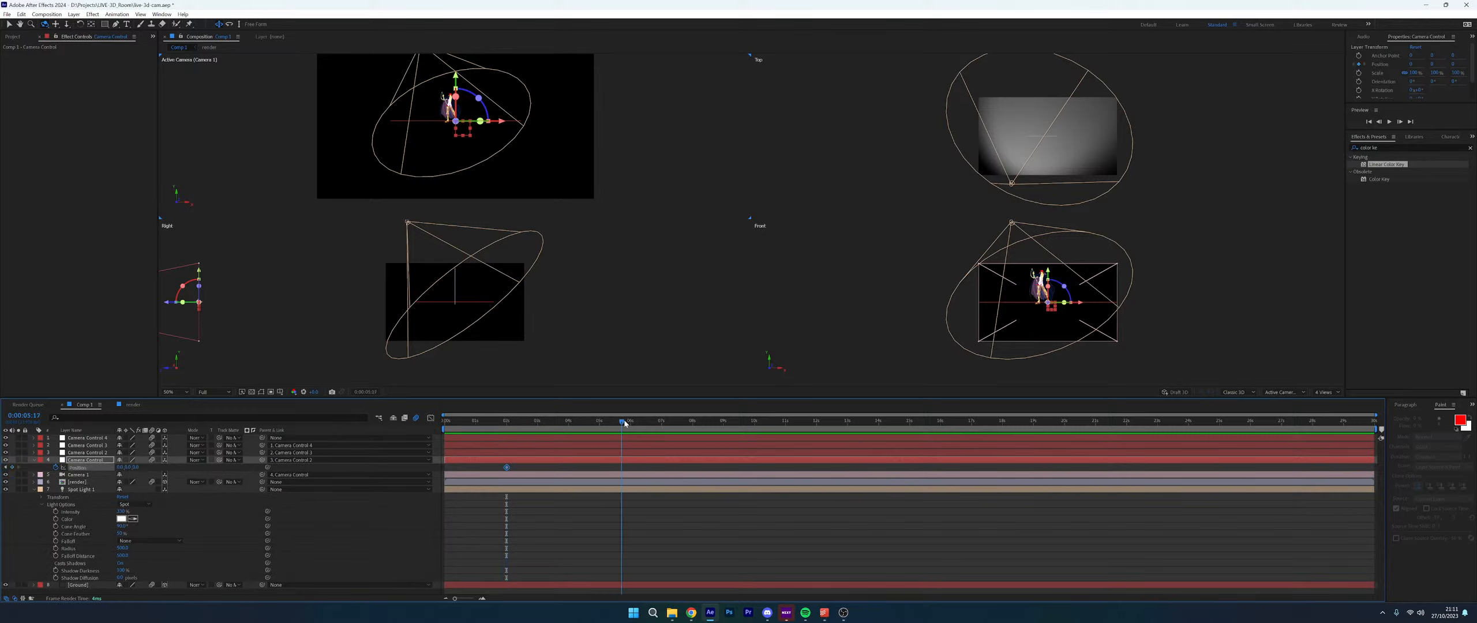
left_click_drag(136, 467, 658, 455)
Keyframe Camera Control 2's Position at 0:00:05:17 and pull its Z position back from the character at about 0:00:10:21
left_click(662, 453)
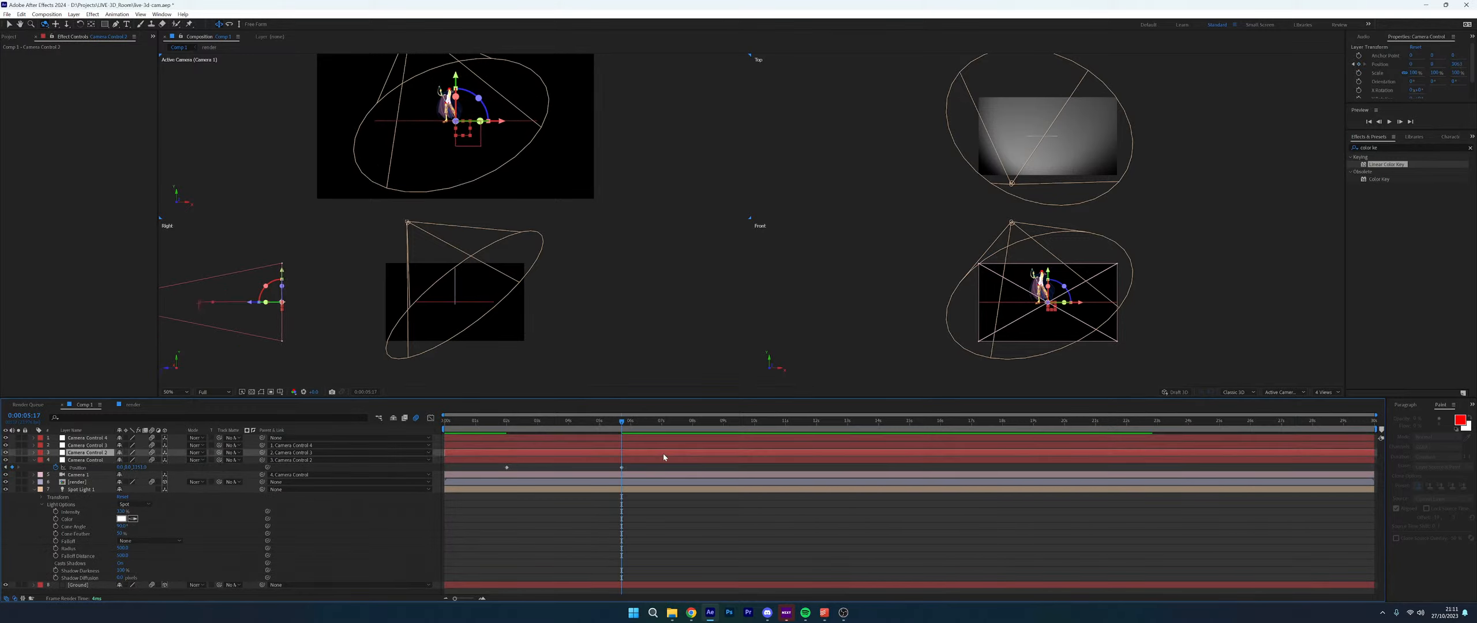
key("p")
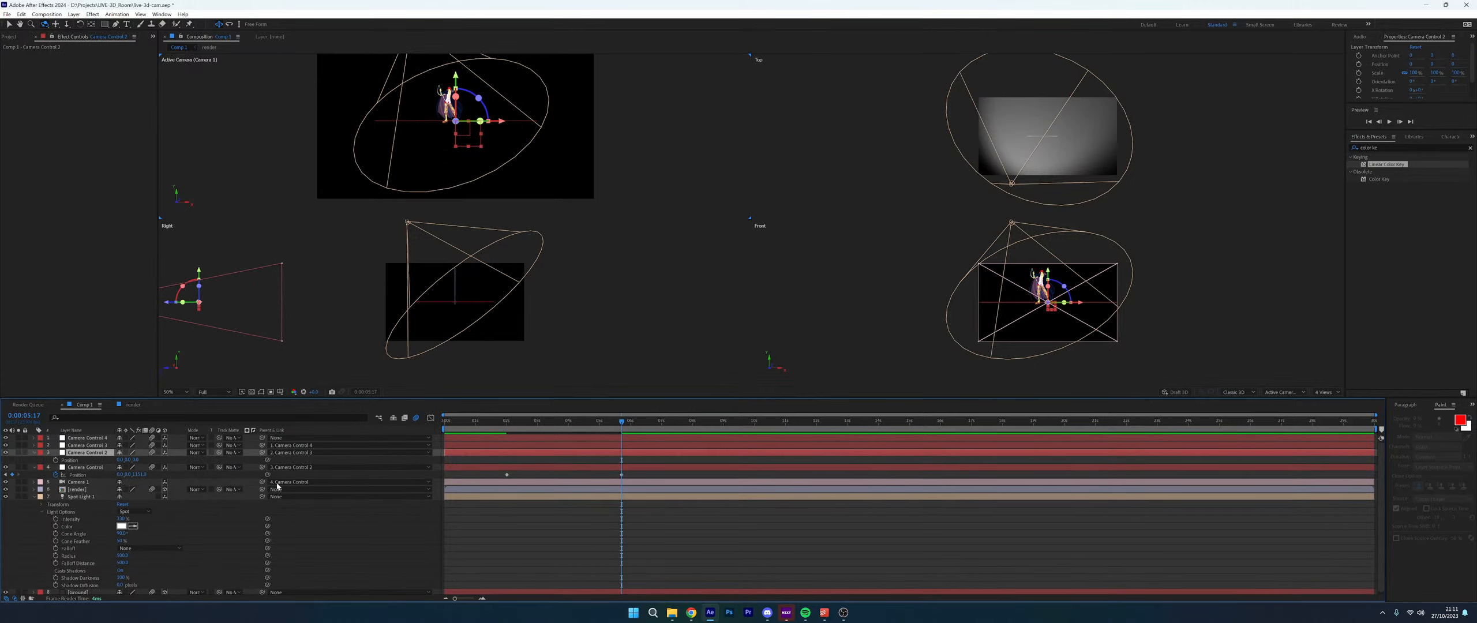
left_click(55, 460)
left_click(782, 420)
left_click_drag(134, 459, 21, 463)
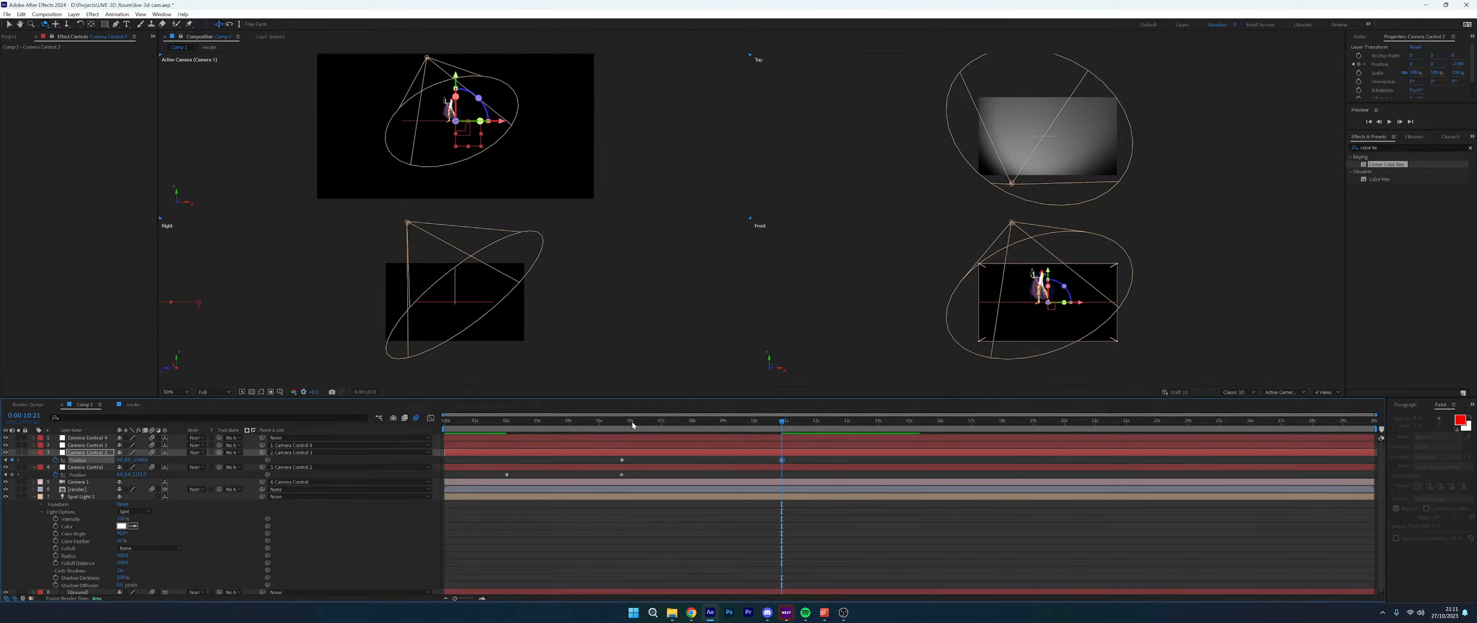
Scrub through the timeline to review how the keyframed moves of the two chained nulls combine
left_click(493, 427)
left_click_drag(503, 428, 626, 417)
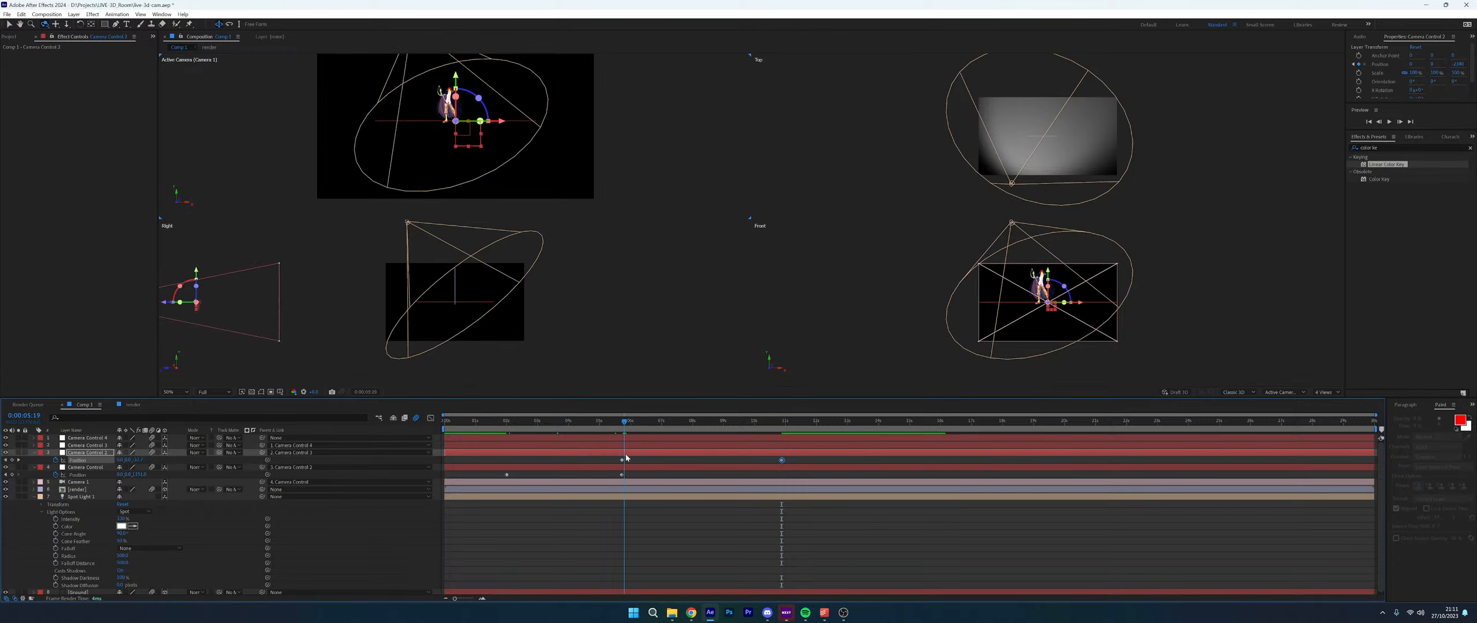
key("j")
left_click_drag(619, 478, 623, 459)
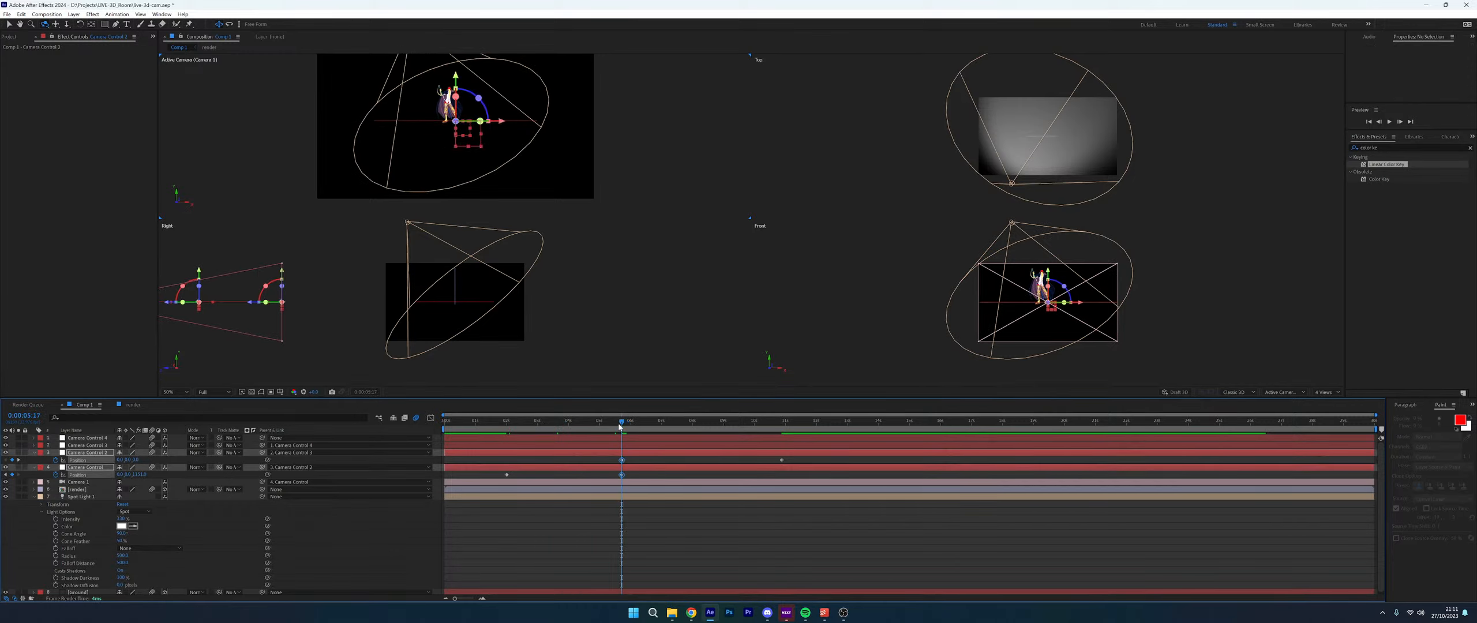
left_click_drag(621, 421, 783, 419)
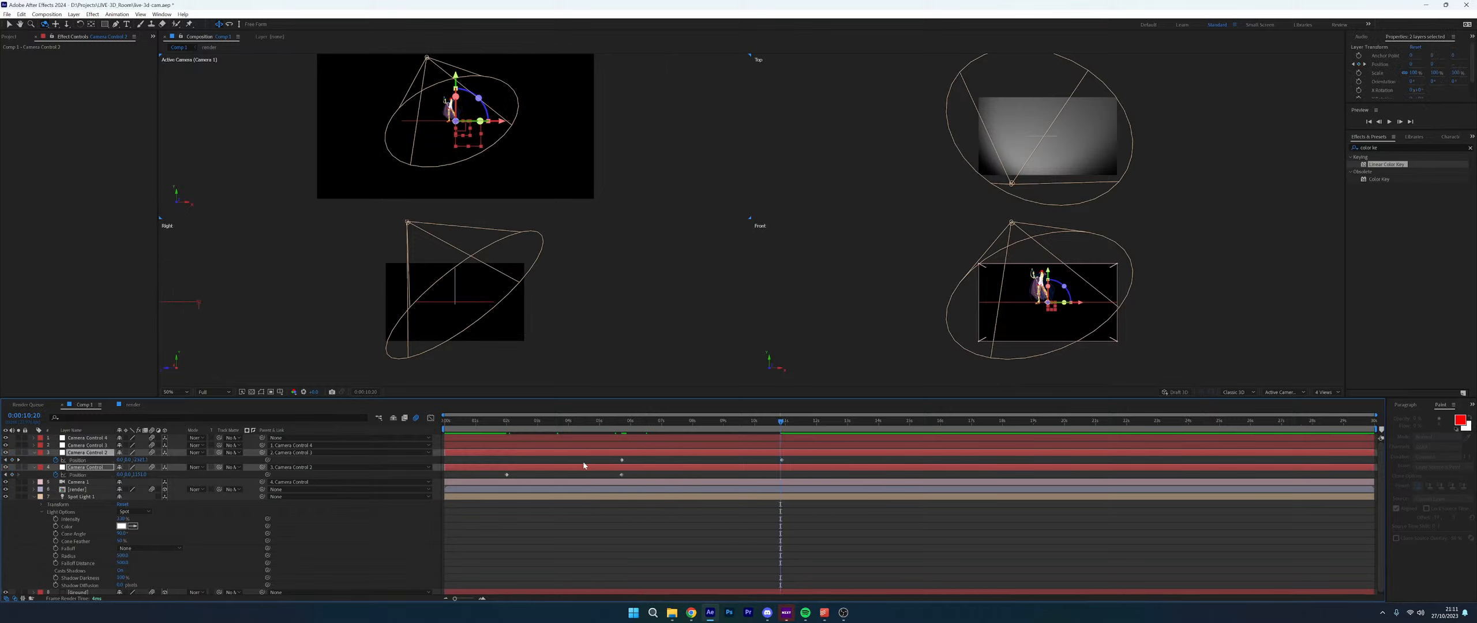
left_click(196, 461)
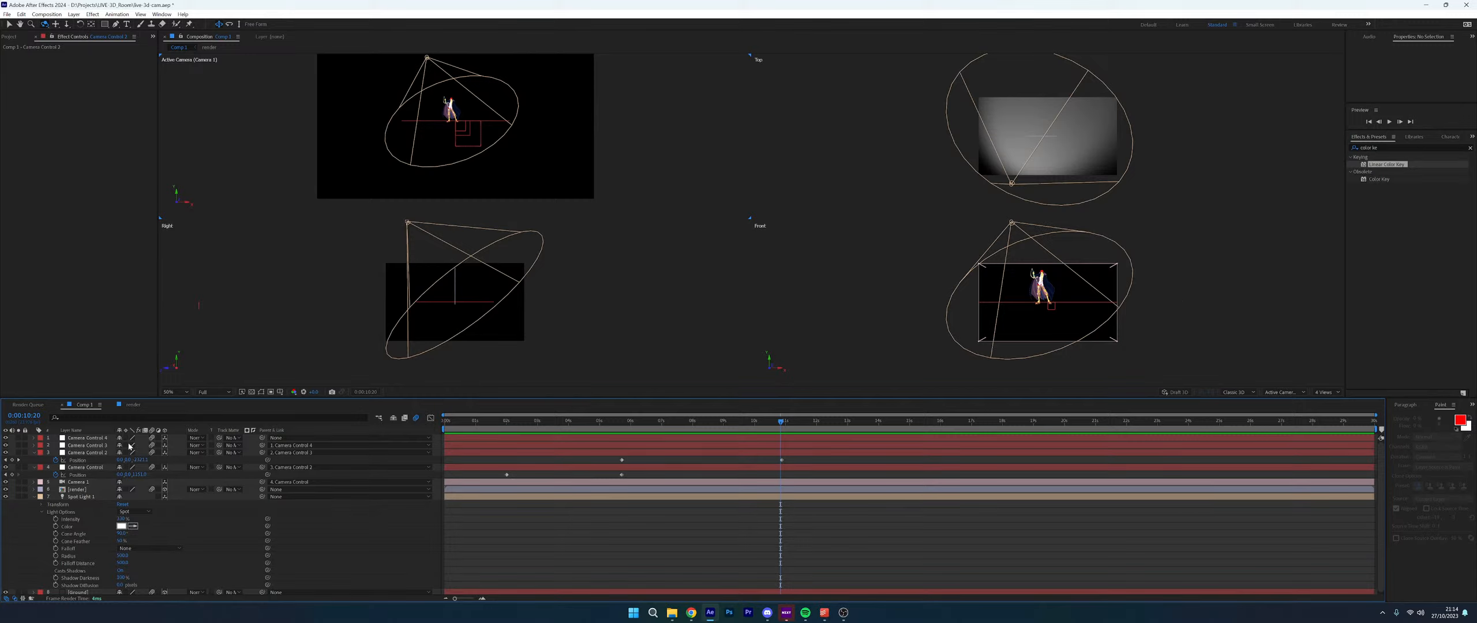
Delete Camera Control 2, 3 and 4, and remove the Position keyframes from the remaining Camera Control null
left_click(99, 452)
left_click(99, 438, "shift")
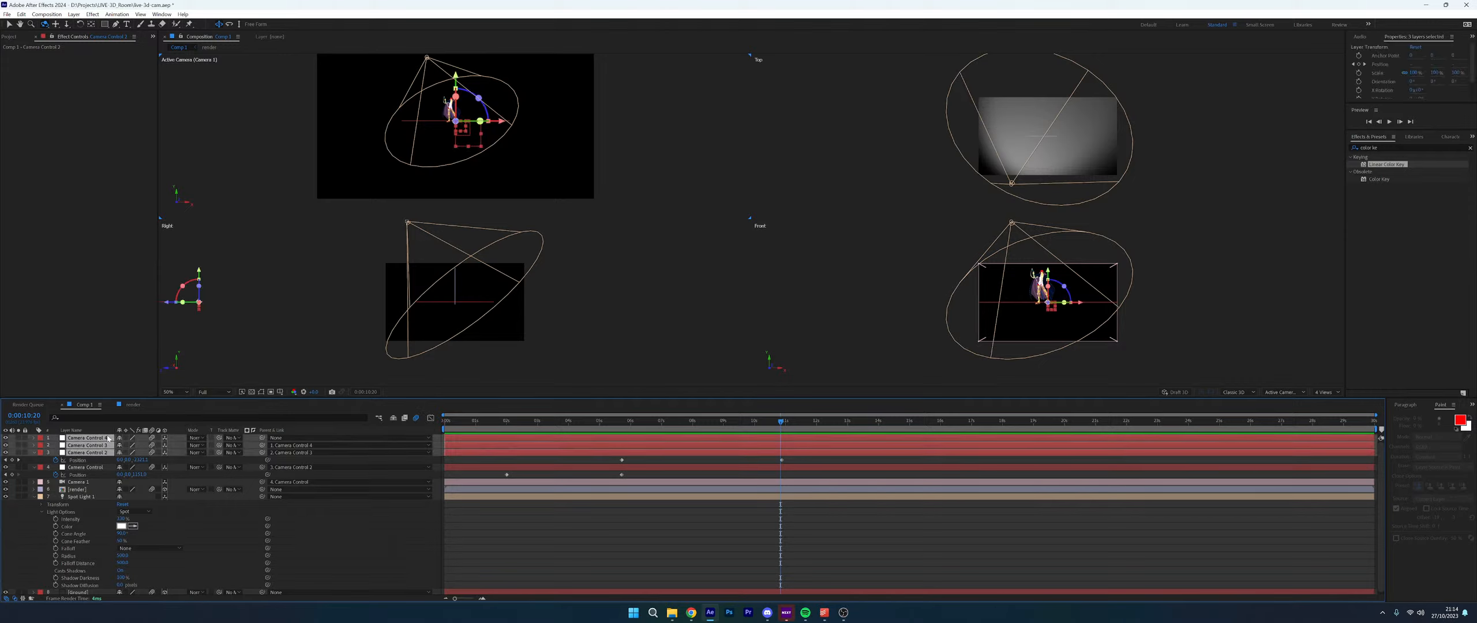
key("Delete")
left_click(91, 445)
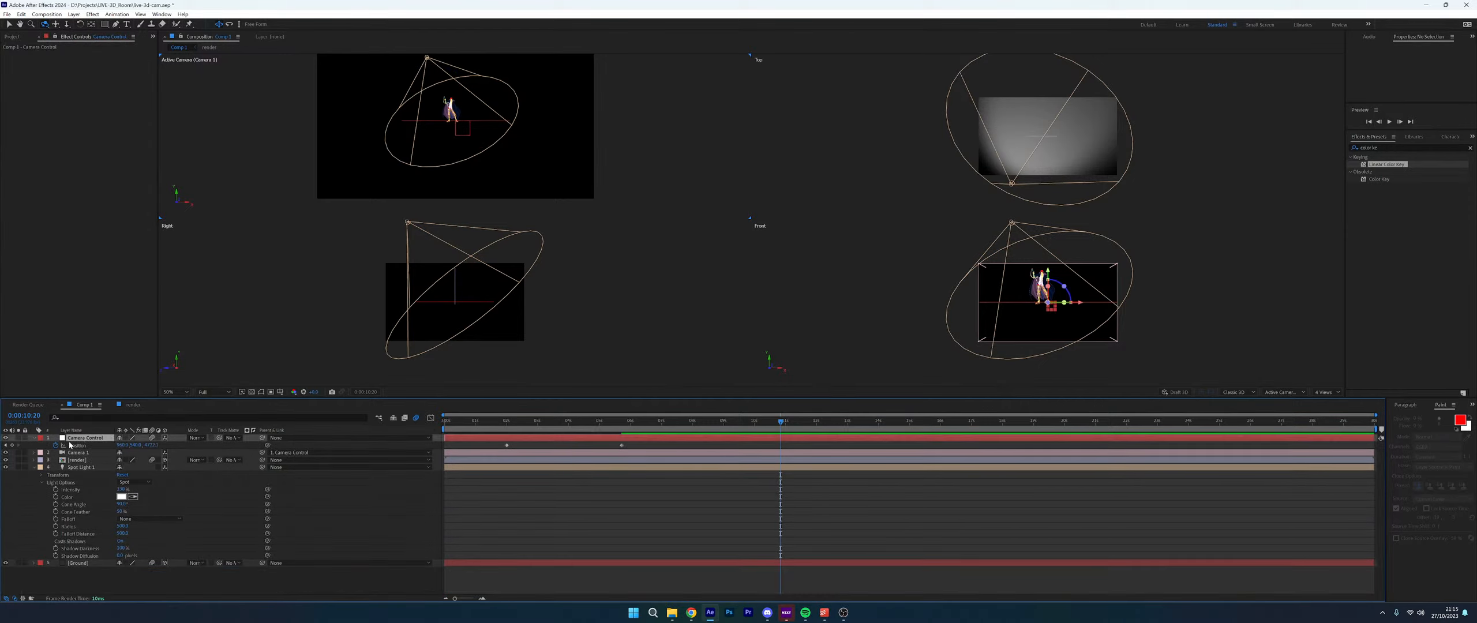
left_click(56, 446)
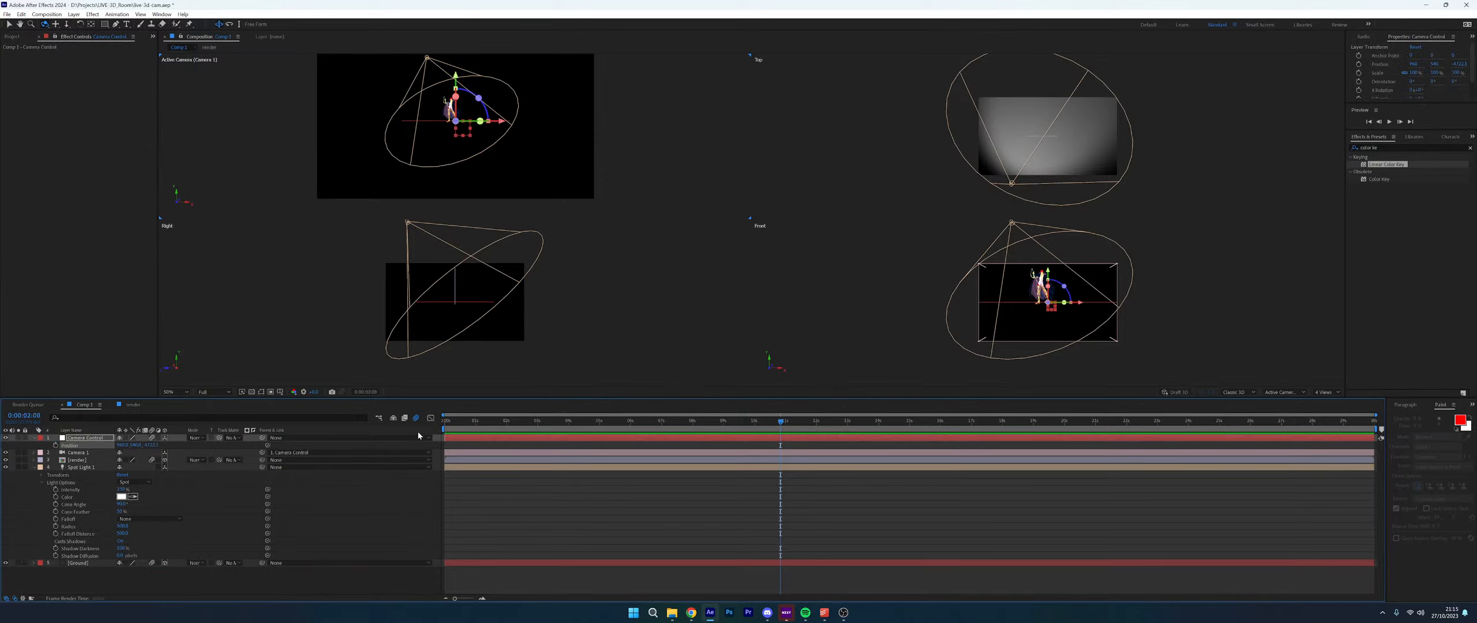
Return to the start of the timeline and display the composition as a single Active Camera view at 100%
key("Home")
left_click(1284, 392)
left_click(1259, 367)
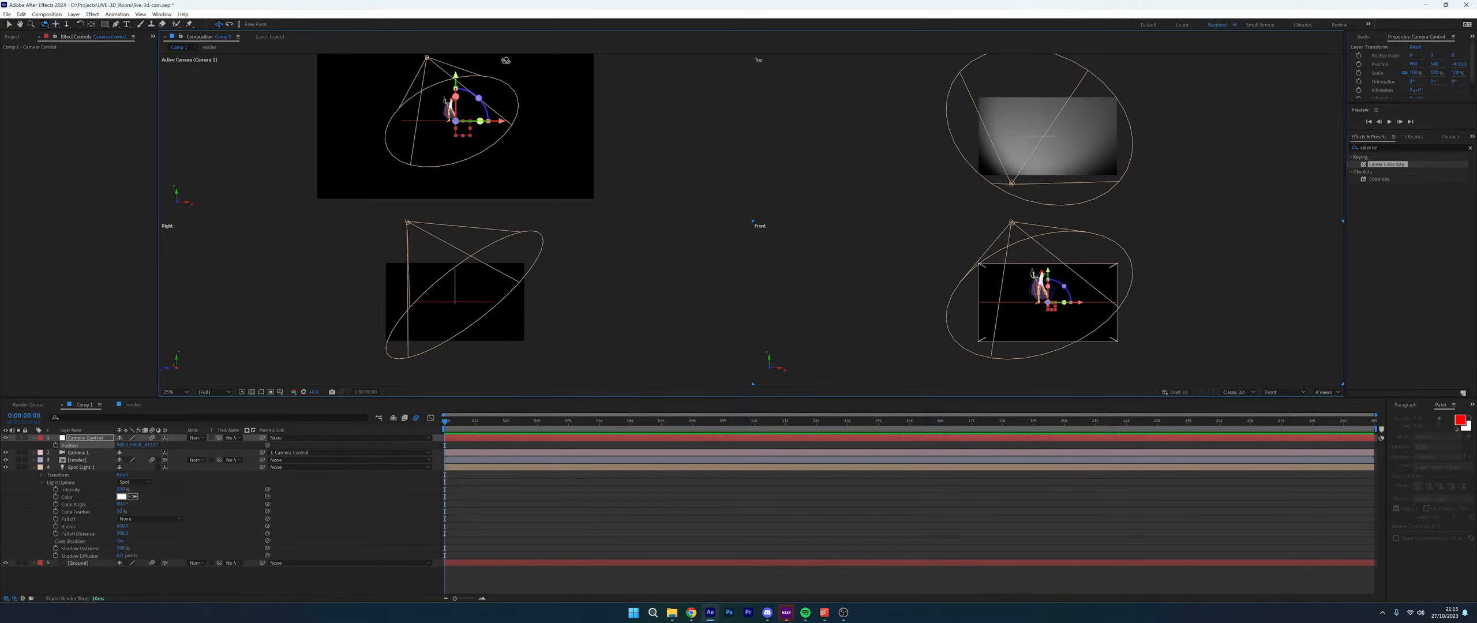
left_click(1313, 396)
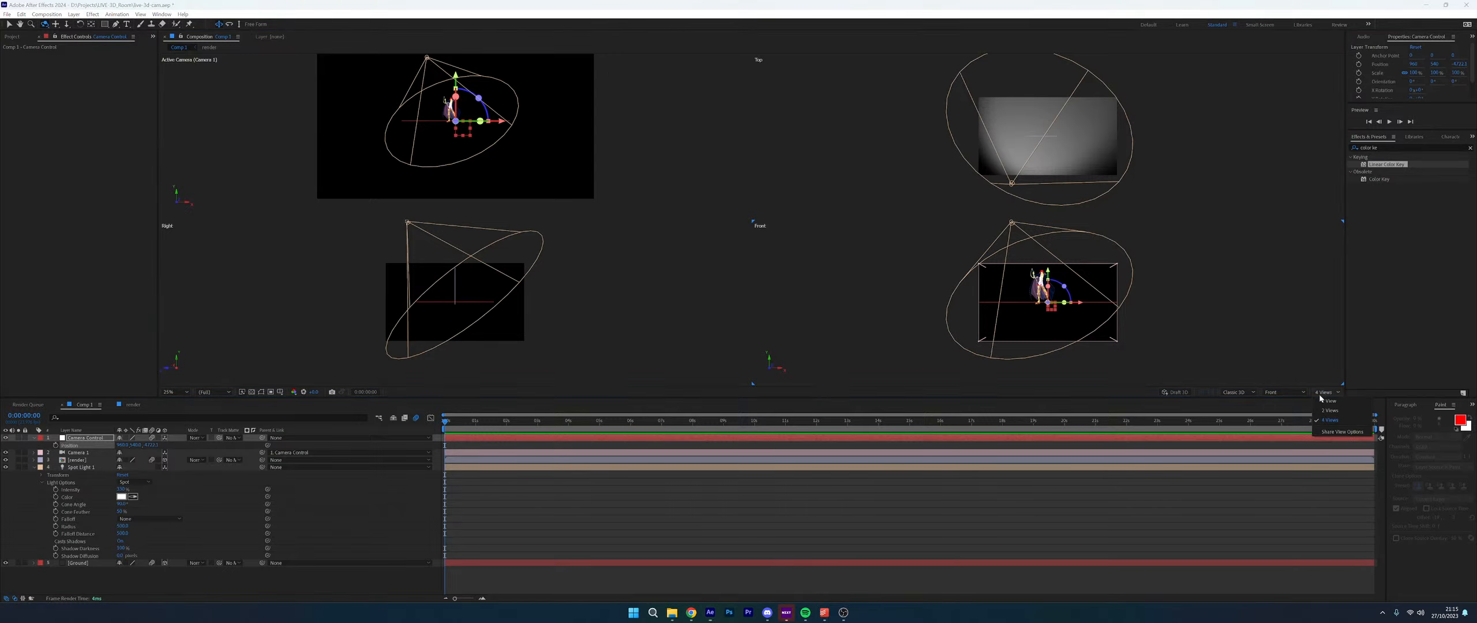
left_click(1323, 406)
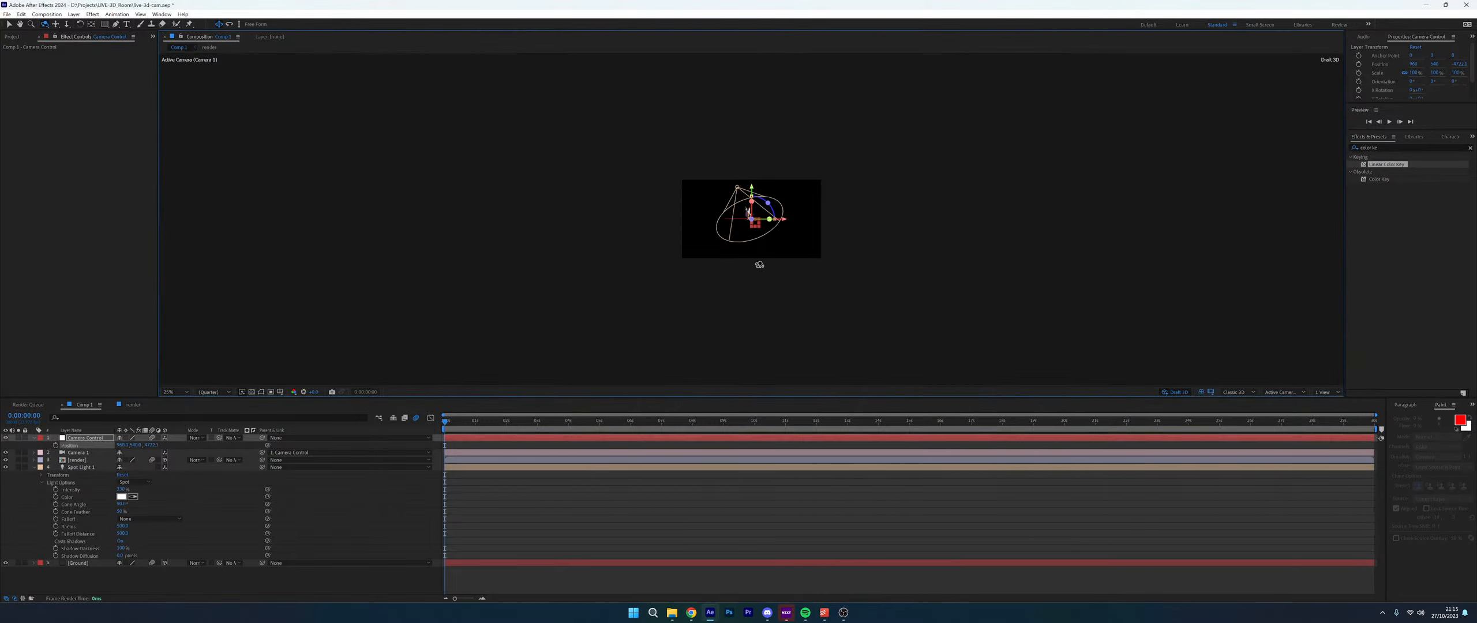
key("slash")
Reset the Transform properties of the Camera Control null and the Camera 1 layer
left_click(85, 438)
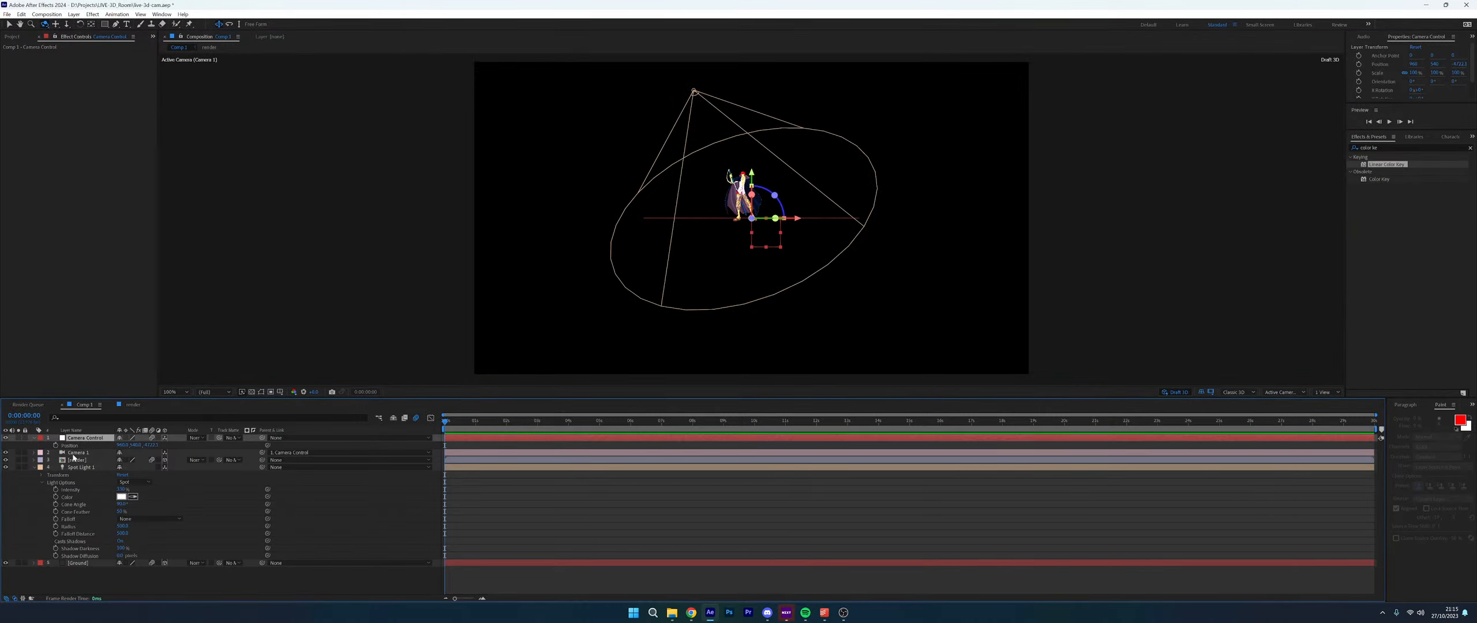
left_click(34, 440)
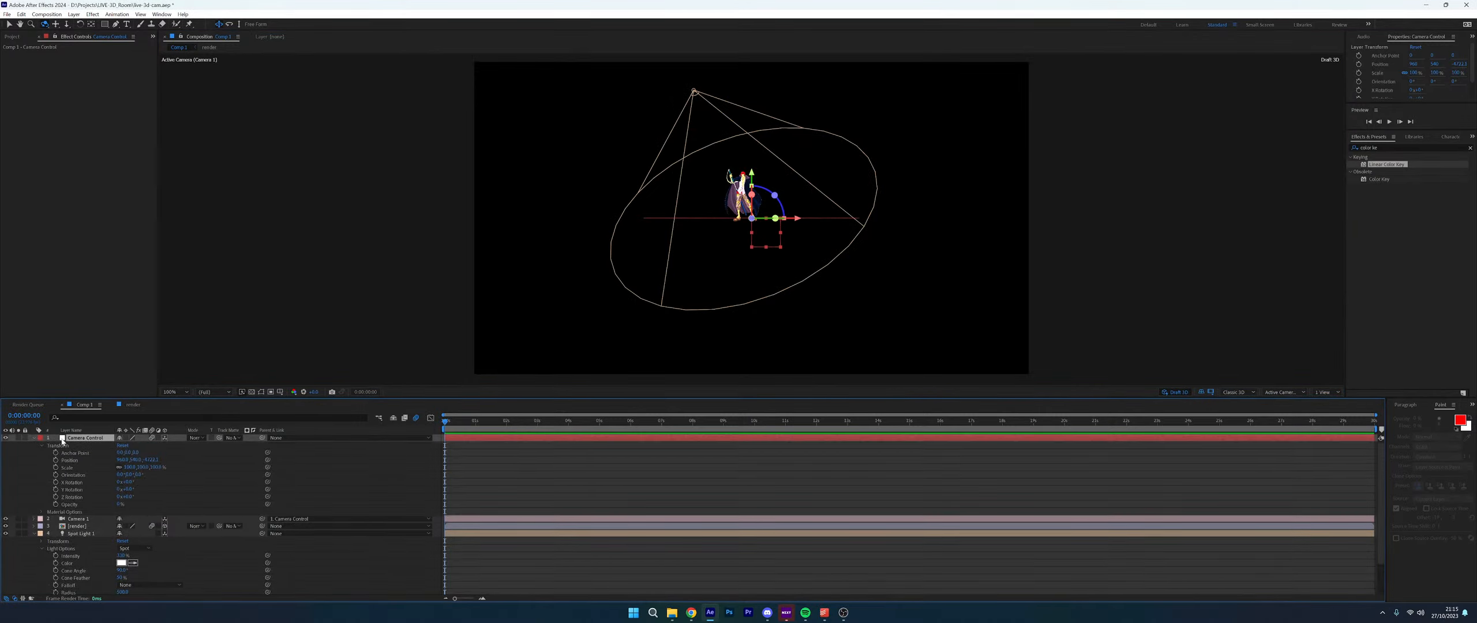
left_click(122, 445)
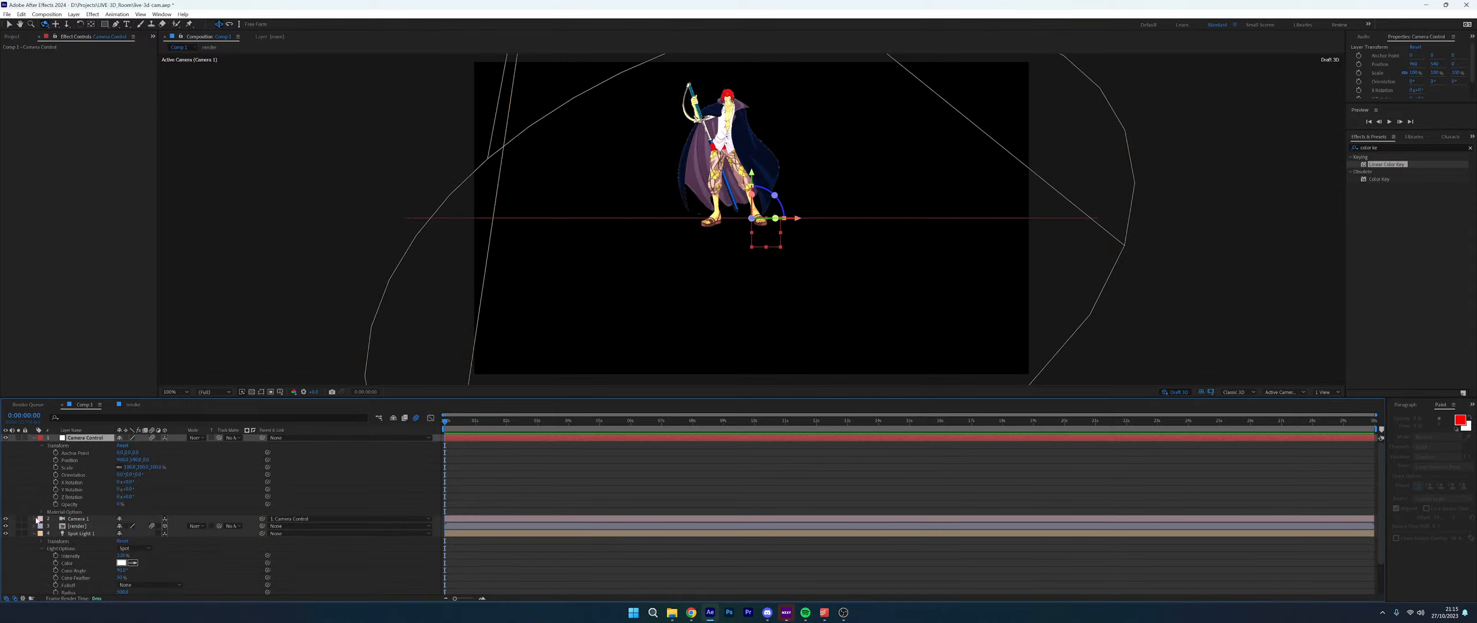
left_click(124, 527)
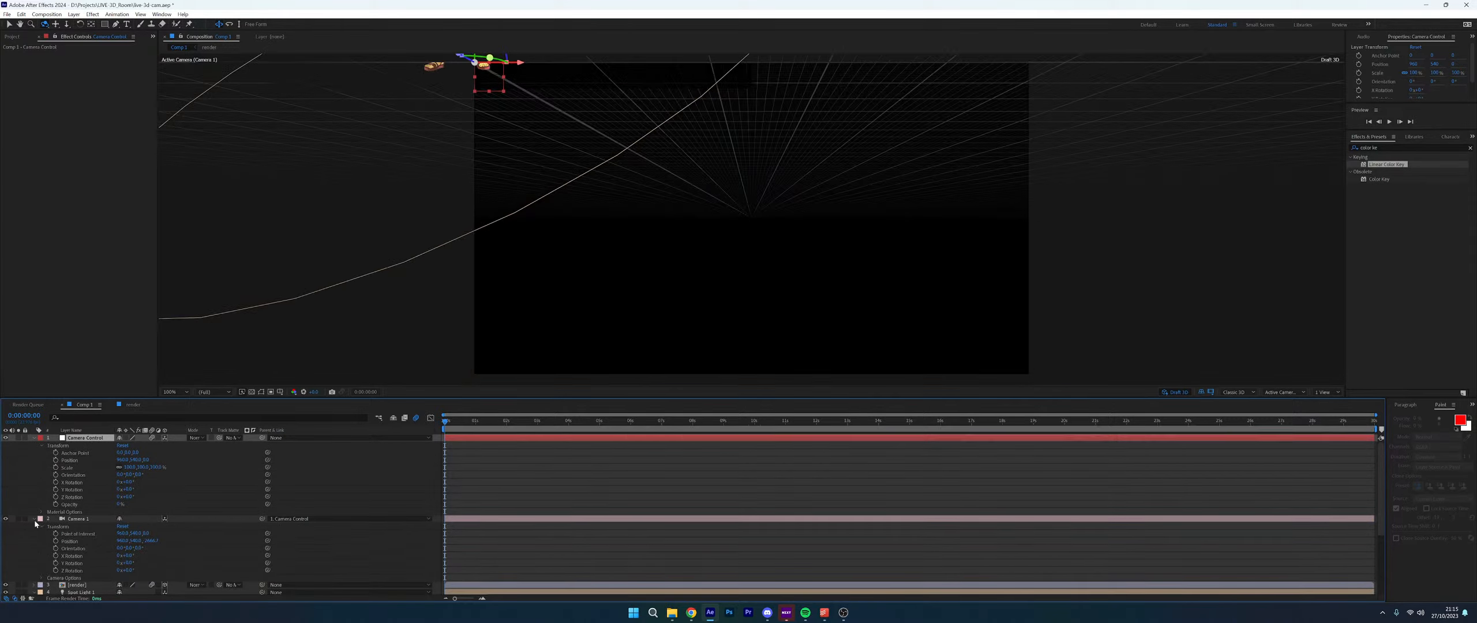
left_click(34, 519)
key("ctrl+shift+a")
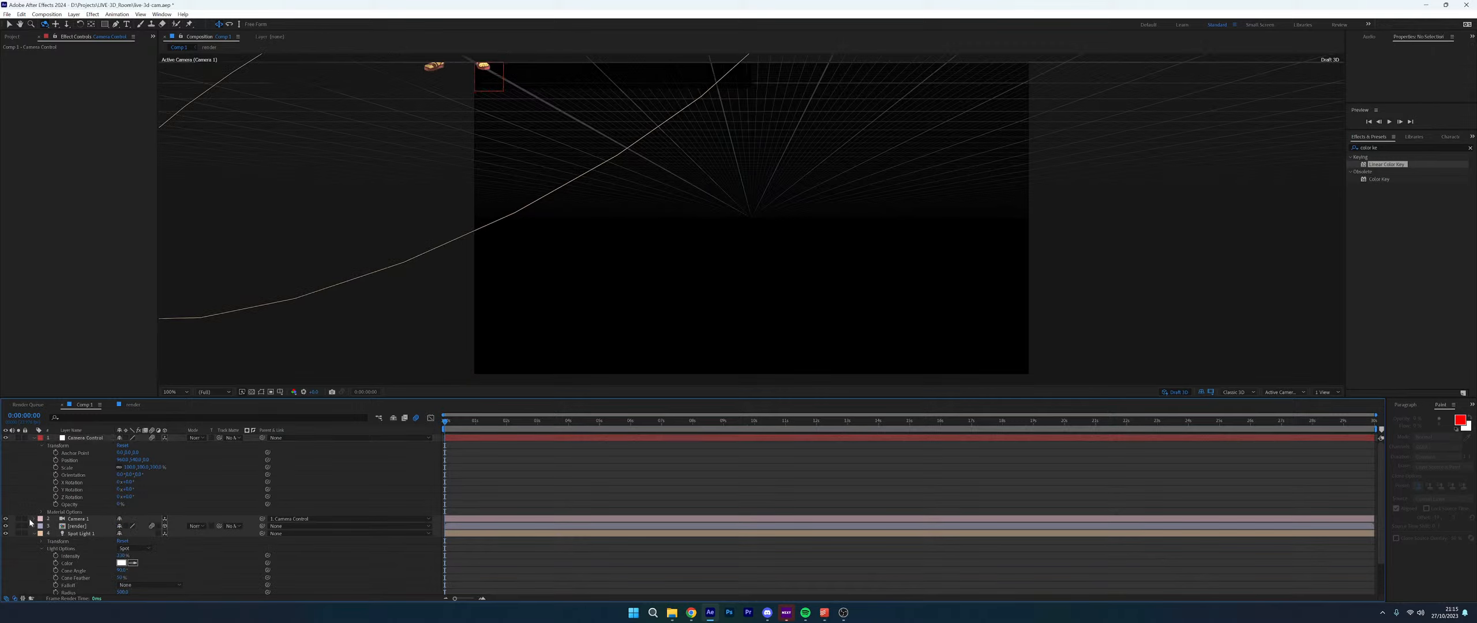
left_click(34, 518)
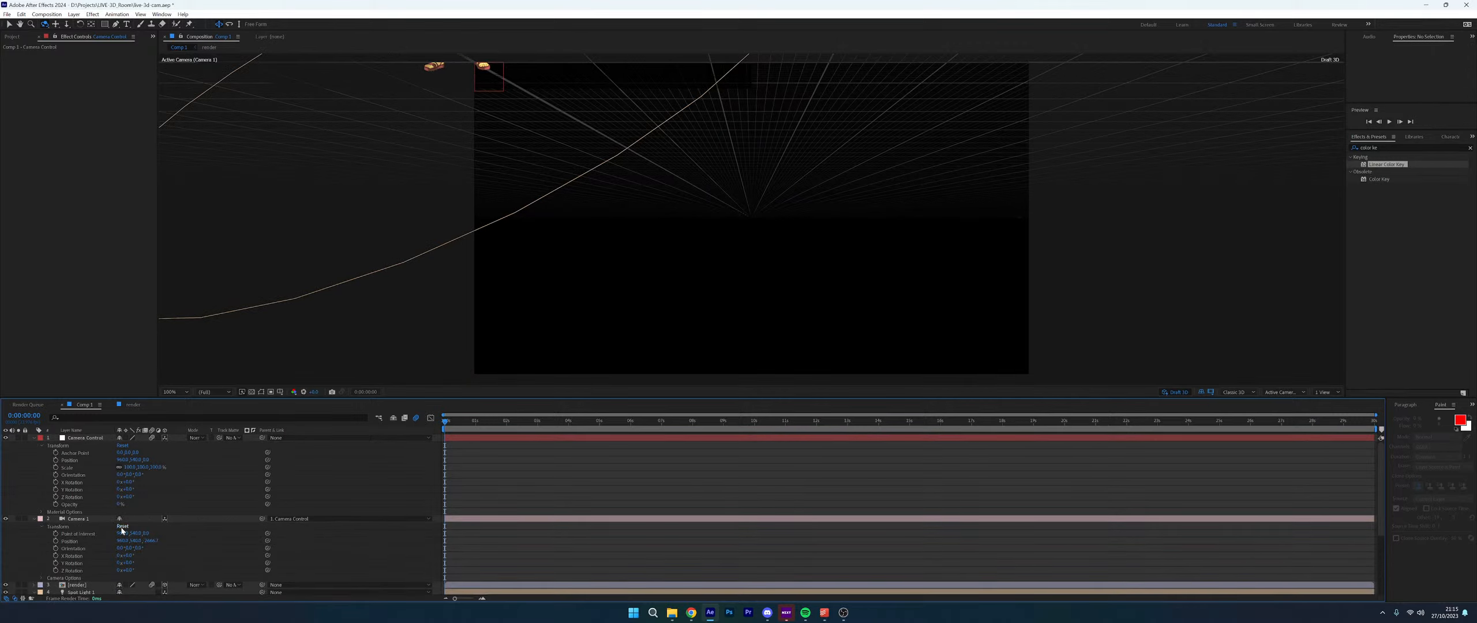
Replace the Camera Control null with a new null object and parent Camera 1 to it
left_click(88, 438)
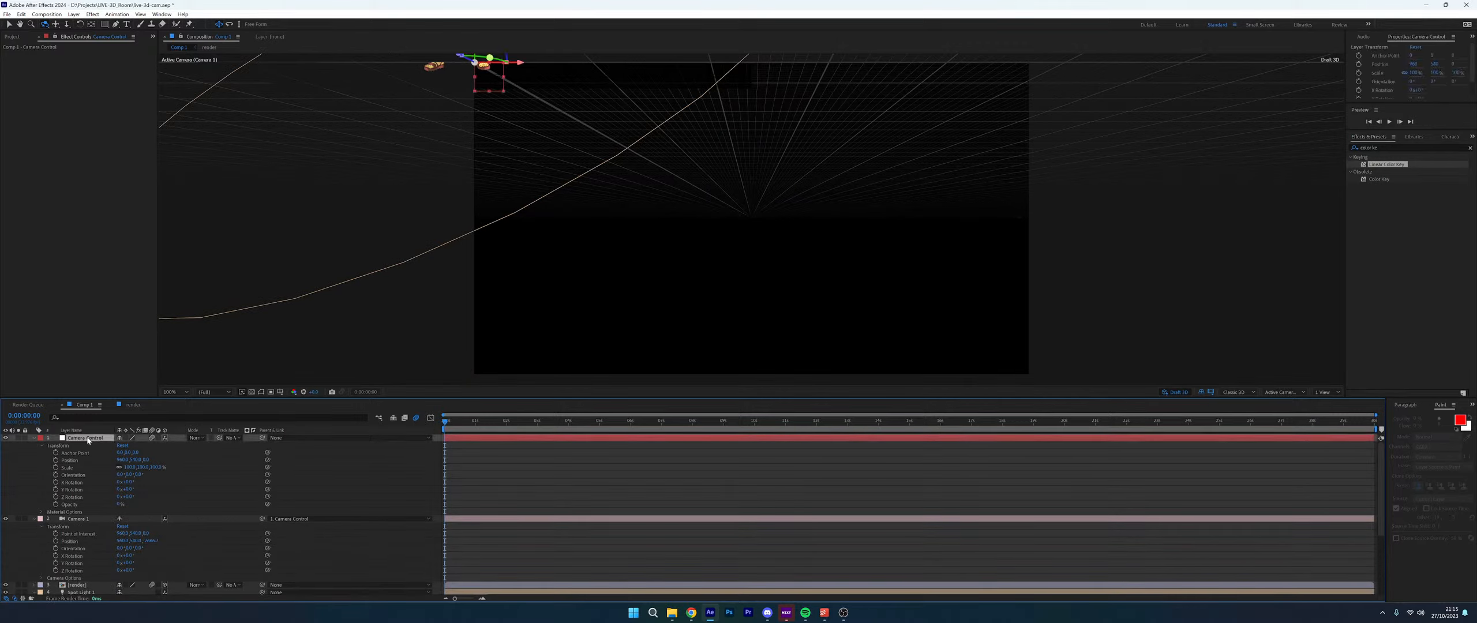
key("Delete")
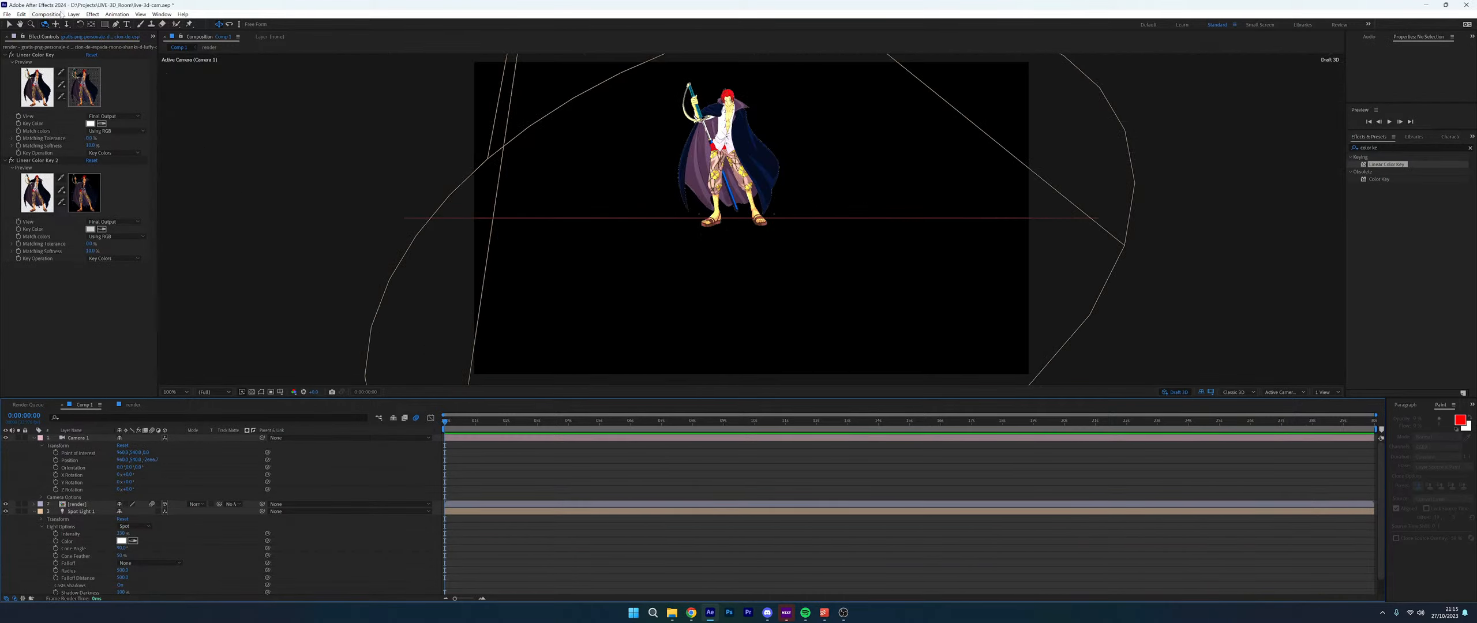
left_click(74, 14)
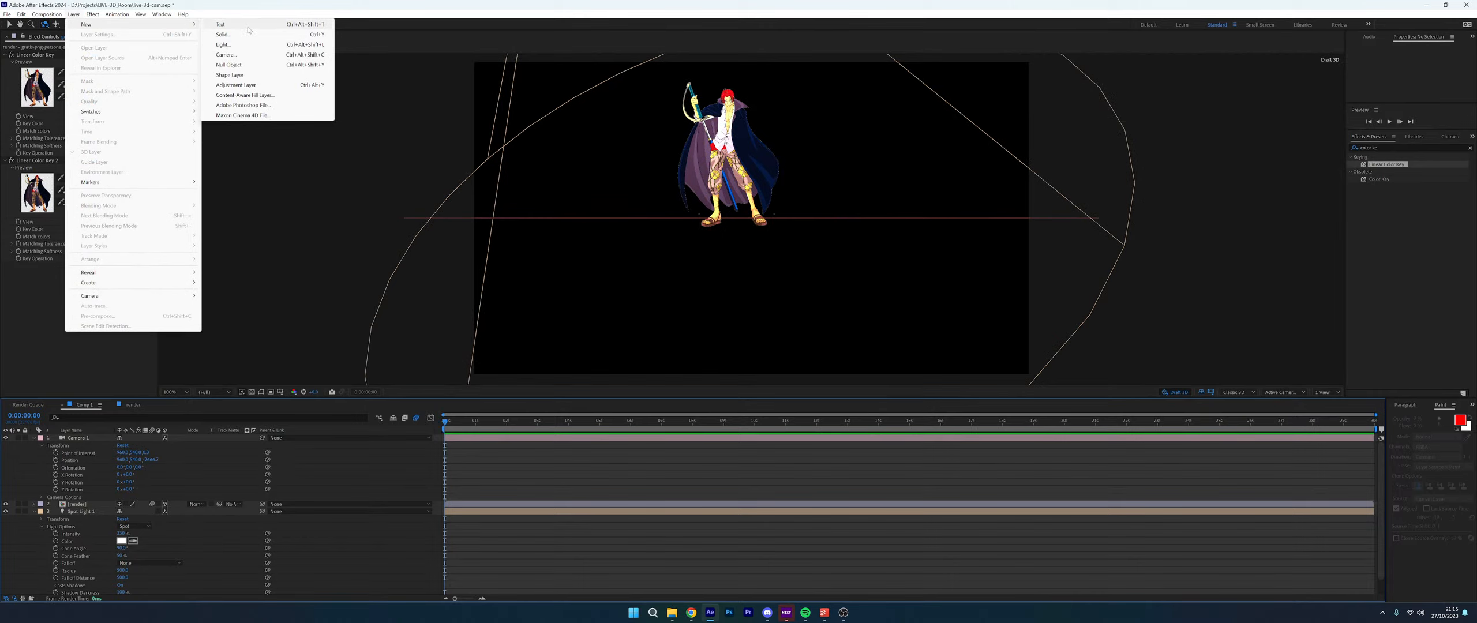
left_click(229, 64)
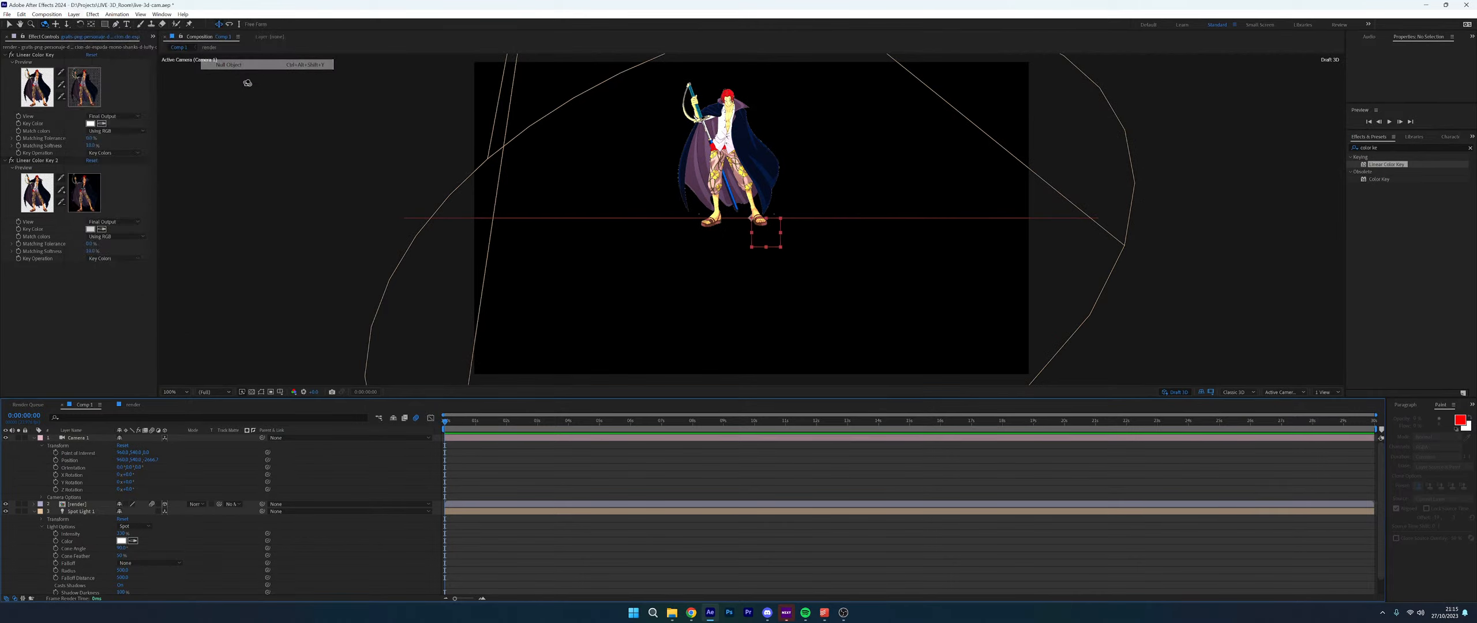
left_click_drag(263, 445, 86, 441)
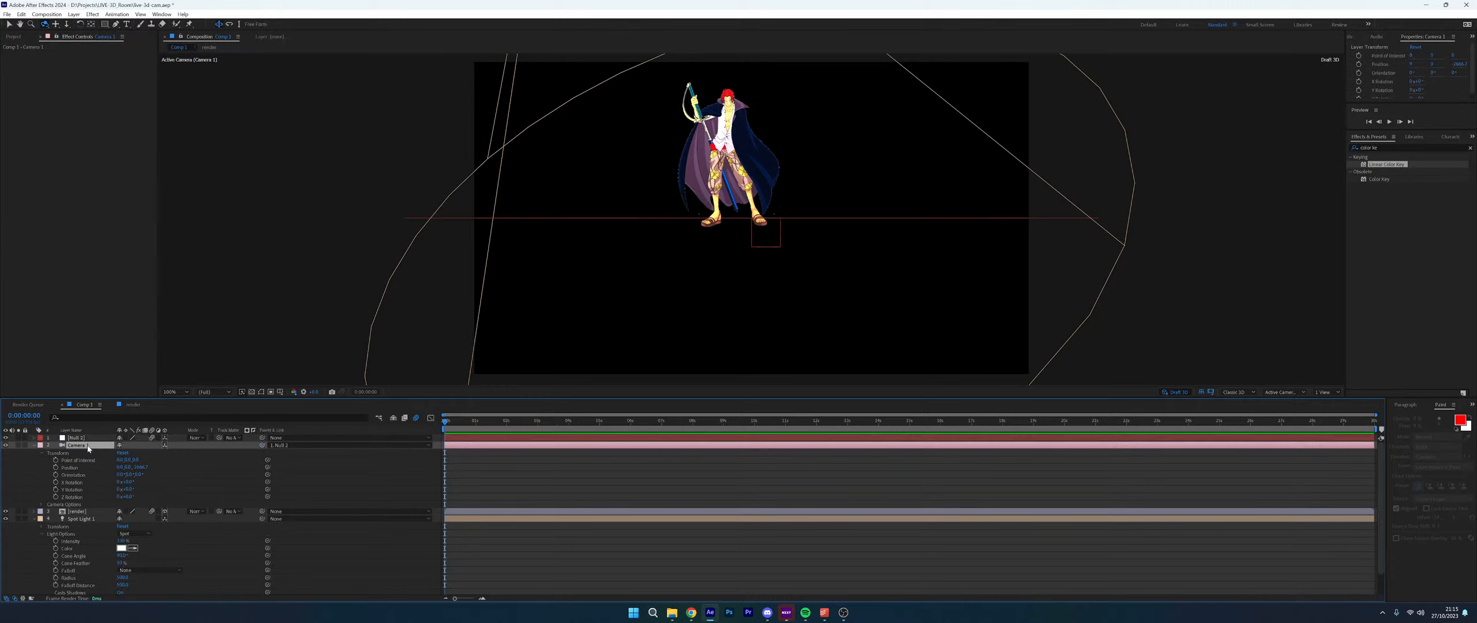
Try orbiting Camera 1 around the scene, and reset its Transform properties
left_click(34, 450)
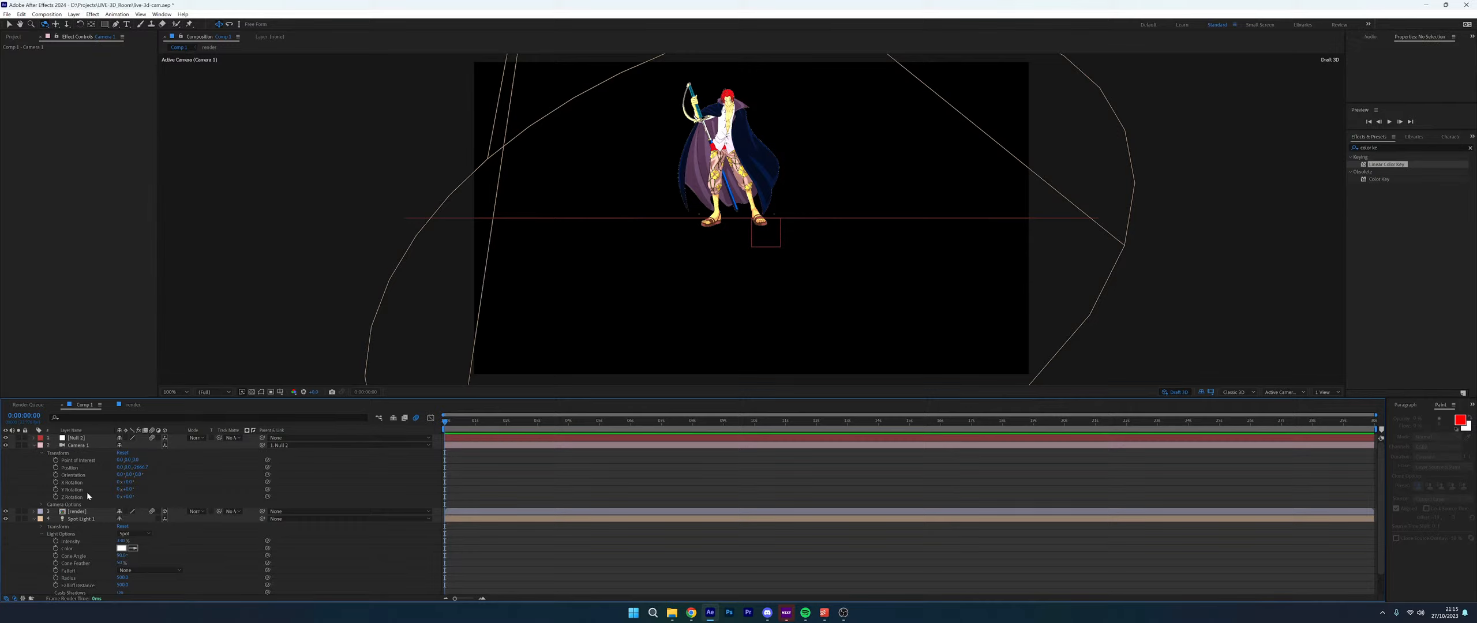
left_click(88, 509)
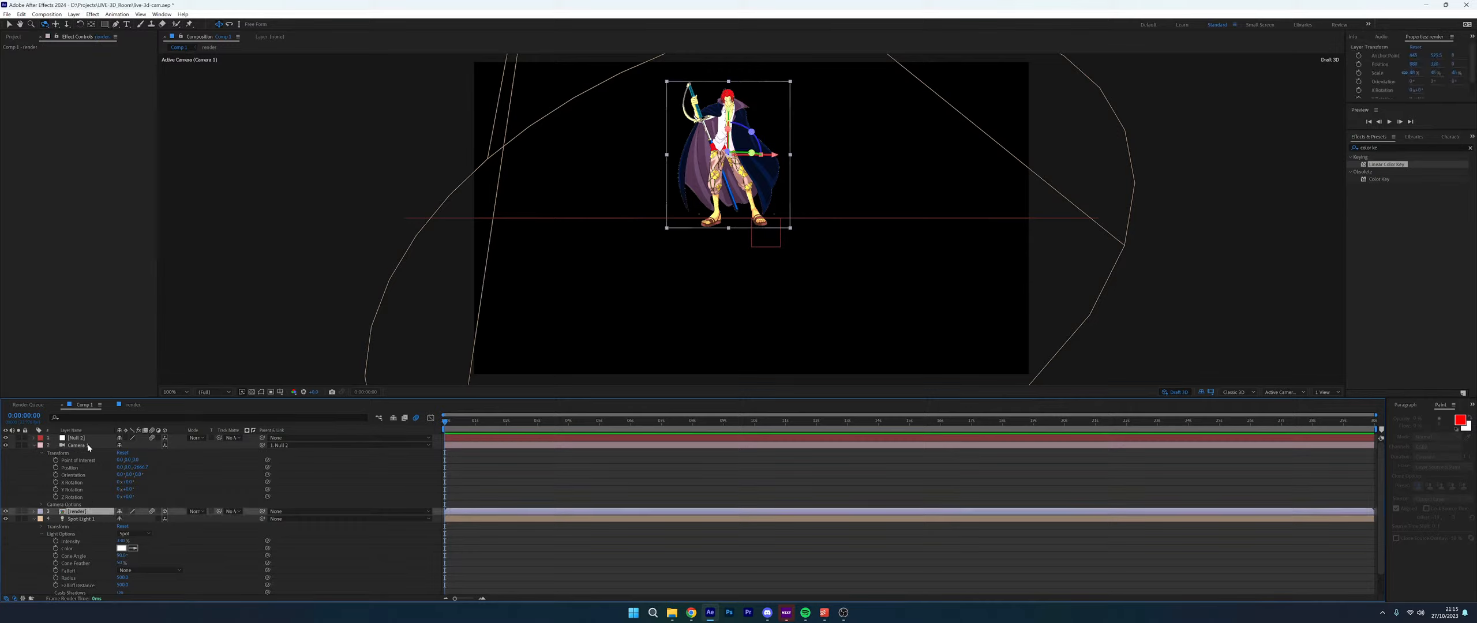
left_click(8, 25)
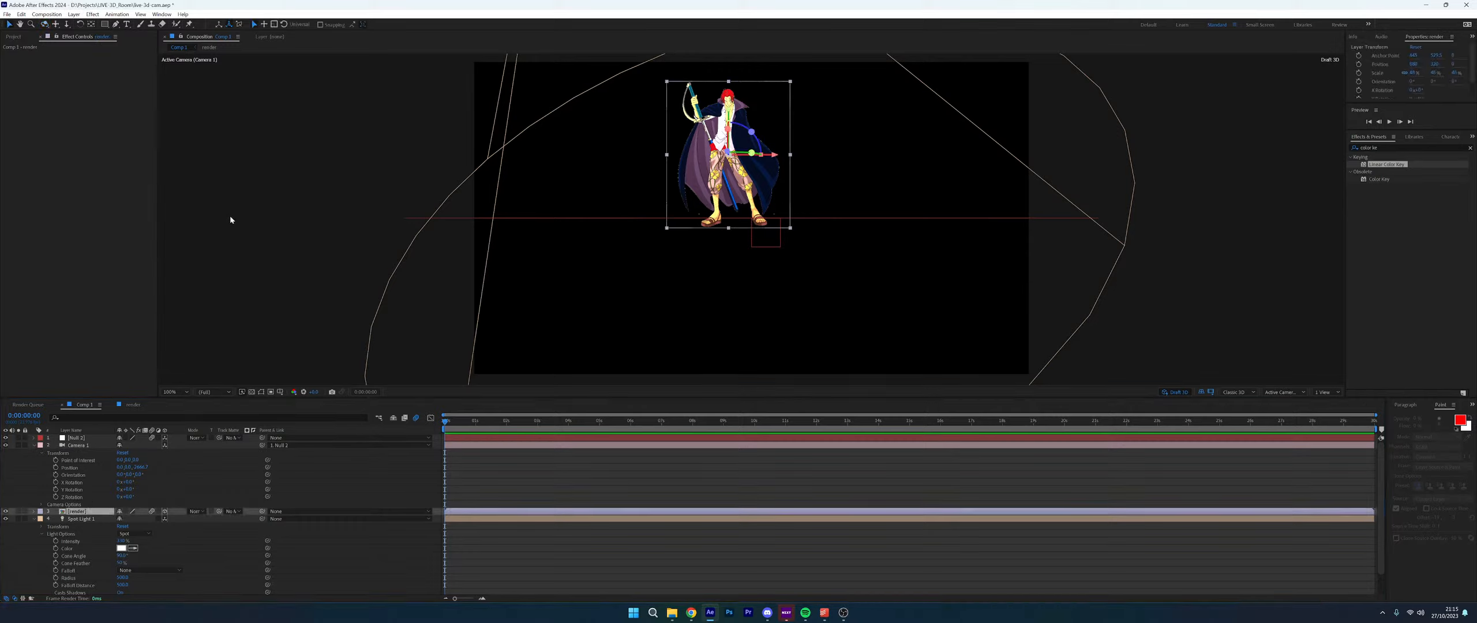
left_click(87, 438)
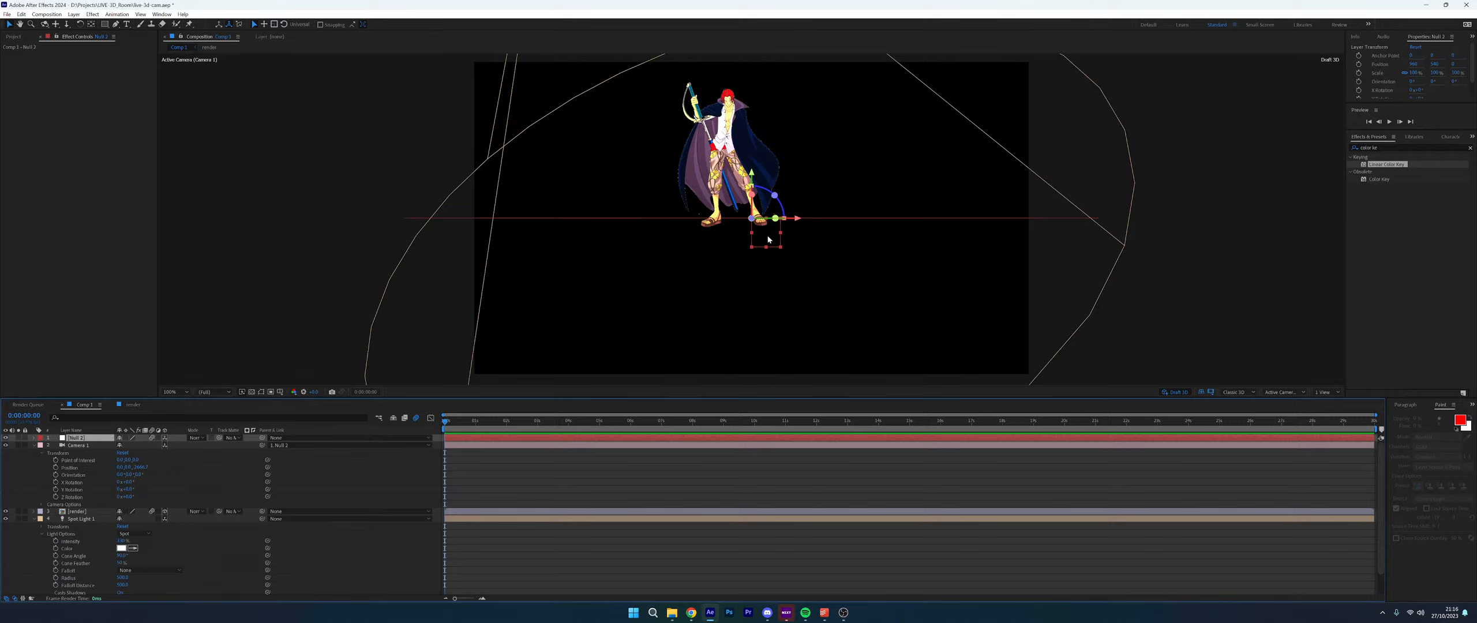
key("c")
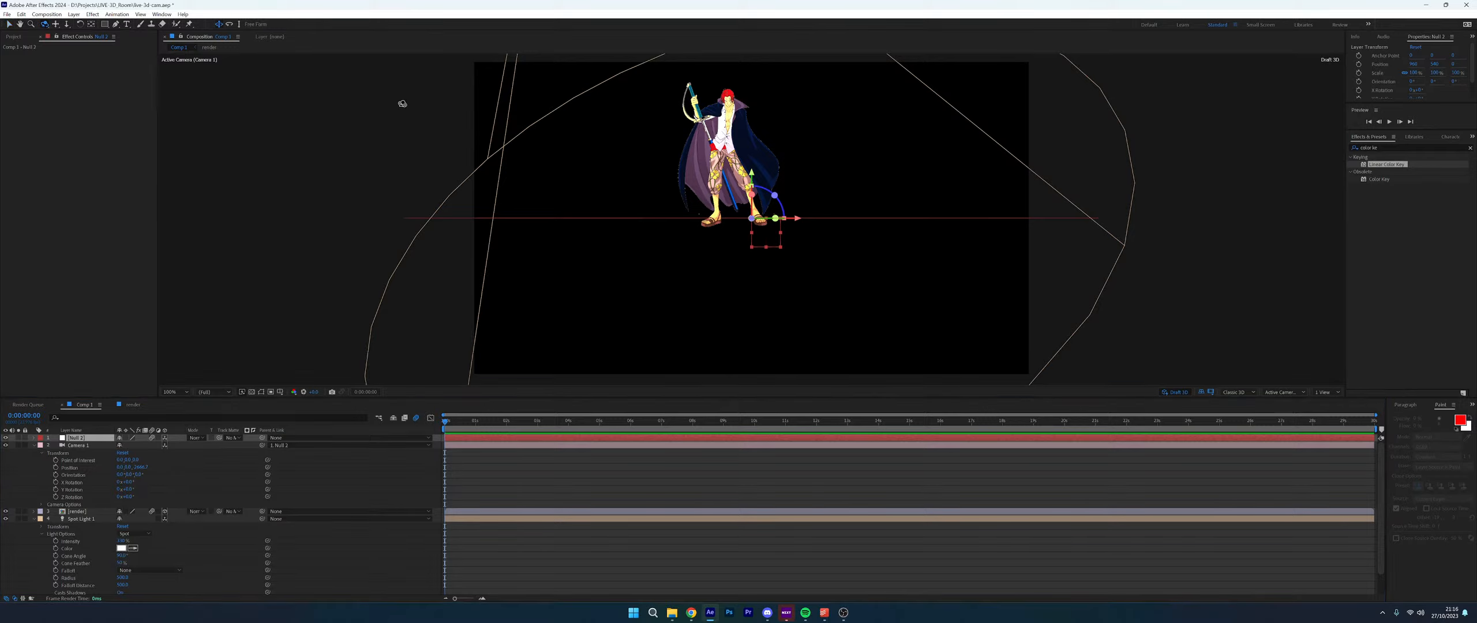
left_click_drag(686, 146, 836, 228)
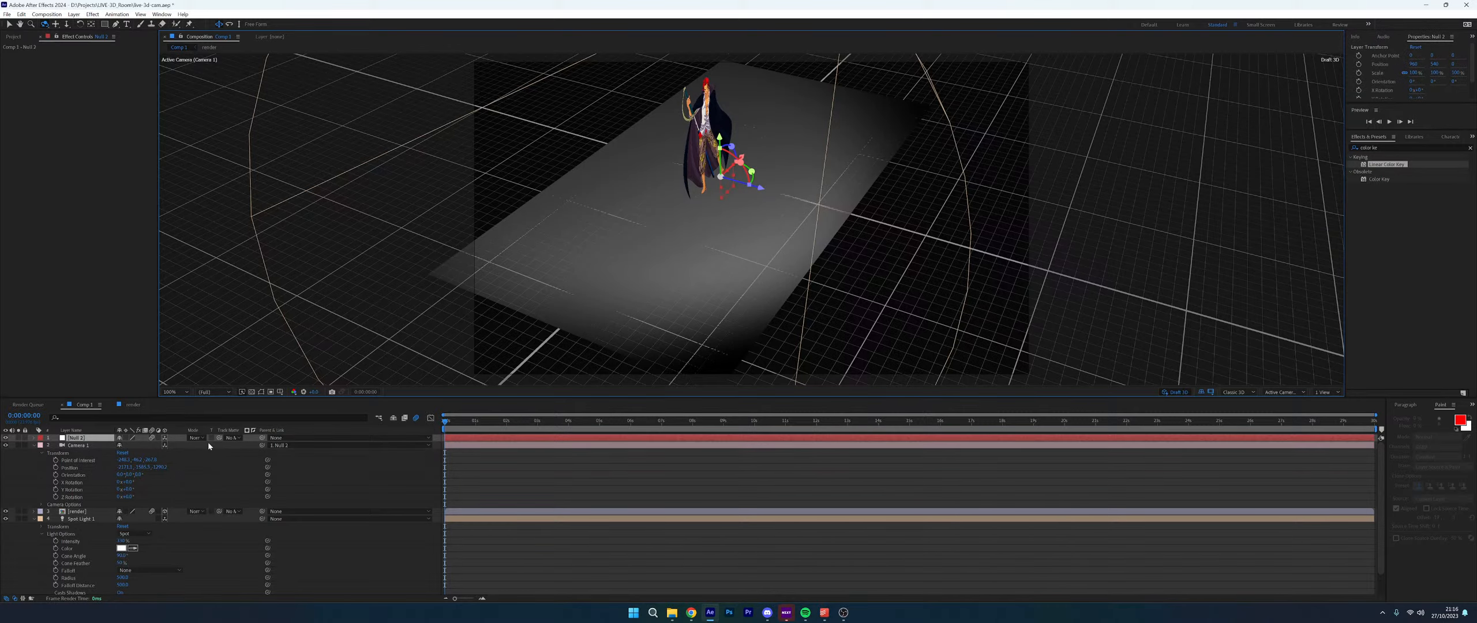
left_click(122, 453)
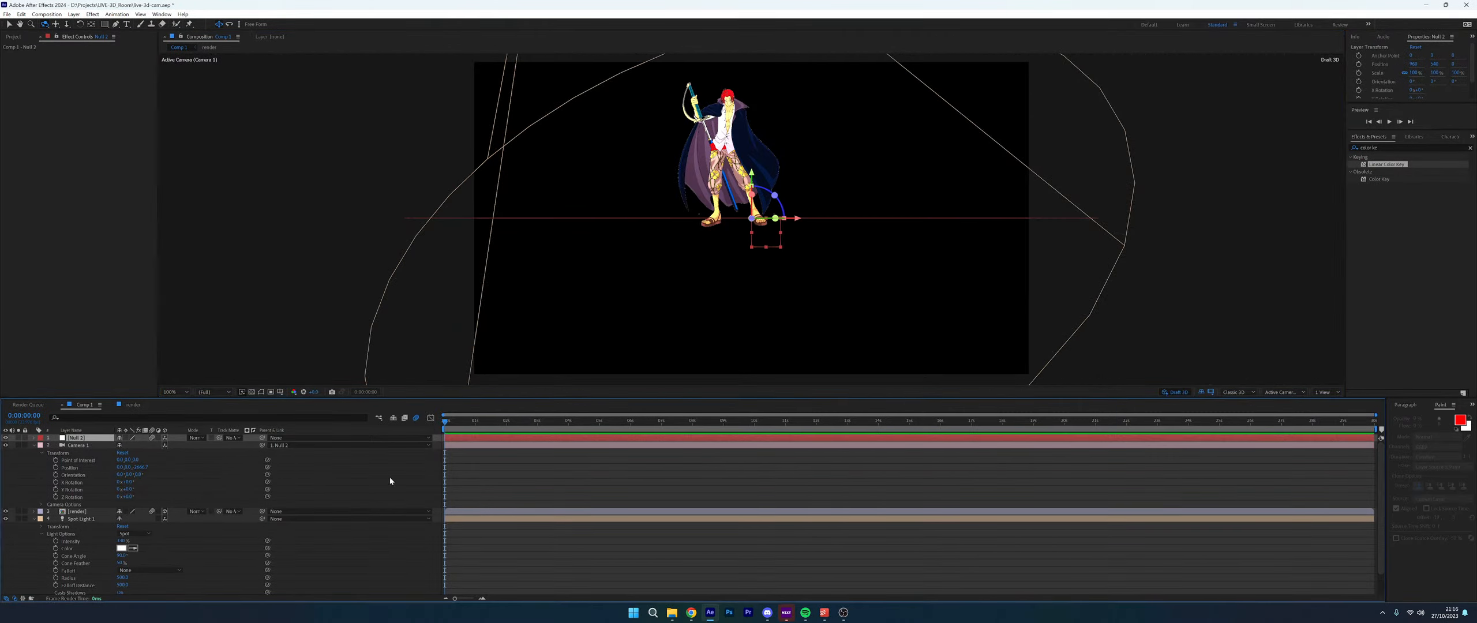
Move the character cutout layer up slightly so its feet line up with the horizon line
left_click(77, 512)
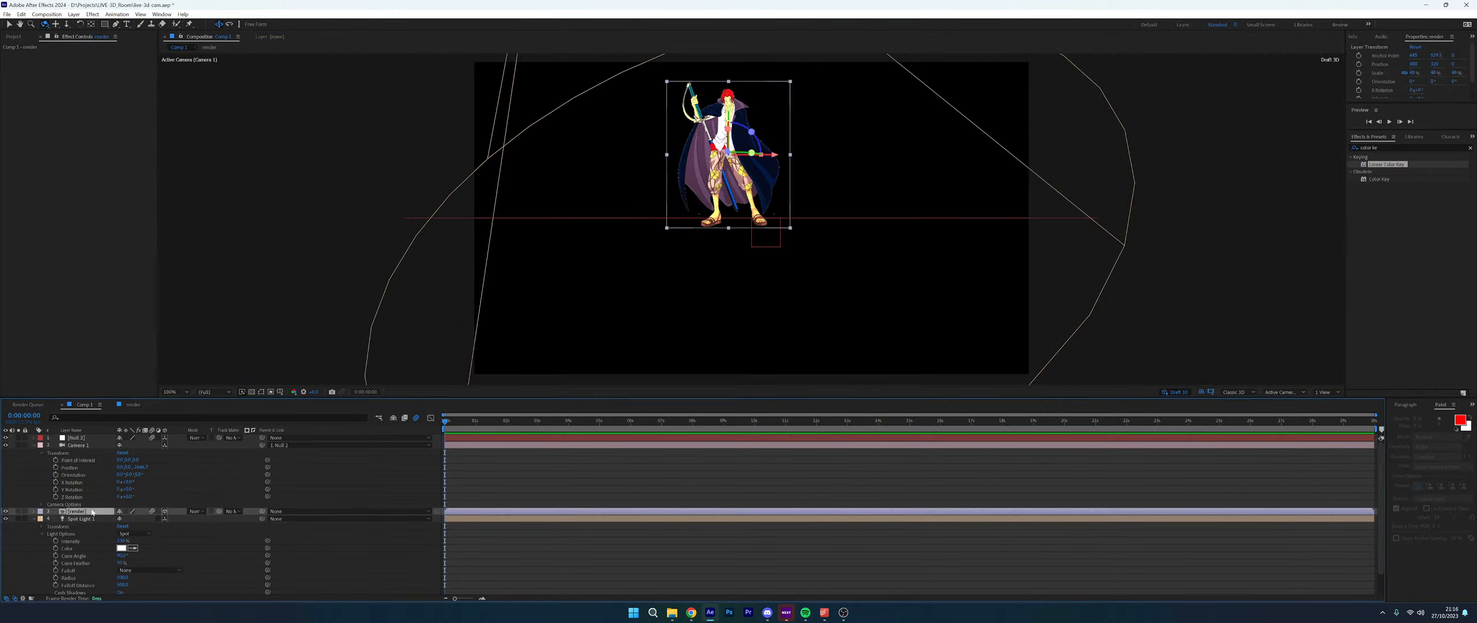
key("v")
left_click_drag(729, 113, 729, 104)
Show the parent null's rotation properties, tilt it on X and keyframe X Rotation at the start of the timeline
left_click(77, 437)
key("r")
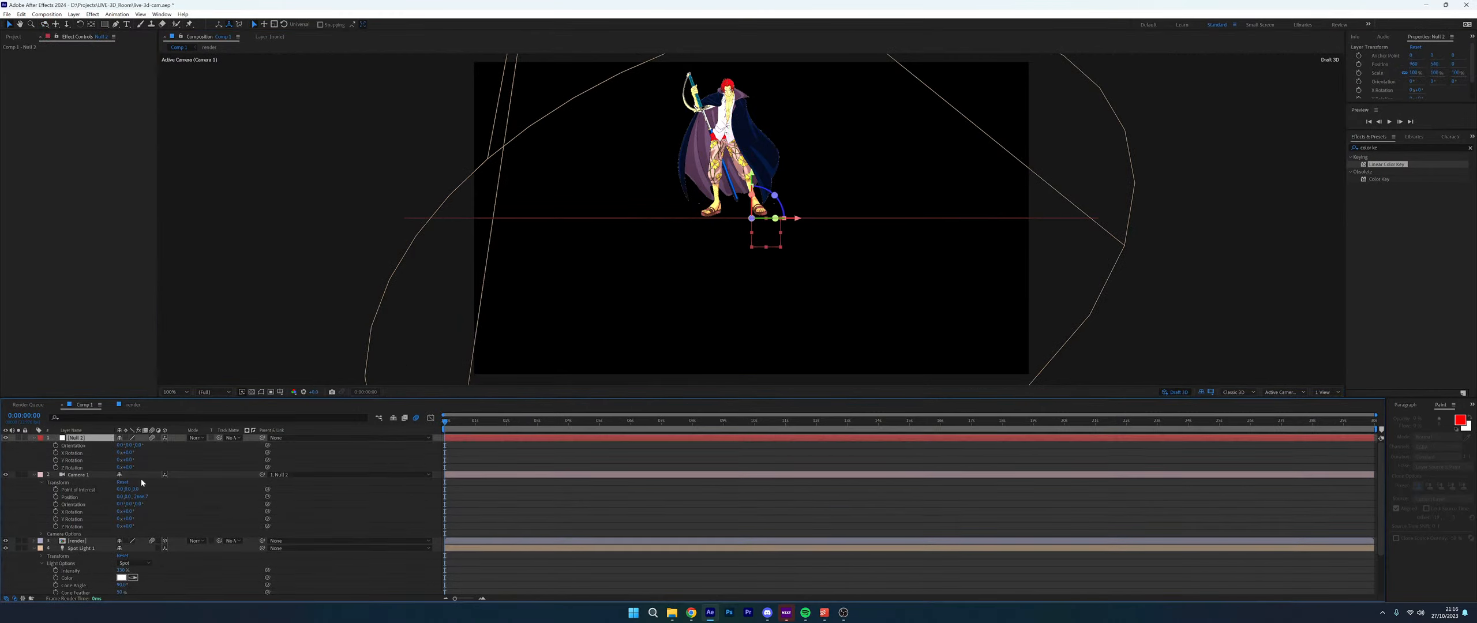
mouse_move(130, 468)
left_mouse_down()
mouse_move(126, 453)
mouse_move(107, 456)
mouse_move(133, 460)
left_mouse_up()
key("ctrl+z")
key("ctrl+z")
left_click(55, 453)
left_click(55, 459)
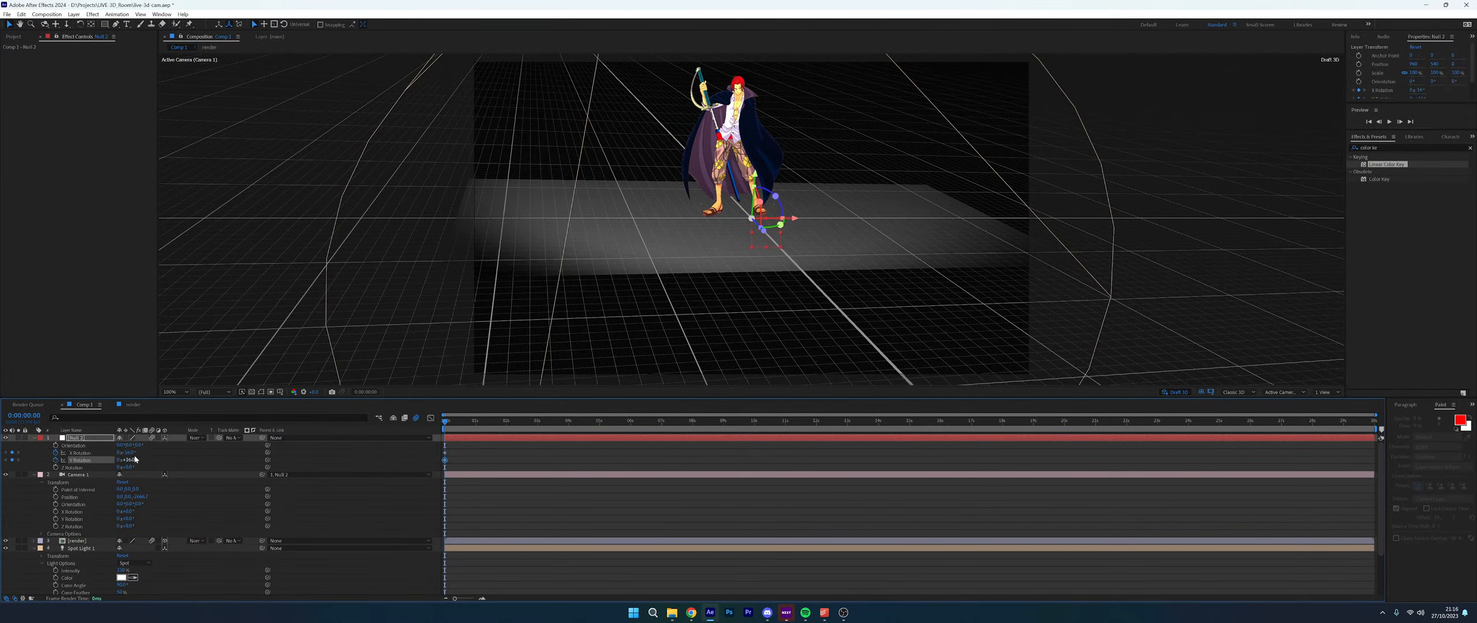
key("ctrl+z")
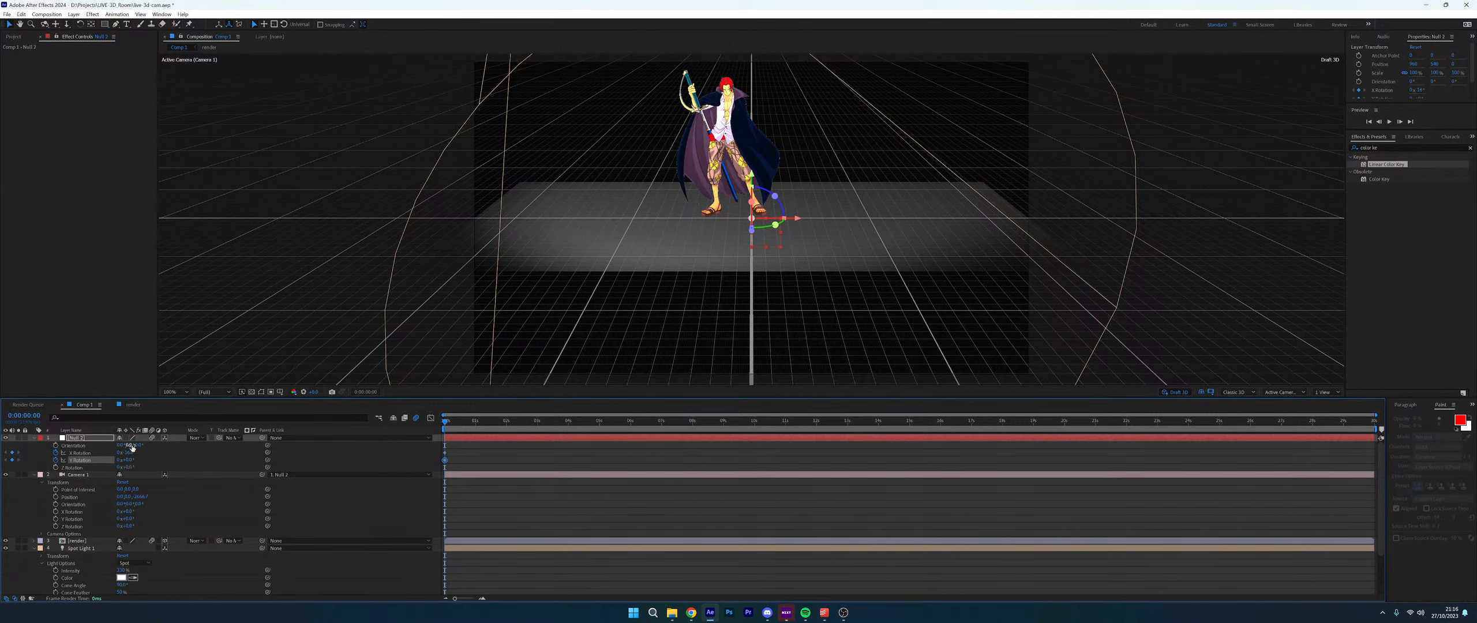
Turn the null sideways through Orientation and keyframe Orientation at the start, leaving Y Rotation without keyframes
mouse_move(128, 444)
left_mouse_down()
mouse_move(169, 443)
mouse_move(126, 459)
left_mouse_up()
key("ctrl+z")
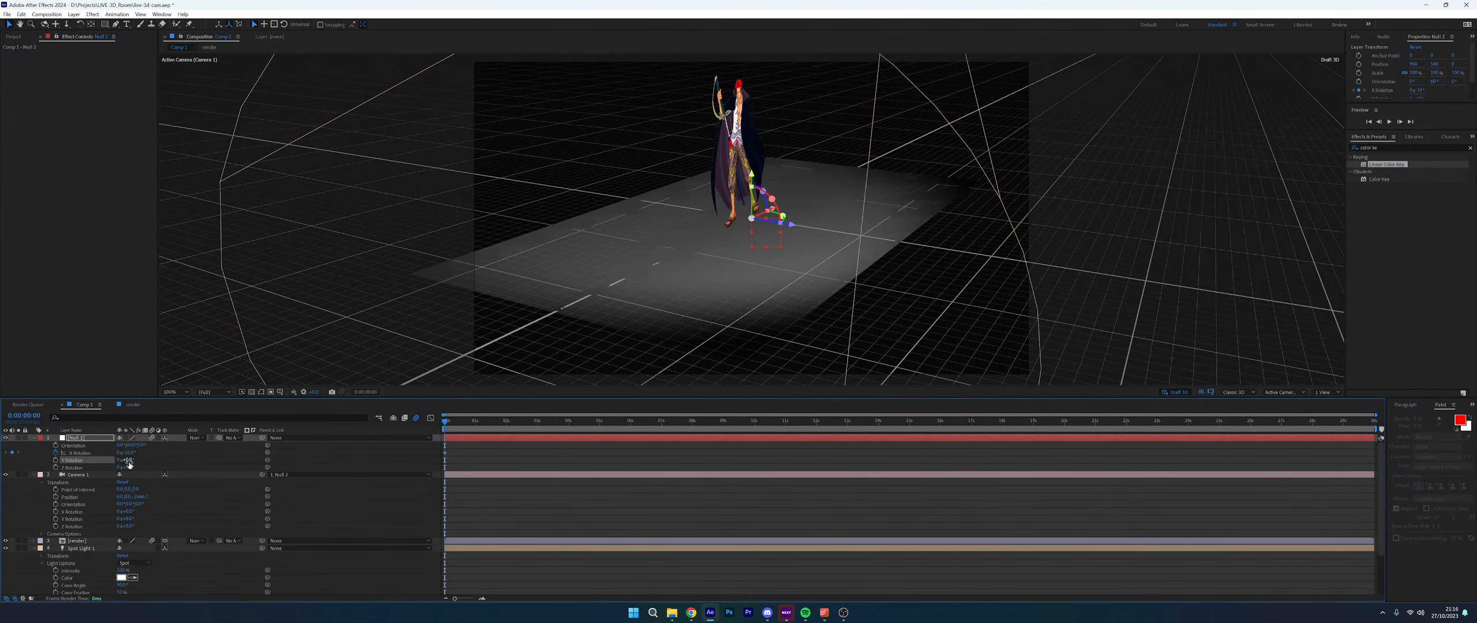
left_click(56, 460)
left_click(55, 460)
left_click(55, 445)
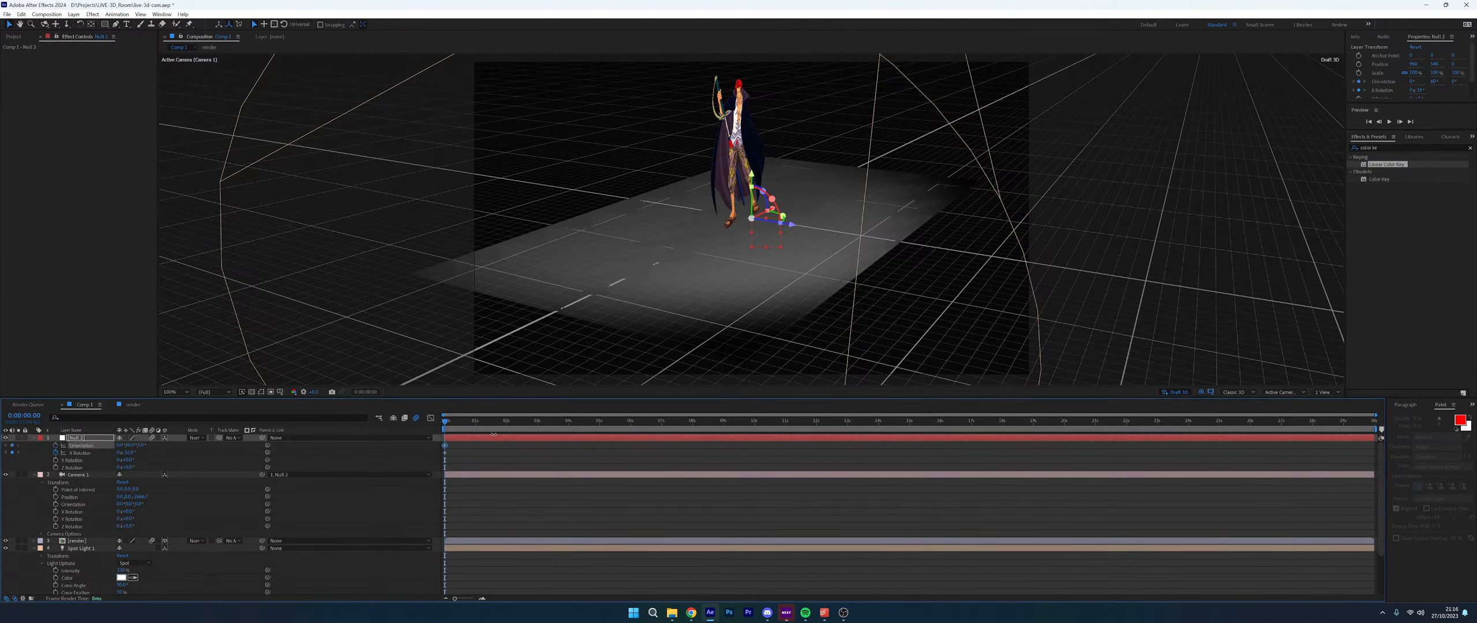
Add a second Orientation keyframe swinging the view to the character's other side, and place it at 0:00:01:17
left_click_drag(501, 425, 563, 425)
left_click_drag(128, 445, 100, 446)
left_click_drag(85, 448, 76, 452)
left_click(559, 449)
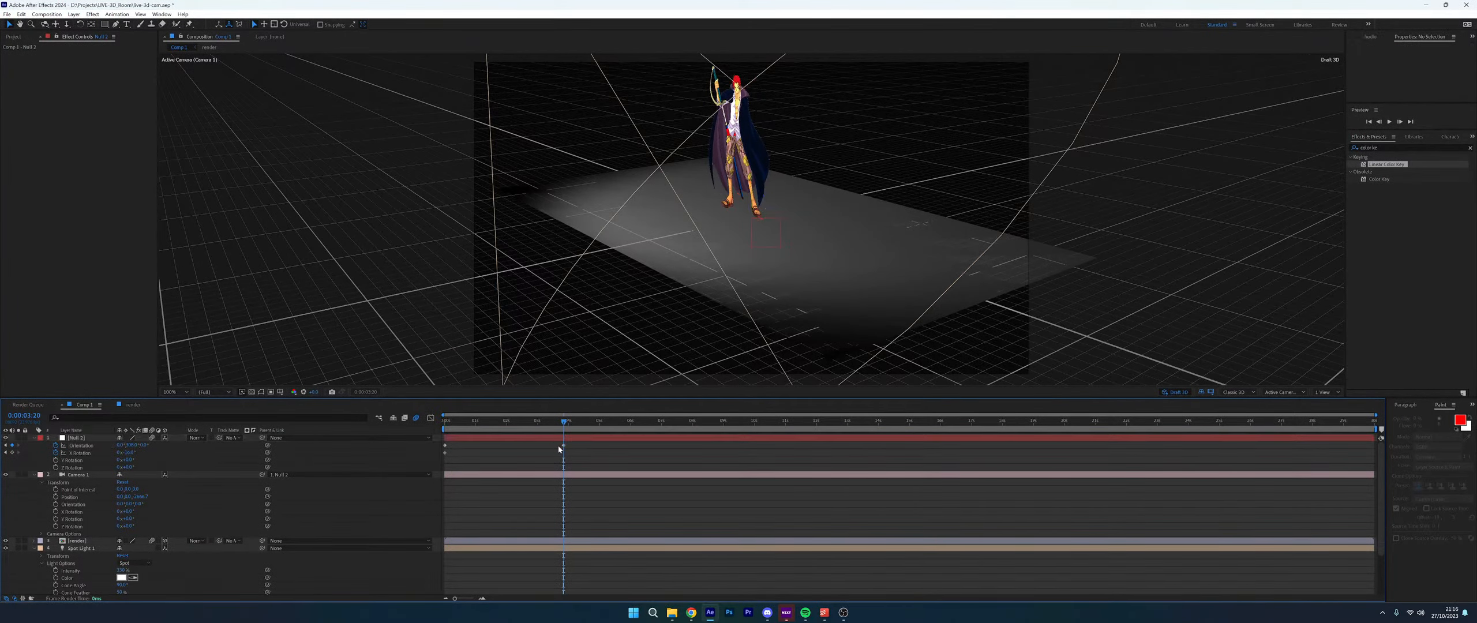
left_click_drag(563, 445, 409, 427)
left_click(518, 449)
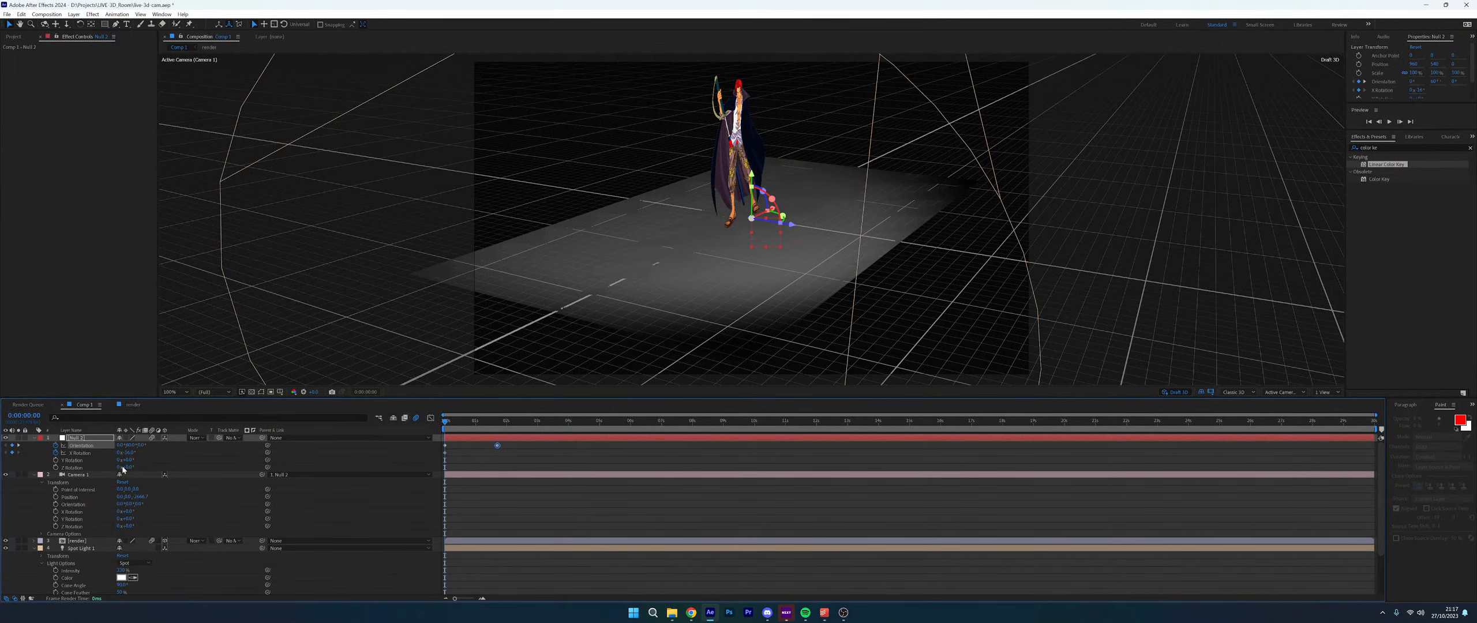
Animate the null's Z Rotation with a slight roll keyframed at the start and a stronger roll at 0:00:01:17
left_click(56, 467)
left_click_drag(126, 467, 128, 467)
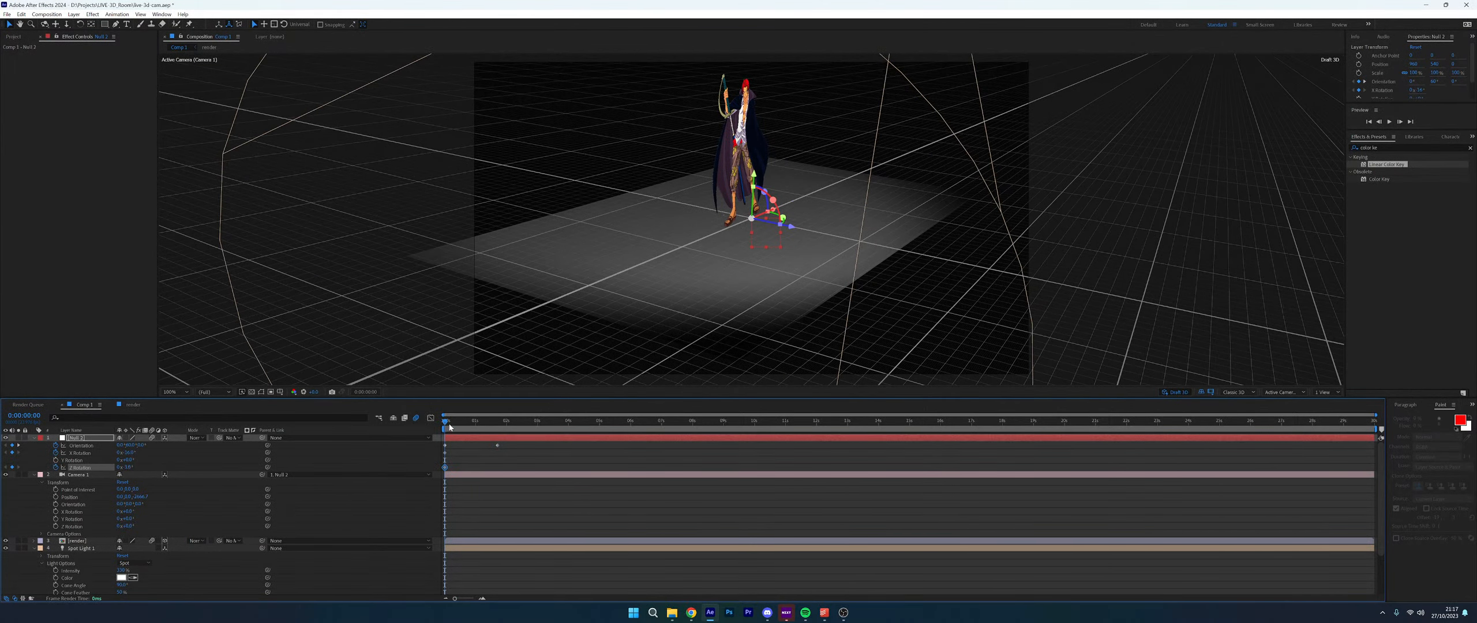
left_click_drag(450, 427, 498, 425)
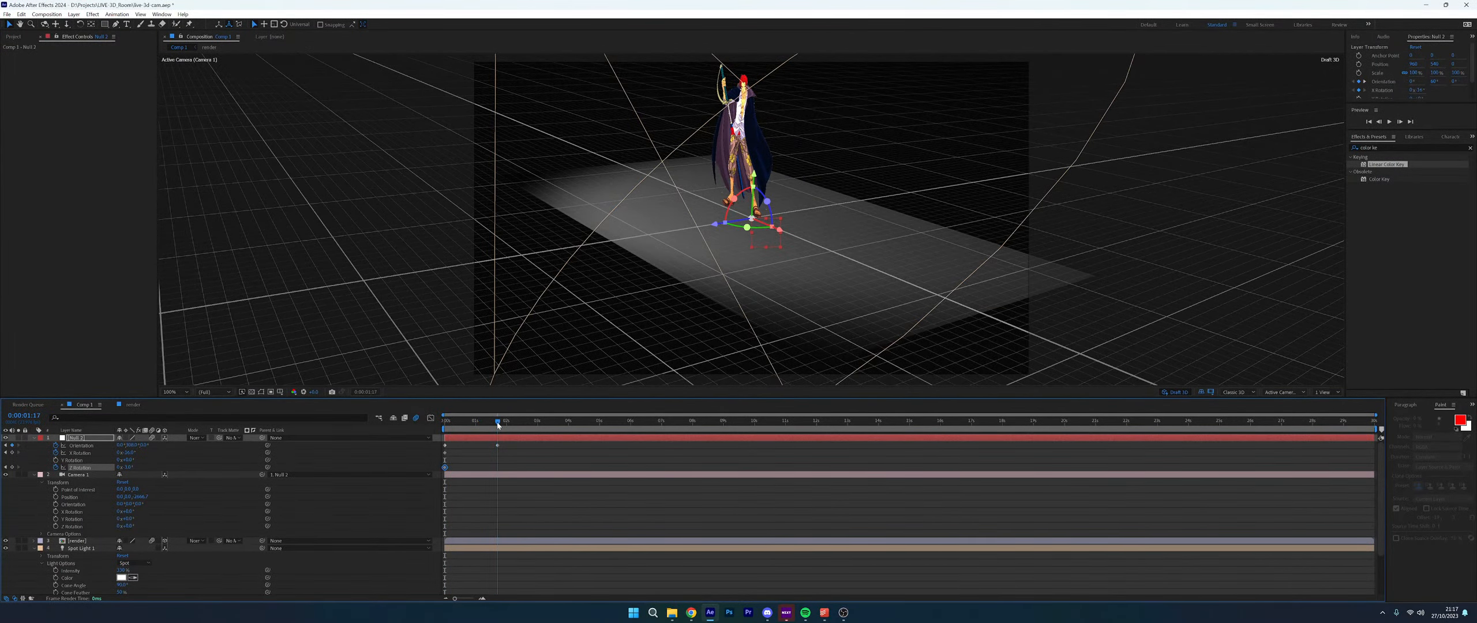
left_click_drag(128, 468, 134, 466)
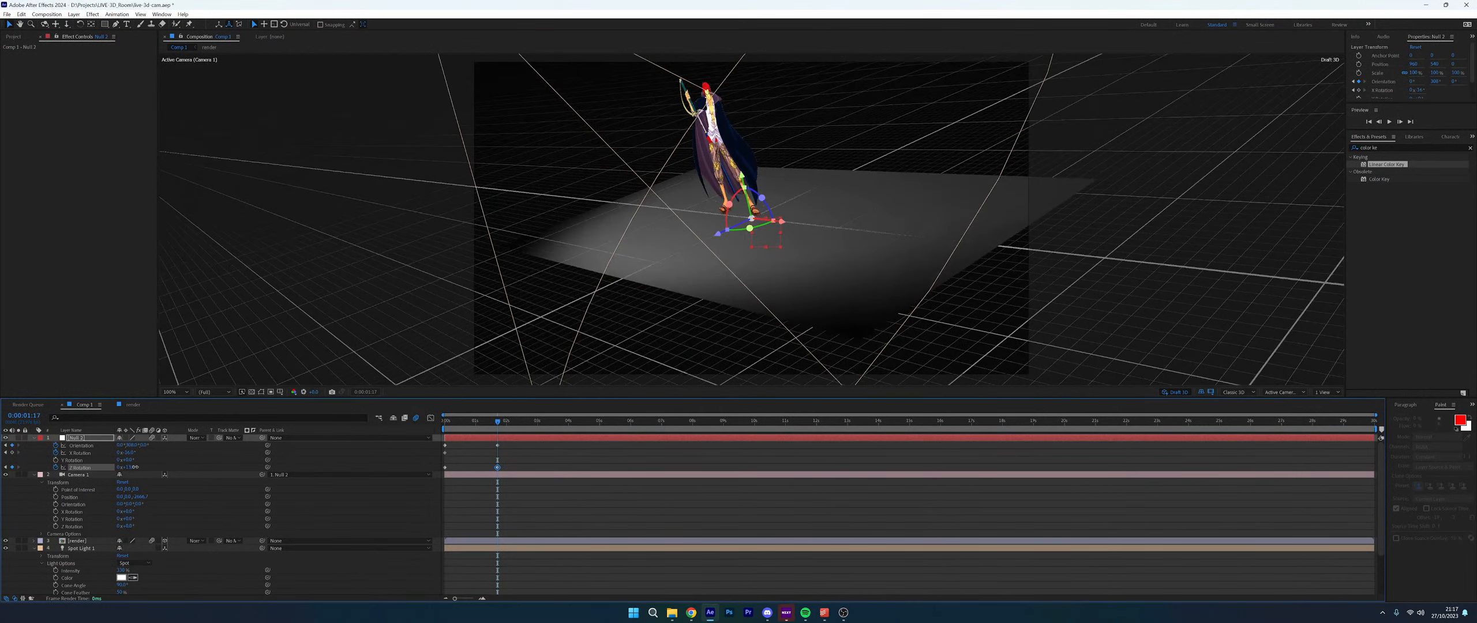
Shift the null away from the character along its axes and add a Position keyframe at 0:00:01:17
left_click(82, 439)
key("p")
left_click_drag(146, 448, 243, 445)
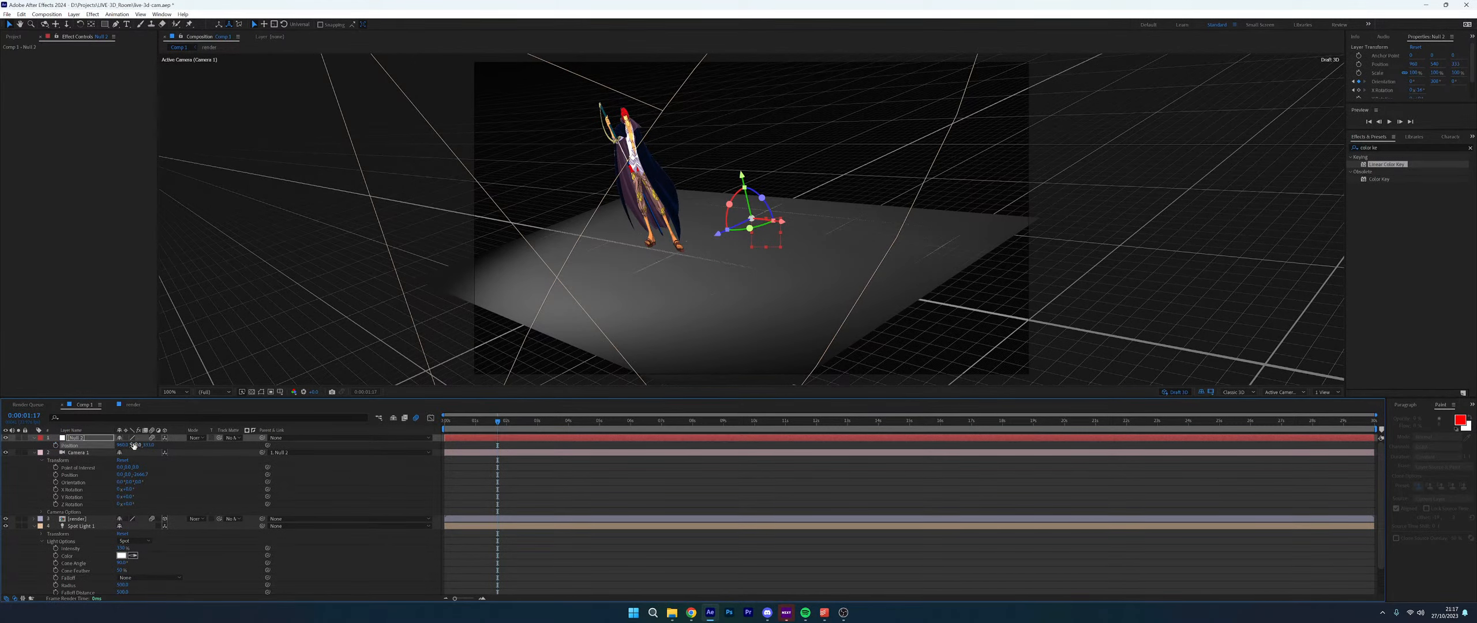
left_click_drag(135, 445, 249, 443)
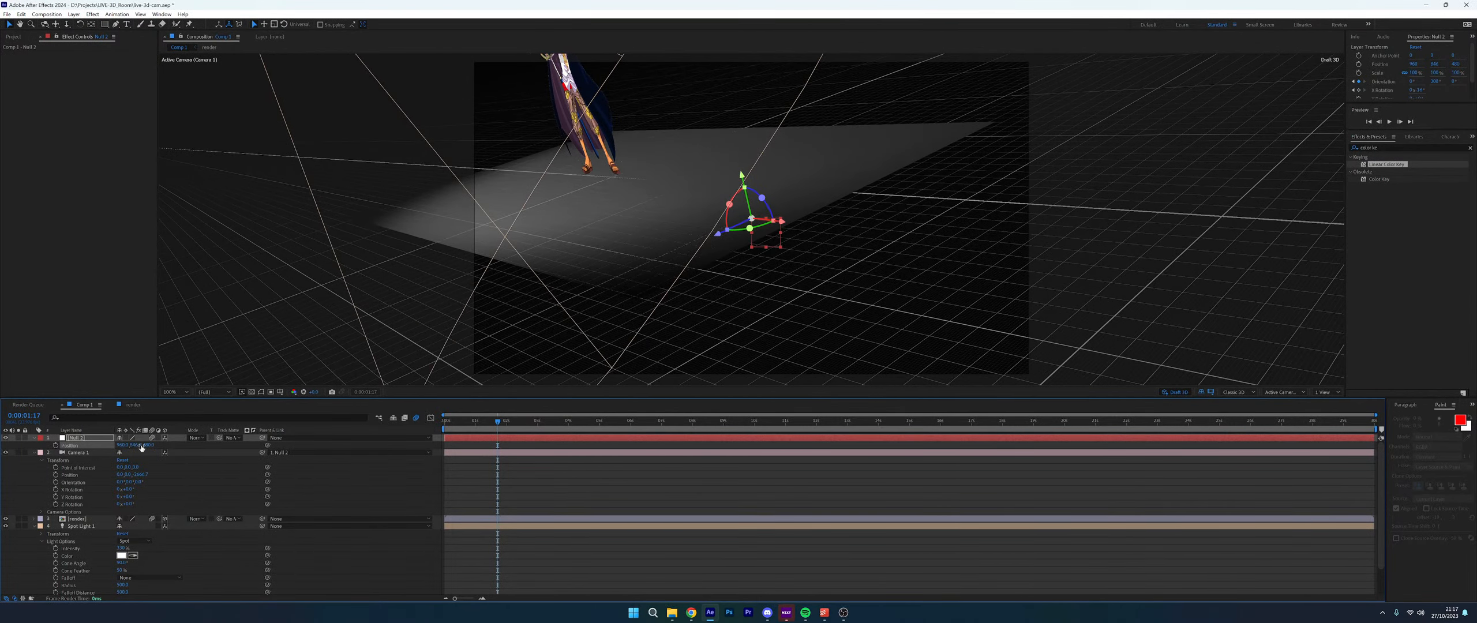
mouse_move(141, 446)
left_mouse_down()
mouse_move(224, 443)
mouse_move(122, 449)
left_mouse_up()
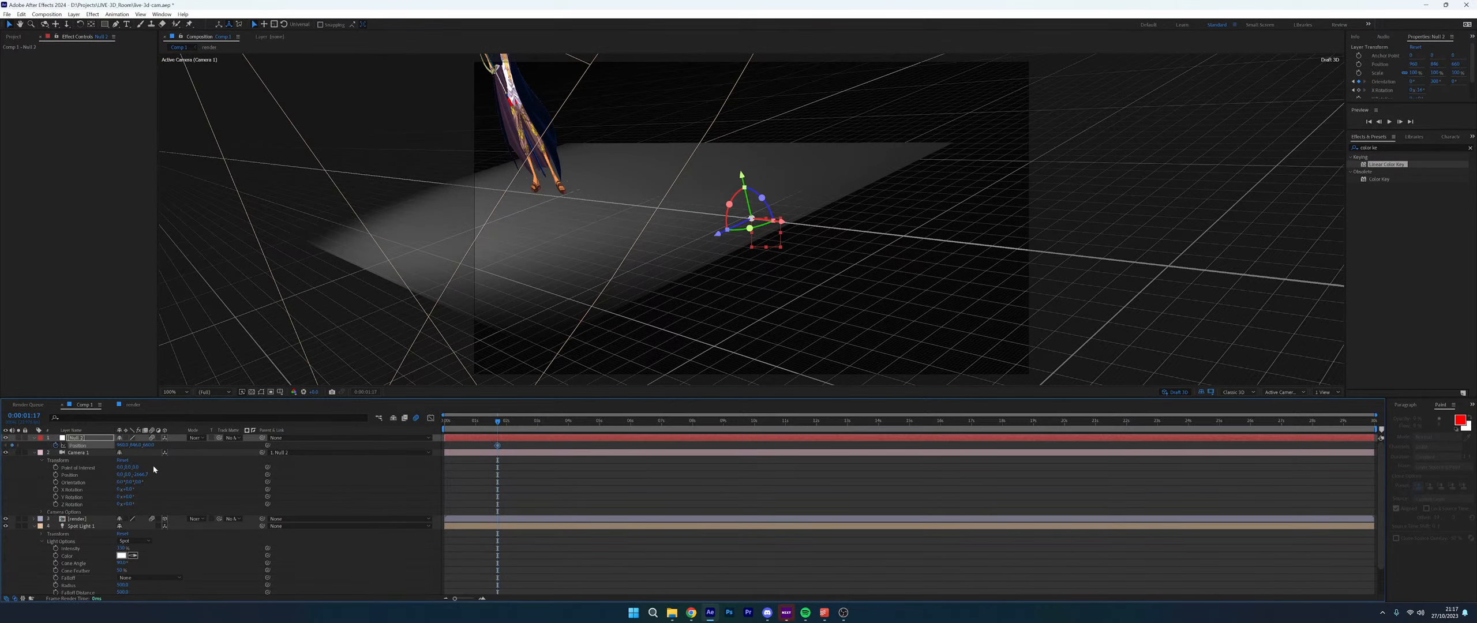
Increase the null's roll and tilt through Z and X Rotation at 0:00:01:17, and adjust its Z position there
key("r")
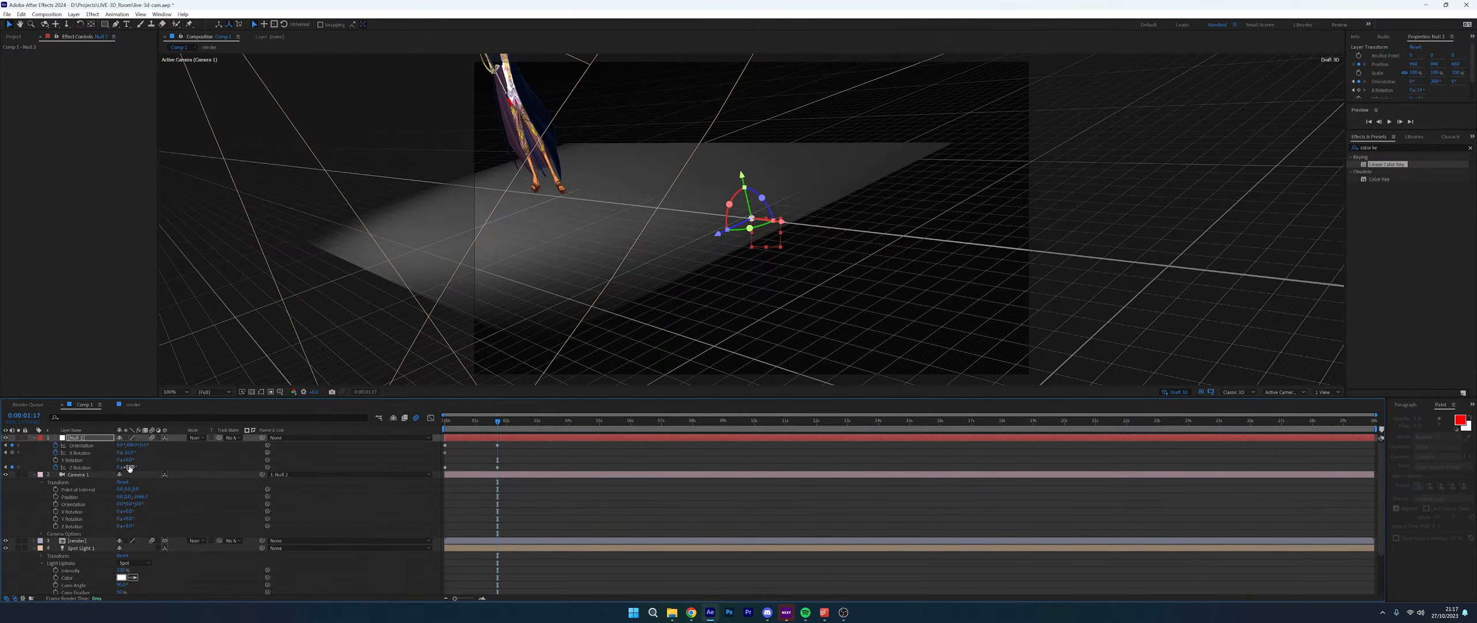
left_click_drag(129, 469, 128, 451)
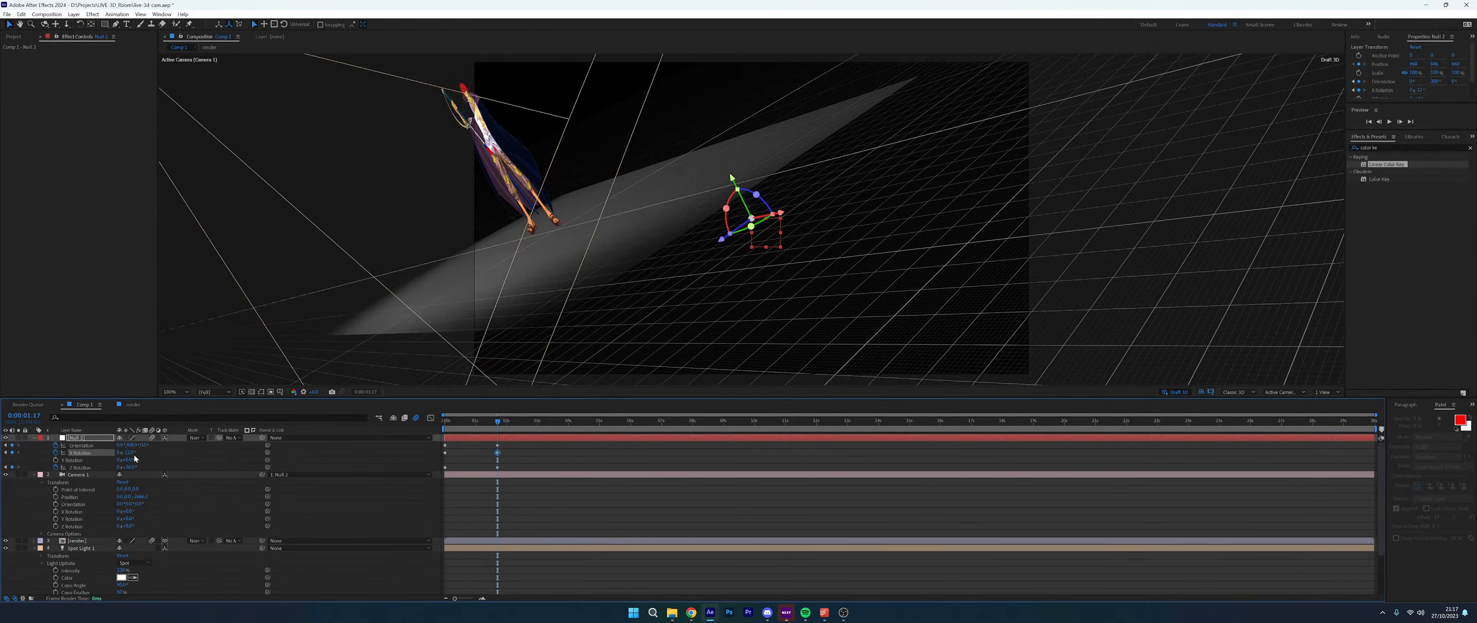
key("u")
left_click_drag(149, 445, 191, 445)
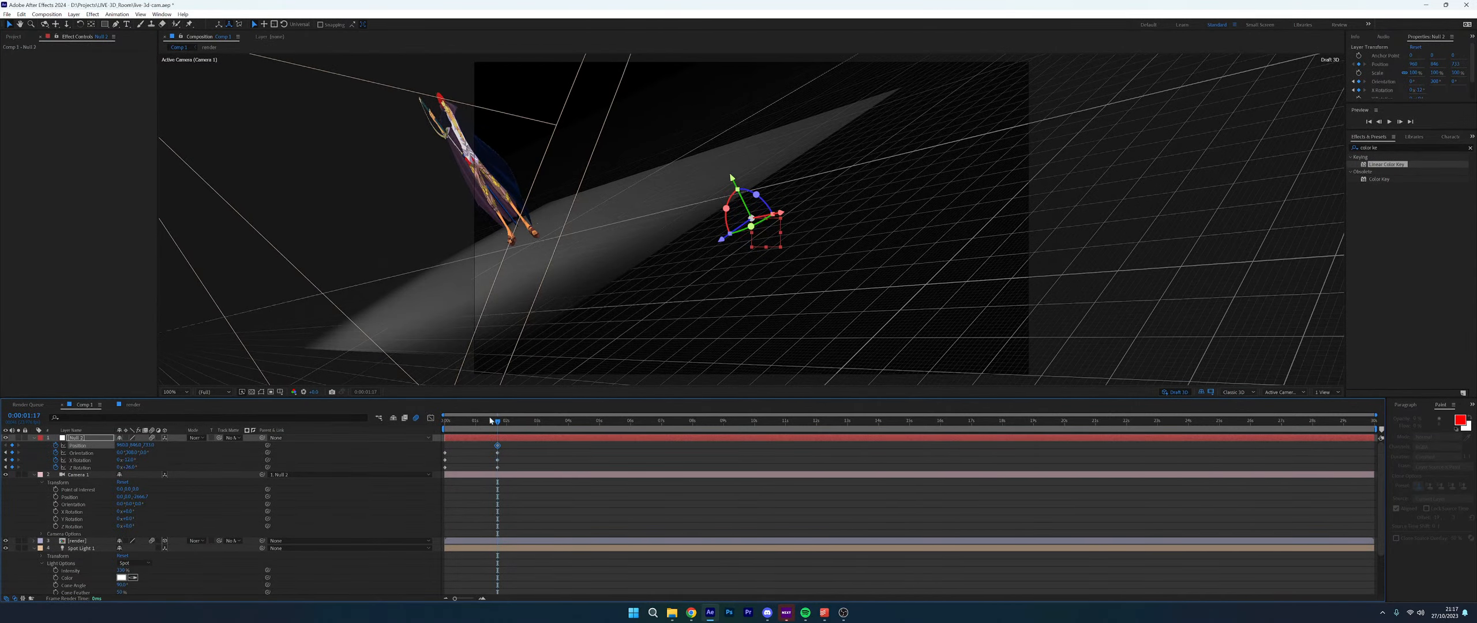
Add Position keyframes to the null at 0:00:00:23, framing the character, and at the timeline start, offset from it
left_click_drag(496, 424, 474, 426)
left_click_drag(147, 445, 93, 453)
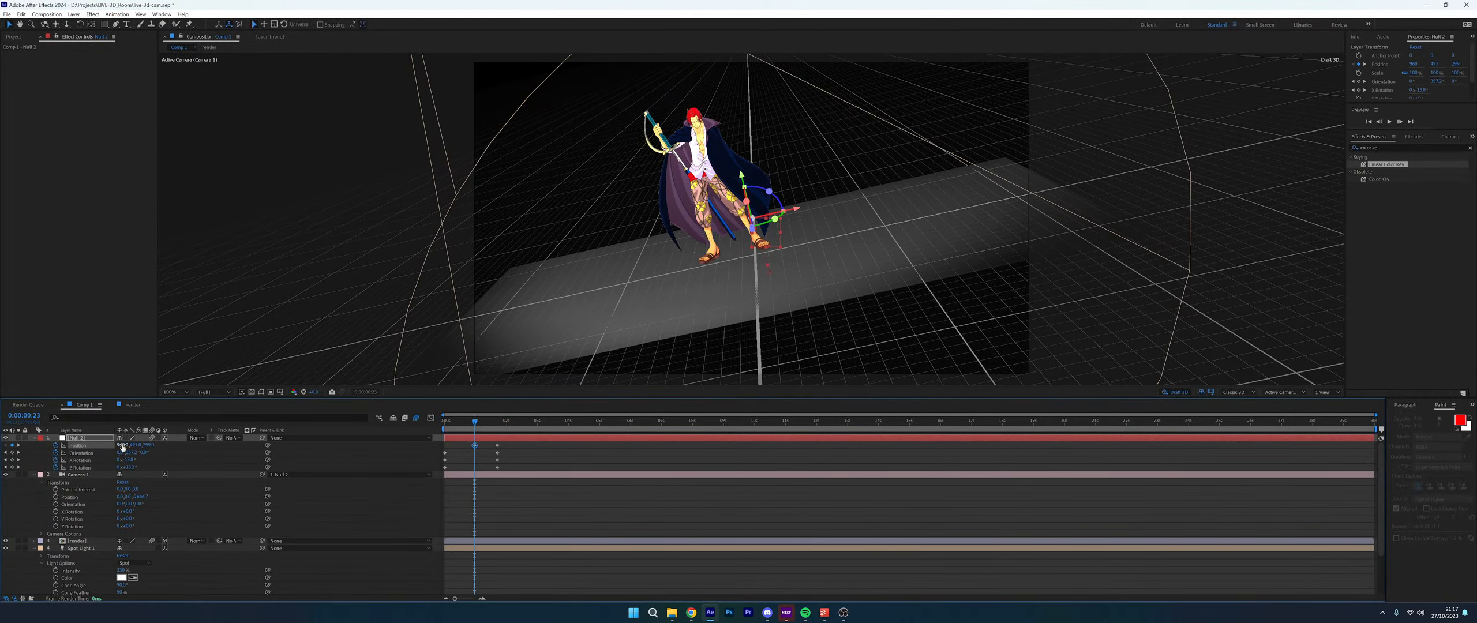
left_click_drag(476, 425, 381, 430)
left_click_drag(148, 449, 329, 414)
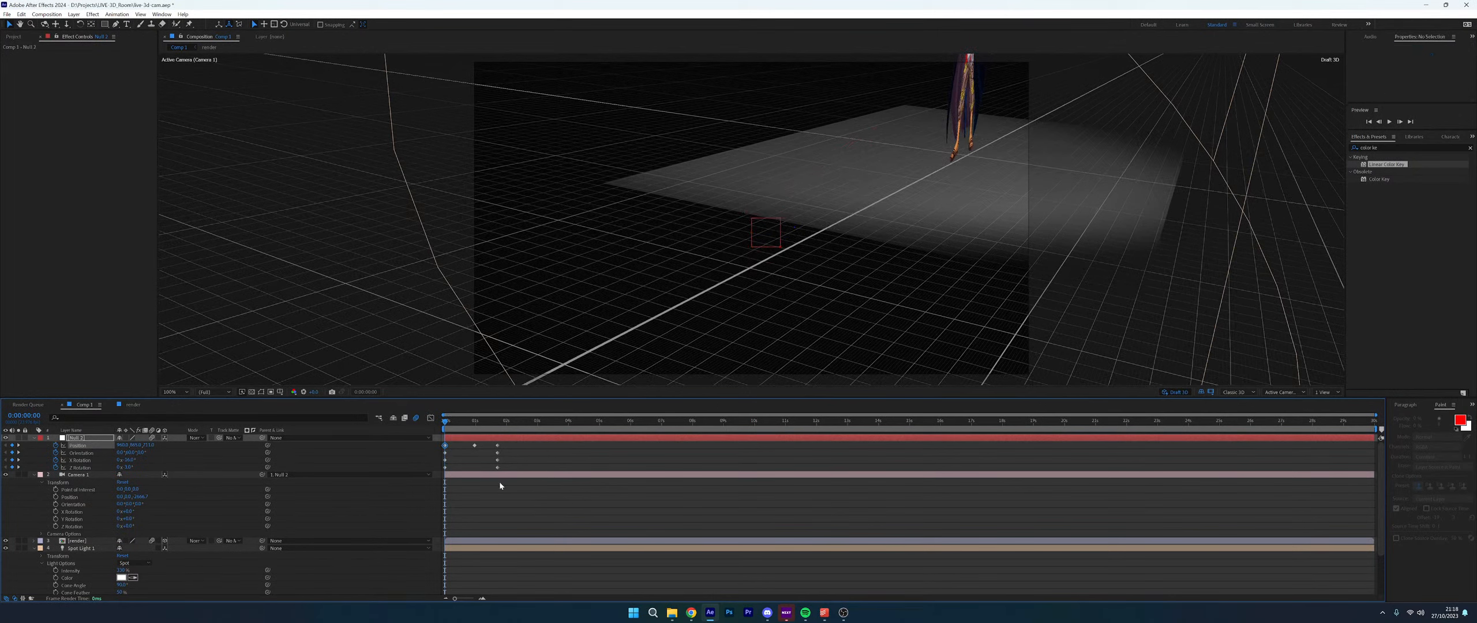
Apply easing to the null's start and end keyframes and move the last set to 0:00:02:00
left_click_drag(499, 481, 548, 441)
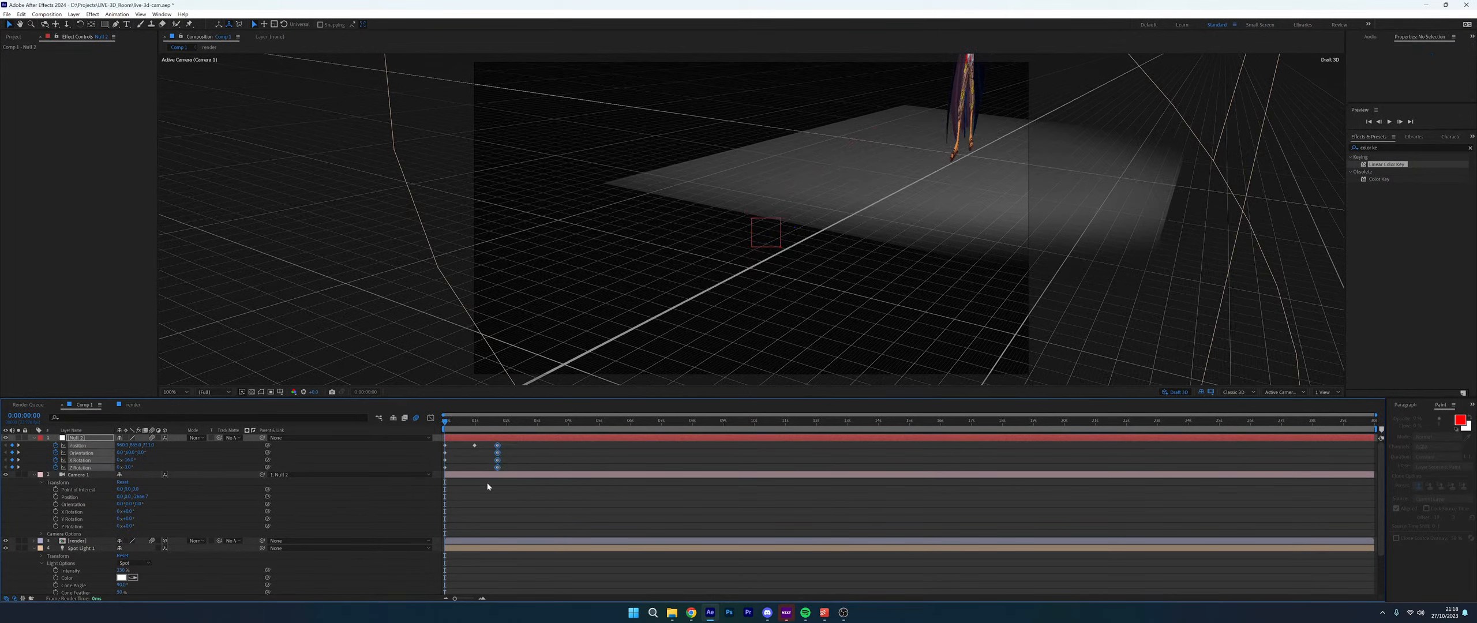
left_click(473, 445)
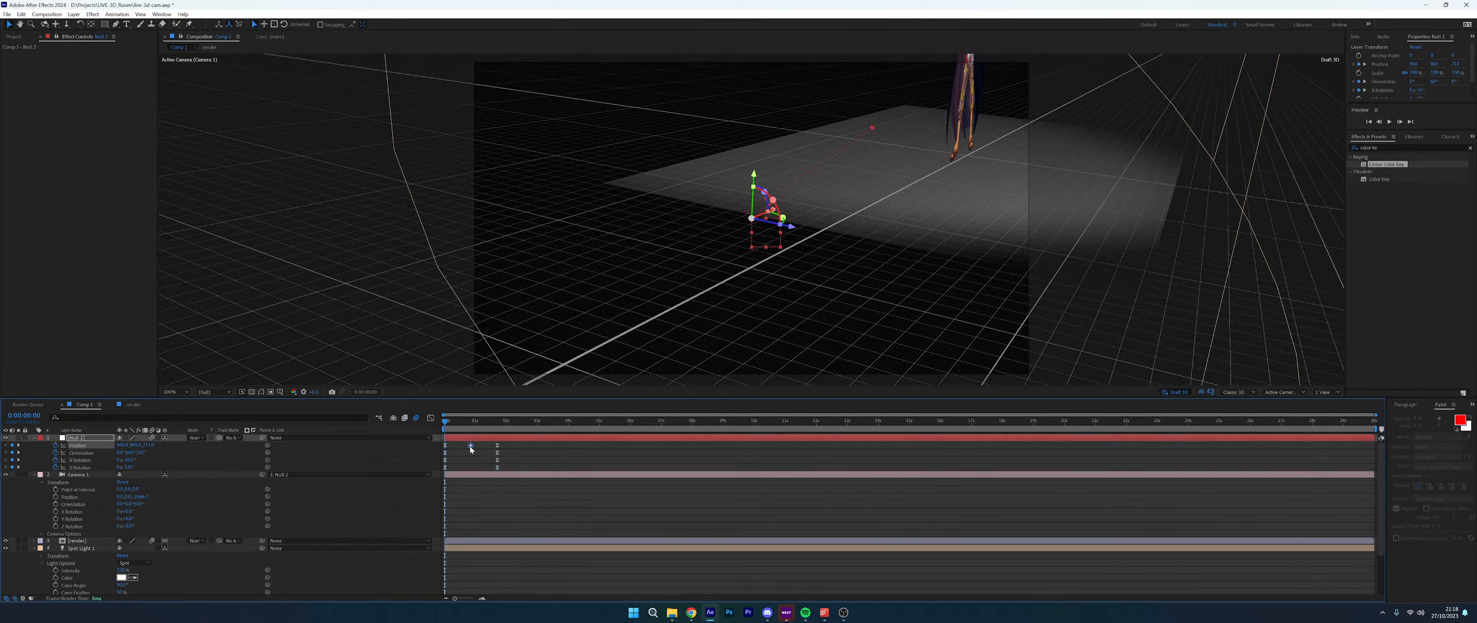
left_click_drag(485, 441, 497, 471)
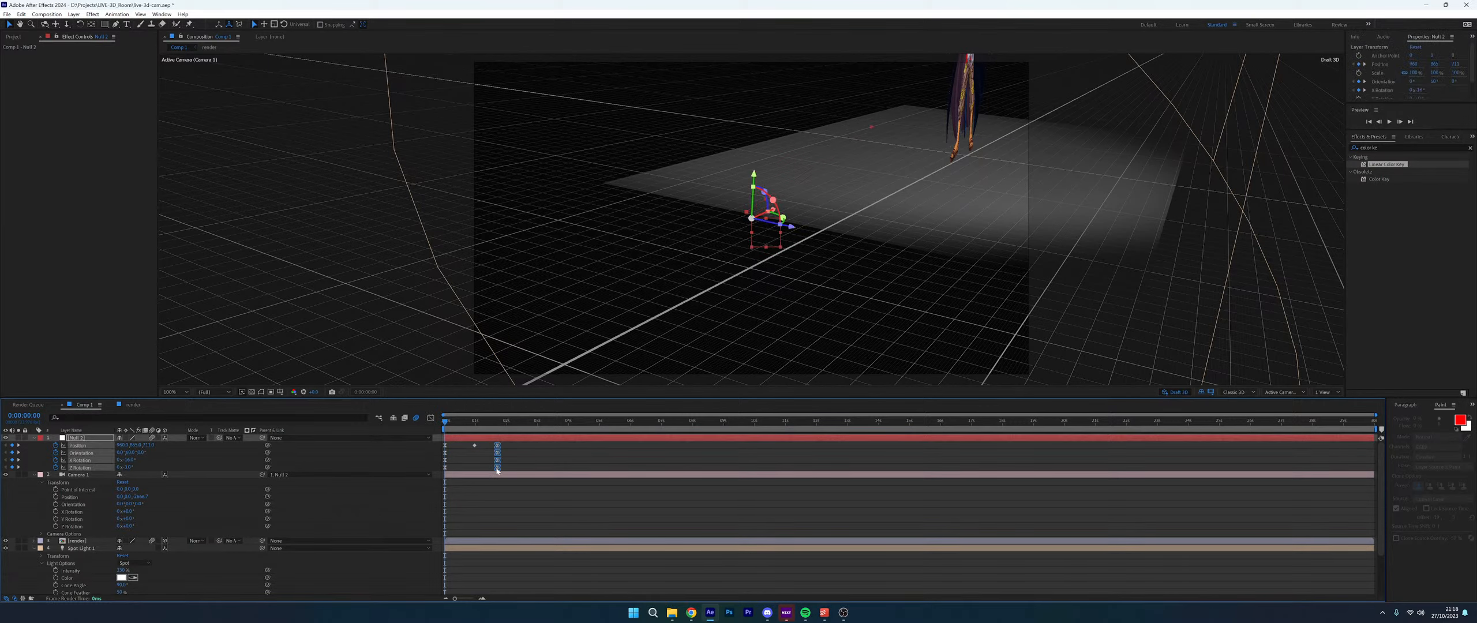
left_click(506, 426)
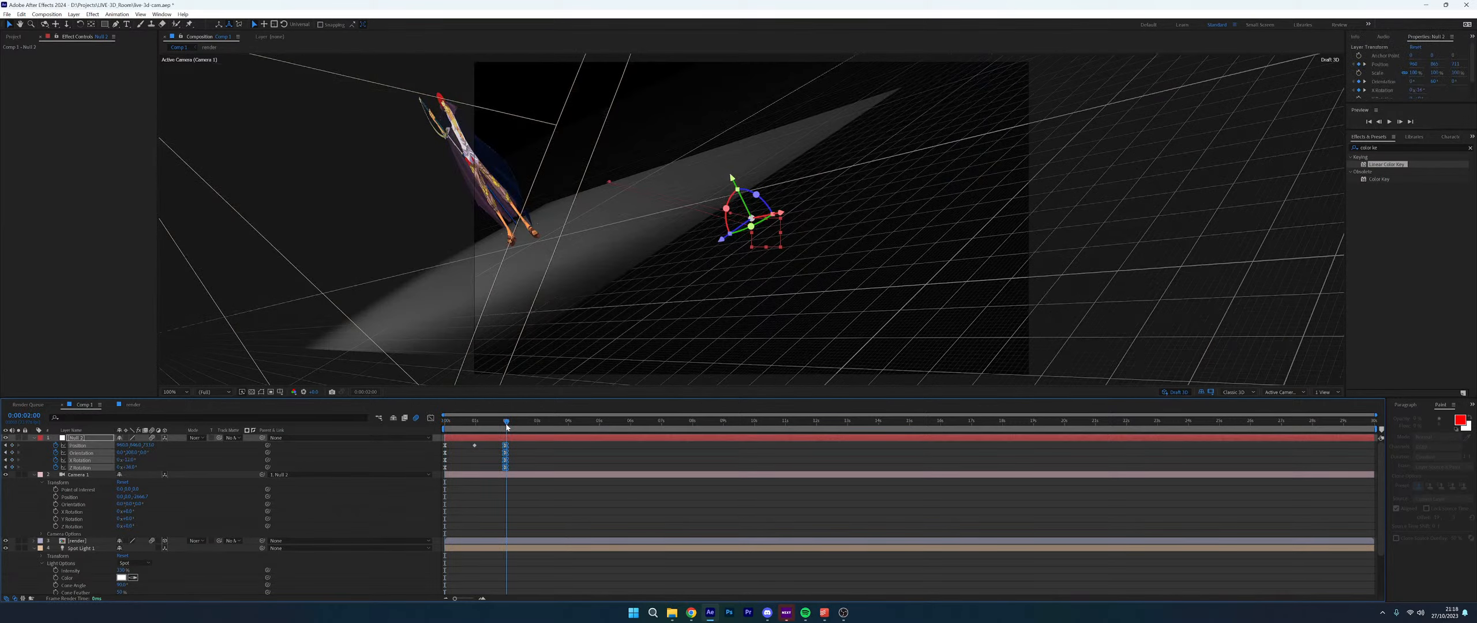
left_click(475, 426)
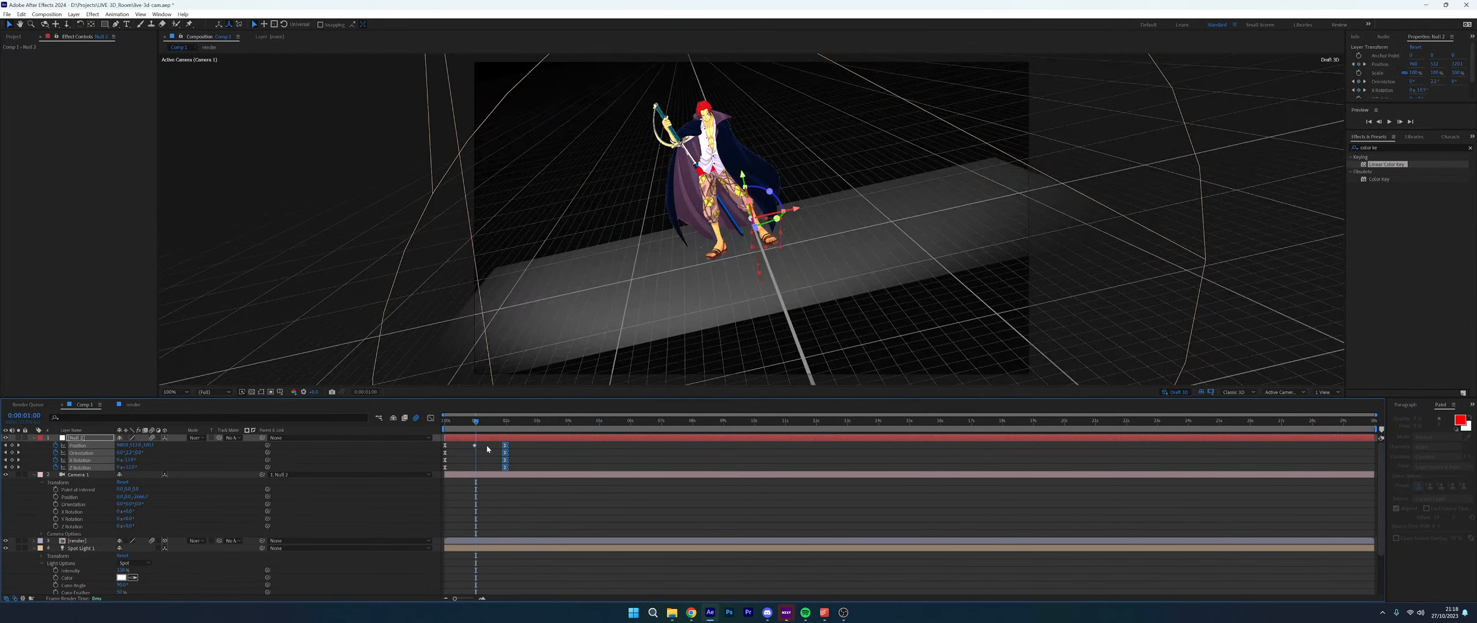
left_click(475, 445)
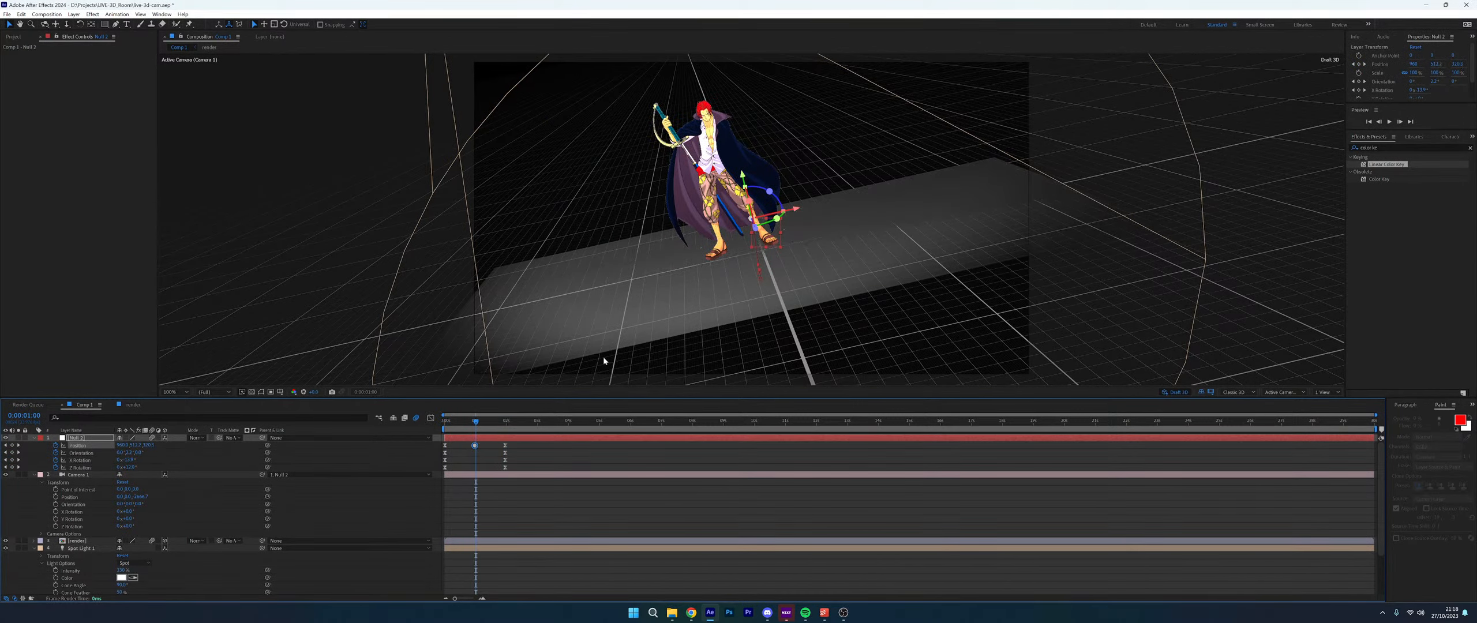
Preview the camera animation from the start of the timeline, checking the motion around the middle Position keyframe
left_click_drag(472, 425, 364, 426)
key("space")
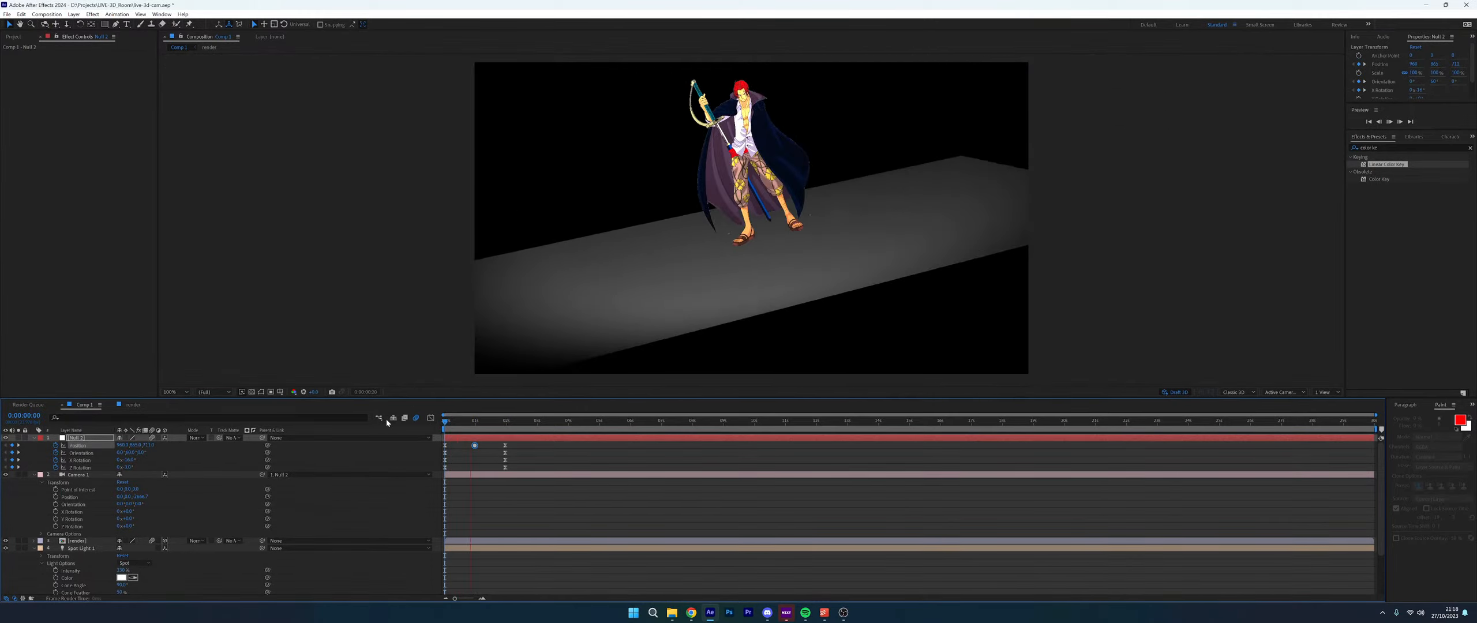
key("space")
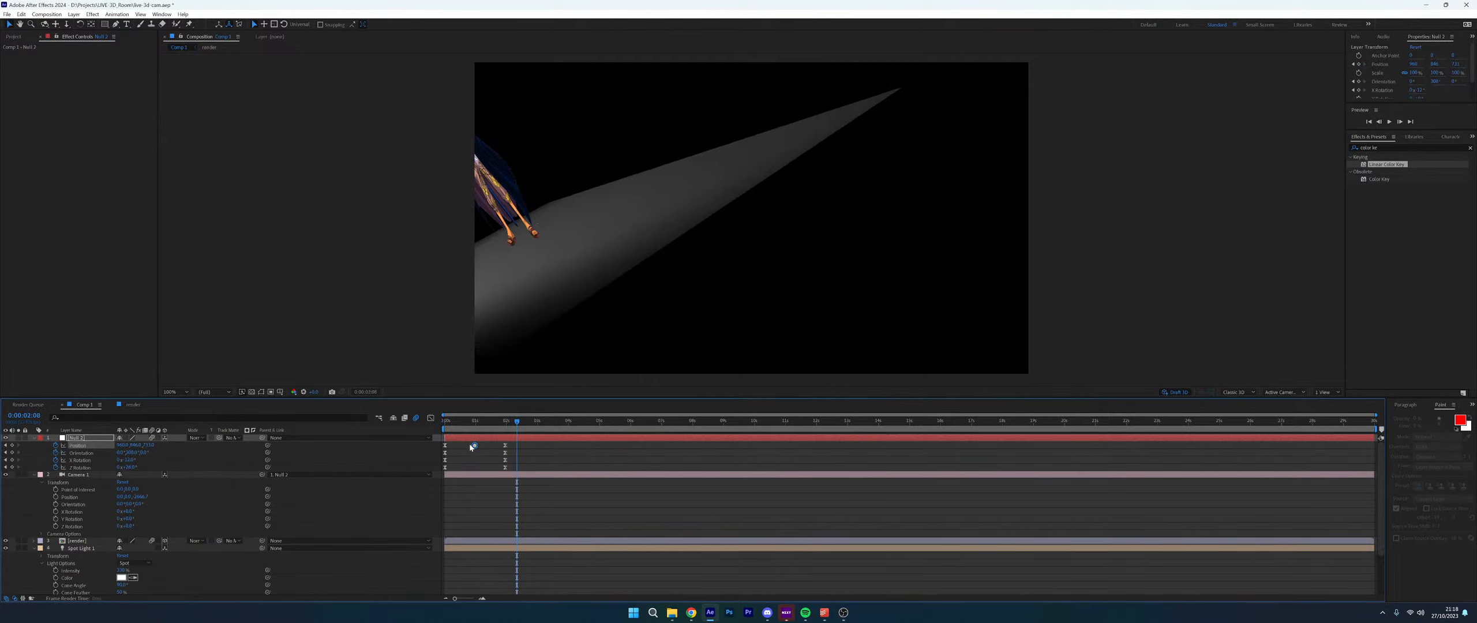
left_click(474, 445)
left_click_drag(508, 427, 413, 422)
key("space")
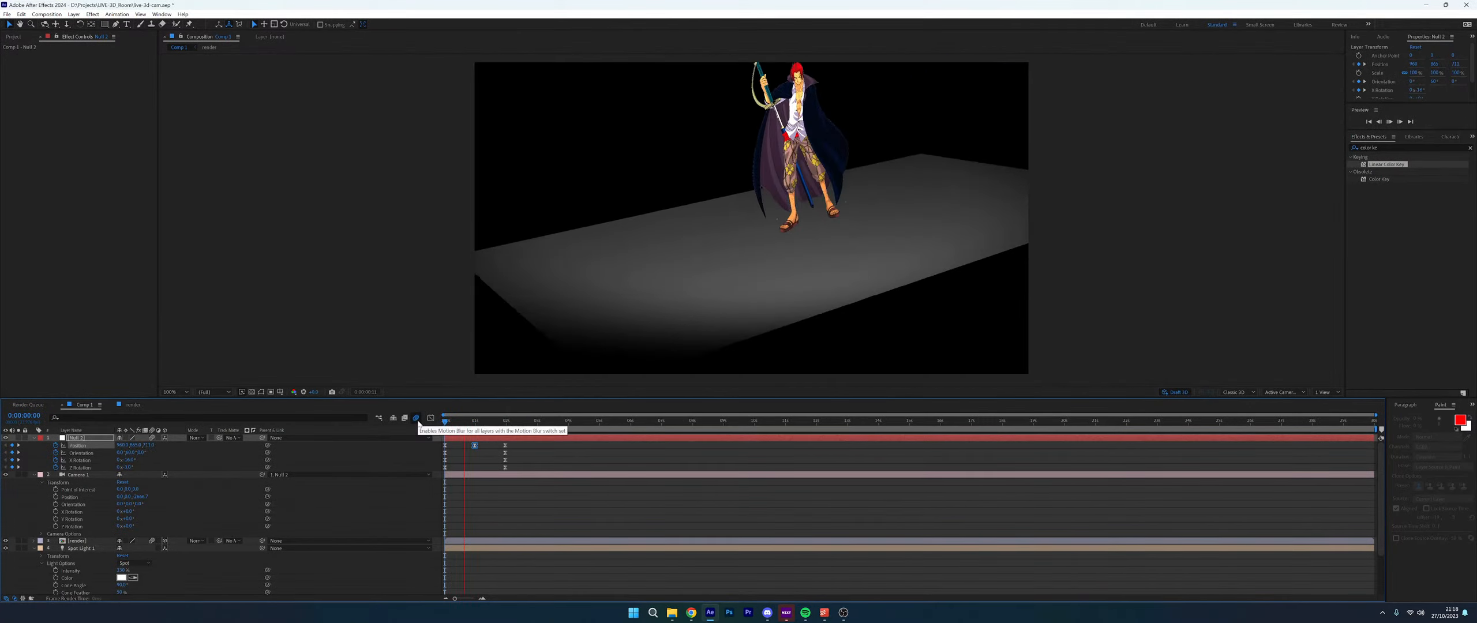
Go to the middle Position keyframe at 0:00:00:23 and display the composition in four simultaneous views
key("space")
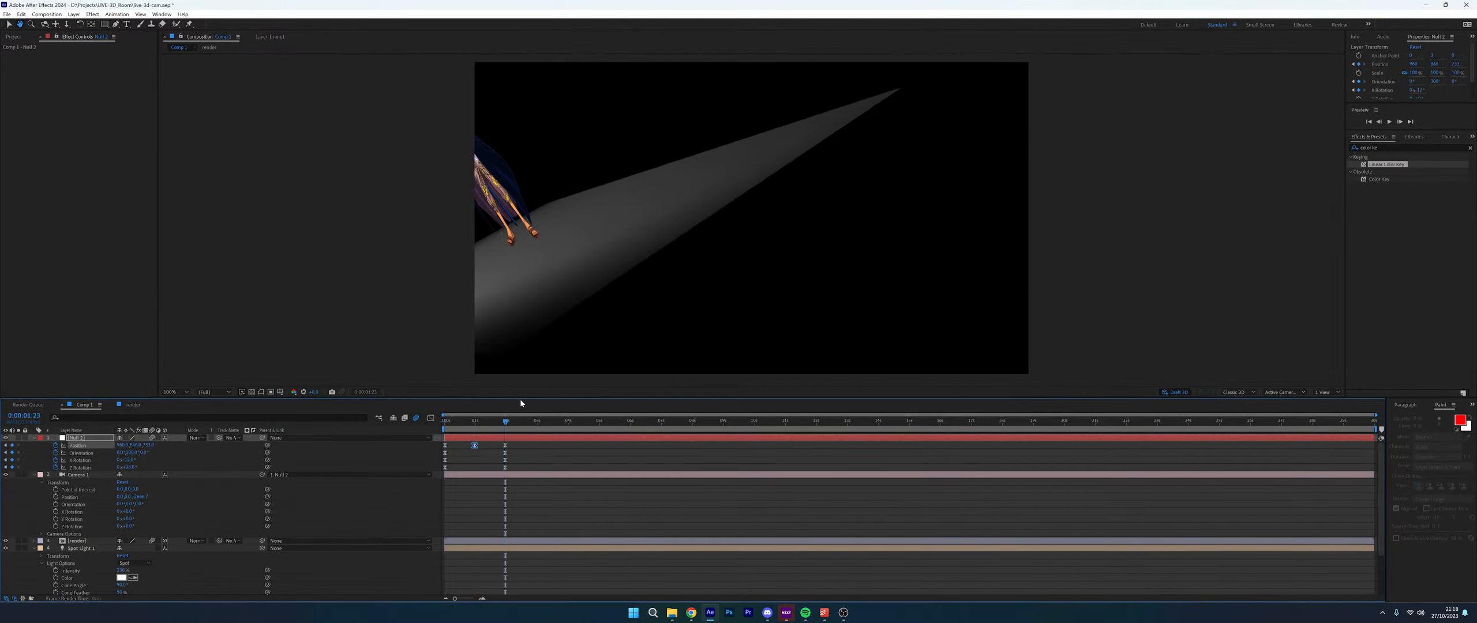
left_click_drag(478, 427, 474, 425)
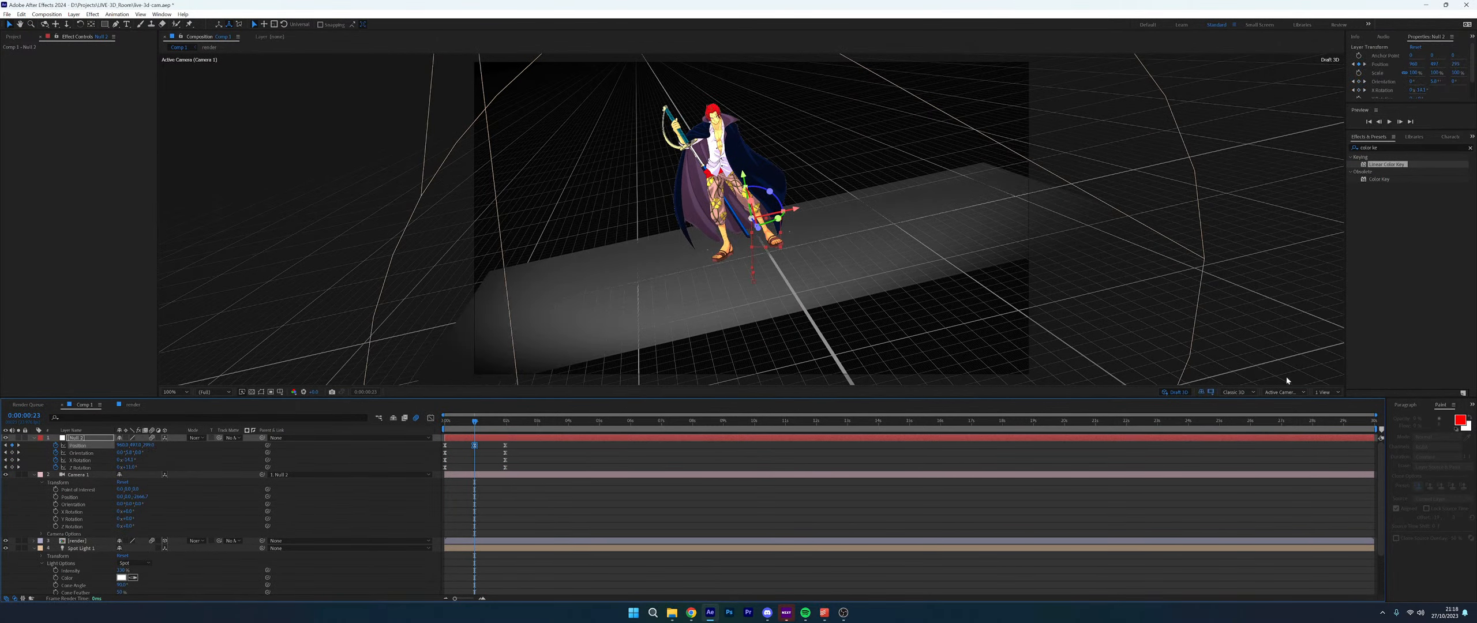
left_click(1334, 393)
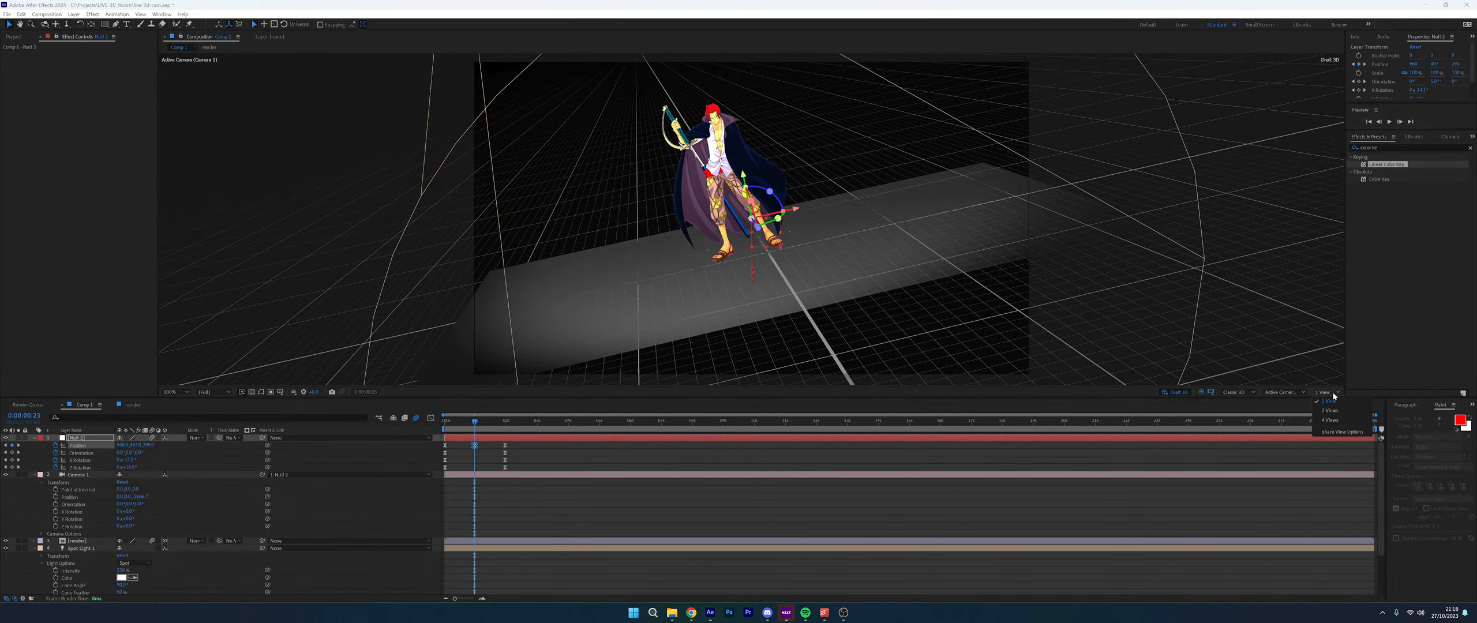
left_click(1333, 427)
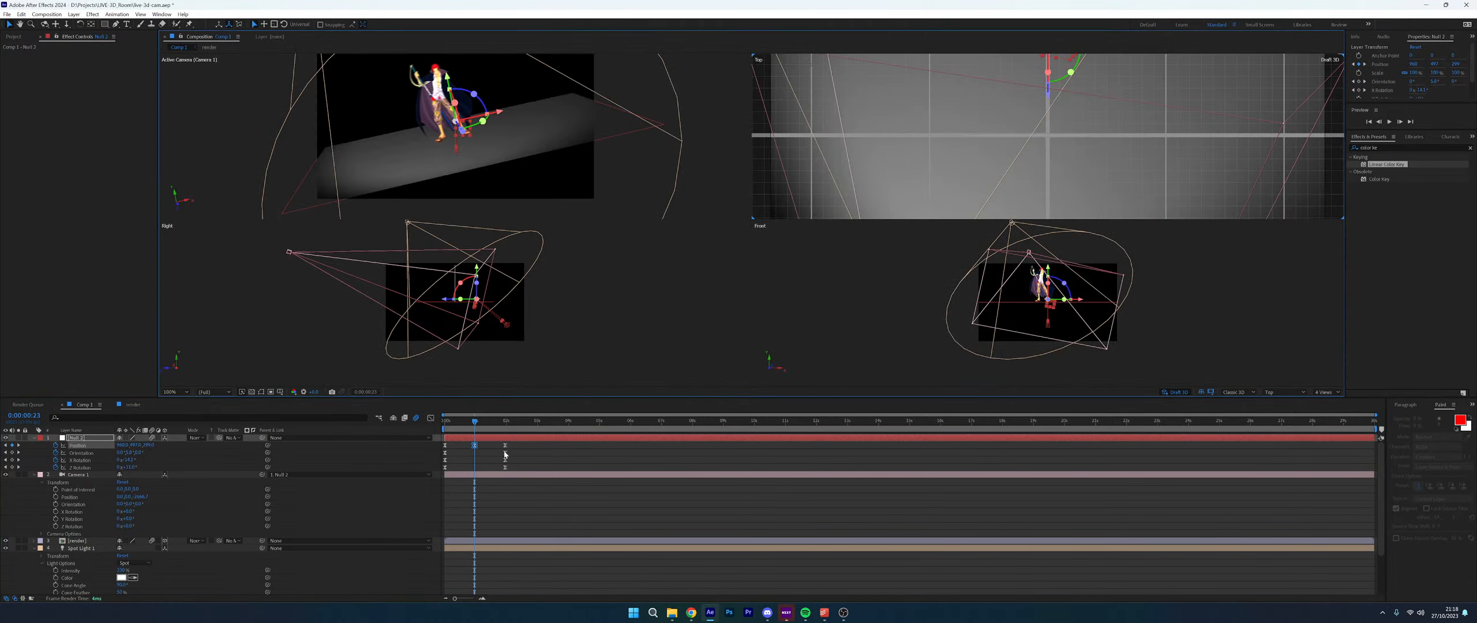
At the timeline start, offset the null further along X in Position and adjust its Z value for the opening framing
left_click_drag(466, 422, 407, 429)
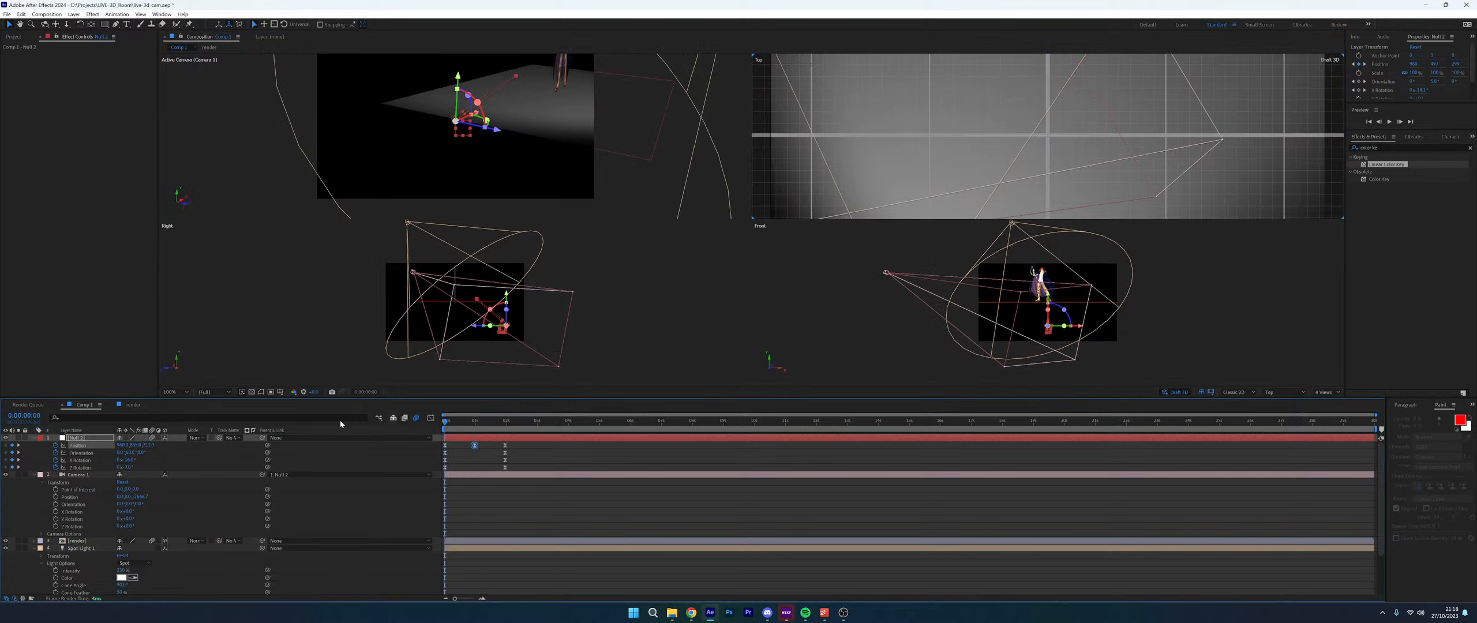
left_click_drag(143, 445, 312, 425)
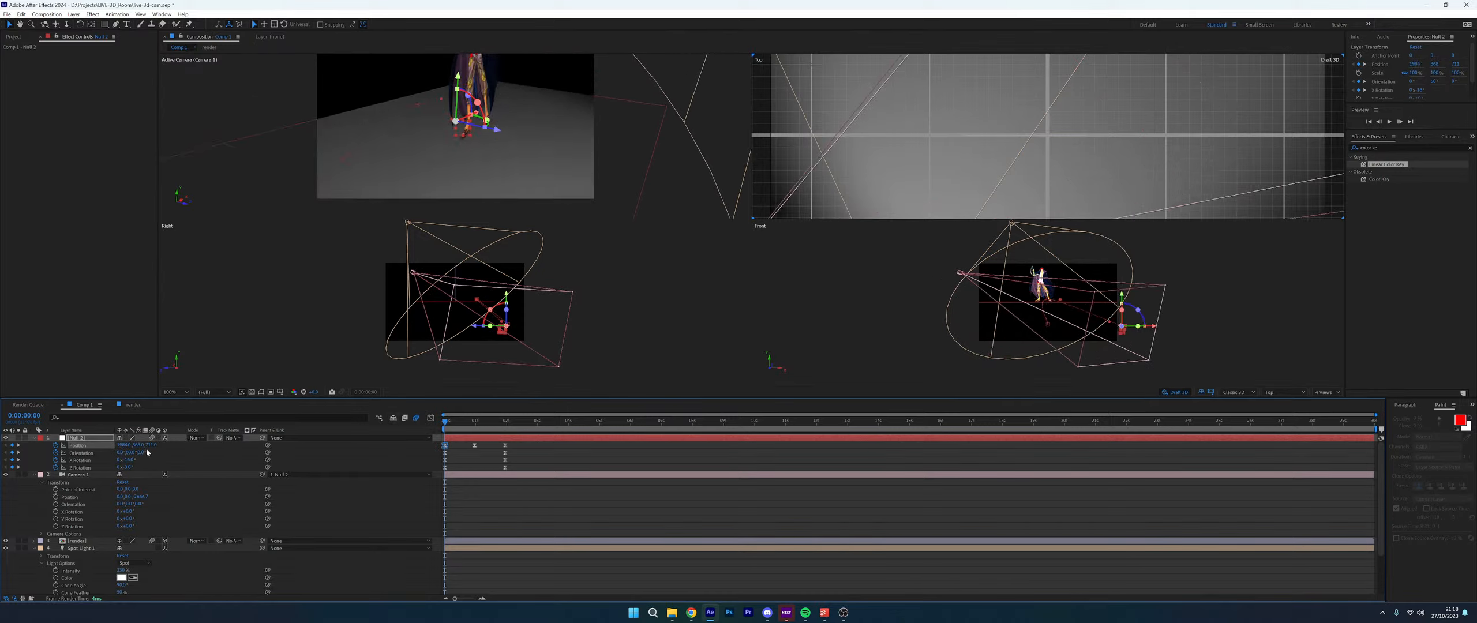
left_click_drag(152, 446, 506, 424)
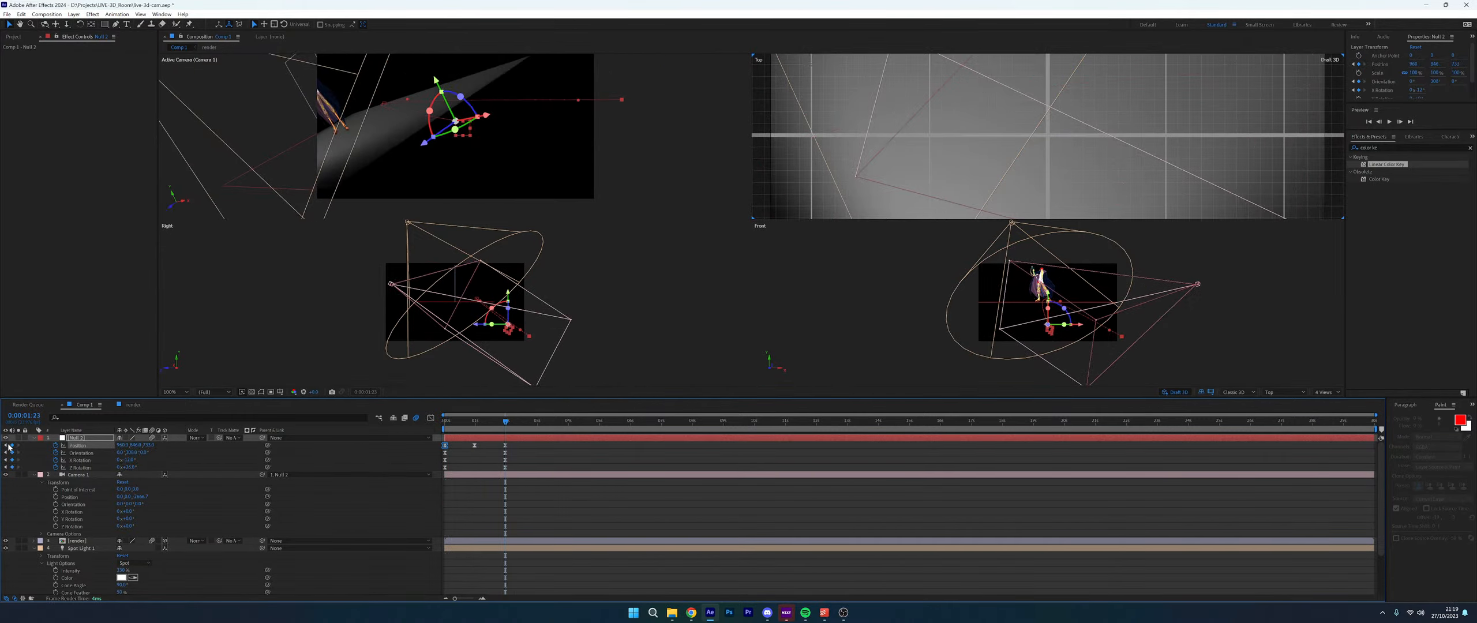
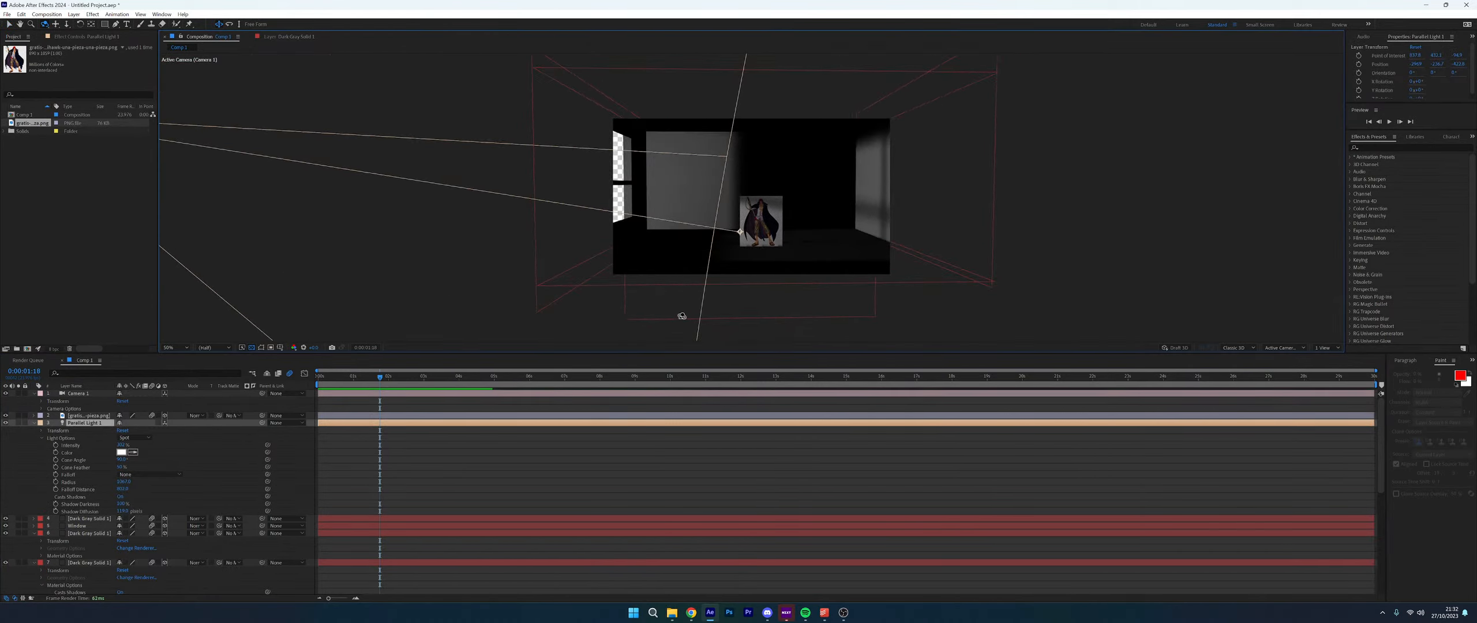
Move the point of interest of Parallel Light 1 along Z toward the camera
key("b")
key("ctrl+z")
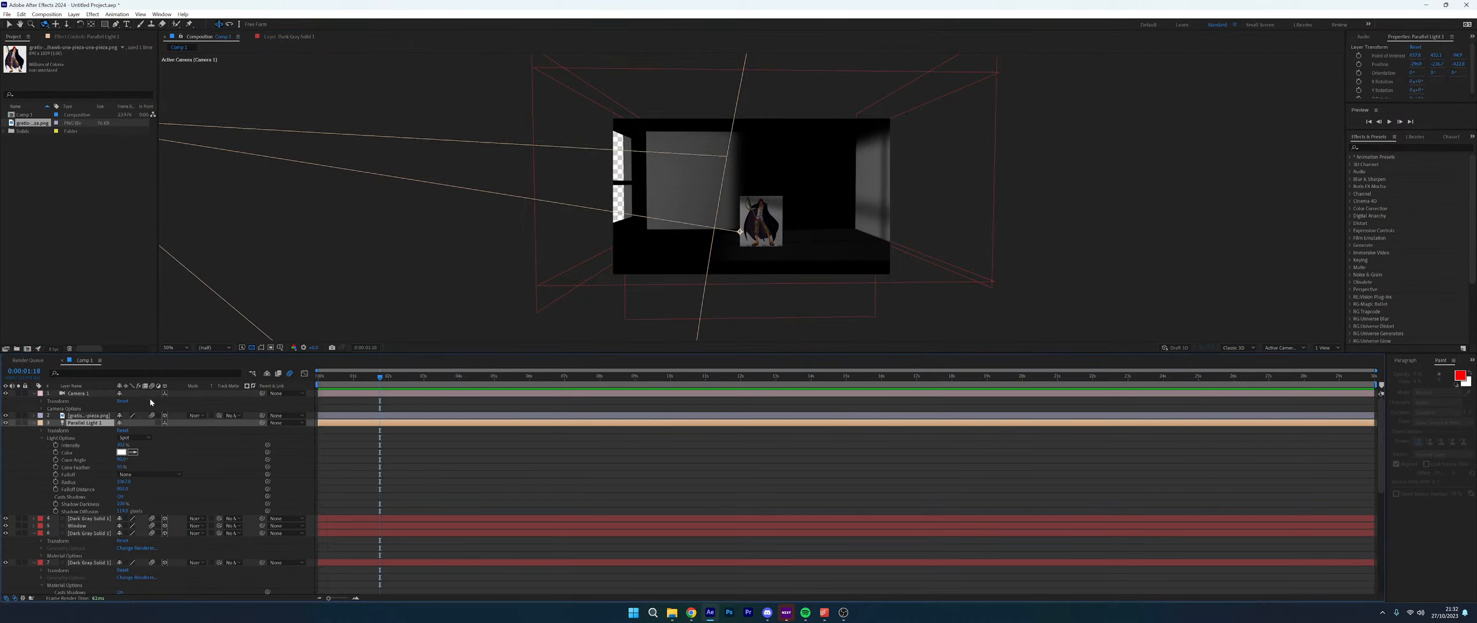
left_click(41, 431)
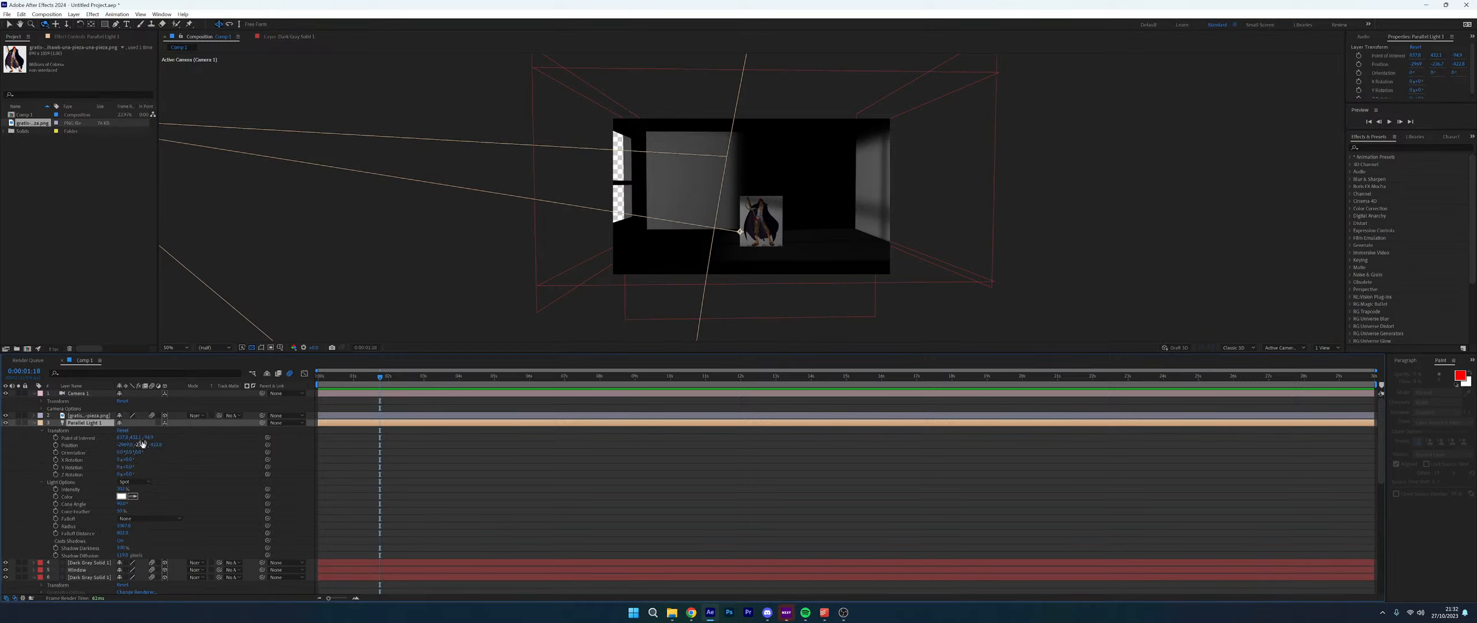
left_click_drag(149, 439, 106, 437)
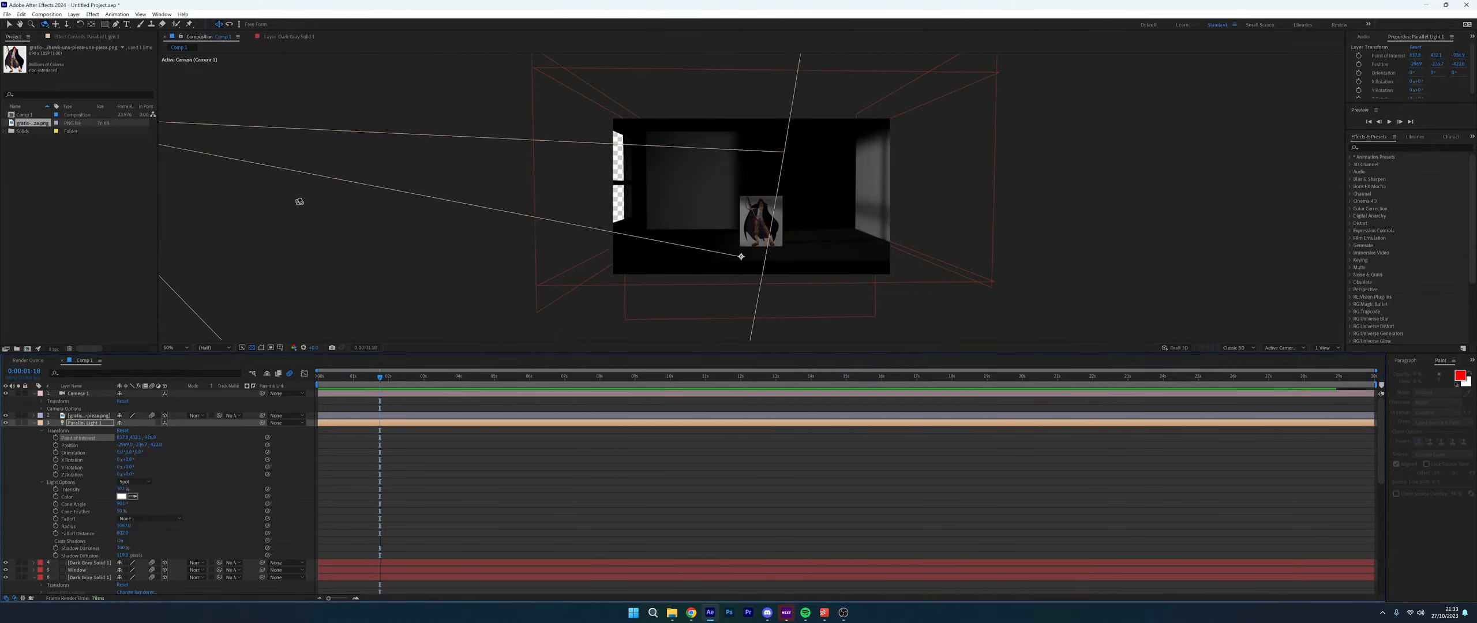
Raise Parallel Light 1 outside the window and aim its point of interest at the character image
key("comma")
key("comma")
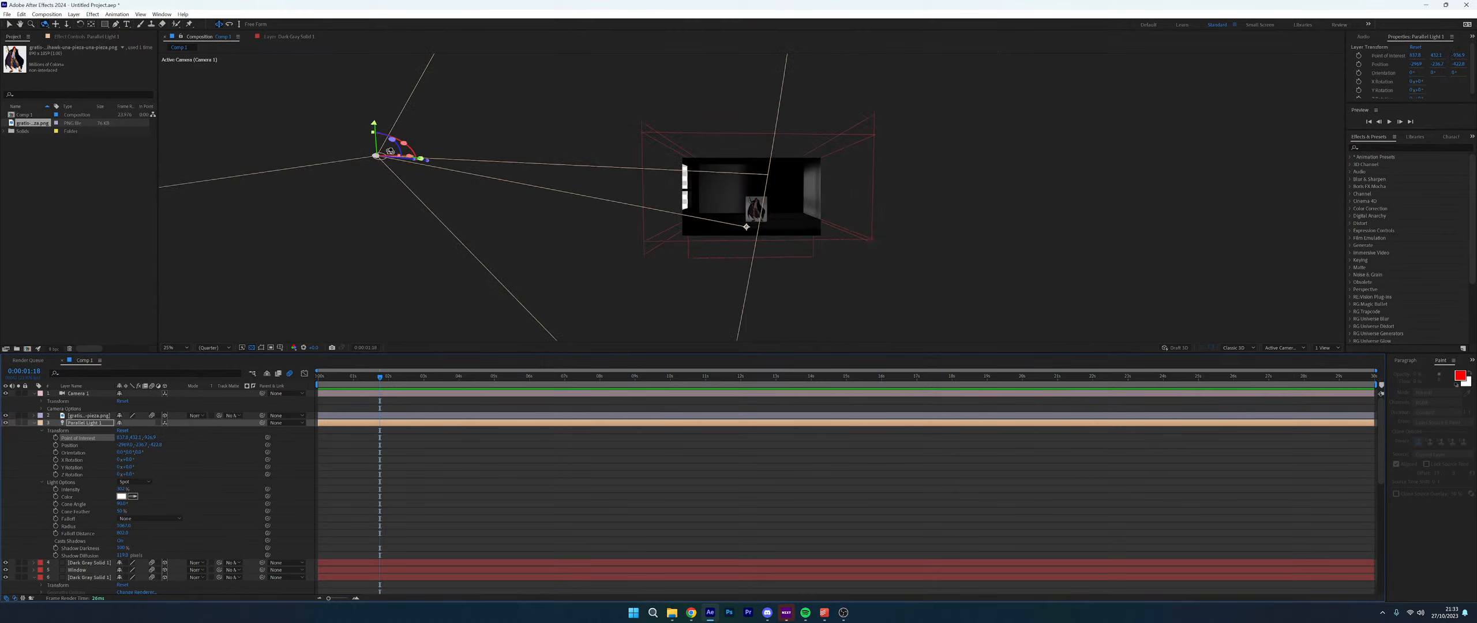
left_click_drag(378, 126, 392, 91)
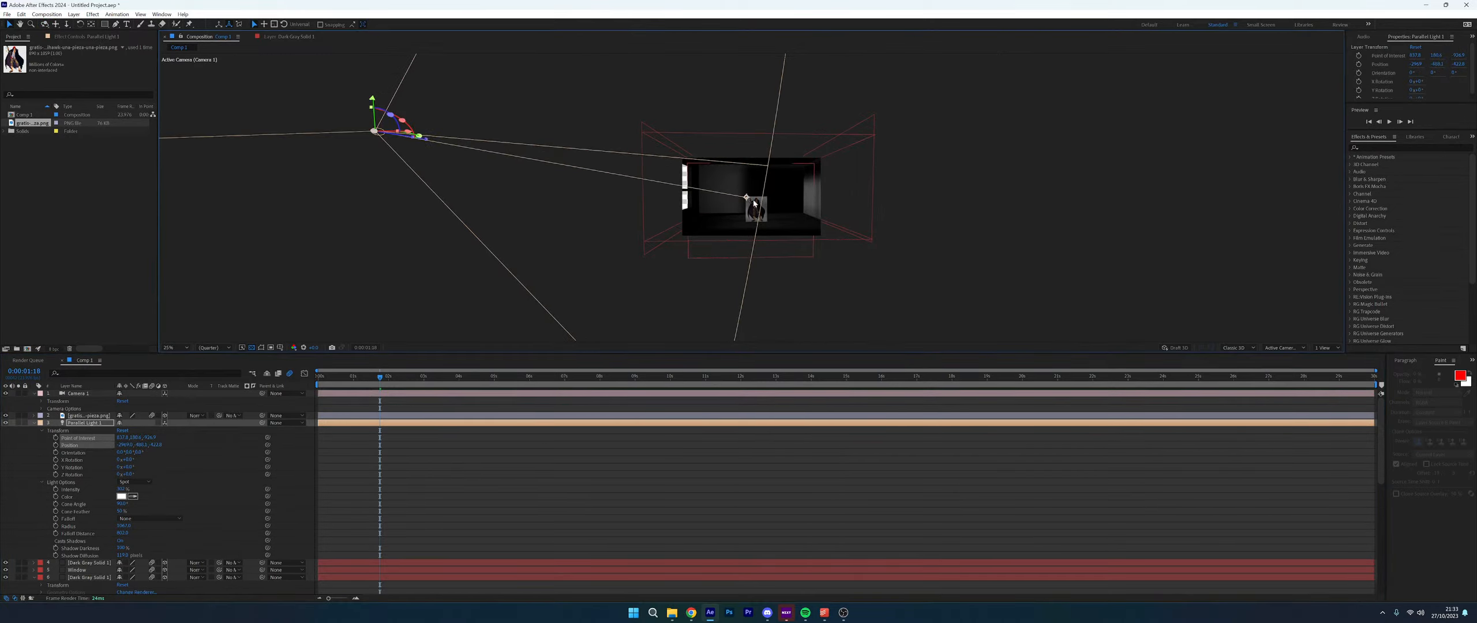
left_click_drag(746, 198, 751, 206)
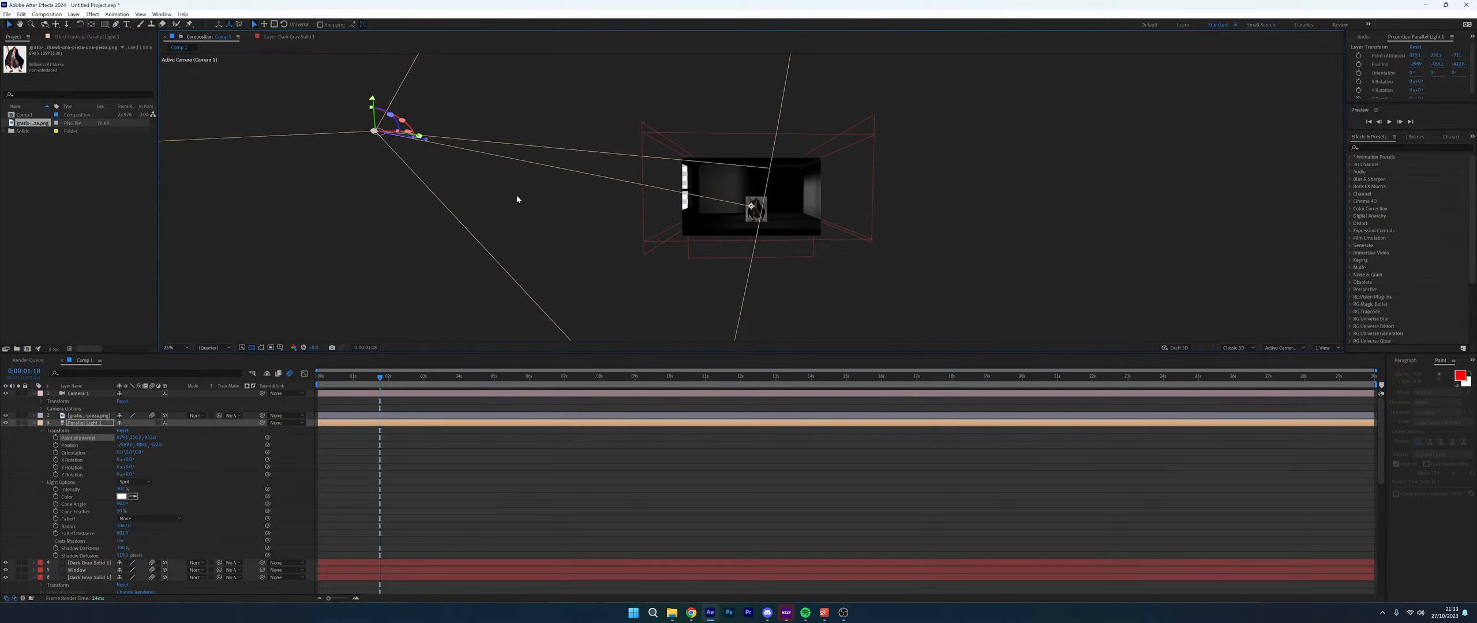
left_click(589, 449)
scroll(720, 226, "up", 4)
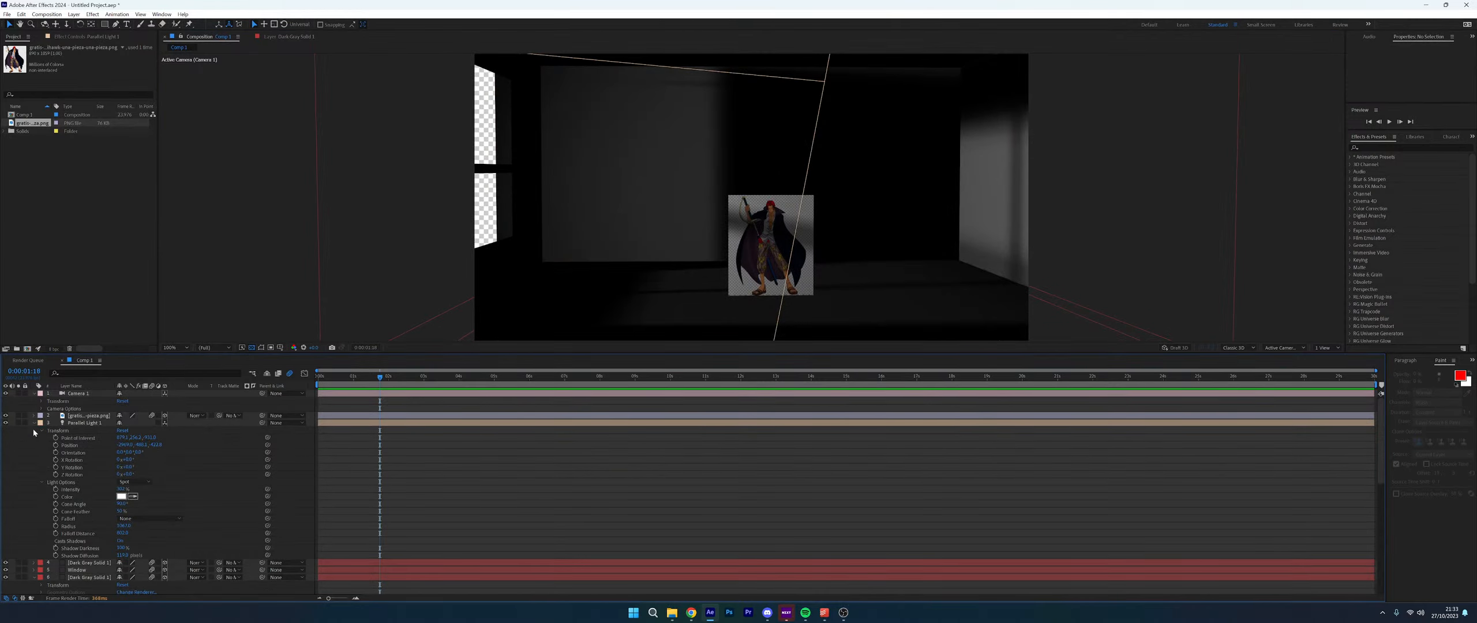
Collapse the expanded properties of Parallel Light 1 and the dark gray solid layers
left_click(34, 423)
left_click(33, 445)
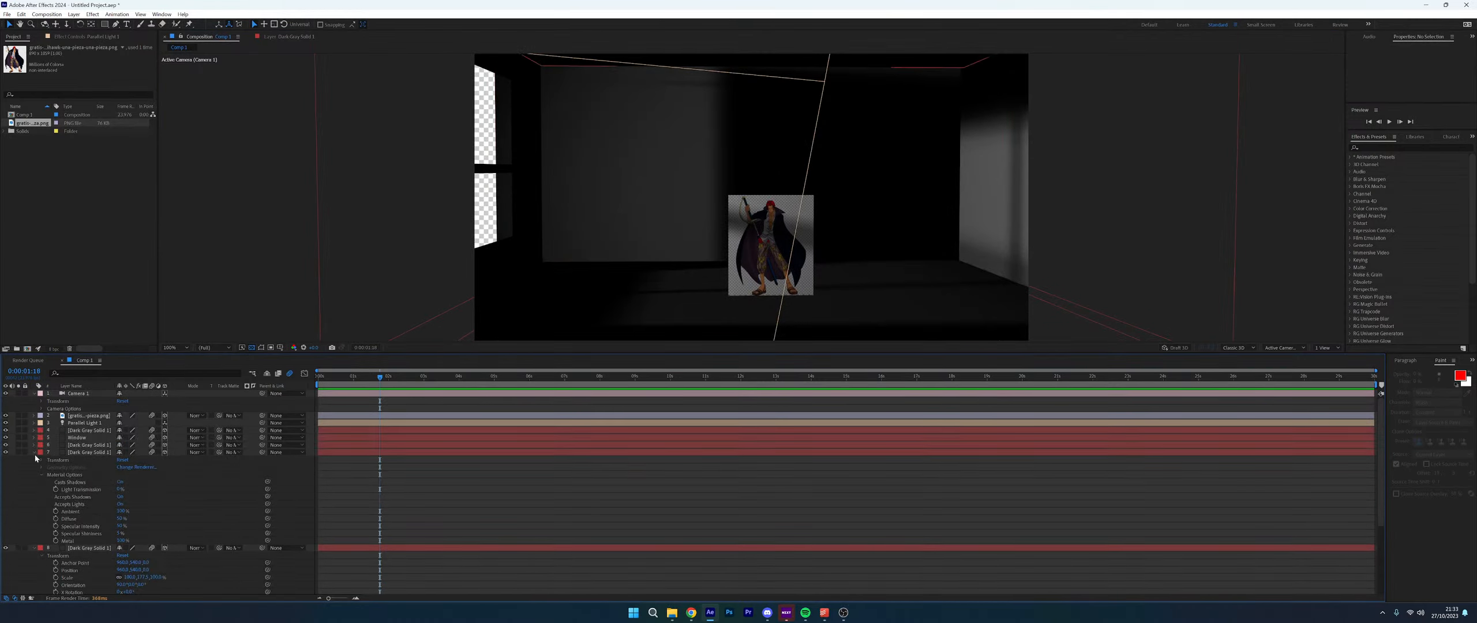
left_click(34, 452)
left_click(33, 460)
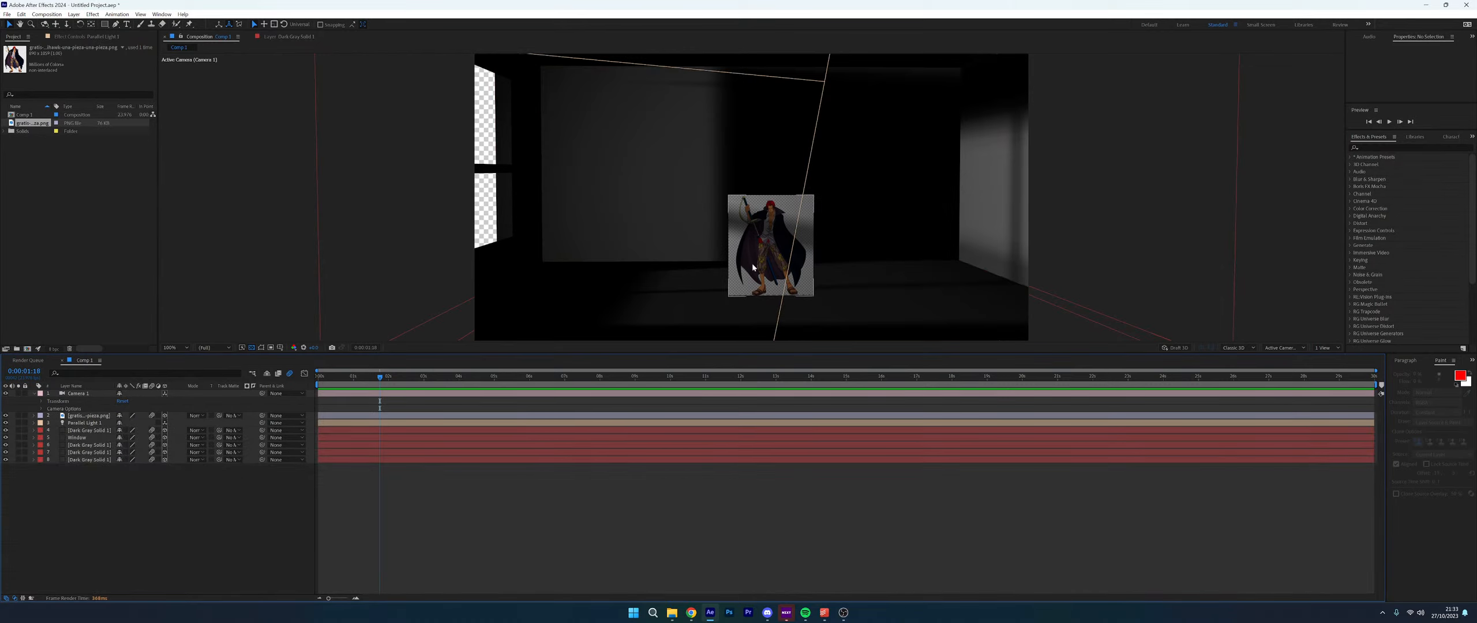
Scale up the character image and raise it so the feet rest on the room's floor
left_click(770, 242)
key("s")
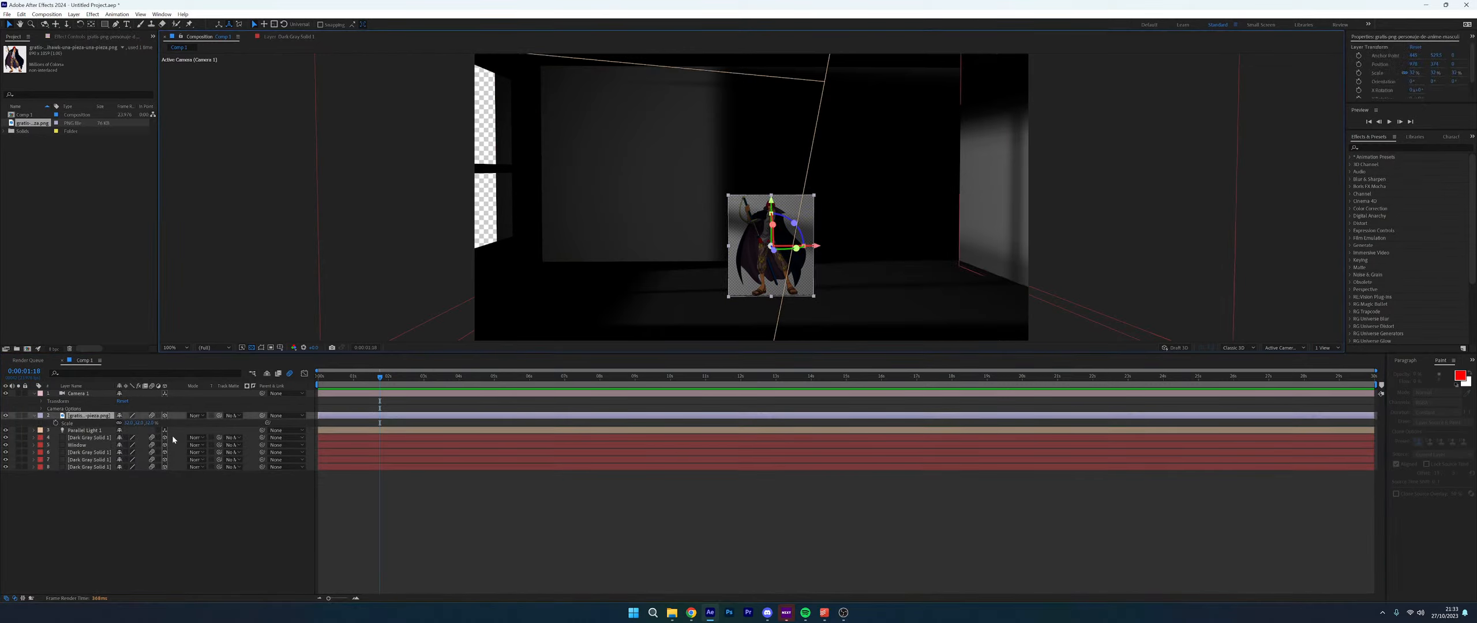
left_click_drag(152, 426, 163, 426)
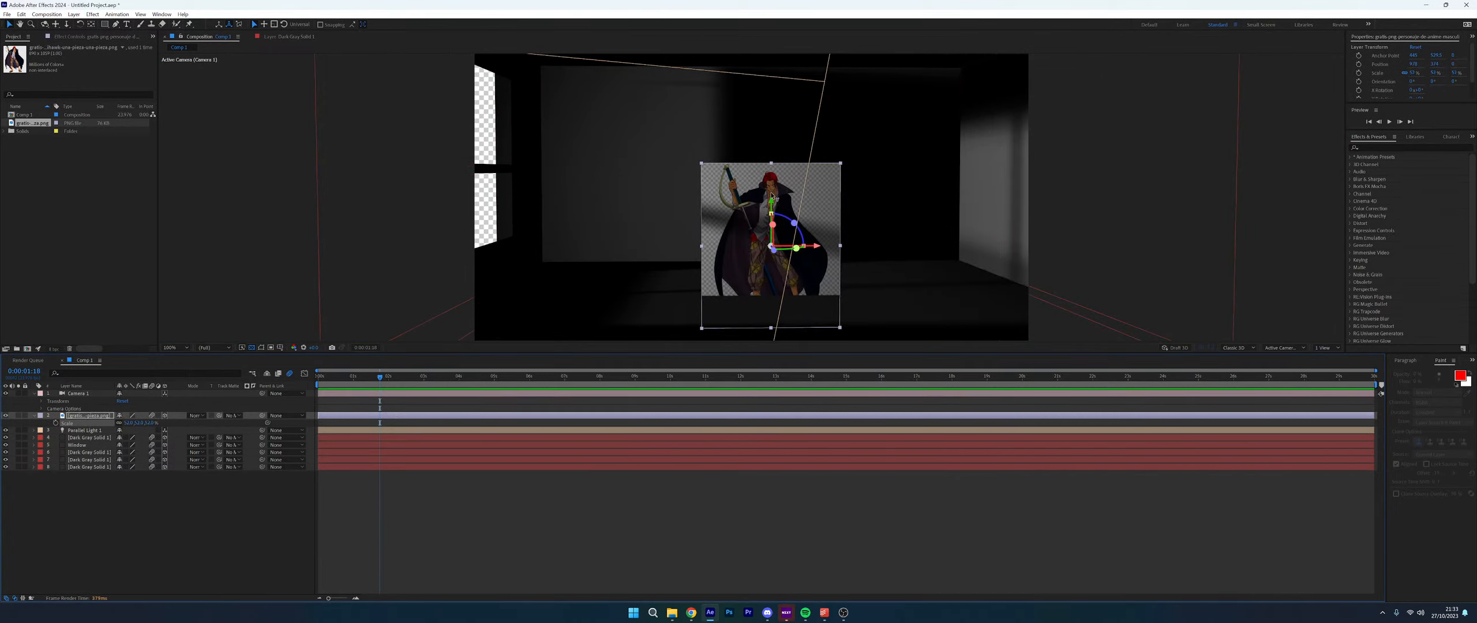
left_click_drag(773, 202, 772, 170)
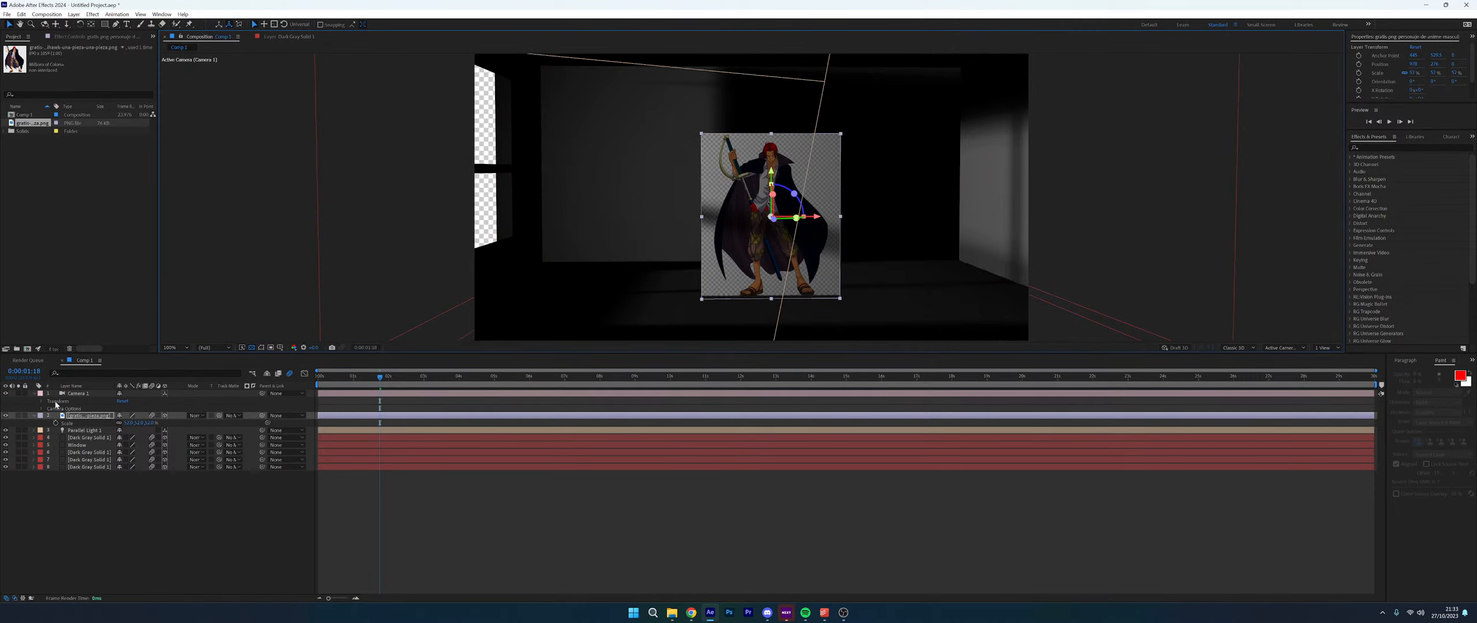
Reset the transform of Camera 1 to its default values
left_click(72, 385)
left_click(75, 392)
left_click(33, 393)
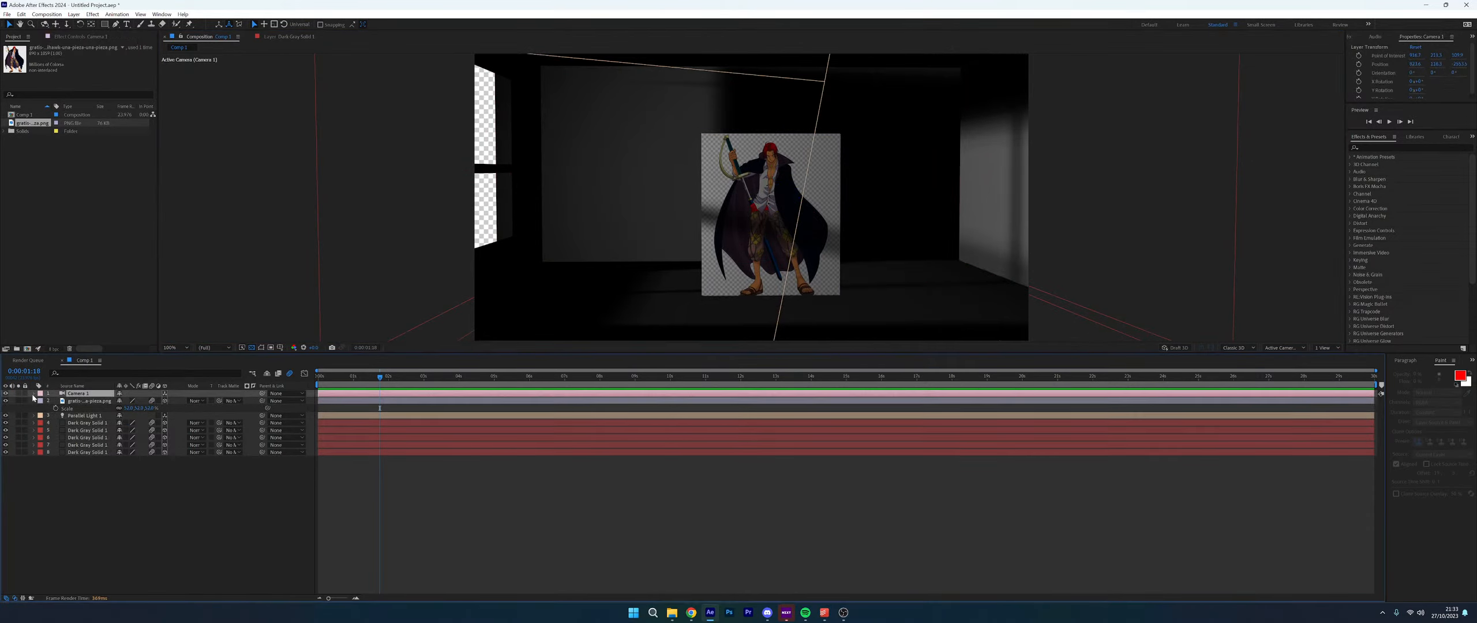
left_click(74, 14)
mouse_move(87, 24)
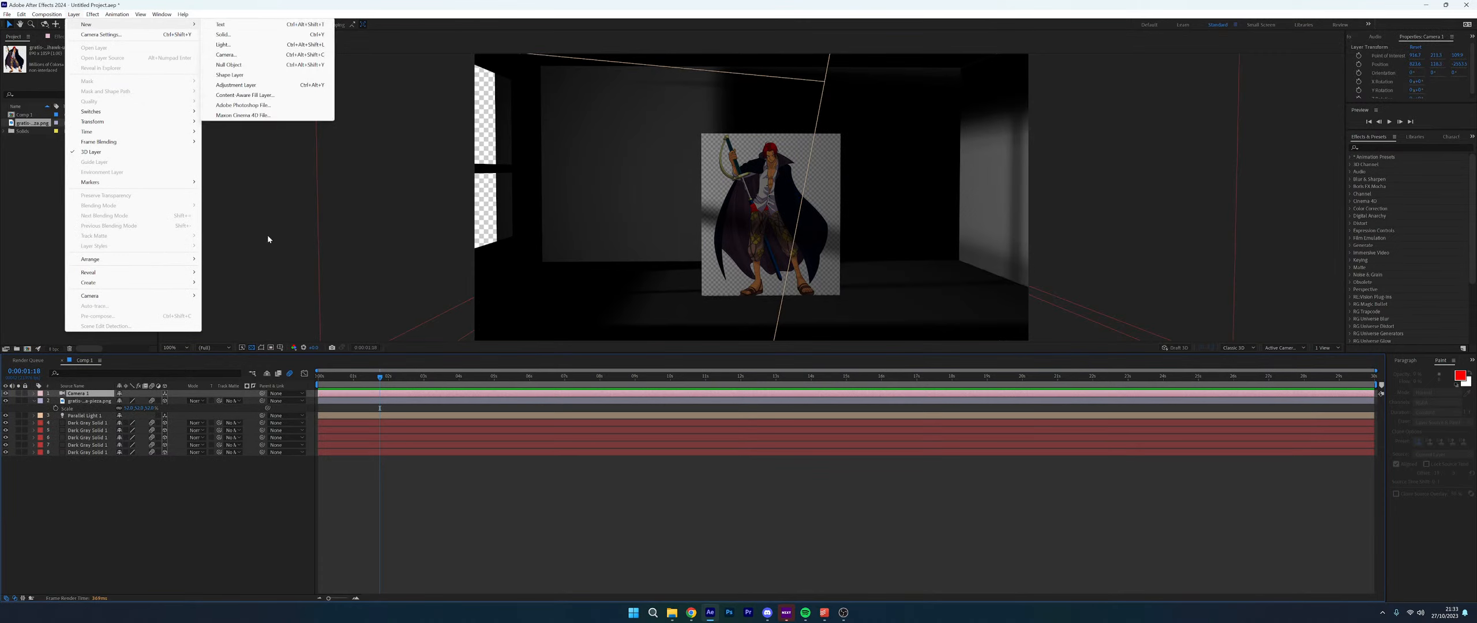
left_click(33, 393)
left_click(33, 393)
left_click(122, 401)
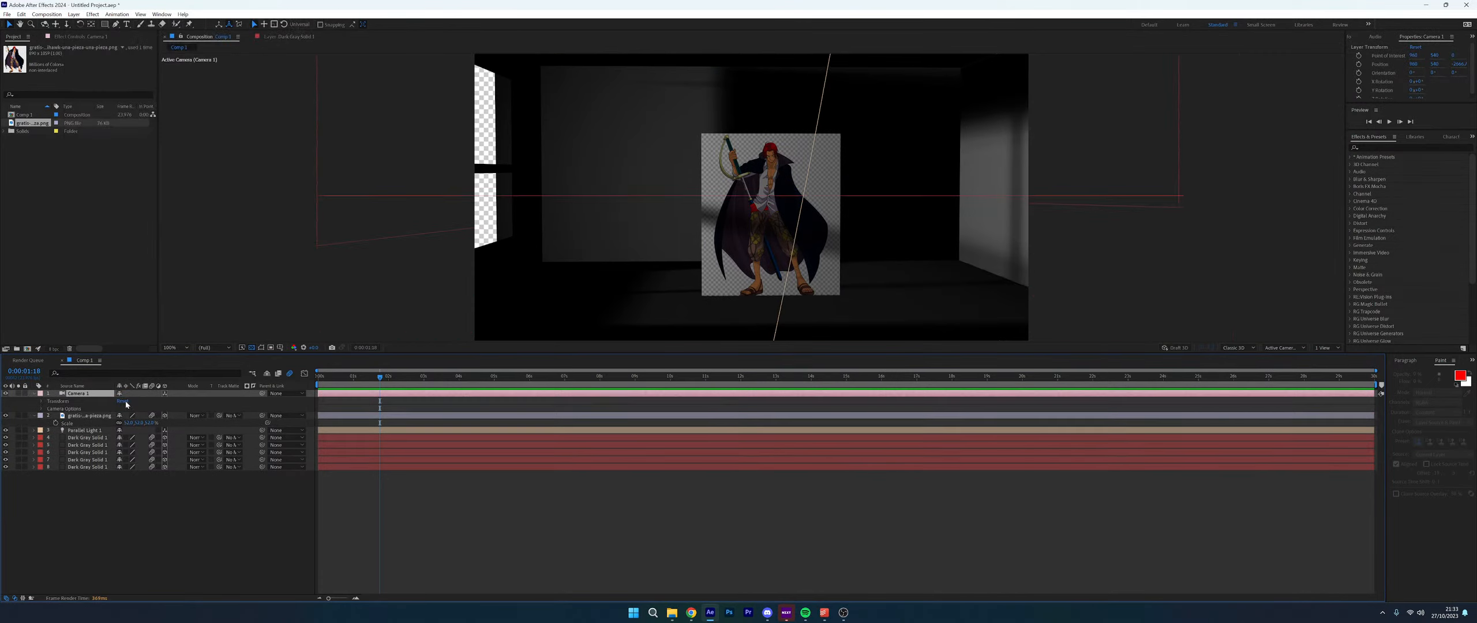
Create a null object, make it a 3D layer, and parent Camera 1 to it
left_click(74, 14)
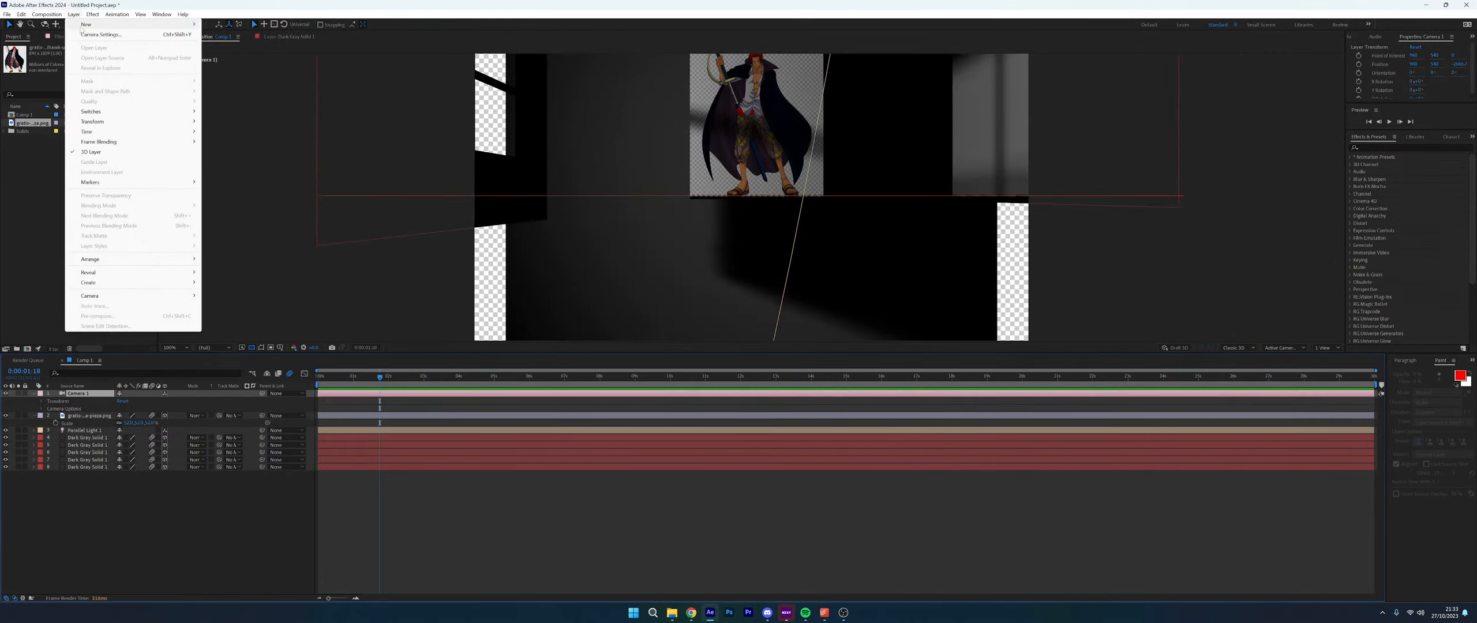
mouse_move(47, 13)
mouse_move(92, 24)
left_click(230, 65)
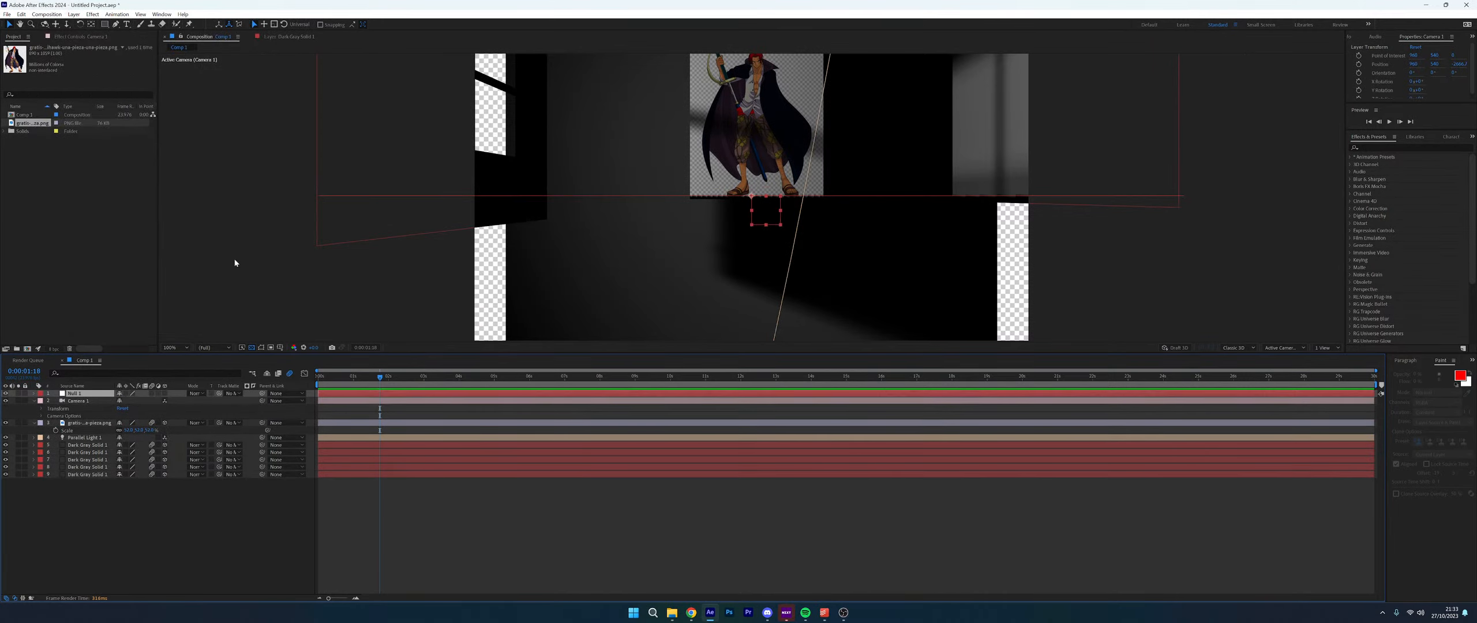
left_click(165, 394)
left_click_drag(109, 402, 95, 394)
Rename the null layer as Camera control
right_click(79, 393)
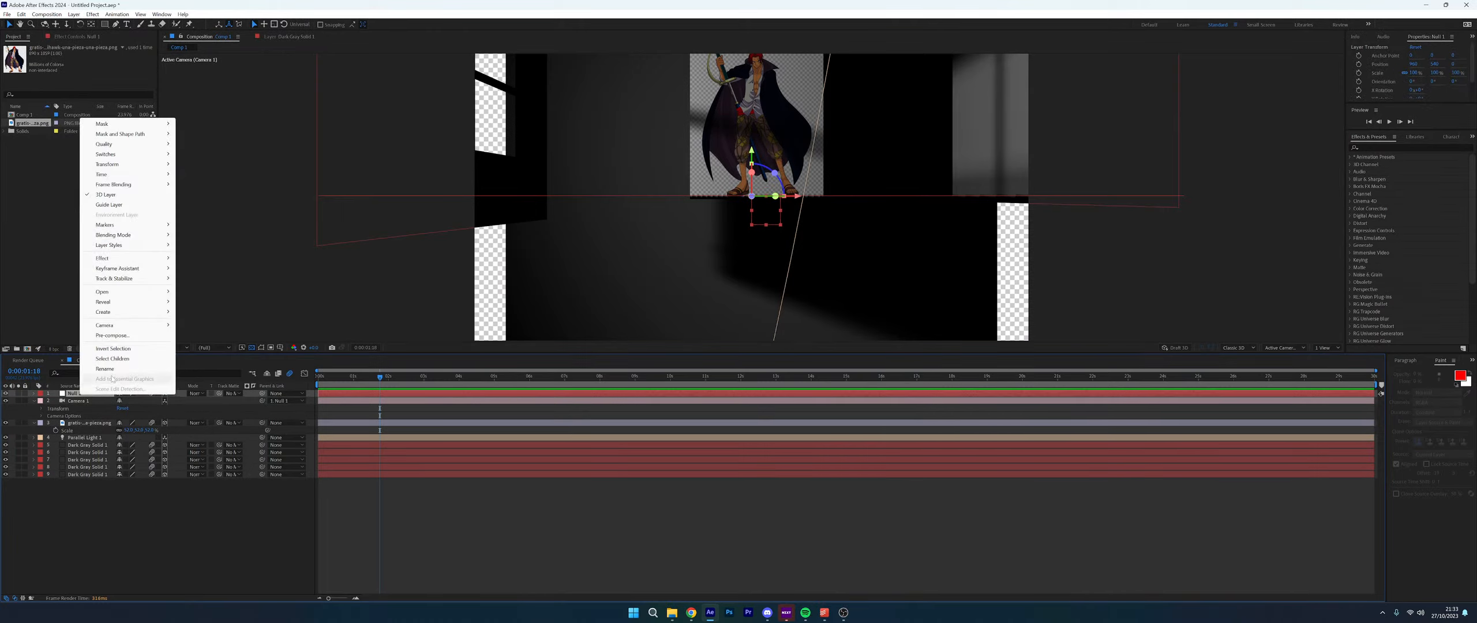
left_click(115, 370)
type("Camera control")
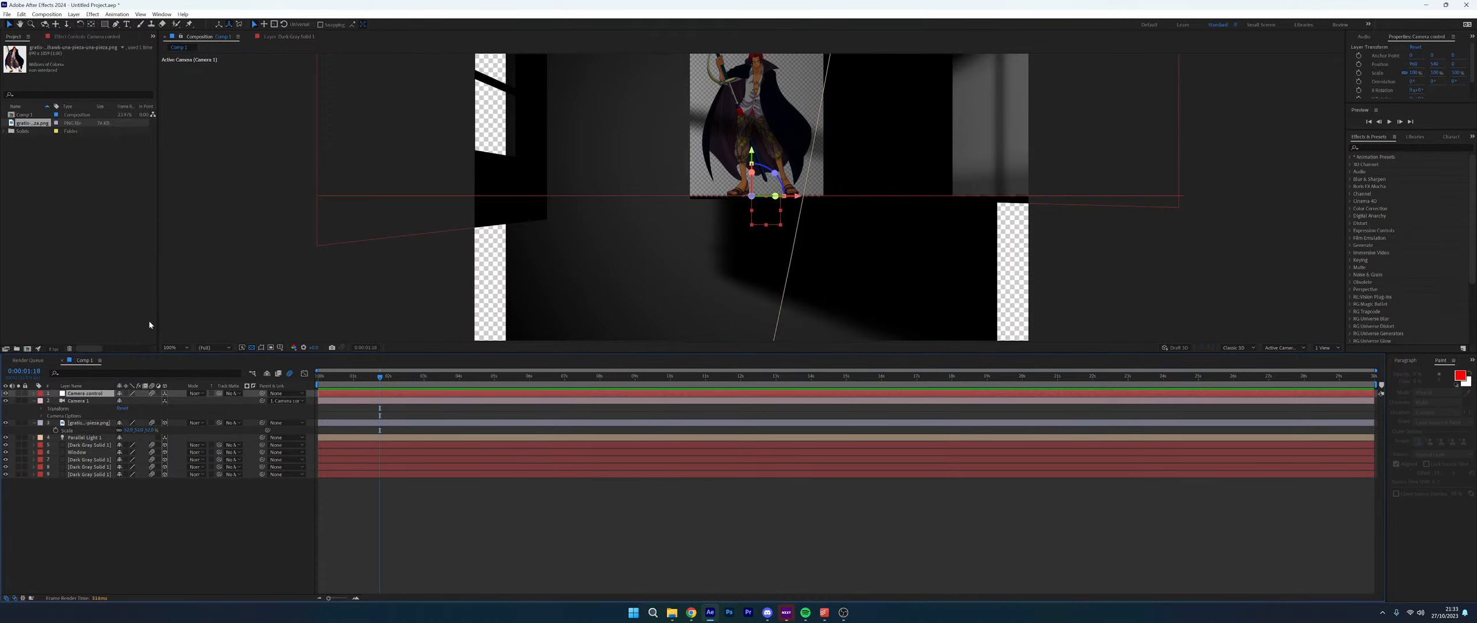
Keyframe the Camera control null's Position with Y and Z adjusted to frame the whole room, and move the keyframe to about 0:00:03:00
type("p")
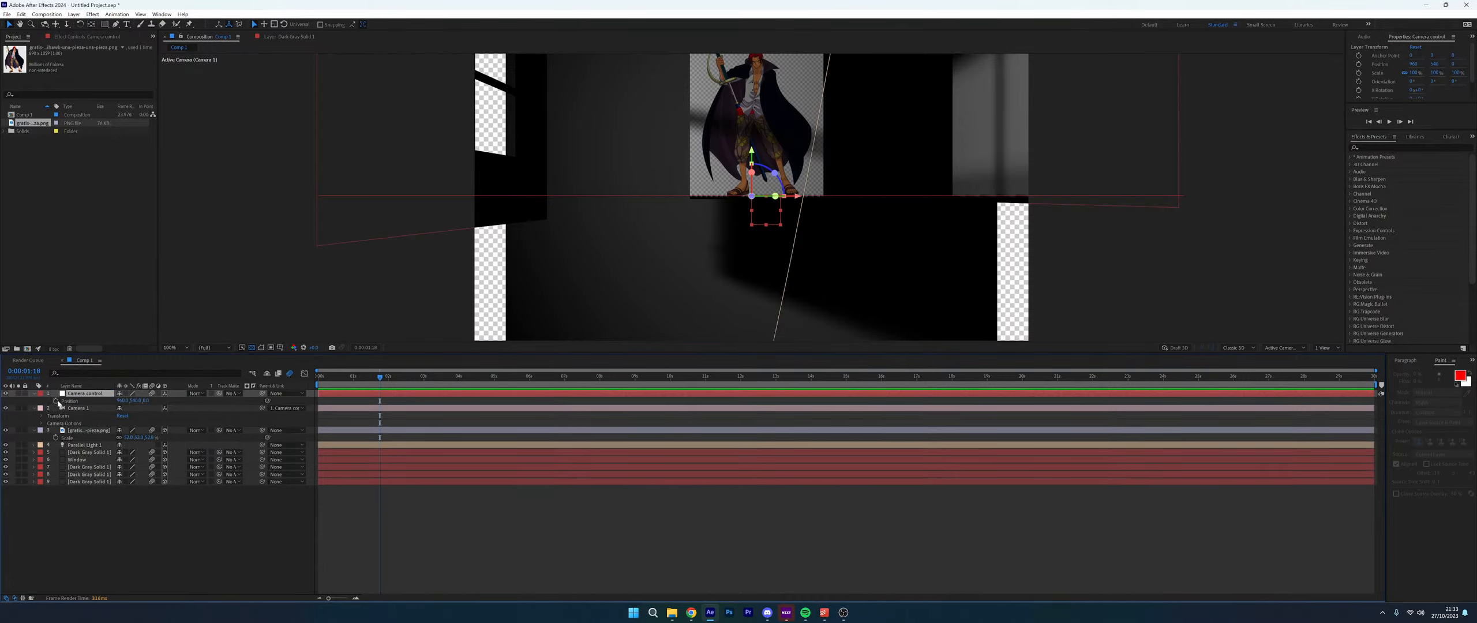
left_click(56, 400)
mouse_move(133, 400)
left_mouse_down()
mouse_move(58, 402)
mouse_move(118, 404)
left_mouse_up()
scroll(690, 215, "down", 1)
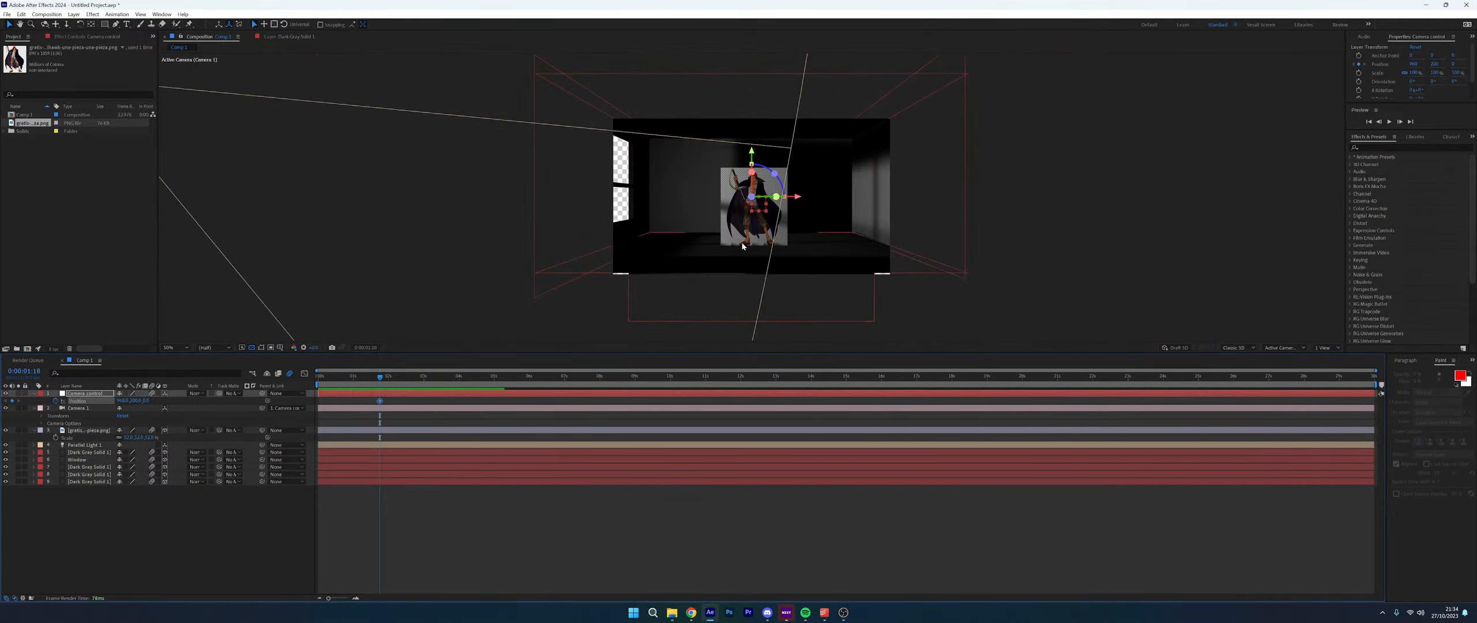
left_click_drag(147, 402, 189, 393)
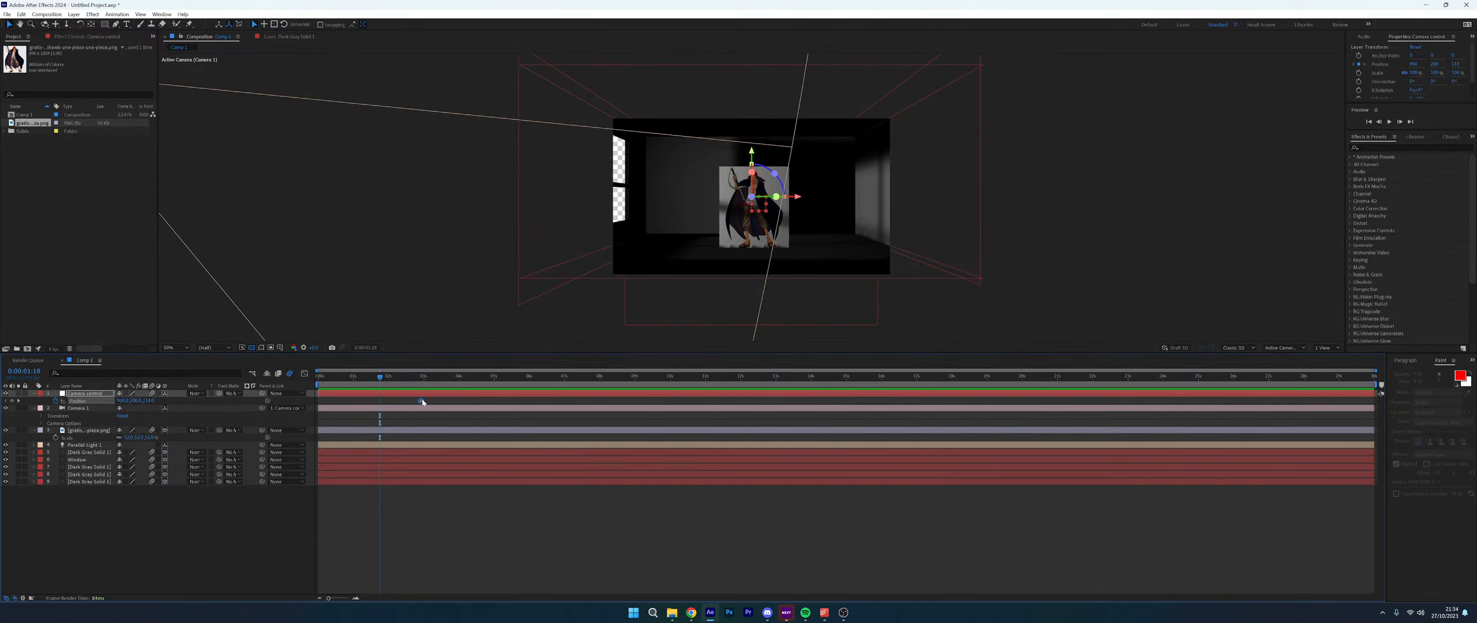
left_click_drag(422, 402, 427, 402)
Add a Position keyframe at the timeline start with the null shifted left along X past the window wall and forward along Z
left_click_drag(147, 402, 541, 376)
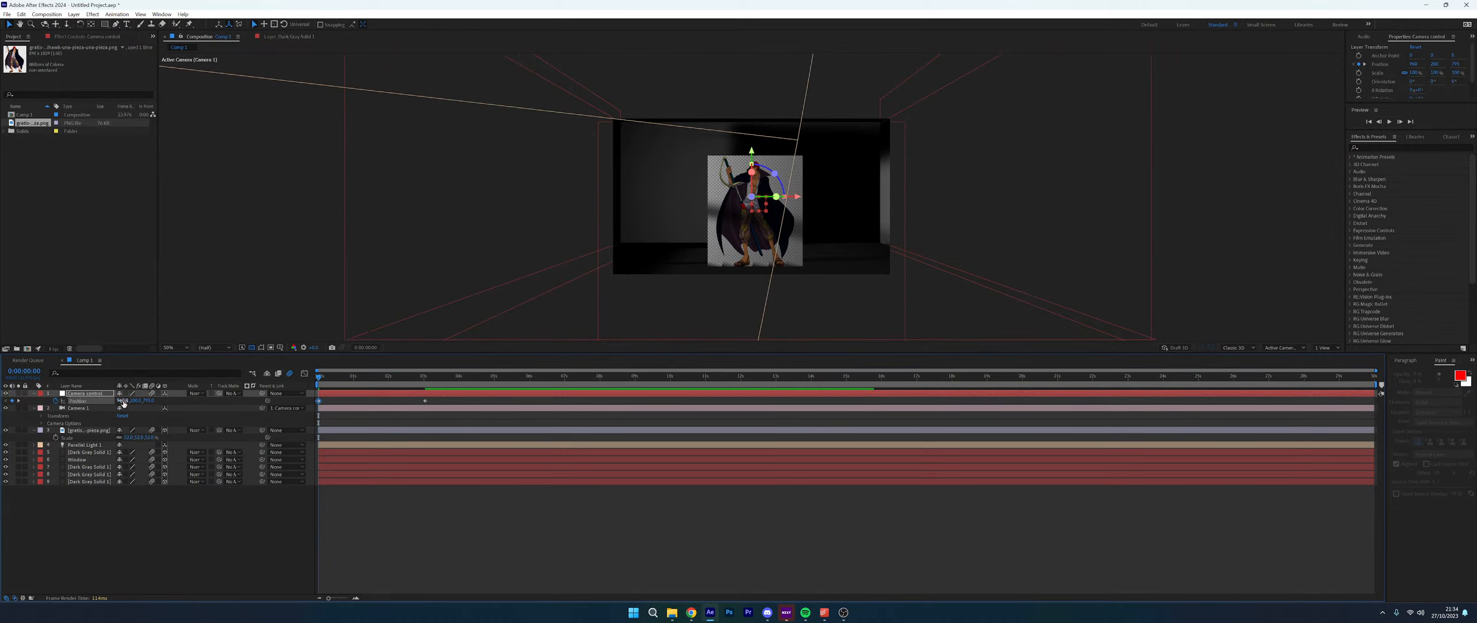
left_click_drag(123, 403, 42, 402)
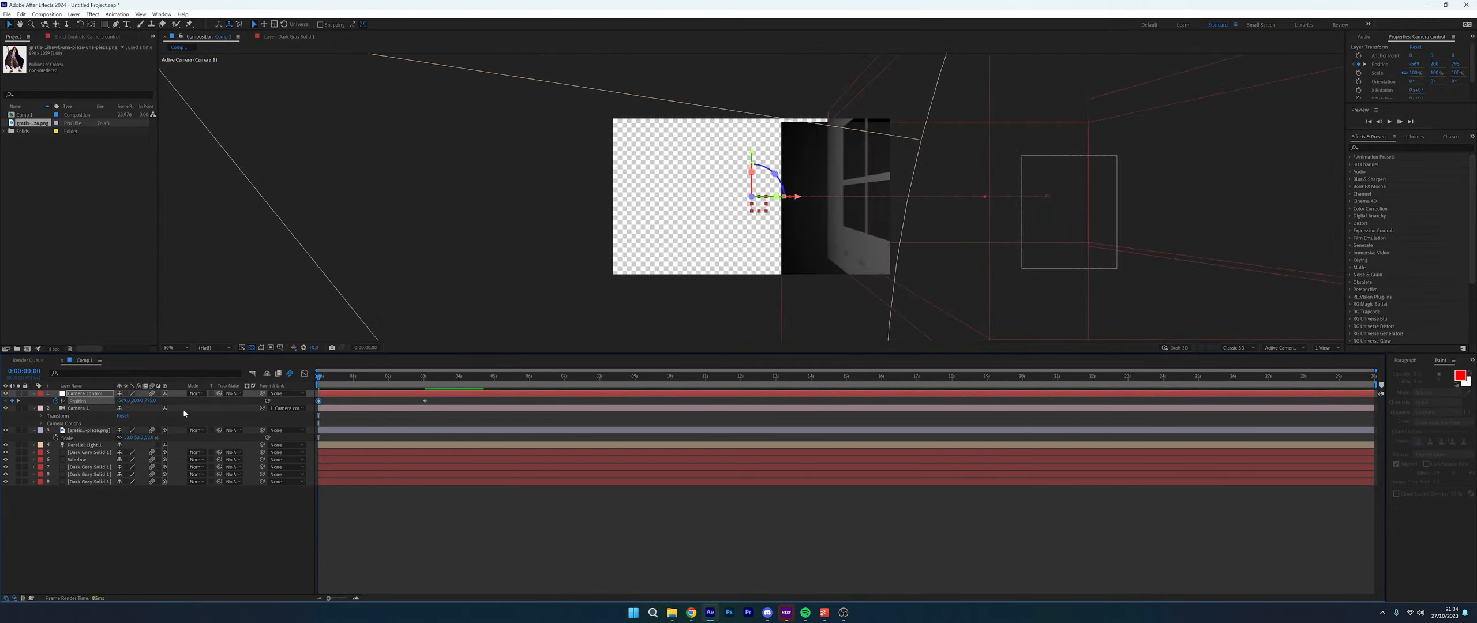
left_click_drag(151, 400, 338, 380)
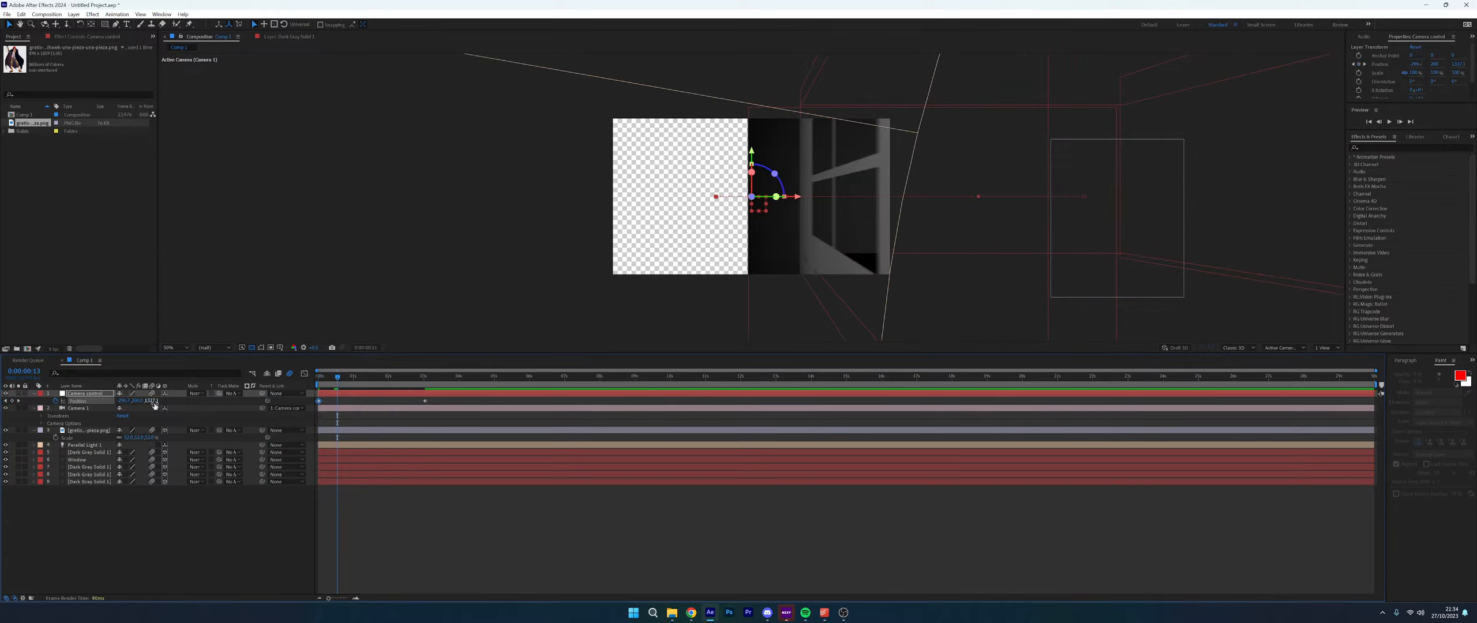
Switch the composition to four views and zoom out the Top view to show the null's motion path
left_click(1333, 348)
left_click(1341, 379)
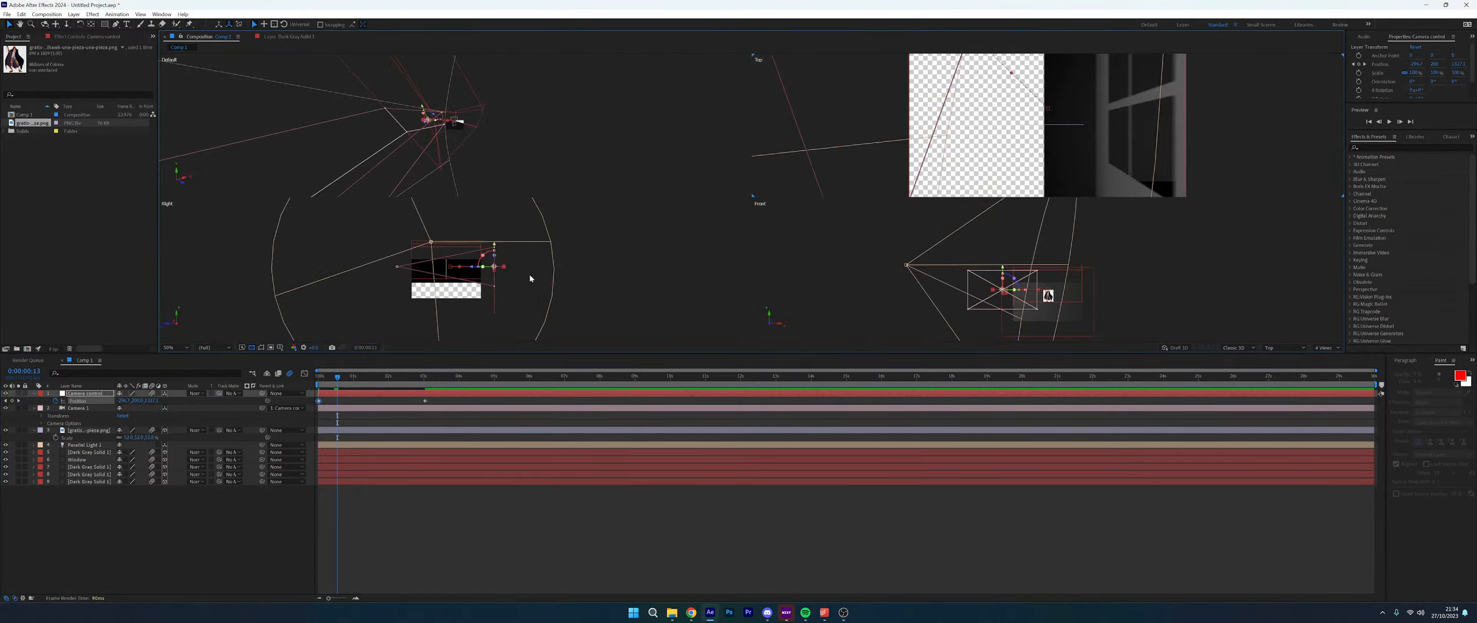
key("comma")
key("comma")
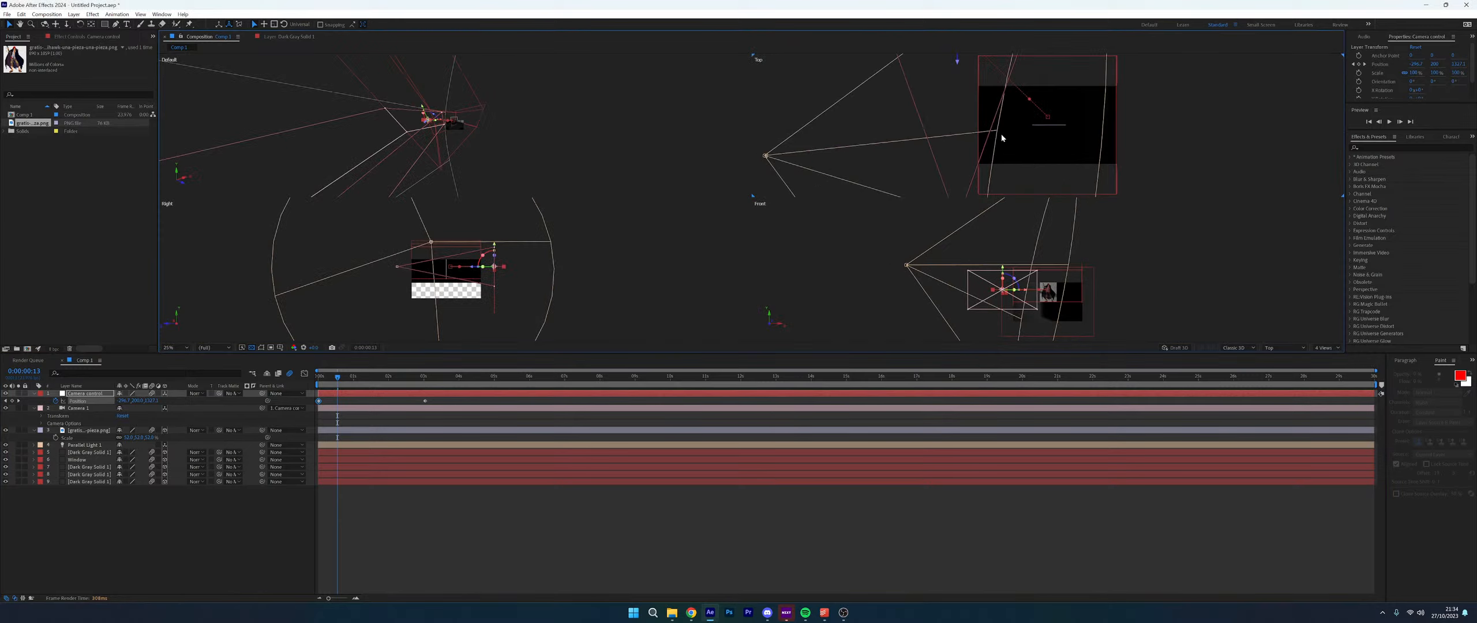
Change the Default viewport of the four-view layout to show the Active Camera
left_click(568, 158)
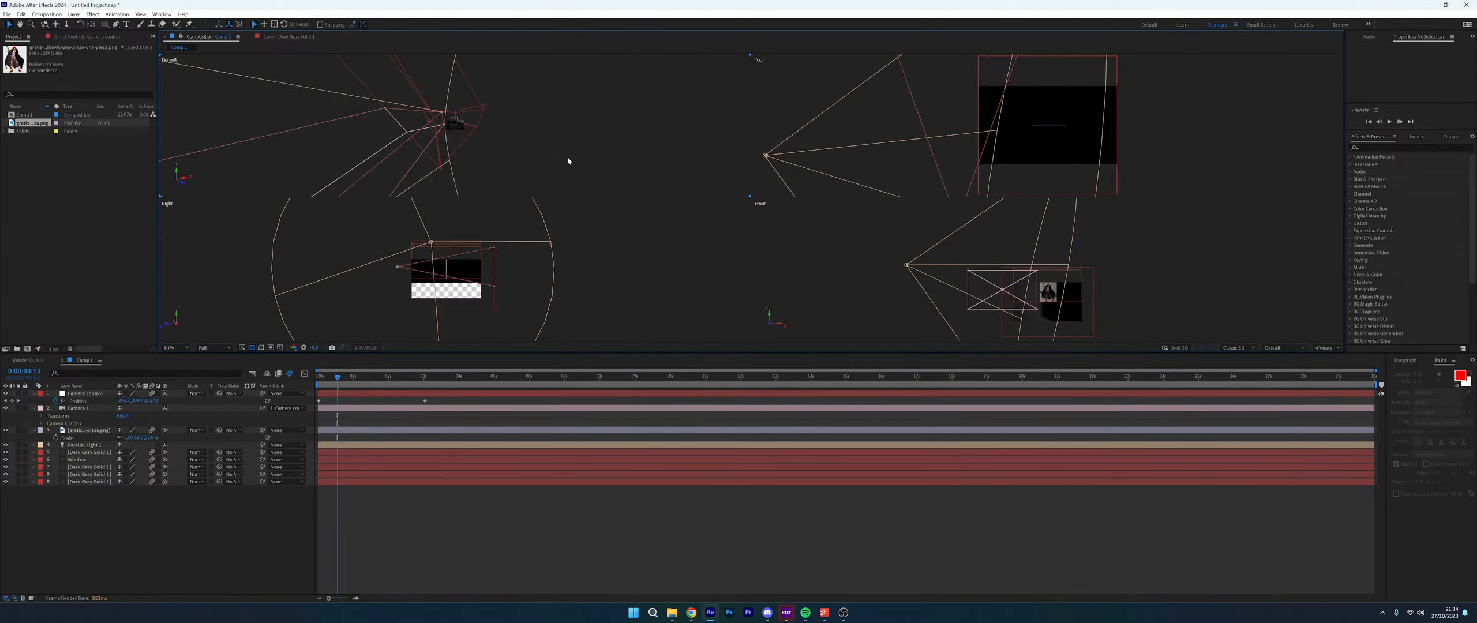
left_click(1280, 348)
left_click(1287, 364)
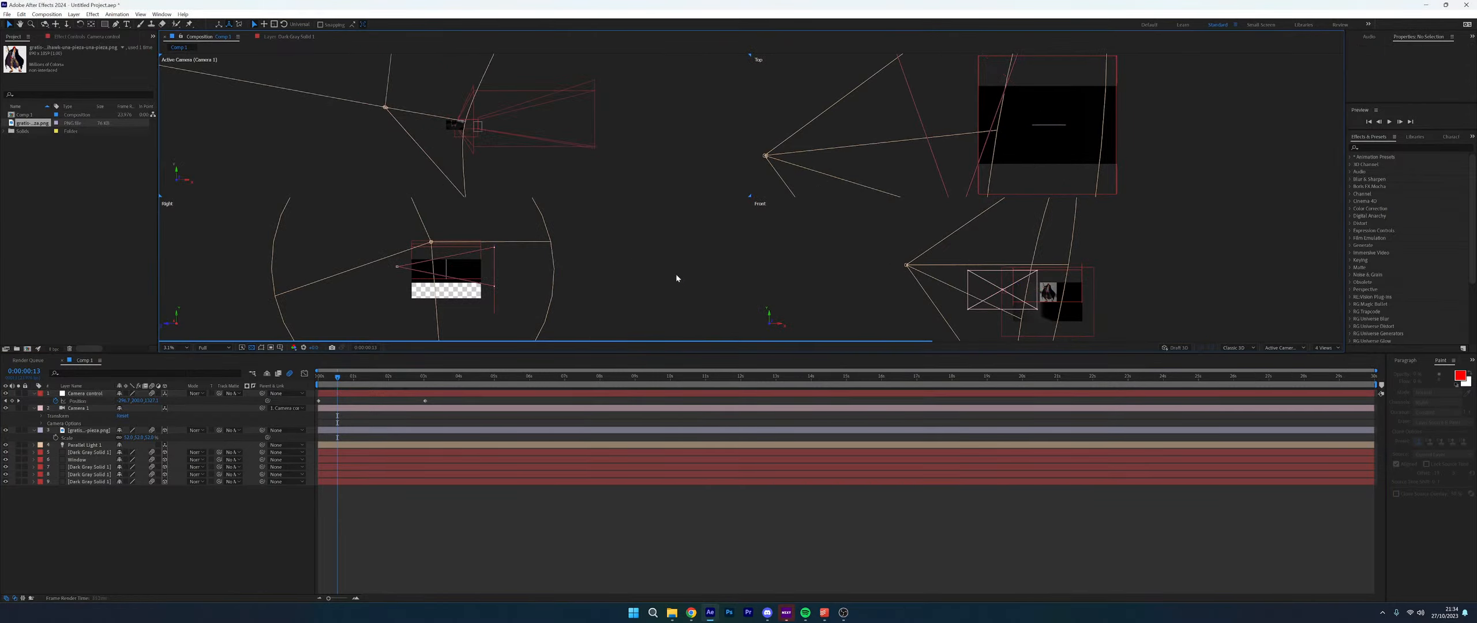
Shift the back wall solid to the right along X in the Active Camera view
scroll(467, 134, "up", 2)
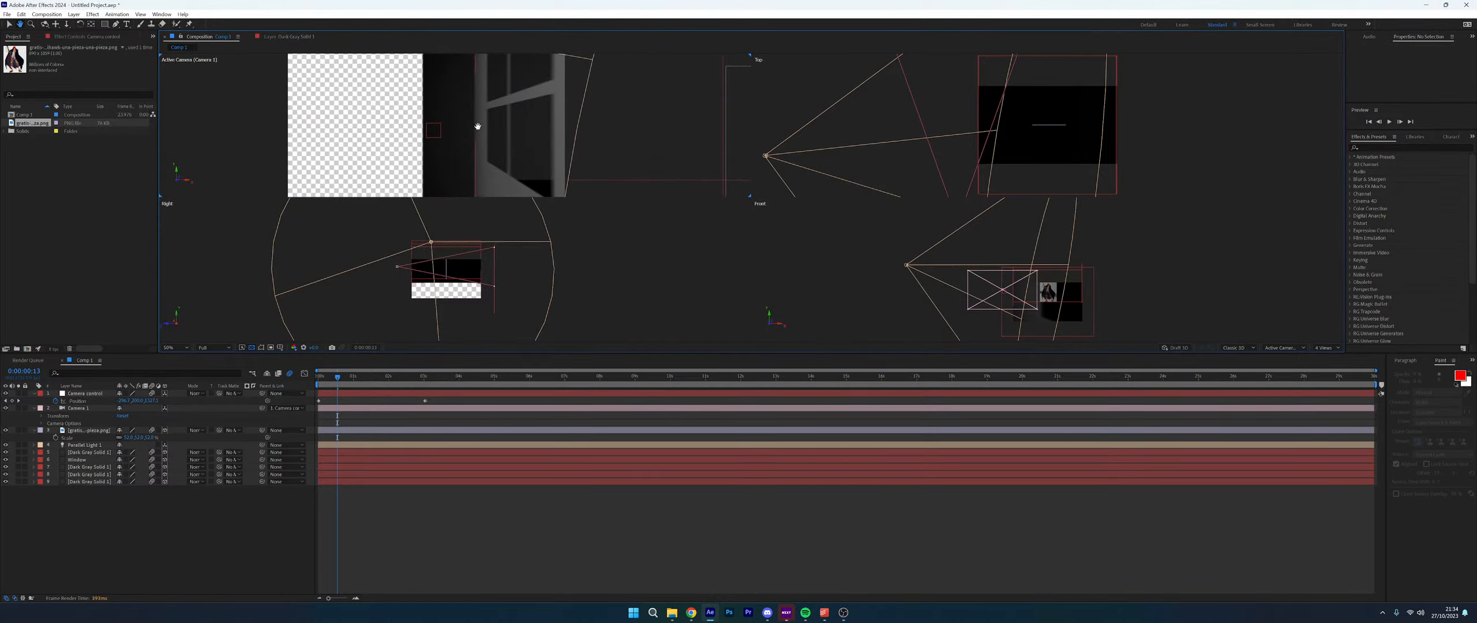
left_click(444, 132)
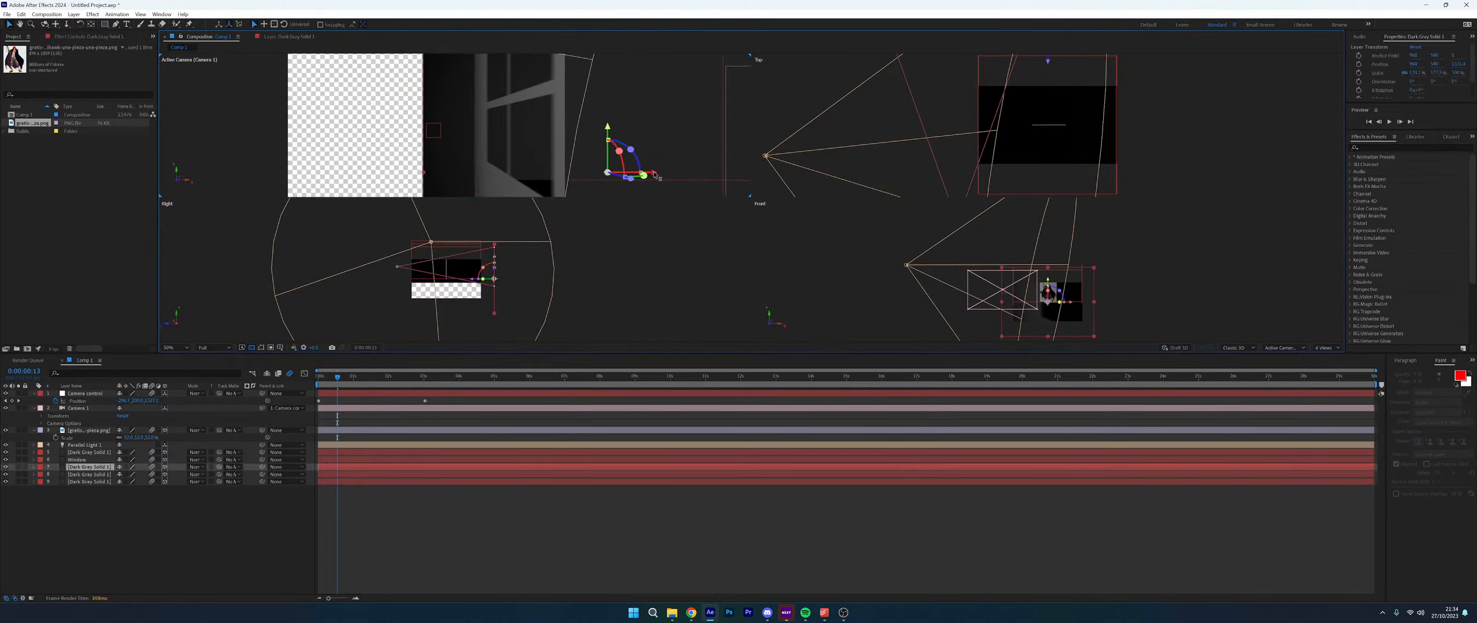
left_click_drag(664, 173, 704, 169)
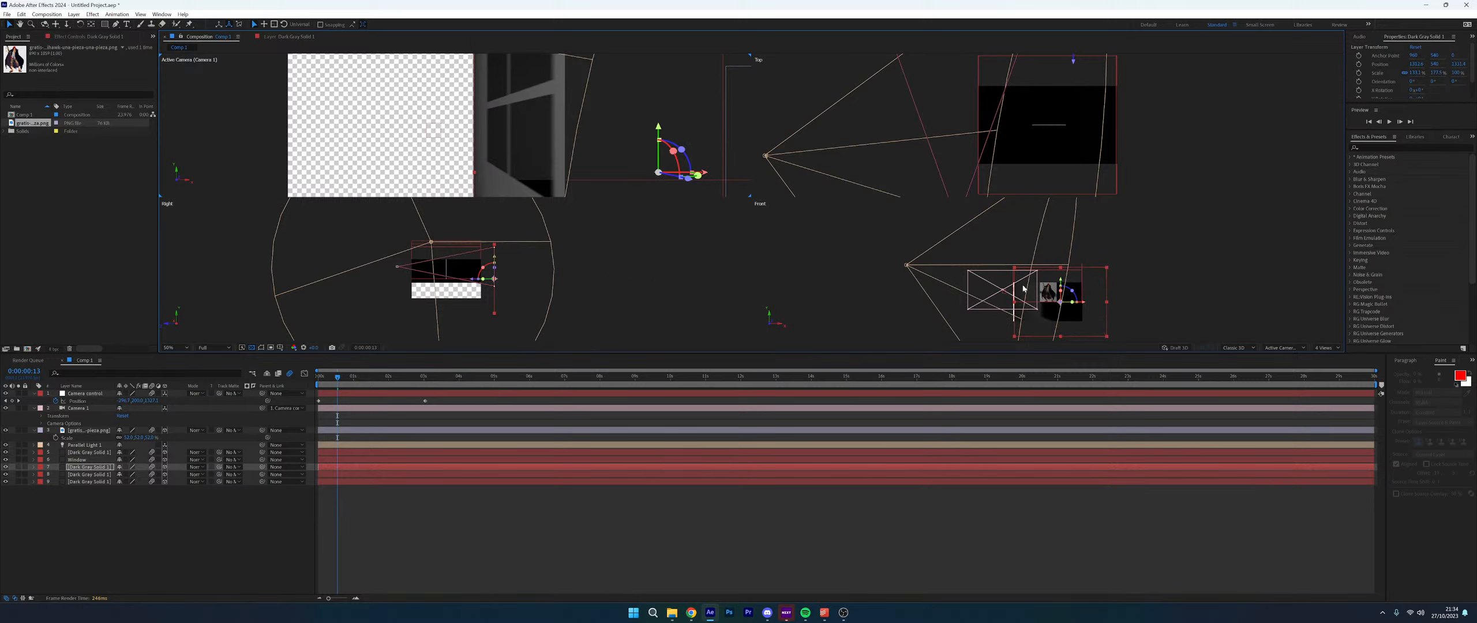
Move the Camera control null's first Position keyframe well behind the room along Z in the Top view
scroll(506, 277, "up", 4)
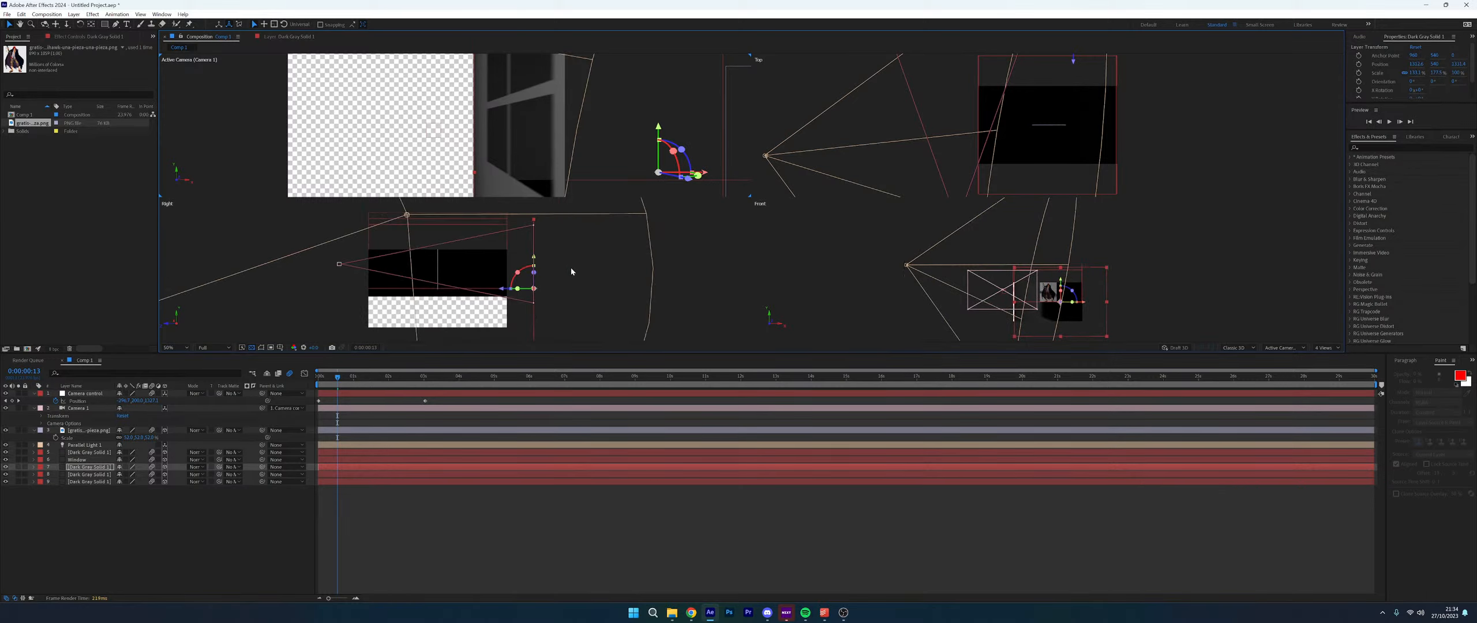
left_click_drag(589, 269, 486, 268)
left_click(319, 400)
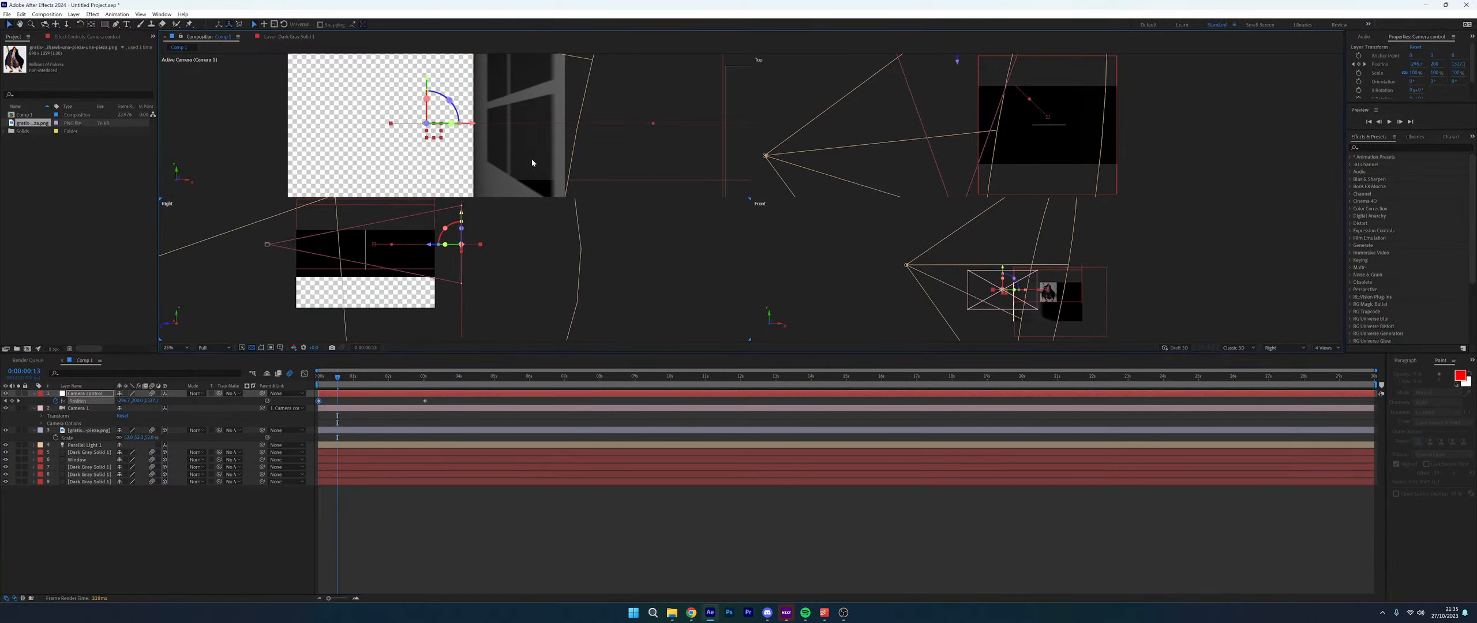
left_click_drag(387, 125, 365, 124)
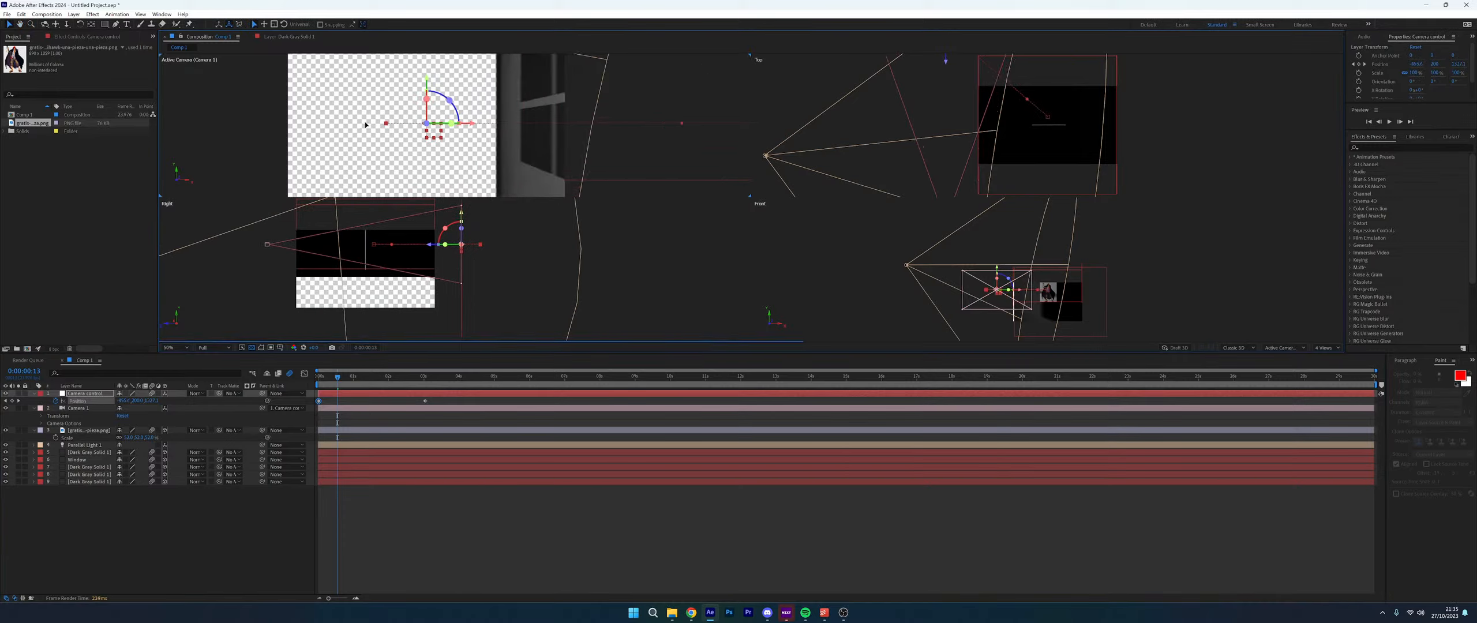
key("ctrl+z")
left_click_drag(953, 96, 932, 179)
left_click_drag(917, 94, 921, 44)
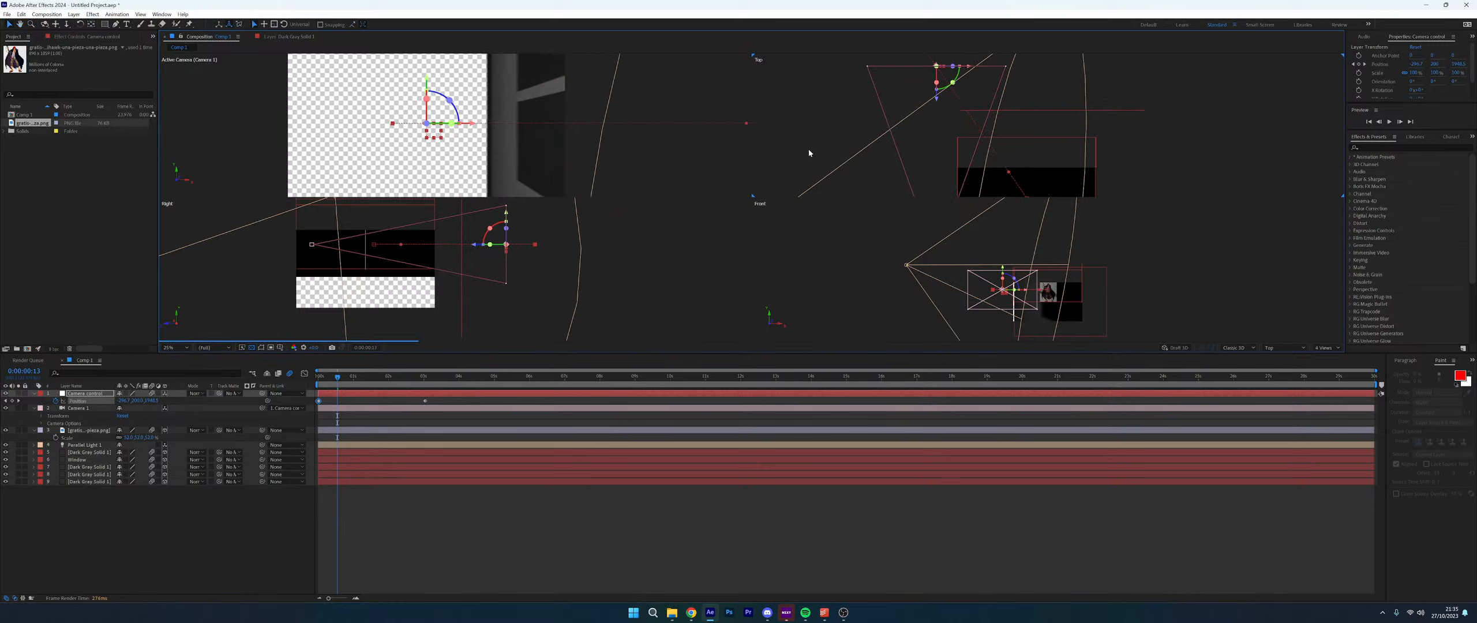
left_click_drag(339, 380, 358, 374)
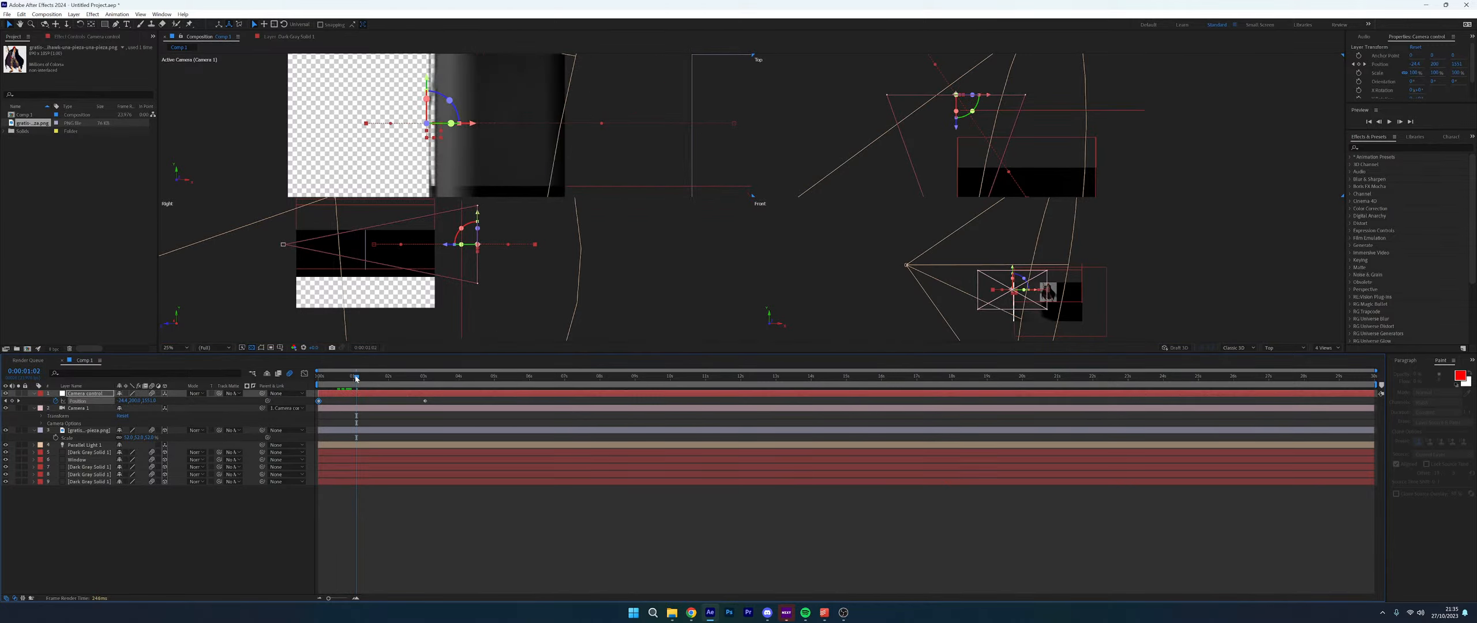
left_click_drag(358, 377, 360, 376)
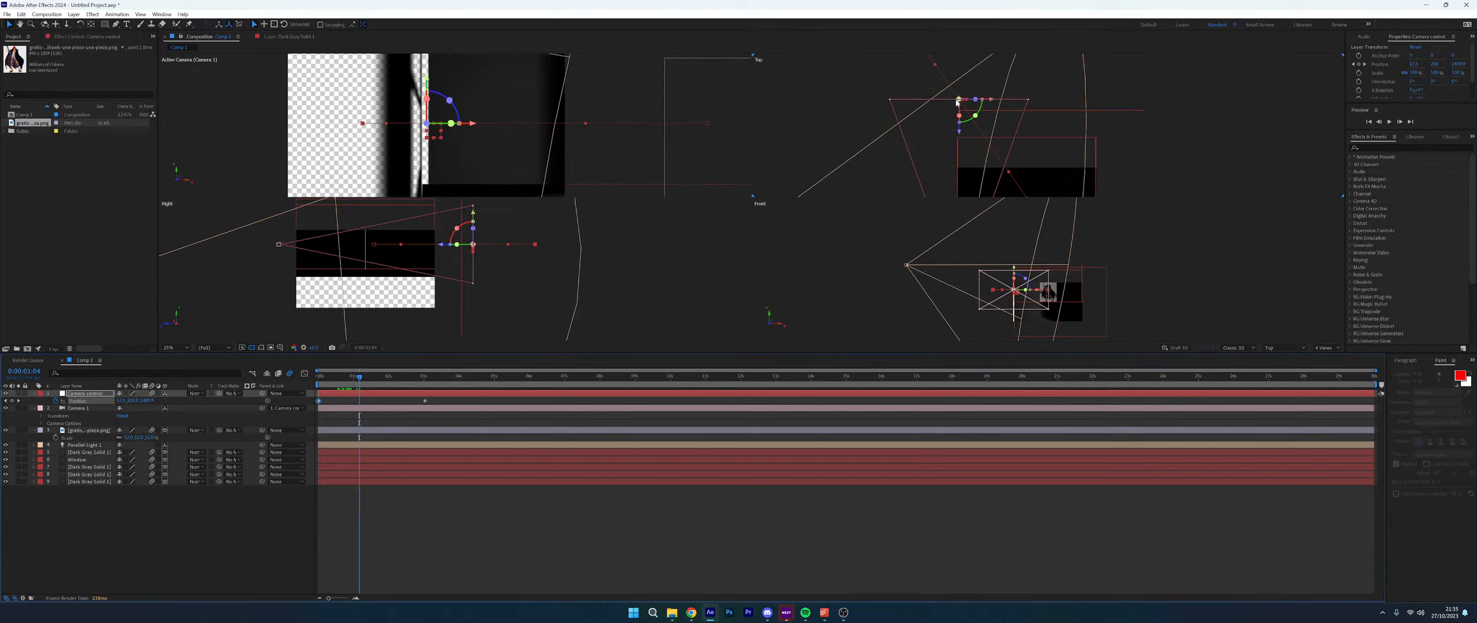
key("comma")
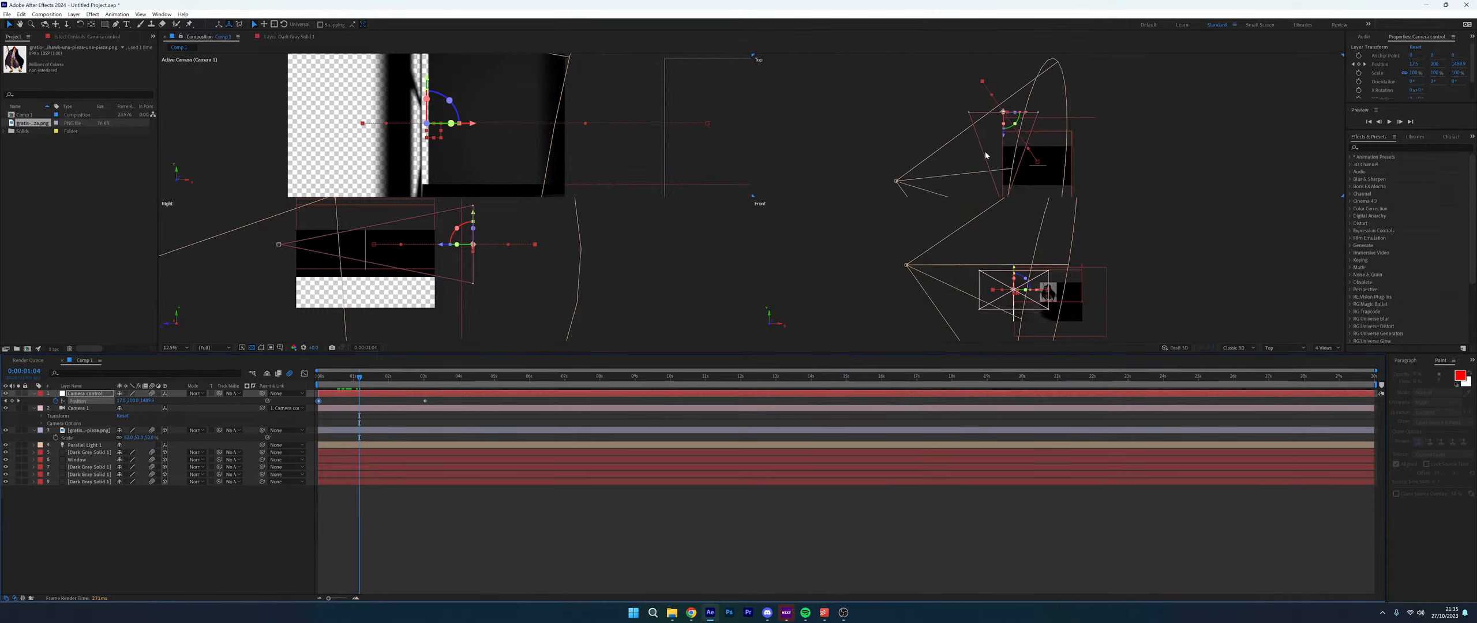
left_click_drag(983, 81, 981, 27)
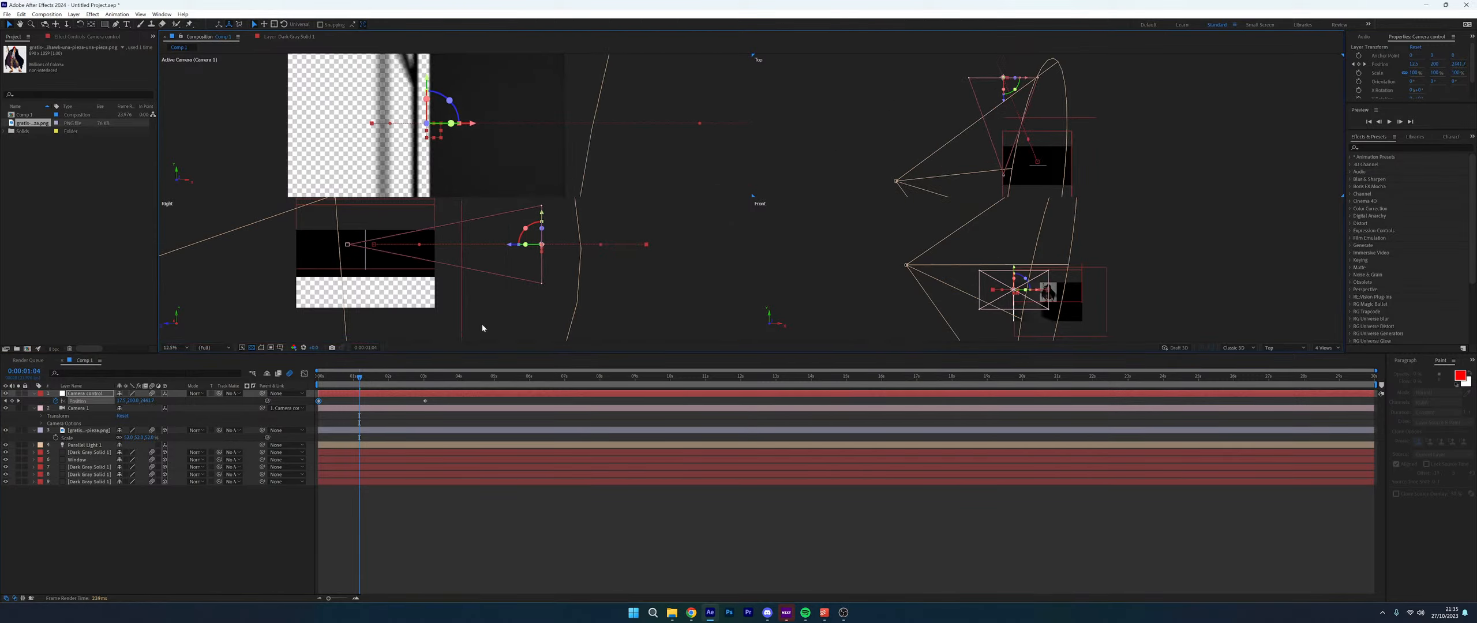
Move the back wall solid along Z to meet the room's rear edge and nudge it slightly left along X
left_click(466, 171)
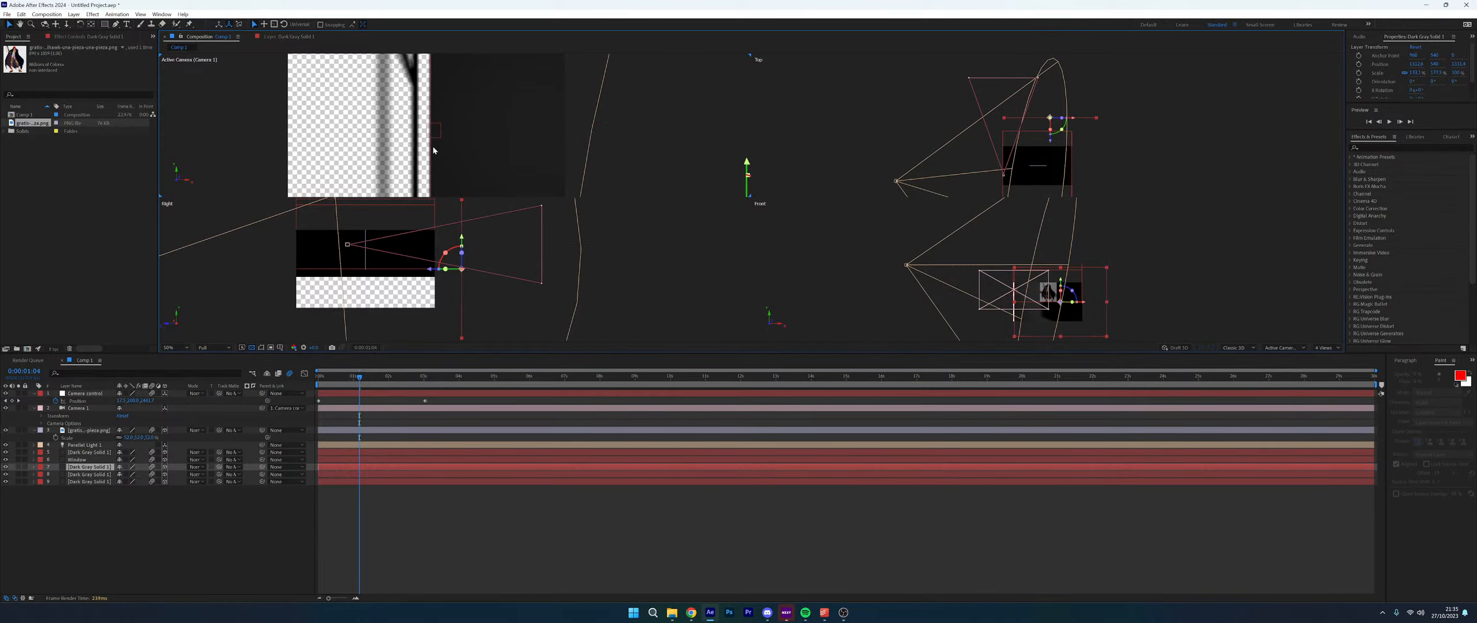
left_click_drag(1053, 145, 1055, 159)
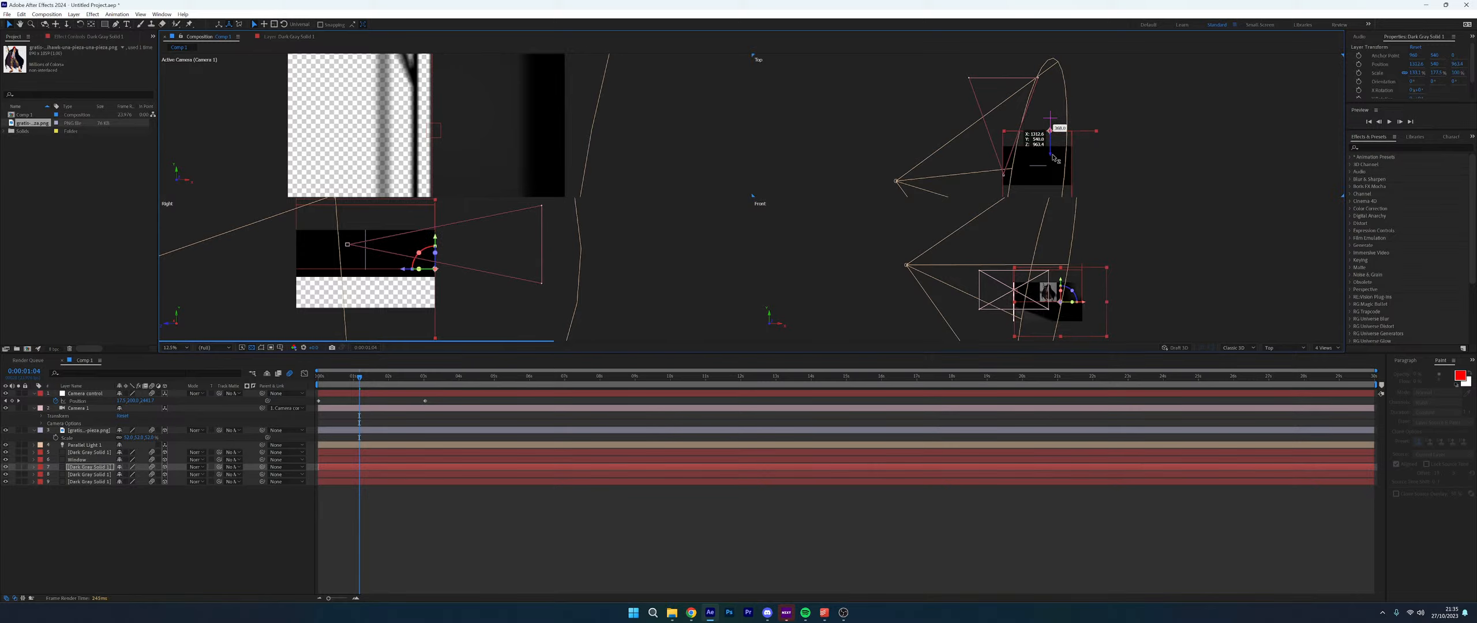
scroll(1013, 139, "up", 4)
scroll(1047, 127, "up", 2)
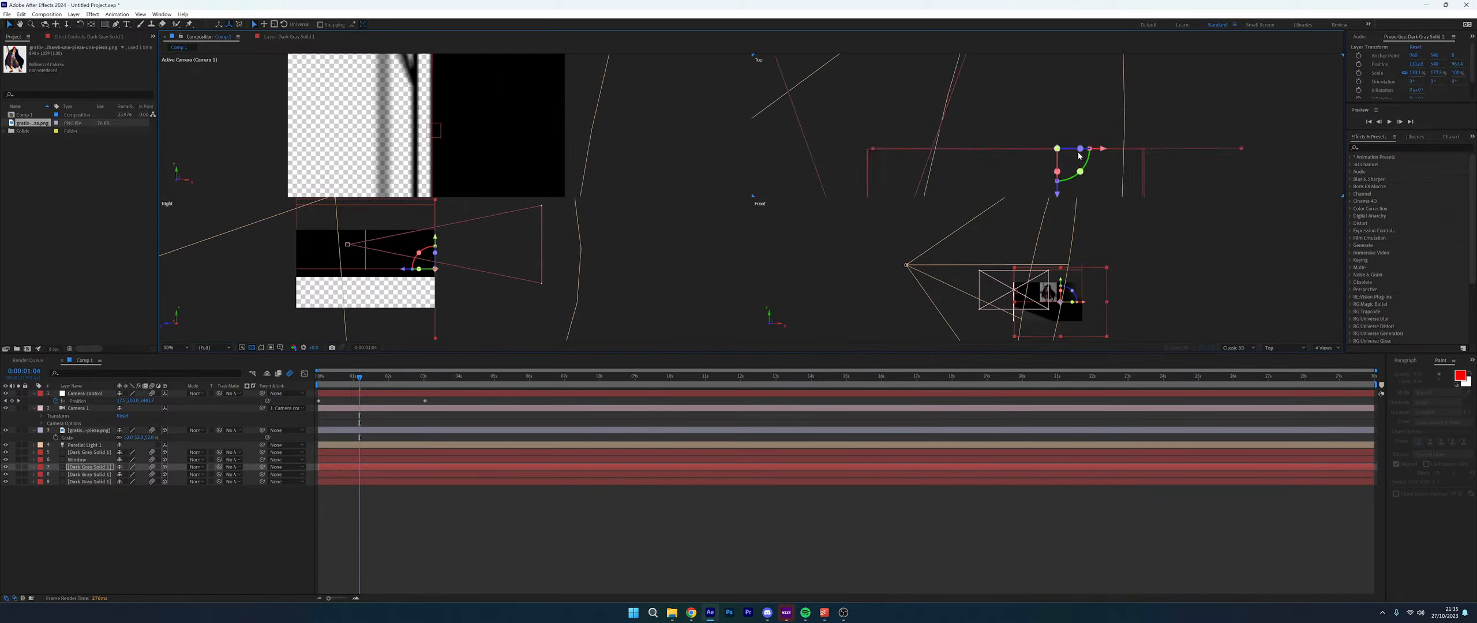
left_click_drag(1103, 151, 1096, 148)
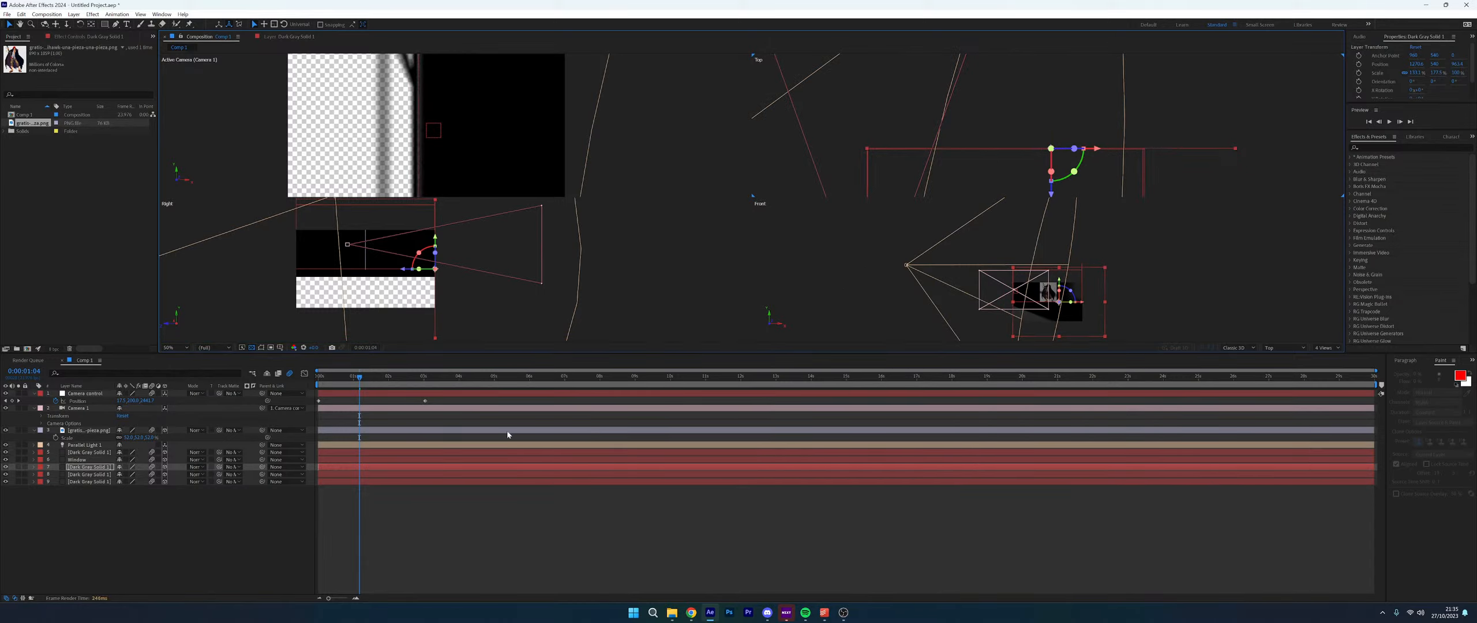
Return to a single Active Camera view at 0:00:03:00, frame the composition and preview the playback
left_click_drag(359, 378, 425, 380)
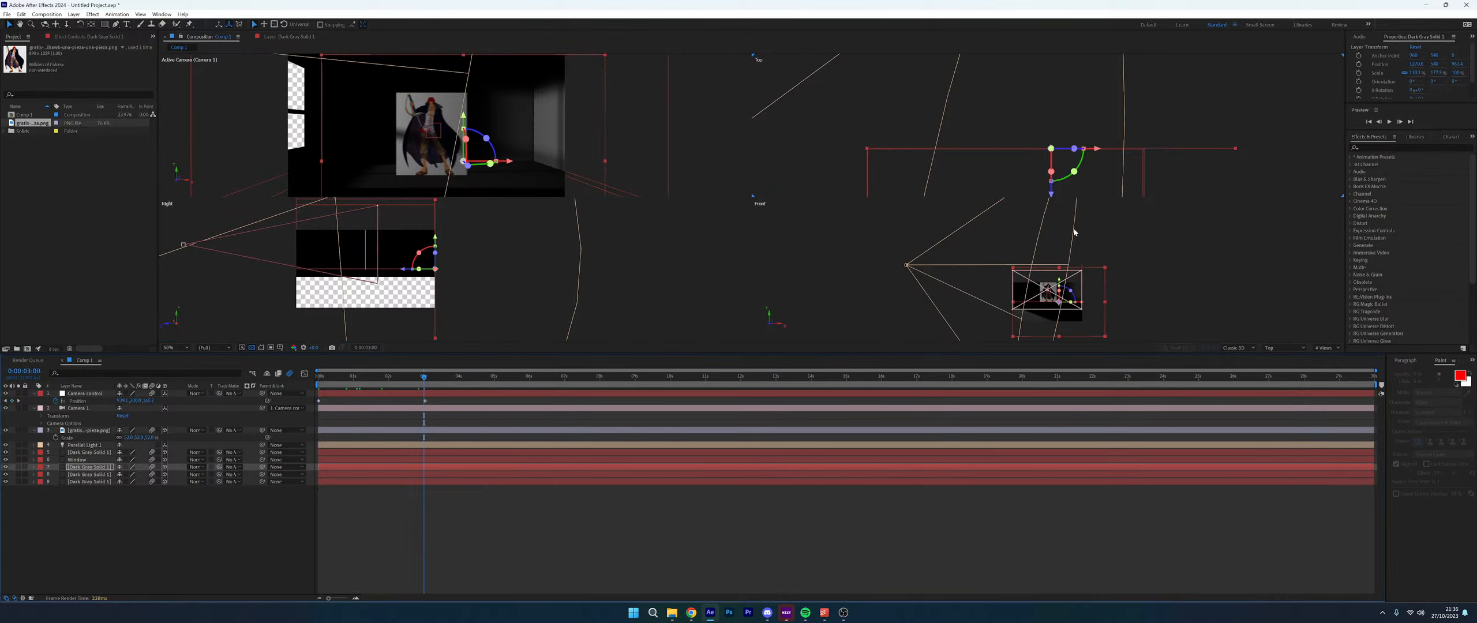
left_click(1318, 347)
left_click(1322, 357)
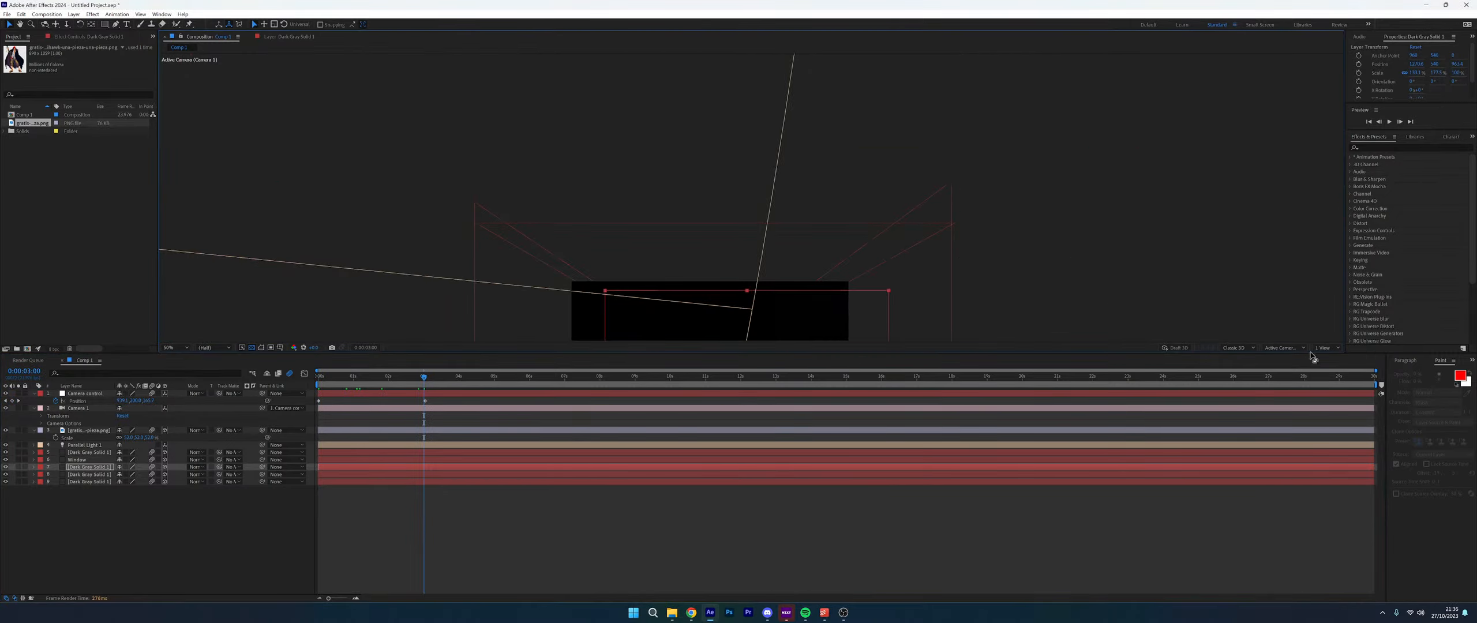
left_click_drag(720, 279, 723, 156)
key("v")
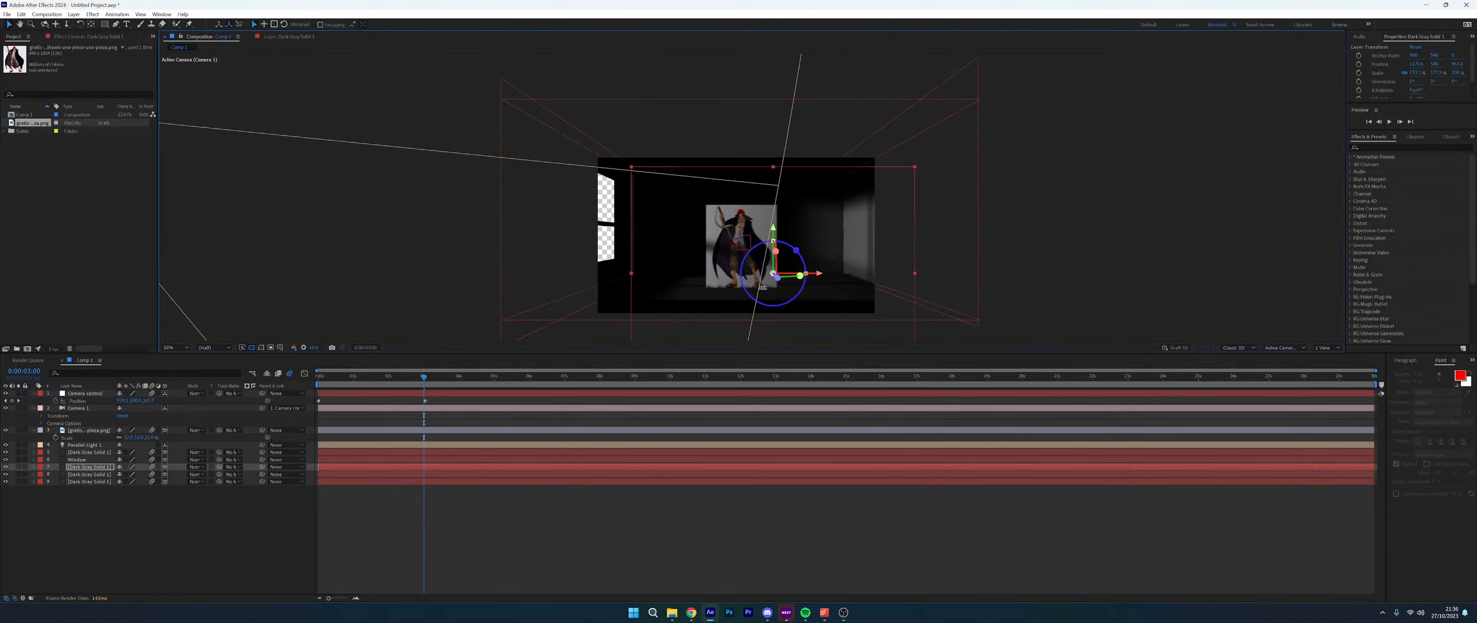
key("space")
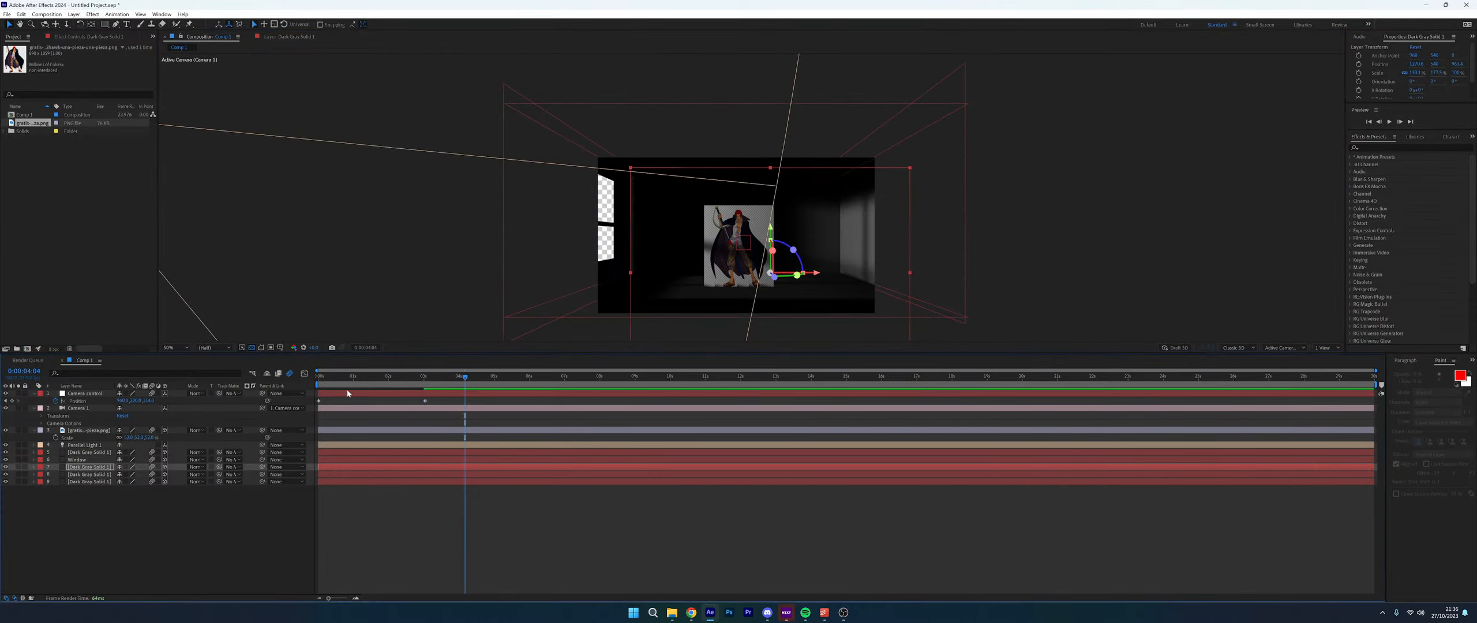
Add a third Position keyframe with the null pushed toward the character along Z, and move it to just before the 8-second mark
left_click_drag(149, 402, 247, 397)
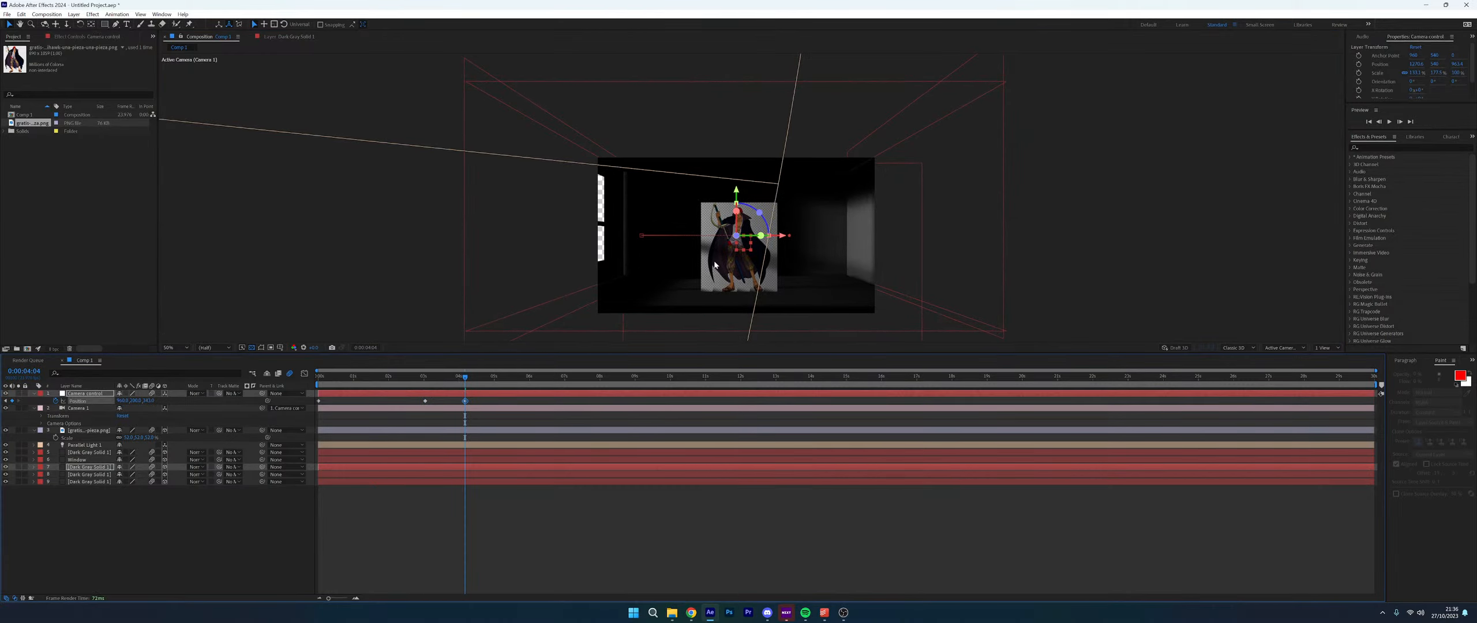
left_click(1326, 348)
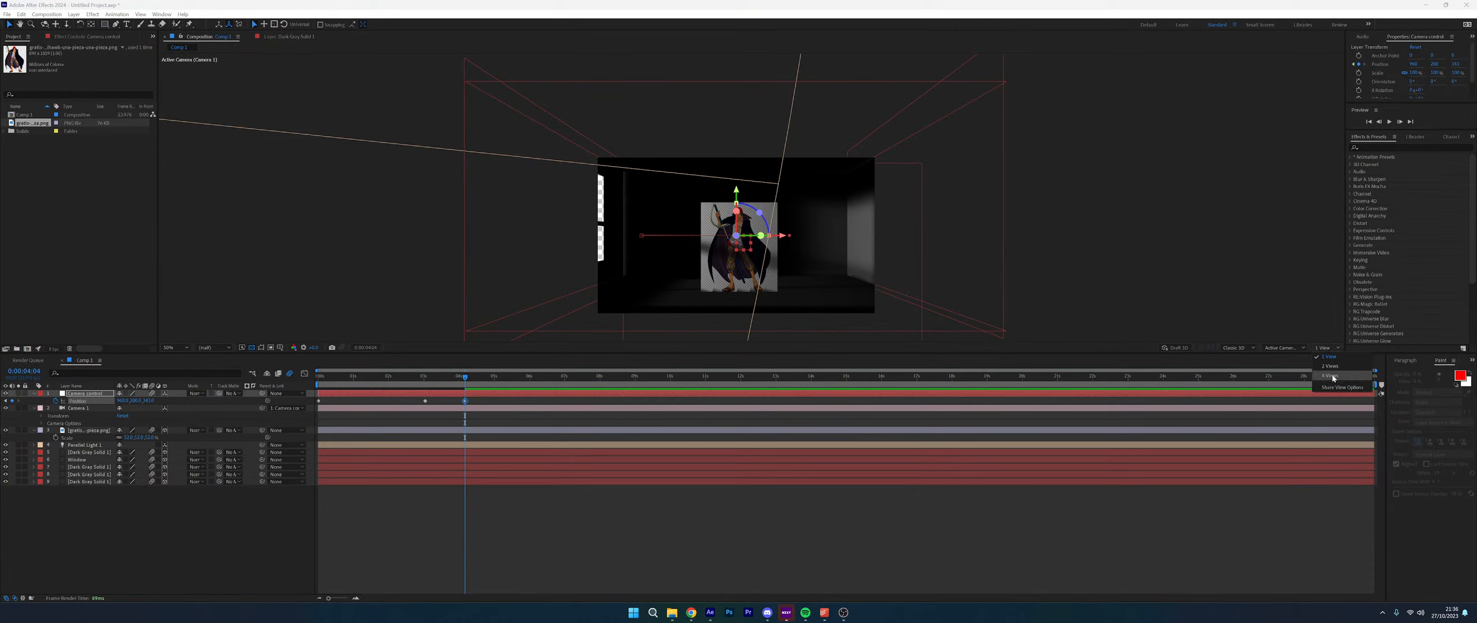
left_click(1331, 376)
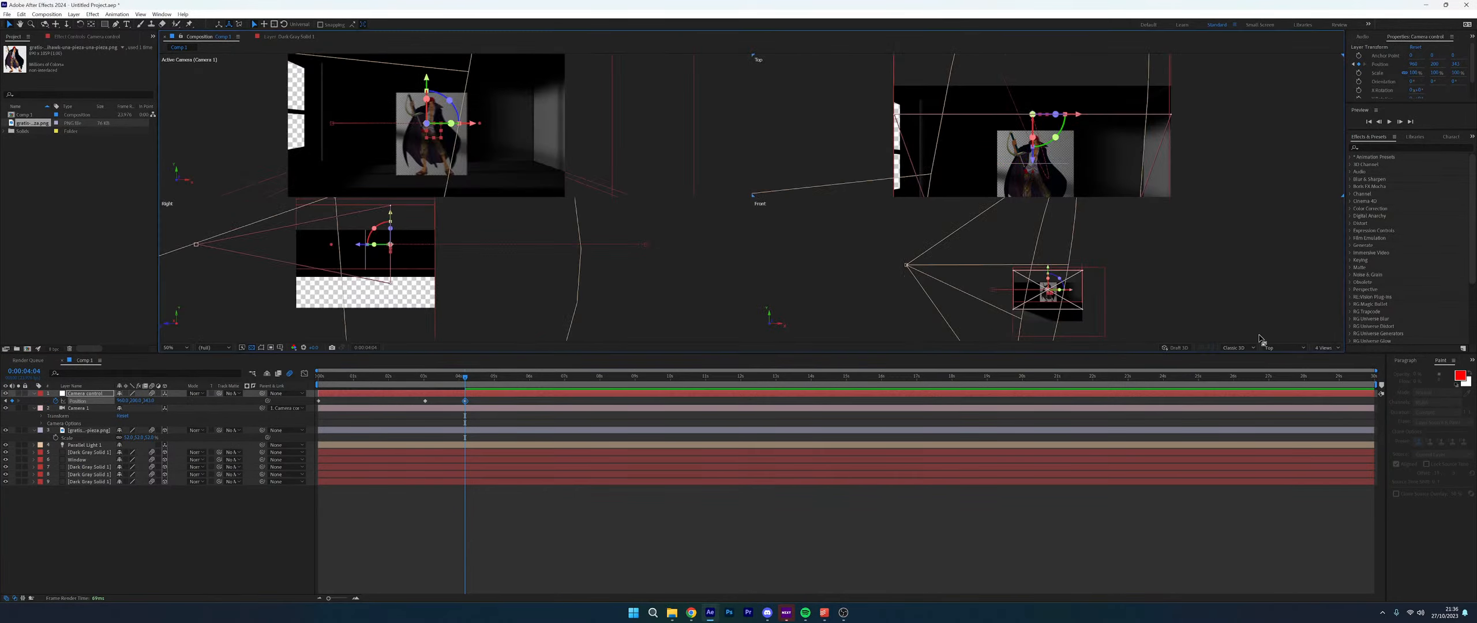
left_click(1038, 165)
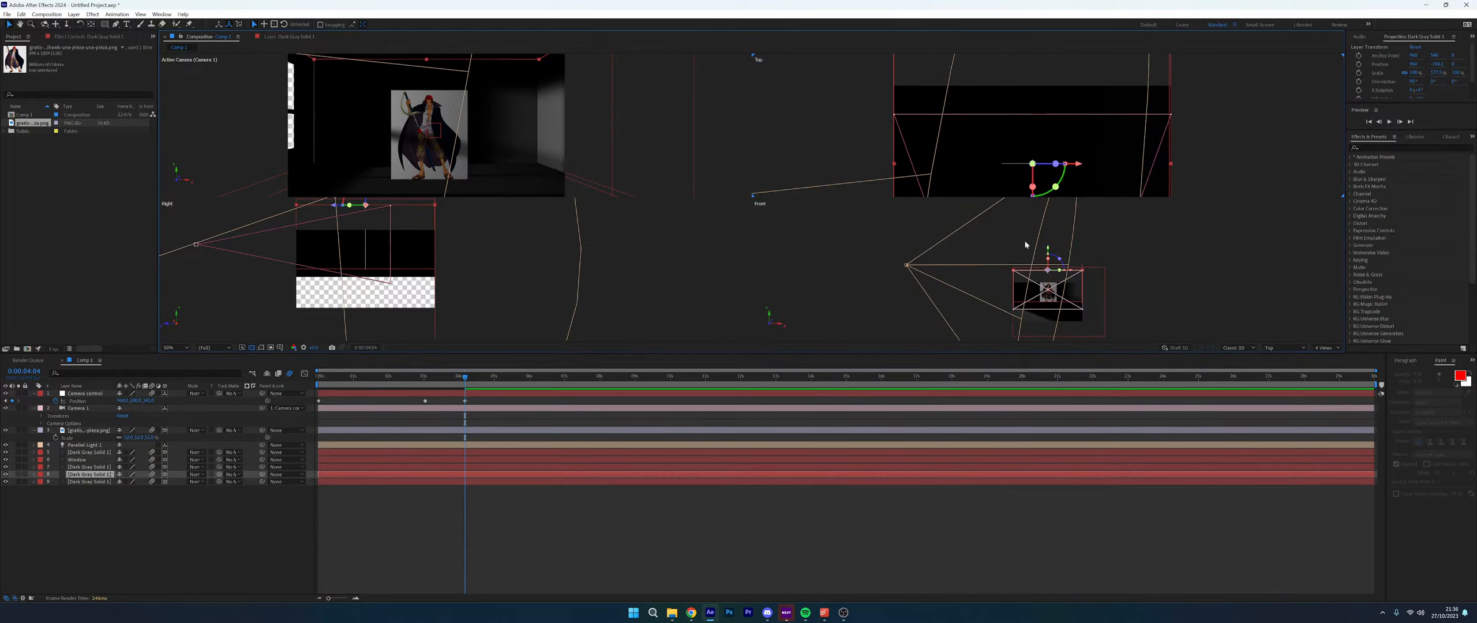
left_click(425, 401)
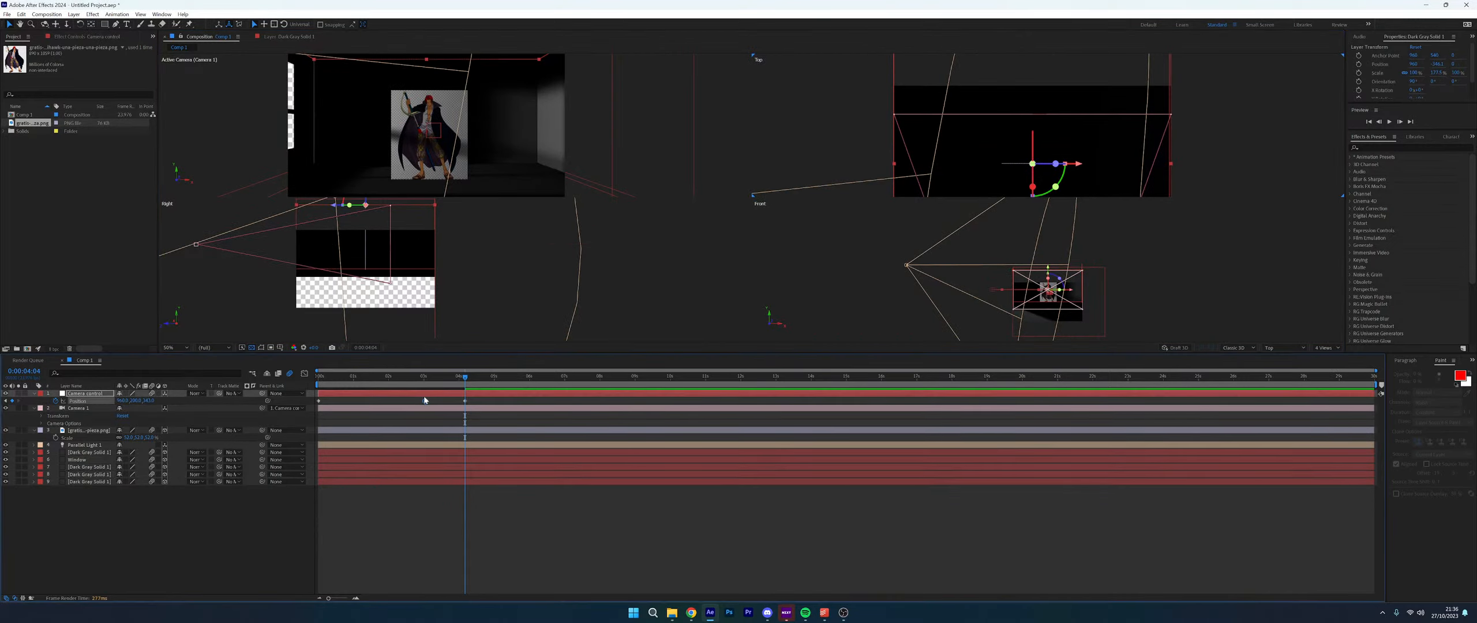
left_click_drag(425, 379, 591, 401)
Examine the null's motion path between the second and third Position keyframes in the Top view
left_click(439, 378)
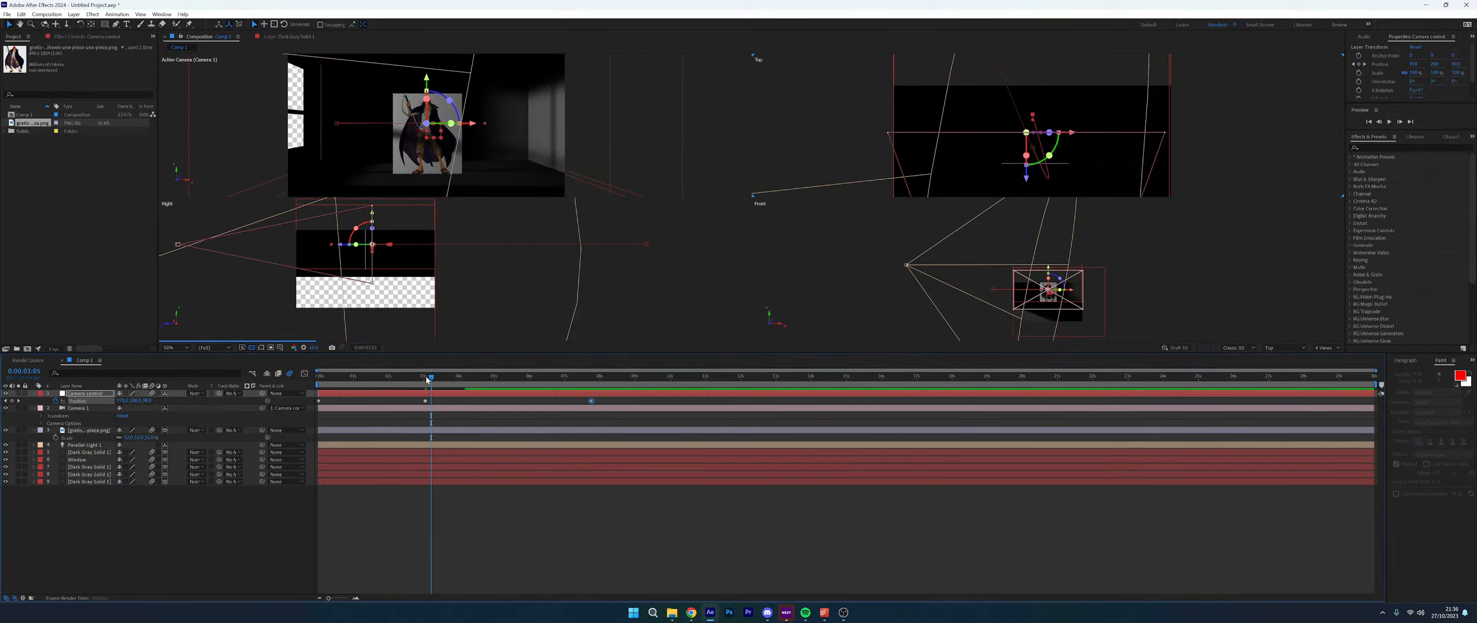
left_click(452, 379)
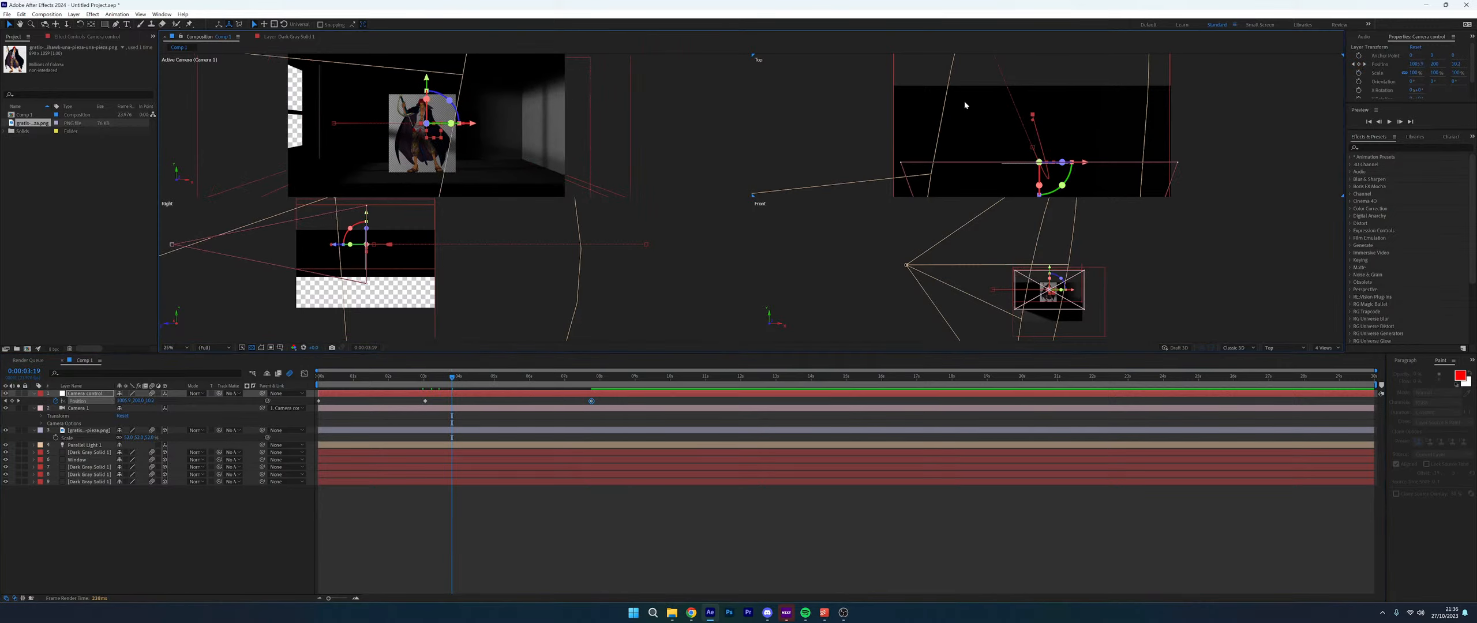
scroll(1036, 155, "down", 2)
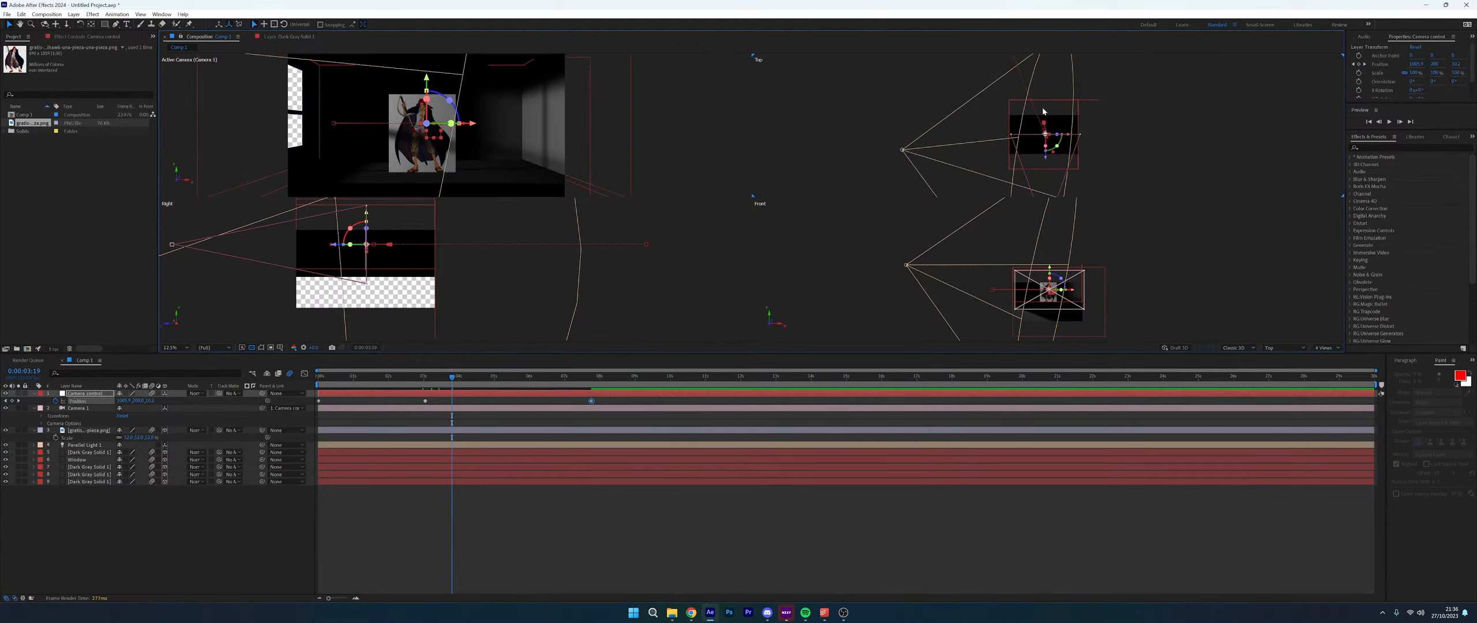
scroll(1044, 133, "up", 6)
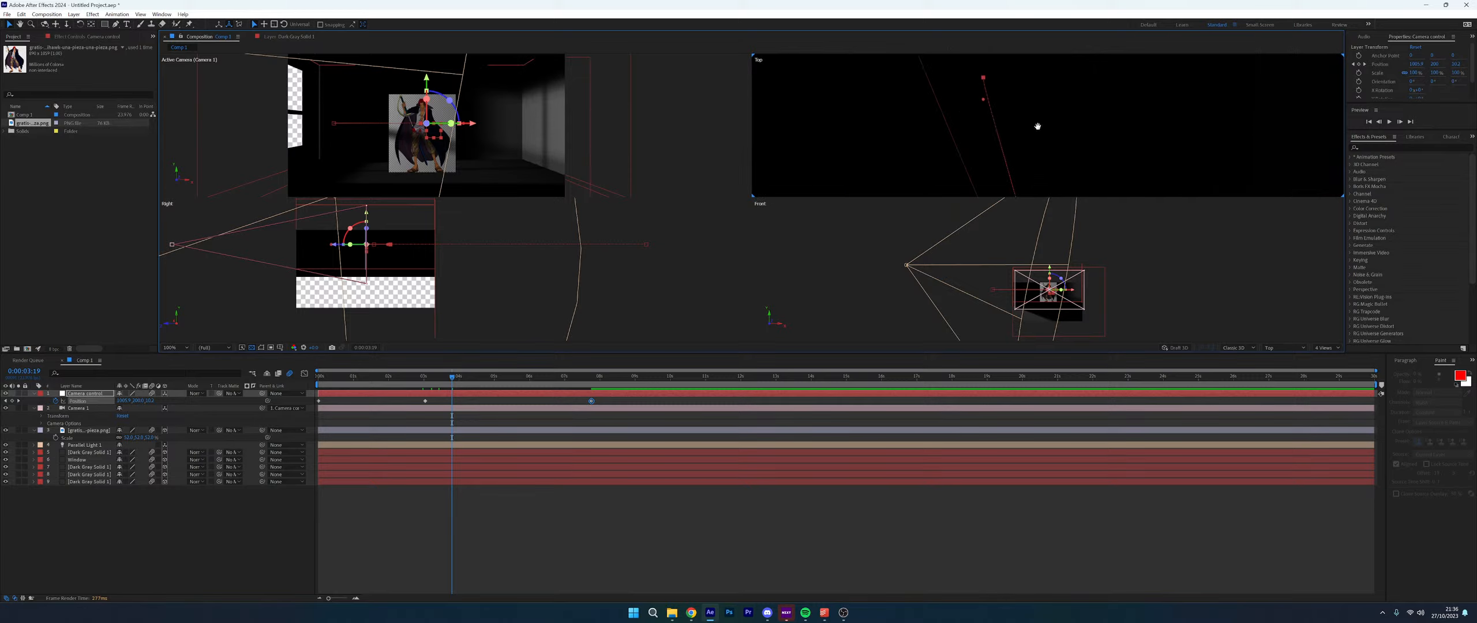
key("v")
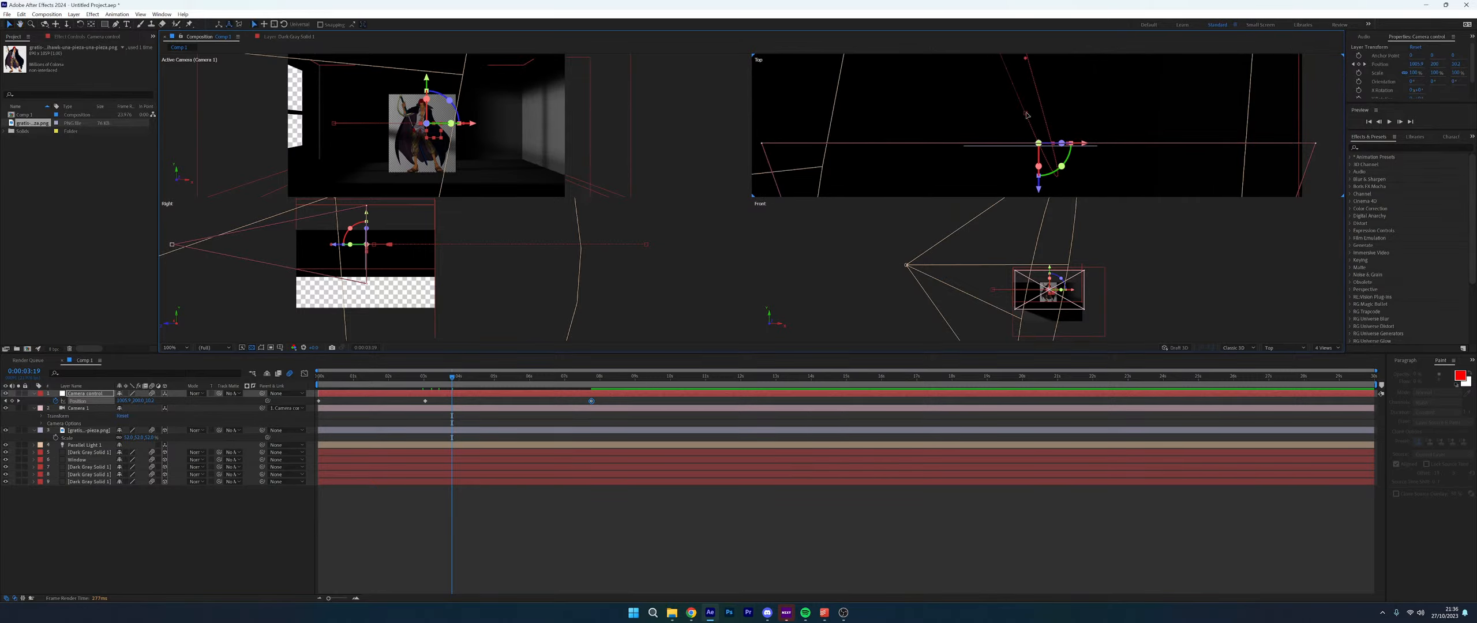
Pick the Convert Vertex tool and review the camera move from 0:00:03:00 to about 0:00:05:20
left_click(116, 24)
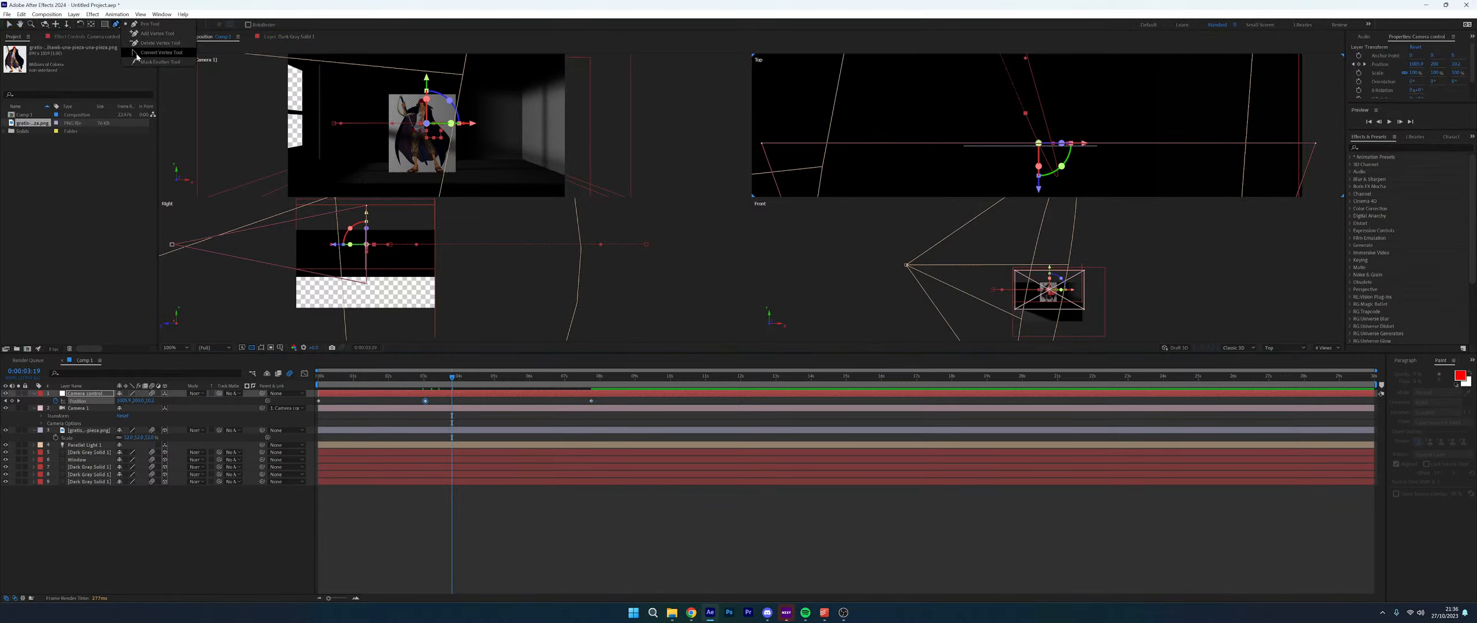
left_click(424, 377)
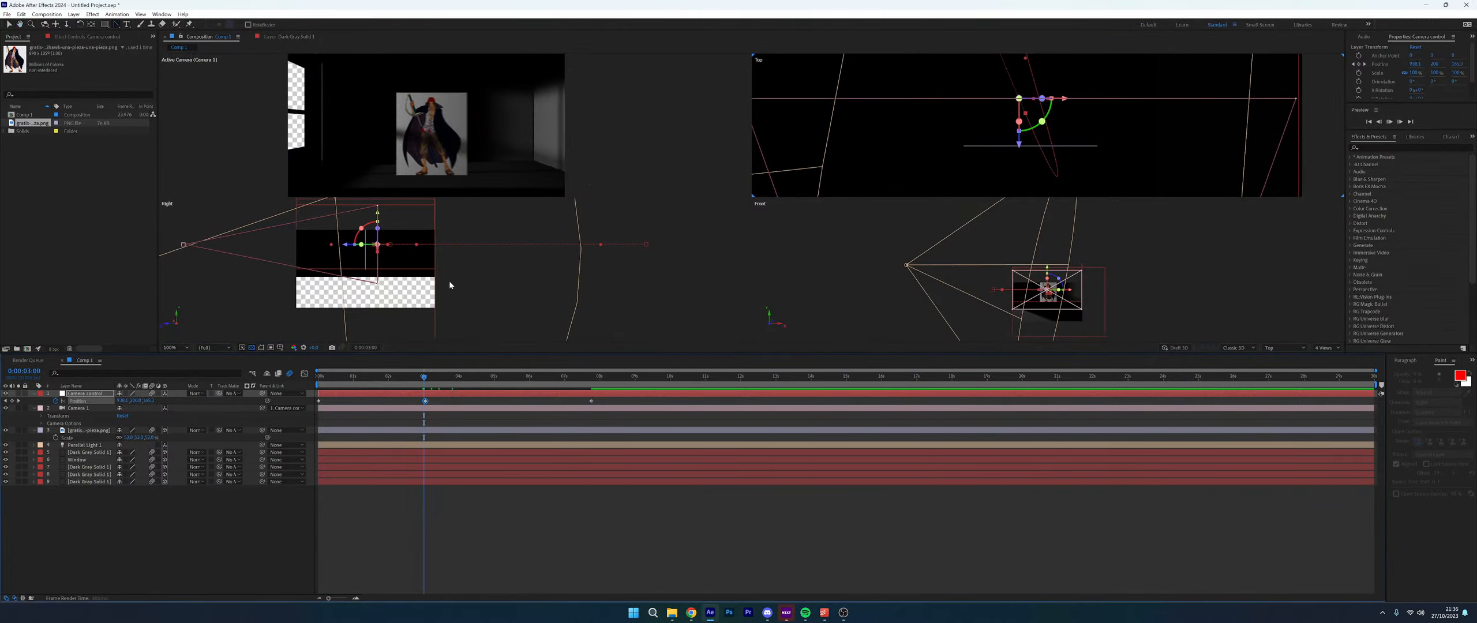
key("space")
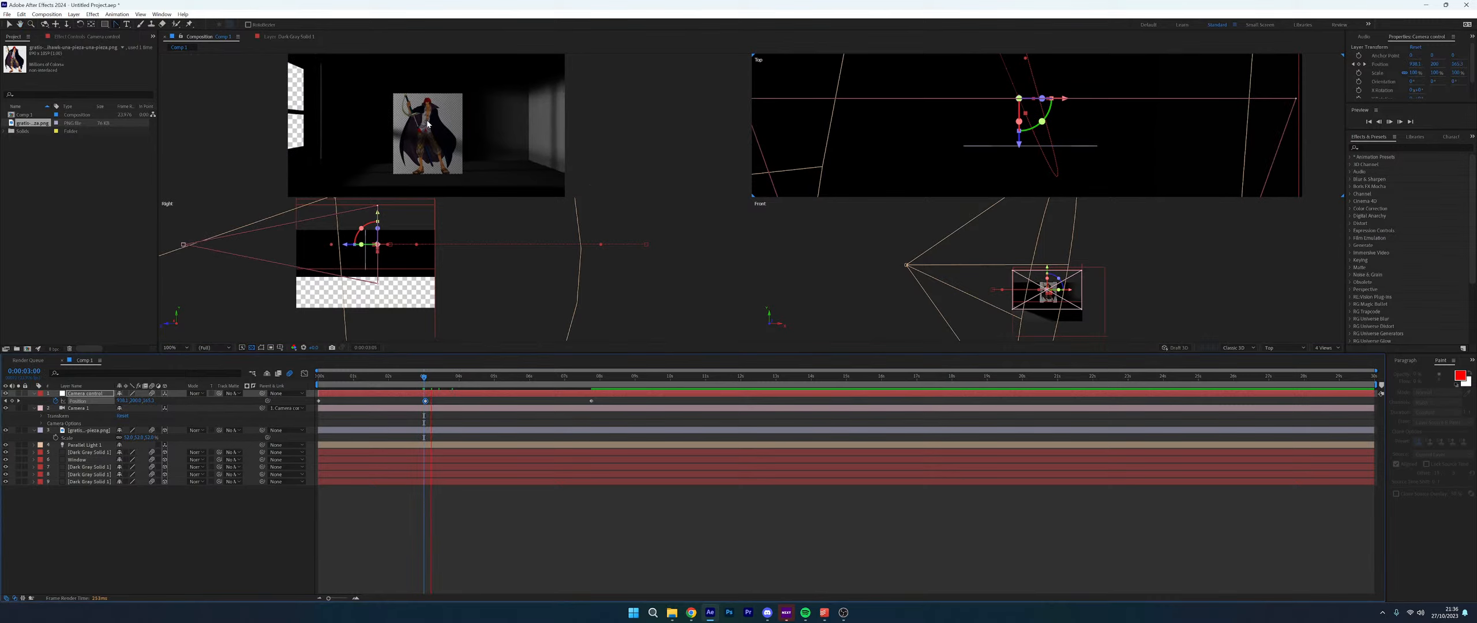
key("space")
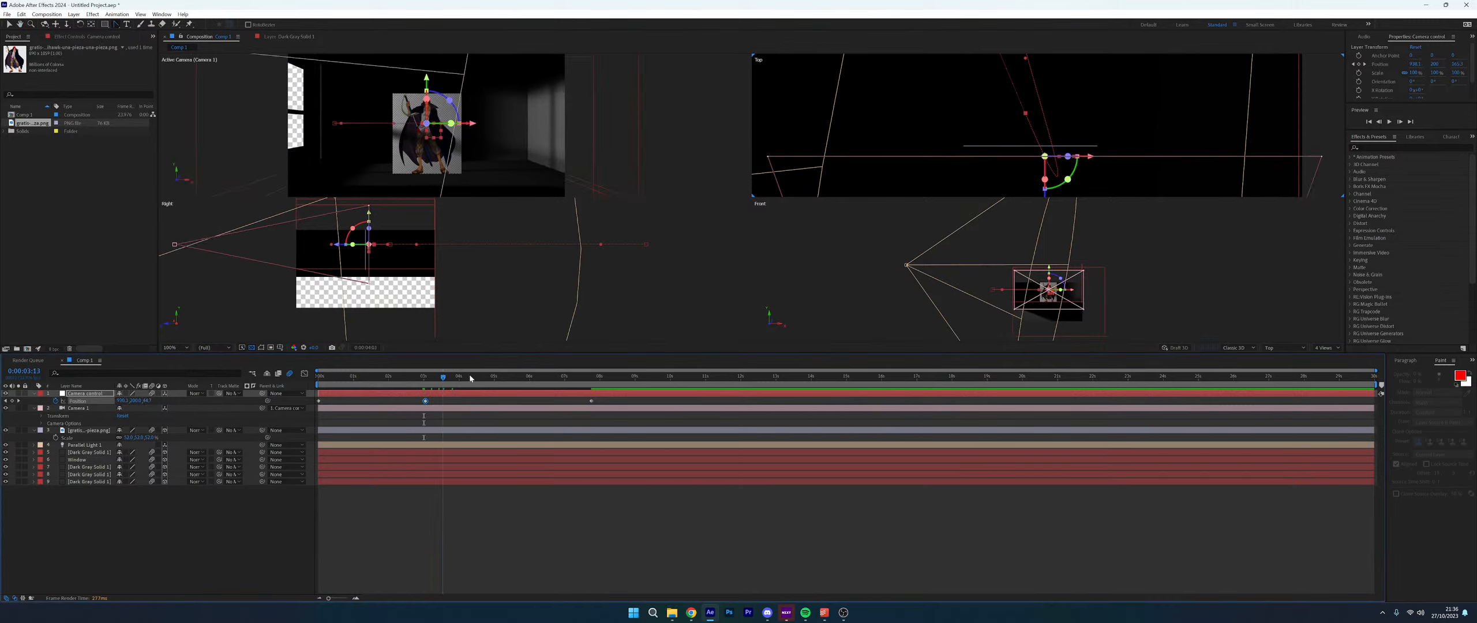
left_click_drag(469, 375, 524, 372)
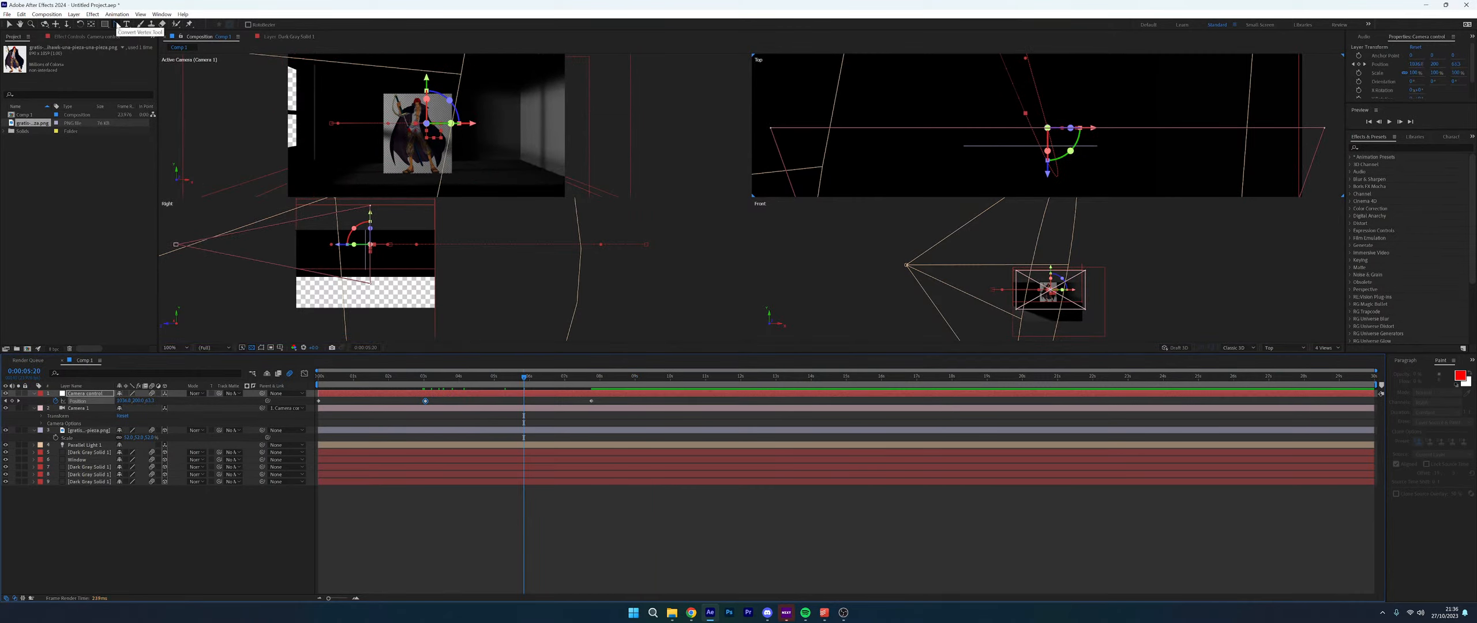
Pull direction handles out of the second Position keyframe's path point in the Top view with Convert Vertex and tilt them slightly
left_click_drag(118, 26, 154, 26)
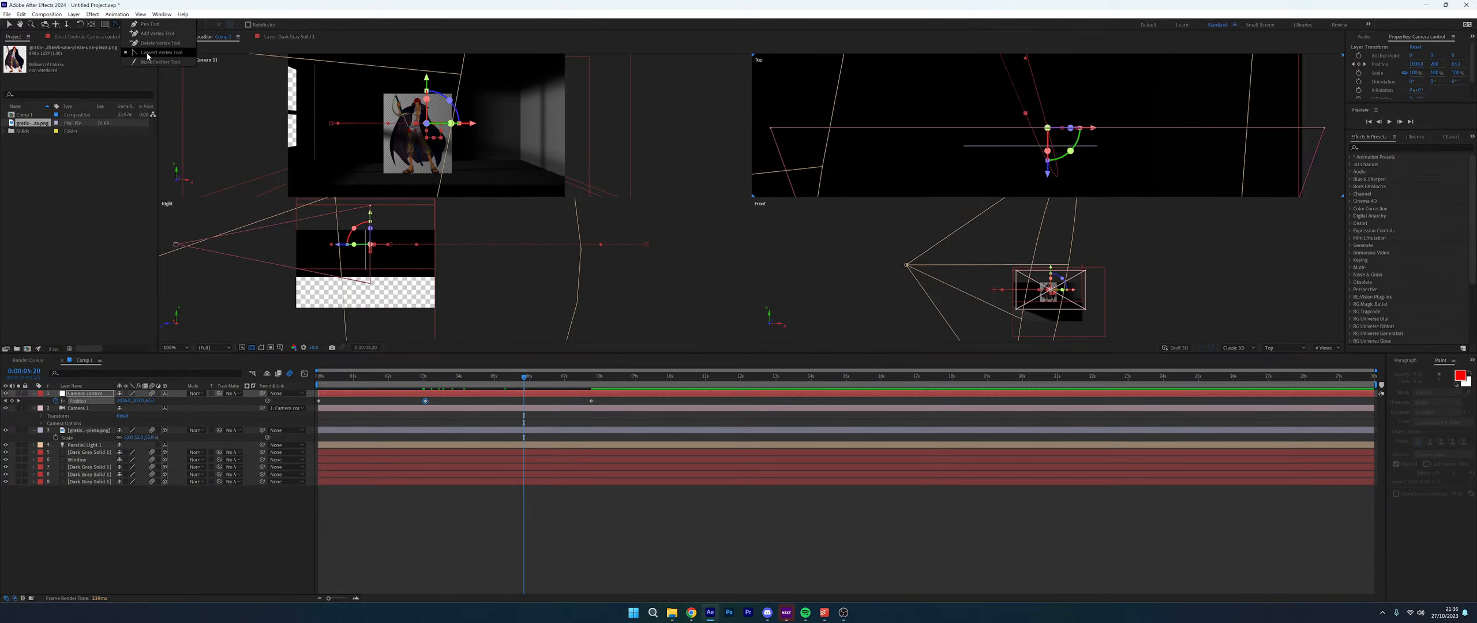
left_click(1025, 113)
left_click_drag(1058, 117, 1008, 173)
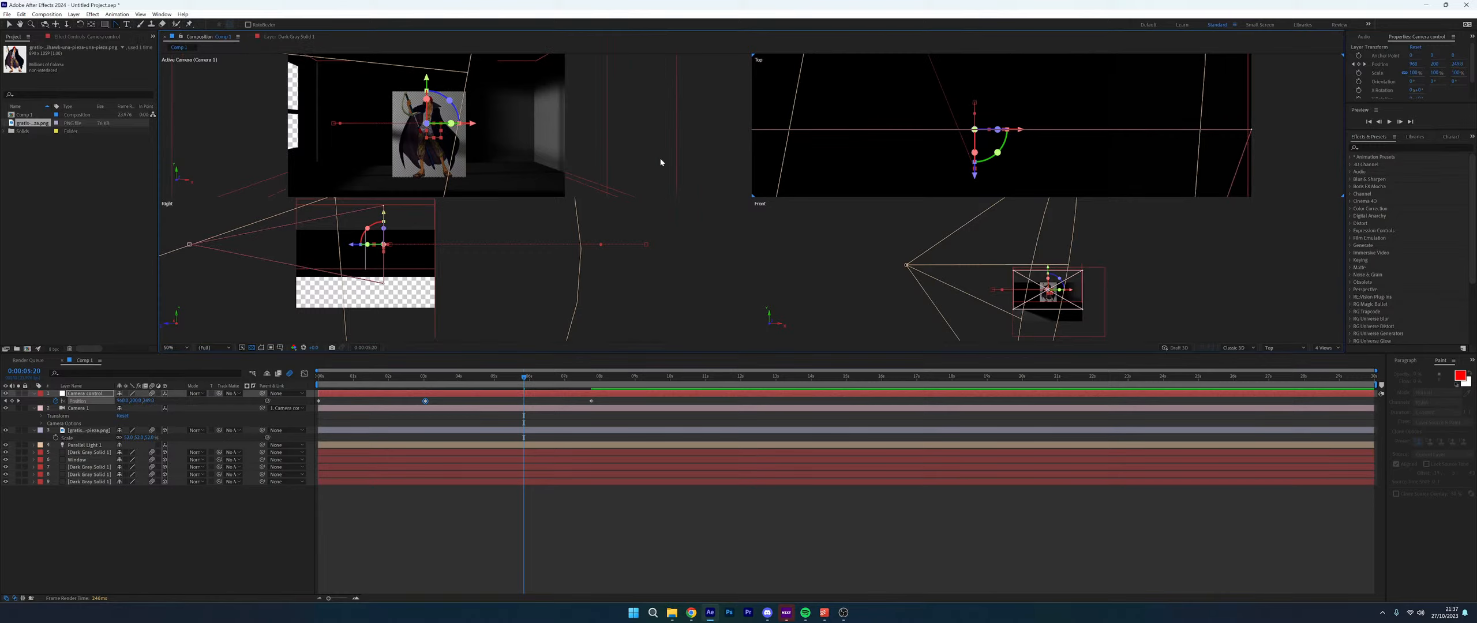
key("comma")
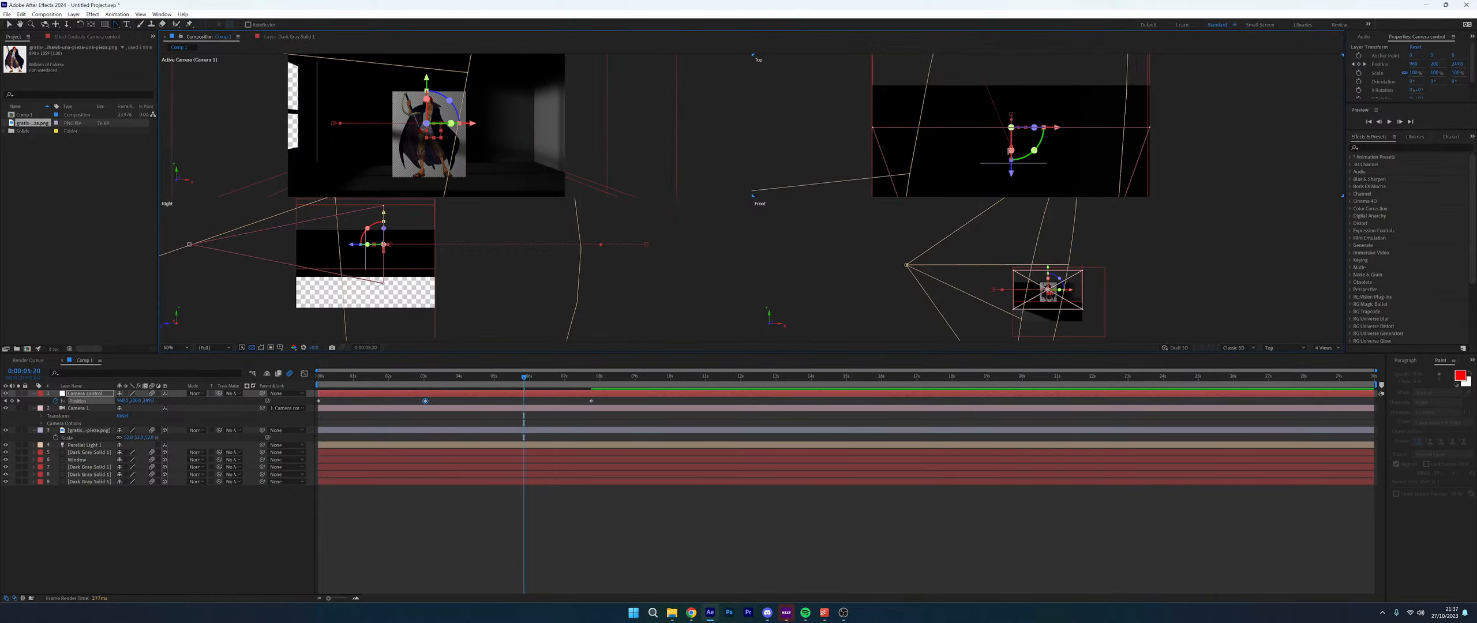
key("period")
key("period")
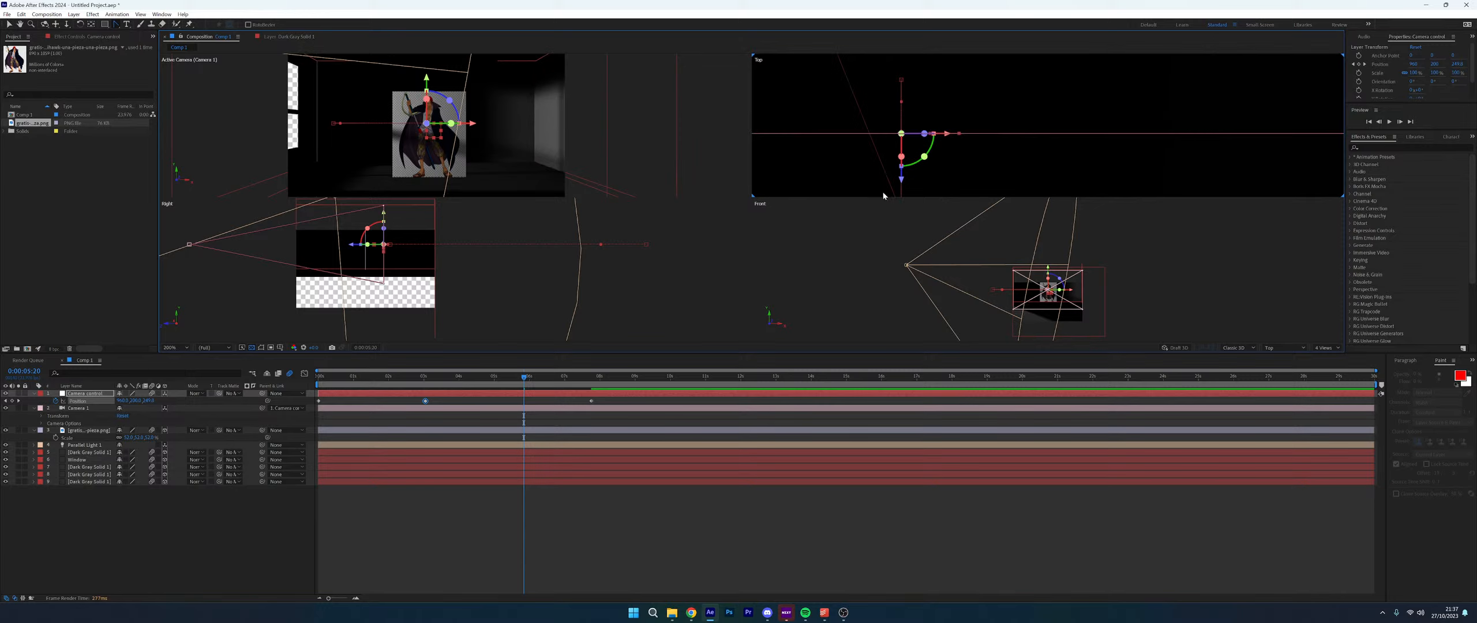
left_click_drag(885, 166, 887, 88)
left_click_drag(904, 137, 921, 142)
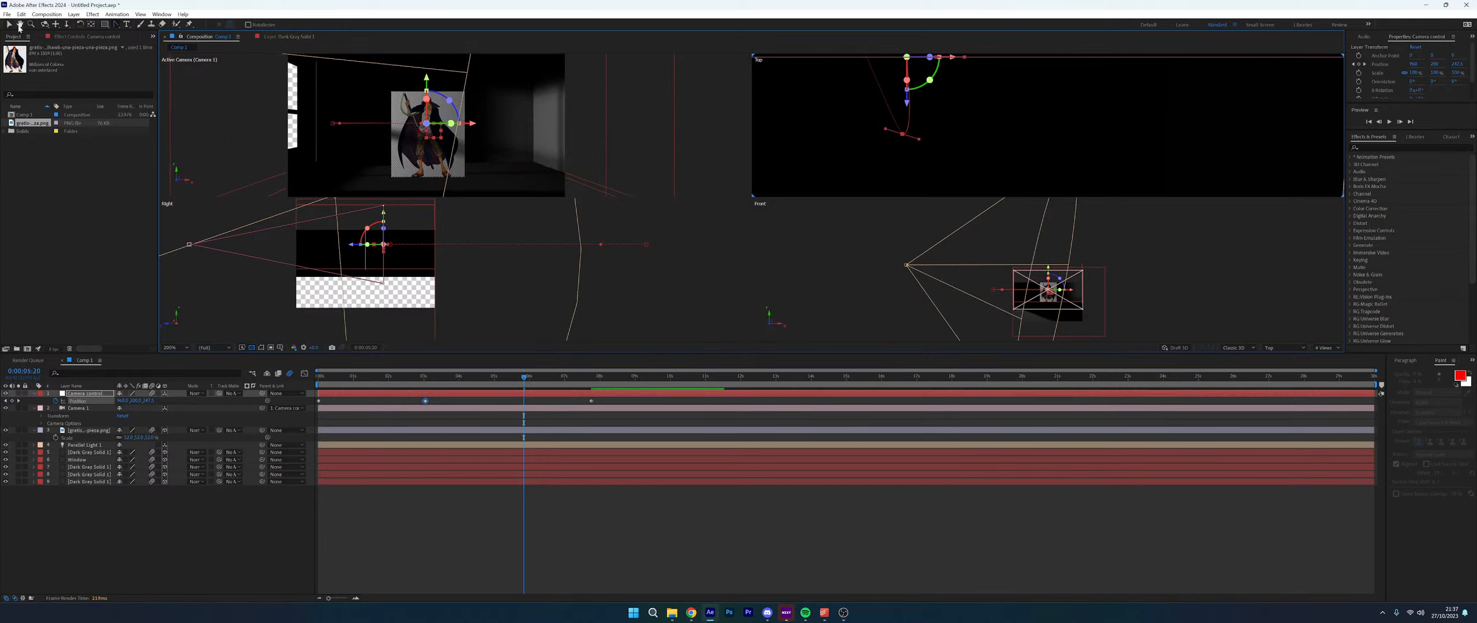
left_click(9, 24)
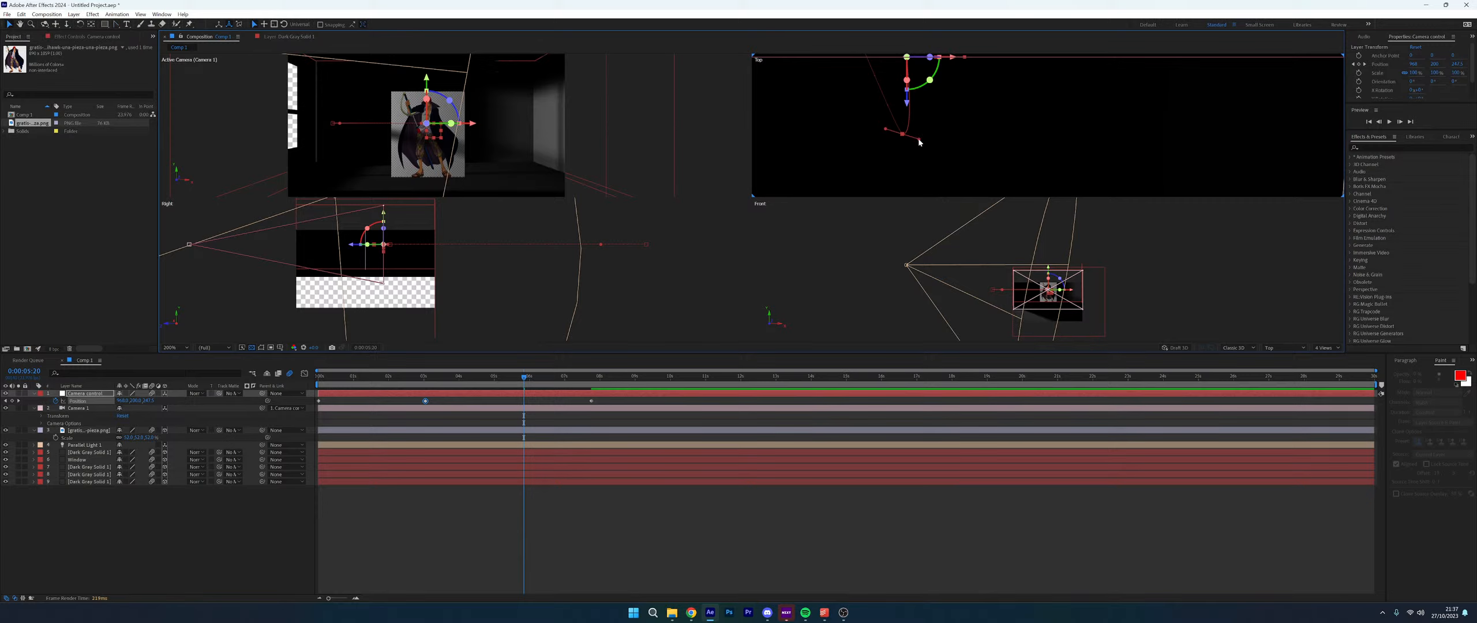
mouse_move(921, 139)
left_mouse_down()
mouse_move(920, 123)
mouse_move(921, 143)
left_mouse_up()
mouse_move(921, 145)
left_mouse_down()
mouse_move(915, 160)
mouse_move(921, 149)
left_mouse_up()
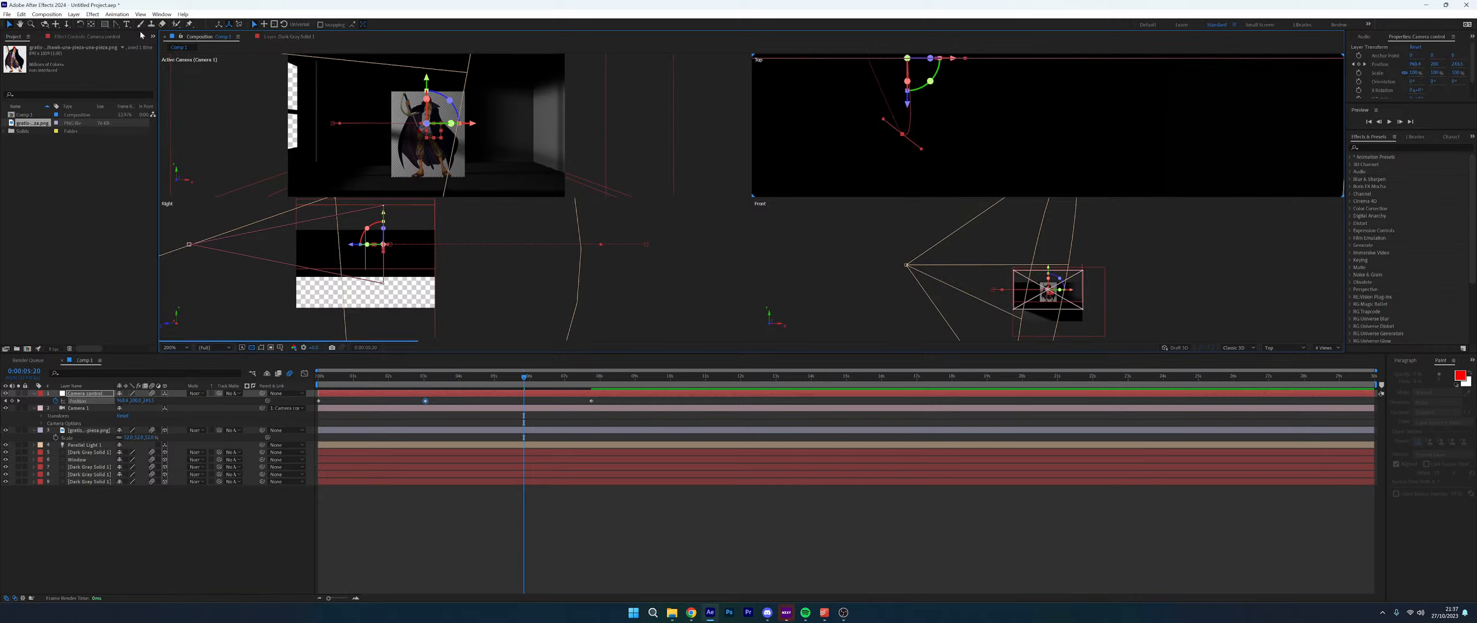
Rework the path handles with Convert Vertex so the null travels straight between the second and third Position keyframes, and scrub to 0:00:07:07
key("g")
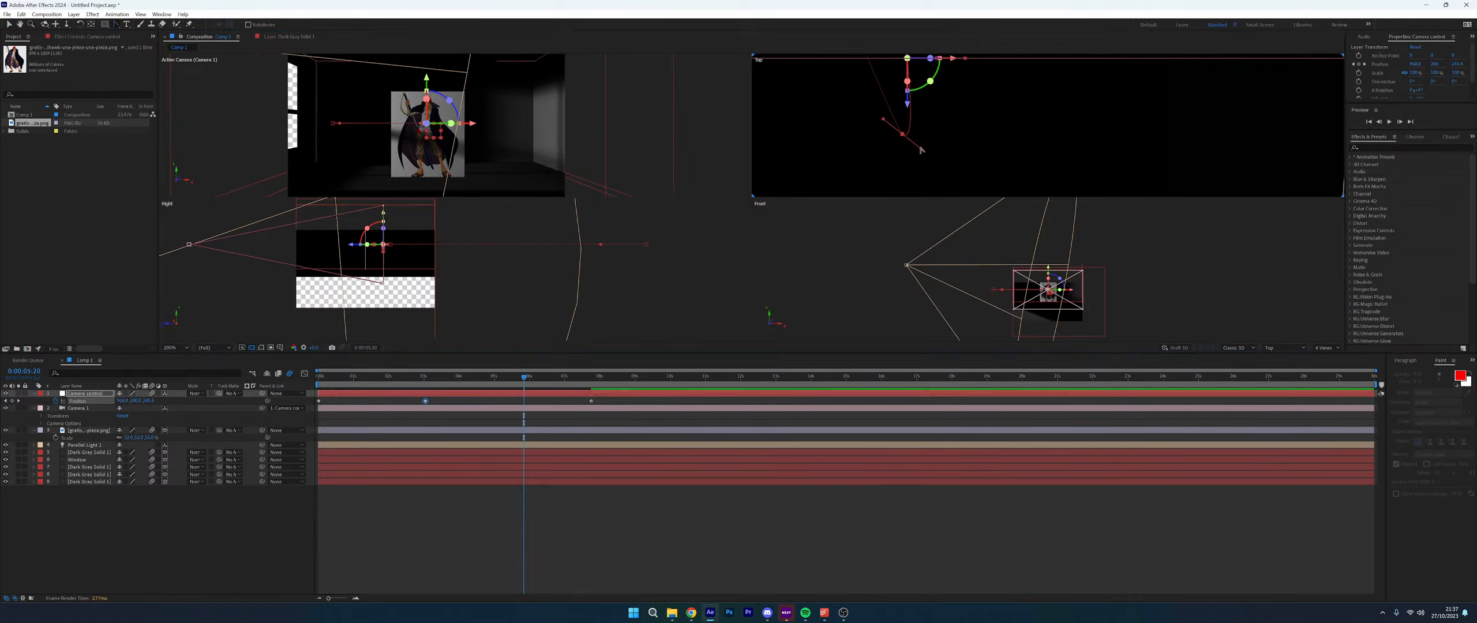
left_click_drag(922, 149, 889, 127)
key("ctrl+z")
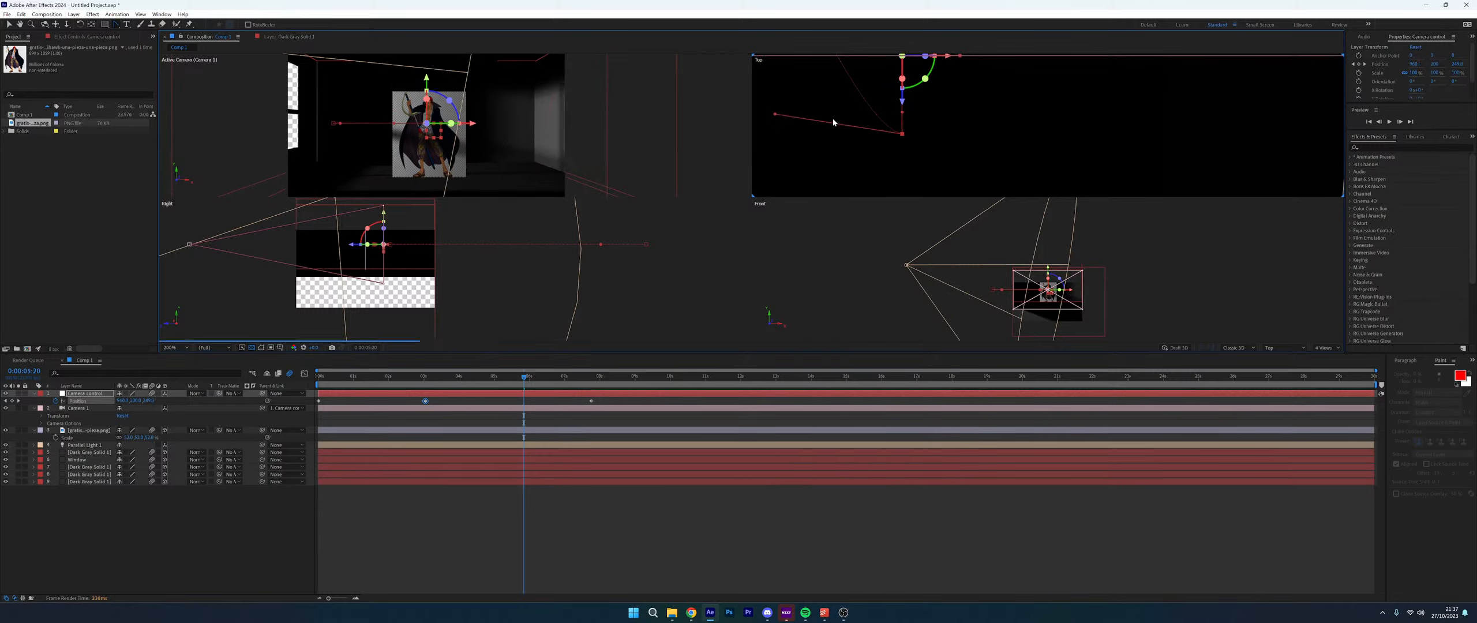
key("comma")
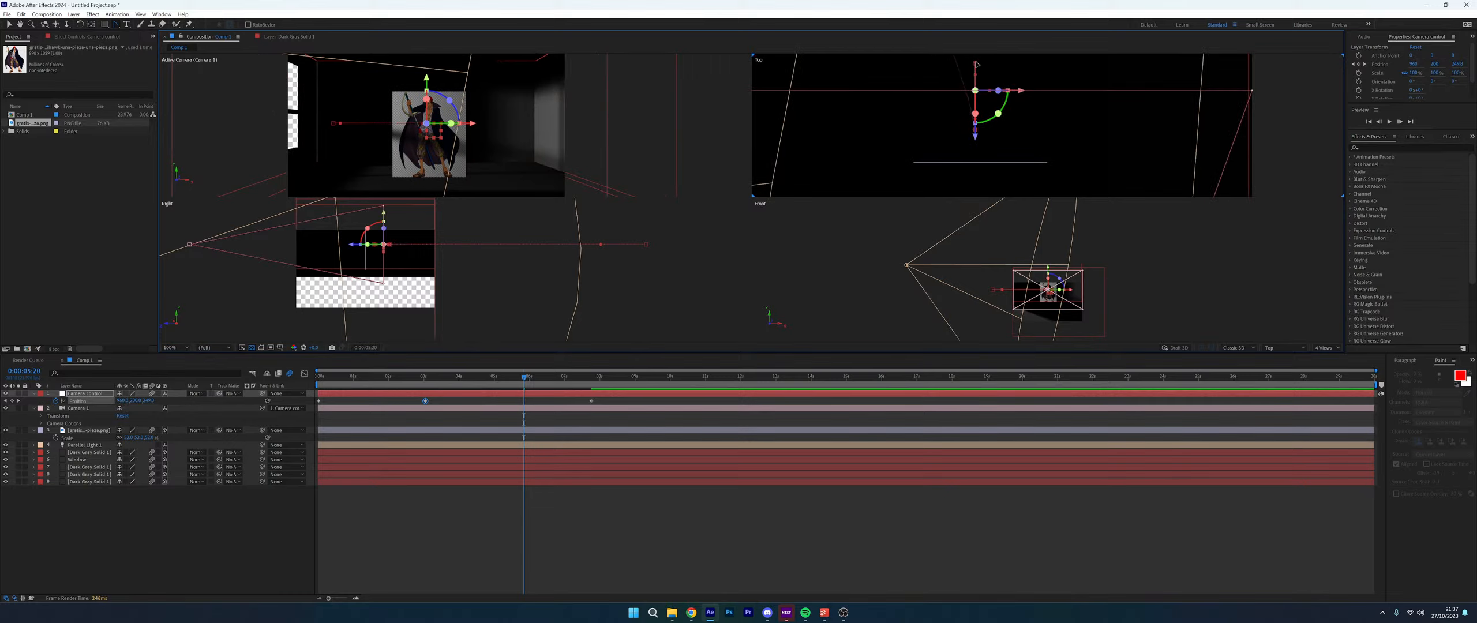
left_click_drag(1012, 71, 972, 92)
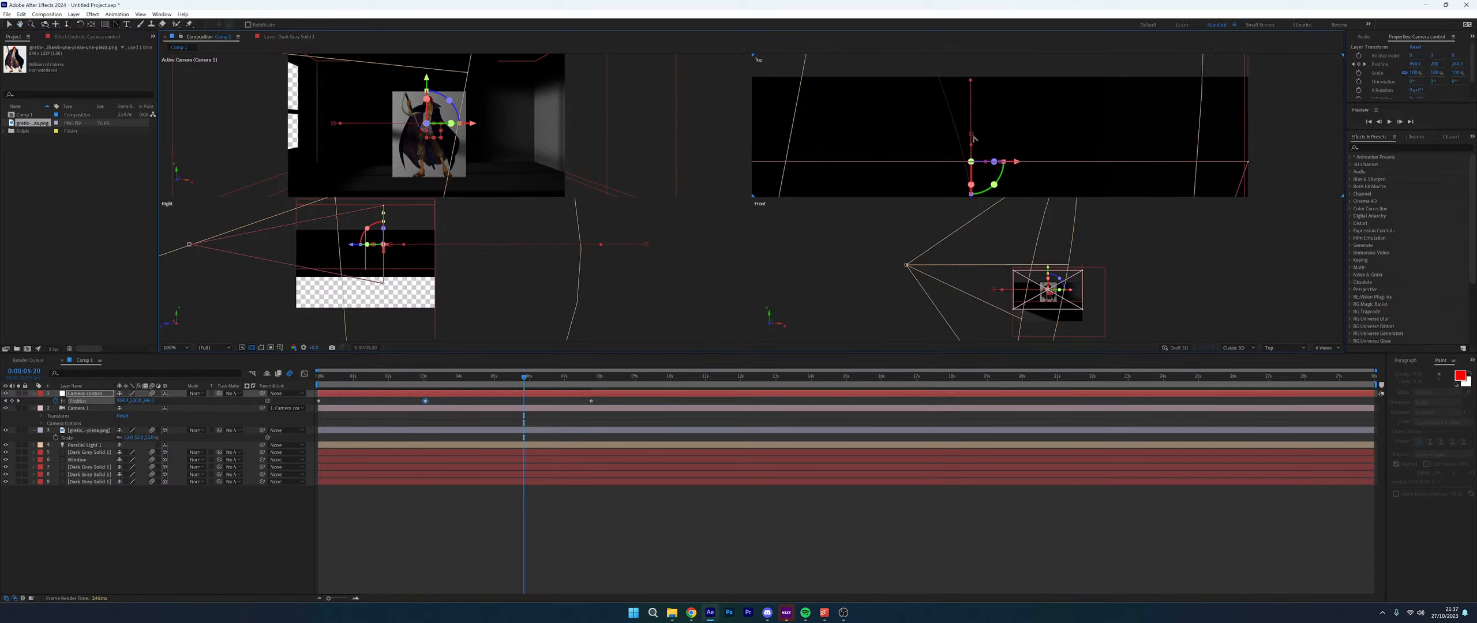
left_click_drag(946, 161, 948, 91)
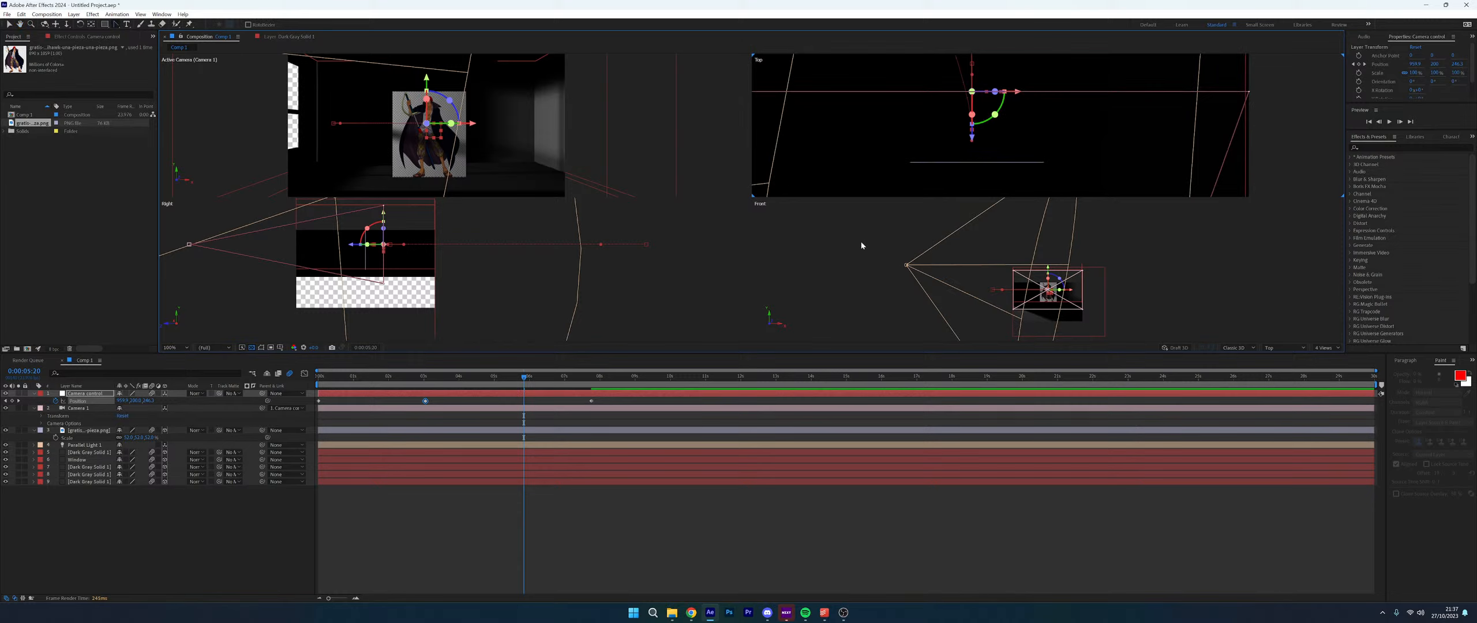
left_click(425, 400)
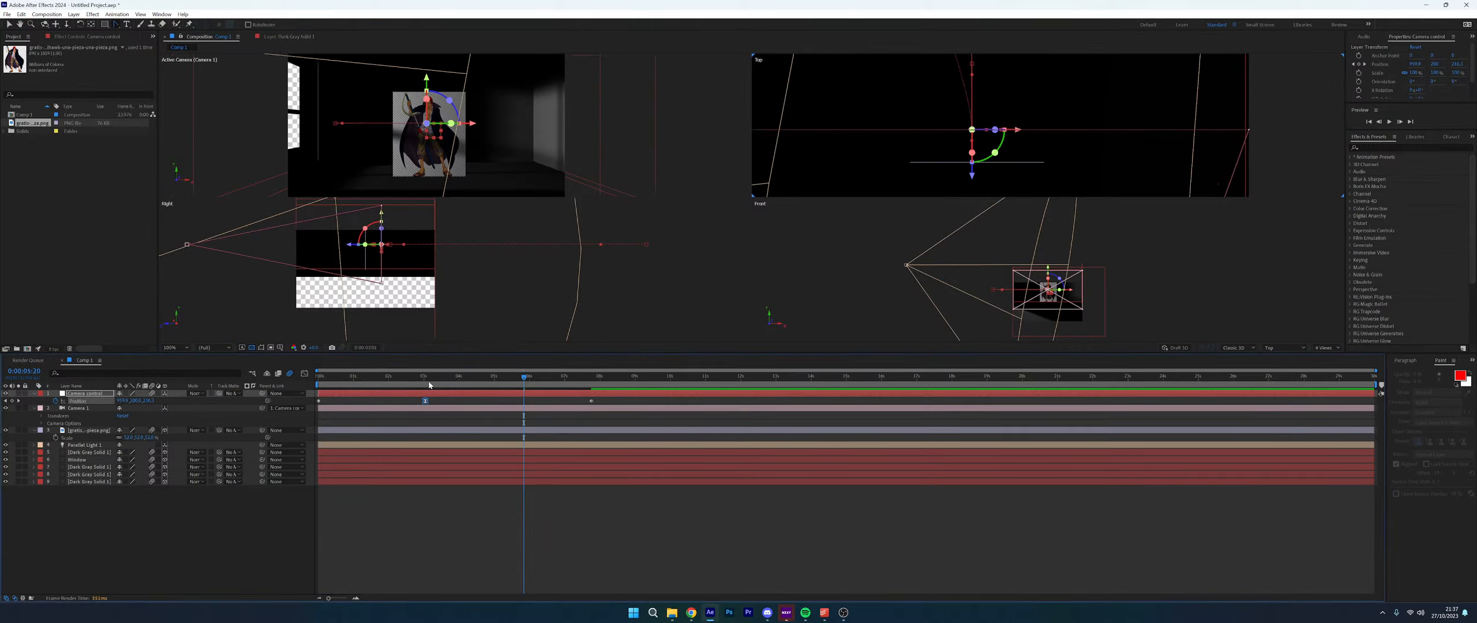
left_click_drag(426, 383, 576, 366)
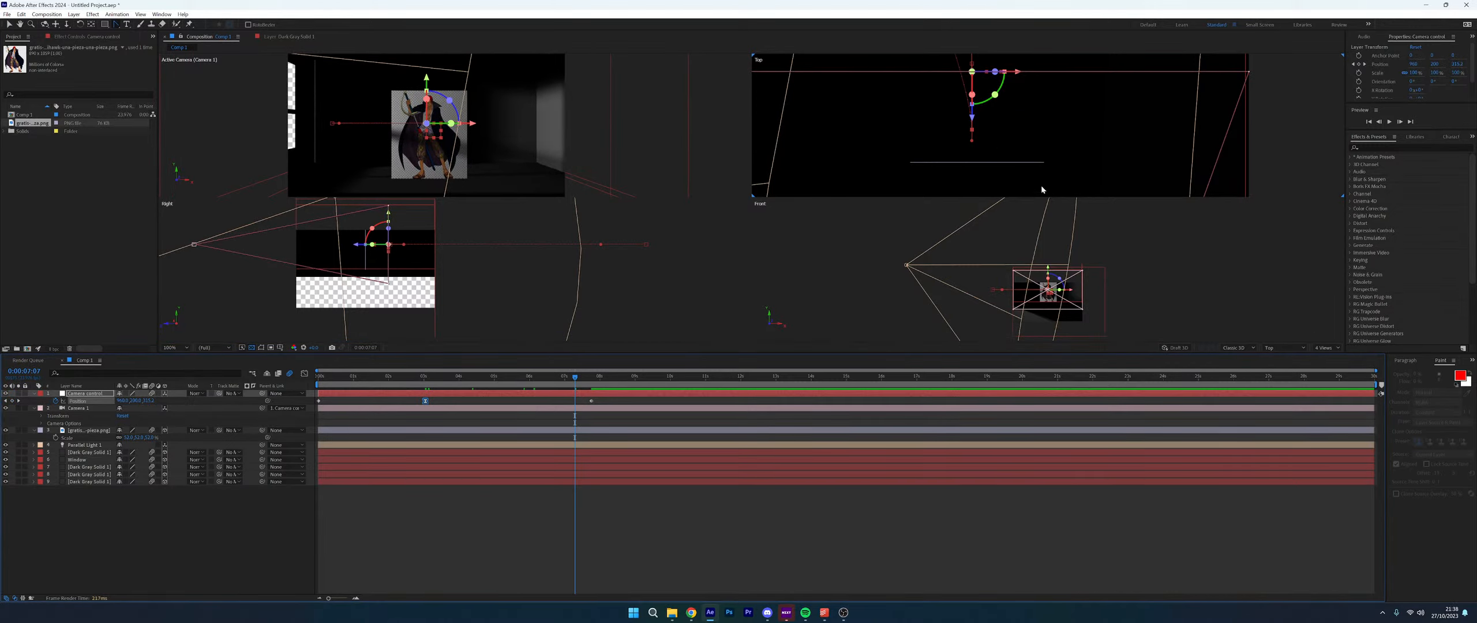
Pull a long direction handle from the first Position keyframe toward the room in the Top view with Convert Vertex
scroll(1002, 115, "down", 2)
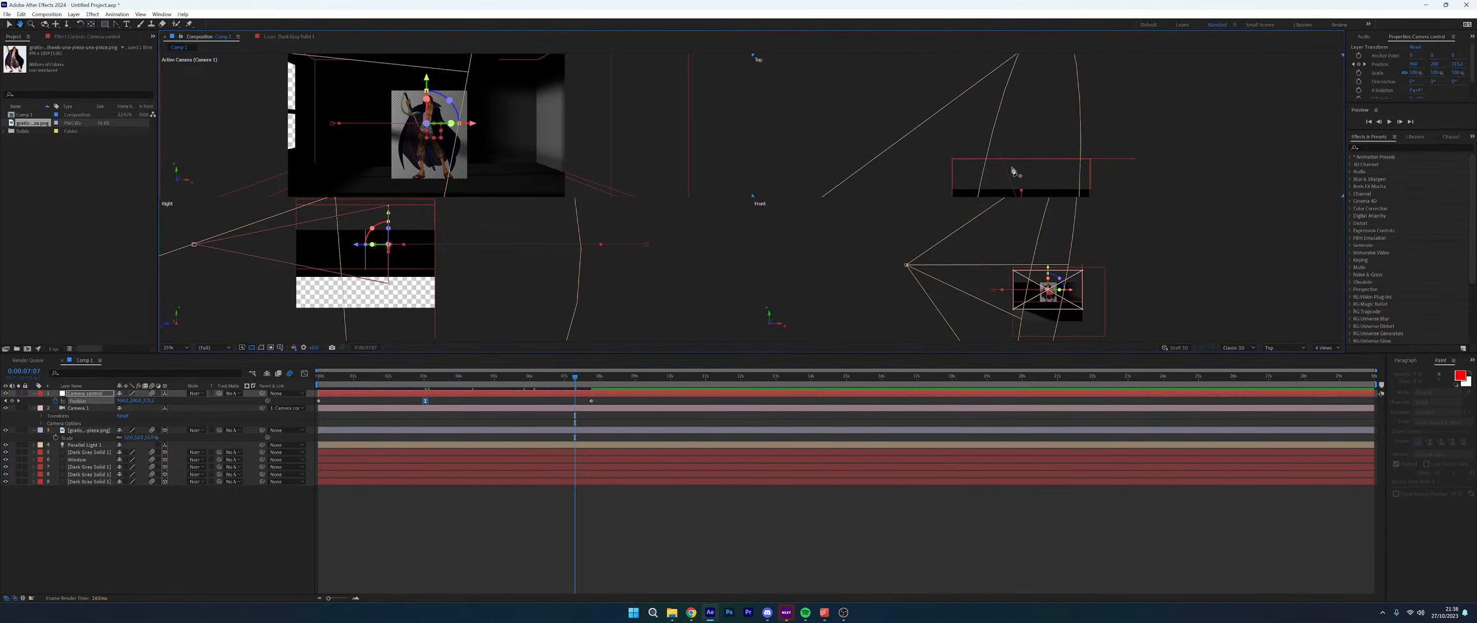
scroll(992, 138, "down", 2)
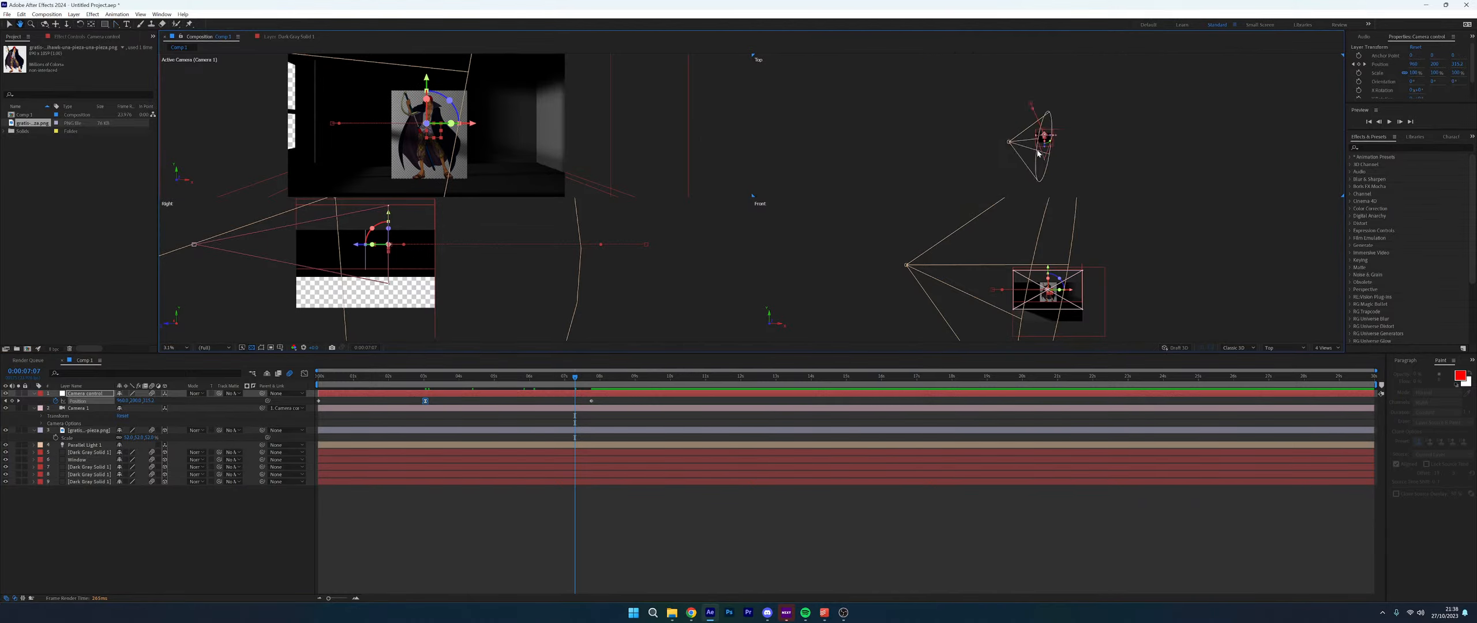
scroll(1049, 137, "up", 1)
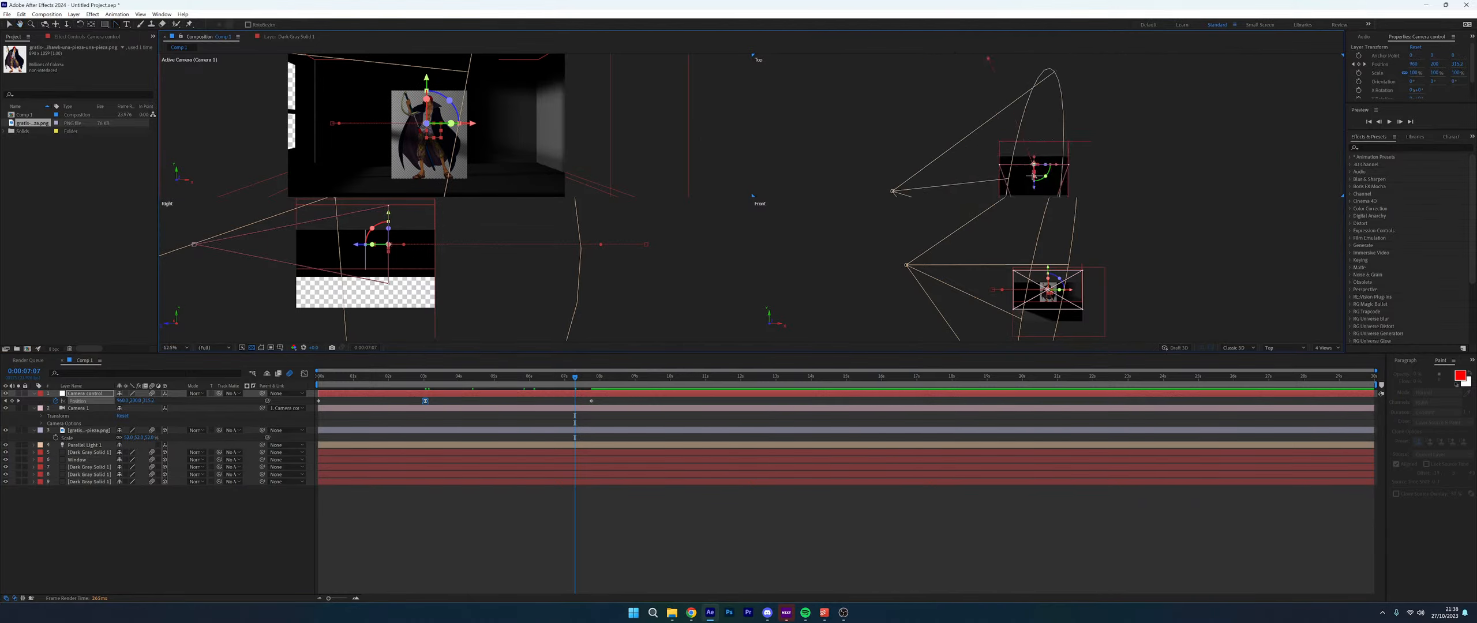
left_click_drag(1003, 108, 996, 170)
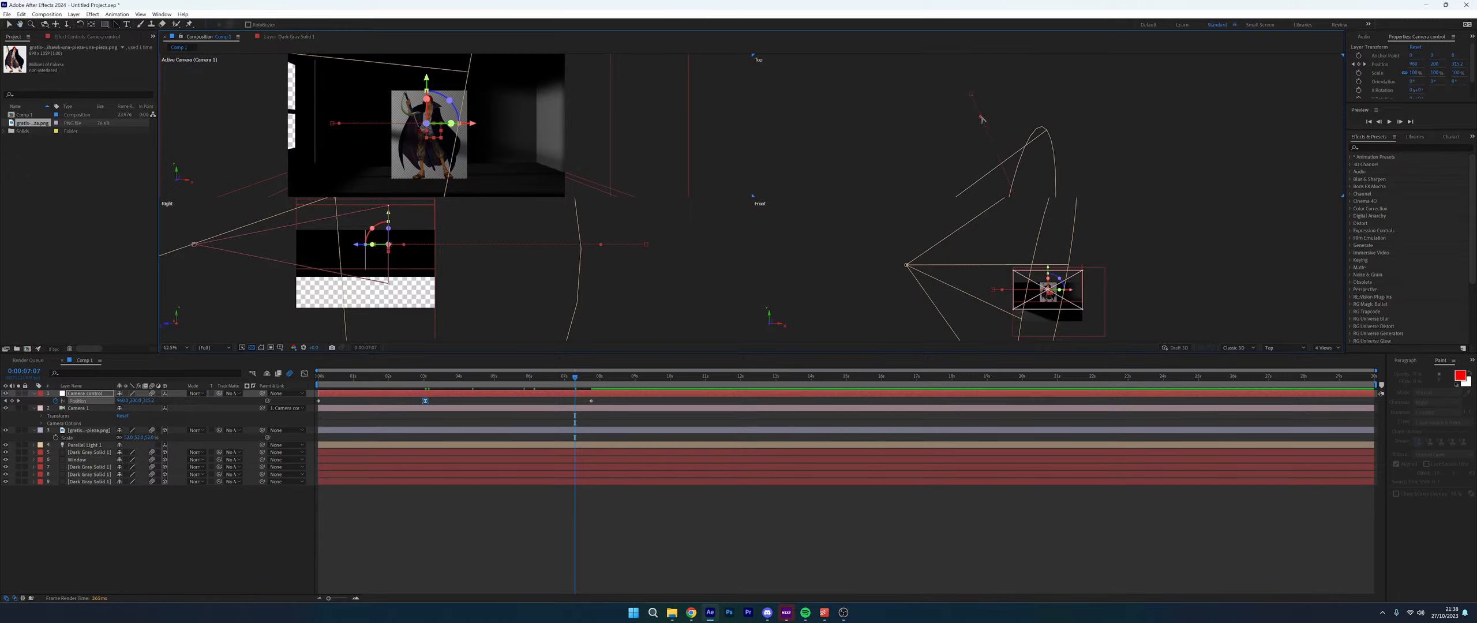
left_click(981, 118)
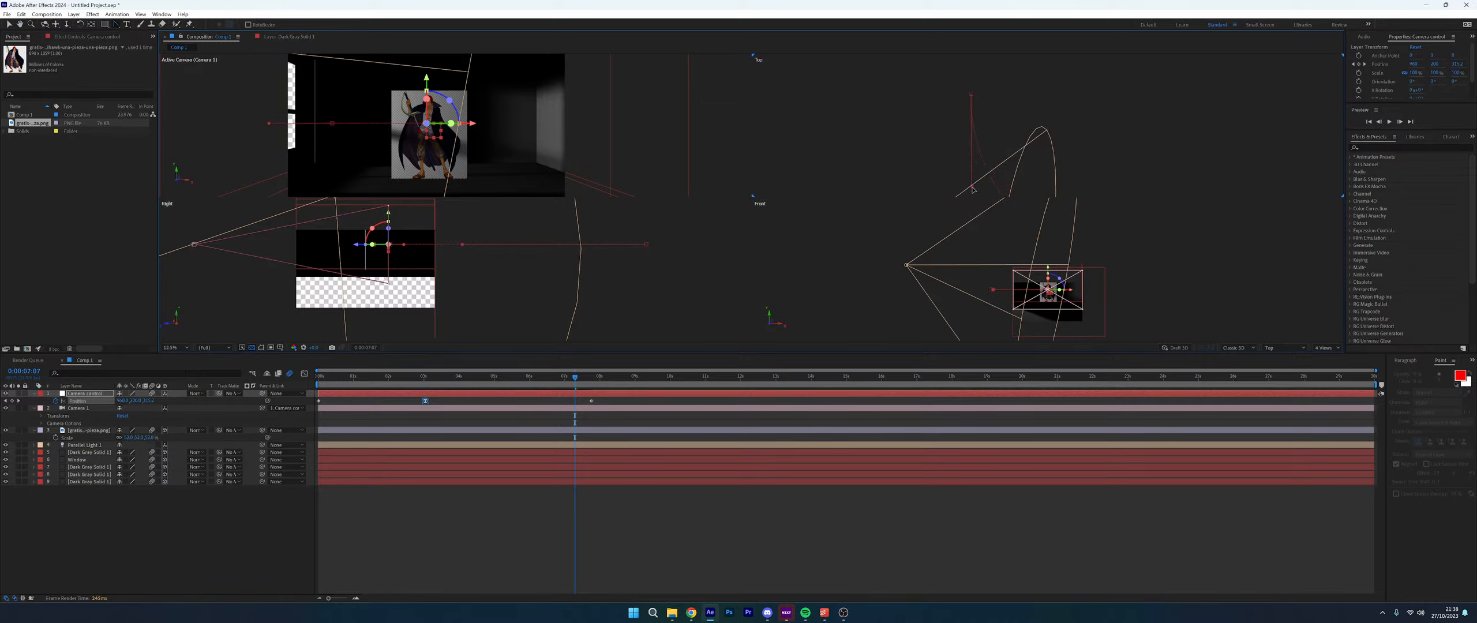
left_click_drag(1027, 171, 1007, 99)
Shorten the first Position keyframe's direction handle almost to its path point in the Top view and scrub through the camera move
left_click_drag(573, 378, 366, 382)
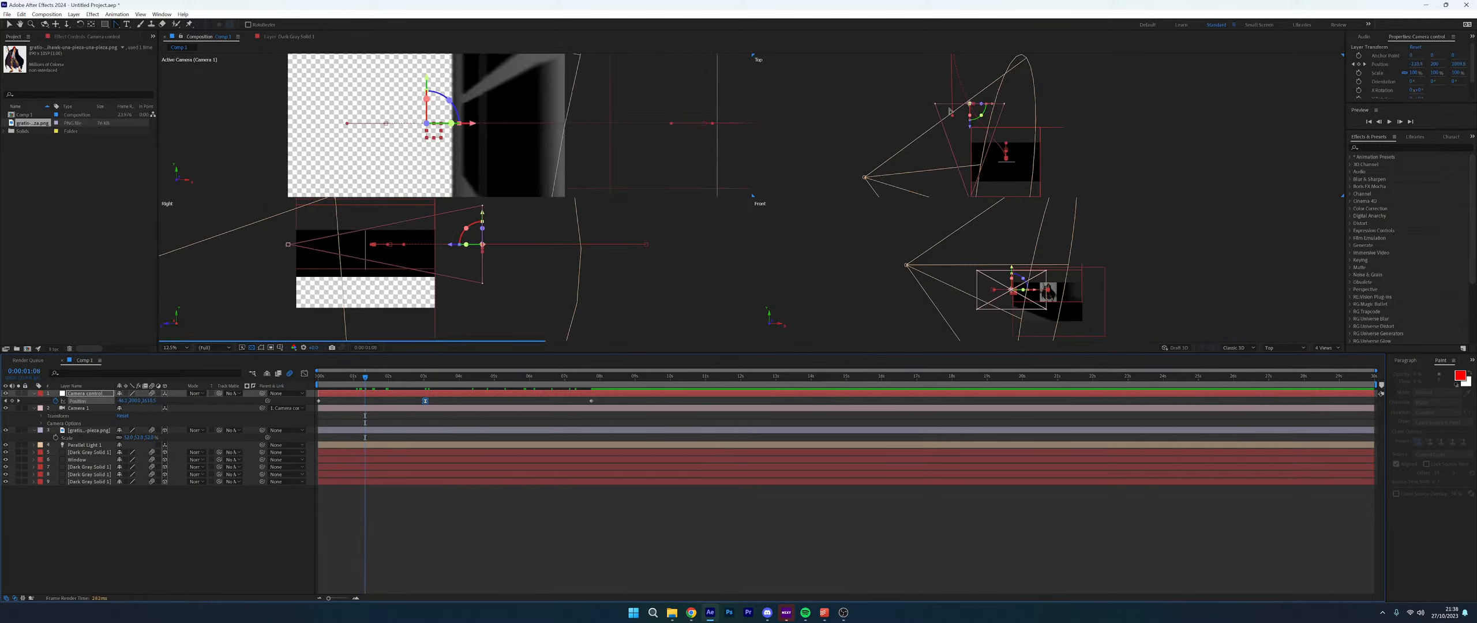
left_click_drag(953, 116, 953, 63)
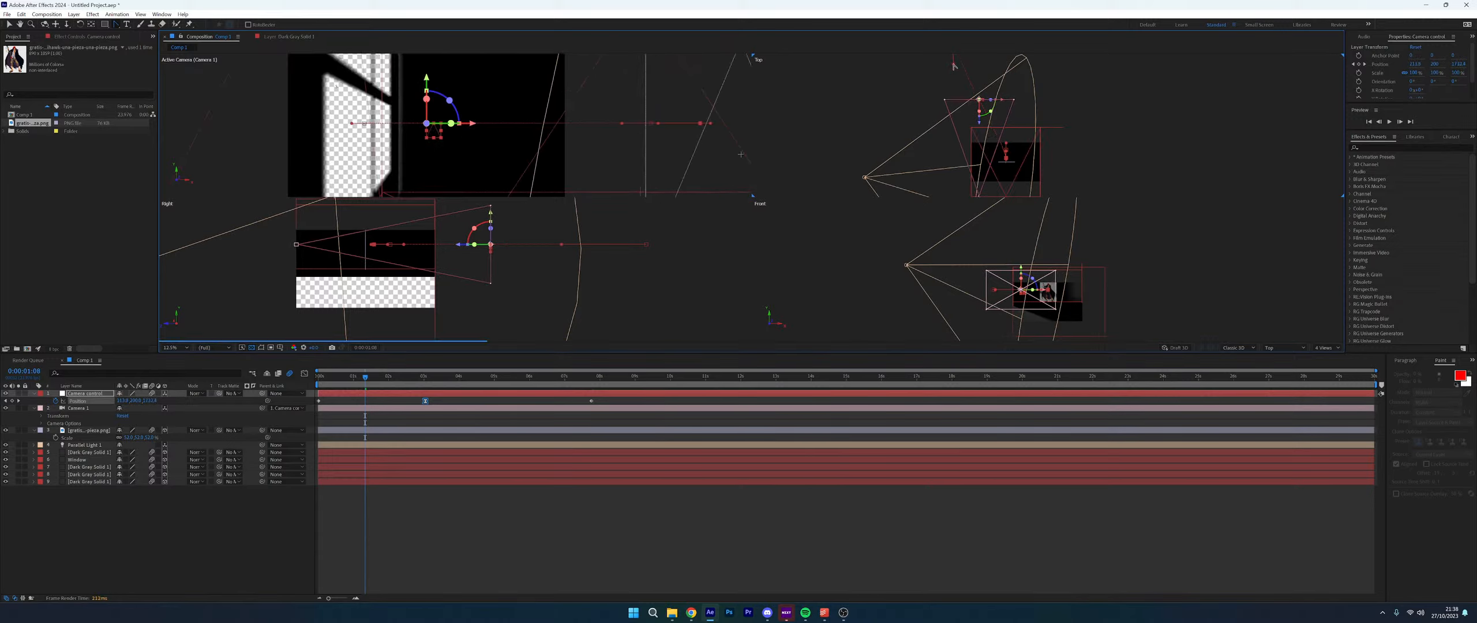
left_click(354, 379)
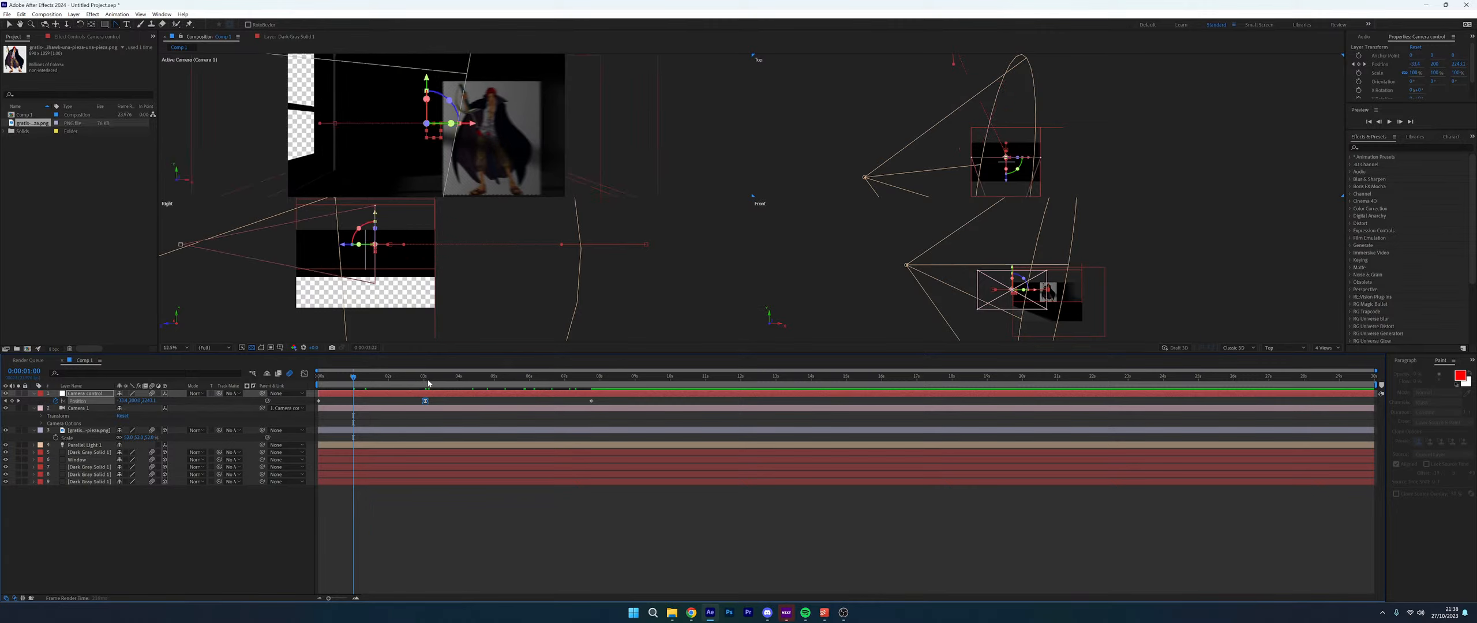
left_click_drag(428, 380, 587, 373)
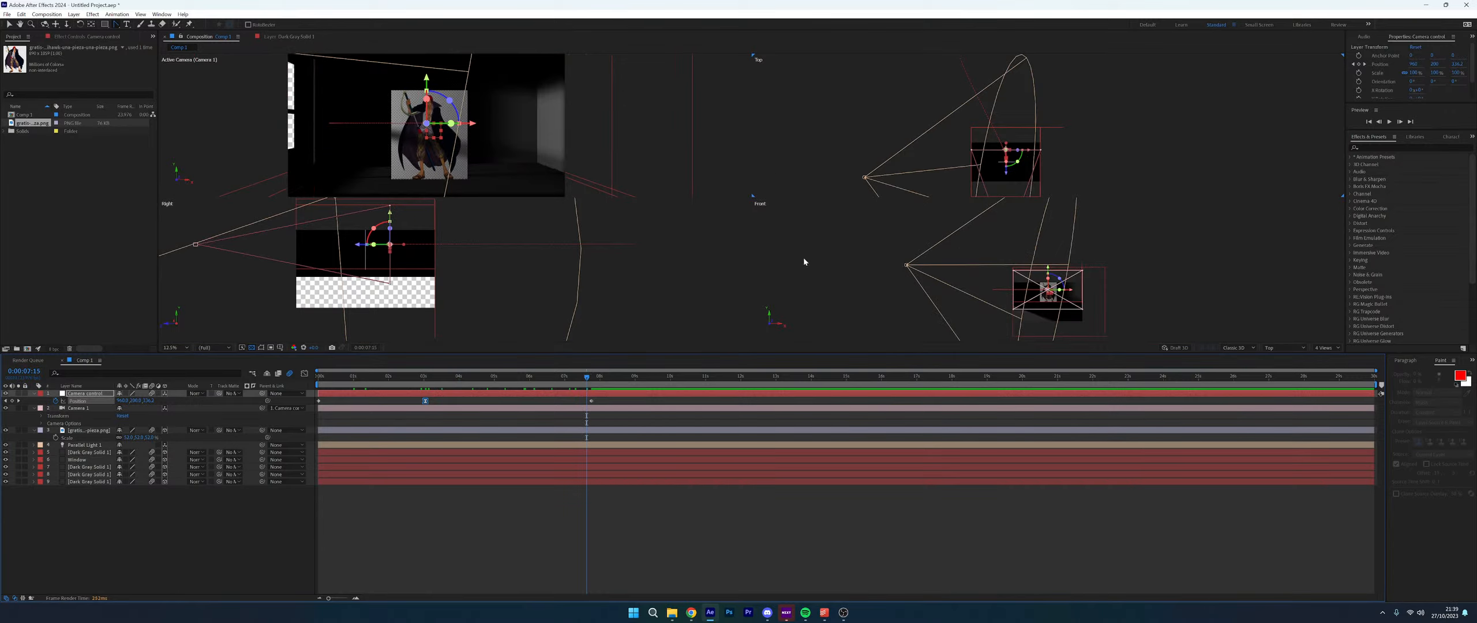
At 0:00:00:00, lower the camera null along Y in the Front view and preview the opening of the move
scroll(1054, 120, "down", 2)
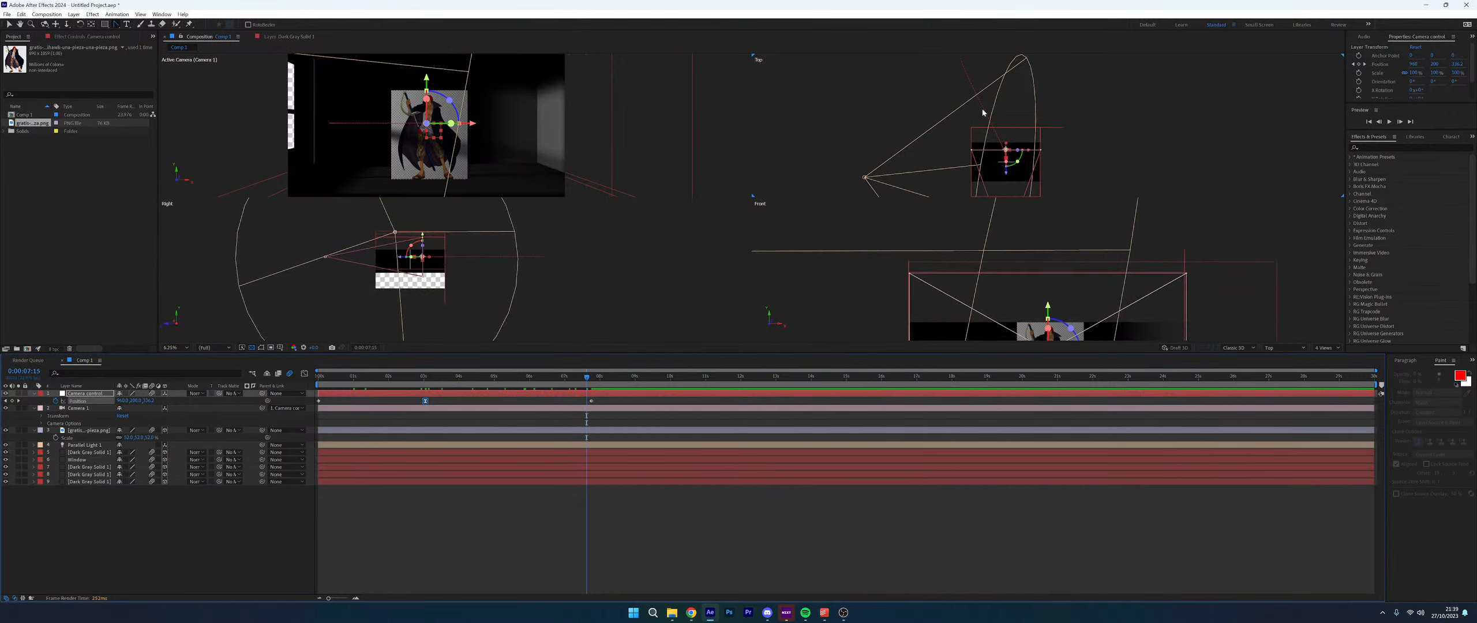
left_click_drag(923, 280, 1001, 193)
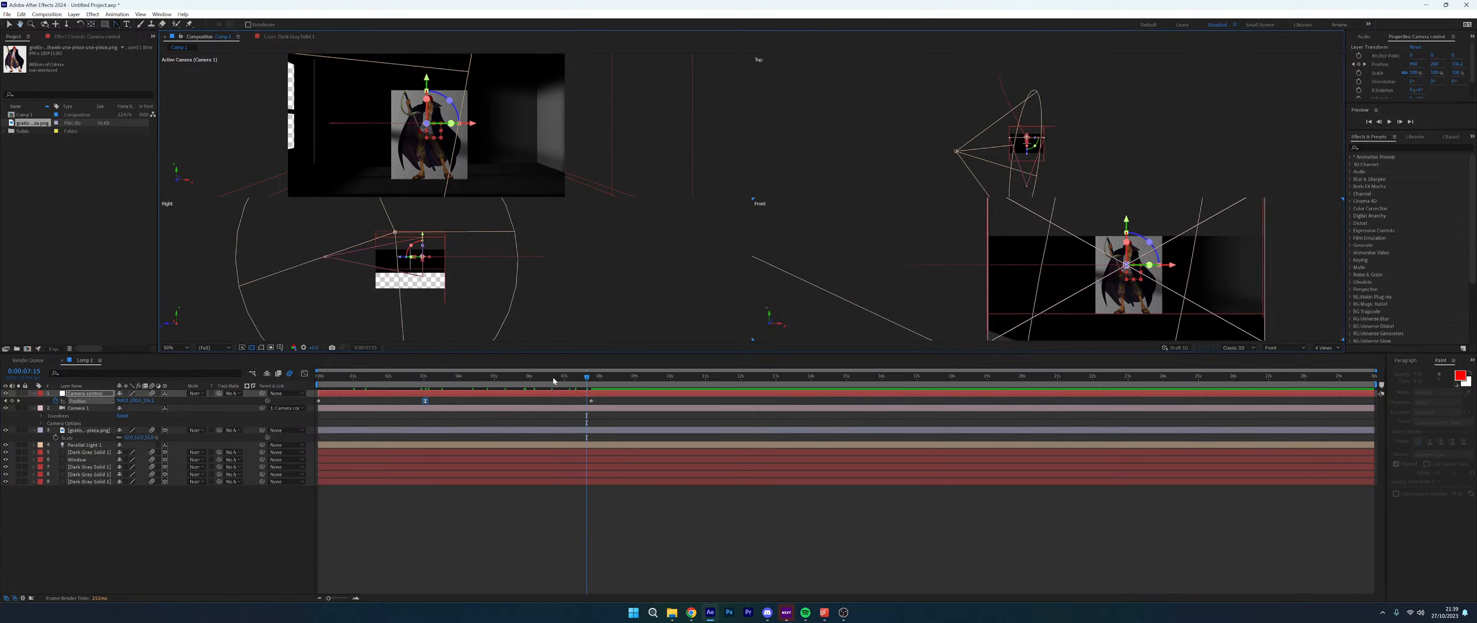
left_click_drag(553, 380, 317, 390)
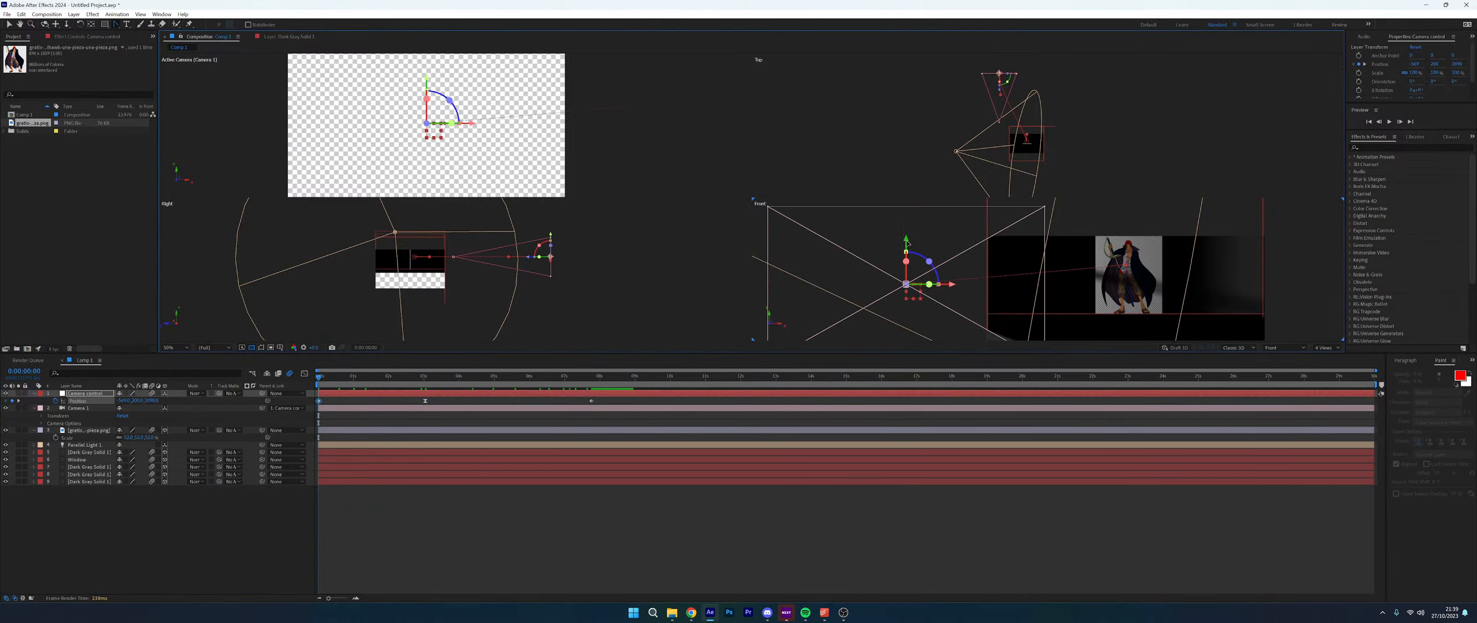
left_click_drag(907, 243, 909, 269)
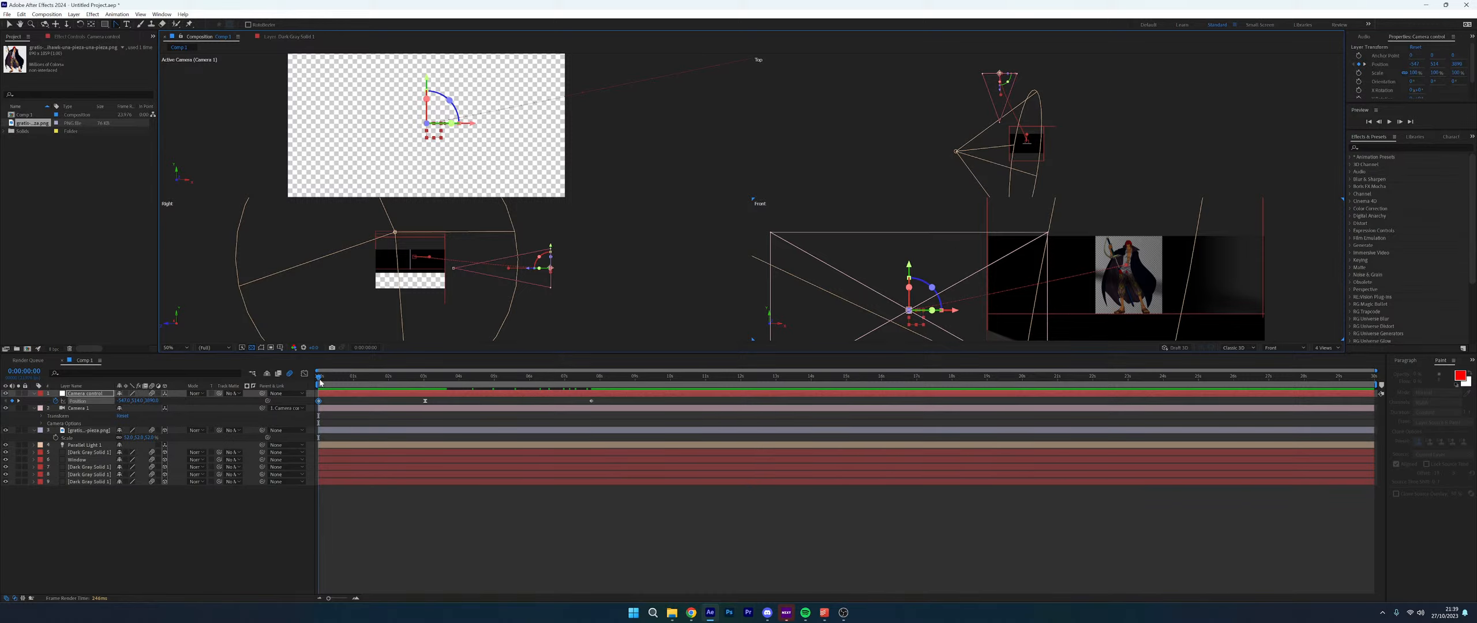
key("space")
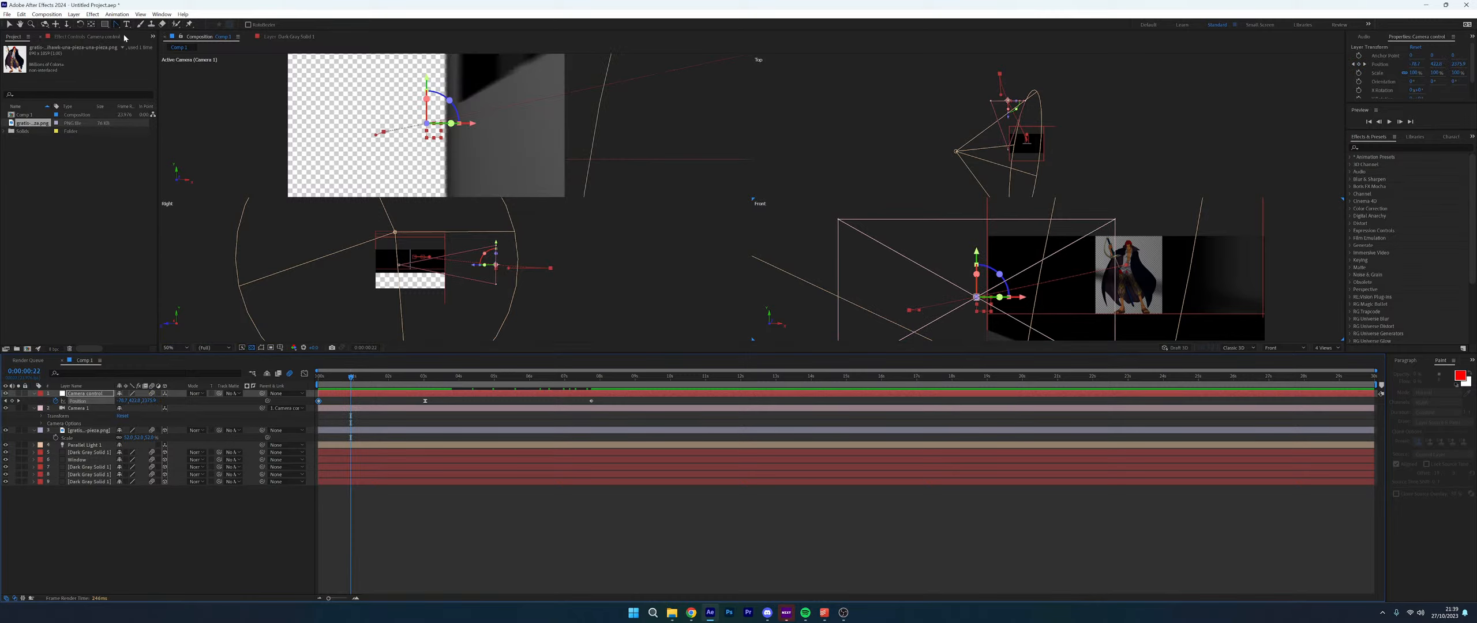
Pull the first Position keyframe's direction handle upward in the Front view to curve the start of the motion path
left_click_drag(918, 317, 937, 245)
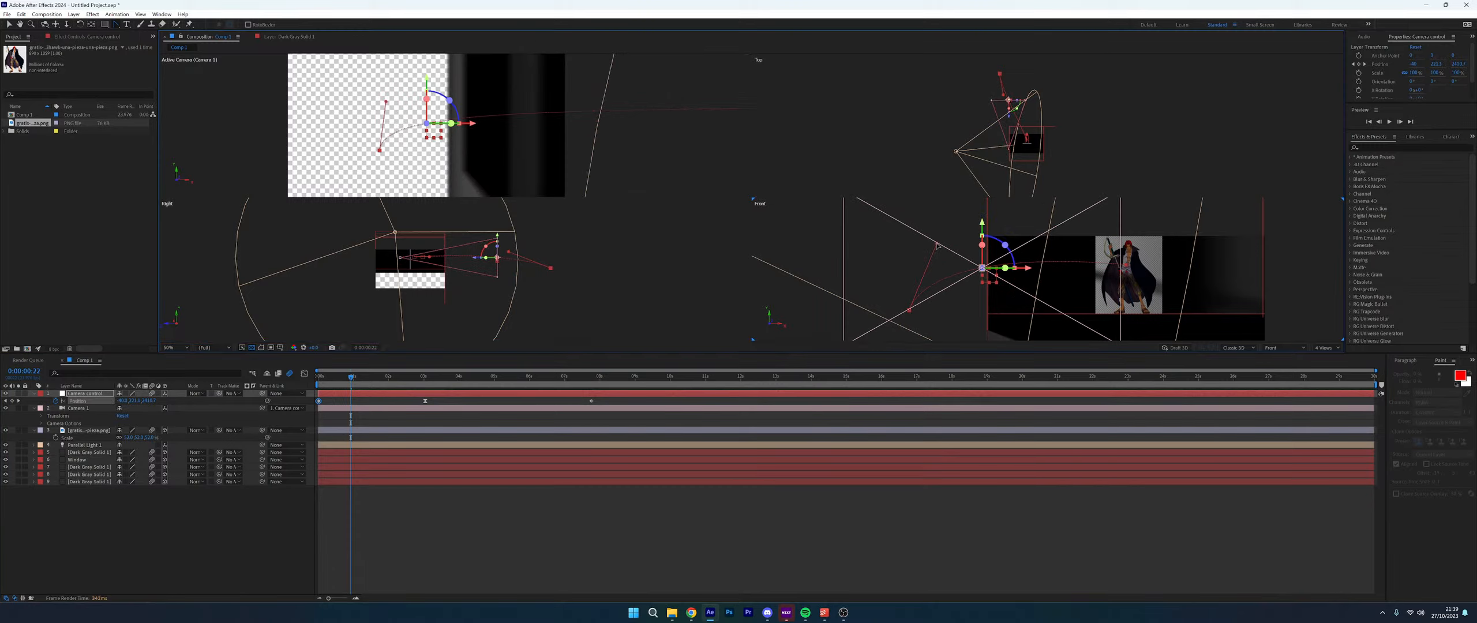
left_click_drag(460, 131, 489, 122)
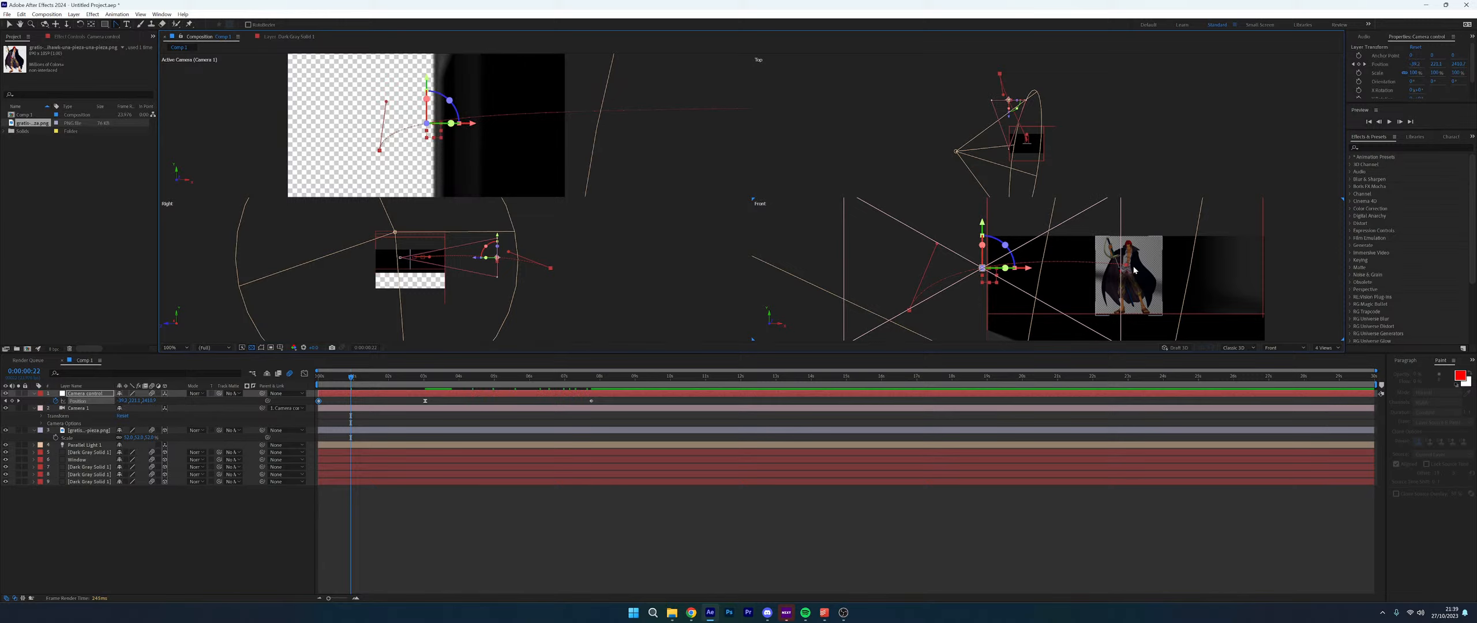
Try to pull a short direction handle from the middle Position keyframe on the character in the Front view
scroll(1134, 269, "up", 4)
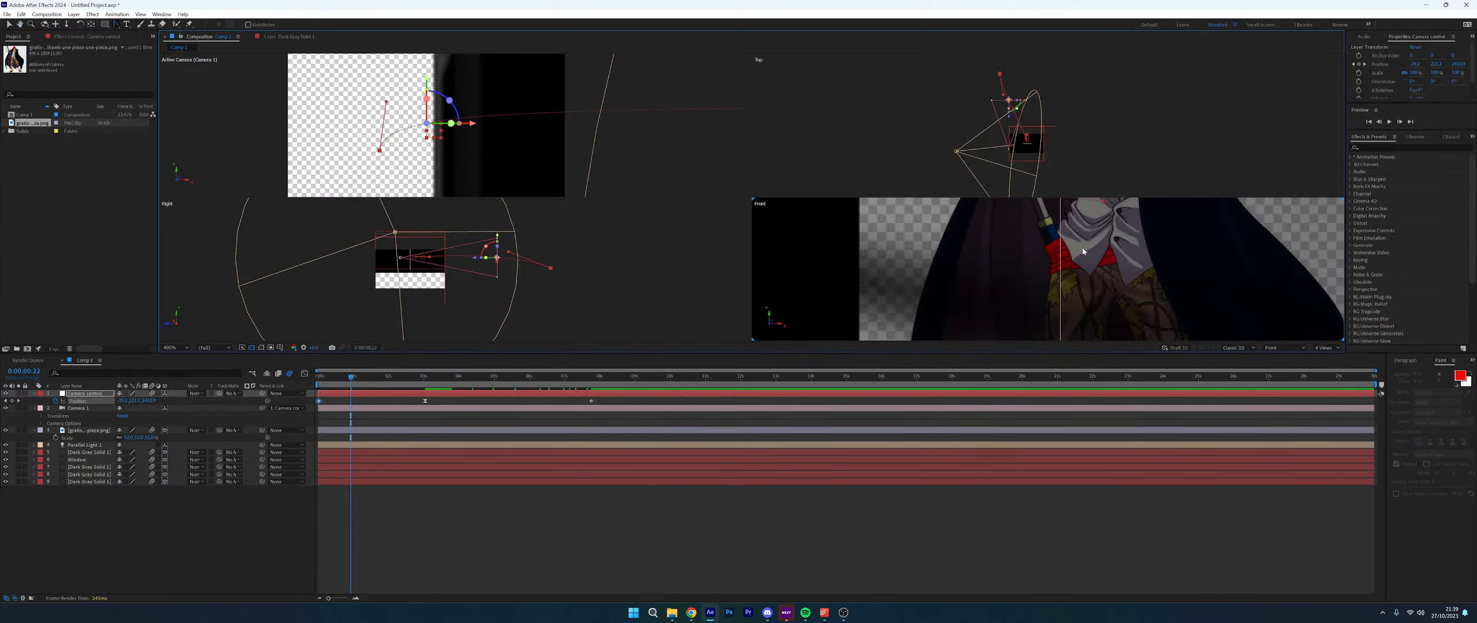
left_click_drag(1083, 252, 1058, 302)
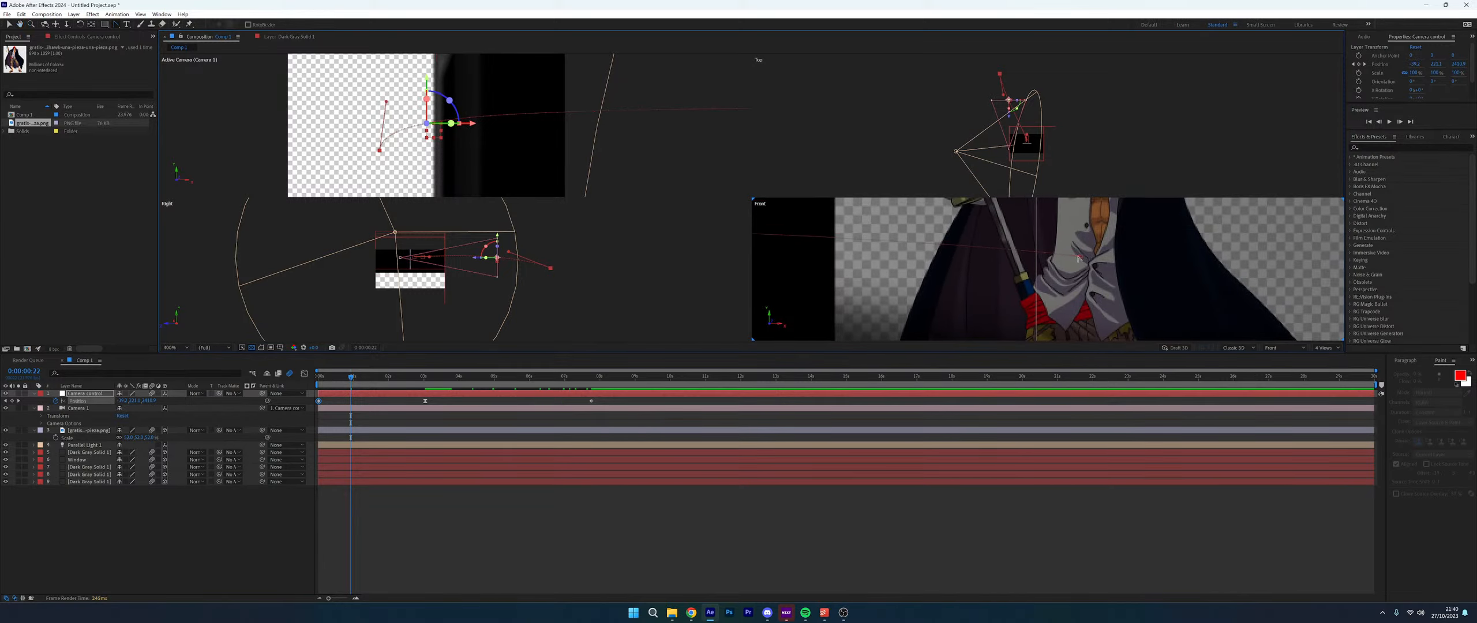
left_click_drag(1078, 258, 1056, 259)
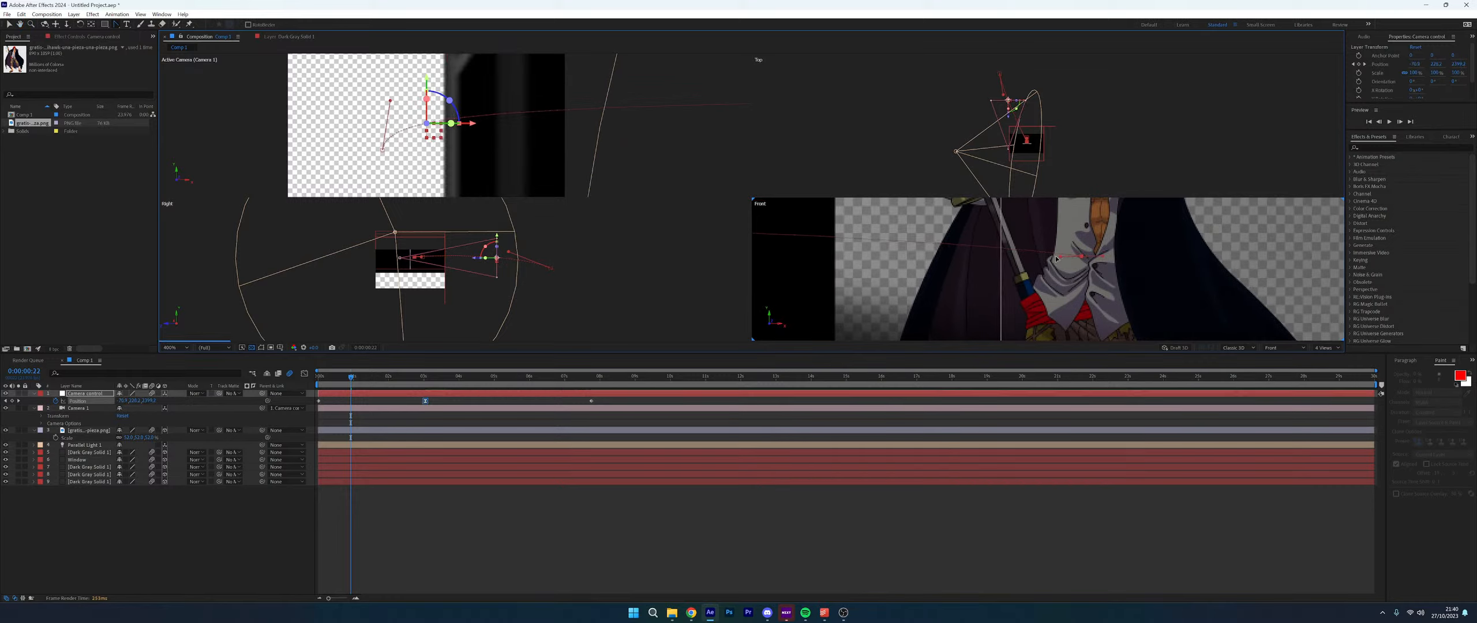
left_click_drag(1056, 259, 1080, 258)
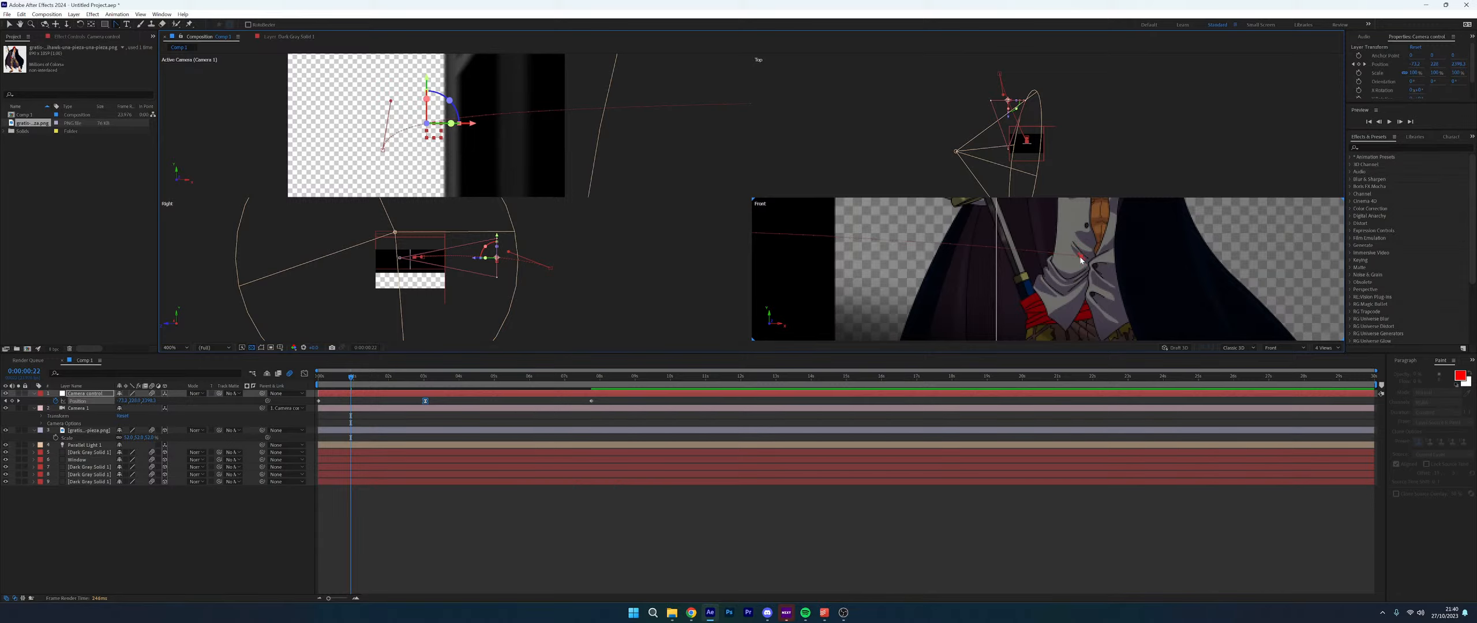
scroll(1084, 265, "up", 1)
left_click_drag(1091, 261, 1110, 252)
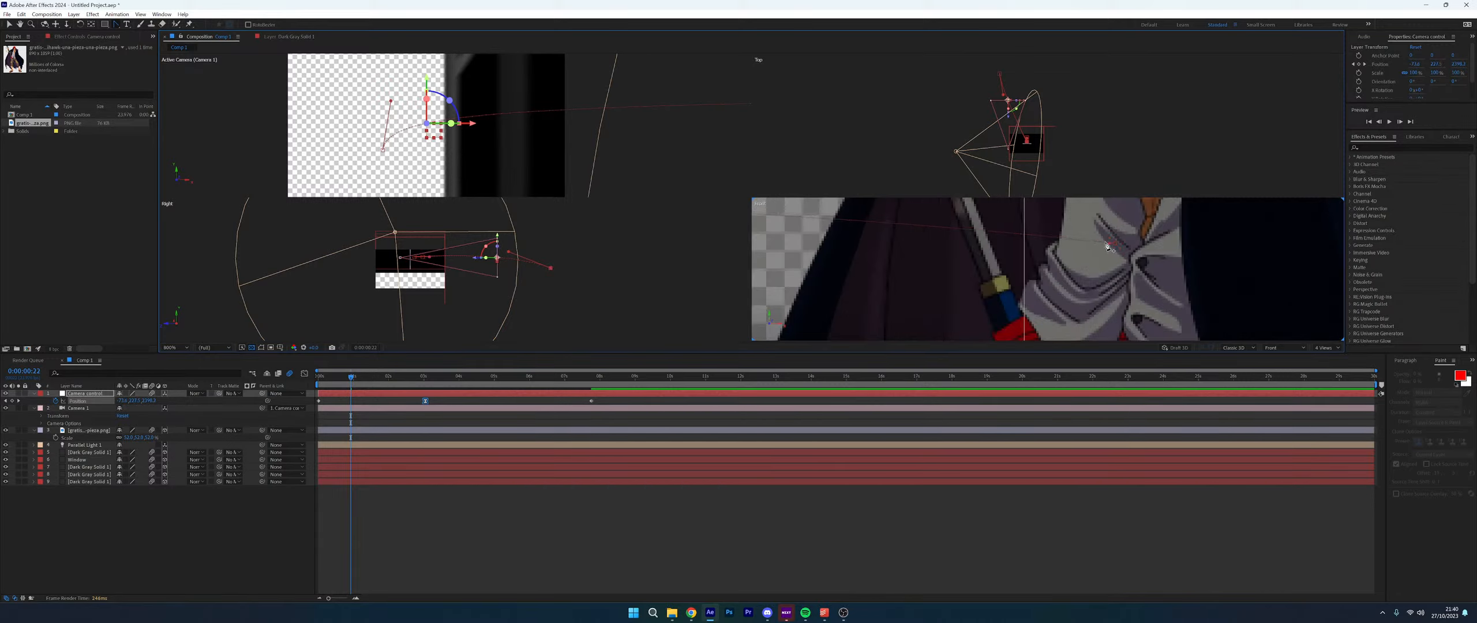
left_click(1109, 245)
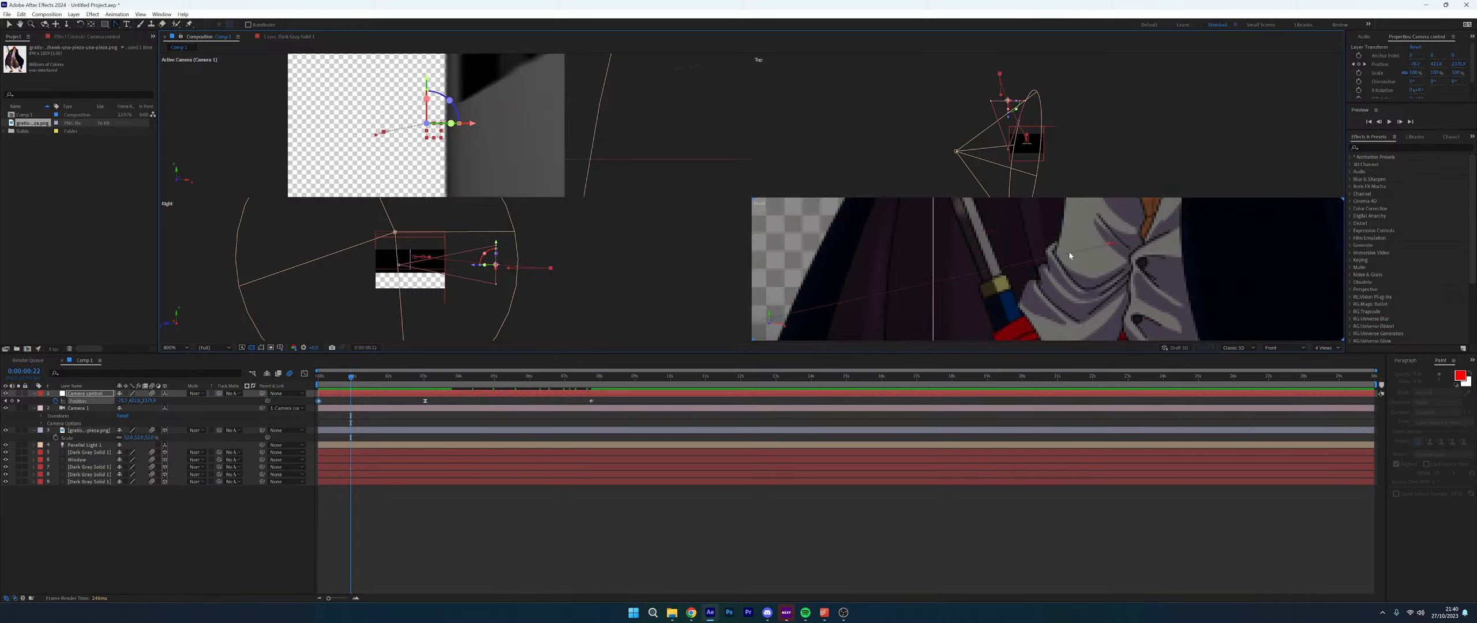
Redo the undone tangent adjustment on the camera null's motion path
key("ctrl+y")
left_click(385, 265)
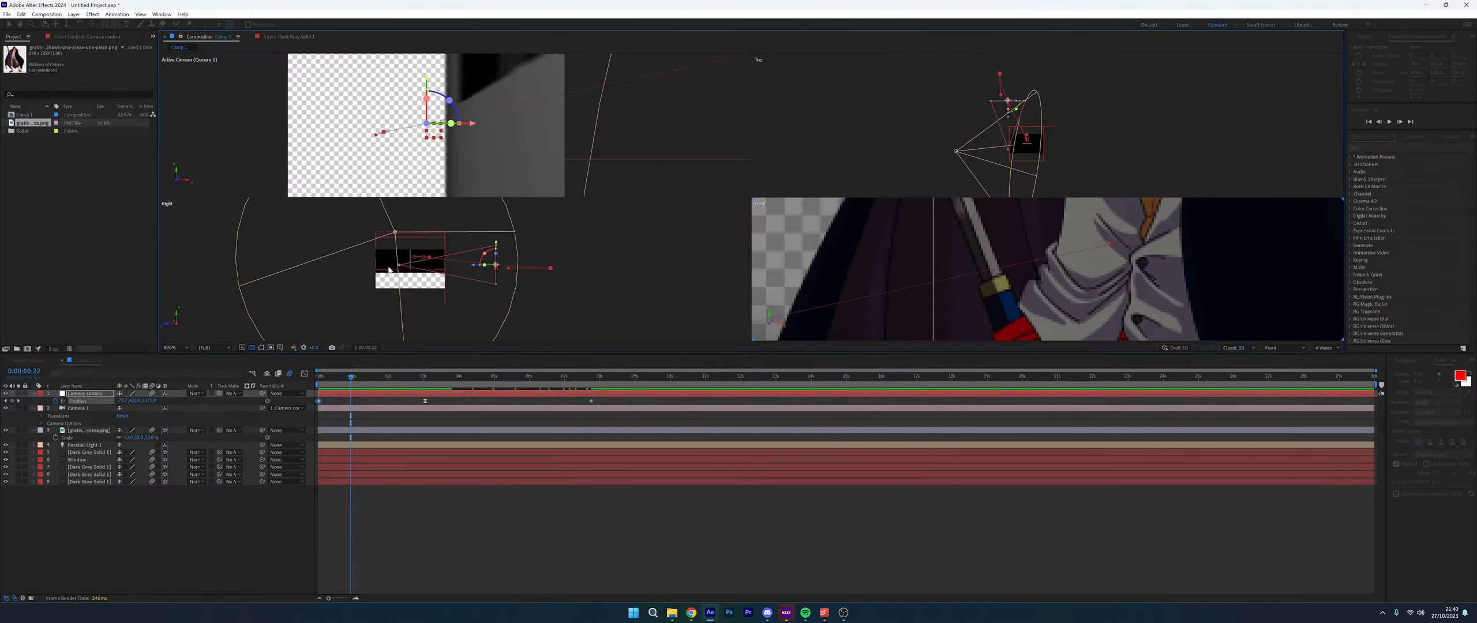
key("ctrl+shift+y")
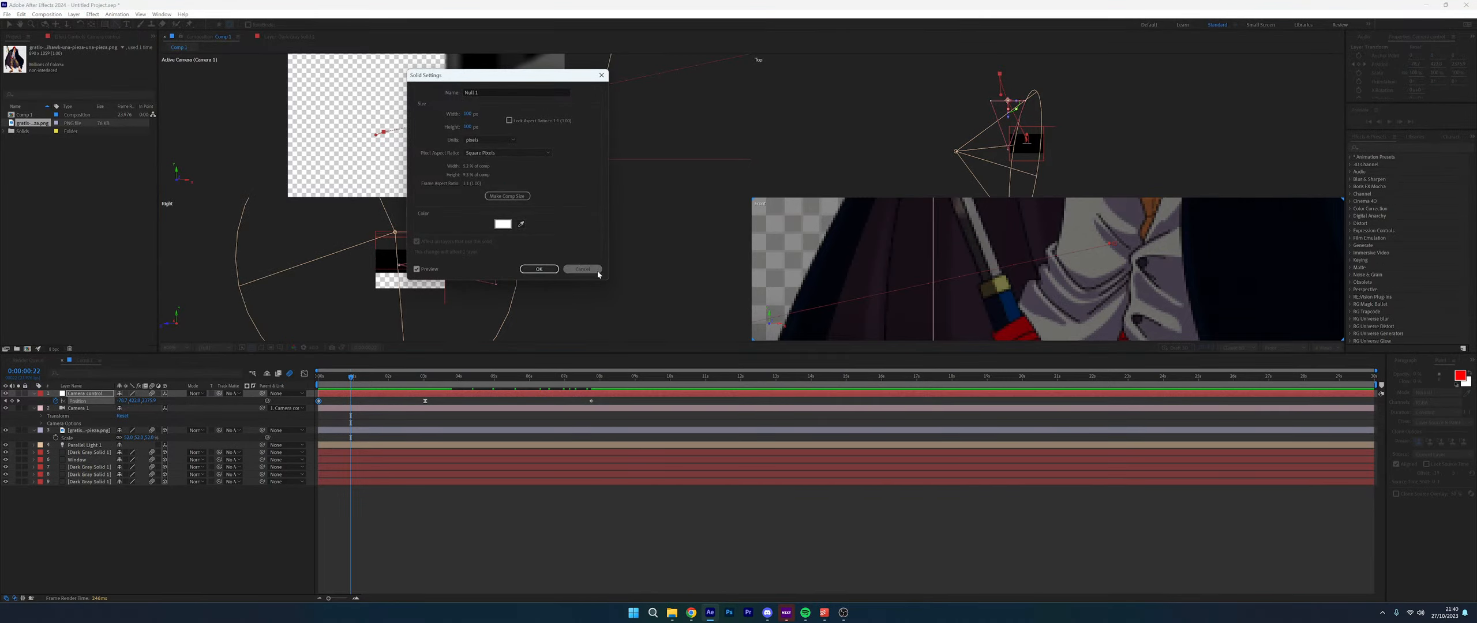
left_click(582, 268)
left_click(21, 14)
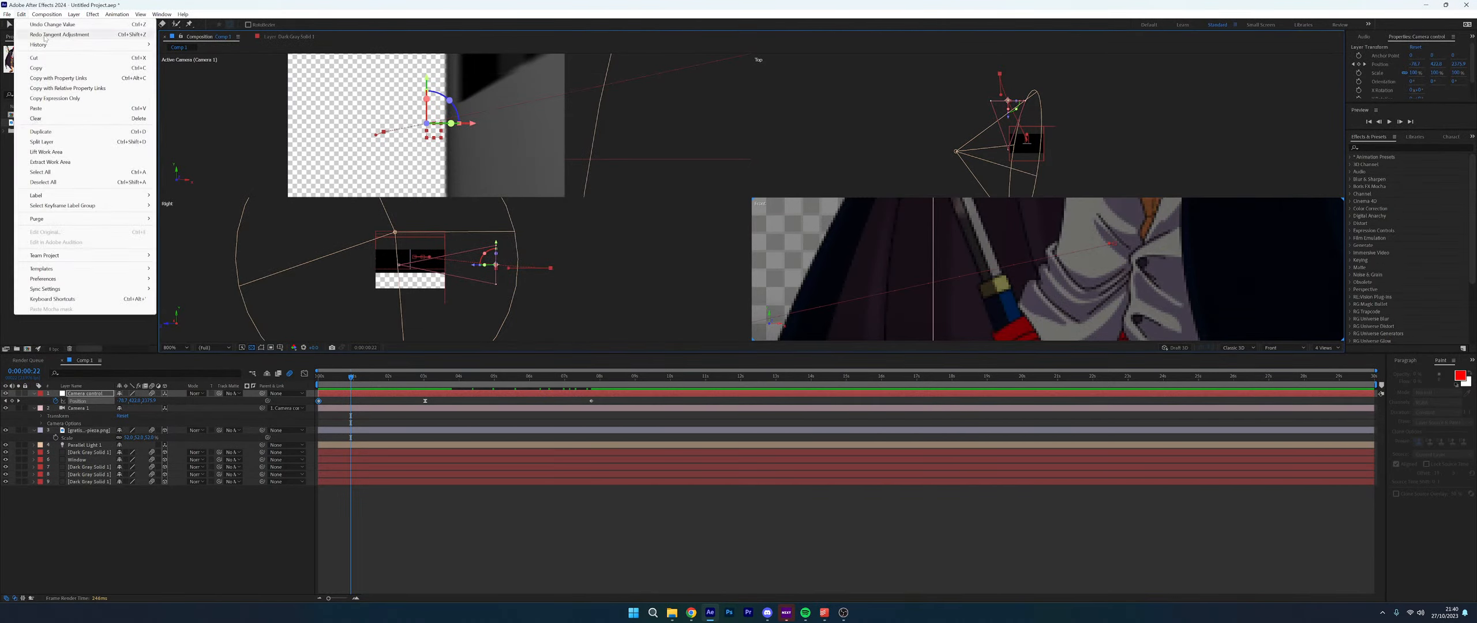
left_click(45, 36)
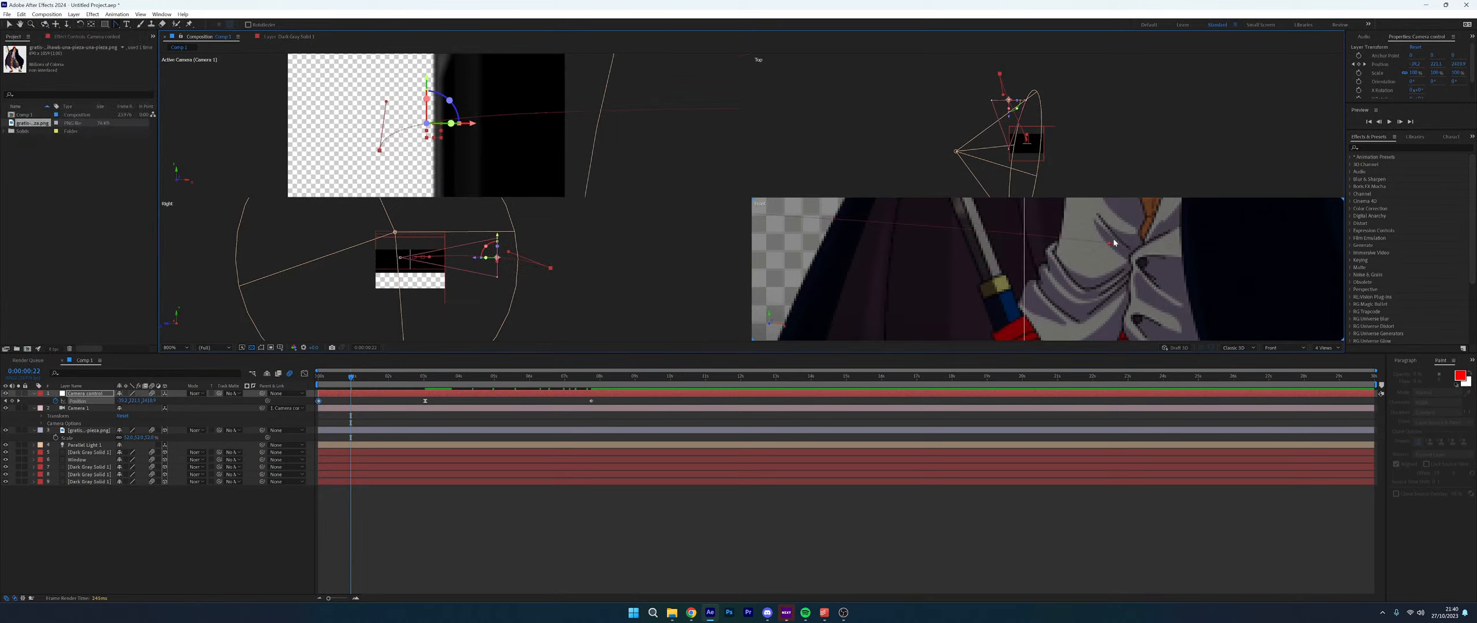
Pull a long direction handle down and away from the middle Position keyframe across the character in the Front view
scroll(1026, 142, "up", 3)
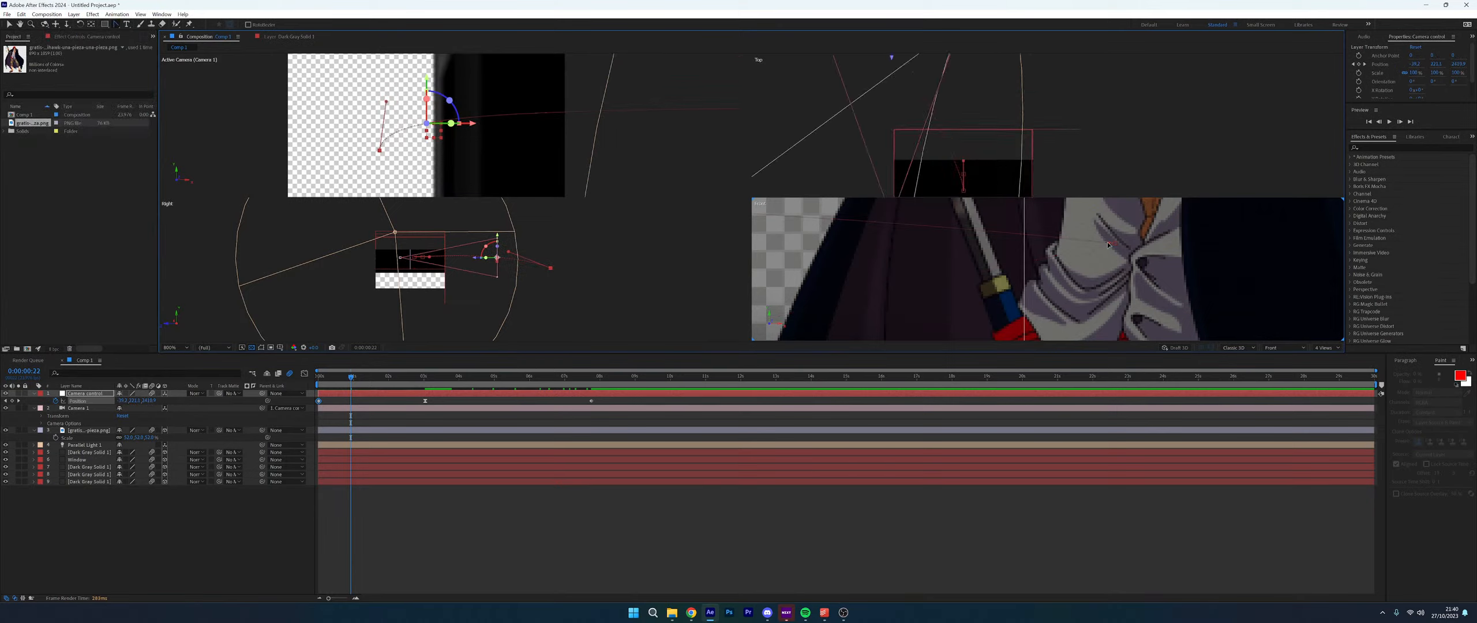
left_click_drag(1107, 242, 975, 281)
right_click(975, 279)
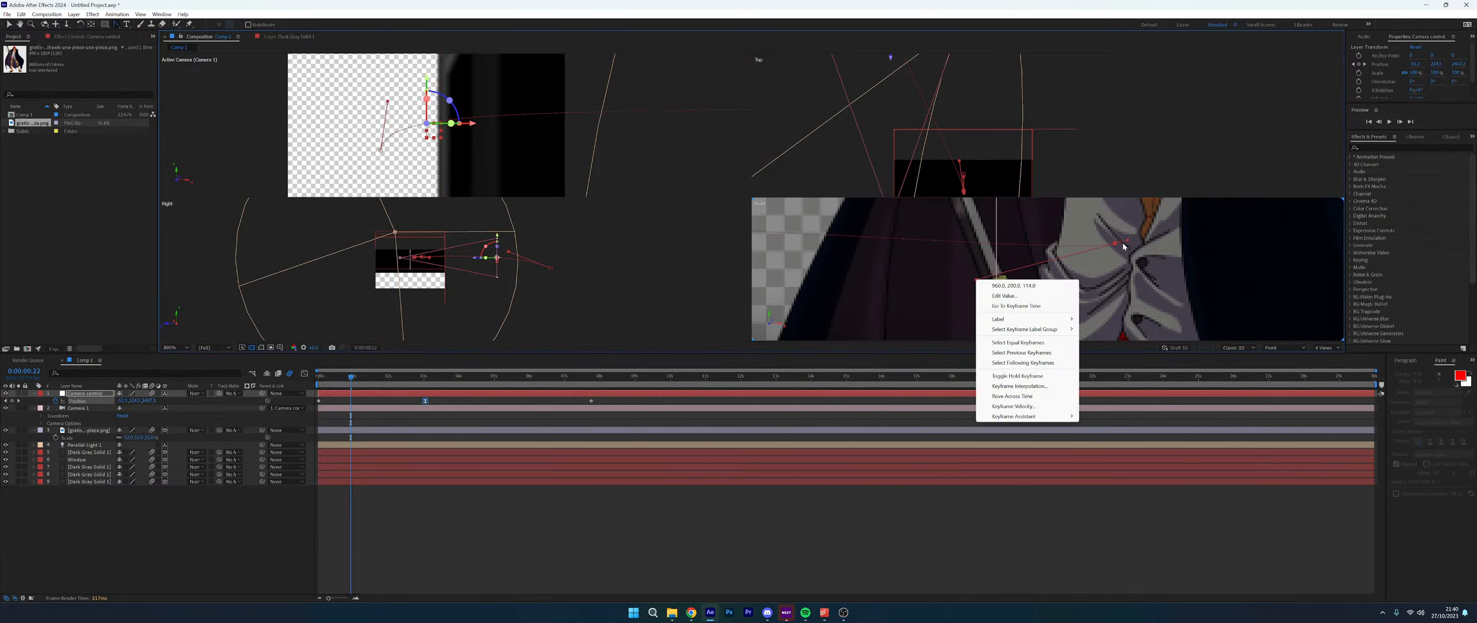
left_click(1127, 242)
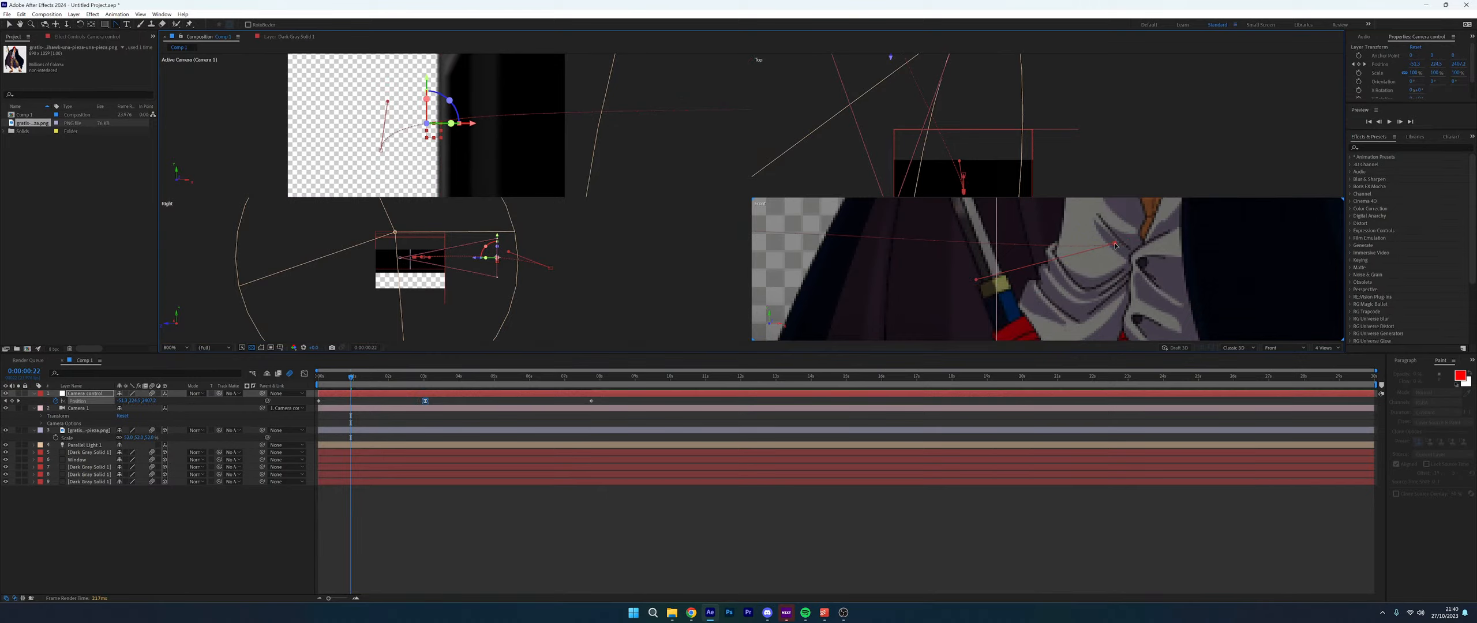
Return to the Selection tool, show the scene in a single Active Camera view and go to 0:00:00:00
key("v")
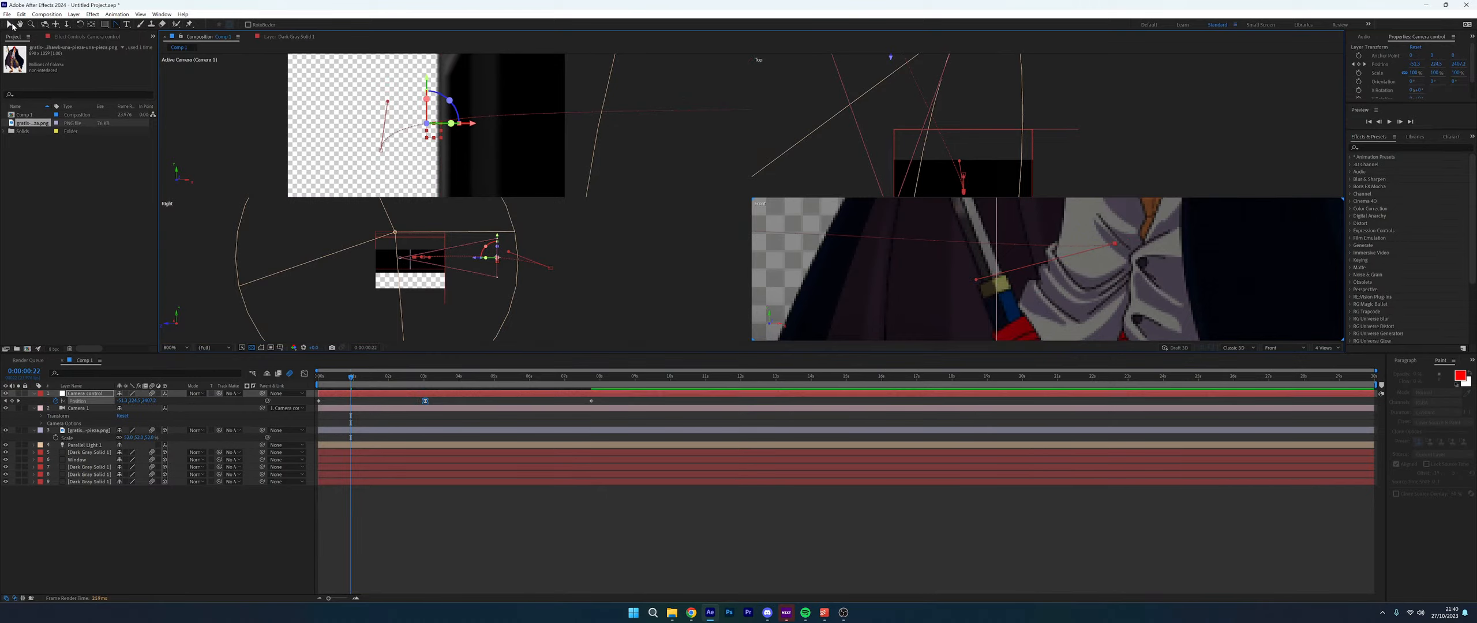
scroll(950, 173, "down", 3)
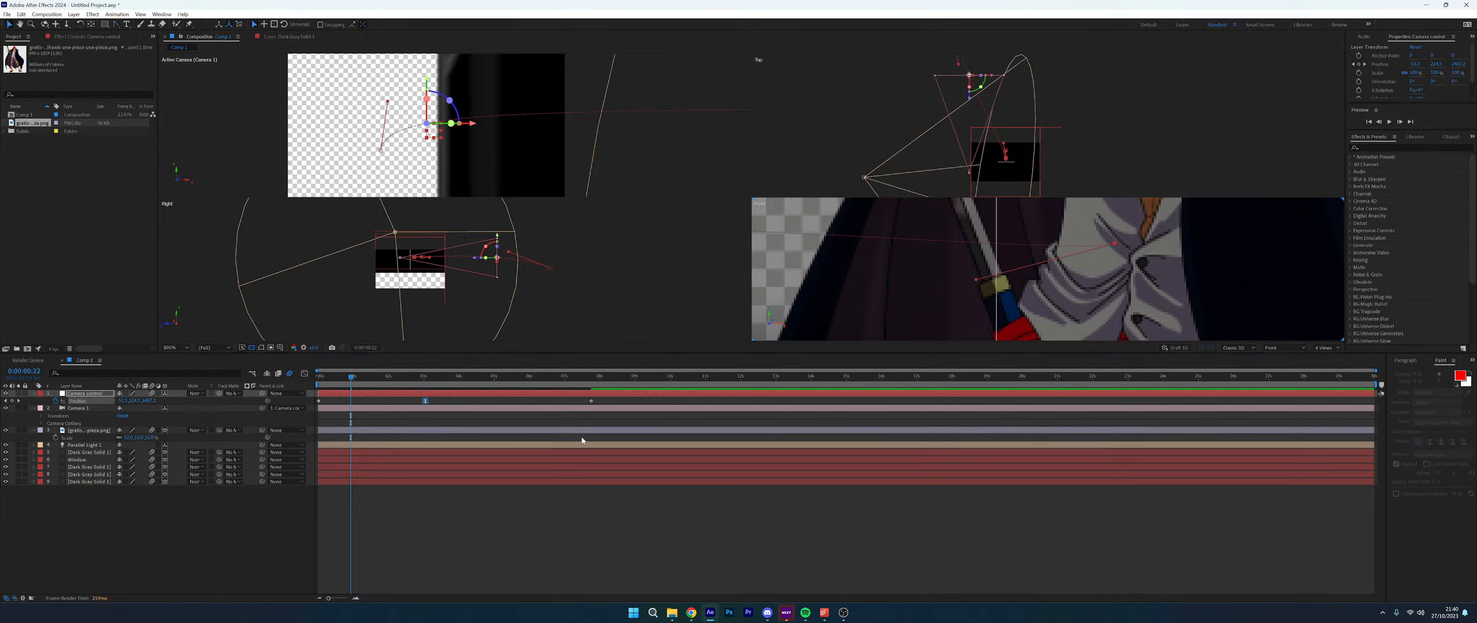
scroll(918, 248, "down", 10)
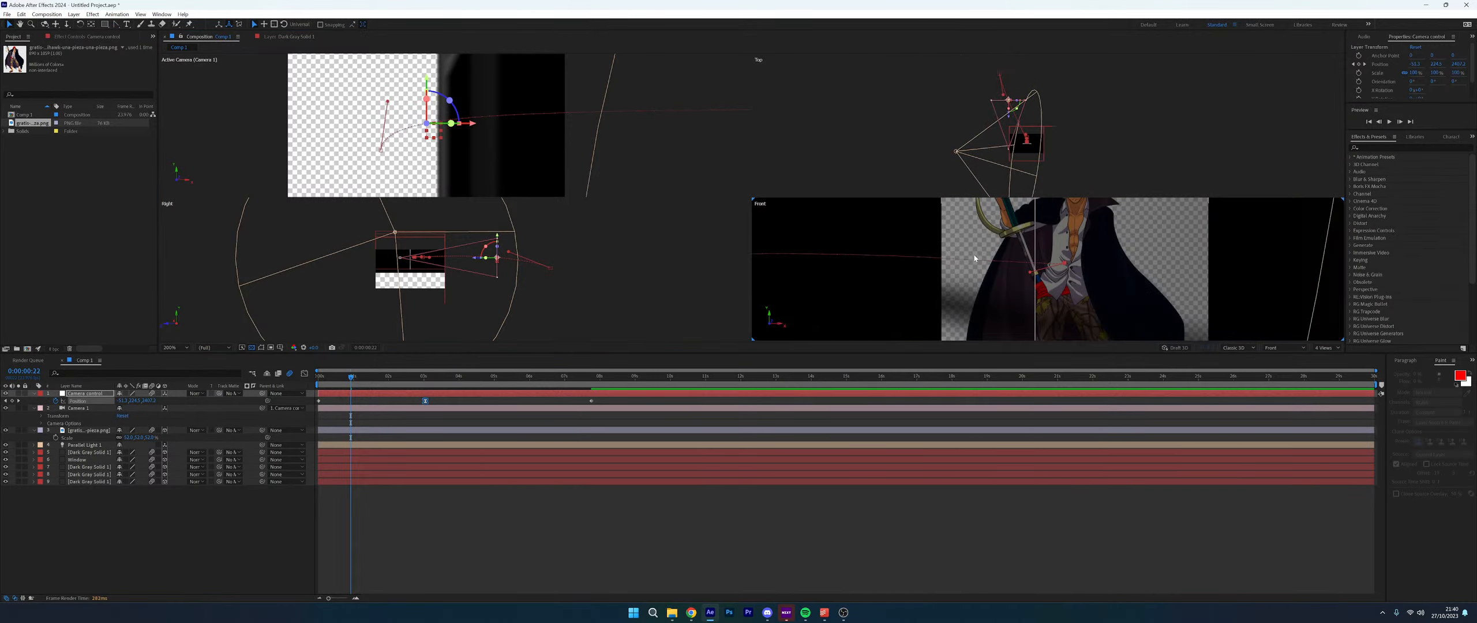
left_click_drag(1024, 233, 1029, 240)
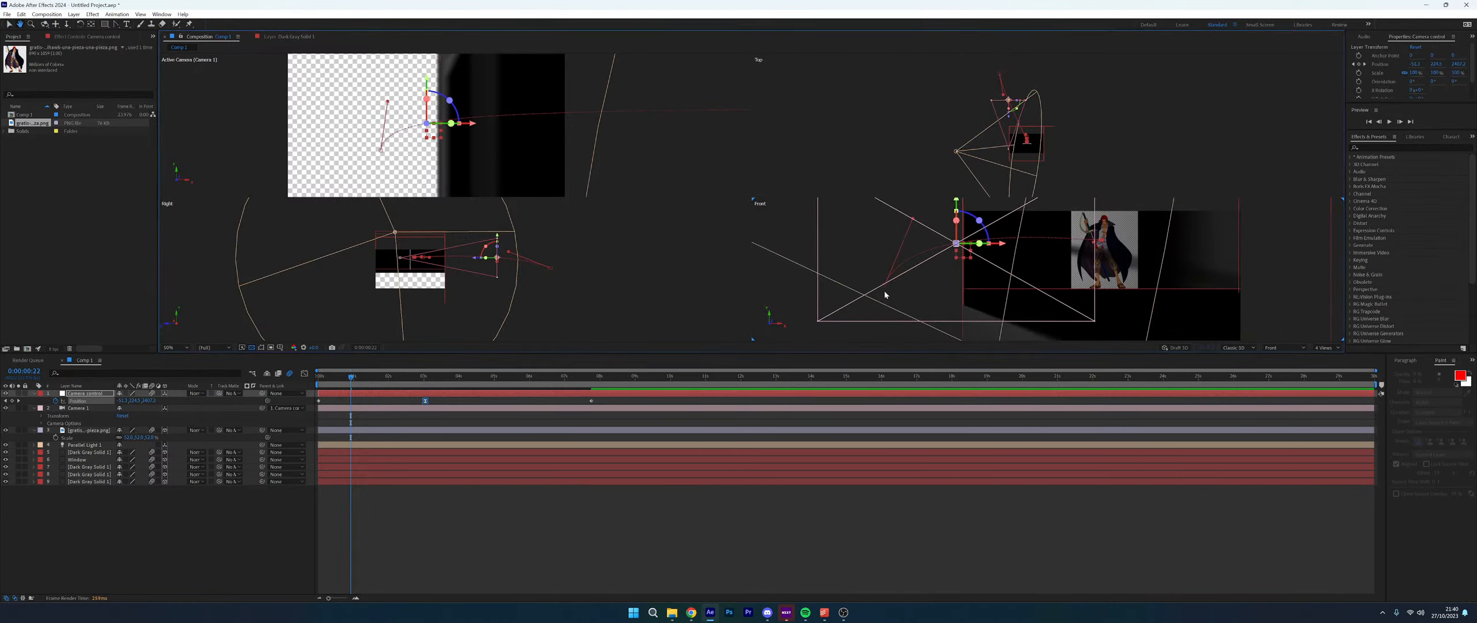
key("v")
left_click(1326, 349)
left_click(1328, 356)
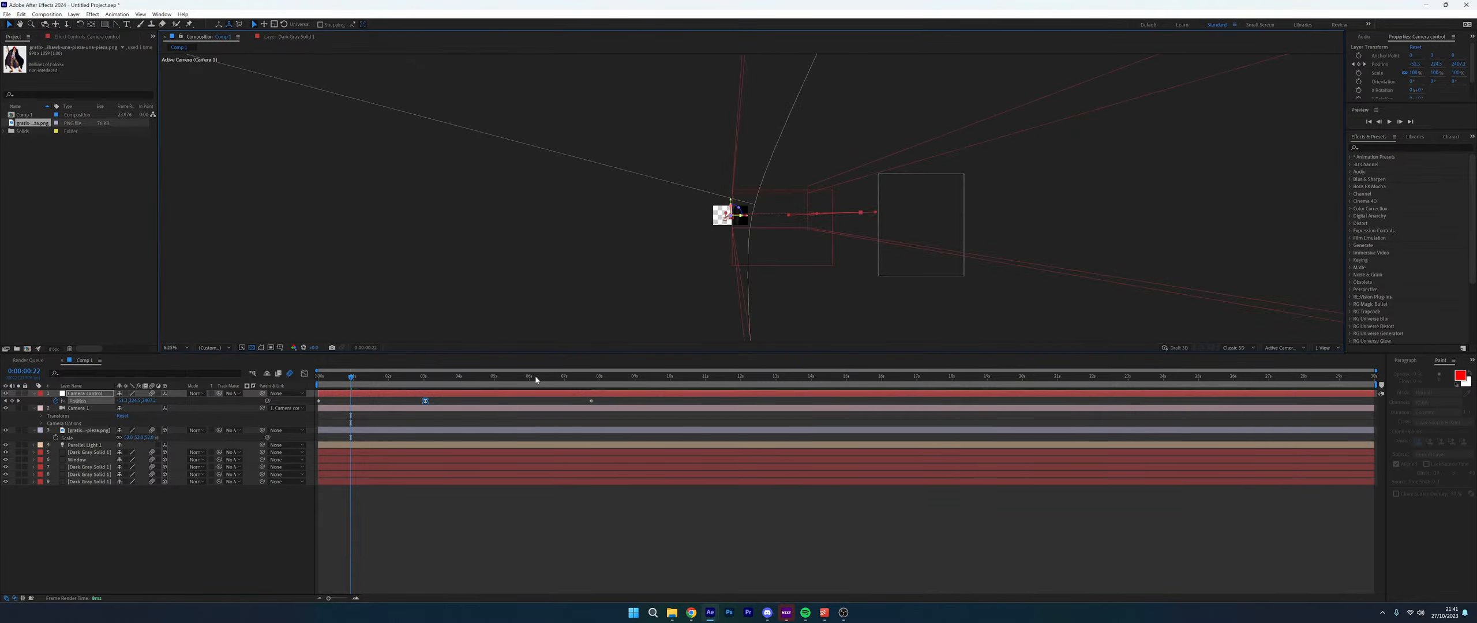
left_click_drag(343, 381, 319, 381)
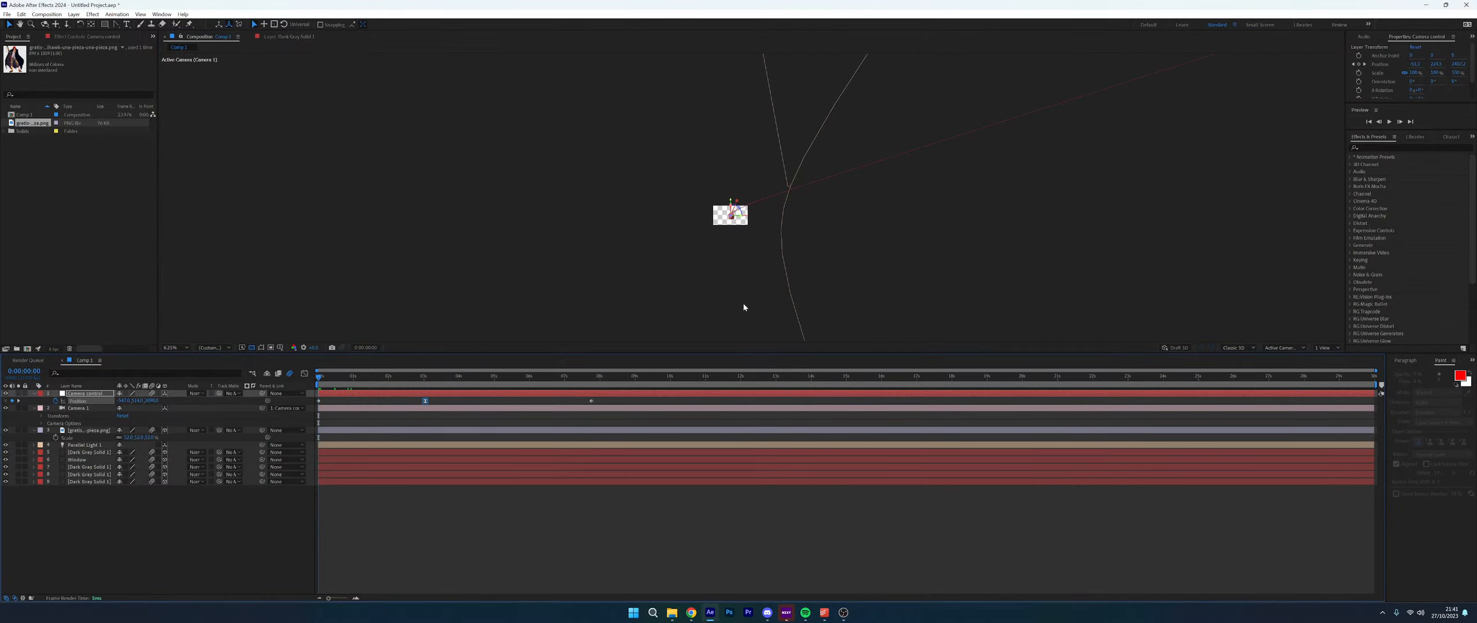
Create a deep red solid and make it a 3D layer
left_click(74, 14)
mouse_move(86, 21)
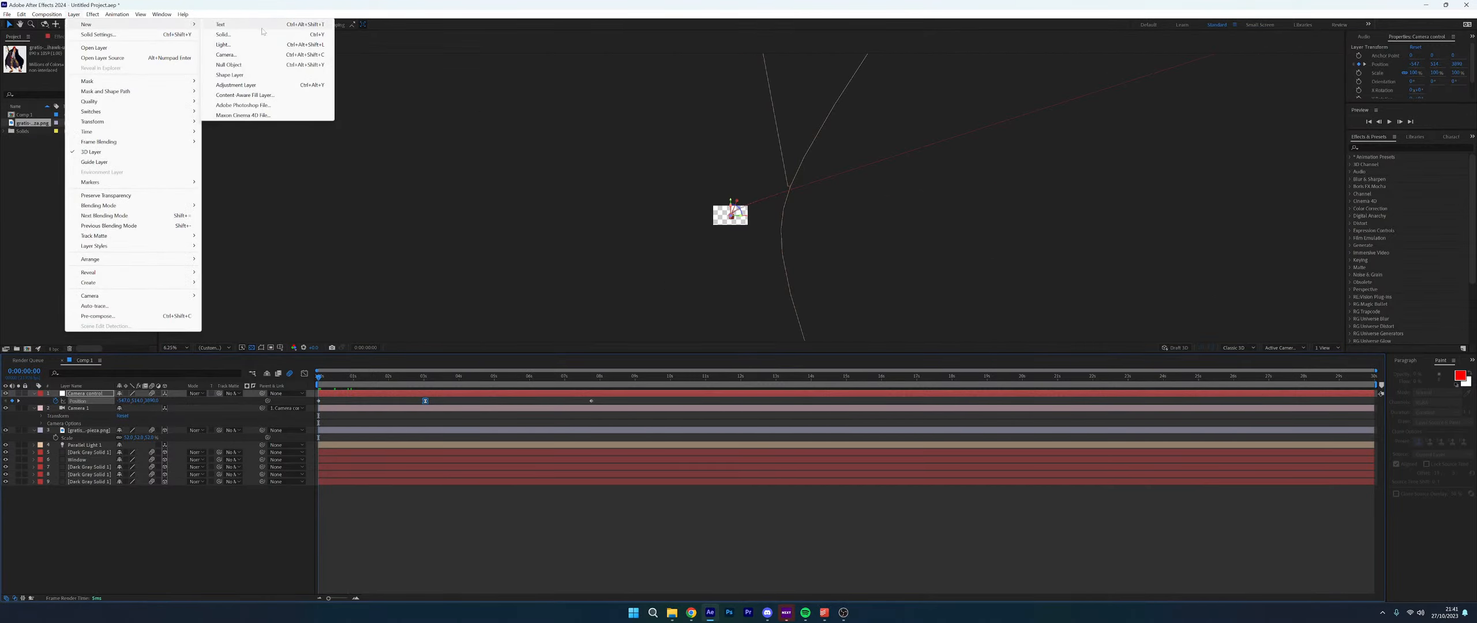
left_click(230, 35)
left_click(313, 239)
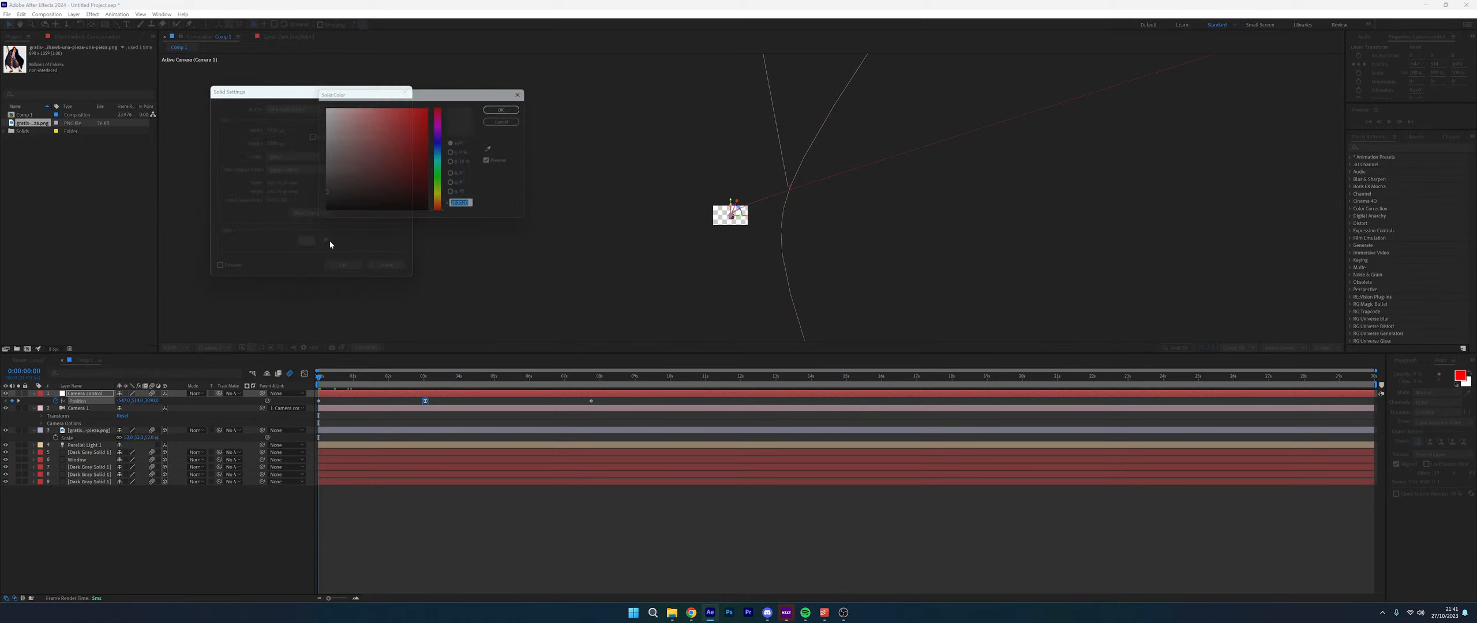
left_click(431, 146)
left_click(509, 108)
left_click(342, 265)
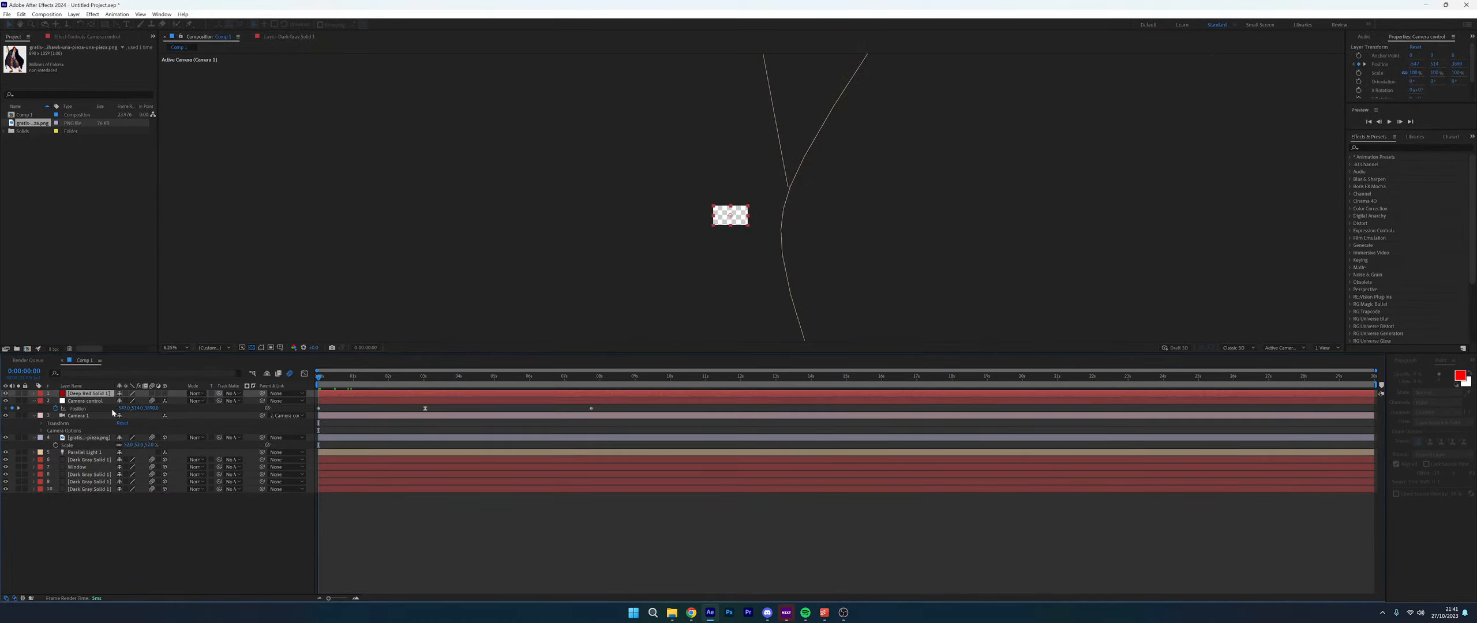
left_click(152, 393)
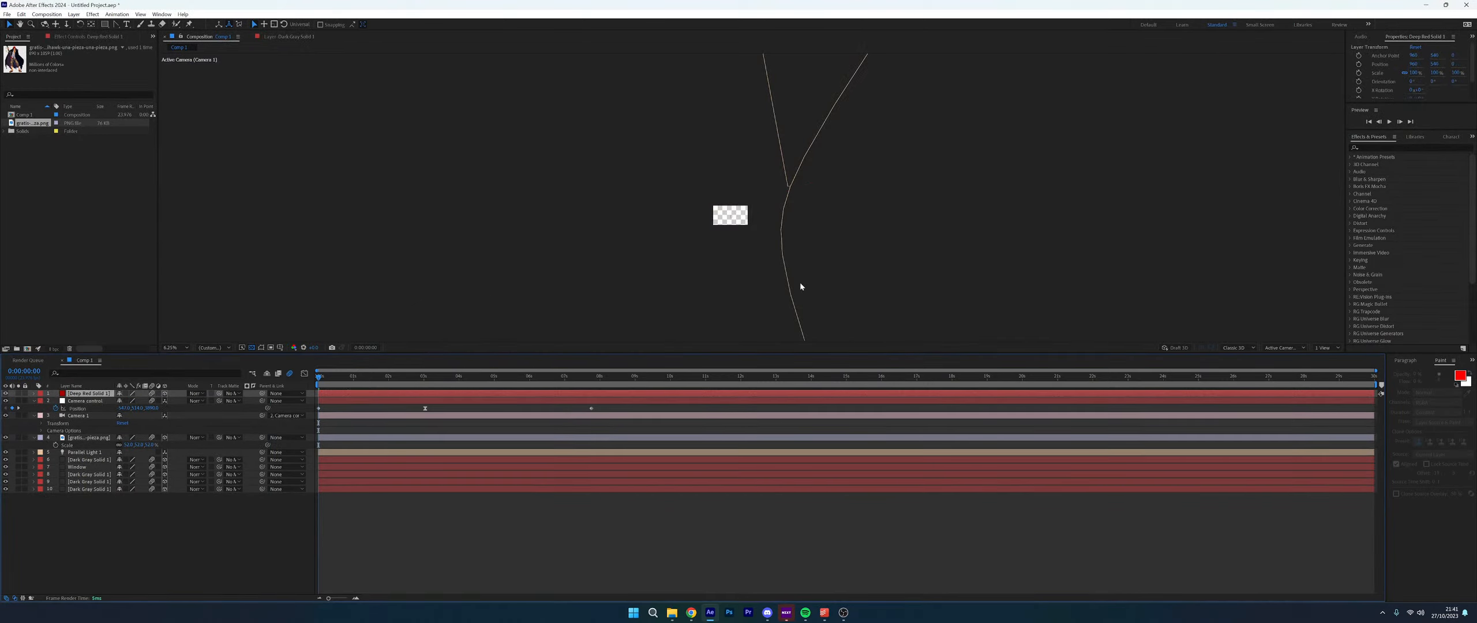
In the four-view layout, move the red solid along X and Z until it sits in front of the camera's starting position
left_click(1292, 347)
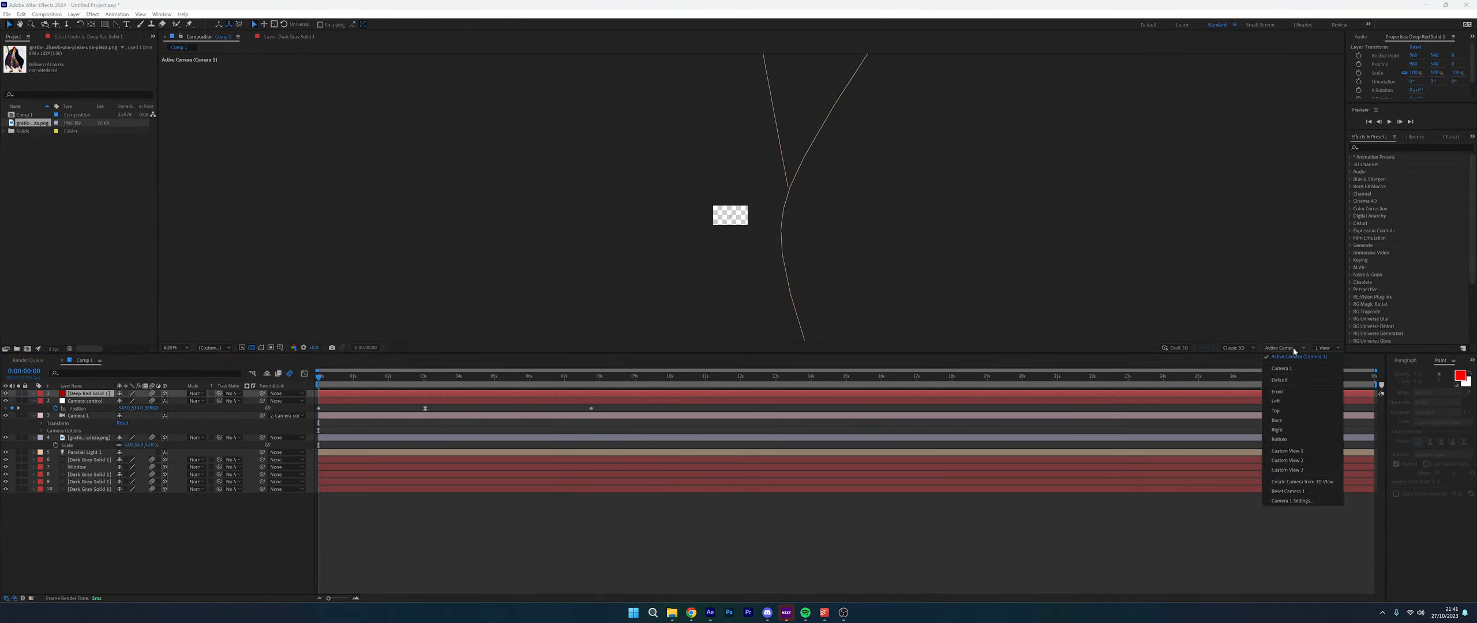
left_click(1279, 380)
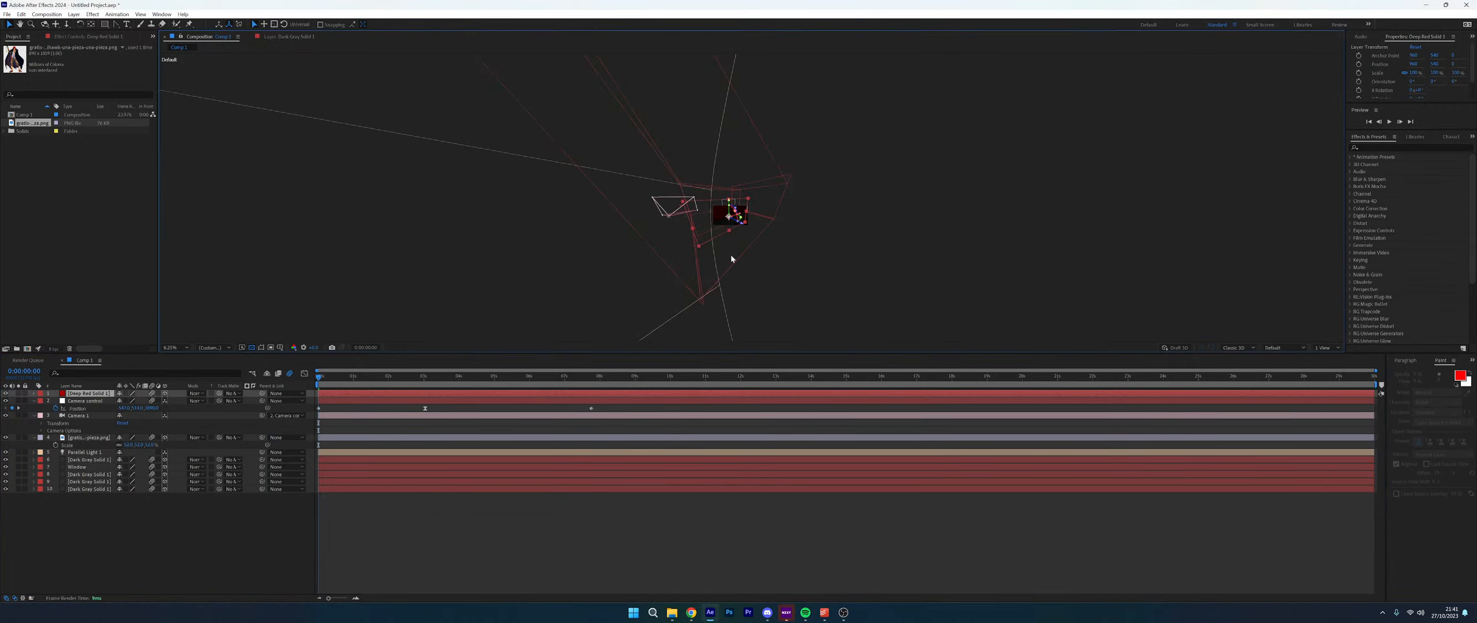
left_click(1323, 348)
left_click(1327, 373)
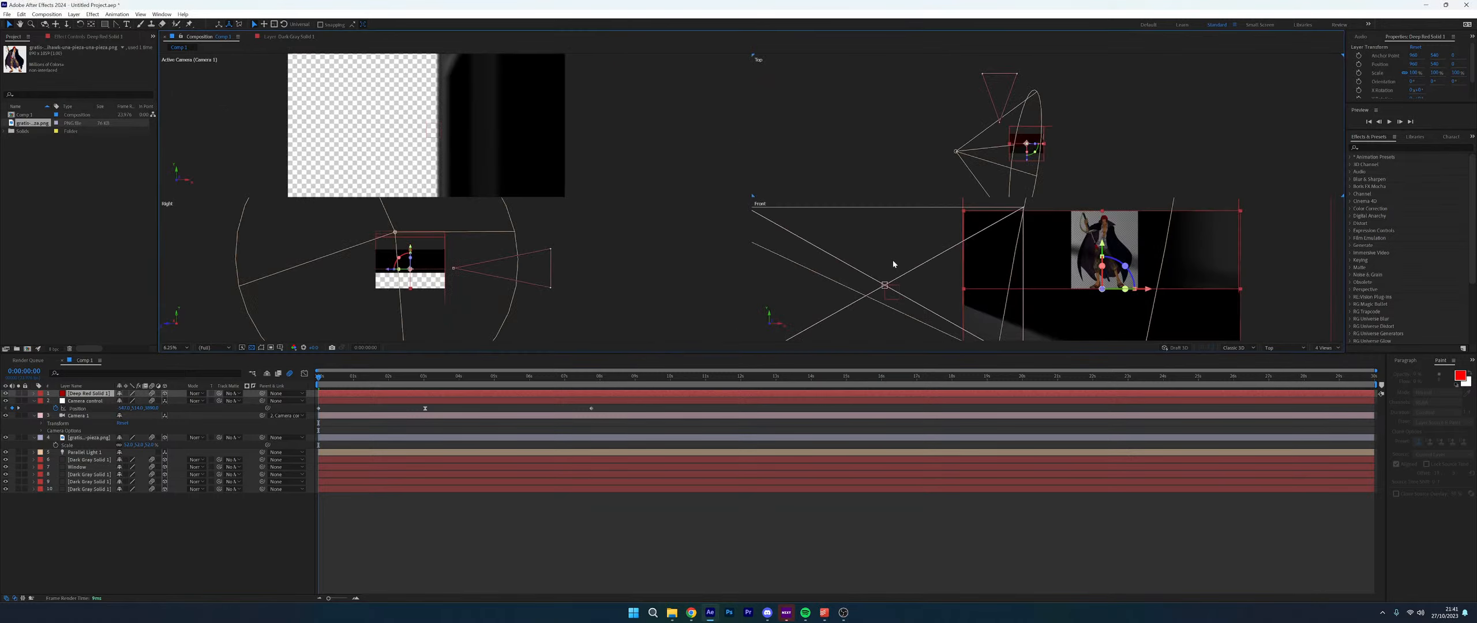
scroll(987, 264, "down", 4)
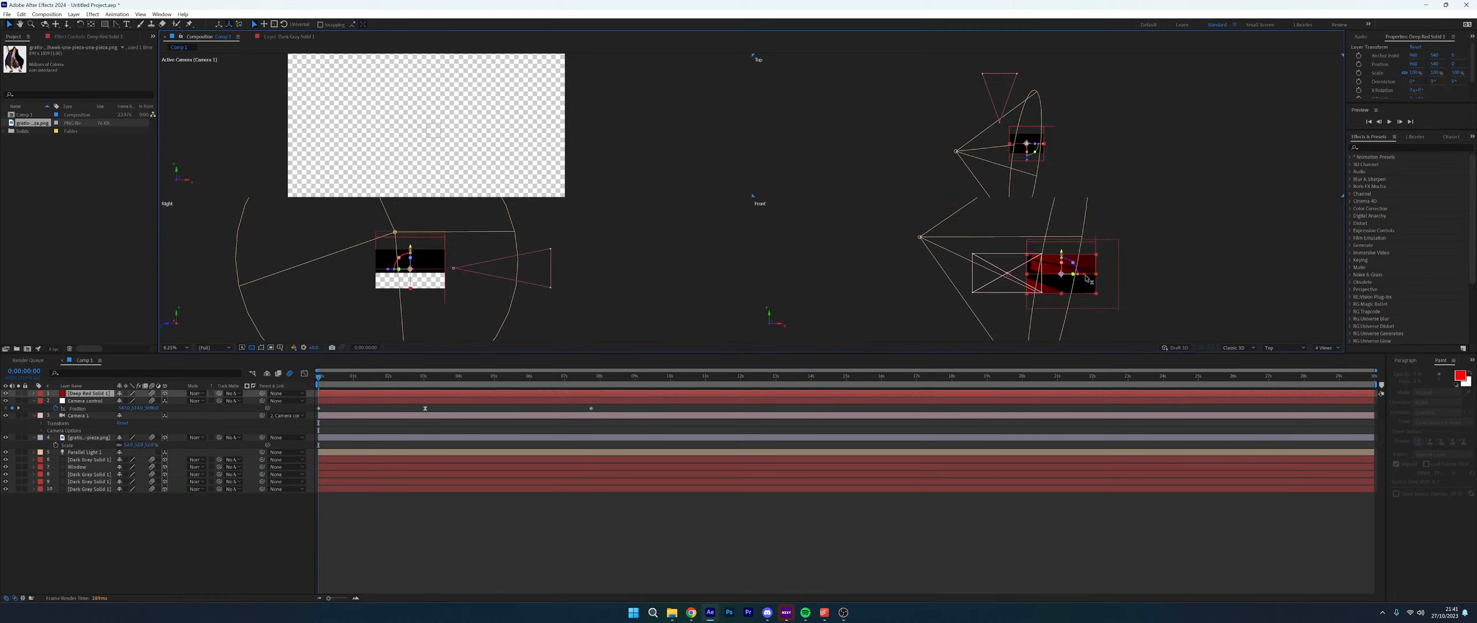
left_click_drag(1087, 280, 1017, 279)
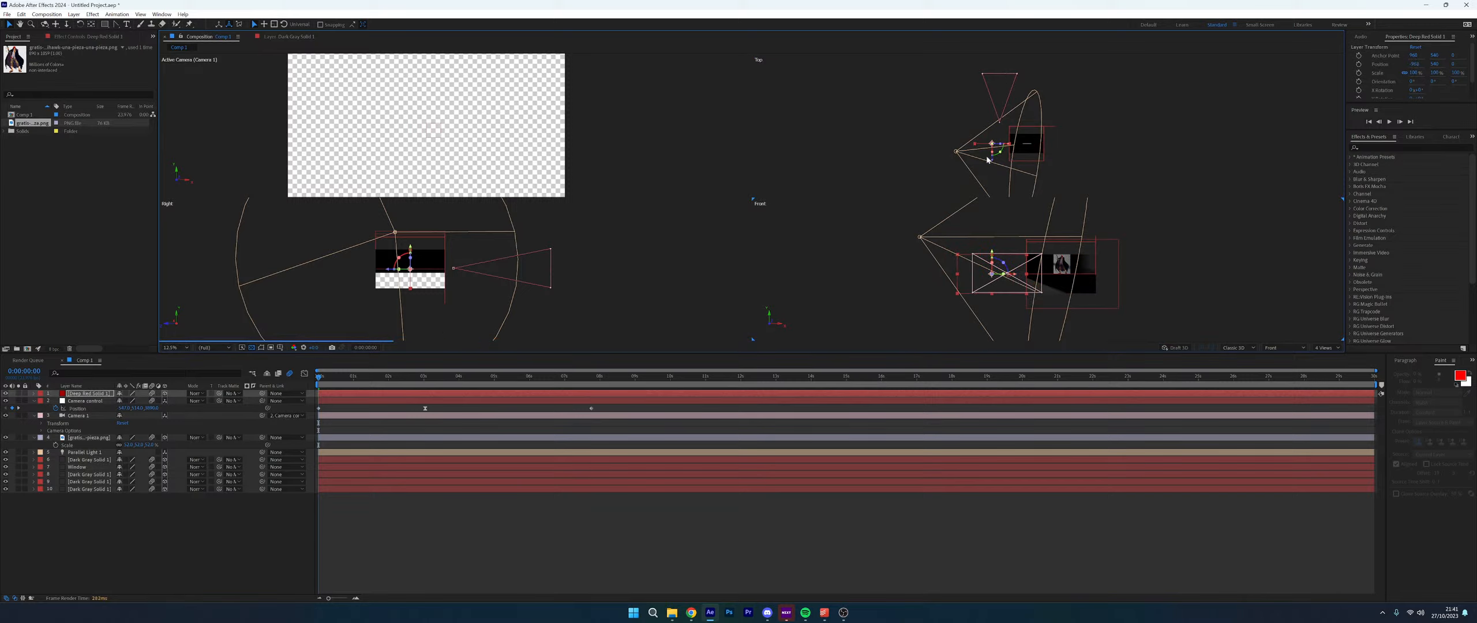
left_click_drag(993, 164, 1021, 81)
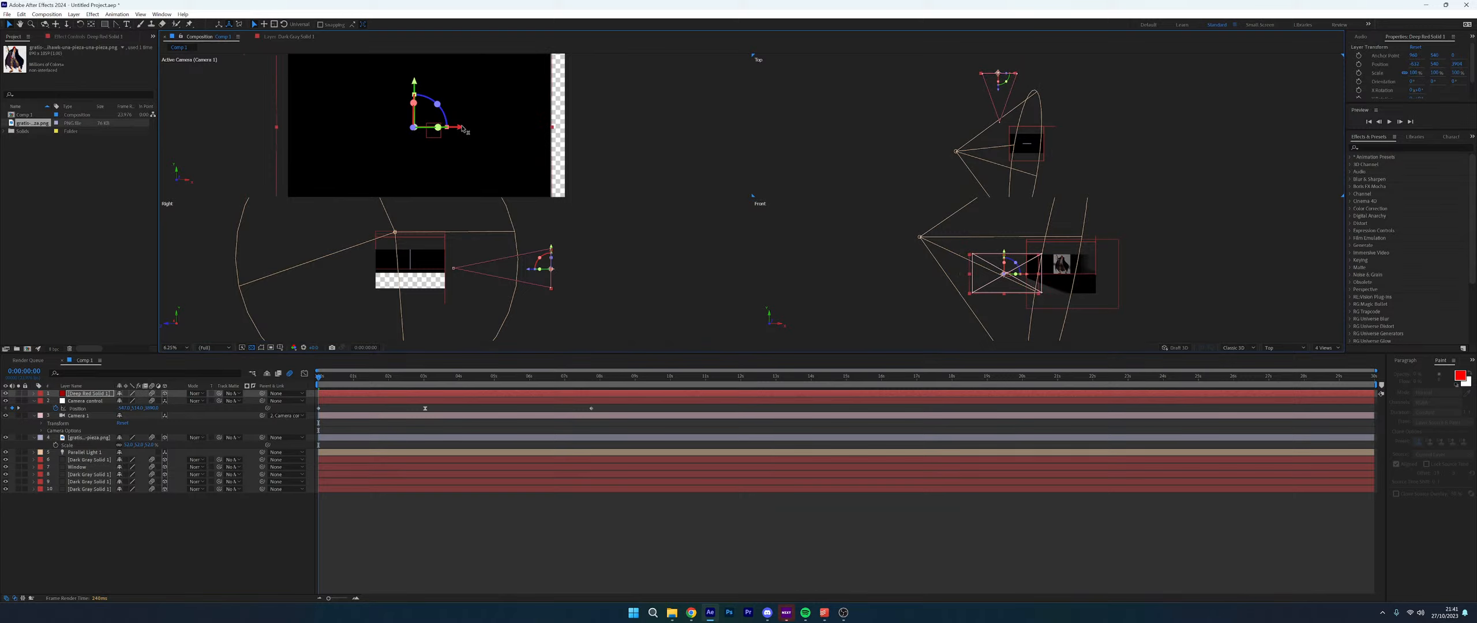
left_click_drag(468, 130, 474, 128)
Scale the red solid up slightly so it covers the whole Active Camera frame
key("s")
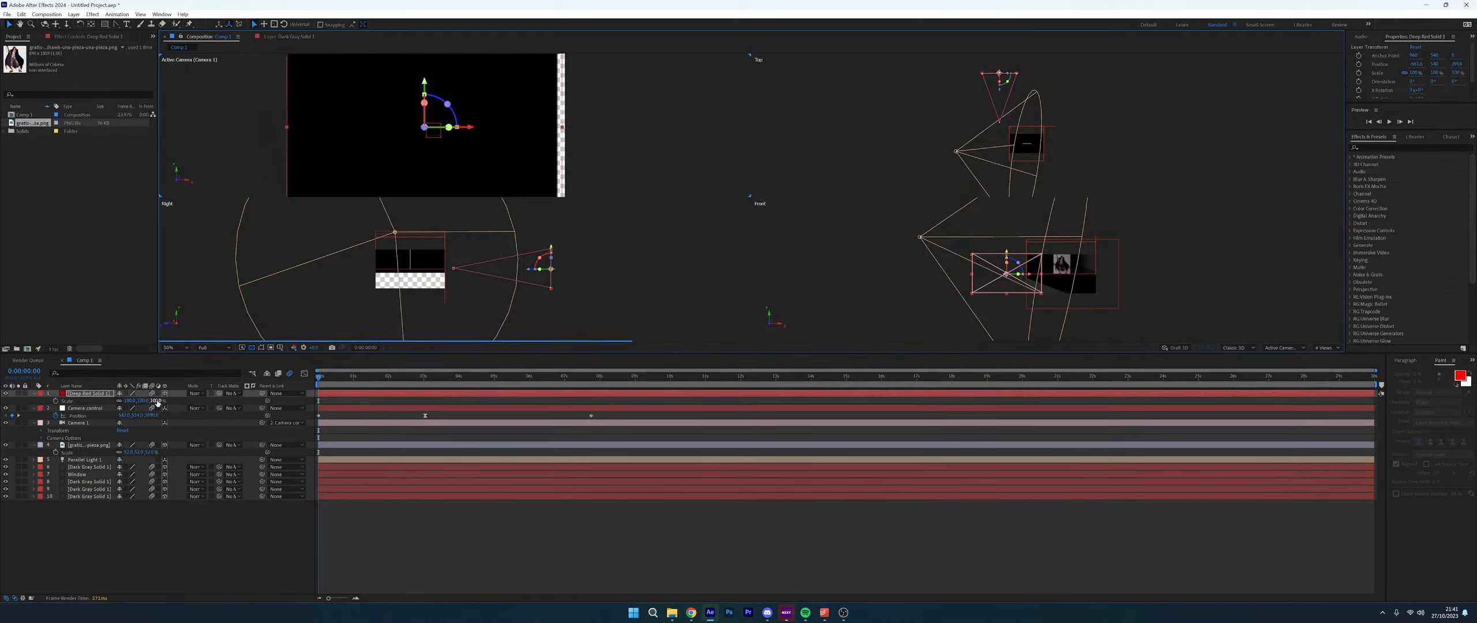
left_click_drag(153, 400, 157, 401)
right_click(161, 400)
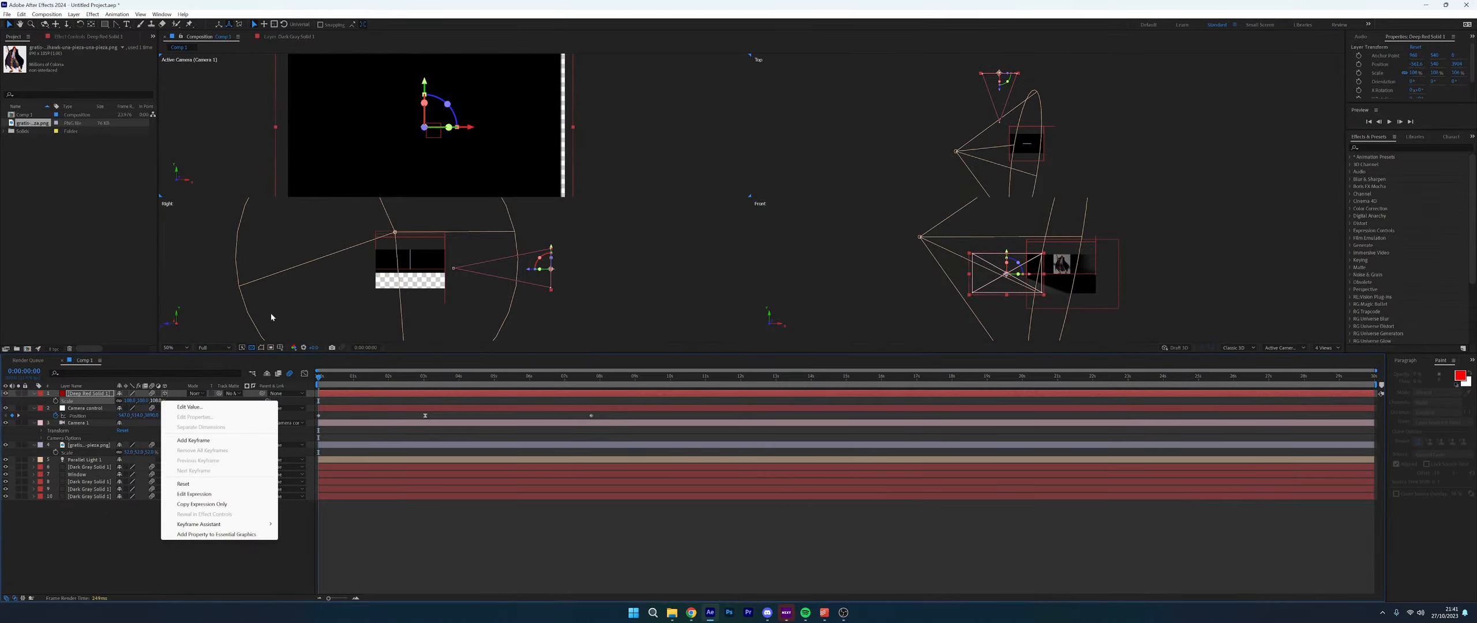
left_click(62, 395)
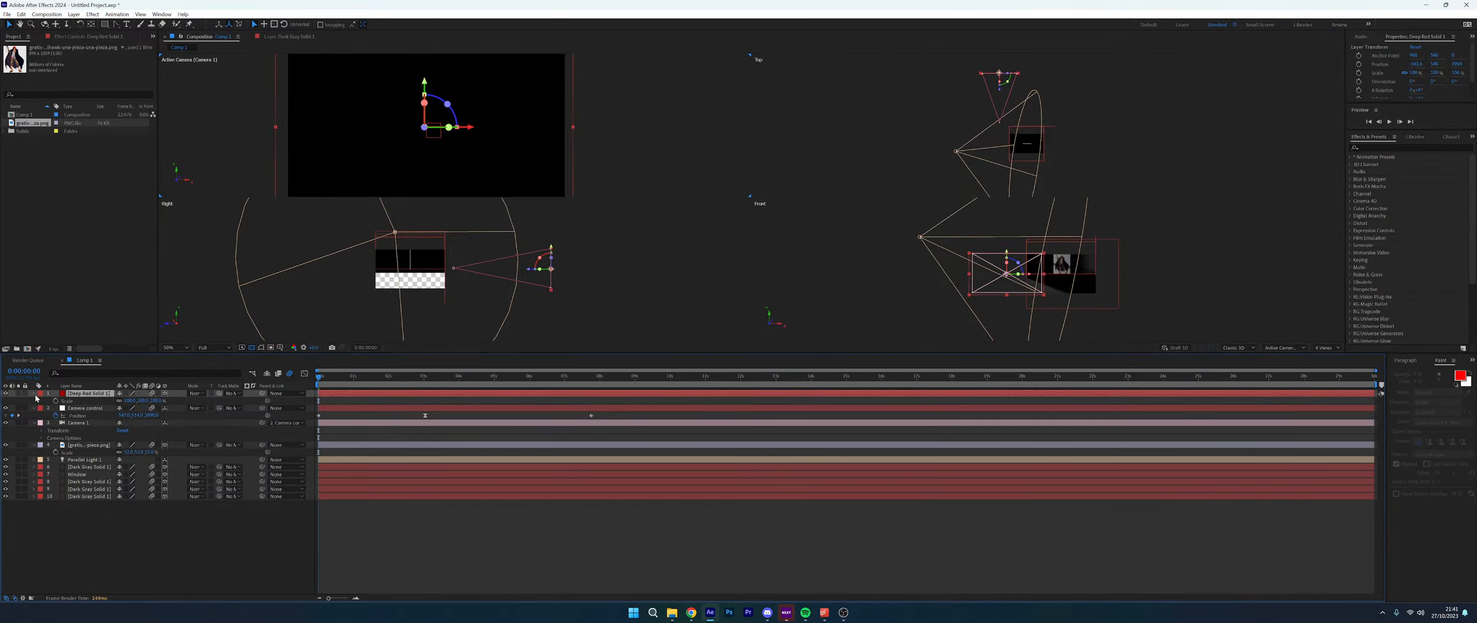
Turn off Accepts Lights in the red solid's material options
left_click(35, 394)
left_click(35, 393)
left_click(41, 475)
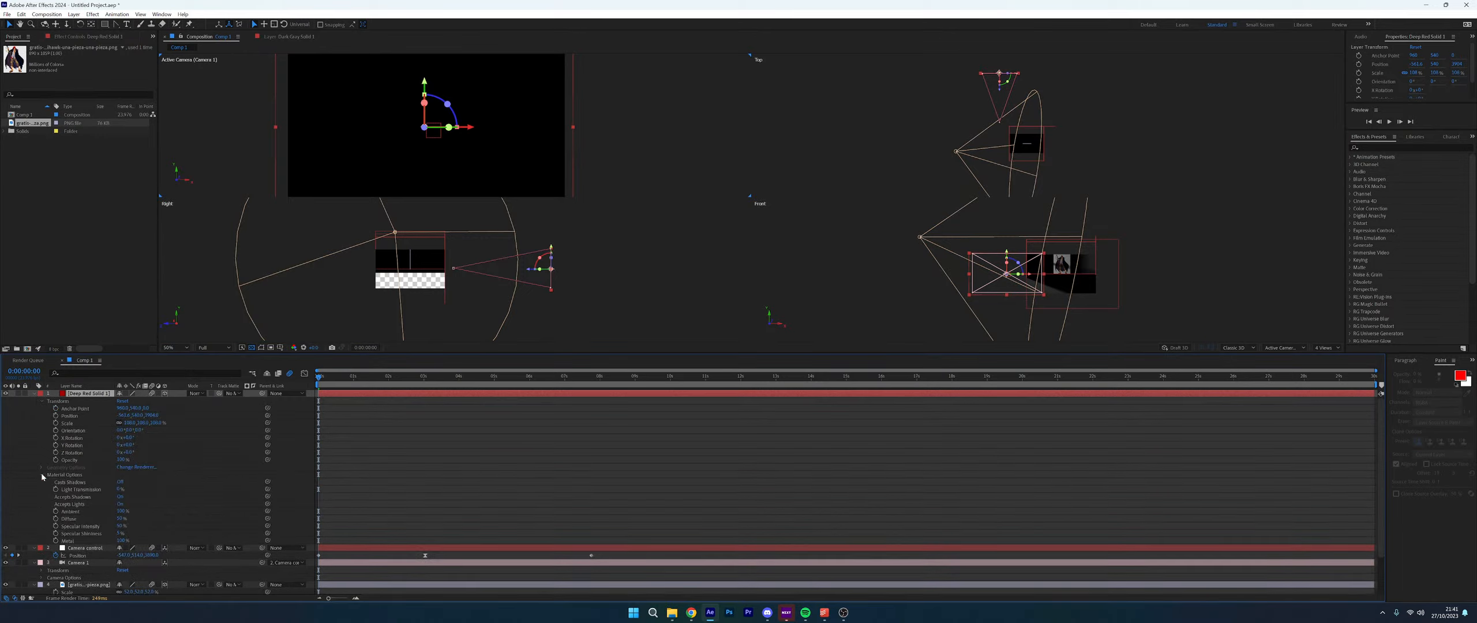
left_click(119, 504)
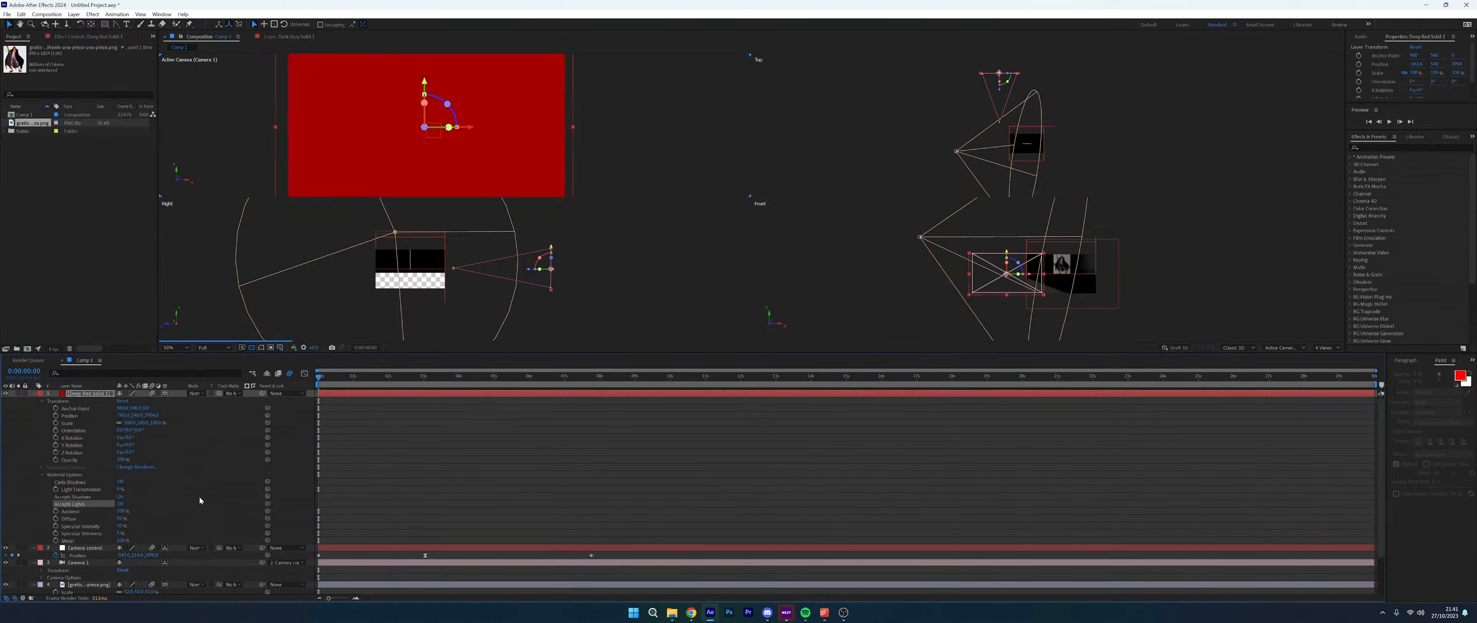
key("space")
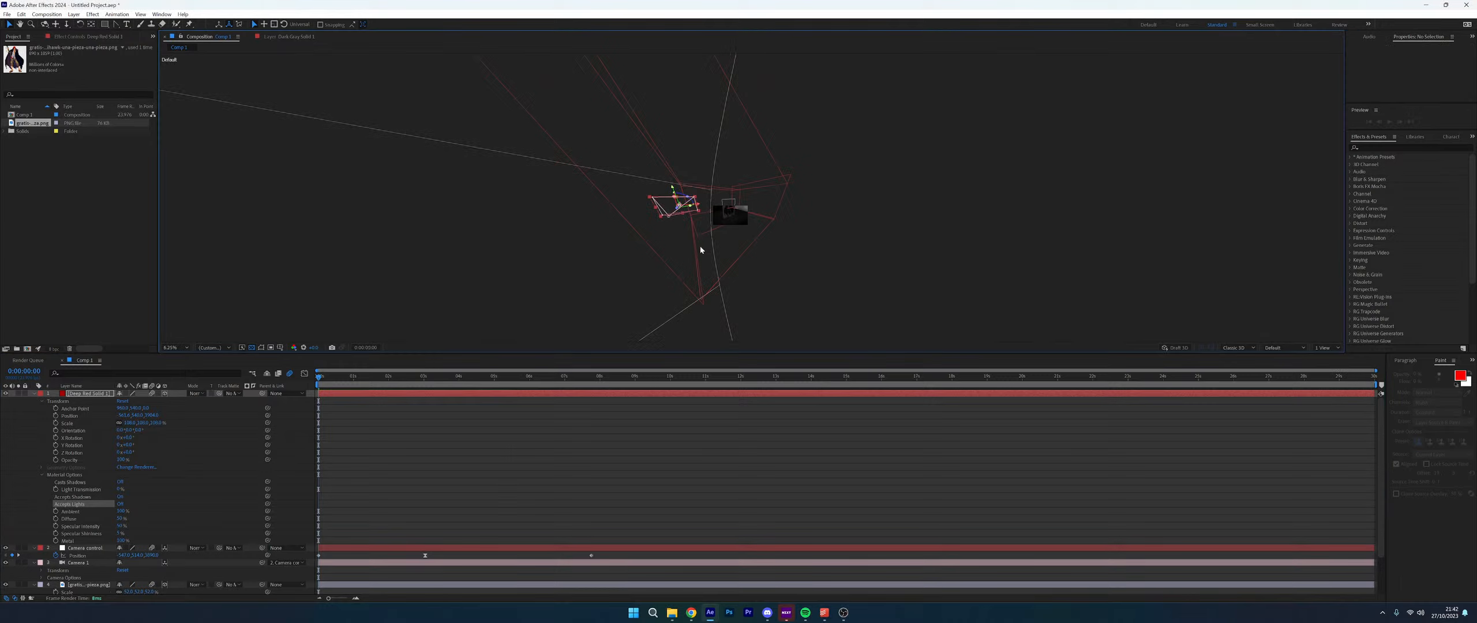
Return the viewport to Active Camera and play back the opening of the camera move
scroll(700, 250, "up", 1)
left_click(1292, 349)
left_click(1298, 358)
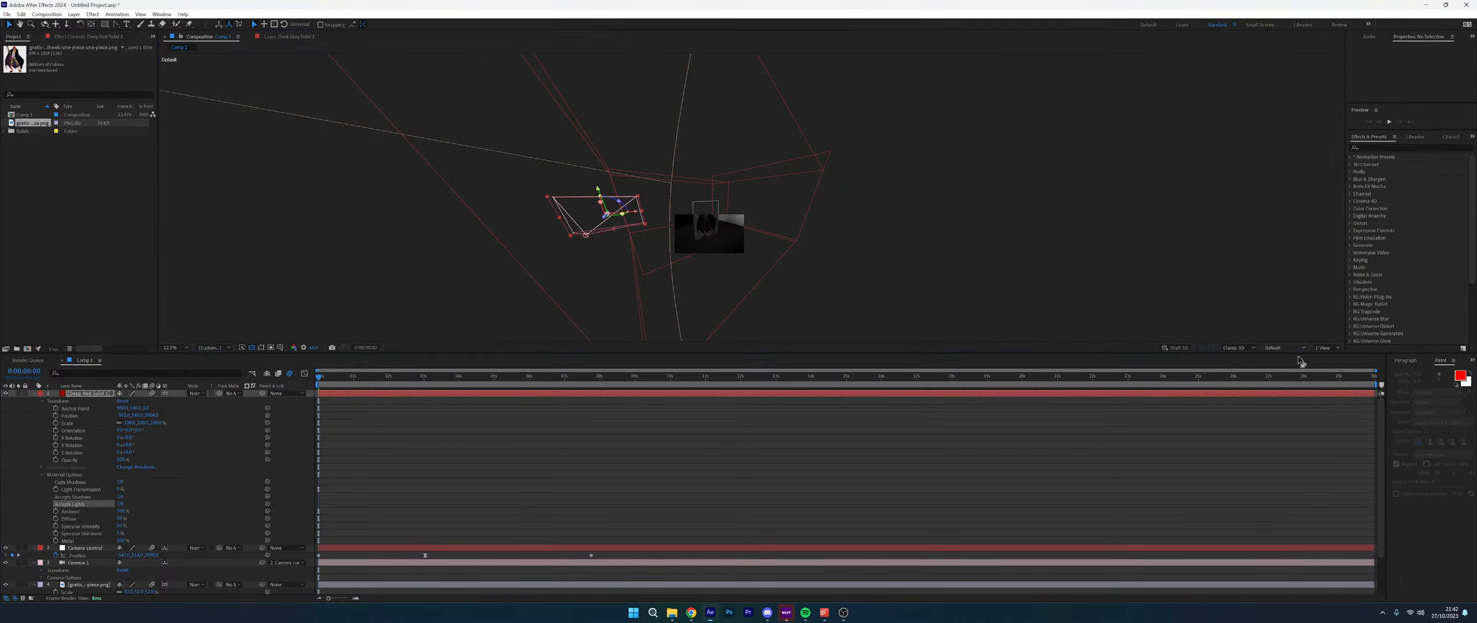
key("space")
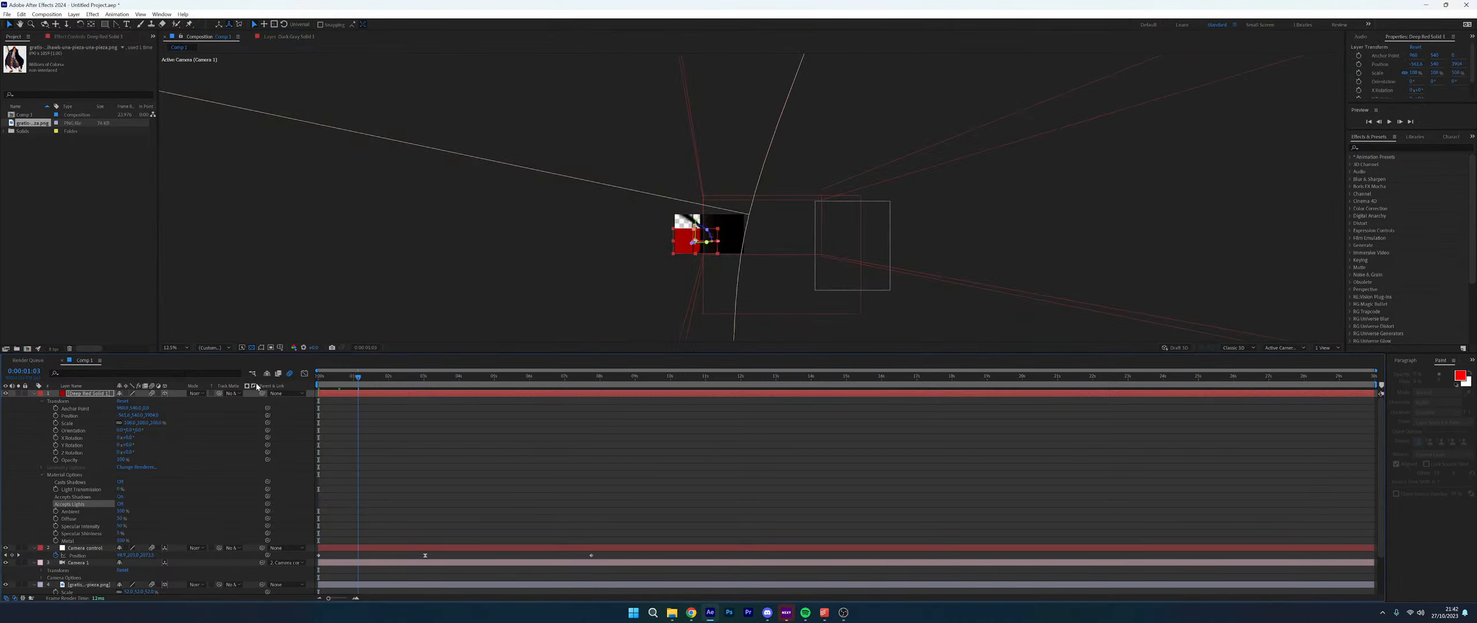
key("space")
Enable keyframing for Camera 1's Z Rotation slightly past one second, and for its X and Y Rotation at the first frame
scroll(74, 530, "down", 1)
left_click(87, 526)
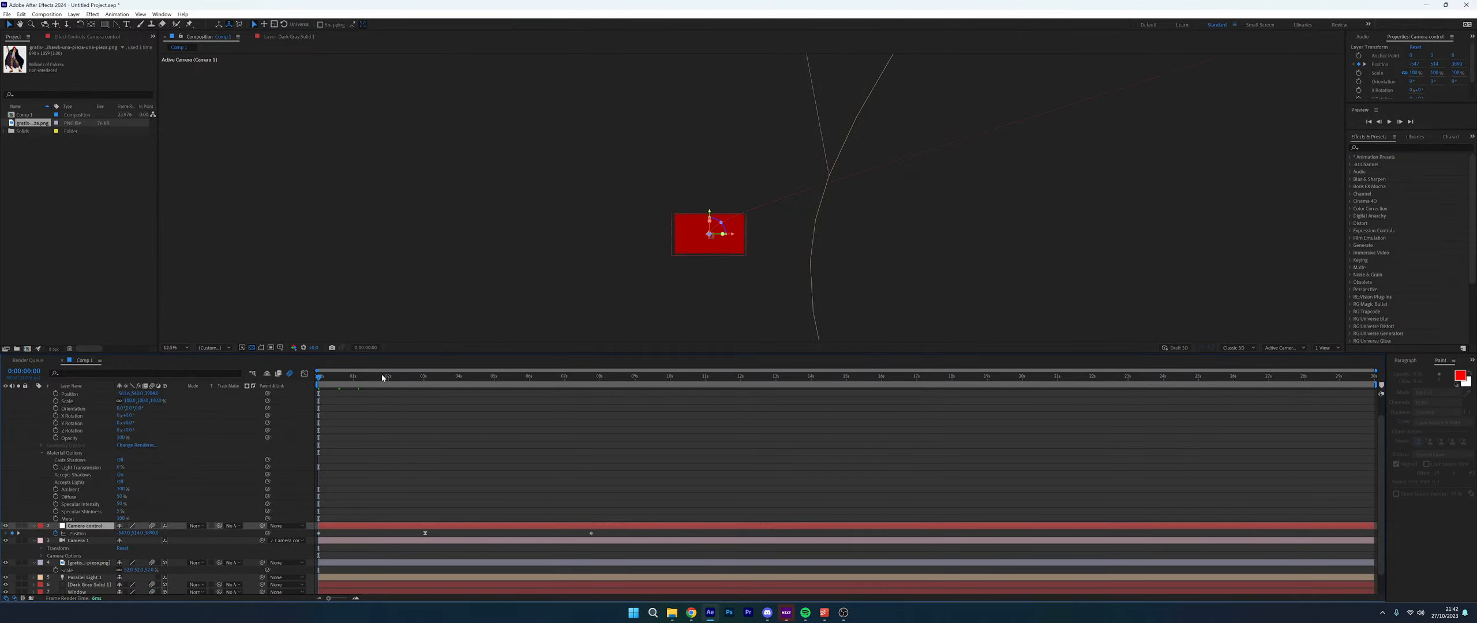
left_click_drag(350, 378, 360, 377)
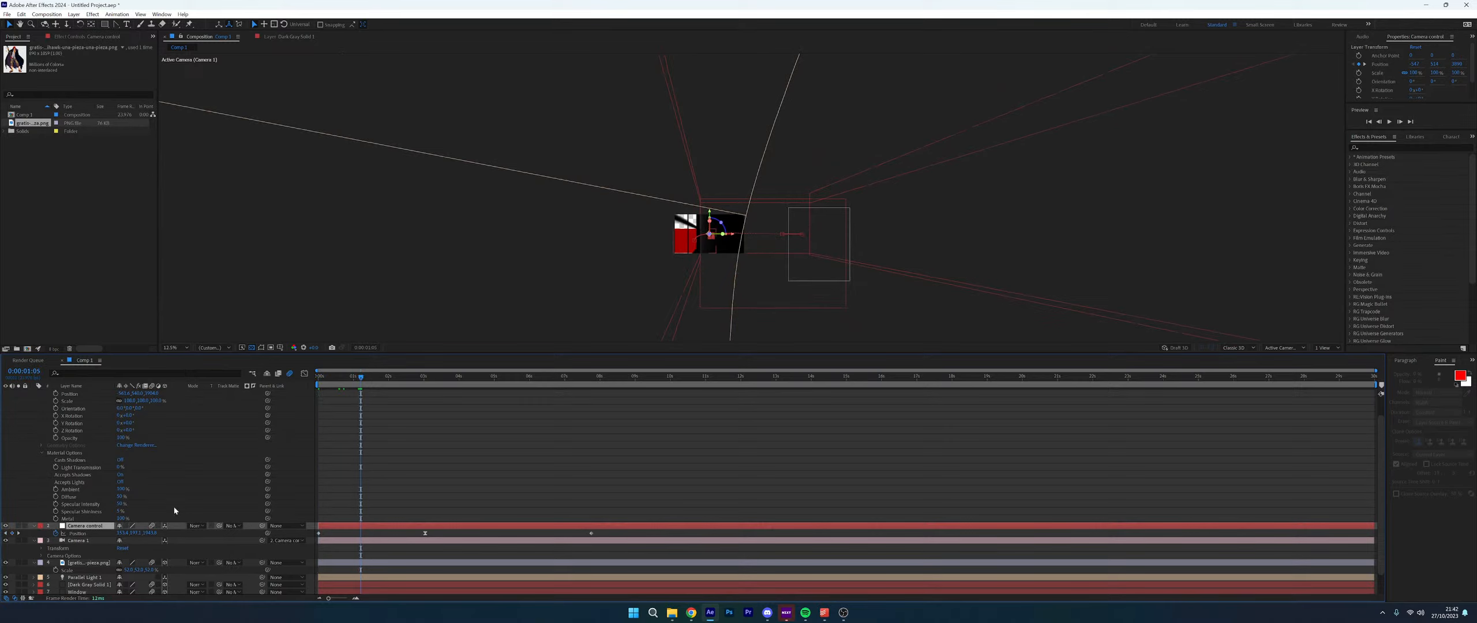
left_click(79, 541)
key("r")
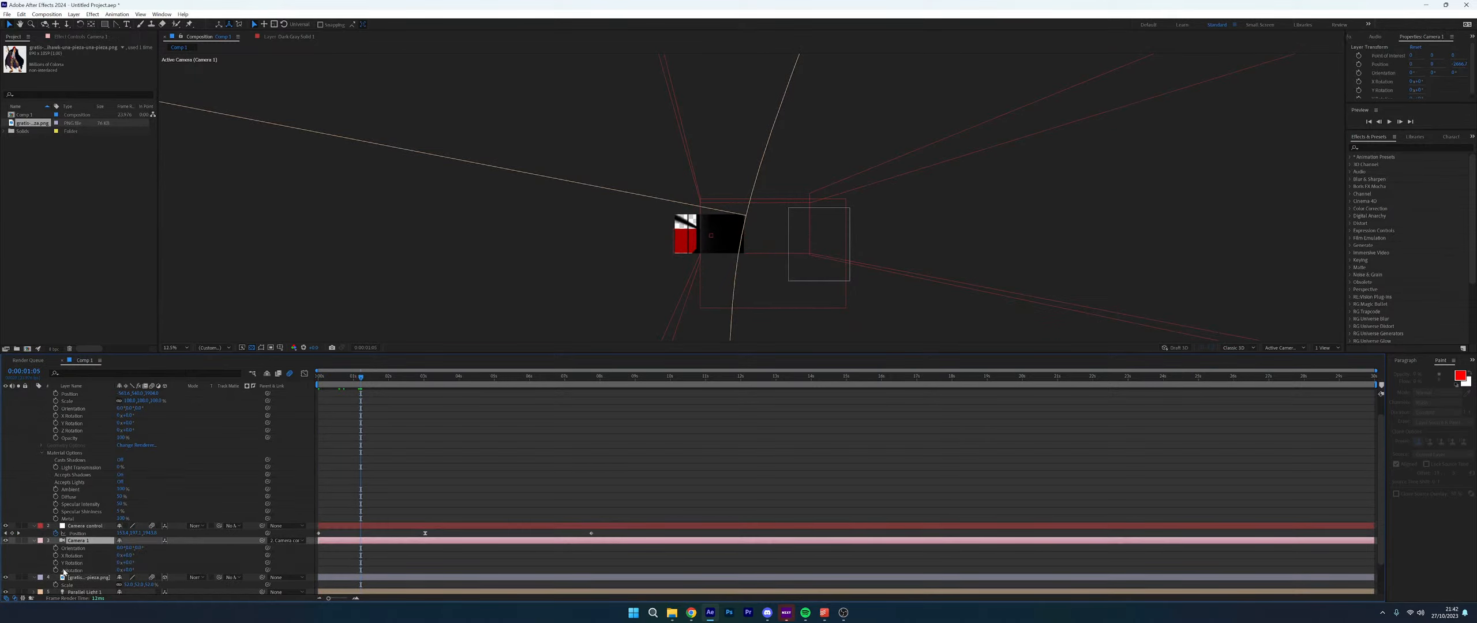
left_click(56, 570)
left_click_drag(333, 381, 318, 380)
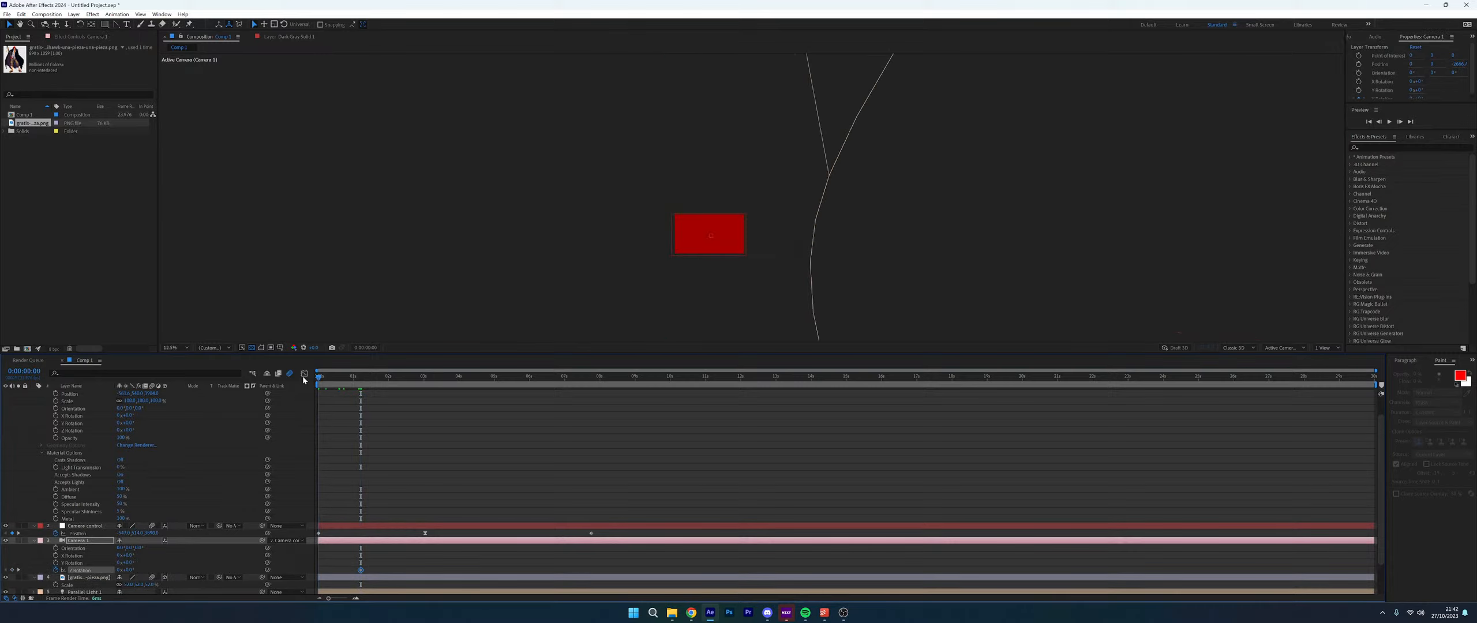
left_click(56, 563)
left_click(56, 555)
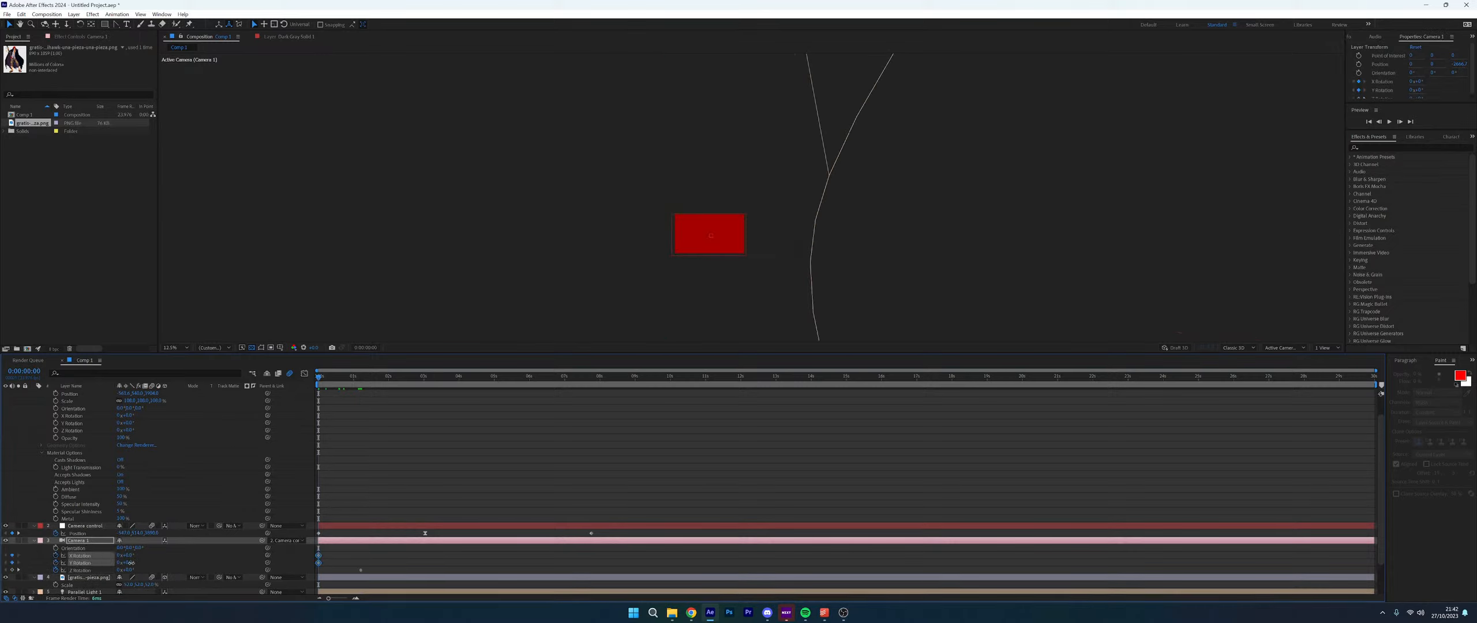
Tilt Camera 1 on X and Y Rotation at the first frame and preview the motion
left_click_drag(131, 562, 124, 556)
key("ctrl+z")
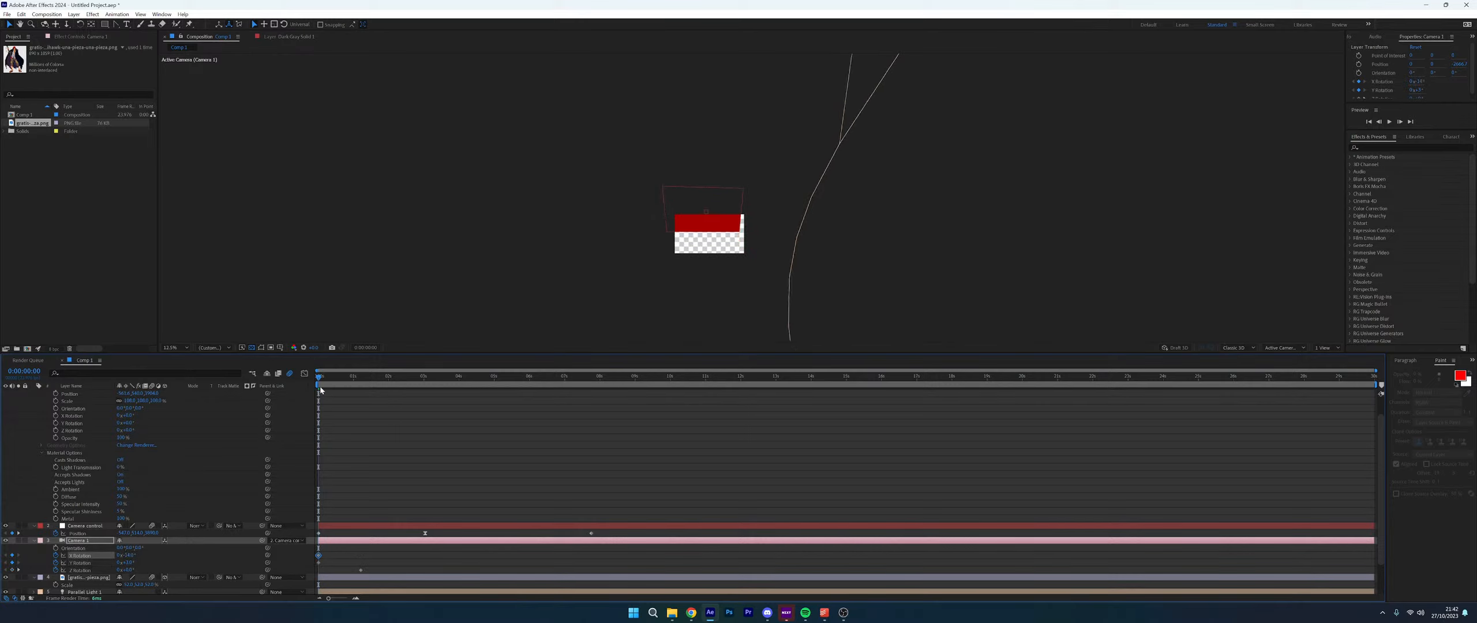
key("space")
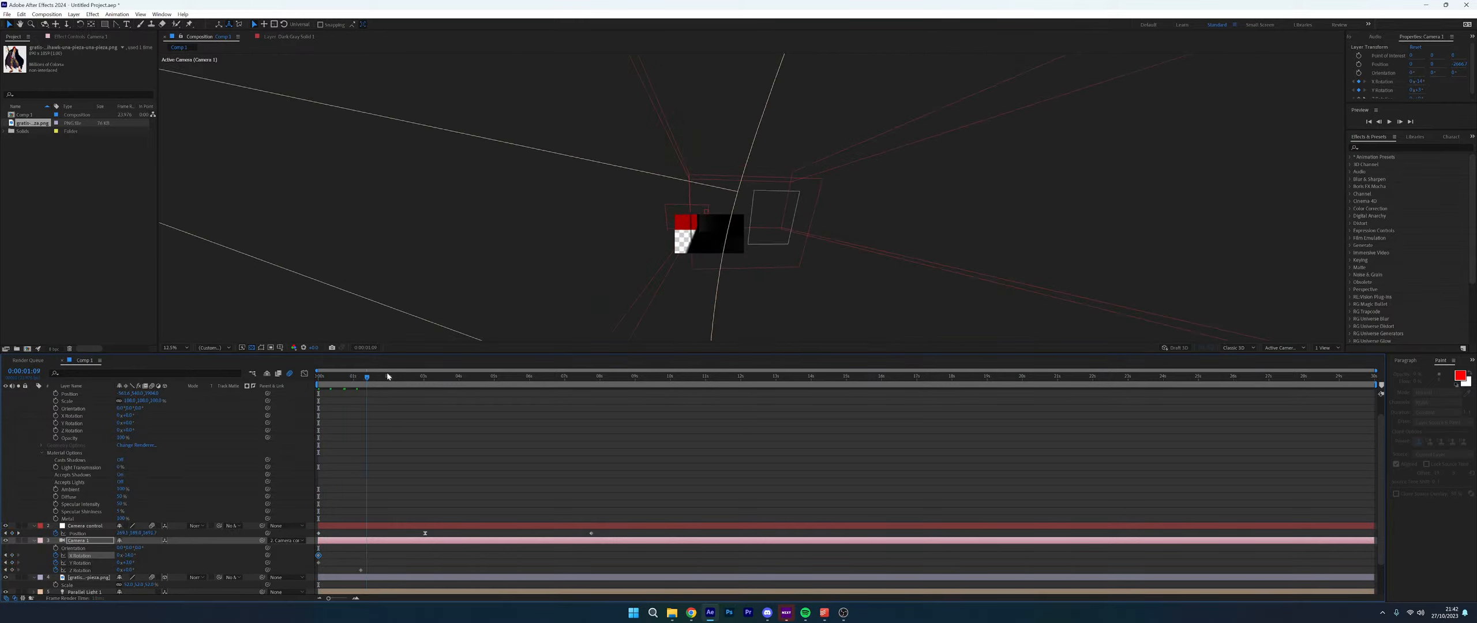
At 0:00:03:10, set Camera 1's X and Y Rotation to 0 and ease those two keyframes
left_click_drag(443, 383, 439, 383)
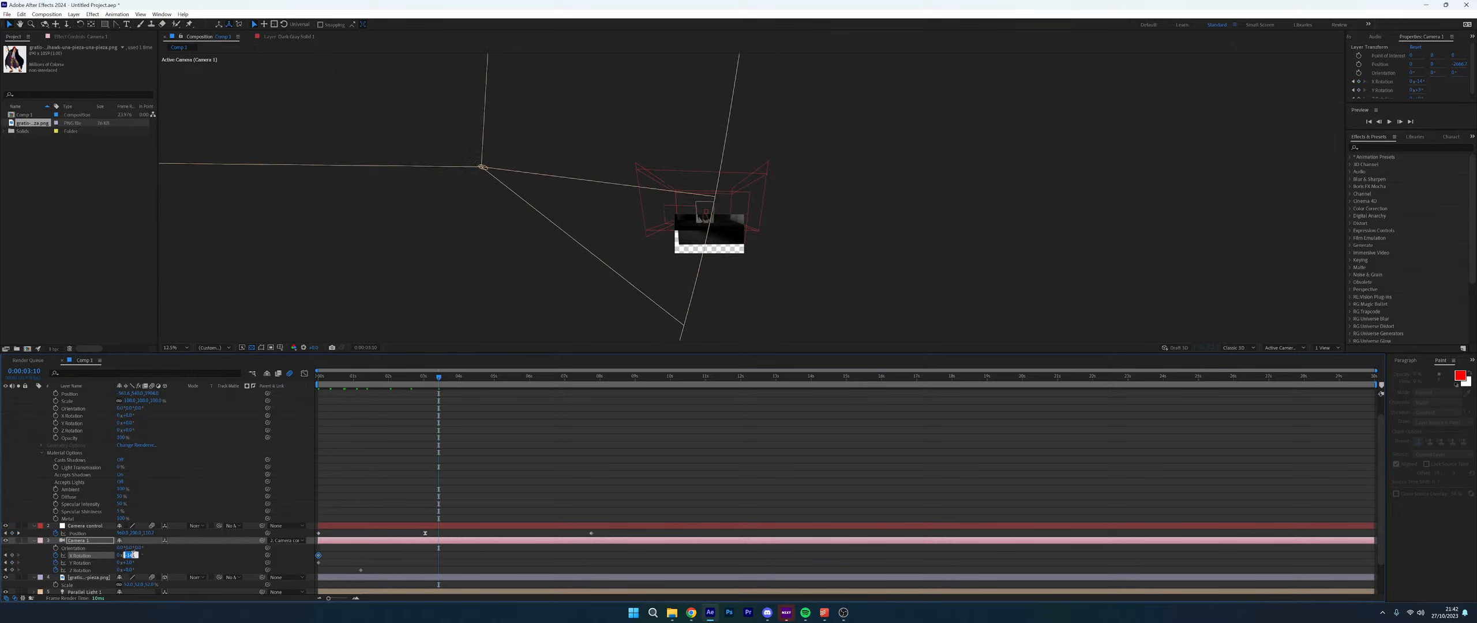
type("0")
key("Tab")
type("0")
key("Return")
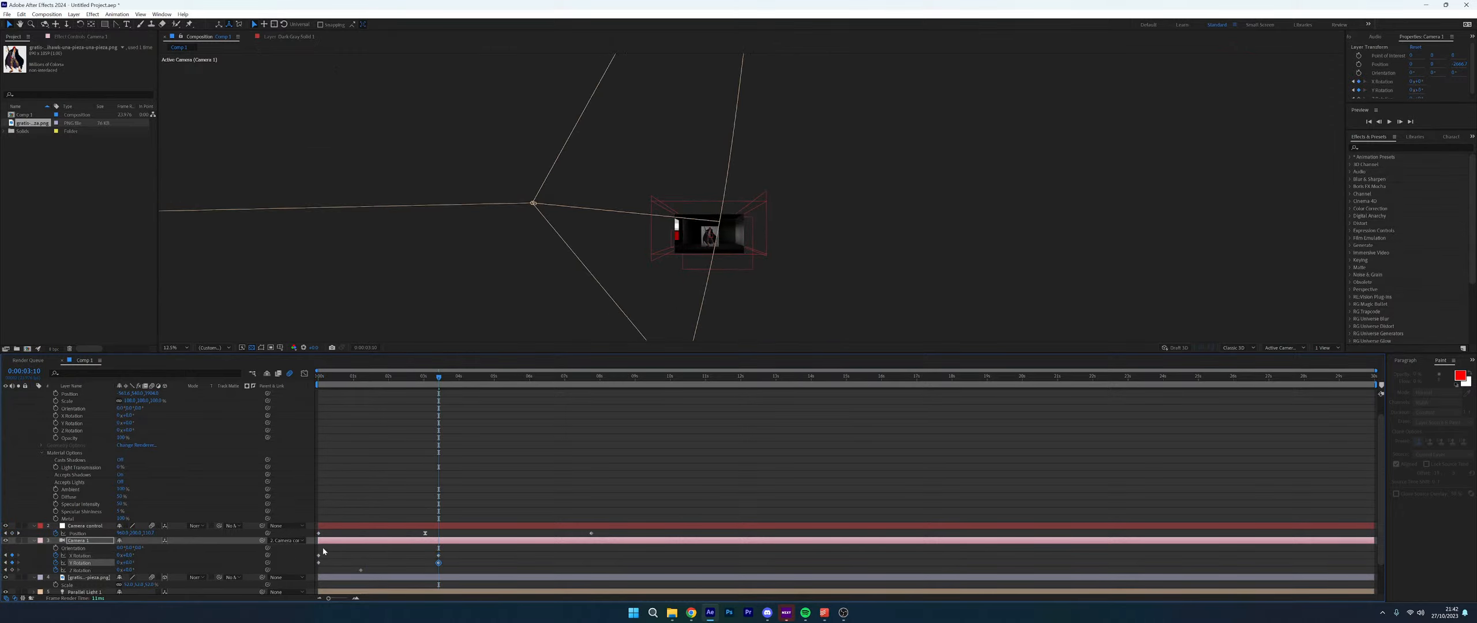
left_click_drag(455, 553, 417, 574)
left_click_drag(442, 384, 381, 388)
At the first frame, reposition the red solid so it fills the tilted camera's view
key("Home")
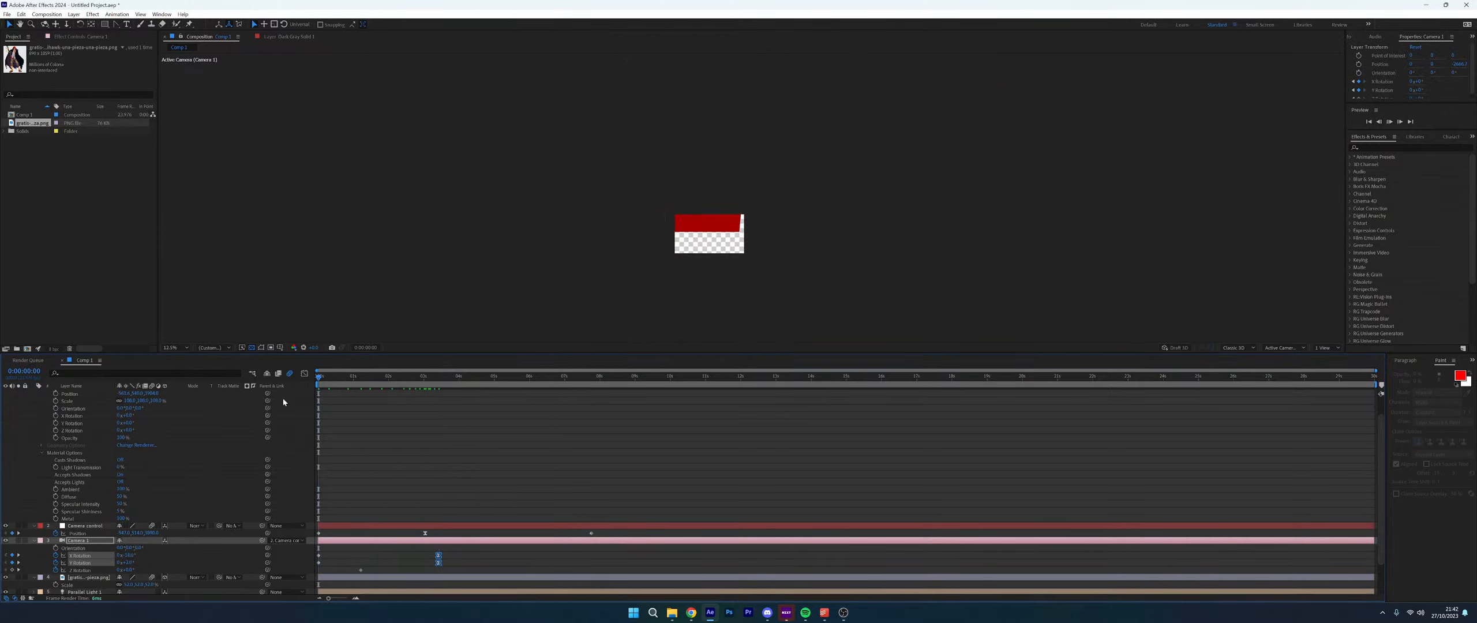
left_click(721, 226)
left_click_drag(721, 226, 722, 248)
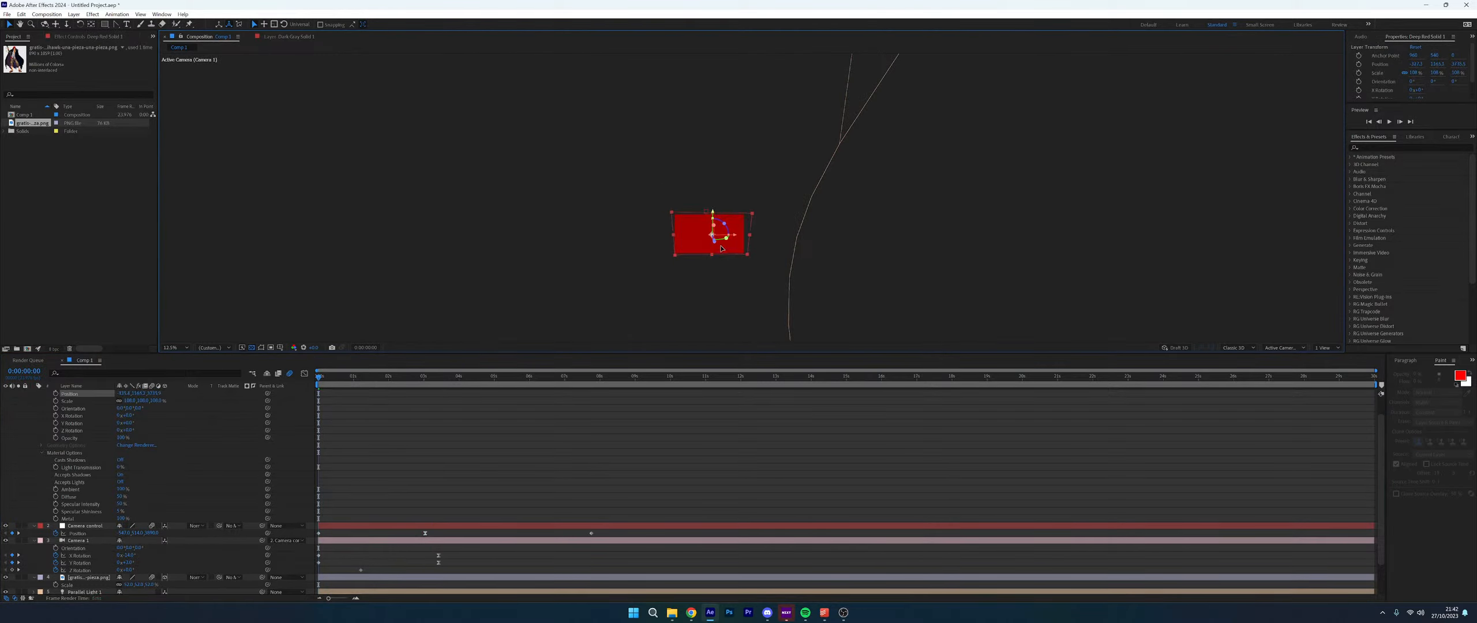
Play and scrub through the camera move, examining the character and room in a closer view
key("space")
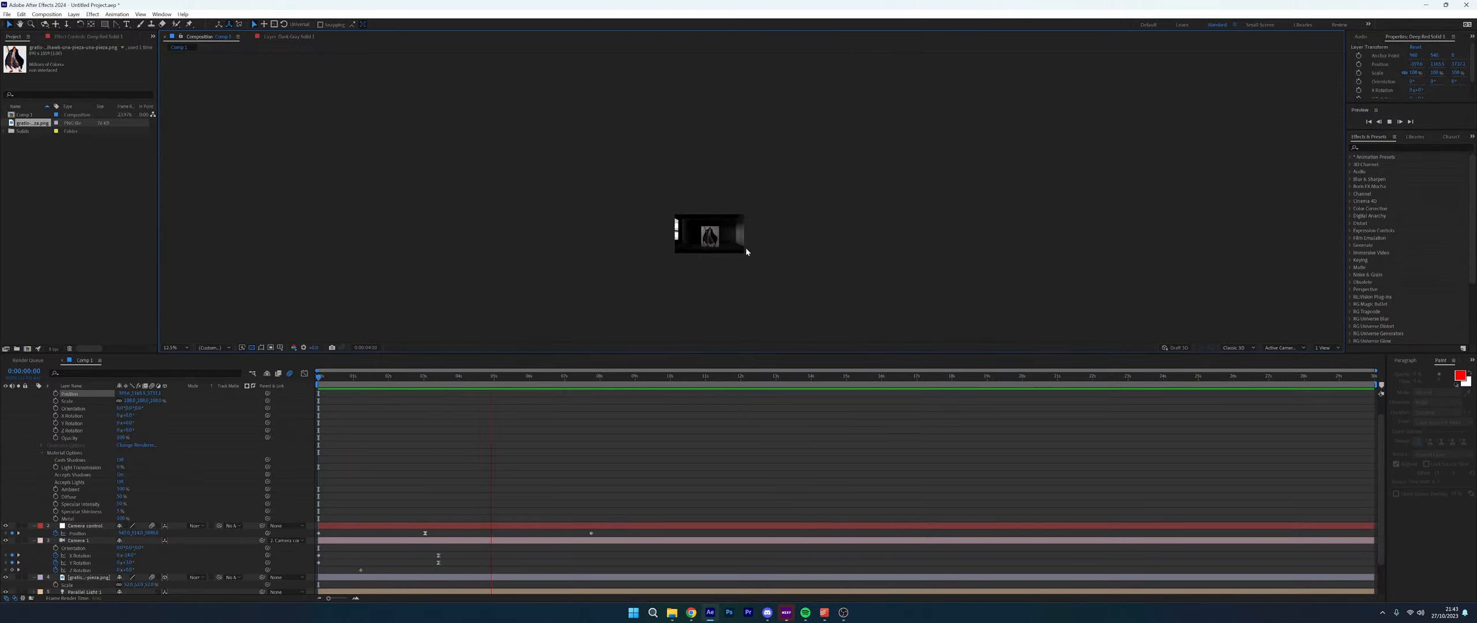
key("space")
scroll(730, 244, "up", 4)
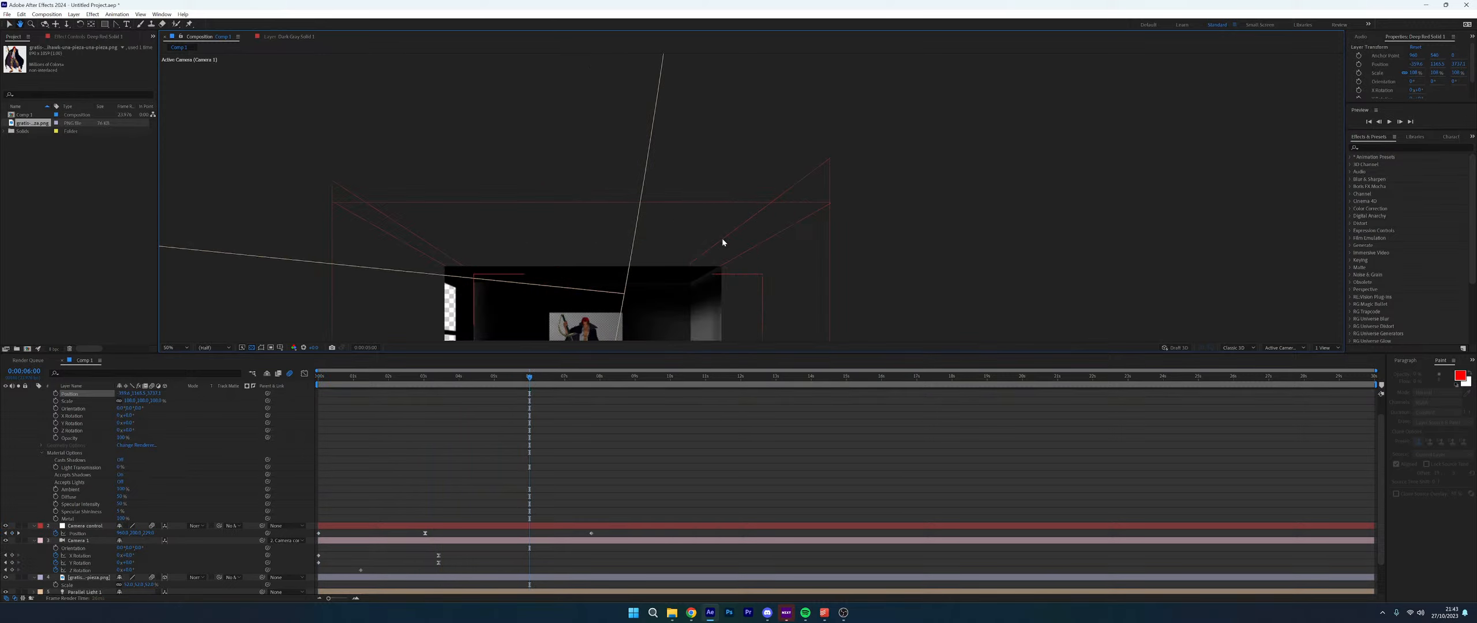
left_click_drag(699, 244, 851, 79)
scroll(750, 195, "up", 1)
left_click_drag(753, 199, 775, 211)
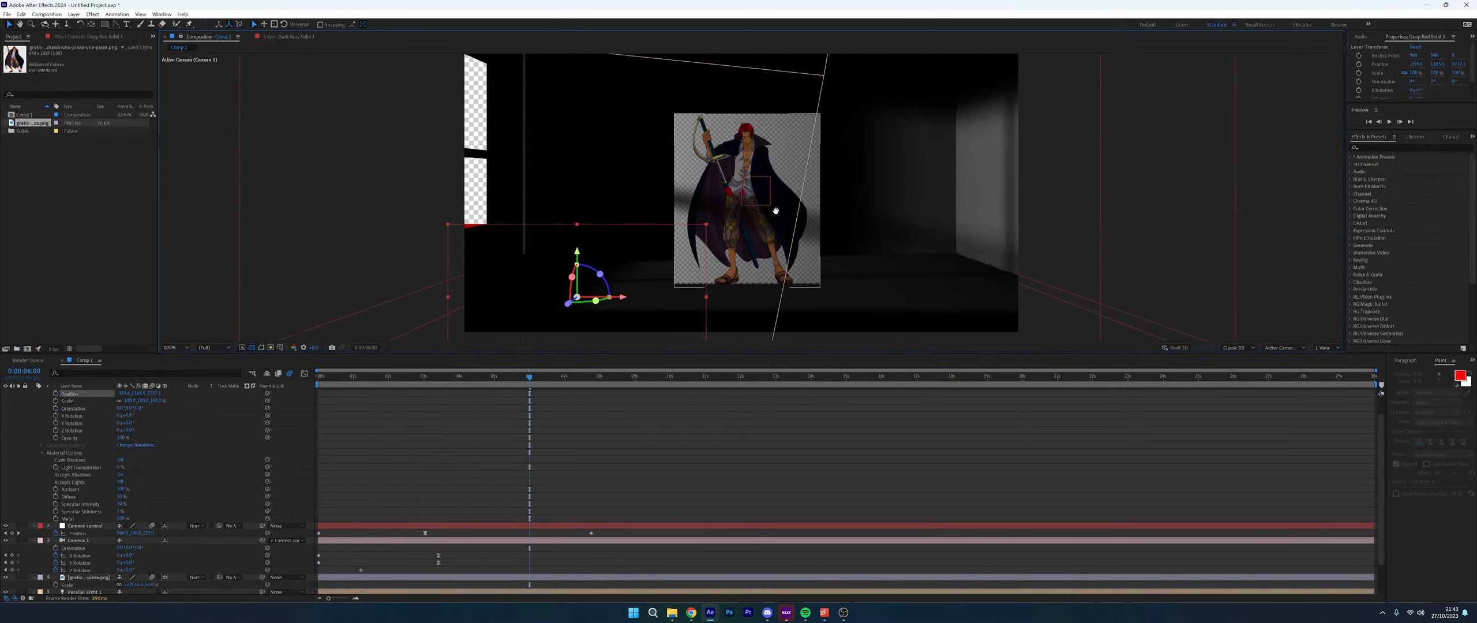
scroll(749, 207, "down", 2)
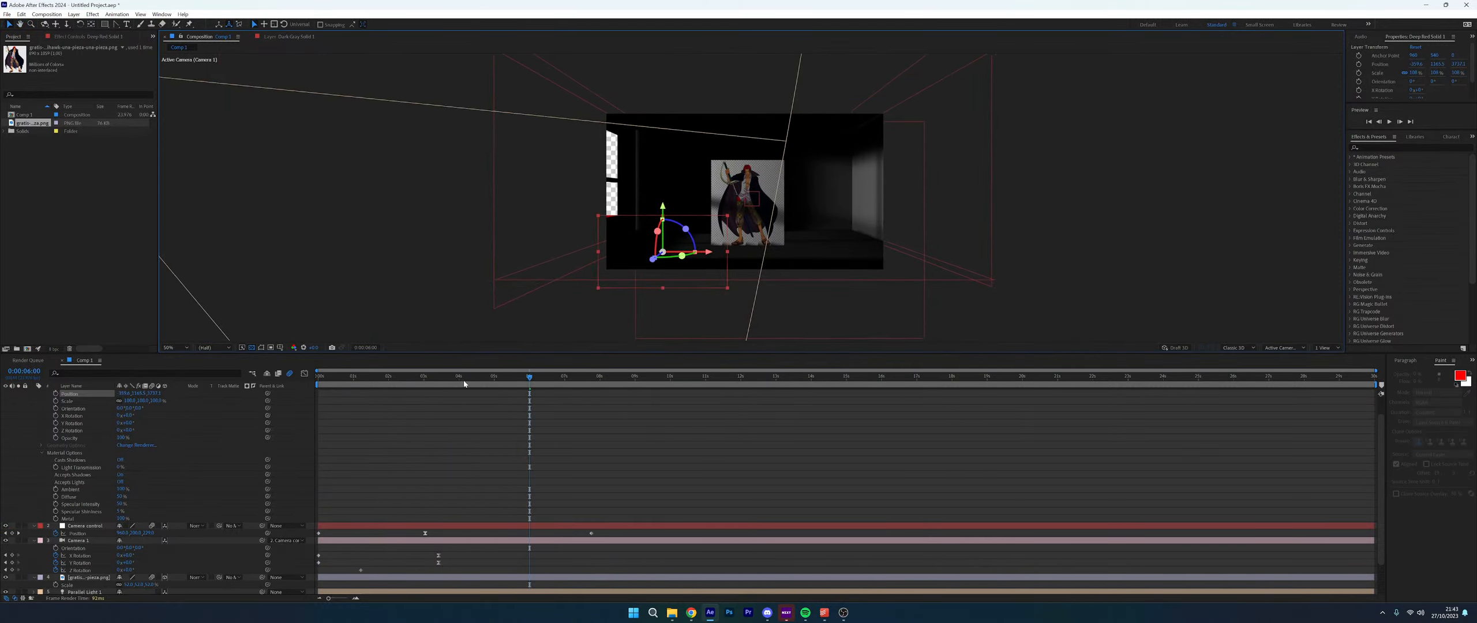
left_click(321, 383)
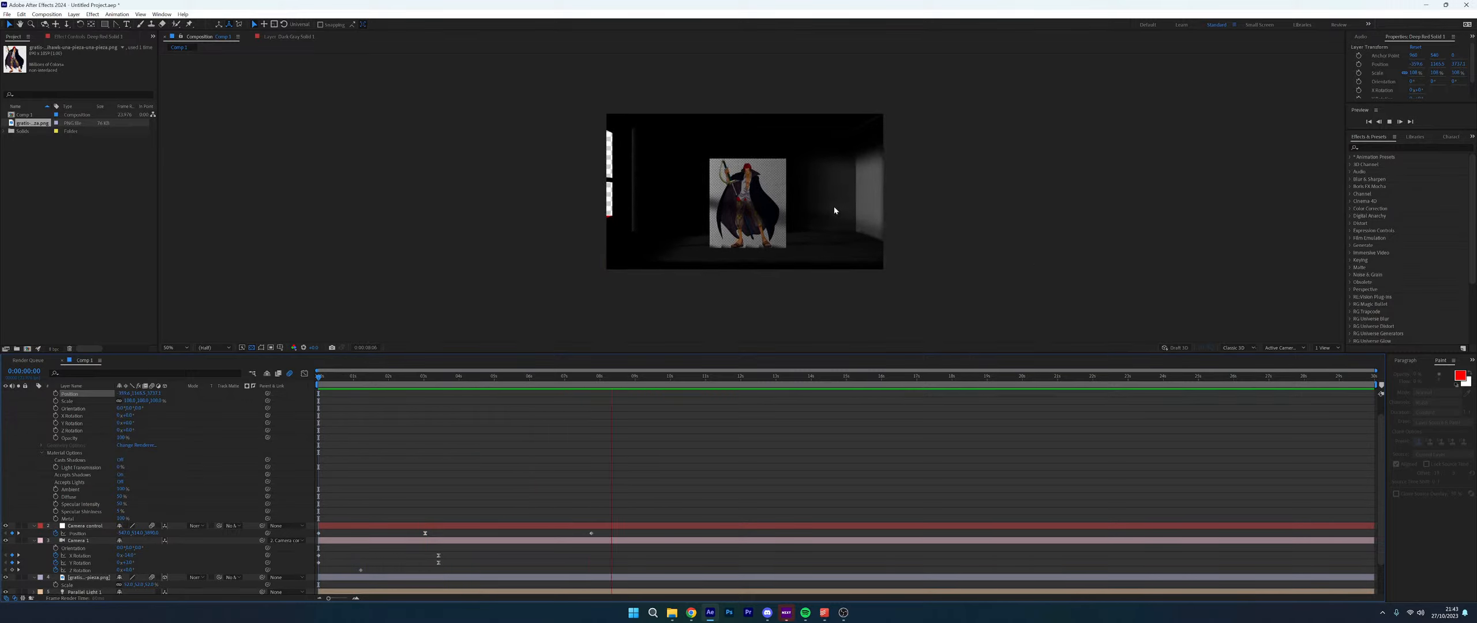
key("space")
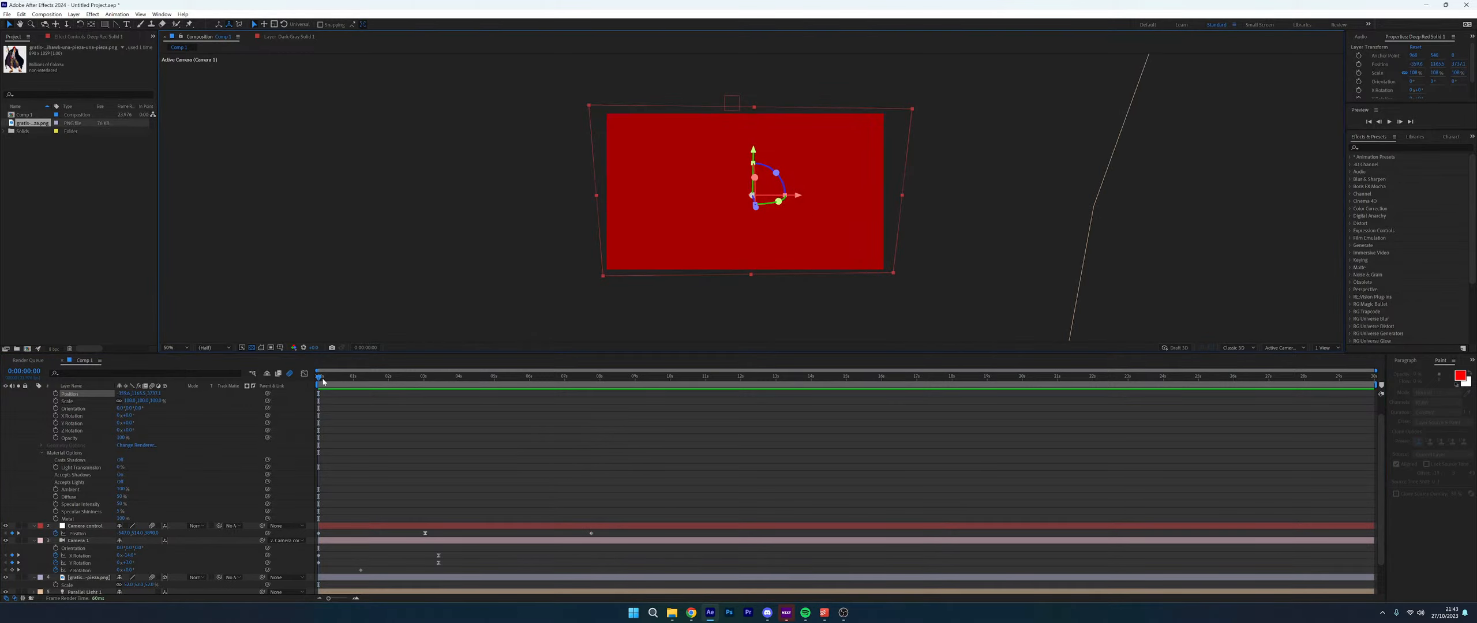
left_click_drag(323, 381, 624, 381)
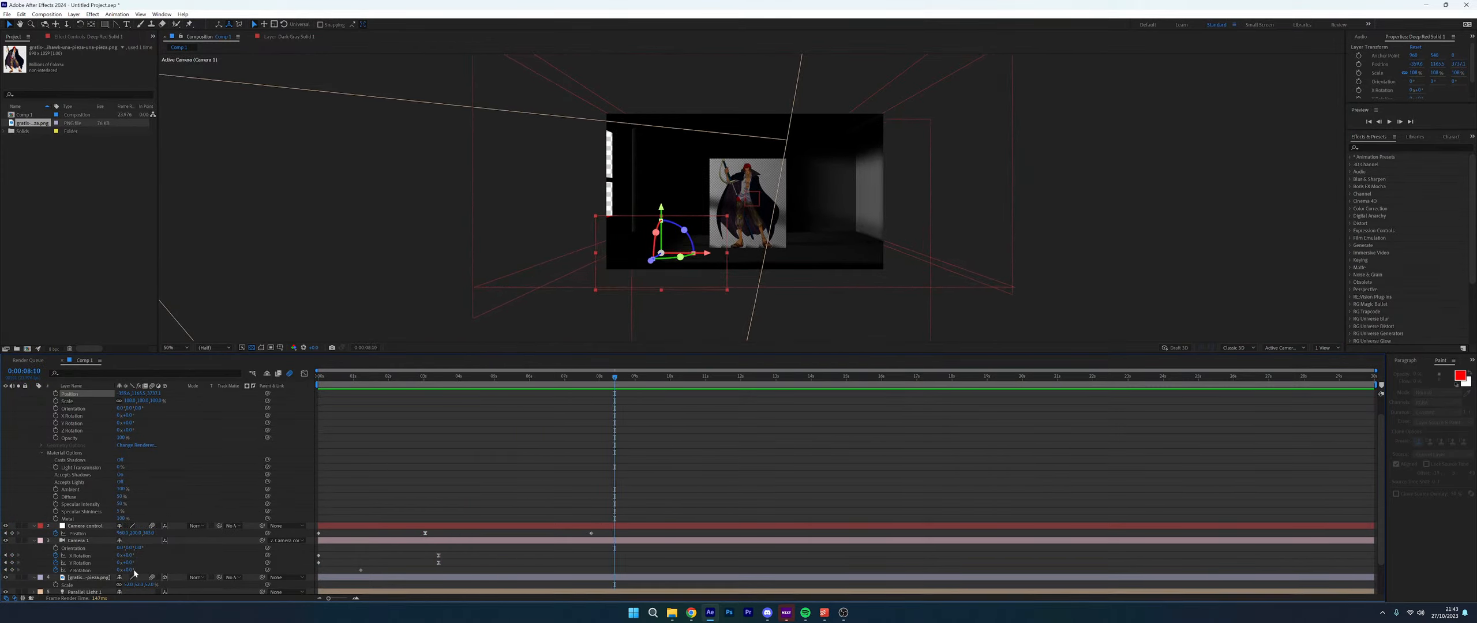
Add a Z Rotation keyframe to Camera 1 at about 3.5 seconds, then rotate it slightly on its axes at about 7.5 seconds
left_click(444, 378)
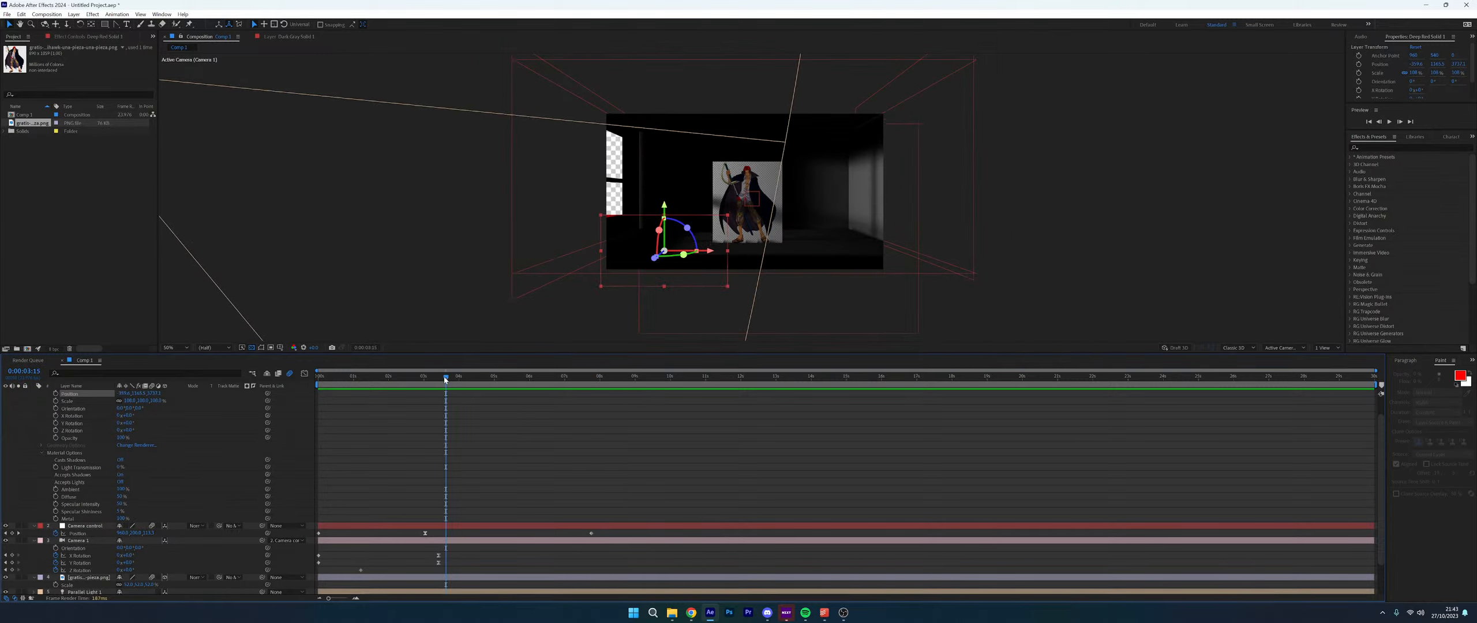
left_click(12, 570)
left_click_drag(564, 383, 586, 380)
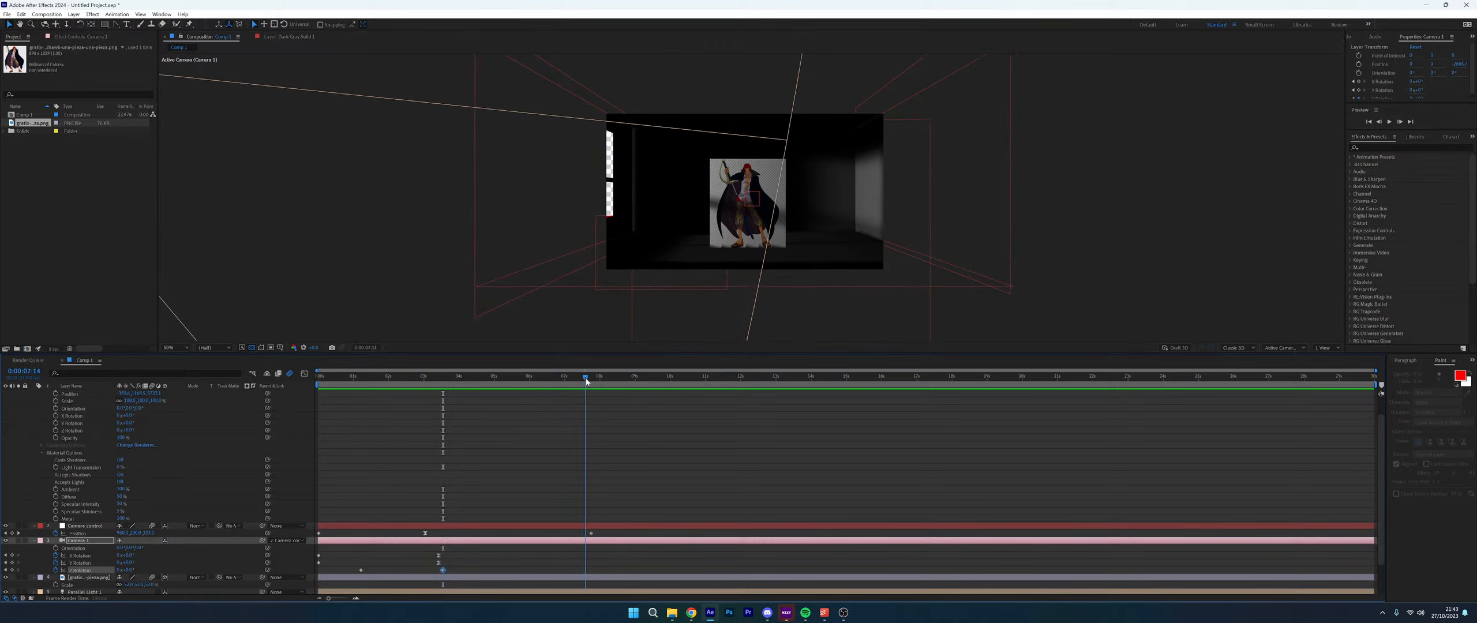
left_click_drag(128, 564, 133, 570)
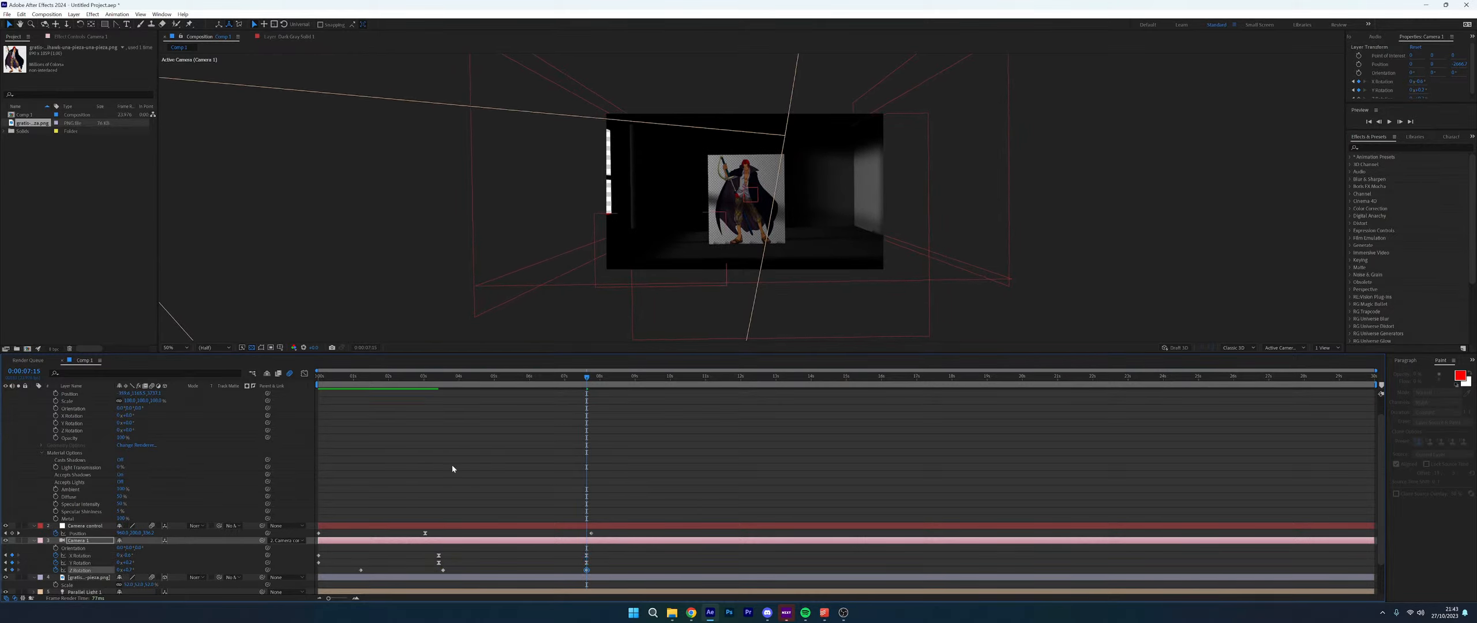
Adjust Camera 1's Z Rotation at its keyframe just past one second and scrub through the resulting roll
left_click(359, 389)
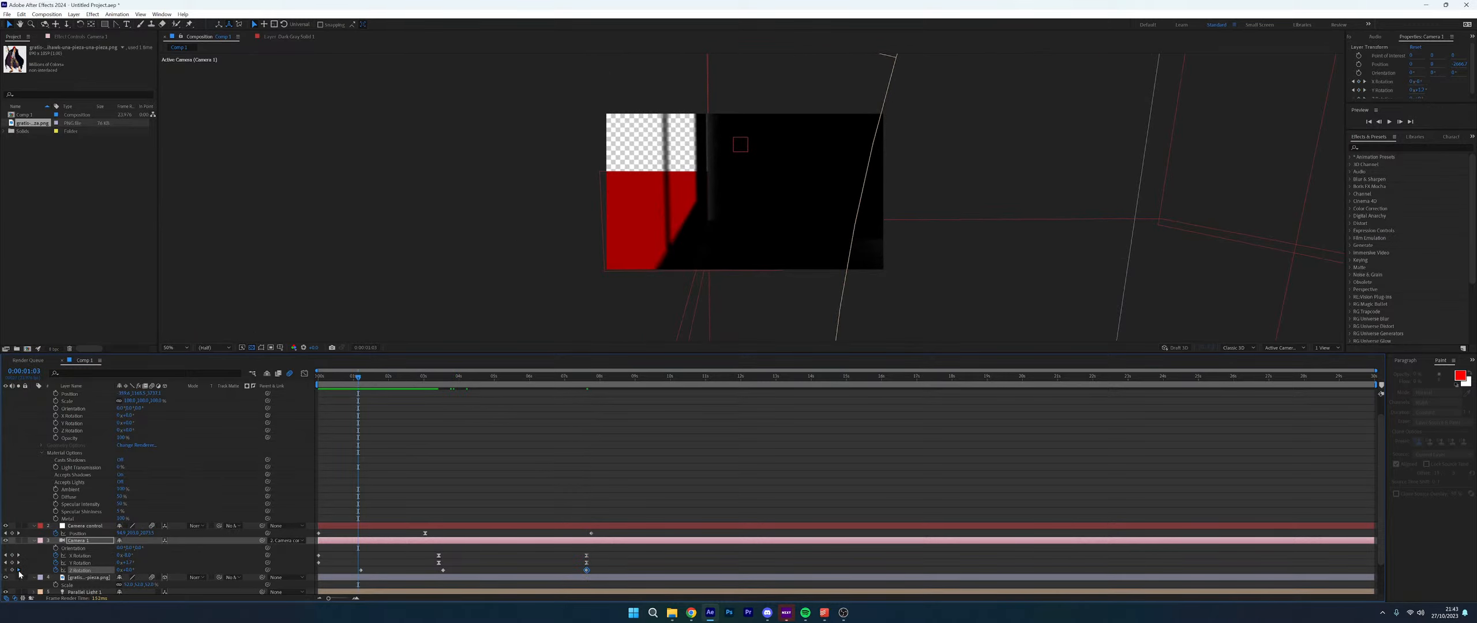
left_click(18, 569)
left_click_drag(124, 570, 114, 571)
left_click_drag(363, 383, 435, 366)
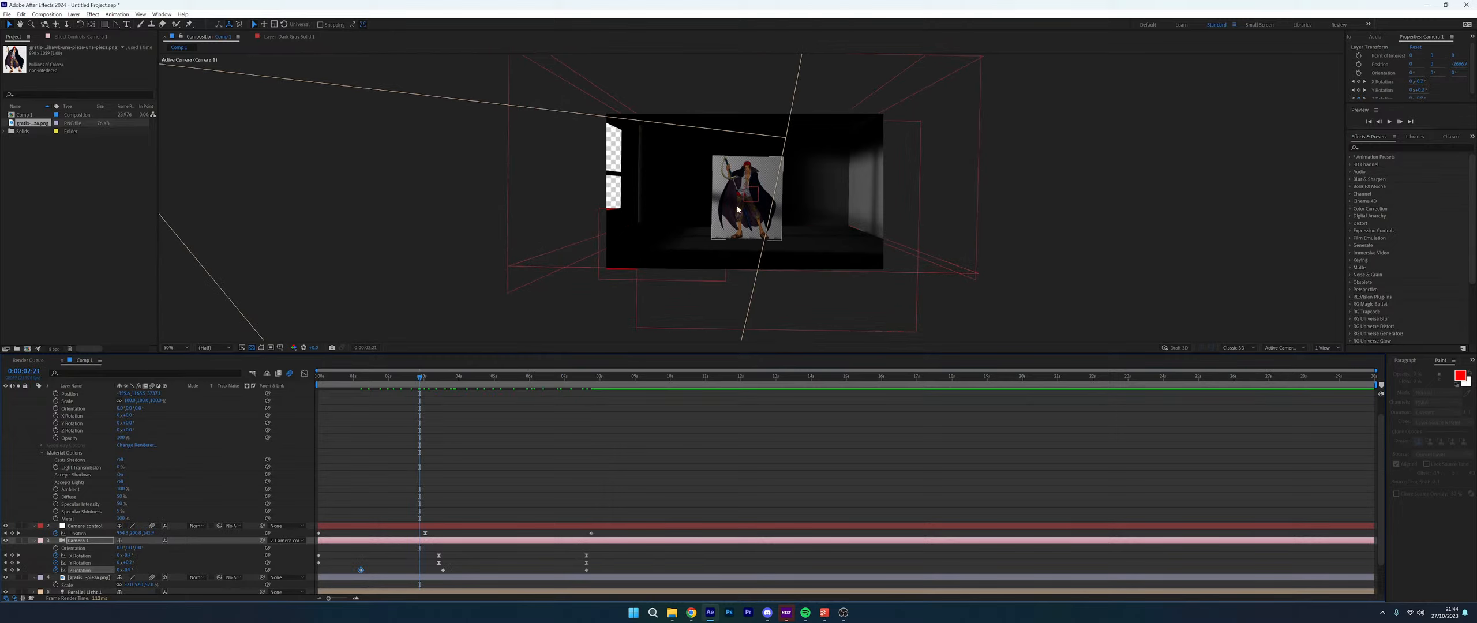
Review the Classic 3D renderer options and close them
scroll(113, 502, "up", 2)
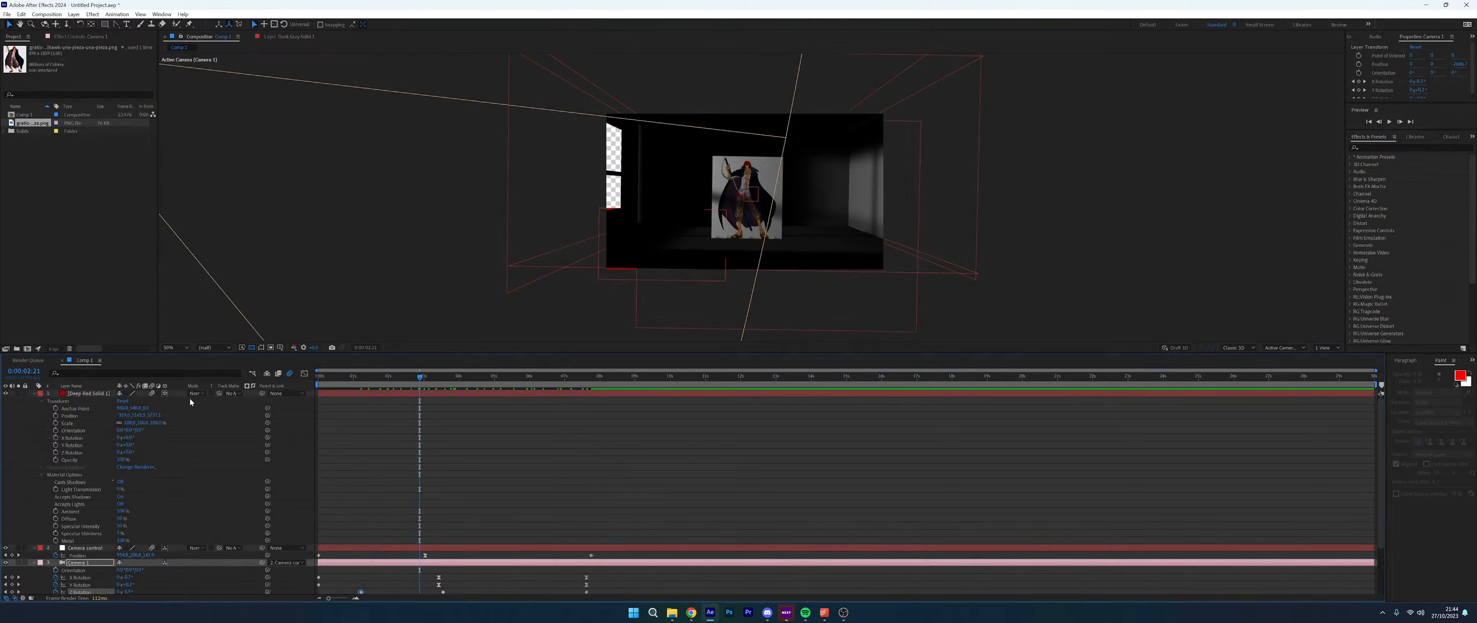
left_click(1237, 348)
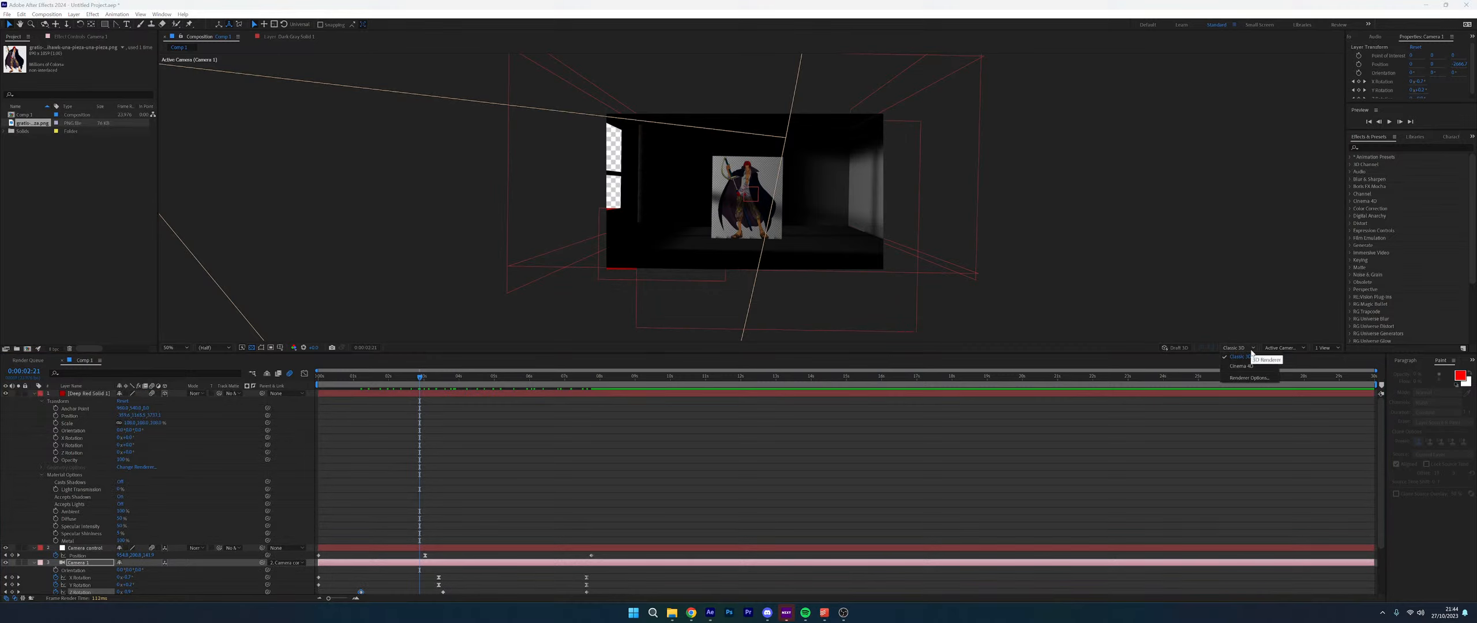
left_click(1249, 378)
left_click(785, 316)
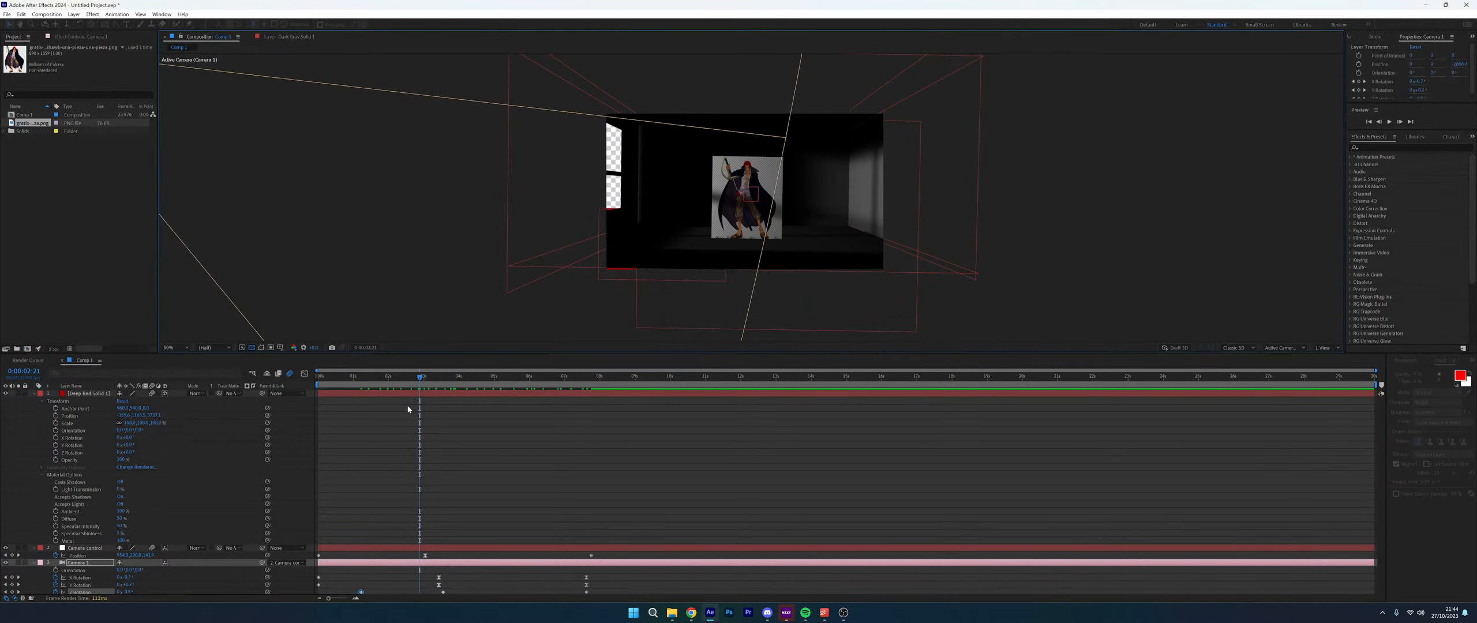
Expand Parallel Light 1 and examine its transform and light options
left_click(89, 393)
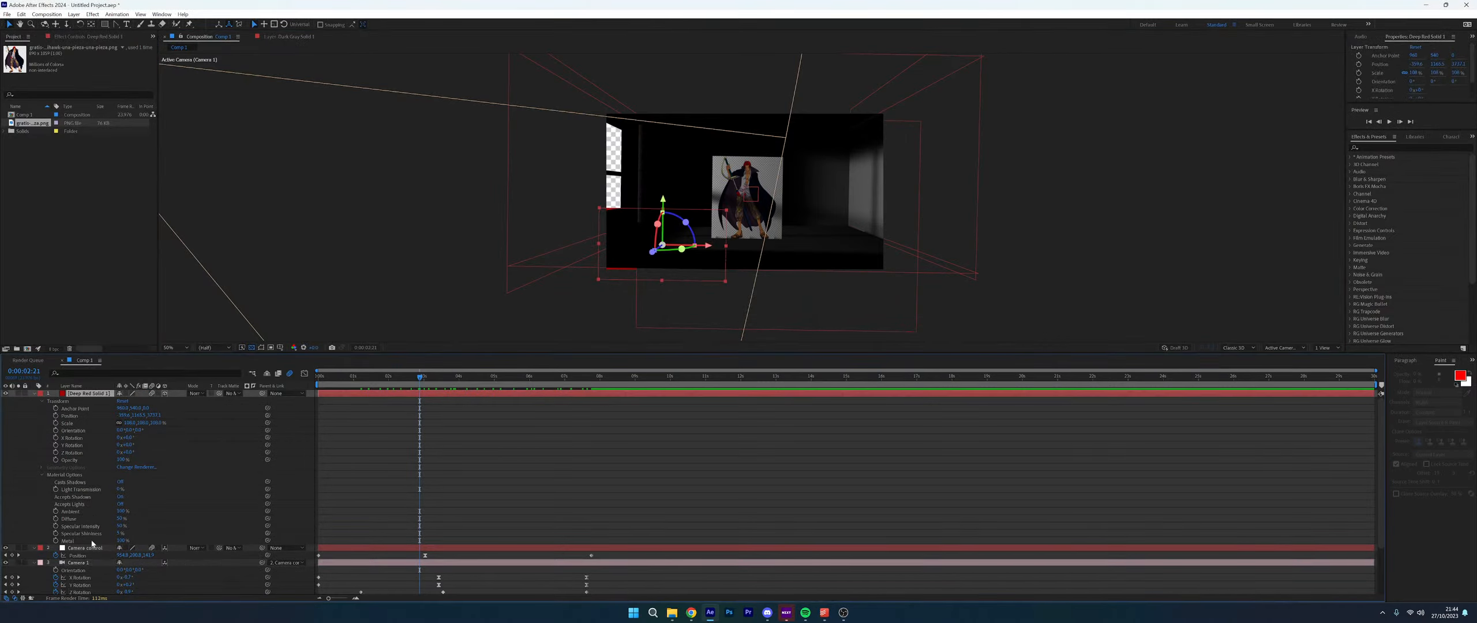
scroll(92, 544, "down", 2)
left_click(82, 571)
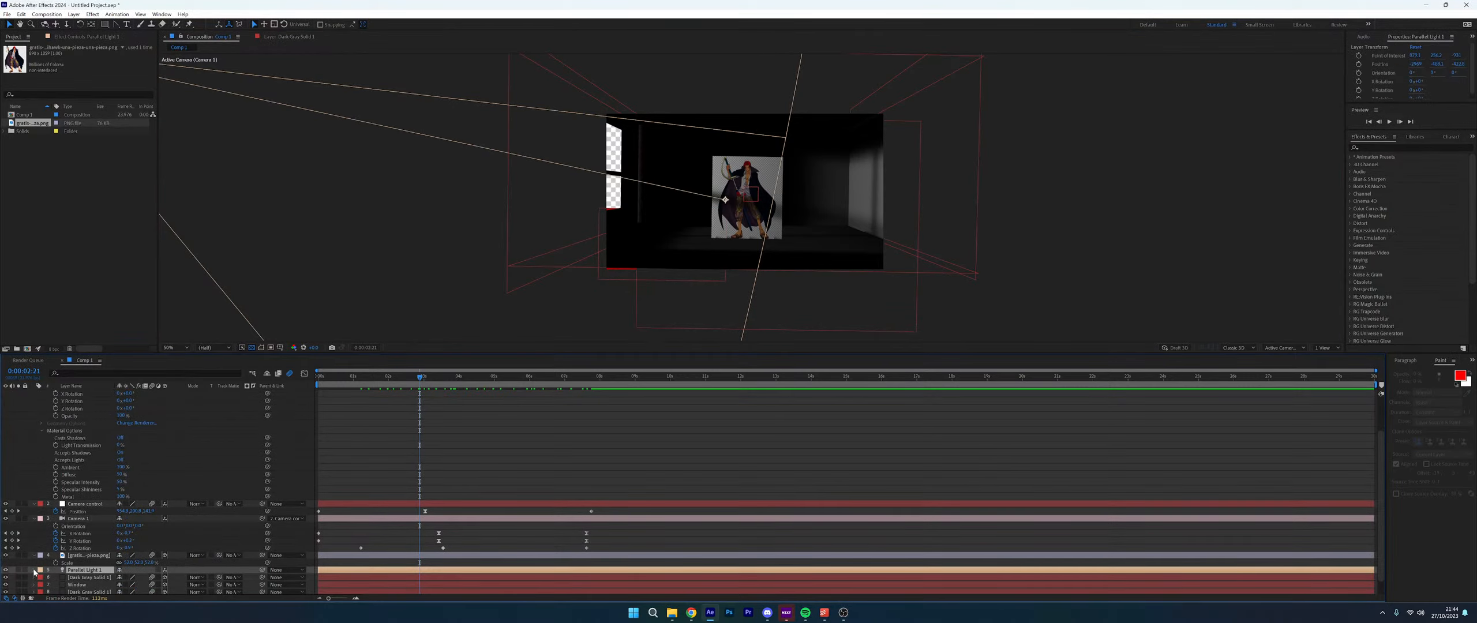
left_click(34, 569)
scroll(265, 403, "down", 5)
Set the preview resolution to Full and check the room slightly past two seconds
left_click(210, 348)
left_click(214, 366)
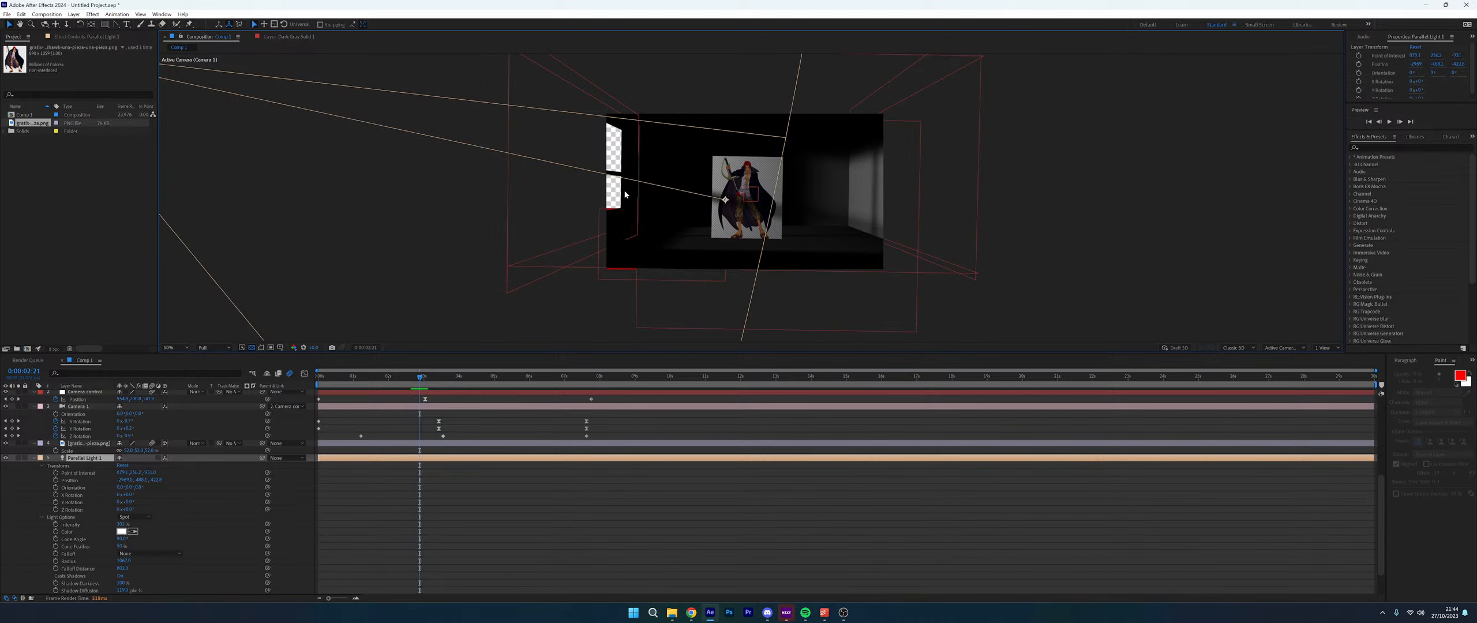
left_click_drag(422, 378, 400, 378)
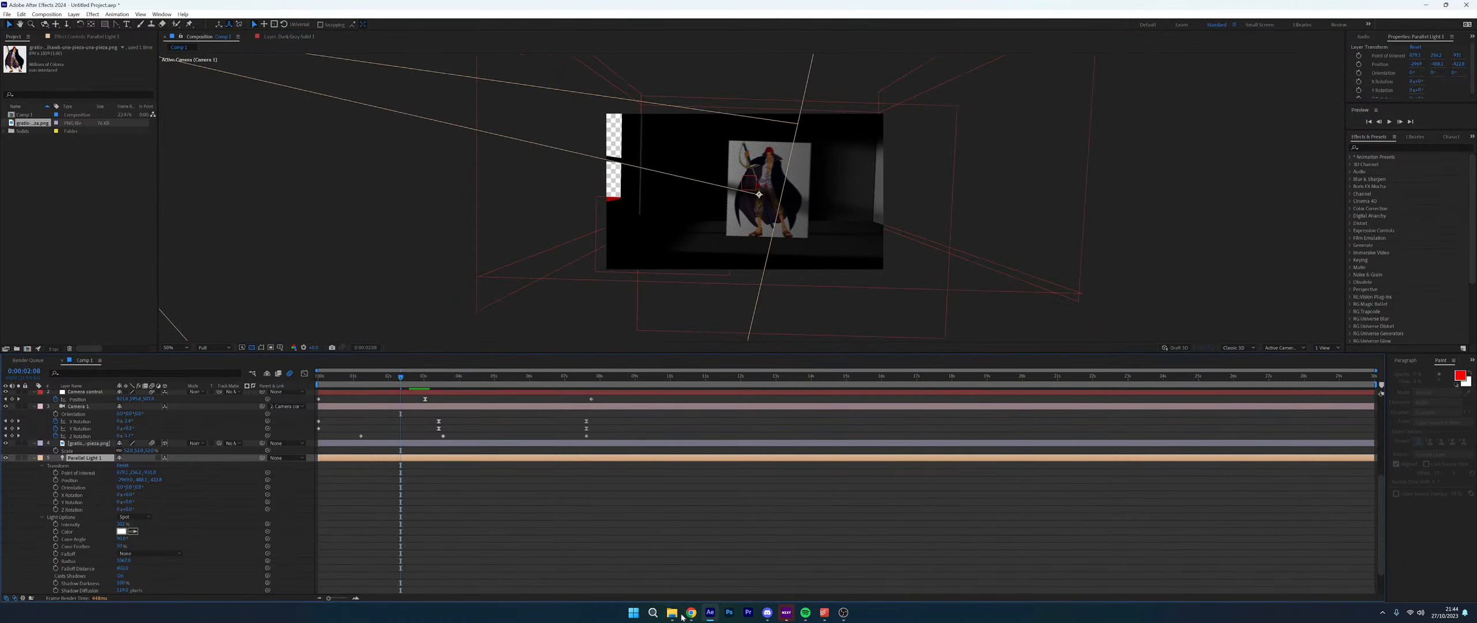
Switch to Chrome and bring up the YouTube page with the Polska Wersja "4 my people" music video
left_click(690, 613)
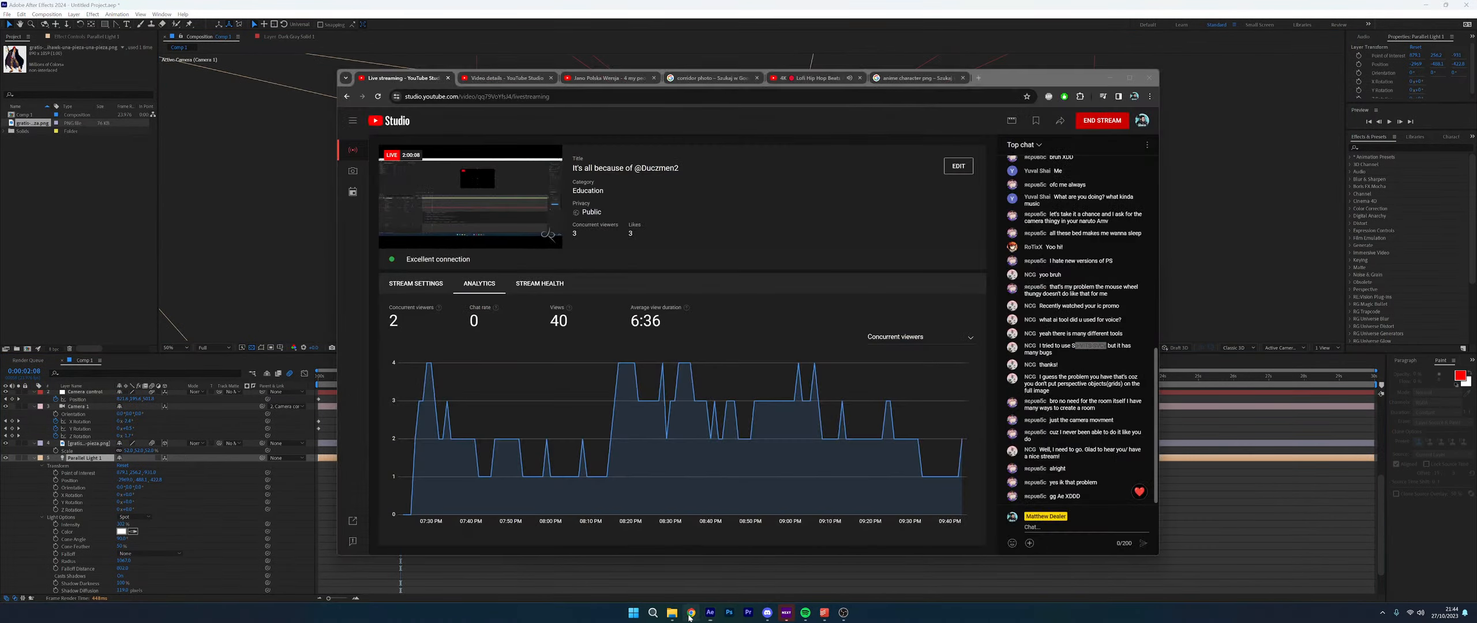
left_click(520, 79)
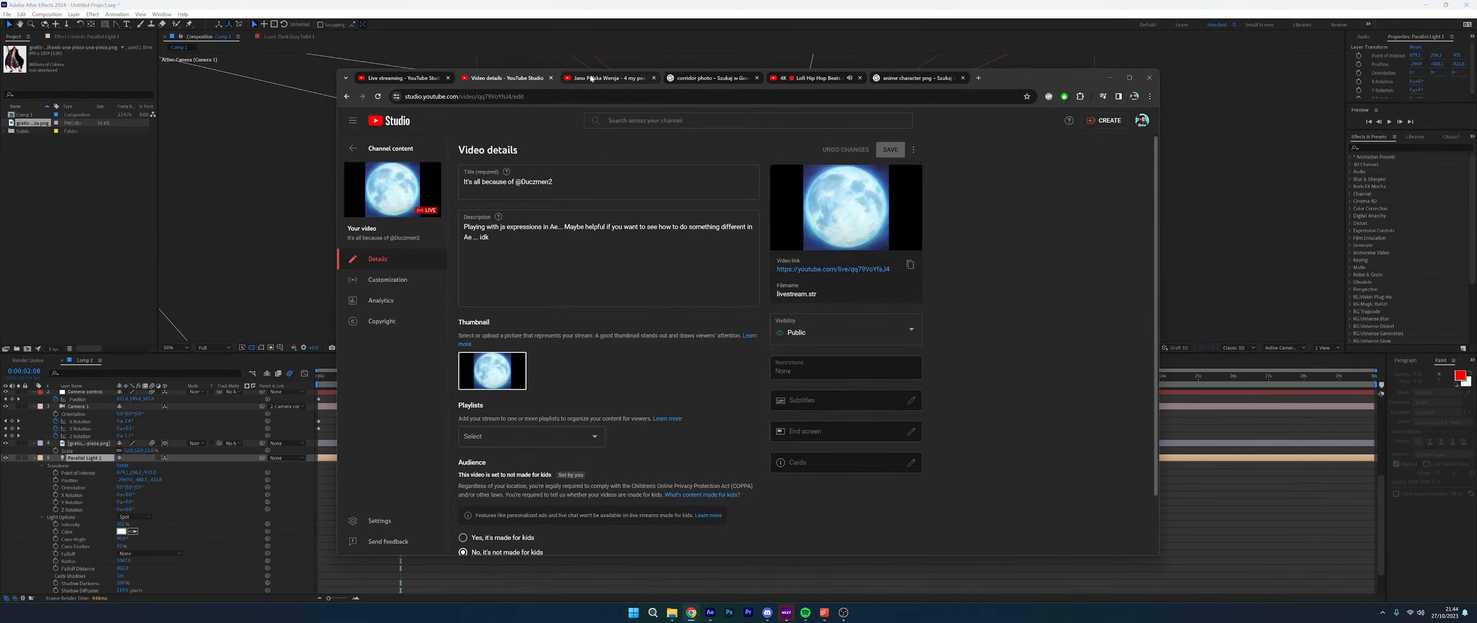
left_click(591, 79)
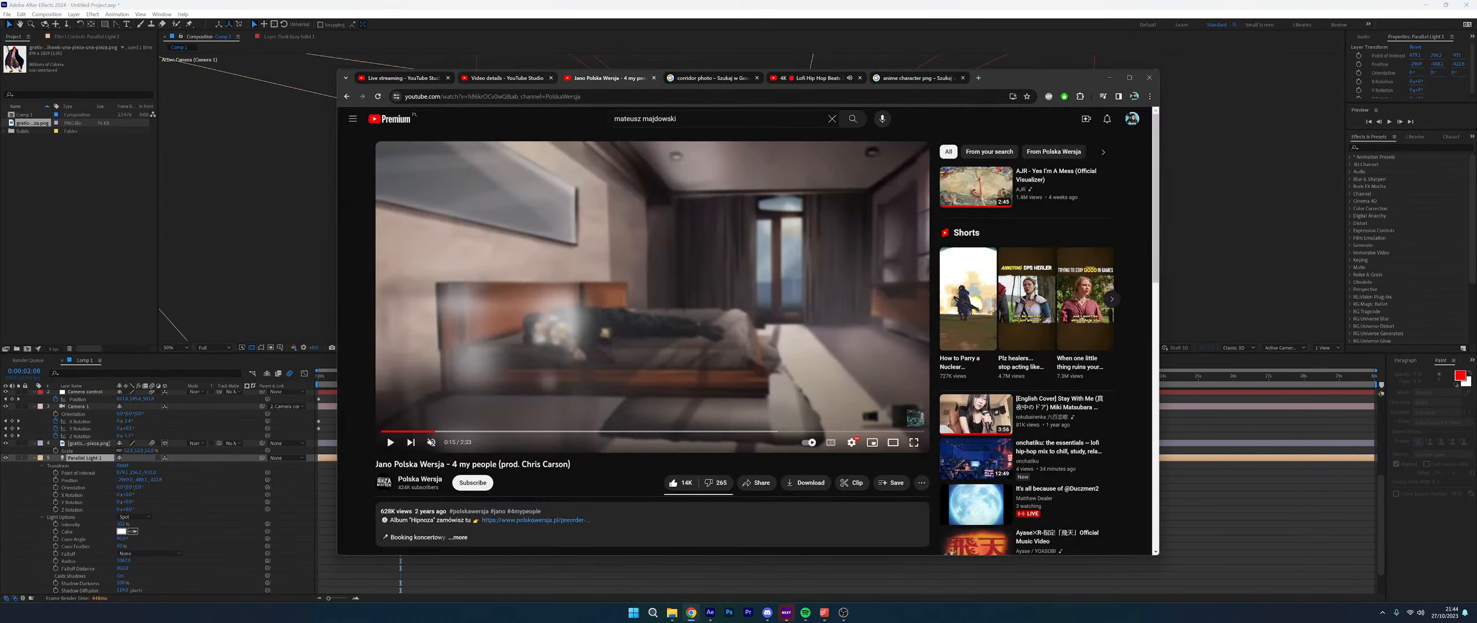
Open YouTube Studio for the signed-in account and bring up the channel's content list
left_click(1130, 120)
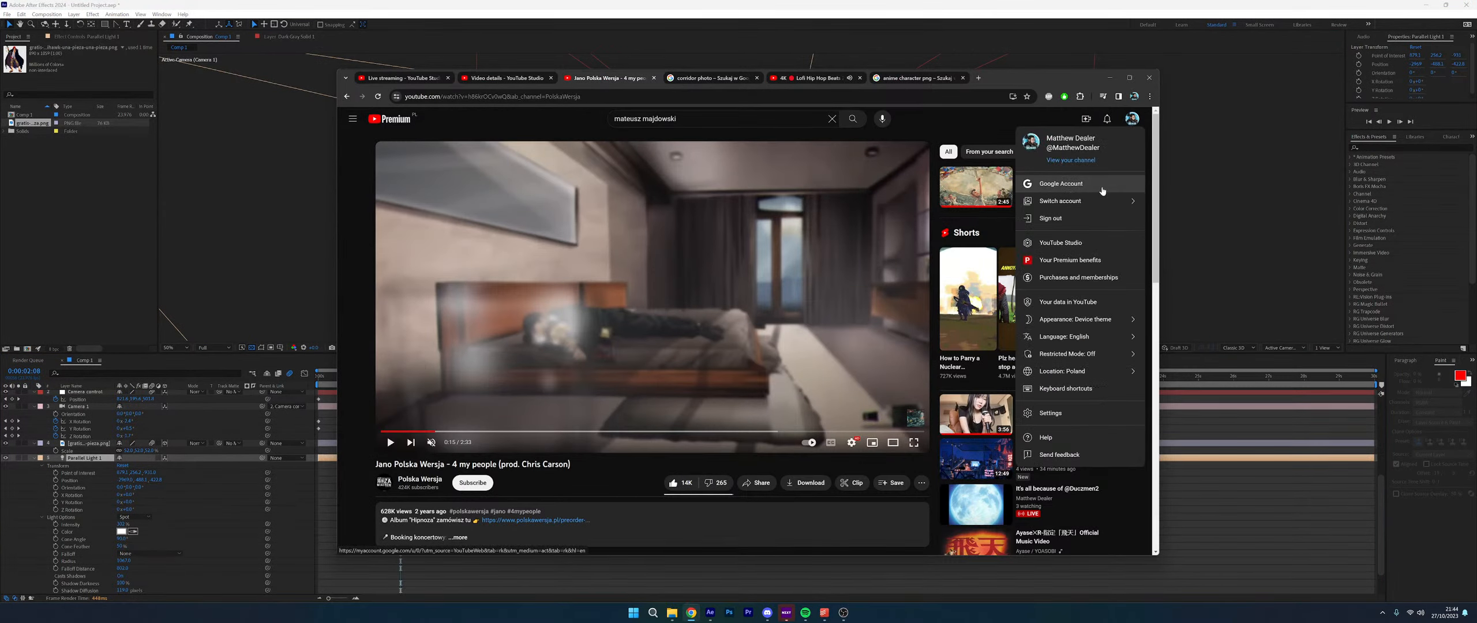
left_click(1087, 245)
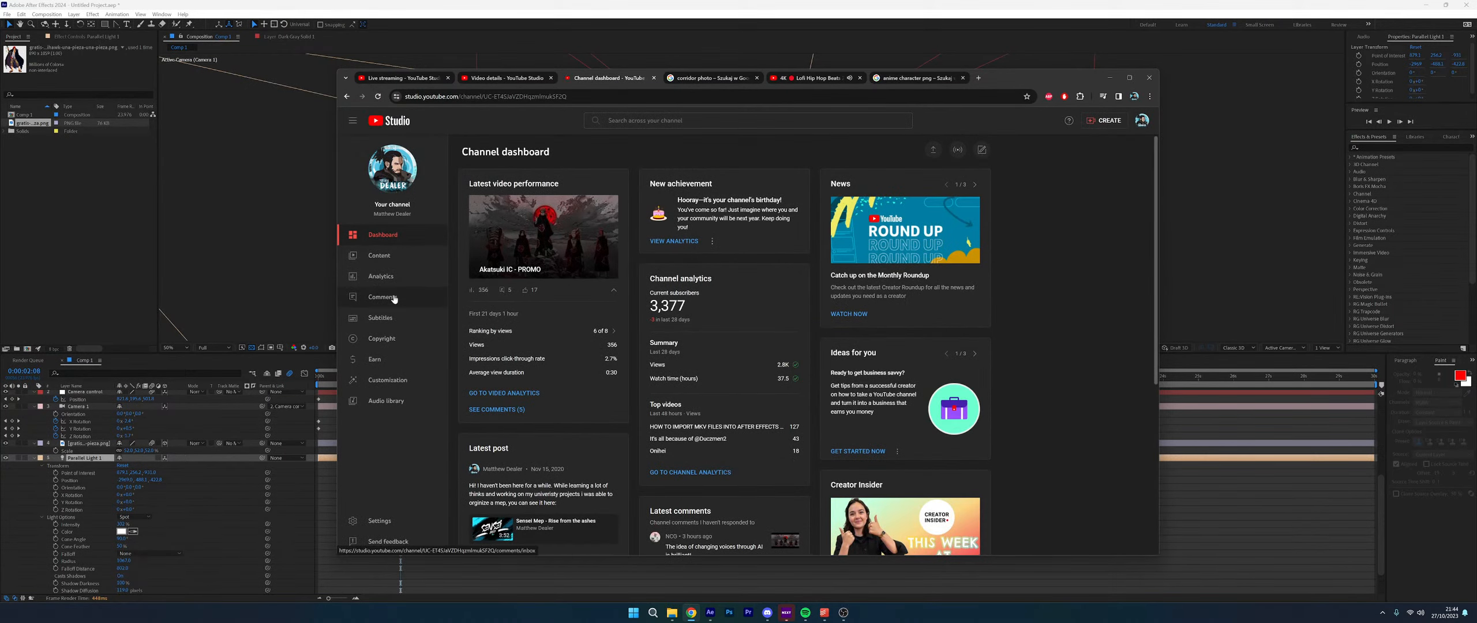
left_click(394, 258)
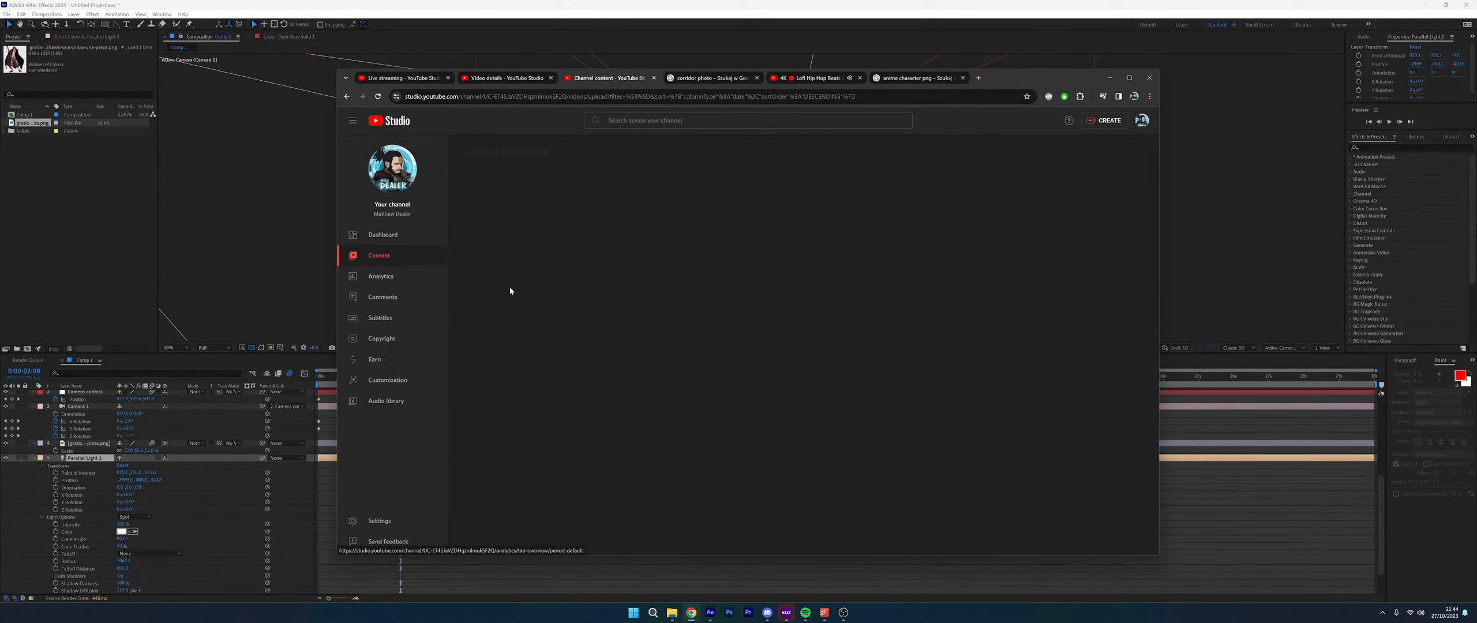
Switch back to After Effects and preview the camera animation from the first frame to almost three seconds
left_click(248, 233)
key("Home")
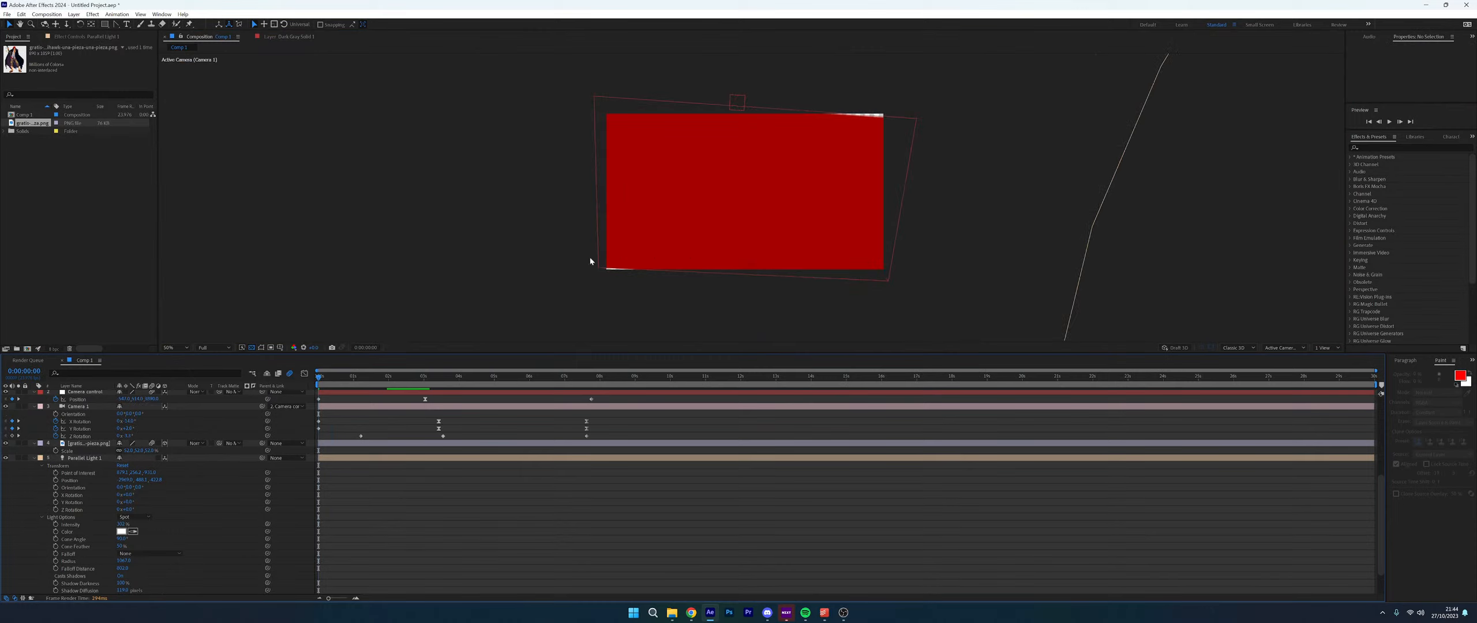
key("space")
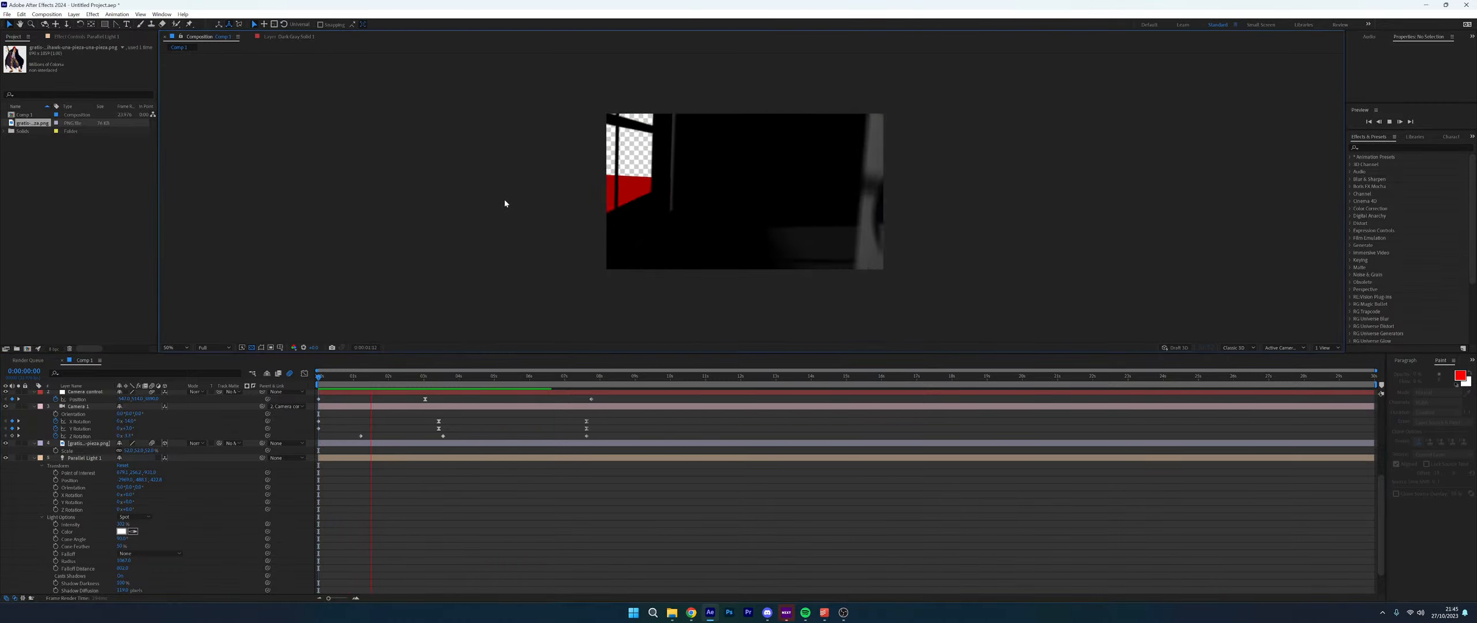
key("space")
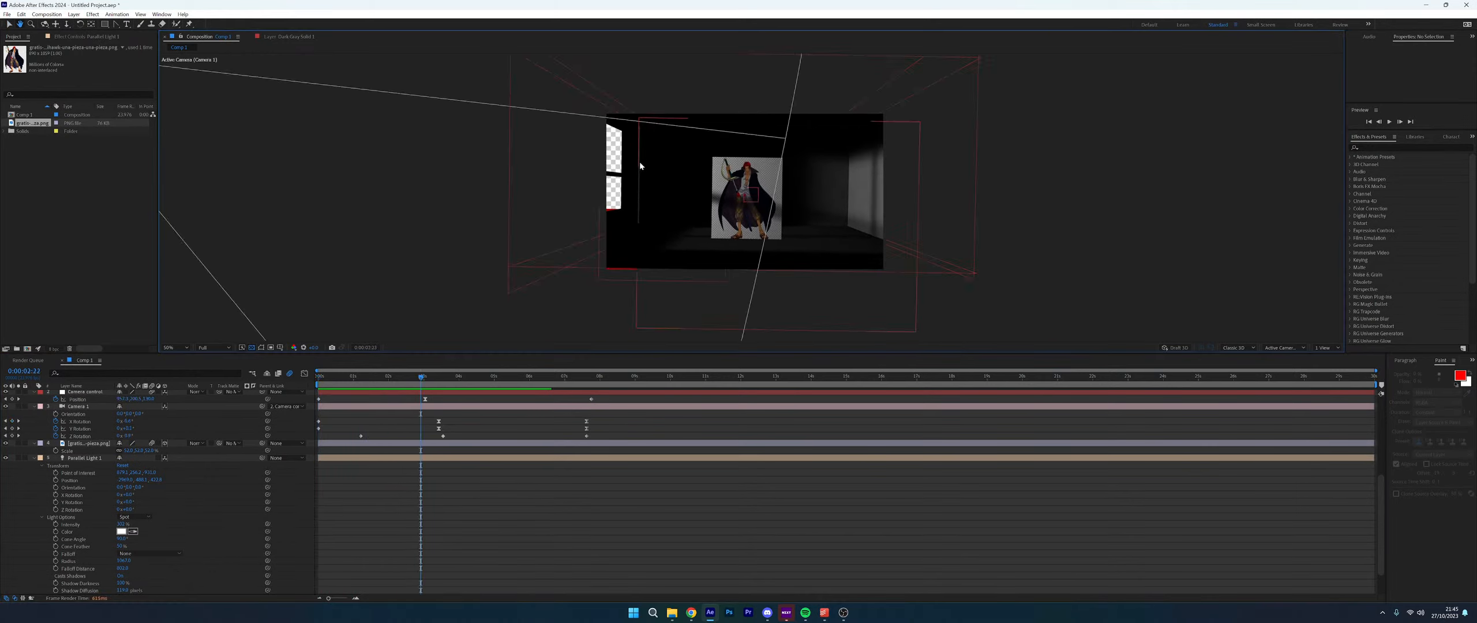
Stretch the adjoining edges of the back wall and window wall slightly at their shared corner, and briefly preview the room
left_click(653, 188)
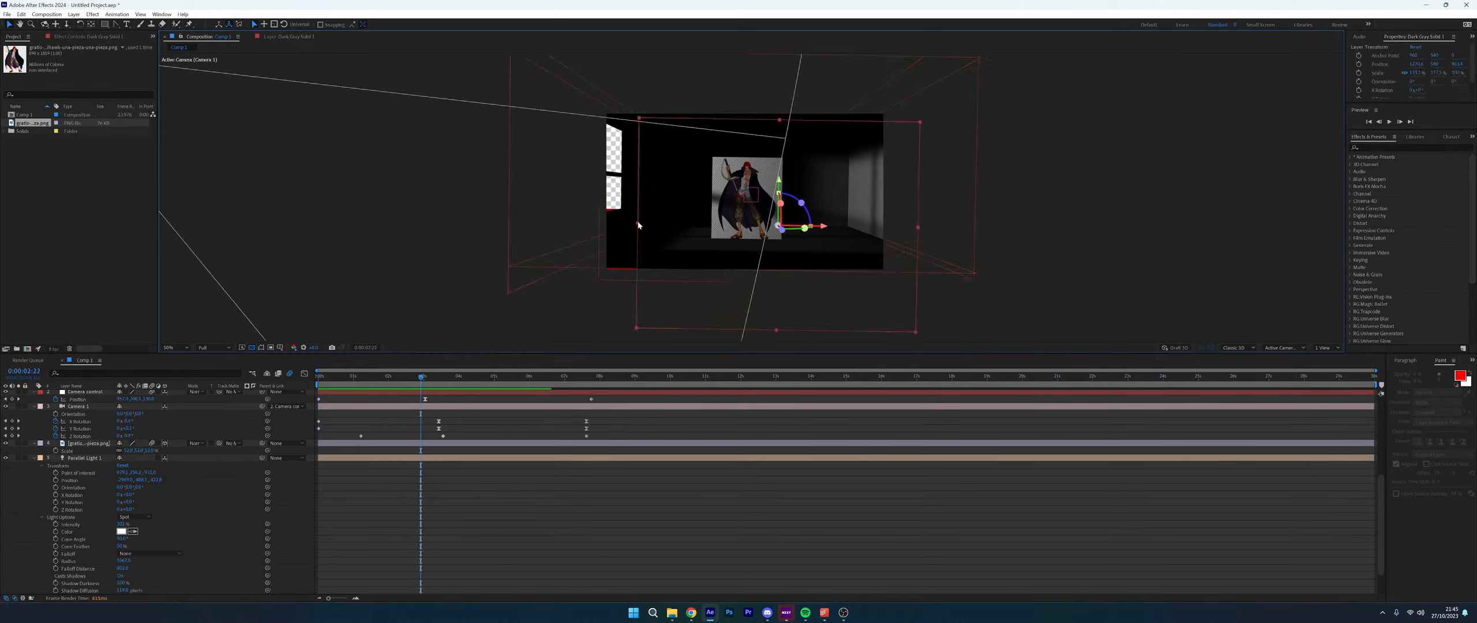
left_click_drag(637, 225, 637, 225)
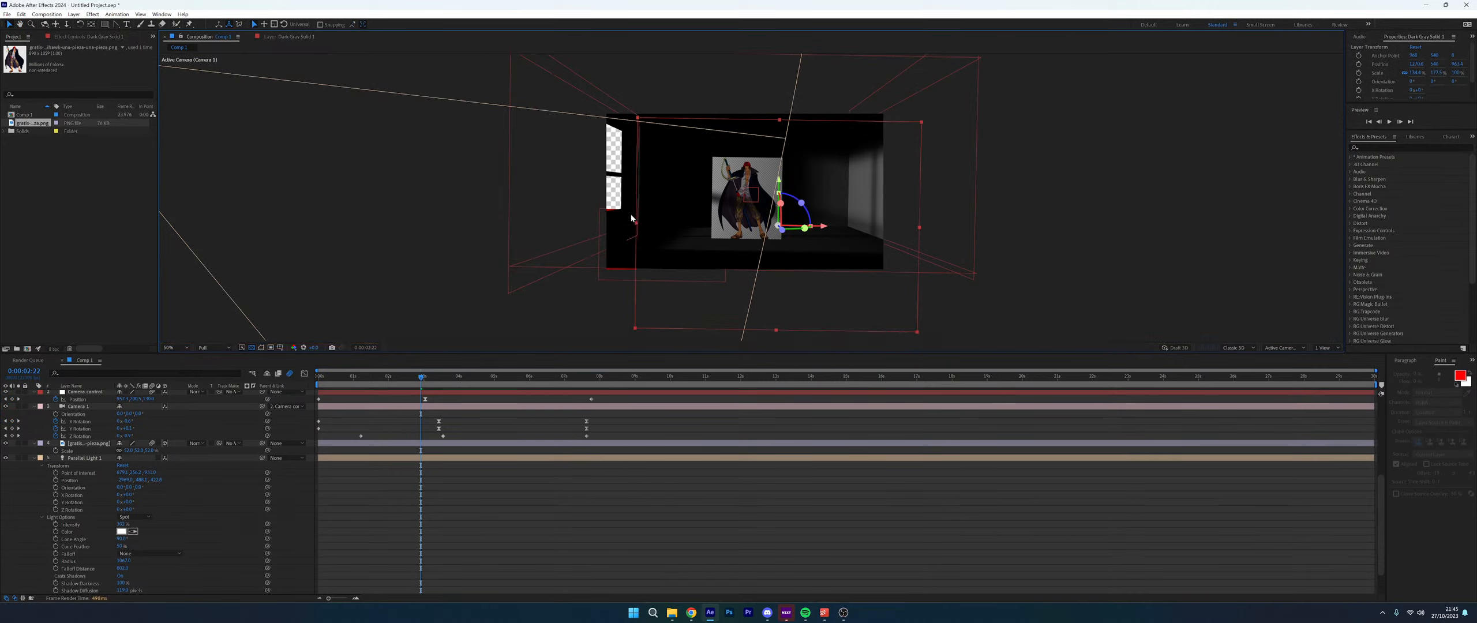
left_click(631, 217)
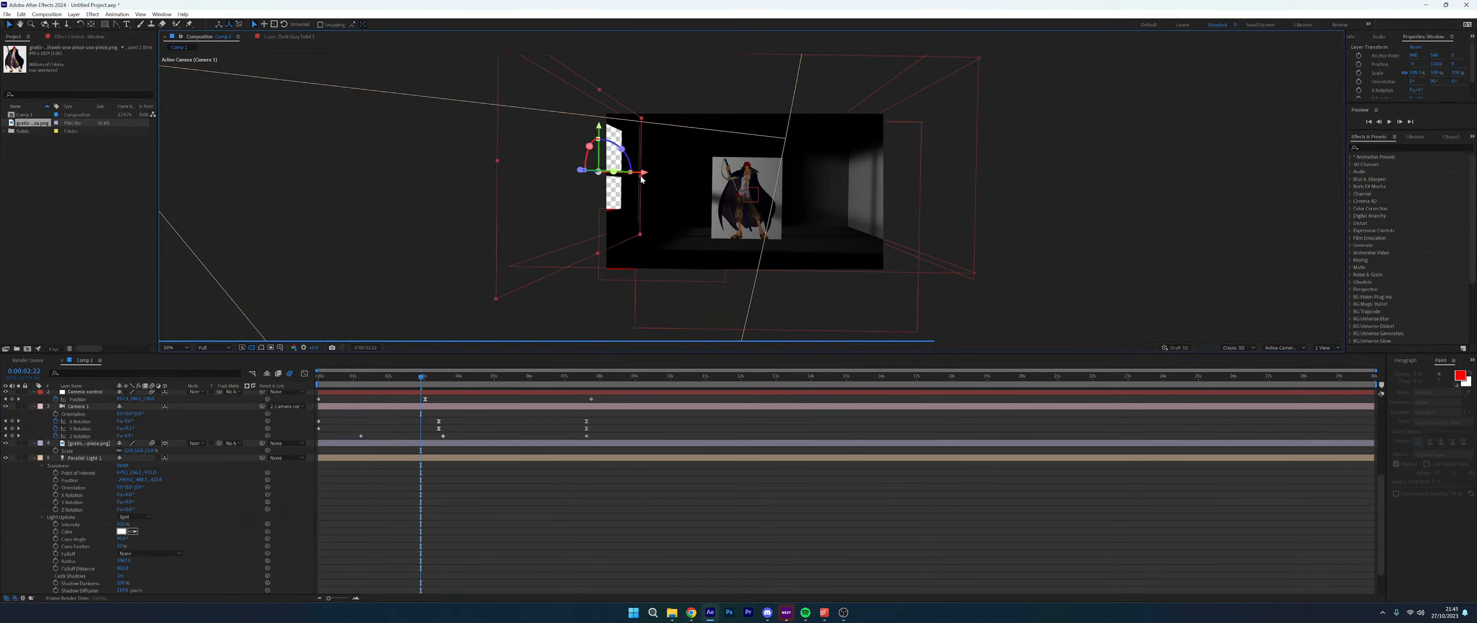
left_click(369, 241)
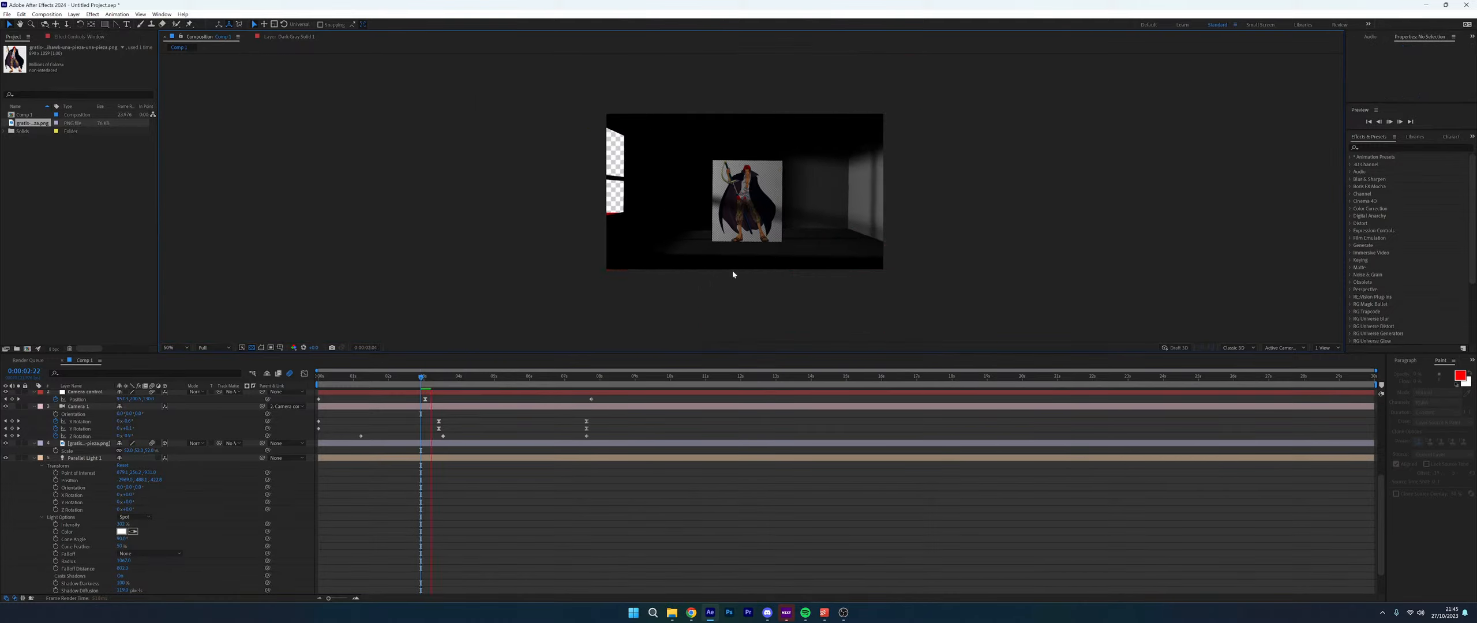
key("space")
key("space")
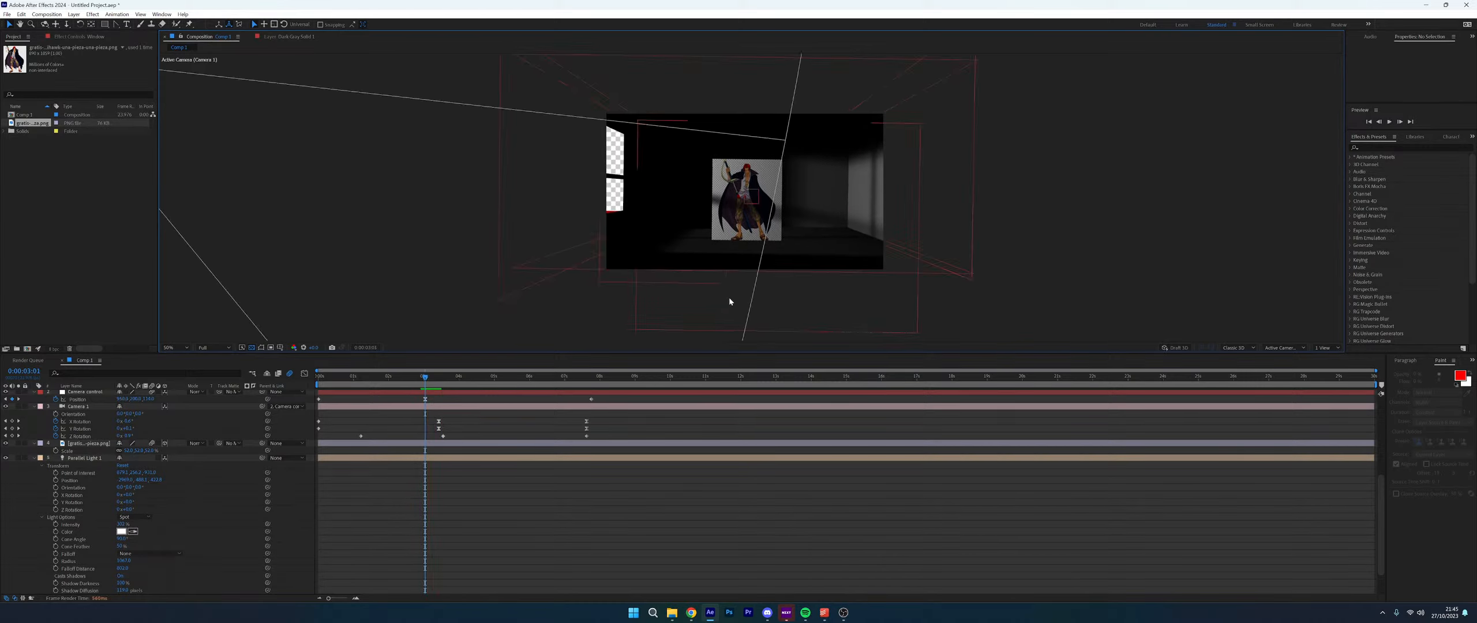
left_click(74, 15)
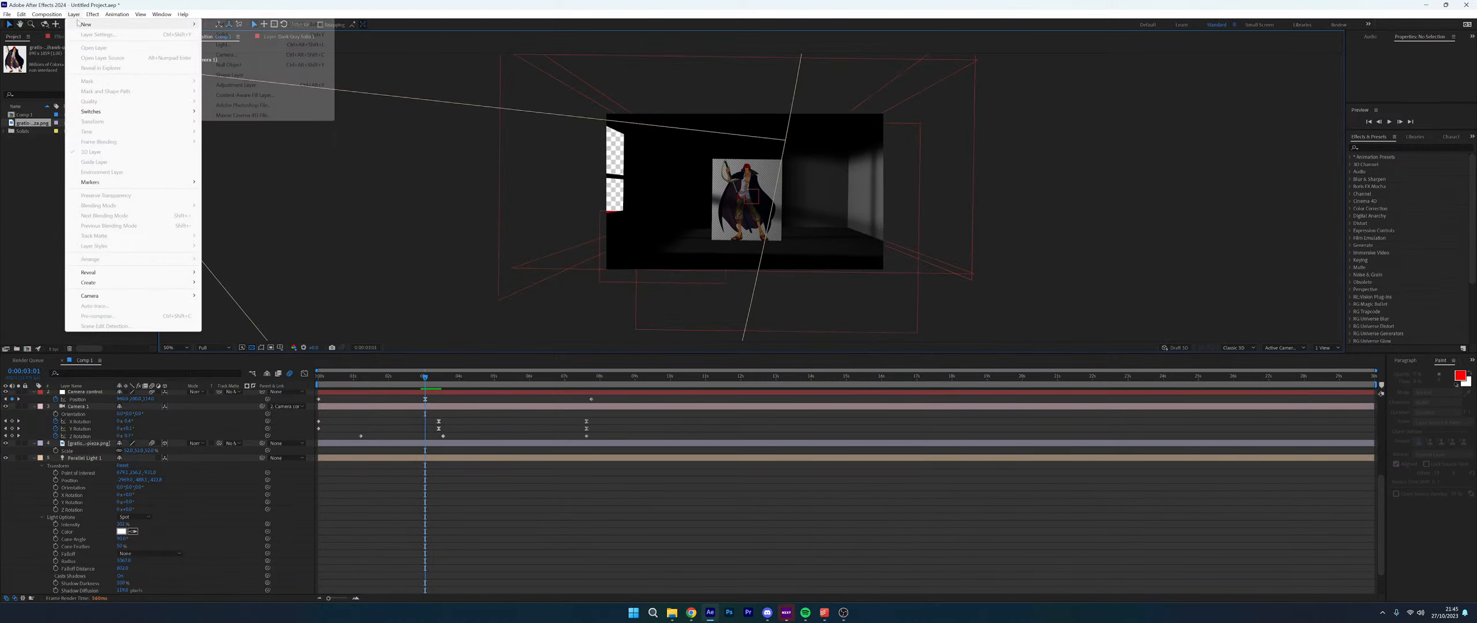
mouse_move(92, 23)
left_click(243, 33)
left_click(385, 265)
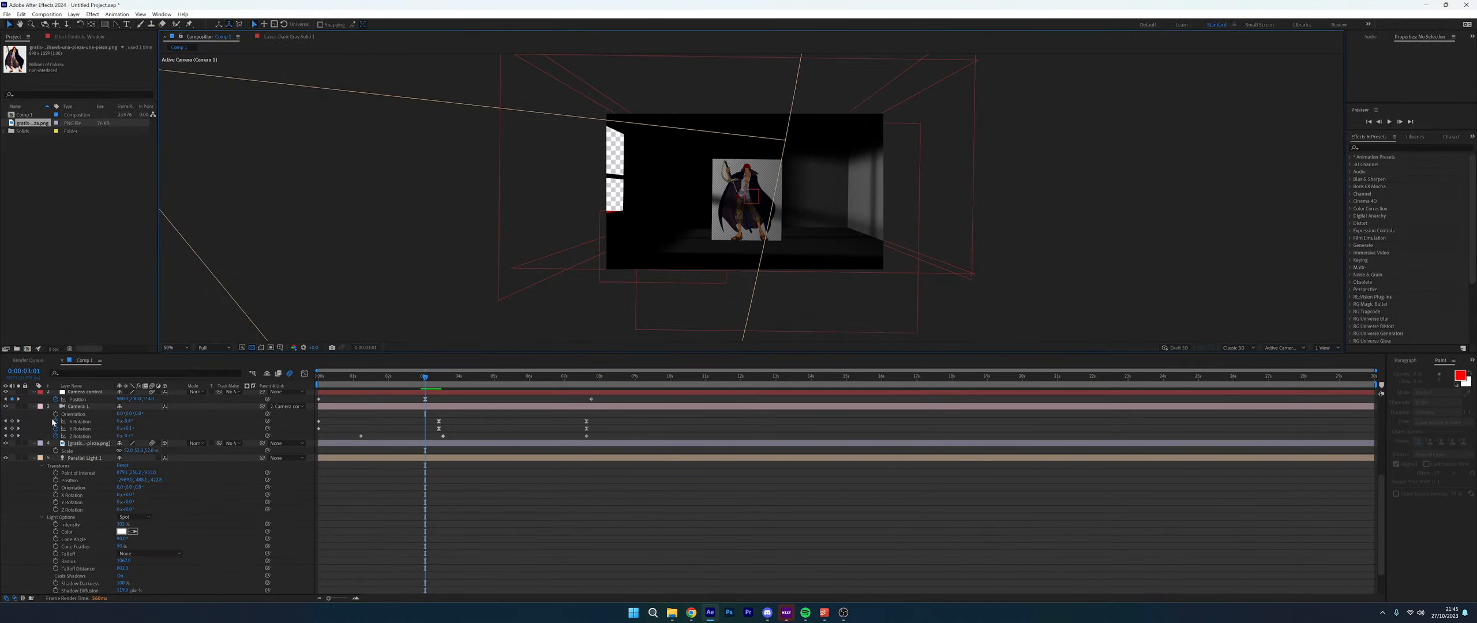
Add a new Point light with a warm orange-yellow colour and shadow casting enabled
left_click(74, 14)
mouse_move(93, 23)
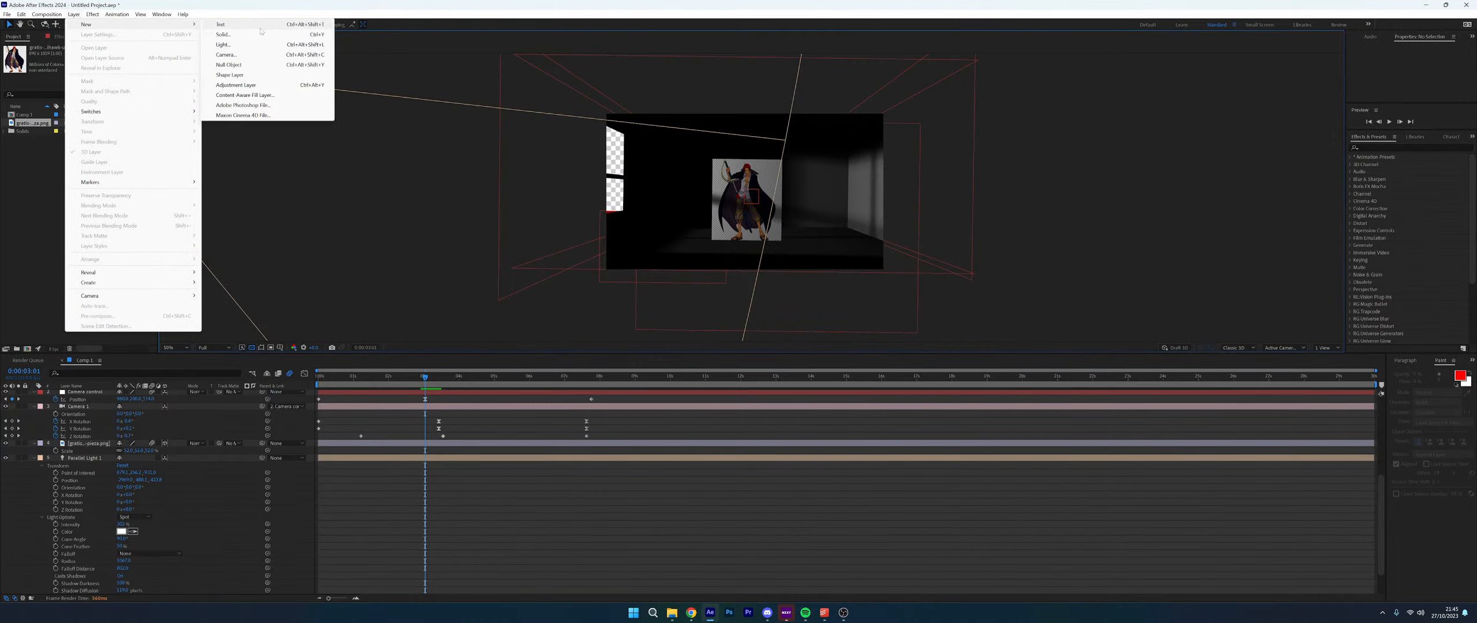
left_click(242, 40)
left_click(297, 127)
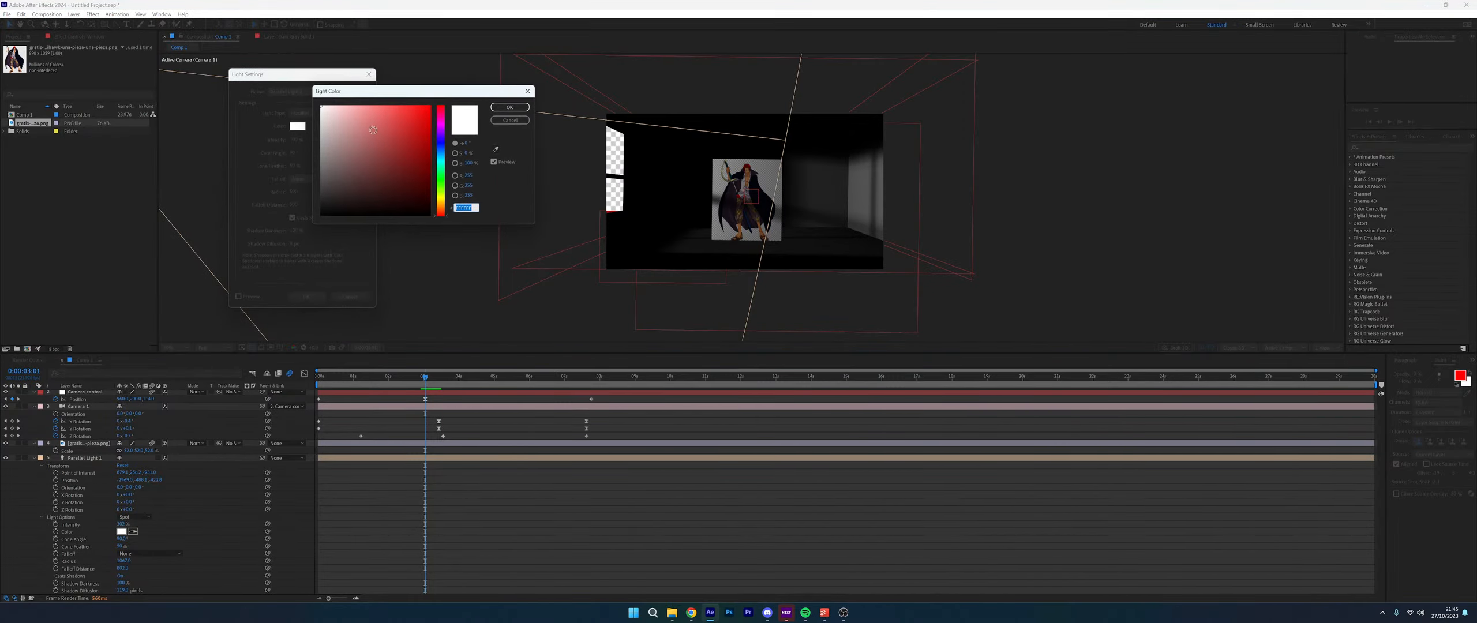
left_click_drag(441, 190, 444, 199)
left_click(419, 136)
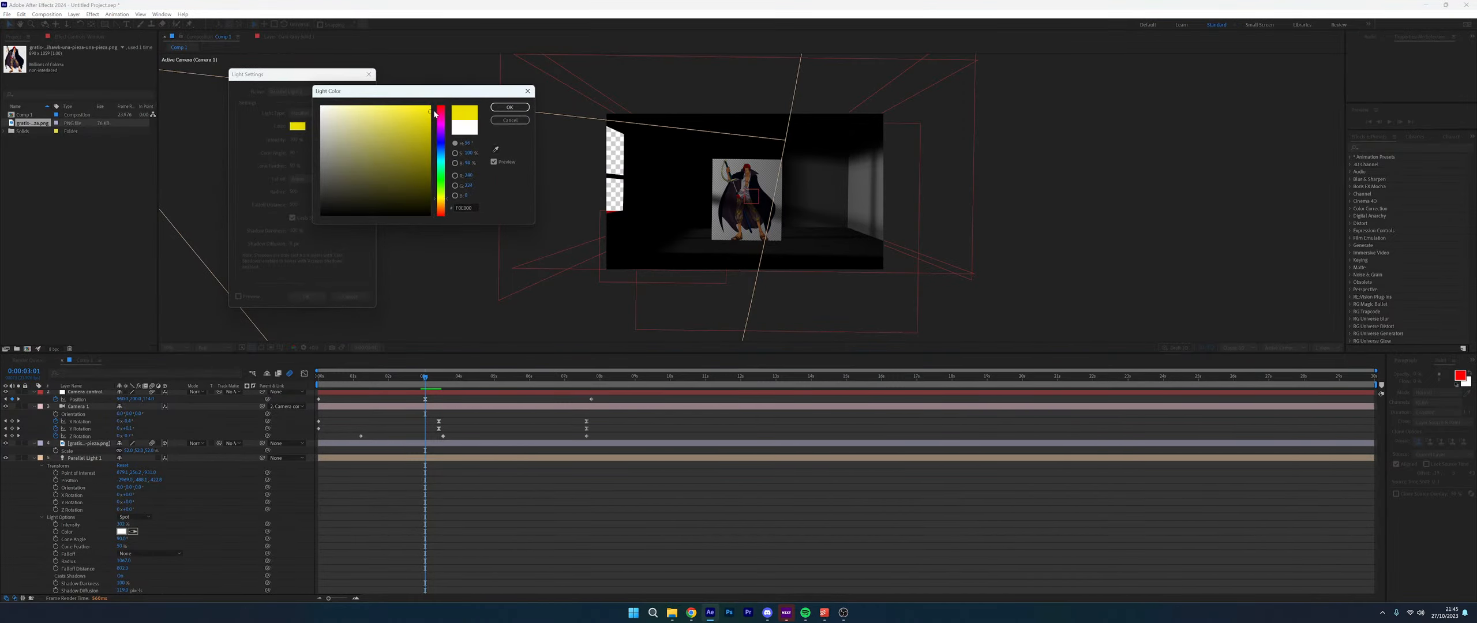
left_click(509, 106)
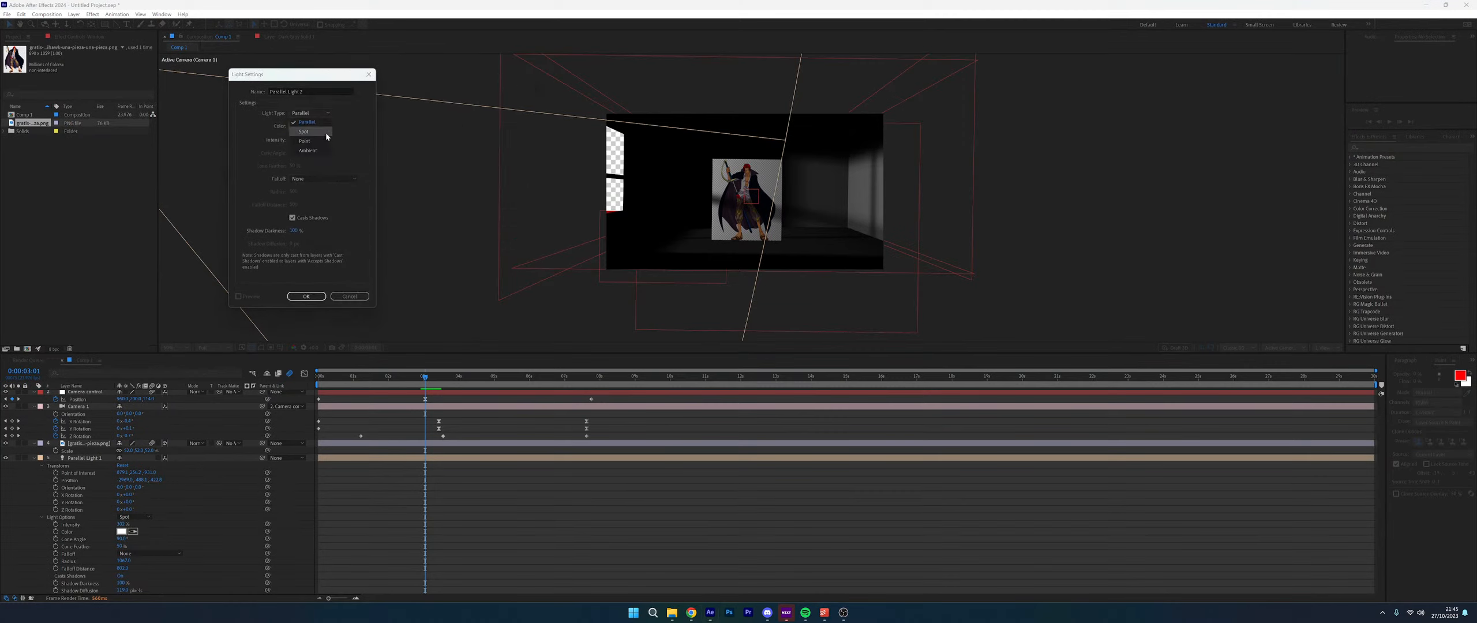
left_click(324, 132)
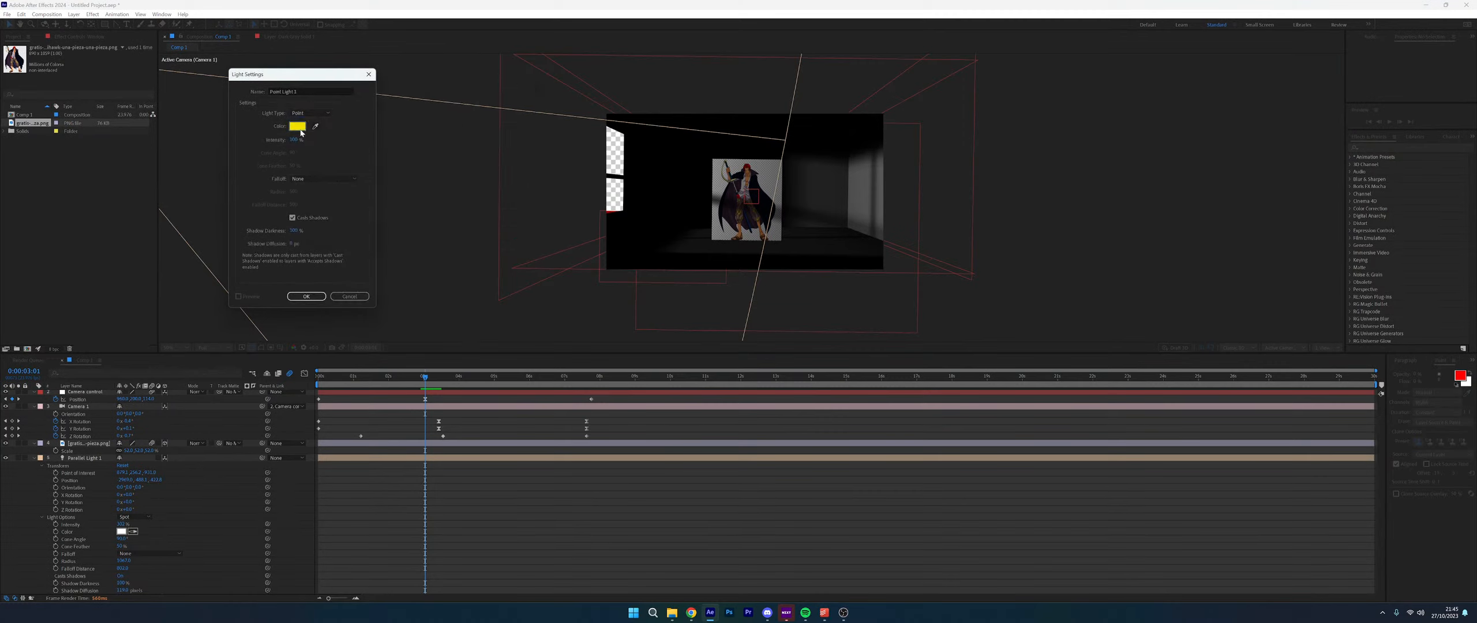
left_click(297, 126)
left_click_drag(438, 203, 438, 208)
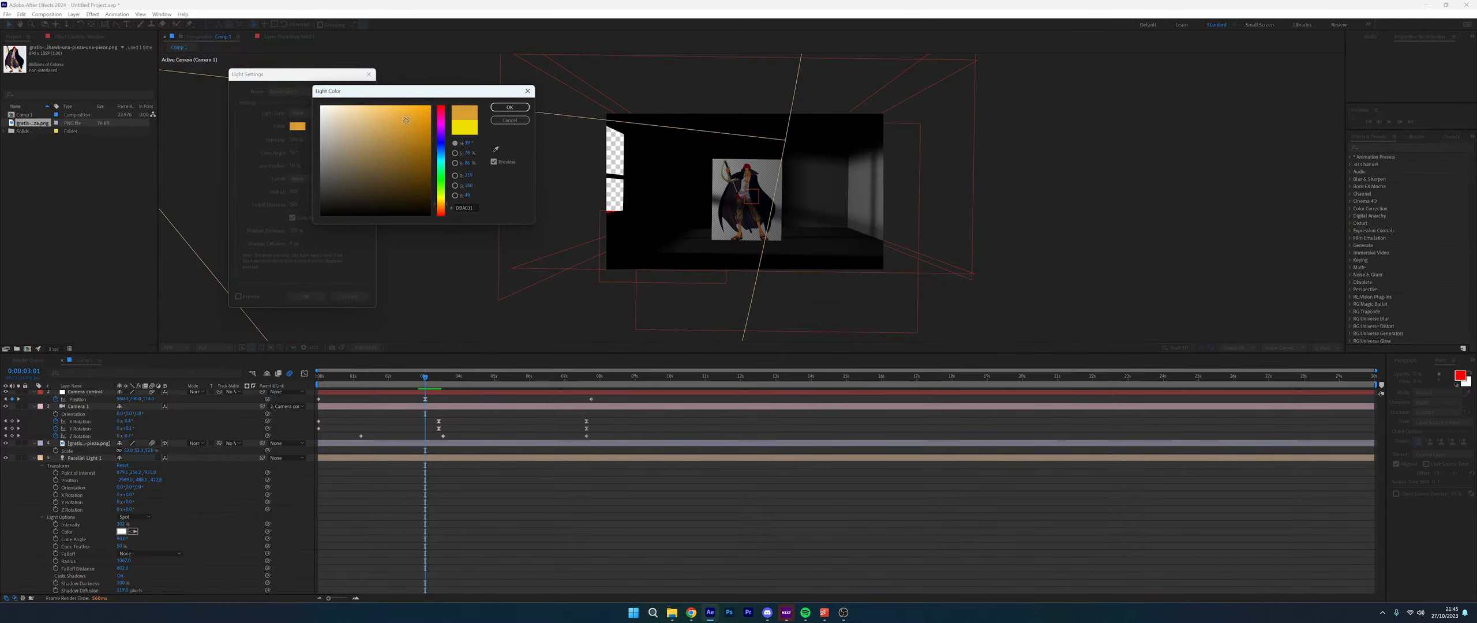
left_click(510, 107)
left_click(306, 296)
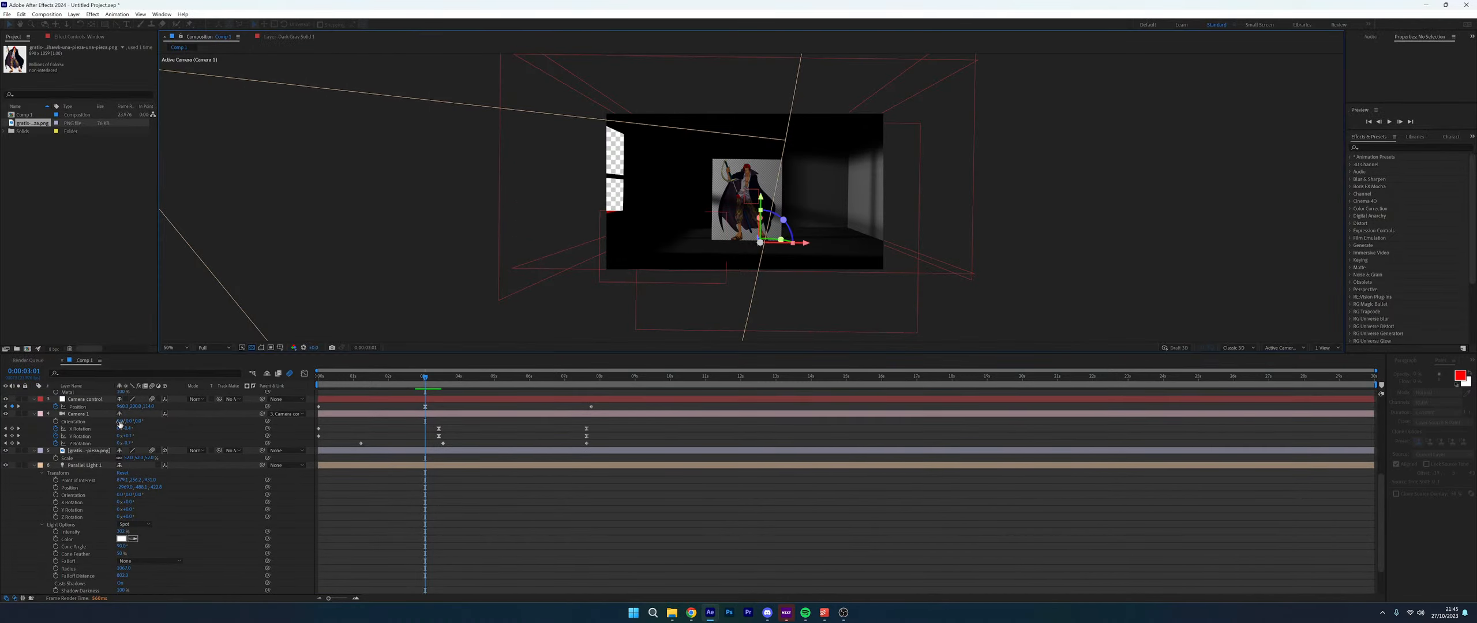
Raise the point light above the character cutout and reduce its intensity
left_click_drag(766, 202, 766, 122)
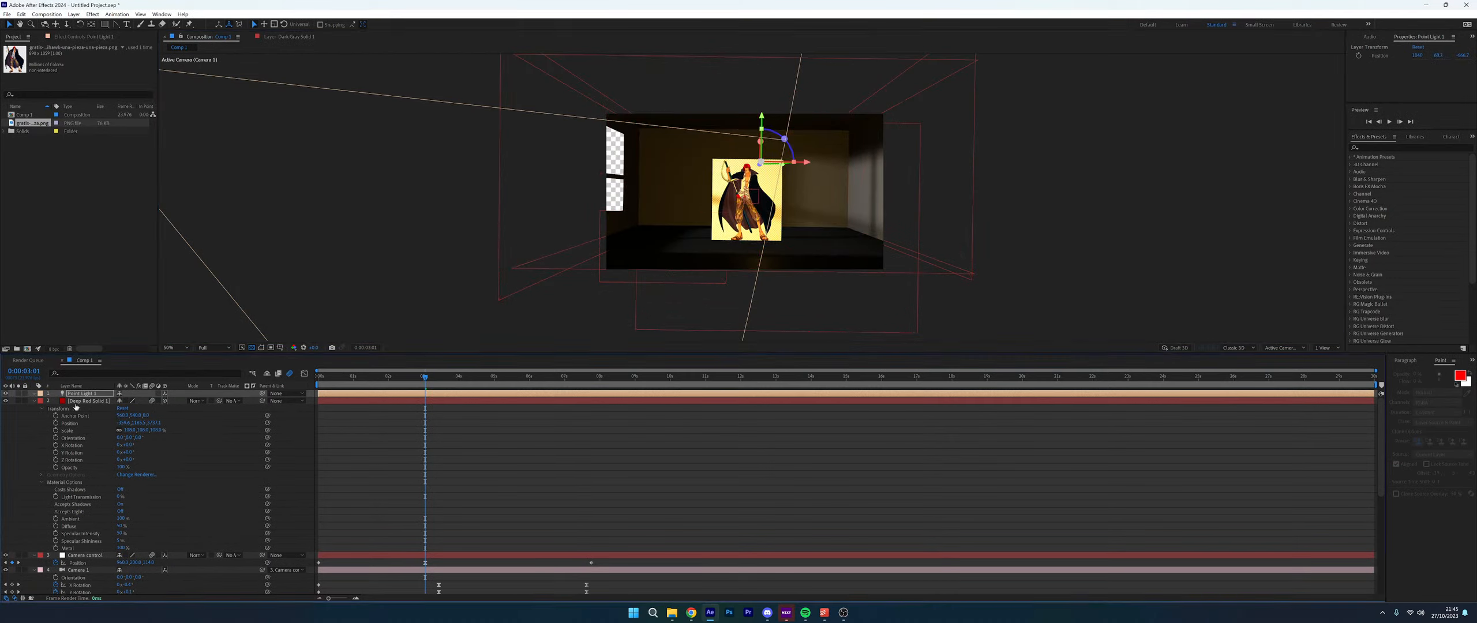
left_click(35, 393)
left_click(41, 402)
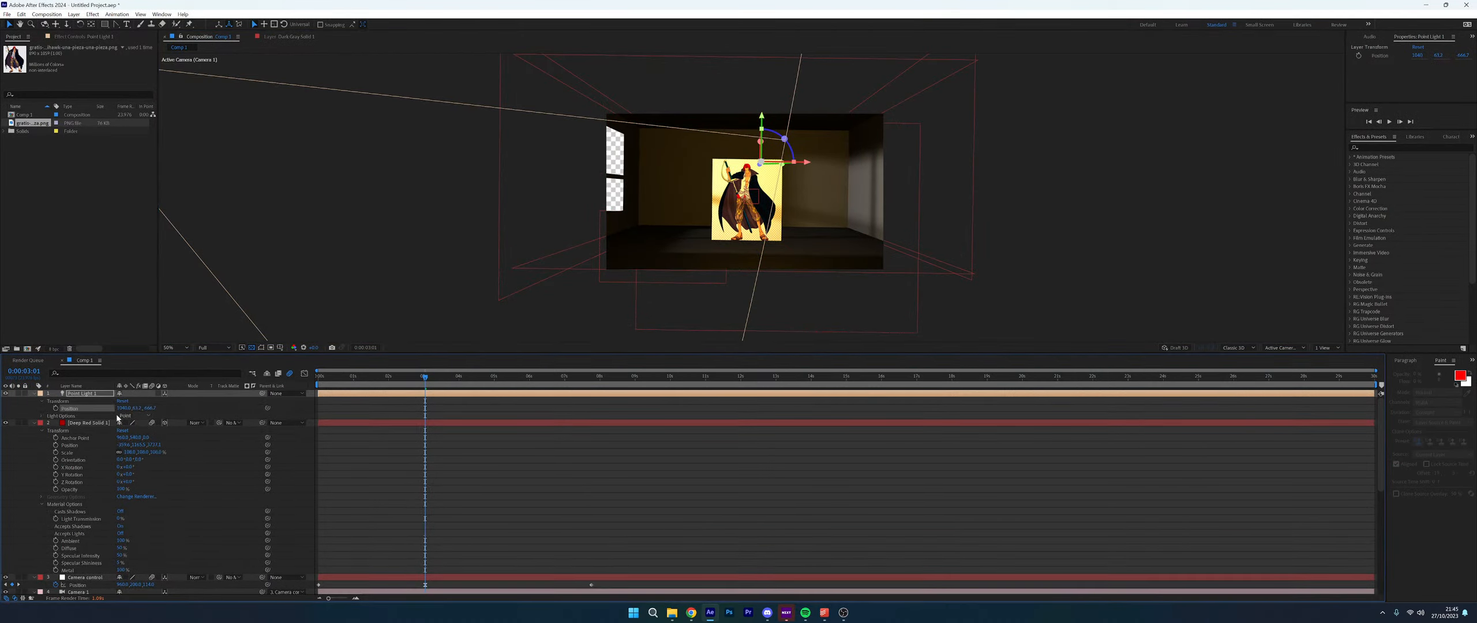
left_click(42, 416)
left_click_drag(119, 423, 87, 424)
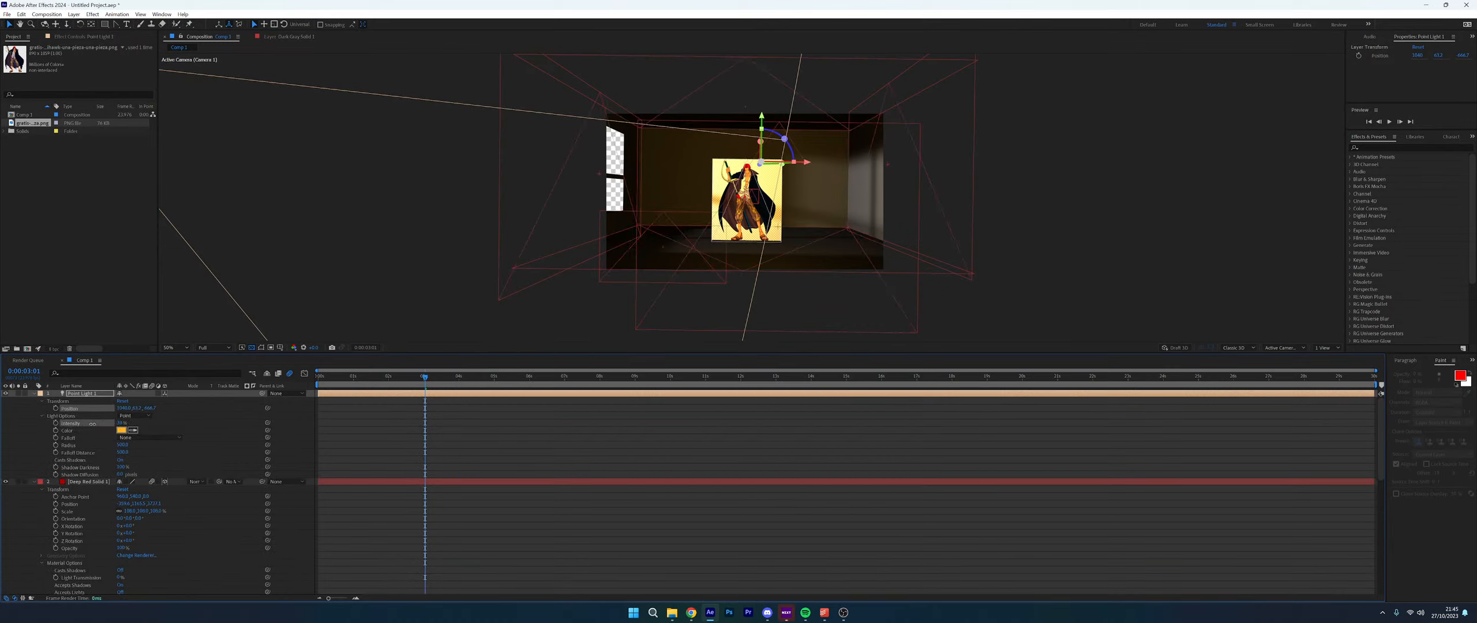
Move the point light to the room's upper right near the ceiling, and place a duplicate of it farther right
left_click_drag(806, 165, 886, 164)
left_click_drag(848, 123, 848, 91)
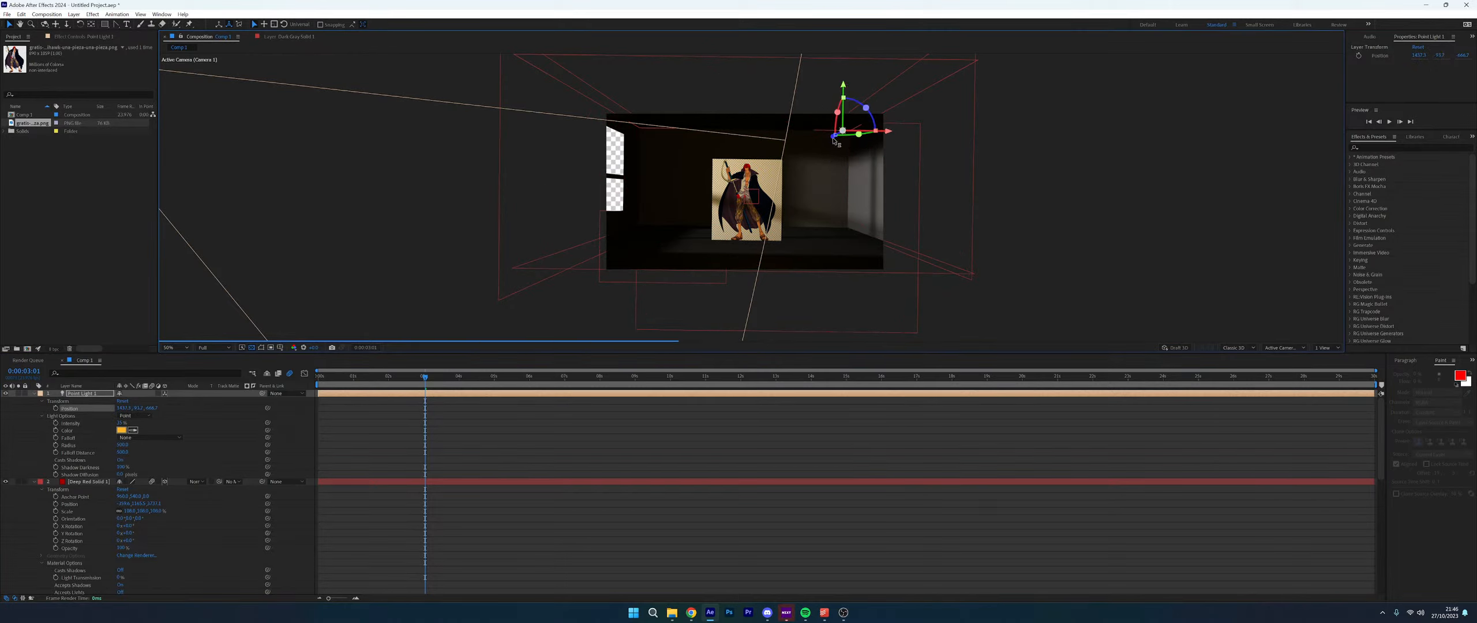
left_click_drag(837, 136, 822, 146)
left_click_drag(839, 133, 862, 126)
key("ctrl+d")
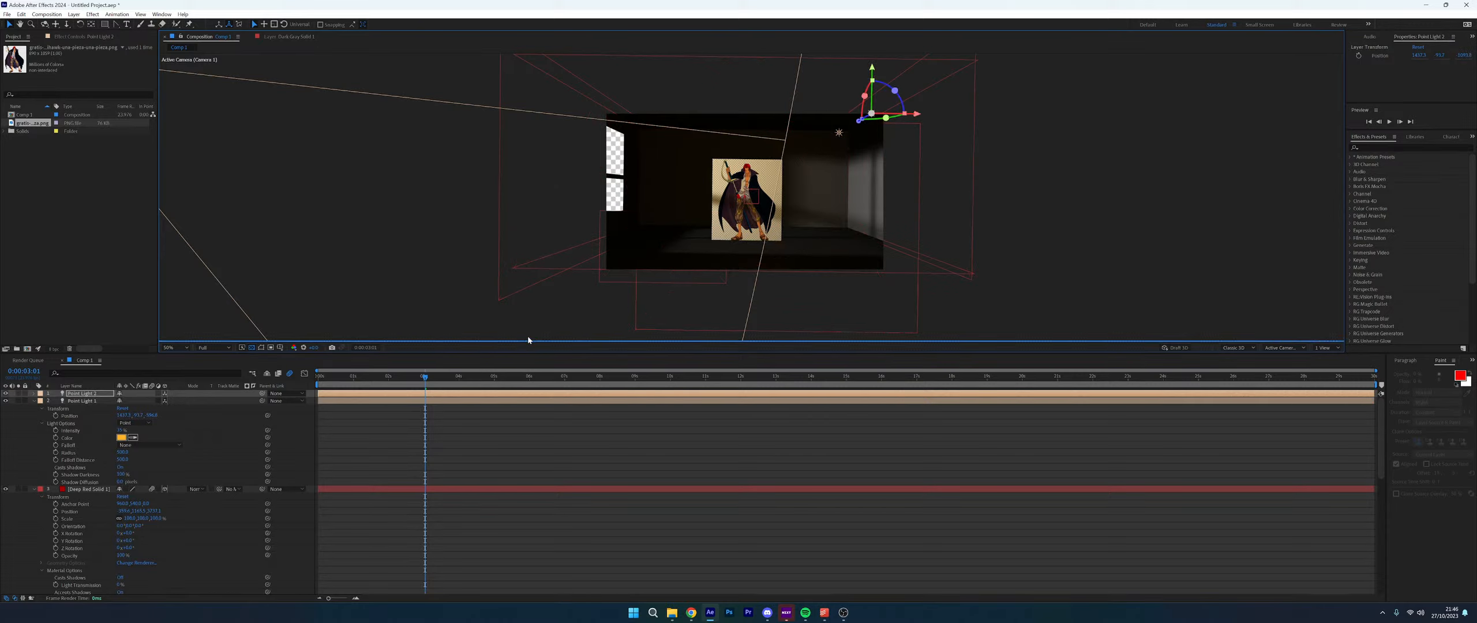
Change the colour of Parallel Light 1 from white to a saturated blue
scroll(95, 501, "down", 6)
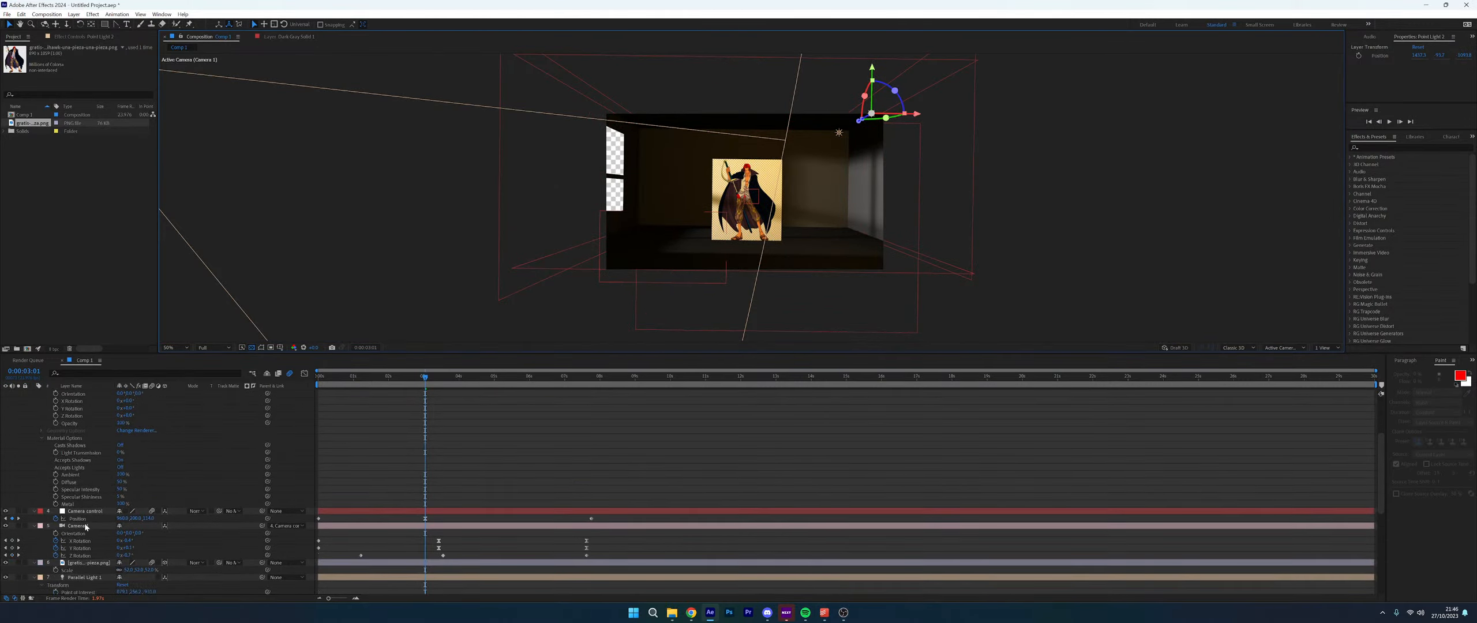
left_click(43, 577)
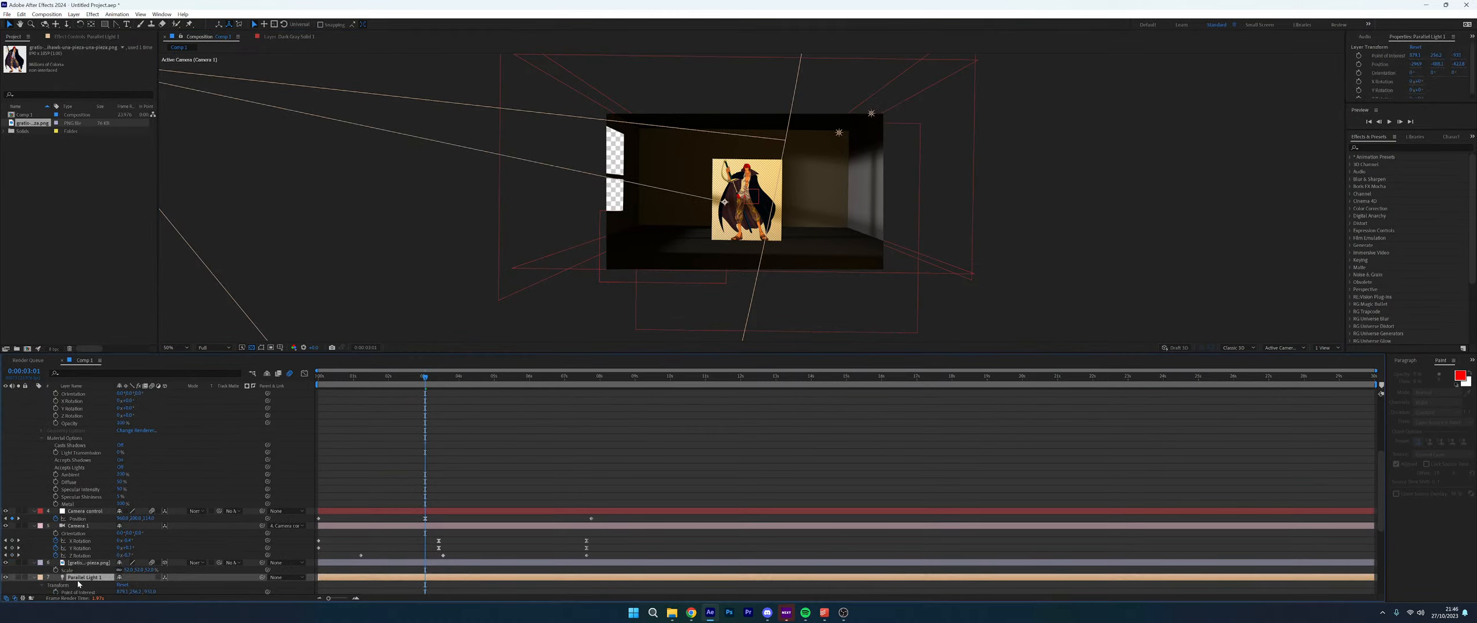
scroll(42, 577, "down", 3)
left_click(36, 537)
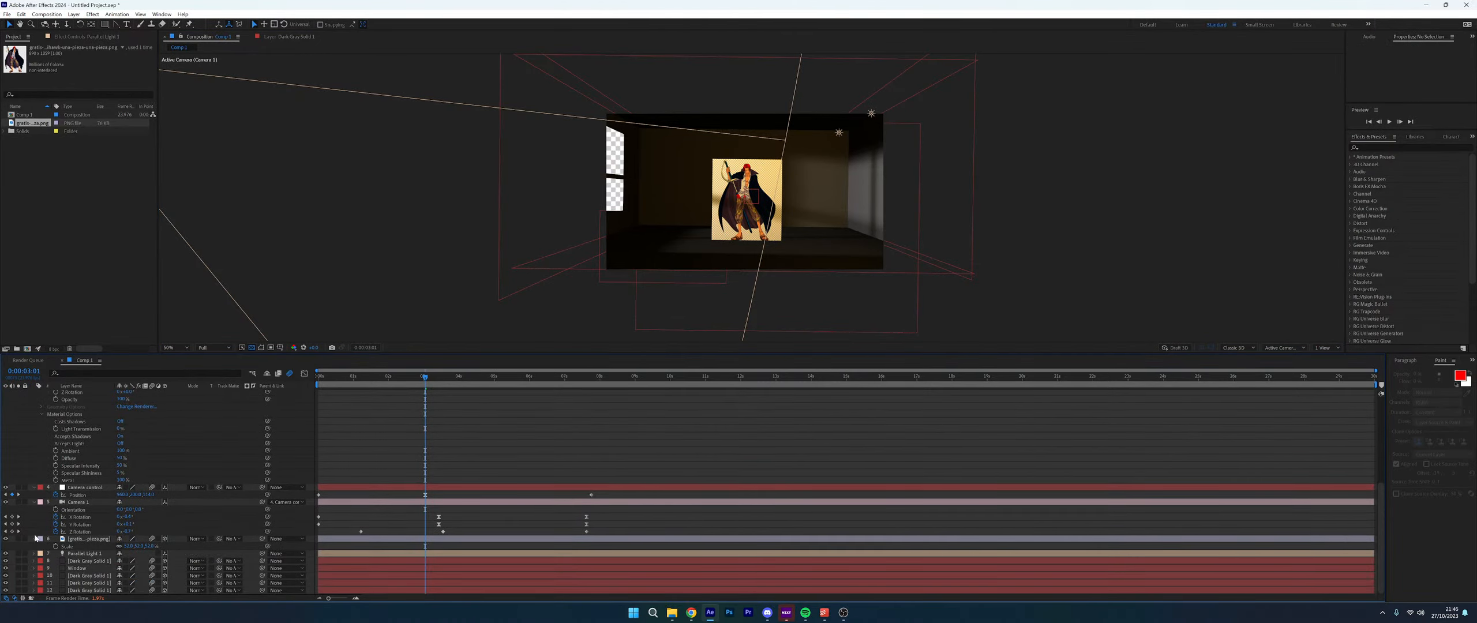
left_click(33, 553)
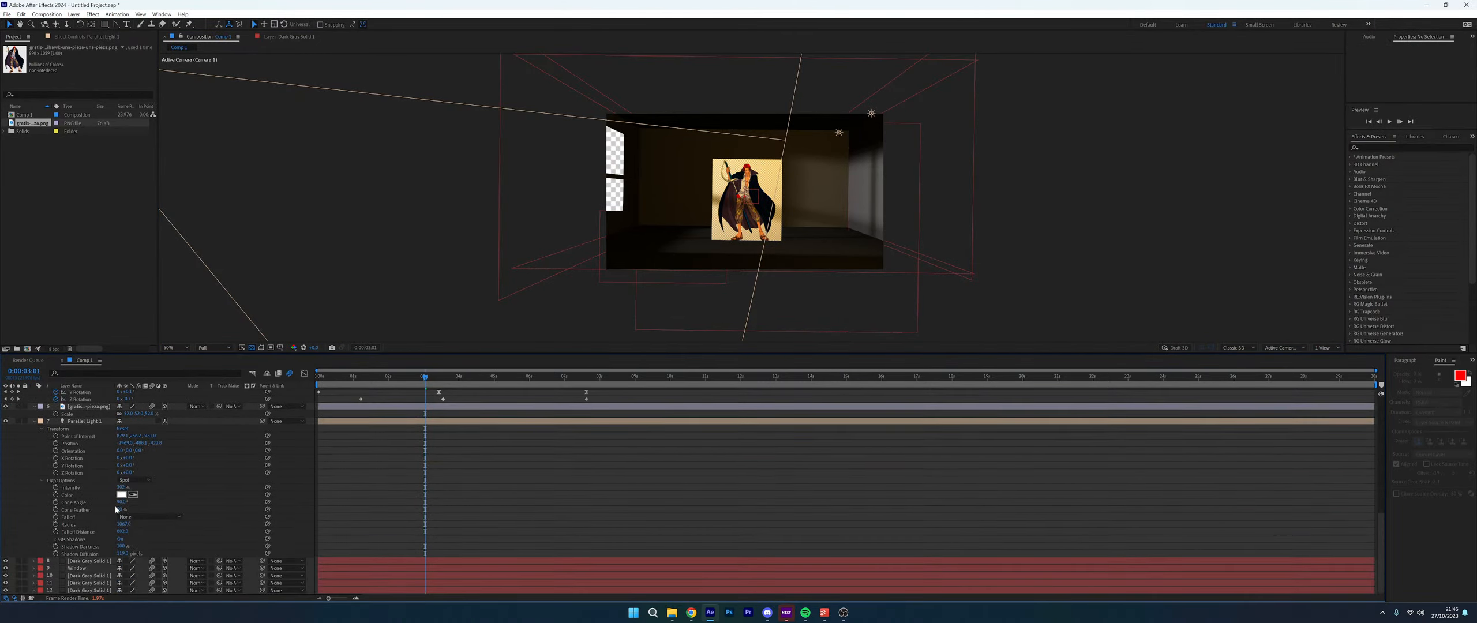
left_click(121, 495)
left_click_drag(443, 160, 442, 150)
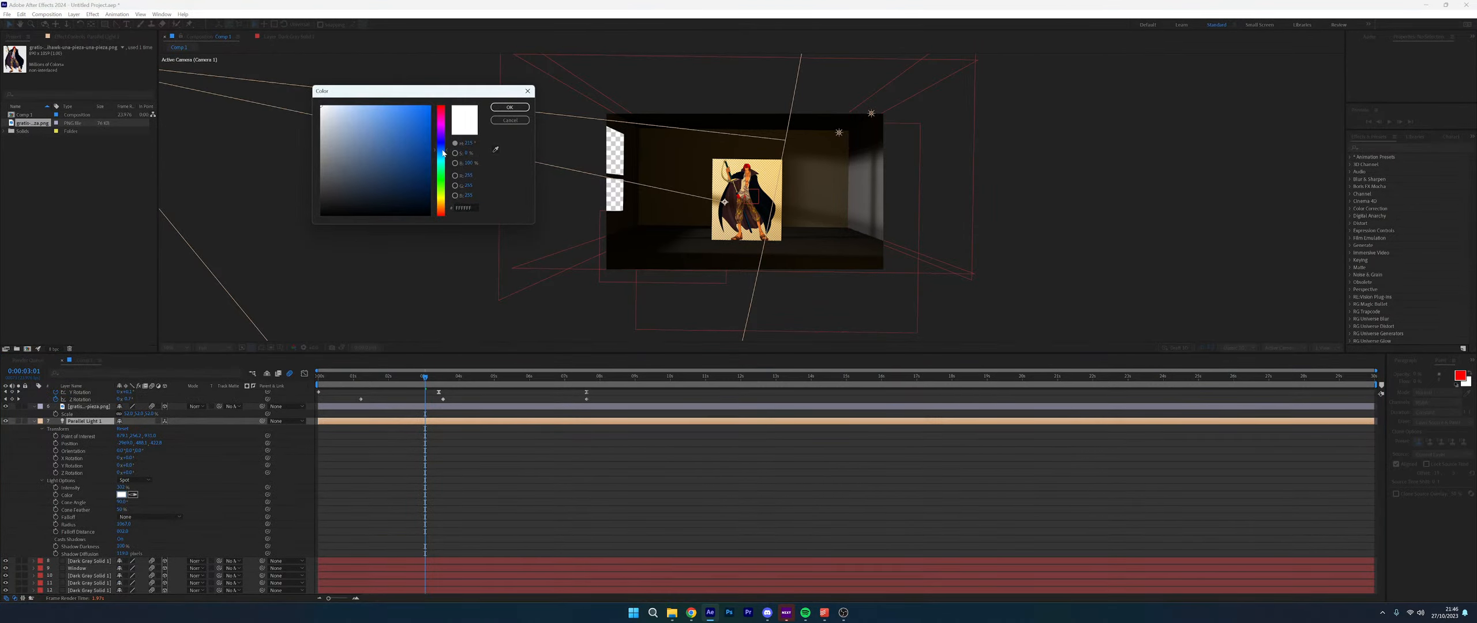
left_click(414, 132)
left_click(509, 107)
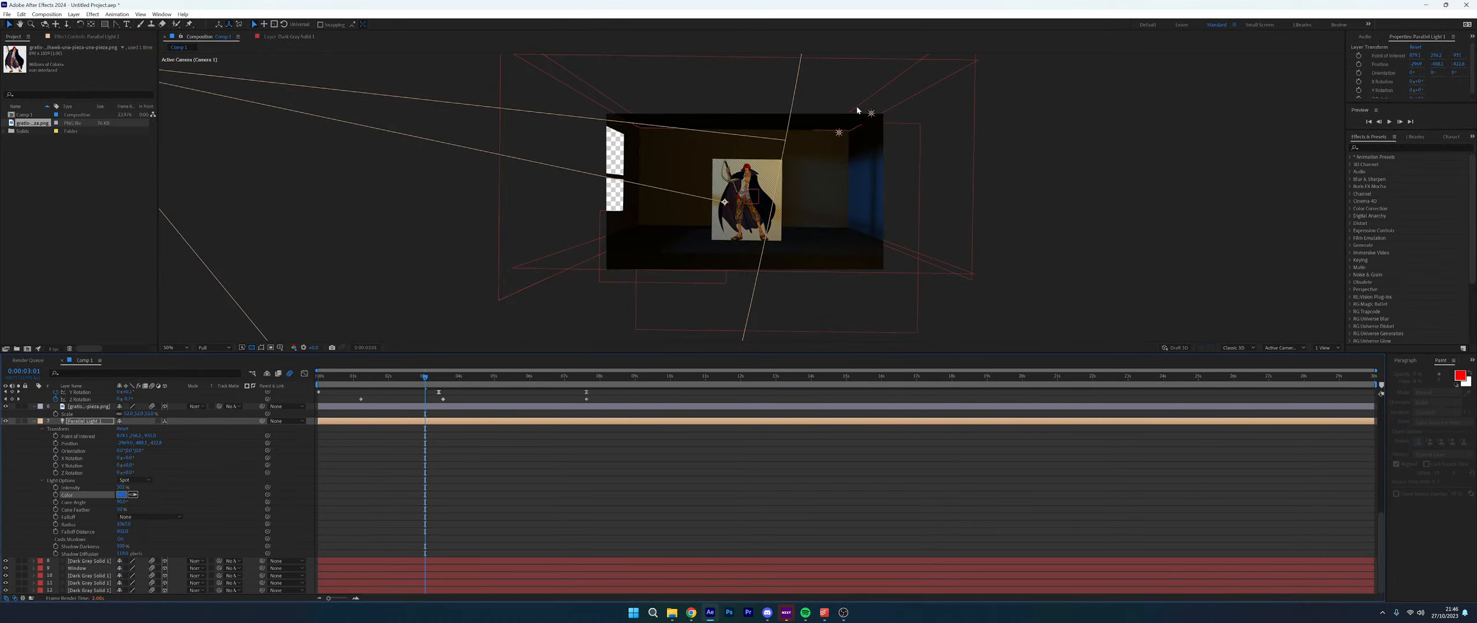
Select the original point light near the ceiling and adjust its radius and intensity
left_click(839, 133)
scroll(139, 459, "up", 2)
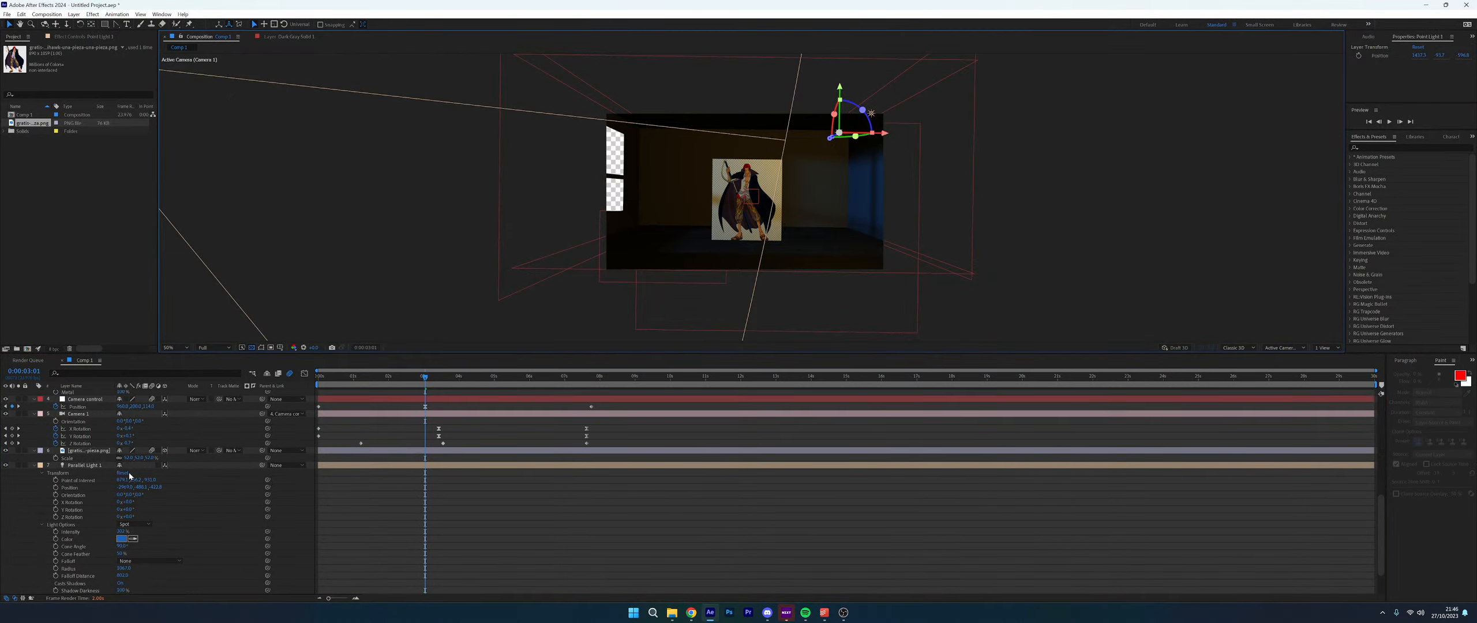
scroll(134, 510, "up", 9)
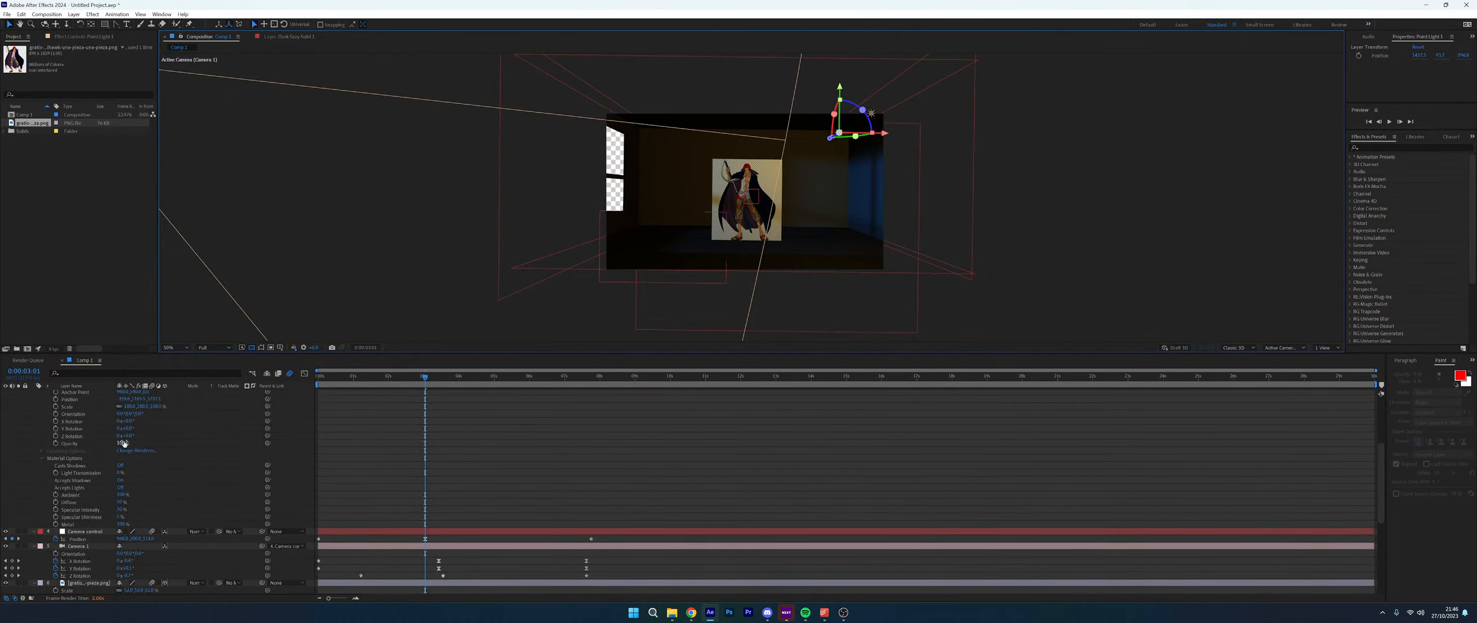
scroll(138, 433, "up", 2)
left_click(130, 455)
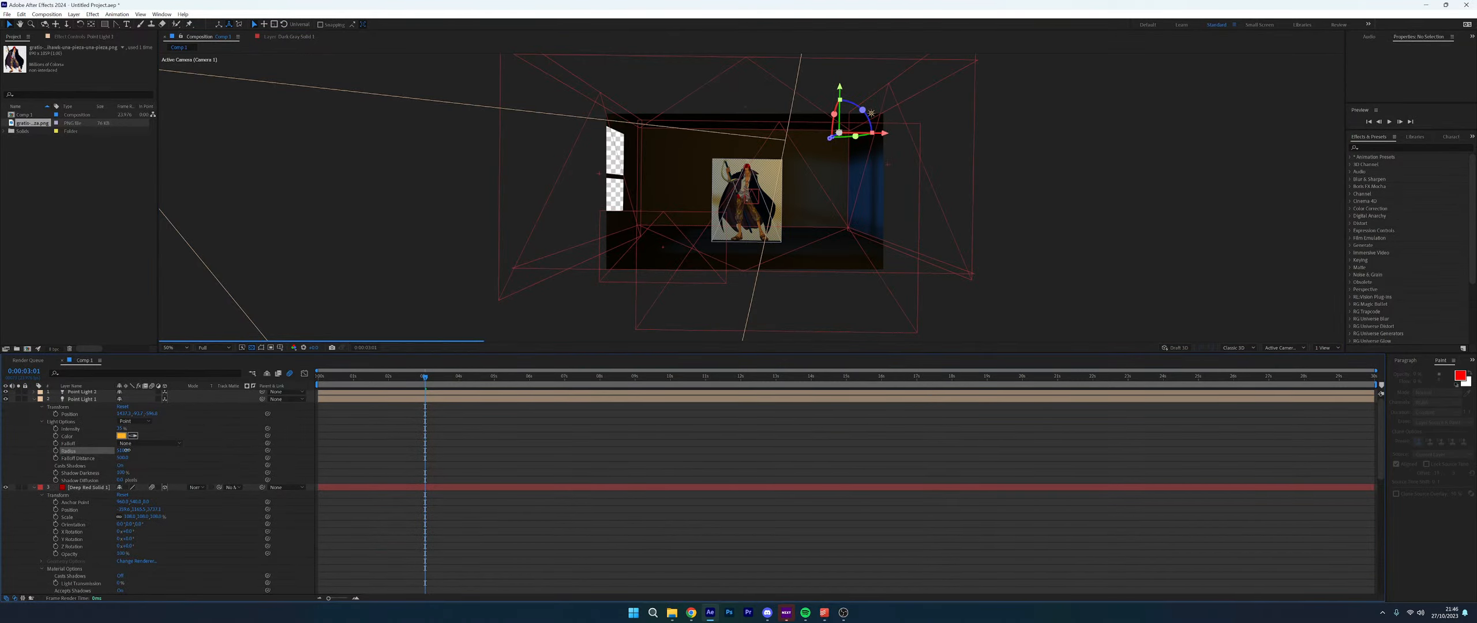
left_click_drag(126, 450, 123, 428)
Shift the original point light's colour to a deeper, redder orange
left_click(121, 435)
left_click_drag(433, 204, 434, 208)
left_click(509, 106)
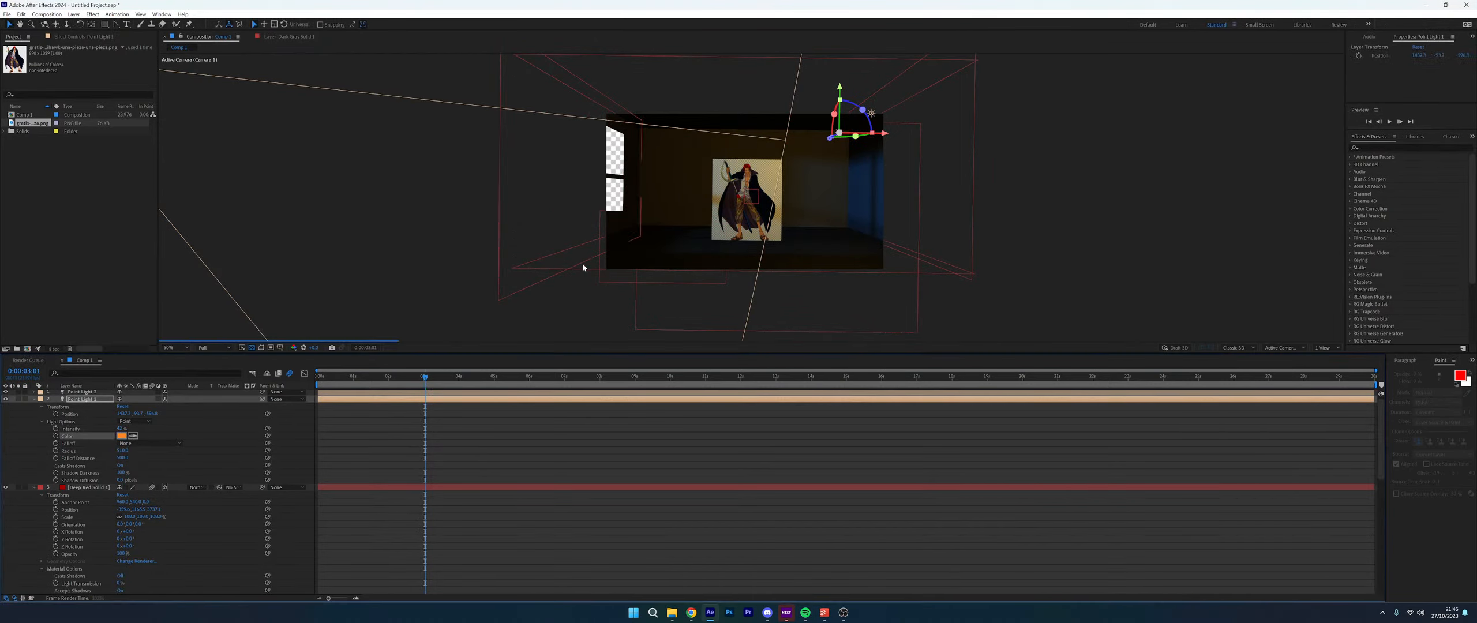
Switch to File Explorer and open the Smoke folder inside Dealer's Assets > Overlays on the Data (D:) drive
left_click(545, 279)
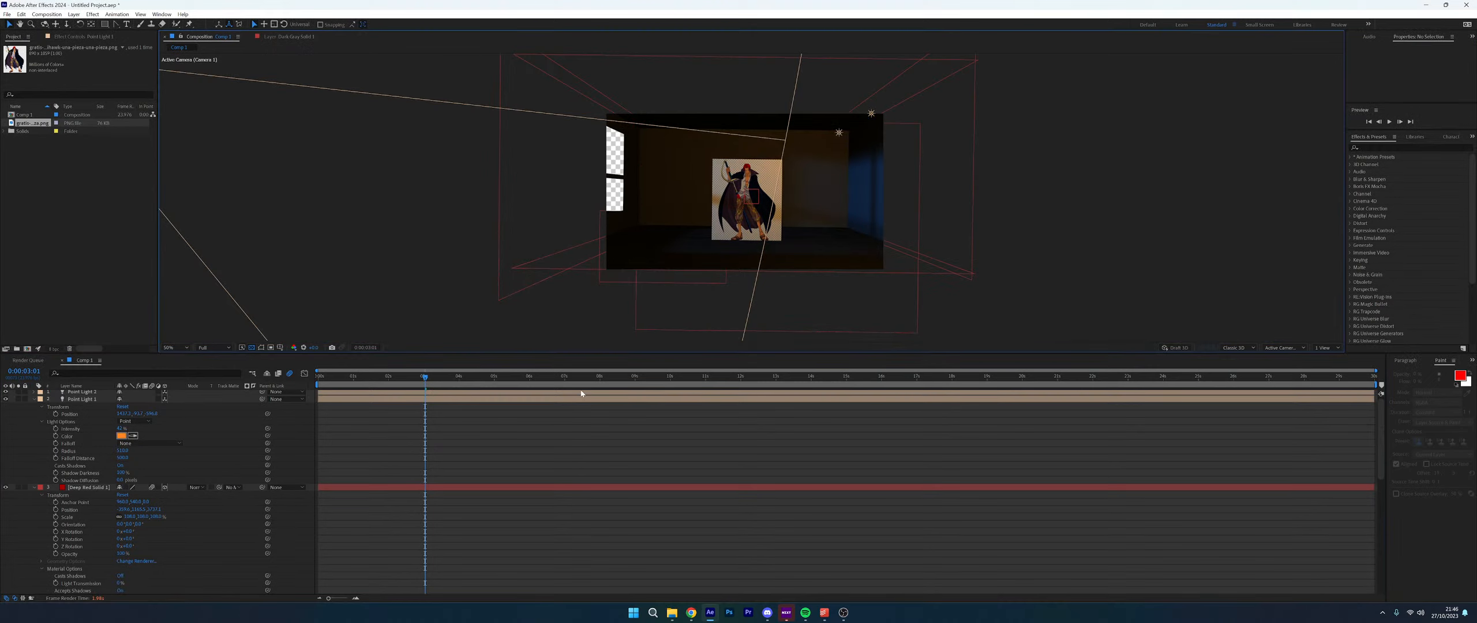
left_click(671, 617)
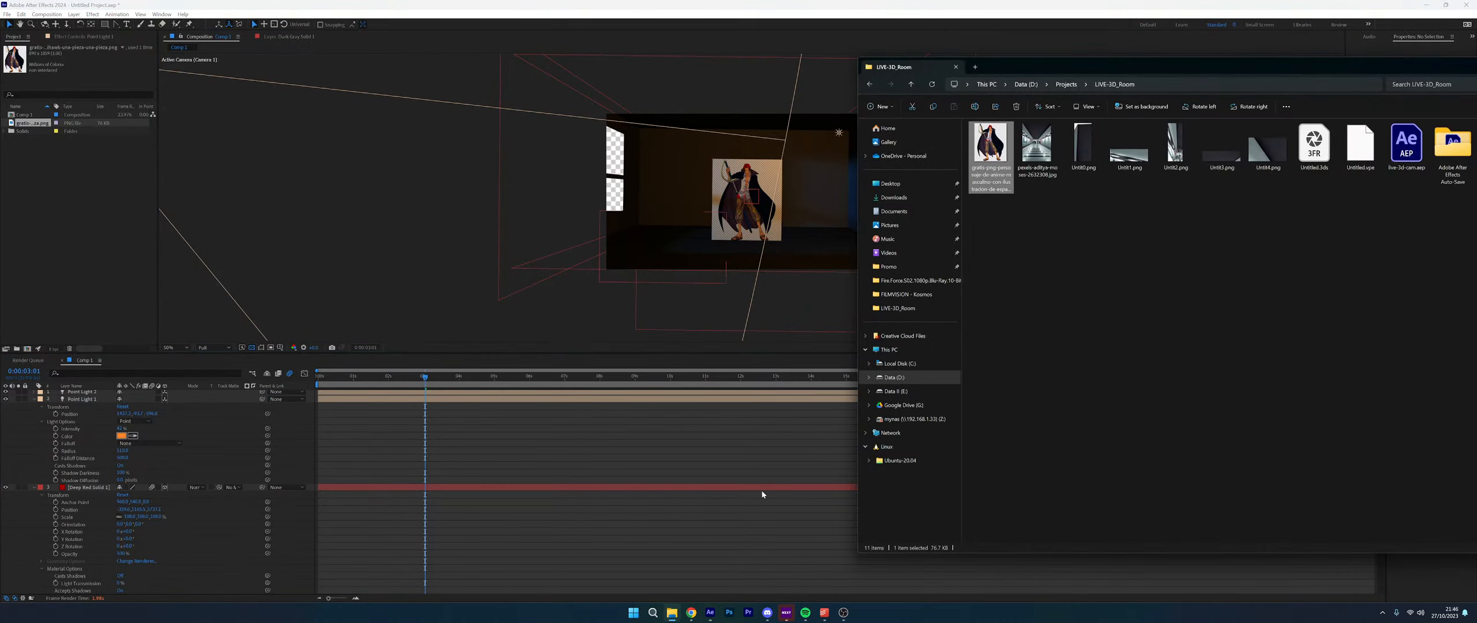
left_click(894, 377)
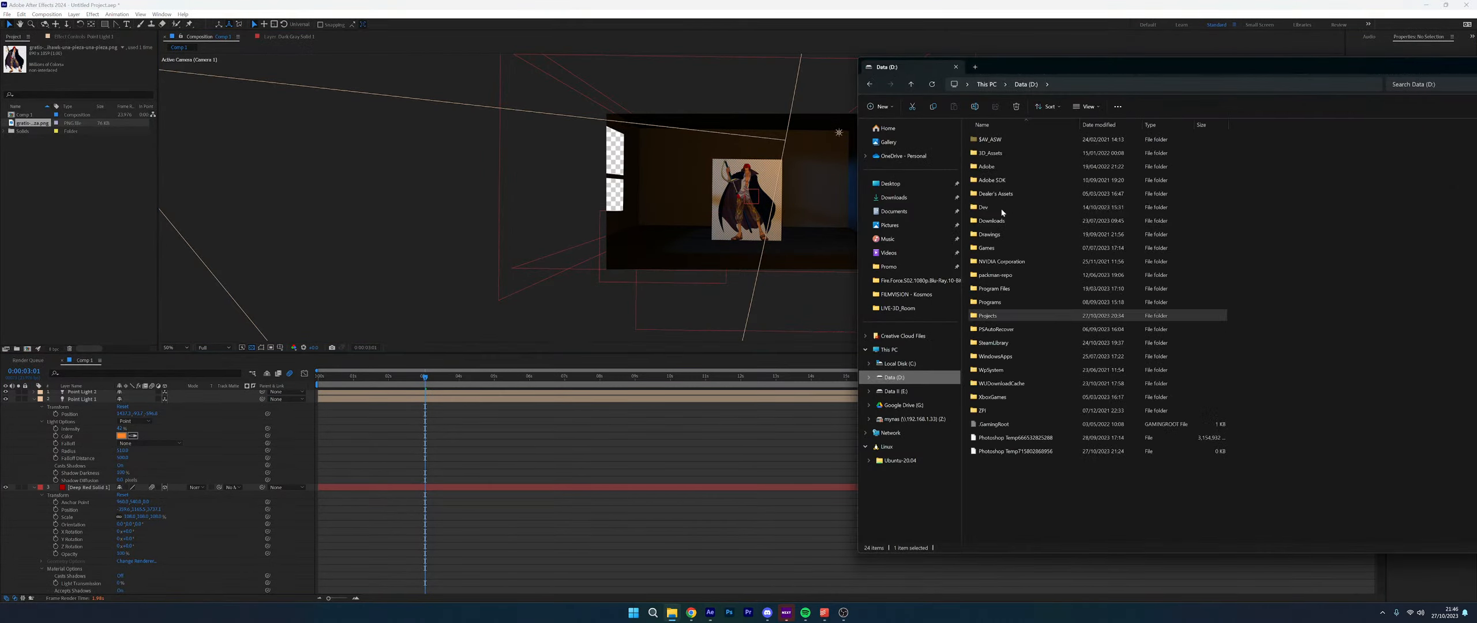
double_click(1015, 193)
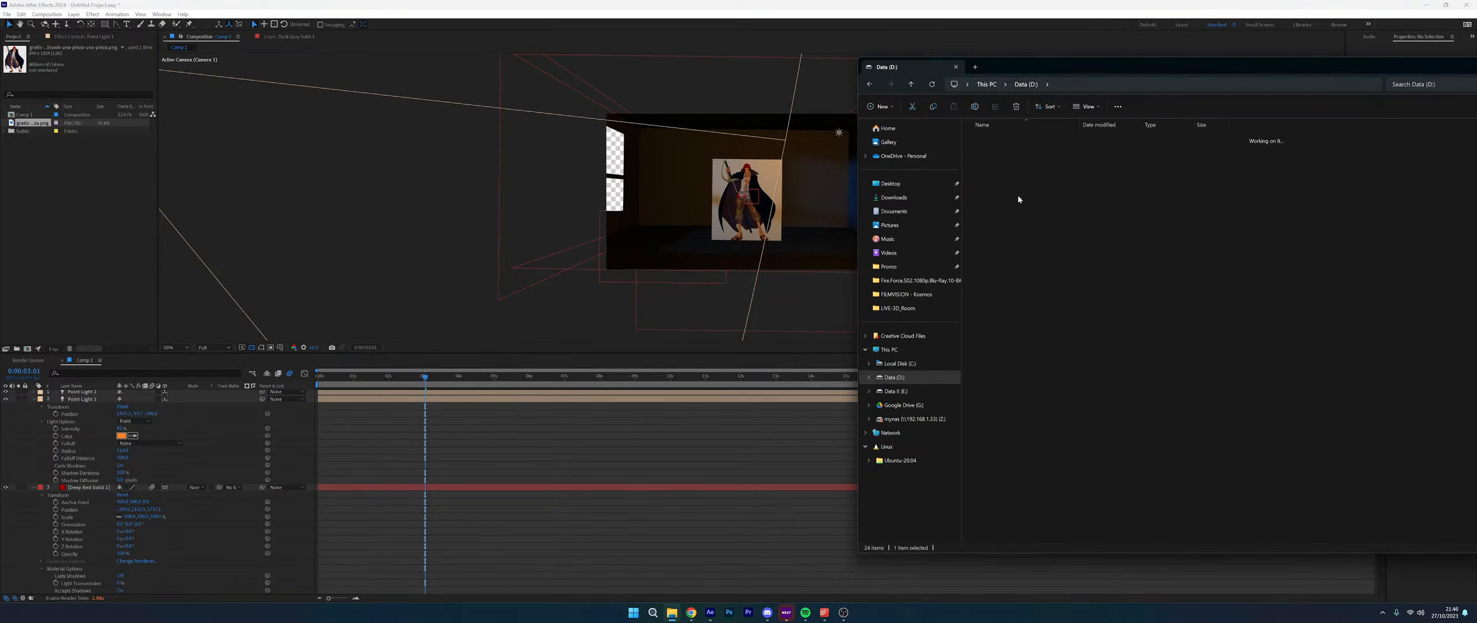
double_click(1014, 155)
left_click(1011, 180)
key("Home")
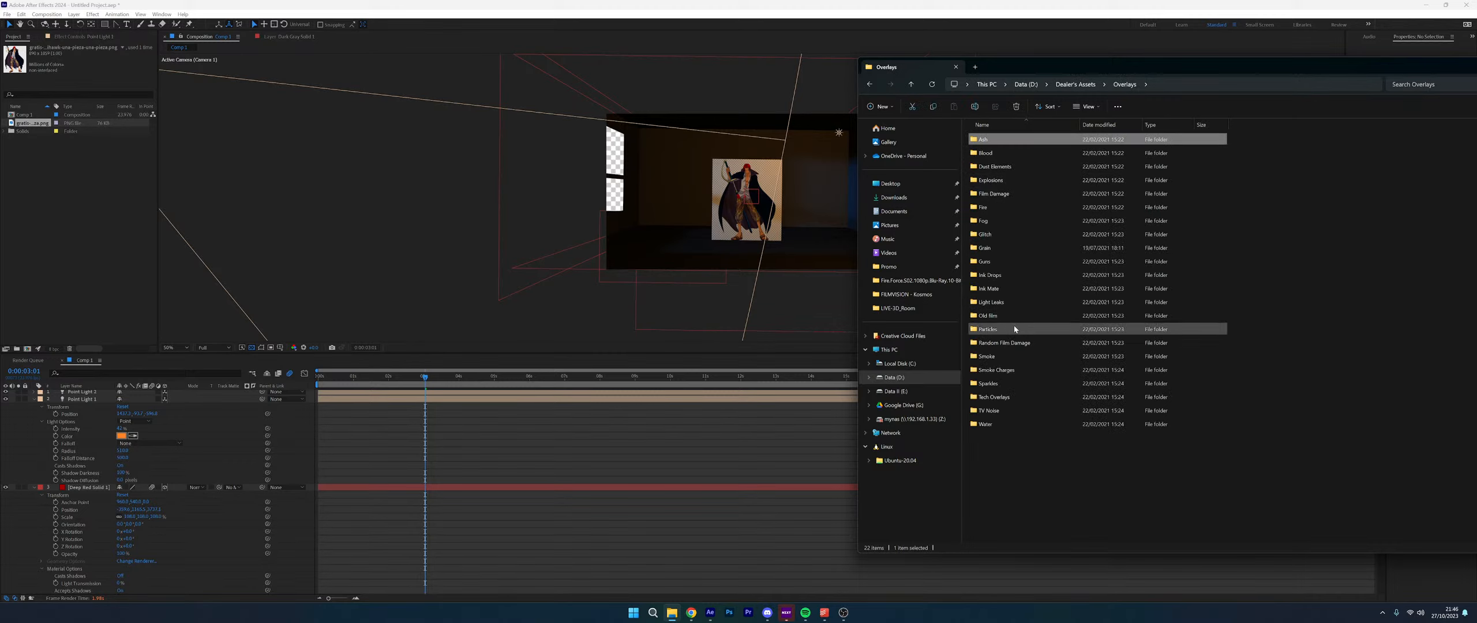
double_click(1009, 355)
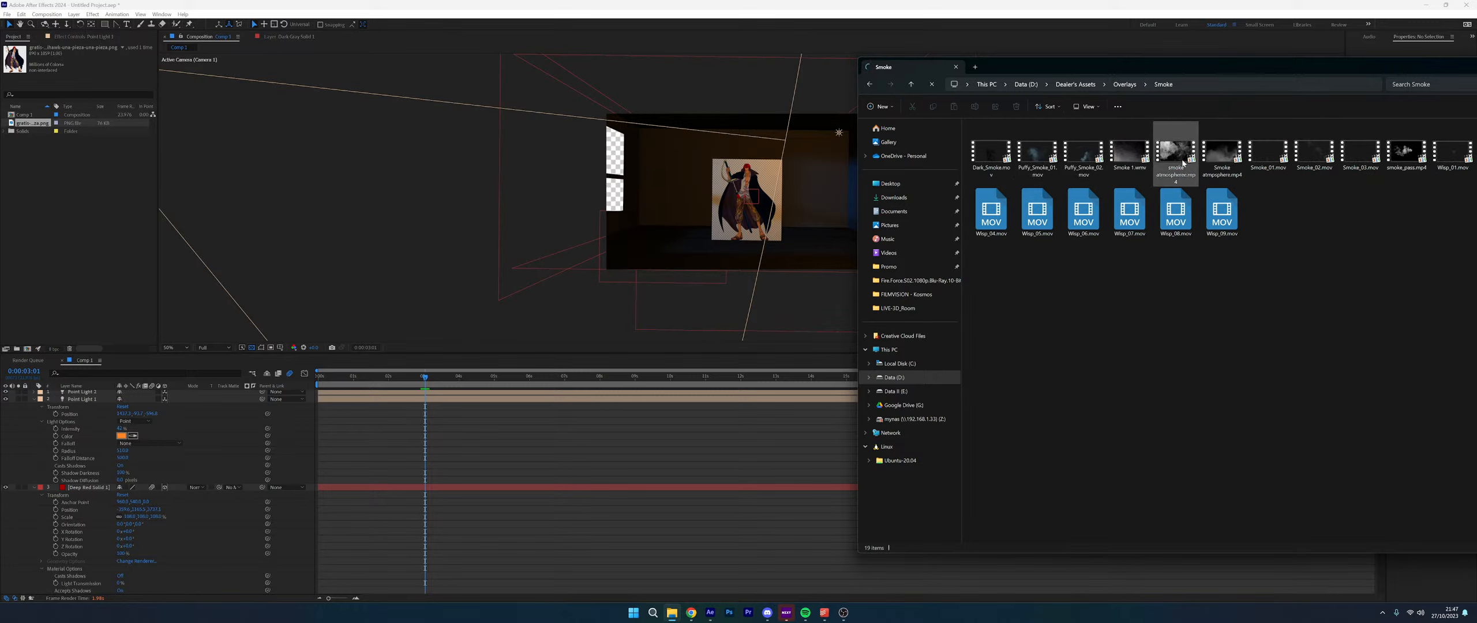
Add the second smoke atmosphere clip to the composition, enlarge it beyond the frame and make it a 3D layer
left_click(1227, 162)
left_click_drag(1227, 162, 707, 226)
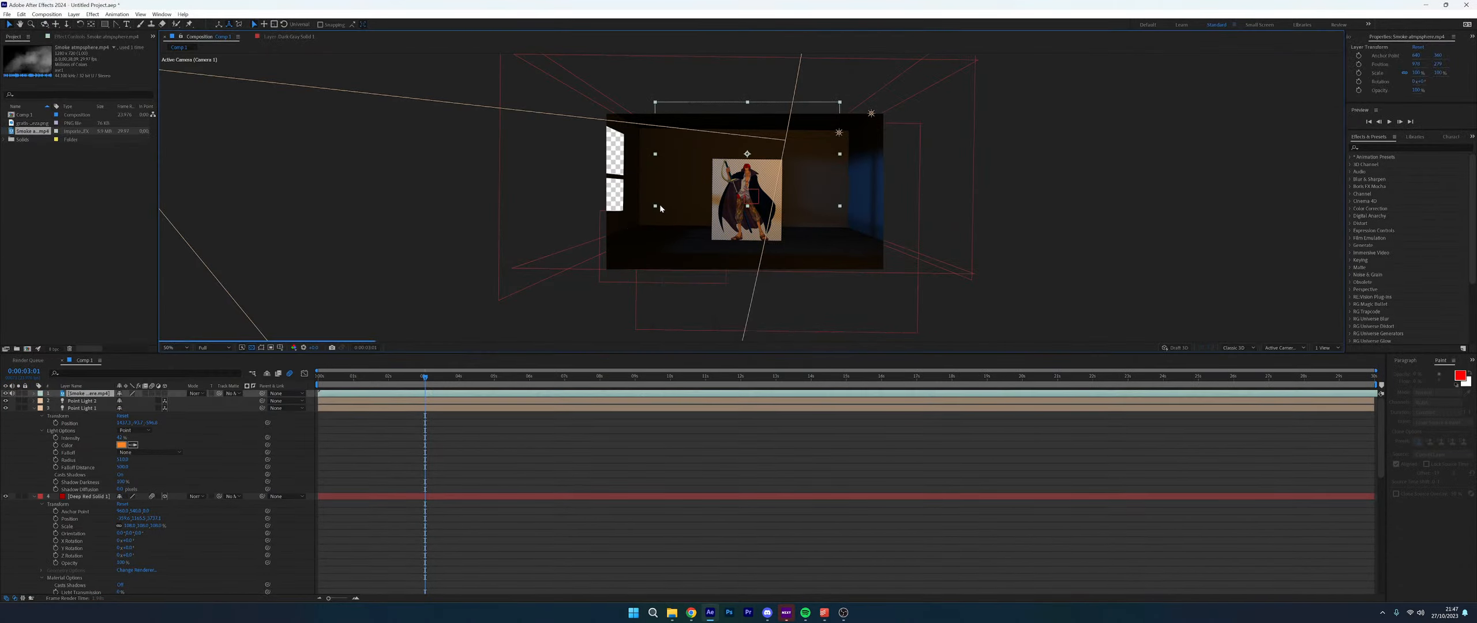
left_click_drag(655, 206, 602, 238)
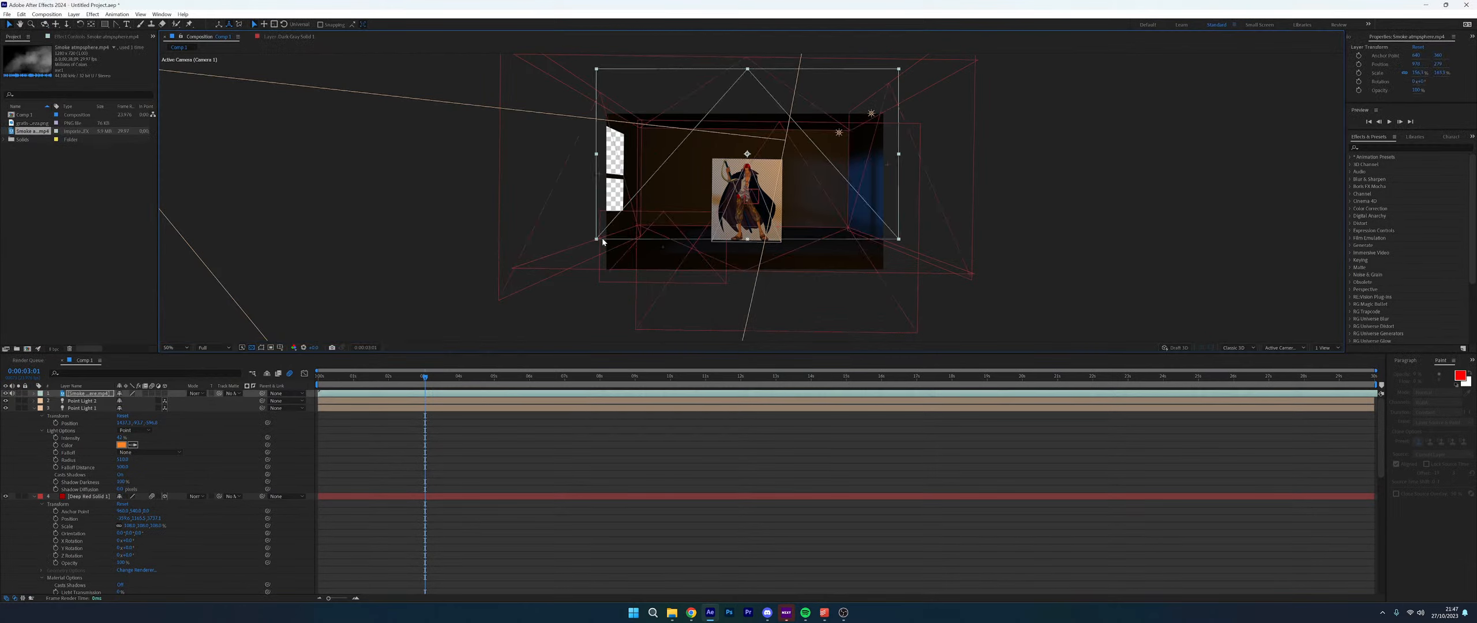
left_click(164, 394)
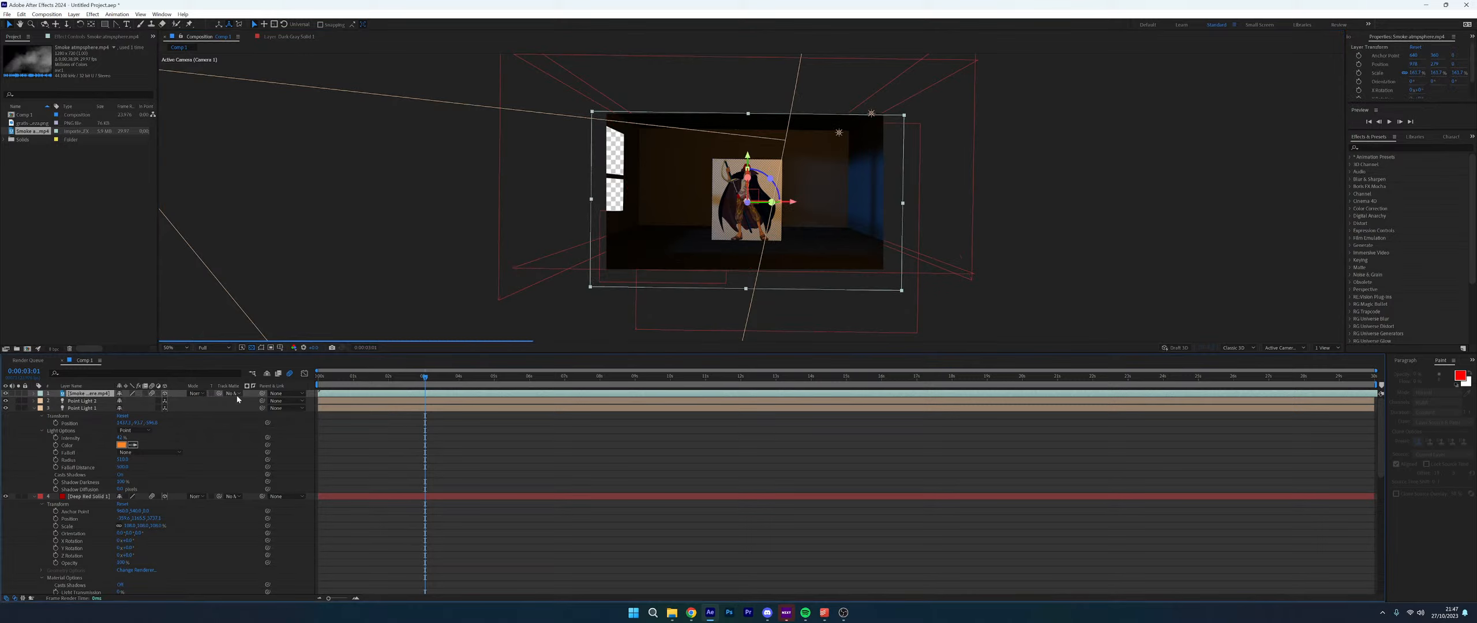
Move the smoke layer in depth toward the camera and reduce its scale while still covering the whole frame
left_click(116, 25)
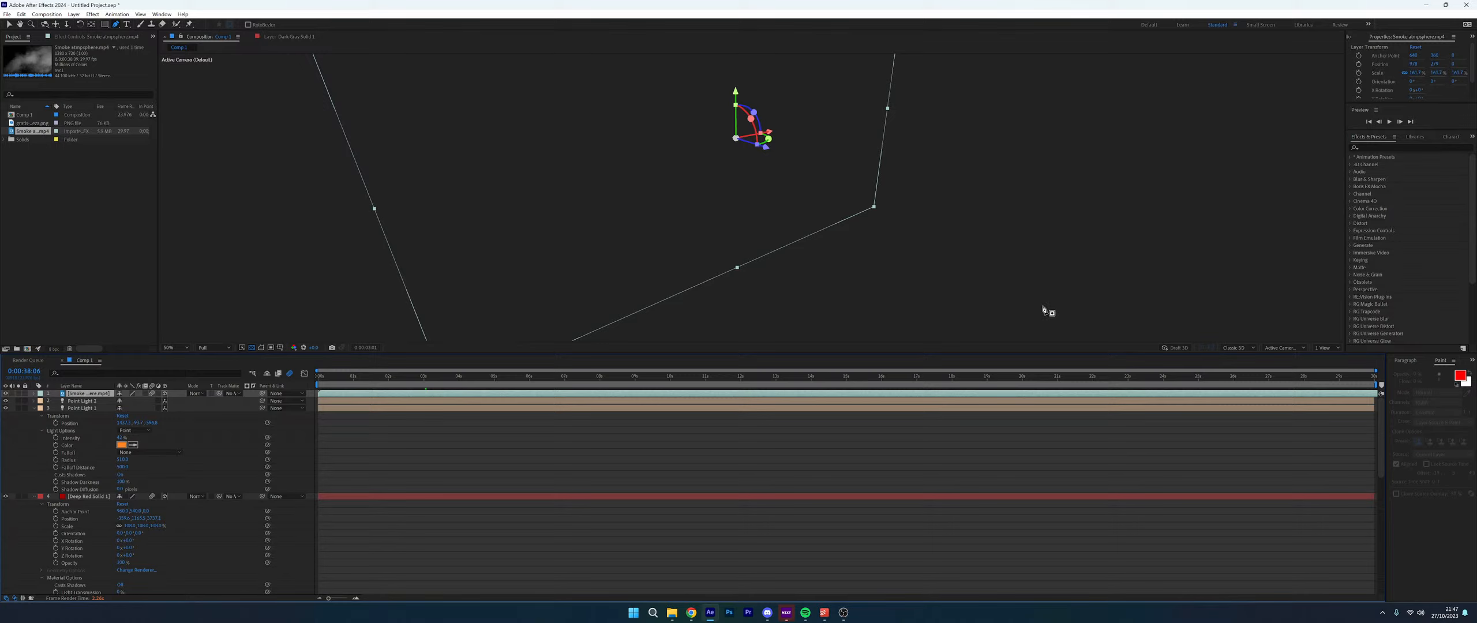
key("v")
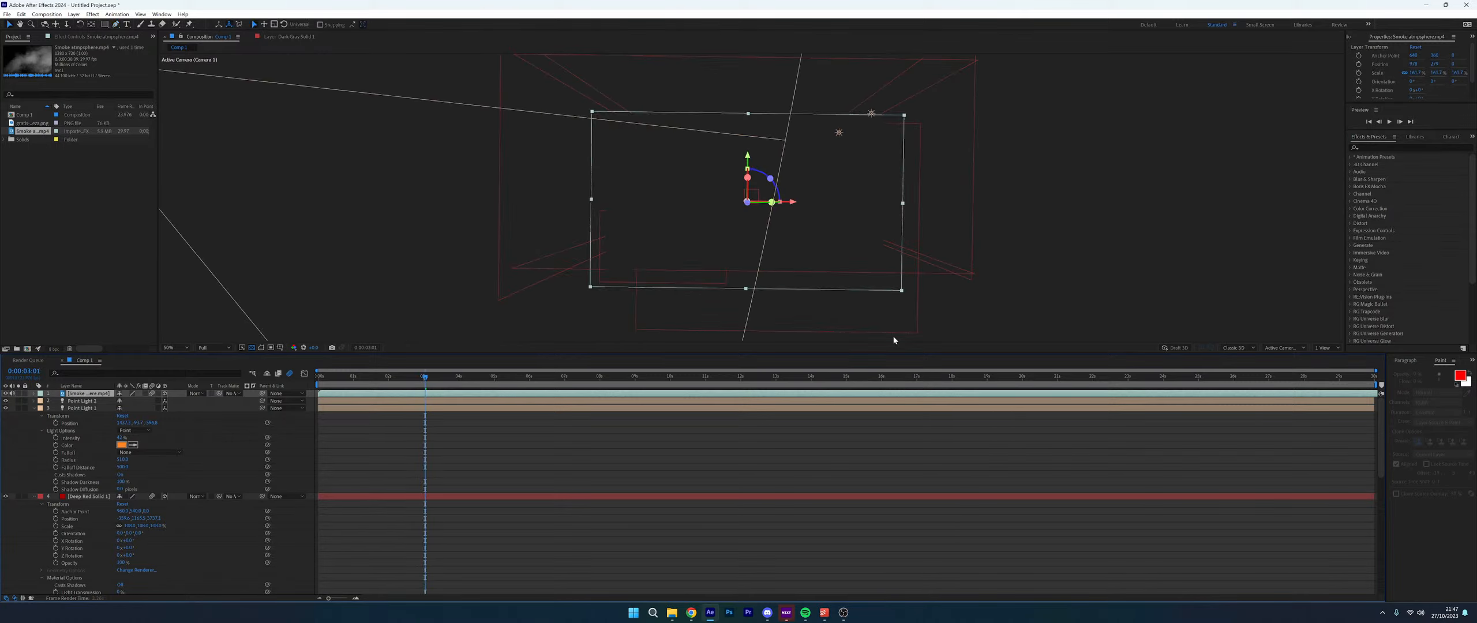
left_click(34, 393)
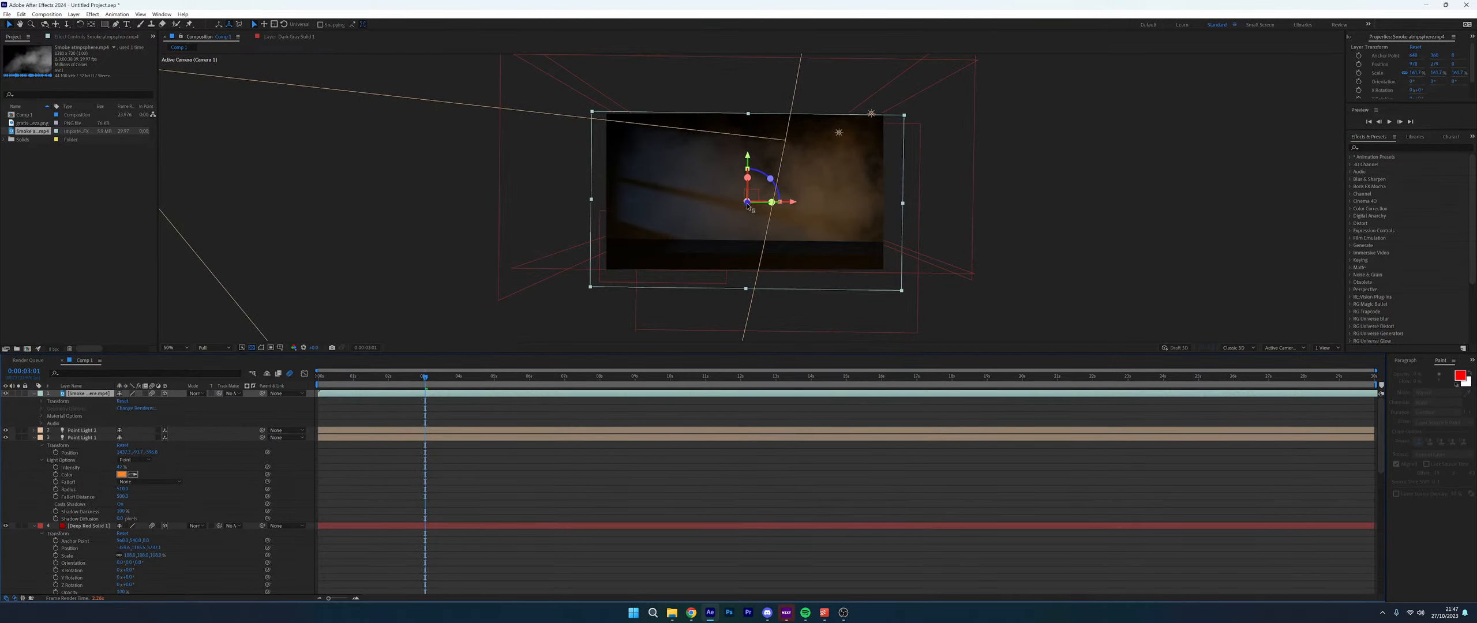
left_click_drag(747, 206, 751, 212)
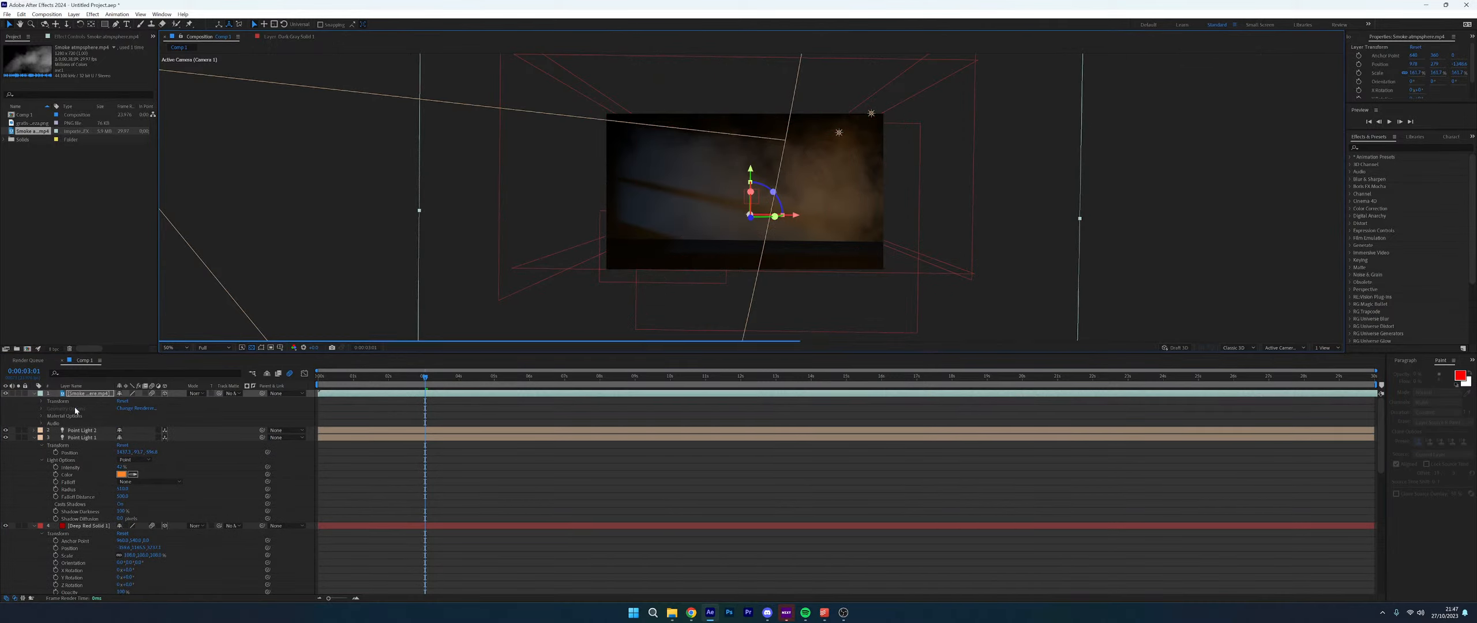
key("s")
left_click_drag(143, 400, 122, 400)
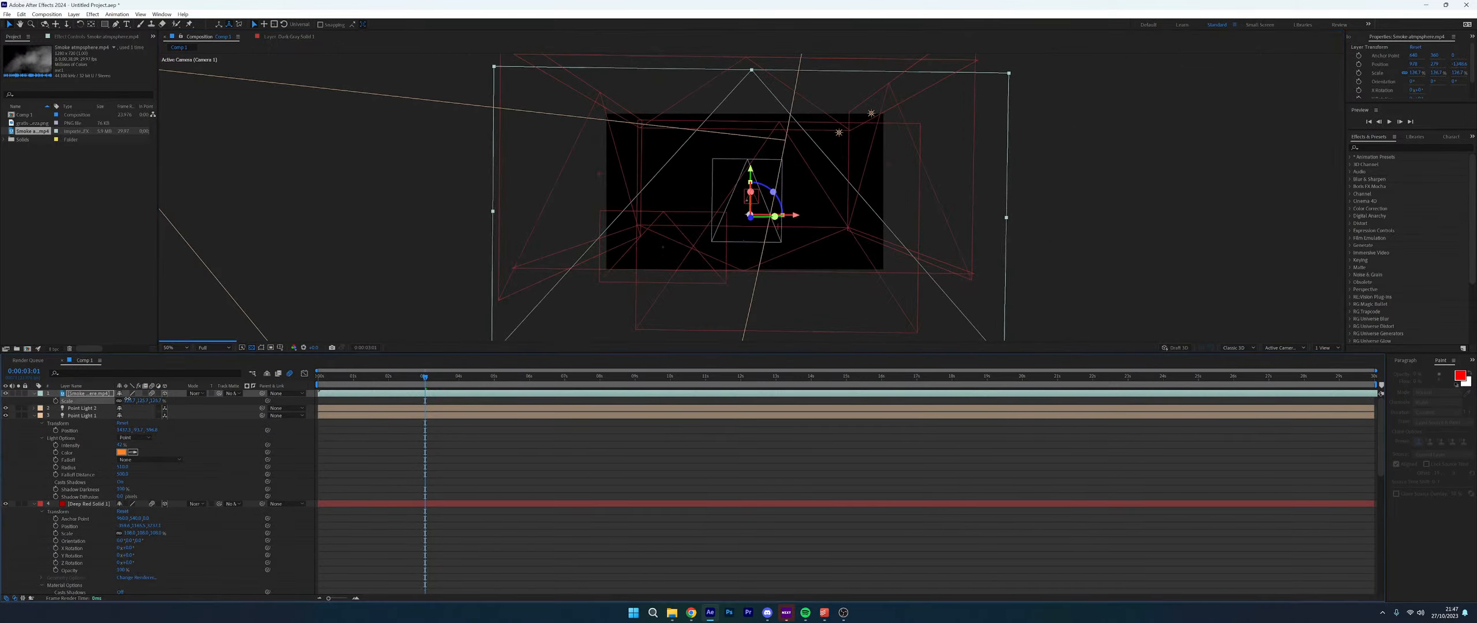
Try the Overlay and Screen blending modes on the smoke layer
left_click(192, 393)
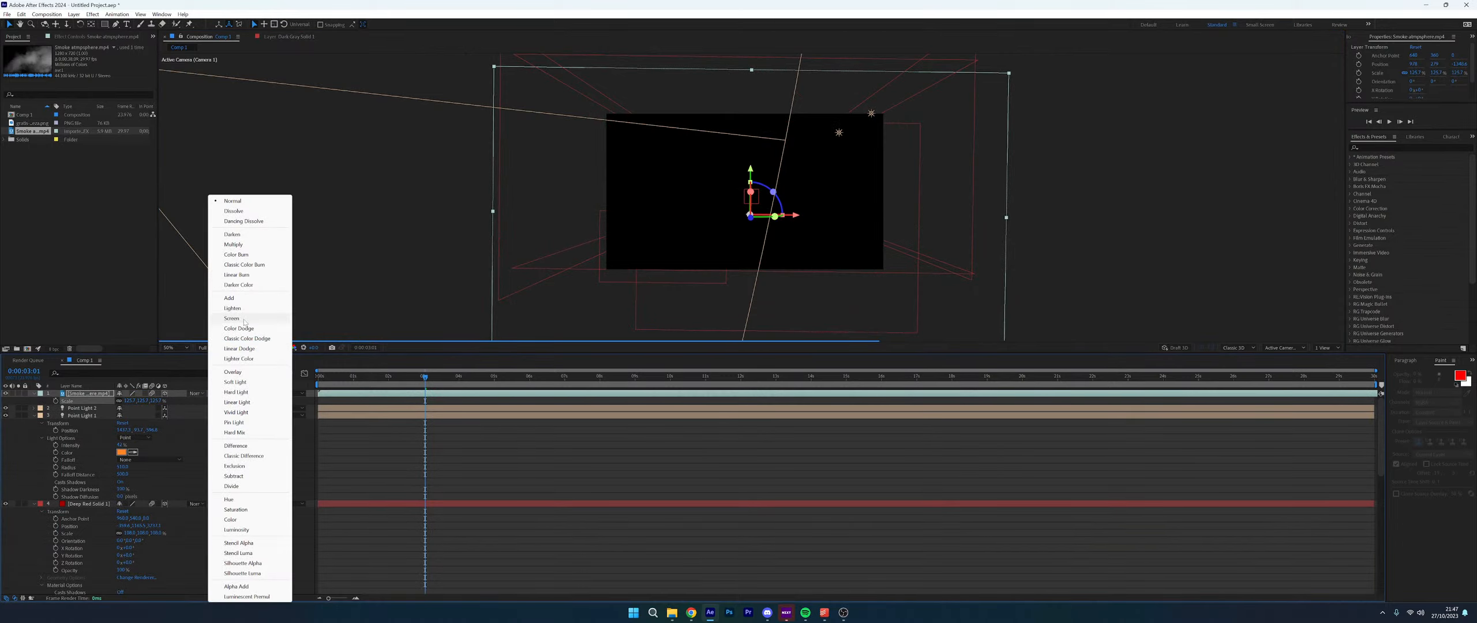
left_click(241, 373)
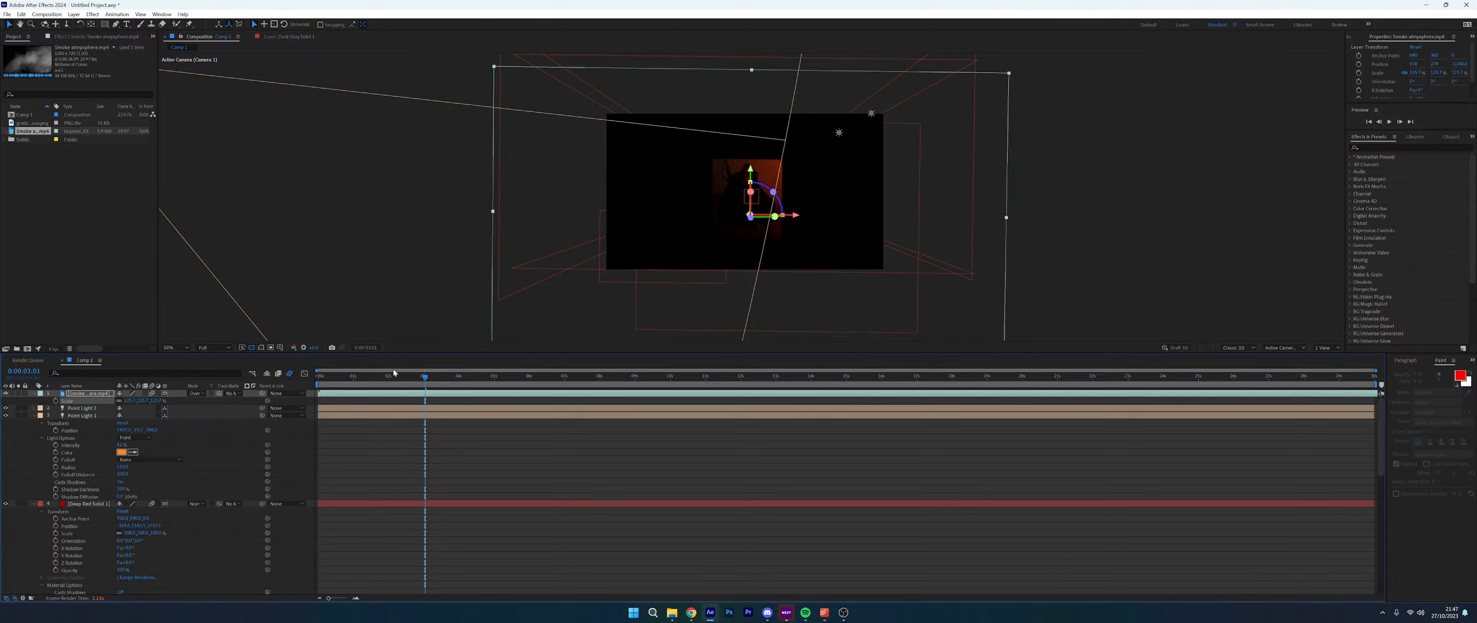
left_click(194, 394)
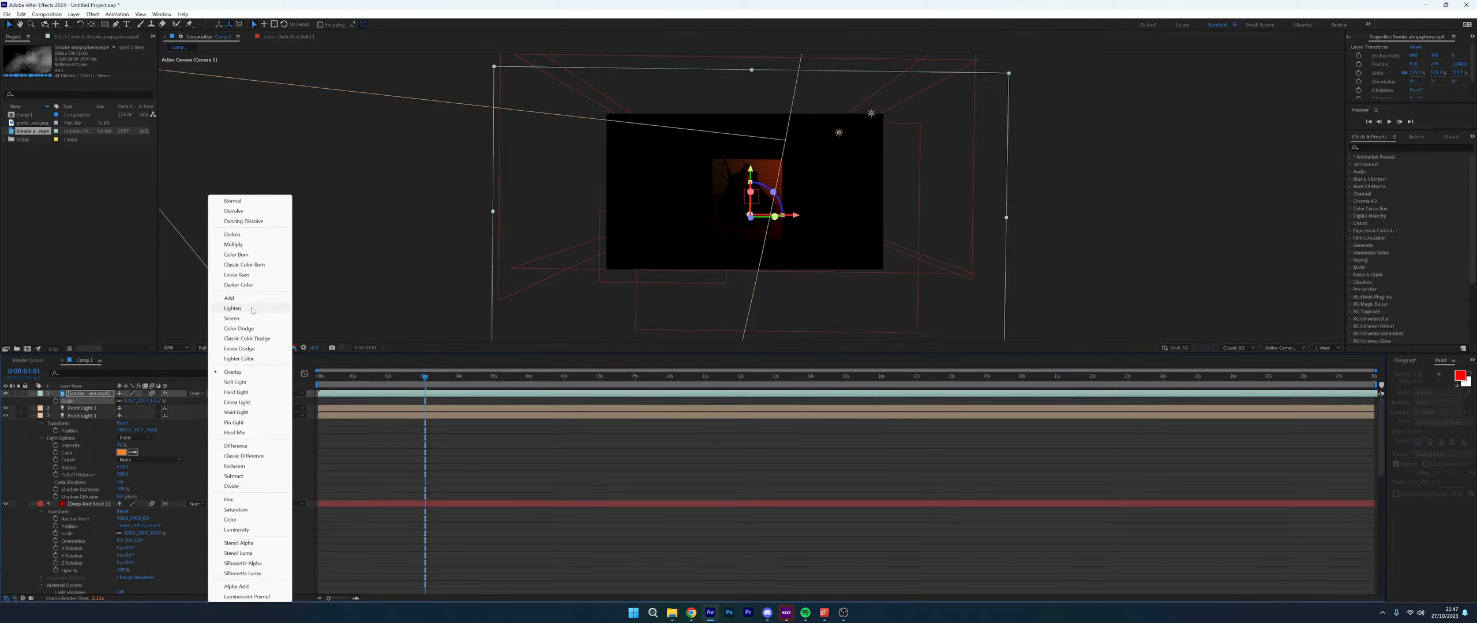
left_click(234, 318)
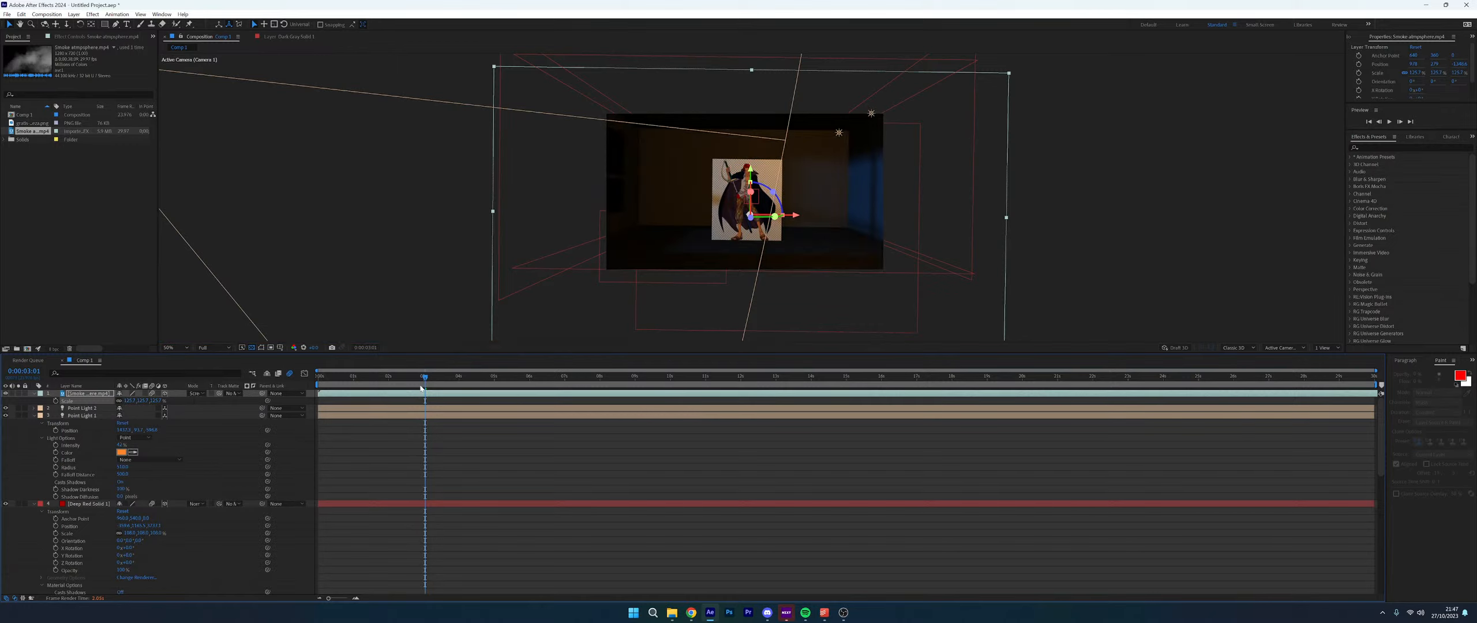
At about four seconds, scale the smoke layer down to just beyond the frame and move it up
left_click(462, 376)
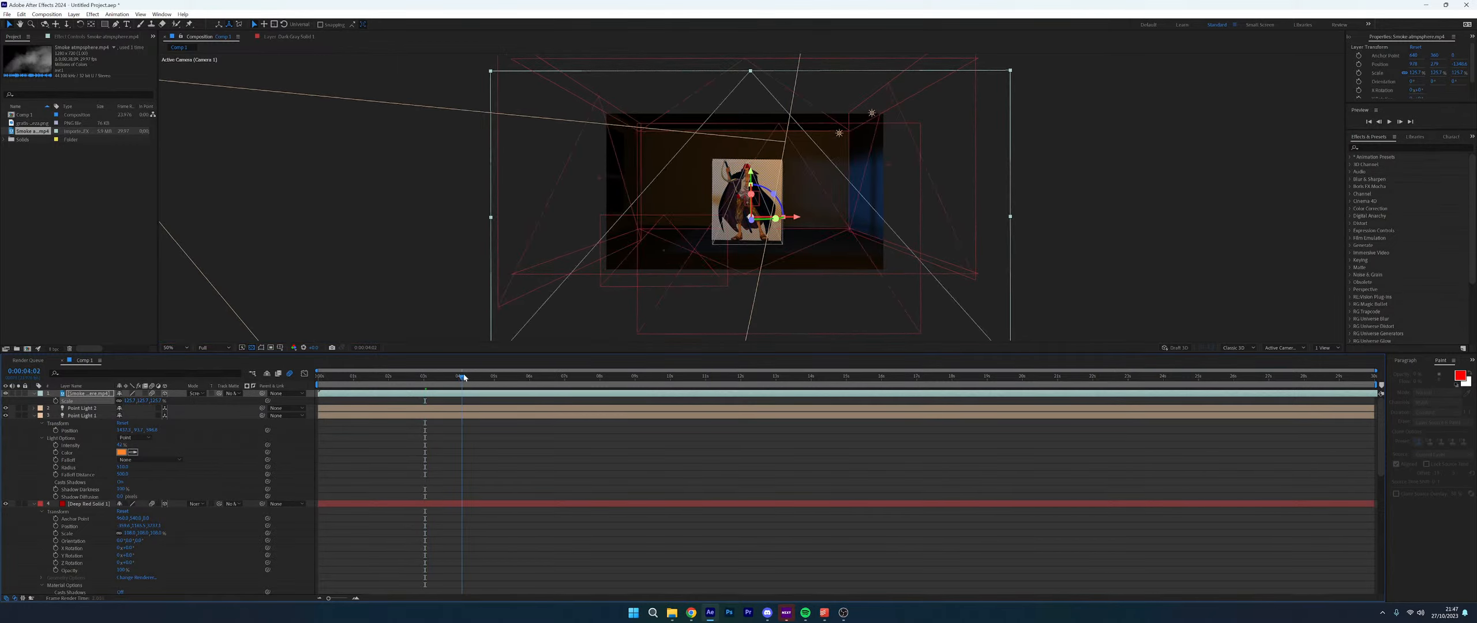
left_click_drag(755, 172, 755, 105)
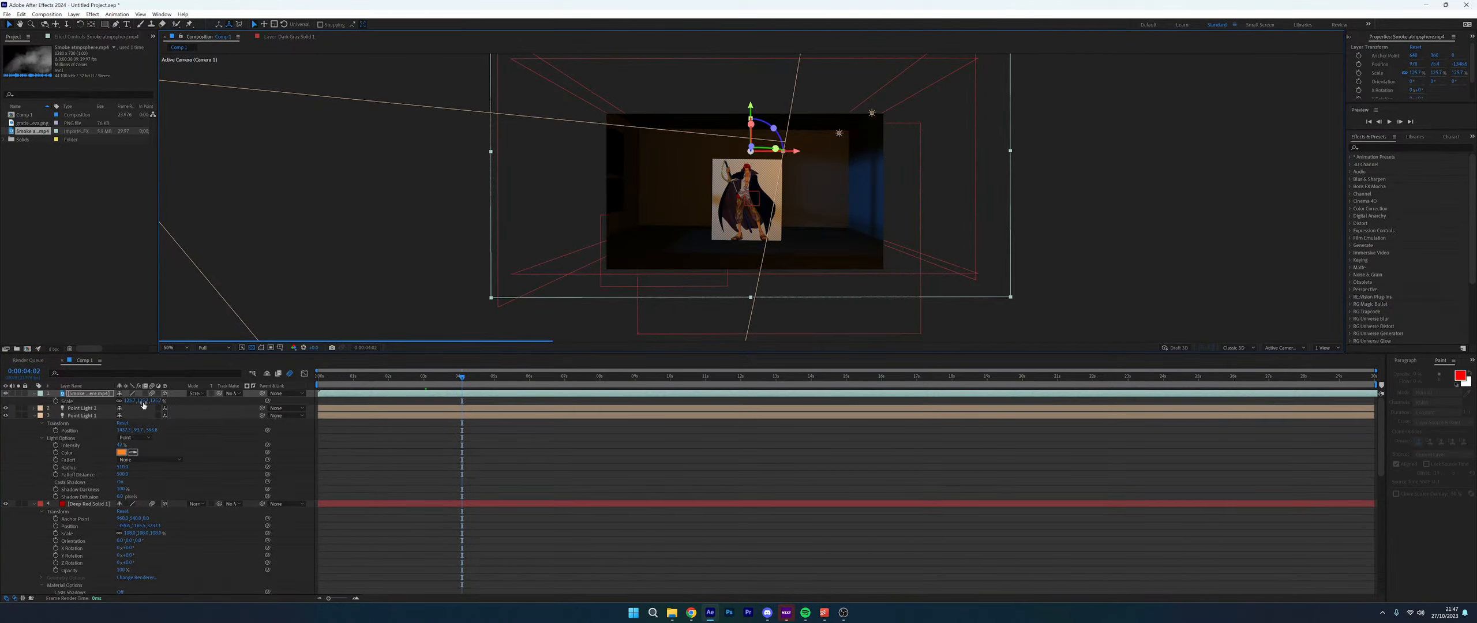
left_click_drag(143, 401, 424, 265)
left_click_drag(752, 109, 756, 127)
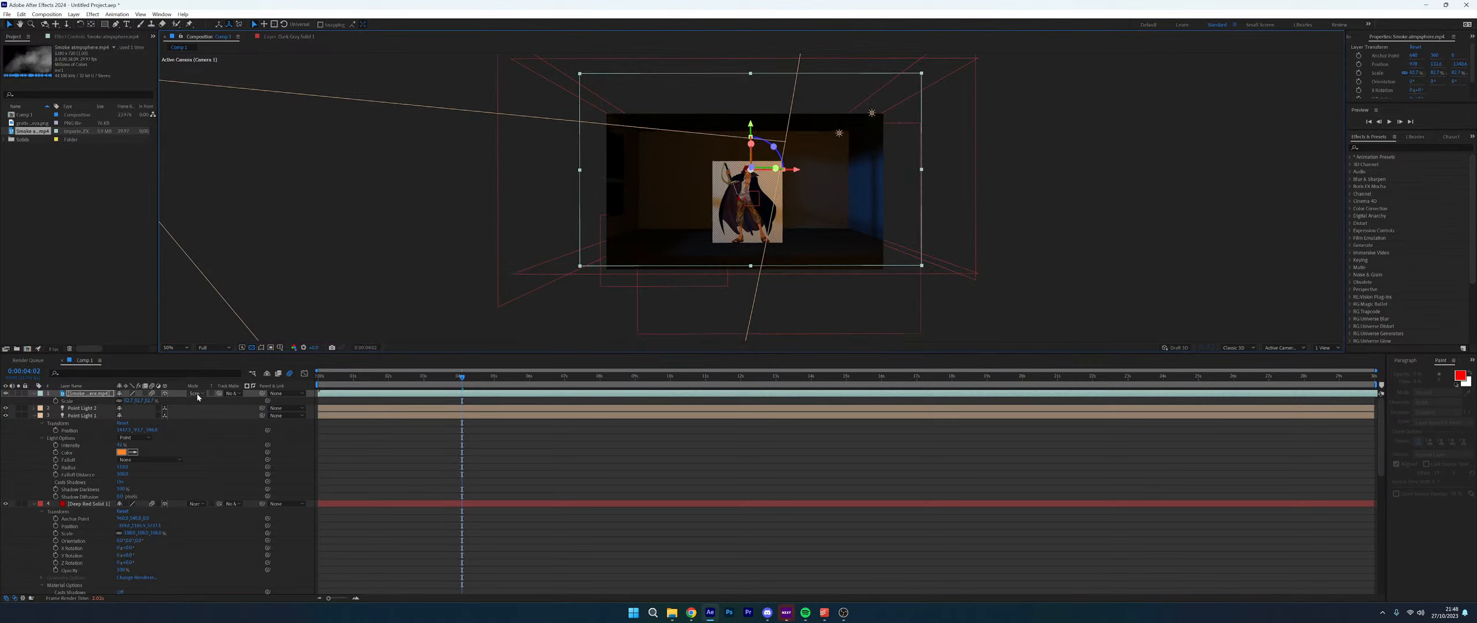
Set the smoke layer's blending mode to Add and turn off Accepts Lights in its material options
left_click(196, 393)
left_click(230, 298)
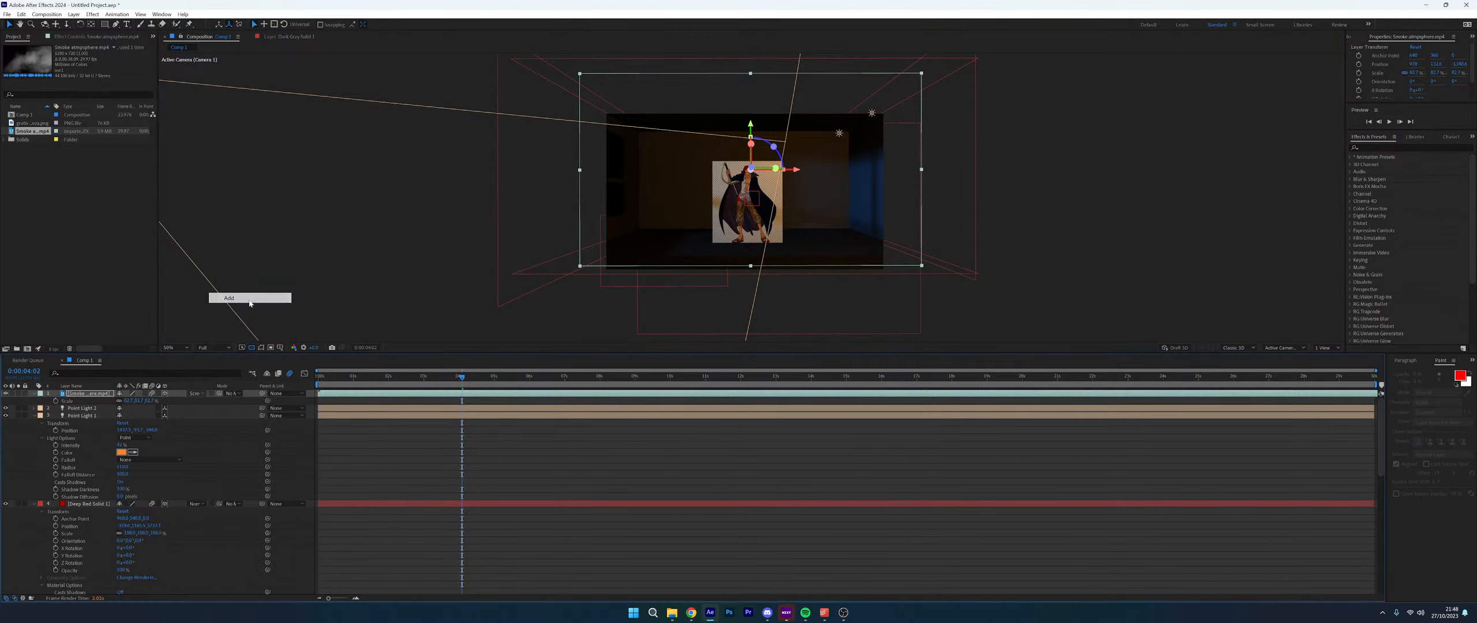
left_click(34, 394)
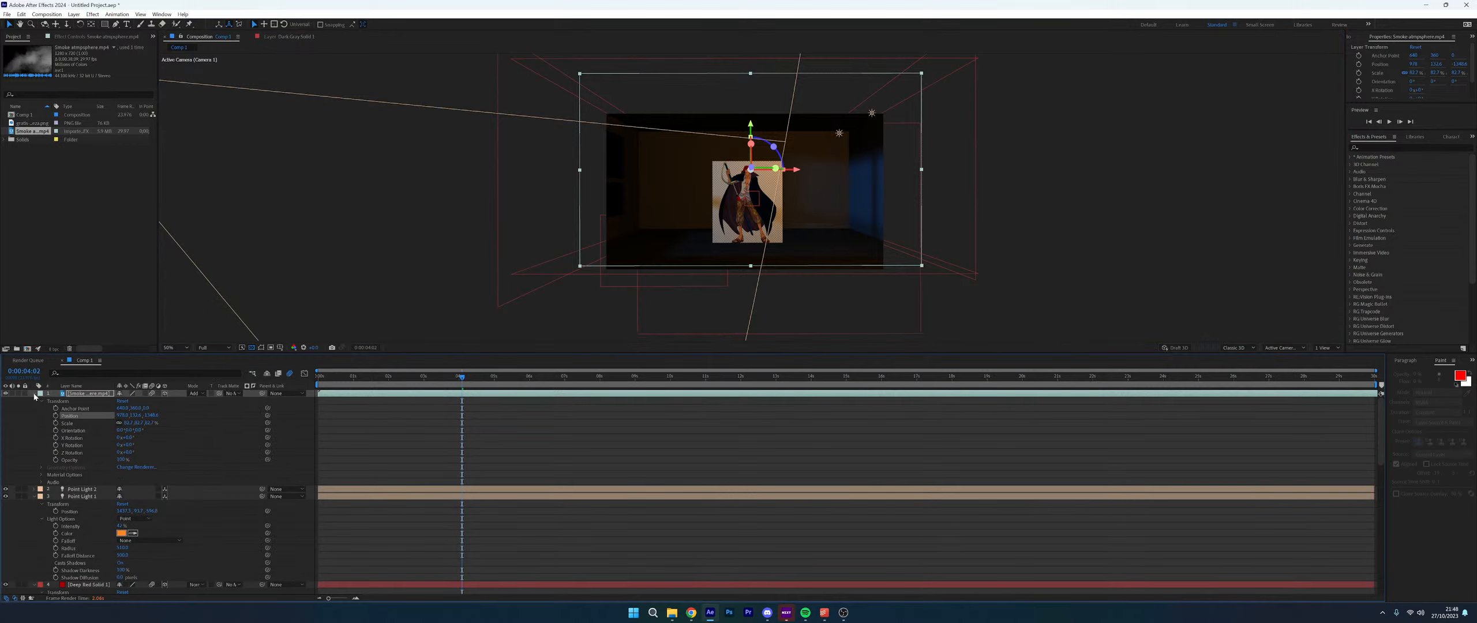
left_click(42, 482)
left_click(42, 476)
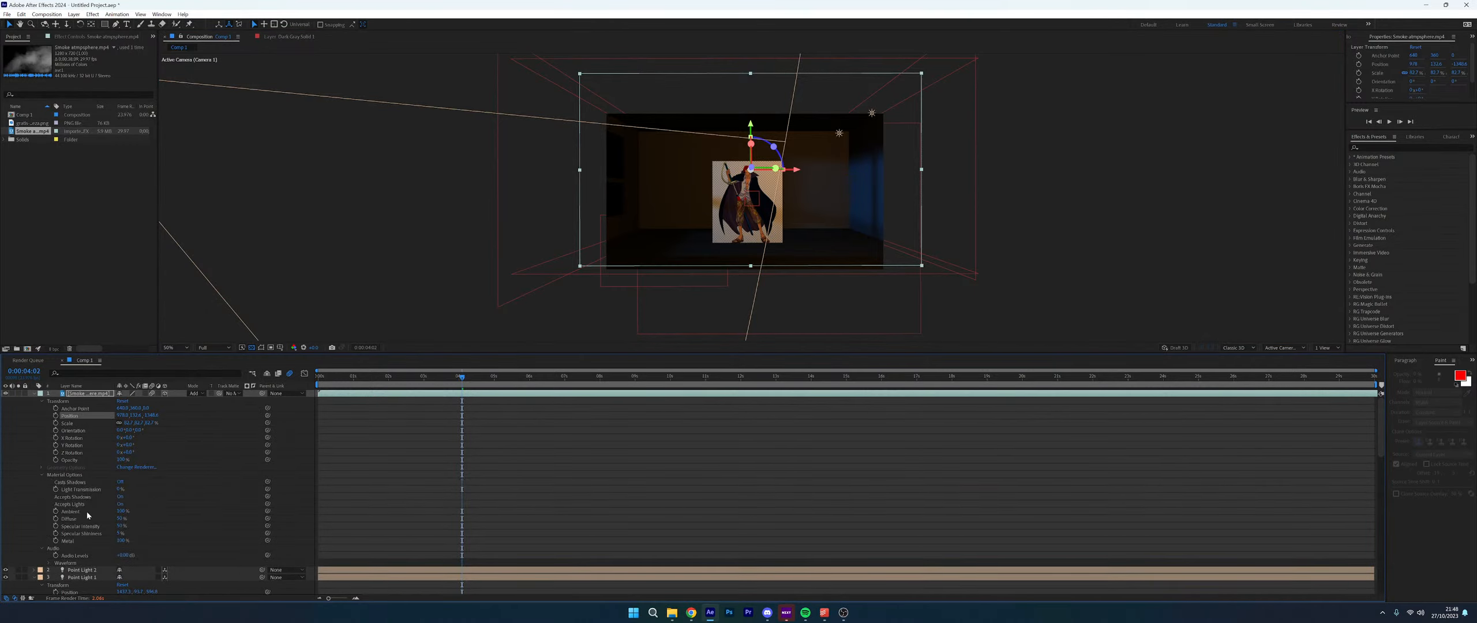
left_click(120, 504)
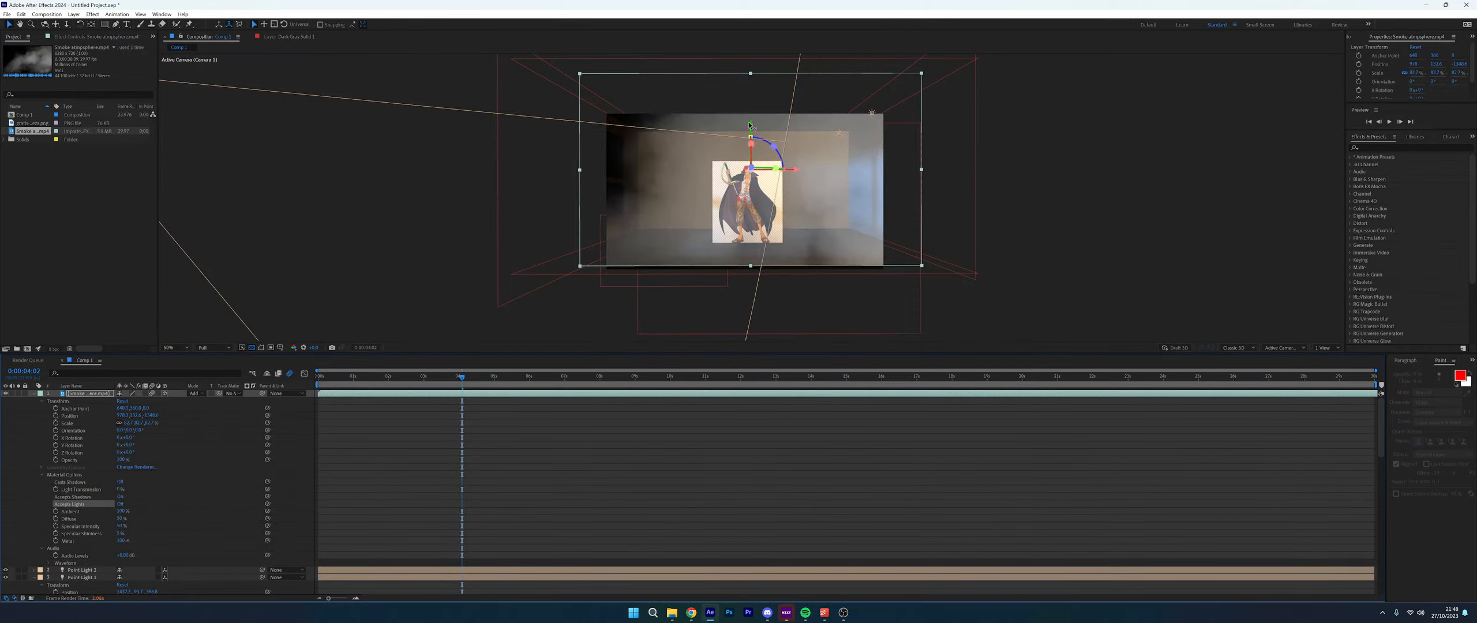
Lower the smoke layer slightly and change its blending mode to Screen
left_click_drag(748, 126, 748, 132)
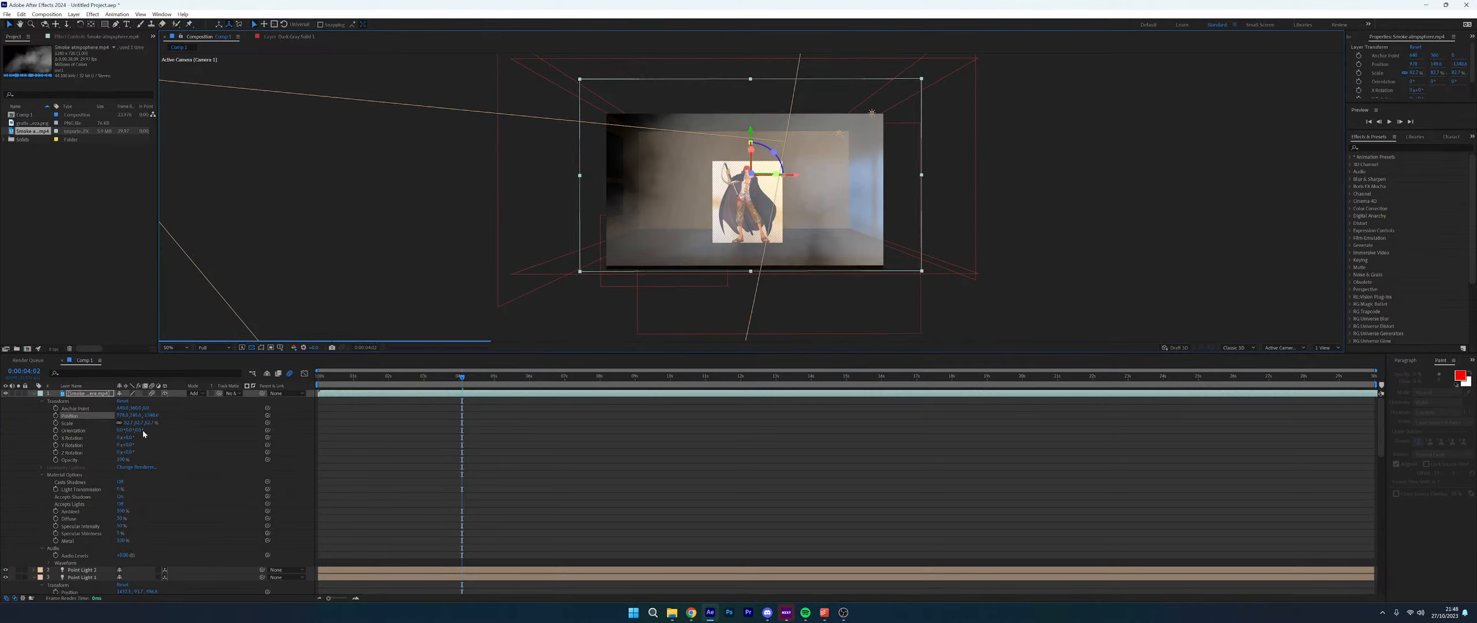
key("s")
left_click(197, 393)
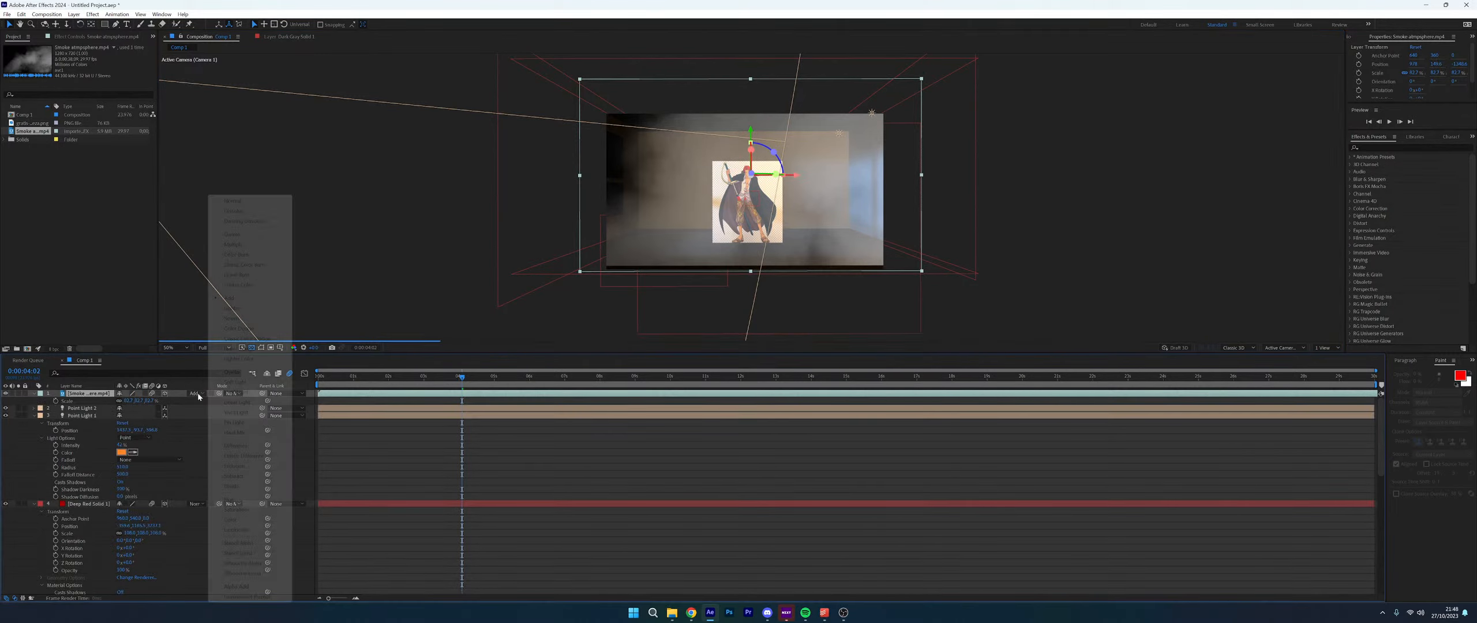
left_click(245, 318)
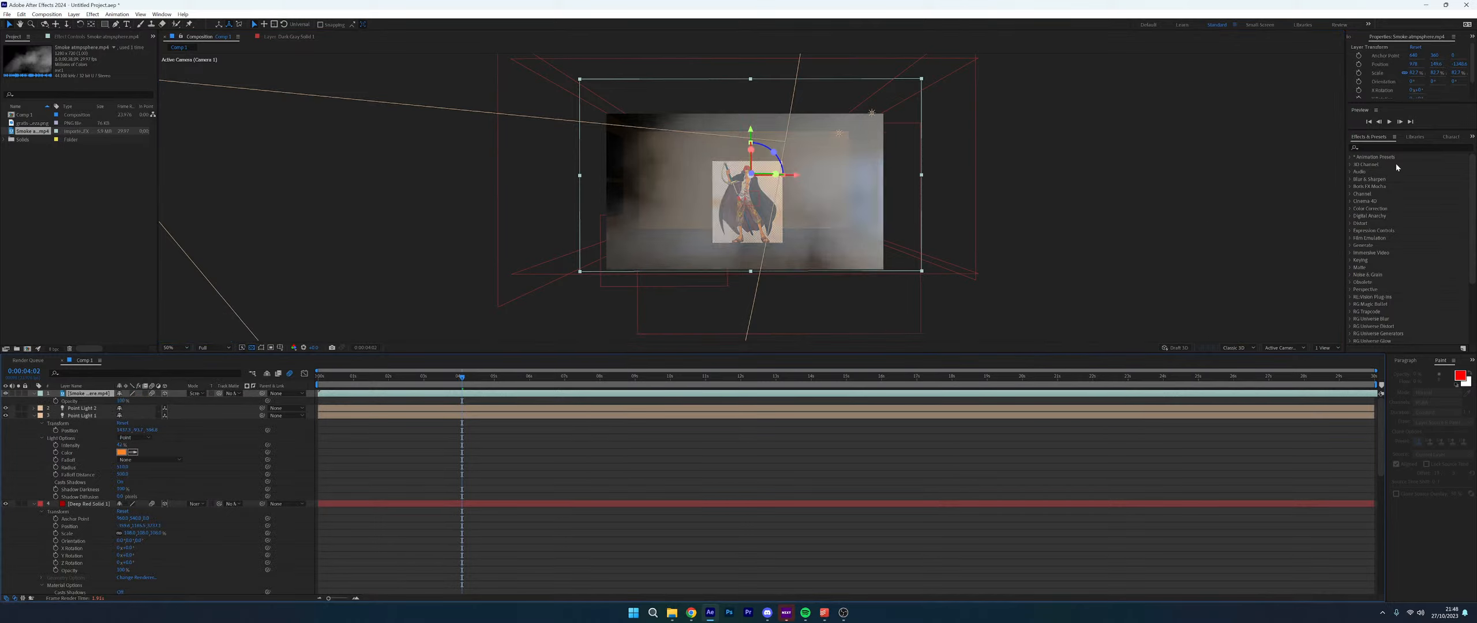
Apply the Curves effect to the smoke layer and bend the RGB curve downward to darken its shadows
left_click(1405, 147)
type("curve")
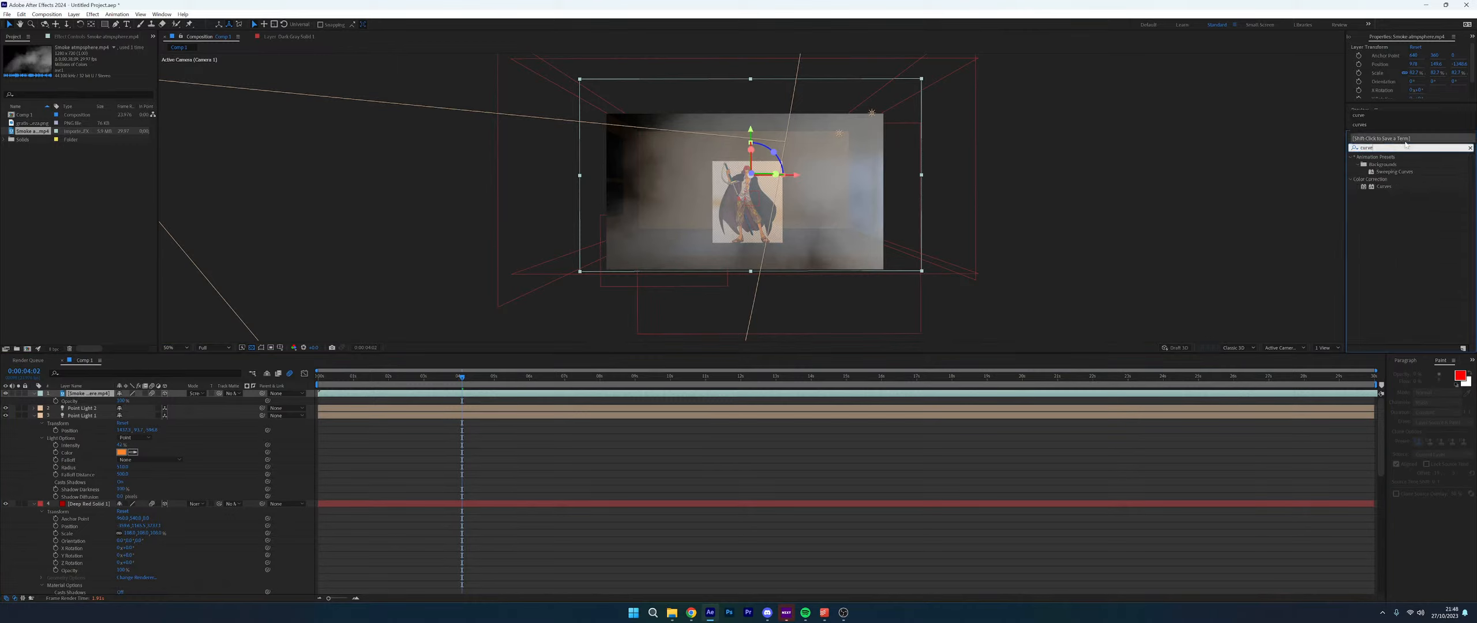
double_click(1383, 186)
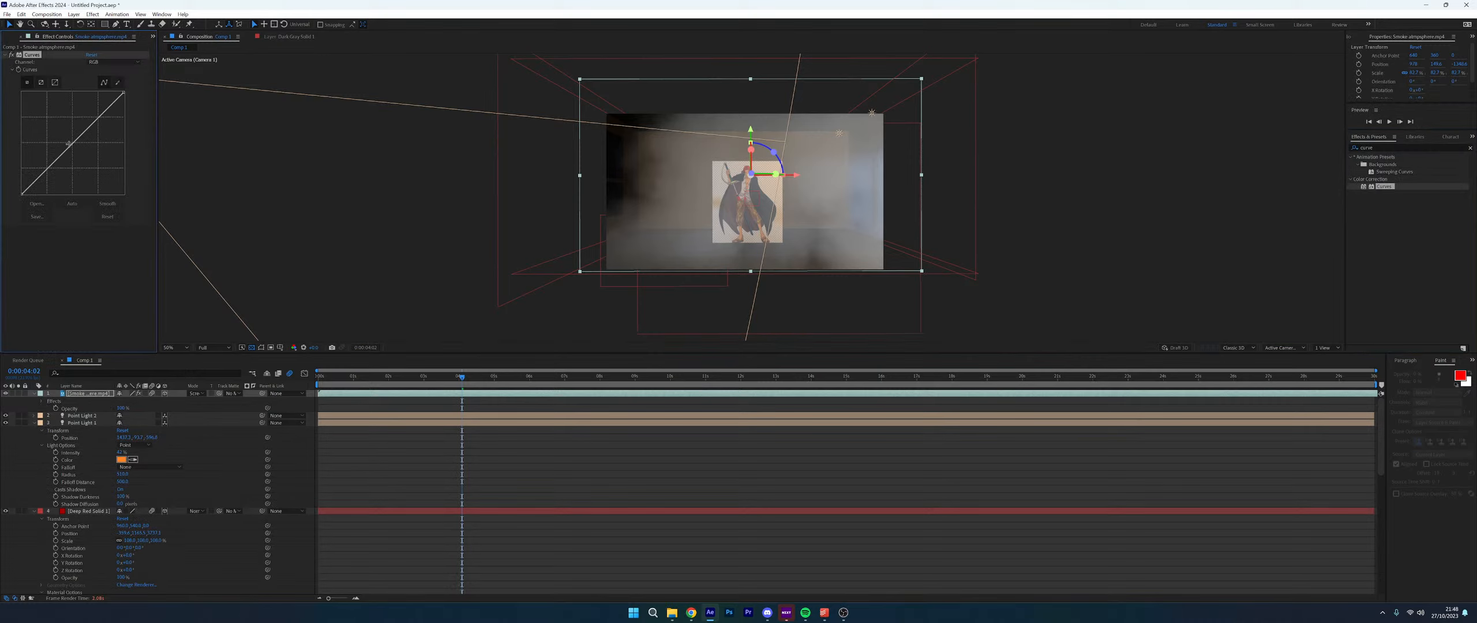
left_click_drag(68, 143, 52, 180)
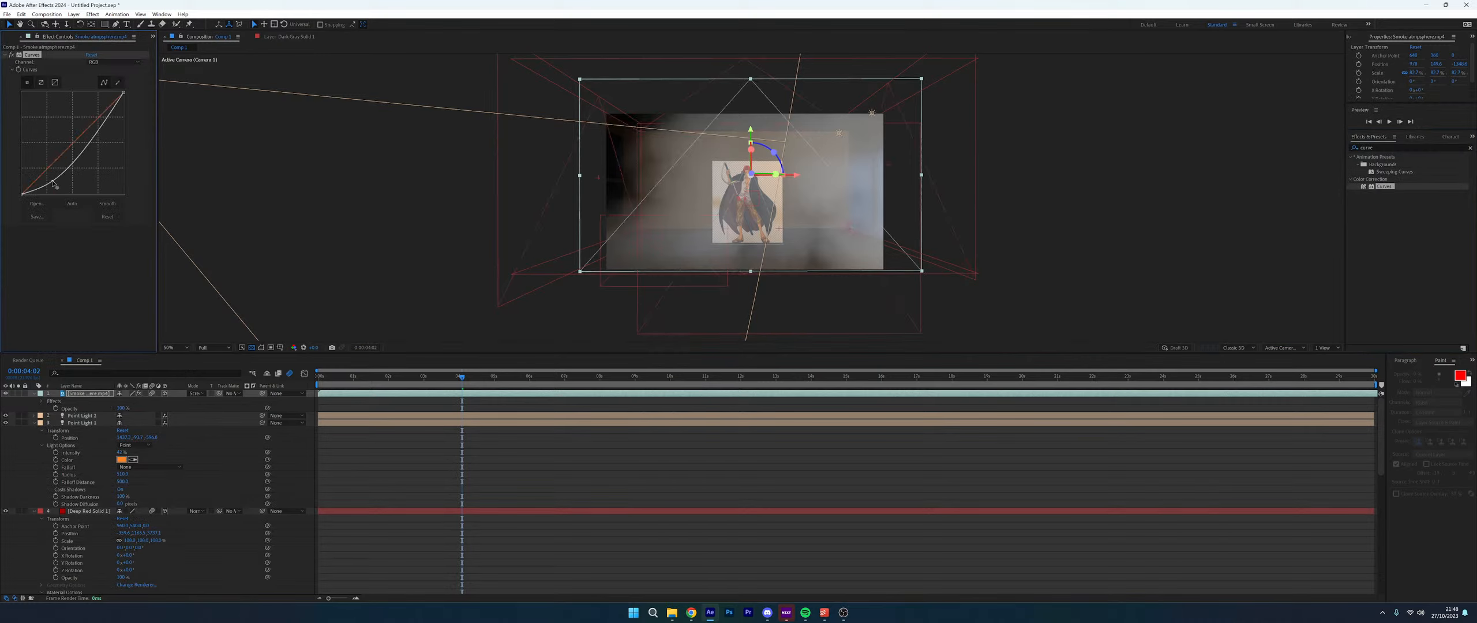
Change the smoke layer's Cast Shadows setting and raise its Light Transmission in the material options
left_click(41, 401)
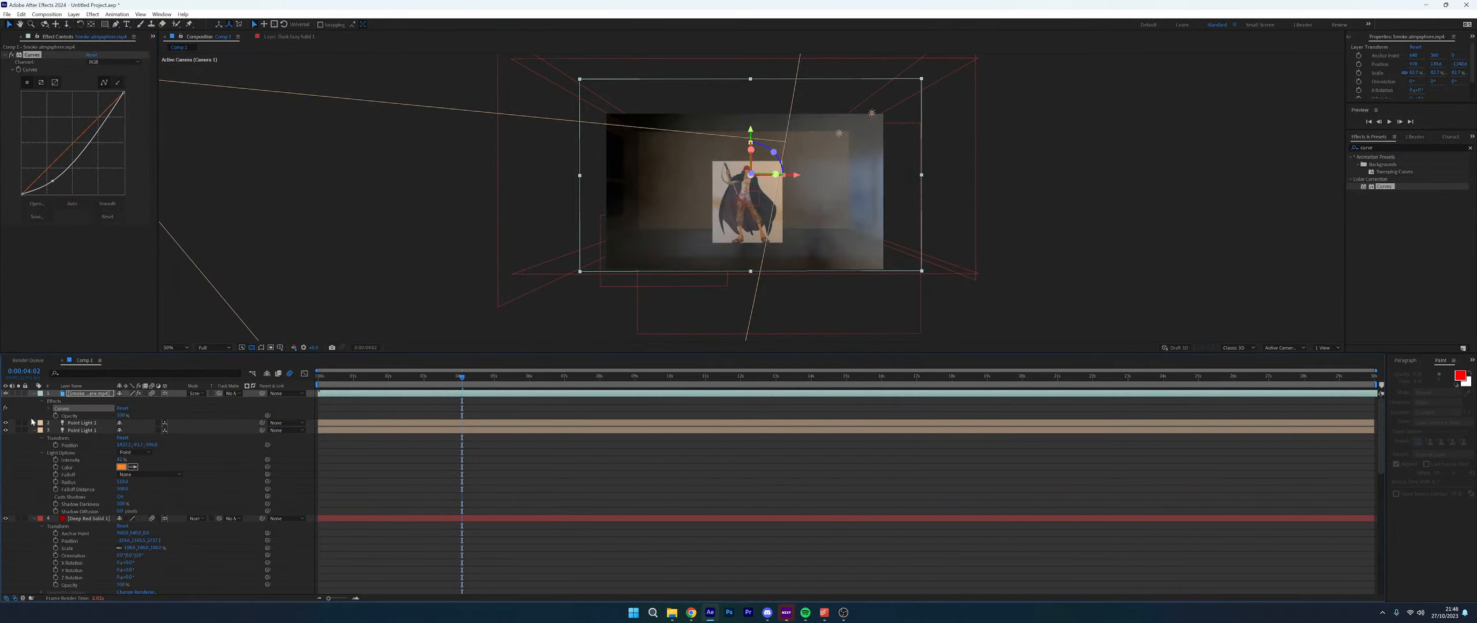
left_click(34, 393)
left_click(35, 393)
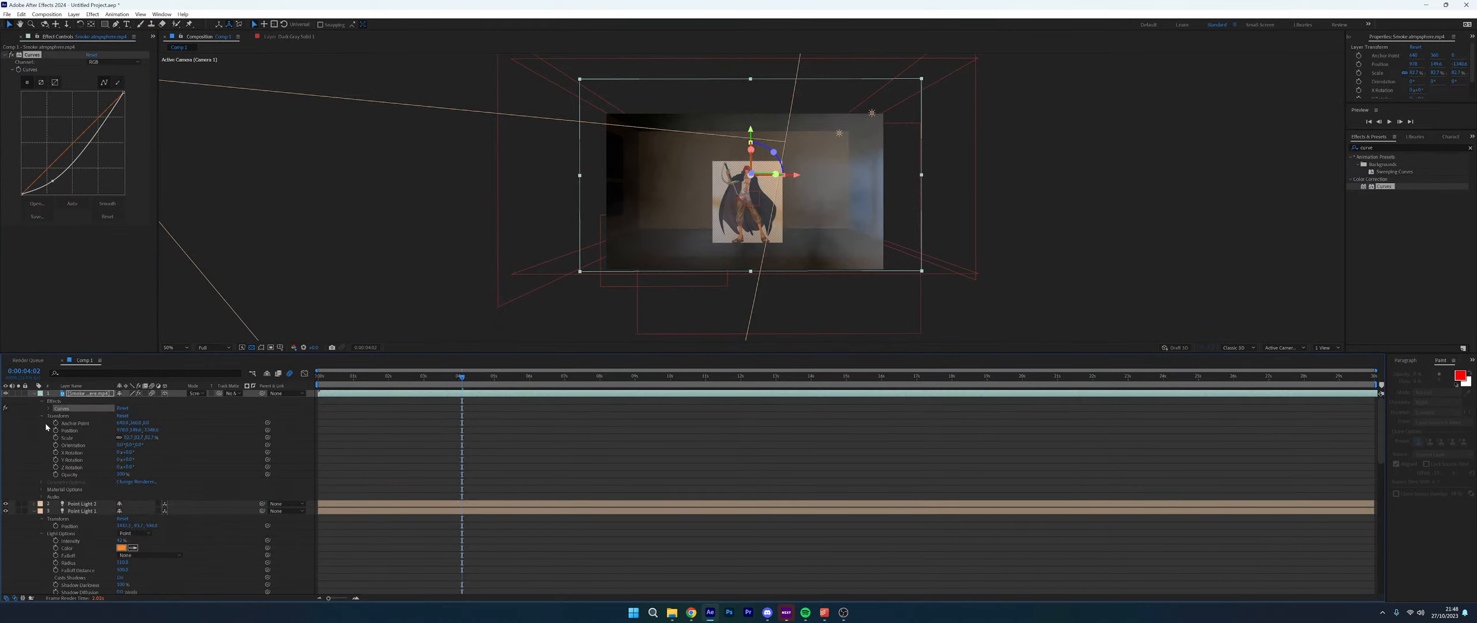
left_click(43, 489)
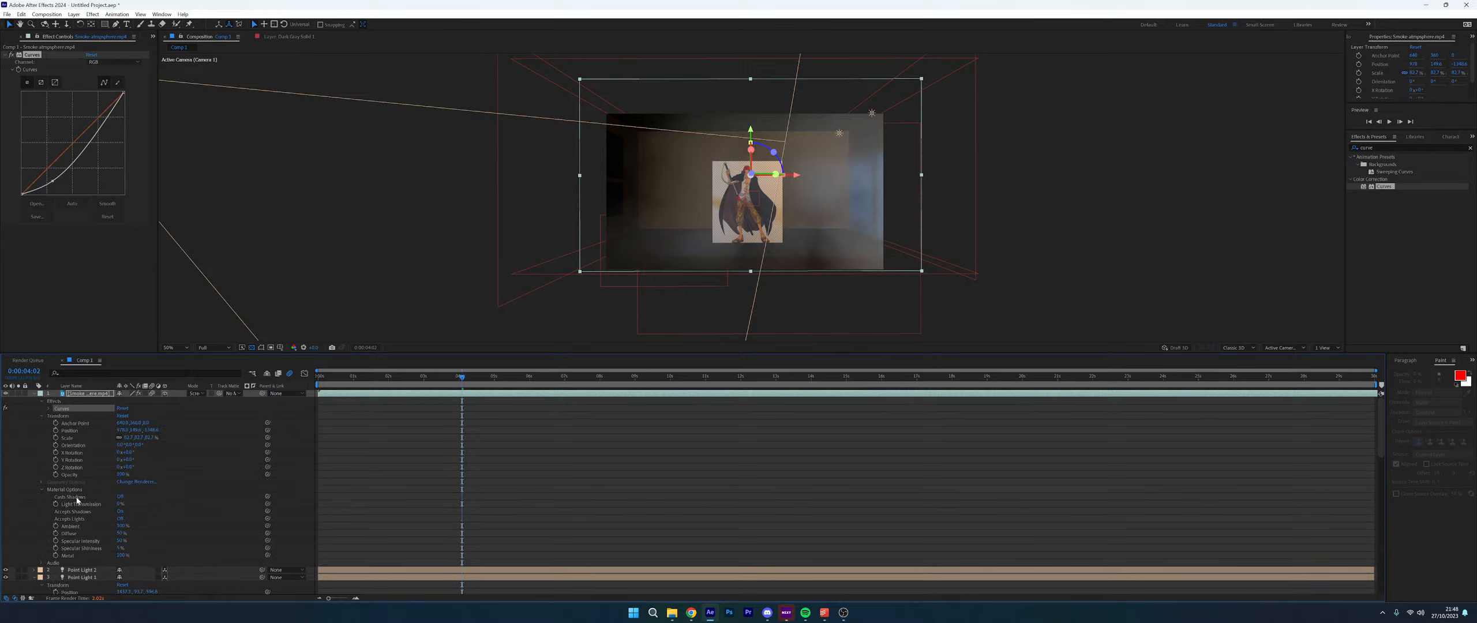
left_click(78, 497)
left_click_drag(120, 505, 144, 505)
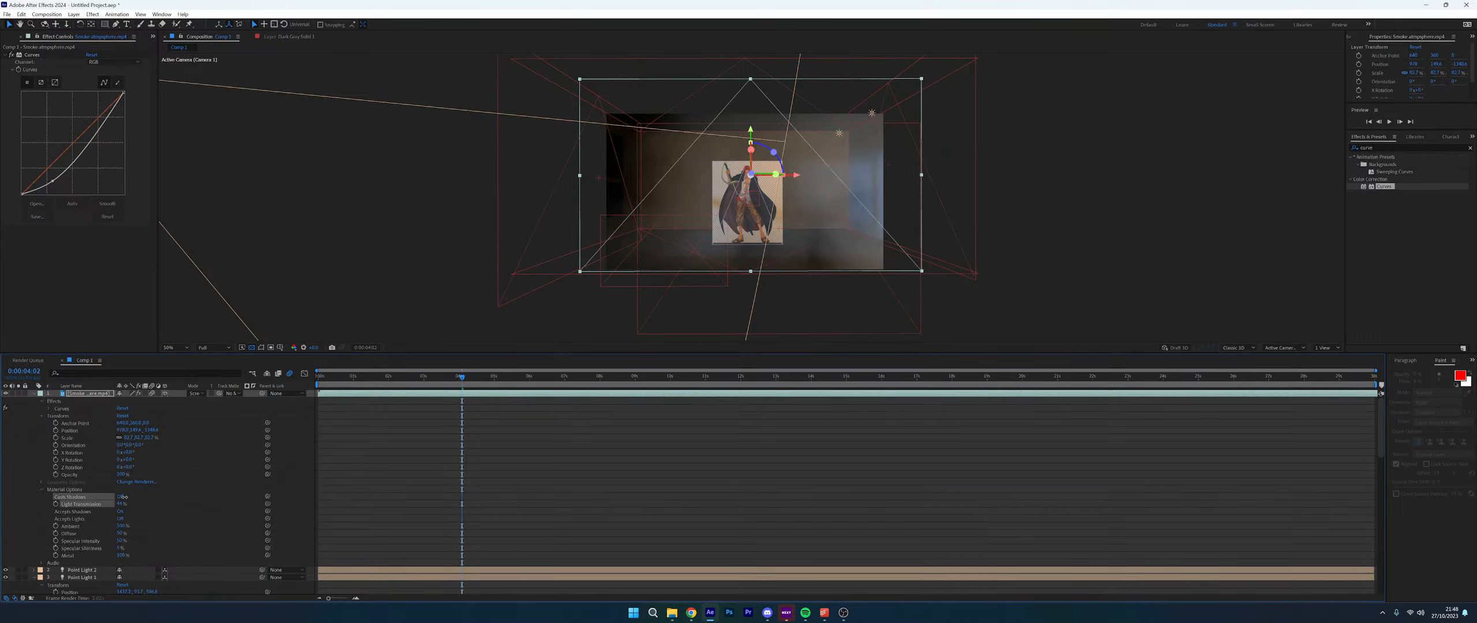
Turn off Cast Shadows and Accepts Shadows on the smoke layer and turn on its Accepts Lights option
left_click(120, 497)
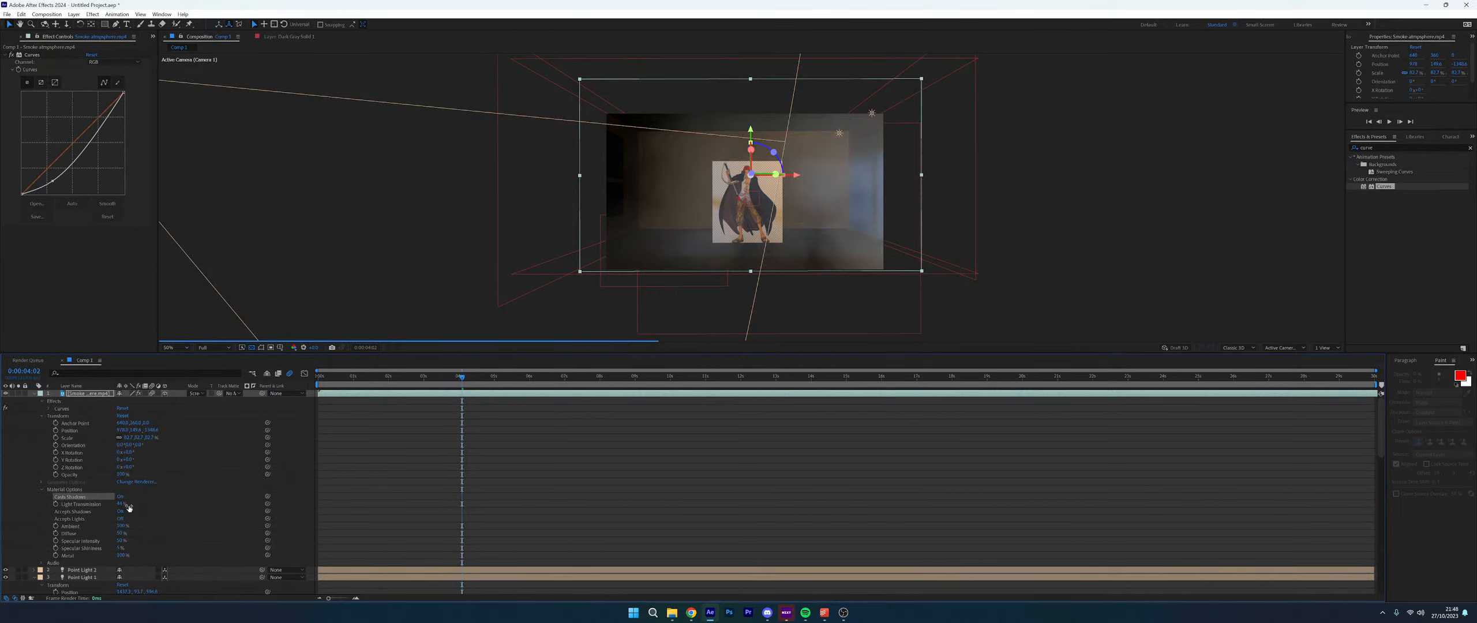
left_click(121, 497)
left_click(121, 497)
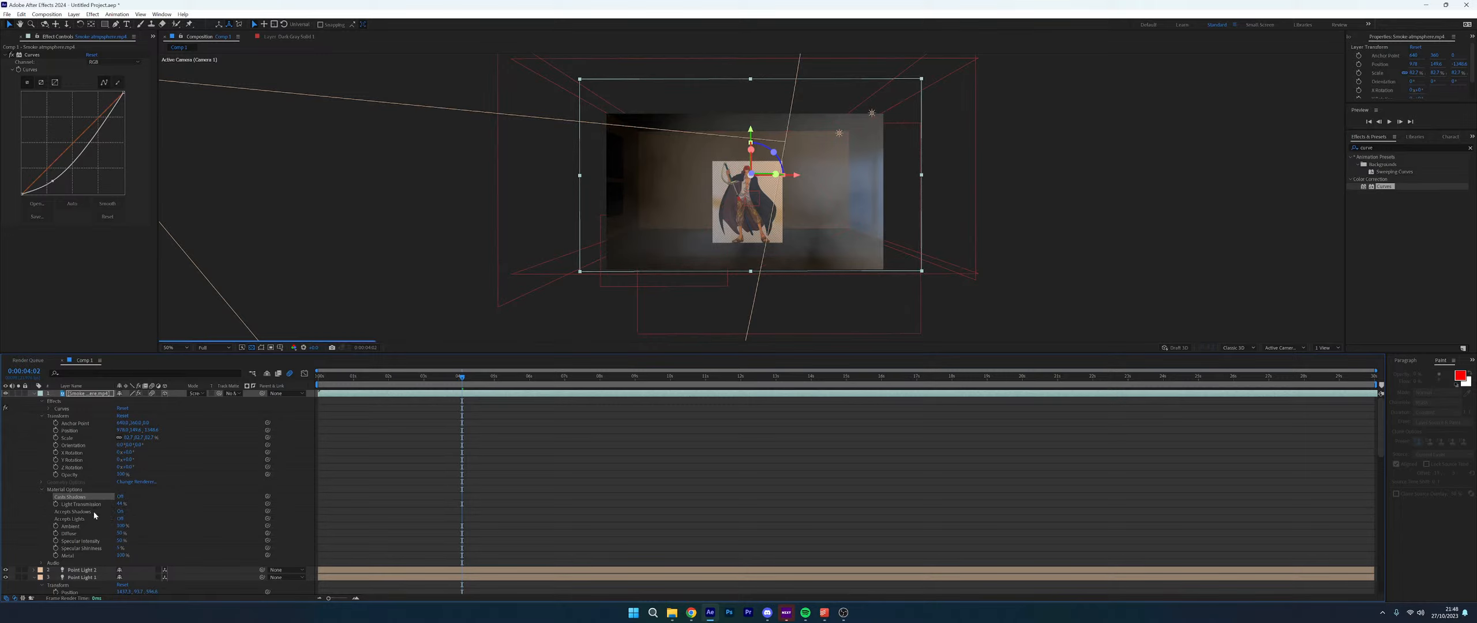
left_click(121, 511)
left_click(121, 512)
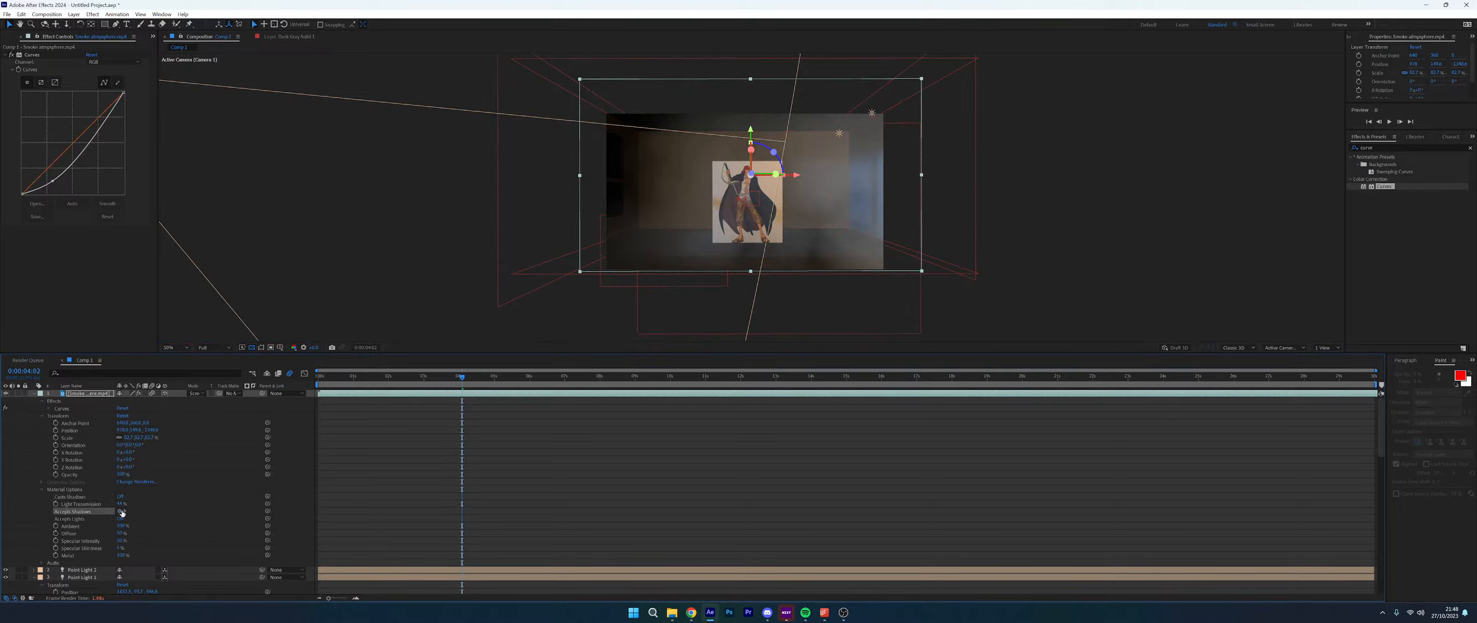
left_click(123, 512)
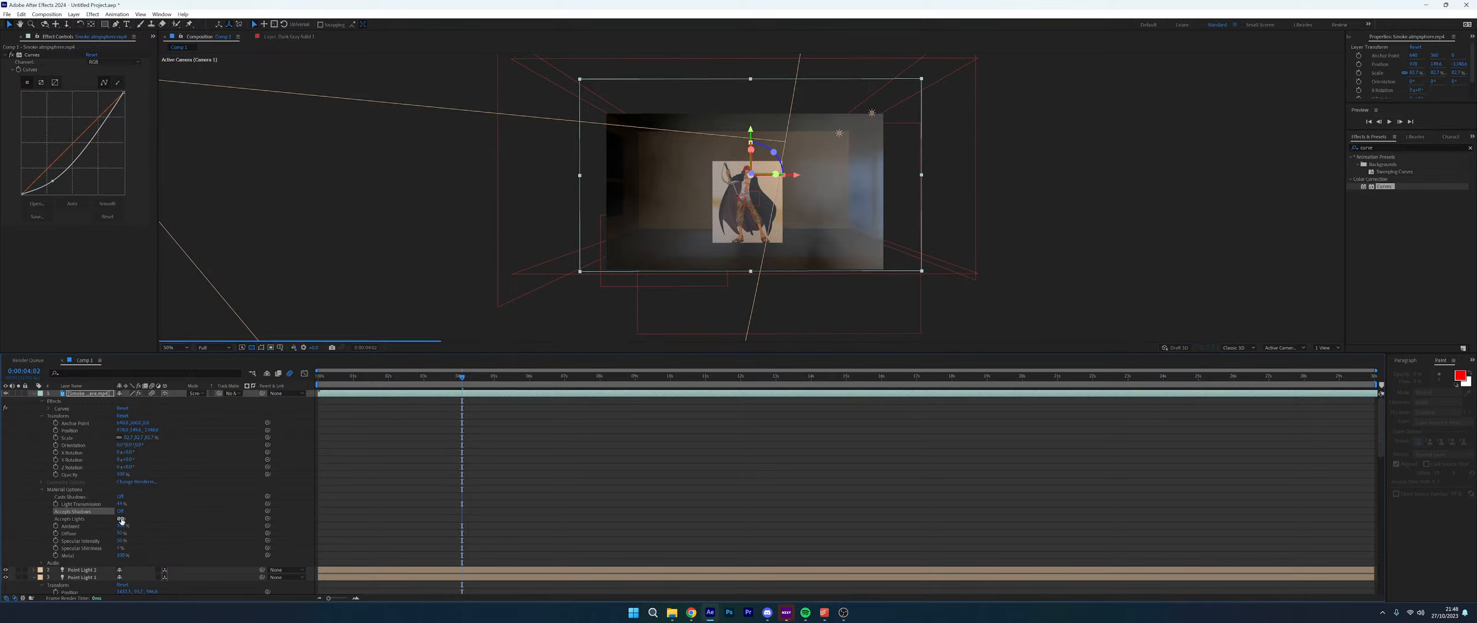
left_click(120, 519)
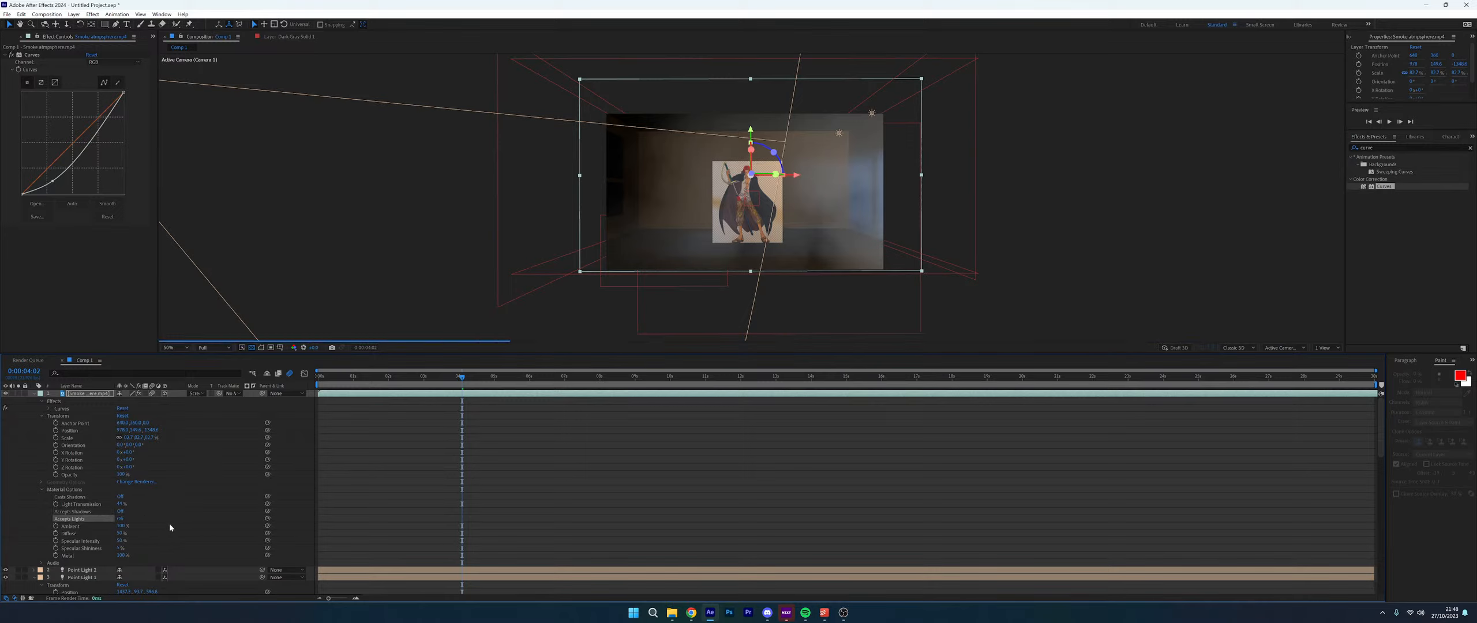
Raise the smoke layer's Diffuse and Specular Intensity in its material options
left_click(85, 541)
left_click(86, 534)
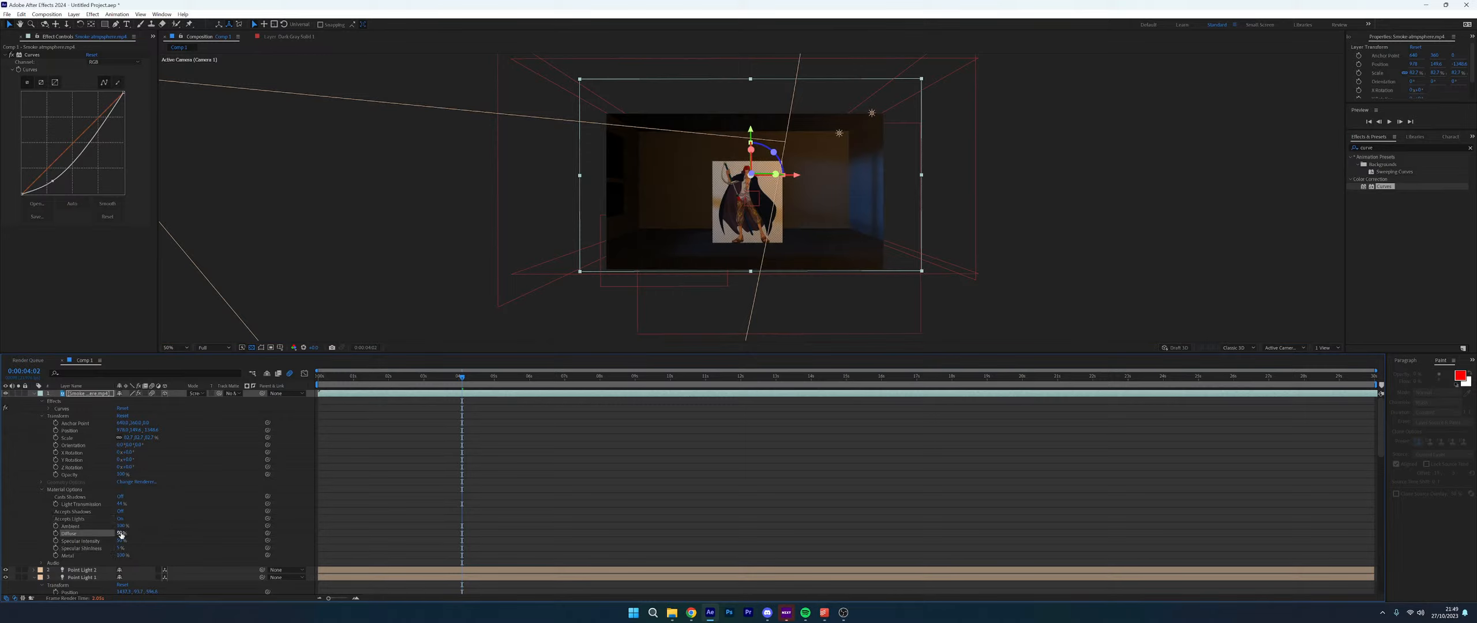
left_click_drag(194, 530, 224, 533)
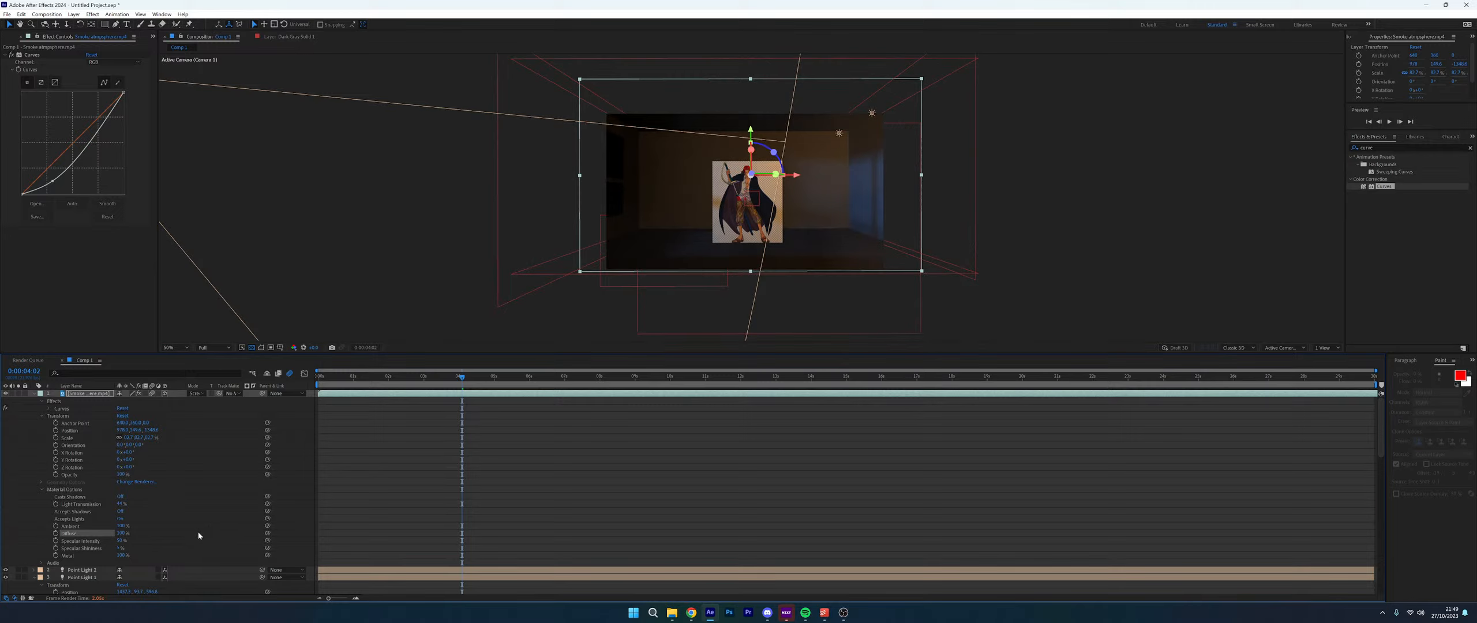
left_click_drag(121, 541, 139, 541)
left_click(122, 555)
scroll(93, 534, "down", 1)
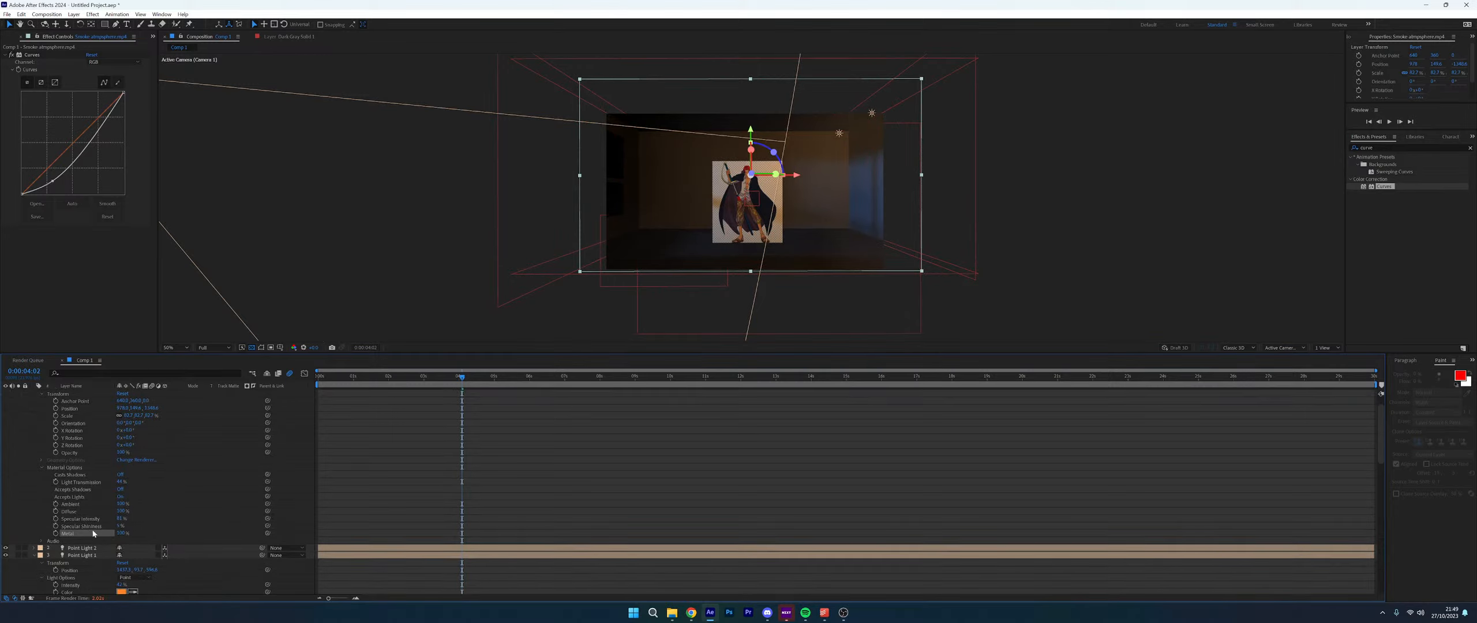
Raise the smoke layer's Light Transmission and check the smoke at earlier points of the camera move
left_click(85, 474)
left_click(87, 490)
left_click_drag(121, 481, 181, 480)
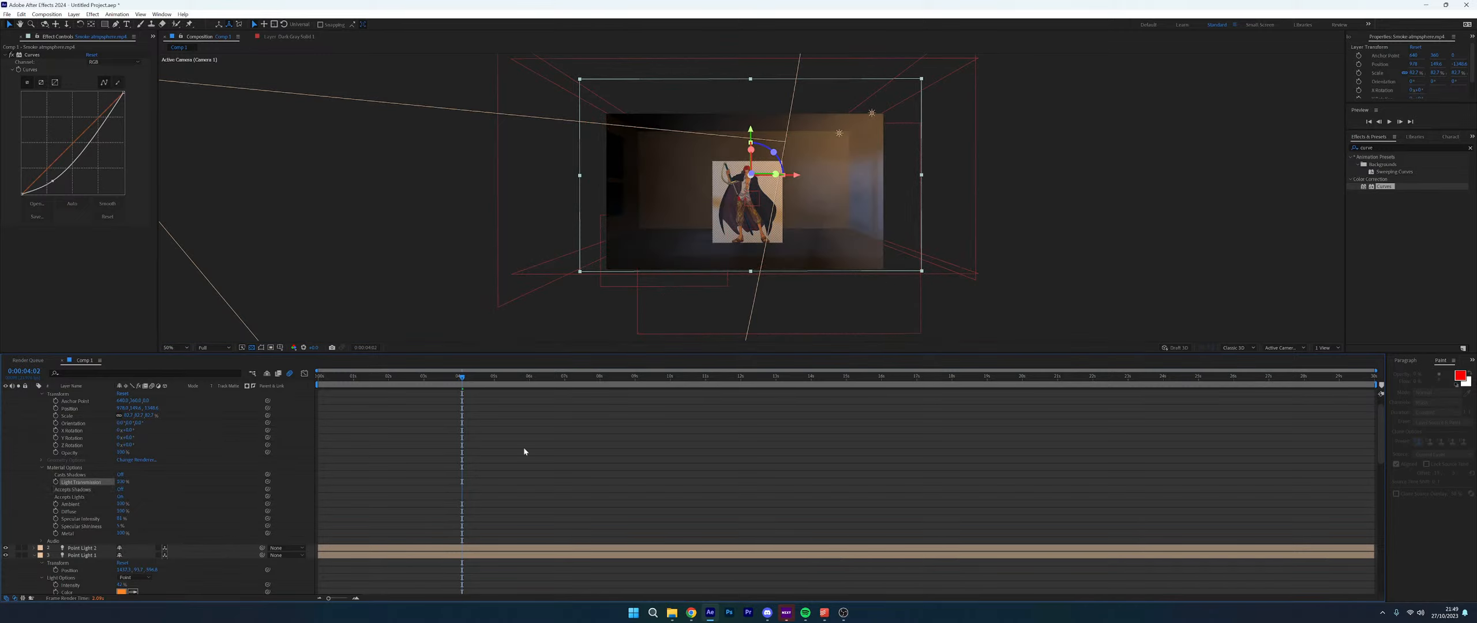
left_click(443, 379)
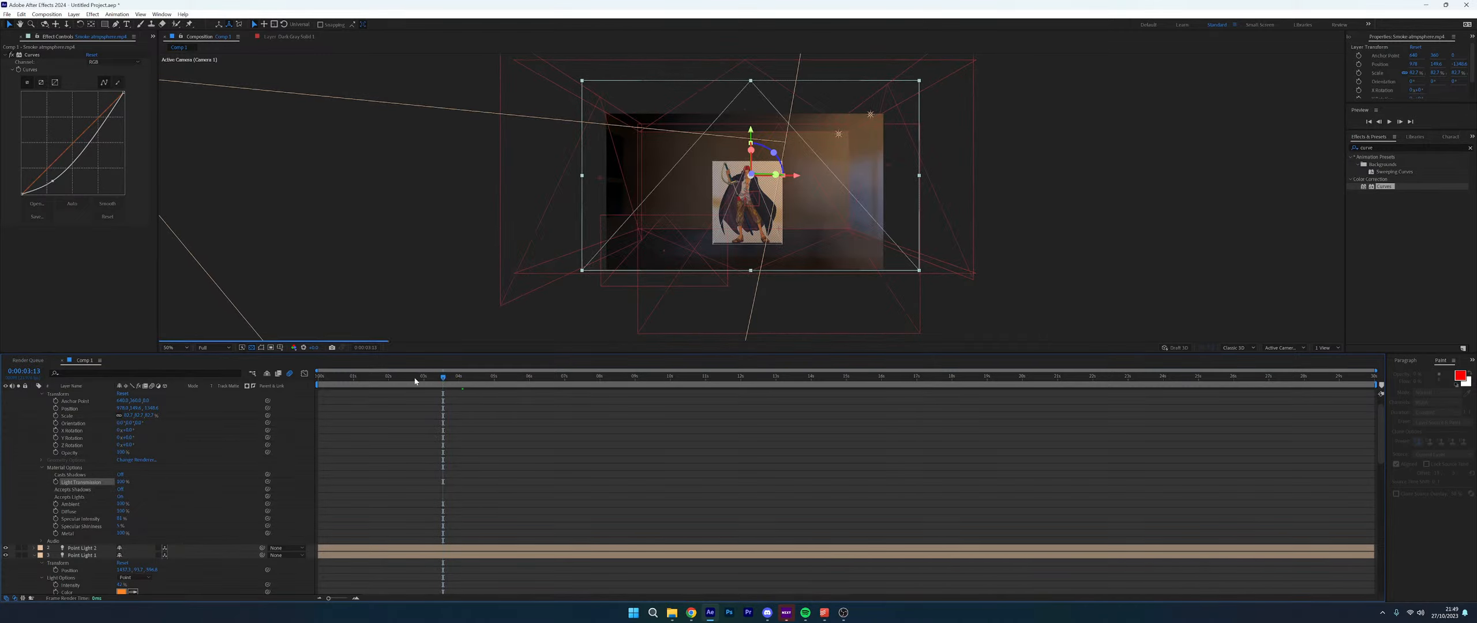
left_click(353, 380)
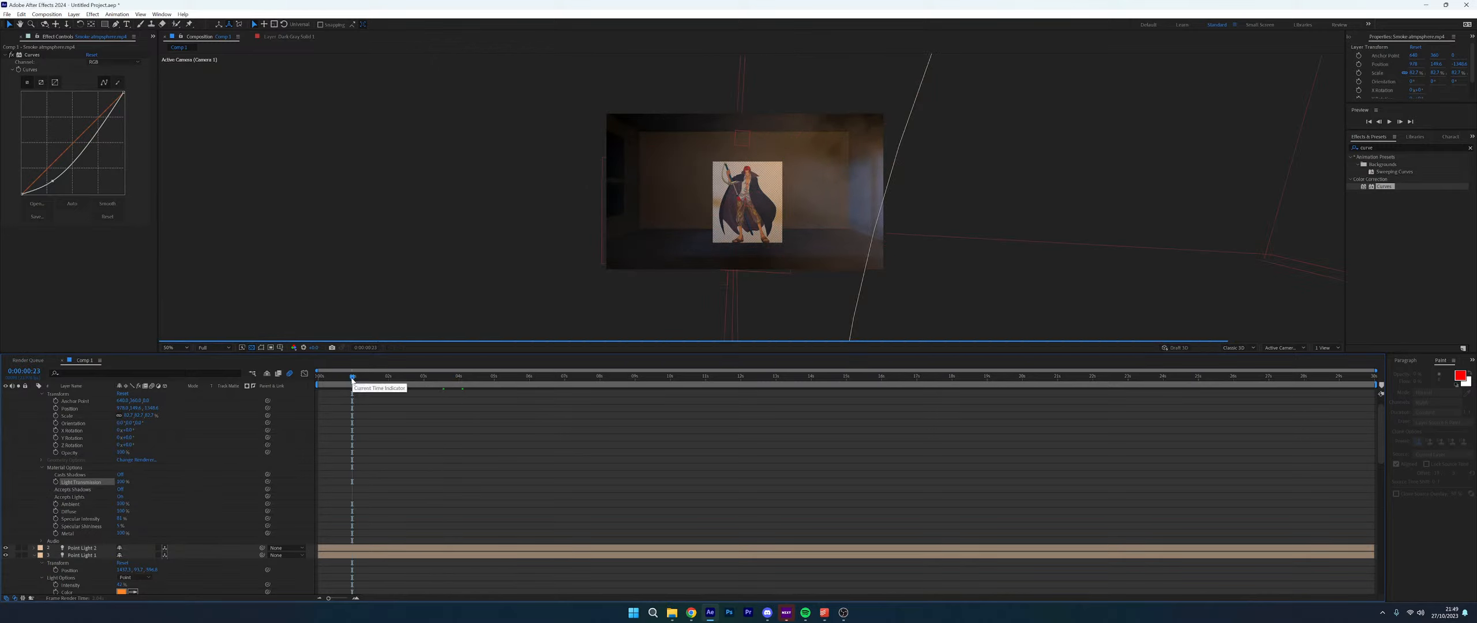
Duplicate the smoke layer and flip the copy horizontally
scroll(196, 459, "up", 1)
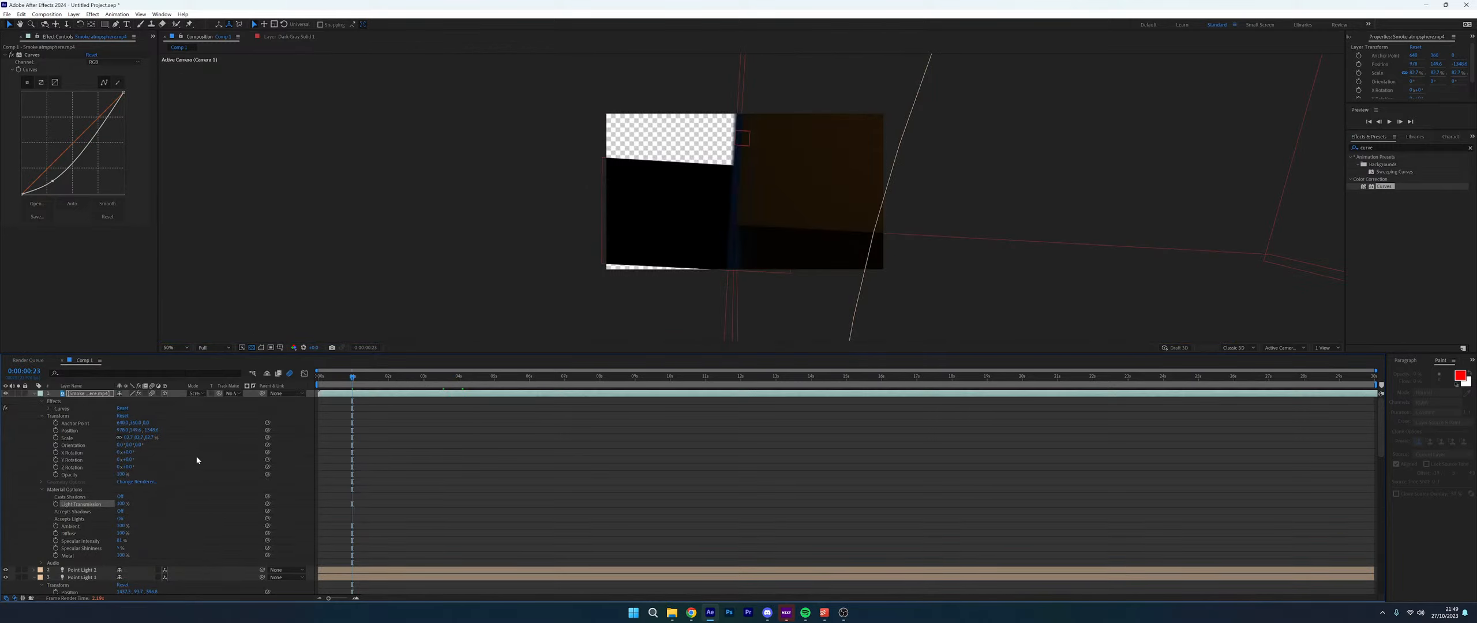
left_click(102, 395)
key("ctrl+d")
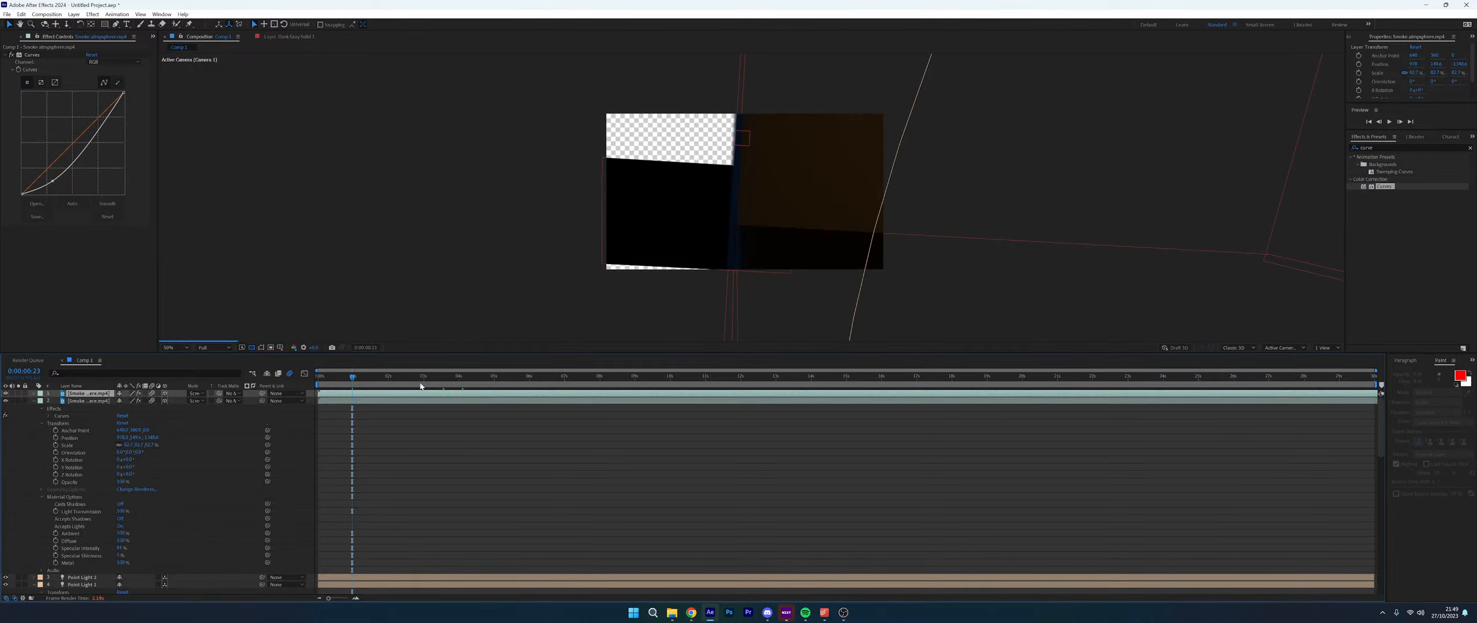
right_click(105, 397)
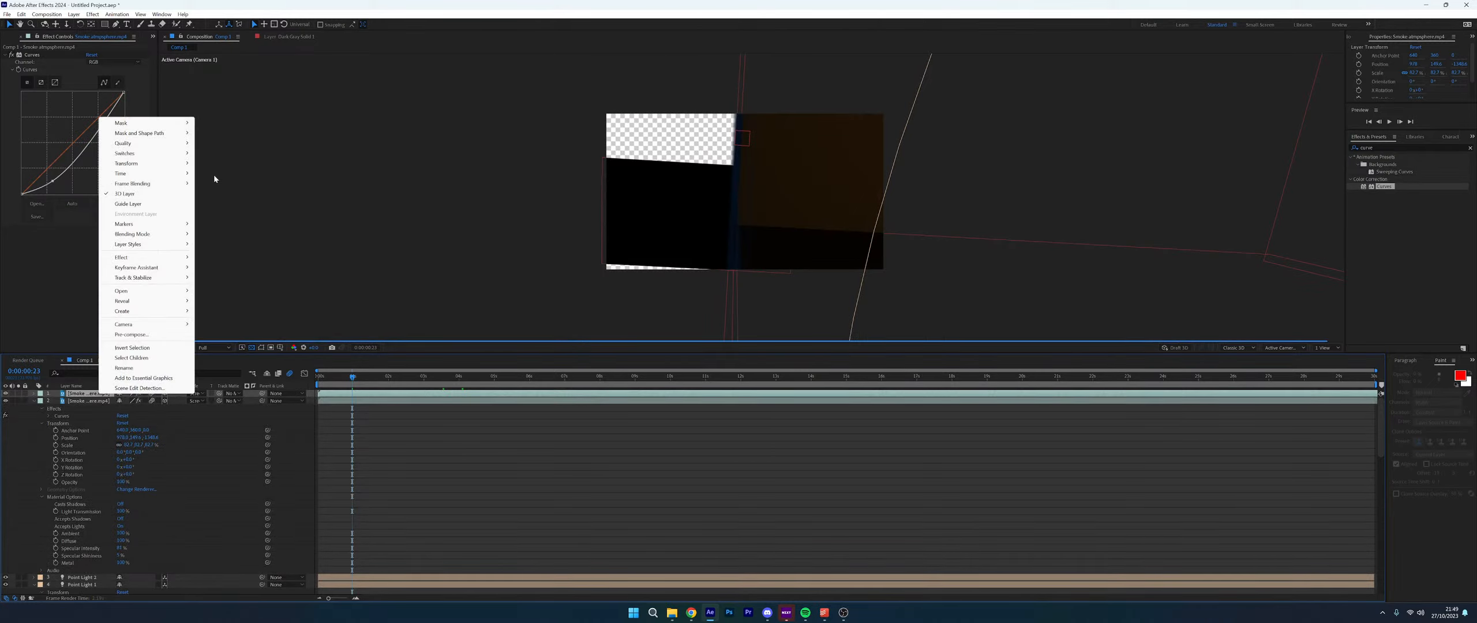
mouse_move(150, 164)
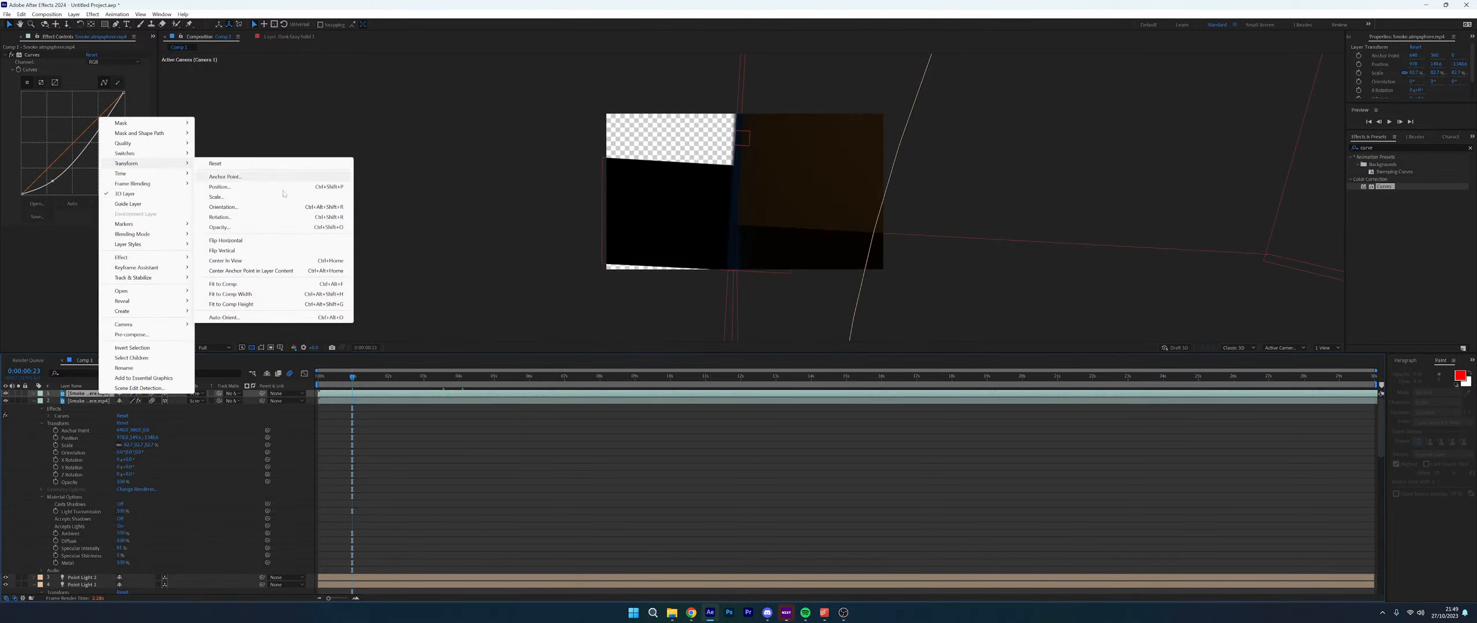
left_click(271, 240)
Move the flipped smoke copy along its Z position and scale it up well beyond the room's width
scroll(838, 239, "down", 8)
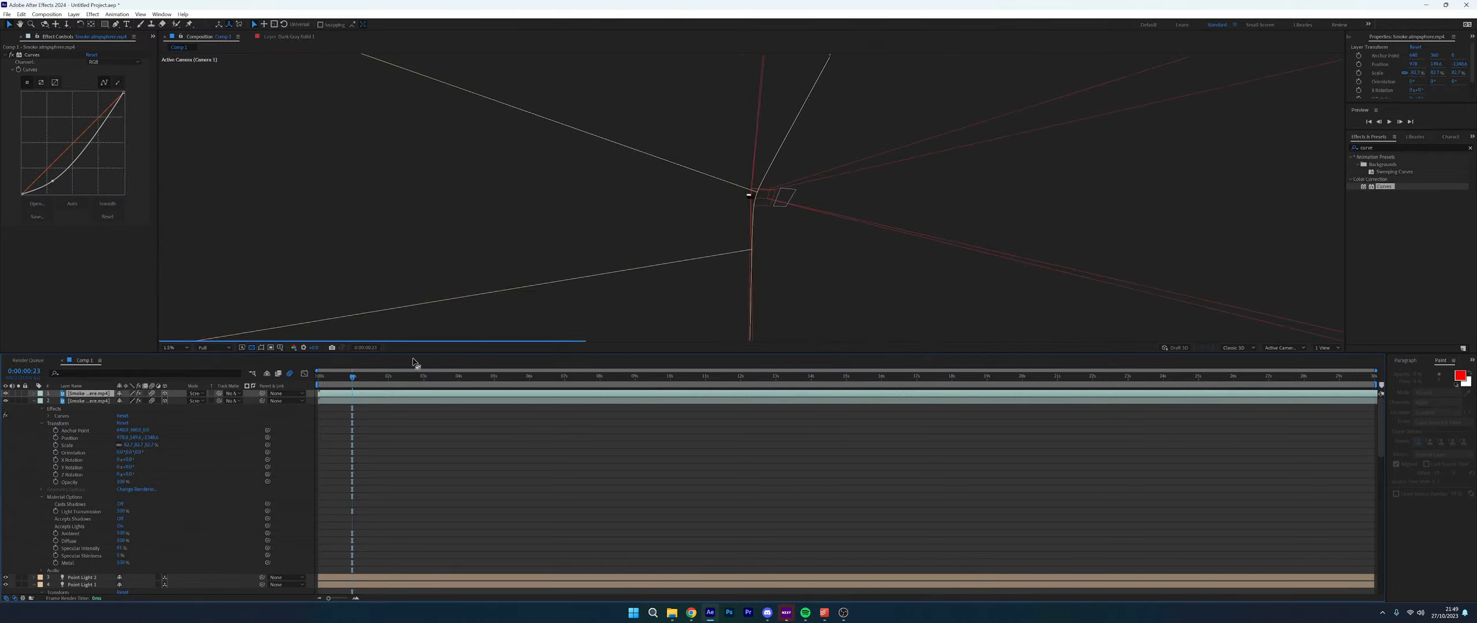
key("p")
left_click_drag(154, 401, 190, 401)
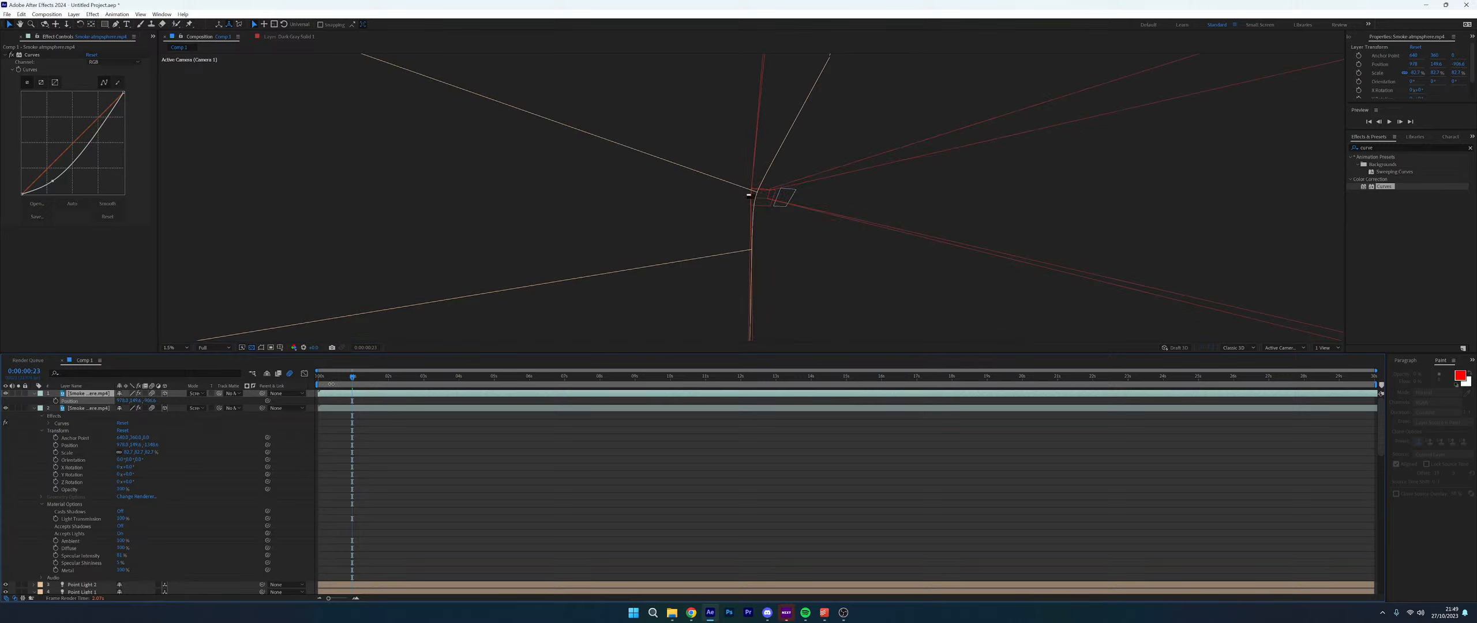
left_click_drag(332, 384, 437, 377)
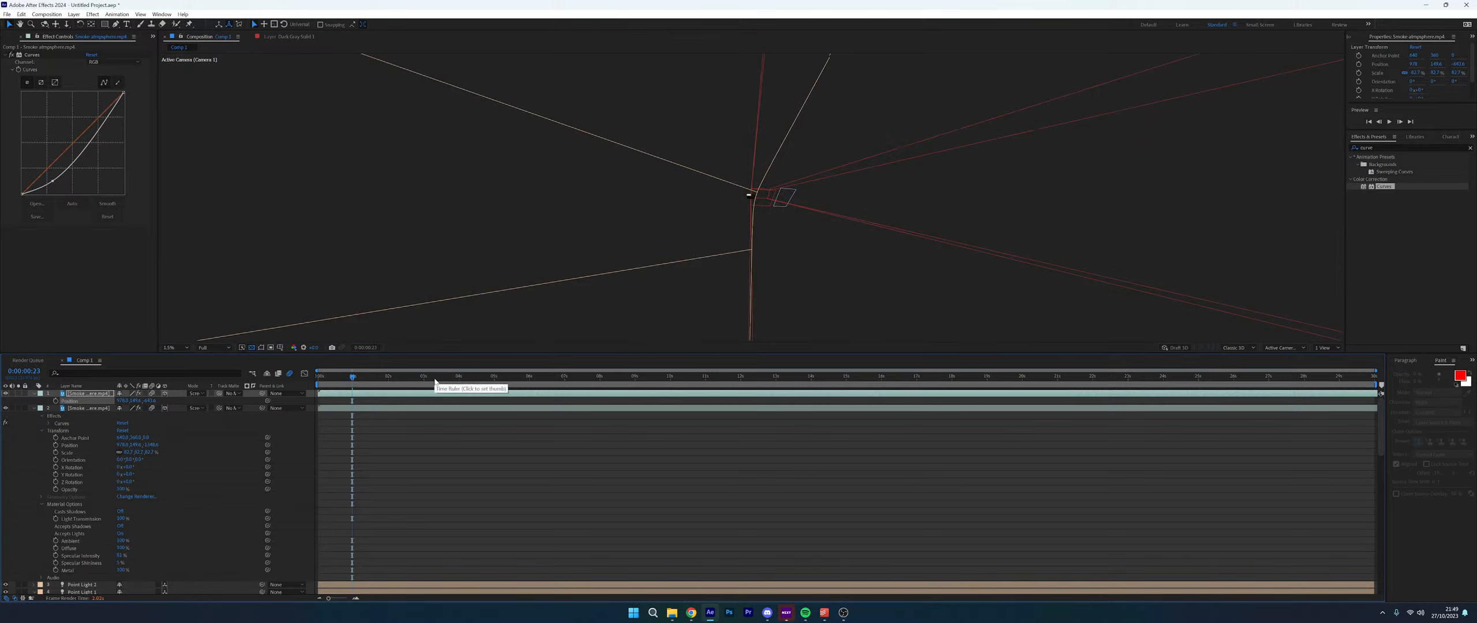
left_click_drag(149, 400, 493, 396)
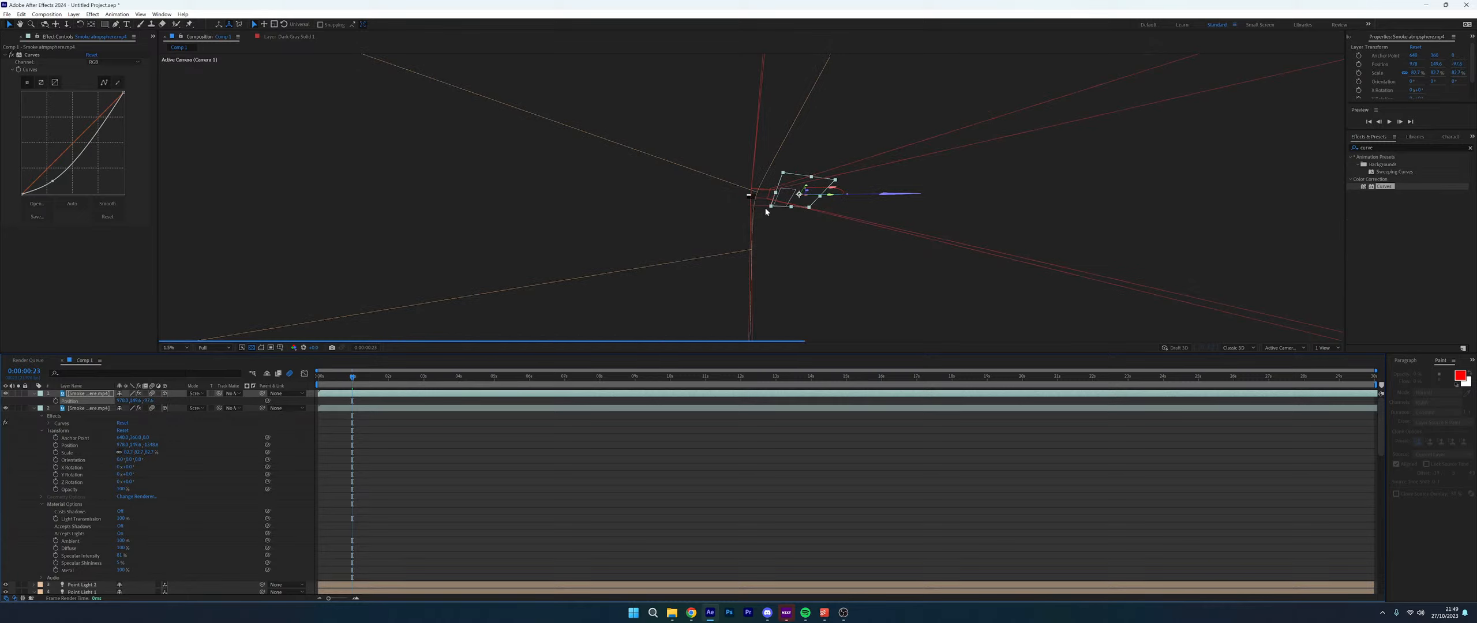
left_click_drag(770, 205, 741, 212)
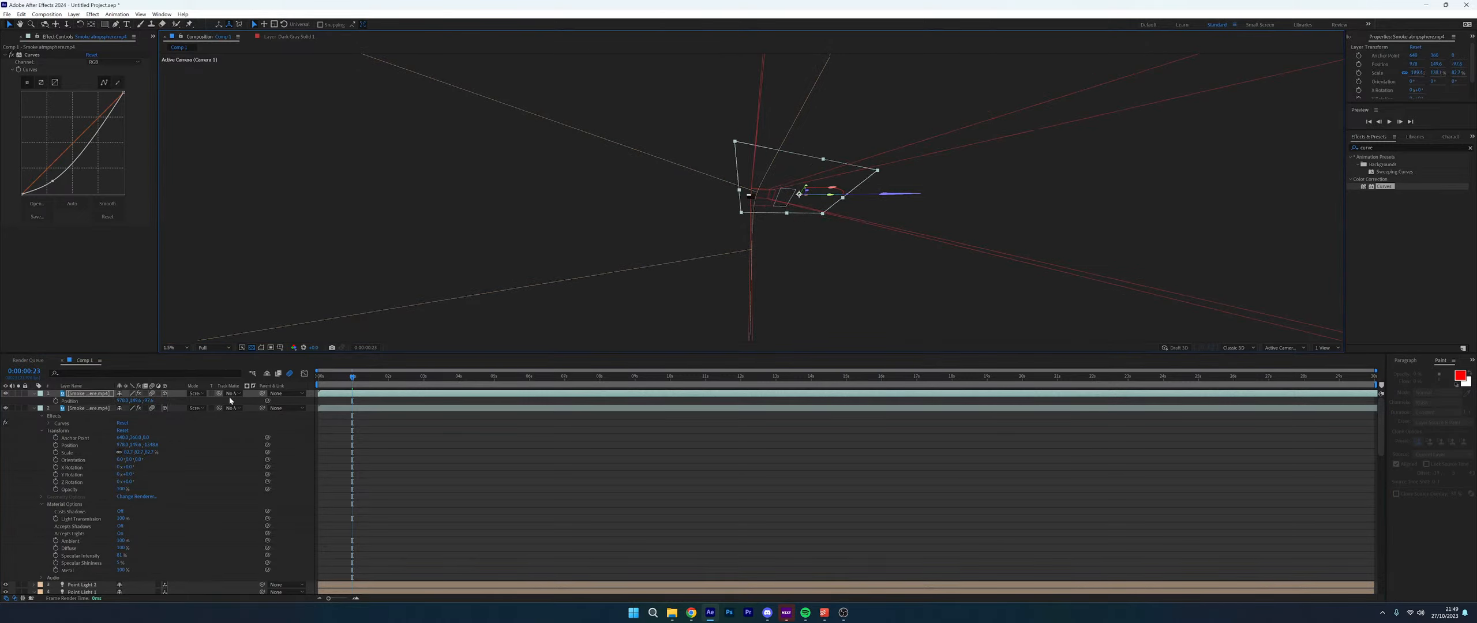
Lower the opacity of both smoke layers
key("t")
mouse_move(121, 400)
left_mouse_down()
mouse_move(79, 412)
mouse_move(107, 415)
left_mouse_up()
left_click(86, 407)
key("t")
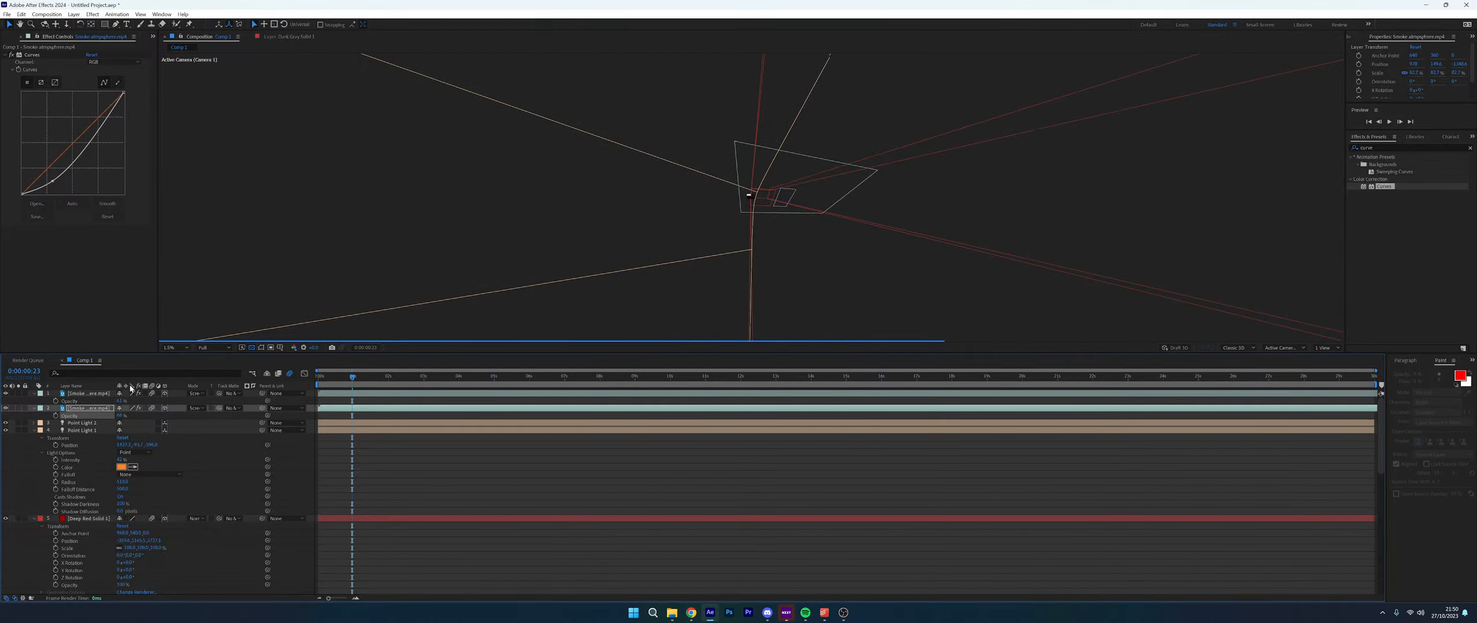
Reduce the Z position of the flipped smoke copy and preview the scene from around two seconds
left_click(101, 393)
key("p")
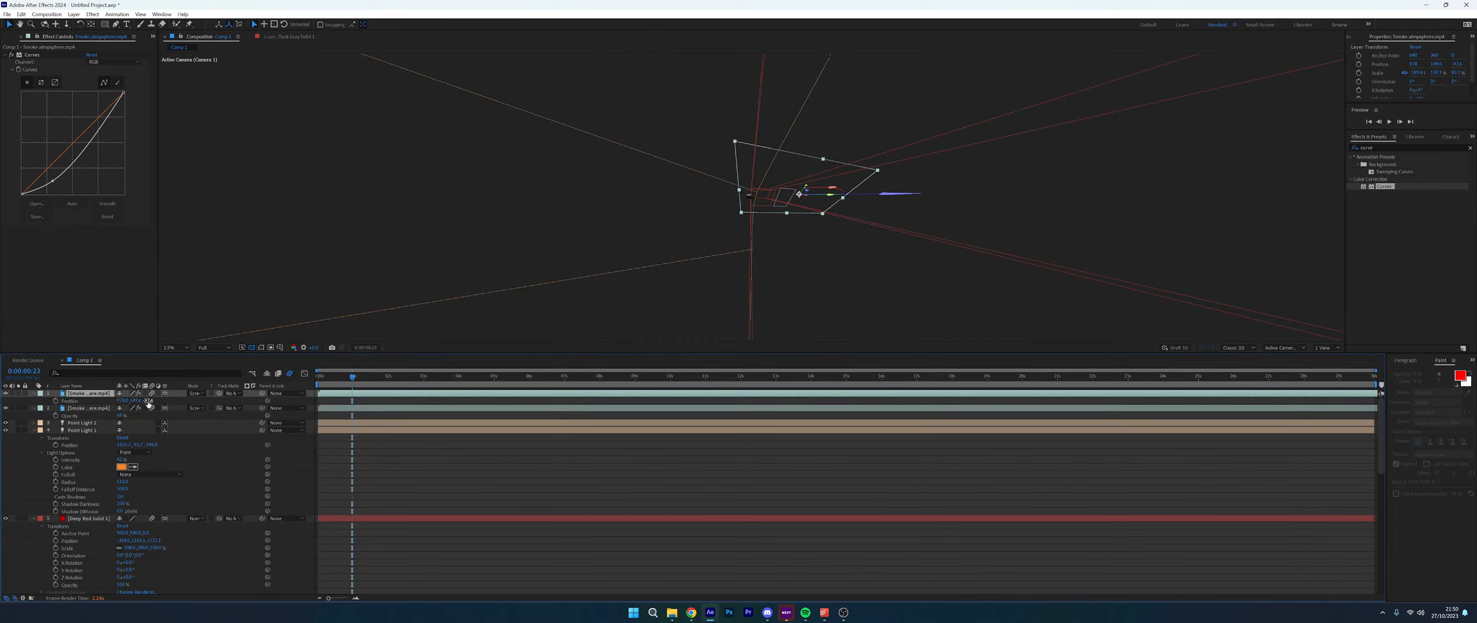
left_click_drag(149, 400, 101, 407)
left_click(391, 378)
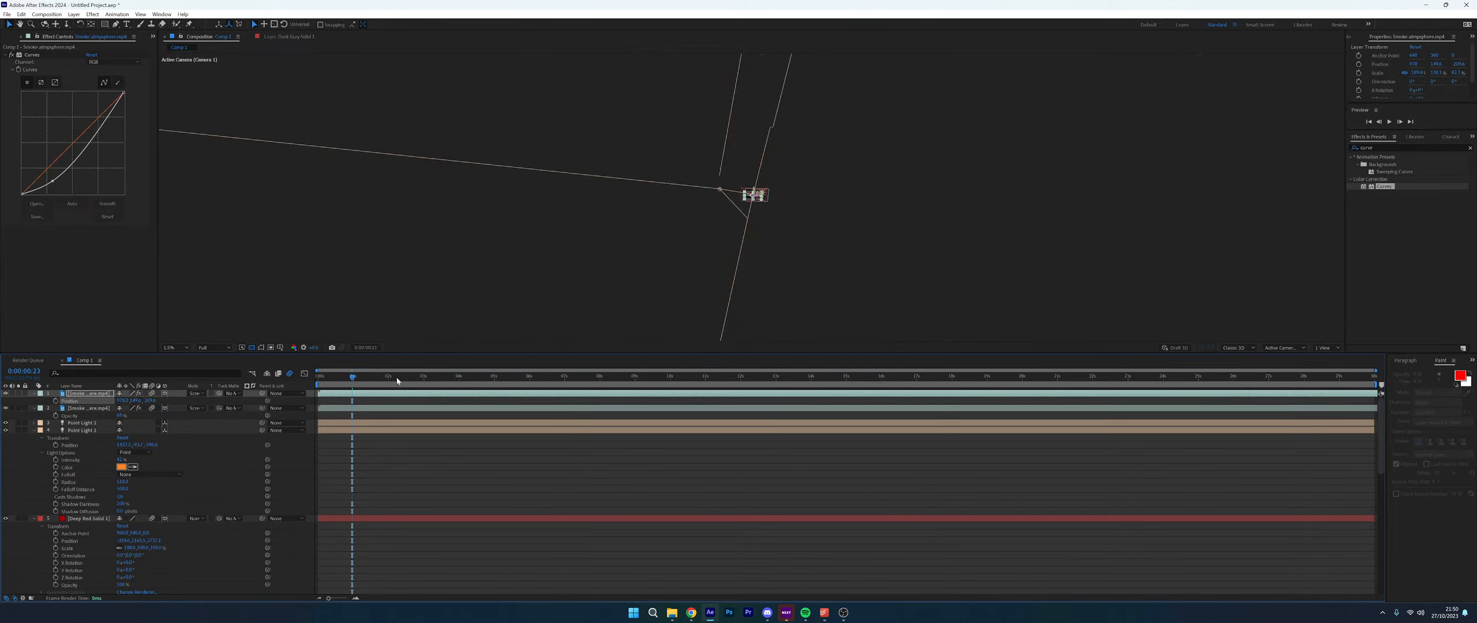
scroll(705, 226, "up", 3)
scroll(706, 223, "up", 2)
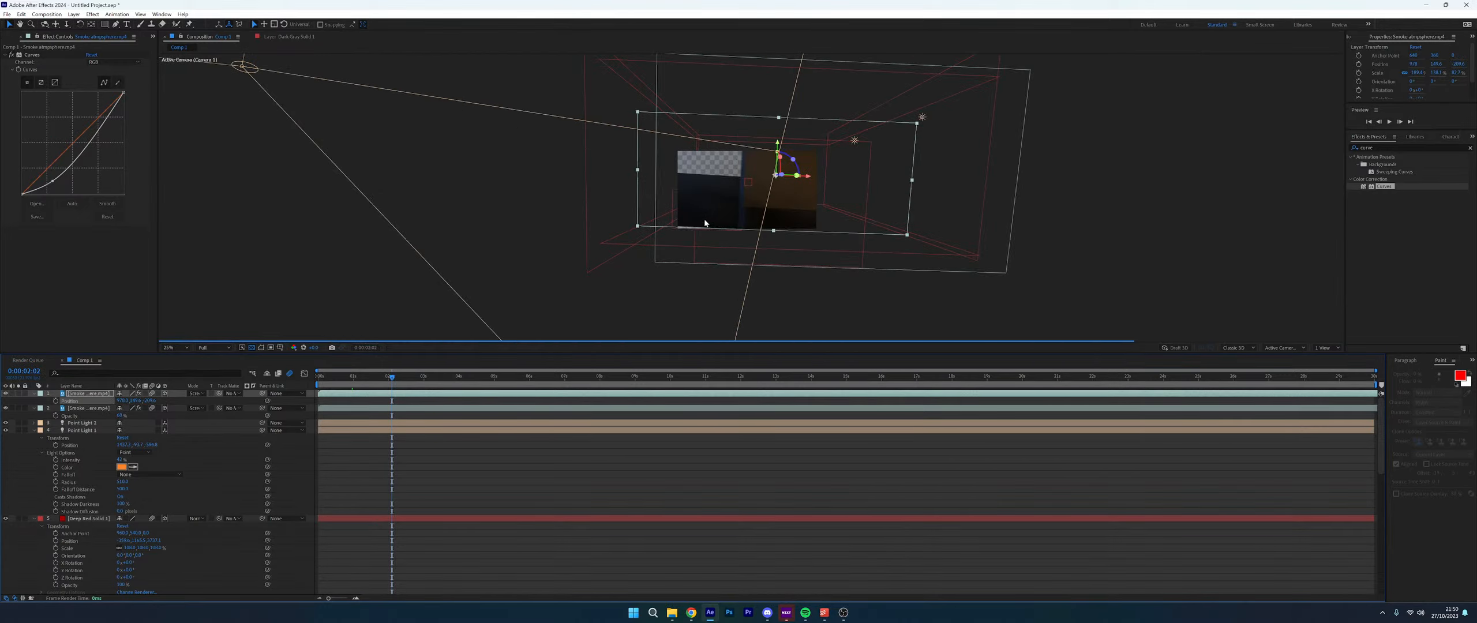
key("space")
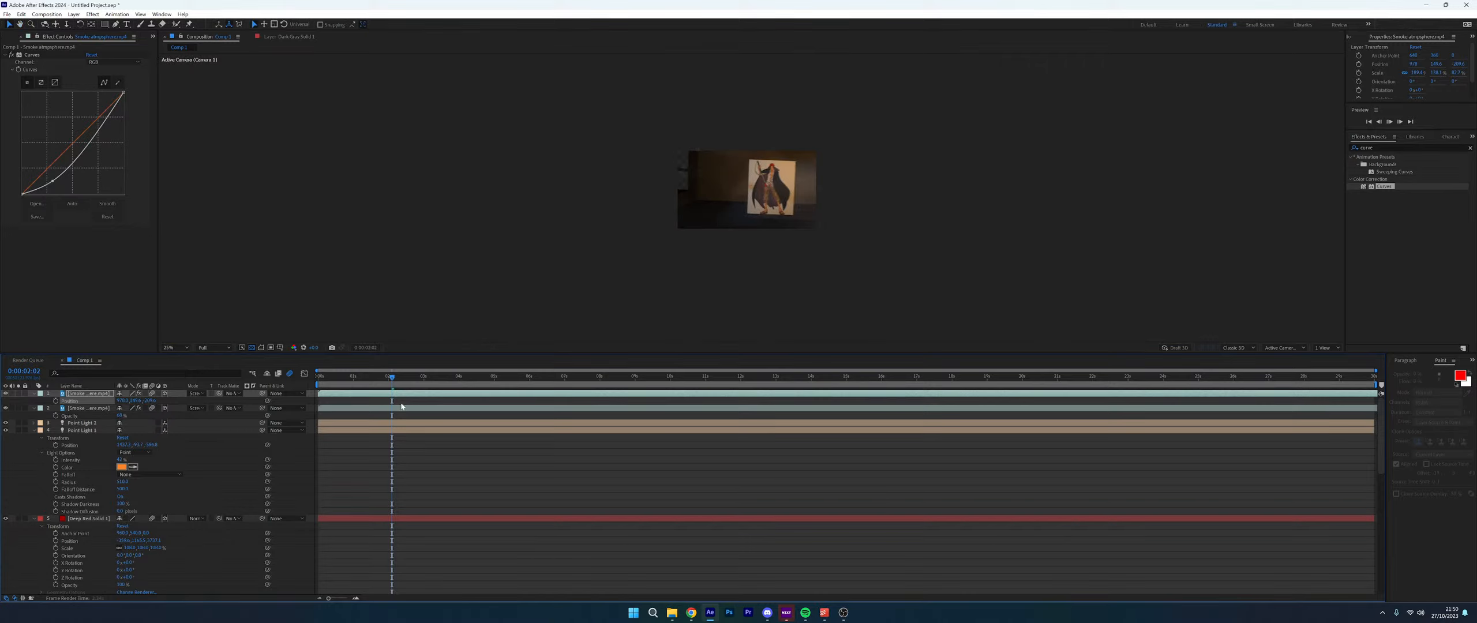
key("space")
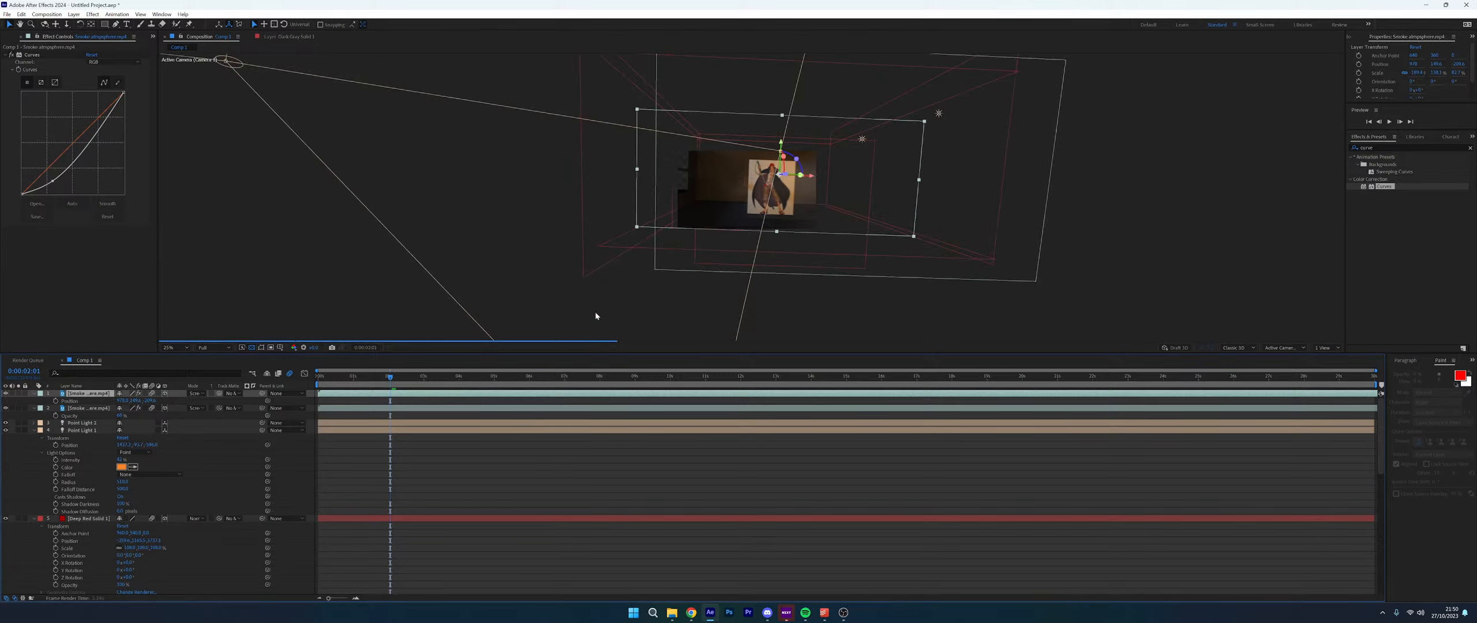
Draw a closed, rounded Pen mask on the flipped smoke copy, with a wavy lower edge passing near the character's feet
left_click(749, 212)
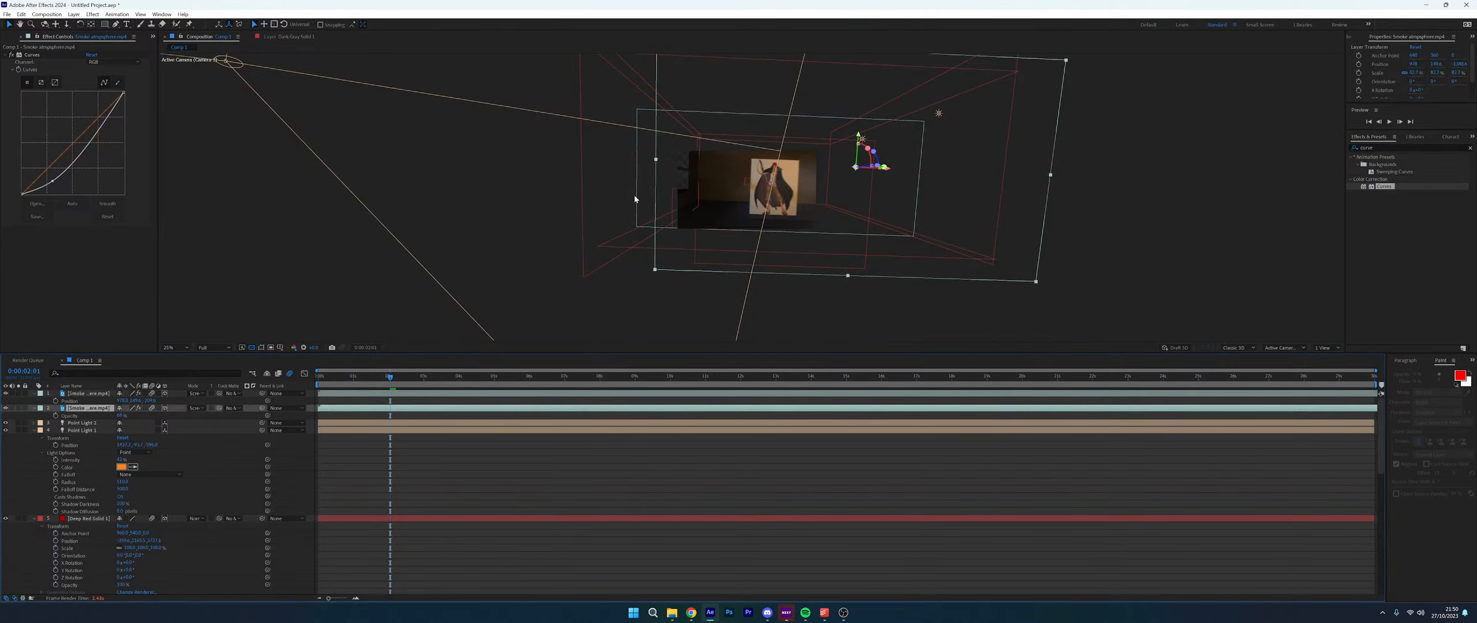
left_click(75, 395)
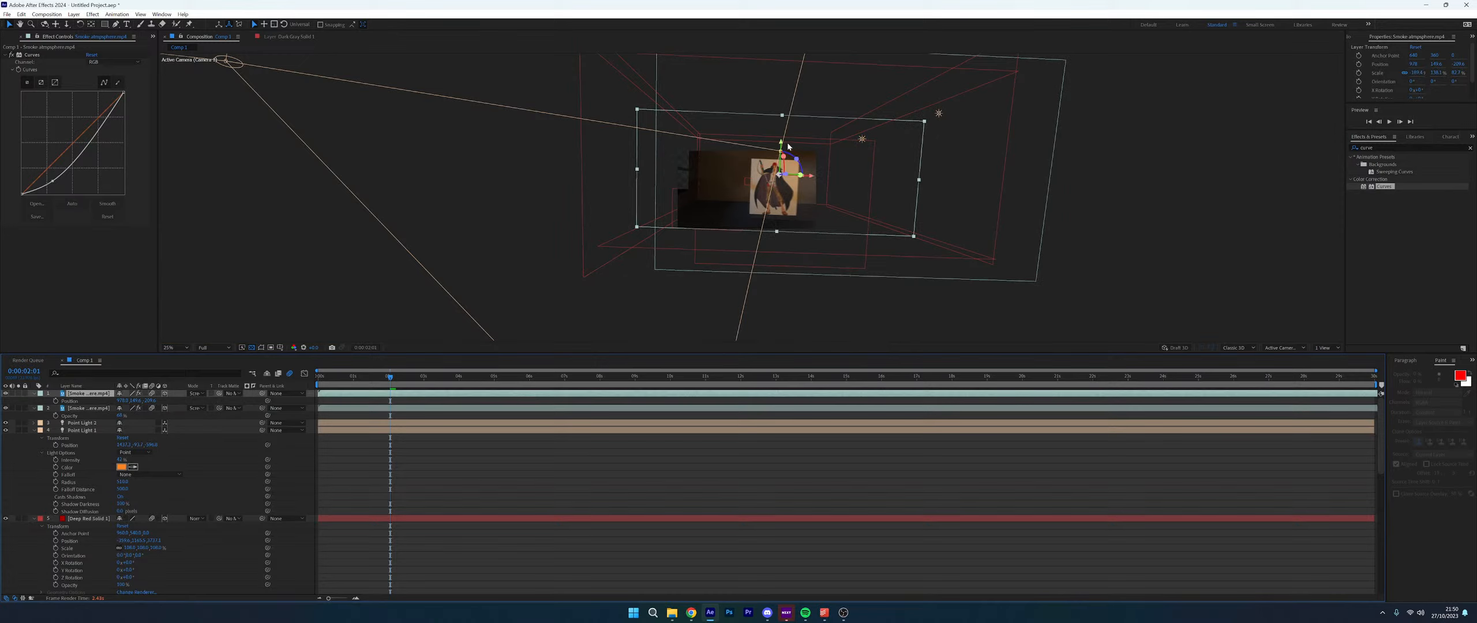
left_click(116, 24)
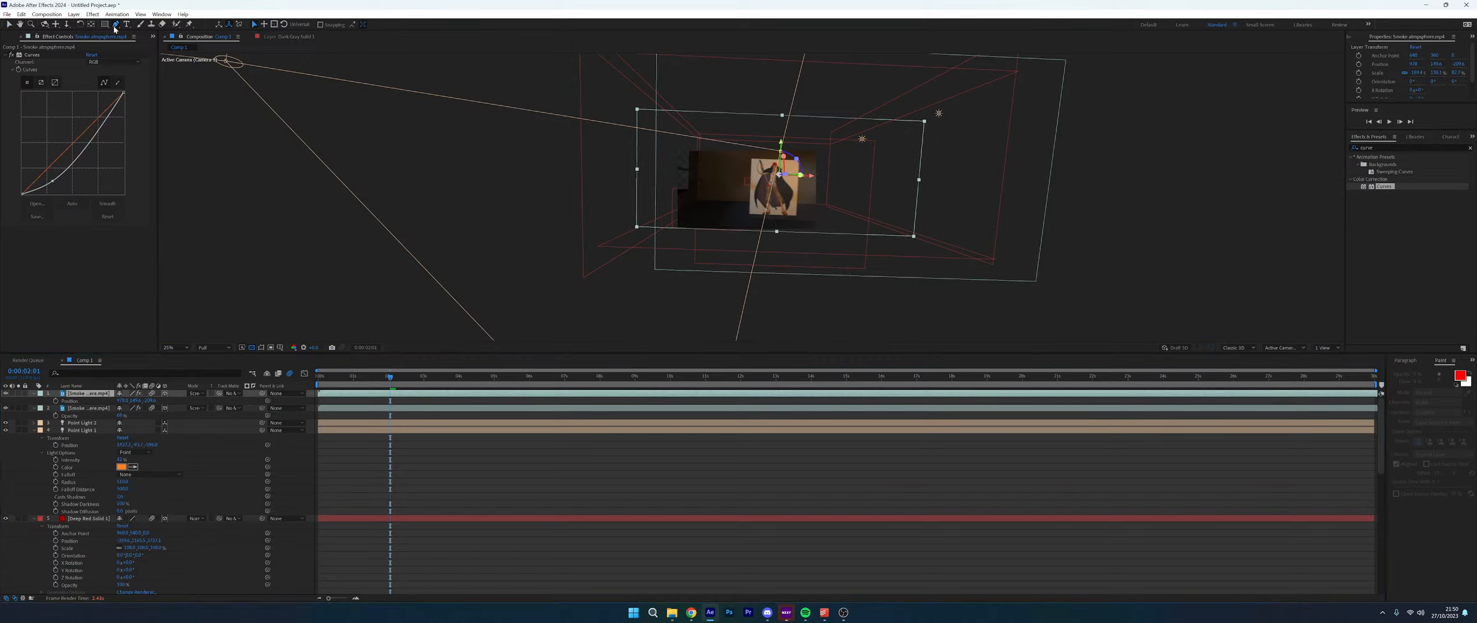
left_click(586, 211)
left_click(653, 205)
left_click_drag(726, 211, 752, 213)
left_click(813, 216)
left_click(909, 215)
left_click(986, 174)
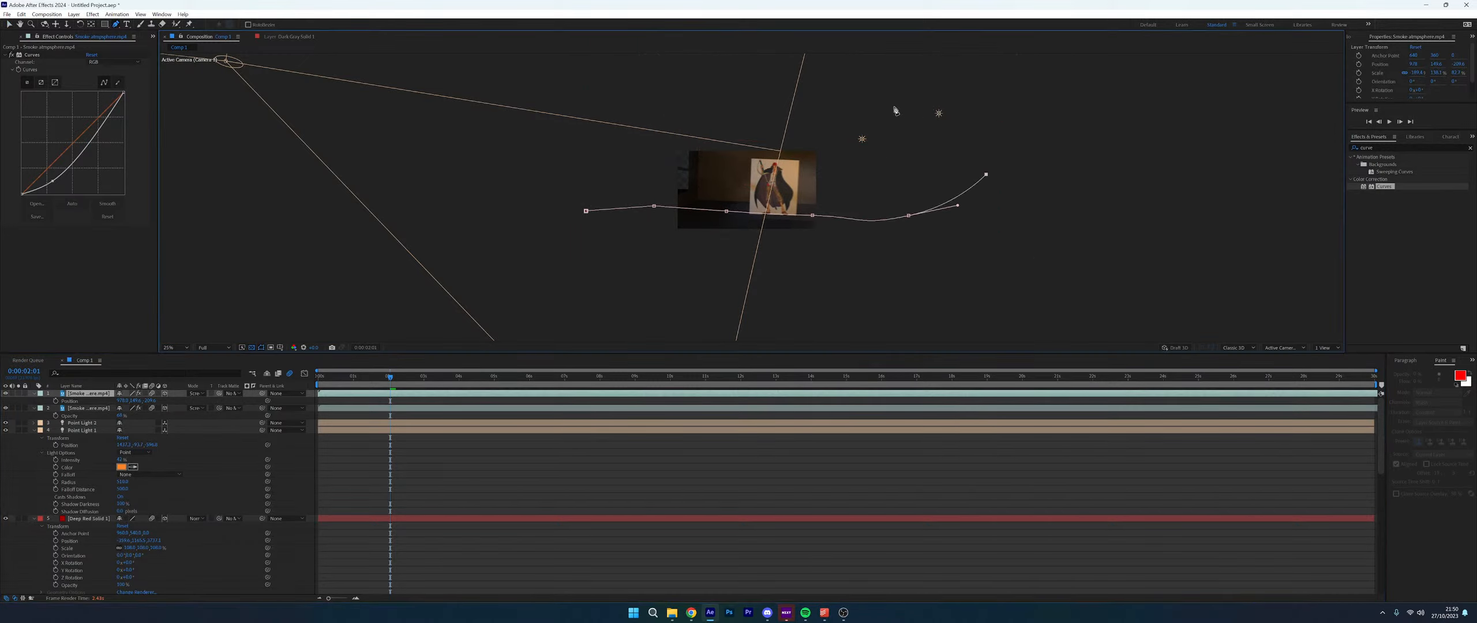
left_click(877, 103)
left_click(628, 104)
left_click(585, 179)
left_click(585, 211)
Increase the feather of the smoke copy's mask and check the start of the animation
key("m")
key("m")
key("m")
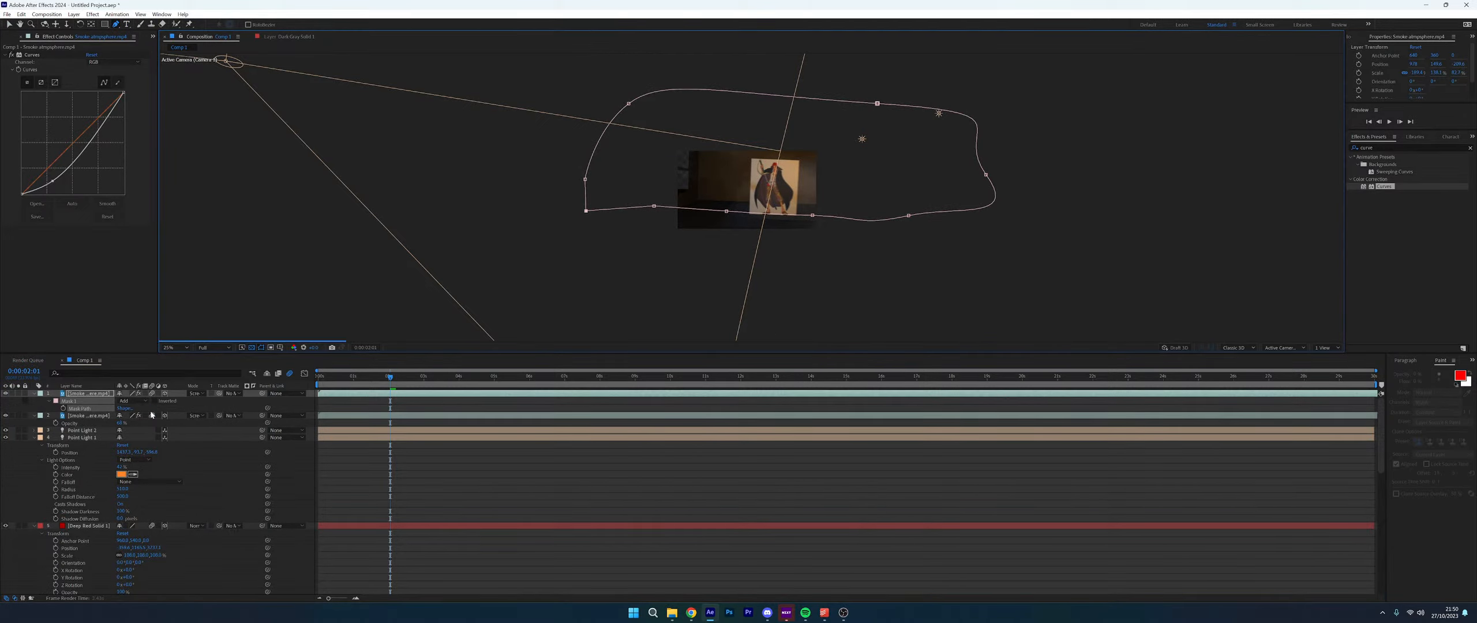
left_click_drag(132, 416, 163, 416)
key("period")
key("period")
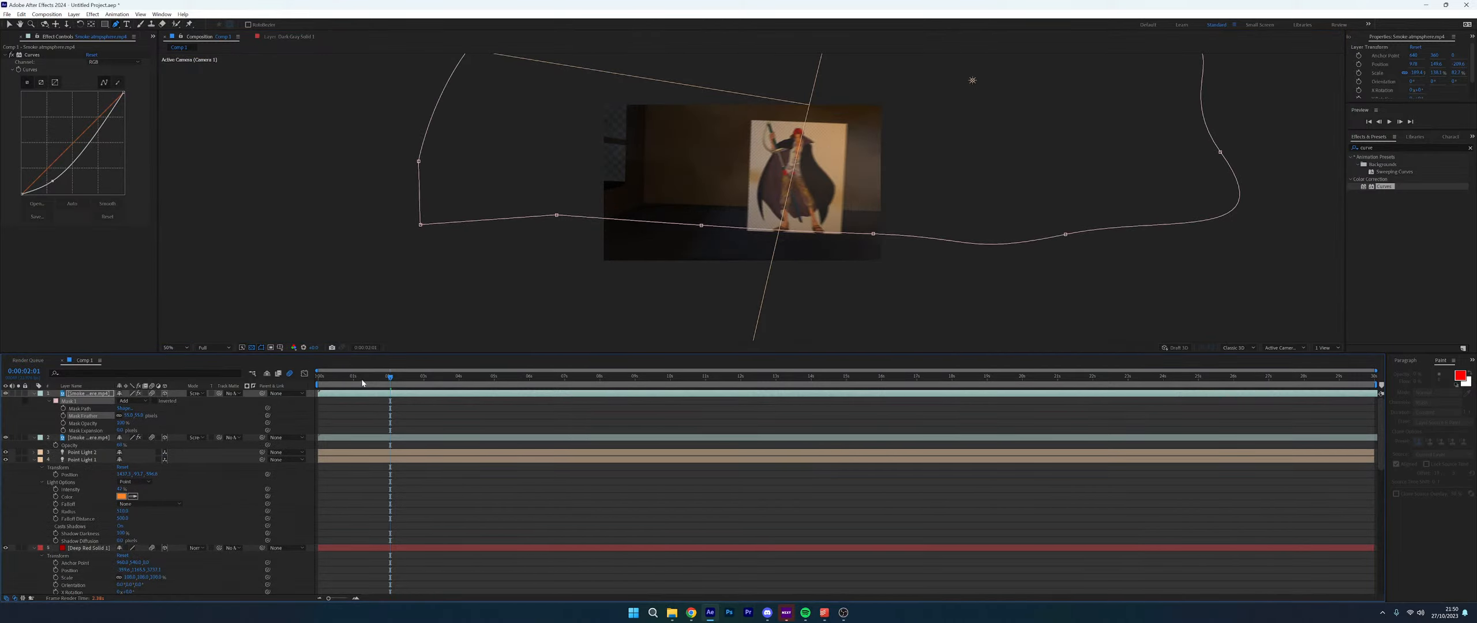
key("Home")
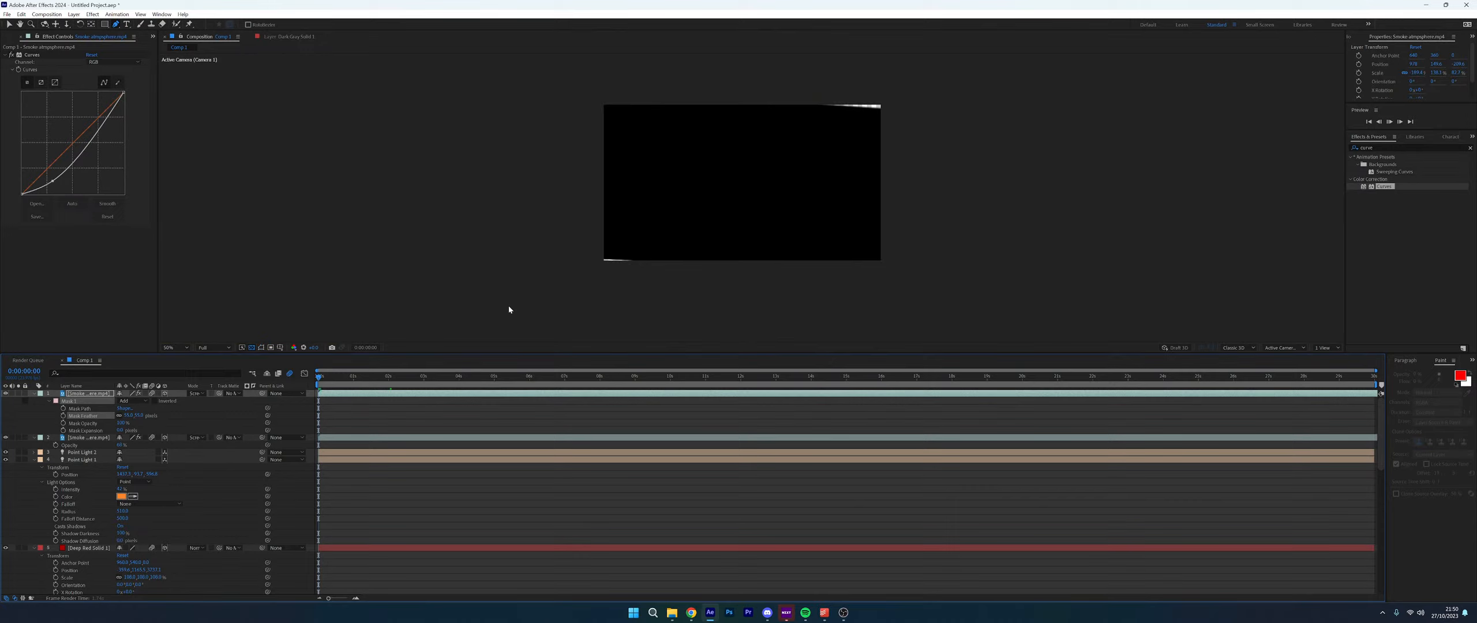
left_click(346, 380)
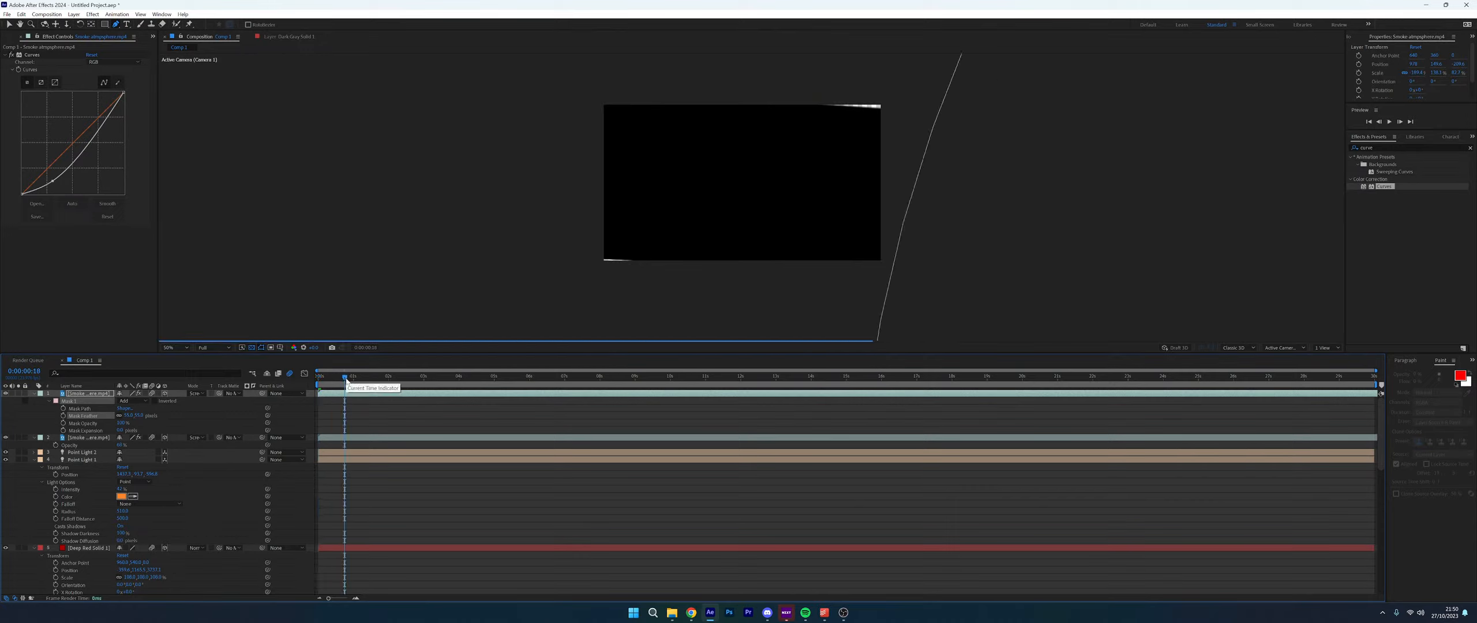
Save the project as a new After Effects project file in the LIVE-3D_Room folder
key("ctrl+s")
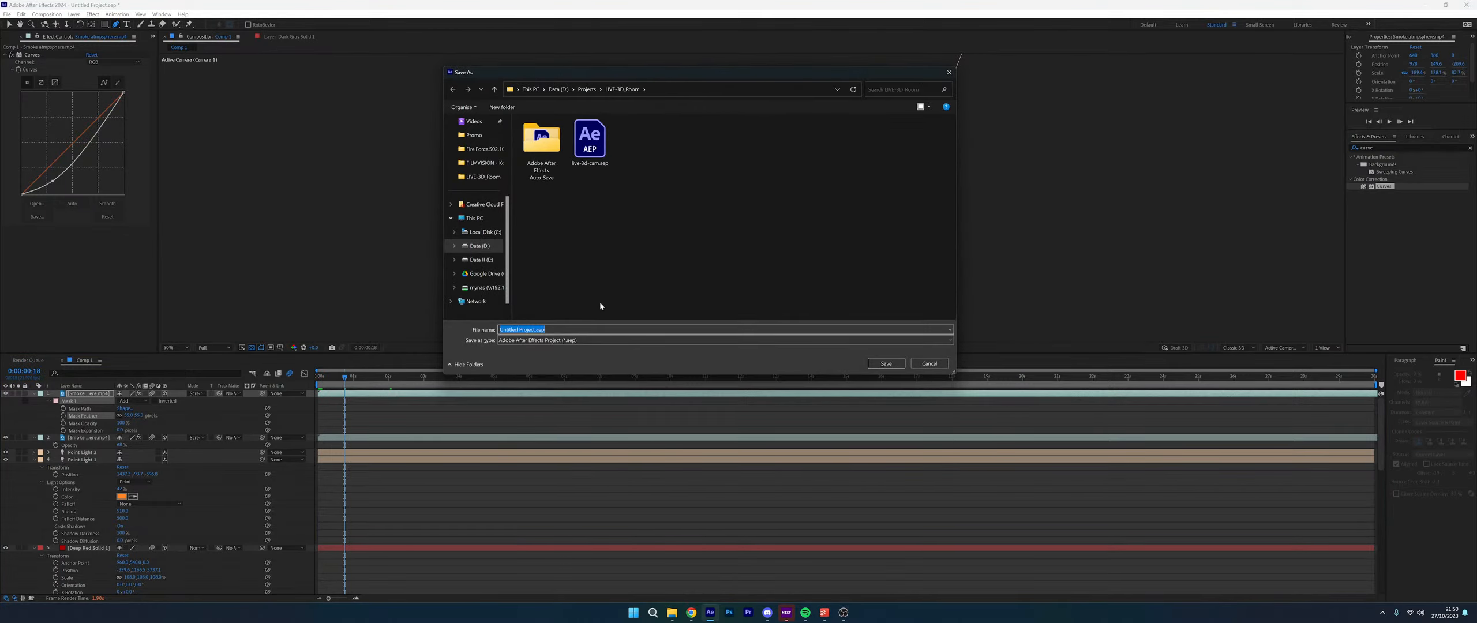
left_click(573, 330)
type("aa")
key("ctrl+a")
type("aa")
left_click(892, 367)
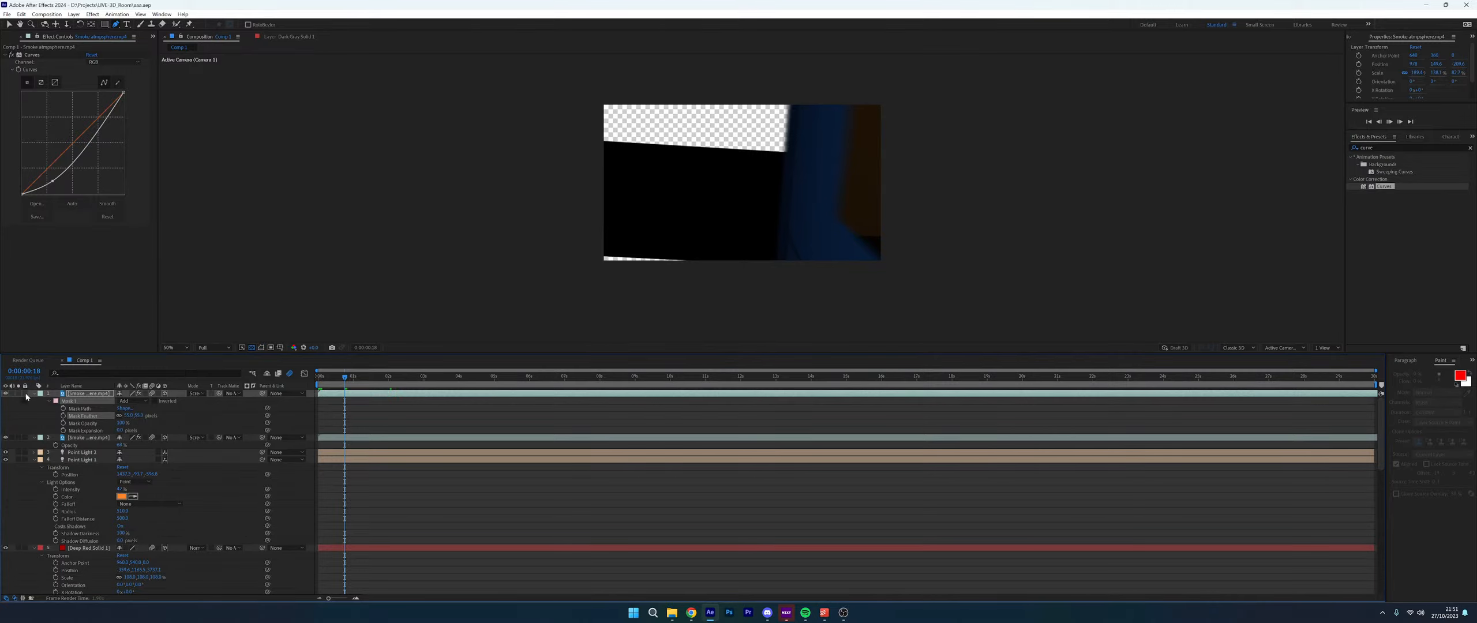
Try a Light Transmission of 0% in the material options of the flipped smoke copy
key("space")
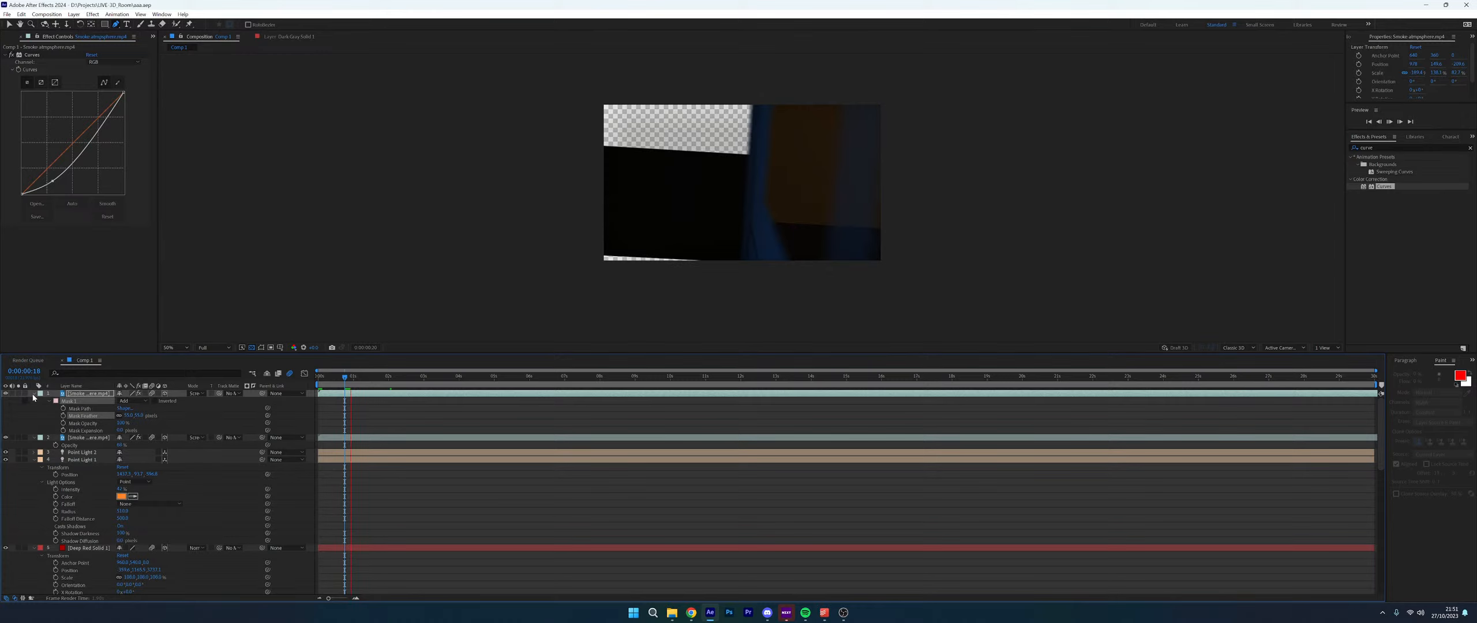
left_click(33, 394)
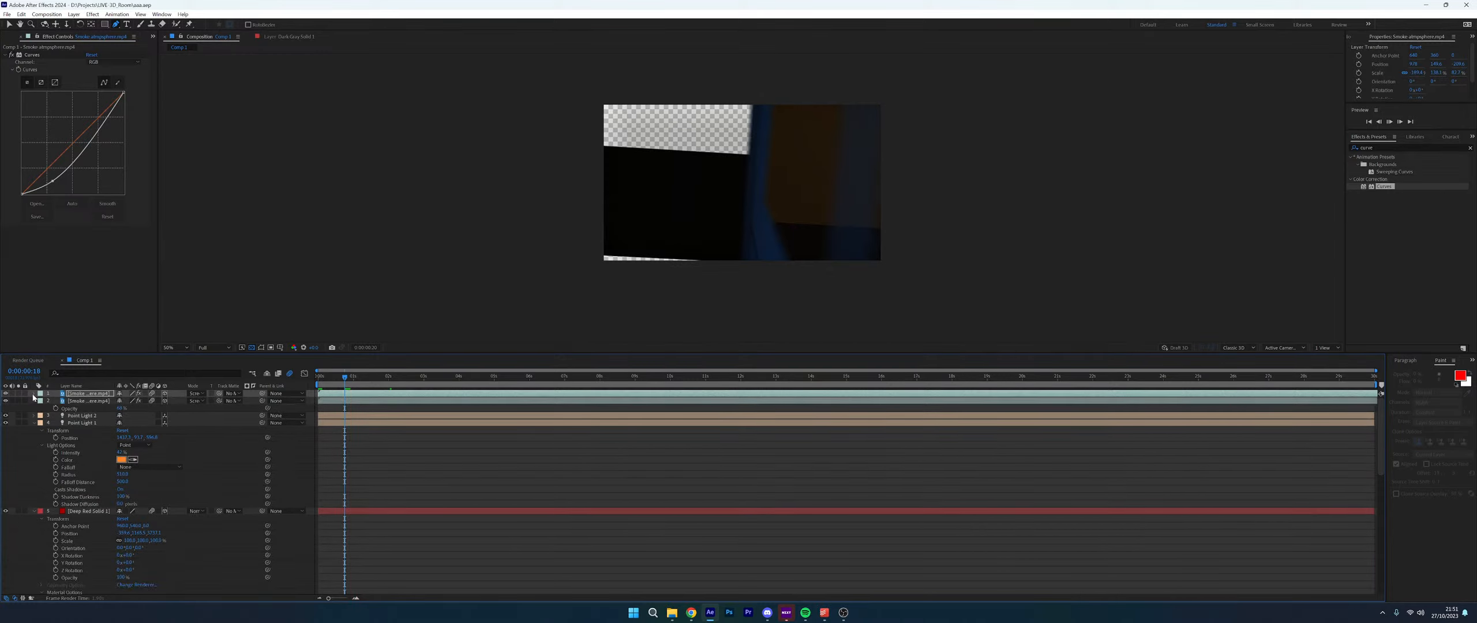
left_click(33, 393)
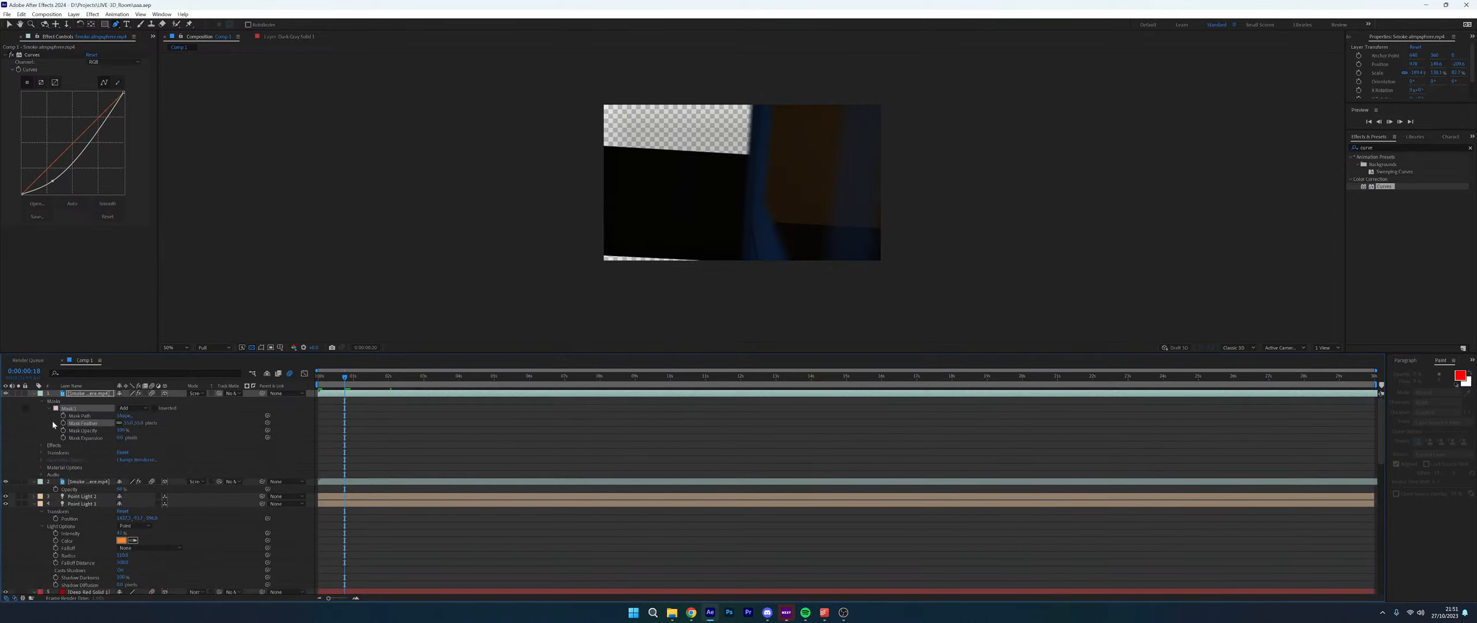
left_click(43, 468)
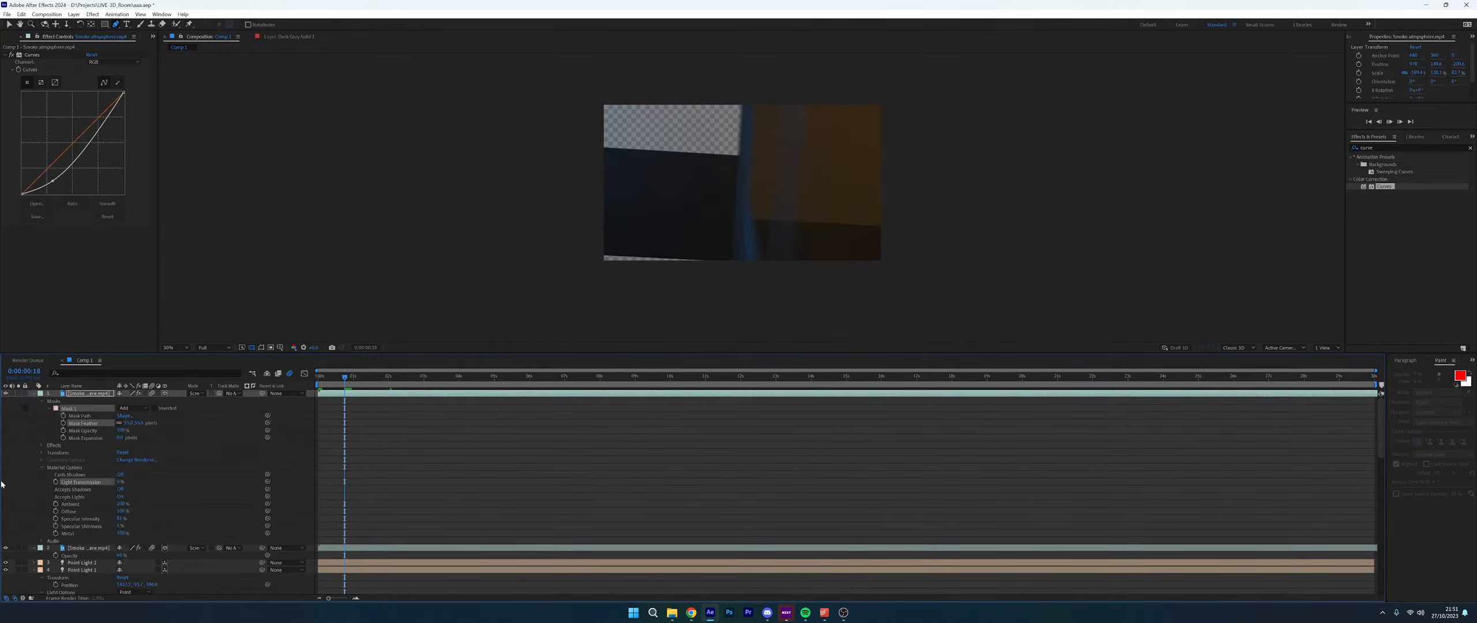
left_click(34, 394)
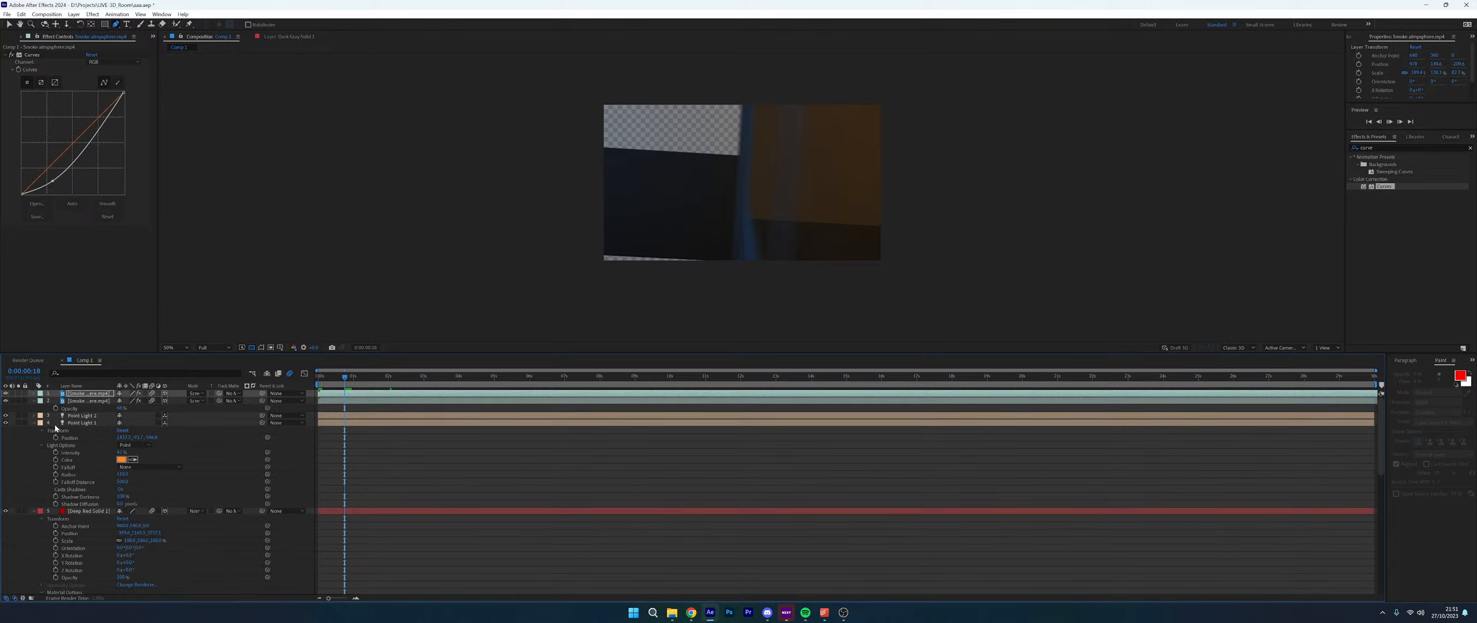
Try a Light Transmission of 0% in the original smoke layer's material options and preview the scene
left_click(75, 401)
left_click(34, 401)
left_click(34, 401)
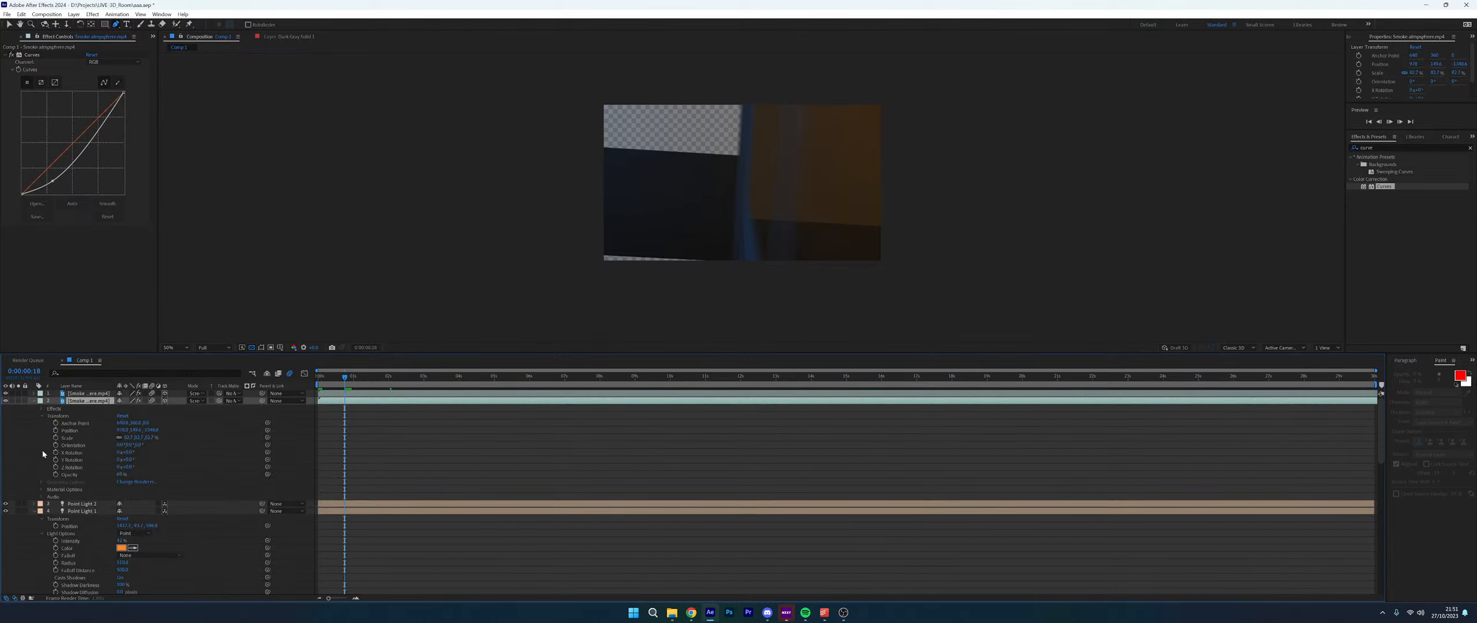
left_click(42, 489)
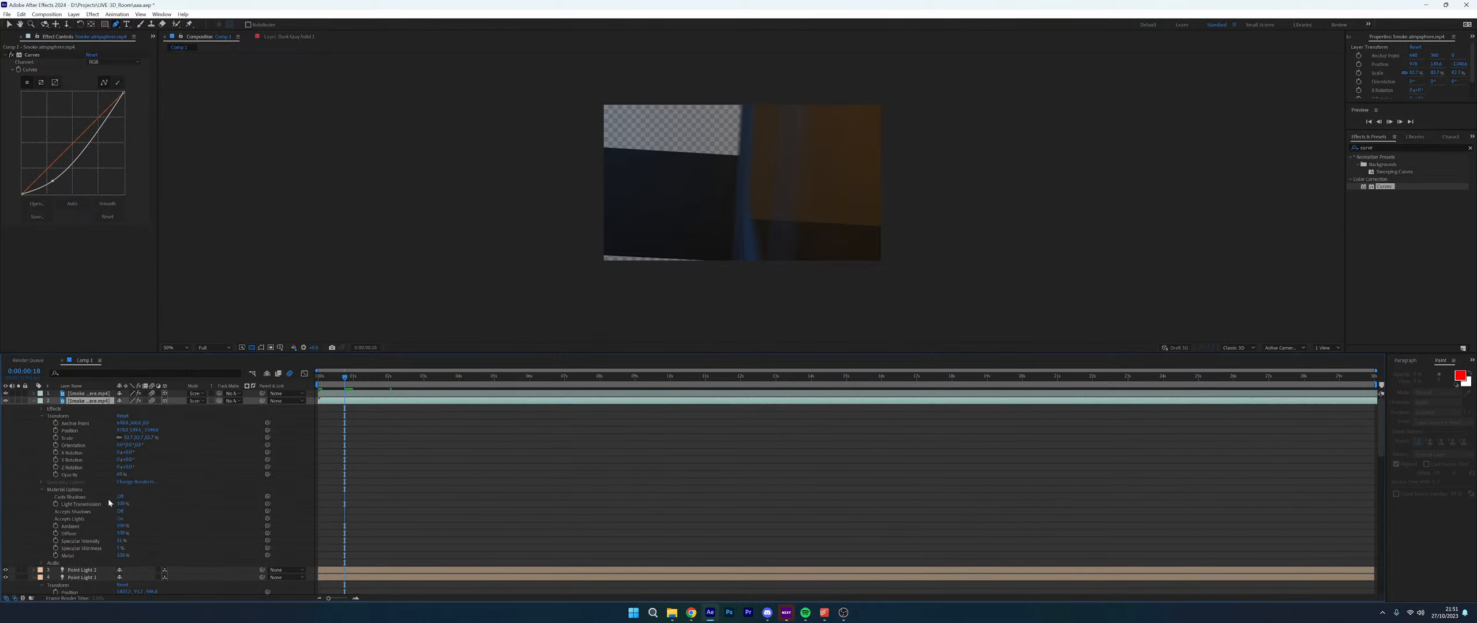
key("space")
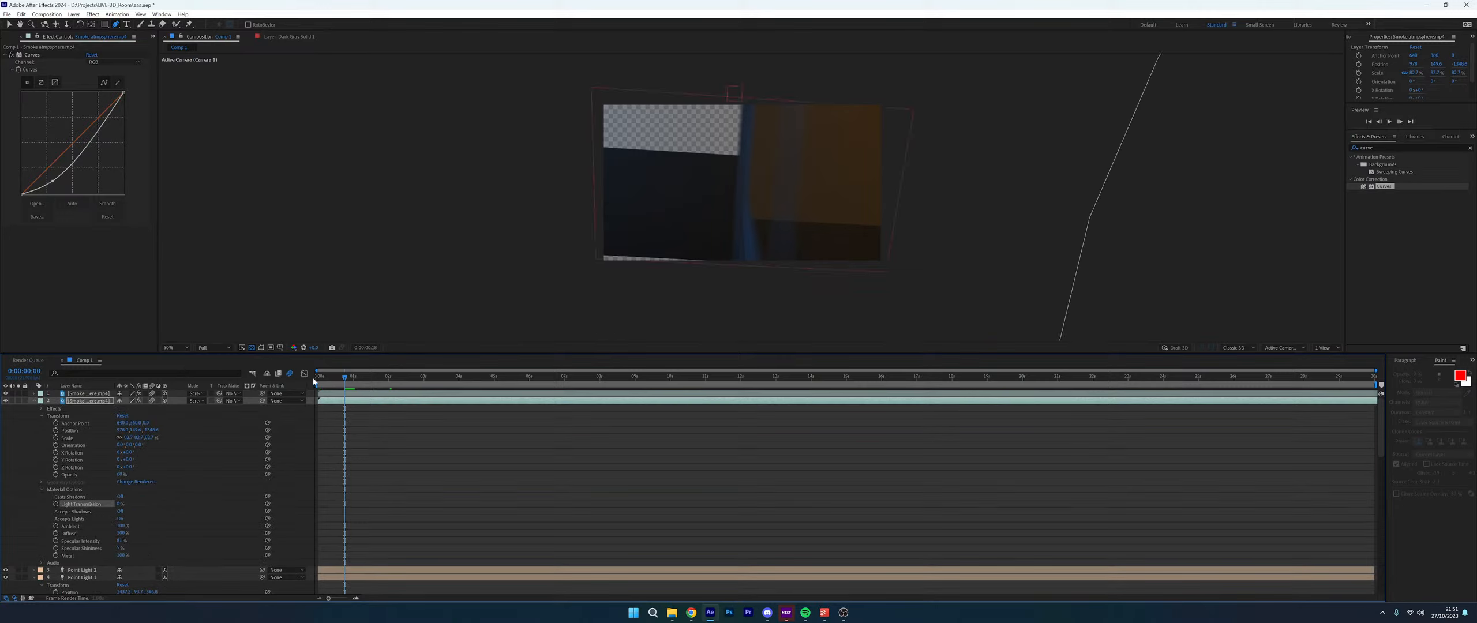
Hide both smoke layers and preview the opening of the animation from its first frame
left_click(5, 400)
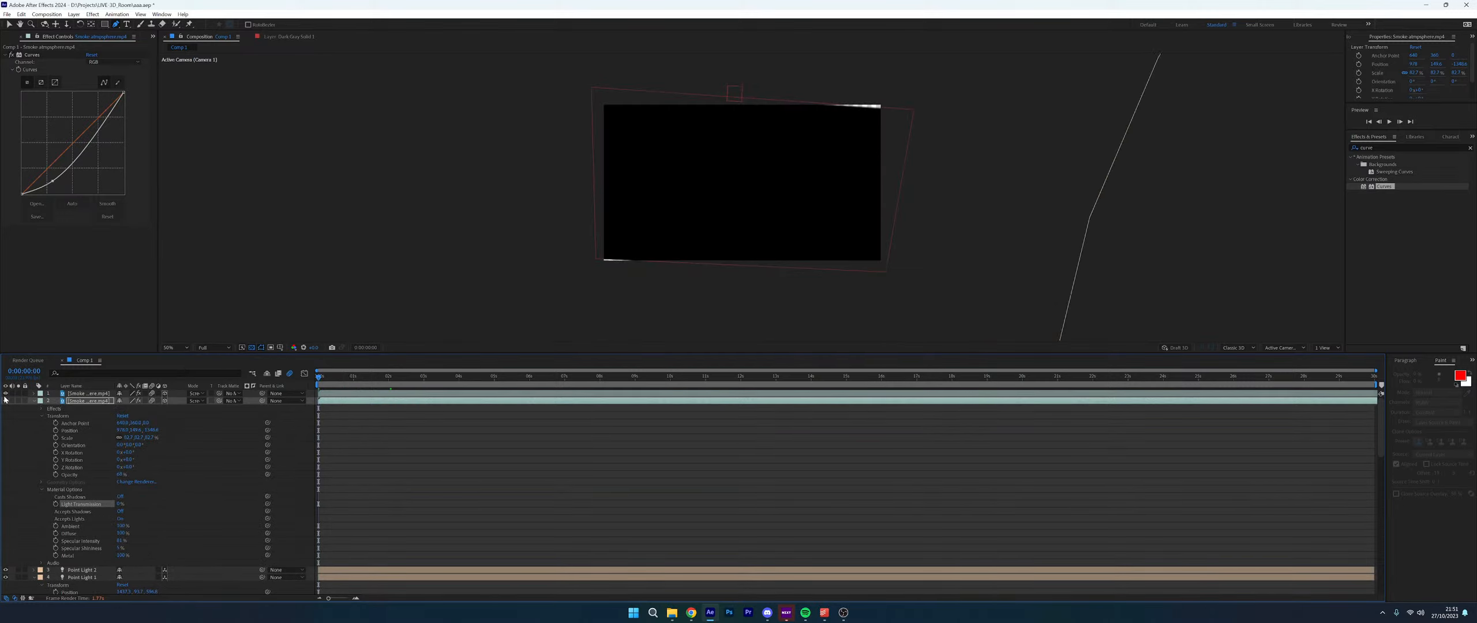
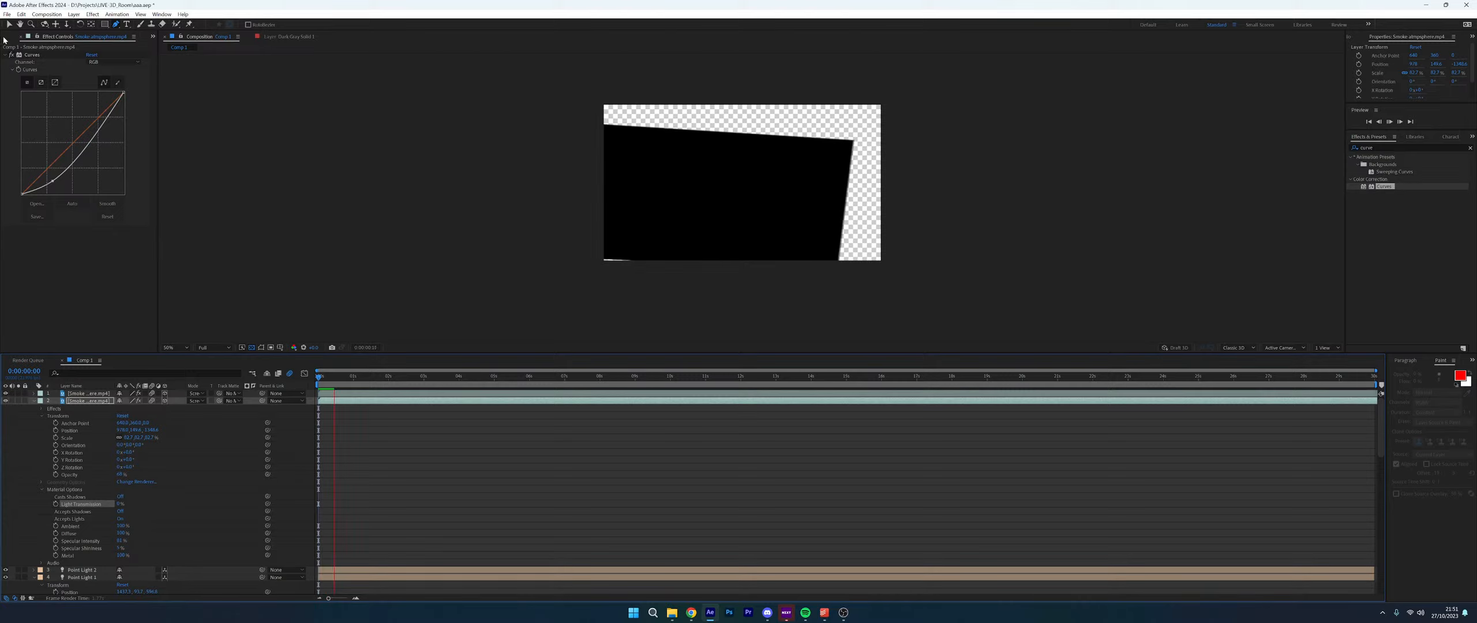
left_click(7, 38)
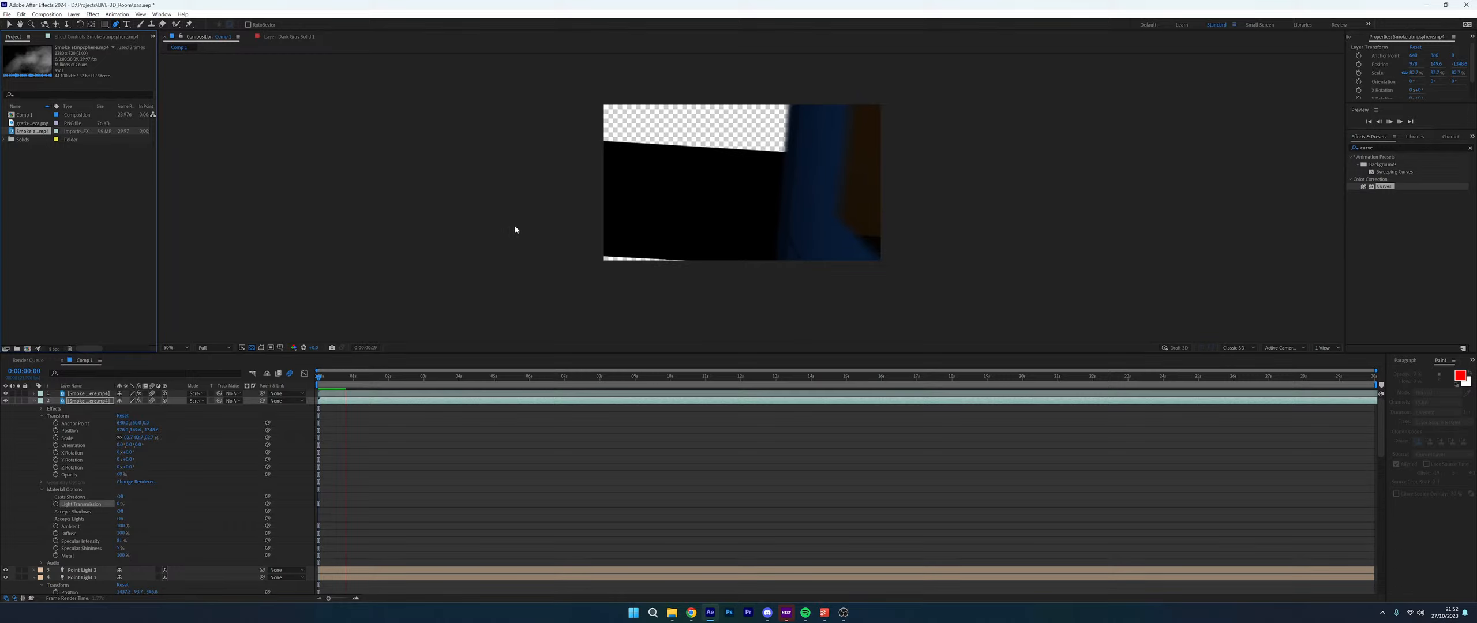
left_click(333, 386)
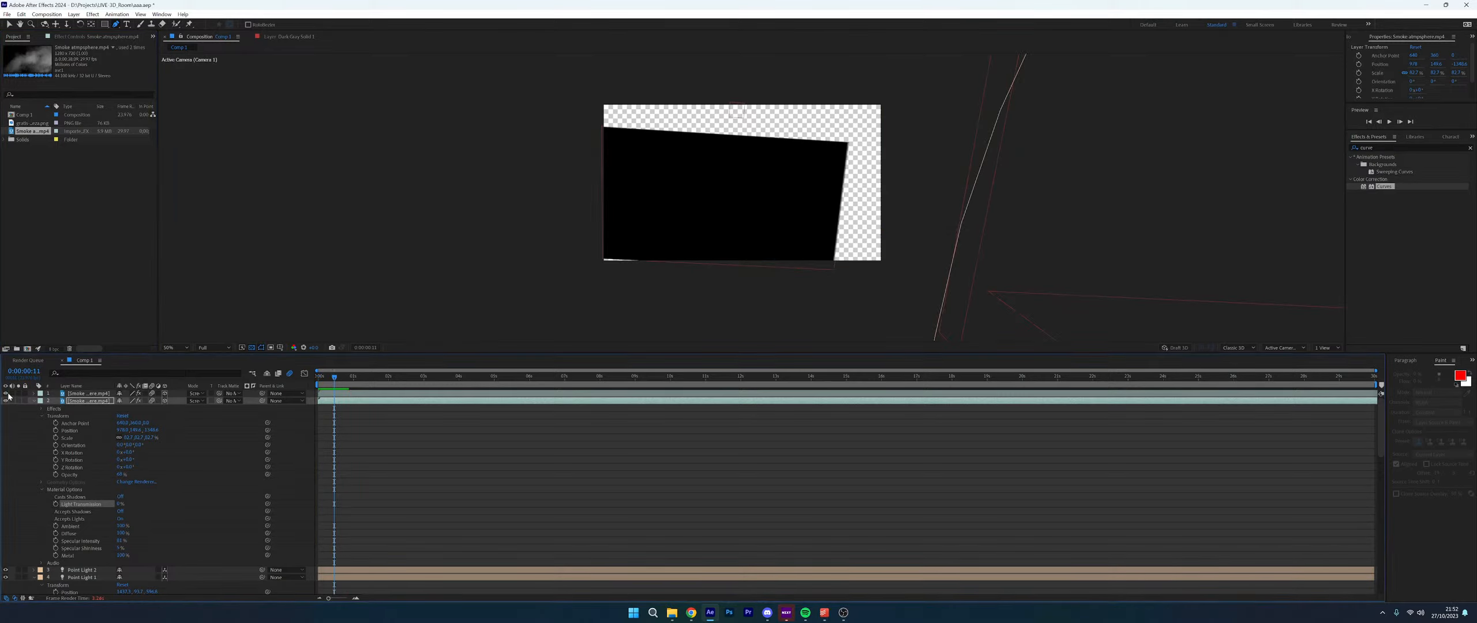
left_click_drag(9, 396, 7, 401)
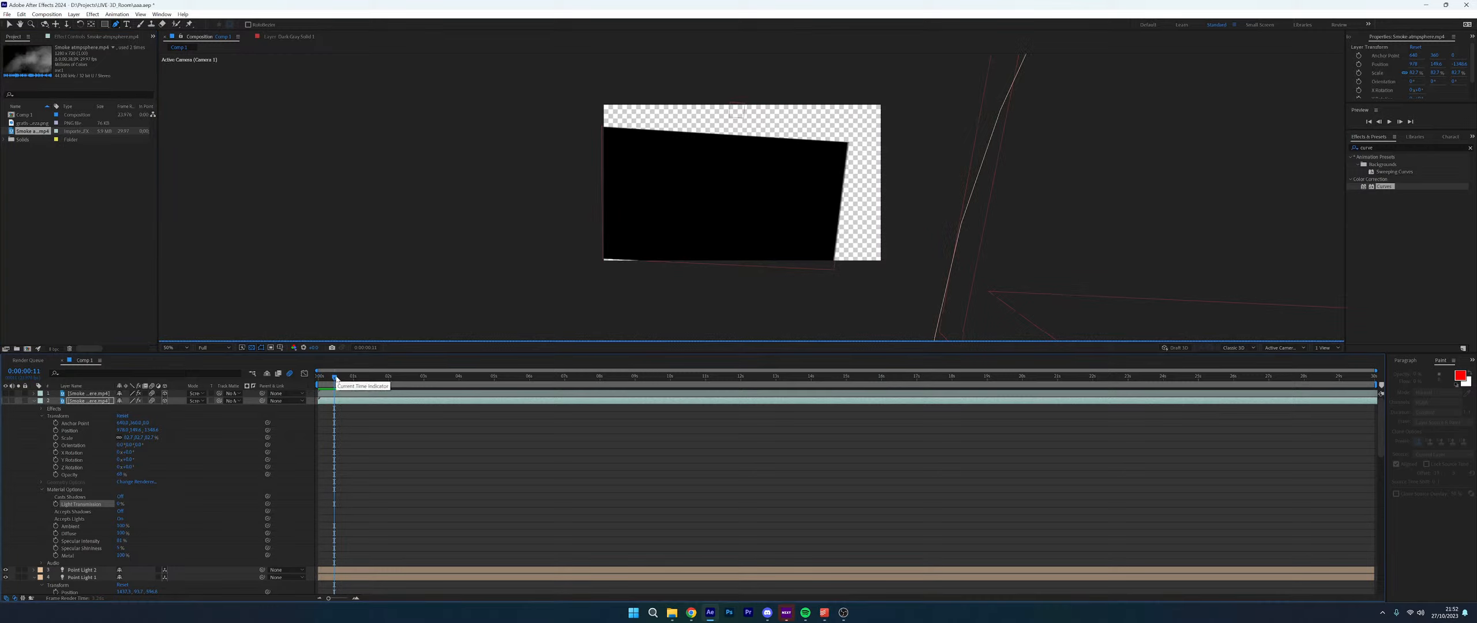
left_click_drag(333, 378, 325, 376)
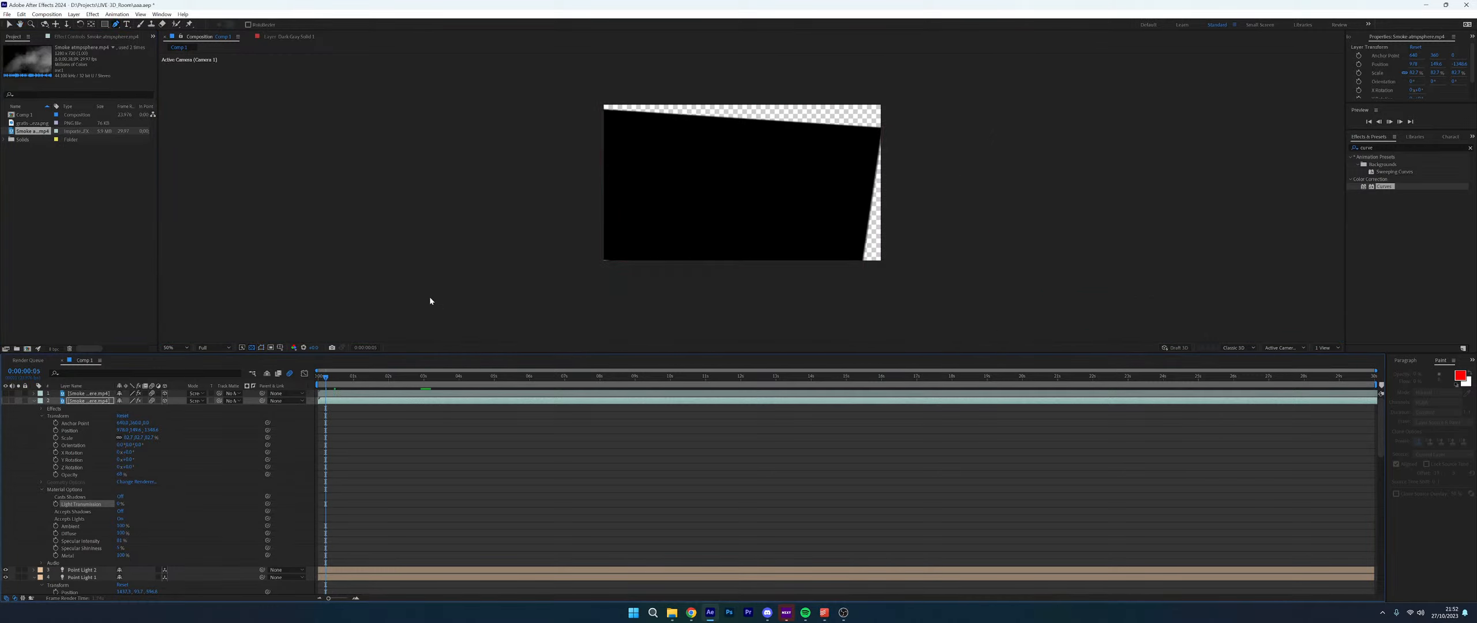
left_click_drag(325, 380, 309, 377)
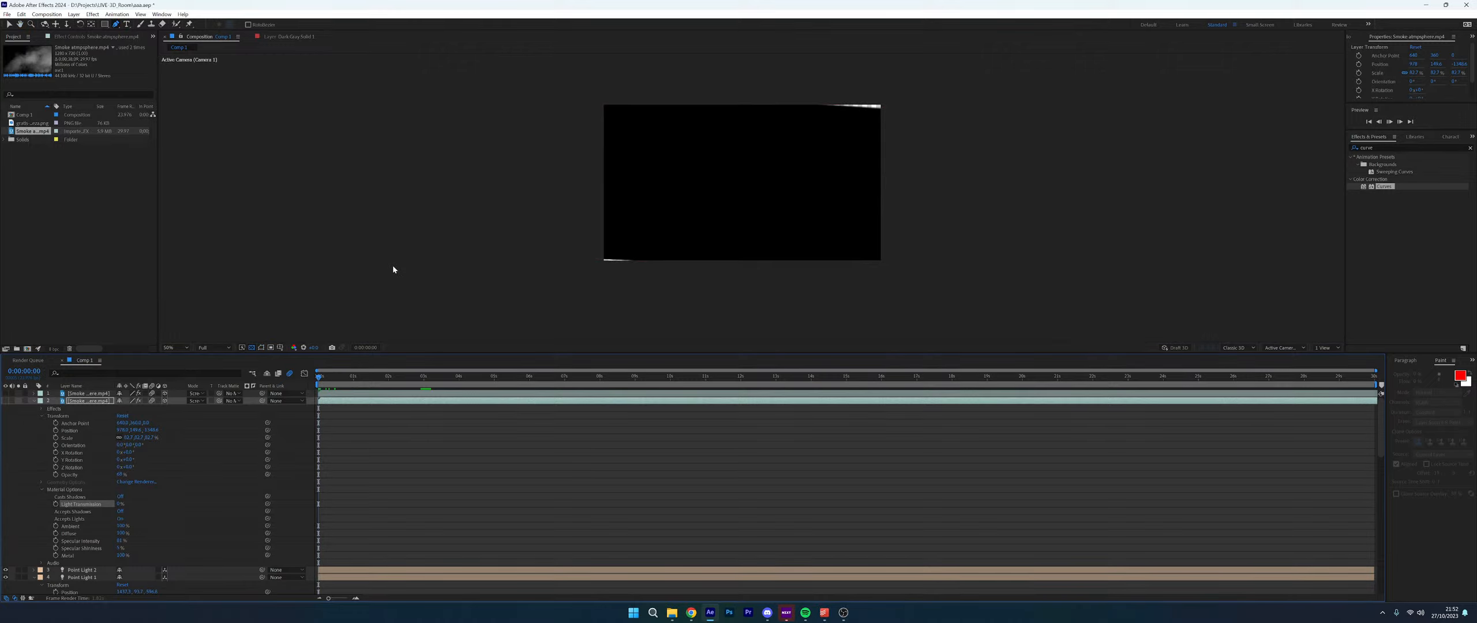
key("space")
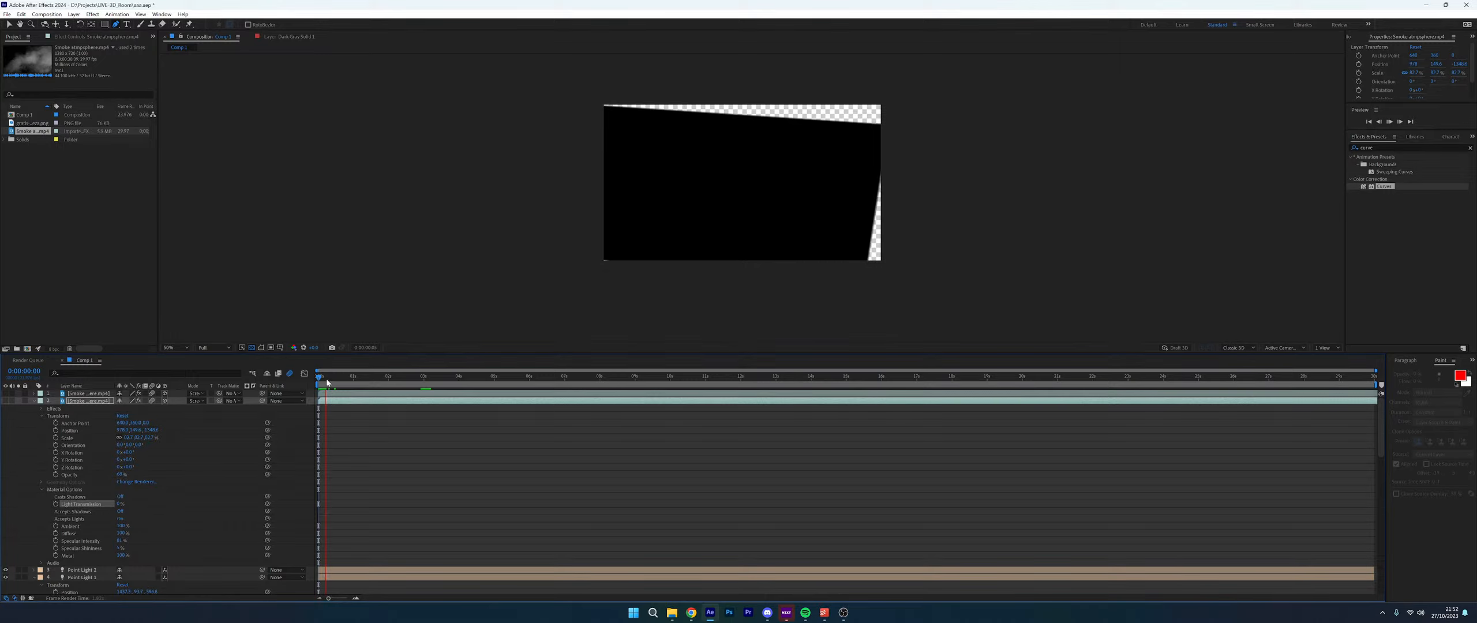
key("space")
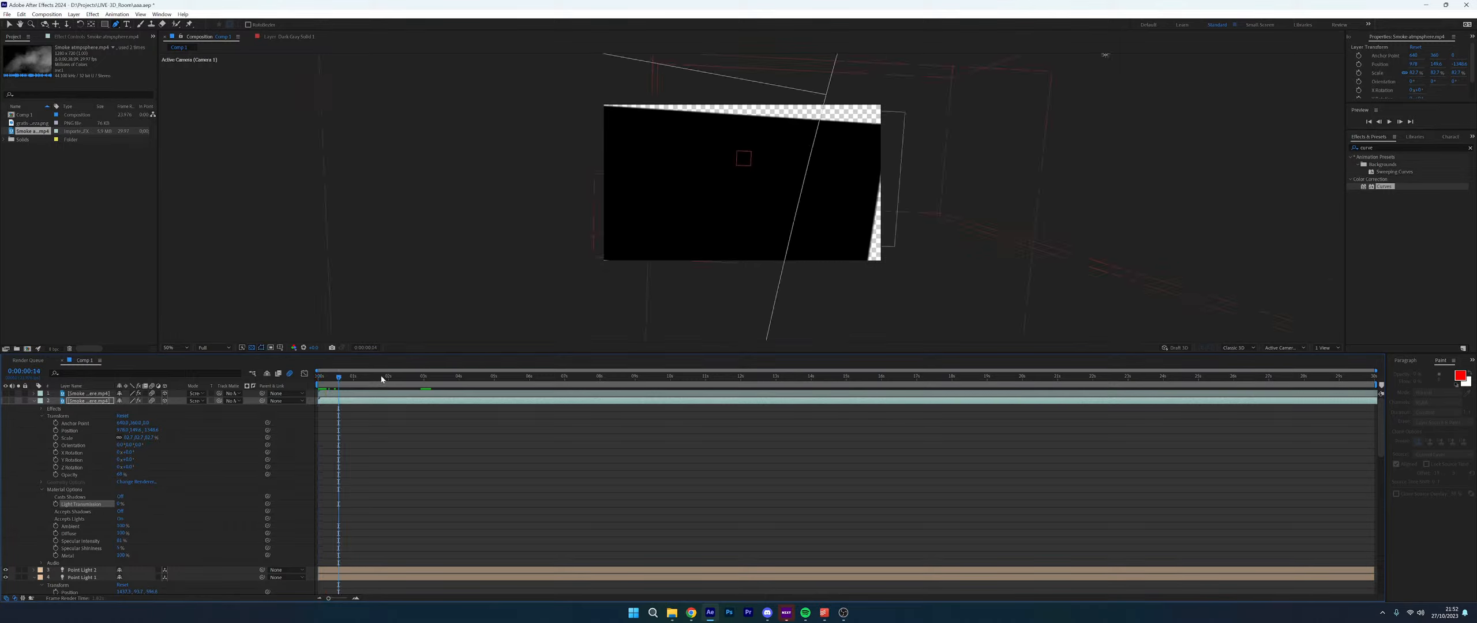
Set the composition's preview resolution to Auto and play the animation from about one second
left_click(381, 378)
left_click(222, 346)
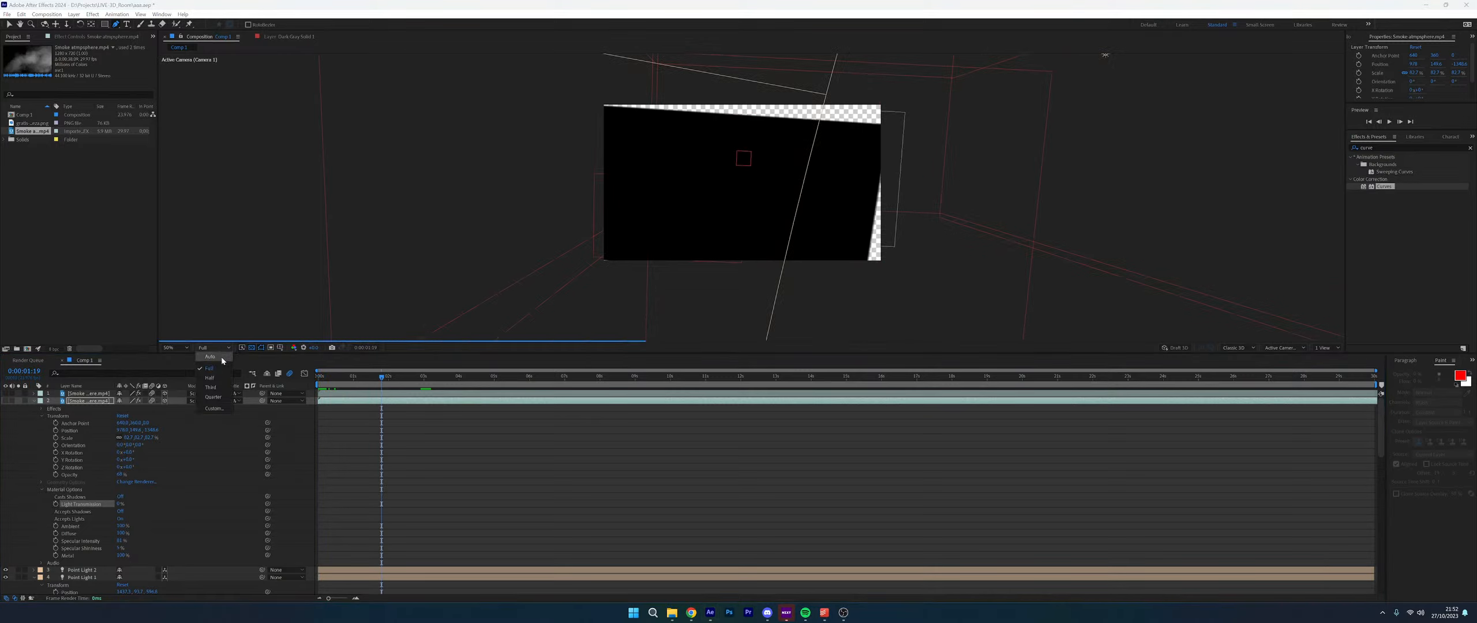
left_click(222, 356)
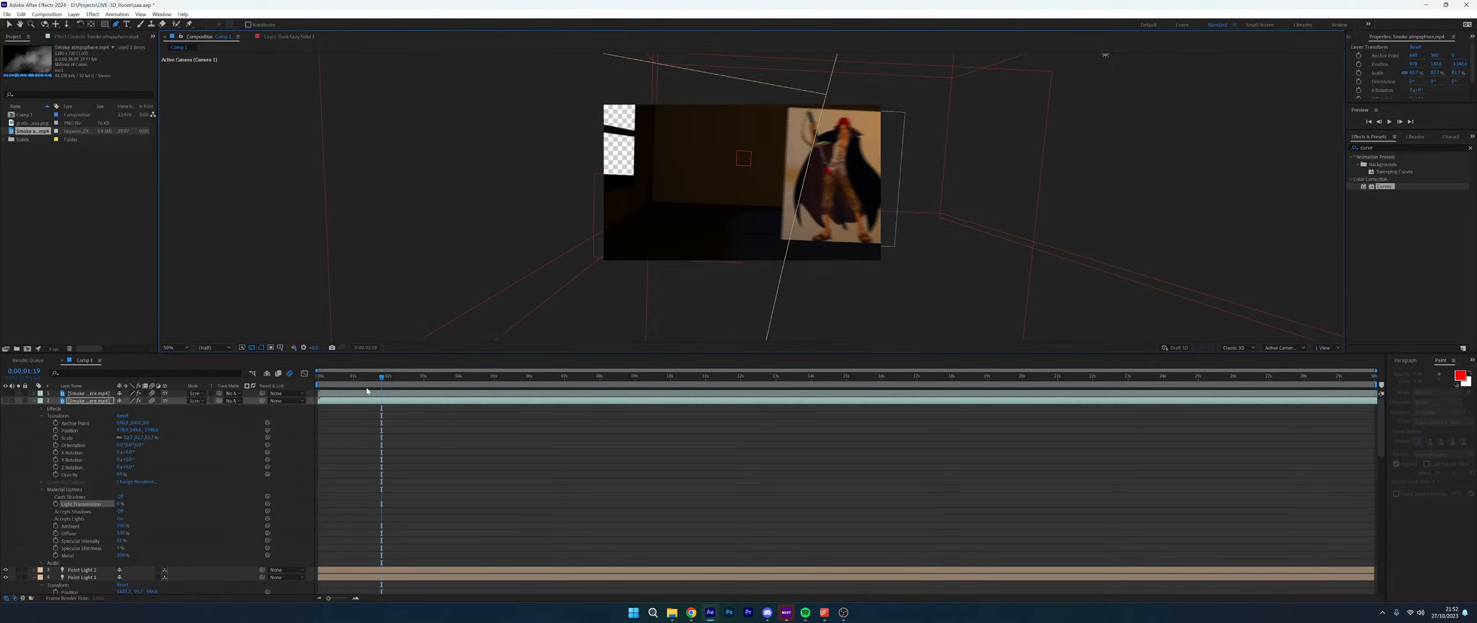
left_click_drag(380, 378, 358, 378)
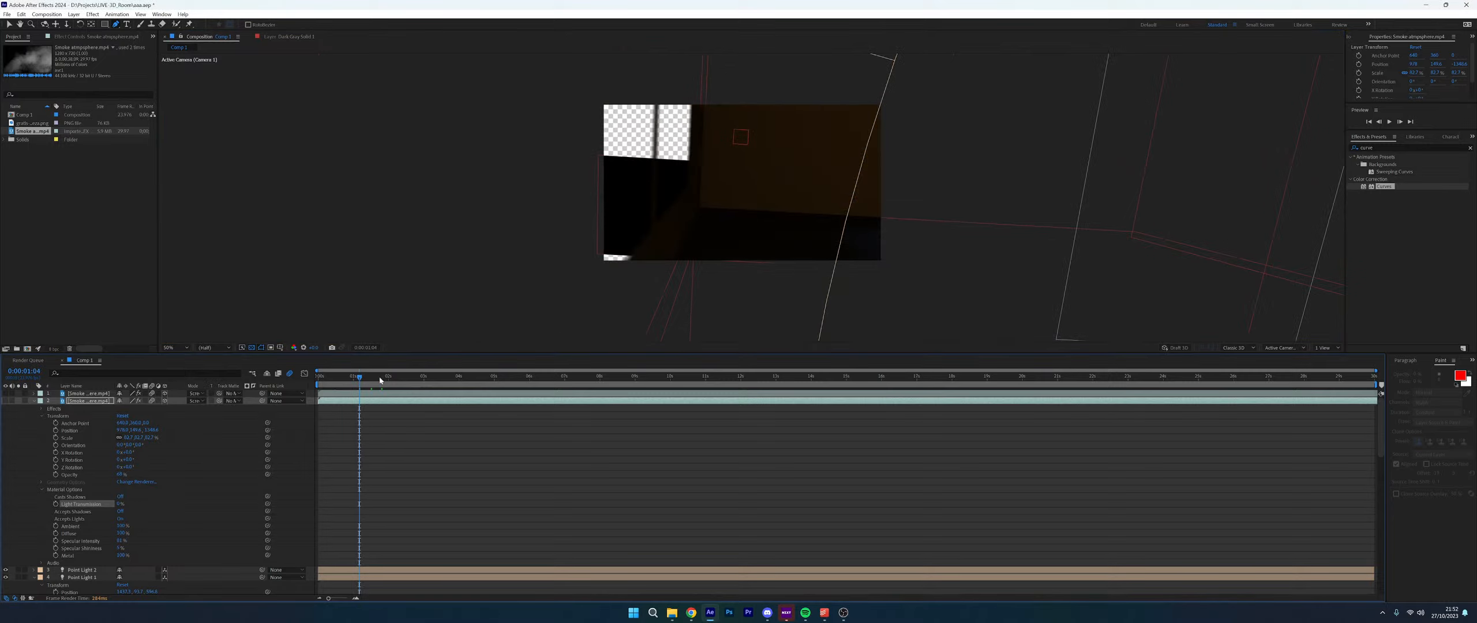
key("space")
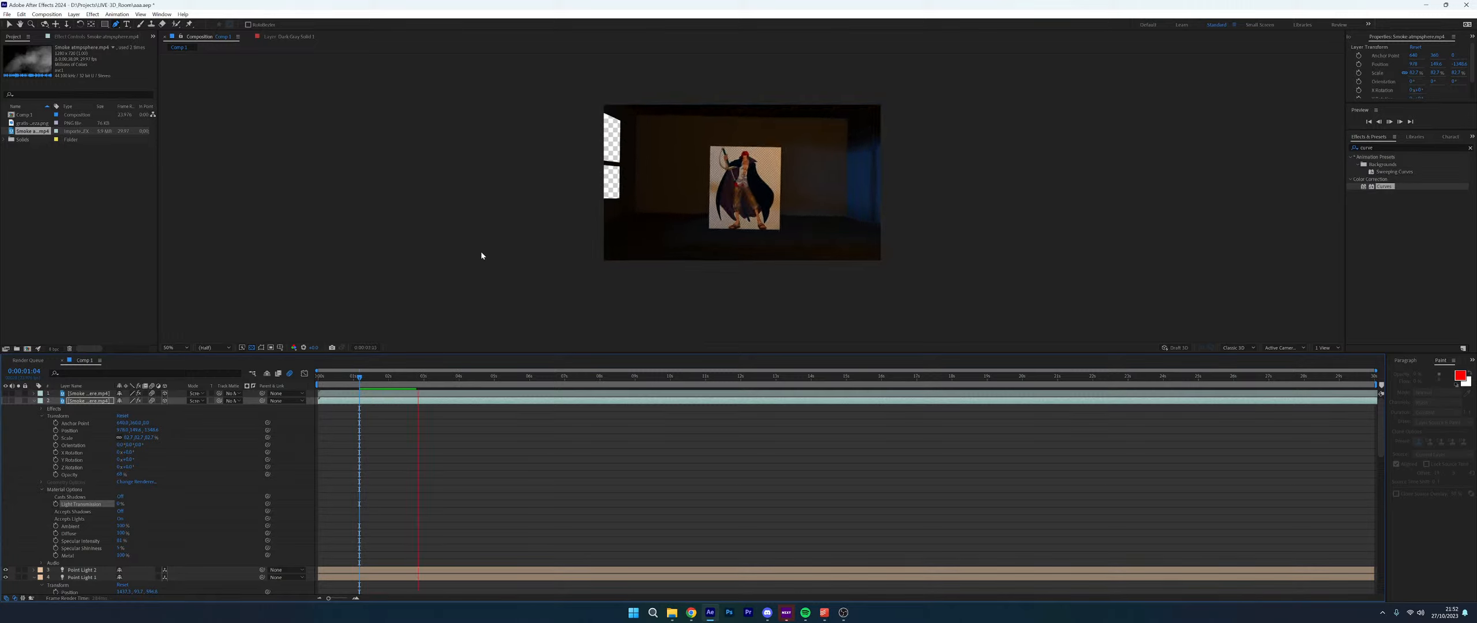
key("space")
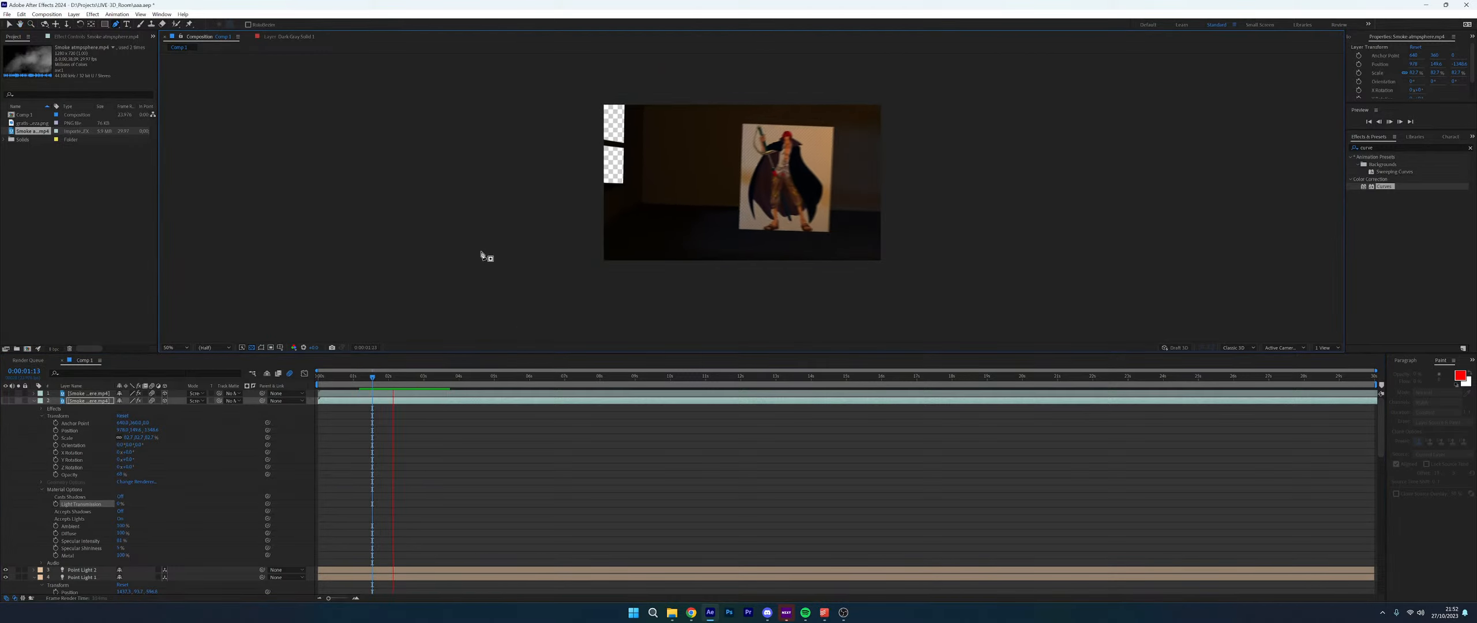
key("space")
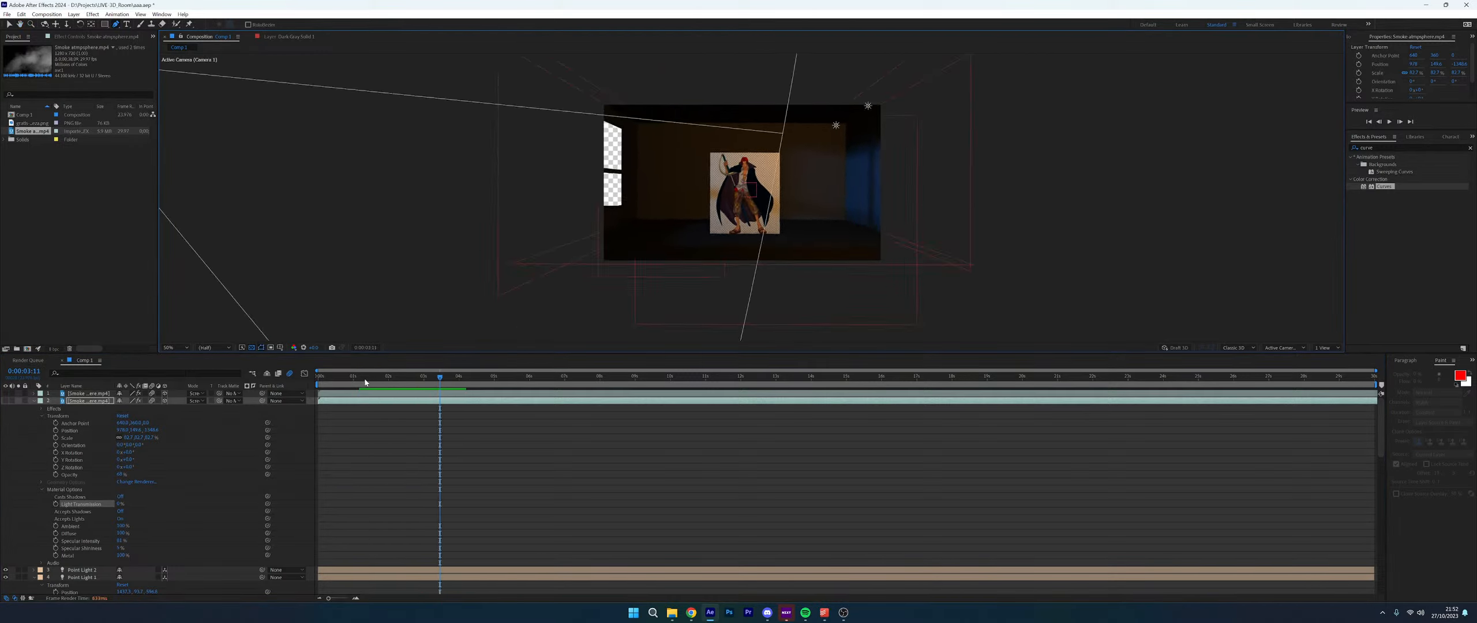
Make both smoke layers visible again and check the scene from about one second
left_click_drag(5, 393, 5, 401)
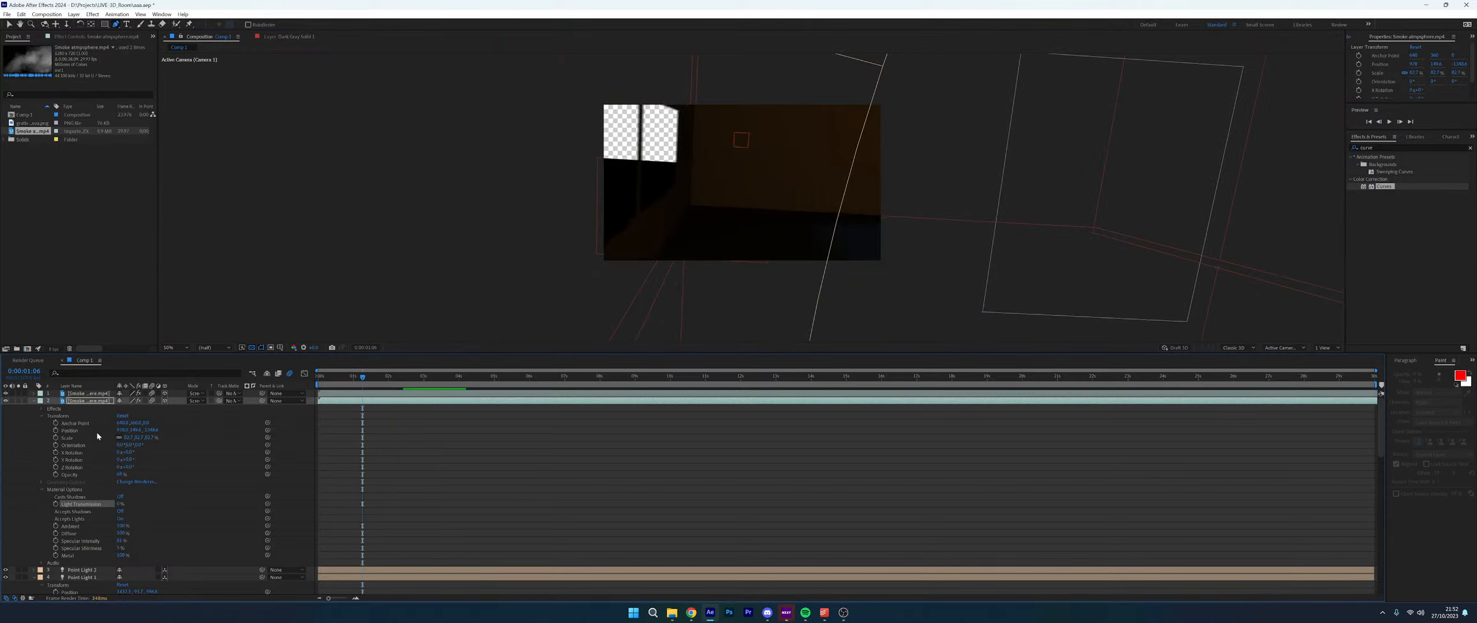
key("space")
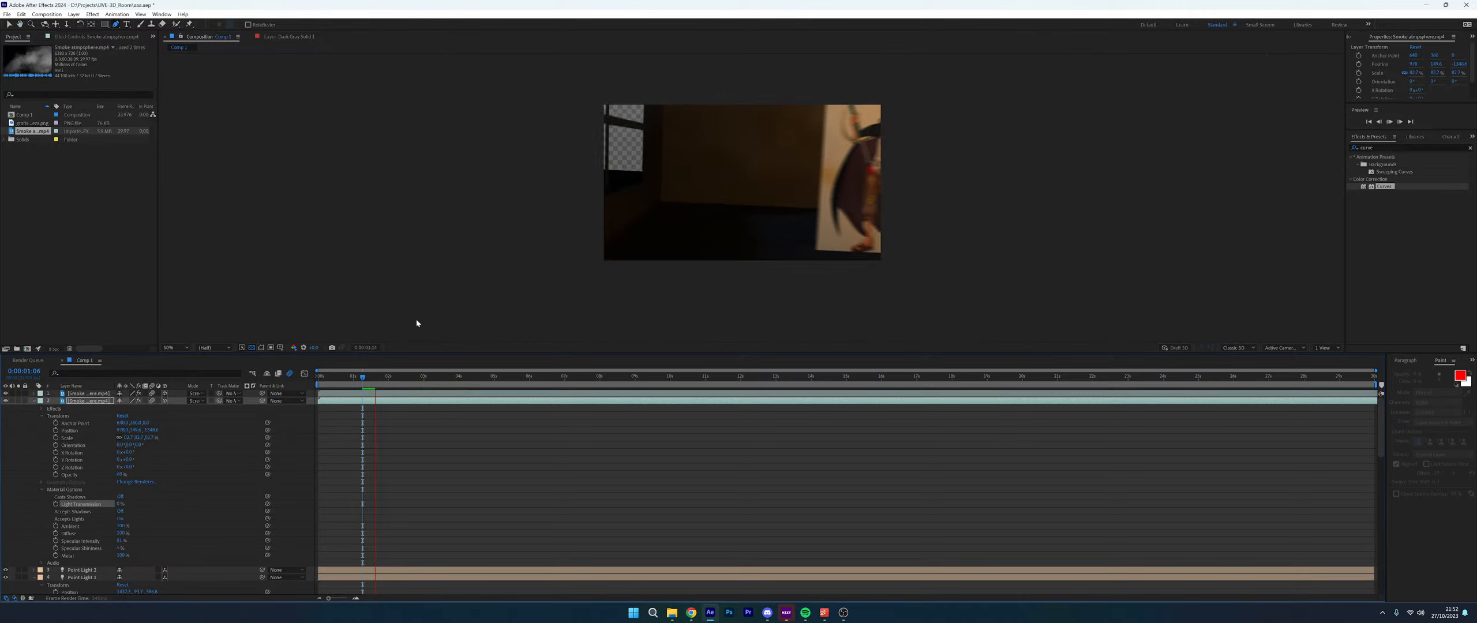
left_click(363, 379)
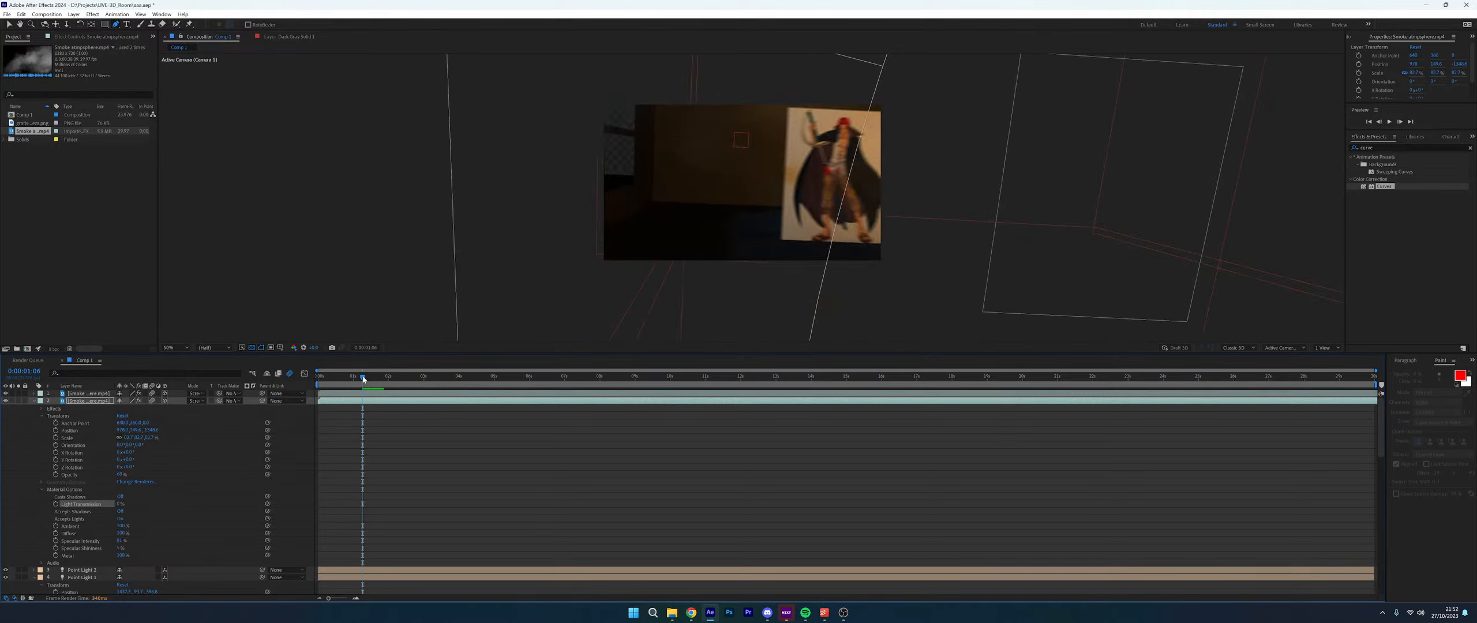
Set Light Transmission to 100% on both the original smoke layer and its flipped copy
left_click_drag(120, 504, 245, 500)
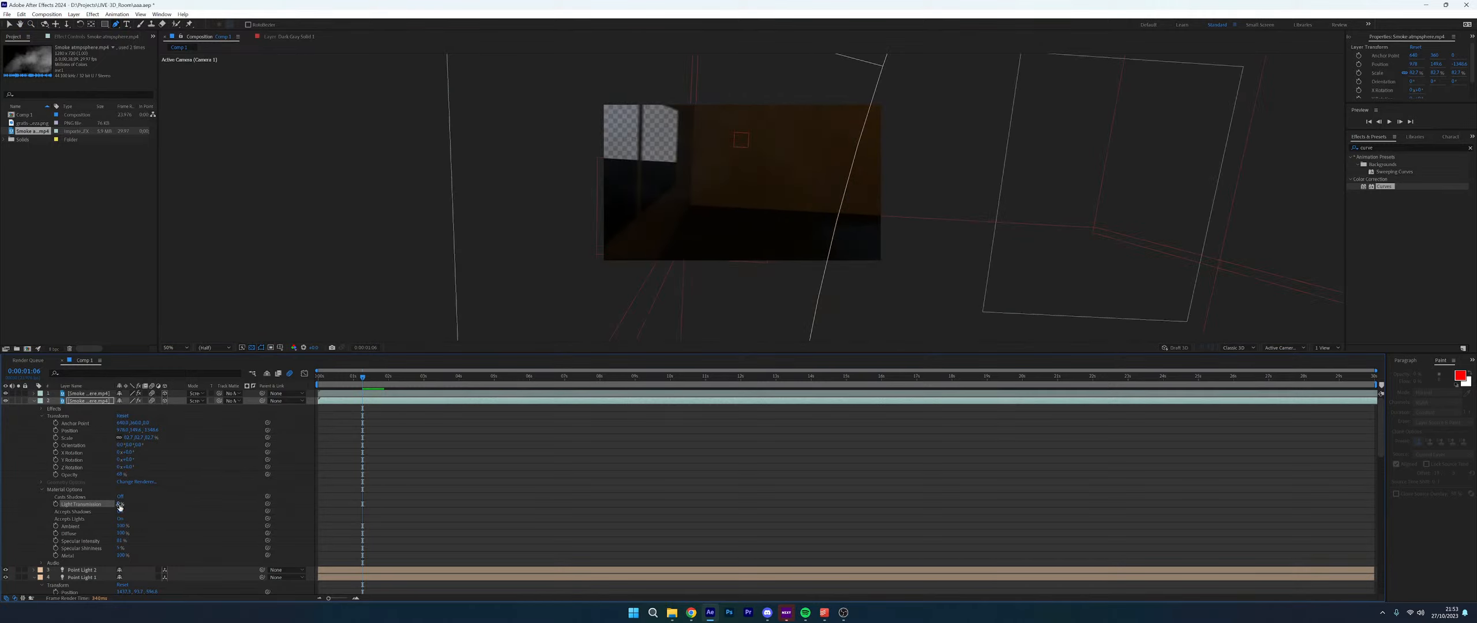
left_click(34, 393)
left_click_drag(122, 481, 252, 475)
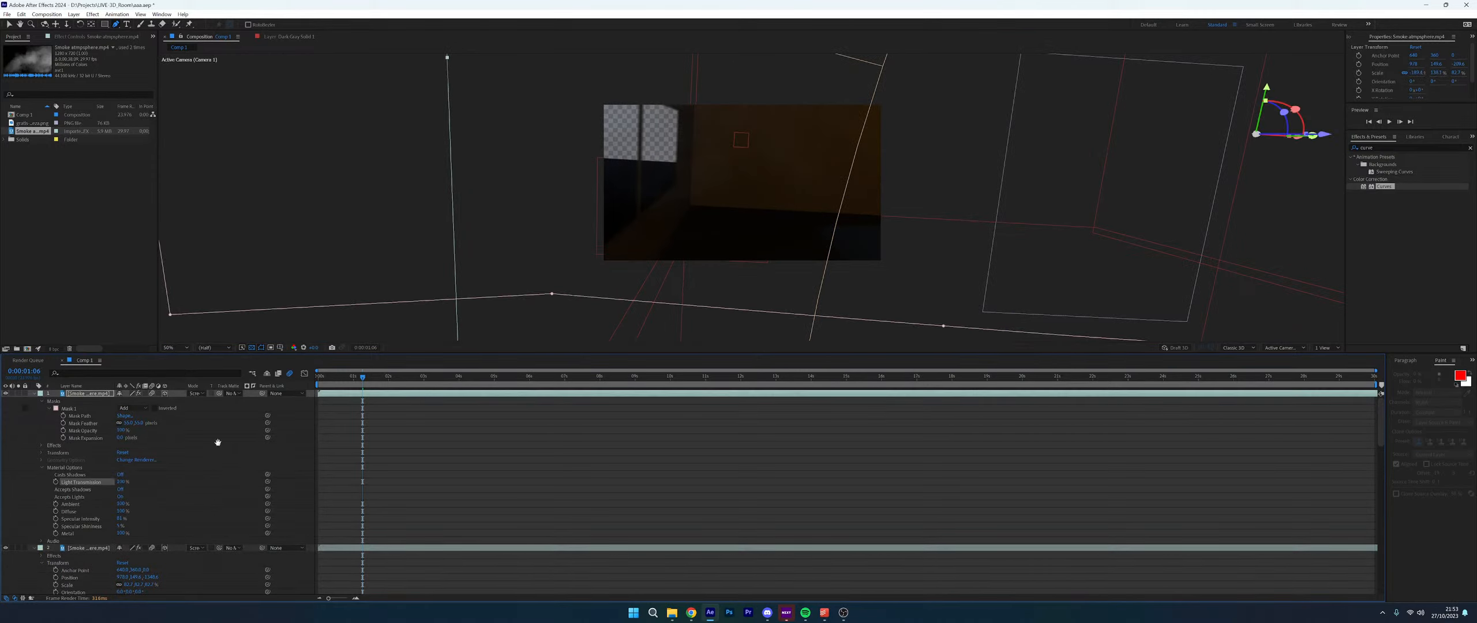
Play the animation from about one second to check how the smoke picks up the coloured lights
key("space")
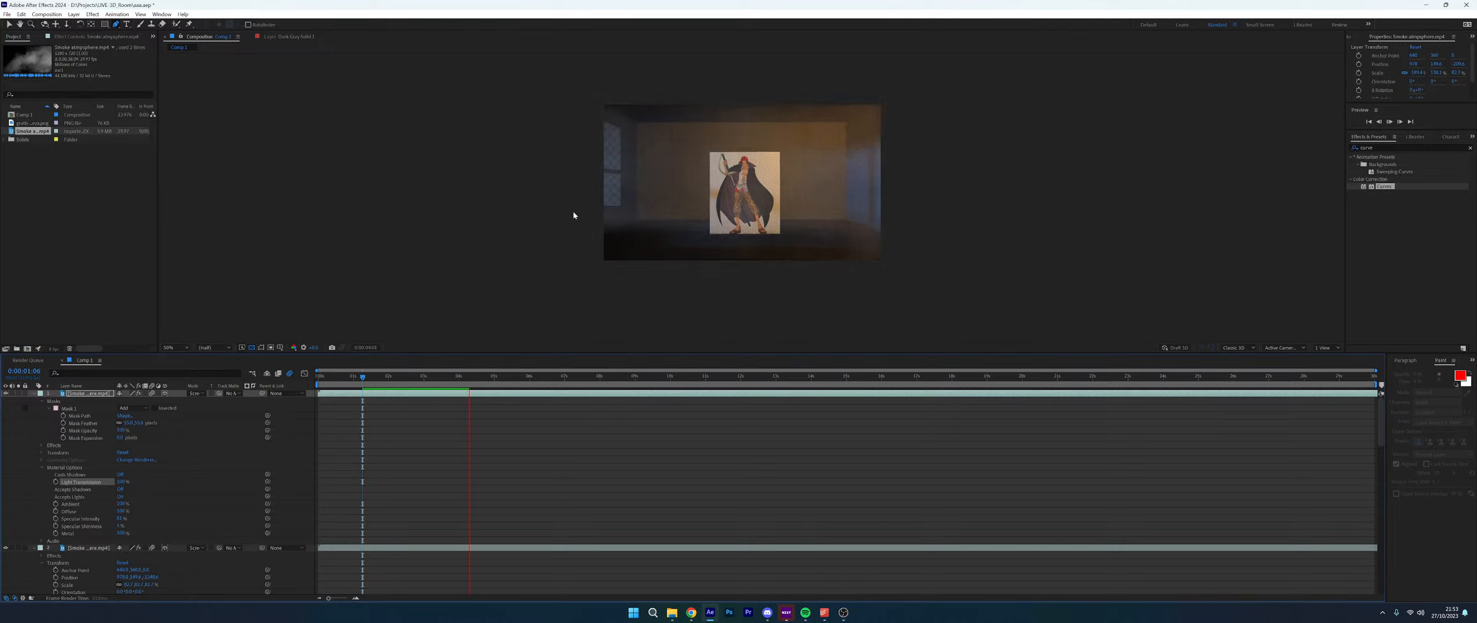
key("space")
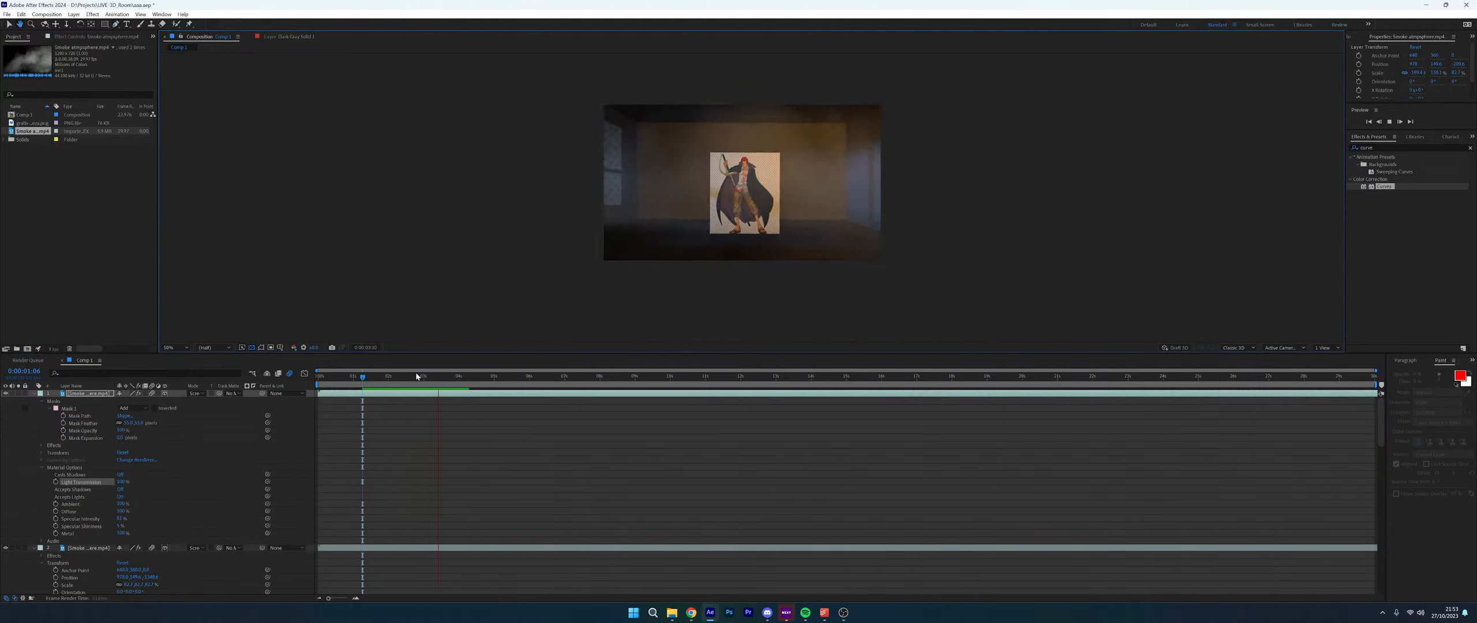
key("space")
left_click(394, 378)
Turn off the transparency grid and preview the whole animation from the start
left_click_drag(395, 378, 357, 376)
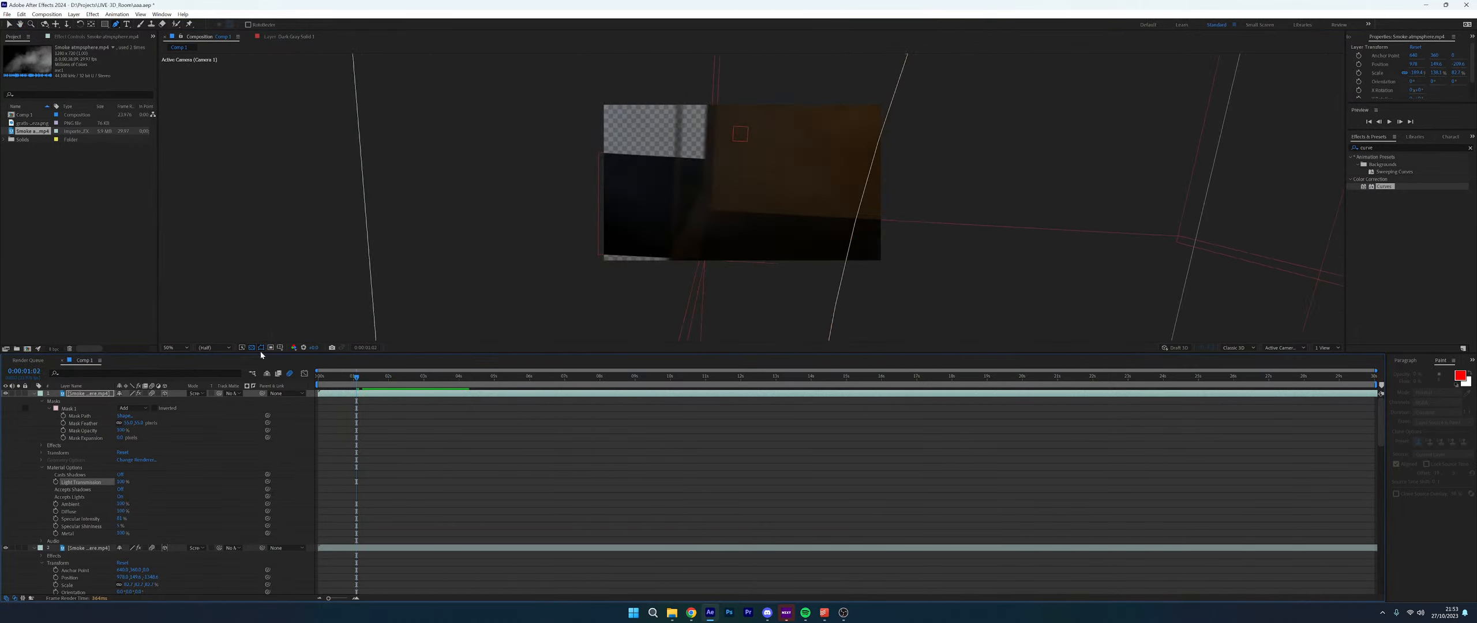
key("Home")
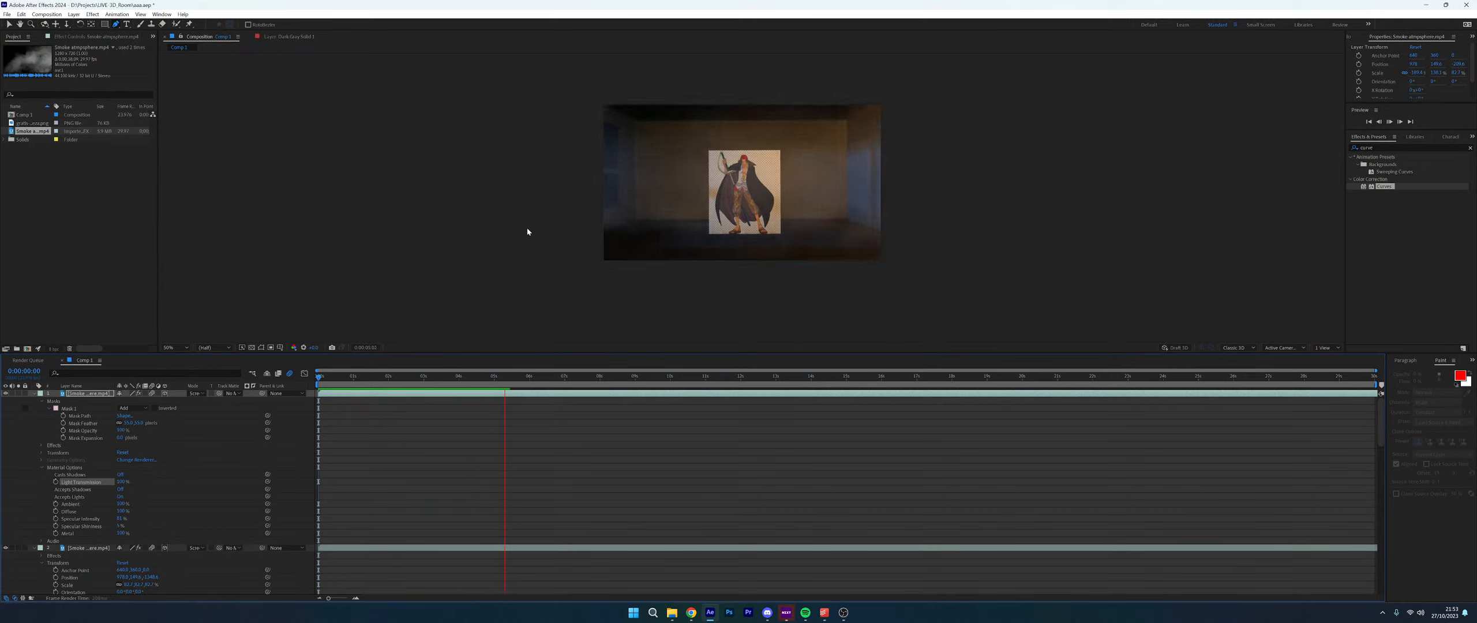
left_click(9, 24)
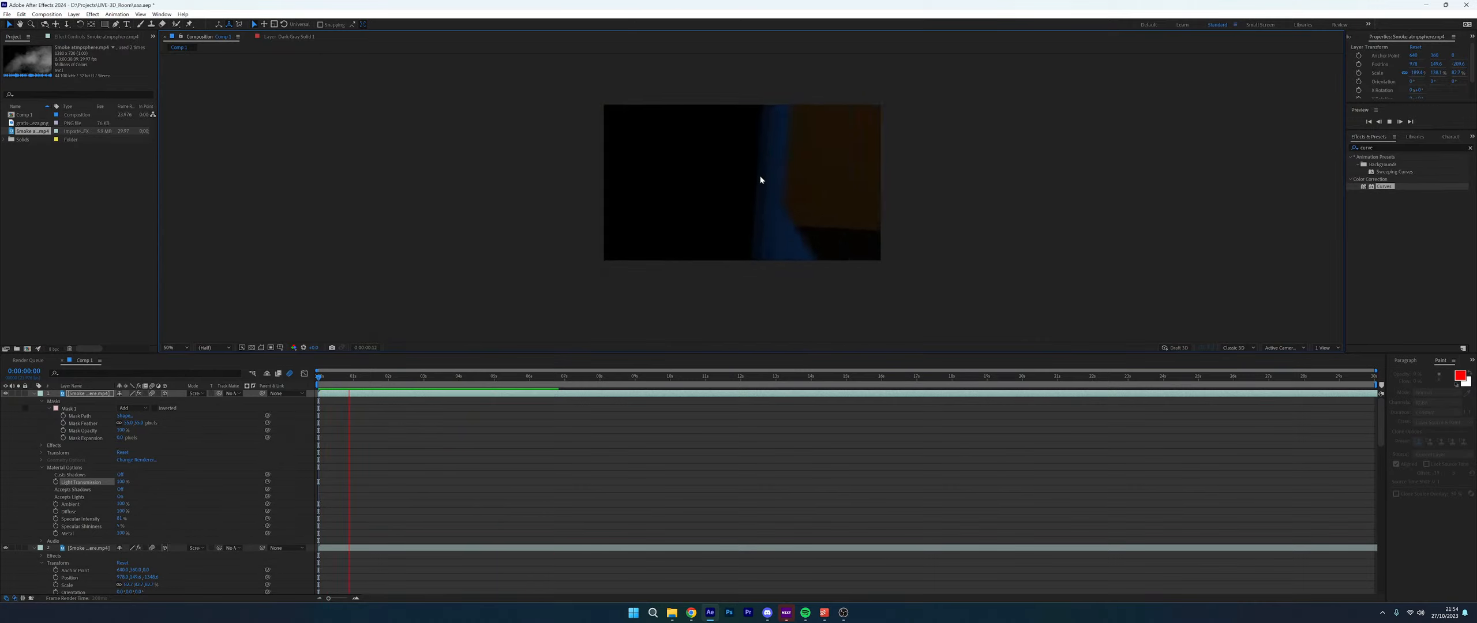
Stop the preview, save the project, and collapse the open properties of both smoke layers, the point light and the red solid
key("space")
key("ctrl+s")
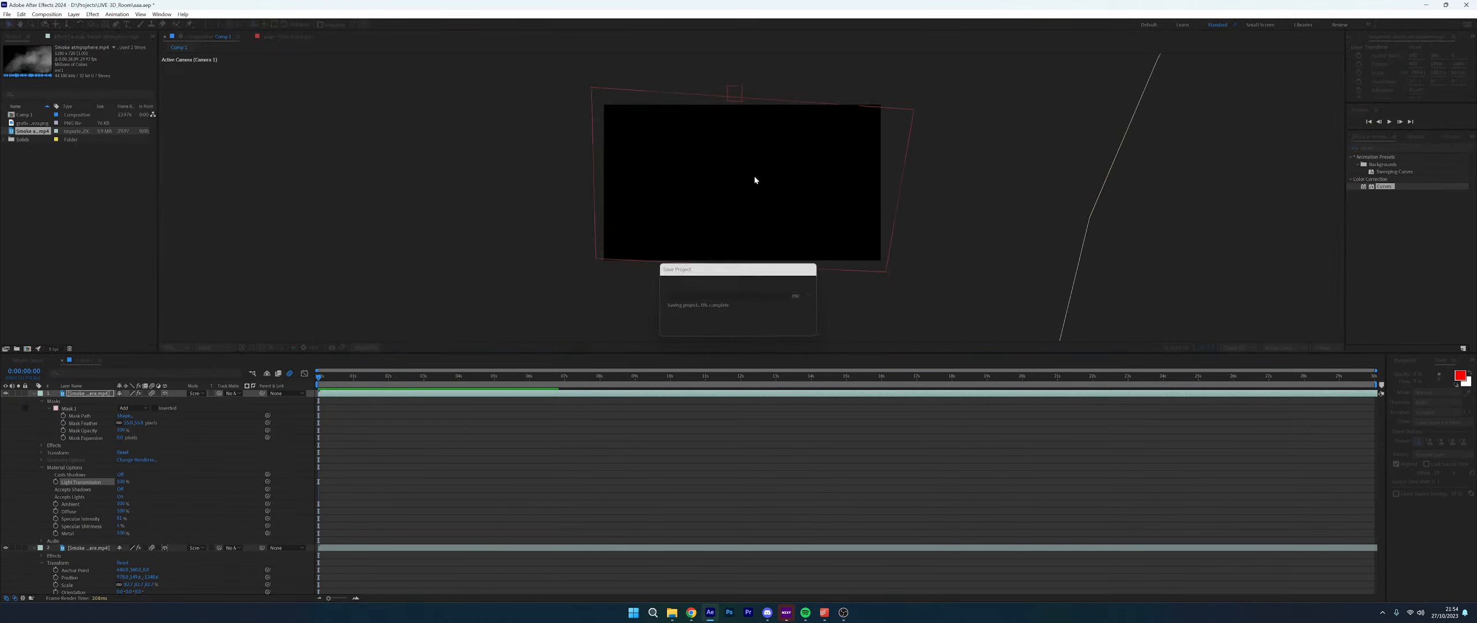
left_click(34, 393)
left_click(34, 401)
left_click(33, 416)
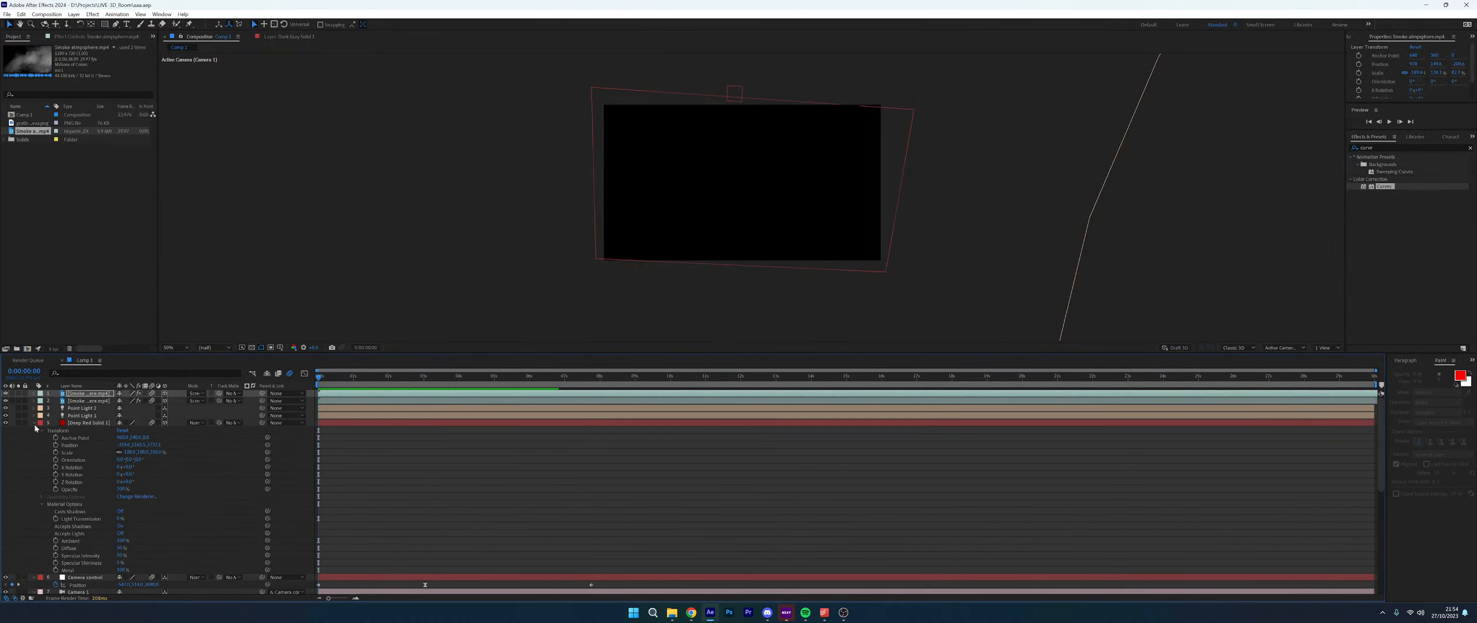
left_click(34, 423)
Move to about 0:00:05:23 and deselect all layers to inspect the lit room with the character and smoke
left_click(542, 377)
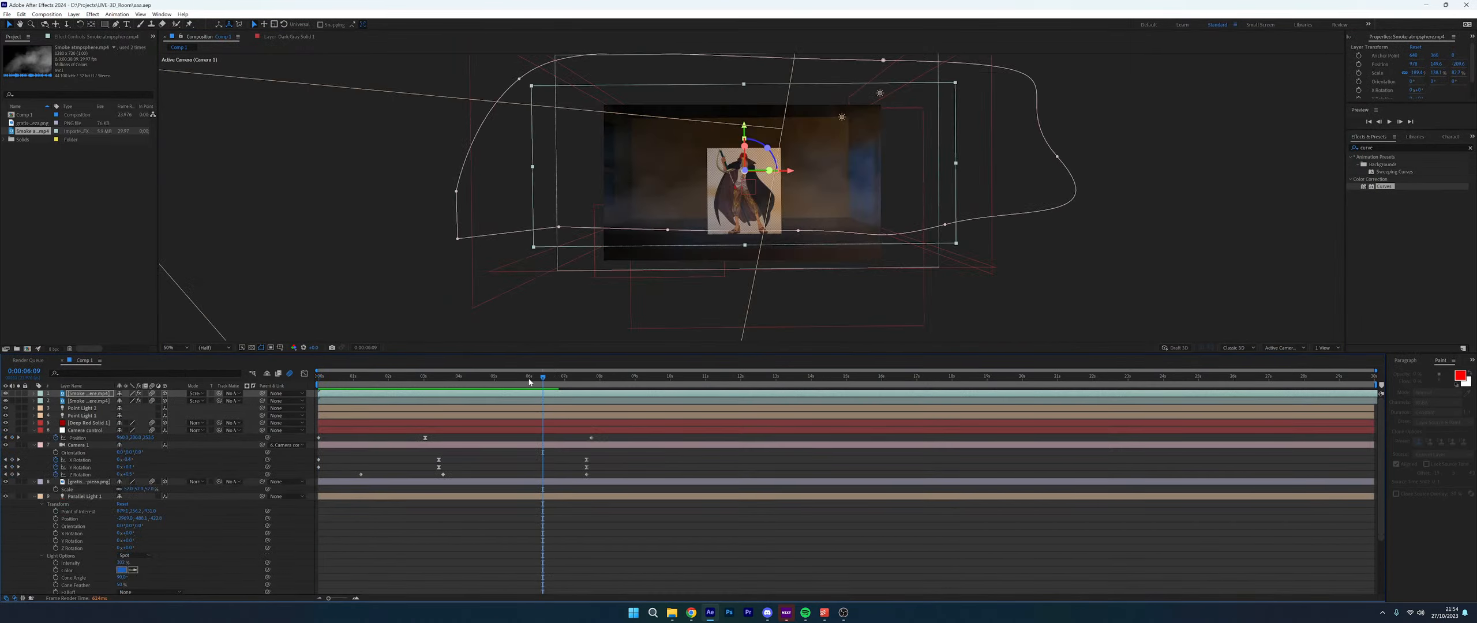
left_click(529, 377)
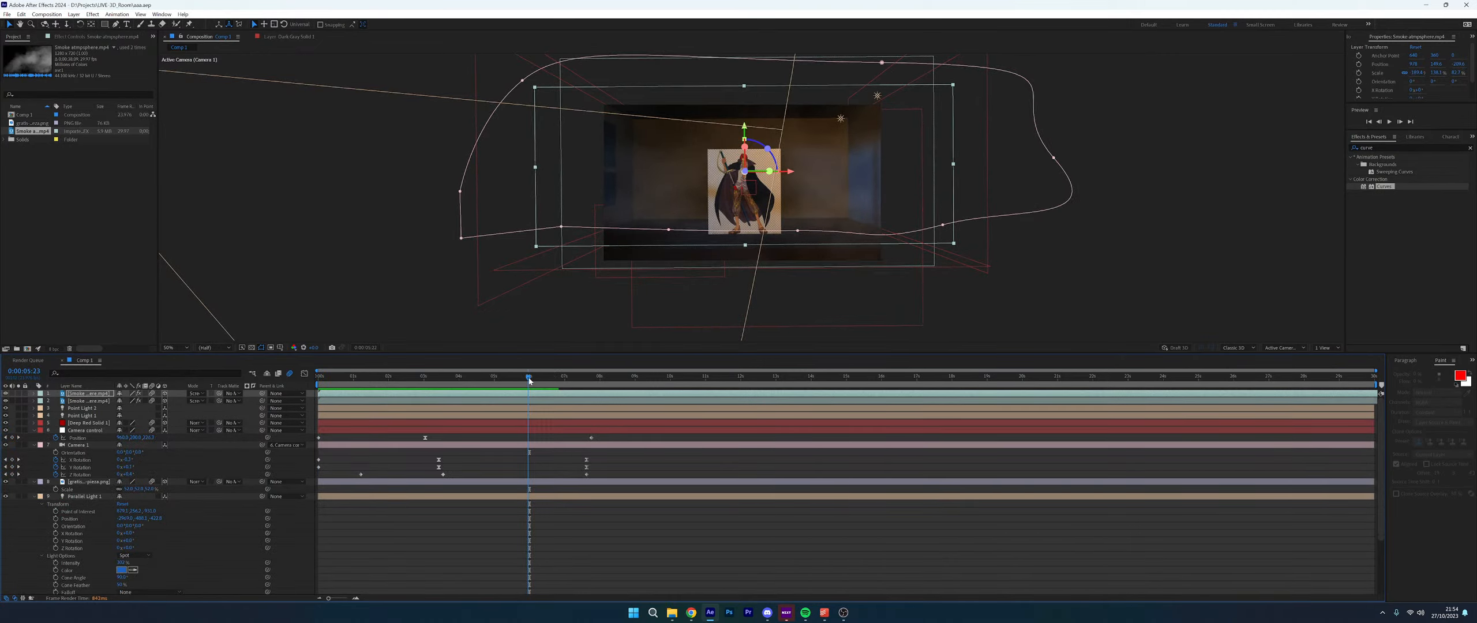
left_click(650, 486)
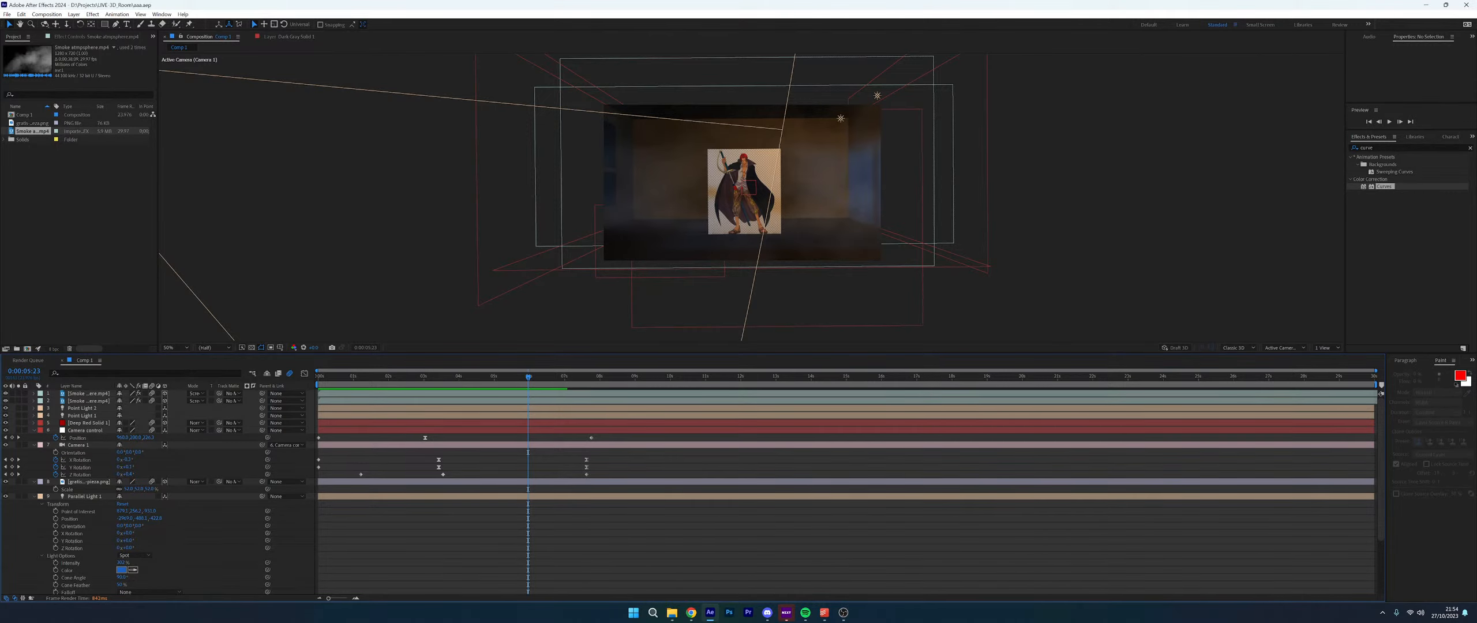
Switch to the YouTube Studio browser window and open the live streaming dashboard
left_click_drag(1473, 46, 1084, 116)
left_click(1142, 114)
left_click(695, 571)
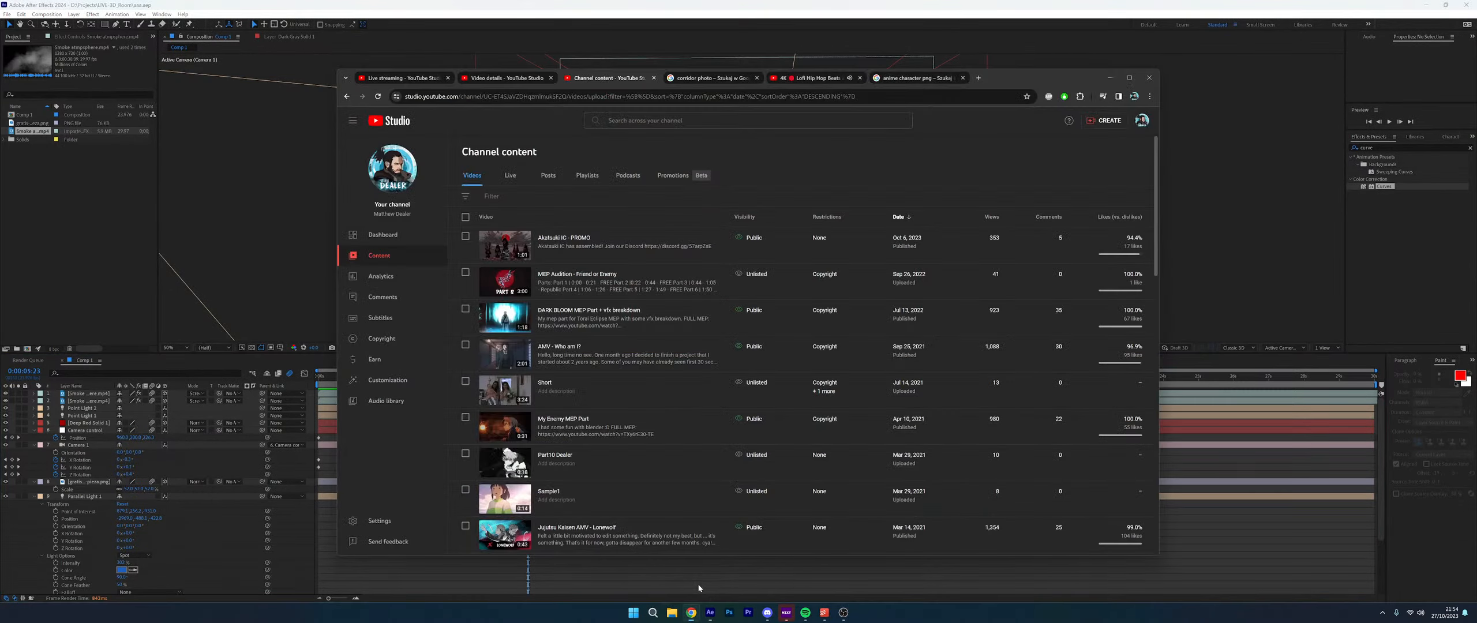
left_click(524, 80)
left_click(403, 79)
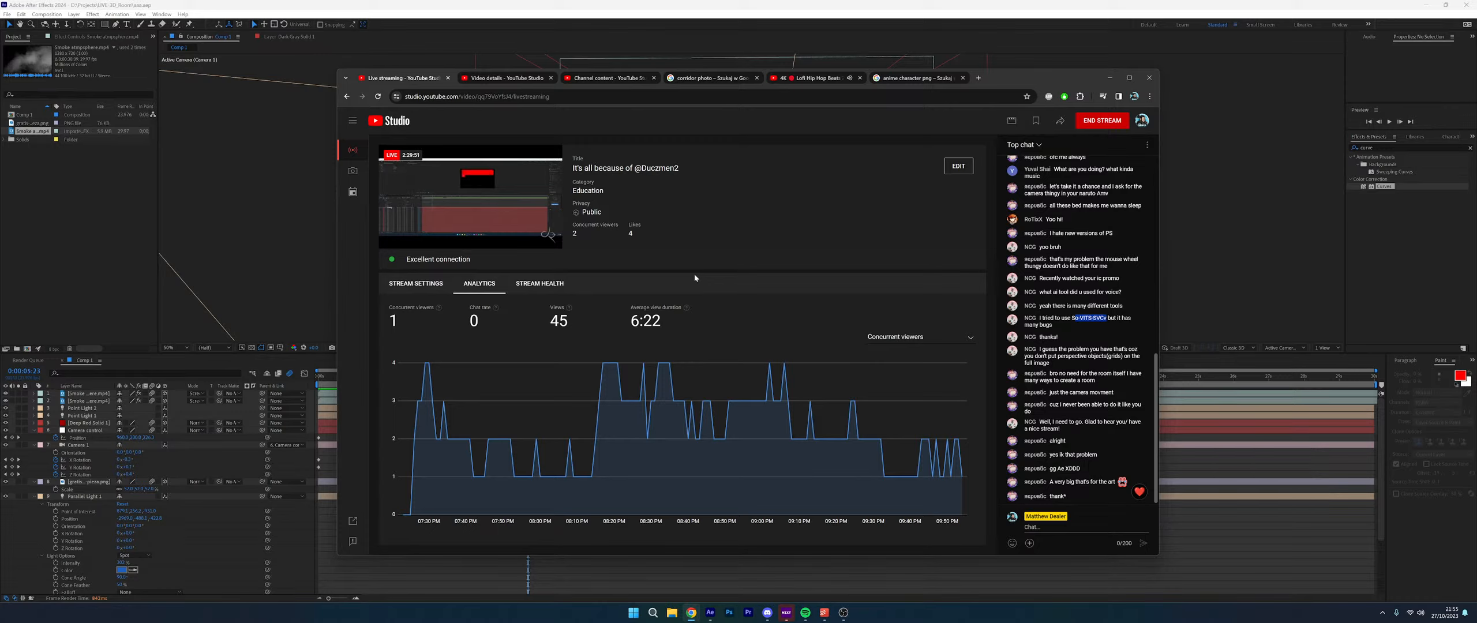
Pause the livestream preview player and show the stream's analytics
mouse_move(476, 184)
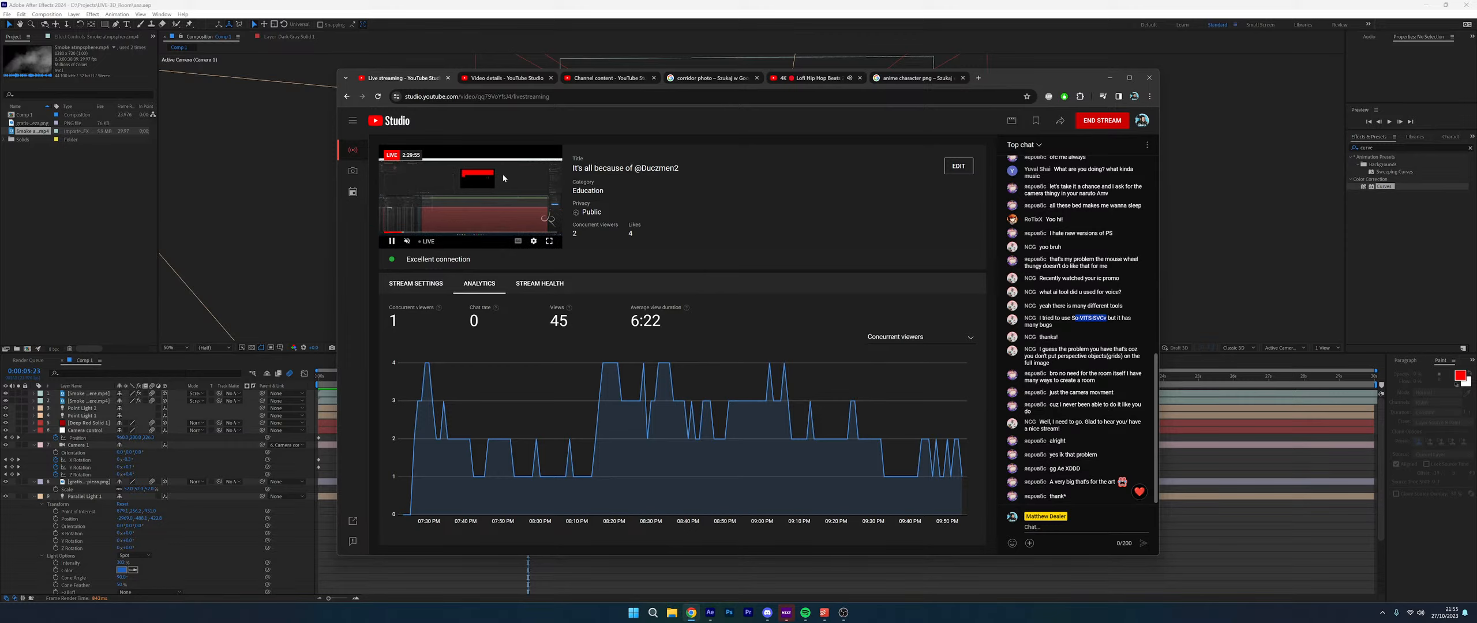
left_click(503, 179)
left_click(527, 289)
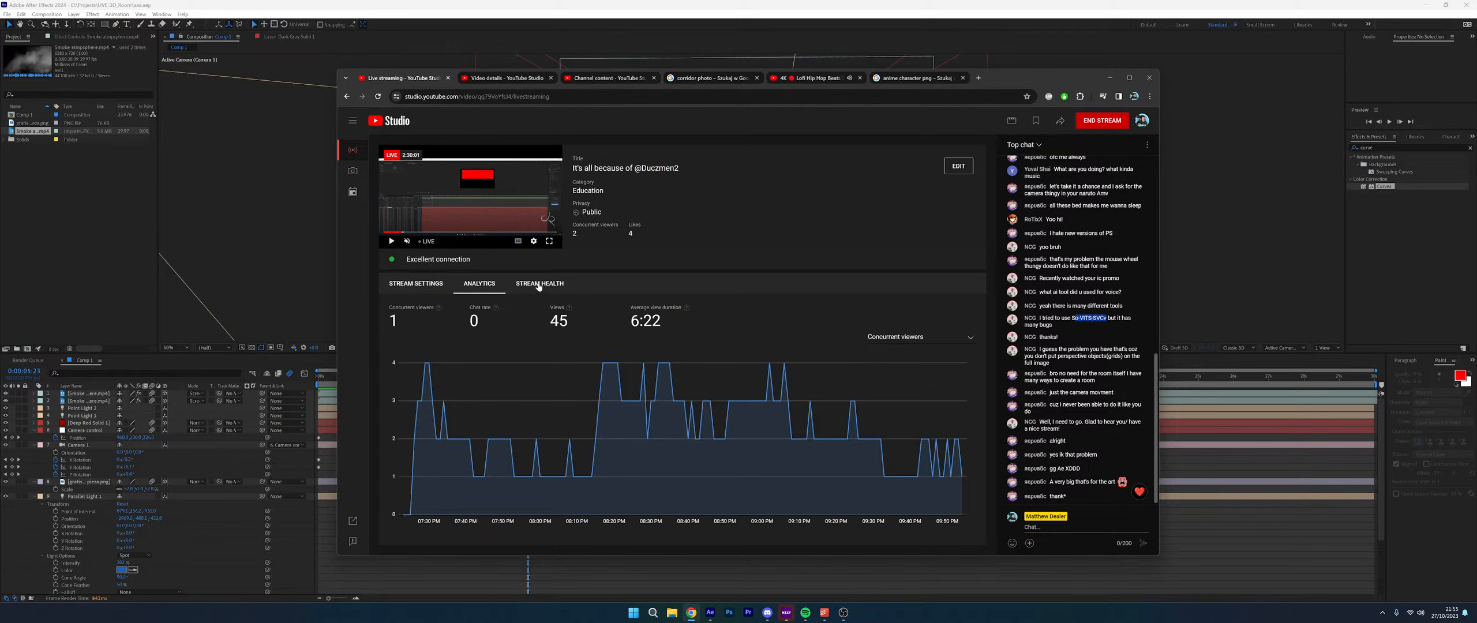
left_click(476, 288)
Copy the livestream's share link and open it in a new browser tab
left_click(1055, 126)
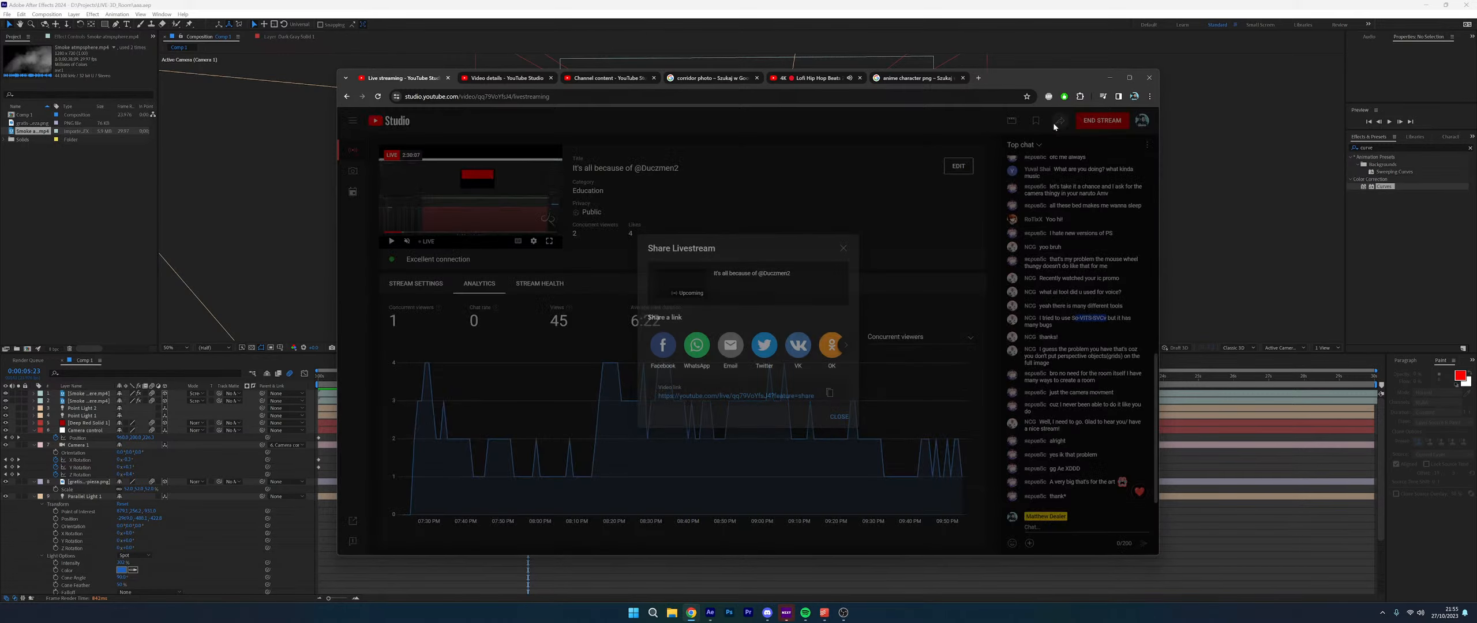
left_click(829, 391)
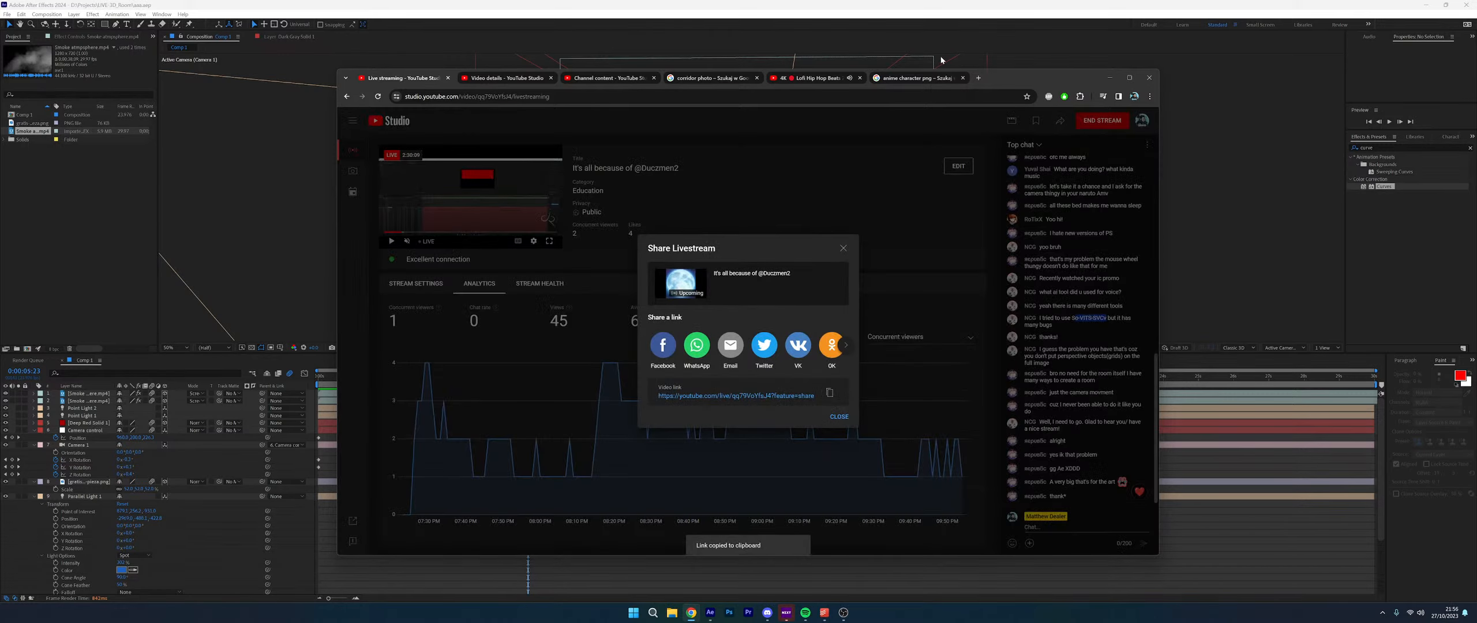
left_click(977, 77)
key("ctrl+v")
key("Return")
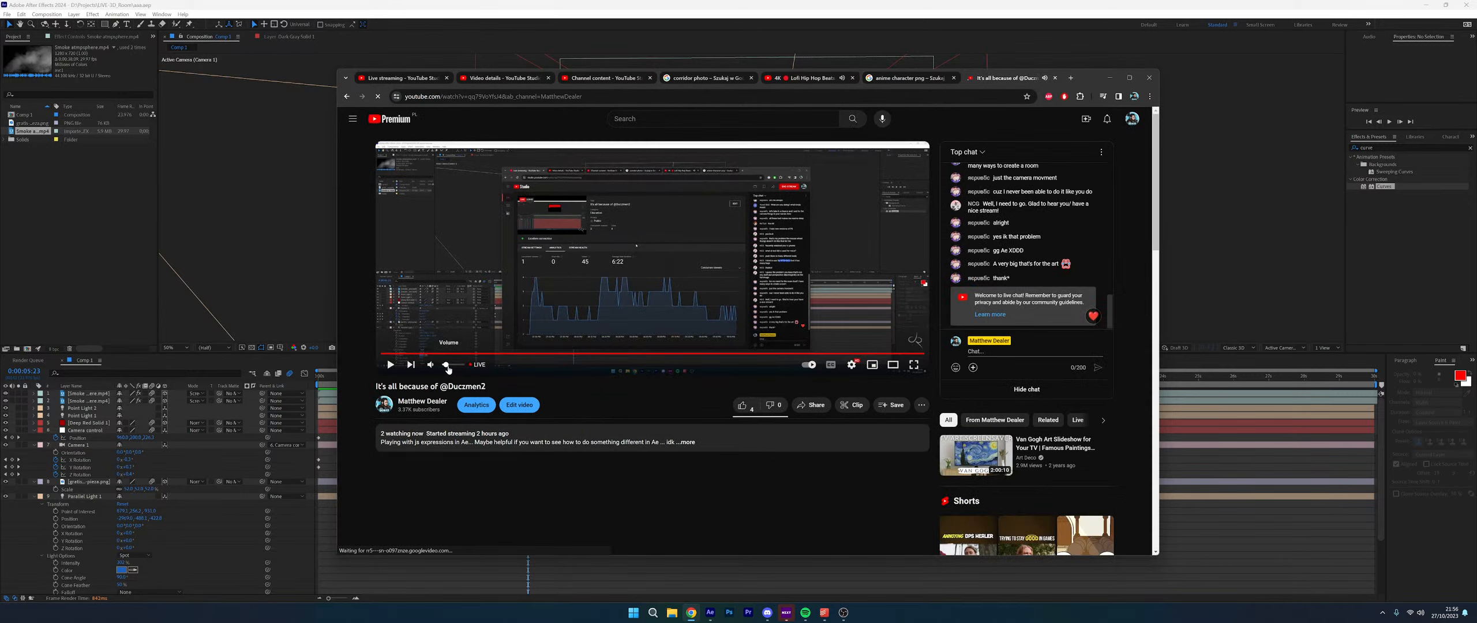
Expand the livestream's description on its watch page and look over the channel details and chat
scroll(818, 306, "down", 1)
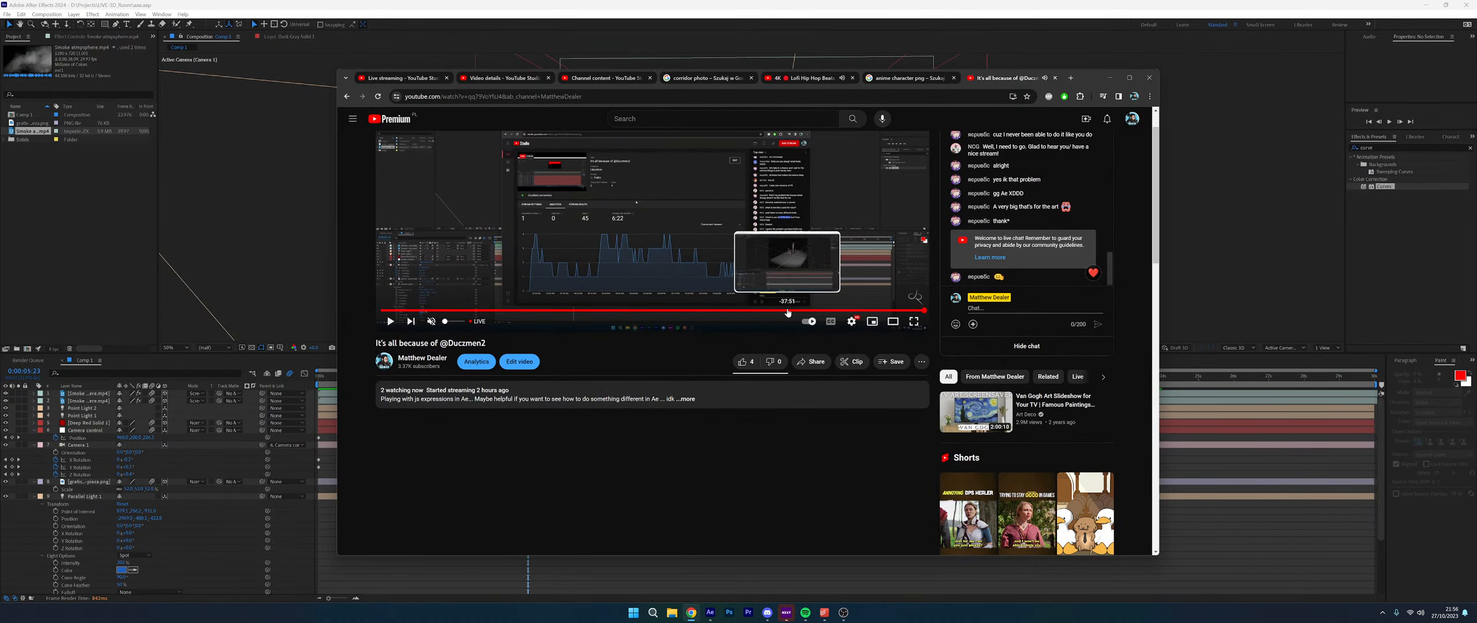
scroll(721, 323, "down", 1)
left_click(525, 362)
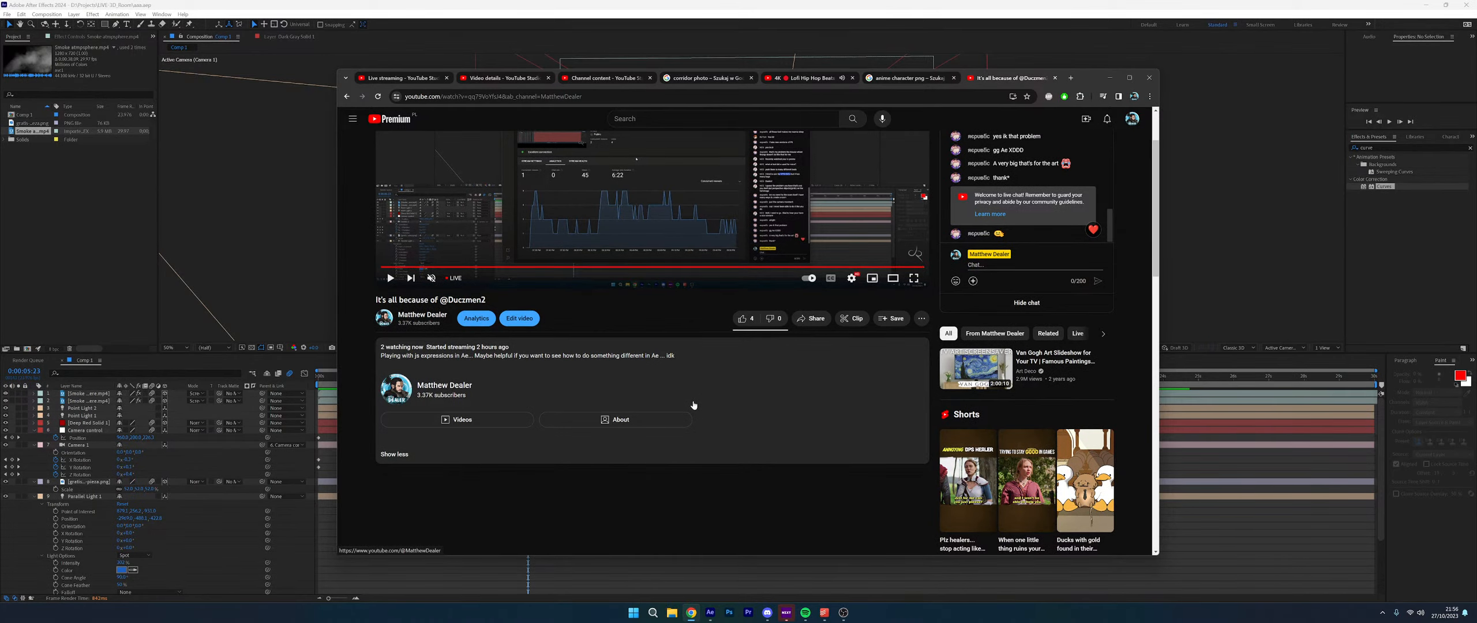
scroll(693, 406, "up", 2)
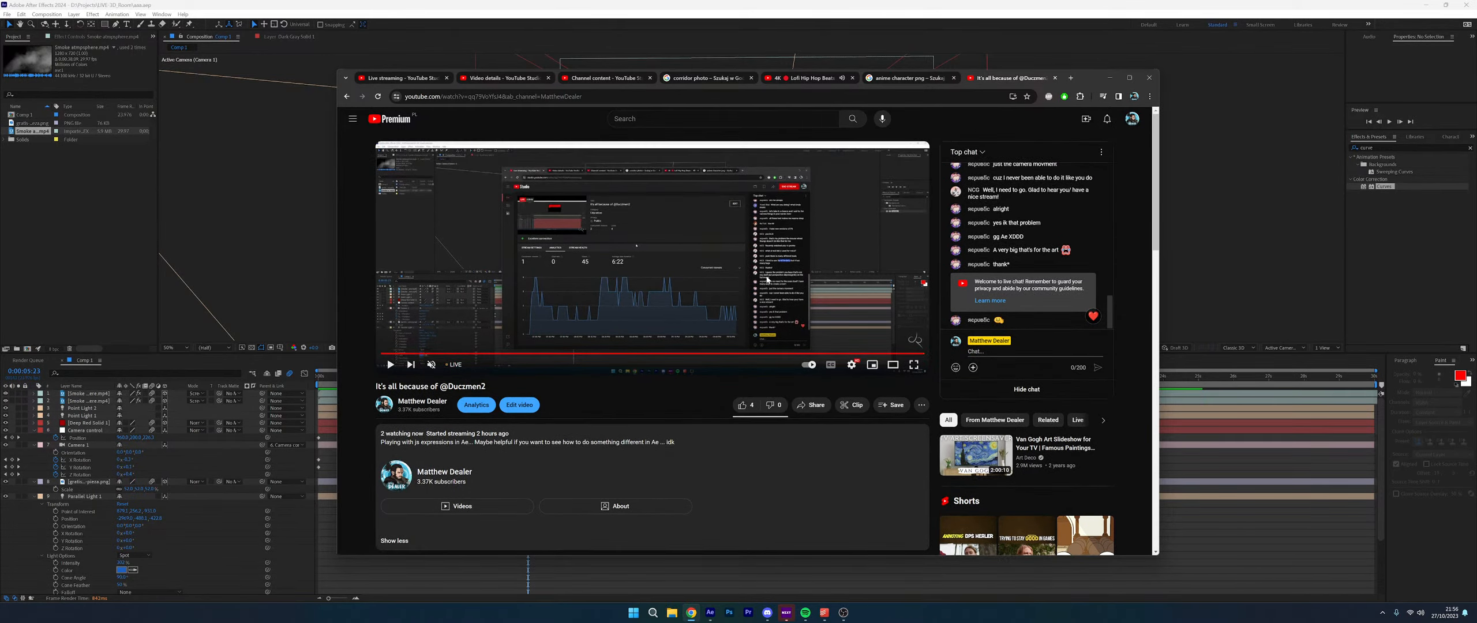
Close the watch page and the share dialog, check the stream's video details, and return to the live dashboard
left_click(1055, 78)
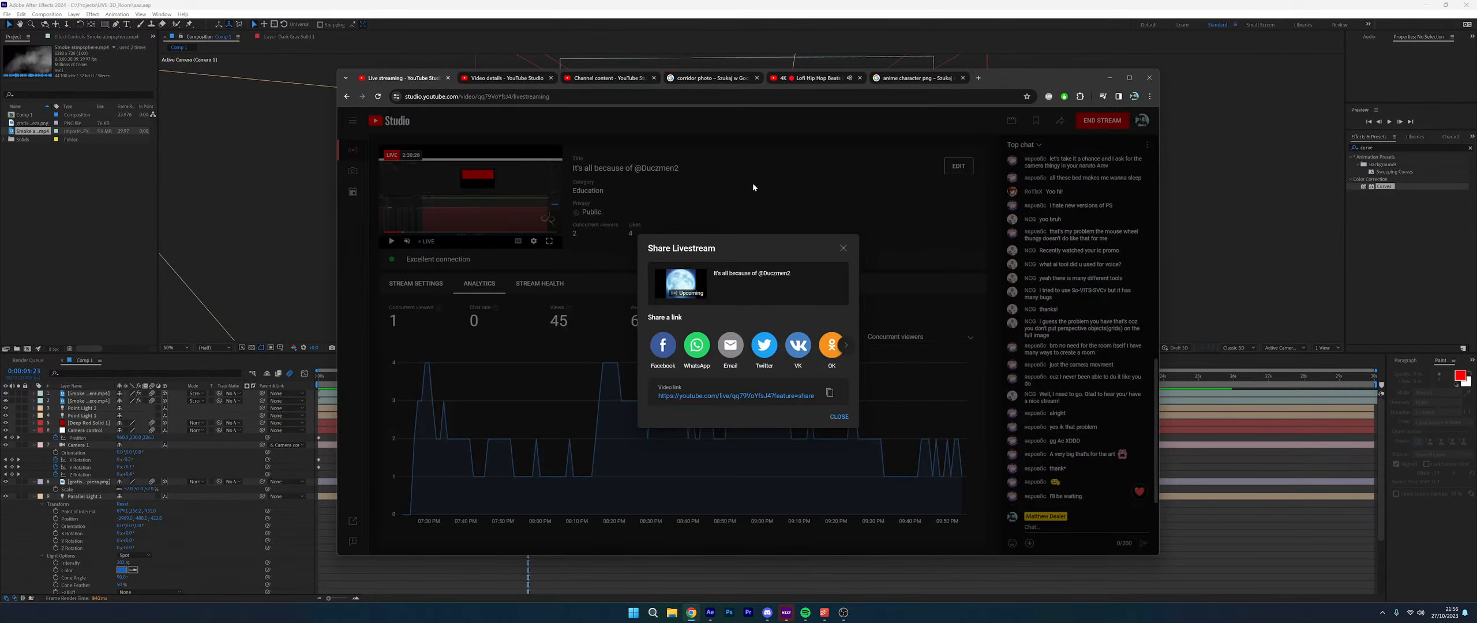
left_click(842, 245)
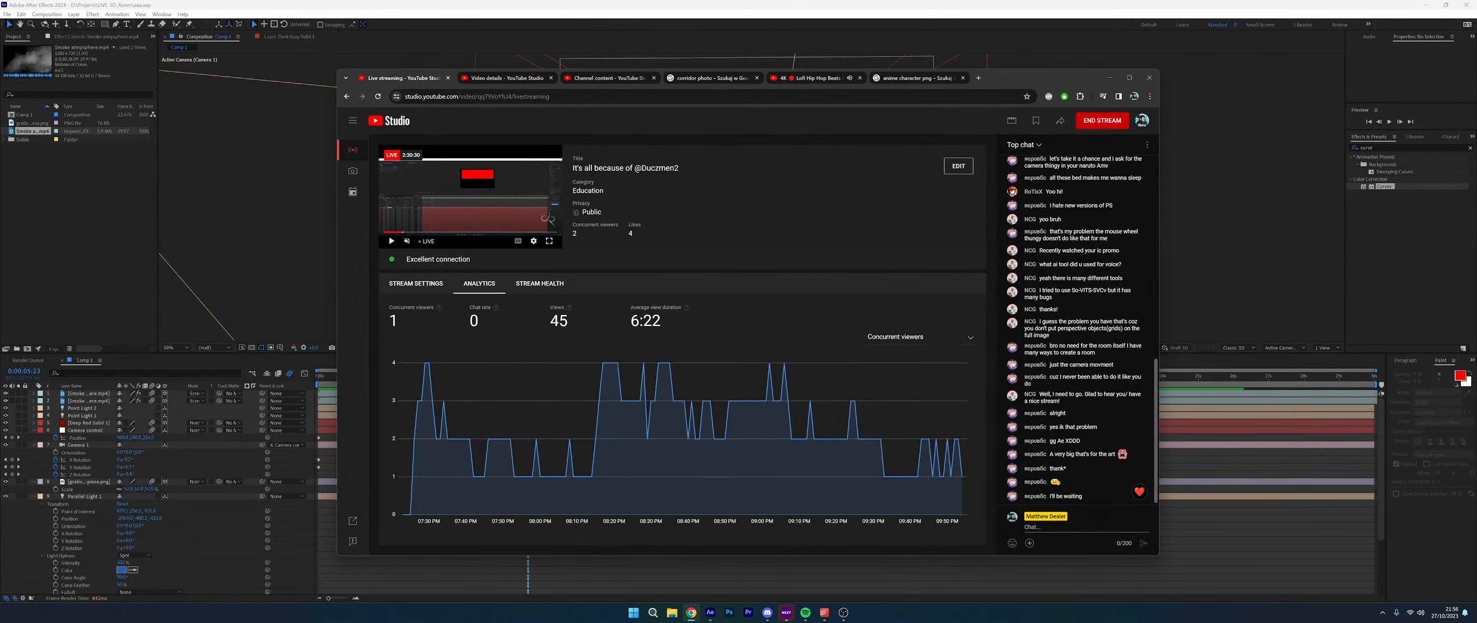
left_click(493, 79)
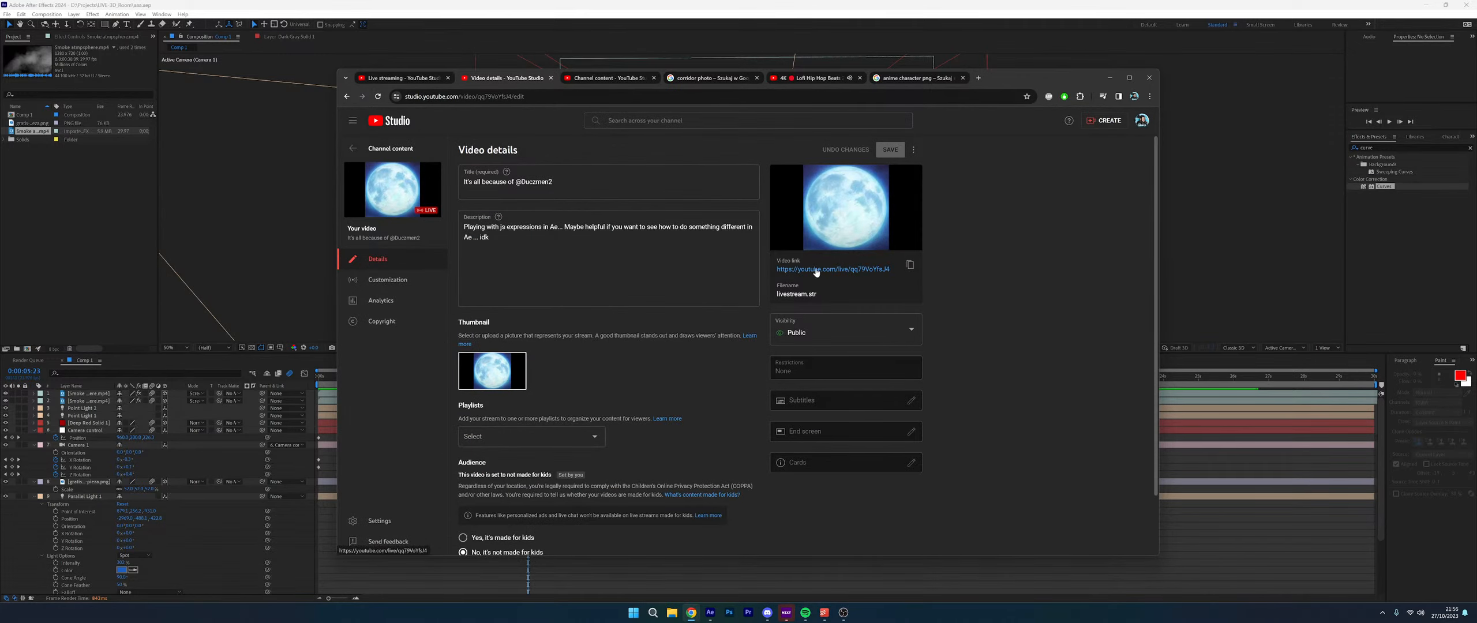
left_click(385, 80)
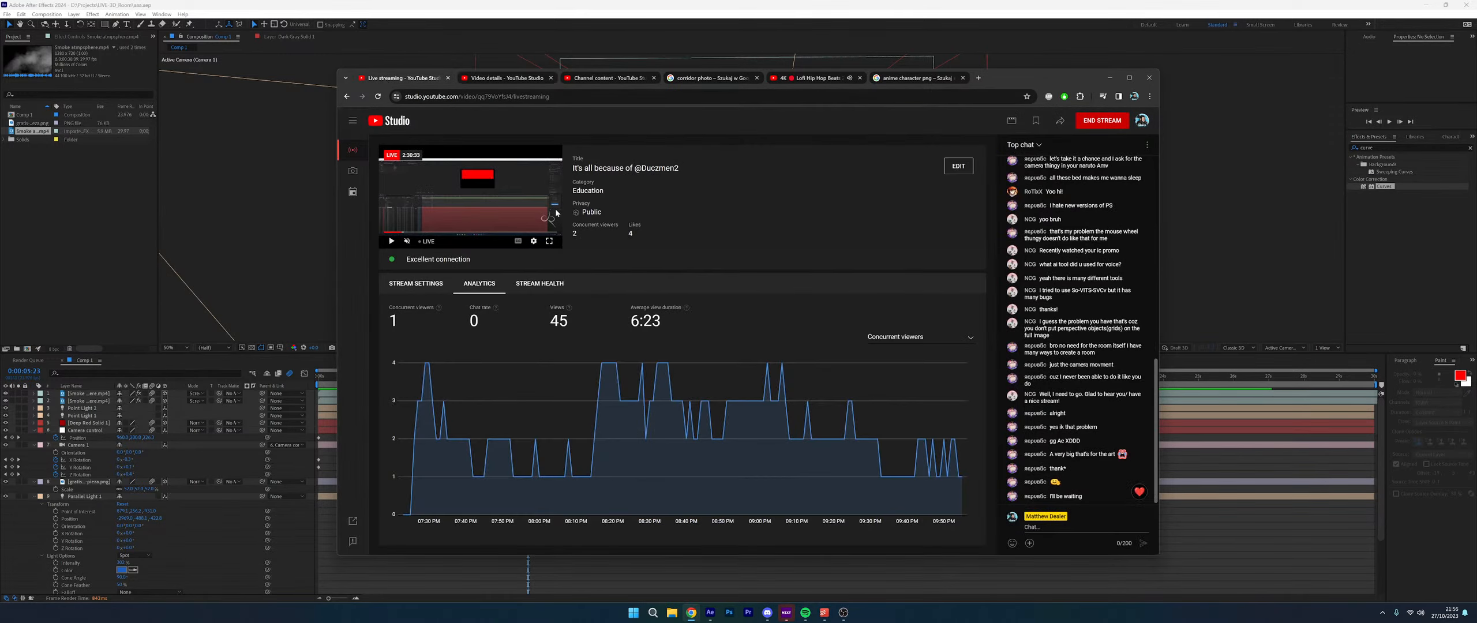